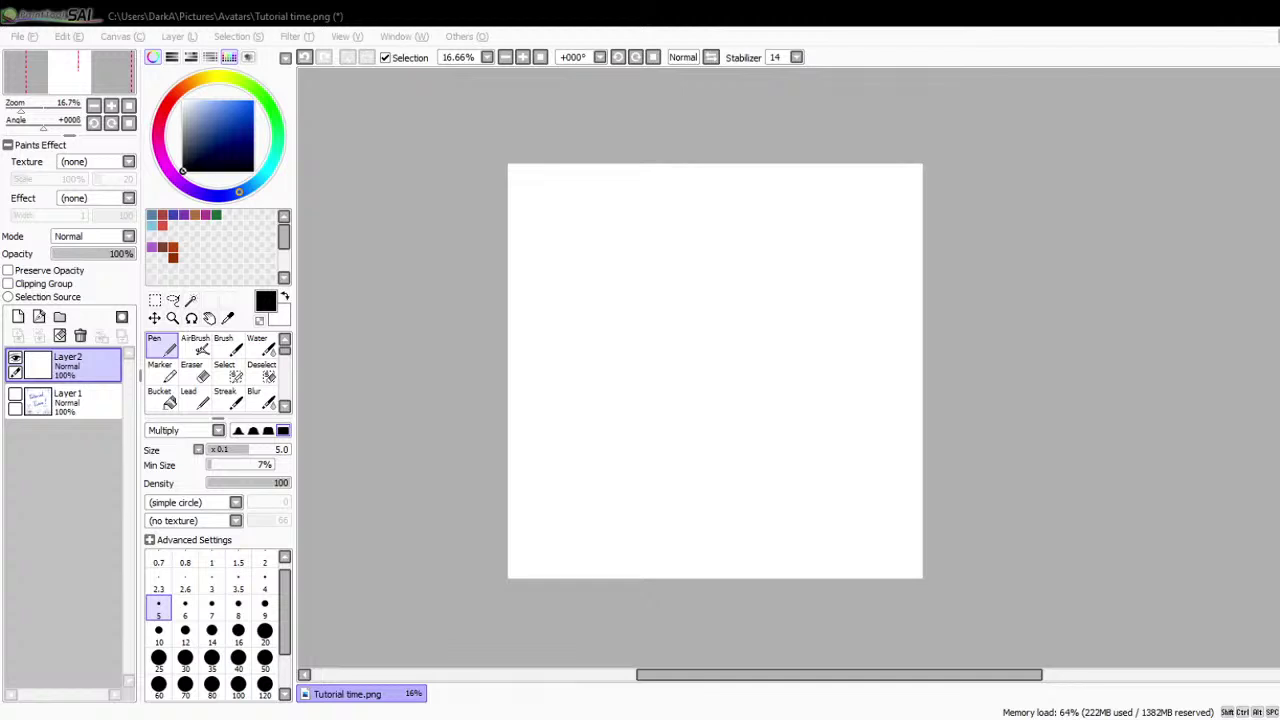
click(710, 502)
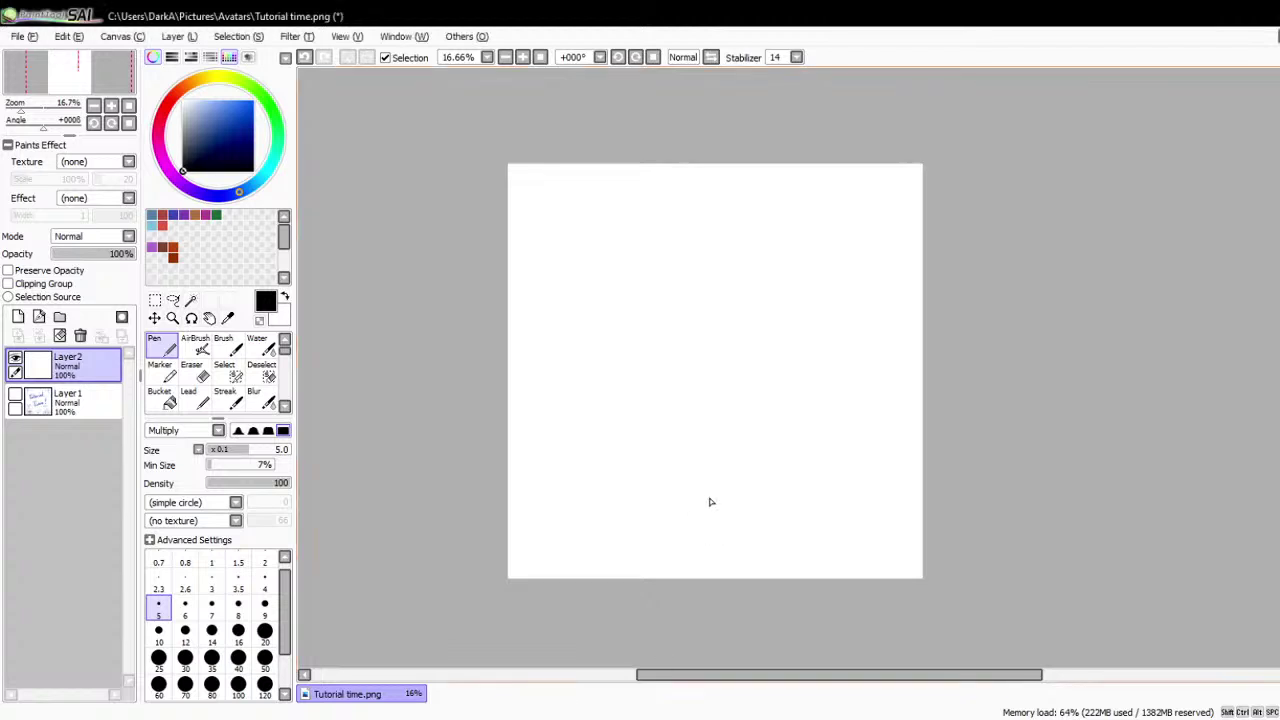
scroll(646, 434, up, 1)
scroll(631, 469, down, 1)
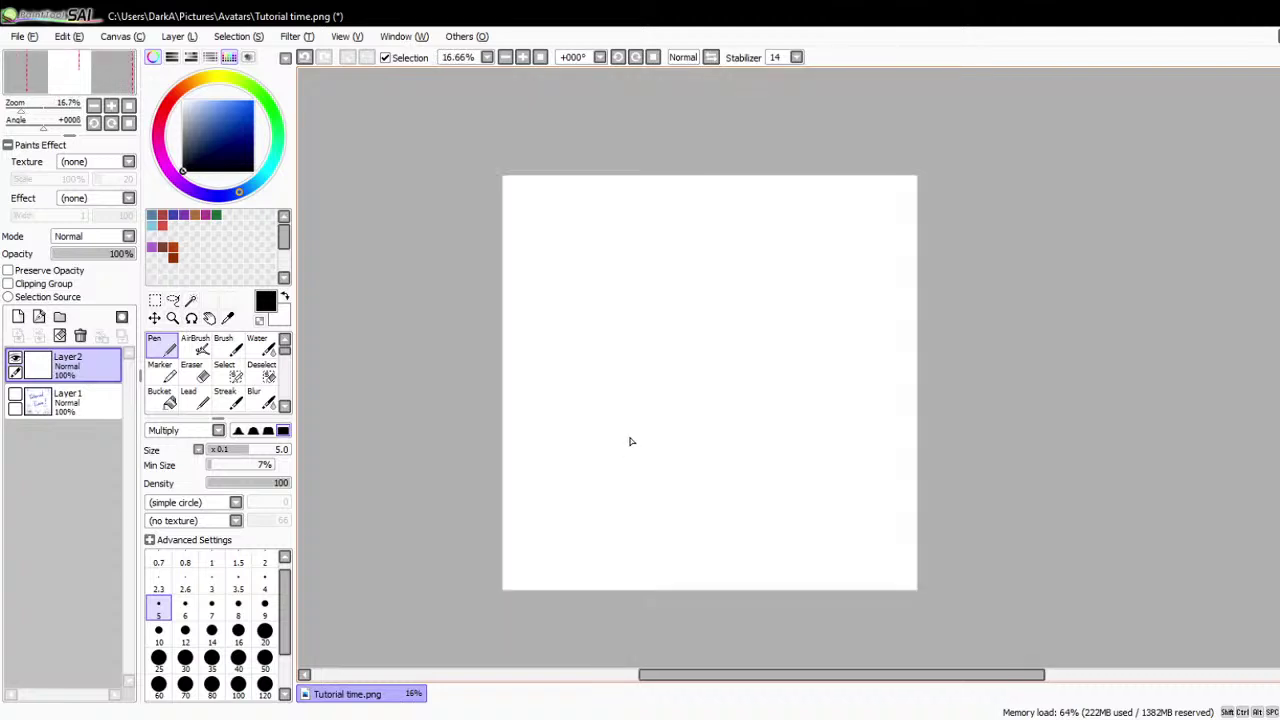
scroll(630, 441, up, 1)
scroll(630, 441, down, 1)
scroll(630, 441, up, 2)
scroll(630, 441, down, 1)
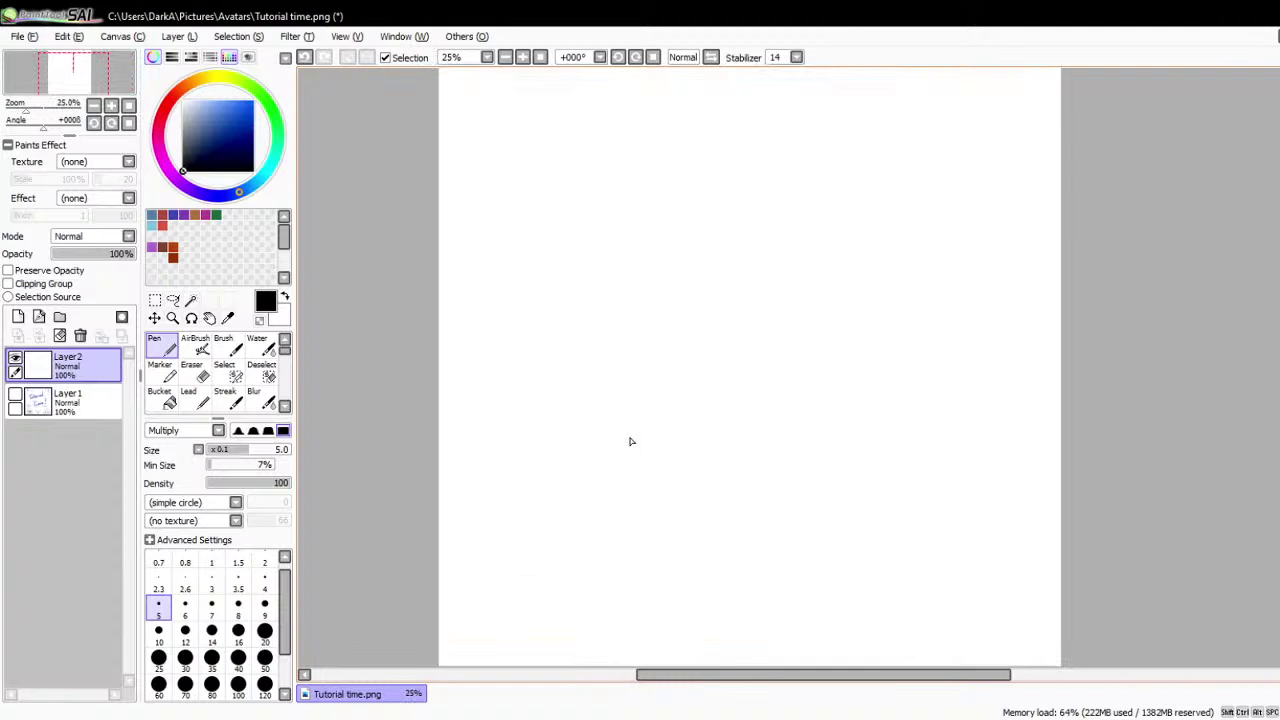
scroll(630, 441, down, 1)
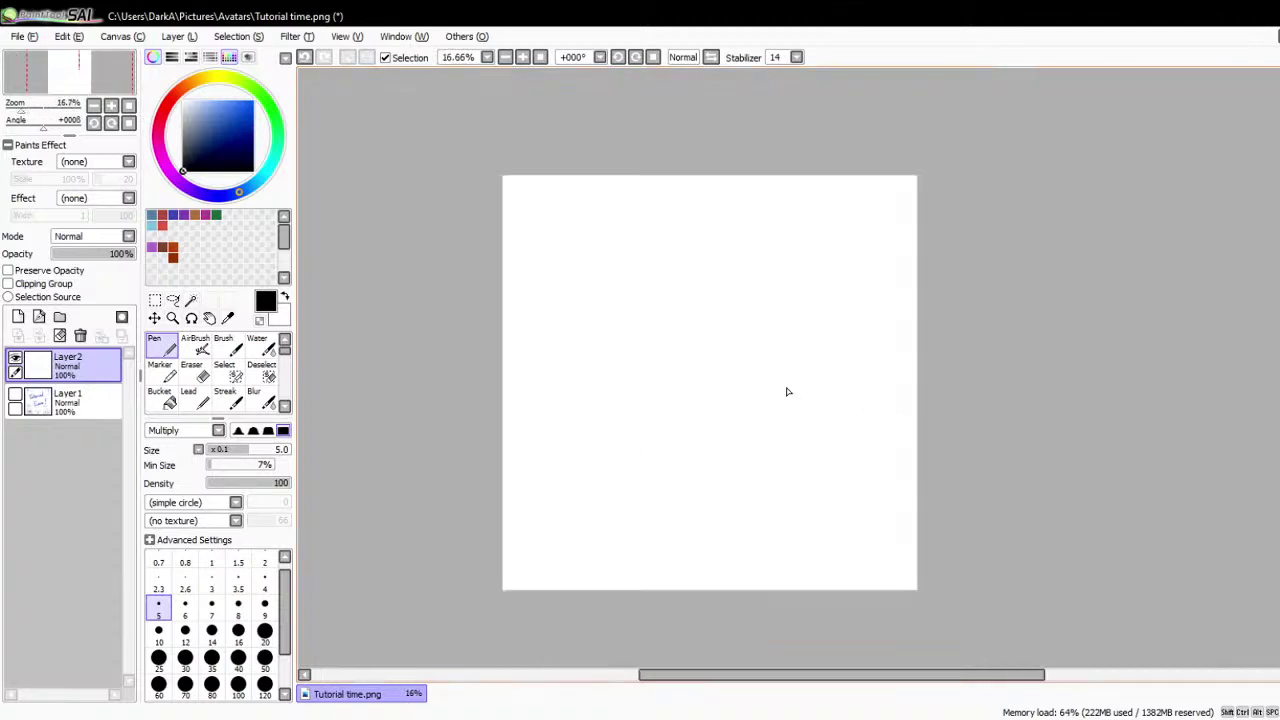
scroll(766, 382, up, 1)
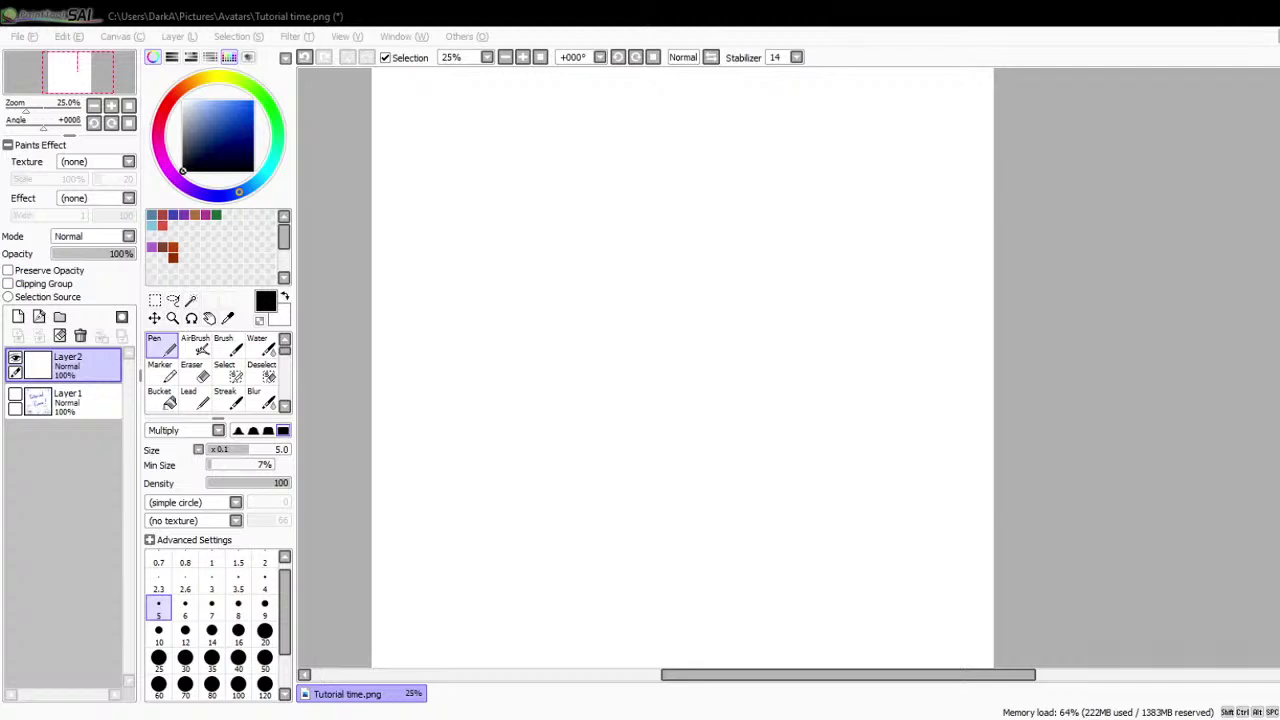
click(744, 566)
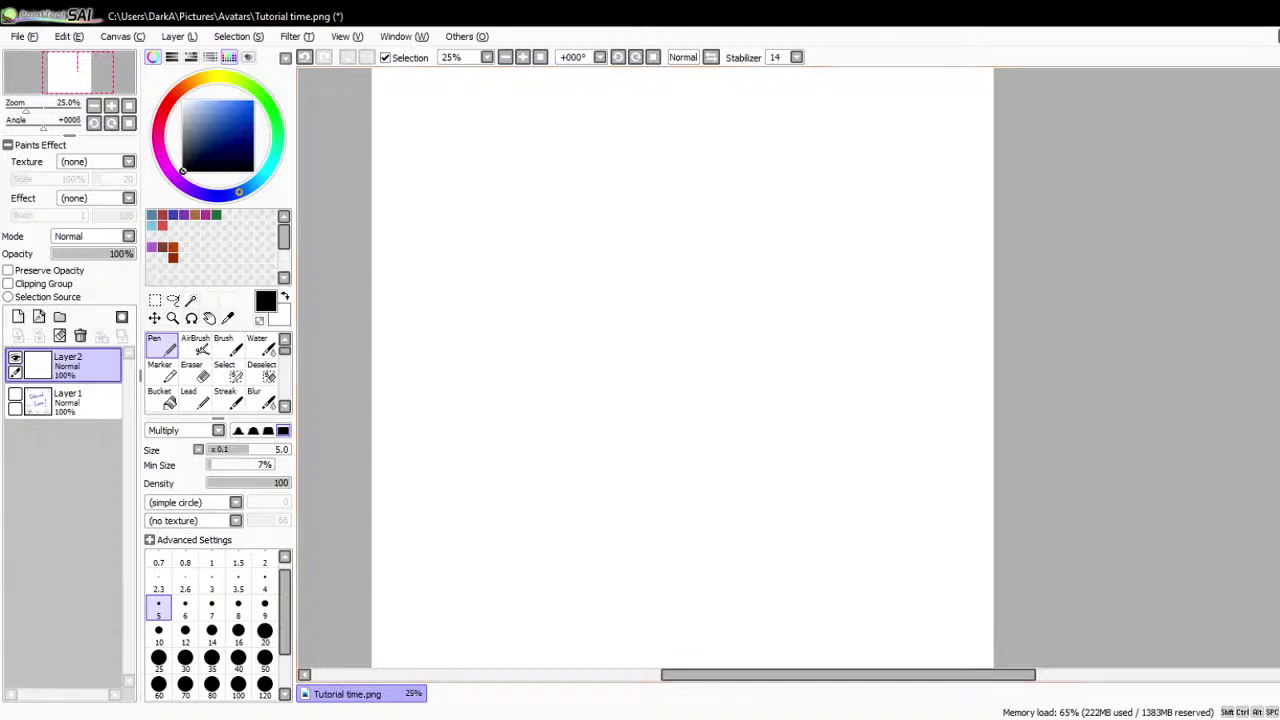
scroll(754, 471, down, 1)
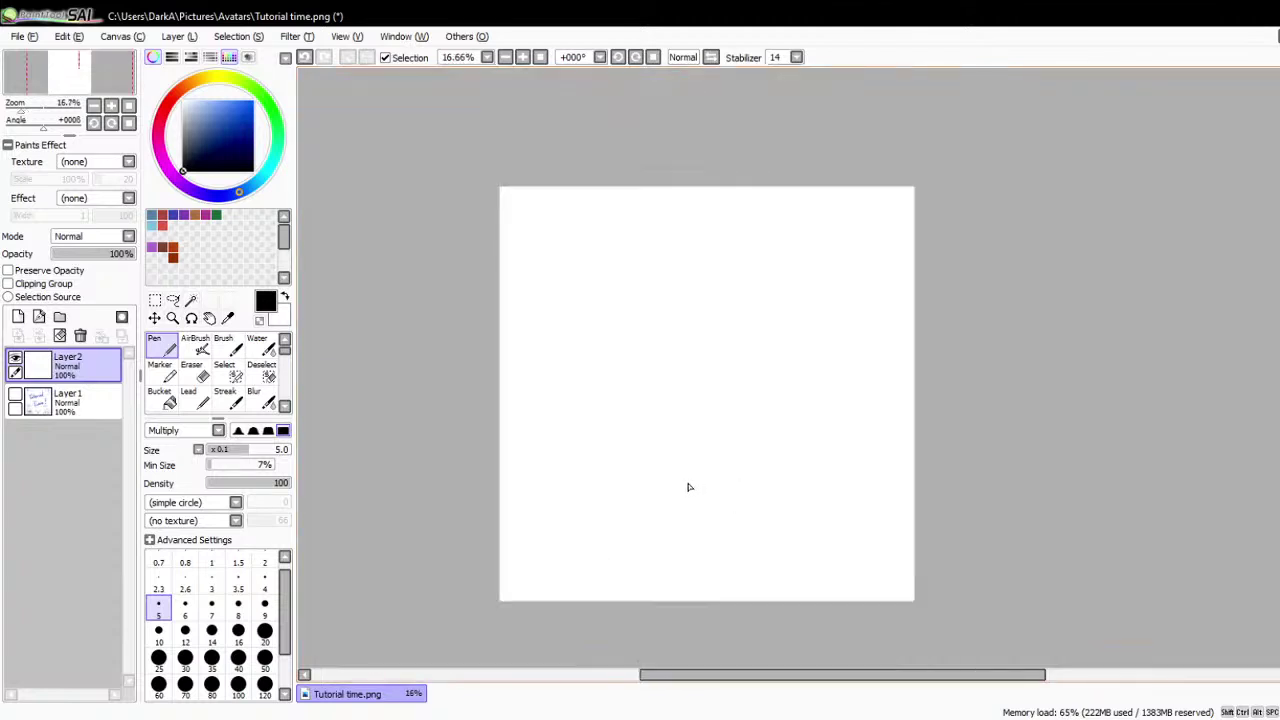
scroll(688, 487, up, 1)
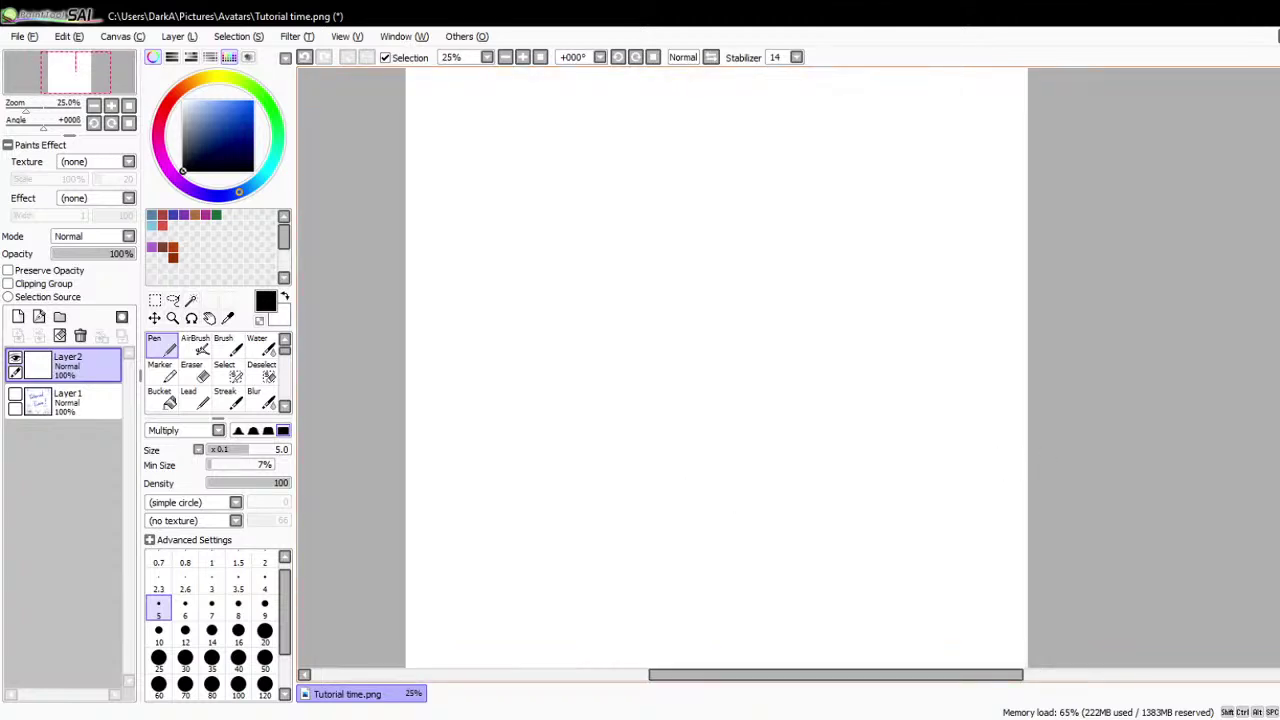
scroll(686, 404, down, 1)
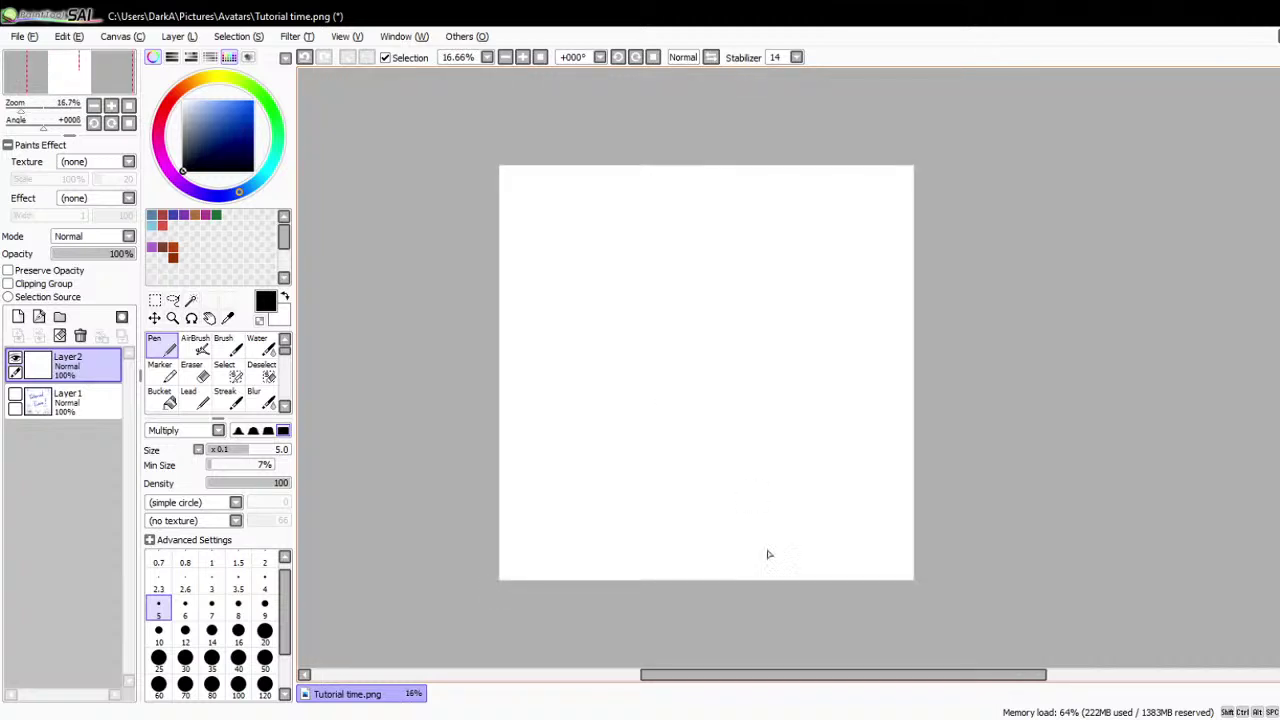
drag(766, 674, 790, 604)
scroll(525, 364, up, 1)
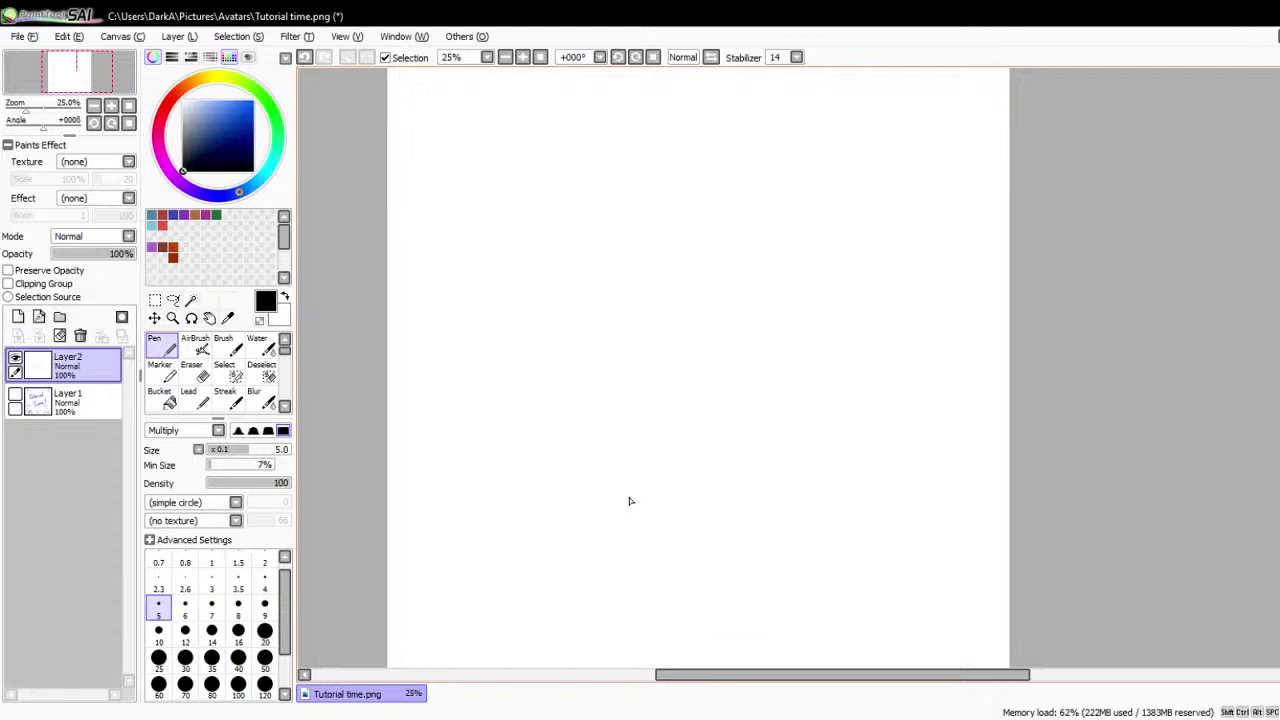
scroll(651, 311, down, 1)
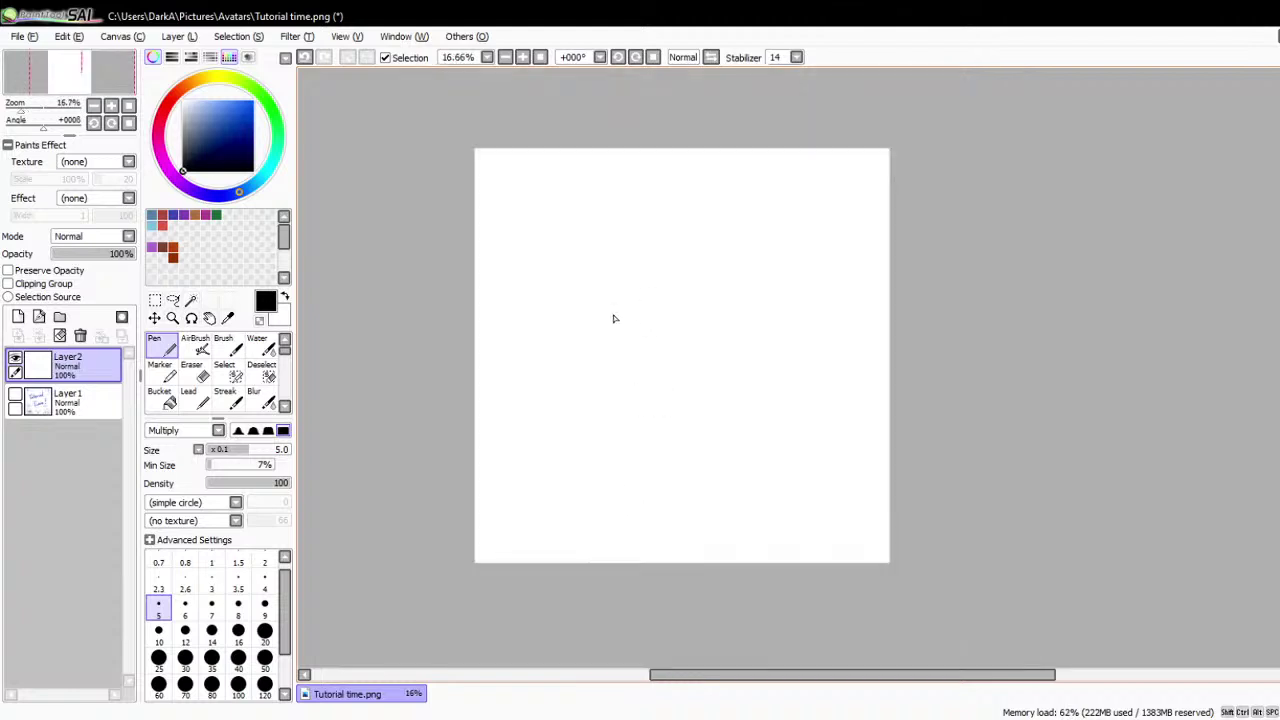
scroll(617, 304, up, 1)
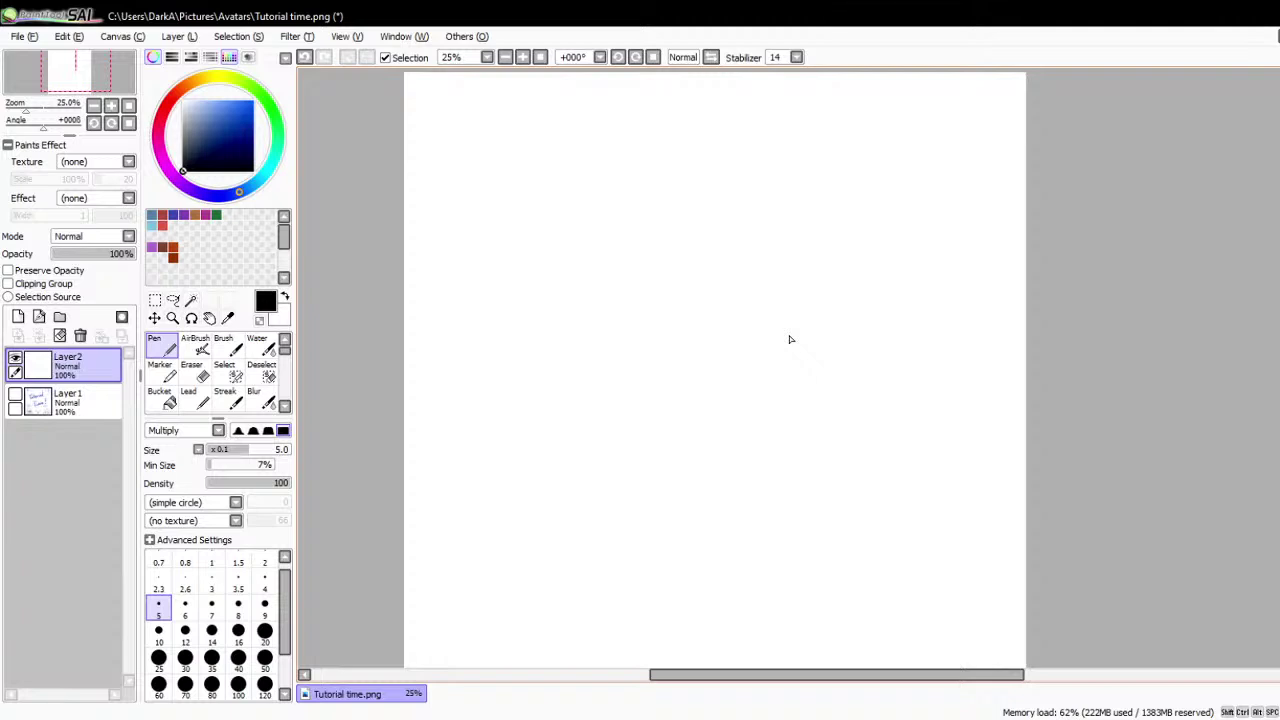
- Sketch two trial head constructions near the top of the canvas on Layer2, and clear the layer again
mouse_move(835, 145)
mouse_down()
mouse_move(789, 234)
mouse_move(845, 244)
mouse_move(844, 229)
mouse_up()
mouse_move(521, 214)
mouse_down()
mouse_move(533, 276)
mouse_move(581, 288)
mouse_move(570, 297)
mouse_move(613, 252)
mouse_move(533, 220)
mouse_move(600, 172)
mouse_move(600, 235)
mouse_up()
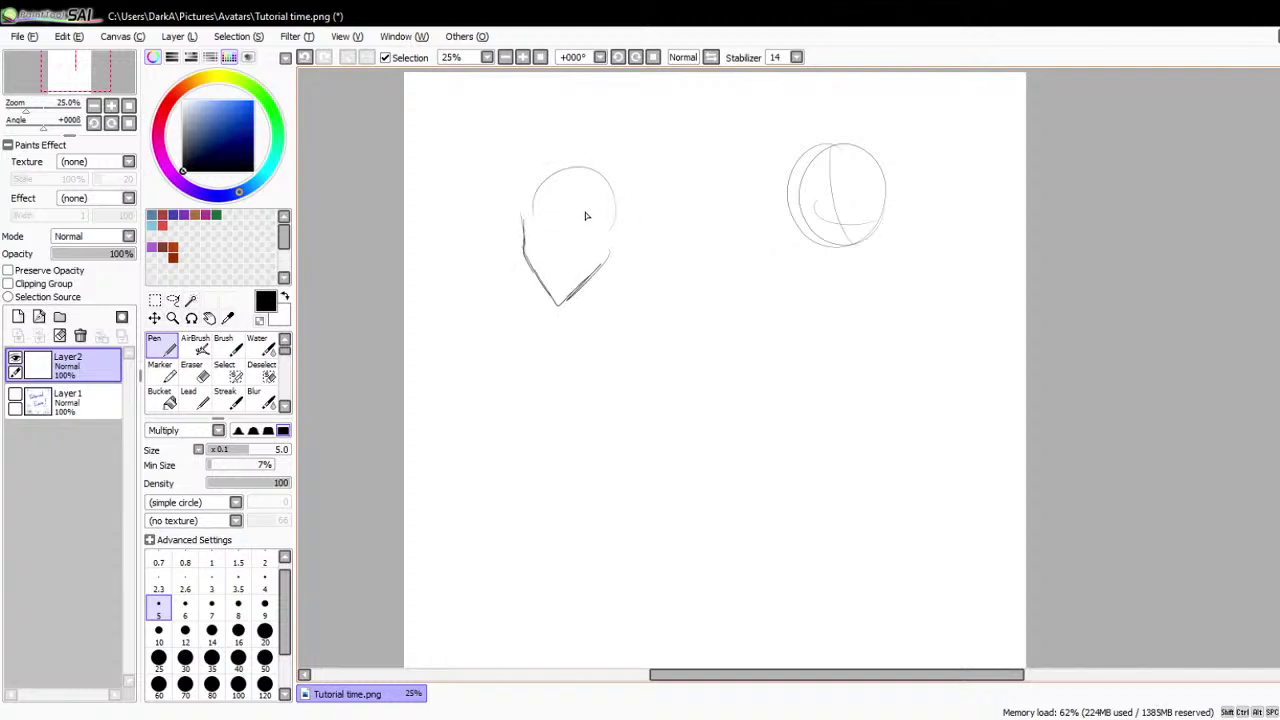
click(59, 336)
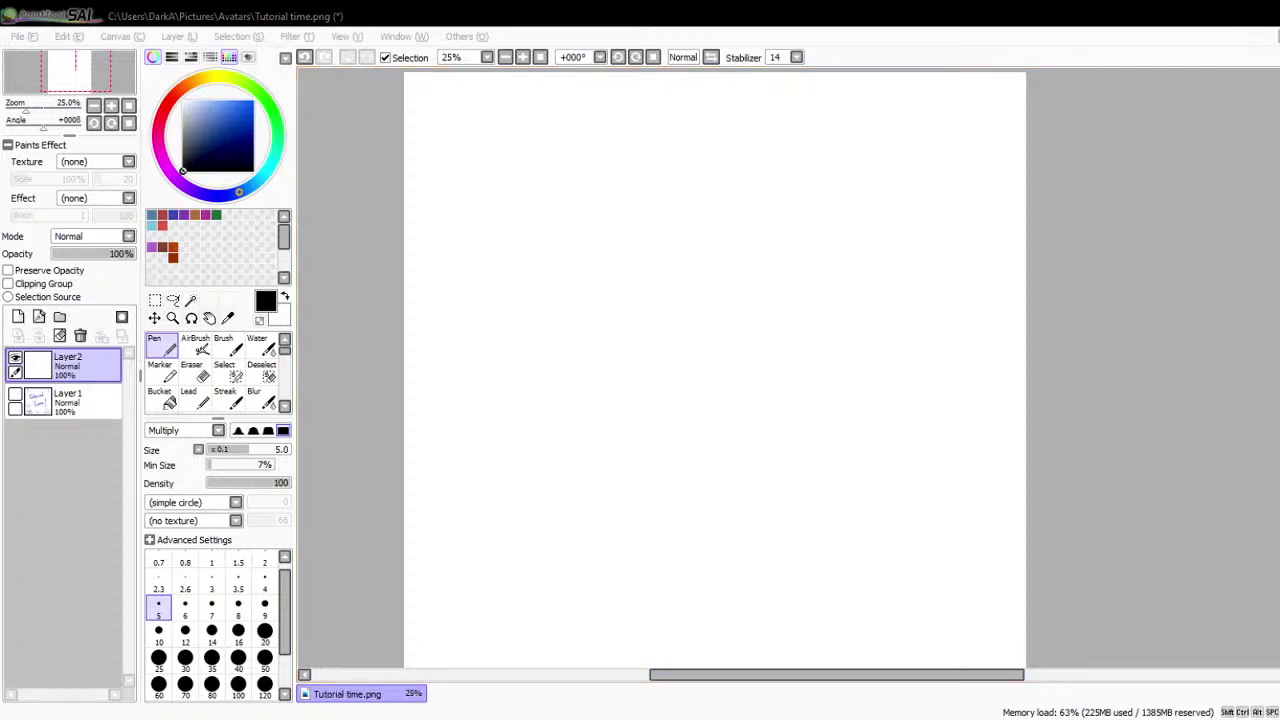
- Sketch a round head near the canvas's top centre on Layer2 with curved vertical and horizontal face guidelines
click(694, 480)
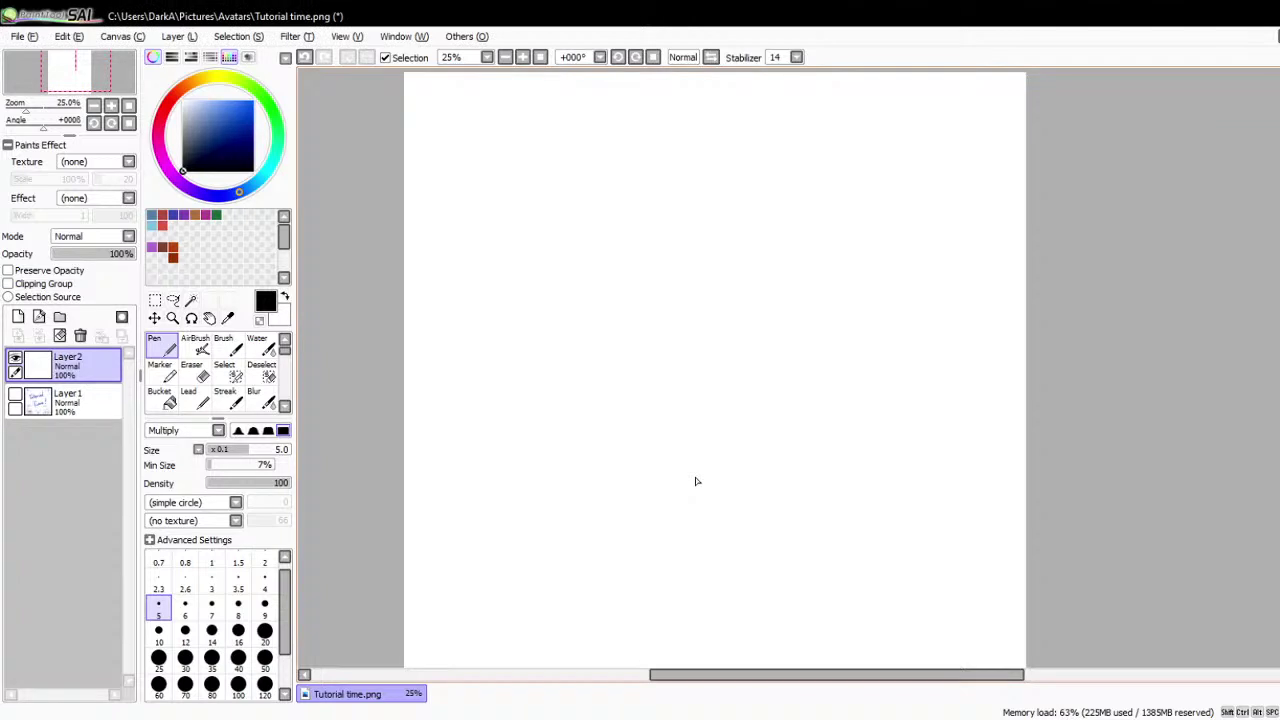
scroll(703, 274, down, 1)
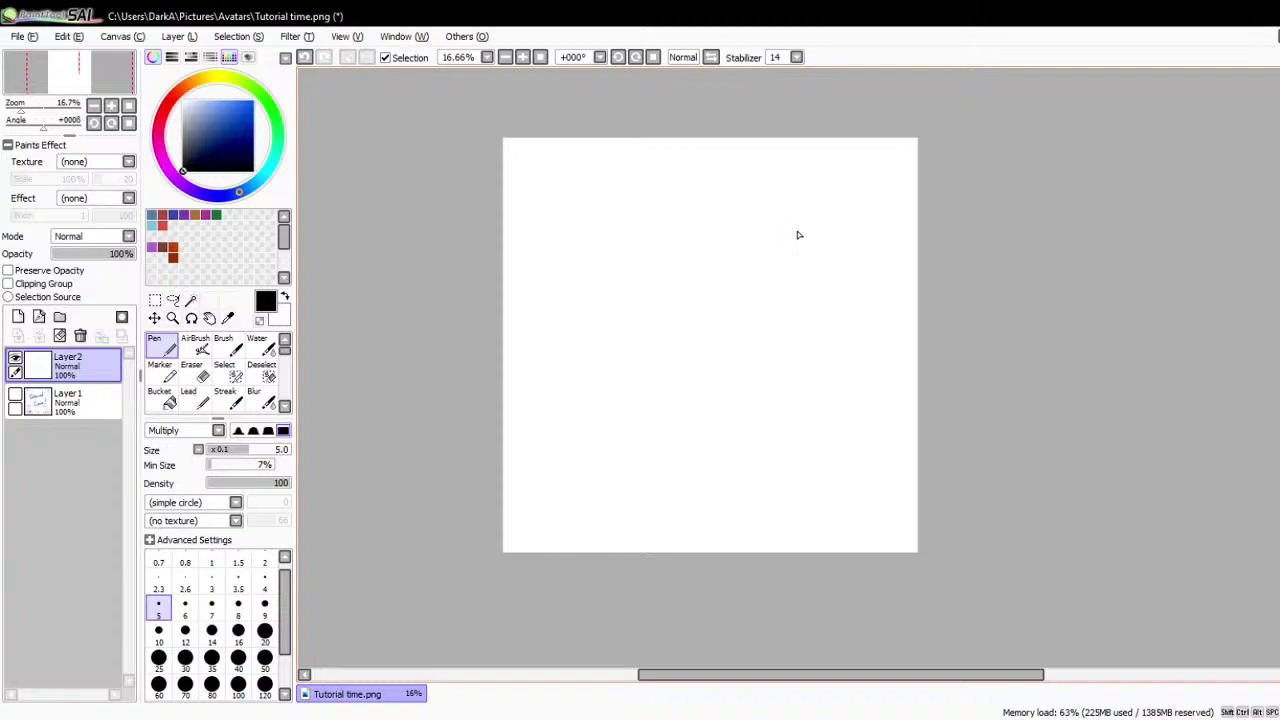
scroll(798, 235, up, 1)
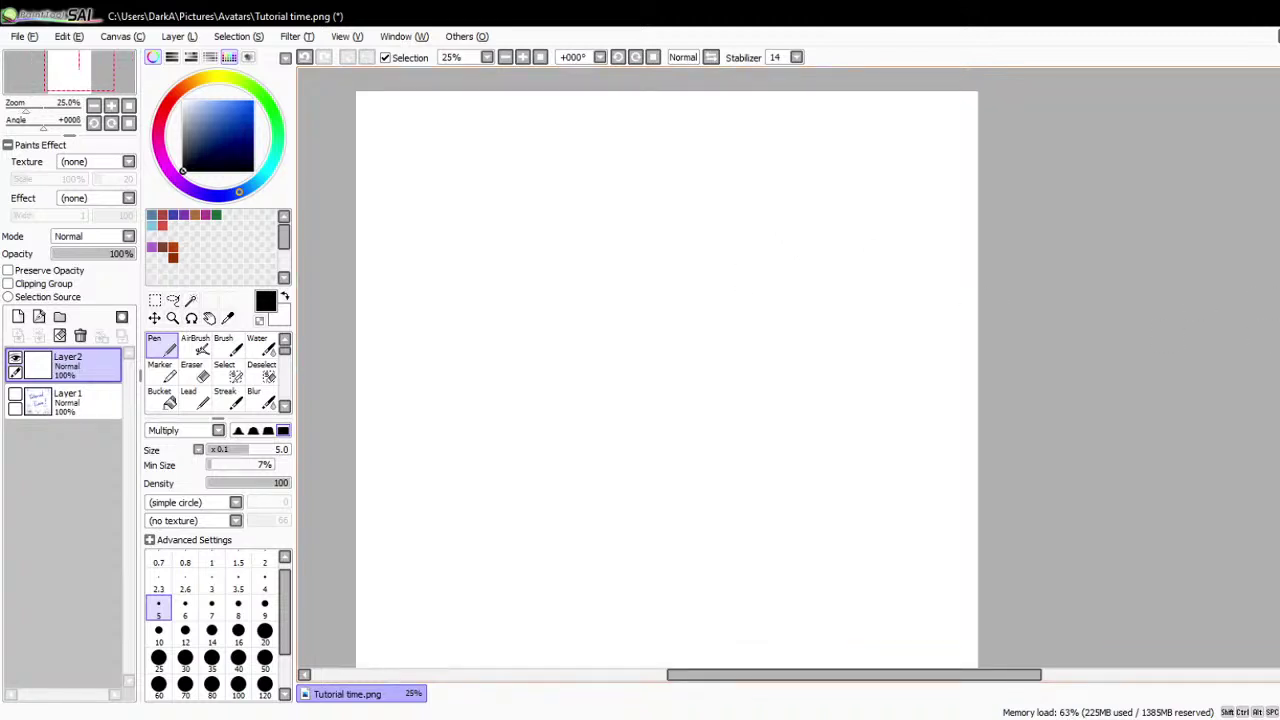
scroll(1147, 318, down, 1)
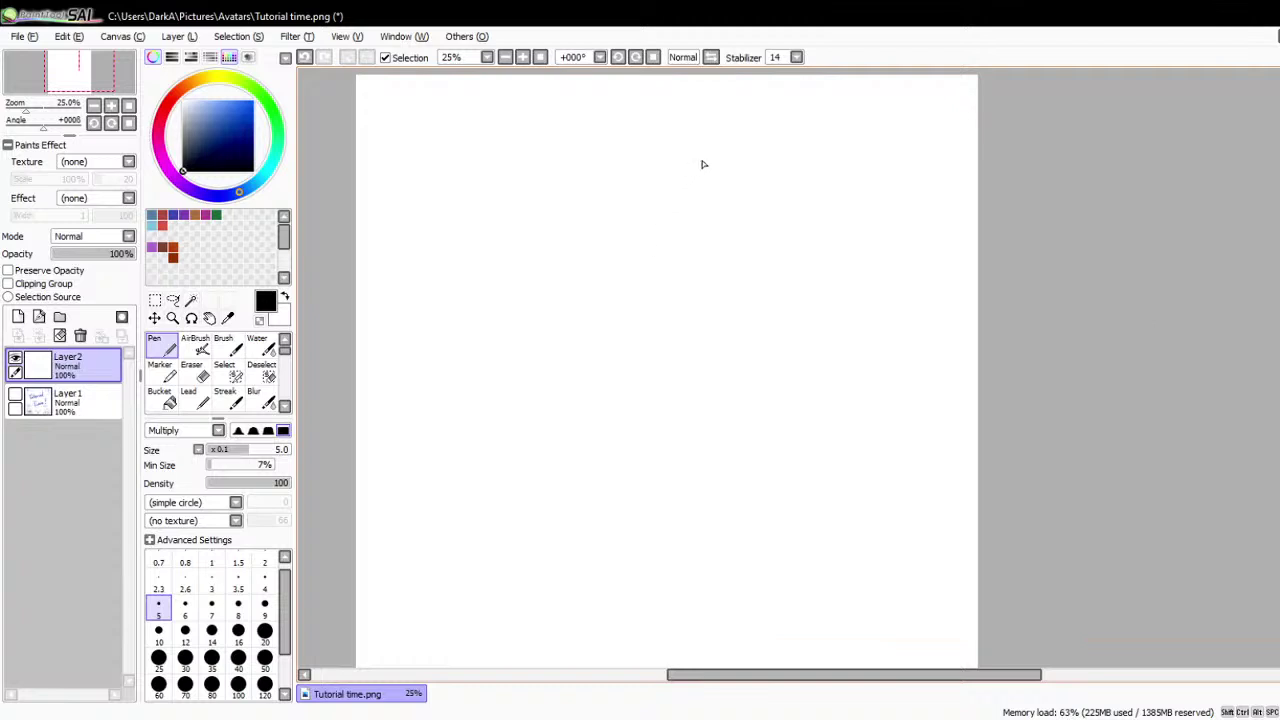
mouse_move(691, 157)
mouse_down()
mouse_move(735, 216)
mouse_move(699, 246)
mouse_move(648, 216)
mouse_move(662, 161)
mouse_move(720, 148)
mouse_move(735, 170)
mouse_move(717, 239)
mouse_move(645, 214)
mouse_move(695, 224)
mouse_move(687, 157)
mouse_move(702, 236)
mouse_move(719, 233)
mouse_move(732, 172)
mouse_move(706, 211)
mouse_move(666, 220)
mouse_up()
mouse_move(726, 188)
mouse_down()
mouse_move(662, 218)
mouse_move(676, 212)
mouse_up()
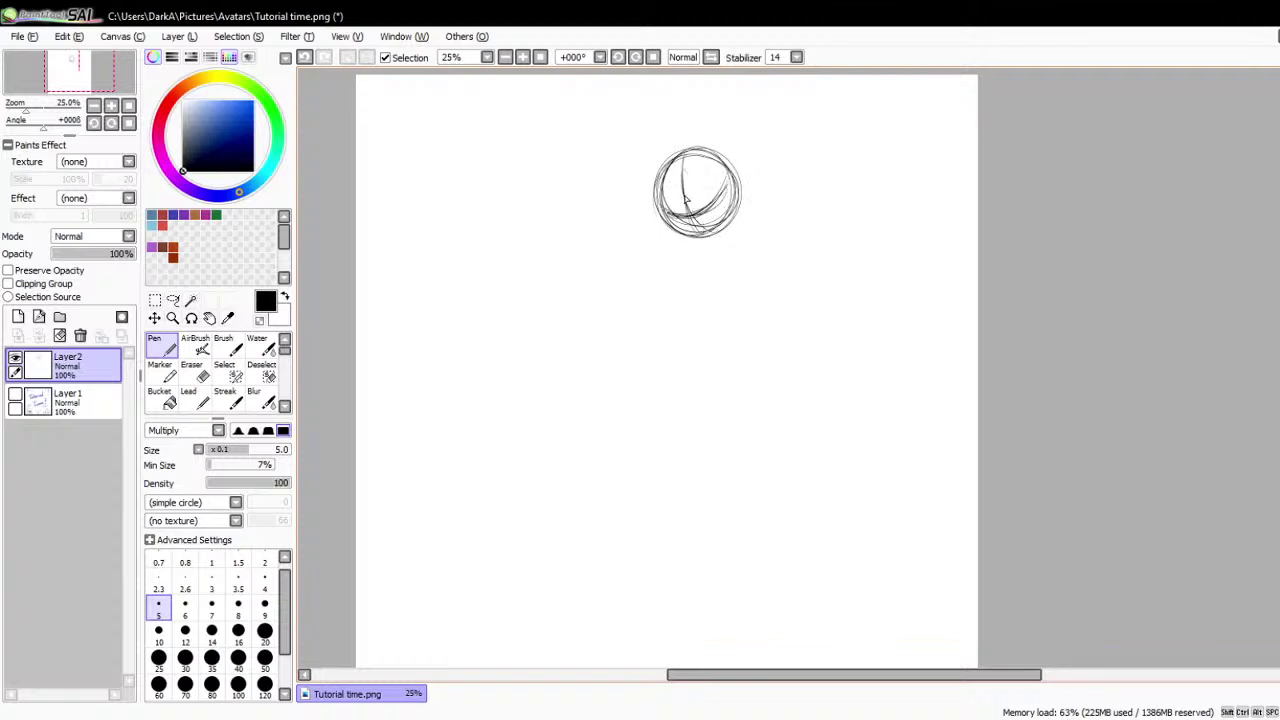
- Add a new empty layer above Layer2
scroll(506, 125, down, 1)
scroll(490, 128, up, 2)
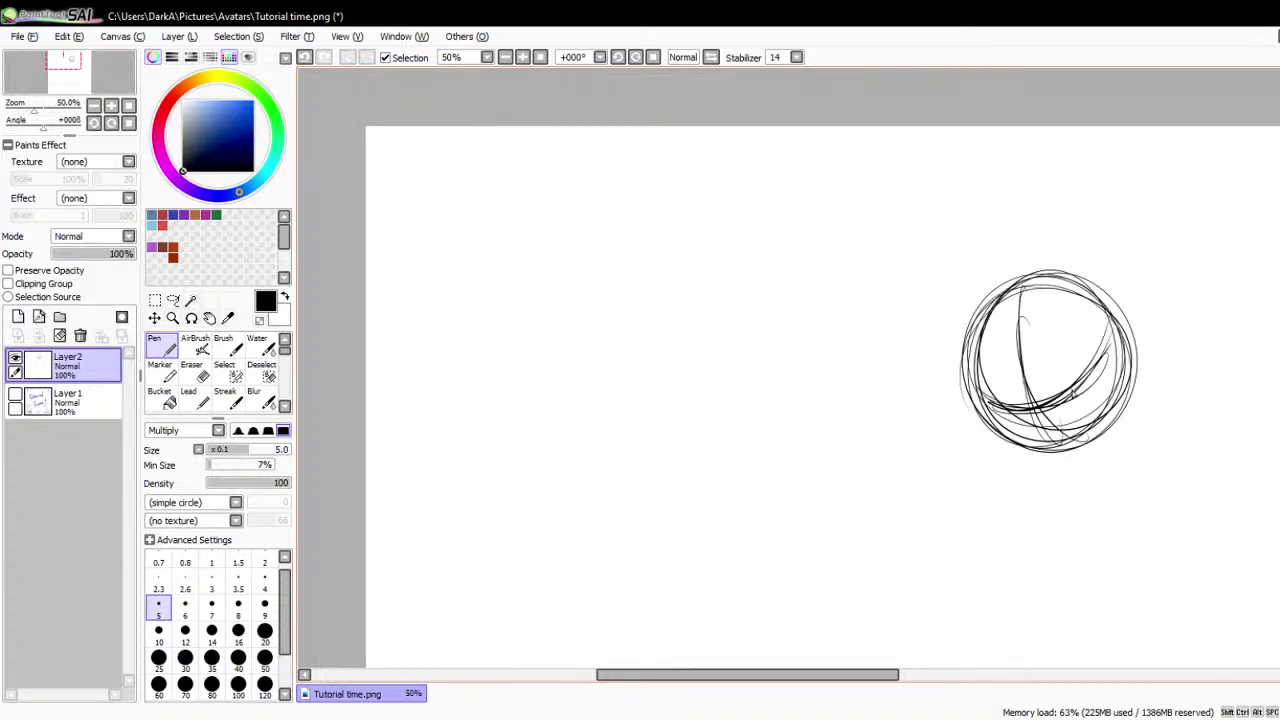
click(18, 317)
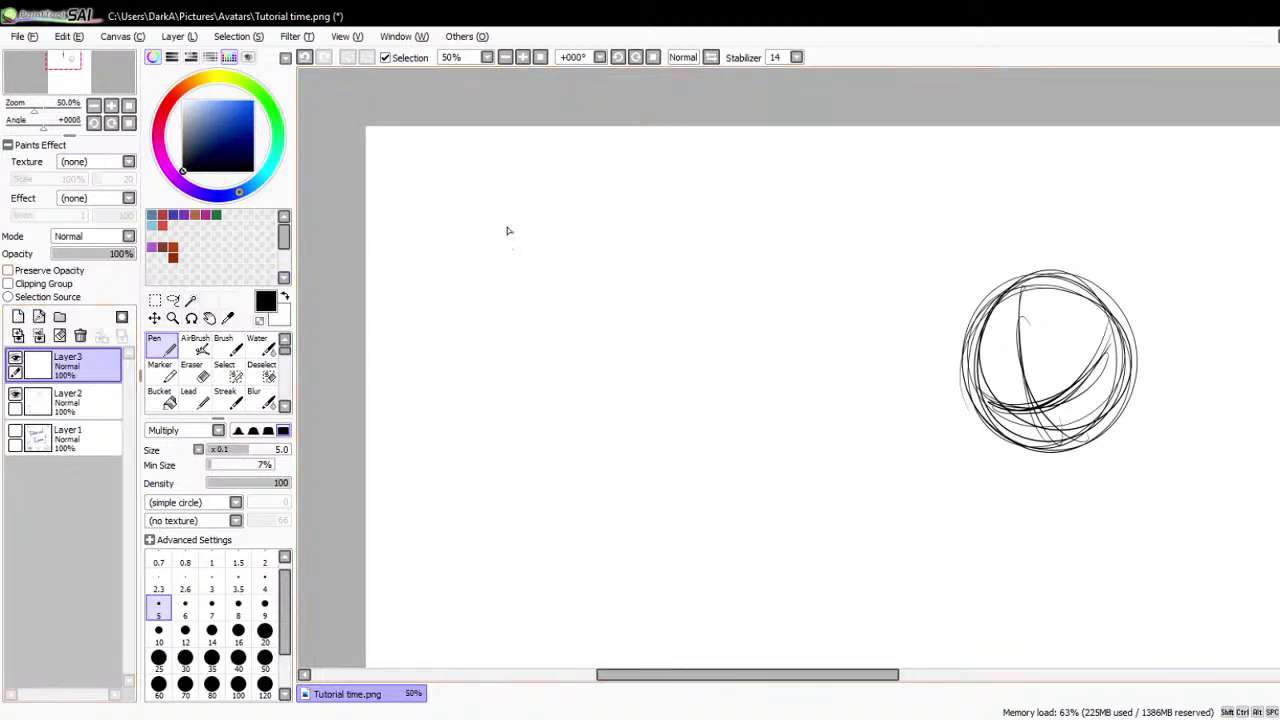
- Draw three example circles with differently curved face guidelines beside the head on Layer3, and clear that layer again
mouse_move(556, 186)
mouse_down()
mouse_move(590, 262)
mouse_move(556, 186)
mouse_up()
mouse_move(713, 225)
mouse_down()
mouse_move(780, 251)
mouse_move(730, 228)
mouse_up()
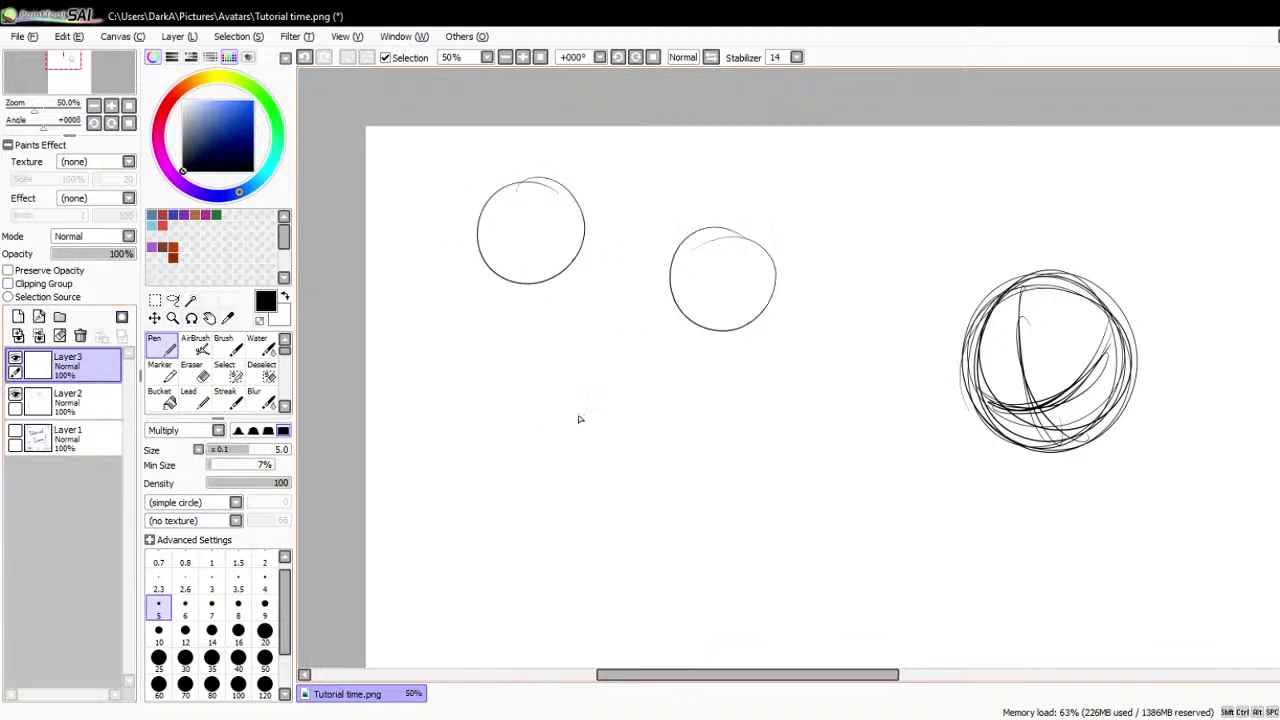
drag(582, 386, 549, 390)
drag(517, 188, 518, 282)
mouse_move(530, 186)
mouse_down()
mouse_move(528, 273)
mouse_move(571, 233)
mouse_move(486, 258)
mouse_up()
drag(712, 234, 722, 330)
mouse_move(680, 304)
mouse_down()
mouse_move(740, 284)
mouse_move(758, 296)
mouse_up()
mouse_move(541, 393)
mouse_down()
mouse_move(545, 475)
mouse_move(524, 442)
mouse_move(536, 457)
mouse_move(606, 458)
mouse_up()
drag(516, 432, 610, 454)
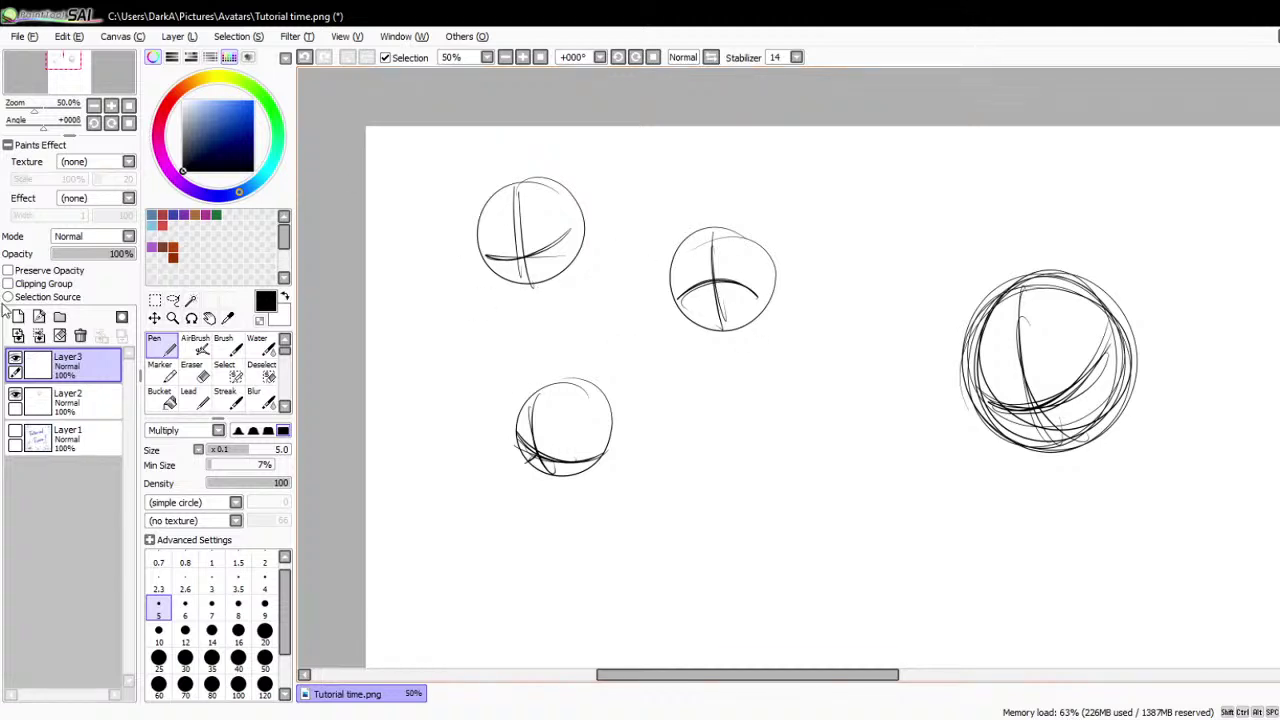
click(59, 335)
- On Layer2, sketch the neck and a slanted shoulder line under the head, with a small circle at each shoulder
scroll(689, 183, down, 3)
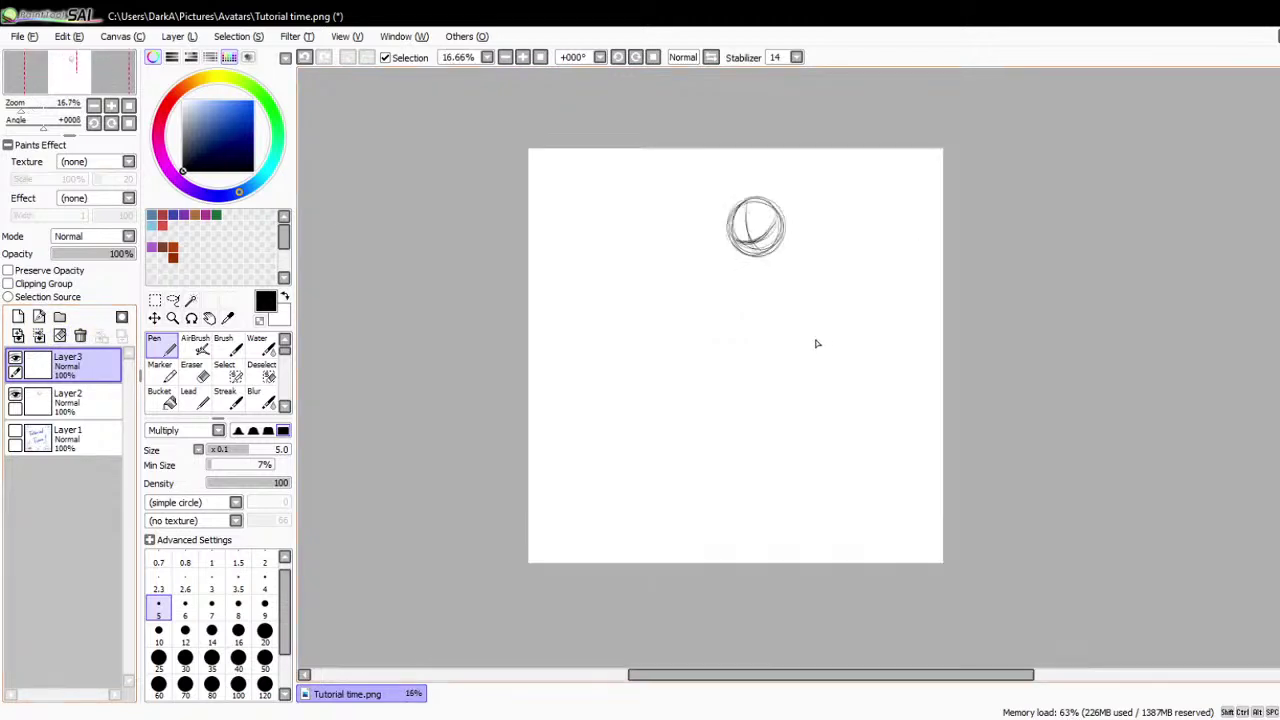
scroll(812, 347, up, 1)
click(70, 402)
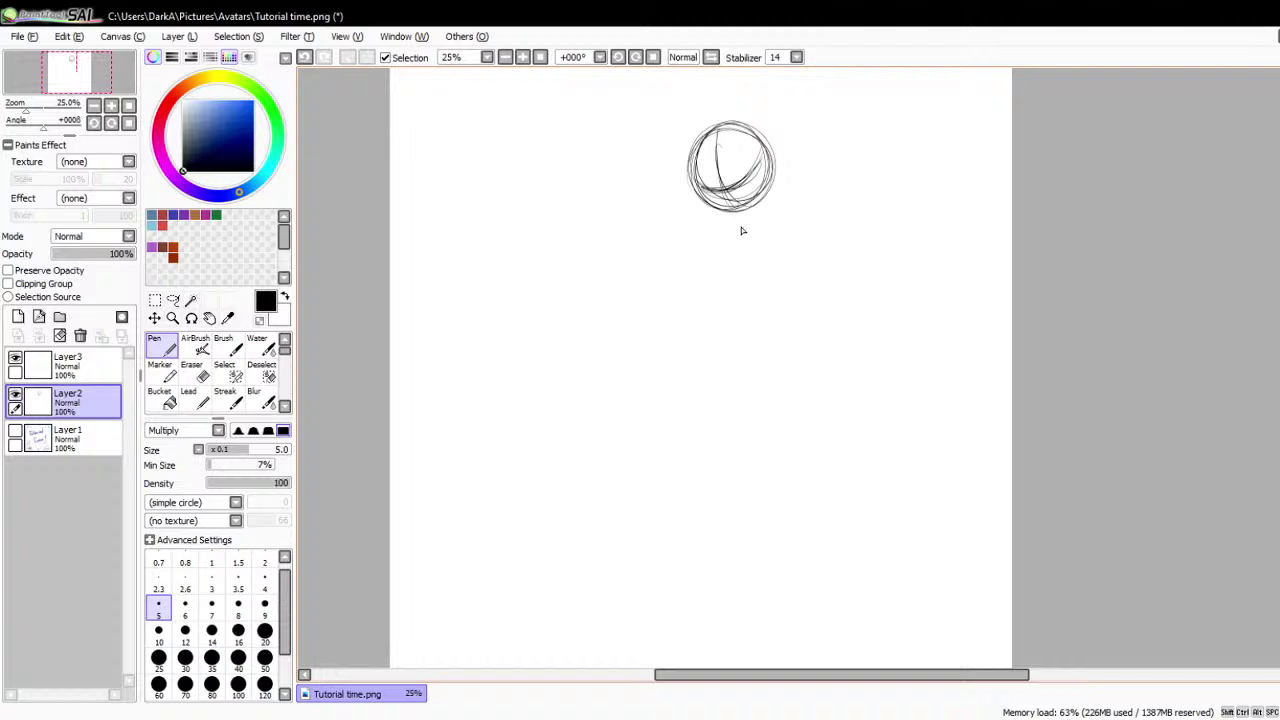
mouse_move(731, 224)
mouse_down()
mouse_move(759, 237)
mouse_move(752, 214)
mouse_move(764, 238)
mouse_move(752, 216)
mouse_move(759, 237)
mouse_move(717, 237)
mouse_move(796, 248)
mouse_up()
mouse_move(686, 229)
mouse_down()
mouse_move(841, 249)
mouse_move(660, 228)
mouse_move(848, 258)
mouse_up()
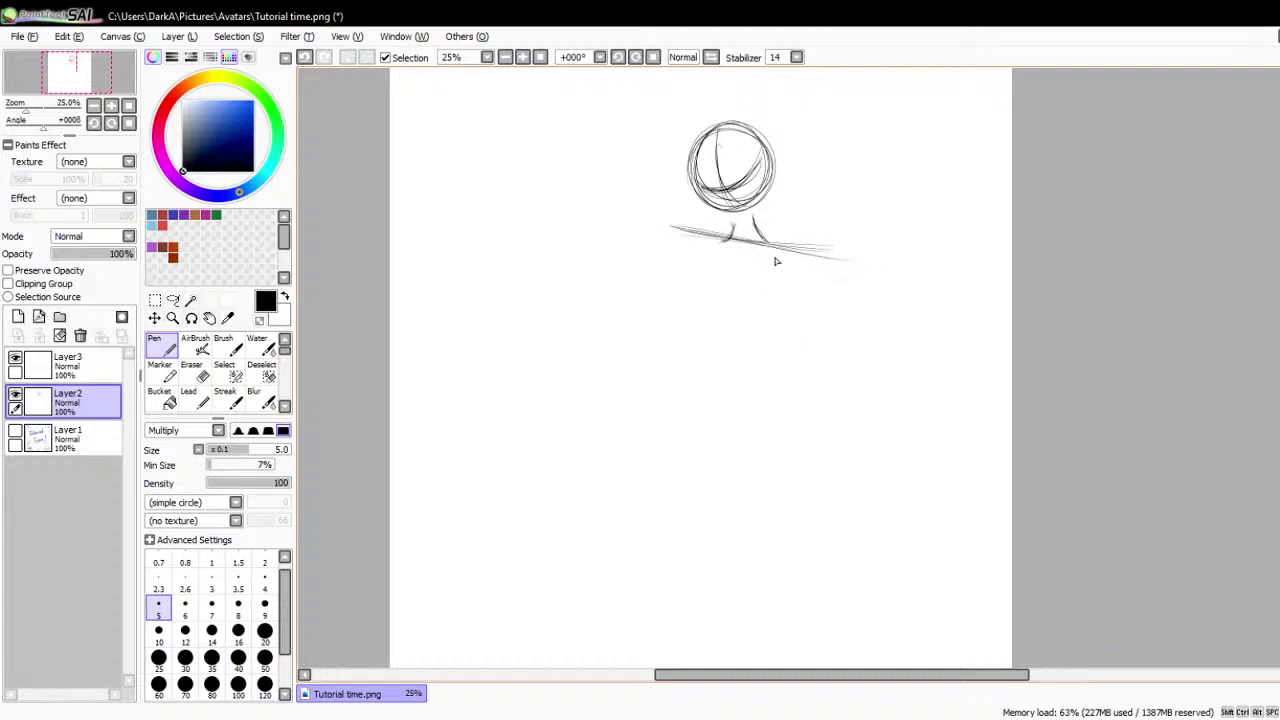
drag(676, 234, 674, 236)
drag(830, 257, 831, 258)
- Transform the head and shoulder sketch on Layer2, rotating it slightly clockwise and moving it a little toward the canvas's upper left
scroll(828, 262, down, 1)
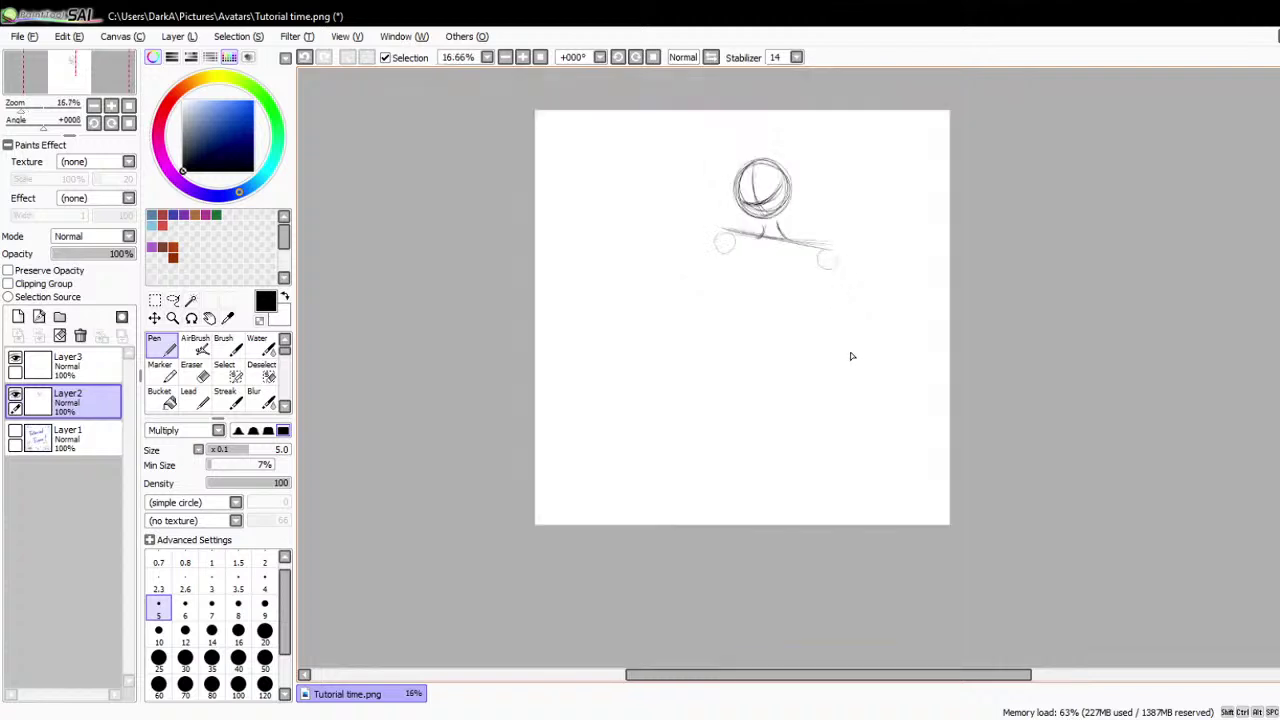
scroll(858, 313, up, 1)
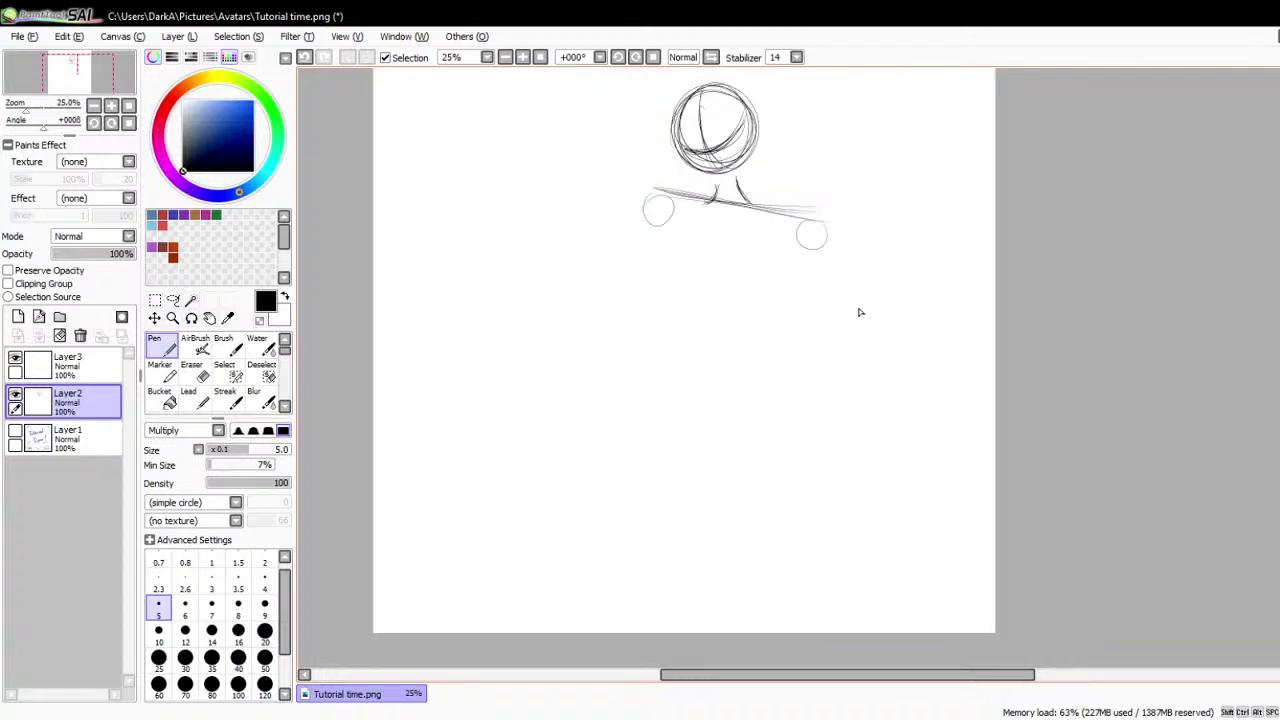
click(149, 475)
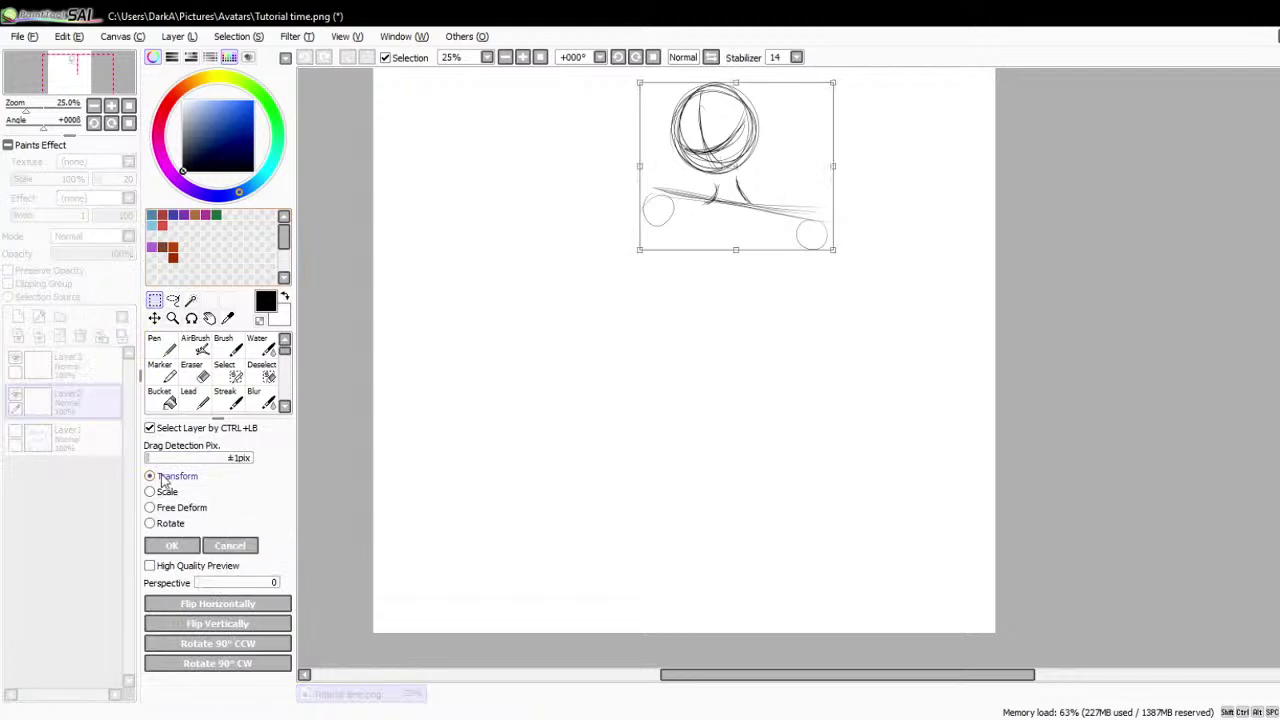
scroll(855, 300, down, 1)
scroll(850, 190, up, 1)
drag(896, 262, 897, 277)
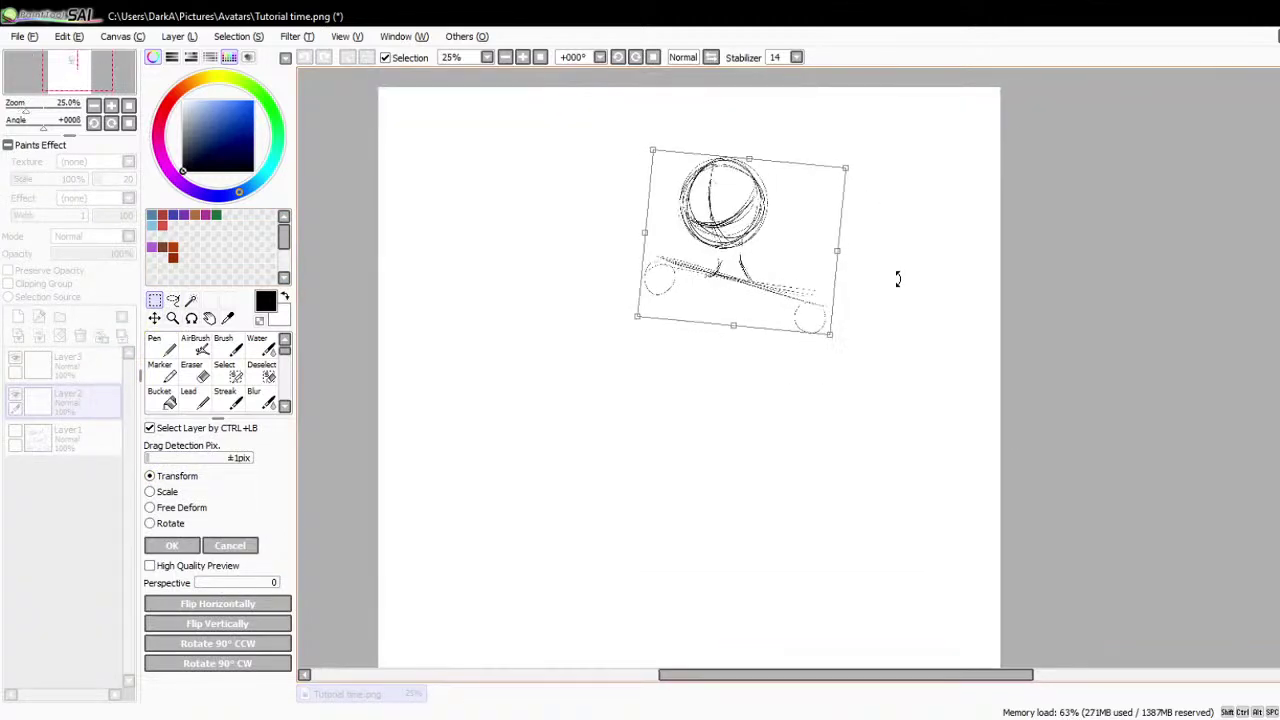
drag(803, 269, 812, 230)
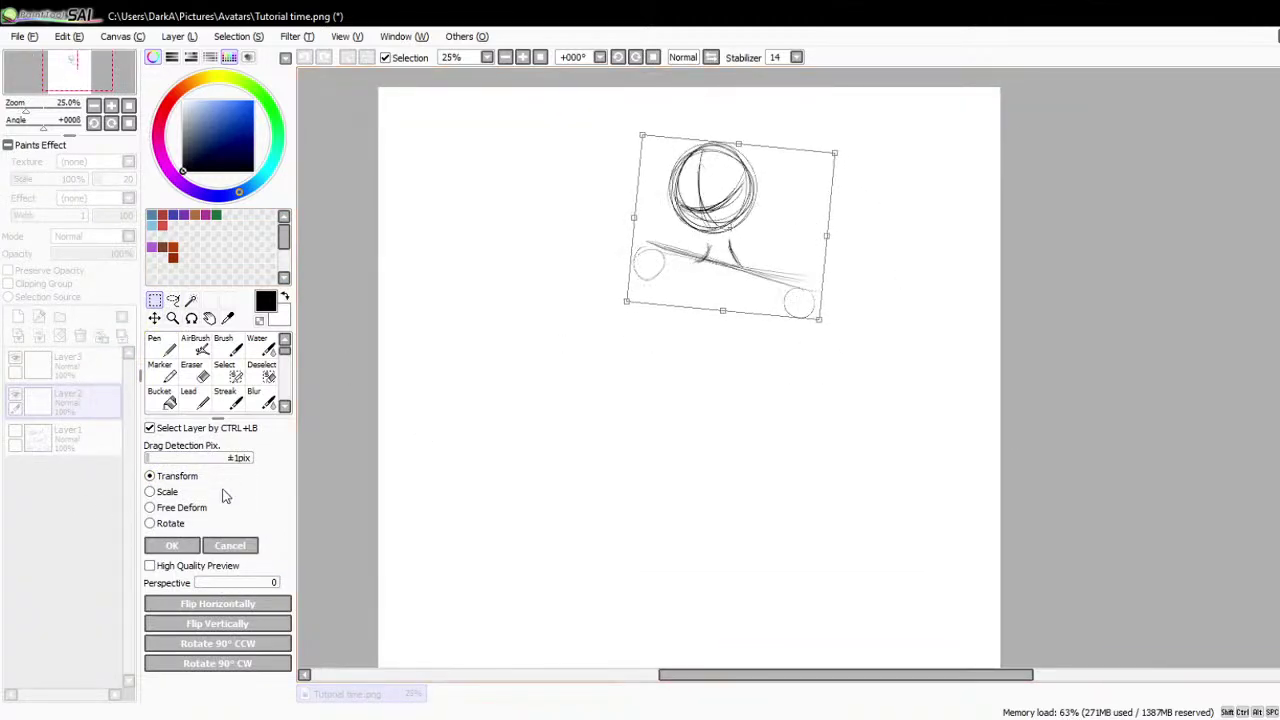
click(176, 545)
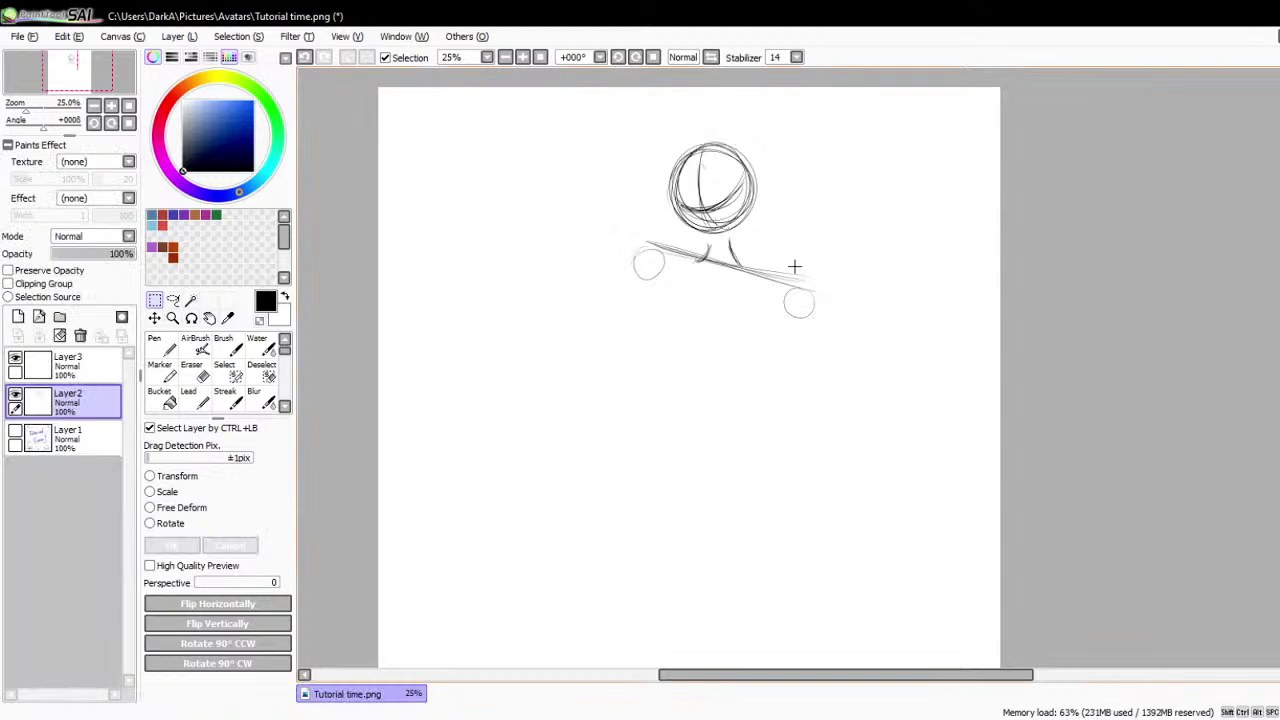
- On Layer3, sketch the torso with the Pen: side lines tapering from the shoulder circles to the waist and a line across the lower chest
scroll(800, 240, down, 1)
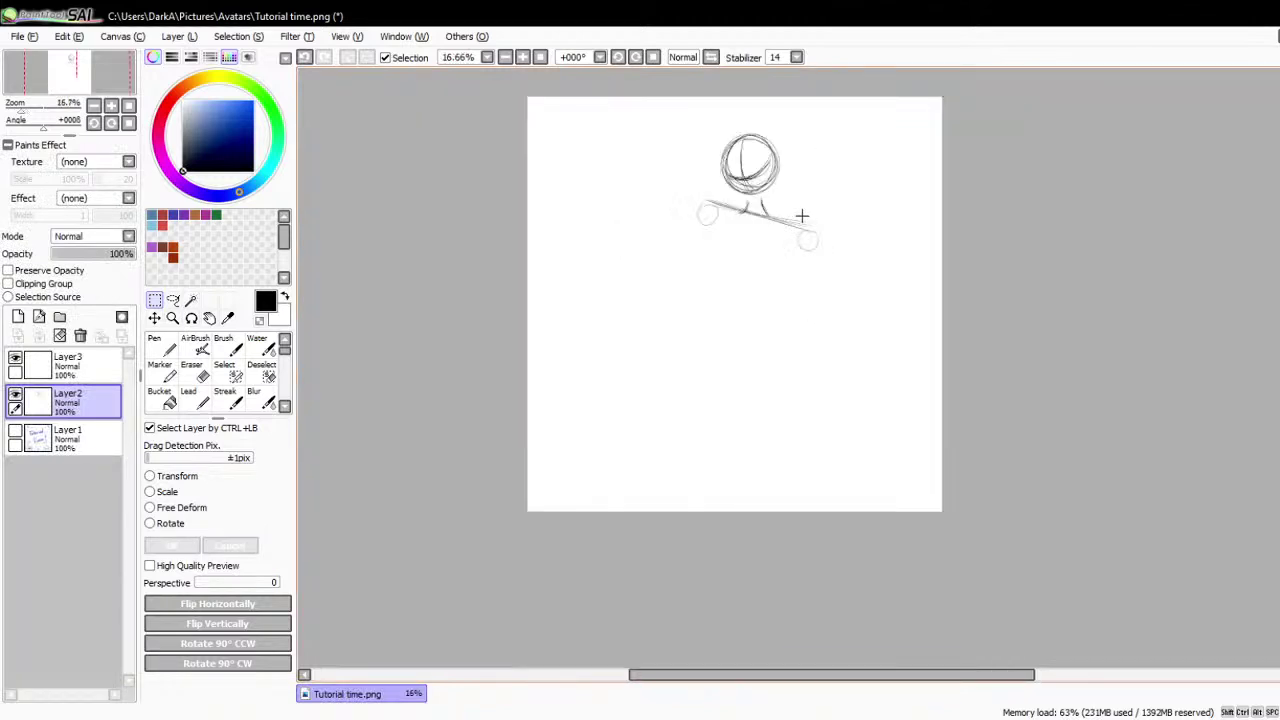
scroll(800, 214, up, 2)
scroll(801, 217, down, 1)
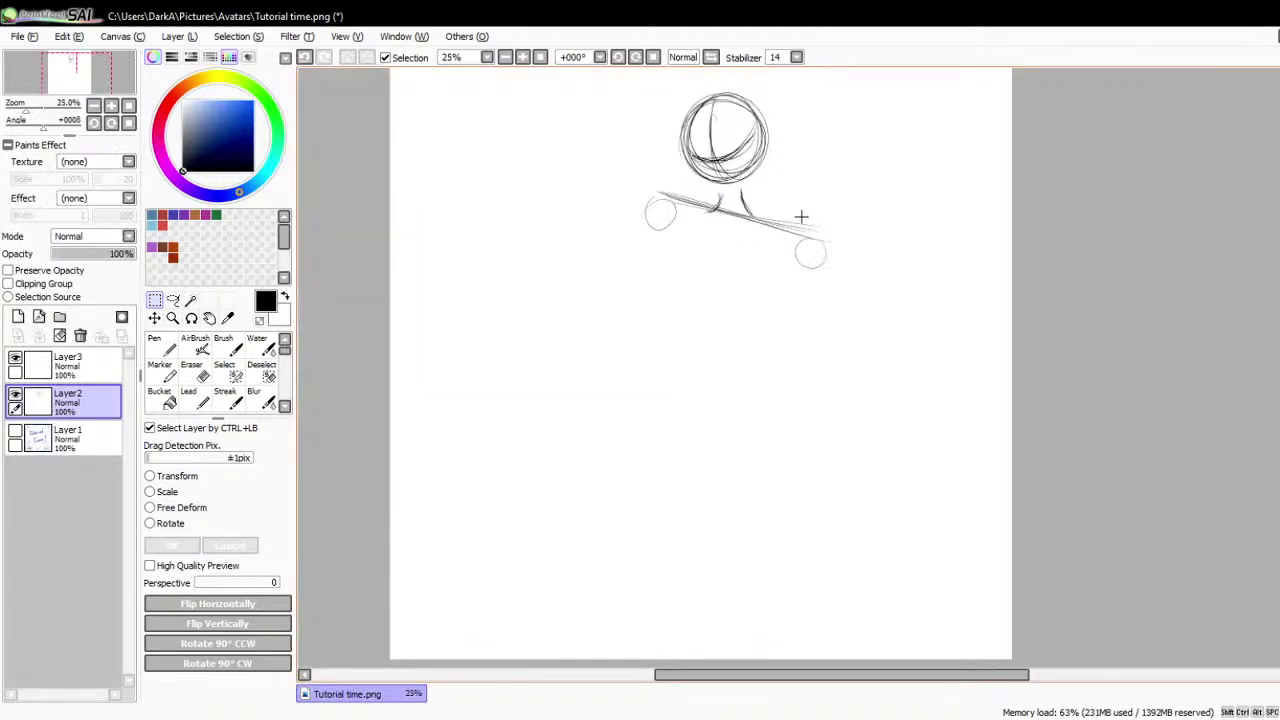
click(160, 345)
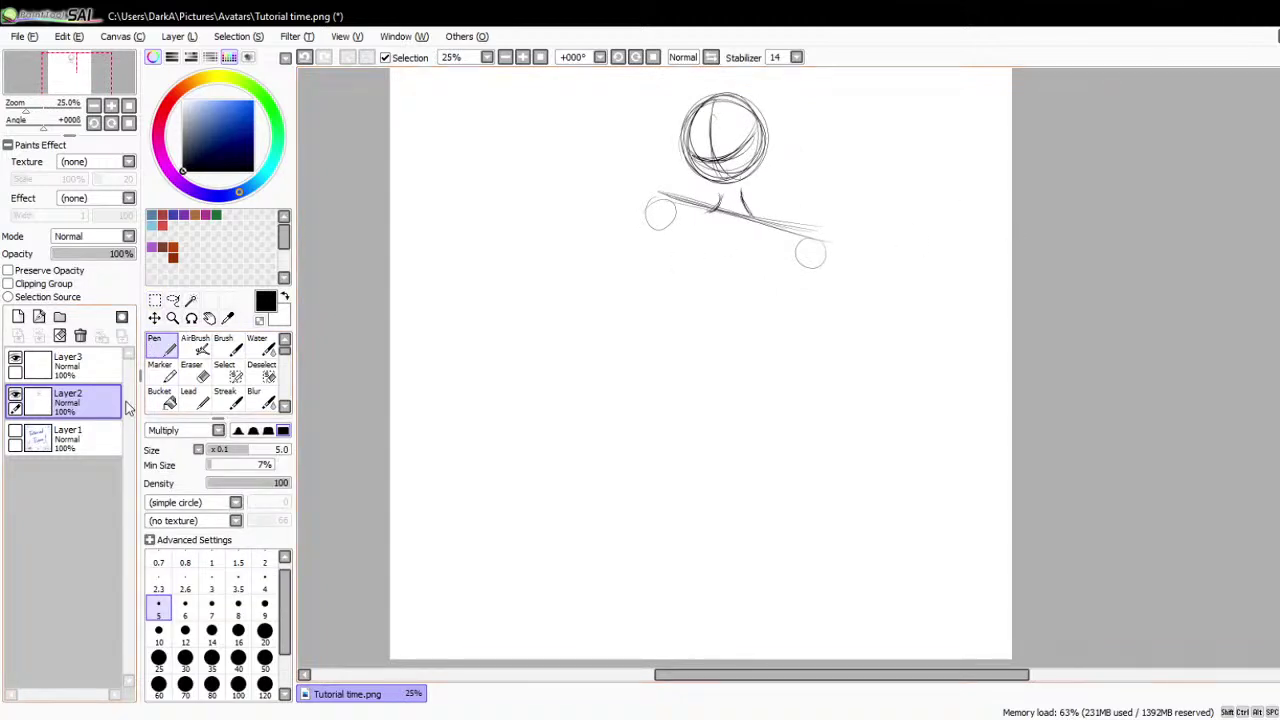
click(68, 366)
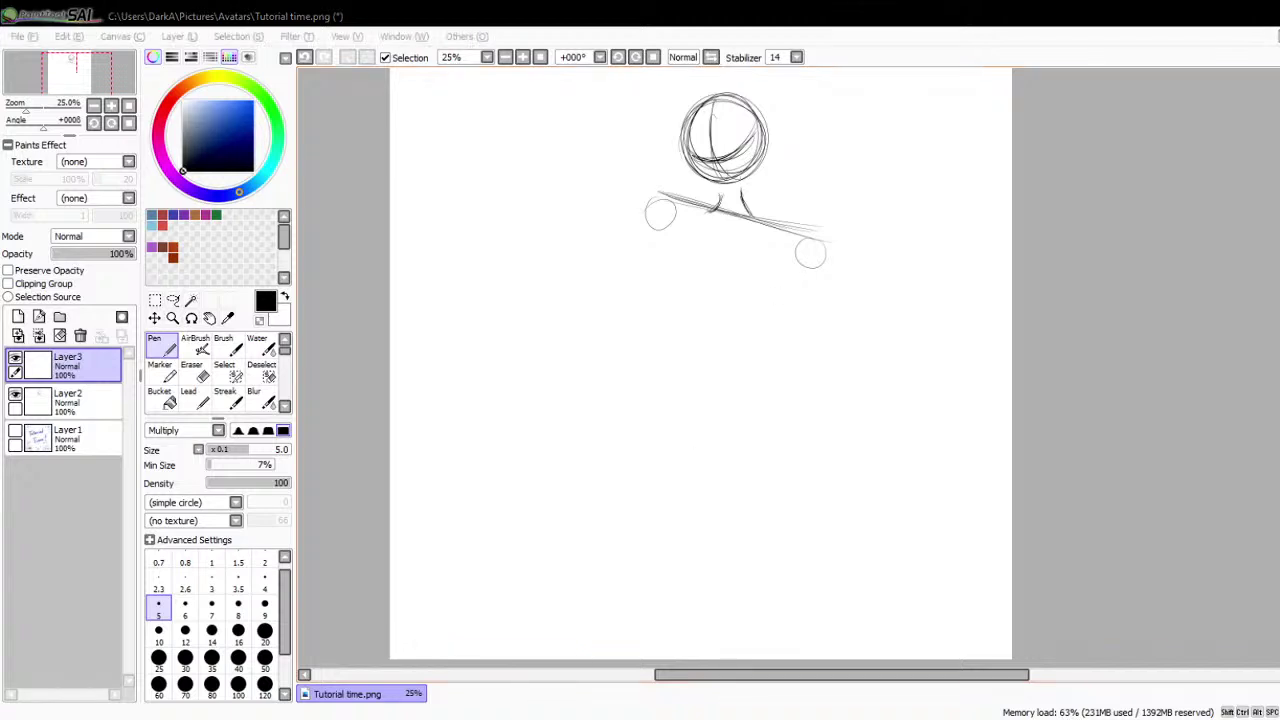
click(756, 500)
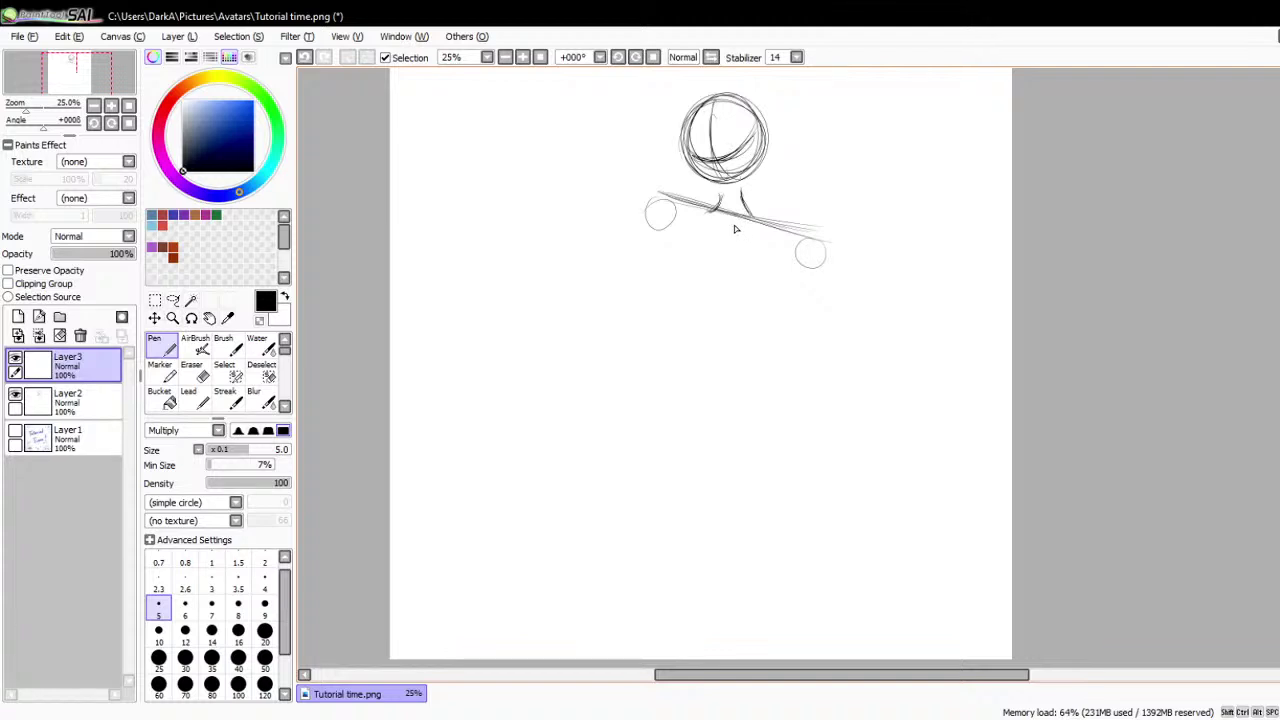
mouse_move(792, 271)
mouse_down()
mouse_move(748, 351)
mouse_move(799, 272)
mouse_move(739, 329)
mouse_move(665, 325)
mouse_move(669, 231)
mouse_move(663, 375)
mouse_up()
drag(666, 272, 663, 377)
drag(805, 274, 746, 354)
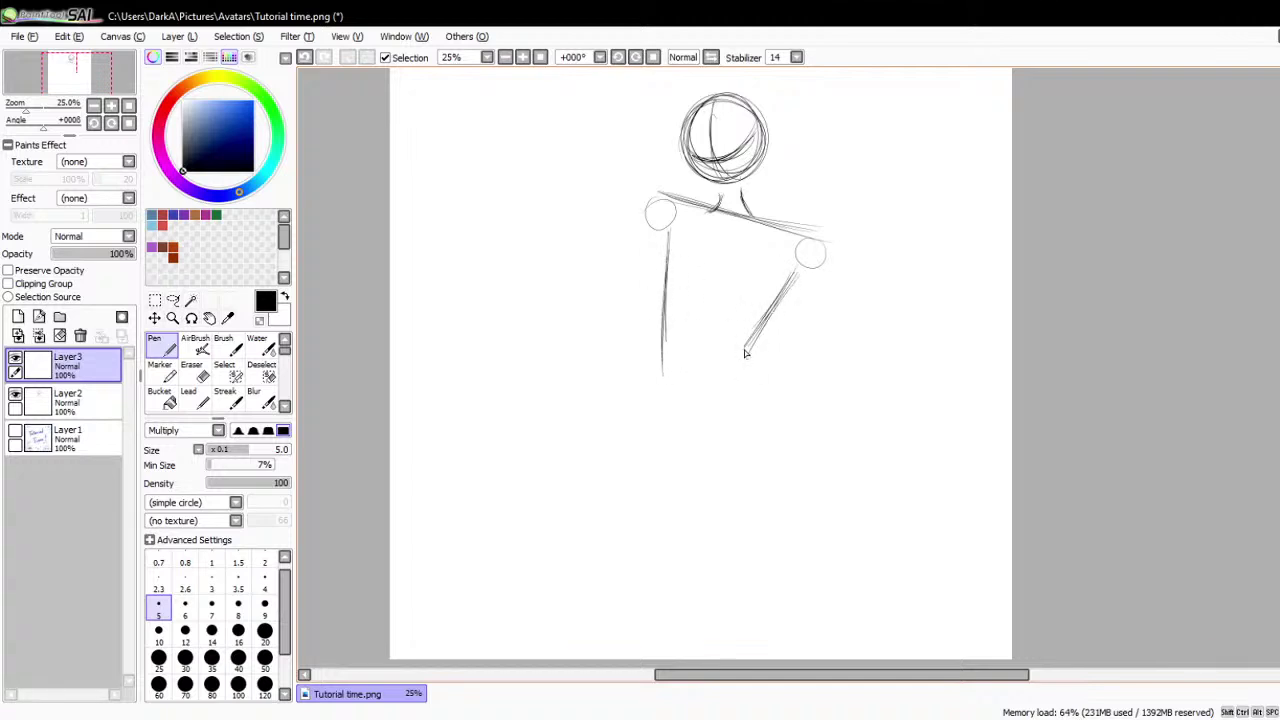
mouse_move(676, 226)
mouse_down()
mouse_move(798, 240)
mouse_move(646, 350)
mouse_up()
drag(660, 305, 788, 318)
mouse_move(666, 215)
mouse_down()
mouse_move(660, 300)
mouse_move(791, 320)
mouse_move(748, 360)
mouse_up()
- Sketch the outer hip lines, with one hip flaring outward from the waist and the opposite side running nearly straight down
mouse_move(770, 308)
mouse_down()
mouse_move(750, 368)
mouse_move(796, 431)
mouse_up()
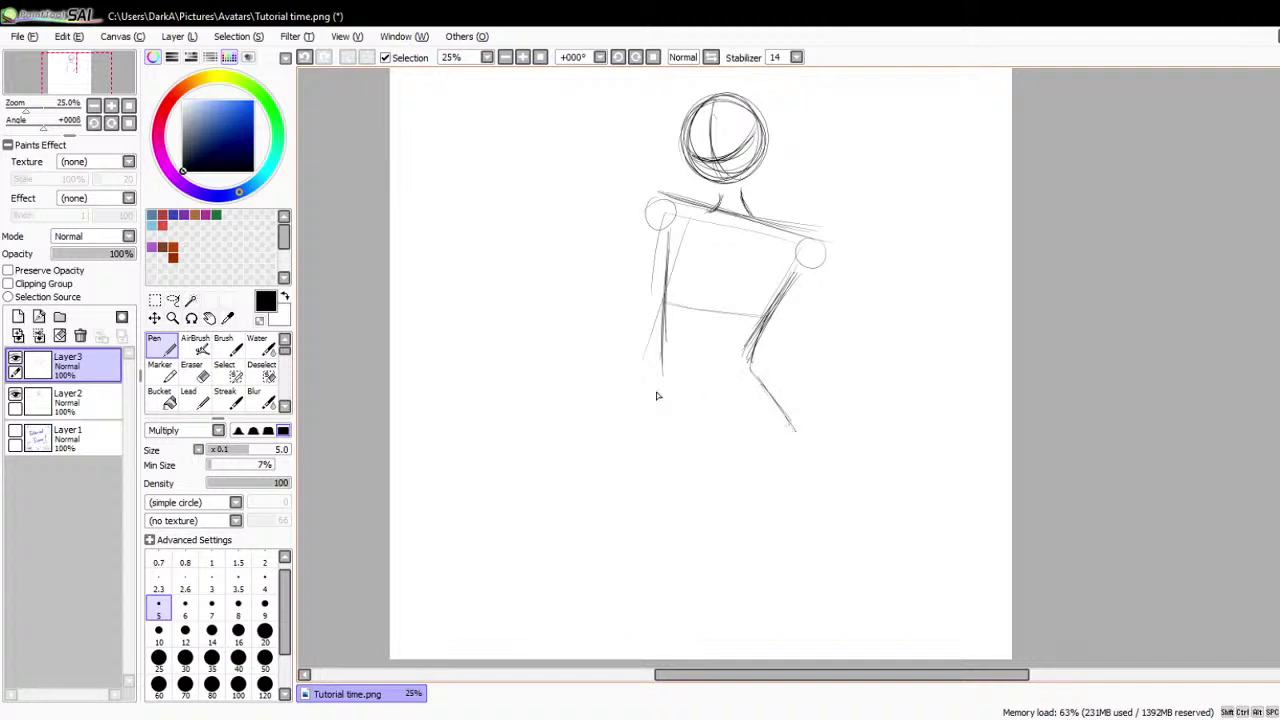
drag(662, 352, 654, 449)
drag(660, 368, 657, 474)
- Sketch two tapering thighs from the hips toward the canvas's lower edge, with an angled crotch line and part of the rear leg
scroll(742, 350, down, 1)
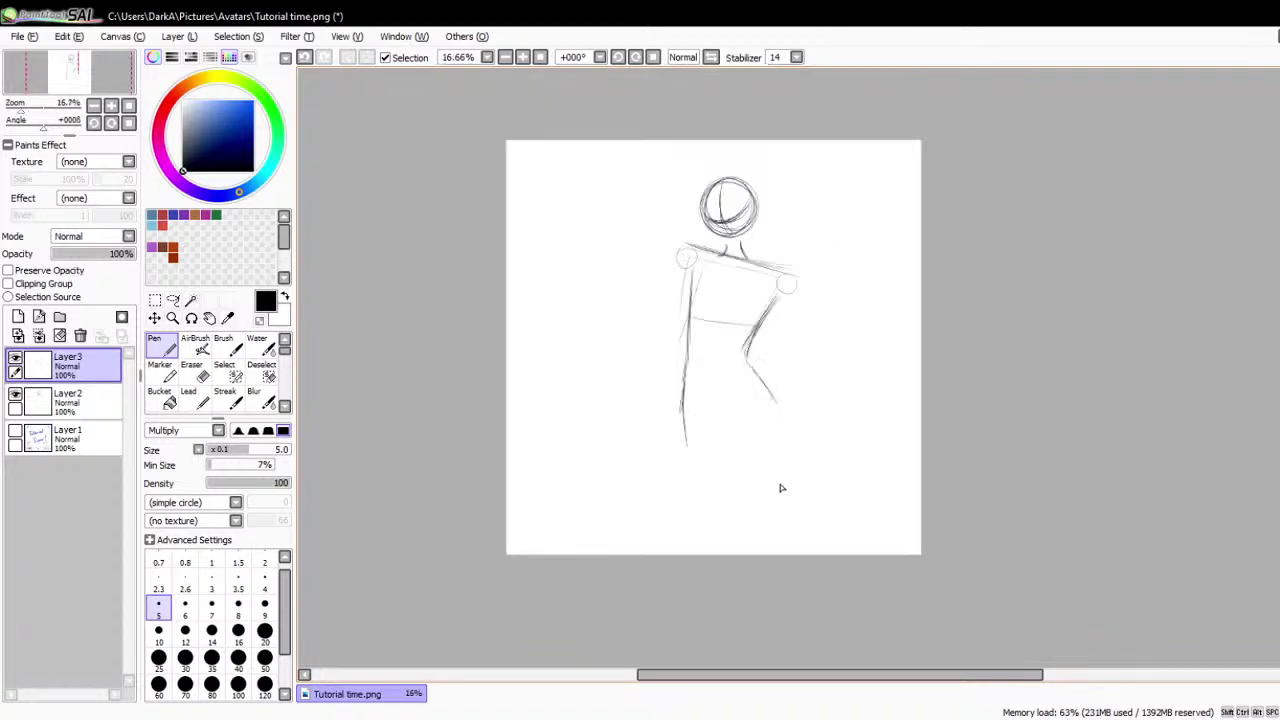
scroll(782, 488, up, 1)
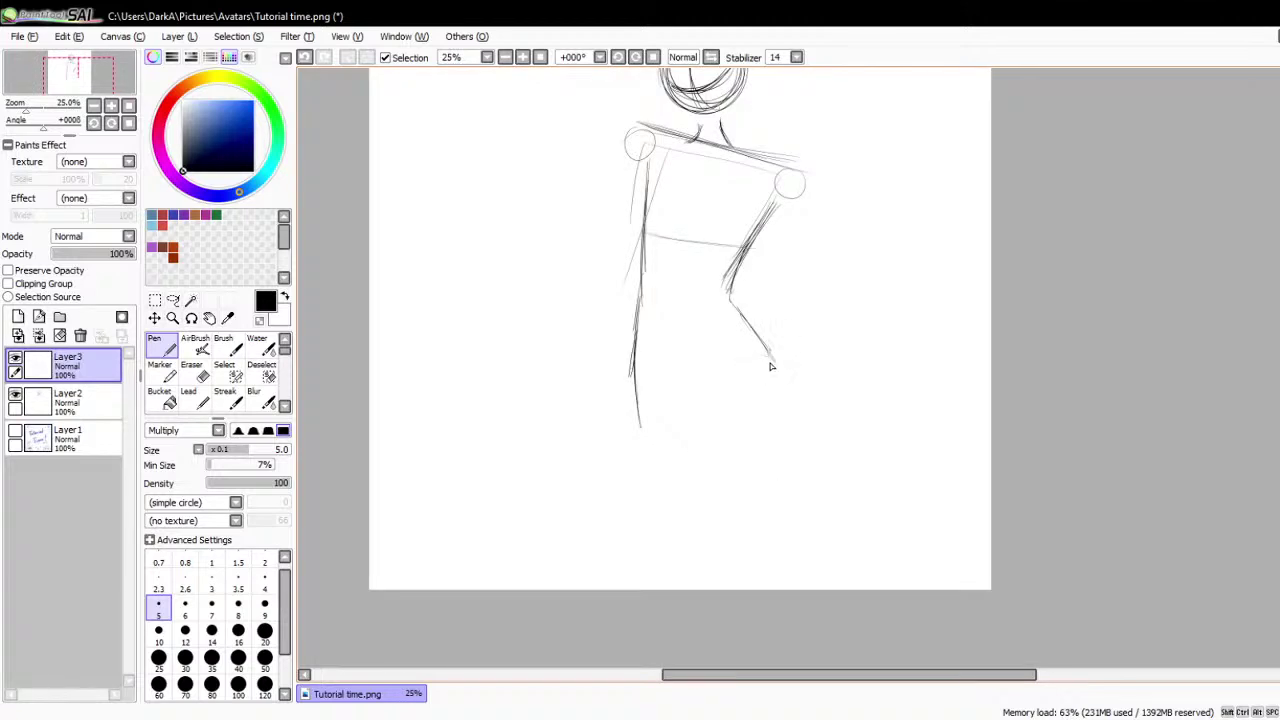
drag(776, 376, 737, 585)
drag(732, 318, 679, 543)
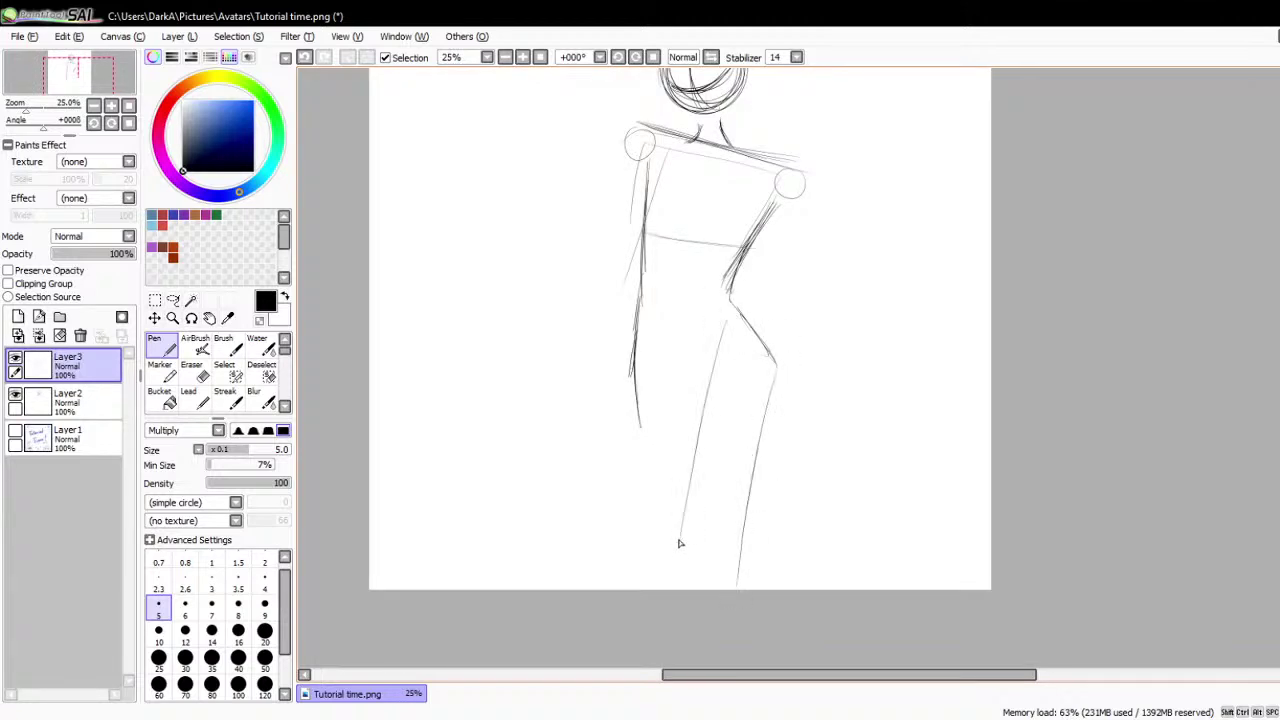
drag(716, 352, 688, 578)
drag(776, 372, 728, 588)
drag(634, 340, 658, 505)
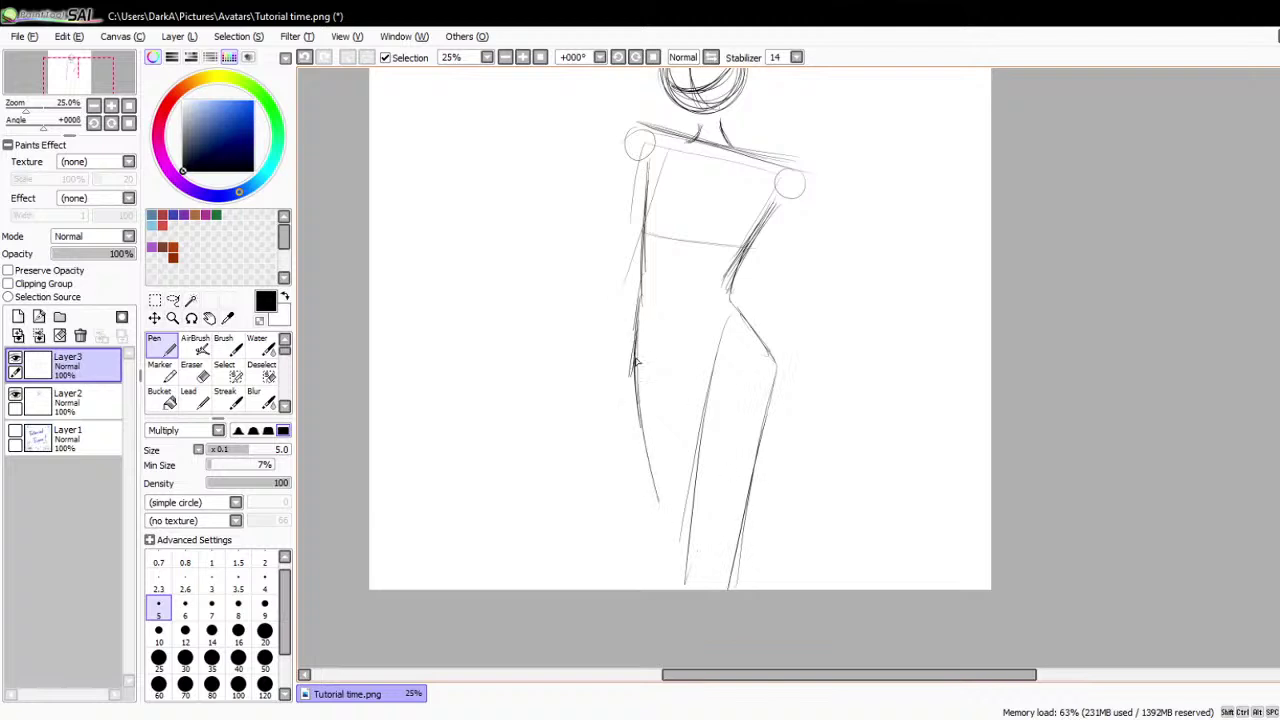
drag(635, 363, 680, 562)
drag(650, 330, 689, 425)
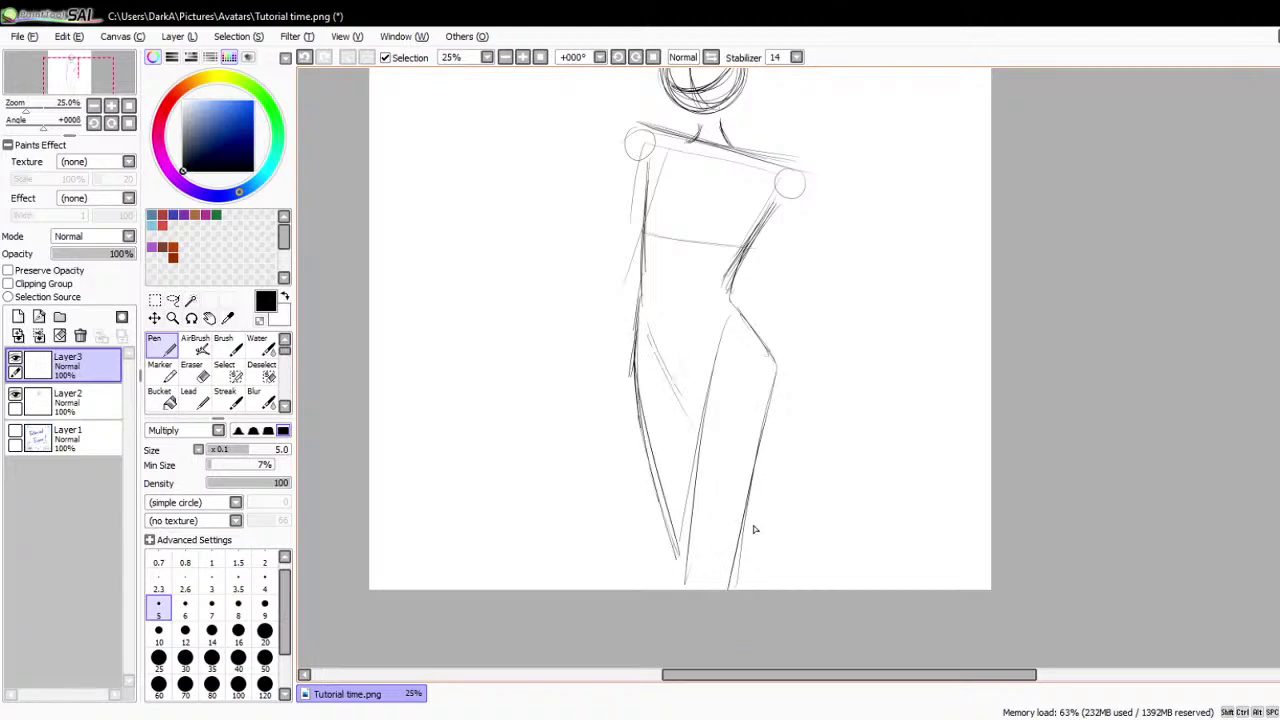
drag(755, 530, 754, 615)
- Examine the figure's balance and proportions in mirrored and normal canvas views
scroll(732, 340, down, 1)
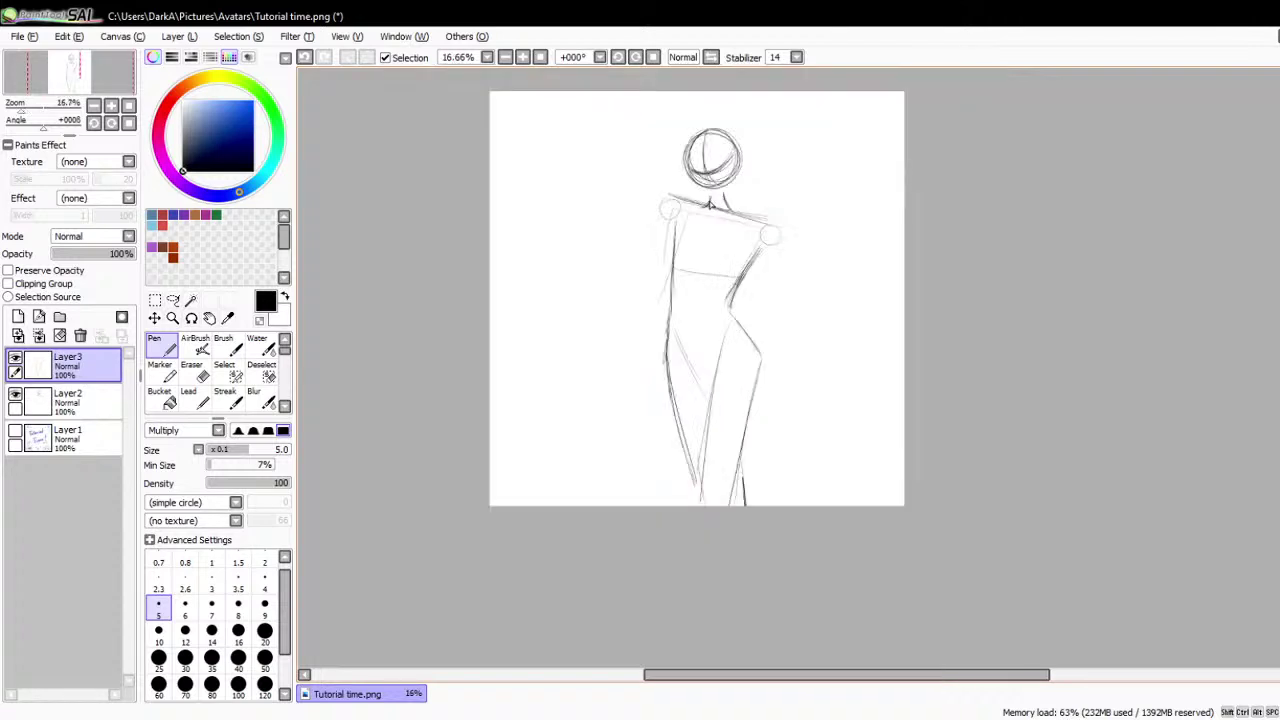
click(711, 57)
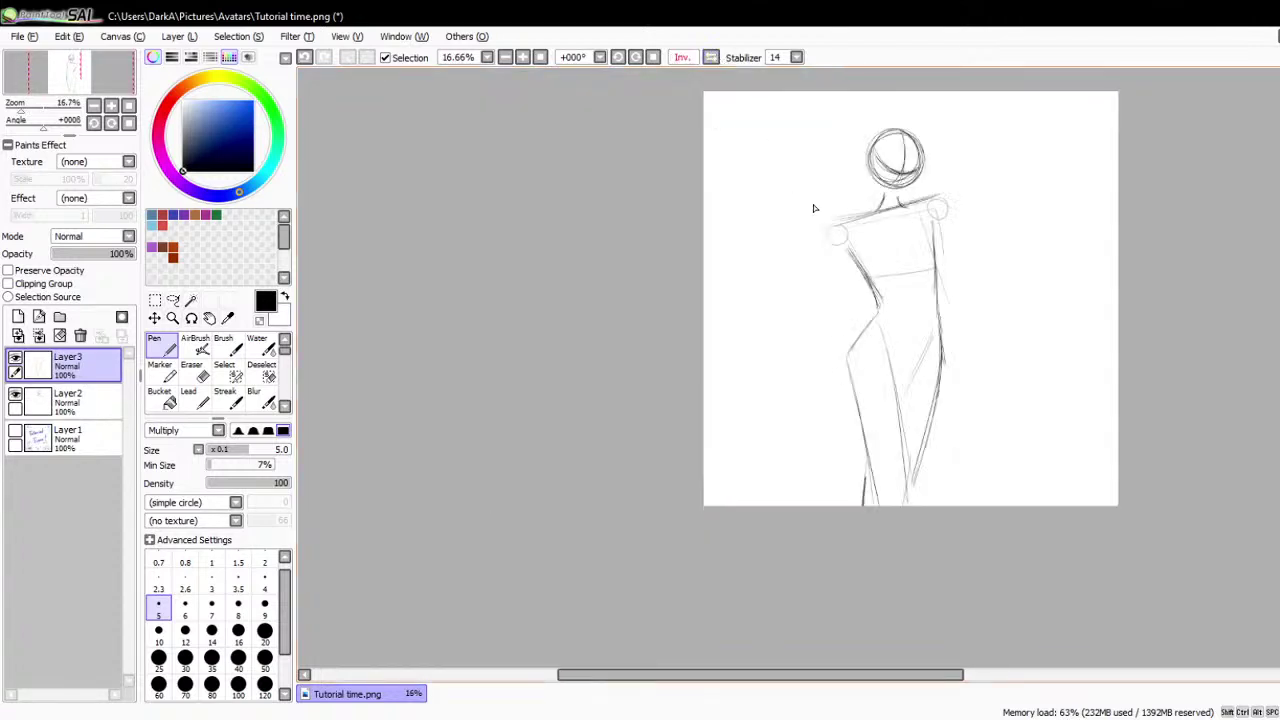
scroll(912, 372, down, 1)
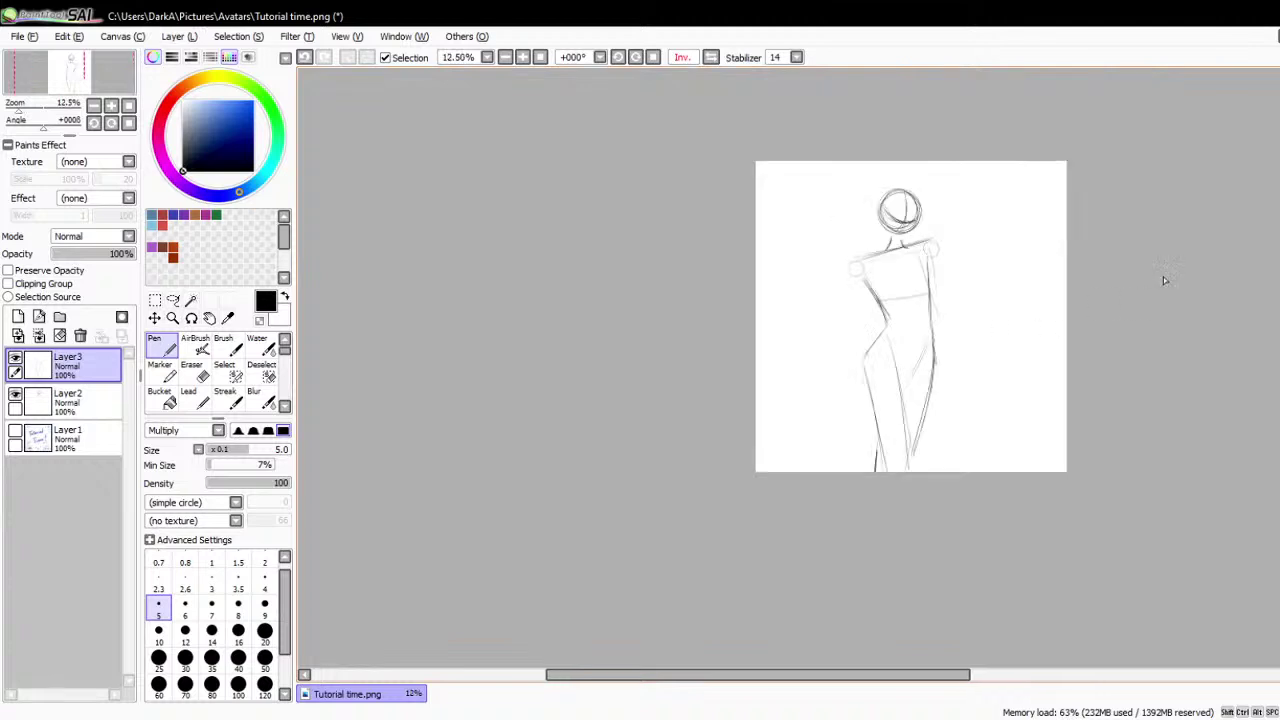
scroll(1184, 250, up, 1)
scroll(773, 320, up, 1)
scroll(773, 320, down, 1)
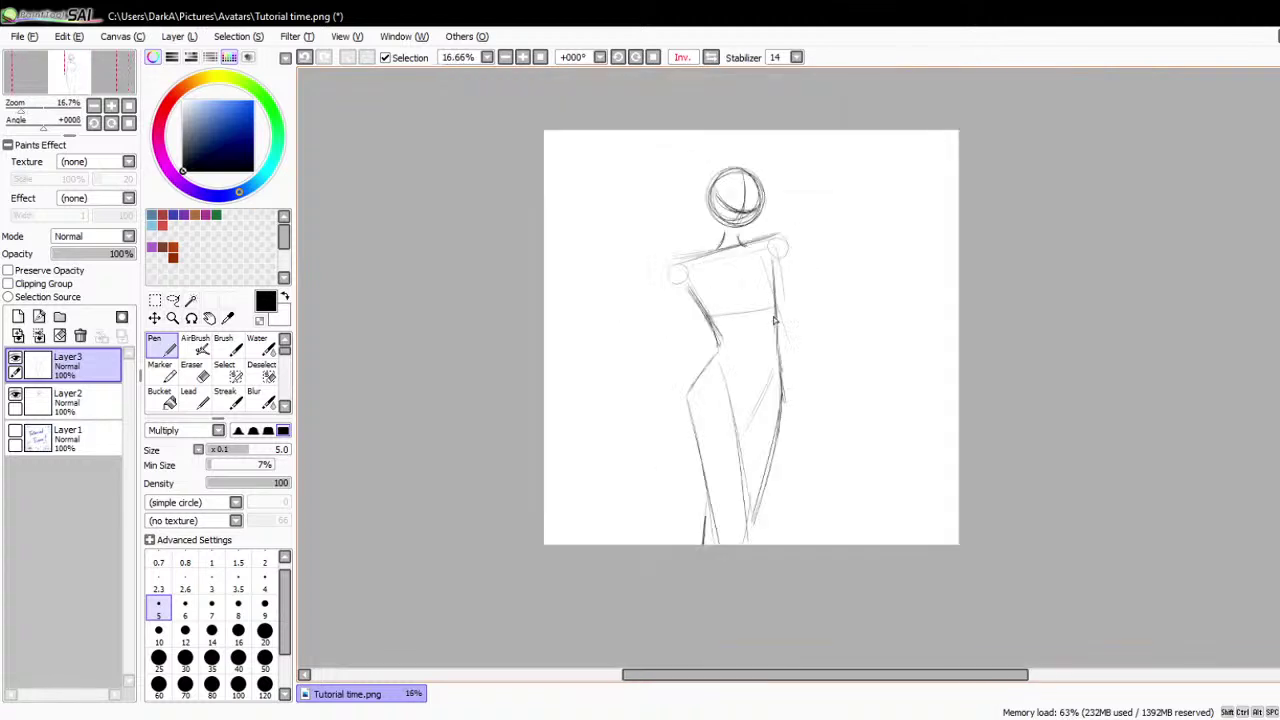
scroll(773, 320, up, 1)
click(712, 57)
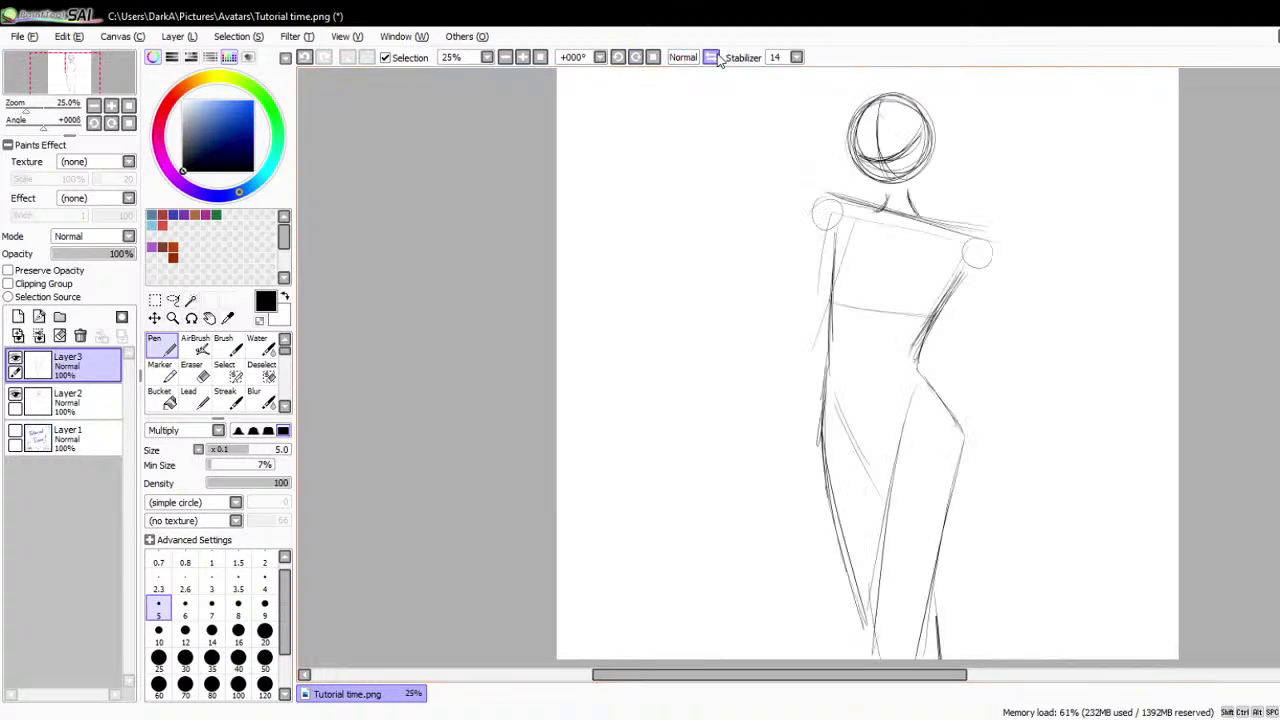
click(712, 57)
scroll(773, 347, down, 1)
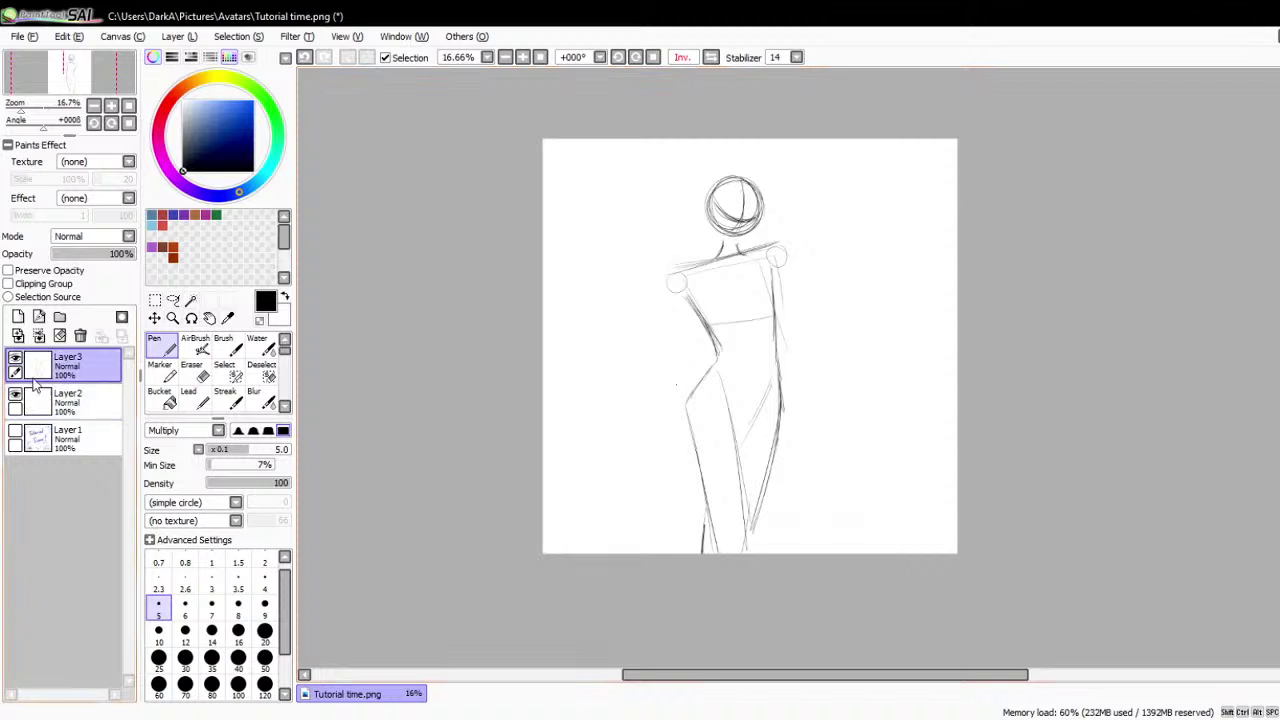
- Merge Layer3 down into Layer2 and rotate the whole figure slightly with a transform
click(38, 335)
key(ctrl+t)
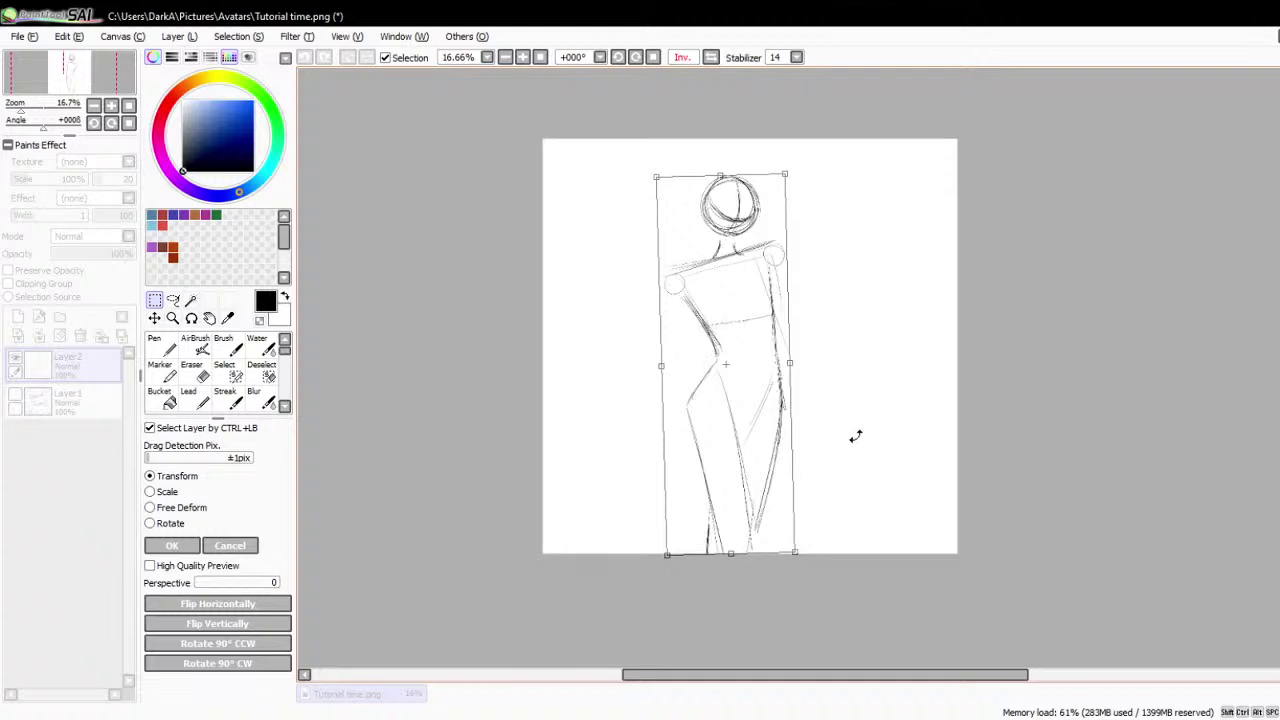
click(171, 545)
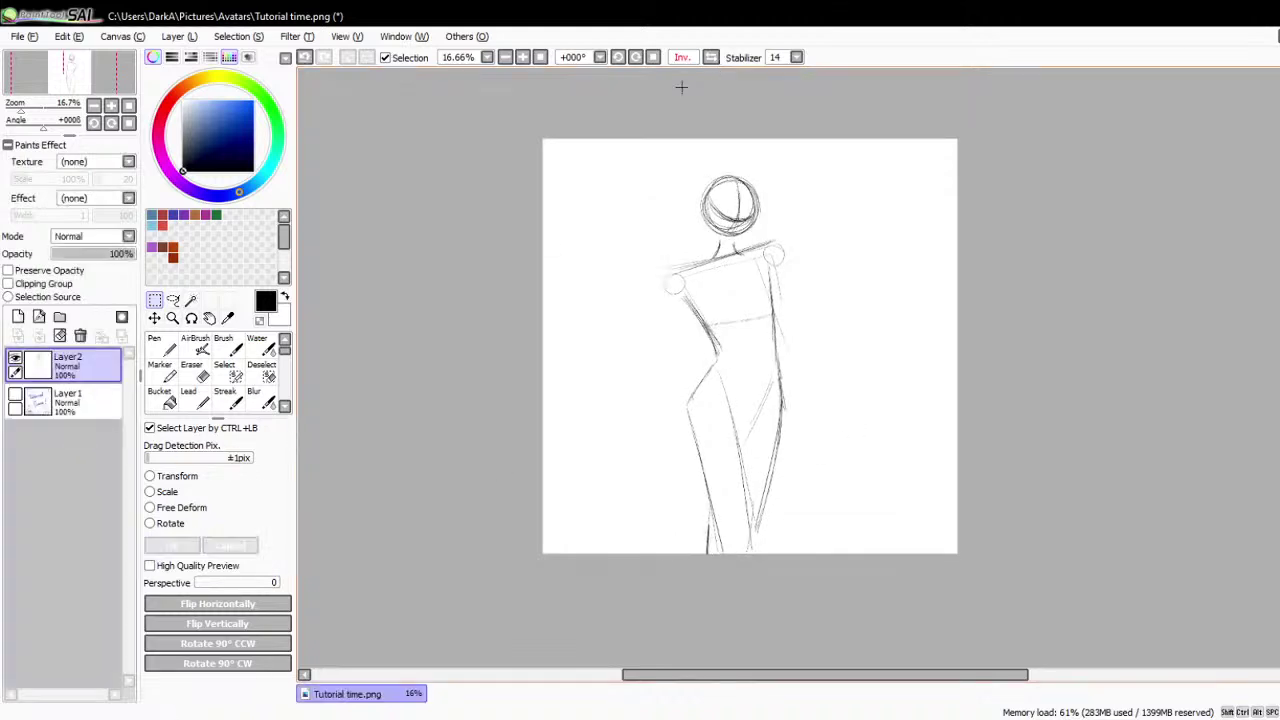
- Compare the rotated figure in normal and mirrored views, ending in the normal orientation
click(711, 57)
click(711, 57)
click(711, 57)
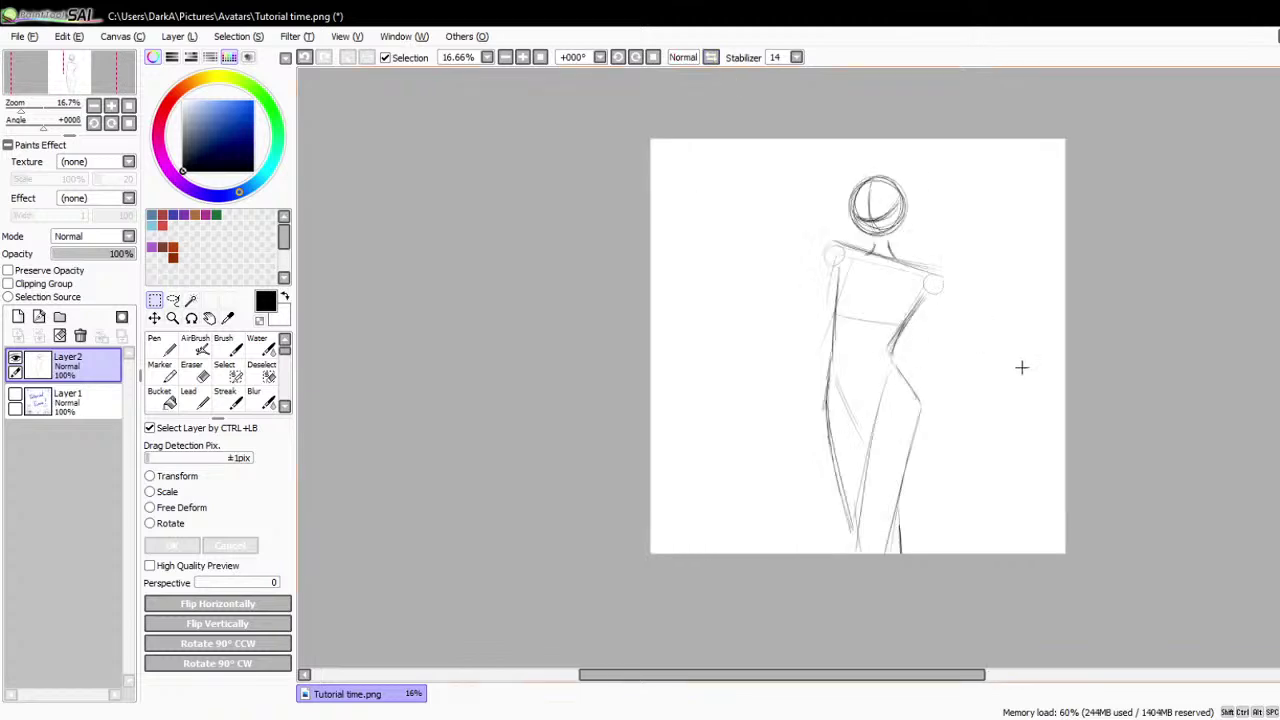
- With the Pen, sketch a boxy hand on the flared hip and a bent arm joining it to the lower shoulder through an elbow circle
scroll(962, 282, up, 2)
click(160, 345)
scroll(814, 400, down, 2)
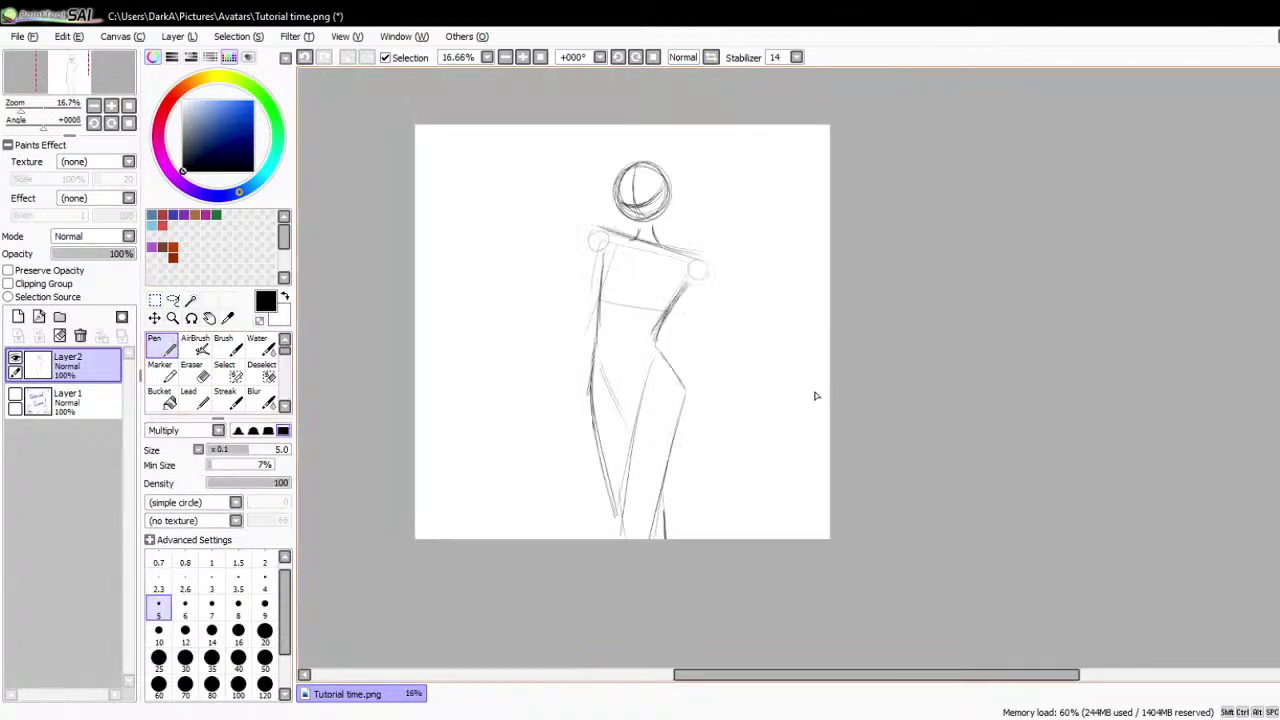
scroll(750, 294, up, 1)
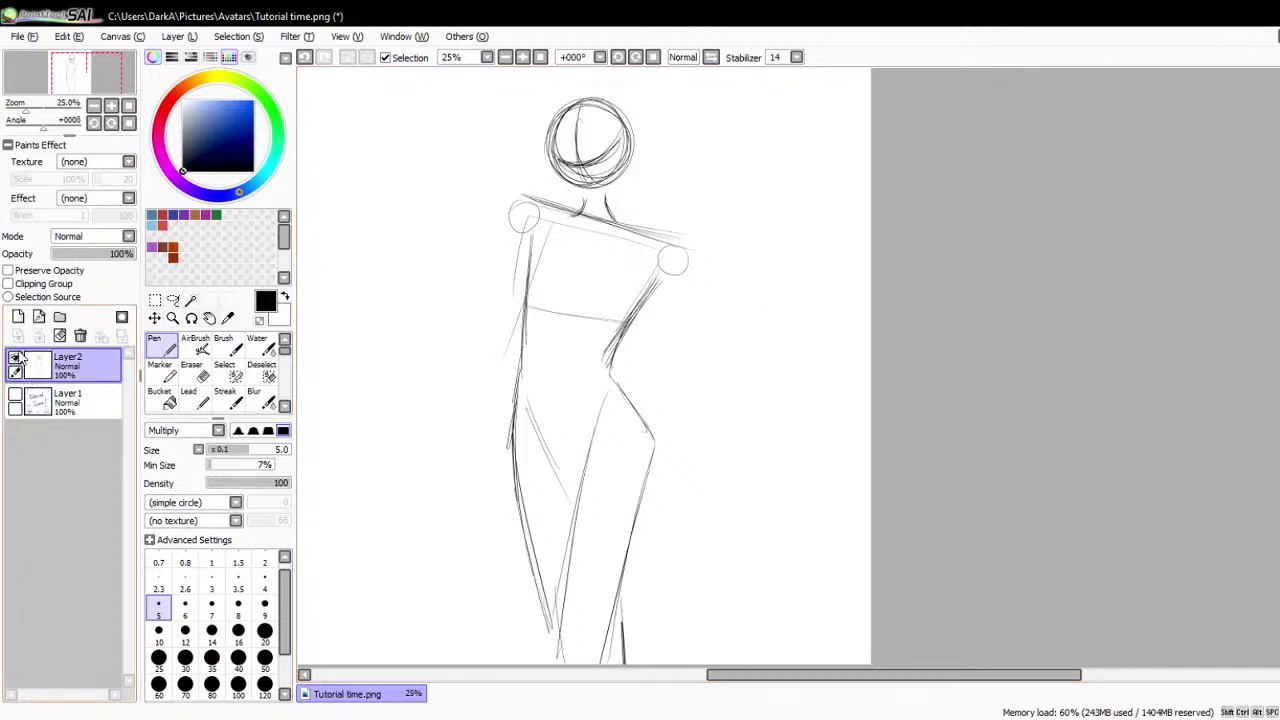
mouse_move(646, 395)
mouse_down()
mouse_move(621, 375)
mouse_move(601, 401)
mouse_move(622, 377)
mouse_move(602, 401)
mouse_move(631, 425)
mouse_move(628, 377)
mouse_move(658, 415)
mouse_up()
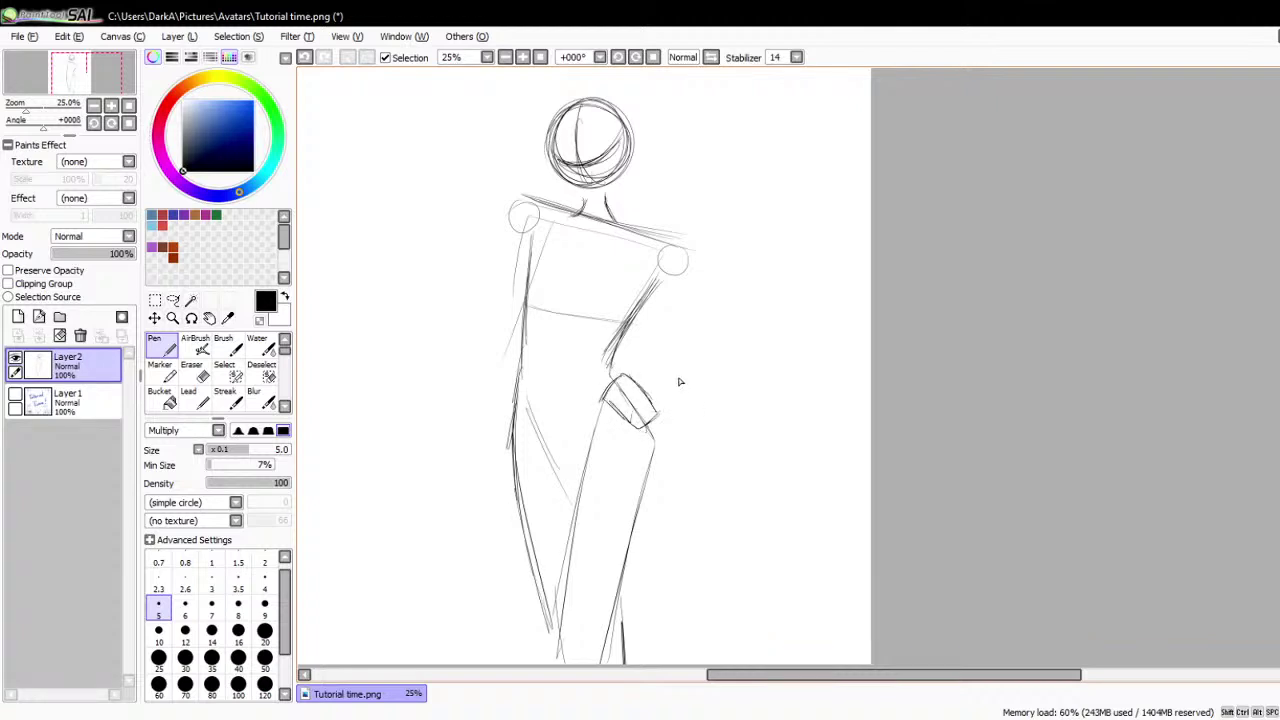
mouse_move(676, 268)
mouse_down()
mouse_move(716, 332)
mouse_move(714, 360)
mouse_move(714, 334)
mouse_up()
mouse_move(650, 397)
mouse_down()
mouse_move(723, 357)
mouse_move(633, 405)
mouse_move(714, 368)
mouse_move(731, 345)
mouse_move(707, 338)
mouse_move(639, 393)
mouse_move(738, 339)
mouse_move(655, 405)
mouse_up()
mouse_move(668, 248)
mouse_down()
mouse_move(717, 300)
mouse_move(678, 247)
mouse_move(700, 287)
mouse_move(648, 259)
mouse_move(695, 336)
mouse_up()
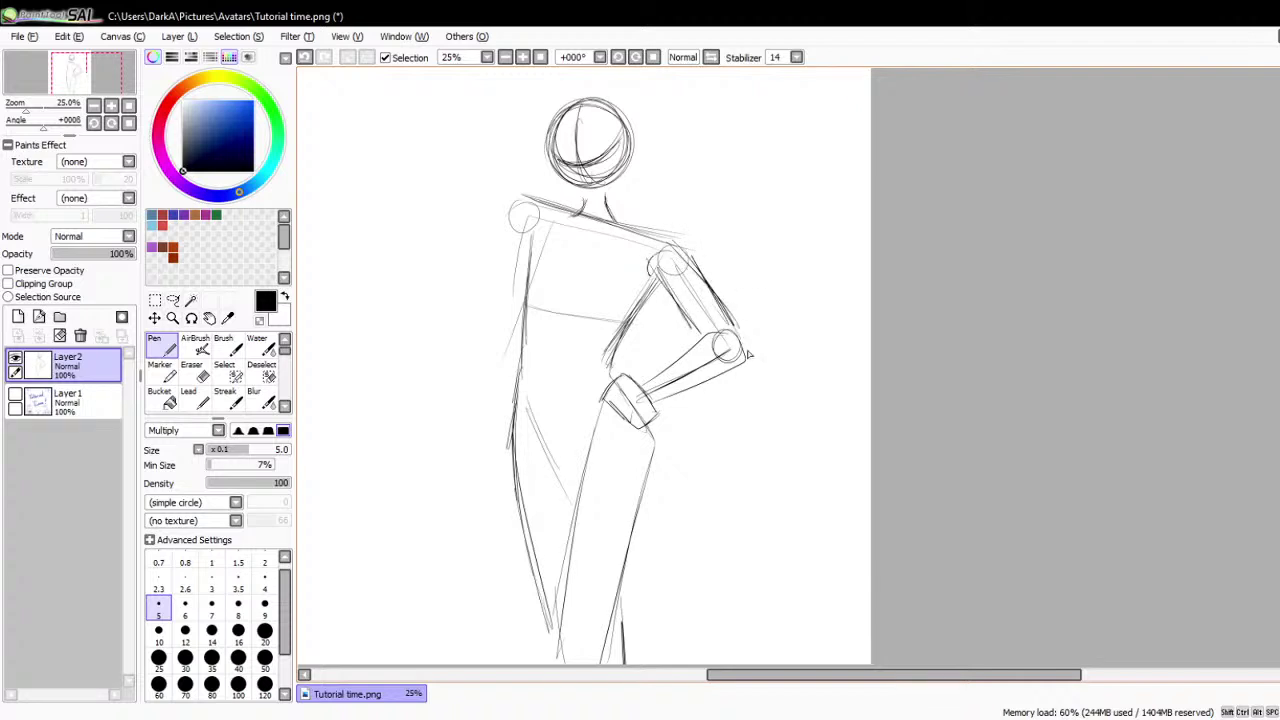
- Sketch the other arm raised in a wave, with an open palm, finger lines, a forearm line, an elbow circle and an upper arm
scroll(748, 354, down, 4)
scroll(722, 348, up, 3)
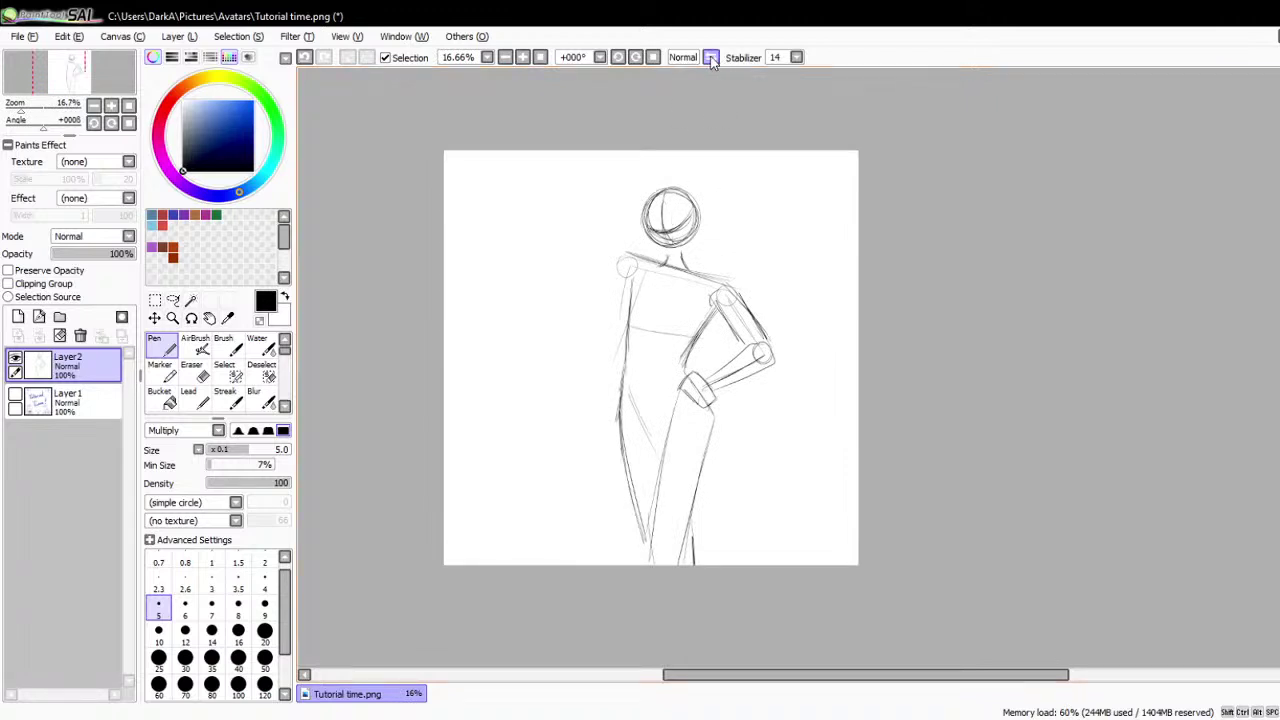
scroll(652, 350, up, 1)
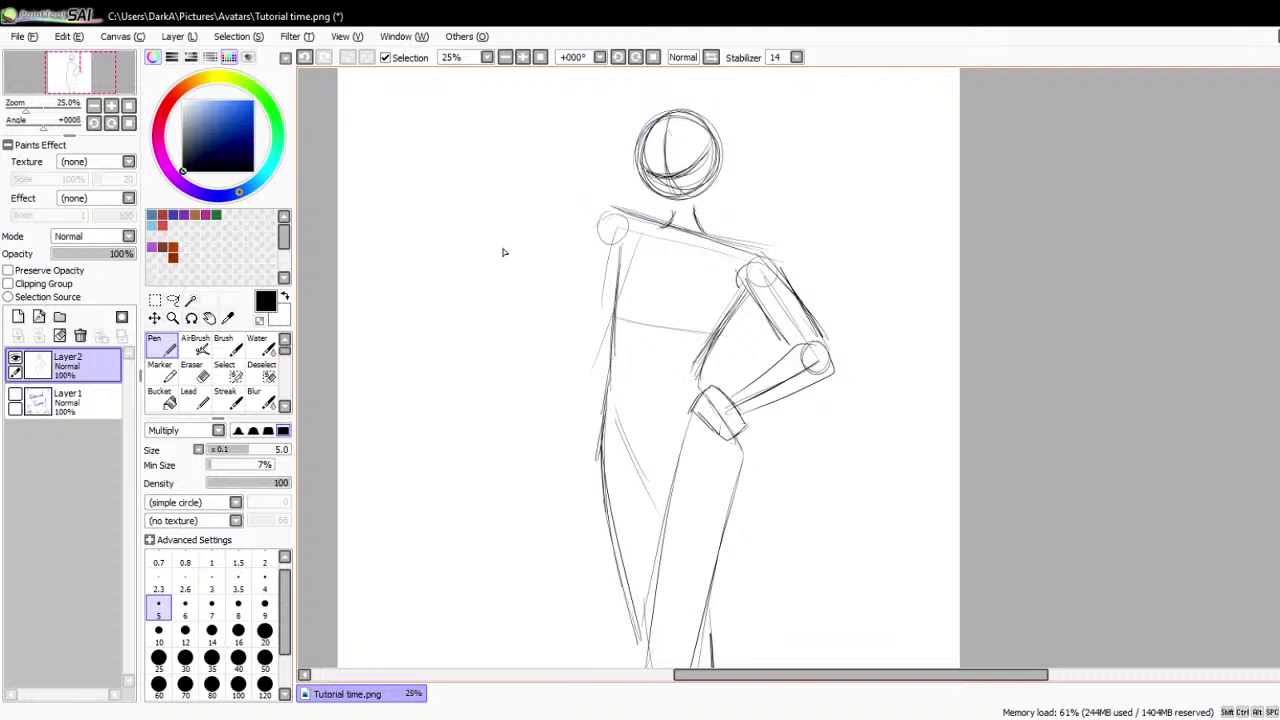
mouse_move(503, 246)
mouse_down()
mouse_move(519, 210)
mouse_move(546, 233)
mouse_move(540, 222)
mouse_move(535, 266)
mouse_up()
mouse_move(552, 220)
mouse_down()
mouse_move(575, 211)
mouse_move(512, 186)
mouse_move(541, 246)
mouse_move(536, 272)
mouse_up()
drag(510, 224, 506, 263)
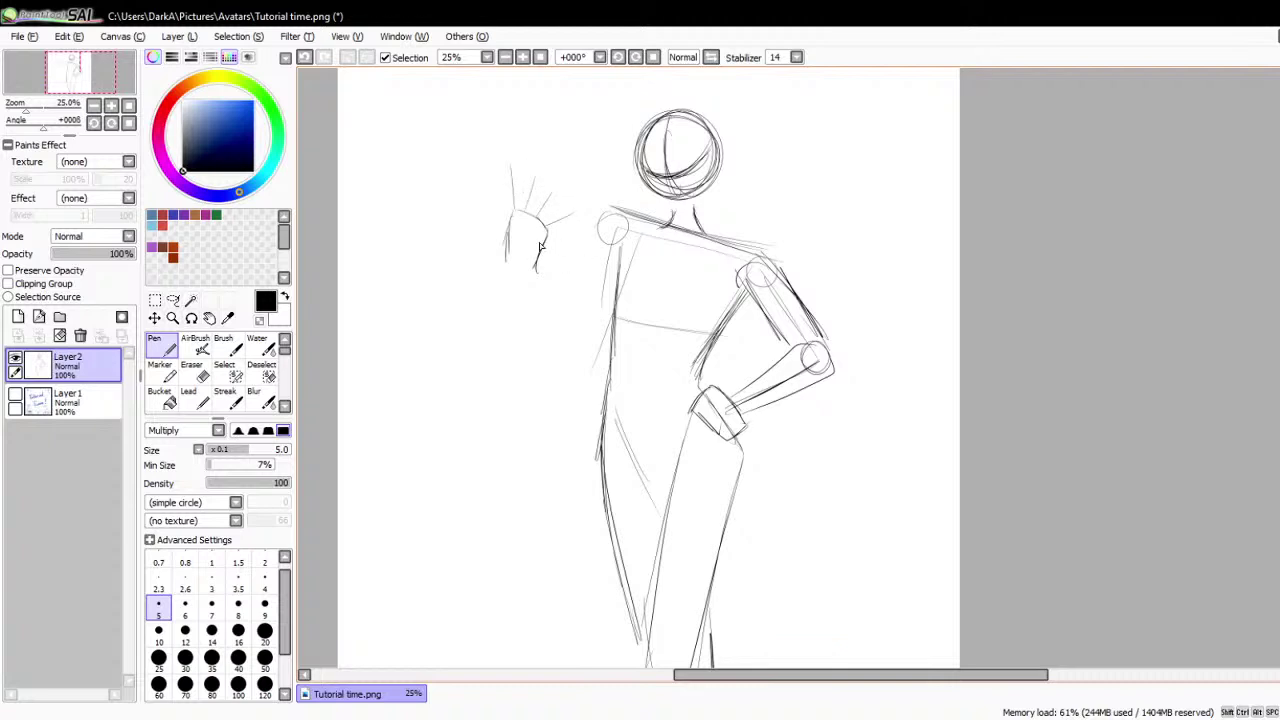
drag(533, 195, 560, 218)
mouse_move(510, 246)
mouse_down()
mouse_move(575, 314)
mouse_move(521, 272)
mouse_move(580, 351)
mouse_up()
drag(525, 272, 590, 370)
drag(614, 232, 600, 366)
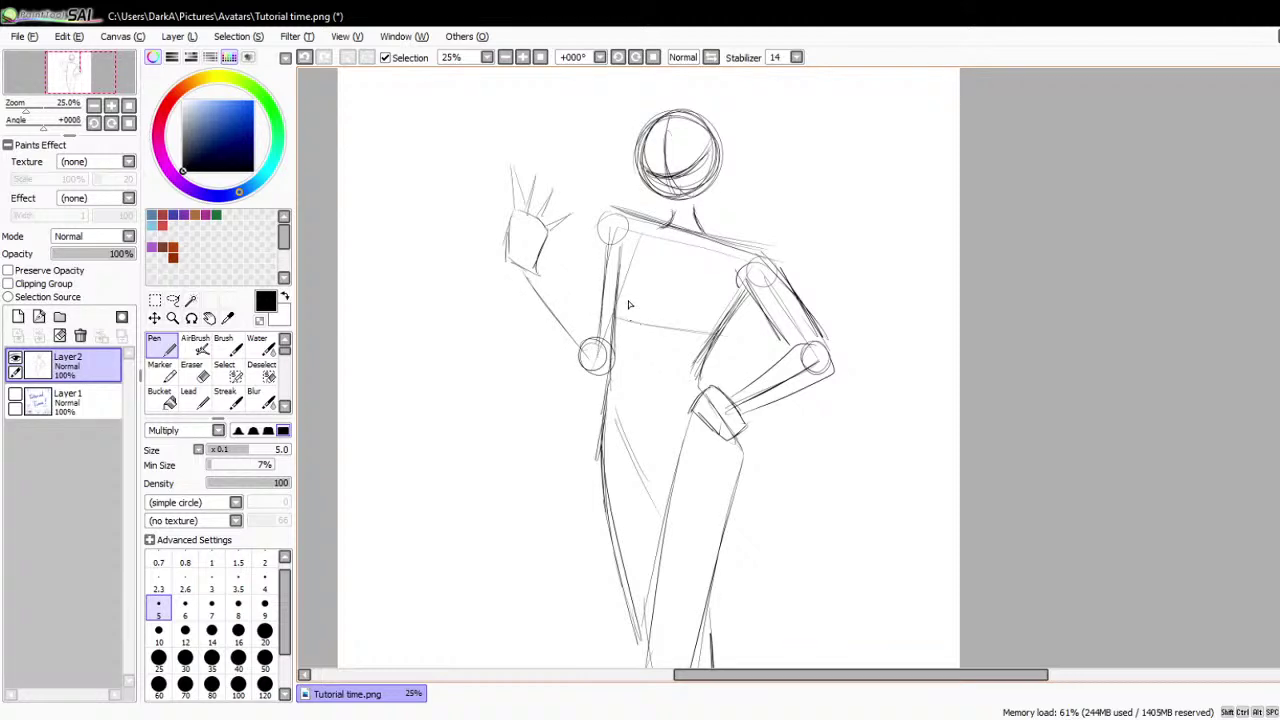
- Select the raised hand and transform it to a slightly smaller size, keeping it close to the end of the forearm line
scroll(828, 339, down, 1)
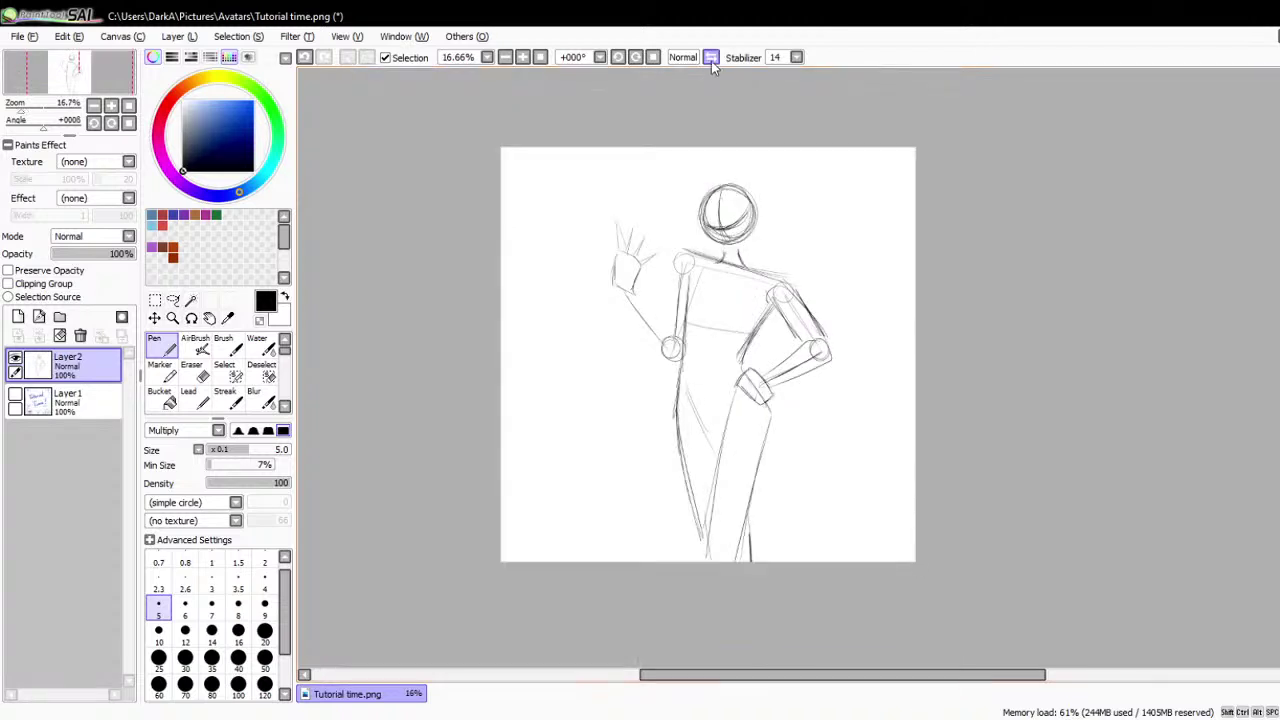
scroll(790, 505, up, 1)
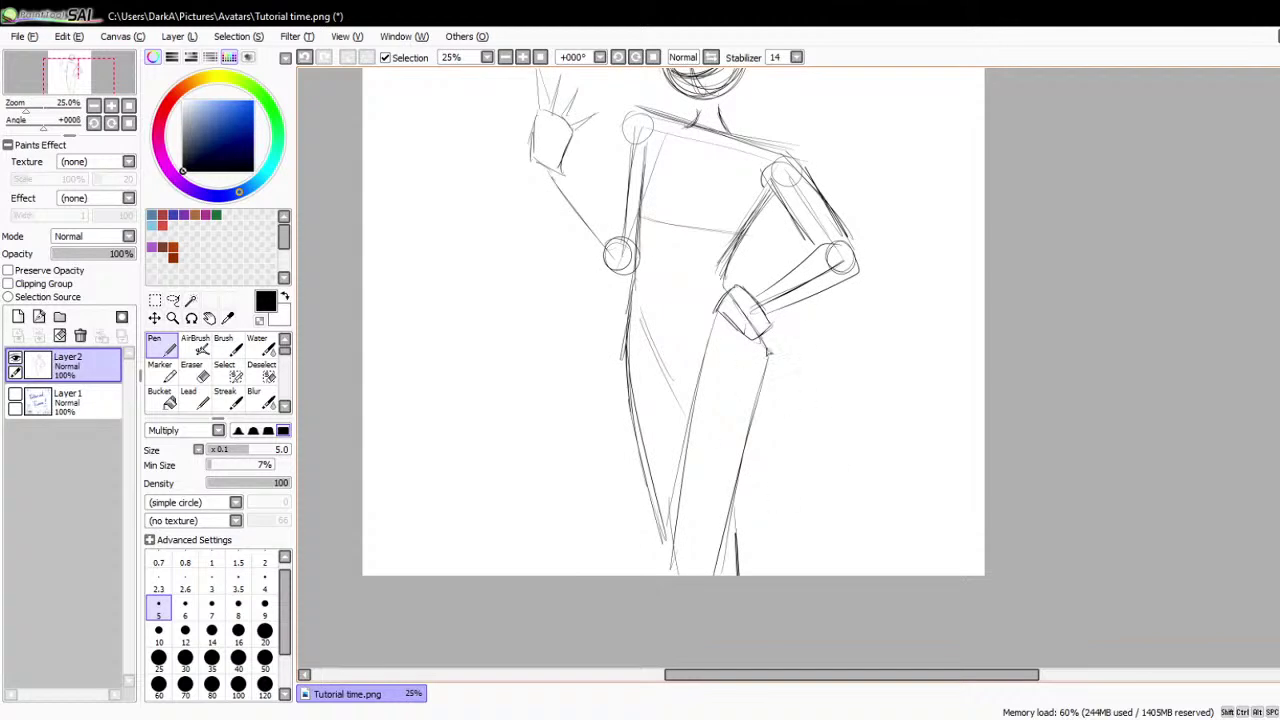
scroll(808, 573, down, 1)
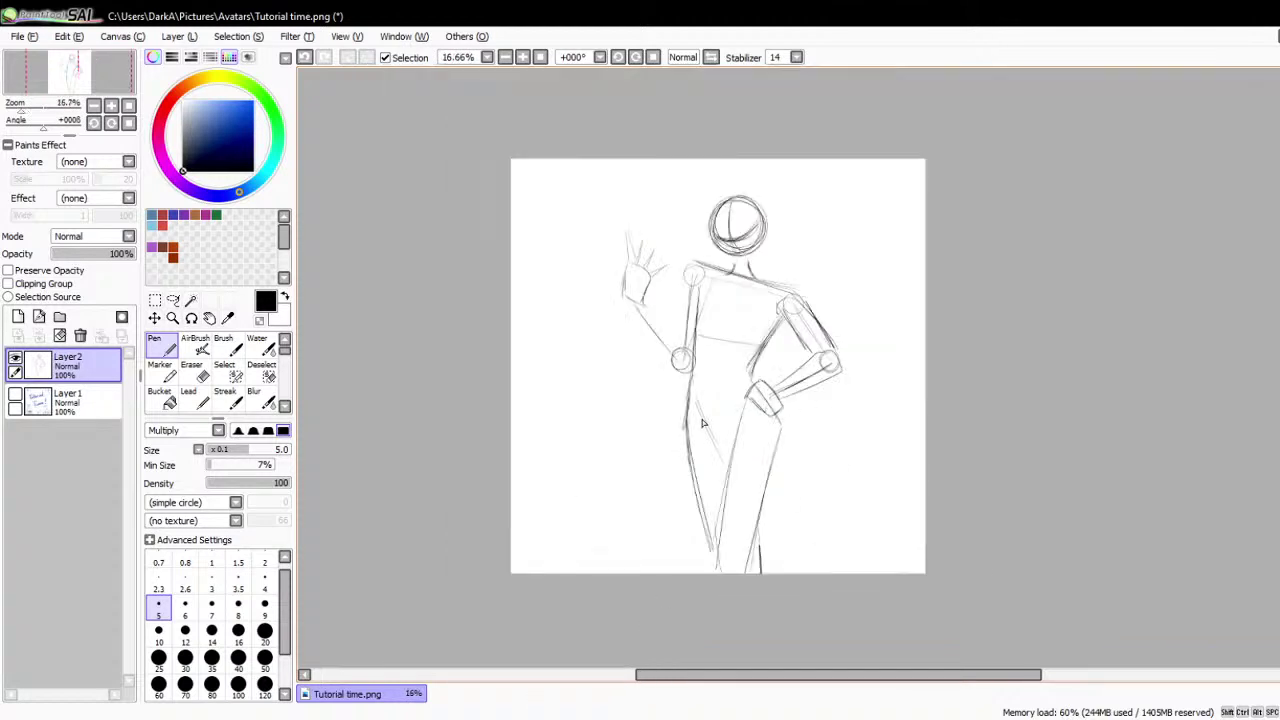
scroll(683, 379, up, 1)
click(154, 300)
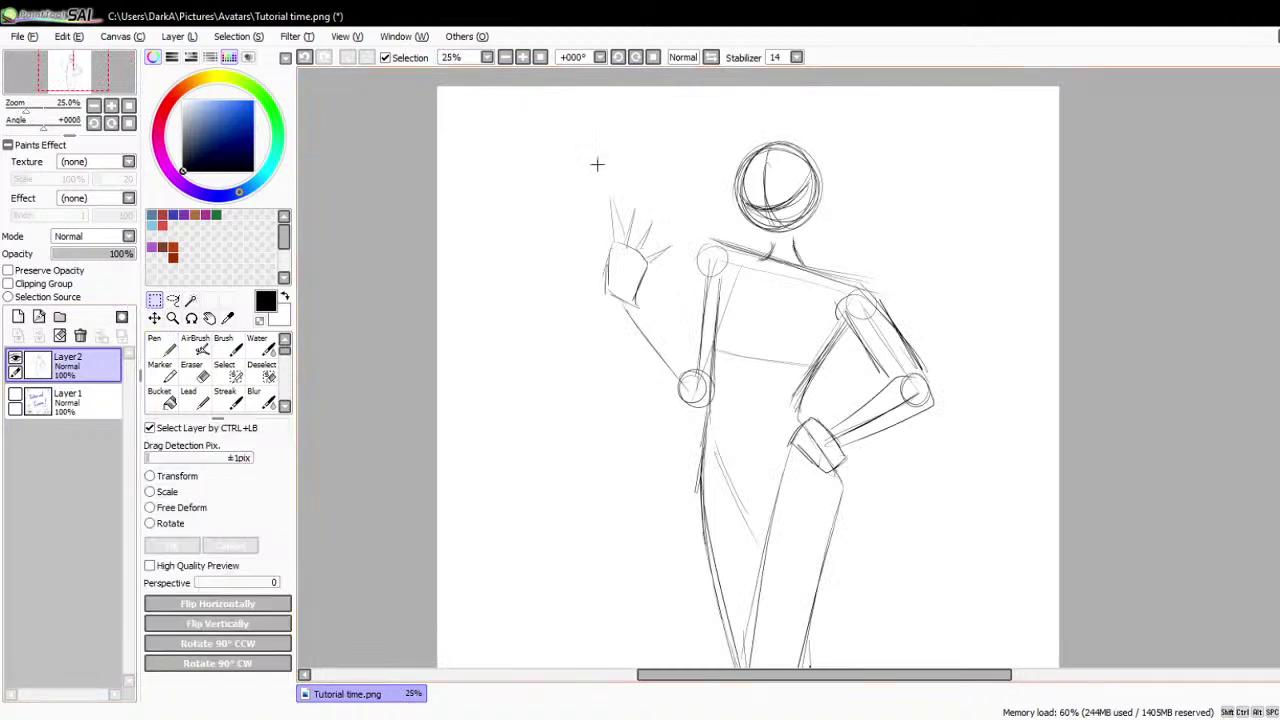
drag(570, 182, 683, 340)
click(173, 475)
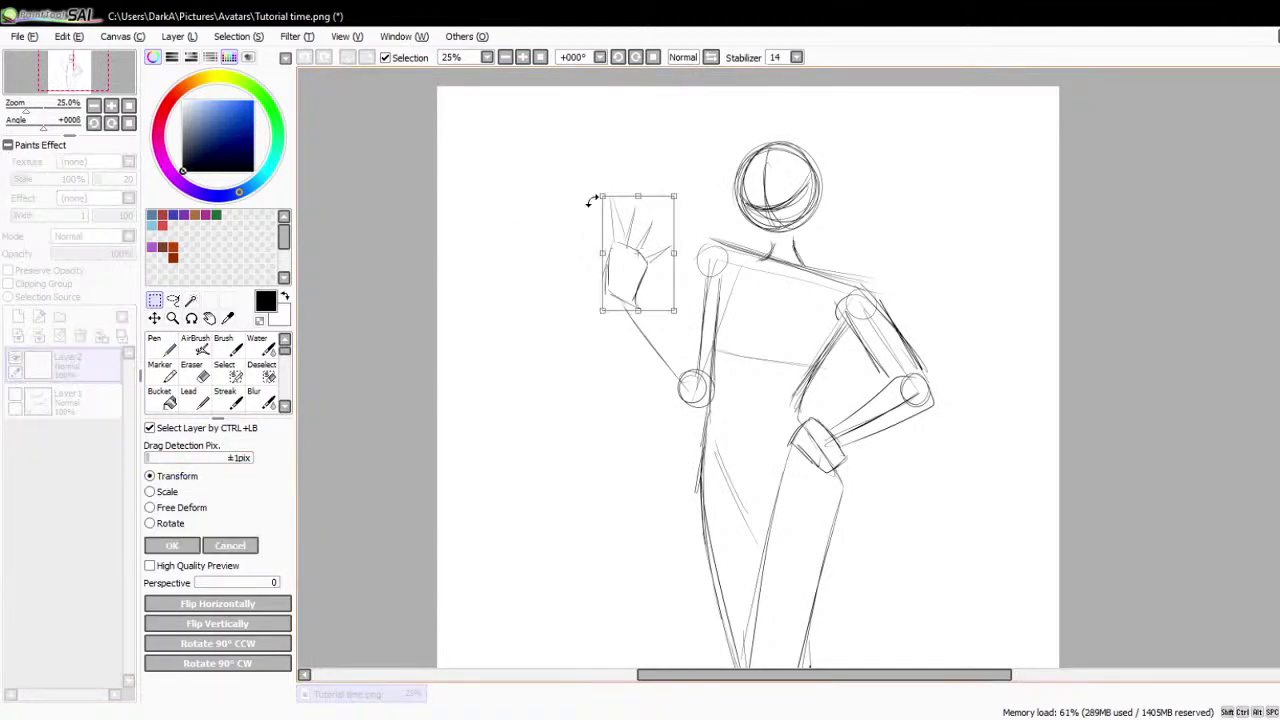
click(172, 545)
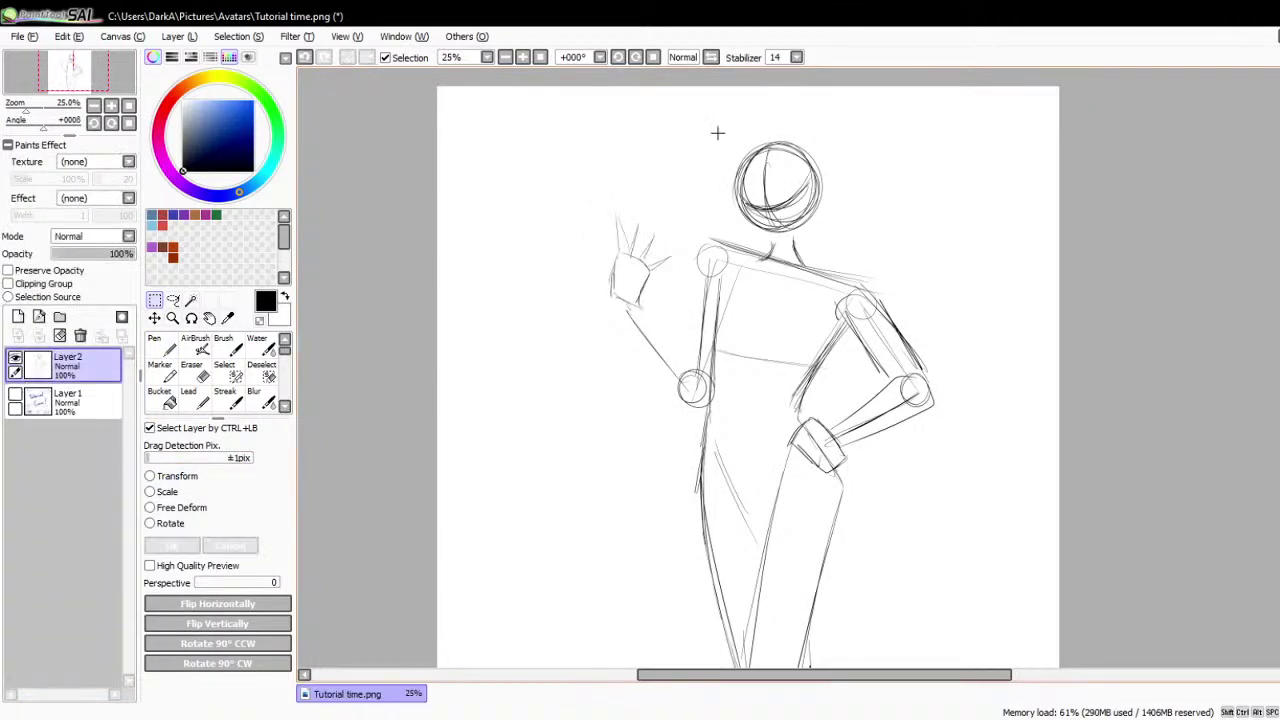
- Rotate the whole figure very slightly with a transform in the mirrored view and return to the normal view
scroll(722, 127, down, 1)
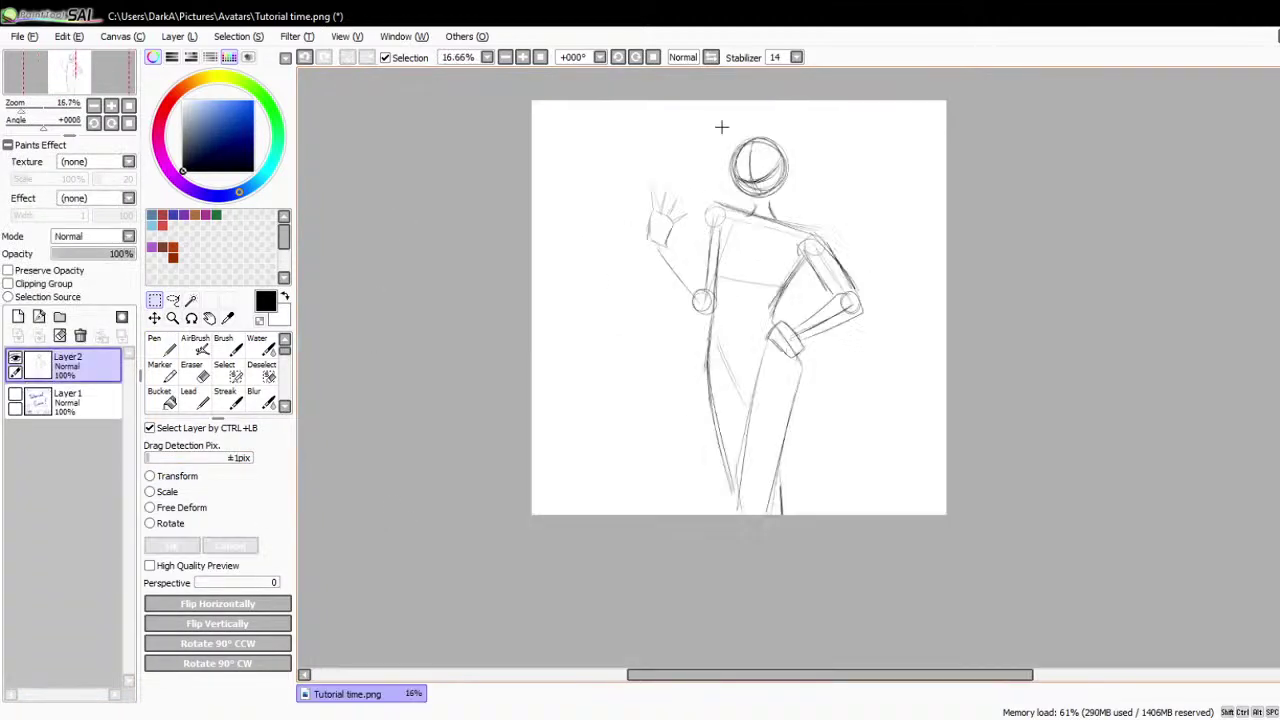
click(711, 57)
click(151, 476)
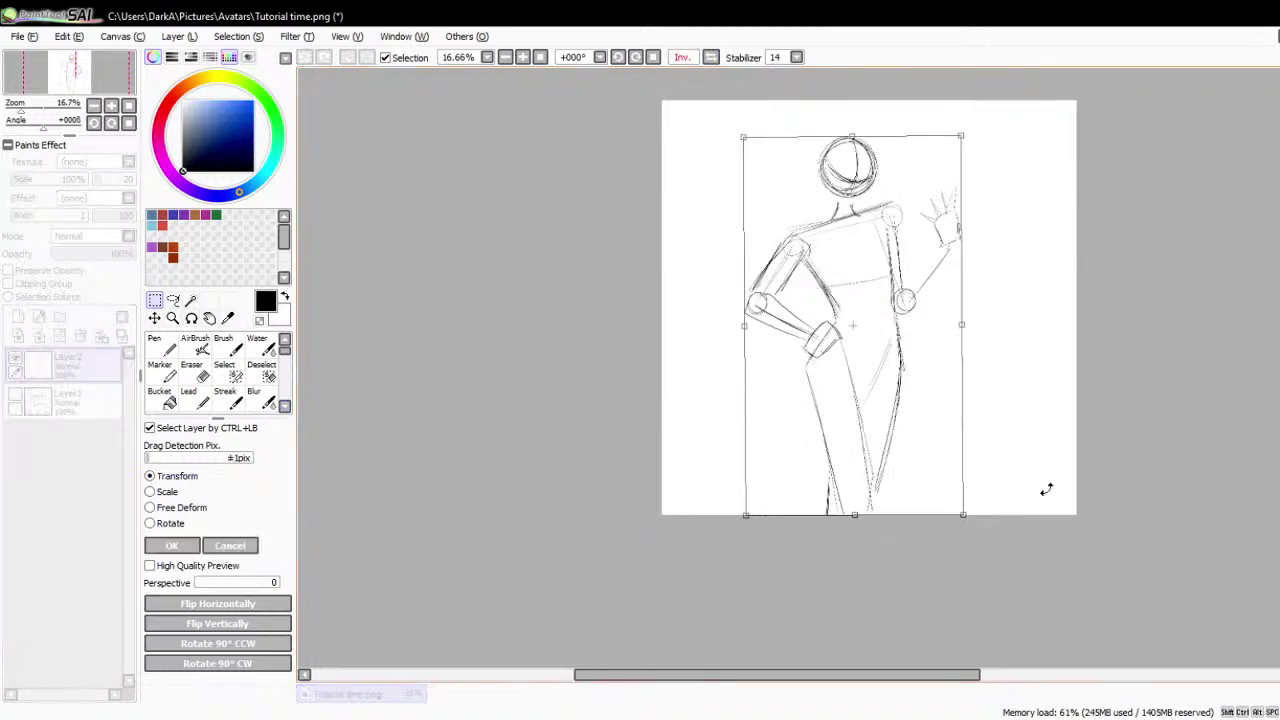
click(172, 545)
click(711, 57)
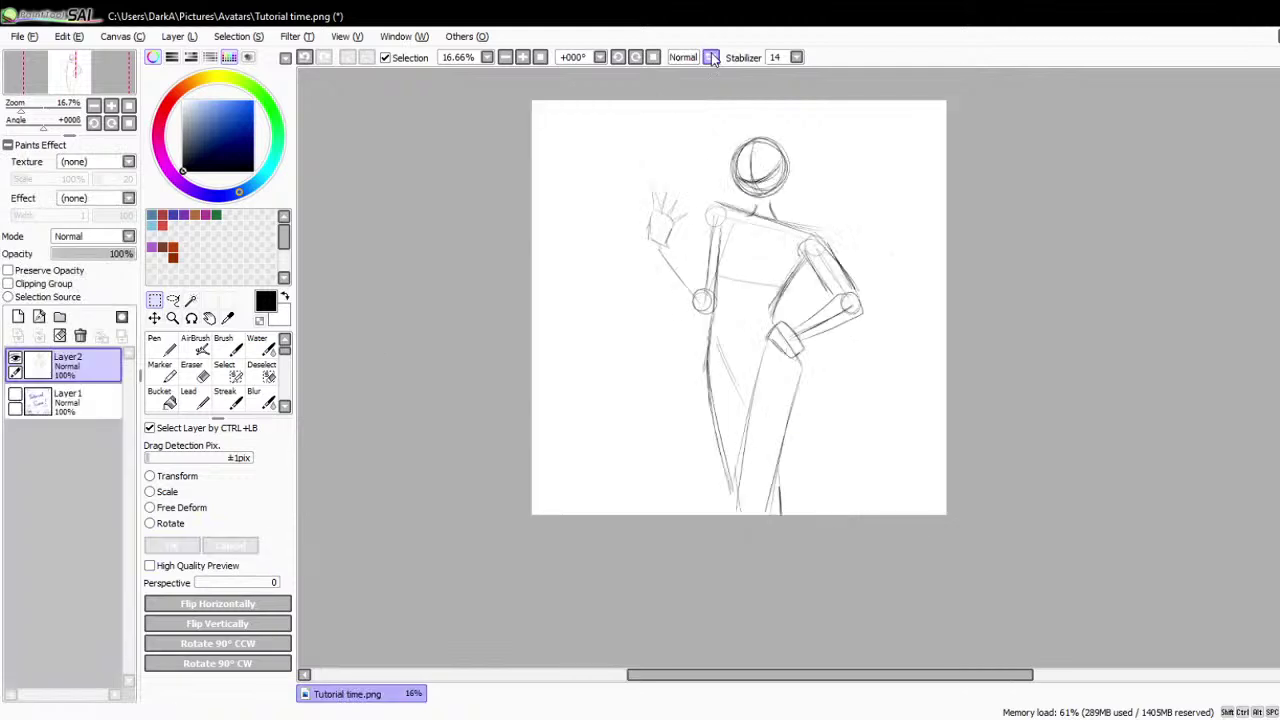
- Lower the opacity of the construction sketch layer to 31% and add a new layer above it
scroll(914, 171, up, 2)
scroll(829, 303, down, 1)
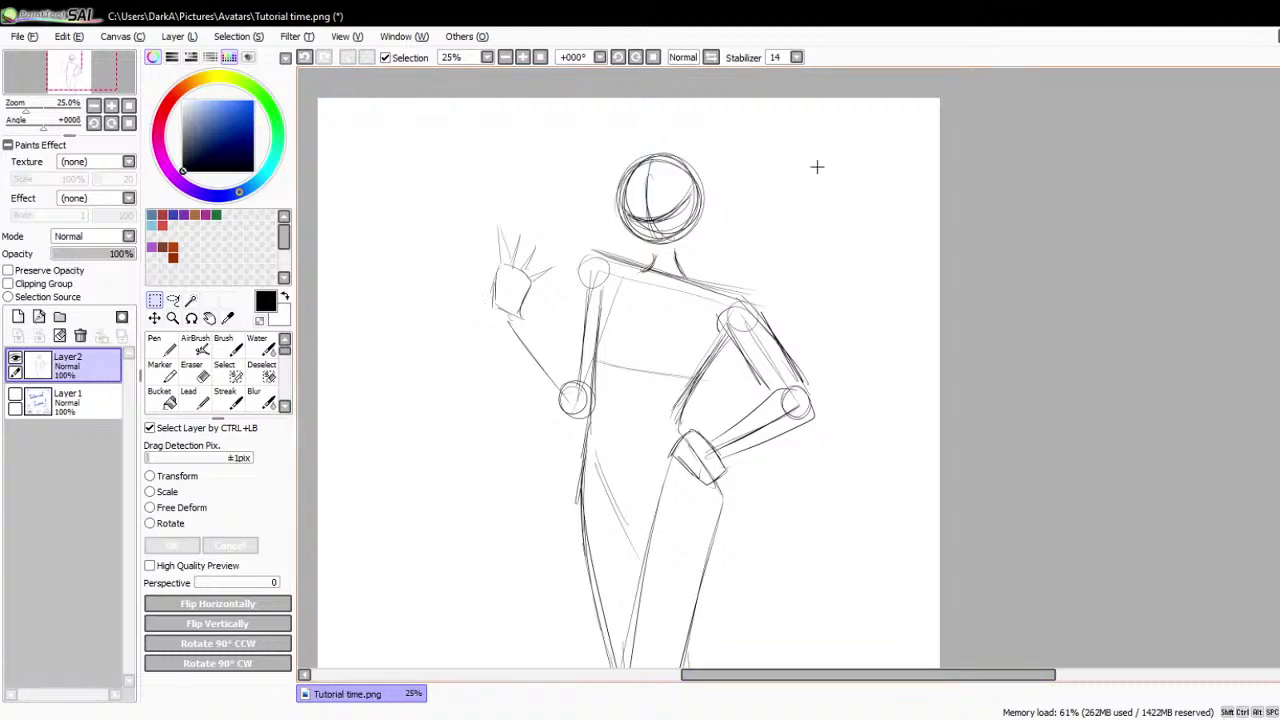
scroll(817, 167, down, 1)
scroll(709, 274, up, 1)
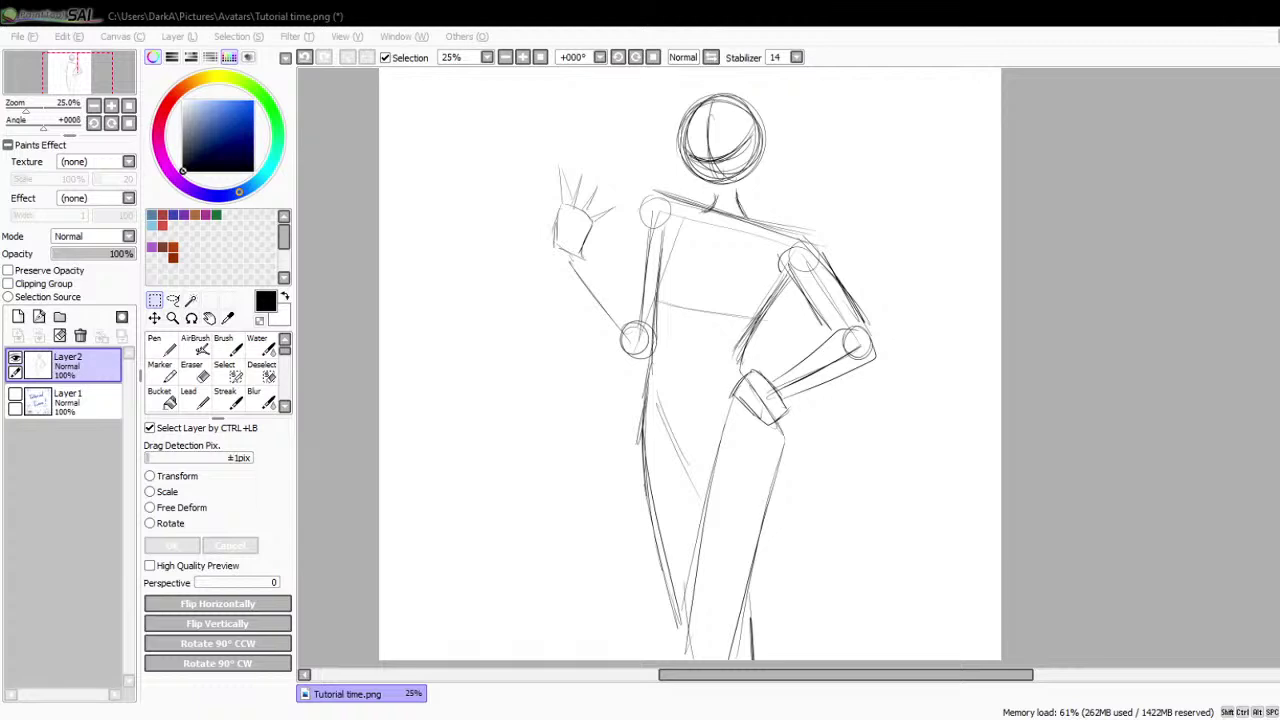
click(681, 632)
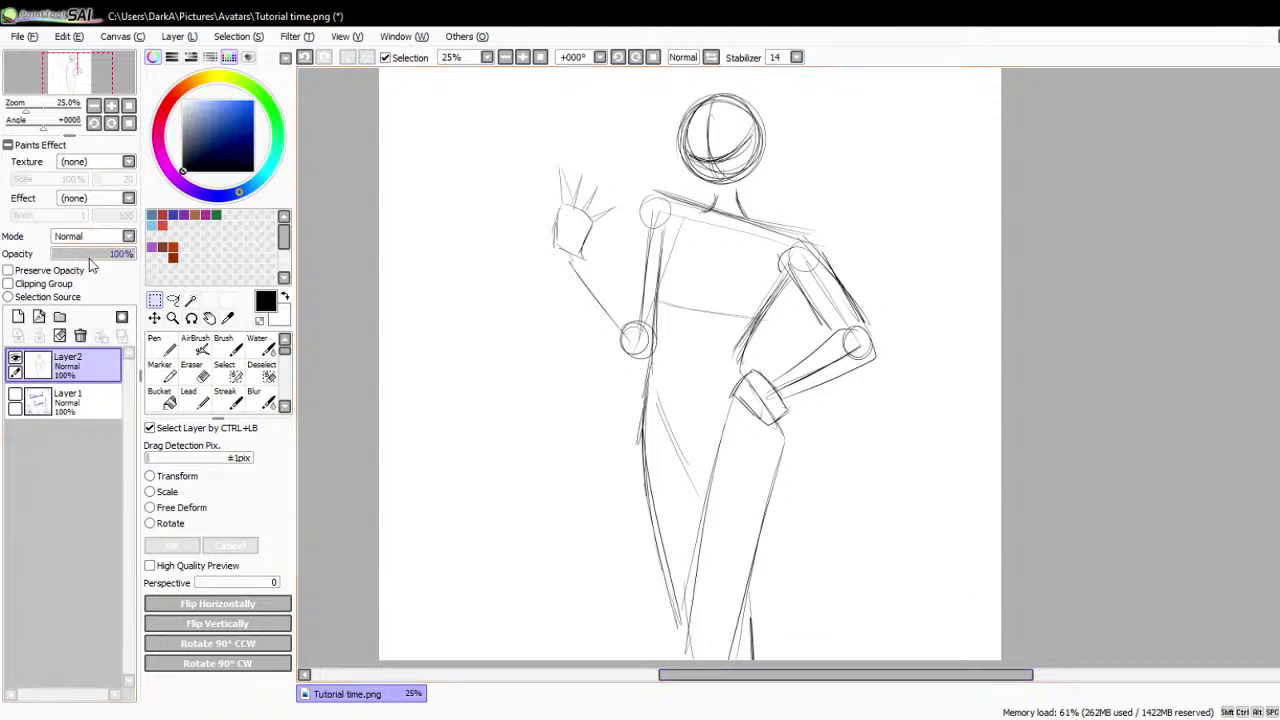
drag(88, 258, 78, 255)
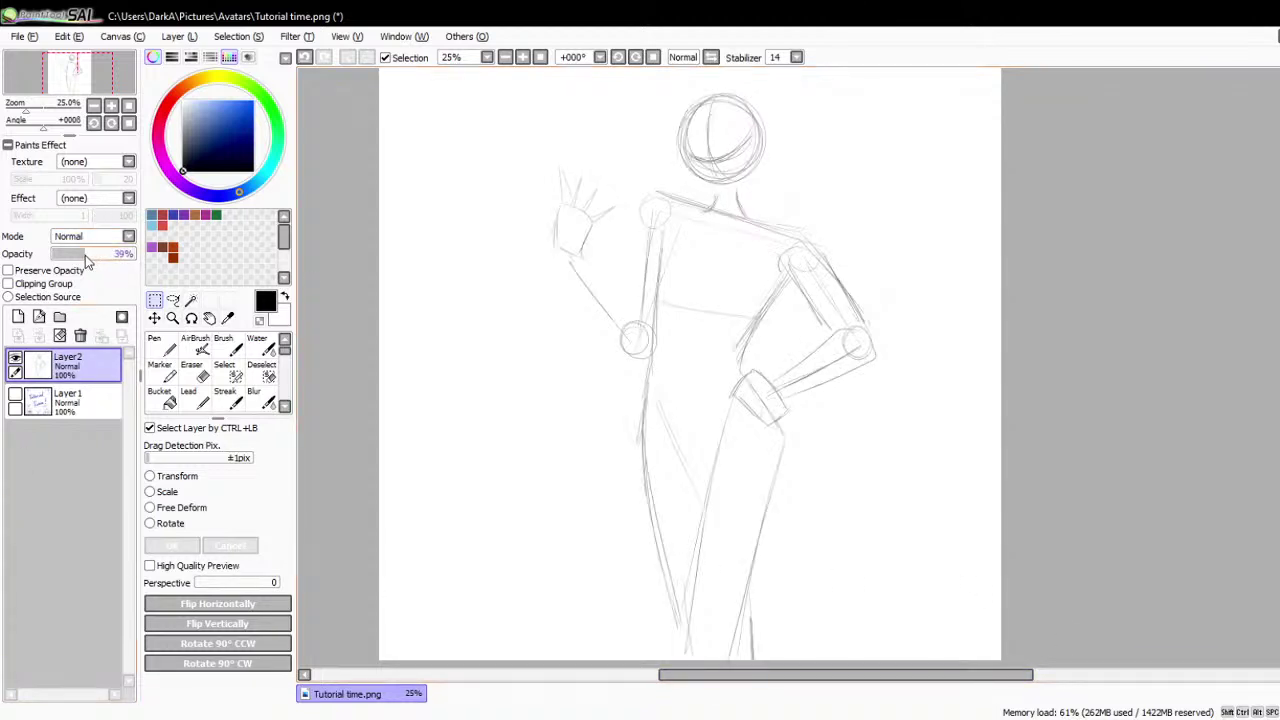
click(18, 316)
- With the Pen at size 5, draw a pointed jawline and chin below the head circle
scroll(762, 85, up, 3)
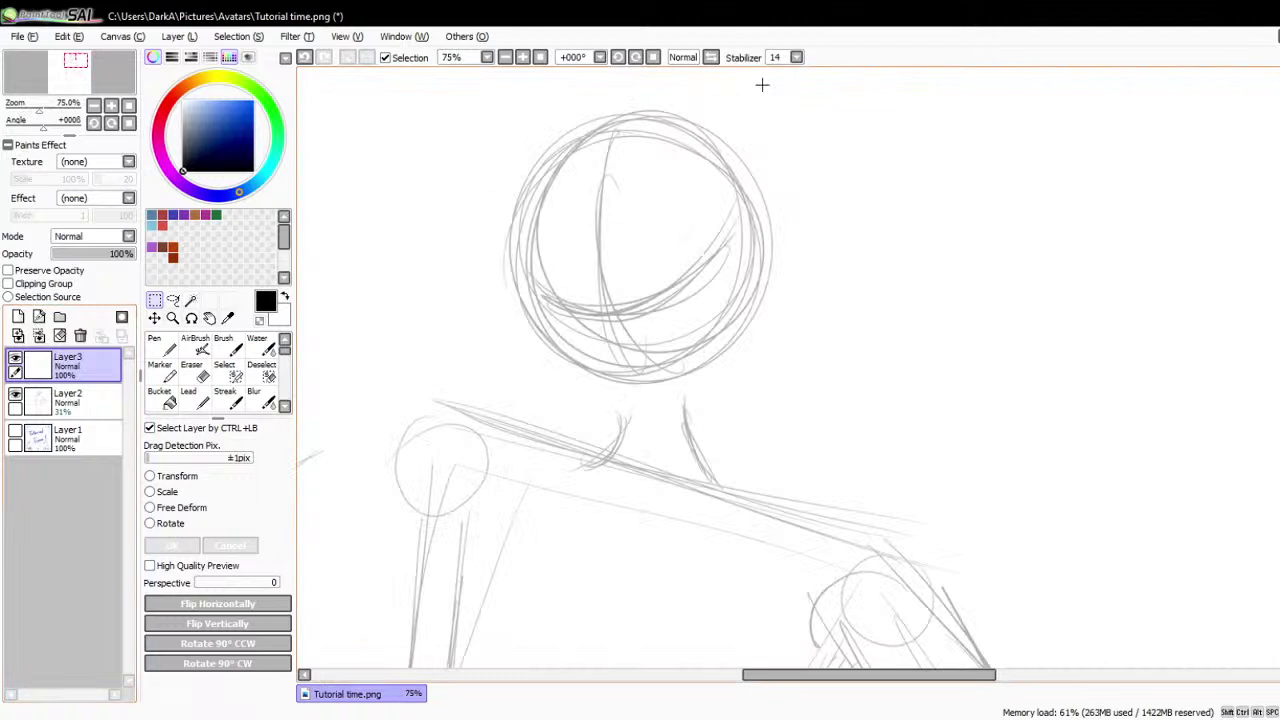
click(160, 345)
mouse_move(545, 312)
mouse_down()
mouse_move(547, 354)
mouse_move(547, 340)
mouse_move(615, 462)
mouse_move(668, 441)
mouse_move(655, 441)
mouse_move(702, 400)
mouse_up()
drag(625, 455, 714, 381)
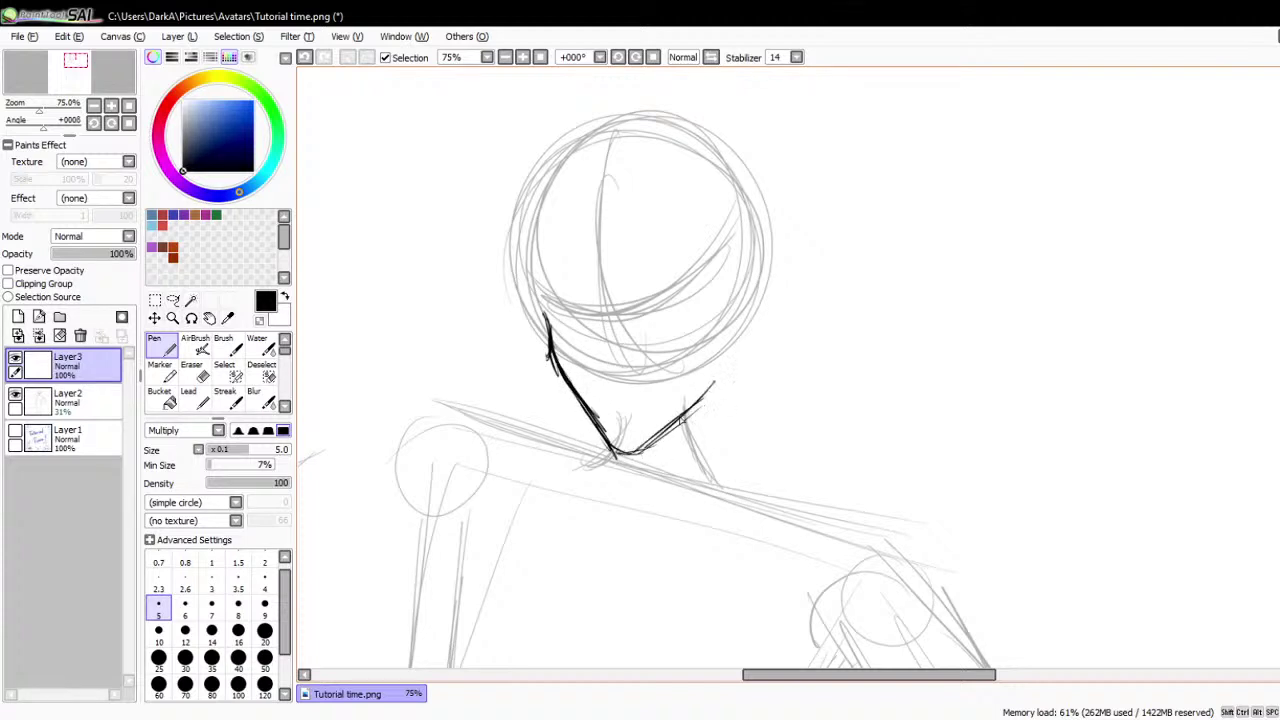
mouse_move(682, 421)
mouse_down()
mouse_move(740, 342)
mouse_move(704, 396)
mouse_up()
- Transform the jawline so it sits slightly higher against the head circle
scroll(704, 396, down, 3)
scroll(727, 326, down, 2)
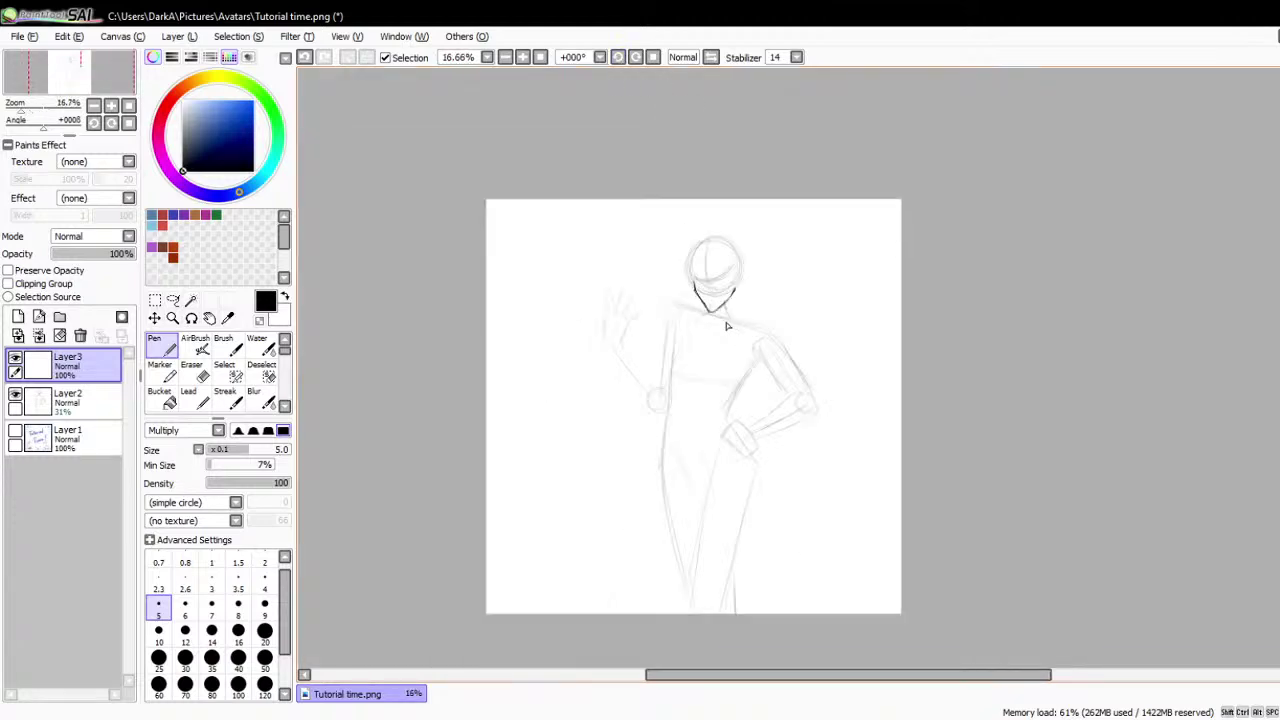
scroll(727, 326, up, 1)
click(154, 318)
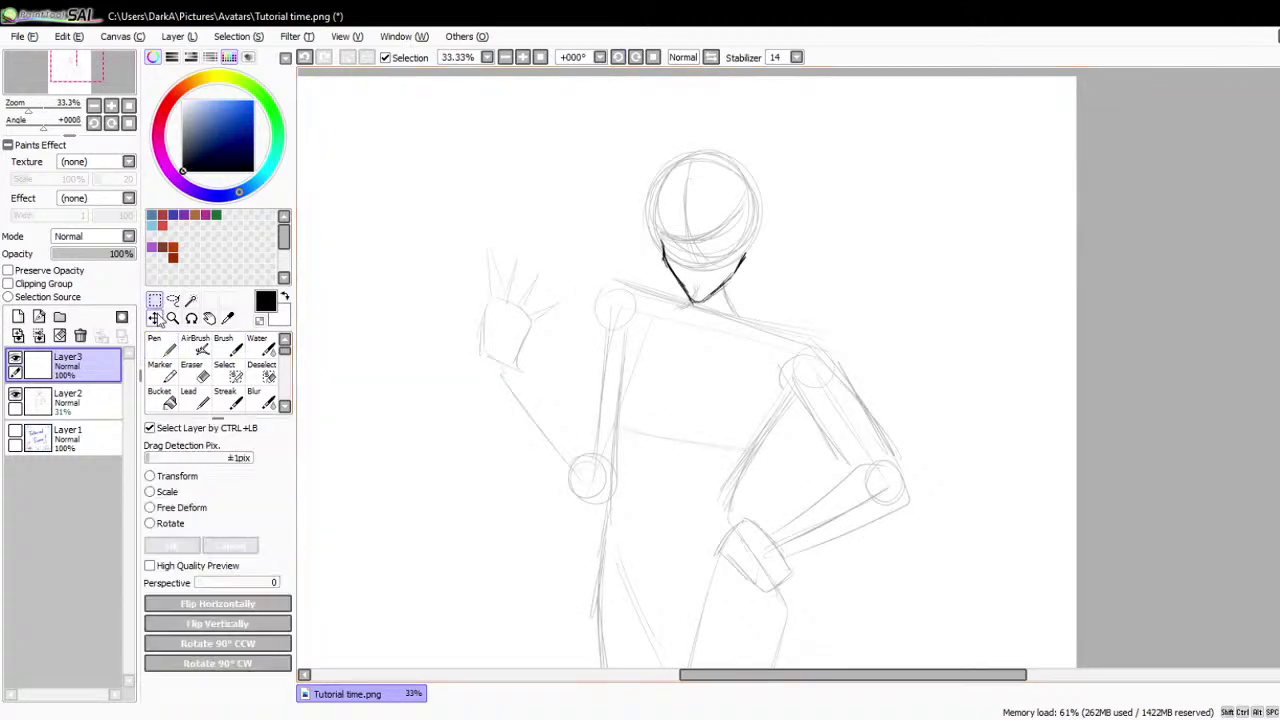
click(165, 477)
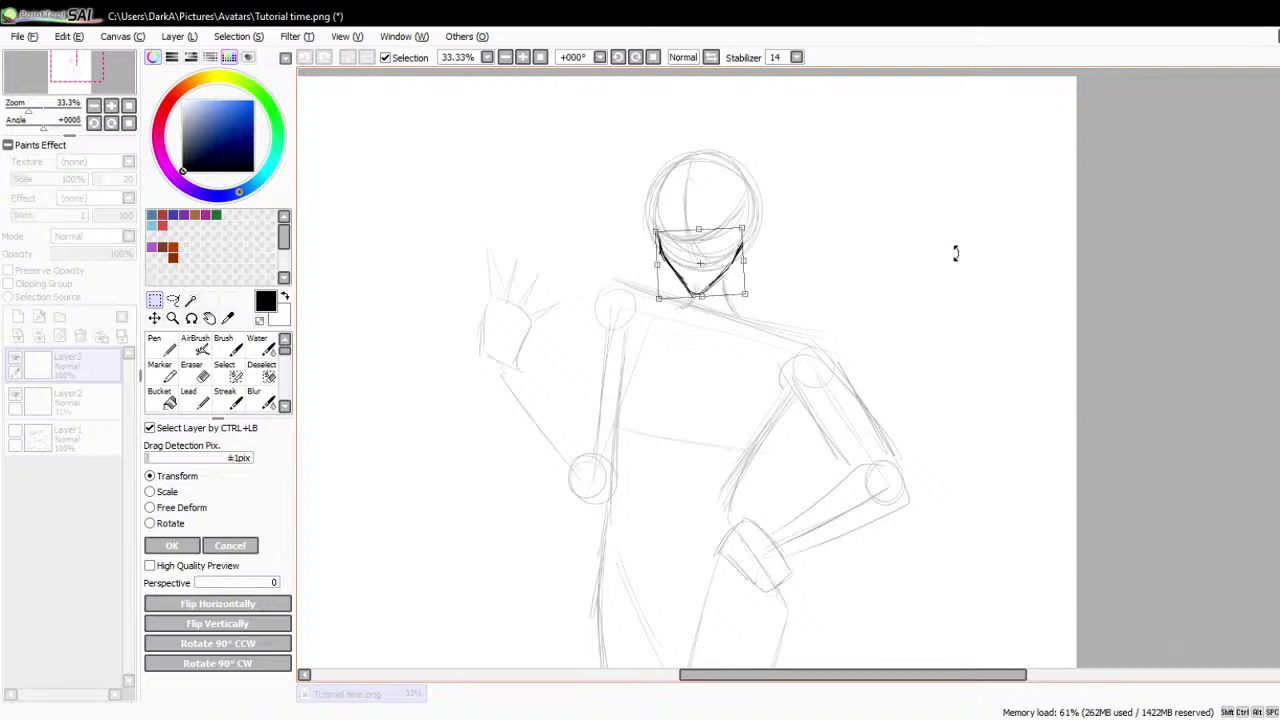
click(177, 549)
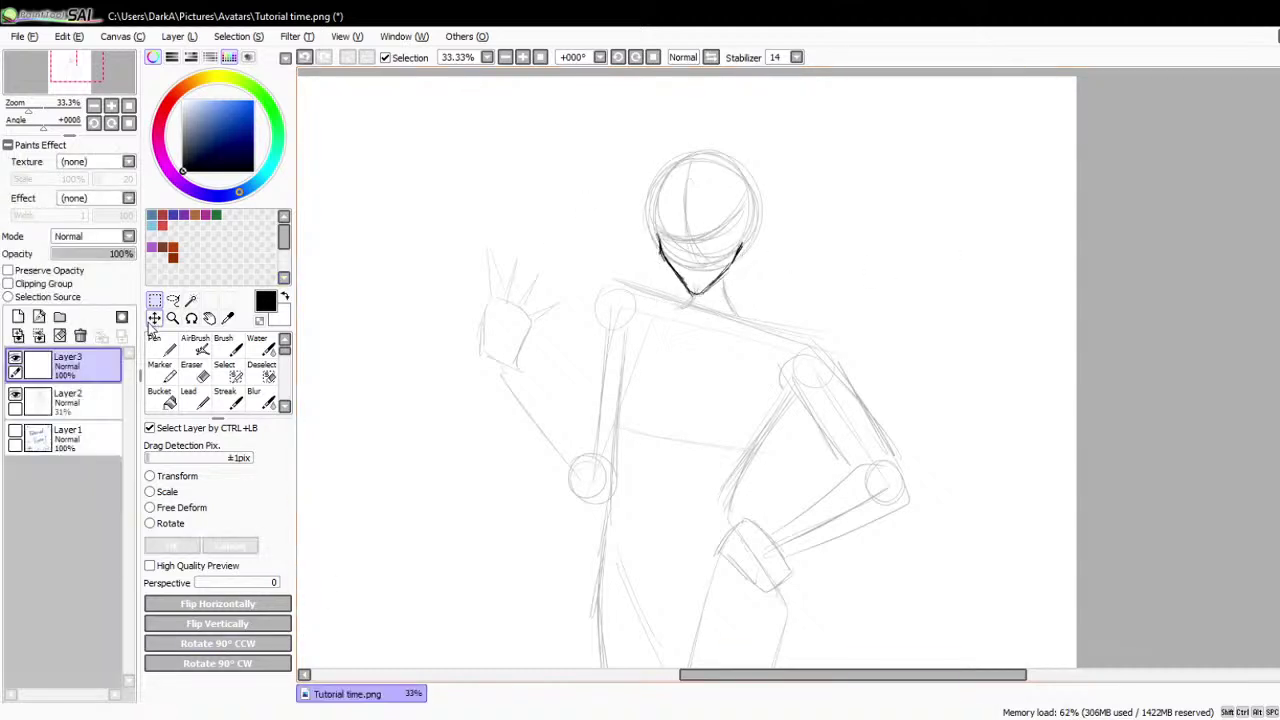
- With the Pen, draw the two neck lines from the jaw down to the shoulder line
click(158, 345)
scroll(804, 294, up, 1)
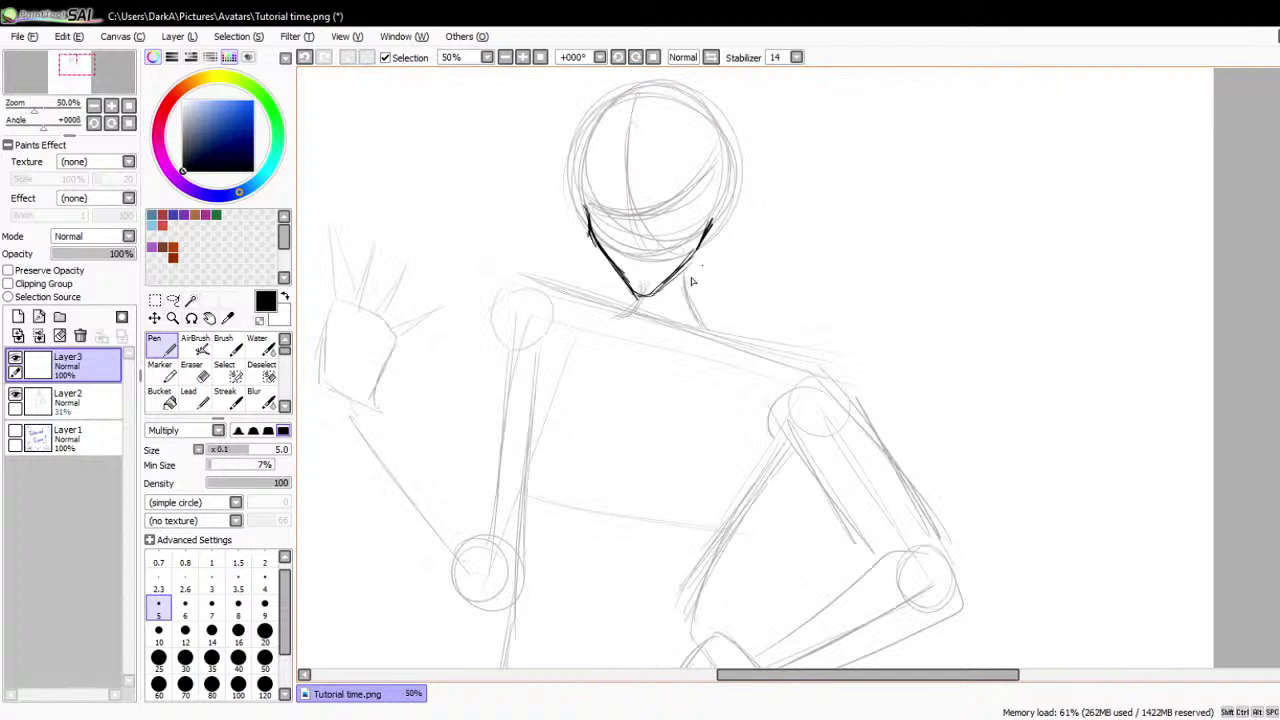
drag(627, 288, 617, 325)
mouse_move(690, 258)
mouse_down()
mouse_move(692, 322)
mouse_move(706, 333)
mouse_up()
- Draw the collarbones, the chest contour beside the raised arm and the curved lines under the bust
scroll(800, 246, down, 2)
scroll(773, 318, up, 1)
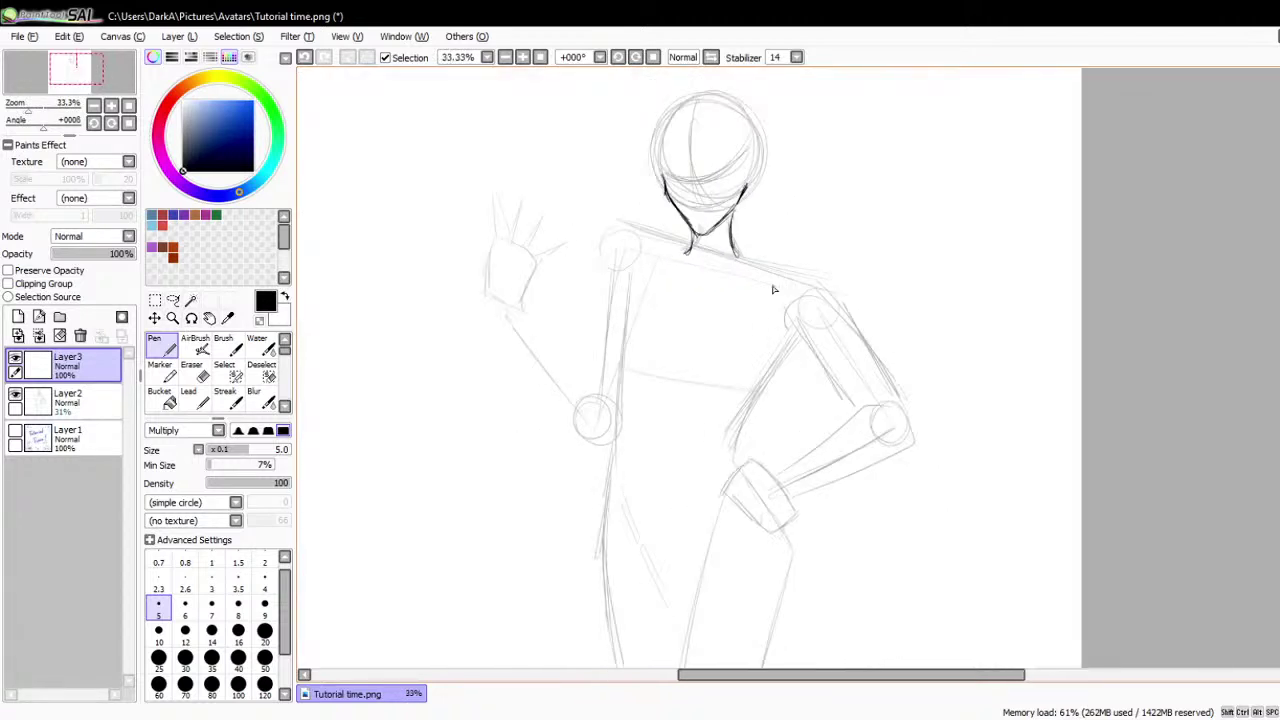
drag(798, 287, 716, 287)
mouse_move(642, 248)
mouse_down()
mouse_move(675, 282)
mouse_move(632, 270)
mouse_move(608, 325)
mouse_move(620, 362)
mouse_up()
mouse_move(609, 318)
mouse_down()
mouse_move(621, 362)
mouse_move(726, 380)
mouse_move(757, 365)
mouse_up()
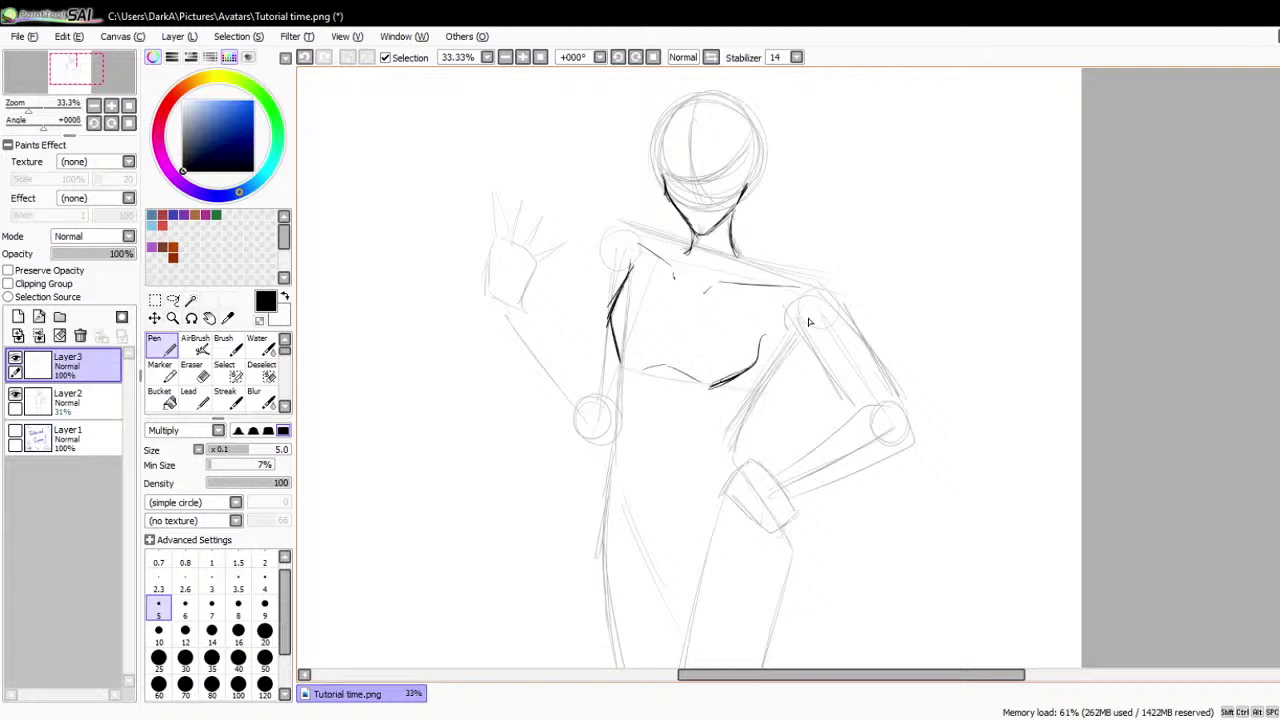
- Draw the waist contours on both sides of the torso and undo the last strokes toward the hip below the raised arm
scroll(794, 446, down, 2)
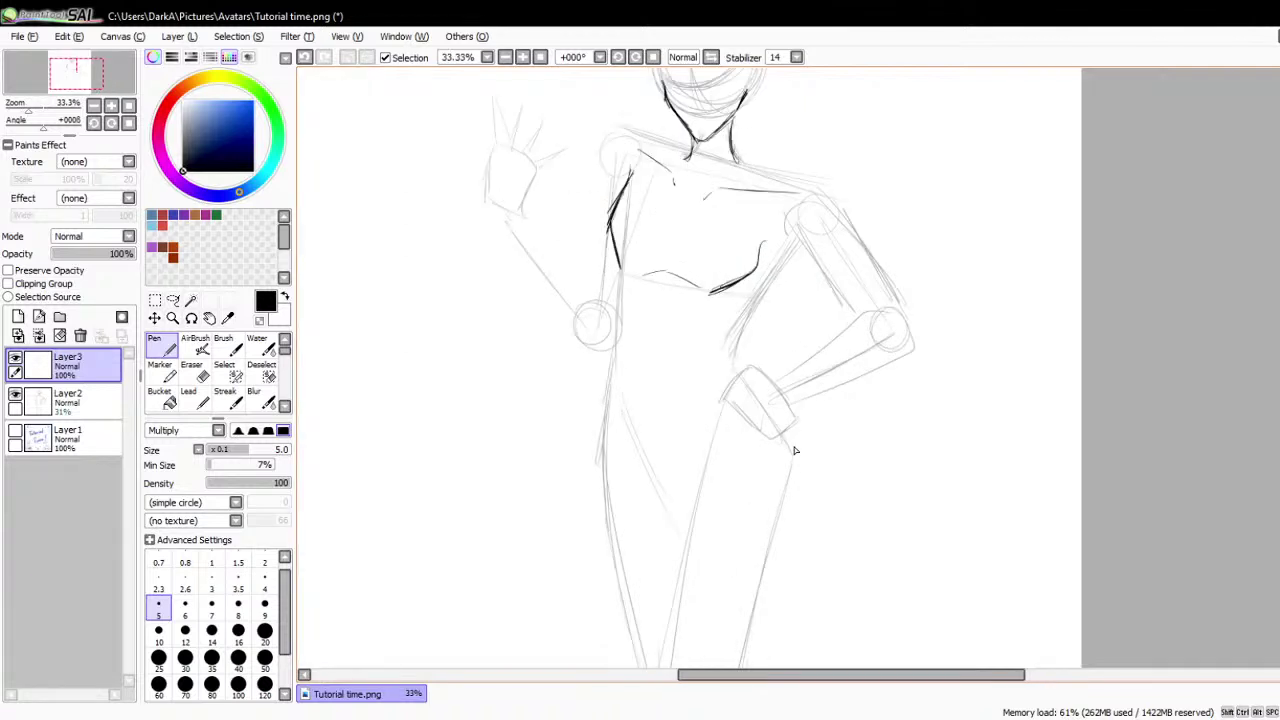
mouse_move(794, 244)
mouse_down()
mouse_move(737, 367)
mouse_move(742, 390)
mouse_move(740, 351)
mouse_move(776, 431)
mouse_up()
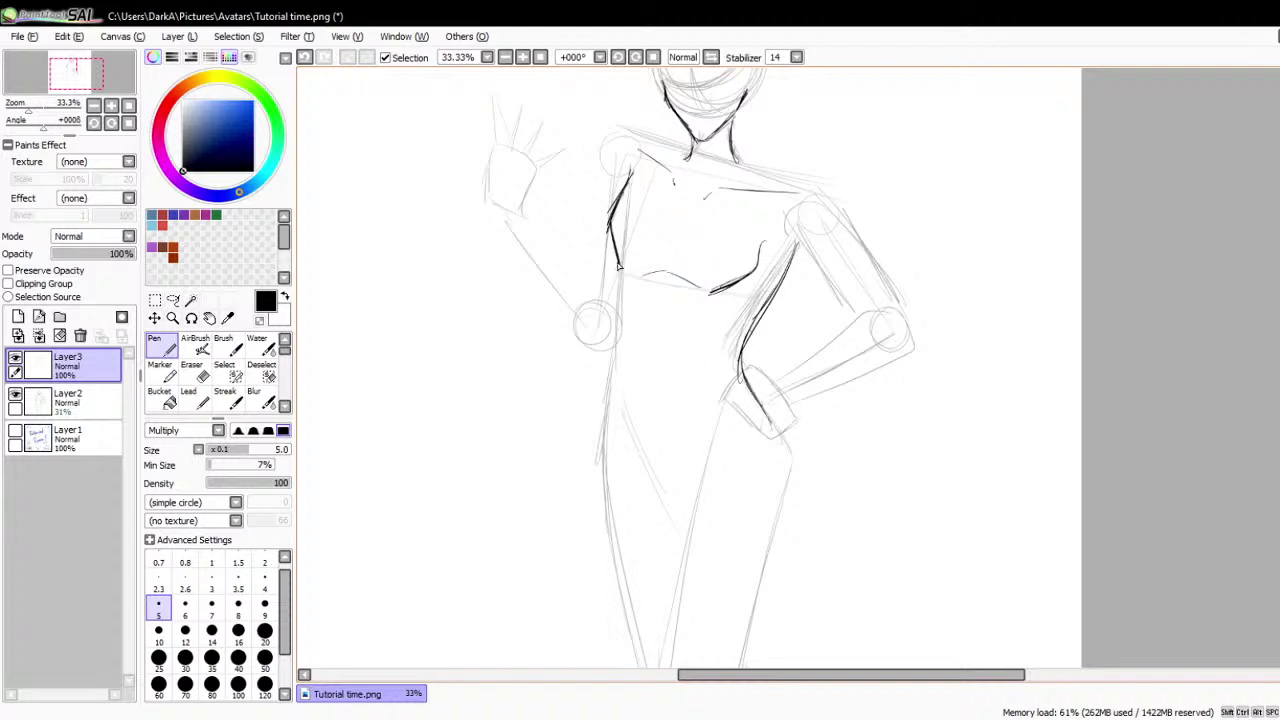
drag(619, 267, 606, 449)
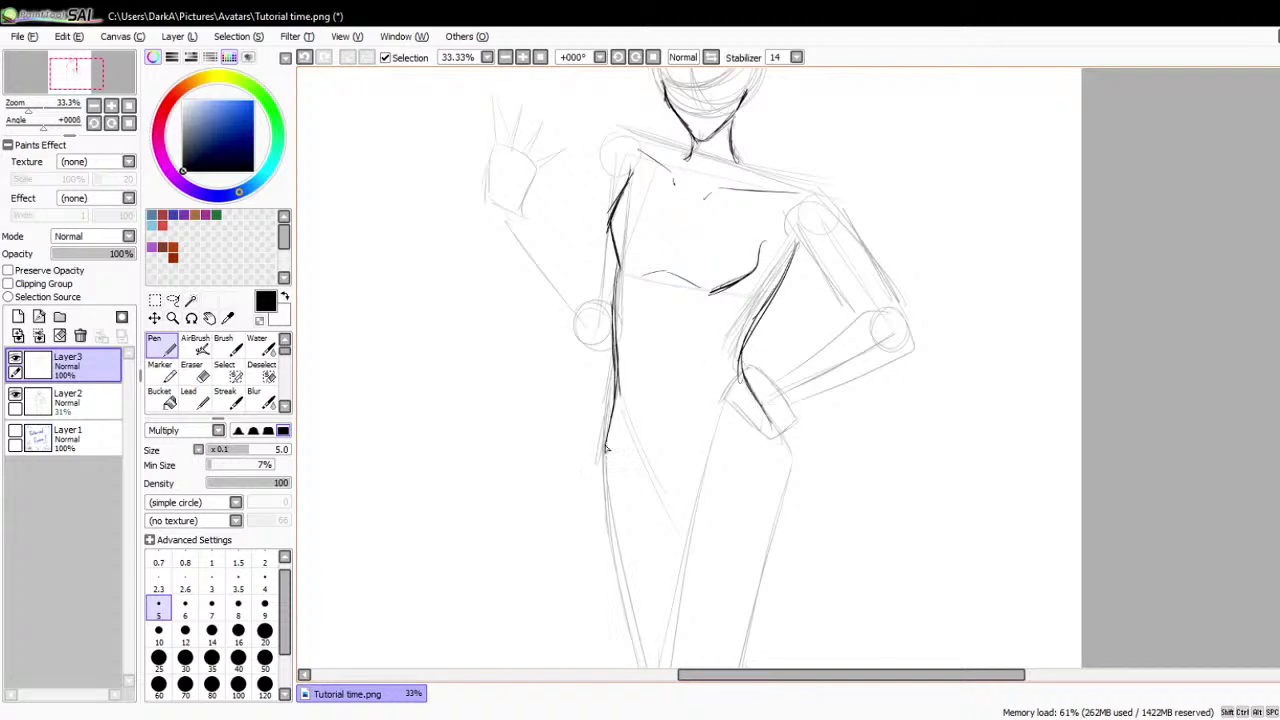
scroll(606, 449, down, 2)
scroll(731, 480, up, 3)
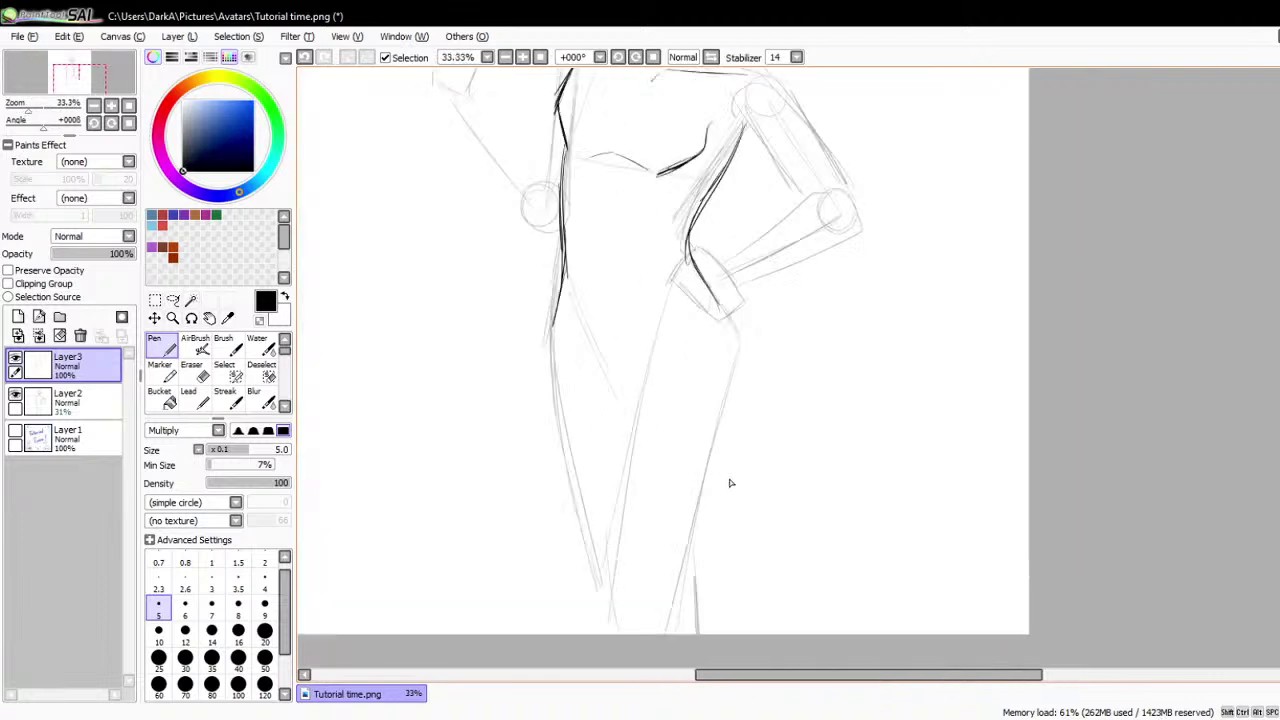
scroll(730, 483, down, 2)
key(ctrl+z)
key(ctrl+z)
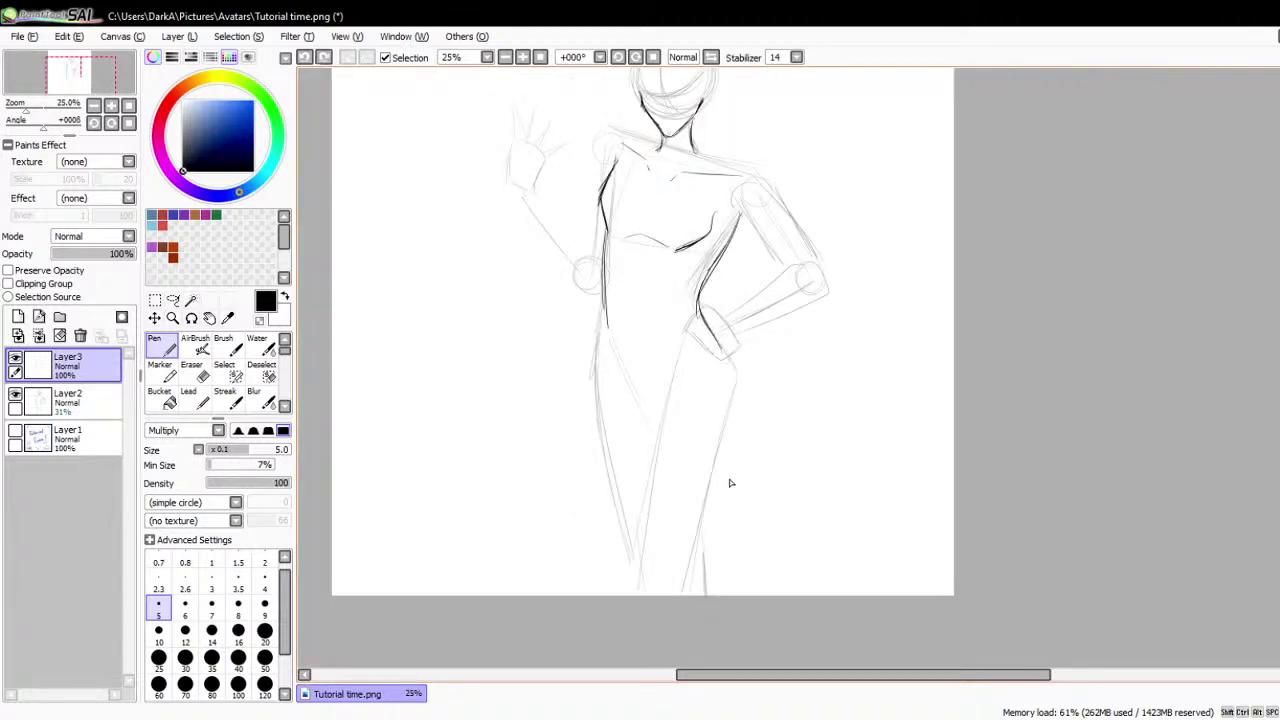
- Outline the leg under the flared hip with curved thigh contours, a knee circle and lower-leg lines reaching the canvas edge
mouse_move(701, 316)
mouse_down()
mouse_move(736, 410)
mouse_move(690, 509)
mouse_move(694, 531)
mouse_move(668, 508)
mouse_move(674, 486)
mouse_up()
mouse_move(694, 326)
mouse_down()
mouse_move(666, 370)
mouse_move(652, 520)
mouse_move(657, 437)
mouse_up()
mouse_move(668, 345)
mouse_down()
mouse_move(650, 512)
mouse_move(722, 444)
mouse_up()
mouse_move(722, 344)
mouse_down()
mouse_move(730, 384)
mouse_move(695, 539)
mouse_up()
drag(707, 493, 688, 595)
drag(700, 520, 690, 596)
drag(704, 552, 686, 596)
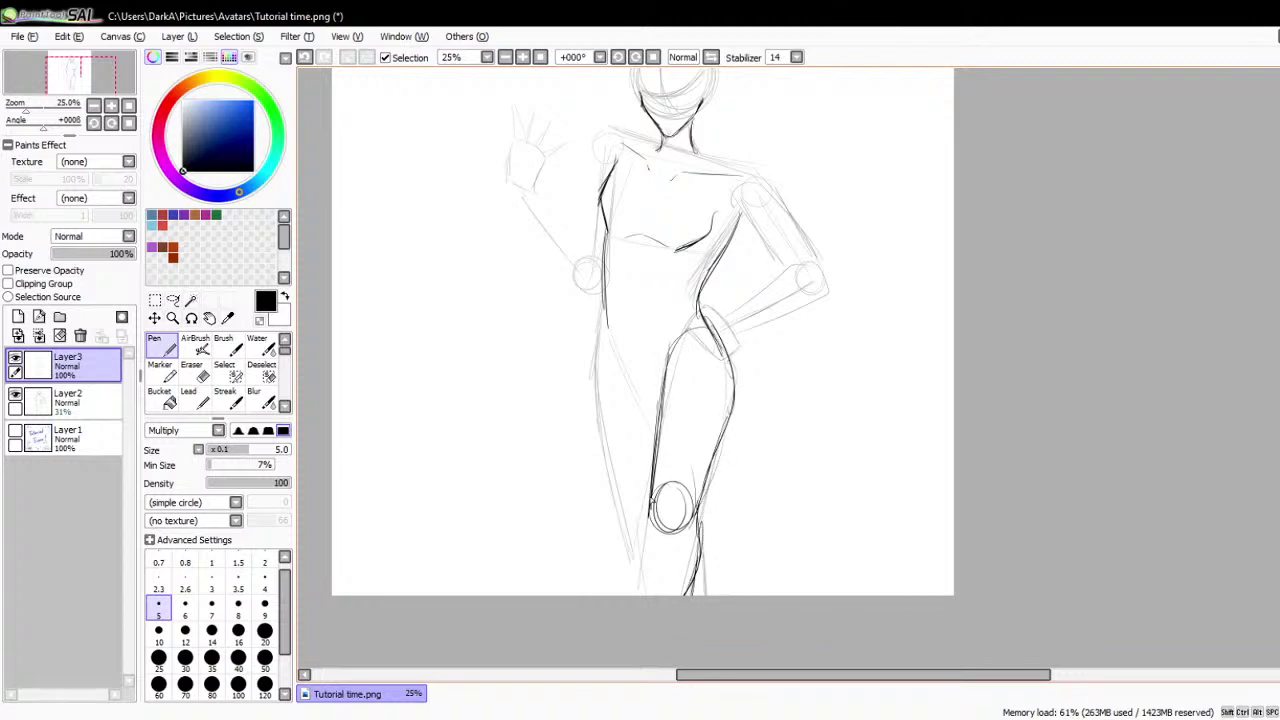
drag(652, 528, 643, 596)
- Draw the other leg's outer contour from the waist down, the diagonal groin line and a small knee arc behind the front leg
drag(604, 292, 602, 430)
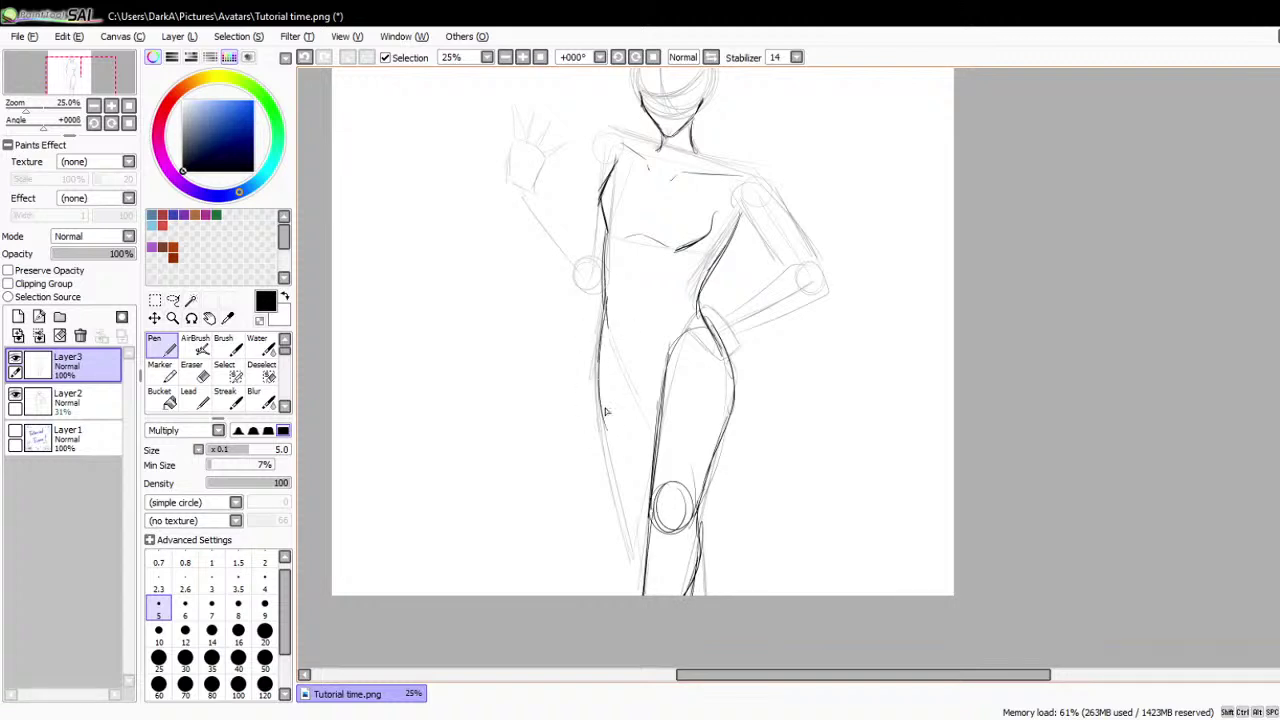
drag(599, 364, 632, 520)
drag(605, 420, 645, 584)
drag(604, 314, 627, 365)
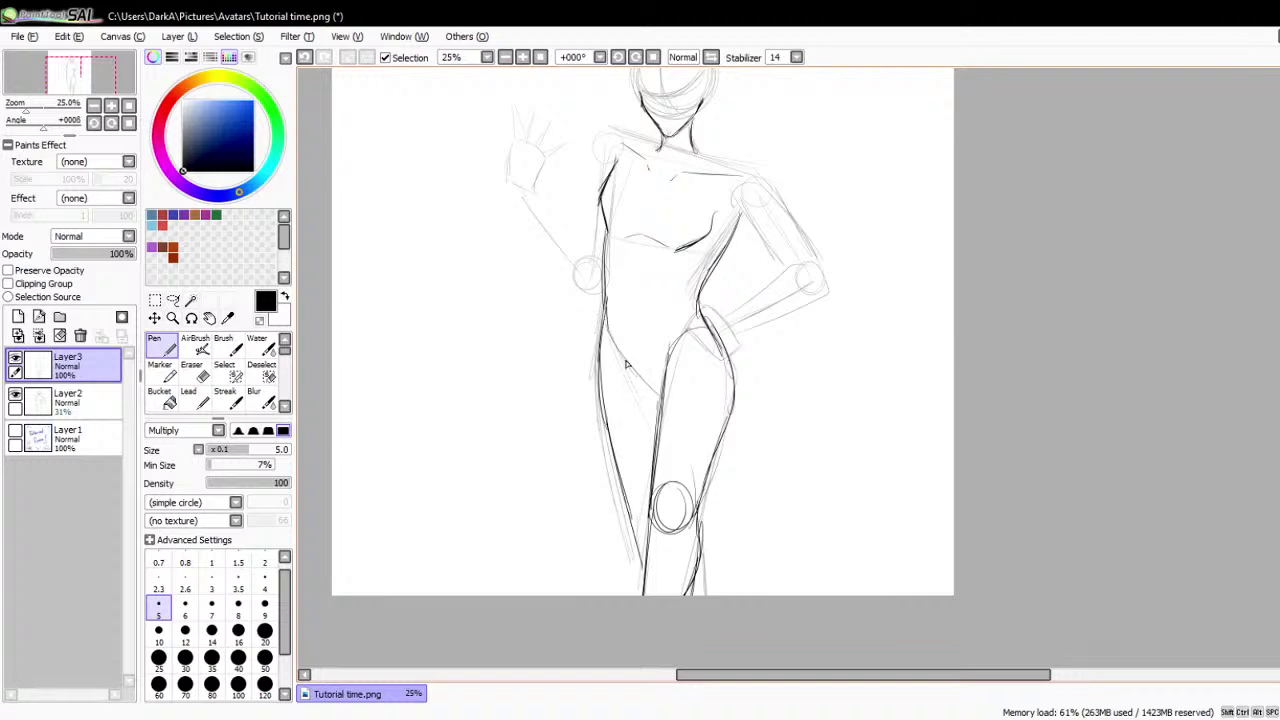
mouse_move(648, 488)
mouse_down()
mouse_move(713, 576)
mouse_move(701, 556)
mouse_move(704, 600)
mouse_up()
- Check the figure in the mirrored view and transform the new body linework to be slightly taller
key(ctrl+minus)
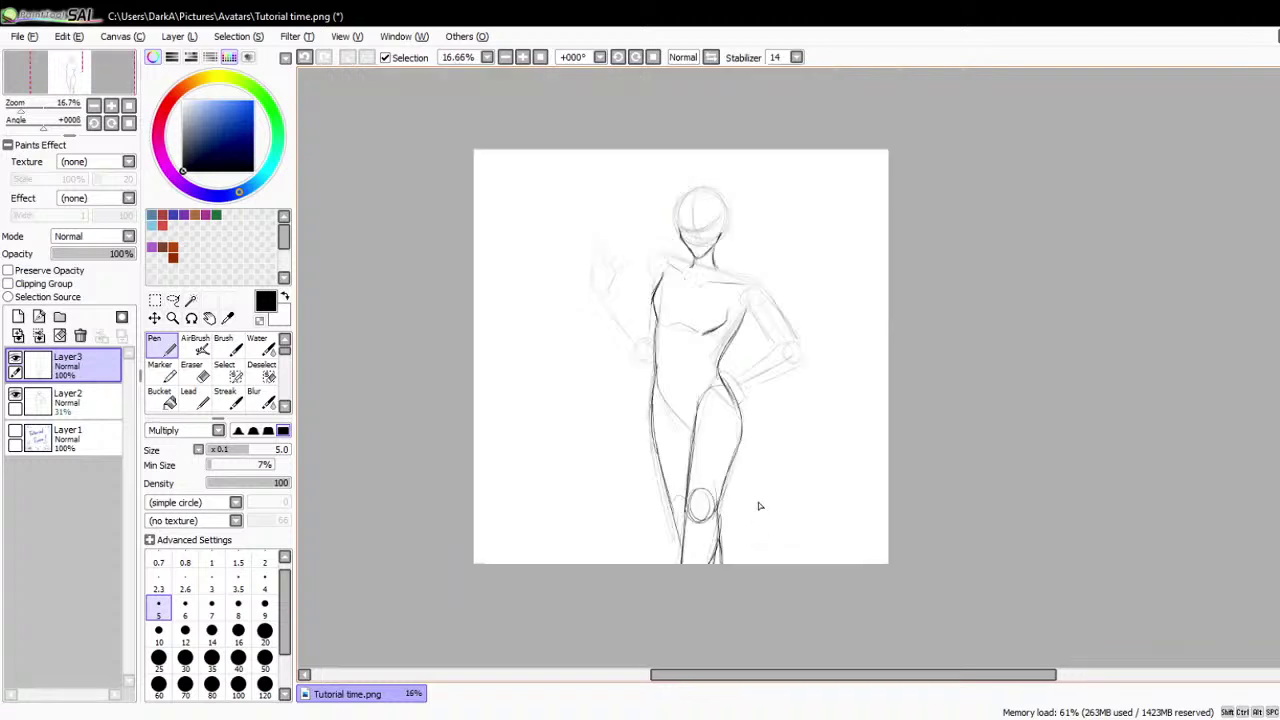
click(711, 57)
scroll(1121, 485, up, 1)
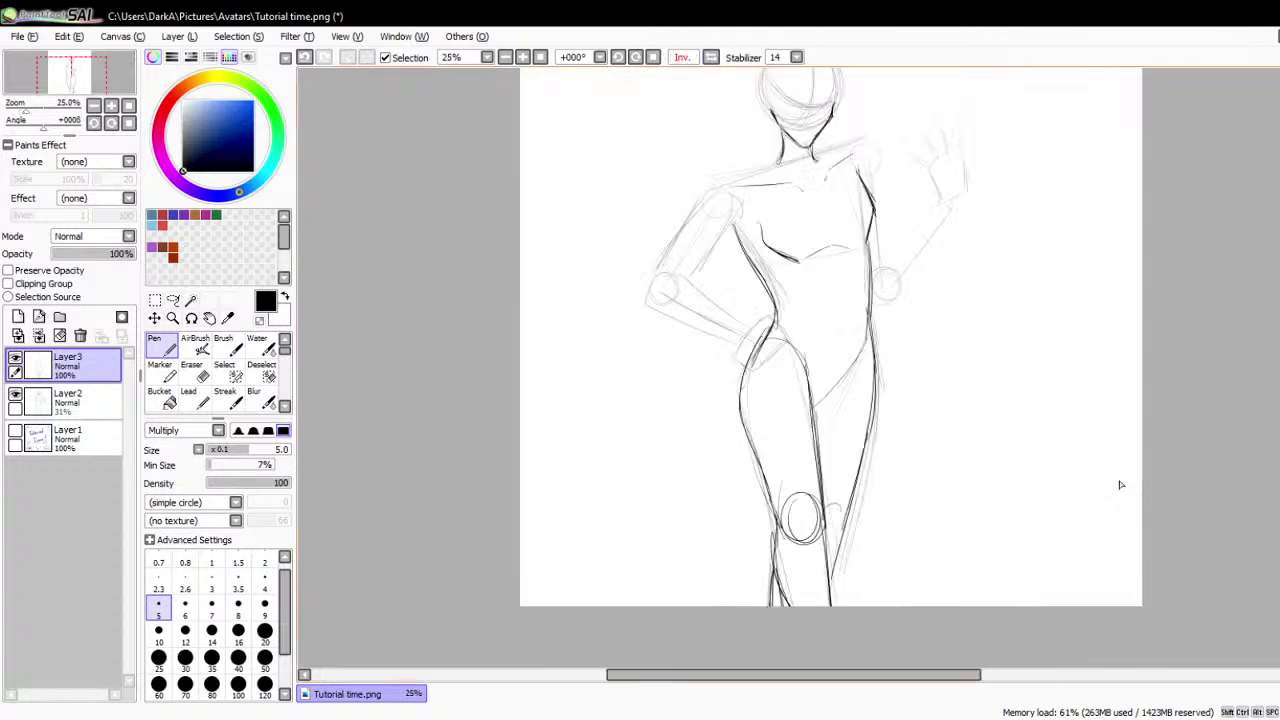
key(ctrl+t)
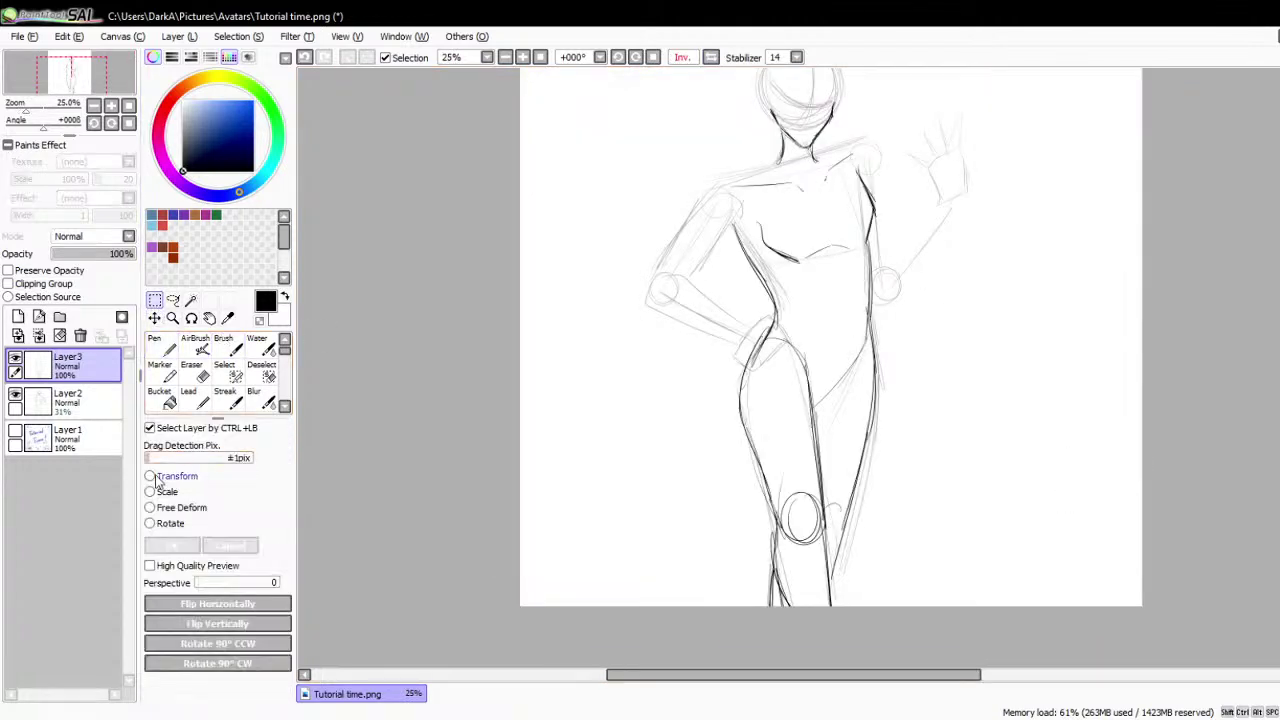
drag(876, 606, 876, 617)
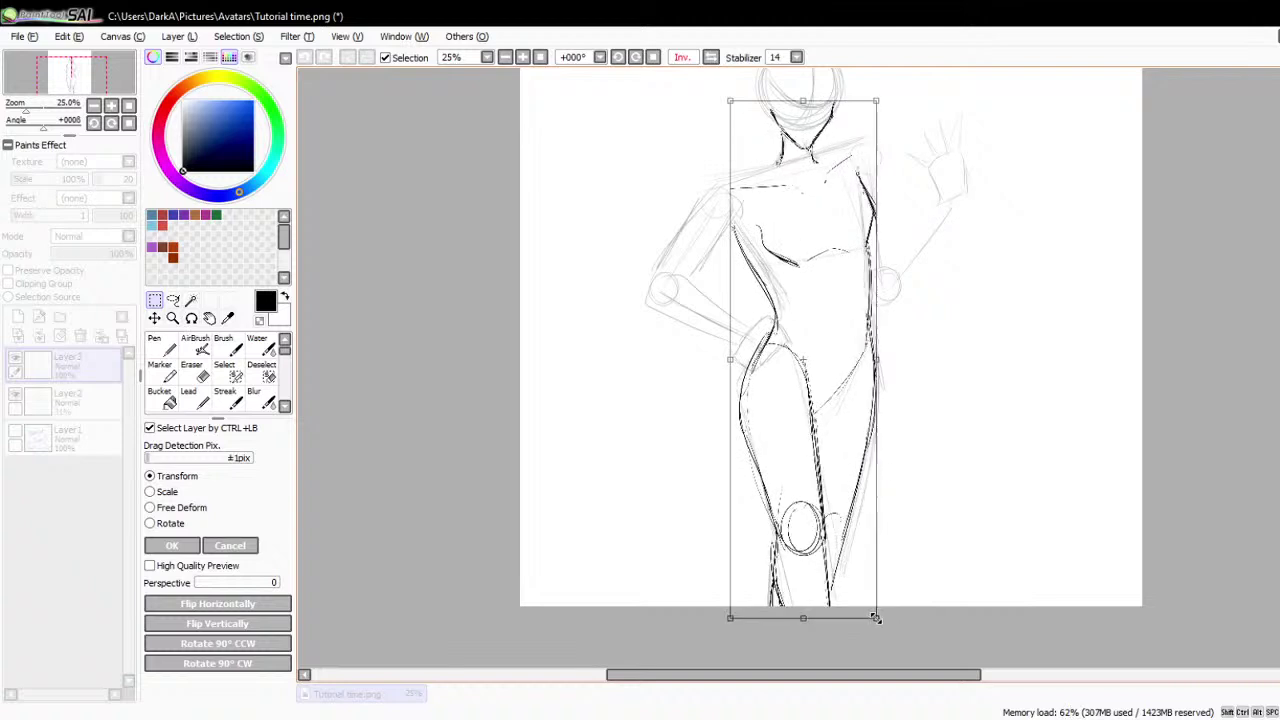
click(188, 549)
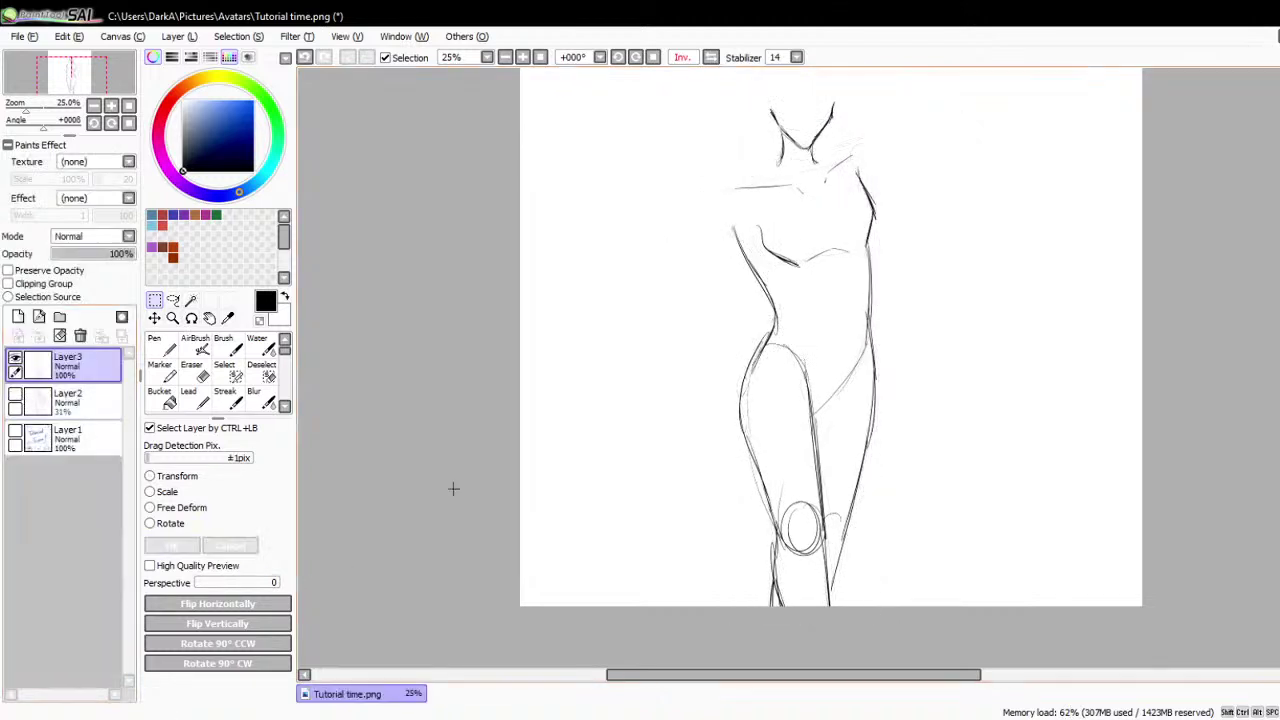
- Compare the body linework with the construction sketch by toggling their layers, return to the normal view and switch back to the Pen
click(15, 394)
click(15, 358)
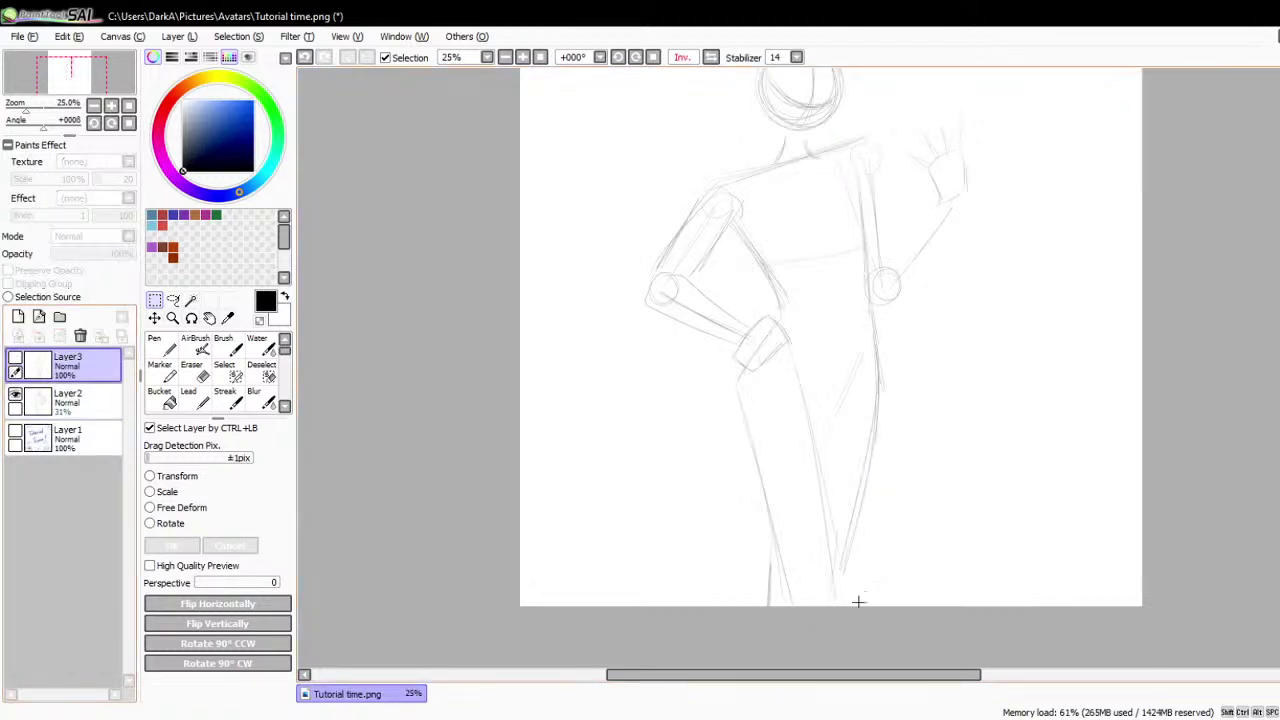
scroll(857, 600, up, 2)
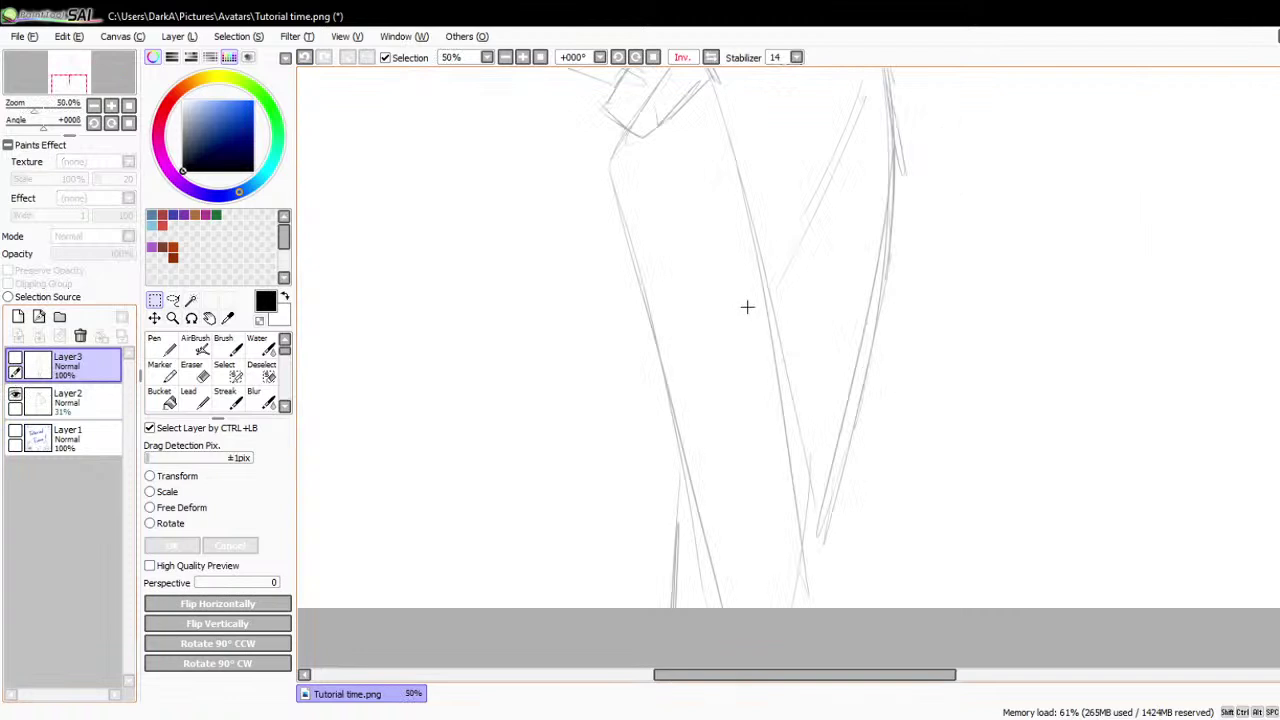
click(15, 357)
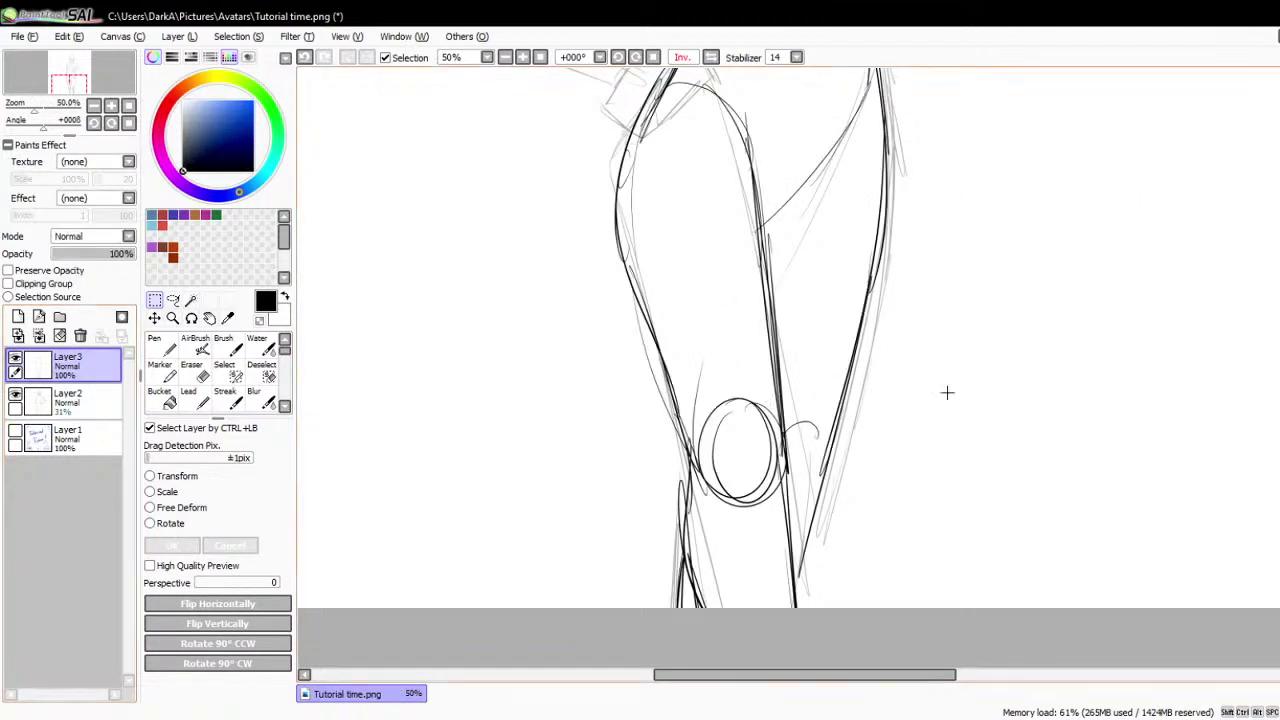
scroll(750, 540, down, 2)
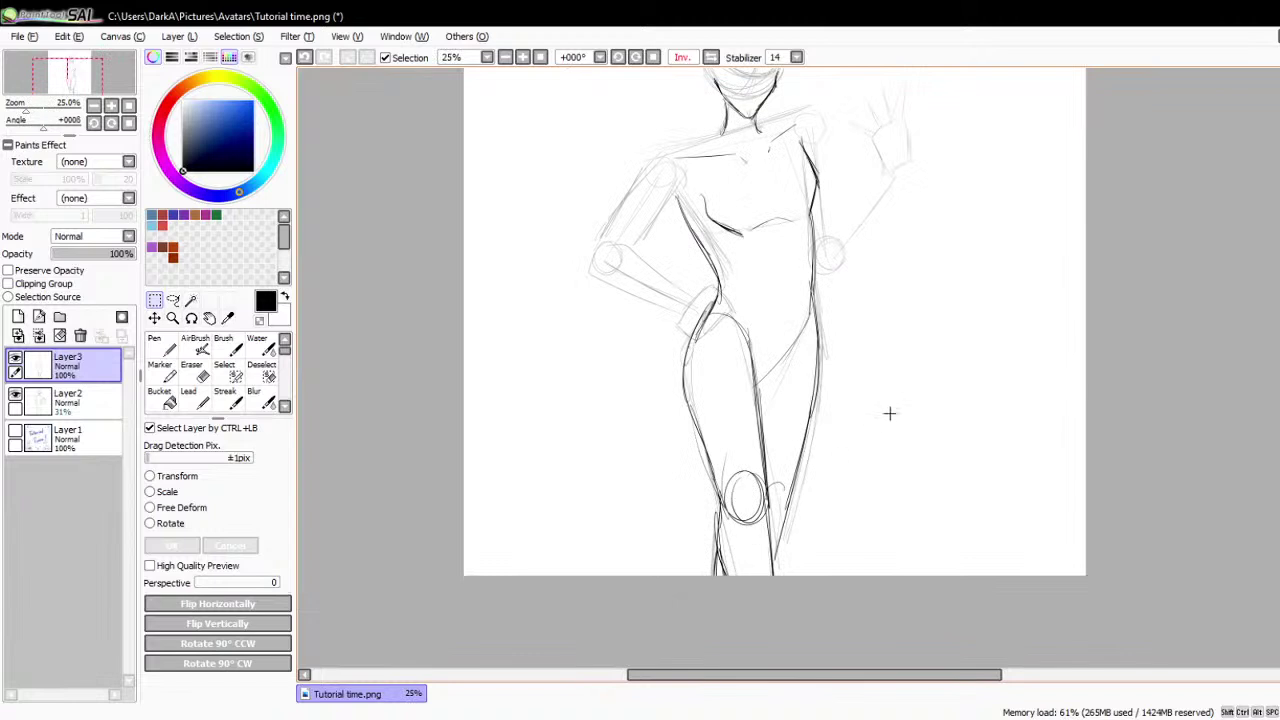
click(710, 57)
scroll(975, 423, down, 1)
scroll(914, 380, up, 1)
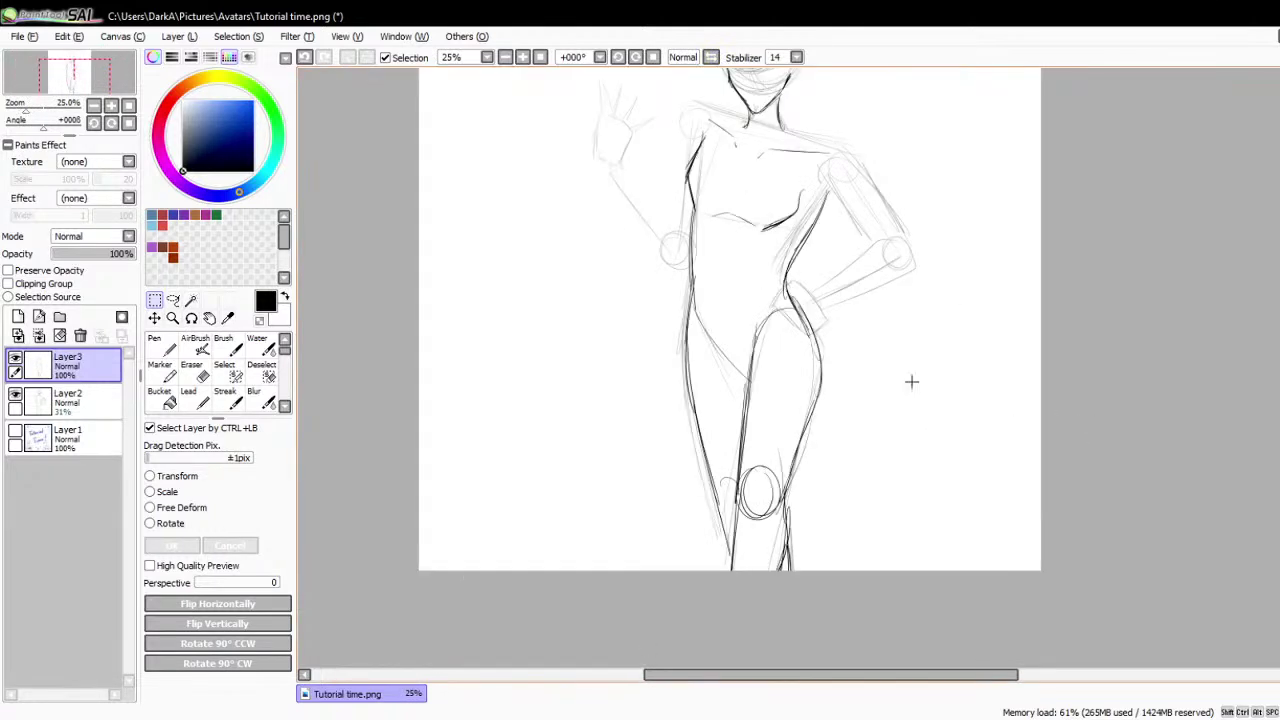
click(158, 345)
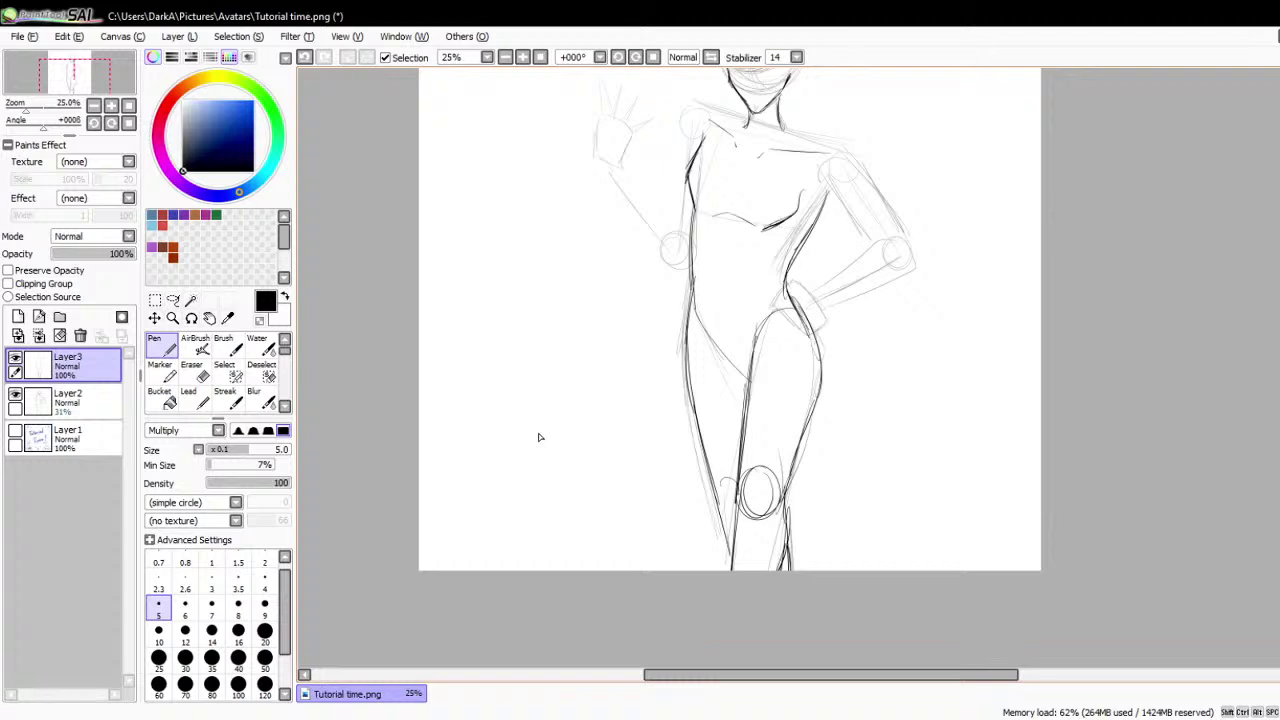
- Reinforce the front leg's thigh, knee and lower-leg contours and complete the knee circle of the leg behind it
scroll(858, 473, down, 1)
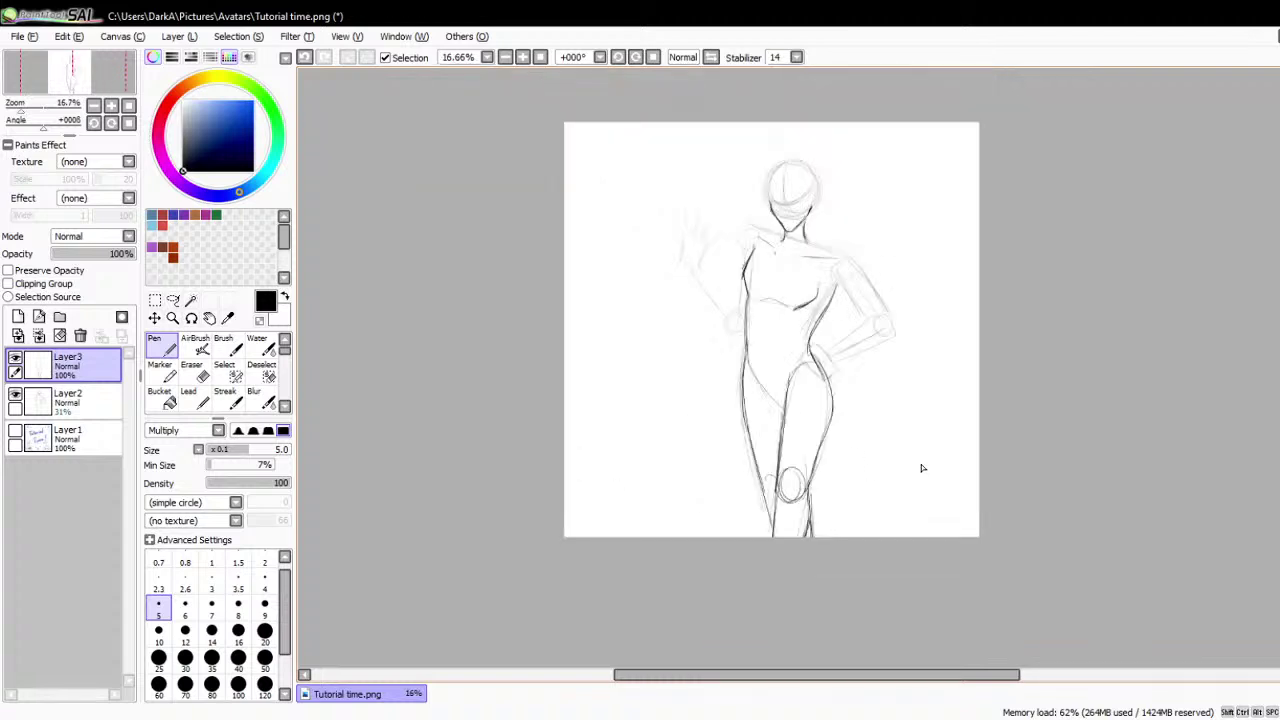
scroll(920, 469, up, 1)
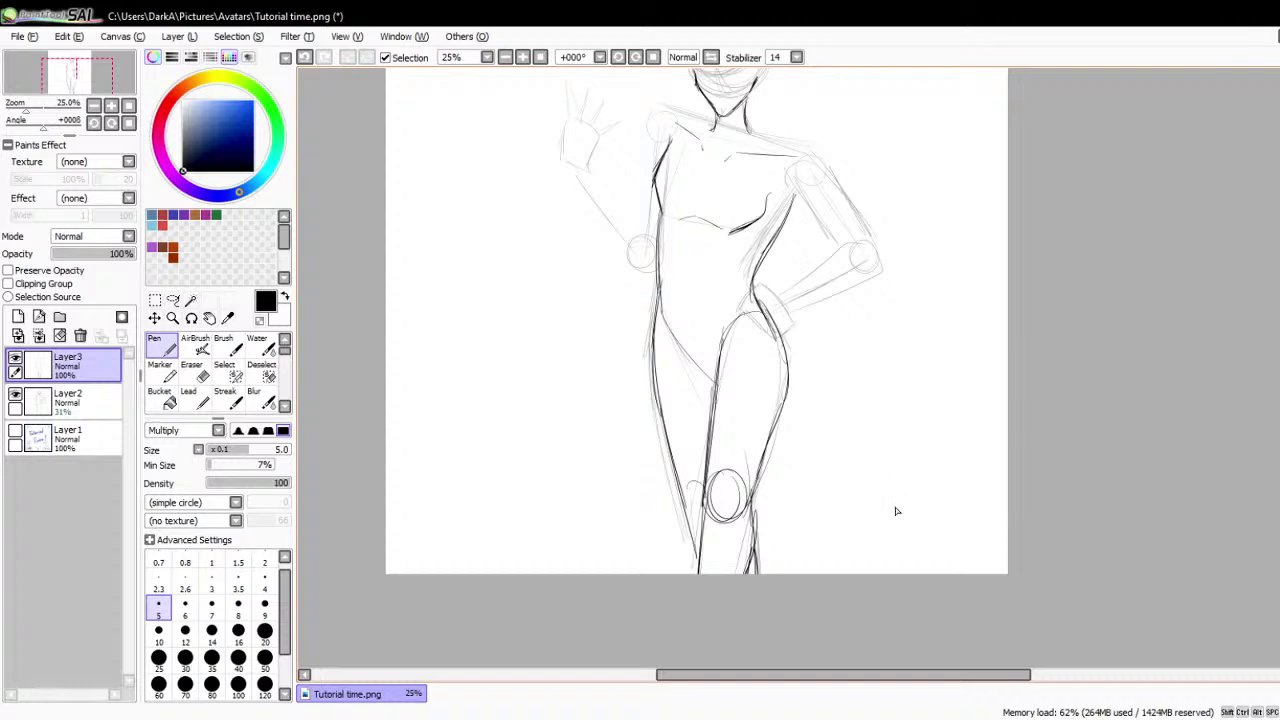
scroll(772, 483, up, 1)
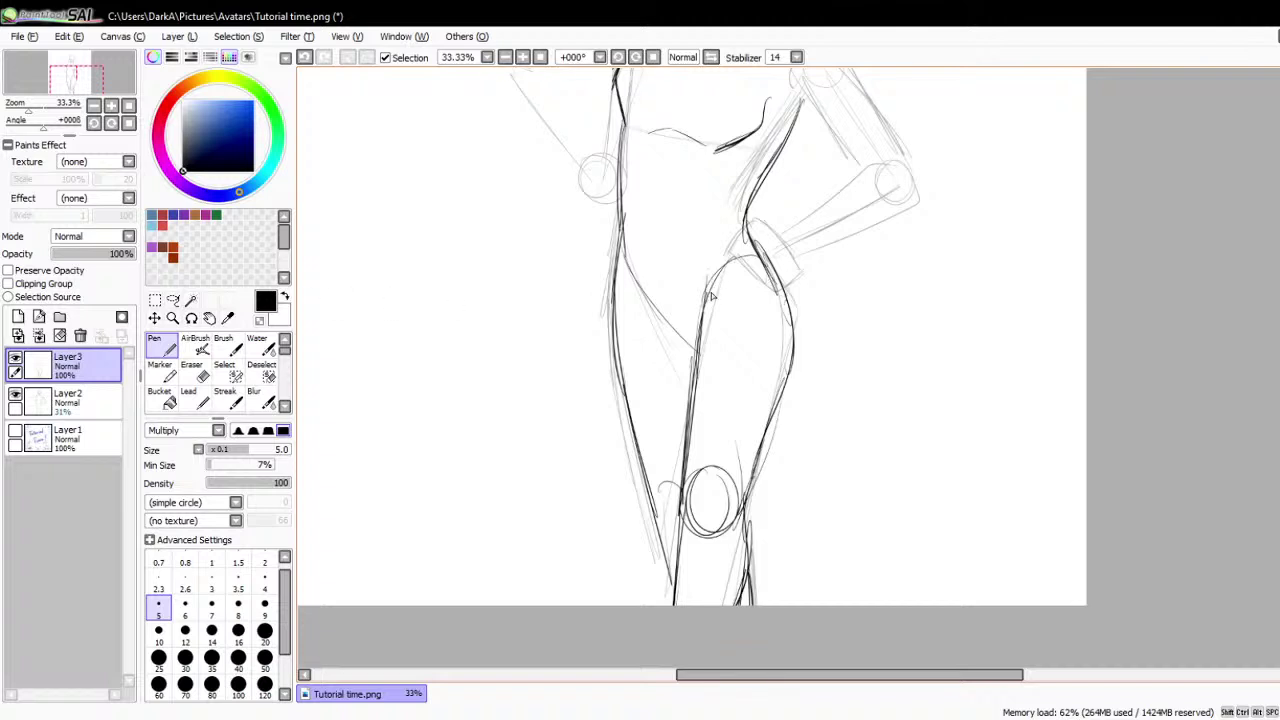
mouse_move(712, 296)
mouse_down()
mouse_move(690, 489)
mouse_move(689, 453)
mouse_move(737, 524)
mouse_move(776, 356)
mouse_up()
drag(770, 262, 737, 505)
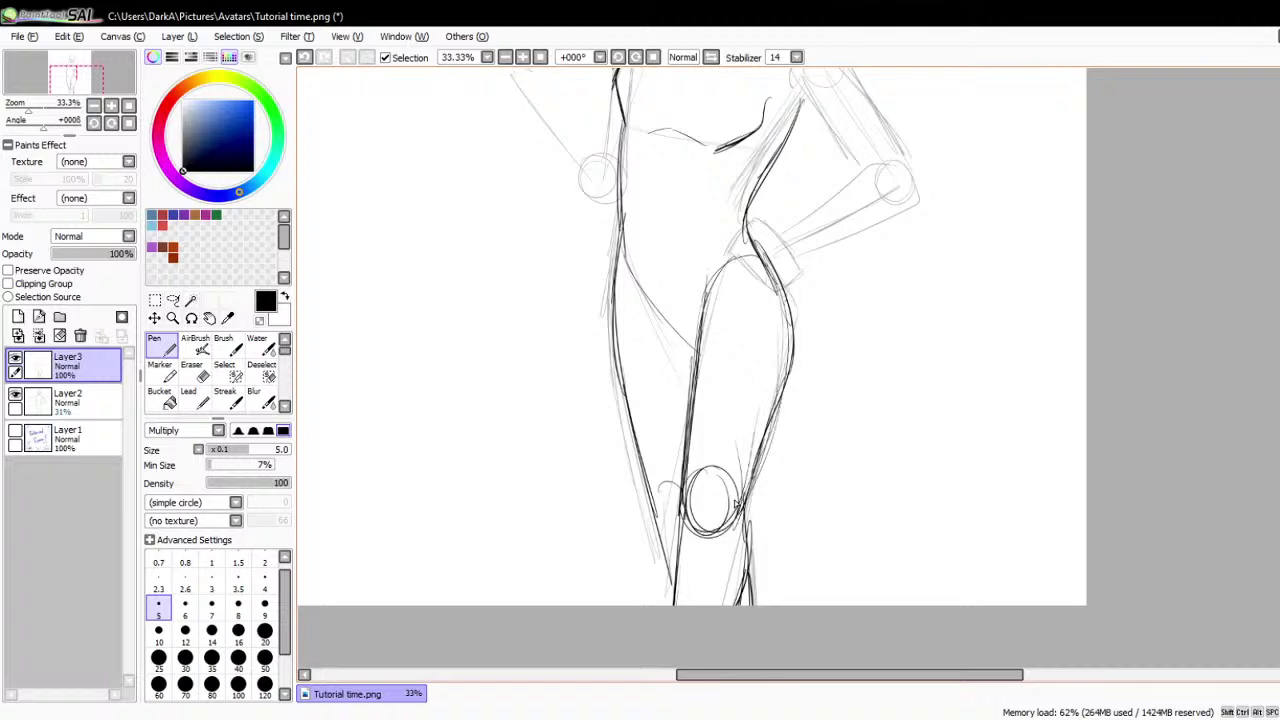
mouse_move(706, 300)
mouse_down()
mouse_move(686, 472)
mouse_move(741, 522)
mouse_move(754, 604)
mouse_up()
drag(704, 470, 677, 582)
mouse_move(677, 500)
mouse_down()
mouse_move(664, 530)
mouse_move(677, 581)
mouse_up()
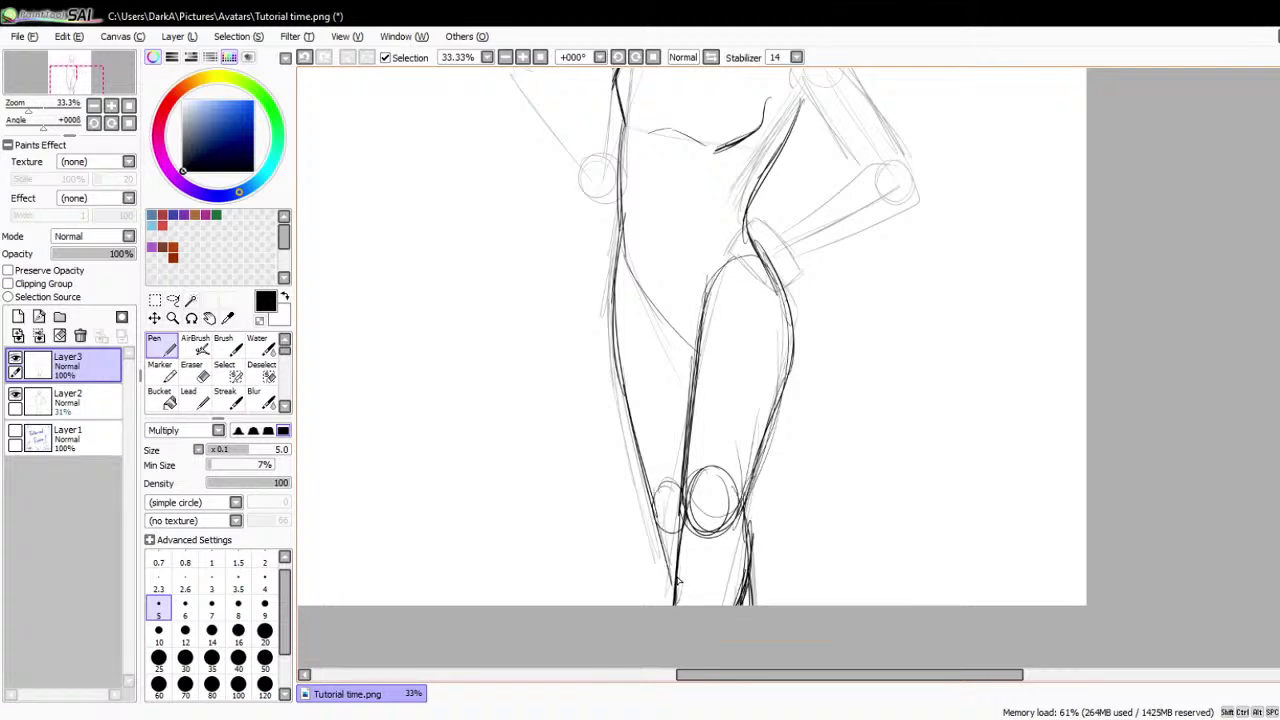
- Add a new layer above the body linework and sketch the hand with bent fingers resting on the hip
scroll(677, 581, down, 1)
scroll(737, 371, down, 2)
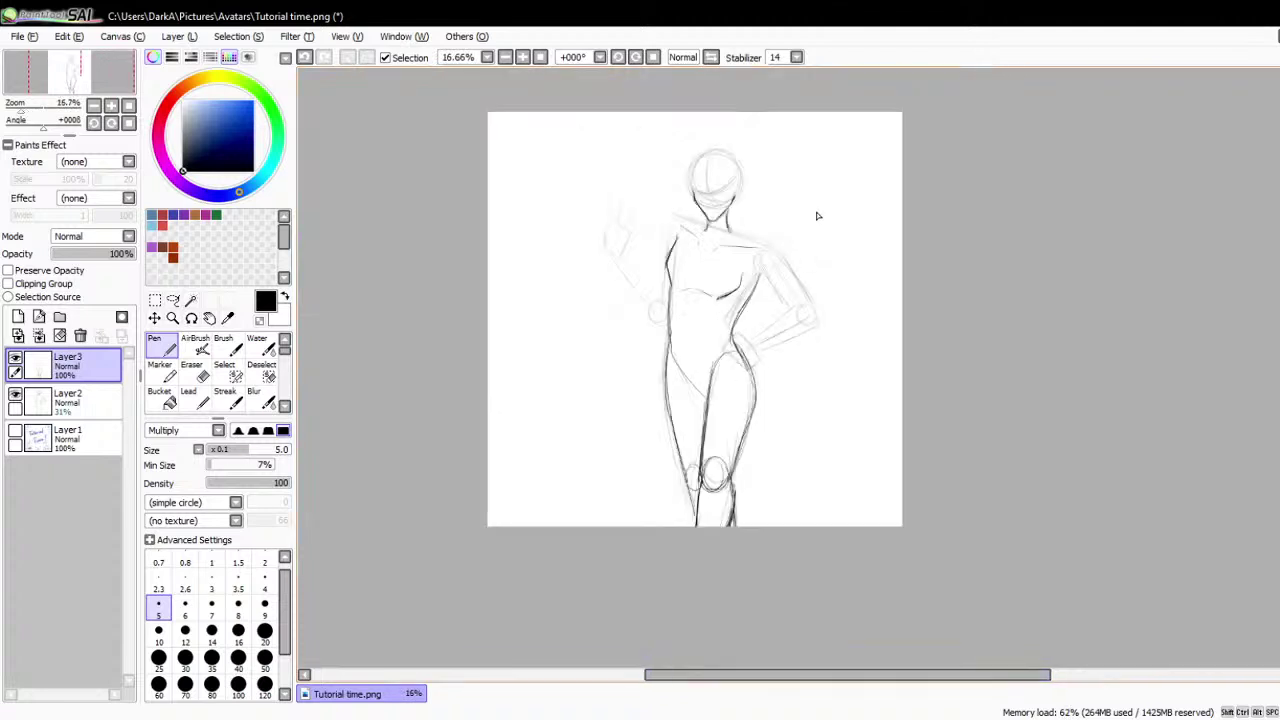
scroll(817, 214, up, 3)
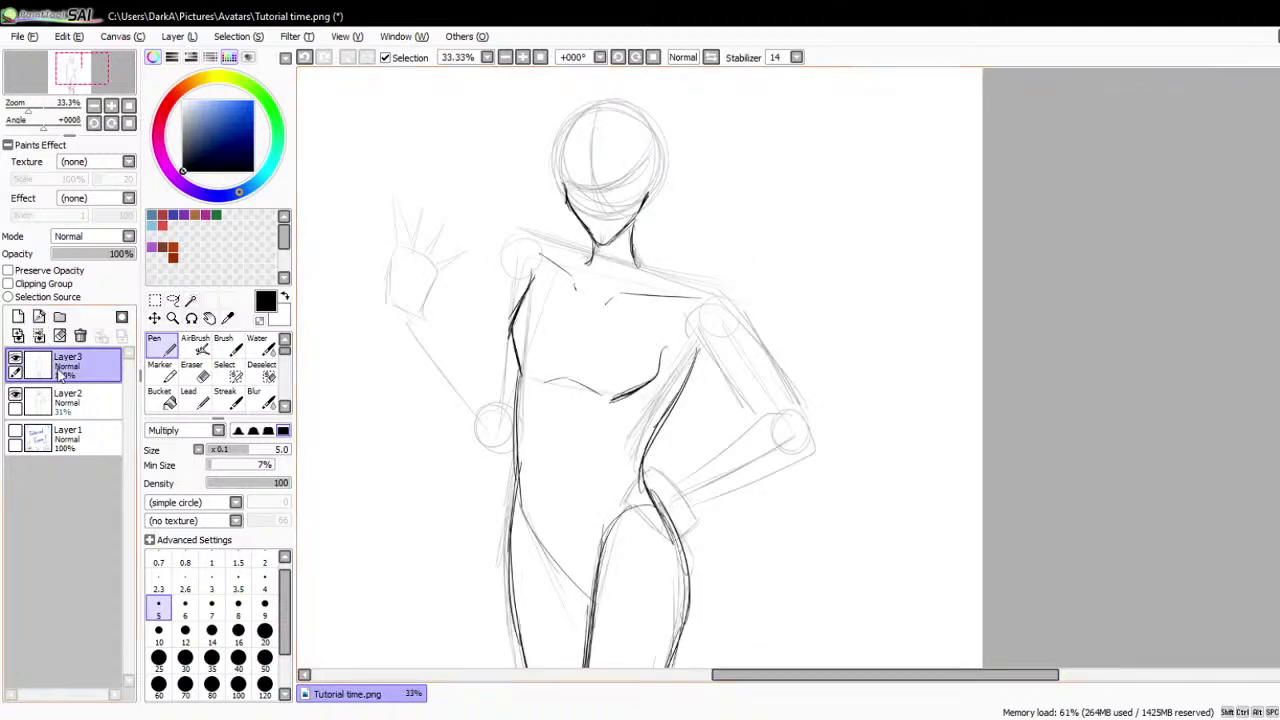
click(17, 316)
scroll(752, 587, up, 2)
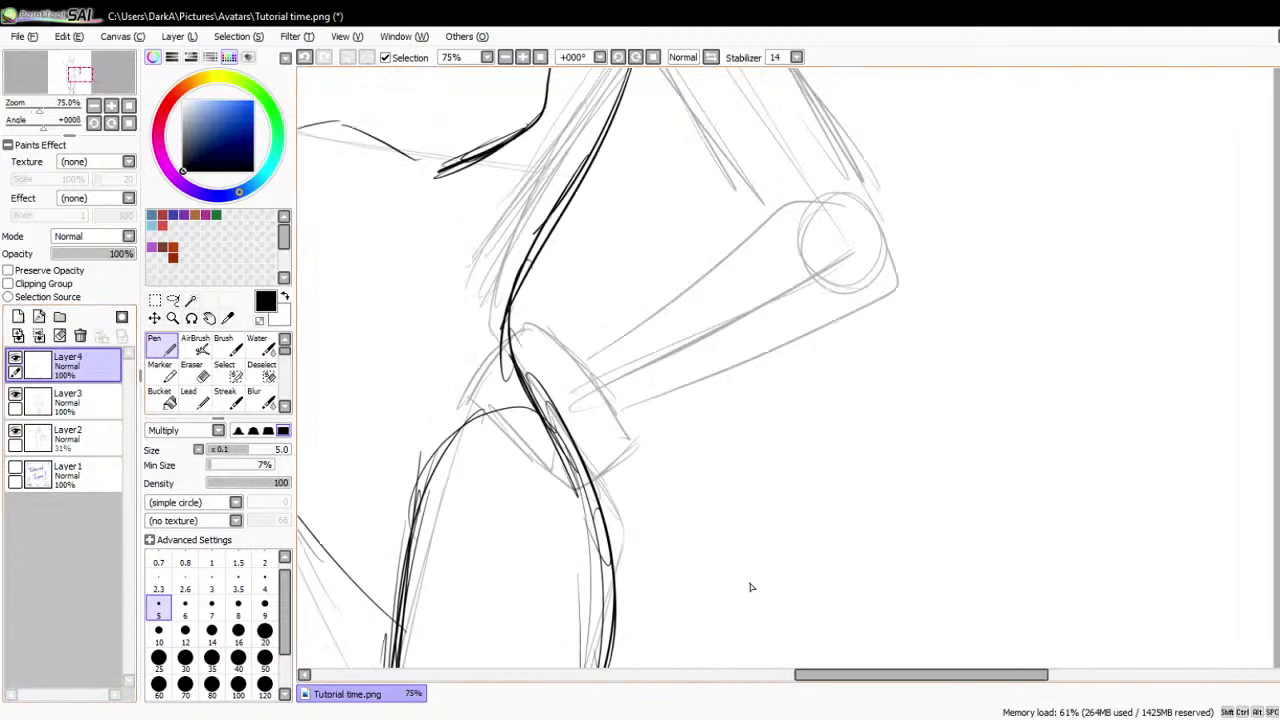
mouse_move(593, 427)
mouse_down()
mouse_move(576, 412)
mouse_move(552, 424)
mouse_move(520, 476)
mouse_move(568, 470)
mouse_move(603, 423)
mouse_move(586, 372)
mouse_move(528, 386)
mouse_move(490, 450)
mouse_move(538, 422)
mouse_up()
mouse_move(577, 397)
mouse_down()
mouse_move(566, 352)
mouse_move(548, 345)
mouse_move(520, 355)
mouse_move(460, 428)
mouse_move(506, 418)
mouse_move(540, 366)
mouse_move(548, 380)
mouse_move(548, 353)
mouse_move(525, 328)
mouse_move(493, 345)
mouse_move(470, 395)
mouse_move(504, 380)
mouse_up()
drag(609, 486, 607, 406)
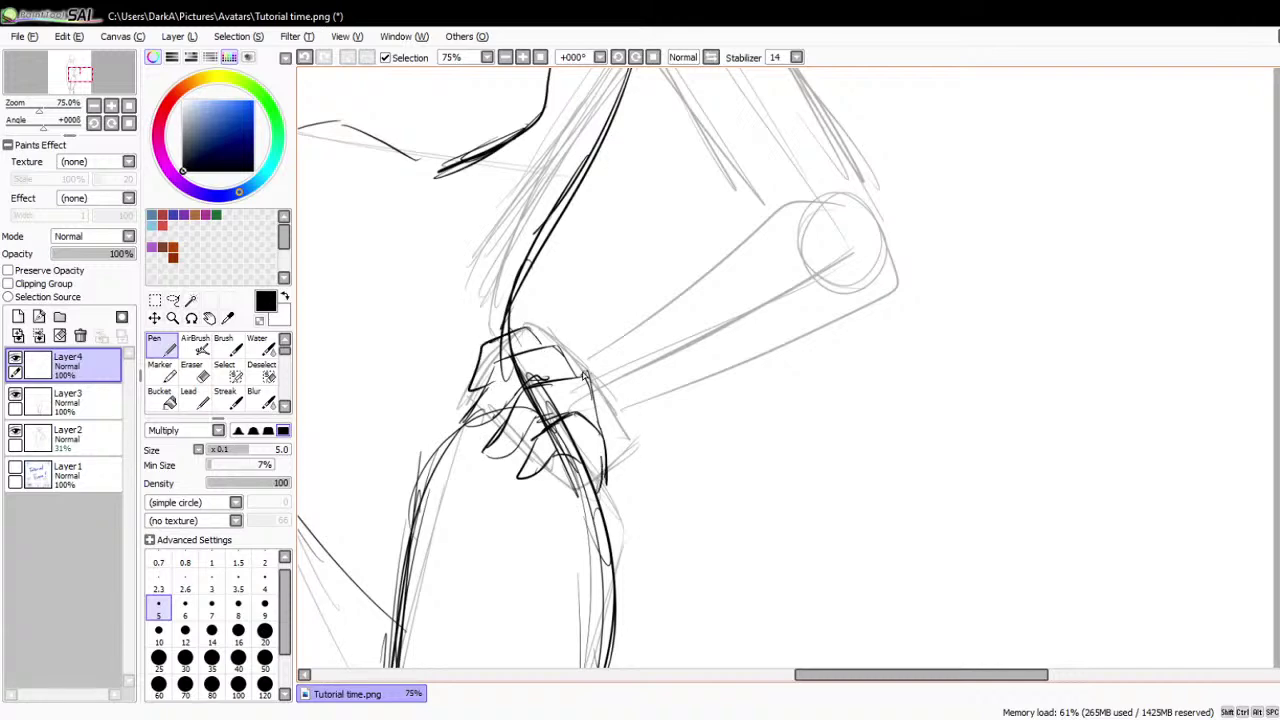
scroll(585, 380, down, 3)
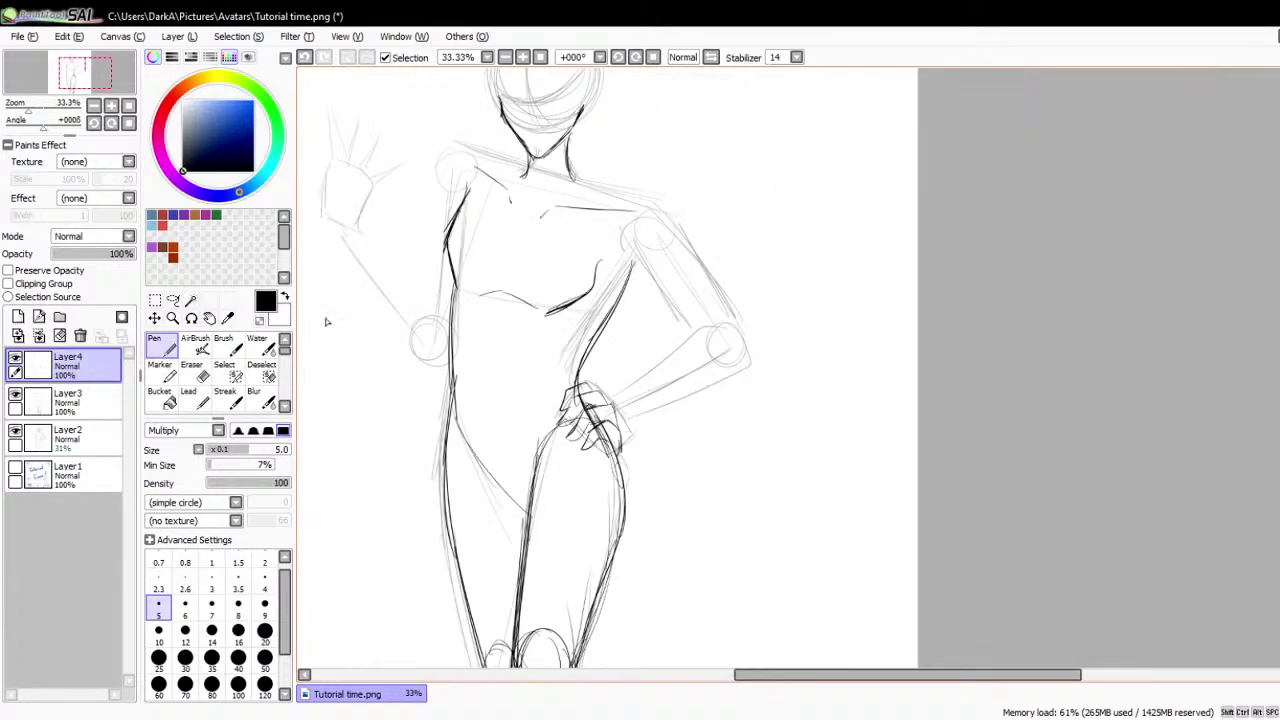
click(155, 300)
key(ctrl+t)
scroll(528, 395, up, 1)
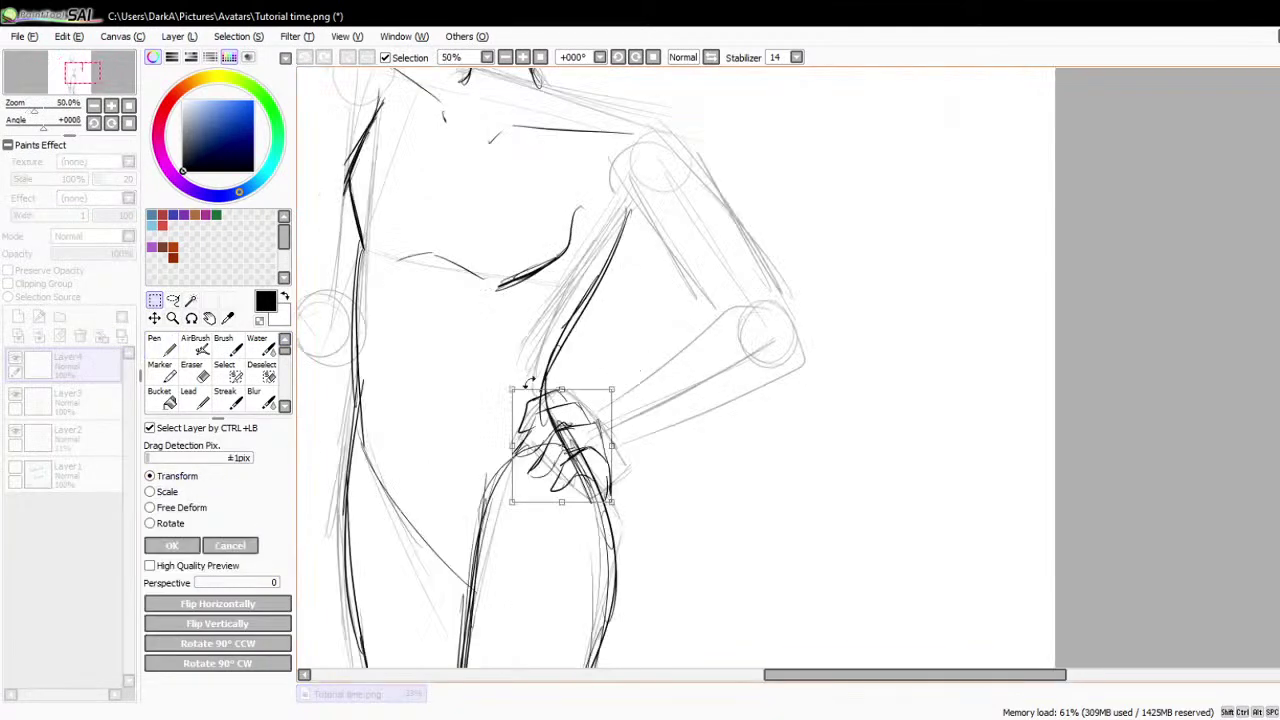
drag(519, 408, 514, 393)
click(212, 546)
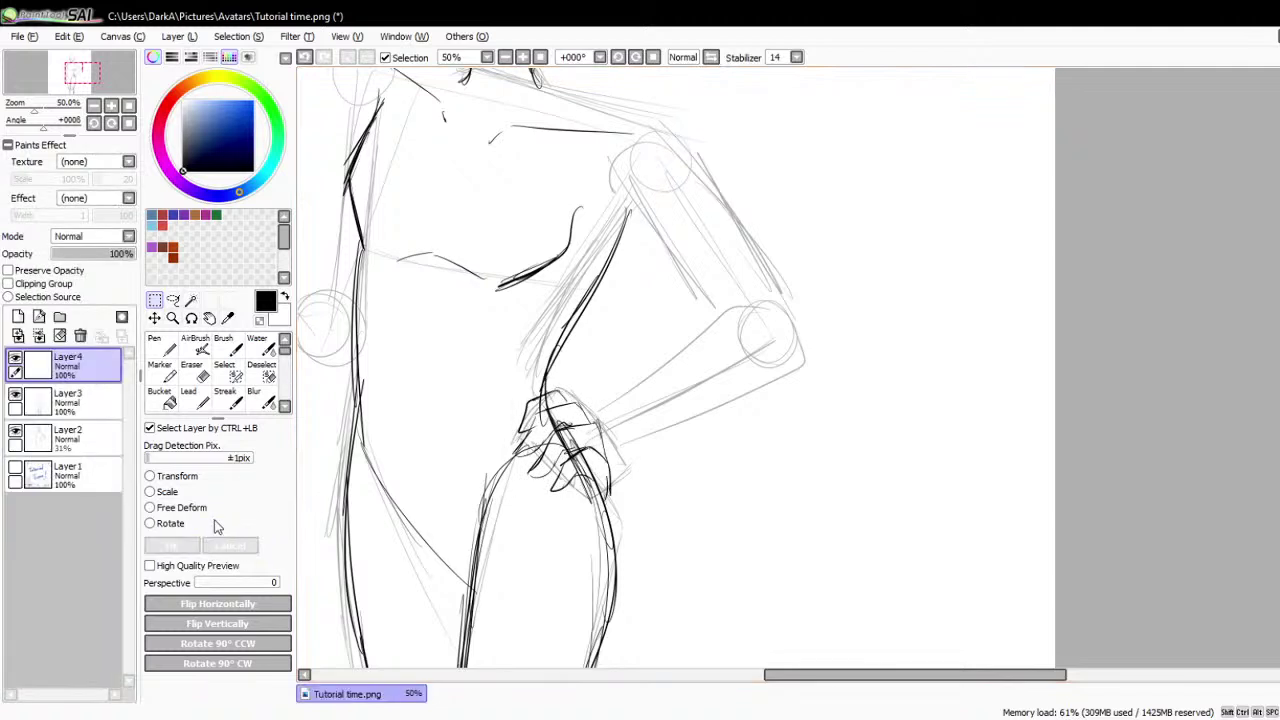
- Transform the hip hand to be slightly smaller, keeping it on the hip, and return to the Pen
key(ctrl+t)
drag(530, 400, 594, 466)
click(172, 545)
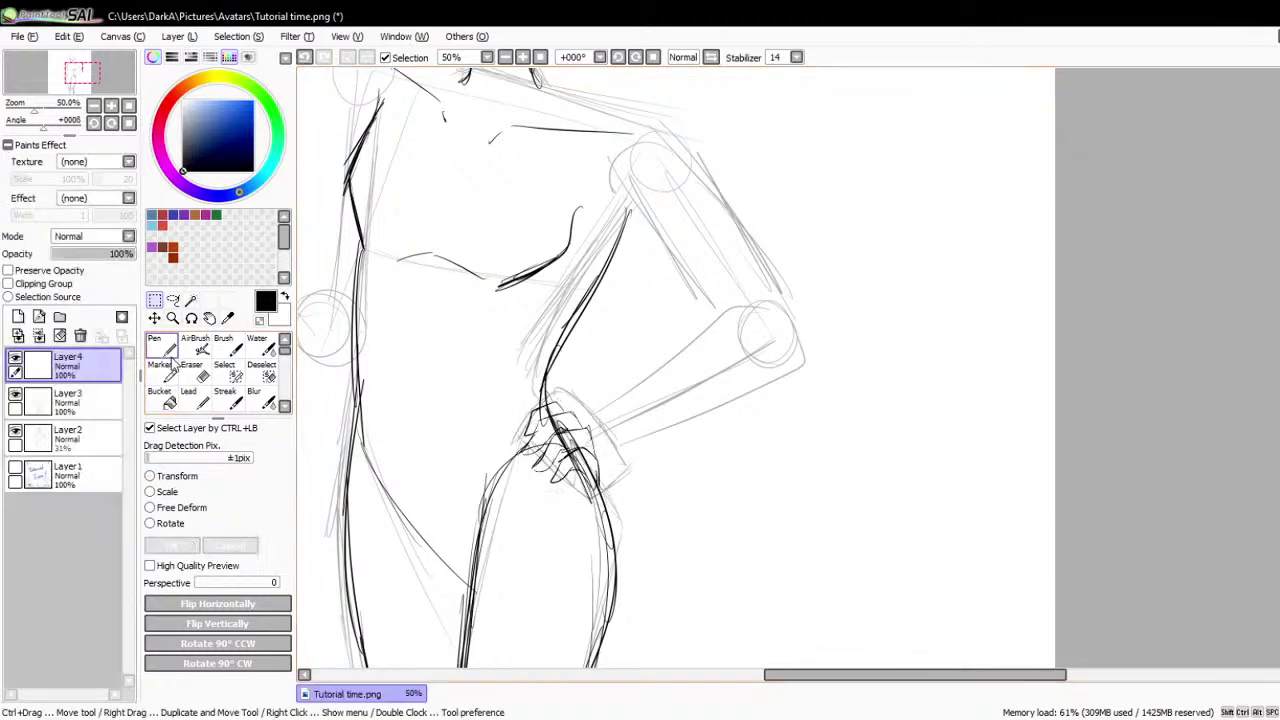
scroll(572, 430, down, 1)
scroll(676, 520, up, 1)
scroll(695, 439, down, 1)
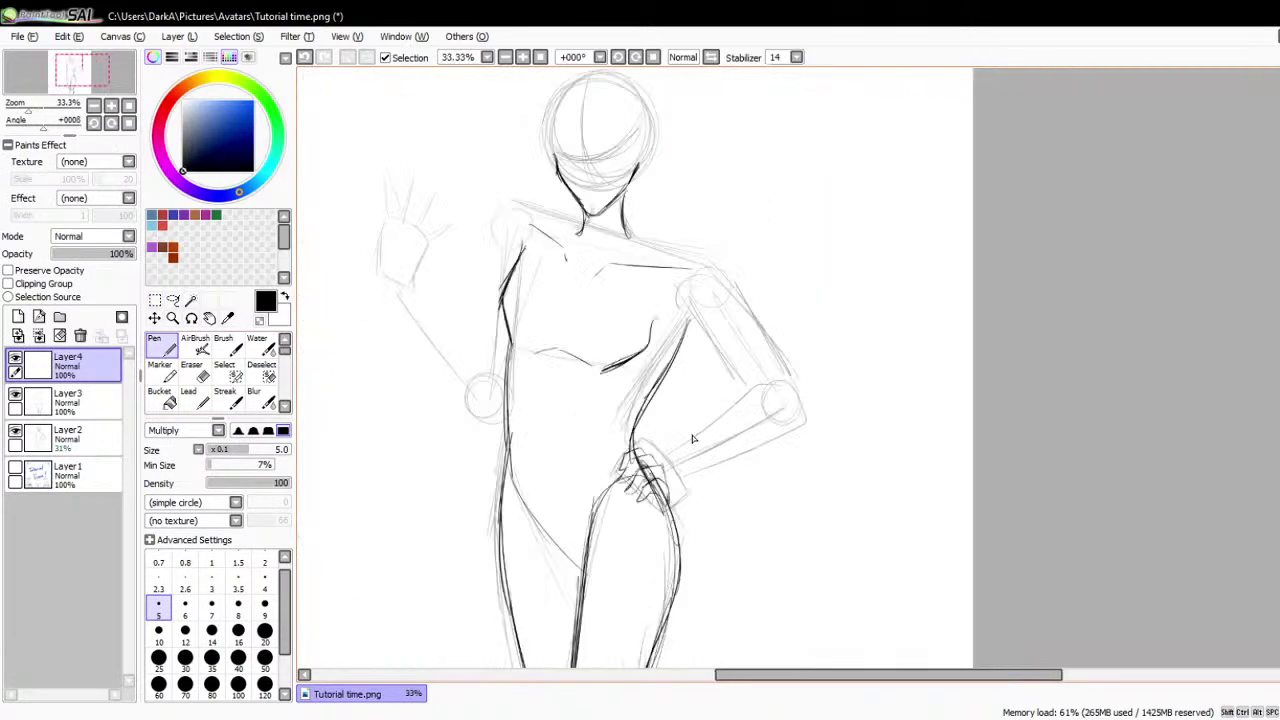
scroll(675, 252, down, 1)
scroll(705, 300, up, 1)
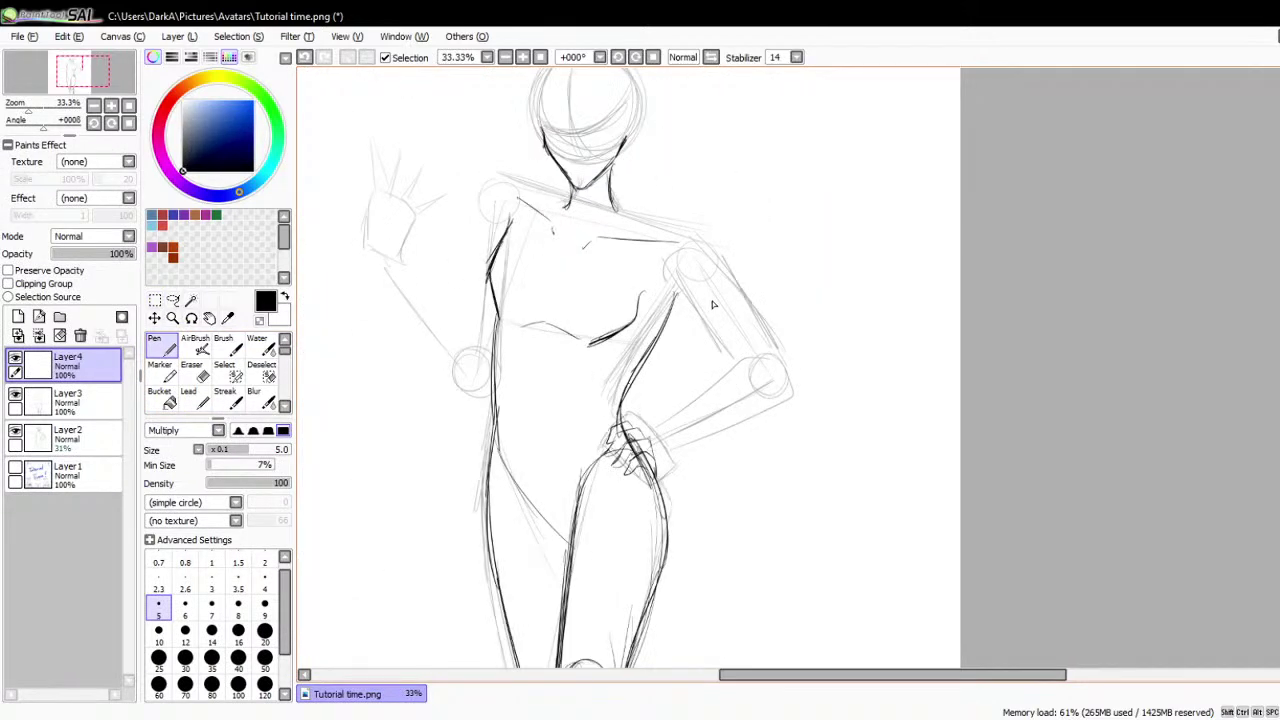
- Try to outline the bent arm's forearm from the hip hand to an elbow set below the construction sketch
scroll(713, 305, up, 1)
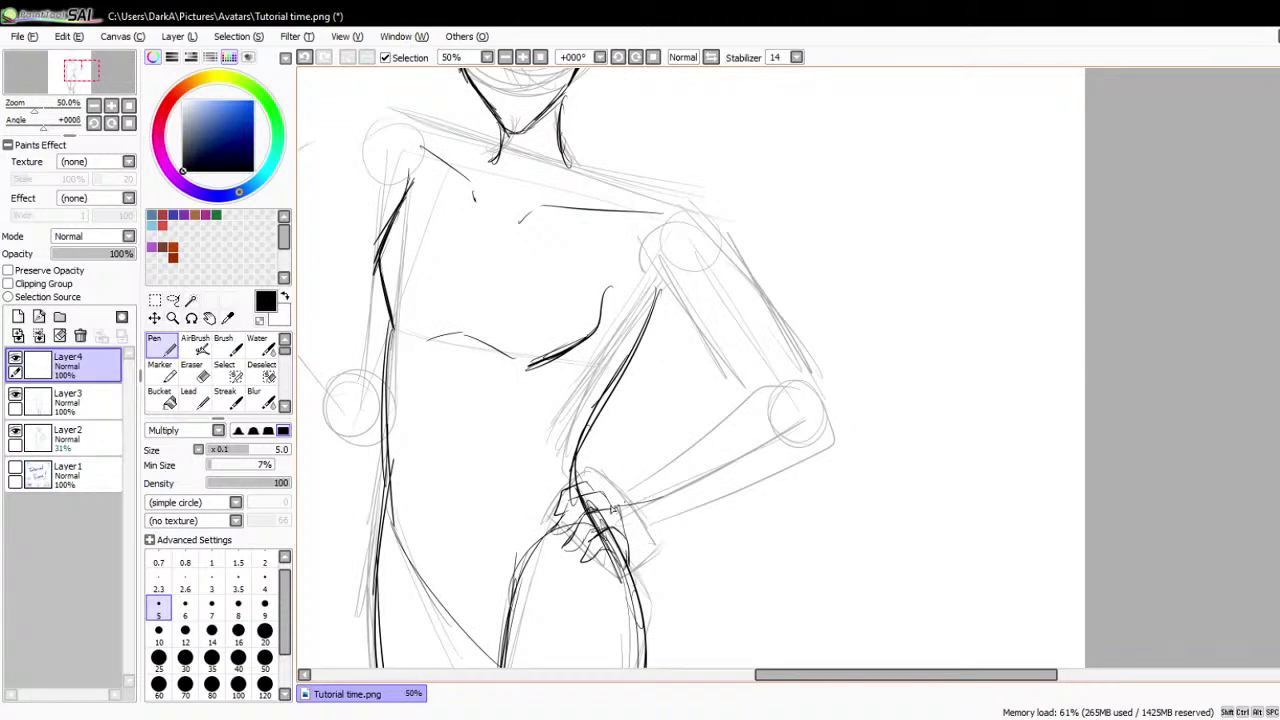
drag(610, 512, 730, 455)
mouse_move(647, 503)
mouse_down()
mouse_move(744, 451)
mouse_move(794, 515)
mouse_move(792, 531)
mouse_move(636, 561)
mouse_up()
key(ctrl+z)
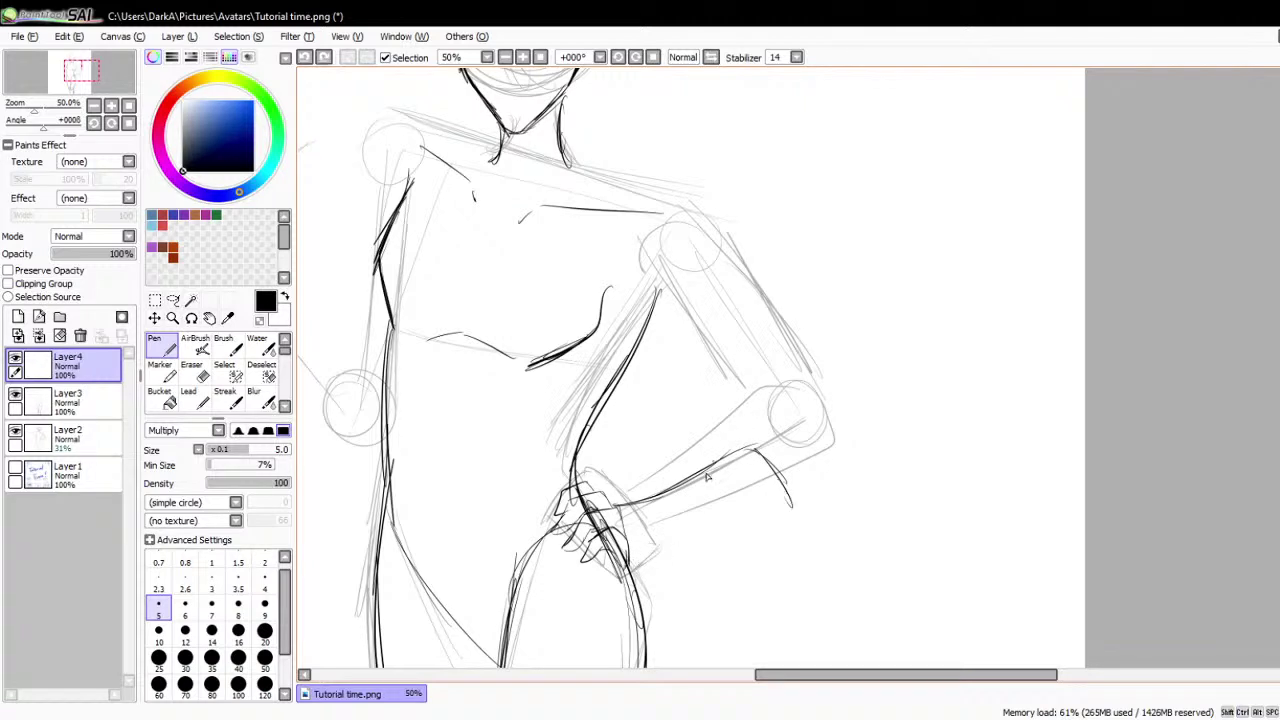
mouse_move(707, 479)
mouse_down()
mouse_move(770, 461)
mouse_move(759, 453)
mouse_move(782, 491)
mouse_move(729, 553)
mouse_move(760, 537)
mouse_move(661, 569)
mouse_move(793, 506)
mouse_up()
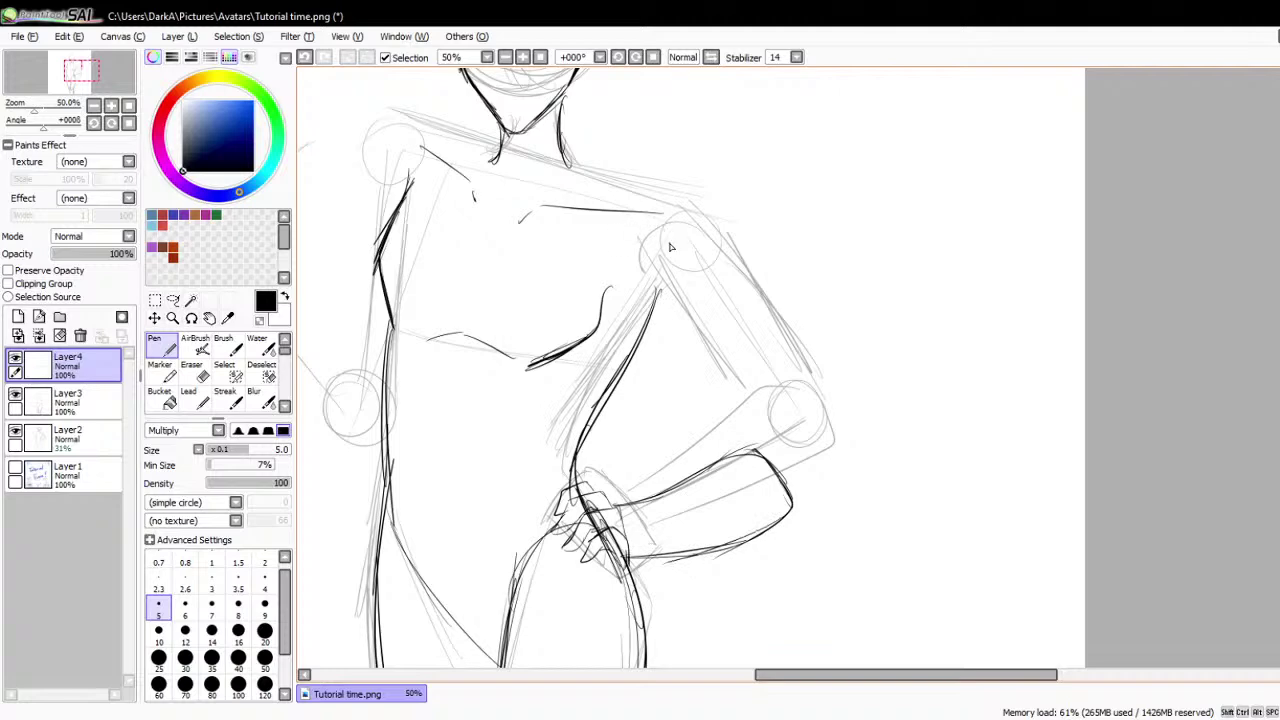
scroll(671, 247, down, 1)
scroll(690, 196, up, 1)
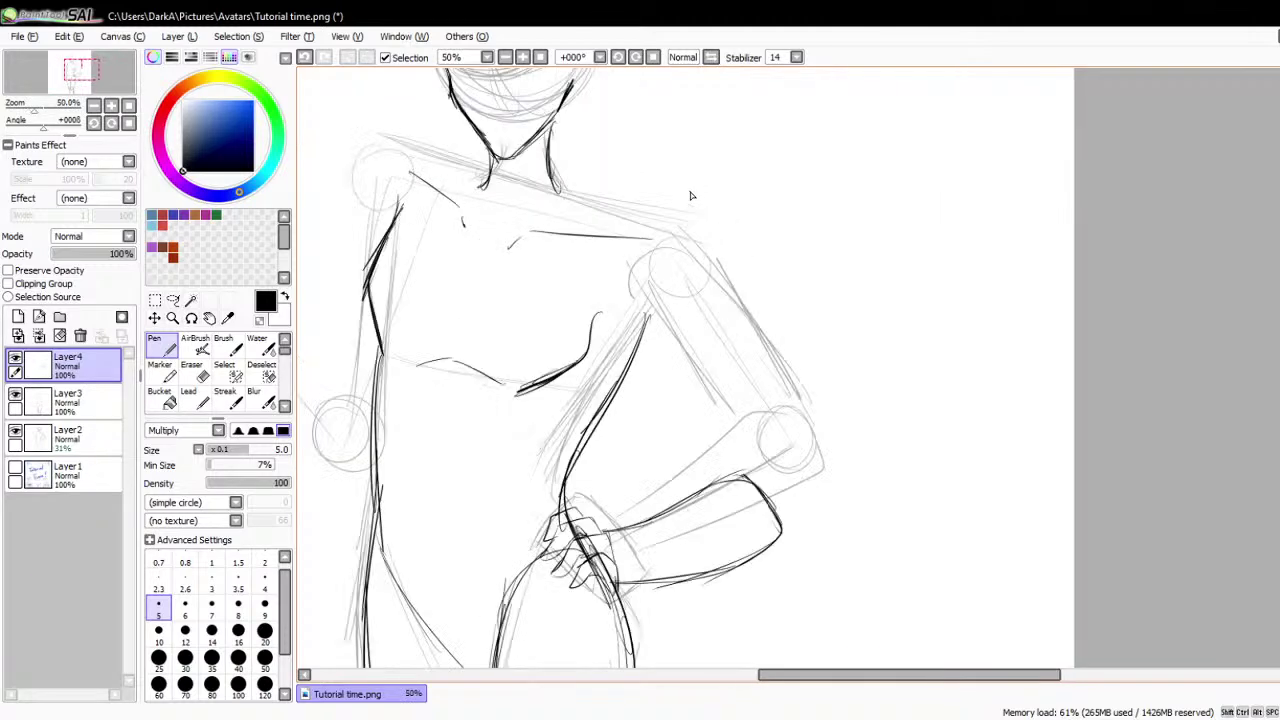
- Undo the forearm and elbow strokes back to the resized hip hand
key(ctrl+z)
key(ctrl+z)
key(ctrl+z)
key(ctrl+z)
key(ctrl+z)
key(ctrl+z)
key(ctrl+z)
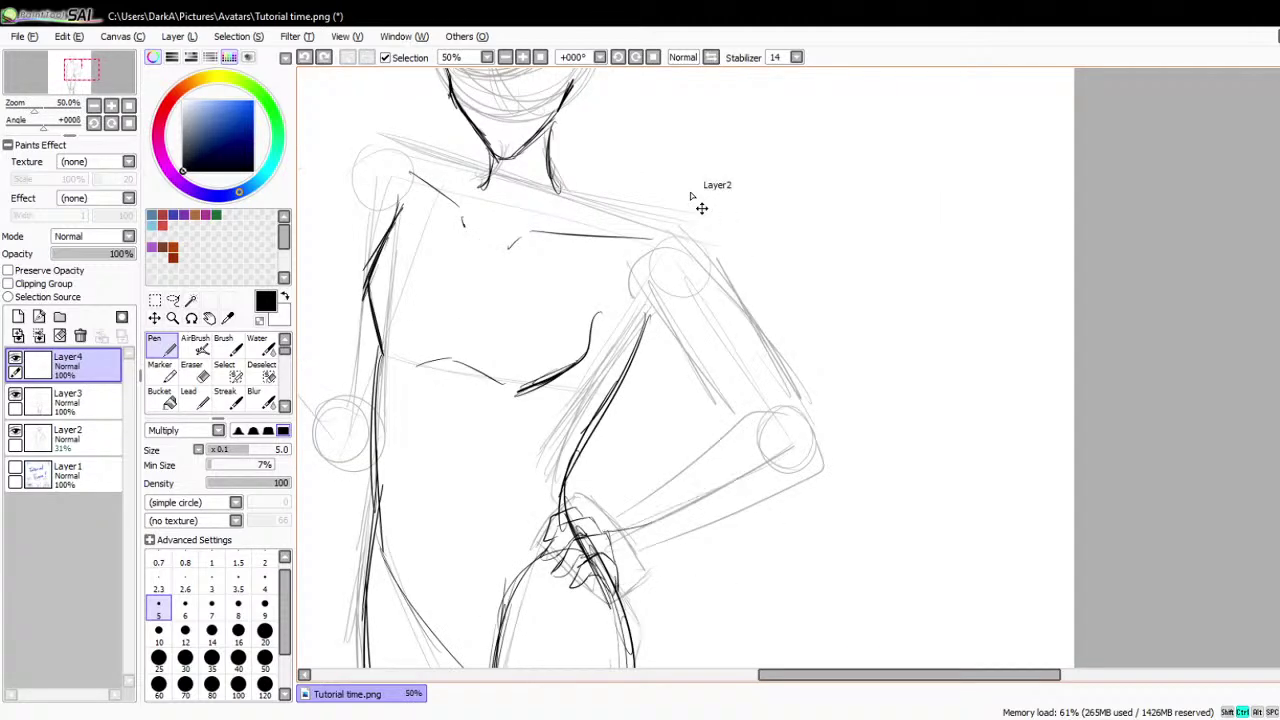
- Outline the bent arm's forearm from the hip hand to the elbow, closer to the construction sketch, staying on Layer4
mouse_move(618, 541)
mouse_down()
mouse_move(763, 438)
mouse_move(741, 451)
mouse_move(780, 453)
mouse_move(808, 485)
mouse_move(801, 477)
mouse_move(785, 507)
mouse_move(634, 584)
mouse_up()
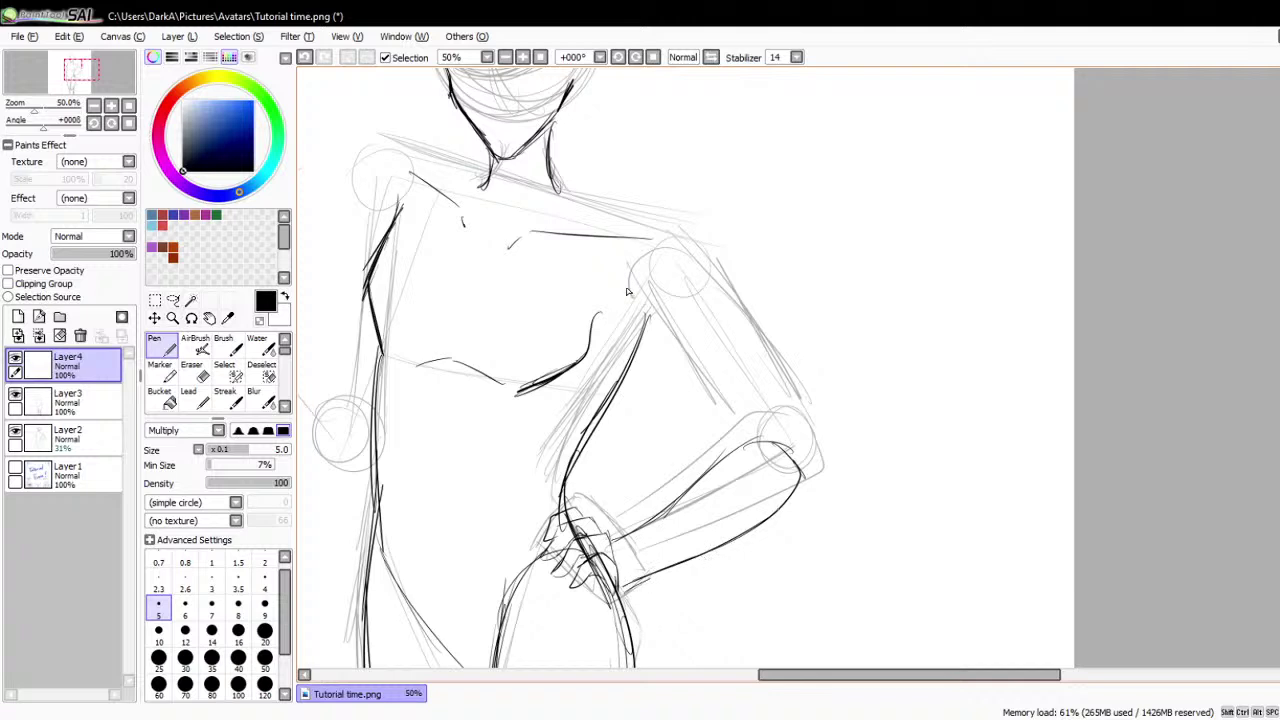
click(100, 400)
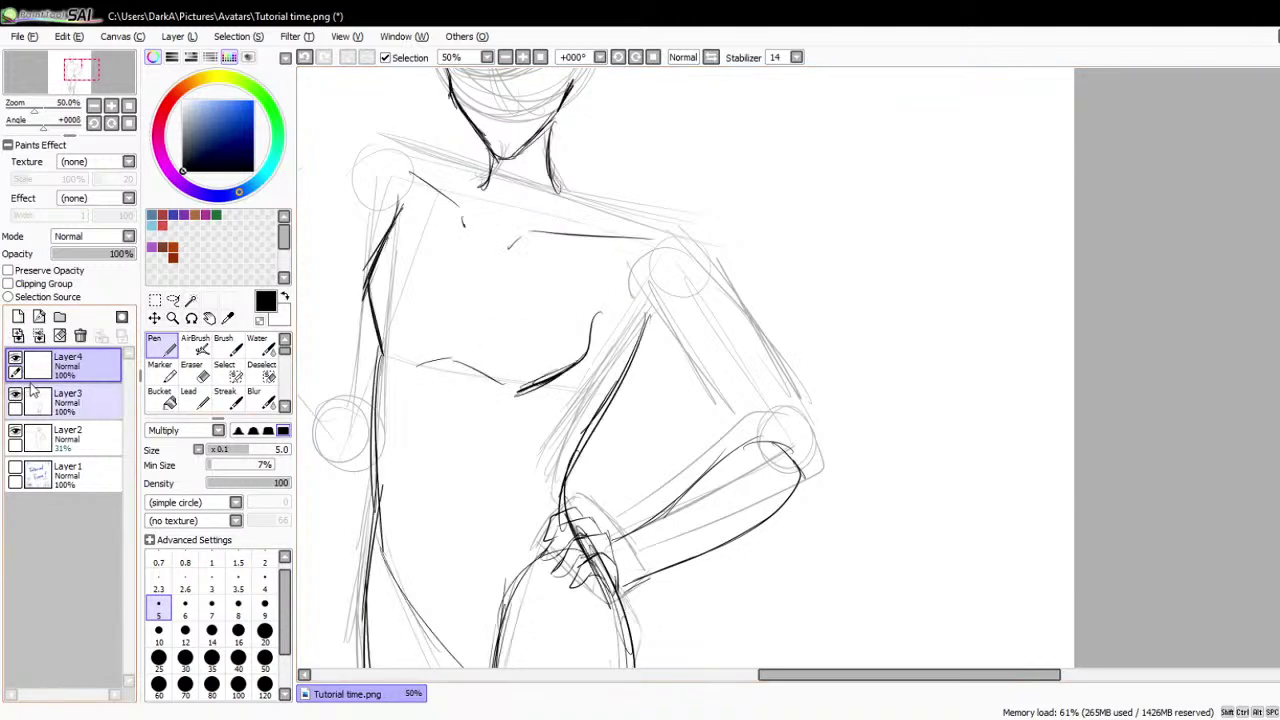
click(100, 365)
- Draw the neck-to-shoulder slope, a shoulder circle, both upper-arm contours and an elbow circle for the bent arm
mouse_move(552, 180)
mouse_down()
mouse_move(674, 230)
mouse_move(637, 219)
mouse_move(678, 238)
mouse_move(668, 325)
mouse_move(627, 300)
mouse_move(642, 247)
mouse_move(710, 316)
mouse_move(707, 270)
mouse_move(792, 455)
mouse_up()
drag(647, 322, 720, 465)
mouse_move(745, 370)
mouse_down()
mouse_move(797, 476)
mouse_move(770, 520)
mouse_move(800, 455)
mouse_move(755, 440)
mouse_up()
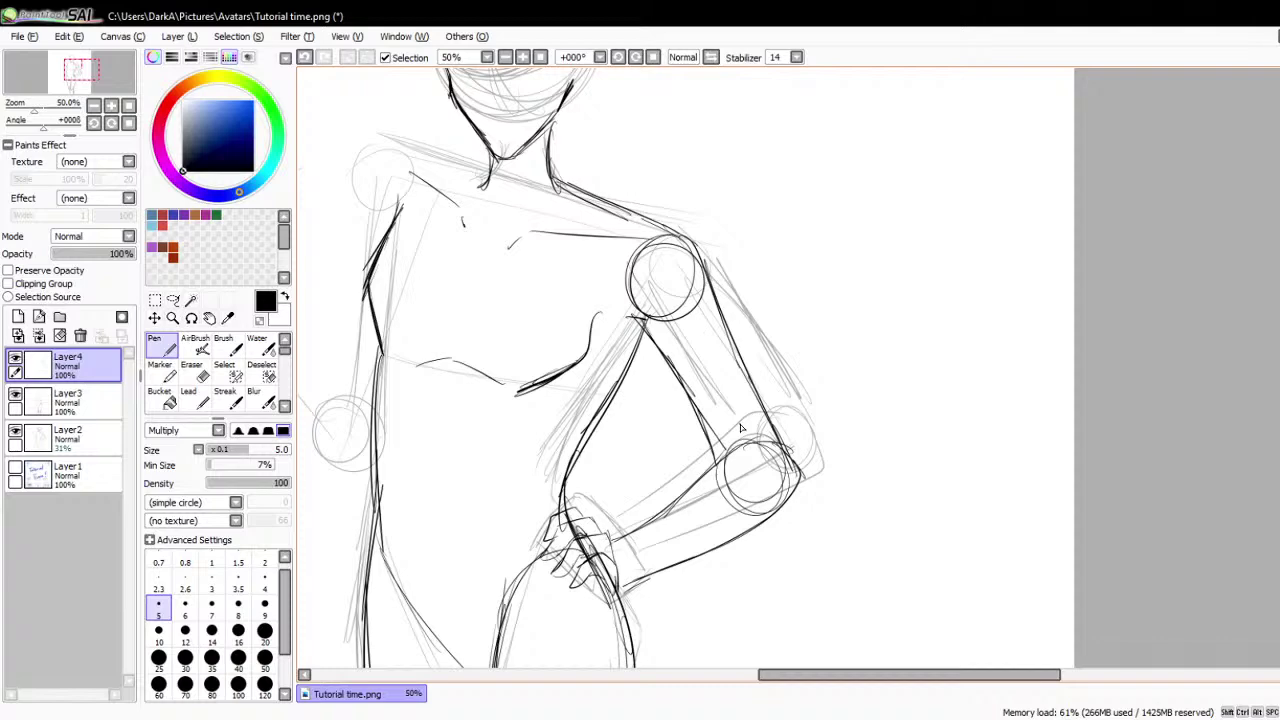
- Outline the raised open hand over its construction sketch, with spread fingers, the thumb and both sides of the palm
scroll(741, 428, down, 4)
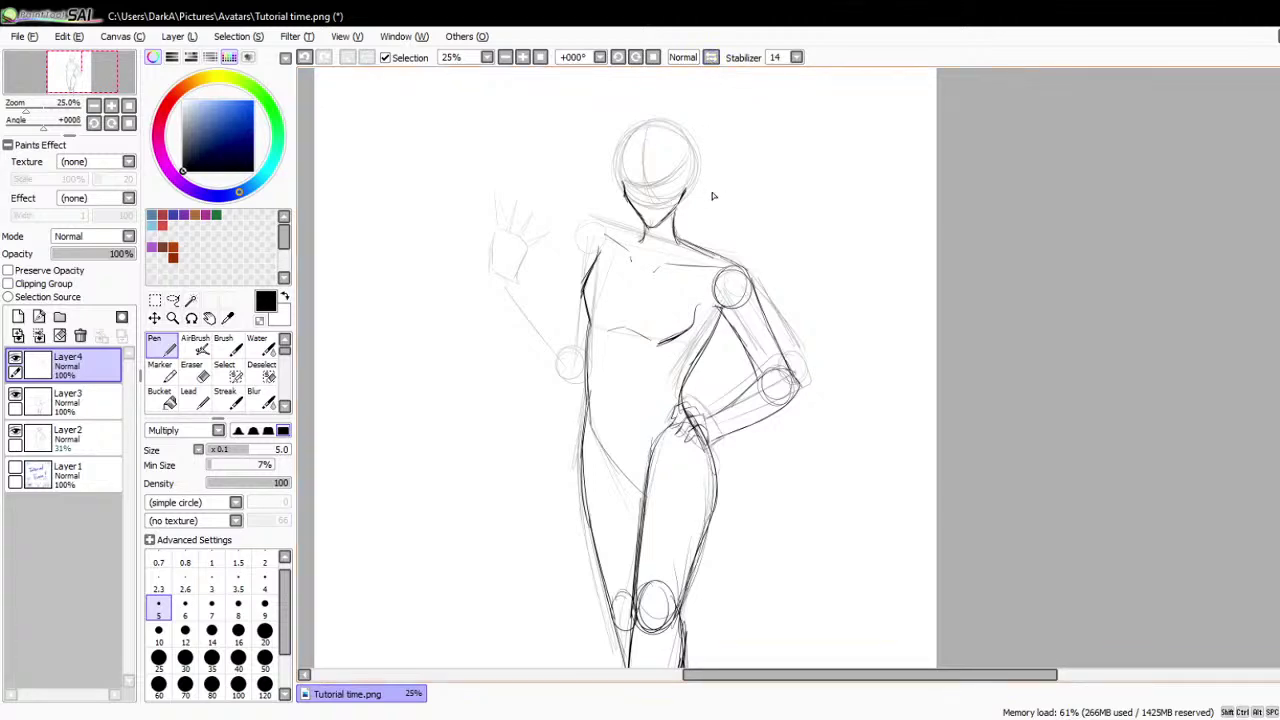
scroll(713, 196, down, 1)
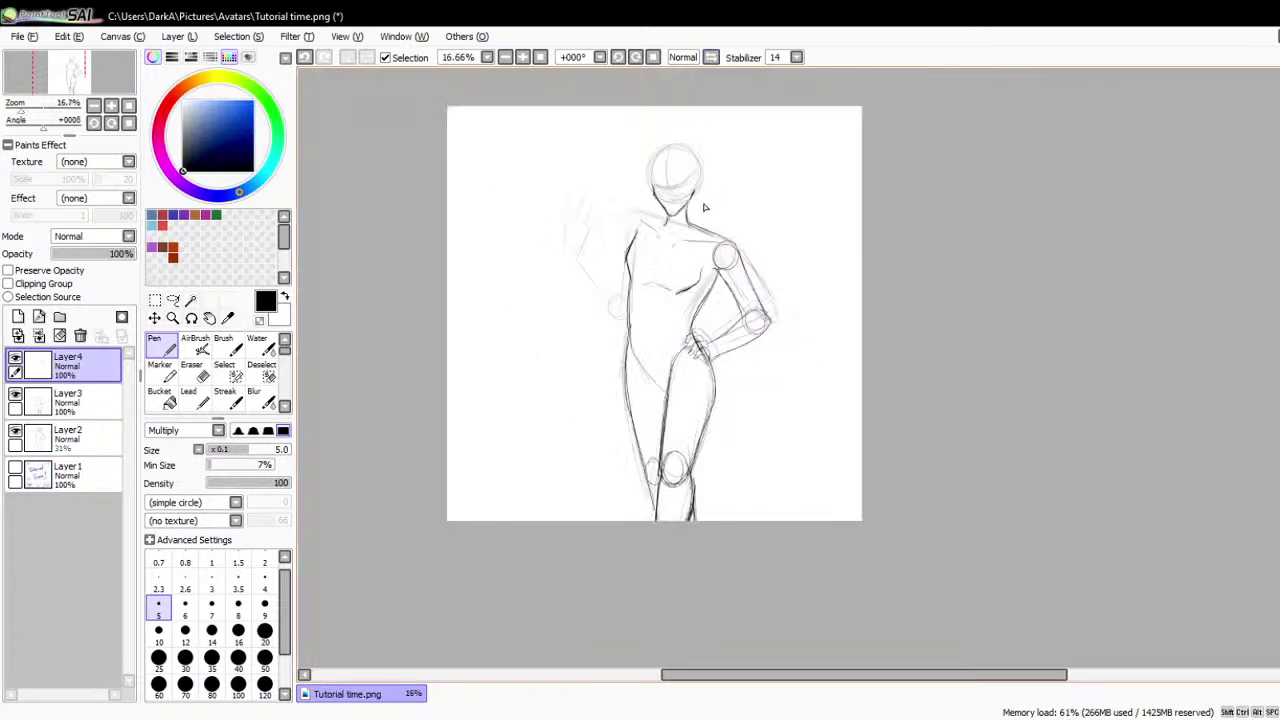
scroll(700, 206, up, 2)
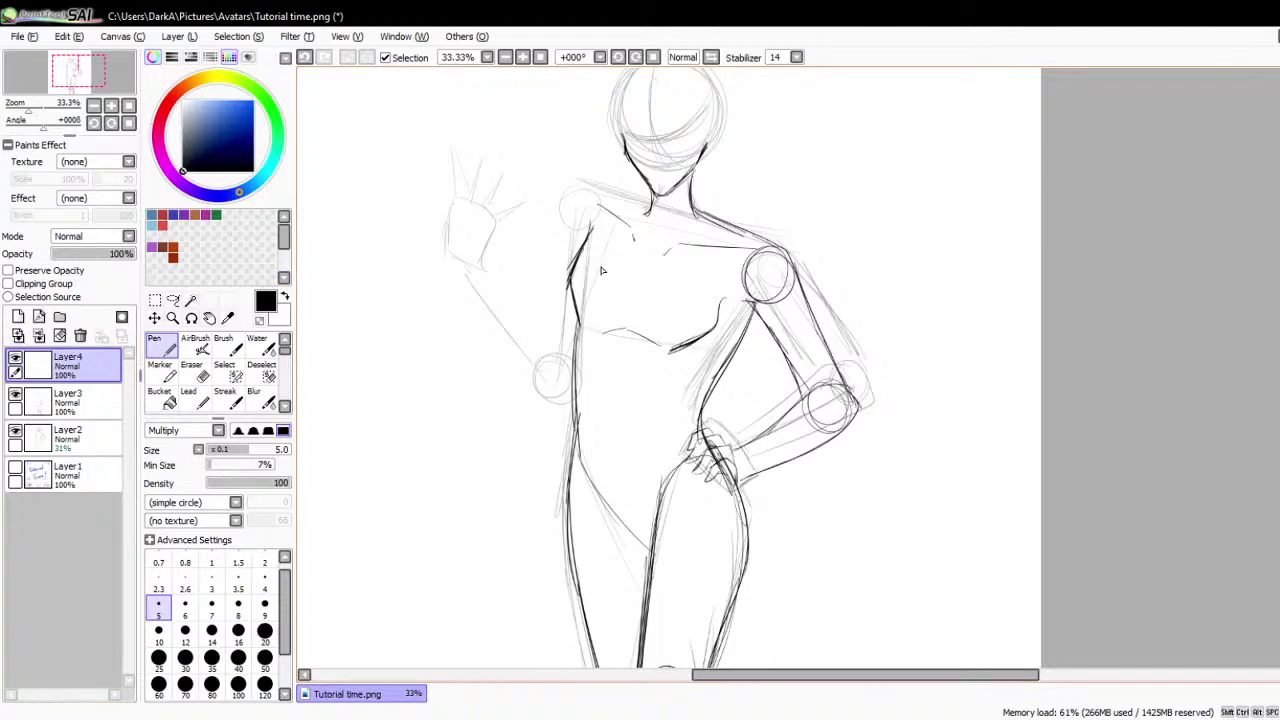
scroll(490, 157, up, 2)
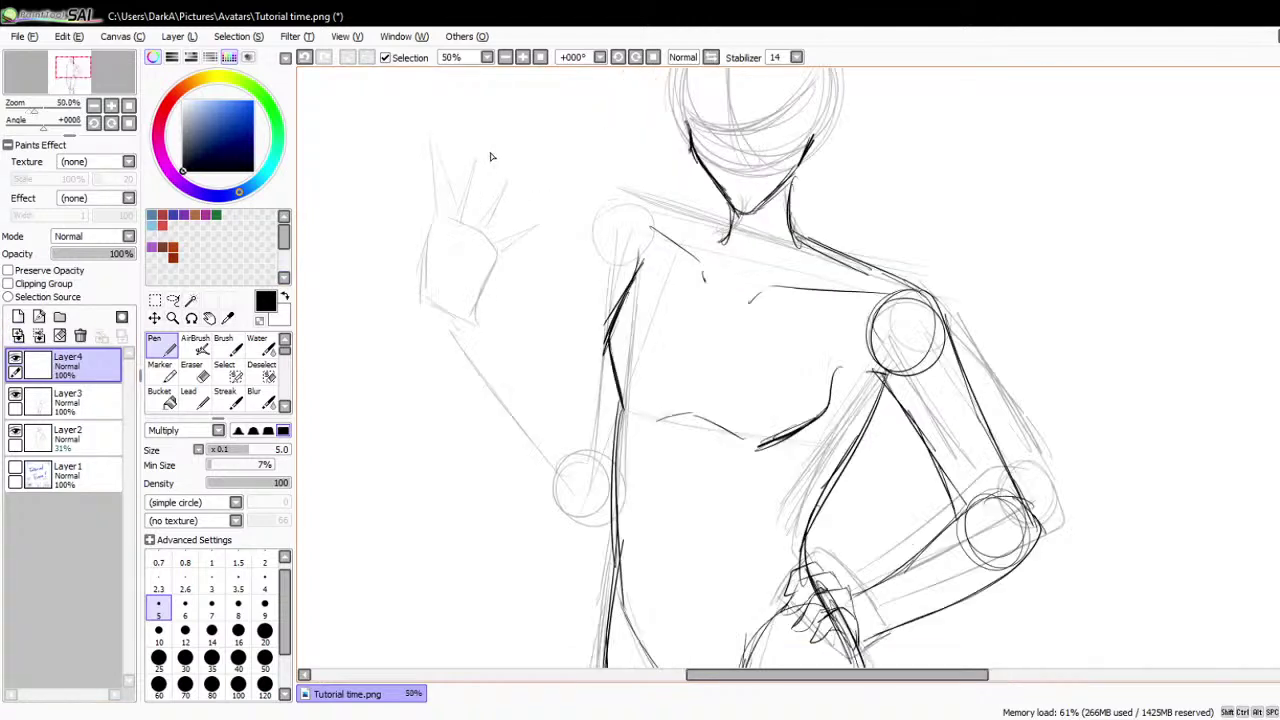
drag(506, 295, 465, 408)
mouse_move(472, 291)
mouse_down()
mouse_move(553, 218)
mouse_move(497, 318)
mouse_up()
drag(445, 272, 500, 152)
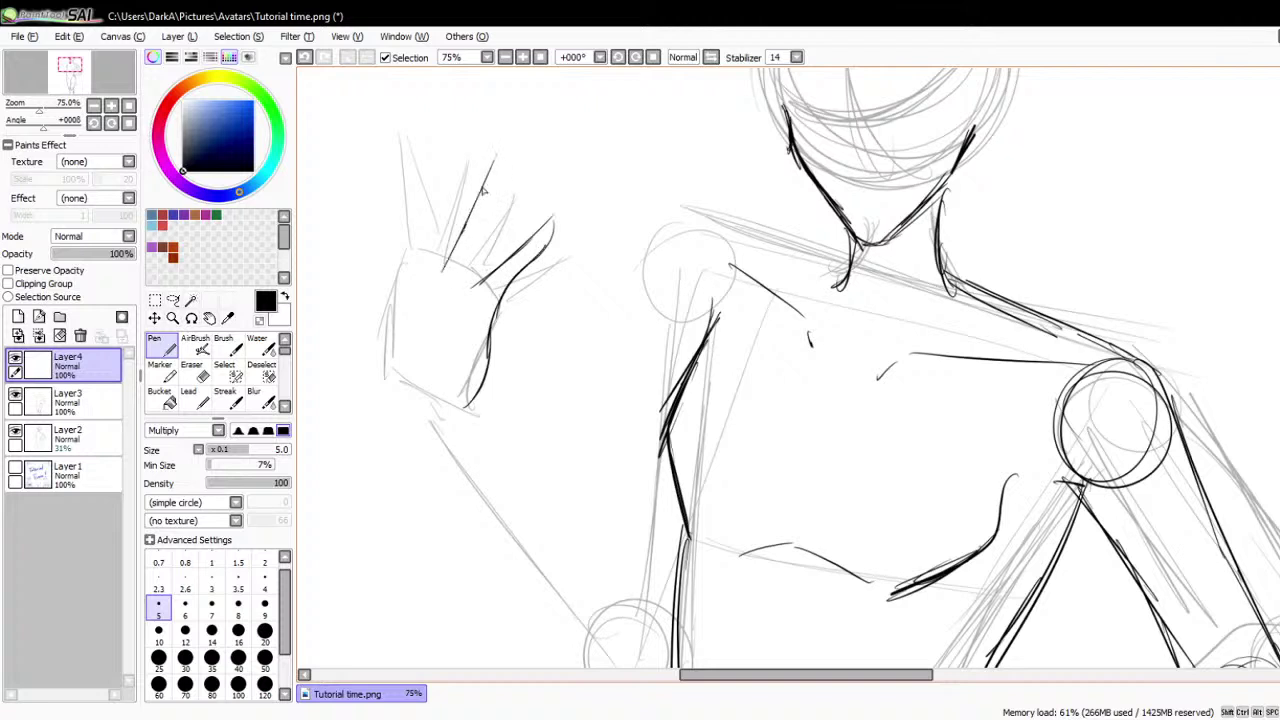
mouse_move(468, 222)
mouse_down()
mouse_move(498, 148)
mouse_move(480, 276)
mouse_move(438, 148)
mouse_move(446, 130)
mouse_move(458, 262)
mouse_up()
mouse_move(408, 266)
mouse_down()
mouse_move(396, 144)
mouse_move(424, 256)
mouse_move(414, 310)
mouse_move(405, 268)
mouse_move(410, 406)
mouse_up()
drag(404, 340, 420, 391)
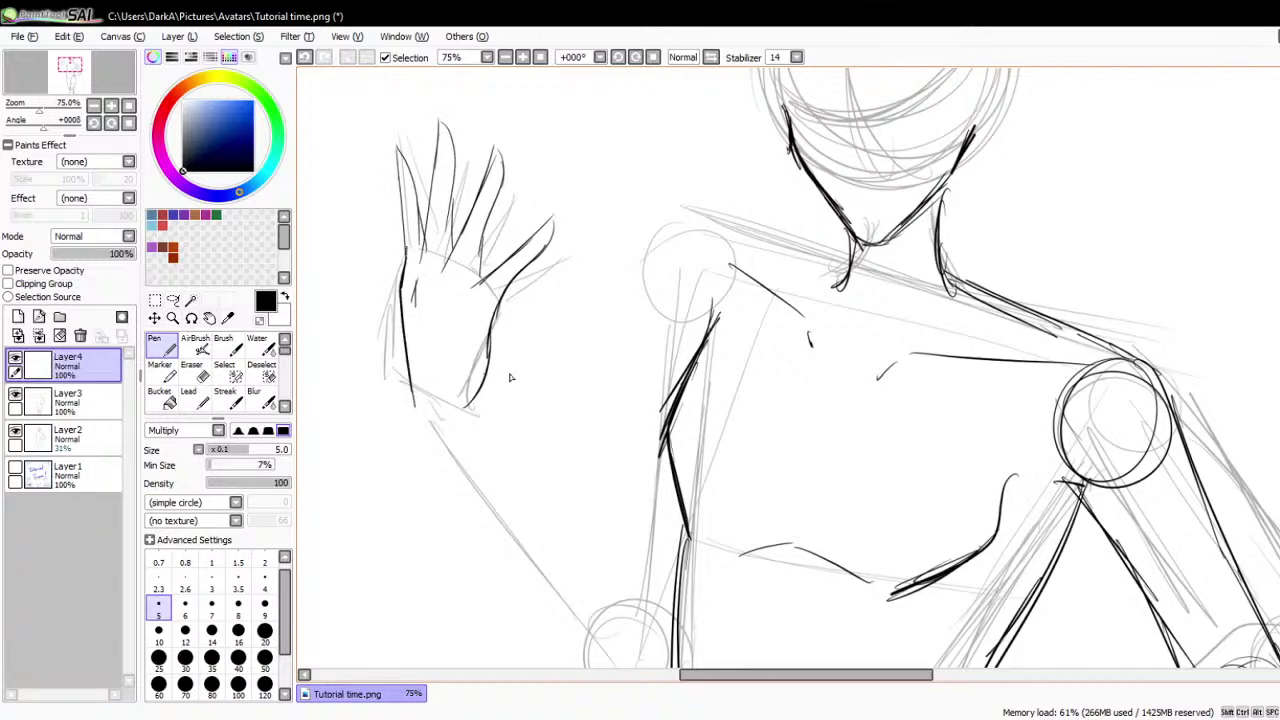
- Transform the raised hand by rotating it slightly clockwise, apply the change and return to the Pen
scroll(523, 374, down, 3)
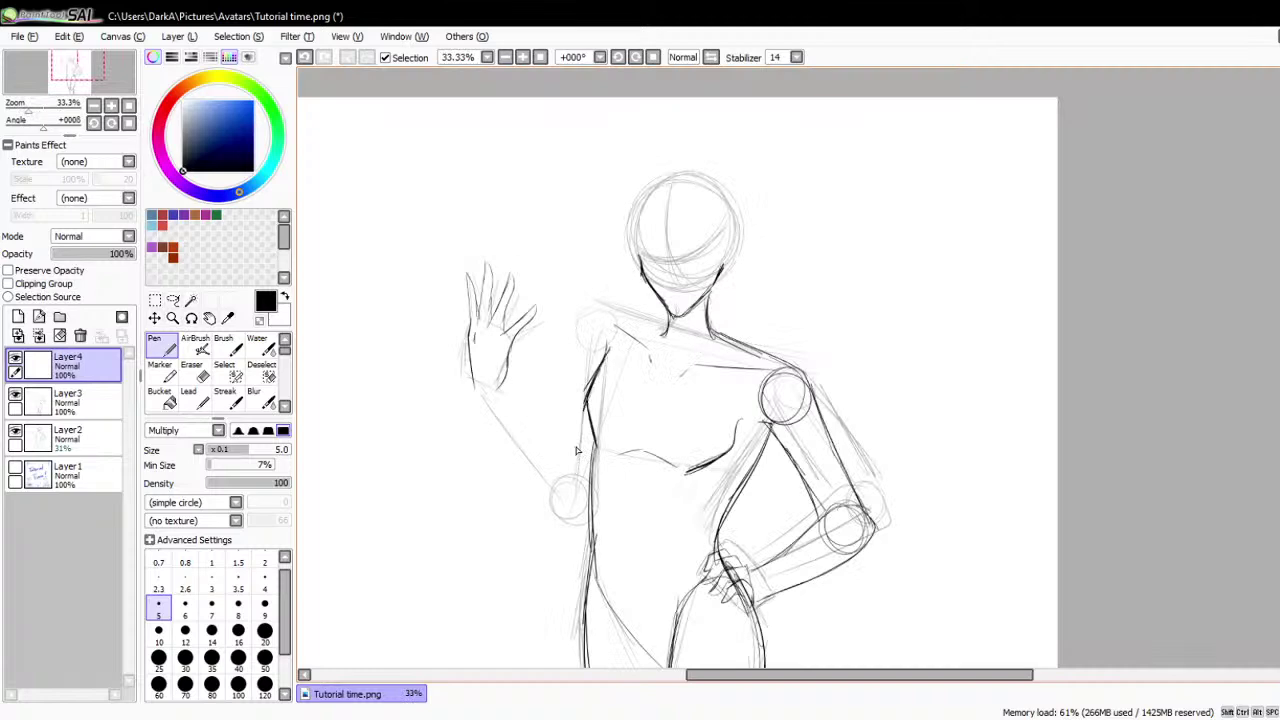
click(155, 300)
key(ctrl+t)
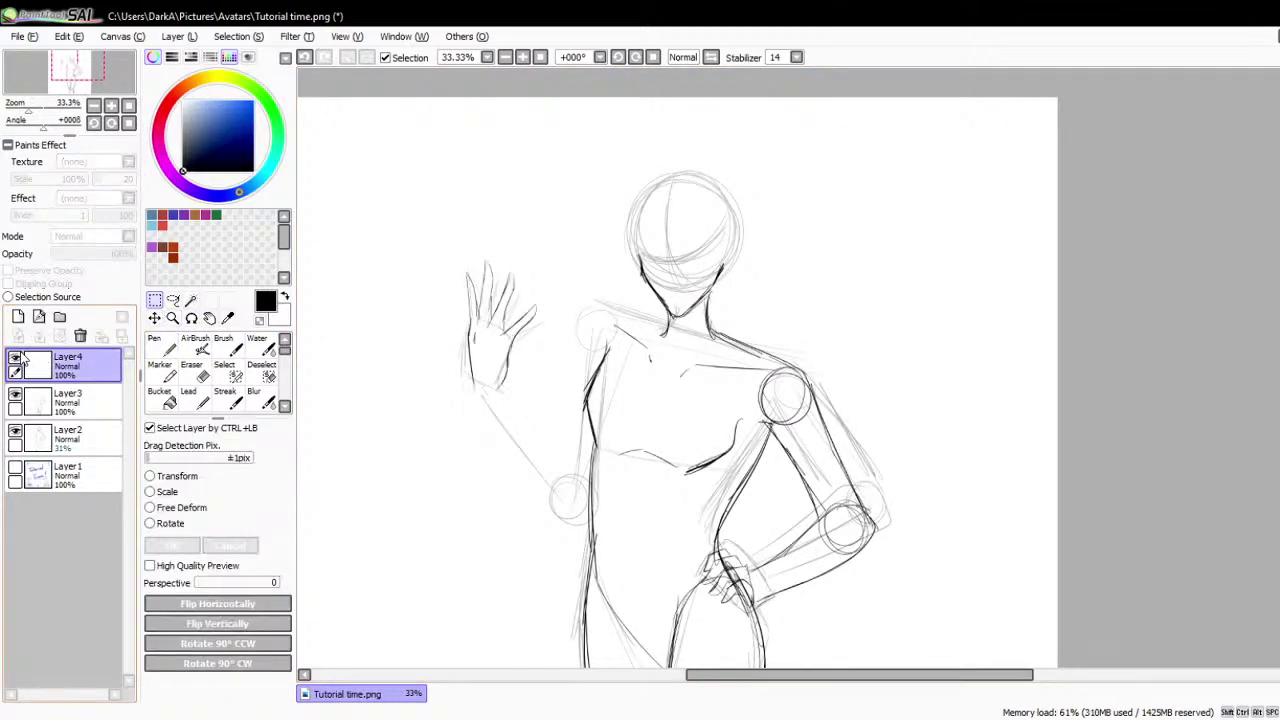
click(150, 476)
scroll(455, 305, up, 1)
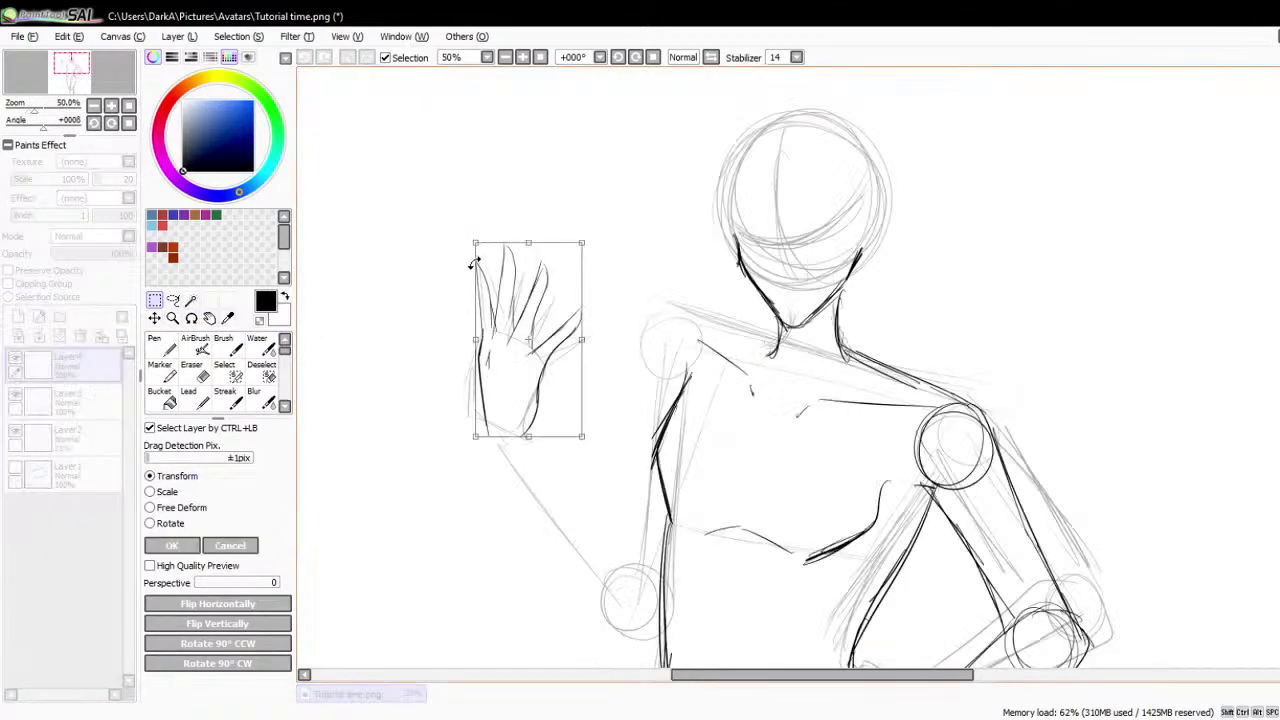
mouse_move(474, 262)
mouse_down()
mouse_move(474, 246)
mouse_move(482, 256)
mouse_up()
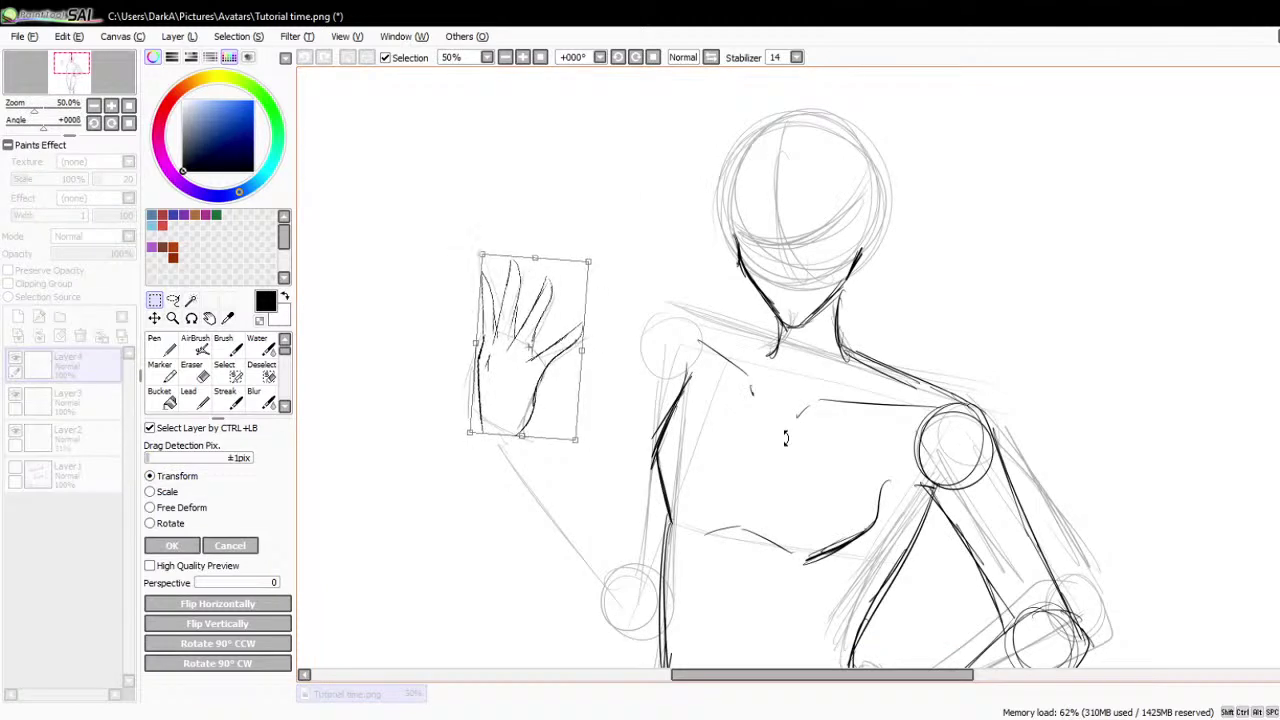
click(183, 541)
scroll(550, 245, down, 1)
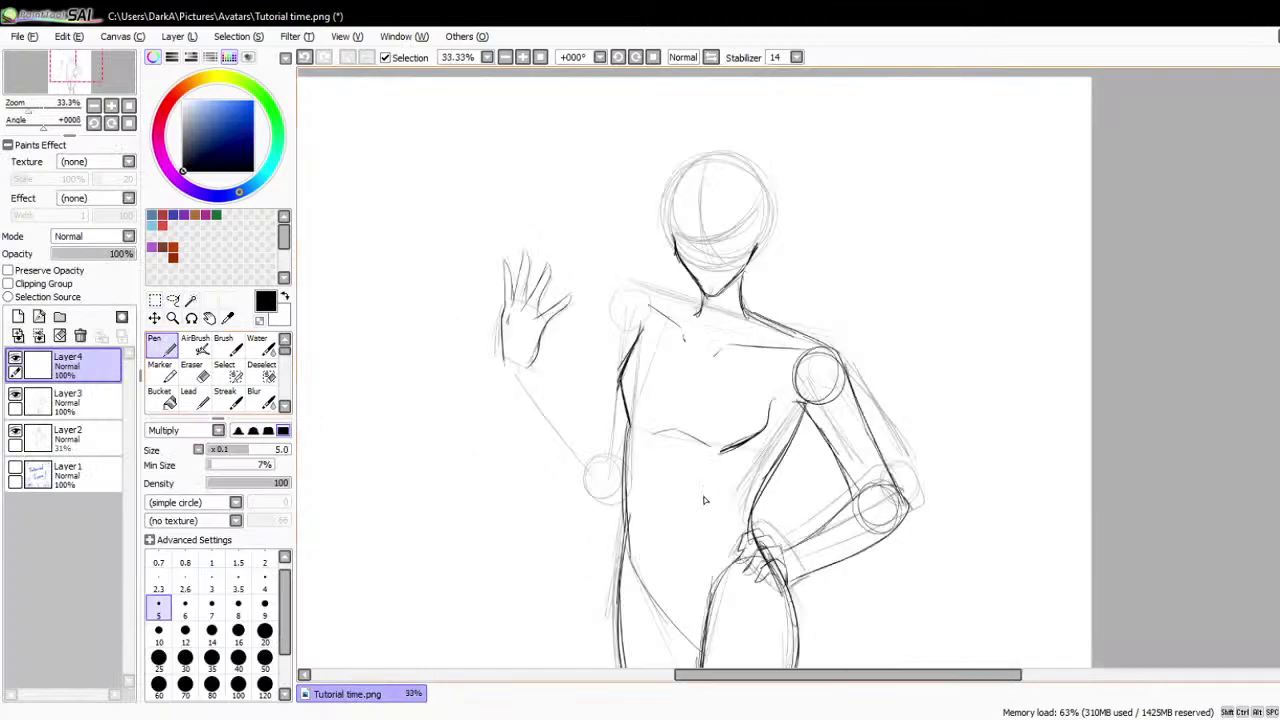
- Draw the raised arm's forearm contours from the wrist down to a rounded elbow beside the torso
scroll(704, 500, up, 1)
mouse_move(474, 330)
mouse_down()
mouse_move(589, 448)
mouse_move(600, 490)
mouse_up()
drag(434, 336, 548, 530)
mouse_move(440, 348)
mouse_down()
mouse_move(543, 525)
mouse_move(510, 475)
mouse_move(605, 482)
mouse_up()
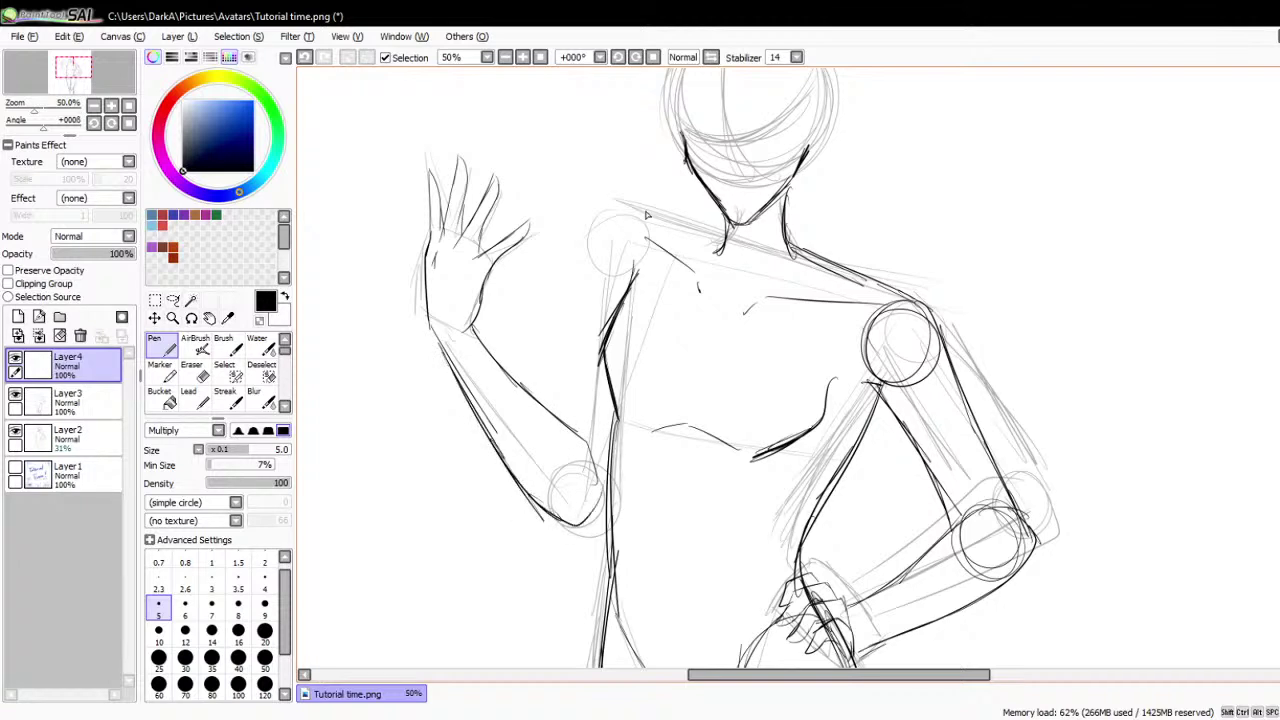
- Draw the line from the neck over the raised arm's shoulder and down the upper arm to the bend of the elbow
mouse_move(726, 234)
mouse_down()
mouse_move(634, 222)
mouse_move(614, 244)
mouse_move(581, 428)
mouse_up()
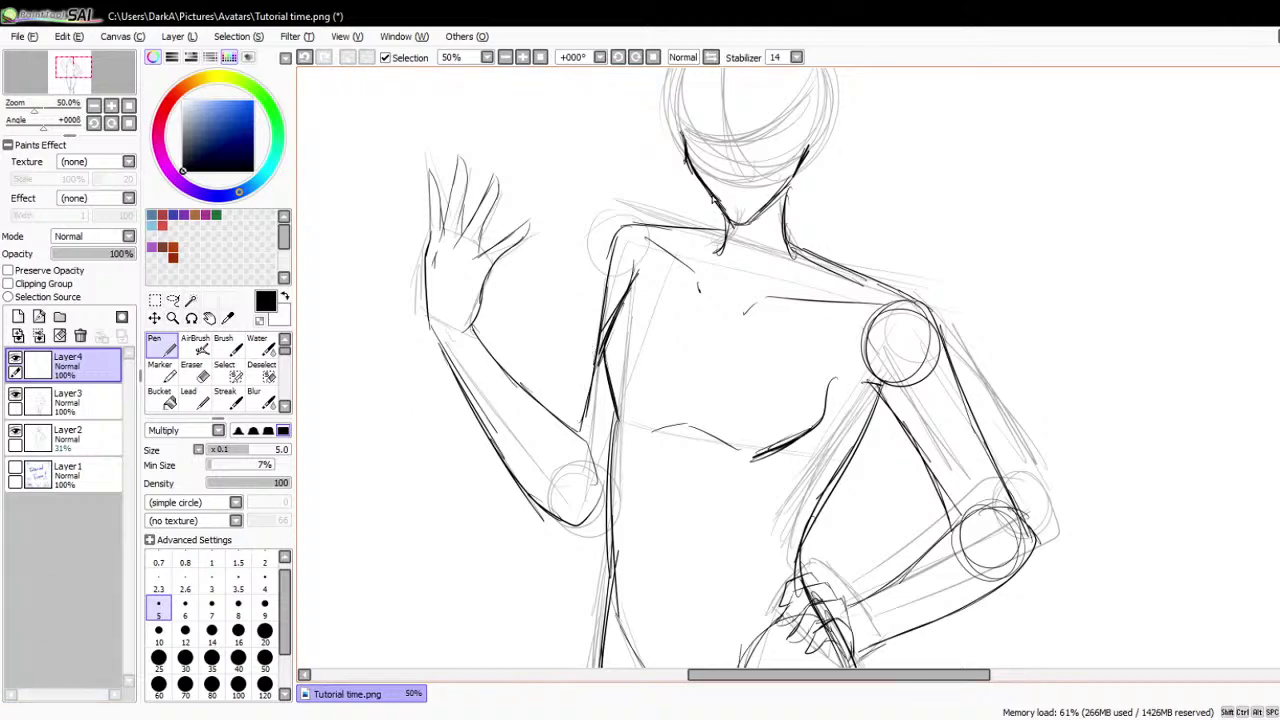
scroll(713, 199, down, 3)
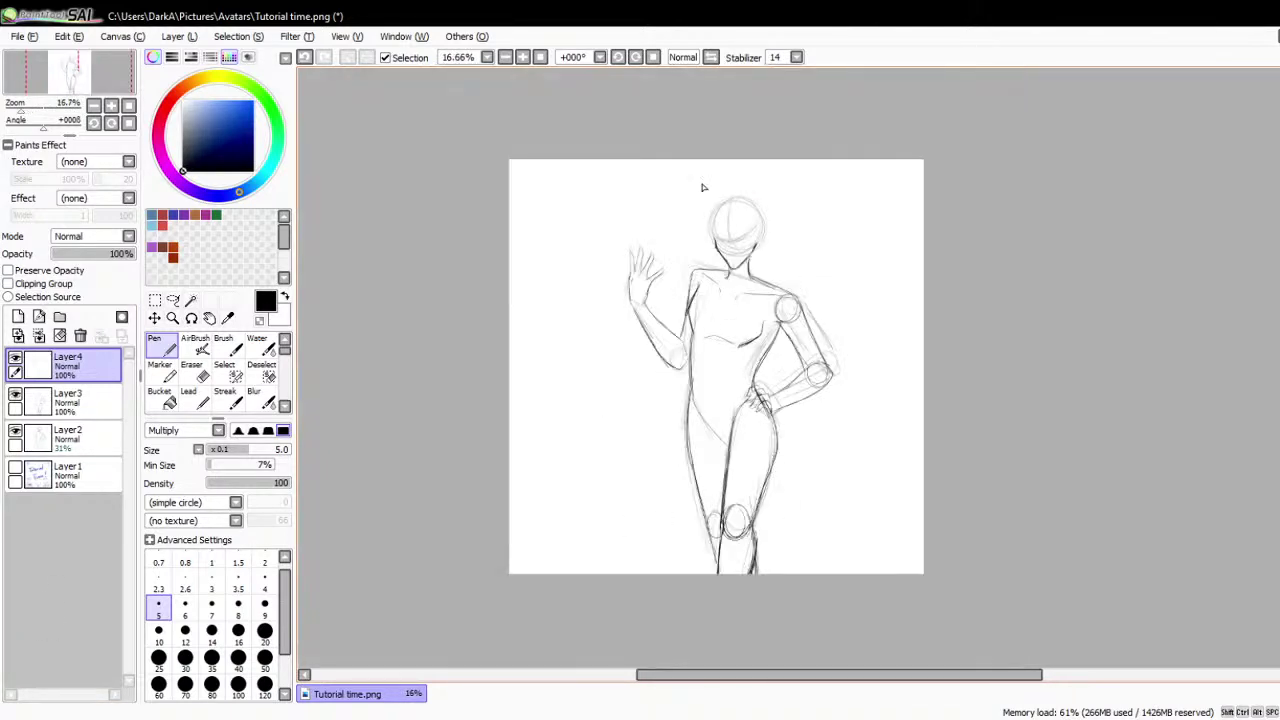
scroll(678, 215, up, 3)
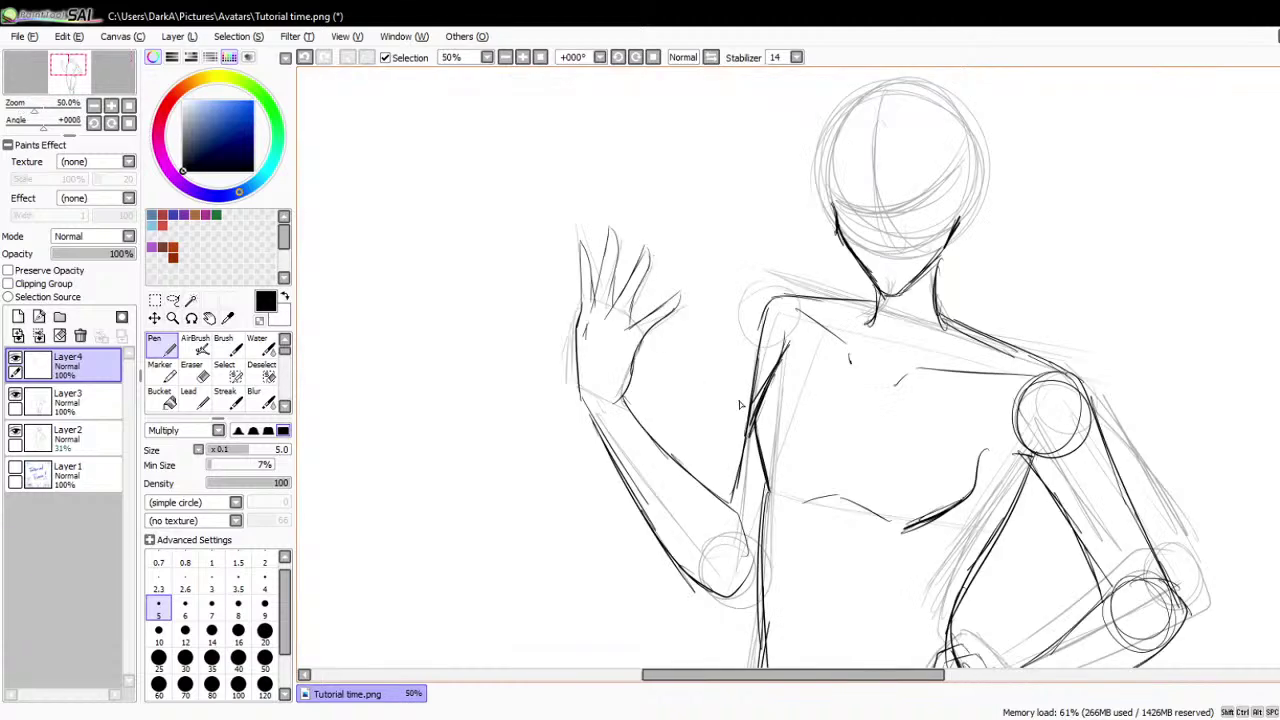
scroll(832, 164, down, 1)
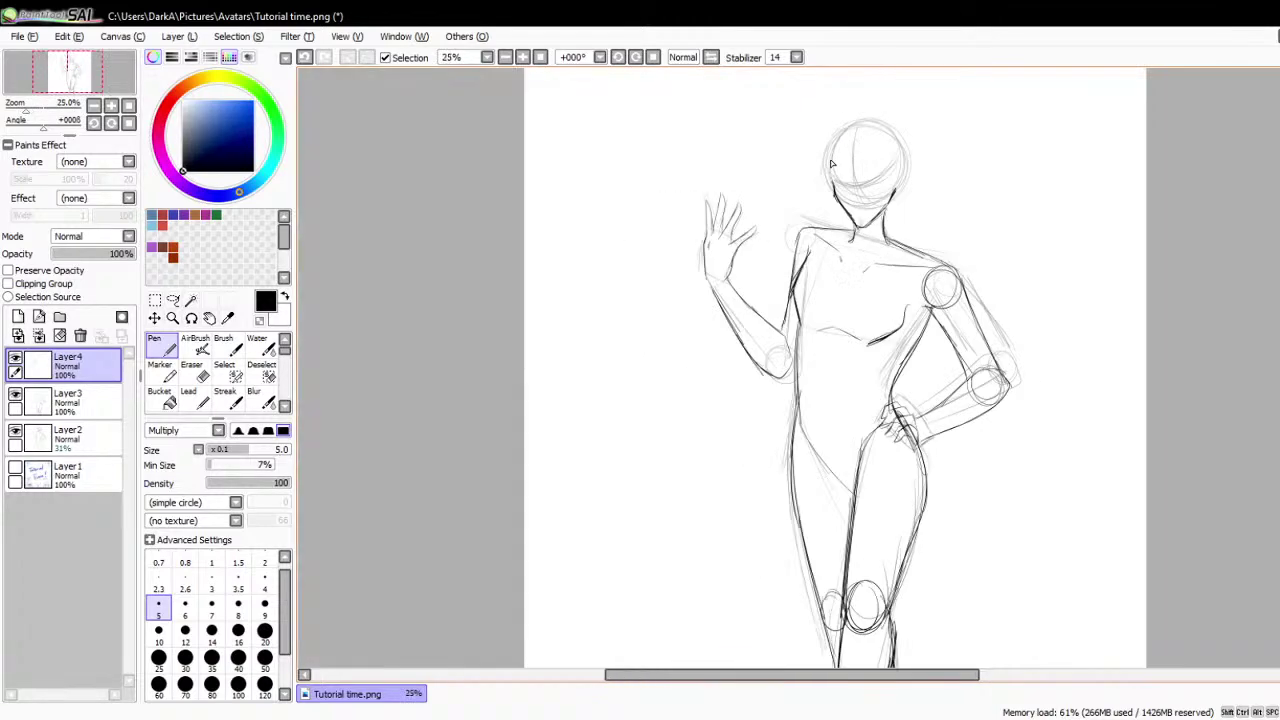
scroll(714, 129, down, 1)
scroll(669, 94, up, 2)
scroll(674, 111, up, 2)
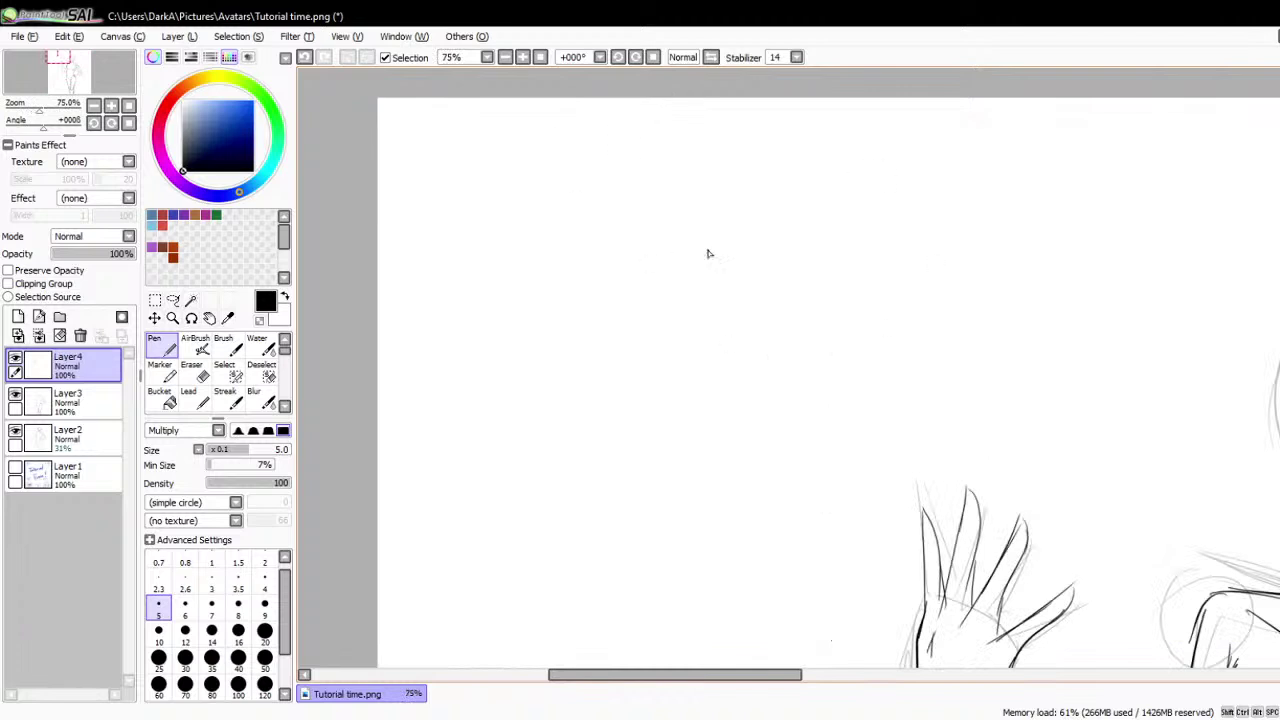
scroll(600, 272, down, 3)
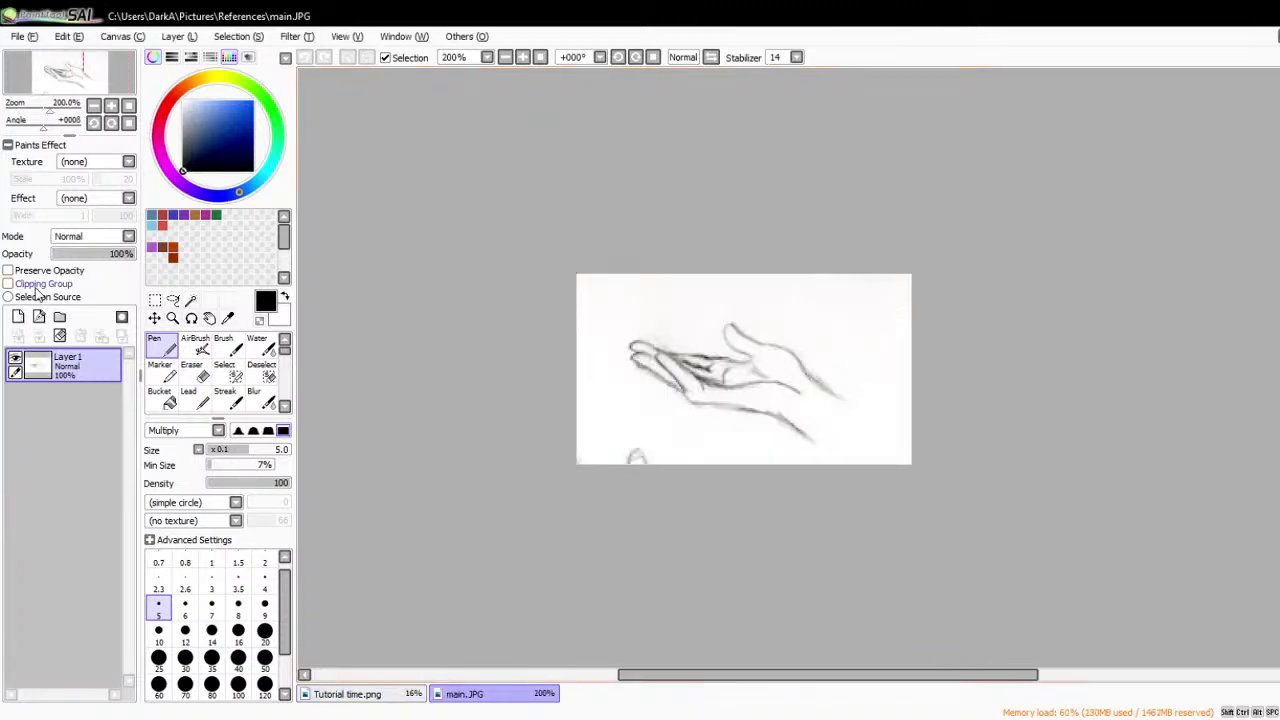
- Copy a rectangular selection around the hand sketch in main.JPG and paste it into Tutorial time.png
click(155, 300)
drag(611, 295, 843, 462)
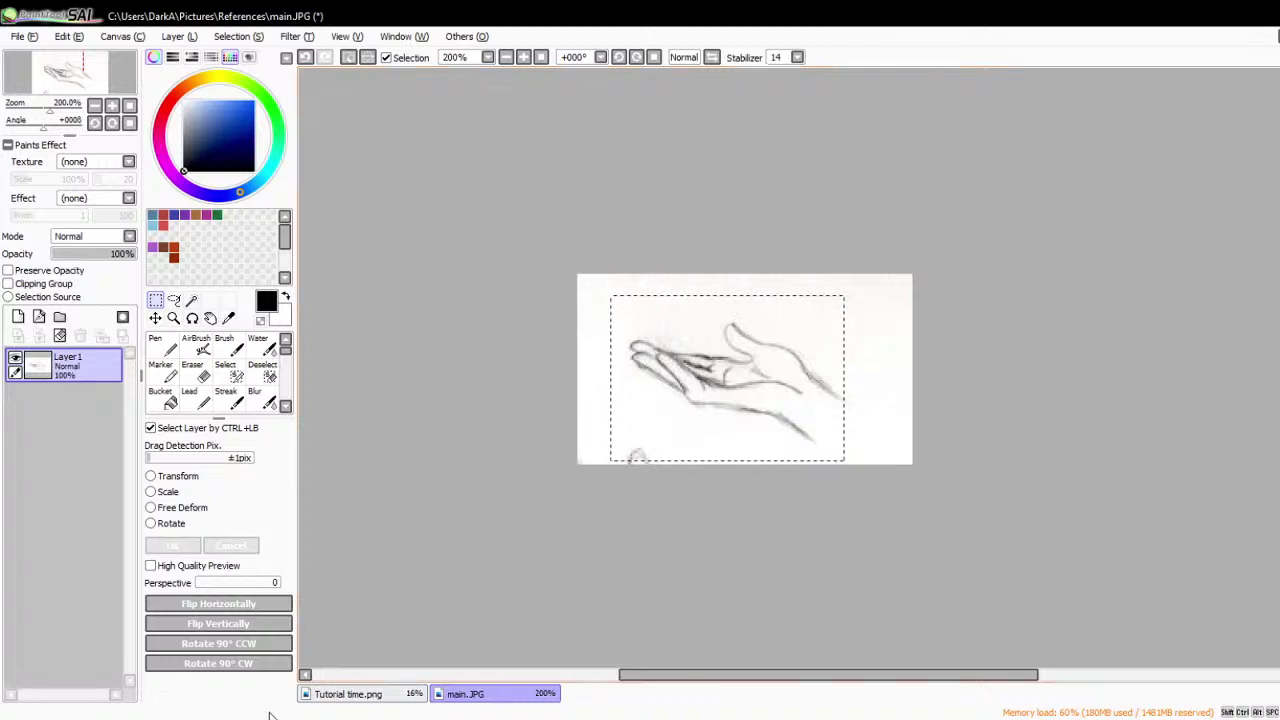
click(340, 693)
key(ctrl+v)
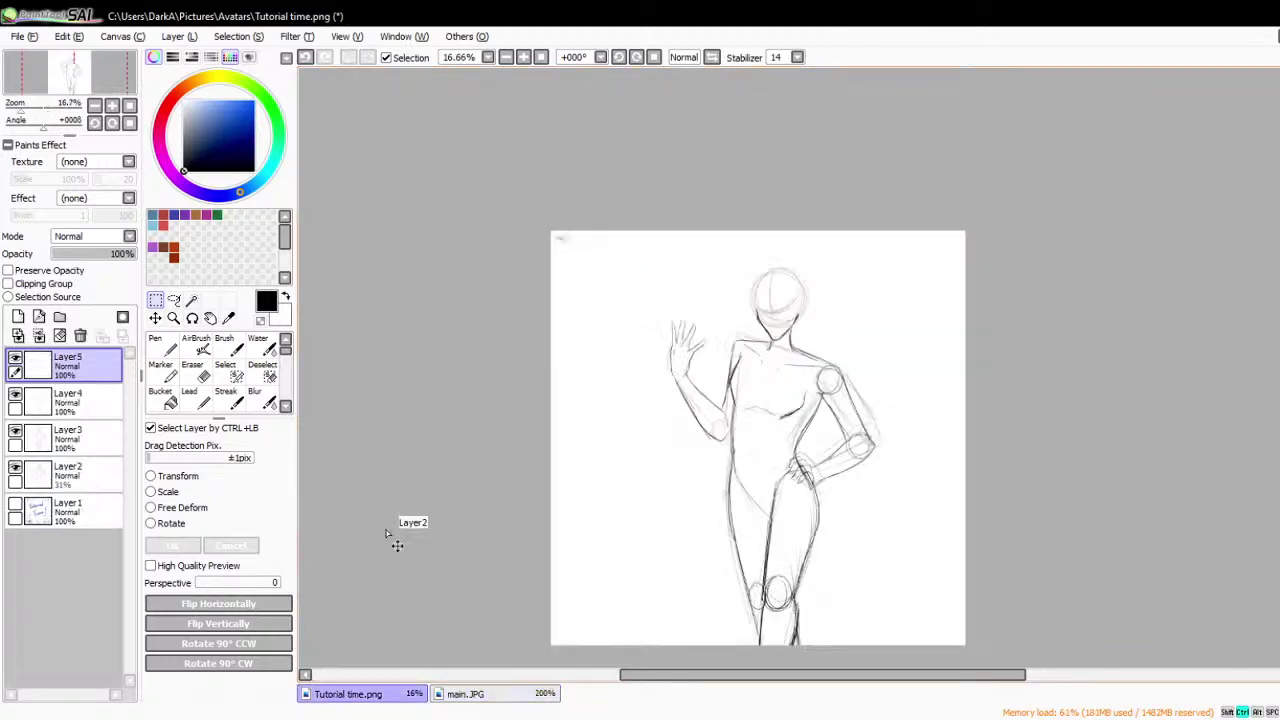
- Enlarge the pasted hand sketch, rotate it clockwise and fit it onto the raised forearm's wrist, then apply the transform
scroll(451, 165, up, 3)
scroll(451, 185, down, 1)
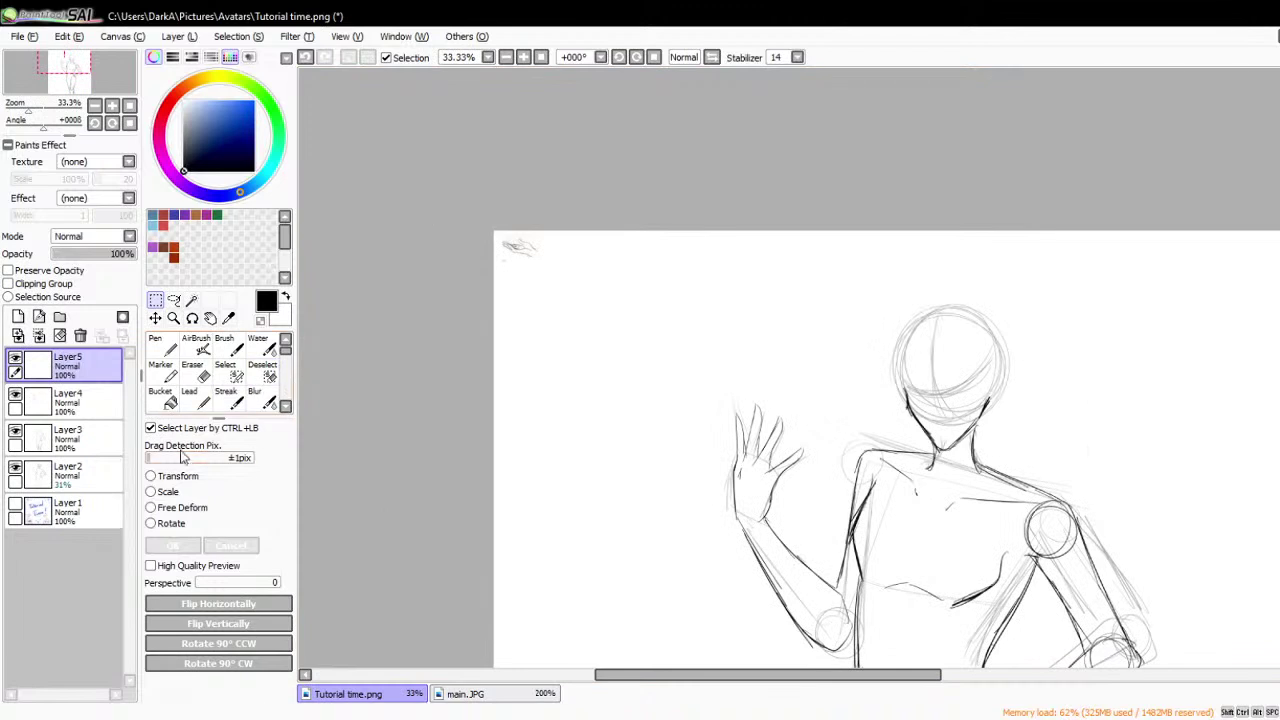
click(150, 476)
mouse_move(551, 264)
mouse_down()
mouse_move(690, 383)
mouse_move(622, 330)
mouse_up()
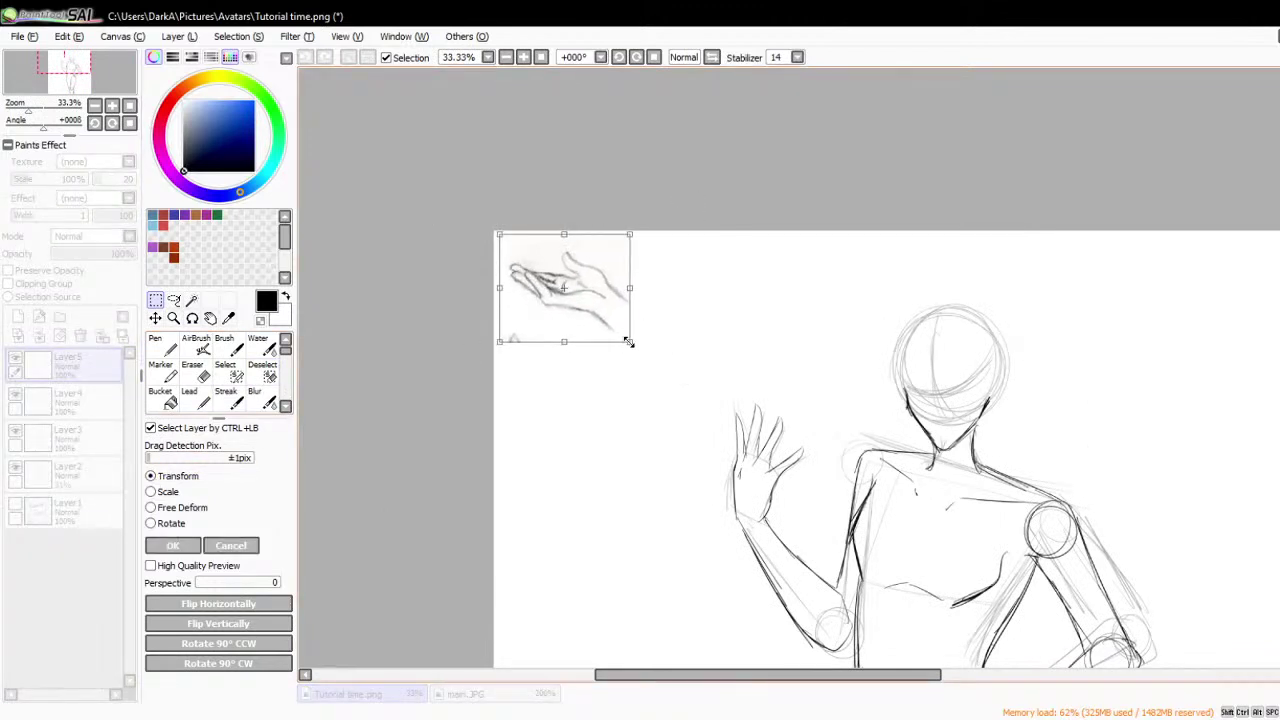
drag(565, 285, 745, 450)
mouse_move(830, 430)
mouse_down()
mouse_move(845, 470)
mouse_move(832, 510)
mouse_up()
scroll(785, 381, down, 1)
scroll(785, 381, up, 1)
drag(785, 381, 795, 350)
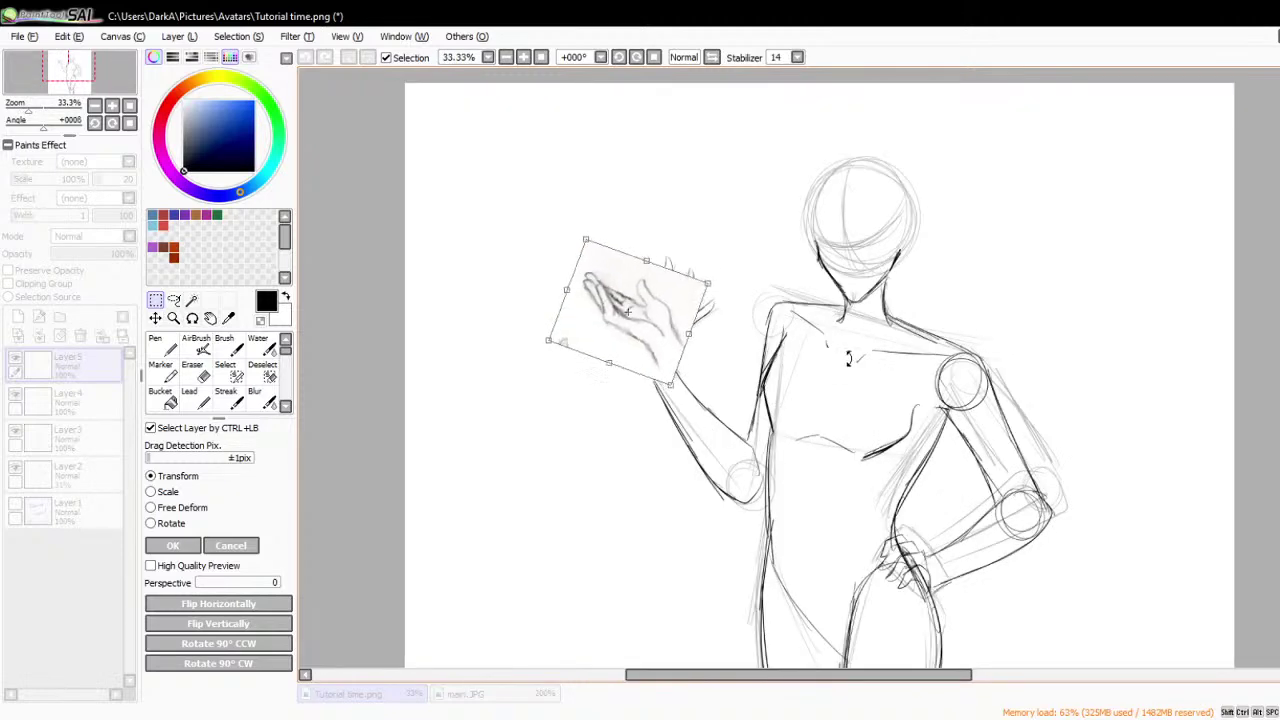
drag(619, 324, 617, 360)
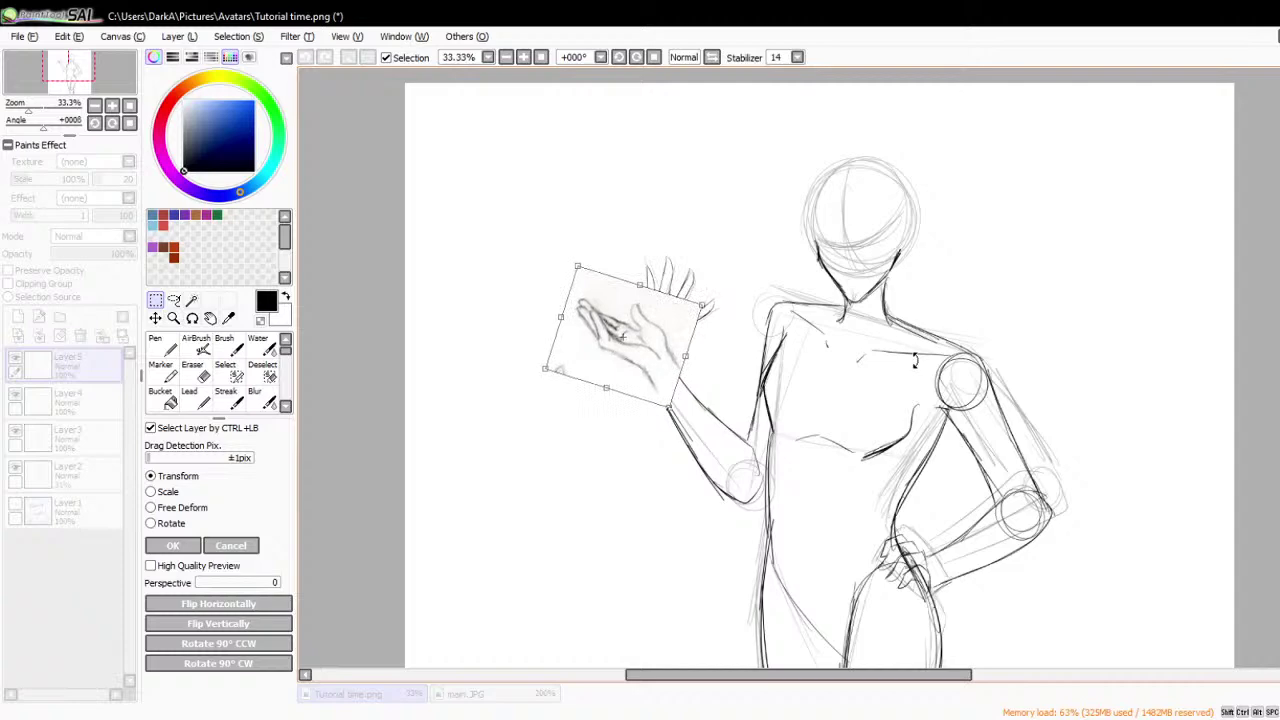
click(185, 545)
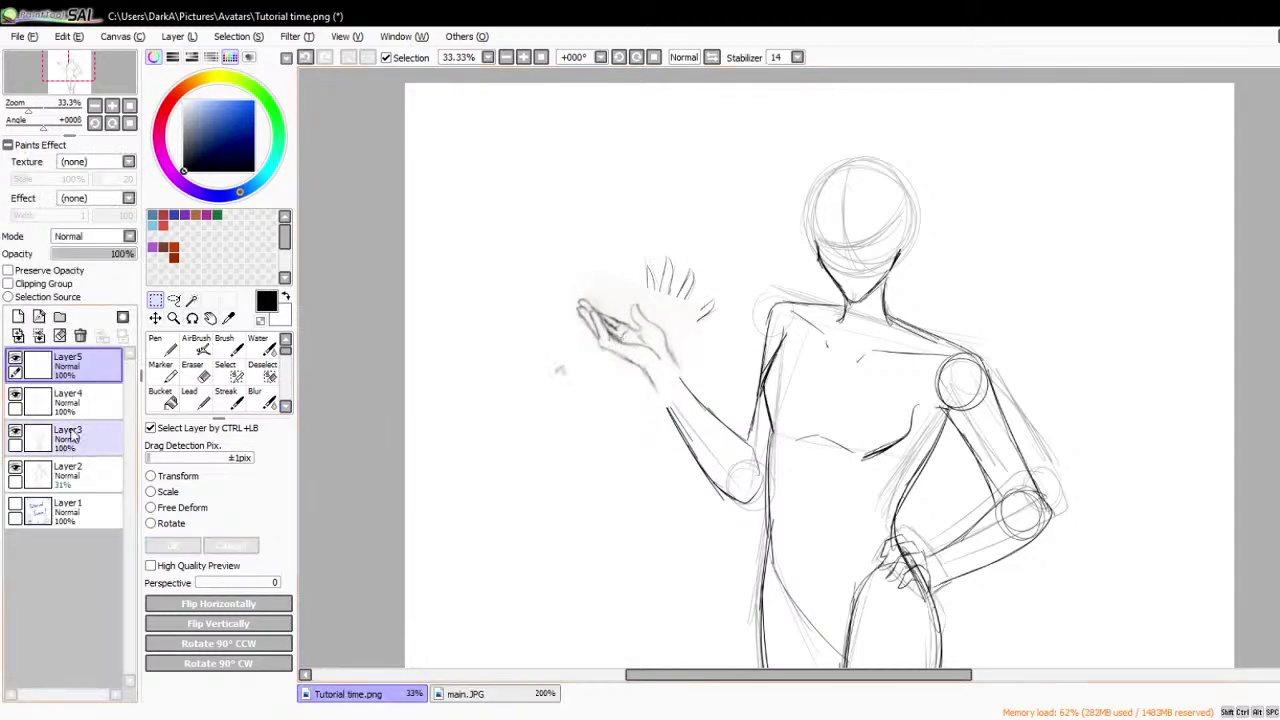
- Hide Layer4 and Layer2, lower the pasted hand layer's opacity to 73%, and add a new layer for the Pen
click(15, 395)
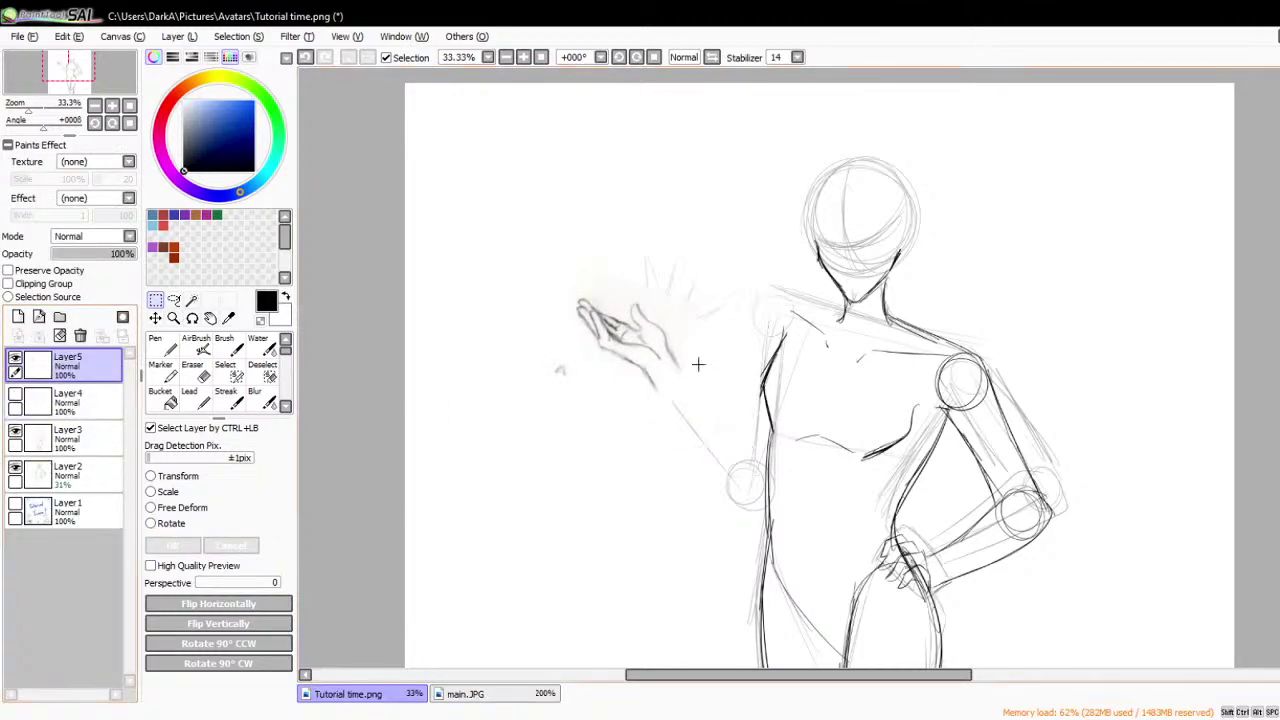
scroll(620, 350, up, 1)
drag(80, 255, 113, 254)
click(156, 342)
click(15, 467)
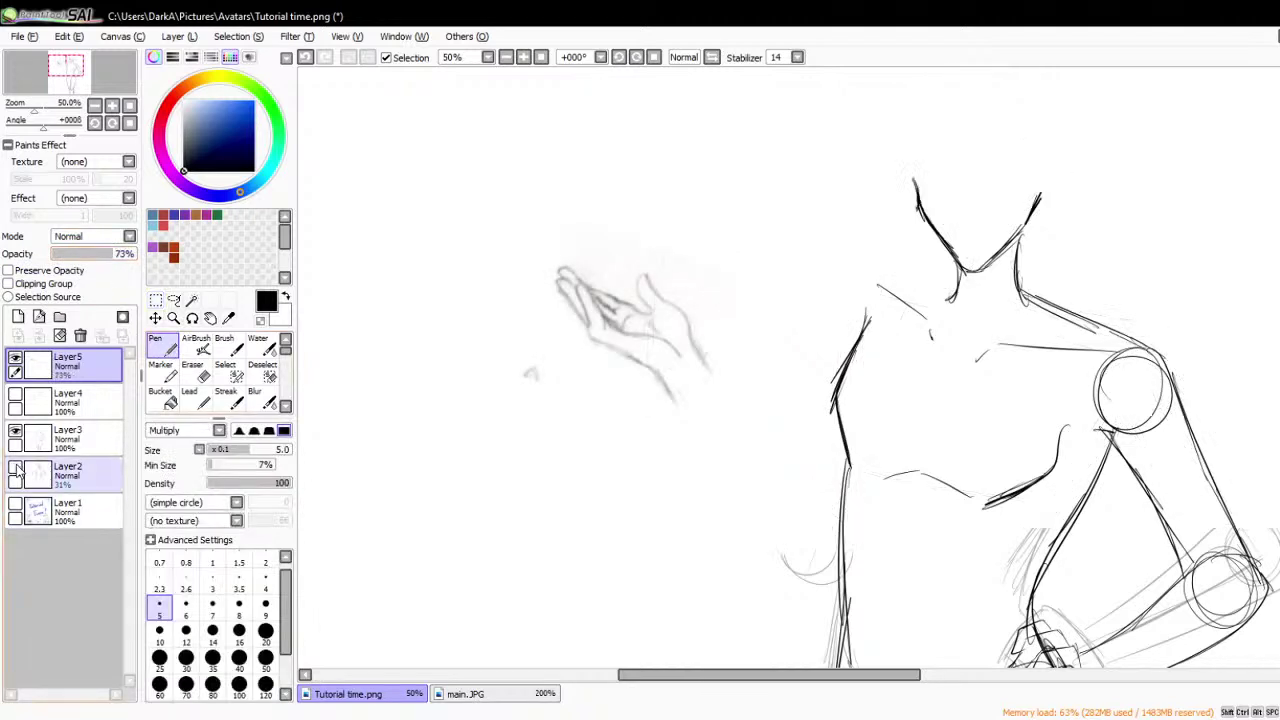
click(18, 316)
scroll(715, 312, up, 2)
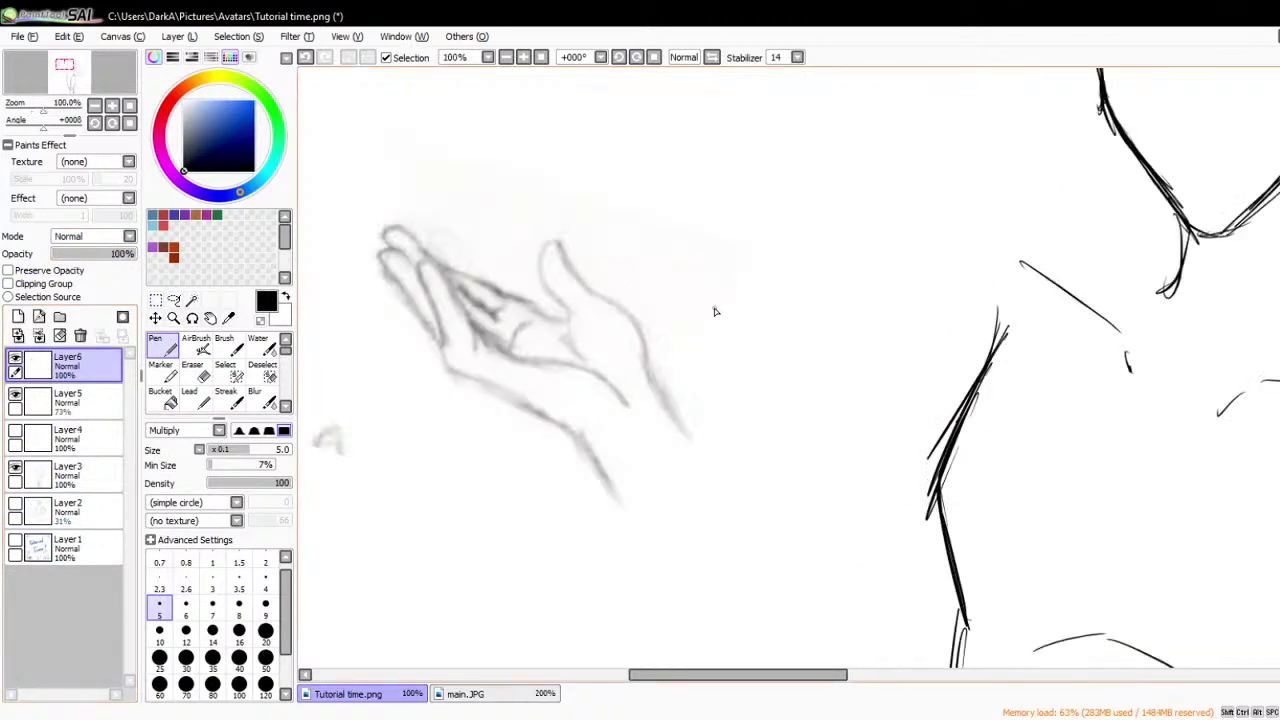
drag(537, 318, 484, 377)
key(ctrl+z)
drag(516, 312, 482, 345)
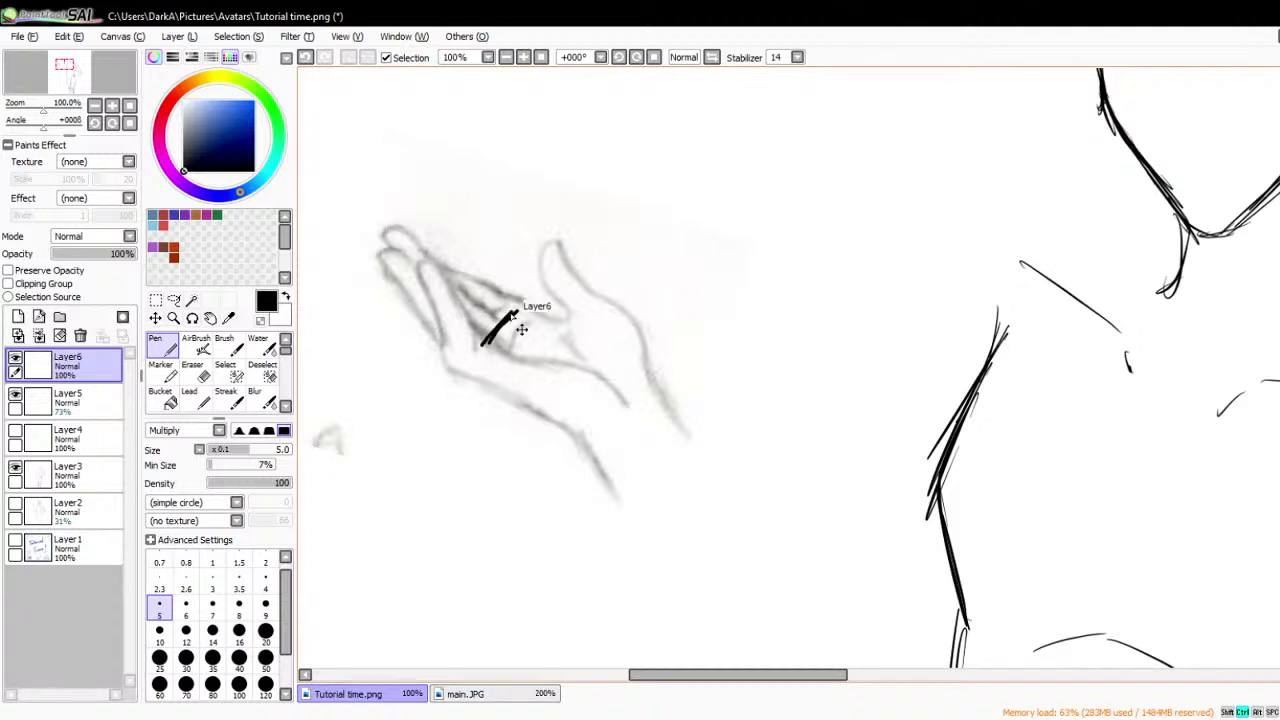
key(ctrl+z)
key(ctrl+z)
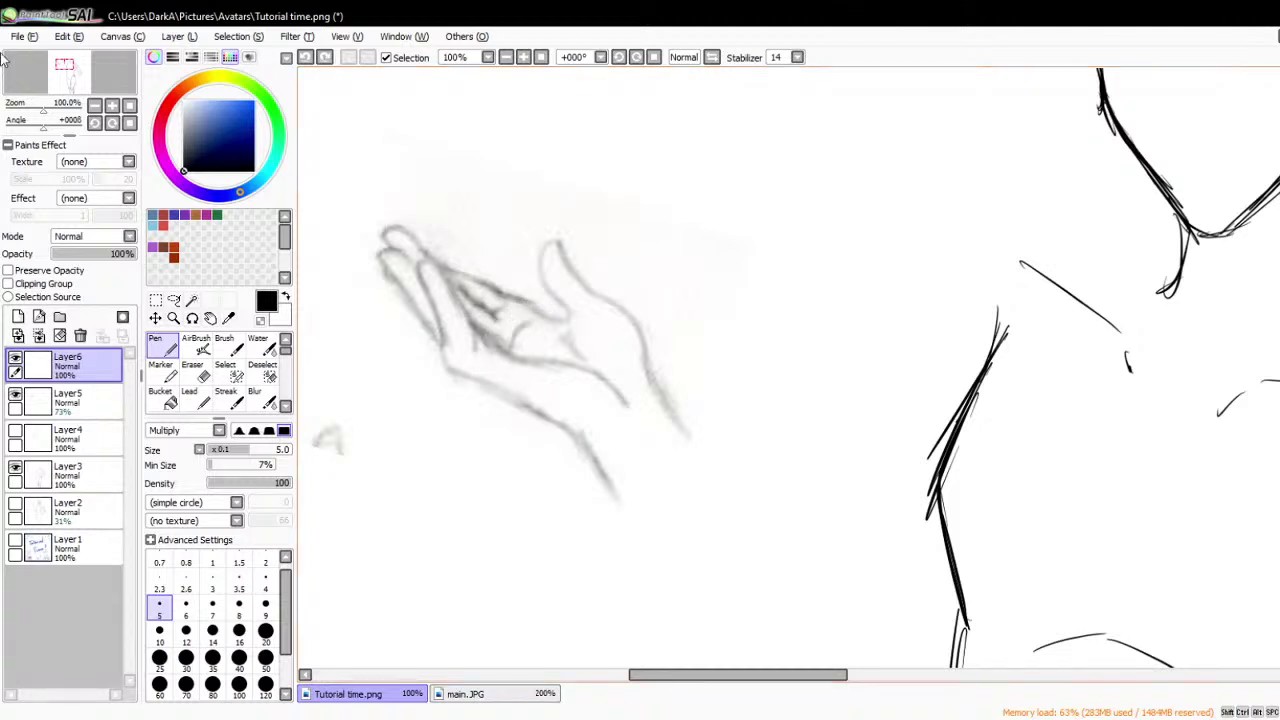
- Save the drawing as Tutorial time.sai
key(alt)
key(alt)
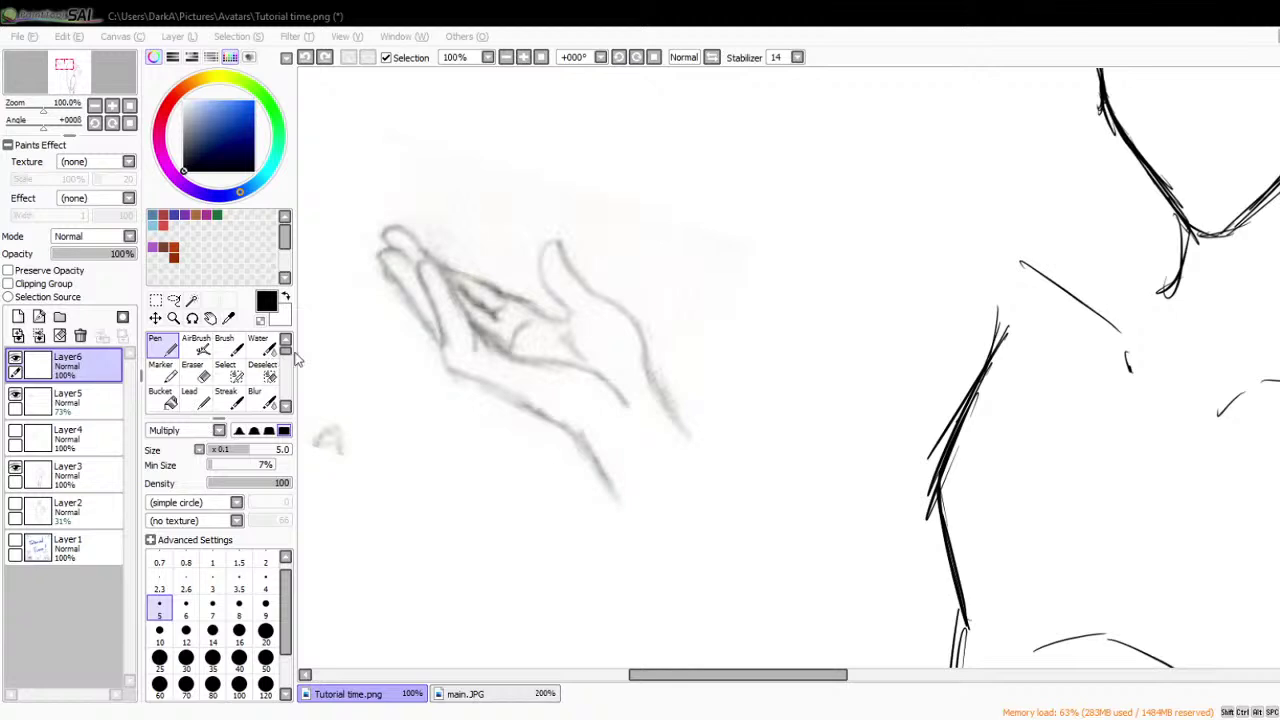
key(ctrl+s)
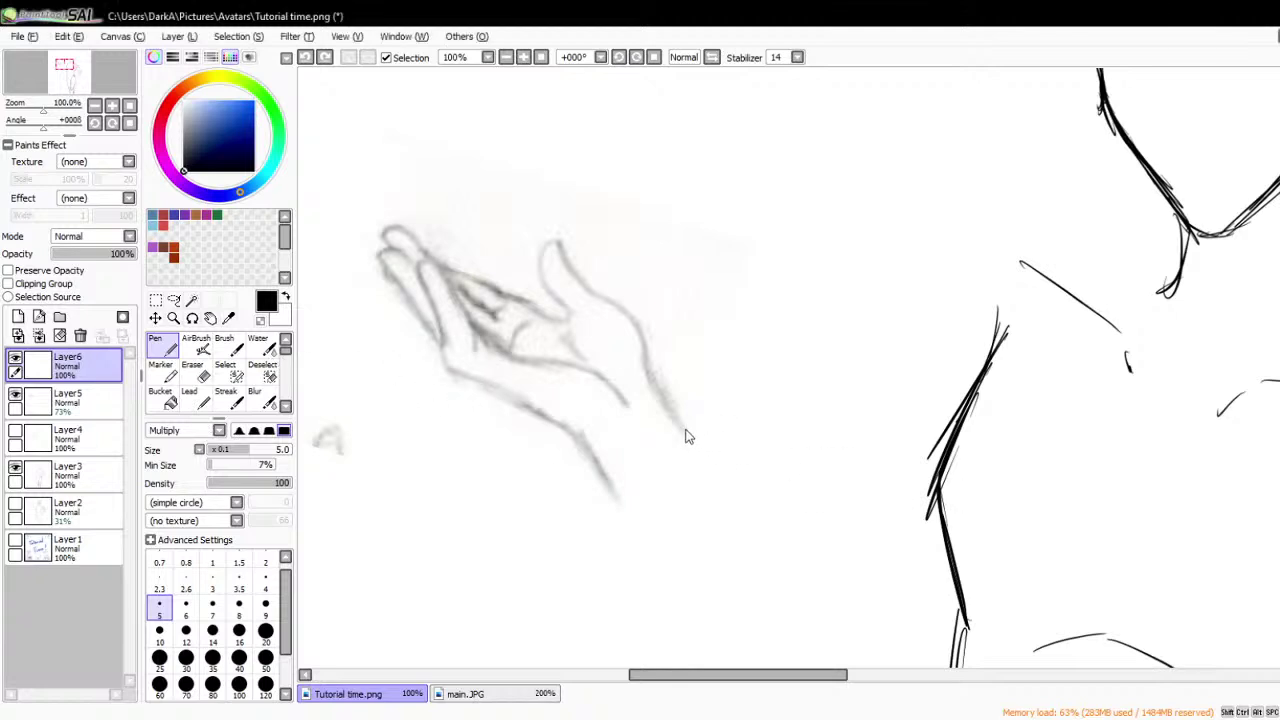
drag(518, 300, 475, 382)
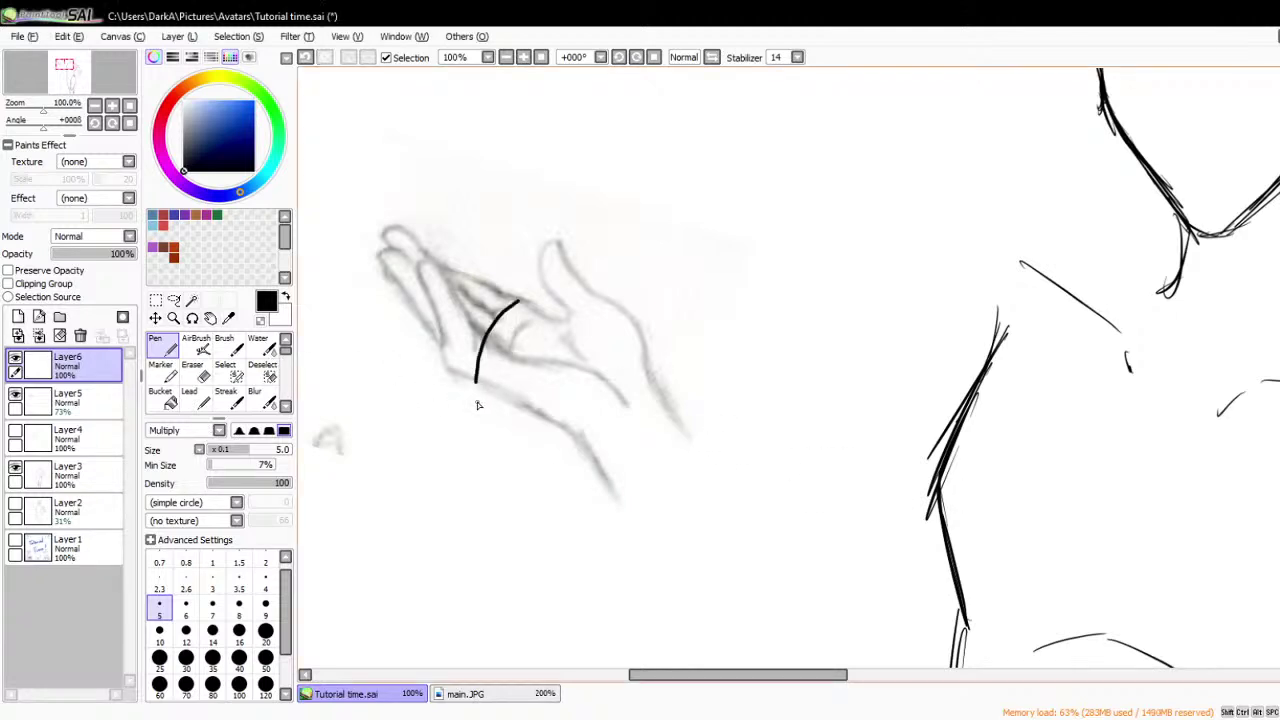
key(ctrl+z)
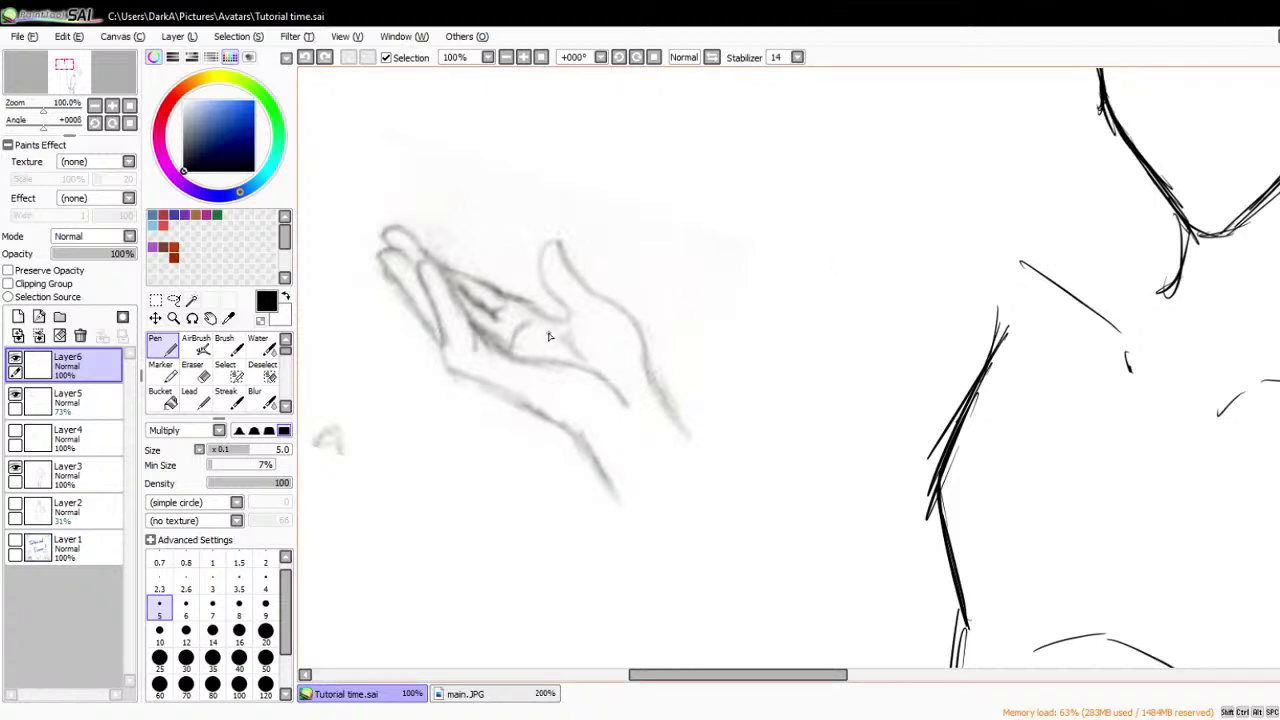
scroll(548, 336, down, 1)
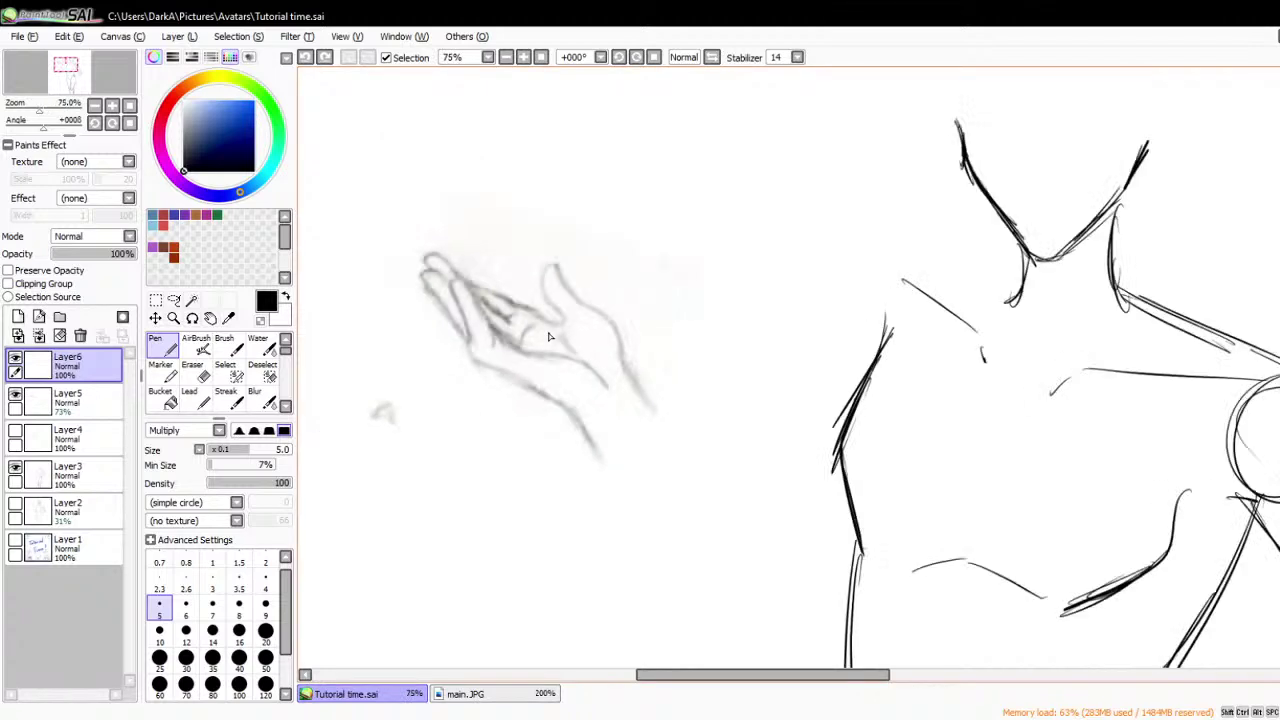
click(517, 701)
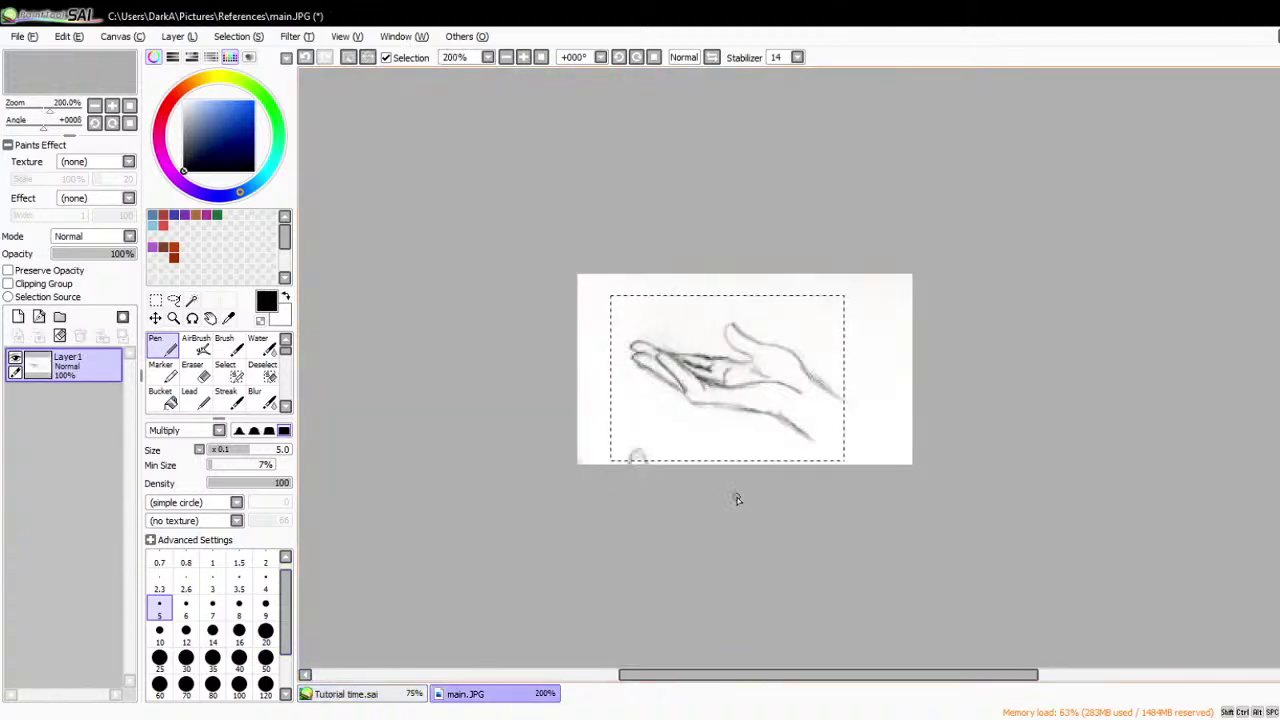
click(346, 693)
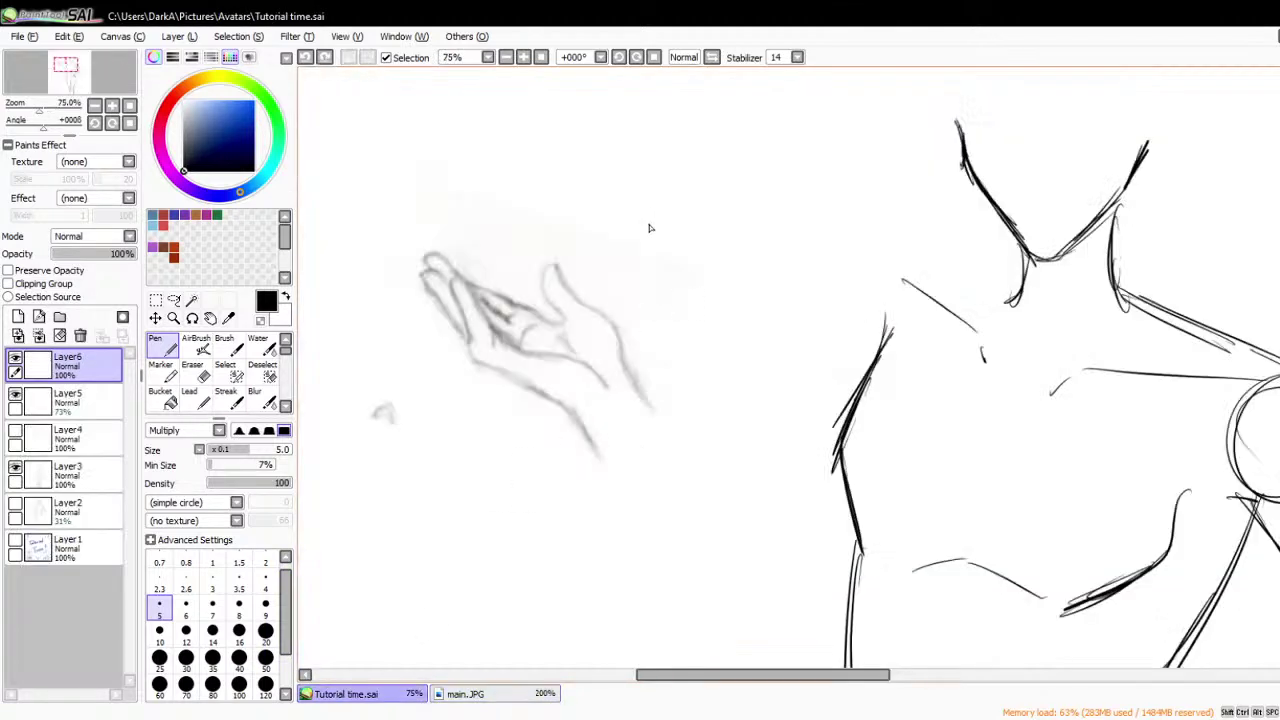
drag(666, 190, 647, 437)
drag(654, 290, 680, 407)
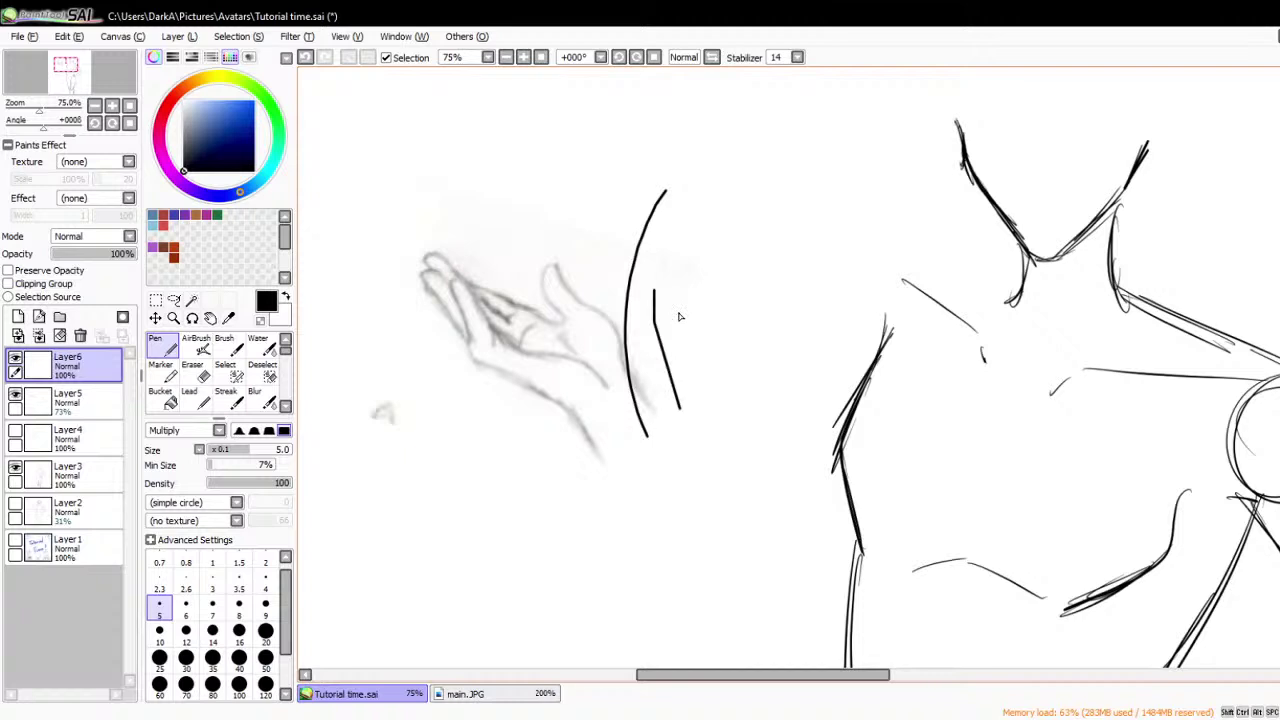
key(ctrl)
key(ctrl+z)
key(ctrl+z)
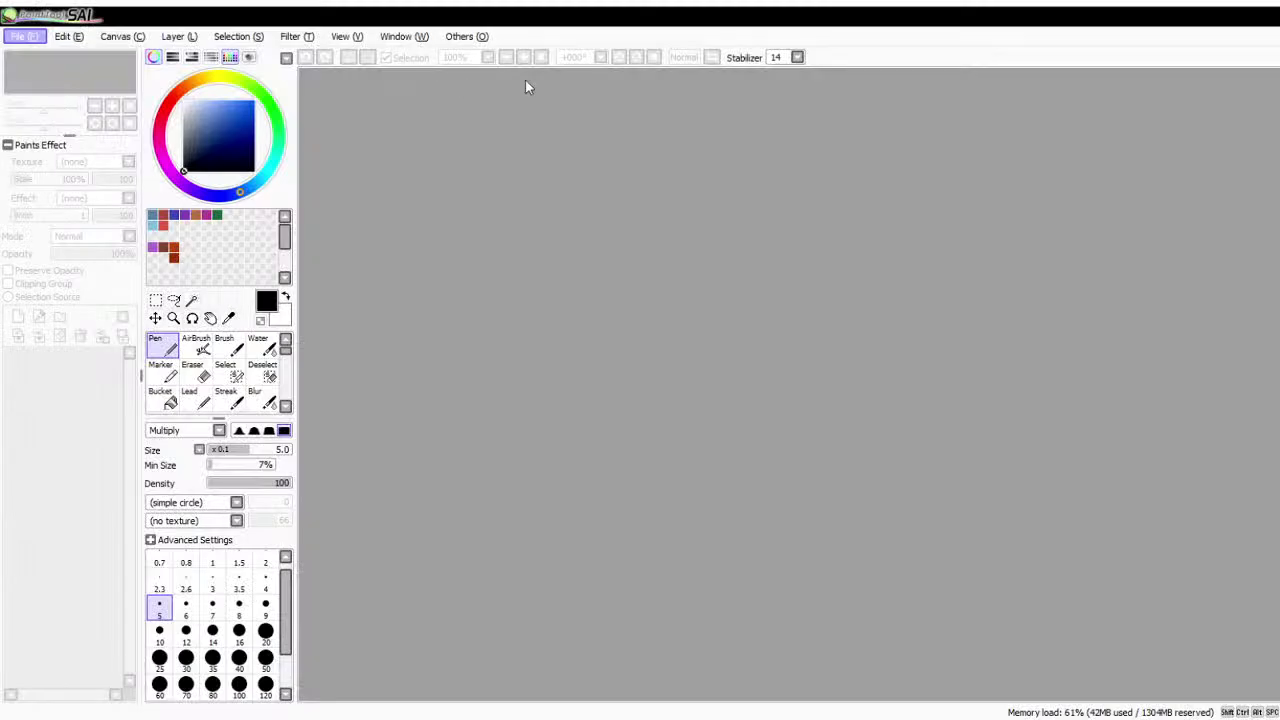
- Draw the palm's construction outline over the hand reference, with the curved knuckle line, both sides and the wrist line
scroll(966, 366, up, 1)
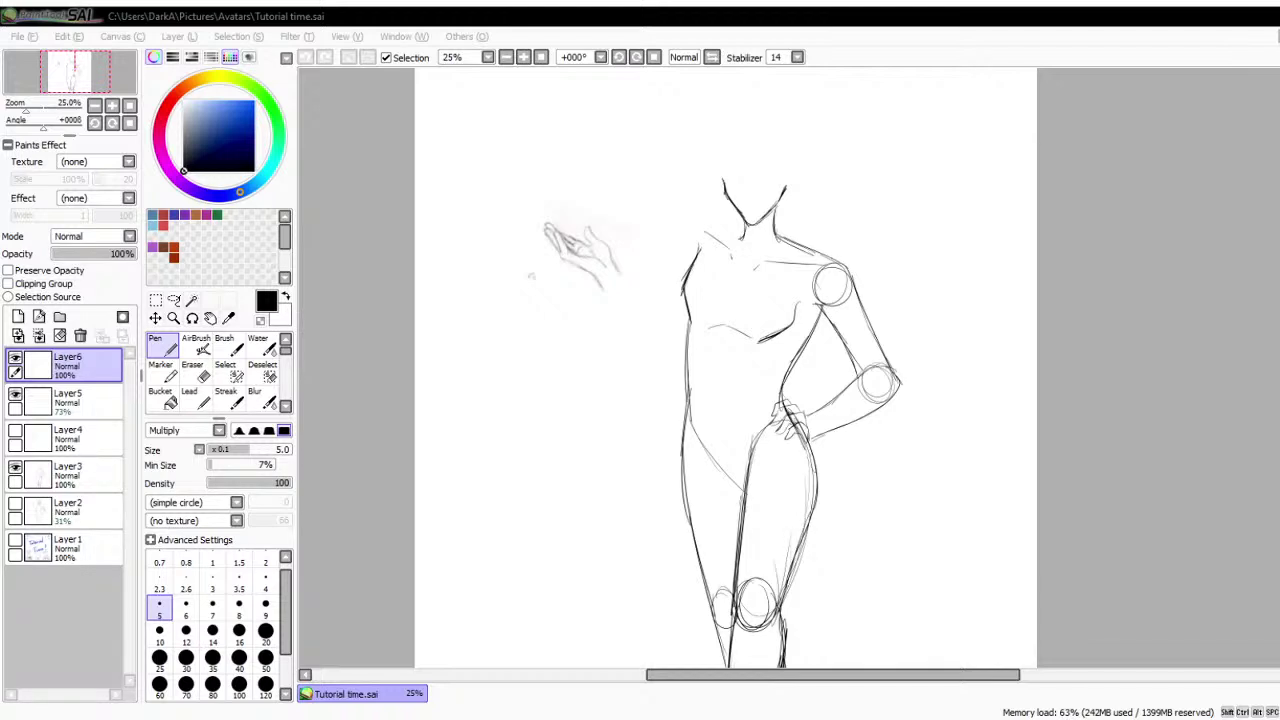
click(712, 413)
scroll(555, 210, up, 3)
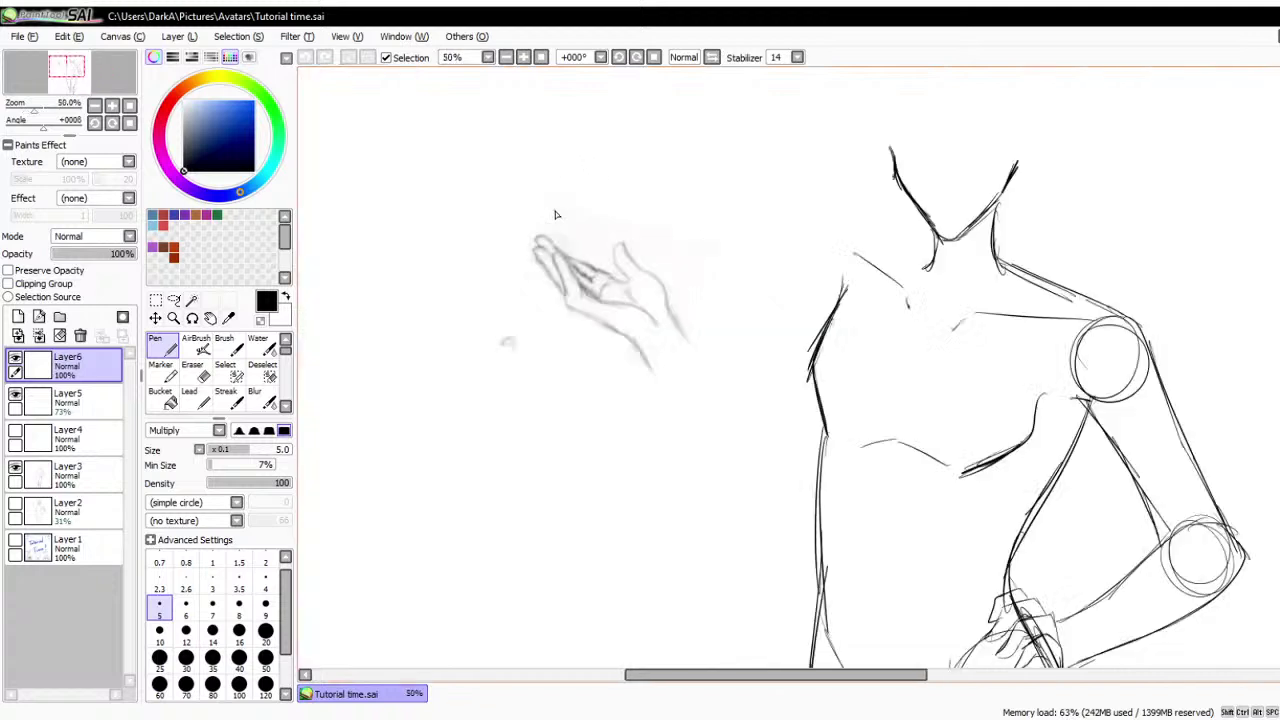
scroll(811, 417, up, 1)
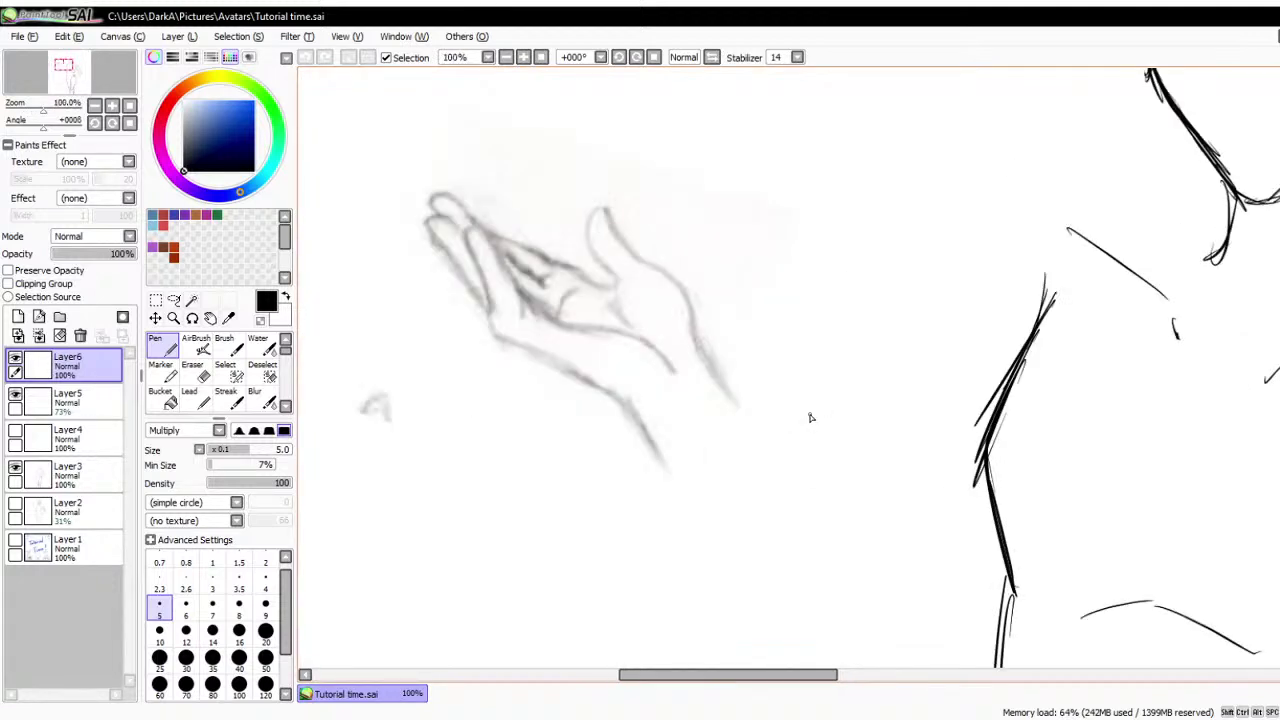
mouse_move(552, 264)
mouse_down()
mouse_move(516, 341)
mouse_move(612, 390)
mouse_up()
drag(556, 264, 640, 287)
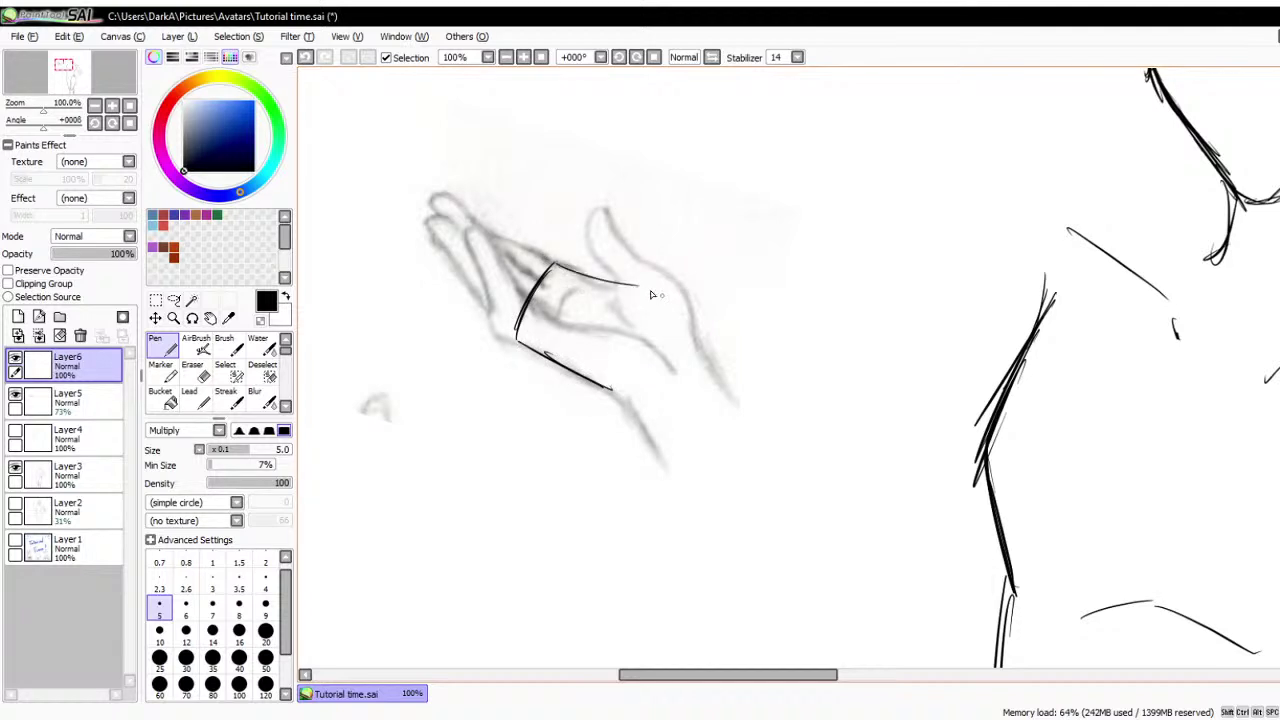
drag(694, 339, 630, 402)
- Add the crease line across the palm and construct the thumb with a base oval, a connecting line and a tip circle
drag(535, 311, 620, 322)
mouse_move(640, 278)
mouse_down()
mouse_move(673, 280)
mouse_move(686, 328)
mouse_up()
mouse_move(595, 210)
mouse_down()
mouse_move(613, 240)
mouse_move(640, 276)
mouse_up()
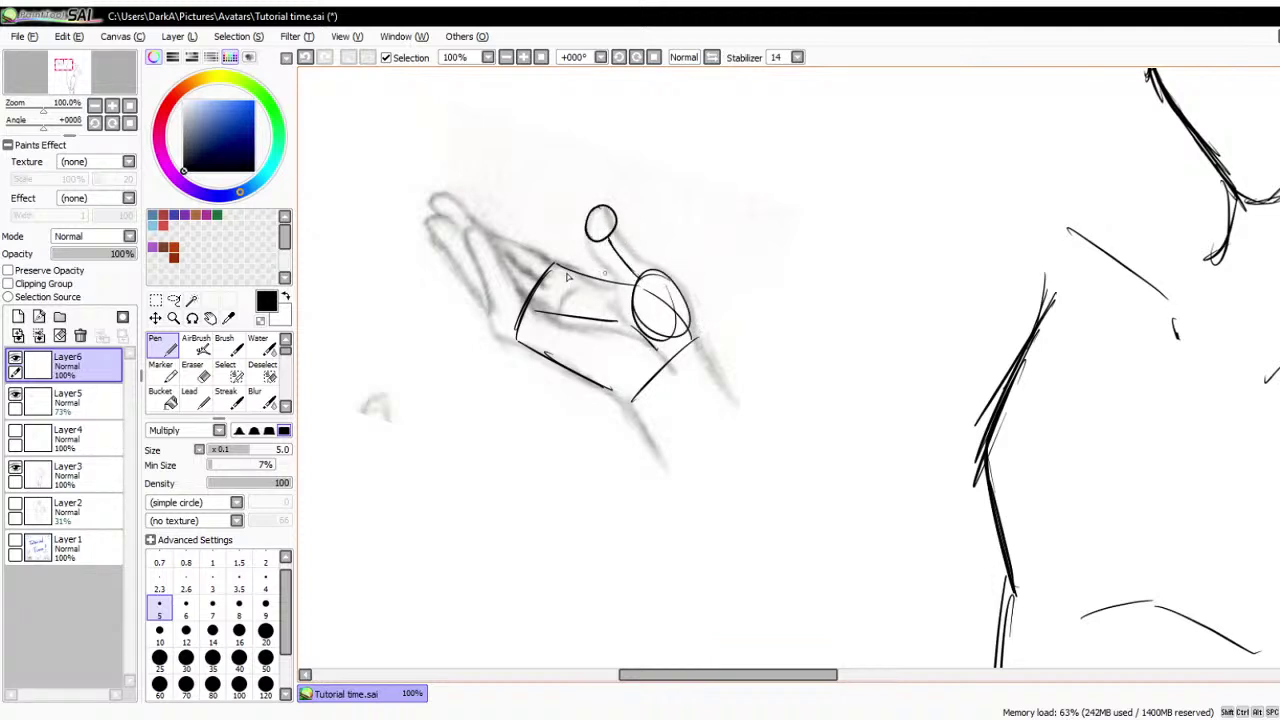
- Construct the nearest finger with joint circles and side lines, and the neighbouring finger with a tip circle and side lines
mouse_move(517, 316)
mouse_down()
mouse_move(500, 336)
mouse_move(521, 317)
mouse_up()
mouse_move(482, 231)
mouse_down()
mouse_move(465, 242)
mouse_move(485, 235)
mouse_move(511, 322)
mouse_up()
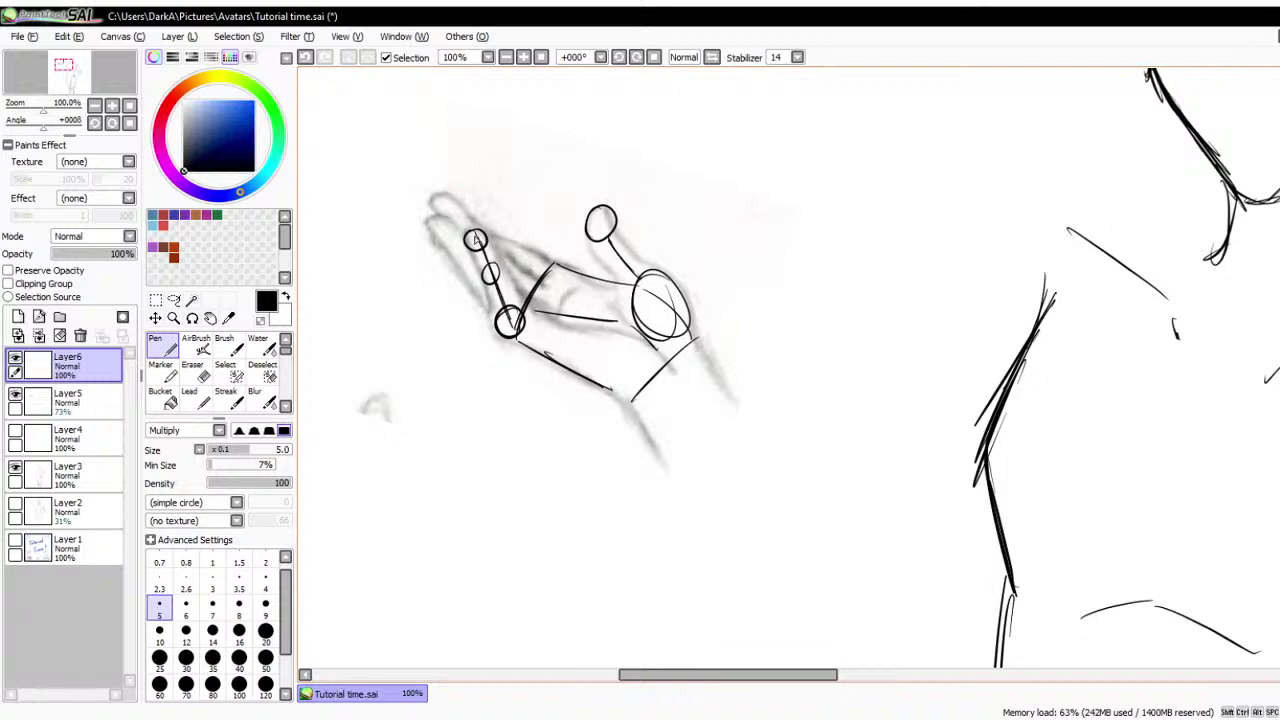
mouse_move(442, 217)
mouse_down()
mouse_move(475, 288)
mouse_move(510, 314)
mouse_up()
mouse_move(468, 236)
mouse_down()
mouse_move(502, 334)
mouse_move(520, 318)
mouse_up()
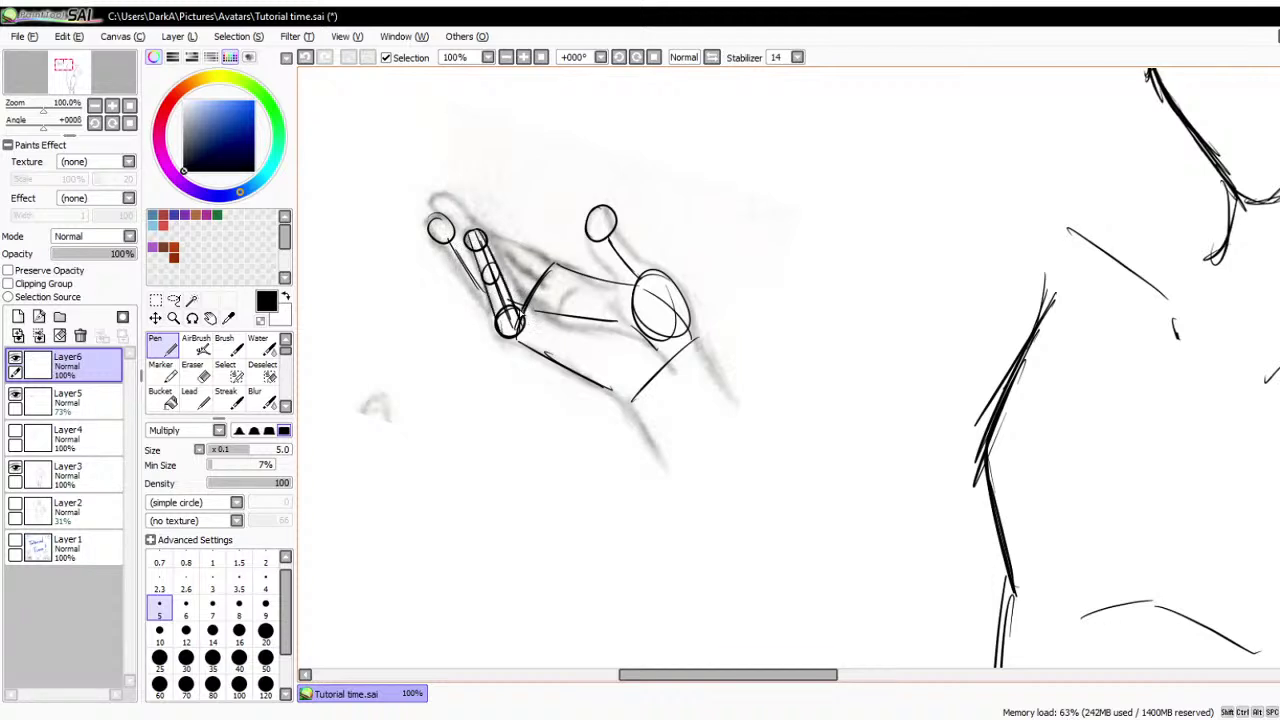
- Add the inner finger lines and outline the rear finger from its rounded tip back to the palm's upper corner
drag(472, 228, 522, 314)
drag(492, 256, 524, 310)
mouse_move(428, 224)
mouse_down()
mouse_move(500, 271)
mouse_move(450, 212)
mouse_move(443, 220)
mouse_move(471, 219)
mouse_move(516, 267)
mouse_move(494, 245)
mouse_move(552, 258)
mouse_up()
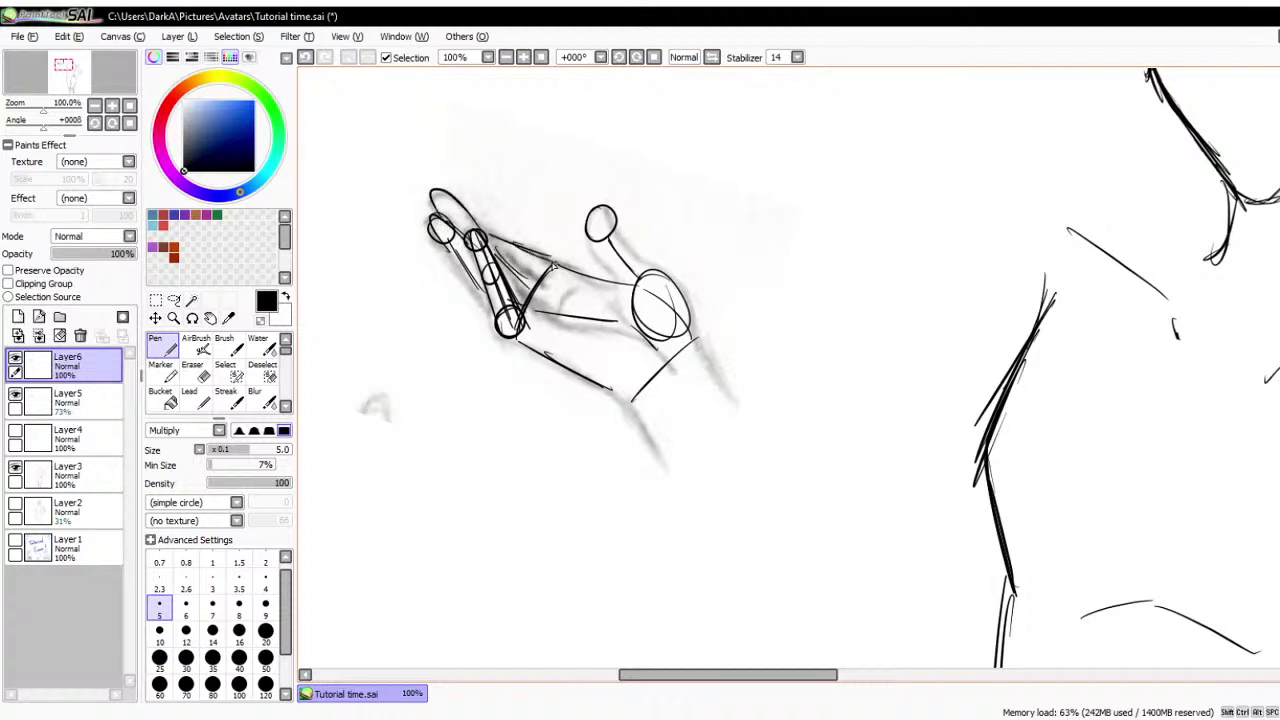
- Hide the hand reference layer and move the hand construction sketch to empty canvas space away from the torso
scroll(425, 157, down, 1)
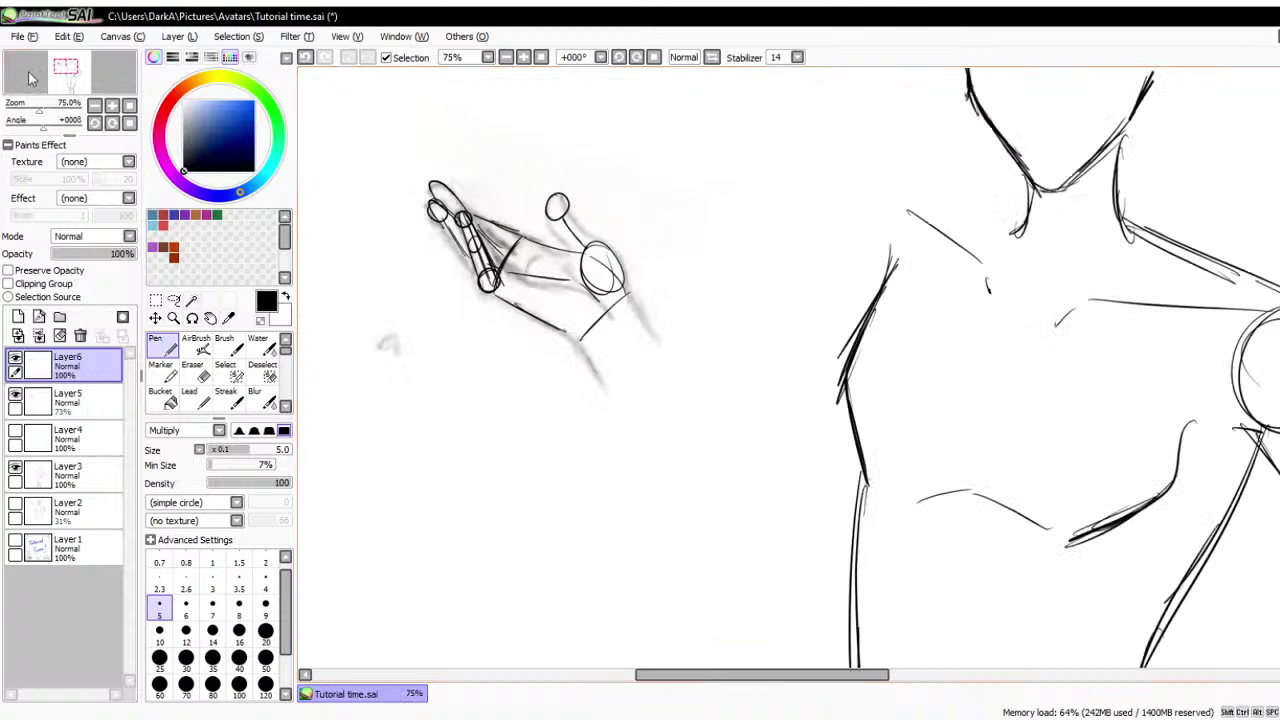
click(15, 396)
scroll(884, 423, down, 3)
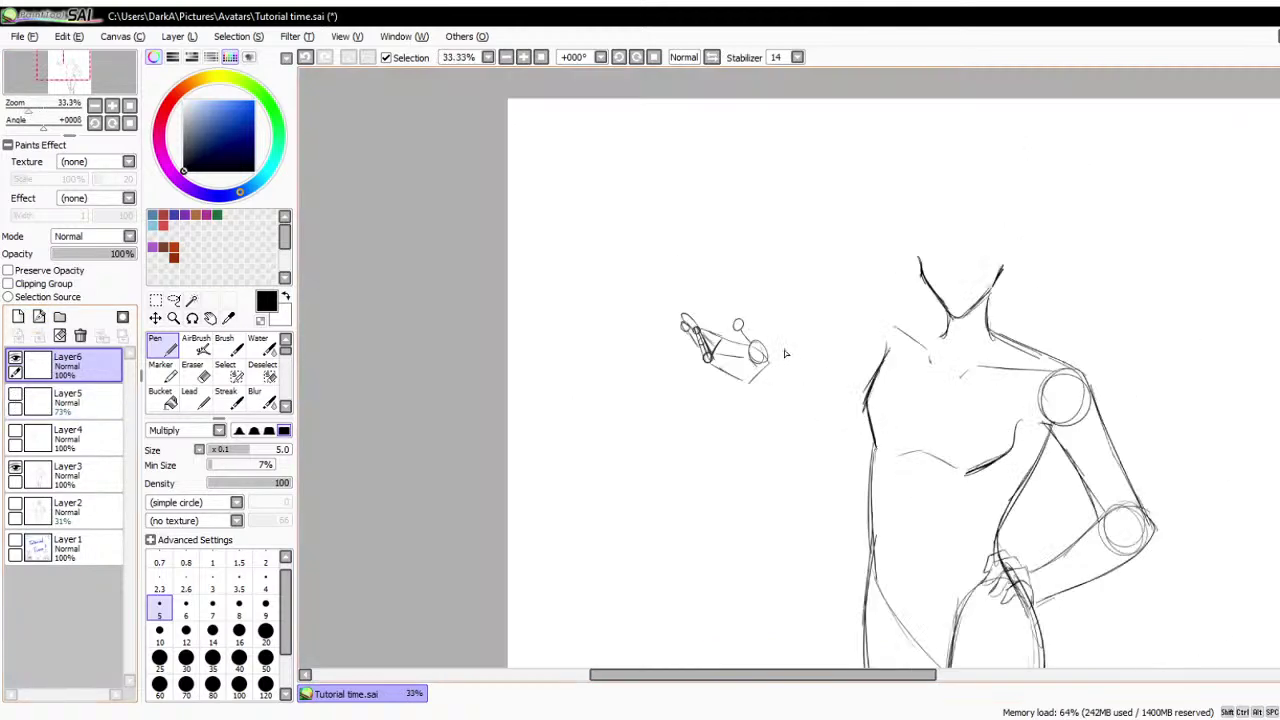
scroll(787, 354, up, 1)
click(155, 300)
click(175, 477)
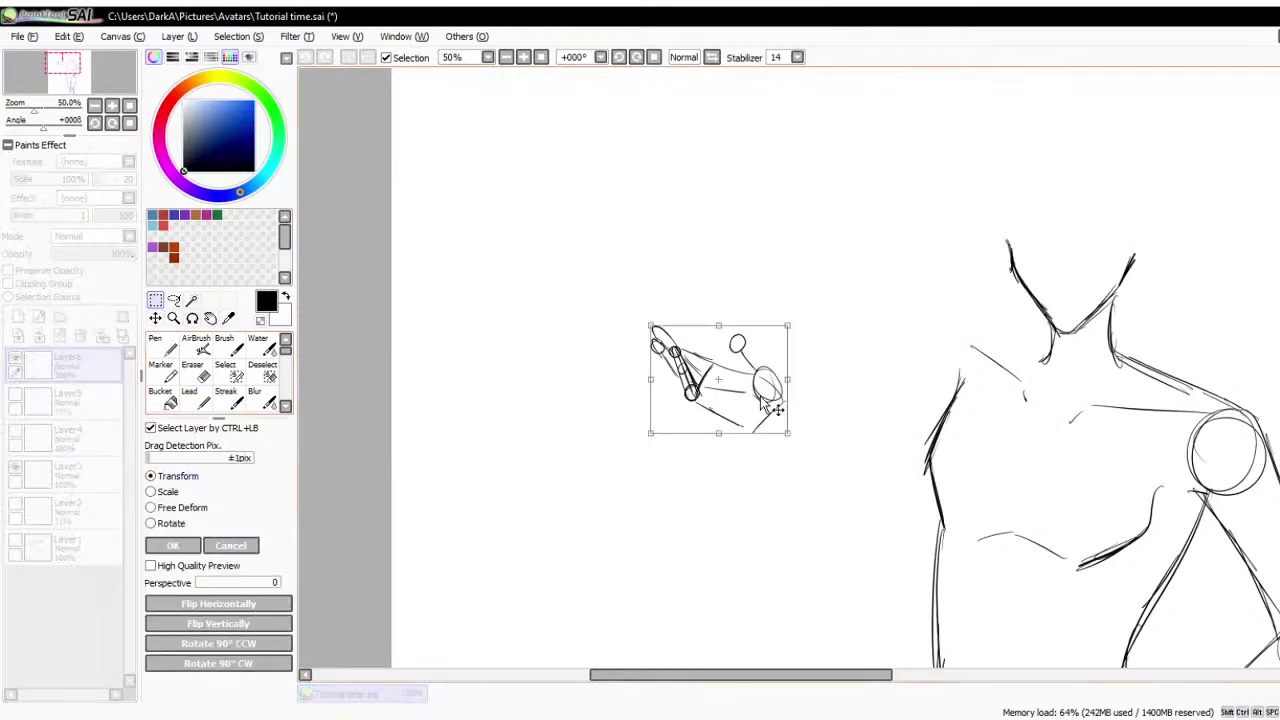
drag(705, 380, 558, 304)
click(173, 545)
- Lower the hand construction layer's opacity to 28% and add a new layer for the Pen outline
scroll(559, 291, up, 1)
scroll(525, 270, up, 1)
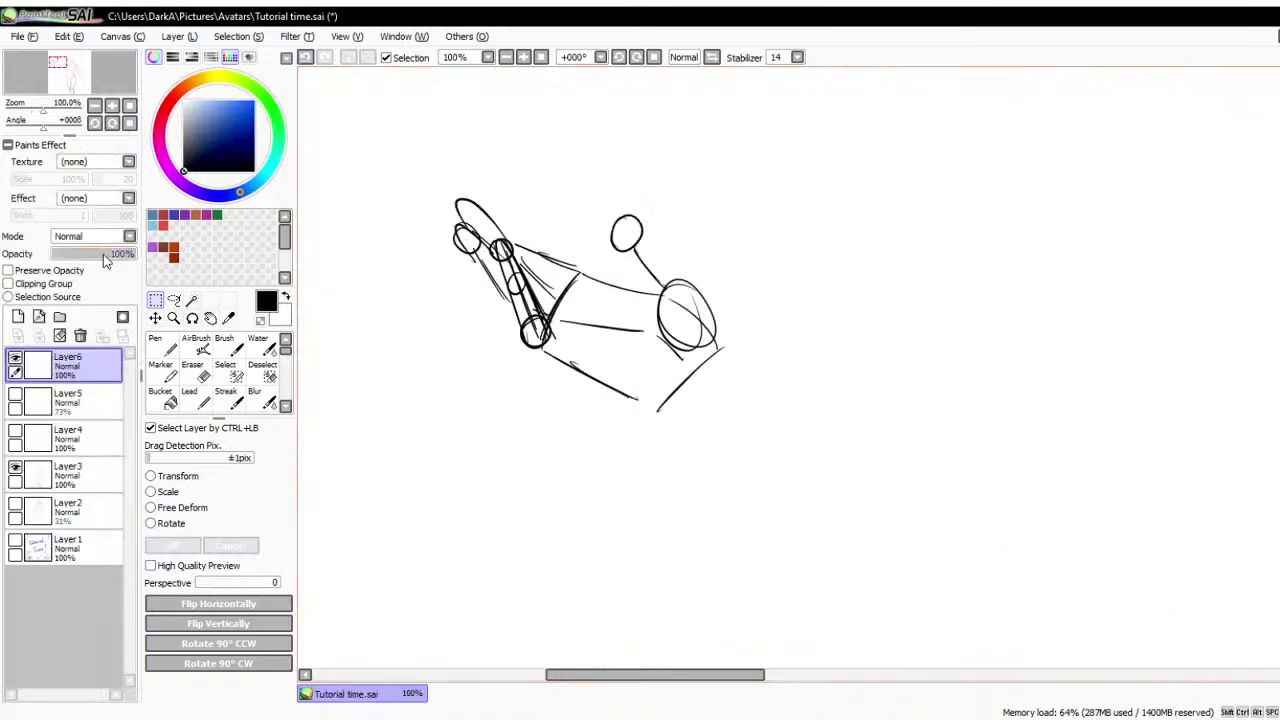
drag(103, 254, 75, 254)
click(155, 345)
click(17, 317)
scroll(490, 246, up, 2)
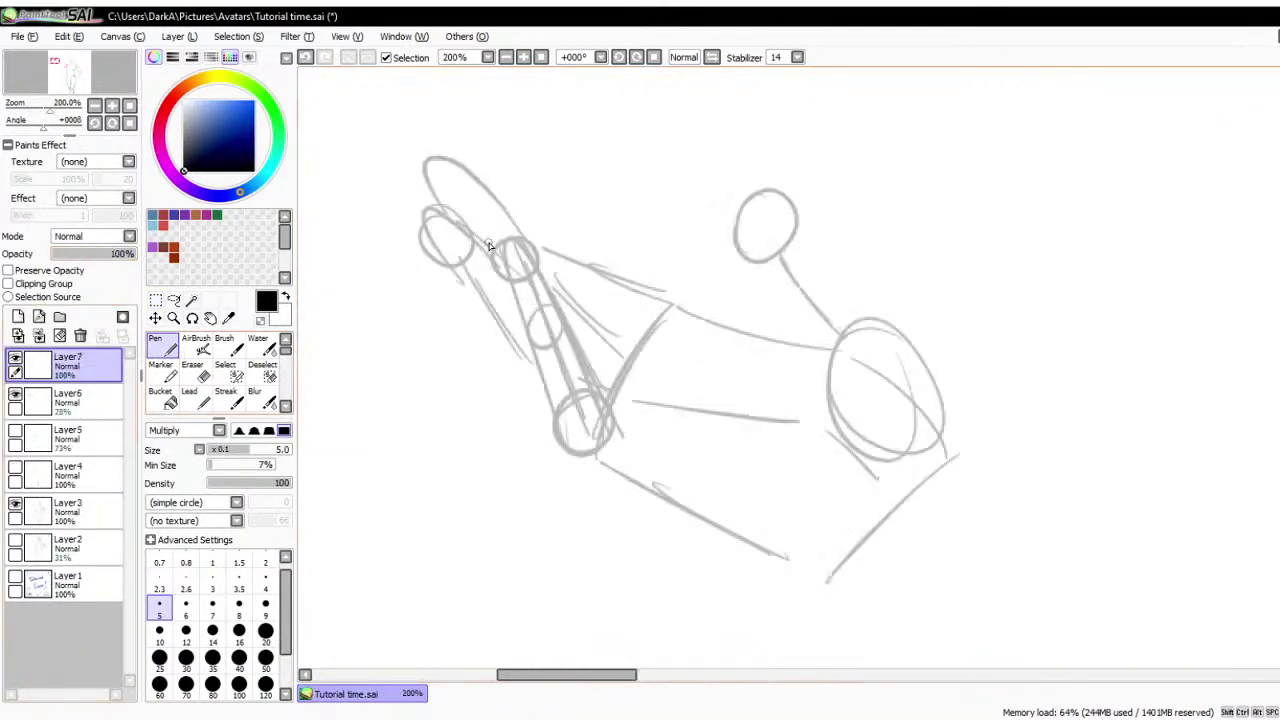
- Outline the nearest finger with the palm crease and the palm's lower edge, and draw the second finger's outline
mouse_move(553, 432)
mouse_down()
mouse_move(496, 263)
mouse_move(507, 251)
mouse_move(627, 399)
mouse_move(599, 384)
mouse_move(713, 408)
mouse_move(697, 406)
mouse_move(825, 480)
mouse_up()
drag(553, 434, 796, 565)
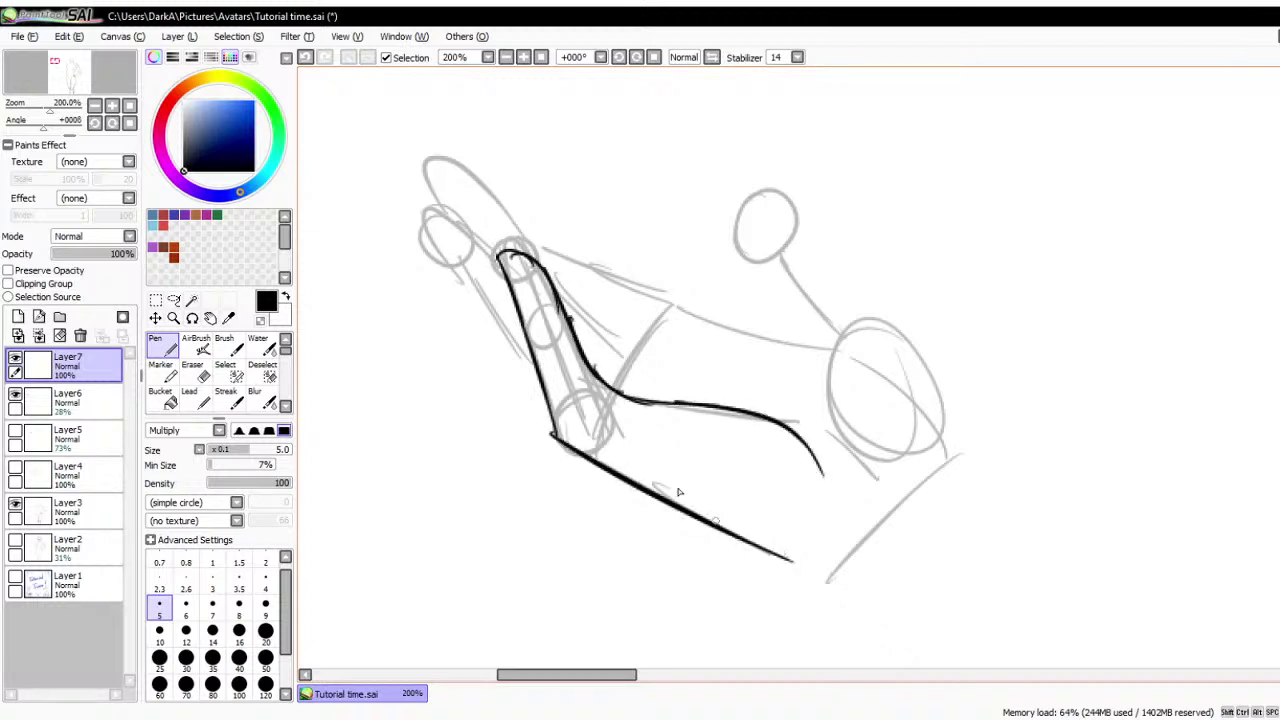
mouse_move(553, 434)
mouse_down()
mouse_move(546, 404)
mouse_move(412, 218)
mouse_move(488, 233)
mouse_up()
drag(572, 335, 622, 380)
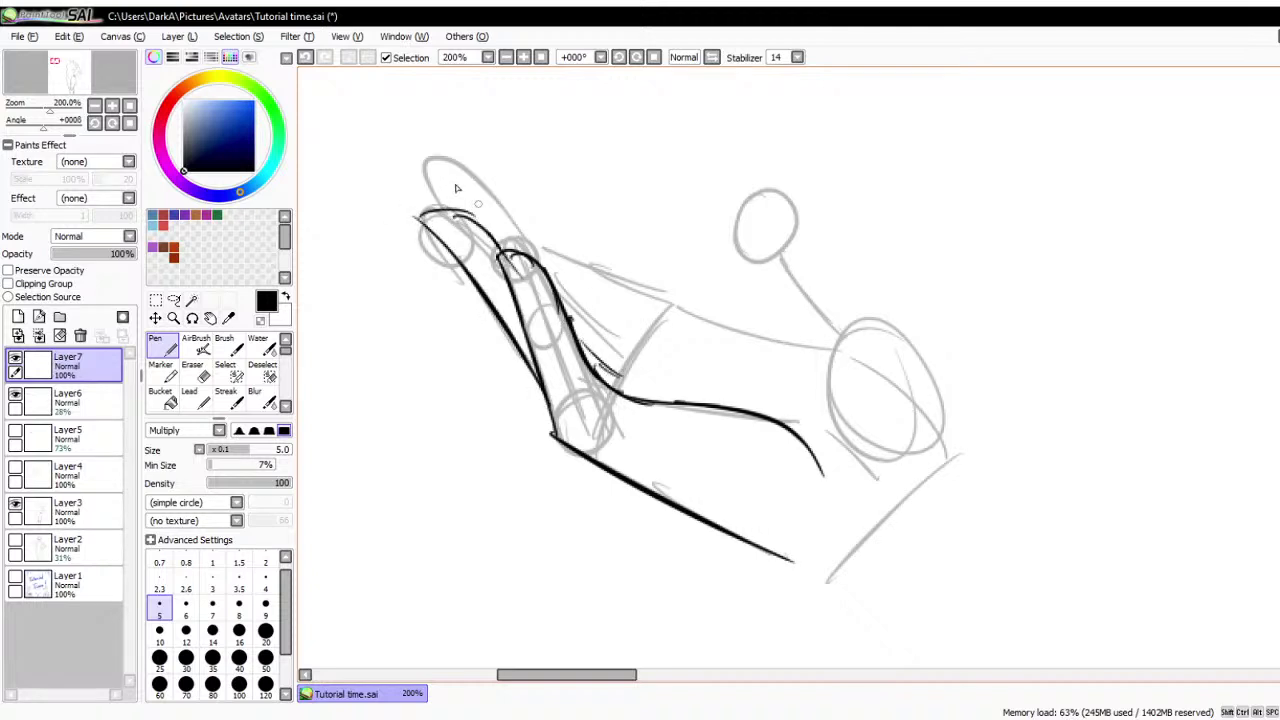
- Outline the rear finger, the knuckle line, both sides of the thumb and the palm's upper edge
mouse_move(420, 178)
mouse_down()
mouse_move(501, 195)
mouse_move(528, 218)
mouse_move(620, 368)
mouse_up()
mouse_move(518, 208)
mouse_down()
mouse_move(583, 279)
mouse_move(652, 316)
mouse_up()
mouse_move(600, 272)
mouse_down()
mouse_move(674, 300)
mouse_move(618, 392)
mouse_up()
mouse_move(893, 492)
mouse_down()
mouse_move(770, 178)
mouse_move(738, 232)
mouse_move(765, 395)
mouse_up()
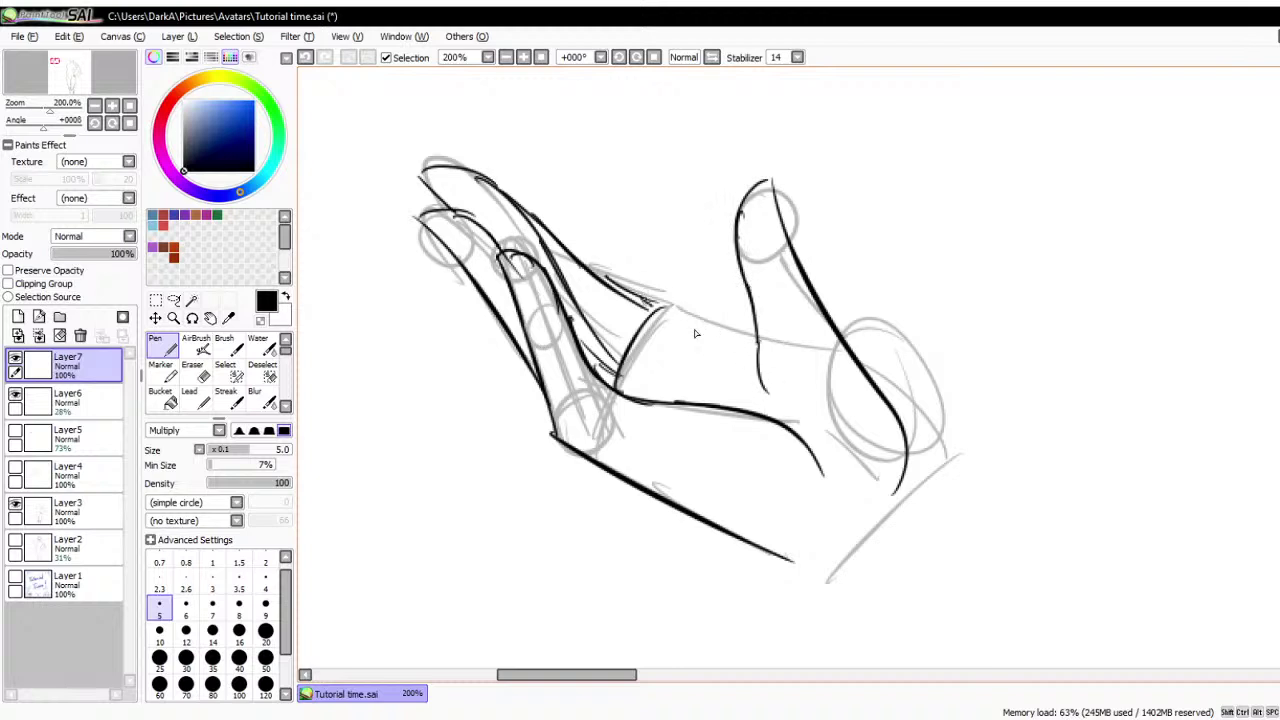
drag(648, 300, 748, 340)
- Delete the faded hand construction layer and show the hand reference layer again
scroll(560, 335, down, 2)
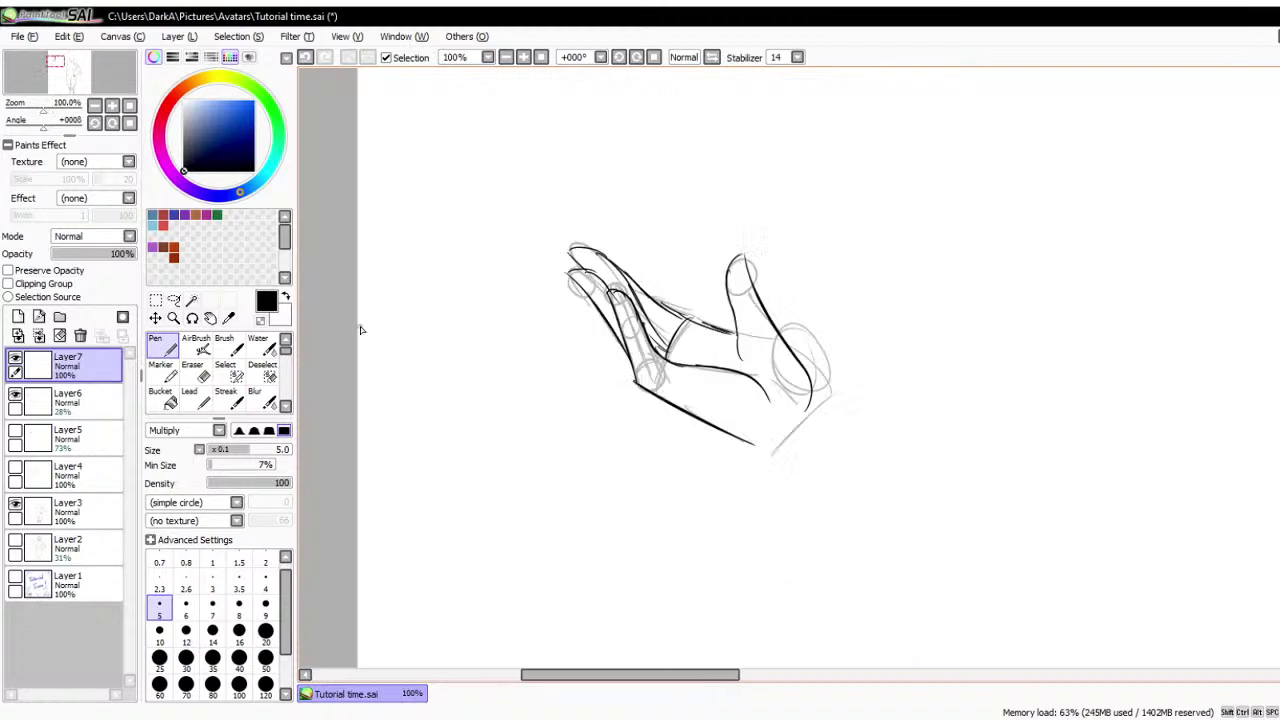
click(60, 400)
click(80, 335)
click(15, 397)
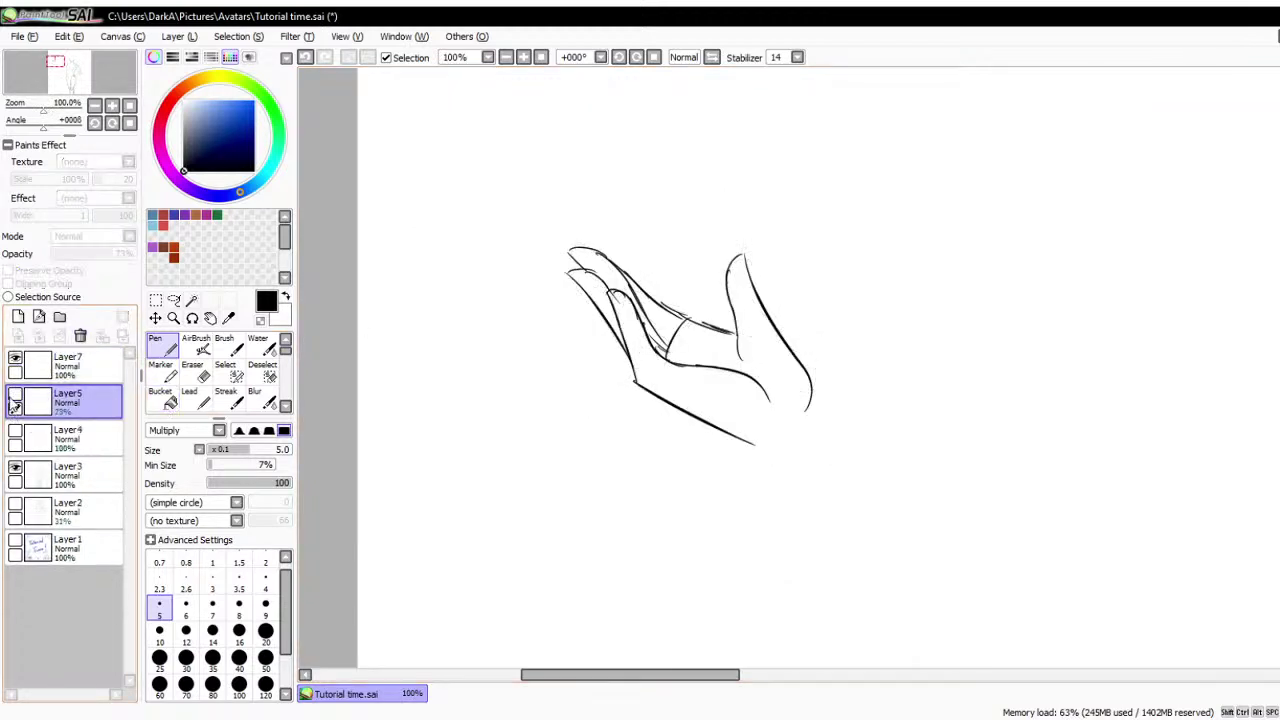
scroll(505, 248, down, 2)
scroll(919, 408, up, 1)
scroll(798, 377, down, 1)
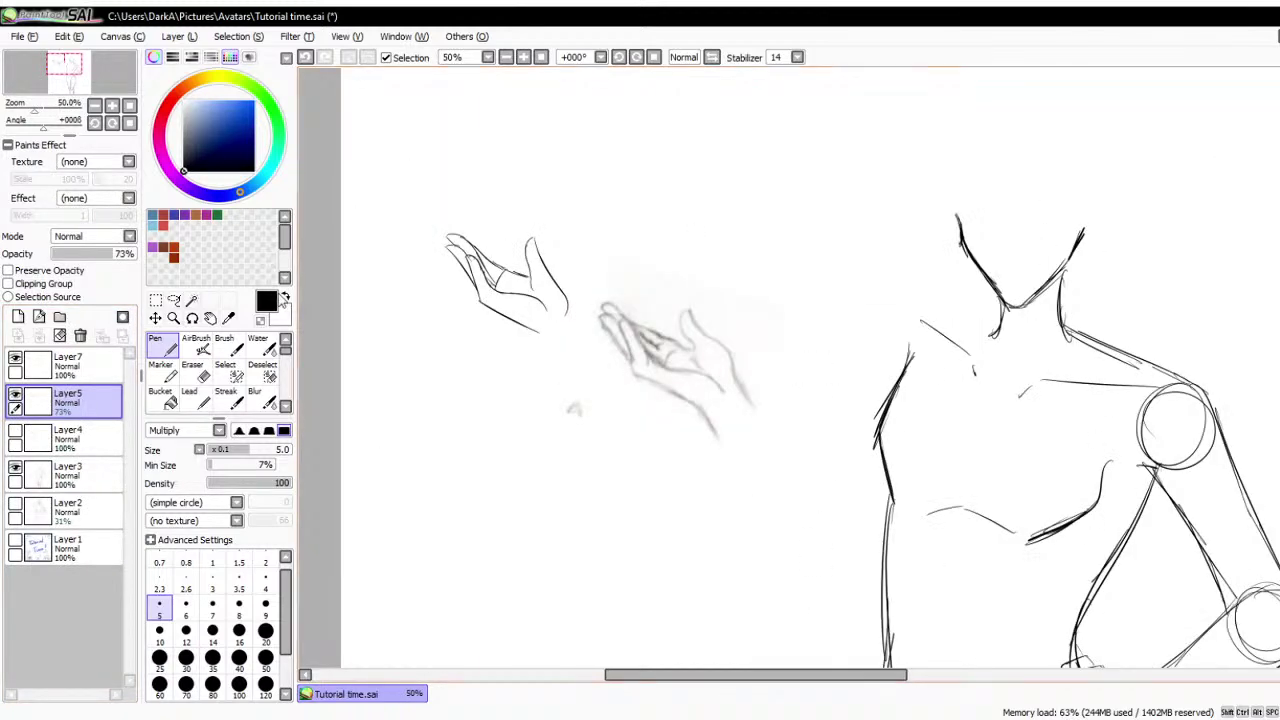
click(156, 301)
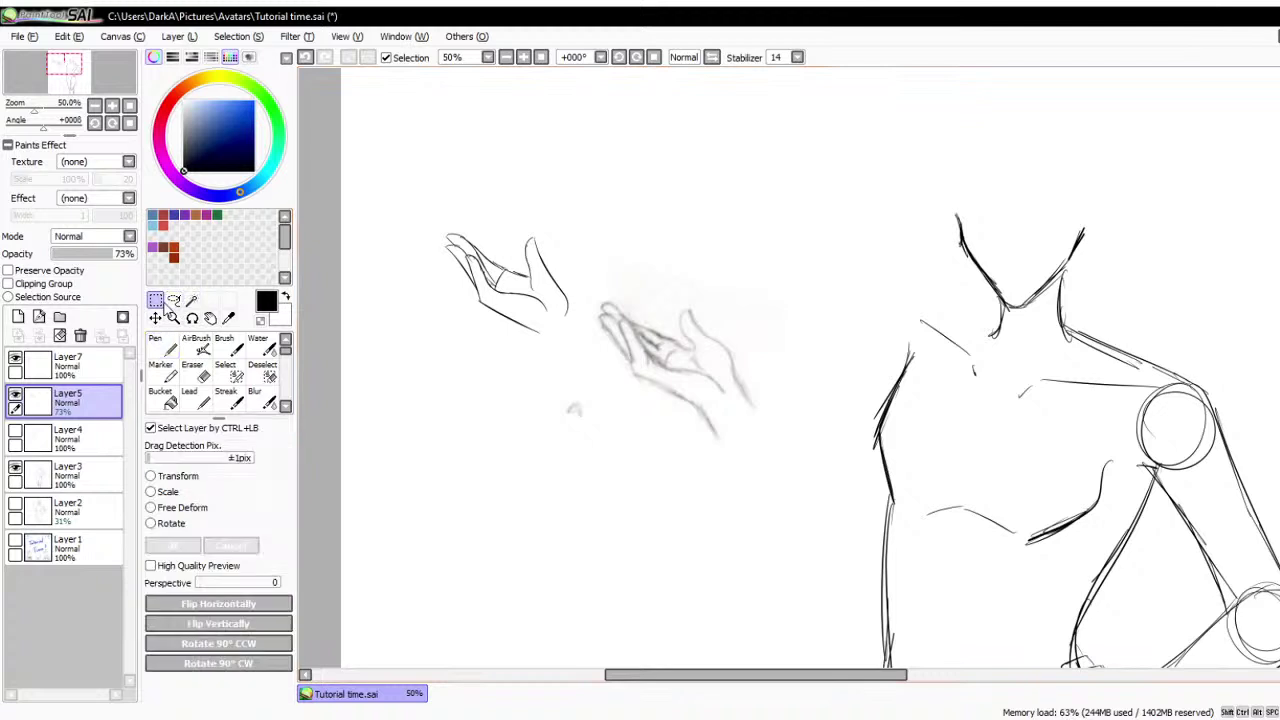
click(151, 476)
click(236, 546)
- Move the hand outline on Layer7 over the reference sketch and rotate it slightly counterclockwise to match
click(85, 375)
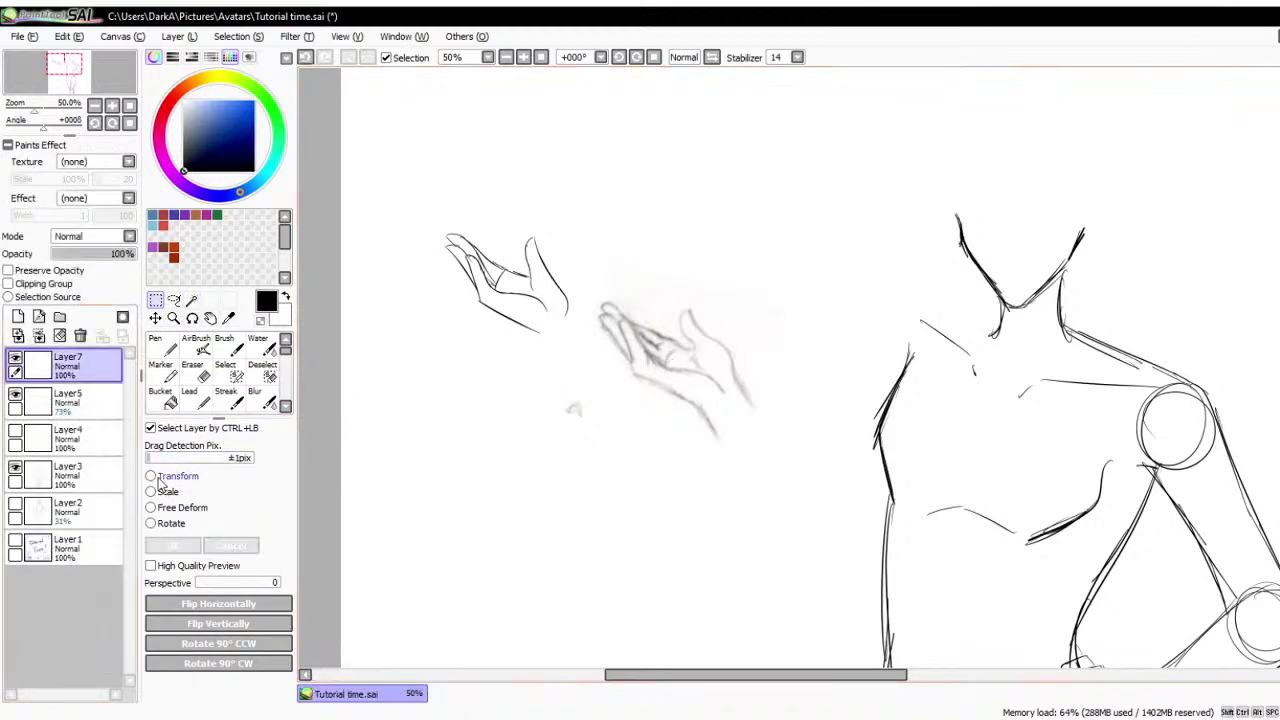
click(151, 476)
drag(485, 322, 645, 402)
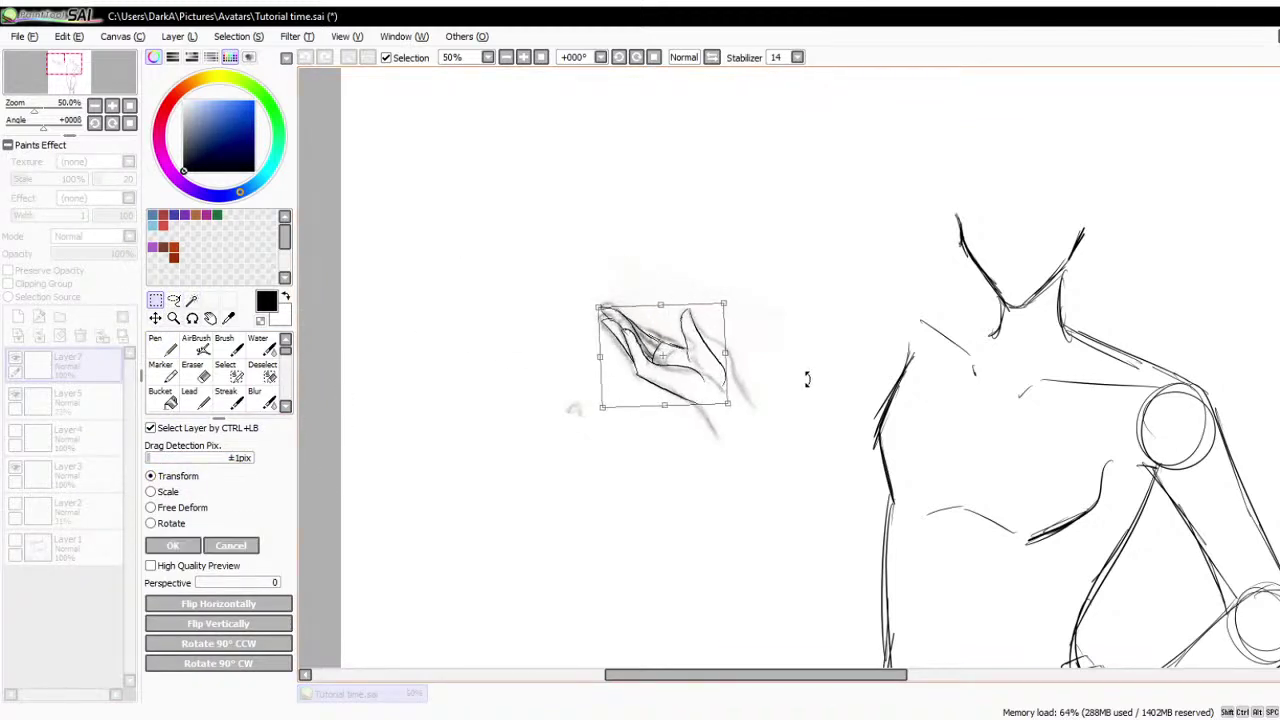
mouse_move(806, 374)
mouse_down()
mouse_move(805, 392)
mouse_move(754, 364)
mouse_up()
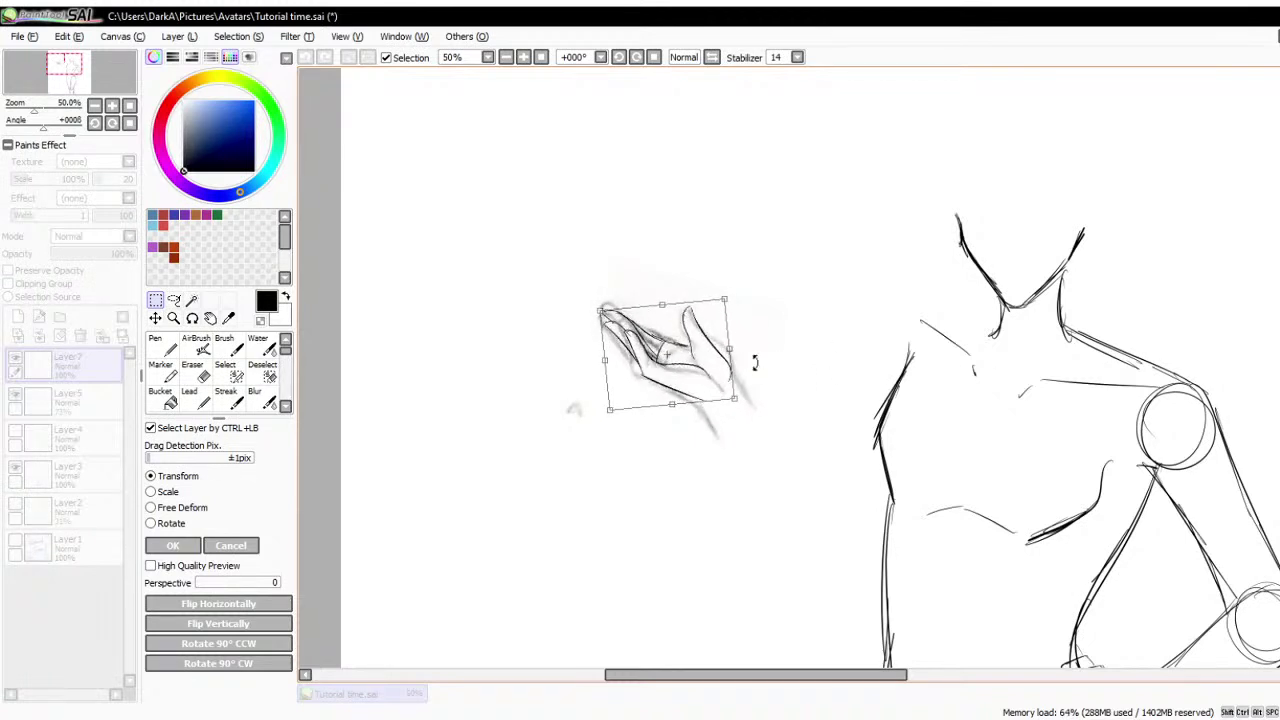
- Rotate the hand outline slightly clockwise, place it above the reference sketch and apply the transform
scroll(760, 360, down, 2)
scroll(796, 329, up, 1)
mouse_move(631, 270)
mouse_down()
mouse_move(502, 199)
mouse_move(640, 212)
mouse_move(712, 242)
mouse_up()
scroll(640, 212, up, 3)
mouse_move(800, 245)
mouse_down()
mouse_move(1076, 263)
mouse_move(543, 263)
mouse_up()
mouse_move(745, 285)
mouse_down()
mouse_move(586, 494)
mouse_move(614, 309)
mouse_move(677, 284)
mouse_up()
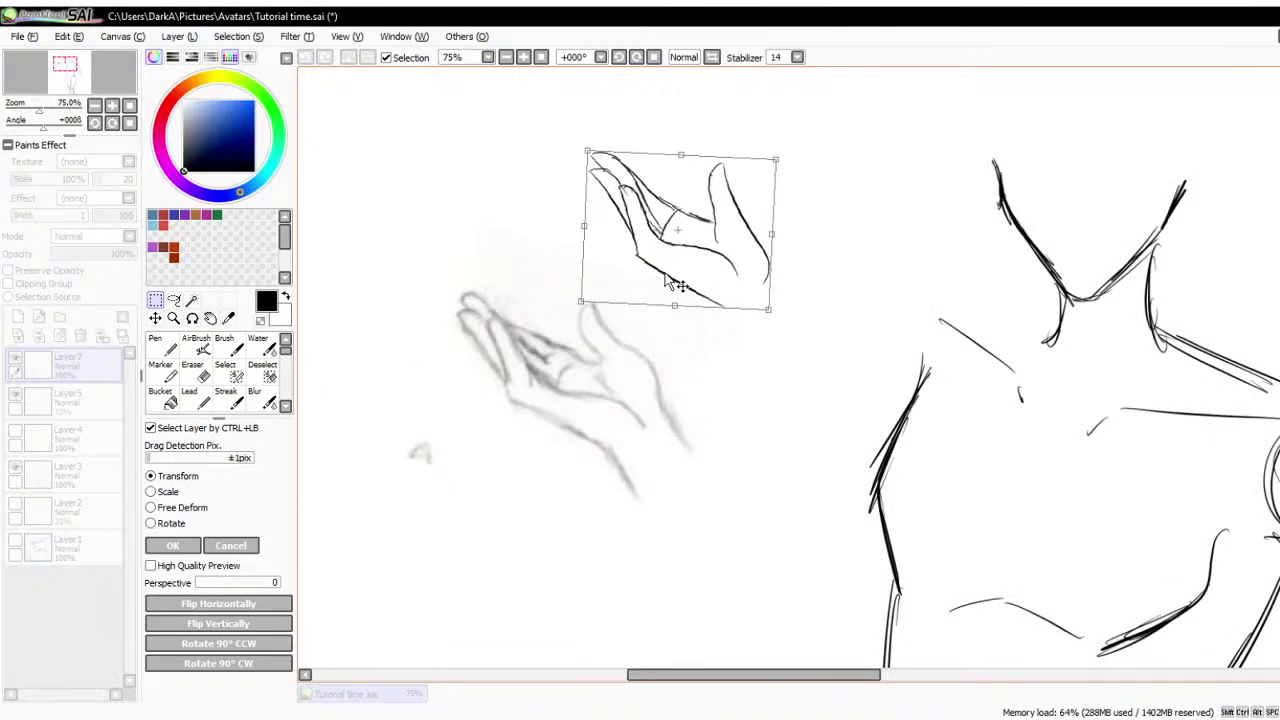
click(172, 545)
- Delete the hand reference layer and the hand outline layer, and show Layer4 with the figure's raised arm
click(66, 400)
click(80, 335)
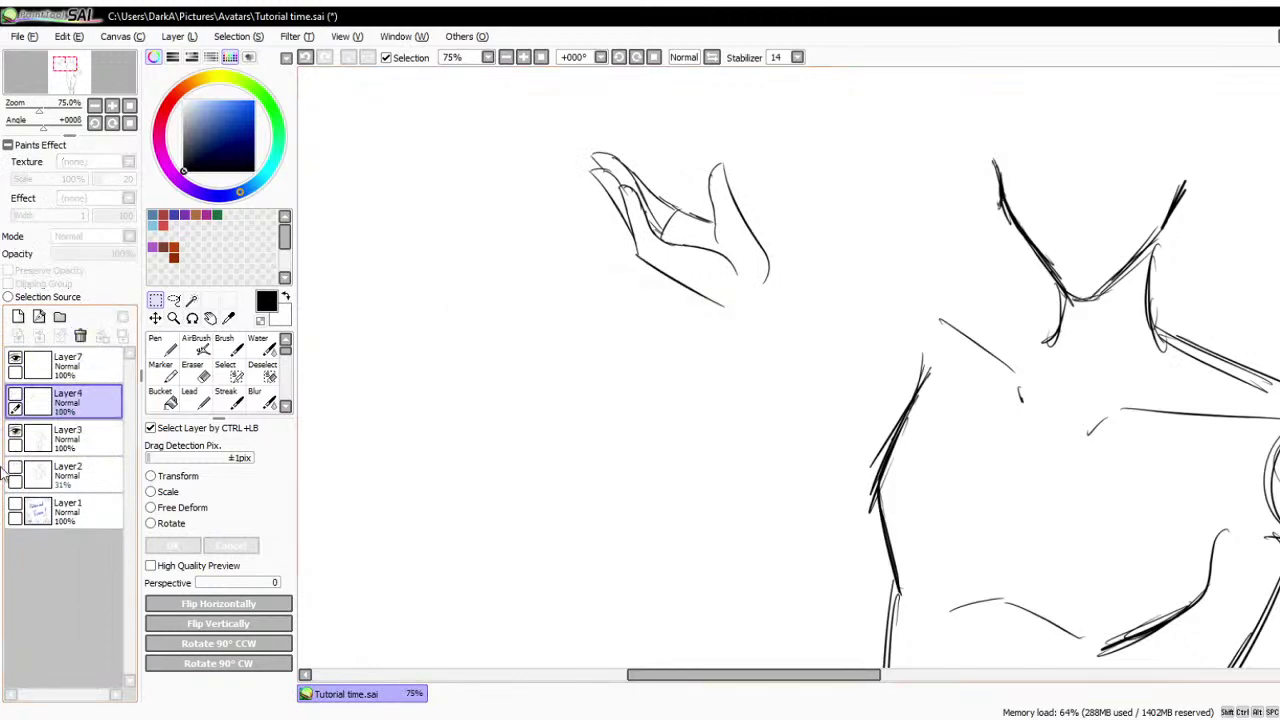
scroll(514, 186, down, 3)
click(72, 366)
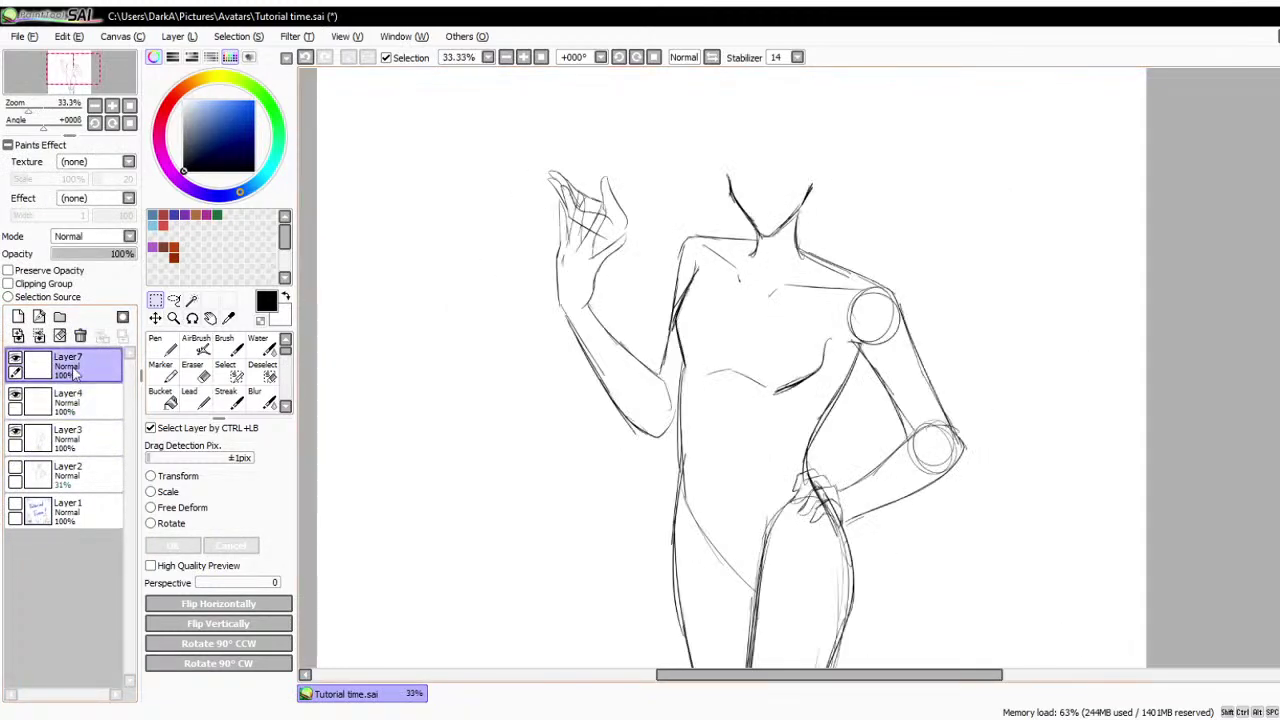
click(80, 335)
scroll(782, 276, down, 1)
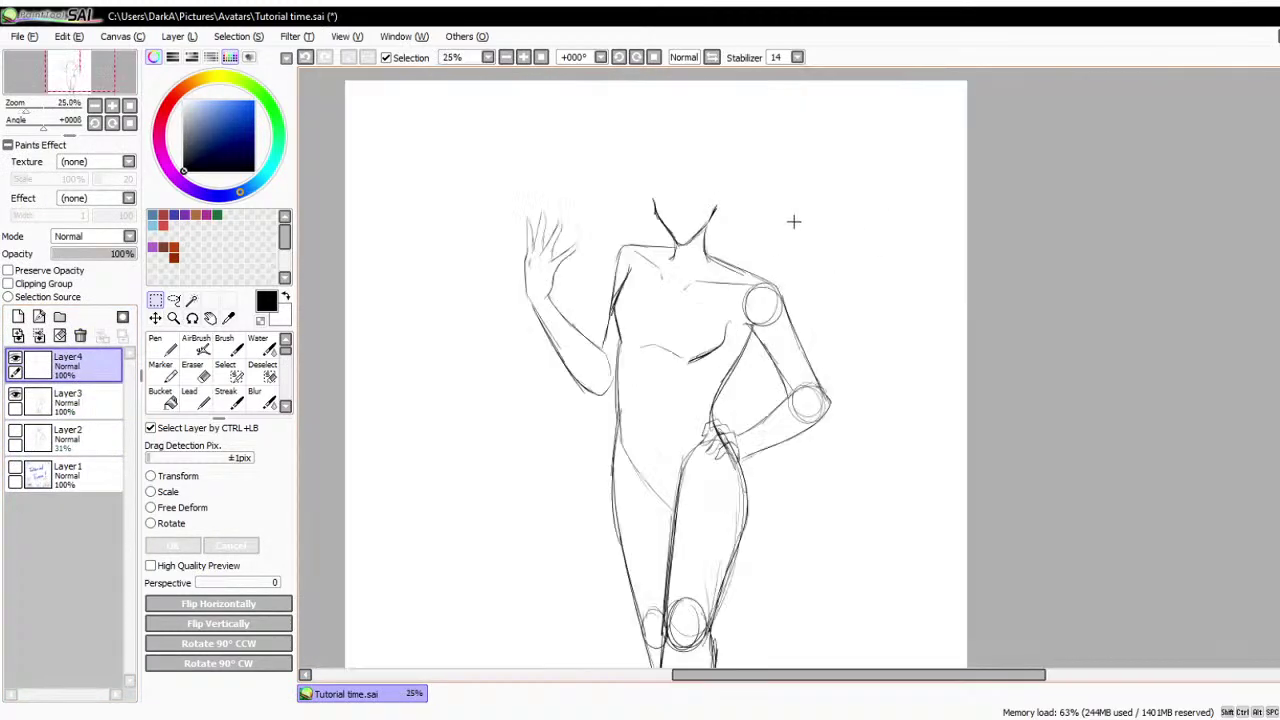
- Merge the raised arm layer down into Layer3 and show the construction sketch on Layer2
scroll(794, 221, up, 1)
scroll(794, 221, down, 1)
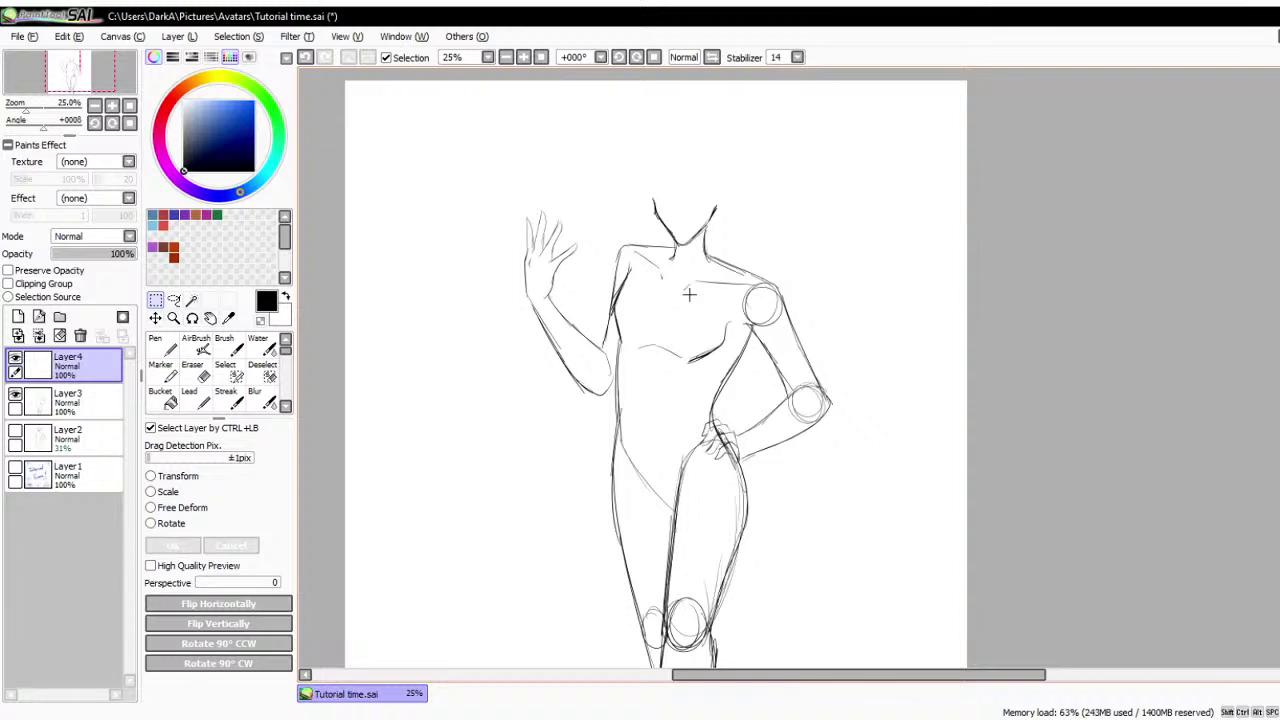
click(39, 335)
click(15, 394)
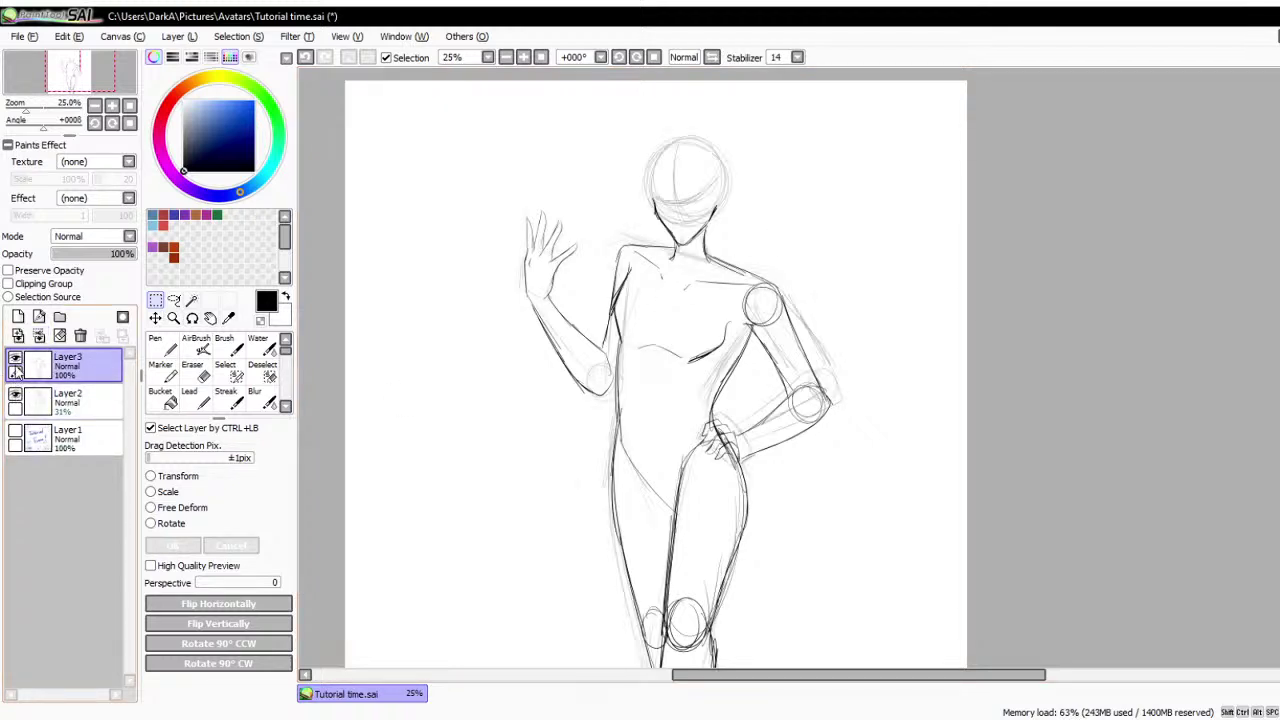
- Hide Layer3 and raise the opacity of the Layer2 construction sketch to 100%
click(15, 358)
click(70, 400)
drag(95, 254, 180, 276)
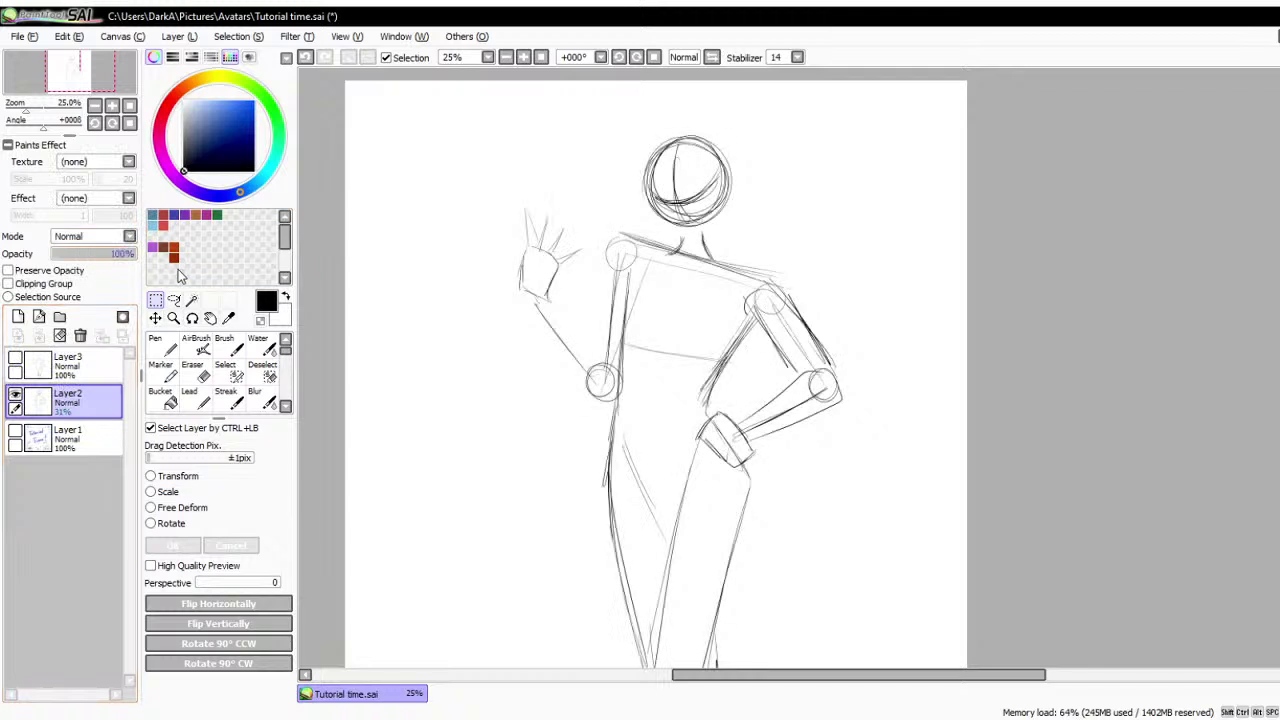
- Compare the figure's outline with its construction sketch by showing and hiding Layer3 and Layer2 in turn
click(15, 358)
click(15, 394)
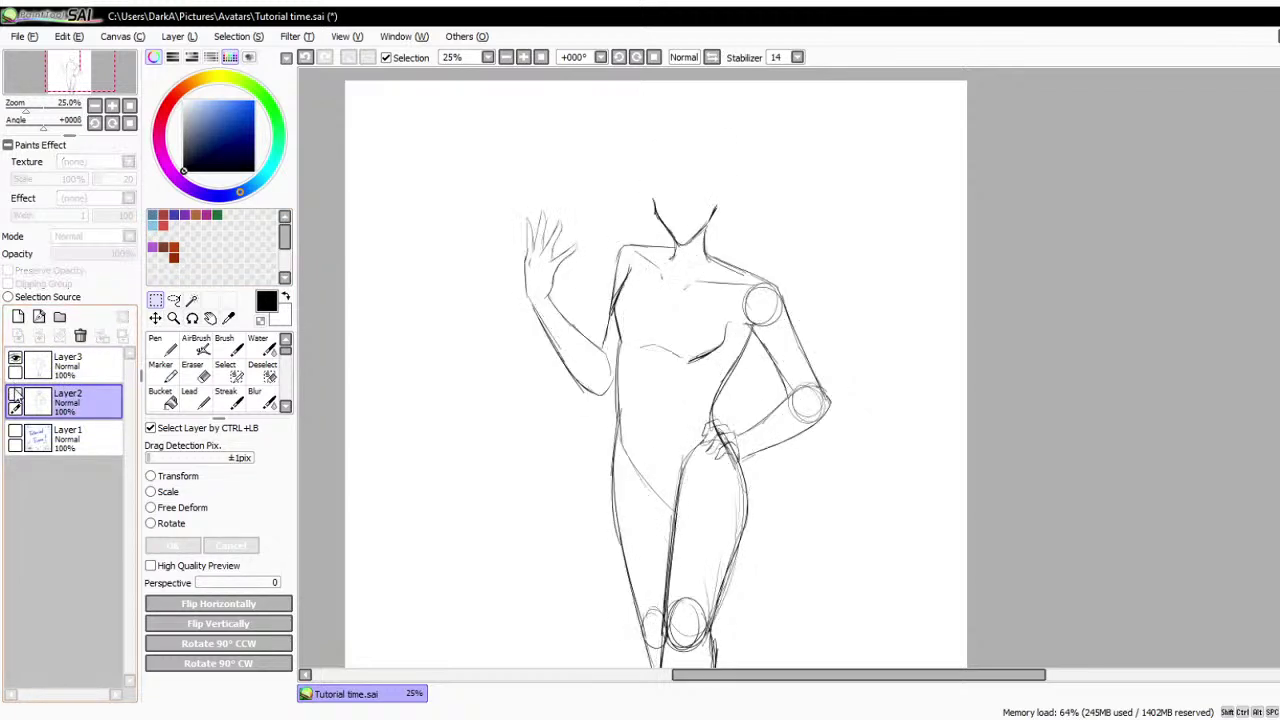
click(15, 394)
scroll(744, 180, down, 1)
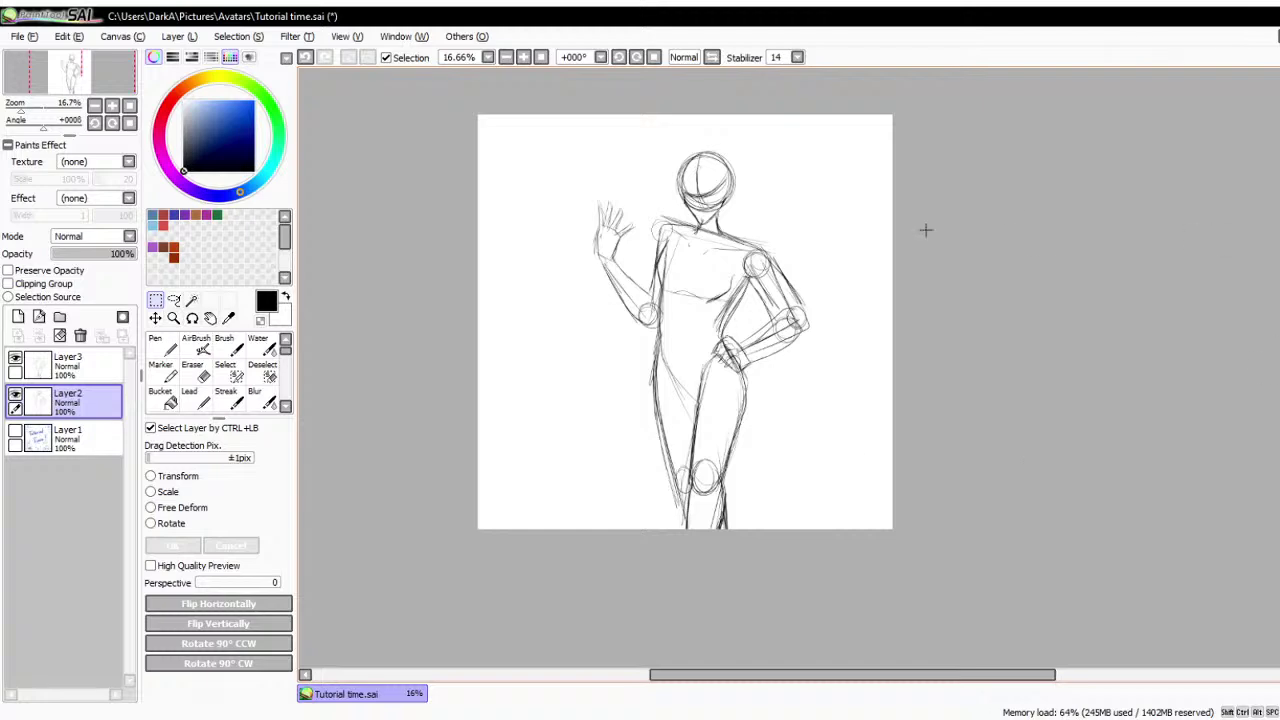
scroll(677, 170, up, 2)
click(15, 362)
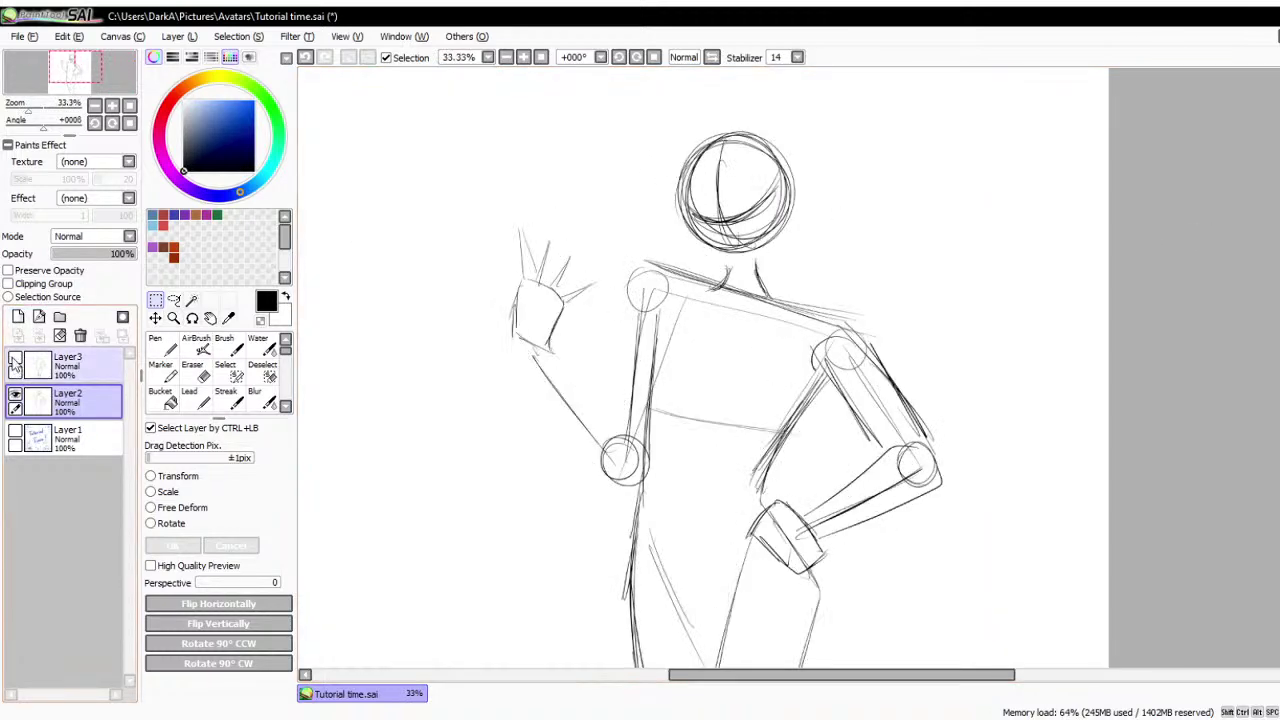
click(15, 362)
click(15, 394)
scroll(771, 177, up, 3)
scroll(675, 447, down, 2)
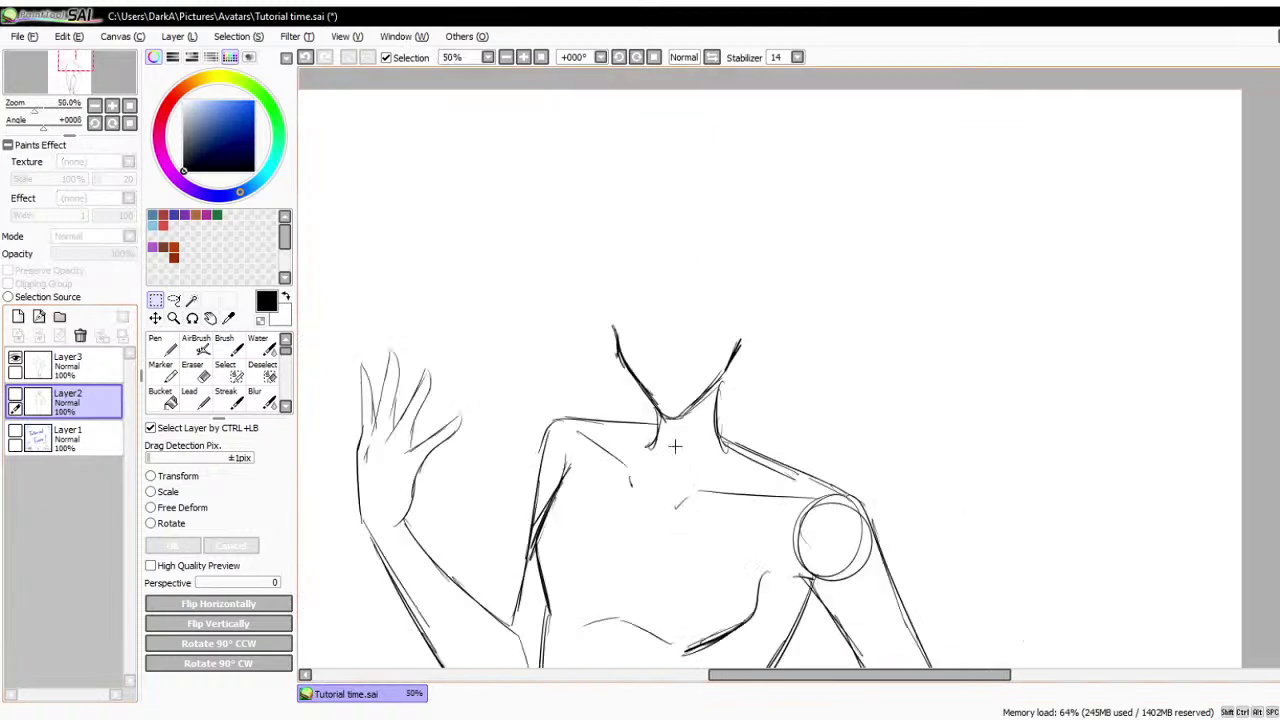
key(n)
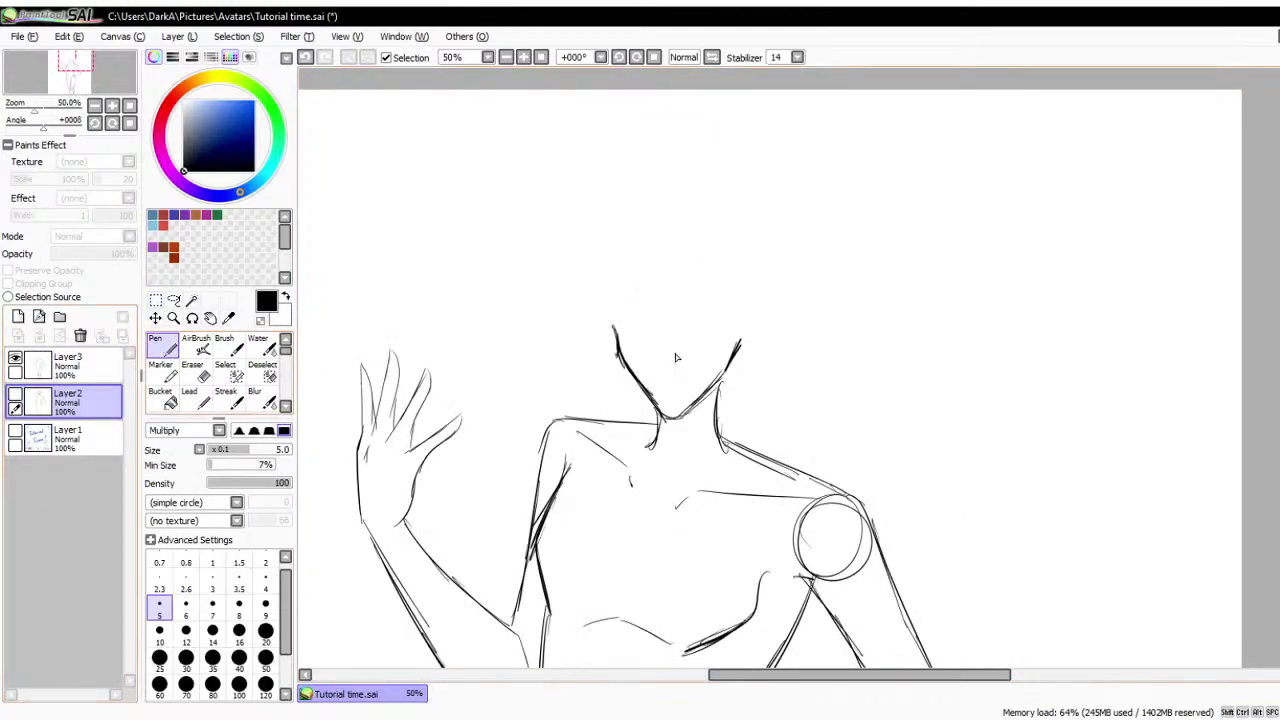
scroll(675, 260, down, 2)
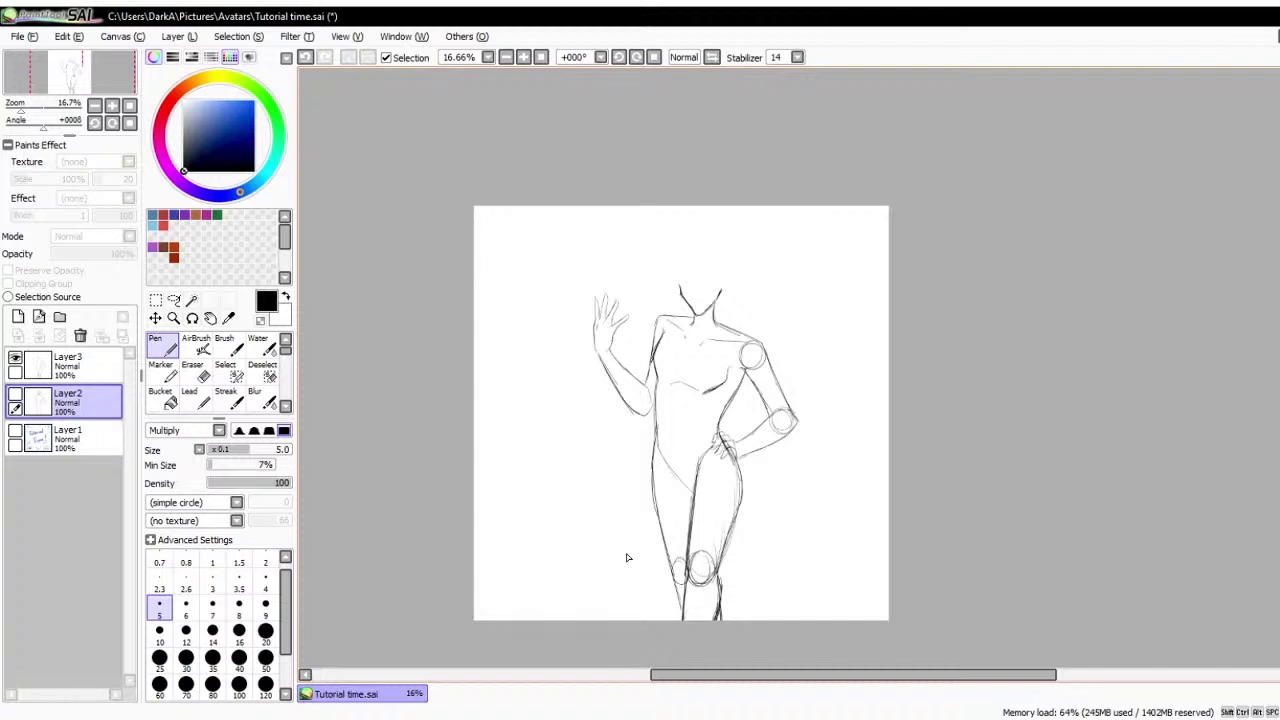
- Delete the figure outline layer, Layer3, and clear the construction sketch from Layer2
click(75, 365)
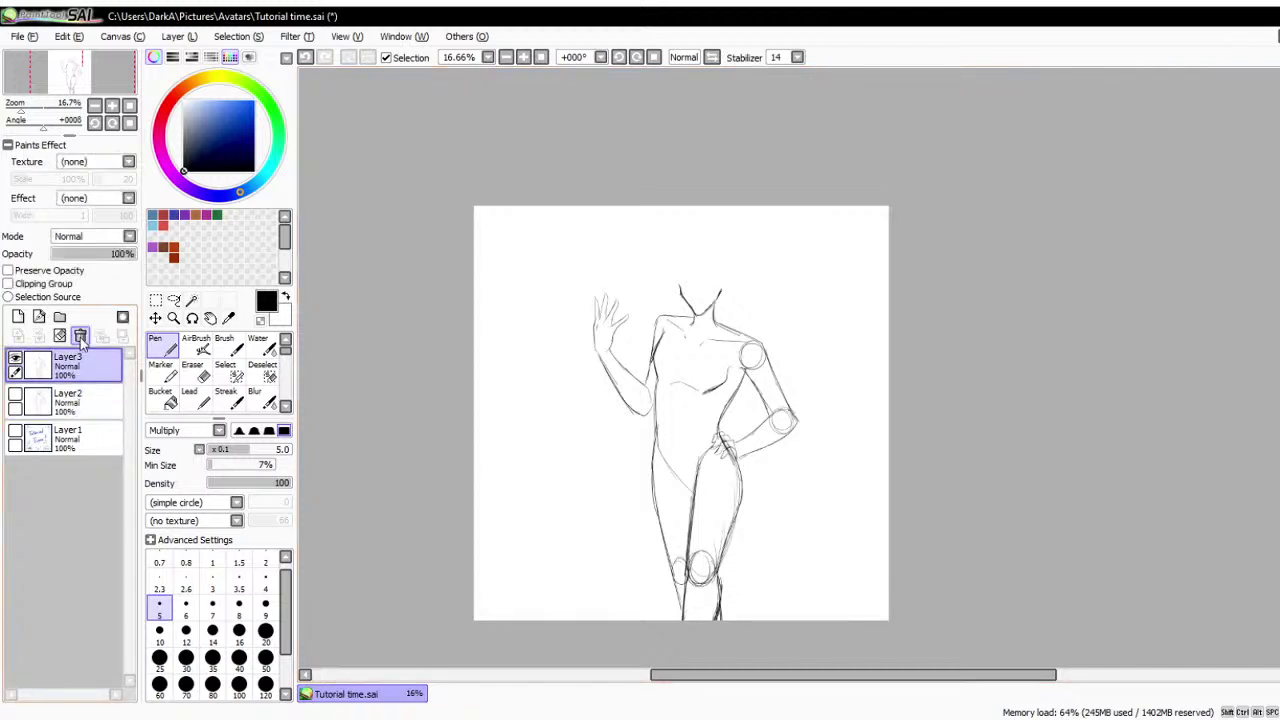
click(80, 337)
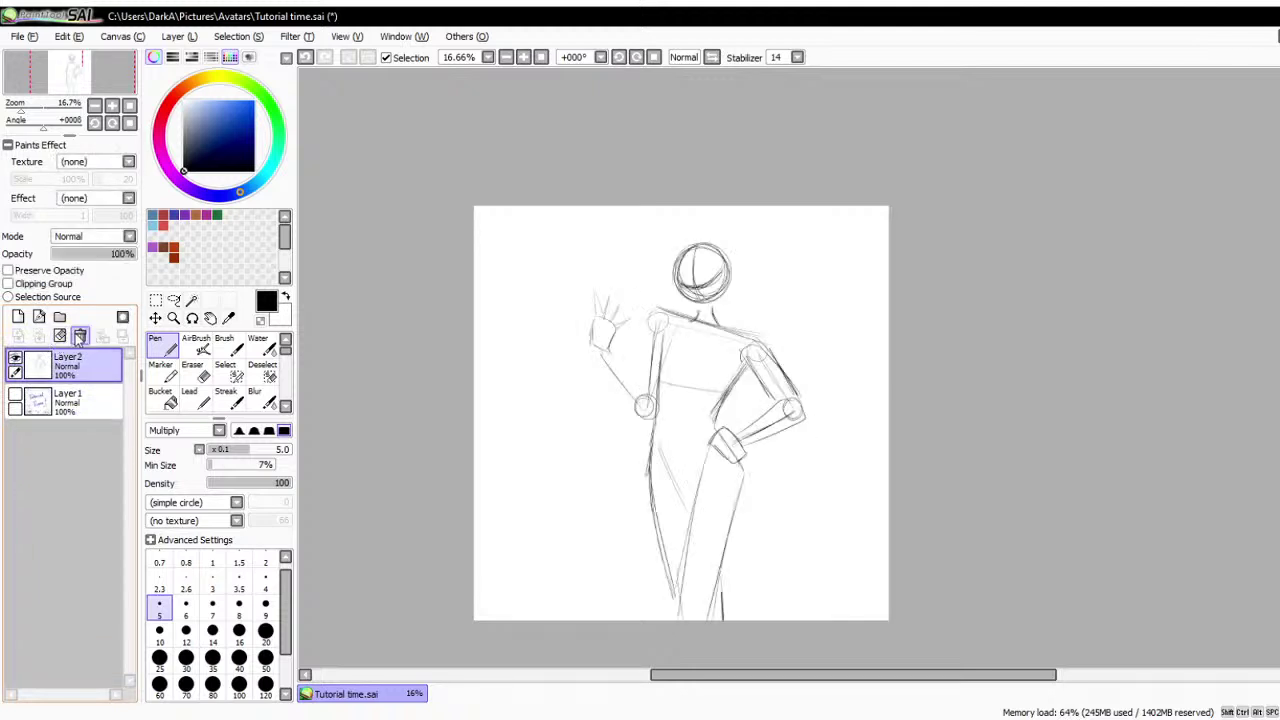
click(59, 336)
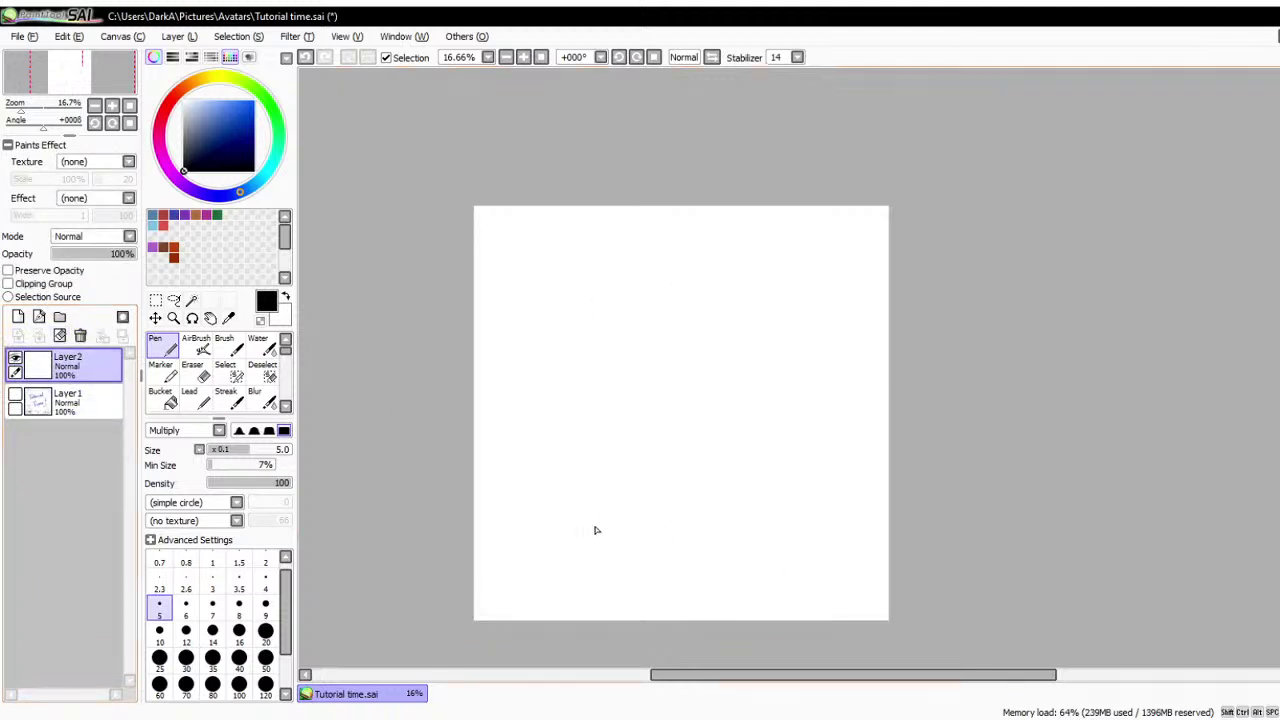
- Sketch two similarly sized circles side by side near the top of the blank canvas with overlapping Pen strokes
scroll(595, 530, up, 1)
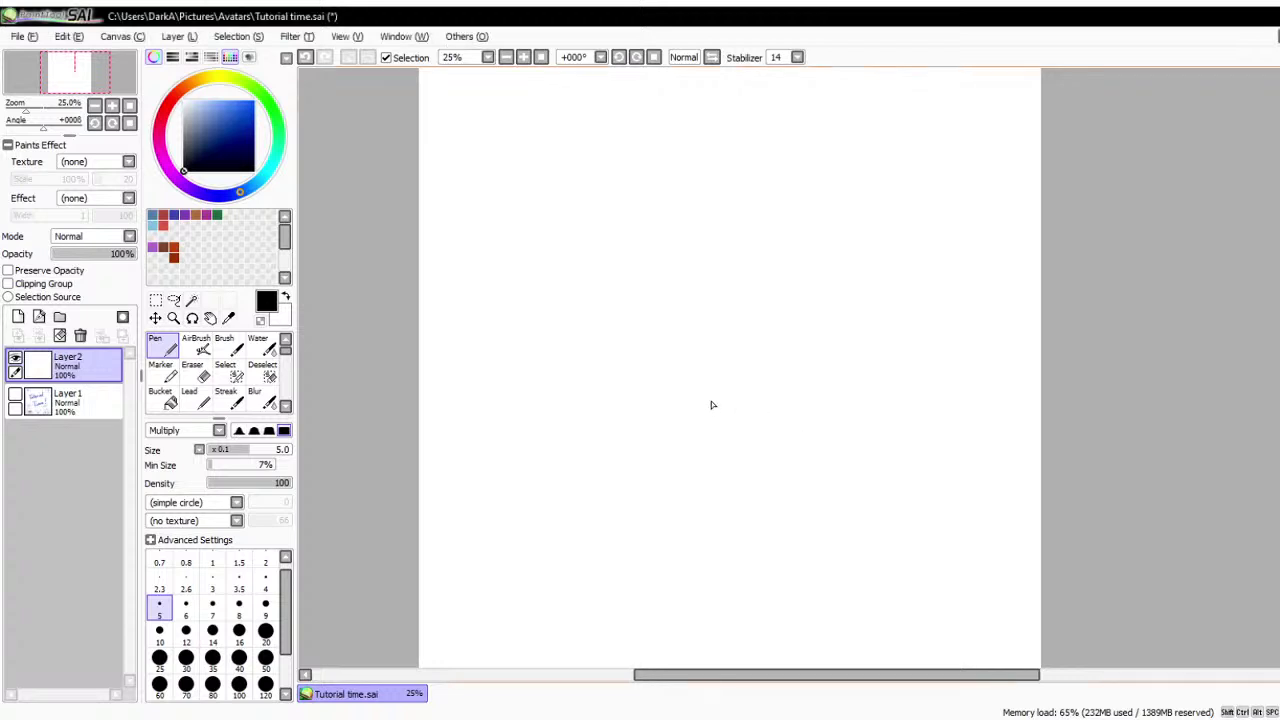
scroll(711, 403, down, 1)
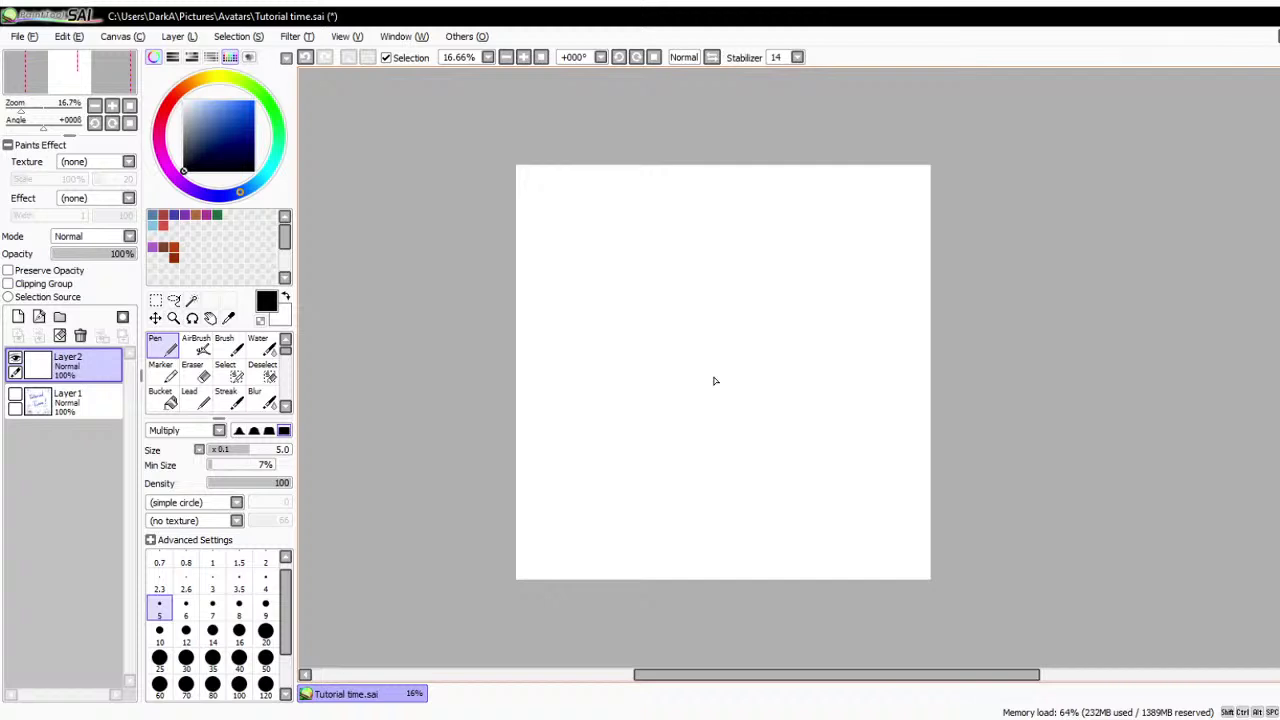
scroll(652, 230, up, 1)
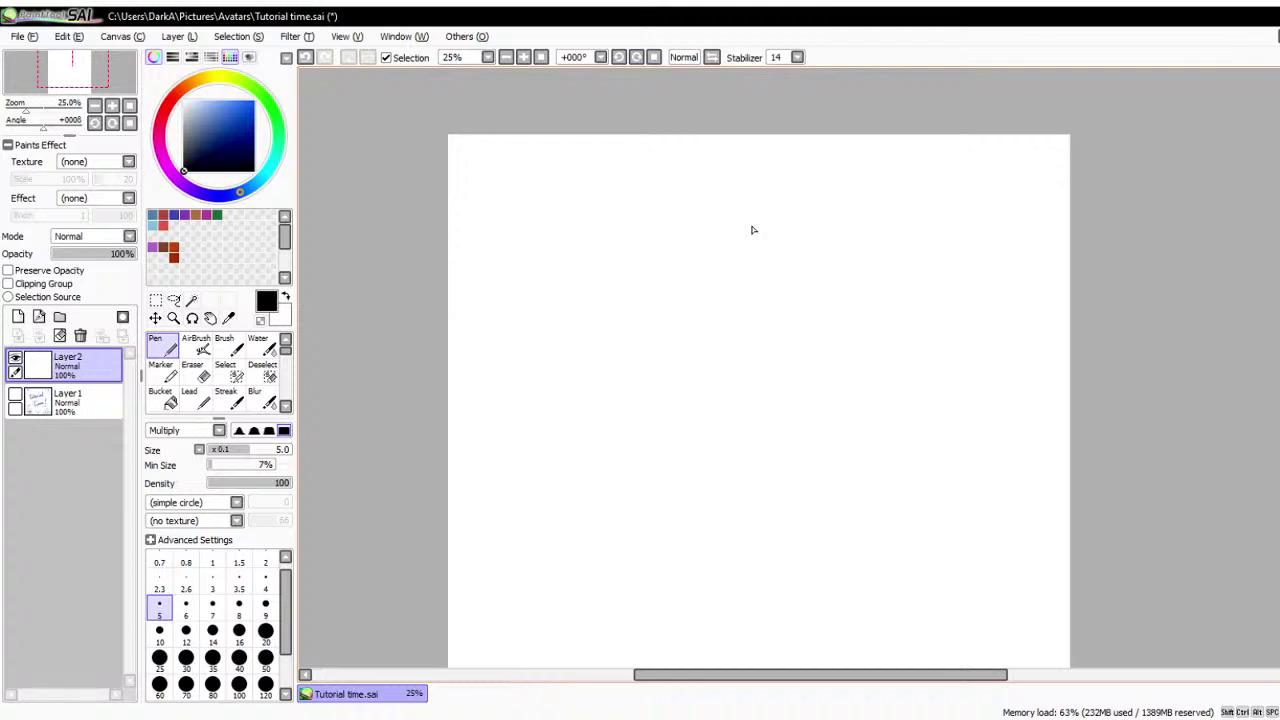
mouse_move(603, 214)
mouse_down()
mouse_move(637, 214)
mouse_move(523, 223)
mouse_move(573, 297)
mouse_move(657, 251)
mouse_move(560, 200)
mouse_up()
mouse_move(770, 202)
mouse_down()
mouse_move(815, 270)
mouse_move(811, 314)
mouse_move(712, 240)
mouse_move(800, 200)
mouse_up()
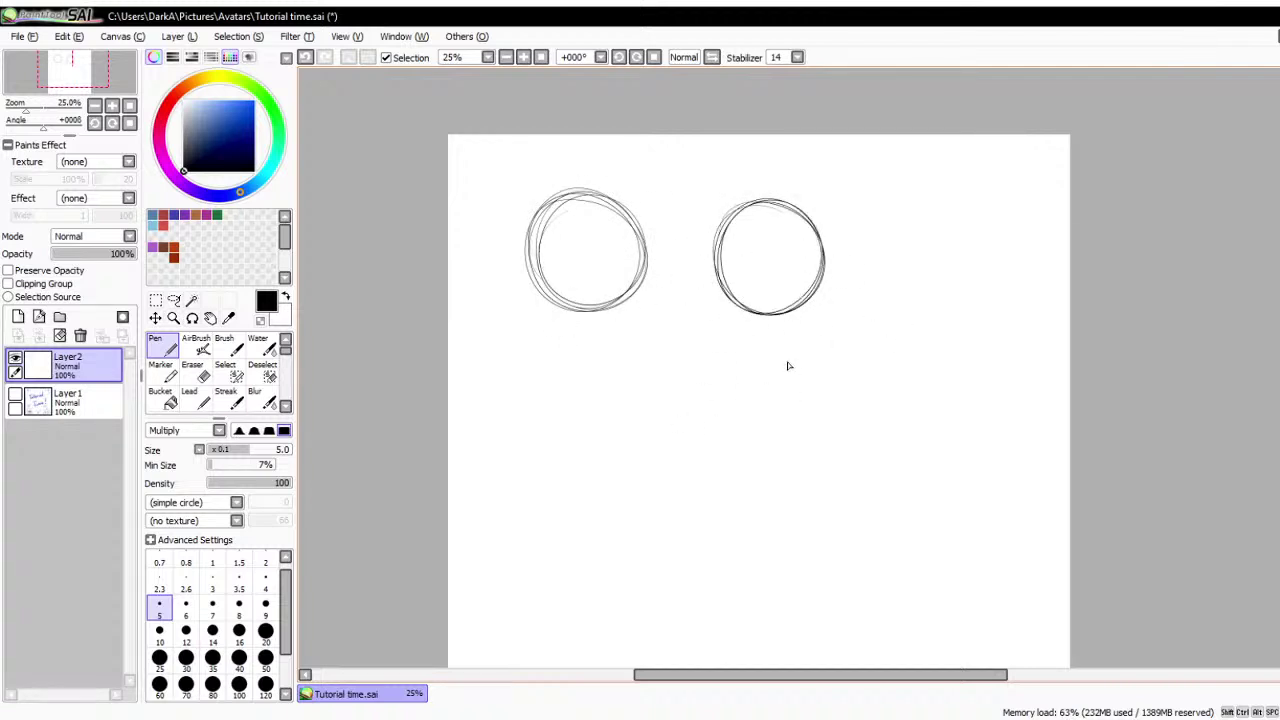
- Sketch a third circle below the first two and add a vertical and a horizontal face guideline inside each upper circle
mouse_move(700, 400)
mouse_down()
mouse_move(640, 410)
mouse_move(739, 496)
mouse_move(670, 368)
mouse_move(700, 400)
mouse_up()
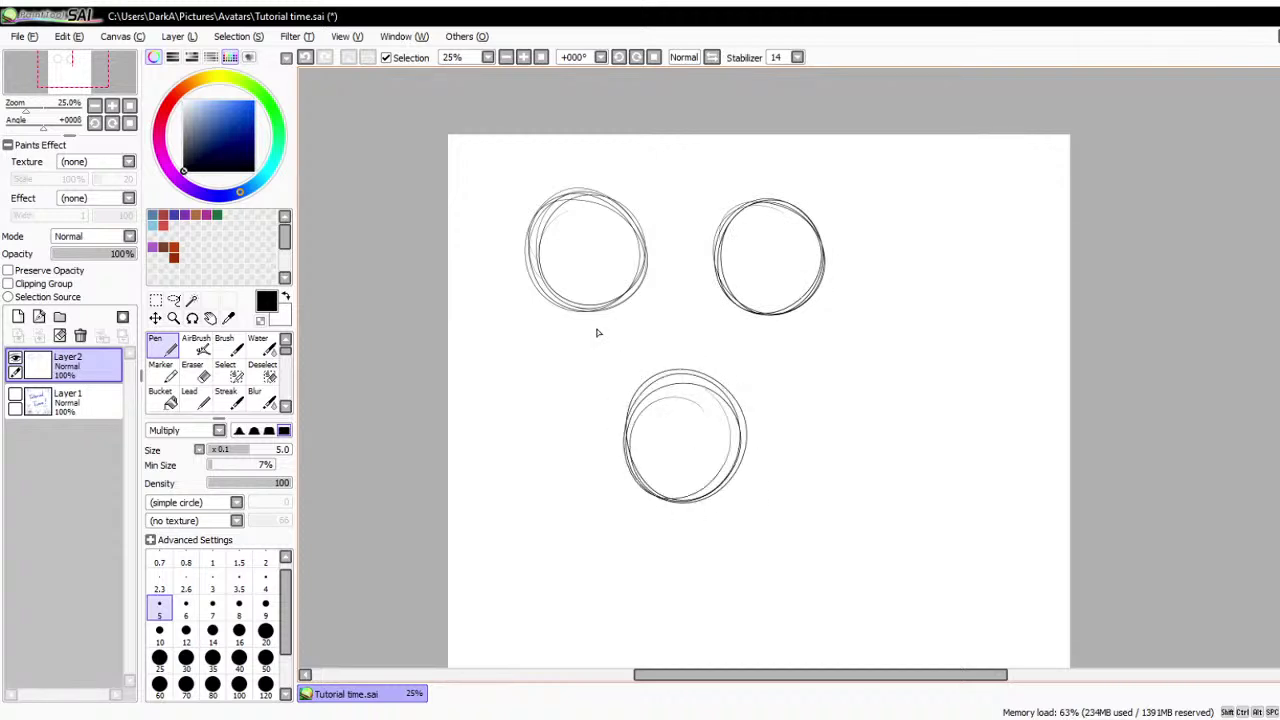
mouse_move(578, 204)
mouse_down()
mouse_move(578, 312)
mouse_move(581, 201)
mouse_move(580, 305)
mouse_up()
drag(530, 272, 641, 272)
mouse_move(758, 204)
mouse_down()
mouse_move(760, 296)
mouse_move(810, 281)
mouse_up()
drag(724, 266, 808, 279)
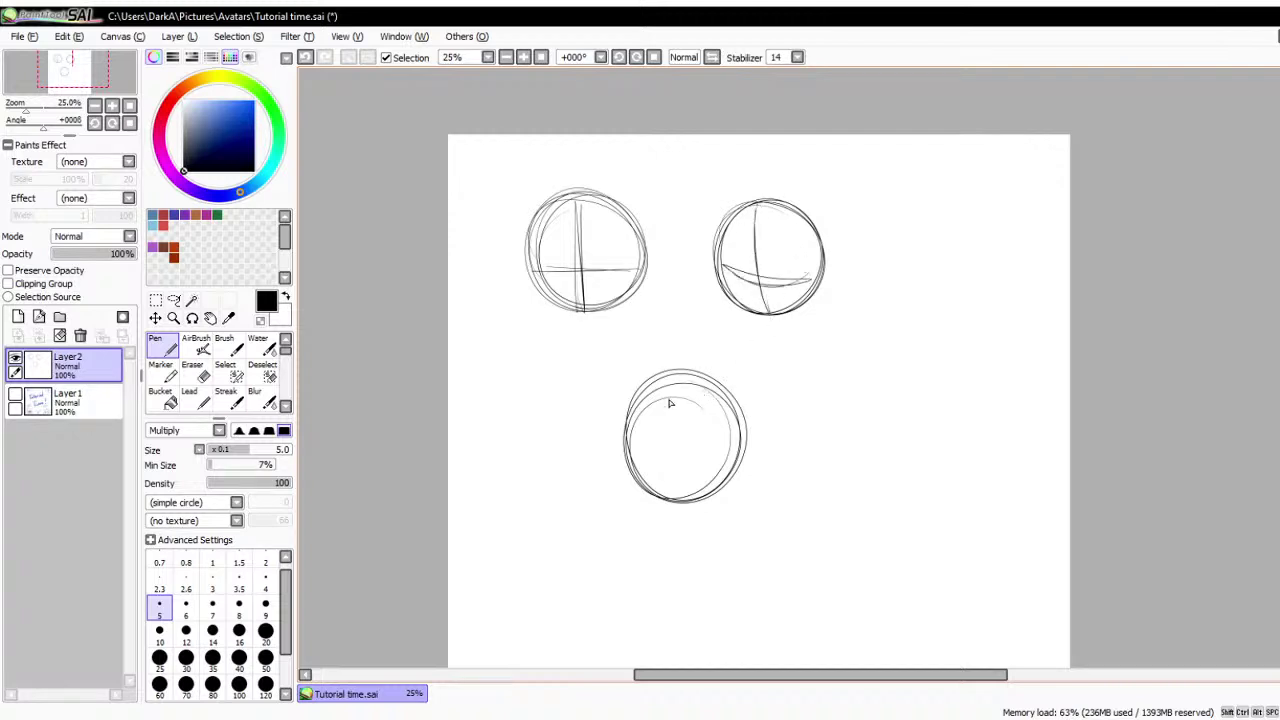
- Draw a nearly horizontal eye guideline across the lower circle, starting at its left edge
drag(637, 456, 702, 453)
scroll(512, 220, up, 1)
scroll(625, 215, up, 1)
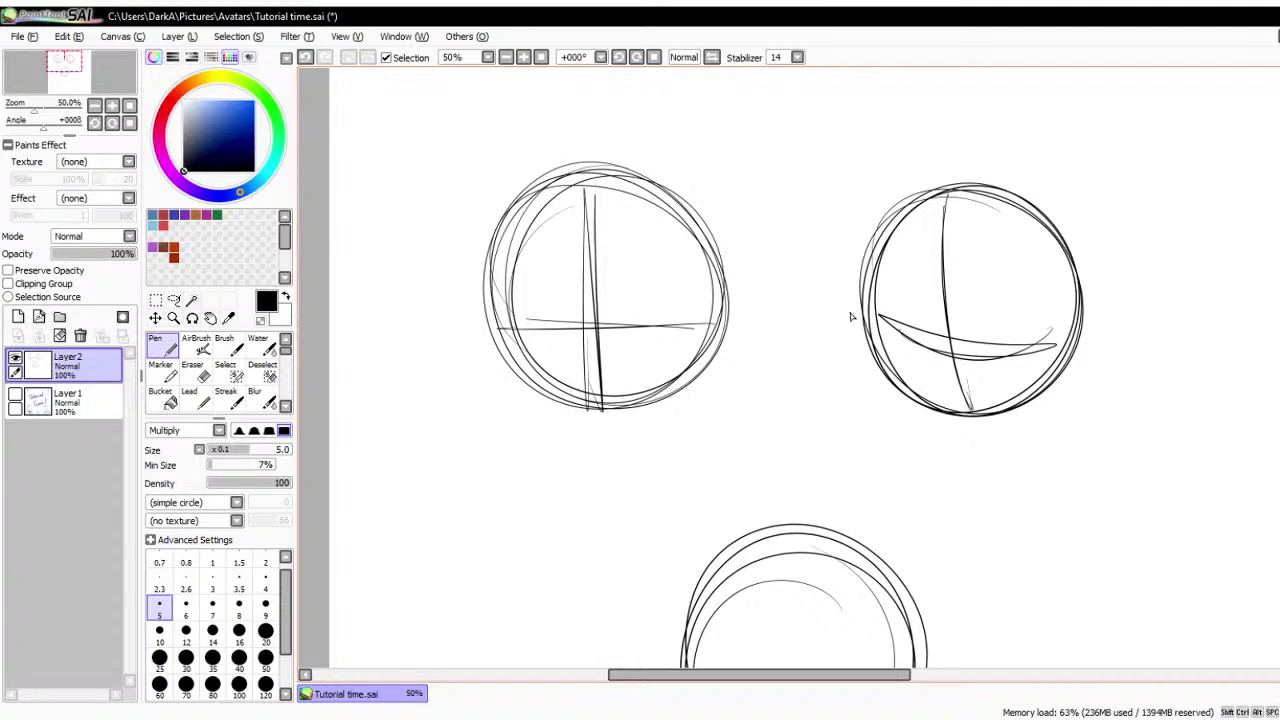
scroll(565, 233, down, 2)
scroll(686, 549, up, 2)
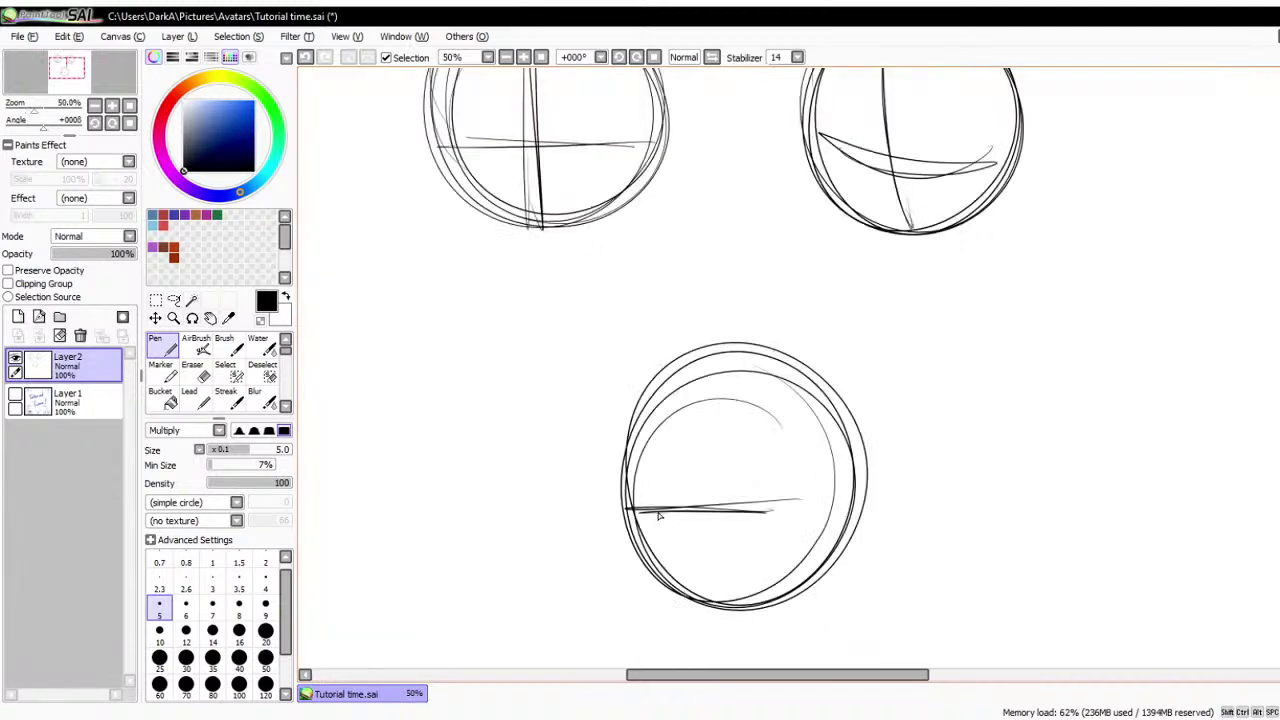
scroll(717, 445, down, 1)
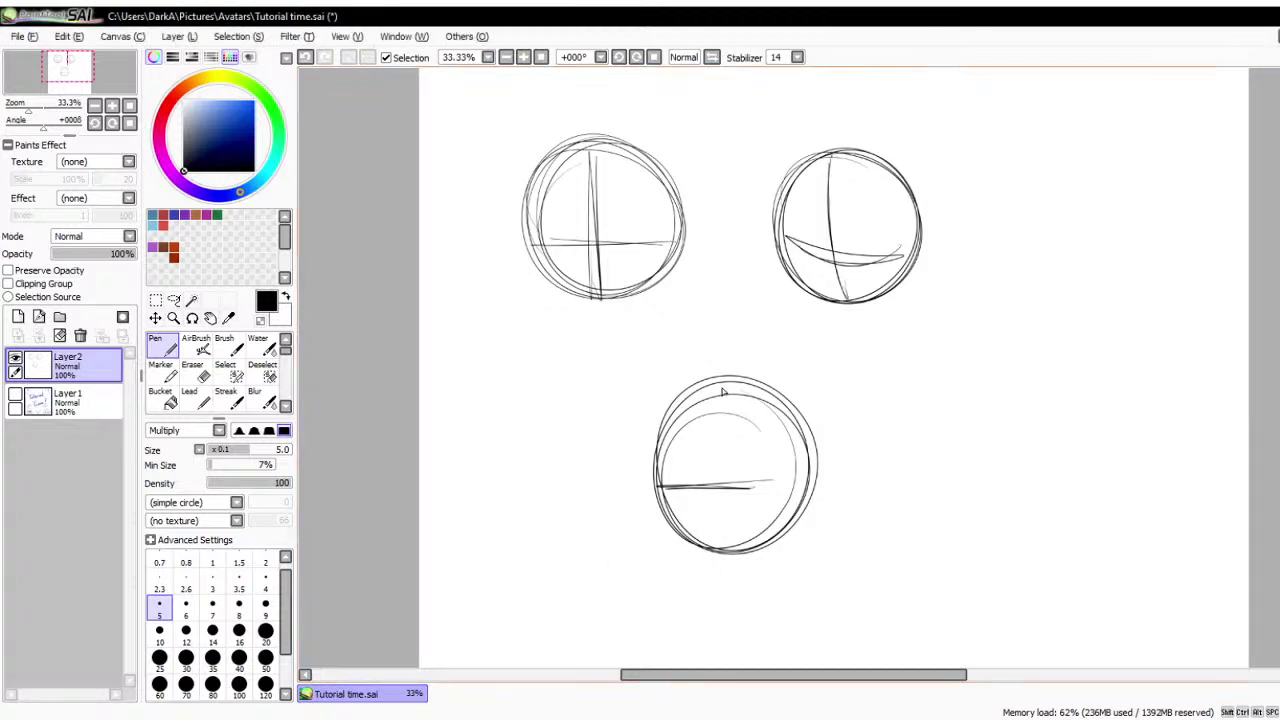
- Fade Layer2 to 39% opacity and, on a new layer, sketch an angular muzzle and jaw outline over the upper-right circle
drag(104, 256, 86, 265)
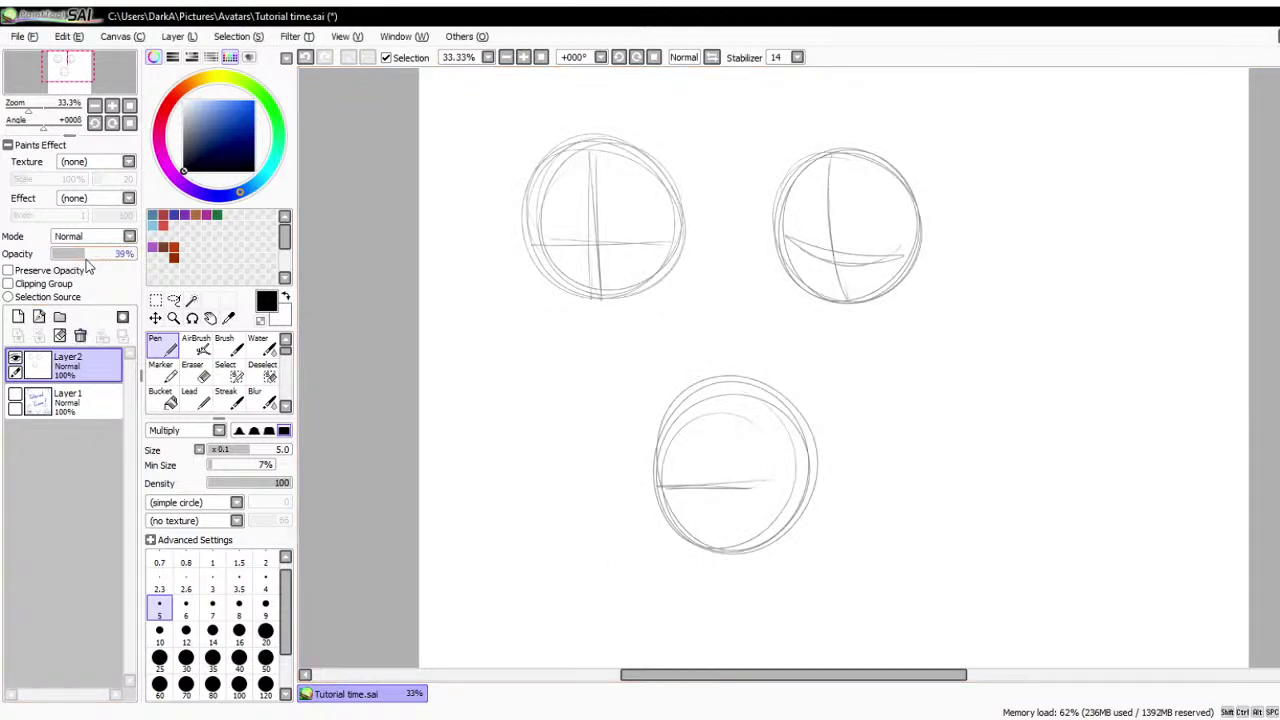
click(17, 318)
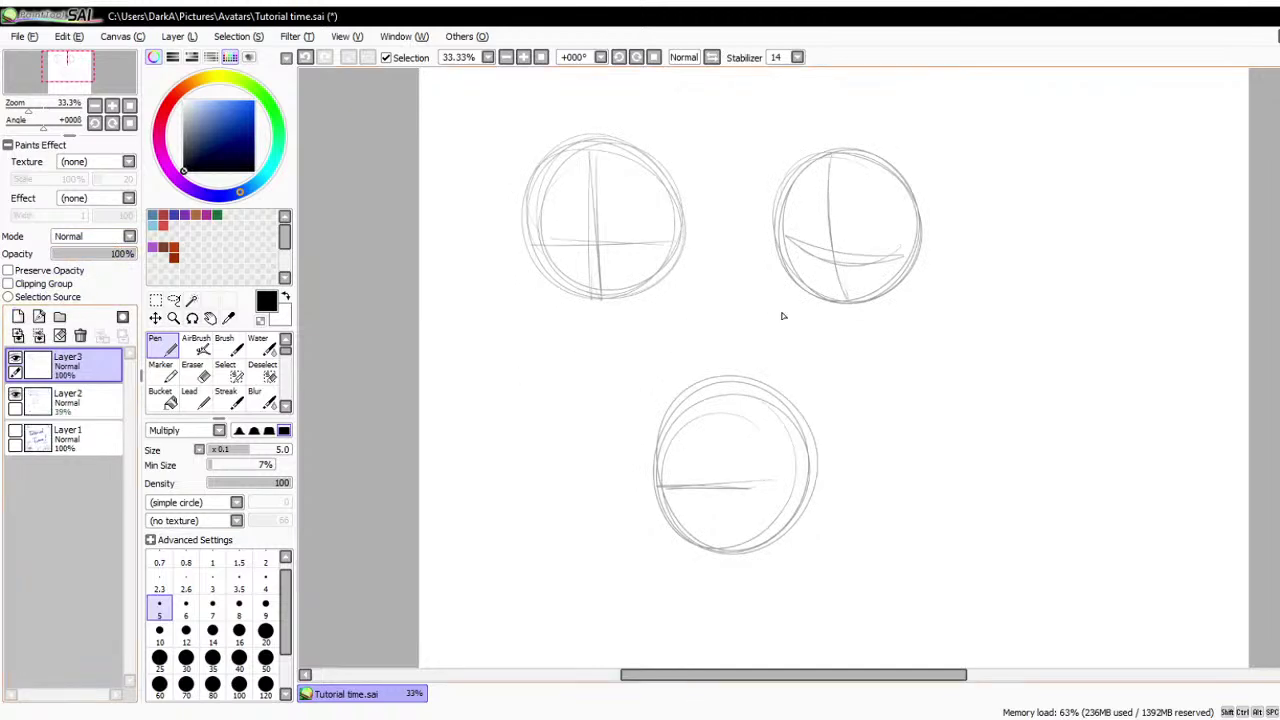
scroll(913, 253, up, 3)
scroll(766, 331, down, 2)
scroll(875, 306, up, 1)
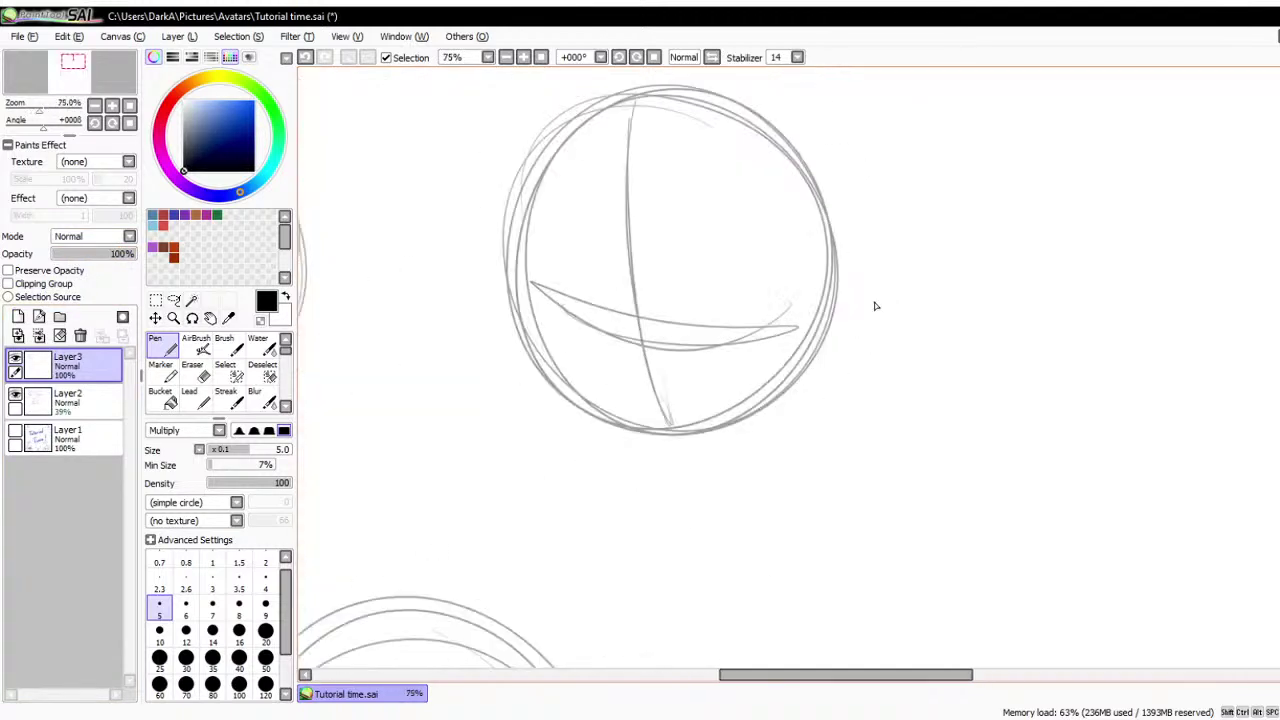
mouse_move(559, 193)
mouse_down()
mouse_move(623, 335)
mouse_move(550, 375)
mouse_move(586, 442)
mouse_move(641, 448)
mouse_move(591, 447)
mouse_move(713, 435)
mouse_move(649, 449)
mouse_move(812, 390)
mouse_up()
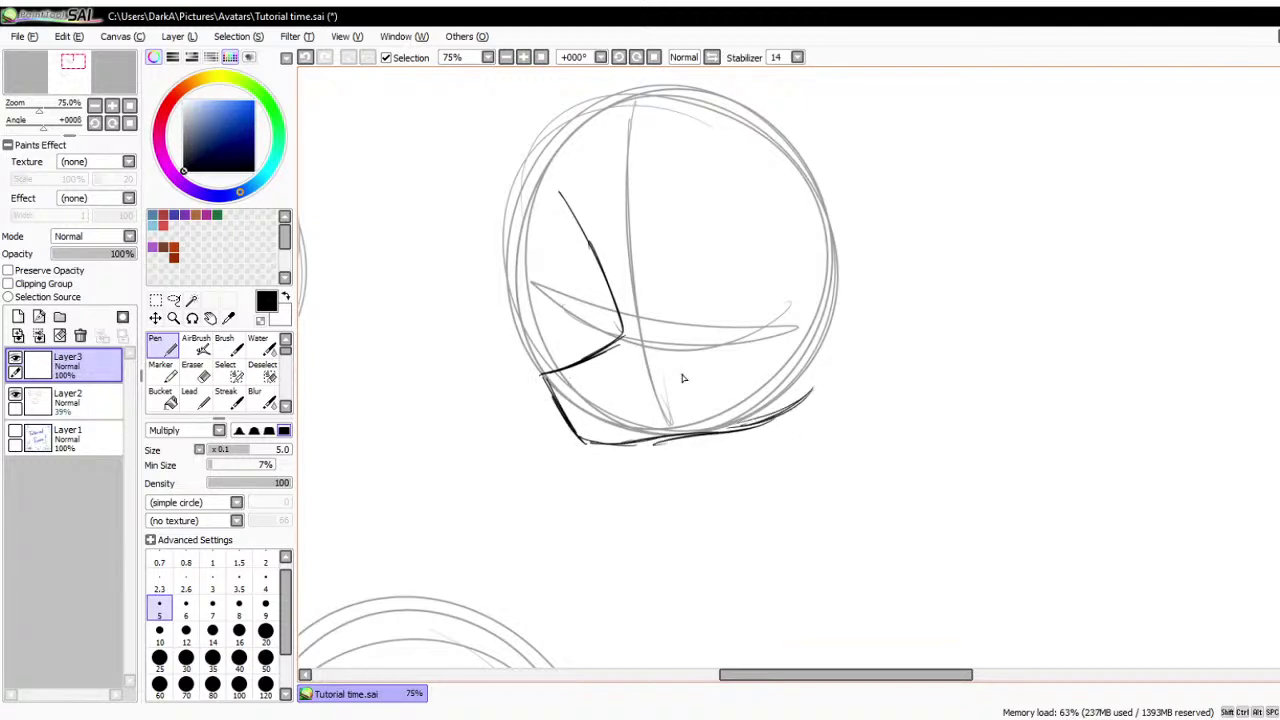
scroll(683, 378, up, 1)
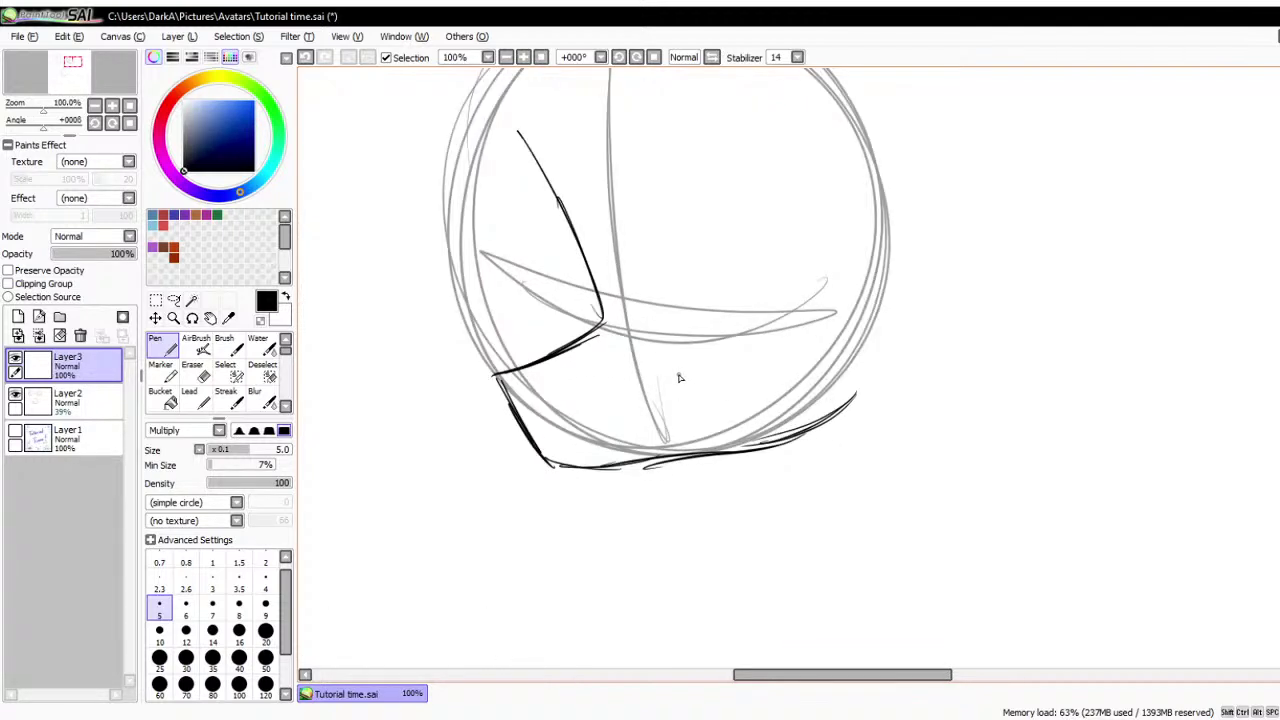
- Fade Layer3 to 26% opacity and, on a new layer, draw the muzzle's top and front faces as a box
click(73, 254)
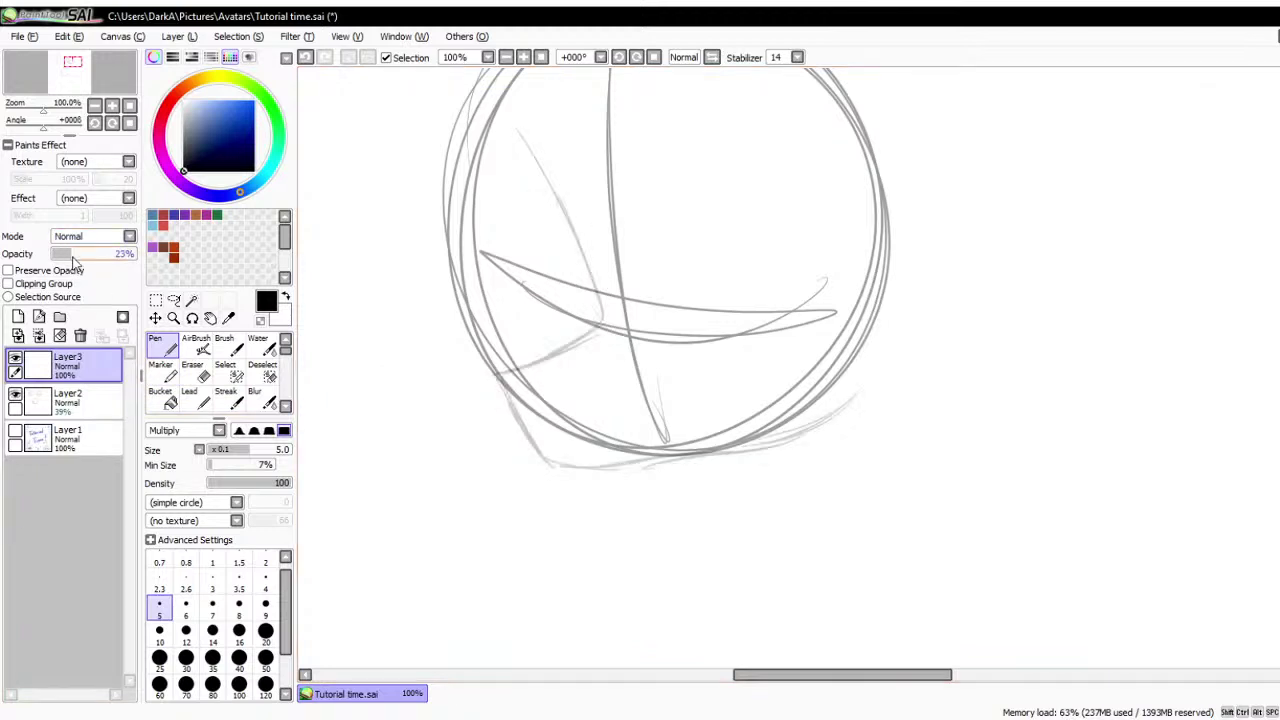
click(18, 316)
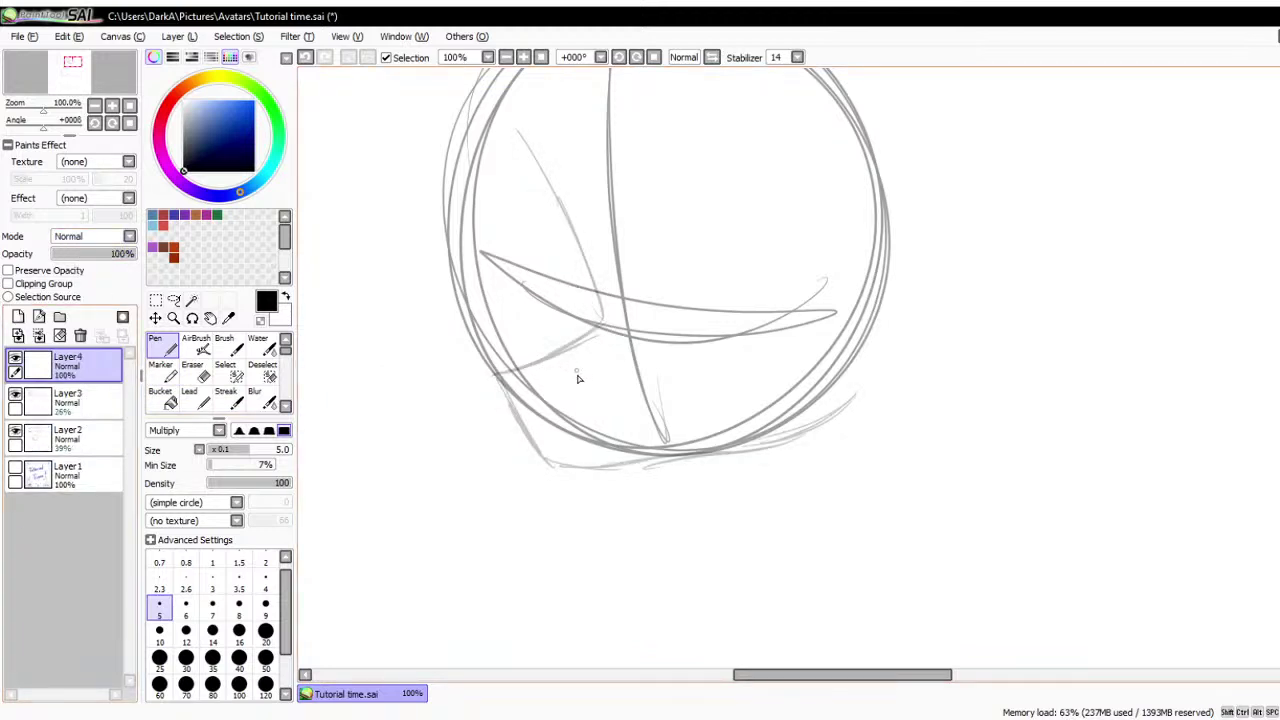
drag(500, 377, 640, 378)
mouse_move(605, 327)
mouse_down()
mouse_move(515, 362)
mouse_move(593, 334)
mouse_move(578, 357)
mouse_move(608, 337)
mouse_move(657, 334)
mouse_move(626, 332)
mouse_move(665, 337)
mouse_move(638, 374)
mouse_move(600, 329)
mouse_move(501, 372)
mouse_move(599, 335)
mouse_move(660, 335)
mouse_up()
drag(506, 376, 633, 376)
drag(506, 381, 548, 467)
drag(633, 379, 652, 463)
drag(550, 467, 655, 467)
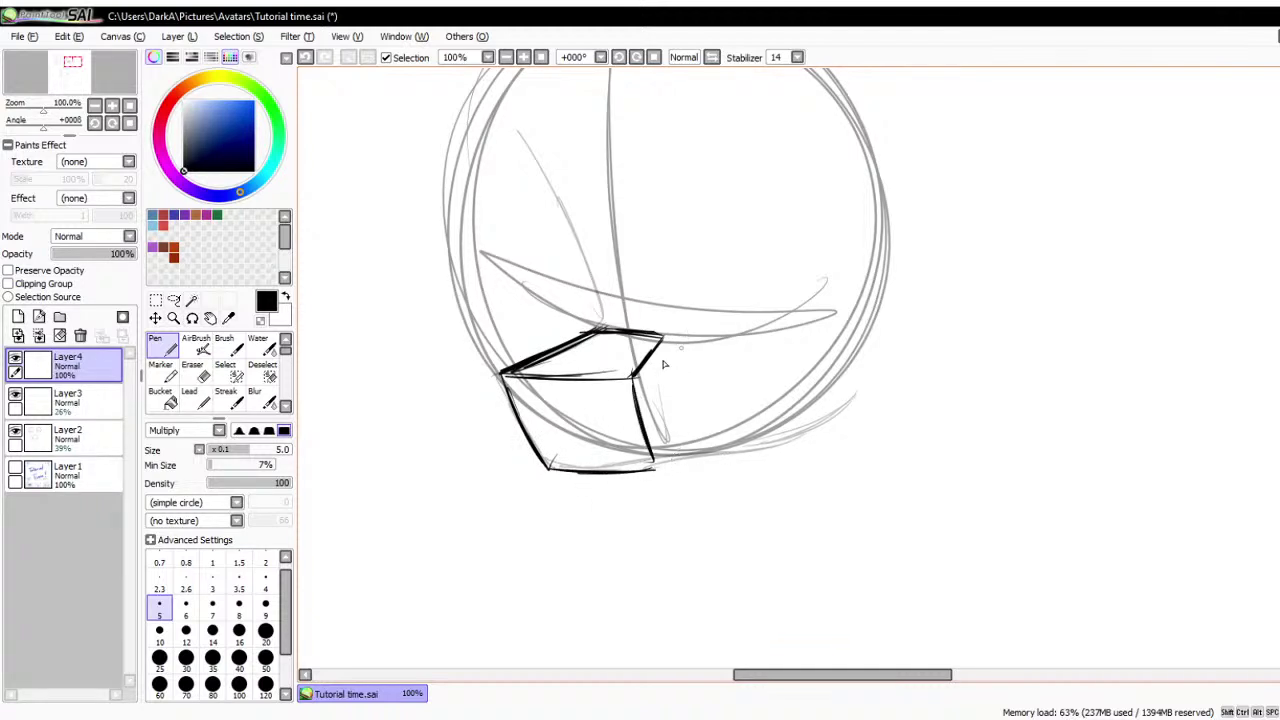
- Extend the muzzle box back to the circle's right edge with a tapering side plane for the jaw
drag(660, 337, 846, 317)
drag(655, 463, 836, 362)
mouse_move(846, 316)
mouse_down()
mouse_move(838, 350)
mouse_move(654, 466)
mouse_up()
scroll(654, 466, down, 3)
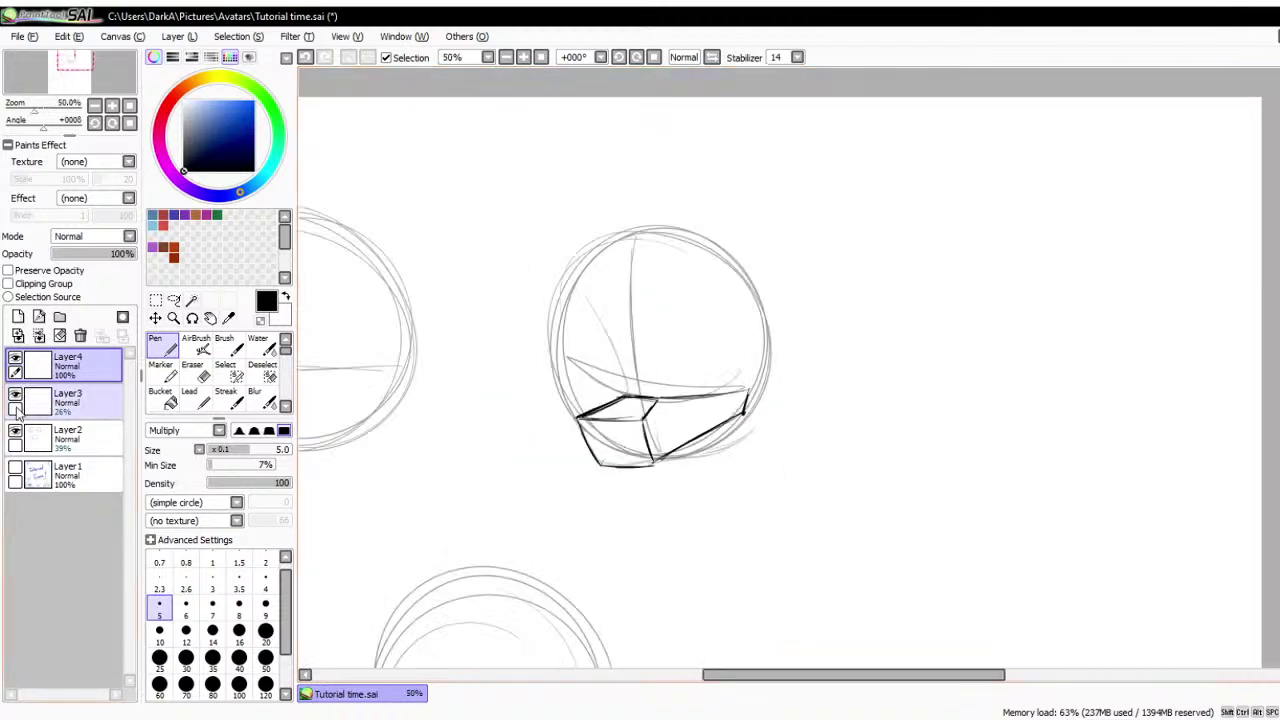
- Replace the rough muzzle outline on Layer3 with the box construction and fade that layer to 40% opacity
scroll(700, 366, up, 3)
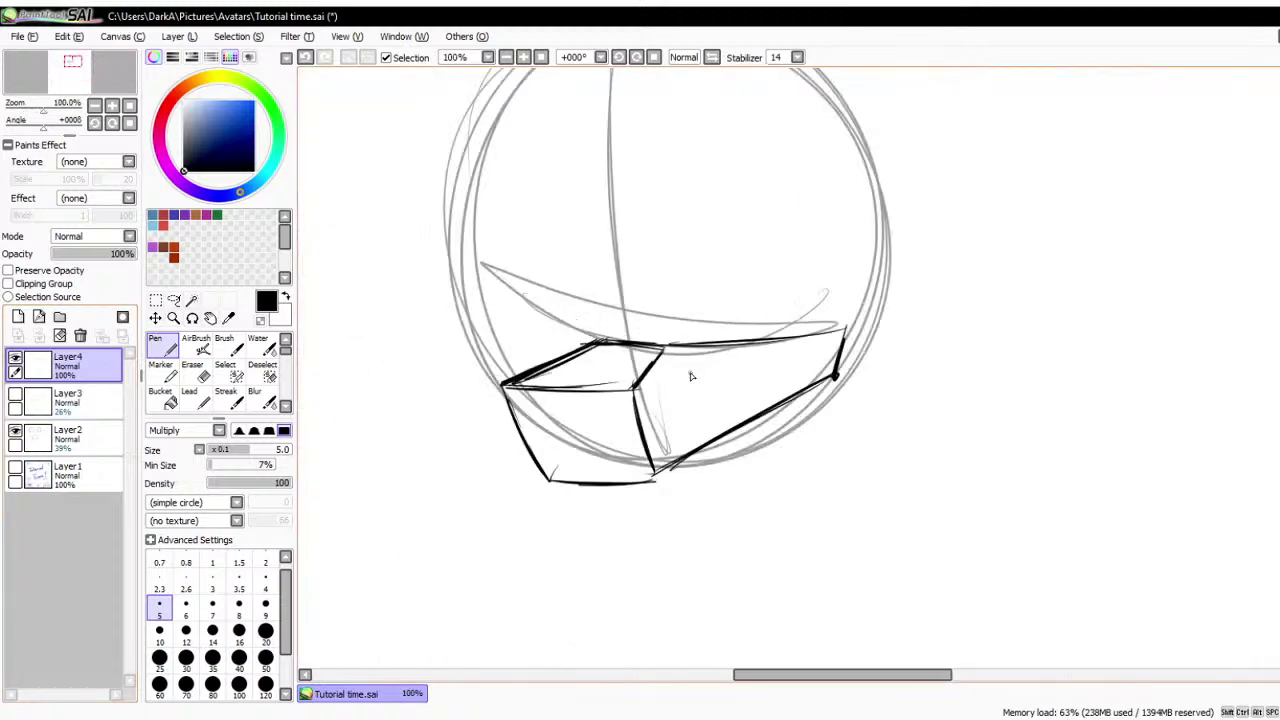
click(40, 402)
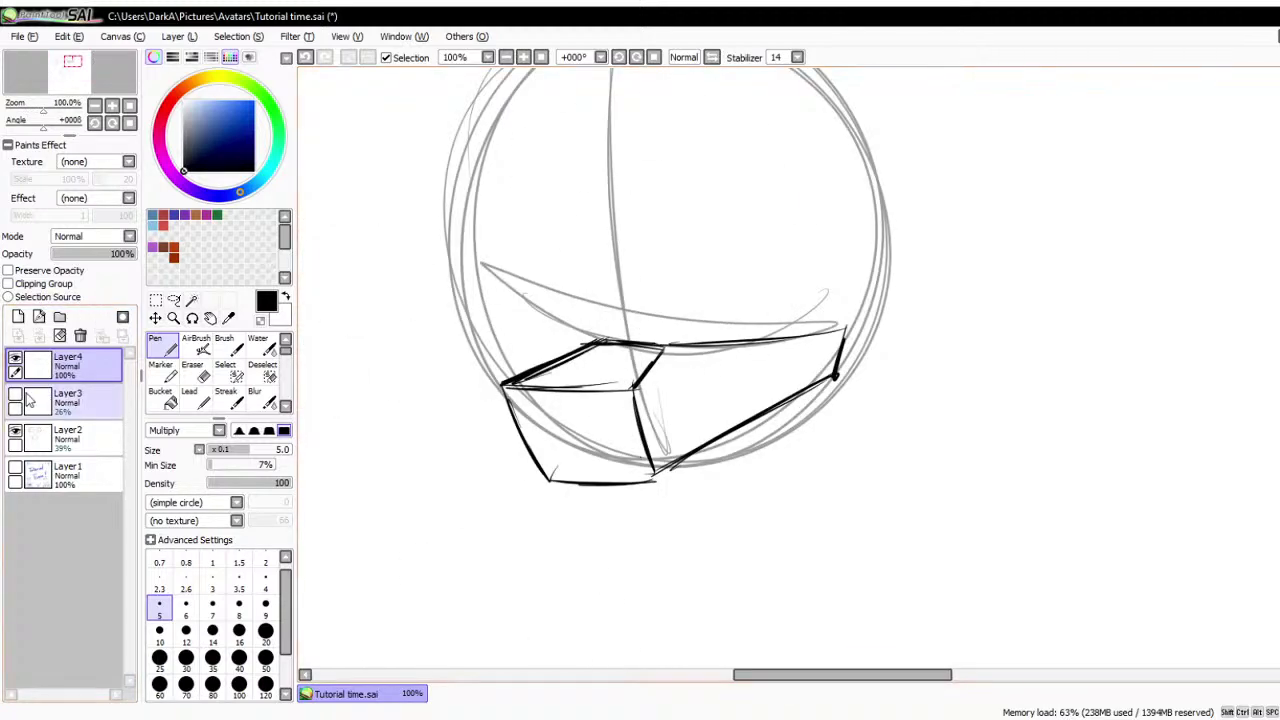
click(15, 395)
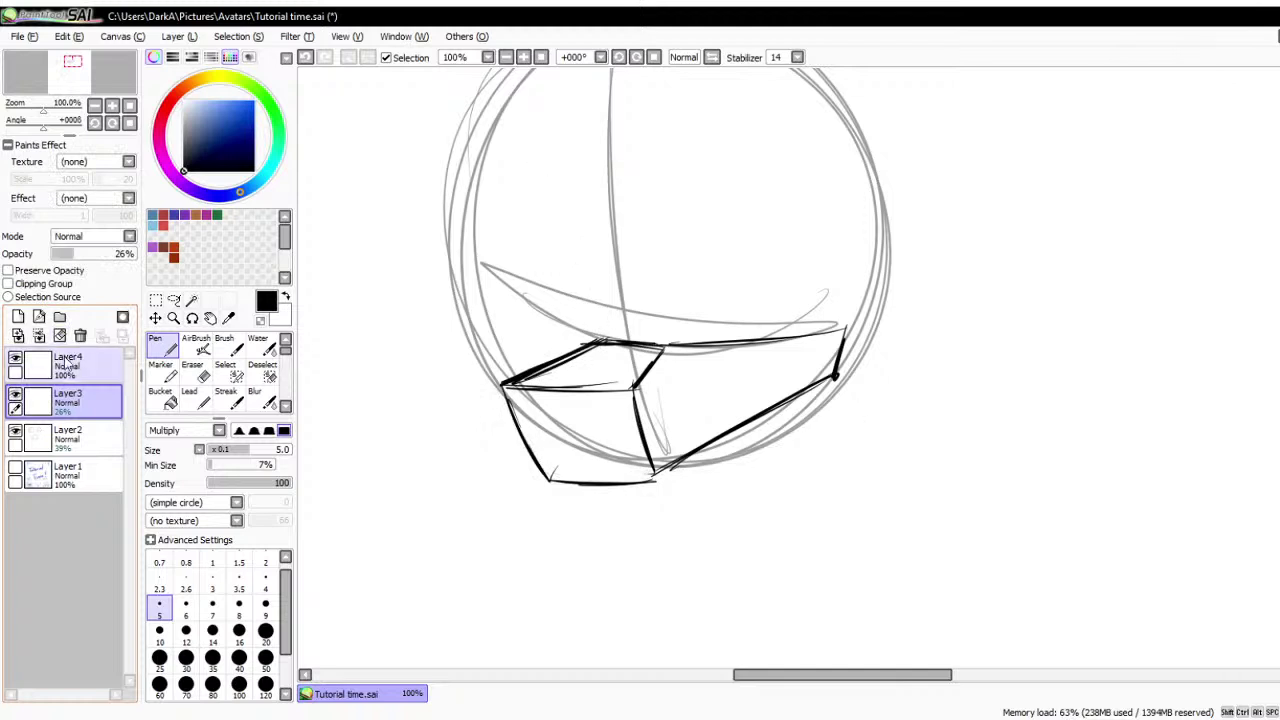
click(40, 366)
click(40, 402)
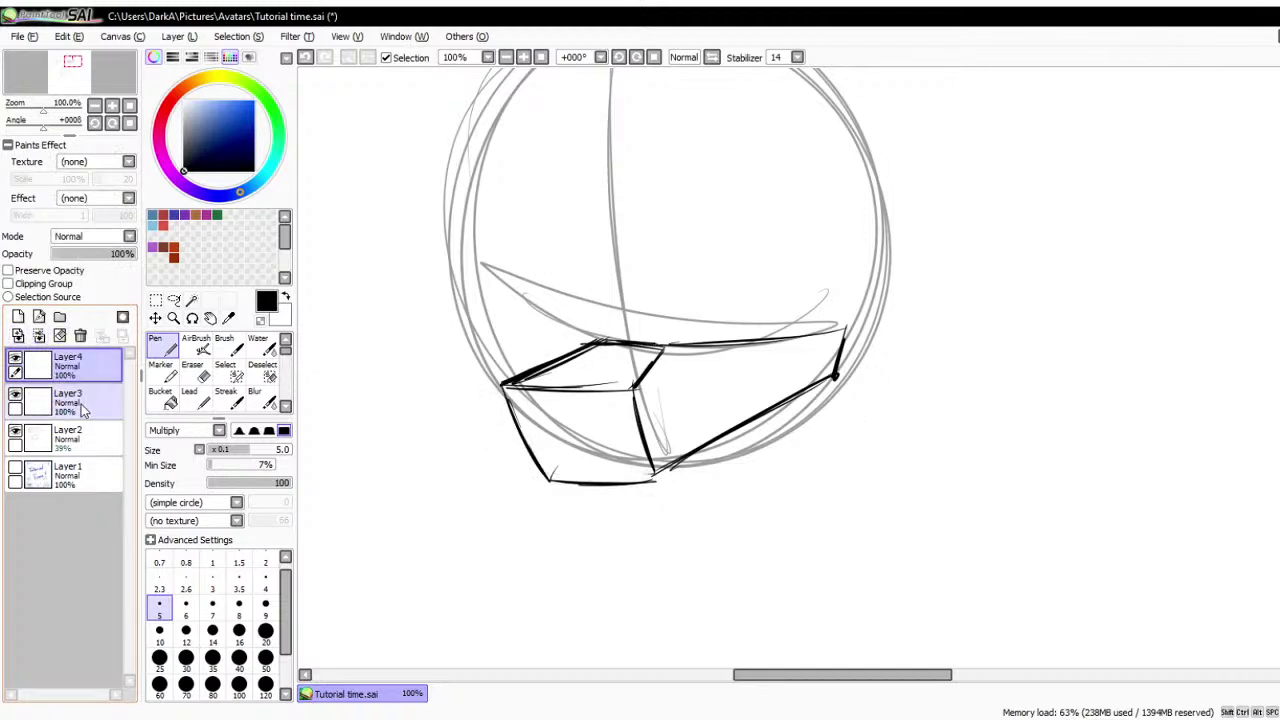
drag(80, 253, 134, 253)
click(87, 256)
click(40, 366)
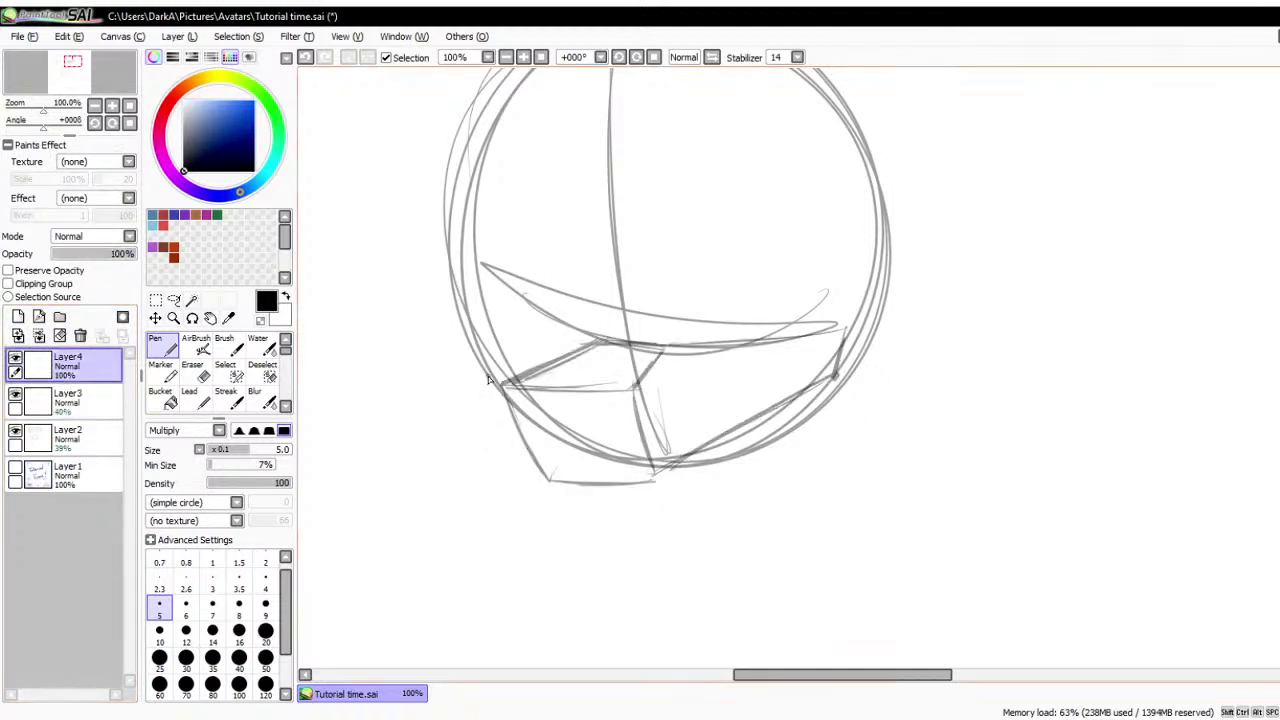
- Draw the muzzle's contour over the box on Layer4, with the bridge, mouth curve, rounded chin, jawline and nostrils
mouse_move(513, 196)
mouse_down()
mouse_move(598, 352)
mouse_move(502, 382)
mouse_move(520, 436)
mouse_move(604, 452)
mouse_move(646, 431)
mouse_up()
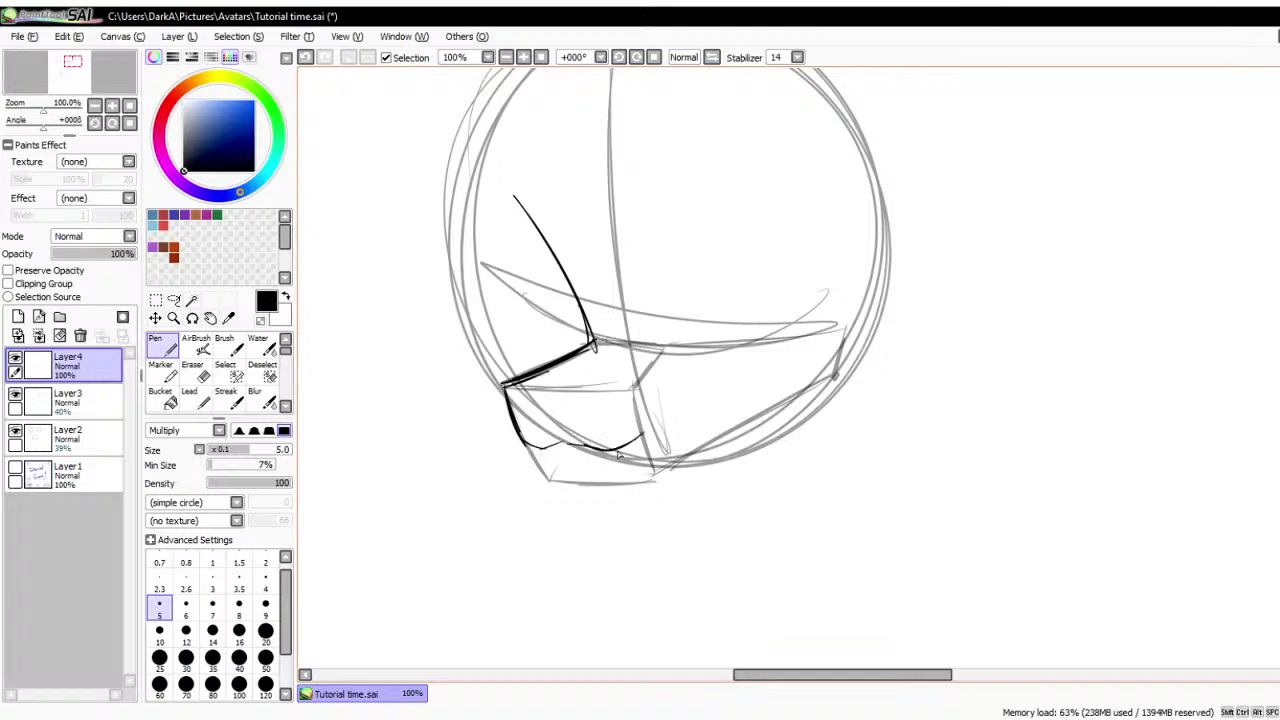
mouse_move(532, 448)
mouse_down()
mouse_move(569, 482)
mouse_move(668, 472)
mouse_move(649, 481)
mouse_move(844, 365)
mouse_move(814, 394)
mouse_up()
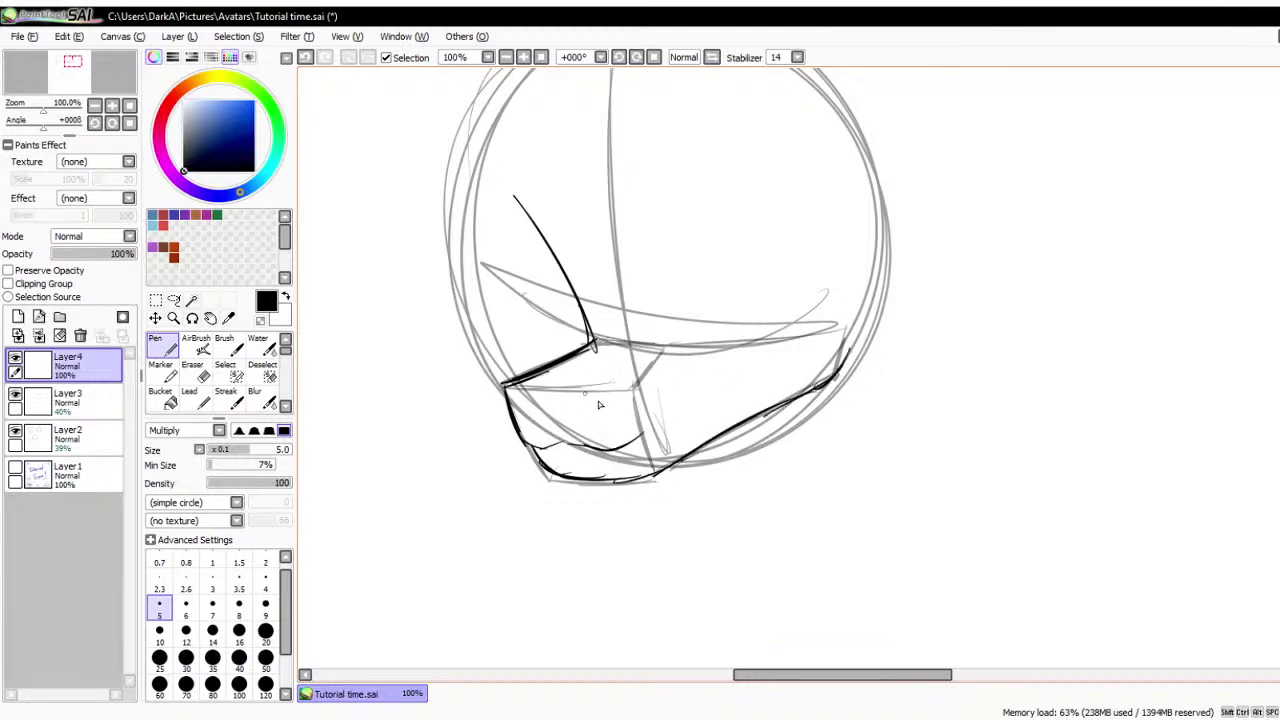
drag(620, 392, 602, 401)
drag(514, 388, 546, 398)
- Compare the finished muzzle contour with its box construction by hiding and showing Layer3
click(15, 395)
scroll(714, 523, down, 2)
scroll(728, 385, up, 1)
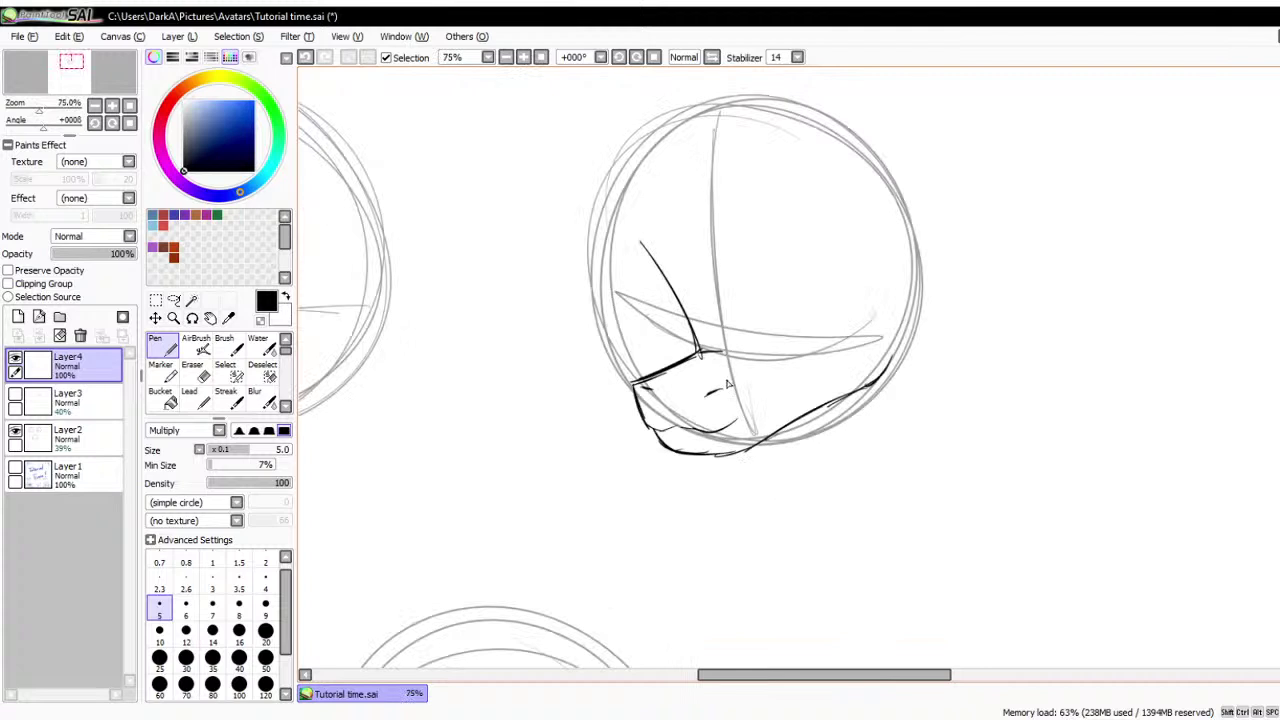
click(15, 395)
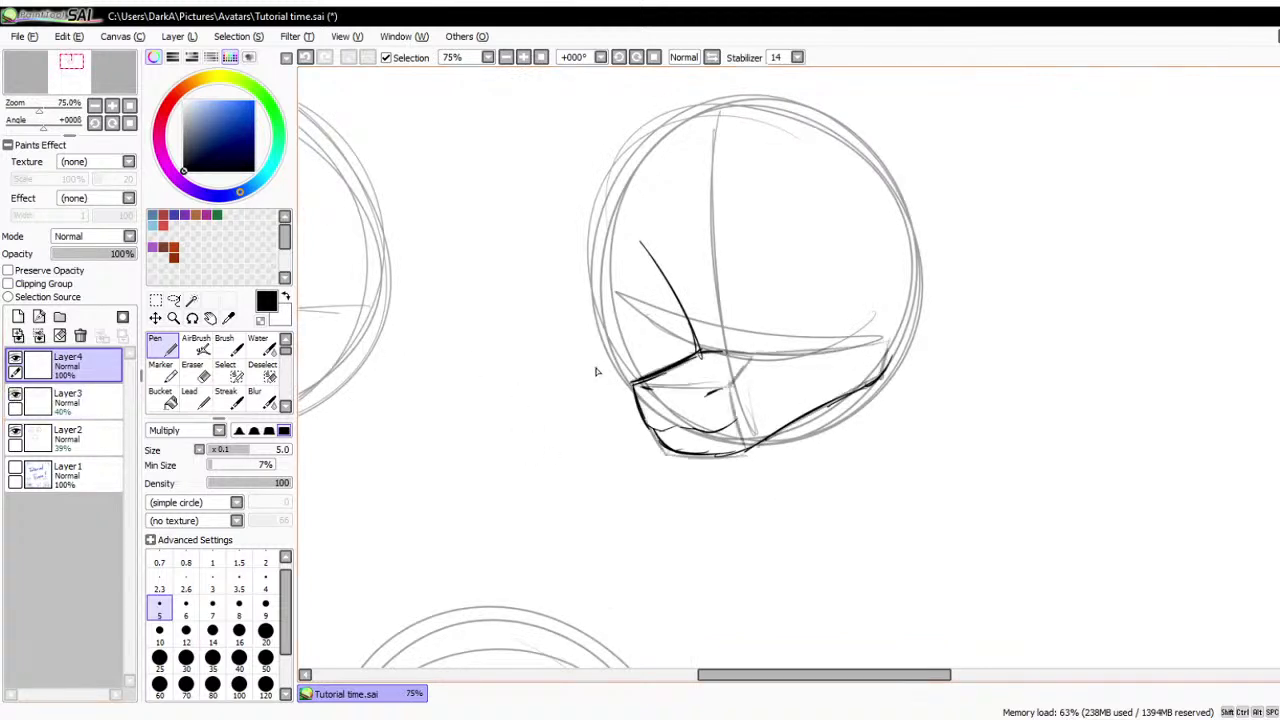
- Raise Layer3 to 100% opacity and block in the forehead, top, front and back edges of a side-view muzzle on the lower circle
click(80, 400)
scroll(576, 272, down, 3)
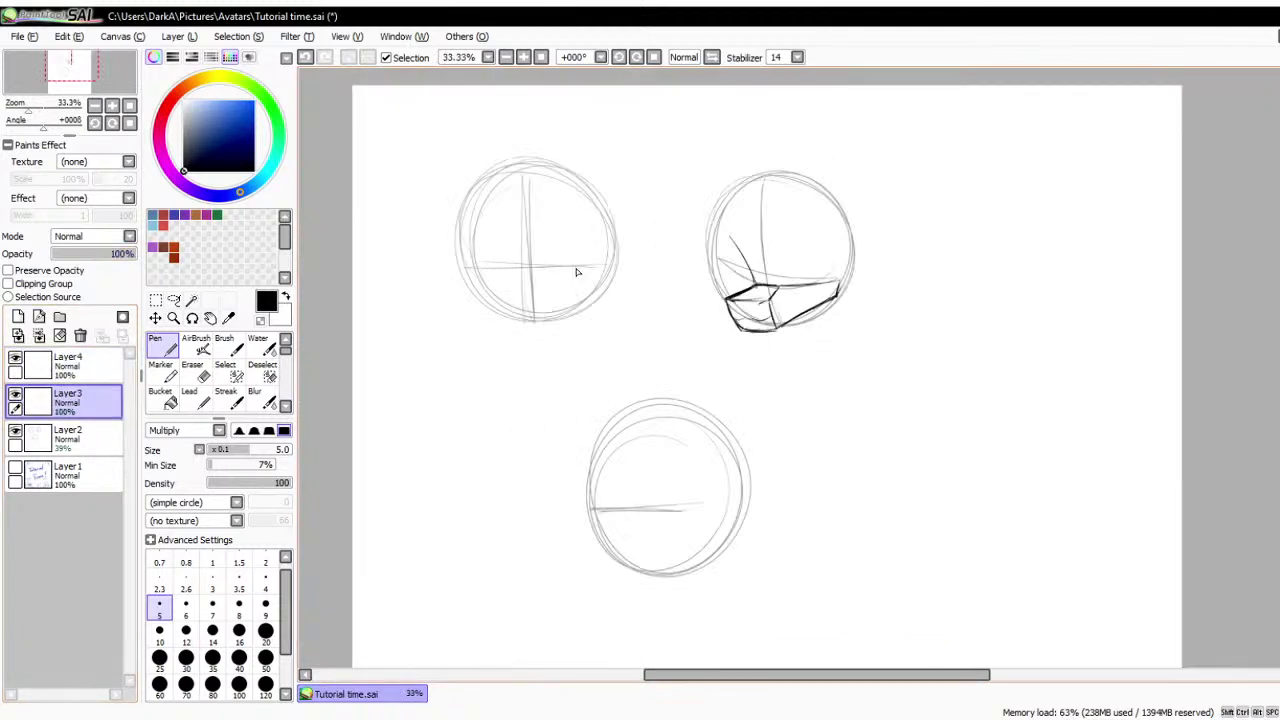
scroll(729, 380, up, 1)
scroll(622, 520, up, 1)
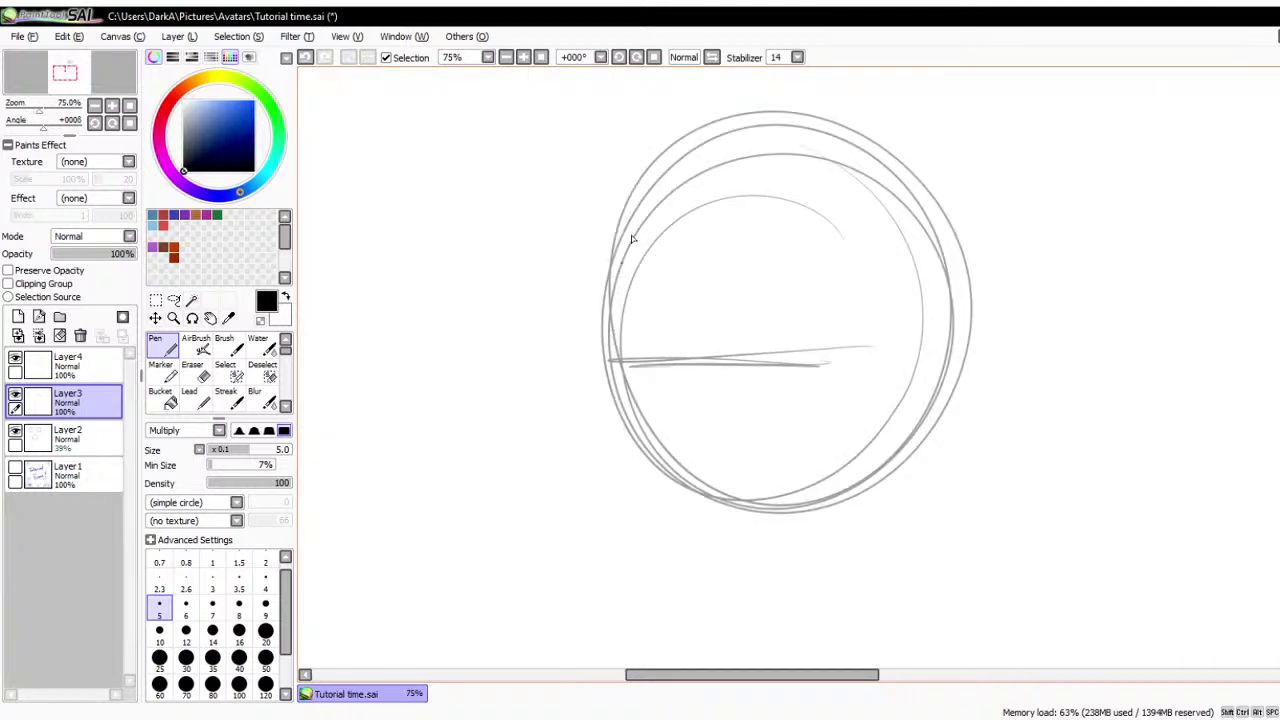
mouse_move(645, 195)
mouse_down()
mouse_move(611, 361)
mouse_move(611, 328)
mouse_move(616, 361)
mouse_move(514, 400)
mouse_up()
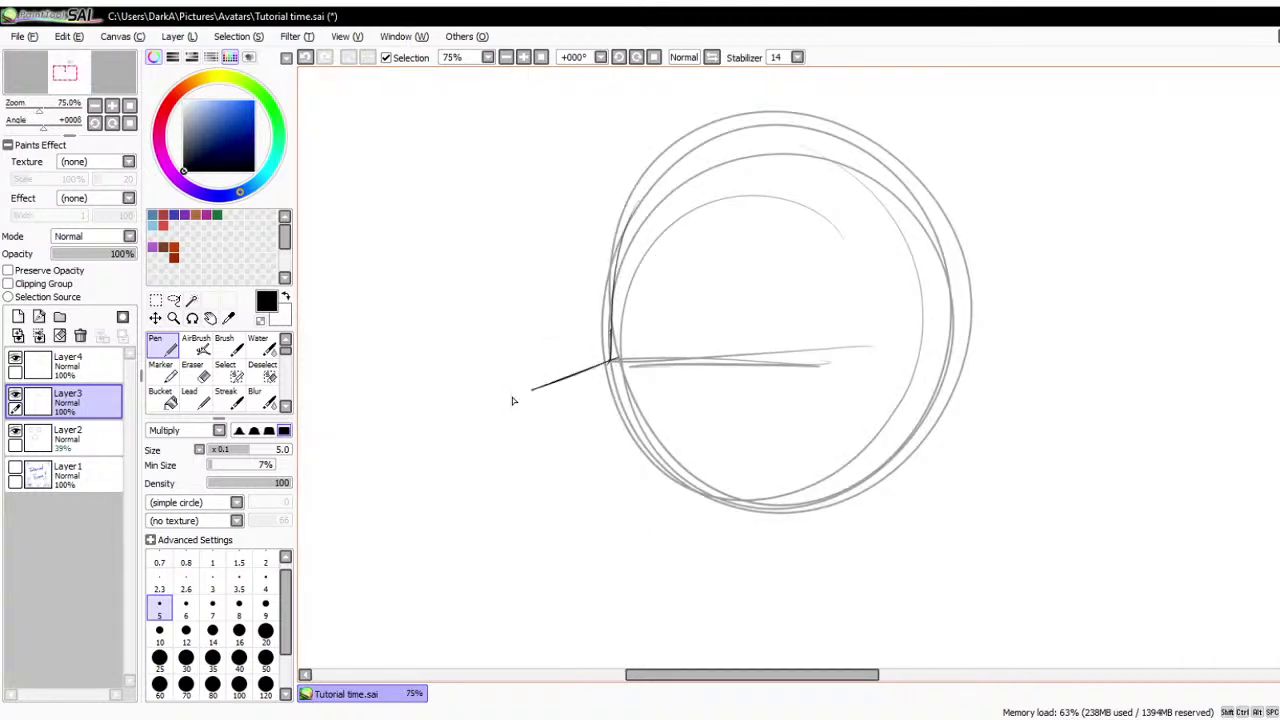
mouse_move(618, 358)
mouse_down()
mouse_move(481, 398)
mouse_move(520, 486)
mouse_move(541, 494)
mouse_up()
drag(622, 366, 674, 484)
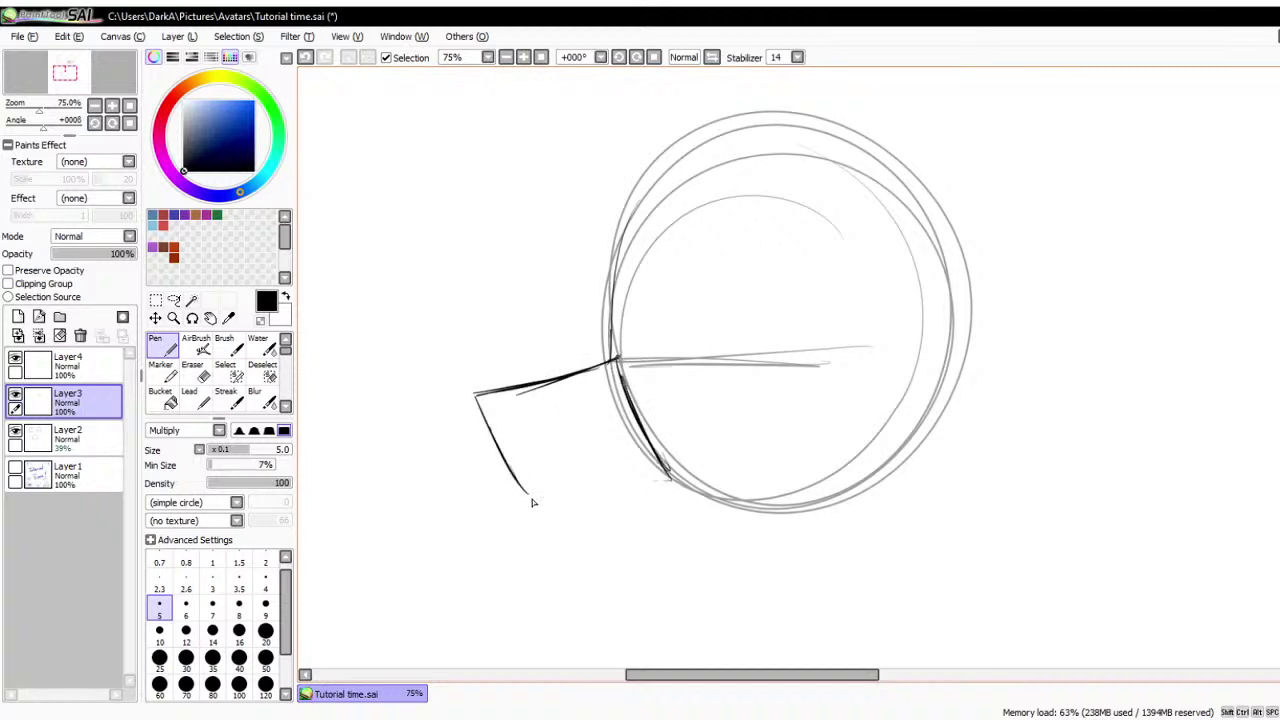
- Close the side-view muzzle's bottom edge, continue it as a jawline along the circle's underside, and reinforce the box lines
drag(531, 500, 886, 464)
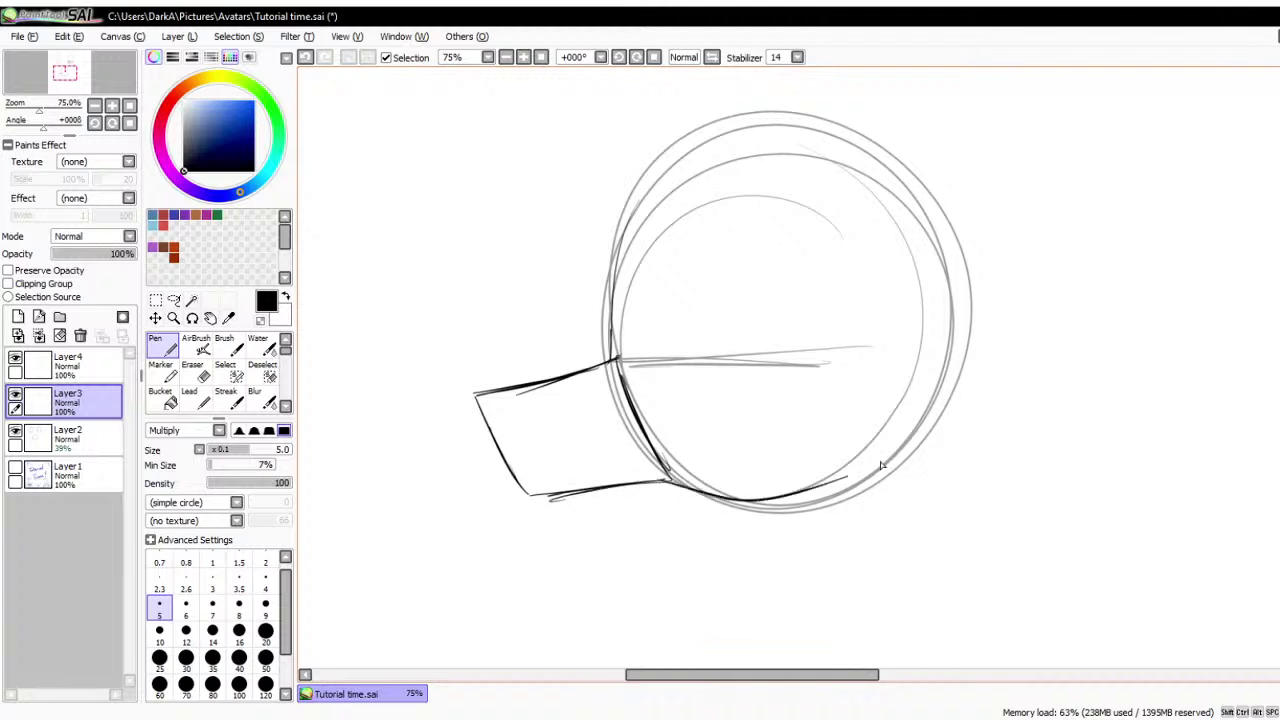
drag(708, 488, 888, 462)
drag(660, 480, 796, 494)
drag(618, 362, 462, 396)
mouse_move(478, 396)
mouse_down()
mouse_move(512, 478)
mouse_move(740, 490)
mouse_up()
- Fade Layer3 to 45% opacity and trace the profile's forehead, muzzle top, front edge and mouth curve on Layer4
click(89, 253)
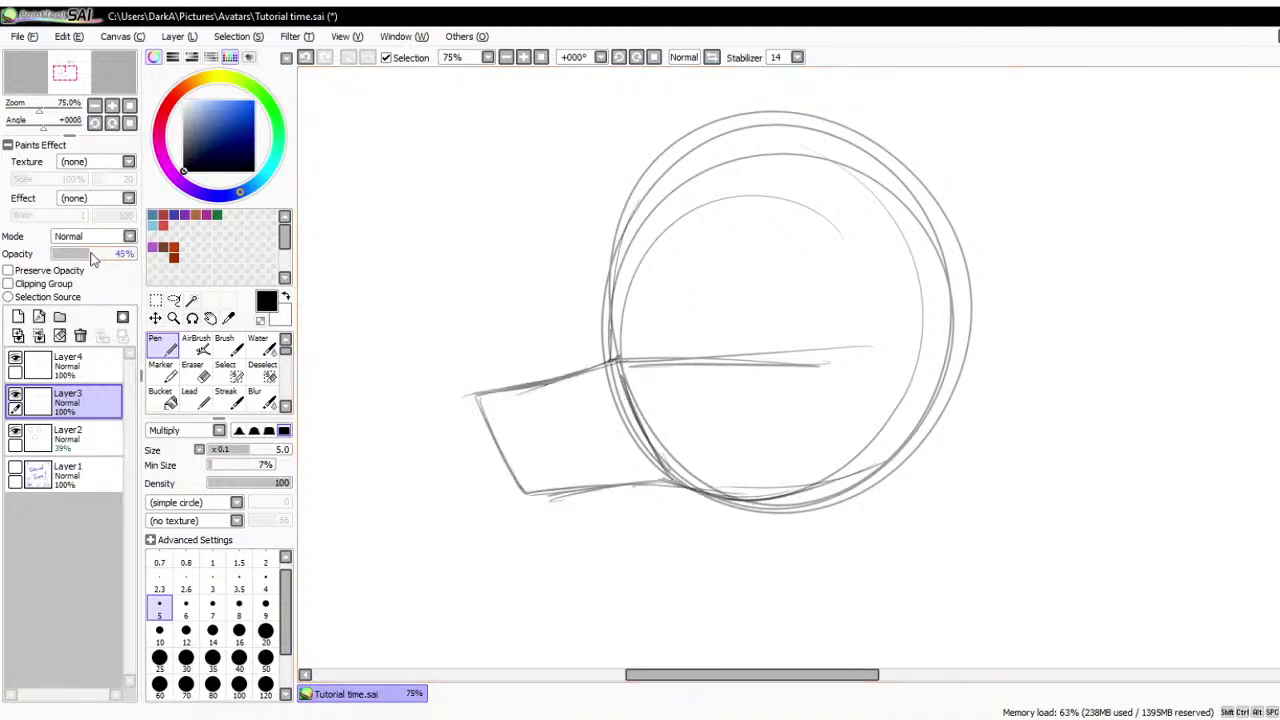
click(88, 371)
mouse_move(621, 241)
mouse_down()
mouse_move(610, 278)
mouse_move(608, 359)
mouse_move(579, 375)
mouse_move(622, 361)
mouse_move(497, 391)
mouse_move(513, 437)
mouse_move(567, 439)
mouse_up()
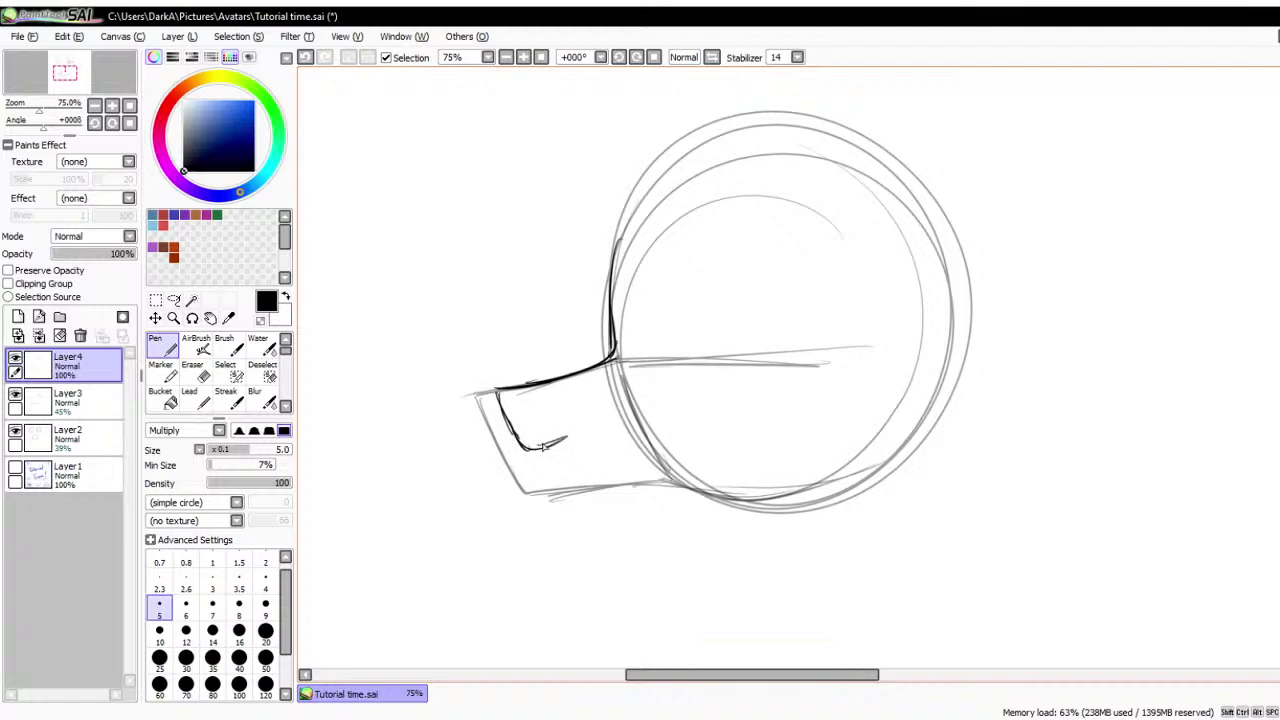
- Undo the mouth strokes, then redraw the muzzle front down to the chin and jawline and add a shorter mouth line
key(ctrl+z)
key(ctrl+z)
key(ctrl+z)
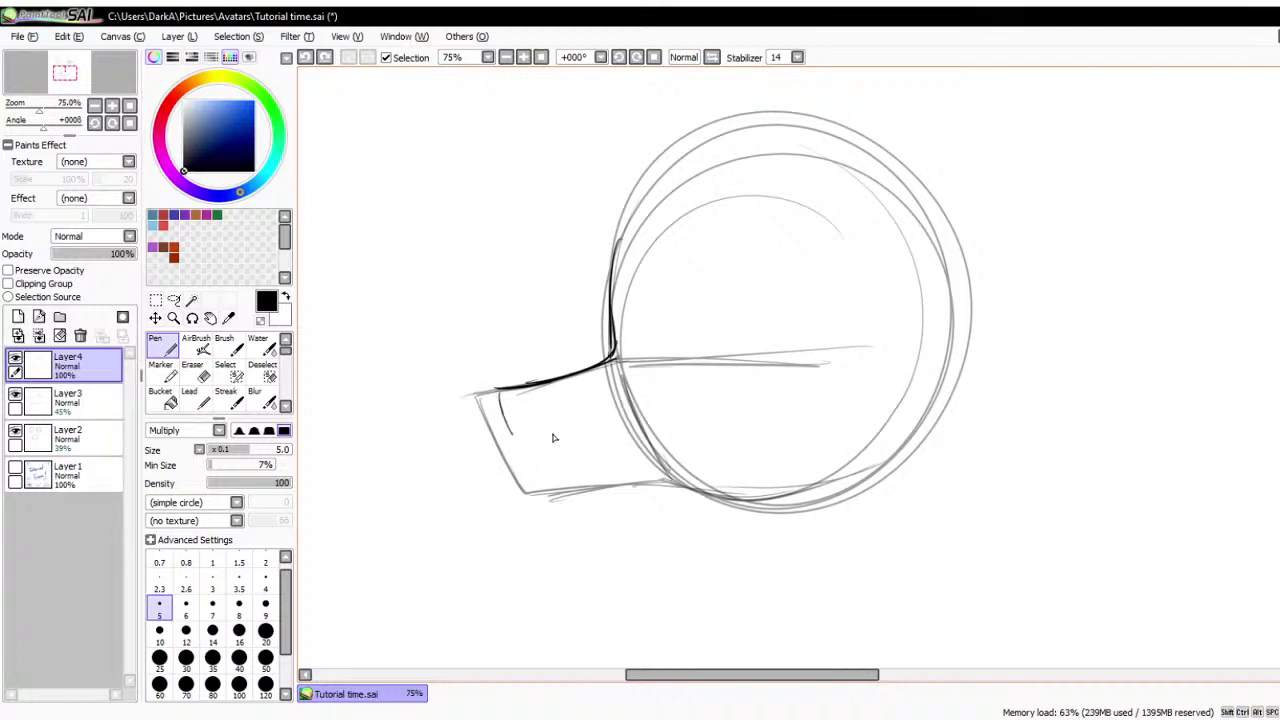
mouse_move(499, 395)
mouse_down()
mouse_move(547, 477)
mouse_move(628, 481)
mouse_move(576, 486)
mouse_move(705, 492)
mouse_move(864, 461)
mouse_up()
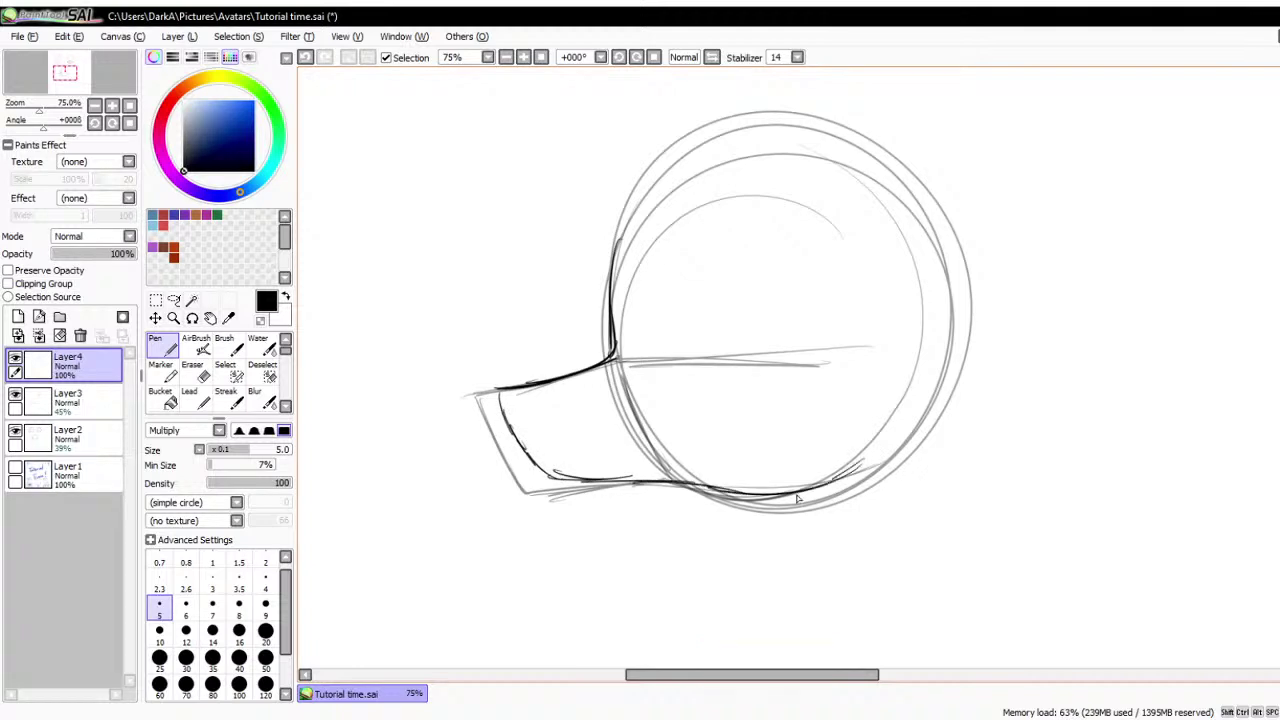
drag(524, 446, 571, 451)
scroll(526, 408, down, 1)
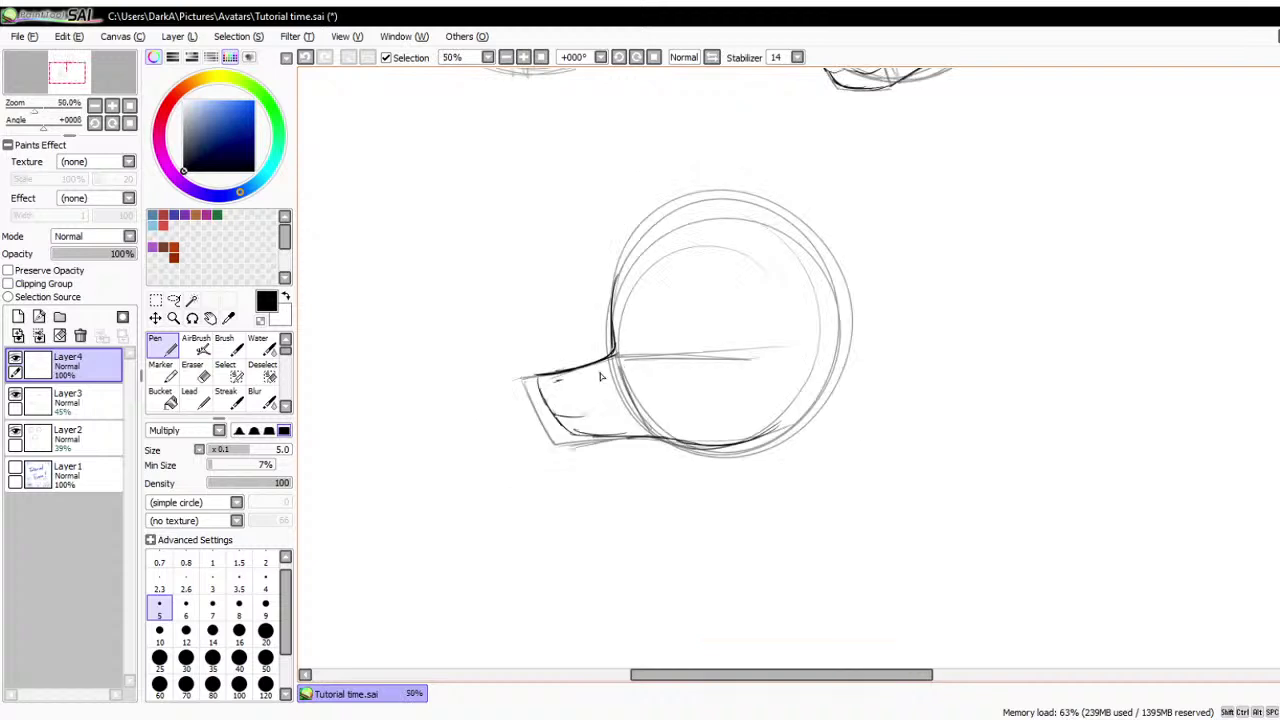
scroll(600, 371, up, 1)
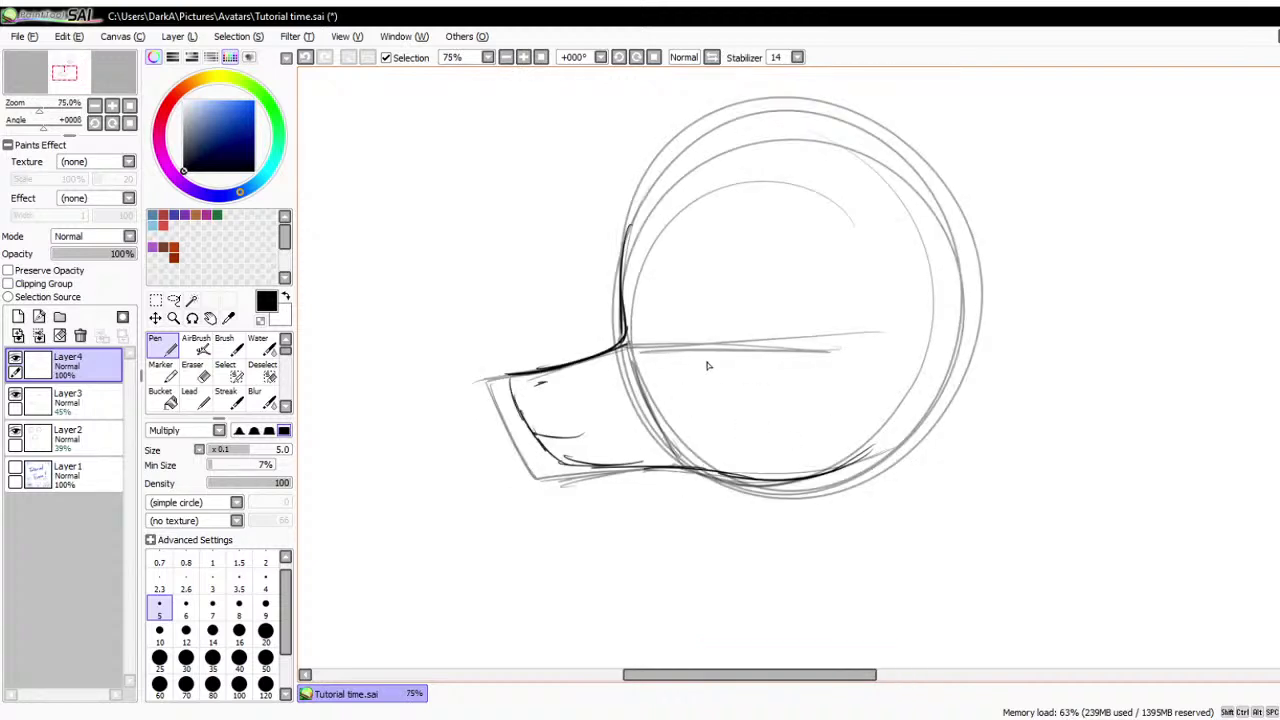
scroll(515, 405, down, 1)
scroll(543, 373, up, 1)
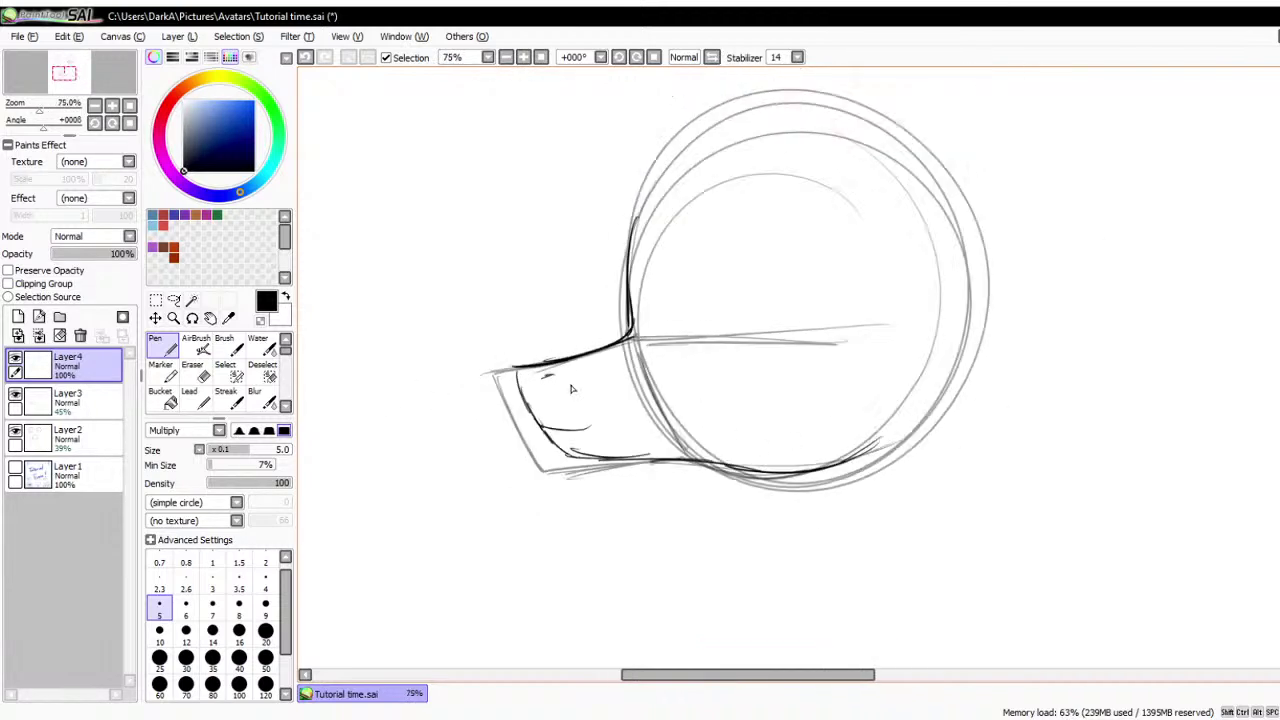
click(155, 317)
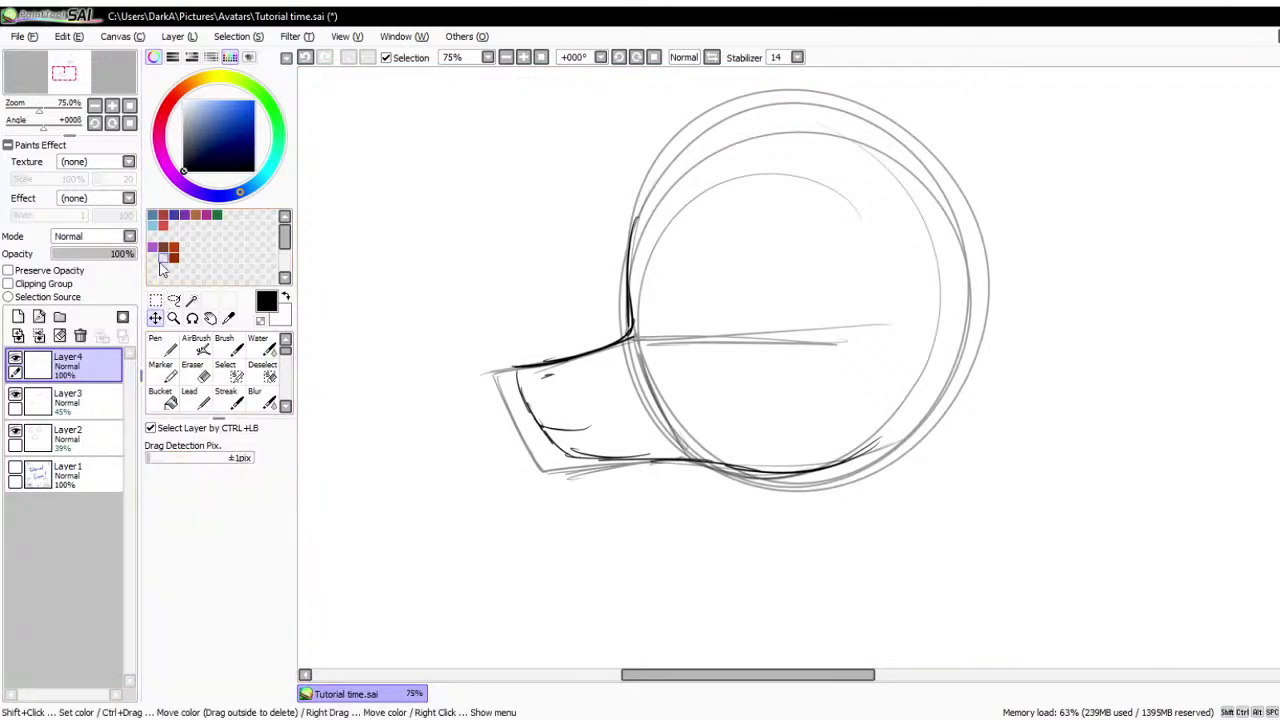
click(155, 300)
key(ctrl+t)
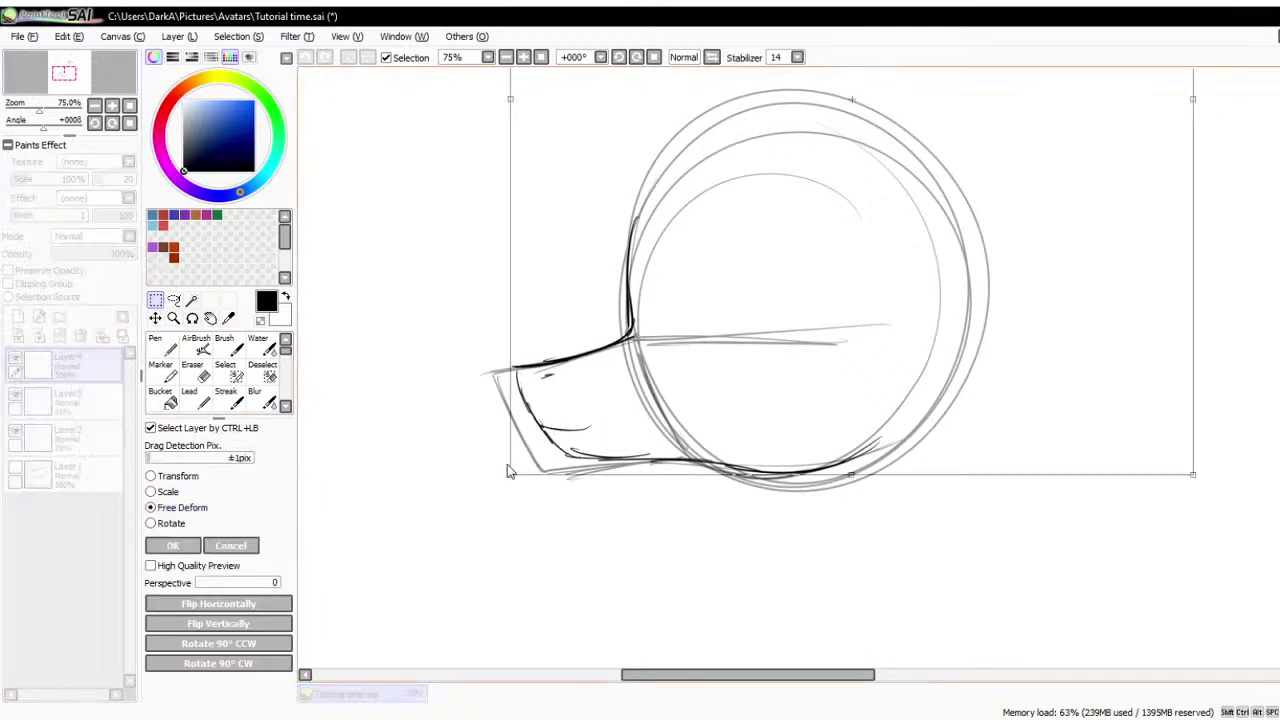
click(230, 545)
- Compare the side-view head with Layer2 and Layer3 hidden and shown
scroll(525, 558, down, 1)
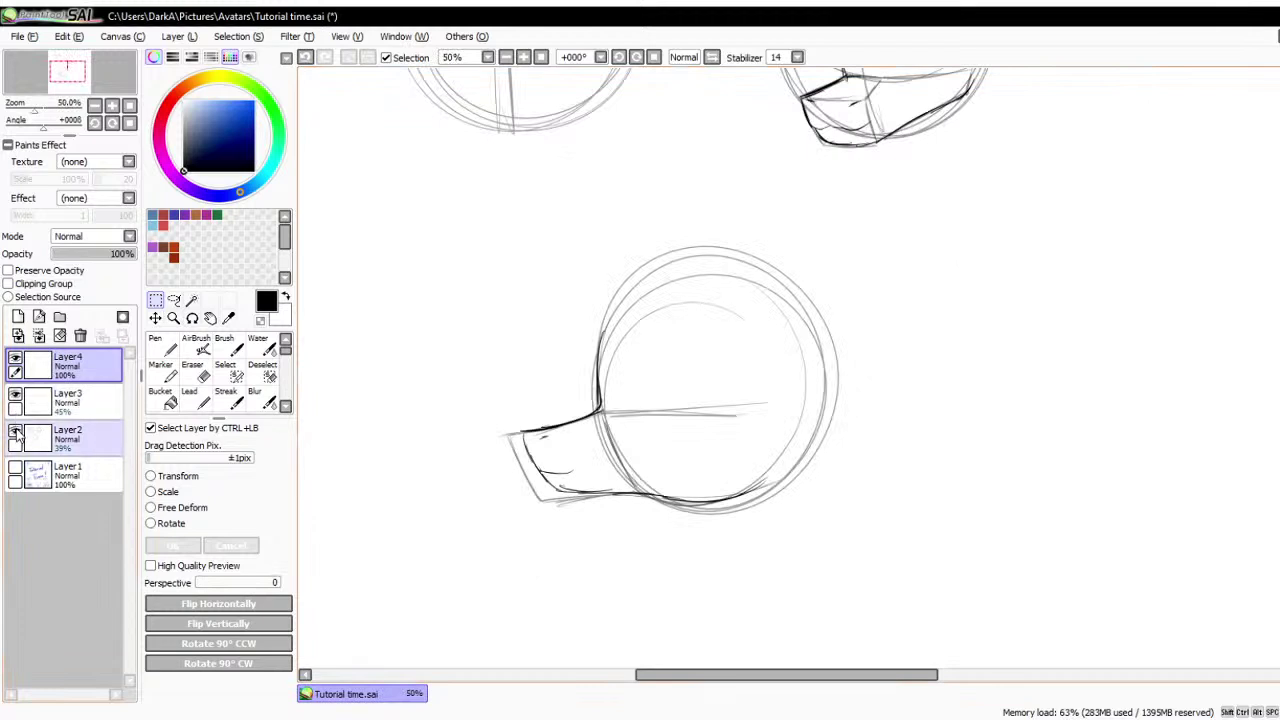
click(15, 432)
click(15, 432)
click(15, 397)
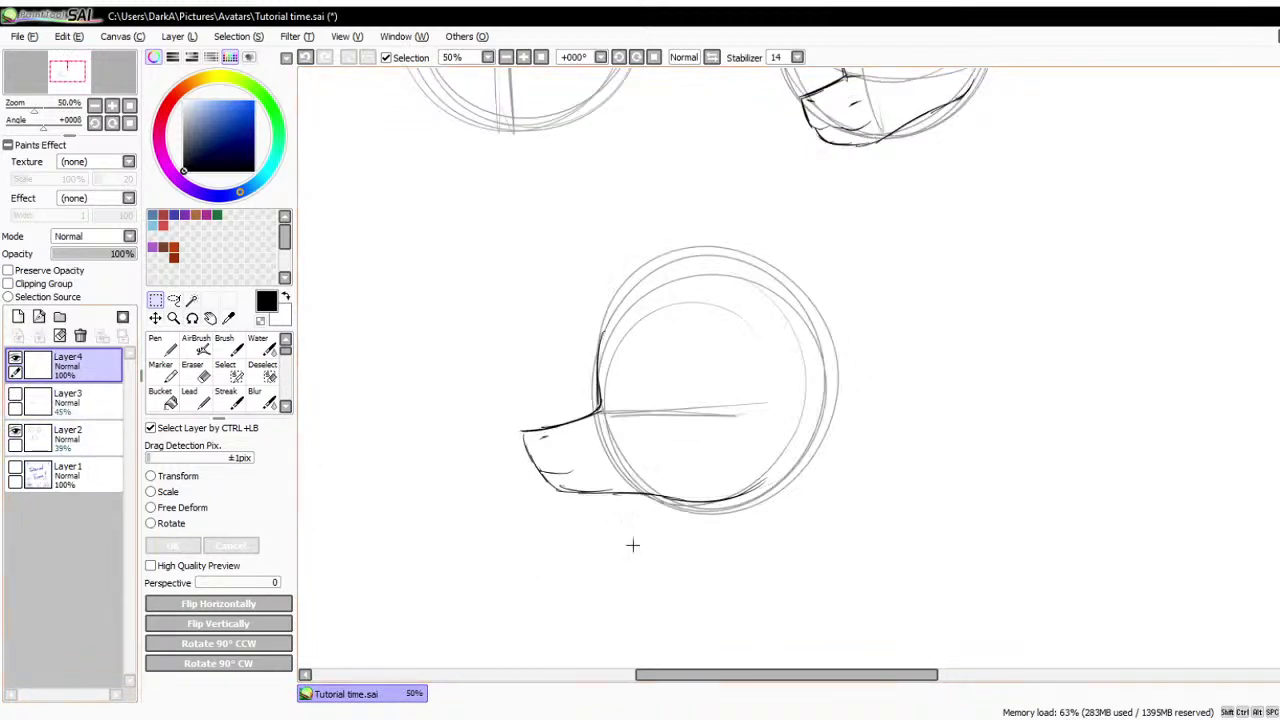
scroll(632, 544, down, 1)
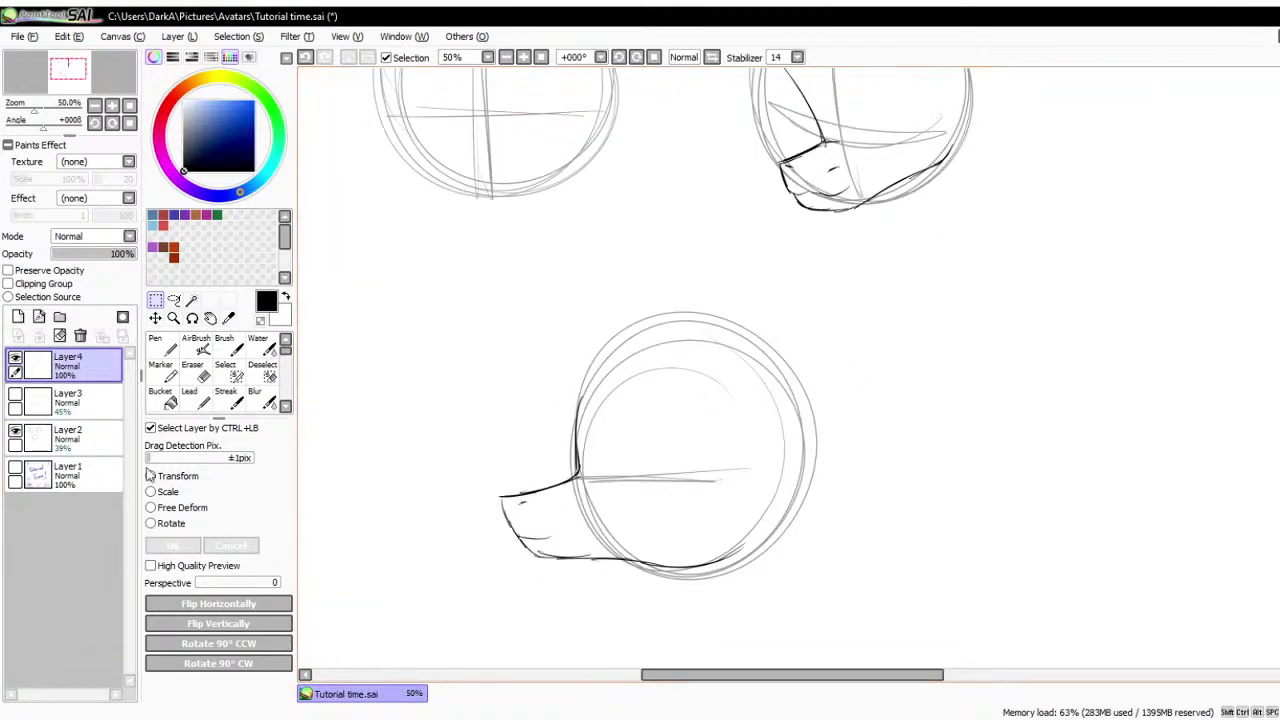
click(15, 396)
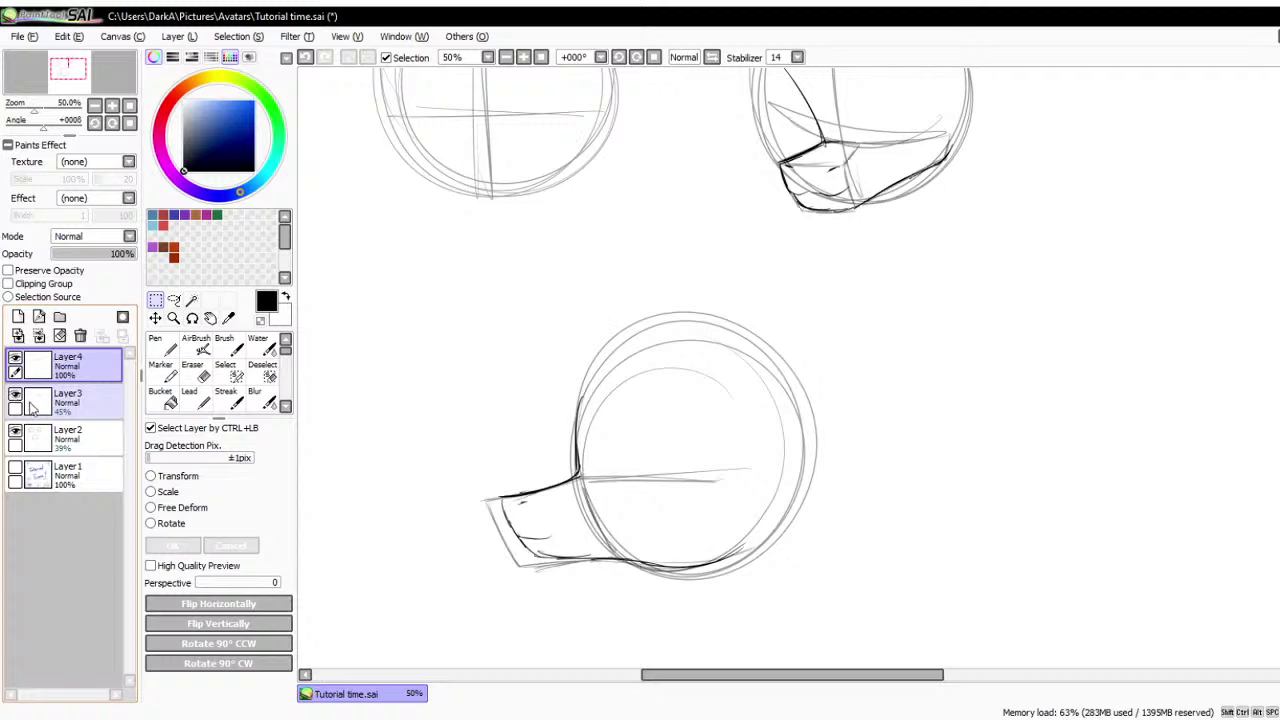
- Raise Layer3 to 100% opacity and ready the Pen on that layer for the upper-left head
click(70, 402)
drag(95, 254, 134, 254)
scroll(720, 390, down, 2)
scroll(560, 270, up, 2)
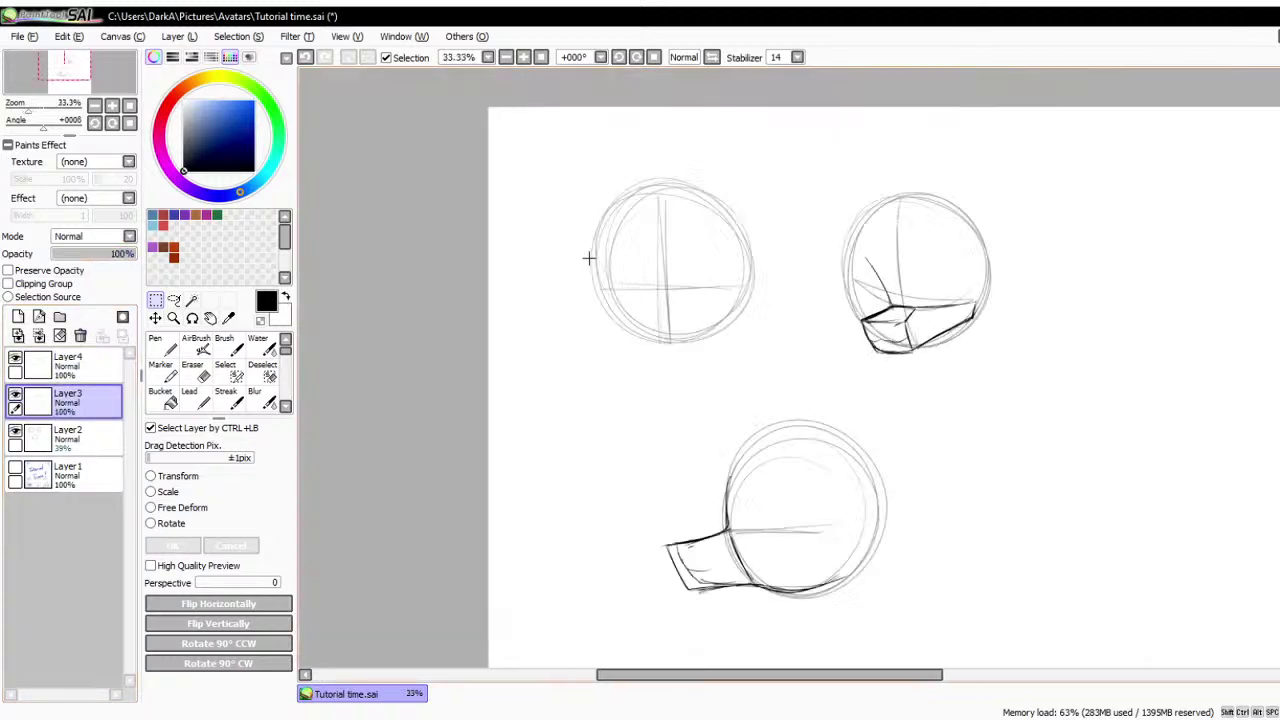
key(n)
click(68, 402)
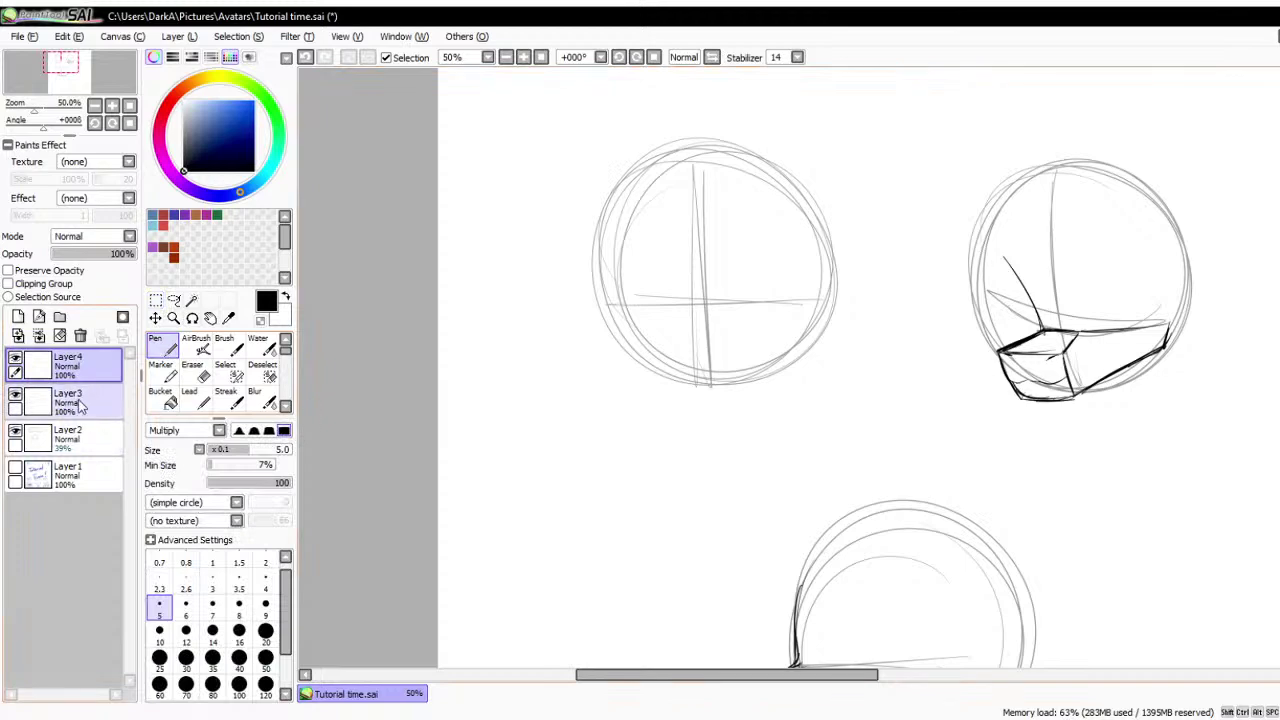
- Try an angled forehead and muzzle outline on the upper-left circle, and undo those strokes
scroll(706, 363, up, 2)
drag(599, 158, 678, 256)
drag(678, 256, 560, 362)
mouse_move(560, 362)
mouse_down()
mouse_move(649, 430)
mouse_move(815, 380)
mouse_up()
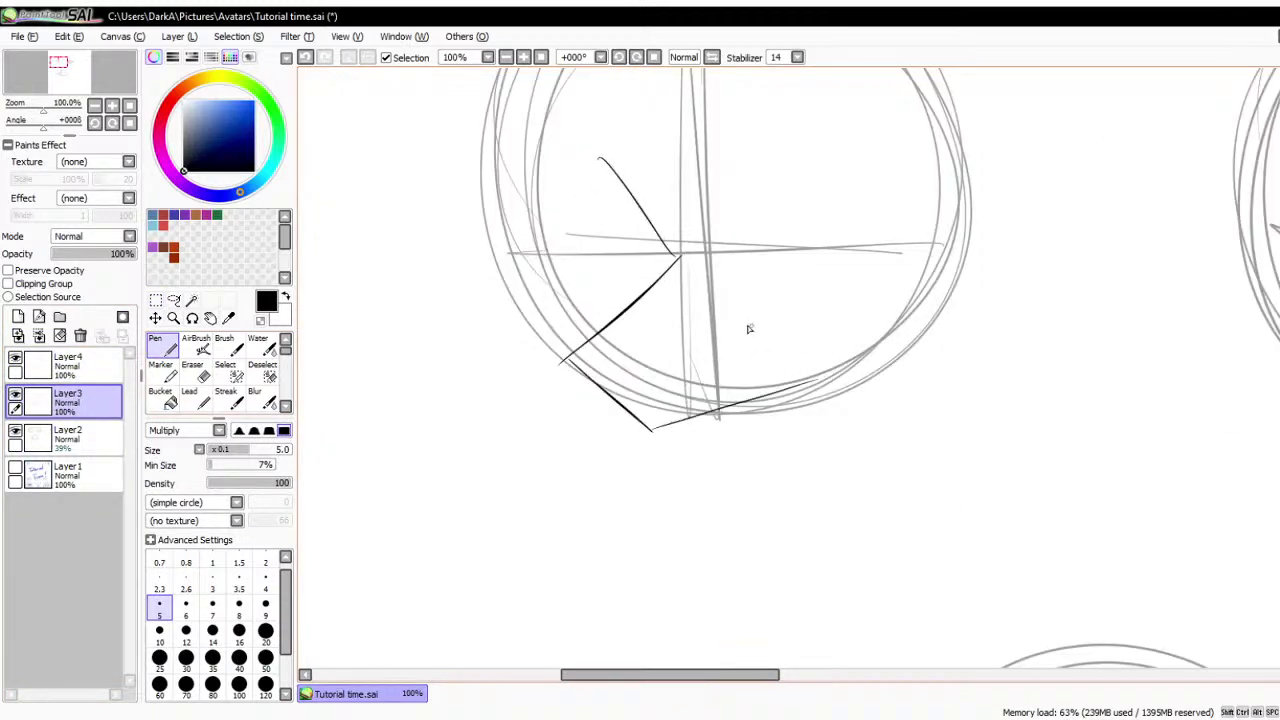
scroll(740, 352, down, 2)
scroll(815, 285, up, 1)
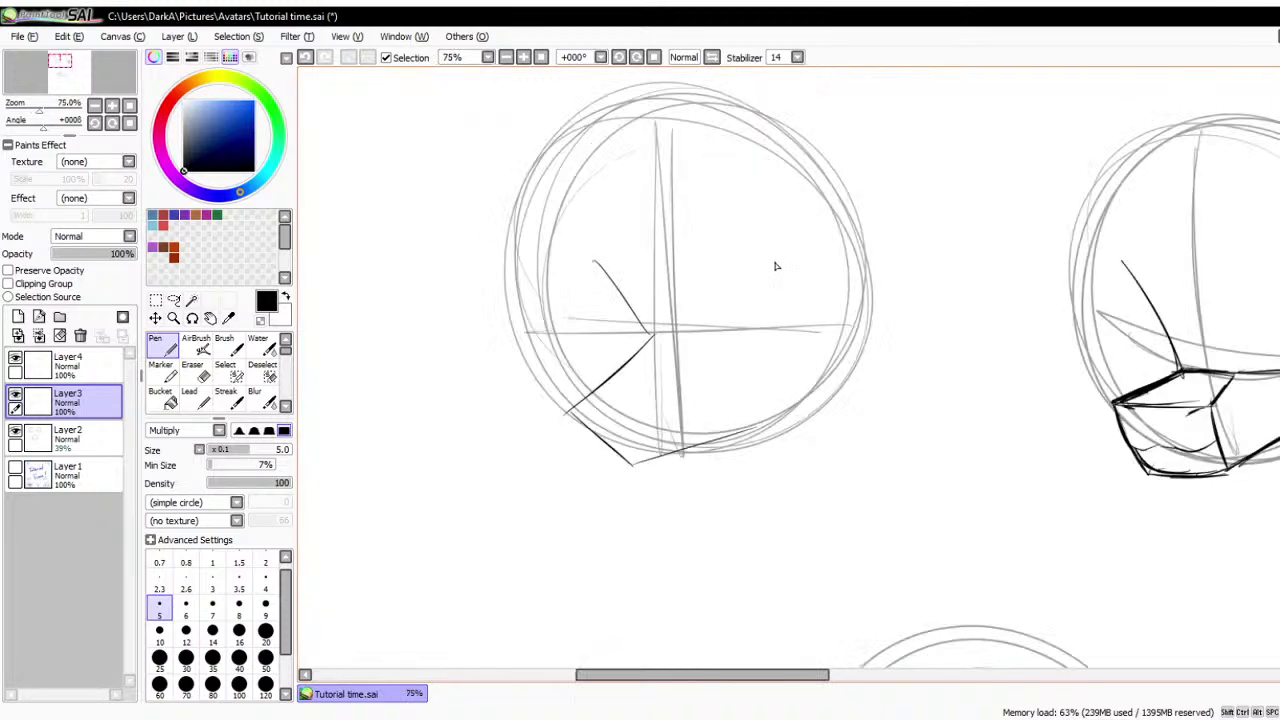
key(ctrl+z)
key(ctrl+z)
key(ctrl+z)
key(ctrl+z)
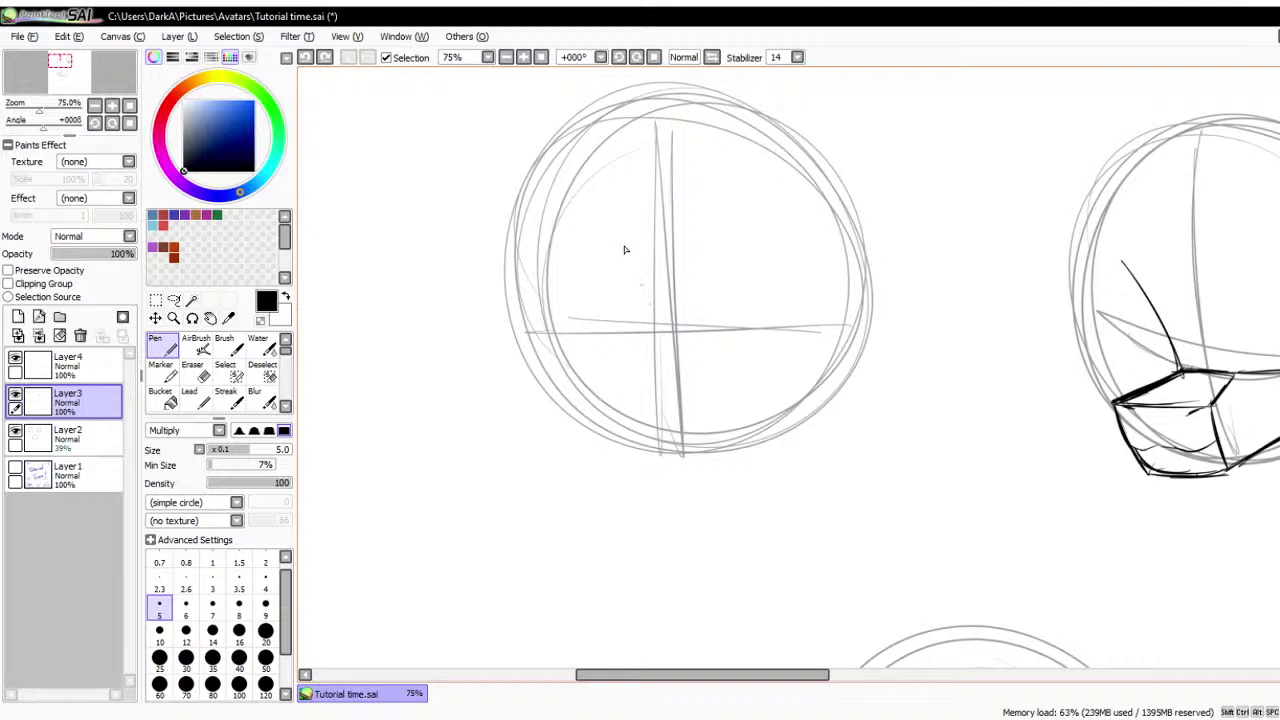
- Draw the forehead slope and the front face's top and side edges of a front-view muzzle on the upper-left circle
drag(613, 207, 672, 330)
mouse_move(643, 270)
mouse_down()
mouse_move(675, 340)
mouse_move(725, 346)
mouse_up()
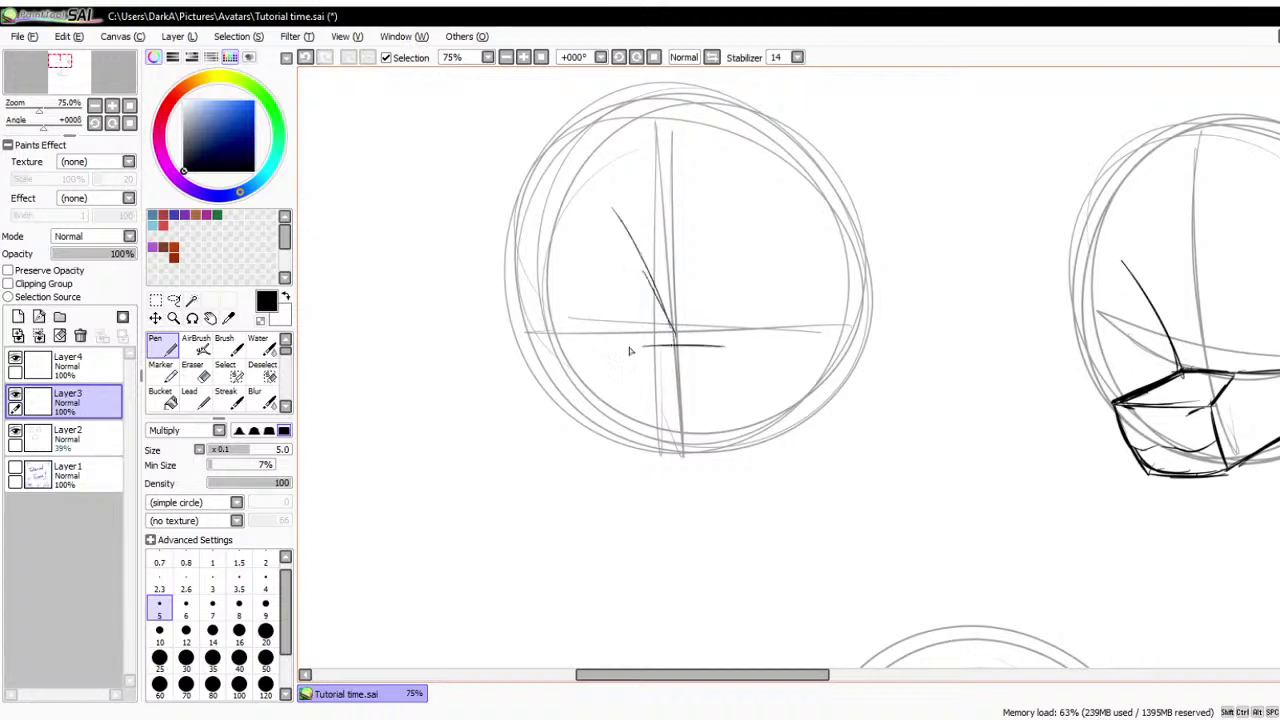
mouse_move(631, 349)
mouse_down()
mouse_move(688, 357)
mouse_move(631, 357)
mouse_move(645, 430)
mouse_up()
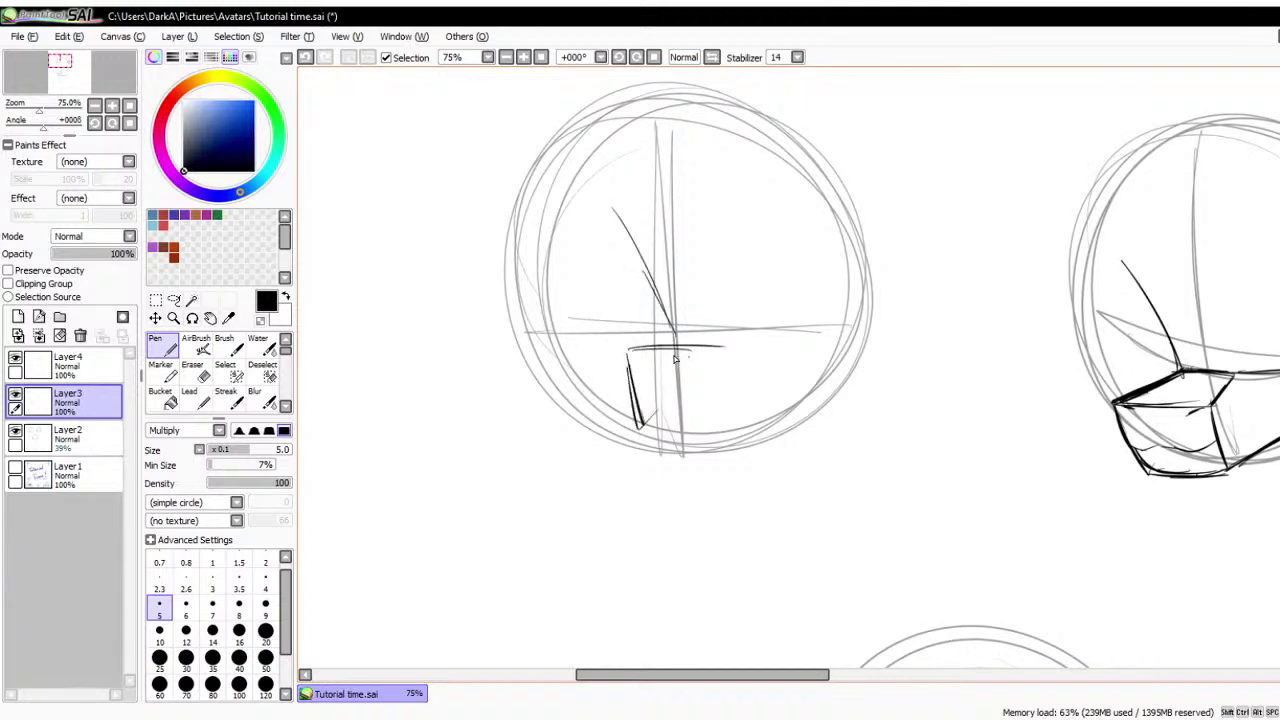
mouse_move(676, 350)
mouse_down()
mouse_move(747, 365)
mouse_move(726, 440)
mouse_up()
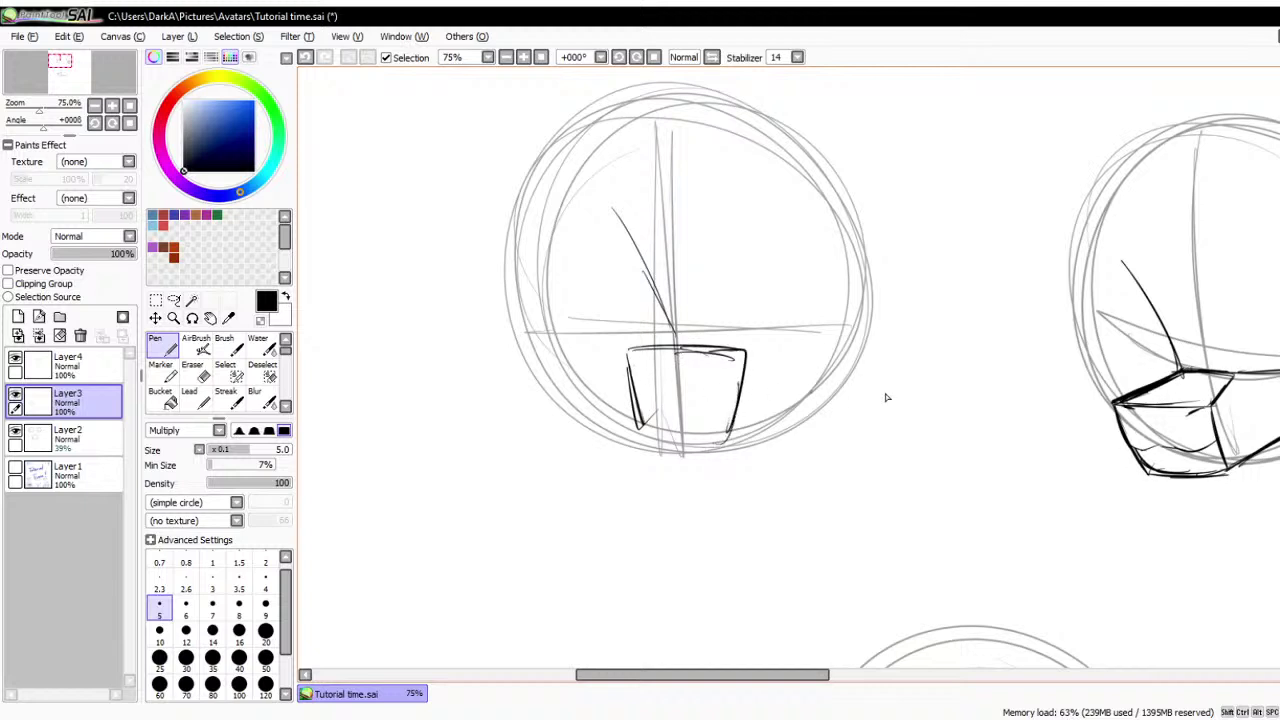
- Close and reinforce the front-view muzzle box, add its narrow top plane, and mark the three-quarter muzzle's front face with short strokes
mouse_move(1150, 420)
mouse_down()
mouse_move(1148, 450)
mouse_move(1200, 450)
mouse_up()
mouse_move(632, 356)
mouse_down()
mouse_move(647, 439)
mouse_move(735, 442)
mouse_up()
drag(740, 370, 728, 440)
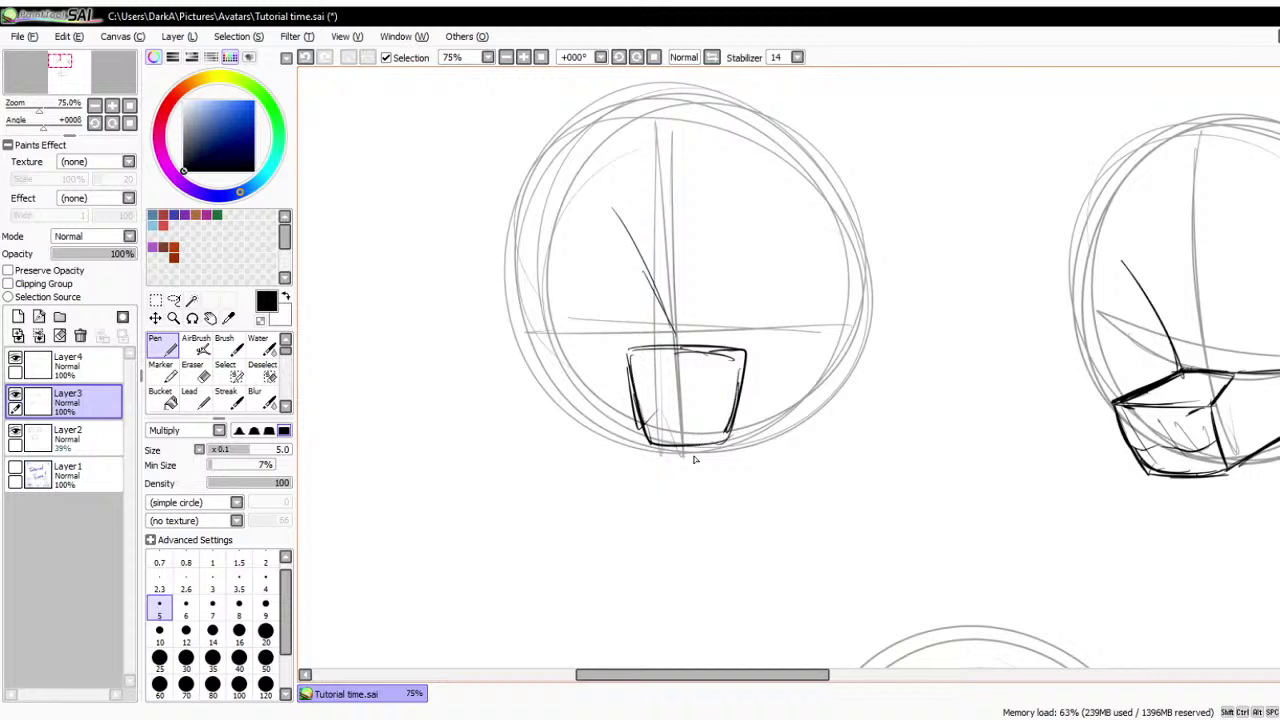
drag(630, 352, 636, 396)
mouse_move(625, 351)
mouse_down()
mouse_move(723, 341)
mouse_move(665, 334)
mouse_move(736, 352)
mouse_up()
mouse_move(662, 334)
mouse_down()
mouse_move(628, 350)
mouse_move(650, 440)
mouse_up()
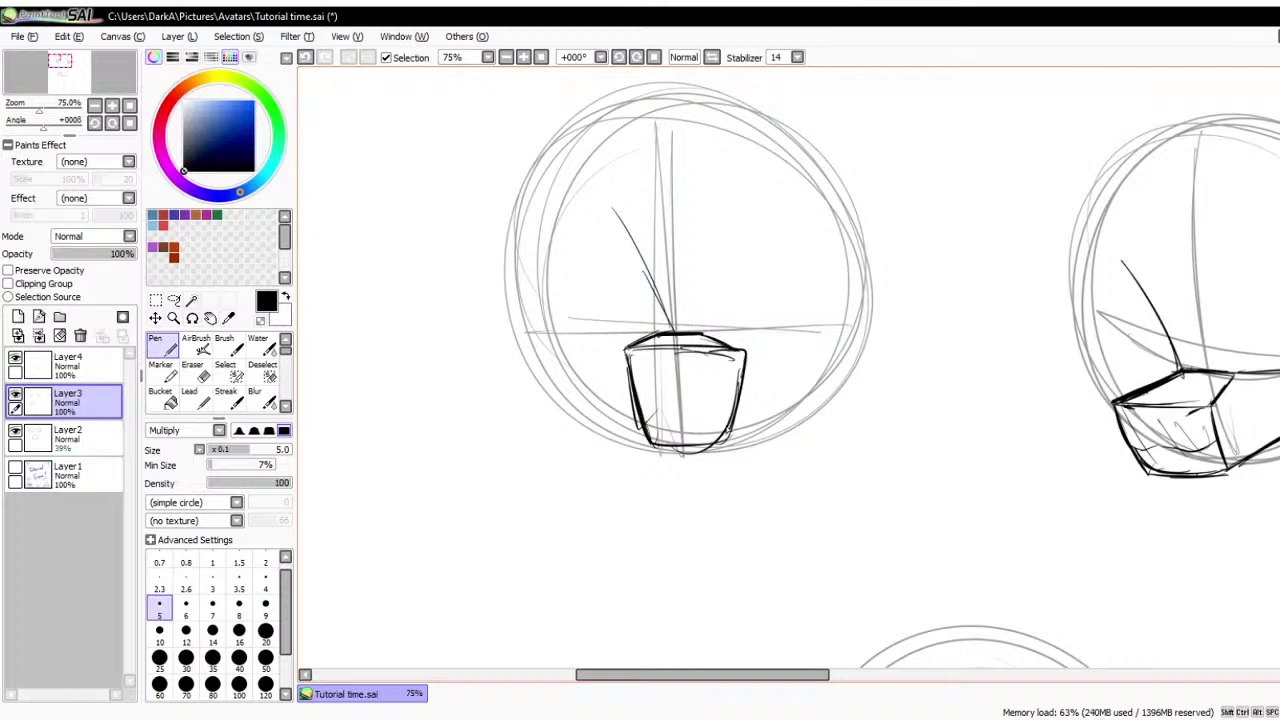
- Fade Layer3 to 43% opacity and trace the front-view forehead, muzzle top and nostril marks on Layer4
scroll(654, 350, down, 1)
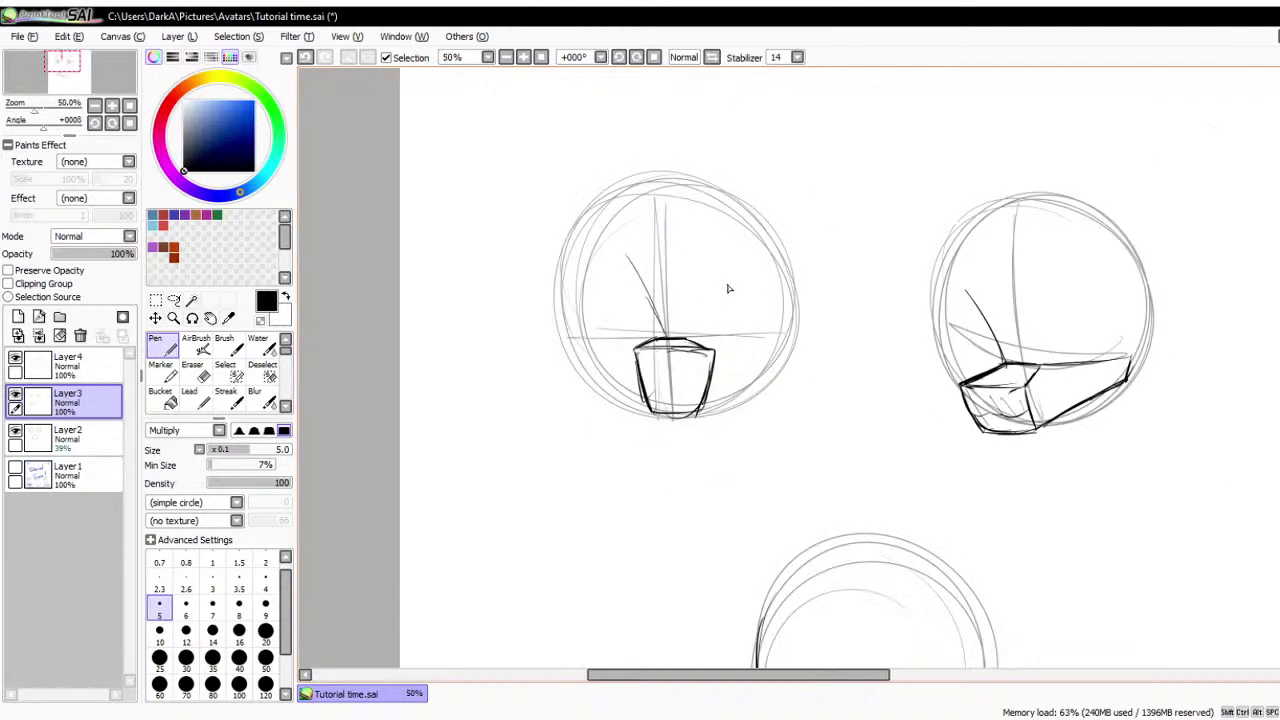
scroll(729, 289, up, 1)
click(88, 253)
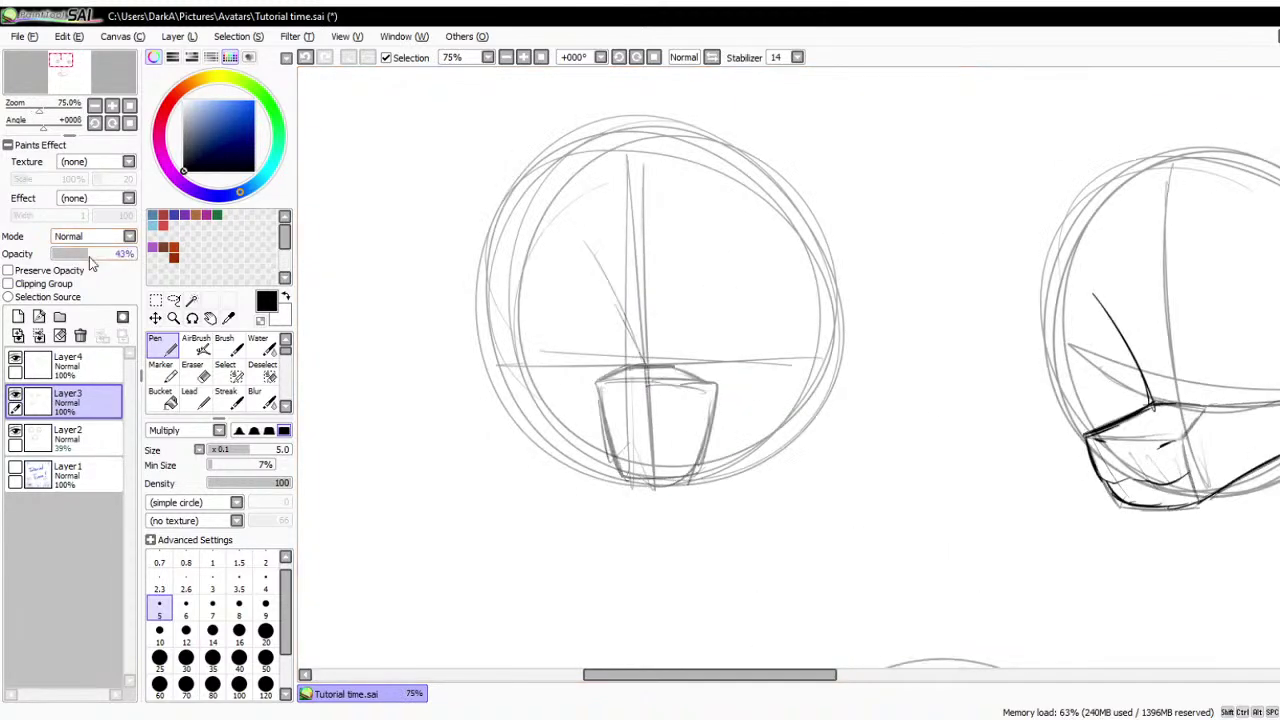
click(90, 366)
scroll(655, 378, up, 2)
scroll(655, 378, down, 1)
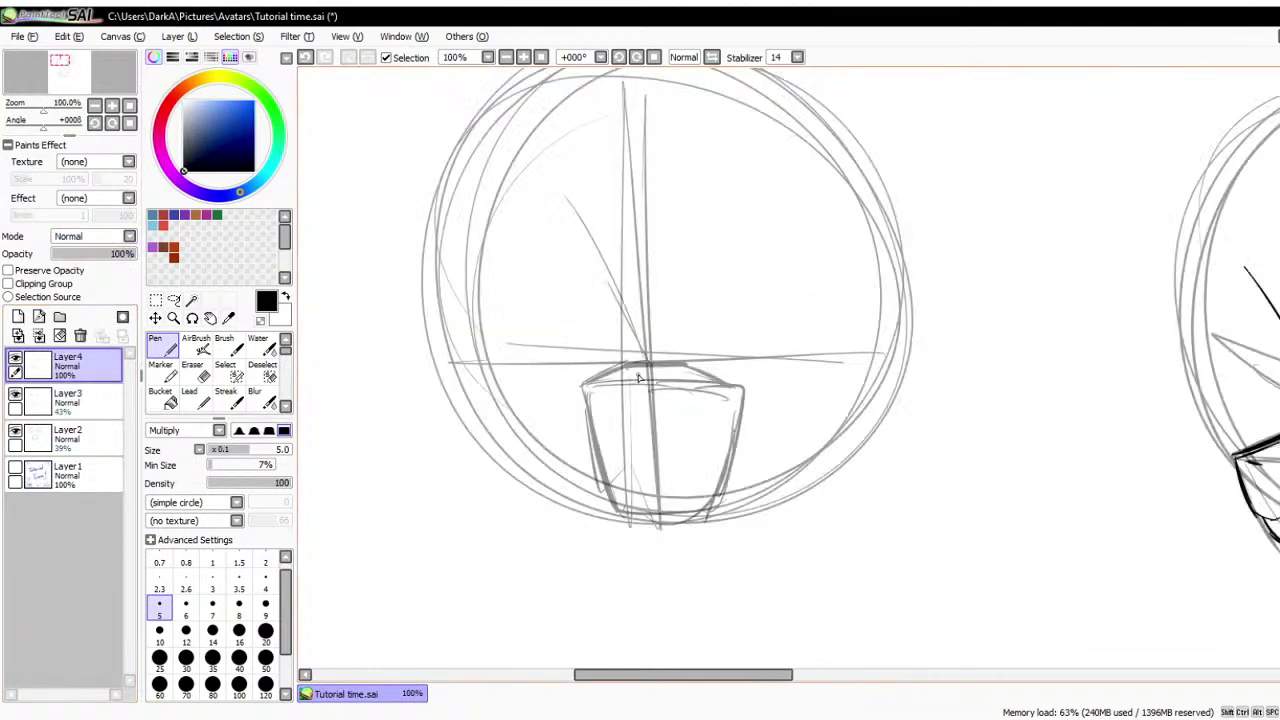
mouse_move(563, 200)
mouse_down()
mouse_move(618, 310)
mouse_move(633, 368)
mouse_move(616, 368)
mouse_move(664, 362)
mouse_move(583, 383)
mouse_move(604, 442)
mouse_move(628, 397)
mouse_up()
drag(722, 391, 698, 399)
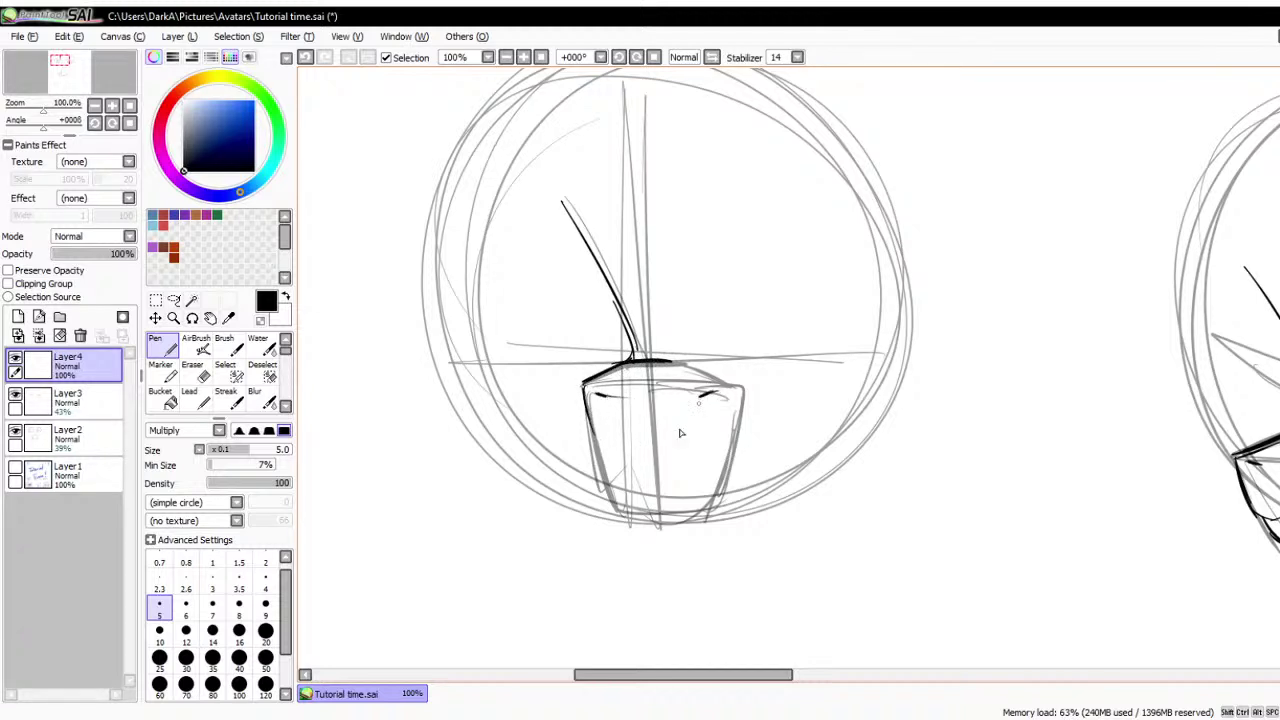
- Draw the front-view head's curved mouth line and a jawline following the underside of the circle
mouse_move(604, 456)
mouse_down()
mouse_move(672, 457)
mouse_move(733, 438)
mouse_up()
mouse_move(479, 370)
mouse_down()
mouse_move(472, 412)
mouse_move(539, 488)
mouse_move(675, 522)
mouse_move(776, 500)
mouse_up()
mouse_move(903, 411)
mouse_down()
mouse_move(770, 496)
mouse_move(690, 524)
mouse_up()
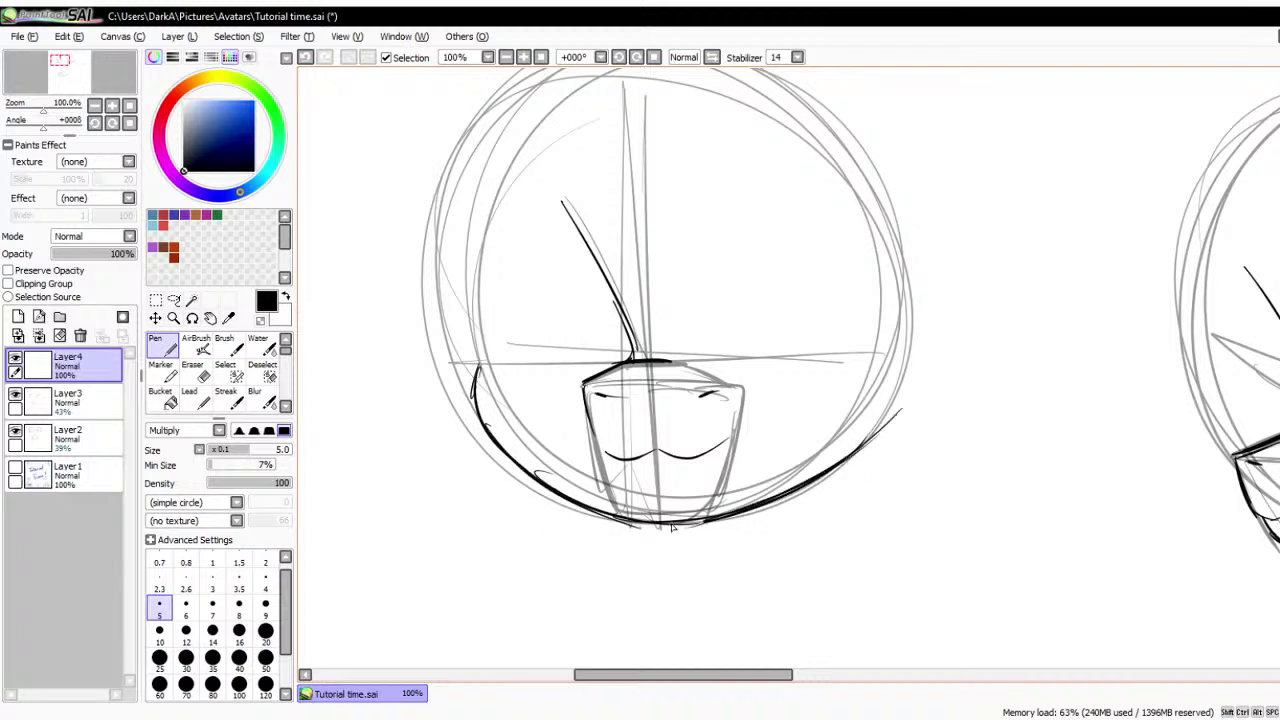
- Hide Layer3 and examine the three traced heads without their muzzle boxes
scroll(585, 422, down, 1)
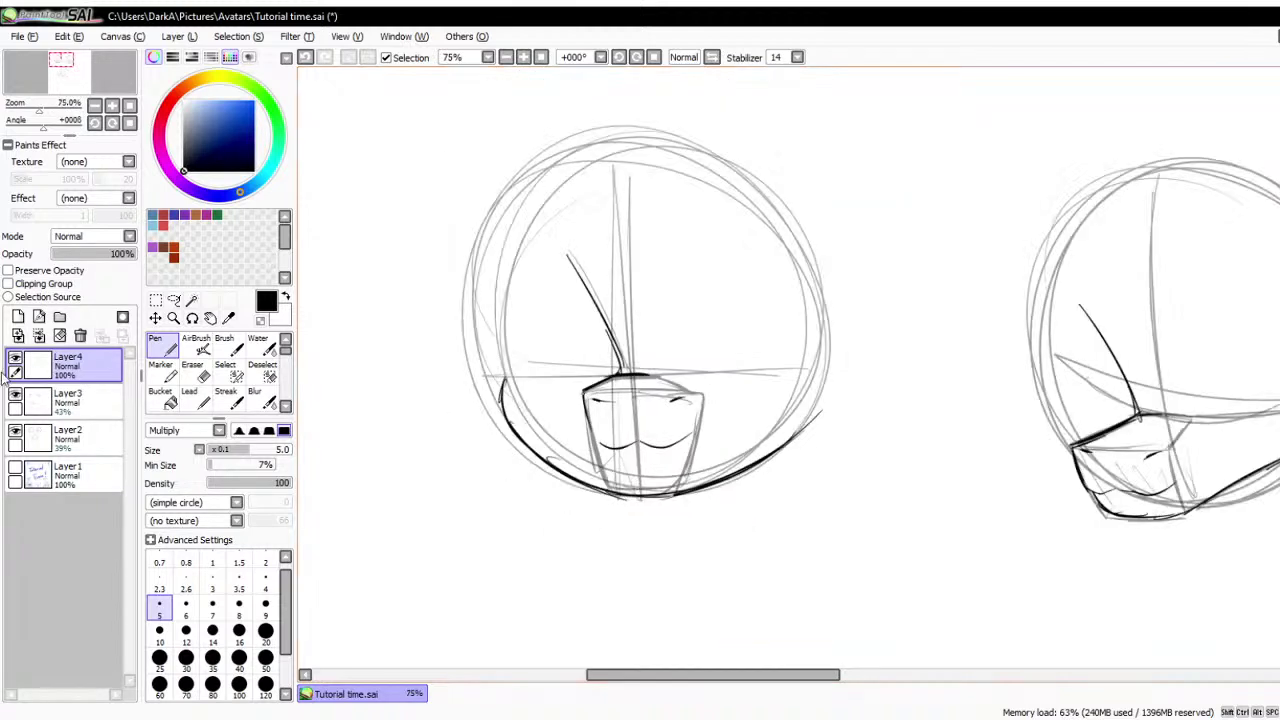
click(15, 397)
scroll(628, 258, down, 3)
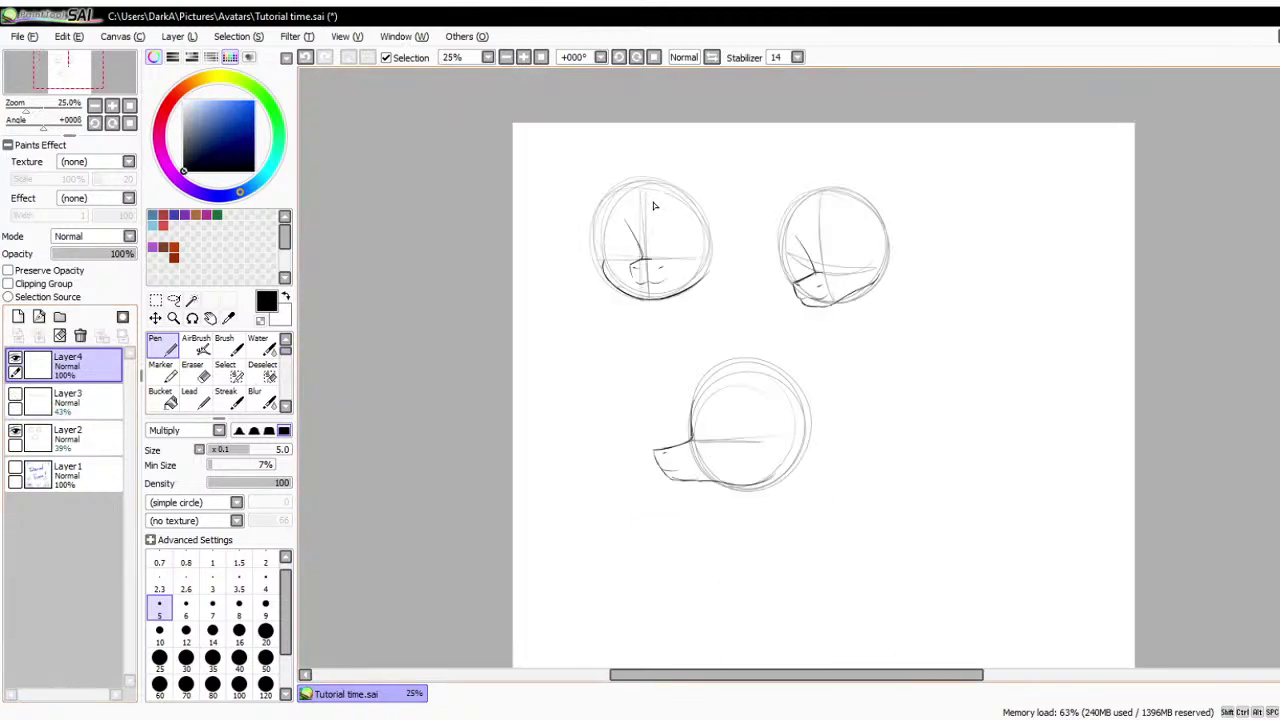
scroll(646, 235, up, 1)
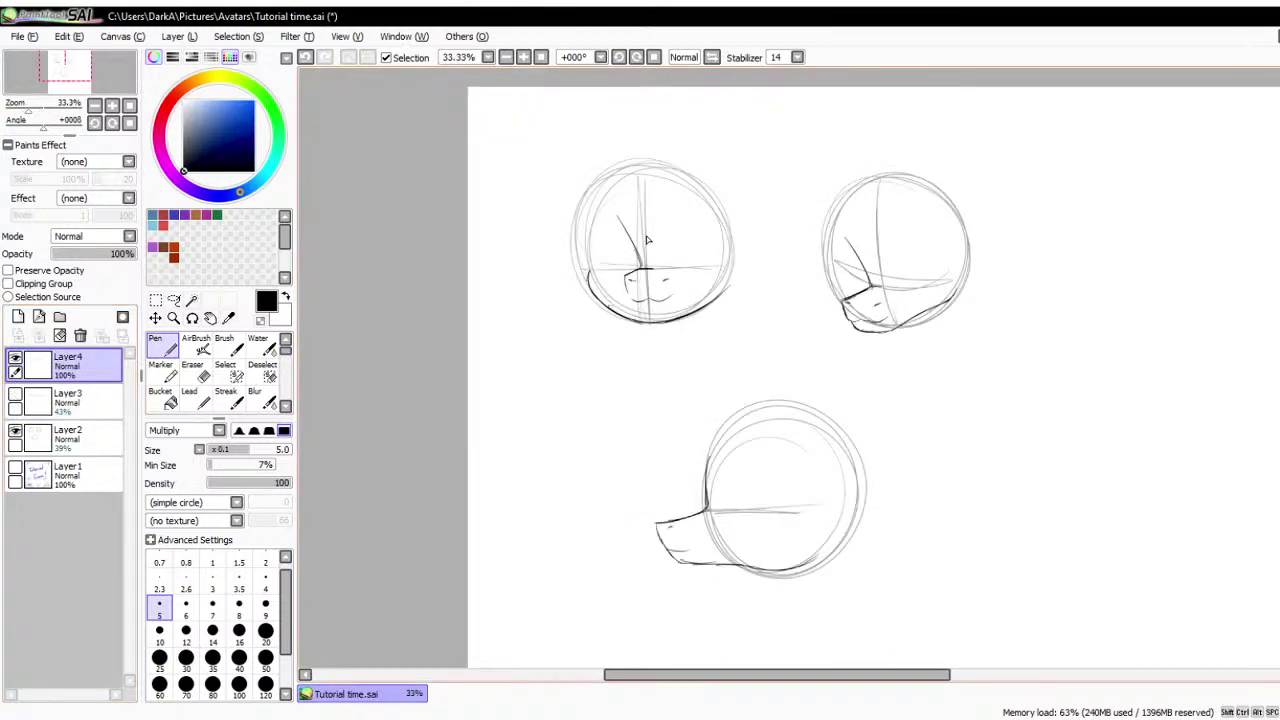
scroll(1006, 434, up, 1)
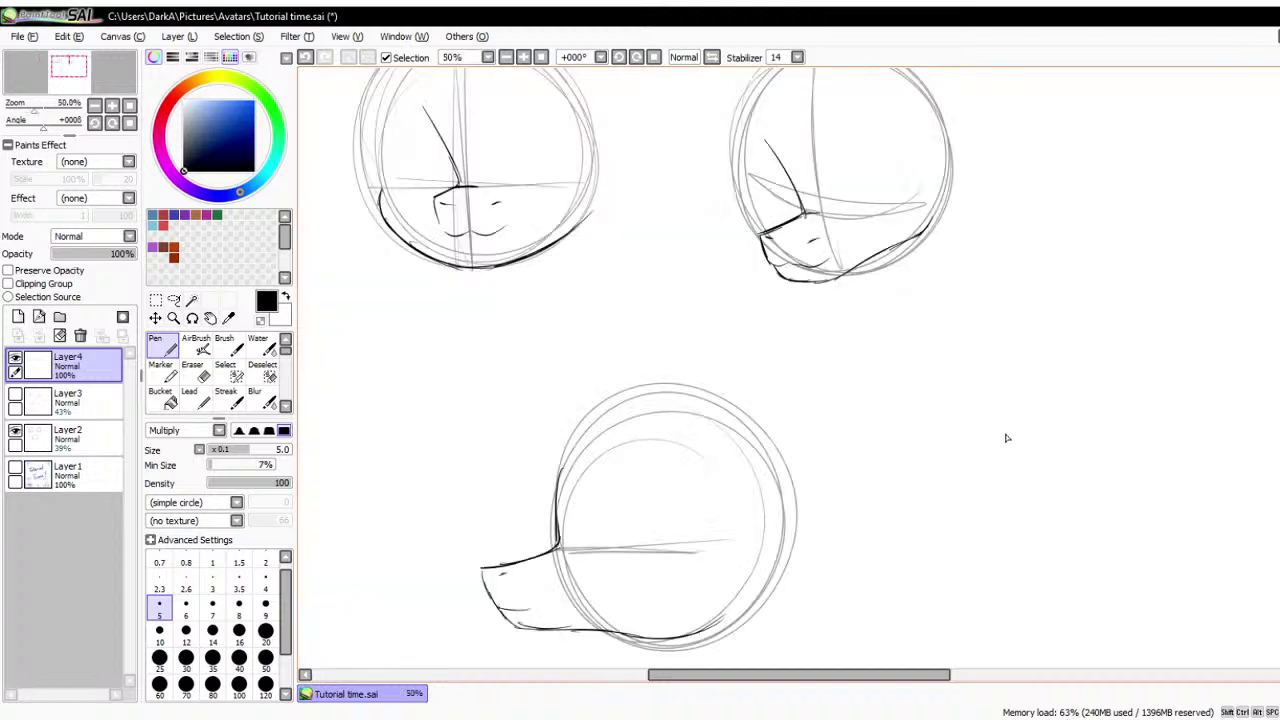
scroll(583, 232, down, 1)
scroll(440, 154, up, 1)
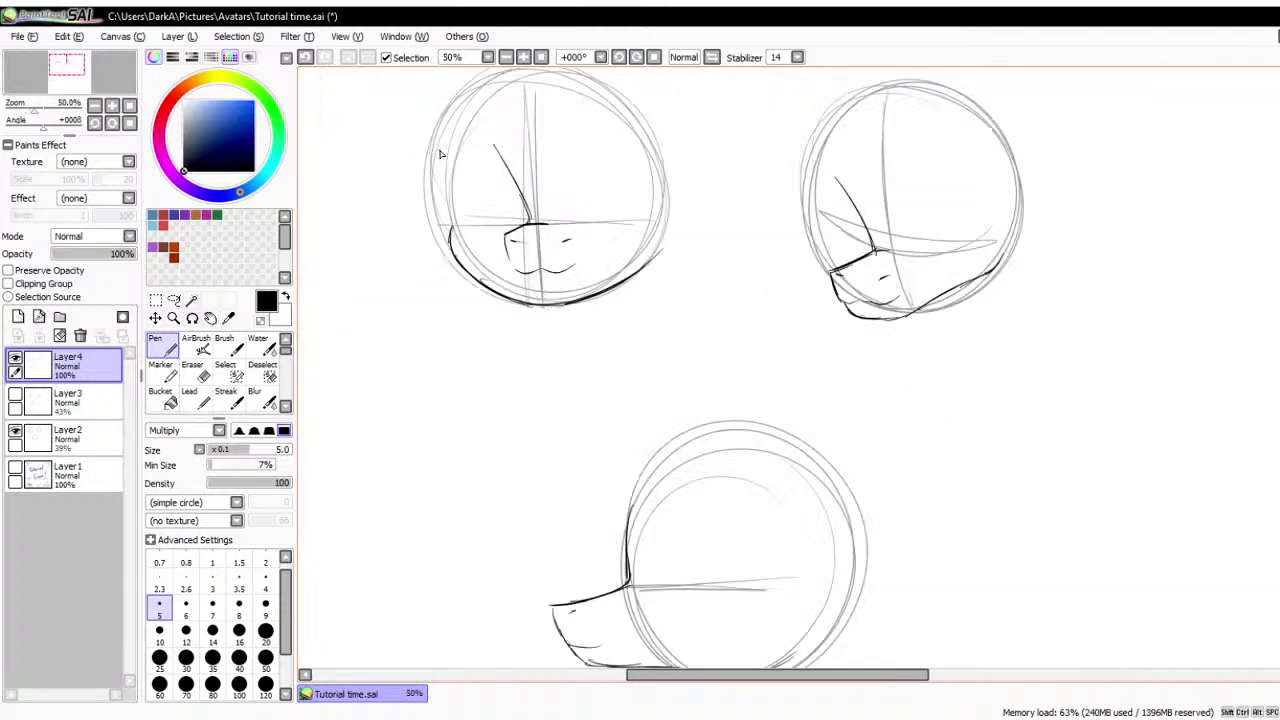
scroll(609, 369, down, 1)
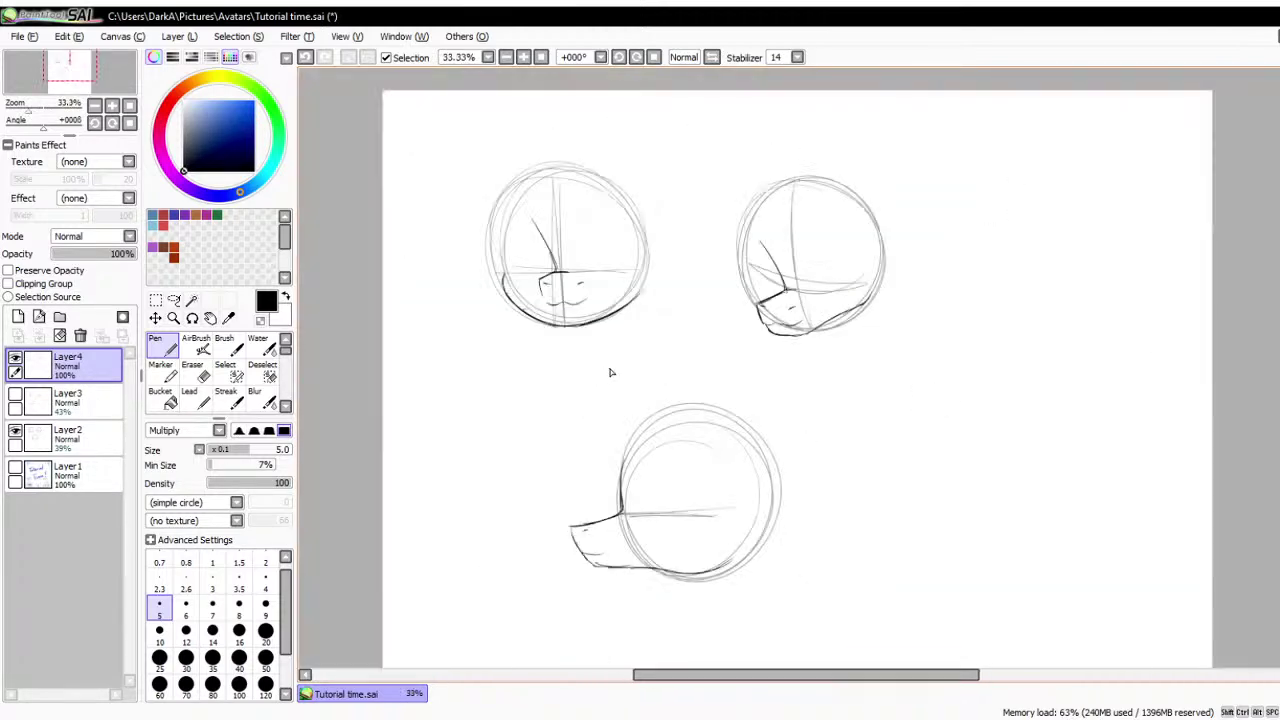
- Show Layer3, hide Layer4, and raise Layer3 to 100% opacity to display only the box construction
click(15, 398)
click(68, 398)
click(15, 362)
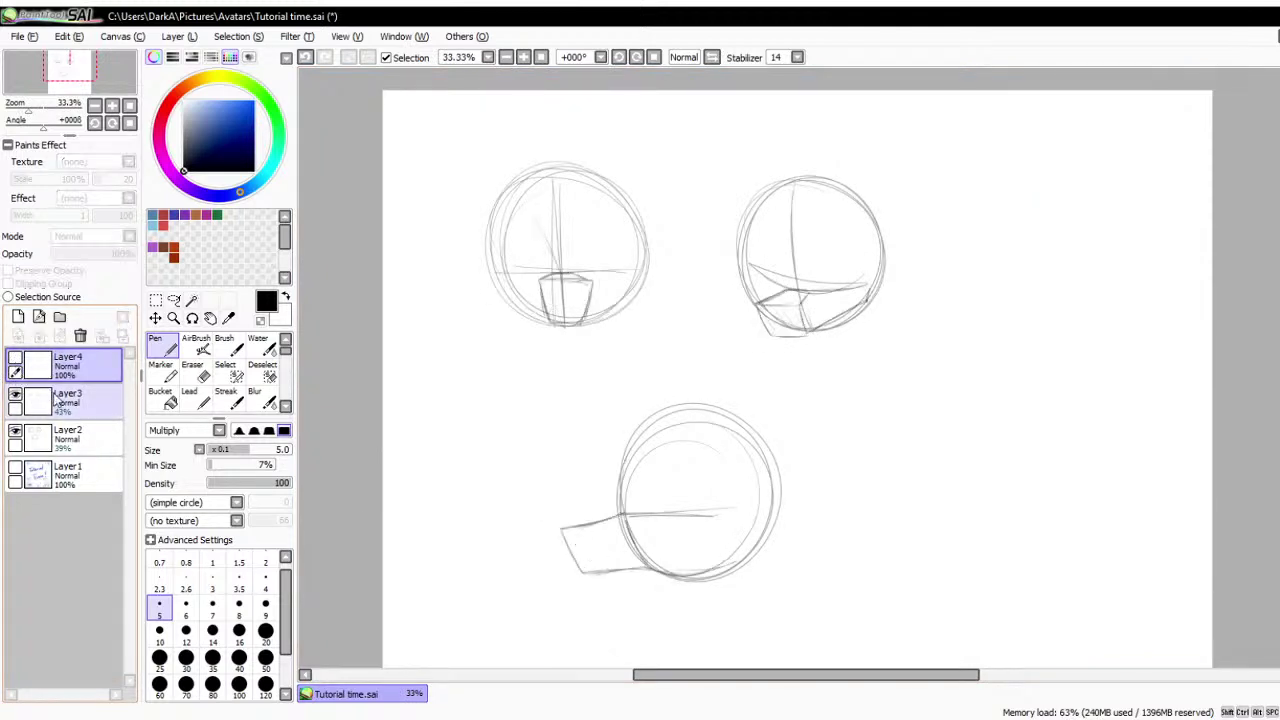
drag(88, 253, 136, 253)
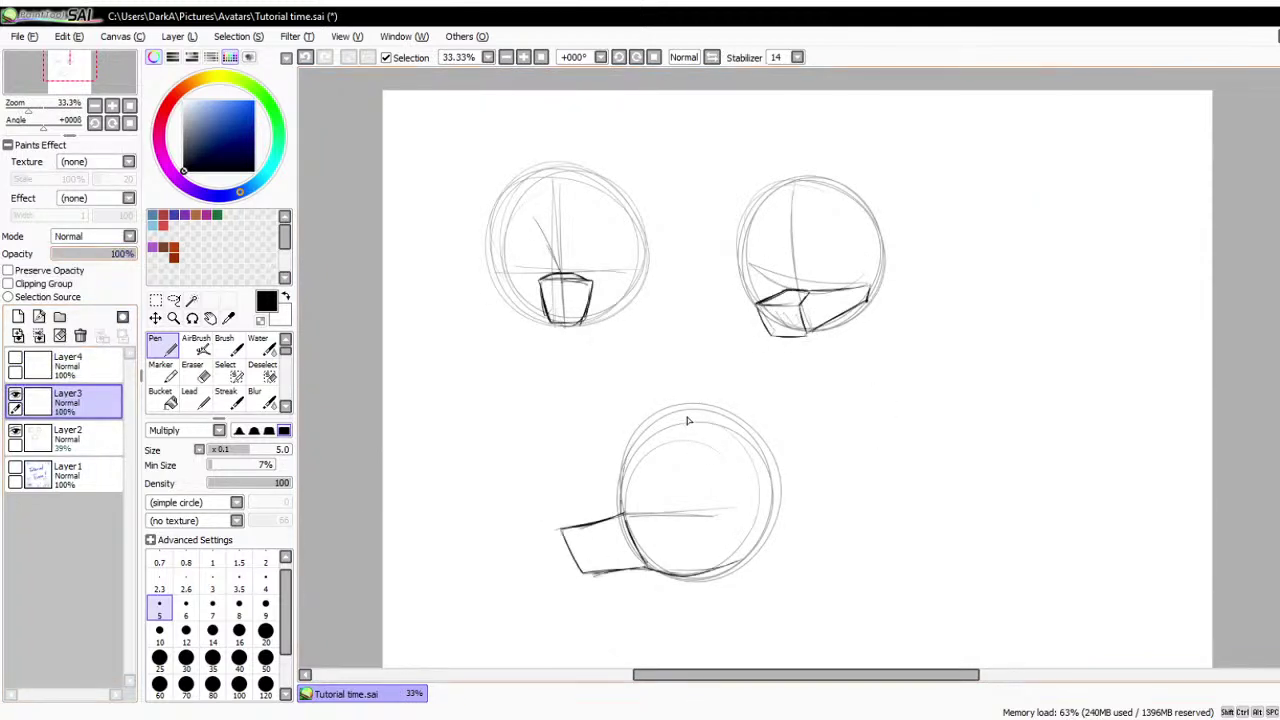
scroll(692, 405, up, 1)
- Make Layer4 active and visible again and hide Layer3's muzzle boxes
click(68, 362)
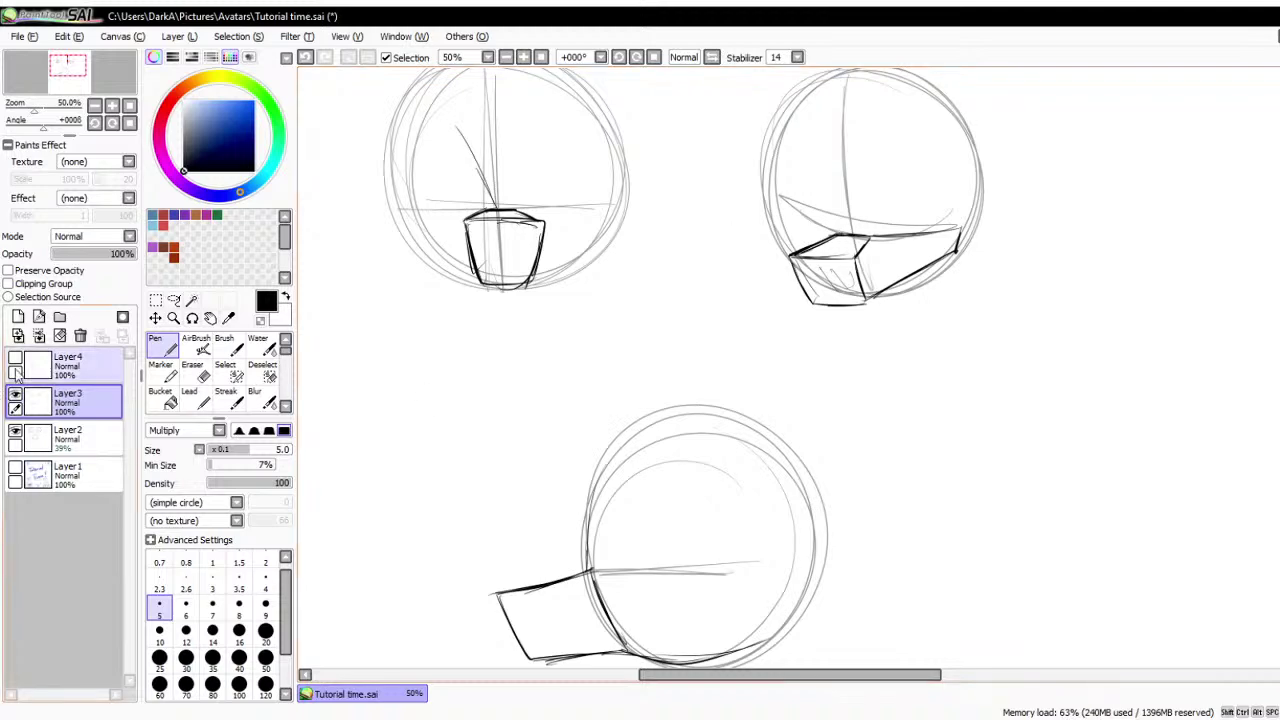
click(15, 358)
click(15, 398)
scroll(670, 375, down, 1)
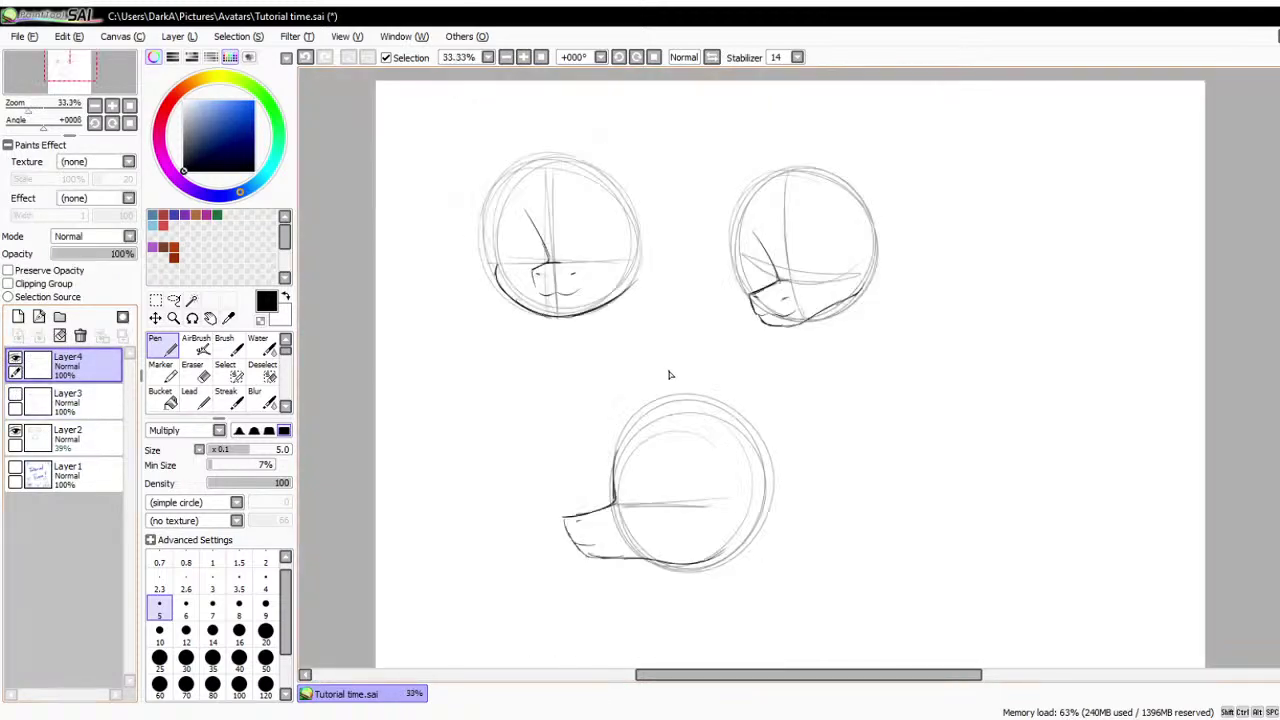
scroll(569, 256, up, 1)
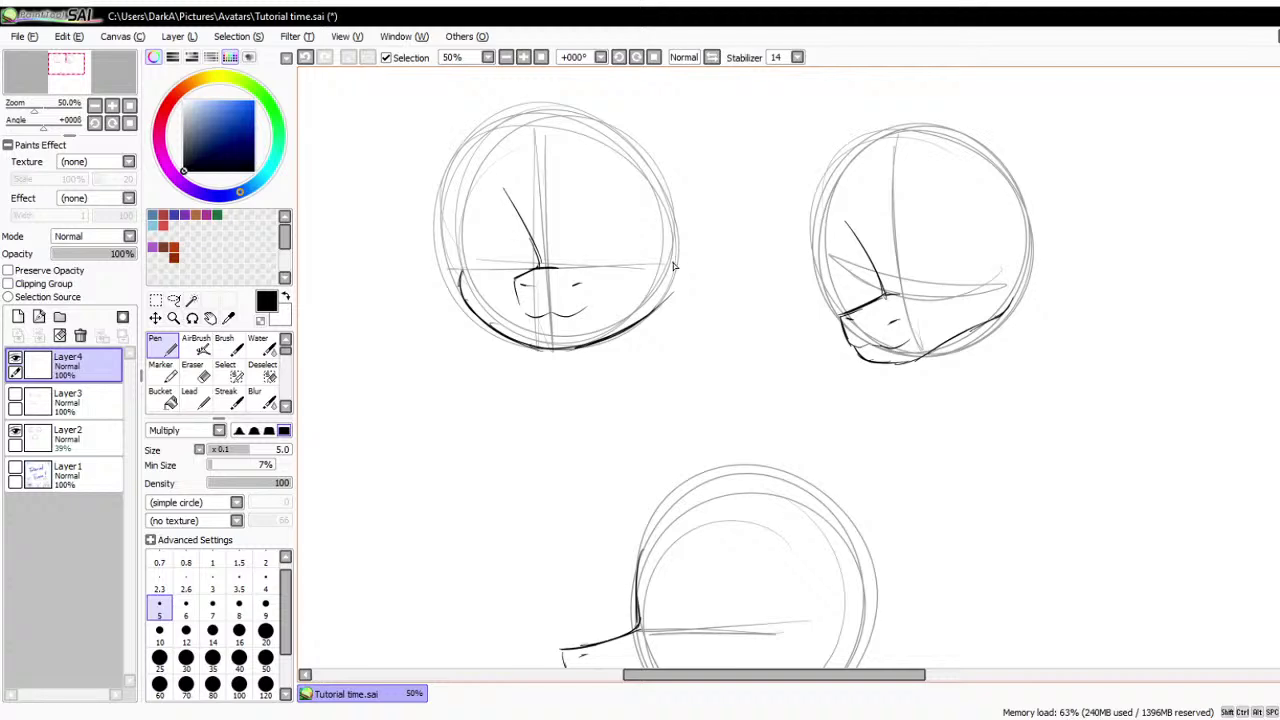
scroll(674, 266, down, 1)
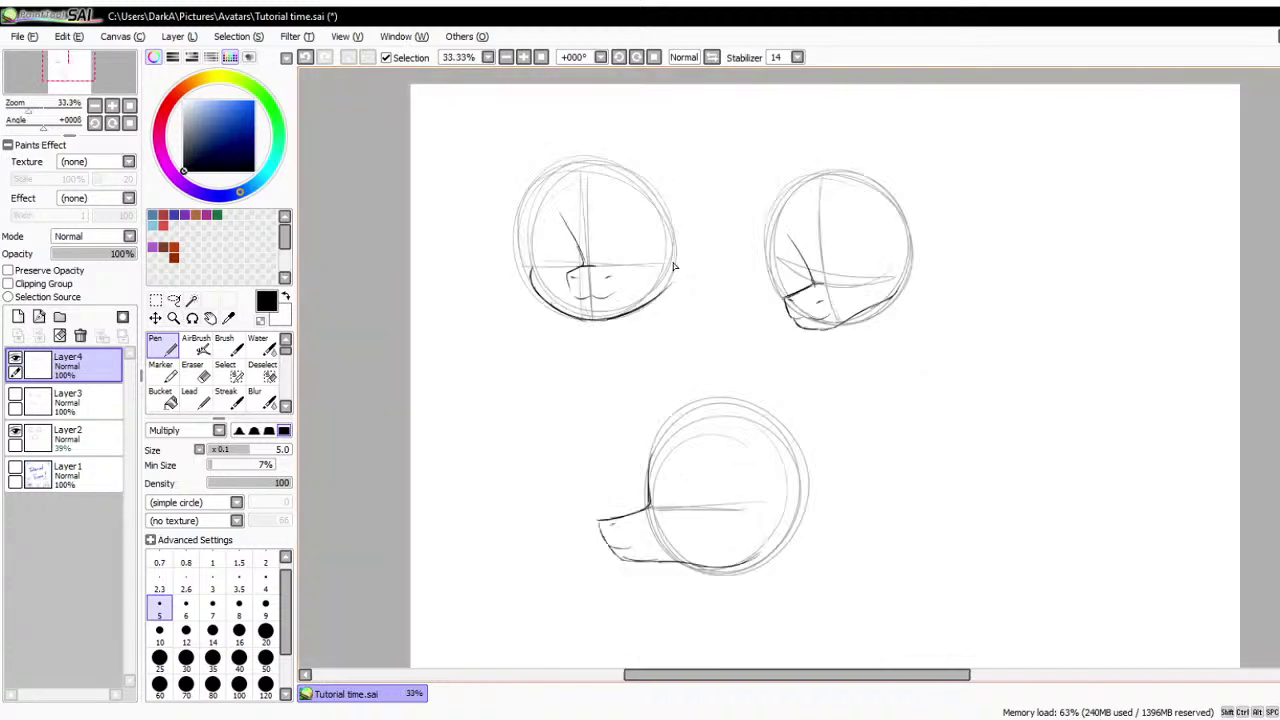
scroll(614, 280, up, 2)
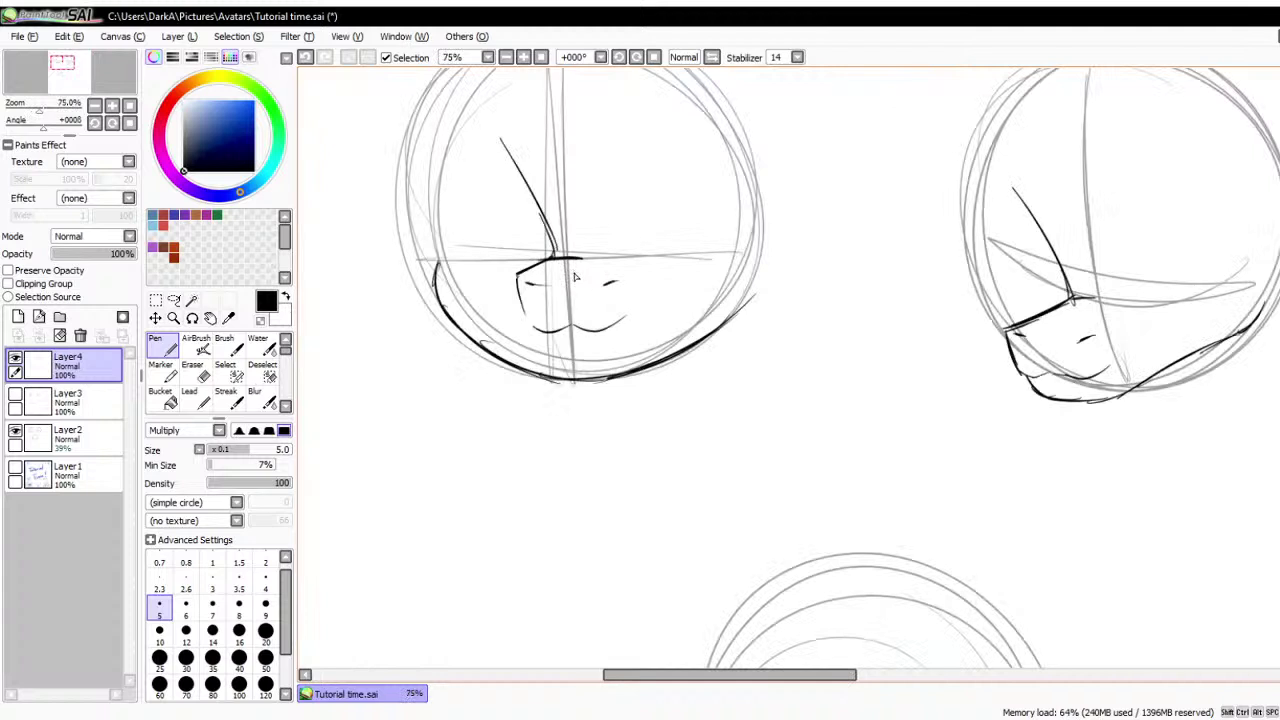
scroll(575, 277, down, 1)
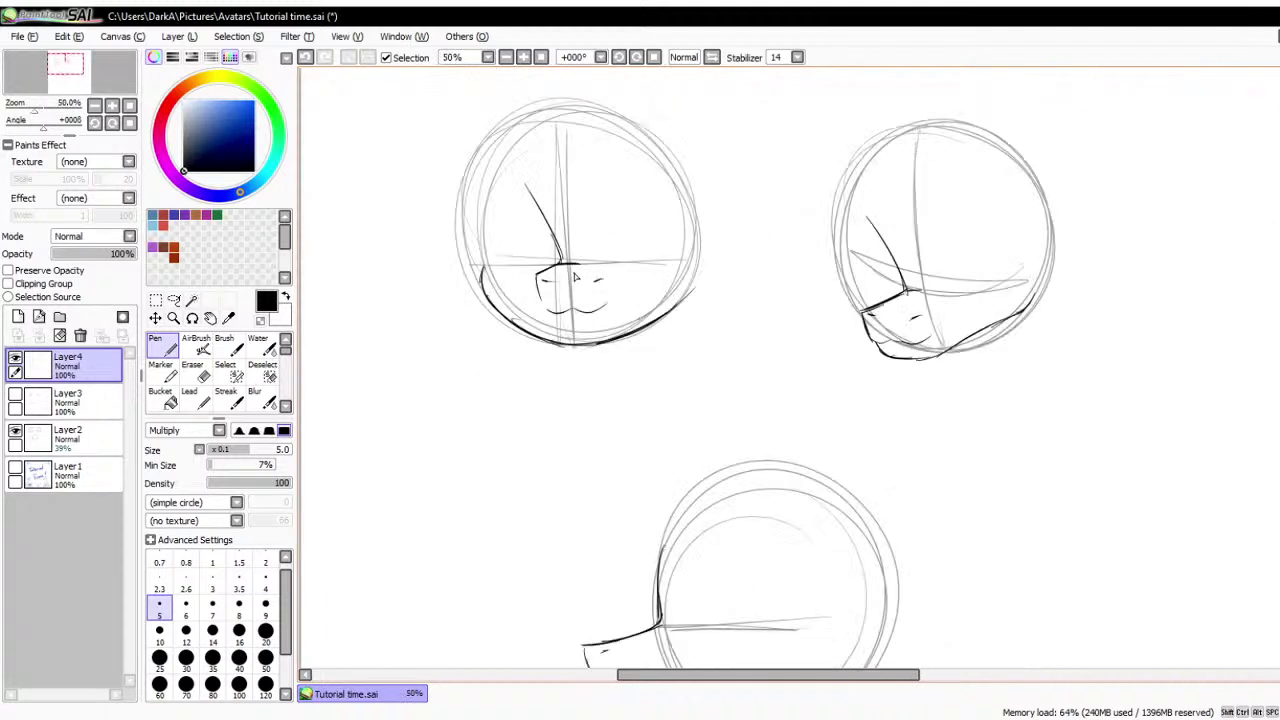
- Hide Layer4, show Layer3, and examine the box construction of the side-view muzzle up close
click(16, 398)
click(15, 393)
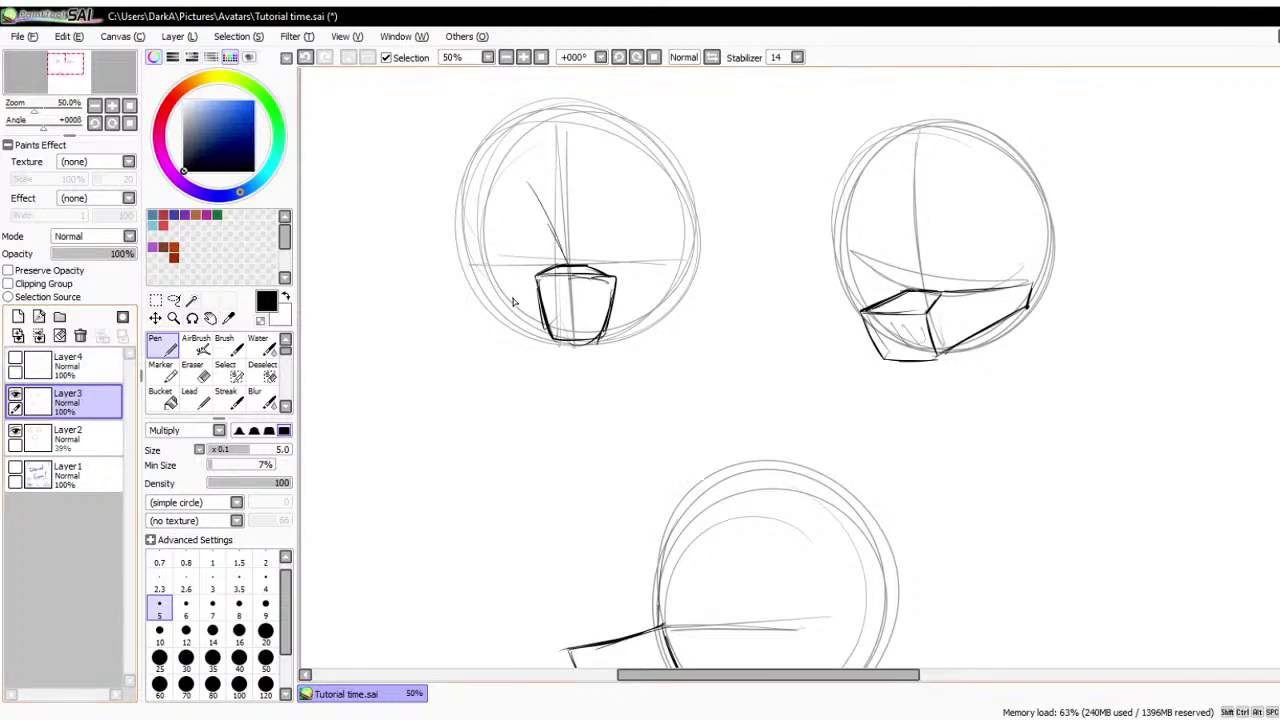
scroll(651, 586, down, 2)
scroll(563, 489, up, 5)
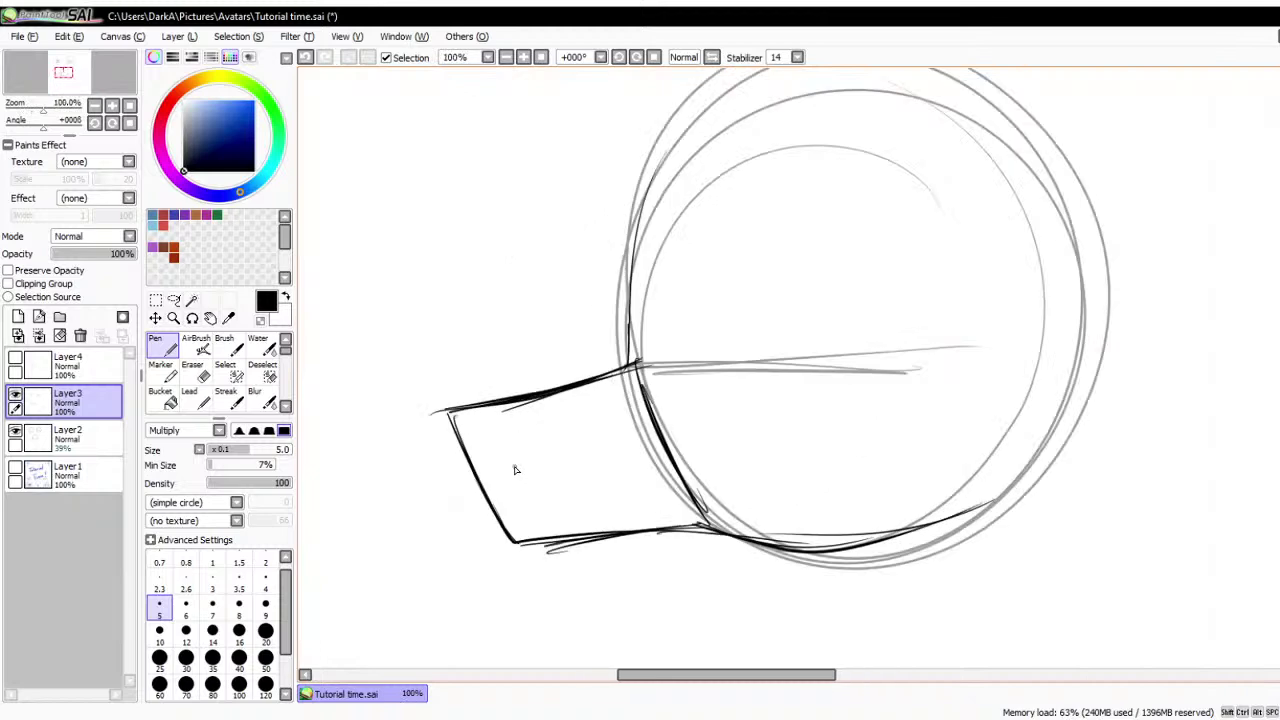
scroll(516, 470, up, 1)
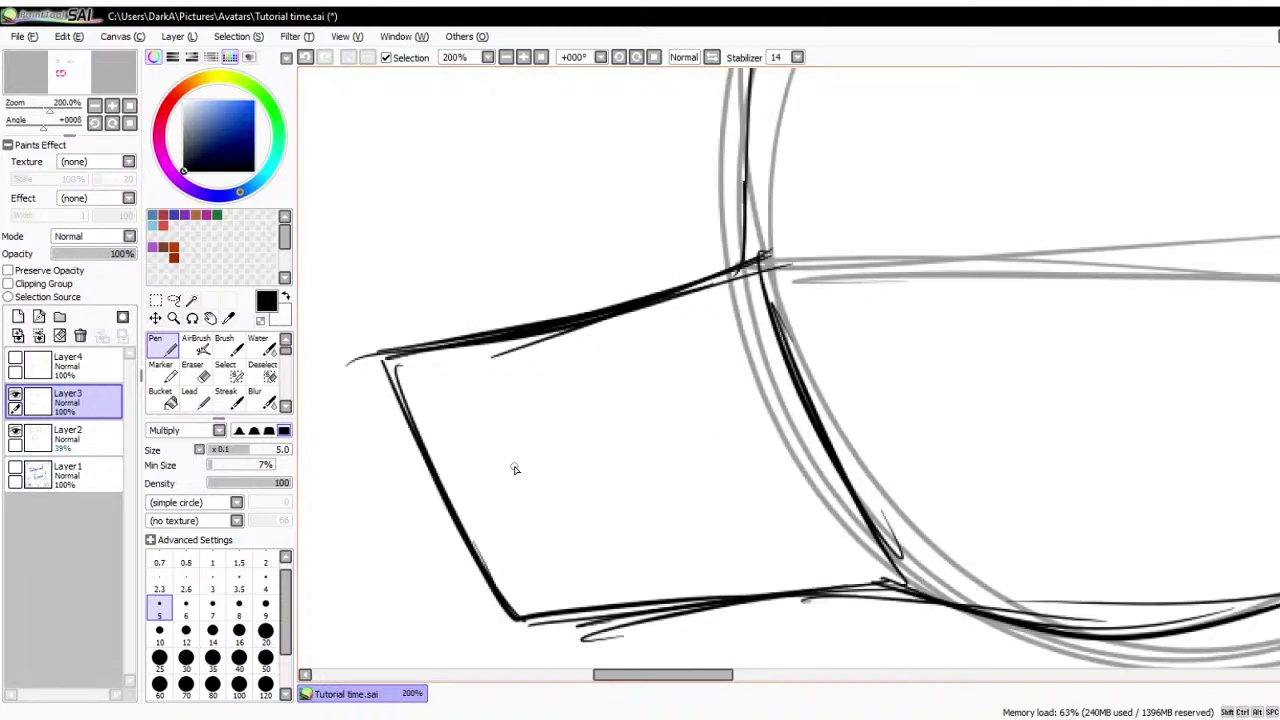
scroll(515, 469, down, 5)
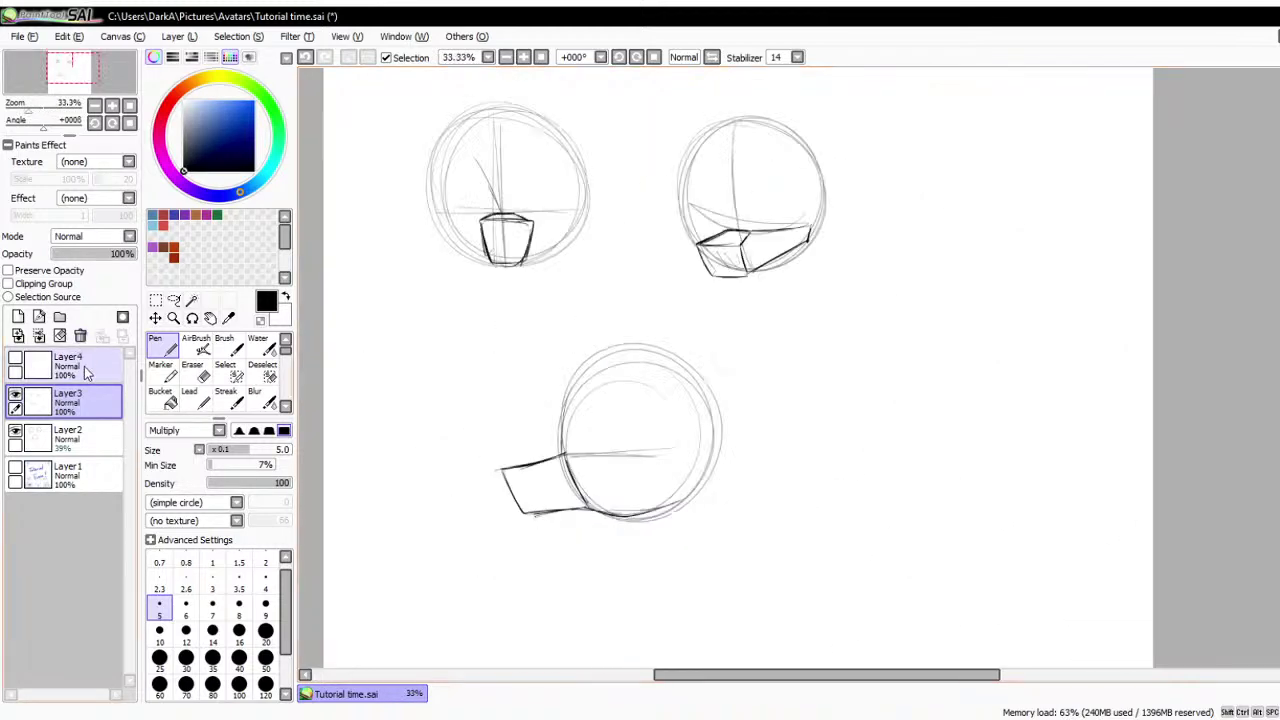
- Delete Layer4 and Layer3, restore Layer2 to 100% opacity and clear the three head circles from it
click(84, 366)
click(80, 335)
click(59, 335)
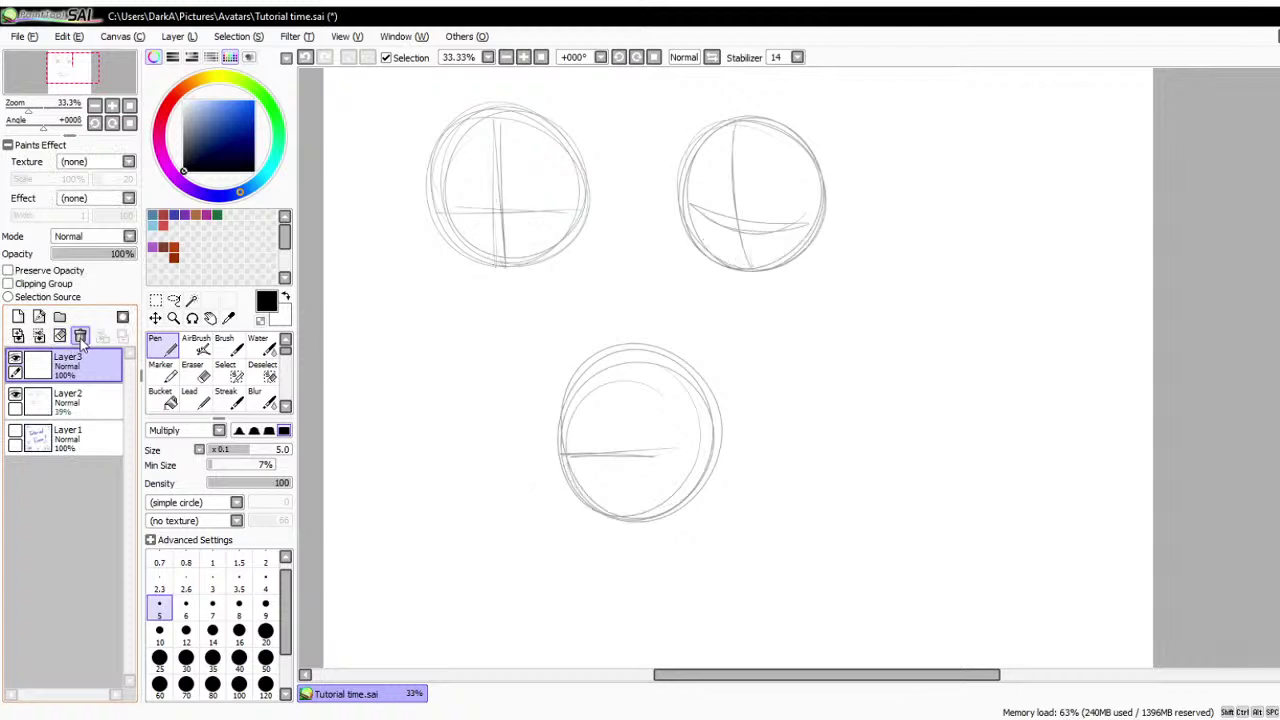
click(80, 335)
drag(98, 254, 136, 254)
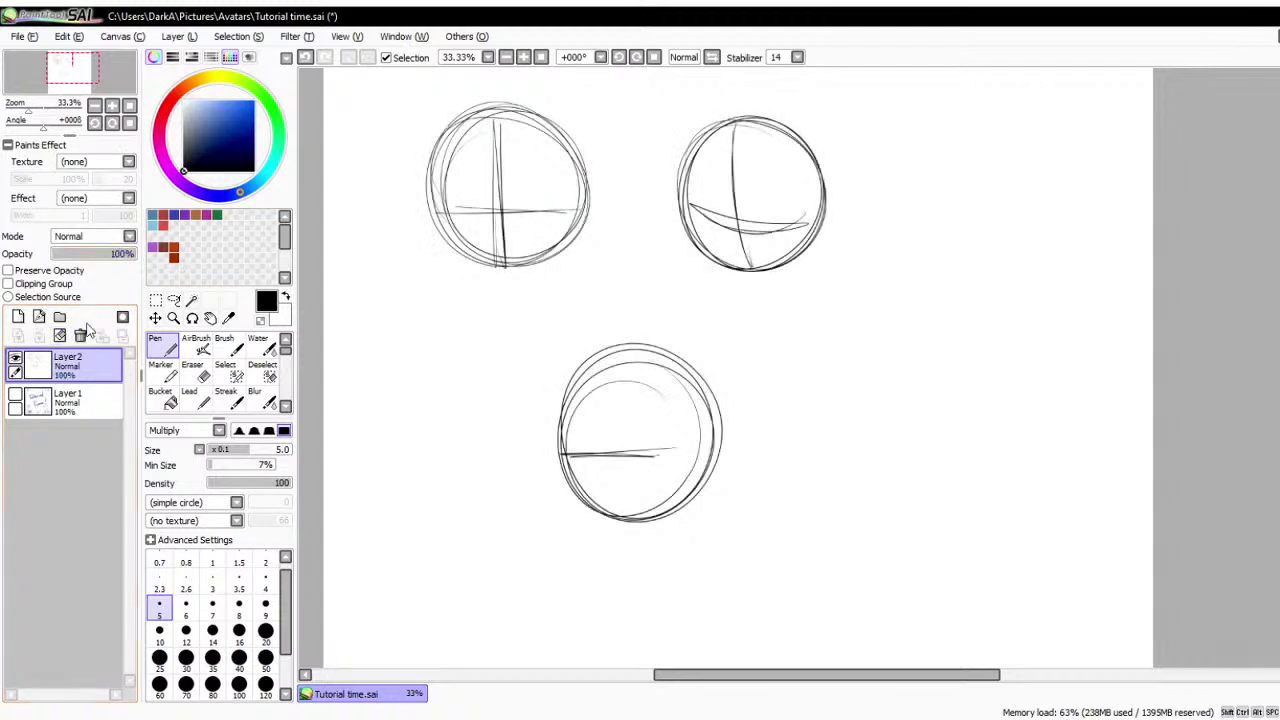
click(59, 335)
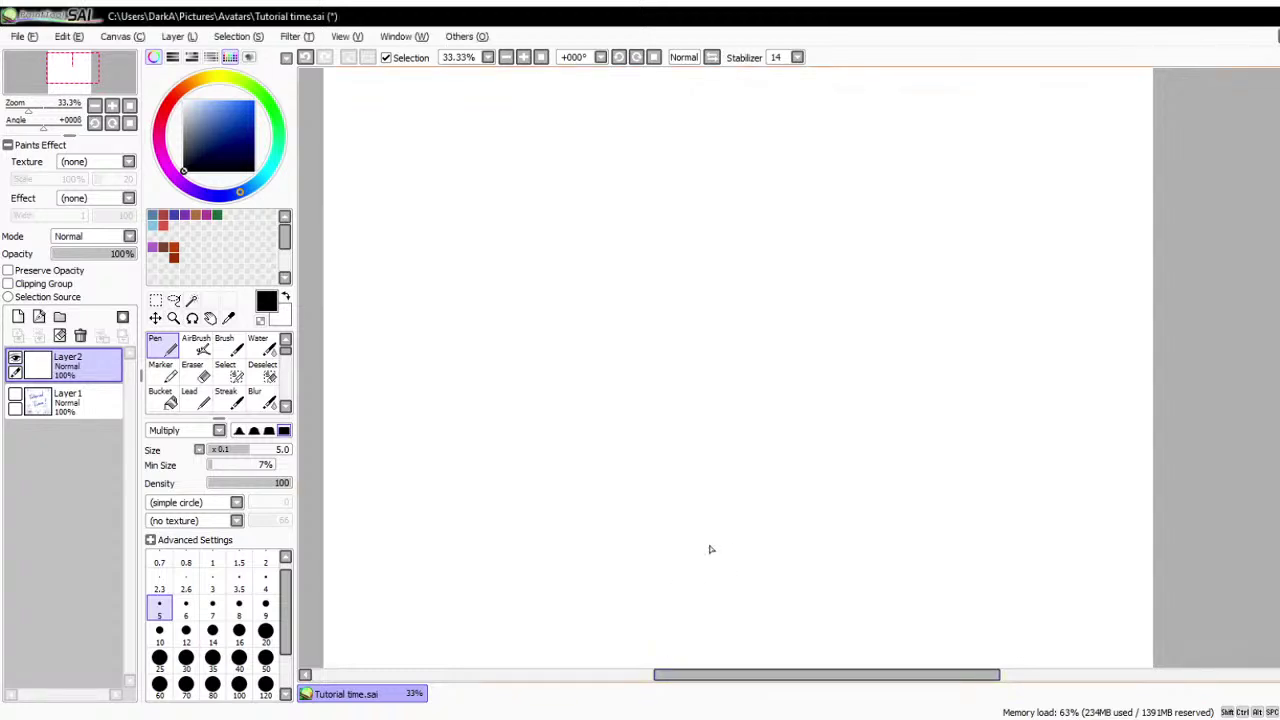
scroll(679, 410, down, 2)
scroll(660, 505, up, 1)
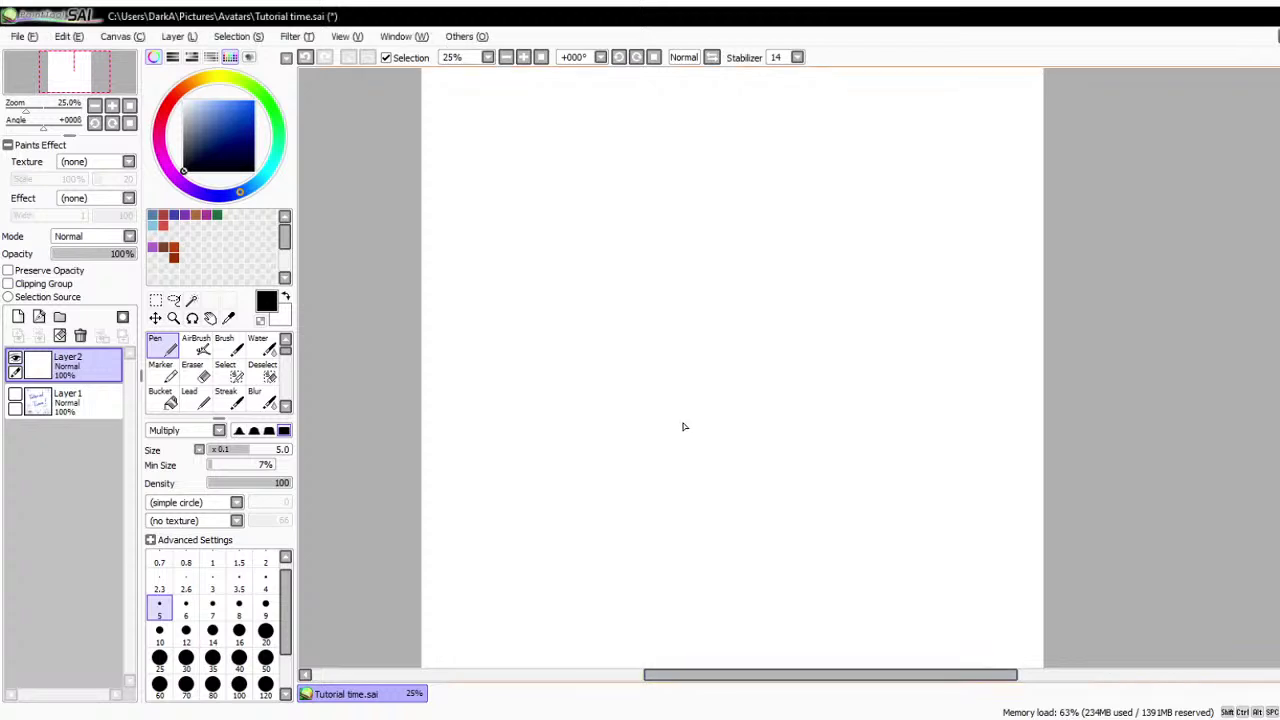
scroll(704, 366, down, 1)
scroll(675, 410, up, 1)
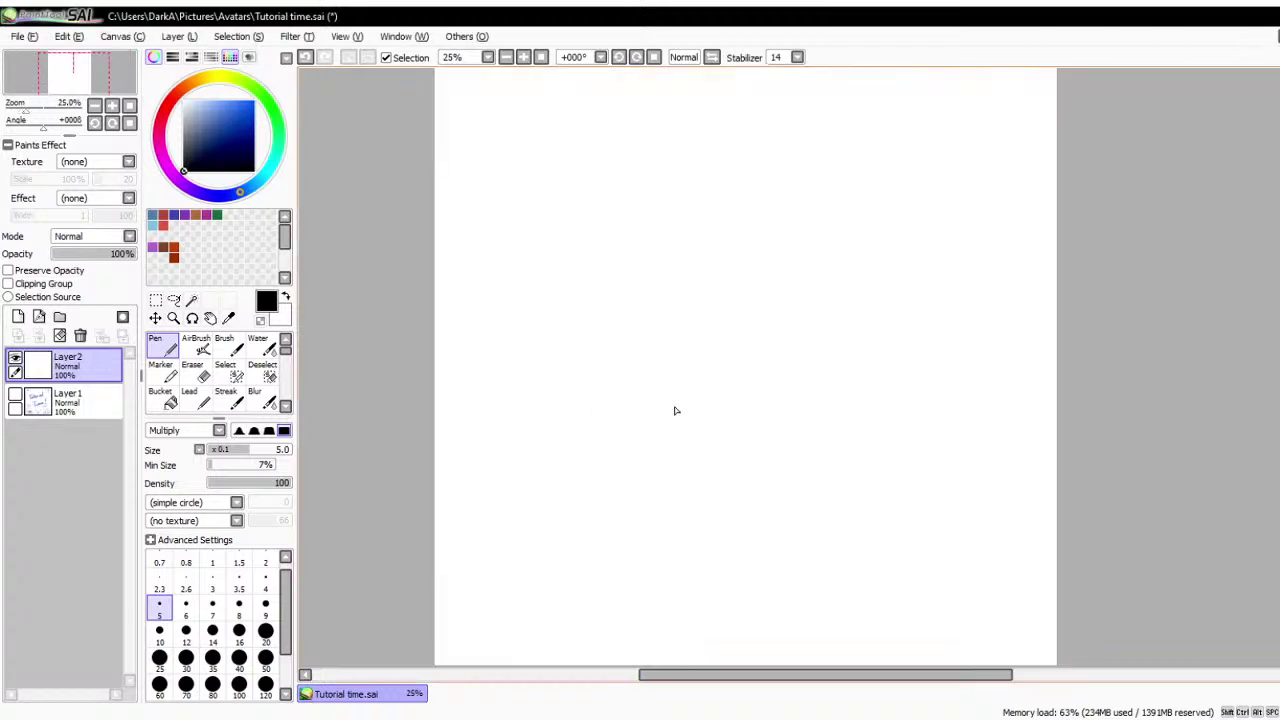
scroll(675, 410, down, 1)
scroll(710, 390, up, 1)
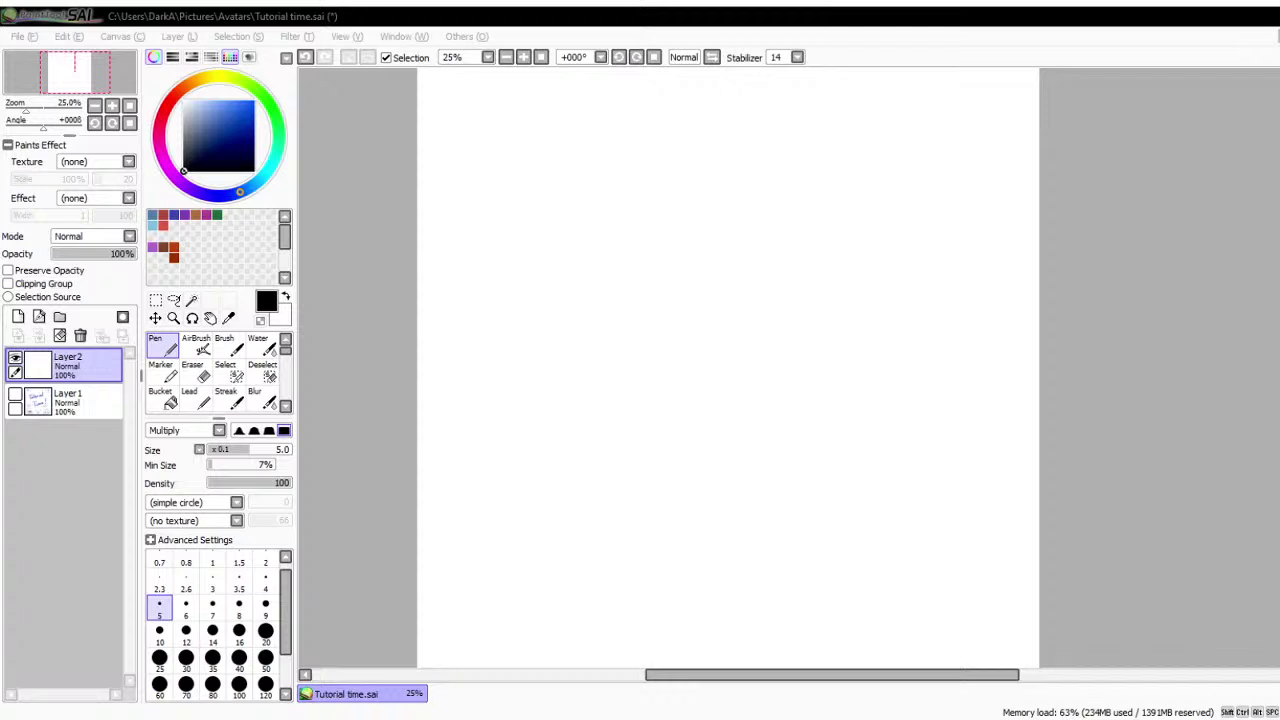
- Bring up the pig portrait 30nomi.jpg, fade its layer to 47% opacity and add a new layer above it
key(alt+Tab)
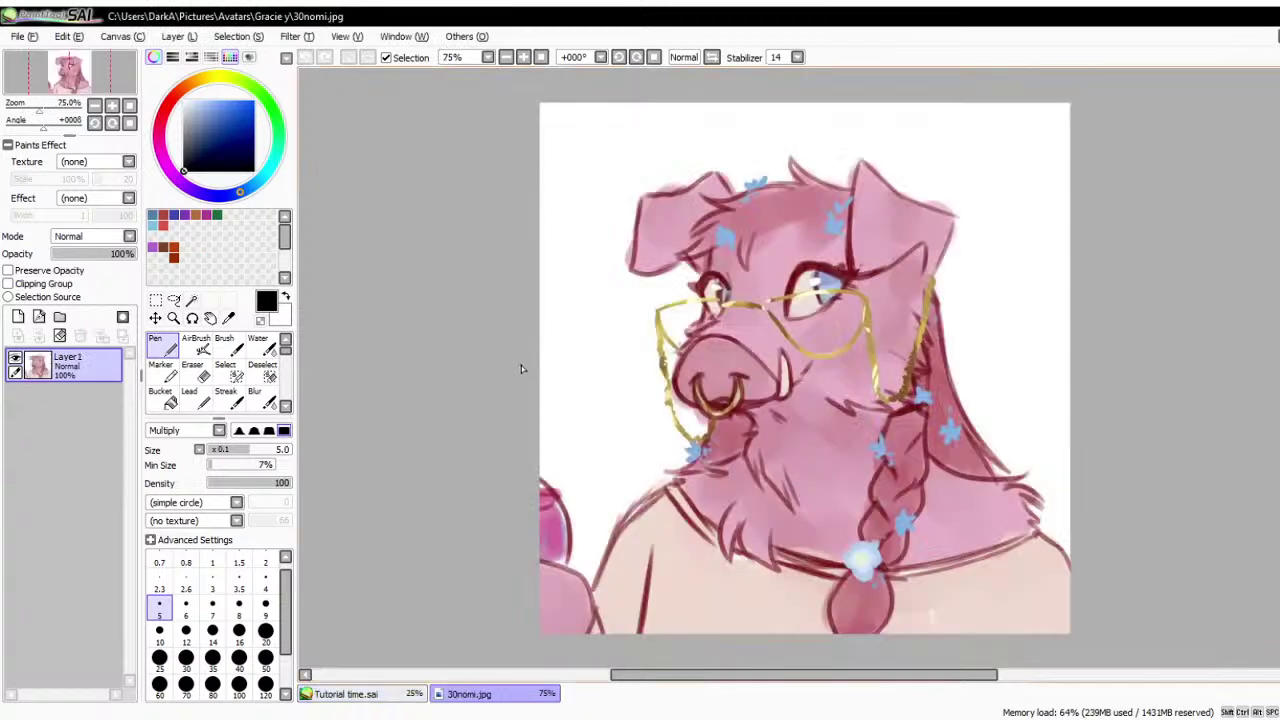
scroll(522, 352, down, 1)
scroll(835, 374, up, 1)
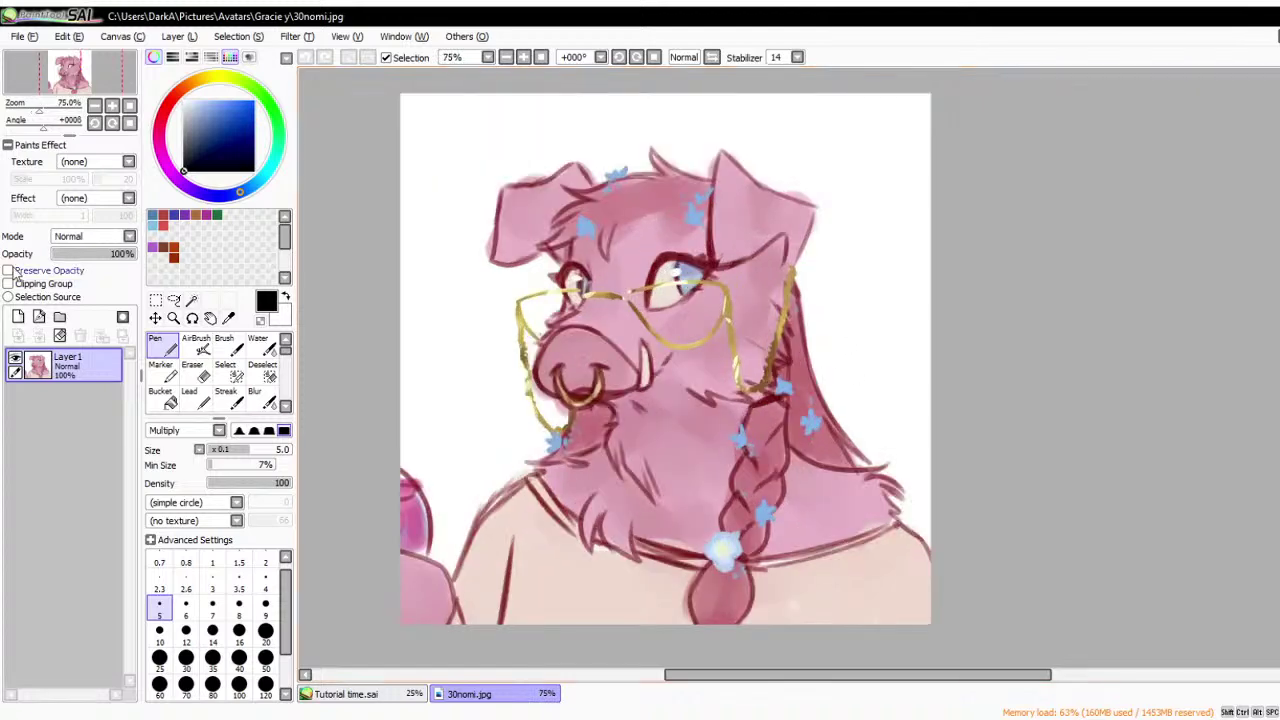
click(92, 256)
click(18, 317)
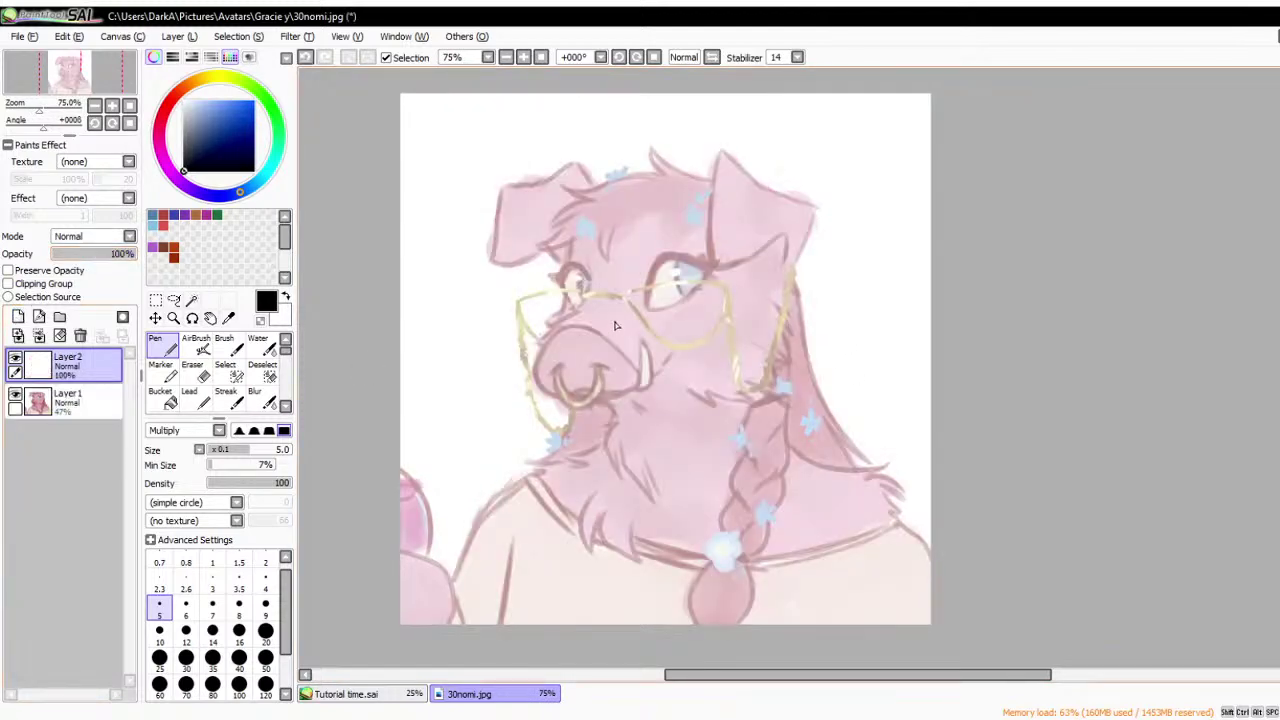
- Trace the pig's snout as a box-shaped muzzle with a rounded front face, plus a brow line running down to its bridge
scroll(629, 280, up, 1)
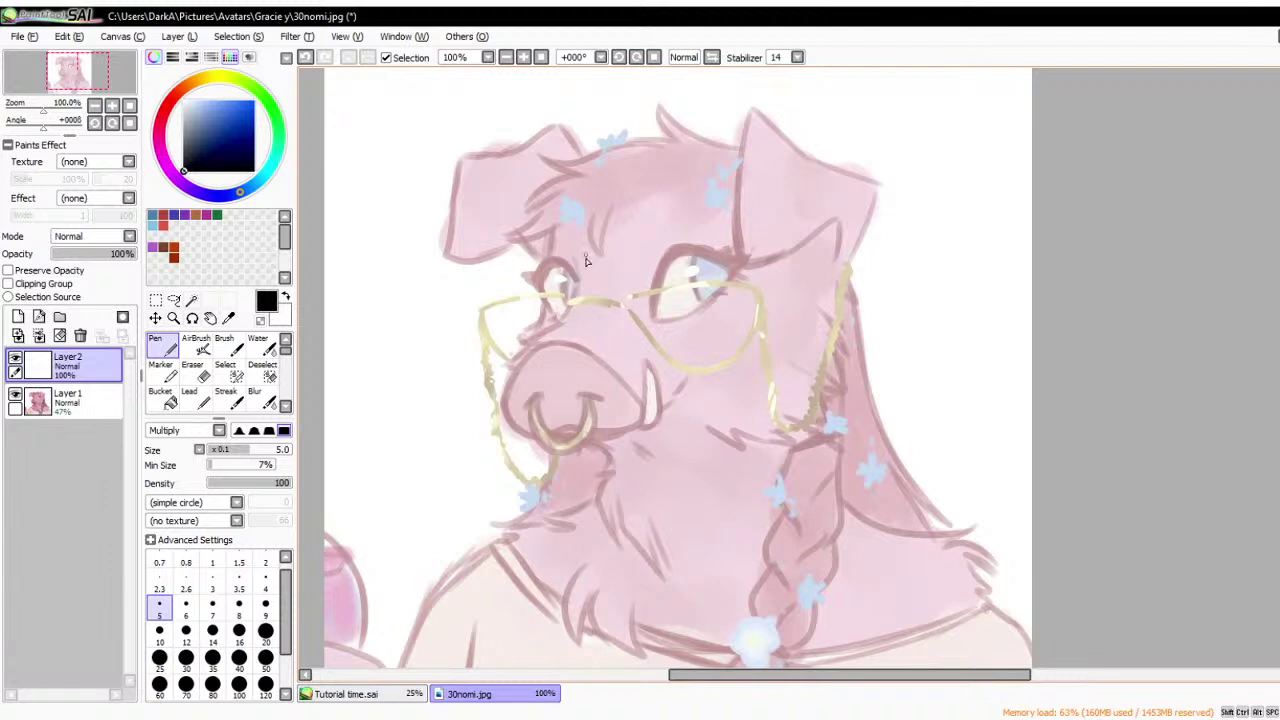
mouse_move(553, 217)
mouse_down()
mouse_move(595, 293)
mouse_move(515, 358)
mouse_move(521, 442)
mouse_move(505, 404)
mouse_move(531, 441)
mouse_move(577, 426)
mouse_move(553, 430)
mouse_move(626, 430)
mouse_up()
mouse_move(528, 342)
mouse_down()
mouse_move(595, 358)
mouse_move(646, 404)
mouse_up()
drag(687, 381, 642, 424)
mouse_move(600, 308)
mouse_down()
mouse_move(638, 317)
mouse_move(690, 380)
mouse_up()
mouse_move(640, 318)
mouse_down()
mouse_move(680, 368)
mouse_move(604, 325)
mouse_move(580, 342)
mouse_move(556, 326)
mouse_move(514, 350)
mouse_move(590, 336)
mouse_move(570, 350)
mouse_up()
drag(542, 442, 634, 424)
mouse_move(556, 350)
mouse_down()
mouse_move(590, 342)
mouse_move(508, 412)
mouse_move(640, 402)
mouse_move(628, 432)
mouse_up()
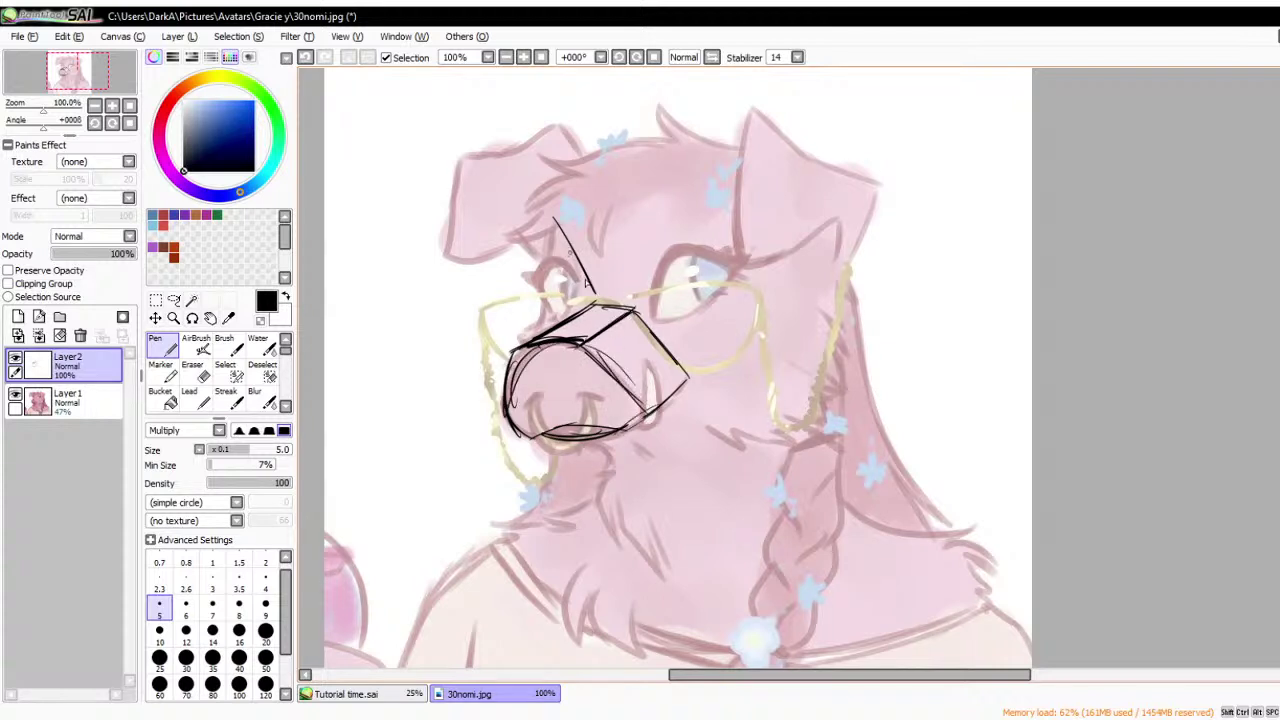
mouse_move(570, 250)
mouse_down()
mouse_move(600, 300)
mouse_move(690, 384)
mouse_up()
drag(680, 392, 630, 430)
drag(540, 444, 644, 422)
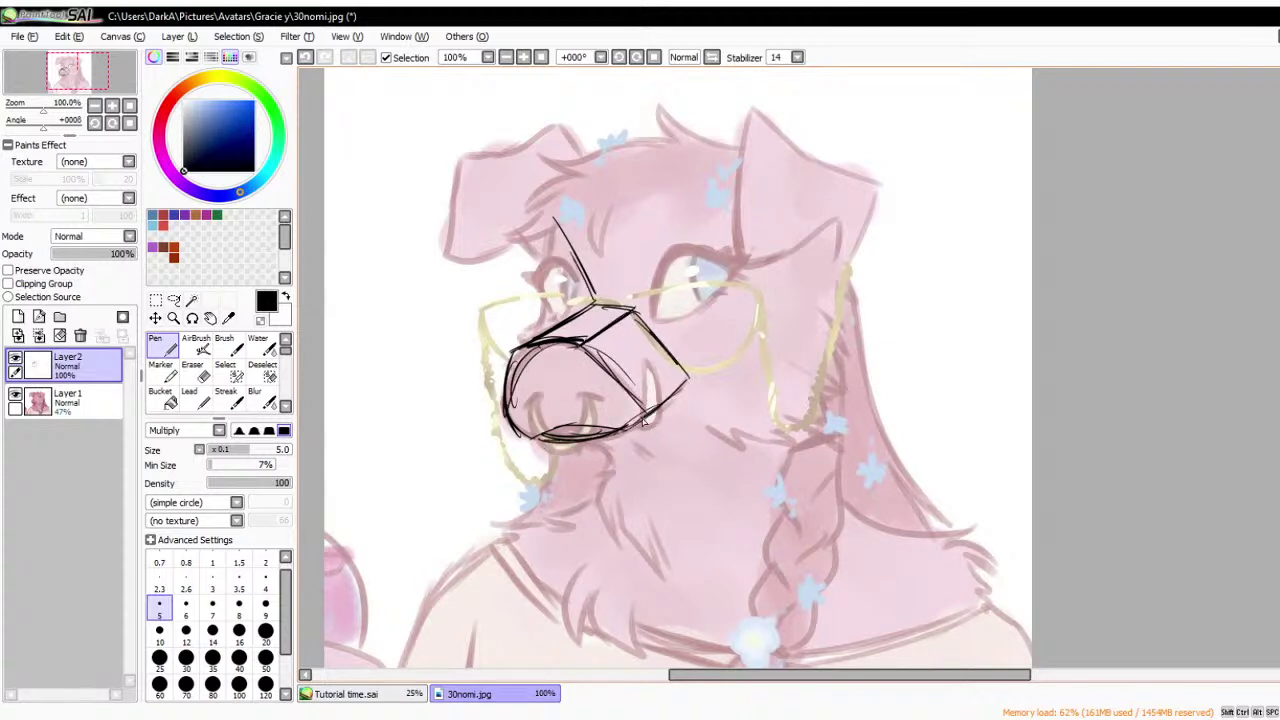
- Hide the portrait layer to view the muzzle box alone, show it again, and examine how the box fits the snout
click(15, 395)
scroll(799, 375, down, 3)
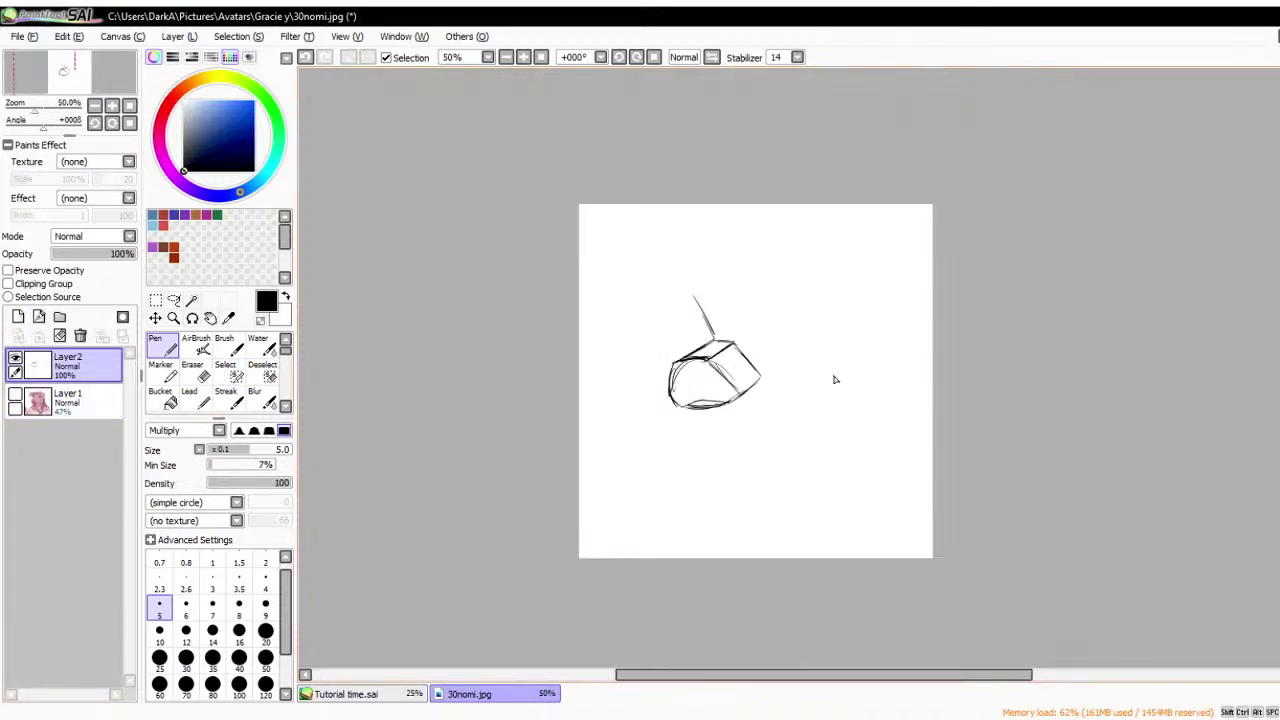
click(15, 395)
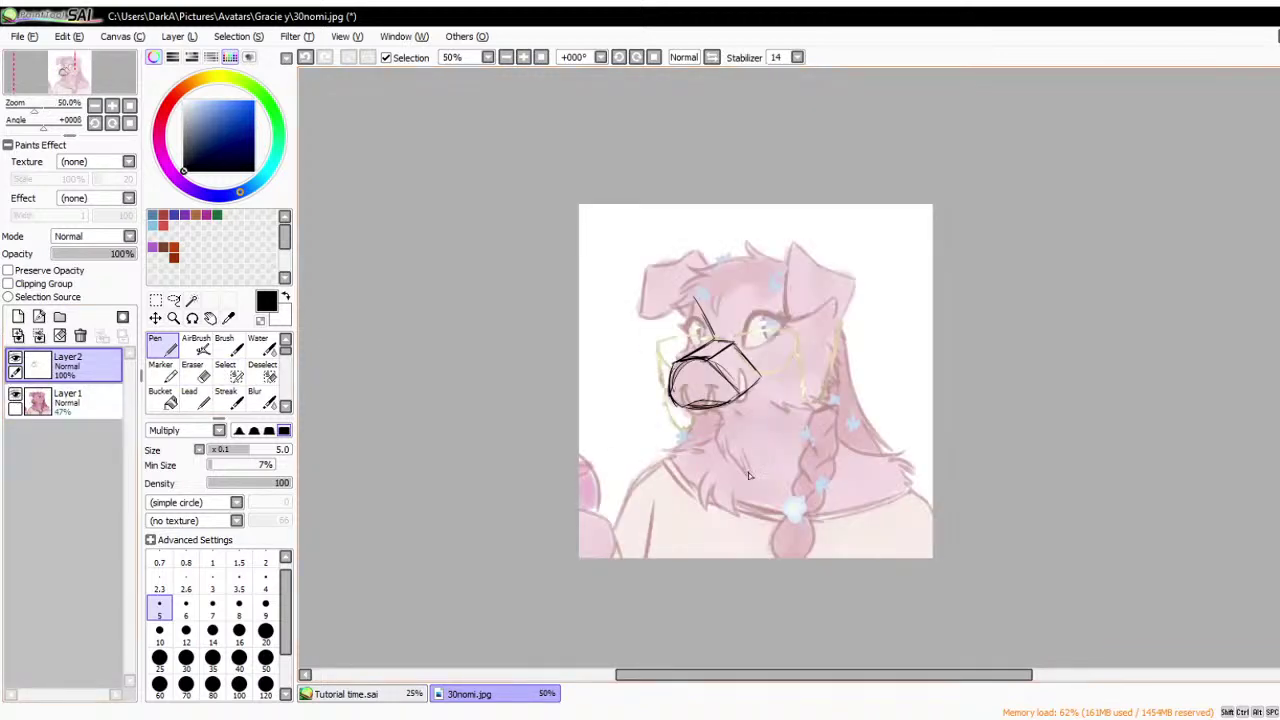
scroll(810, 363, up, 1)
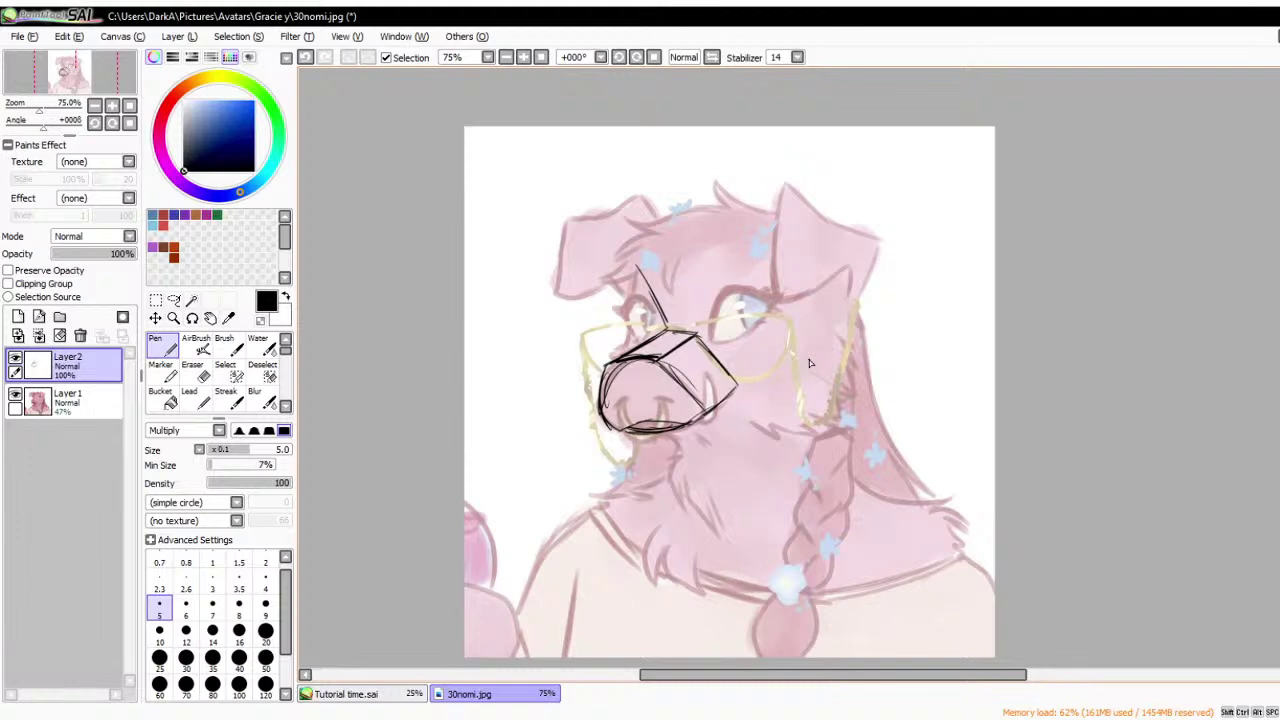
scroll(810, 363, up, 1)
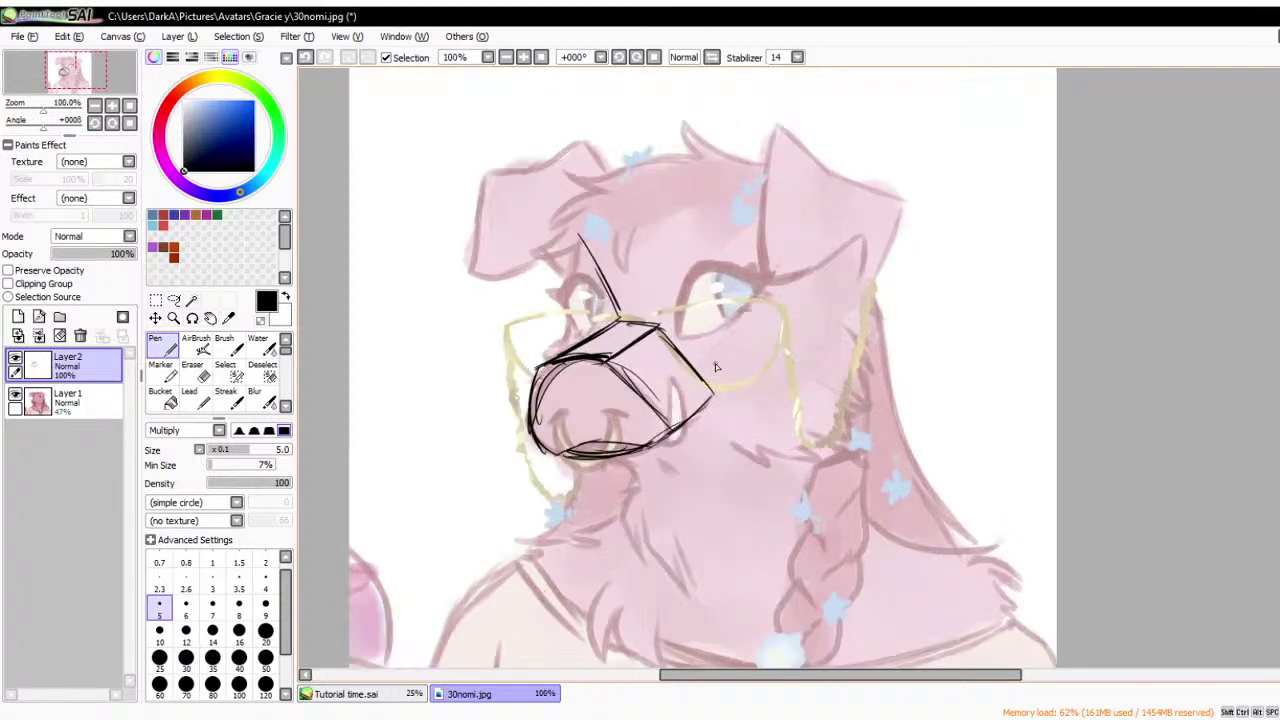
scroll(572, 395, up, 2)
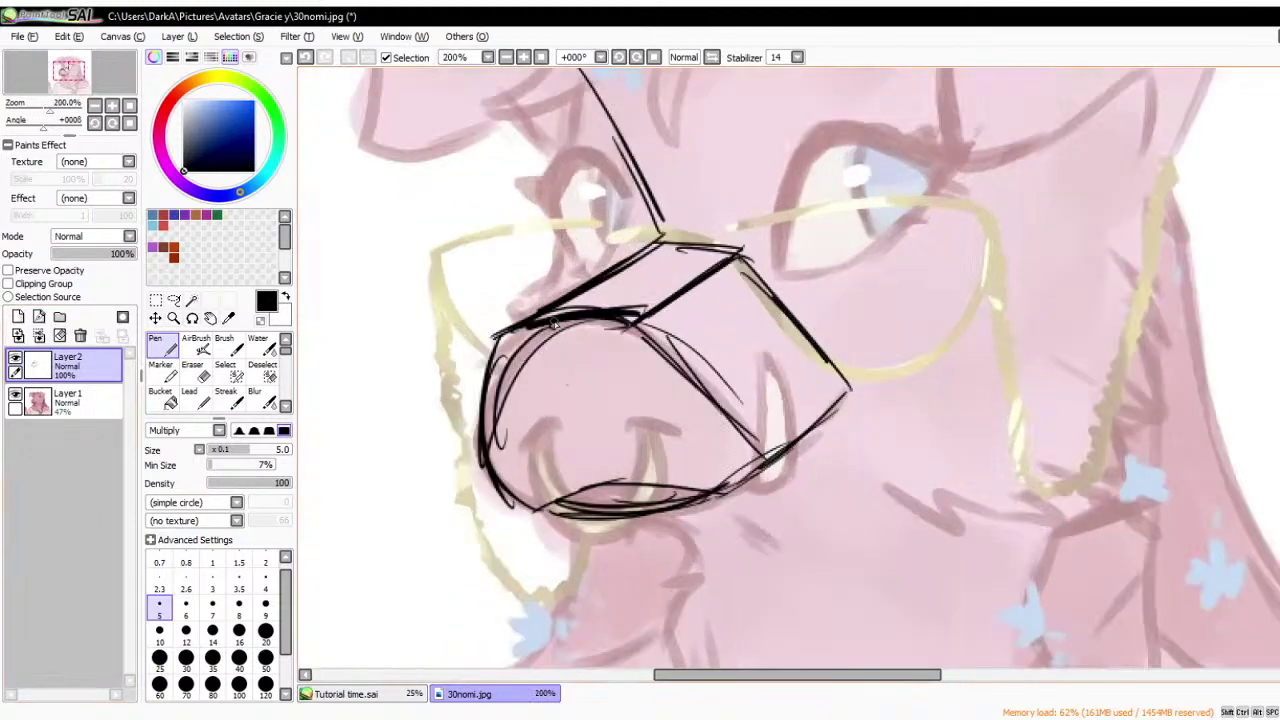
scroll(678, 298, down, 4)
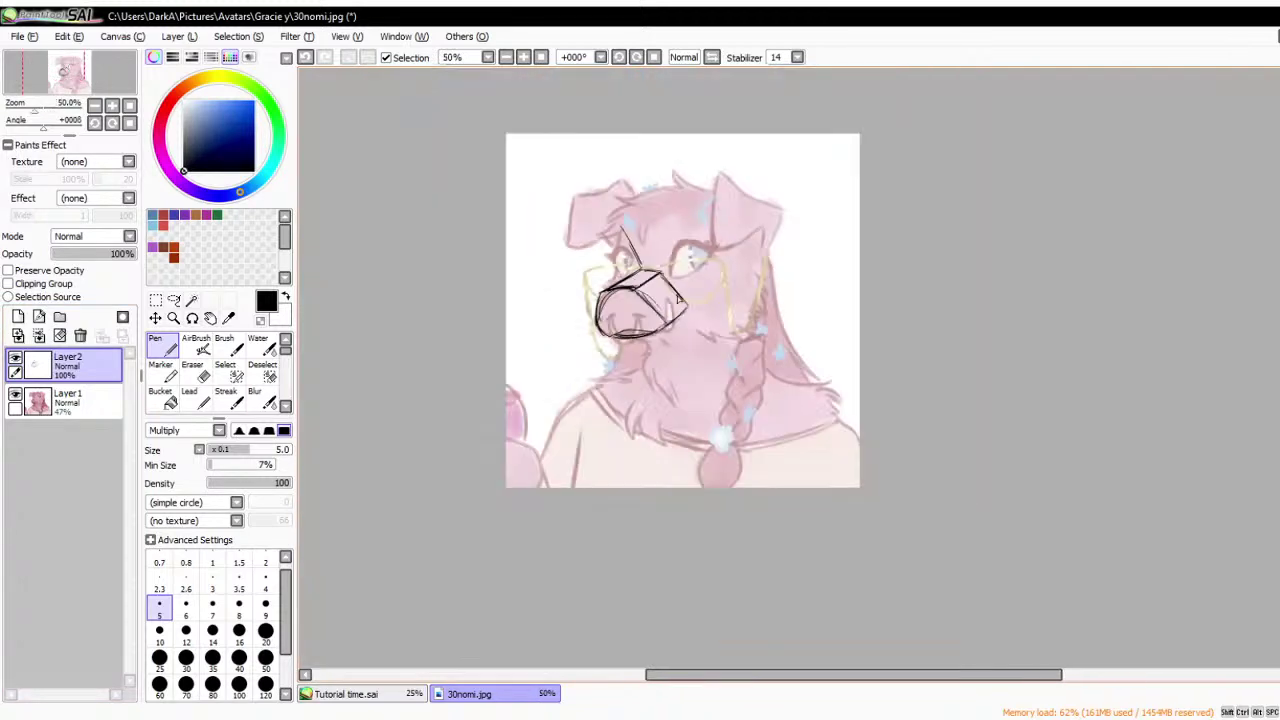
scroll(678, 298, up, 2)
scroll(678, 298, down, 1)
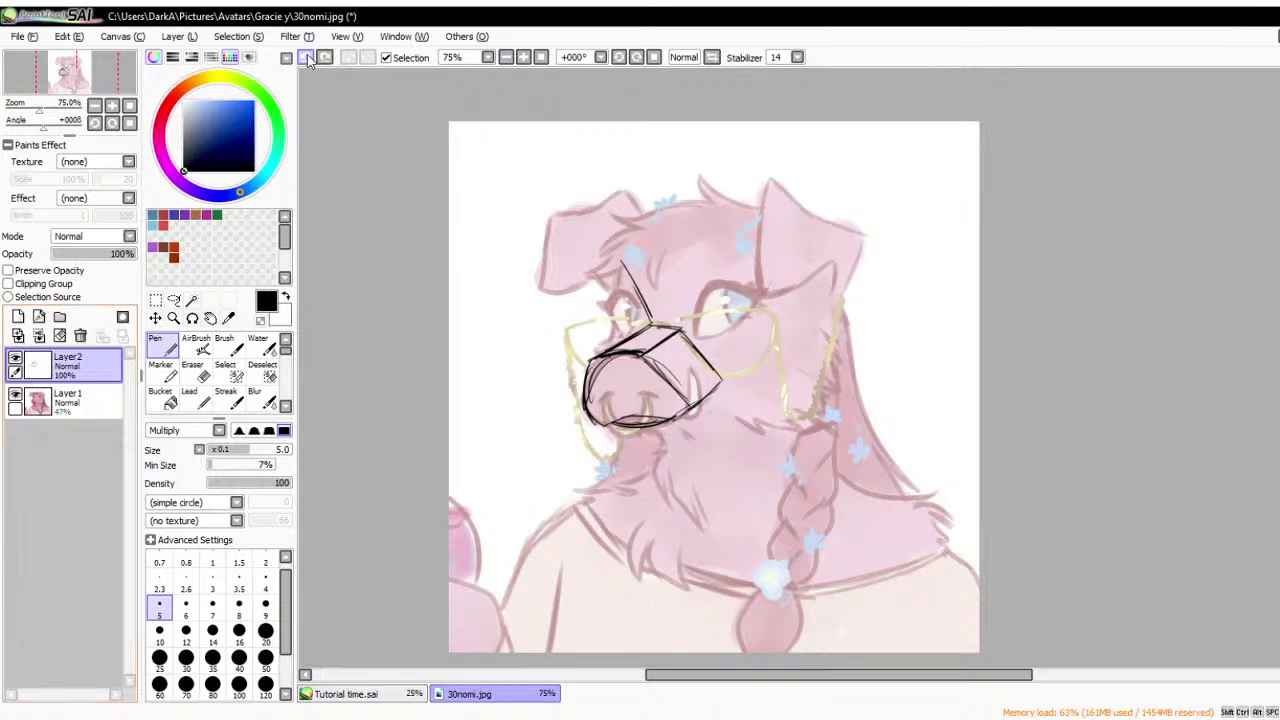
- Delete the muzzle construction layer and restore the pig portrait to 100% opacity
click(80, 335)
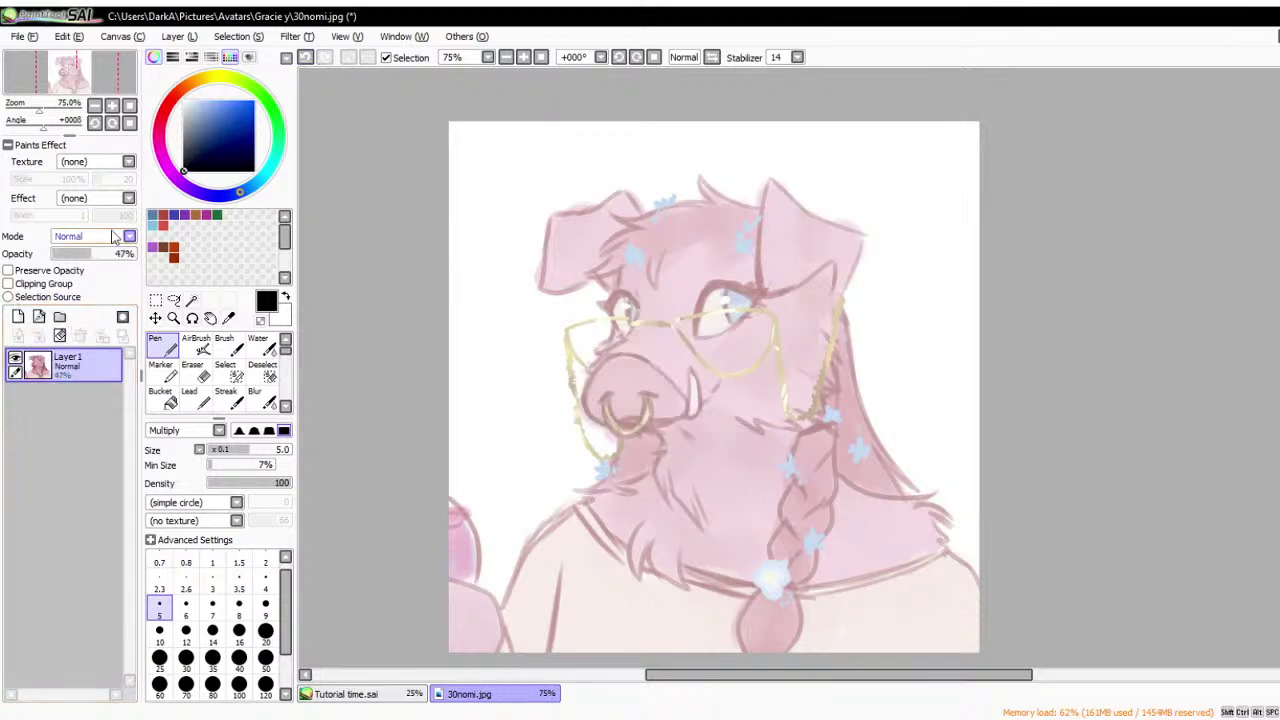
drag(113, 253, 136, 253)
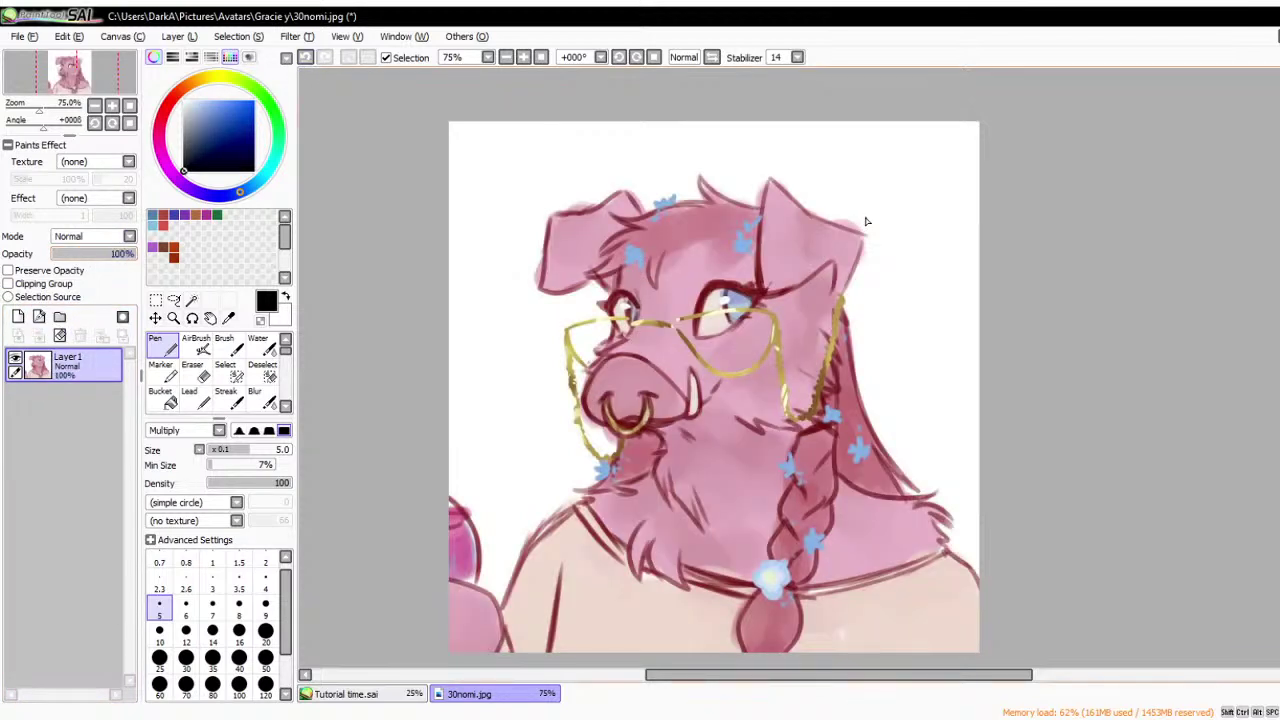
- Return to Tutorial time.sai and sketch a head circle with a curved vertical centre line and a curved horizontal eye line
click(340, 694)
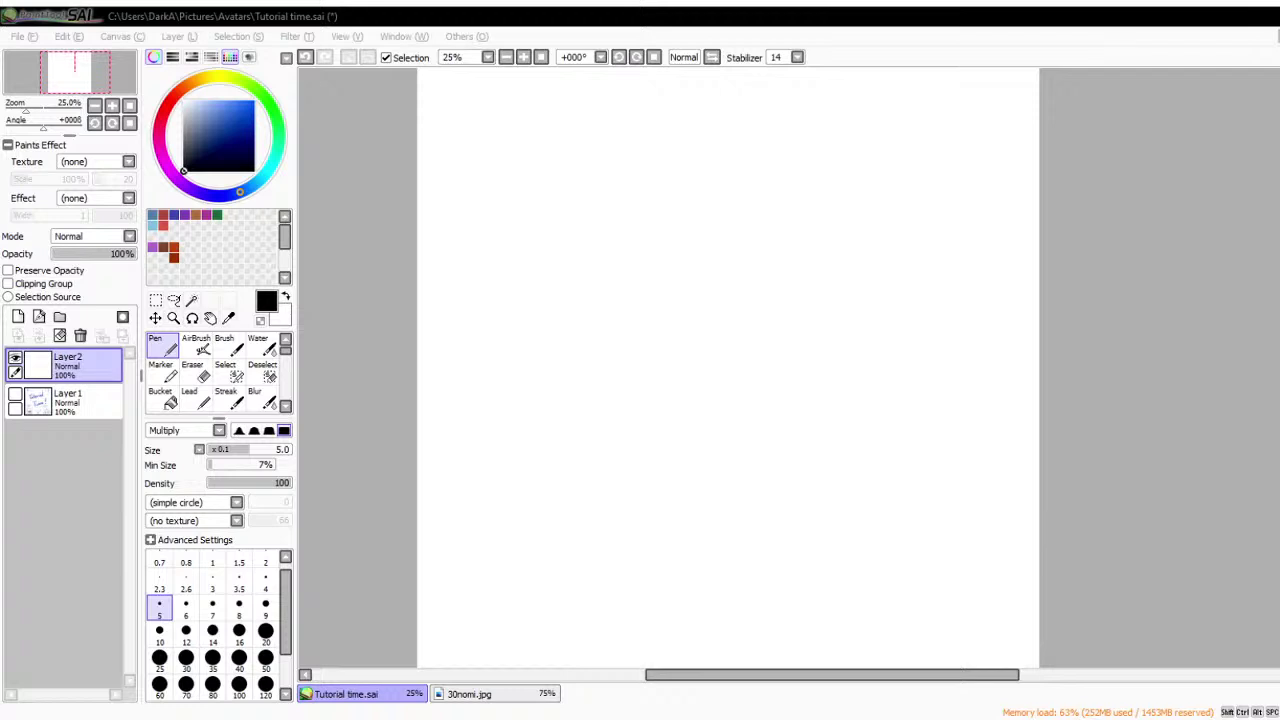
scroll(676, 290, down, 1)
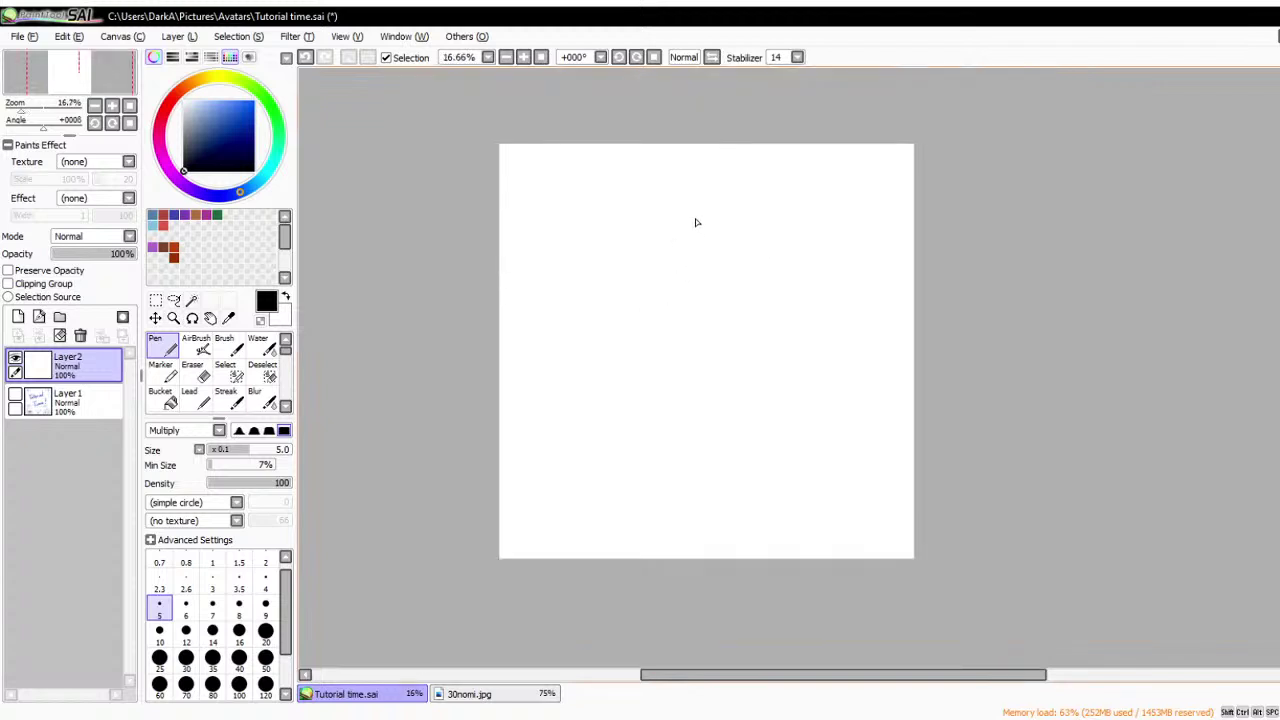
scroll(695, 222, up, 1)
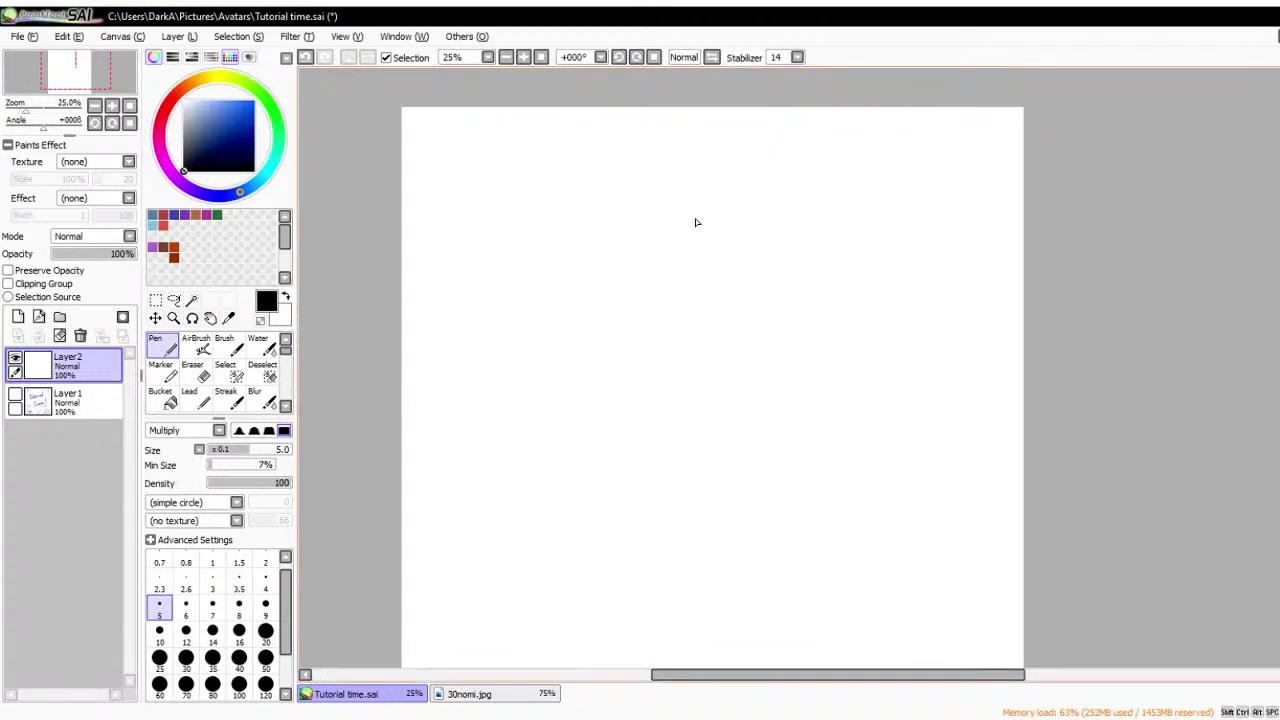
mouse_move(720, 250)
mouse_down()
mouse_move(637, 240)
mouse_move(587, 298)
mouse_move(606, 366)
mouse_move(651, 406)
mouse_move(608, 340)
mouse_up()
drag(689, 226, 705, 418)
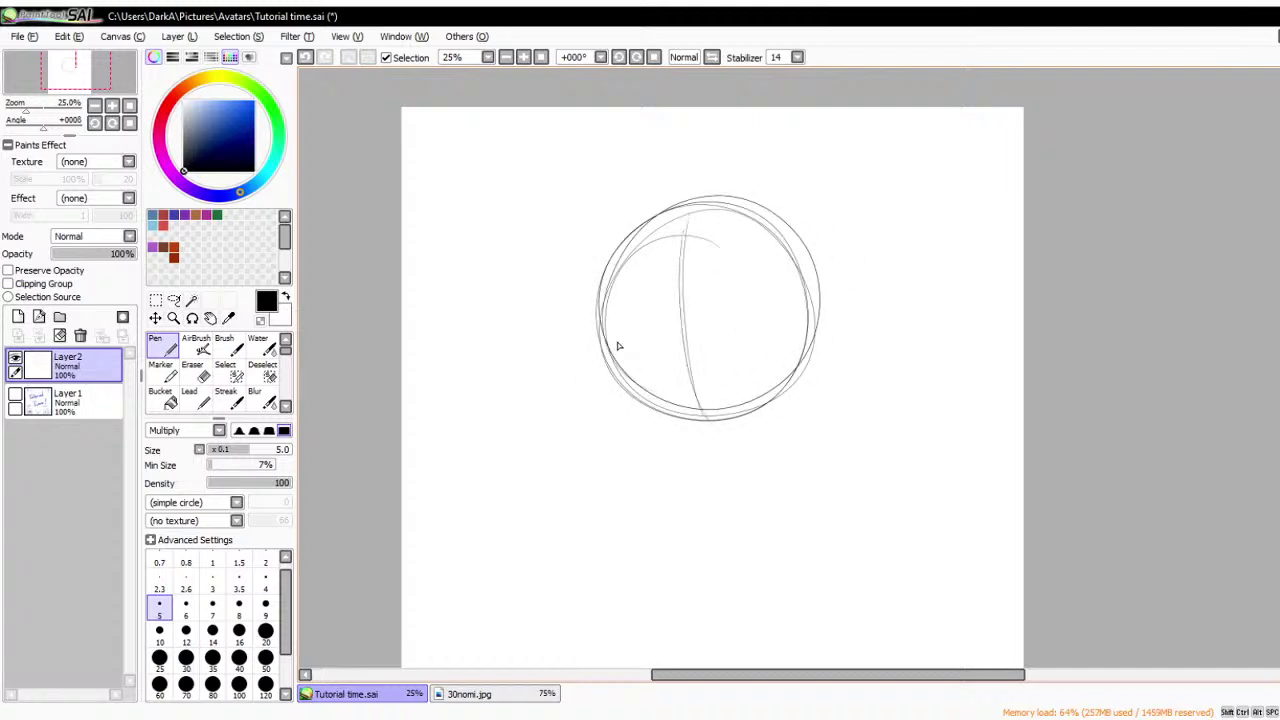
mouse_move(618, 346)
mouse_down()
mouse_move(721, 372)
mouse_move(693, 376)
mouse_move(815, 336)
mouse_move(723, 379)
mouse_move(737, 381)
mouse_move(751, 374)
mouse_move(651, 334)
mouse_up()
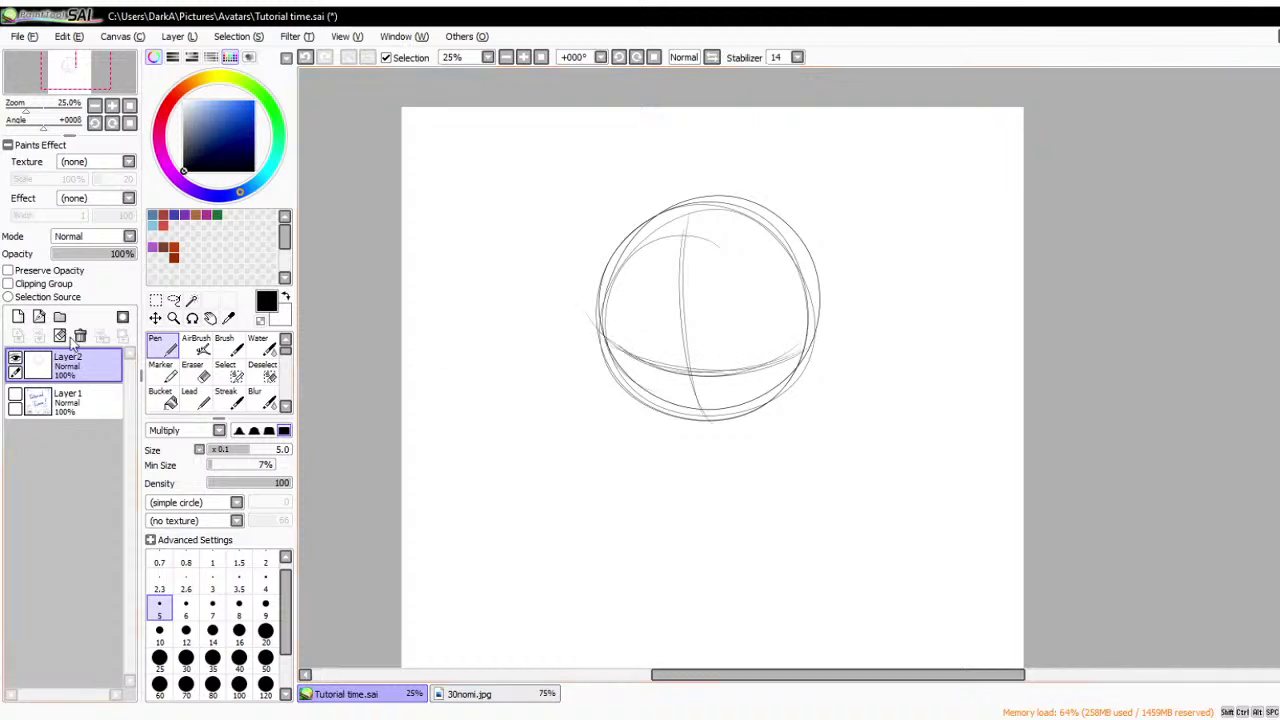
- Fade Layer2 to 45% opacity and, on a new layer, sketch a cheek and jawline meeting at a chin below the head circle
click(90, 253)
click(18, 316)
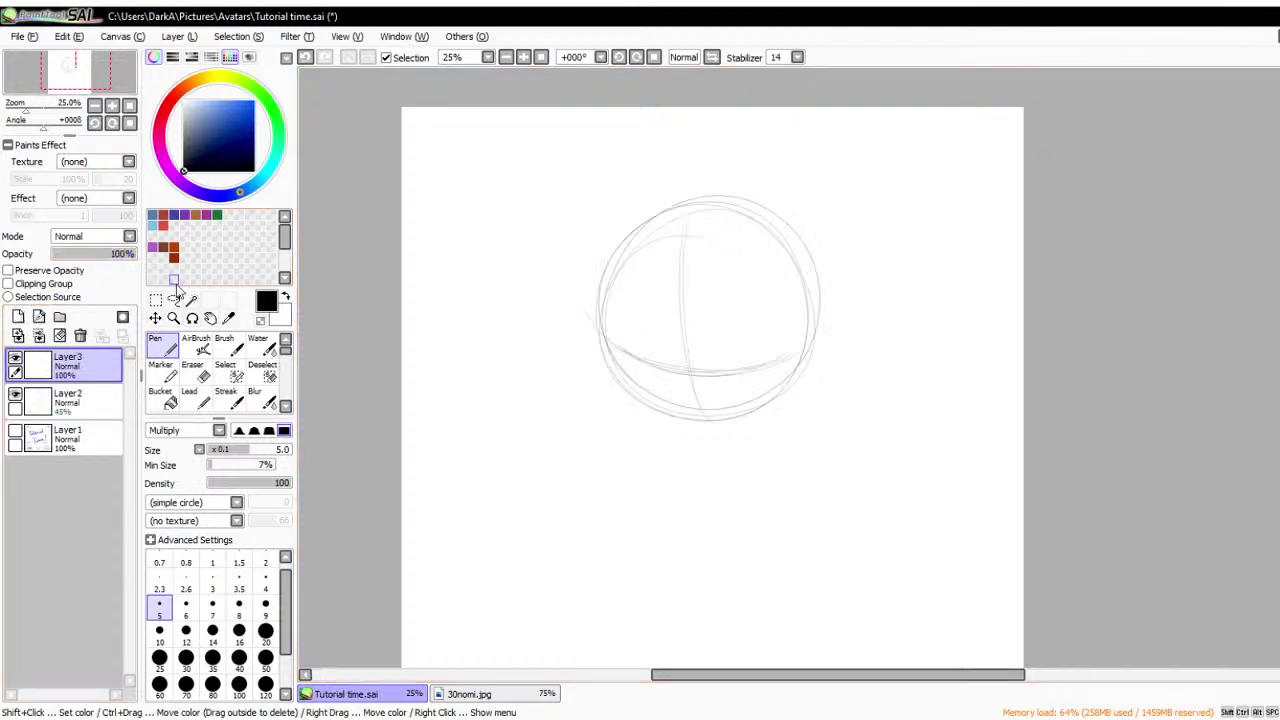
scroll(843, 370, down, 1)
scroll(800, 366, up, 2)
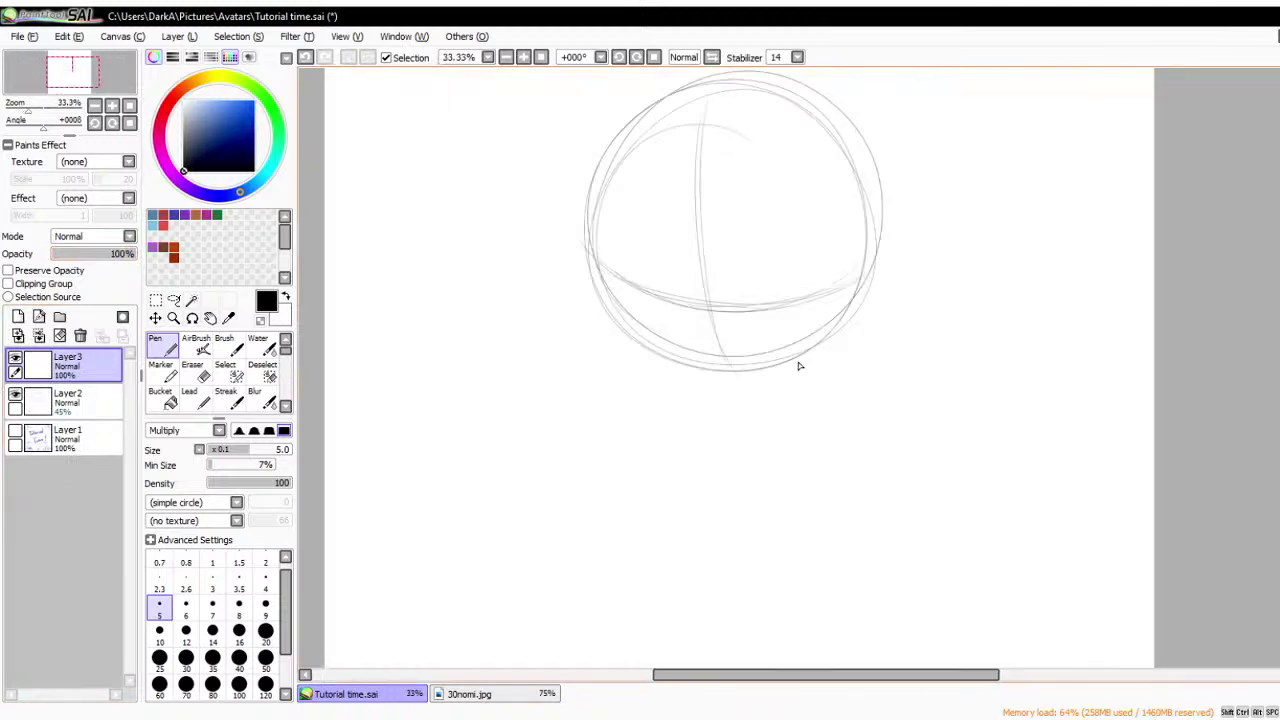
mouse_move(612, 278)
mouse_down()
mouse_move(611, 346)
mouse_move(619, 324)
mouse_move(640, 380)
mouse_up()
drag(620, 334, 686, 436)
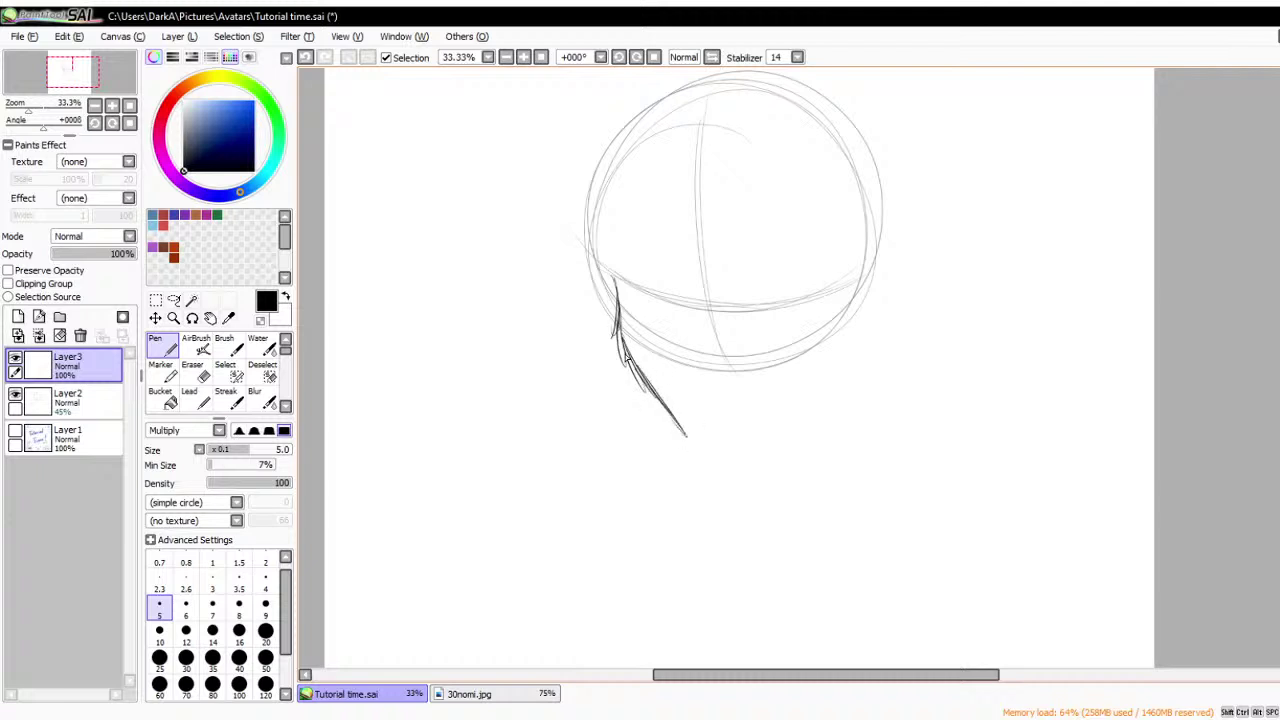
mouse_move(626, 356)
mouse_down()
mouse_move(700, 458)
mouse_move(743, 451)
mouse_move(800, 415)
mouse_up()
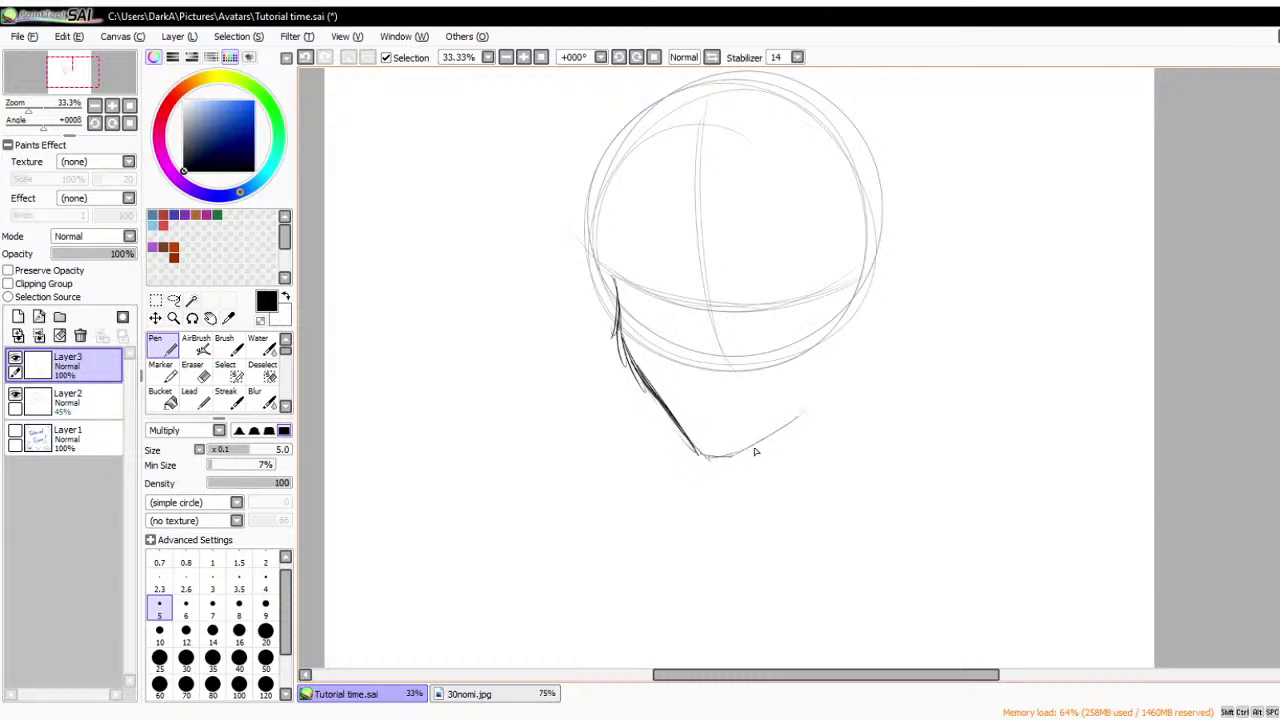
drag(756, 452, 864, 350)
drag(830, 392, 868, 336)
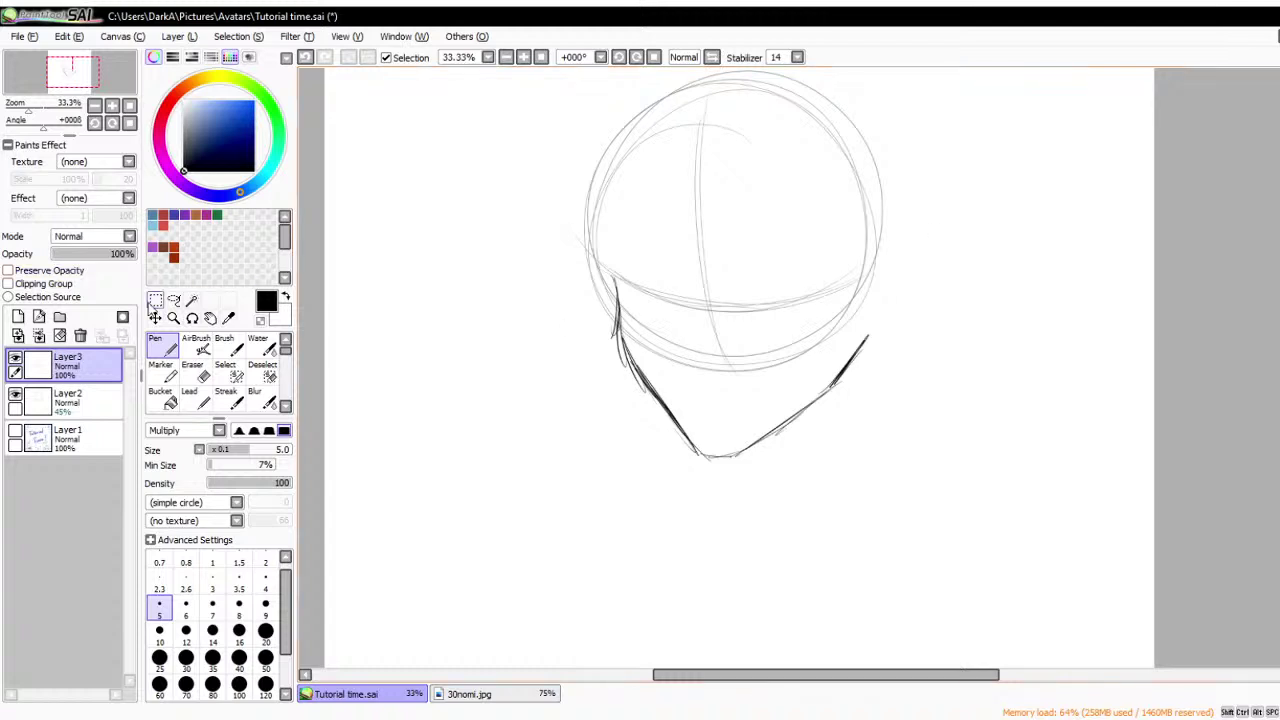
- Transform the jawline on Layer3 so it is slightly narrower and longer, and apply the change
click(155, 300)
key(ctrl+t)
drag(868, 466, 852, 471)
mouse_move(836, 400)
mouse_down()
mouse_move(960, 351)
mouse_move(823, 394)
mouse_move(1006, 394)
mouse_move(815, 400)
mouse_move(1137, 366)
mouse_move(714, 391)
mouse_move(911, 380)
mouse_move(751, 398)
mouse_move(766, 409)
mouse_move(1180, 380)
mouse_move(1155, 410)
mouse_up()
click(172, 545)
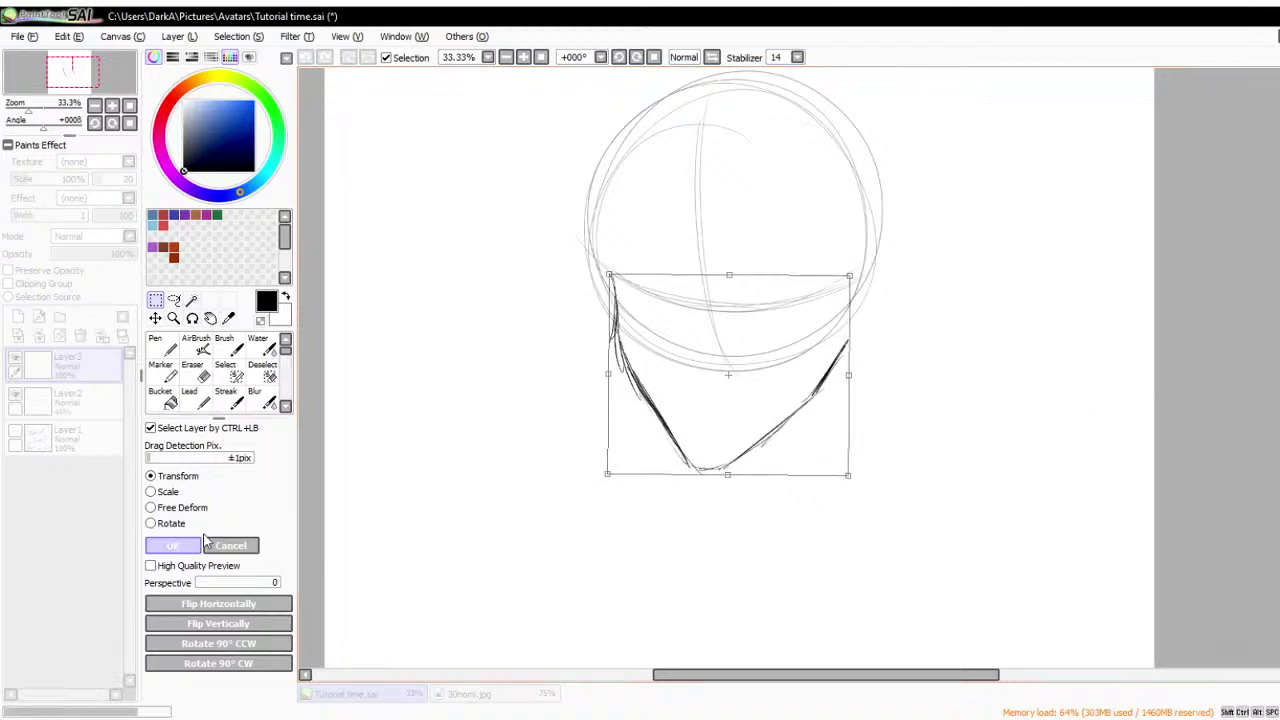
scroll(751, 356, down, 1)
scroll(751, 356, up, 1)
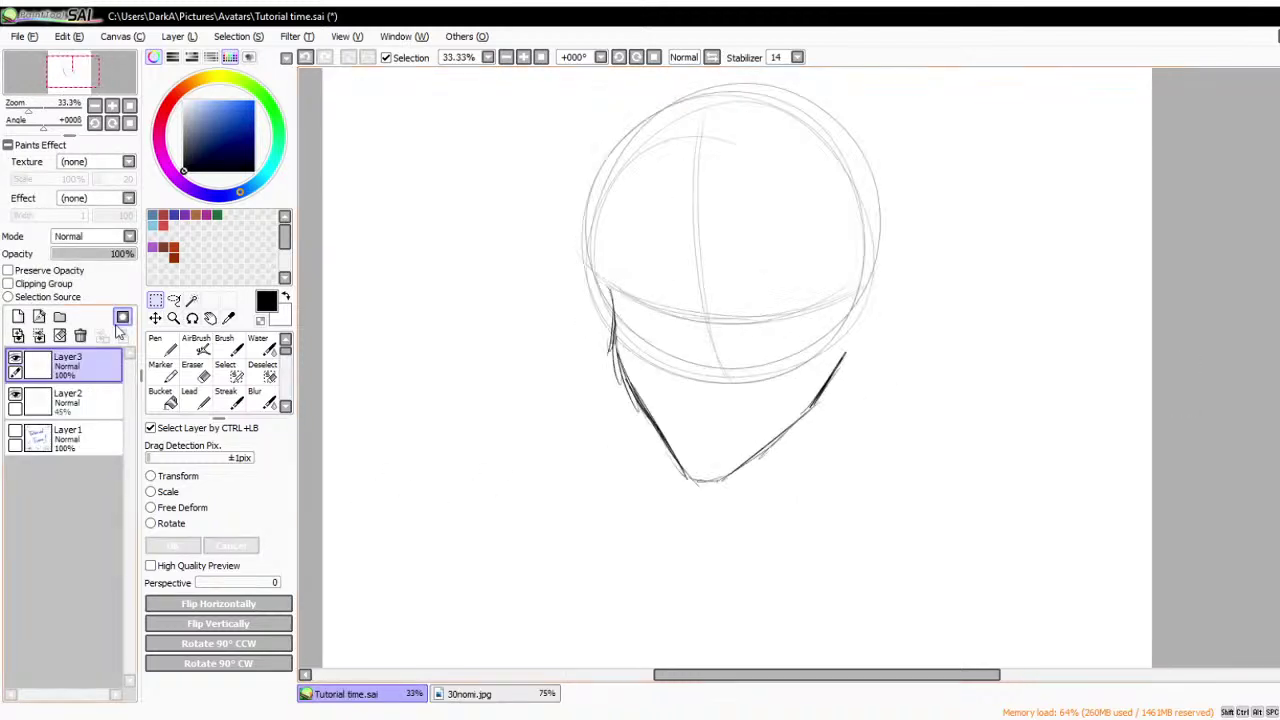
click(160, 345)
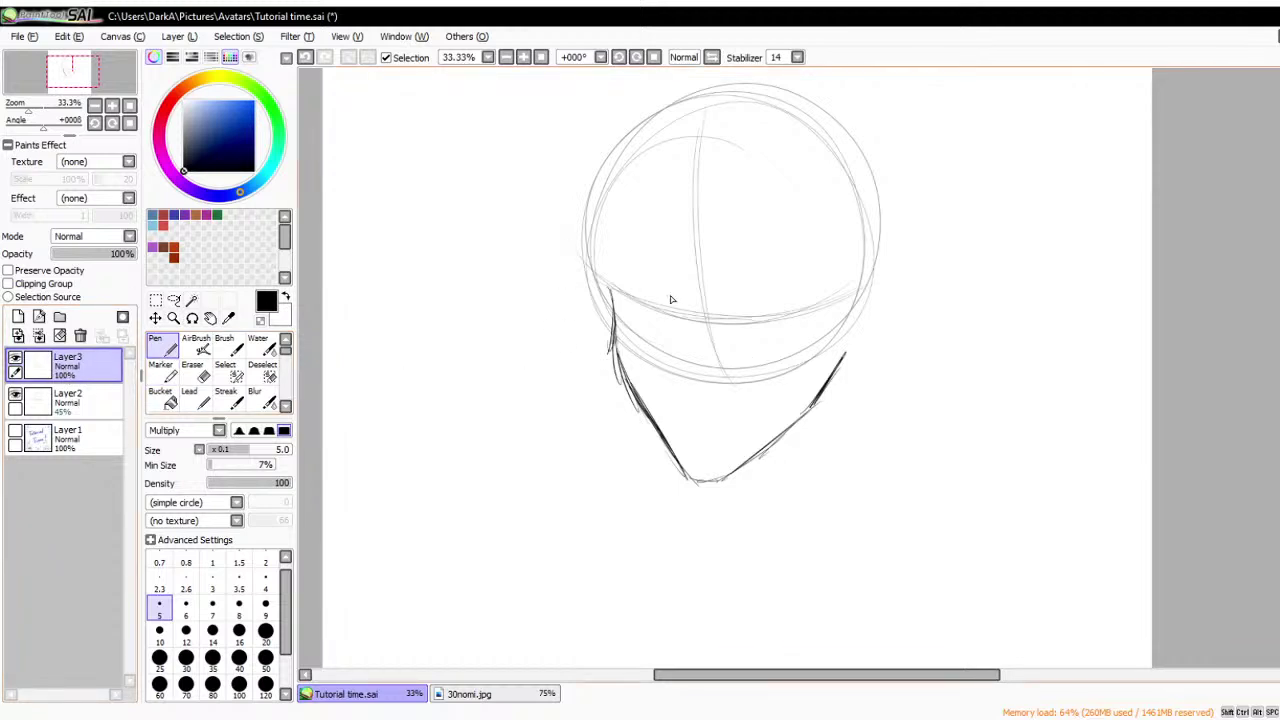
- On a new layer, sketch a slanted nose bridge line beside the centre line with a small shaded, pointed nose tip beneath it
scroll(794, 262, up, 1)
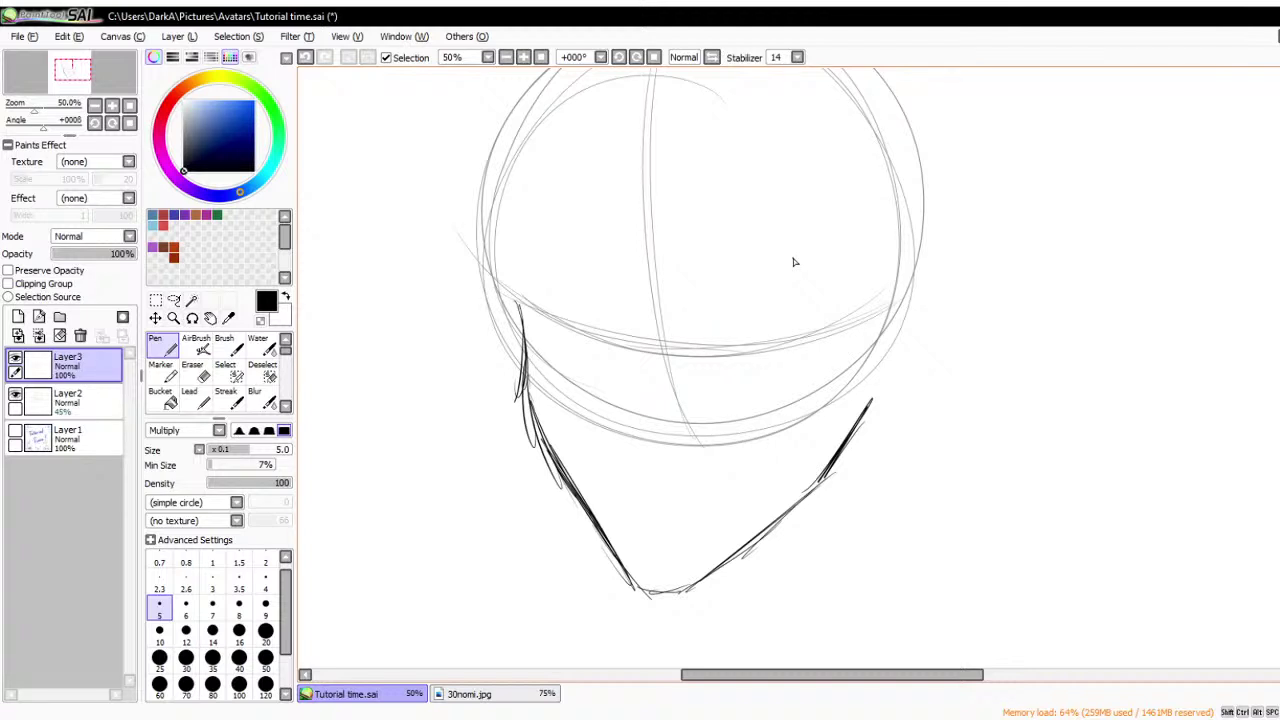
scroll(542, 306, up, 1)
scroll(529, 313, down, 1)
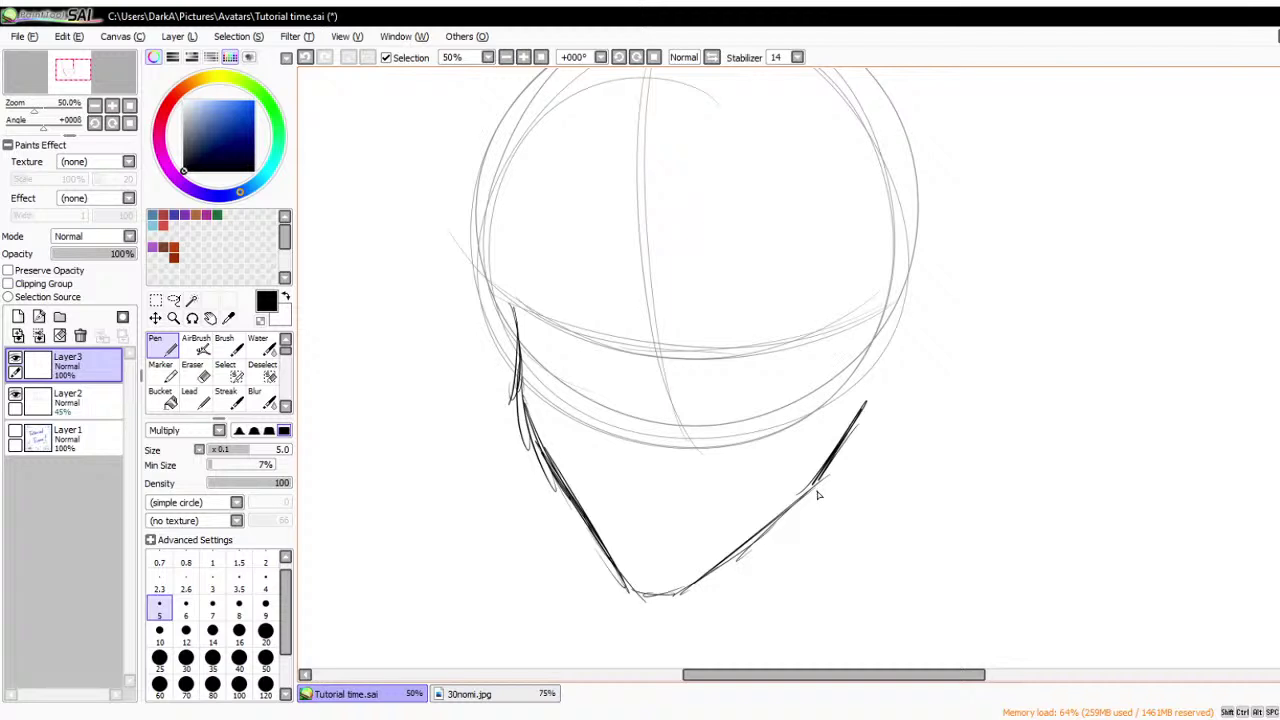
scroll(771, 346, down, 1)
scroll(783, 344, up, 1)
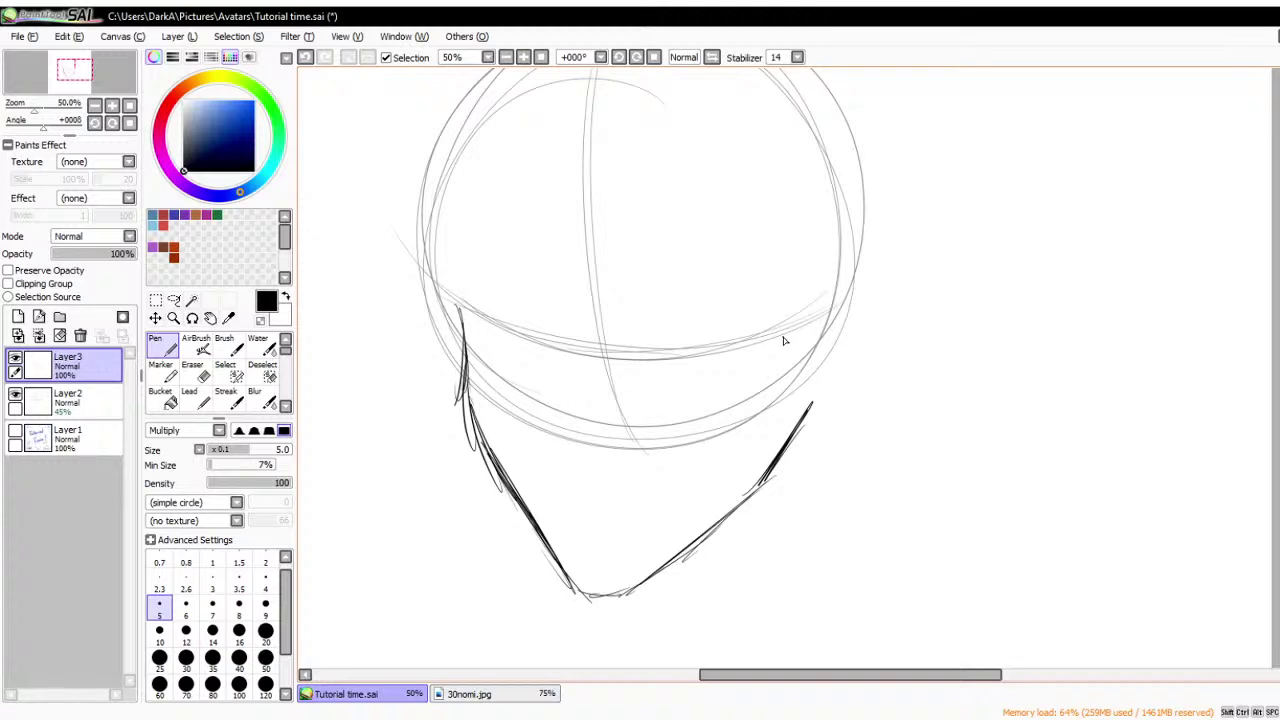
click(36, 318)
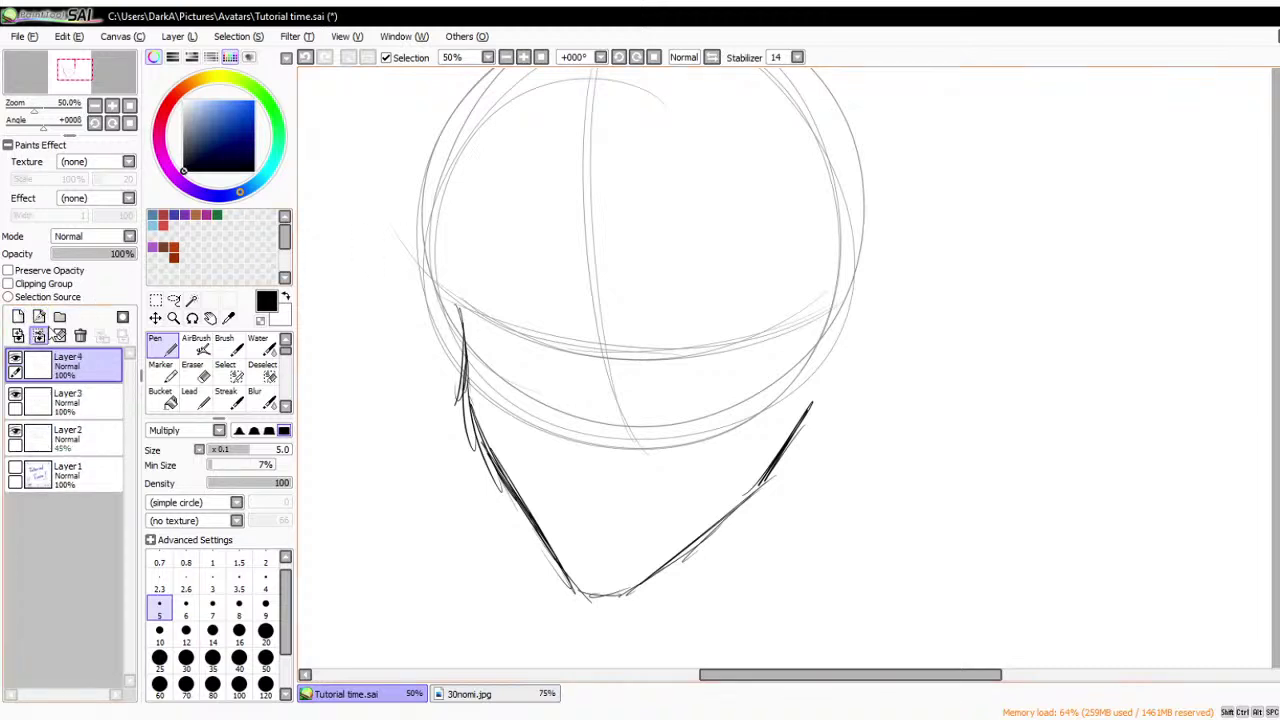
mouse_move(532, 229)
mouse_down()
mouse_move(603, 380)
mouse_move(596, 430)
mouse_move(570, 432)
mouse_move(586, 472)
mouse_move(577, 430)
mouse_move(594, 422)
mouse_up()
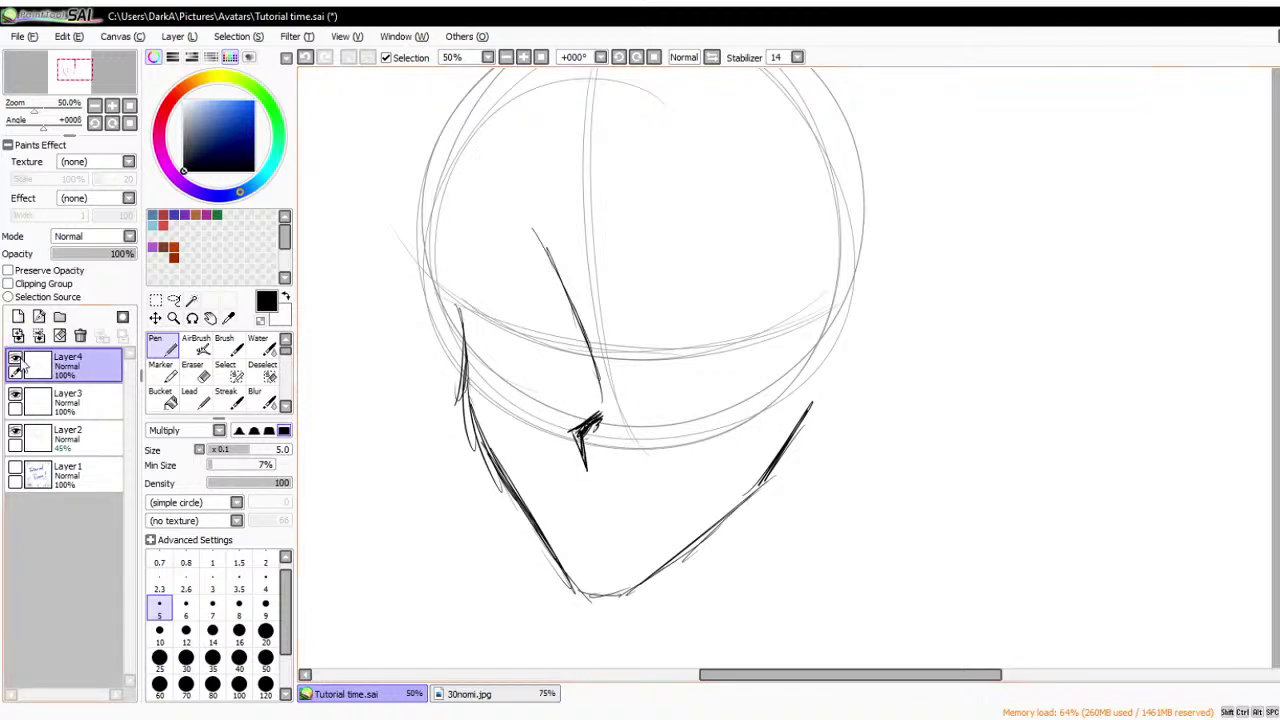
- Hide Layer4 and, on a new layer, sketch an alternative nose with a bridge line, an angled side and small nostril marks
click(18, 316)
click(15, 394)
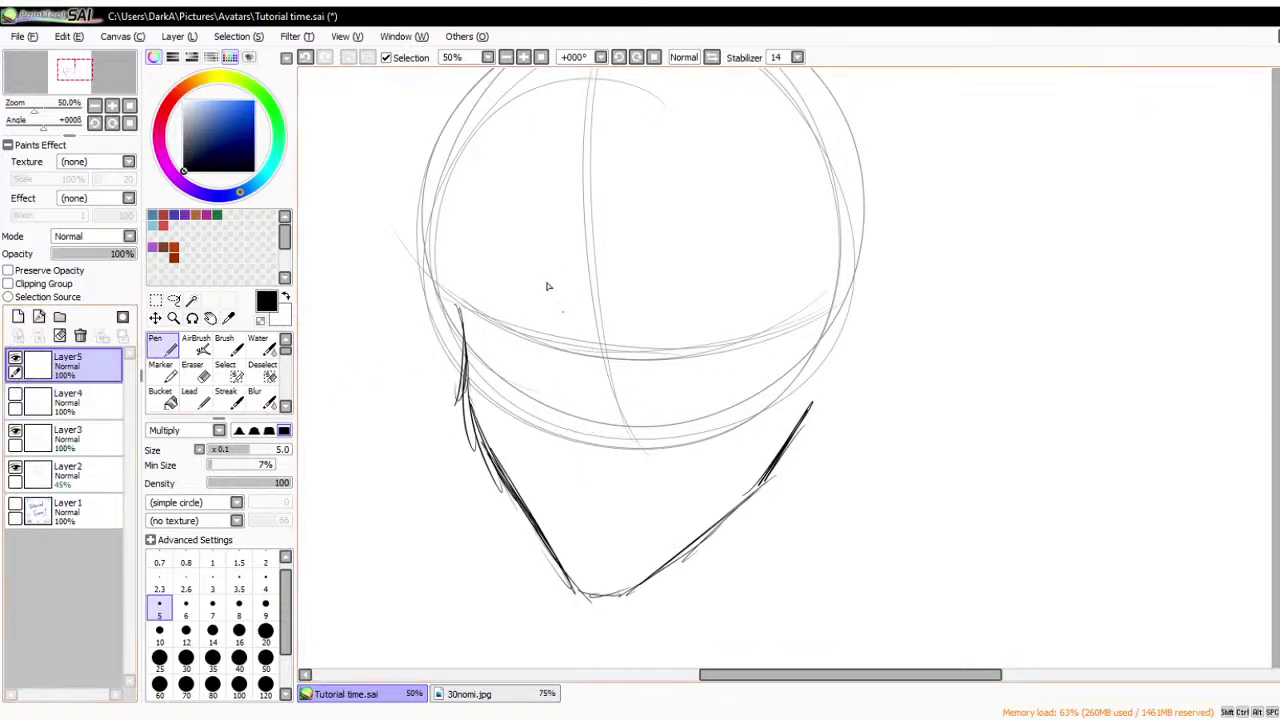
mouse_move(535, 242)
mouse_down()
mouse_move(592, 349)
mouse_move(566, 465)
mouse_up()
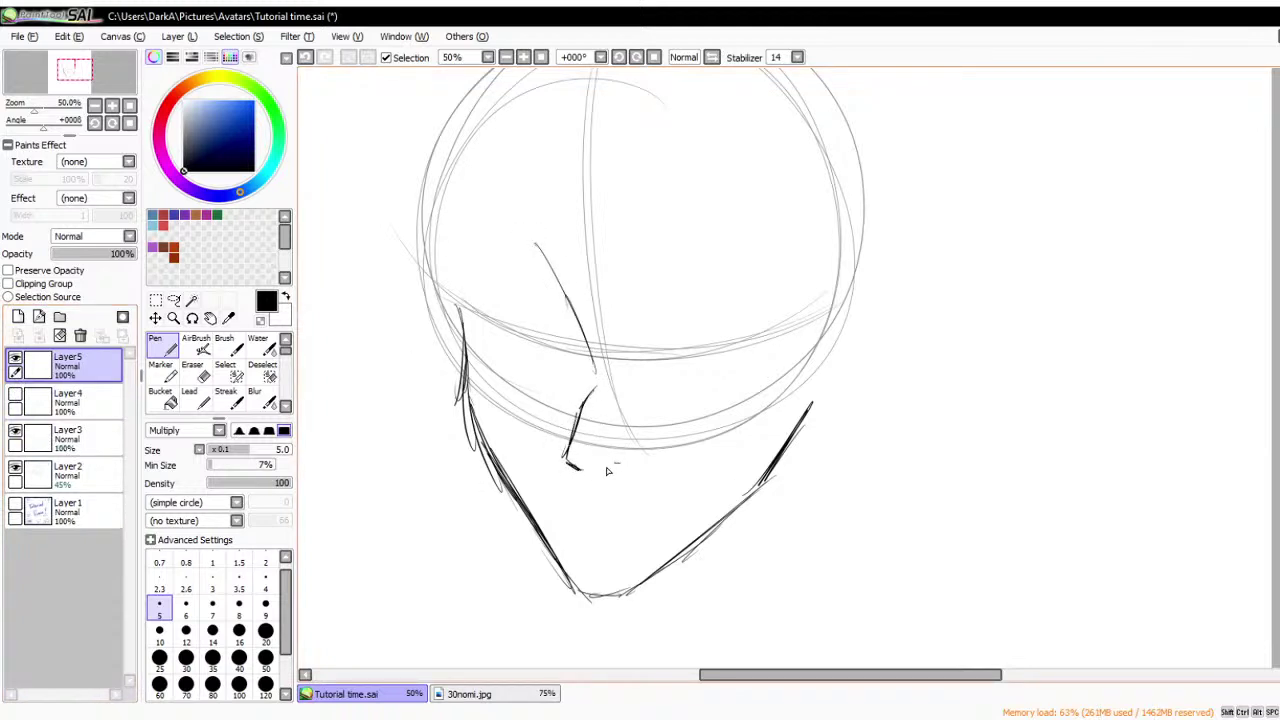
drag(586, 398, 605, 389)
scroll(617, 398, down, 2)
scroll(620, 382, up, 1)
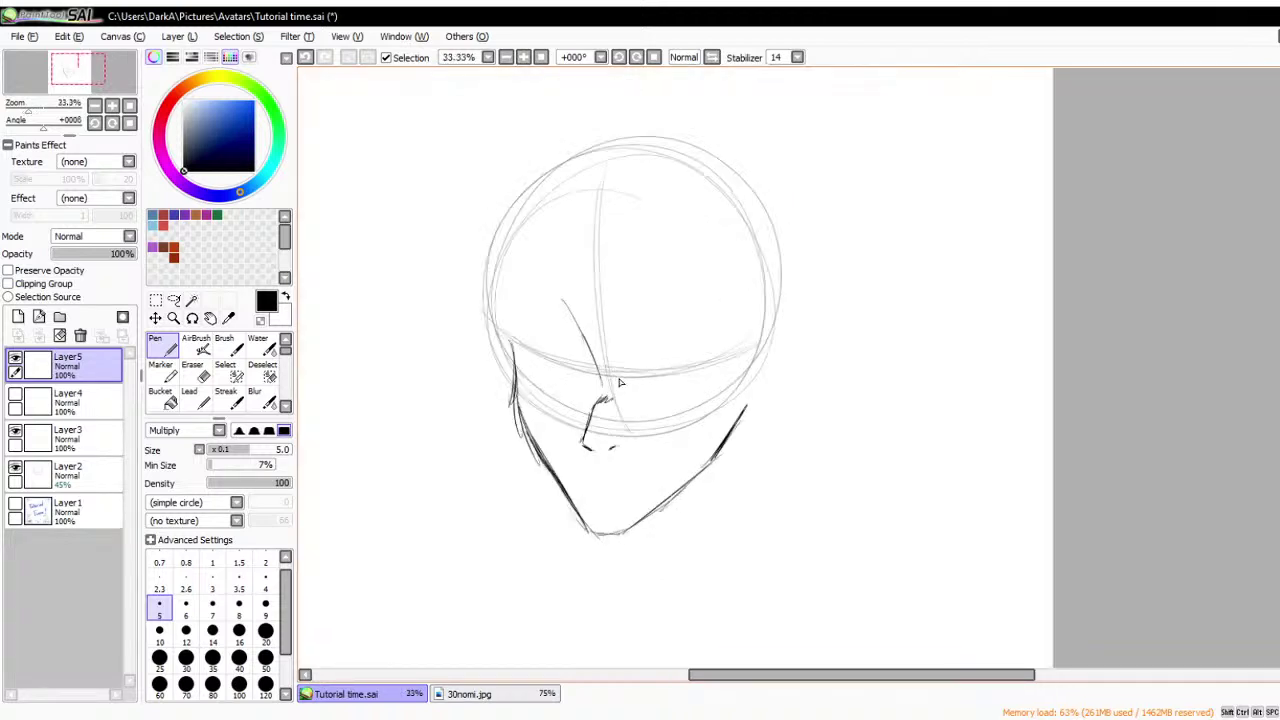
- Rotate the alternative nose slightly with a transform and apply it
key(ctrl+t)
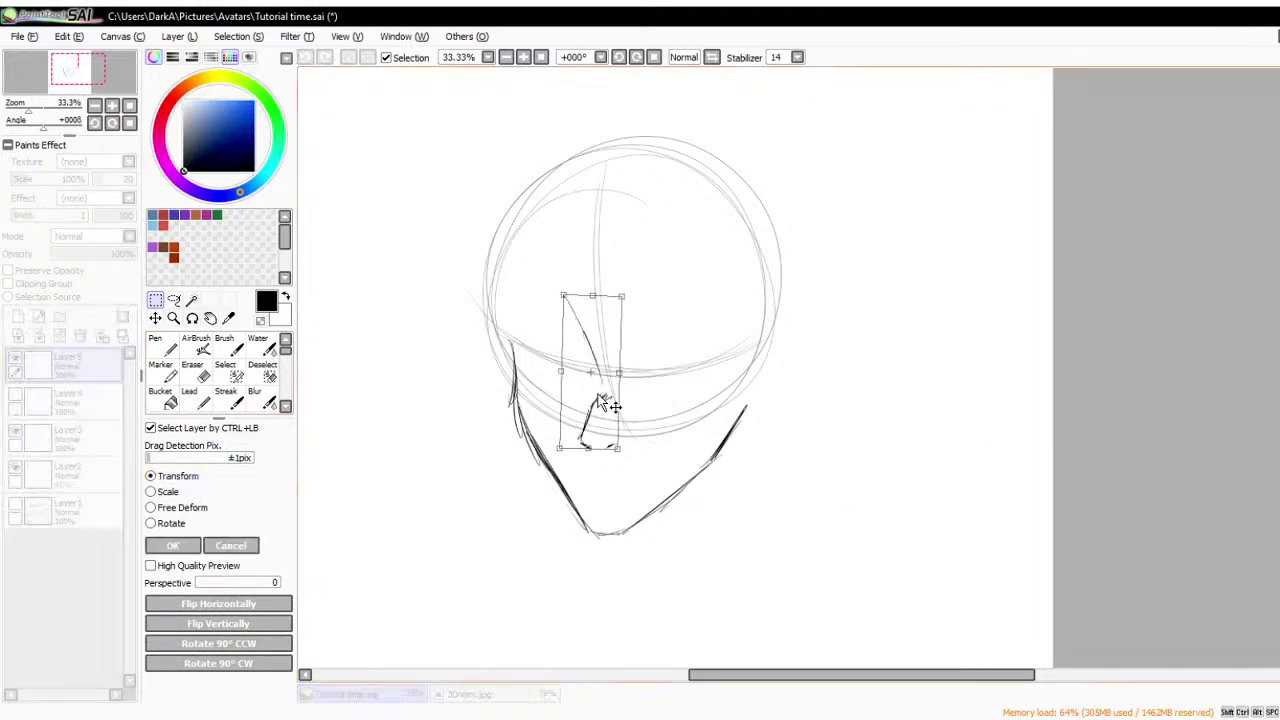
click(172, 545)
scroll(651, 285, down, 1)
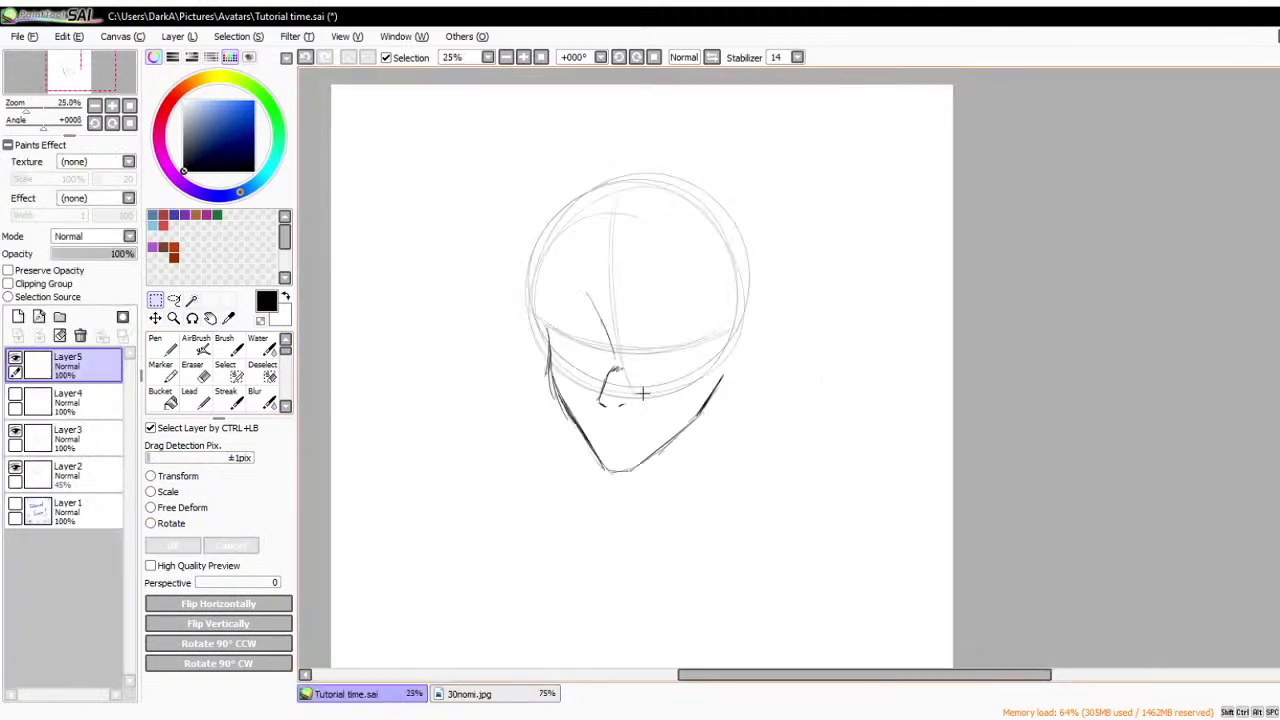
scroll(634, 389, up, 2)
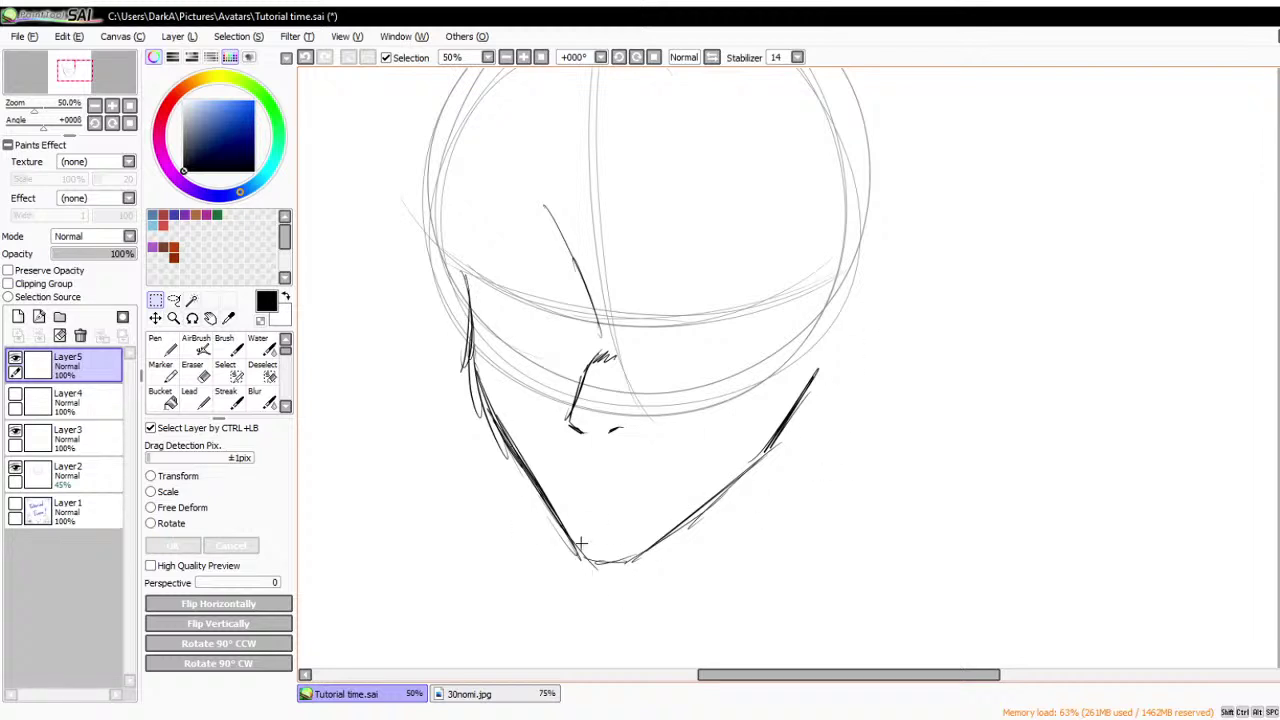
- Show the first nose on Layer4 again and hide, then delete, the alternative nose layer
click(15, 395)
click(15, 359)
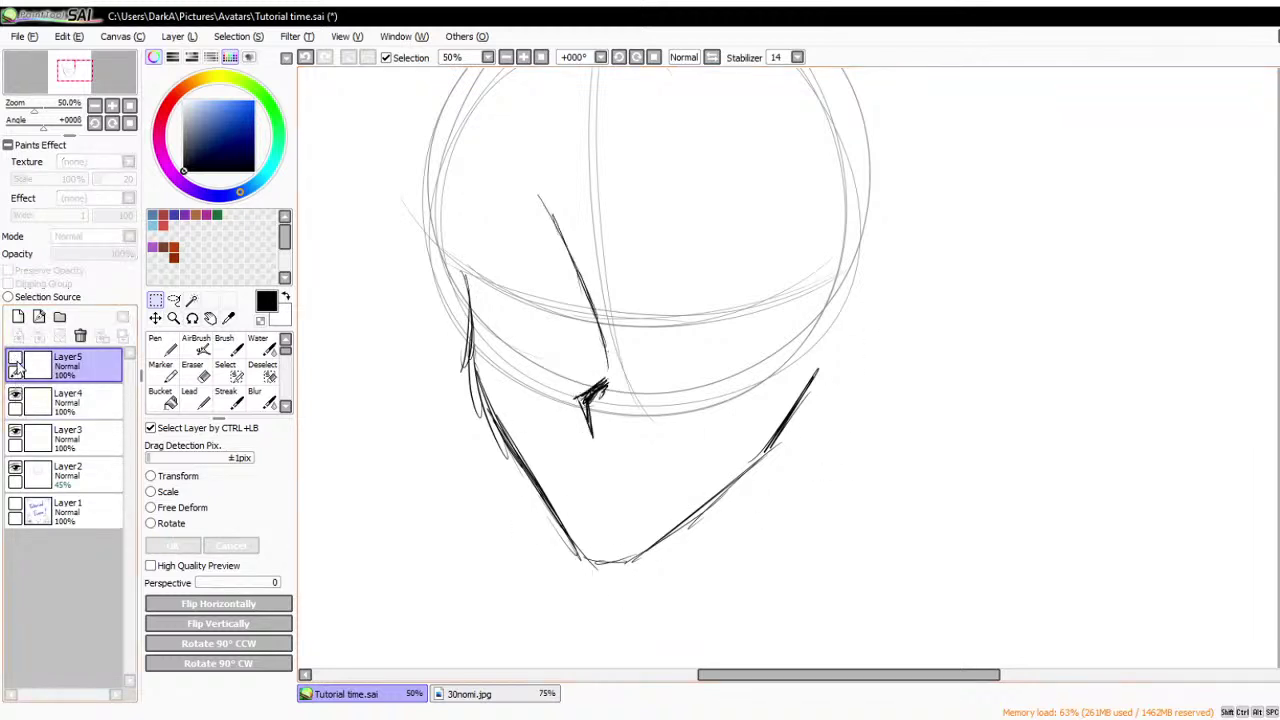
key(ctrl+minus)
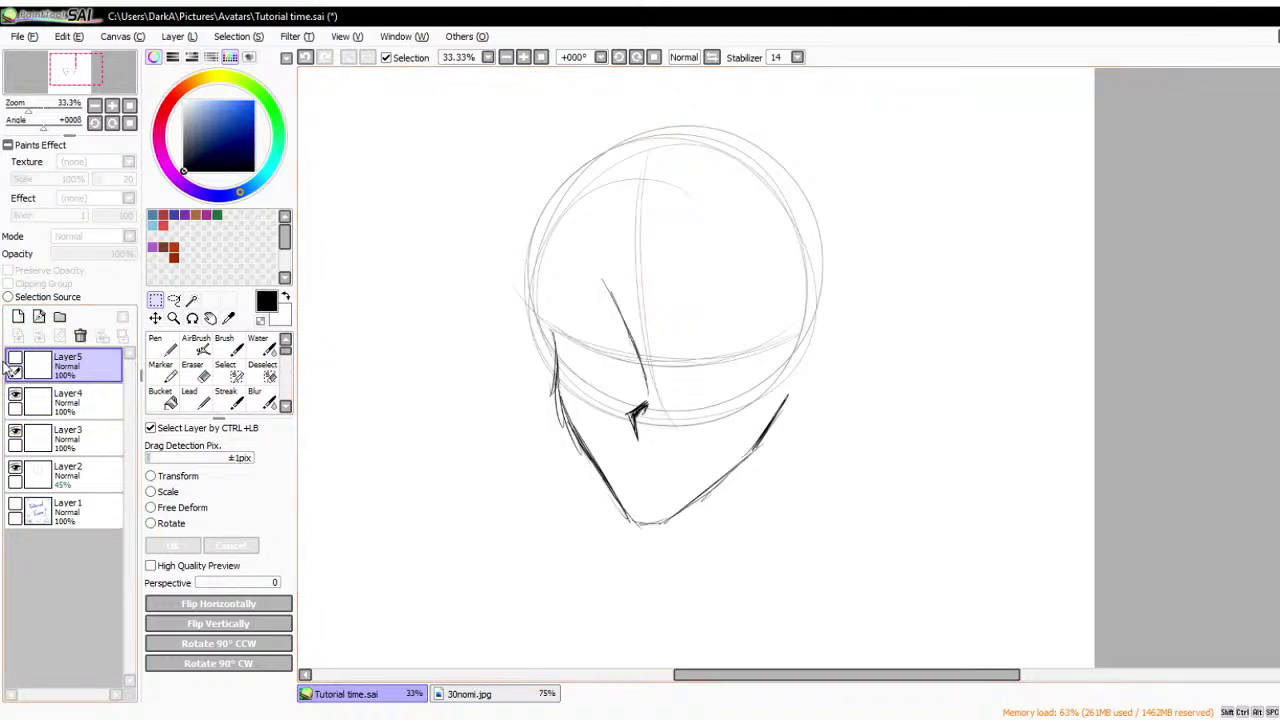
click(80, 335)
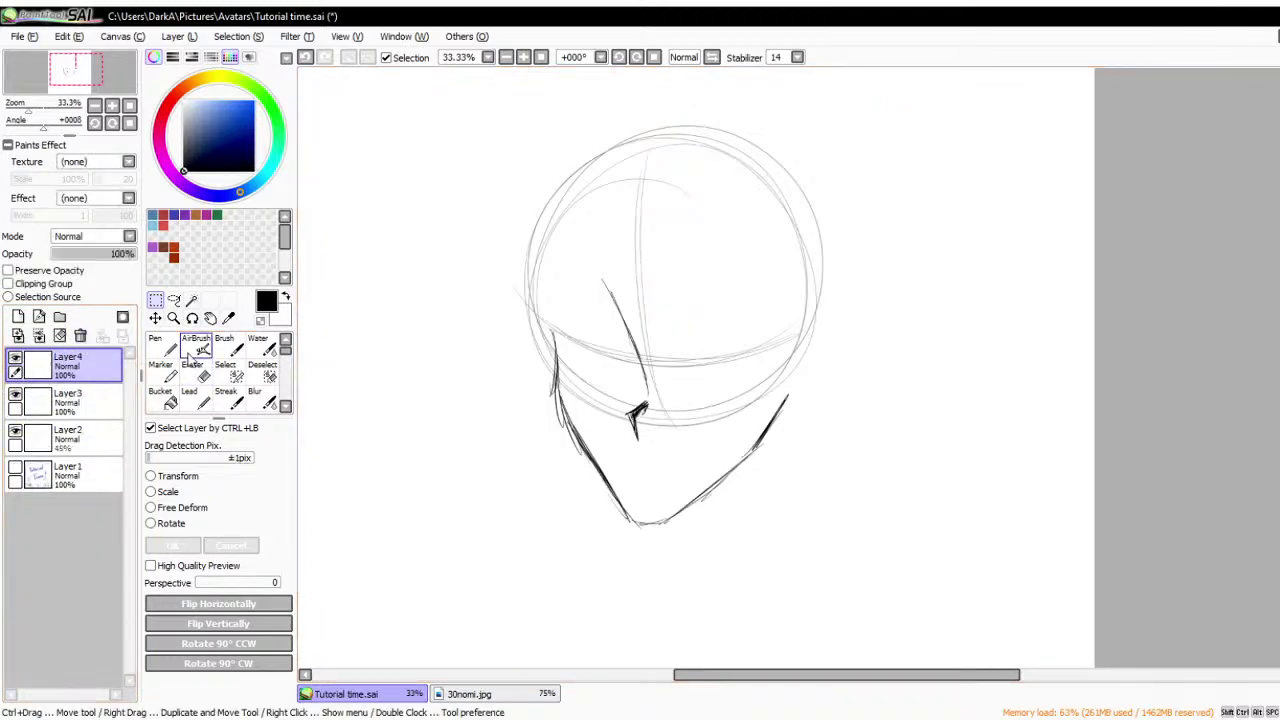
- On a new layer, draw a large eye with the Pen, with a high rounded upper lid, straight inner side and slanted lower lid
click(163, 347)
key(ctrl+plus)
click(19, 318)
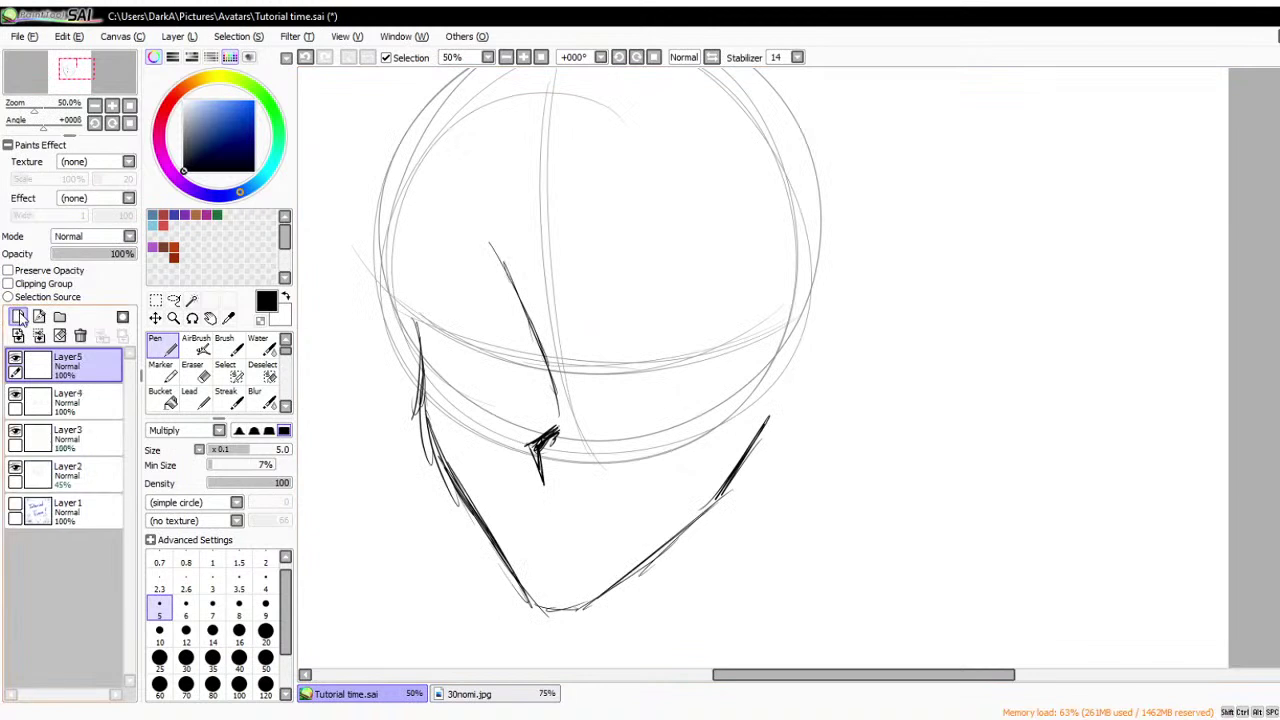
scroll(635, 291, up, 1)
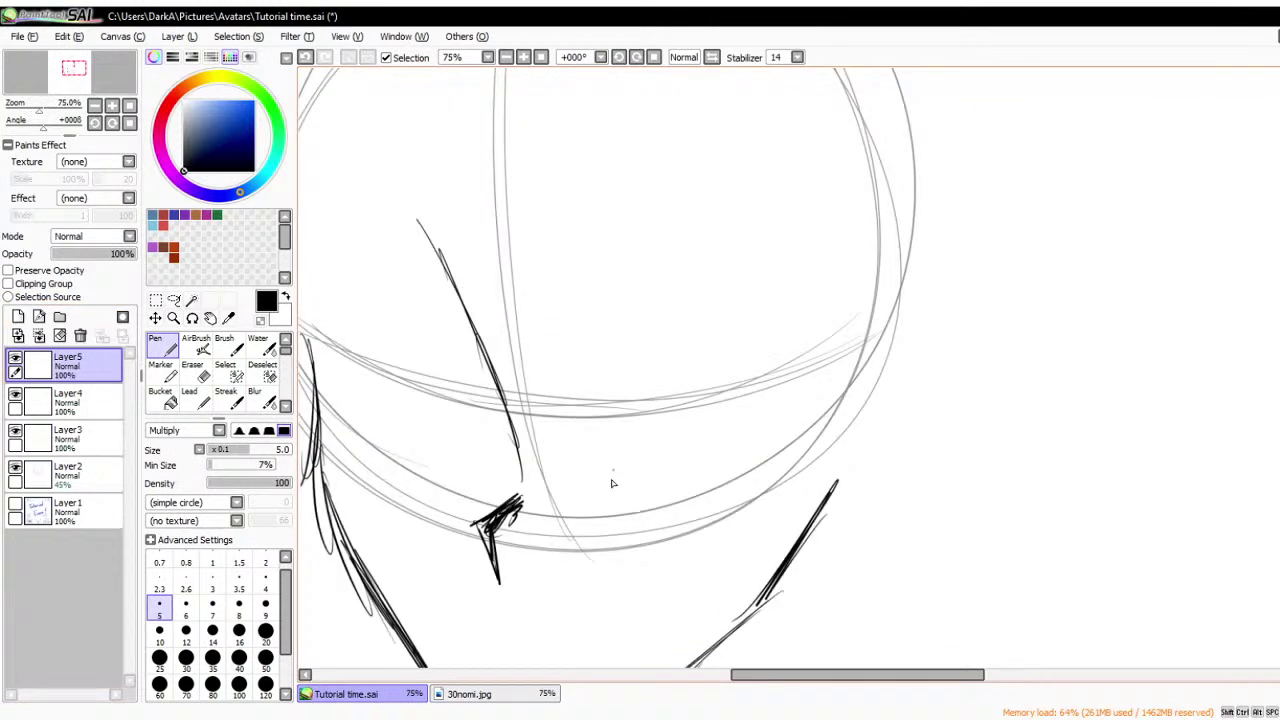
mouse_move(613, 483)
mouse_down()
mouse_move(602, 364)
mouse_move(614, 468)
mouse_move(669, 266)
mouse_move(726, 256)
mouse_up()
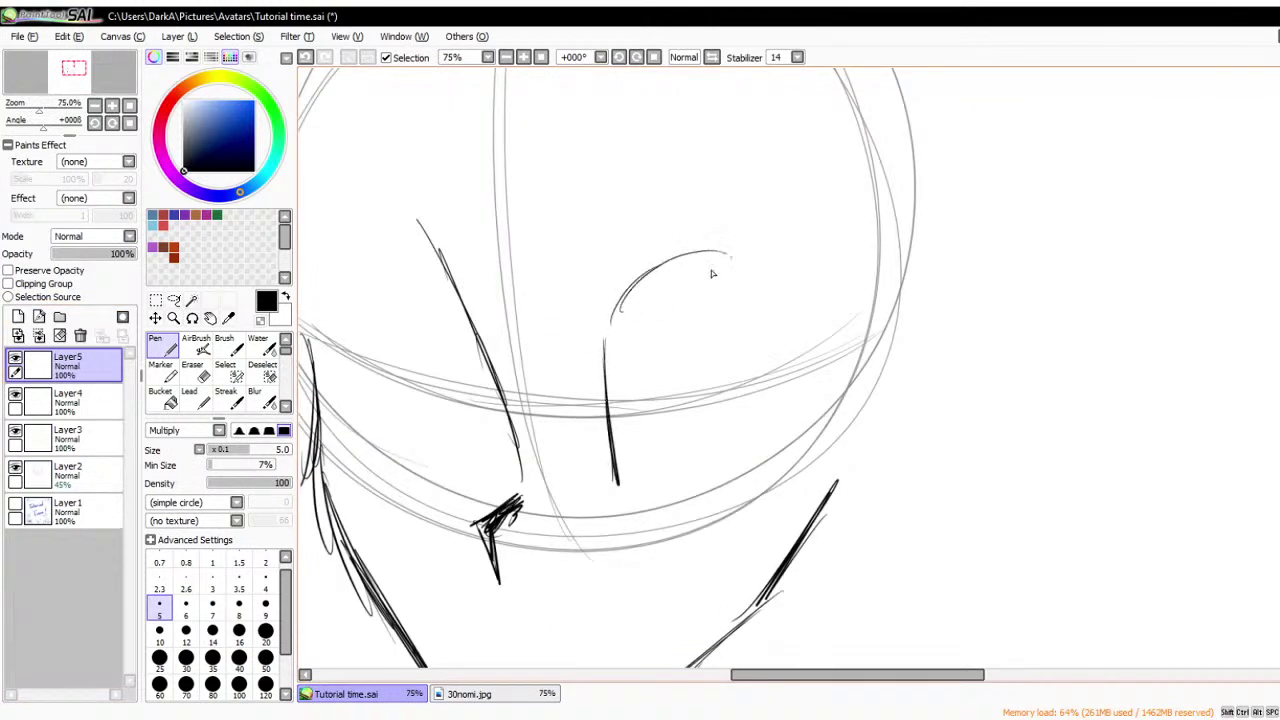
mouse_move(654, 274)
mouse_down()
mouse_move(768, 257)
mouse_move(836, 347)
mouse_move(848, 388)
mouse_move(780, 450)
mouse_up()
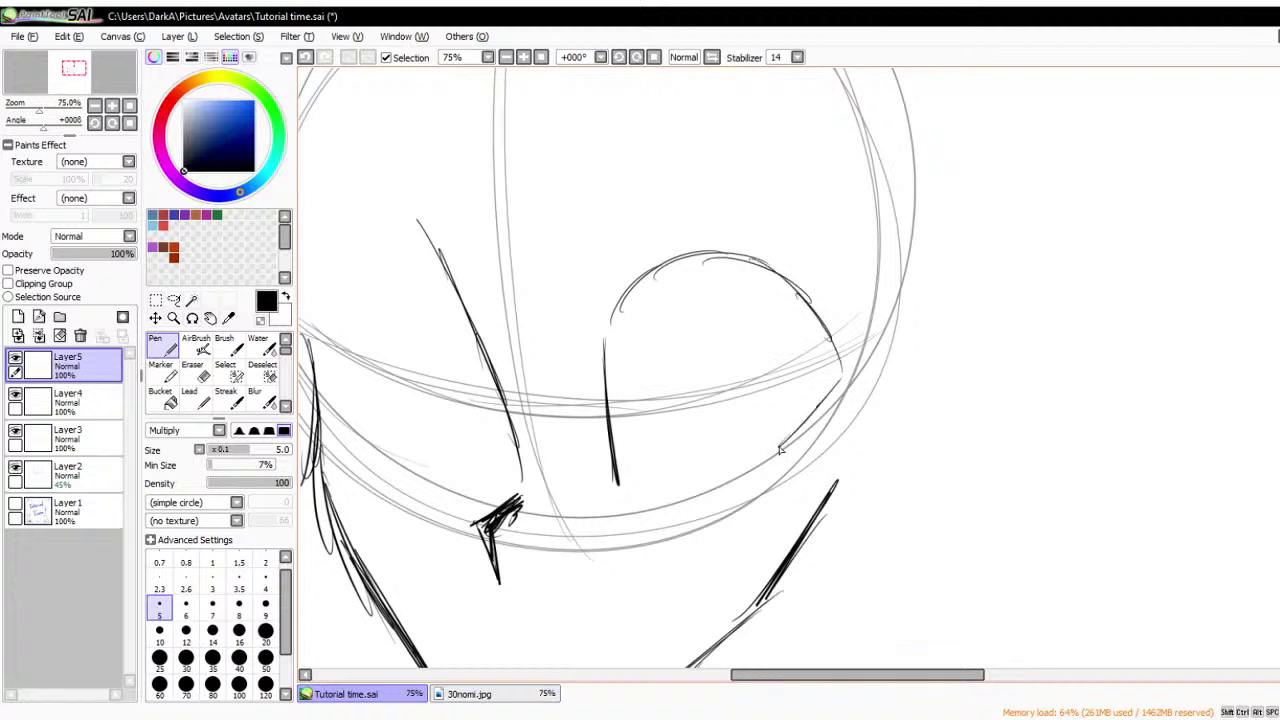
mouse_move(648, 493)
mouse_down()
mouse_move(823, 420)
mouse_move(683, 488)
mouse_move(641, 478)
mouse_up()
scroll(731, 356, down, 2)
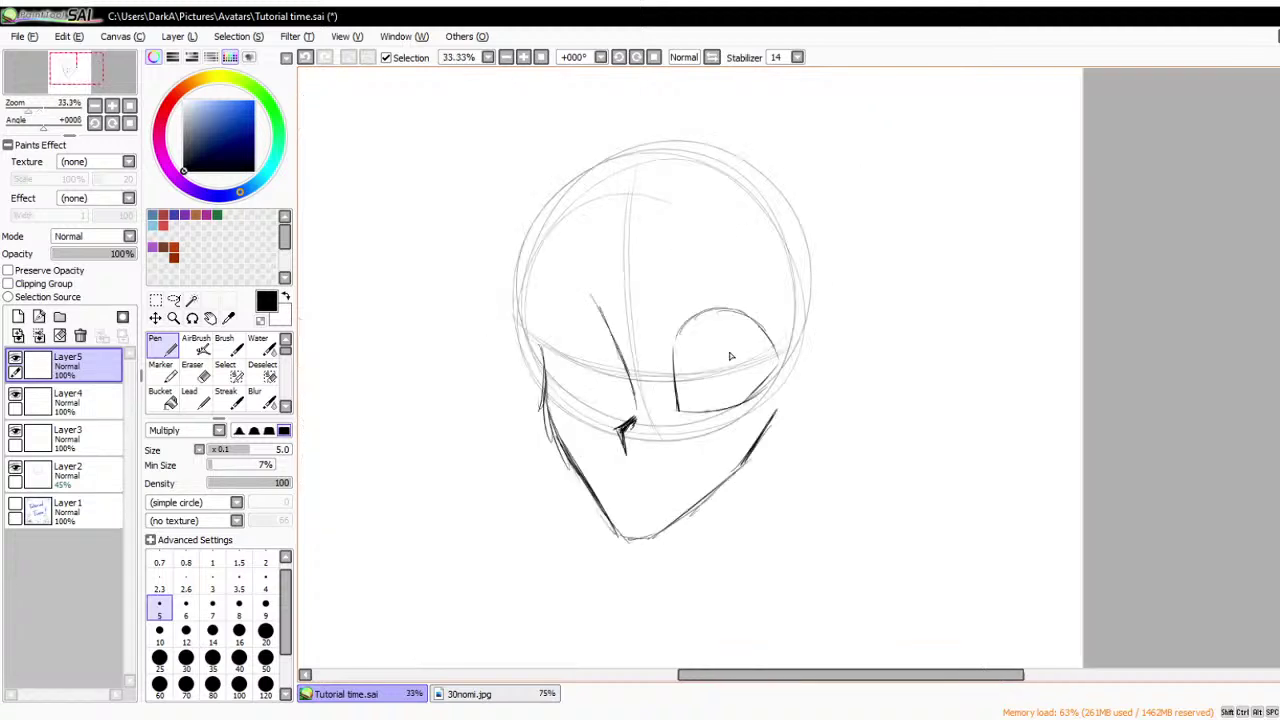
- Hide the rounded eye layer and, on a new layer, draw a narrower eye with a low, flatter upper lid in the same place
scroll(655, 404, up, 1)
scroll(858, 332, up, 1)
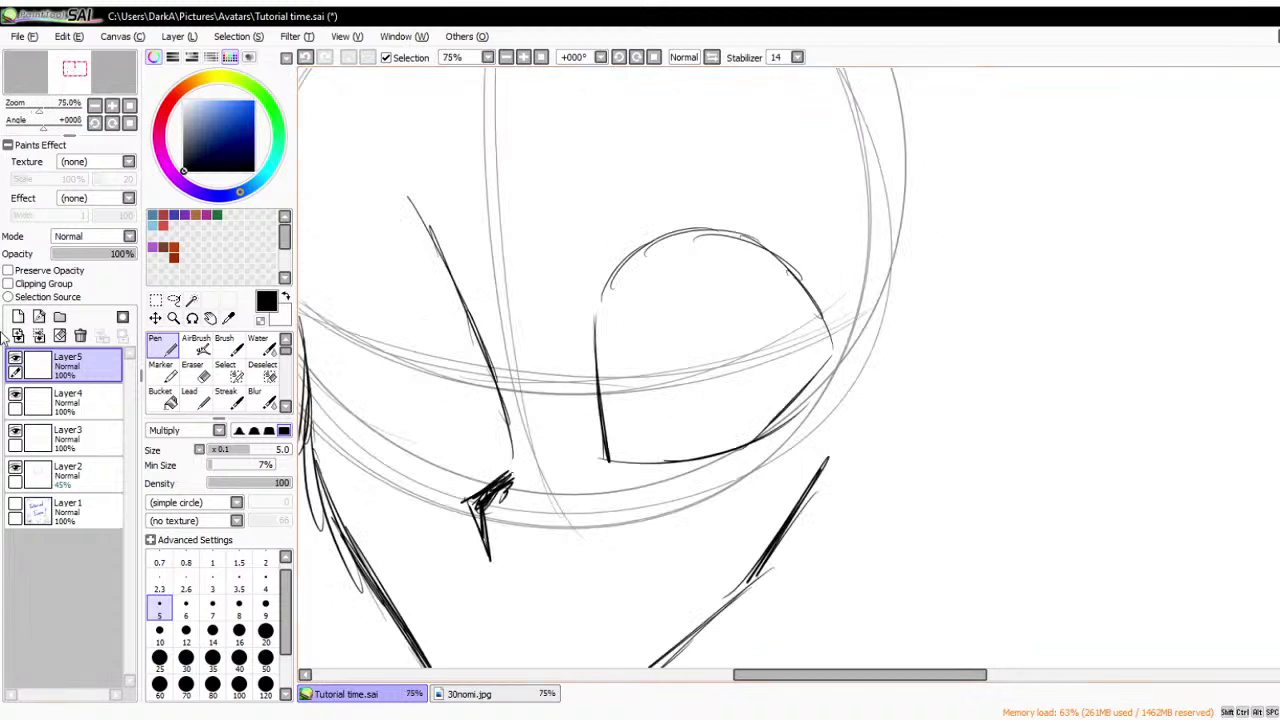
click(15, 357)
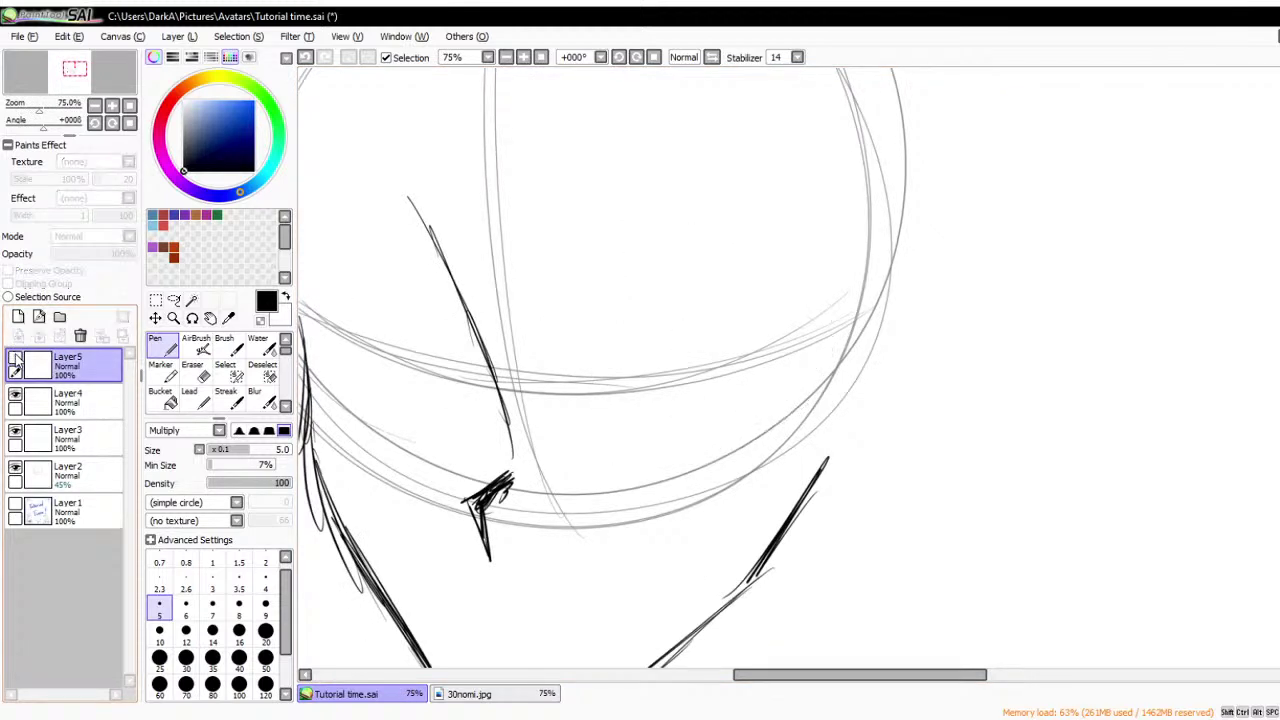
click(18, 316)
mouse_move(608, 461)
mouse_down()
mouse_move(603, 356)
mouse_move(735, 308)
mouse_up()
mouse_move(615, 352)
mouse_down()
mouse_move(768, 308)
mouse_move(768, 322)
mouse_move(848, 333)
mouse_move(750, 432)
mouse_up()
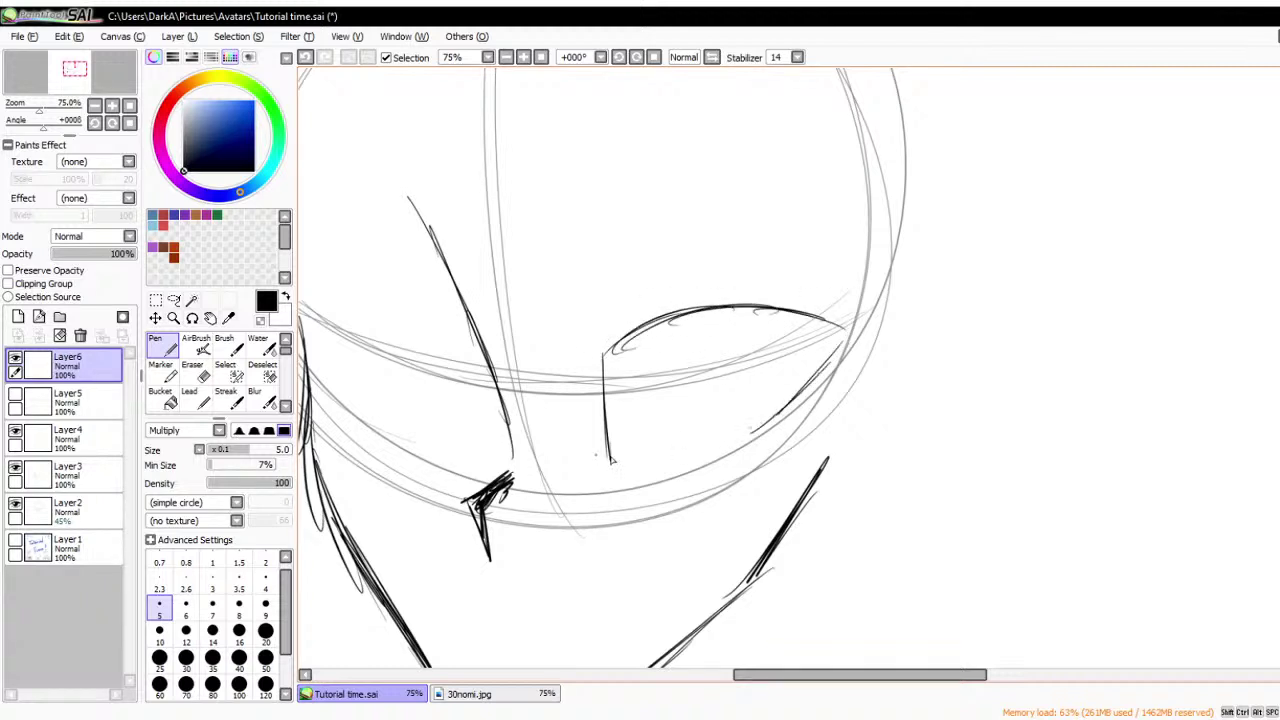
mouse_move(608, 460)
mouse_down()
mouse_move(817, 399)
mouse_move(718, 451)
mouse_move(650, 456)
mouse_up()
scroll(762, 310, down, 3)
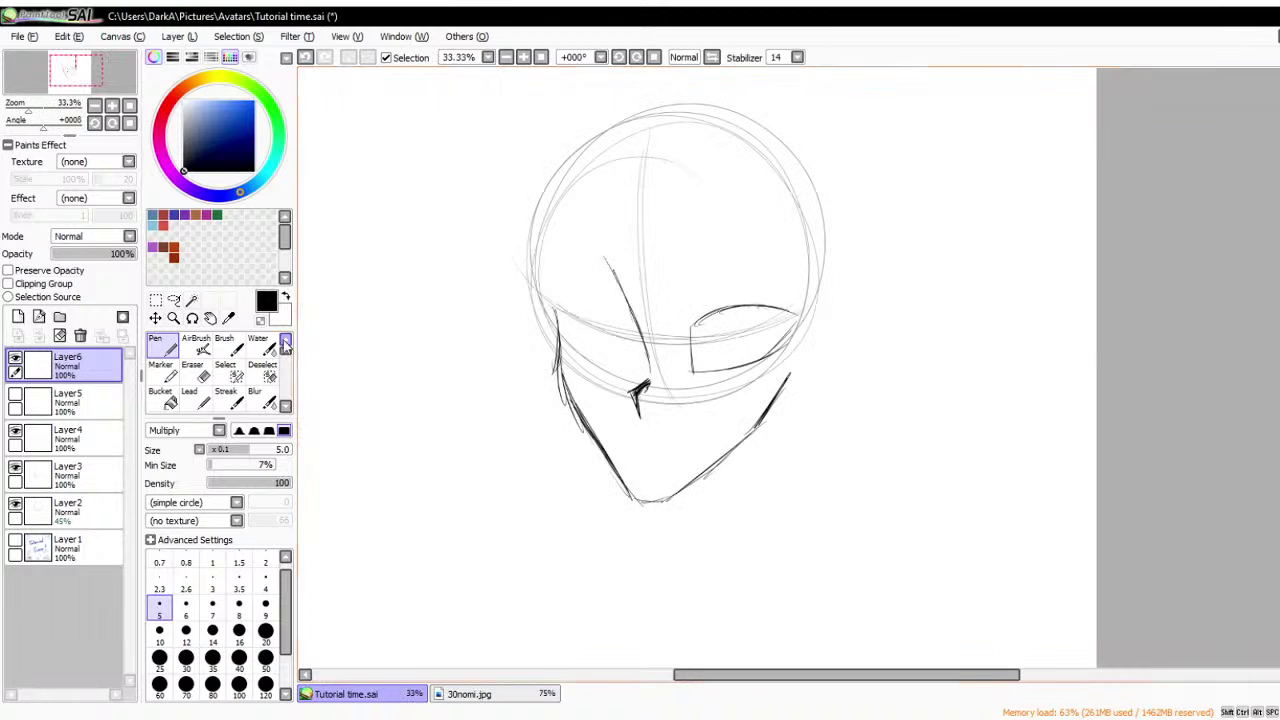
- Show the rounded eye on Layer5 again and toggle Layer6 off and on to compare the two eye shapes
click(15, 395)
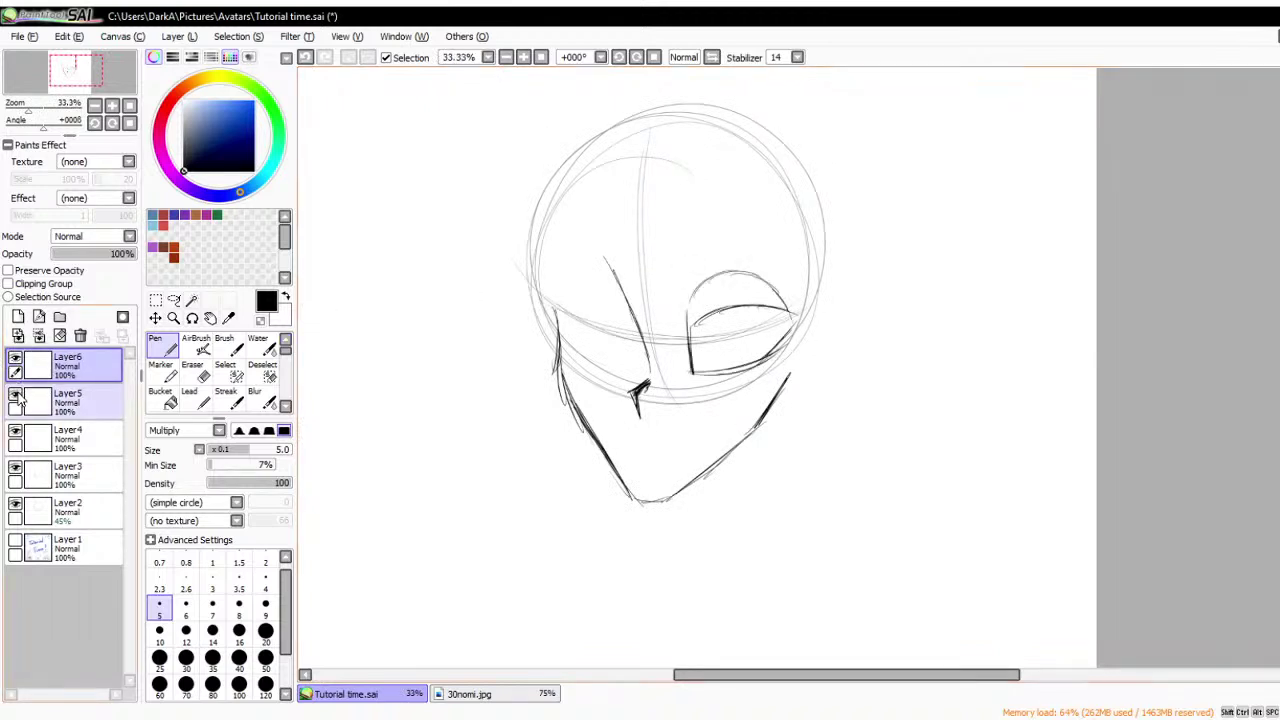
click(15, 358)
click(15, 360)
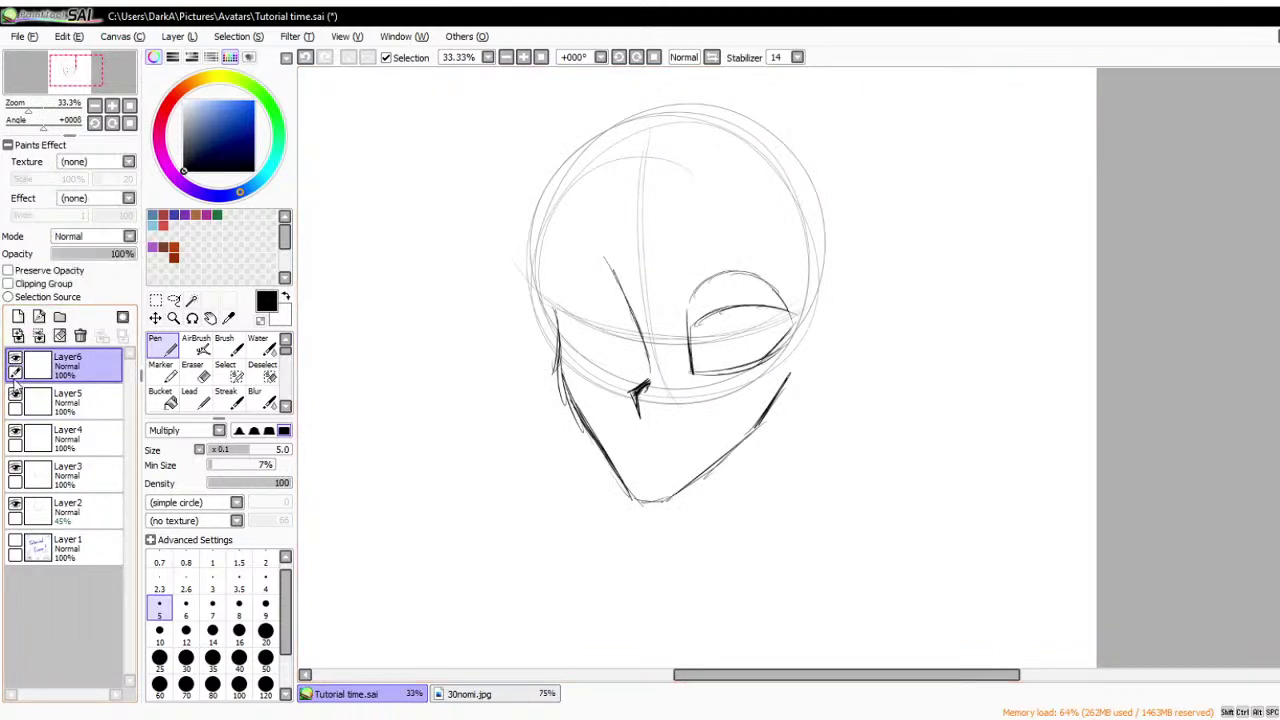
- Check the eye sketch with Layer5 hidden and shown, delete Layer6, and leave Layer5 visible
click(15, 396)
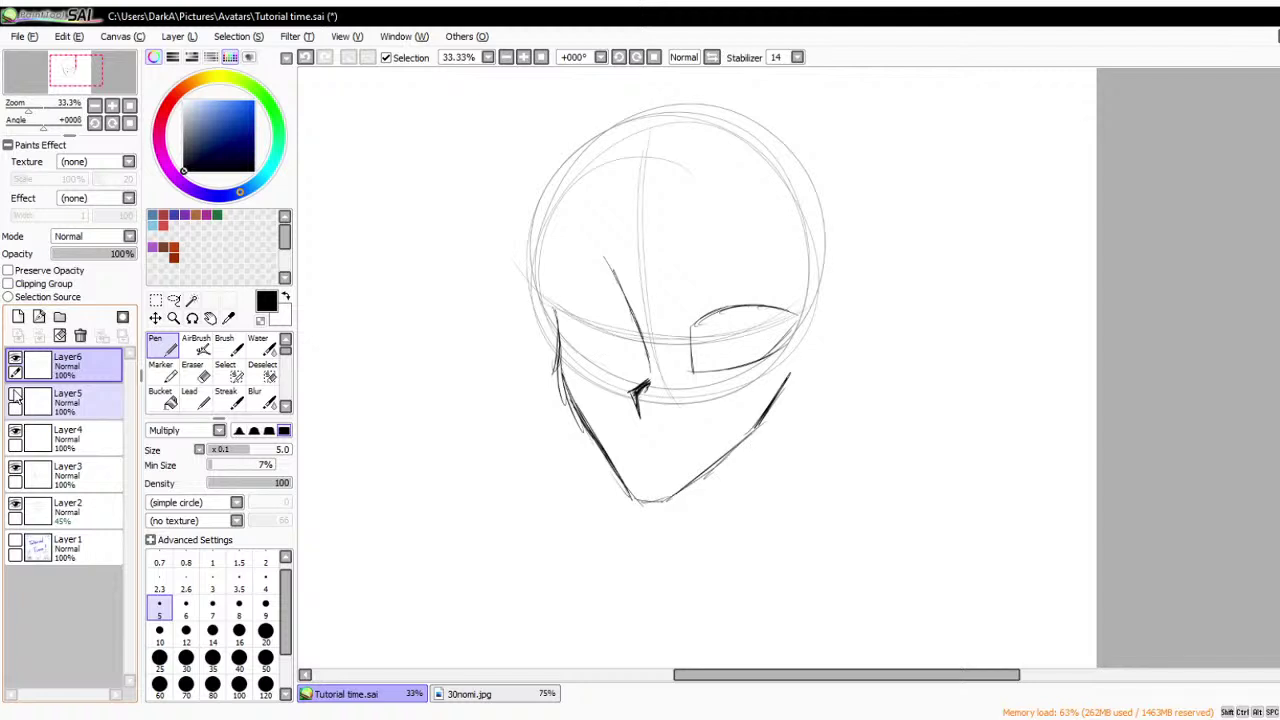
click(15, 395)
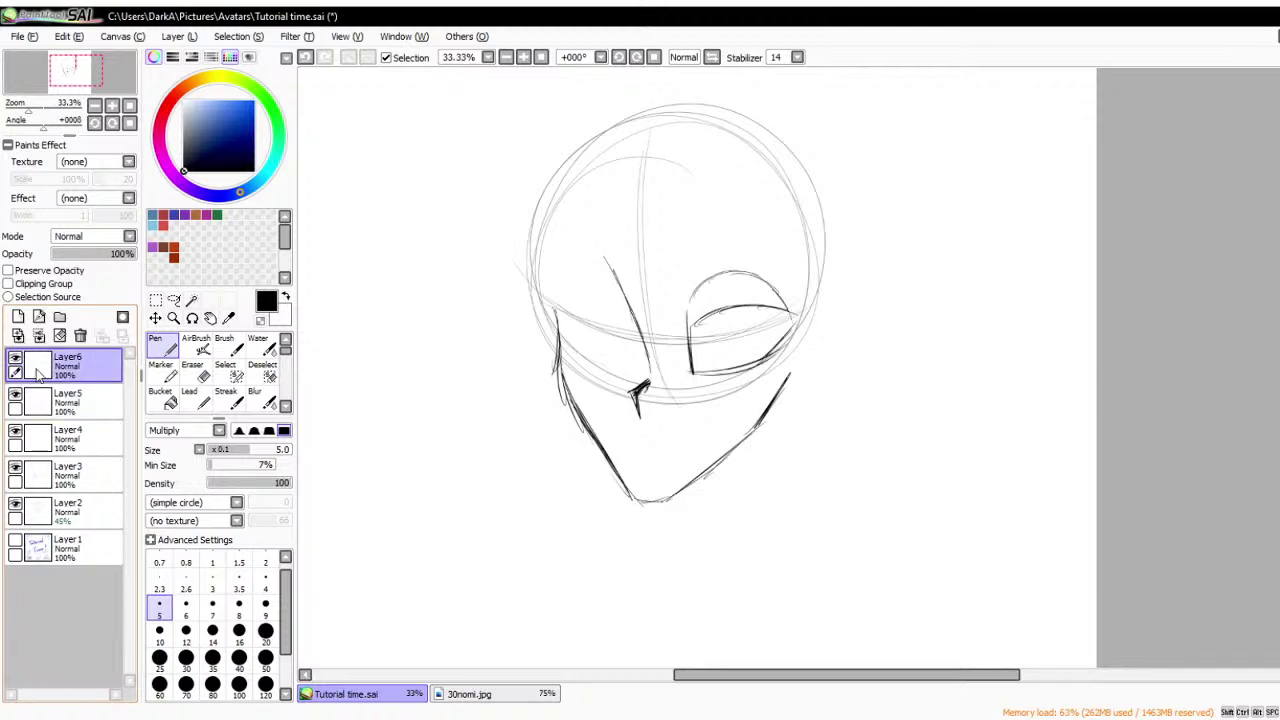
ctrl+click(28, 392)
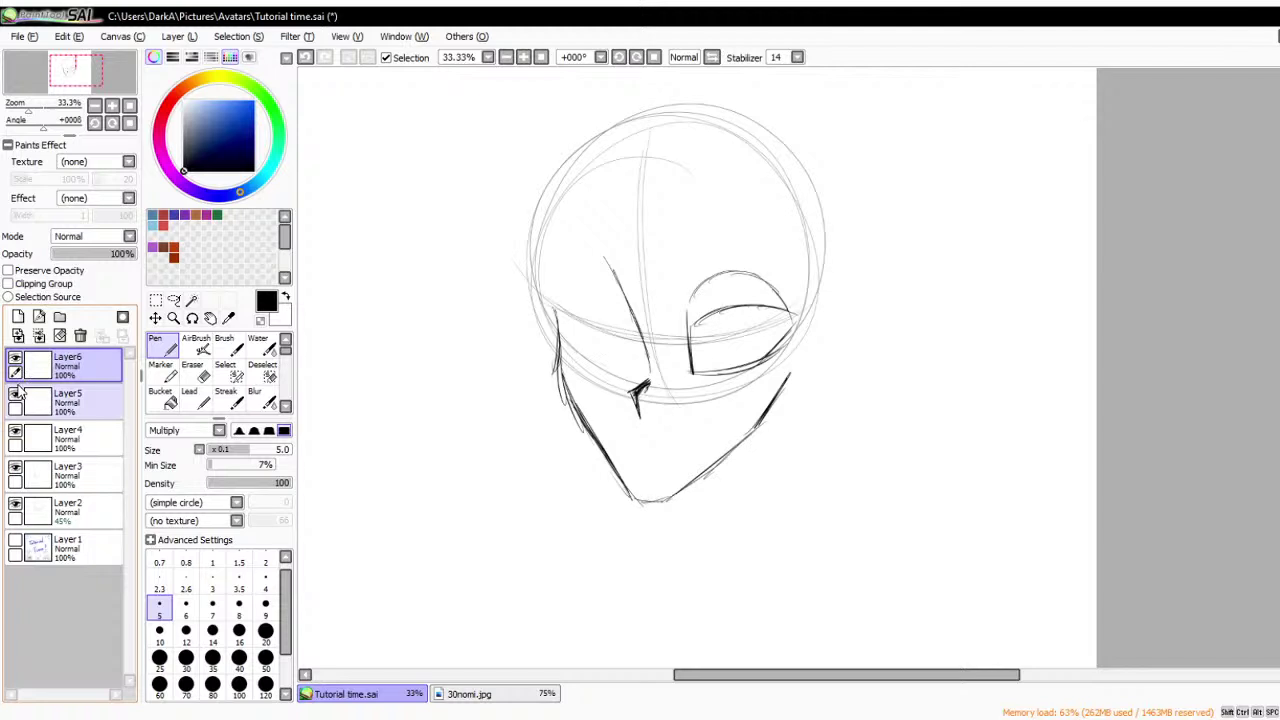
click(15, 395)
click(80, 336)
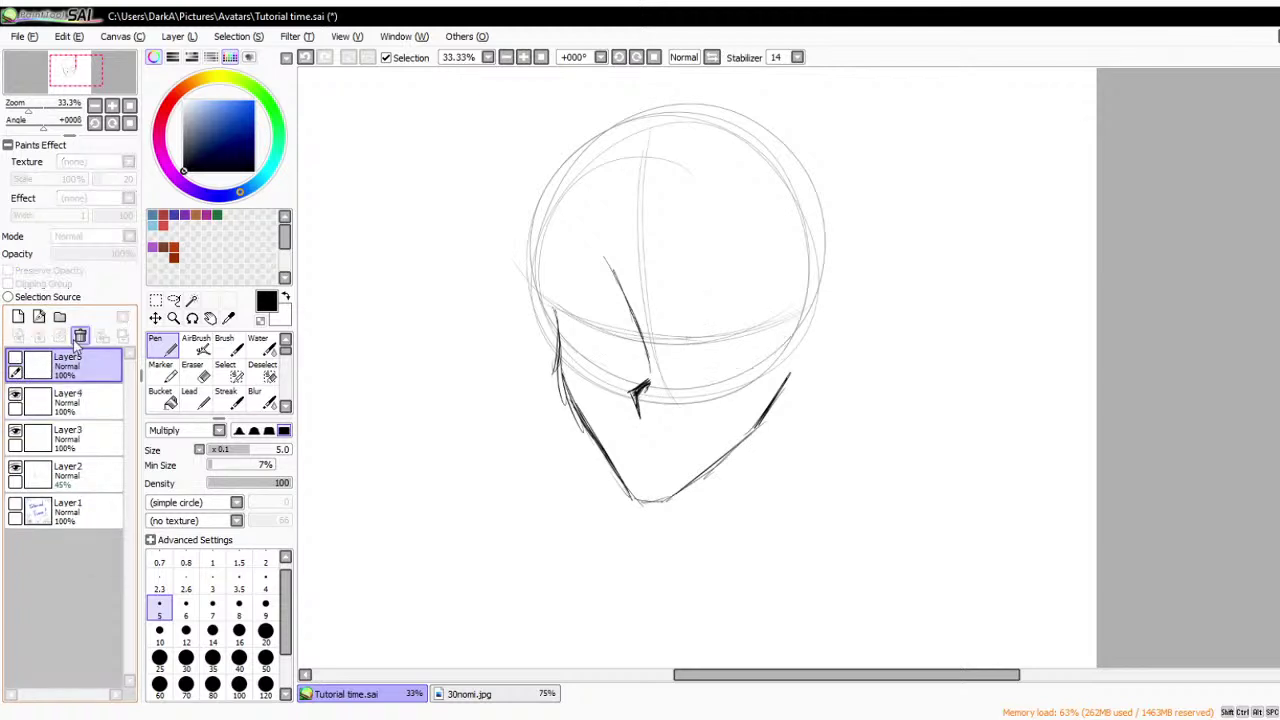
click(15, 362)
scroll(510, 362, up, 1)
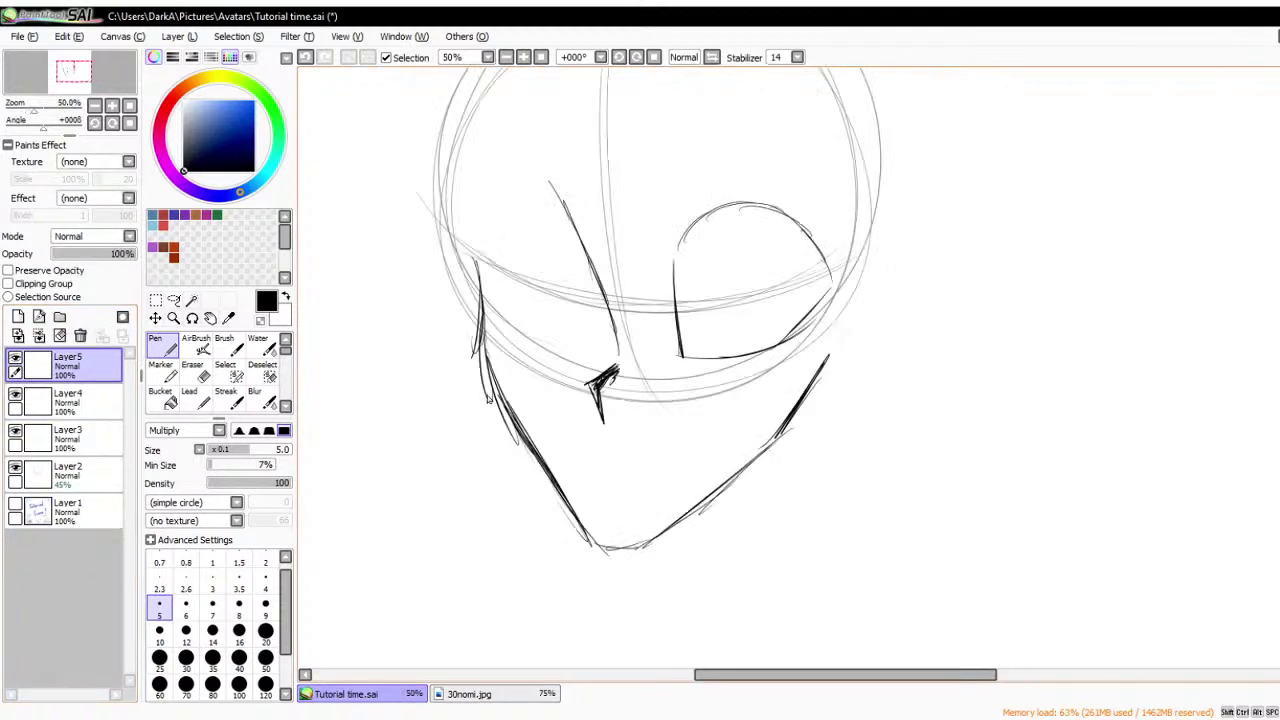
scroll(838, 368, down, 1)
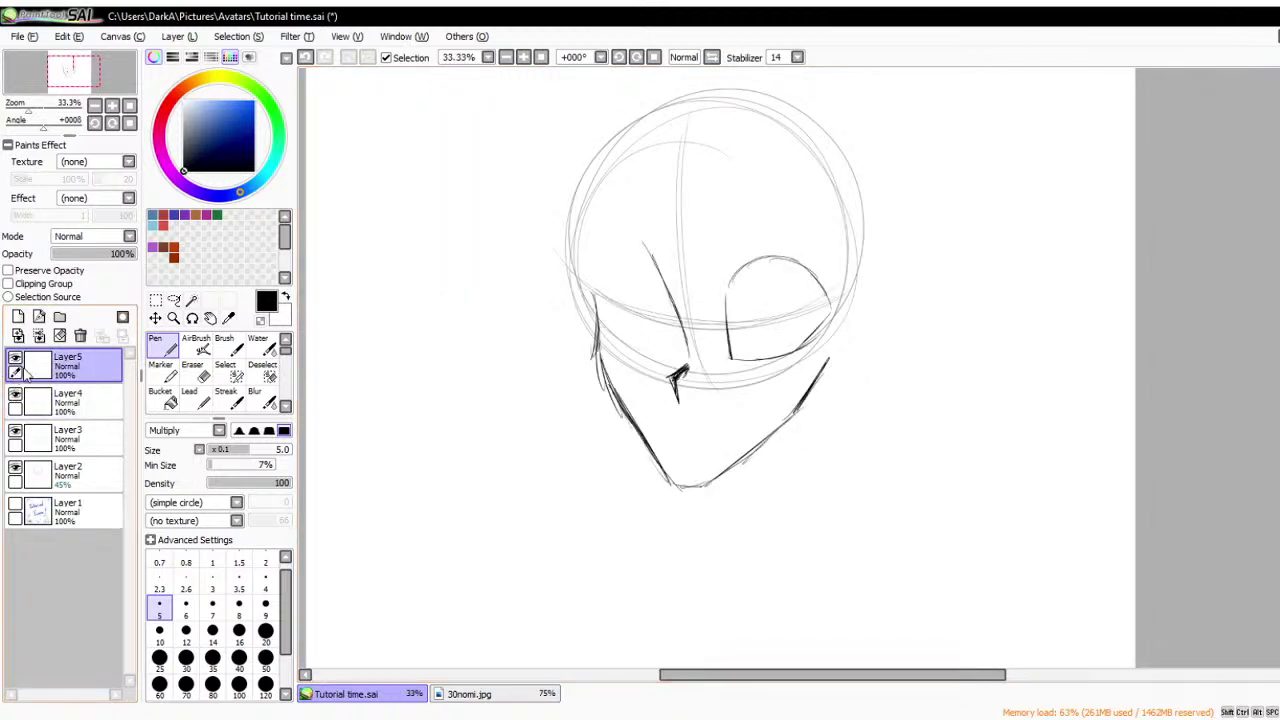
scroll(760, 280, up, 1)
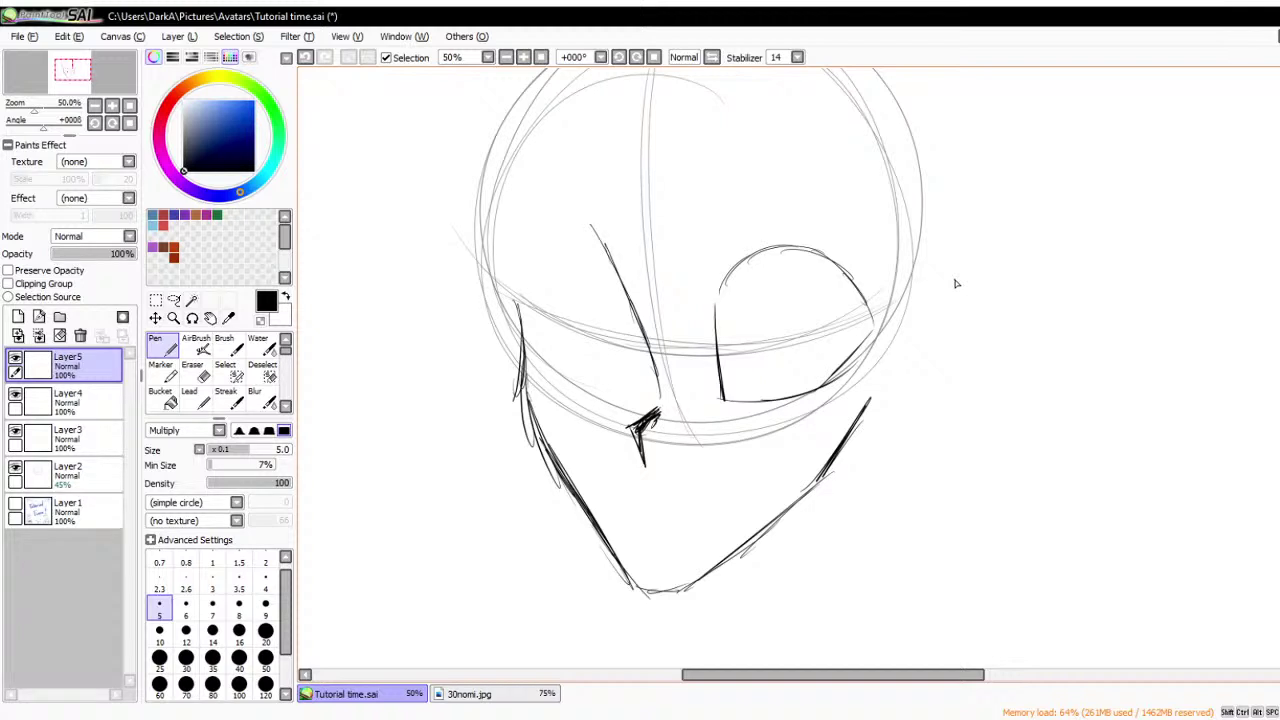
scroll(806, 265, down, 1)
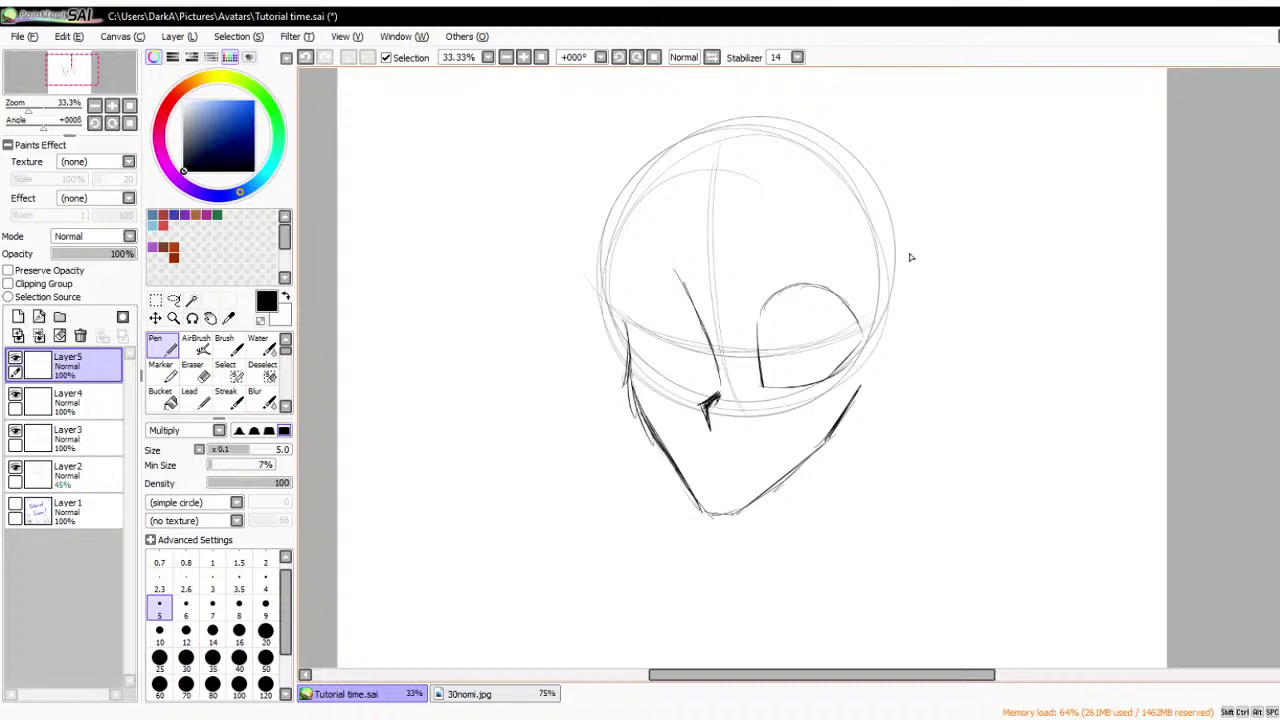
scroll(910, 257, up, 3)
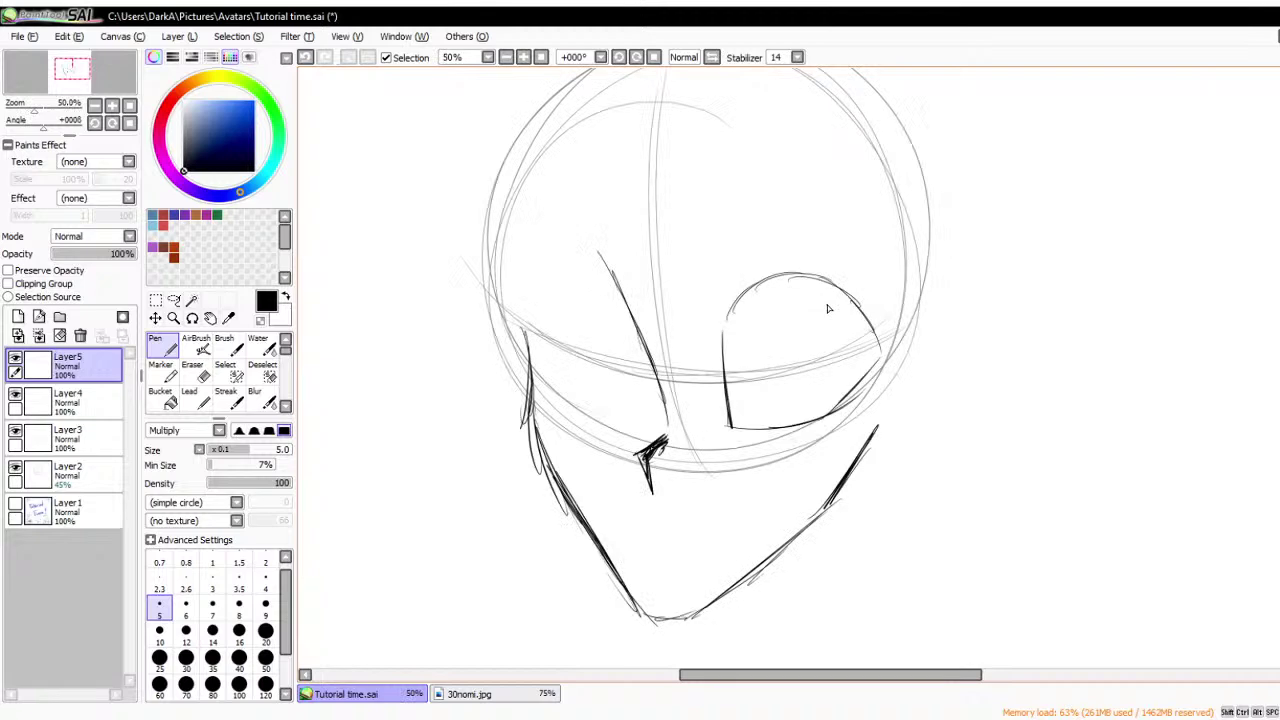
- Hide Layer5 and sketch an alternative eye on a new layer, with a straight inner edge, arched upper lid and curved lower lid
click(15, 358)
scroll(651, 434, down, 2)
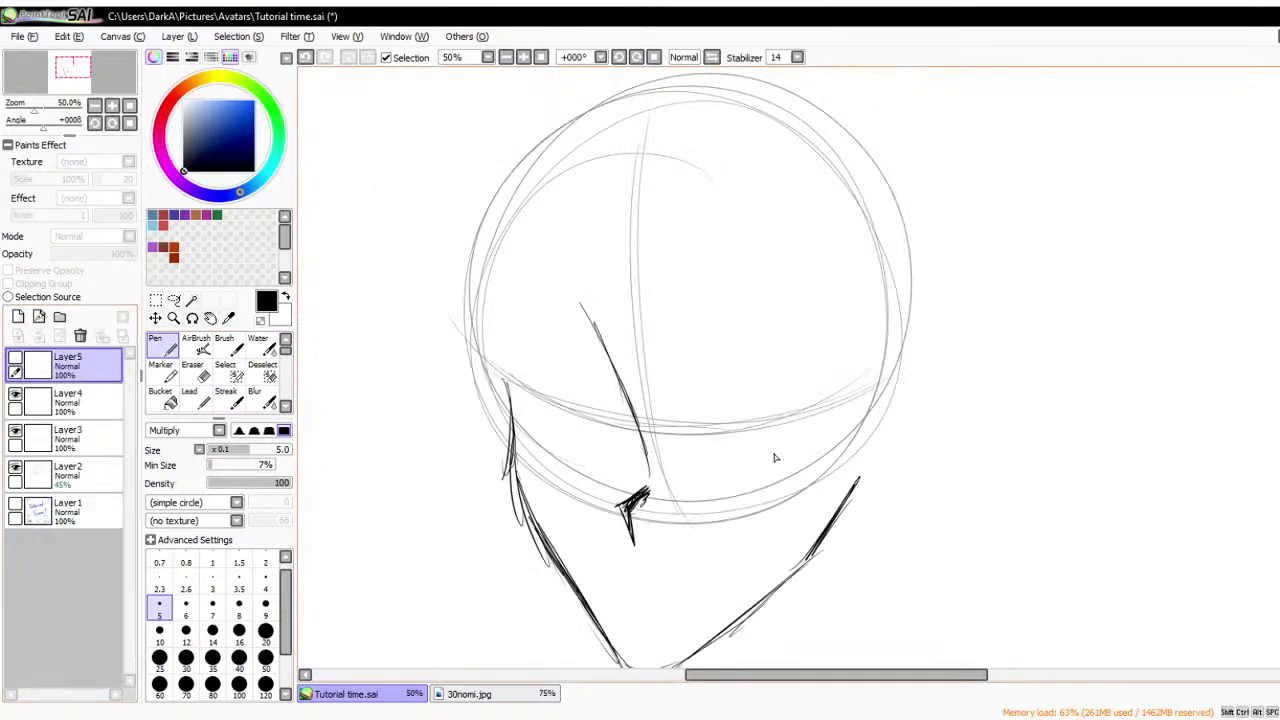
click(18, 316)
drag(716, 385, 722, 484)
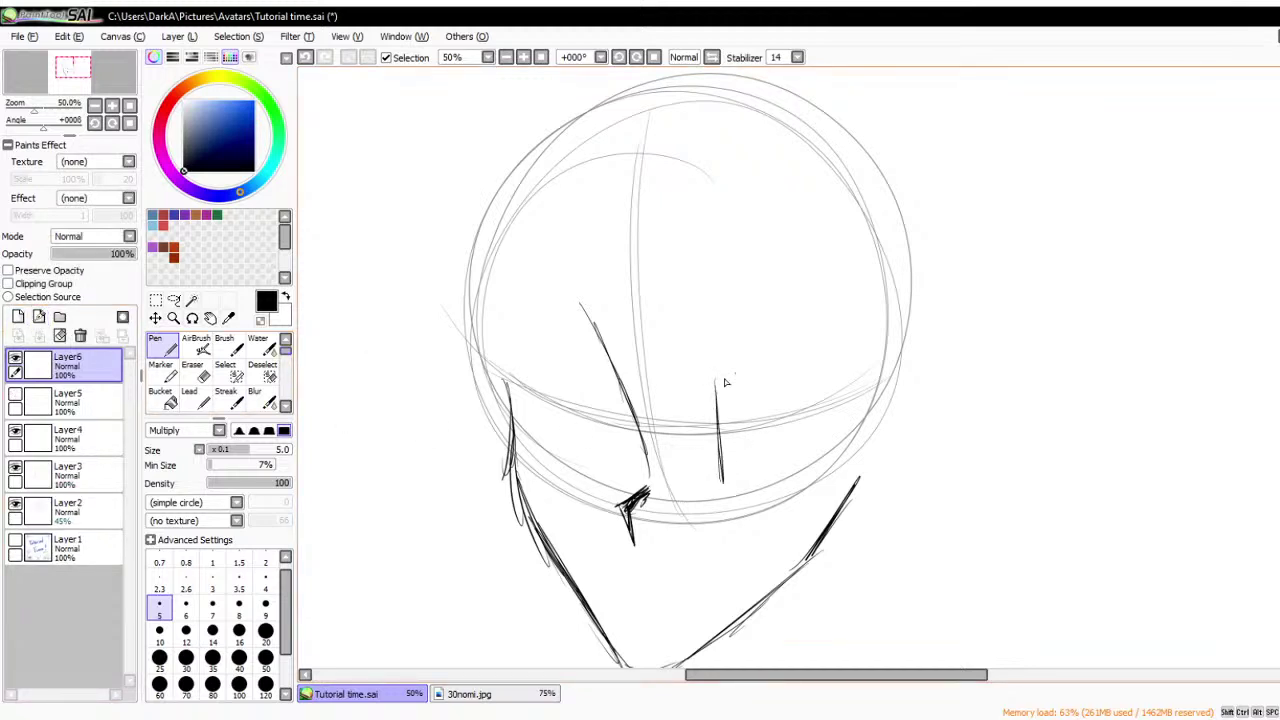
mouse_move(724, 375)
mouse_down()
mouse_move(813, 331)
mouse_move(778, 344)
mouse_move(882, 379)
mouse_move(882, 400)
mouse_move(812, 476)
mouse_move(712, 480)
mouse_up()
drag(846, 460, 790, 478)
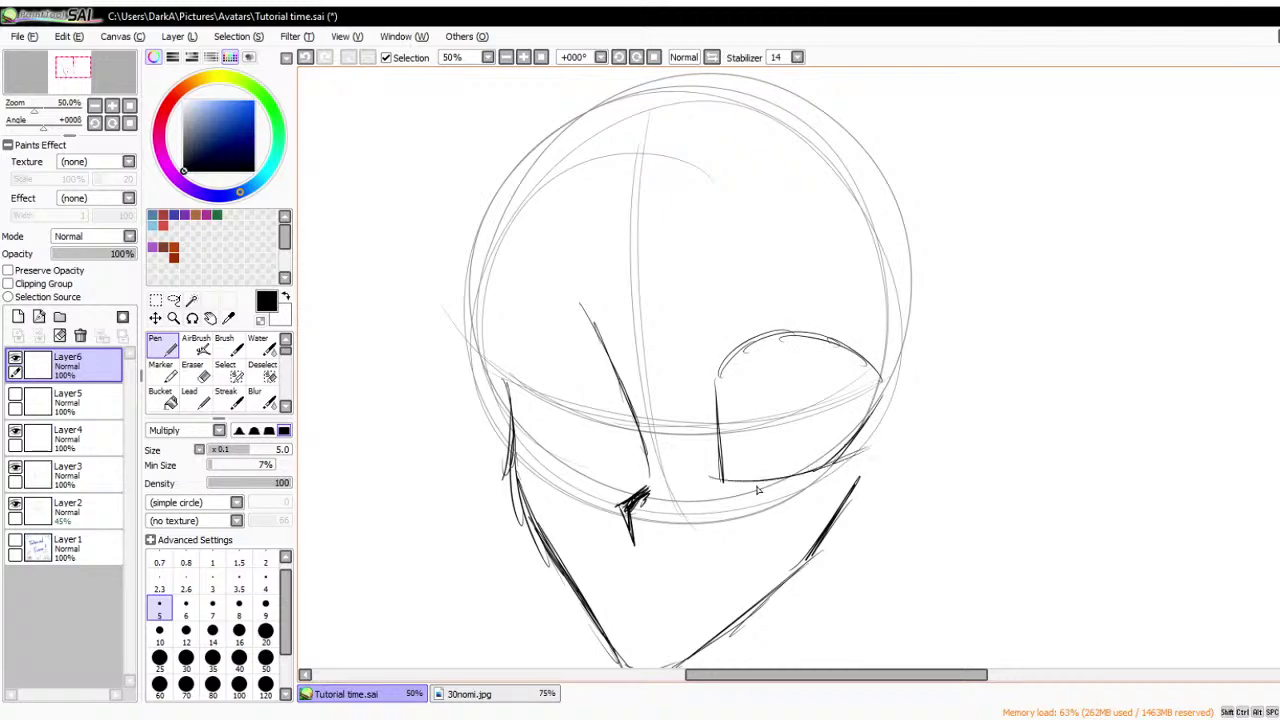
- Transform the new eye outline on Layer6, shifting it slightly toward the nose and upward
scroll(923, 285, down, 2)
scroll(923, 285, left, 1)
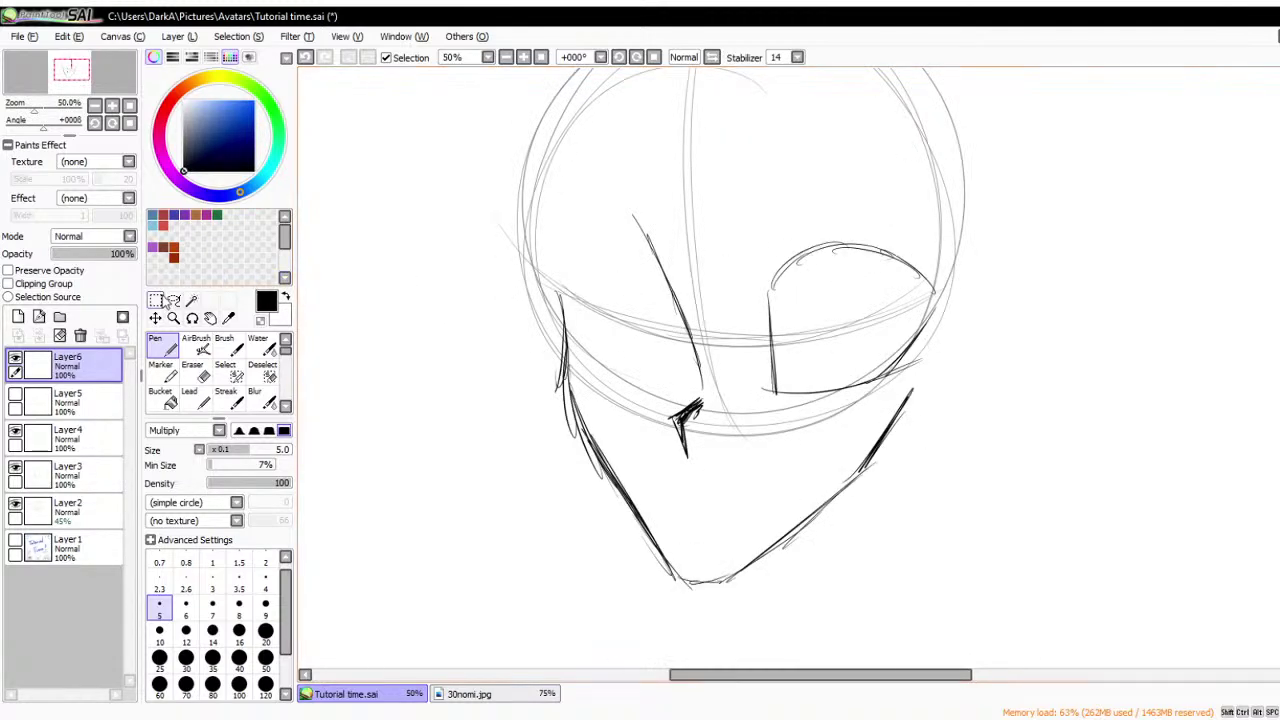
click(155, 300)
click(152, 477)
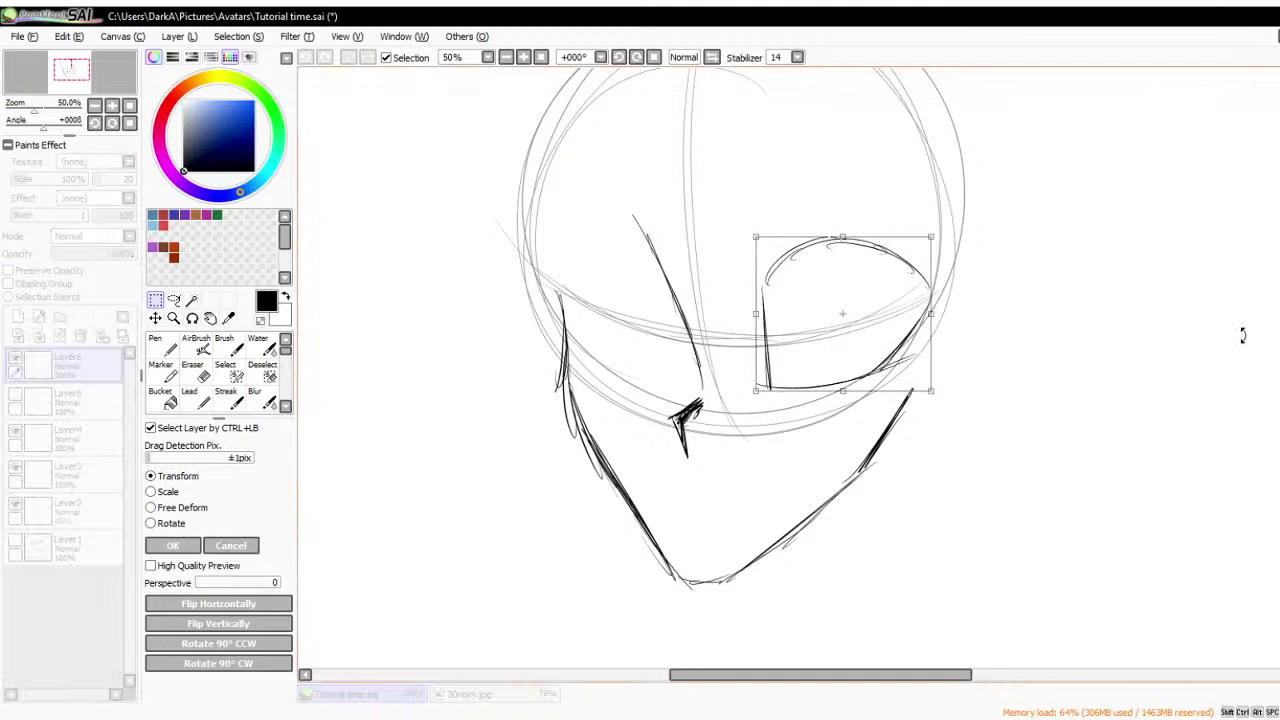
drag(903, 374, 898, 377)
click(172, 545)
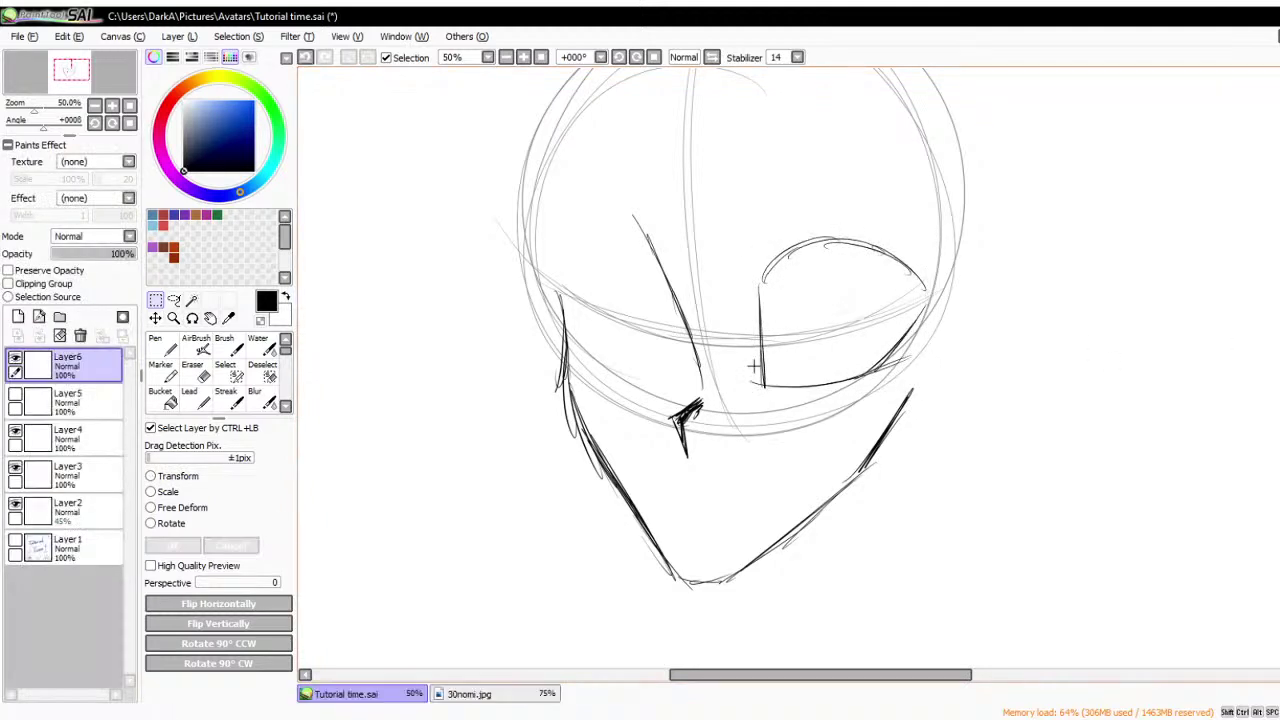
- Show Layer5 to compare the two eye outlines, and delete both Layer6 and Layer5
click(15, 397)
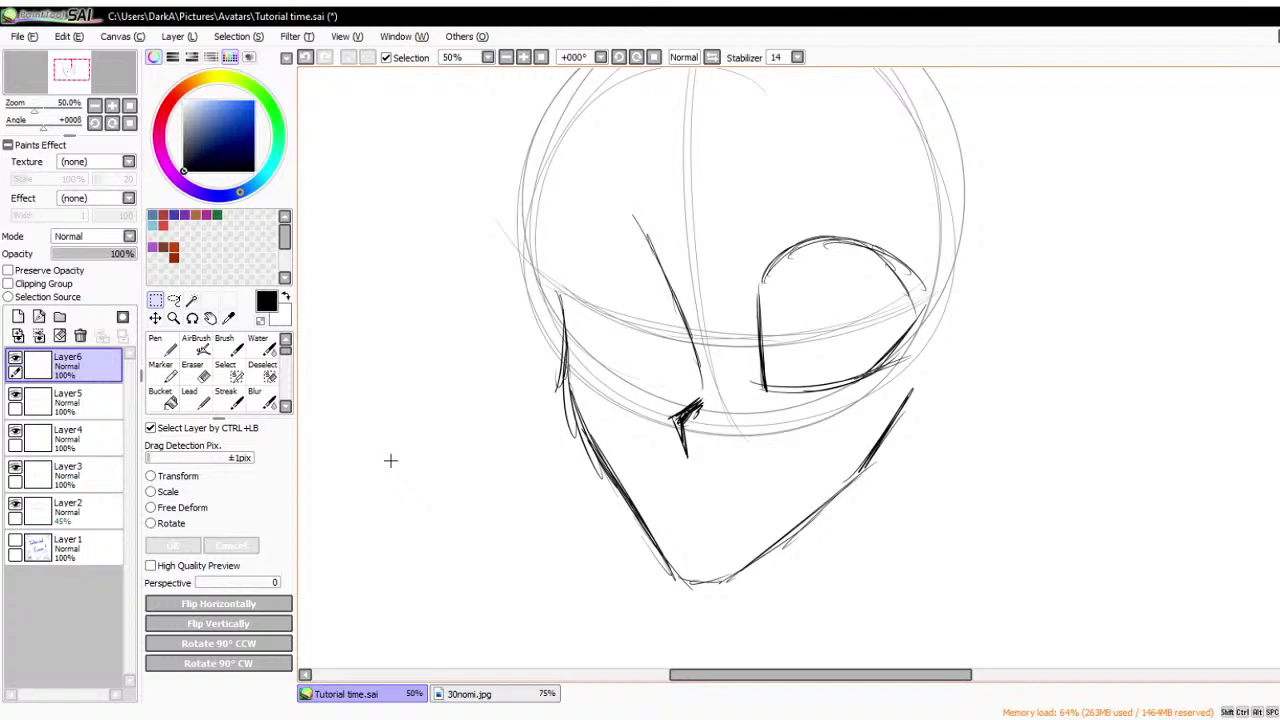
scroll(390, 460, down, 2)
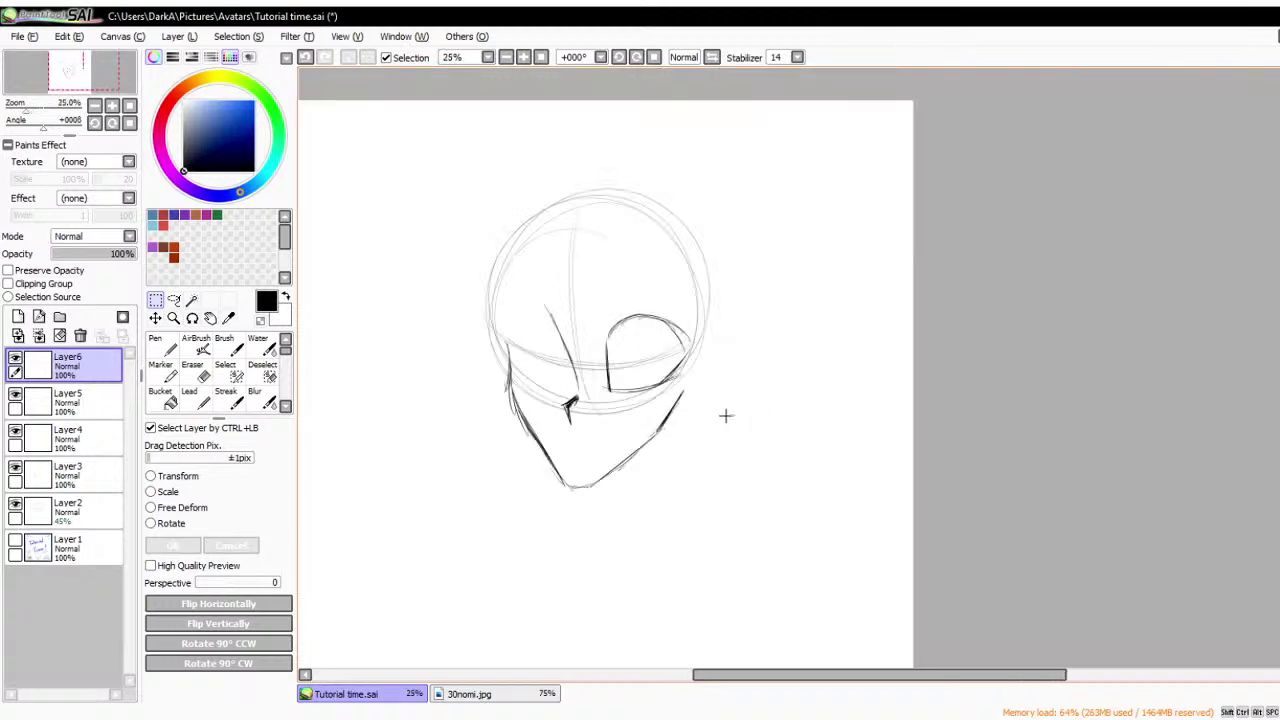
click(87, 338)
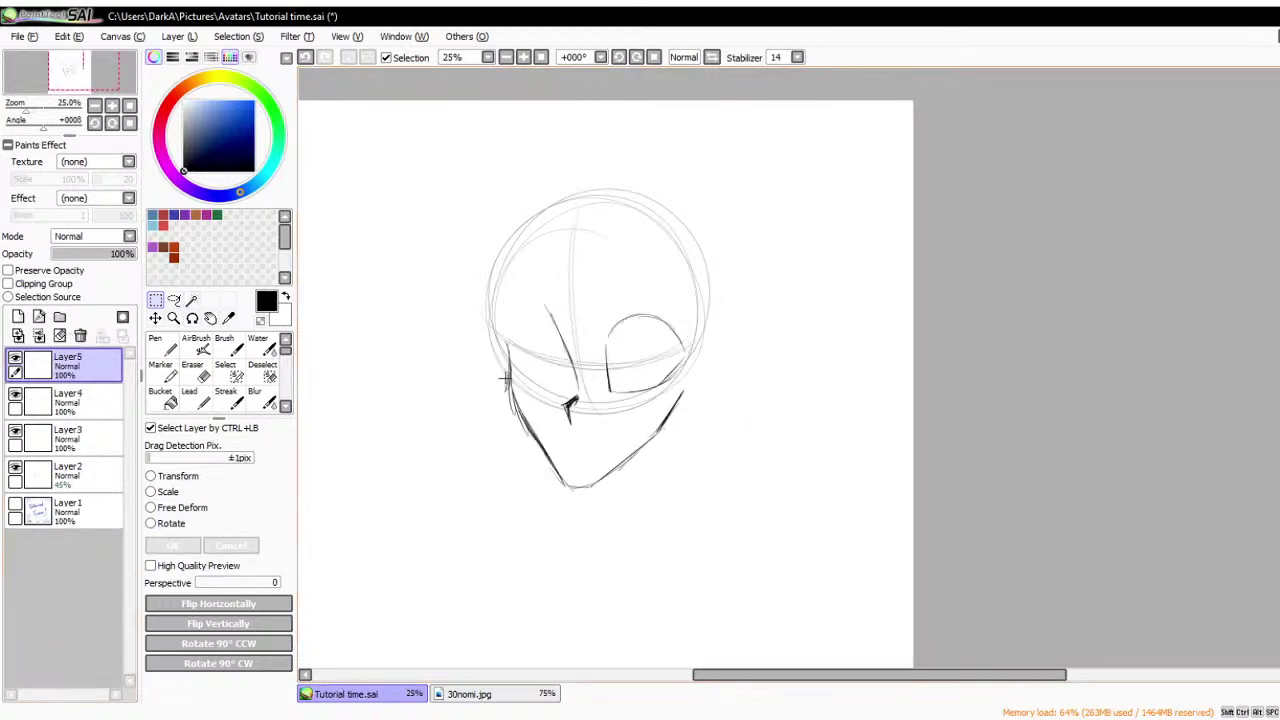
click(87, 338)
scroll(889, 402, down, 1)
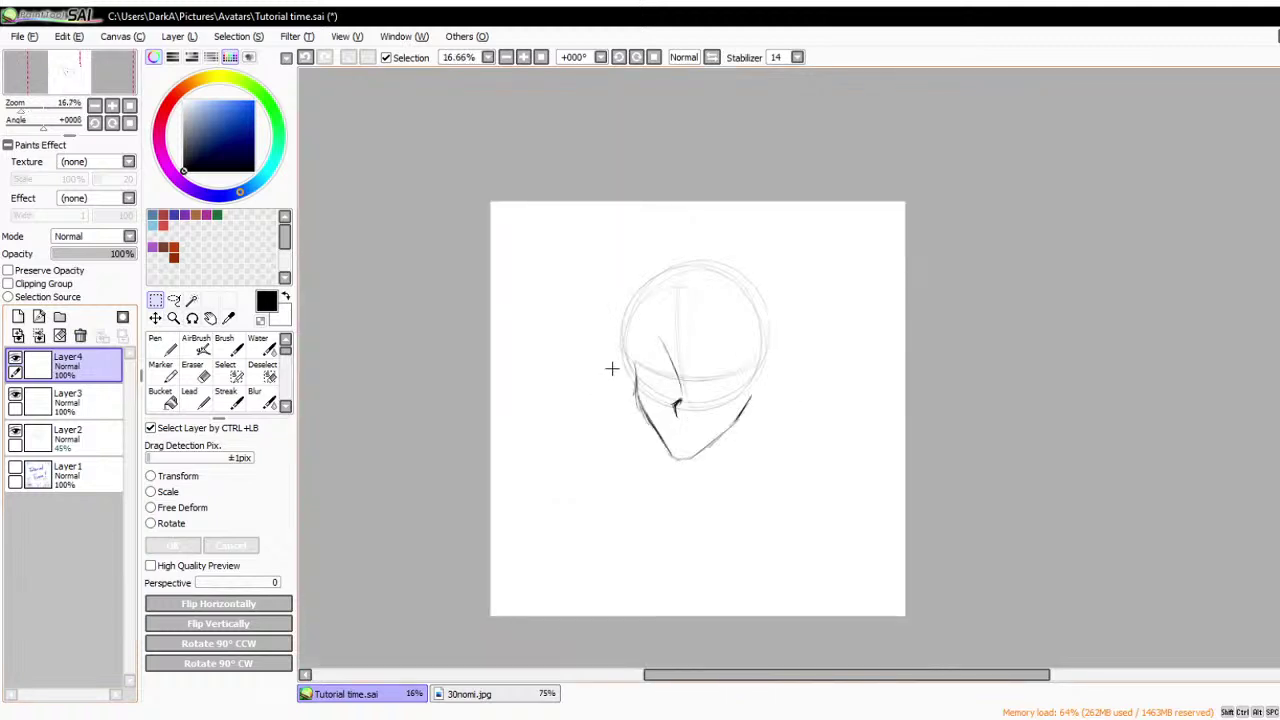
- Merge Layer4 down into Layer3 and nudge the combined face lines slightly with Transform
scroll(612, 369, up, 1)
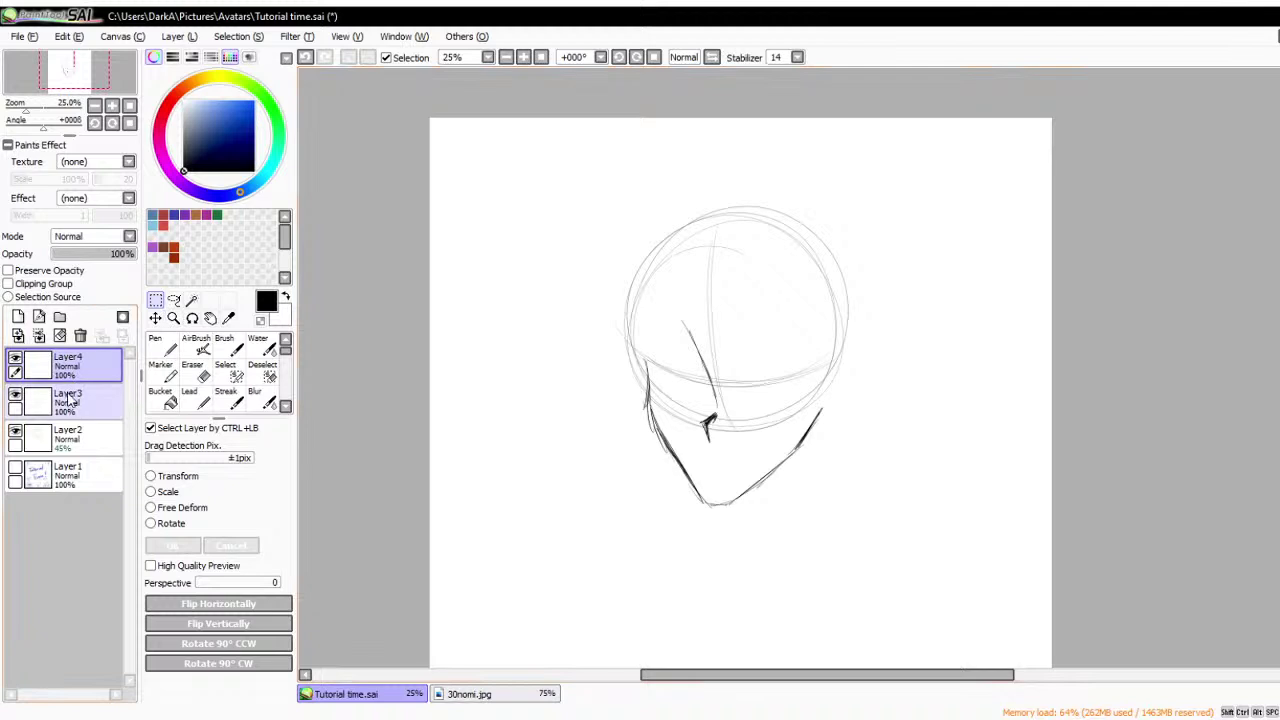
click(38, 336)
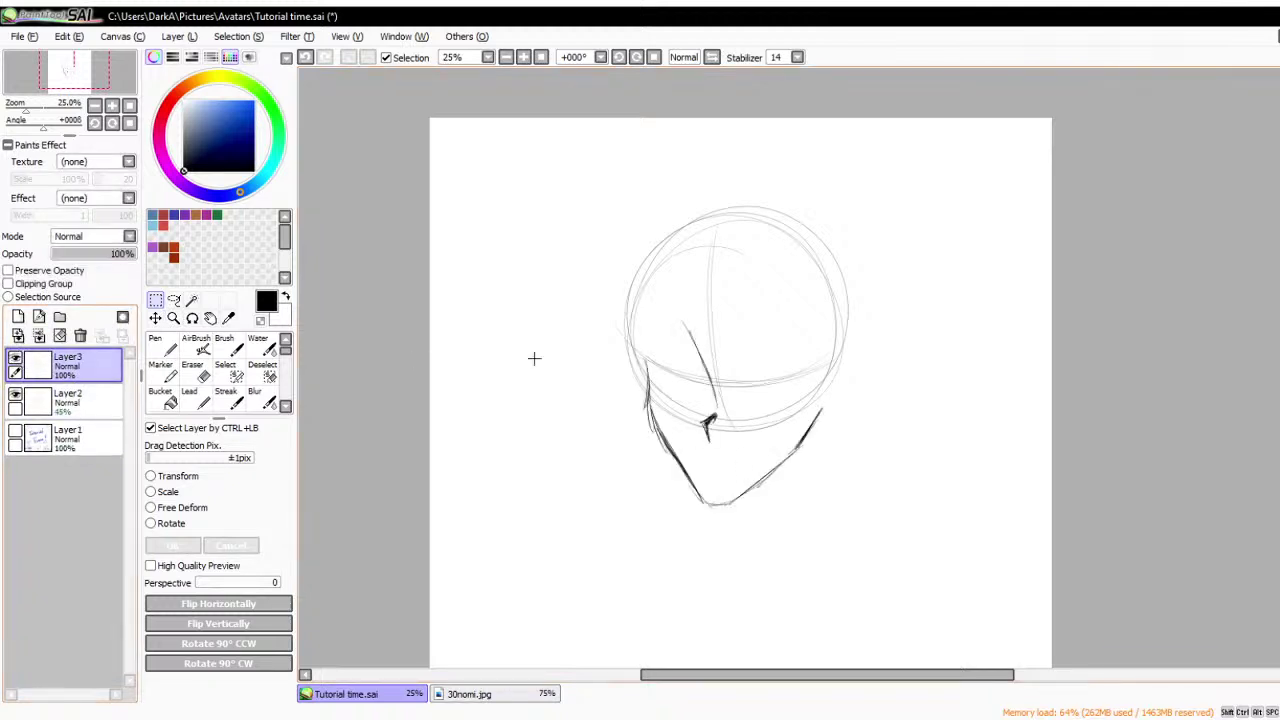
click(168, 477)
drag(724, 453, 722, 450)
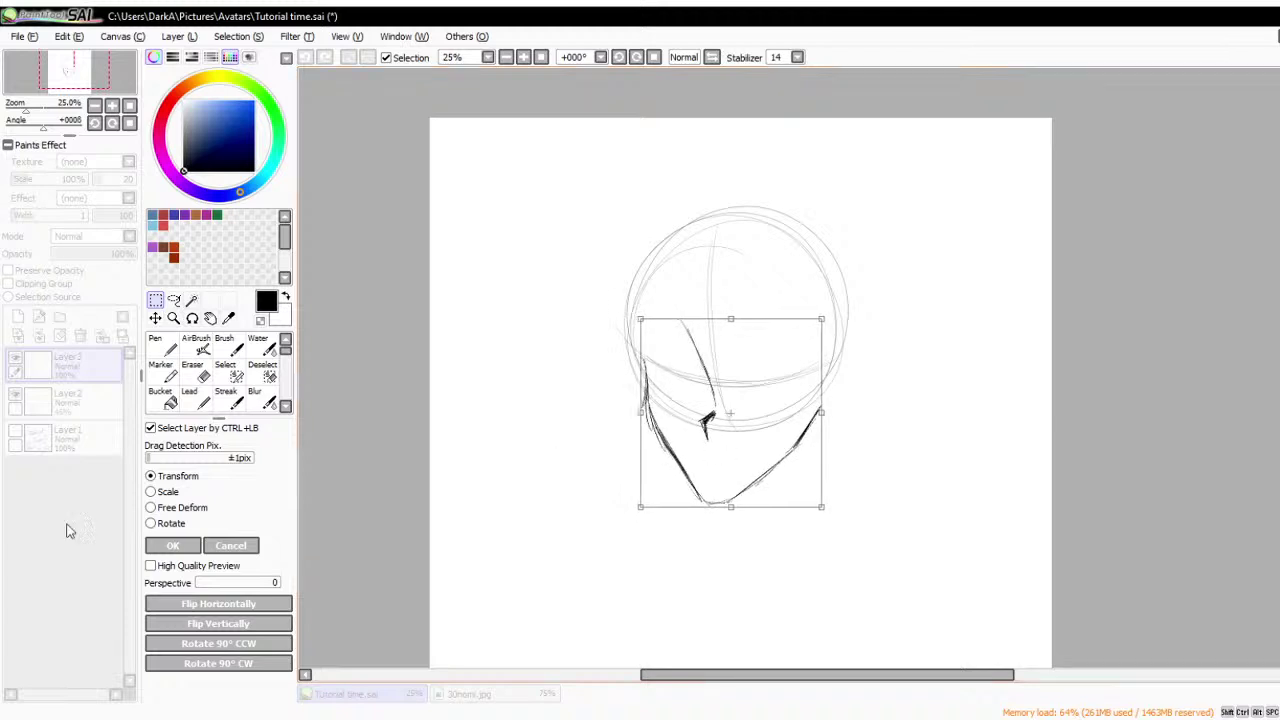
click(168, 545)
- Raise the opacity of the head-circle layer, Layer2, and merge Layer3 down into it
click(68, 400)
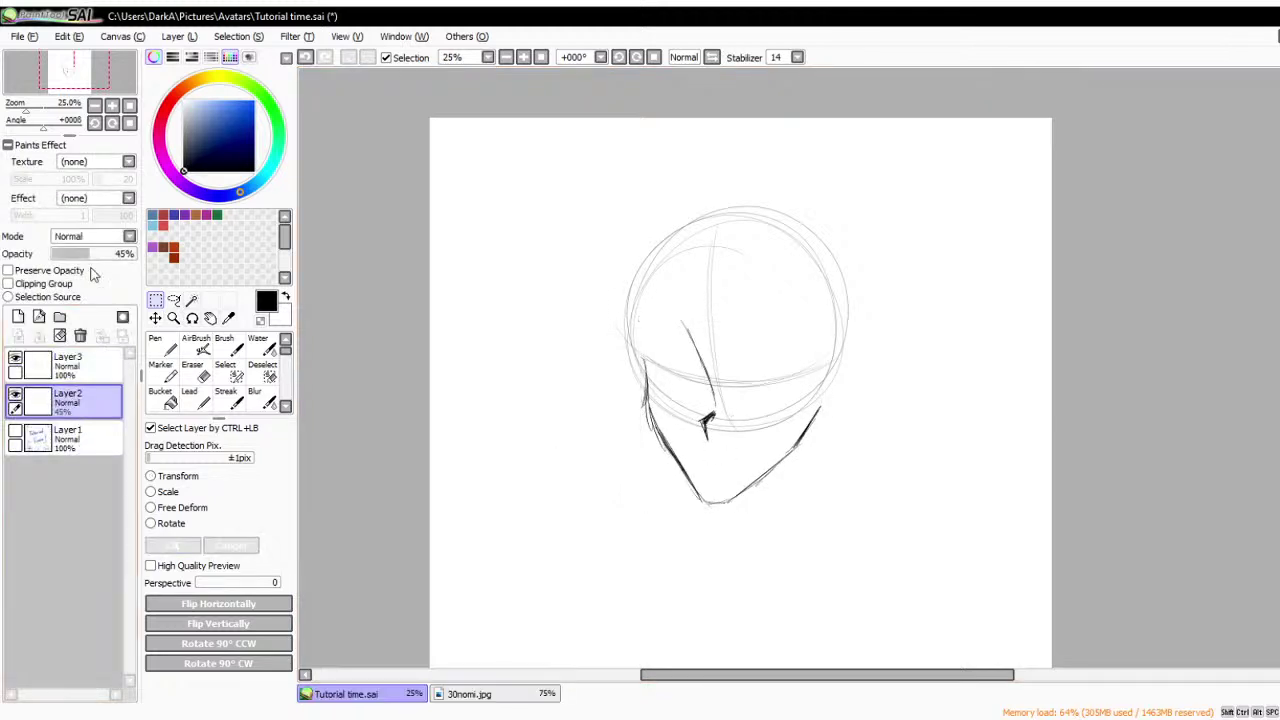
drag(98, 262, 108, 260)
click(60, 362)
click(39, 336)
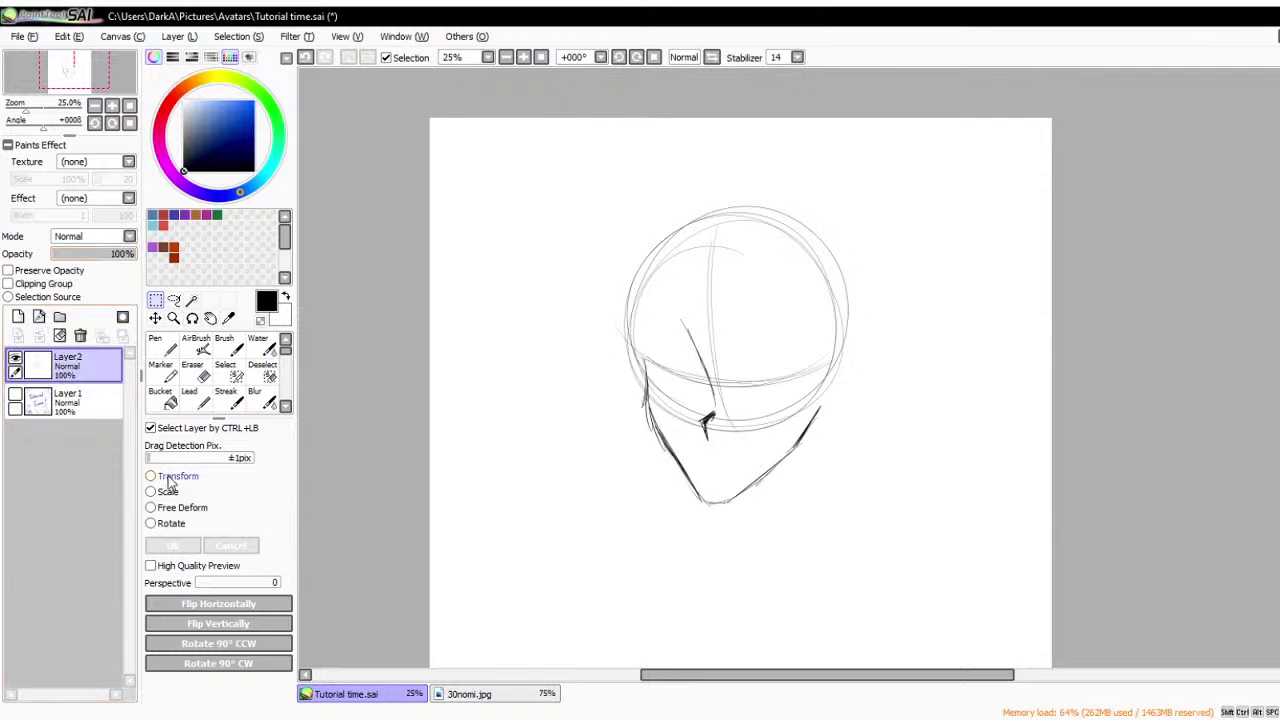
- Move the merged head sketch to the upper-left corner of the canvas with Transform
click(166, 476)
mouse_move(722, 412)
mouse_down()
mouse_move(536, 335)
mouse_move(560, 342)
mouse_up()
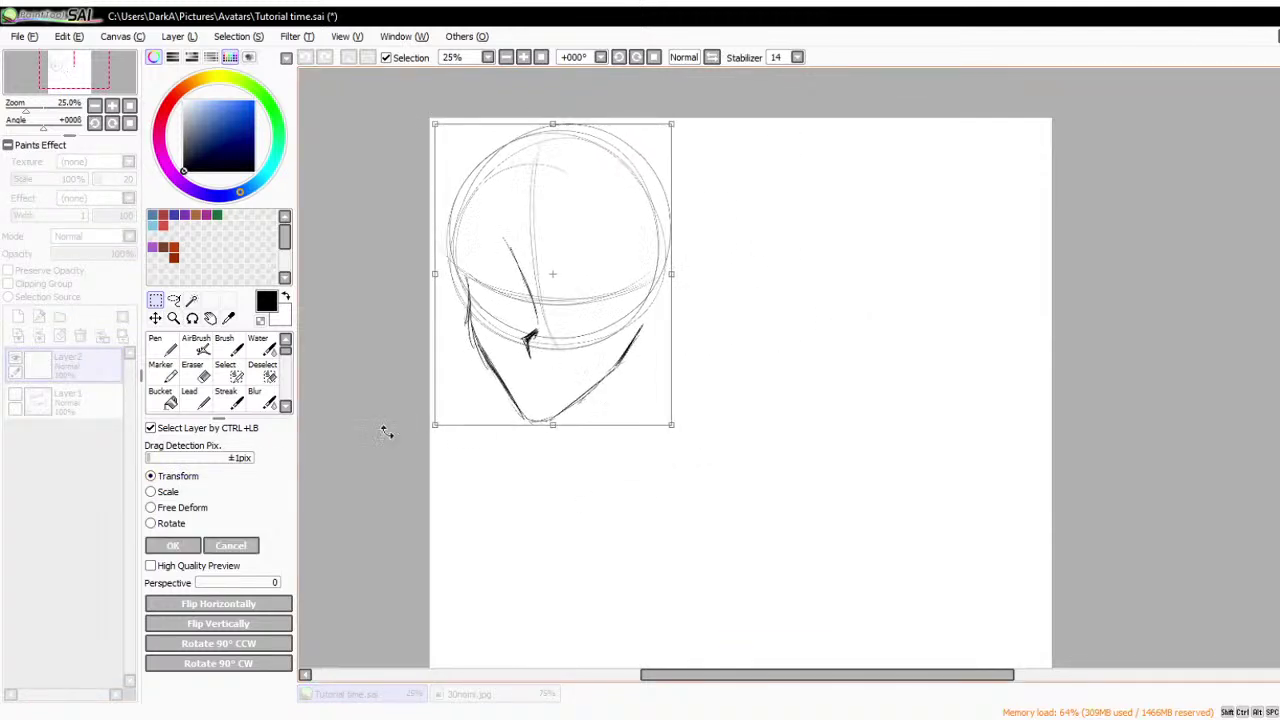
click(172, 545)
- Sketch a second head beside the first with the Pen, using a large skull circle and smaller cheek and chin circles
click(157, 350)
scroll(917, 446, down, 1)
scroll(925, 407, up, 1)
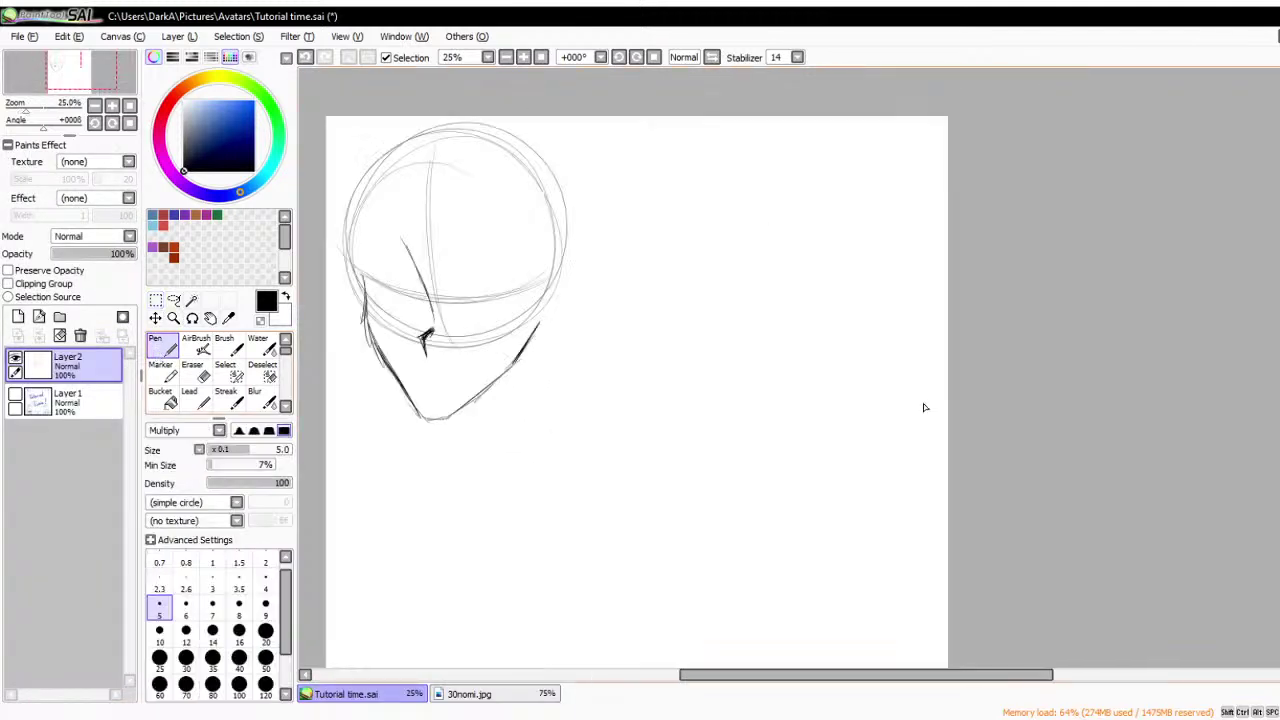
mouse_move(772, 210)
mouse_down()
mouse_move(719, 381)
mouse_move(672, 216)
mouse_move(789, 183)
mouse_move(833, 362)
mouse_move(685, 366)
mouse_move(746, 179)
mouse_move(859, 405)
mouse_move(801, 426)
mouse_move(774, 376)
mouse_move(738, 365)
mouse_move(730, 336)
mouse_move(678, 409)
mouse_move(646, 385)
mouse_up()
mouse_move(746, 408)
mouse_down()
mouse_move(714, 451)
mouse_move(740, 388)
mouse_up()
mouse_move(676, 314)
mouse_down()
mouse_move(658, 364)
mouse_move(712, 440)
mouse_move(772, 440)
mouse_move(842, 396)
mouse_move(776, 436)
mouse_move(658, 350)
mouse_move(710, 446)
mouse_up()
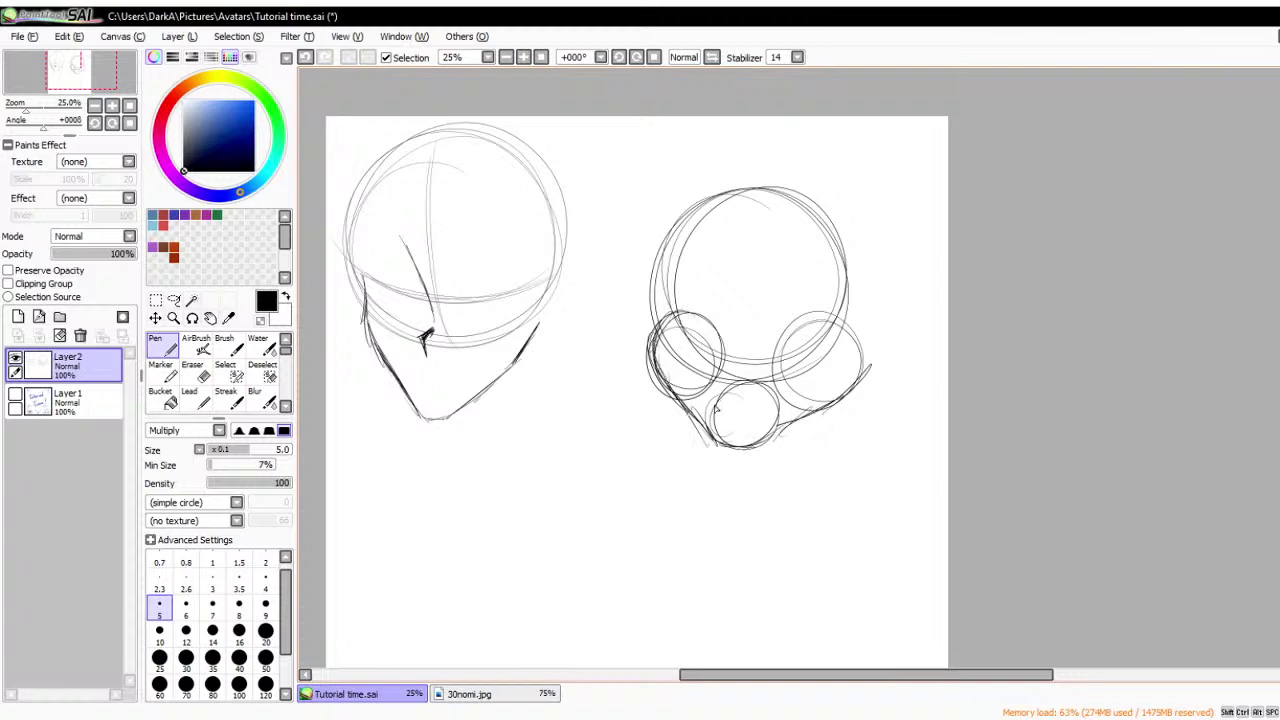
- Draw the brow and nose lines on the second head and reinforce the jawline around the cheek and chin circles
mouse_move(703, 232)
mouse_down()
mouse_move(740, 310)
mouse_move(726, 356)
mouse_move(755, 353)
mouse_up()
mouse_move(684, 314)
mouse_down()
mouse_move(676, 393)
mouse_move(775, 433)
mouse_move(858, 381)
mouse_move(824, 411)
mouse_move(673, 381)
mouse_move(677, 318)
mouse_move(715, 465)
mouse_move(810, 420)
mouse_up()
drag(860, 372, 766, 428)
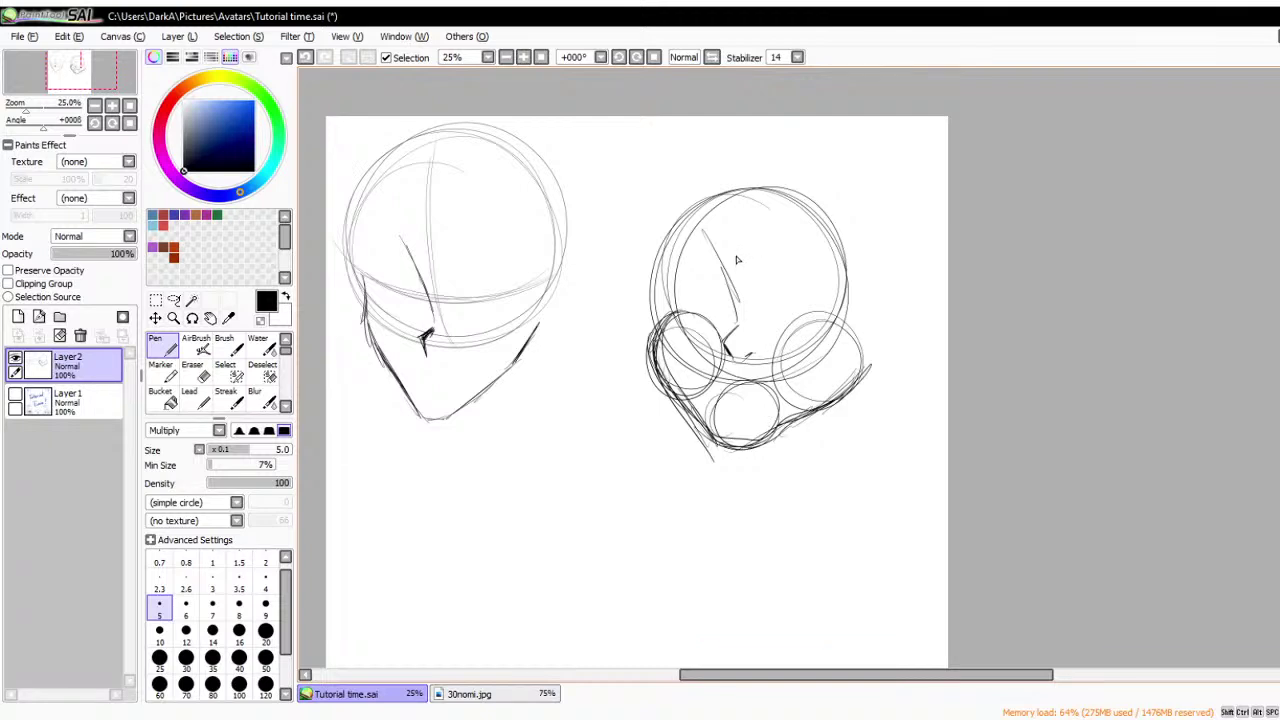
scroll(737, 260, up, 1)
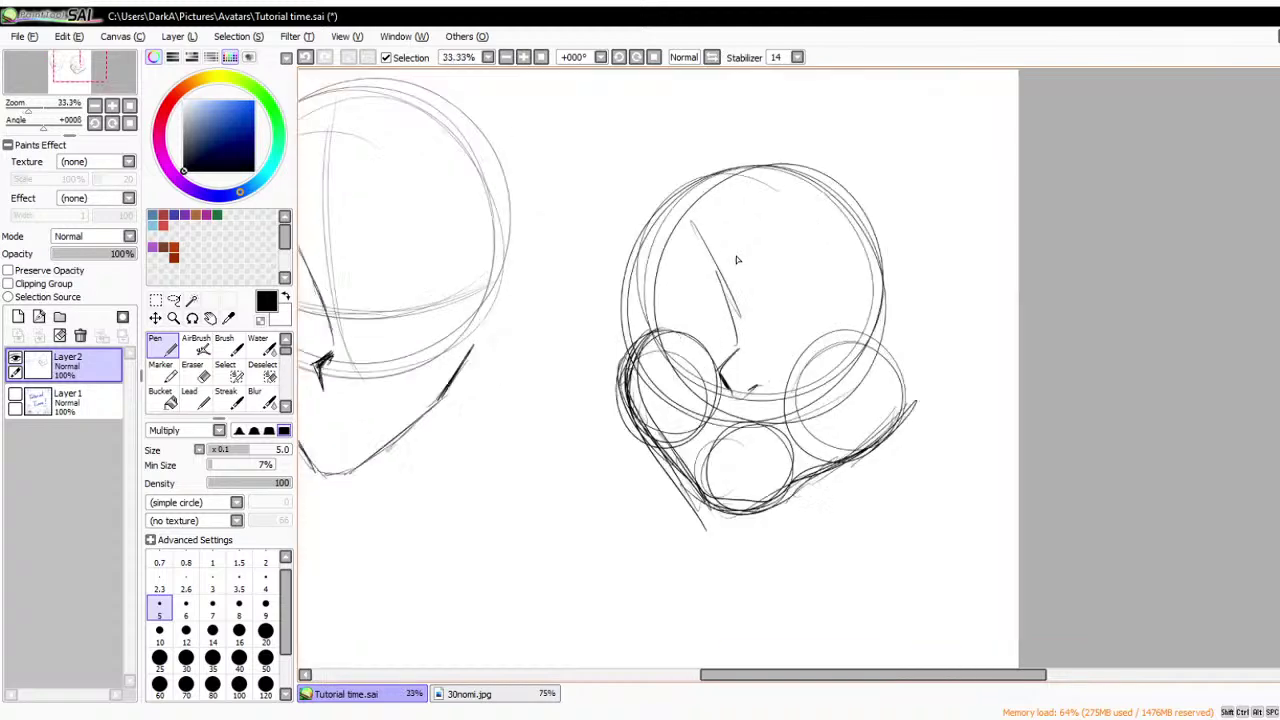
scroll(861, 448, down, 1)
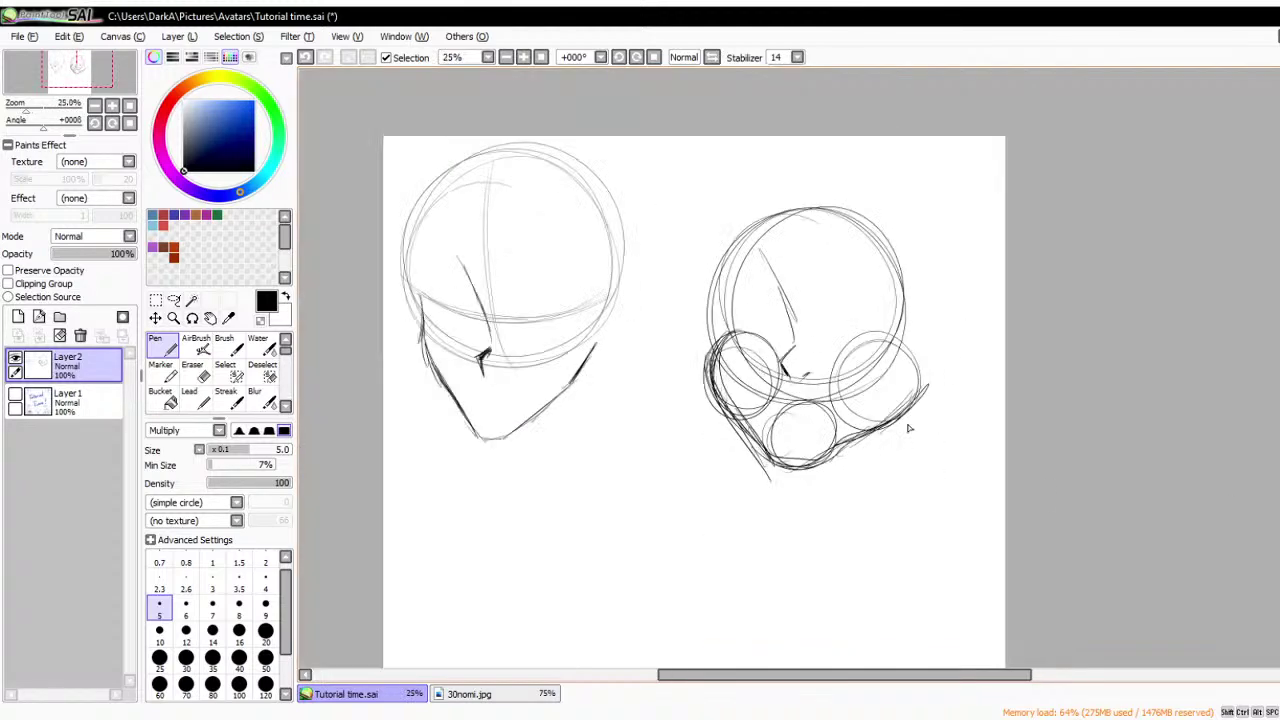
- Rotate both head sketches on Layer2 very slightly counterclockwise with Transform and apply it
key(ctrl+t)
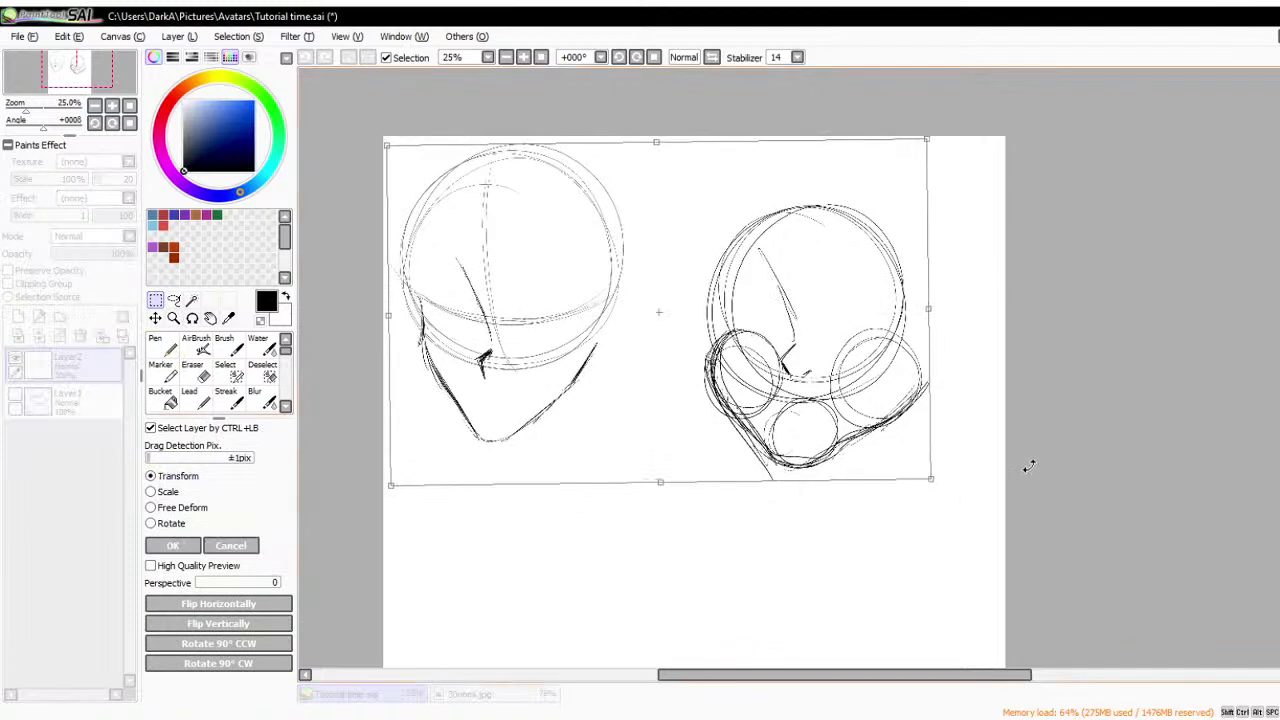
click(172, 545)
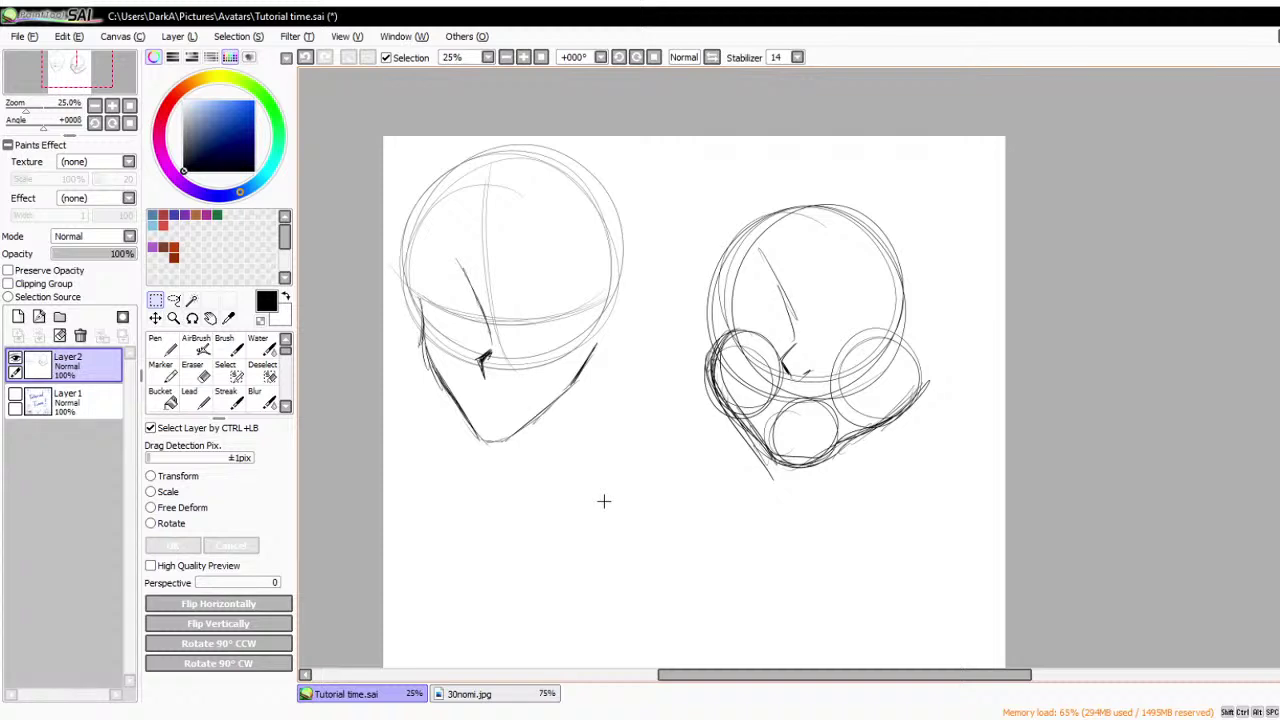
scroll(628, 302, down, 1)
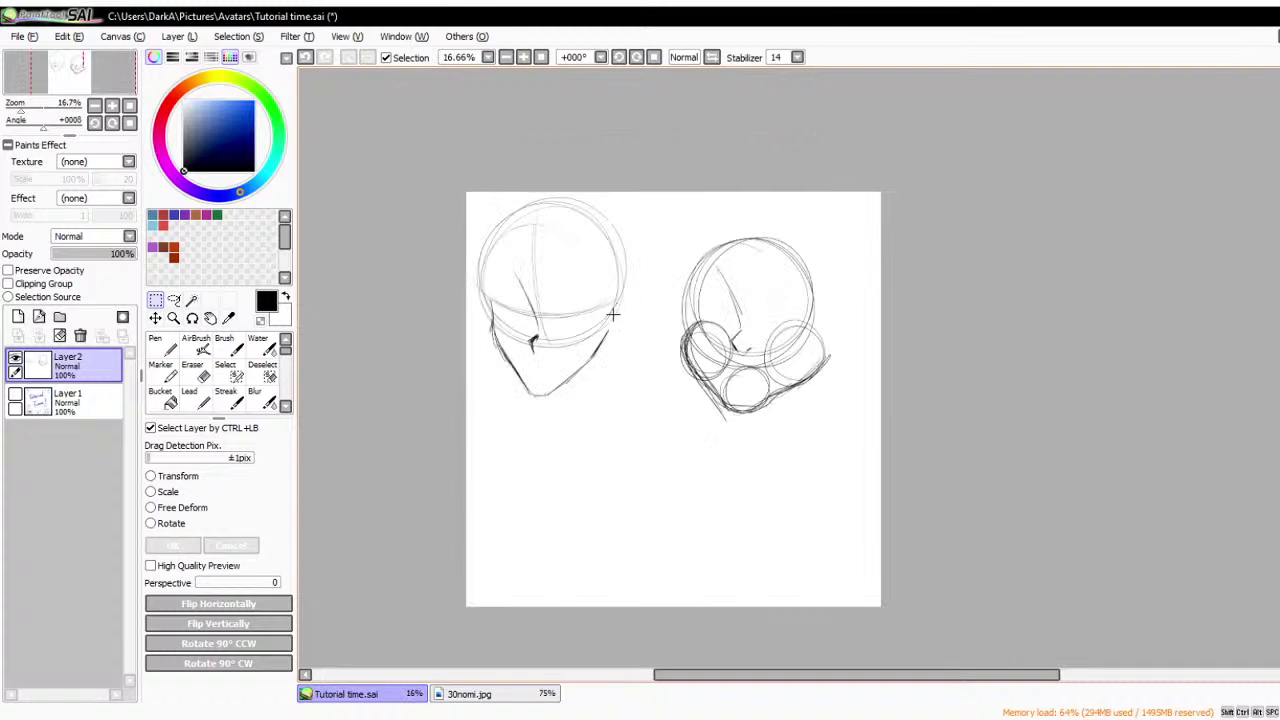
scroll(520, 305, up, 3)
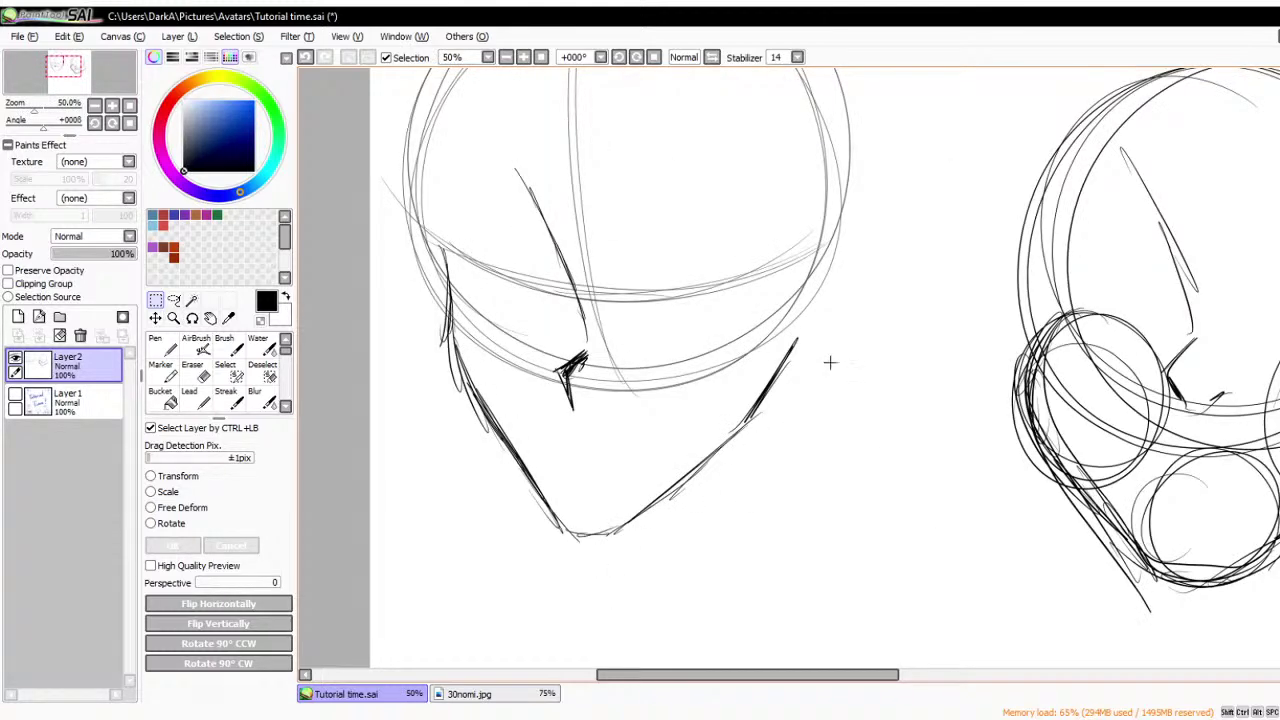
scroll(546, 346, down, 2)
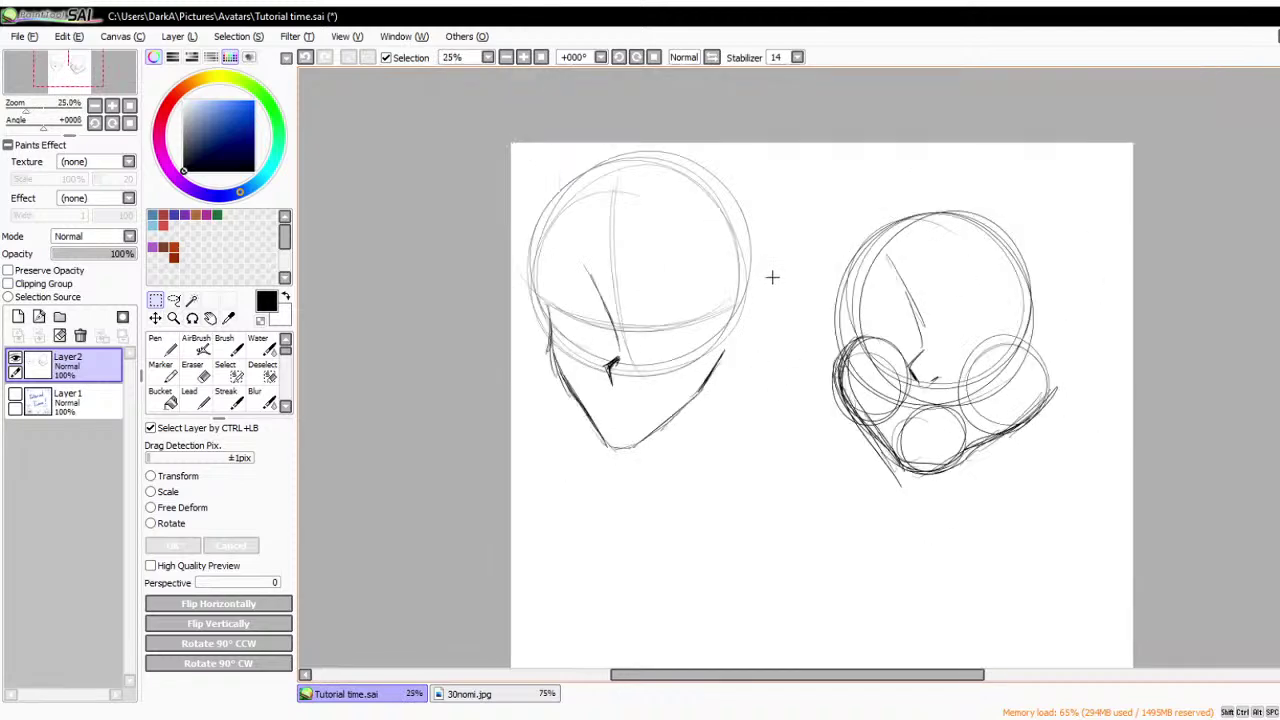
- Examine the two head sketches, comparing the plain skull-and-jaw construction with the one built from cheek and chin circles
scroll(772, 277, up, 1)
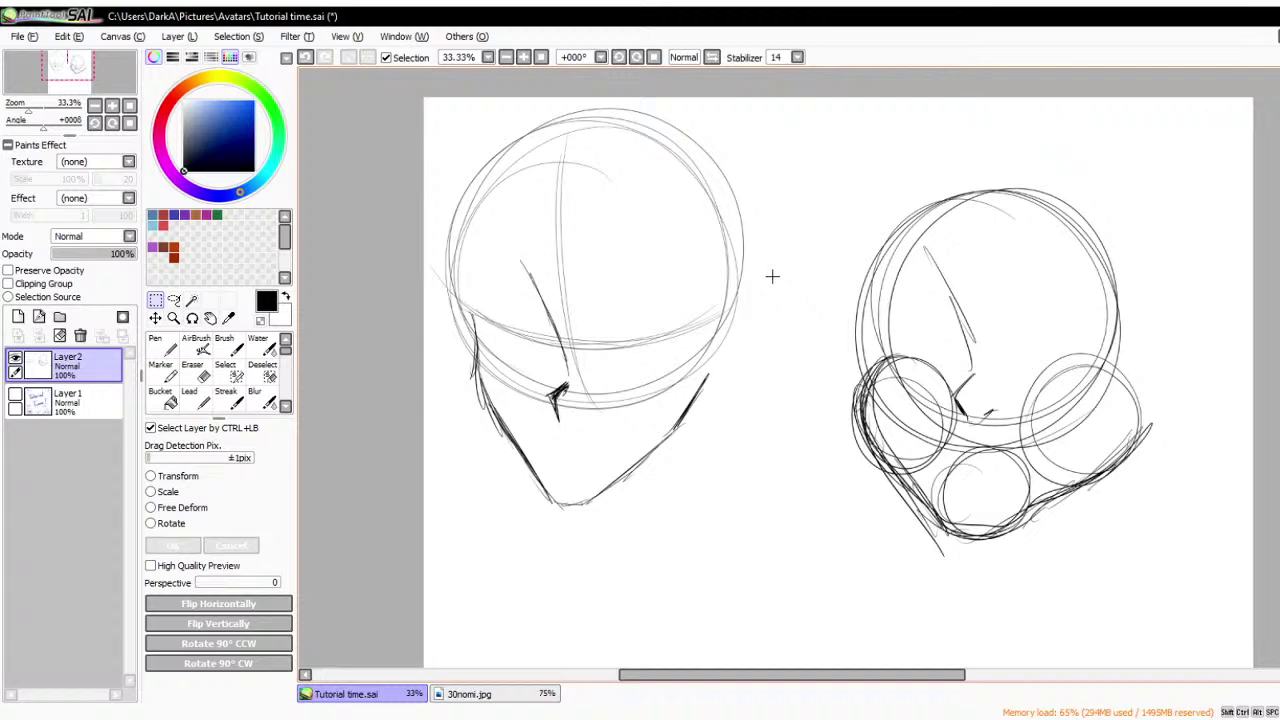
scroll(772, 276, down, 1)
scroll(980, 368, up, 2)
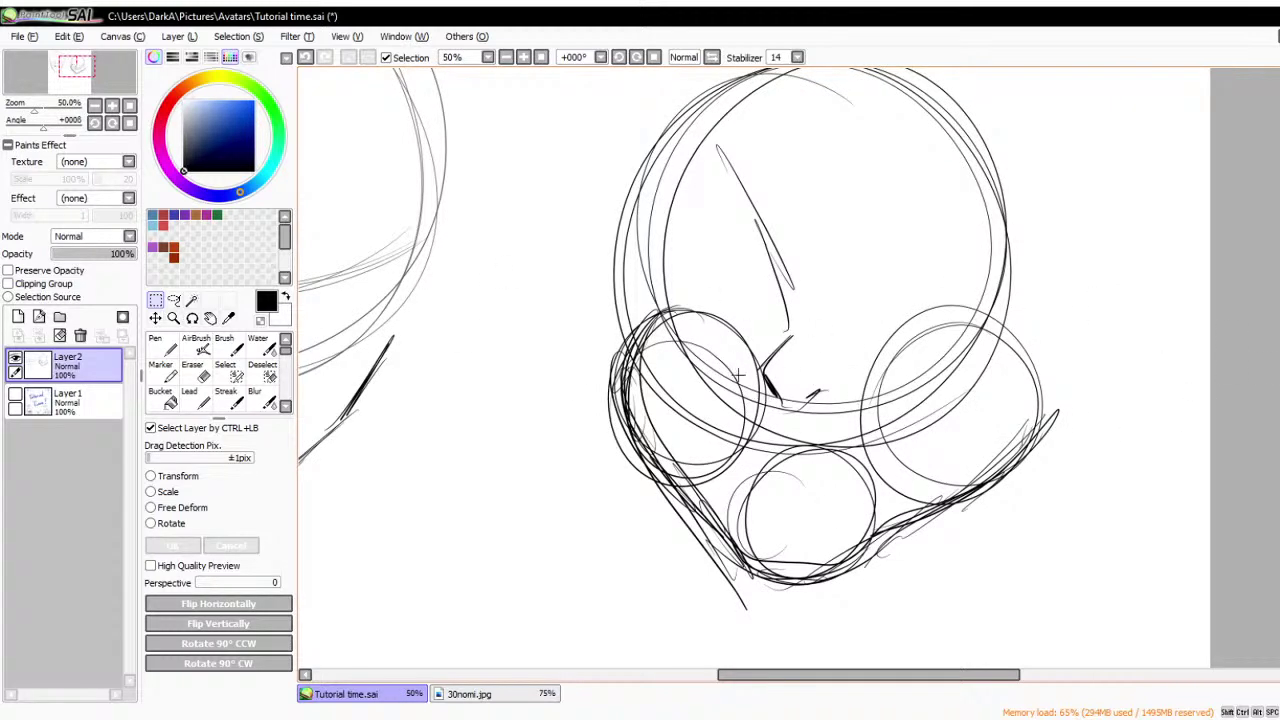
scroll(866, 342, down, 1)
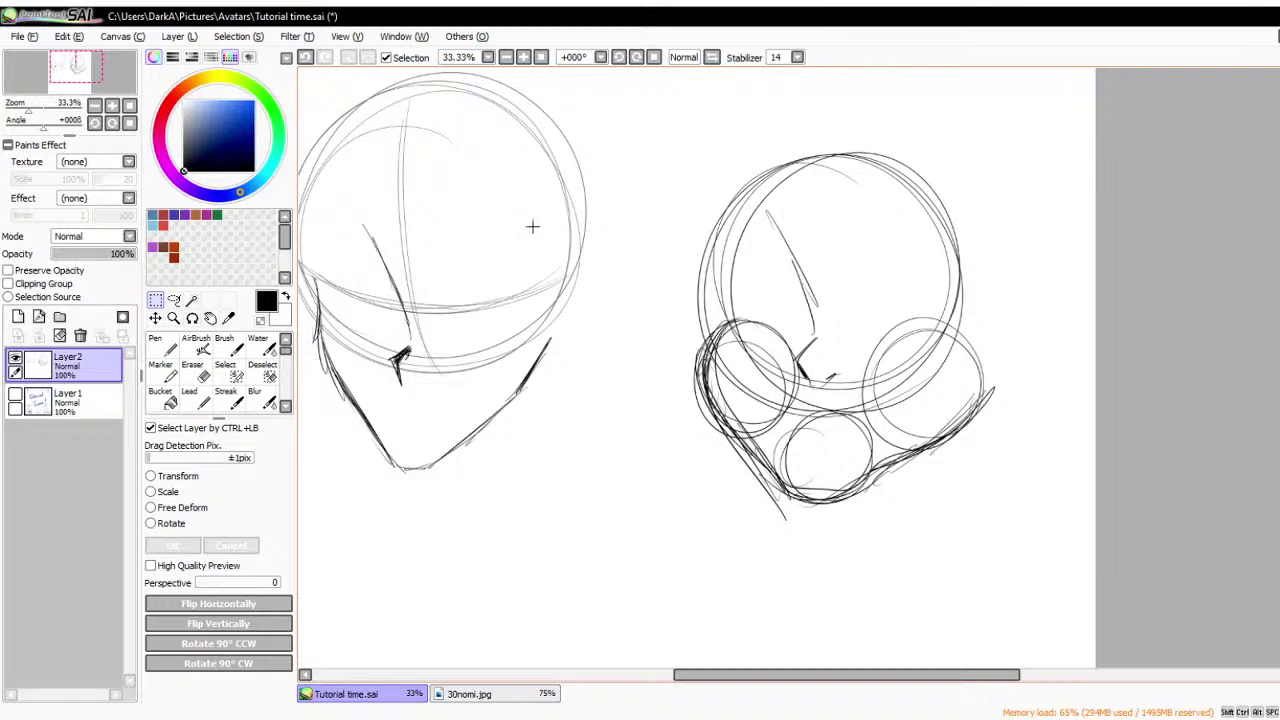
scroll(591, 217, down, 1)
scroll(530, 218, up, 1)
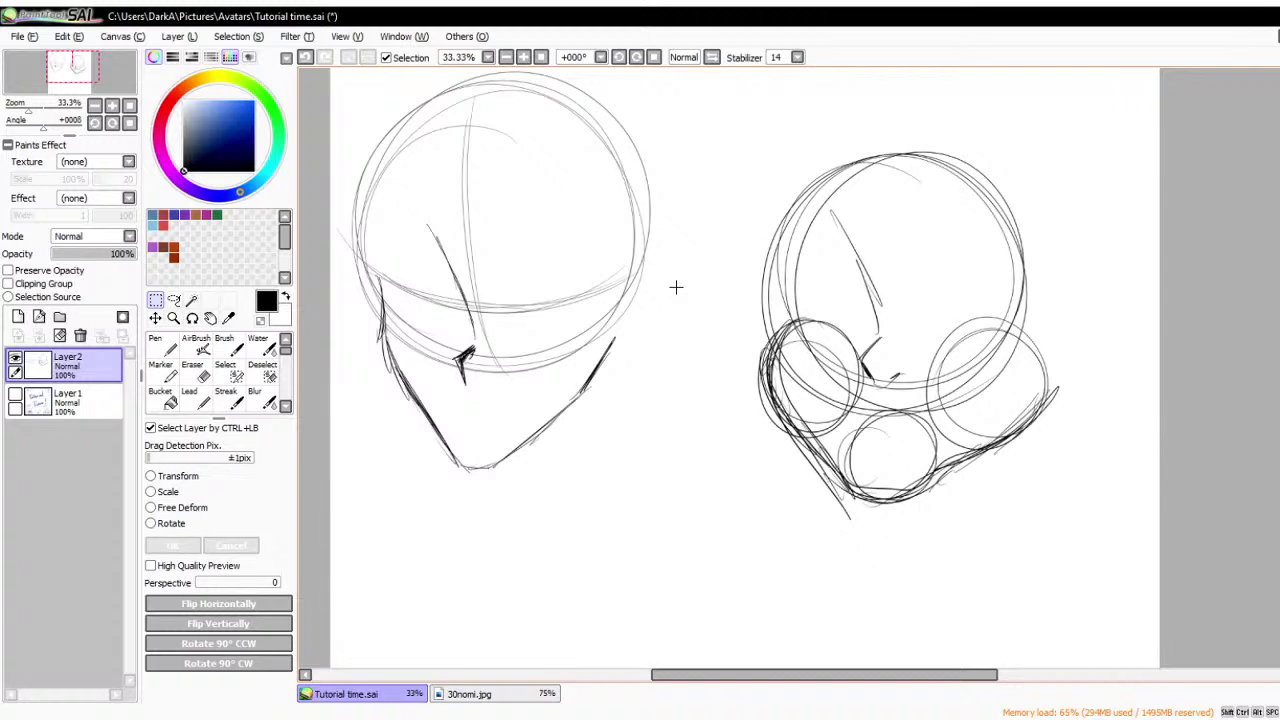
scroll(676, 287, down, 2)
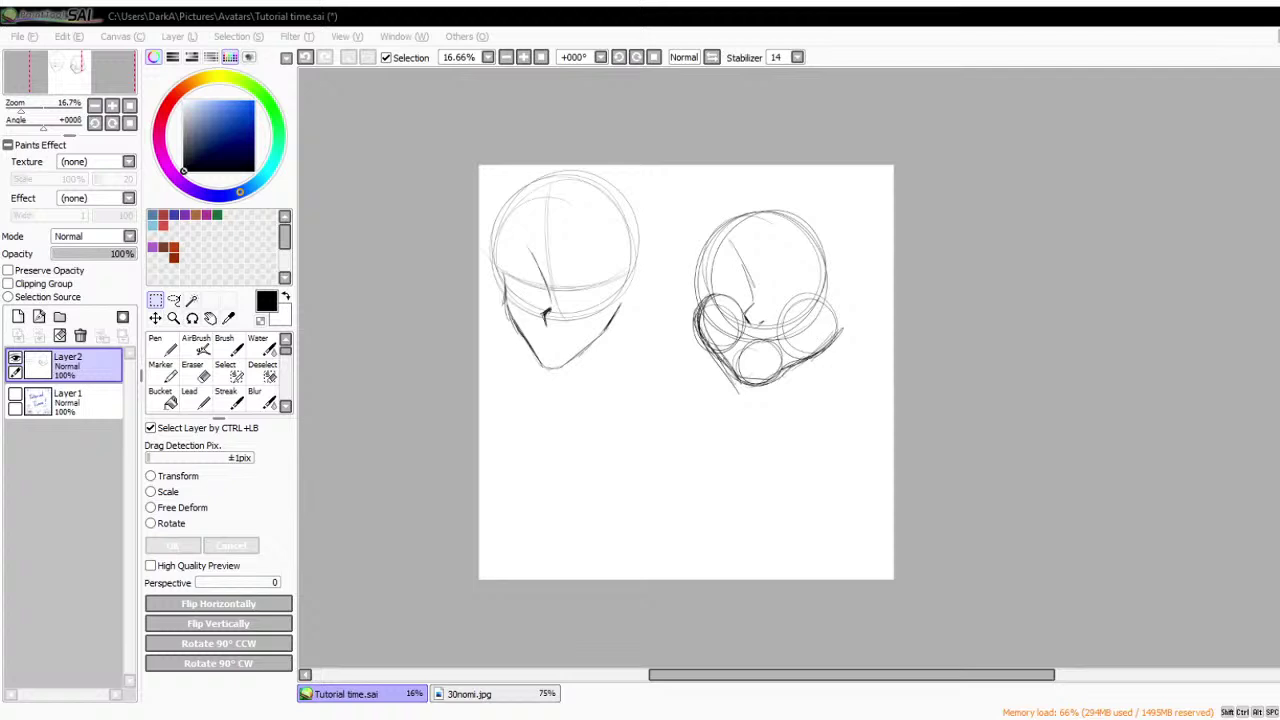
scroll(676, 248, up, 1)
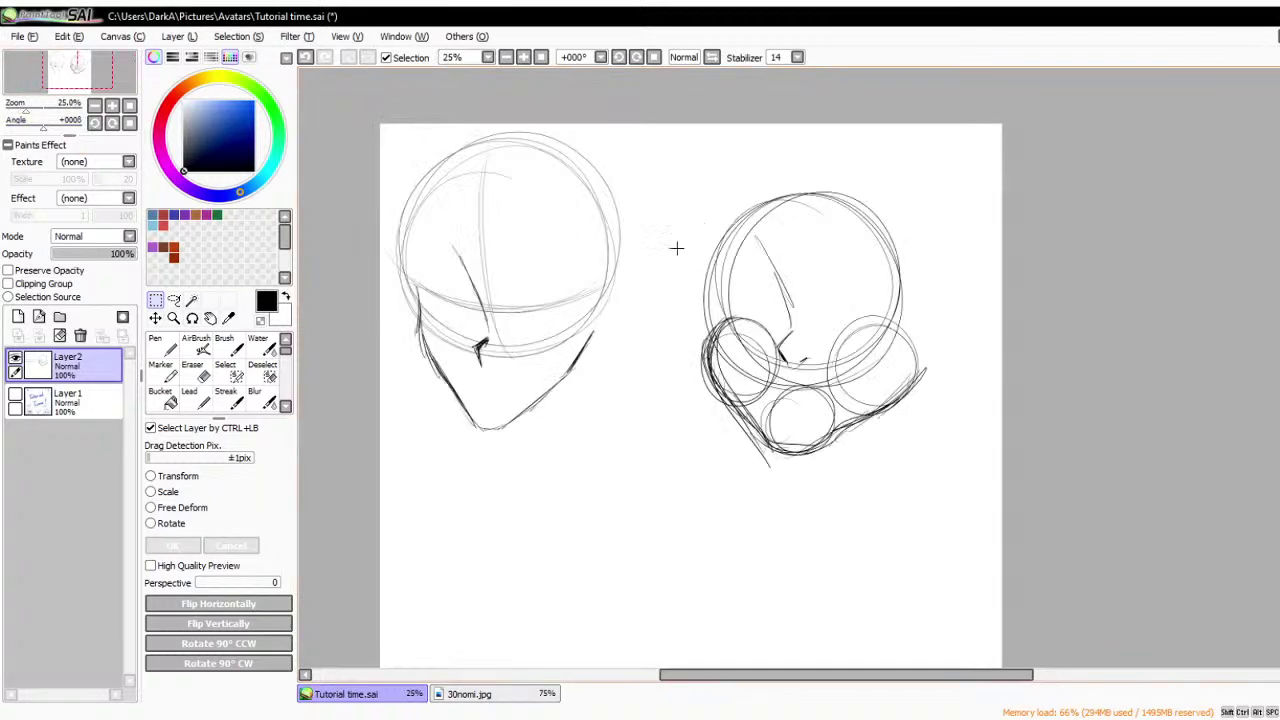
scroll(935, 342, up, 1)
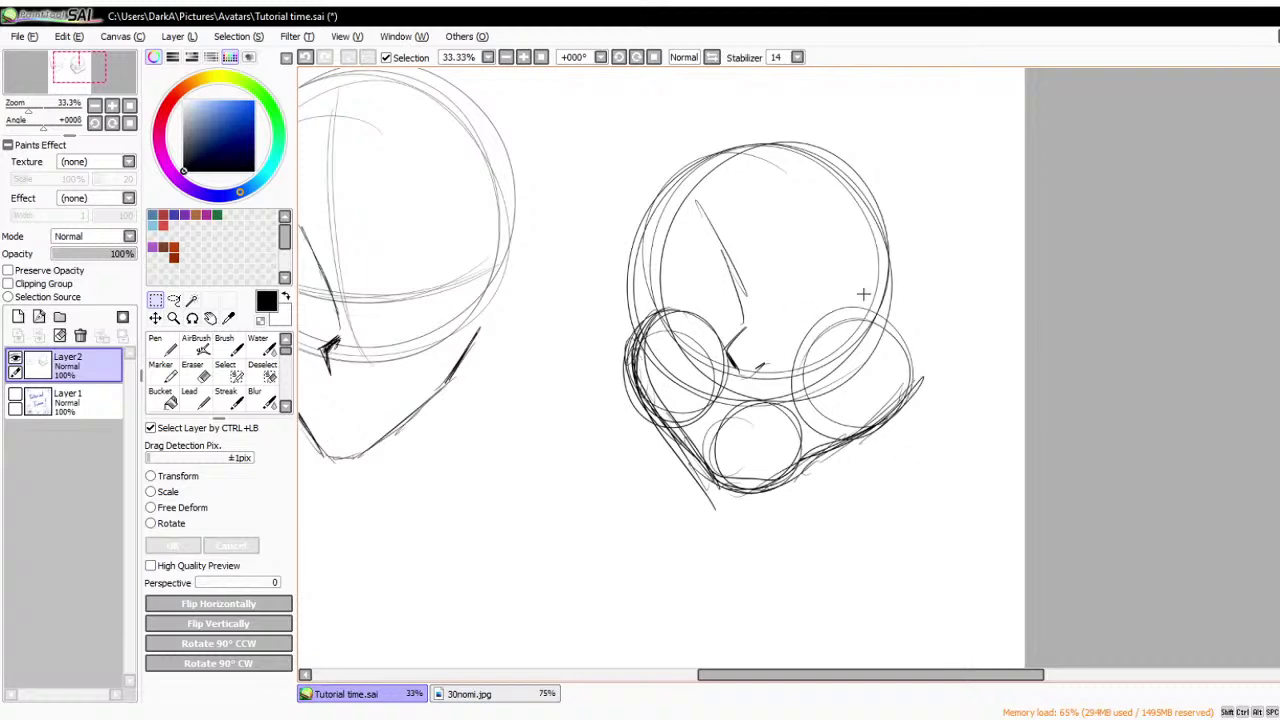
scroll(664, 318, up, 1)
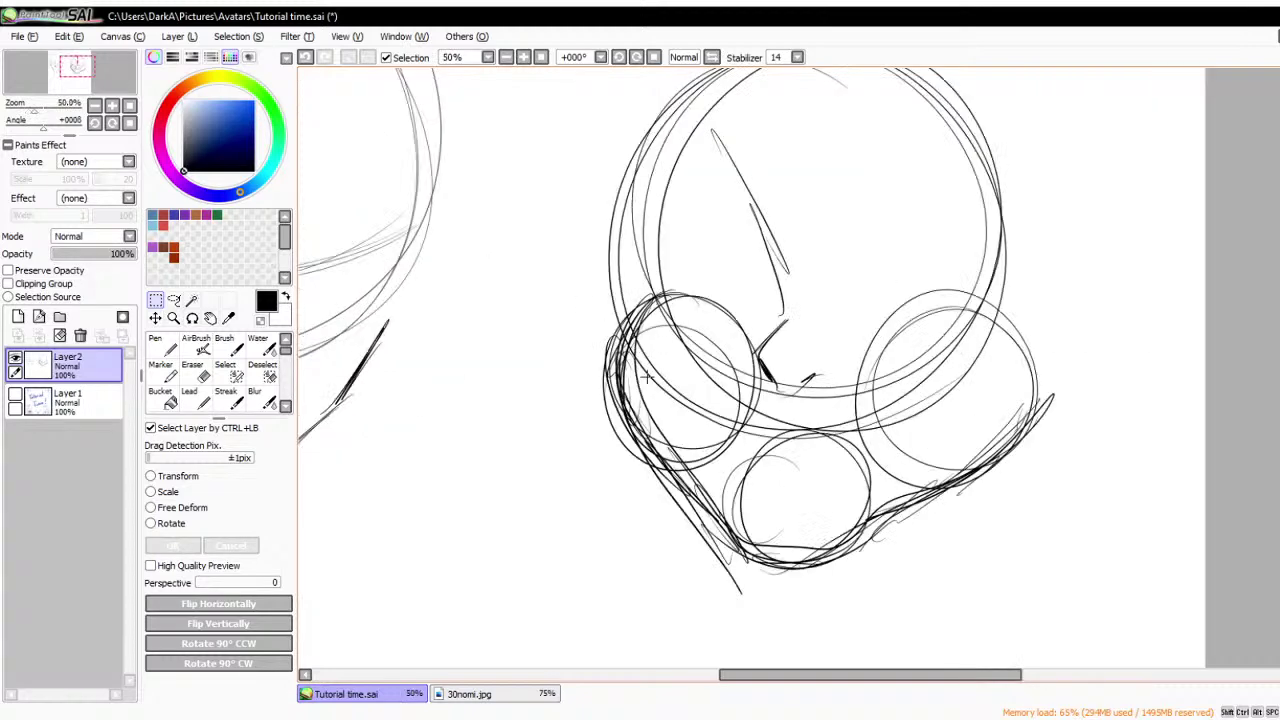
scroll(863, 344, down, 1)
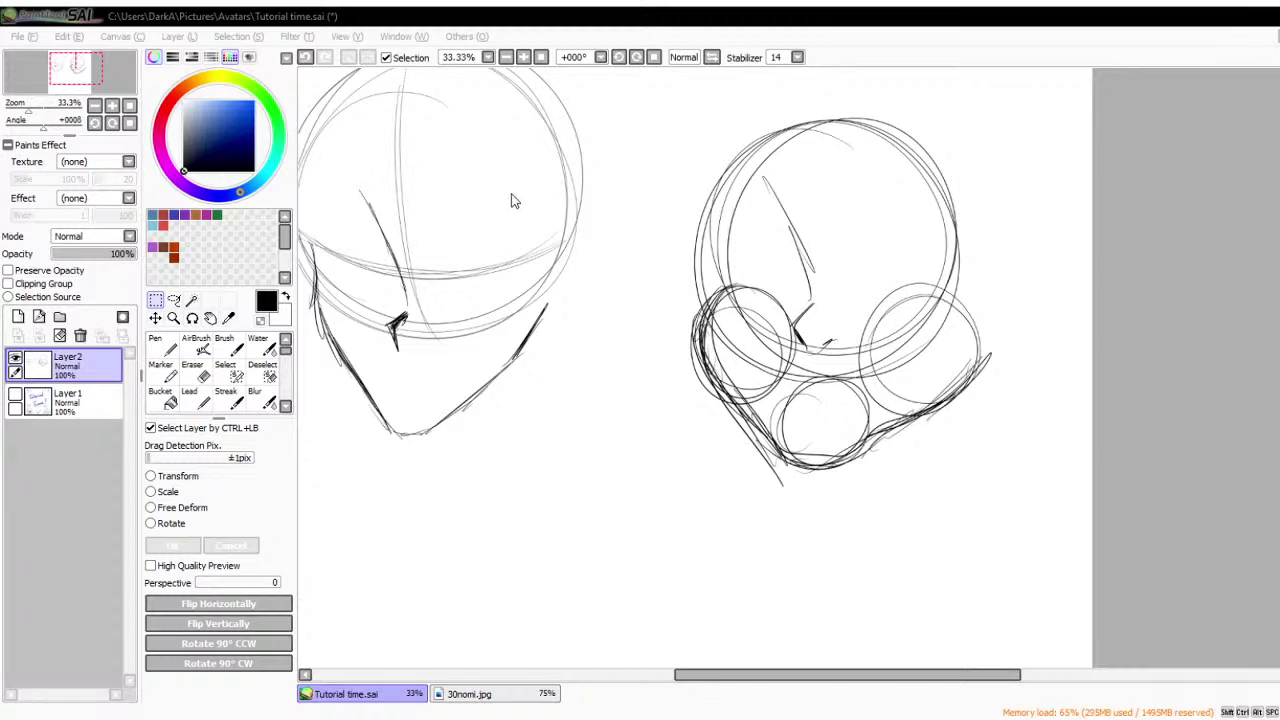
- Open the painting 20220714_215610.jpg as a reference and focus on the portrait's face
drag(1279, 400, 806, 435)
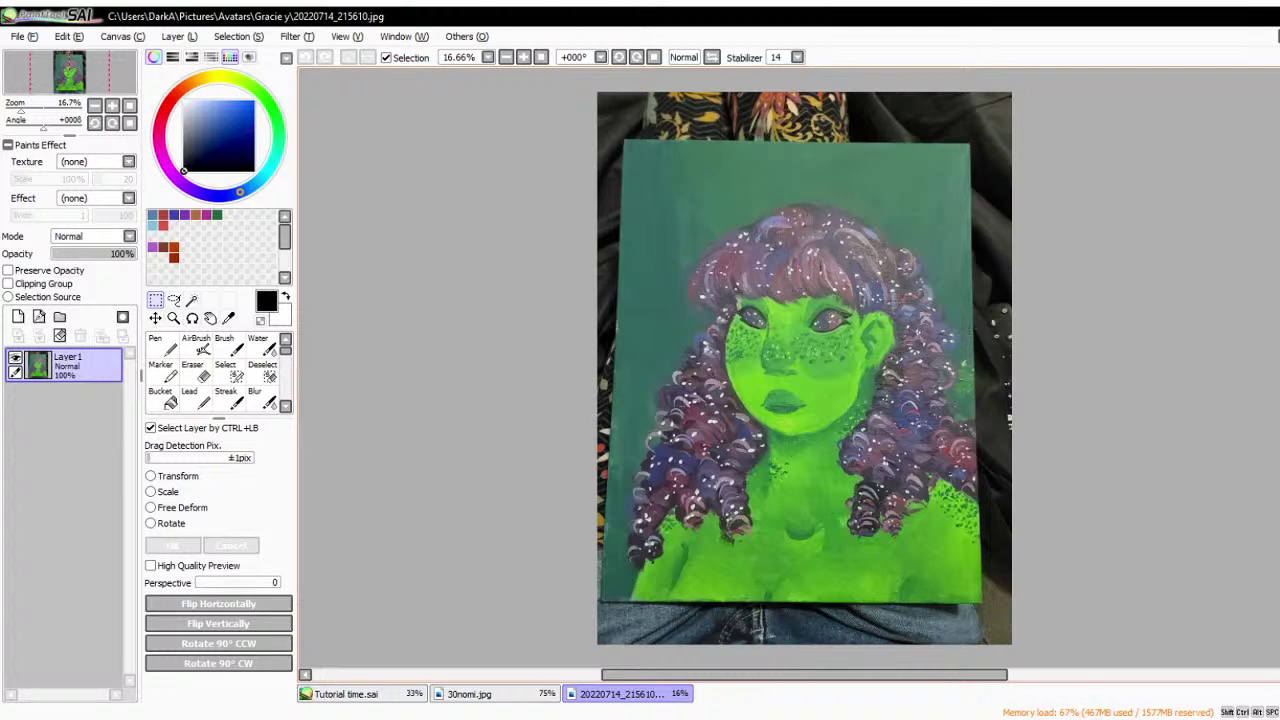
scroll(773, 370, right, 2)
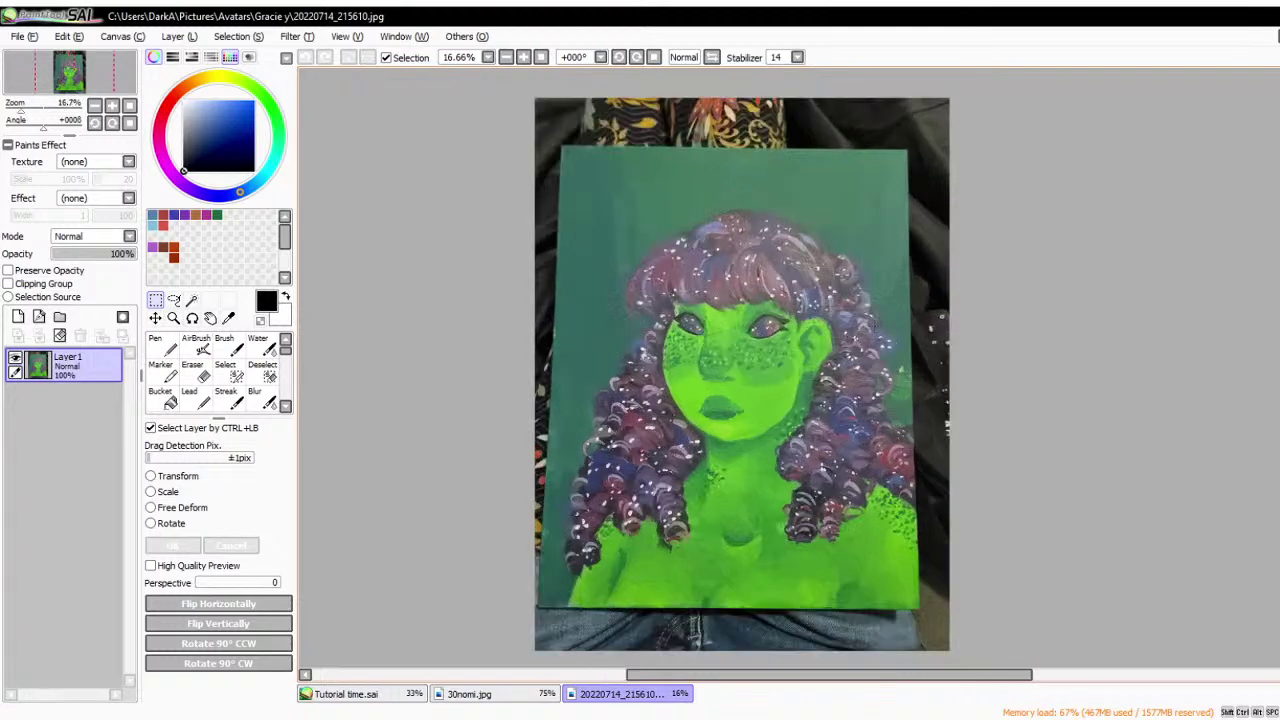
scroll(822, 326, up, 1)
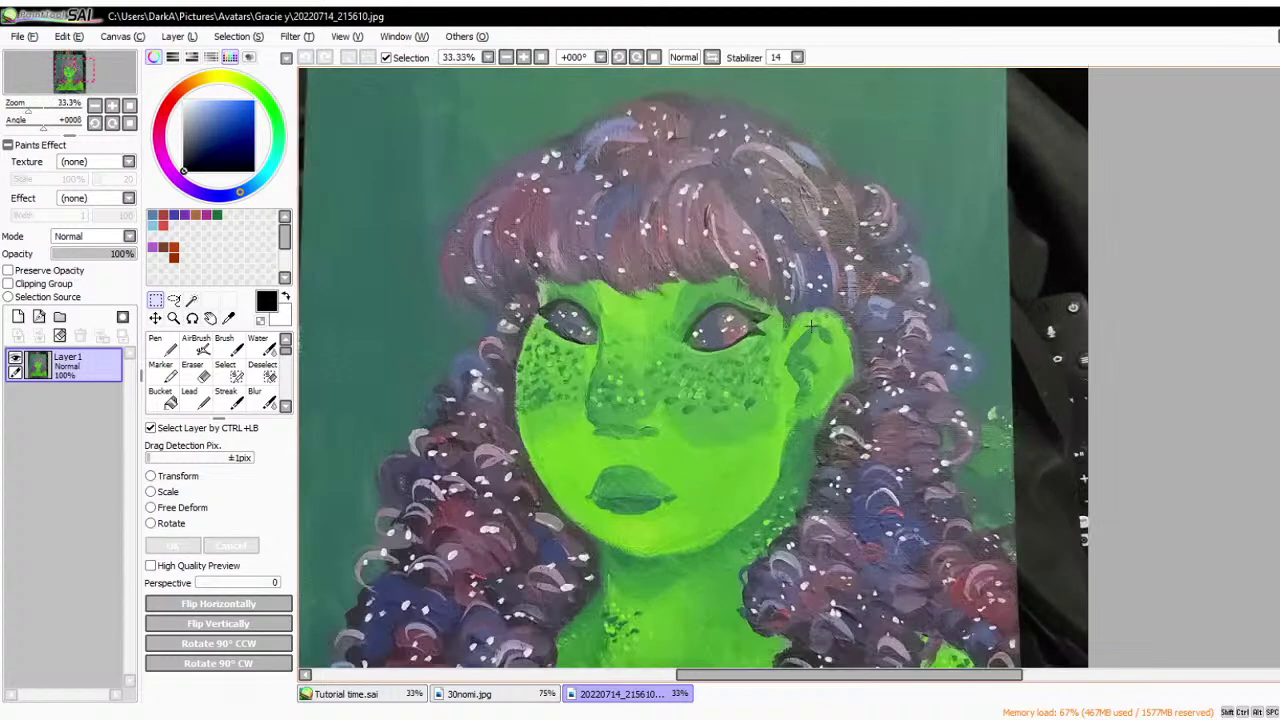
- Lower the painting layer's opacity to 76% and add a new layer above it for tracing with the Pen
click(157, 346)
drag(110, 254, 91, 280)
click(19, 317)
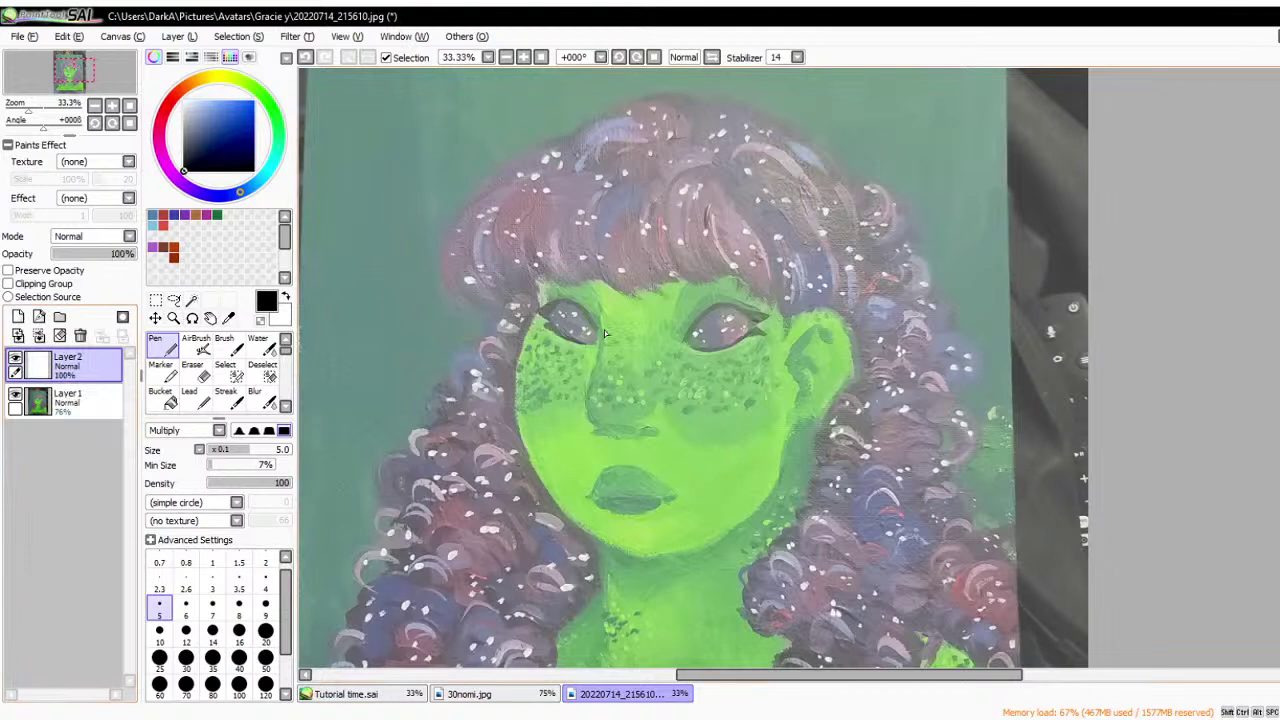
- Trace the painted face's outline with the size 5 Pen, from the far cheek around the chin up to the ear
mouse_move(536, 316)
mouse_down()
mouse_move(532, 415)
mouse_move(578, 524)
mouse_up()
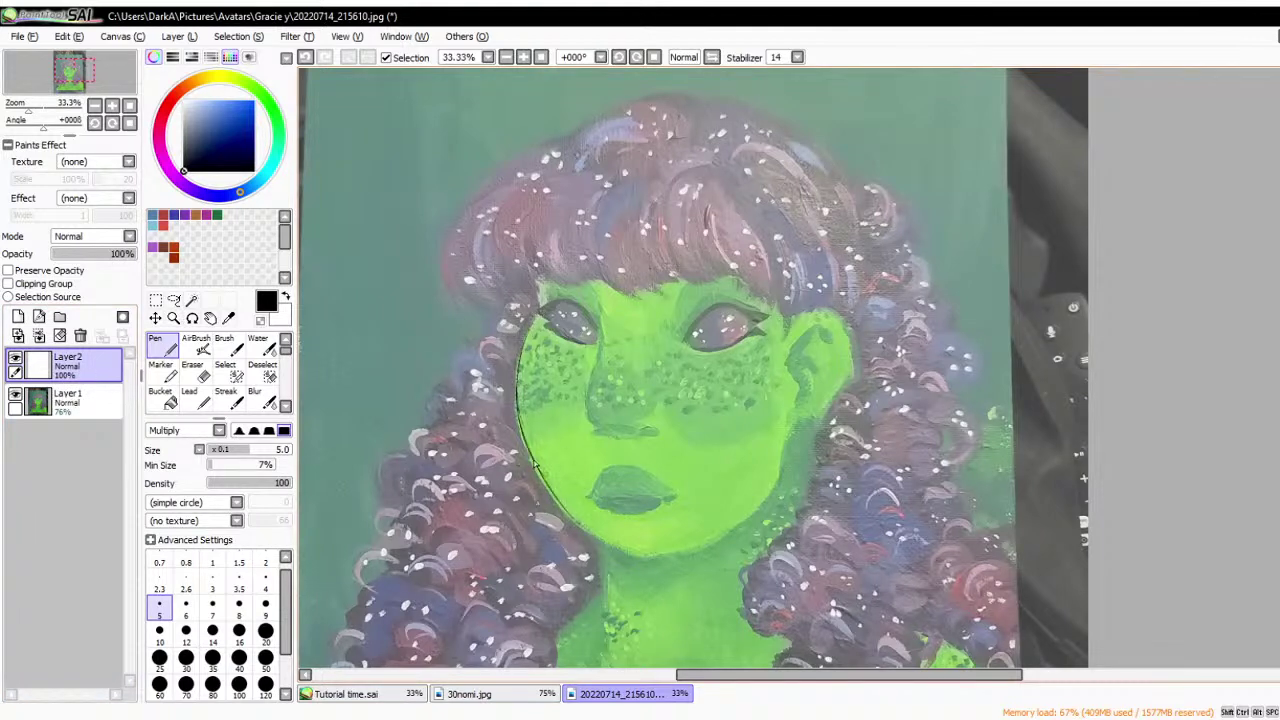
mouse_move(535, 466)
mouse_down()
mouse_move(613, 552)
mouse_move(585, 530)
mouse_move(600, 541)
mouse_move(726, 535)
mouse_move(668, 556)
mouse_move(786, 476)
mouse_up()
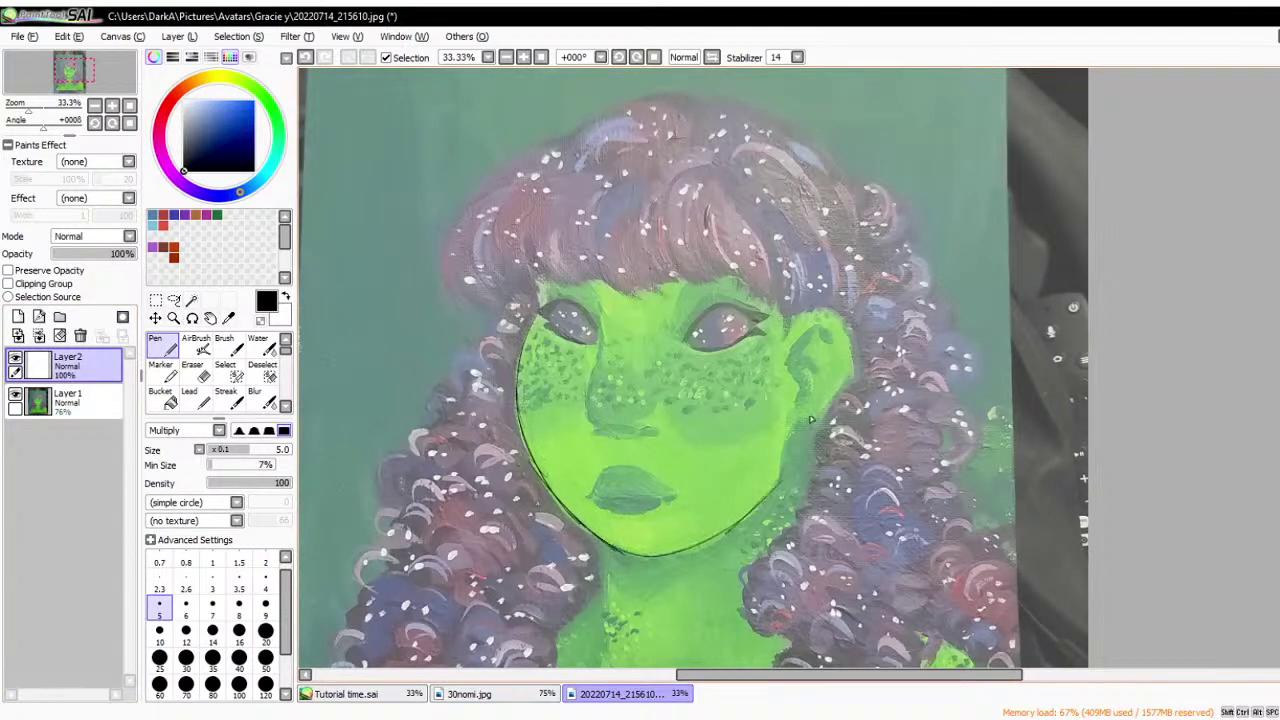
drag(811, 420, 748, 515)
drag(522, 400, 555, 500)
drag(526, 424, 558, 498)
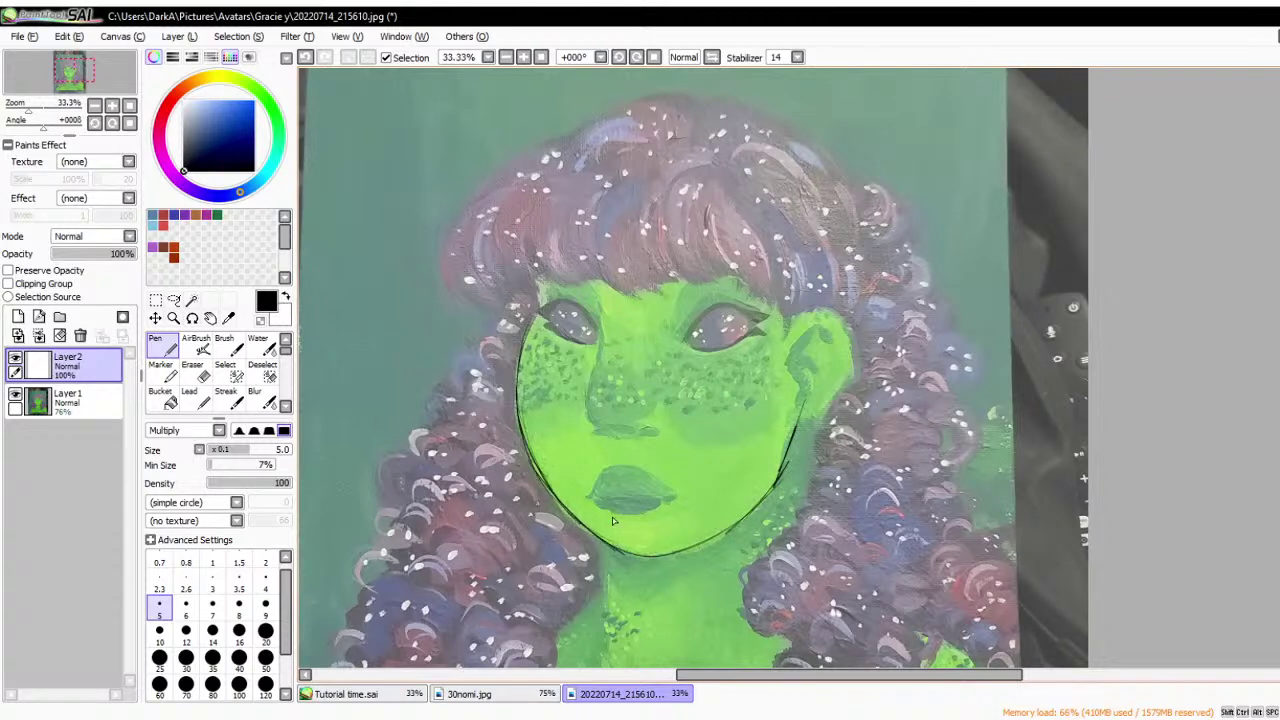
- Hide the painting layer to check the traced face outline alone, and show the painting again
scroll(612, 517, down, 1)
click(15, 395)
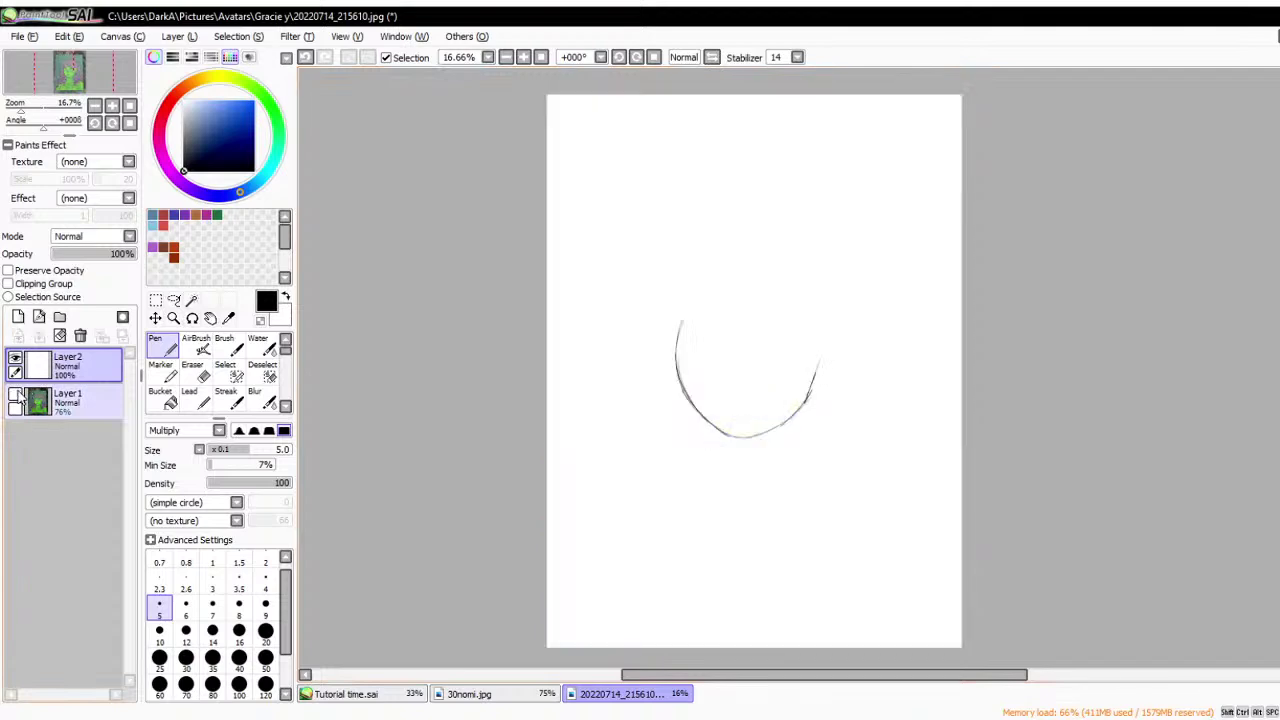
click(15, 395)
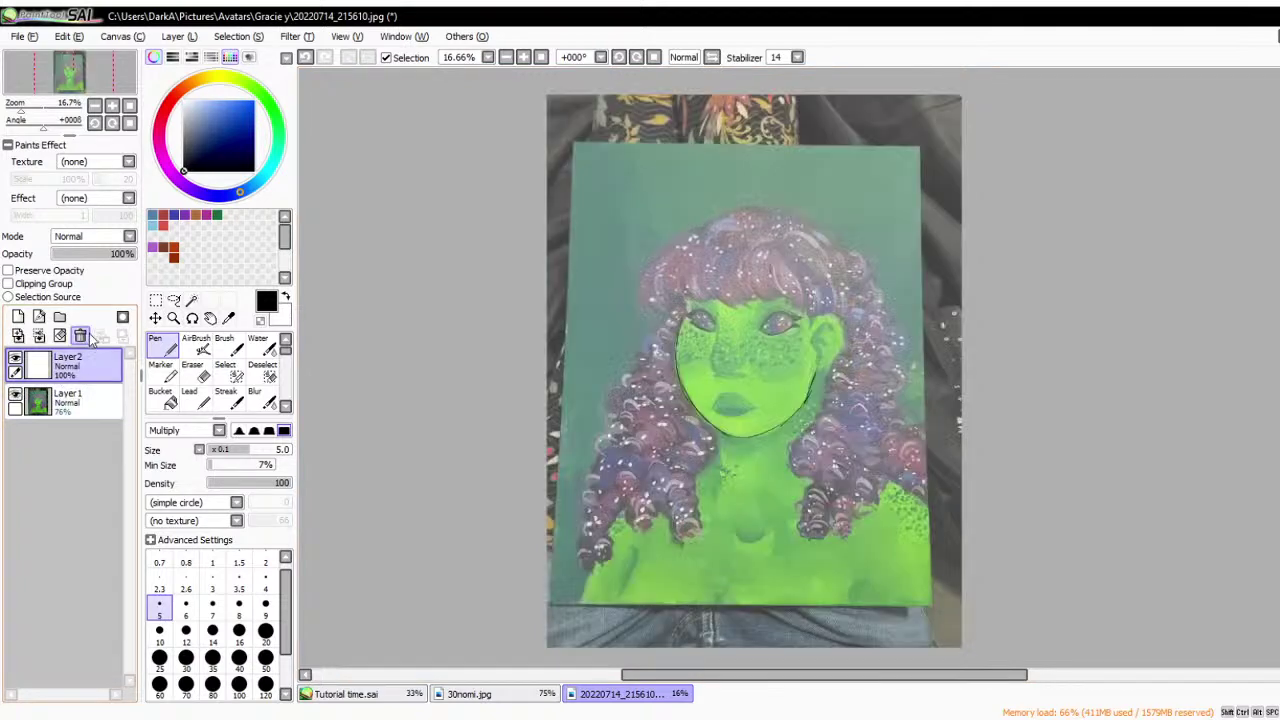
- Delete the tracing layer and restore the painting layer's opacity to 100%
click(82, 337)
click(126, 254)
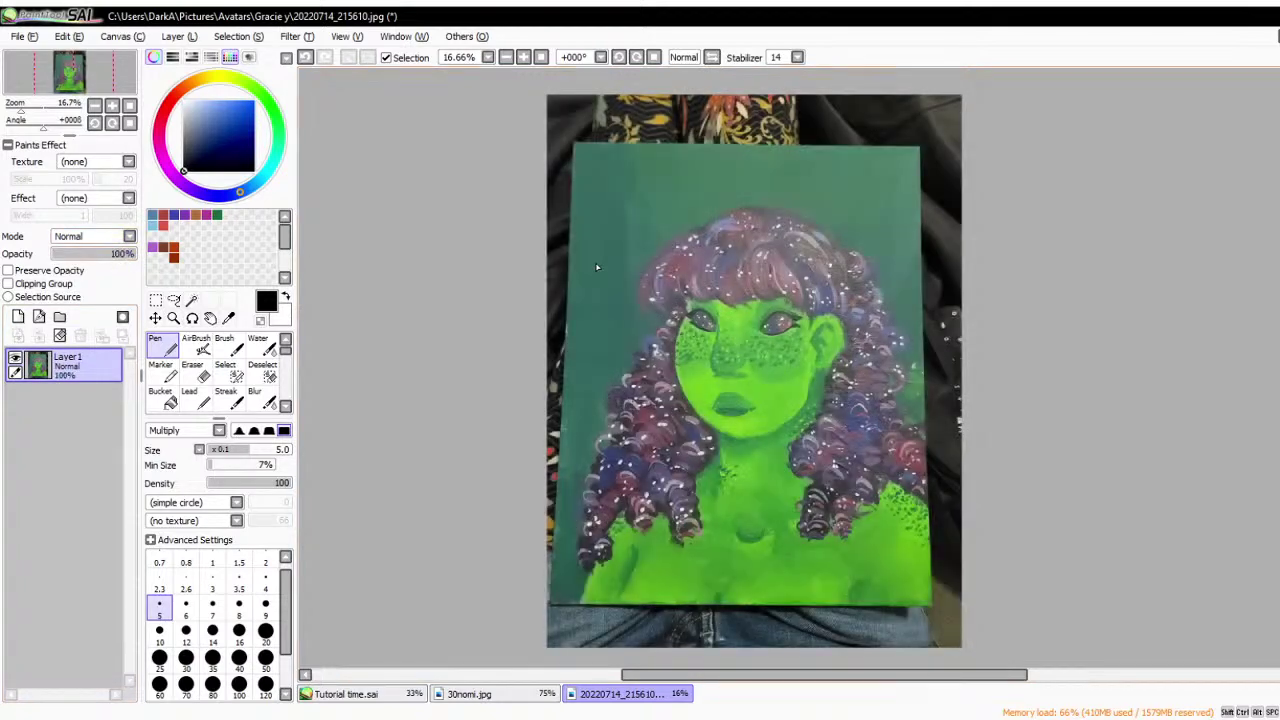
scroll(868, 335, up, 1)
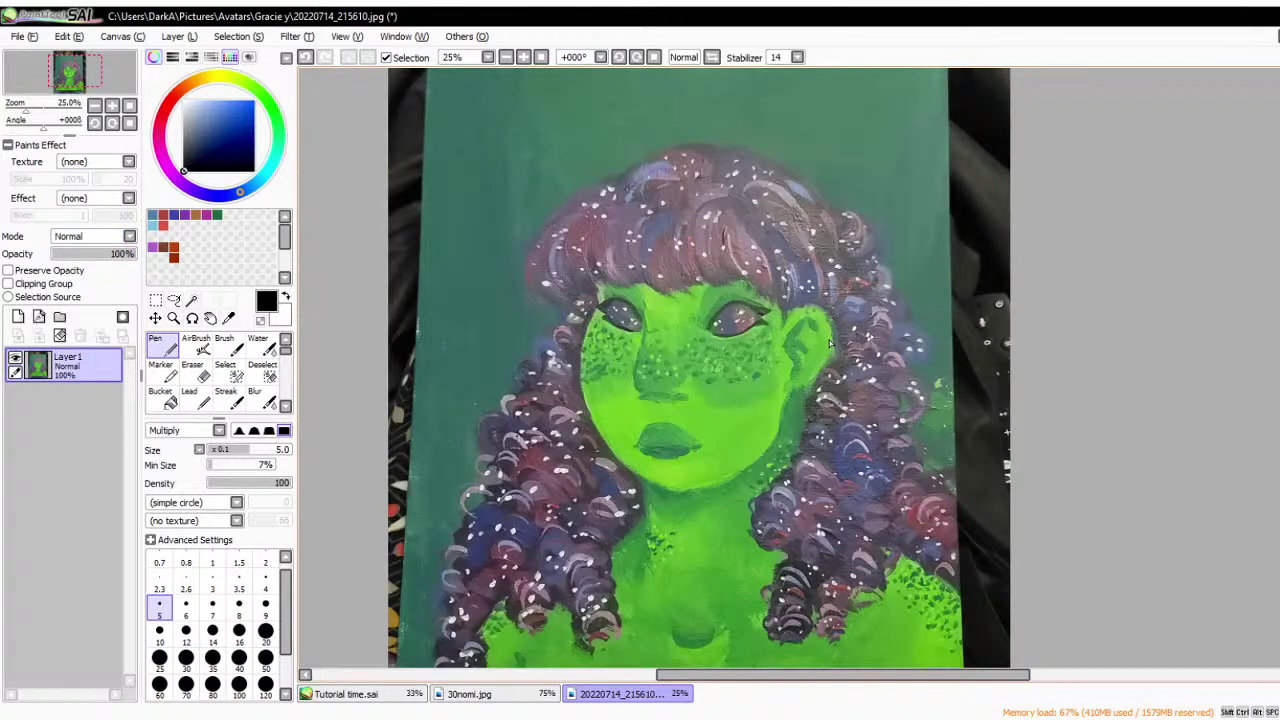
scroll(815, 325, down, 1)
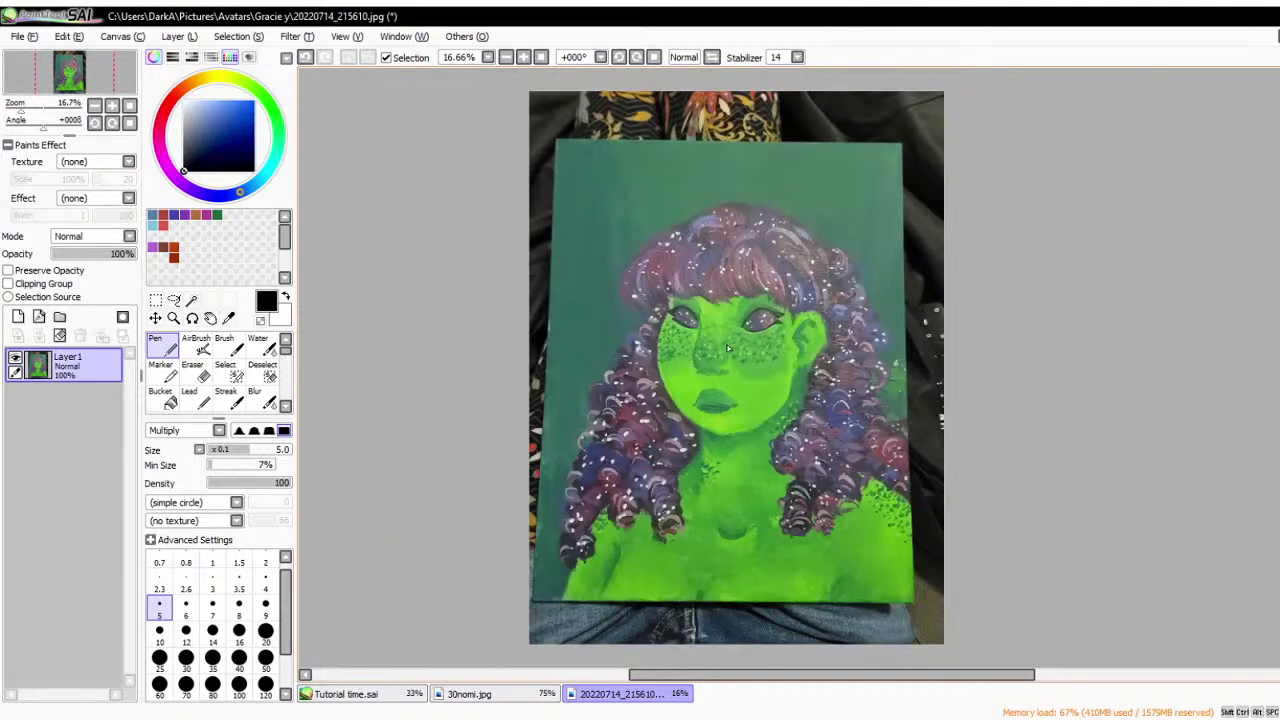
scroll(723, 345, up, 1)
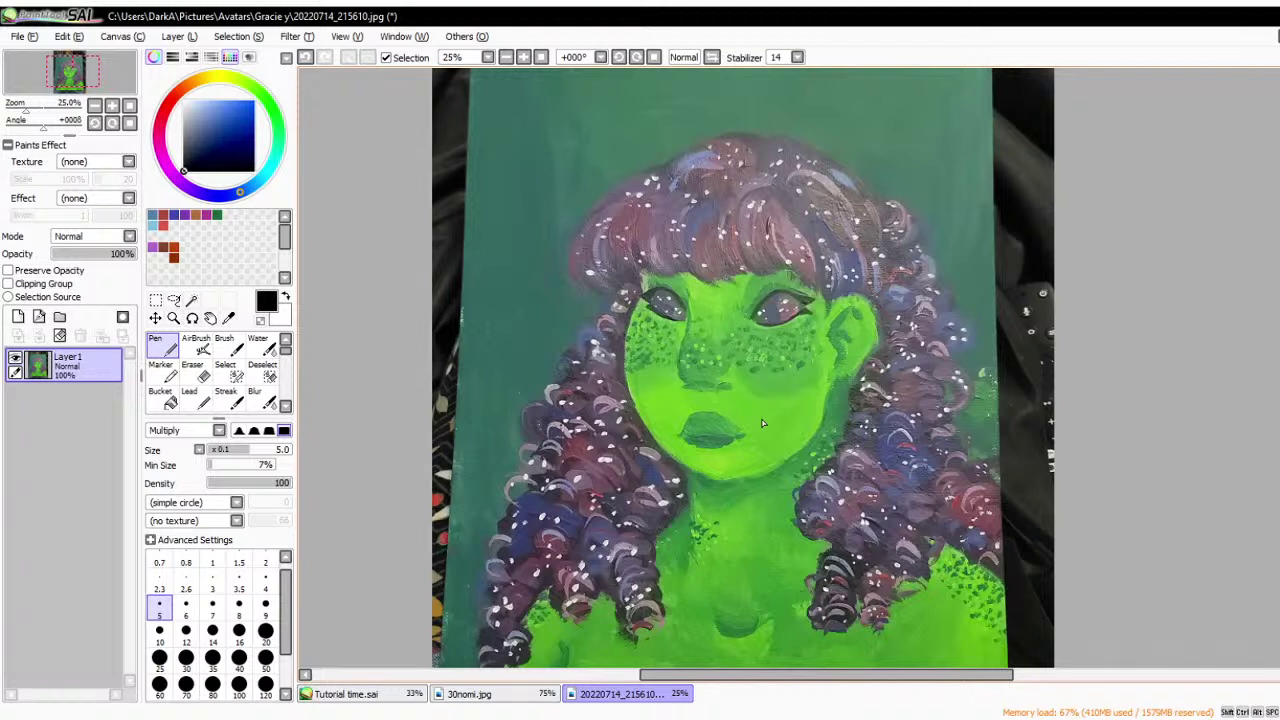
- Switch back to Tutorial time.sai and bring both head sketches into view
click(365, 694)
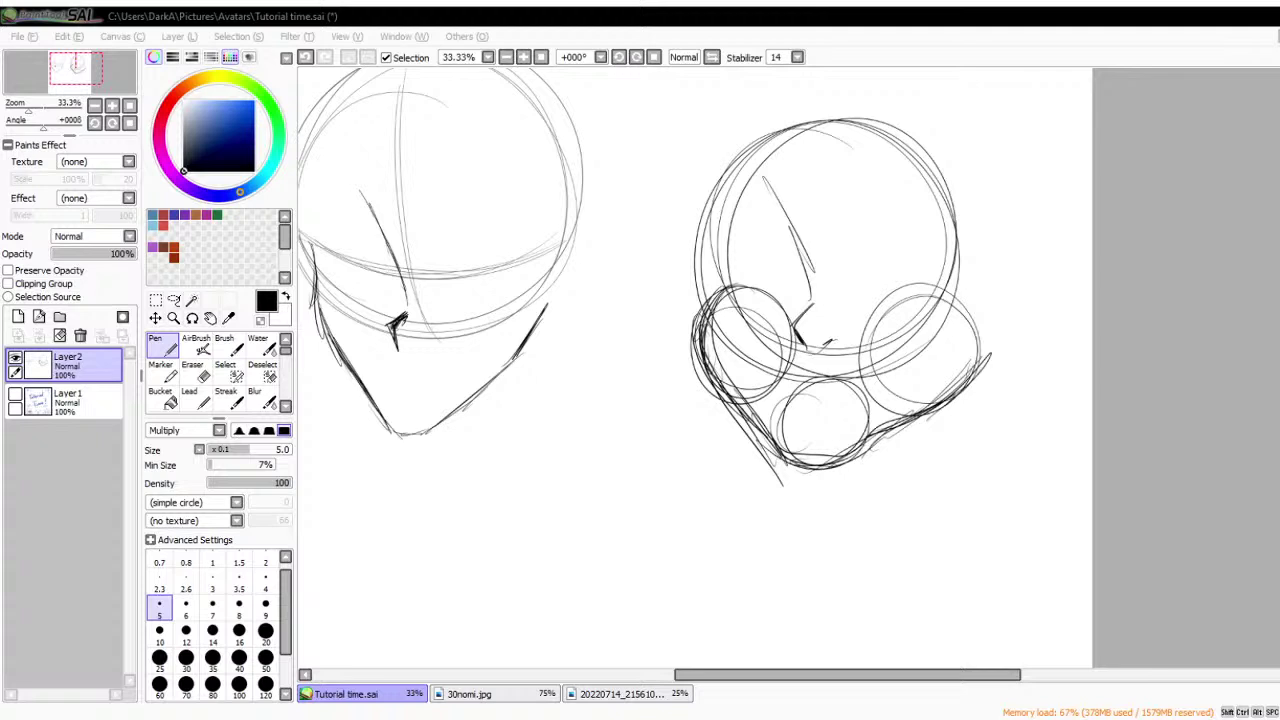
scroll(723, 486, down, 2)
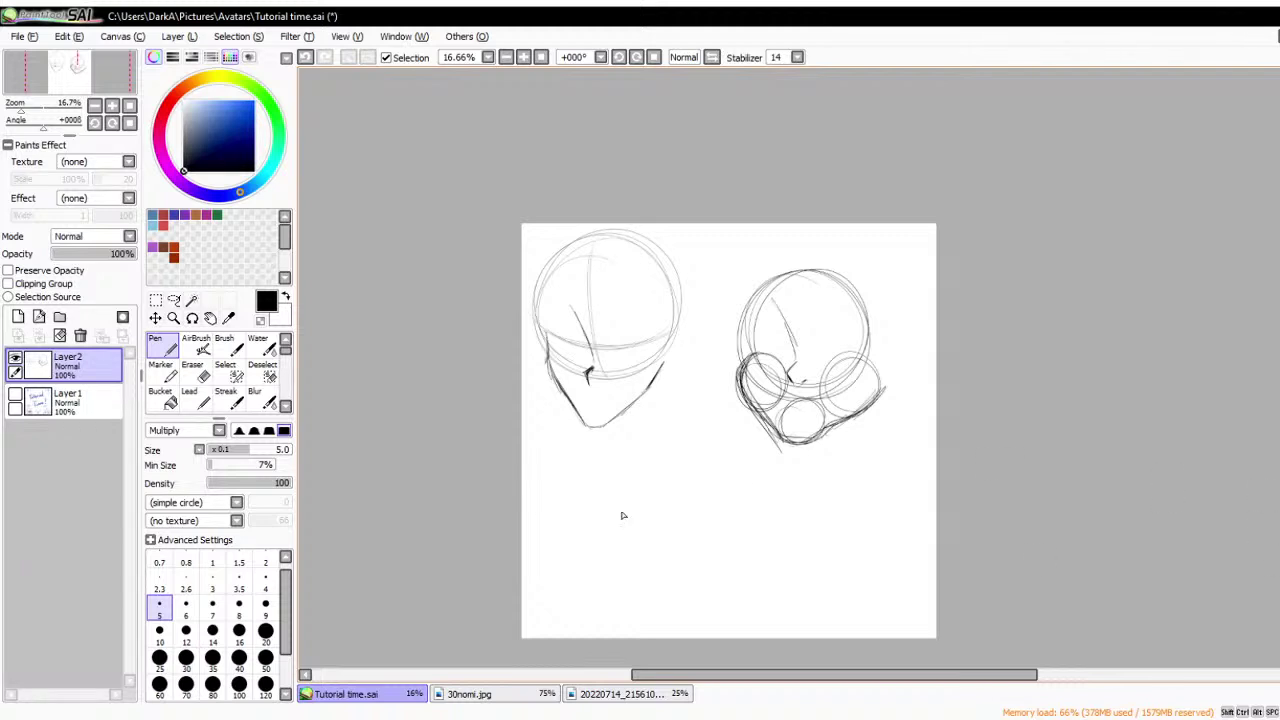
- Clear both head sketches from Layer2 and undo the clearing
click(59, 335)
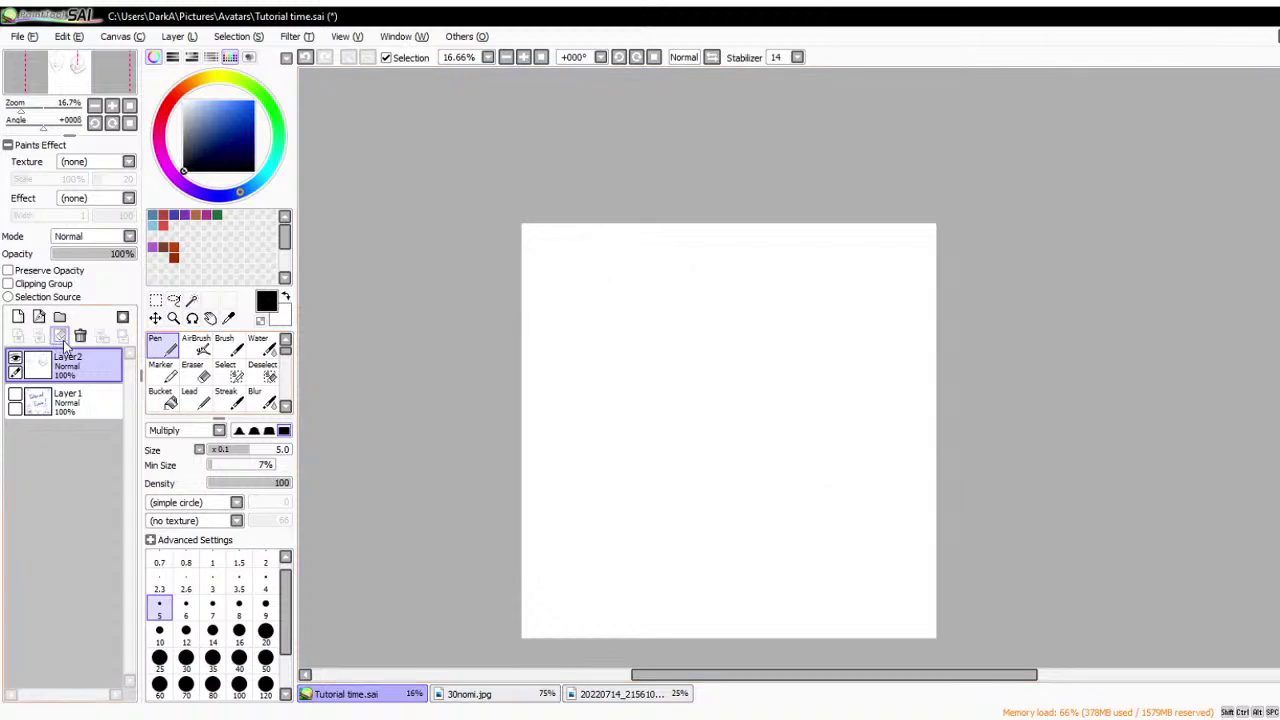
scroll(589, 429, down, 1)
scroll(637, 491, up, 2)
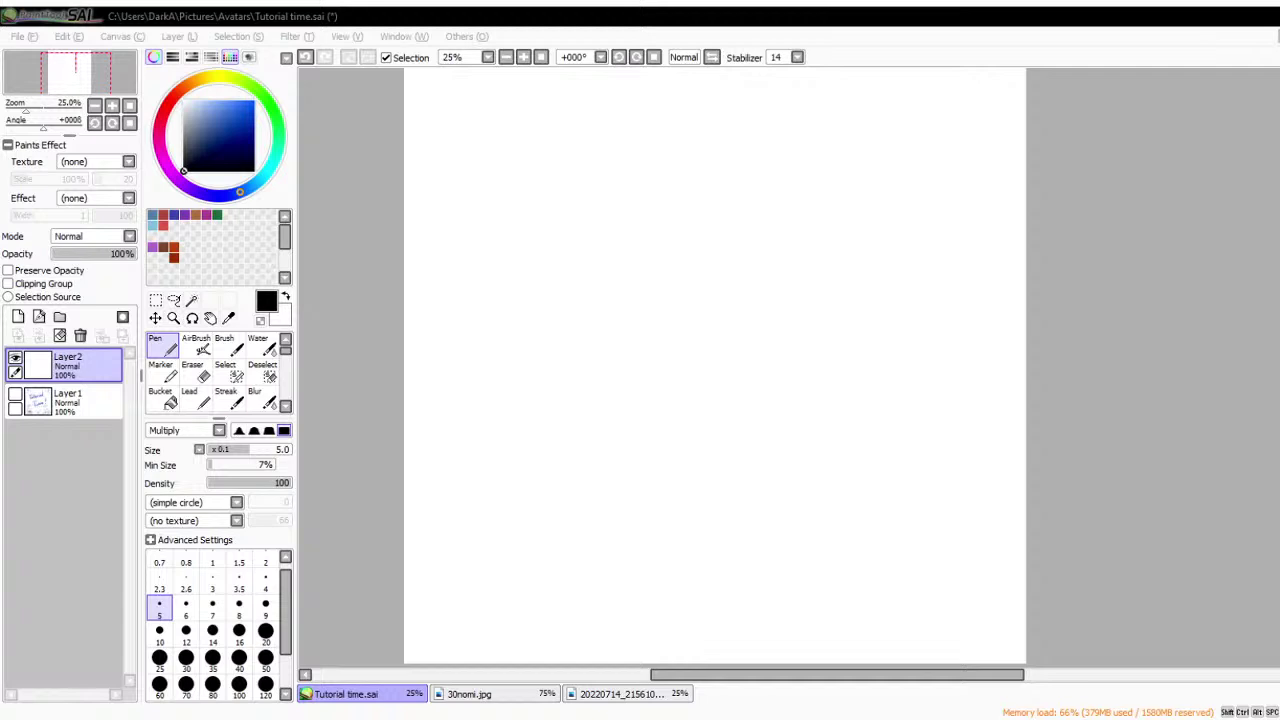
scroll(588, 380, up, 2)
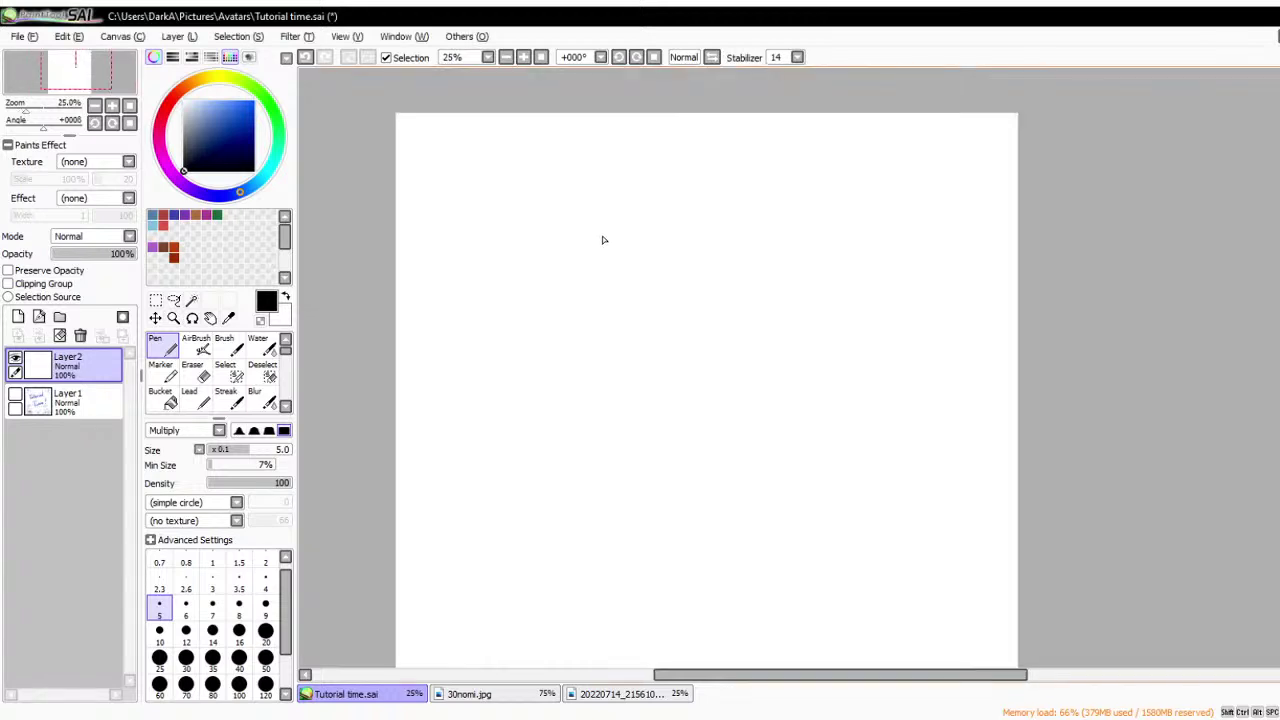
key(ctrl+z)
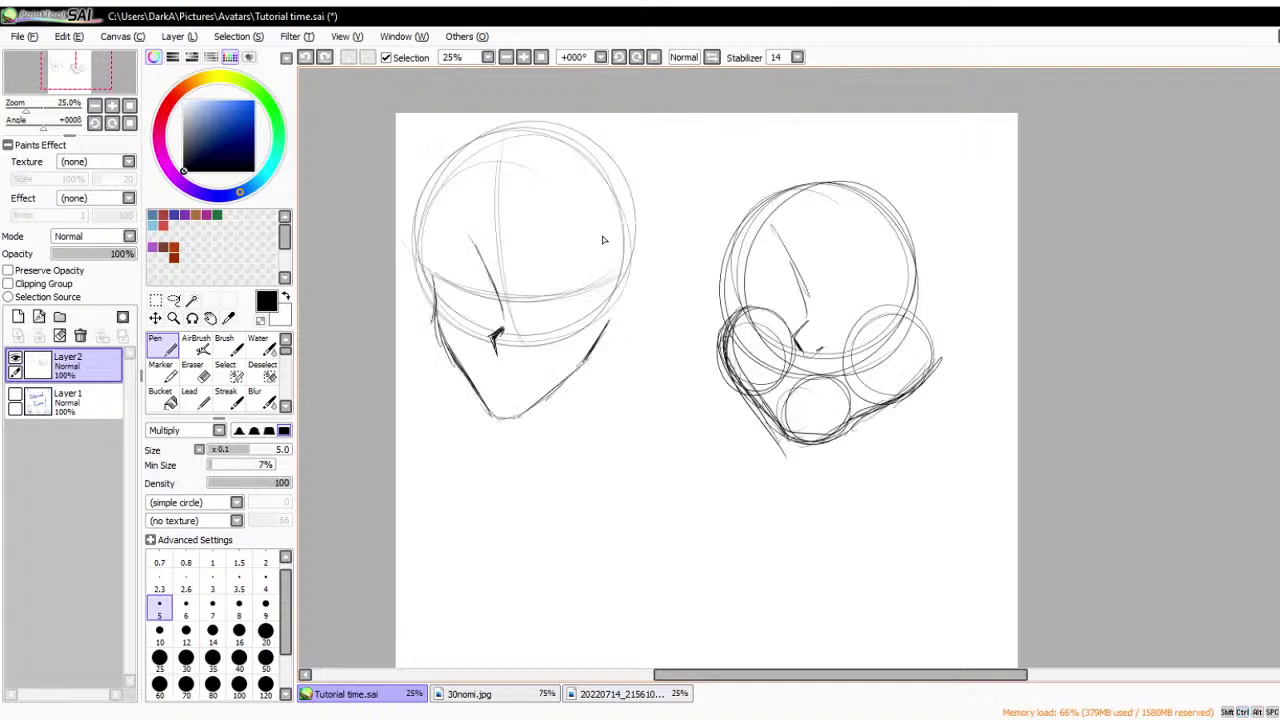
- Select the second head with its cheek and chin circles using a rectangular selection and cut it from Layer2
click(155, 300)
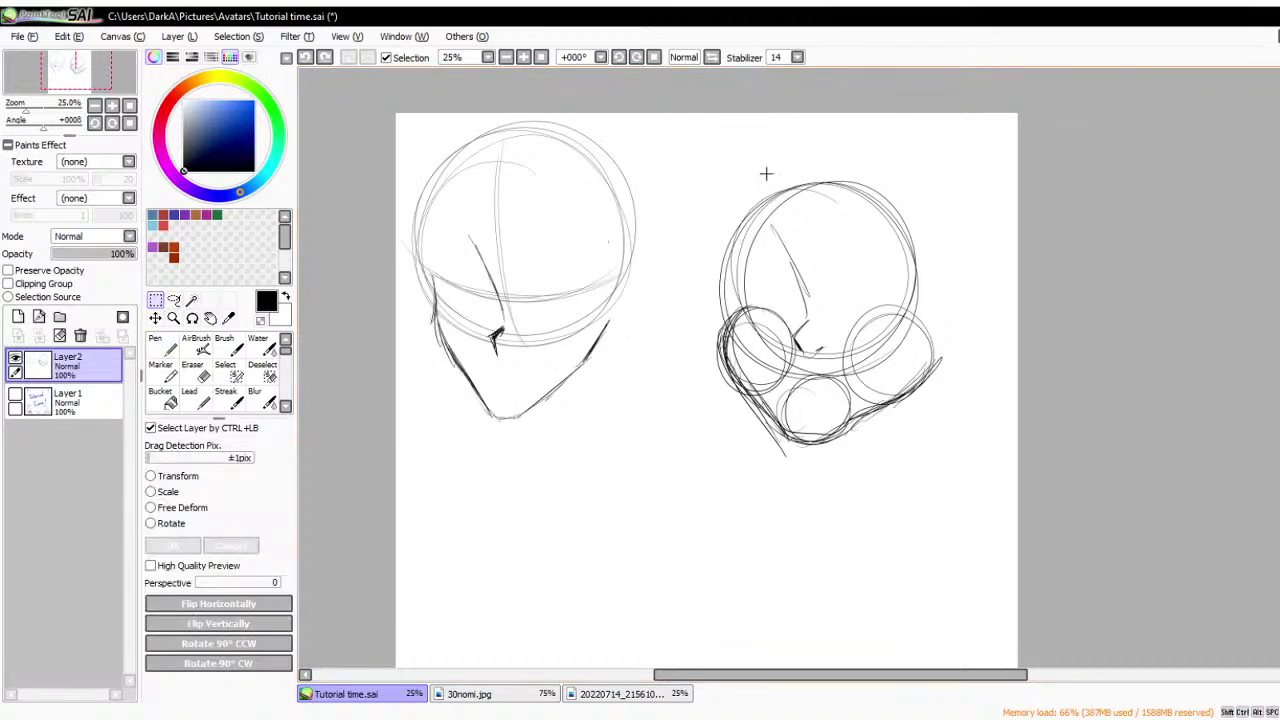
mouse_move(698, 156)
mouse_down()
mouse_move(880, 414)
mouse_move(965, 483)
mouse_up()
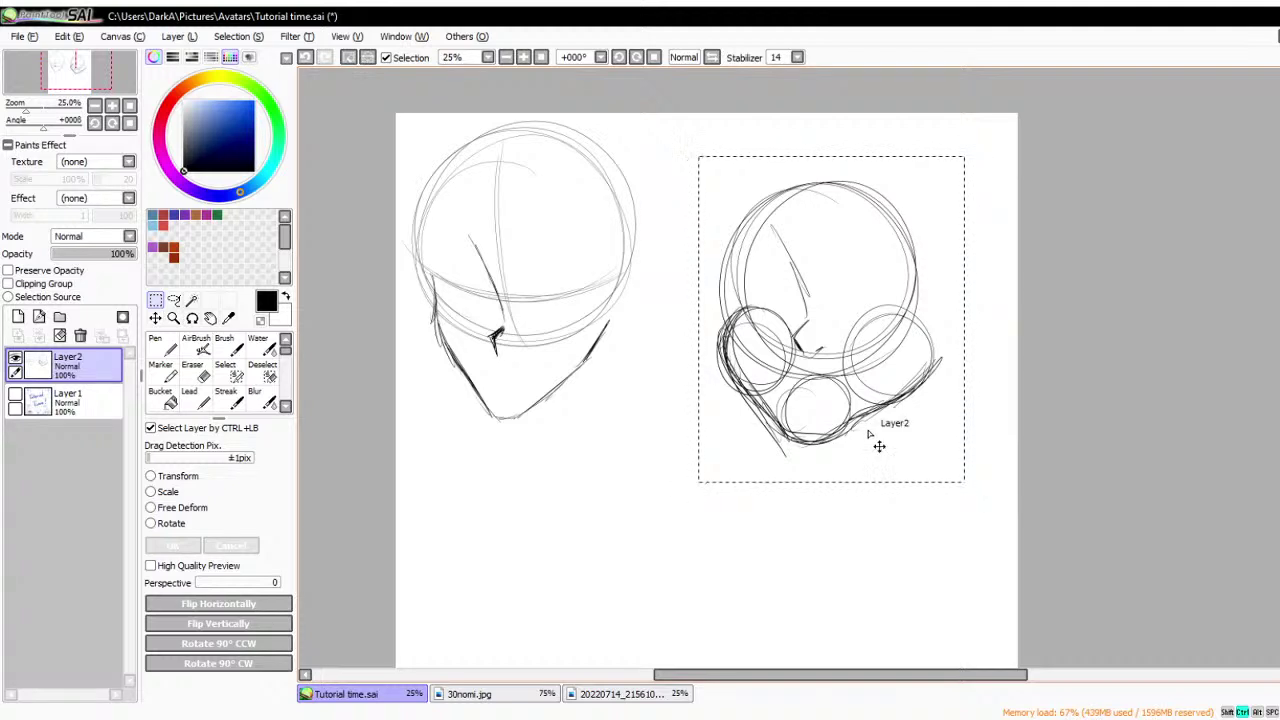
key(ctrl+x)
- Move the remaining head sketch toward the upper middle of the canvas with Transform and apply it
key(ctrl+t)
scroll(457, 251, down, 1)
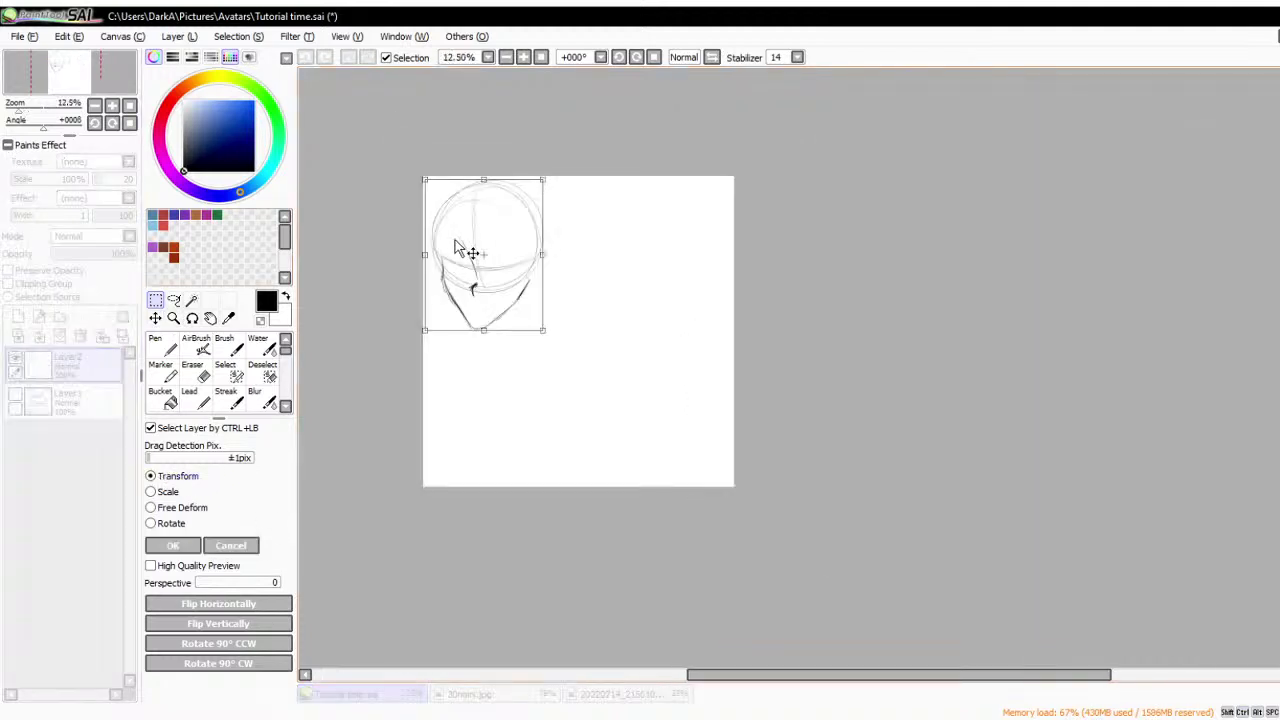
mouse_move(457, 251)
mouse_down()
mouse_move(586, 300)
mouse_move(549, 297)
mouse_up()
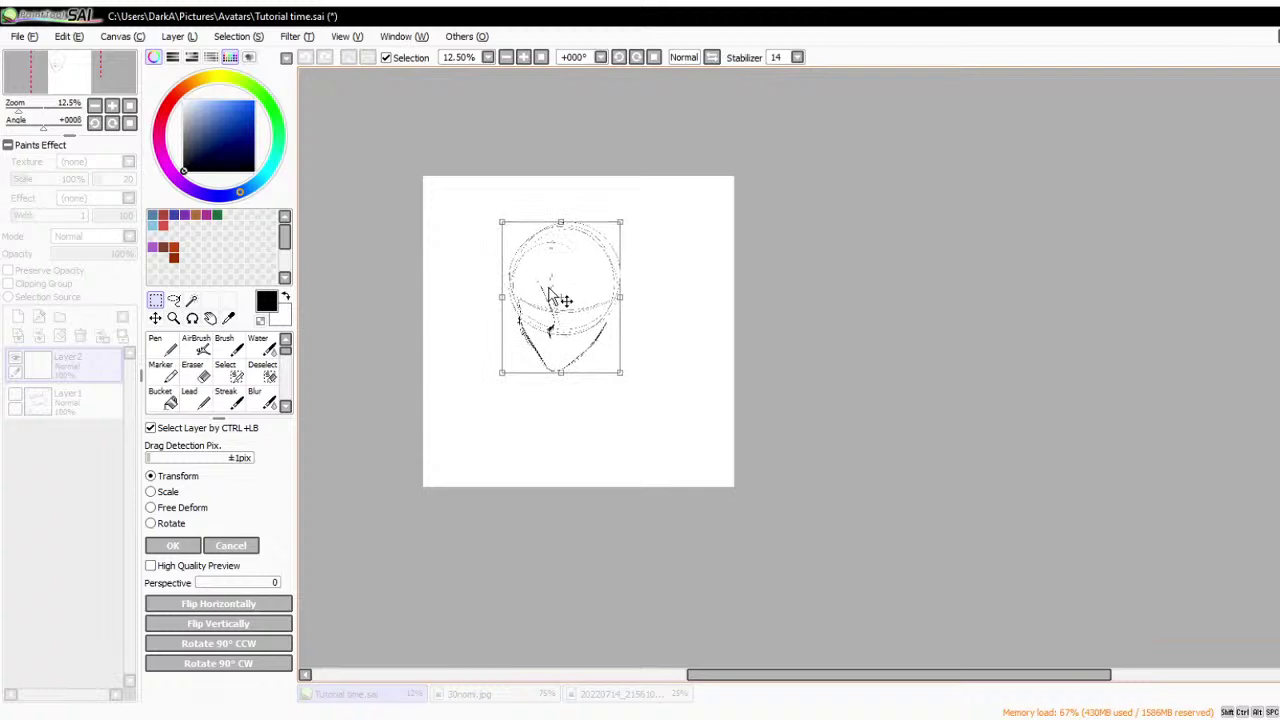
click(172, 545)
scroll(436, 305, up, 1)
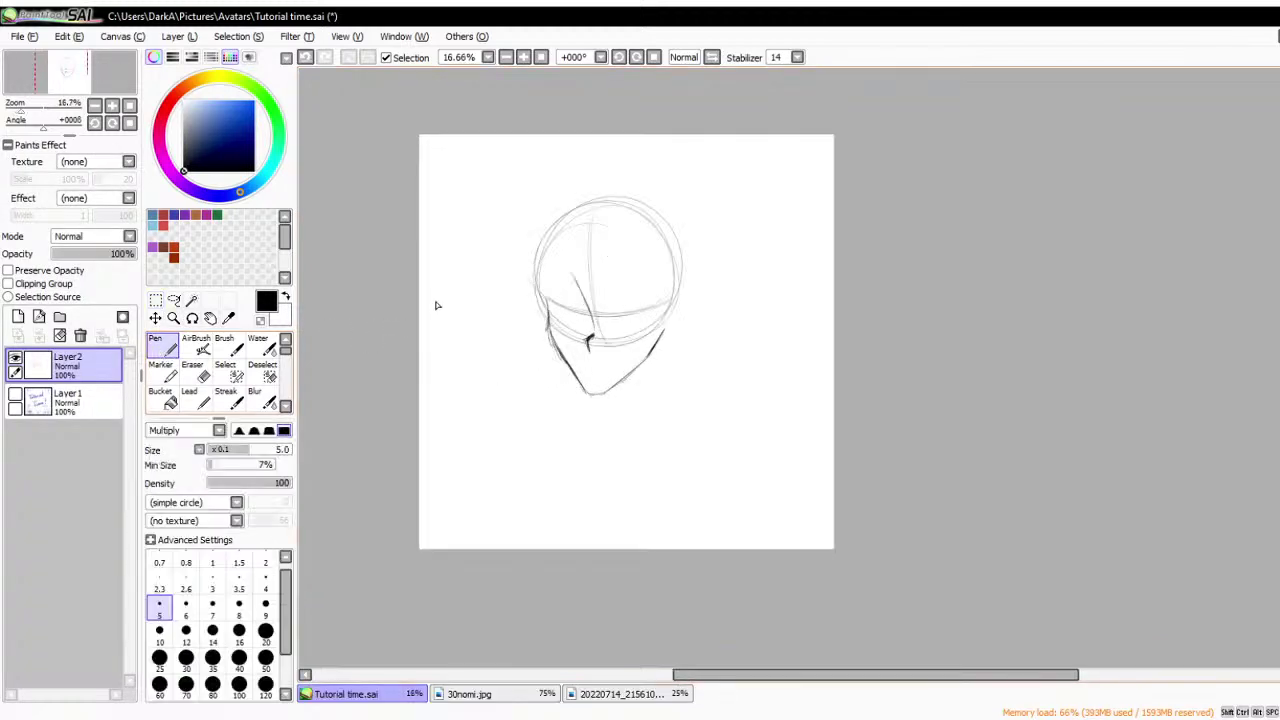
scroll(446, 292, up, 1)
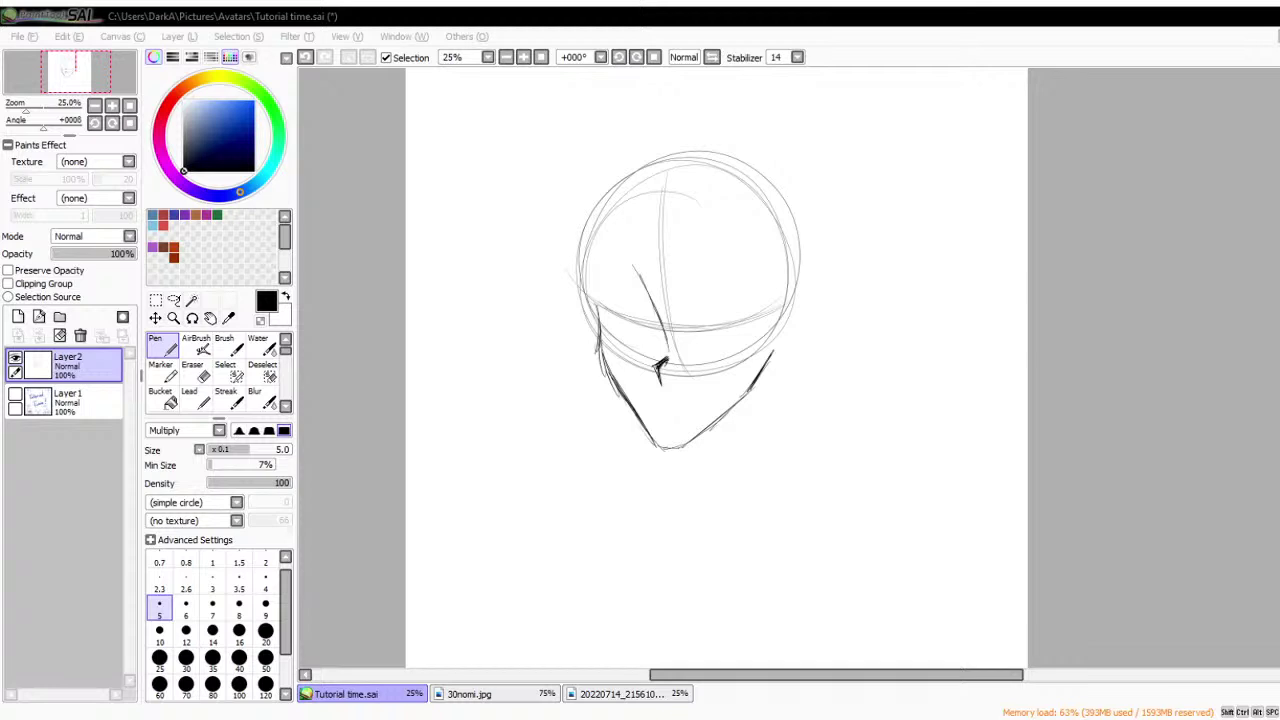
scroll(704, 357, down, 1)
scroll(744, 322, up, 1)
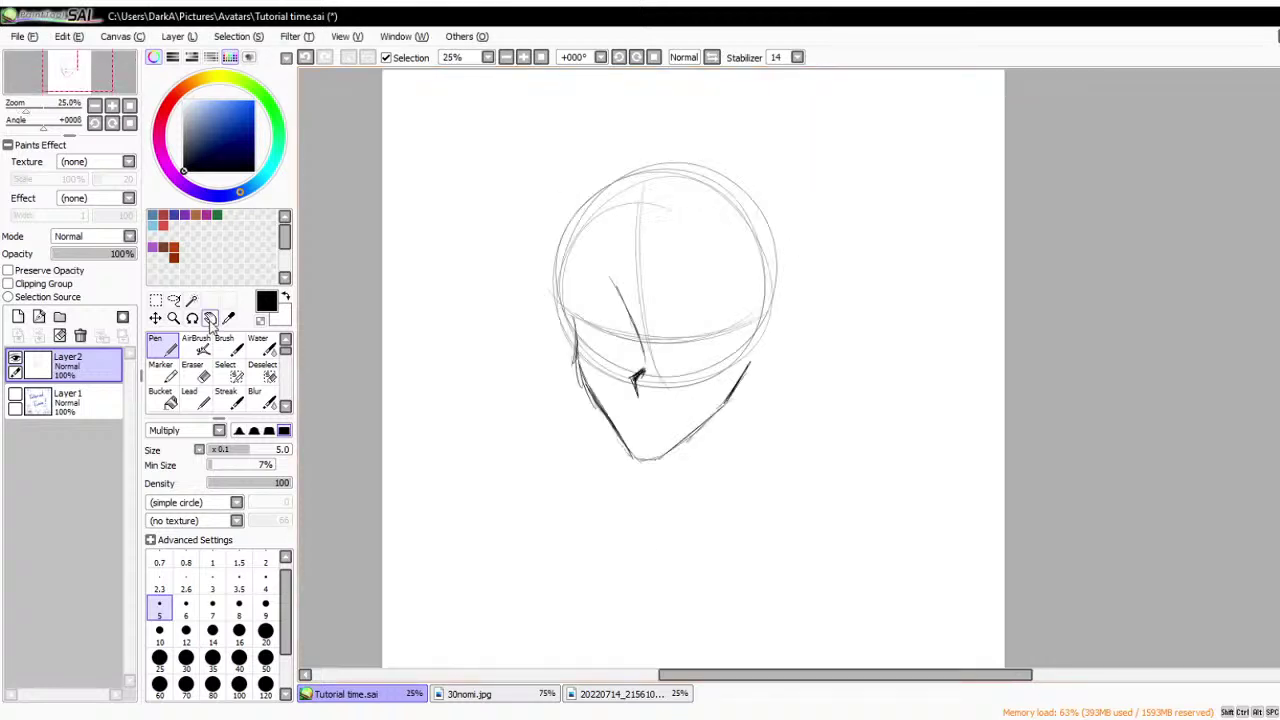
- Add a new layer above Layer2 for the hair
click(18, 317)
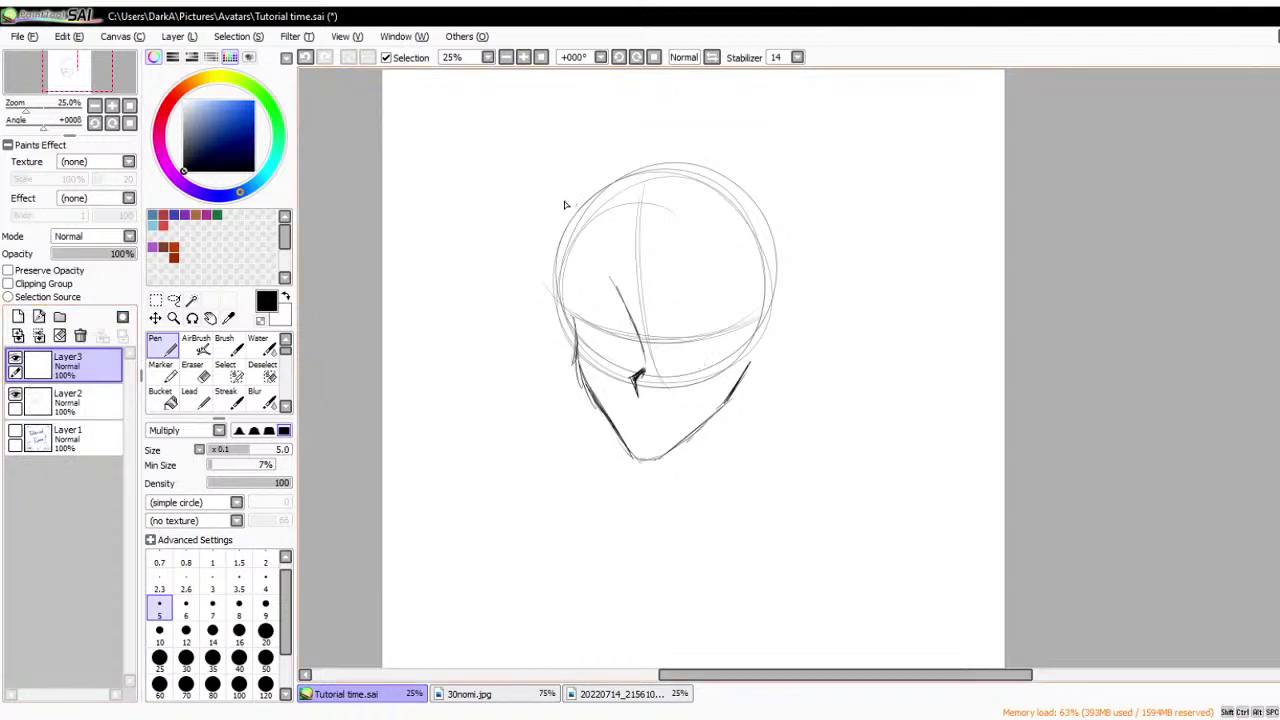
mouse_move(571, 198)
mouse_down()
mouse_move(524, 241)
mouse_move(556, 332)
mouse_up()
mouse_move(578, 195)
mouse_down()
mouse_move(547, 276)
mouse_move(595, 332)
mouse_up()
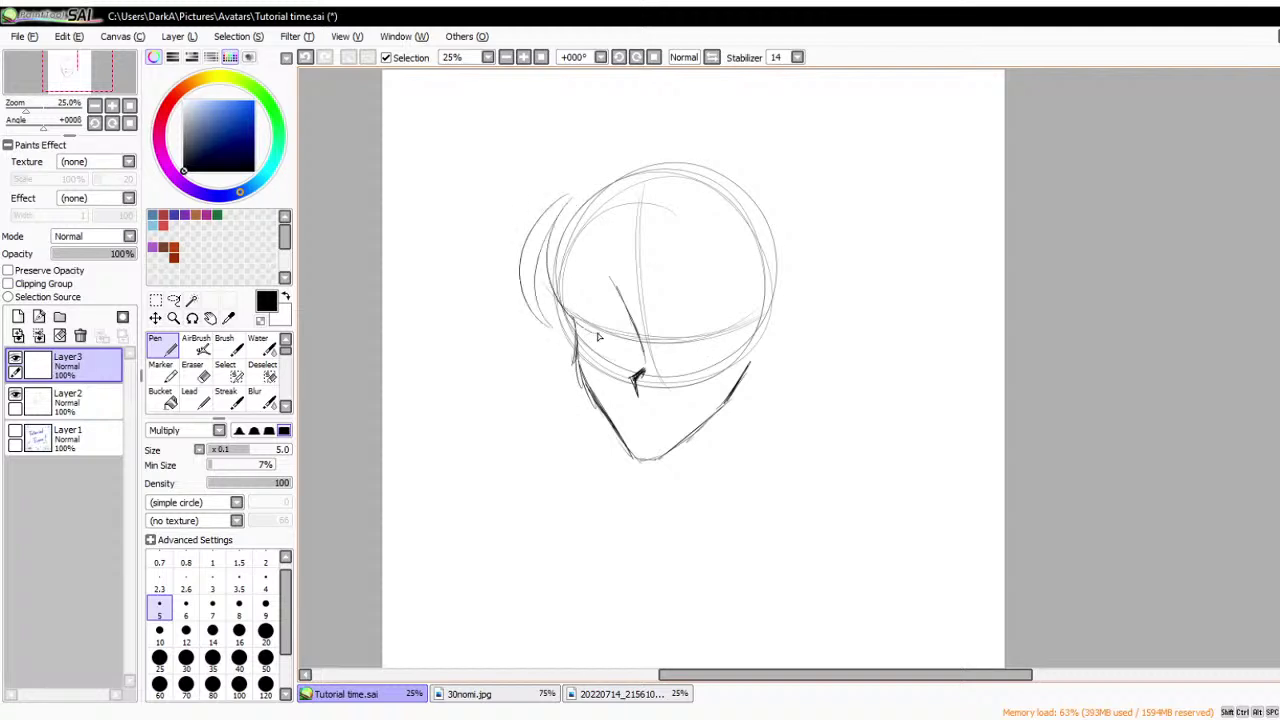
mouse_move(567, 236)
mouse_down()
mouse_move(618, 328)
mouse_move(622, 308)
mouse_move(684, 358)
mouse_up()
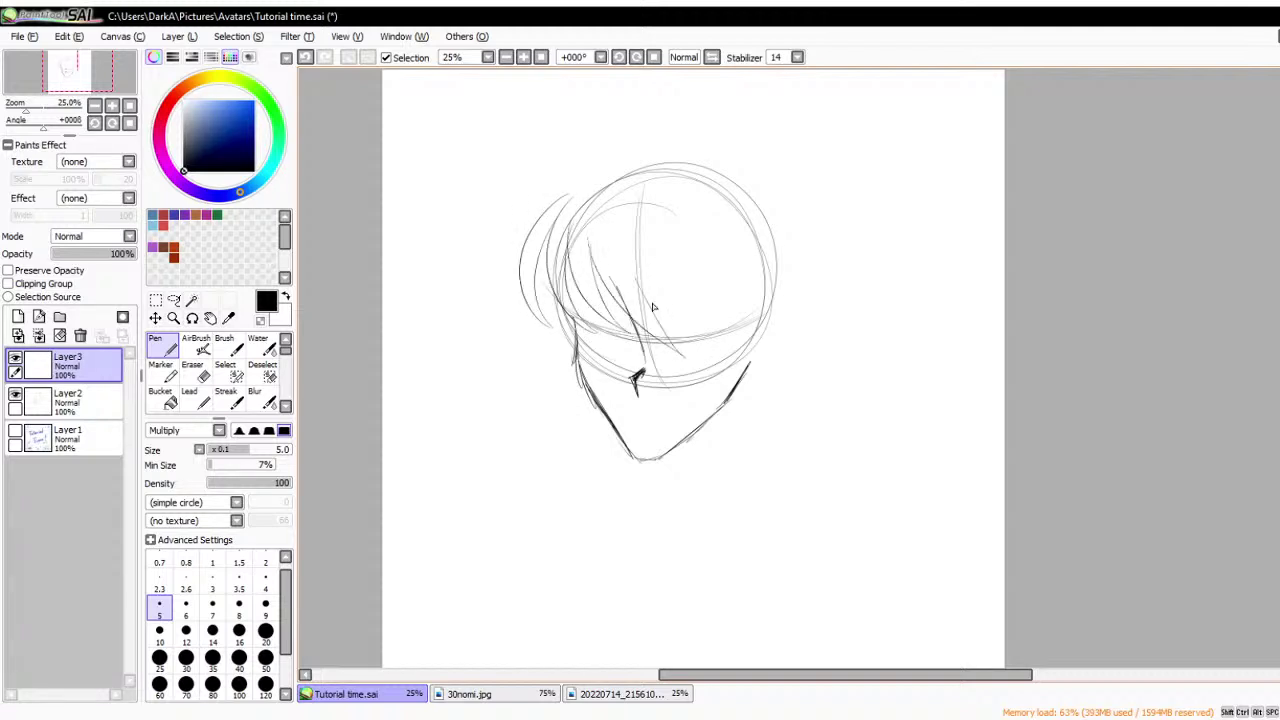
drag(662, 262, 684, 346)
drag(694, 266, 712, 336)
mouse_move(724, 262)
mouse_down()
mouse_move(718, 330)
mouse_move(730, 320)
mouse_up()
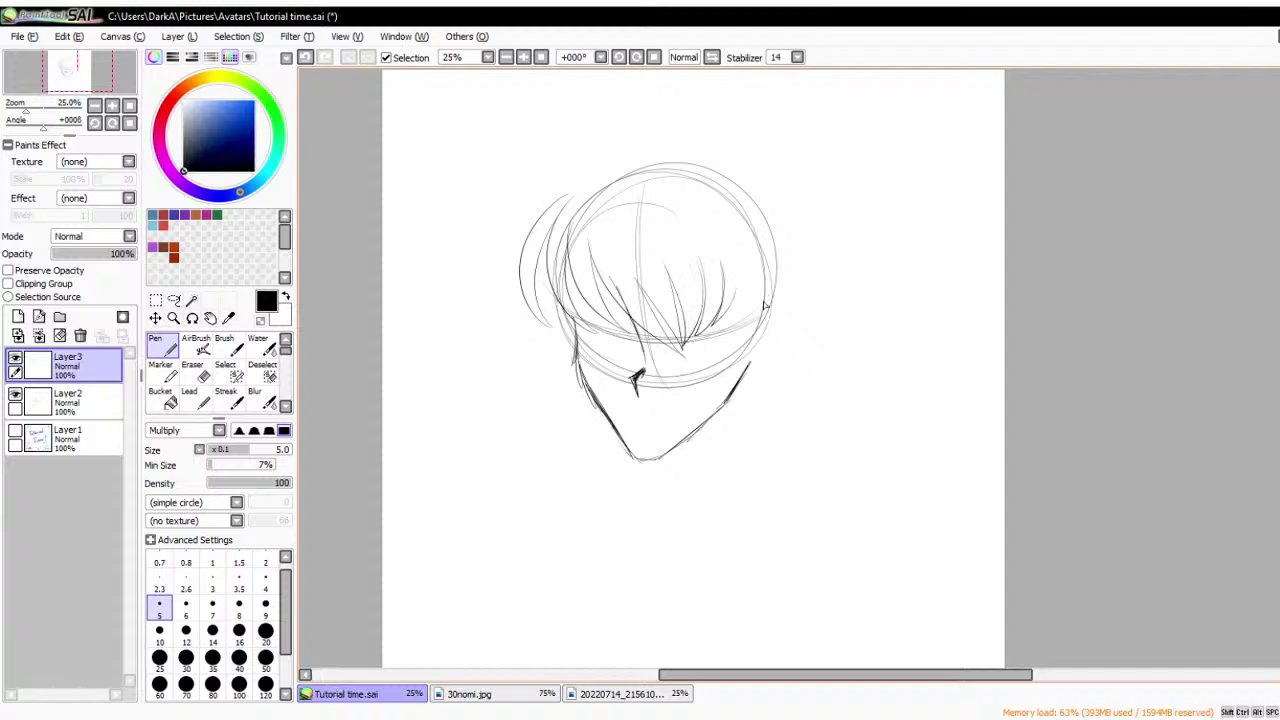
click(59, 335)
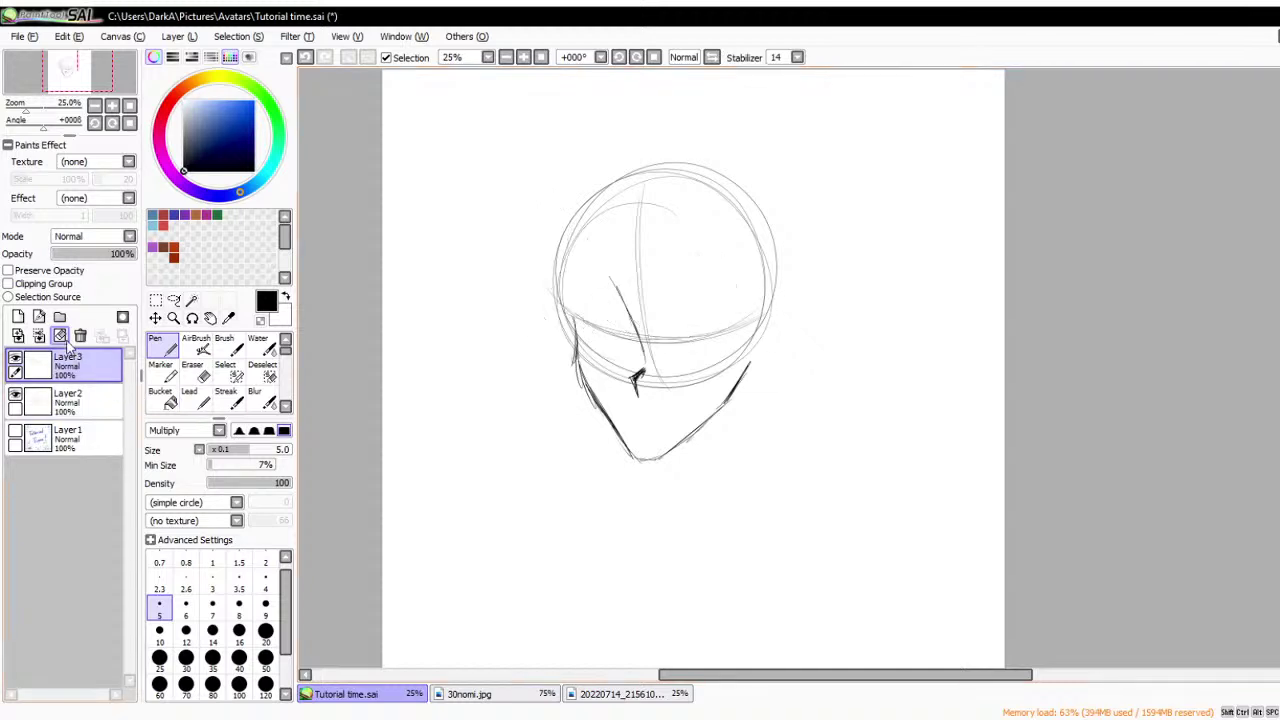
click(70, 400)
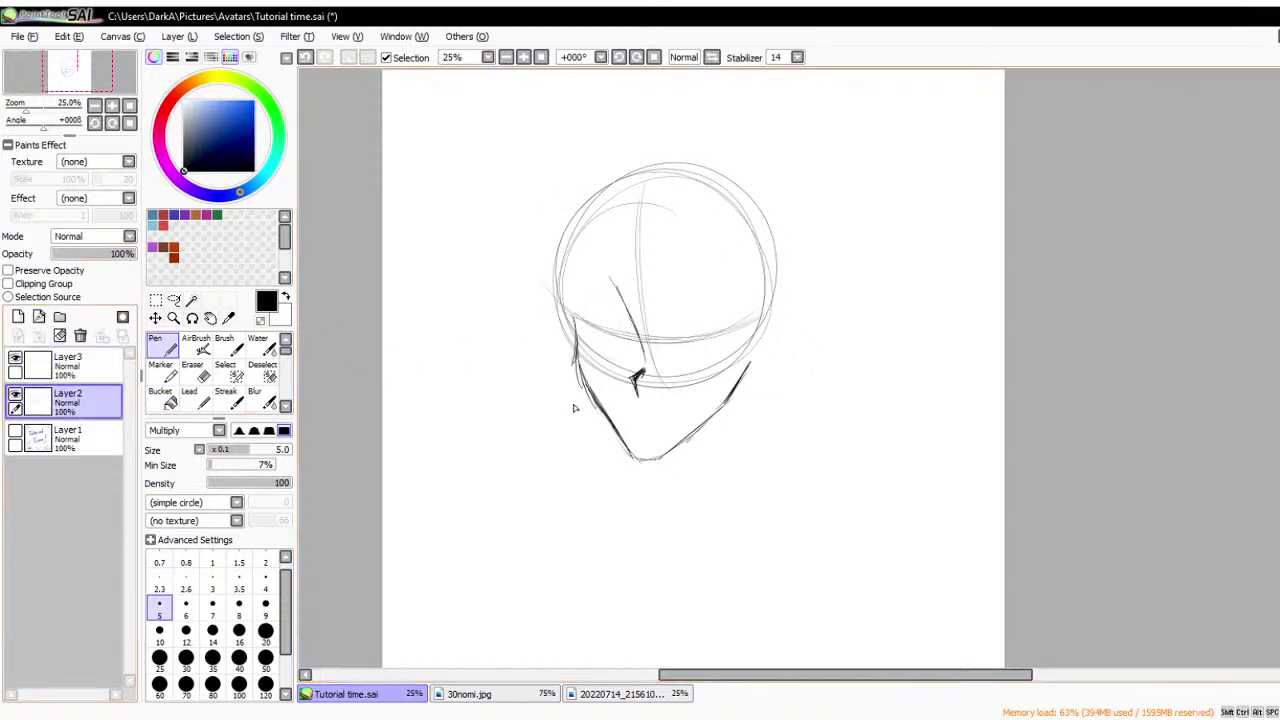
scroll(575, 408, down, 1)
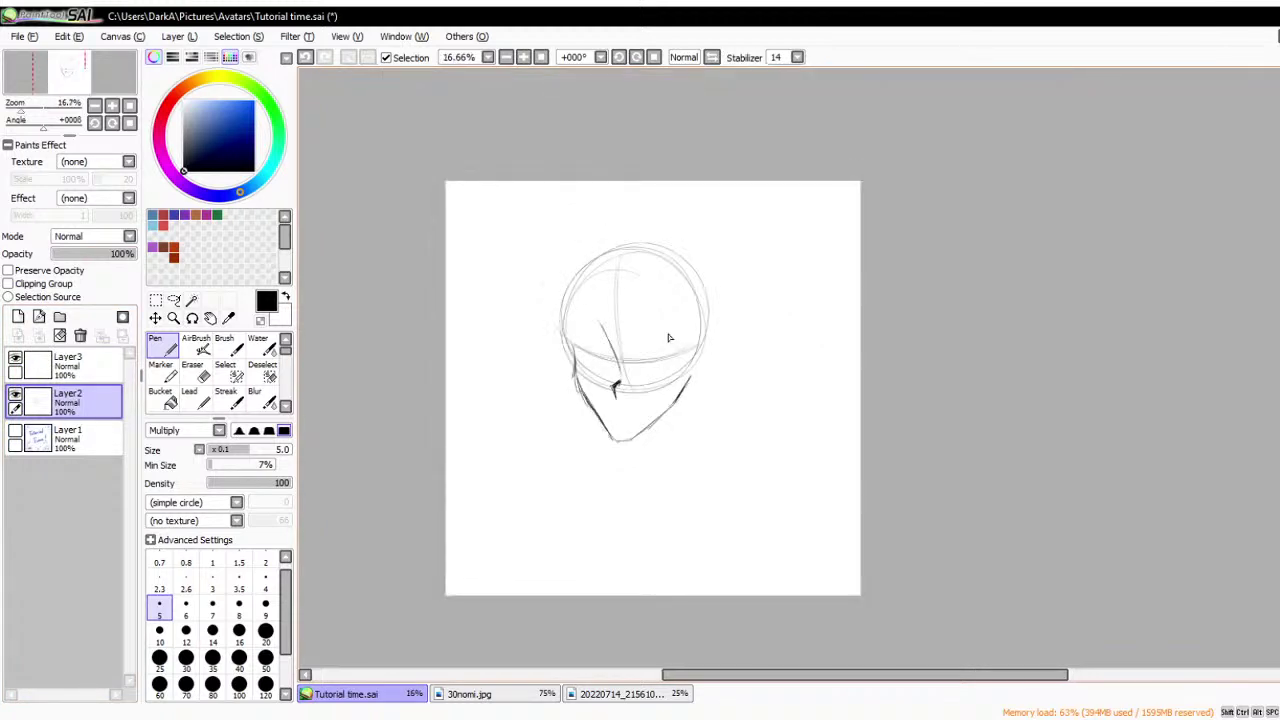
scroll(664, 338, up, 1)
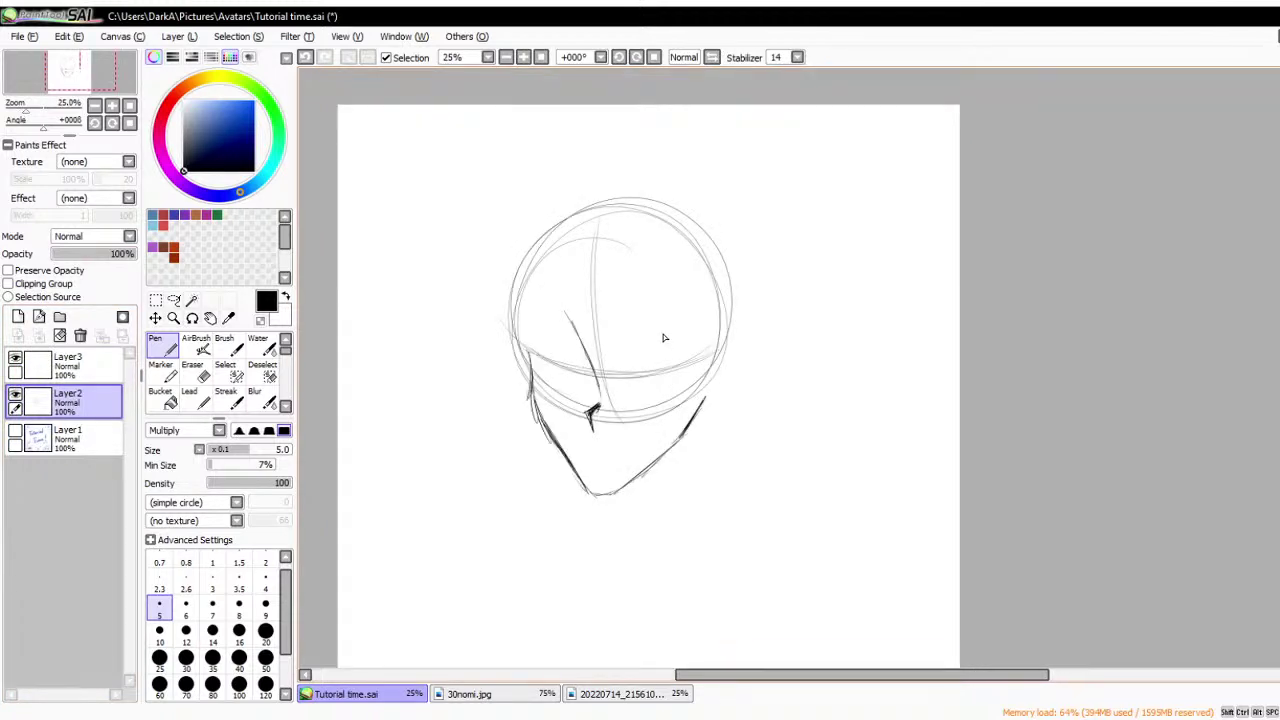
scroll(650, 308, down, 1)
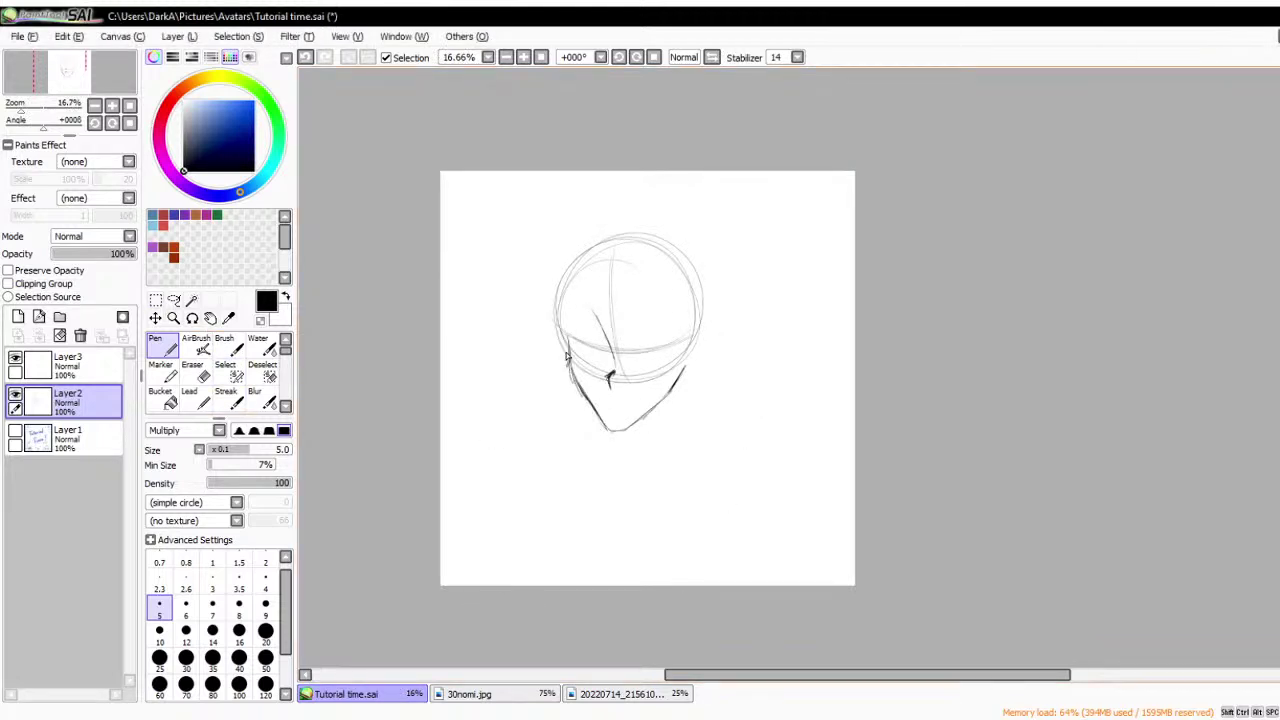
scroll(570, 356, up, 1)
- Sketch the fringe on Layer3 with curved pen strokes sweeping from beside the head across the forehead to the far temple
click(70, 364)
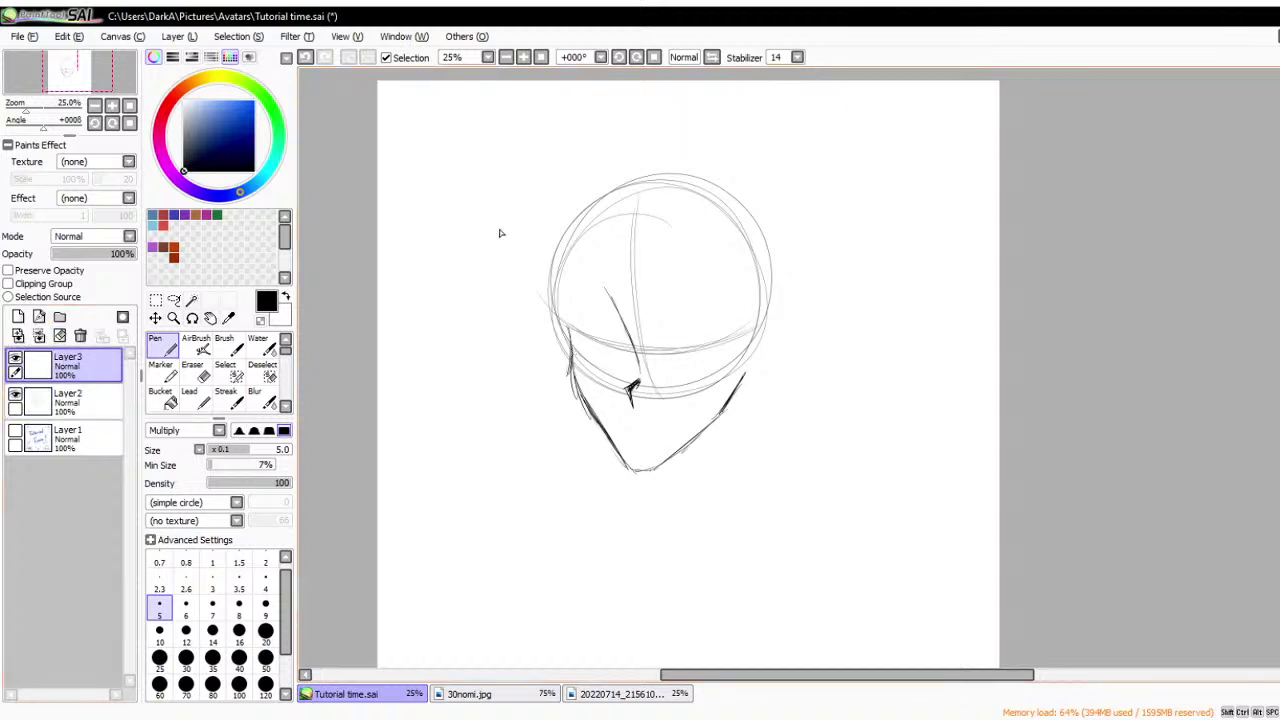
mouse_move(550, 205)
mouse_down()
mouse_move(528, 318)
mouse_move(516, 314)
mouse_move(540, 314)
mouse_up()
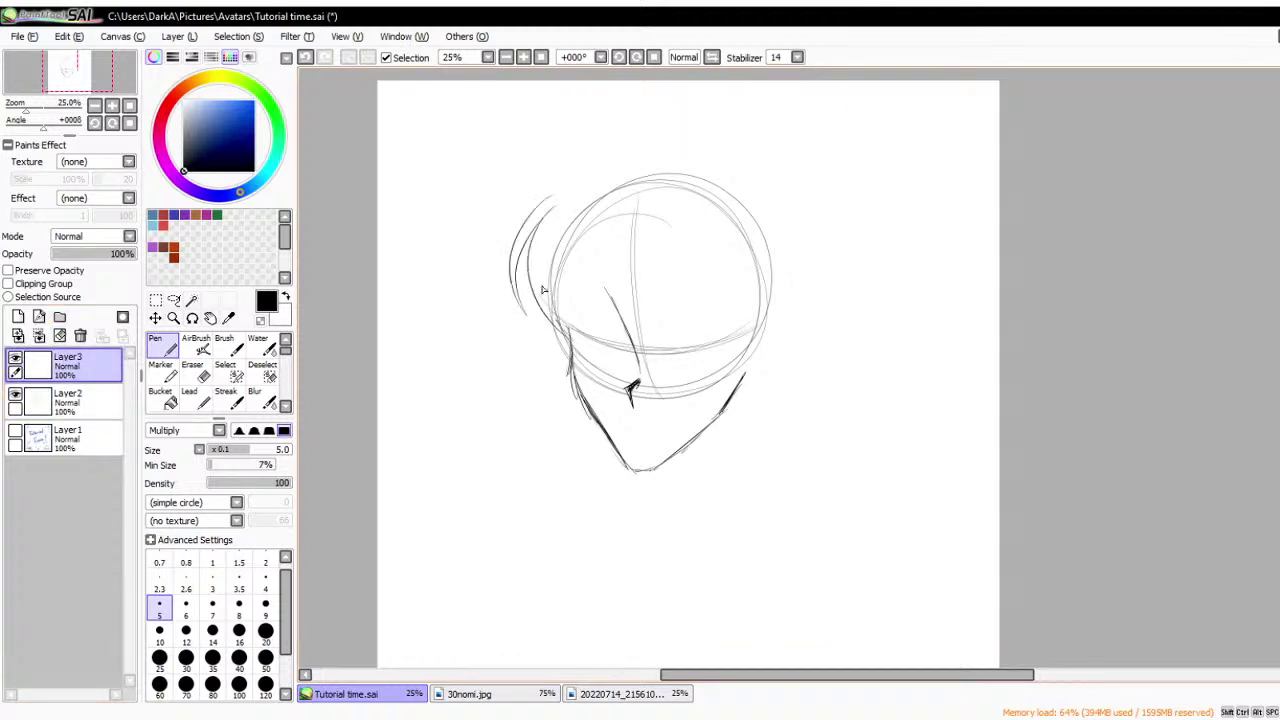
drag(554, 258, 545, 318)
mouse_move(556, 218)
mouse_down()
mouse_move(548, 280)
mouse_move(610, 339)
mouse_move(570, 270)
mouse_move(578, 233)
mouse_move(570, 257)
mouse_move(630, 338)
mouse_up()
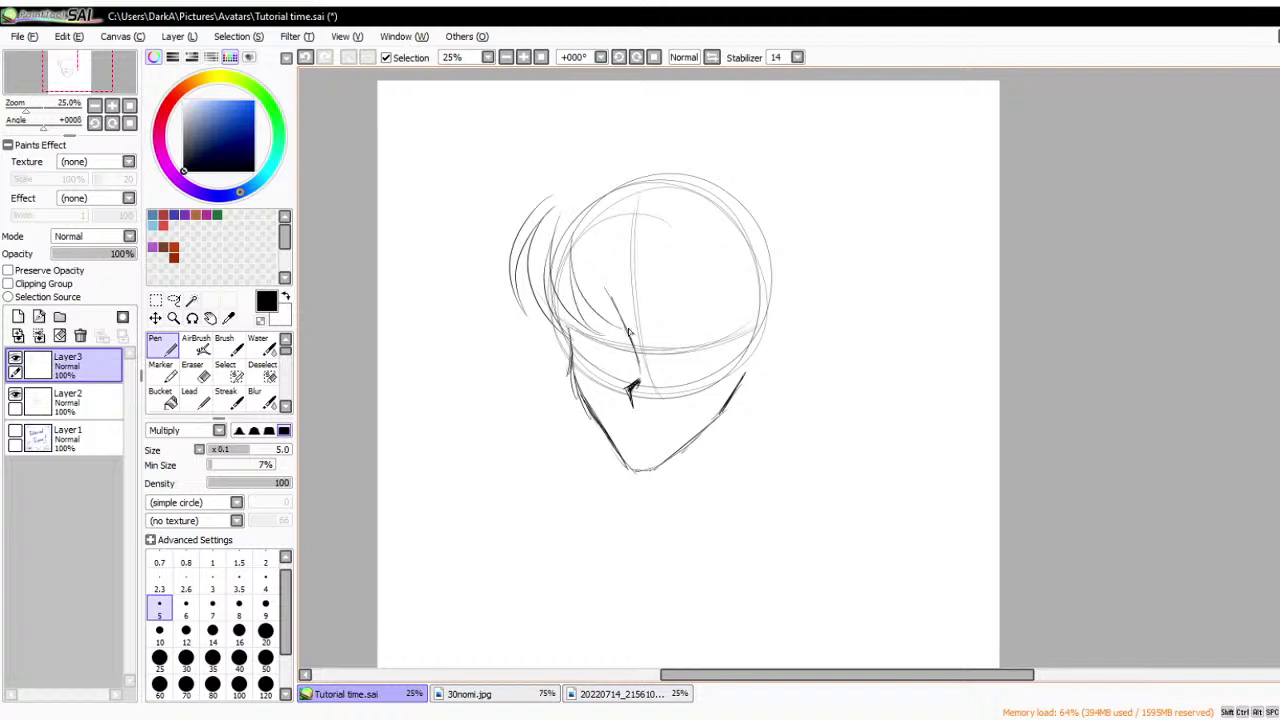
mouse_move(602, 268)
mouse_down()
mouse_move(649, 331)
mouse_move(625, 266)
mouse_move(708, 328)
mouse_up()
mouse_move(684, 272)
mouse_down()
mouse_move(720, 346)
mouse_move(728, 332)
mouse_up()
drag(738, 252, 730, 346)
- Sketch long curved hair locks hanging down both sides of the face on Layer3, past the chin
mouse_move(540, 305)
mouse_down()
mouse_move(521, 369)
mouse_move(525, 482)
mouse_up()
mouse_move(530, 352)
mouse_down()
mouse_move(522, 489)
mouse_move(590, 532)
mouse_up()
drag(556, 378, 558, 456)
mouse_move(745, 370)
mouse_down()
mouse_move(708, 486)
mouse_move(738, 540)
mouse_up()
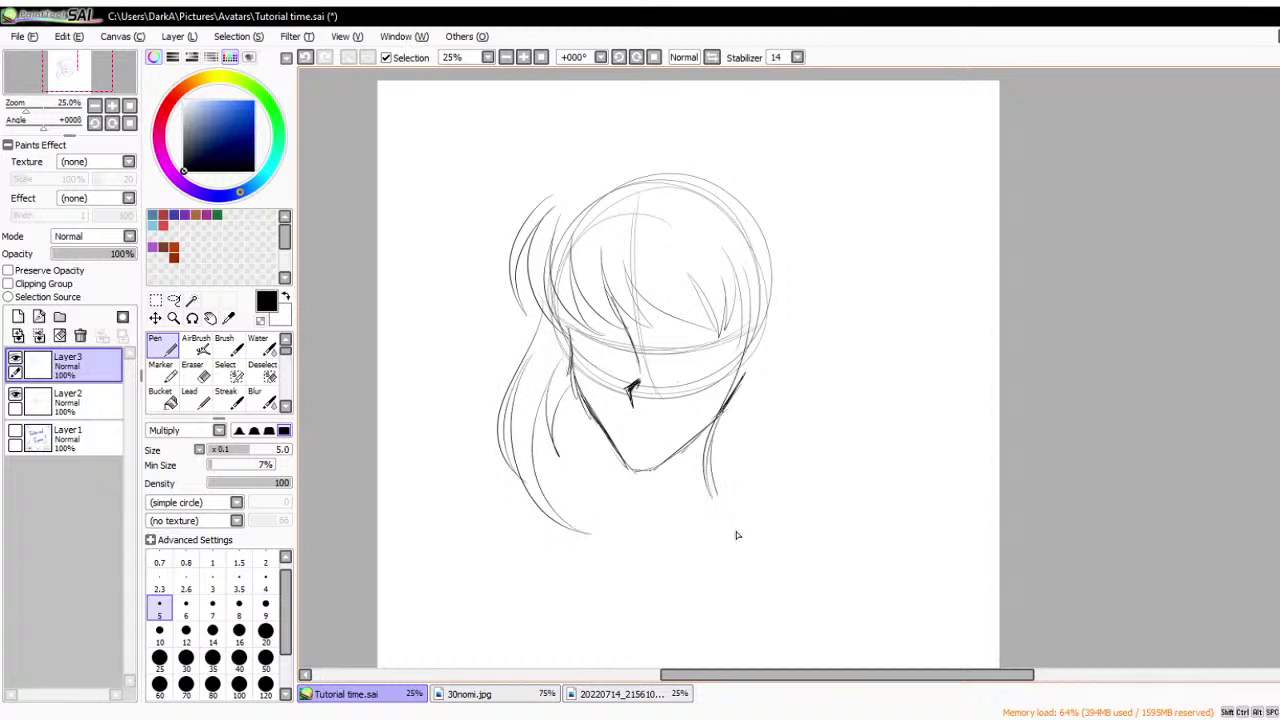
drag(754, 412, 730, 525)
mouse_move(765, 242)
mouse_down()
mouse_move(781, 359)
mouse_move(722, 470)
mouse_up()
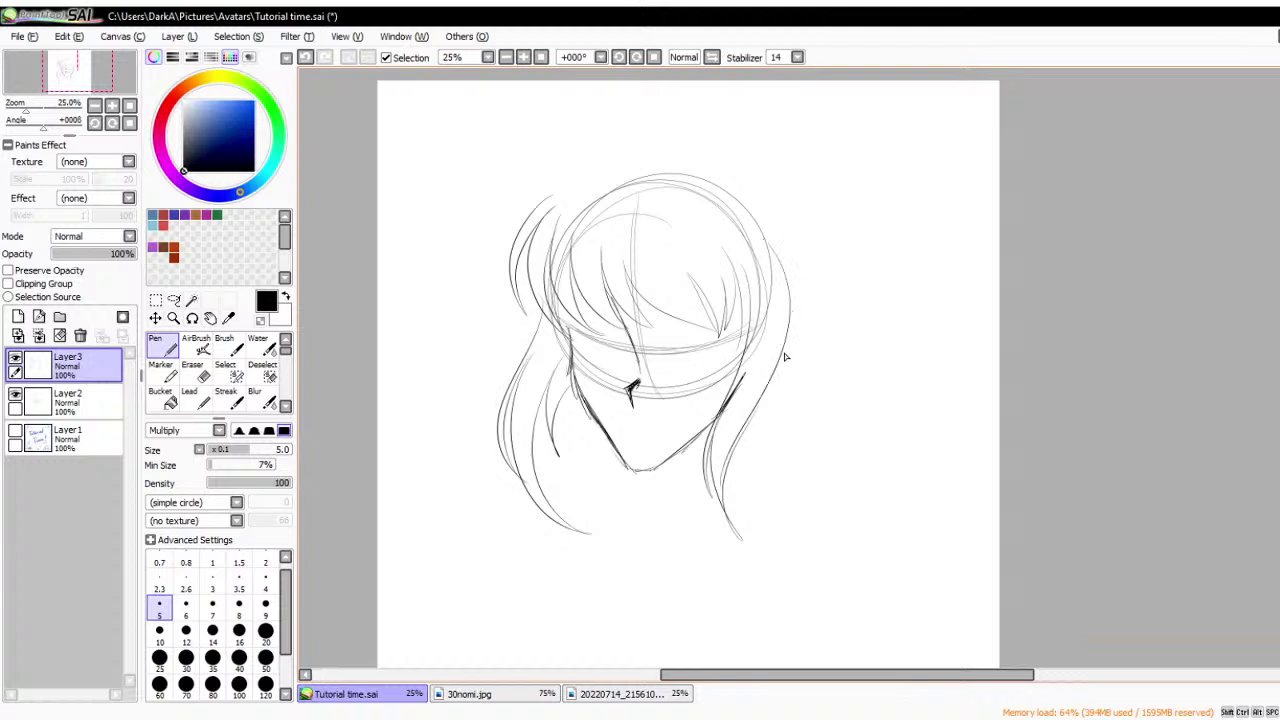
drag(788, 322, 745, 478)
drag(742, 436, 762, 512)
- Outline the hair over the crown and draw the long outer waves flowing down the right side of the head
mouse_move(664, 202)
mouse_down()
mouse_move(554, 189)
mouse_move(562, 205)
mouse_move(684, 165)
mouse_move(661, 165)
mouse_move(729, 183)
mouse_move(778, 234)
mouse_move(810, 300)
mouse_move(796, 253)
mouse_move(861, 390)
mouse_move(913, 391)
mouse_up()
mouse_move(794, 280)
mouse_down()
mouse_move(884, 571)
mouse_move(850, 585)
mouse_up()
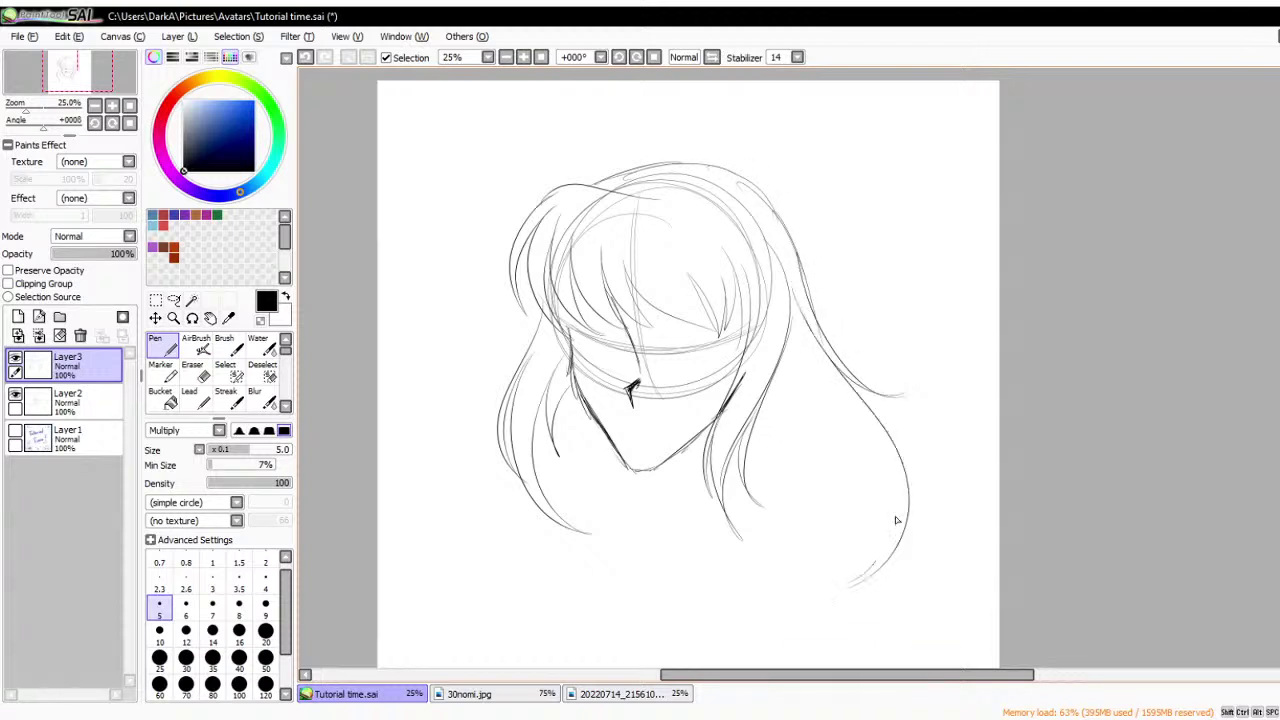
drag(838, 398, 825, 606)
drag(866, 552, 784, 620)
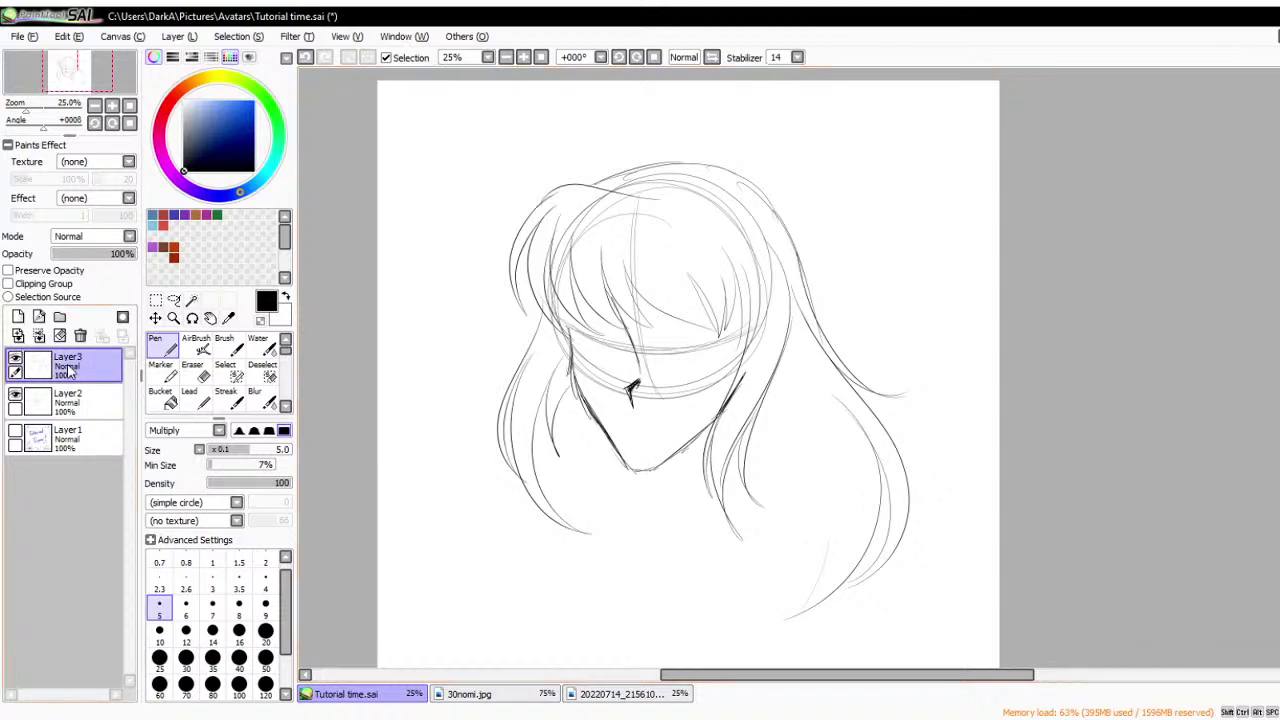
- Lower Layer3's opacity to 39% and sketch both sides of the neck below the jaw on Layer2
click(83, 253)
click(70, 401)
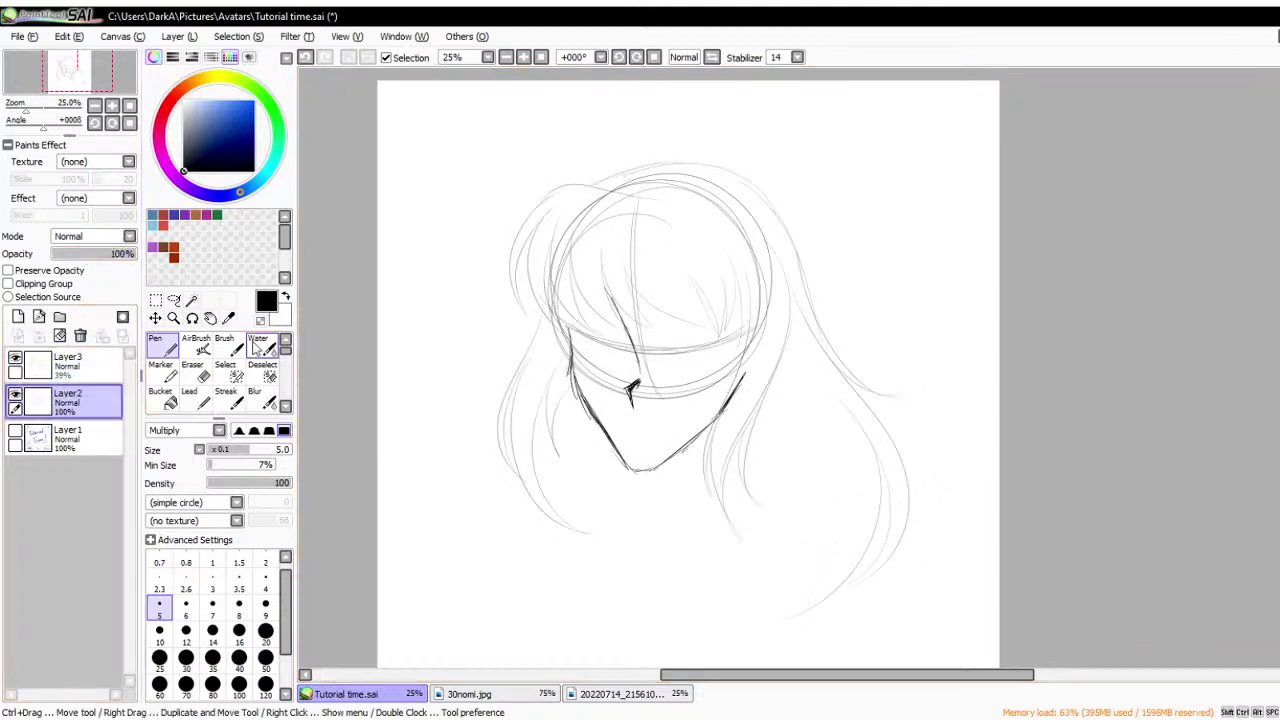
scroll(674, 383, down, 1)
scroll(674, 383, up, 1)
mouse_move(713, 318)
mouse_down()
mouse_move(701, 384)
mouse_move(708, 325)
mouse_move(718, 413)
mouse_move(629, 372)
mouse_move(615, 407)
mouse_up()
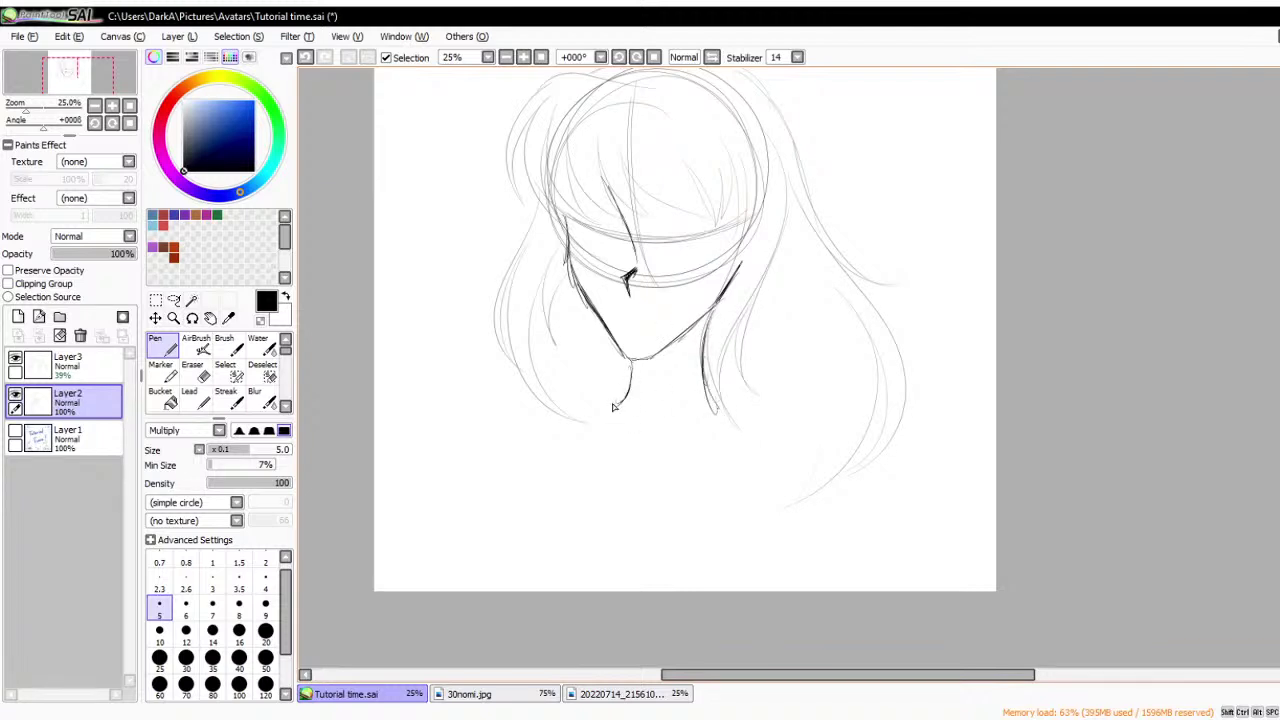
drag(704, 352, 718, 410)
mouse_move(628, 356)
mouse_down()
mouse_move(636, 386)
mouse_move(604, 412)
mouse_up()
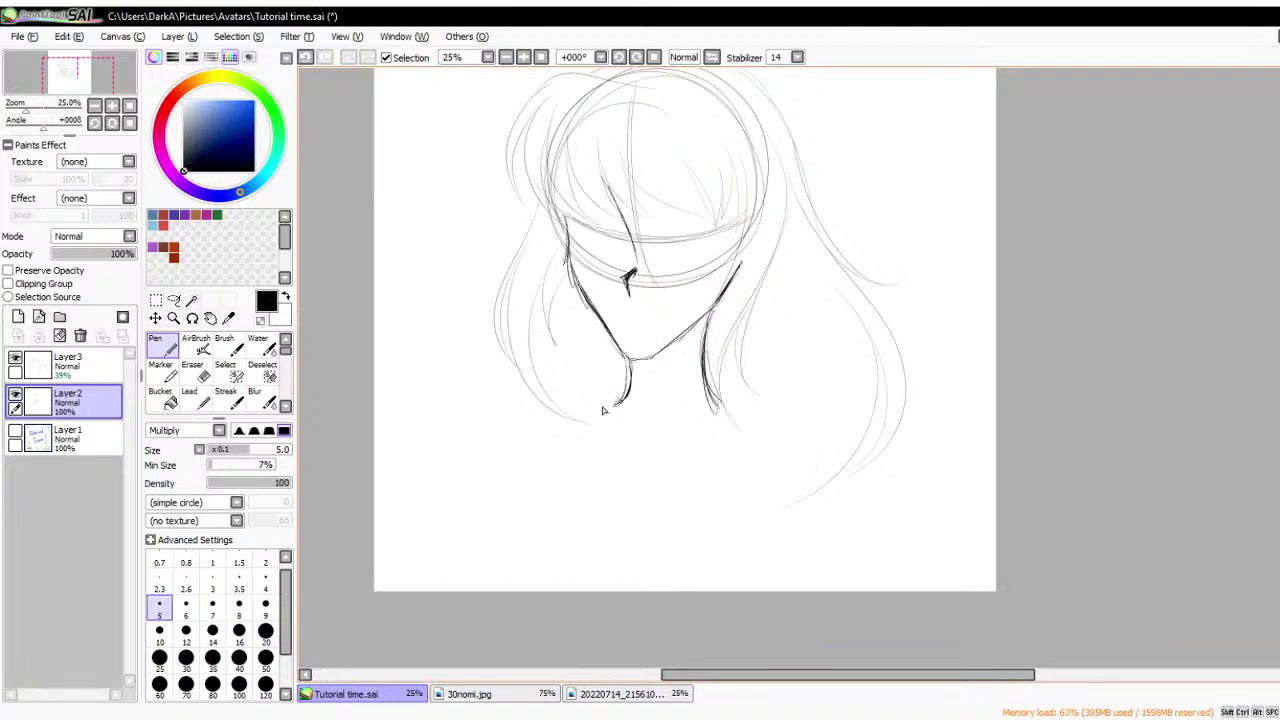
- Draw the sloping shoulders with the start of the upper arms and add the collarbone lines on Layer2
mouse_move(702, 350)
mouse_down()
mouse_move(712, 403)
mouse_move(857, 466)
mouse_move(852, 538)
mouse_up()
mouse_move(628, 400)
mouse_down()
mouse_move(512, 418)
mouse_move(487, 456)
mouse_up()
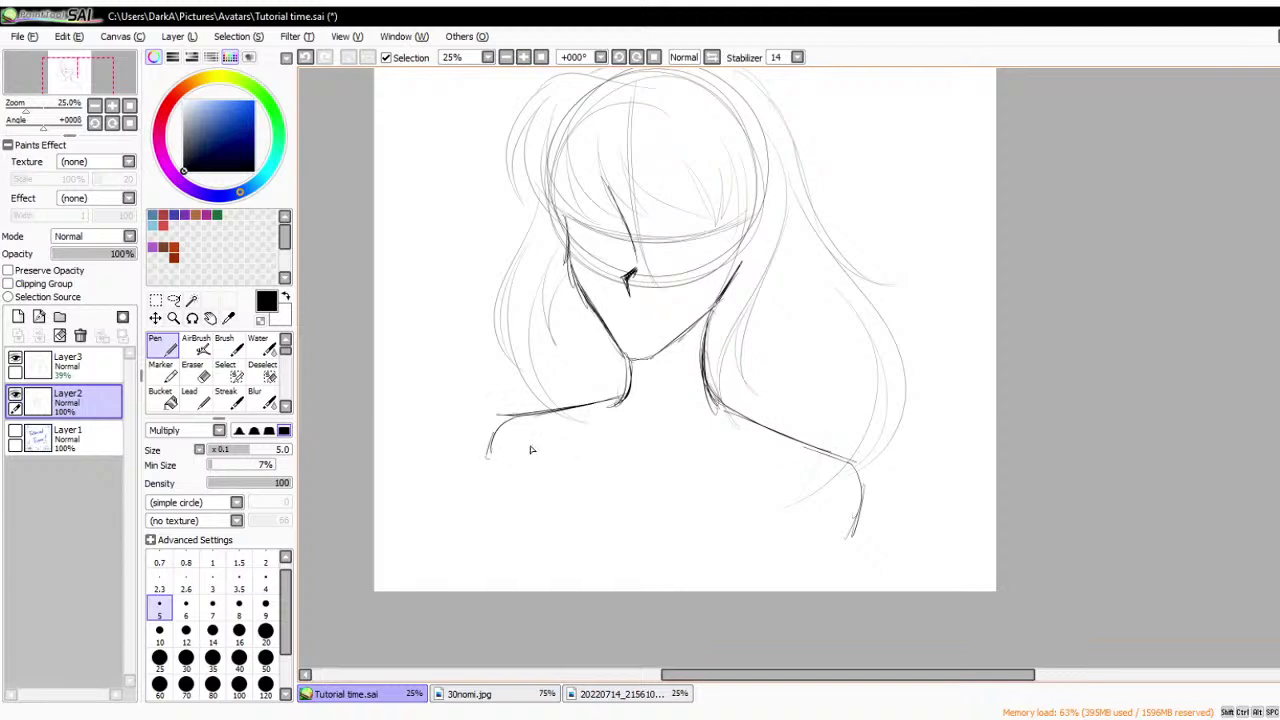
drag(575, 447, 604, 449)
drag(844, 459, 624, 474)
scroll(673, 432, down, 1)
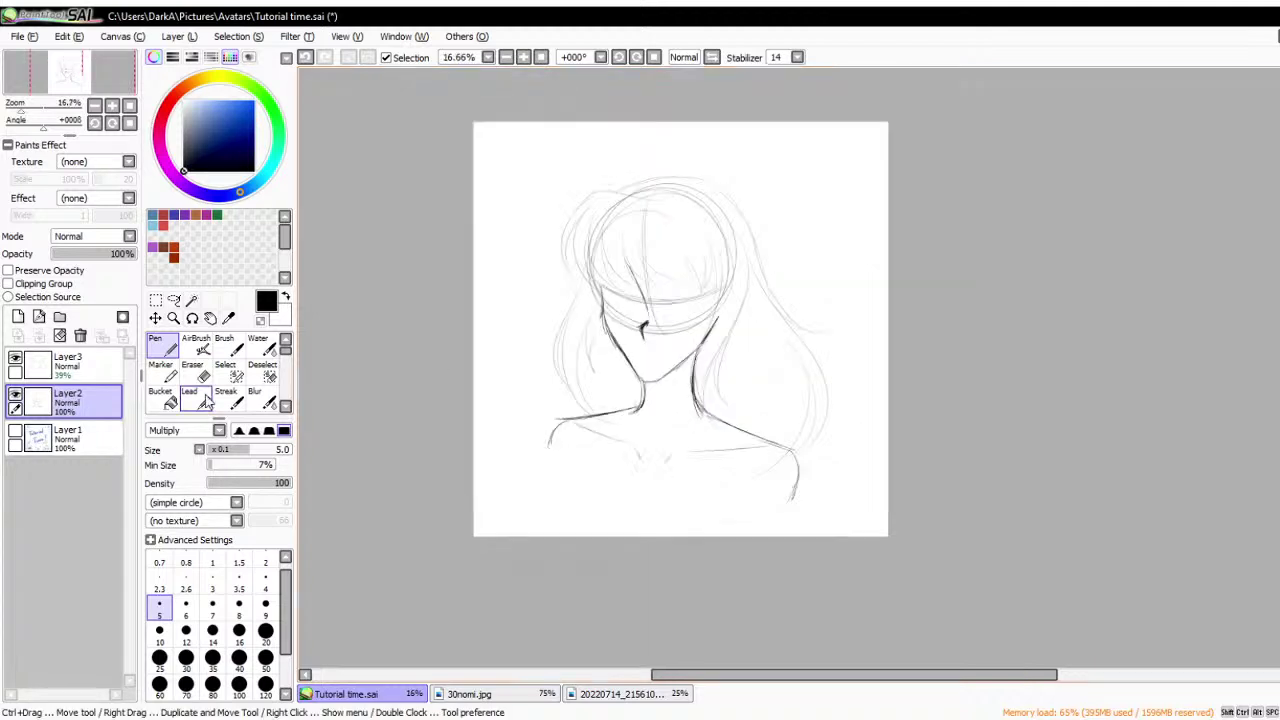
- Add inner hair strands on both sides of the neck on Layer3 and restore the layer's opacity to 100%
click(67, 362)
scroll(669, 343, up, 1)
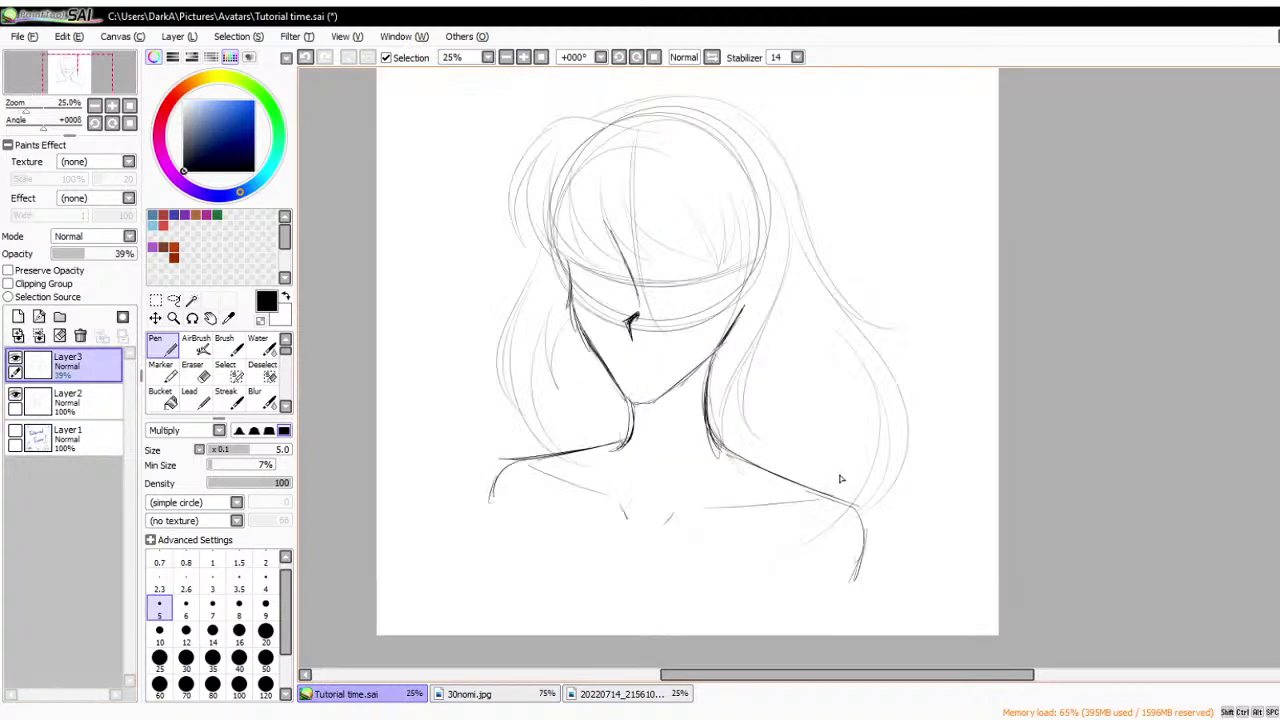
drag(830, 386, 812, 484)
drag(796, 416, 778, 476)
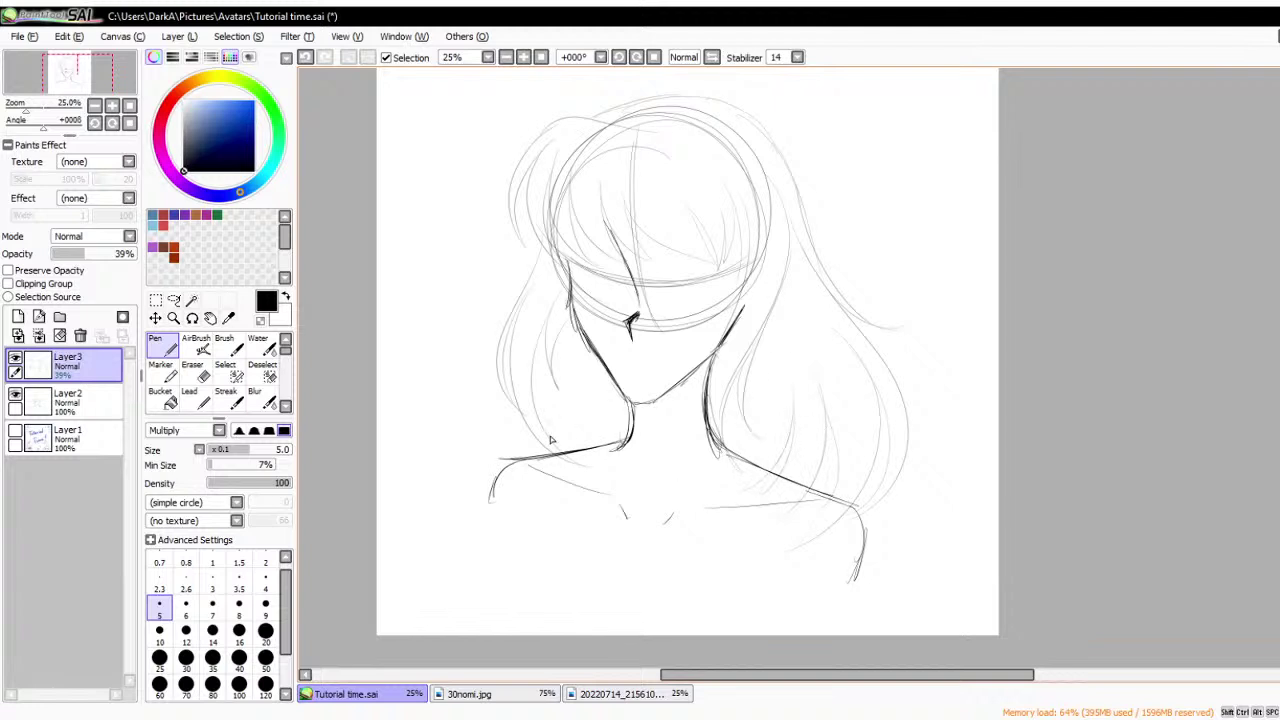
drag(569, 320, 560, 434)
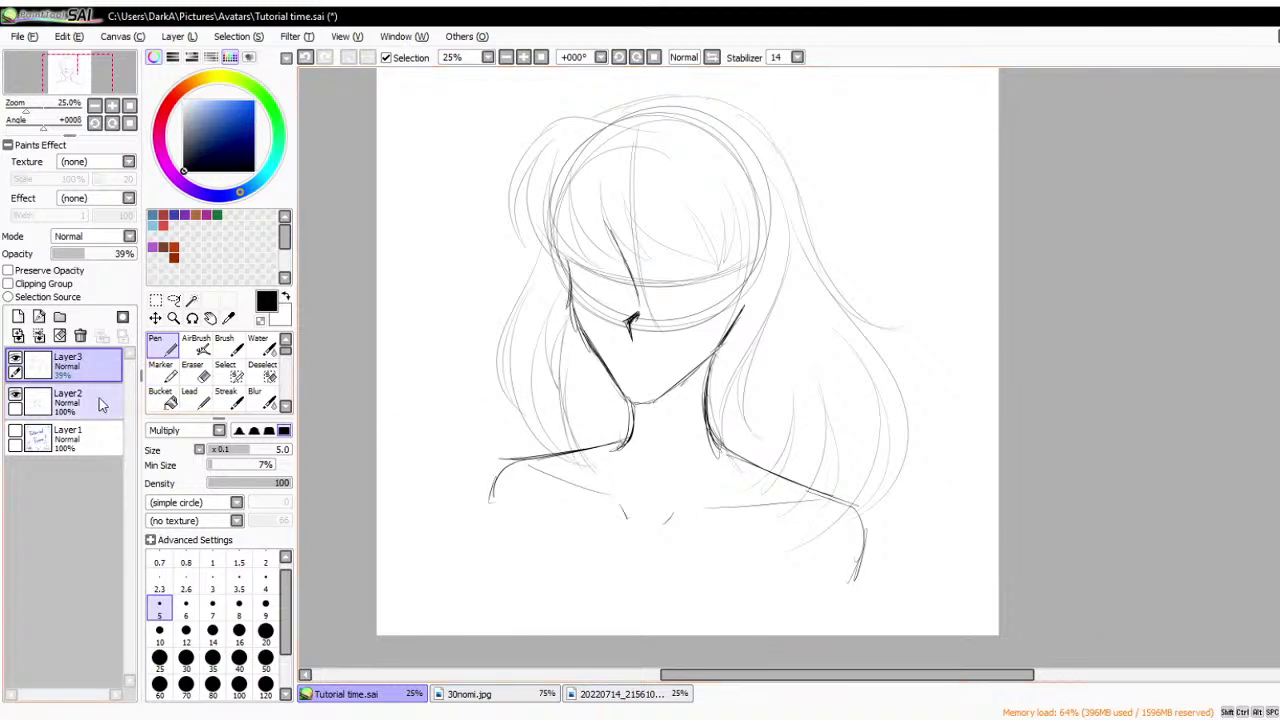
drag(104, 255, 479, 255)
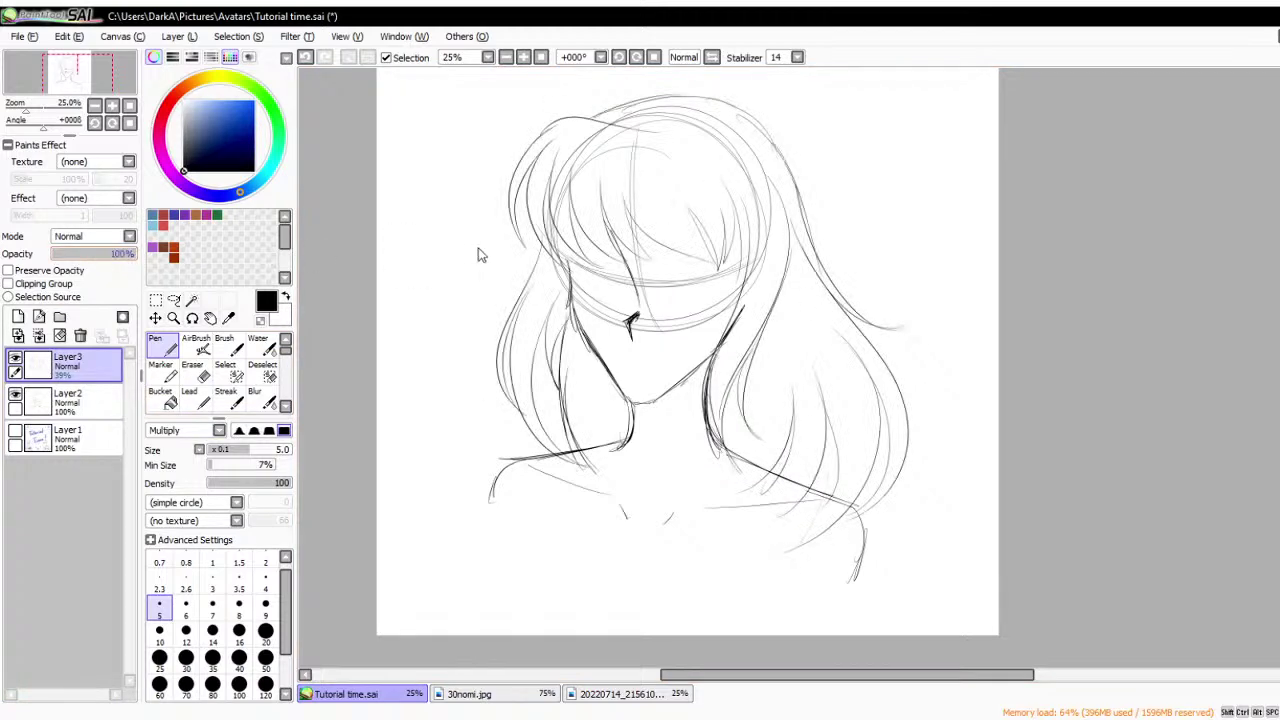
- Erase the hair ends that extend below both shoulder lines on Layer3, using eraser size 40 on one side and 80 on the other
click(196, 370)
scroll(580, 475, up, 3)
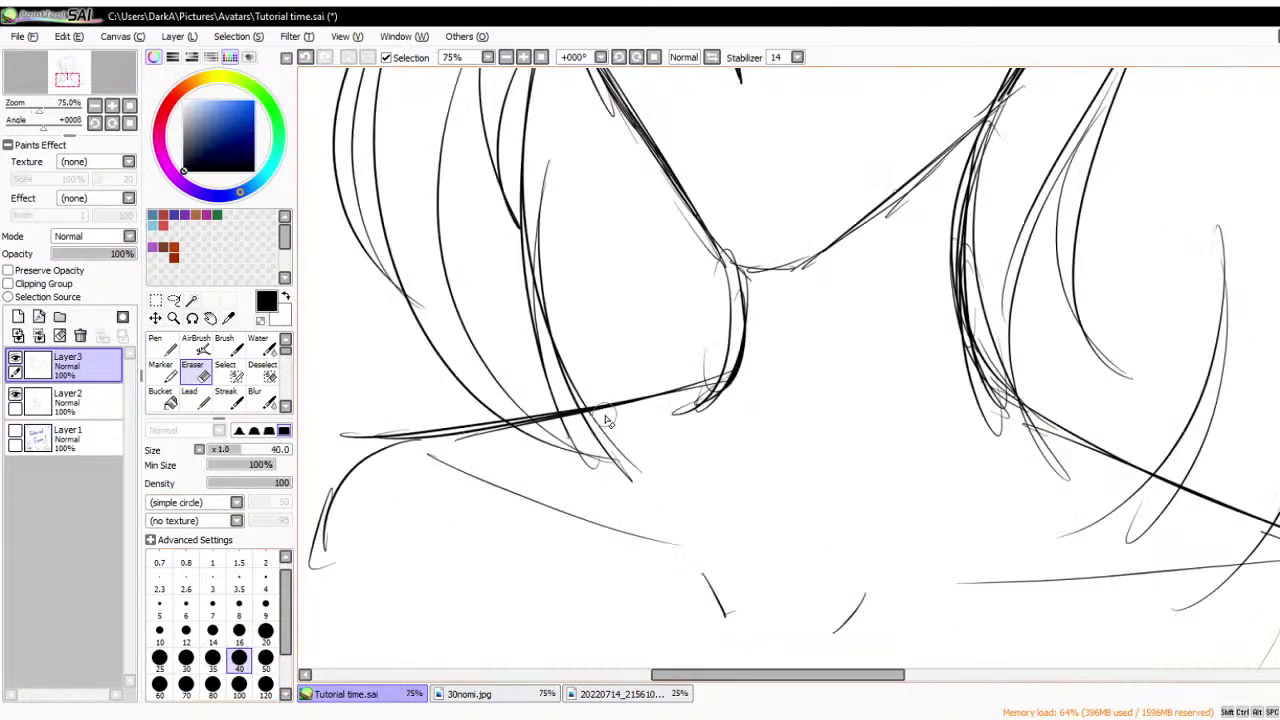
mouse_move(603, 416)
mouse_down()
mouse_move(466, 445)
mouse_move(704, 426)
mouse_move(720, 452)
mouse_up()
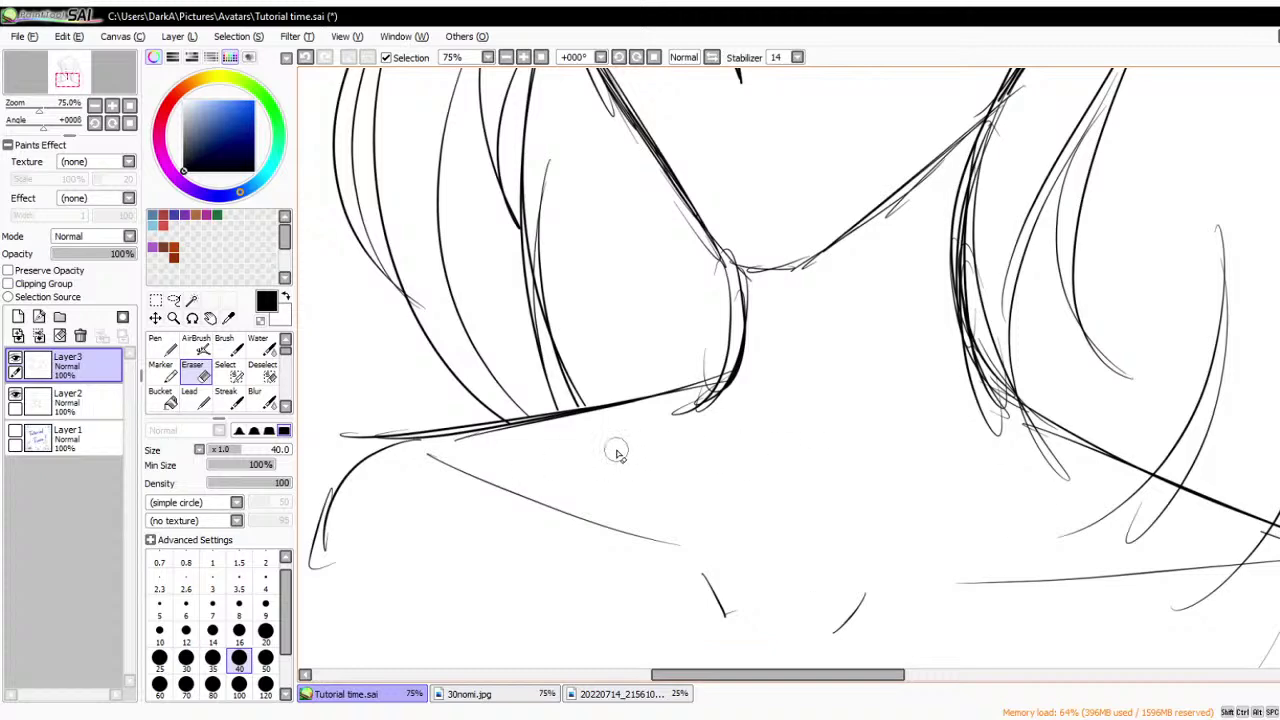
scroll(630, 400, down, 3)
scroll(790, 414, up, 3)
click(212, 658)
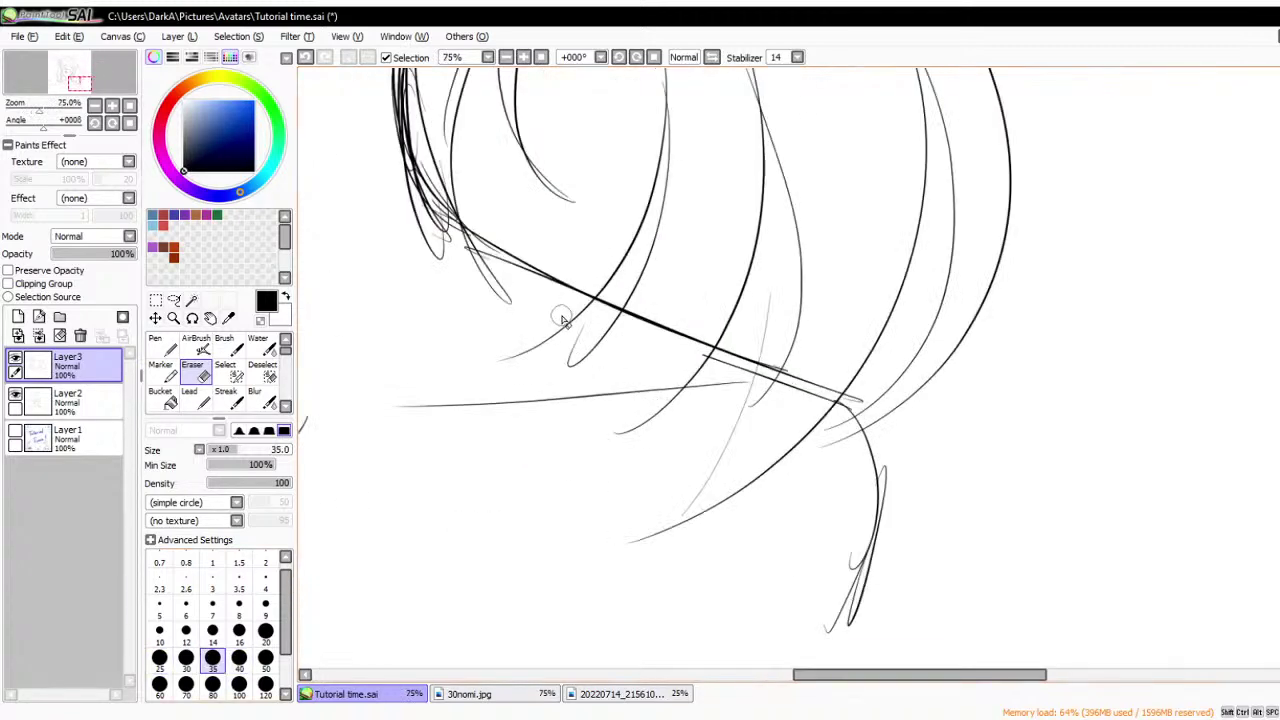
click(212, 685)
mouse_move(571, 343)
mouse_down()
mouse_move(594, 326)
mouse_move(571, 337)
mouse_move(609, 443)
mouse_move(703, 366)
mouse_move(834, 437)
mouse_move(723, 443)
mouse_up()
scroll(836, 556, down, 3)
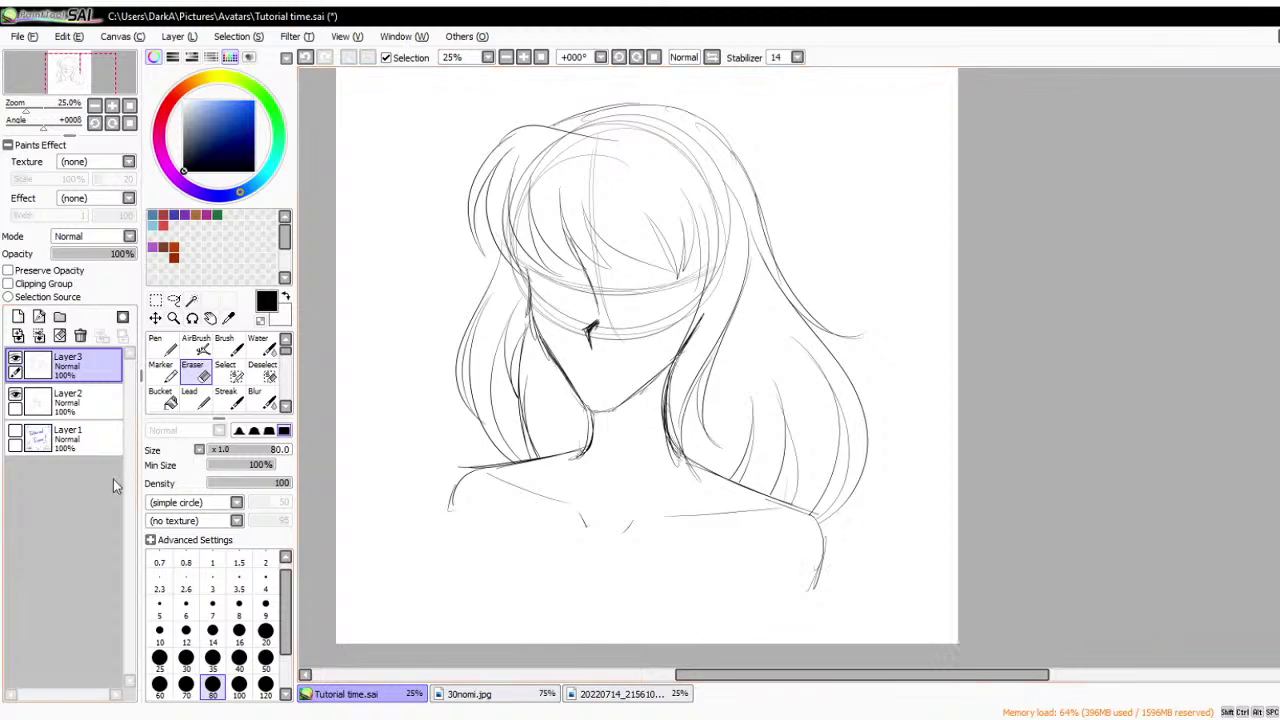
- Set Layer2's opacity to 57% and erase its construction guides across the face with the eraser at sizes 80 and 100
click(68, 400)
click(100, 253)
scroll(571, 188, up, 2)
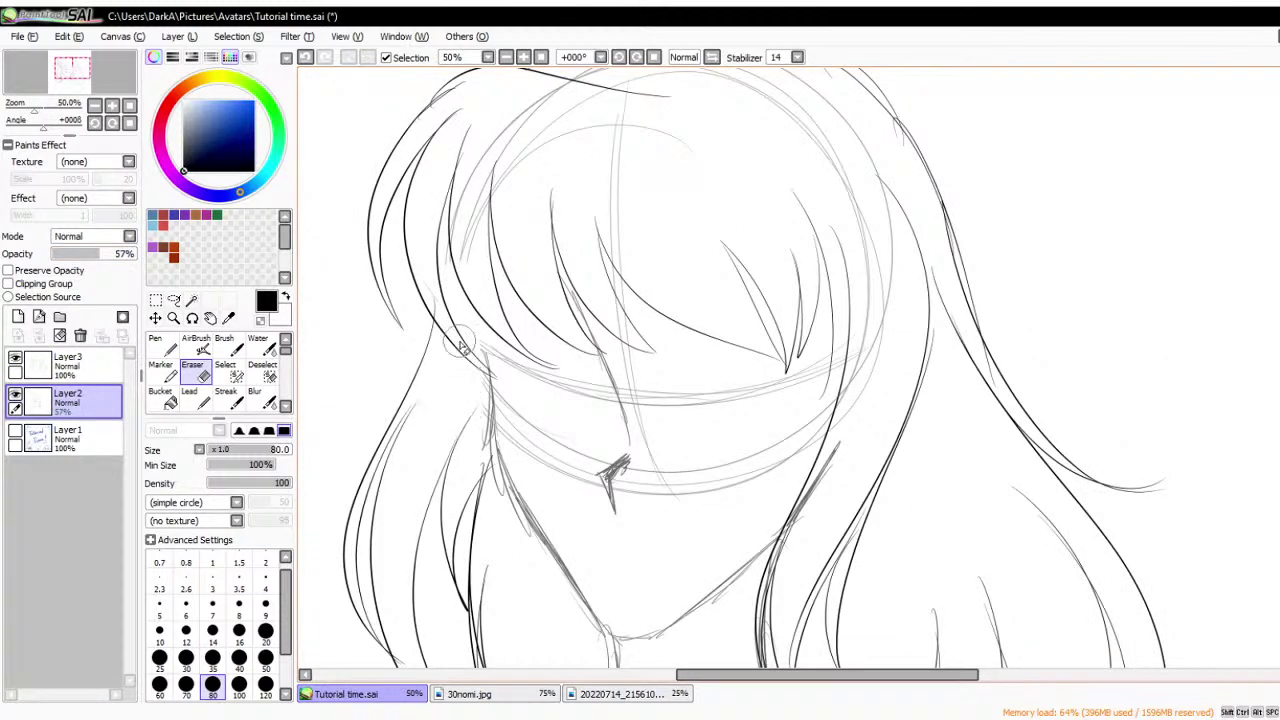
mouse_move(462, 345)
mouse_down()
mouse_move(468, 415)
mouse_move(478, 320)
mouse_move(513, 377)
mouse_move(500, 339)
mouse_move(510, 436)
mouse_move(510, 412)
mouse_move(534, 467)
mouse_move(585, 470)
mouse_up()
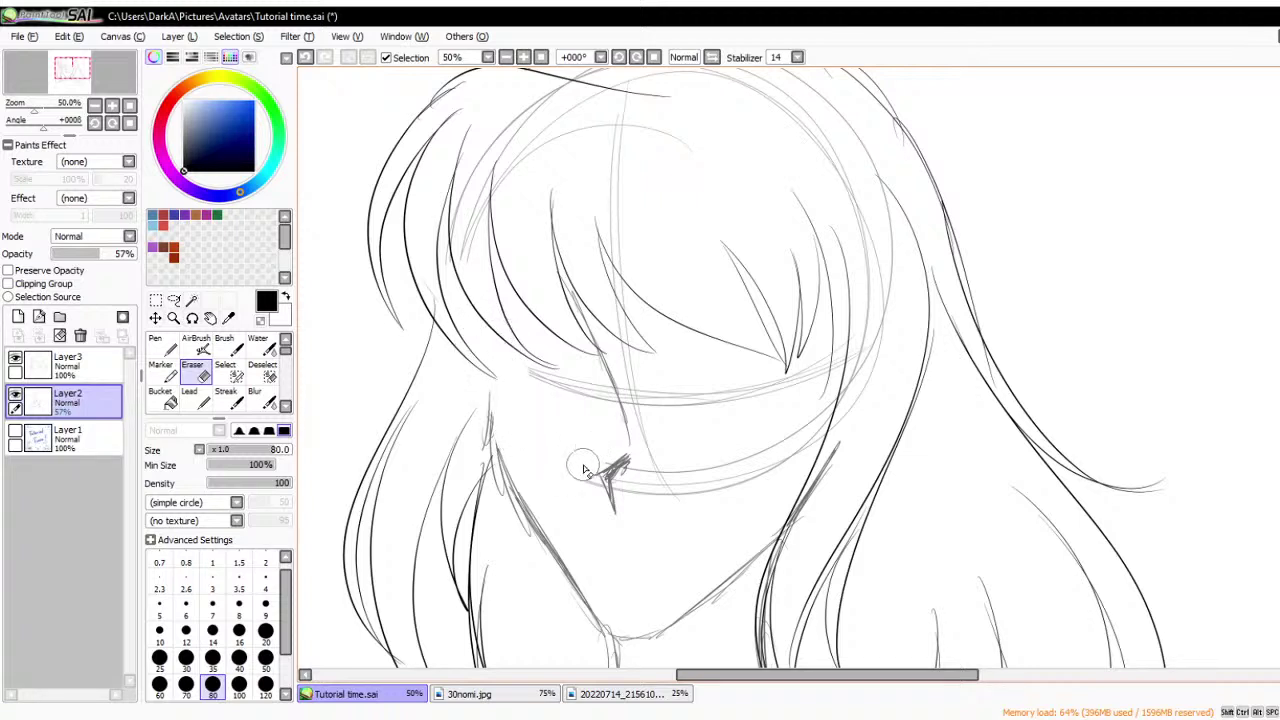
mouse_move(591, 397)
mouse_down()
mouse_move(600, 402)
mouse_move(508, 370)
mouse_up()
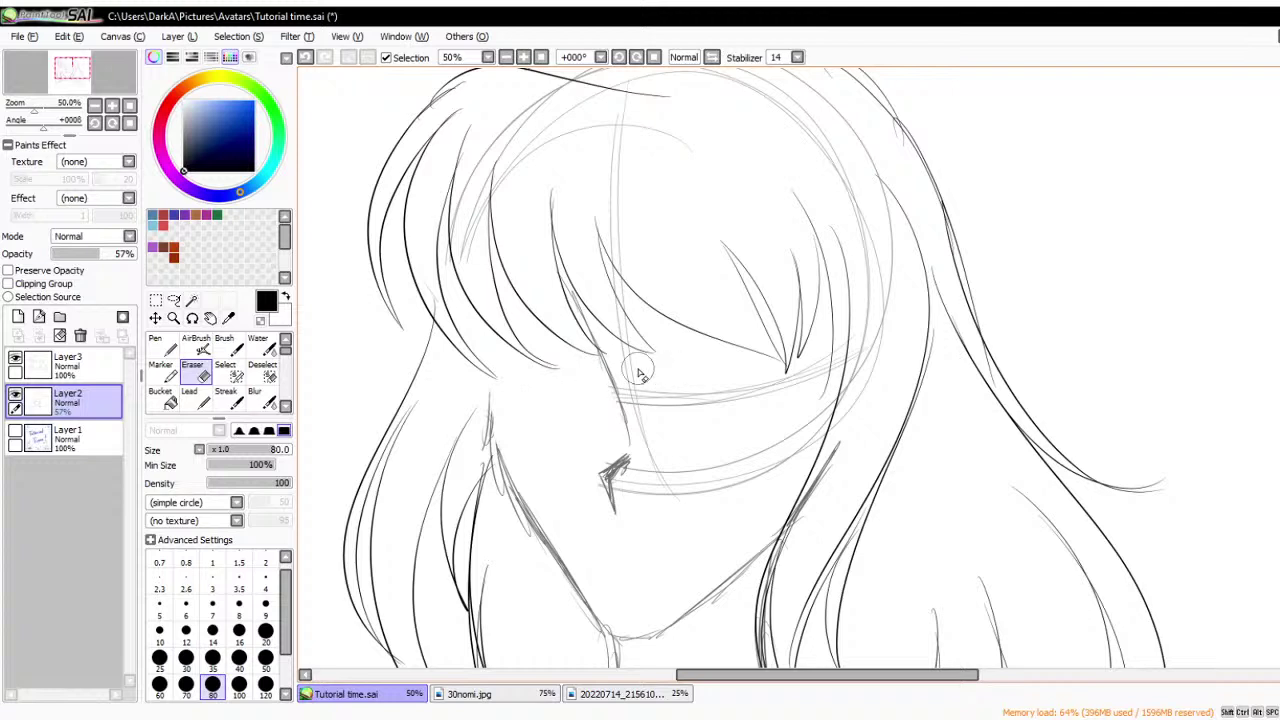
mouse_move(640, 373)
mouse_down()
mouse_move(645, 473)
mouse_move(633, 487)
mouse_move(678, 425)
mouse_move(683, 511)
mouse_move(781, 463)
mouse_up()
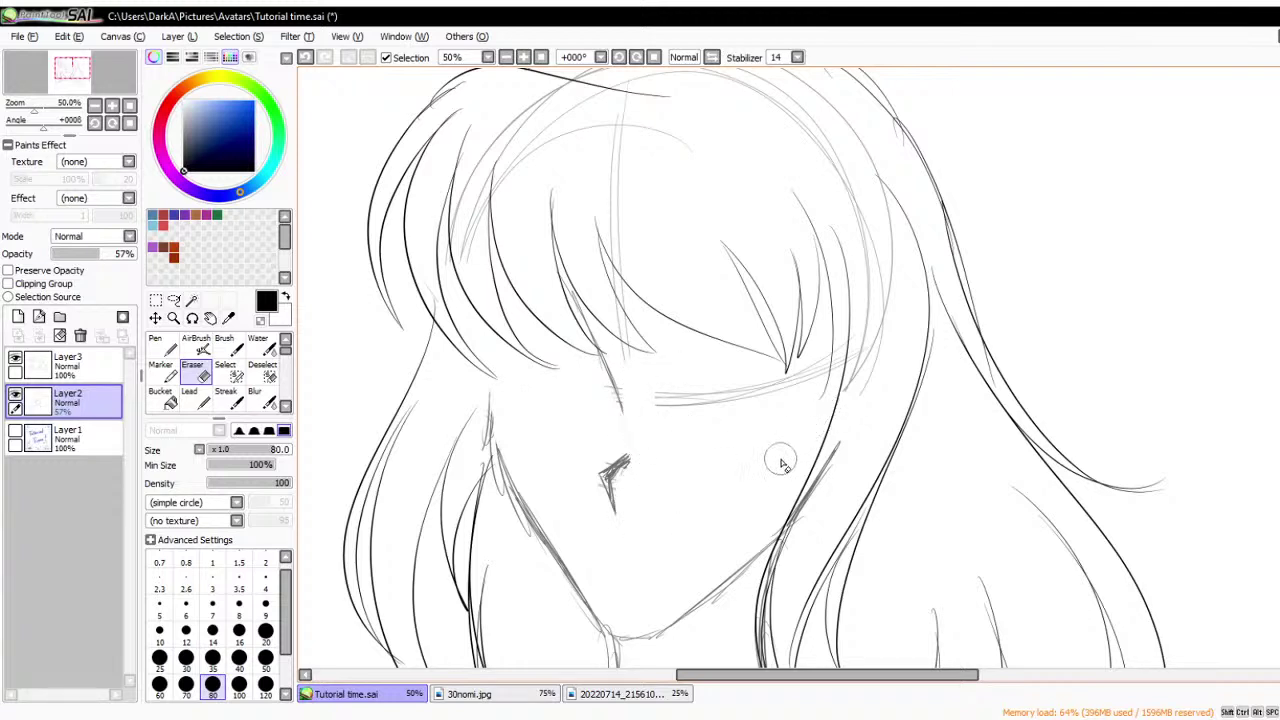
click(239, 684)
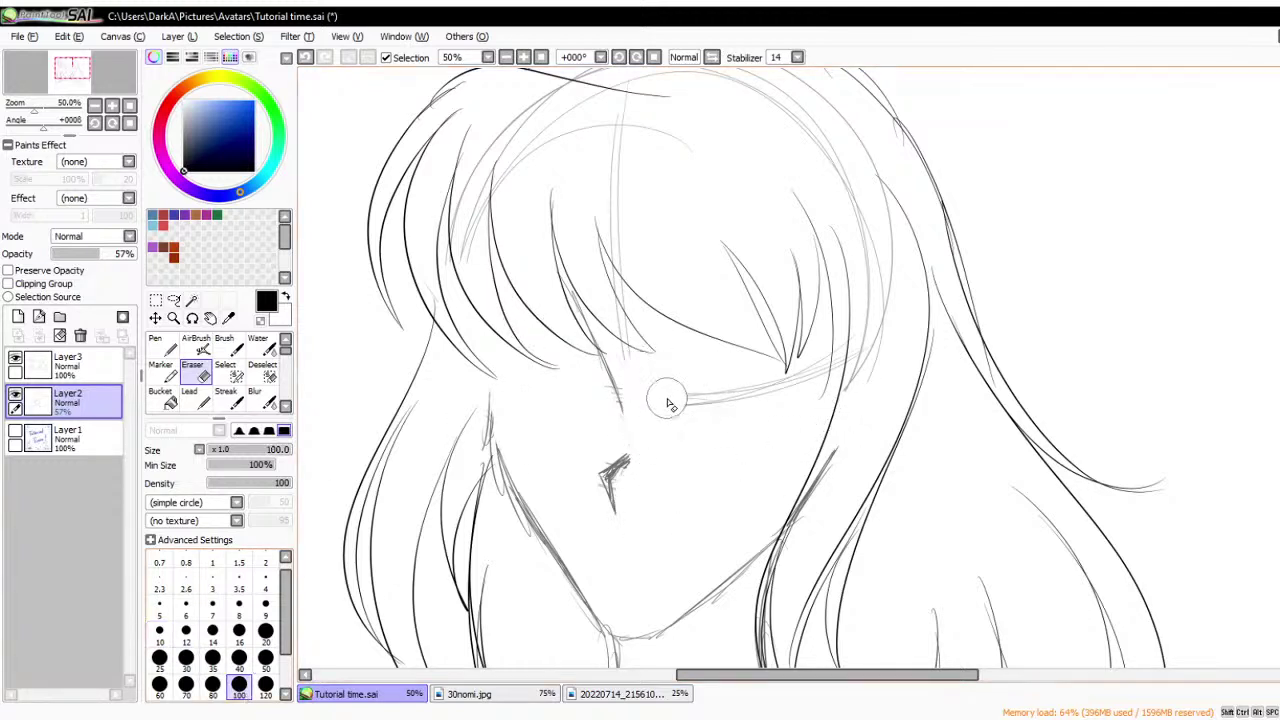
mouse_move(670, 403)
mouse_down()
mouse_move(791, 391)
mouse_move(788, 407)
mouse_move(642, 314)
mouse_move(622, 184)
mouse_move(635, 366)
mouse_move(565, 482)
mouse_up()
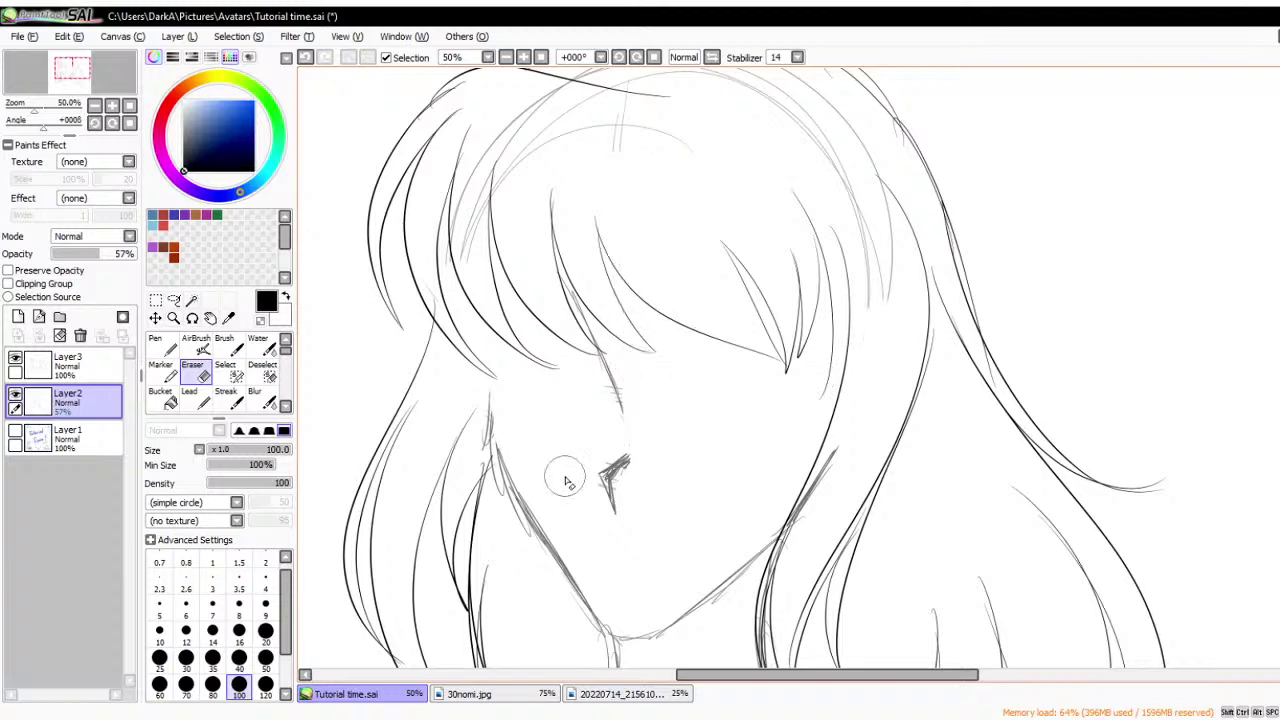
- Erase the remaining construction guides around the head on Layer2 with eraser size 200, and restore the layer's opacity to 100%
scroll(565, 482, down, 1)
scroll(185, 670, down, 1)
click(185, 684)
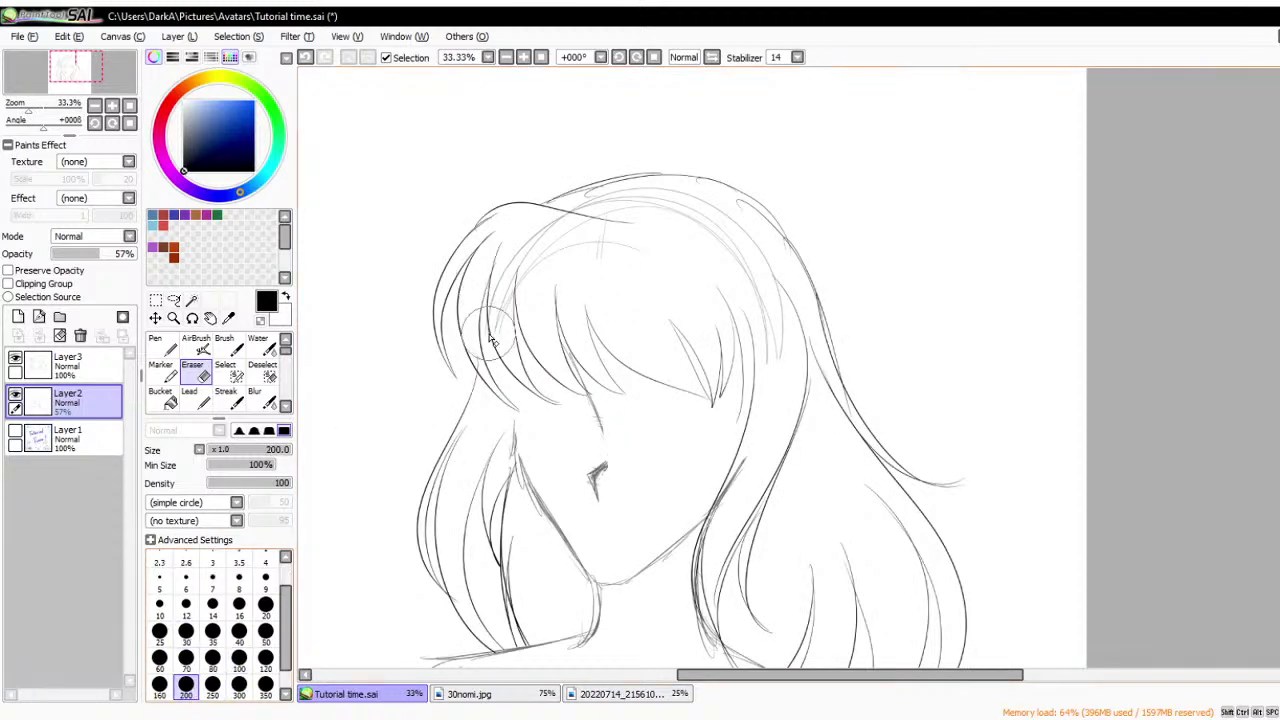
scroll(642, 143, down, 1)
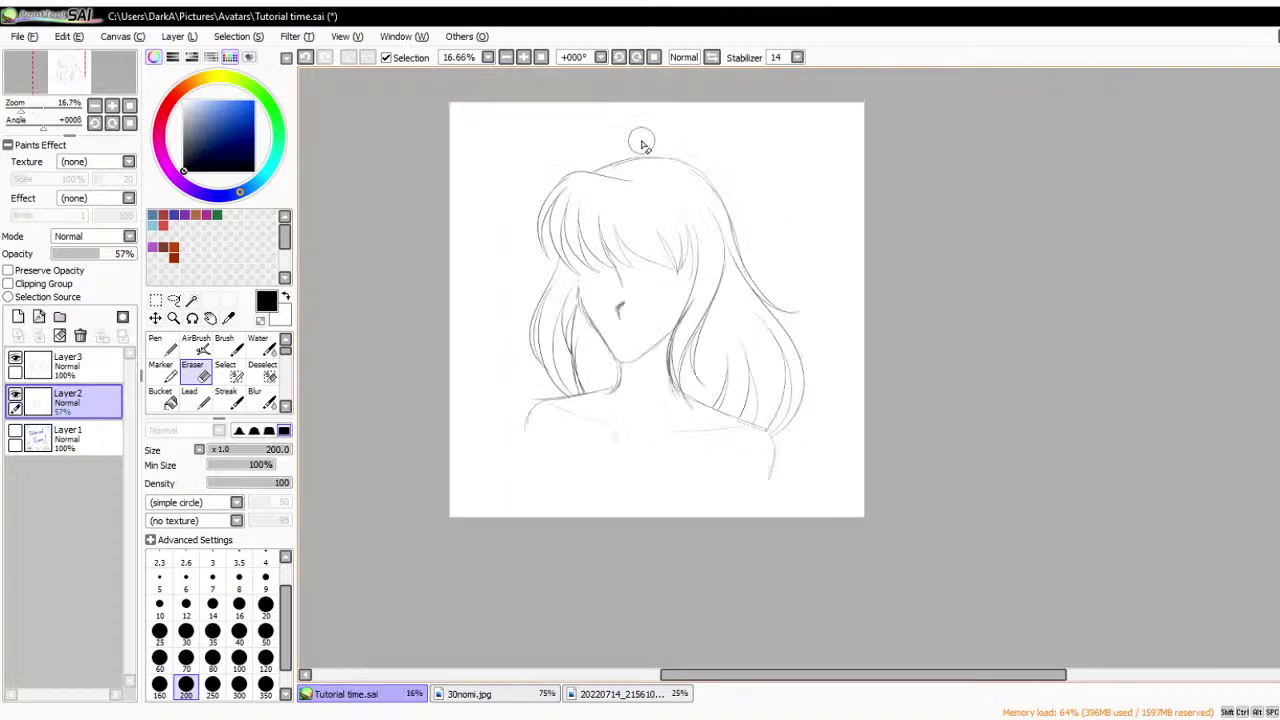
drag(97, 253, 136, 253)
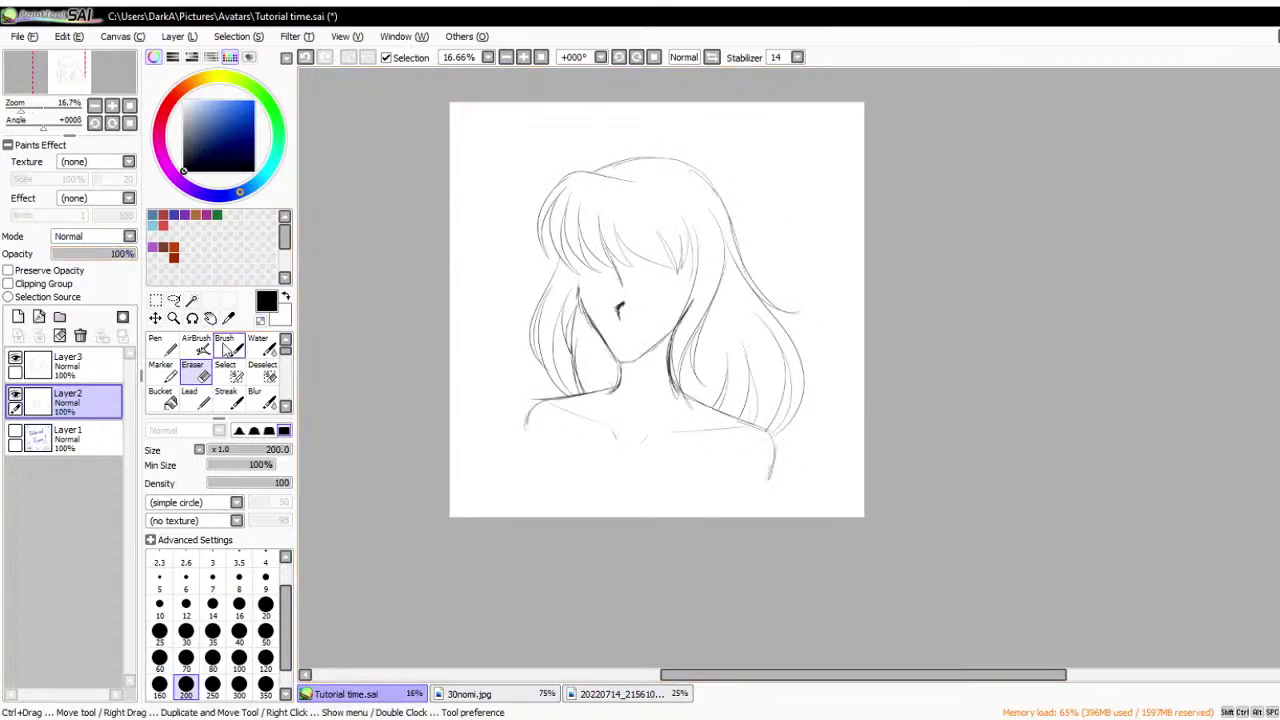
- Draw the brow-side face contour below the bangs on Layer2 with the size 5 pen, and merge Layer3 down into Layer2
click(160, 345)
scroll(576, 240, up, 1)
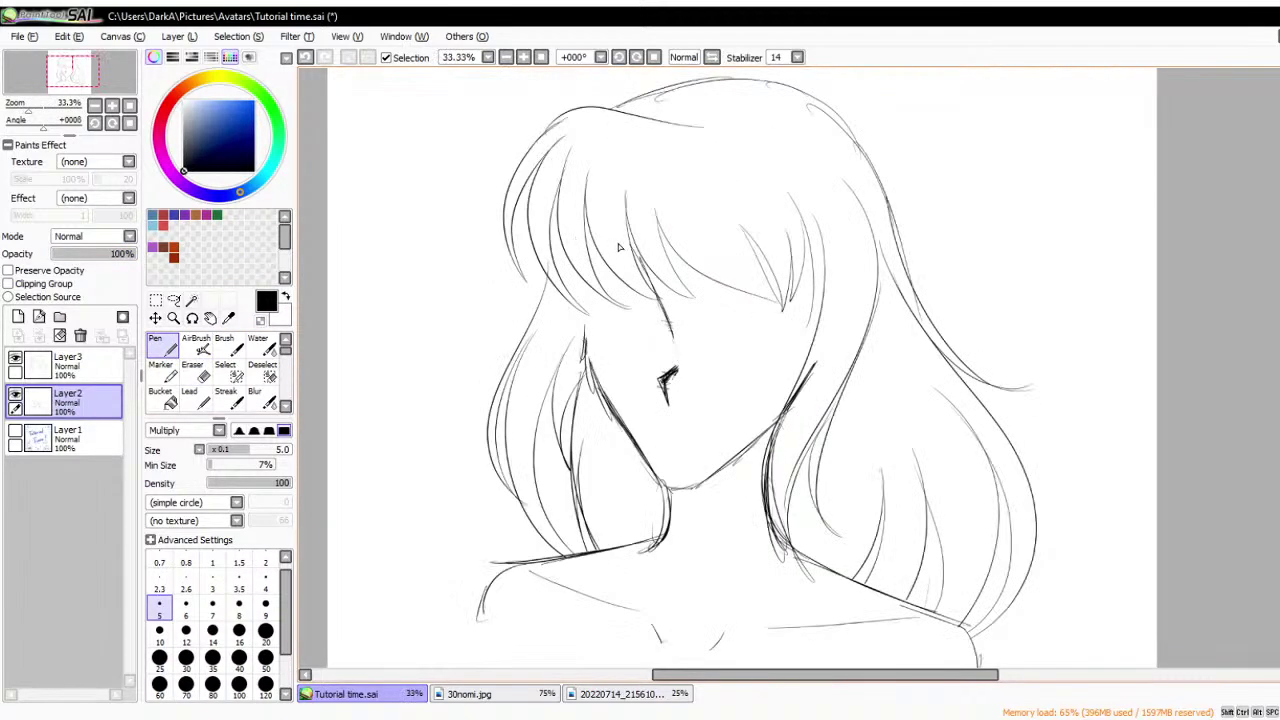
drag(578, 265, 588, 350)
scroll(638, 283, down, 1)
click(68, 362)
click(38, 336)
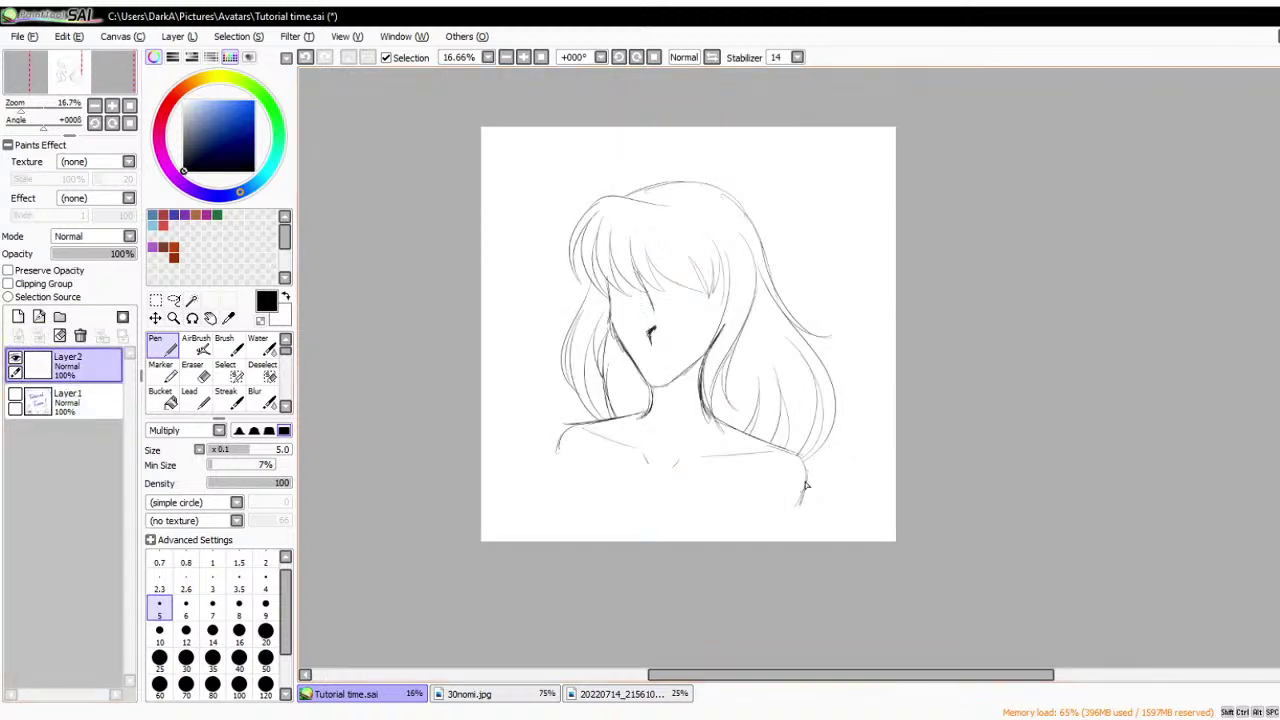
- Create a new layer directly above Layer1, beneath the portrait sketch
click(68, 400)
click(18, 316)
scroll(203, 347, down, 3)
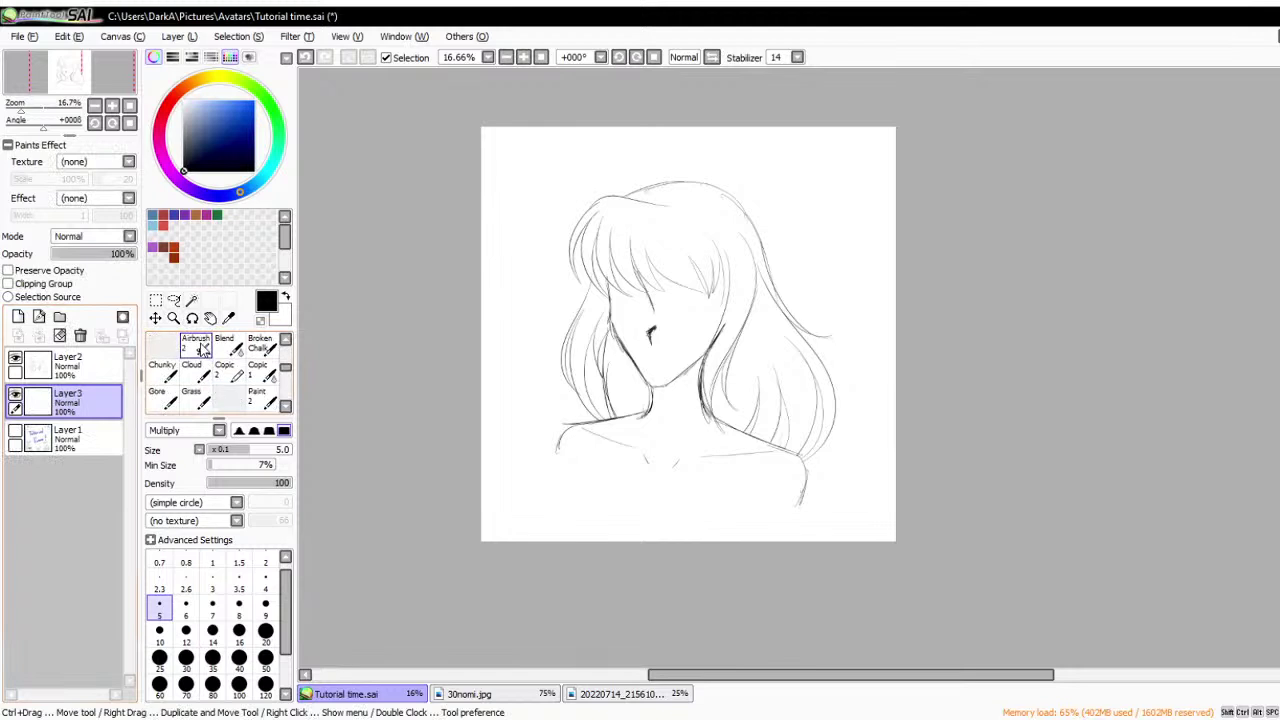
scroll(203, 347, down, 2)
click(160, 370)
scroll(200, 660, down, 3)
click(212, 685)
drag(508, 508, 342, 520)
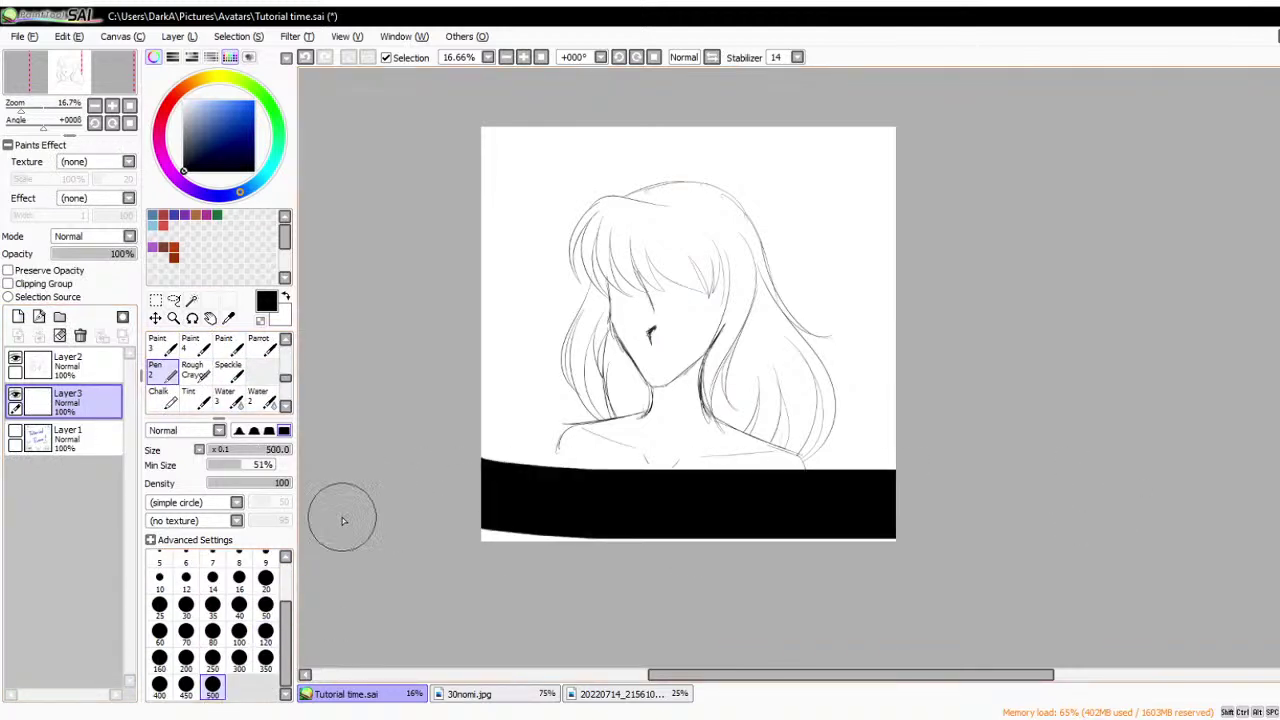
click(59, 335)
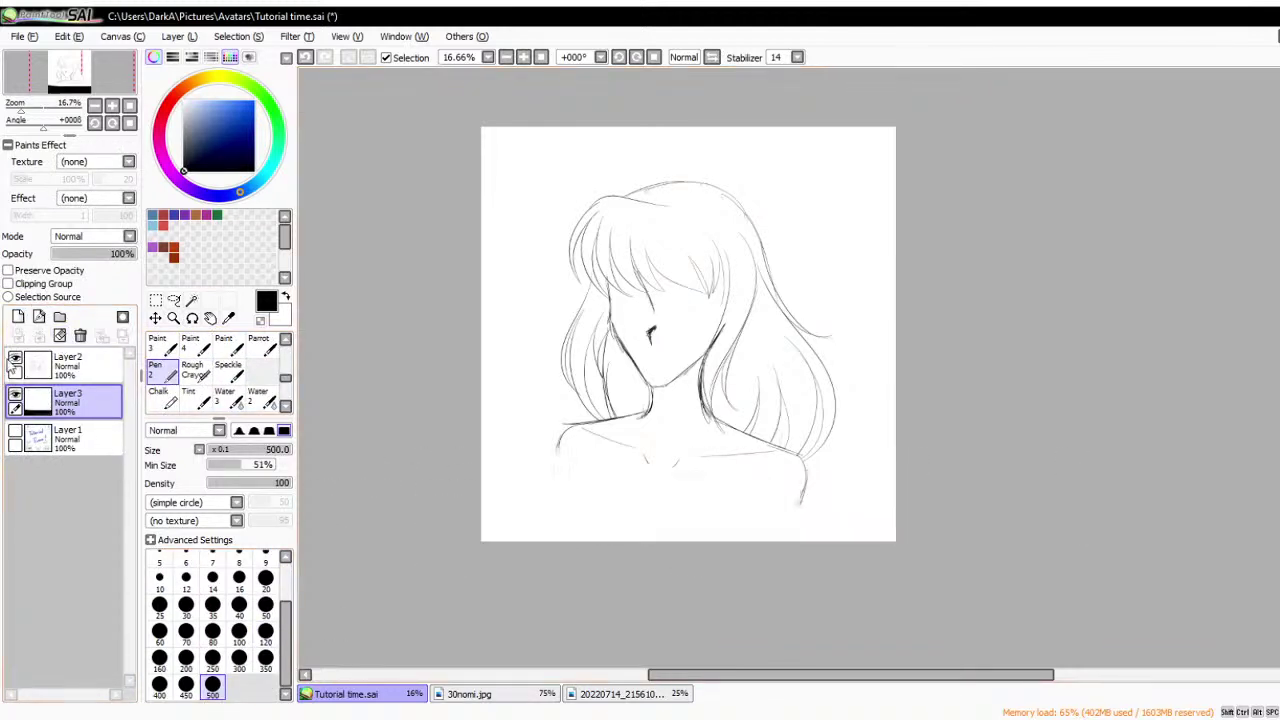
- Hide Layer2, fill the whole of Layer3 with black using the Bucket, and set Layer3's opacity to 15%
click(15, 360)
scroll(190, 375, up, 5)
click(162, 372)
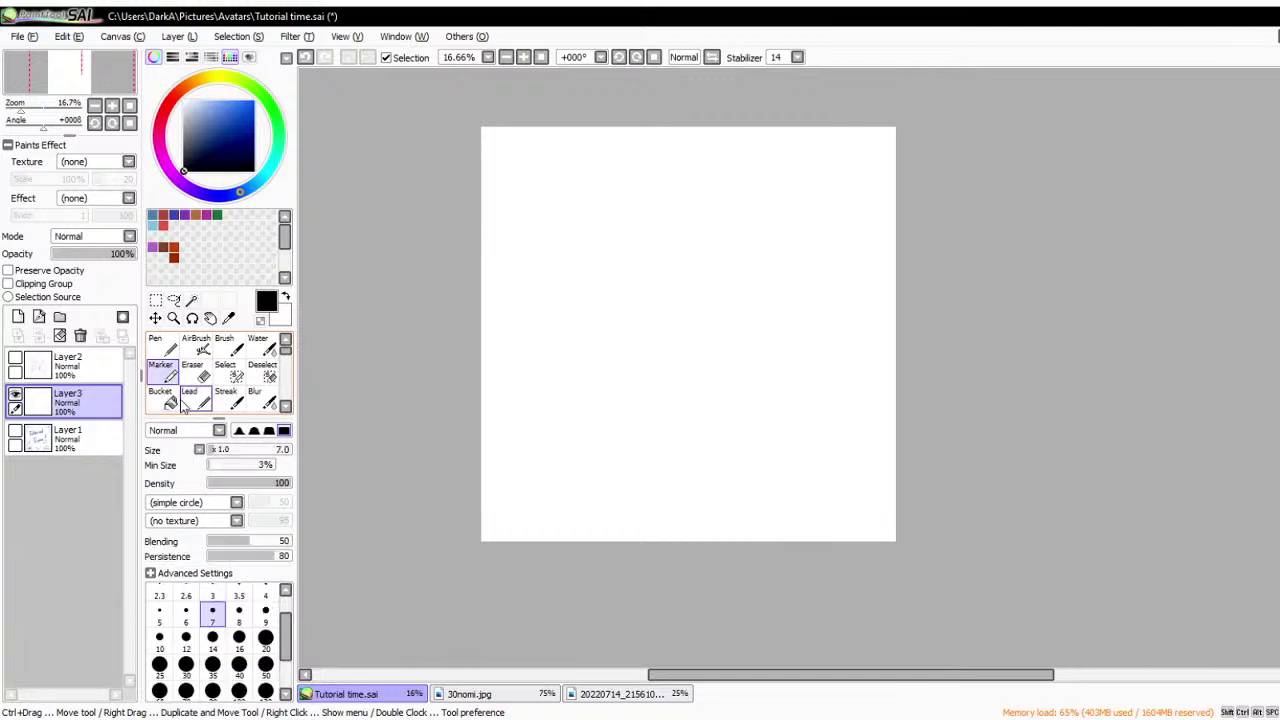
click(180, 403)
click(549, 397)
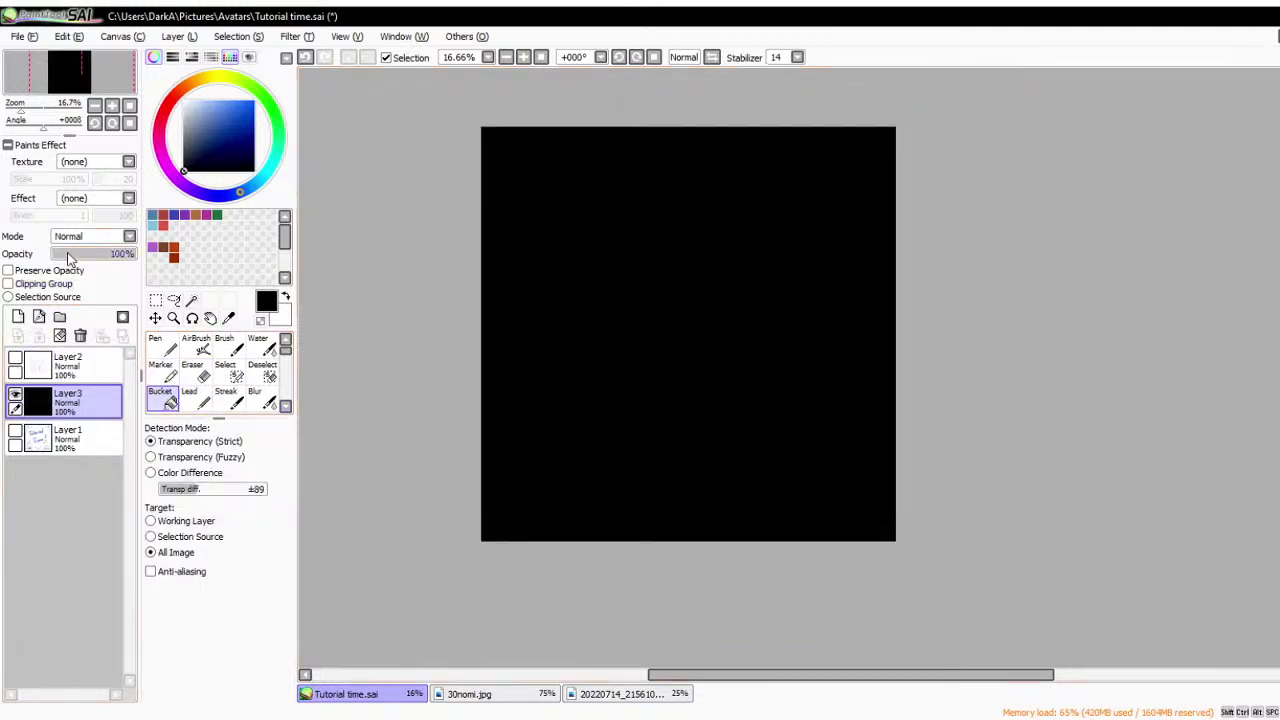
click(66, 255)
- Show Layer2 again and make it the active layer with the Pen tool selected
click(15, 360)
click(68, 366)
scroll(638, 296, up, 1)
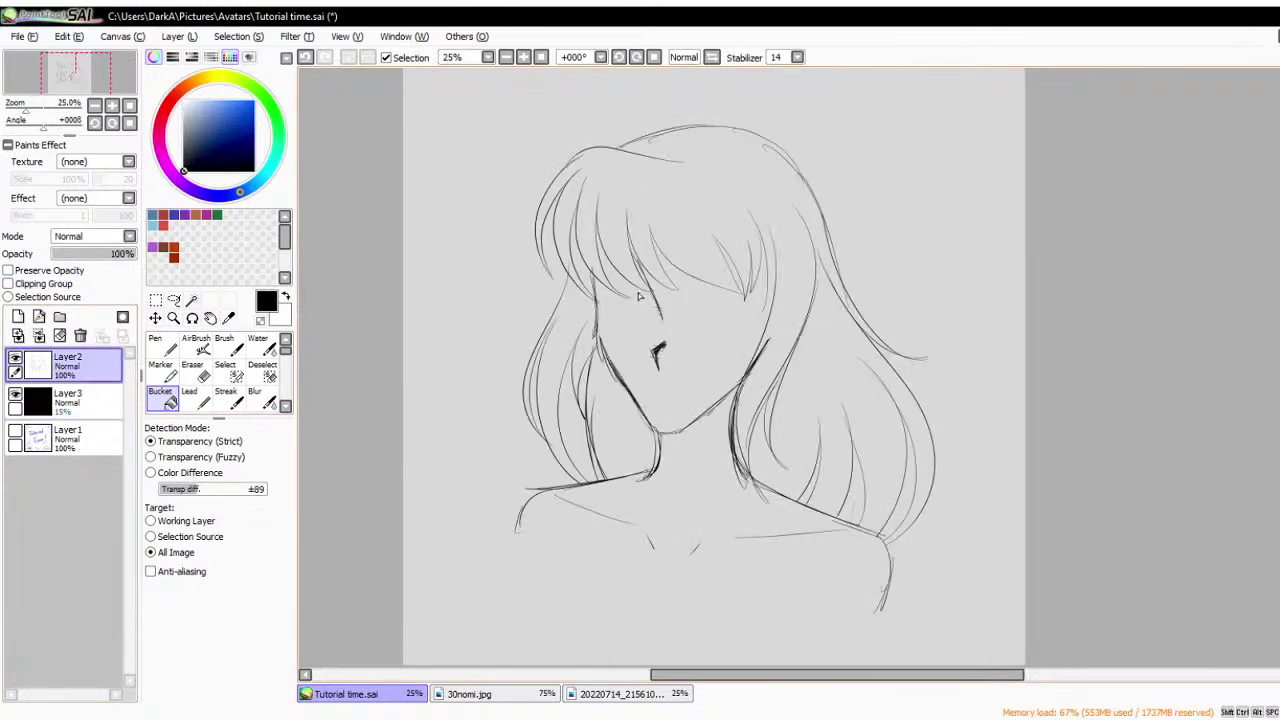
click(90, 400)
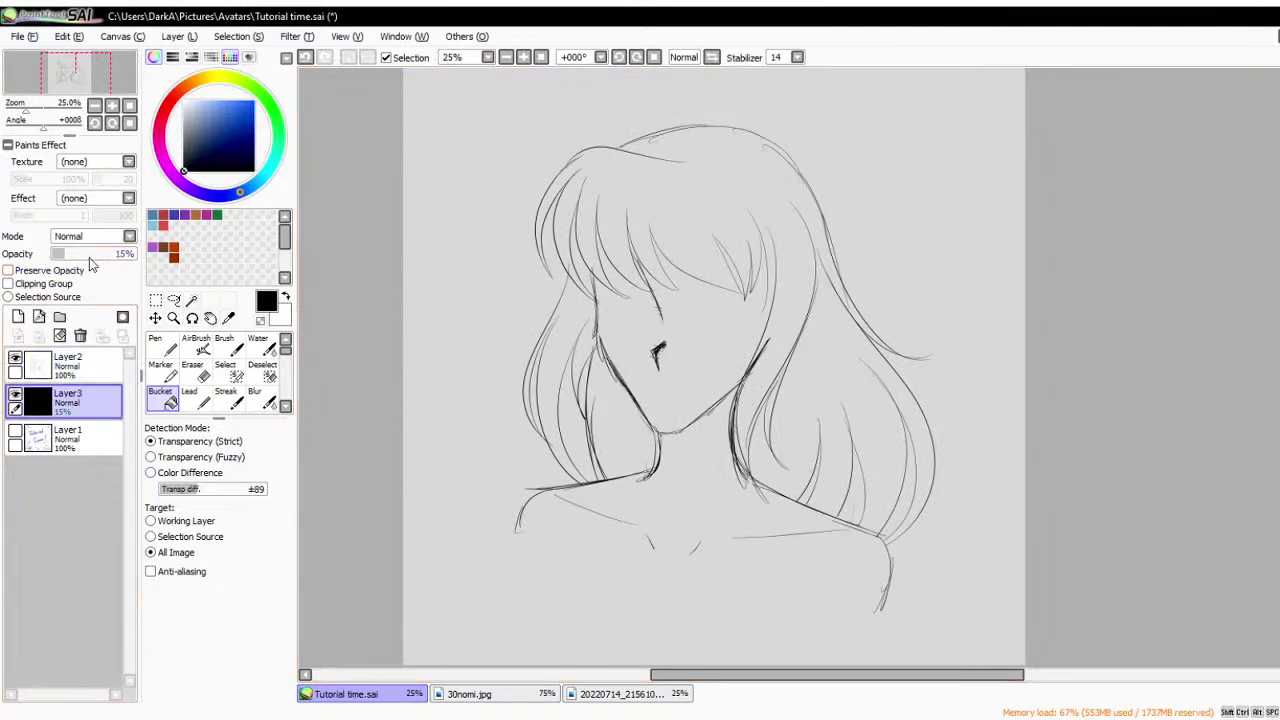
click(80, 366)
click(160, 345)
click(94, 105)
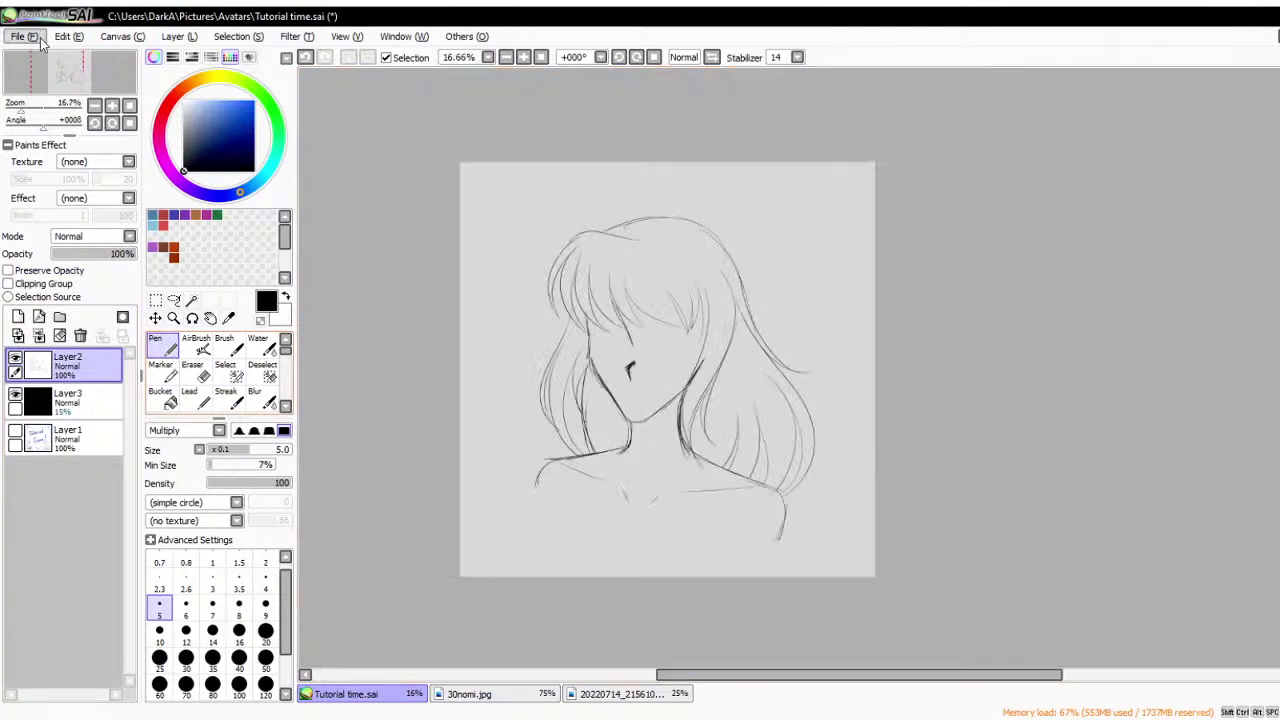
scroll(722, 370, up, 1)
scroll(748, 473, down, 1)
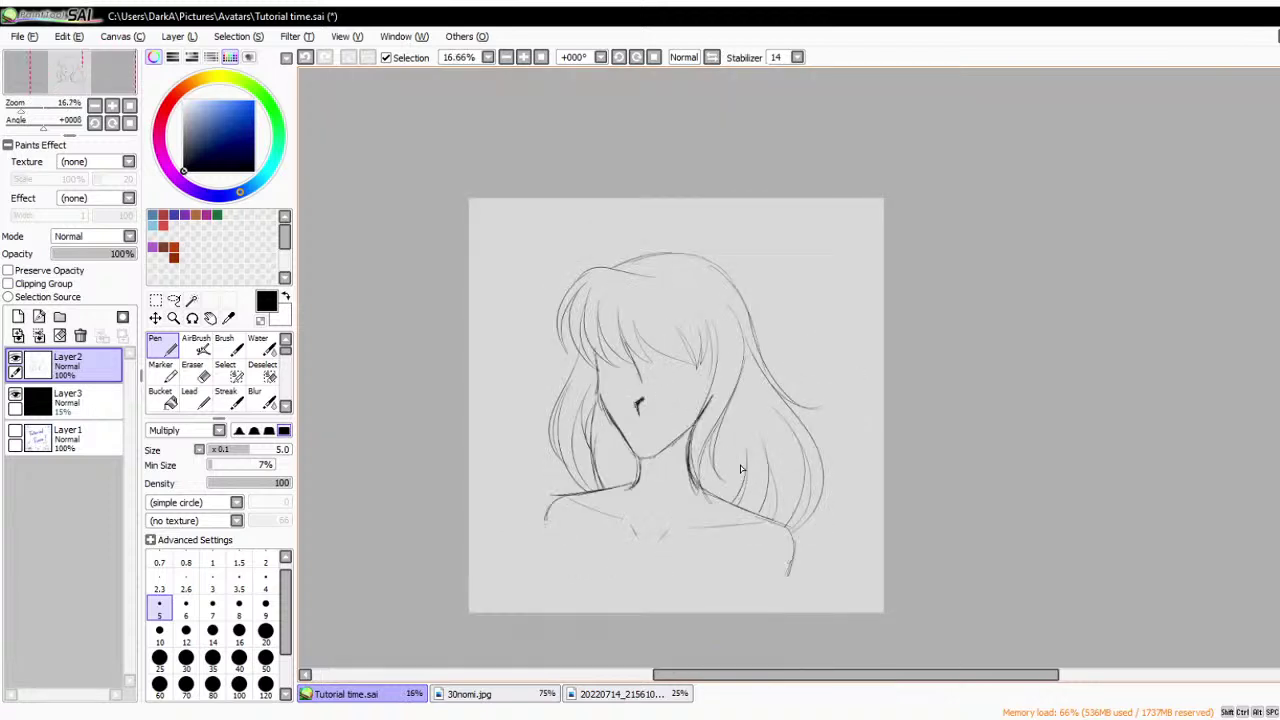
scroll(732, 566, up, 1)
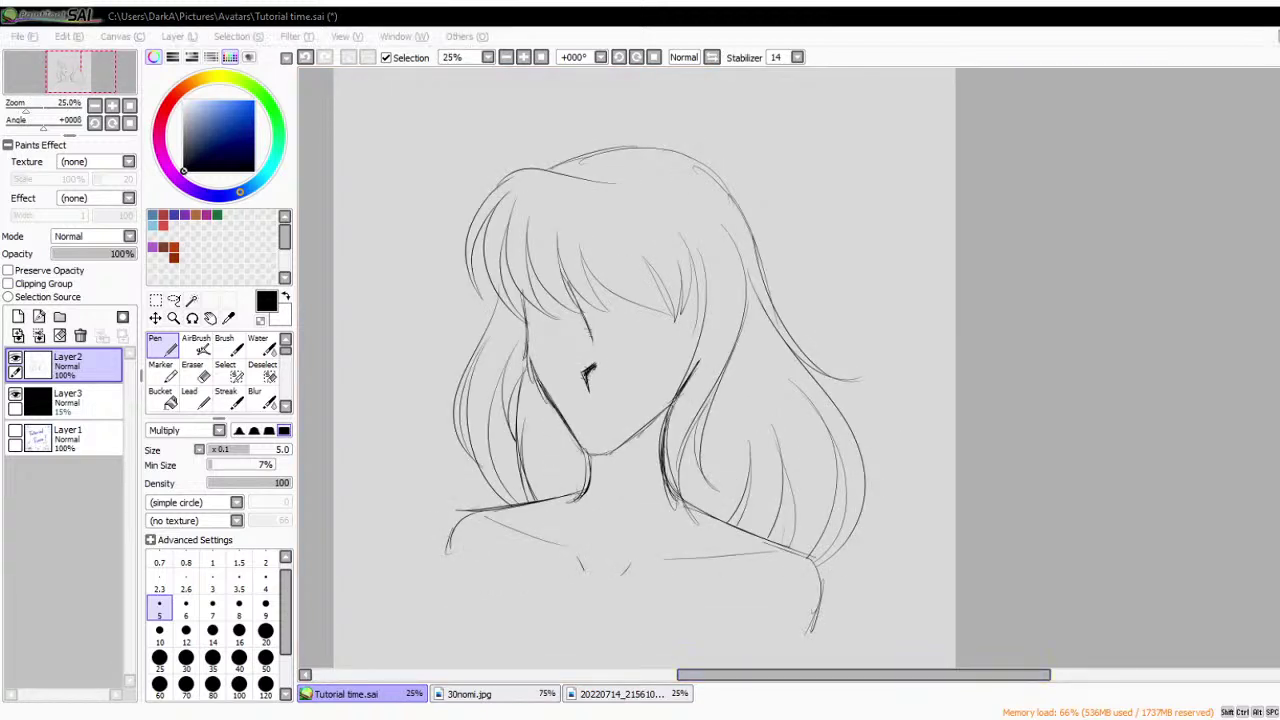
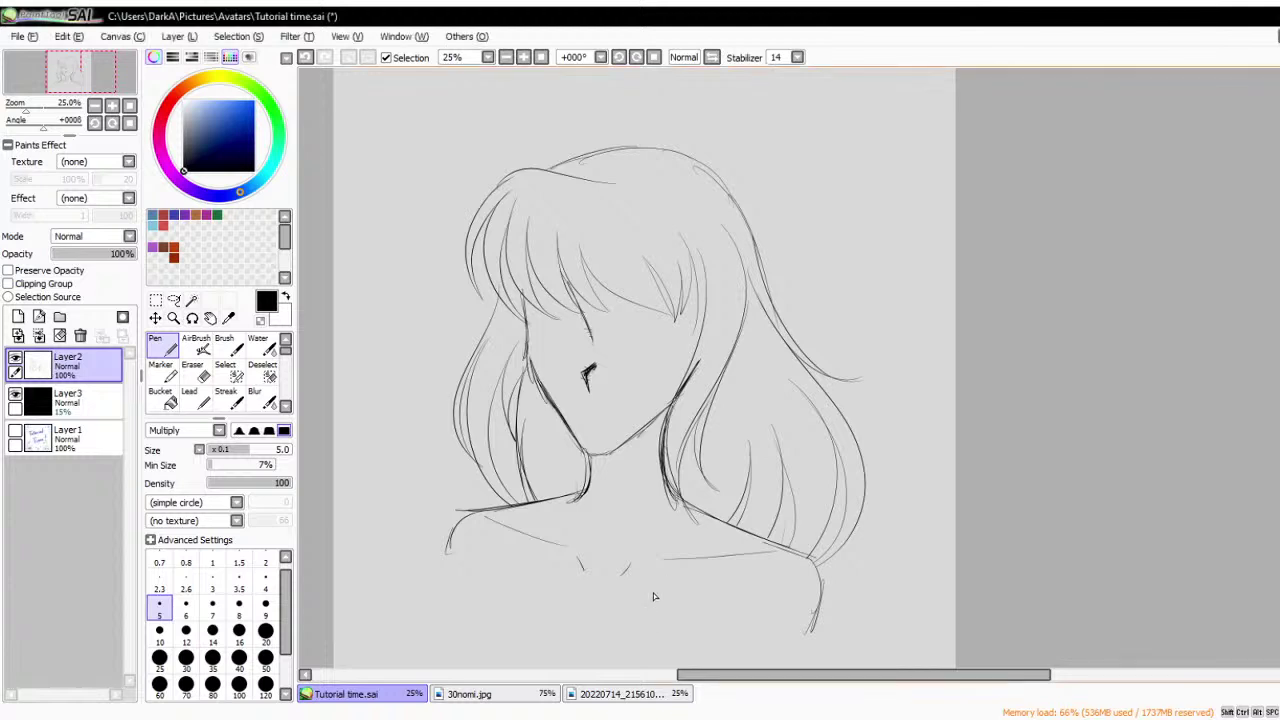
scroll(599, 531, down, 1)
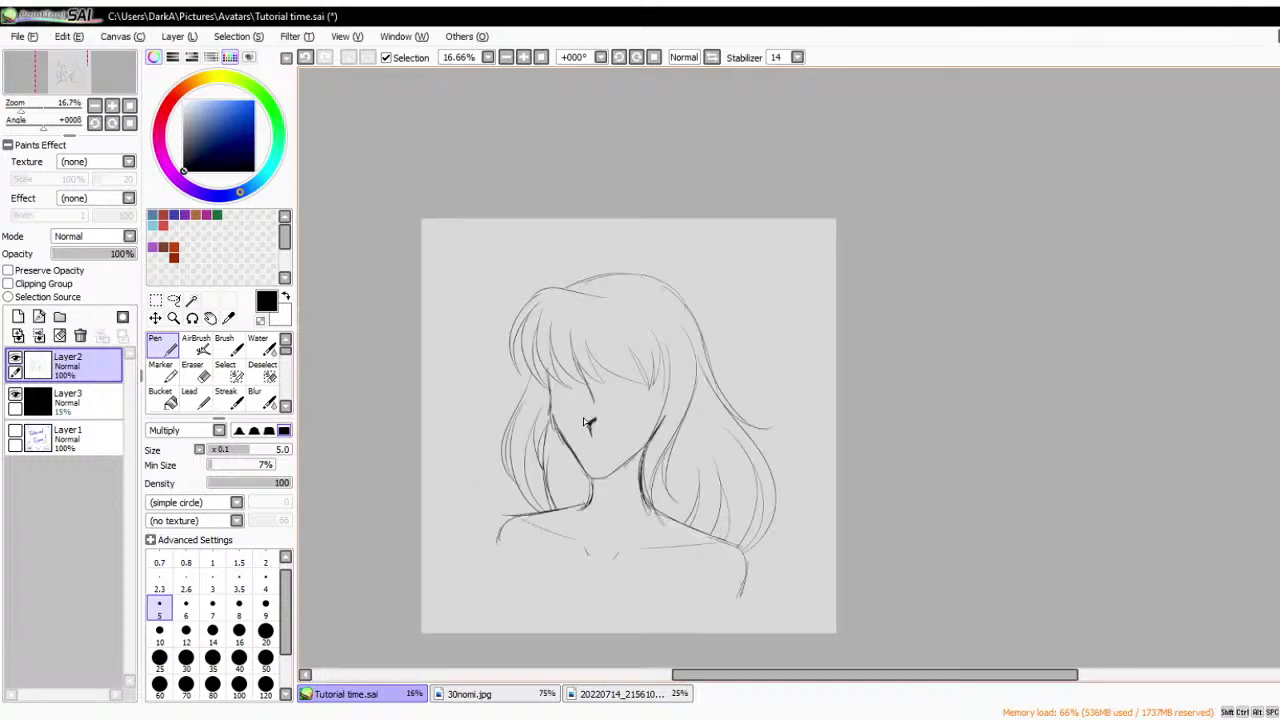
scroll(599, 383, up, 3)
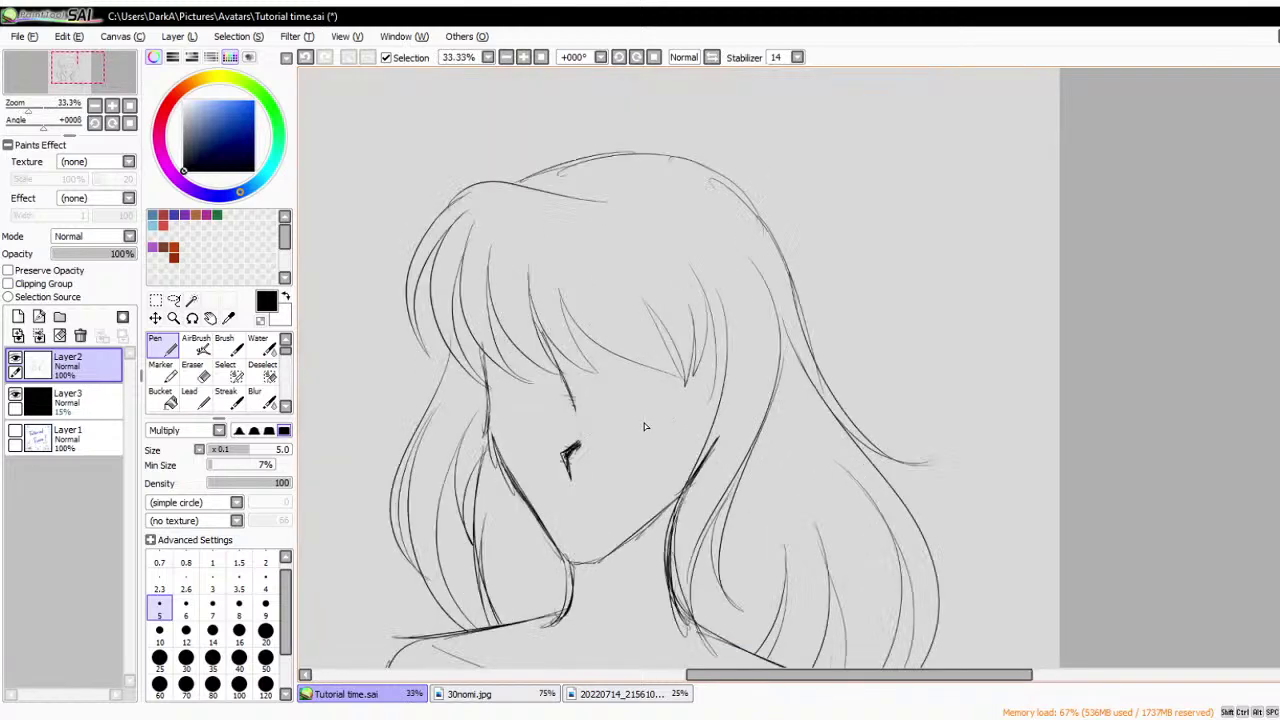
scroll(644, 427, down, 3)
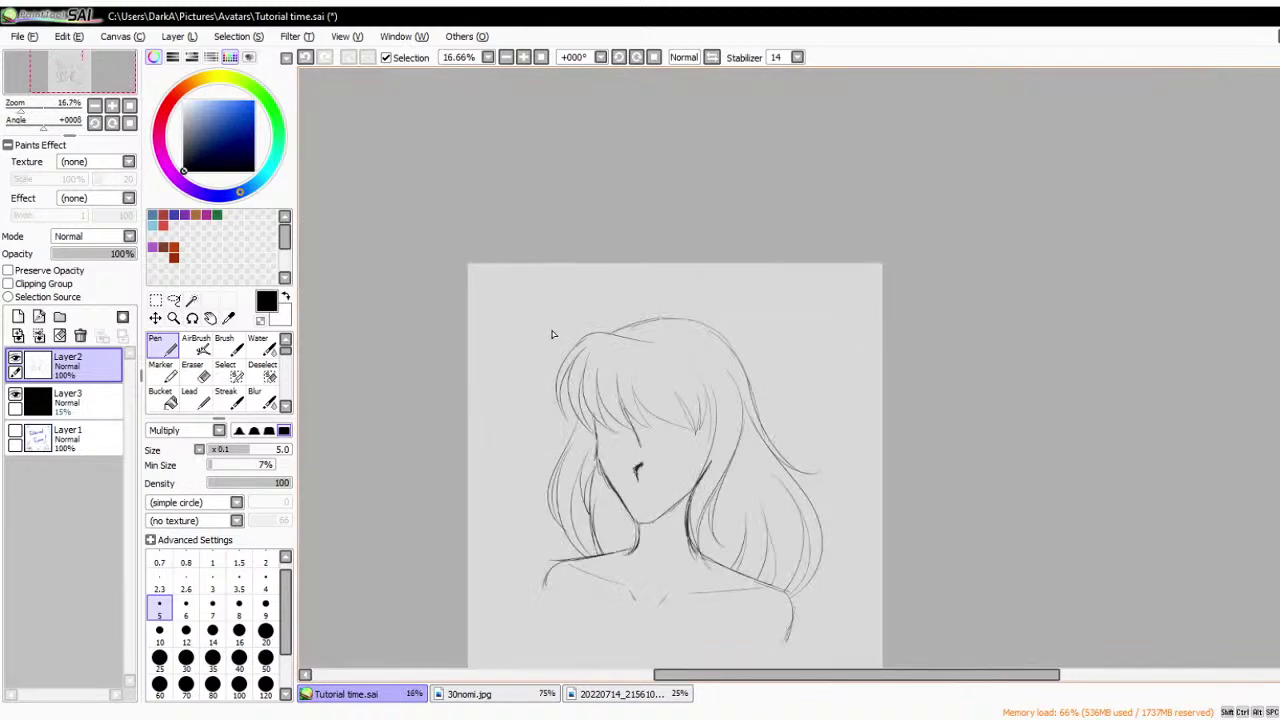
- Add a new layer above Layer2 and sketch five arrows around the canvas pointing in at the head and shoulders
click(18, 316)
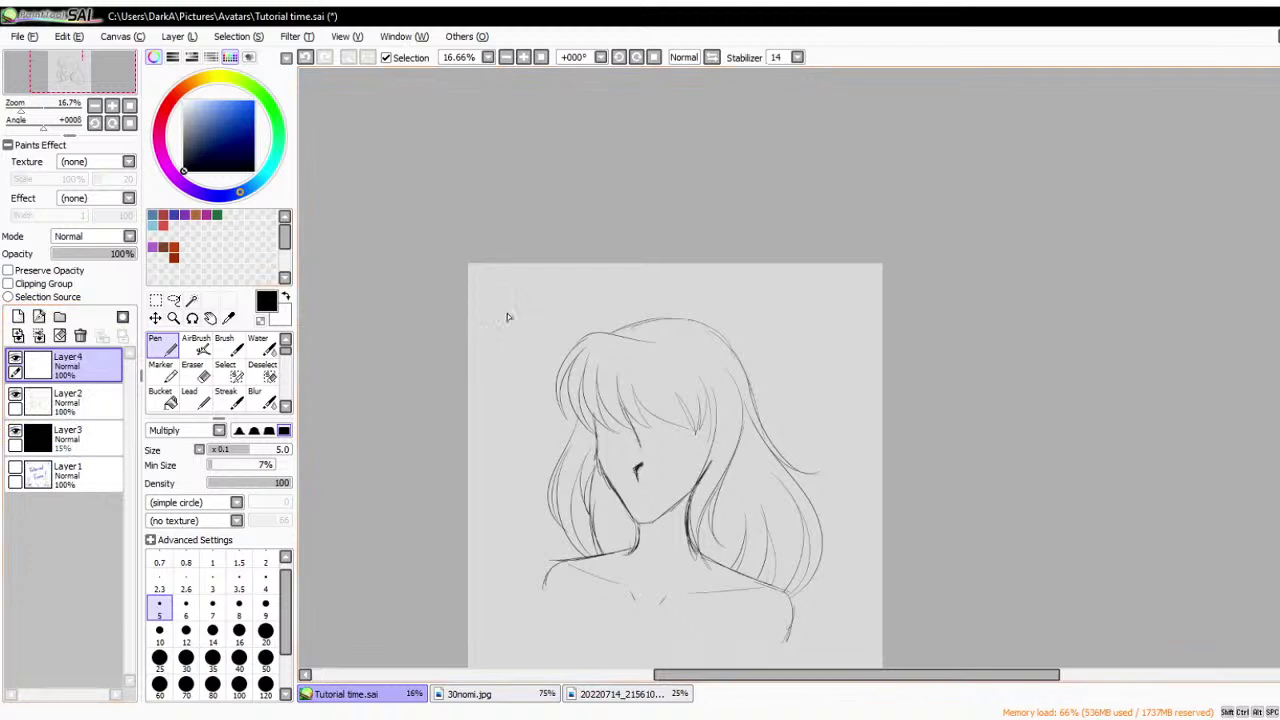
drag(506, 331, 518, 313)
mouse_move(685, 262)
mouse_down()
mouse_move(688, 304)
mouse_move(700, 292)
mouse_up()
drag(882, 358, 826, 398)
drag(519, 573, 512, 596)
drag(812, 612, 822, 621)
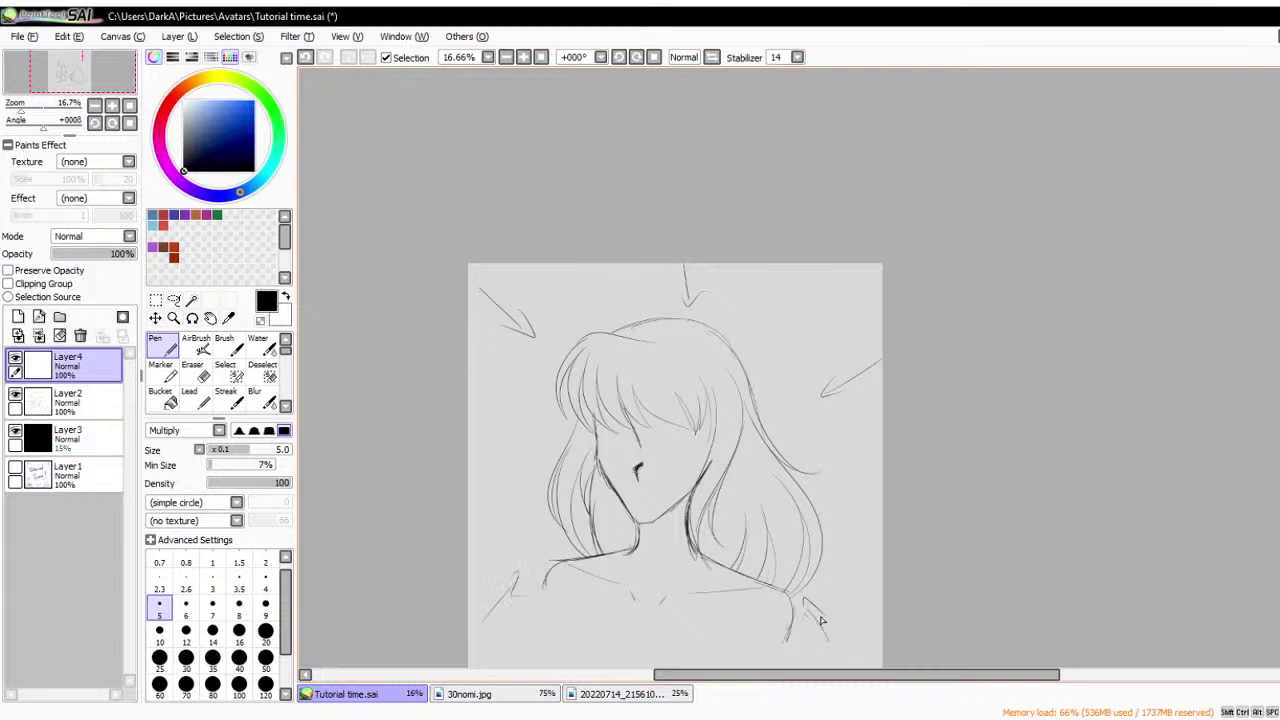
drag(755, 464, 789, 394)
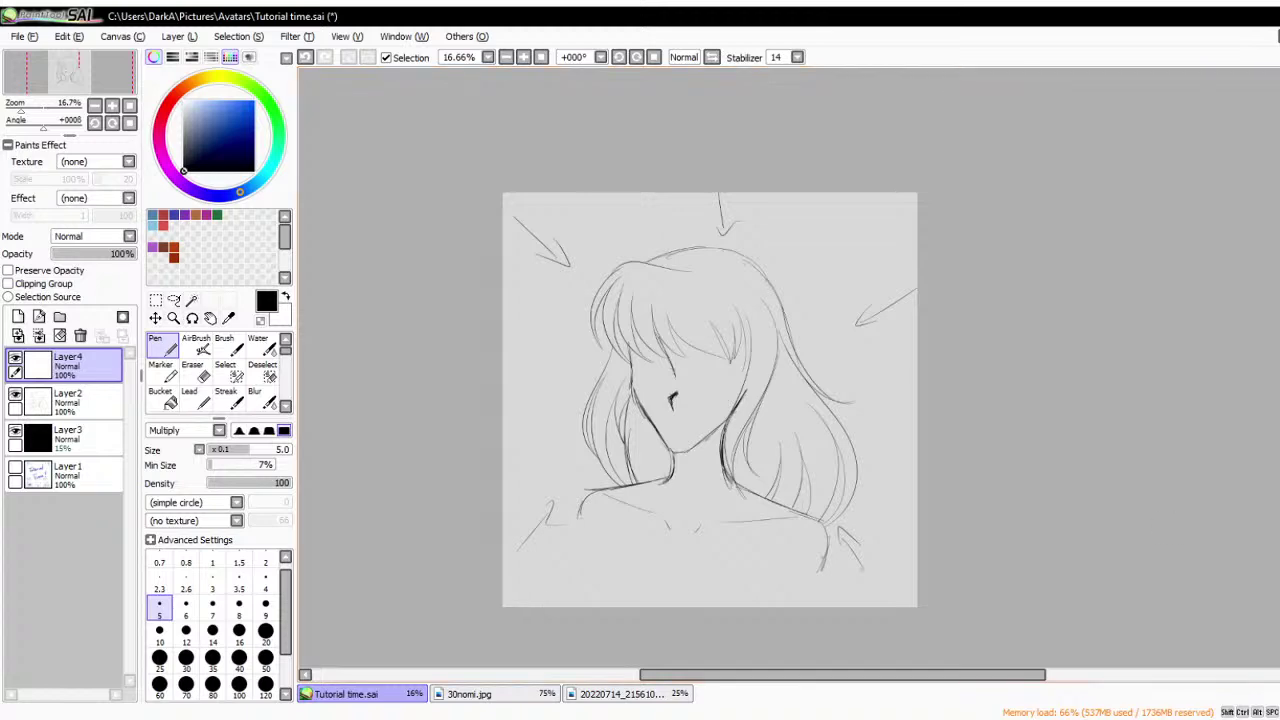
- Clear the arrow sketches from Layer4
scroll(748, 242, up, 1)
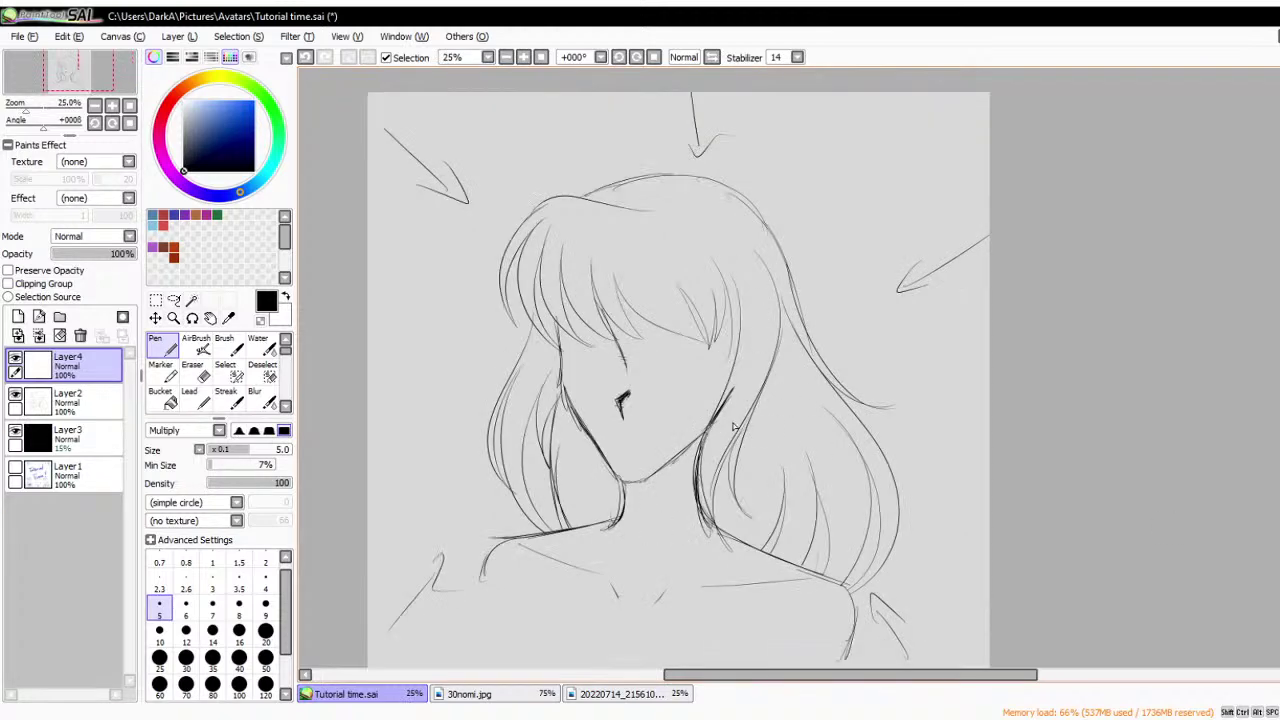
scroll(441, 203, down, 1)
scroll(445, 260, up, 1)
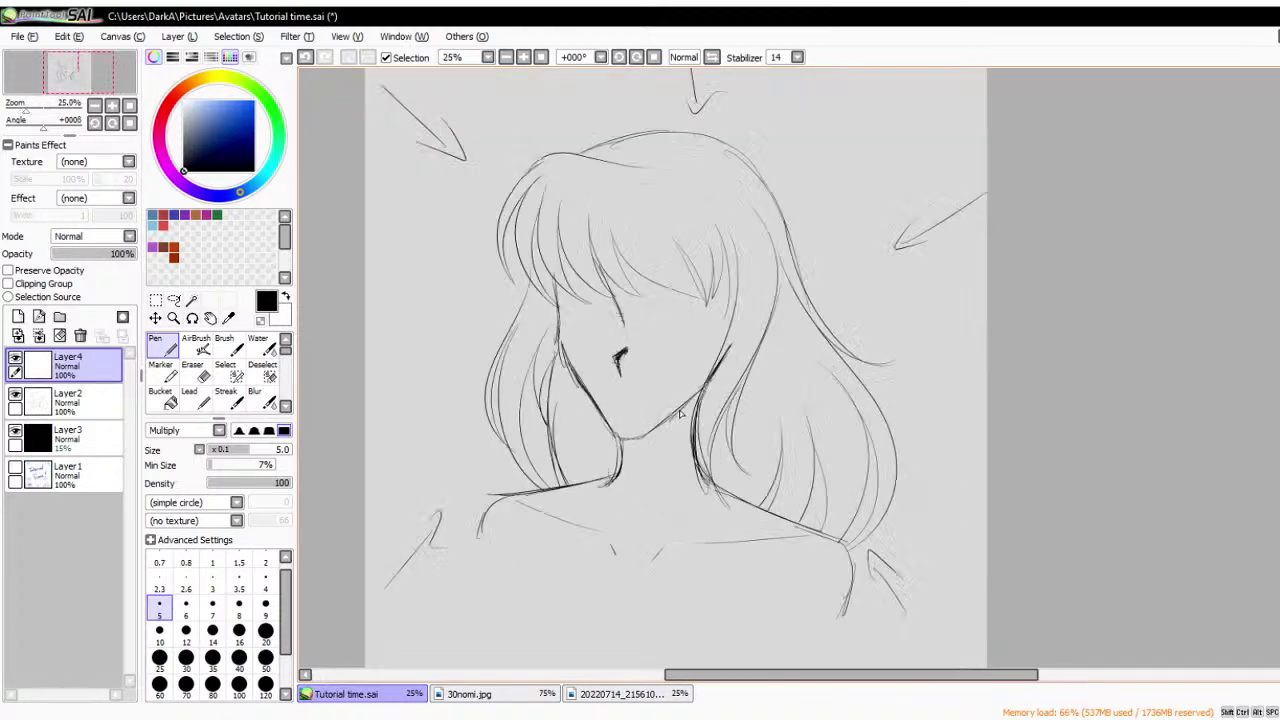
click(59, 338)
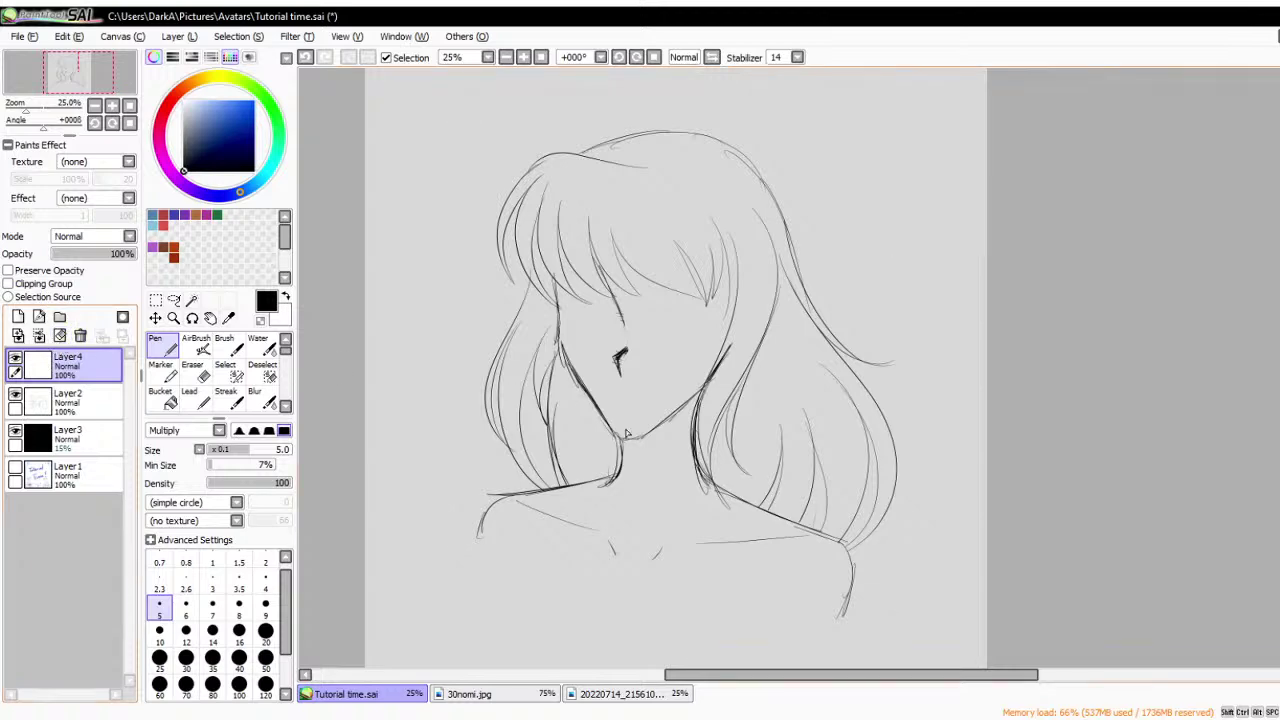
scroll(627, 434, down, 1)
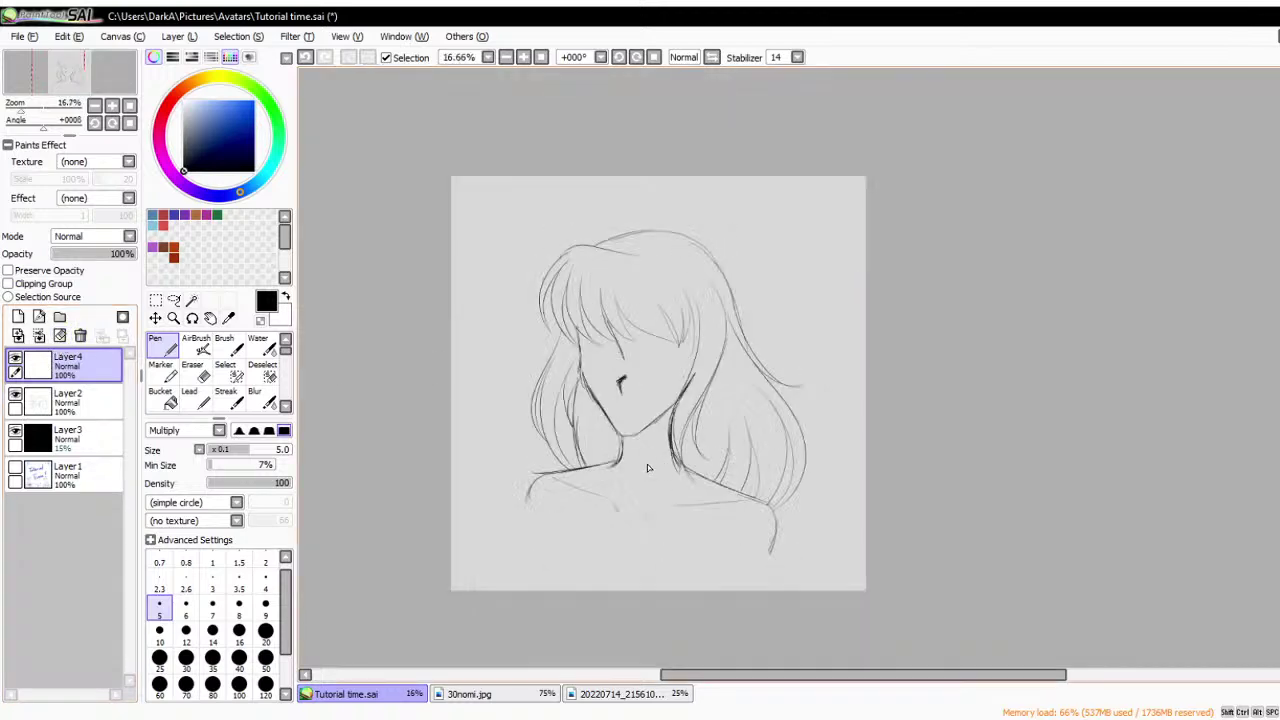
scroll(614, 277, up, 2)
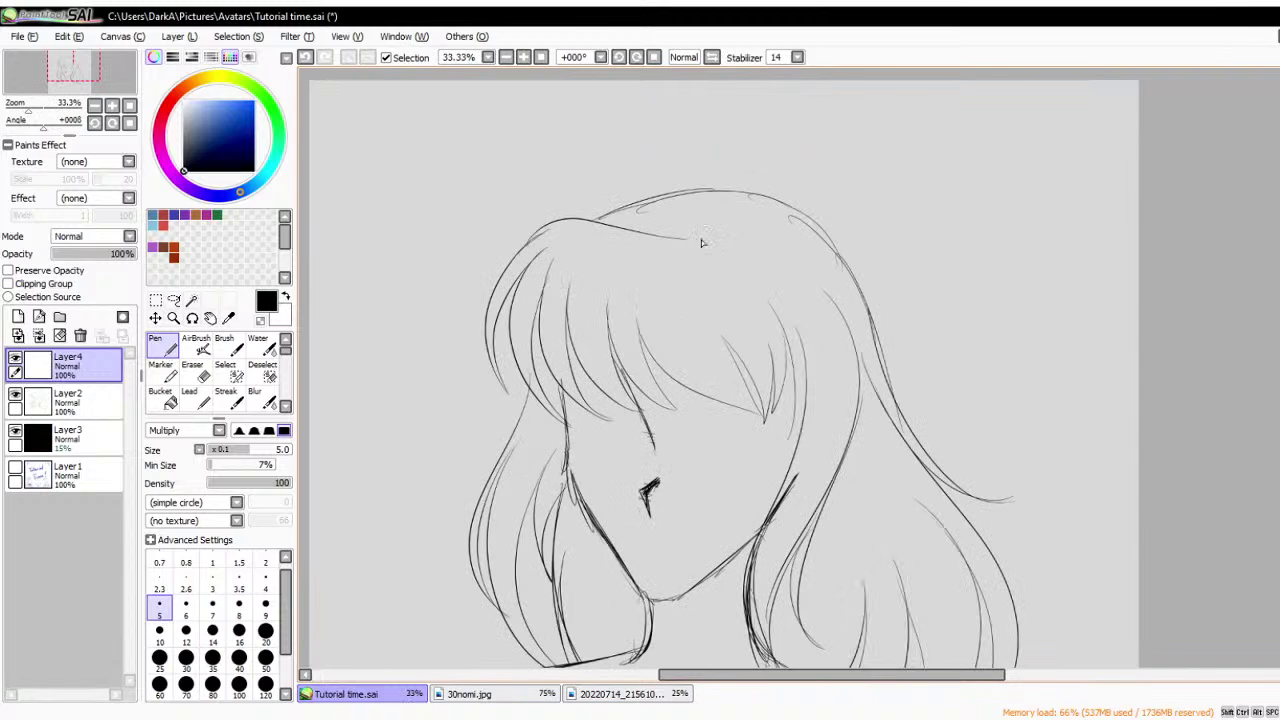
scroll(703, 243, down, 1)
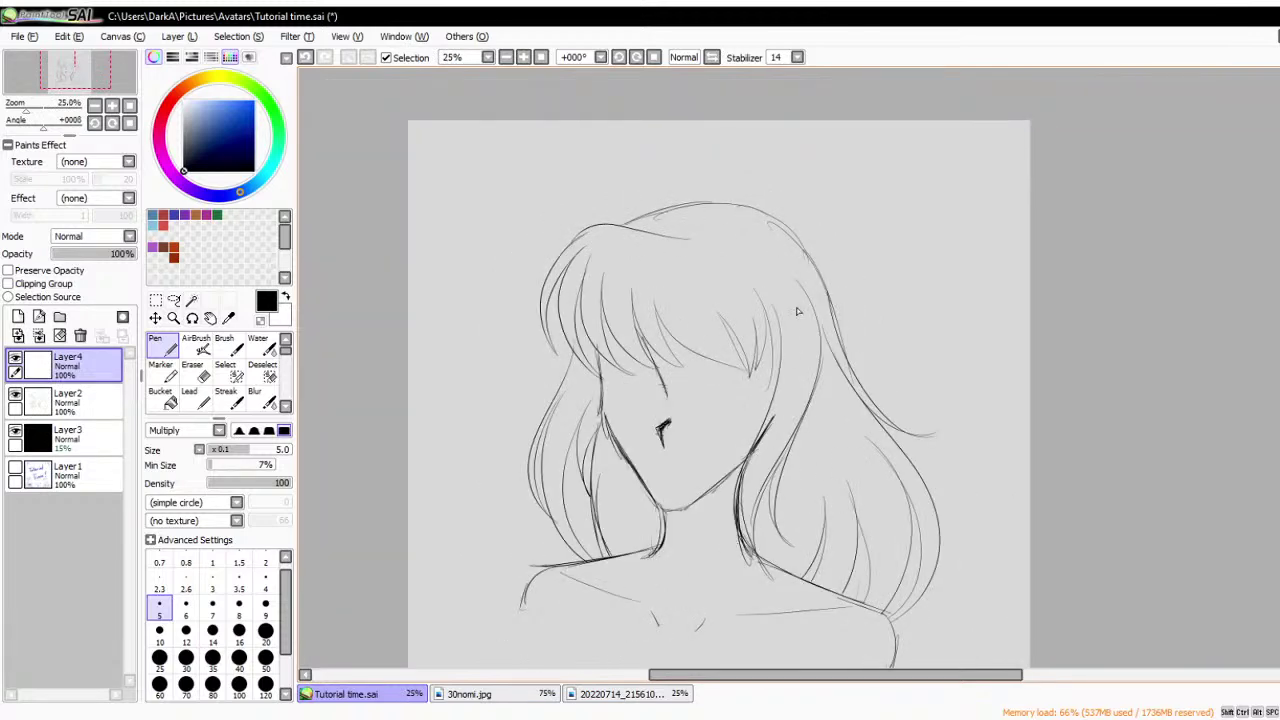
scroll(798, 311, down, 1)
scroll(786, 369, up, 1)
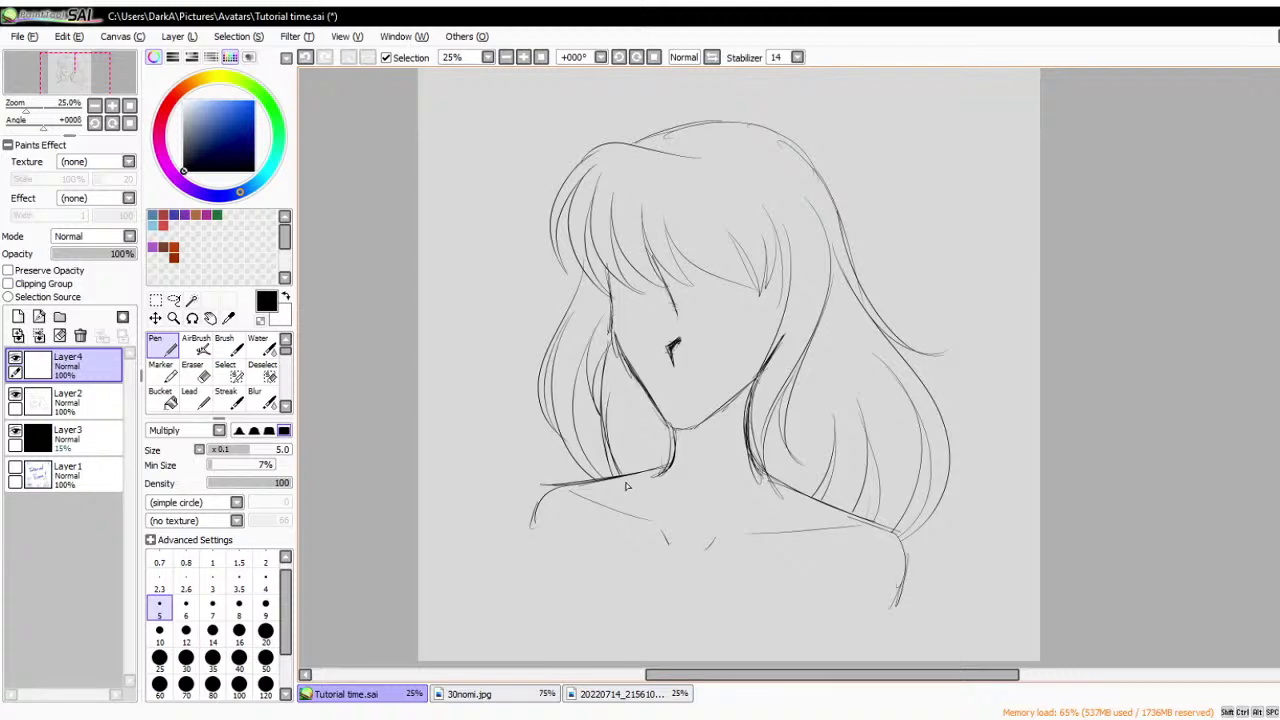
scroll(660, 467, down, 1)
scroll(710, 428, up, 1)
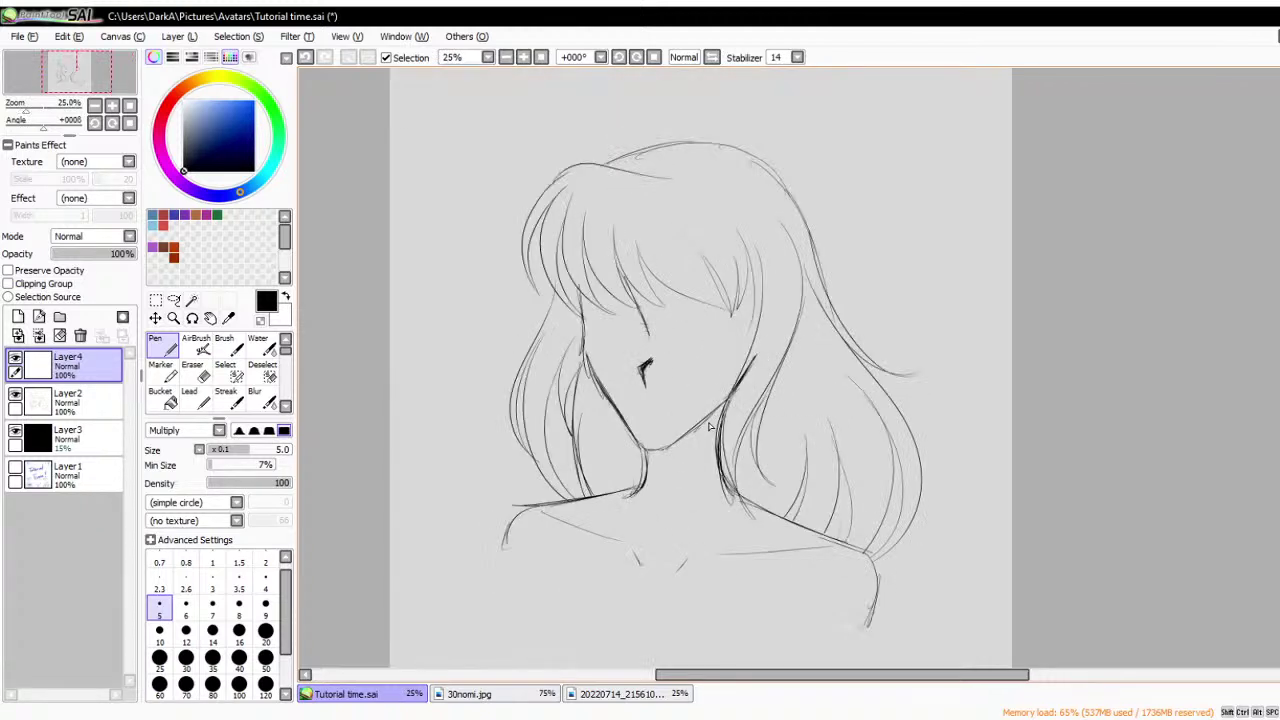
- Sketch the outline of the larger, nearer eye beneath the bangs on Layer4, with a straight inner edge and an arched upper lid
scroll(662, 358, up, 1)
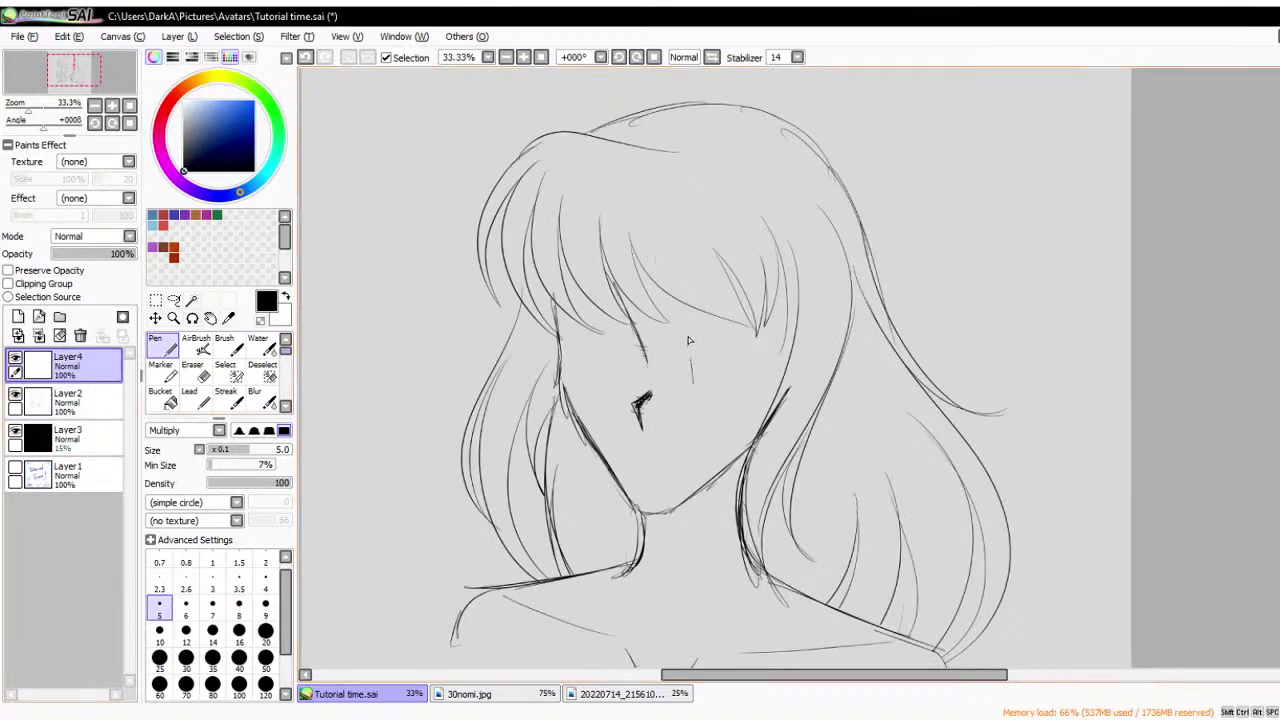
drag(690, 332, 691, 382)
mouse_move(698, 328)
mouse_down()
mouse_move(772, 320)
mouse_move(793, 338)
mouse_move(737, 381)
mouse_up()
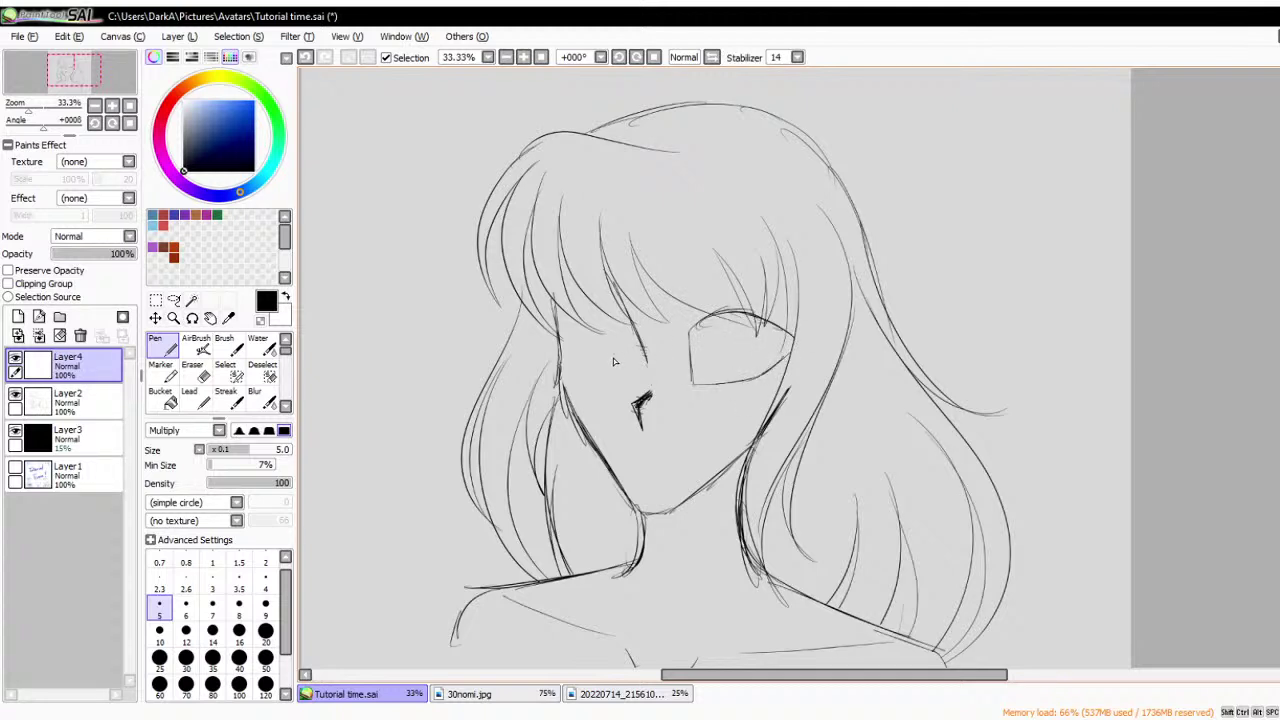
drag(612, 338, 616, 378)
mouse_move(605, 330)
mouse_down()
mouse_move(553, 332)
mouse_move(612, 381)
mouse_up()
key(ctrl+z)
key(ctrl+z)
key(ctrl+z)
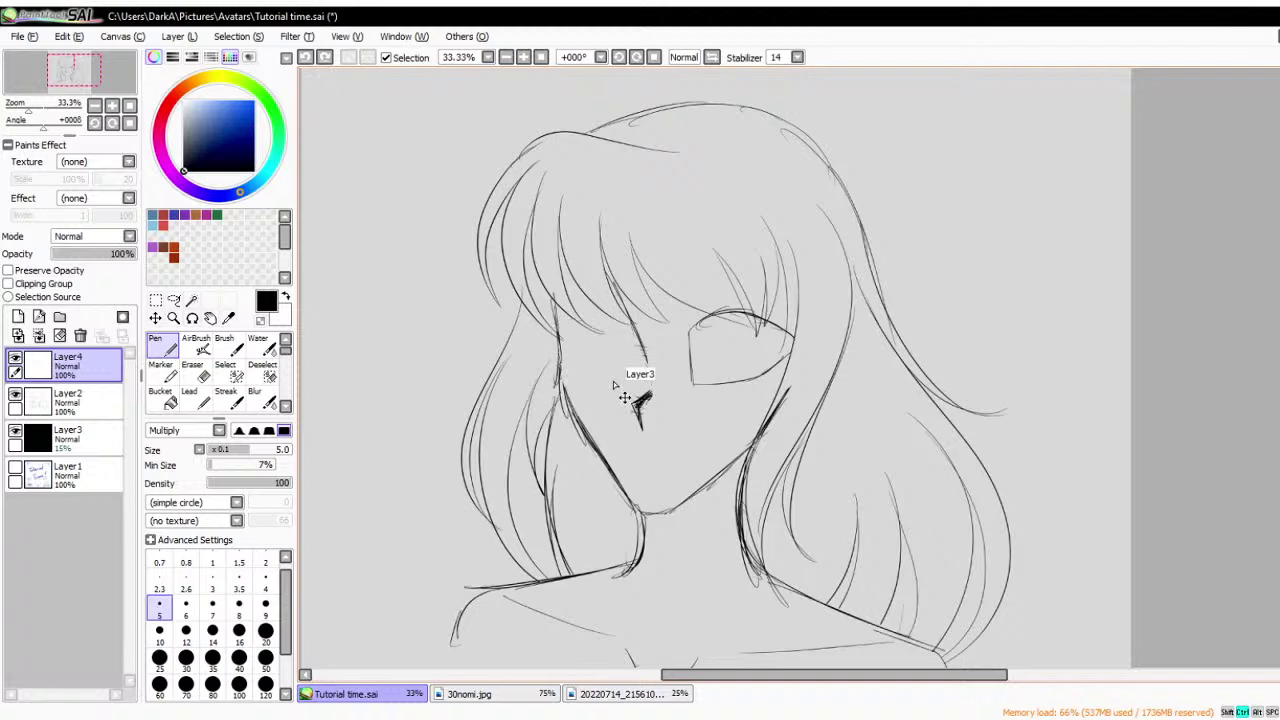
- Try to duplicate the drawn eye by copying its selection onto a new layer, and delete the pasted layer
click(155, 300)
drag(665, 268, 838, 416)
key(ctrl+c)
key(ctrl+v)
key(ctrl+d)
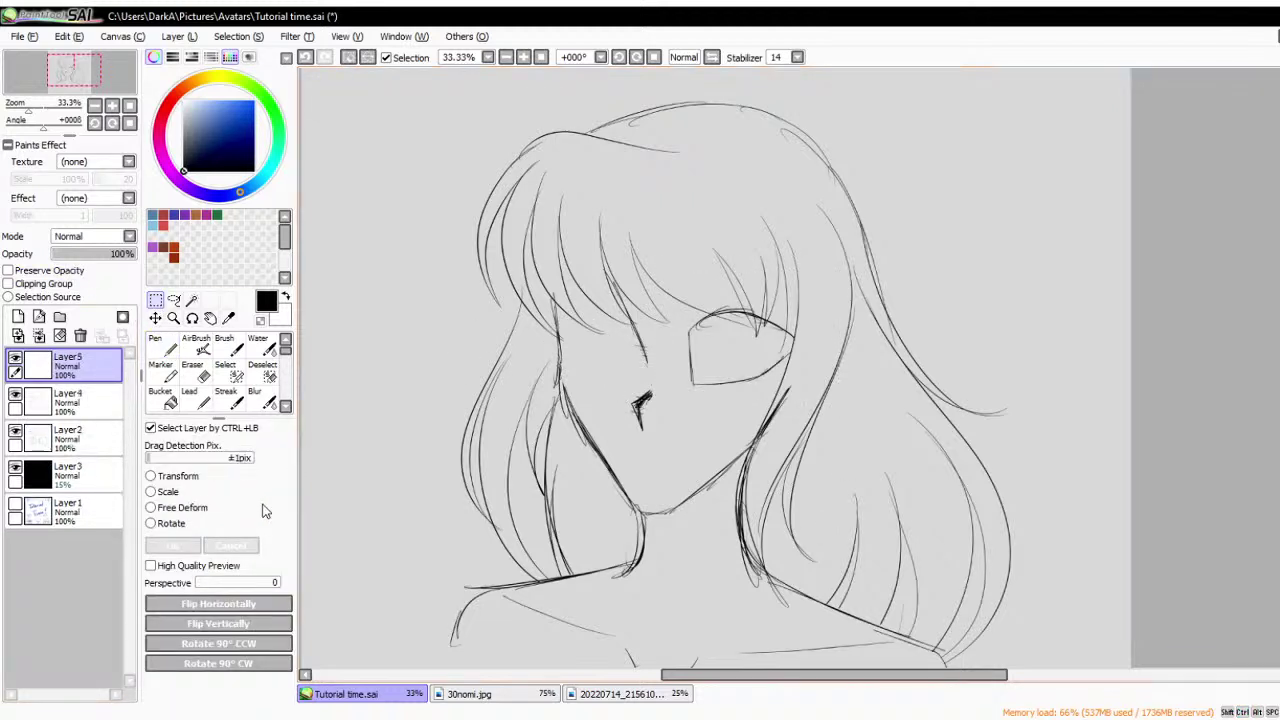
key(ctrl+t)
click(80, 335)
click(15, 357)
click(15, 357)
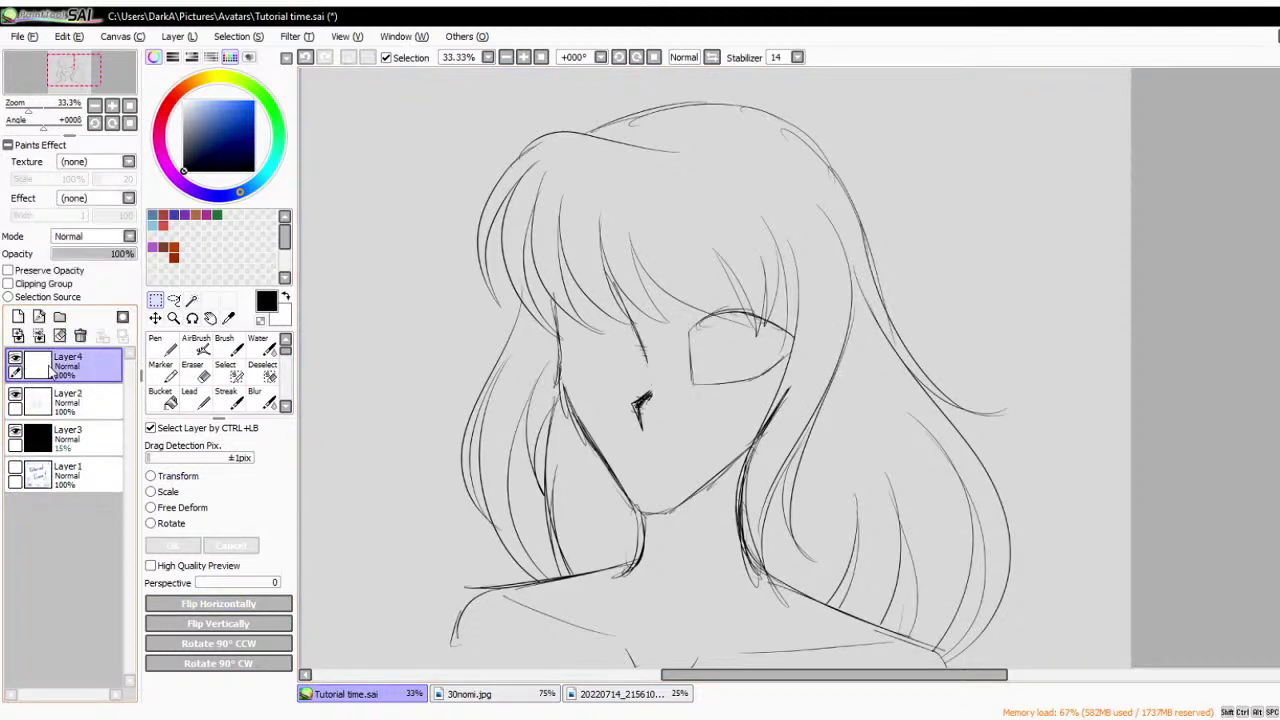
- Restore the deleted layer with the eye copy, flip the eye horizontally and move it to the far side of the face
key(ctrl+z)
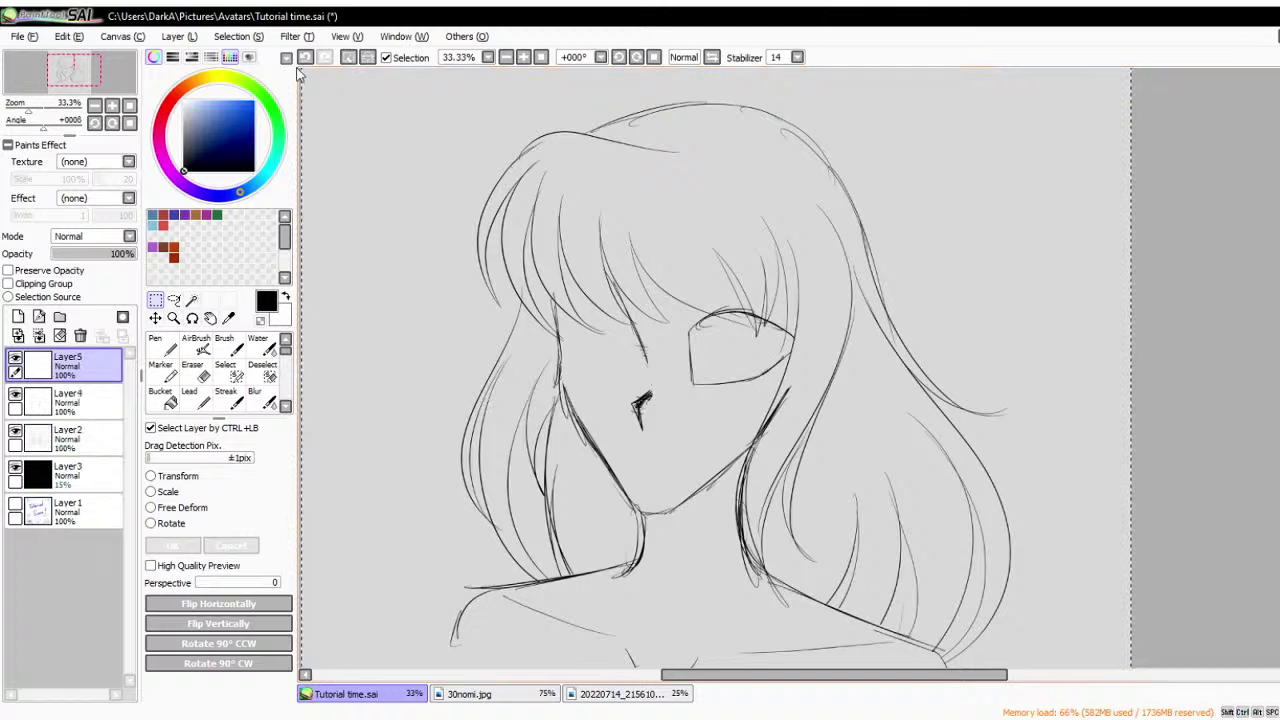
key(ctrl+t)
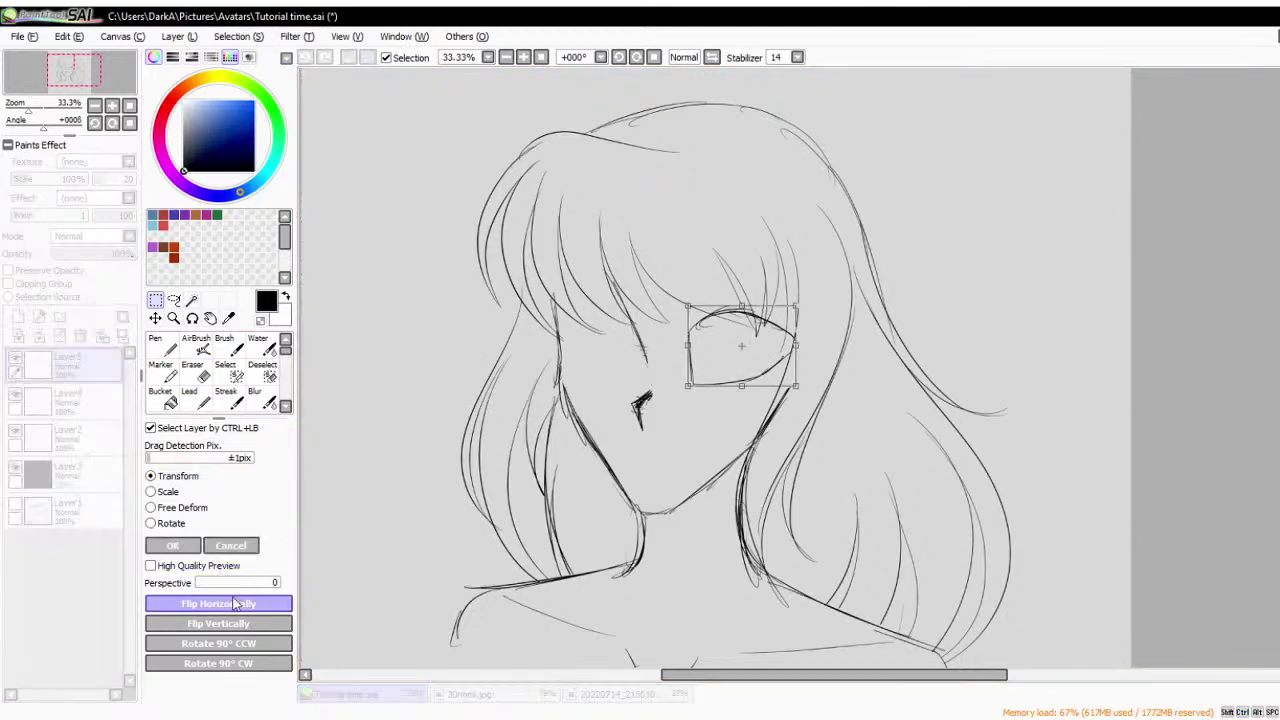
drag(764, 337, 586, 334)
scroll(582, 328, up, 3)
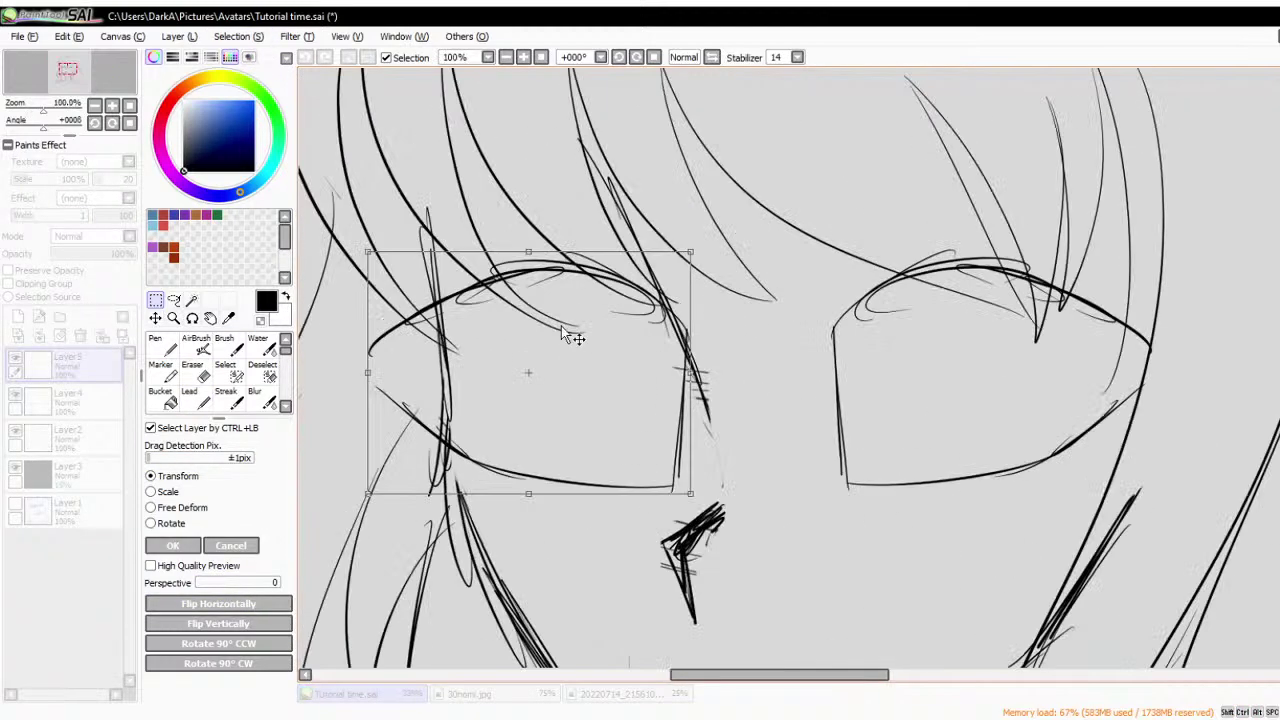
- Narrow the copied far eye to fit inside the face outline and free-deform its inner corners inward for perspective
drag(362, 245, 447, 245)
scroll(447, 245, down, 1)
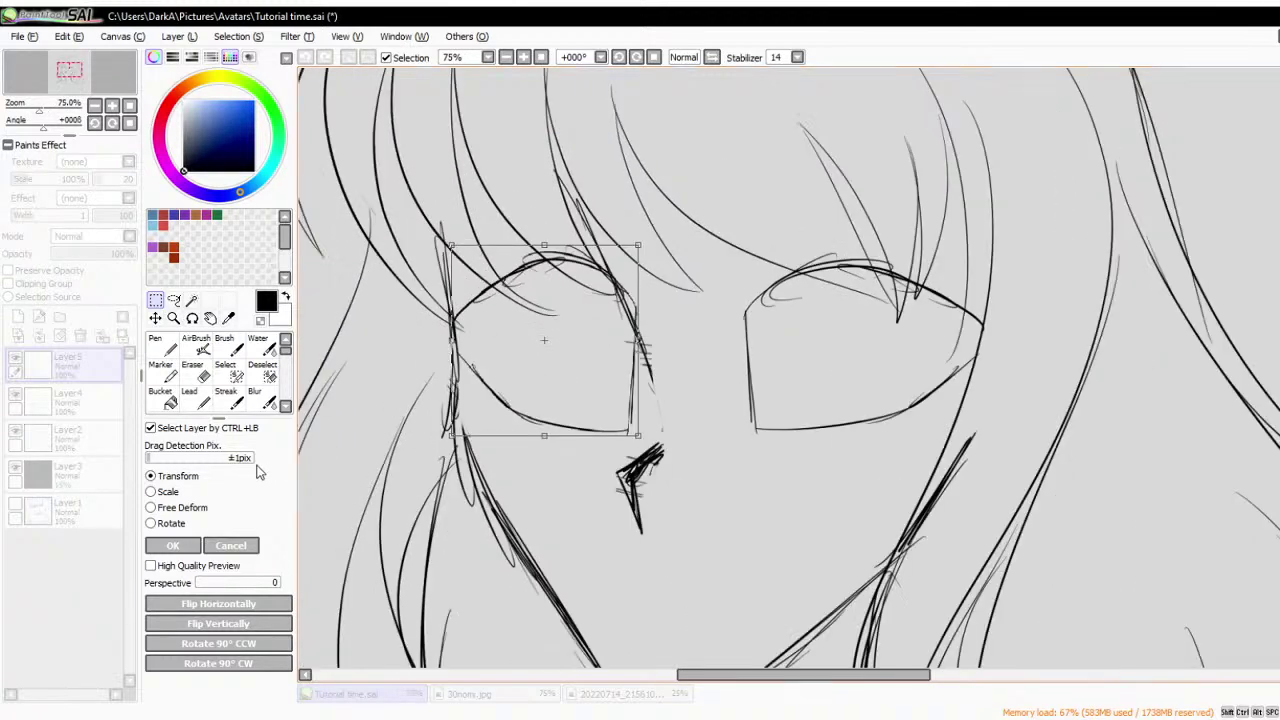
click(151, 508)
drag(637, 245, 610, 252)
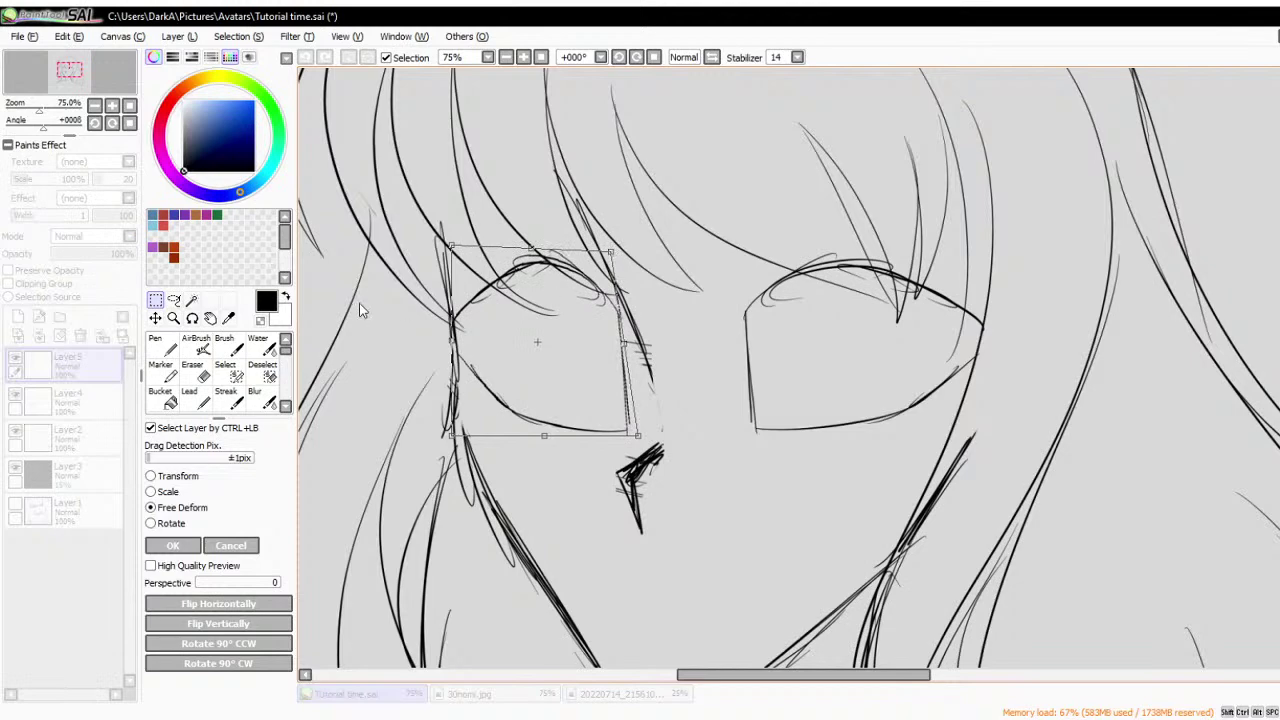
drag(638, 436, 643, 418)
key(Return)
scroll(773, 217, down, 3)
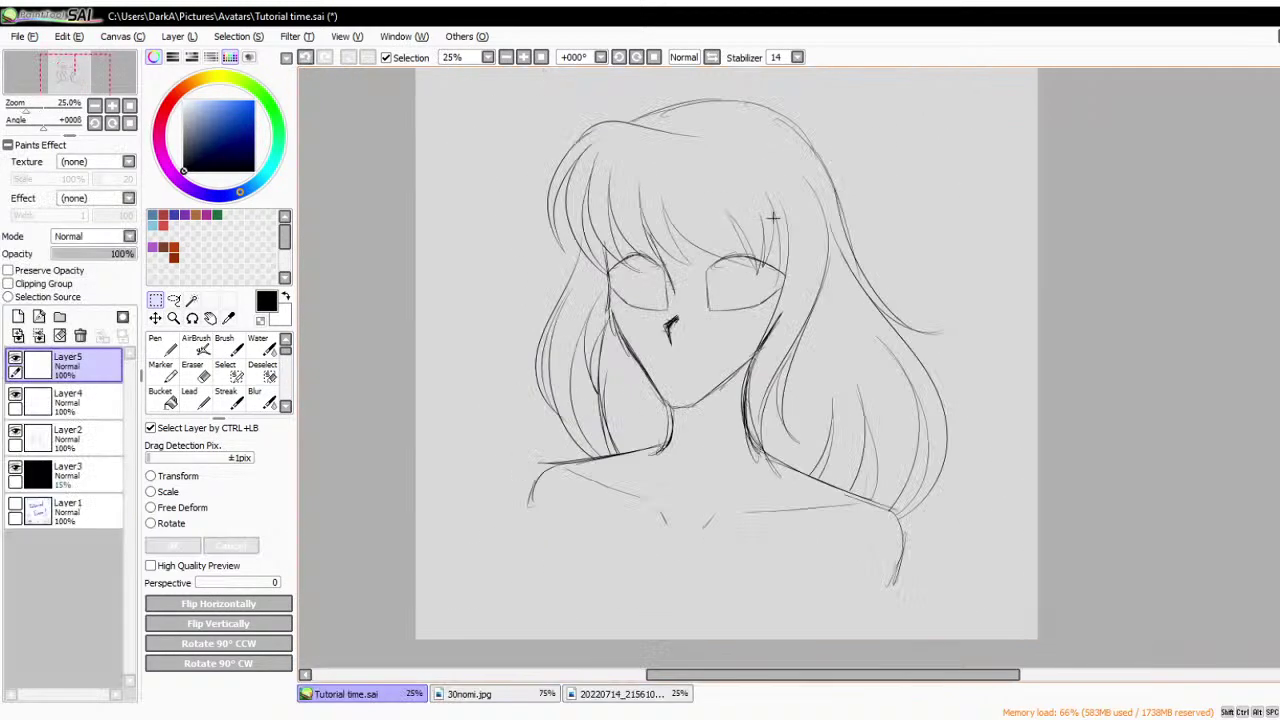
- Merge Layer5 down into Layer4 and transform both eyes together, shifting them toward the far side of the face
scroll(705, 72, up, 1)
scroll(1100, 250, up, 1)
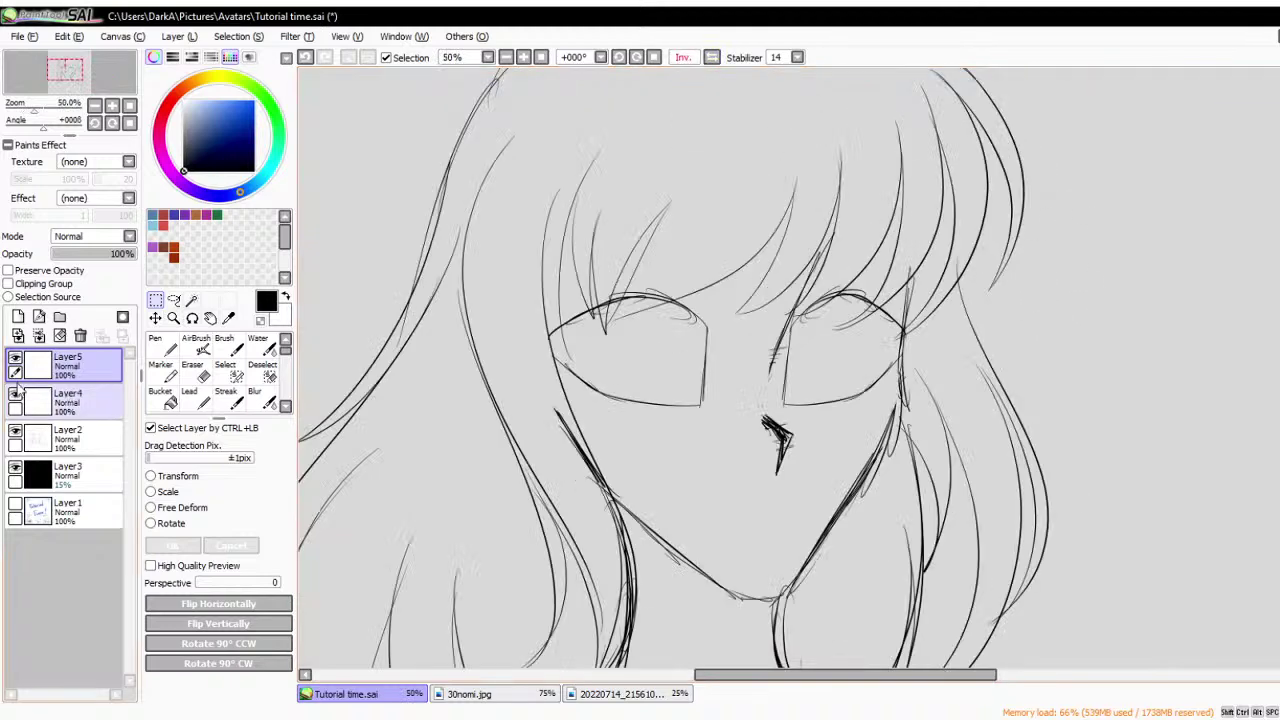
click(38, 335)
click(196, 481)
drag(971, 451, 880, 375)
click(178, 546)
scroll(736, 186, down, 1)
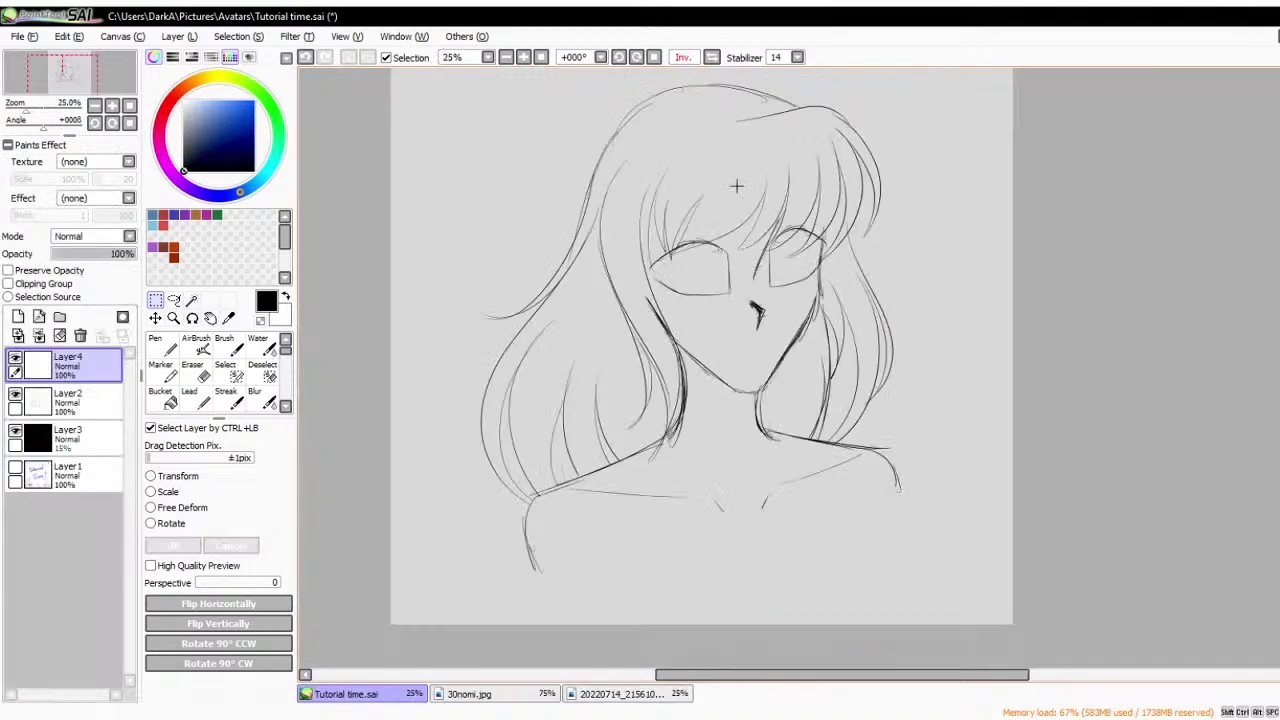
- Sketch an arched eyebrow line above each eye on Layer4 with the size 5 Pen
scroll(720, 70, up, 1)
scroll(720, 70, down, 3)
scroll(808, 260, up, 3)
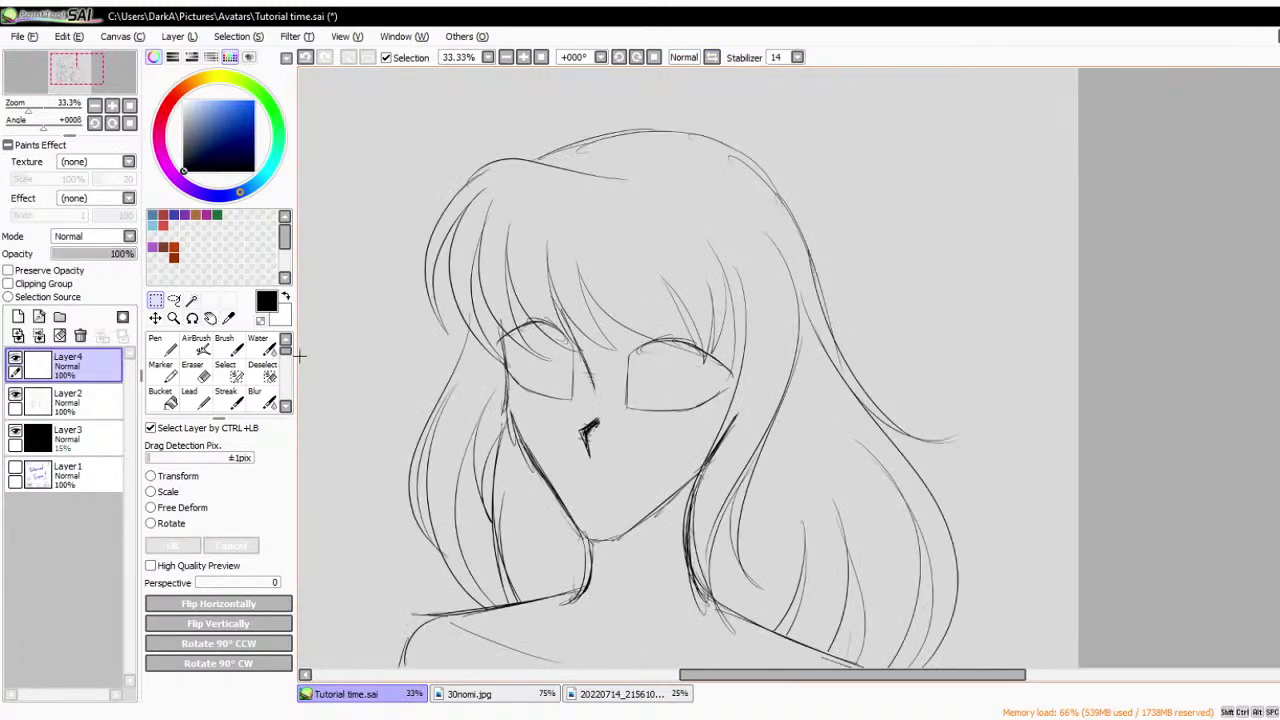
click(160, 346)
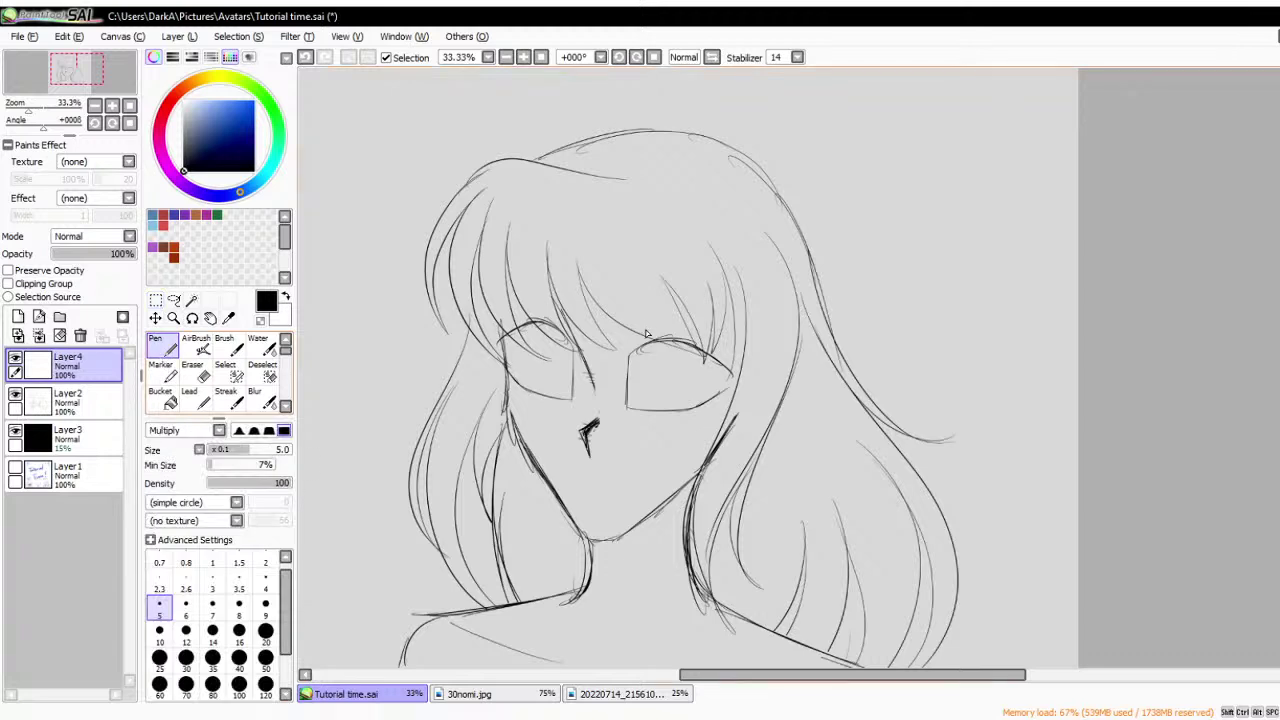
drag(630, 306, 738, 333)
mouse_move(583, 296)
mouse_down()
mouse_move(522, 287)
mouse_move(494, 300)
mouse_up()
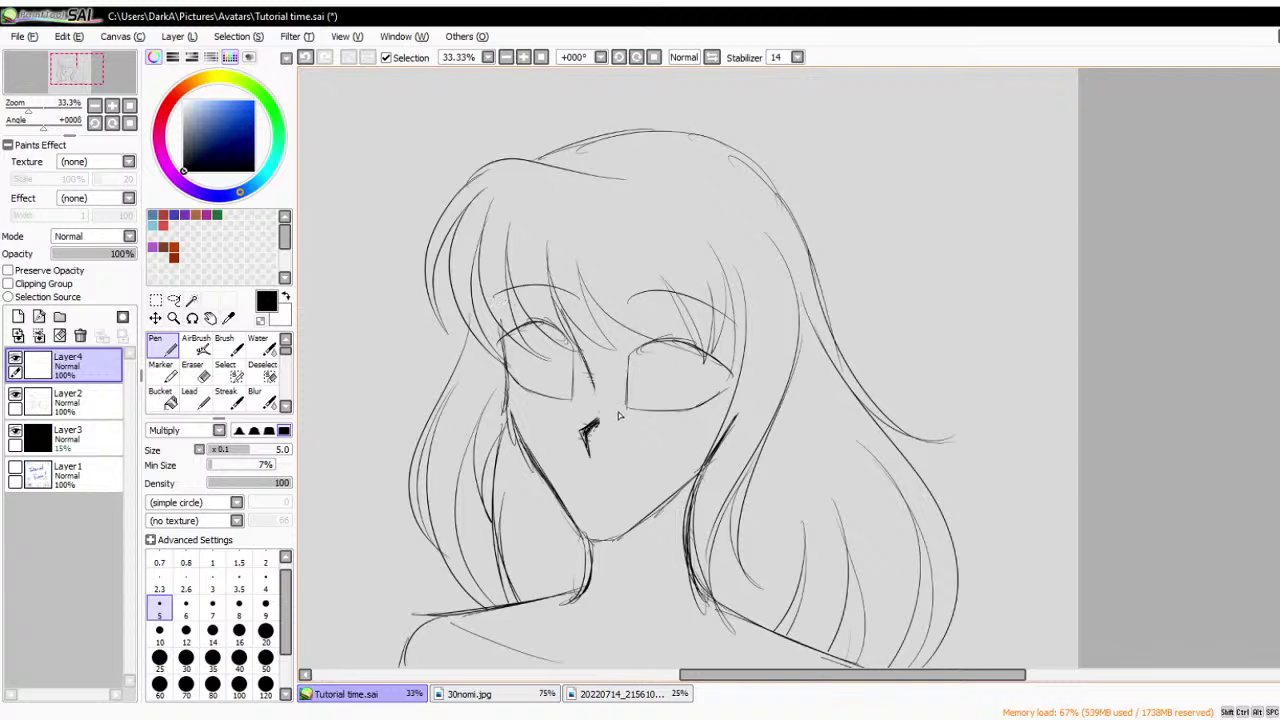
- Redraw the mouth below the nose as a thin, slightly smiling line with a gap in the middle
scroll(586, 490, up, 3)
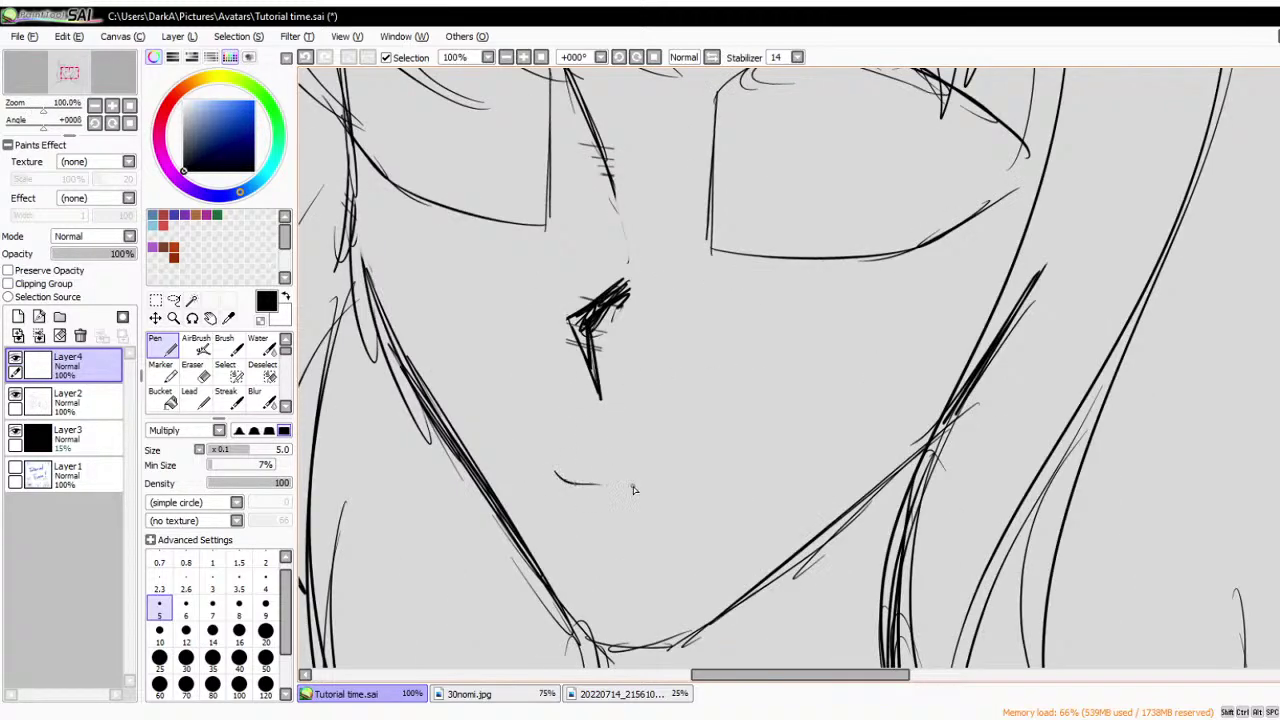
key(ctrl+z)
drag(561, 471, 730, 461)
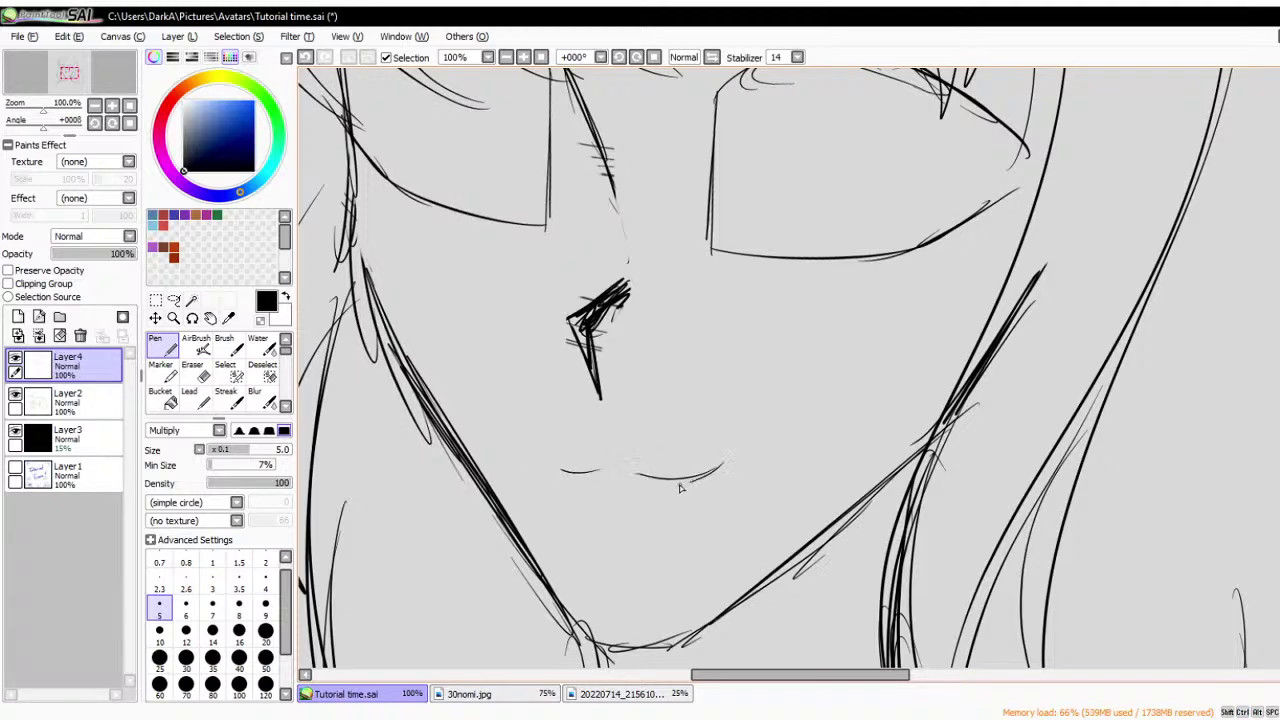
scroll(679, 488, down, 3)
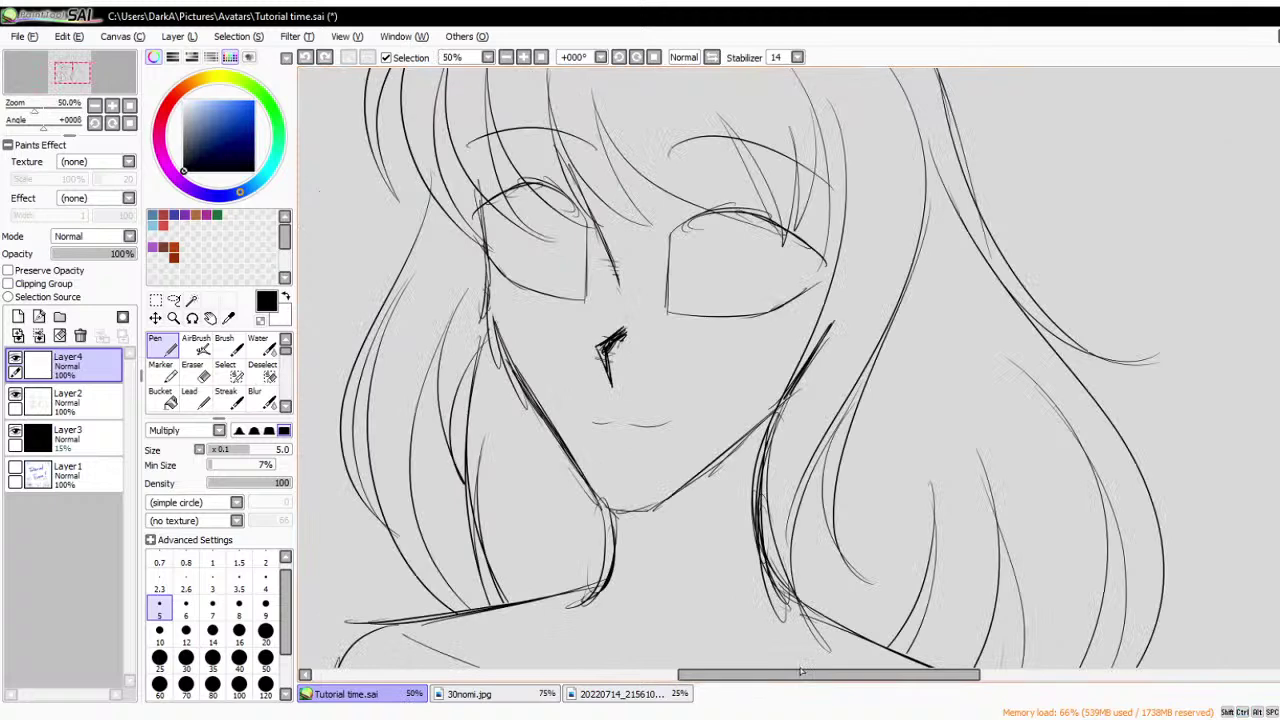
scroll(772, 308, up, 1)
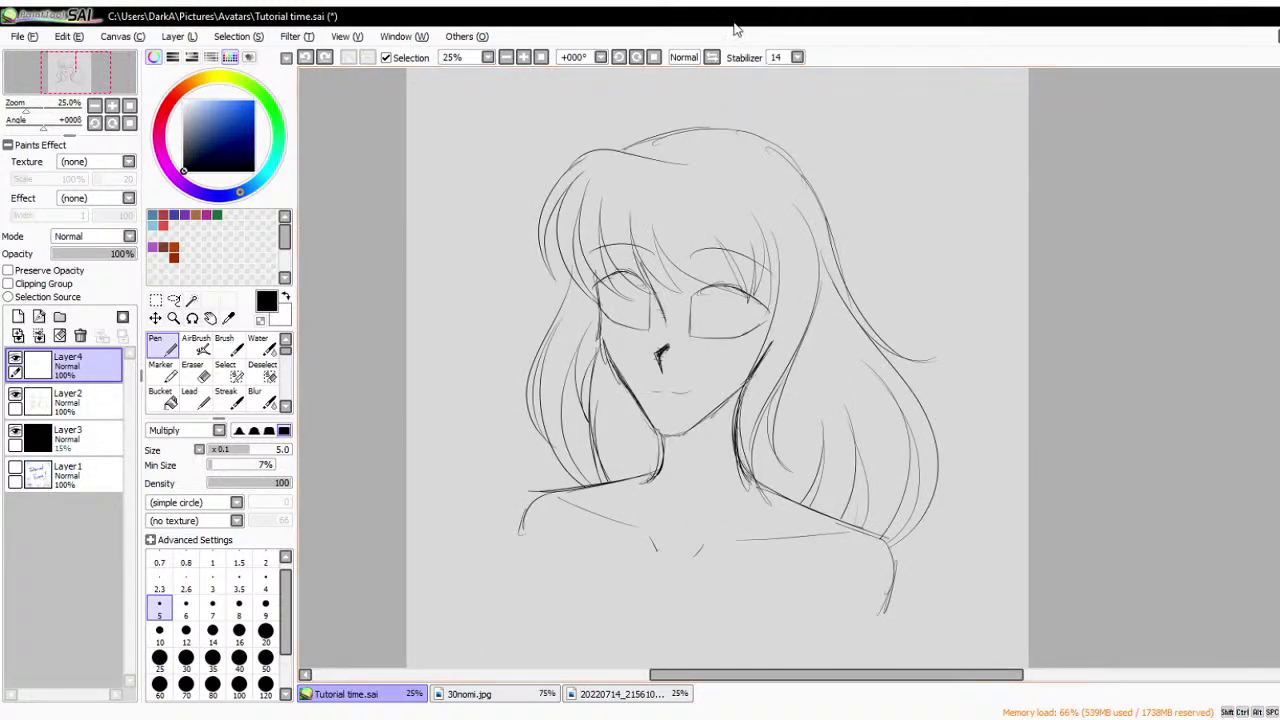
- Check the portrait mirrored and merge Layer4 with the facial features down into Layer2
click(712, 57)
click(39, 333)
scroll(652, 478, down, 1)
scroll(652, 478, up, 1)
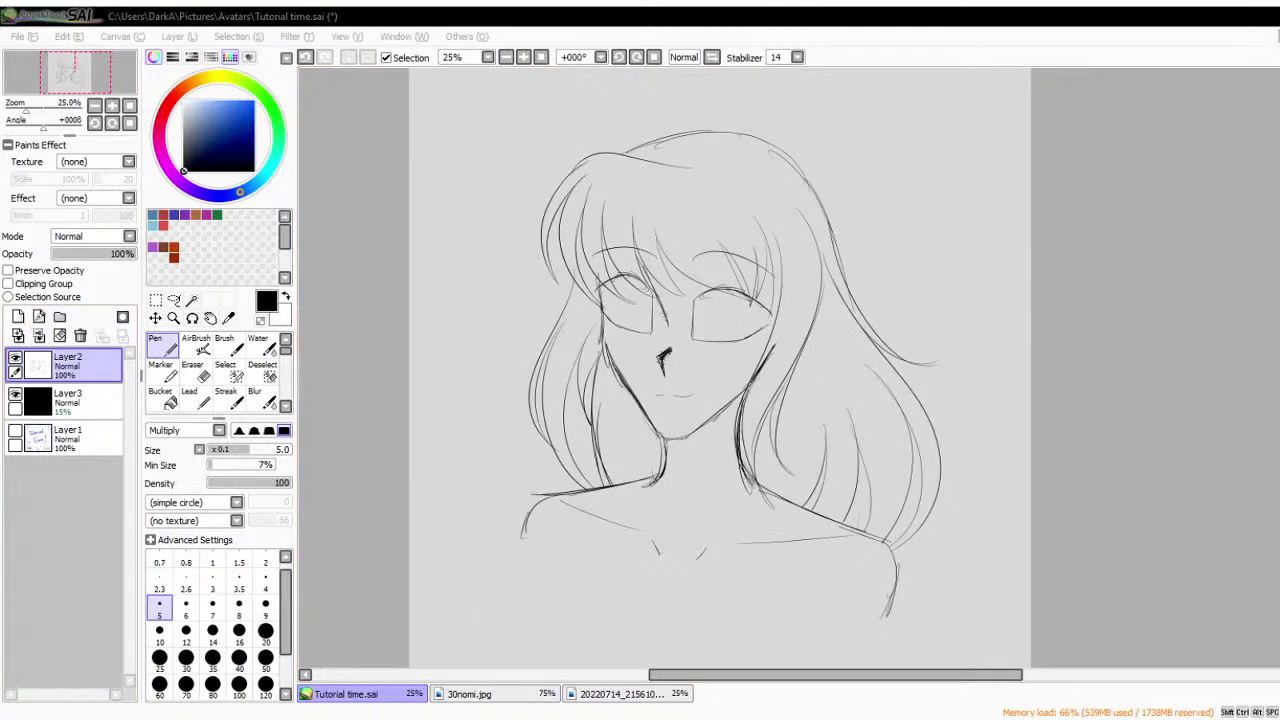
scroll(689, 466, down, 1)
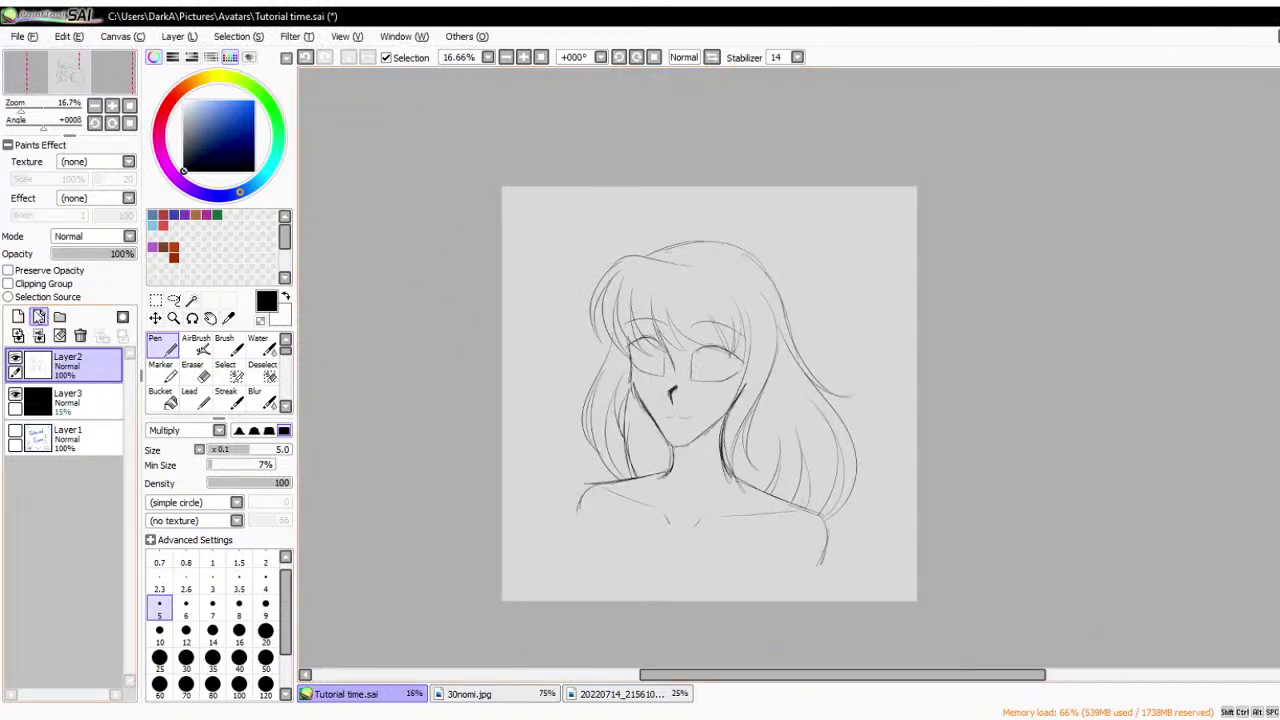
- On a new layer above Layer2, sketch an arrow from the canvas's upper-left corner pointing at the head to mark the light direction
key(ctrl+z)
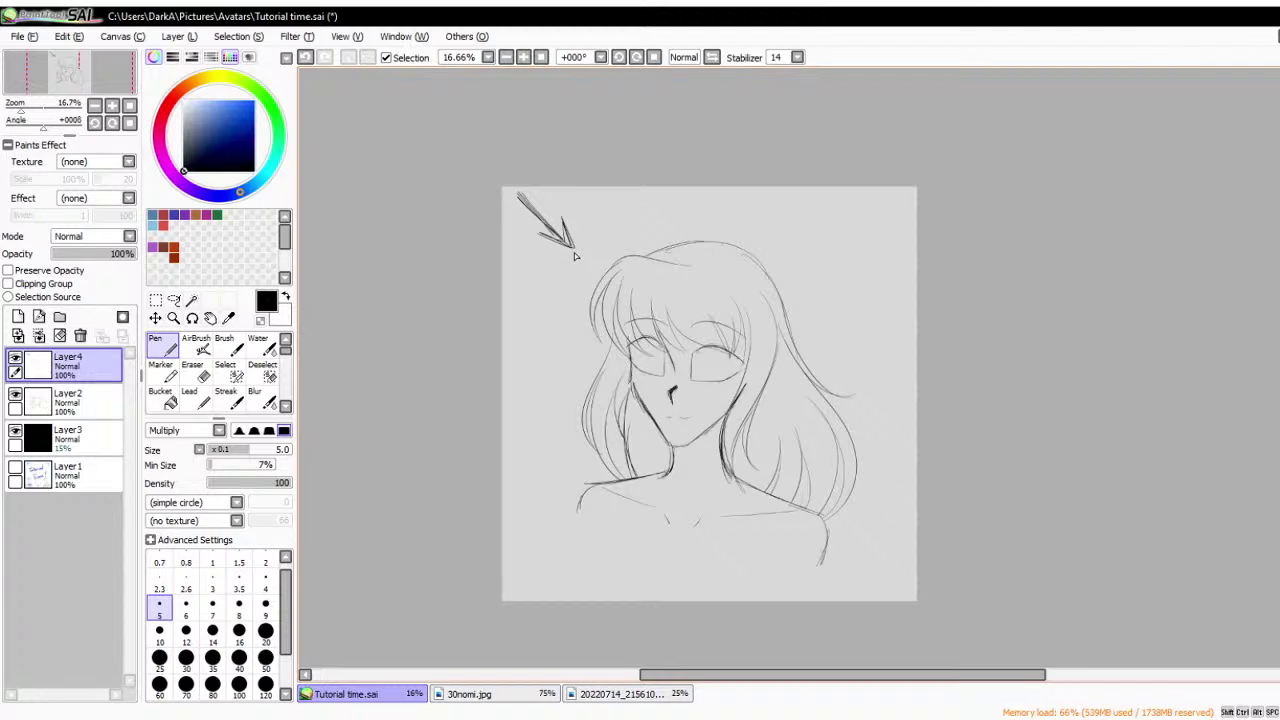
scroll(575, 256, up, 1)
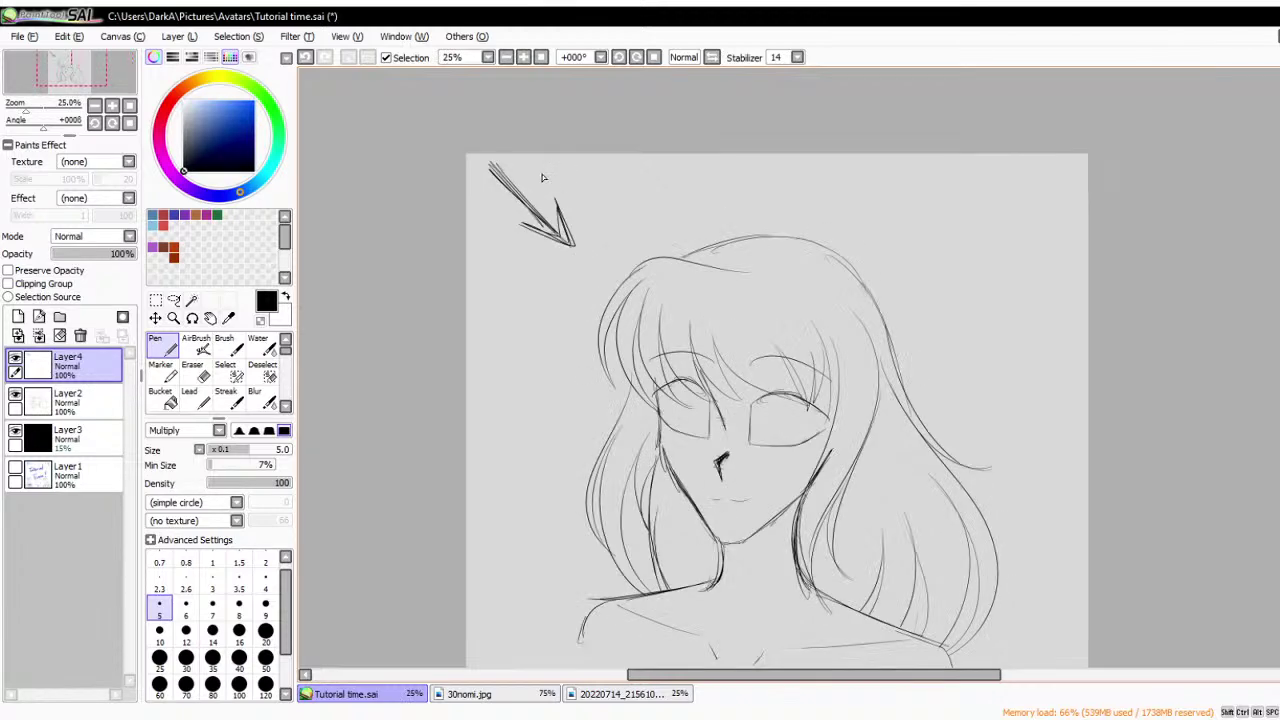
scroll(543, 178, up, 1)
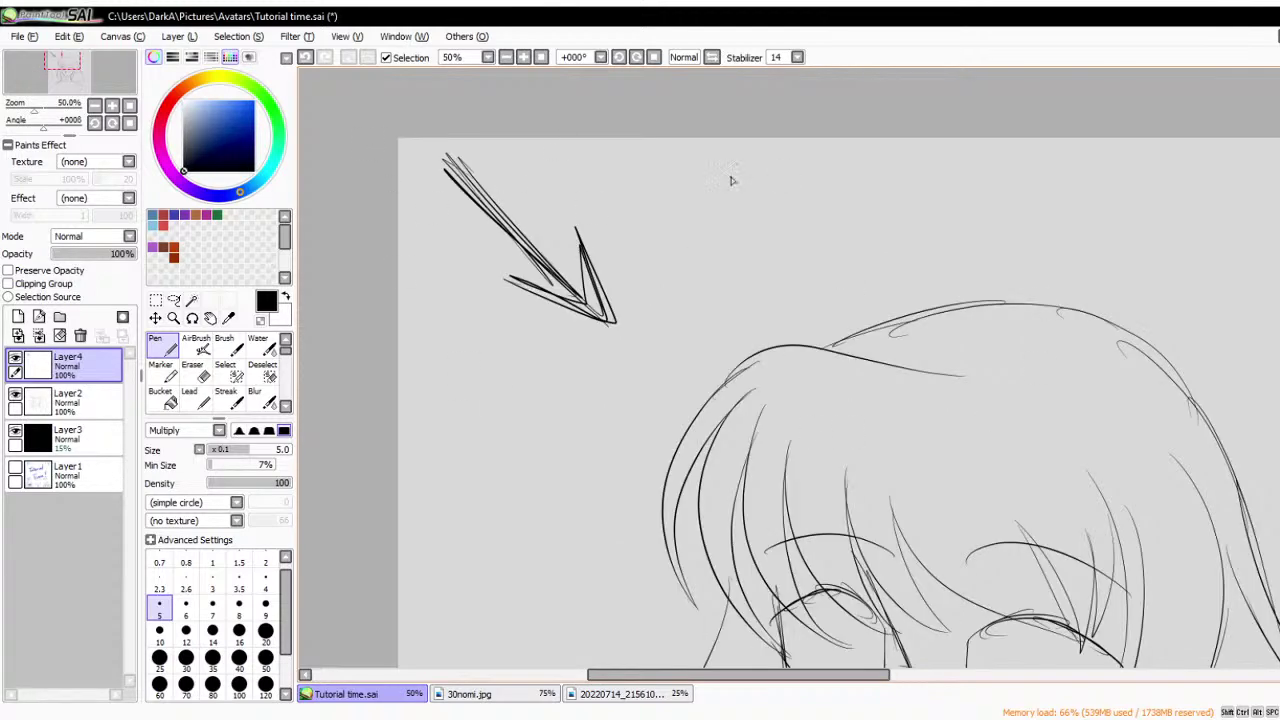
scroll(533, 186, down, 2)
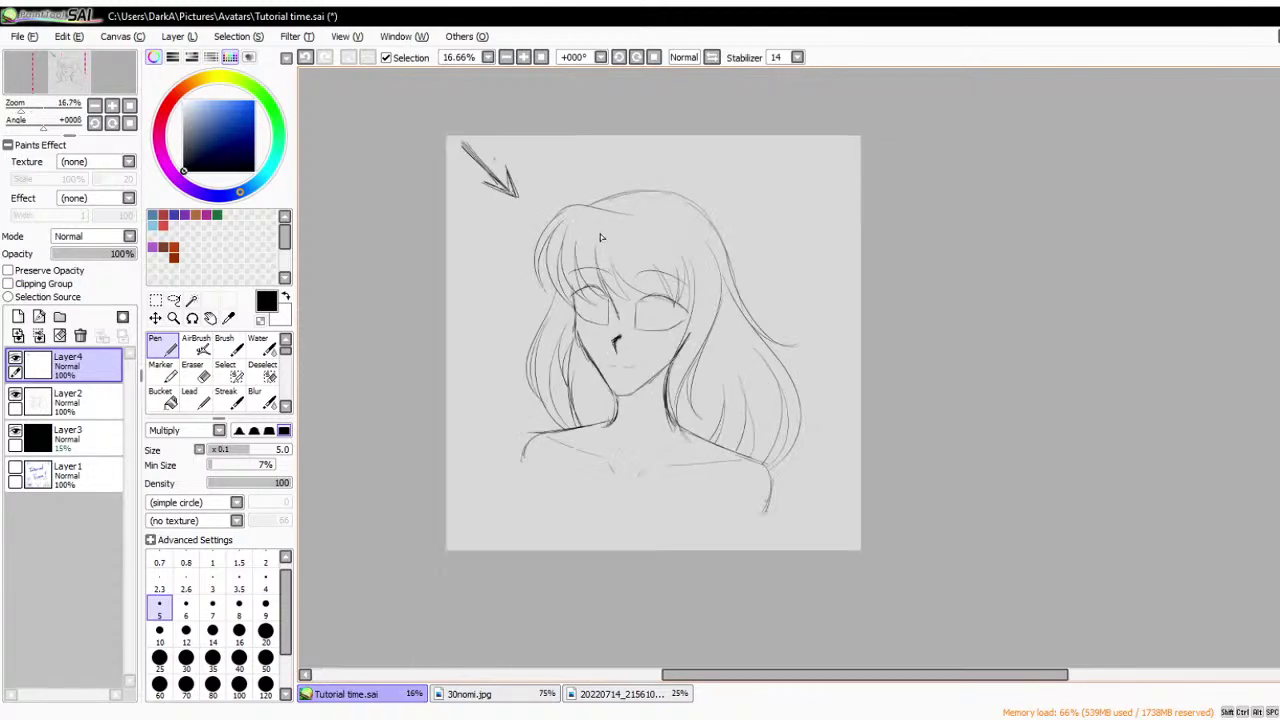
scroll(601, 237, up, 1)
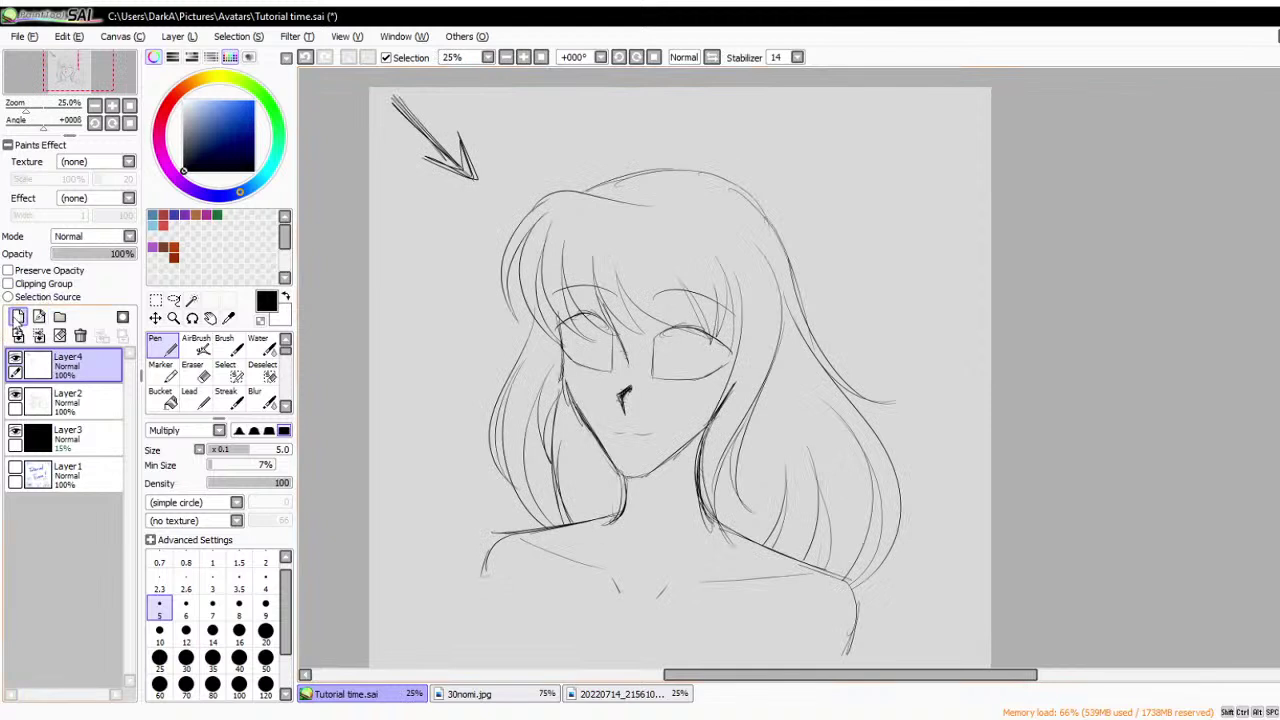
- Add a layer above Layer3 and airbrush white highlights at size 100 over the crown, bangs and side locks
click(70, 440)
click(18, 316)
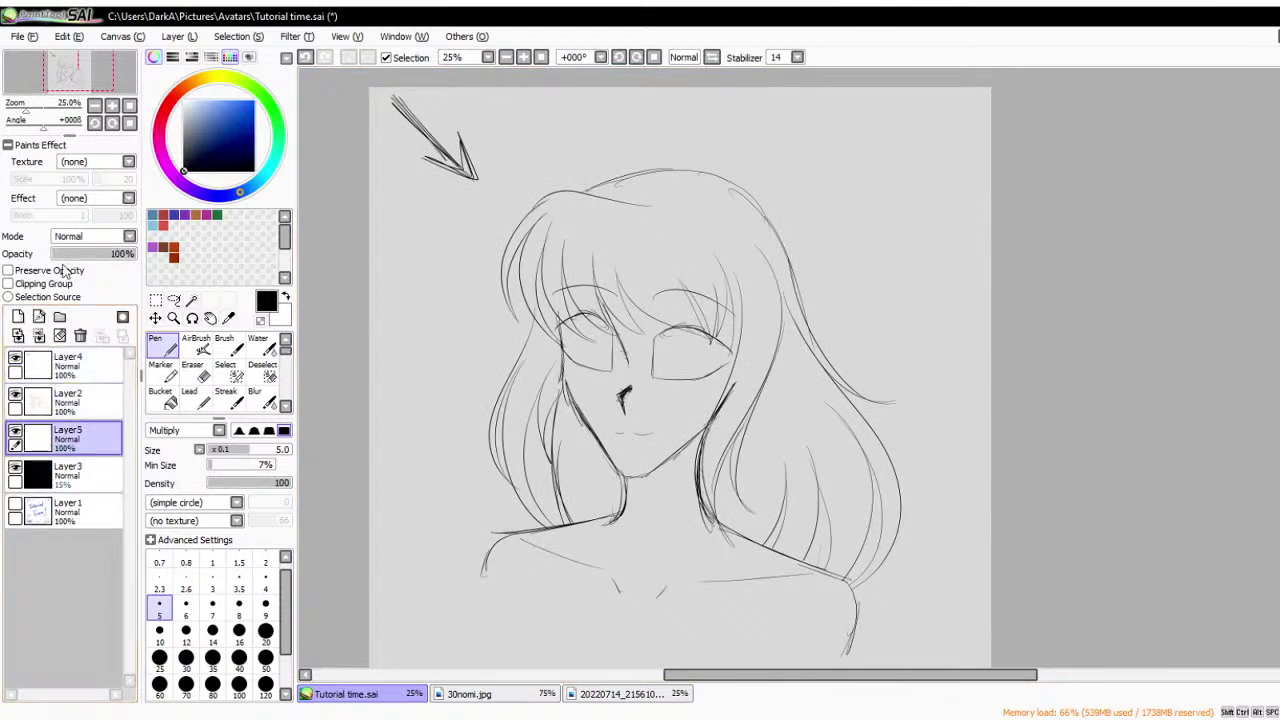
click(184, 101)
click(196, 345)
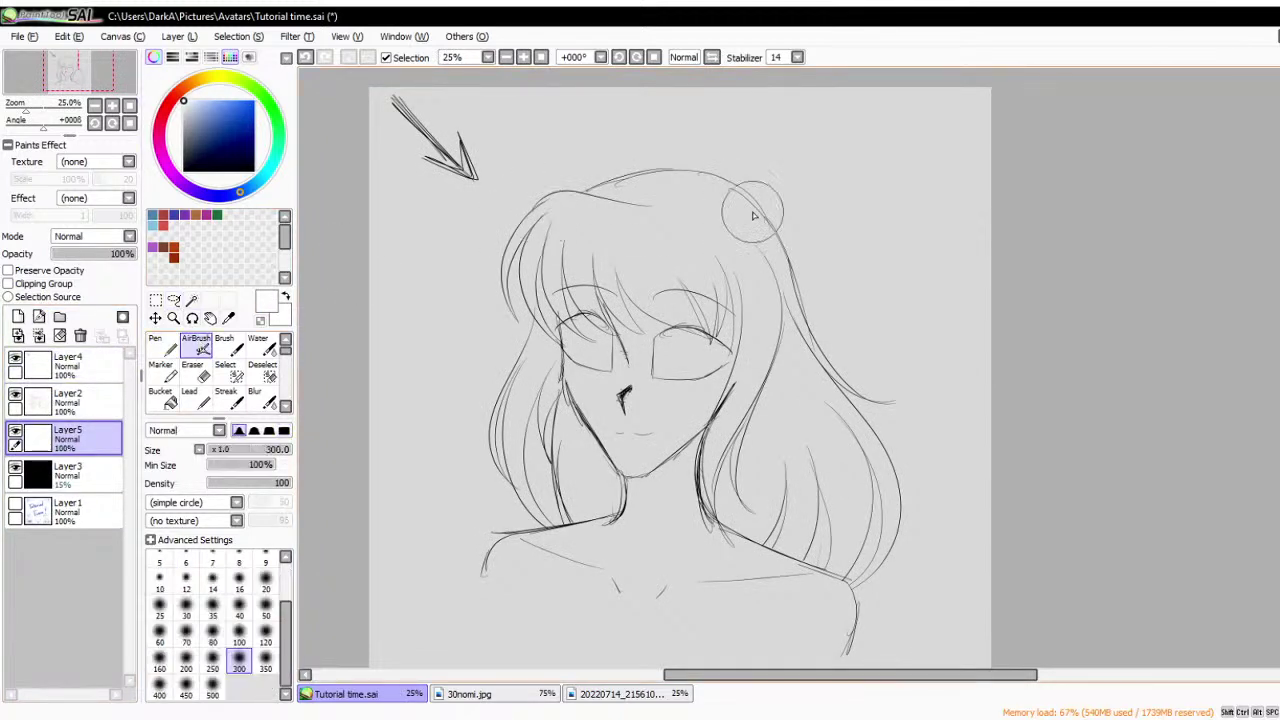
click(239, 630)
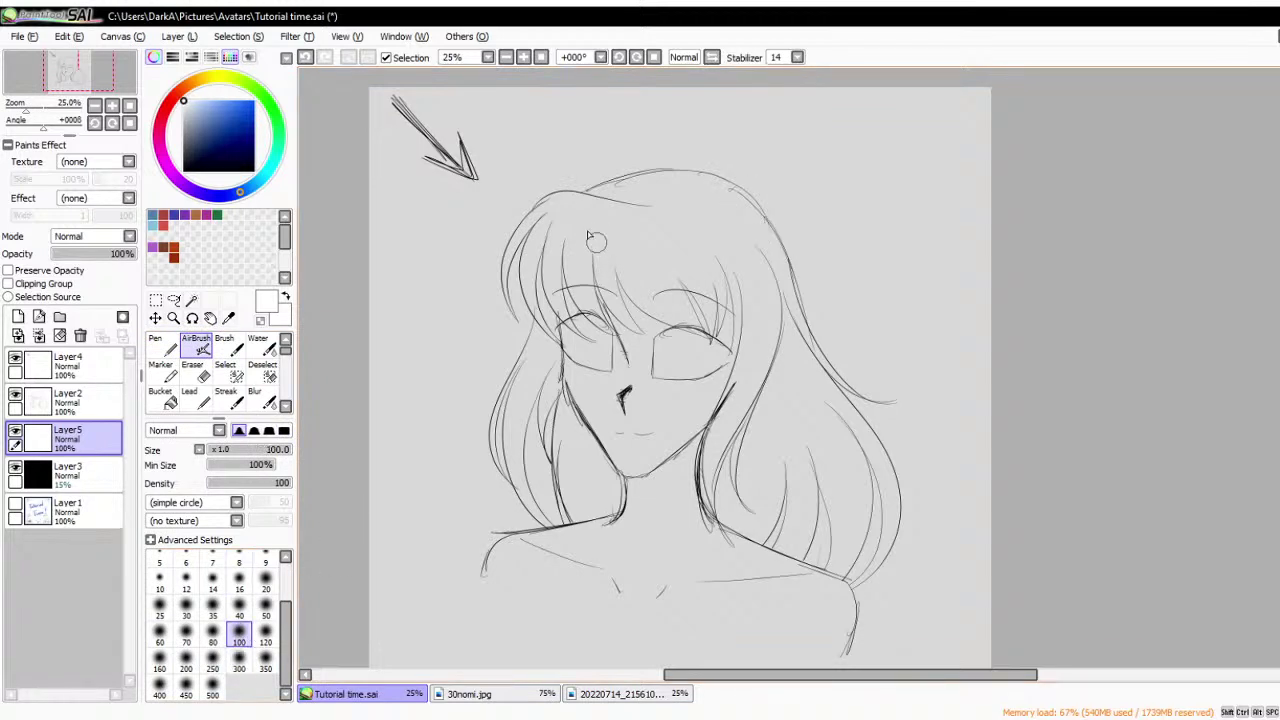
mouse_move(549, 204)
mouse_down()
mouse_move(536, 256)
mouse_move(558, 221)
mouse_move(572, 268)
mouse_move(614, 274)
mouse_move(582, 221)
mouse_move(639, 189)
mouse_move(621, 181)
mouse_move(594, 202)
mouse_move(736, 197)
mouse_move(579, 213)
mouse_move(615, 211)
mouse_move(592, 265)
mouse_move(601, 228)
mouse_move(651, 287)
mouse_move(682, 265)
mouse_move(720, 278)
mouse_up()
drag(532, 331, 520, 473)
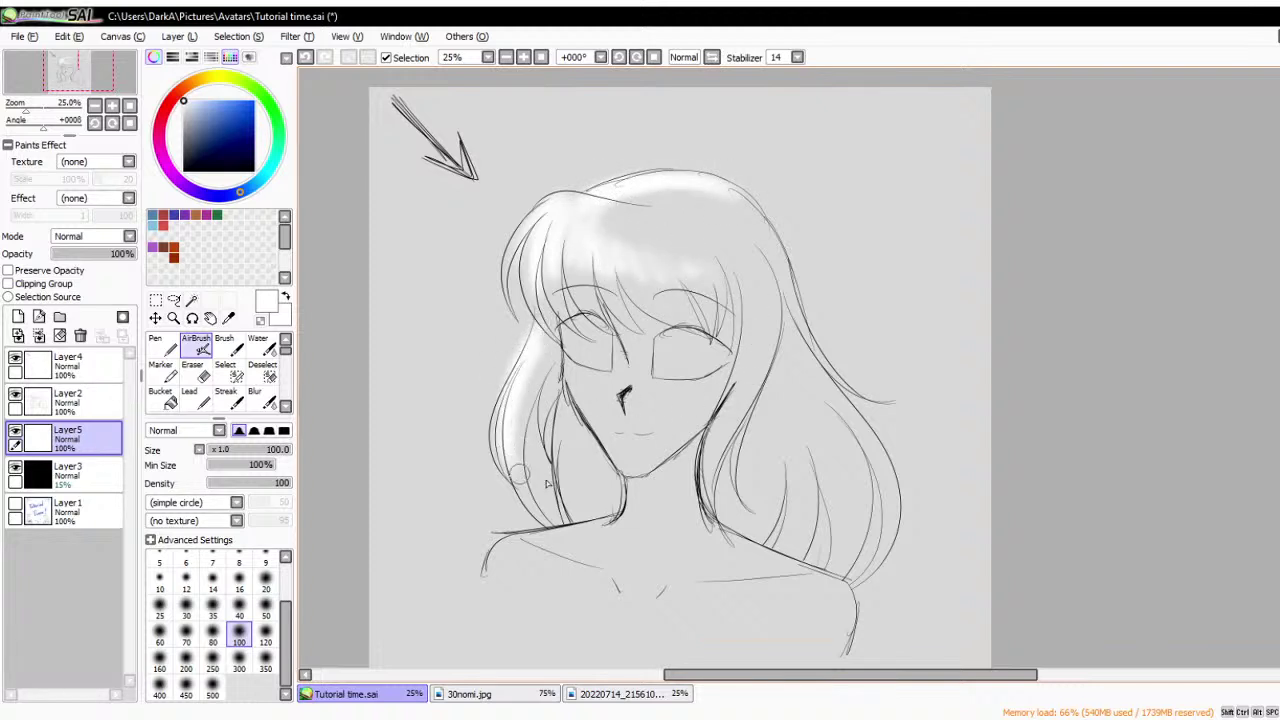
mouse_move(740, 277)
mouse_down()
mouse_move(728, 420)
mouse_move(690, 455)
mouse_up()
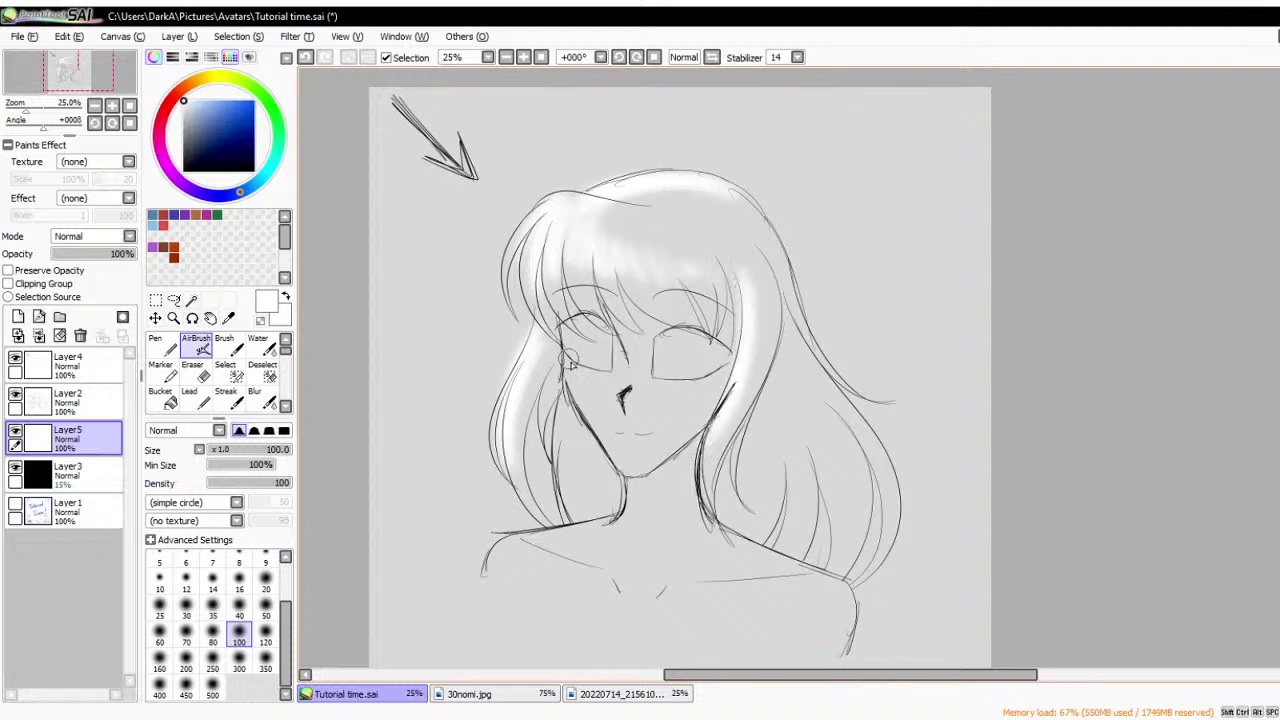
- Airbrush white highlights on the nose and down the far cheek toward the jaw
mouse_move(575, 377)
mouse_down()
mouse_move(604, 437)
mouse_move(666, 337)
mouse_up()
drag(565, 305, 586, 419)
drag(565, 328, 608, 440)
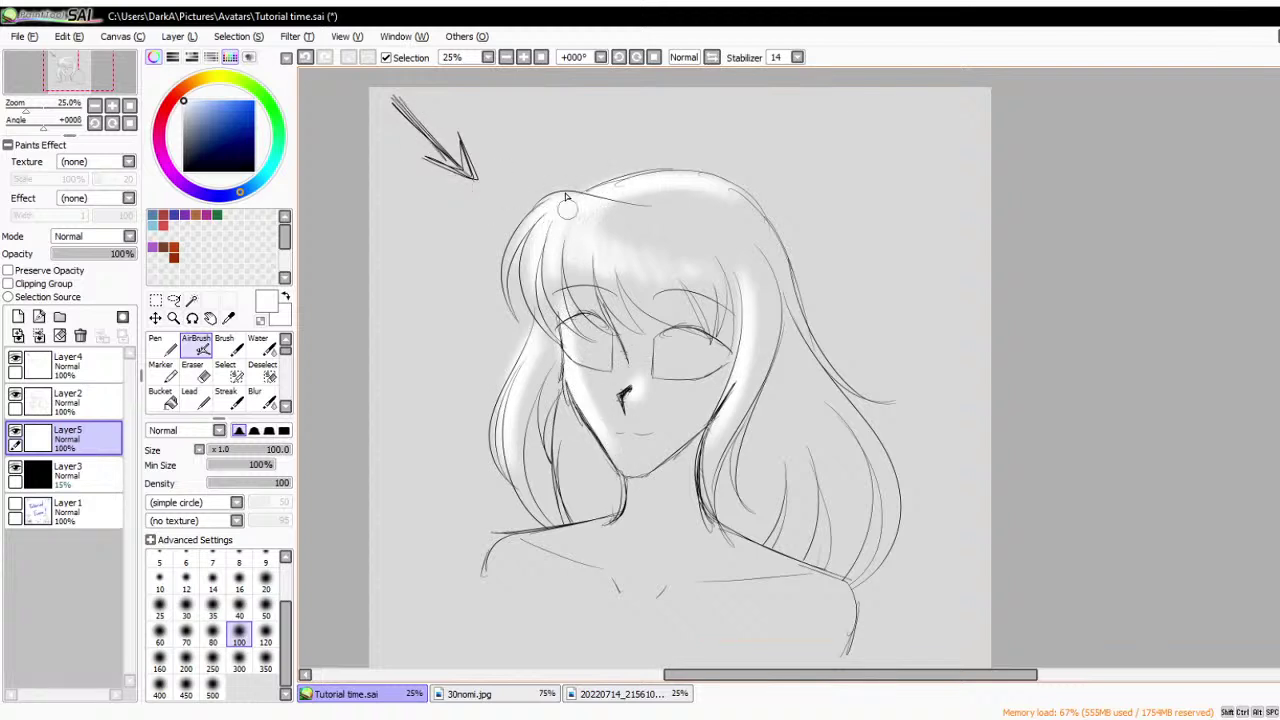
- Brighten the bangs and far side lock with white, and highlight the hair behind the far jaw and neck
mouse_move(570, 206)
mouse_down()
mouse_move(538, 305)
mouse_move(530, 241)
mouse_move(570, 273)
mouse_move(563, 328)
mouse_move(582, 288)
mouse_move(571, 231)
mouse_move(610, 324)
mouse_up()
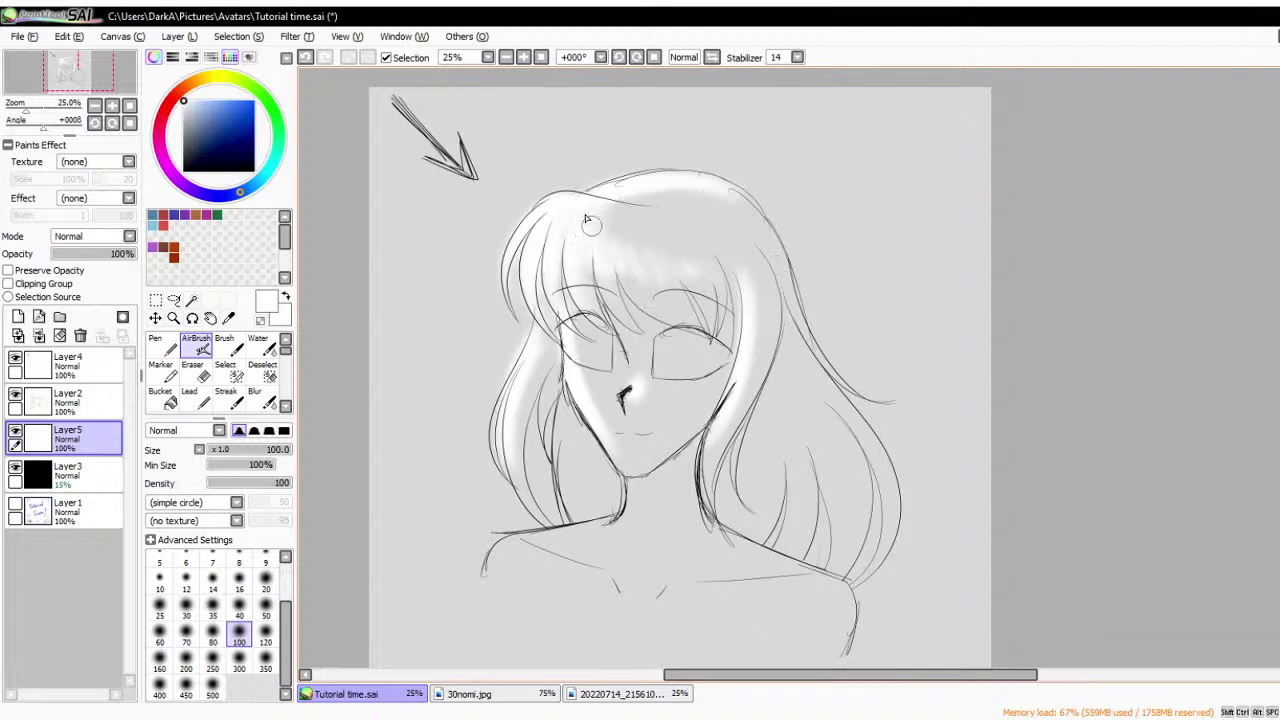
drag(523, 344, 524, 470)
drag(560, 398, 565, 500)
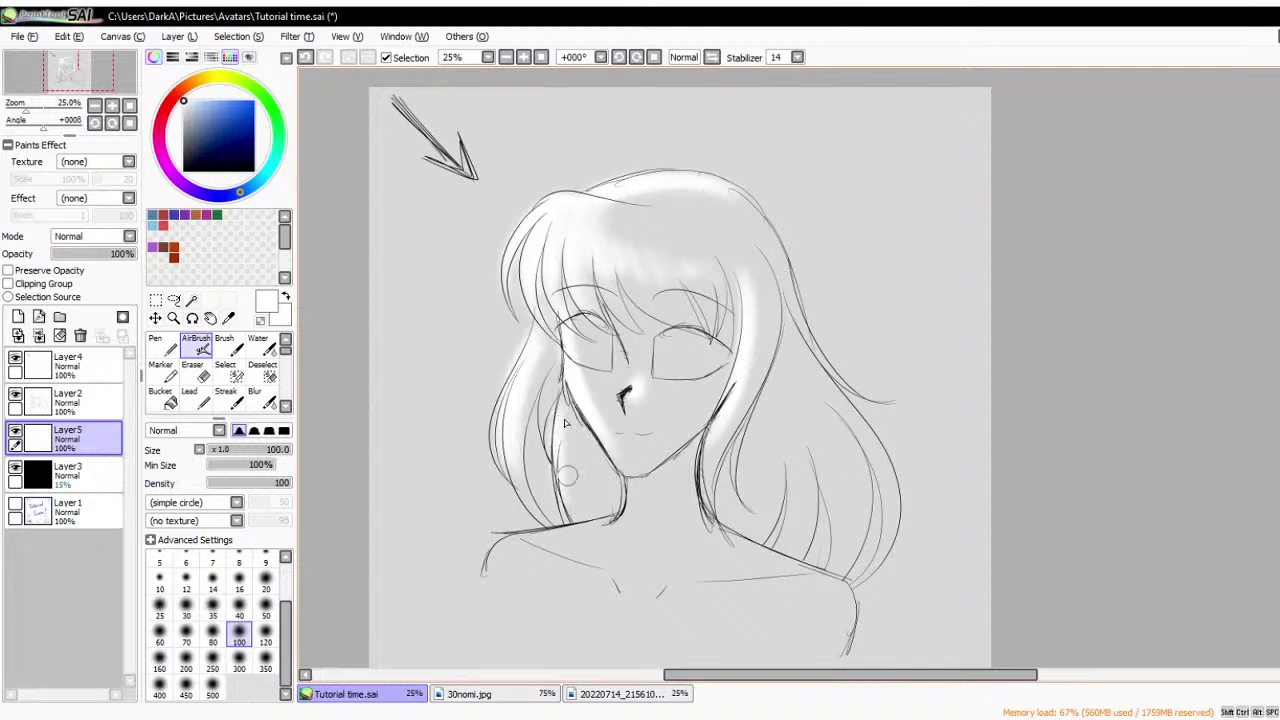
drag(570, 420, 575, 510)
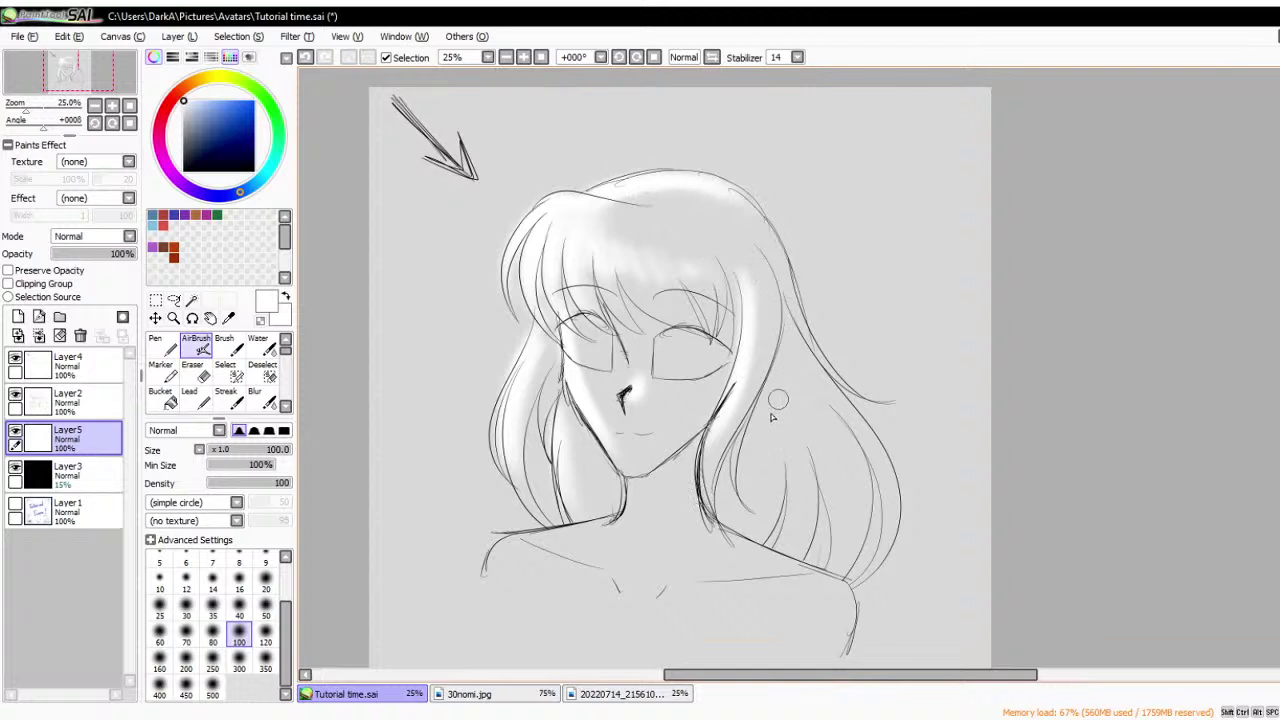
- Airbrush white along the neck and the far shoulder, and highlight the collarbones at brush size 20
mouse_move(640, 490)
mouse_down()
mouse_move(632, 525)
mouse_move(500, 548)
mouse_move(478, 605)
mouse_up()
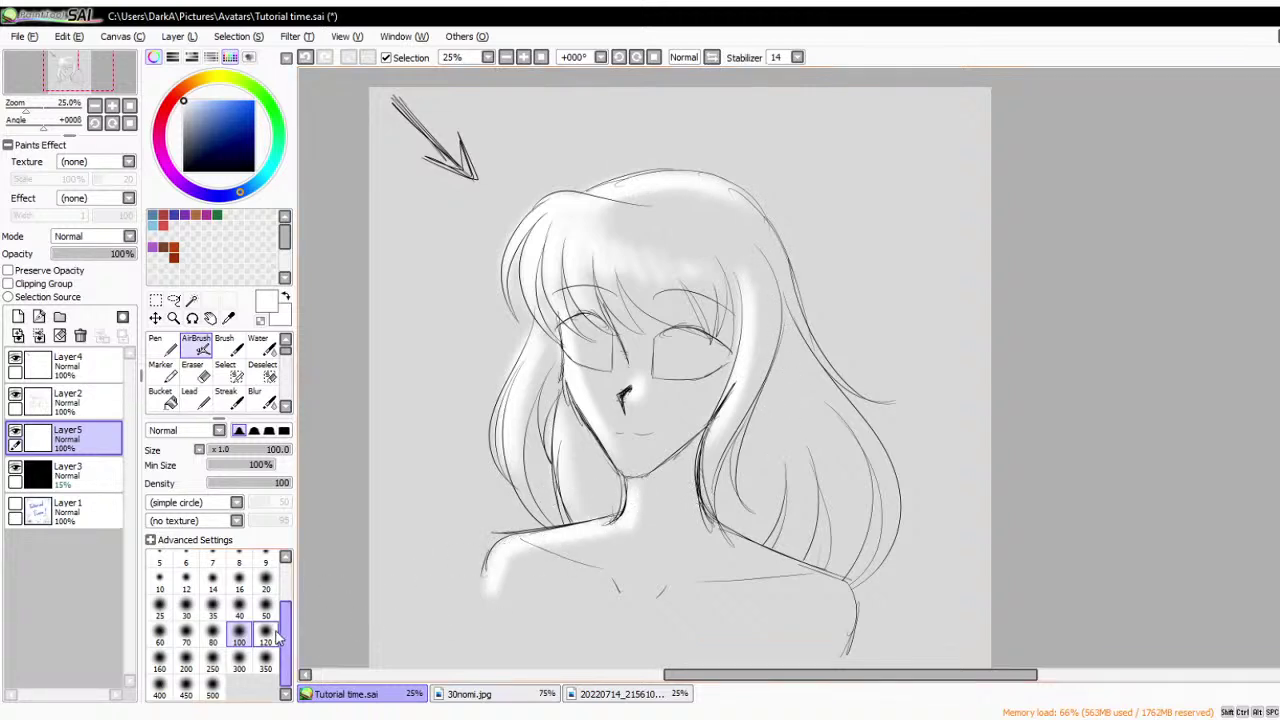
click(265, 577)
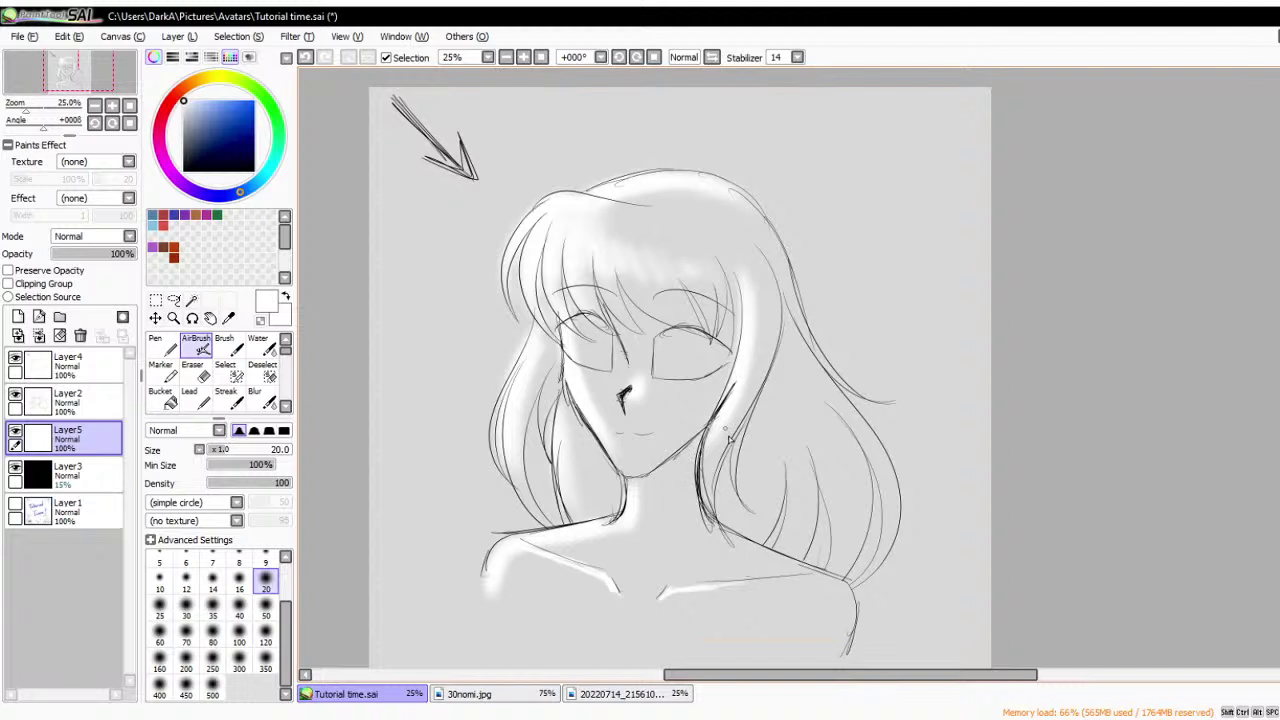
- Paint thin white highlight strands at brush size 16 in the long hair on the near side
click(239, 577)
drag(829, 391, 843, 485)
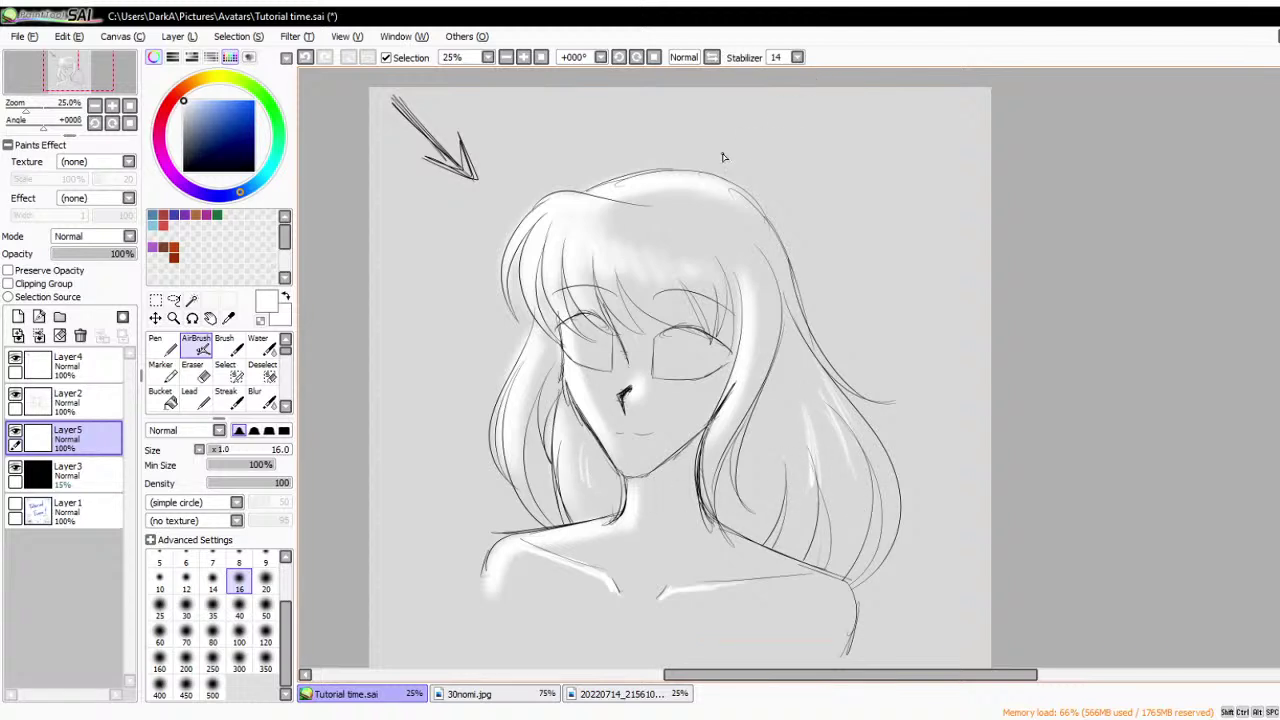
scroll(724, 157, down, 1)
scroll(680, 262, up, 1)
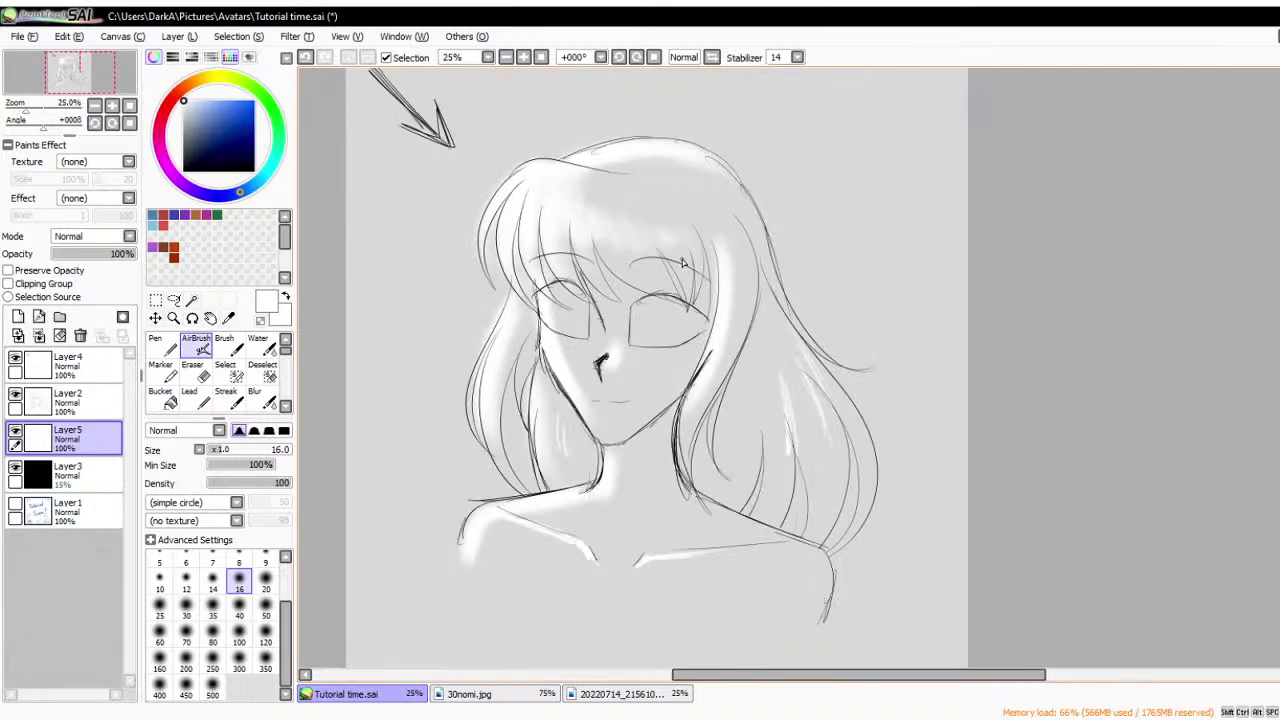
- Add a new layer at 56% opacity above the white highlight layer, with black as the color and the AirBrush at size 35
click(86, 478)
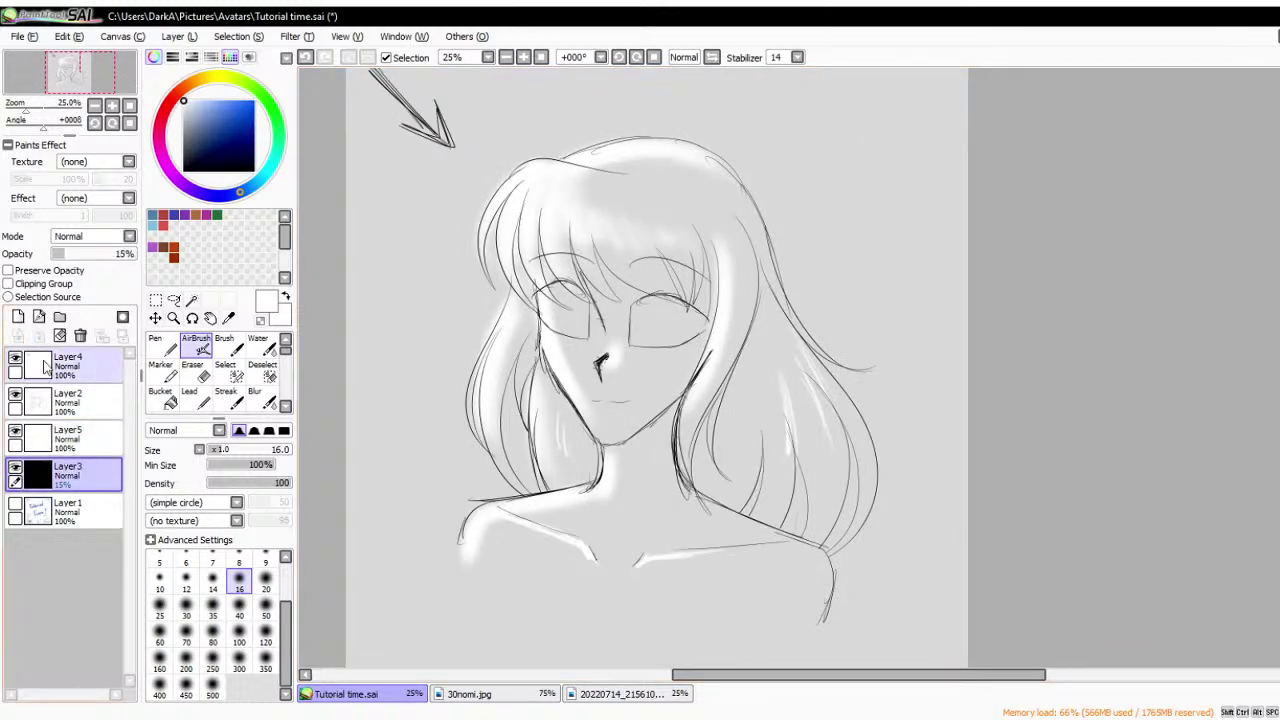
click(18, 316)
click(185, 170)
drag(132, 253, 99, 253)
click(239, 641)
scroll(748, 302, up, 1)
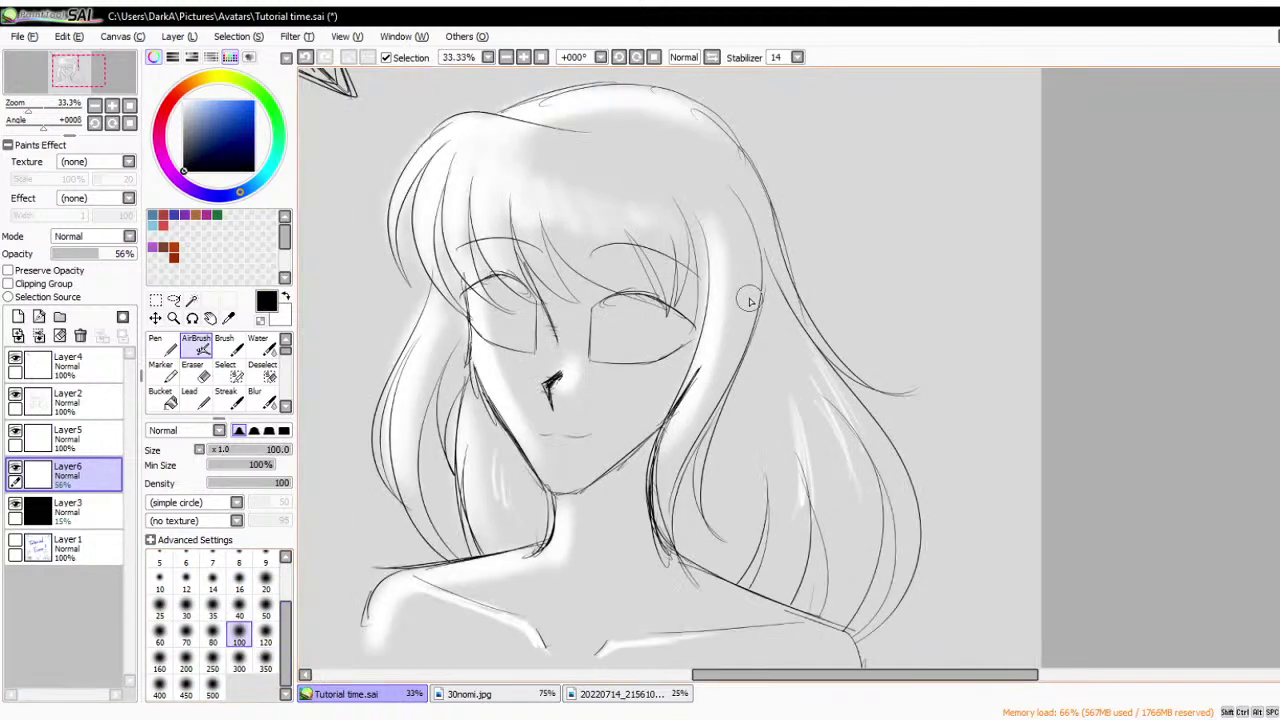
click(212, 605)
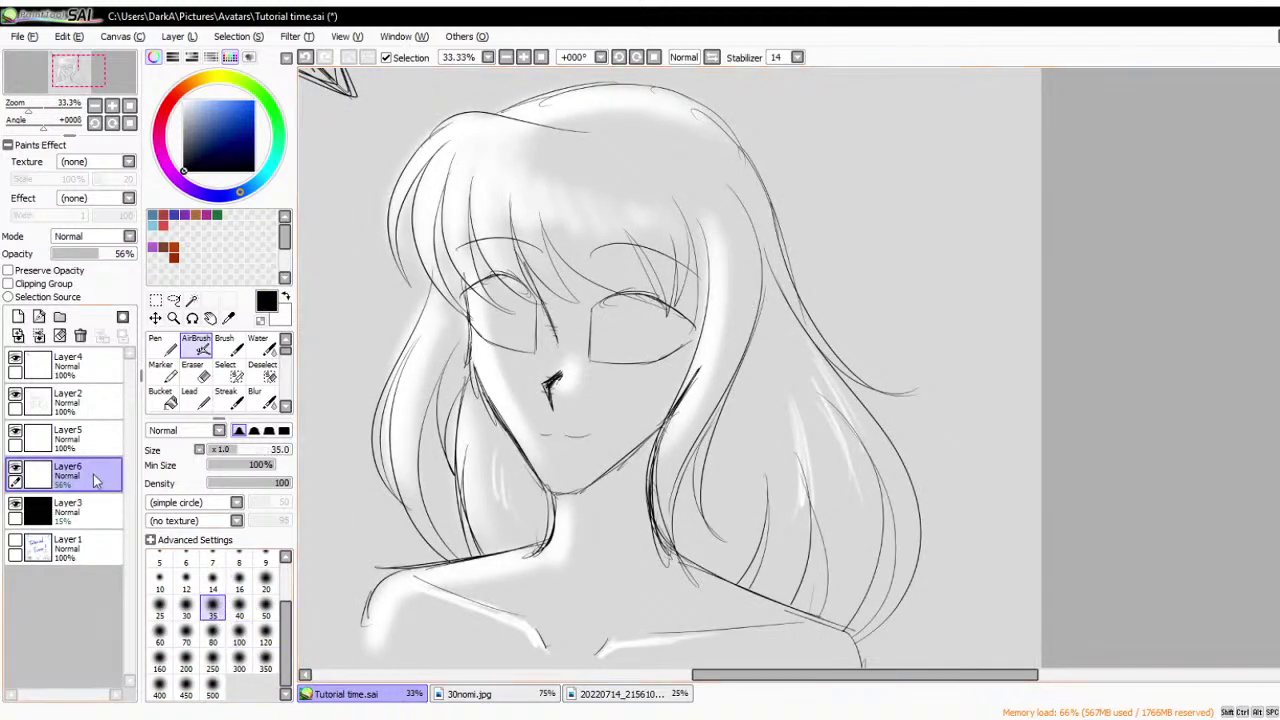
drag(88, 476, 100, 434)
- Airbrush black shadow strands at size 35 between the bangs on the far side of the head, down over the far eye
drag(447, 148, 396, 252)
drag(460, 153, 432, 258)
mouse_move(449, 181)
mouse_down()
mouse_move(444, 298)
mouse_move(477, 172)
mouse_move(488, 310)
mouse_up()
drag(469, 200, 501, 316)
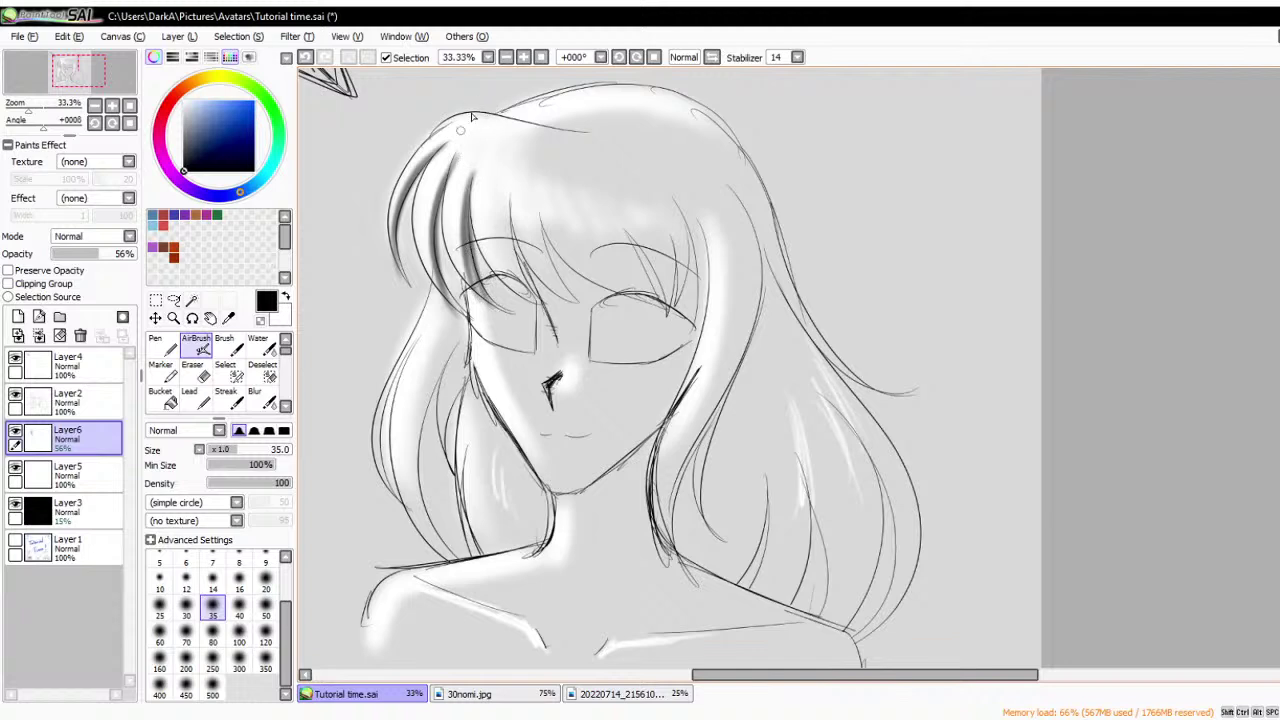
drag(514, 208, 545, 314)
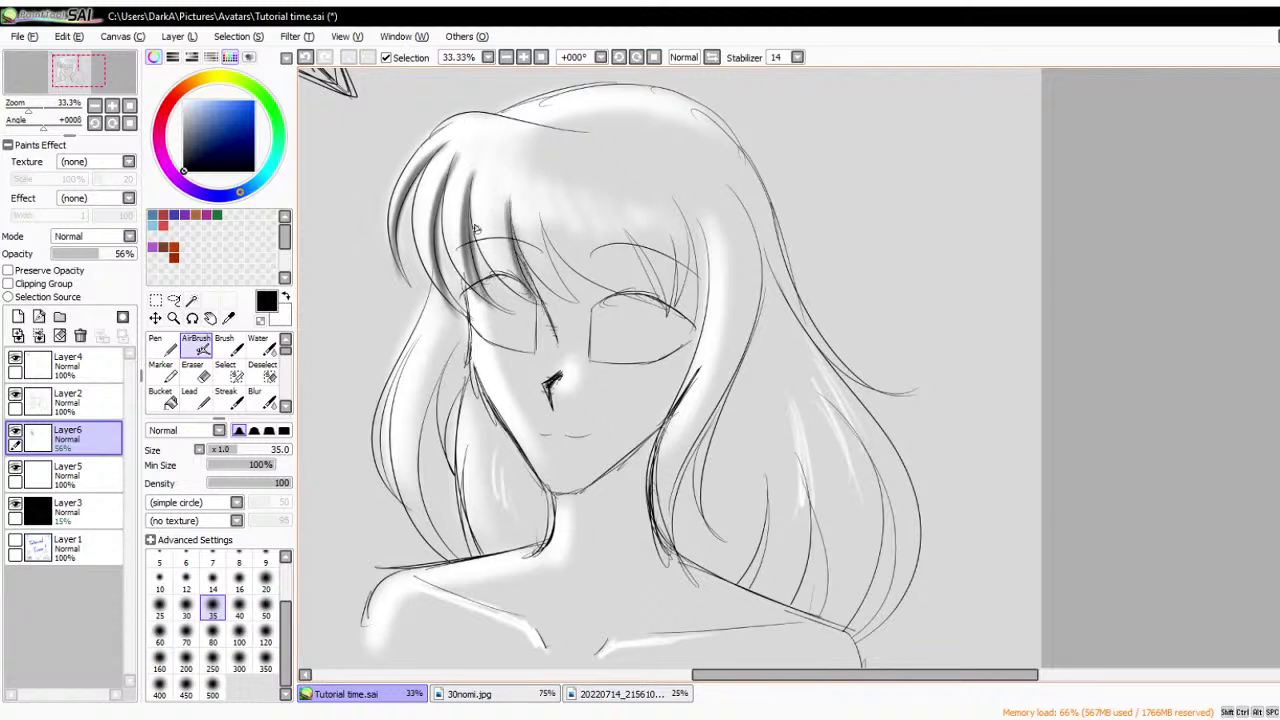
drag(476, 232, 500, 292)
drag(470, 238, 524, 300)
drag(480, 250, 541, 312)
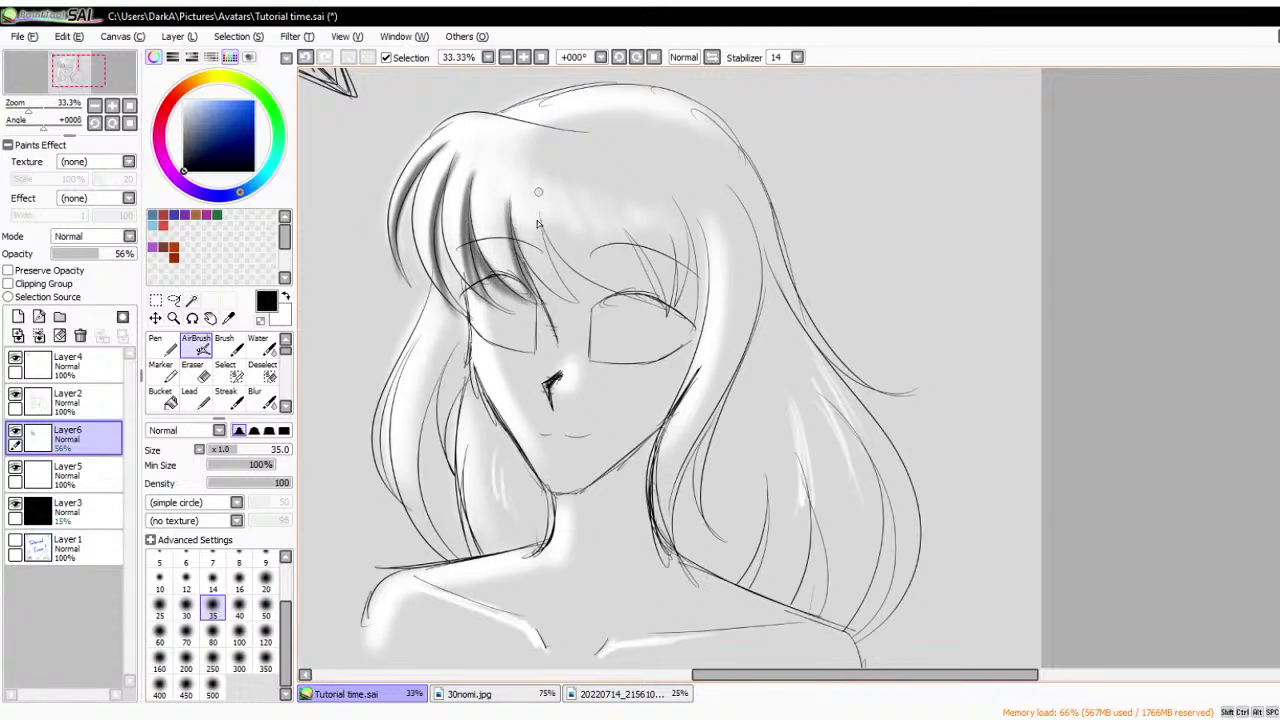
- Airbrush thicker black shadows in the middle and near-side bangs, increasing the brush size to 40 and then 60
drag(538, 192, 580, 310)
click(239, 604)
drag(538, 190, 575, 300)
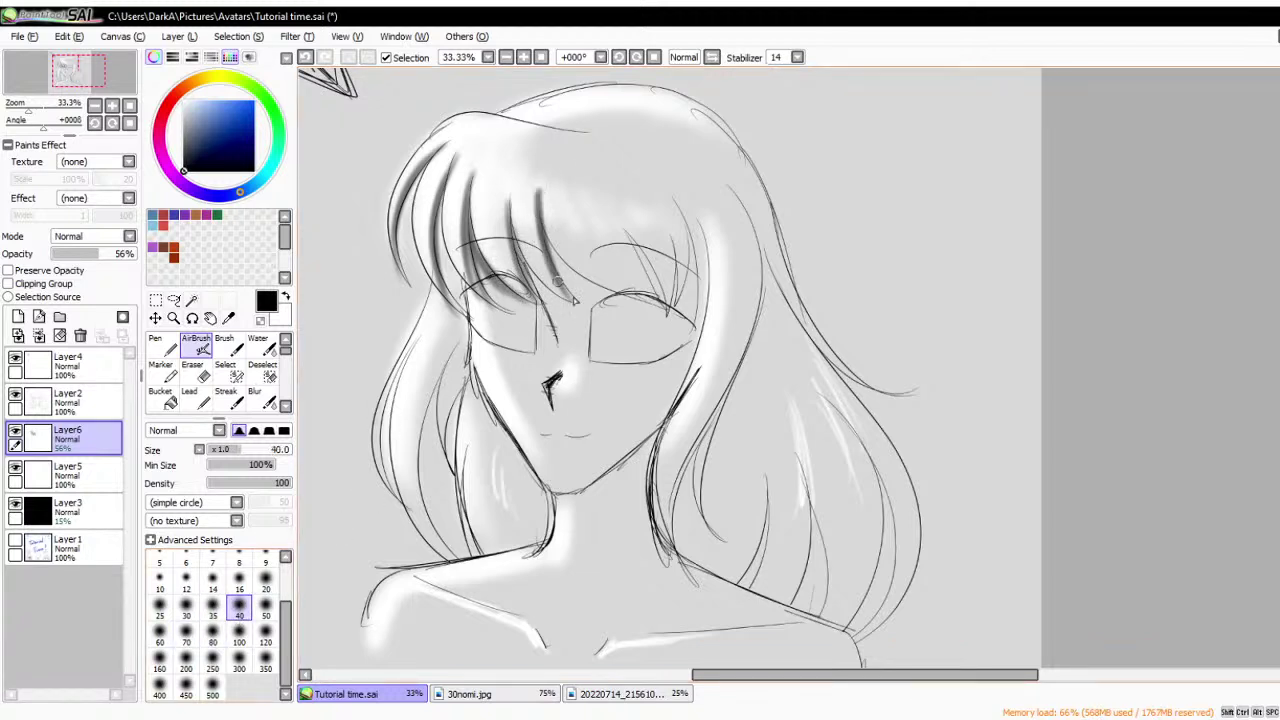
click(159, 630)
drag(540, 195, 572, 296)
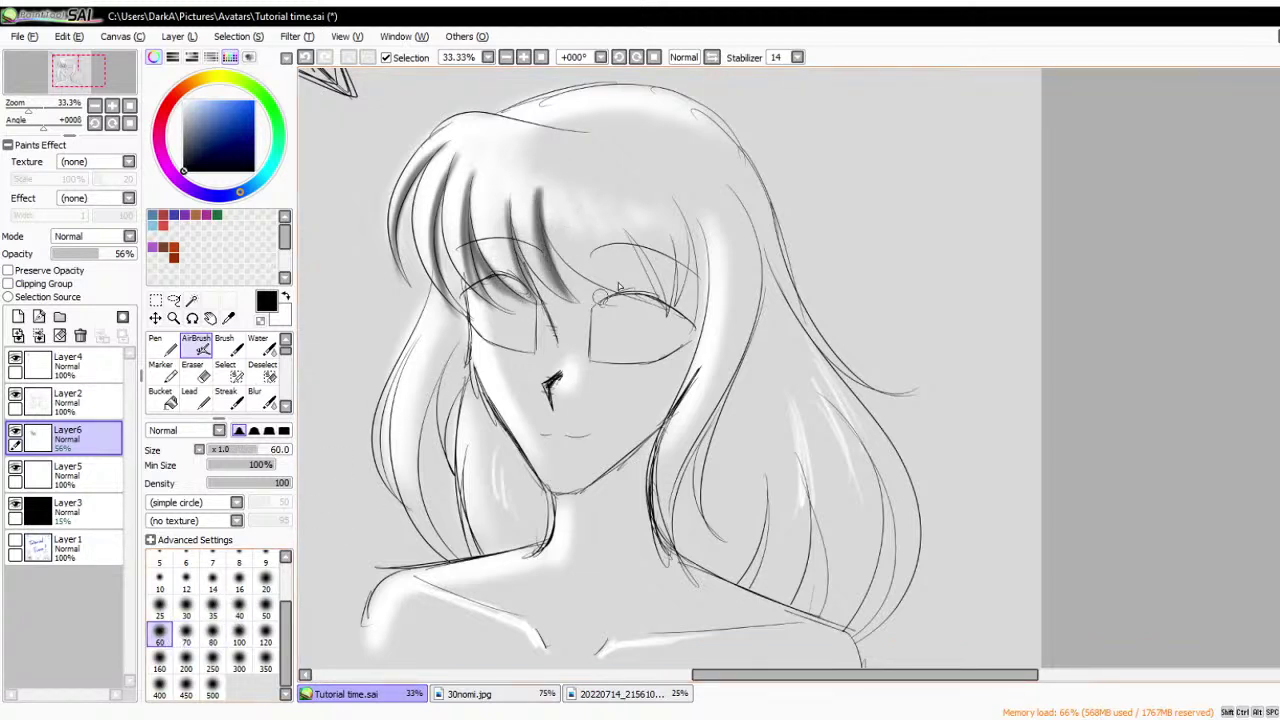
drag(612, 200, 665, 305)
drag(640, 180, 668, 318)
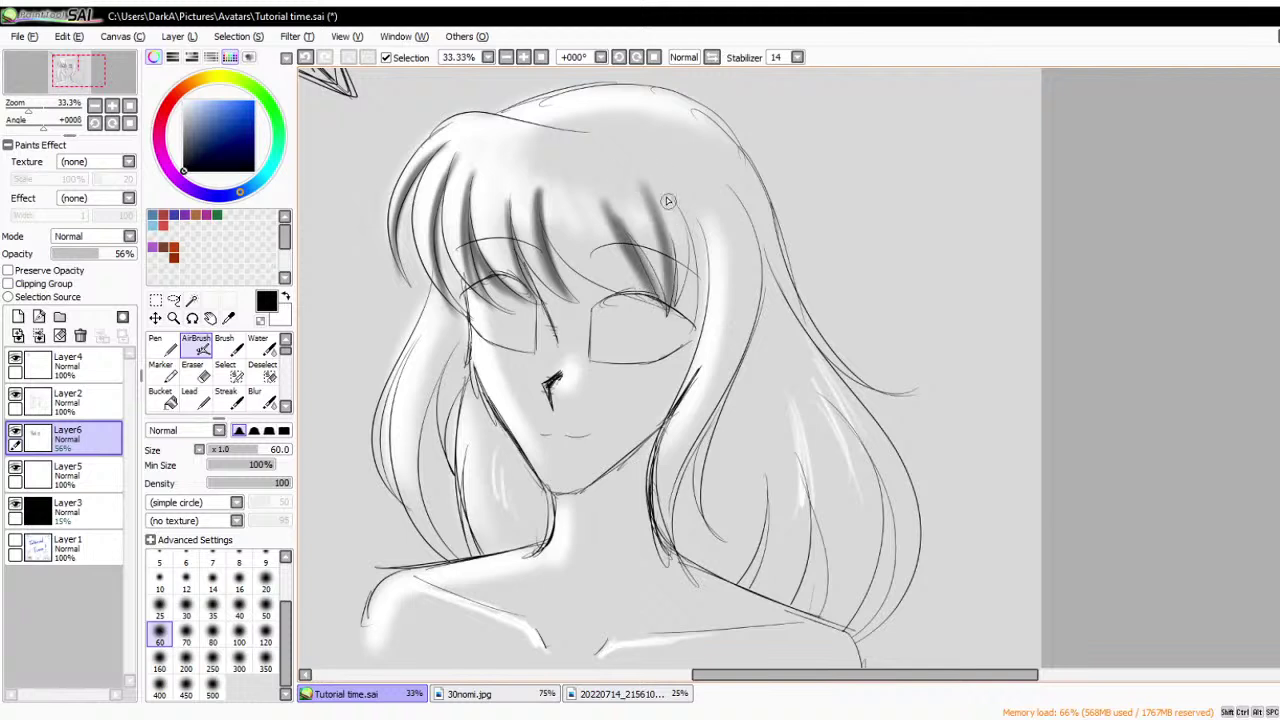
- Shade the near side of the face at size 60, beneath the bangs, around the eye, and along the cheek and jaw
drag(668, 201, 692, 405)
drag(672, 256, 662, 440)
mouse_move(664, 280)
mouse_down()
mouse_move(685, 308)
mouse_move(660, 445)
mouse_up()
drag(682, 390, 598, 490)
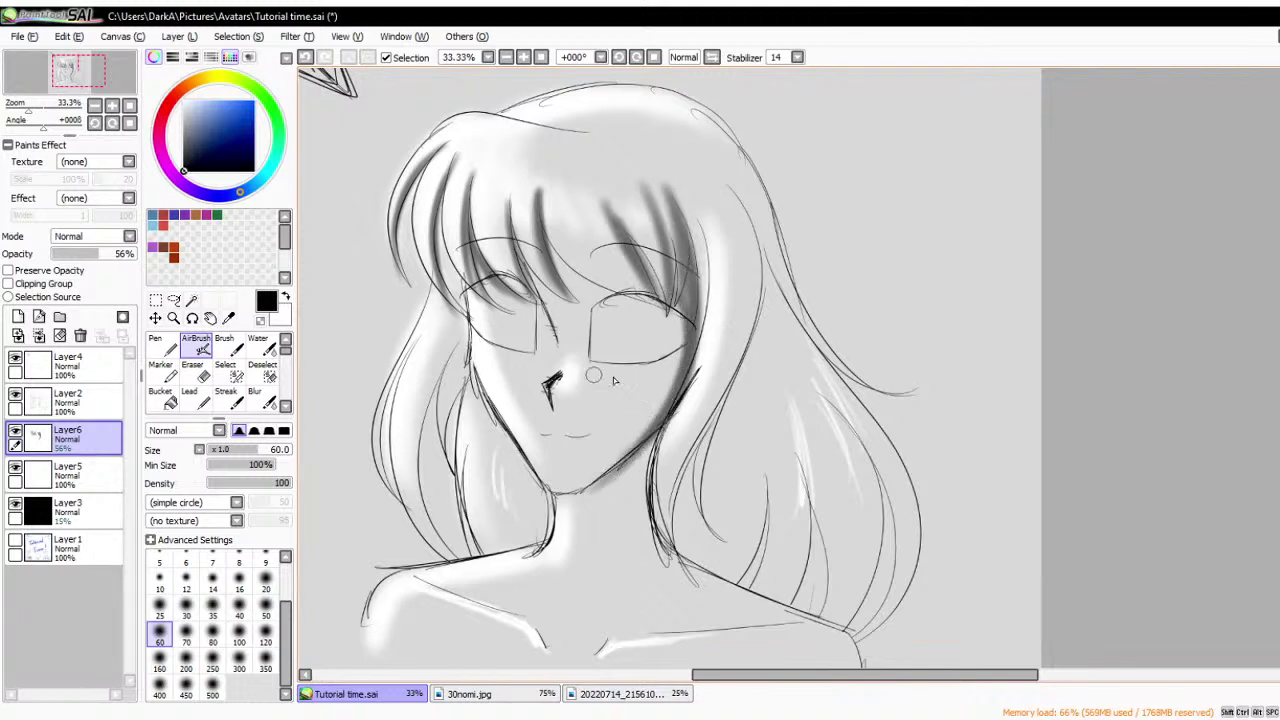
mouse_move(655, 354)
mouse_down()
mouse_move(661, 401)
mouse_move(676, 356)
mouse_move(661, 418)
mouse_move(667, 357)
mouse_move(653, 417)
mouse_move(661, 394)
mouse_move(607, 458)
mouse_move(680, 350)
mouse_move(665, 408)
mouse_move(582, 481)
mouse_move(577, 295)
mouse_move(553, 238)
mouse_move(595, 292)
mouse_move(557, 255)
mouse_move(685, 321)
mouse_move(514, 252)
mouse_move(667, 315)
mouse_move(620, 242)
mouse_move(668, 356)
mouse_up()
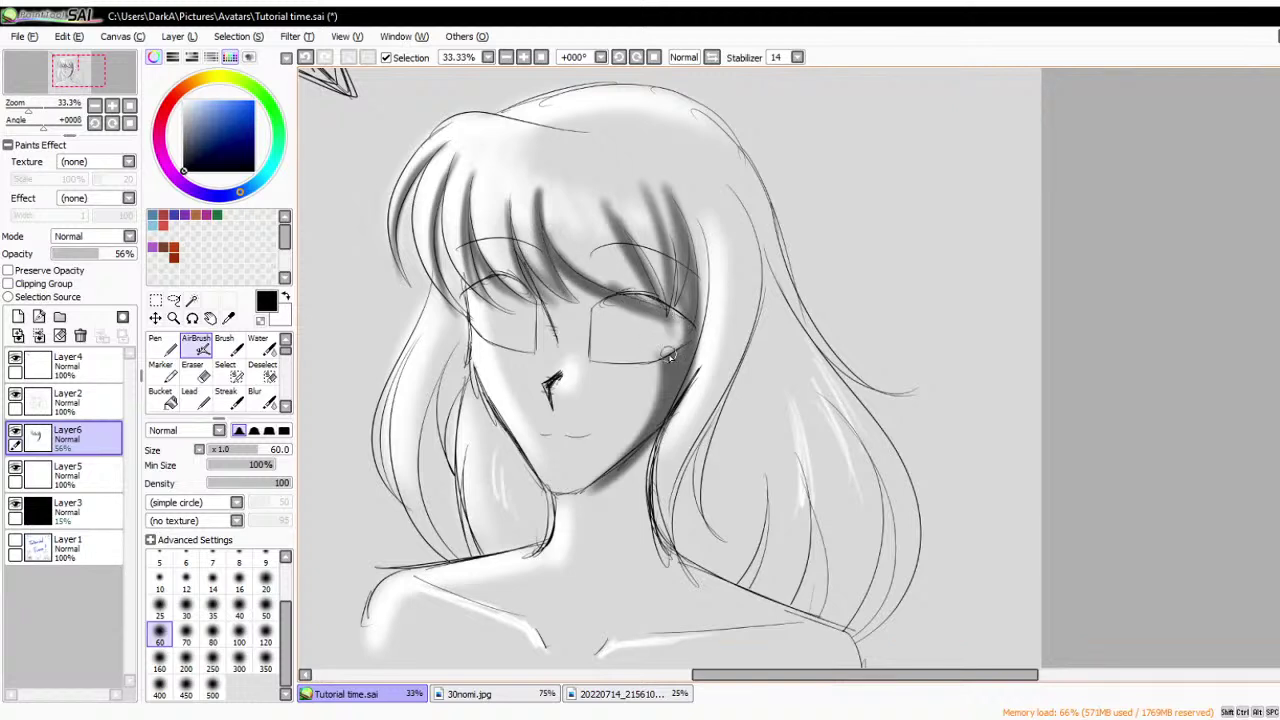
- Airbrush black shadows on the neck under the chin, along the collarbones and over the near shoulder and arm
scroll(669, 356, down, 1)
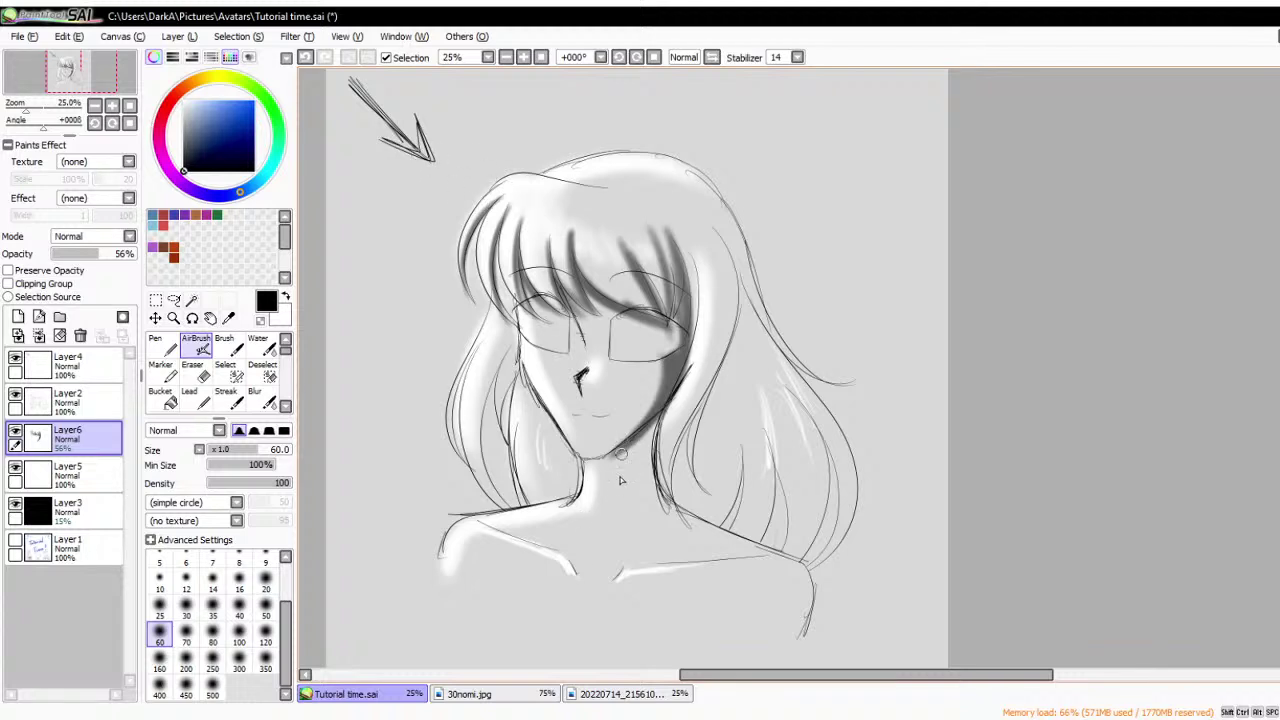
mouse_move(587, 462)
mouse_down()
mouse_move(627, 489)
mouse_move(663, 432)
mouse_move(651, 425)
mouse_move(611, 463)
mouse_move(643, 450)
mouse_move(631, 481)
mouse_move(614, 474)
mouse_move(650, 483)
mouse_up()
mouse_move(488, 521)
mouse_down()
mouse_move(615, 562)
mouse_move(572, 560)
mouse_move(610, 572)
mouse_move(680, 563)
mouse_move(650, 568)
mouse_up()
drag(655, 445, 665, 495)
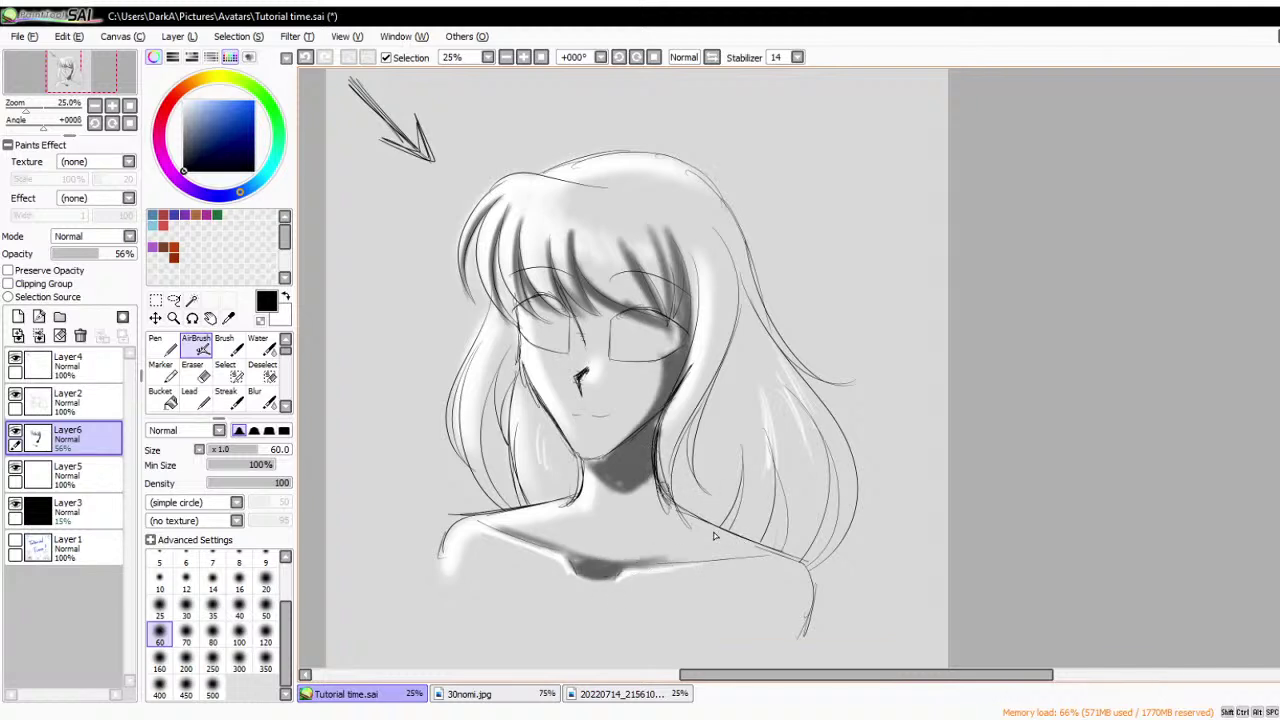
mouse_move(727, 540)
mouse_down()
mouse_move(777, 607)
mouse_move(758, 551)
mouse_move(783, 563)
mouse_move(799, 626)
mouse_move(796, 577)
mouse_move(792, 619)
mouse_up()
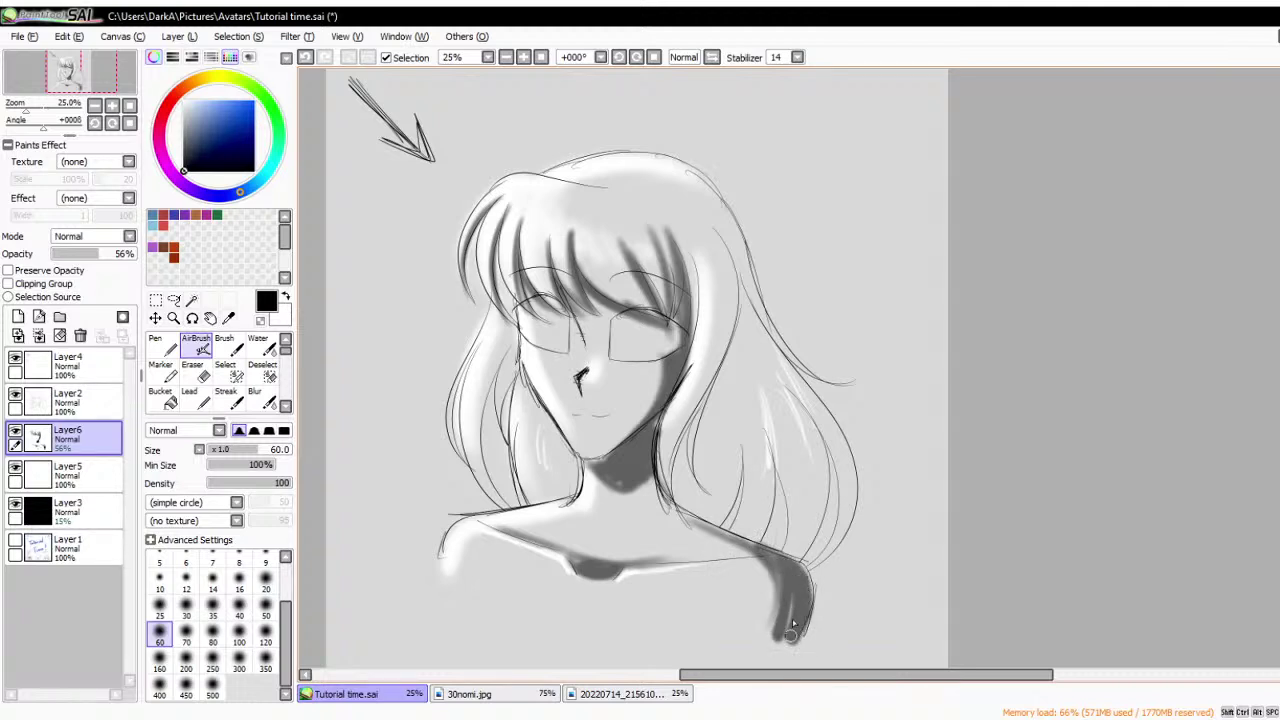
- Shade the hair behind the far jaw and the long near-side hair with black, using brush size 100 for the broad shadows
mouse_move(514, 335)
mouse_down()
mouse_move(488, 492)
mouse_move(519, 357)
mouse_move(497, 436)
mouse_move(543, 415)
mouse_move(521, 382)
mouse_move(563, 455)
mouse_move(563, 470)
mouse_move(531, 391)
mouse_move(543, 492)
mouse_move(540, 425)
mouse_move(569, 461)
mouse_move(543, 495)
mouse_move(526, 410)
mouse_move(554, 496)
mouse_move(563, 448)
mouse_move(571, 469)
mouse_move(525, 367)
mouse_move(548, 499)
mouse_move(525, 426)
mouse_move(597, 482)
mouse_up()
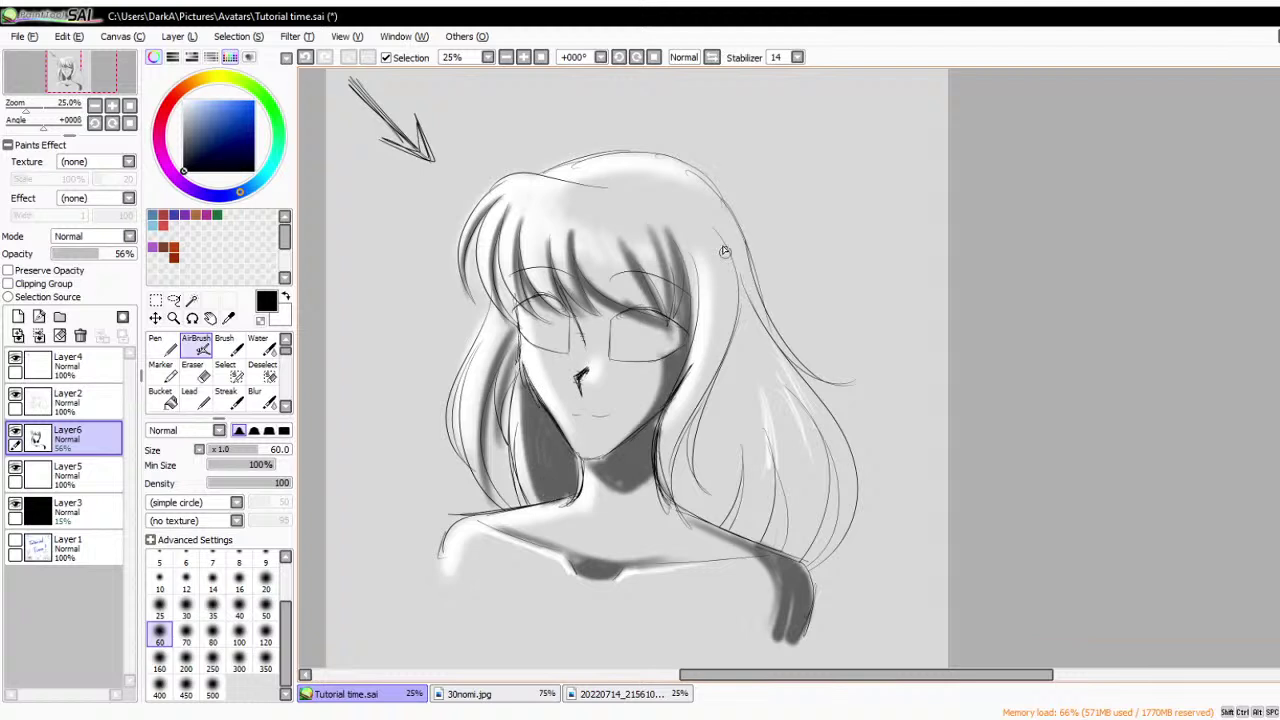
mouse_move(724, 250)
mouse_down()
mouse_move(727, 358)
mouse_move(689, 464)
mouse_up()
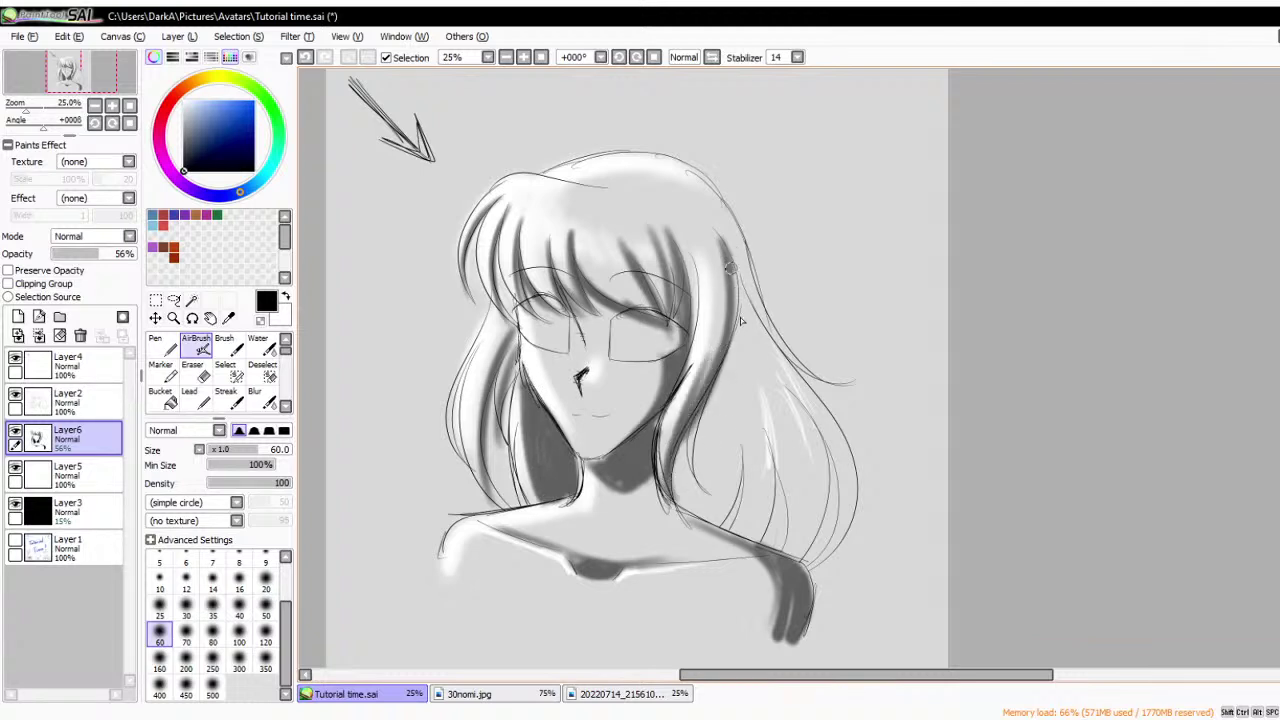
drag(740, 317, 800, 540)
click(239, 636)
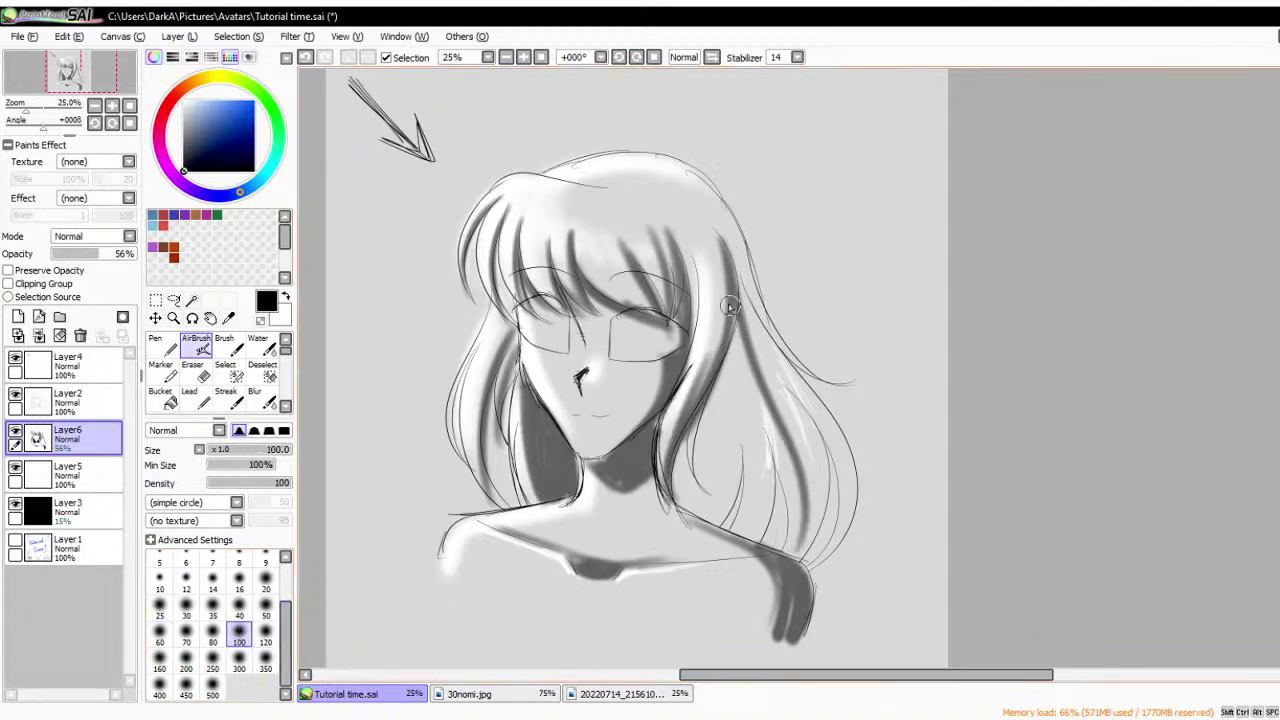
mouse_move(731, 307)
mouse_down()
mouse_move(687, 472)
mouse_move(711, 399)
mouse_move(705, 498)
mouse_move(705, 427)
mouse_move(727, 363)
mouse_move(724, 505)
mouse_move(743, 381)
mouse_move(762, 516)
mouse_move(743, 349)
mouse_move(792, 564)
mouse_move(736, 329)
mouse_move(778, 420)
mouse_move(820, 443)
mouse_move(771, 458)
mouse_up()
mouse_move(667, 180)
mouse_down()
mouse_move(712, 200)
mouse_move(714, 243)
mouse_move(805, 375)
mouse_up()
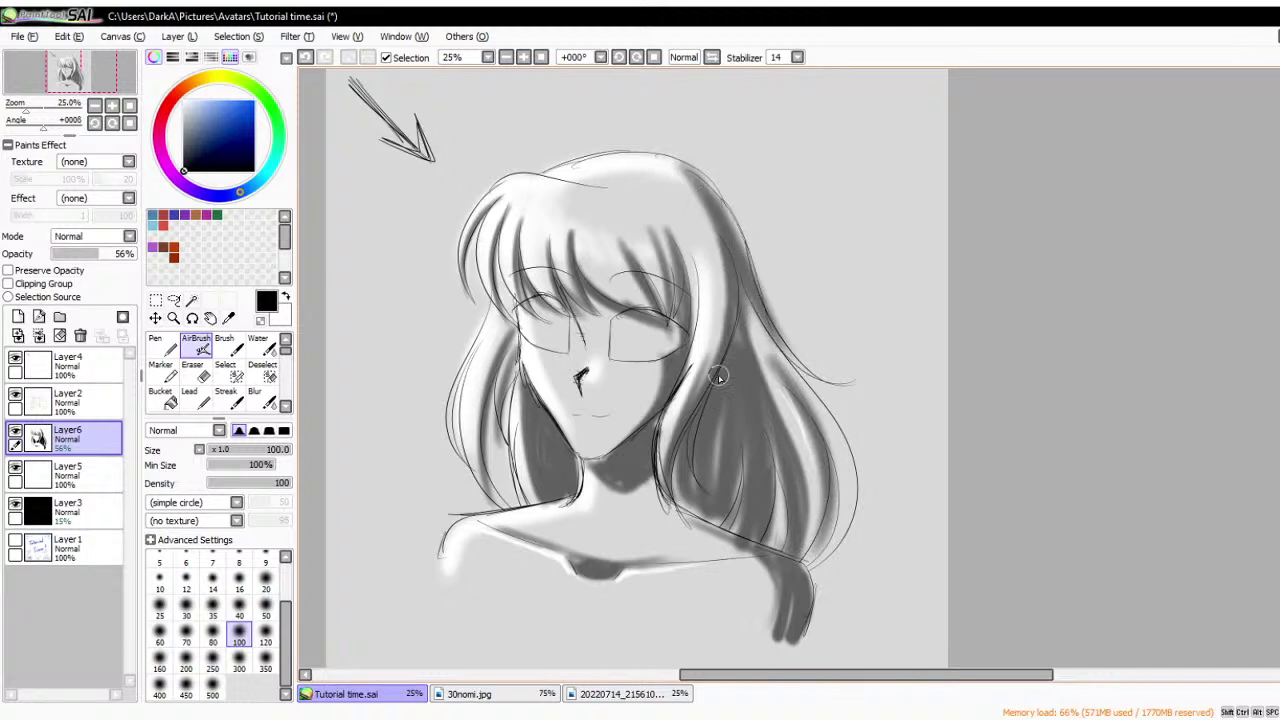
scroll(769, 238, down, 1)
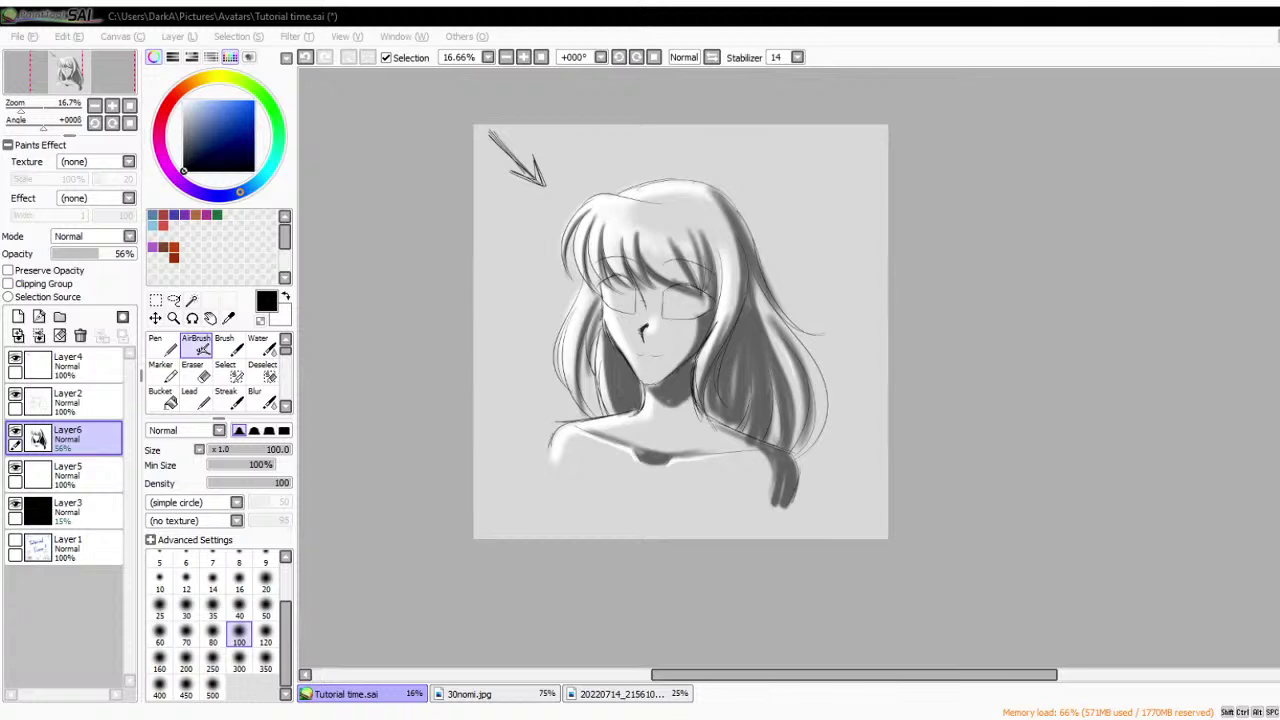
key(alt+Tab)
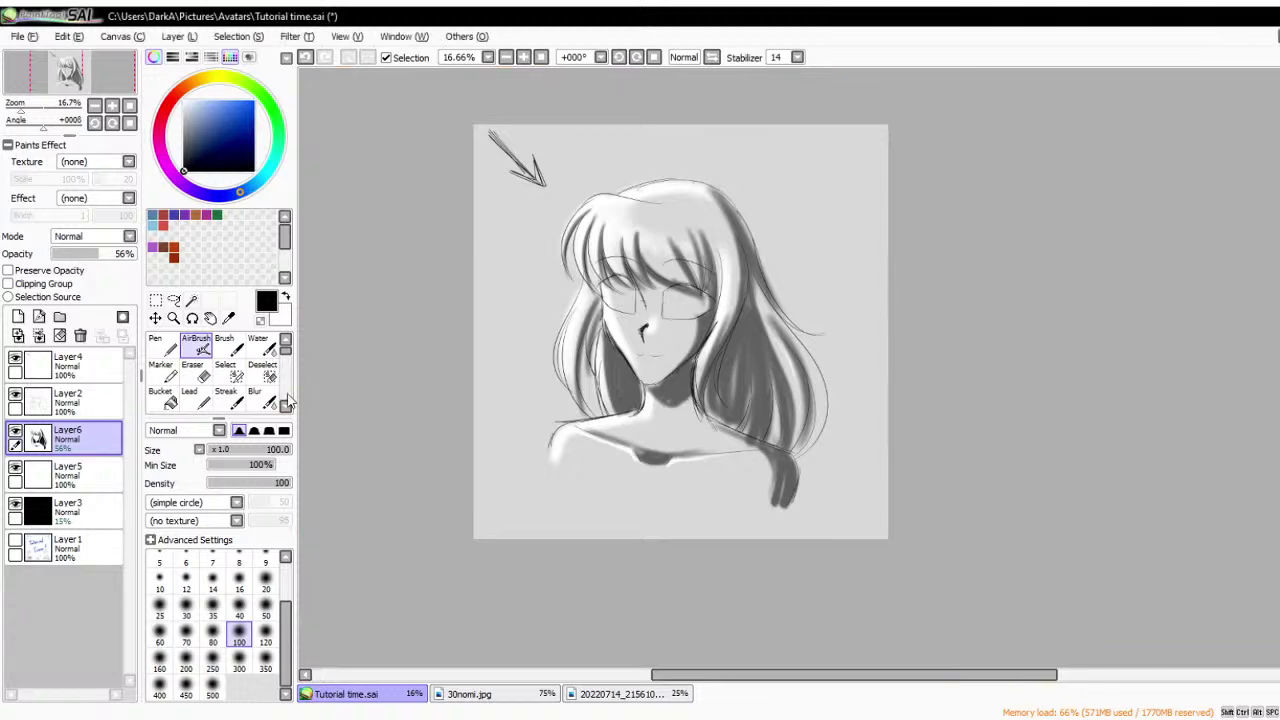
scroll(640, 483, down, 1)
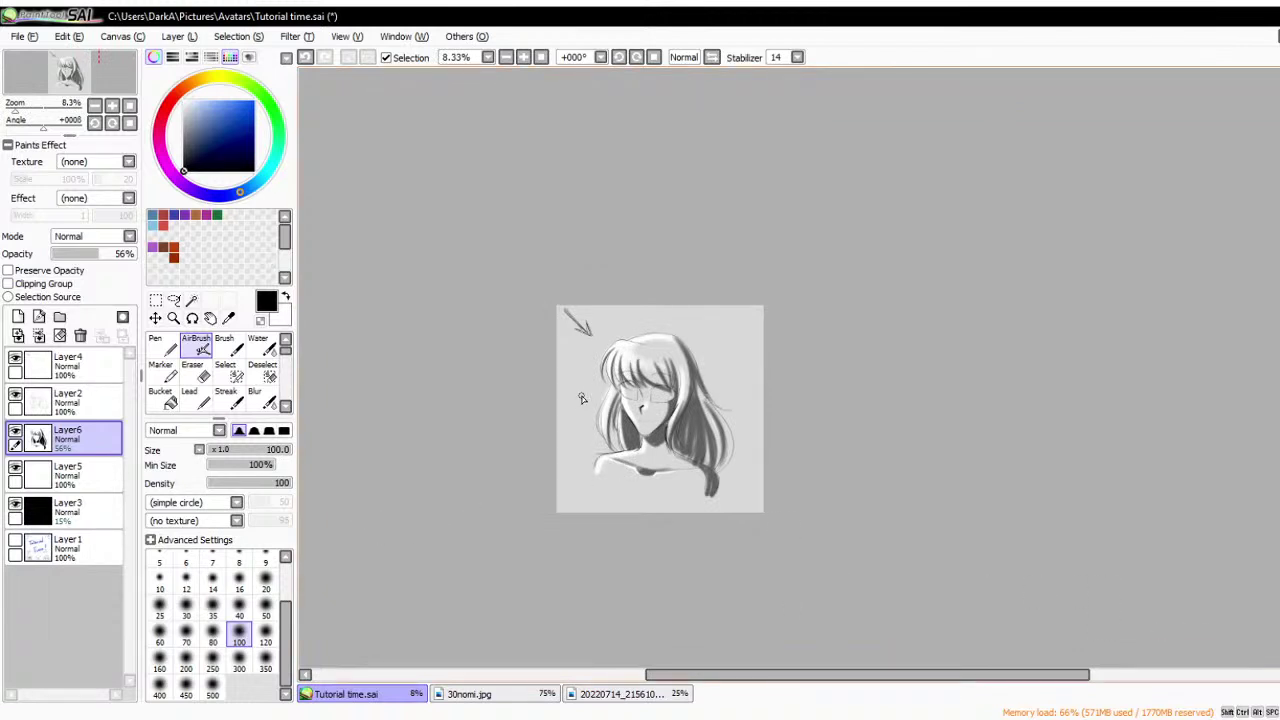
scroll(582, 398, up, 1)
scroll(630, 455, up, 2)
scroll(618, 433, down, 1)
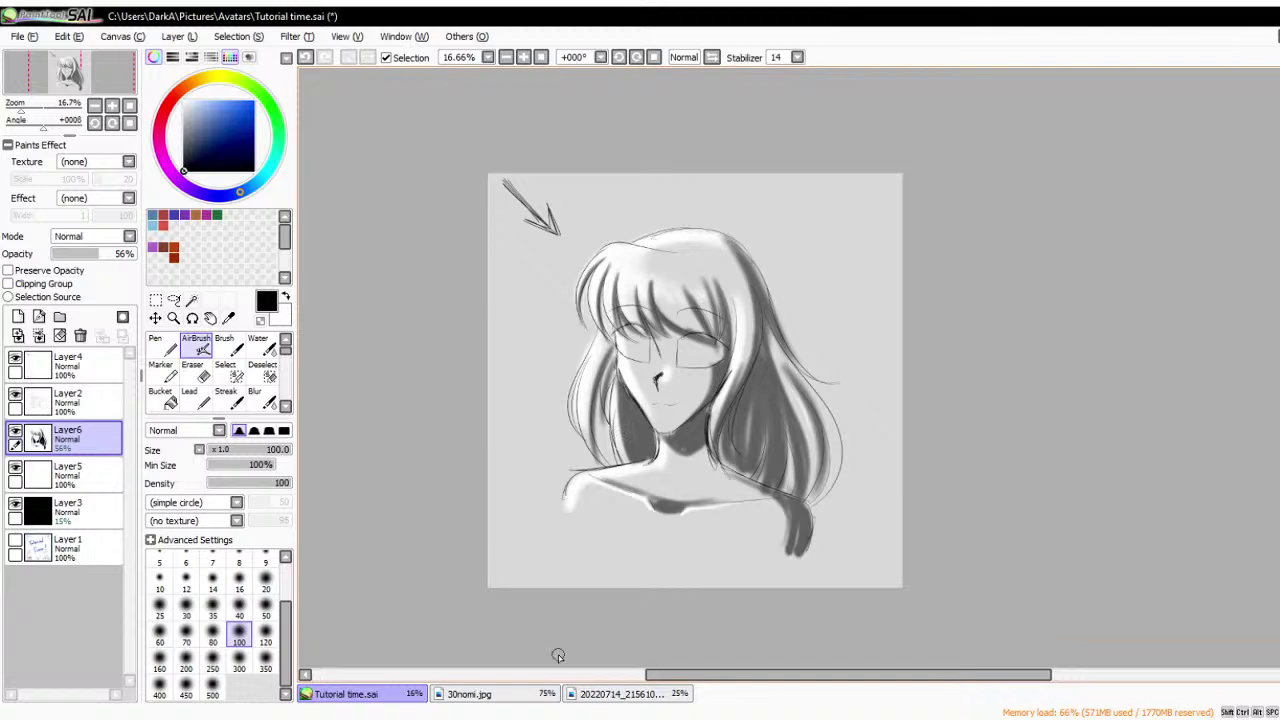
- Close the reference images 30nomi.jpg and 20220714_215610.jpg, leaving the tutorial drawing open
click(530, 694)
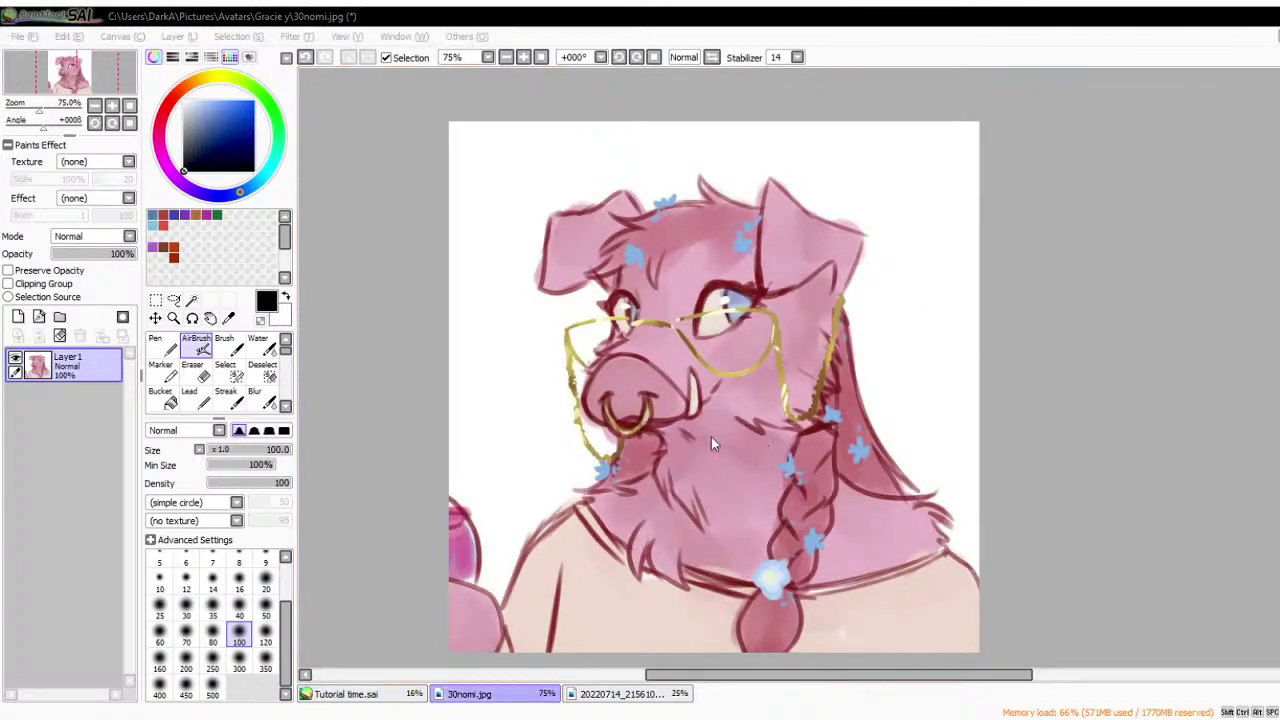
key(ctrl+w)
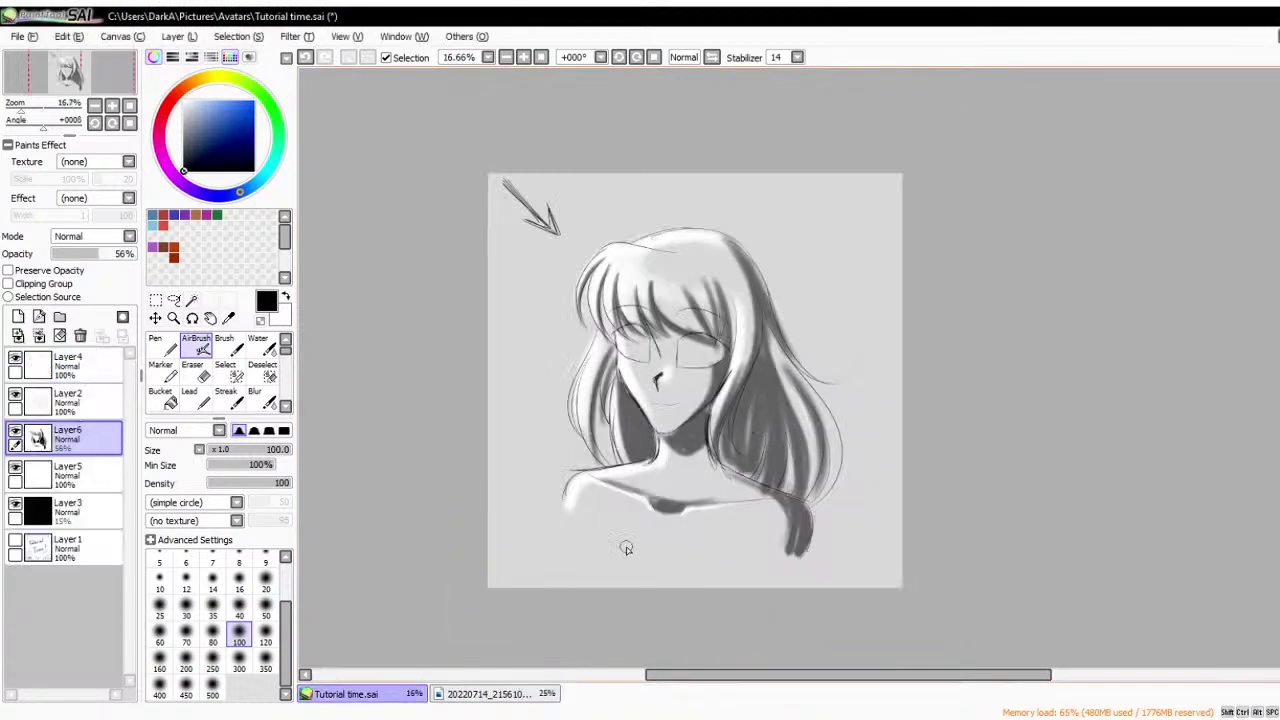
click(540, 694)
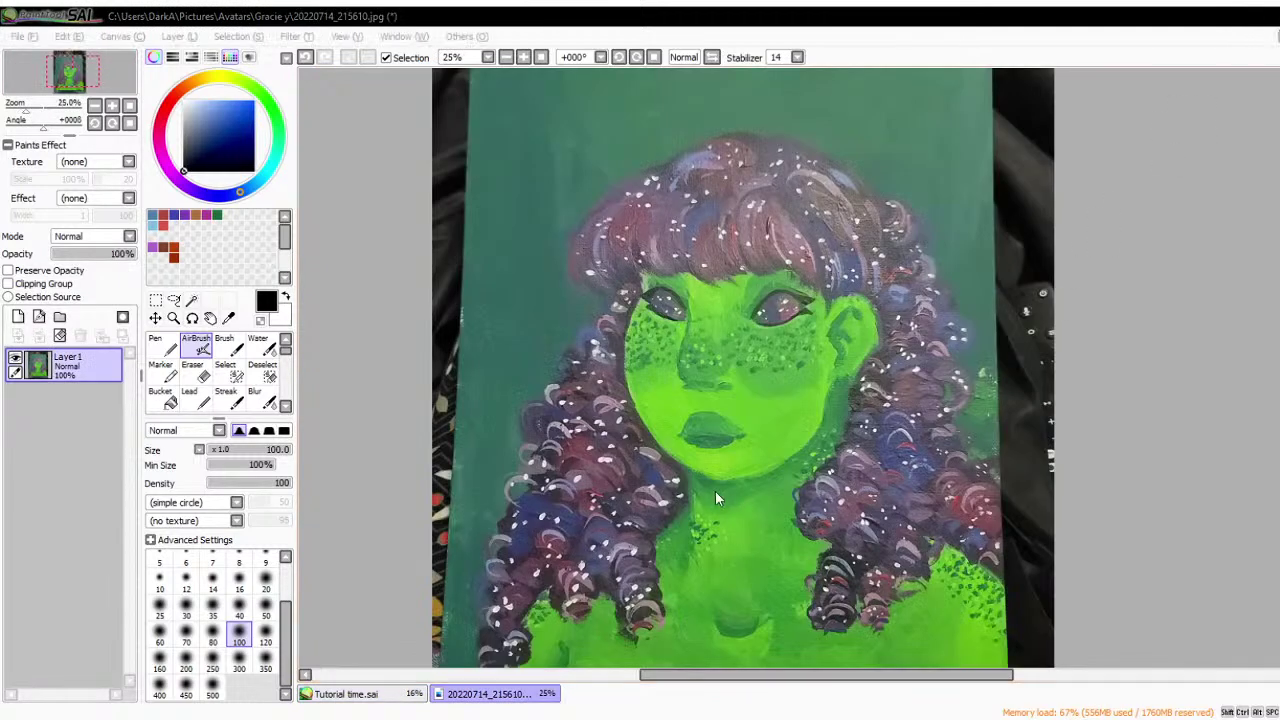
key(ctrl+w)
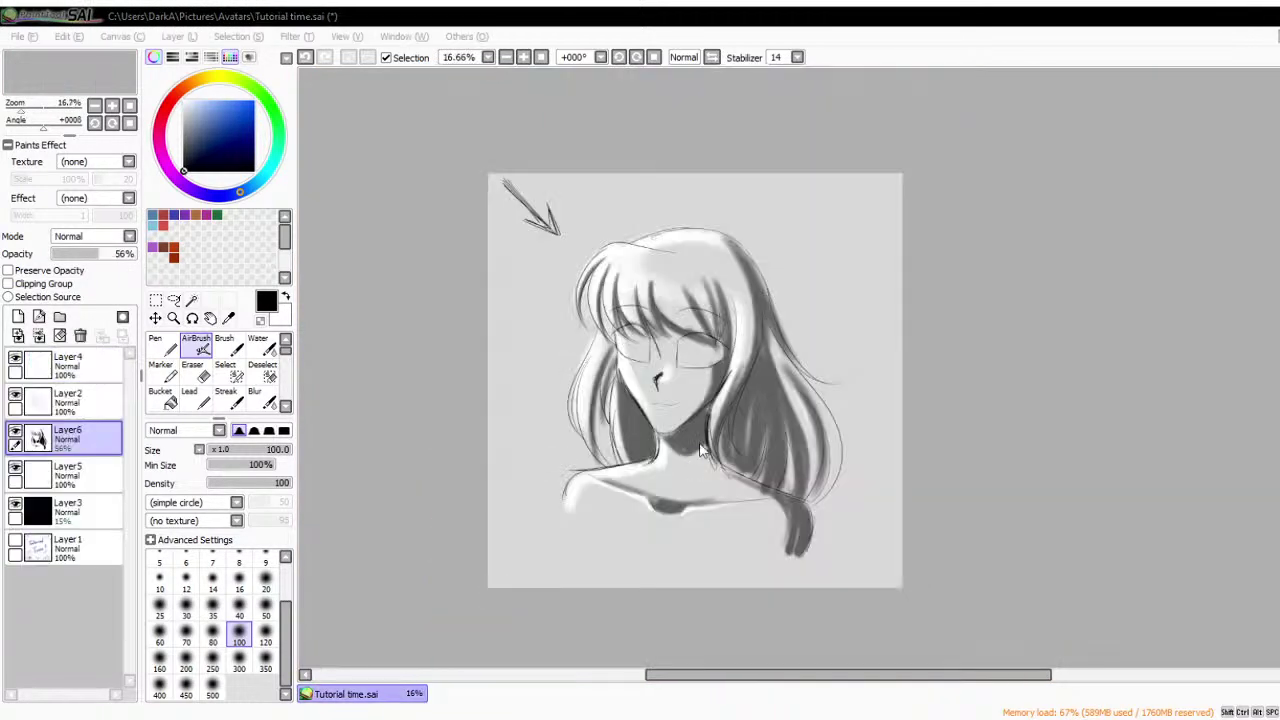
- Circle the flames around the figure's legs with the Pen on a new layer of the grayscale fire sketch, and clear the marks
scroll(672, 432, up, 1)
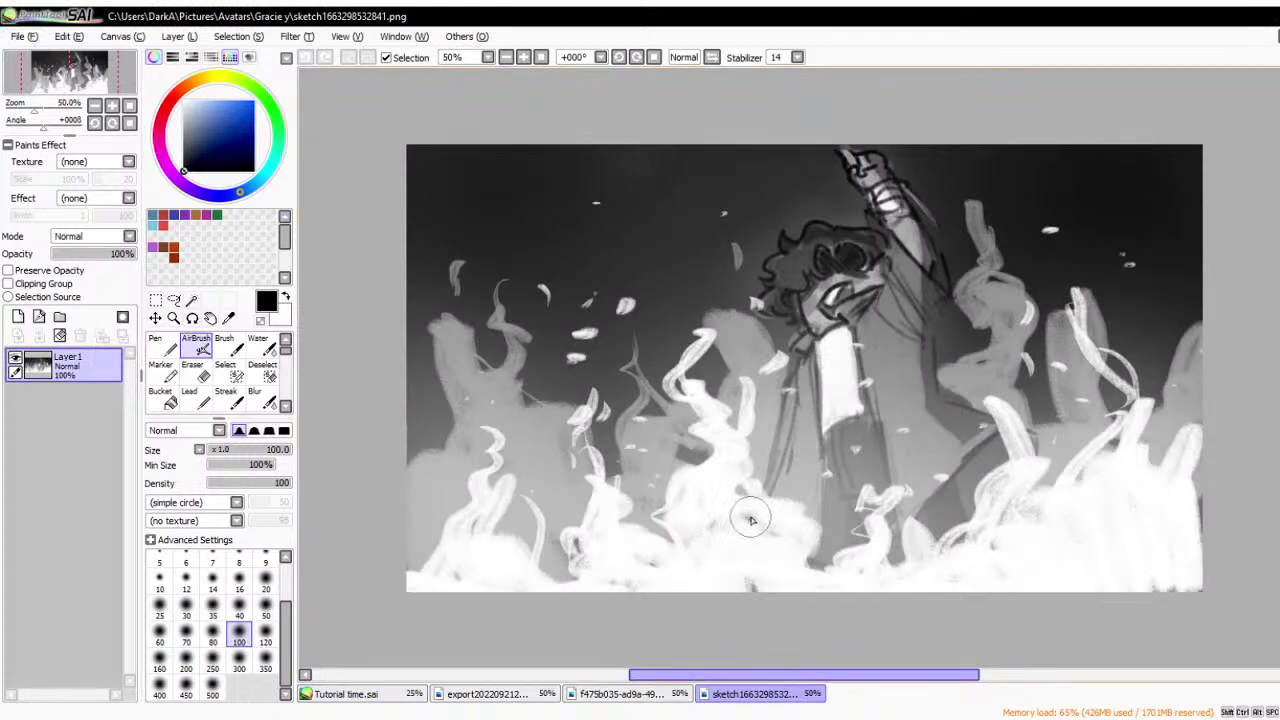
scroll(751, 518, down, 1)
scroll(904, 493, up, 1)
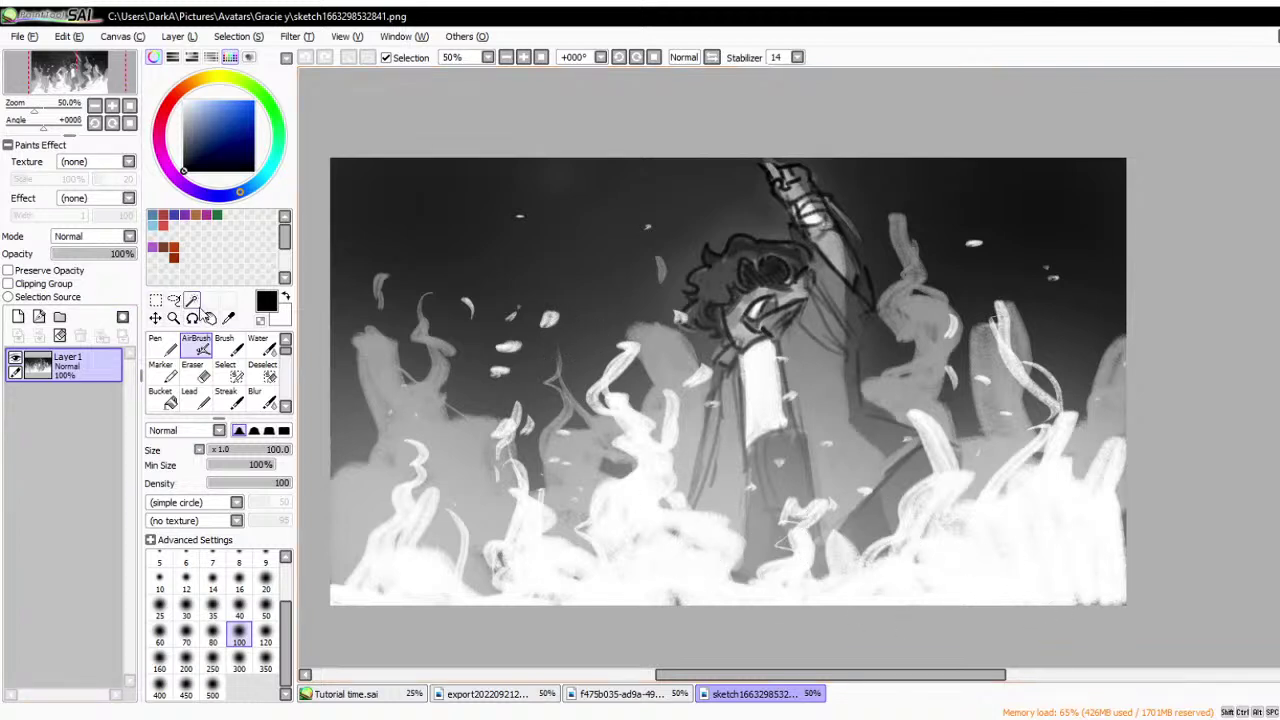
click(17, 317)
key(n)
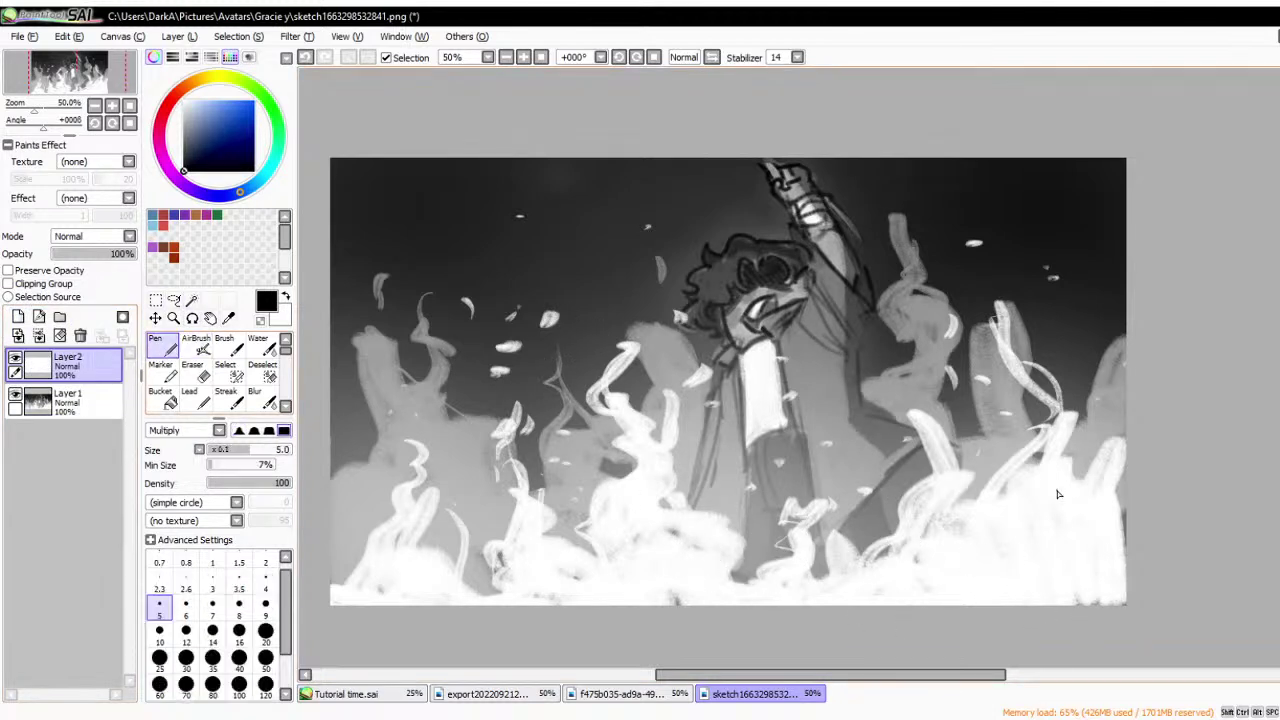
mouse_move(888, 452)
mouse_down()
mouse_move(686, 461)
mouse_move(933, 607)
mouse_move(644, 475)
mouse_move(988, 564)
mouse_move(574, 551)
mouse_move(940, 466)
mouse_move(620, 638)
mouse_move(755, 397)
mouse_move(842, 620)
mouse_move(815, 404)
mouse_up()
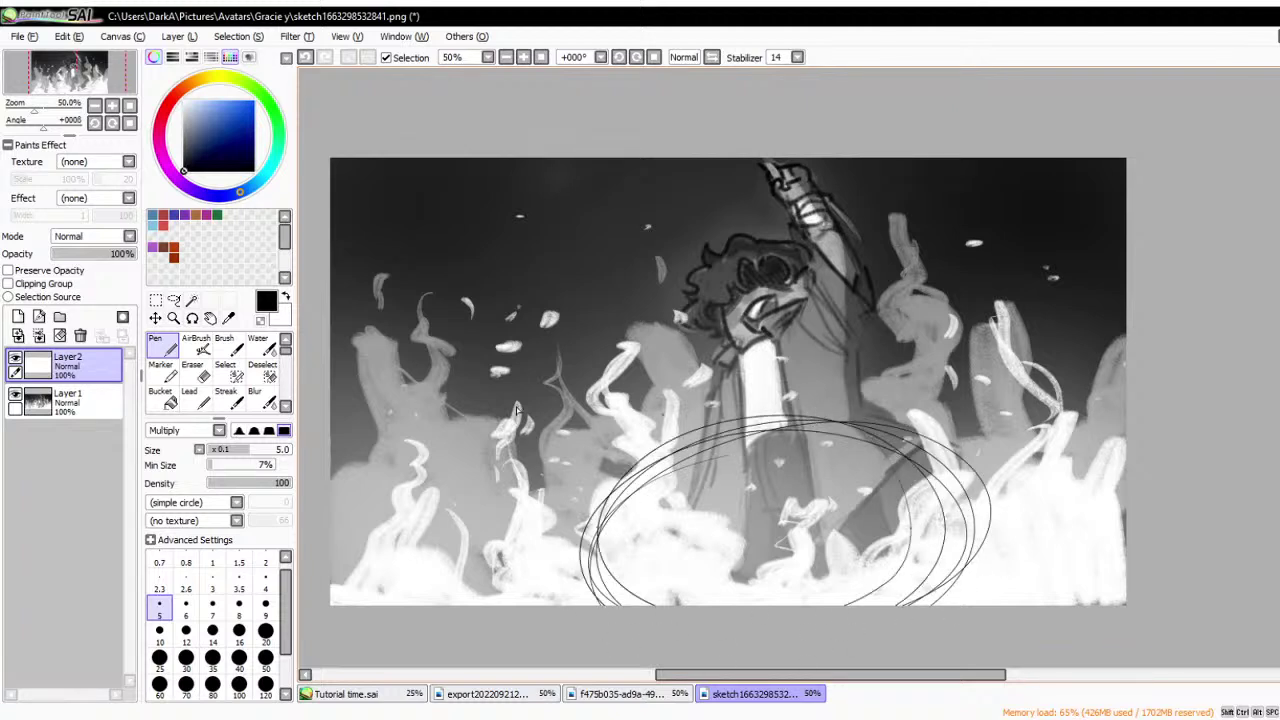
click(59, 336)
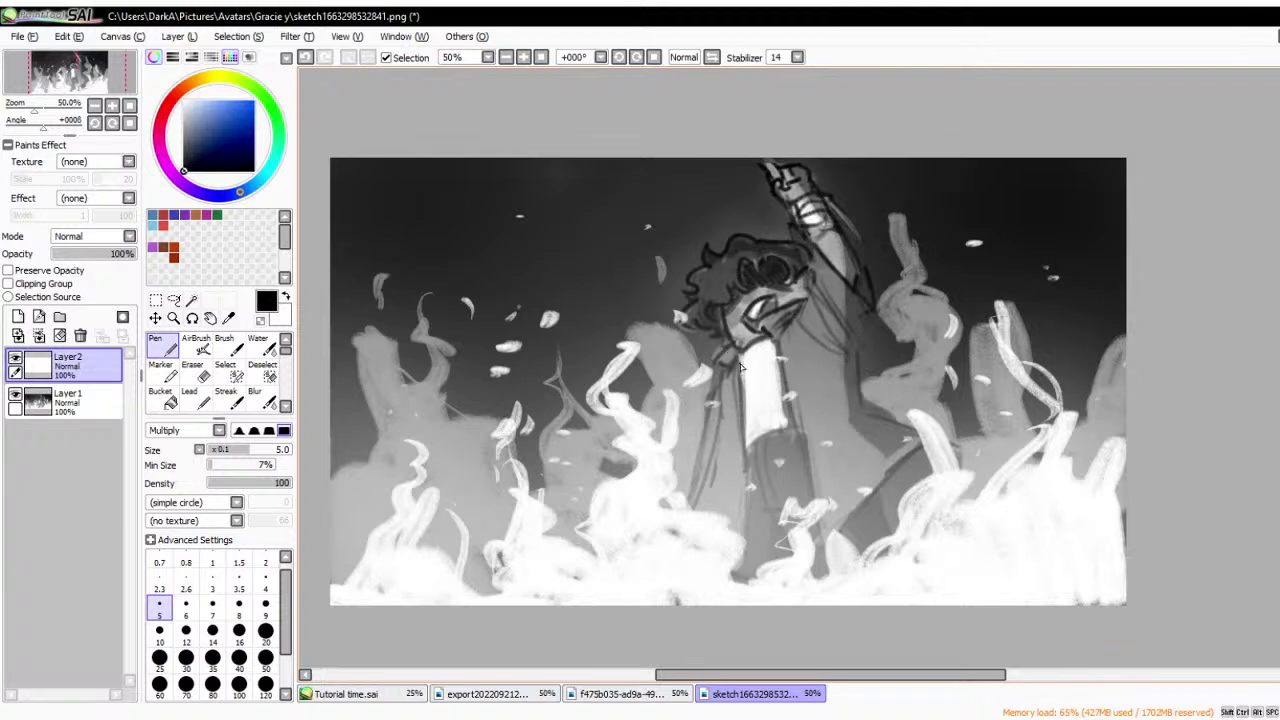
- View the magenta-lit character image, and draw a light-direction arrow toward the man's face in the black-and-white export sketch
click(604, 695)
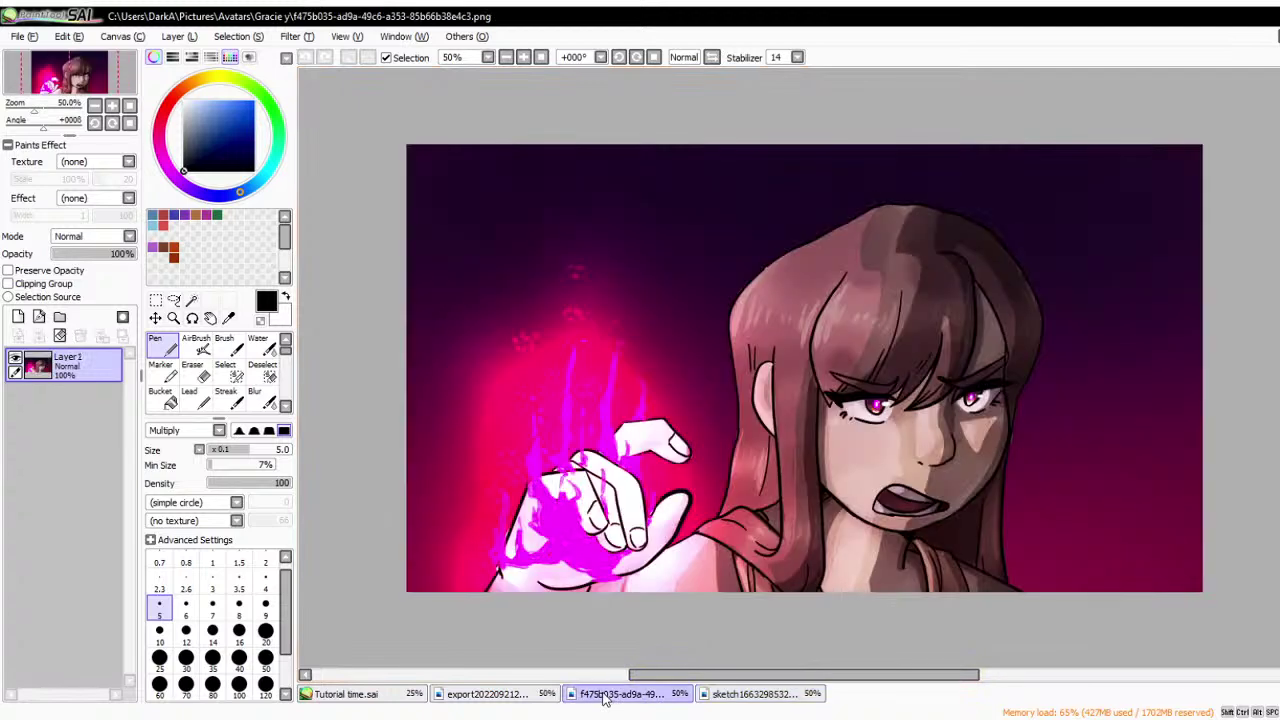
click(487, 694)
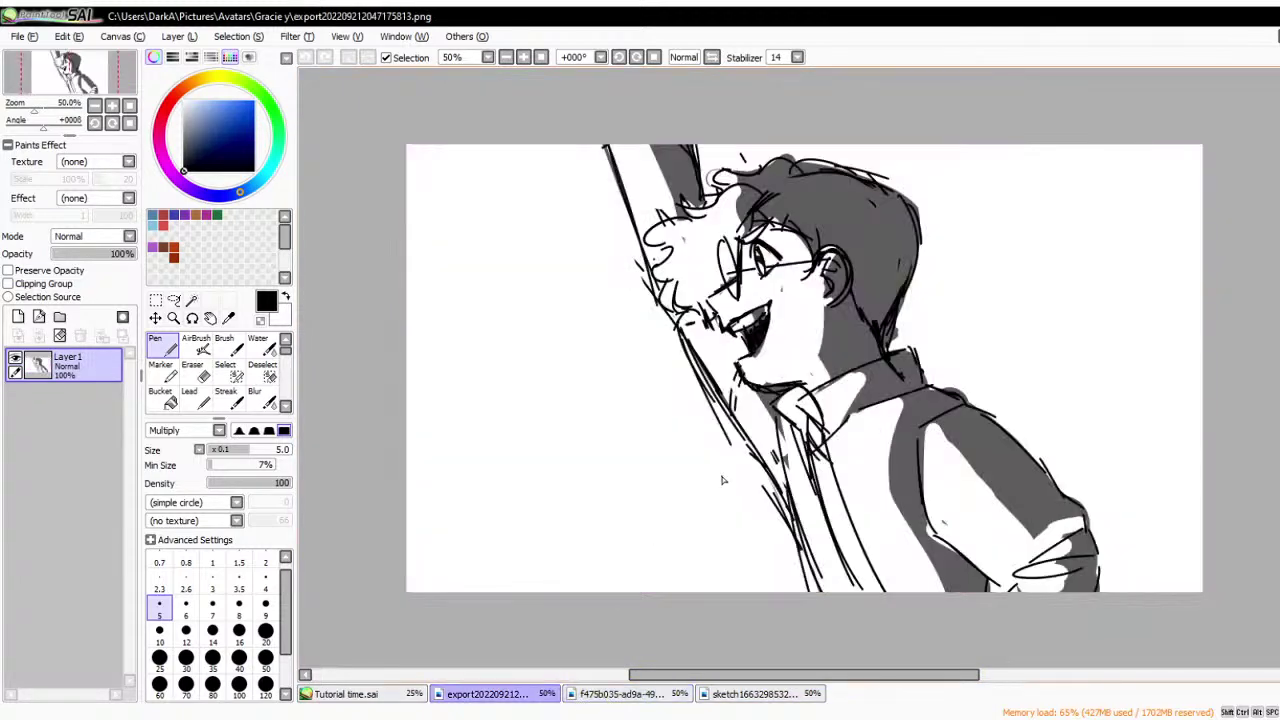
scroll(743, 481, down, 1)
scroll(856, 468, up, 1)
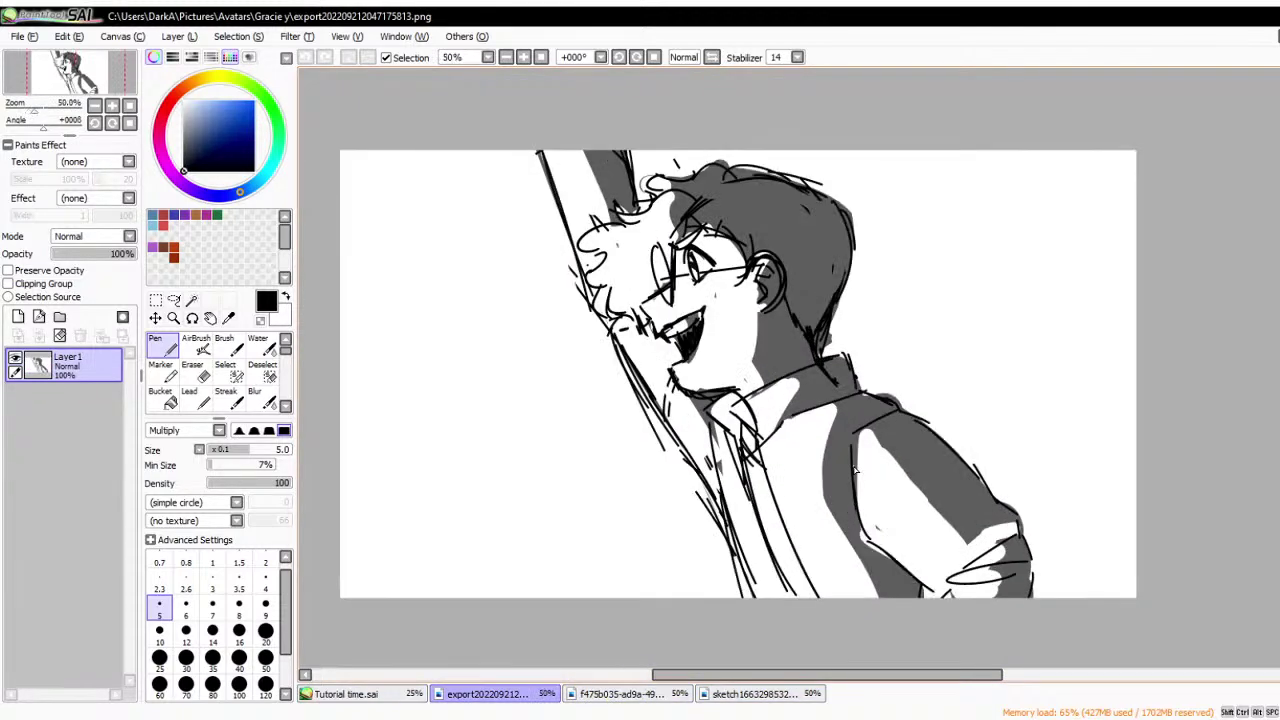
mouse_move(365, 366)
mouse_down()
mouse_move(497, 367)
mouse_move(491, 398)
mouse_up()
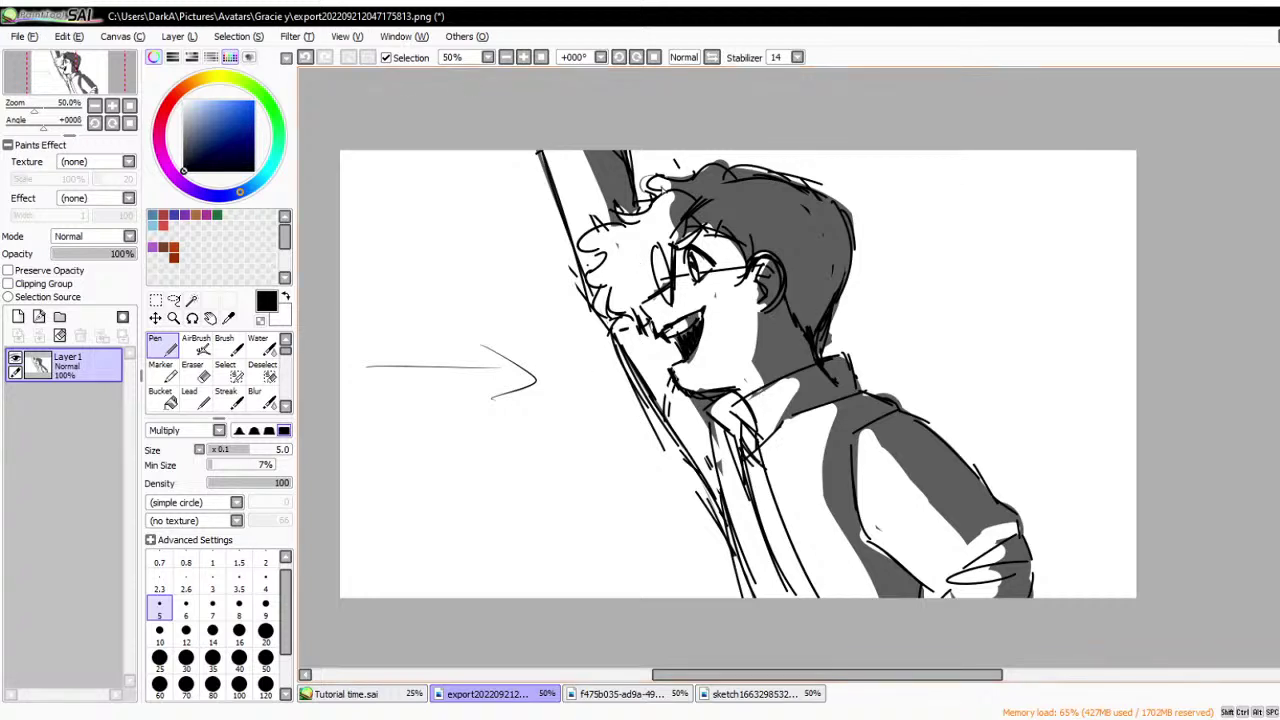
- Undo the light-direction arrow in the black-and-white sketch, and view the magenta-lit character image
key(ctrl+z)
key(ctrl+z)
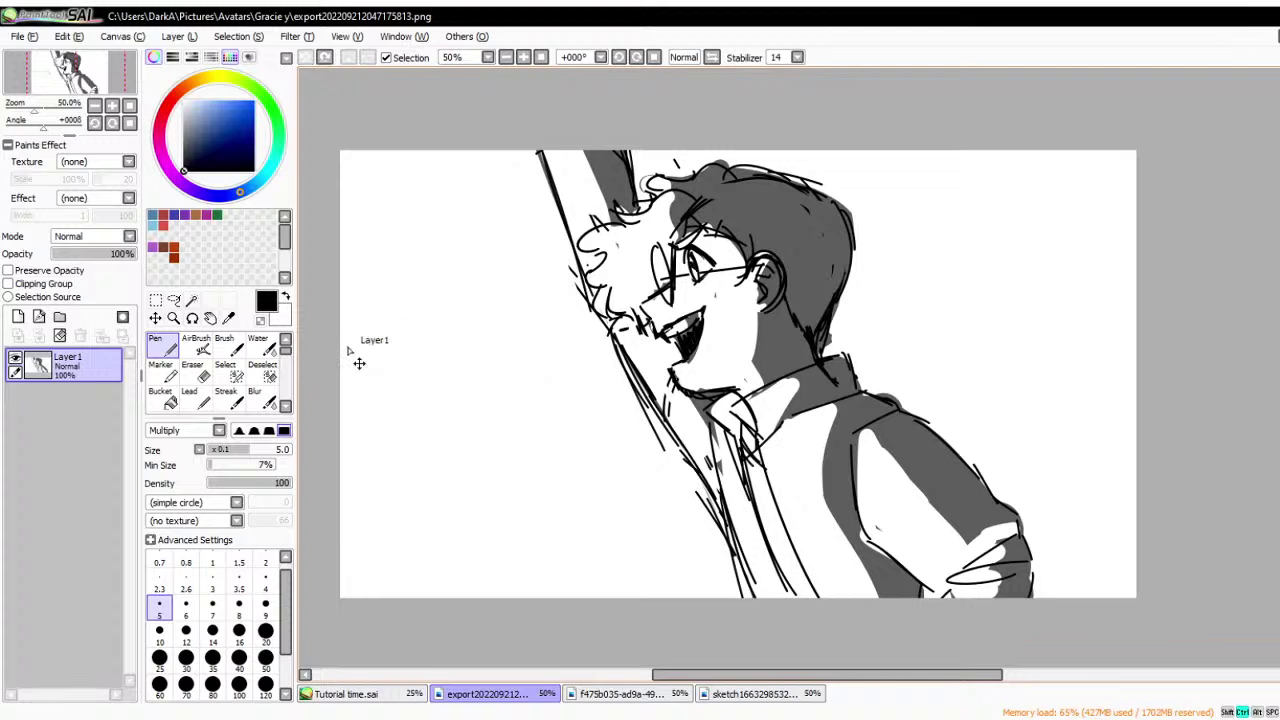
click(620, 694)
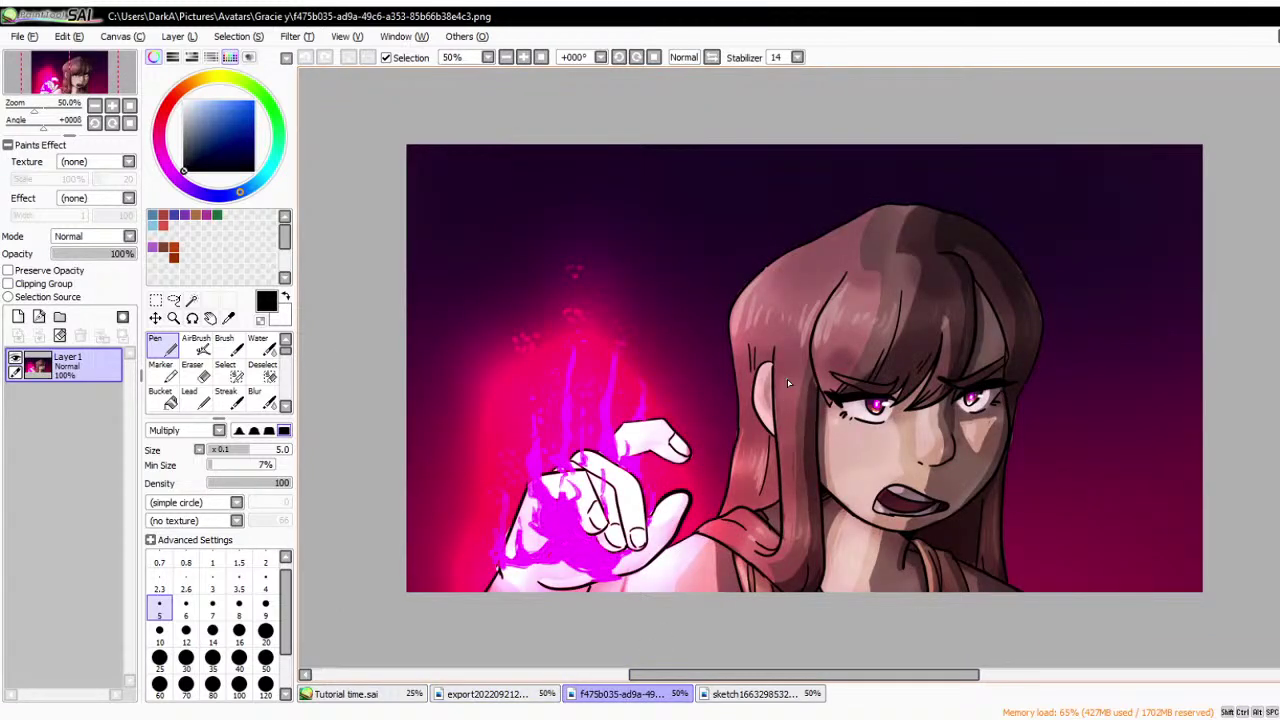
scroll(730, 395, down, 1)
scroll(675, 412, up, 1)
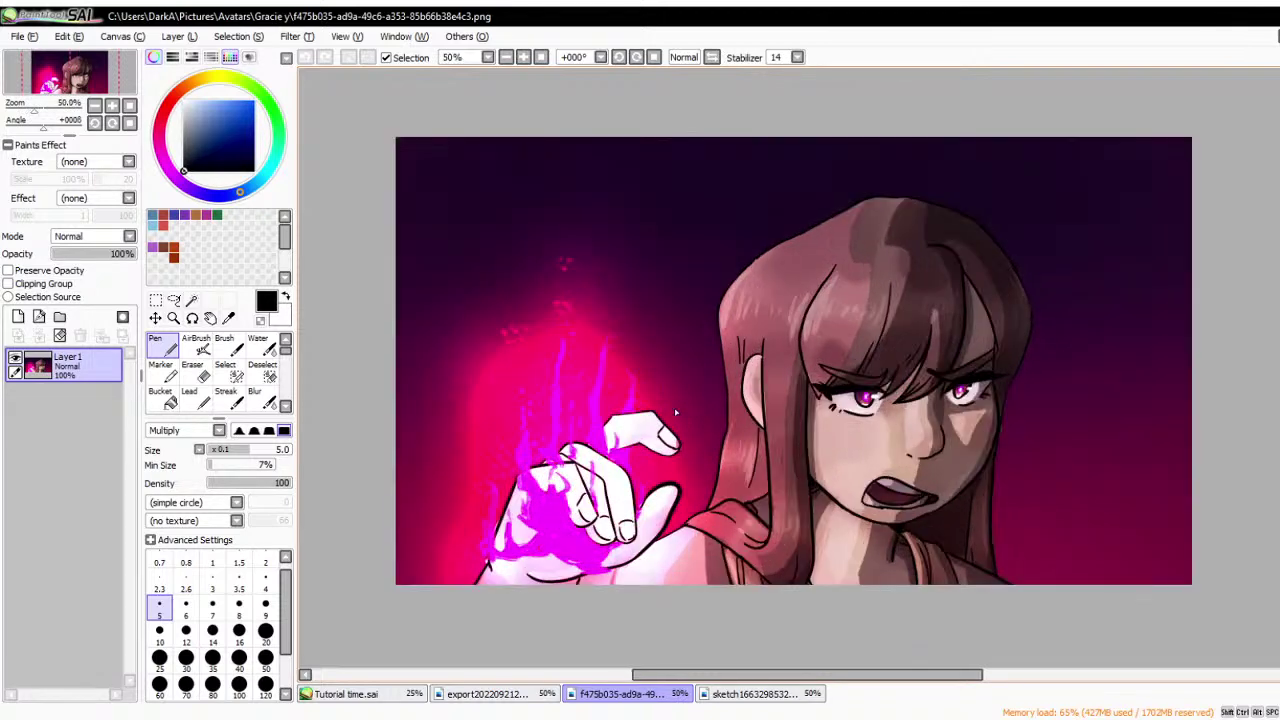
- Mark the glow around the raised hand, and draw a light-direction arrow across it toward the face on a new layer
mouse_move(400, 500)
mouse_down()
mouse_move(492, 580)
mouse_move(655, 538)
mouse_up()
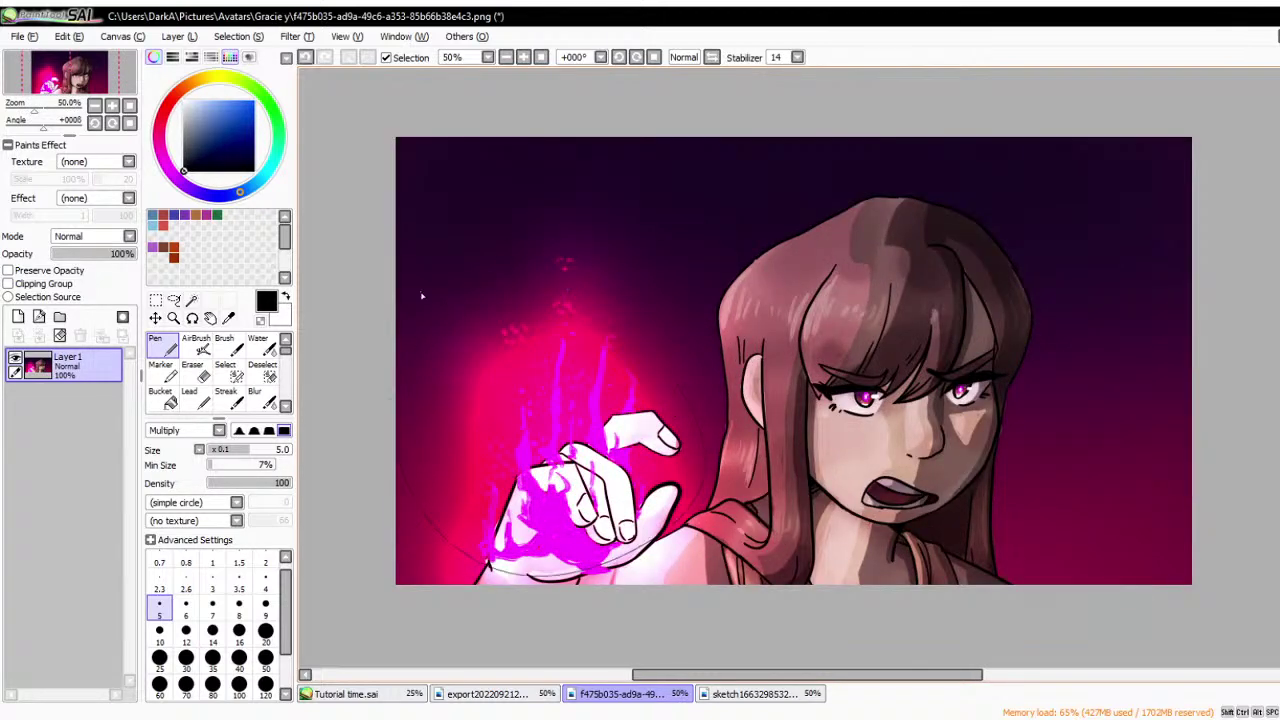
click(18, 316)
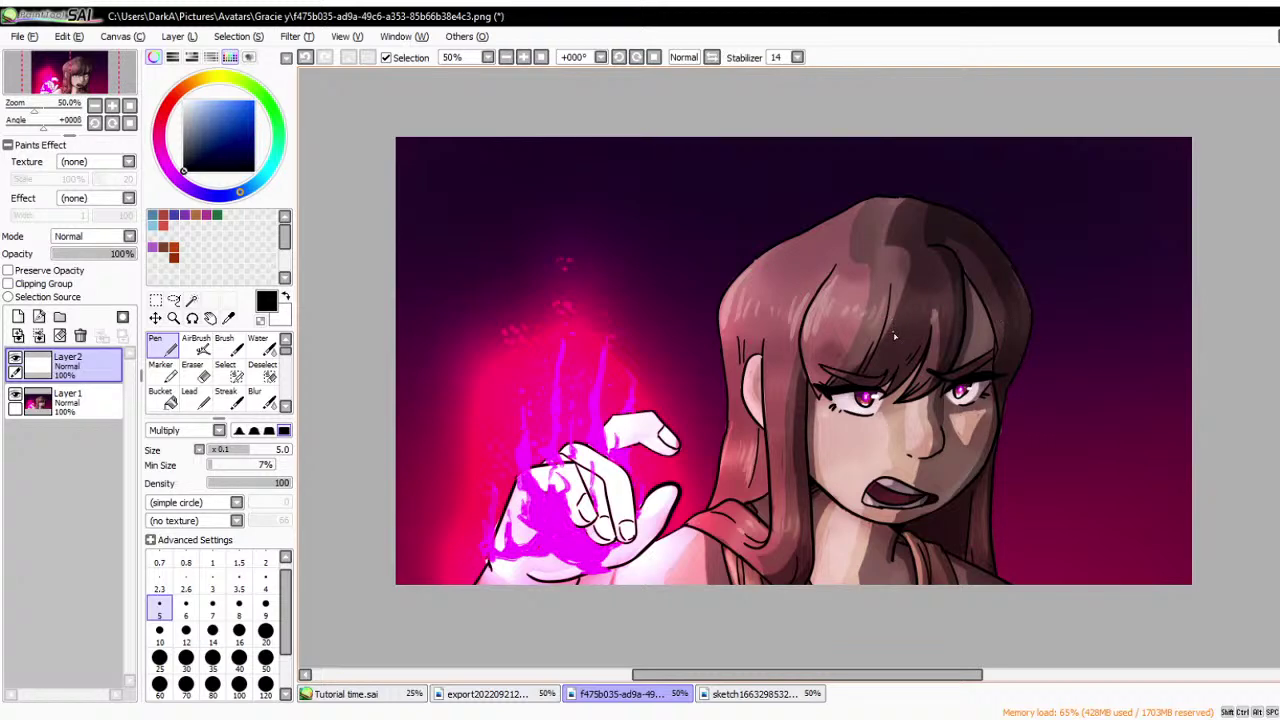
scroll(1030, 530, up, 1)
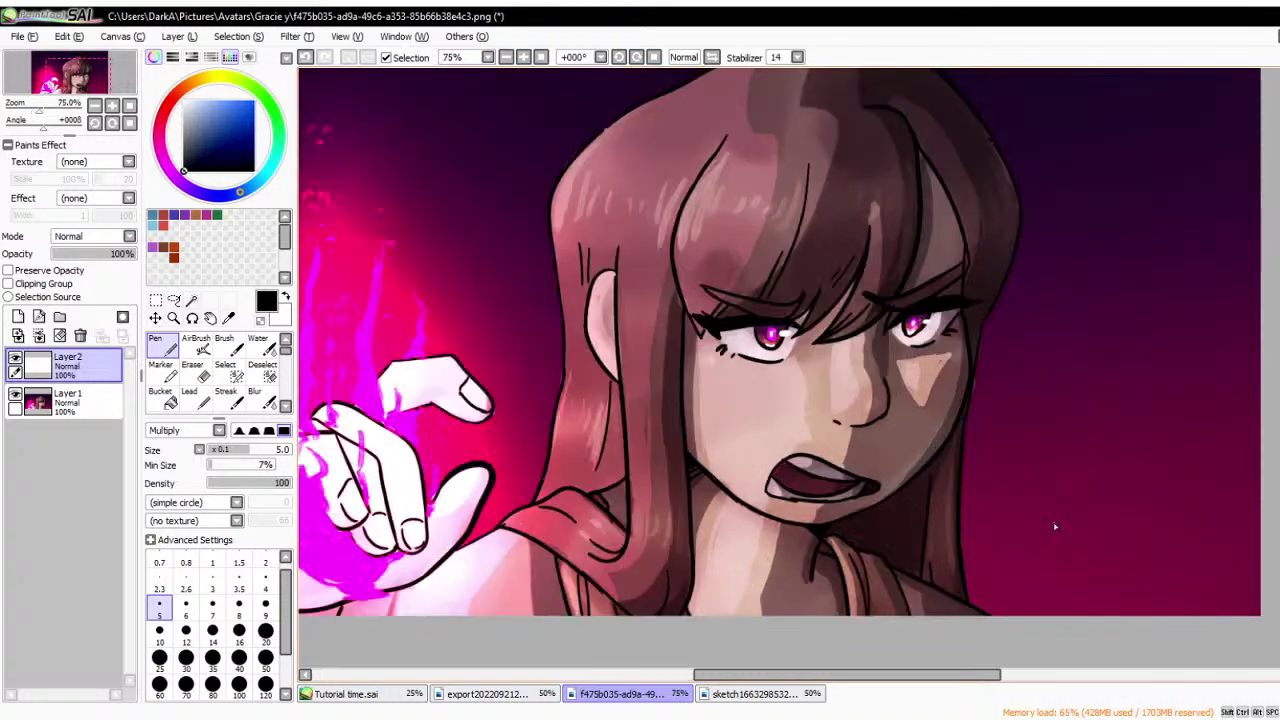
scroll(1050, 530, down, 1)
mouse_move(430, 355)
mouse_down()
mouse_move(600, 340)
mouse_move(640, 380)
mouse_up()
scroll(1134, 443, down, 2)
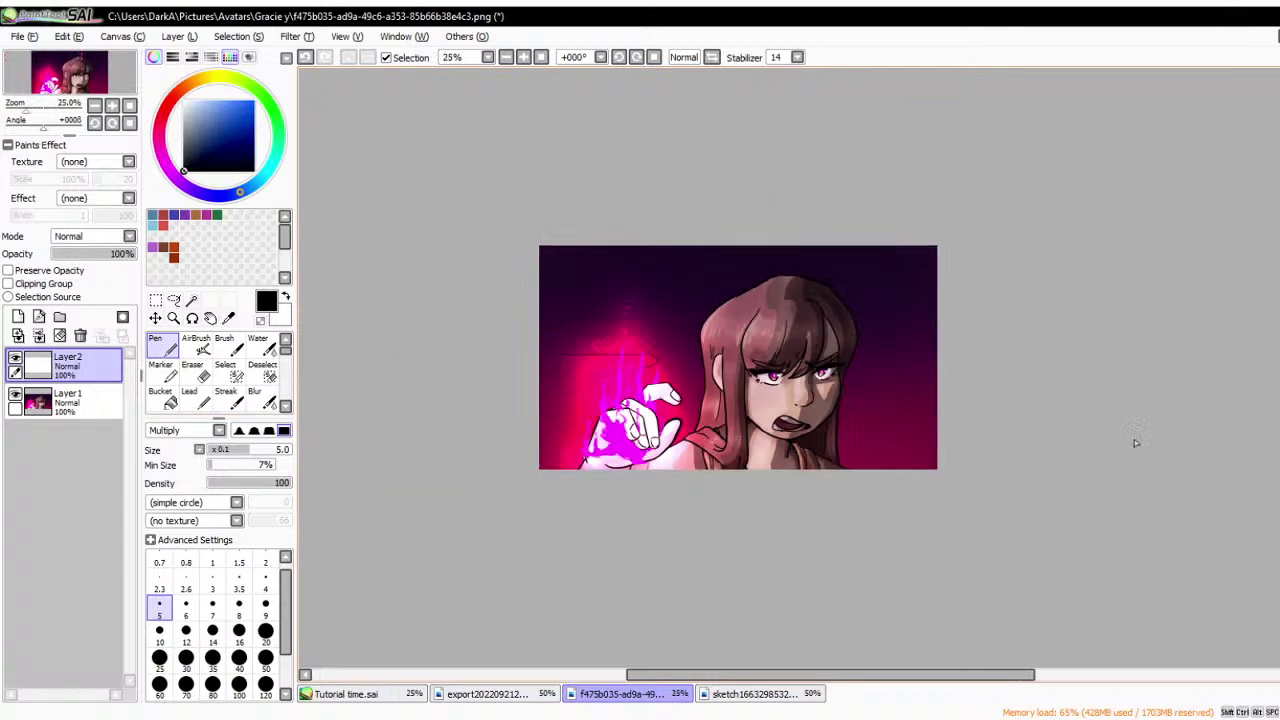
- Mark the lit triangle on the character's shadowed cheek with the Pen, and delete the annotation layer
scroll(843, 374, up, 3)
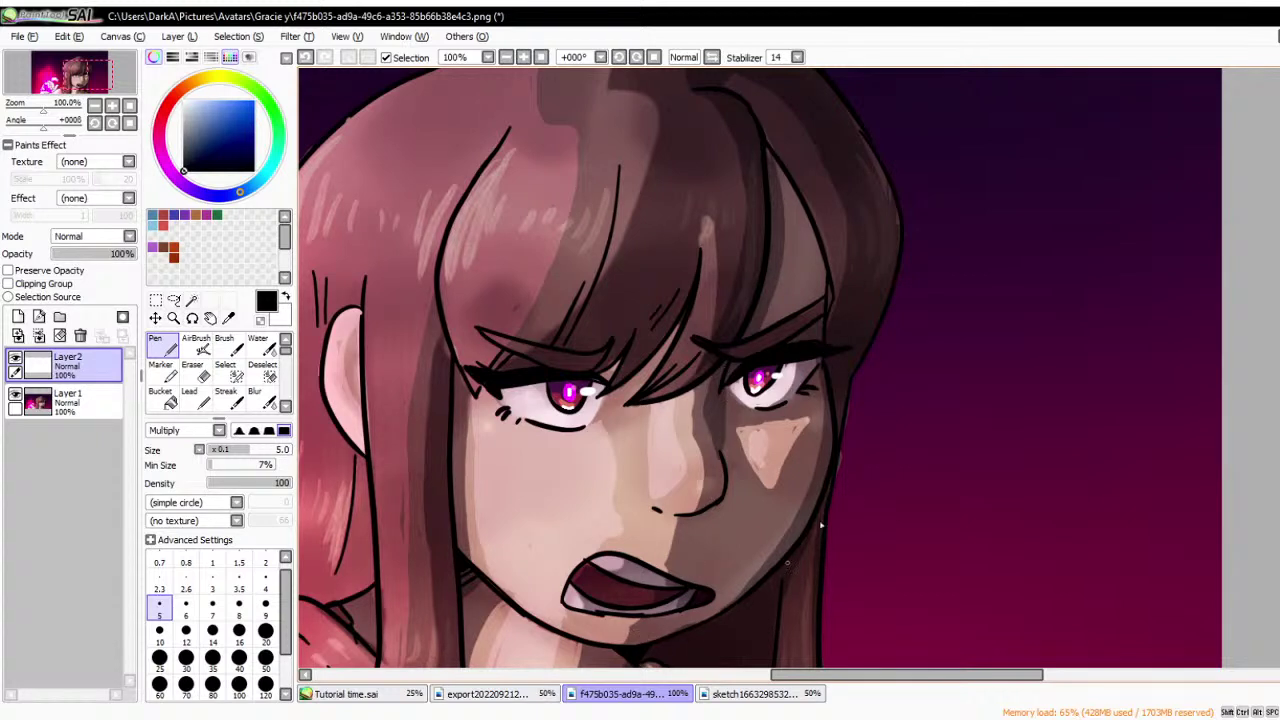
mouse_move(798, 423)
mouse_down()
mouse_move(765, 488)
mouse_move(806, 424)
mouse_up()
scroll(910, 378, down, 3)
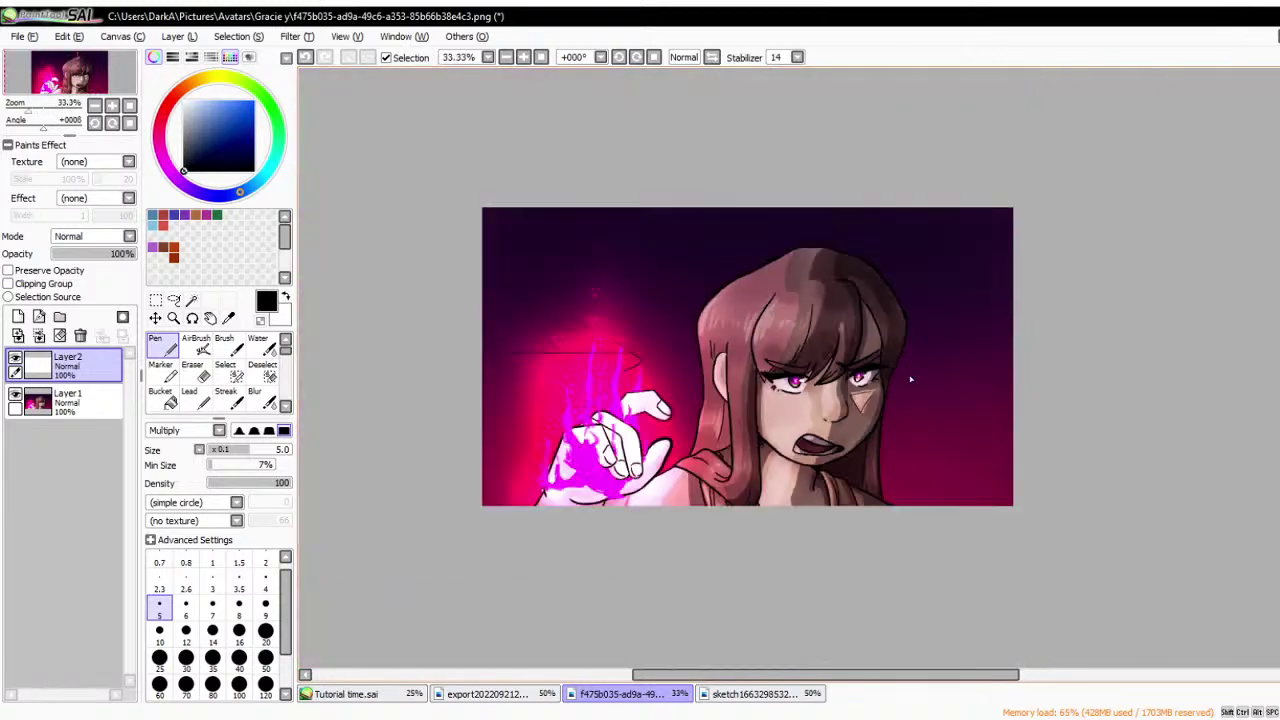
scroll(628, 297, up, 1)
key(Delete)
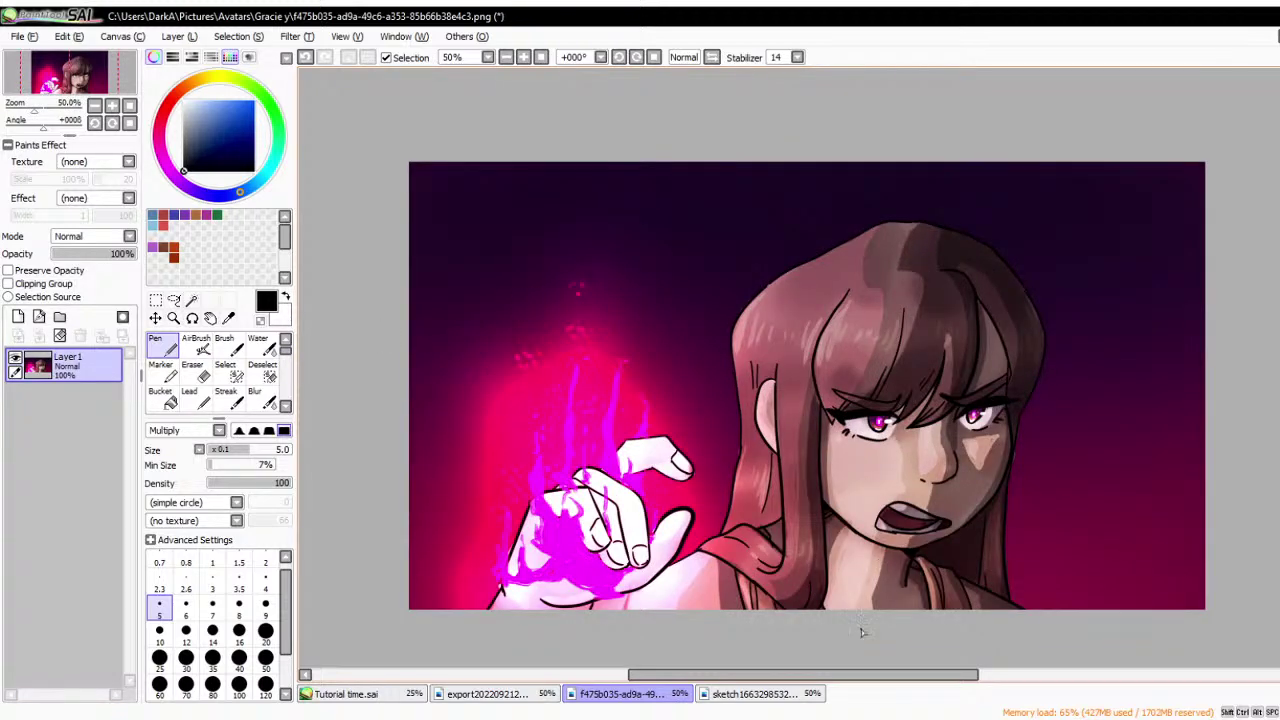
- Close the grayscale fire sketch, the magenta-lit character and the black-and-white sketch, leaving the tutorial drawing open
click(787, 704)
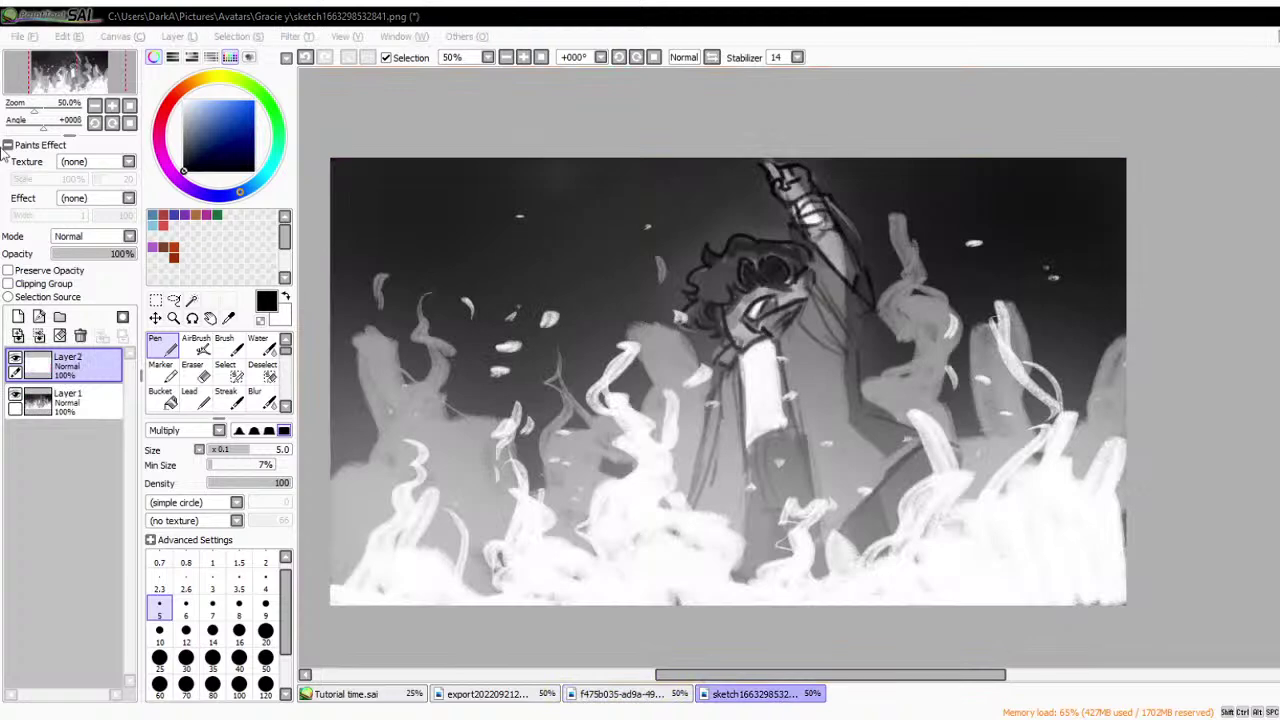
key(ctrl+w)
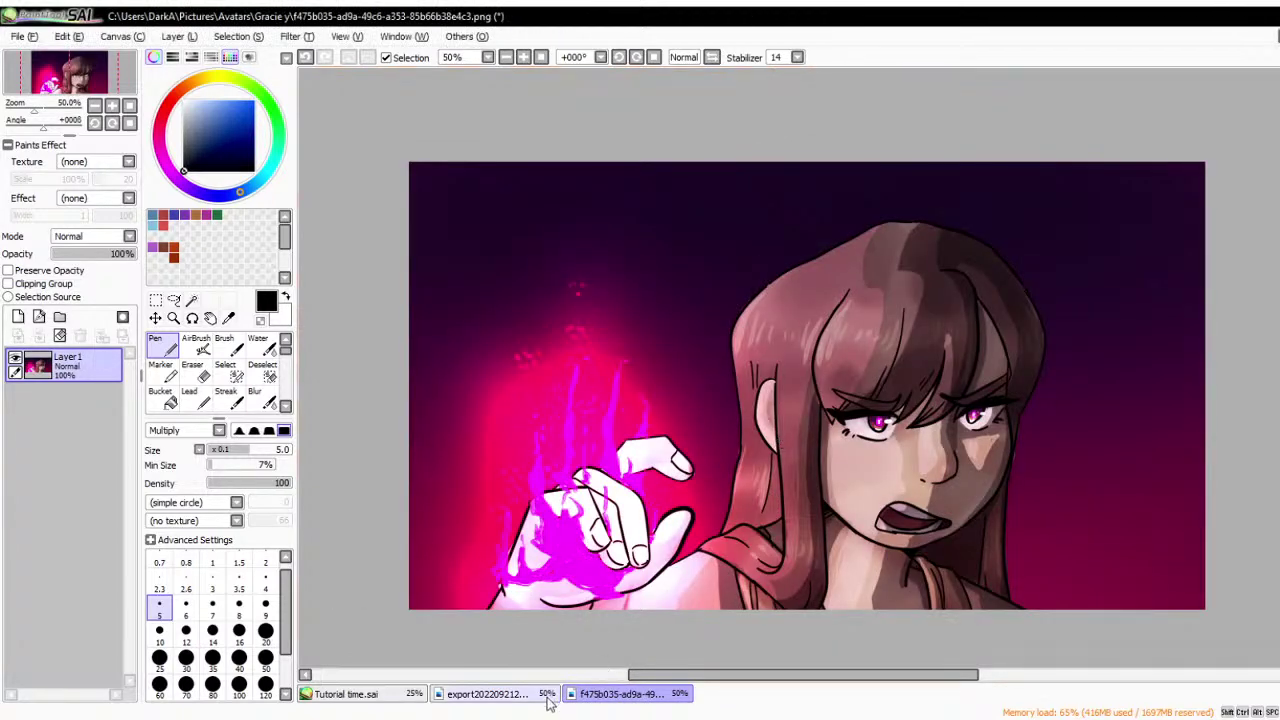
key(ctrl+w)
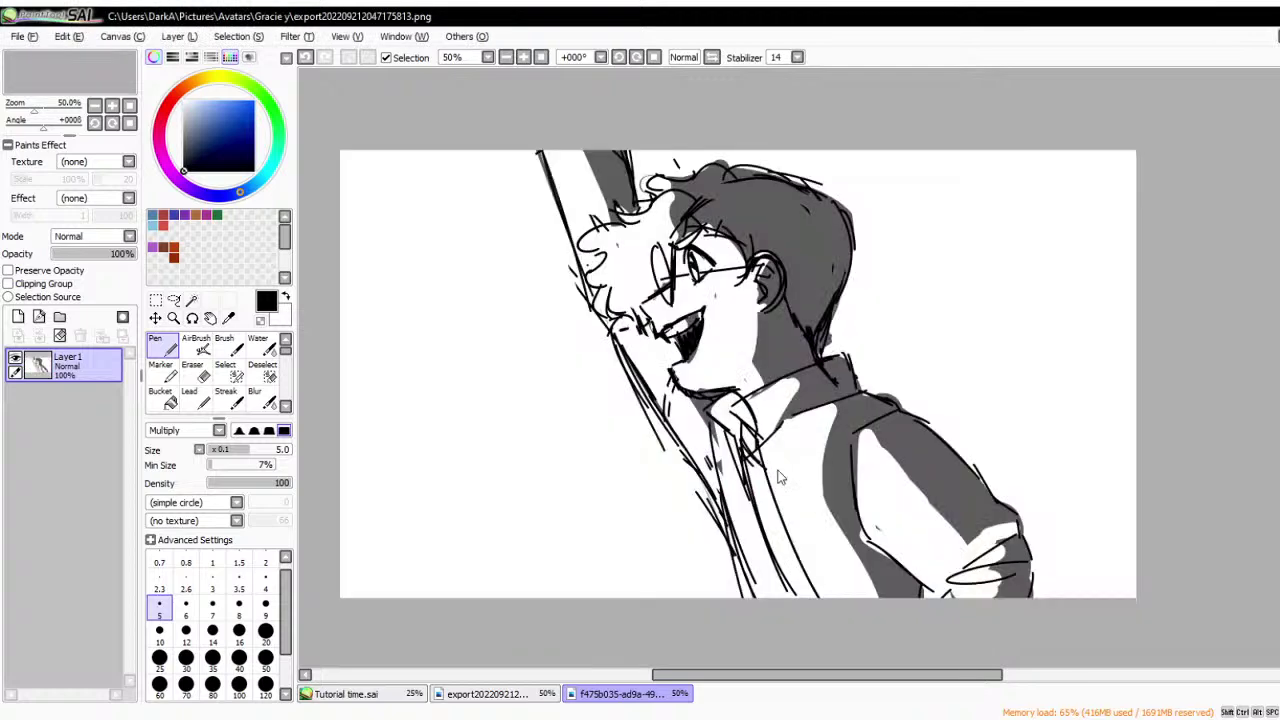
key(ctrl+w)
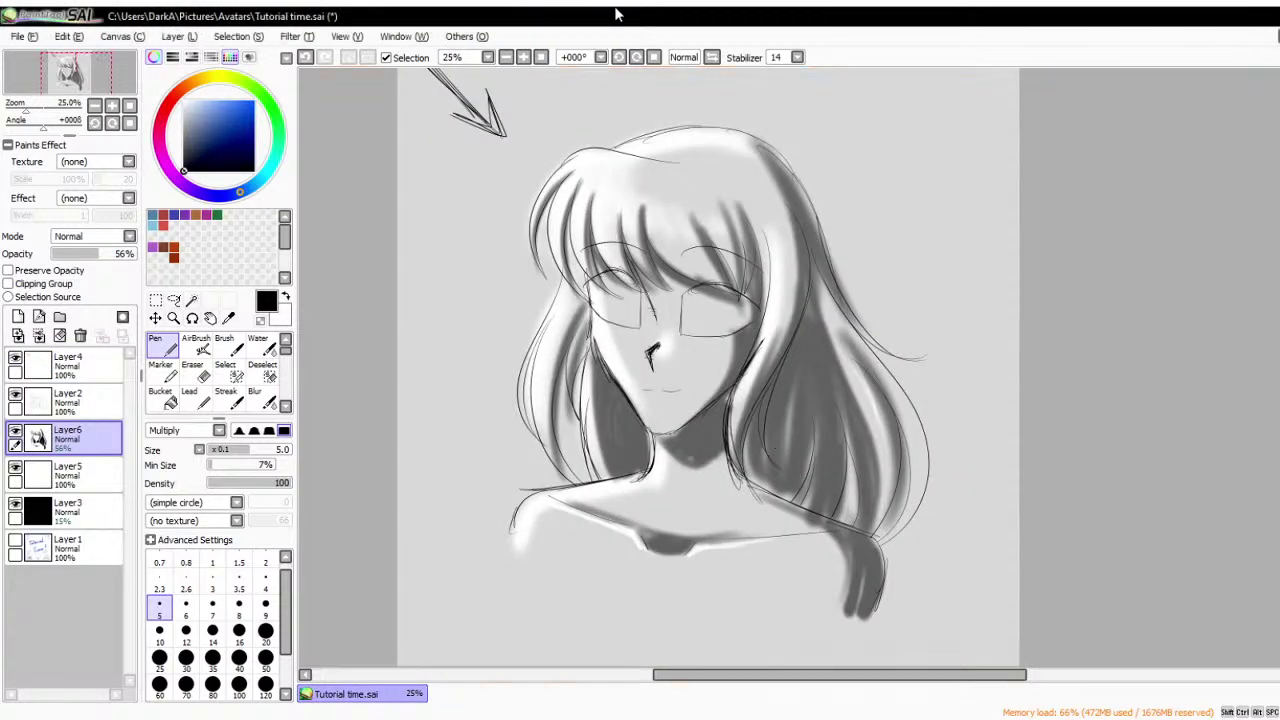
- Clear the shadows on Layer6 and the highlights on Layer5, and set Layer6's opacity to 100%
click(20, 398)
click(40, 438)
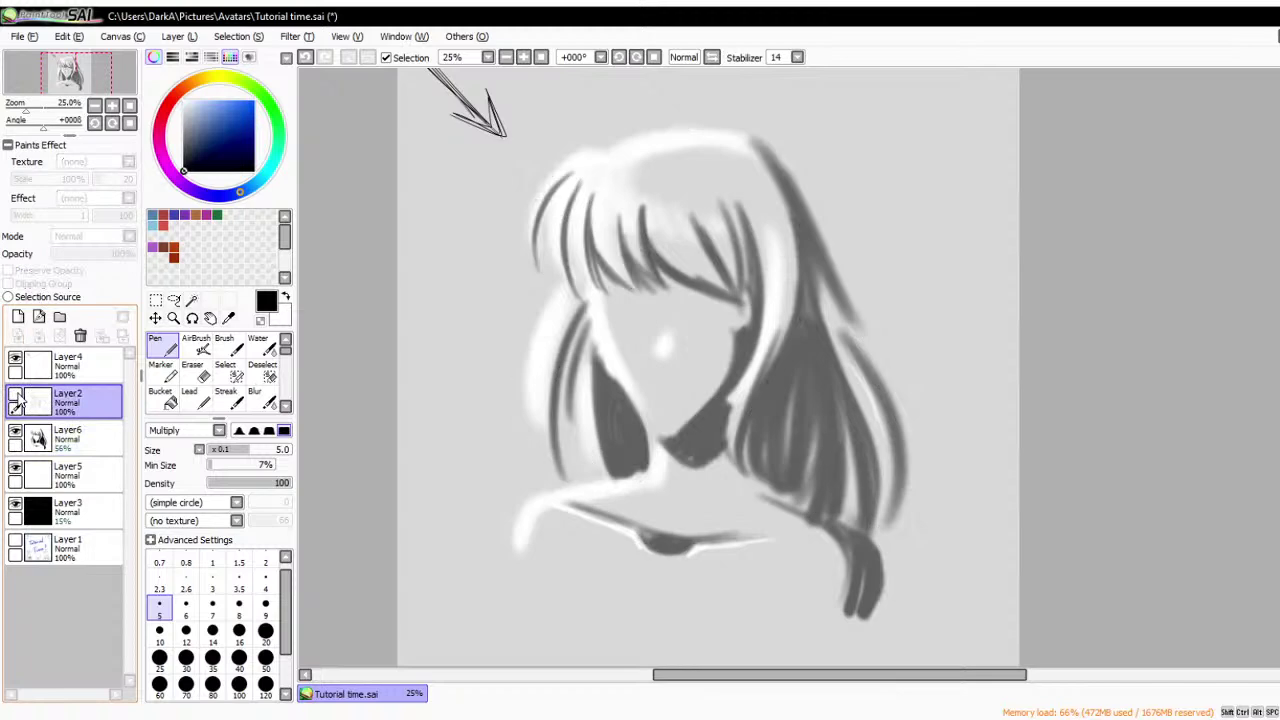
drag(40, 438, 65, 345)
click(60, 337)
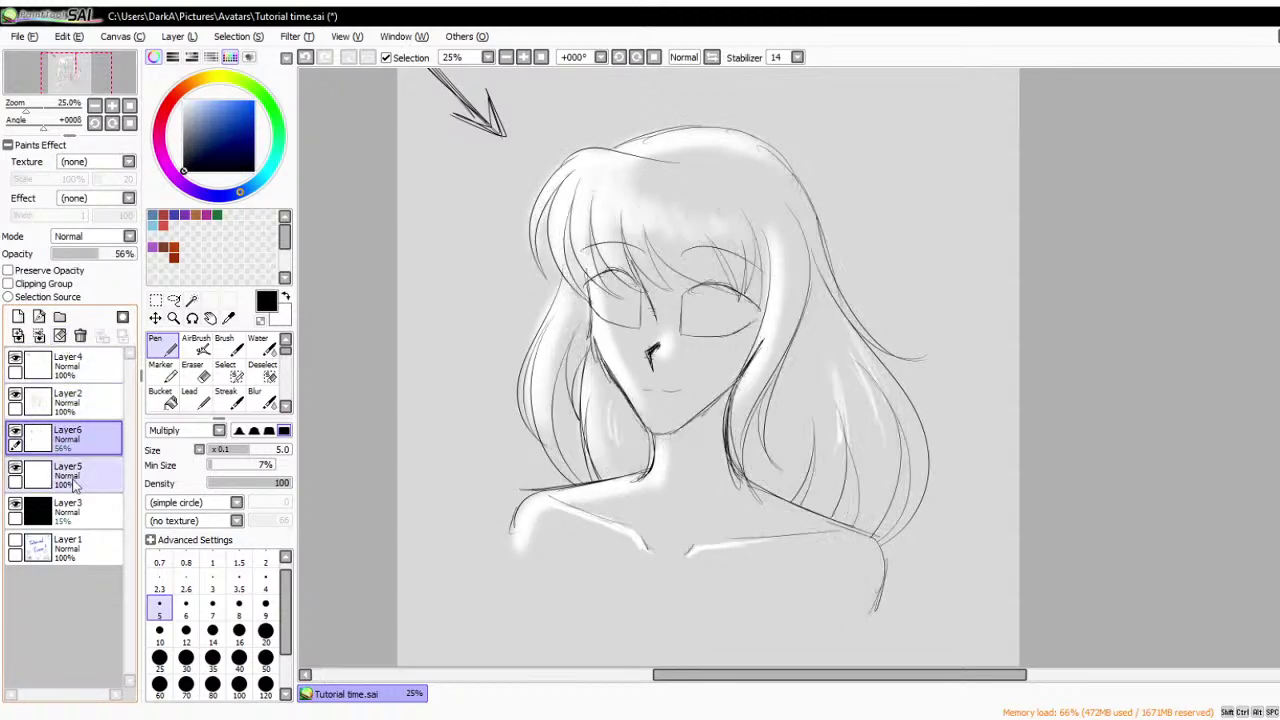
click(85, 470)
click(87, 453)
drag(95, 253, 136, 253)
- Airbrush black over the face and bangs on Layer6 with brush size 500, and set the layer's opacity to 38%
scroll(886, 337, down, 1)
click(240, 686)
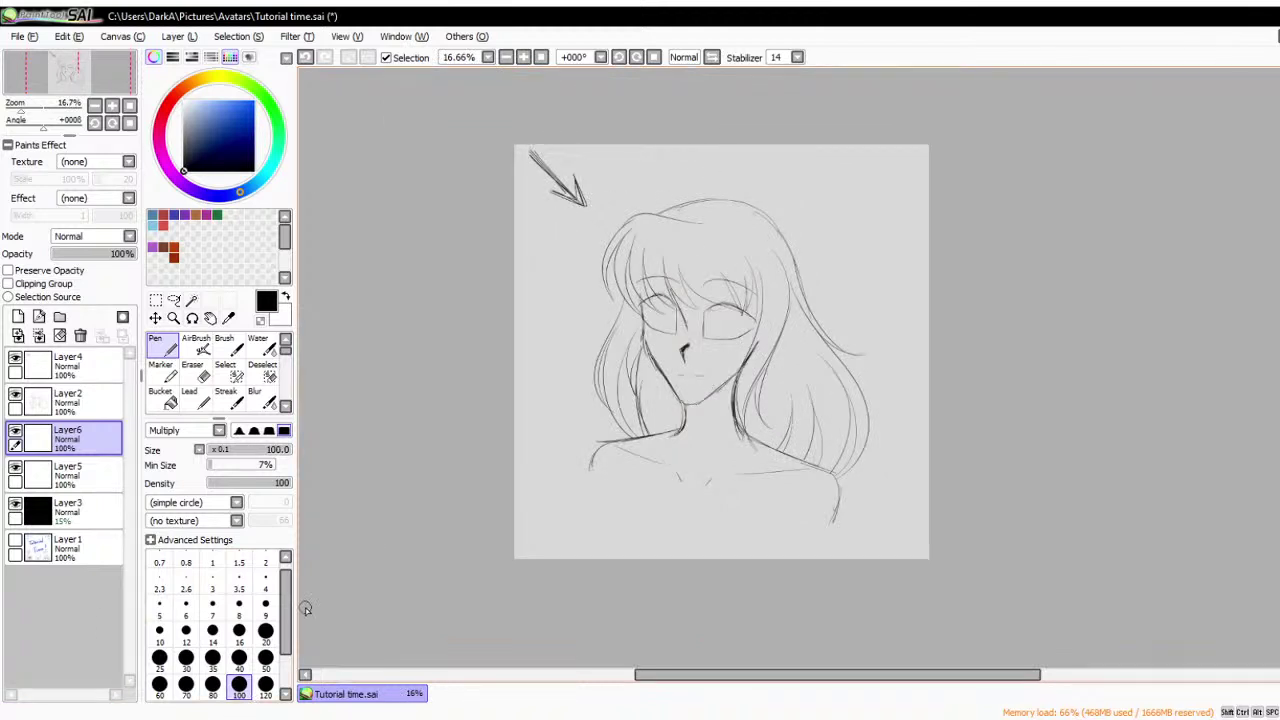
scroll(187, 603, down, 2)
click(212, 684)
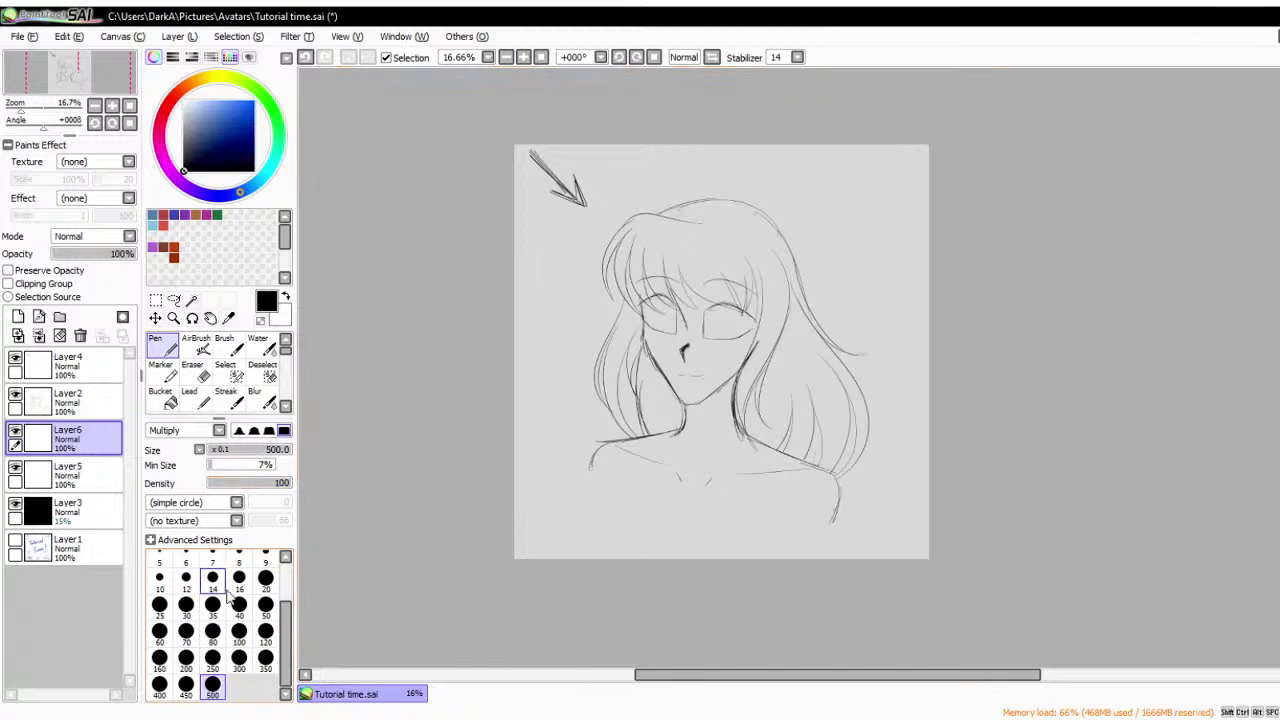
click(197, 345)
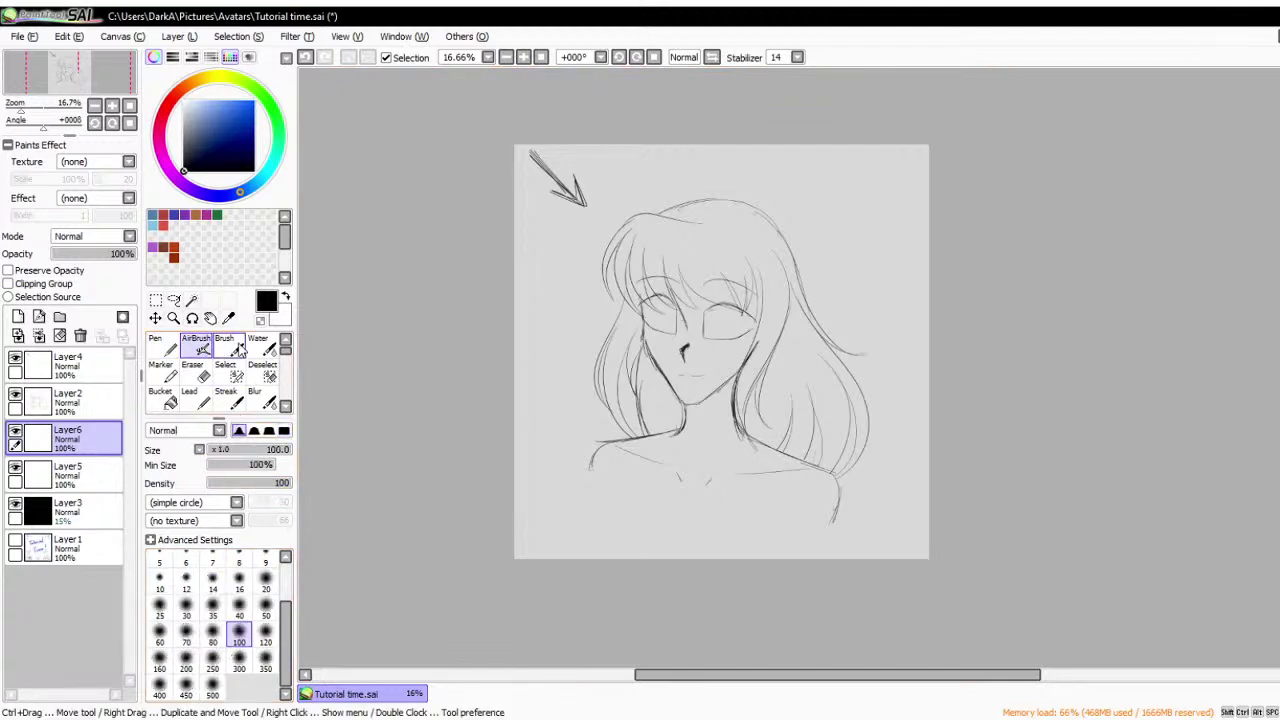
click(212, 684)
mouse_move(636, 260)
mouse_down()
mouse_move(649, 259)
mouse_move(655, 290)
mouse_move(686, 320)
mouse_move(690, 370)
mouse_move(710, 380)
mouse_up()
click(84, 255)
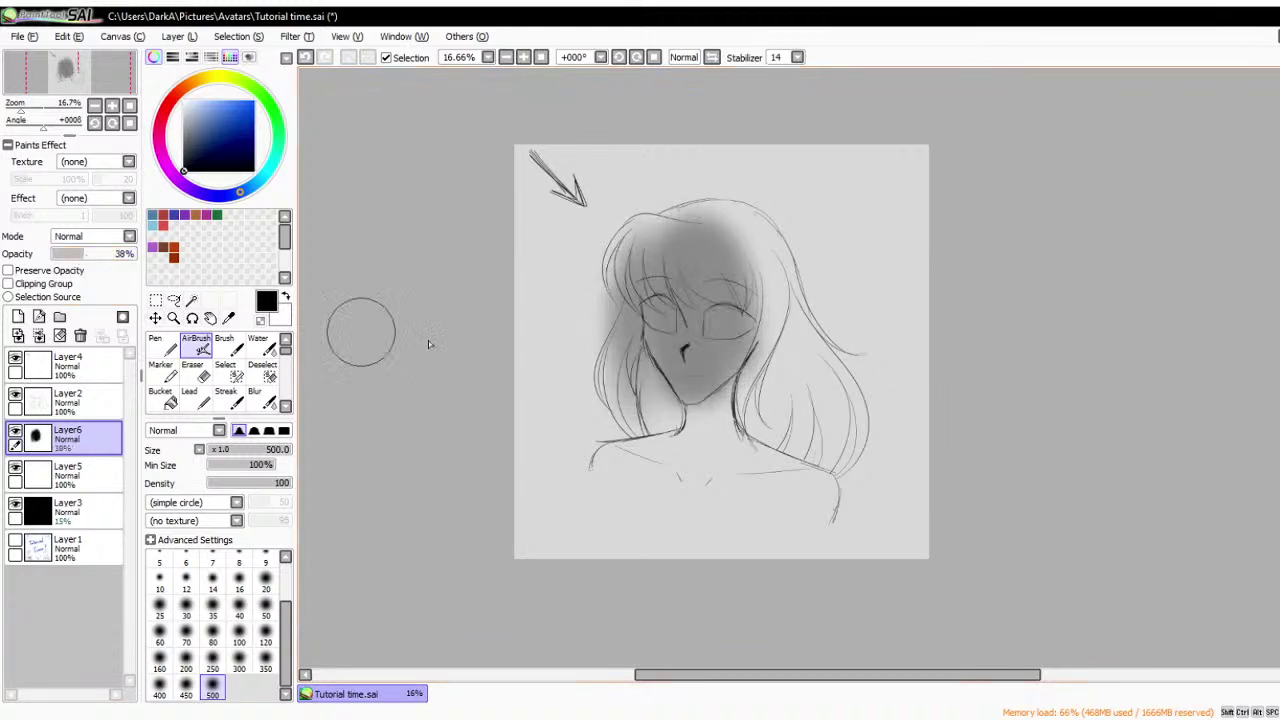
- Airbrush soft black shading over the hair, neck and shoulders, and delete Layer6
mouse_move(720, 230)
mouse_down()
mouse_move(799, 369)
mouse_move(761, 344)
mouse_move(764, 455)
mouse_move(735, 480)
mouse_move(699, 477)
mouse_move(676, 340)
mouse_move(667, 452)
mouse_move(635, 336)
mouse_move(663, 416)
mouse_move(634, 463)
mouse_move(662, 441)
mouse_move(694, 442)
mouse_move(709, 408)
mouse_move(761, 475)
mouse_move(790, 460)
mouse_up()
scroll(908, 330, up, 1)
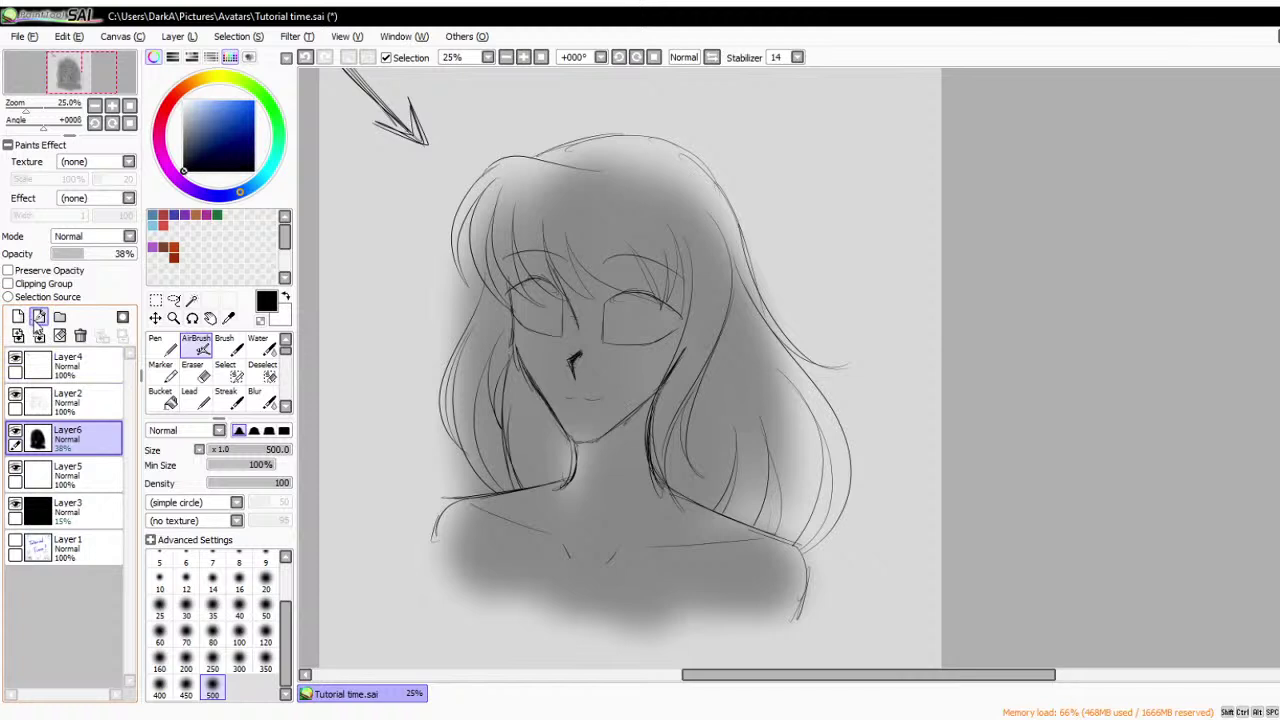
click(80, 335)
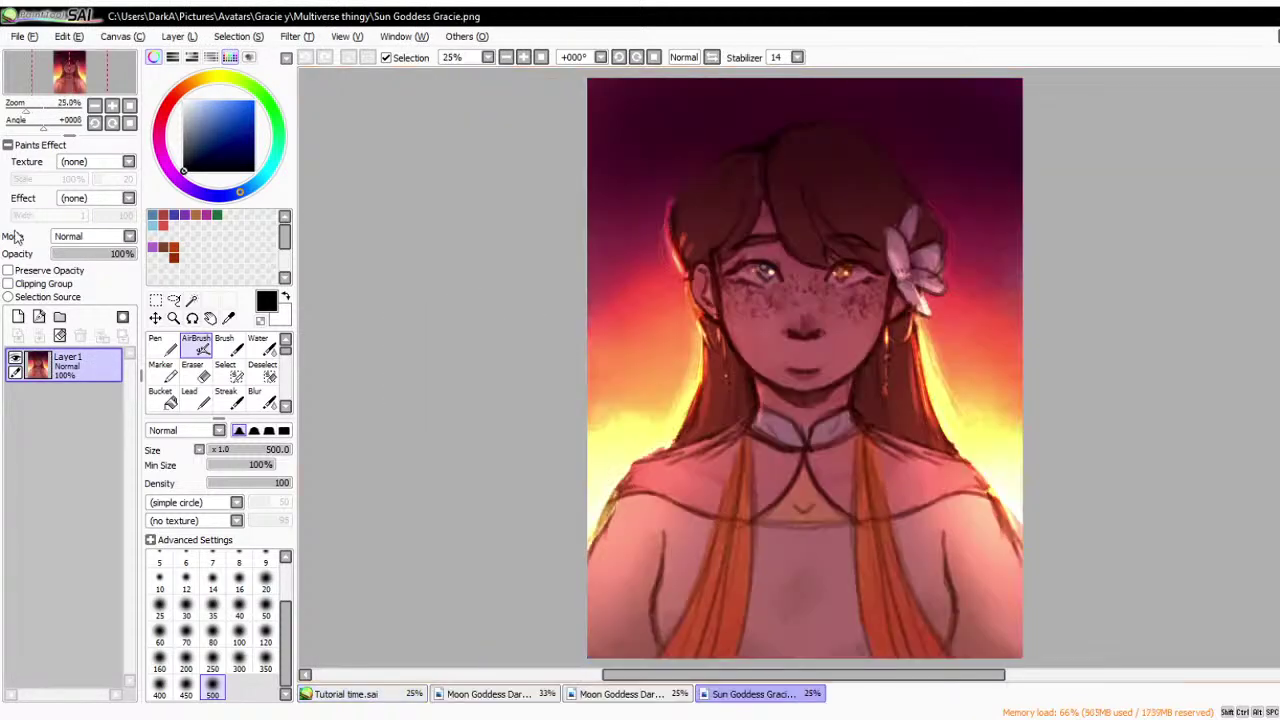
- Examine how the moon behind the figure lights the hair, face, shoulders and arms in the fancy outfit Moon Goddess artwork
click(470, 695)
scroll(560, 342, down, 1)
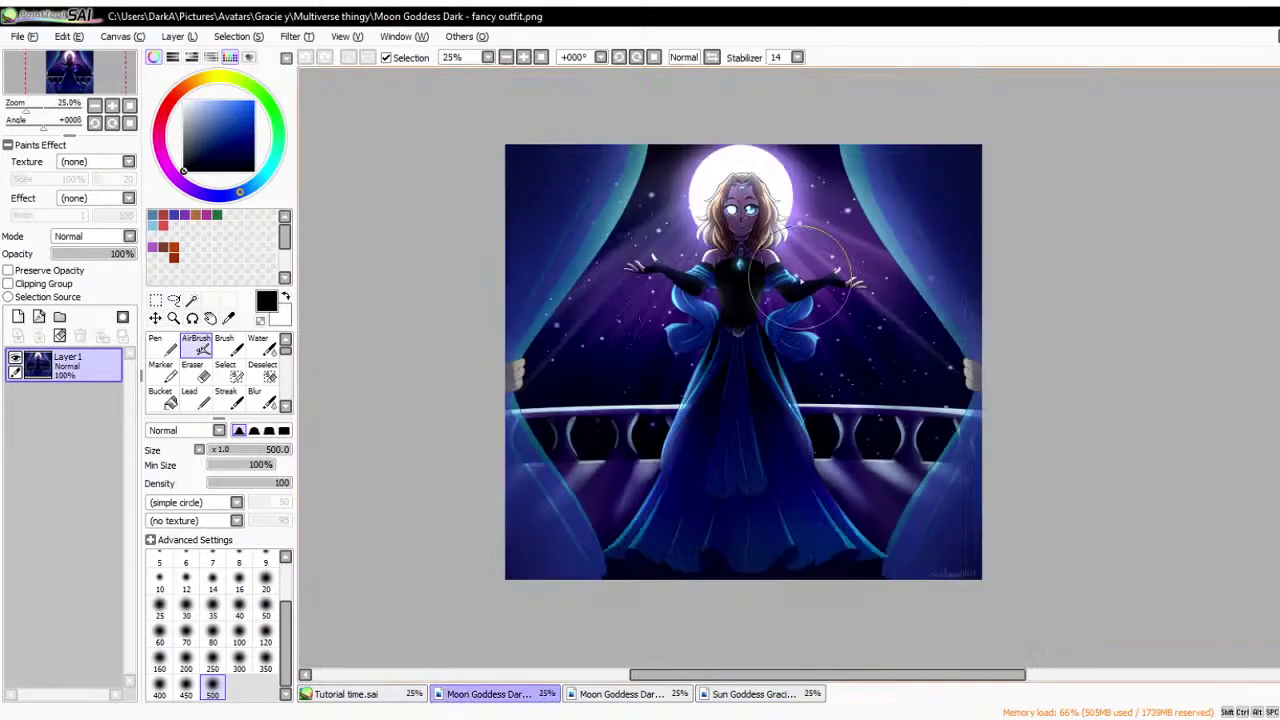
scroll(800, 278, up, 2)
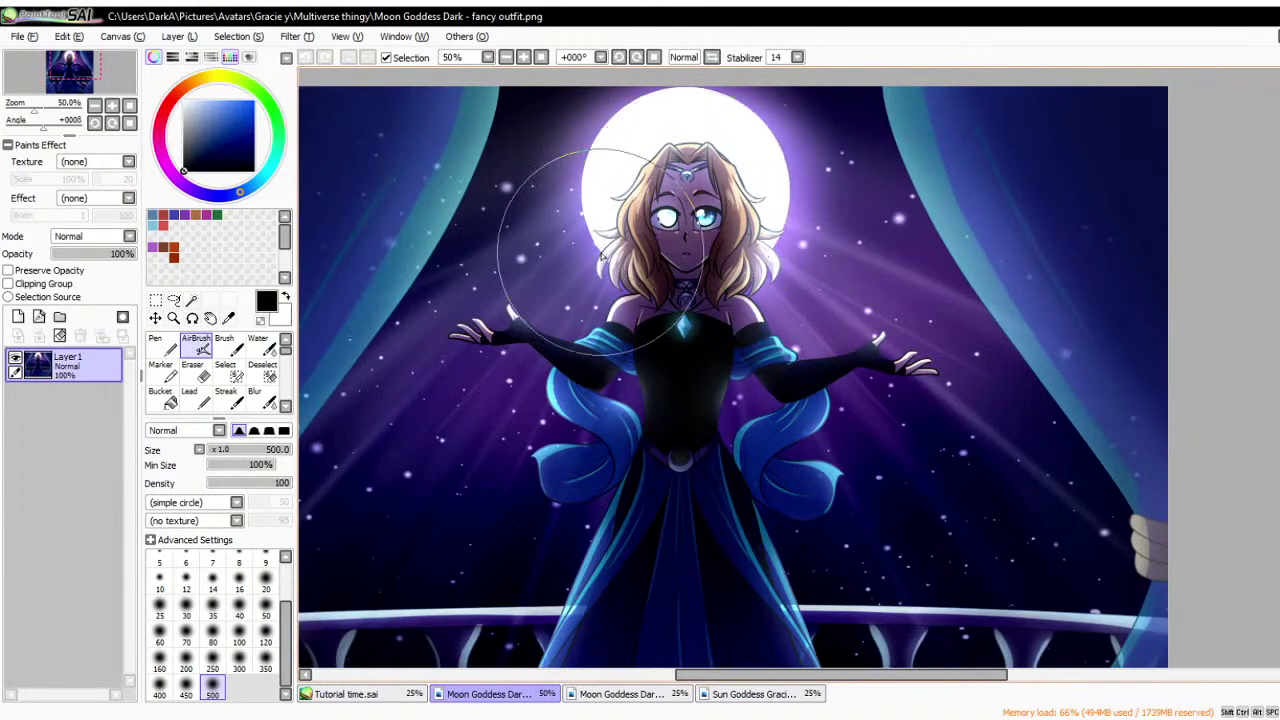
scroll(706, 139, up, 2)
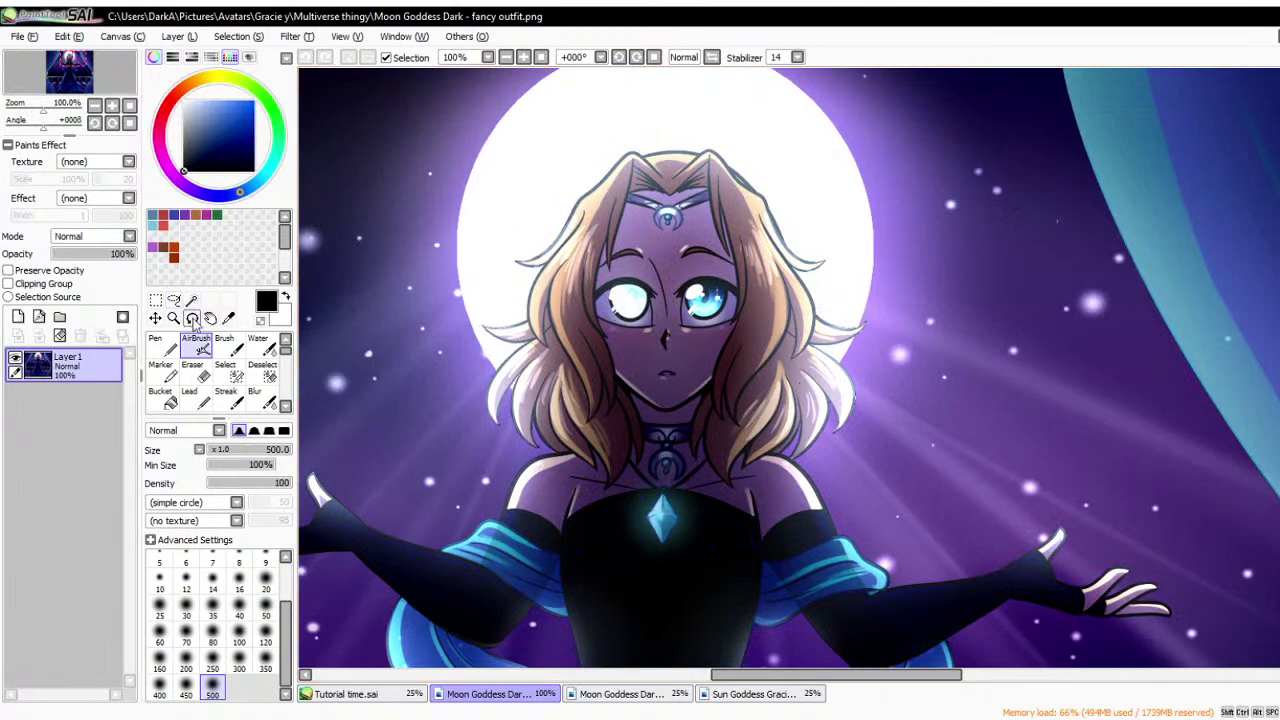
key(n)
scroll(625, 275, up, 2)
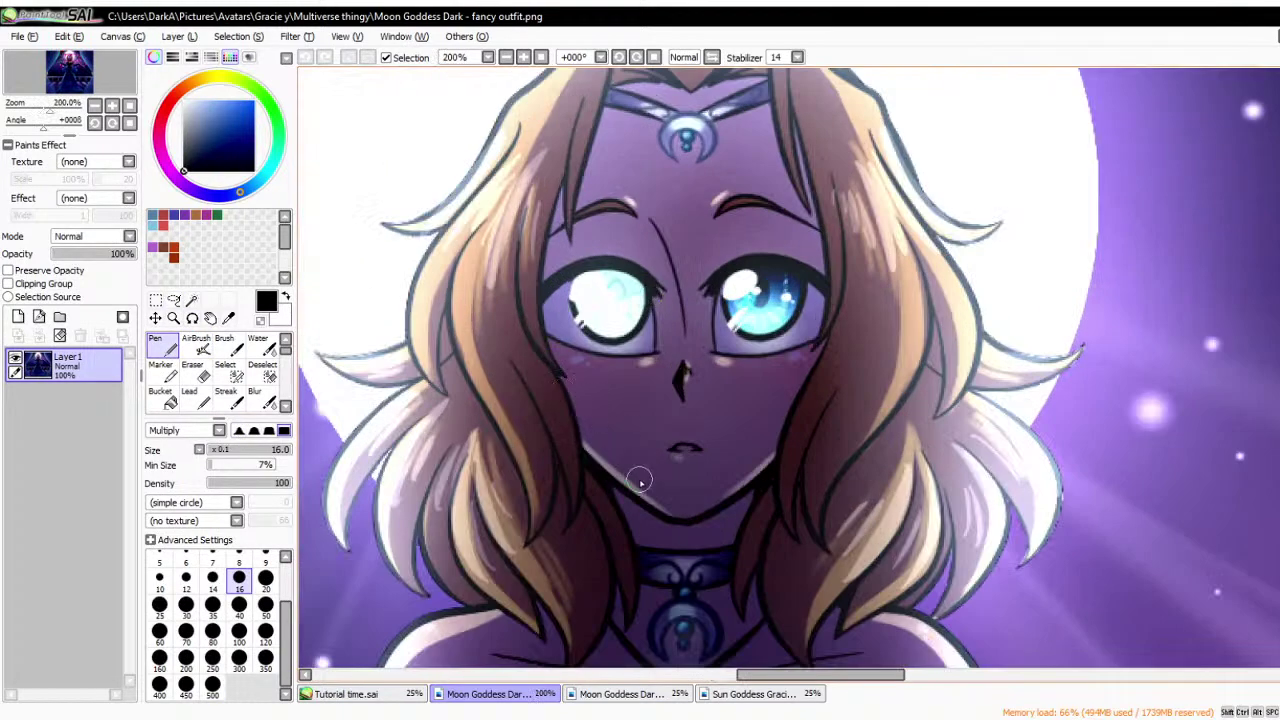
scroll(404, 162, down, 1)
scroll(404, 162, down, 2)
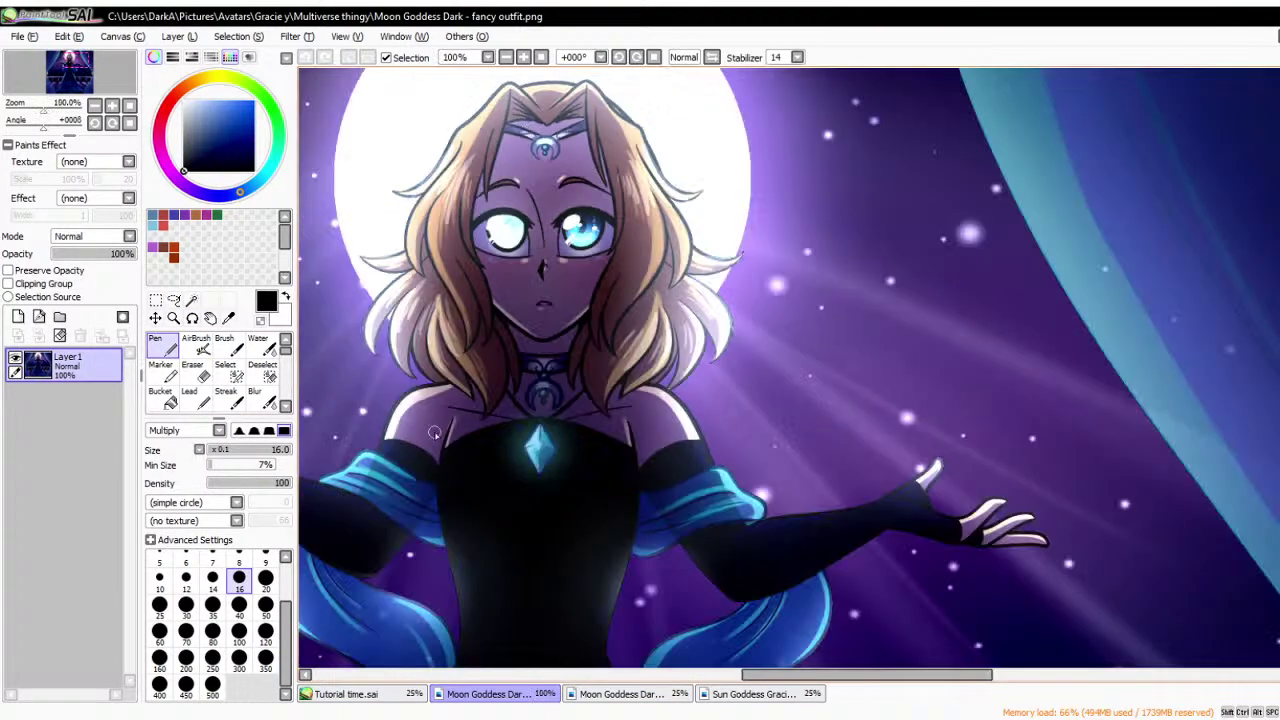
scroll(377, 378, up, 2)
scroll(550, 390, down, 1)
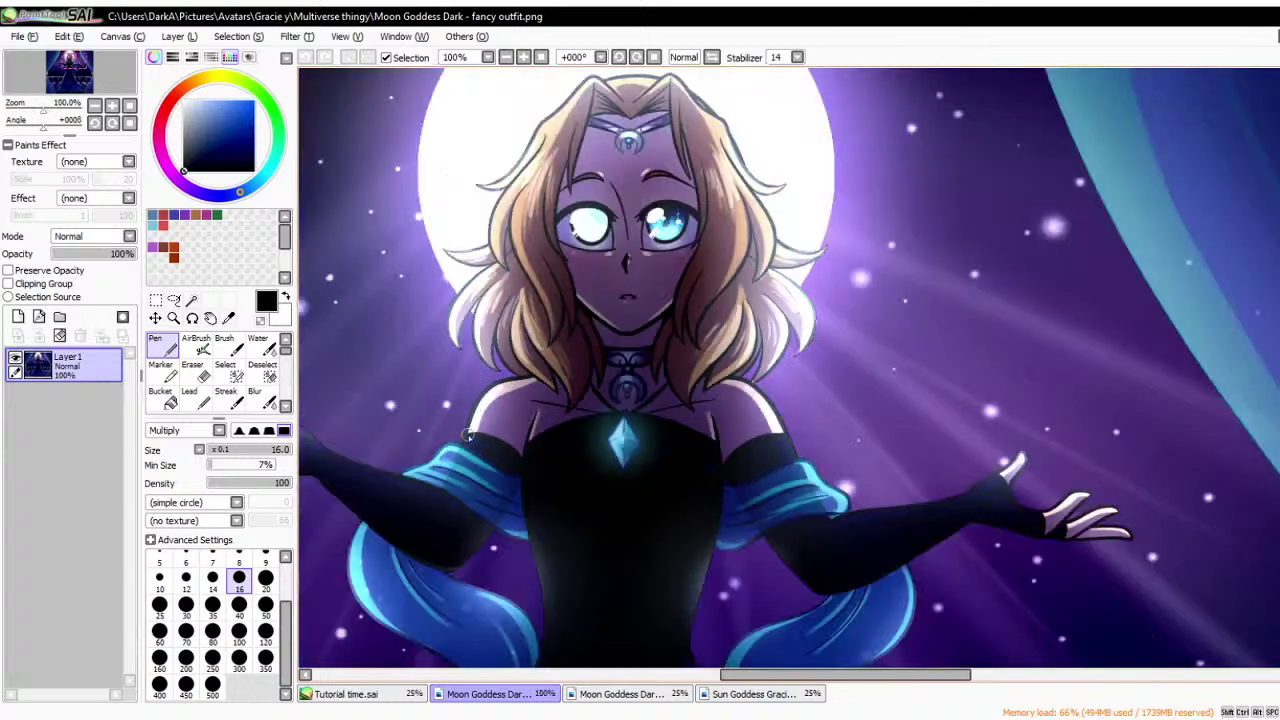
- Examine the backlighting in the blue-lit Moon Goddess portrait and the Sun Goddess portrait
click(617, 694)
scroll(878, 390, up, 1)
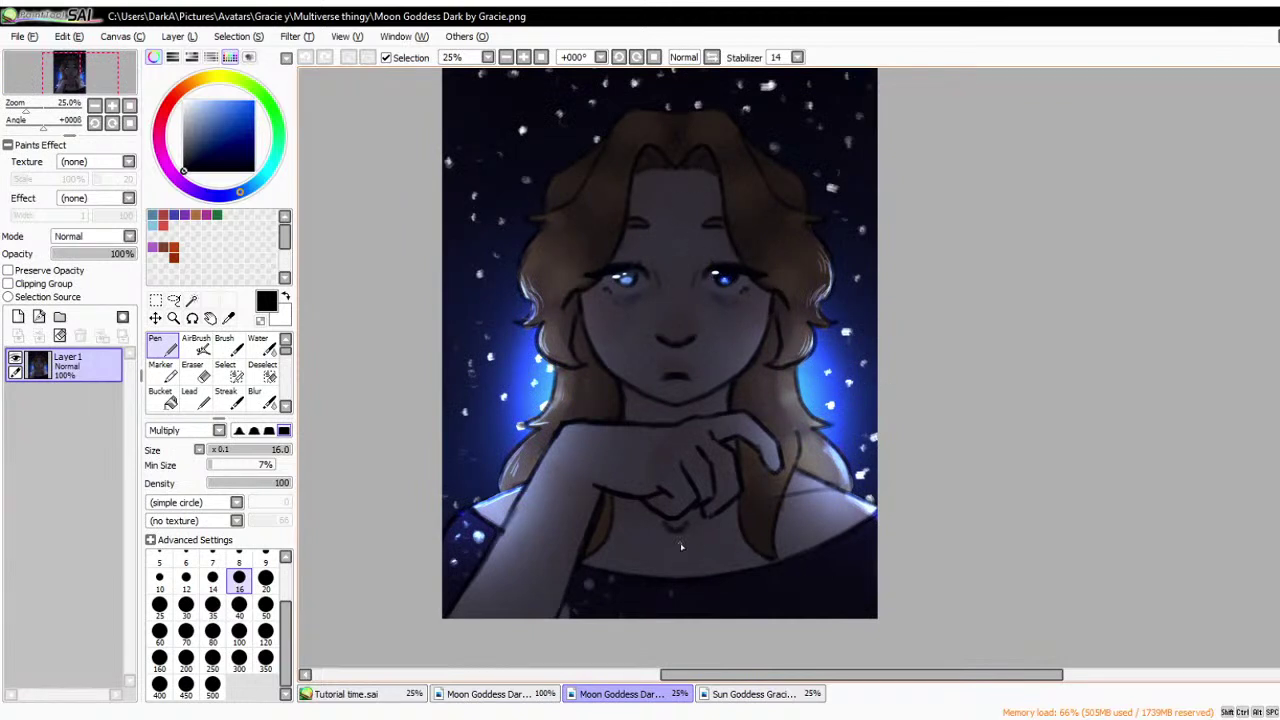
scroll(512, 455, up, 1)
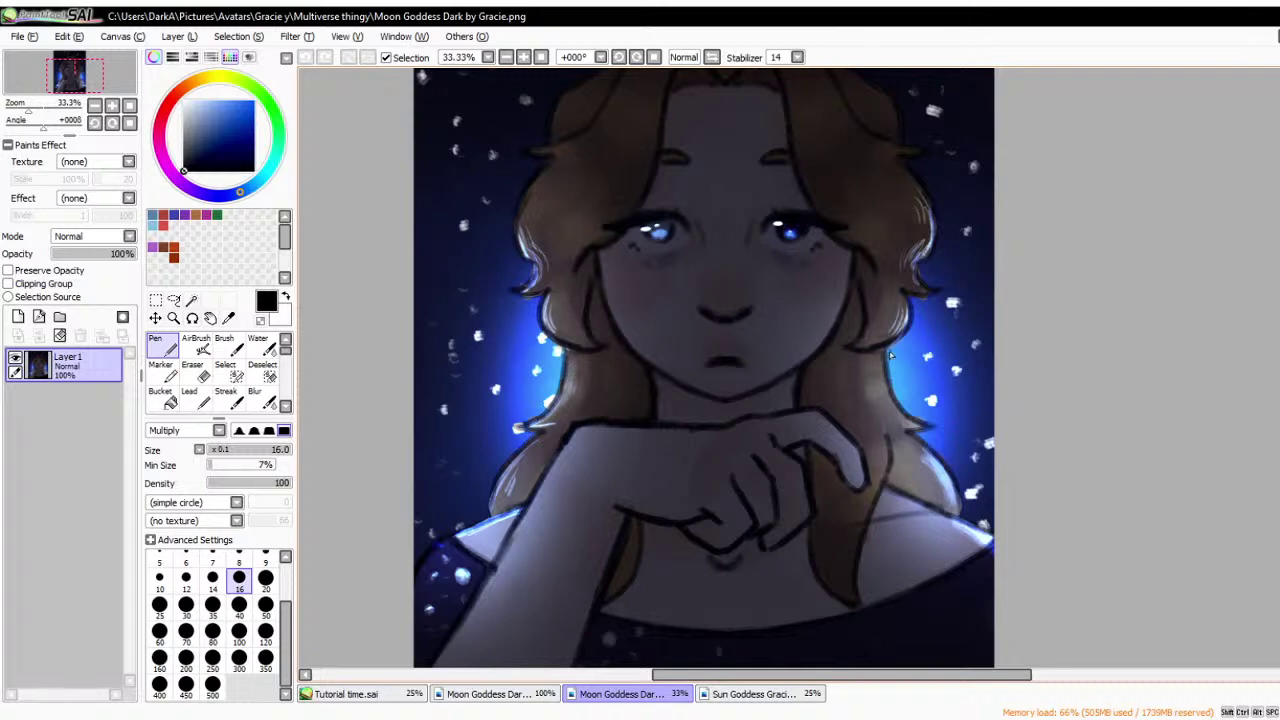
click(778, 690)
scroll(901, 422, down, 1)
scroll(901, 422, up, 1)
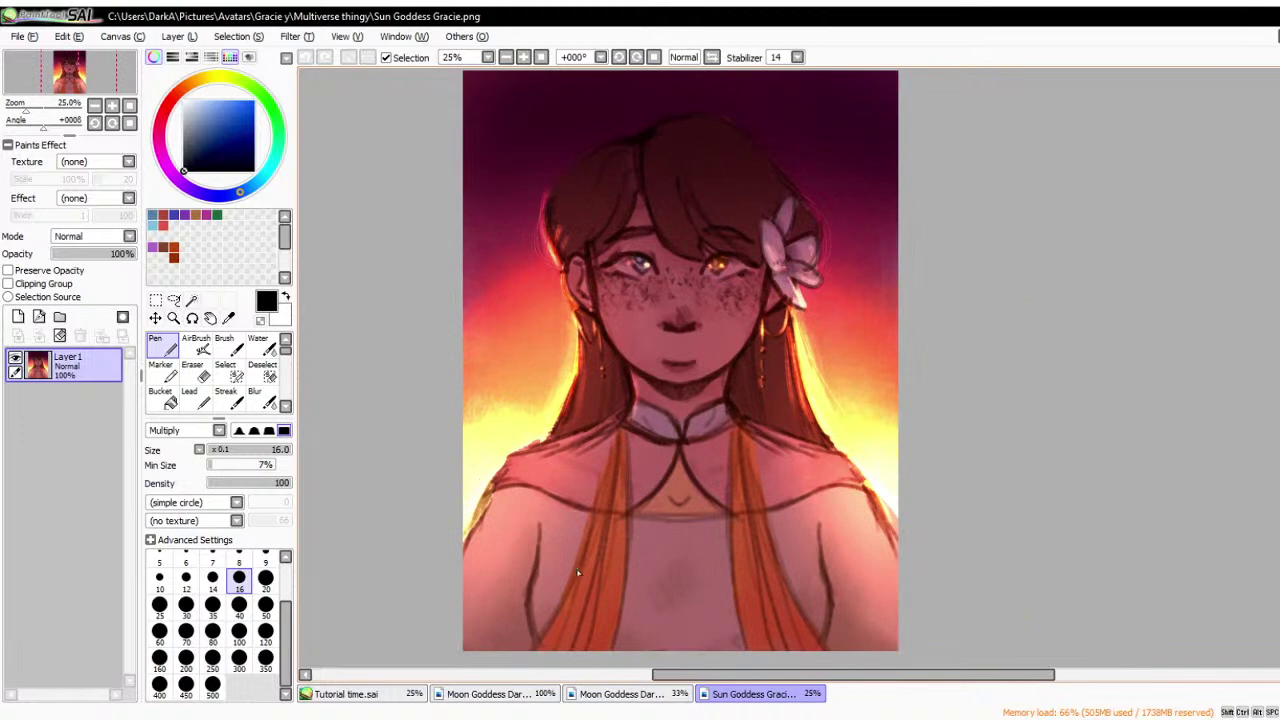
- Close the Sun Goddess and blue-lit Moon Goddess portraits, and bring up the fancy outfit Moon Goddess artwork
click(391, 700)
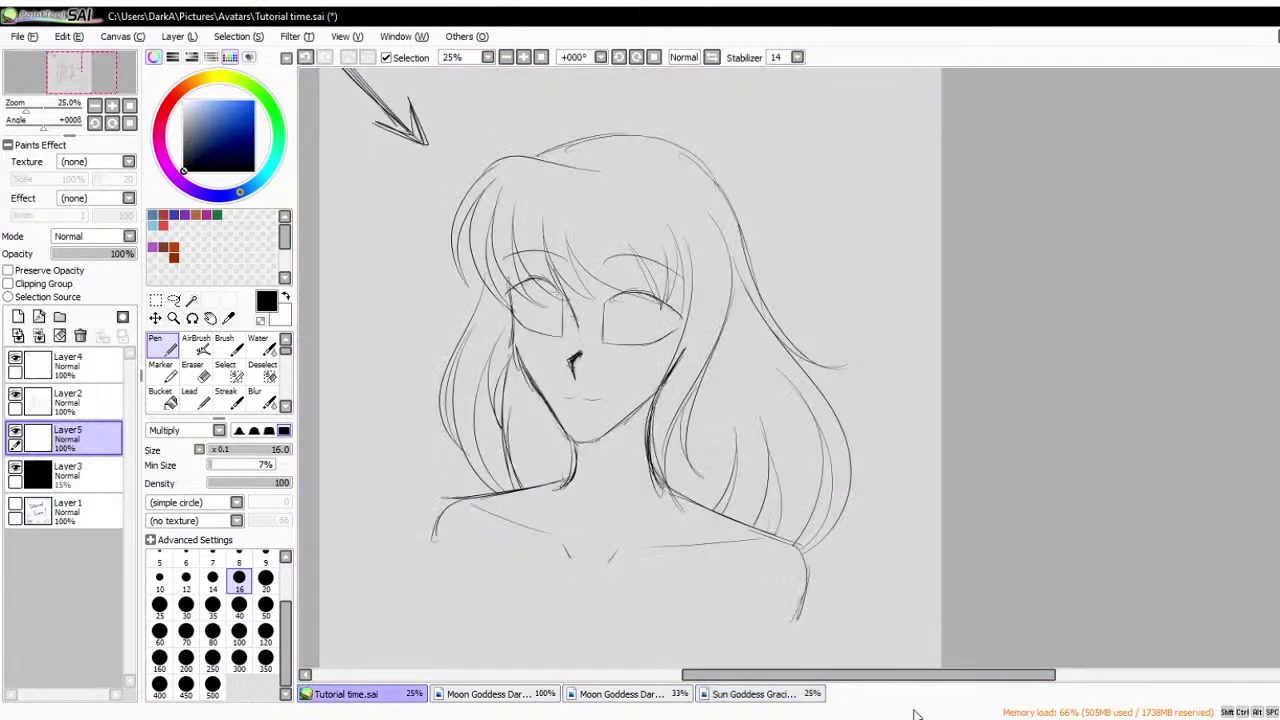
click(812, 697)
key(ctrl+w)
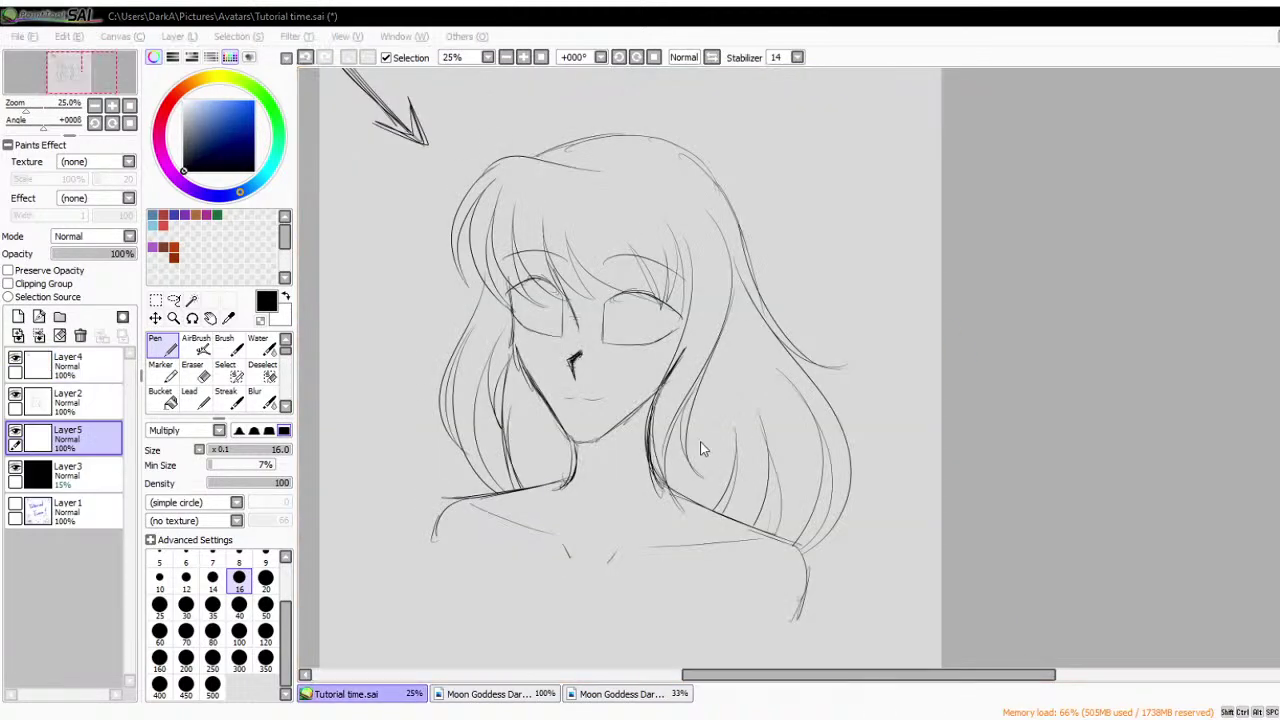
click(636, 694)
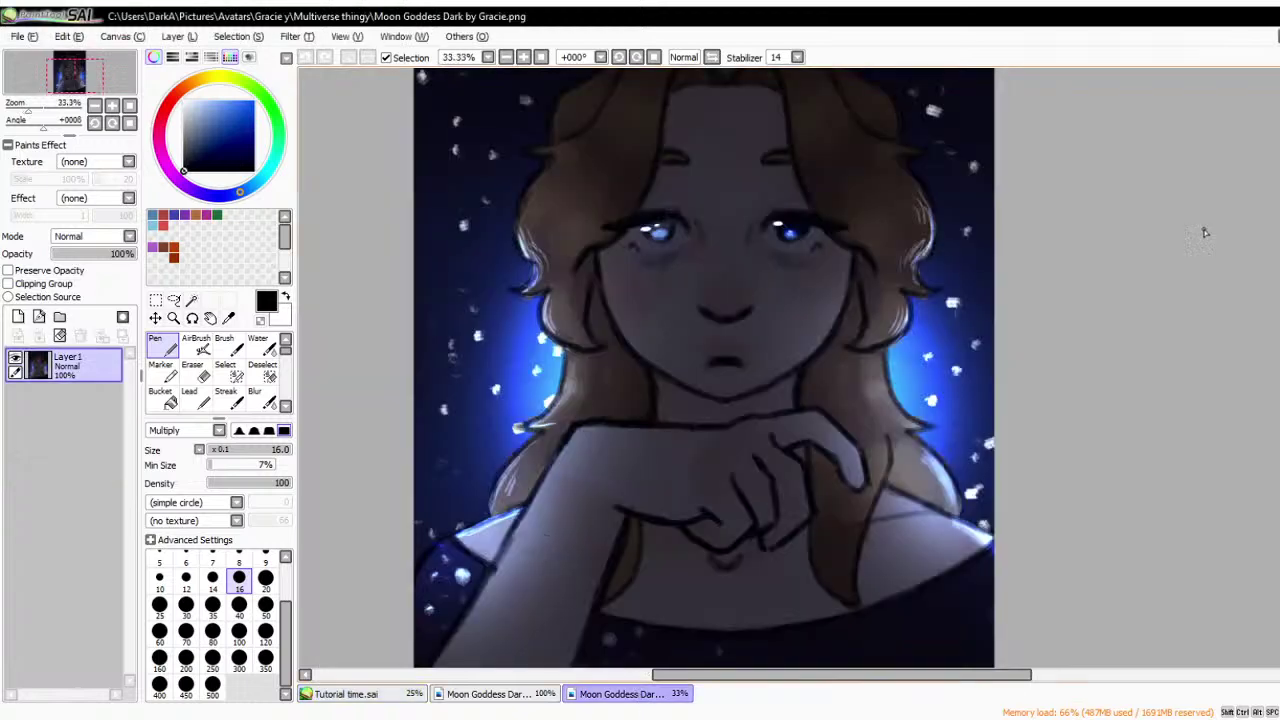
key(ctrl+w)
click(528, 697)
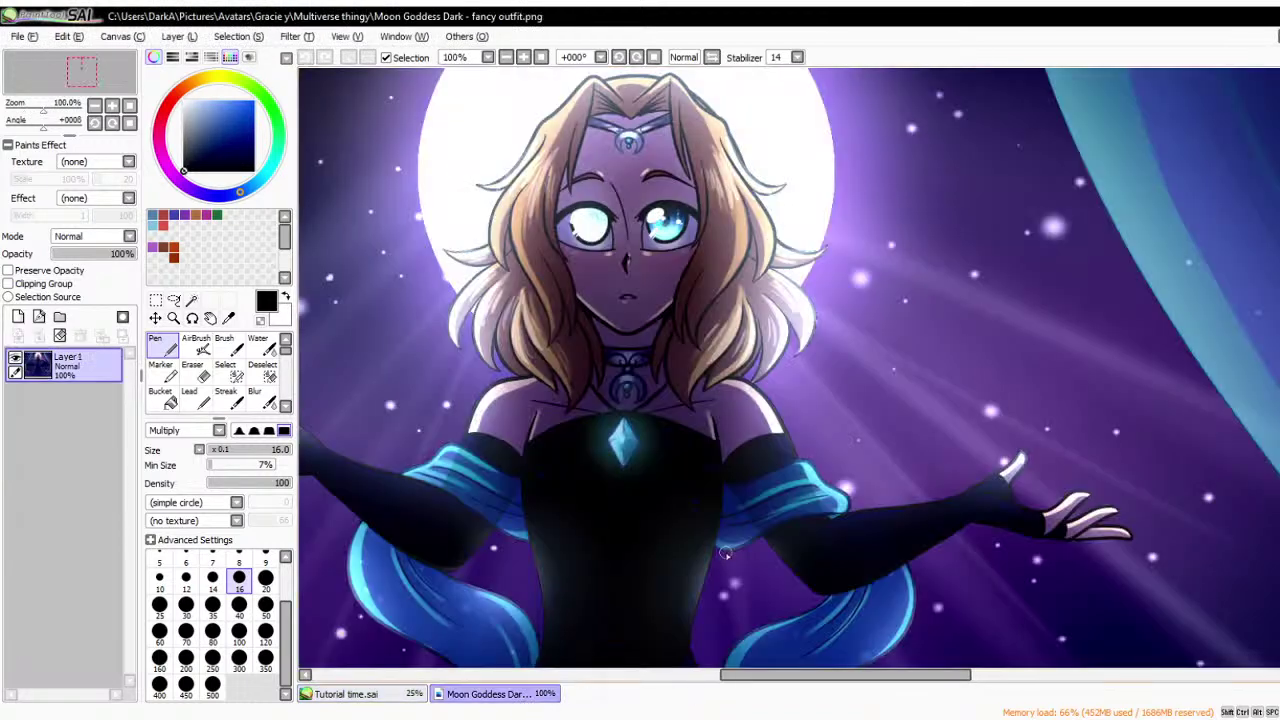
- Close the fancy outfit Moon Goddess artwork and return to the whole Tutorial time sketch
key(ctrl+w)
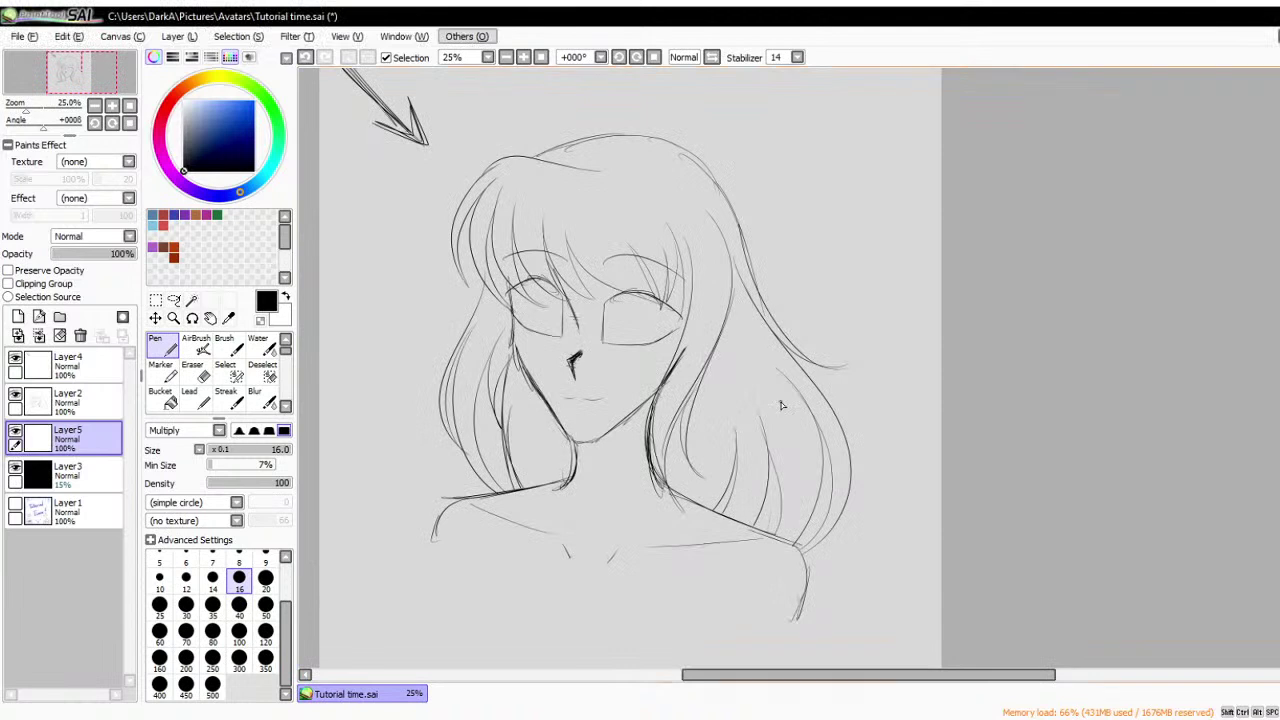
key(minus)
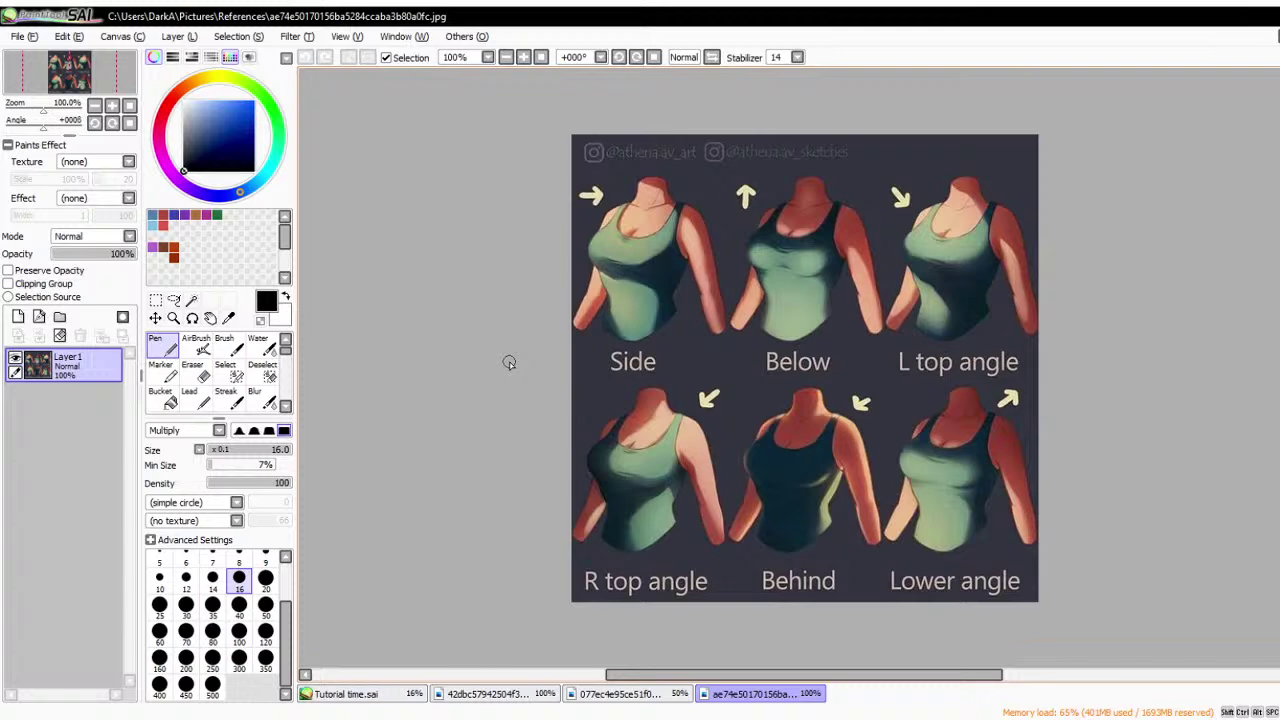
- Examine the torso lighting reference's upper row, comparing the Side, Below and L top angle light directions
scroll(628, 224, down, 1)
scroll(470, 250, up, 3)
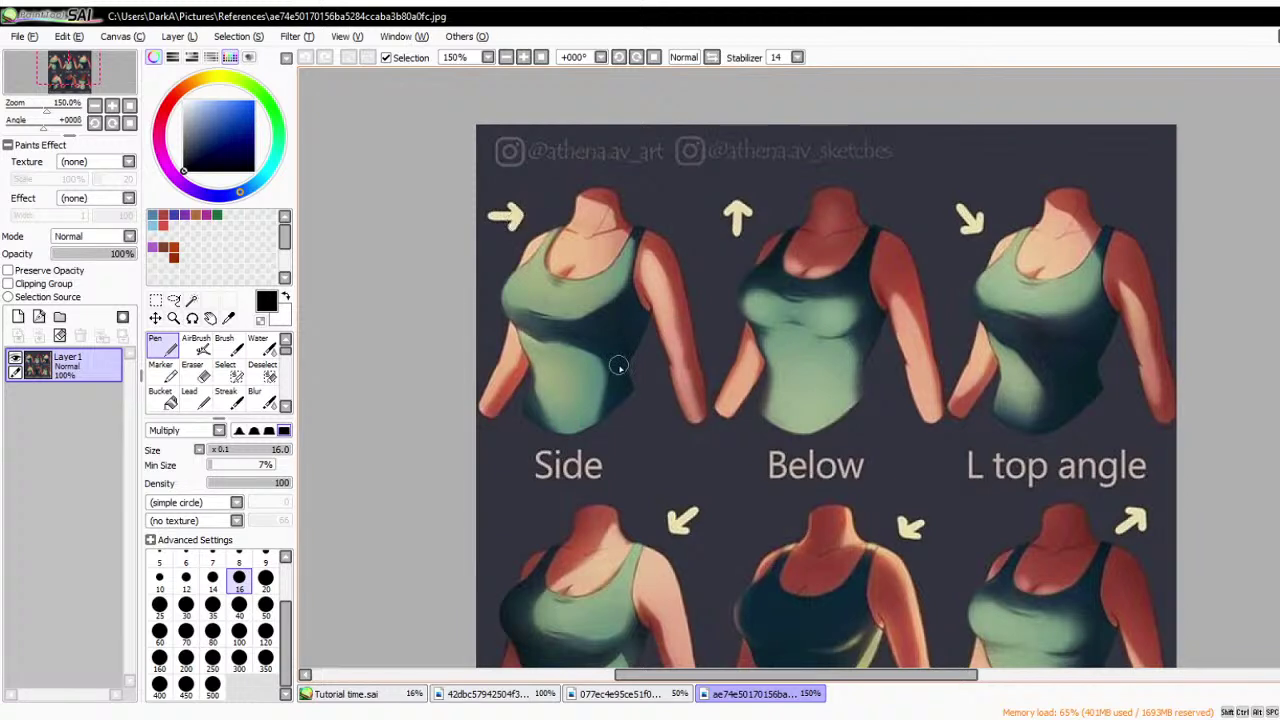
scroll(929, 411, up, 1)
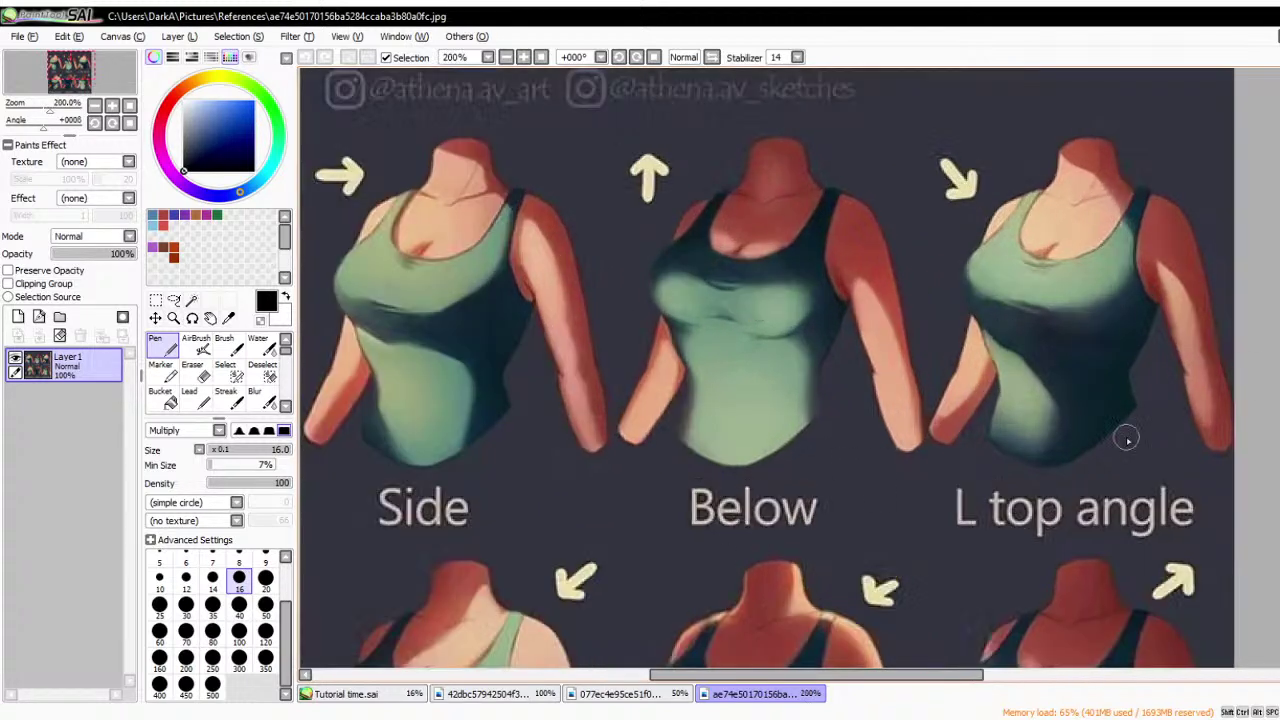
scroll(722, 364, down, 3)
scroll(734, 194, up, 2)
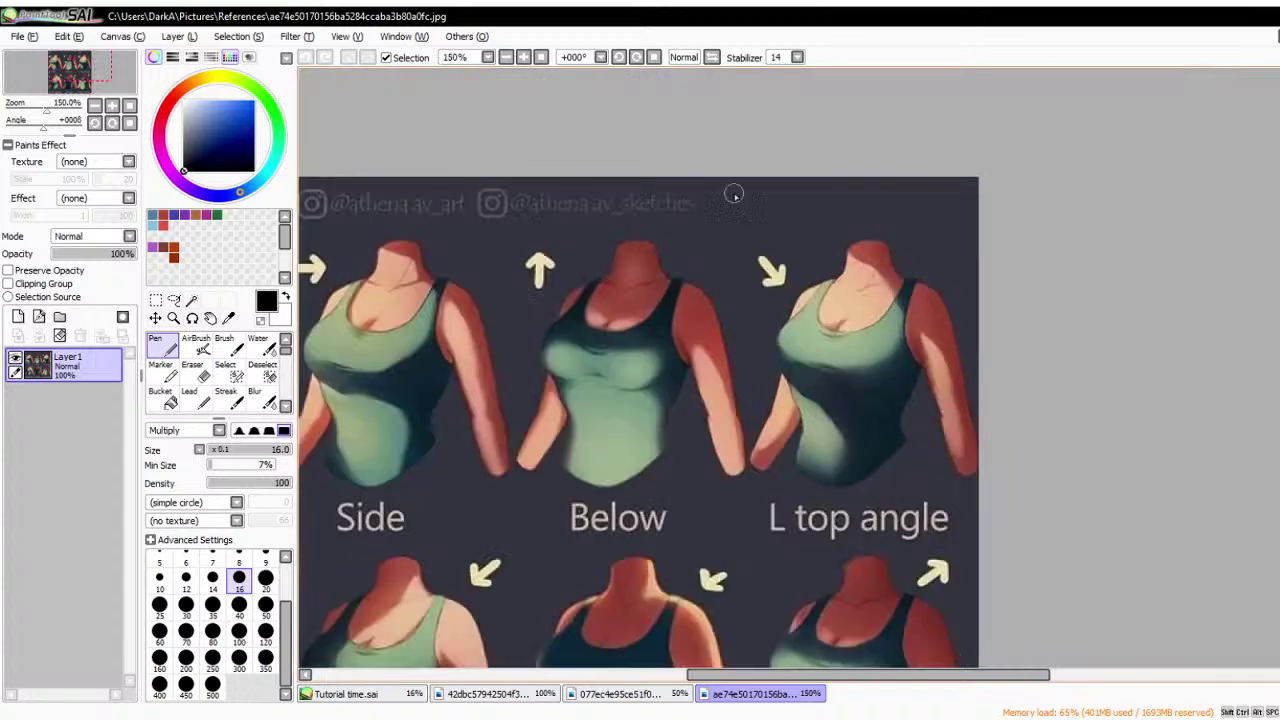
- Examine the torso reference's lower row, comparing shading for the R top angle, Behind and Lower angle light directions
scroll(838, 199, down, 1)
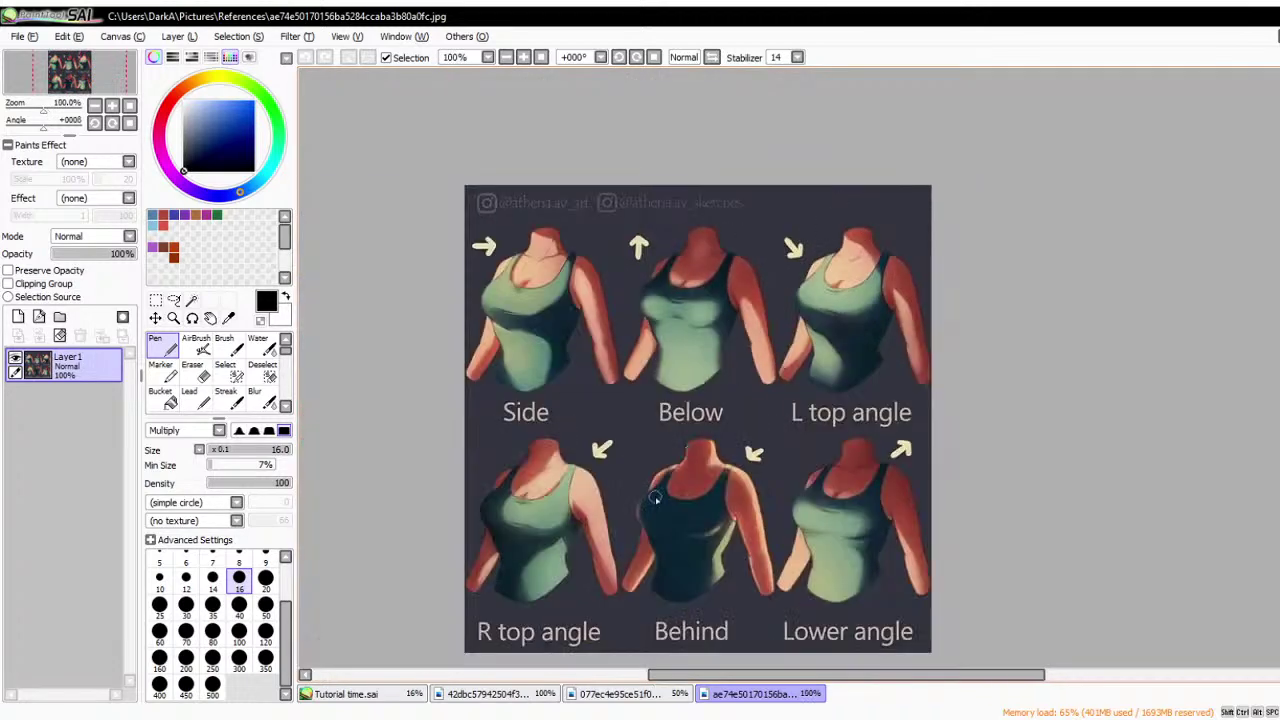
scroll(585, 416, up, 1)
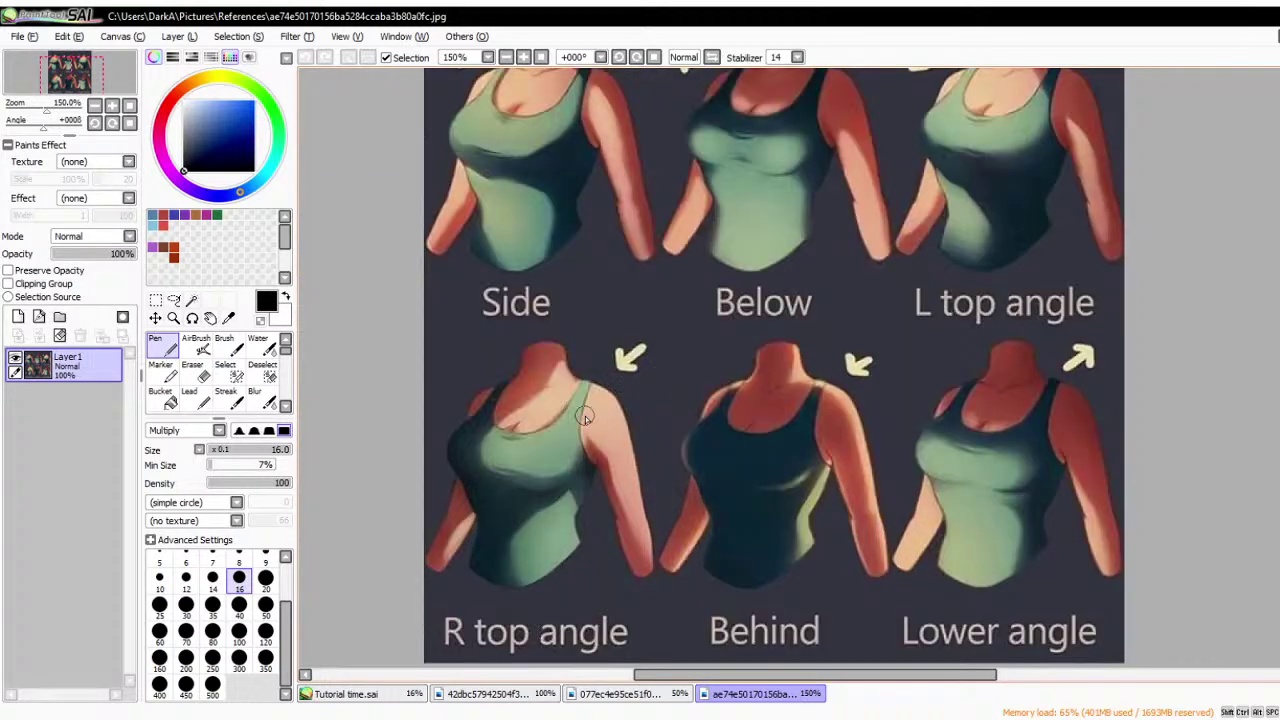
scroll(919, 597, up, 1)
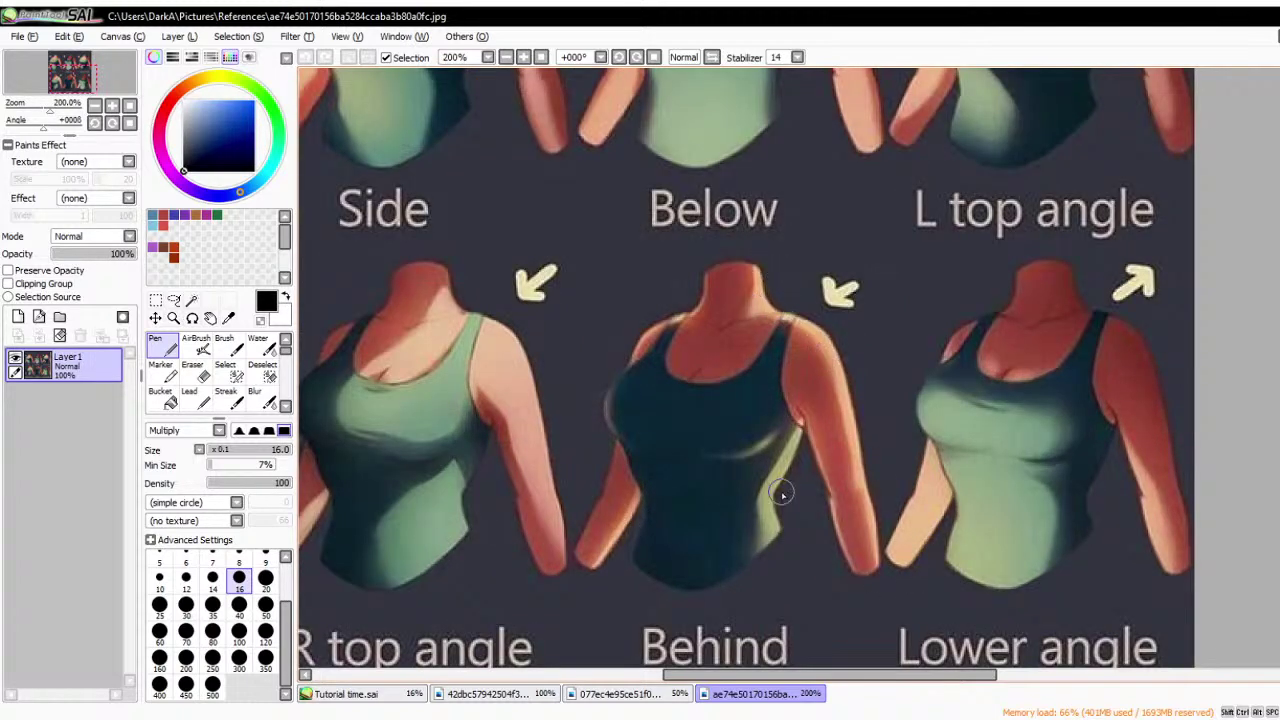
scroll(783, 494, down, 1)
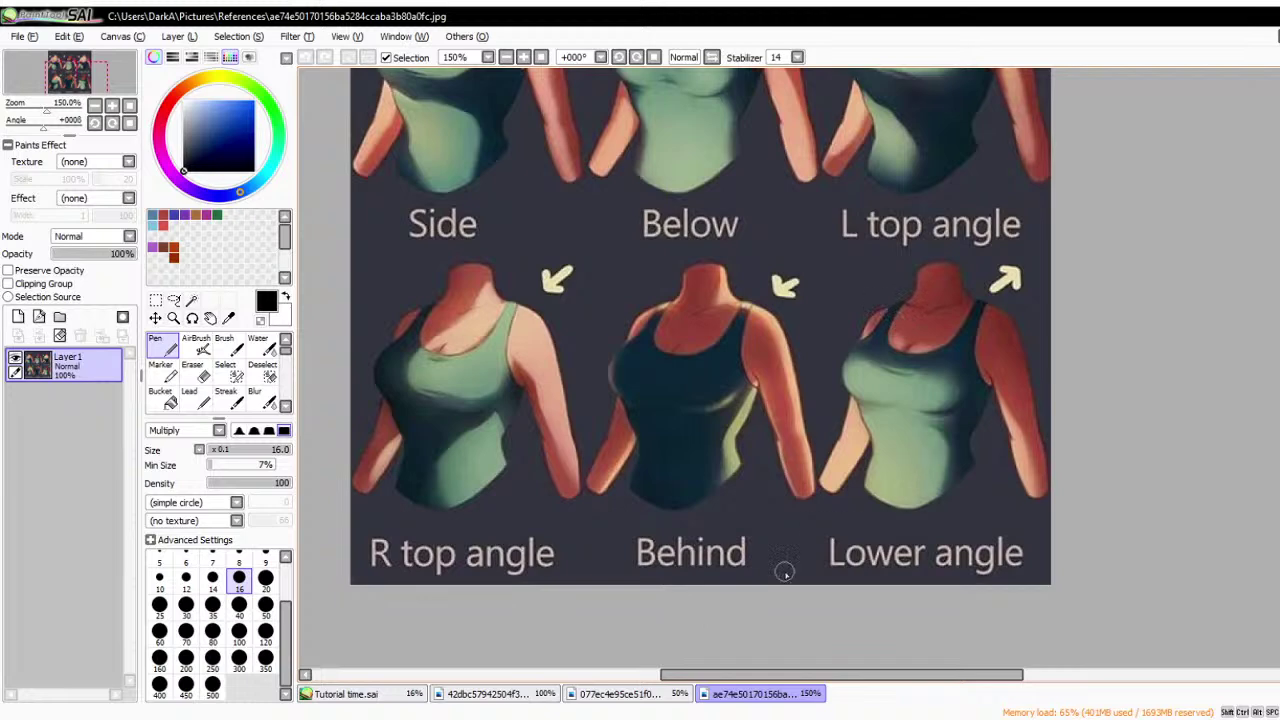
scroll(784, 572, down, 2)
- Bring up the Light and Shadow head study and examine the face, hair and neck shadows on the head lit from the upper left
click(655, 692)
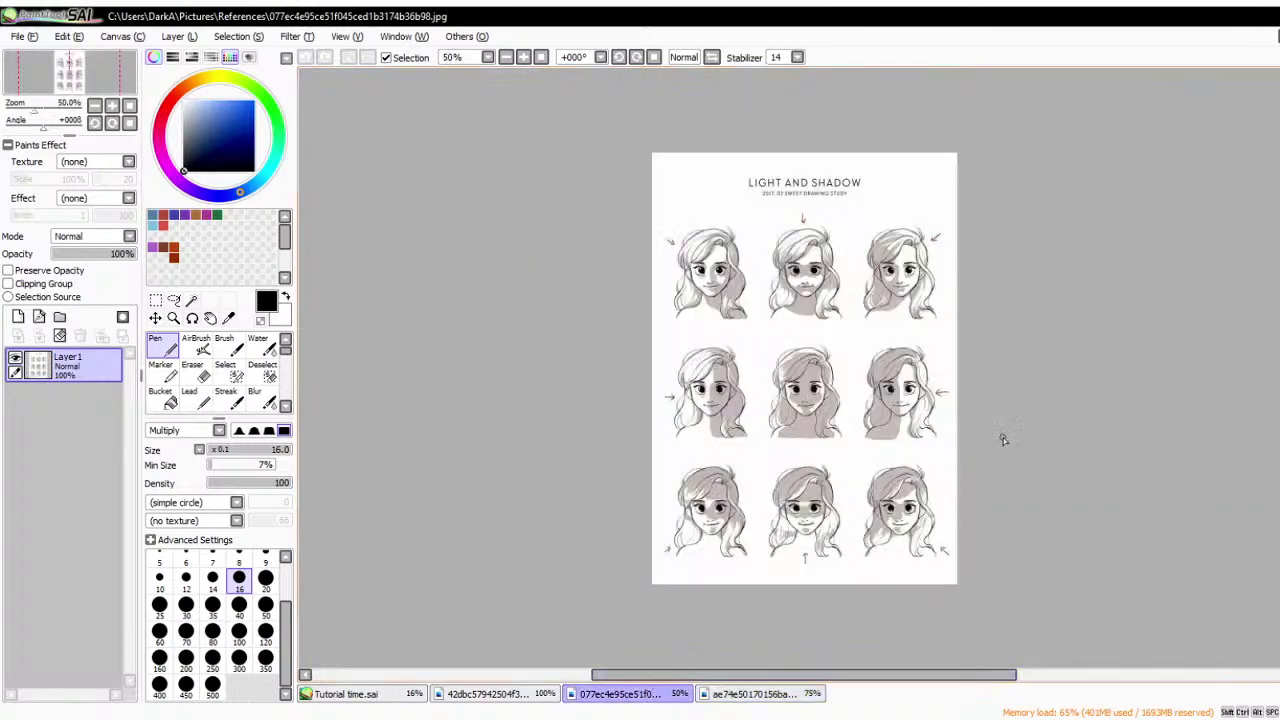
scroll(900, 272, up, 1)
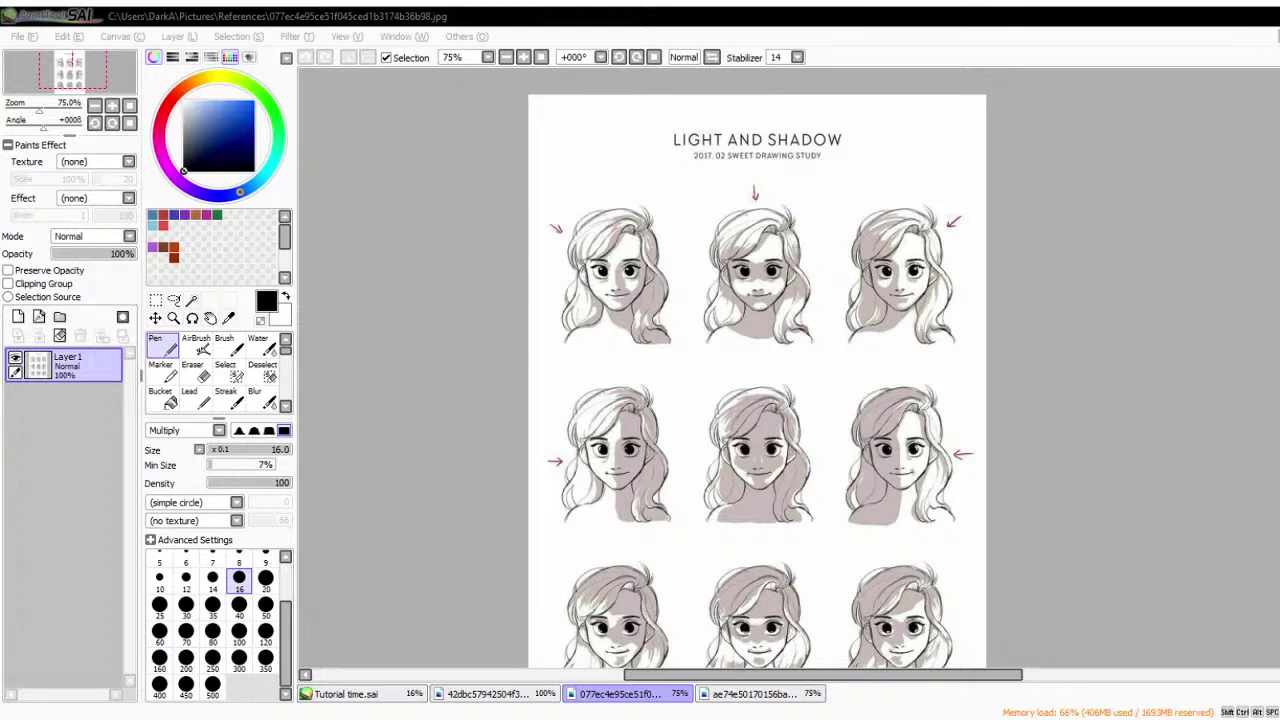
scroll(670, 280, up, 1)
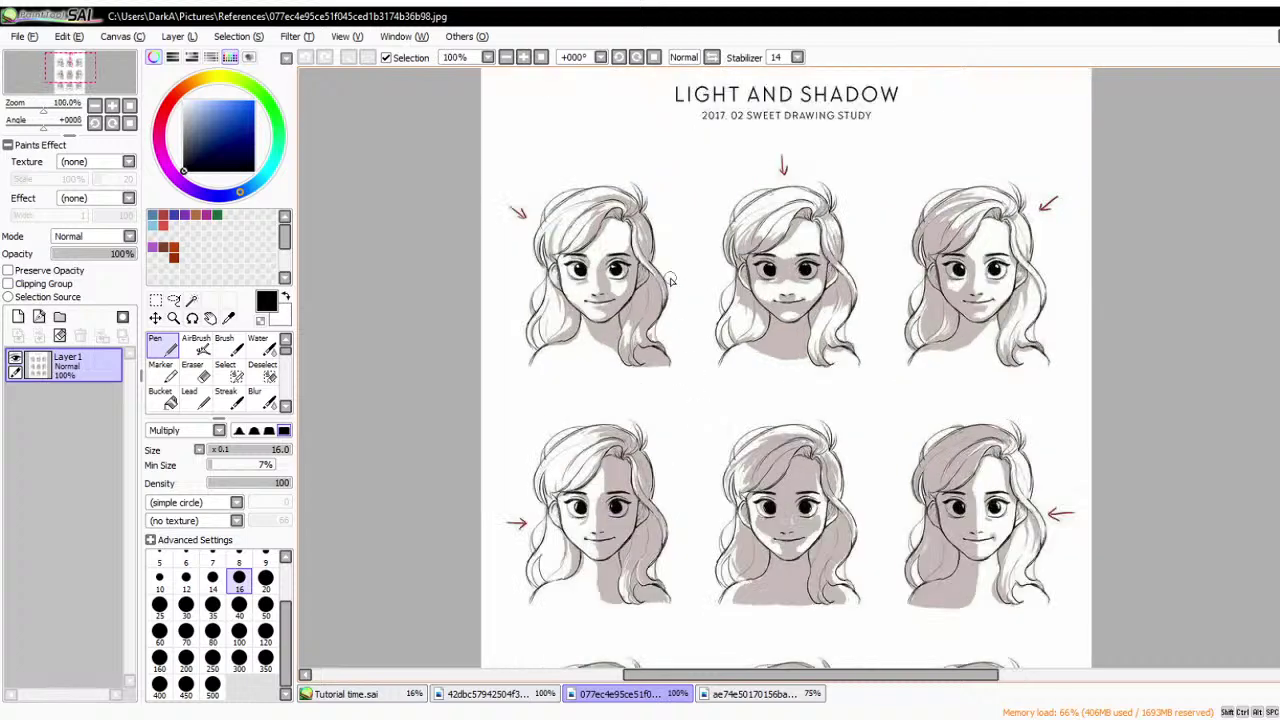
scroll(640, 226, up, 2)
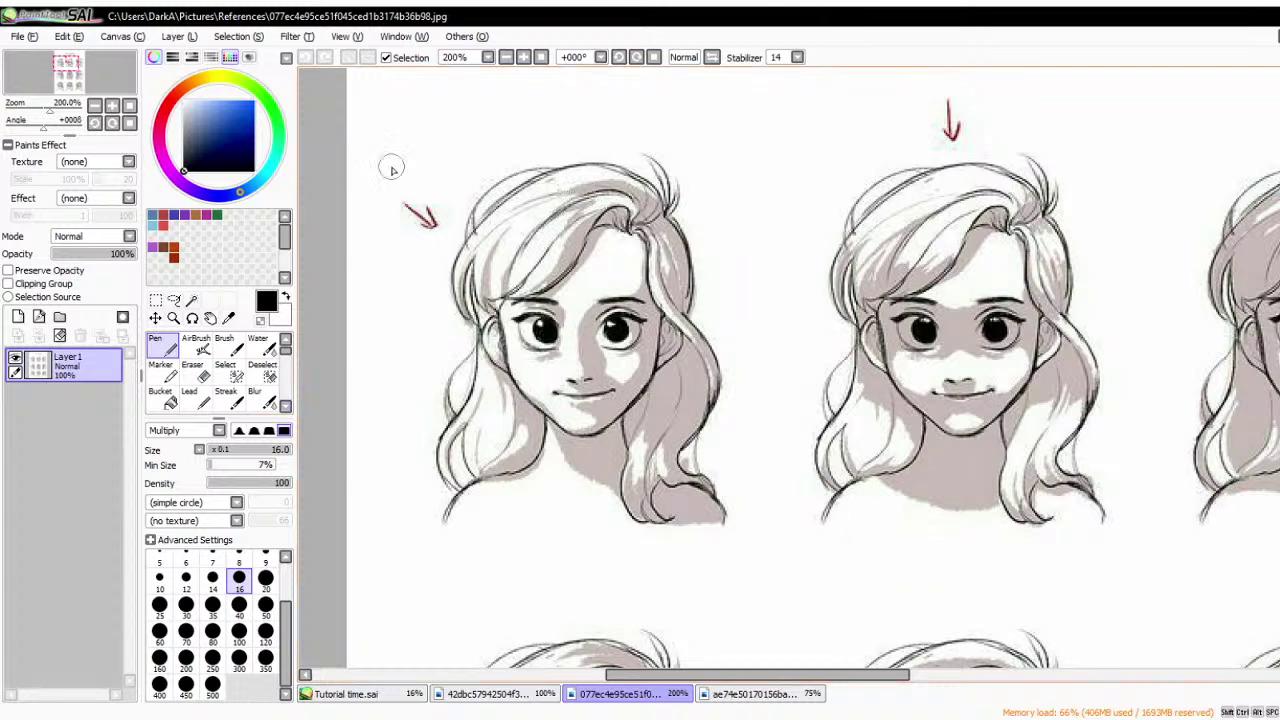
scroll(395, 172, up, 1)
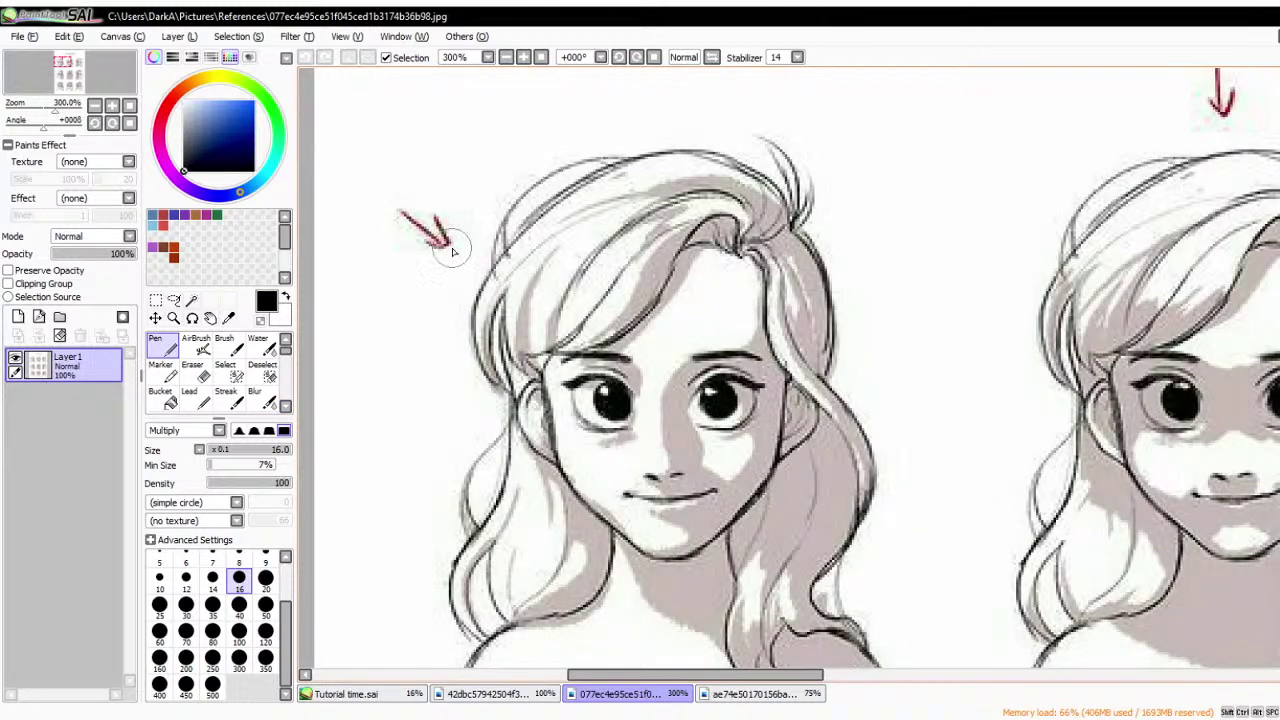
scroll(755, 580, up, 1)
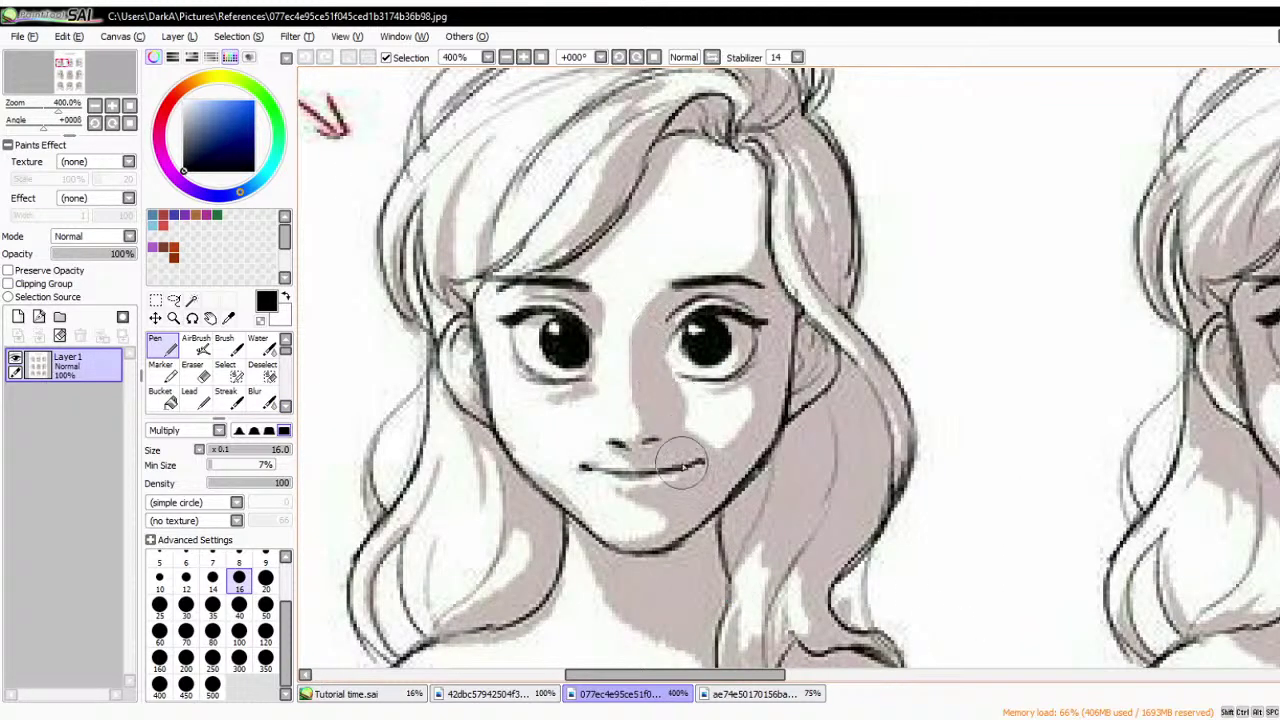
scroll(679, 558, down, 2)
scroll(595, 435, down, 1)
scroll(595, 435, down, 1)
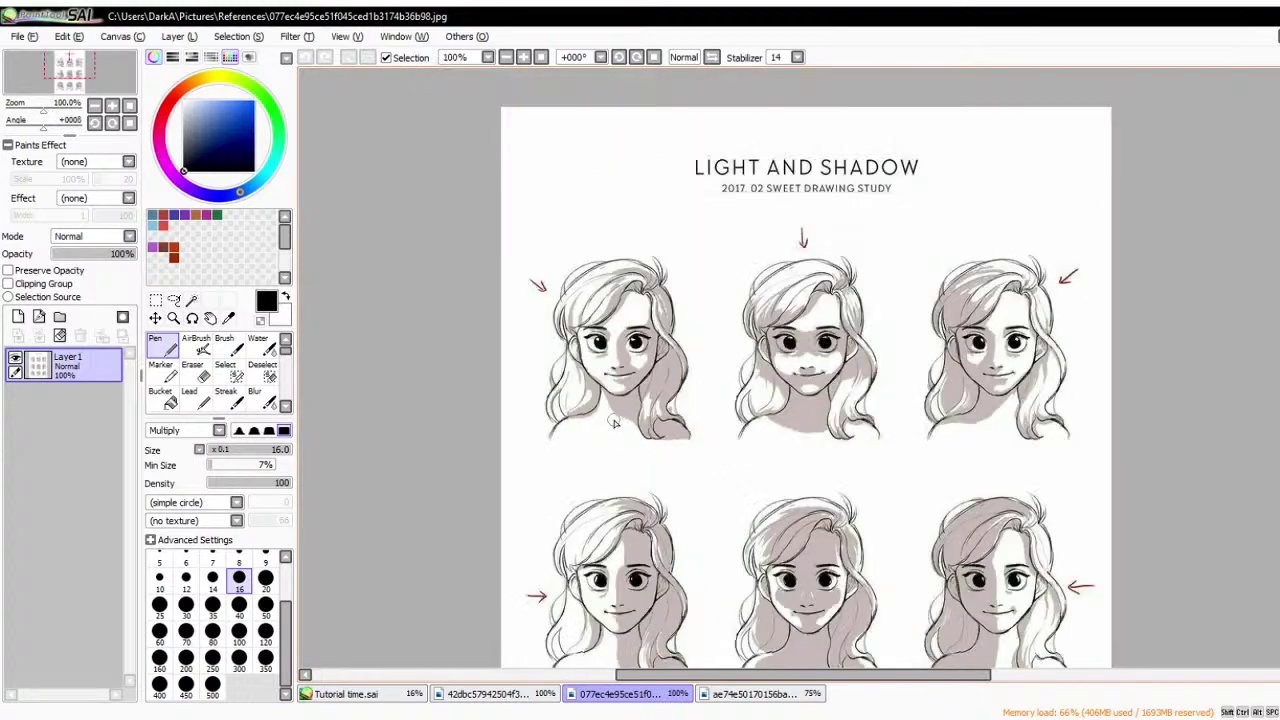
- Examine the shadows around the eyes, nose, chin and neck on the study head lit from directly above
scroll(836, 249, up, 1)
scroll(888, 248, up, 1)
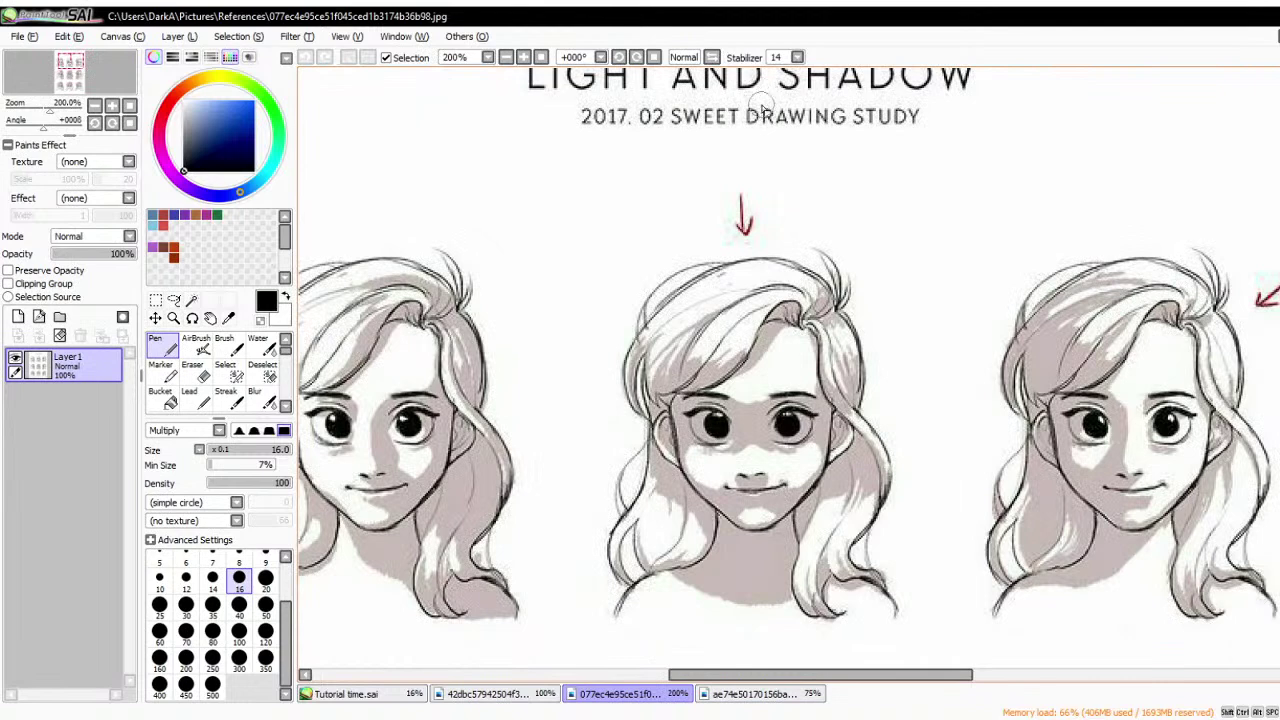
scroll(750, 440, up, 3)
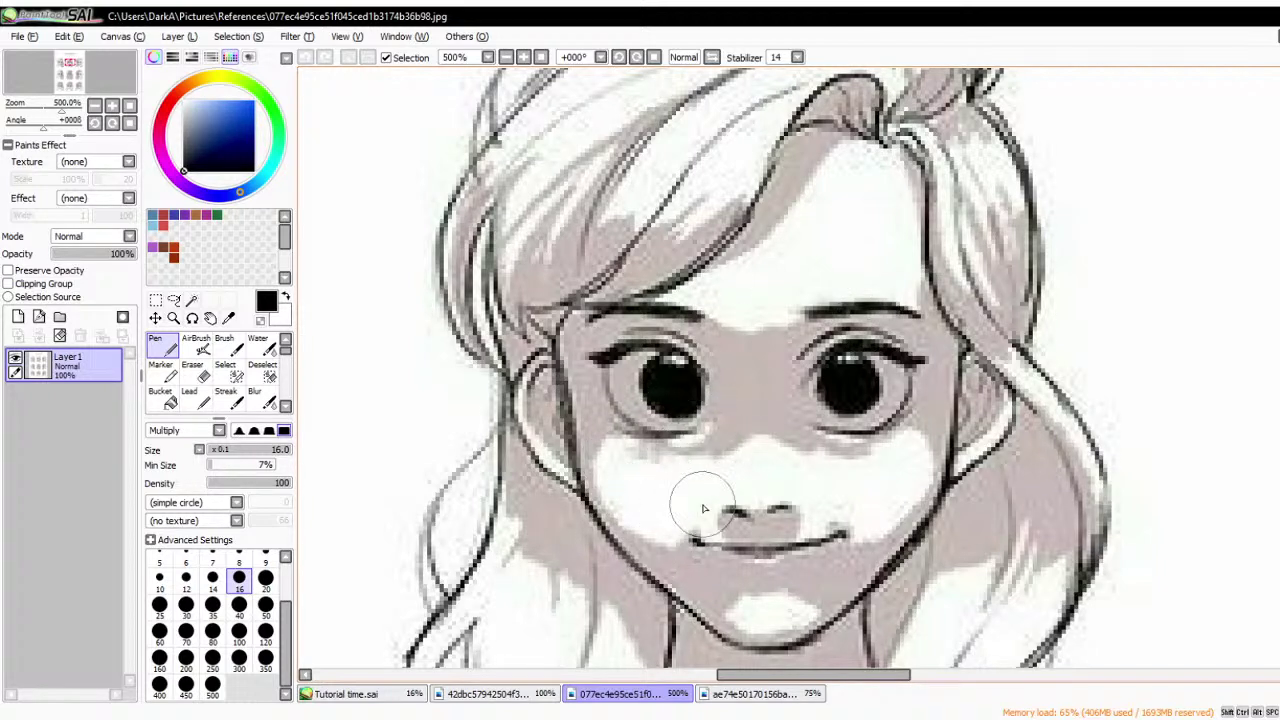
scroll(762, 617, down, 3)
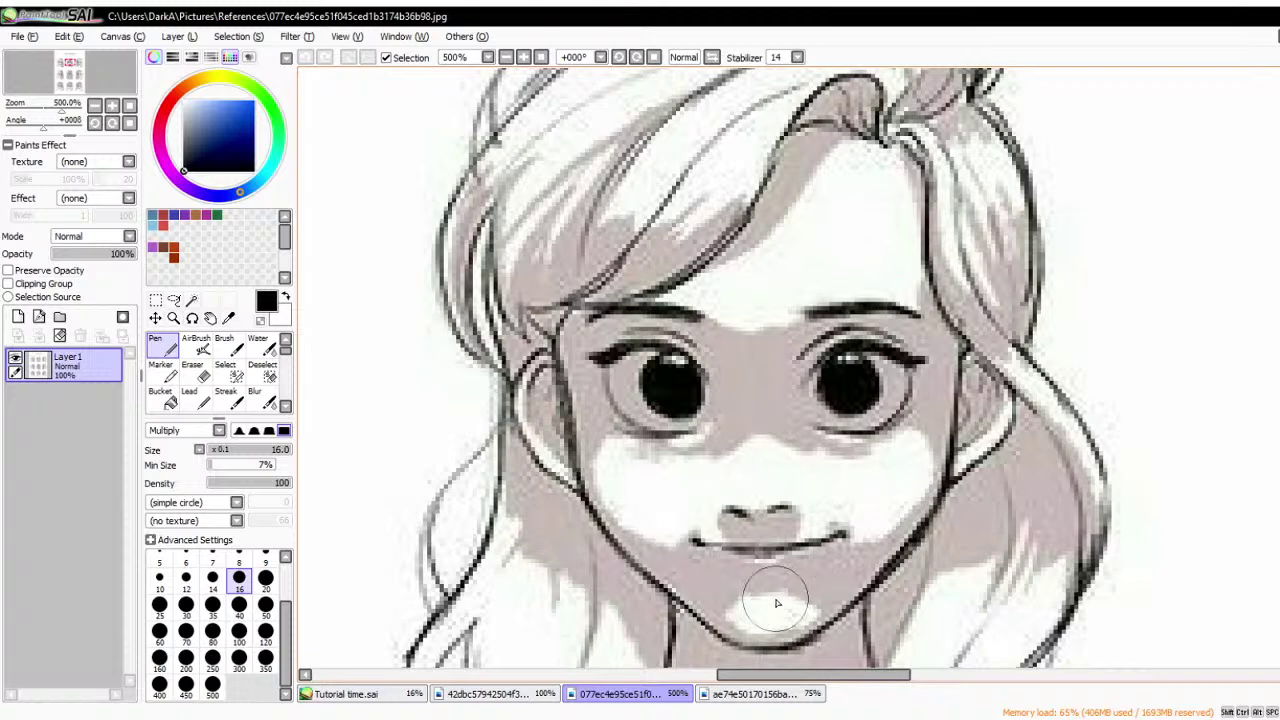
scroll(675, 400, down, 1)
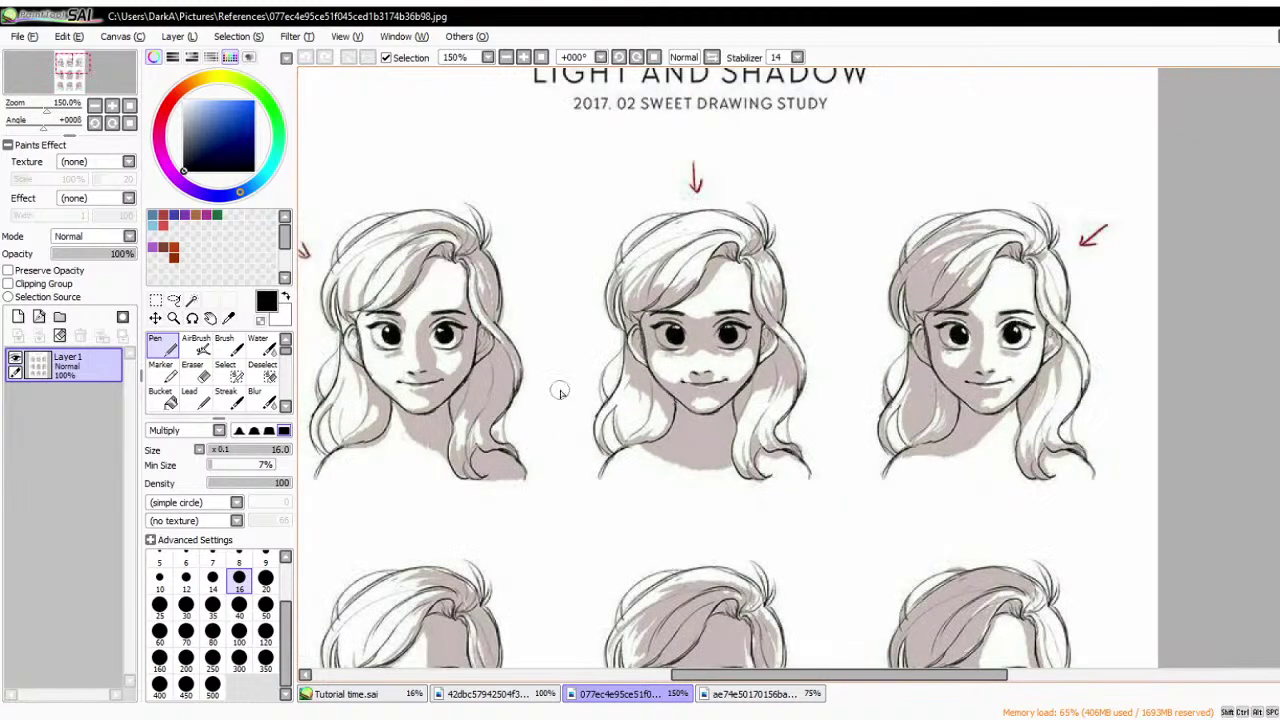
scroll(604, 318, down, 1)
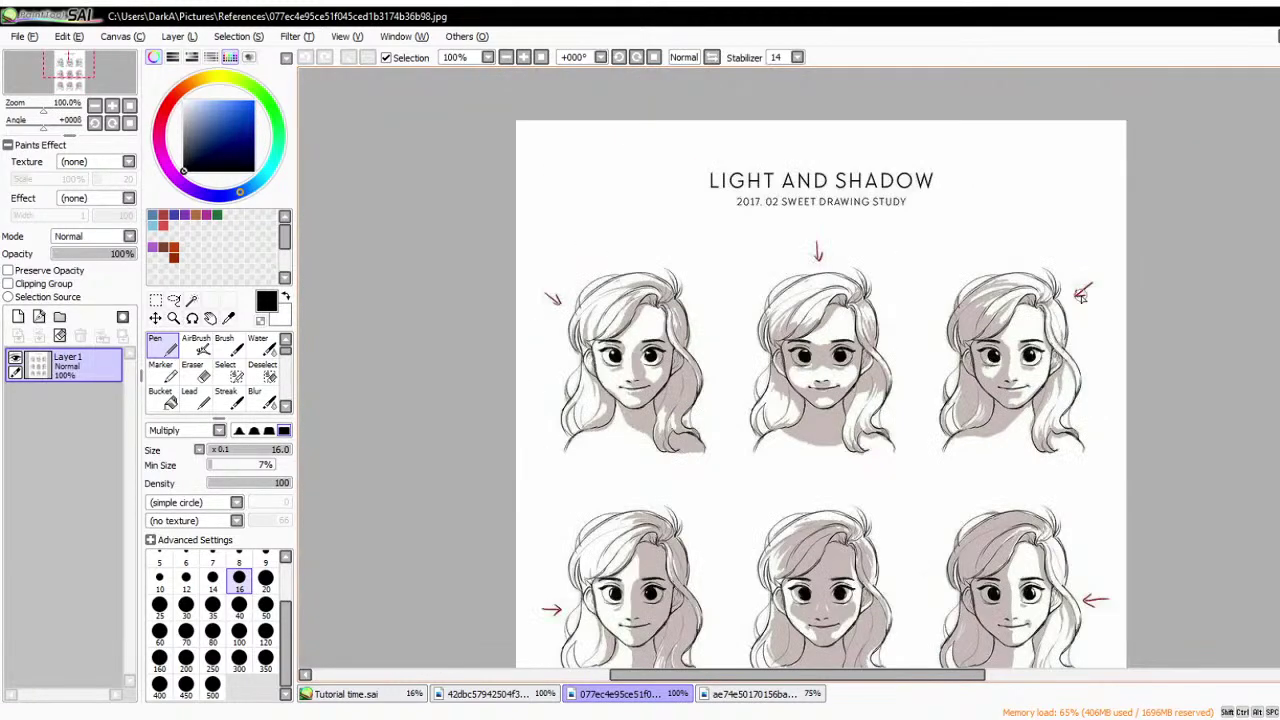
- Examine the study head lit from the upper right and compare its shadows with the other top-row heads
scroll(1146, 309, up, 2)
scroll(1146, 309, down, 1)
scroll(1000, 410, up, 2)
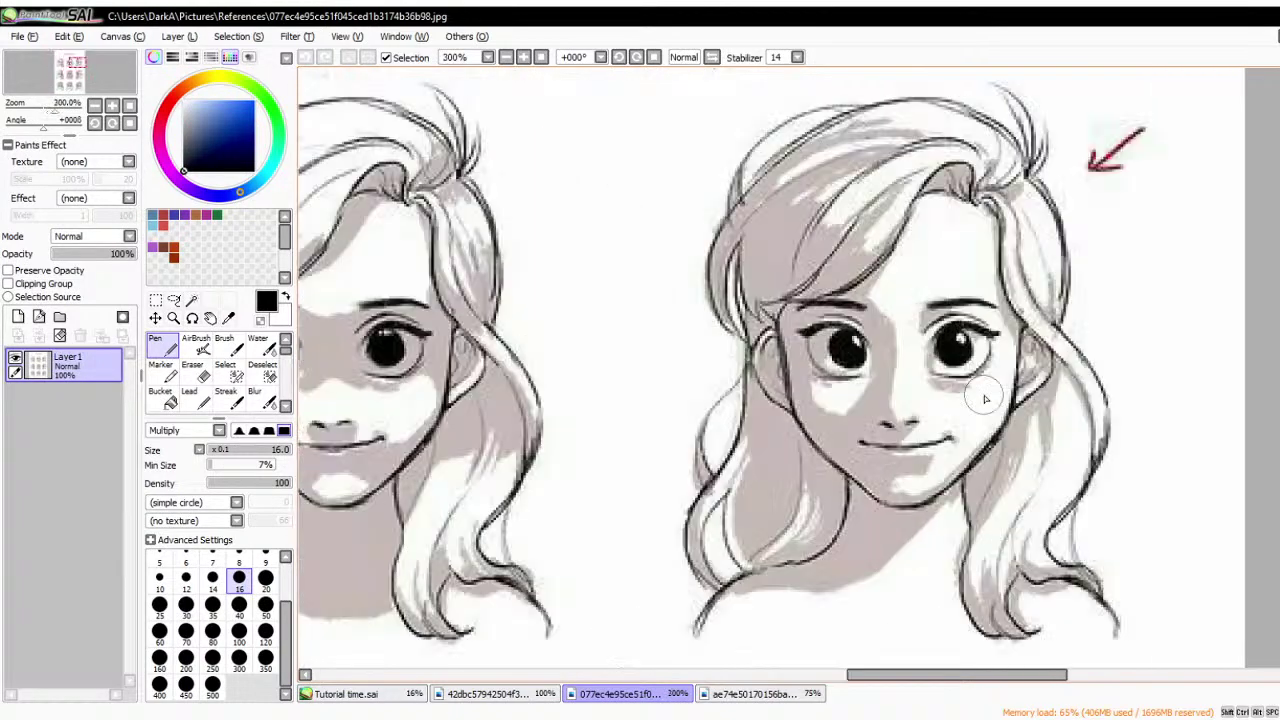
scroll(986, 400, down, 2)
scroll(455, 385, up, 2)
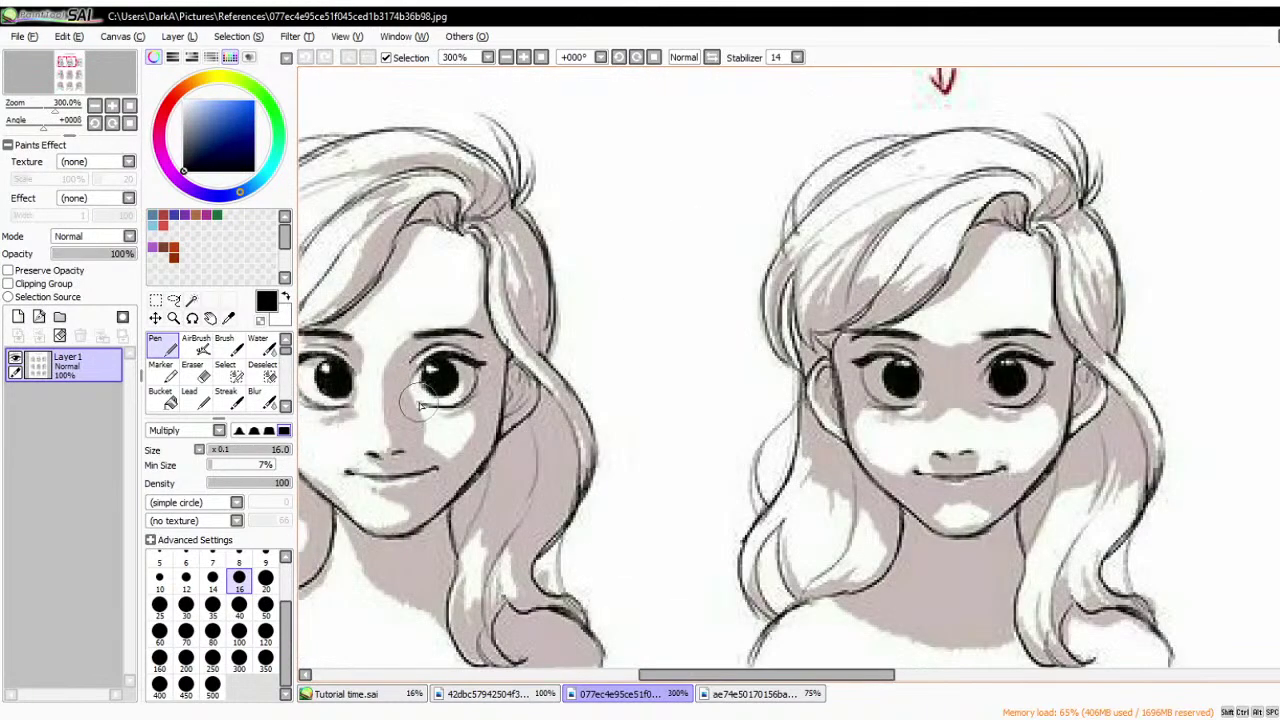
scroll(745, 413, down, 2)
scroll(1140, 420, up, 2)
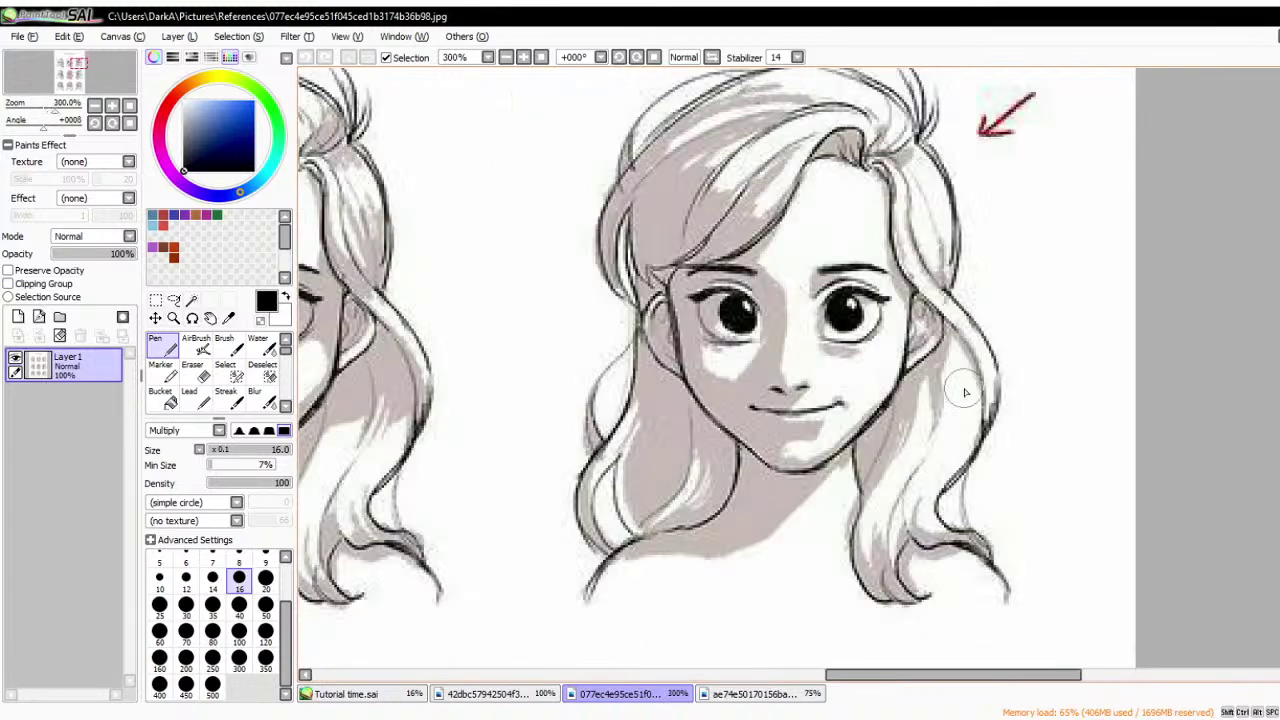
scroll(877, 390, down, 3)
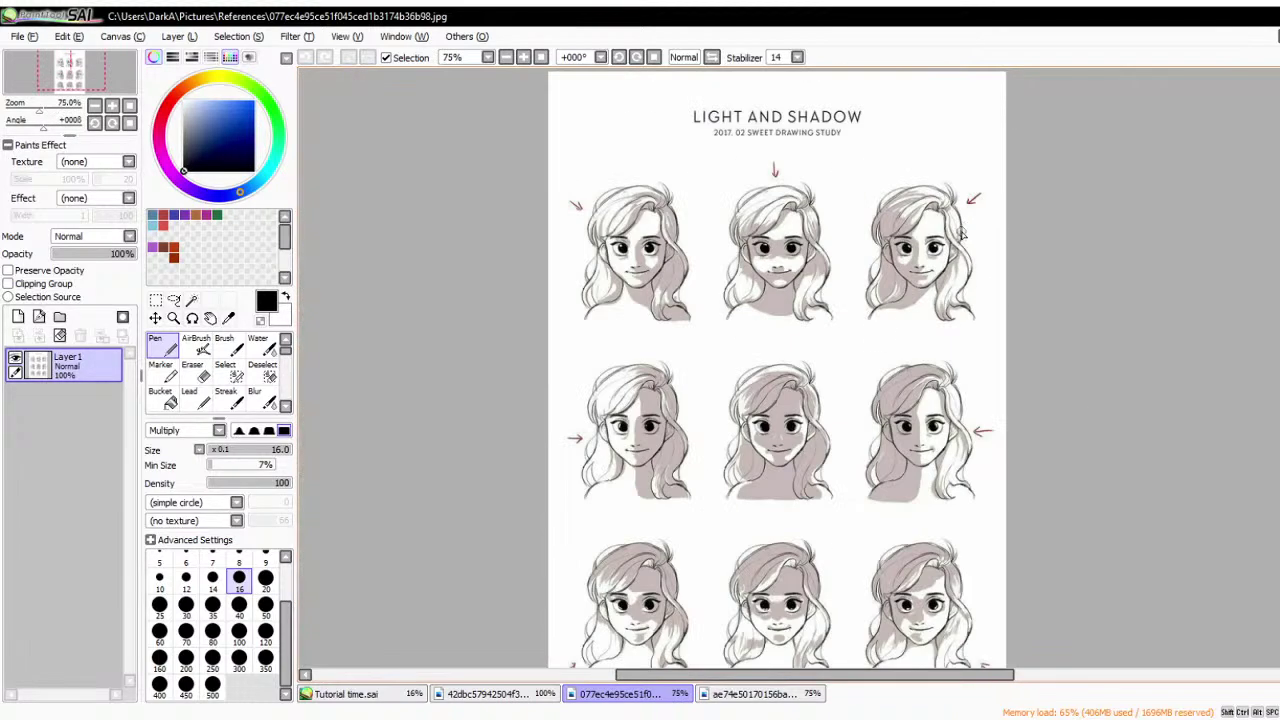
- Examine the middle-row heads, looking at the one lit from the left side and the central one without an arrow
scroll(529, 397, up, 3)
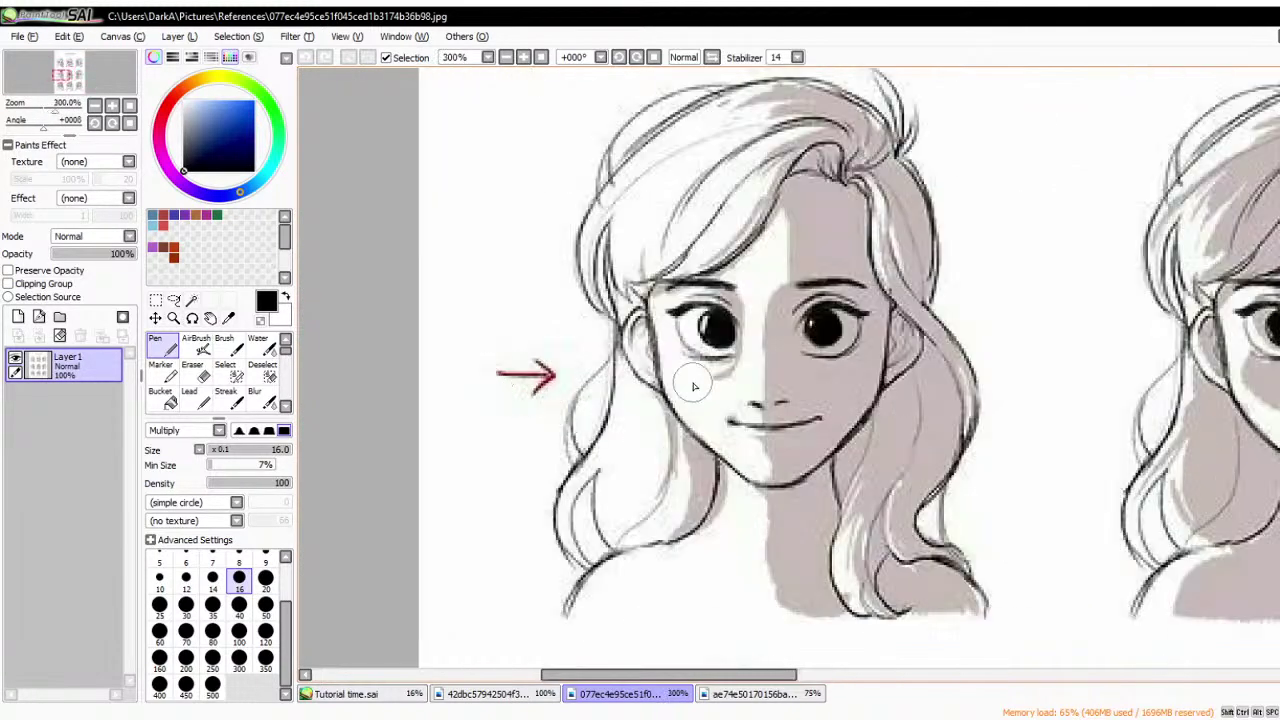
scroll(660, 418, down, 1)
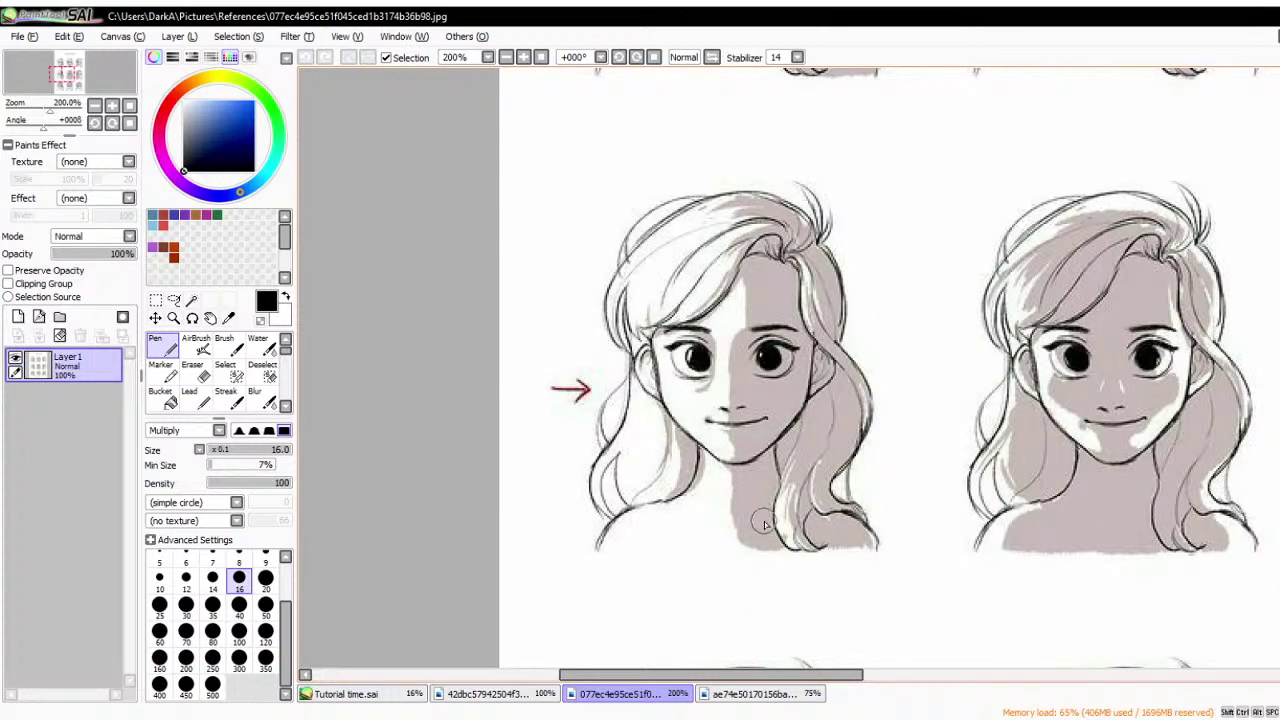
scroll(764, 522, down, 2)
scroll(1114, 455, up, 2)
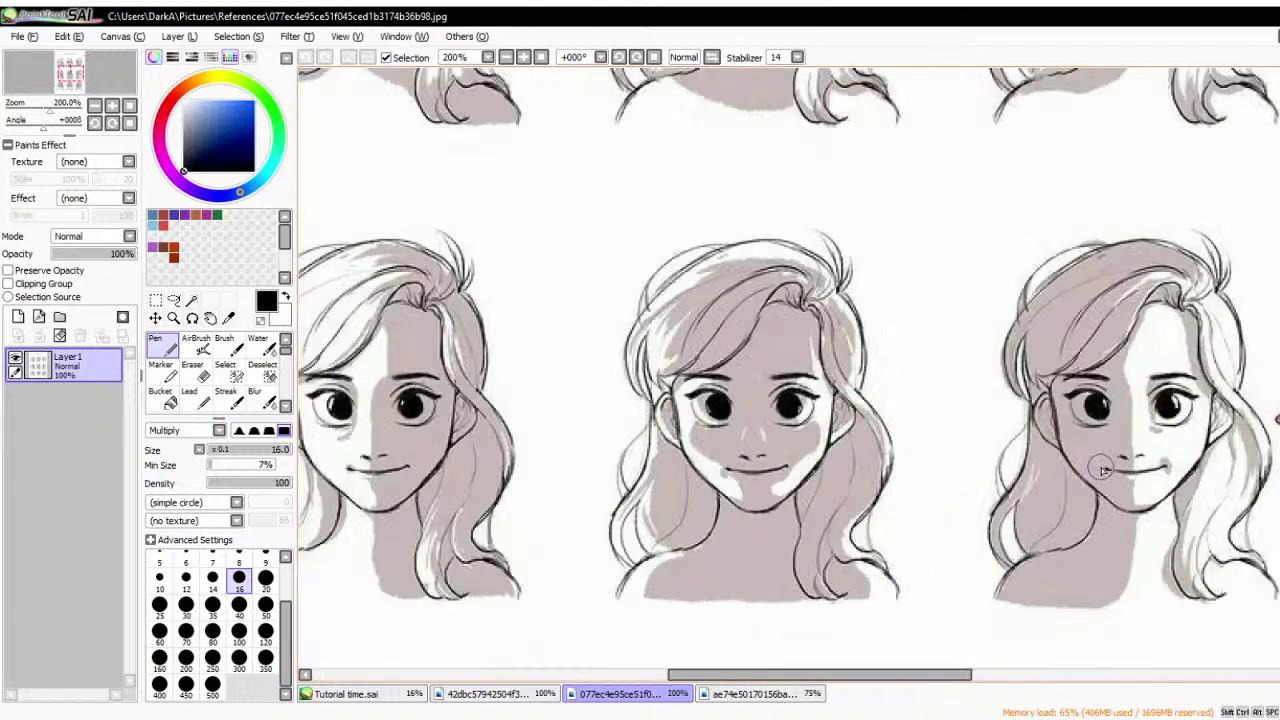
scroll(790, 462, up, 3)
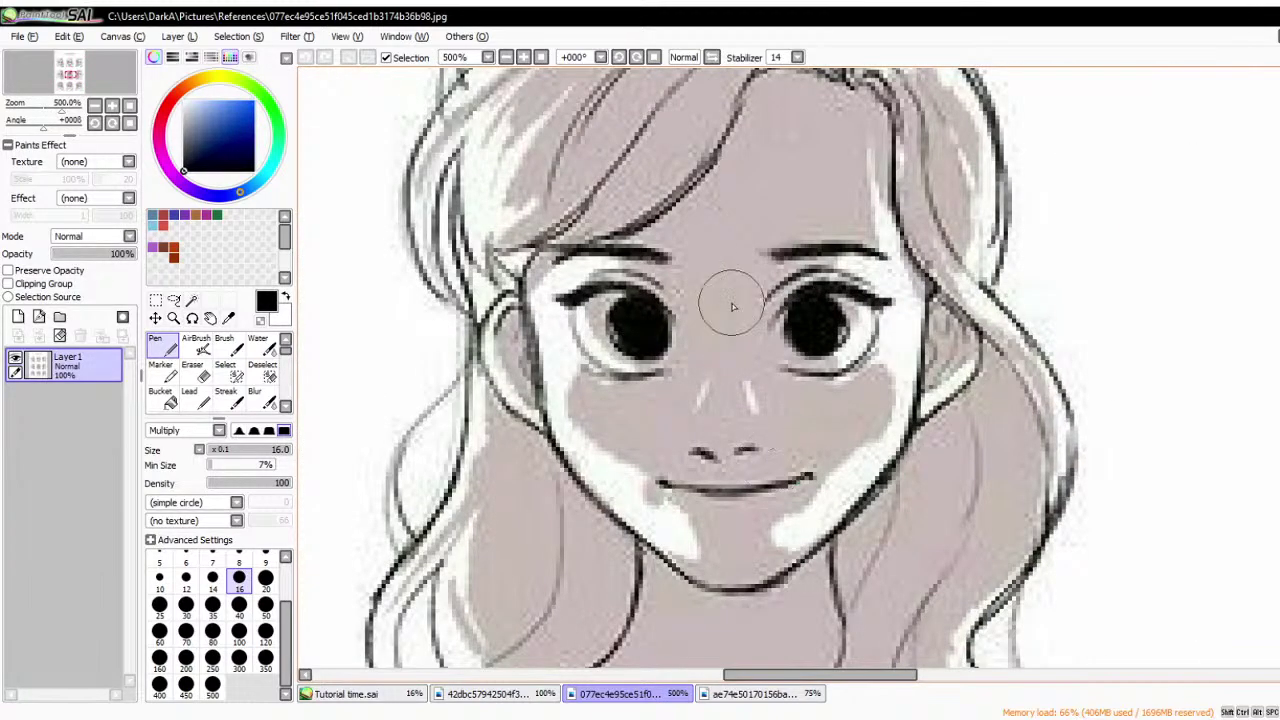
scroll(732, 307, down, 3)
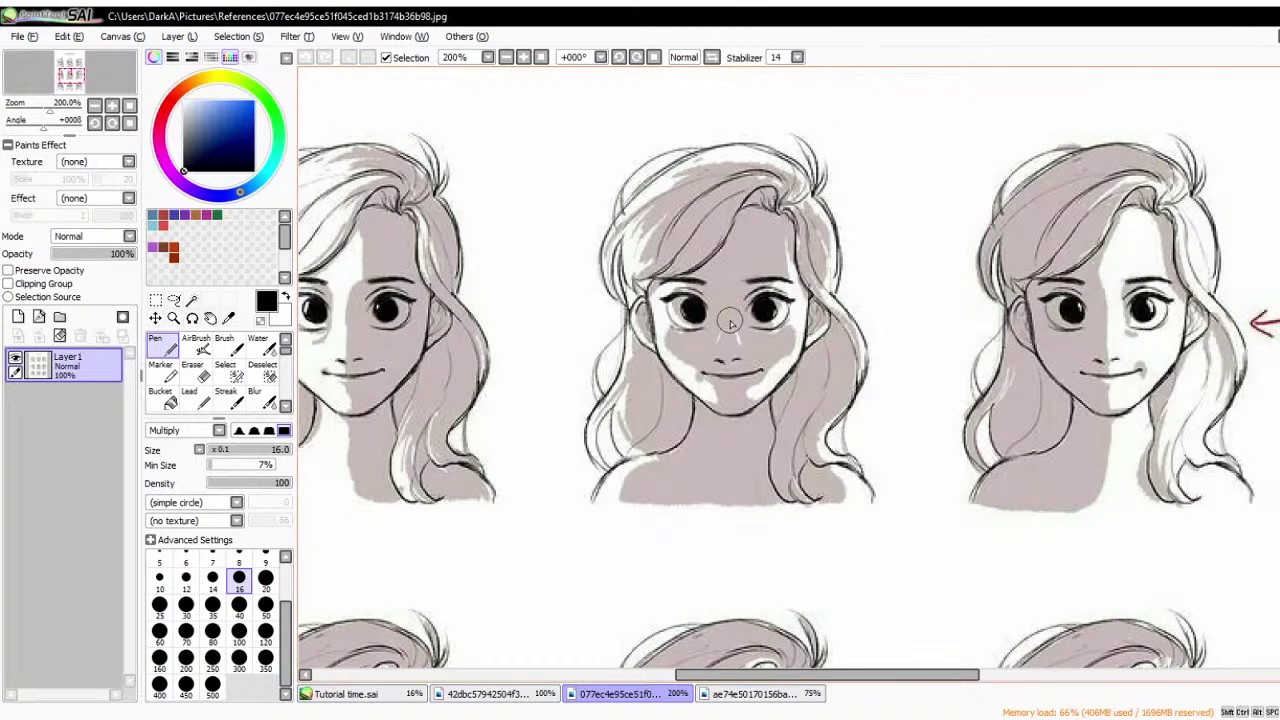
- Examine the face, hair and shoulder shading on the middle-row head lit from the right side
scroll(730, 320, down, 2)
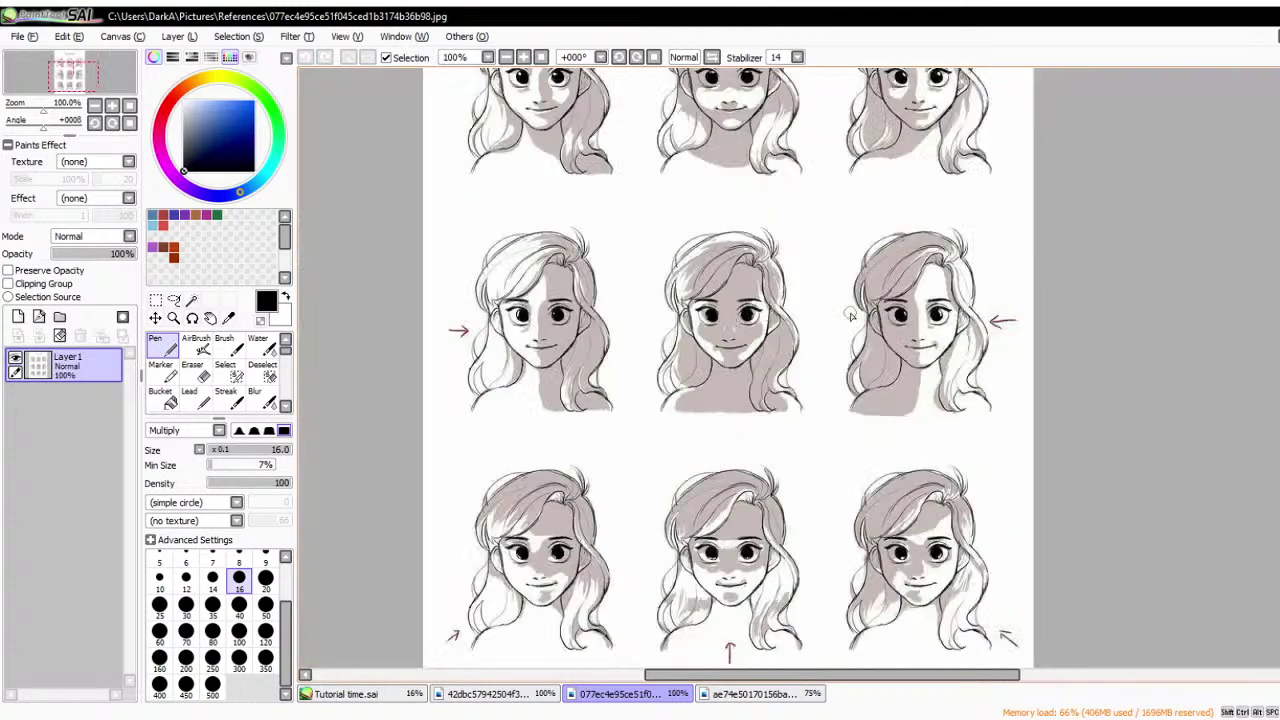
scroll(976, 278, up, 1)
scroll(976, 278, up, 2)
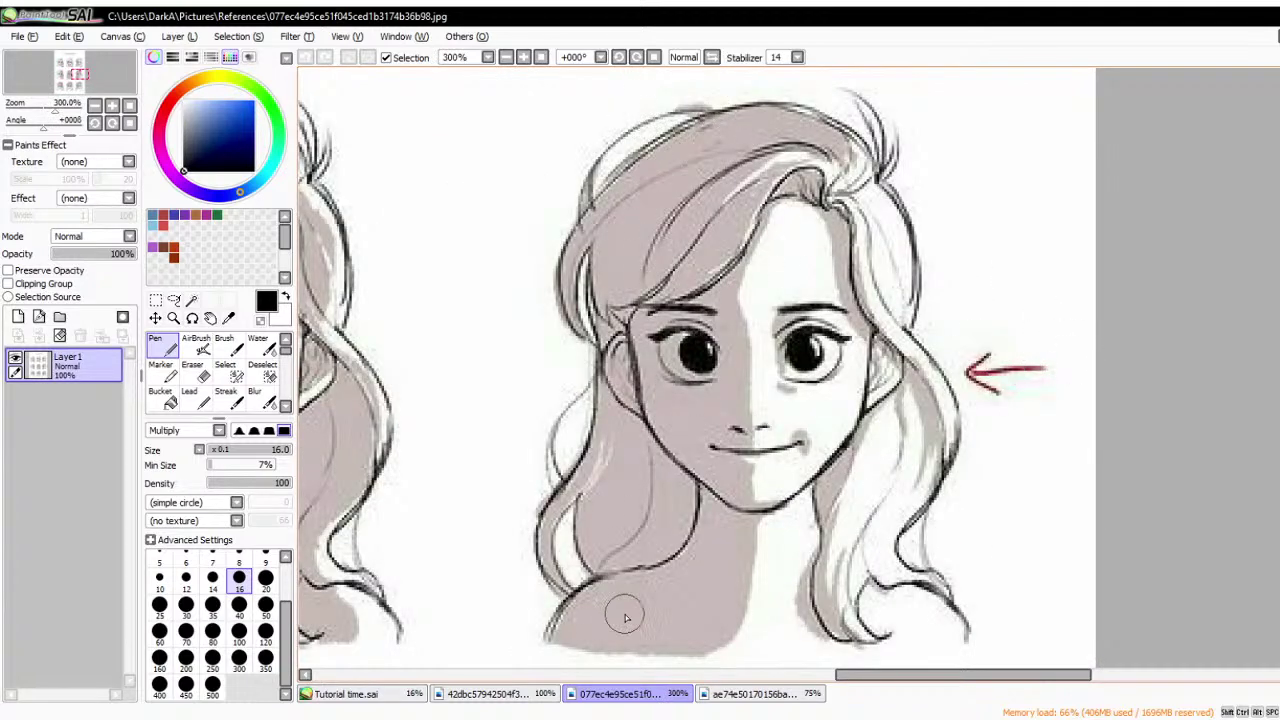
scroll(762, 367, down, 4)
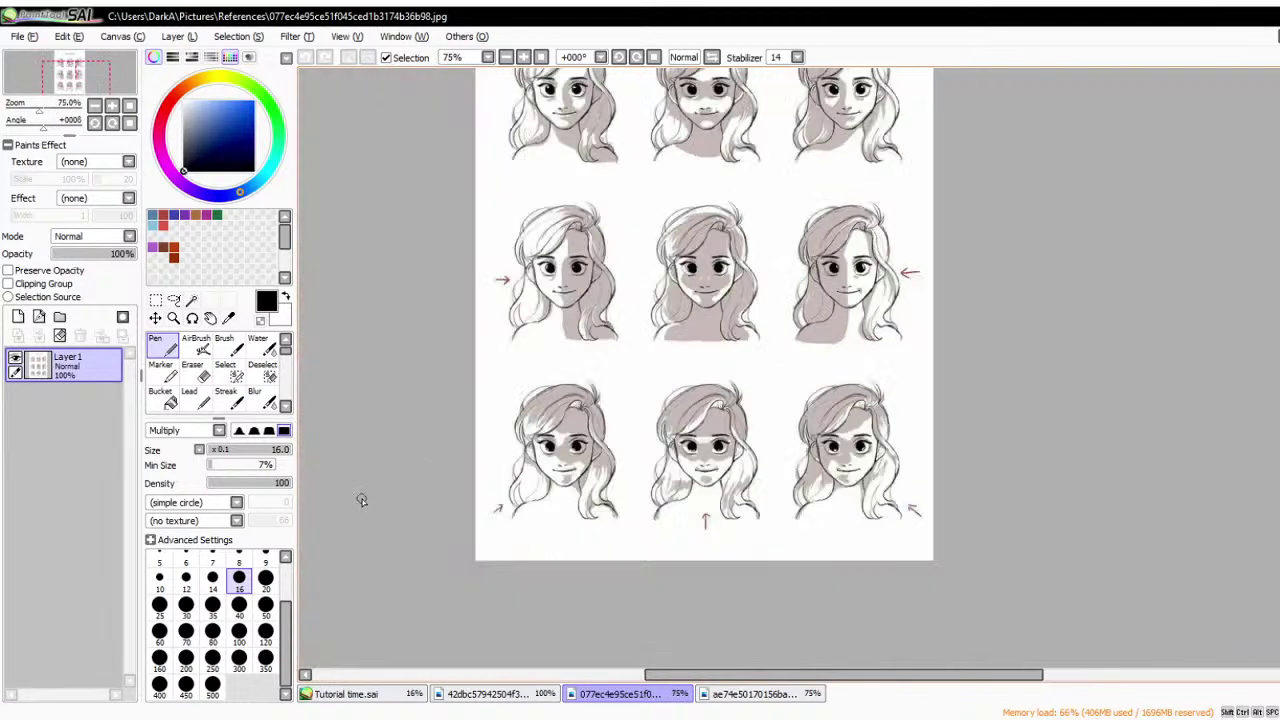
- Examine the bottom-row heads lit from the lower left and directly below
scroll(485, 500, up, 3)
scroll(534, 322, down, 1)
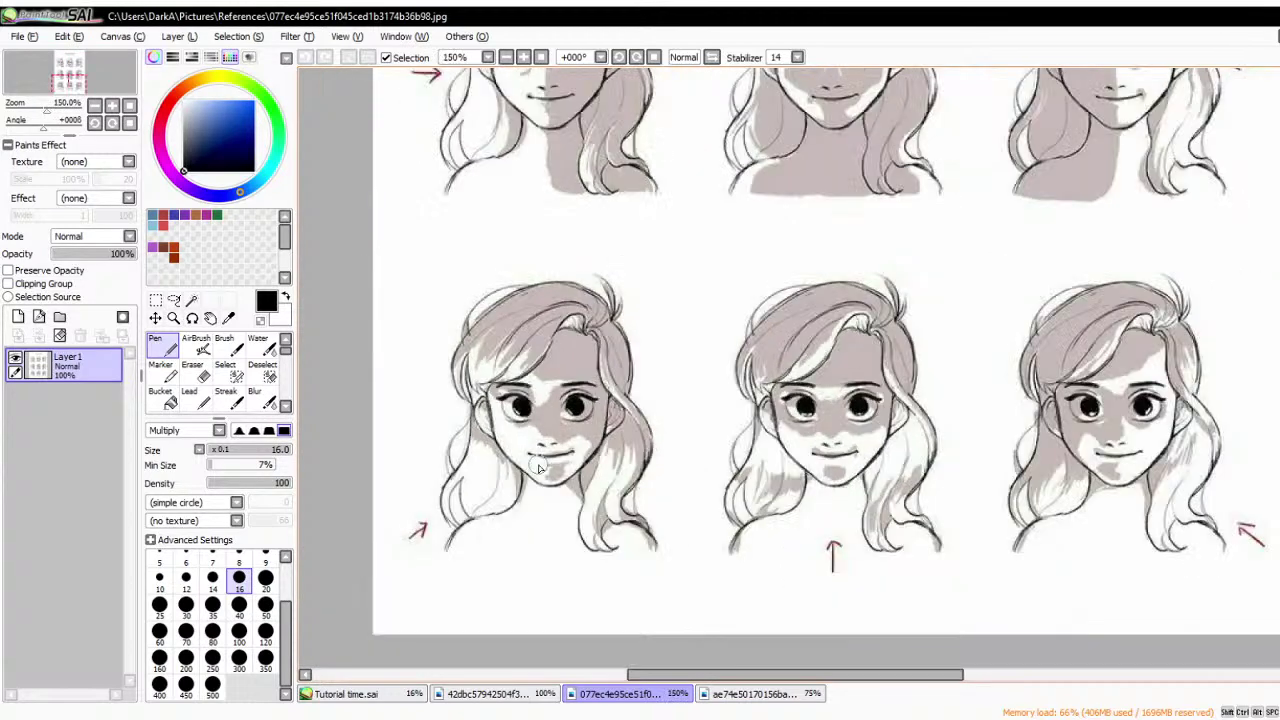
scroll(505, 480, up, 2)
scroll(504, 486, down, 1)
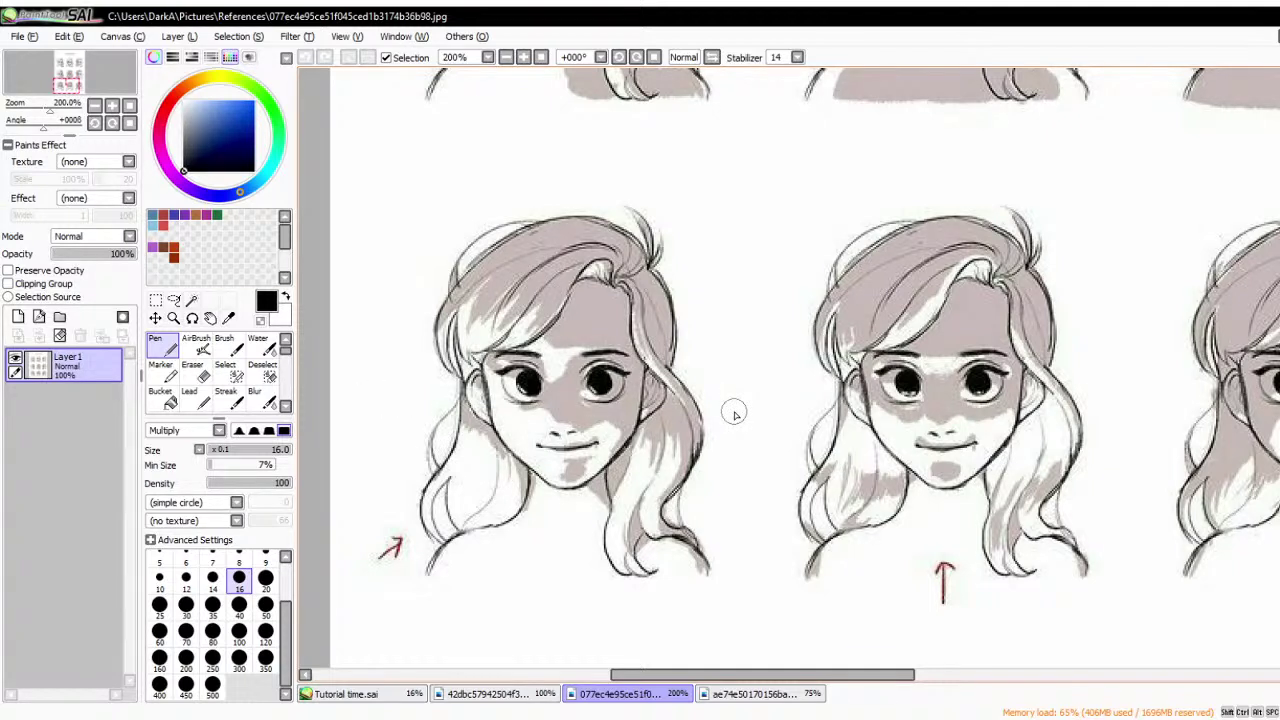
- Examine the bottom-row heads closely, comparing face and hair shadows under light from the lower left, directly below and lower right
scroll(526, 504, up, 1)
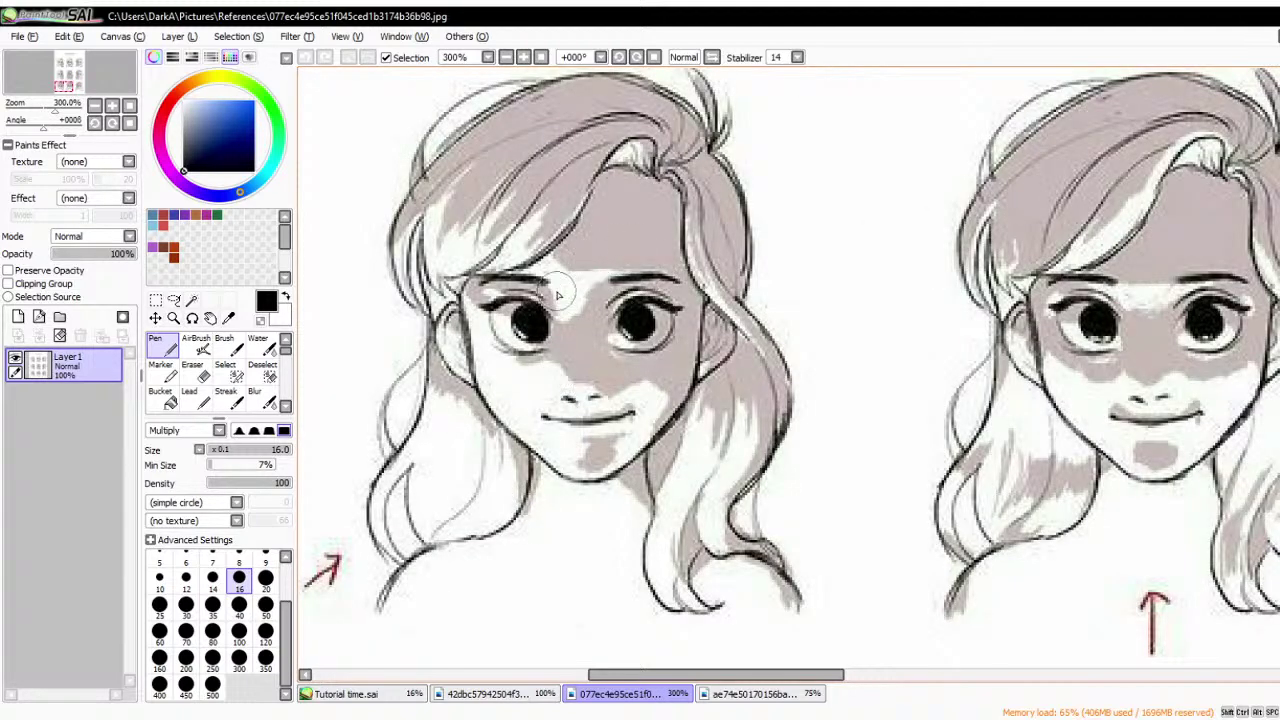
scroll(528, 371, down, 1)
scroll(1070, 370, up, 2)
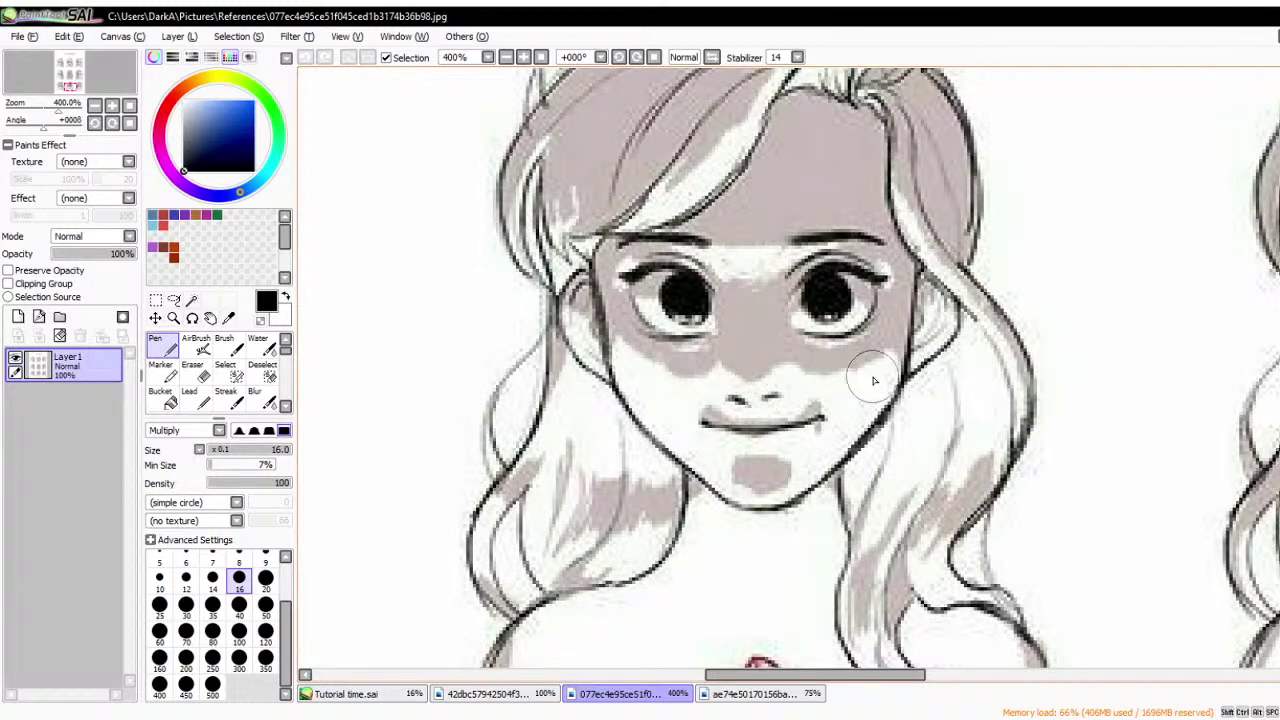
scroll(873, 380, down, 1)
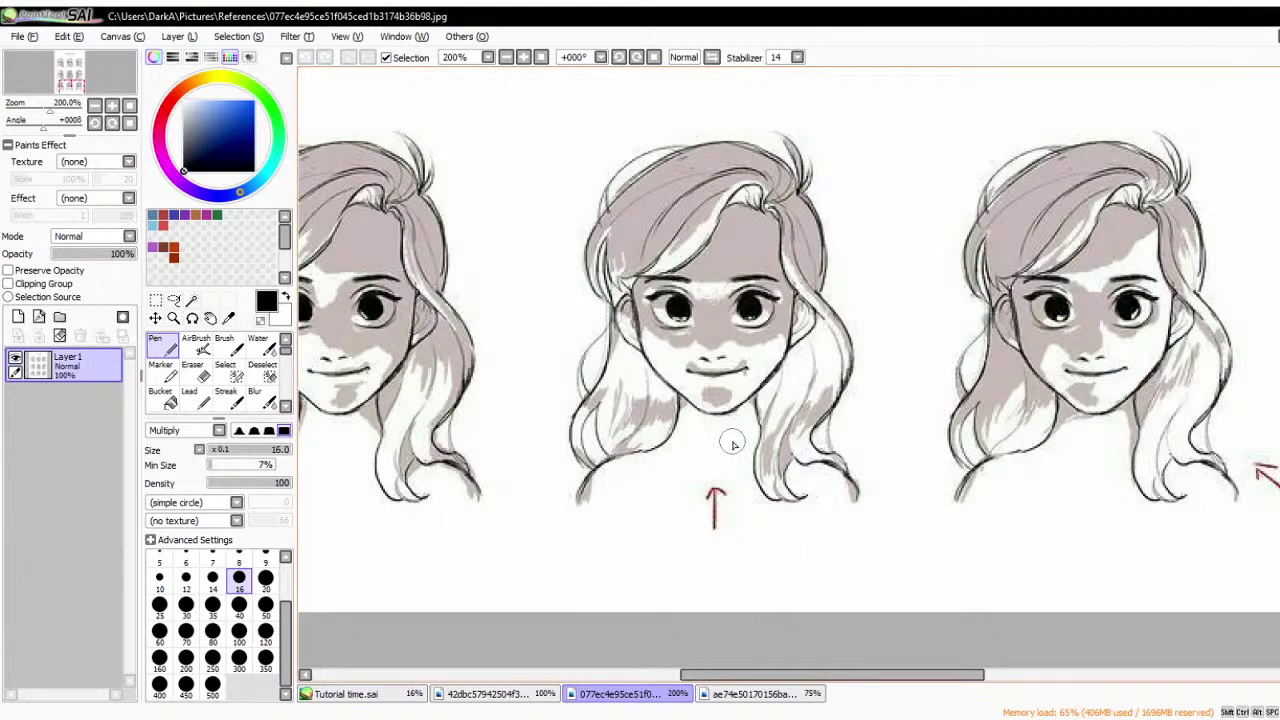
scroll(1115, 507, down, 1)
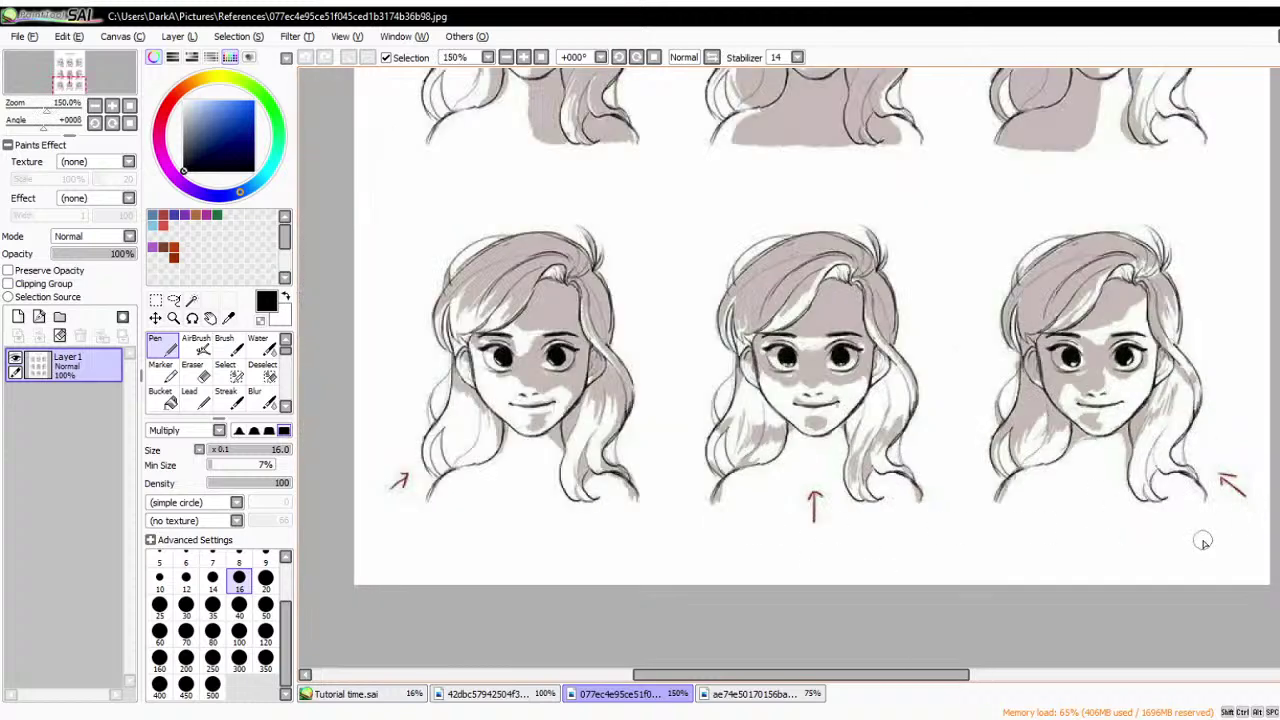
- Bring up the lighting-techniques reference chart and look over its front-facing and angled head studies
click(548, 694)
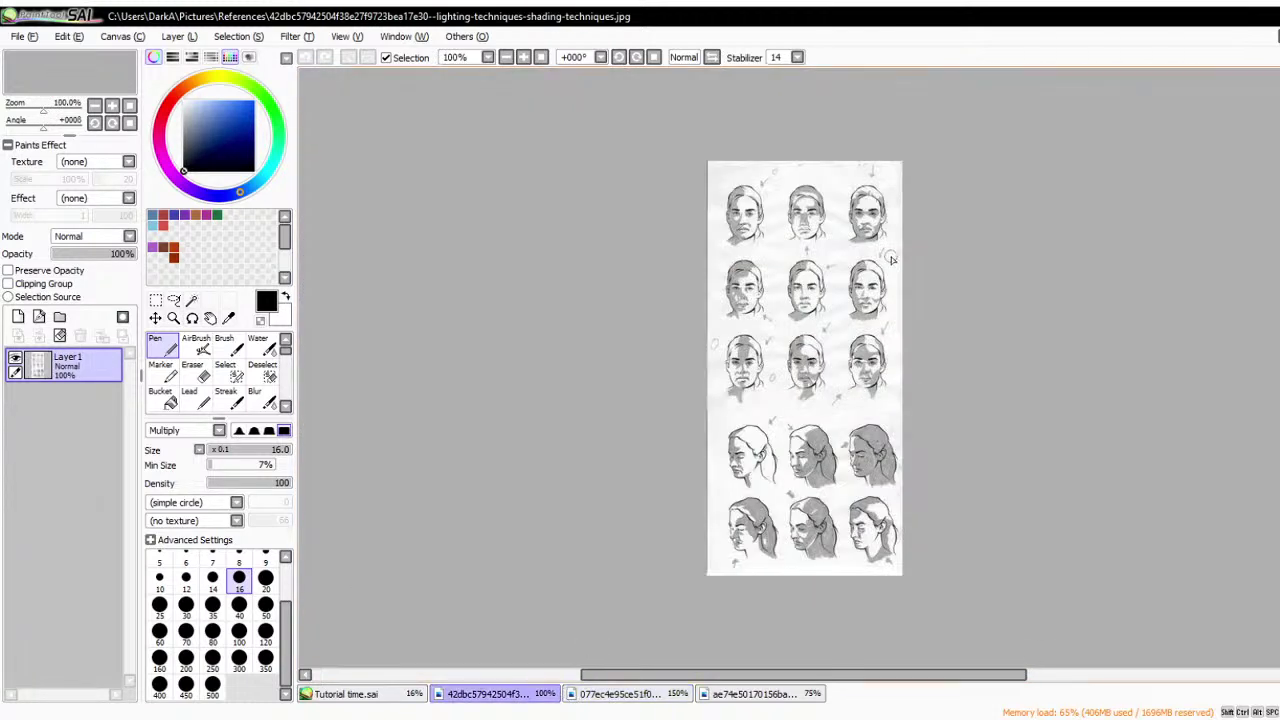
scroll(885, 235, up, 1)
scroll(765, 195, down, 1)
scroll(862, 431, up, 2)
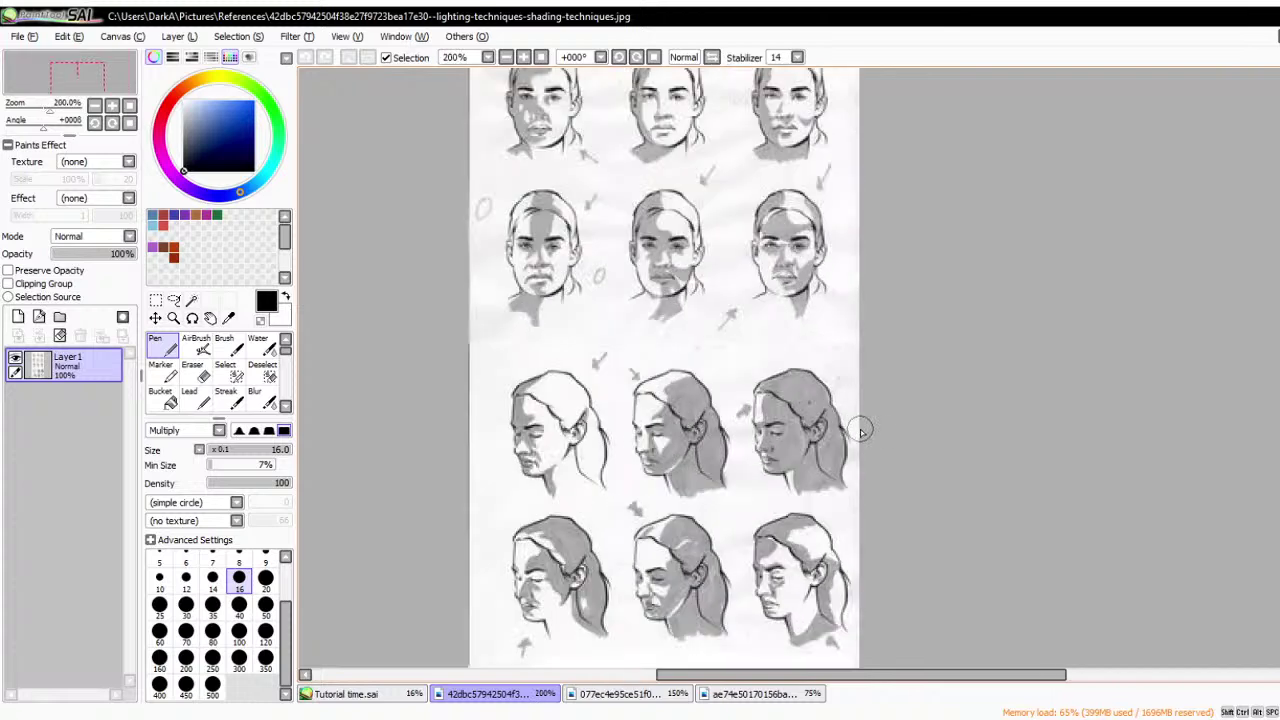
scroll(786, 448, down, 2)
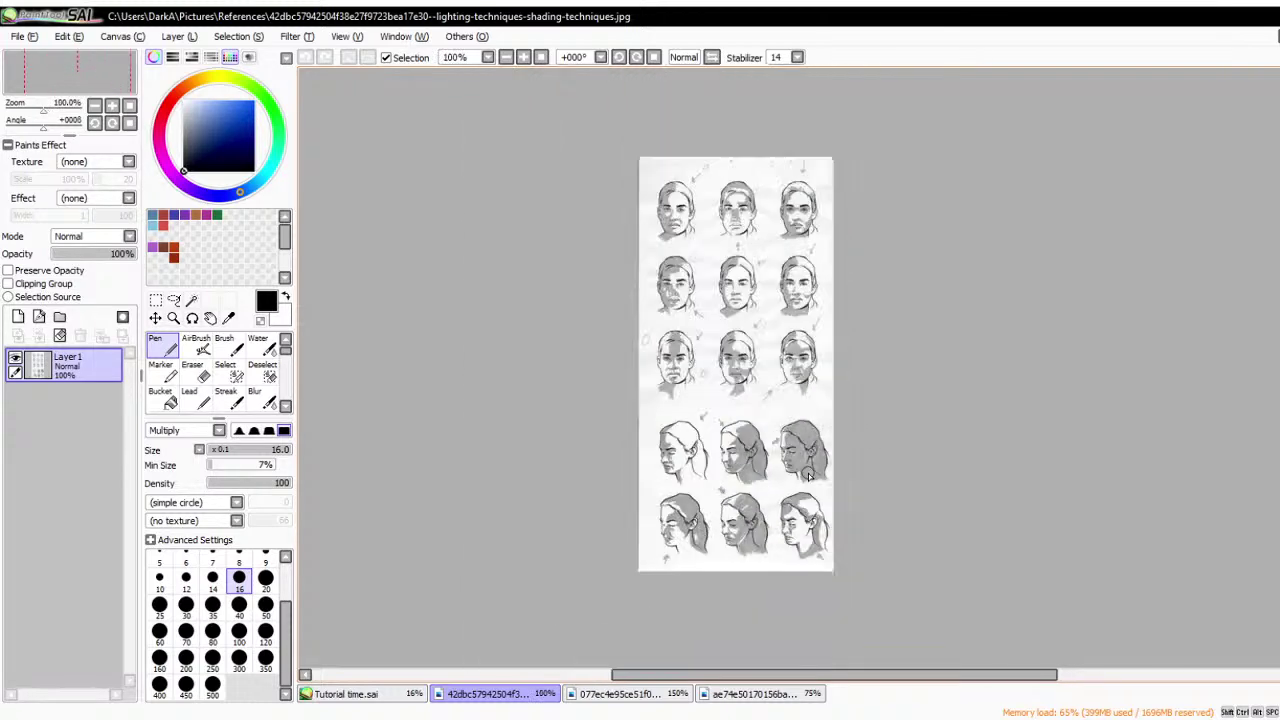
- Close the reference images and return to the portrait sketch in Tutorial time.sai
click(780, 697)
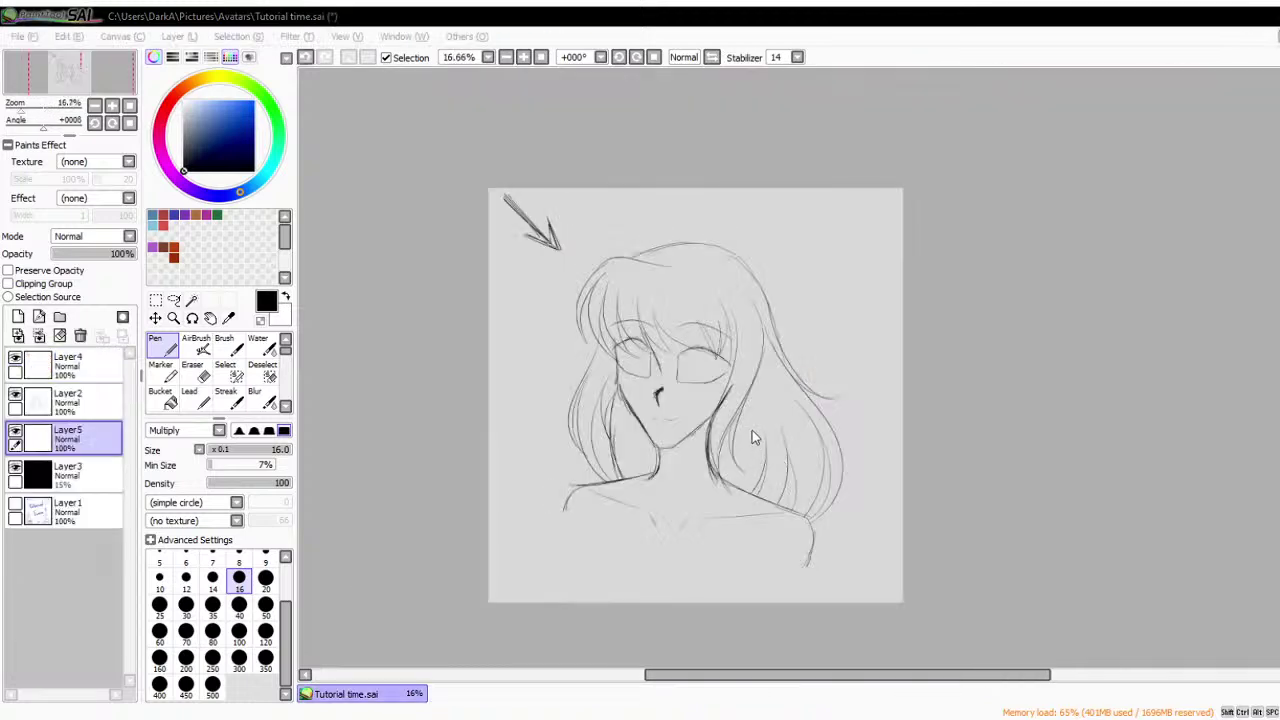
drag(651, 506, 660, 530)
drag(681, 499, 687, 524)
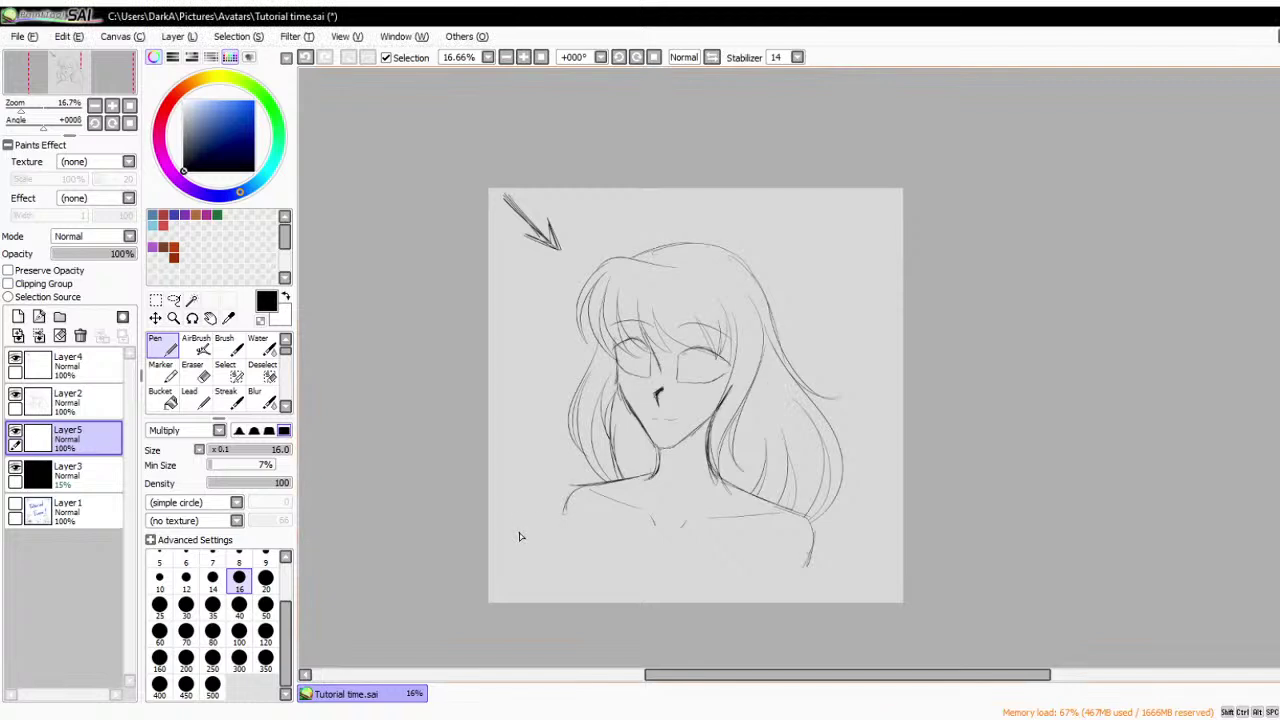
scroll(559, 525, up, 1)
scroll(559, 525, down, 1)
scroll(649, 492, up, 1)
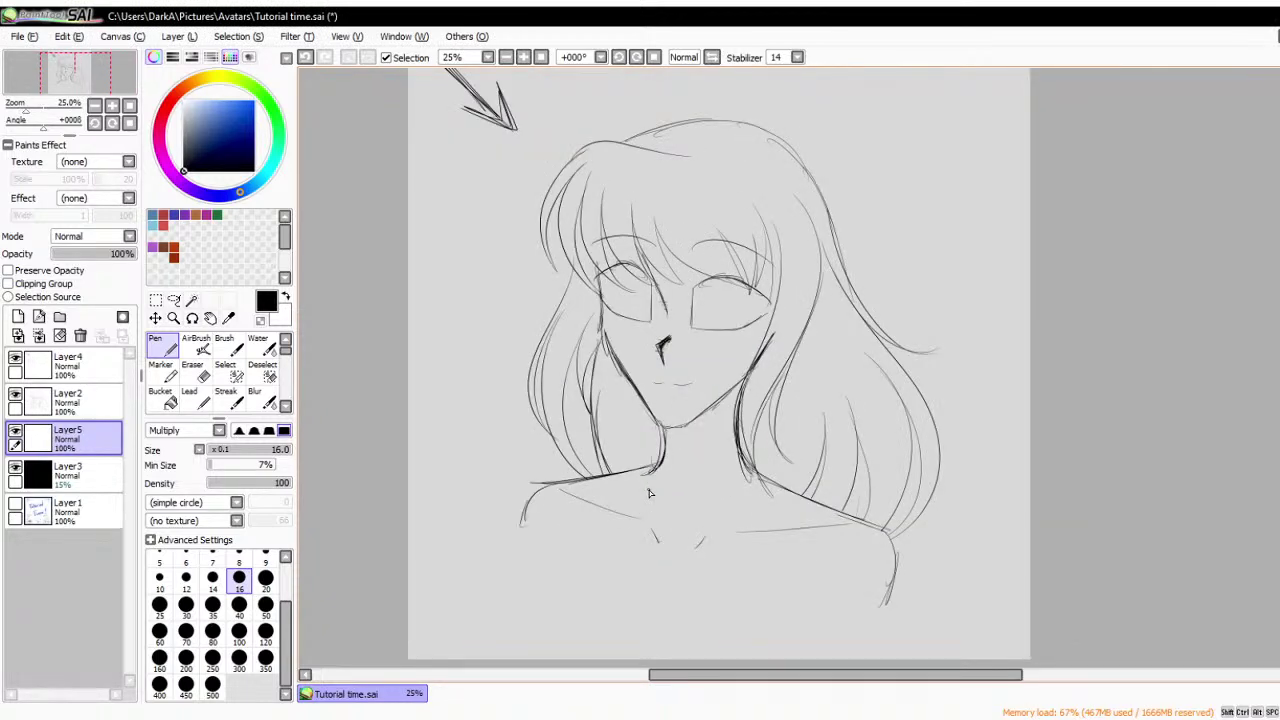
- On Layer2, thicken the right-hand eye's upper lash line with a size 5 pen and add strokes at its lower outer corner
click(68, 400)
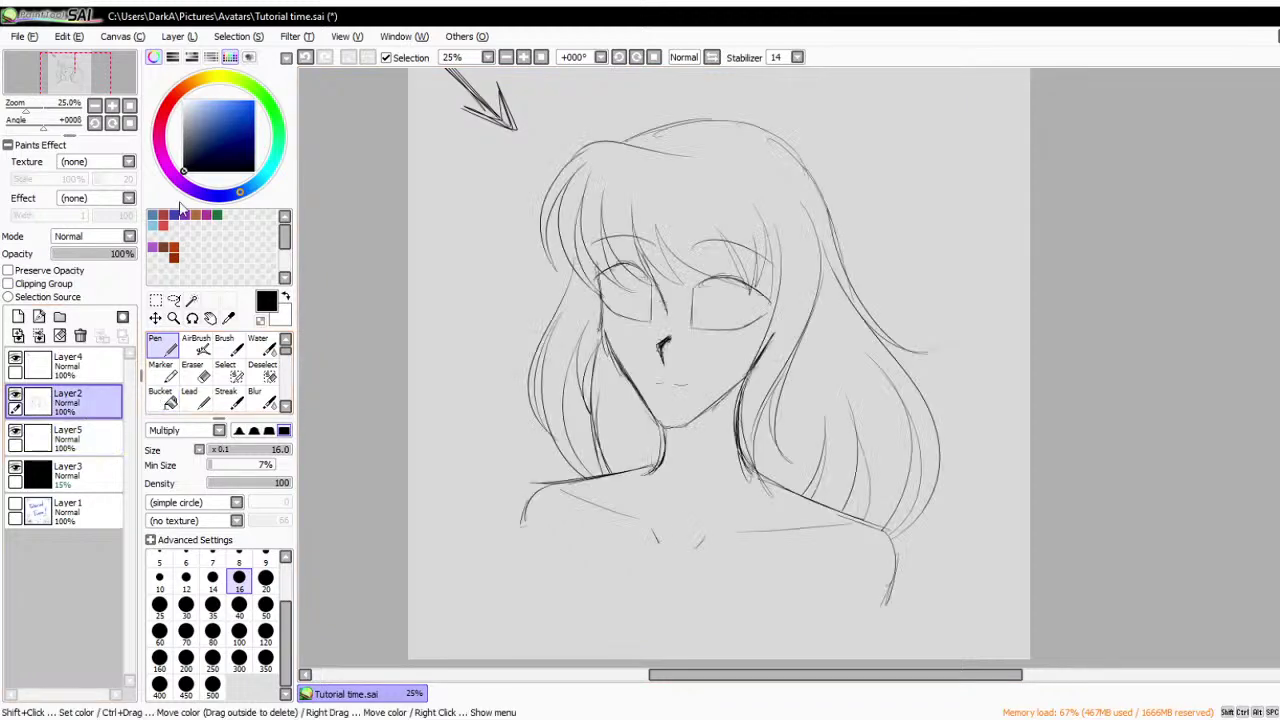
click(159, 562)
scroll(793, 261, up, 1)
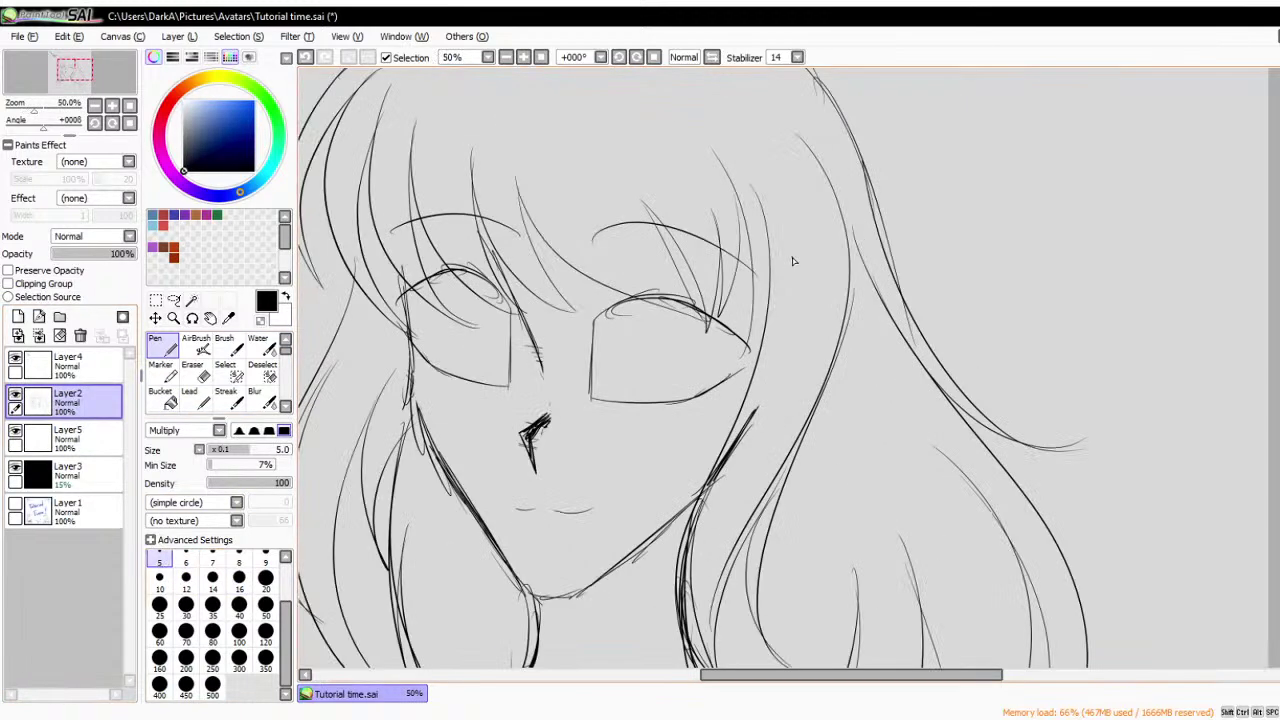
mouse_move(632, 290)
mouse_down()
mouse_move(578, 322)
mouse_move(676, 290)
mouse_move(774, 354)
mouse_up()
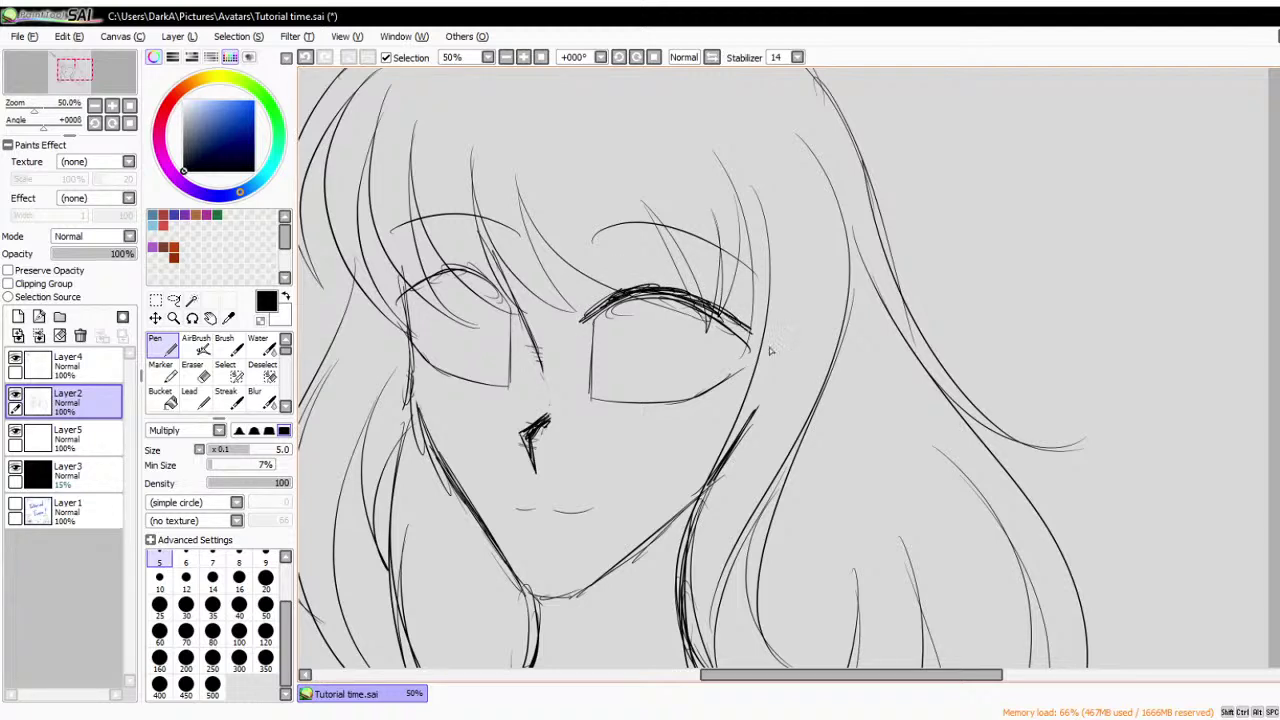
mouse_move(722, 314)
mouse_down()
mouse_move(766, 356)
mouse_move(762, 346)
mouse_up()
mouse_move(664, 292)
mouse_down()
mouse_move(582, 322)
mouse_move(750, 340)
mouse_move(780, 360)
mouse_move(768, 366)
mouse_move(736, 328)
mouse_up()
mouse_move(732, 392)
mouse_down()
mouse_move(684, 404)
mouse_move(708, 404)
mouse_up()
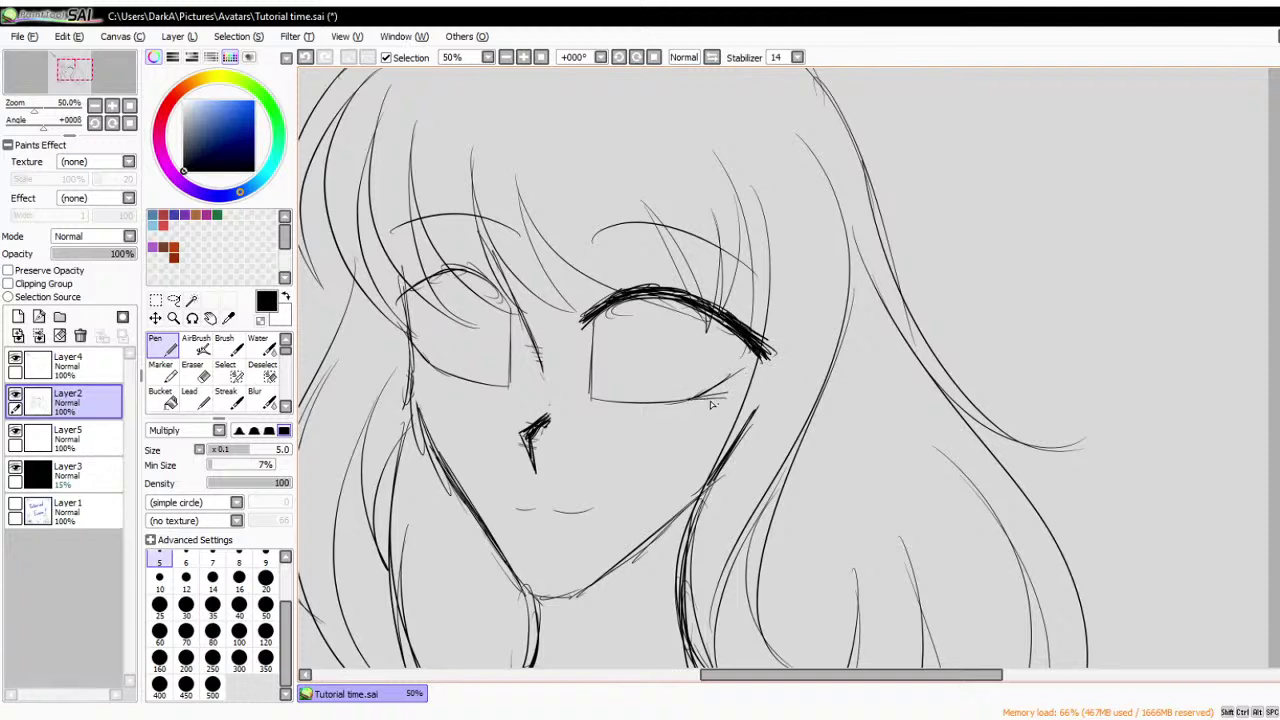
- Thicken the left-hand eye's upper lash line and sketch its outer corner and lower edge
mouse_move(436, 272)
mouse_down()
mouse_move(378, 306)
mouse_move(436, 274)
mouse_move(488, 278)
mouse_move(522, 316)
mouse_move(516, 298)
mouse_move(404, 294)
mouse_up()
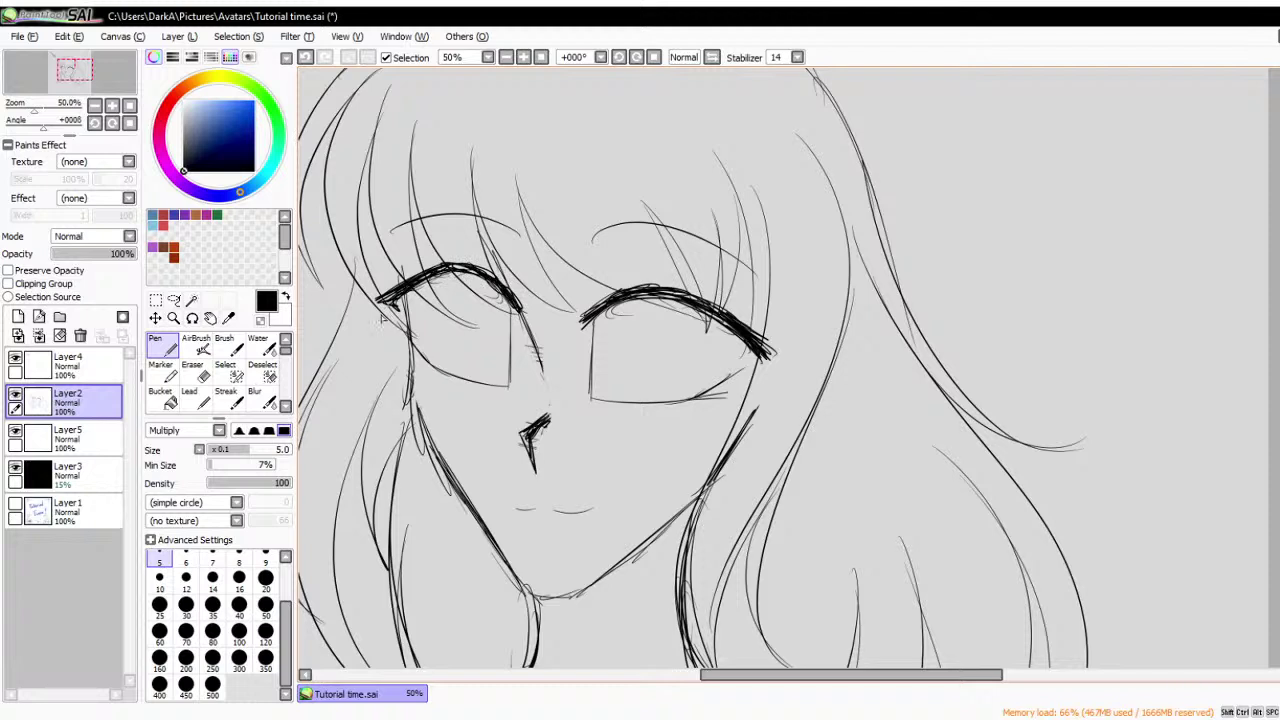
mouse_move(482, 274)
mouse_down()
mouse_move(382, 324)
mouse_move(512, 290)
mouse_move(404, 280)
mouse_move(510, 288)
mouse_move(518, 304)
mouse_up()
mouse_move(468, 270)
mouse_down()
mouse_move(406, 296)
mouse_move(402, 334)
mouse_up()
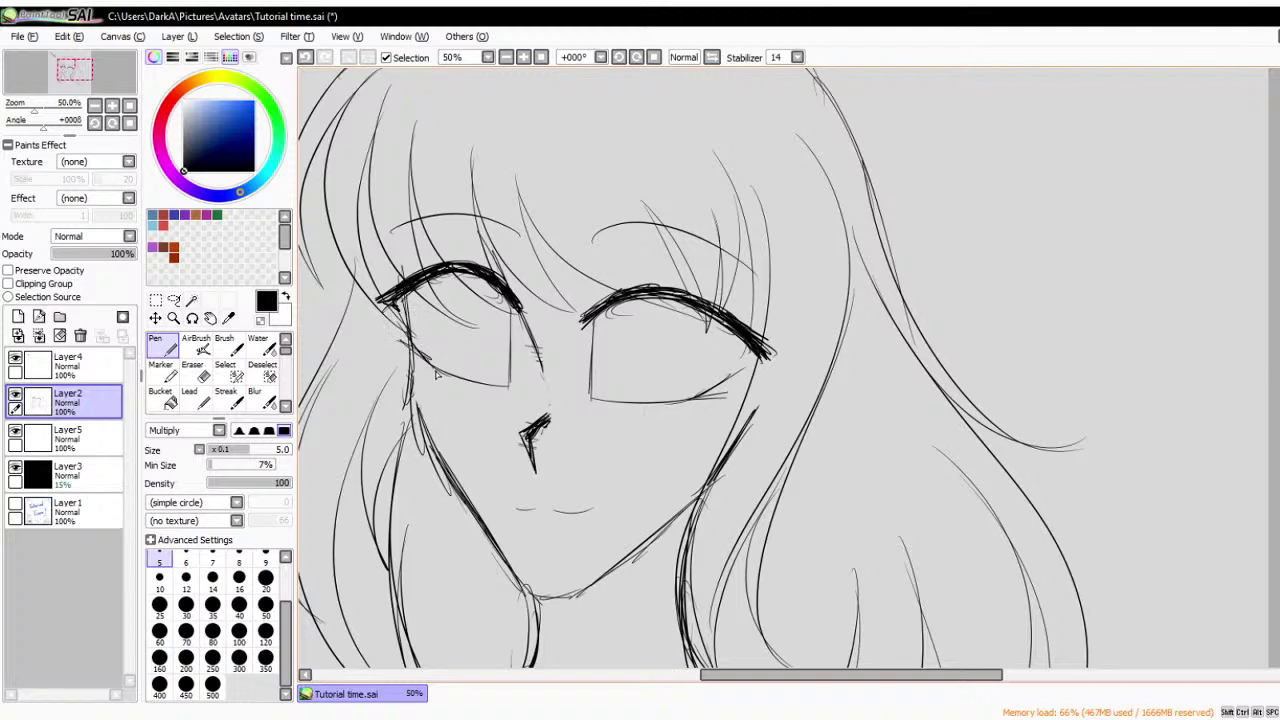
scroll(811, 285, down, 2)
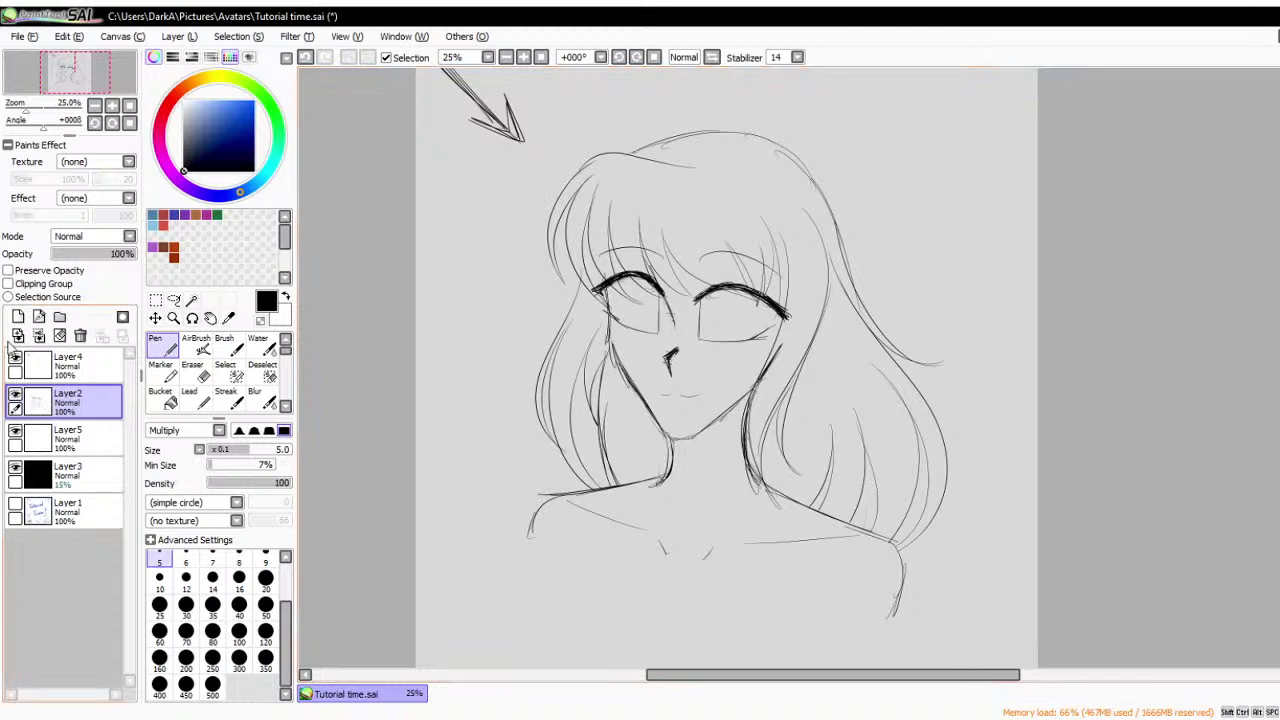
- Delete Layer4 with the light-direction arrow, and delete Layer5
click(68, 365)
click(80, 336)
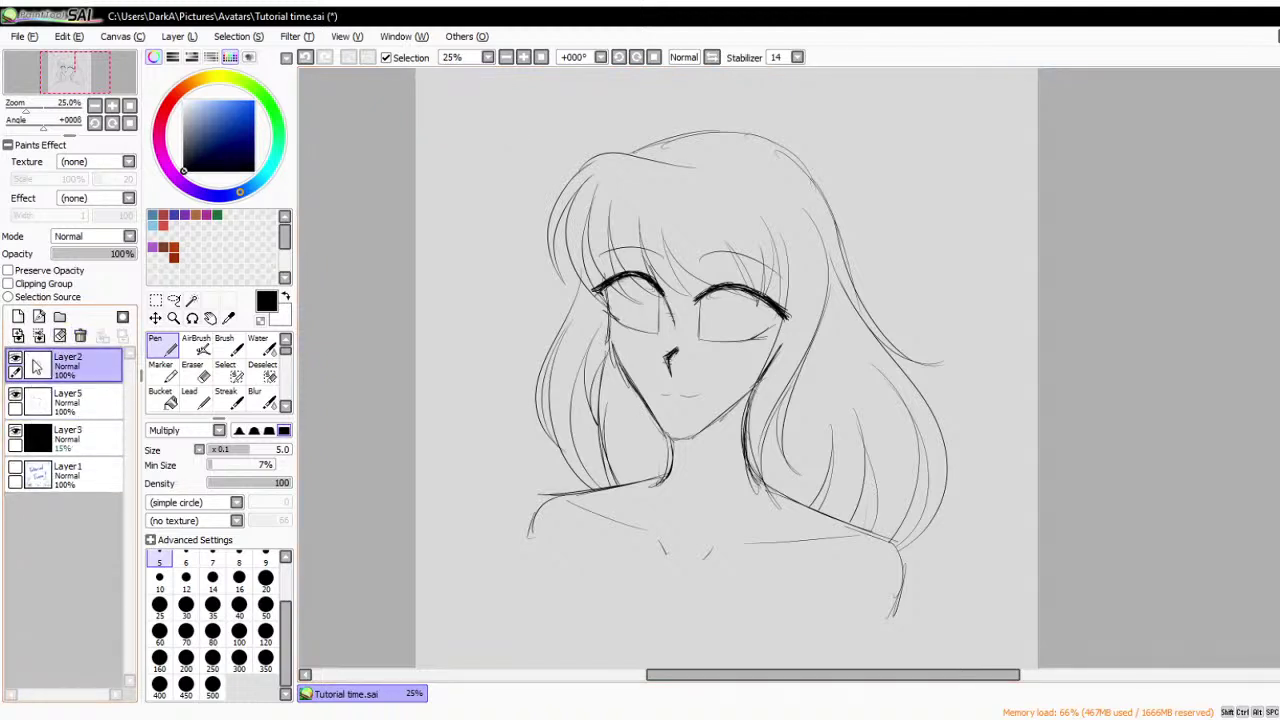
click(65, 402)
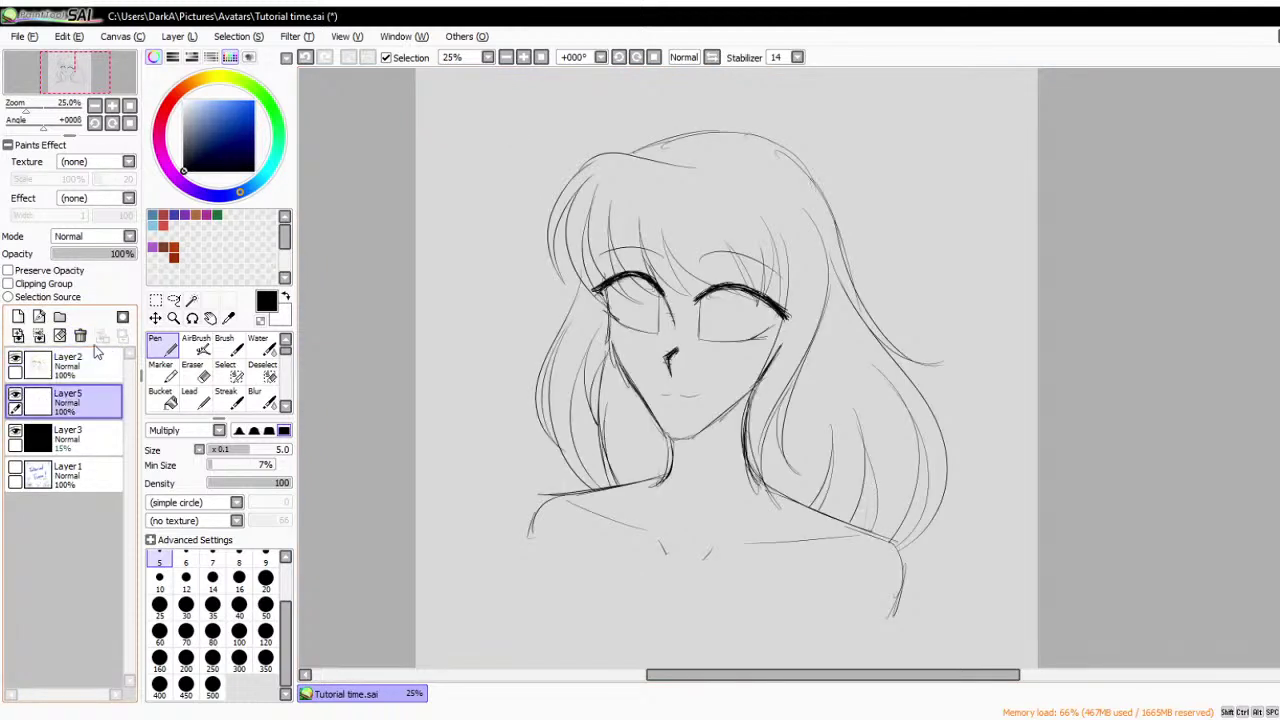
click(80, 336)
- Sketch a curved double neckline for the top across the chest from shoulder to shoulder on Layer2
scroll(696, 382, down, 1)
scroll(696, 382, up, 1)
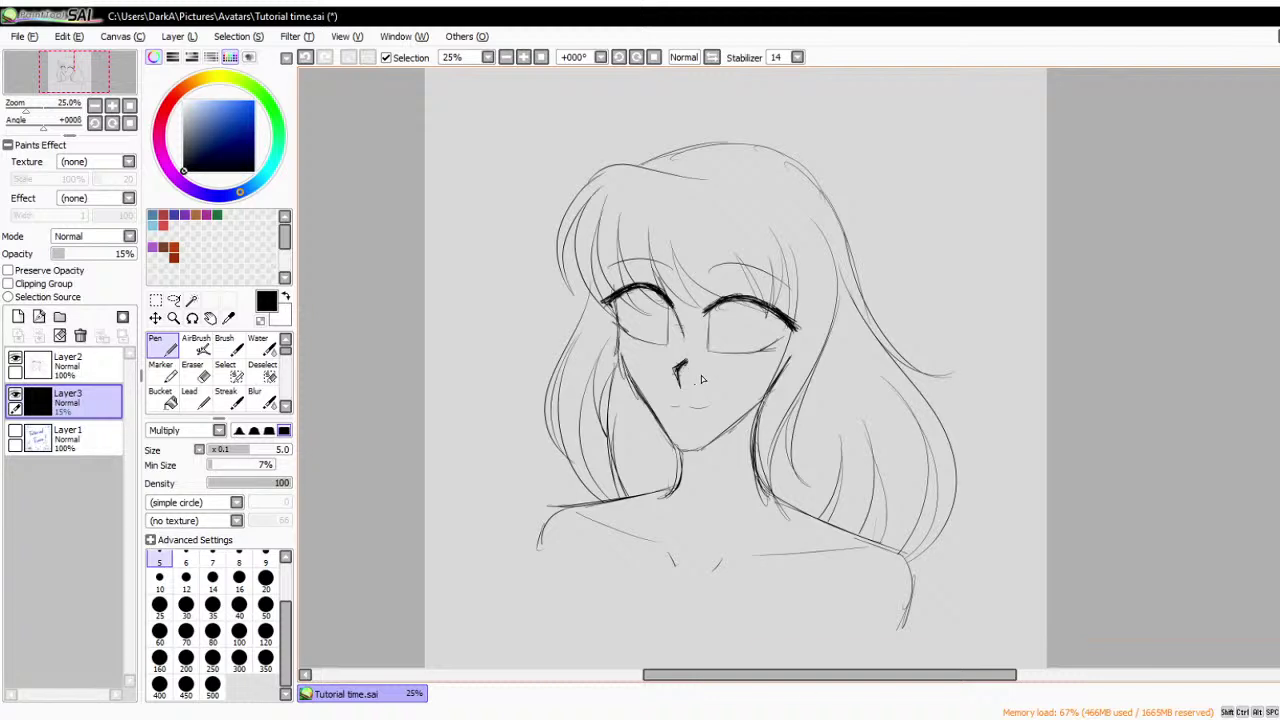
scroll(585, 338, down, 1)
scroll(760, 588, up, 1)
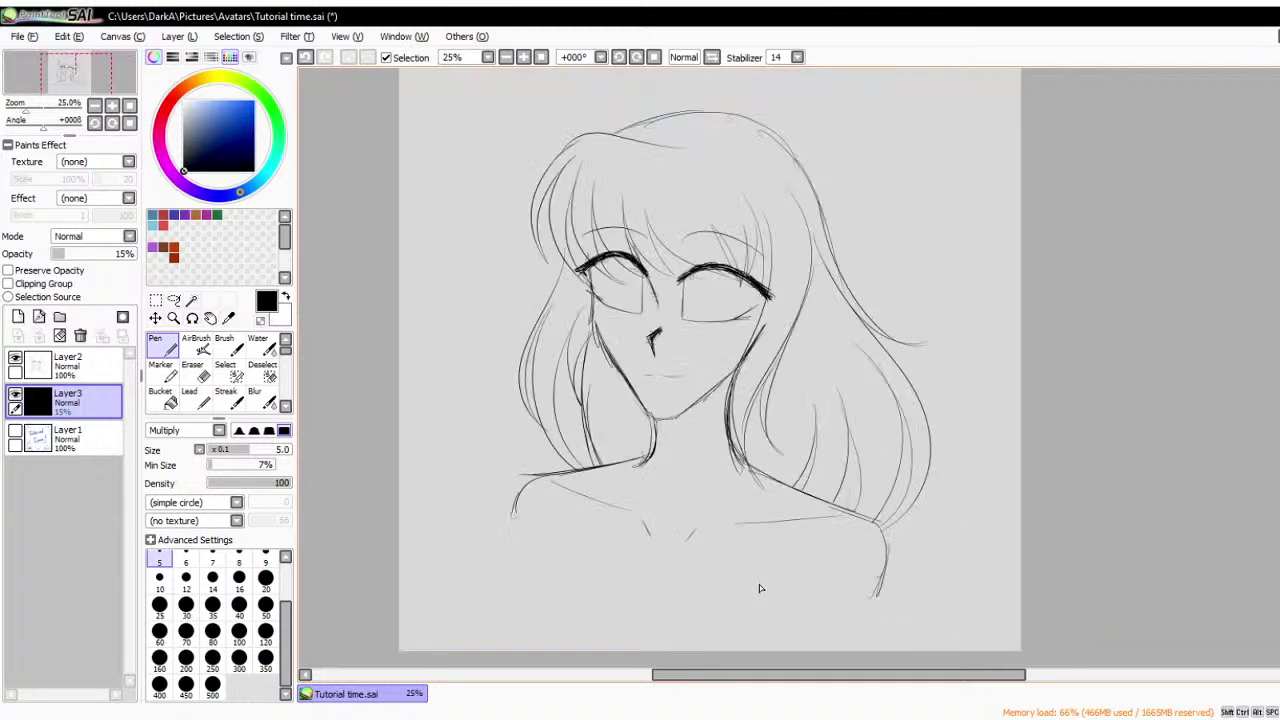
ctrl+click(587, 490)
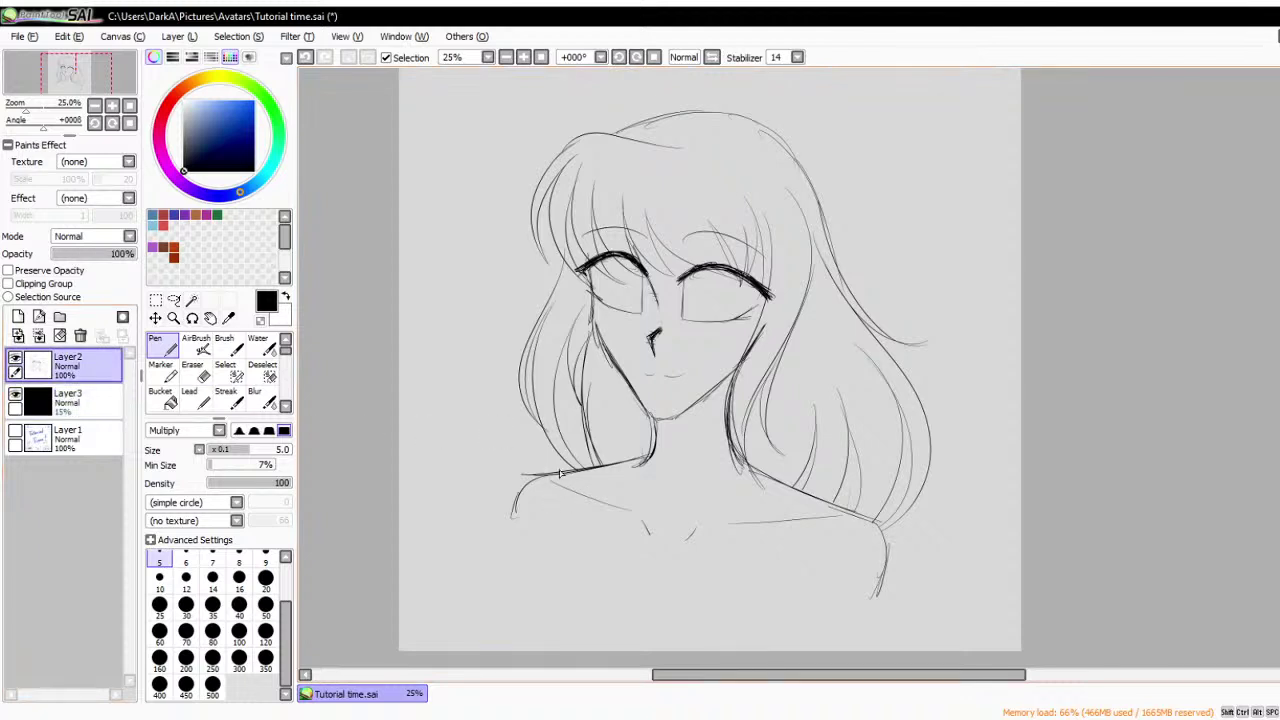
mouse_move(561, 474)
mouse_down()
mouse_move(654, 546)
mouse_move(771, 541)
mouse_move(832, 511)
mouse_move(580, 502)
mouse_move(565, 484)
mouse_move(609, 533)
mouse_move(781, 559)
mouse_move(580, 543)
mouse_up()
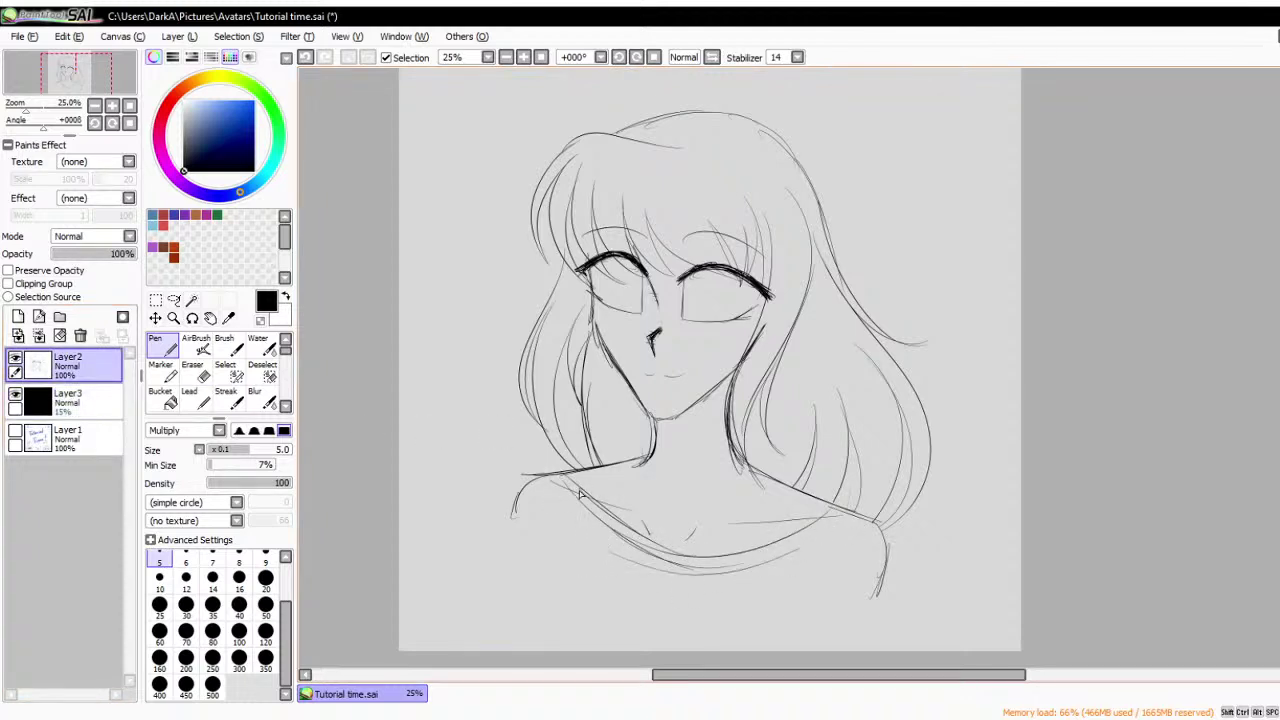
drag(565, 478, 692, 550)
drag(845, 506, 723, 553)
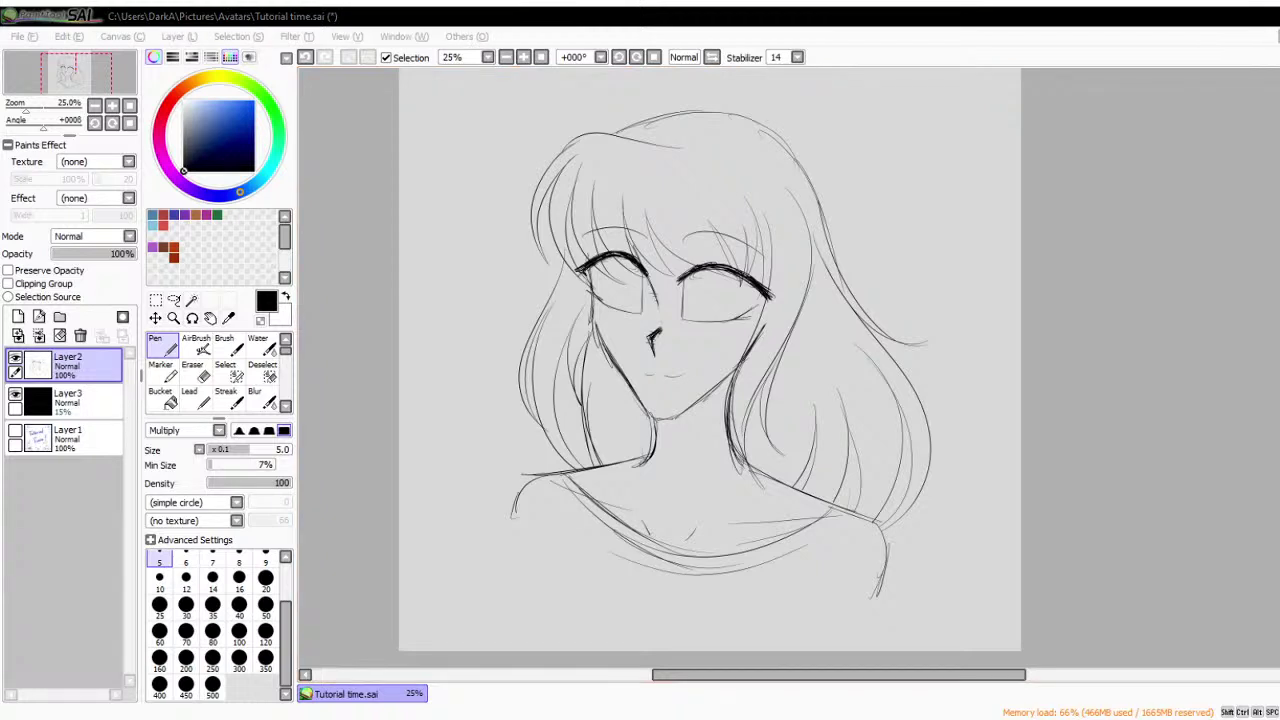
- Pick a light peach skin colour with a red-orange hue
key(alt+Tab)
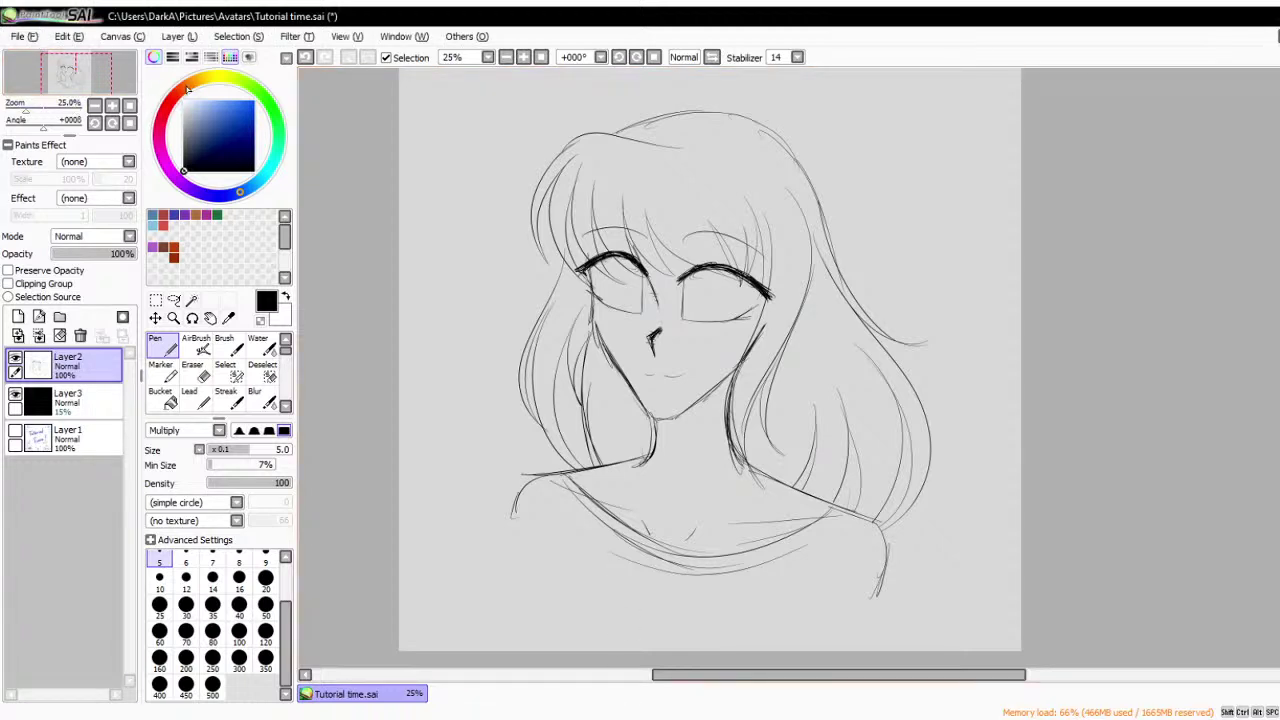
mouse_move(186, 88)
mouse_down()
mouse_move(210, 80)
mouse_move(168, 108)
mouse_move(180, 103)
mouse_up()
mouse_move(191, 95)
mouse_down()
mouse_move(205, 108)
mouse_move(192, 70)
mouse_move(214, 101)
mouse_move(212, 140)
mouse_move(205, 97)
mouse_up()
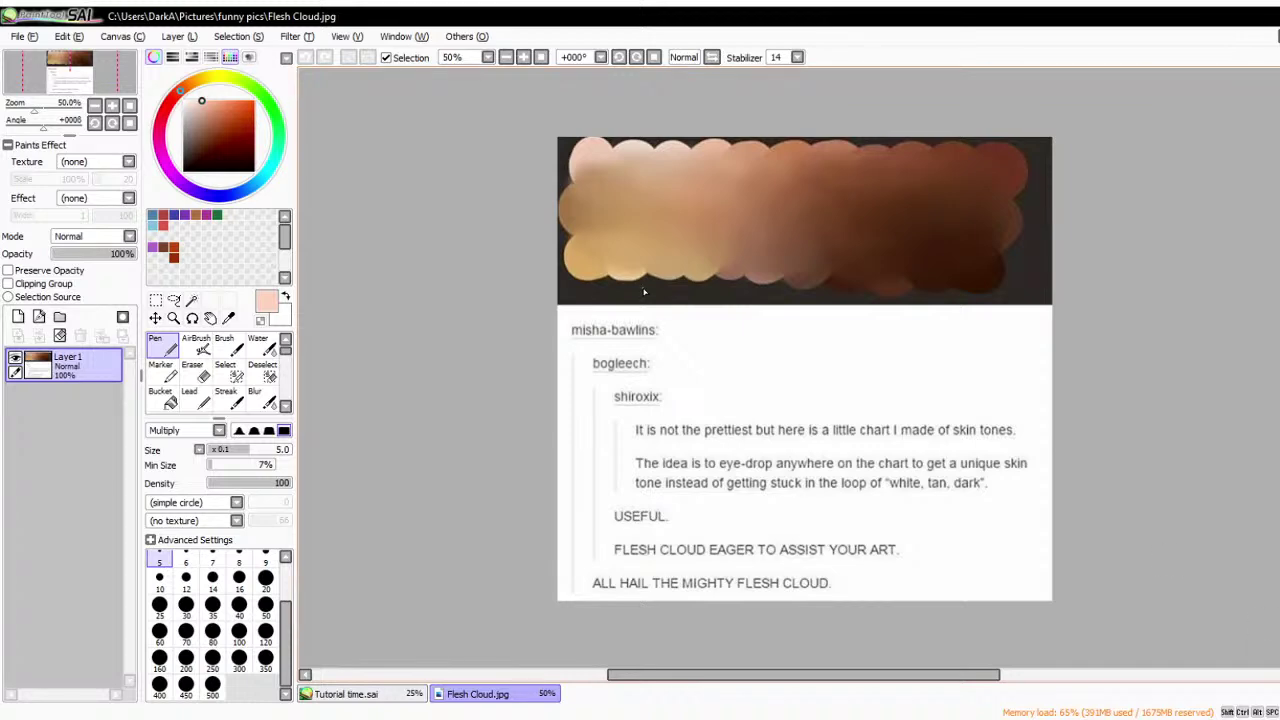
- Review the Flesh Cloud.jpg skin tone chart and sample its dark brown, mid-brown and golden tan areas with the eyedropper
scroll(644, 292, down, 1)
scroll(700, 383, up, 2)
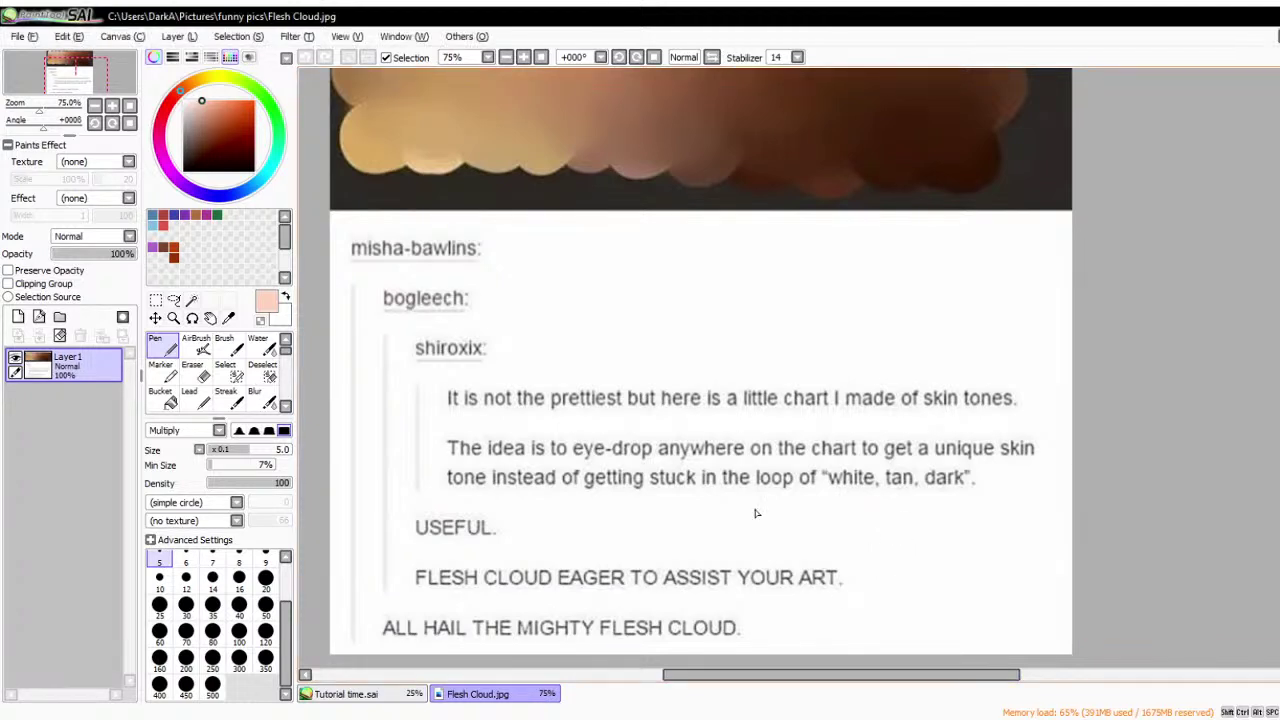
scroll(758, 547, down, 2)
scroll(608, 203, up, 1)
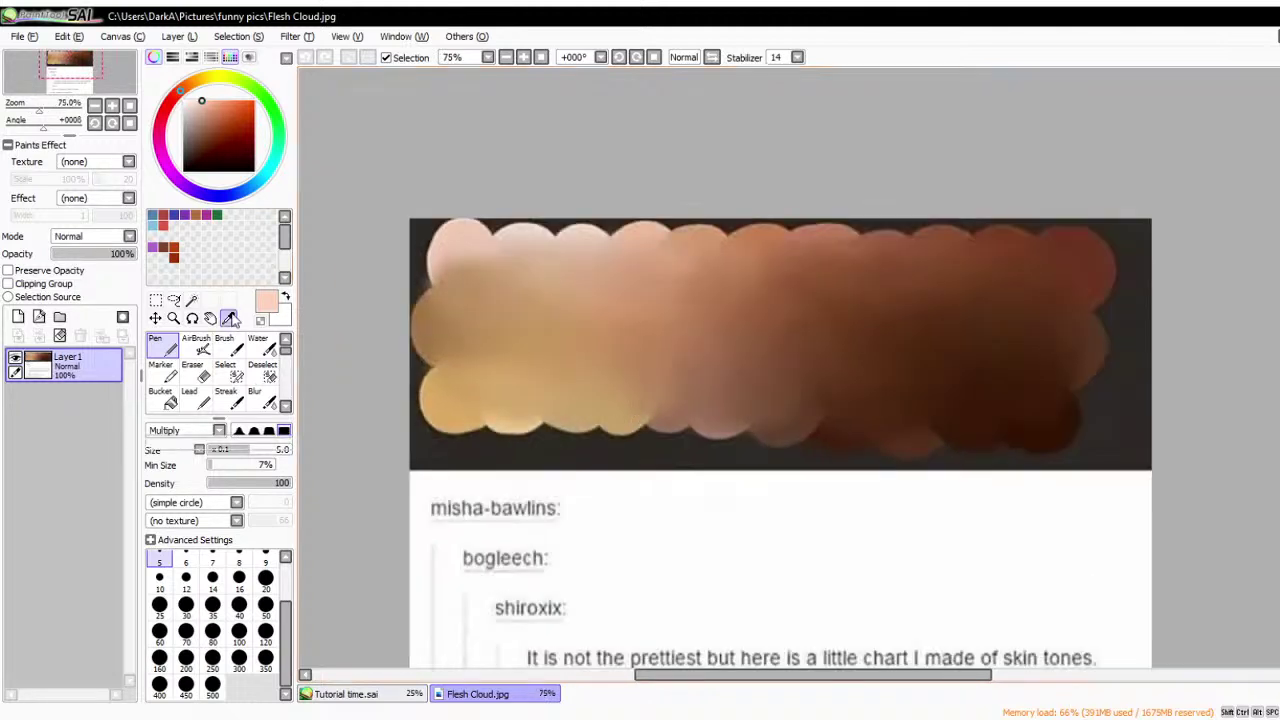
key(alt)
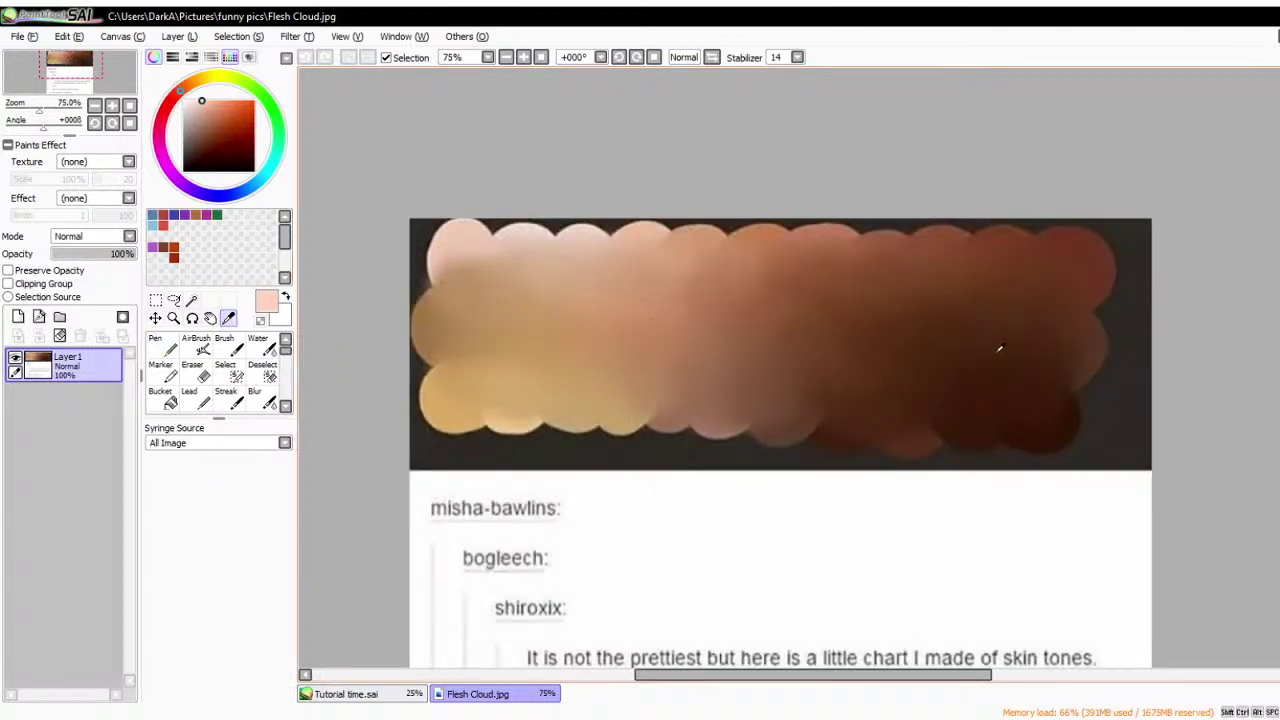
click(999, 347)
click(837, 420)
click(494, 366)
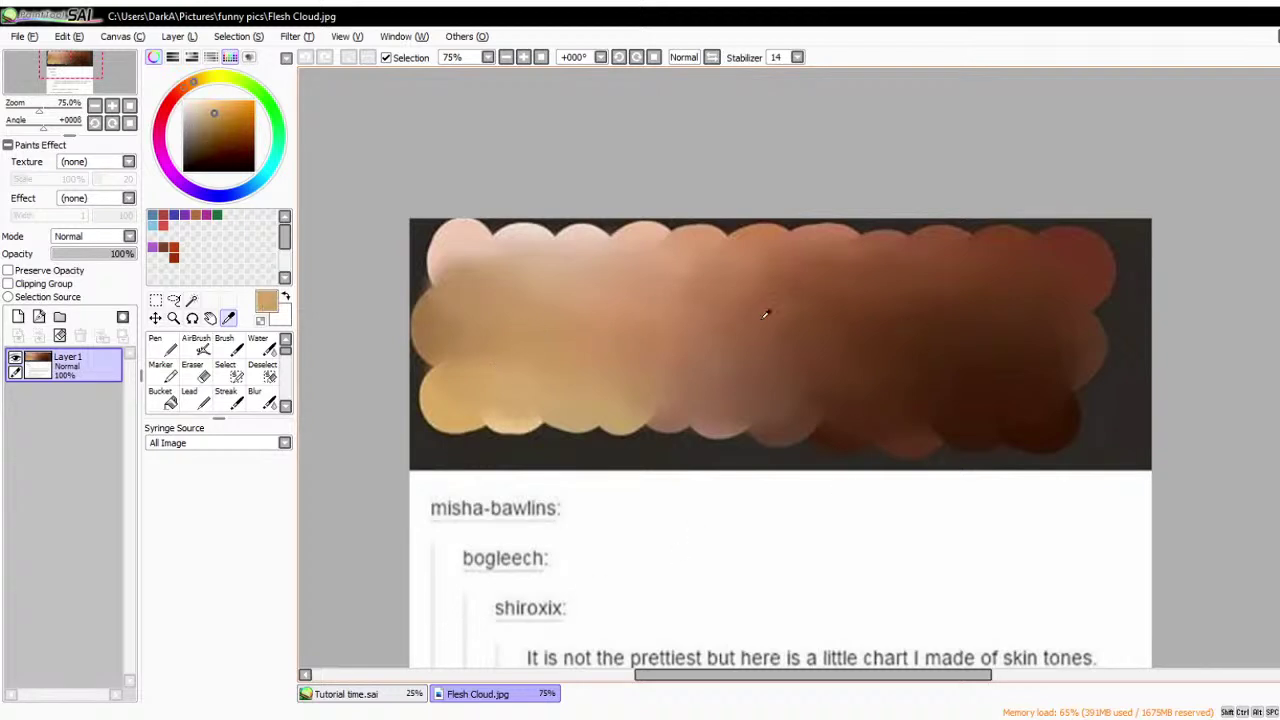
- Sample several pale tones in the chart's light area, settle on a light peachy tan, and return to Tutorial time.sai
click(568, 236)
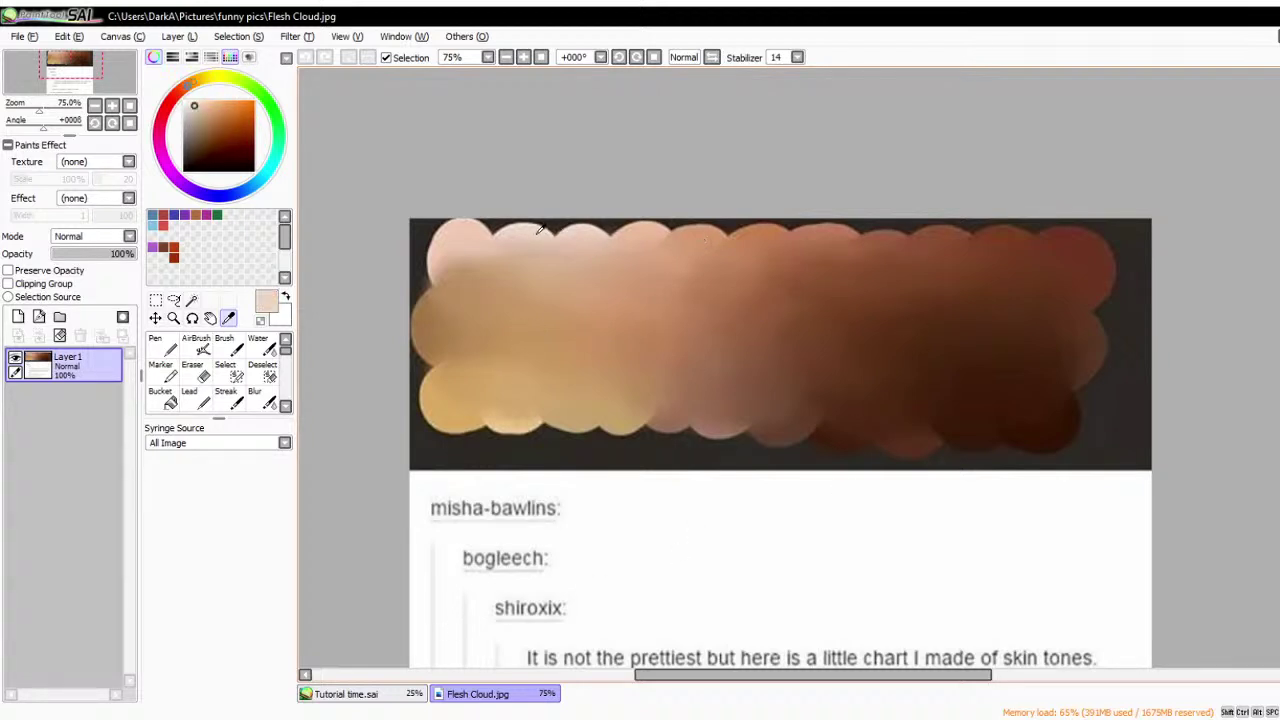
click(546, 231)
click(477, 221)
click(483, 280)
click(566, 240)
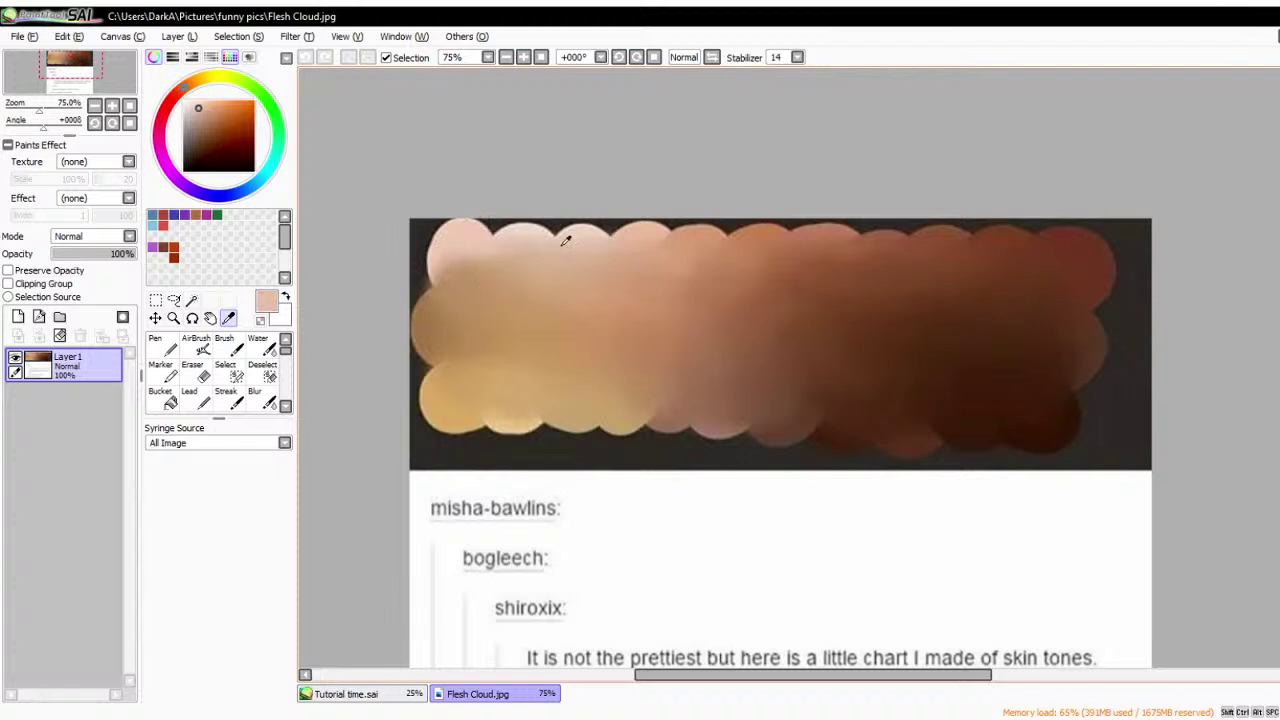
click(594, 249)
click(341, 696)
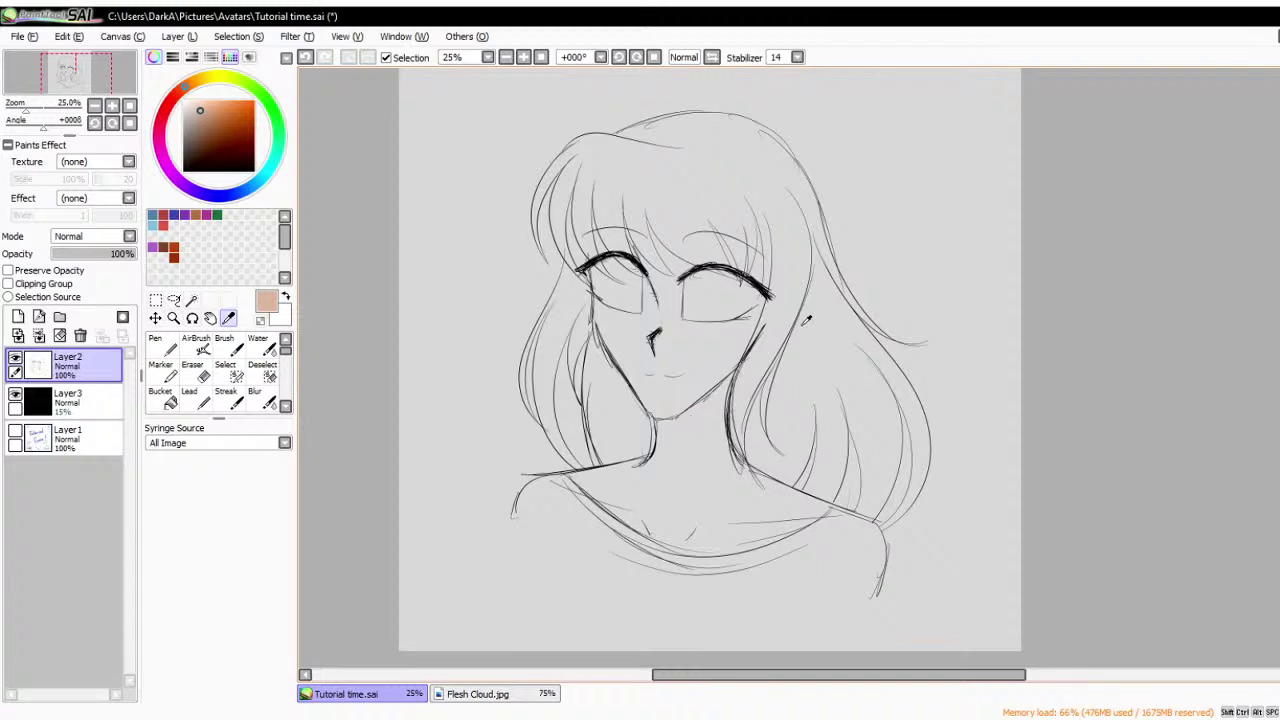
- Shift the sampled skin colour to a more saturated reddish orange
scroll(808, 314, up, 1)
click(210, 103)
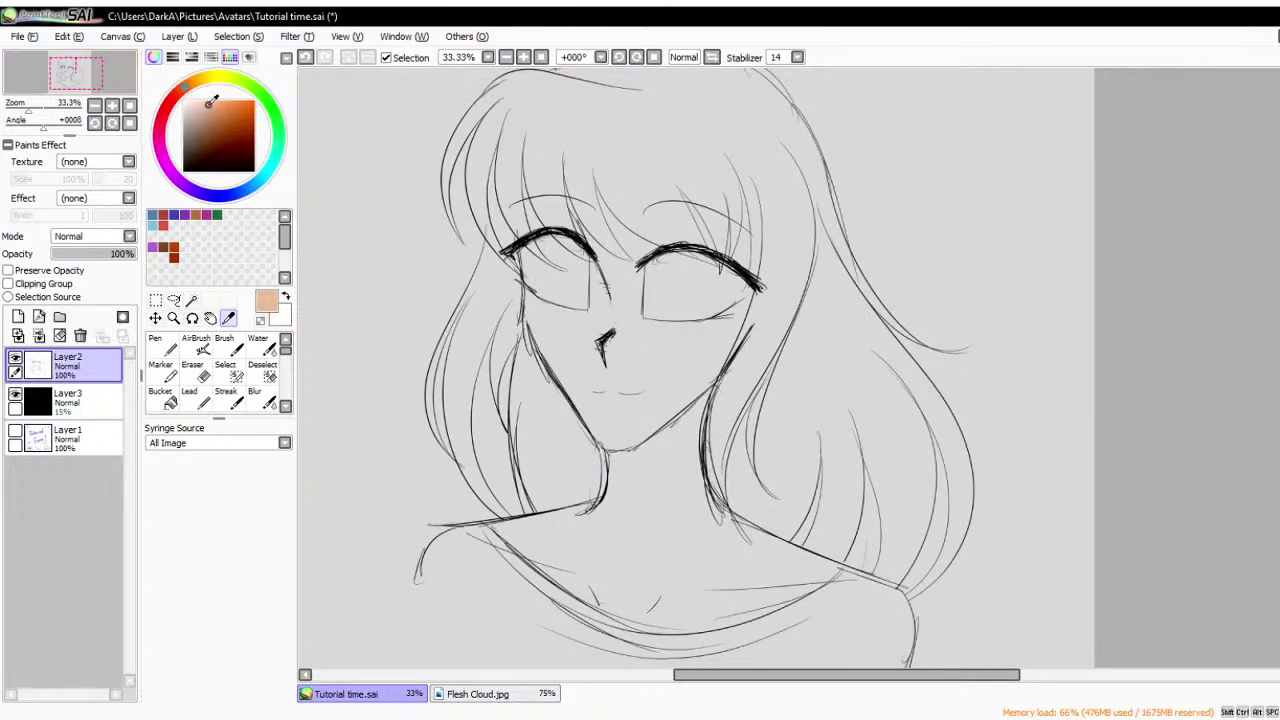
drag(210, 103, 227, 106)
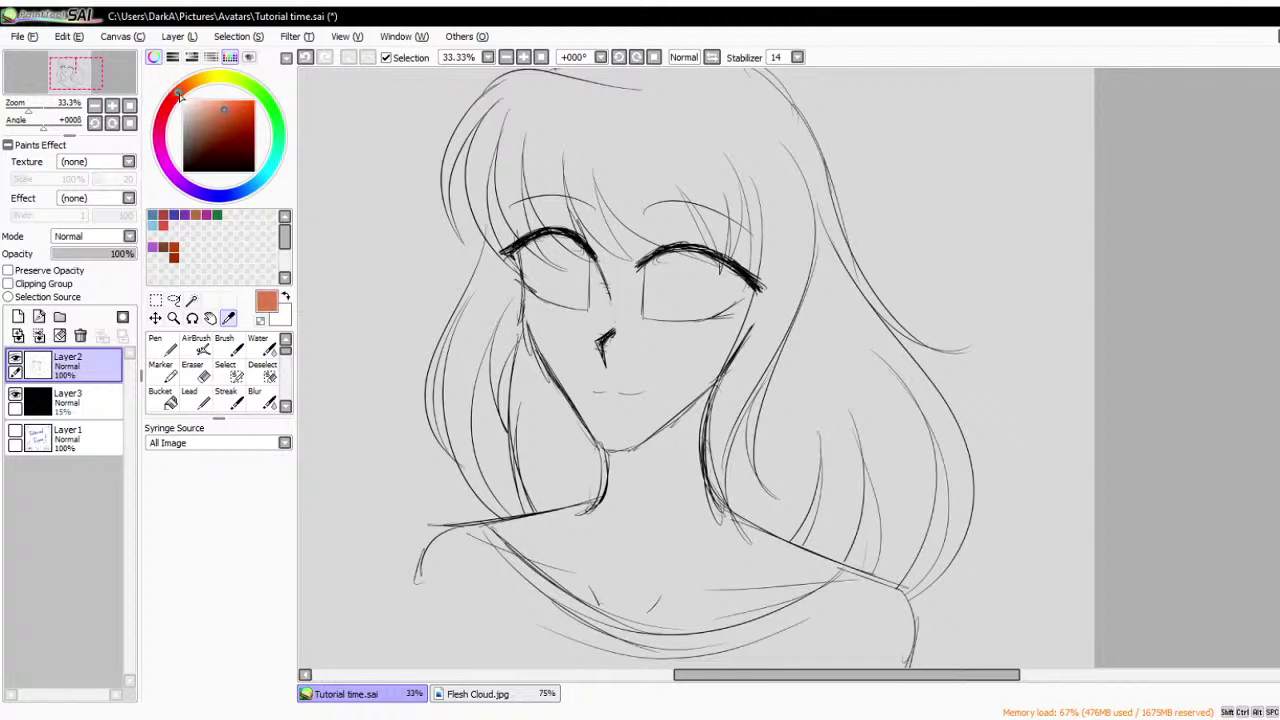
- Add a new layer directly above the dark tint layer Layer3 and ready the Pen 2 brush at size 100
mouse_move(217, 112)
mouse_down()
mouse_move(160, 146)
mouse_move(200, 88)
mouse_move(168, 172)
mouse_move(204, 91)
mouse_move(162, 145)
mouse_move(201, 78)
mouse_move(162, 140)
mouse_move(183, 91)
mouse_move(160, 135)
mouse_move(176, 98)
mouse_move(169, 137)
mouse_move(183, 102)
mouse_move(174, 128)
mouse_move(200, 118)
mouse_up()
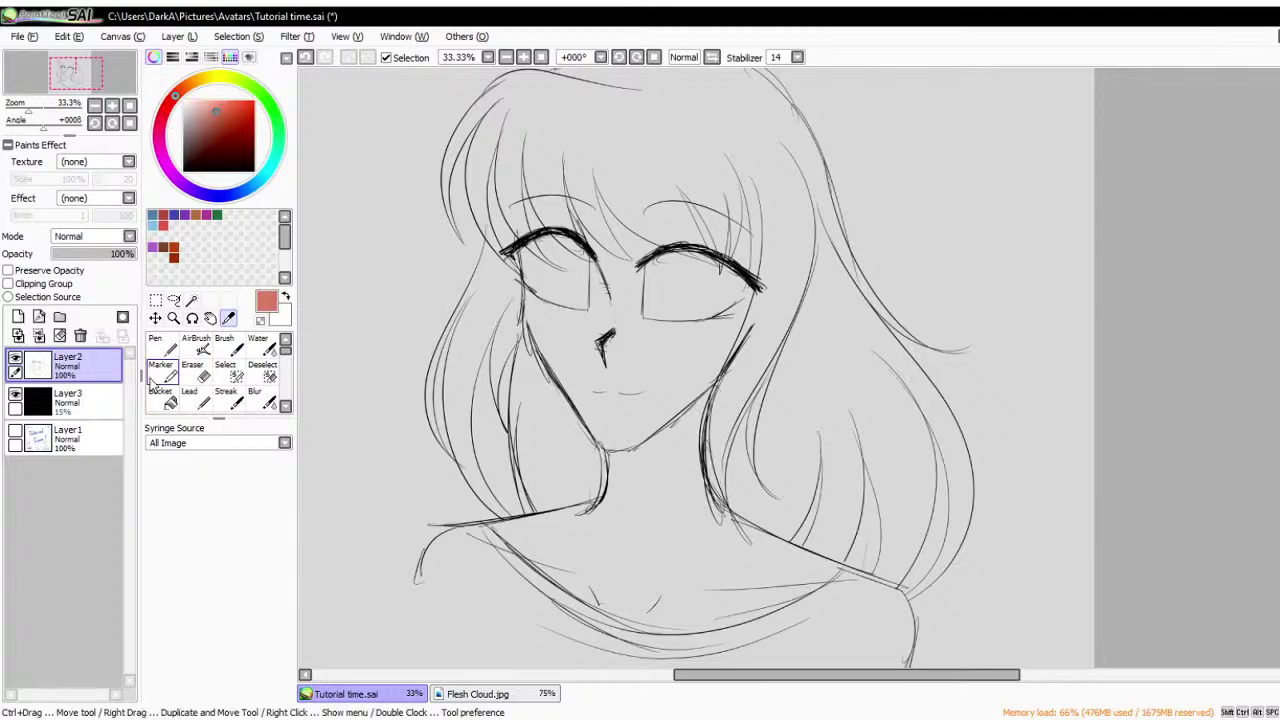
click(57, 404)
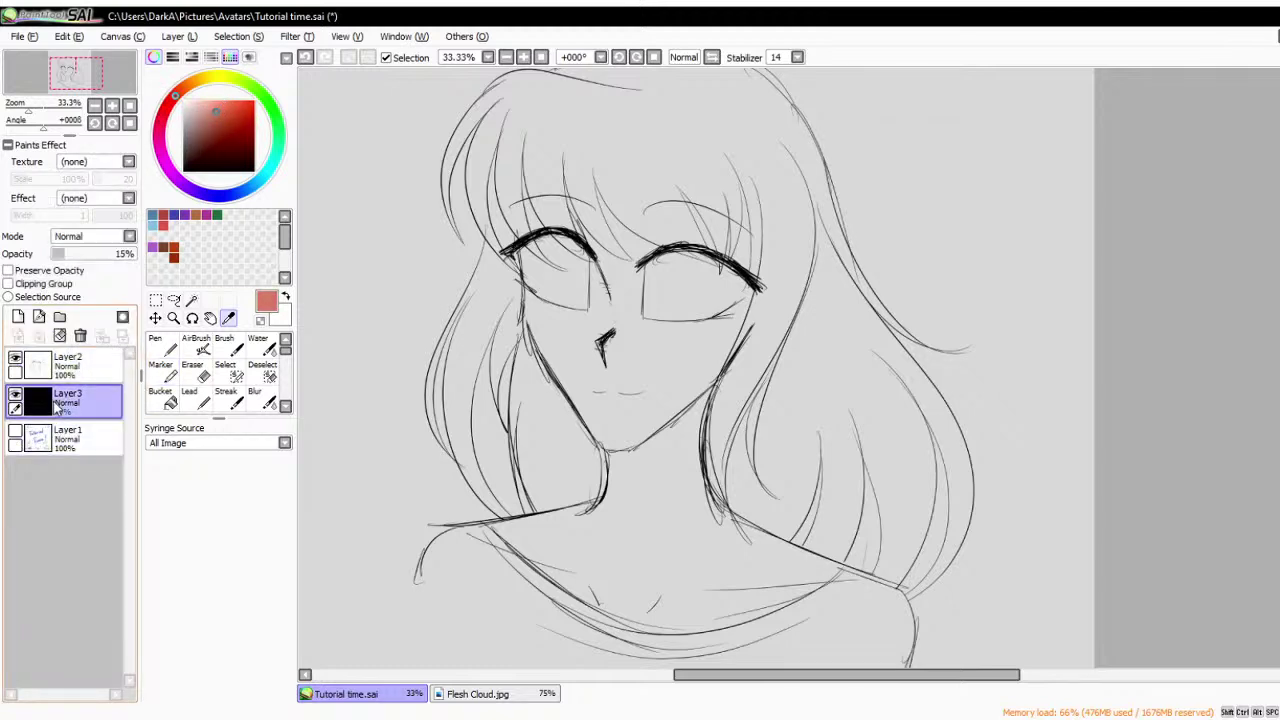
click(17, 316)
scroll(172, 385, down, 2)
click(172, 394)
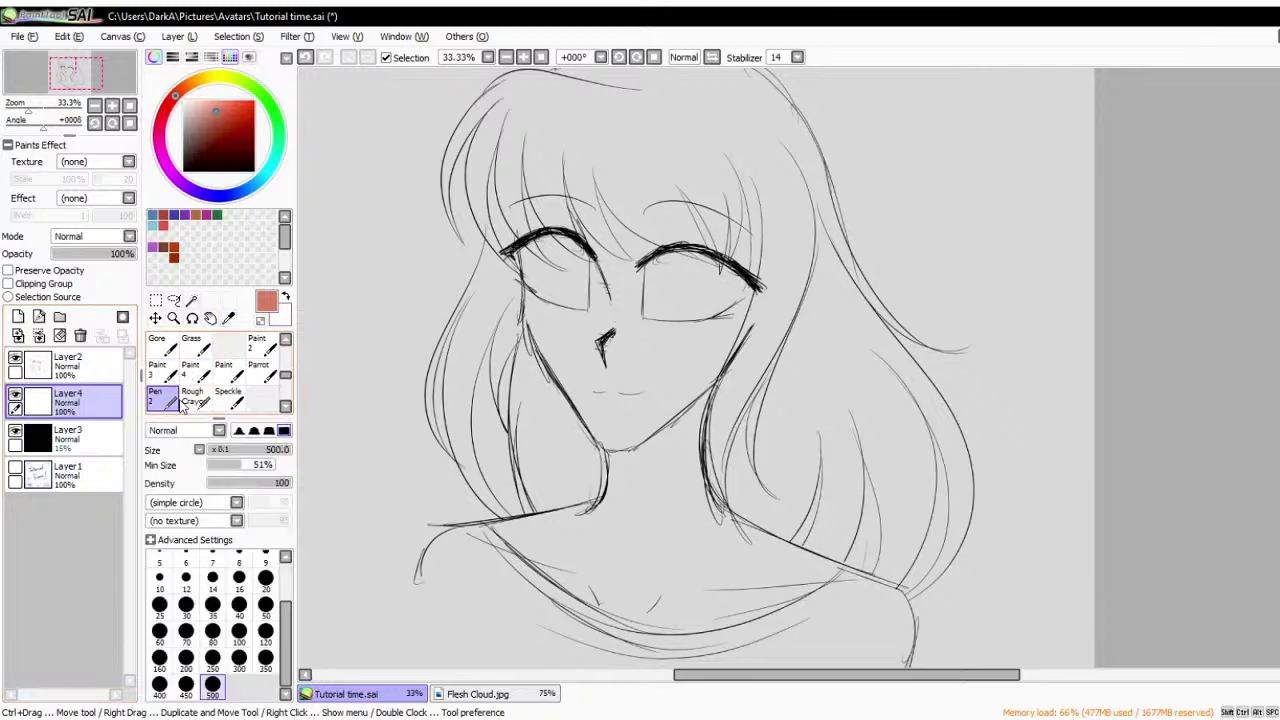
scroll(185, 400, up, 1)
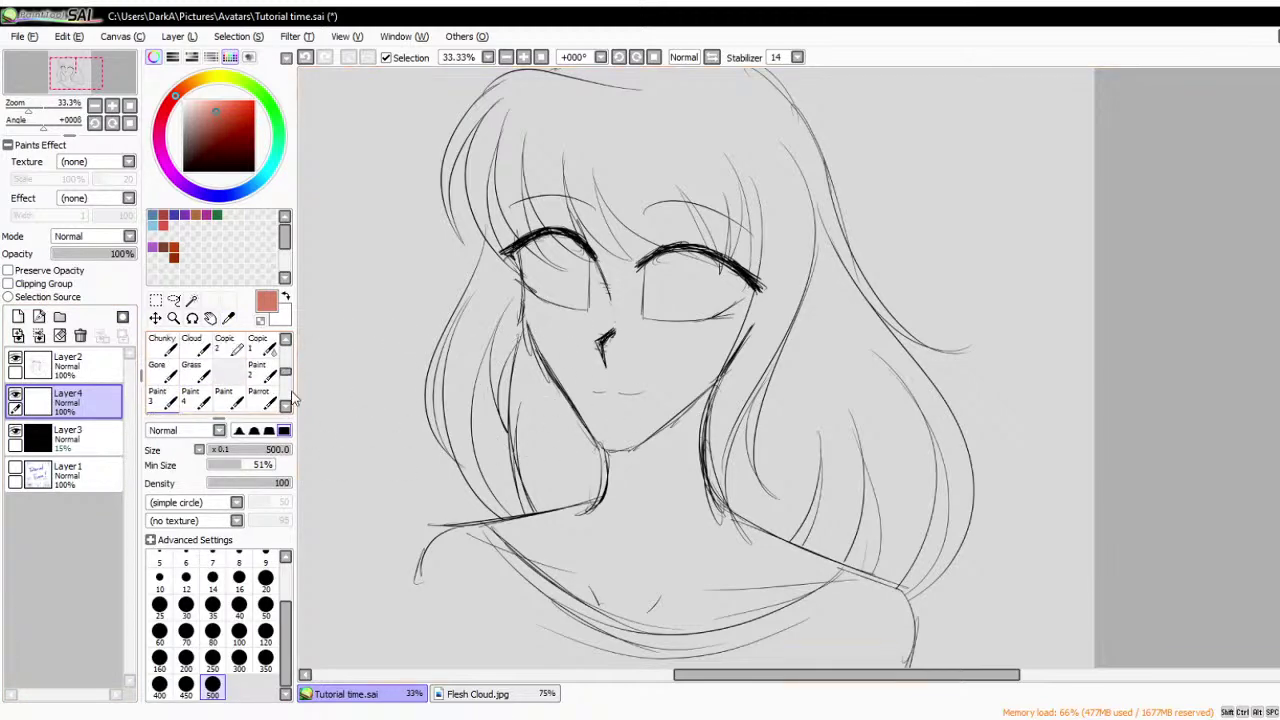
click(239, 631)
scroll(558, 467, down, 1)
scroll(558, 467, up, 1)
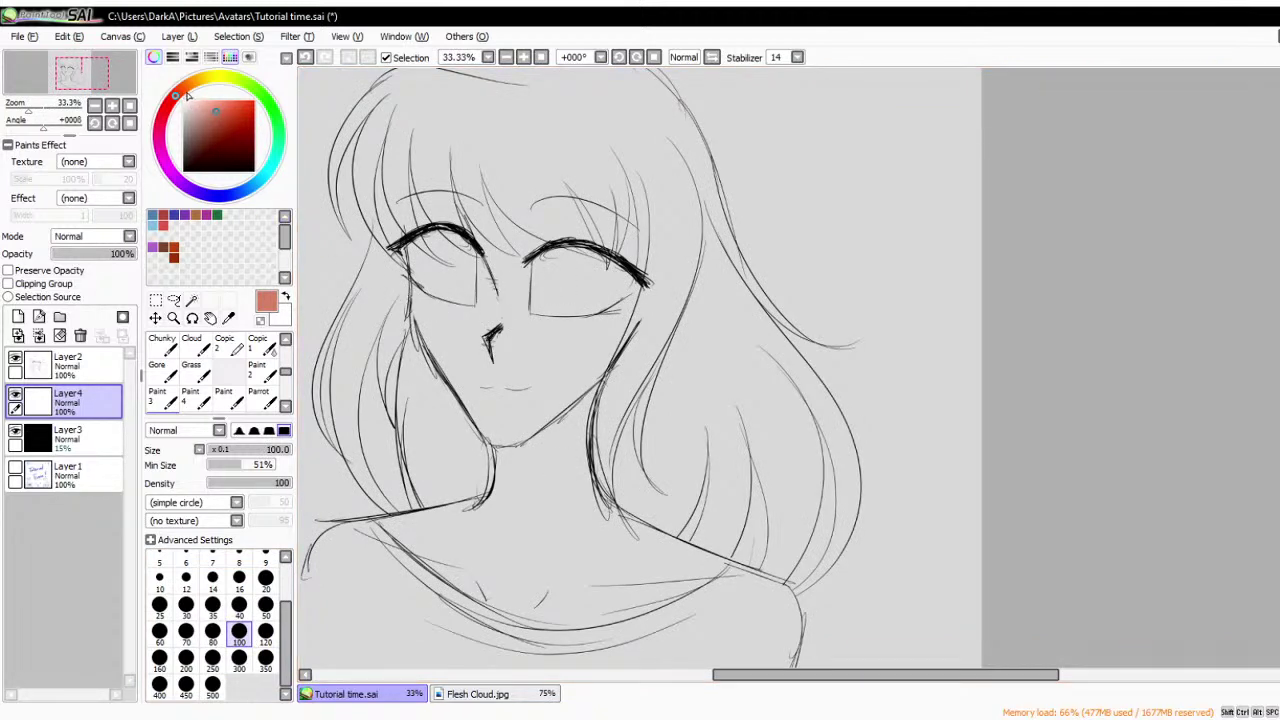
scroll(663, 417, down, 1)
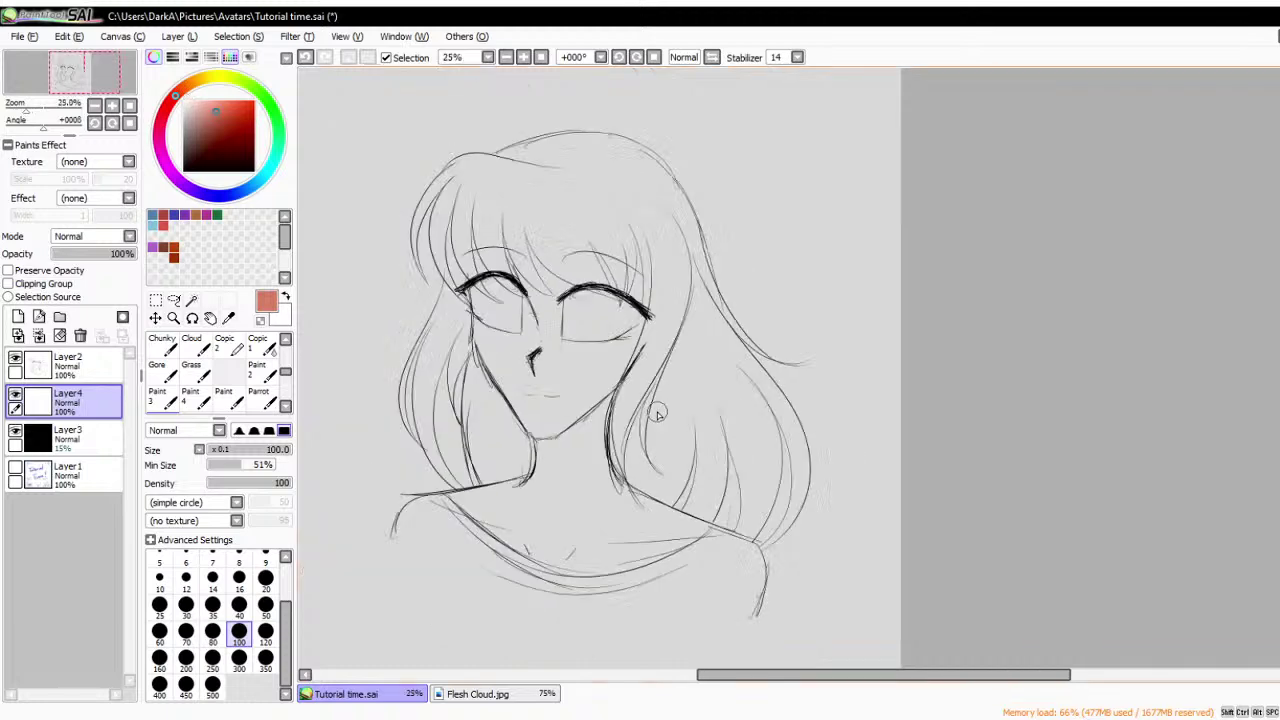
scroll(543, 343, up, 1)
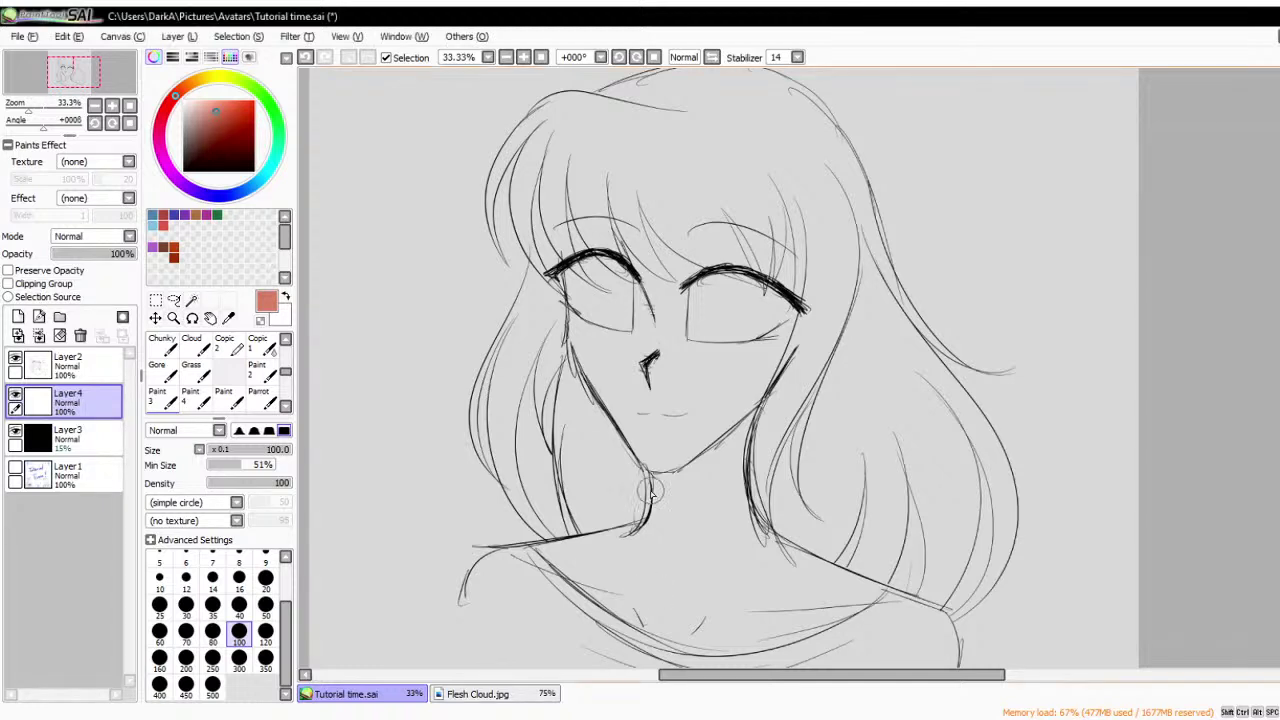
scroll(634, 428, down, 1)
- Try a light orange skin tone with one stroke down the edge of the face, and clear the layer
click(188, 90)
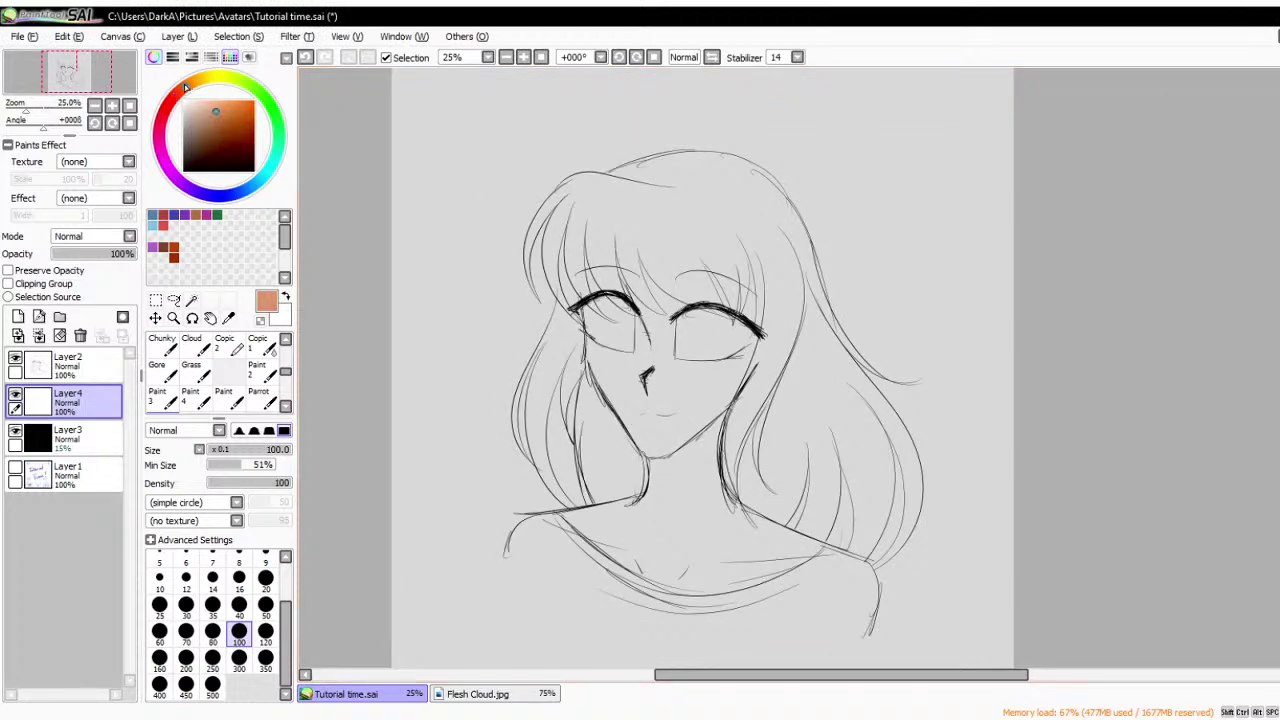
click(219, 101)
scroll(323, 178, down, 1)
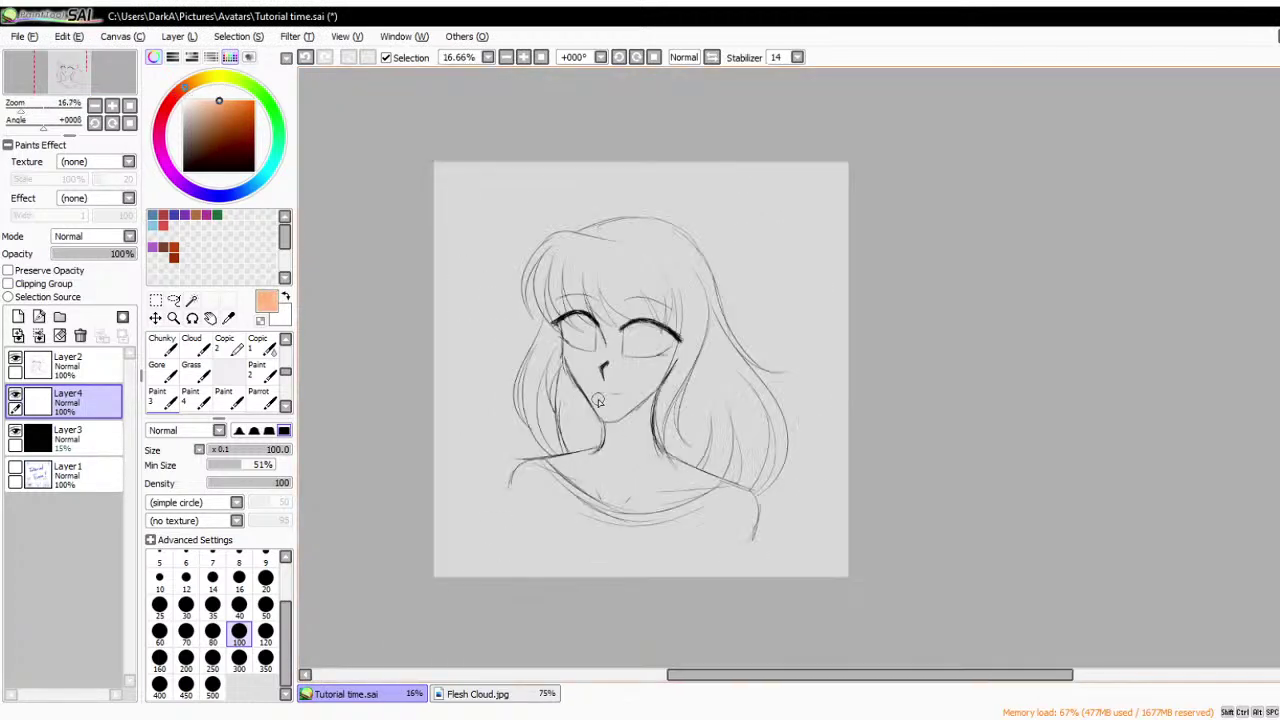
scroll(323, 178, up, 2)
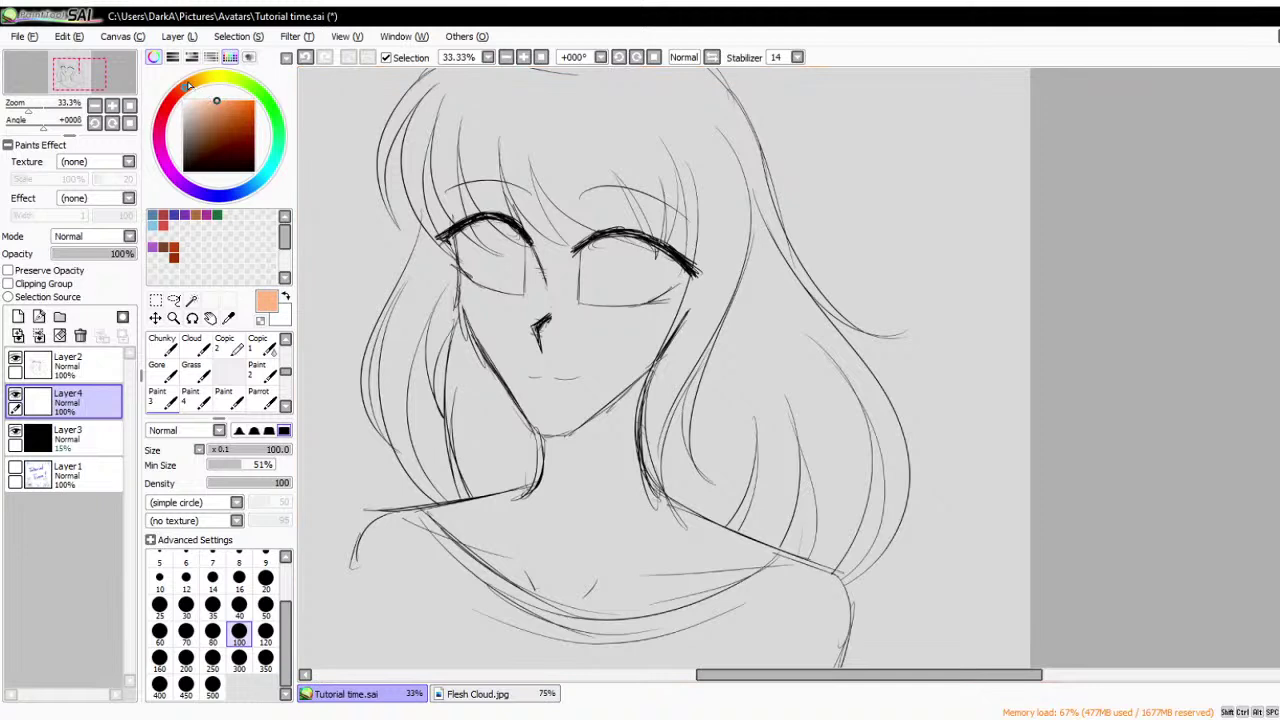
click(189, 85)
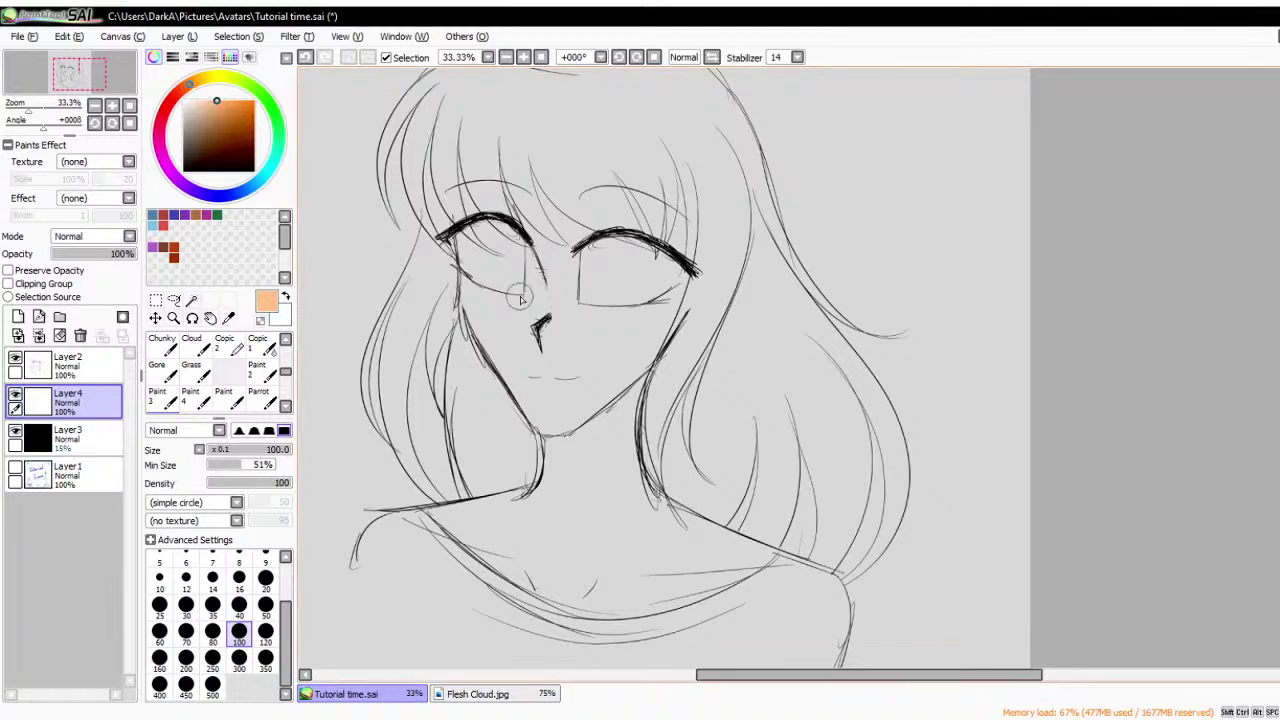
mouse_move(463, 268)
mouse_down()
mouse_move(479, 331)
mouse_move(520, 395)
mouse_up()
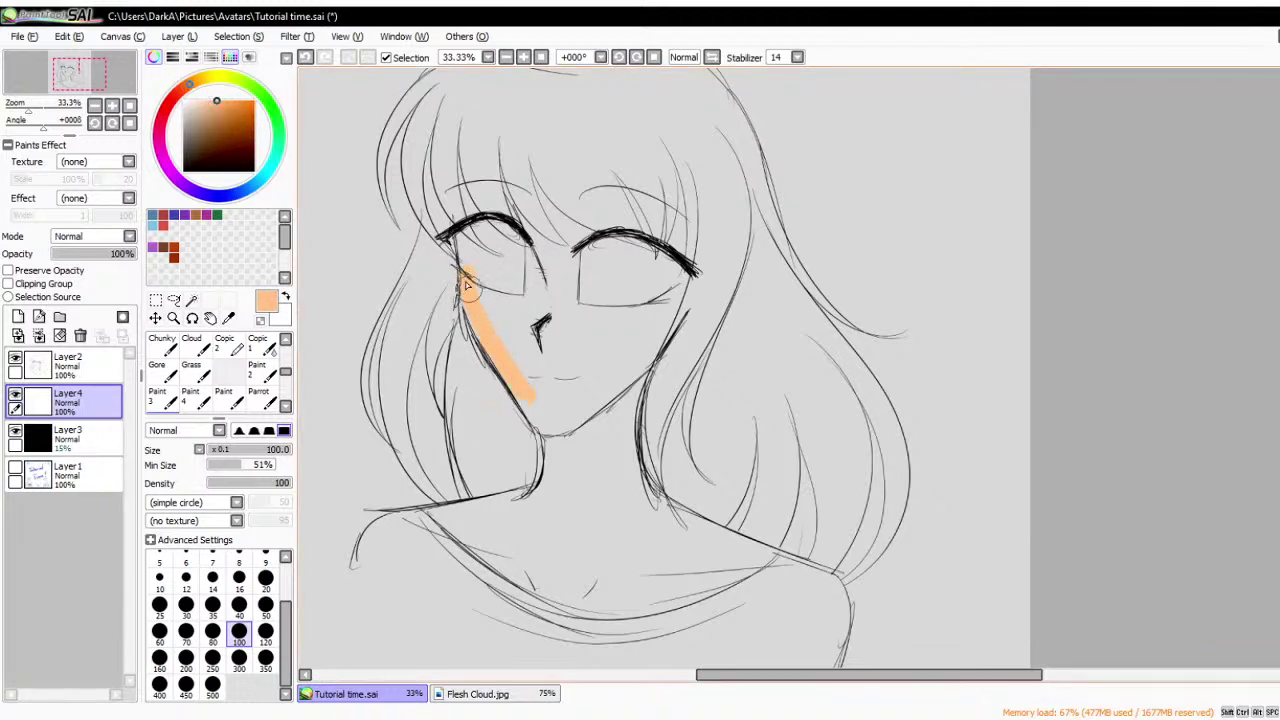
click(59, 336)
- Choose a pale peach skin tone and paint along the inner edges of the fringe gaps, face, neck, shoulders and neckline
click(186, 93)
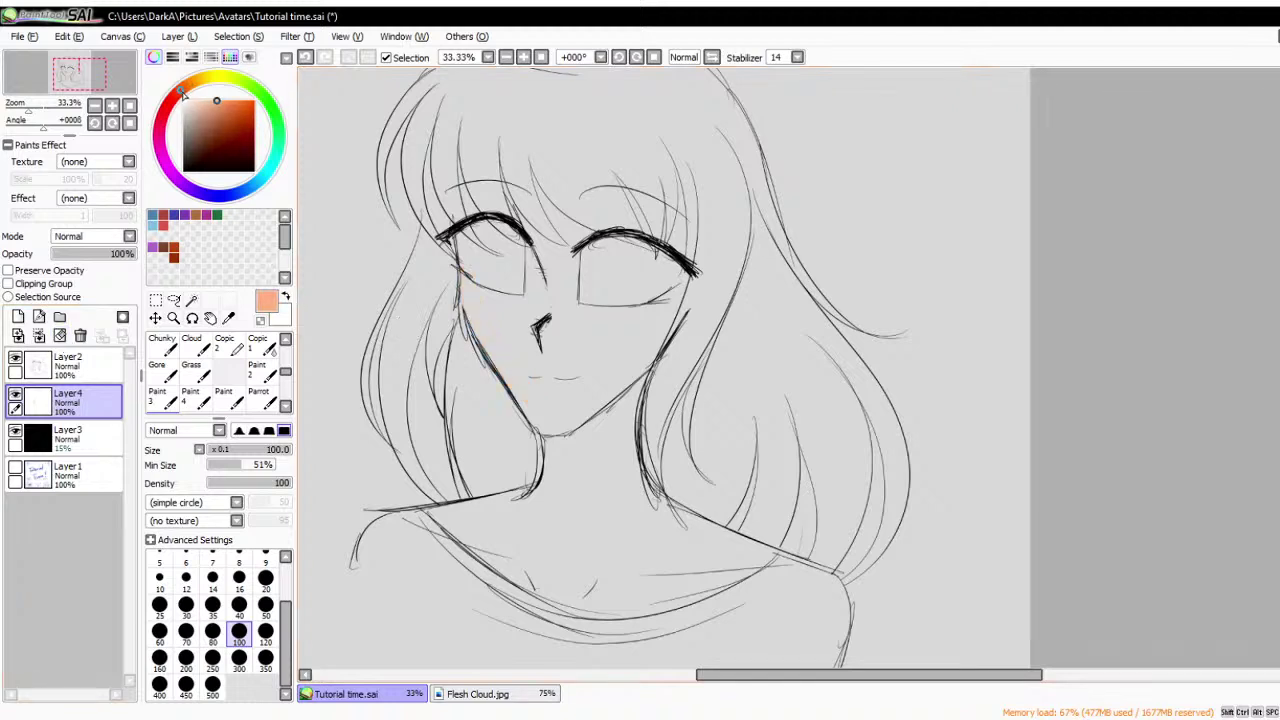
click(207, 100)
mouse_move(460, 268)
mouse_down()
mouse_move(498, 359)
mouse_move(464, 287)
mouse_move(487, 338)
mouse_move(548, 435)
mouse_move(538, 494)
mouse_move(486, 514)
mouse_move(502, 506)
mouse_move(428, 514)
mouse_move(620, 613)
mouse_up()
drag(461, 148, 482, 220)
drag(493, 170, 540, 225)
mouse_move(535, 173)
mouse_down()
mouse_move(593, 260)
mouse_move(551, 215)
mouse_move(640, 248)
mouse_up()
mouse_move(625, 182)
mouse_down()
mouse_move(656, 258)
mouse_move(663, 203)
mouse_move(668, 270)
mouse_up()
mouse_move(676, 172)
mouse_down()
mouse_move(688, 262)
mouse_move(609, 392)
mouse_up()
mouse_move(645, 350)
mouse_down()
mouse_move(620, 410)
mouse_move(655, 505)
mouse_move(775, 560)
mouse_move(640, 610)
mouse_up()
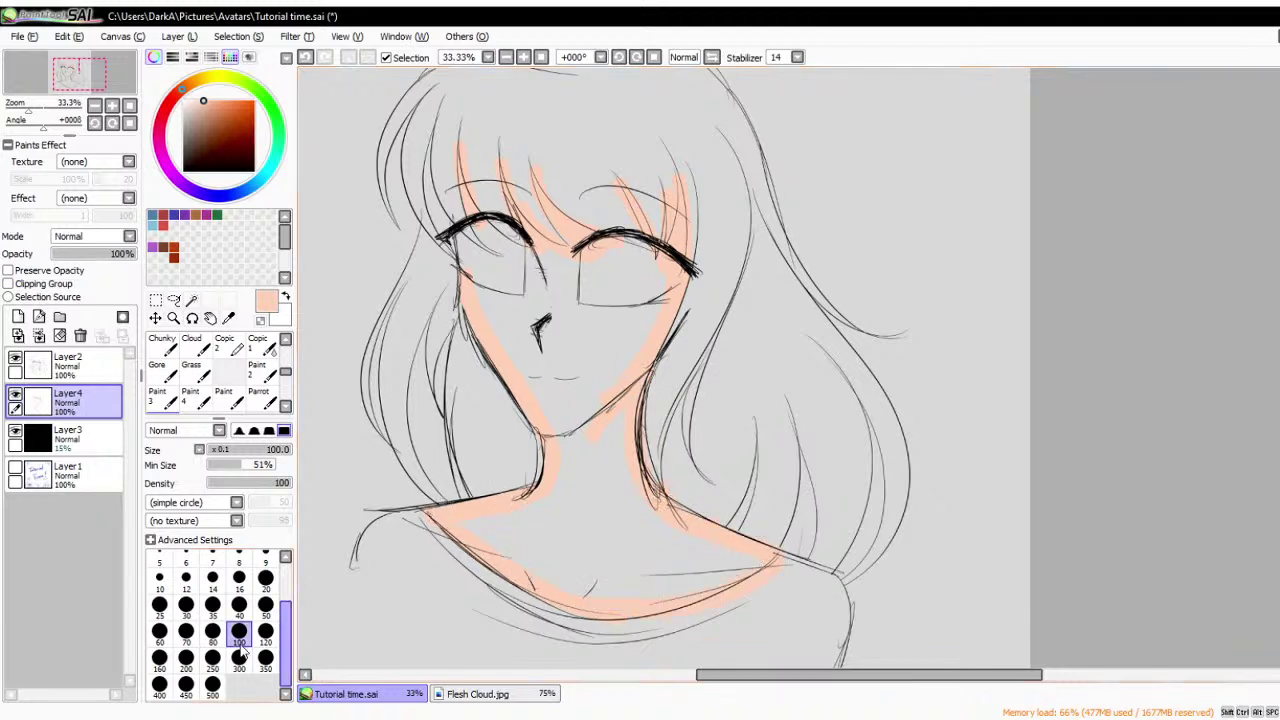
- Fill in the neck, chest and face with the peach tone using a size 200 brush
click(186, 657)
mouse_move(544, 475)
mouse_down()
mouse_move(557, 406)
mouse_move(577, 482)
mouse_move(603, 436)
mouse_move(621, 461)
mouse_move(469, 528)
mouse_move(582, 596)
mouse_move(721, 578)
mouse_move(732, 551)
mouse_move(622, 491)
mouse_move(517, 539)
mouse_move(645, 528)
mouse_move(671, 551)
mouse_up()
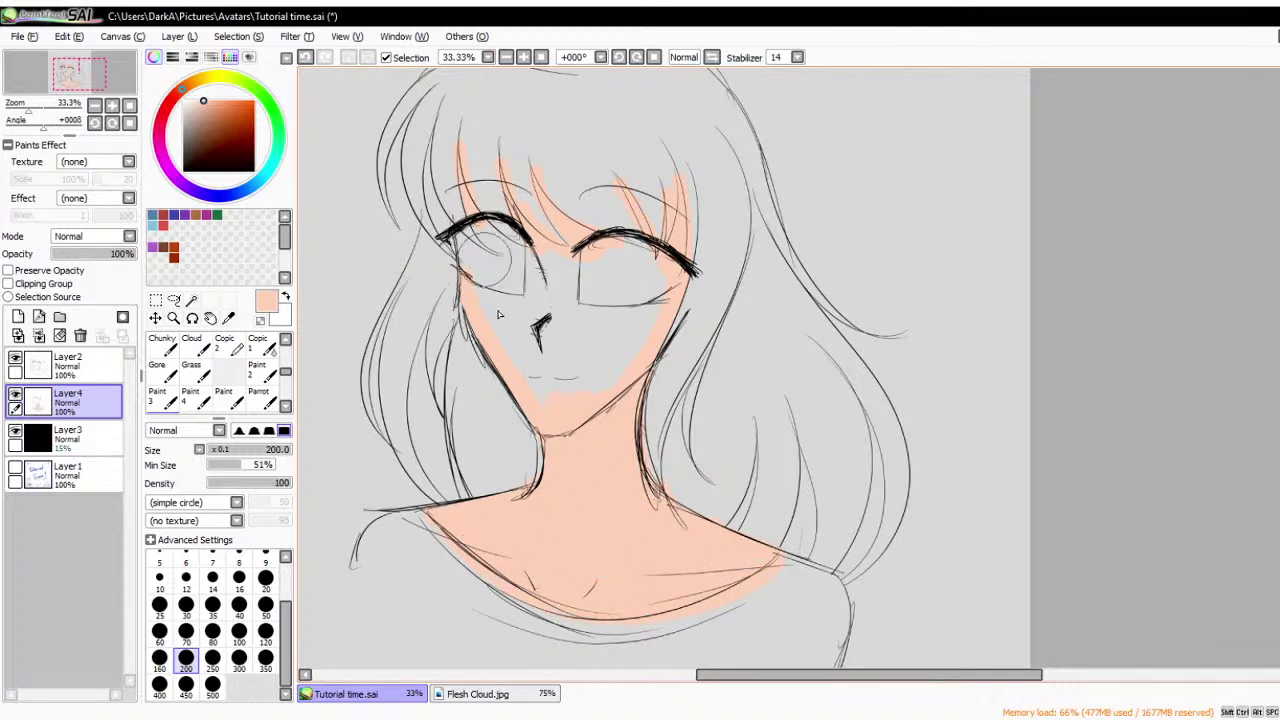
mouse_move(499, 315)
mouse_down()
mouse_move(526, 381)
mouse_move(561, 388)
mouse_move(548, 266)
mouse_move(567, 342)
mouse_move(600, 371)
mouse_move(634, 349)
mouse_up()
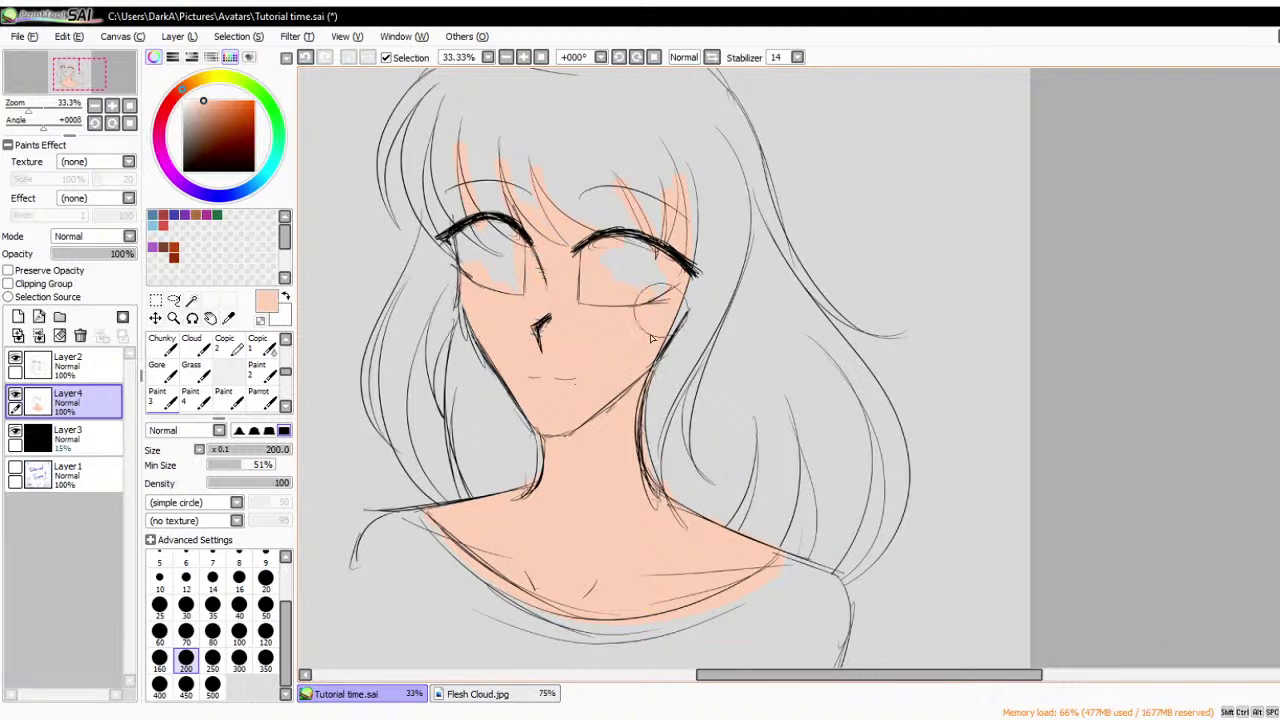
- Set the brush size to 16 and try a deeper reddish-orange colour for shading
click(238, 584)
mouse_move(213, 112)
mouse_down()
mouse_move(216, 148)
mouse_move(207, 102)
mouse_move(161, 129)
mouse_move(167, 90)
mouse_move(182, 88)
mouse_move(221, 128)
mouse_move(222, 112)
mouse_move(228, 135)
mouse_move(220, 104)
mouse_move(213, 118)
mouse_move(228, 106)
mouse_move(165, 113)
mouse_move(190, 82)
mouse_move(278, 135)
mouse_move(195, 192)
mouse_move(171, 100)
mouse_move(224, 108)
mouse_move(195, 124)
mouse_up()
mouse_move(172, 100)
mouse_down()
mouse_move(166, 146)
mouse_move(190, 103)
mouse_up()
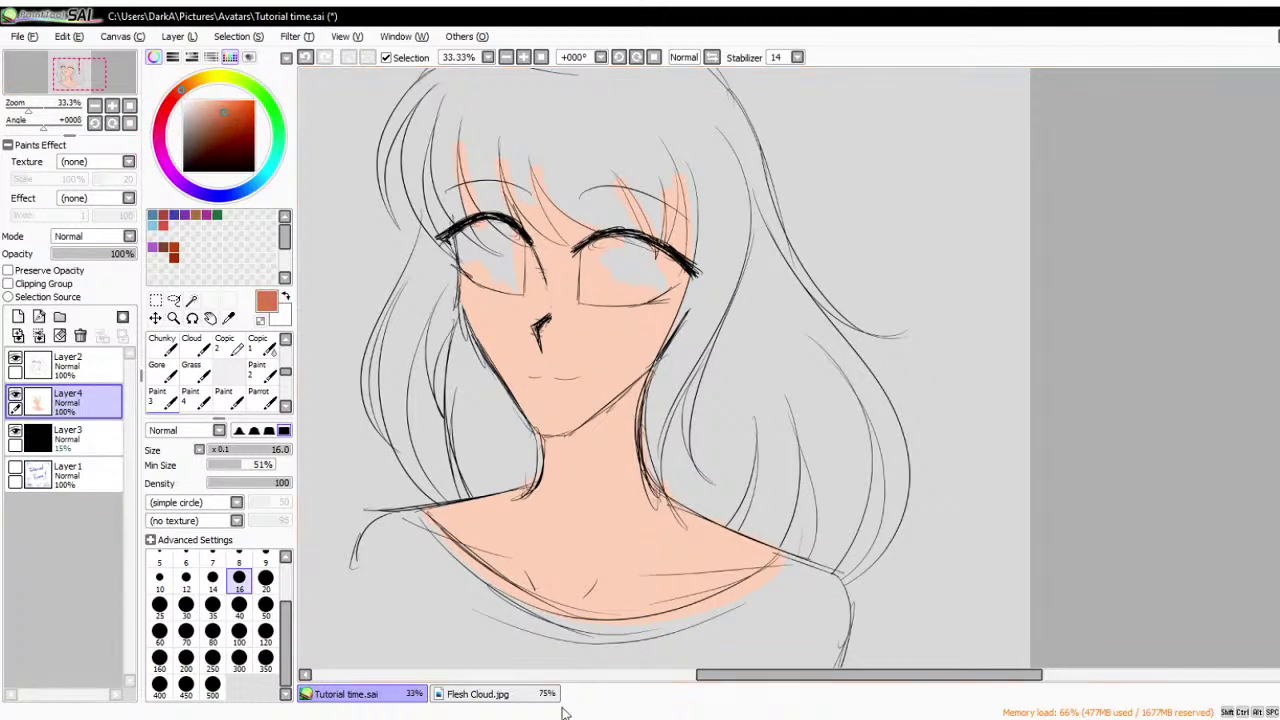
- Sample a dark brown and a slightly lighter reddish brown from the Flesh Cloud.jpg skin chart and return to Tutorial time.sai
click(514, 698)
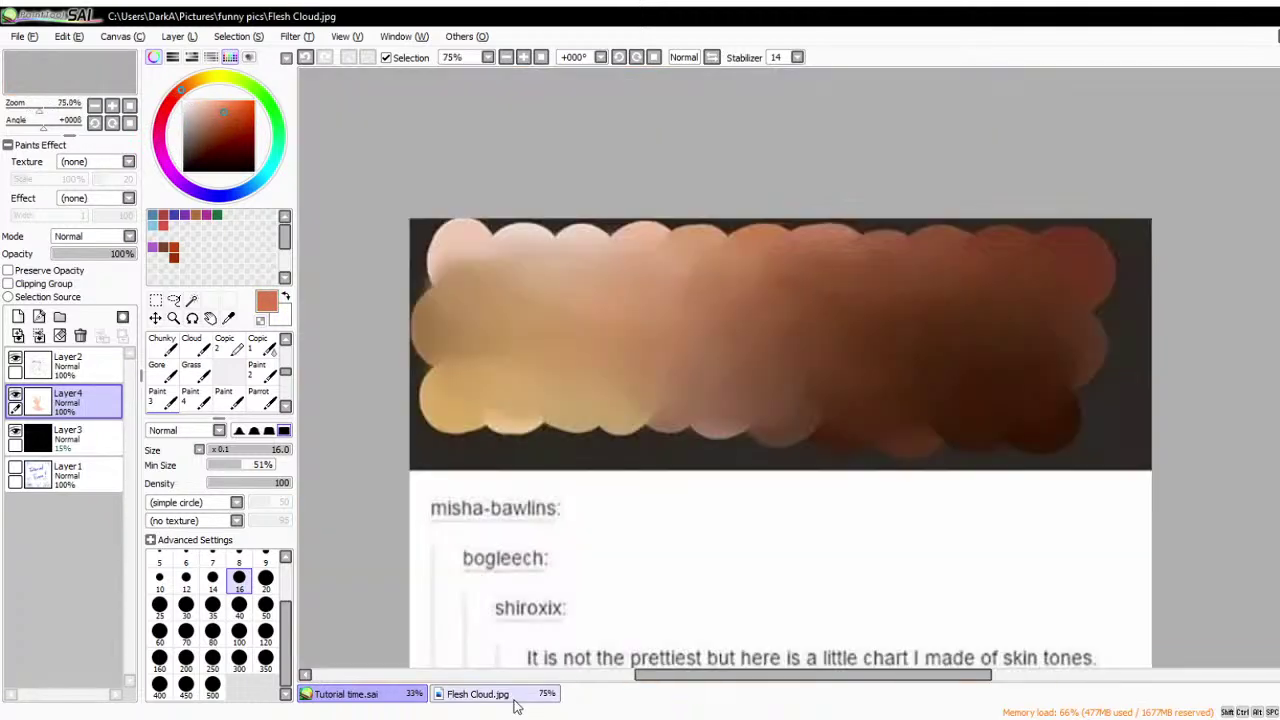
alt+click(958, 361)
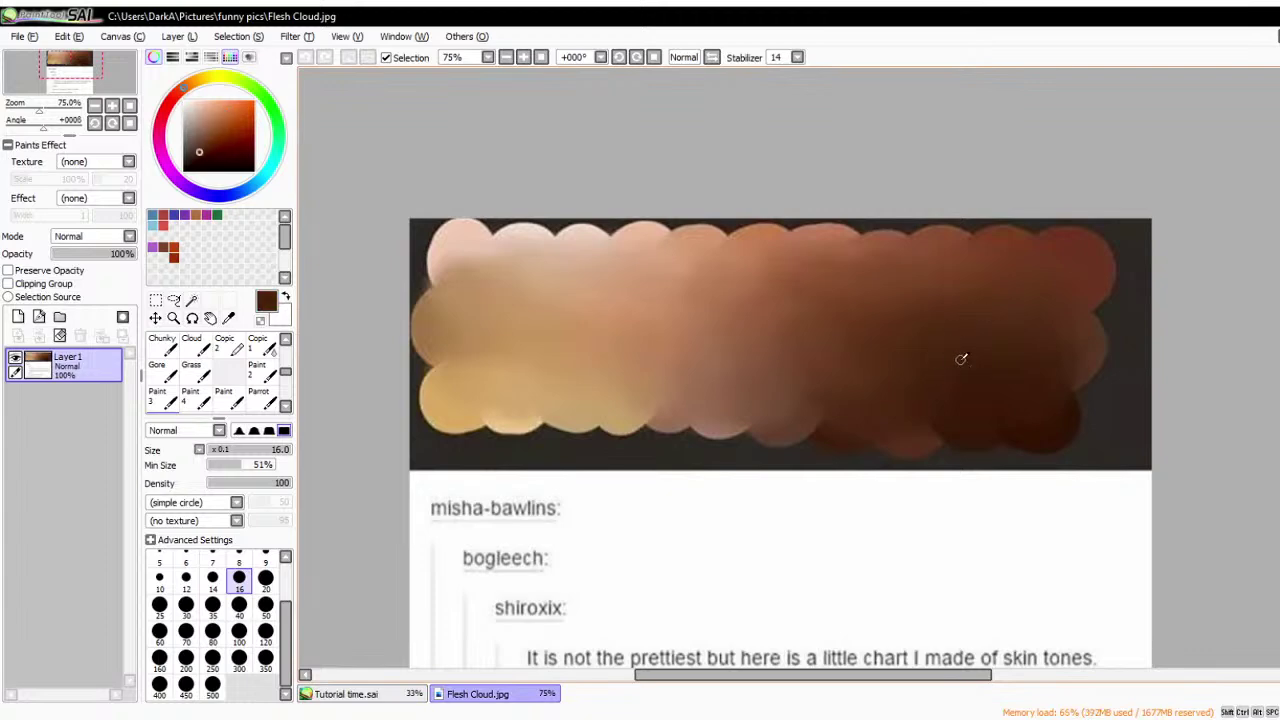
alt+click(845, 329)
click(398, 698)
- Add a layer above the skin layer and stamp a size 300 brown circle in the empty upper-left corner of the canvas
scroll(502, 283, down, 2)
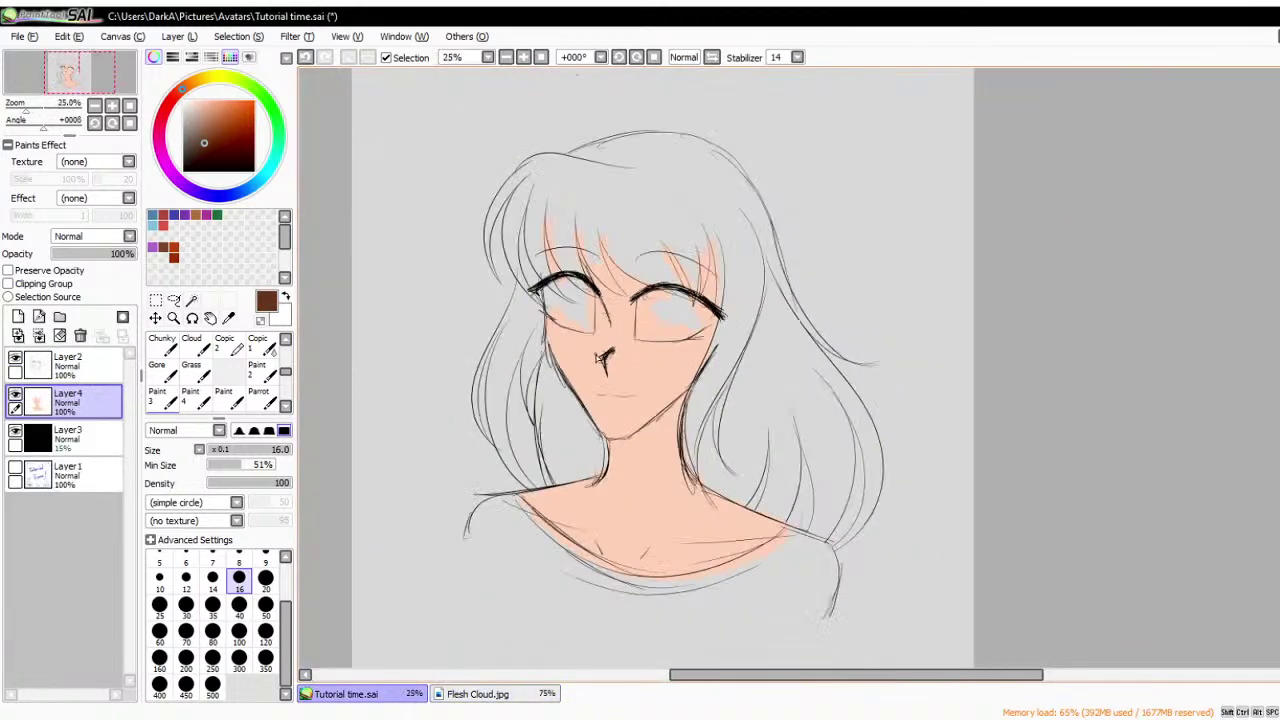
scroll(502, 283, up, 3)
click(239, 630)
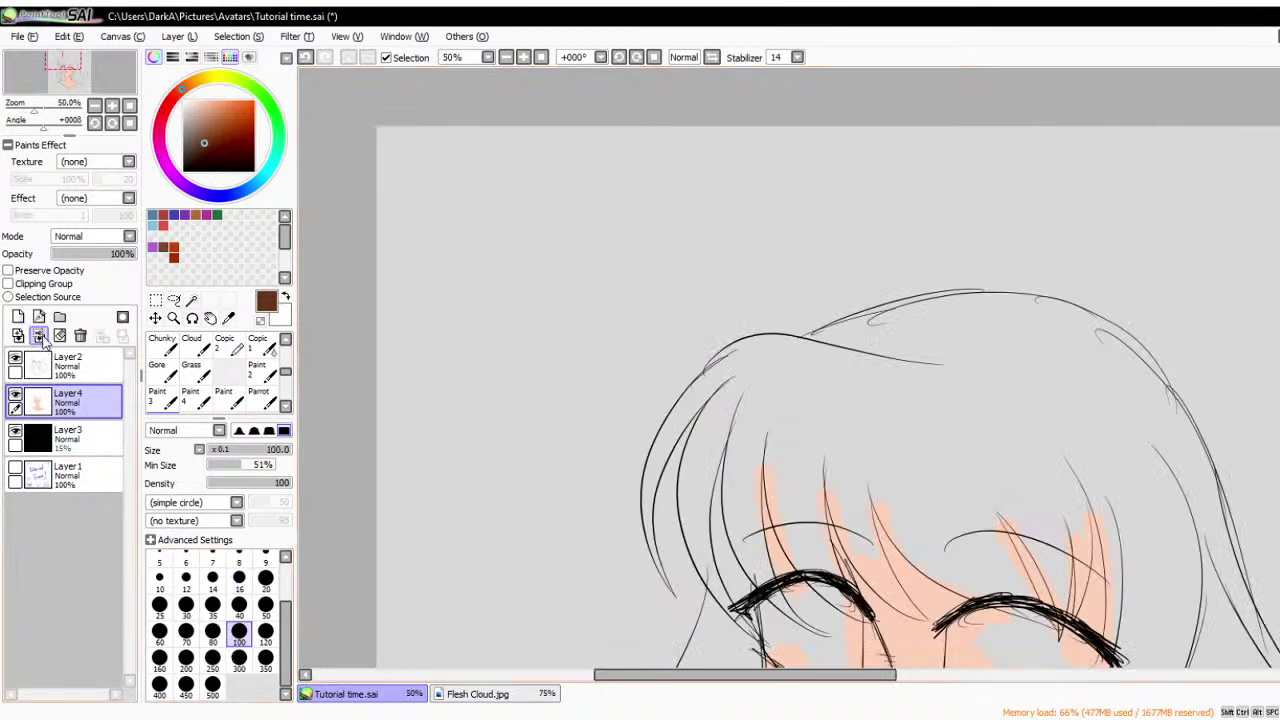
click(18, 317)
click(239, 657)
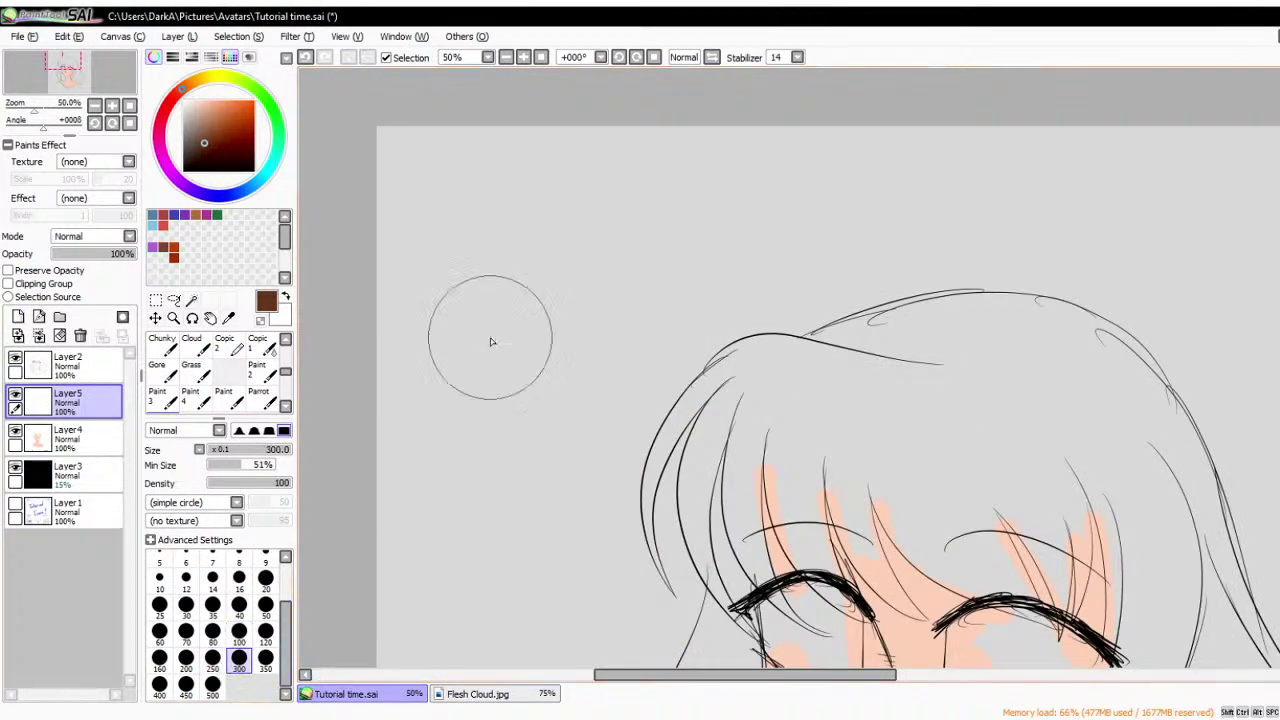
click(505, 273)
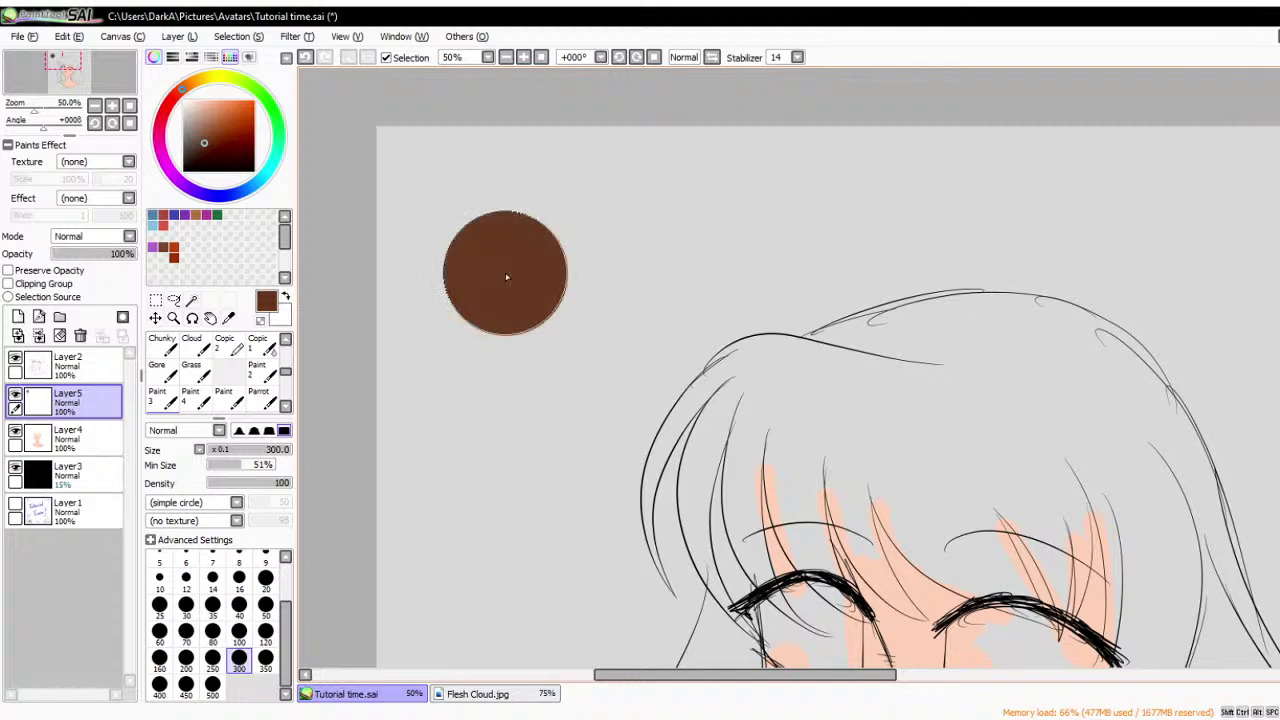
- Set the brush size to 16 and shift the brown's hue towards dark red for shading the circle
click(239, 578)
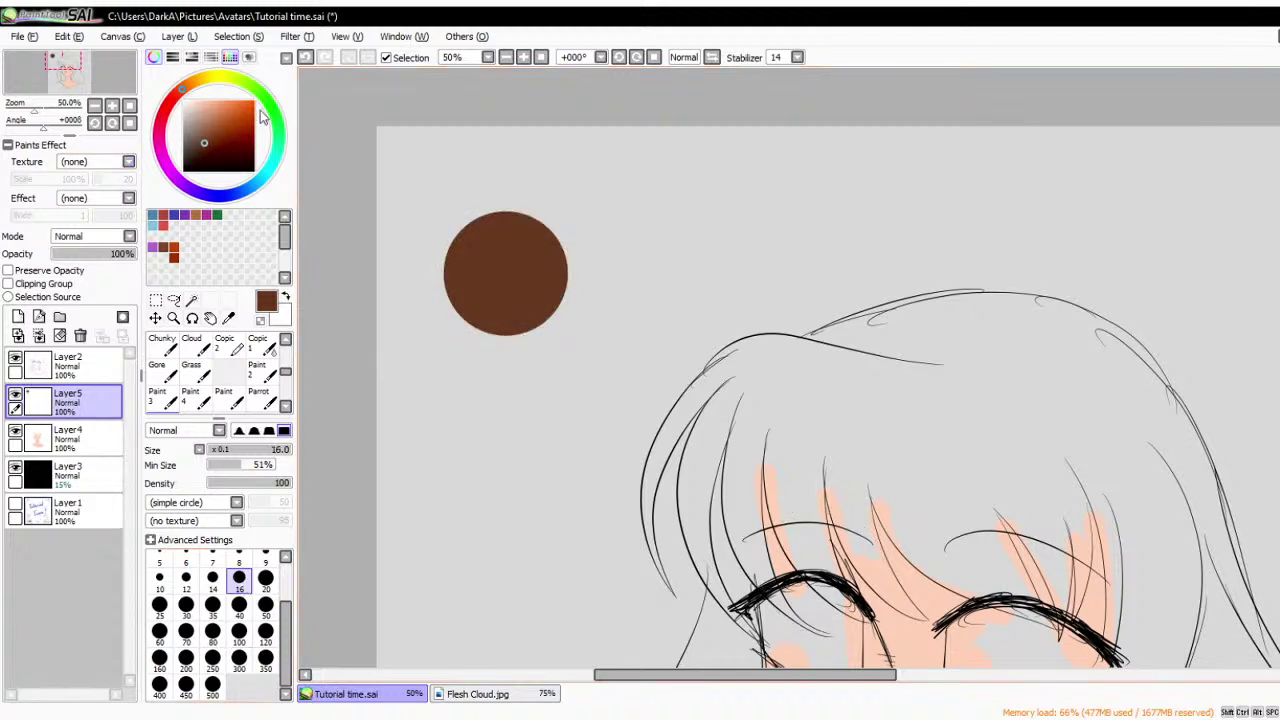
scroll(419, 129, up, 1)
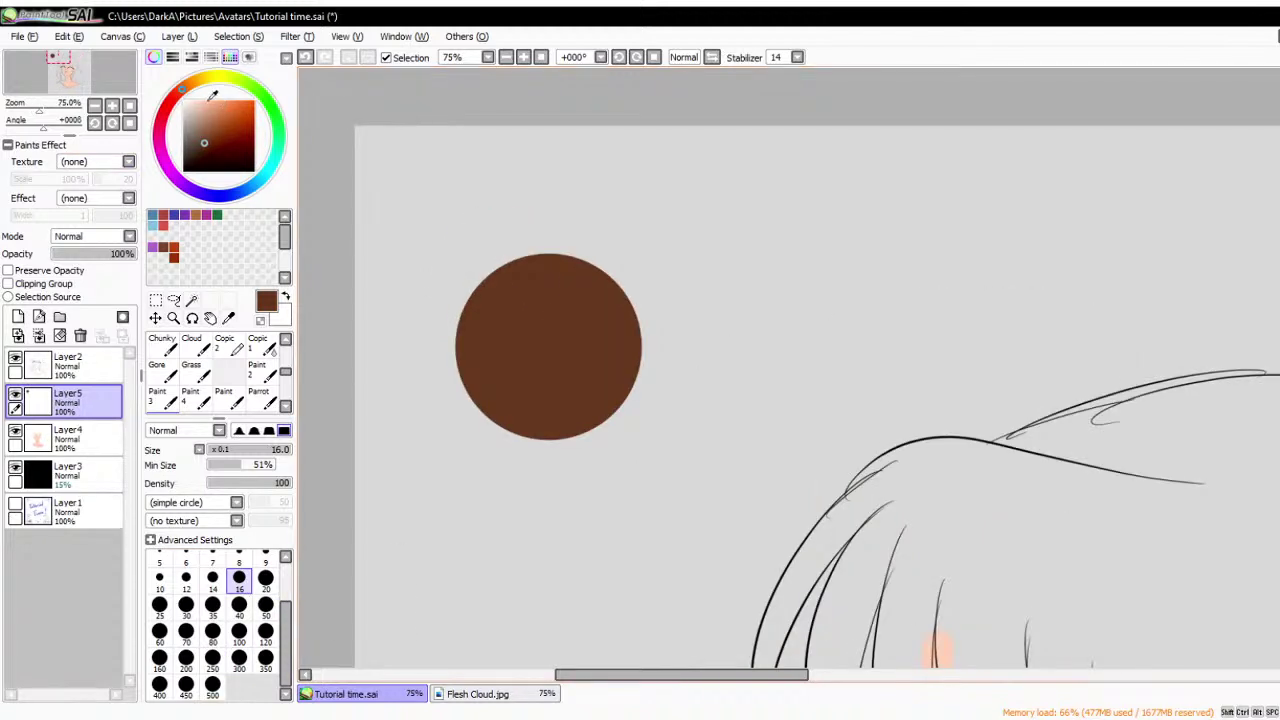
drag(194, 92, 166, 109)
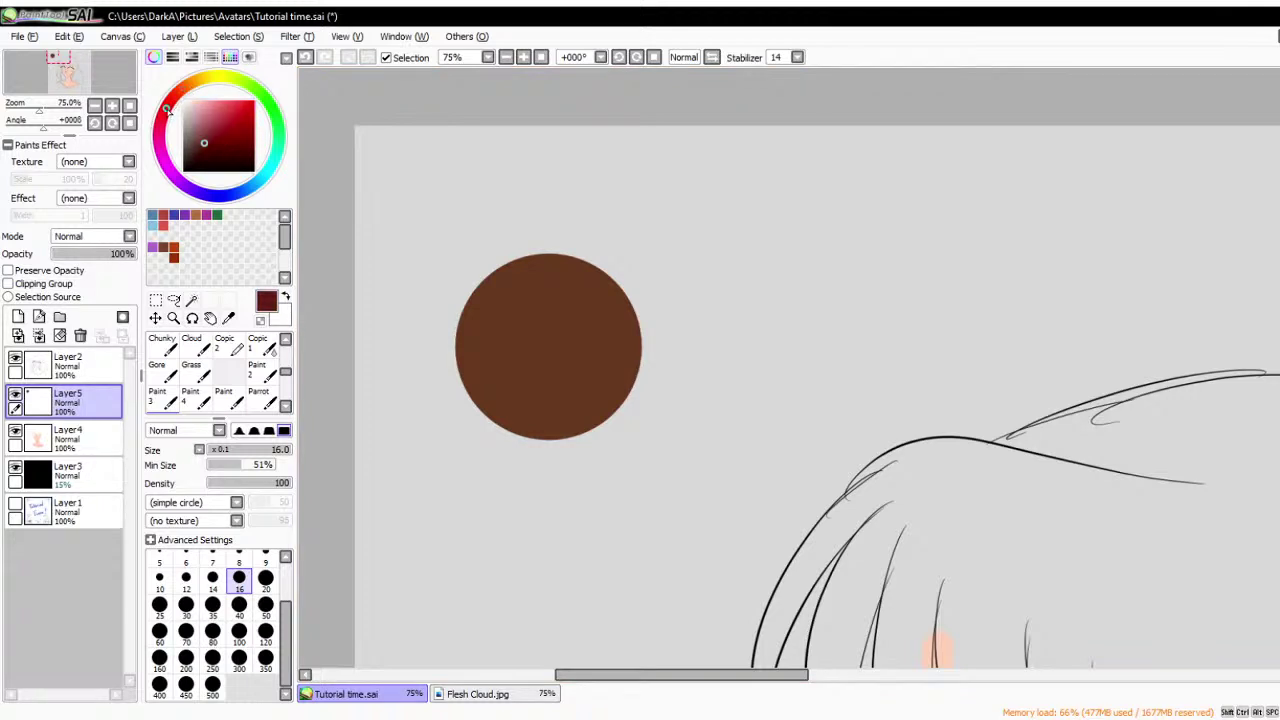
- Stamp a dark red and an olive-brown circle at brush size 300 beside and below the brown swatch on Layer5
click(239, 657)
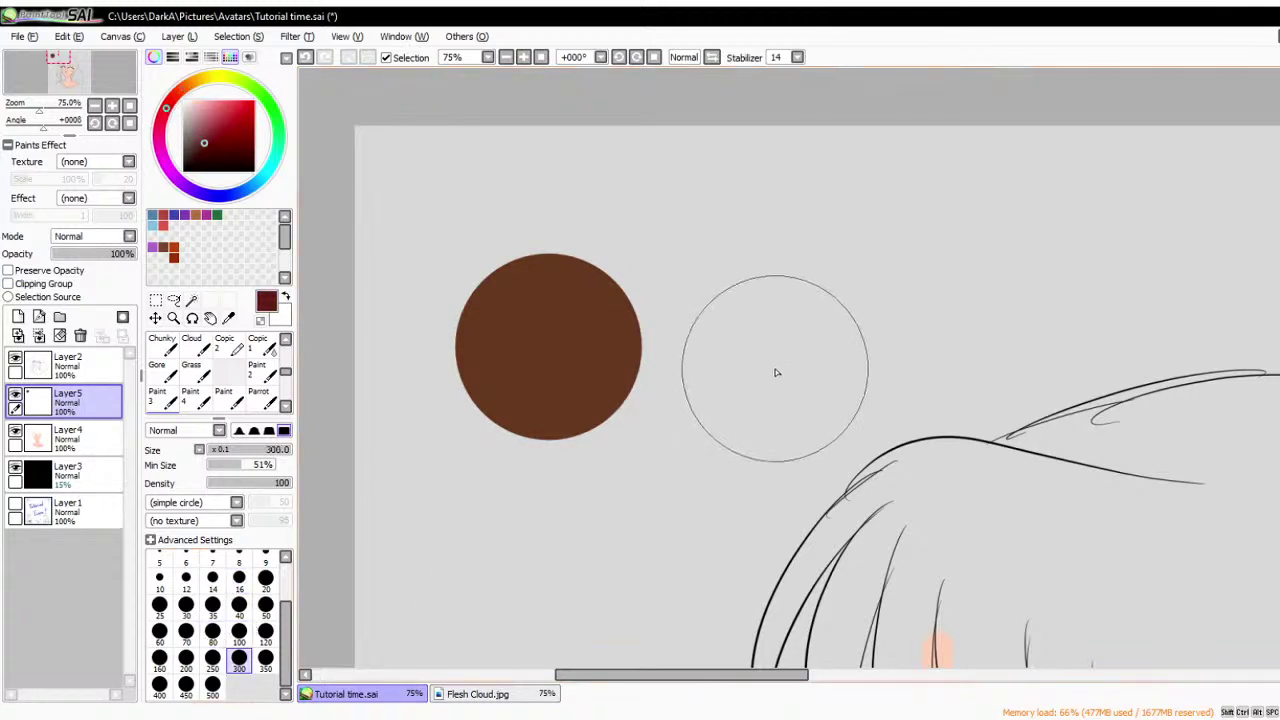
click(770, 364)
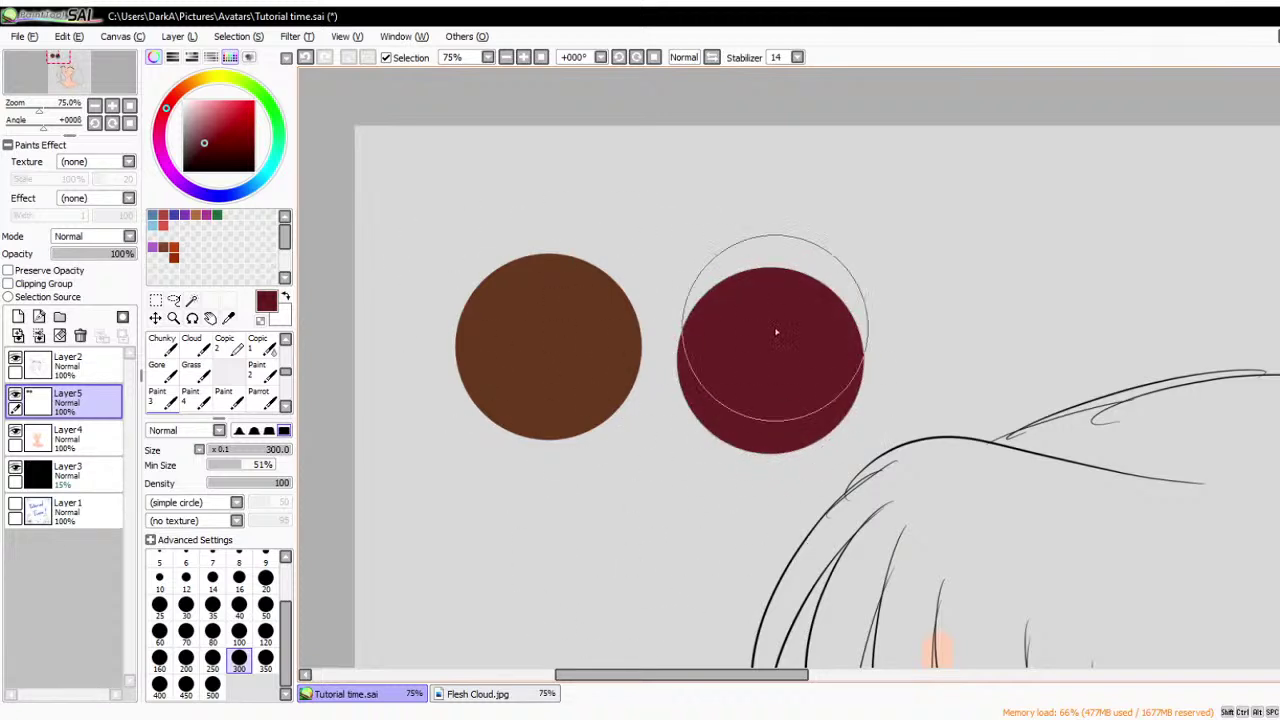
scroll(501, 216, down, 1)
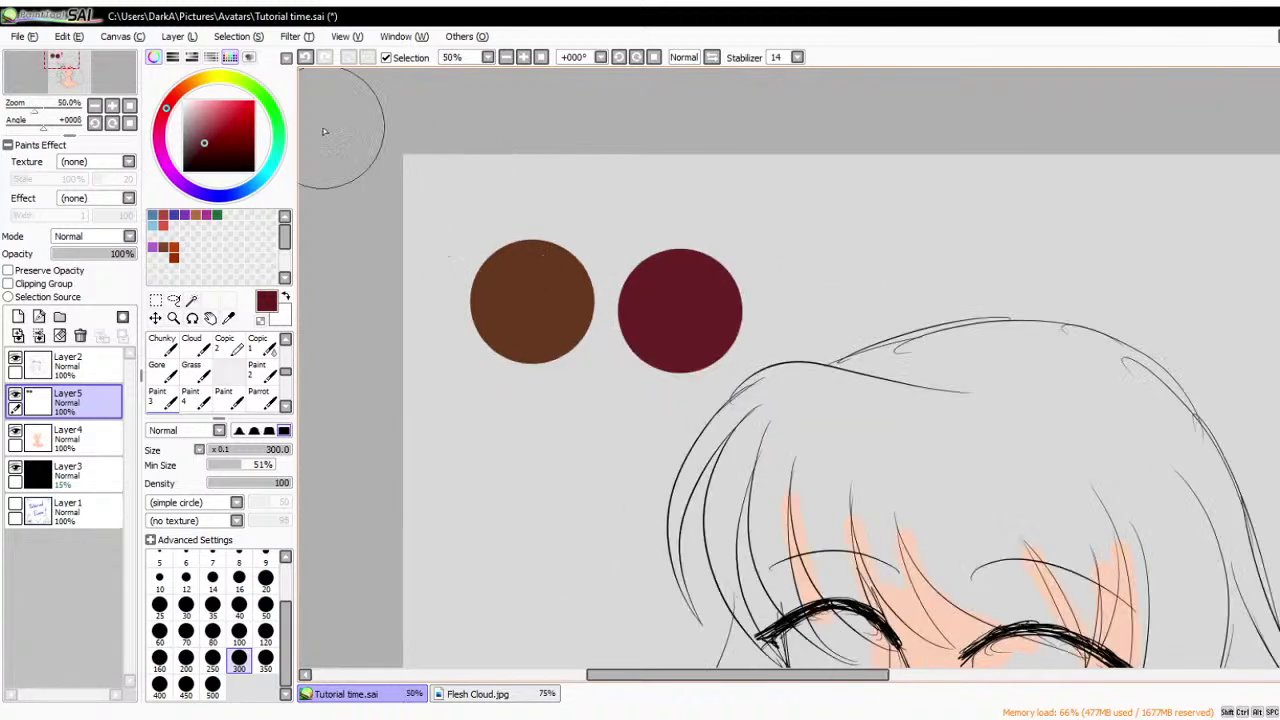
click(211, 78)
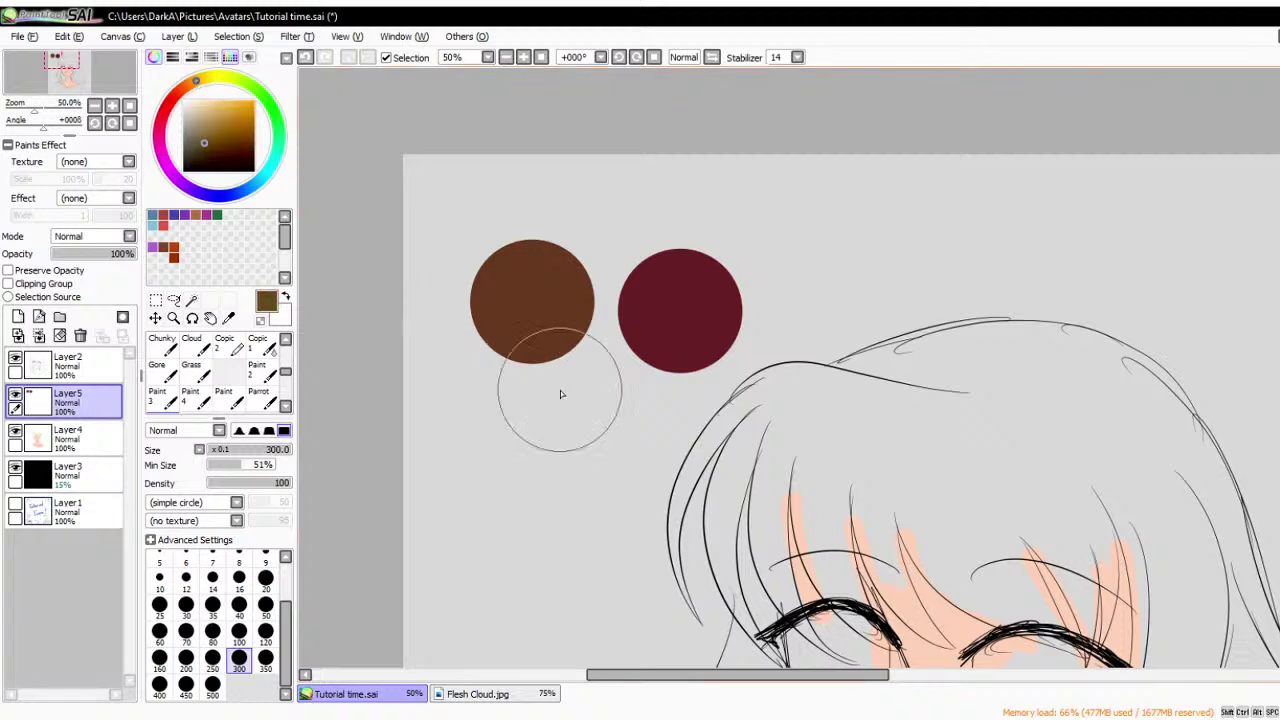
click(599, 447)
scroll(582, 412, down, 2)
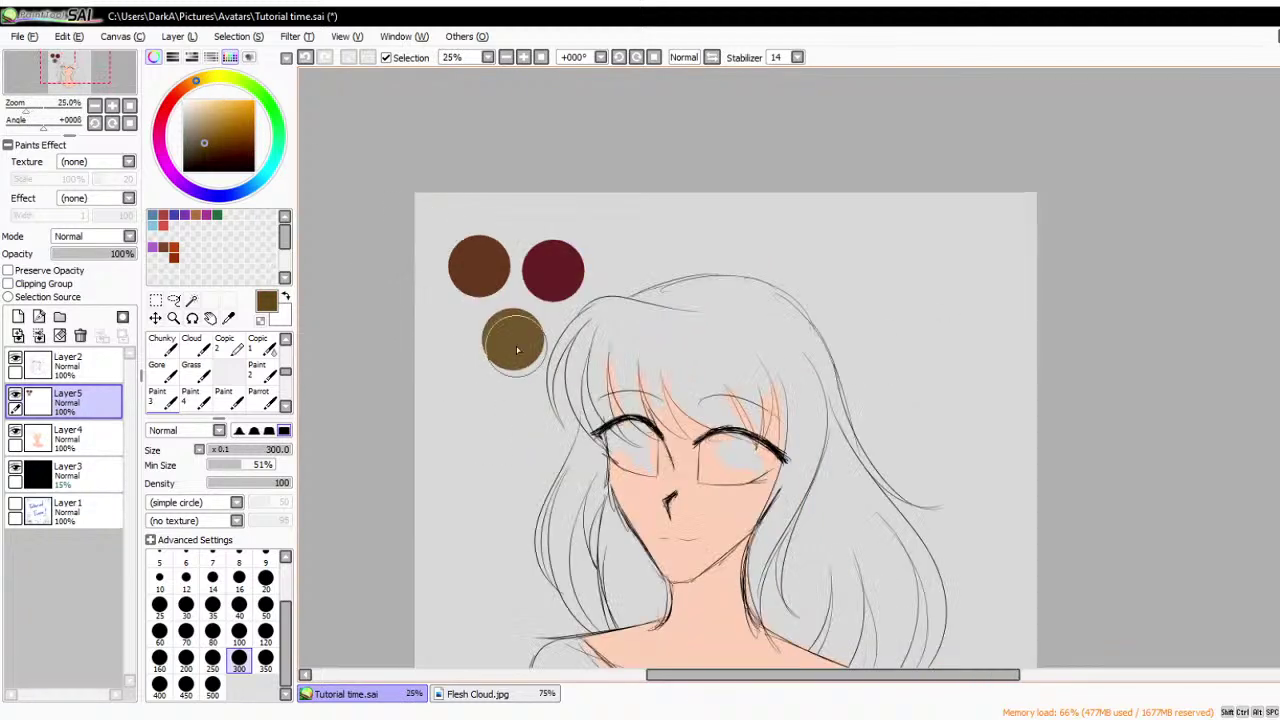
- Delete Layer5 with the colour swatches
click(81, 336)
scroll(466, 227, down, 1)
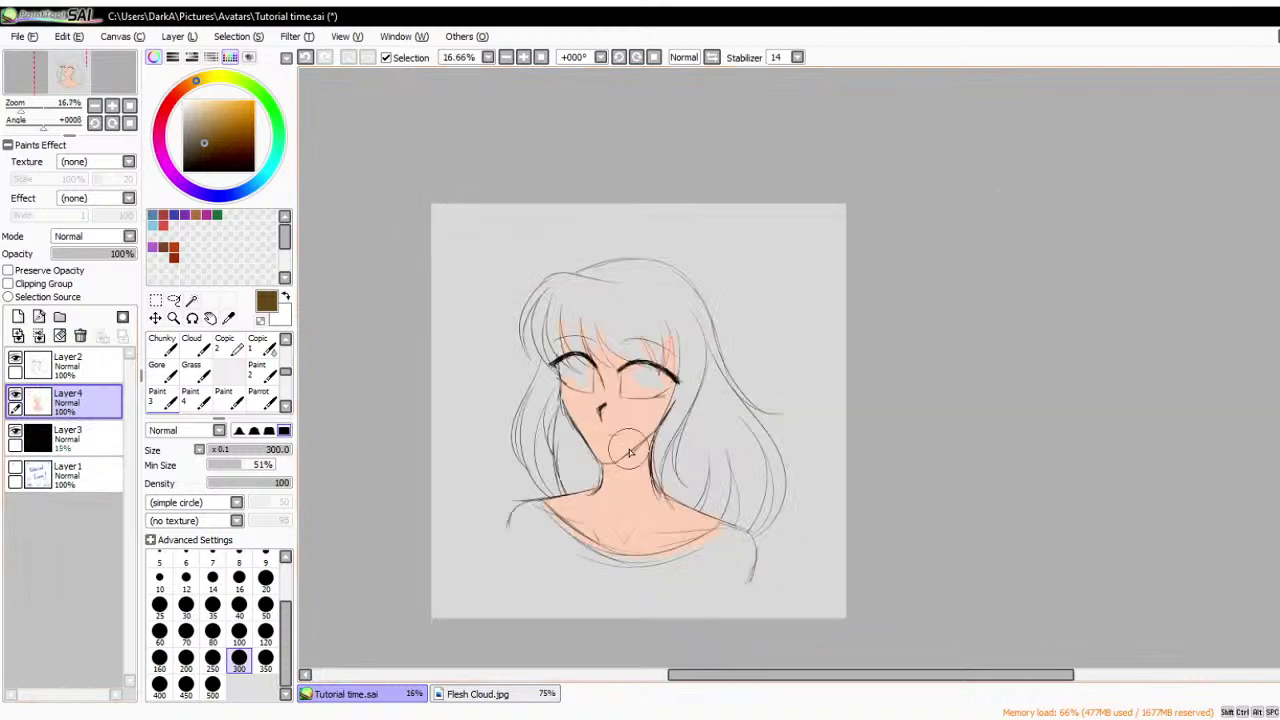
scroll(630, 450, up, 1)
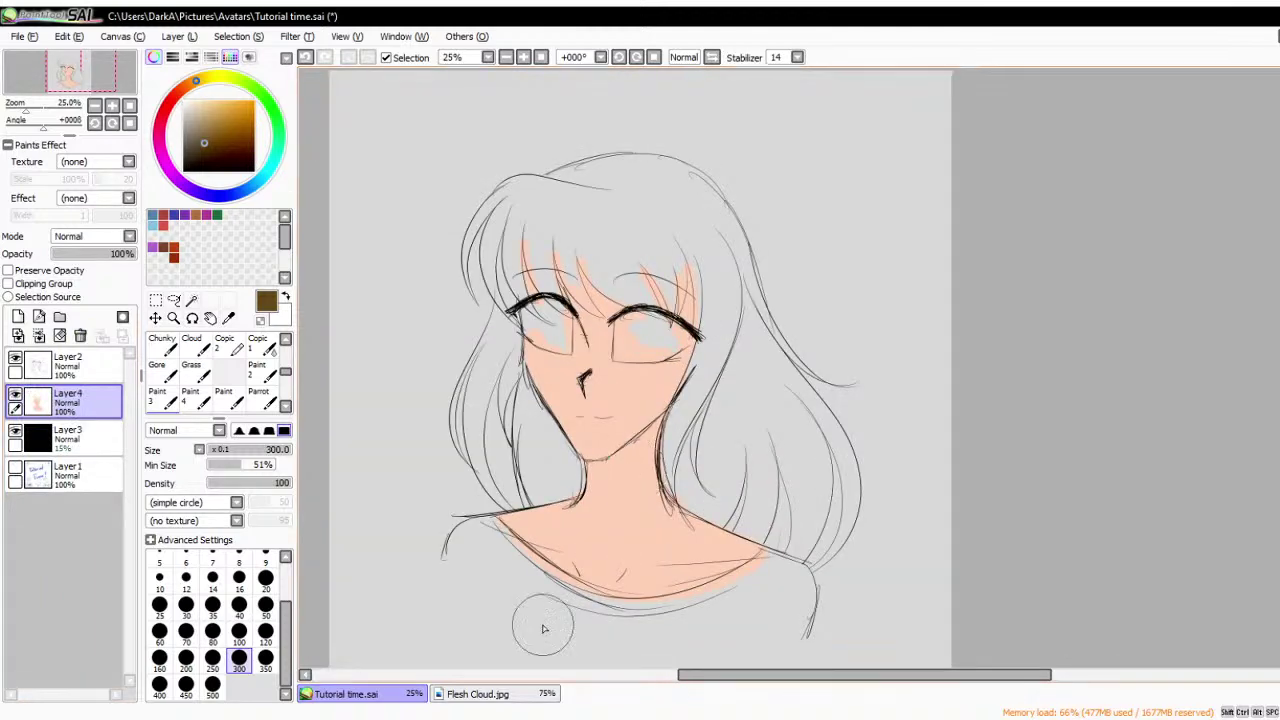
- Sample a very dark brown from the skin tone chart in Flesh Cloud.jpg and return to Tutorial time.sai
click(520, 694)
alt+click(1028, 418)
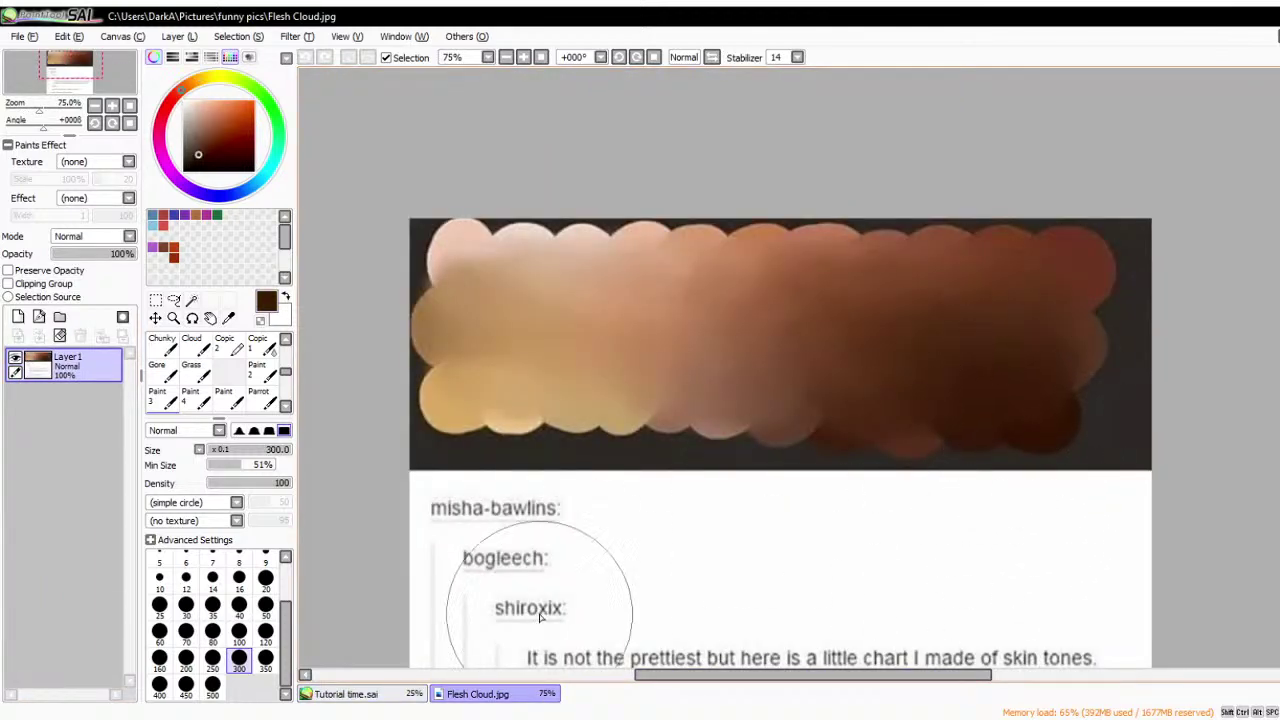
click(400, 693)
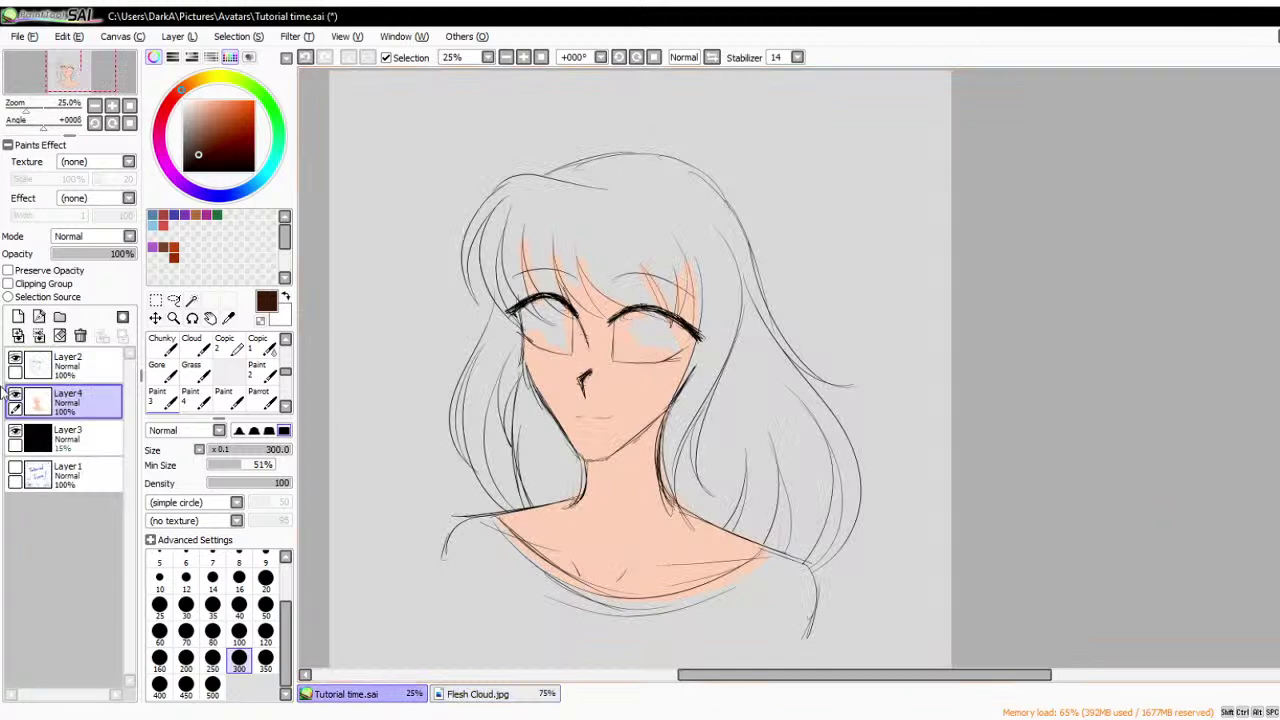
- Turn on Preserve Opacity for Layer4 and paint the face, neck and chest dark brown
click(8, 270)
drag(535, 250, 565, 425)
mouse_move(548, 281)
mouse_down()
mouse_move(620, 229)
mouse_move(586, 543)
mouse_move(586, 523)
mouse_move(765, 565)
mouse_up()
drag(632, 530, 666, 520)
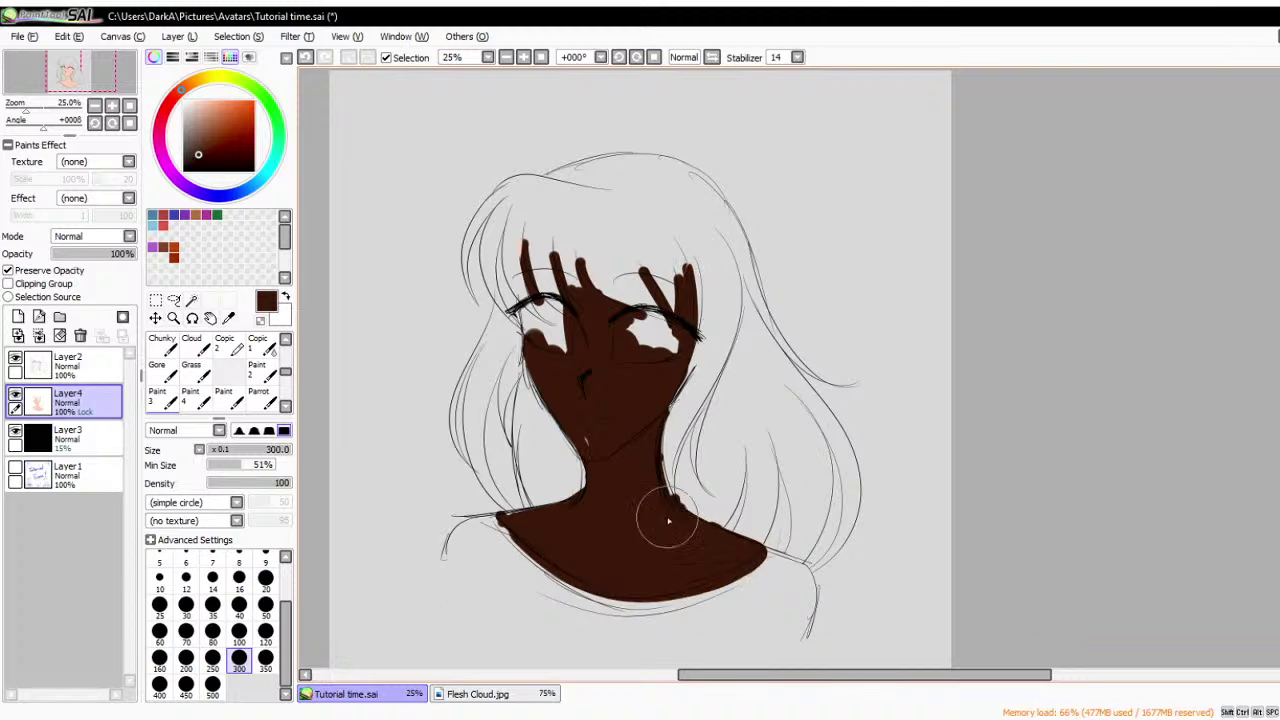
- Set the brush size to 40 and undo the dark brown repaint of the skin on Layer4
click(239, 604)
click(8, 270)
scroll(527, 444, up, 3)
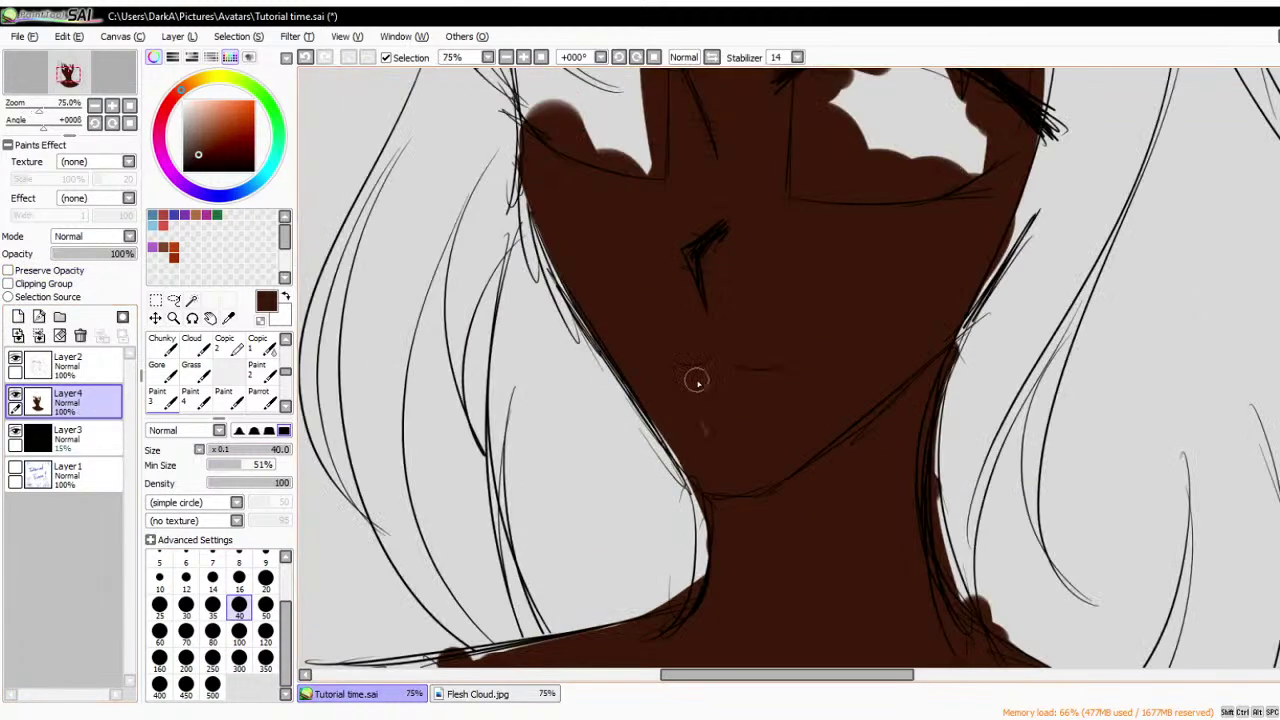
scroll(717, 437, down, 2)
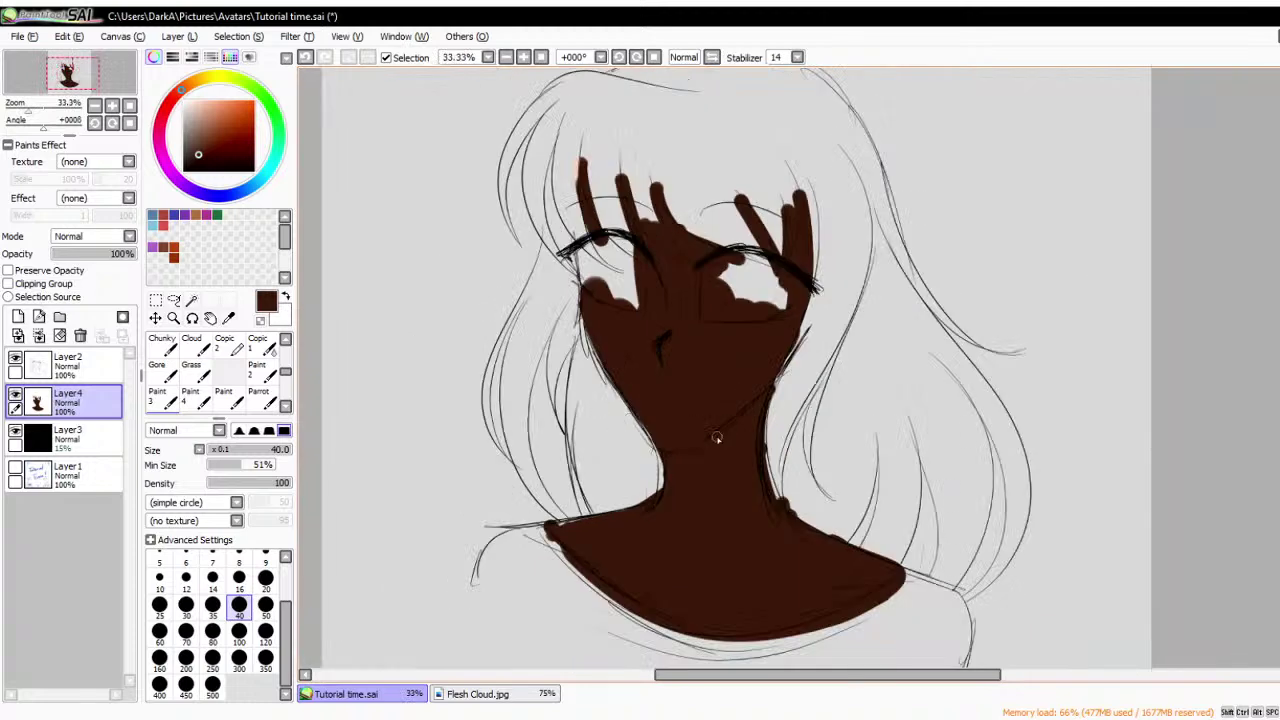
key(ctrl+z)
key(ctrl+z)
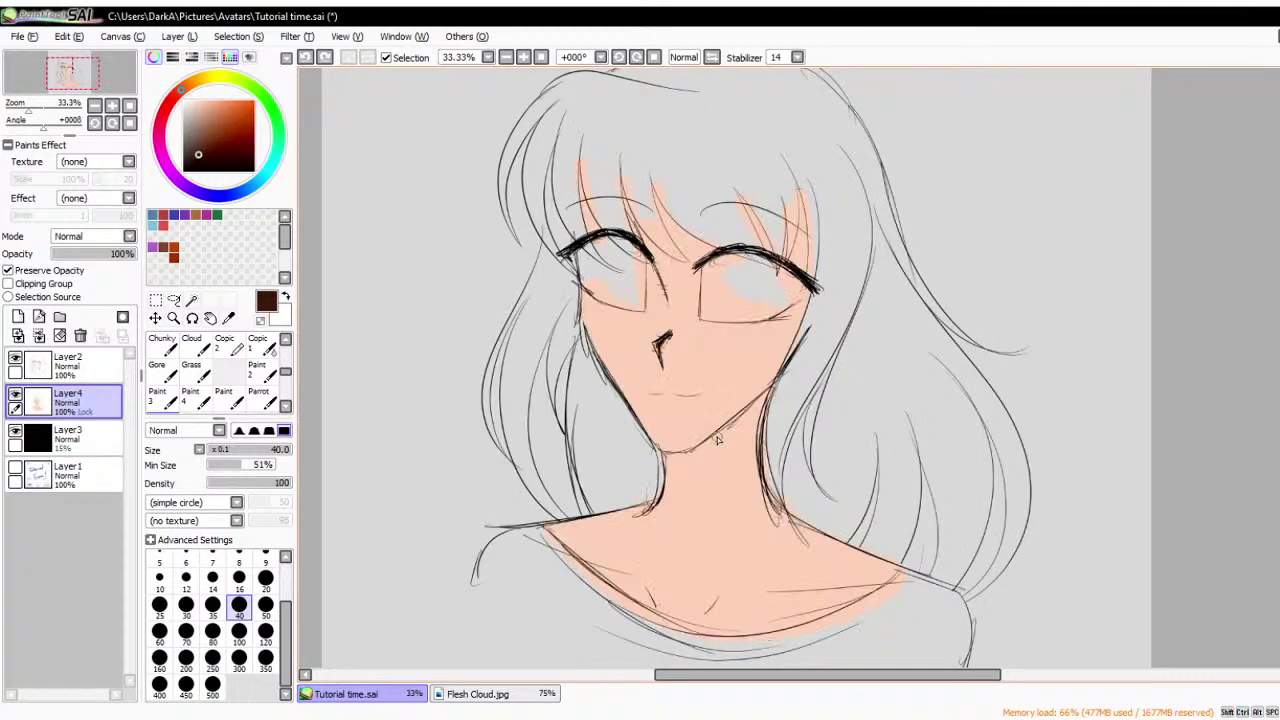
scroll(717, 437, down, 1)
scroll(633, 384, down, 1)
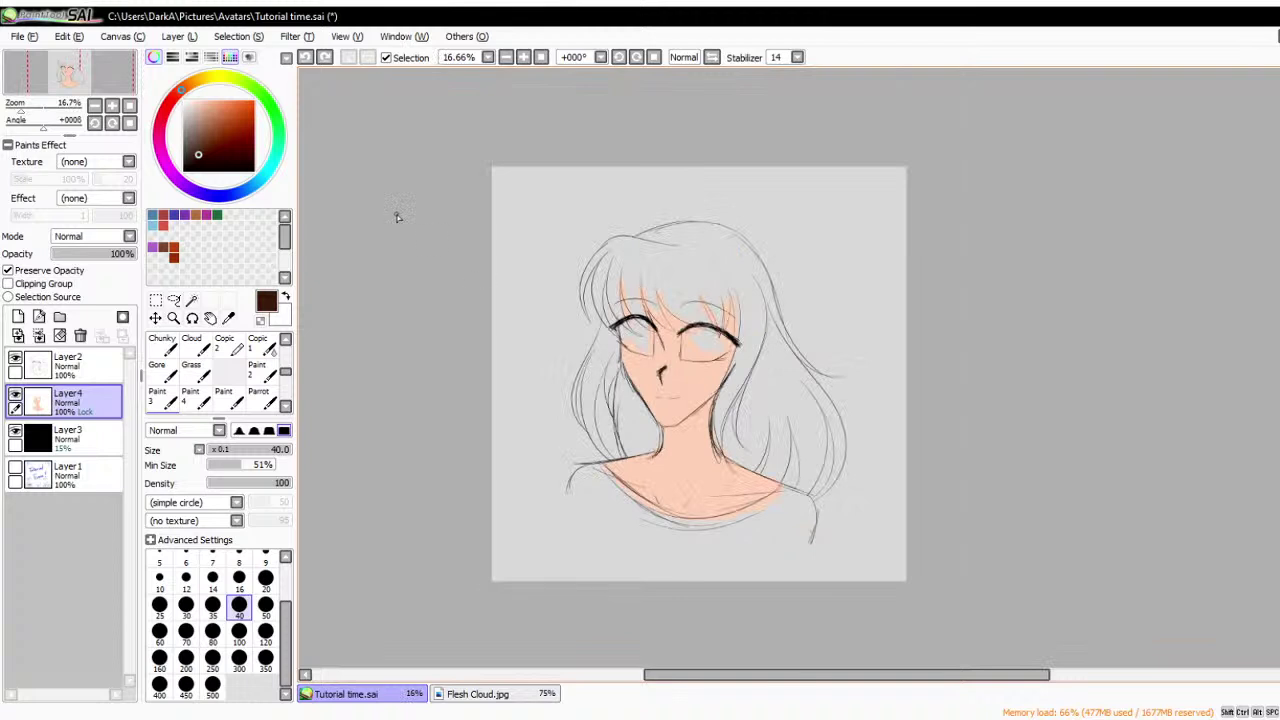
- Try a light peach, a muted pink and a muted tan as the brush colour
drag(175, 93, 184, 88)
click(208, 102)
scroll(745, 306, up, 1)
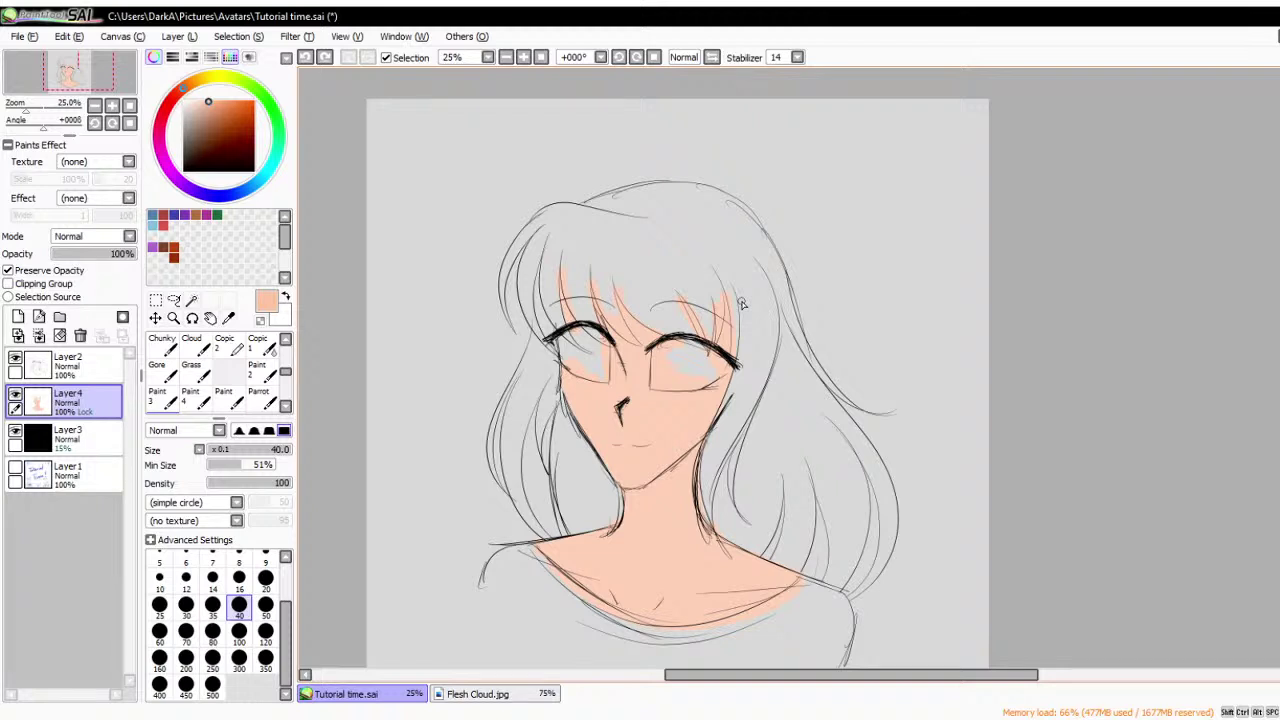
mouse_move(187, 92)
mouse_down()
mouse_move(165, 108)
mouse_move(223, 78)
mouse_move(159, 139)
mouse_move(205, 110)
mouse_up()
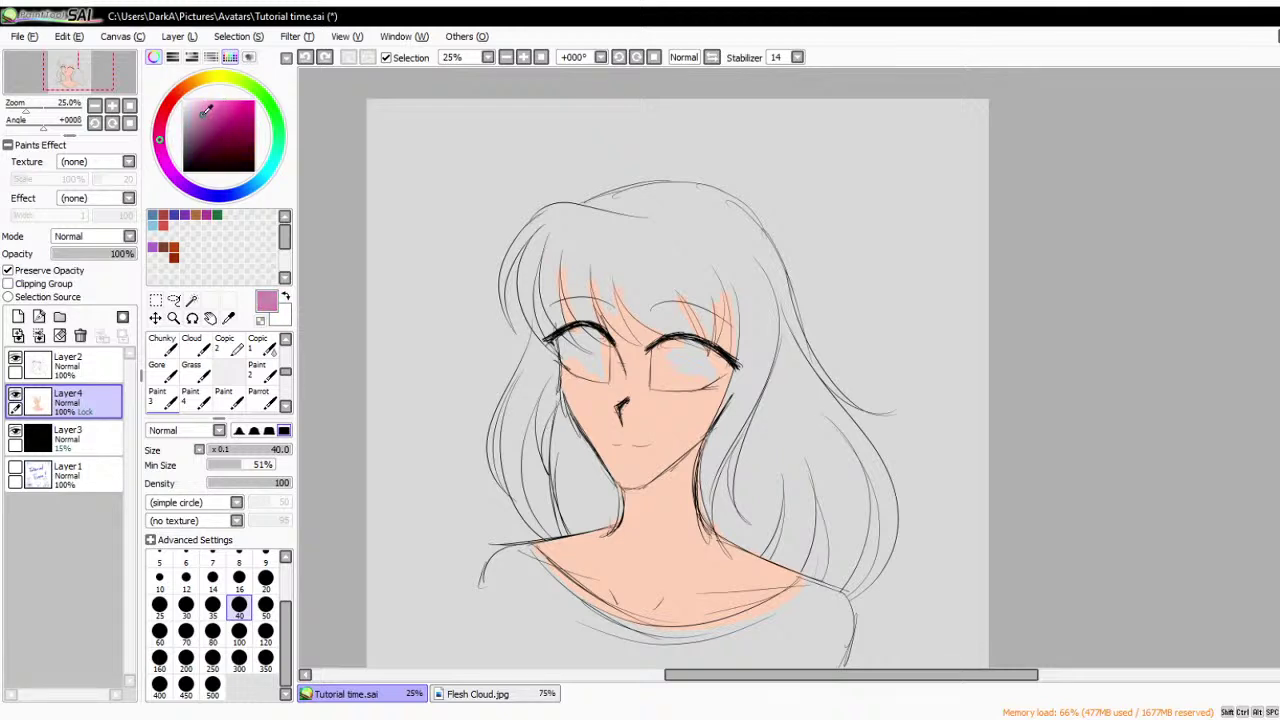
click(180, 92)
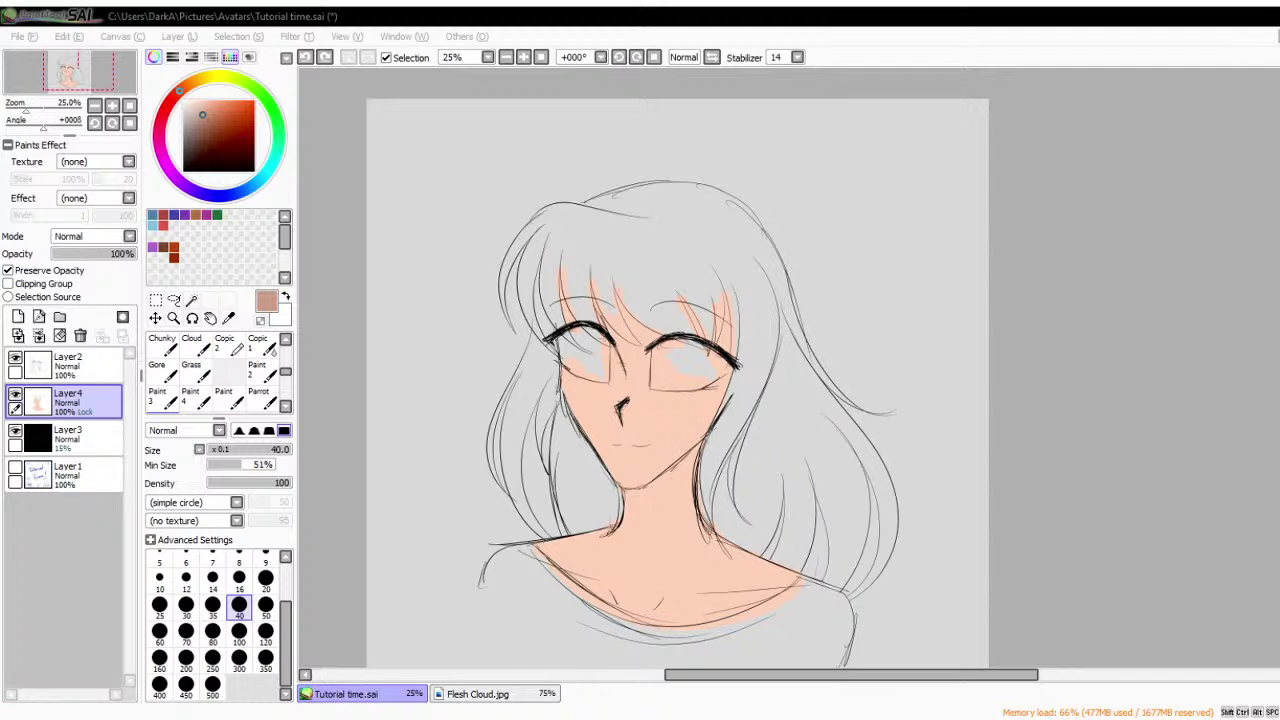
click(657, 652)
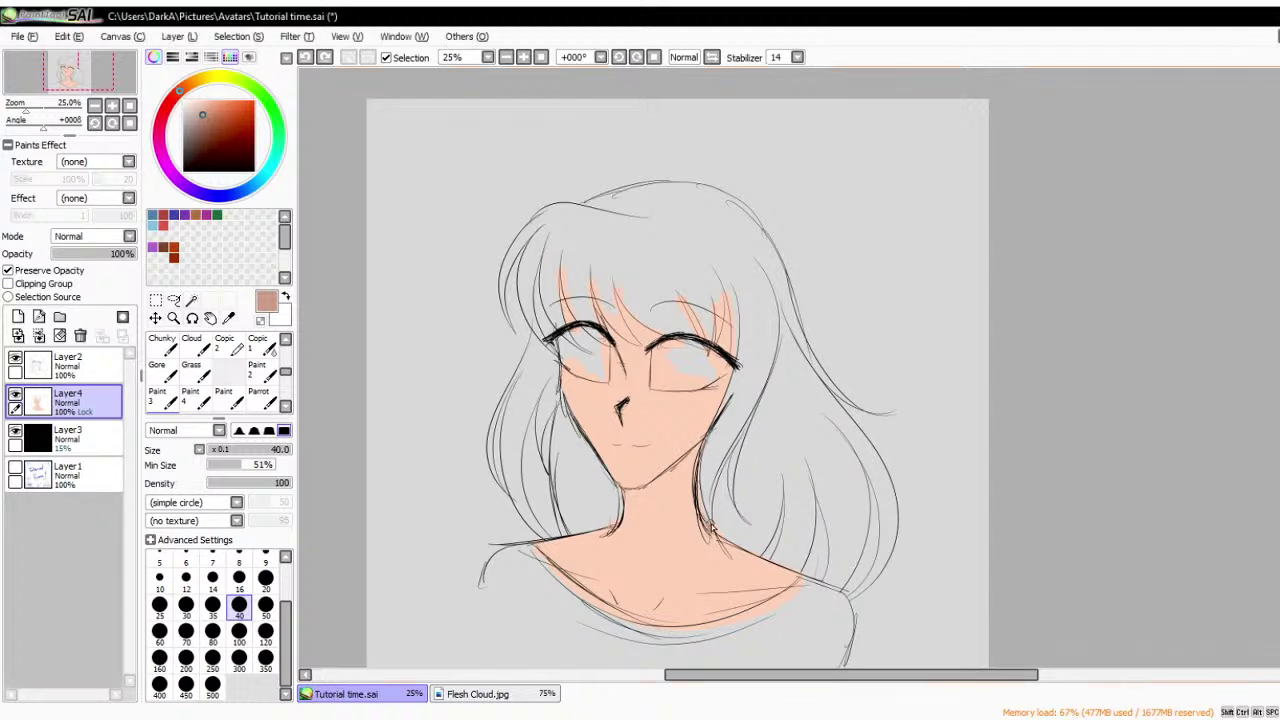
- Turn off Preserve Opacity on Layer4 and clear the skin colour from it
click(8, 270)
click(59, 335)
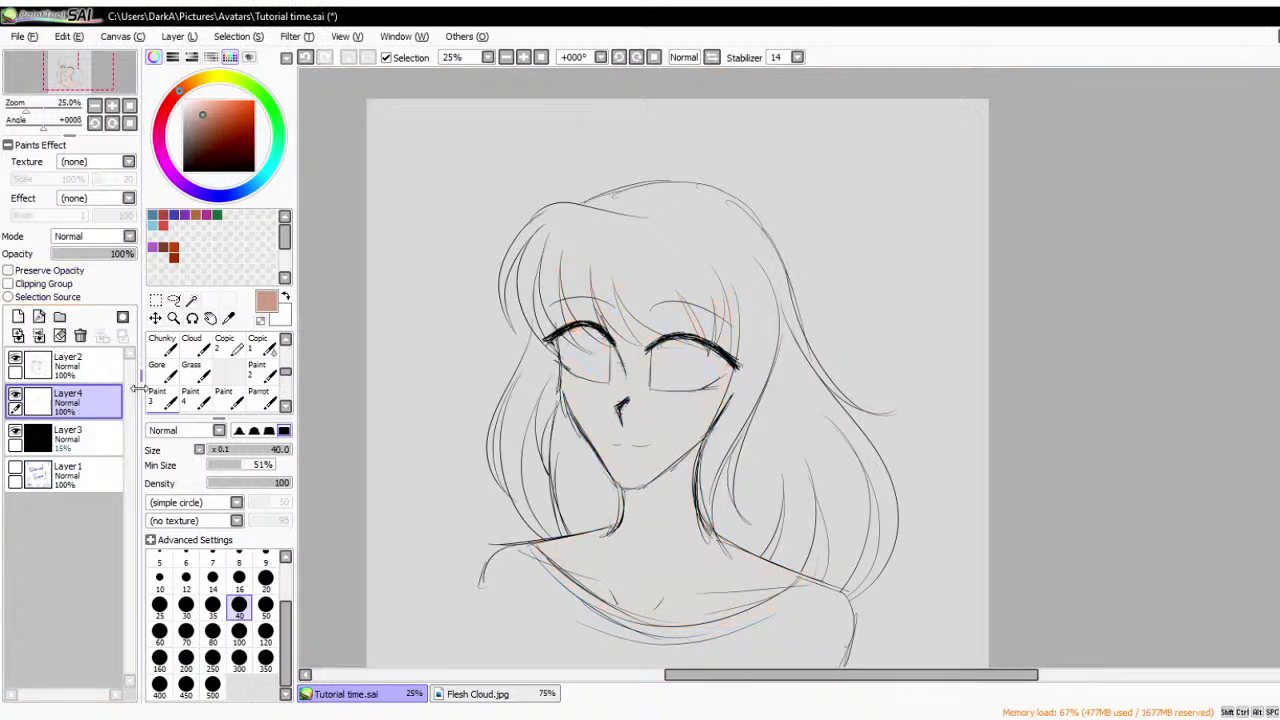
- Sketch the iris outline in the larger eye on Layer2 with the black Pen at size 5
scroll(170, 375, up, 3)
click(160, 345)
scroll(577, 207, up, 3)
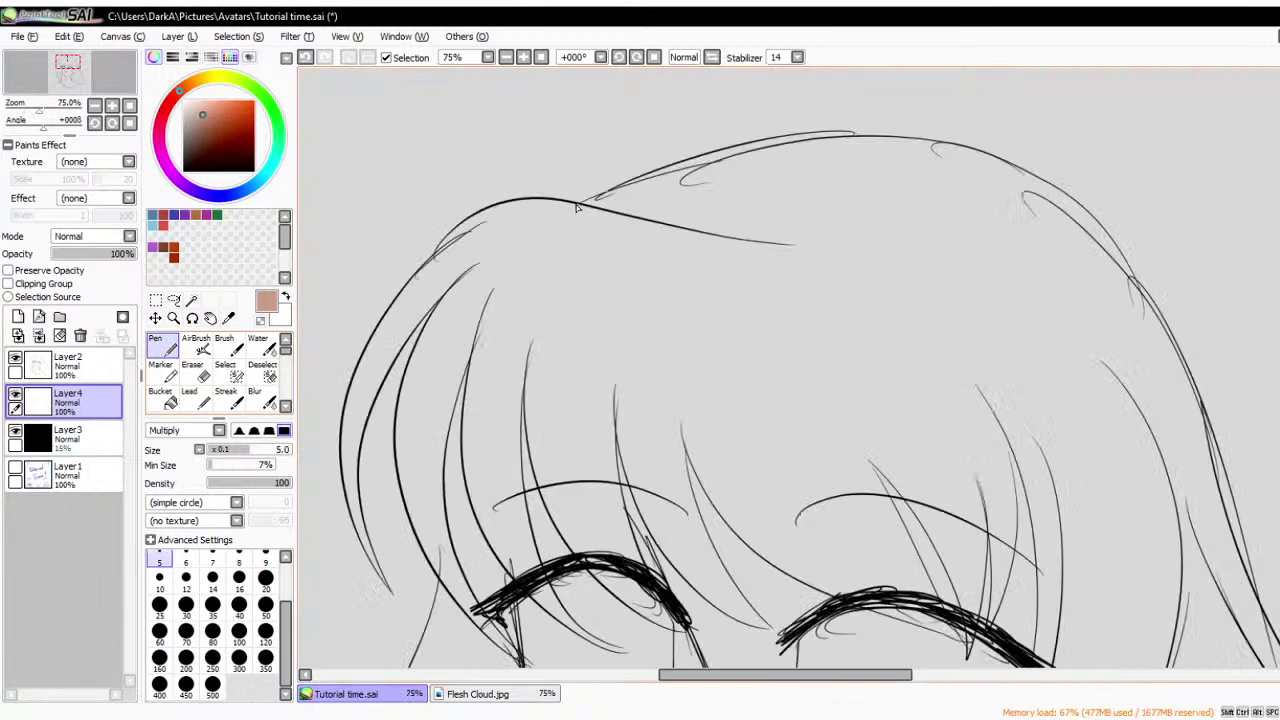
scroll(560, 160, down, 3)
scroll(660, 210, up, 3)
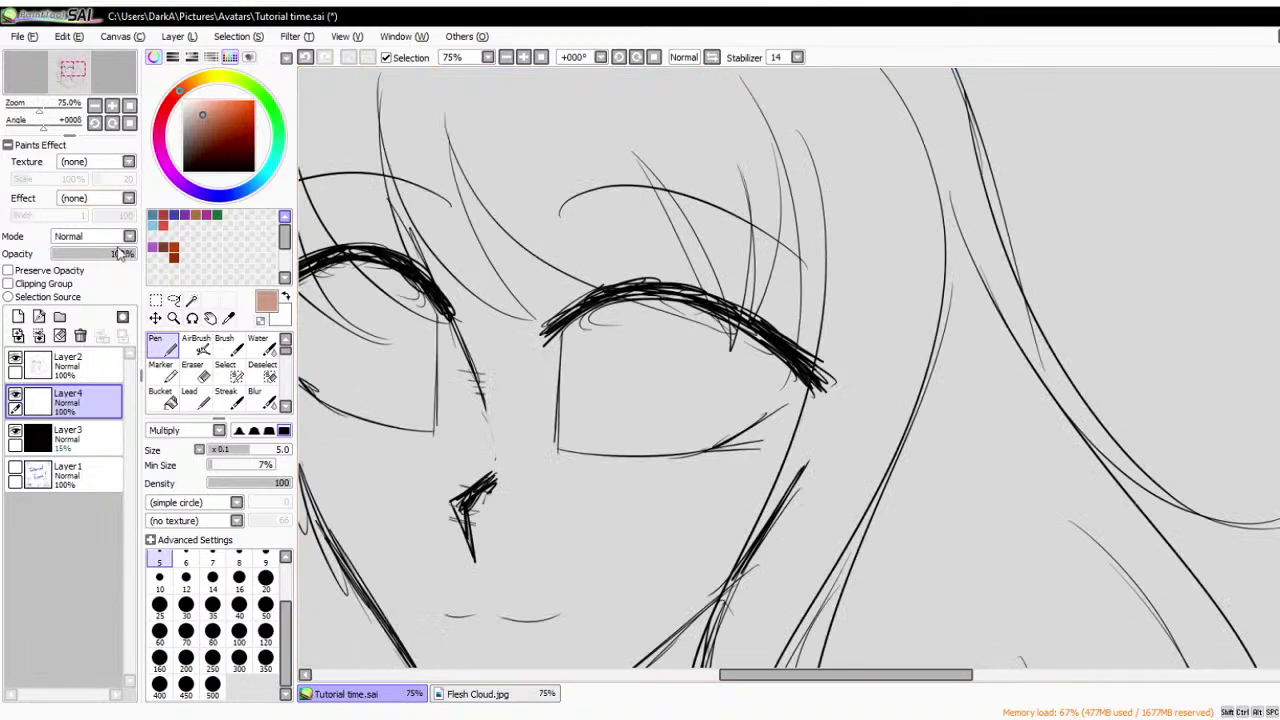
click(90, 375)
scroll(610, 414, up, 2)
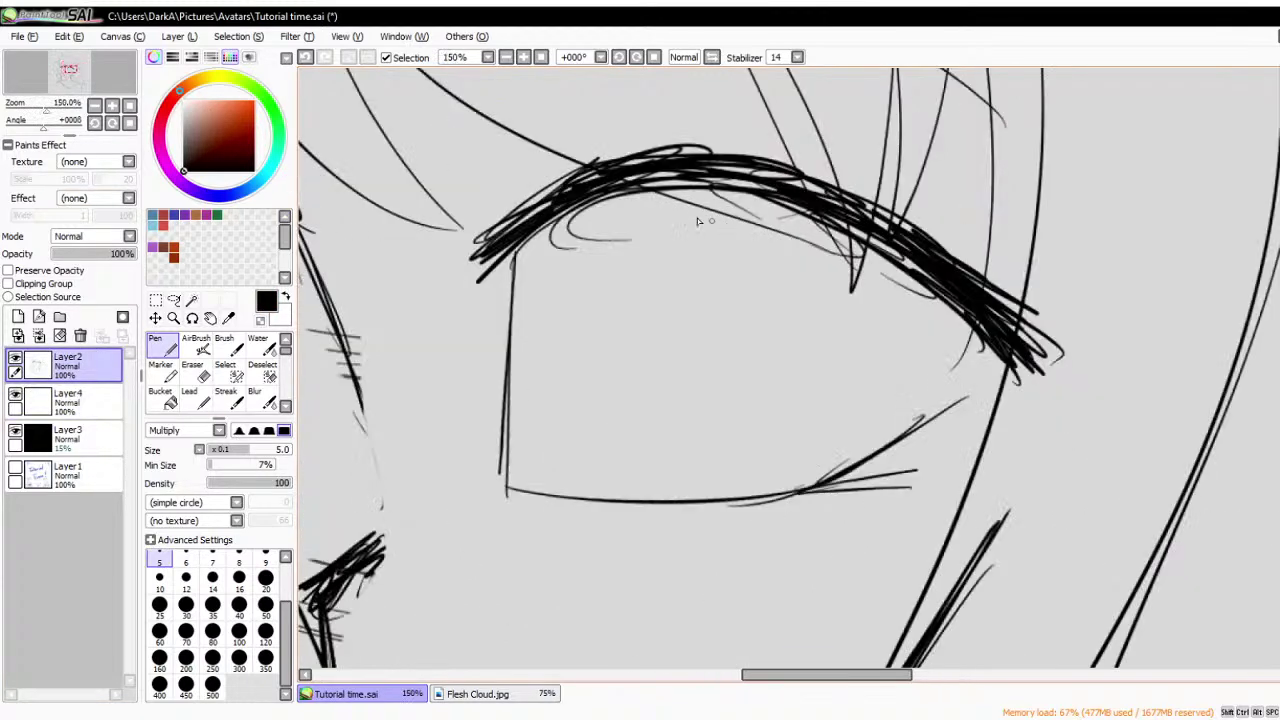
drag(627, 209, 705, 432)
drag(633, 295, 830, 380)
mouse_move(870, 285)
mouse_down()
mouse_move(773, 451)
mouse_move(700, 428)
mouse_up()
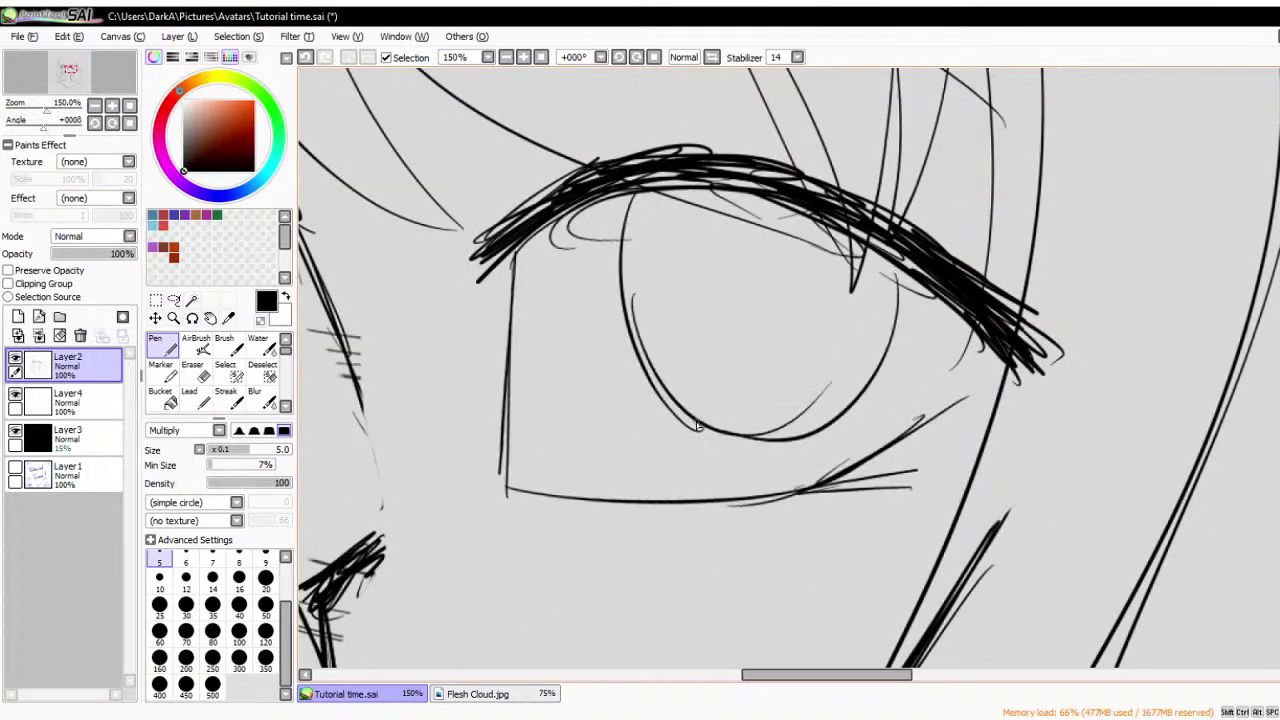
- Sketch a matching iris outline in the character's other eye
scroll(690, 425, down, 3)
mouse_move(496, 318)
mouse_down()
mouse_move(529, 419)
mouse_move(488, 376)
mouse_move(540, 408)
mouse_up()
drag(552, 362, 500, 386)
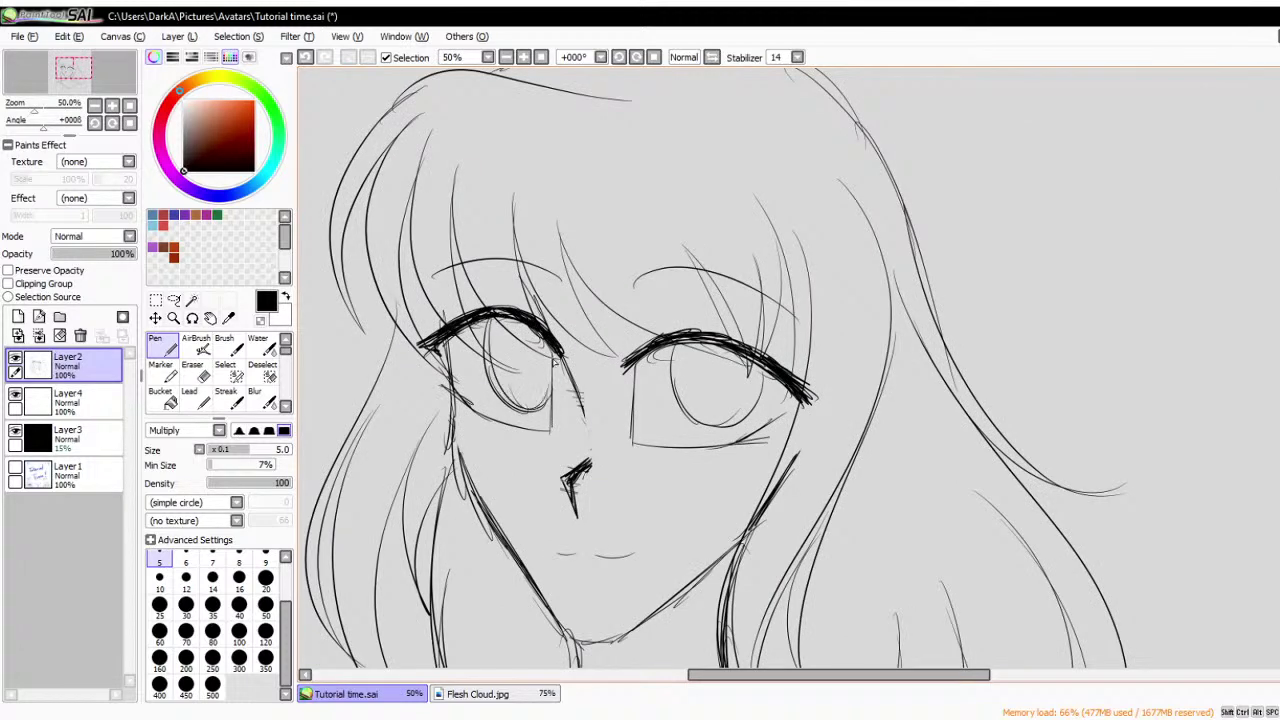
scroll(609, 243, down, 3)
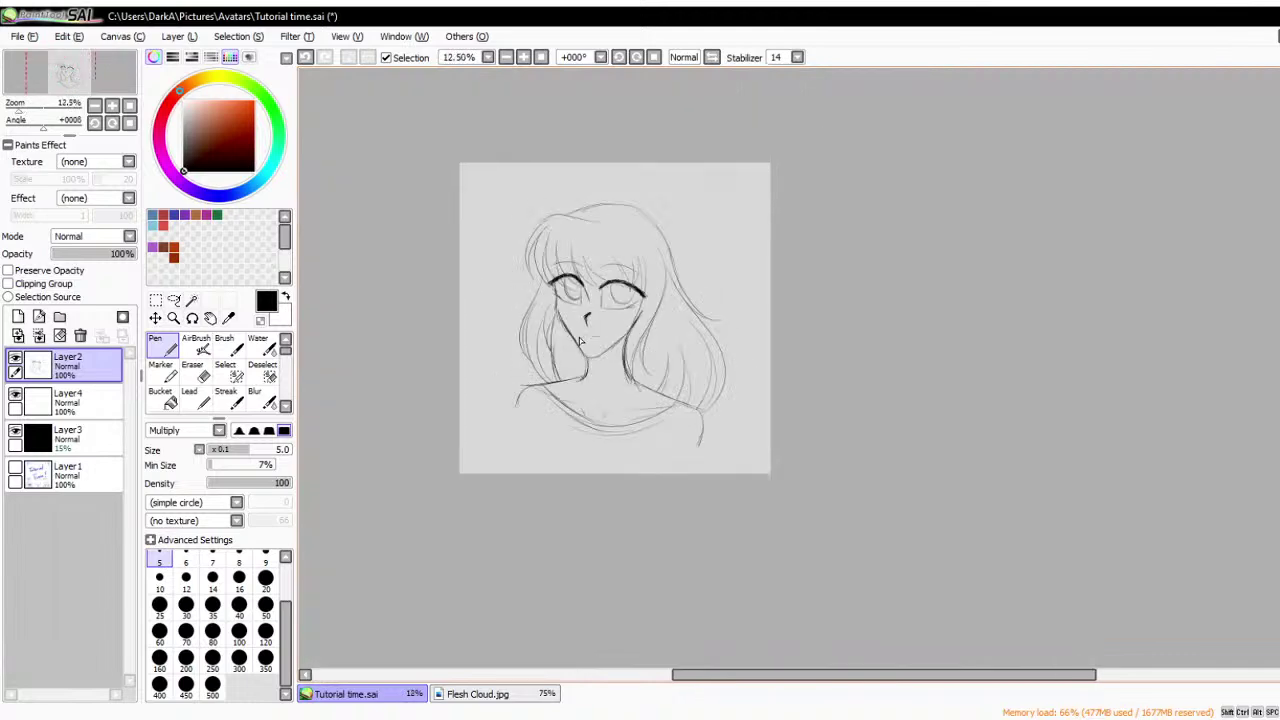
scroll(609, 243, up, 1)
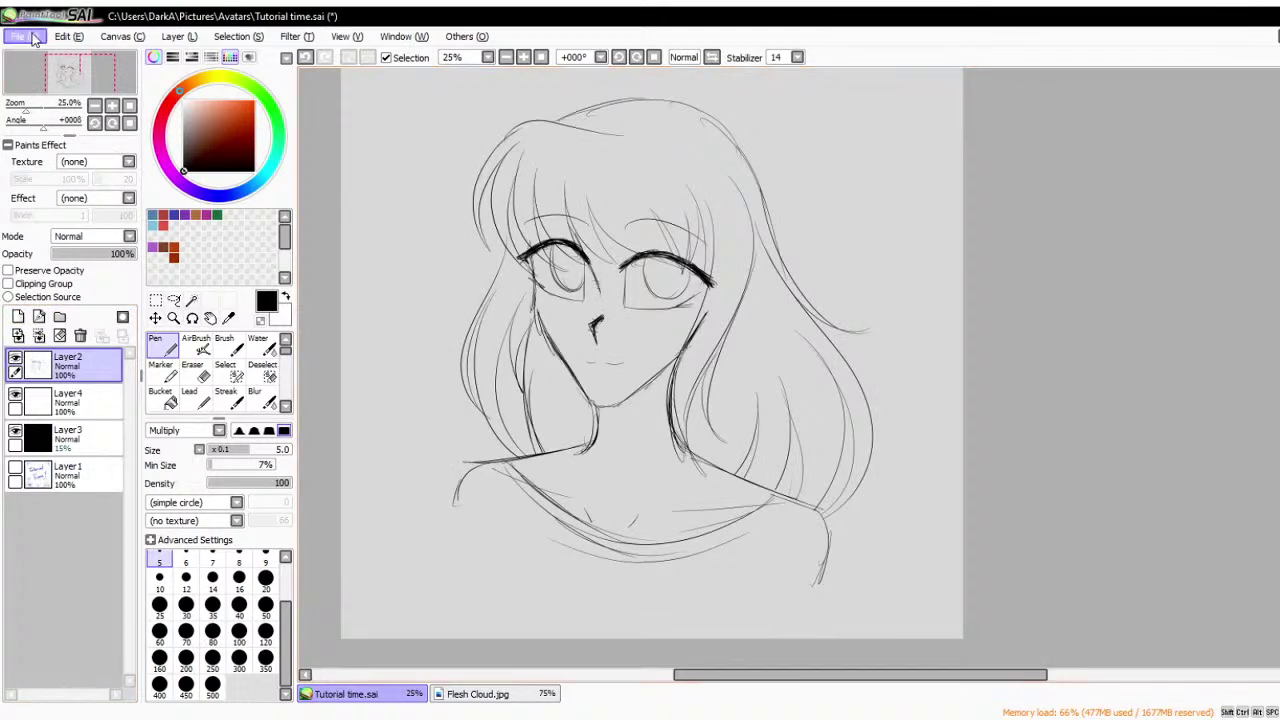
- Delete the empty Layer4 and close Flesh Cloud.jpg
click(15, 396)
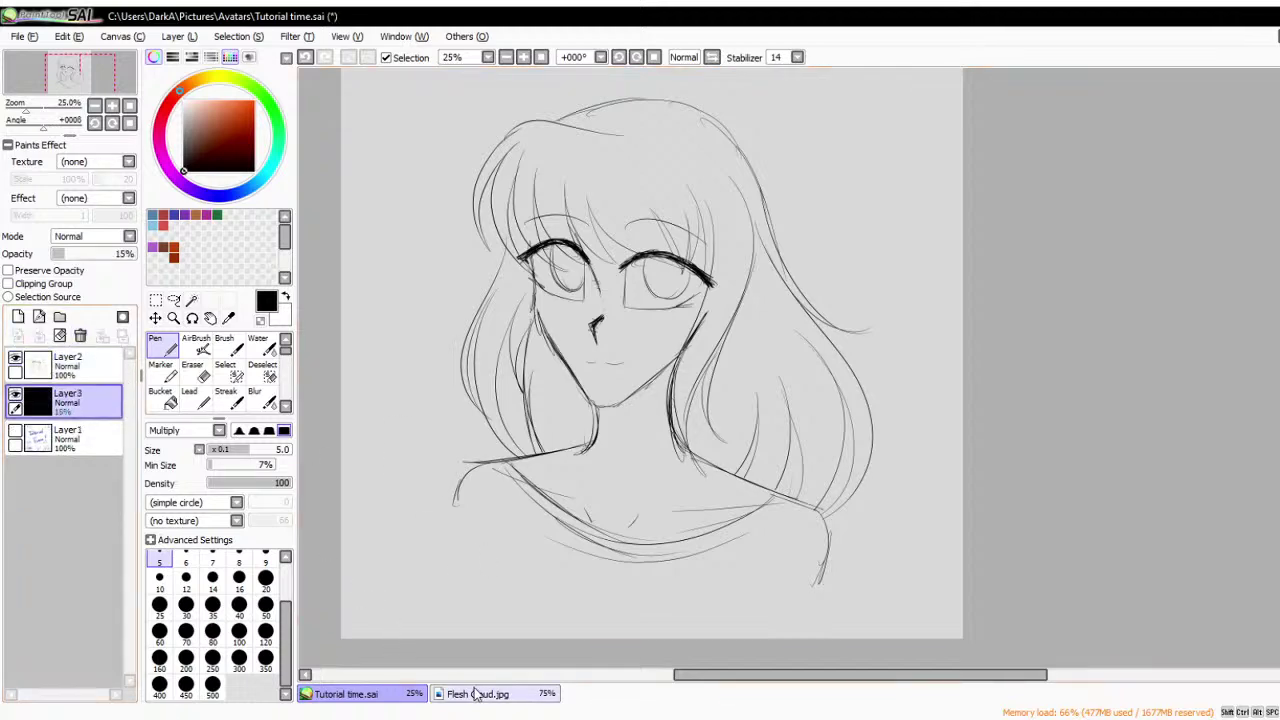
click(478, 693)
key(ctrl+w)
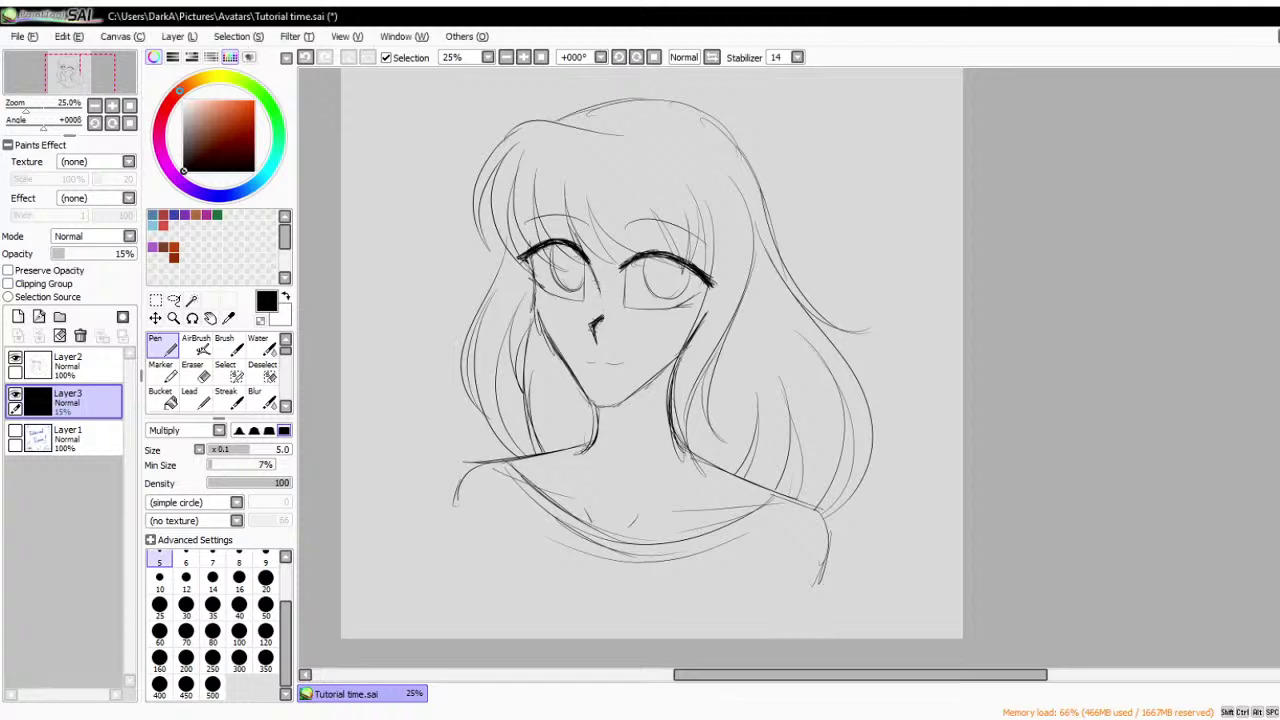
scroll(569, 360, down, 1)
scroll(569, 360, up, 1)
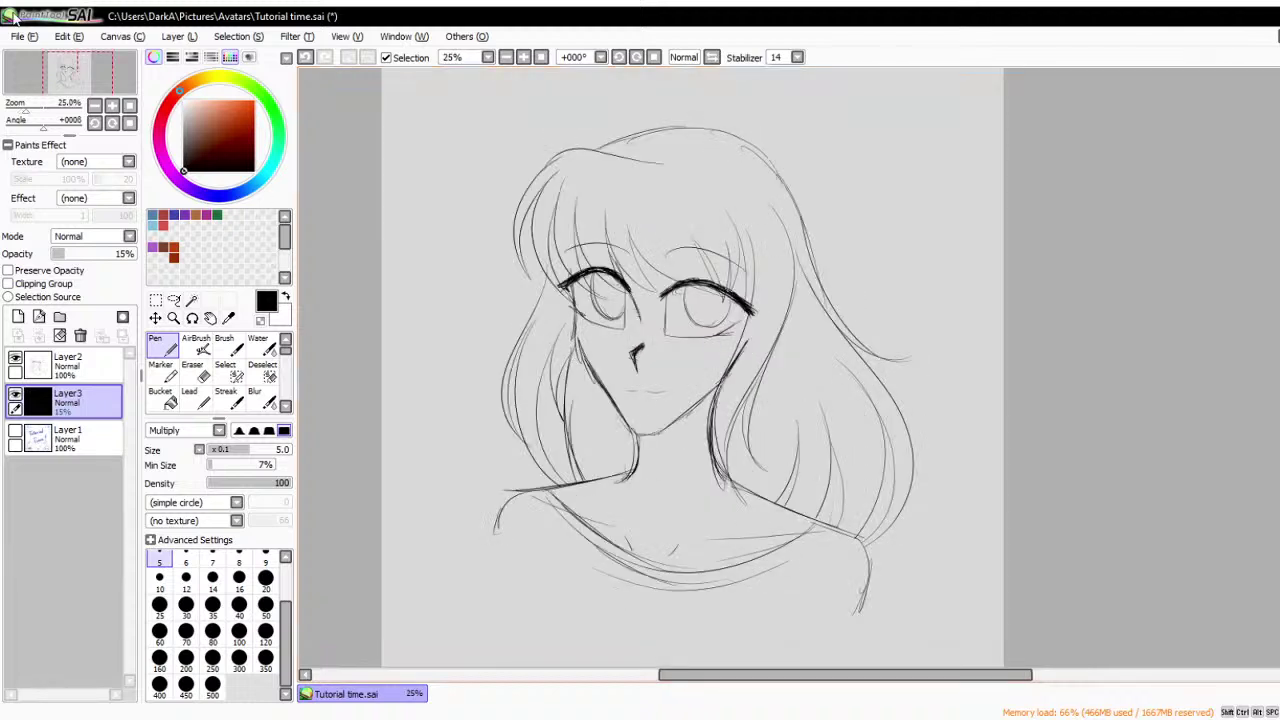
- Open the four artwork images and look over the kitchen sketch in sketch1668473048129.png
drag(700, 283, 750, 310)
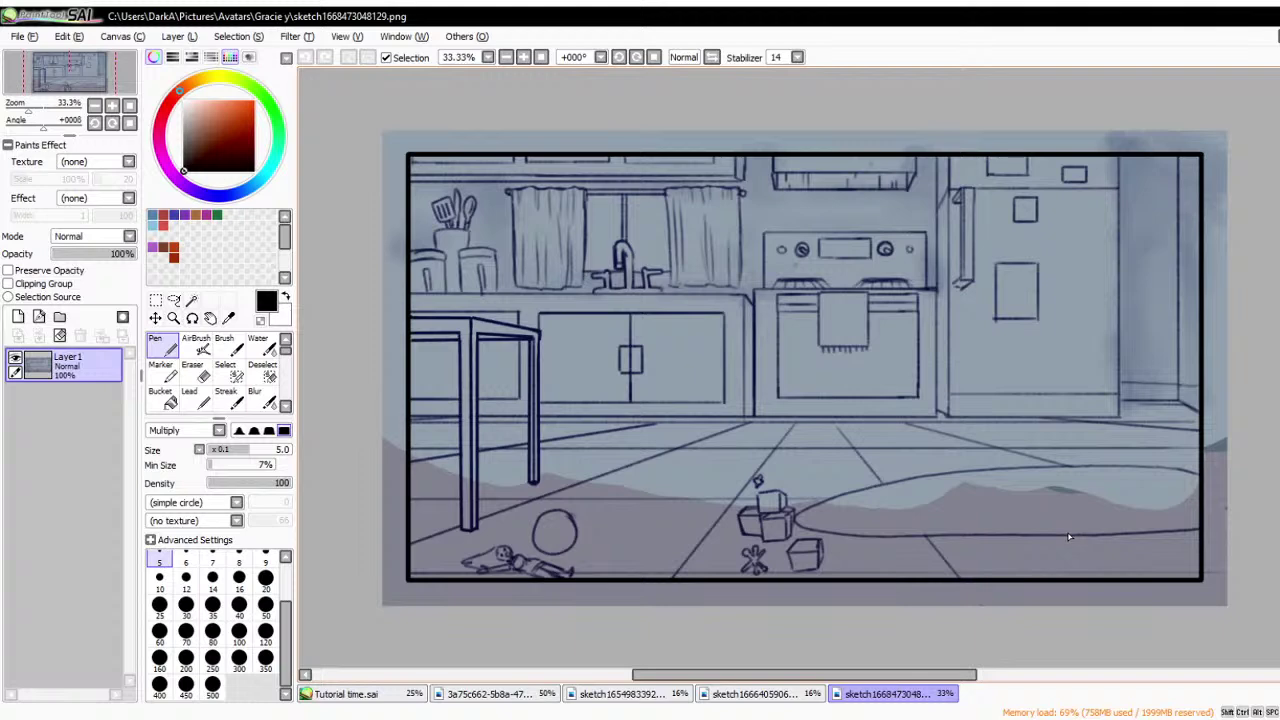
scroll(852, 279, down, 1)
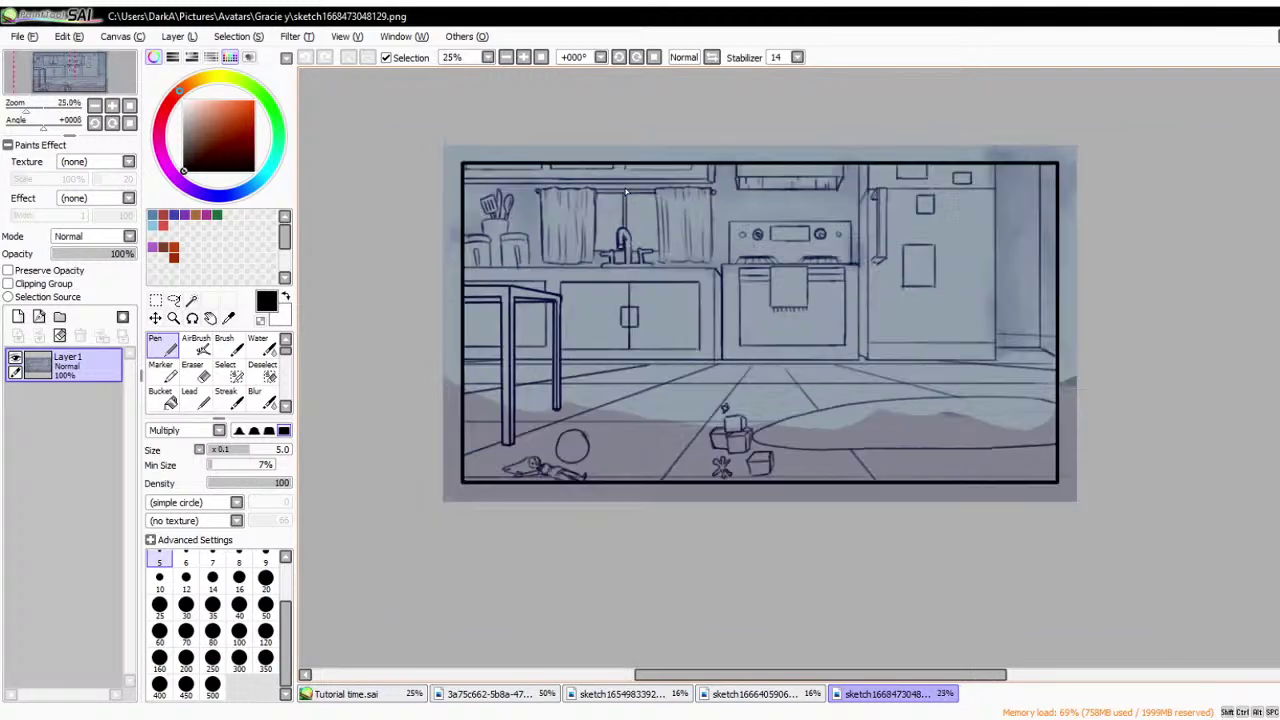
scroll(938, 274, up, 1)
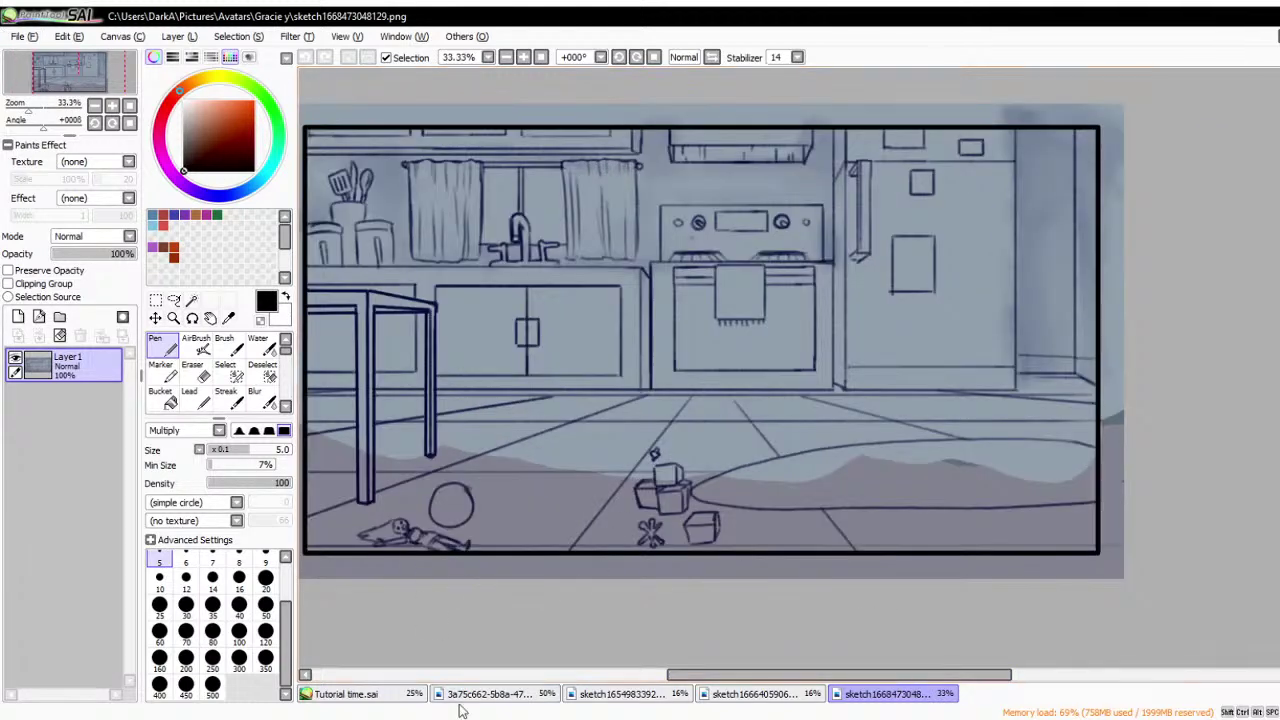
scroll(468, 397, down, 1)
scroll(458, 368, up, 1)
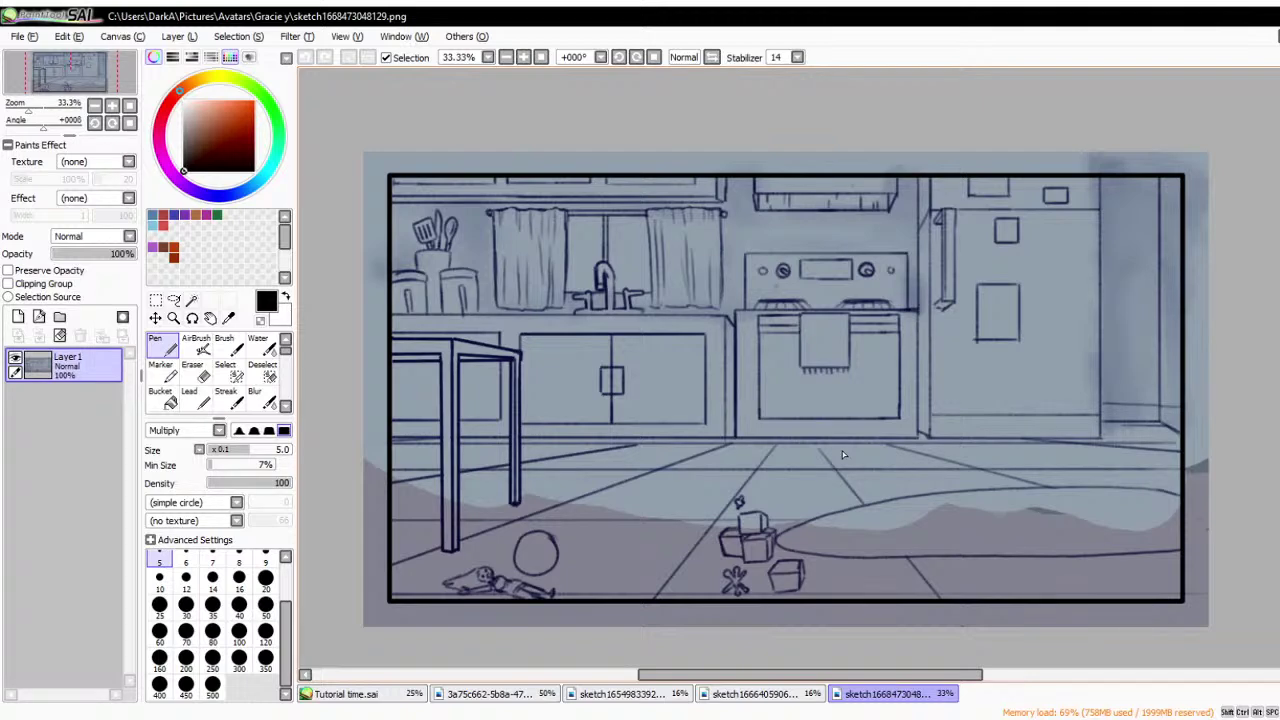
- Switch to the autumn forest illustration in sketch1666405906965.png to examine its colours and lighting
click(787, 700)
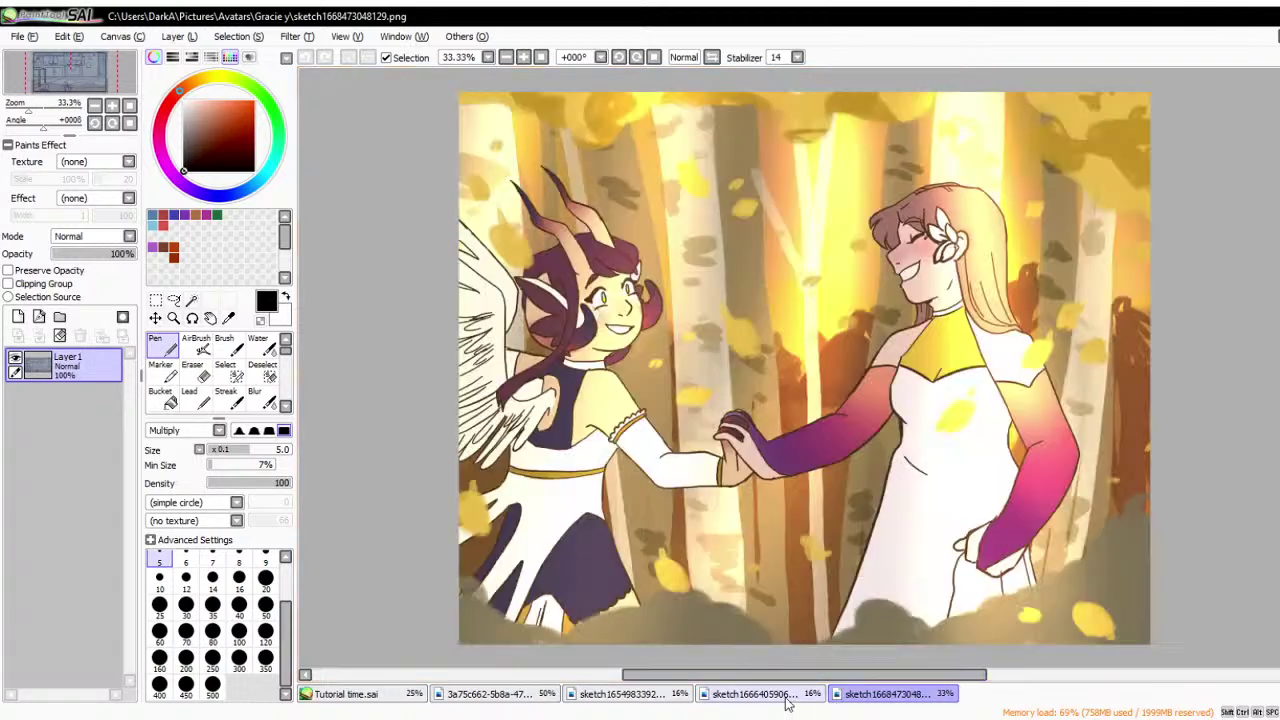
click(787, 700)
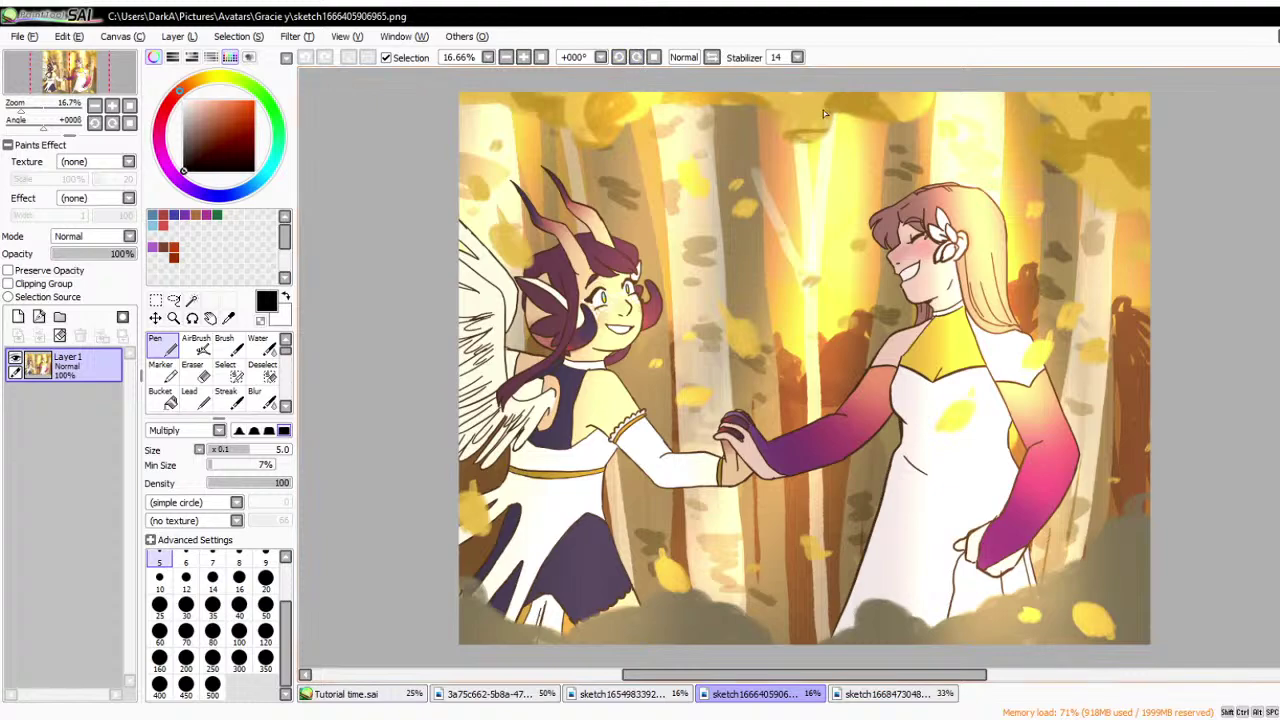
- Examine the two characters, the lower foliage and the overall composition of the autumn forest illustration up close and as a whole
scroll(769, 169, up, 6)
scroll(769, 169, down, 6)
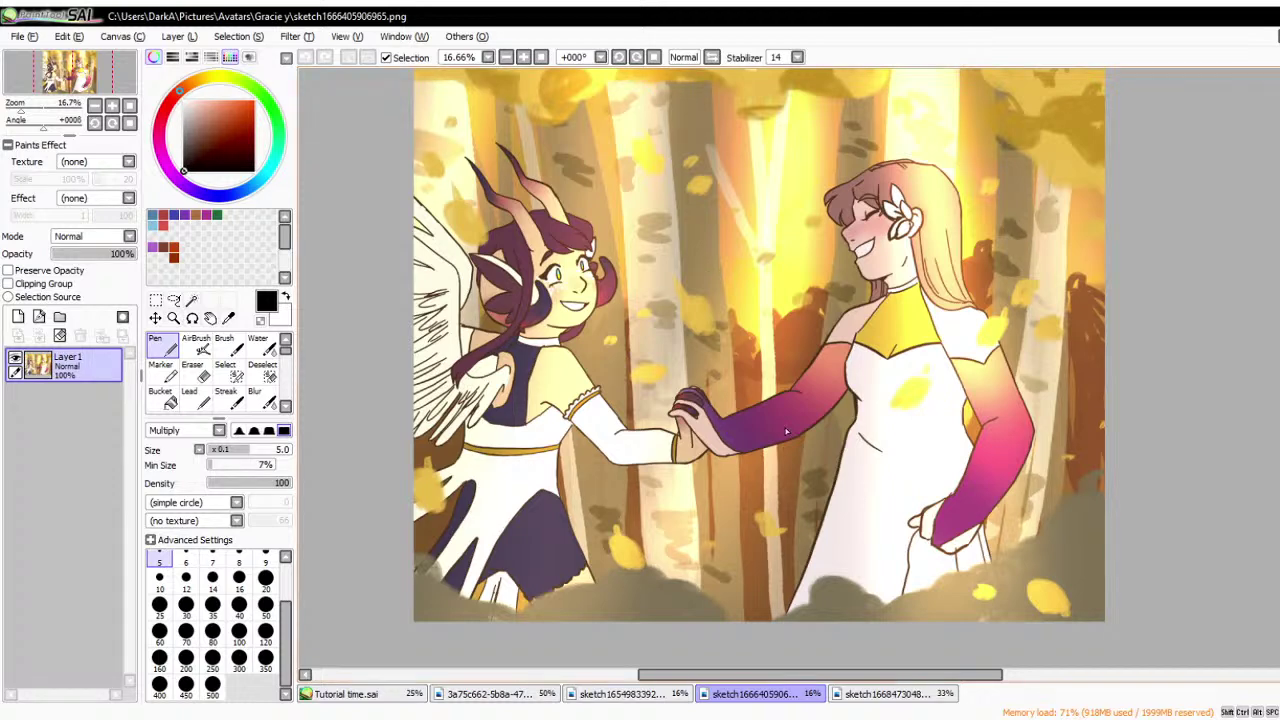
scroll(504, 635, up, 2)
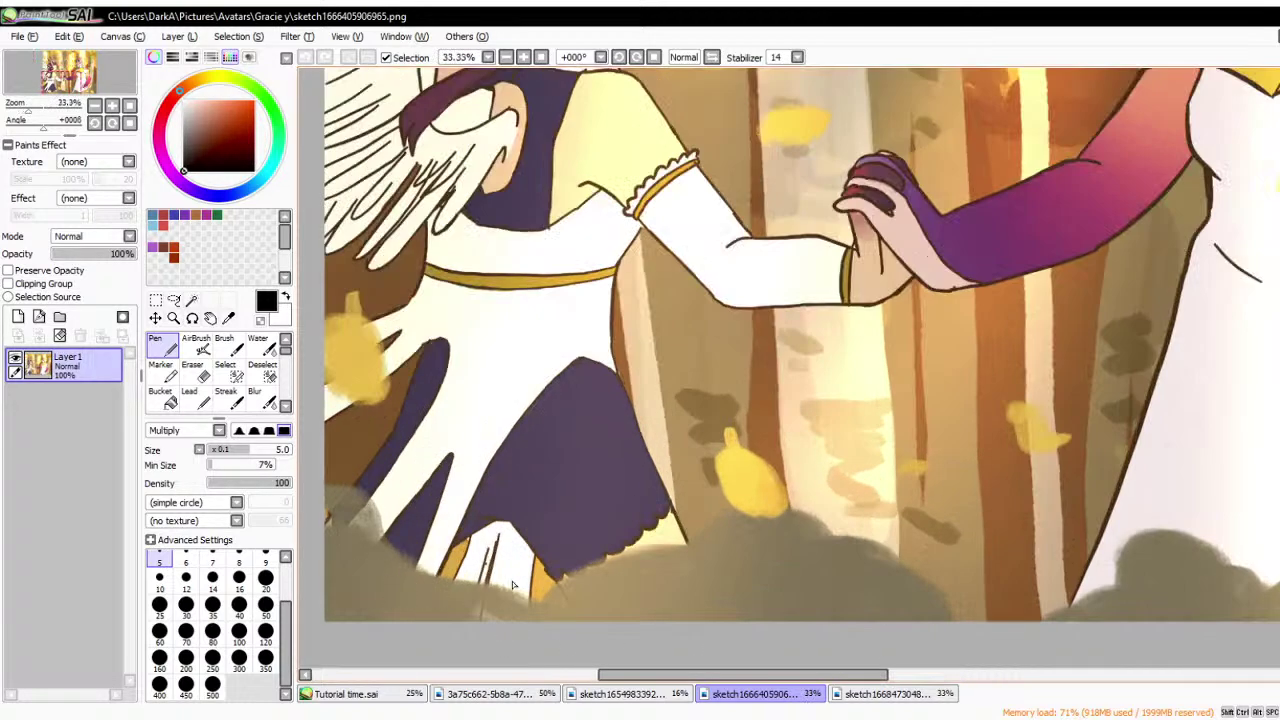
scroll(515, 585, down, 2)
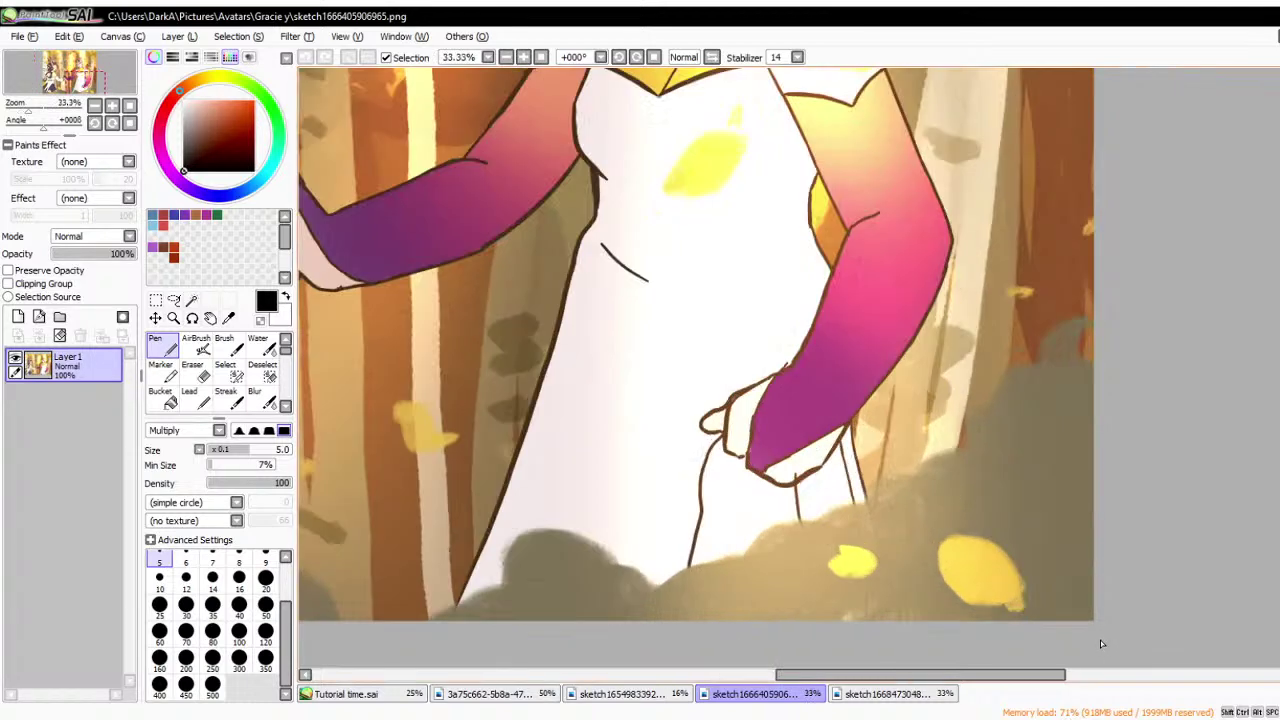
scroll(1100, 641, up, 2)
scroll(1000, 565, down, 2)
scroll(494, 570, up, 2)
scroll(534, 620, down, 2)
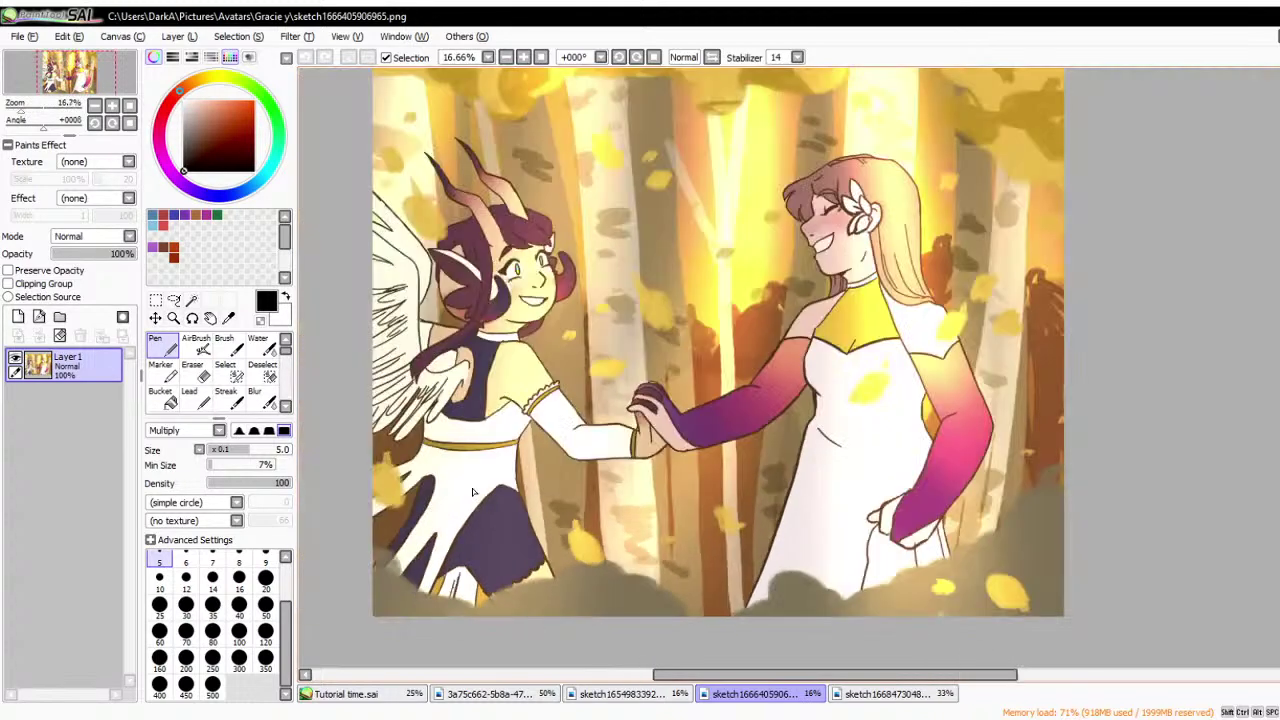
scroll(600, 155, up, 2)
scroll(599, 152, down, 2)
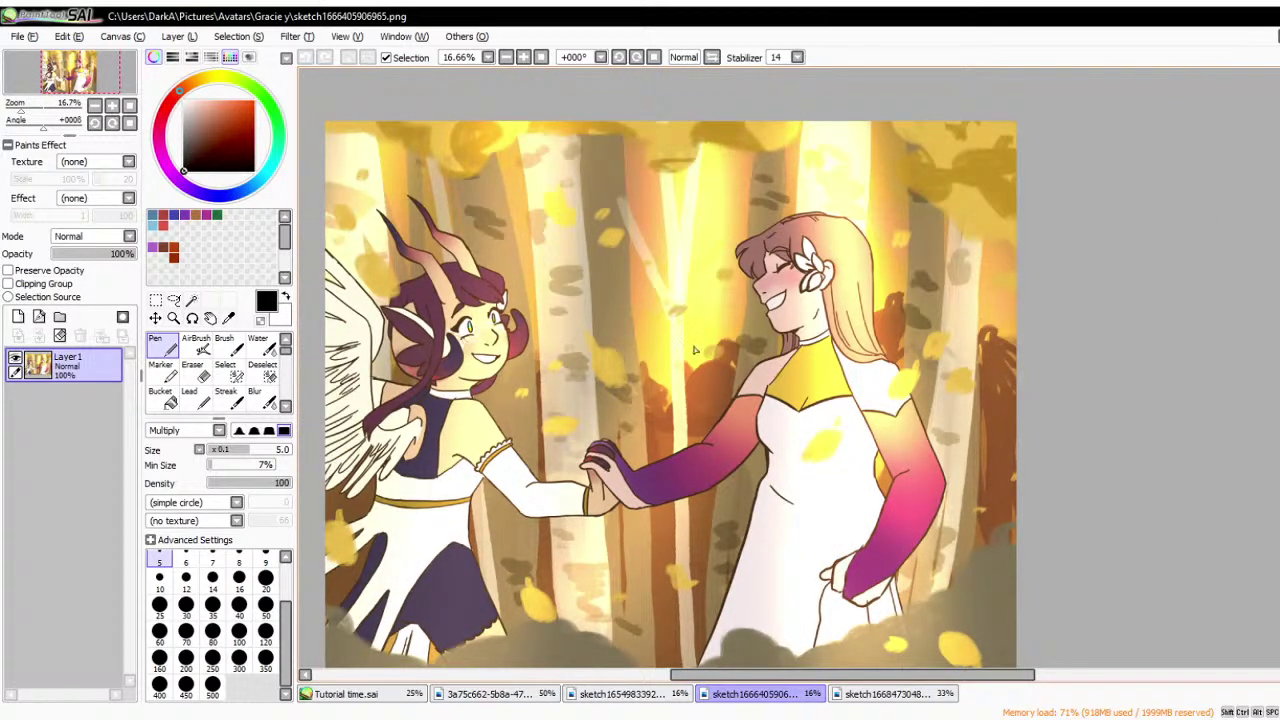
scroll(733, 300, down, 1)
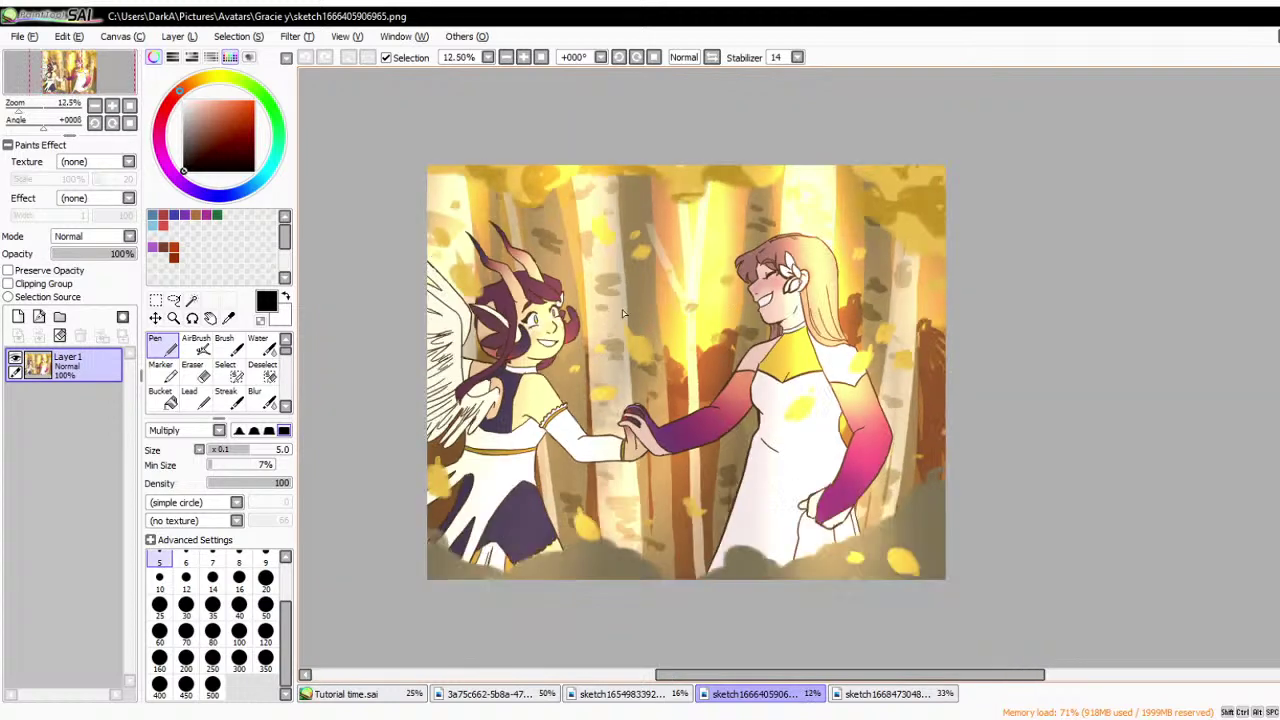
scroll(622, 314, up, 1)
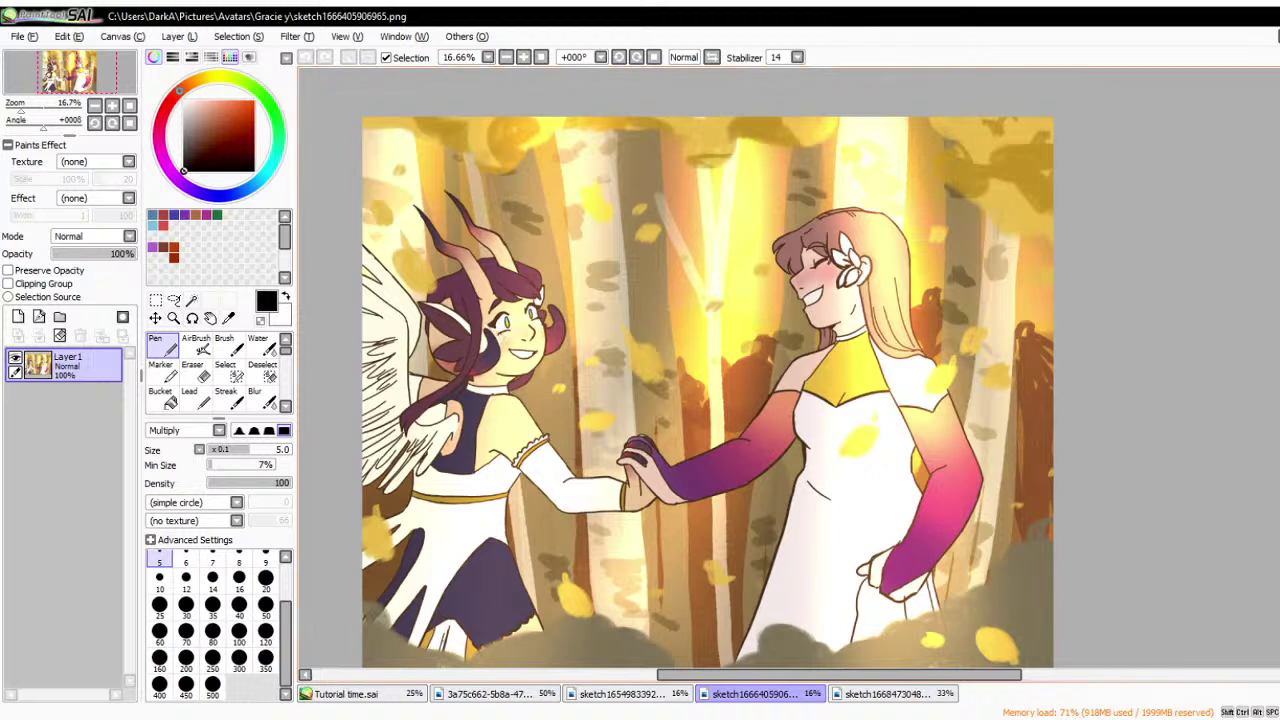
scroll(620, 314, down, 1)
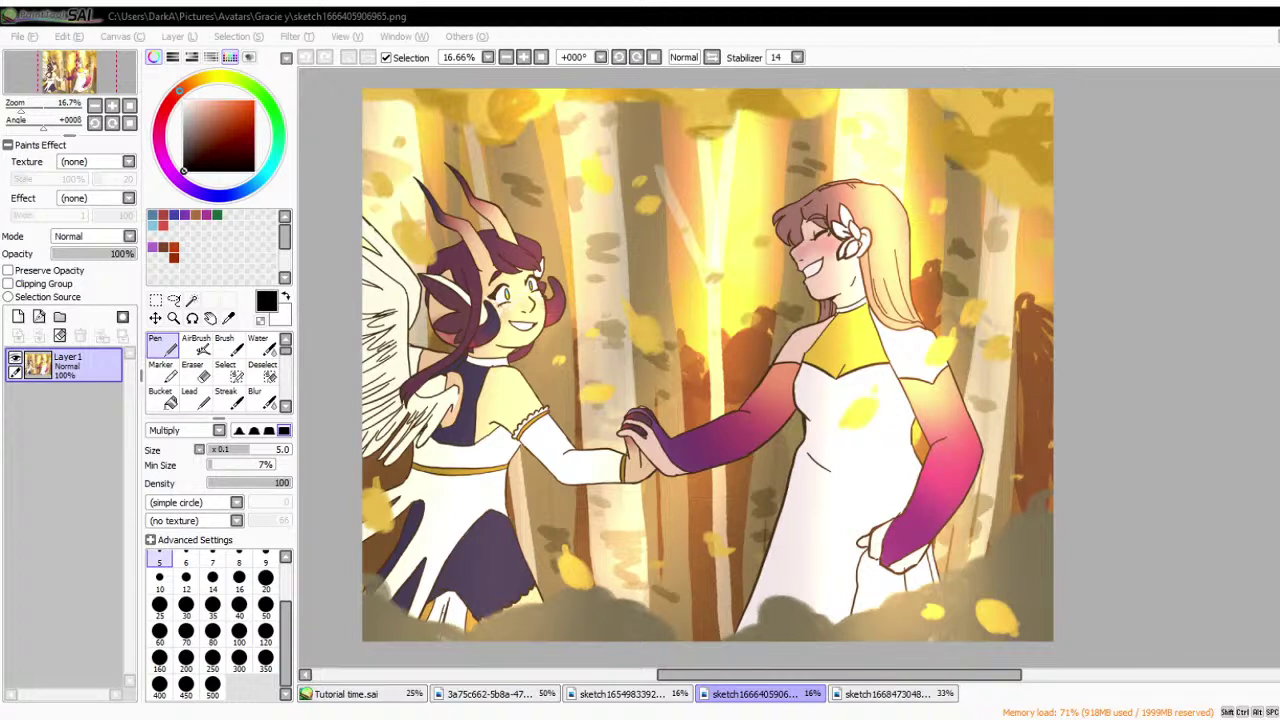
click(829, 625)
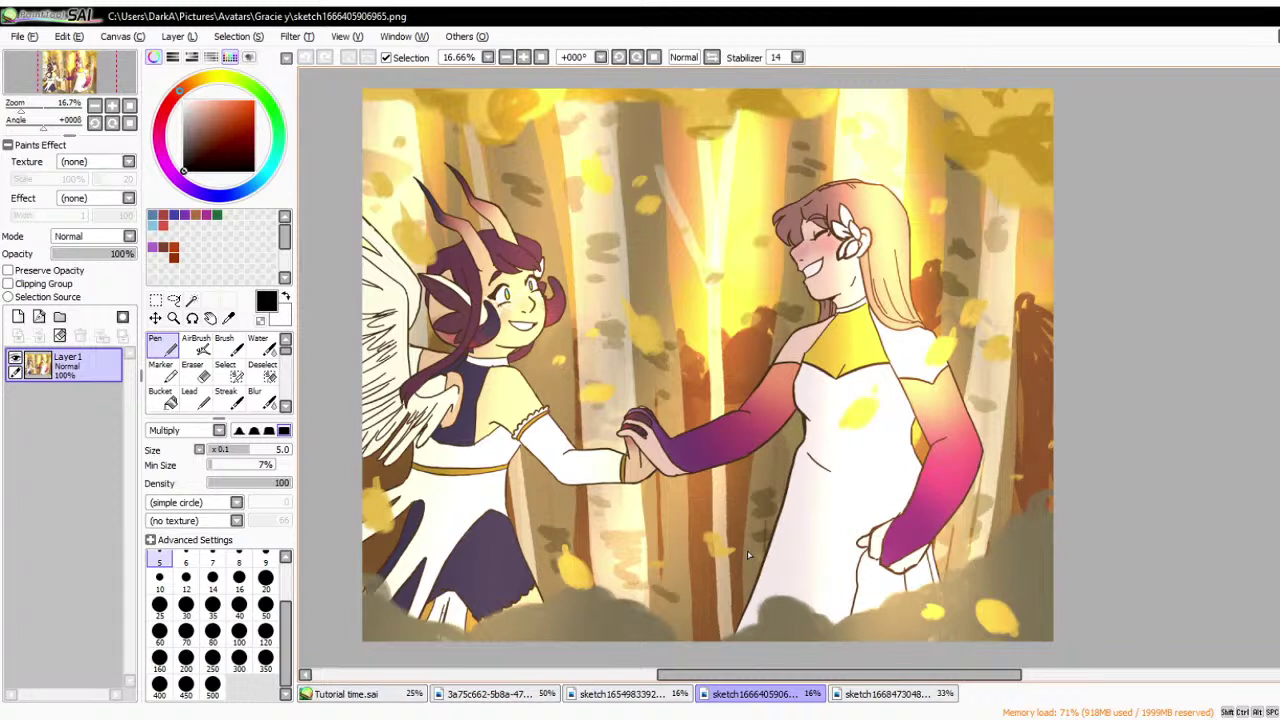
- Review the lantern forest illustration in sketch1654983392979.png, the brown sundial sketch and the kitchen sketch in sketch1668473048129.png
click(647, 697)
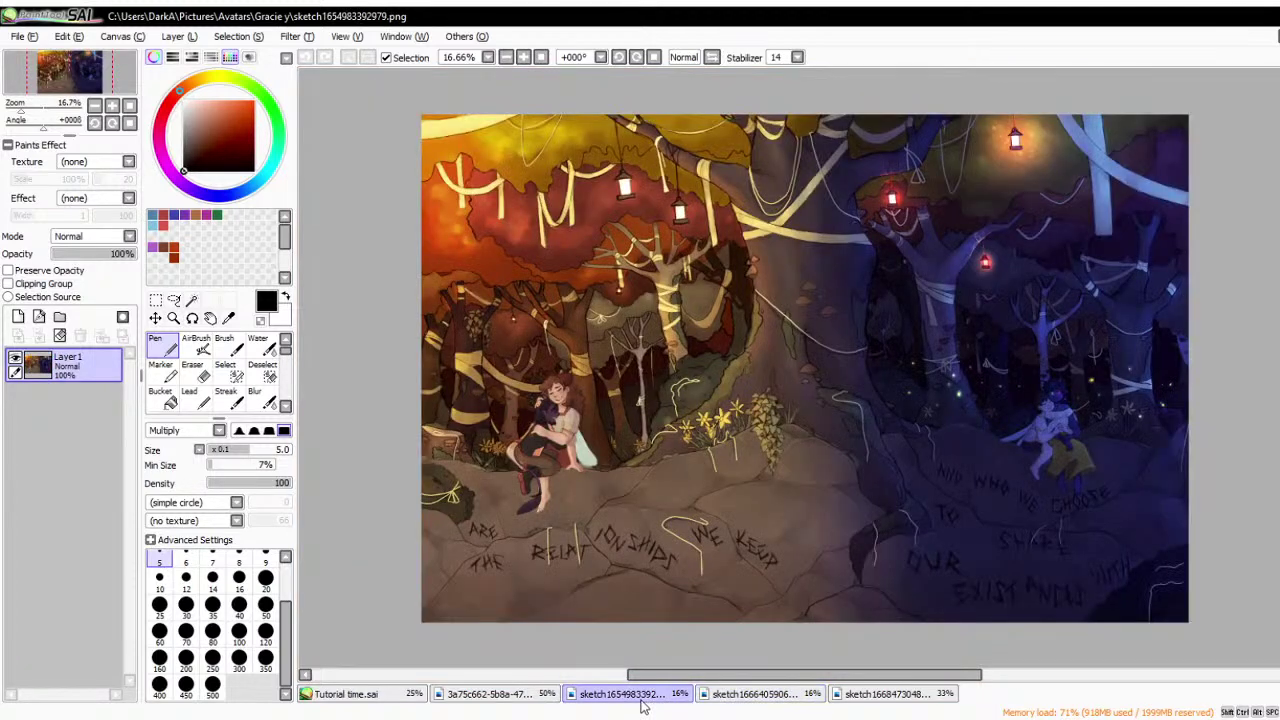
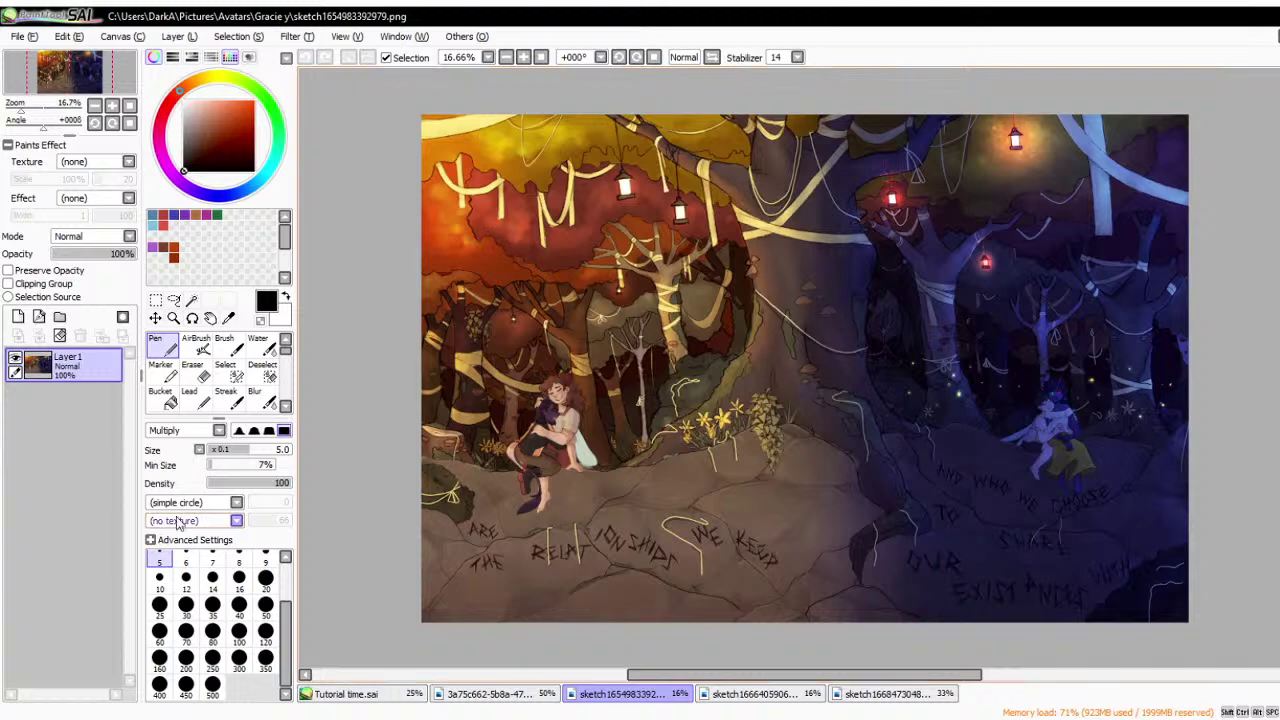
click(480, 696)
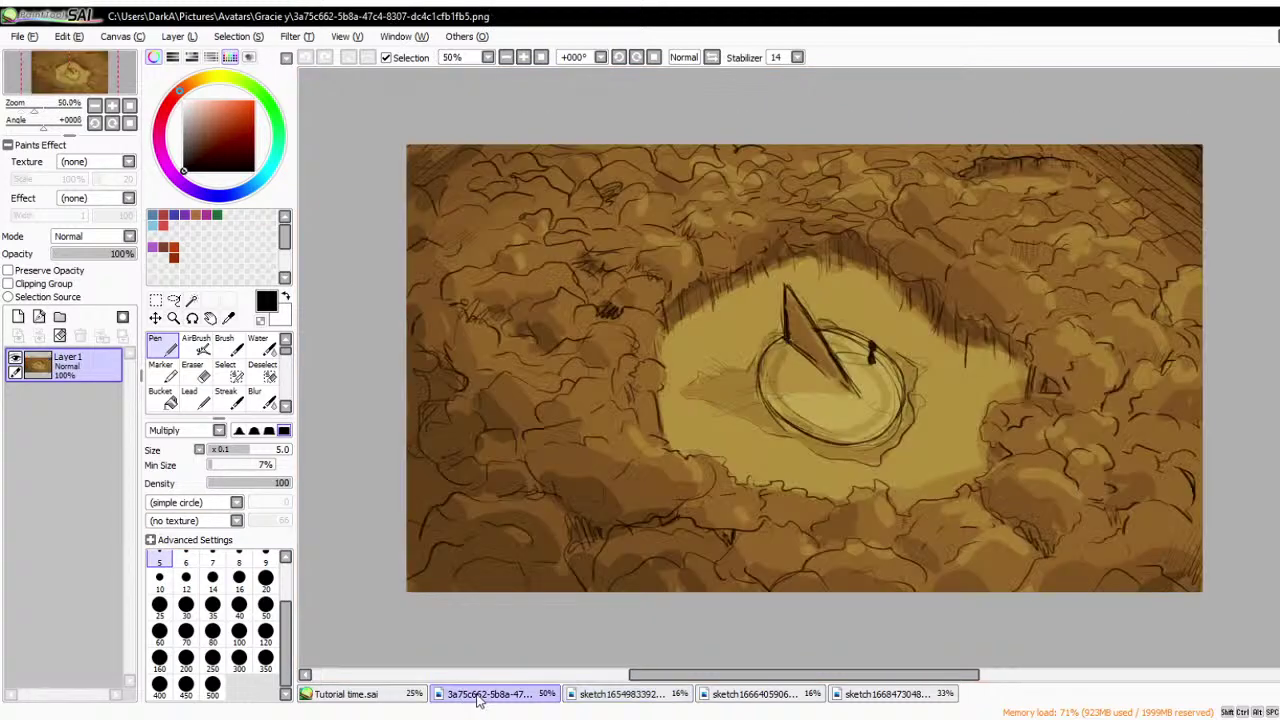
scroll(623, 366, down, 1)
scroll(623, 366, up, 1)
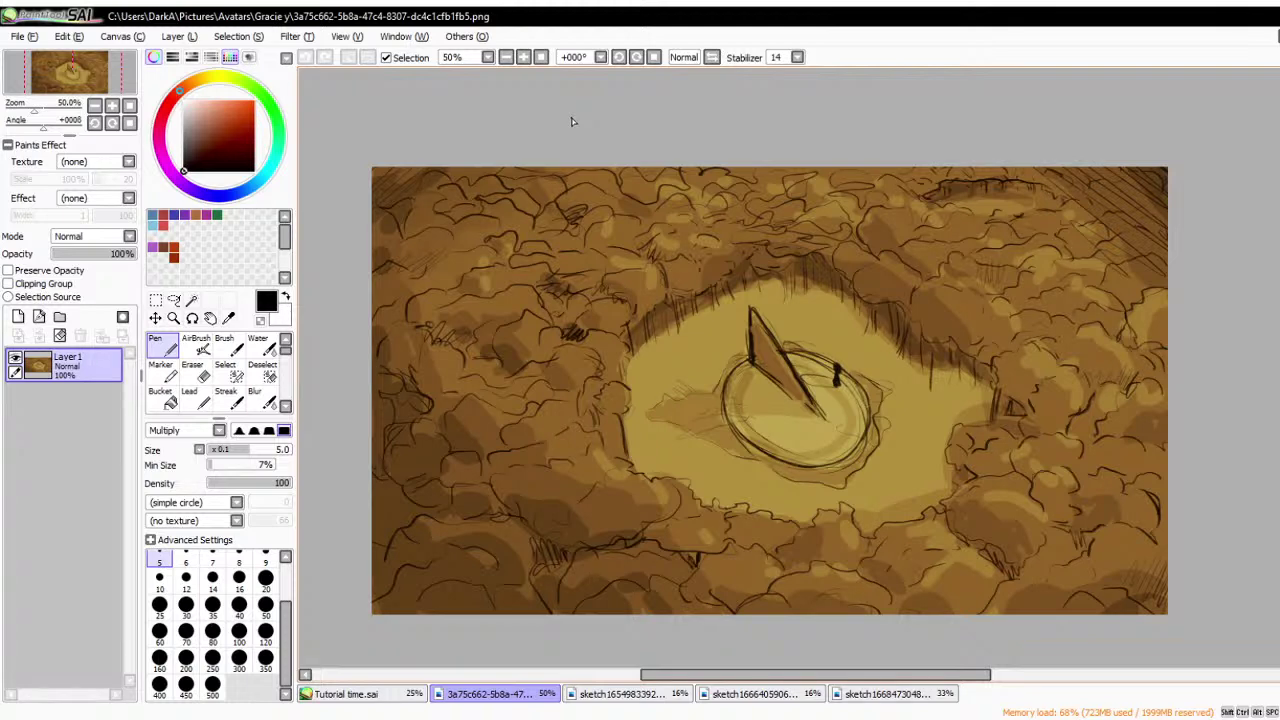
click(896, 707)
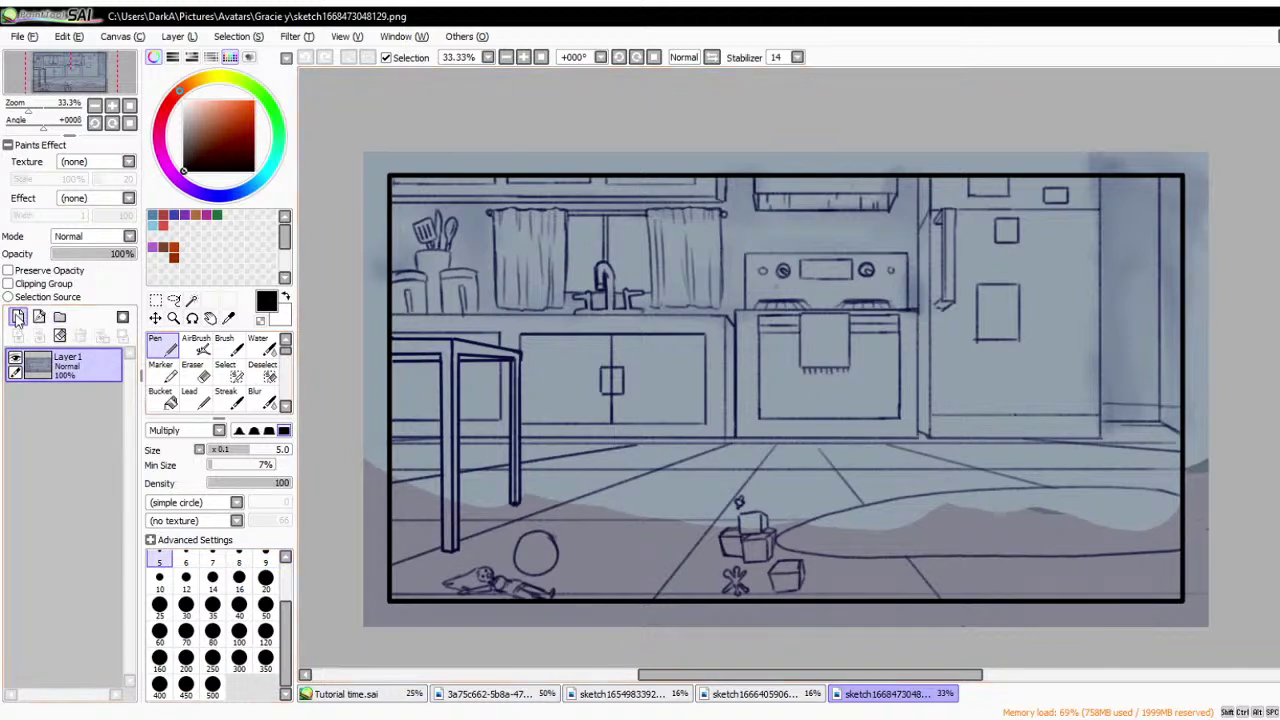
- Return to sketch1654983392979.png and examine the contrast between its warm and cool halves
click(620, 694)
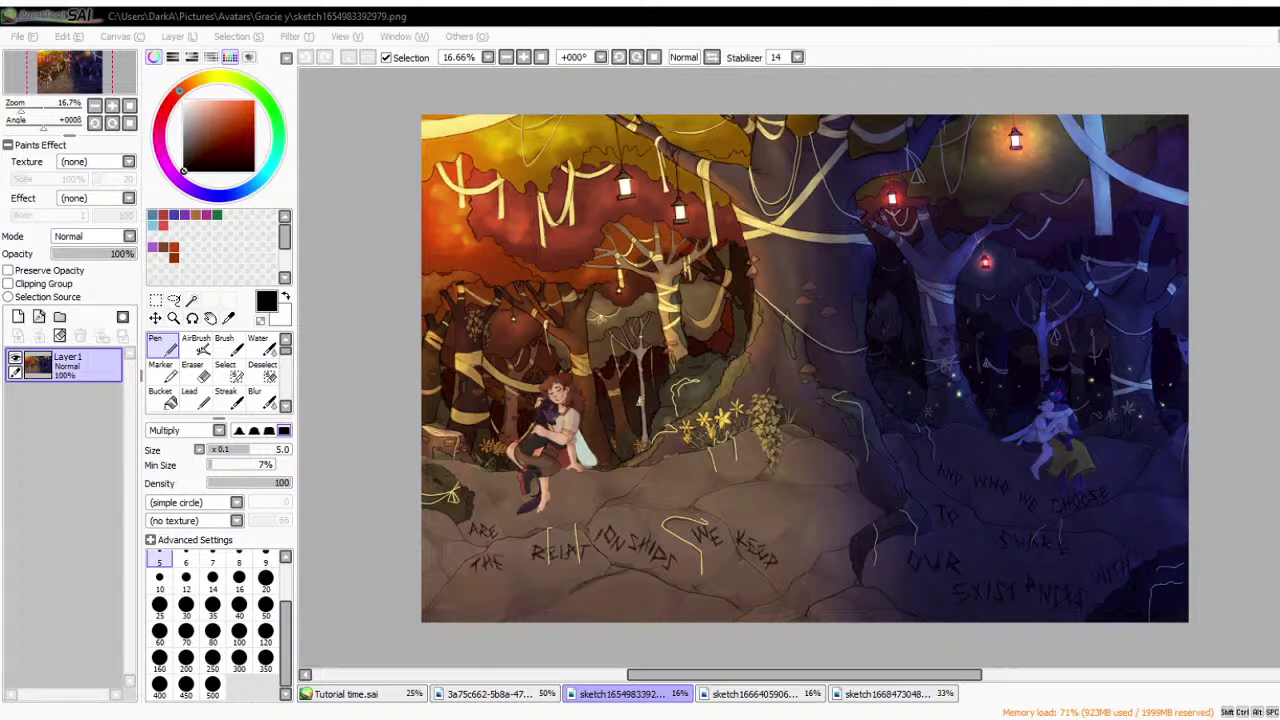
click(727, 636)
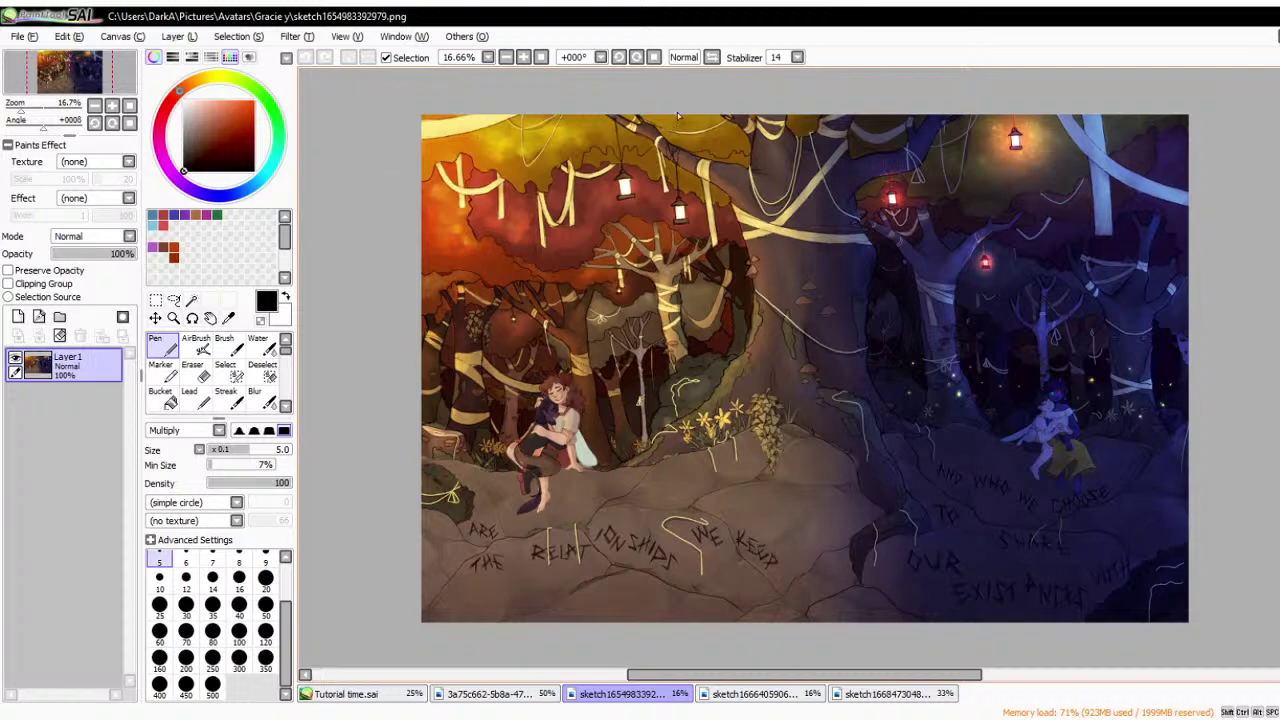
scroll(774, 325, down, 1)
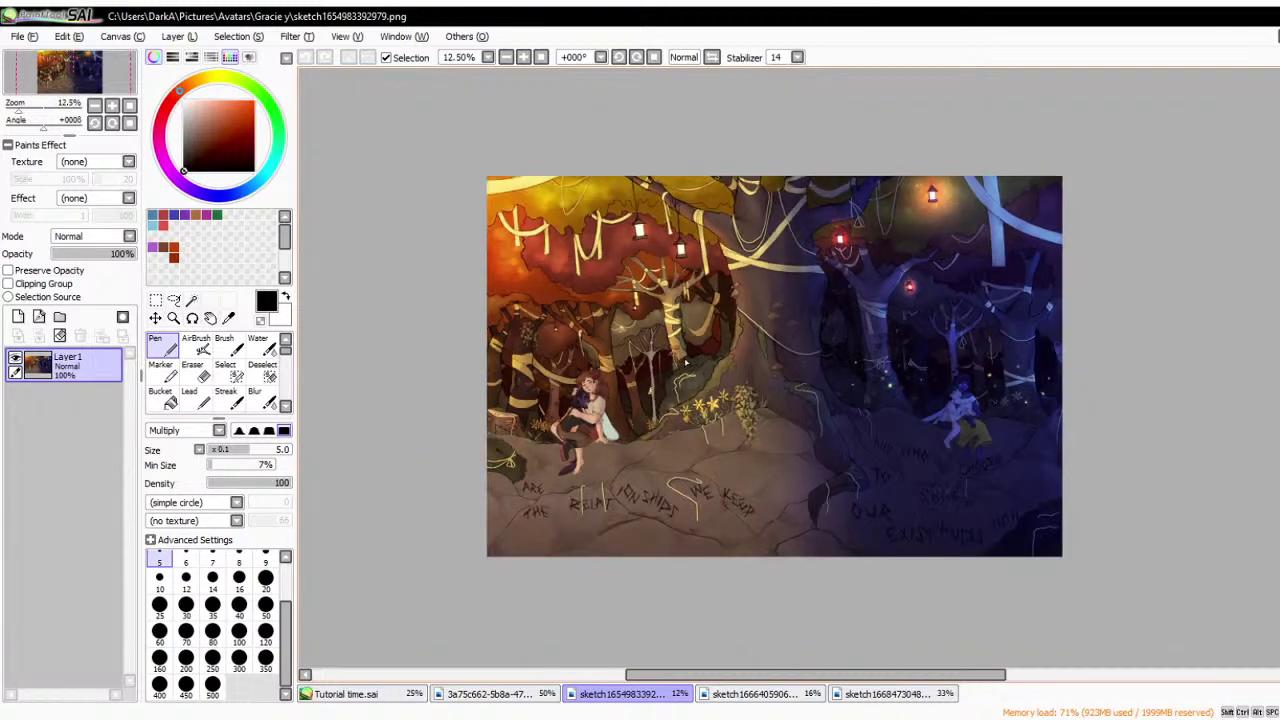
click(401, 395)
key(ctrl+z)
scroll(680, 228, up, 1)
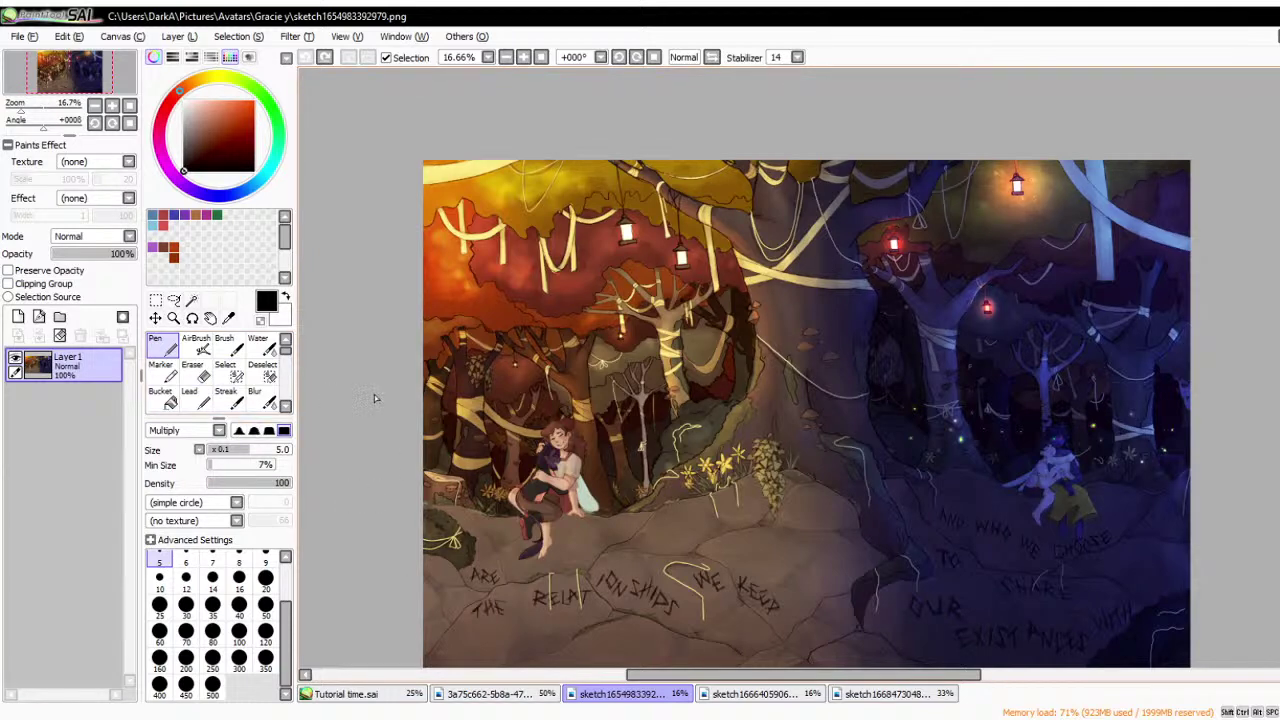
scroll(513, 625, down, 1)
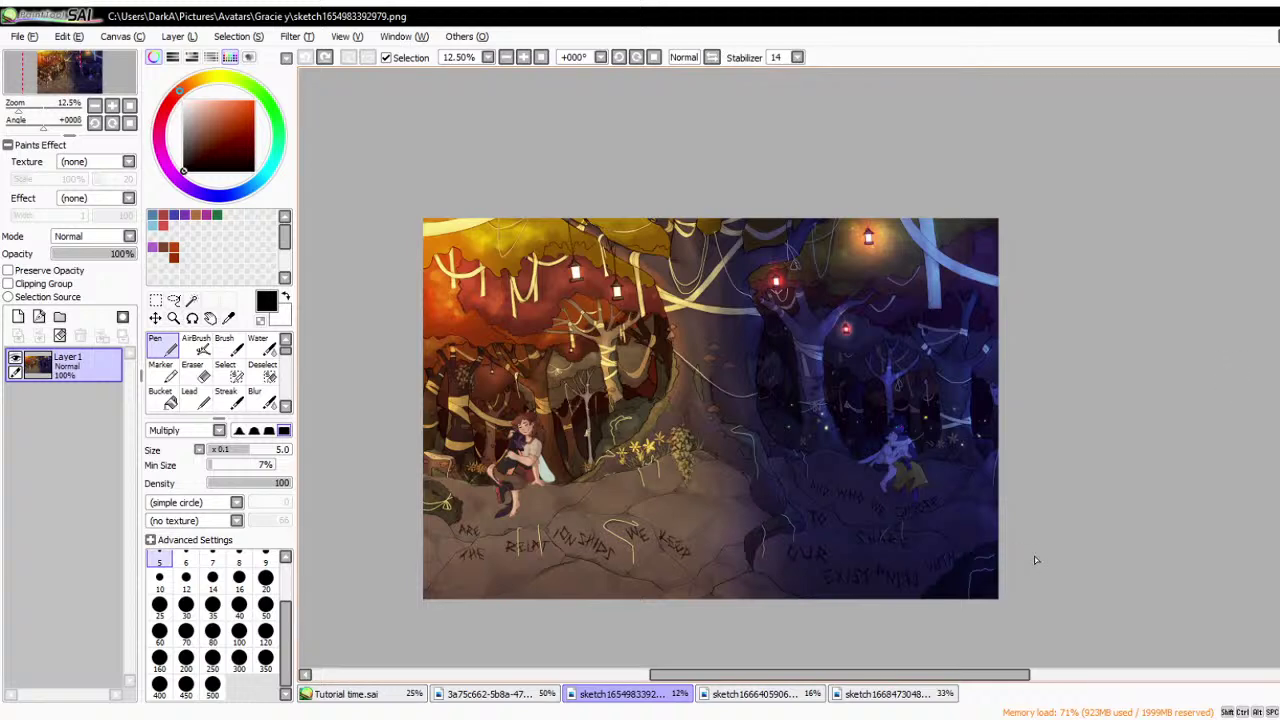
scroll(601, 470, up, 1)
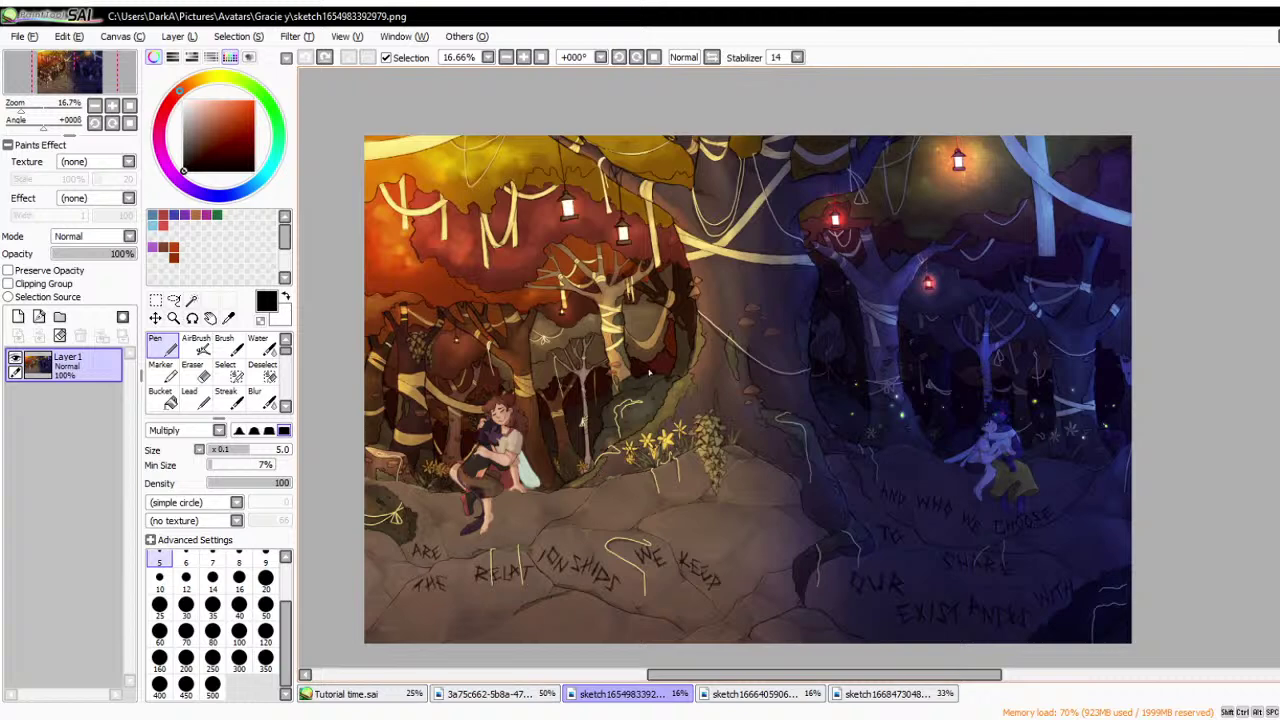
- Close the example images and reduce the opacity of the portrait sketch on Layer2 to 25% in Tutorial time.sai
click(885, 694)
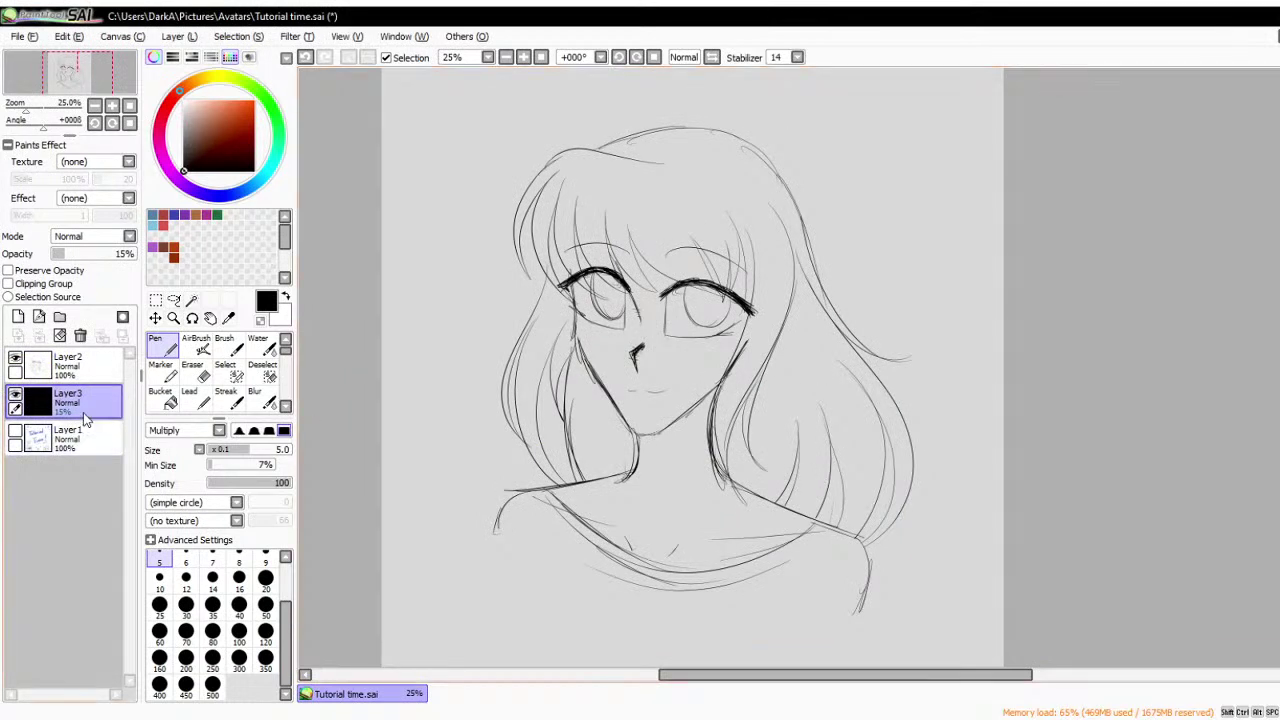
click(62, 364)
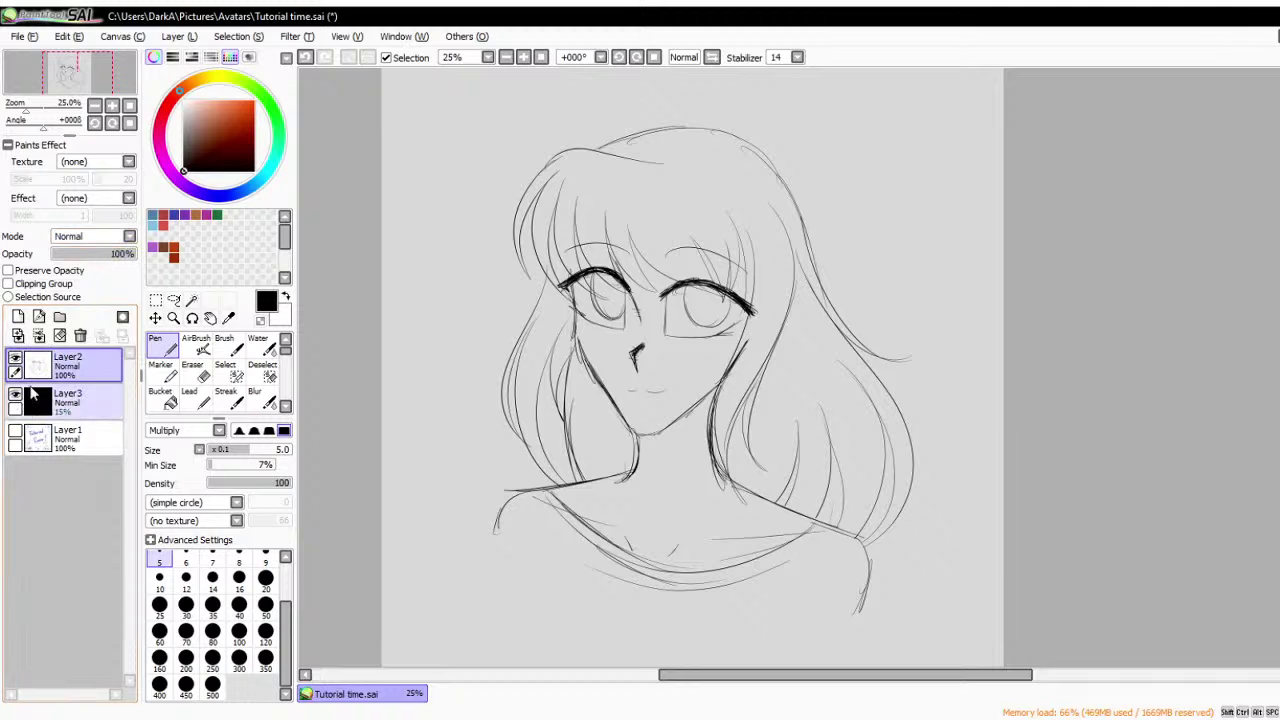
drag(98, 257, 76, 258)
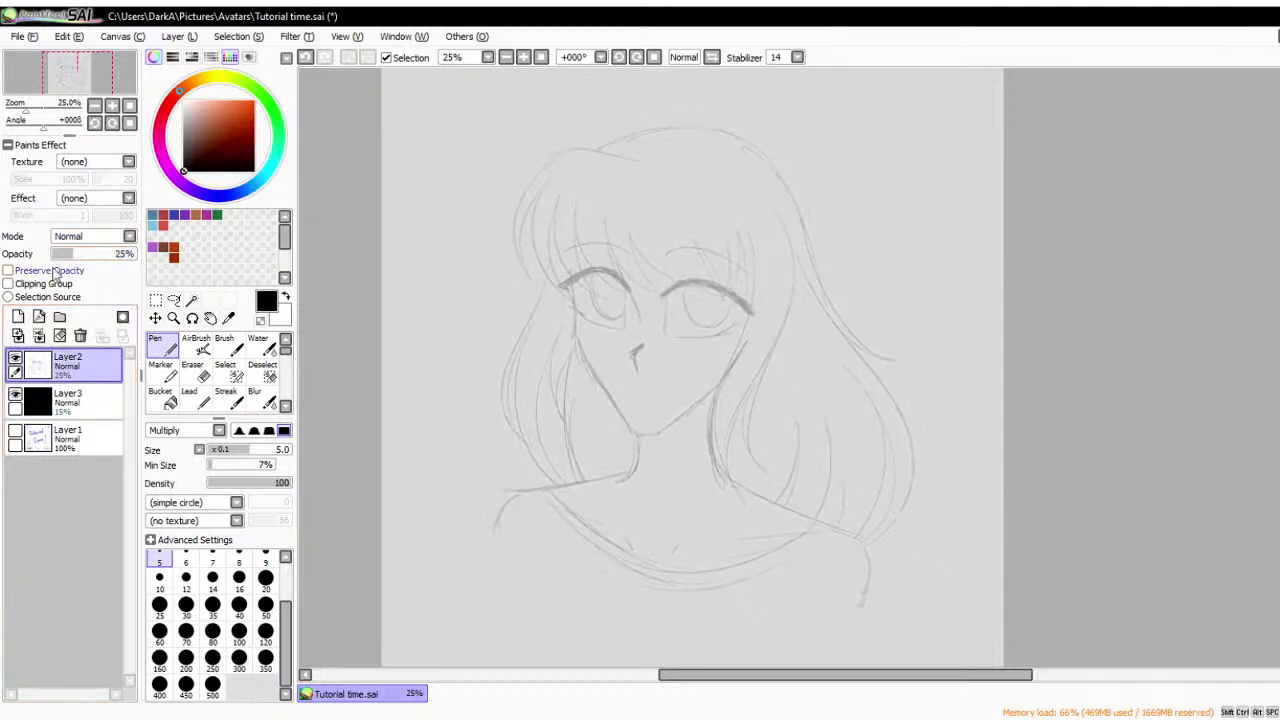
- Add a new layer above the sketch and ink the upper lid curve of the viewer's-right eye with a size 8 Pen
click(17, 316)
click(239, 556)
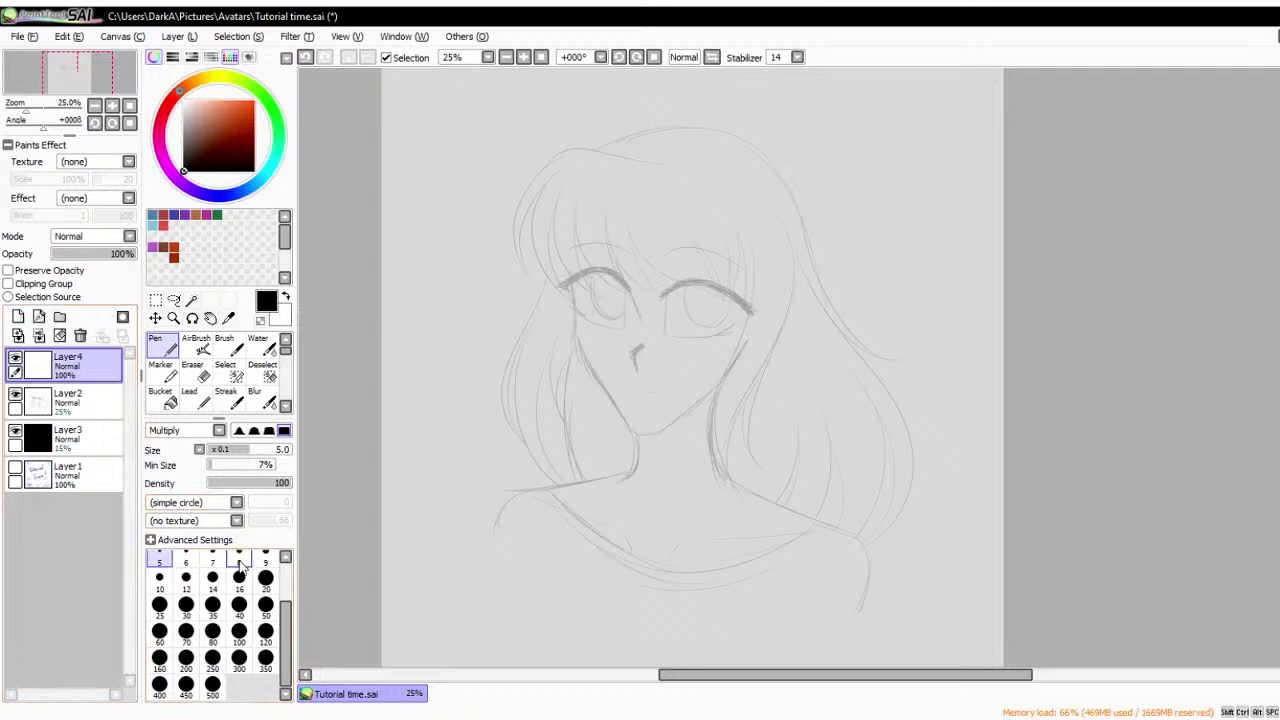
scroll(716, 268, up, 1)
scroll(716, 268, up, 1)
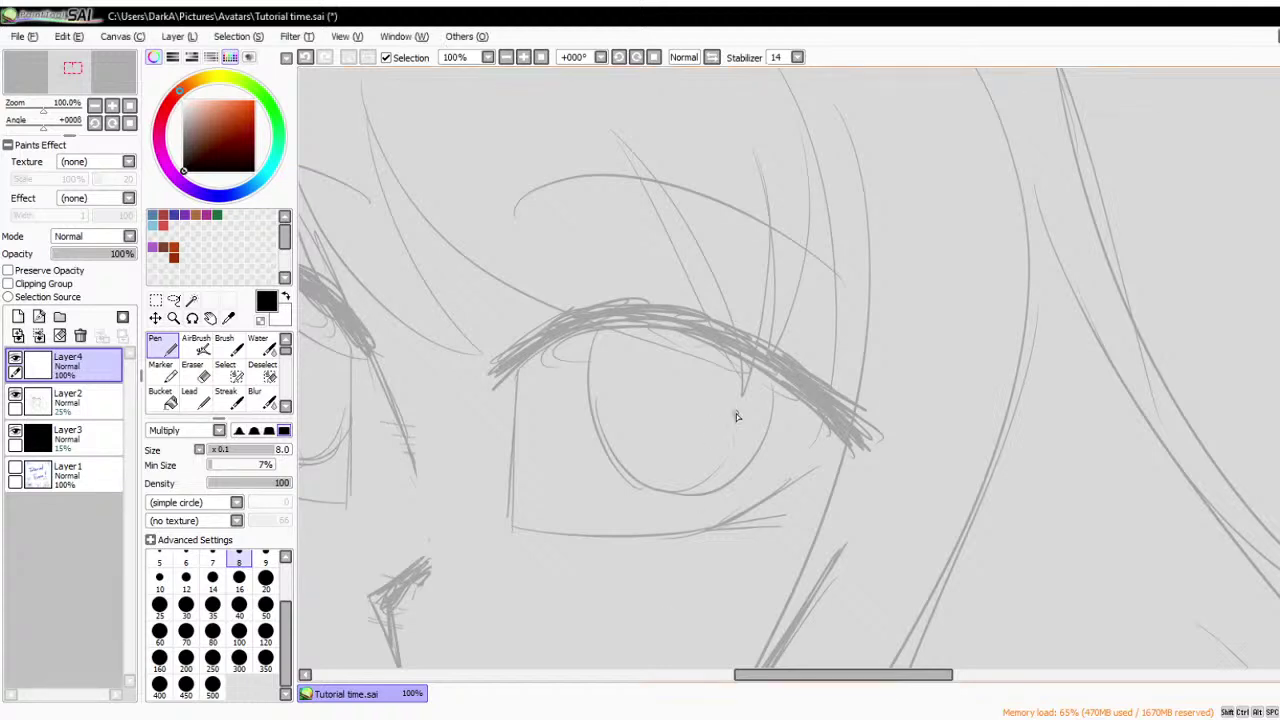
scroll(729, 286, down, 1)
scroll(653, 432, up, 1)
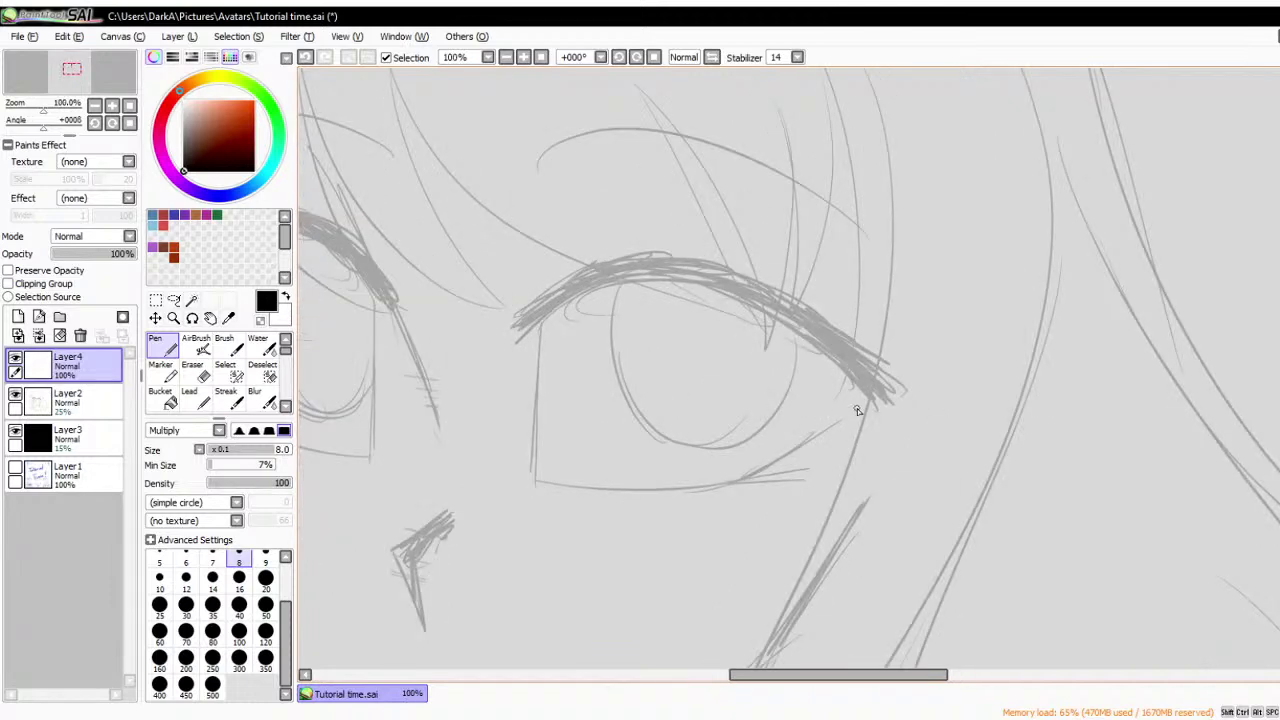
scroll(848, 400, up, 1)
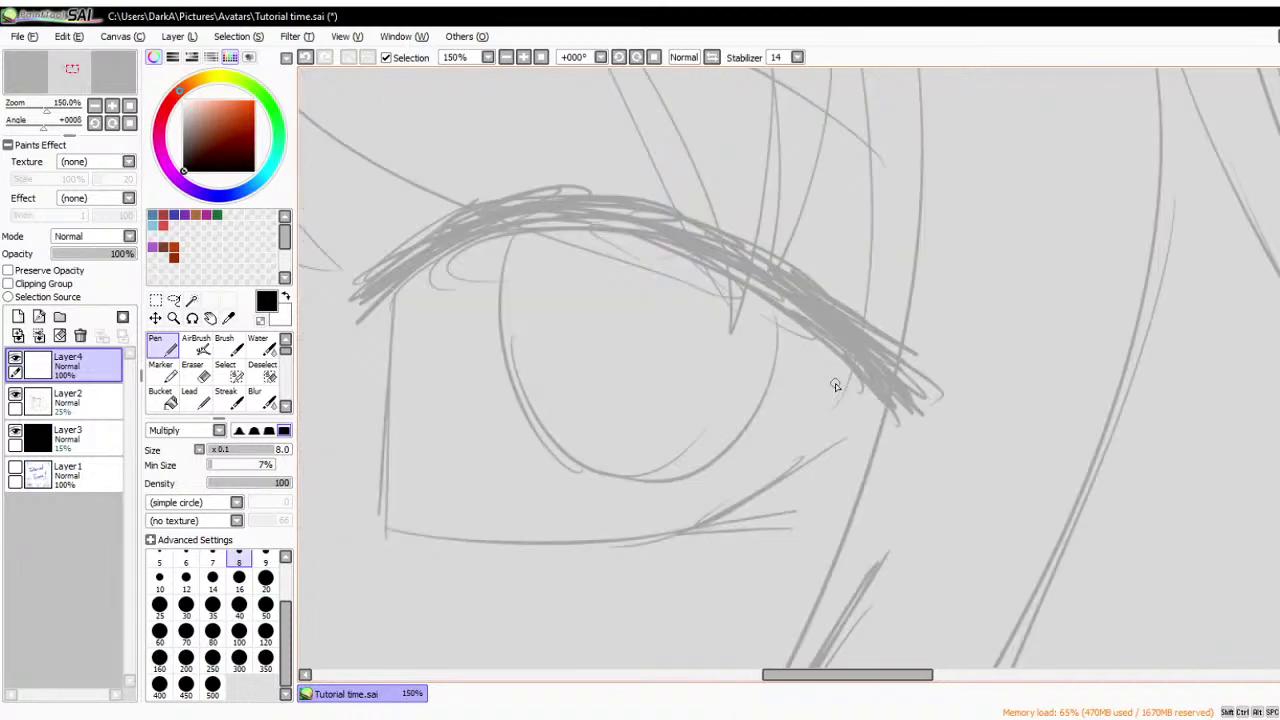
scroll(835, 386, down, 1)
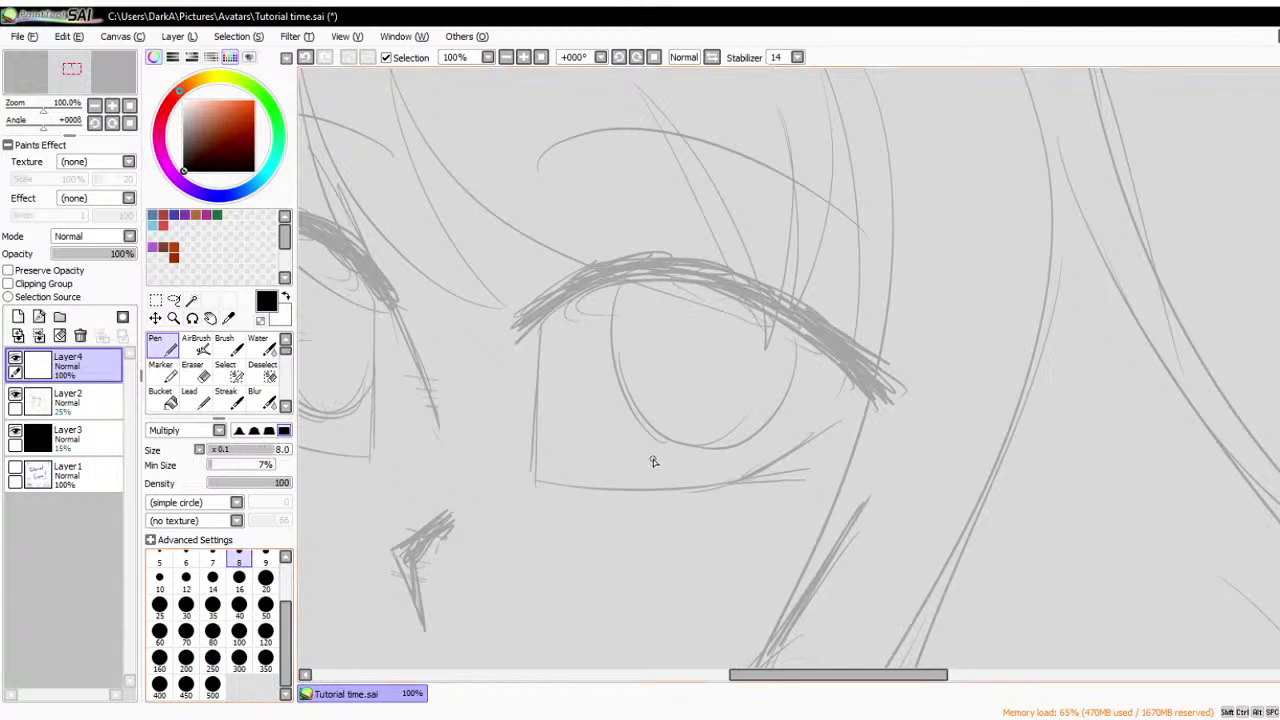
scroll(652, 461, up, 1)
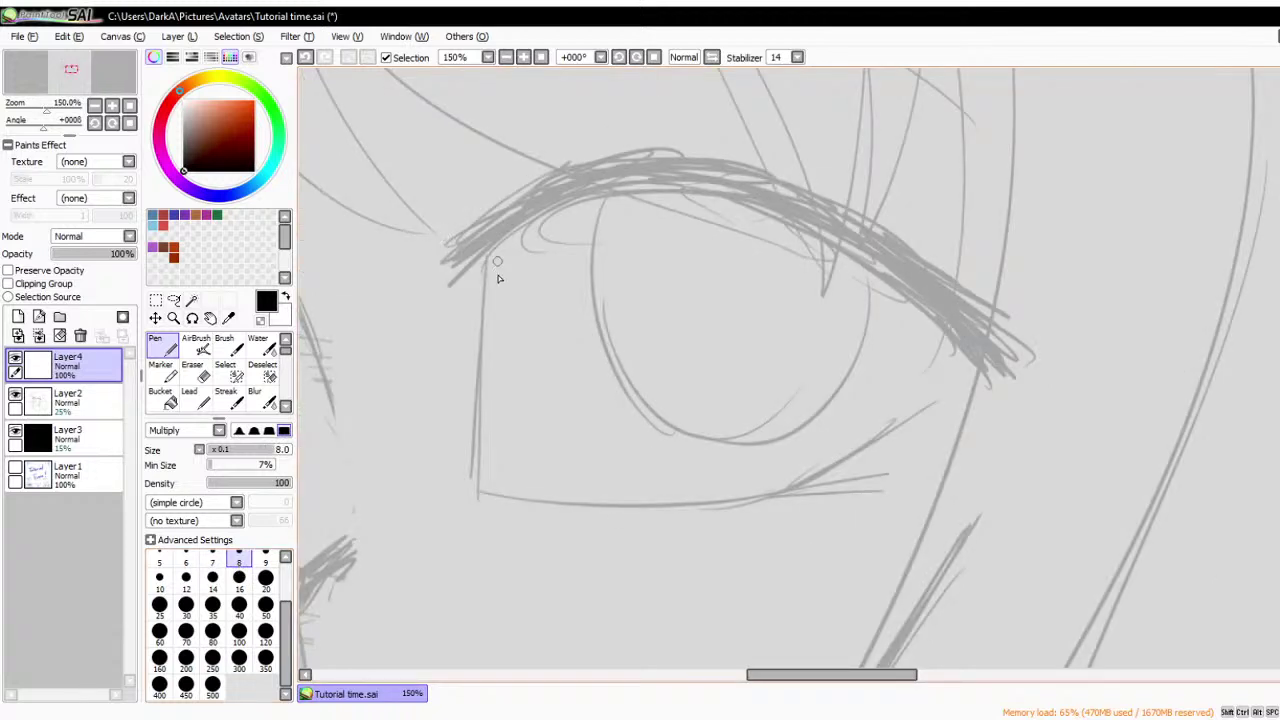
mouse_move(488, 264)
mouse_down()
mouse_move(551, 200)
mouse_move(975, 412)
mouse_up()
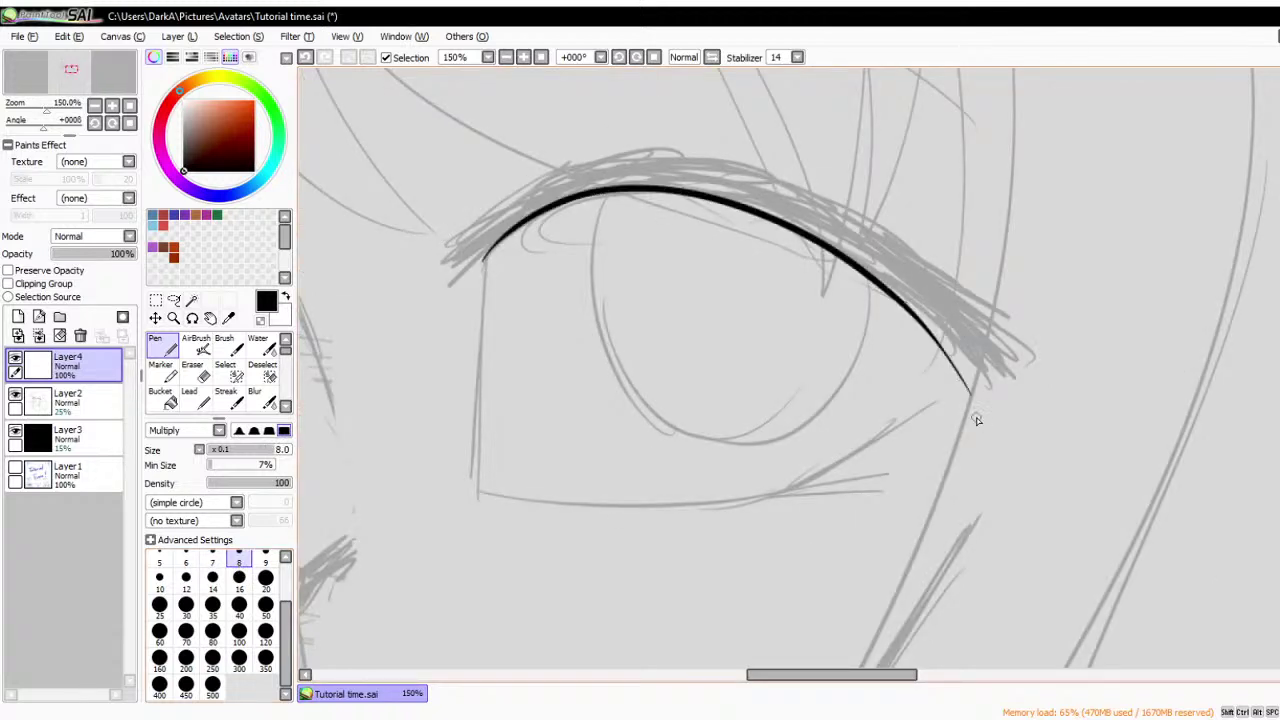
key(ctrl+z)
mouse_move(486, 258)
mouse_down()
mouse_move(533, 217)
mouse_move(922, 292)
mouse_move(950, 338)
mouse_up()
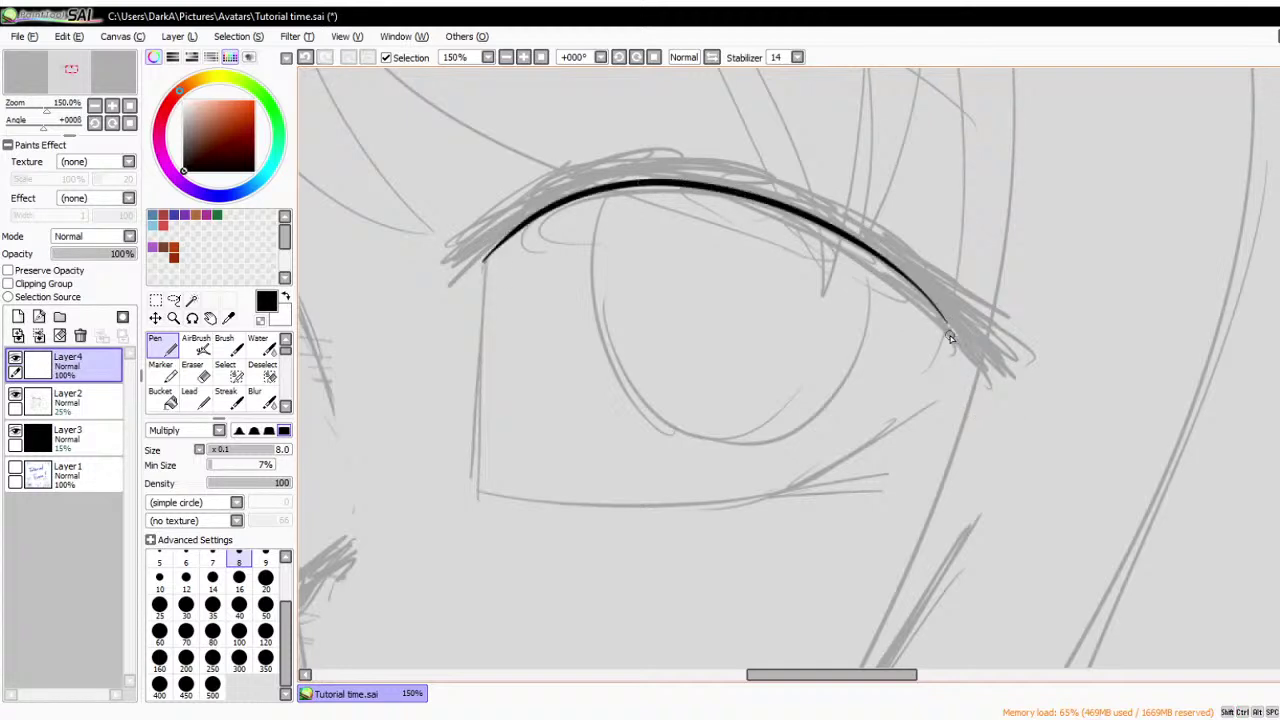
- Free-deform the inked upper lid line, pulling its outer end slightly down and outward to fit the sketched eye
click(155, 300)
key(ctrl+t)
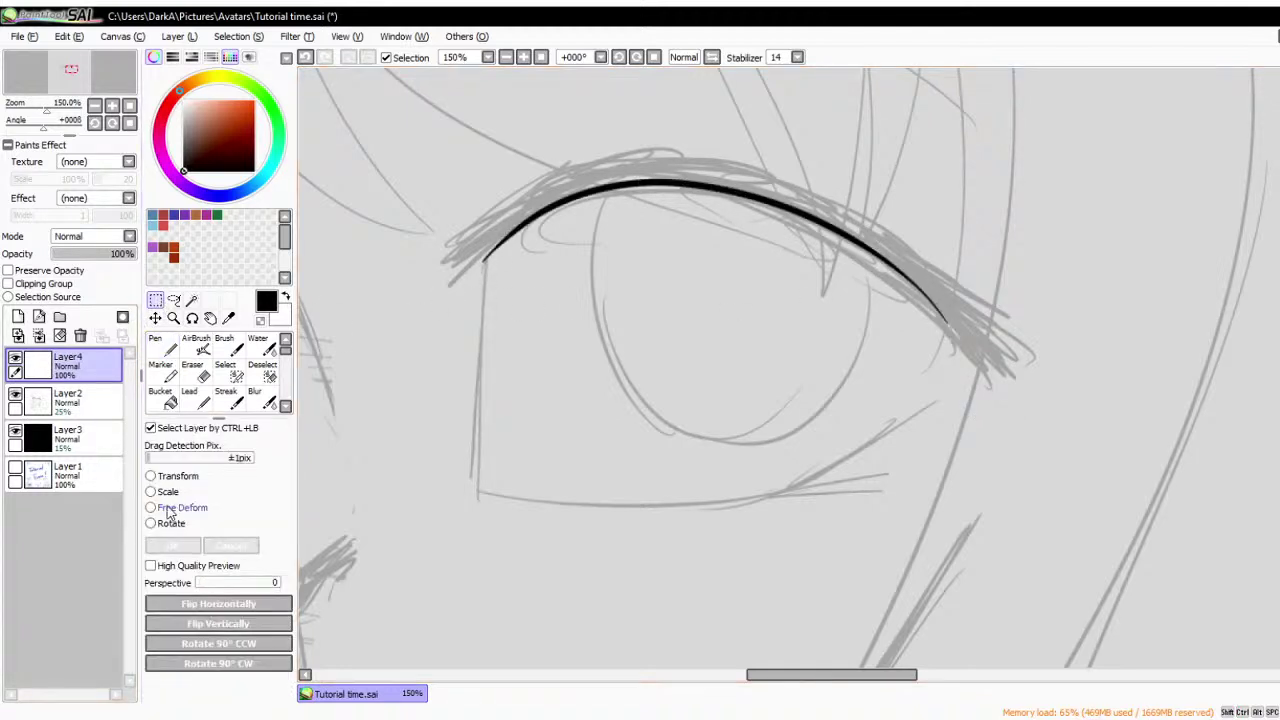
click(152, 507)
drag(948, 178, 954, 203)
drag(948, 324, 954, 350)
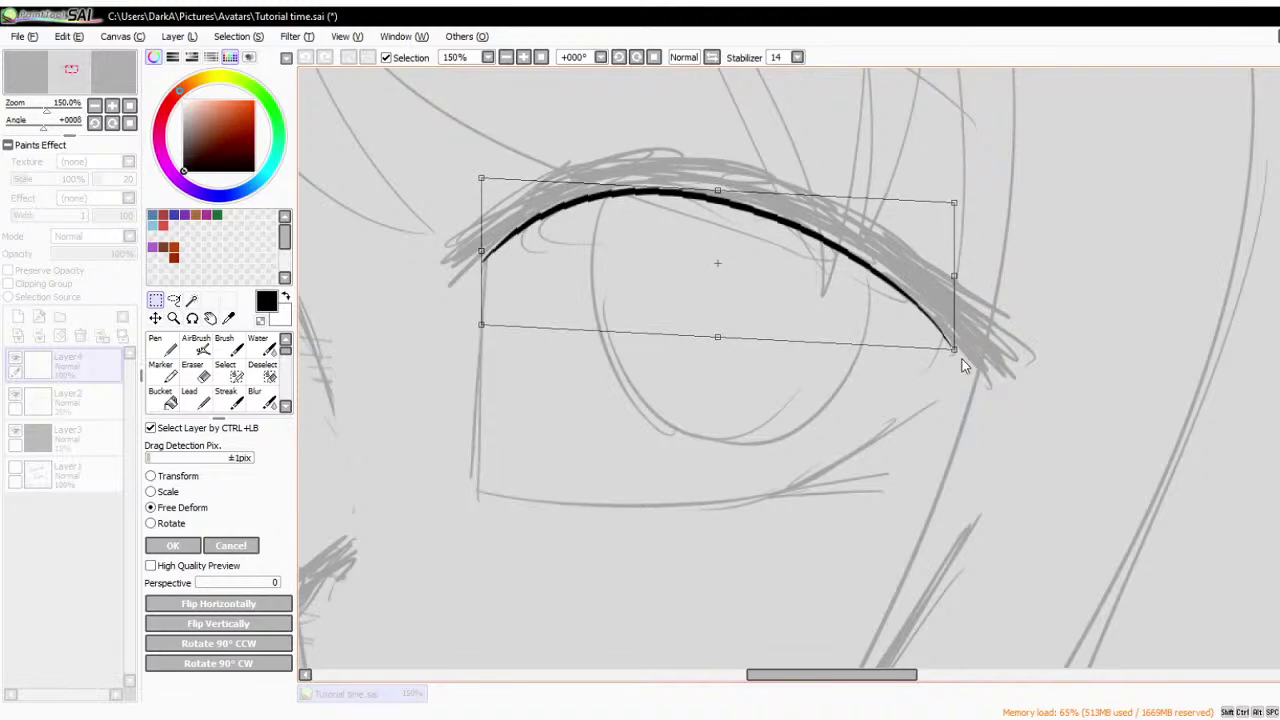
click(172, 545)
- Ink the lower lid of the same eye as one shallow curve from the inner corner toward the outer corner
key(n)
scroll(729, 406, right, 2)
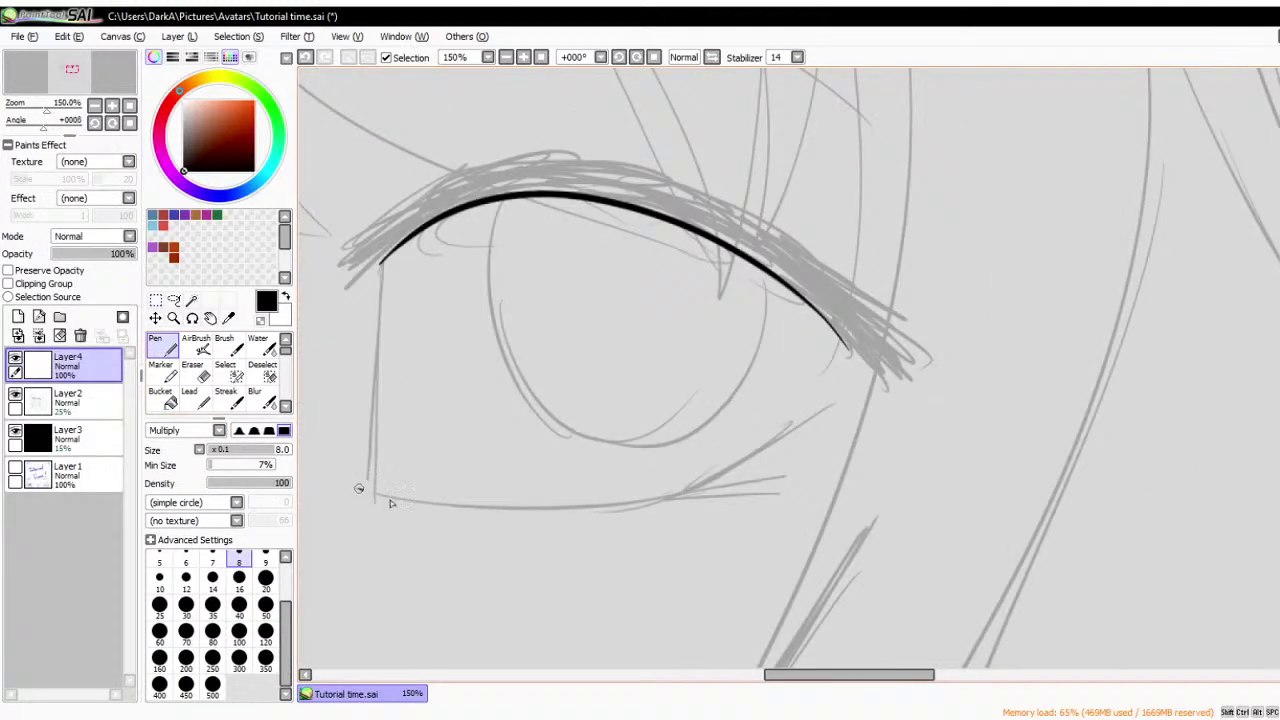
drag(358, 489, 757, 479)
key(ctrl+z)
drag(360, 484, 760, 467)
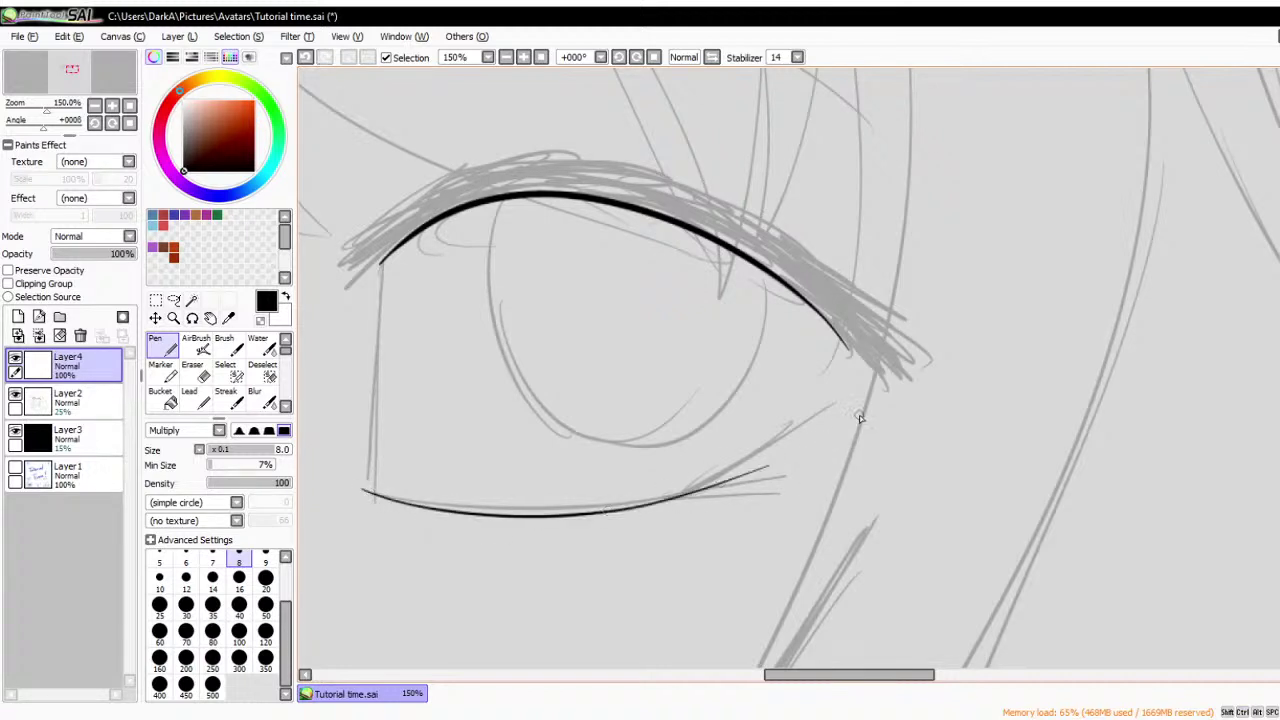
- Add a new layer and ink the eye's outer edge as one curve from the upper lid's outer end down to the lower lid
scroll(828, 440, up, 1)
click(19, 318)
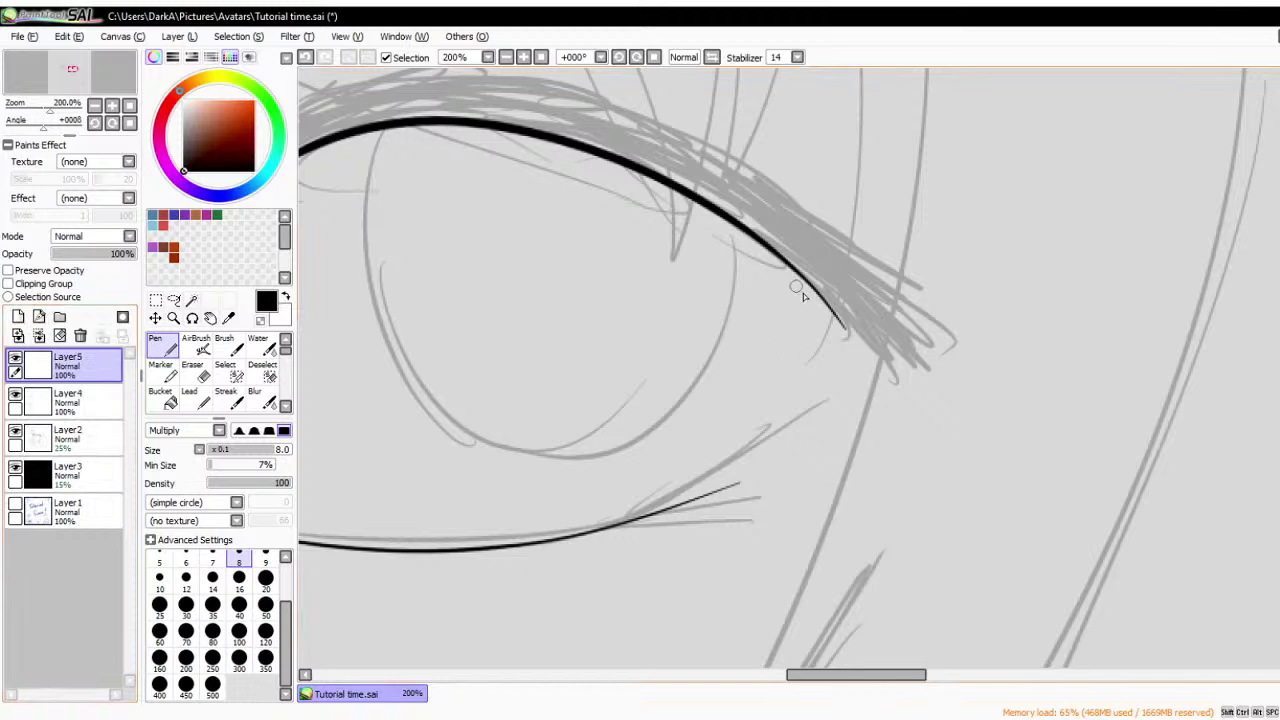
mouse_move(832, 318)
mouse_down()
mouse_move(664, 513)
mouse_move(621, 523)
mouse_up()
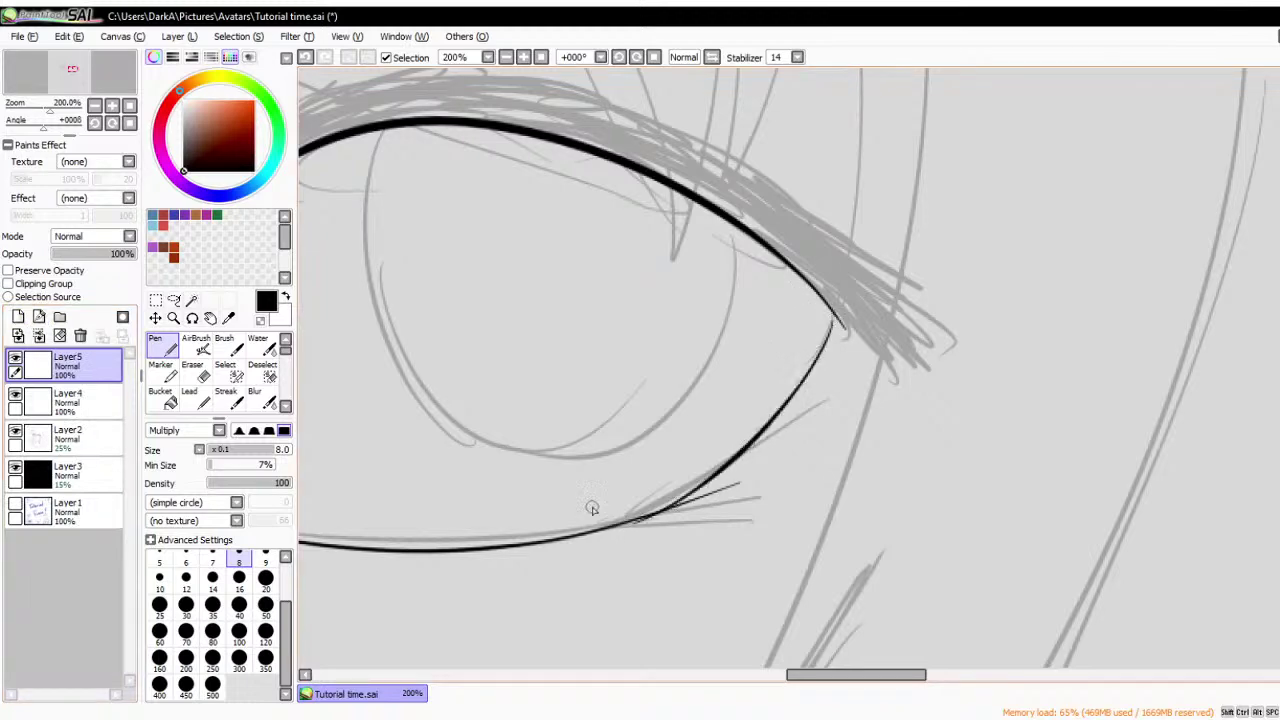
- Free-deform the outer edge curve so its ends meet the upper and lower lid lines
key(ctrl+t)
click(151, 508)
scroll(750, 531, up, 1)
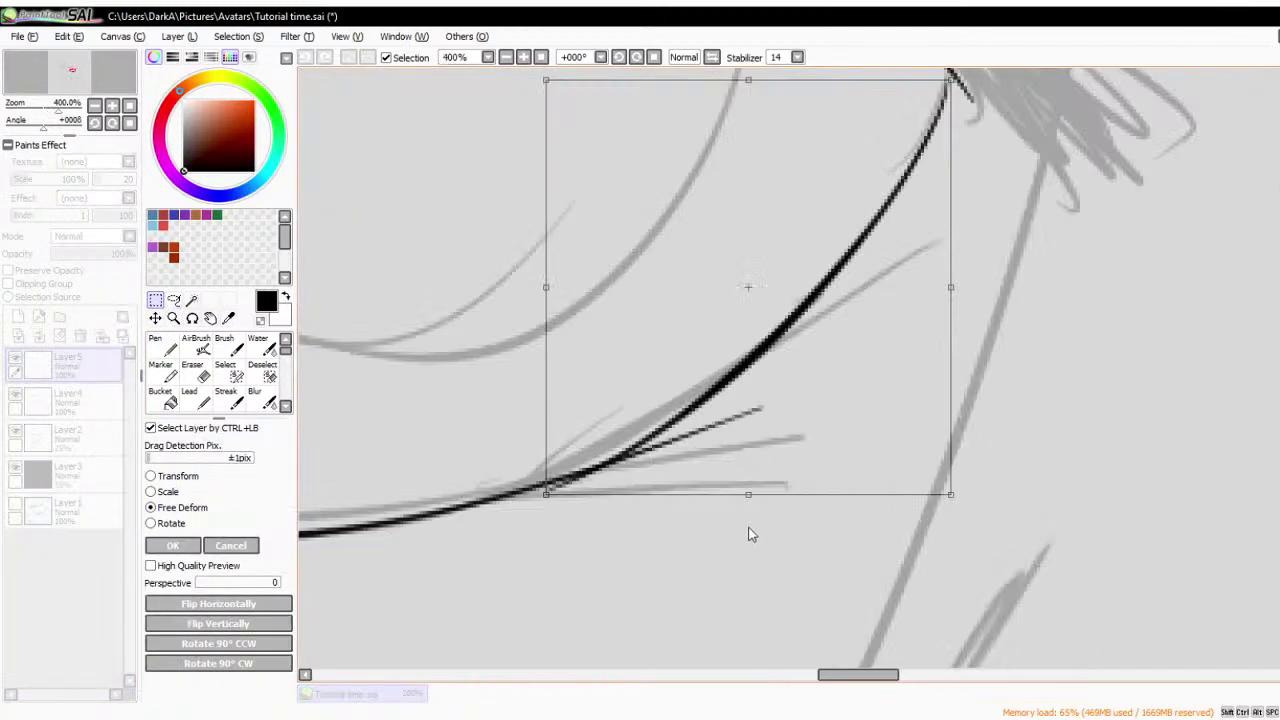
drag(750, 531, 772, 484)
scroll(698, 500, down, 1)
scroll(835, 320, up, 1)
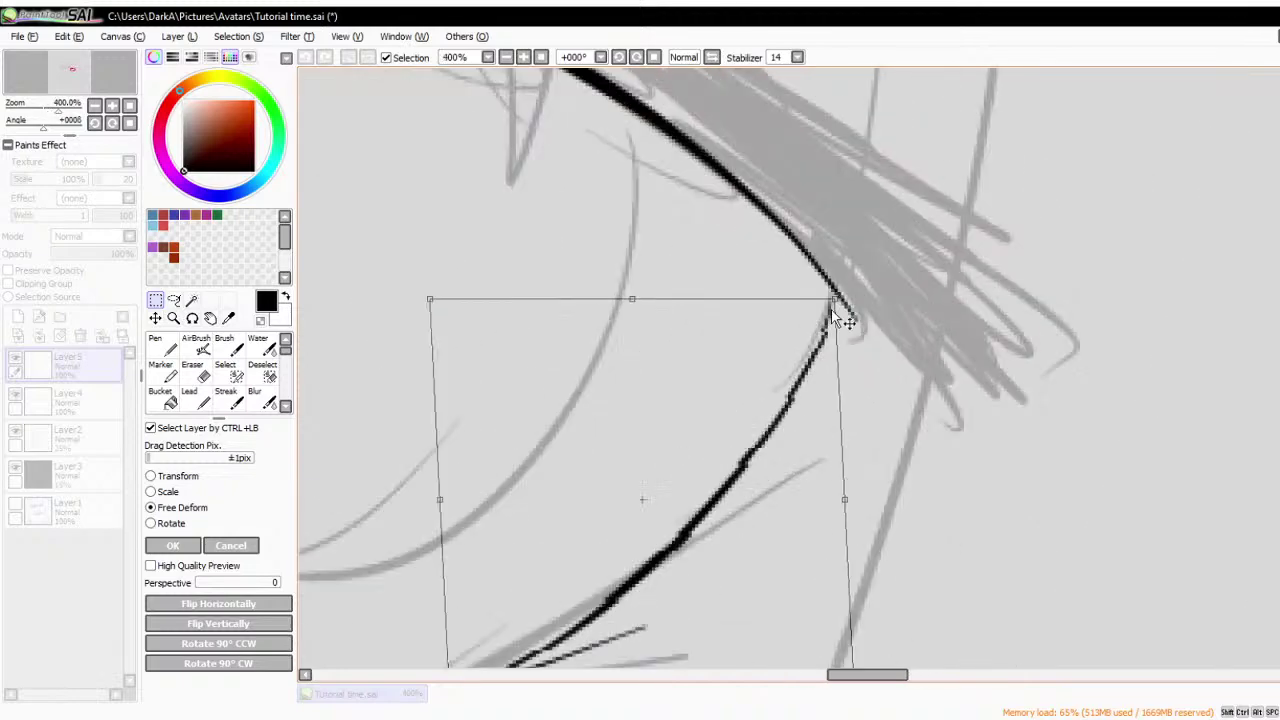
scroll(822, 350, down, 1)
drag(852, 610, 828, 615)
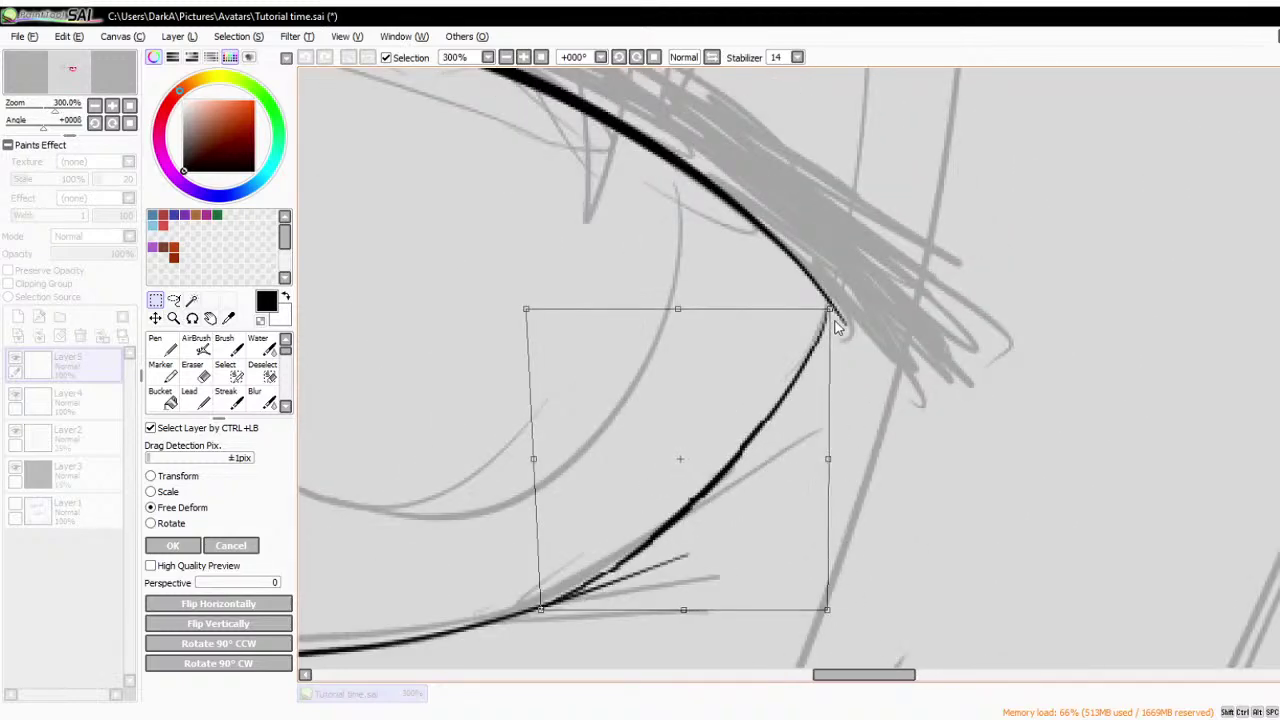
drag(829, 310, 832, 300)
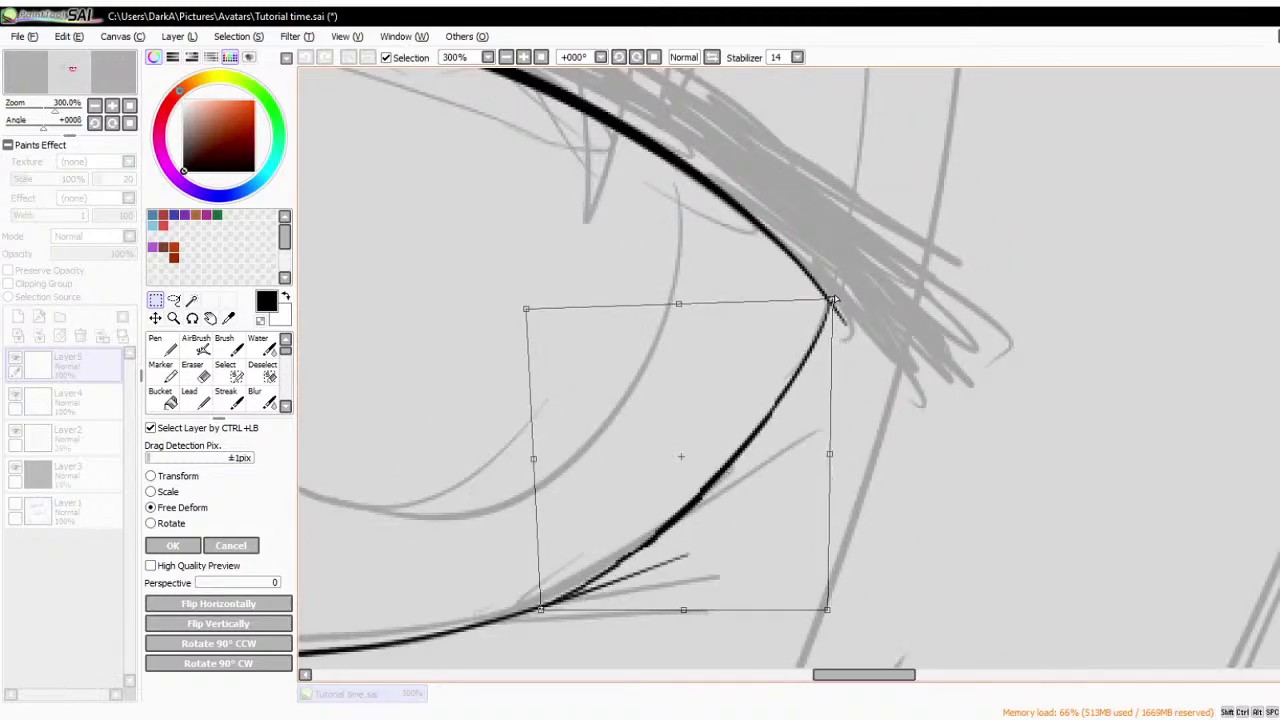
click(172, 545)
scroll(850, 480, down, 2)
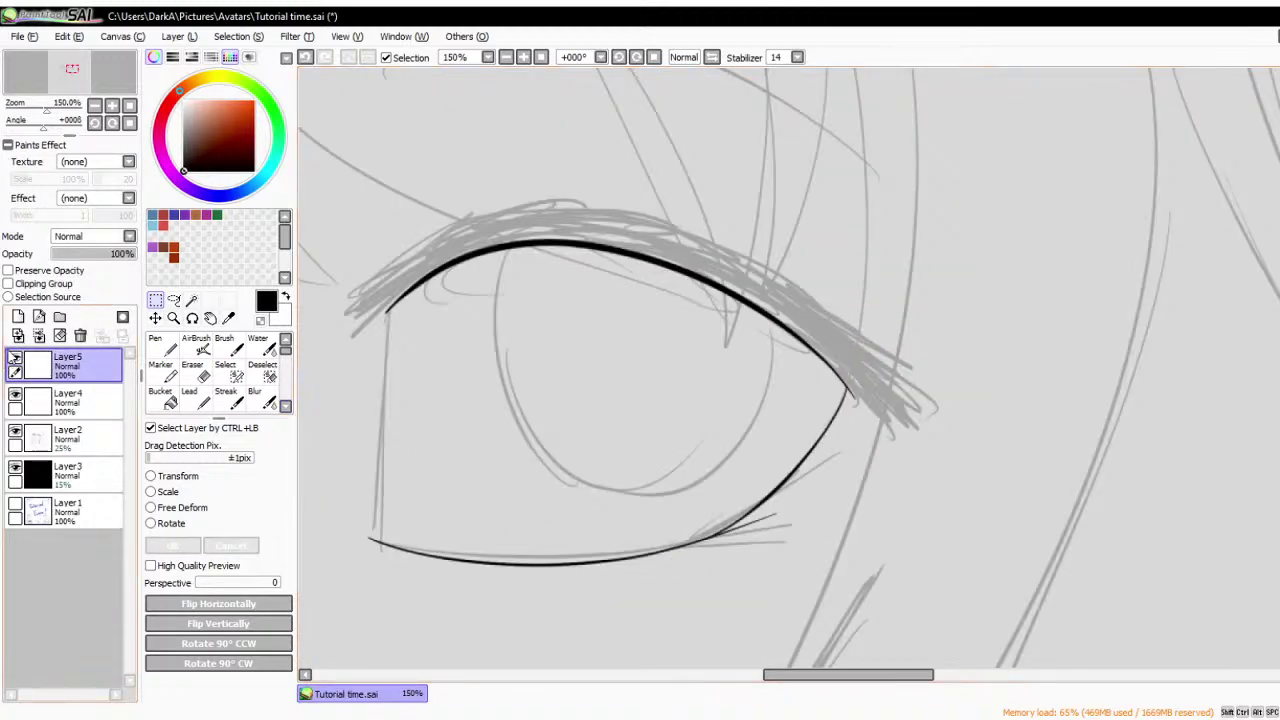
- Ink the eye's inner edge with the Pen as one slightly bowed line from the upper lid down to the lower lid
click(158, 345)
scroll(648, 342, down, 2)
scroll(546, 408, up, 3)
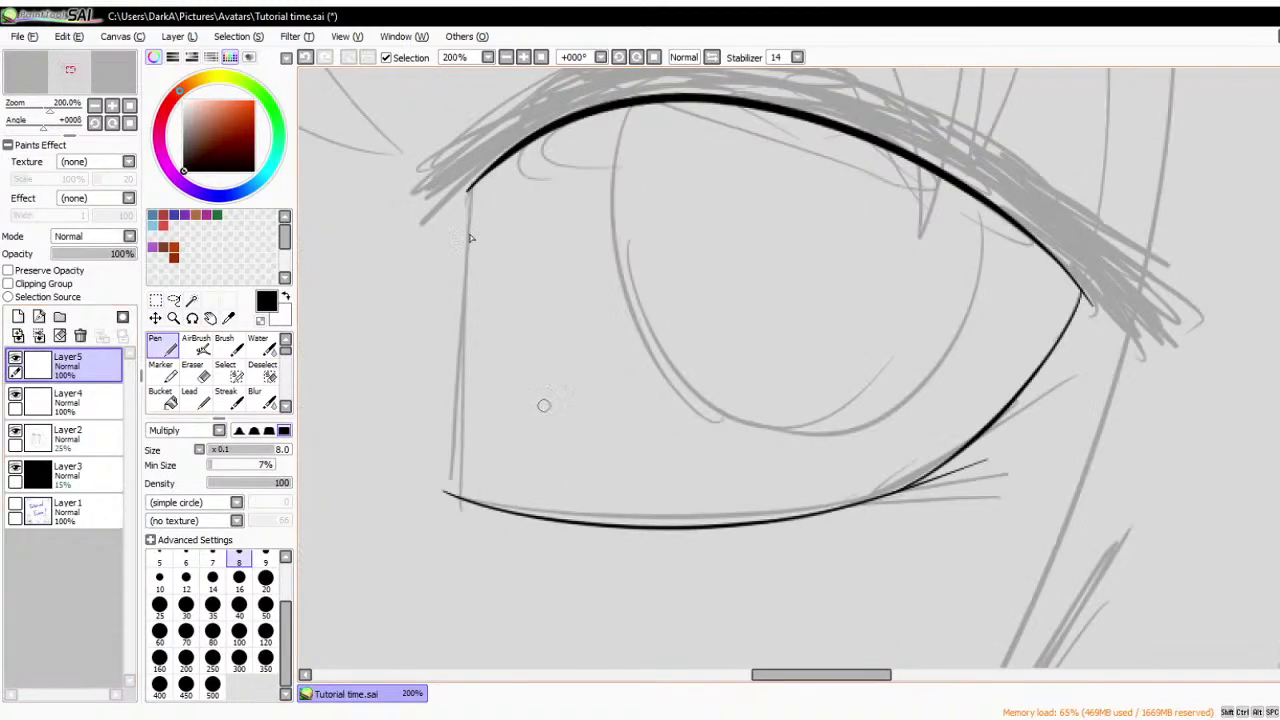
drag(473, 174, 460, 493)
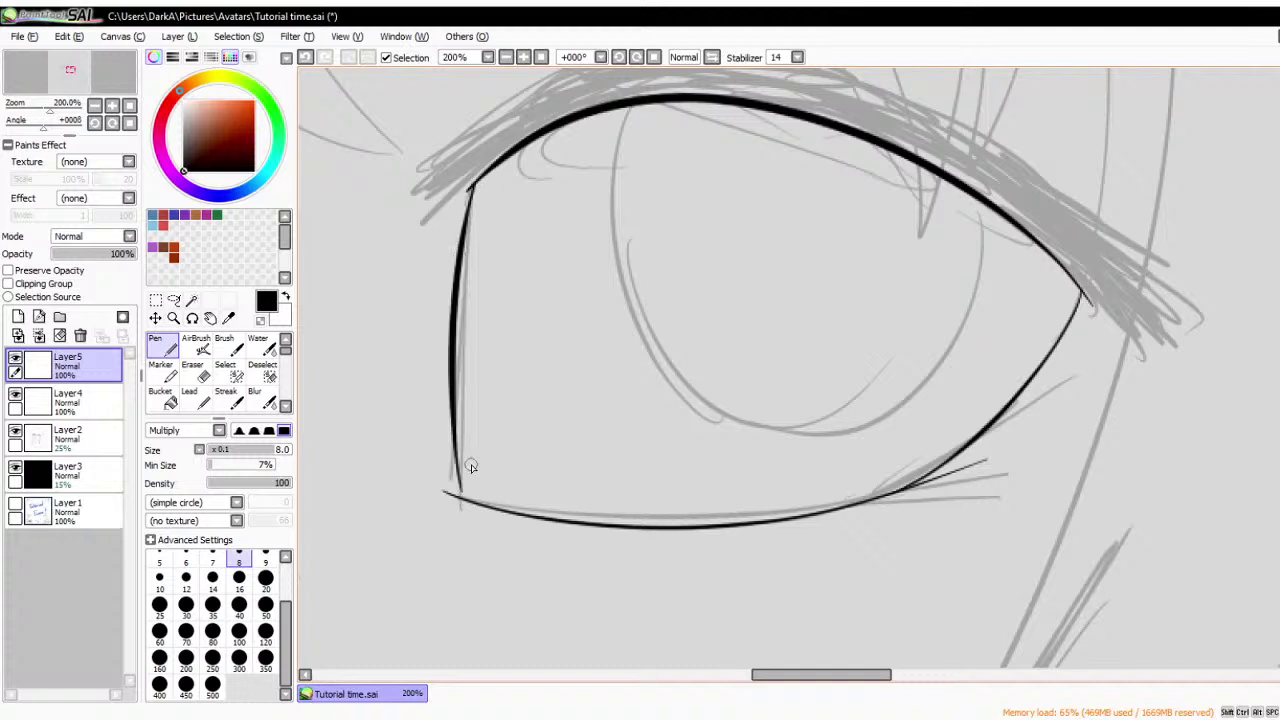
- Free-deform the inner edge line so it joins both lid lines at its ends
key(ctrl+t)
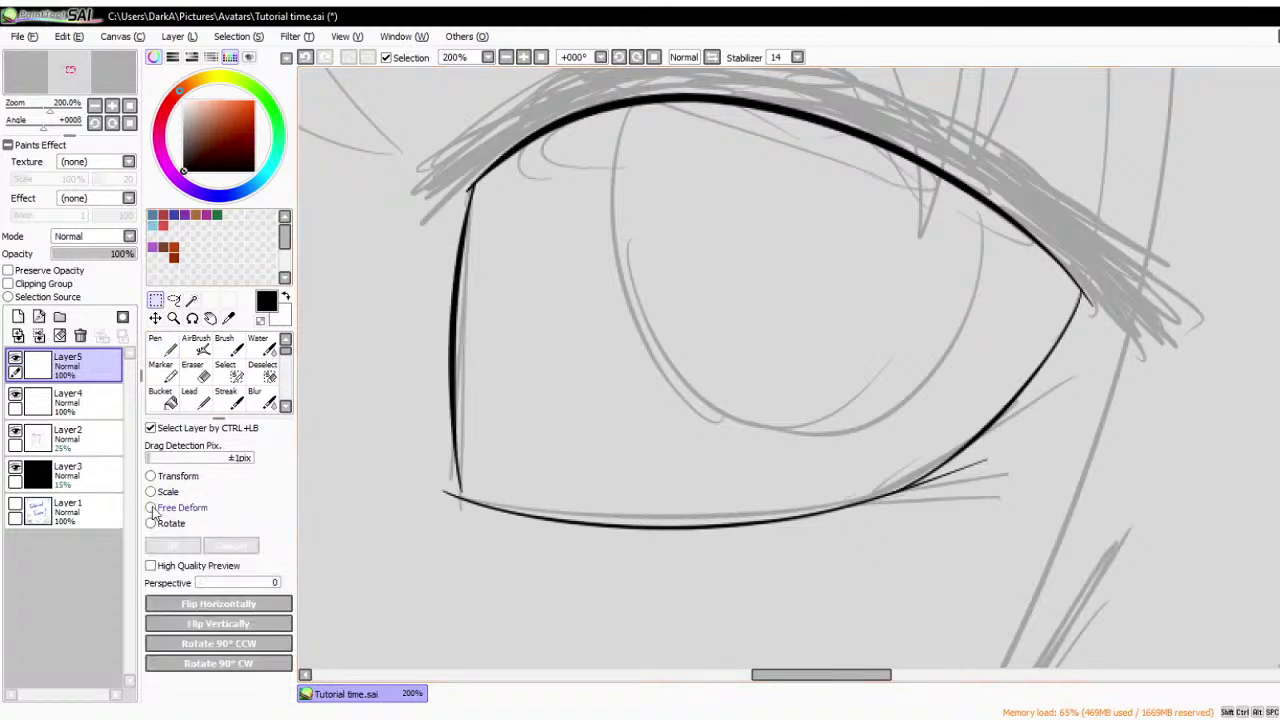
scroll(452, 504, up, 2)
mouse_move(437, 496)
mouse_down()
mouse_move(420, 506)
mouse_move(431, 509)
mouse_up()
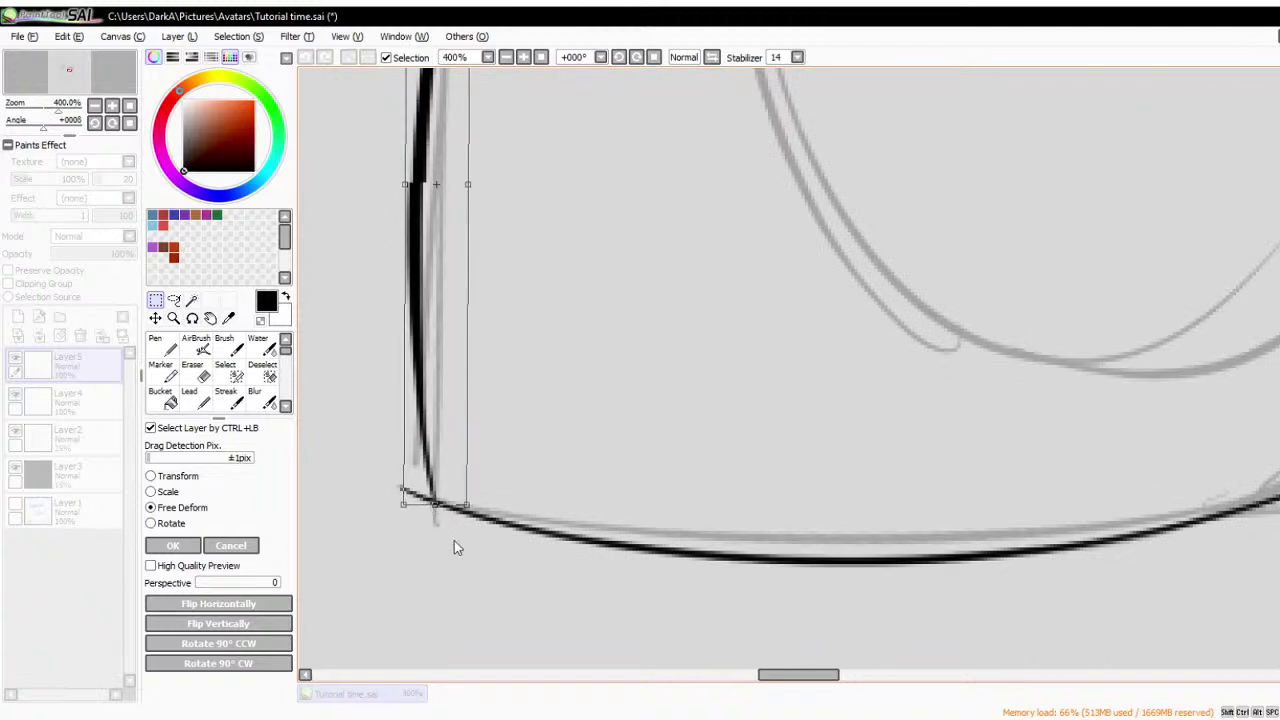
scroll(454, 540, down, 2)
drag(443, 381, 442, 362)
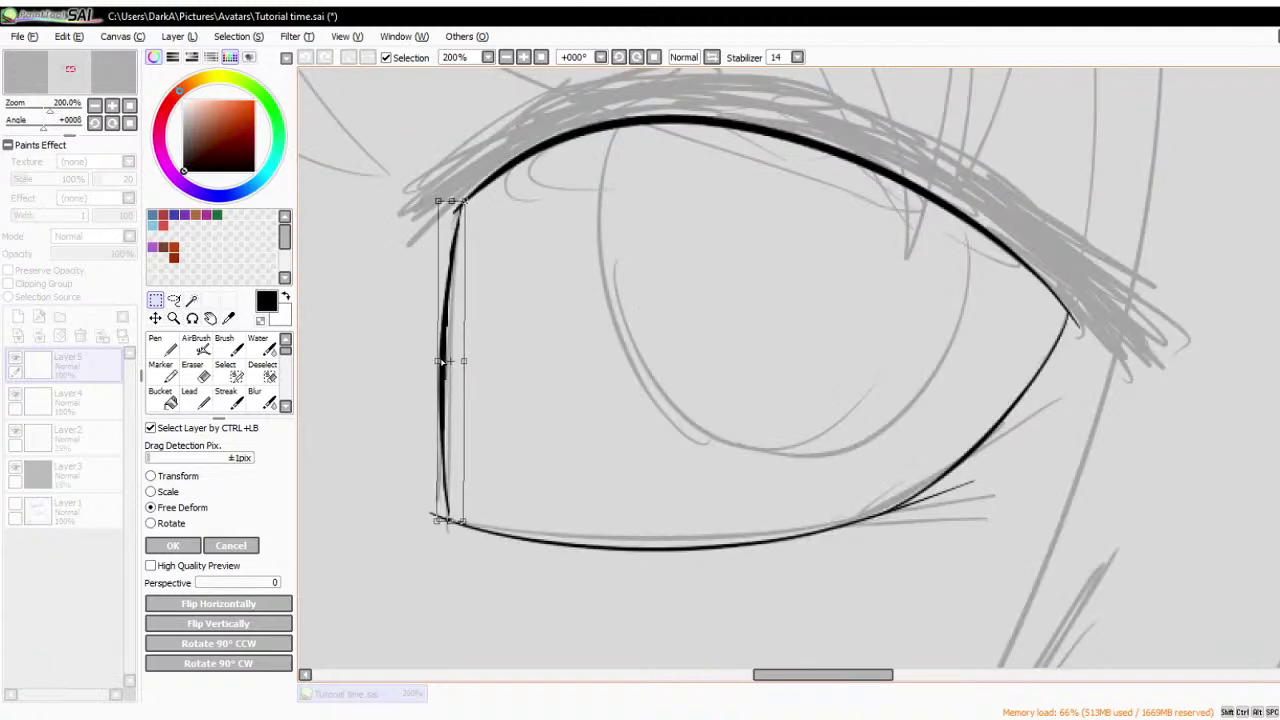
click(173, 545)
scroll(480, 514, down, 1)
scroll(480, 514, up, 2)
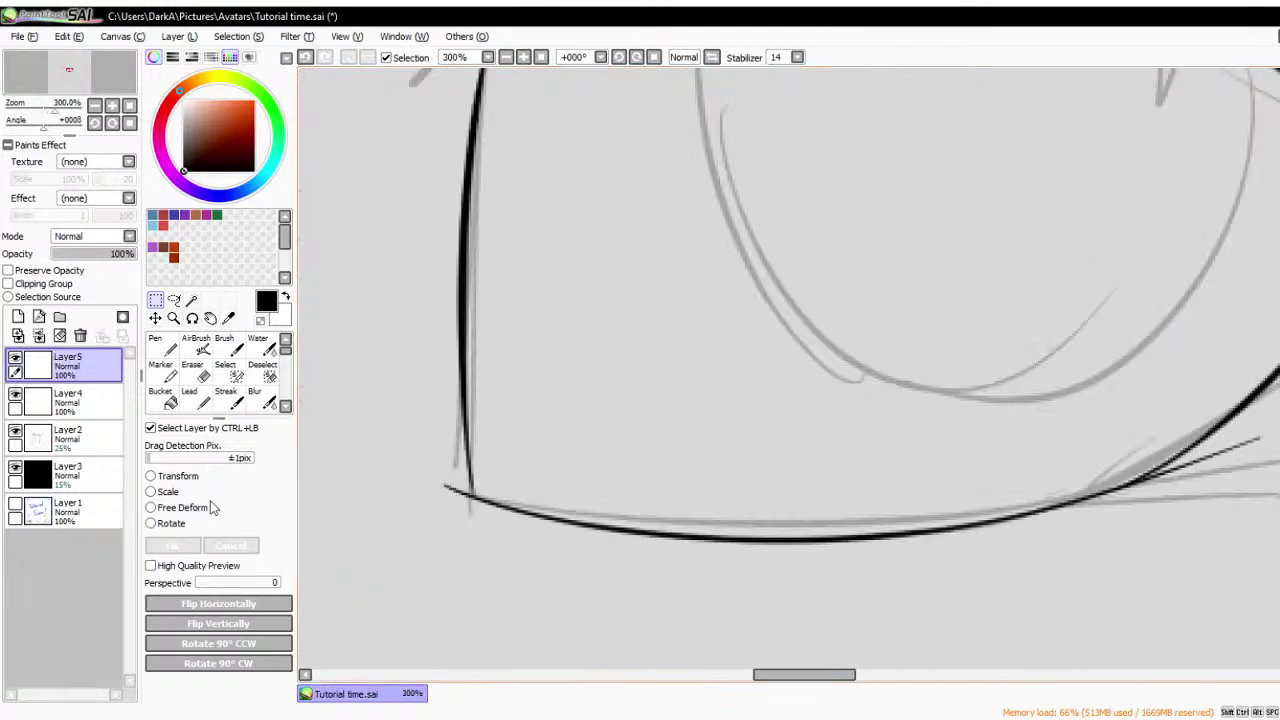
- Free-deform the inner edge line again, fine-tuning where its lower end meets the lower lid
click(151, 508)
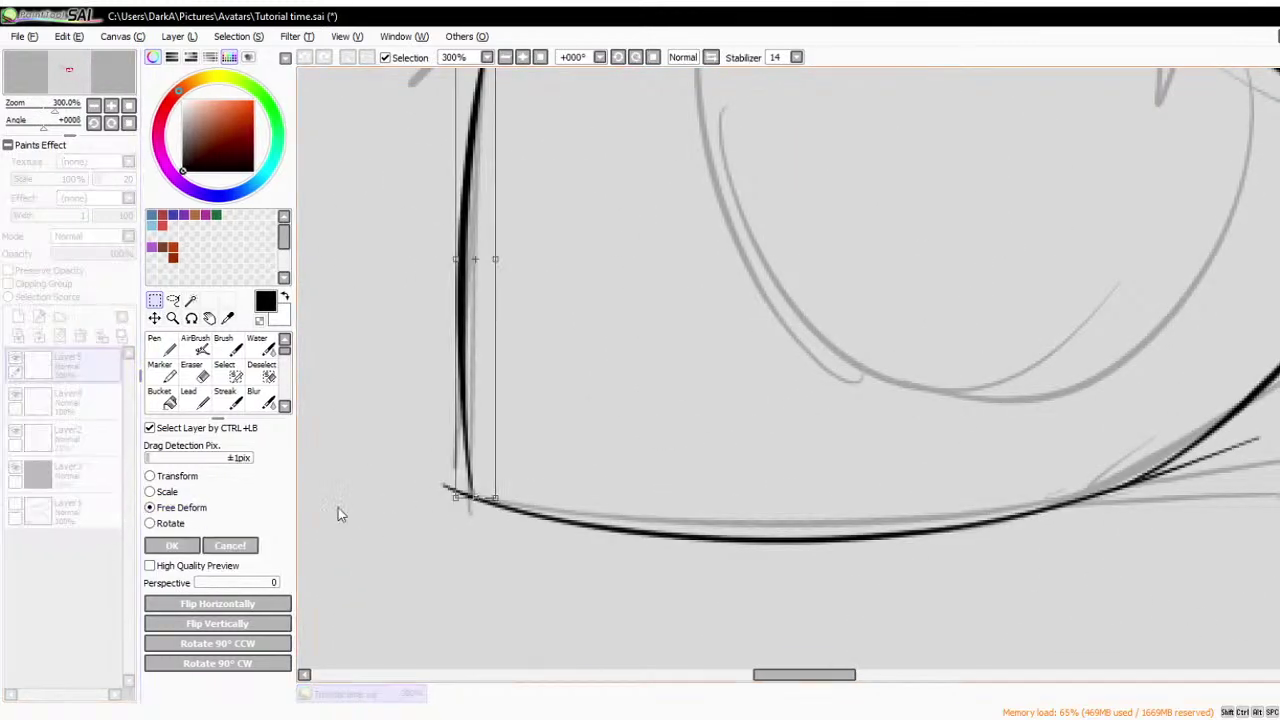
scroll(500, 505, up, 1)
drag(472, 504, 458, 500)
scroll(305, 566, down, 2)
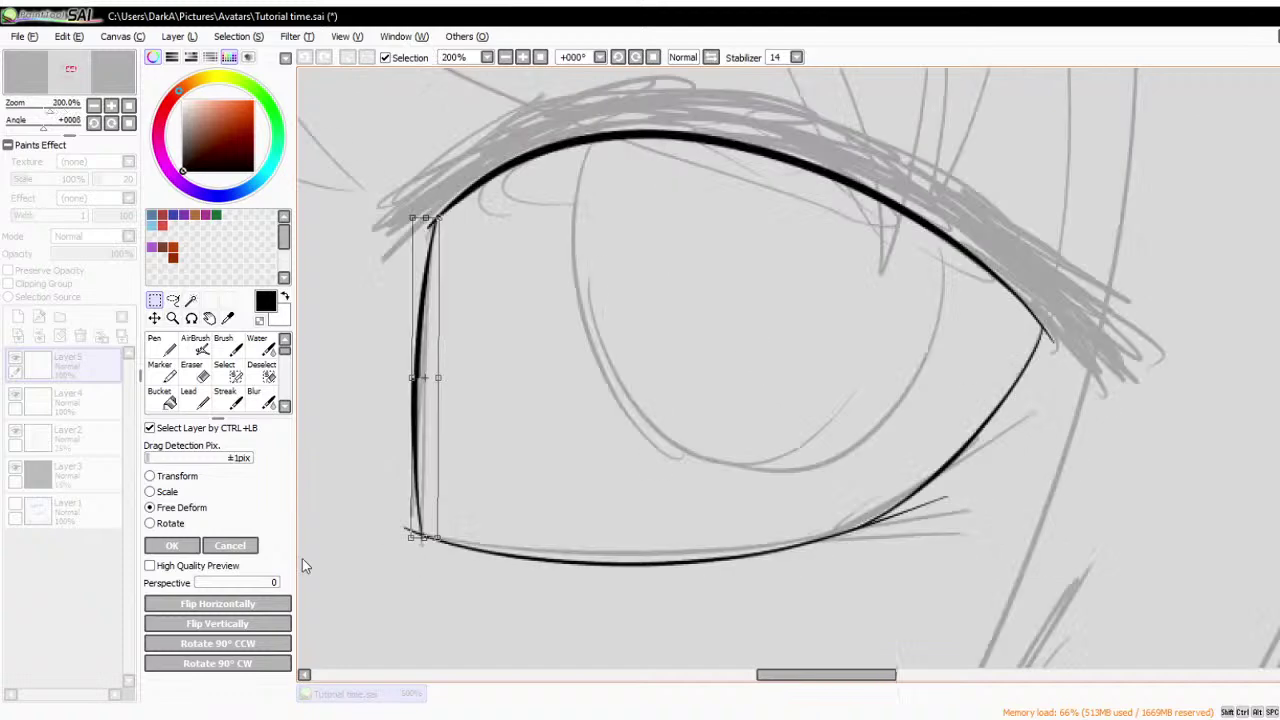
click(172, 545)
scroll(597, 500, down, 1)
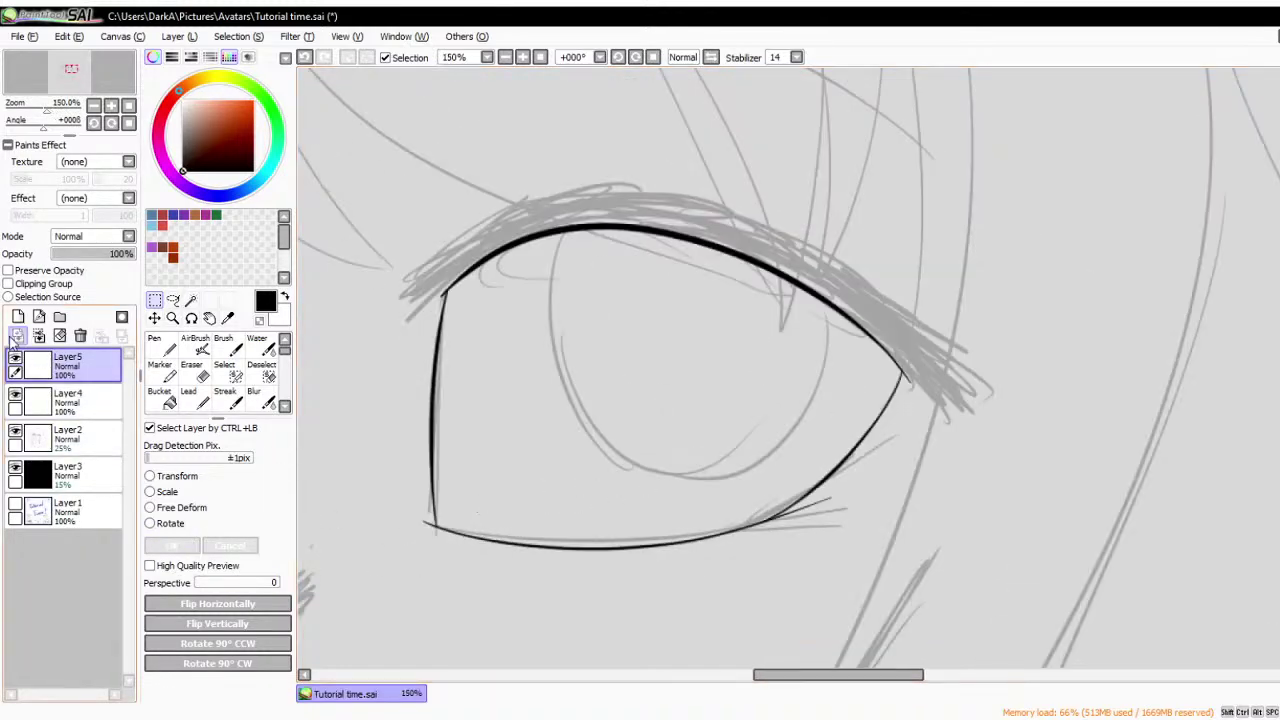
- Ink the upper edge of the lash band as one long arc above the upper lid, redoing the stroke until it follows the sketch
click(160, 345)
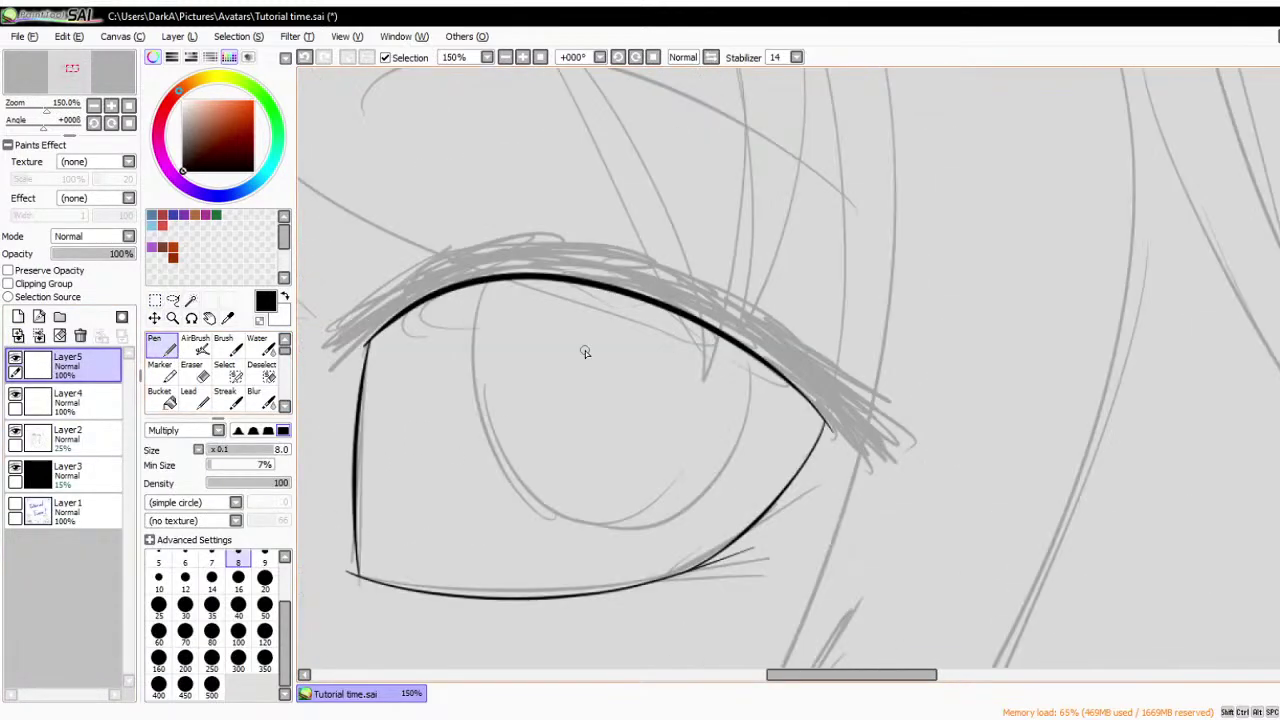
mouse_move(337, 310)
mouse_down()
mouse_move(596, 240)
mouse_move(841, 341)
mouse_move(937, 420)
mouse_up()
key(ctrl+z)
mouse_move(337, 322)
mouse_down()
mouse_move(415, 282)
mouse_move(662, 262)
mouse_move(918, 422)
mouse_up()
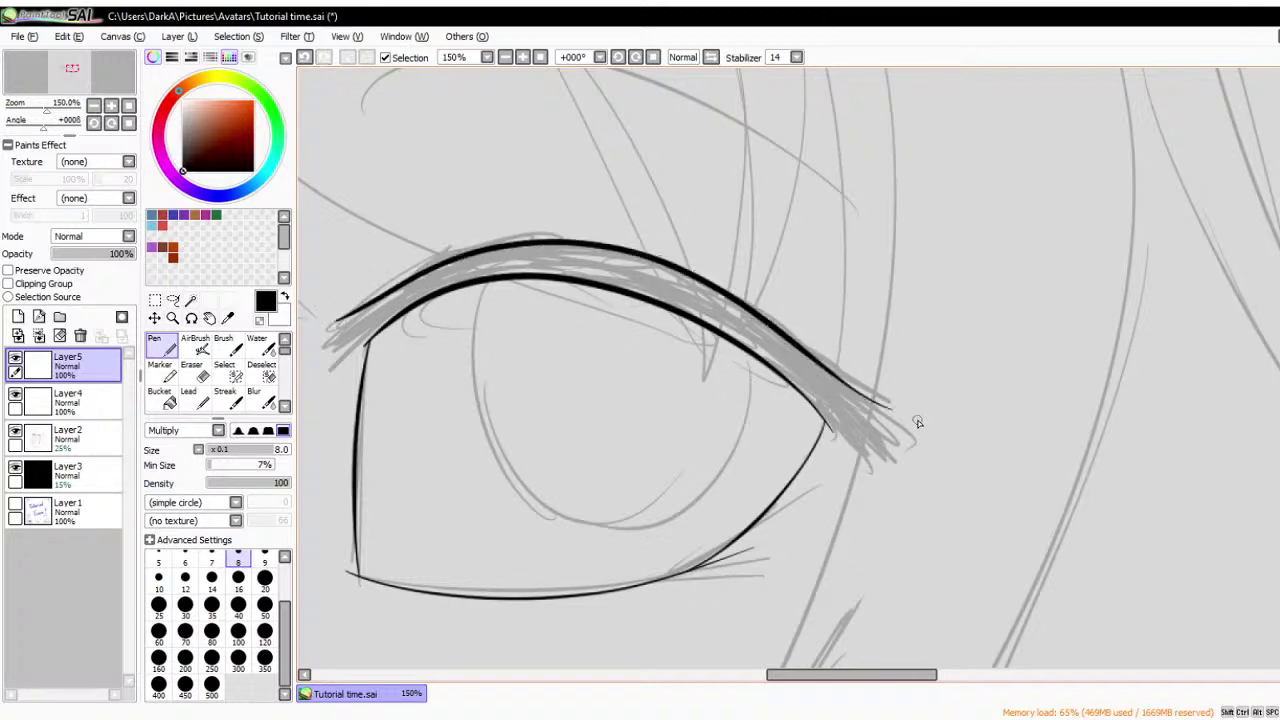
key(ctrl+z)
mouse_move(348, 315)
mouse_down()
mouse_move(491, 246)
mouse_move(910, 449)
mouse_up()
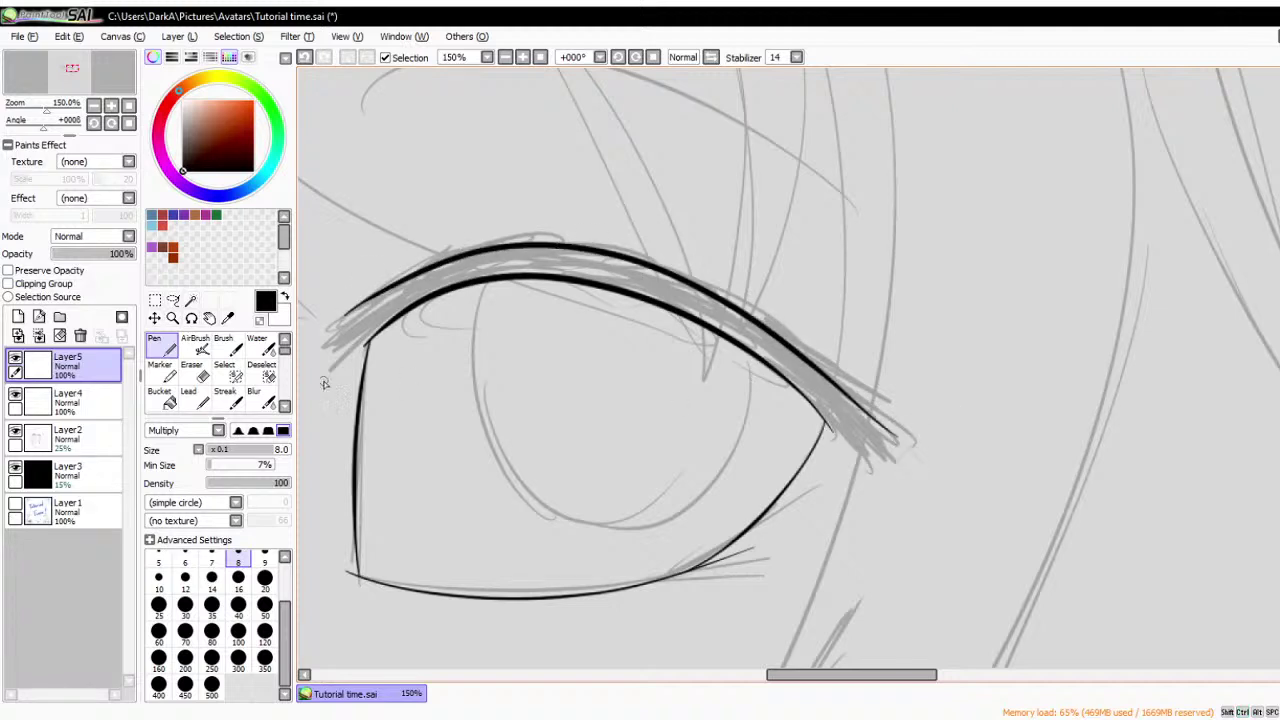
- Free-deform the upper lash arc, adjusting its corners to fit the sketched lashes and raising its outer end slightly
click(154, 300)
key(ctrl+t)
click(150, 507)
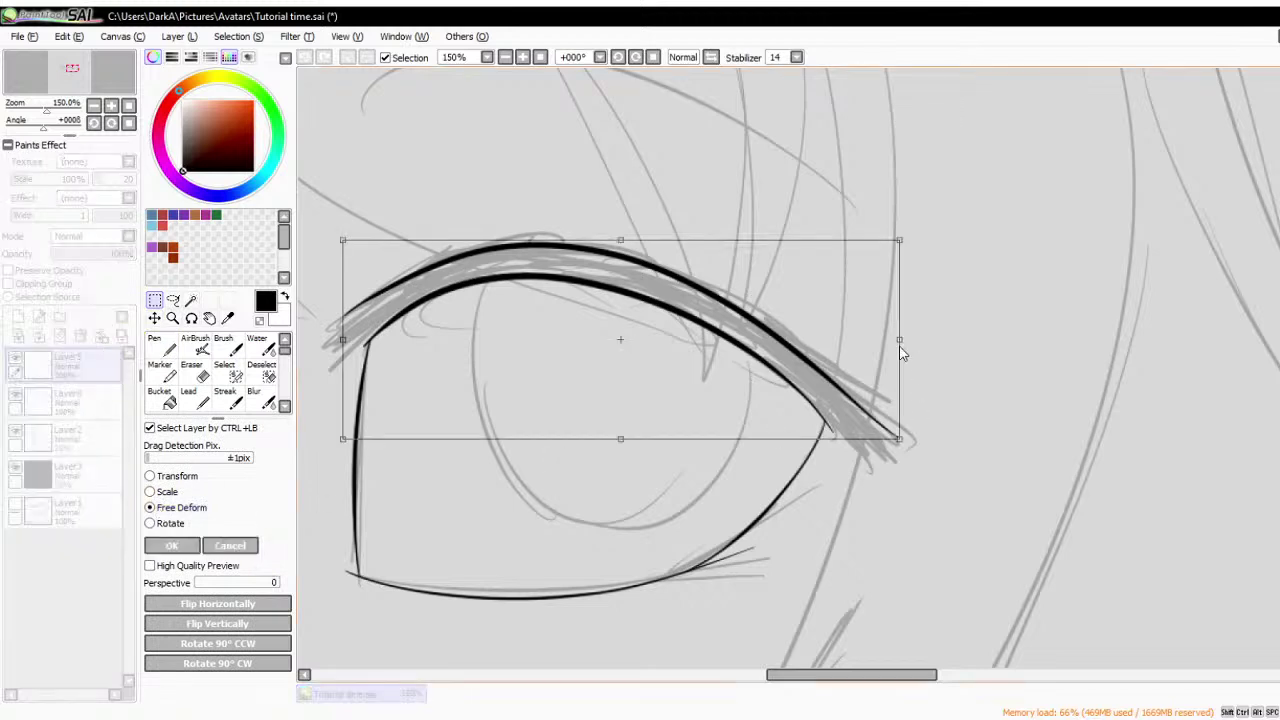
drag(900, 350, 899, 337)
drag(900, 238, 907, 235)
drag(342, 240, 342, 236)
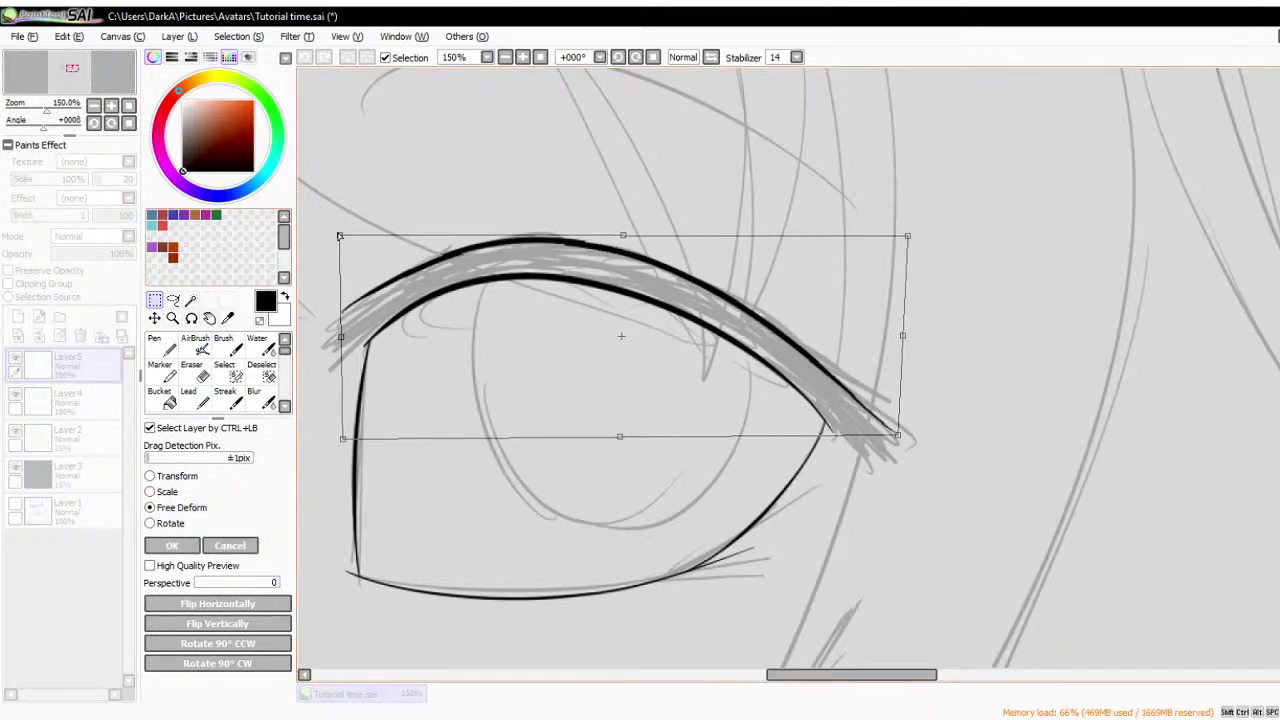
drag(342, 438, 340, 452)
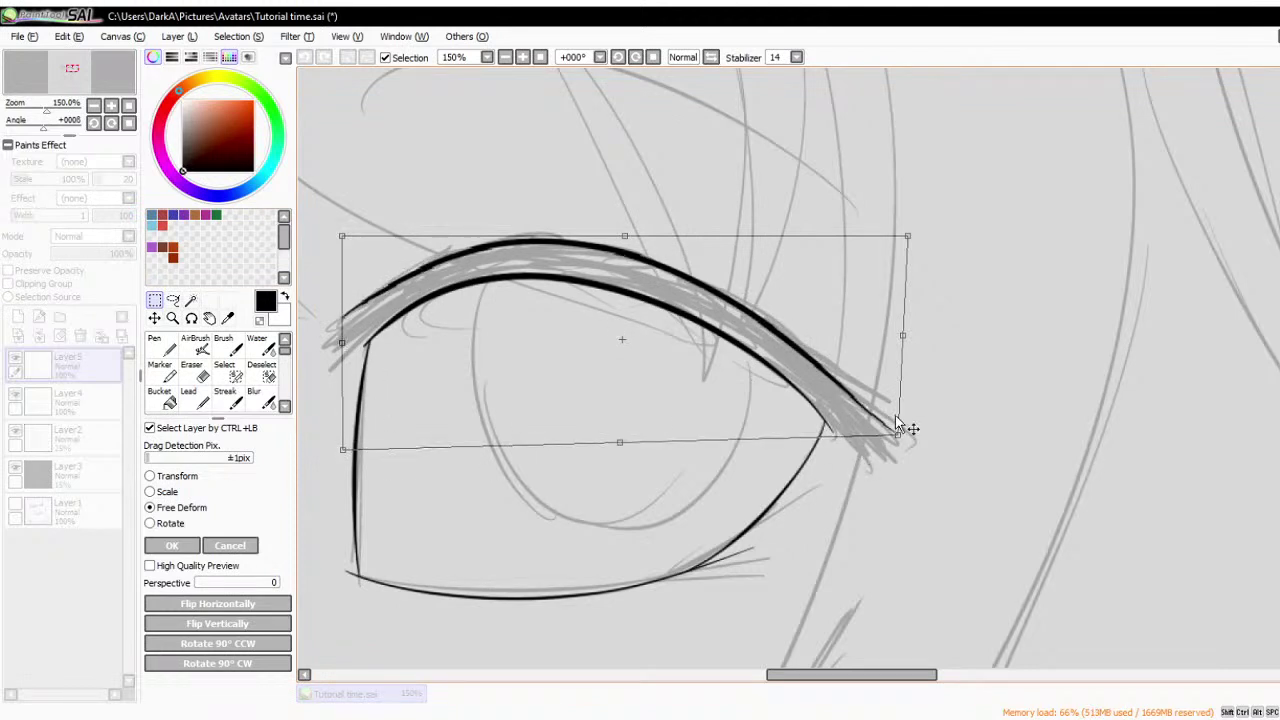
drag(897, 432, 894, 421)
drag(907, 236, 895, 245)
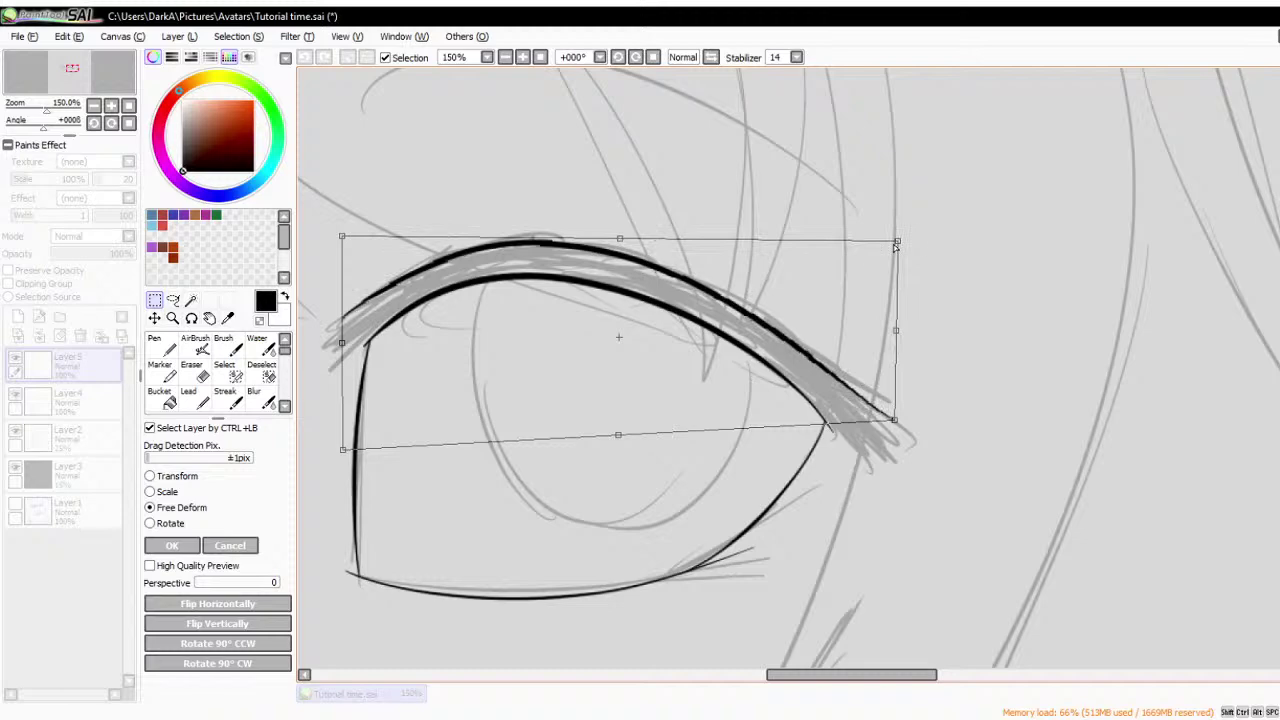
click(172, 545)
- Ink jagged lash tips at the inner corner, connecting the upper lash arc to the upper lid line
scroll(434, 330, up, 2)
scroll(365, 331, up, 2)
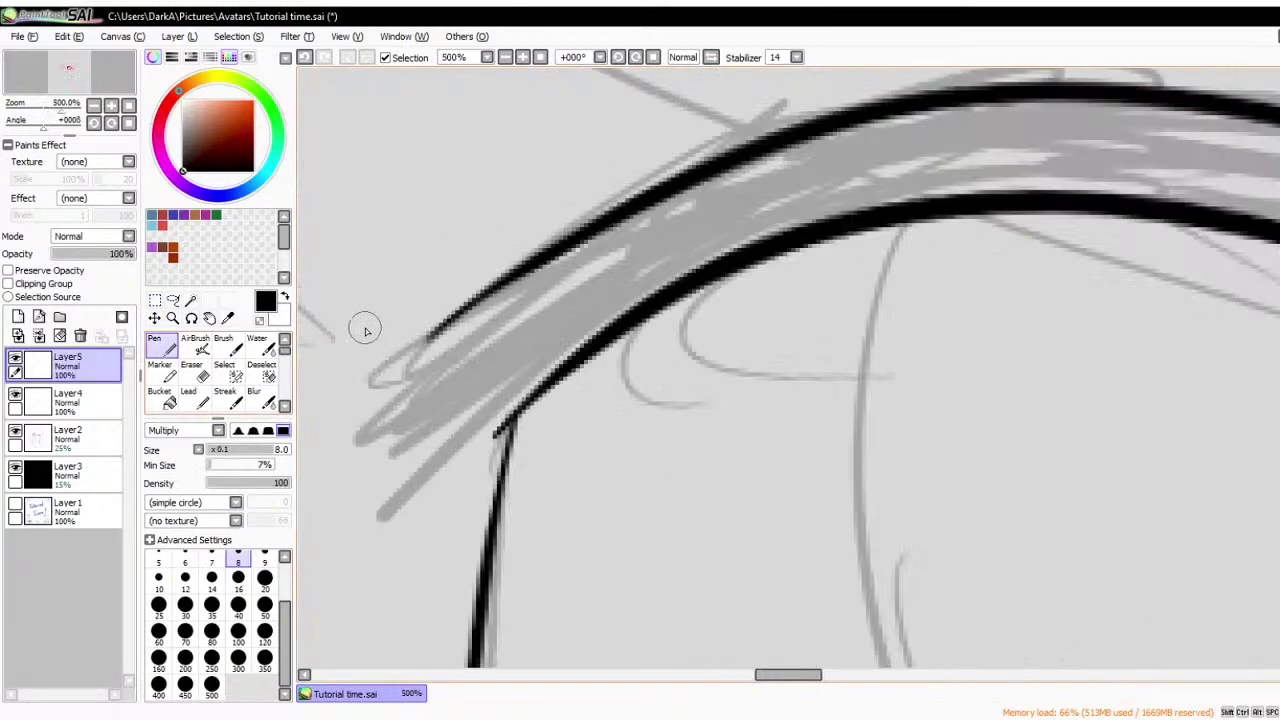
drag(428, 336, 490, 318)
mouse_move(432, 371)
mouse_down()
mouse_move(343, 409)
mouse_move(450, 420)
mouse_move(495, 440)
mouse_move(520, 430)
mouse_up()
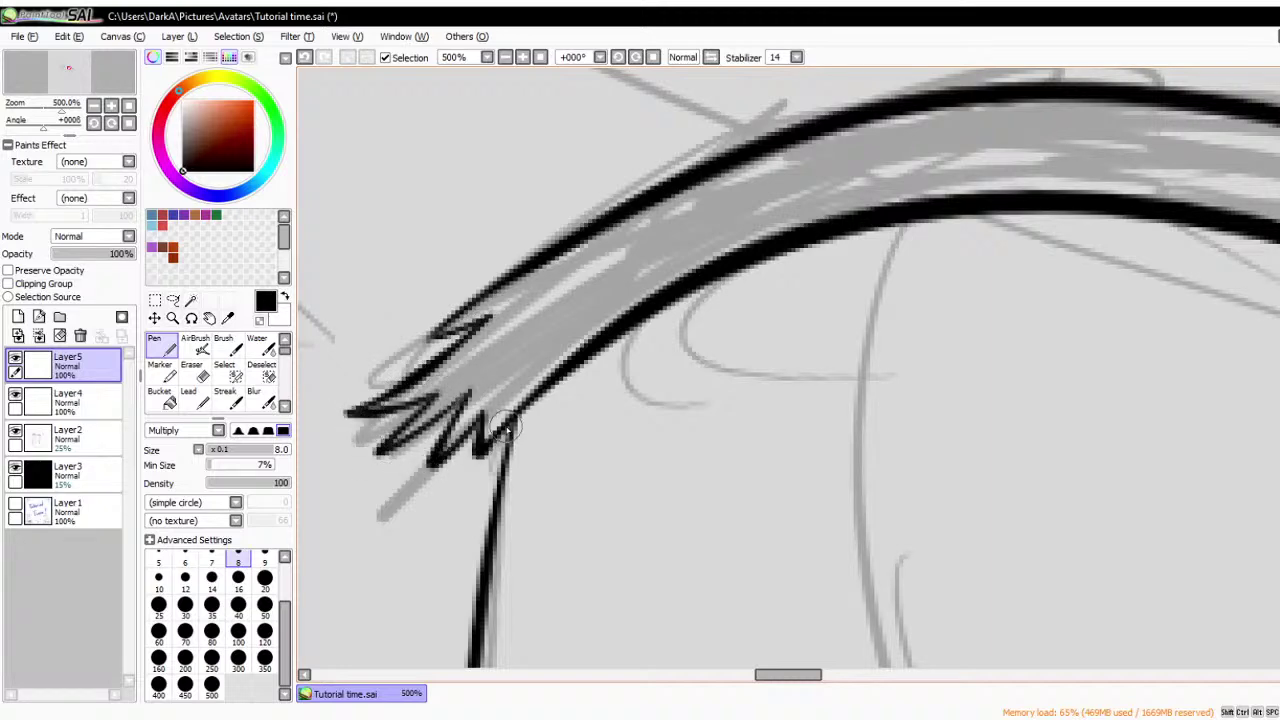
- Ink pointed lash tips at the outer corner, zigzagging from the upper lash arc down to the eye's outer edge
scroll(476, 248, down, 2)
scroll(476, 248, down, 3)
scroll(857, 329, up, 2)
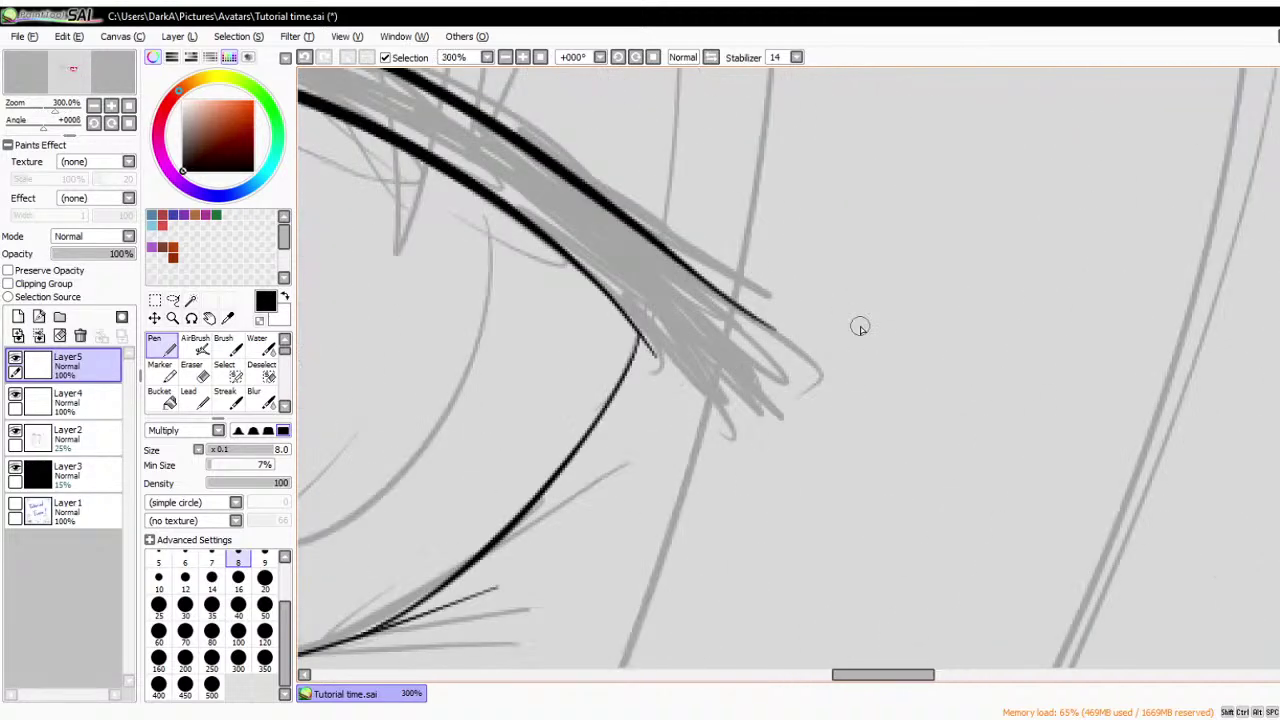
mouse_move(757, 316)
mouse_down()
mouse_move(778, 361)
mouse_move(707, 356)
mouse_move(683, 397)
mouse_move(507, 522)
mouse_up()
drag(578, 476, 482, 556)
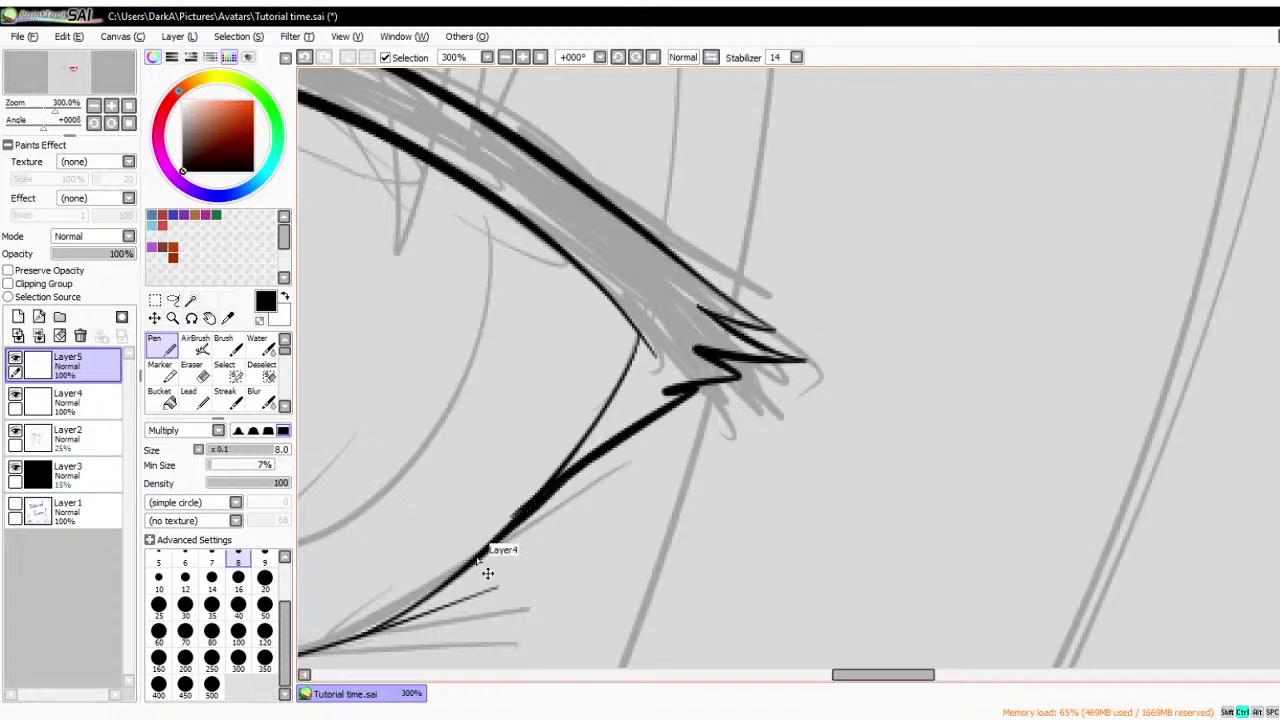
key(ctrl+z)
mouse_move(808, 362)
mouse_down()
mouse_move(688, 381)
mouse_move(728, 385)
mouse_move(626, 424)
mouse_move(626, 444)
mouse_move(501, 557)
mouse_up()
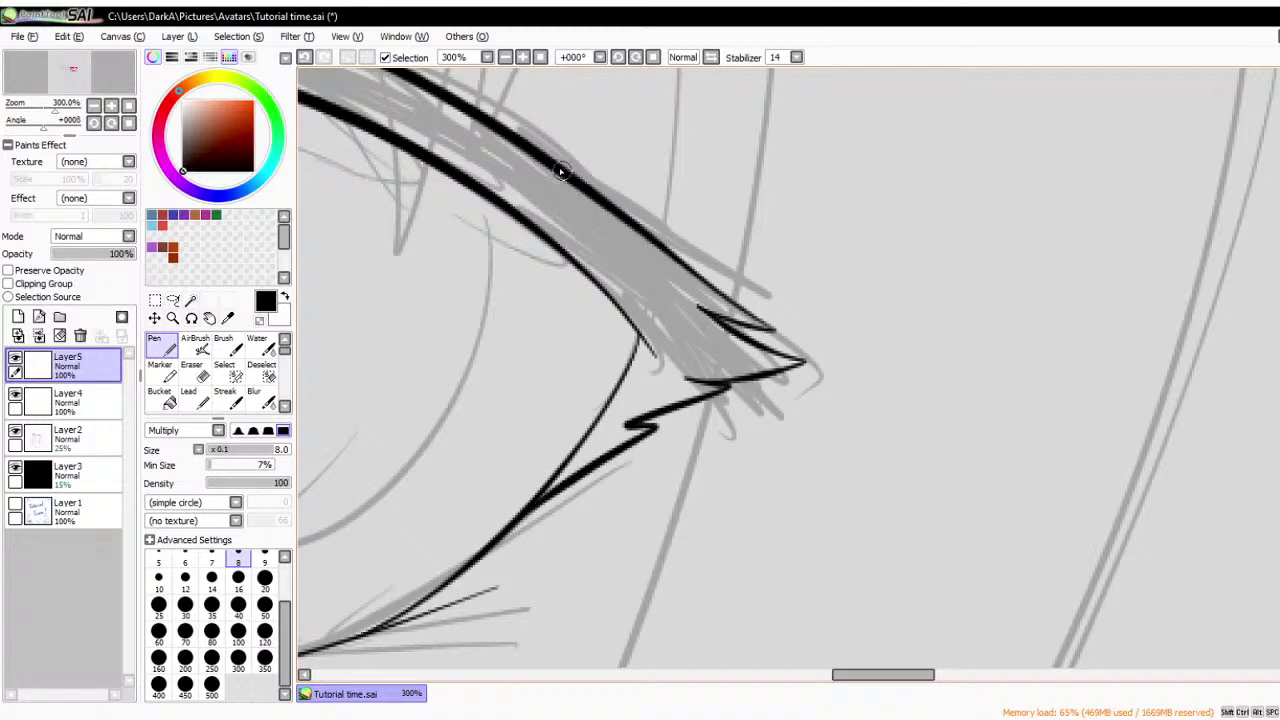
- Add three short tapered lashes branching outward from the outer part of the upper lash arc
drag(561, 172, 746, 264)
drag(545, 150, 632, 188)
drag(512, 130, 575, 150)
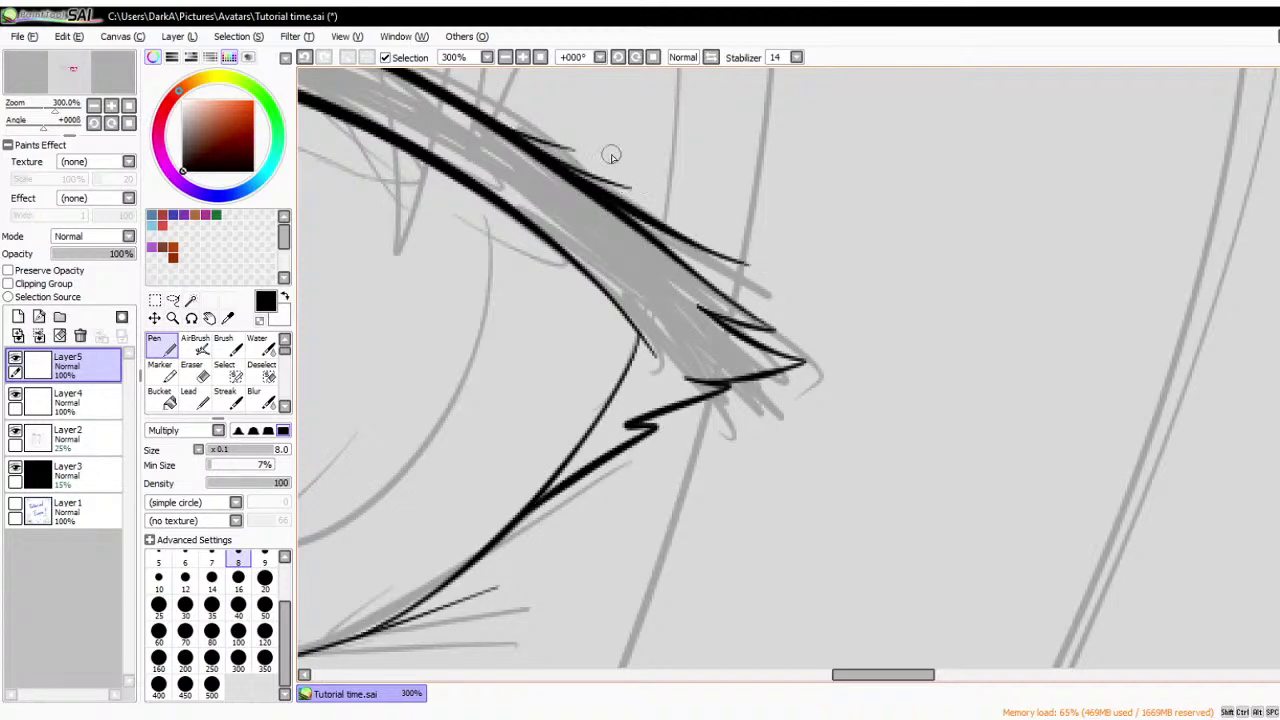
- Ink a cluster of short curved lower lashes where the lower lid meets the outer edge, getting shorter toward the inner corner
scroll(611, 155, down, 4)
scroll(770, 468, up, 1)
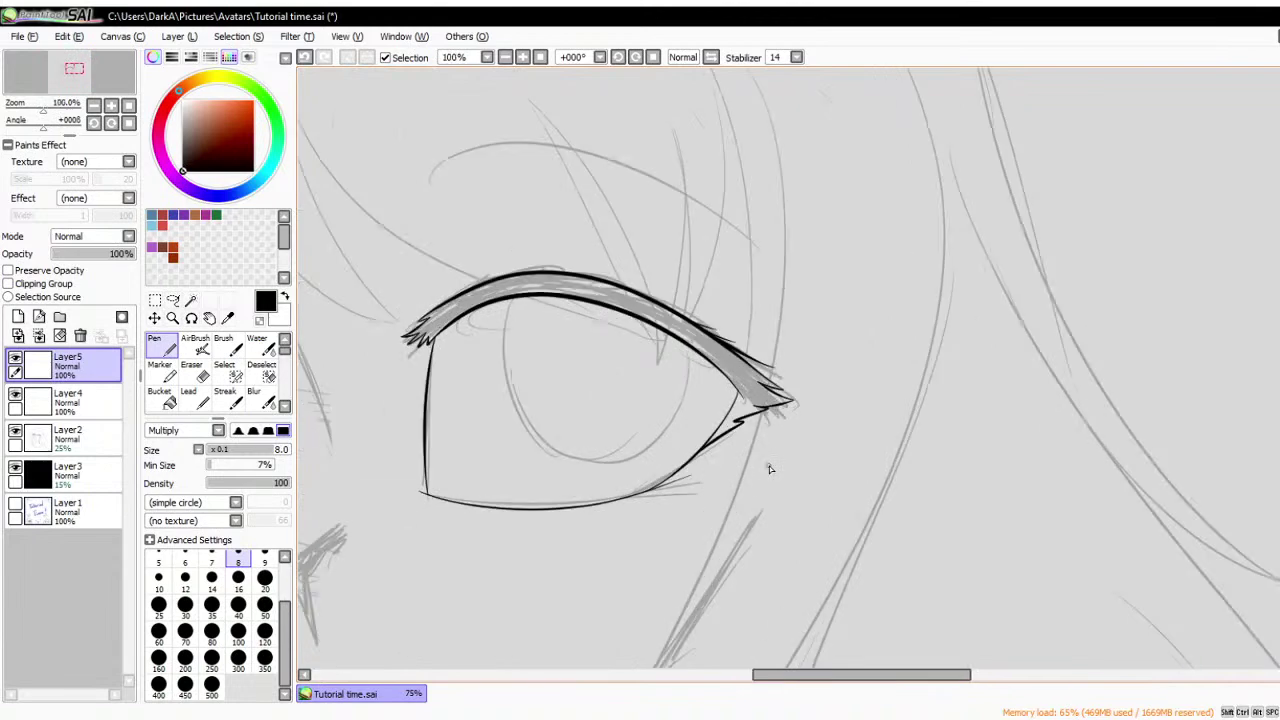
scroll(634, 522, up, 4)
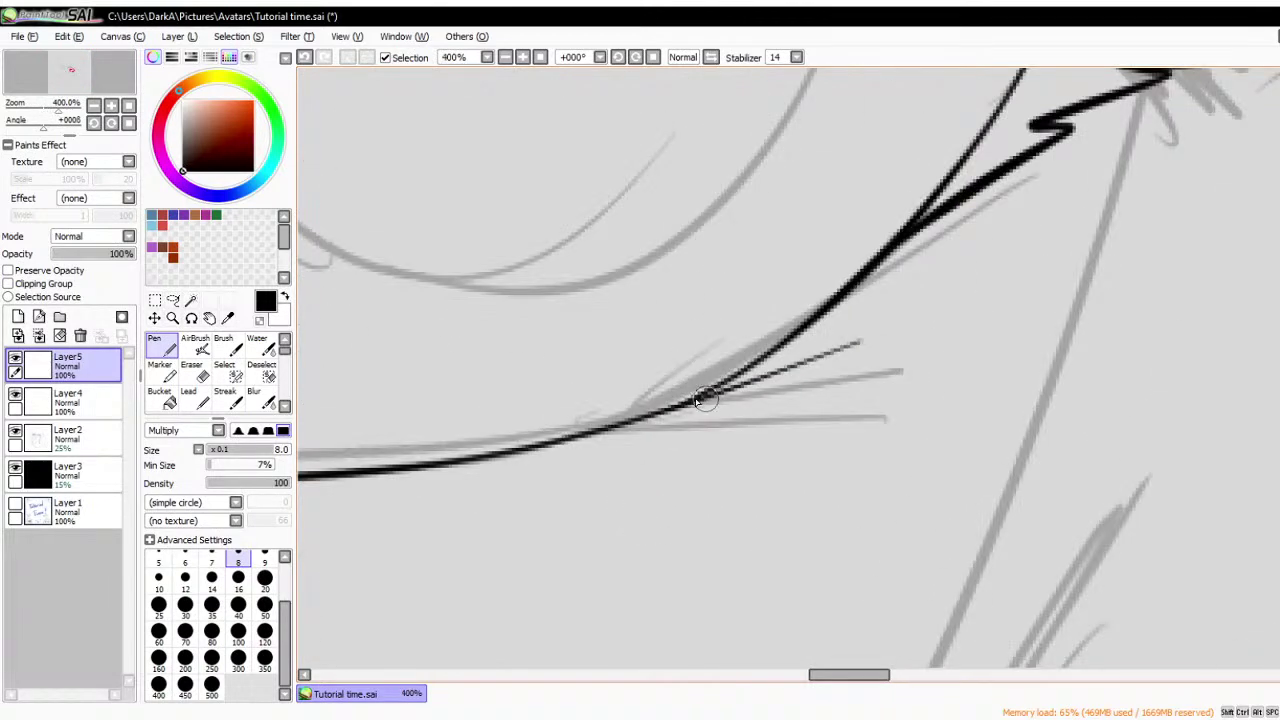
drag(690, 400, 985, 373)
drag(634, 423, 843, 432)
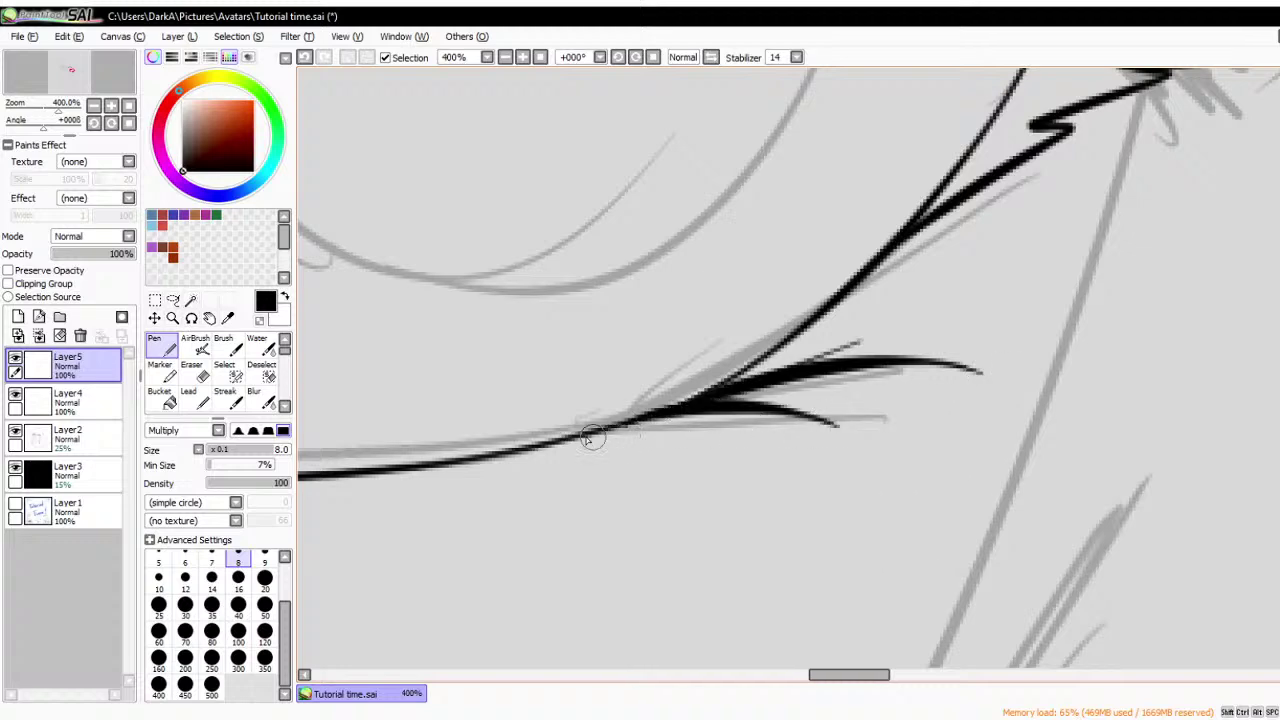
mouse_move(586, 424)
mouse_down()
mouse_move(658, 427)
mouse_move(706, 458)
mouse_move(660, 458)
mouse_up()
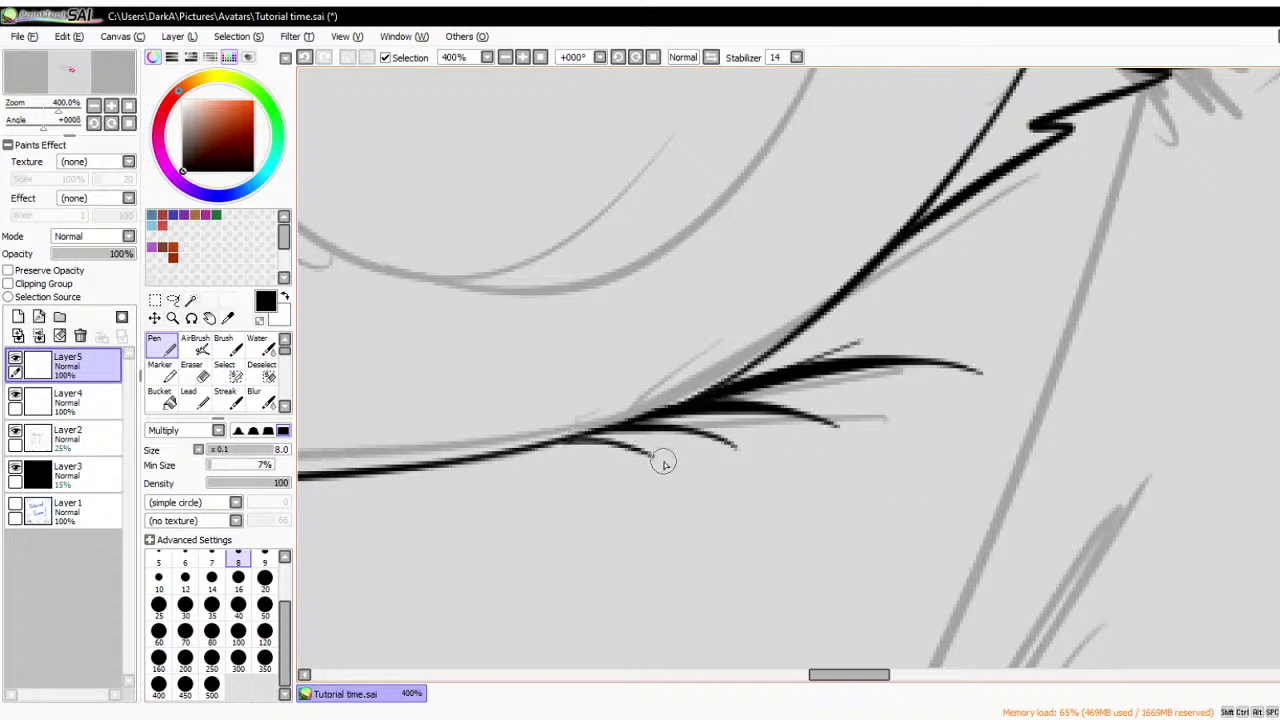
- Merge the lash line layer down into Layer4 and hide the sketch on Layer2 to show only the inked eye
scroll(663, 462, down, 4)
scroll(725, 385, down, 1)
click(39, 335)
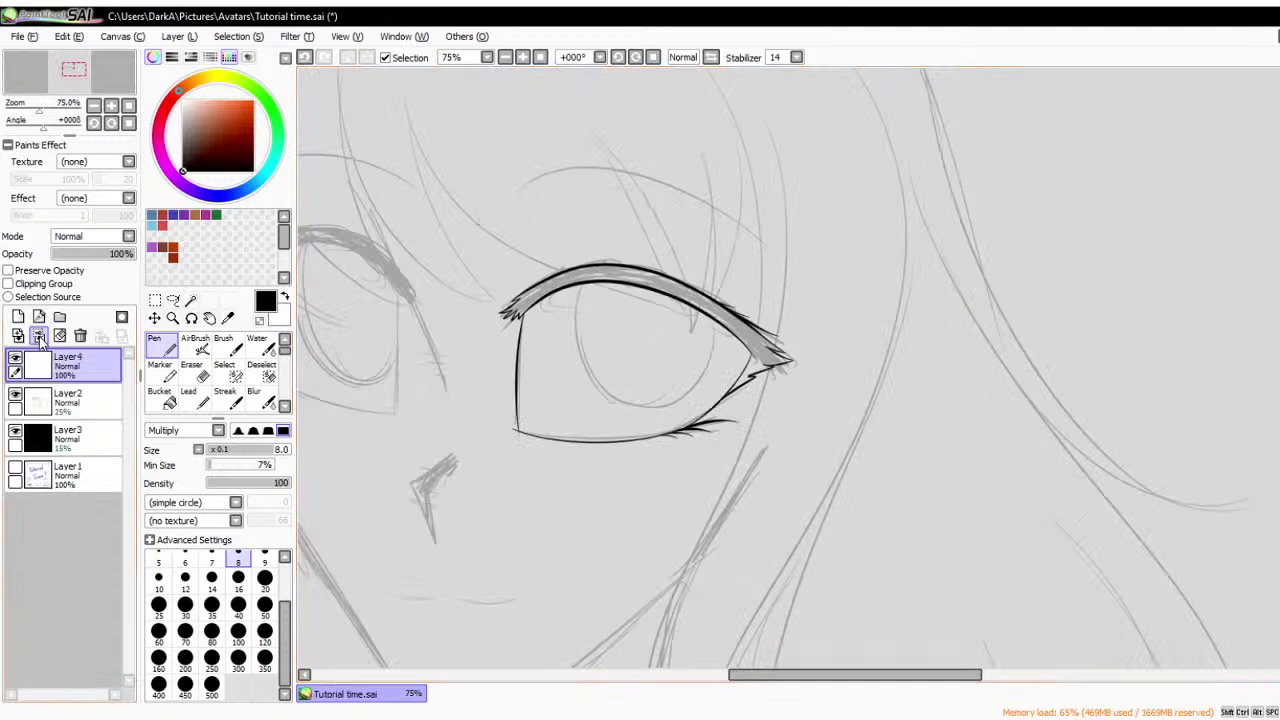
click(15, 393)
scroll(714, 371, up, 1)
scroll(509, 363, up, 1)
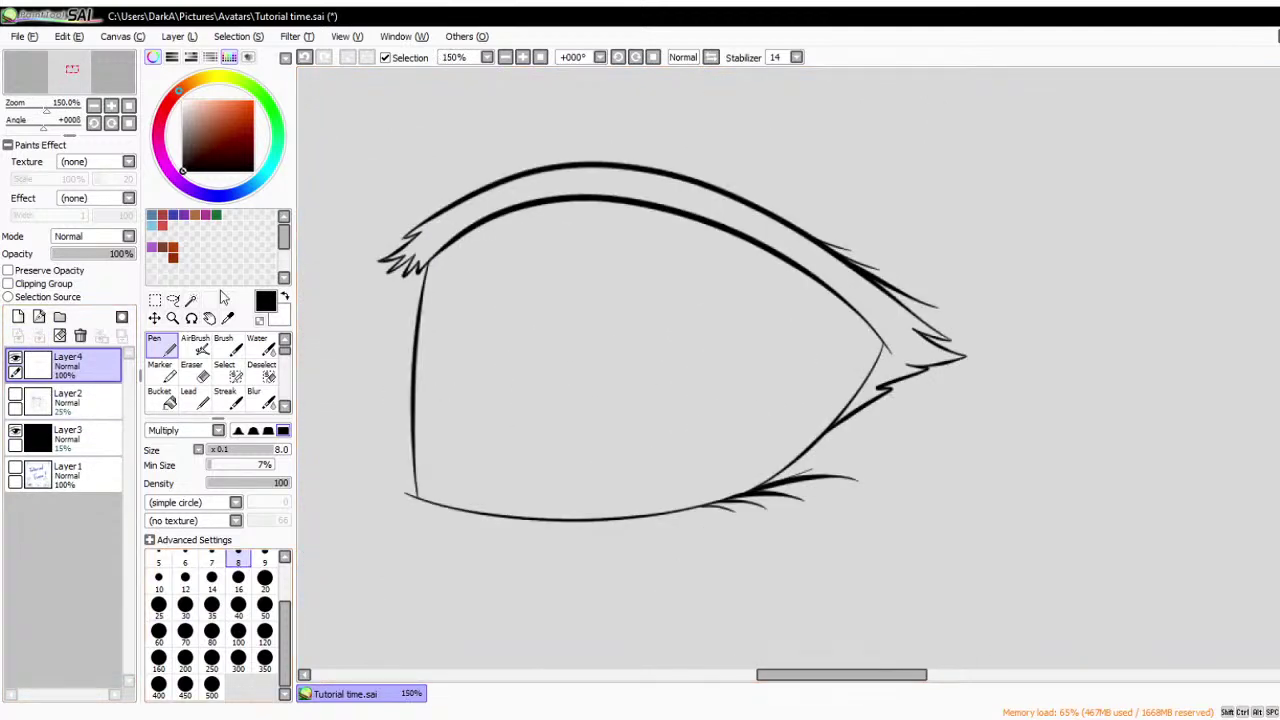
- Select the interior of the upper lash band on Layer4 with the Magic Wand, including the small gaps in the inner-corner lash tips
click(191, 302)
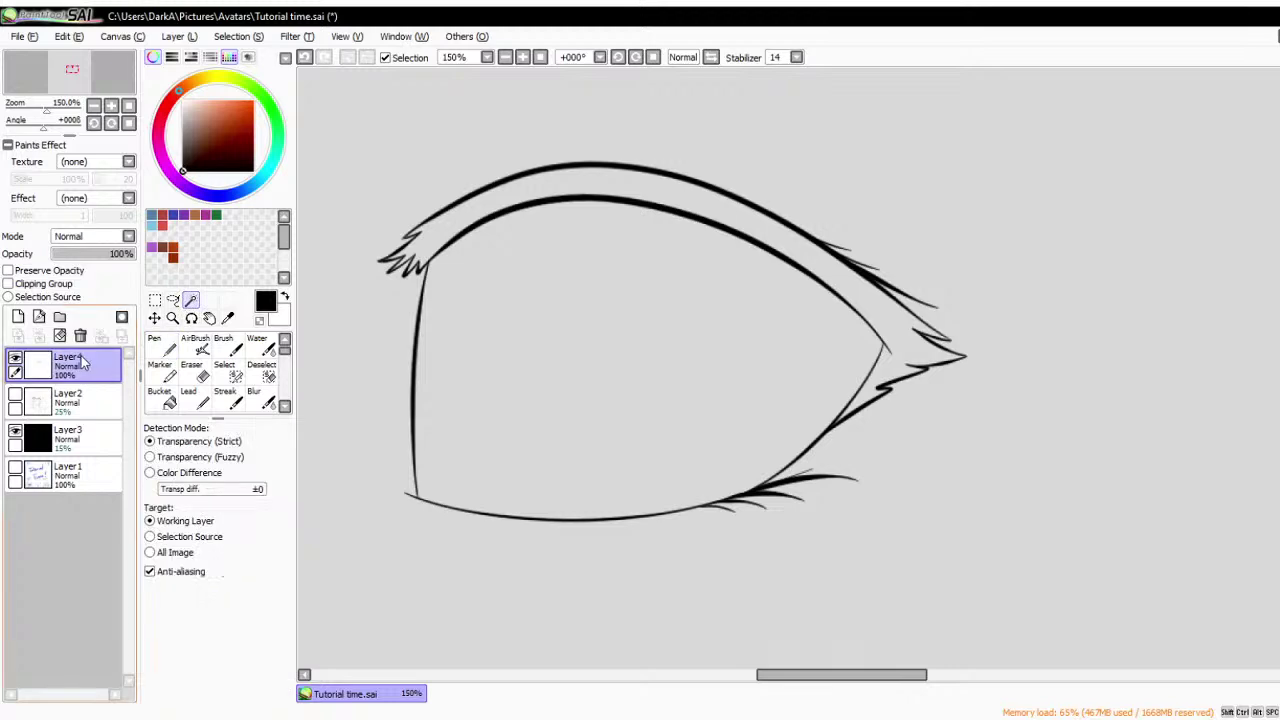
click(560, 183)
scroll(433, 216, up, 6)
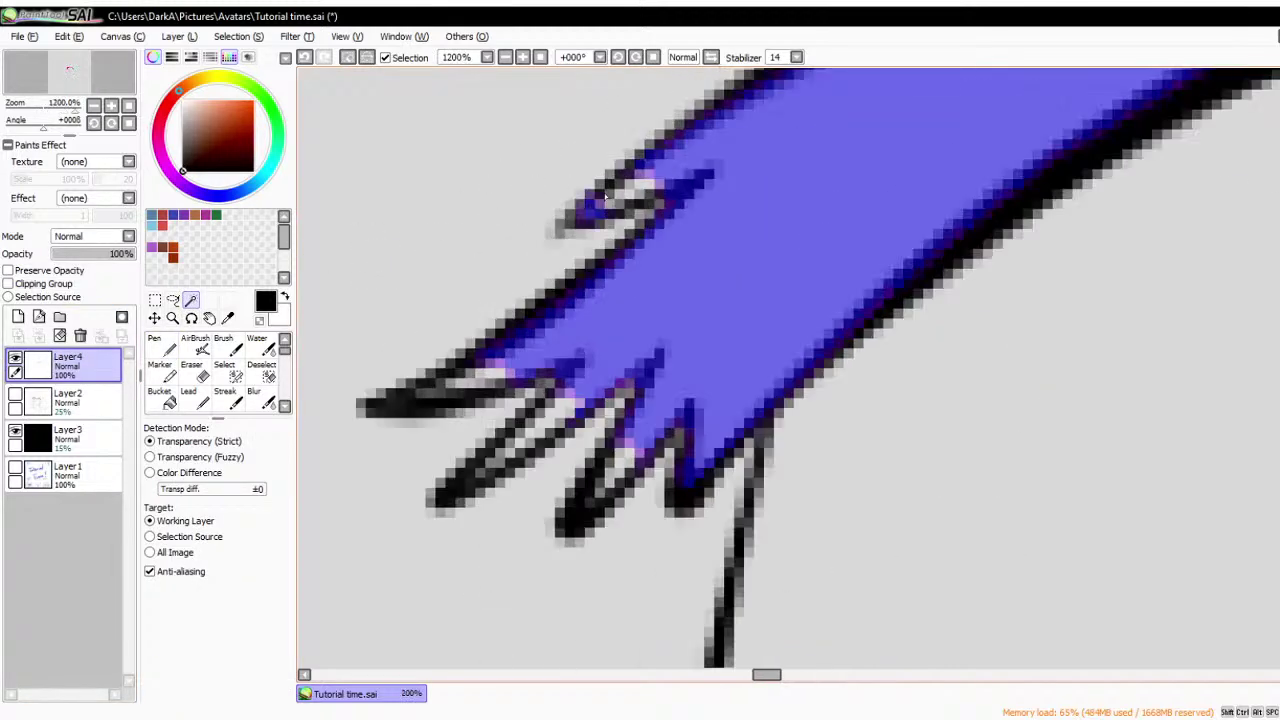
click(604, 196)
click(639, 193)
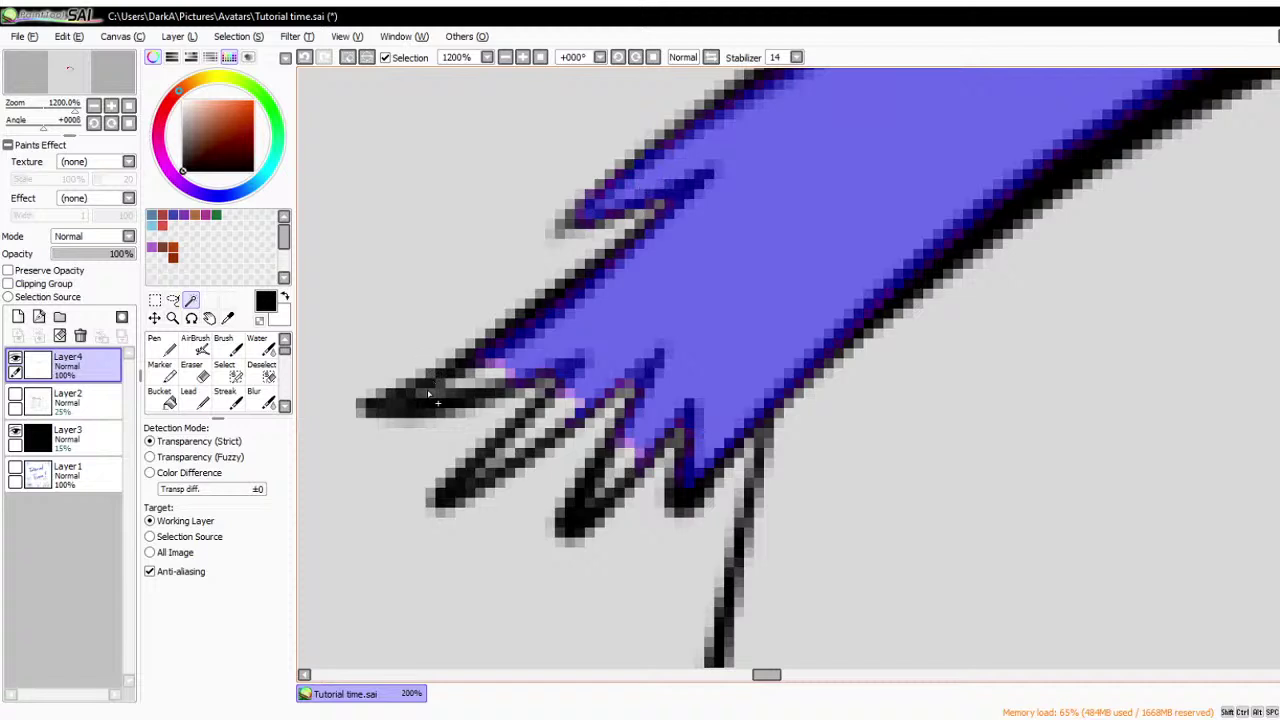
click(478, 375)
click(490, 448)
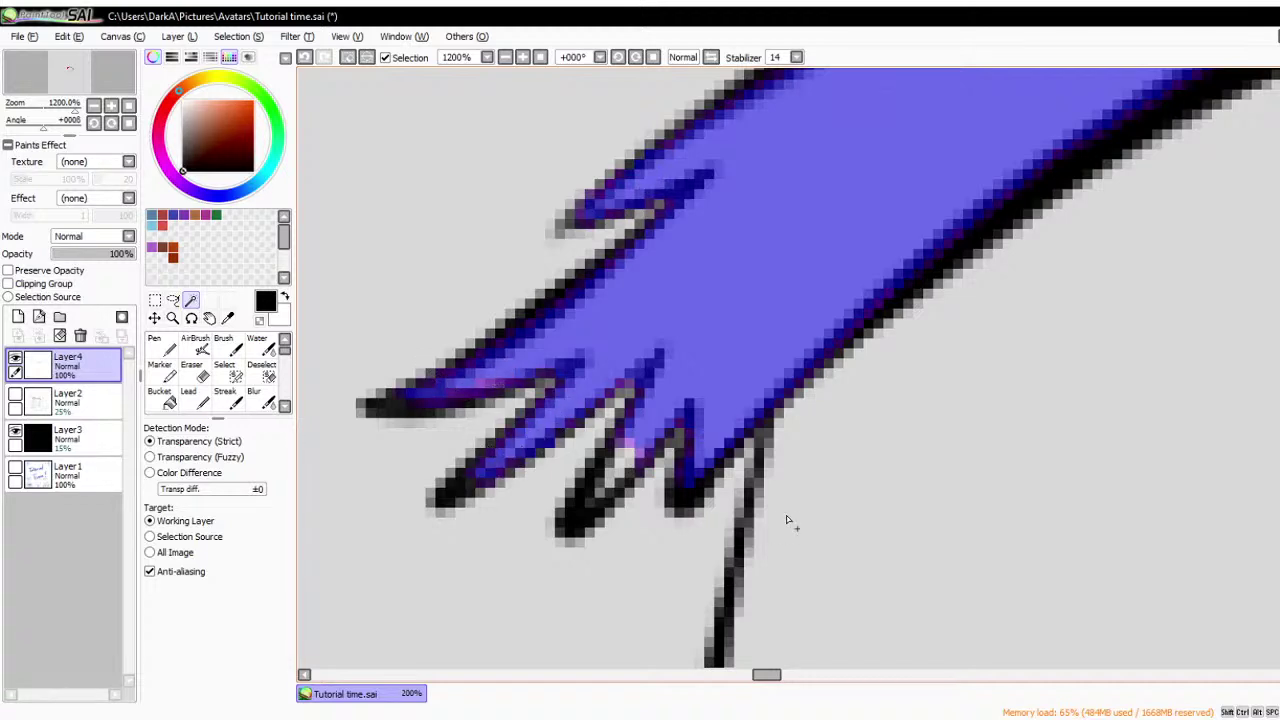
scroll(620, 505, down, 10)
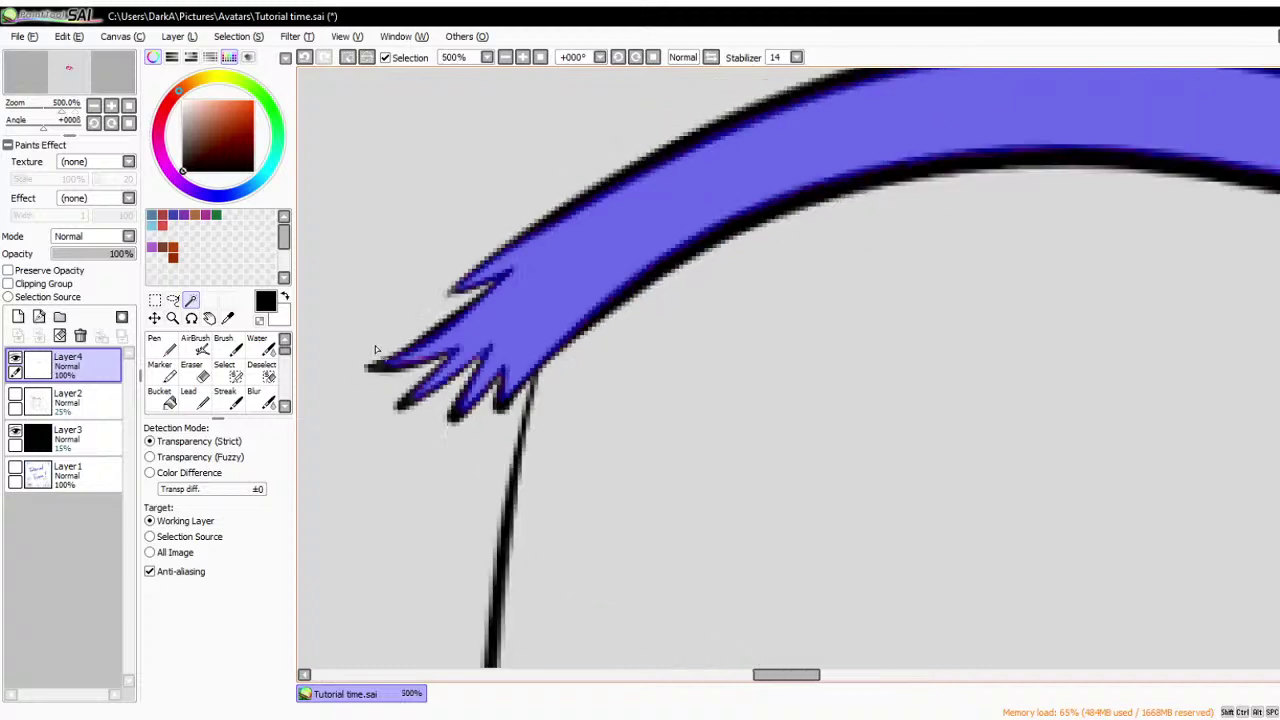
scroll(880, 341, down, 2)
- Extend the lash band selection into the remaining unselected gaps in the pointed lash tips at the outer corner
scroll(880, 341, up, 3)
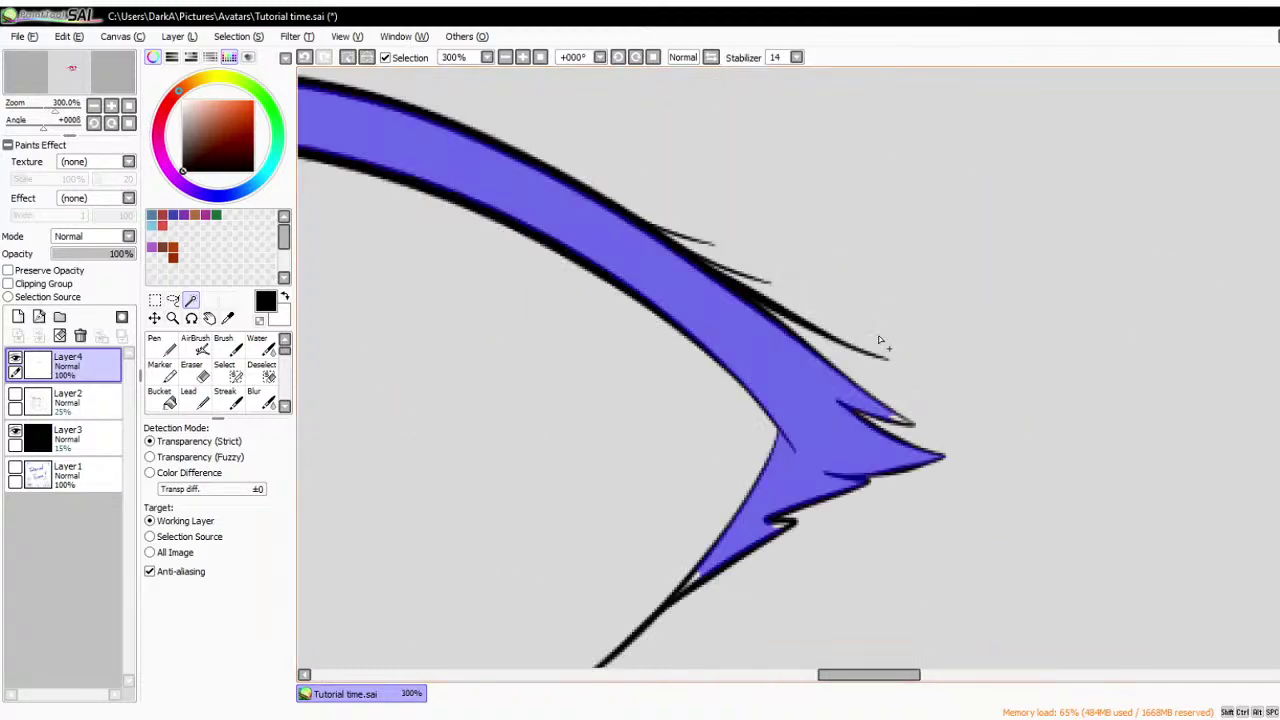
scroll(918, 424, up, 5)
click(905, 421)
scroll(857, 292, down, 4)
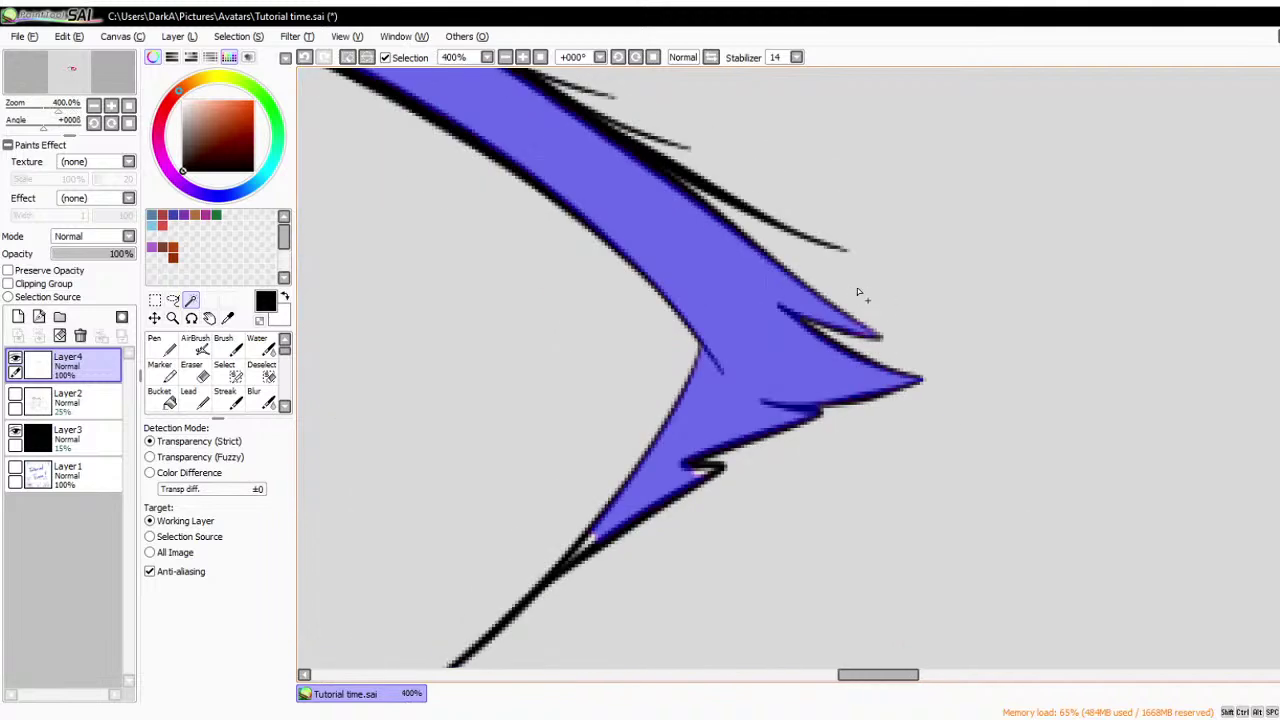
scroll(617, 566, up, 4)
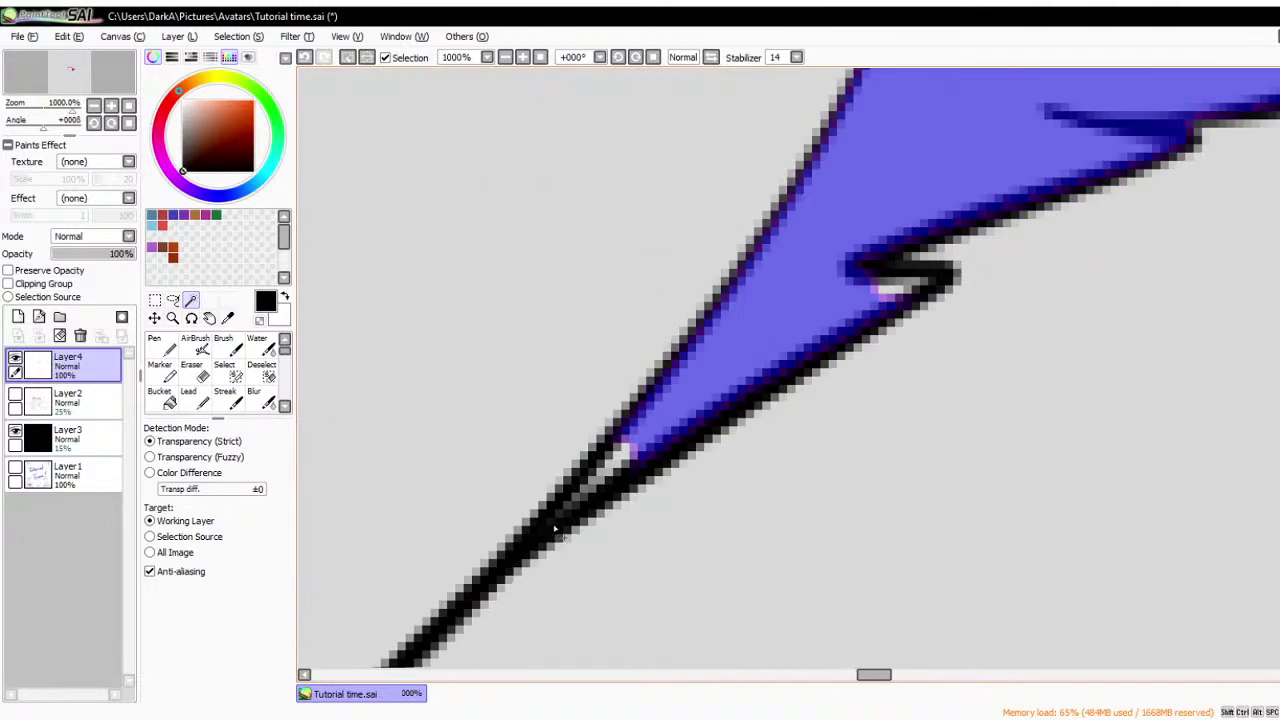
click(573, 511)
click(622, 452)
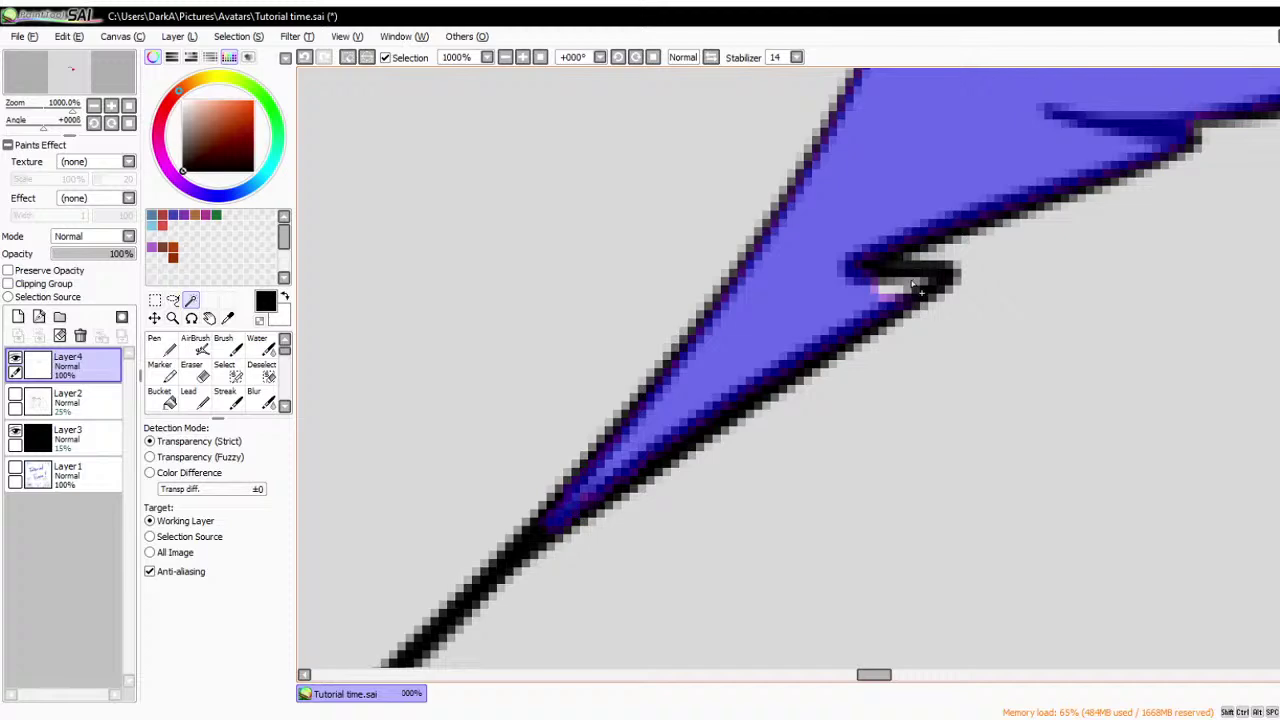
click(882, 291)
scroll(802, 446, down, 6)
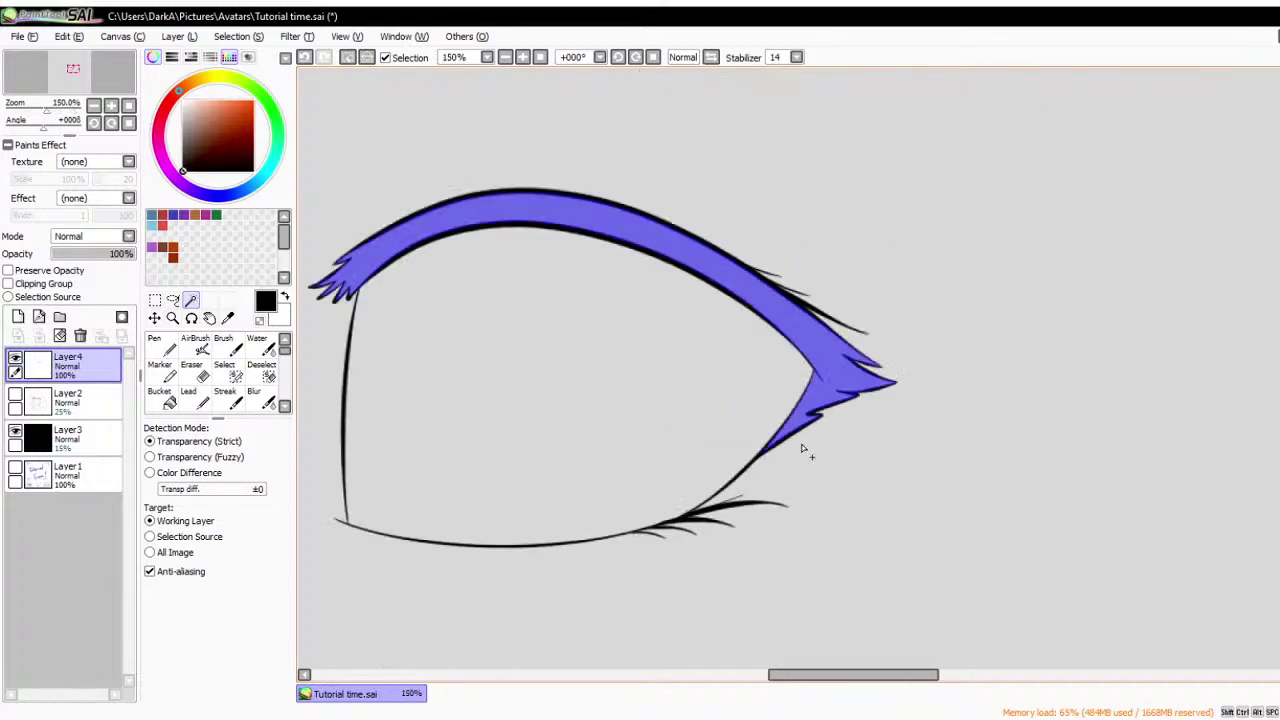
scroll(802, 446, down, 1)
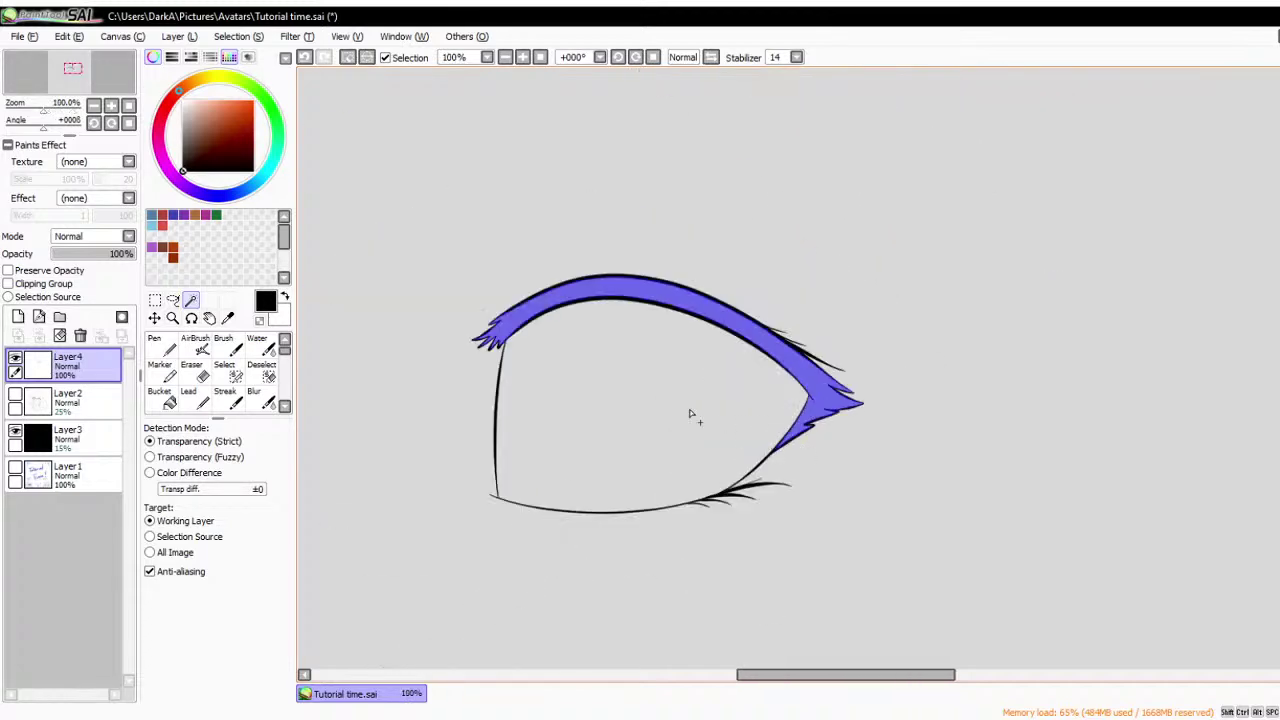
- Show the Layer2 sketch again beneath the inked eye
click(15, 399)
scroll(531, 135, down, 4)
scroll(531, 135, up, 2)
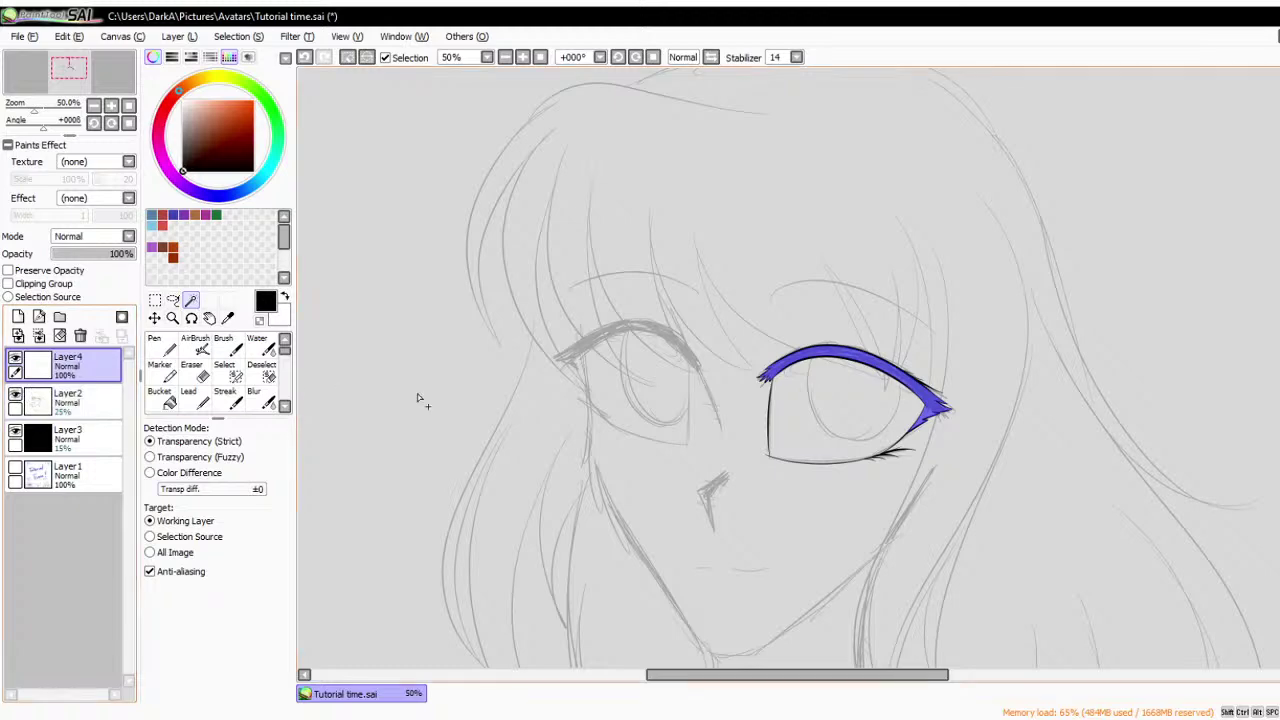
scroll(420, 400, down, 1)
scroll(420, 400, up, 2)
scroll(193, 368, down, 2)
scroll(193, 368, down, 2)
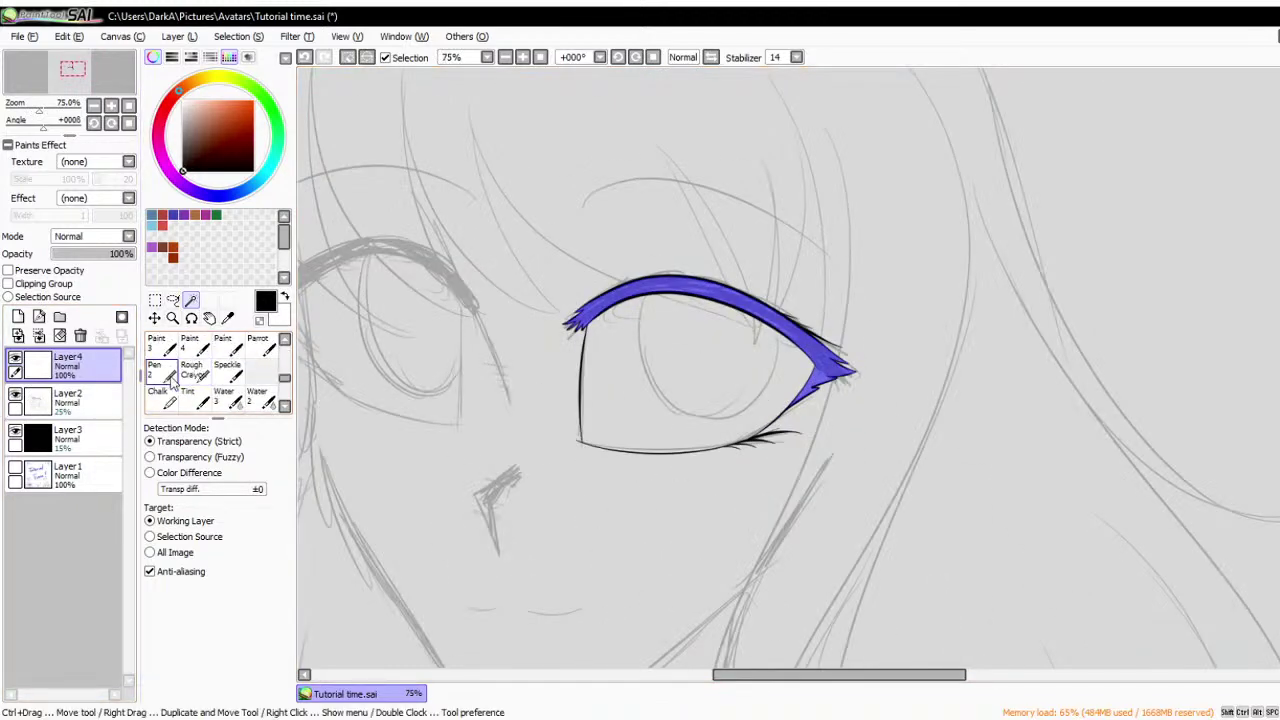
- Fill the selected lash band with solid black using Pen 2 at size 100, and clear the selection
click(156, 368)
mouse_move(545, 323)
mouse_down()
mouse_move(809, 266)
mouse_move(686, 400)
mouse_up()
key(ctrl+d)
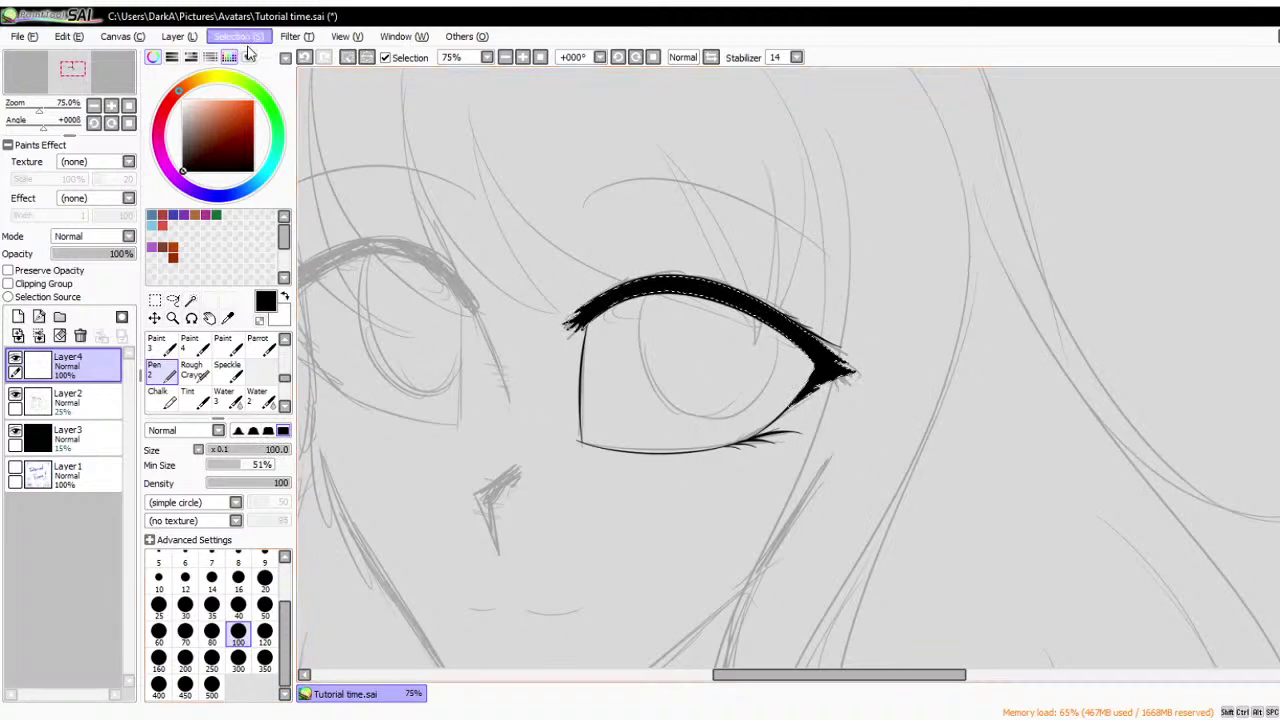
scroll(178, 372, up, 3)
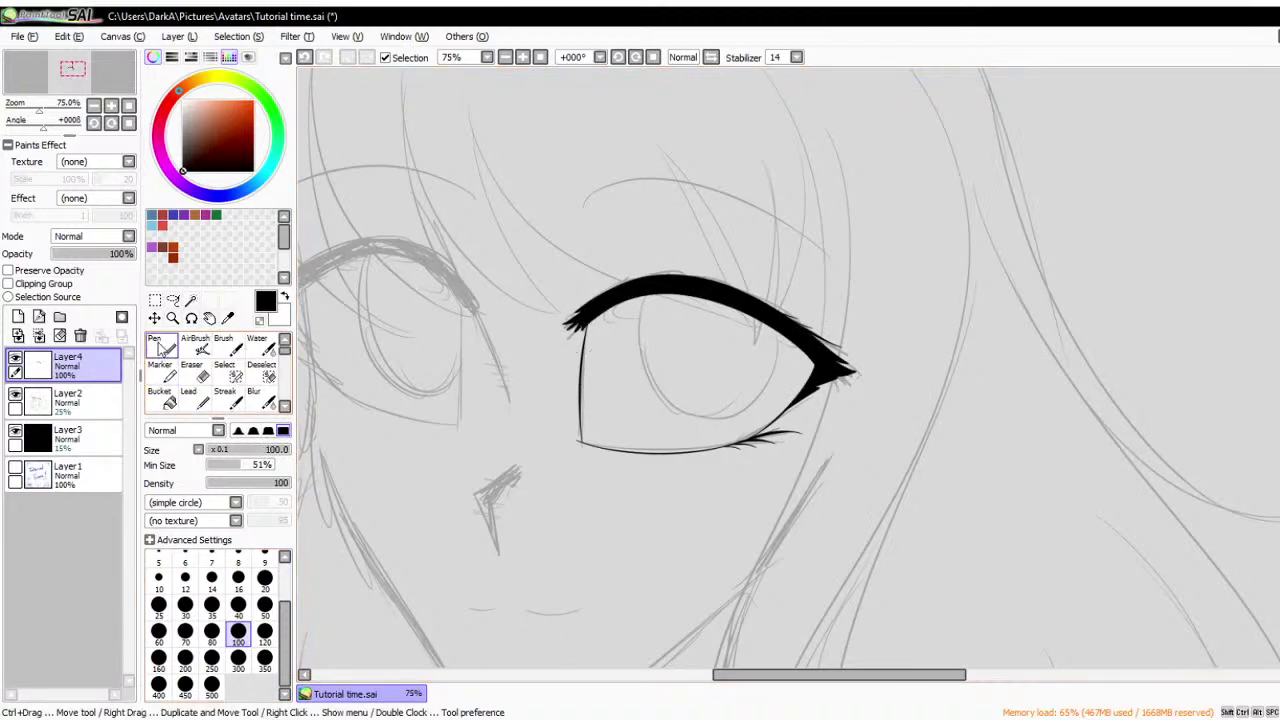
- Switch back to the size 8 Pen and add a new layer above Layer4 for the iris outline
click(160, 344)
scroll(622, 343, down, 1)
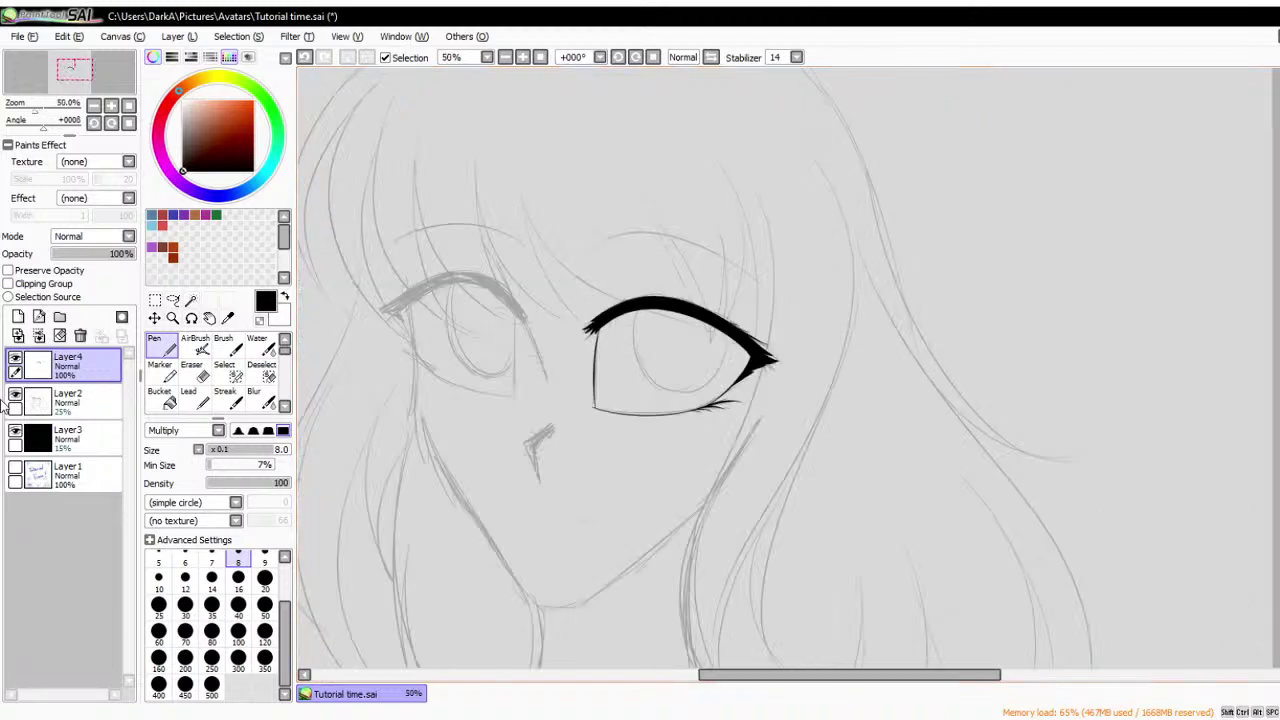
click(15, 400)
click(15, 400)
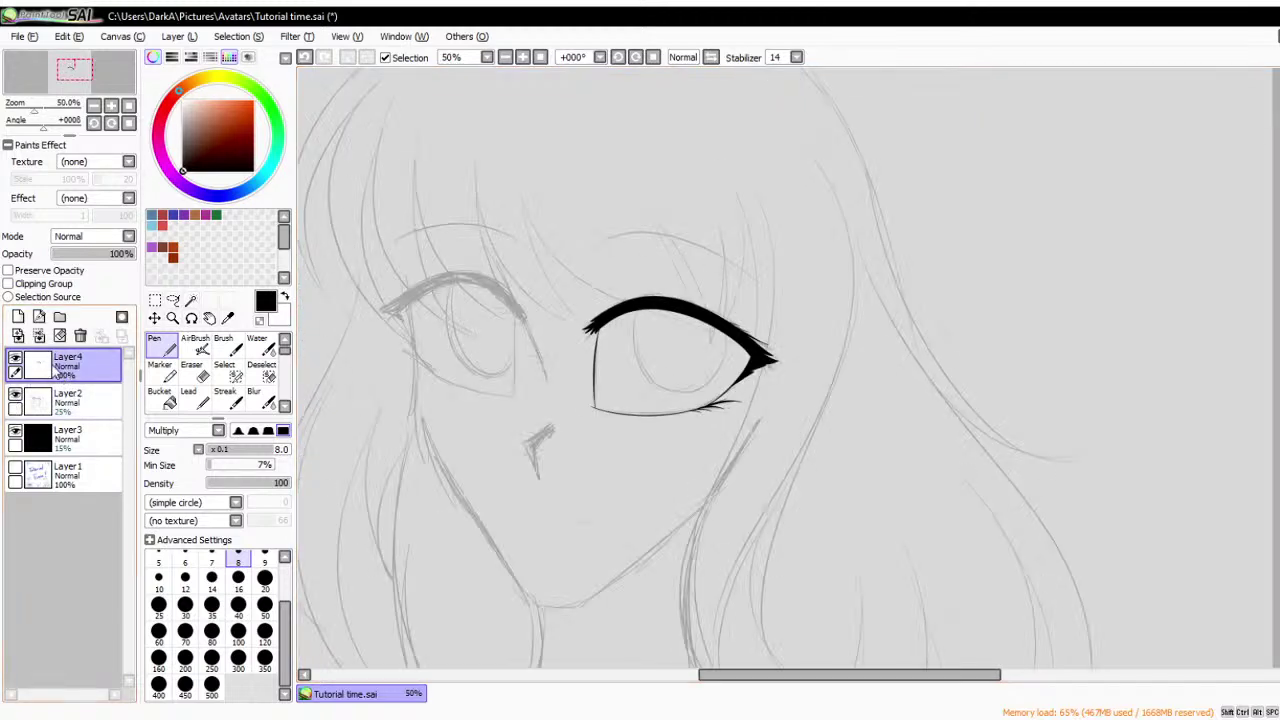
click(18, 316)
scroll(728, 346, up, 4)
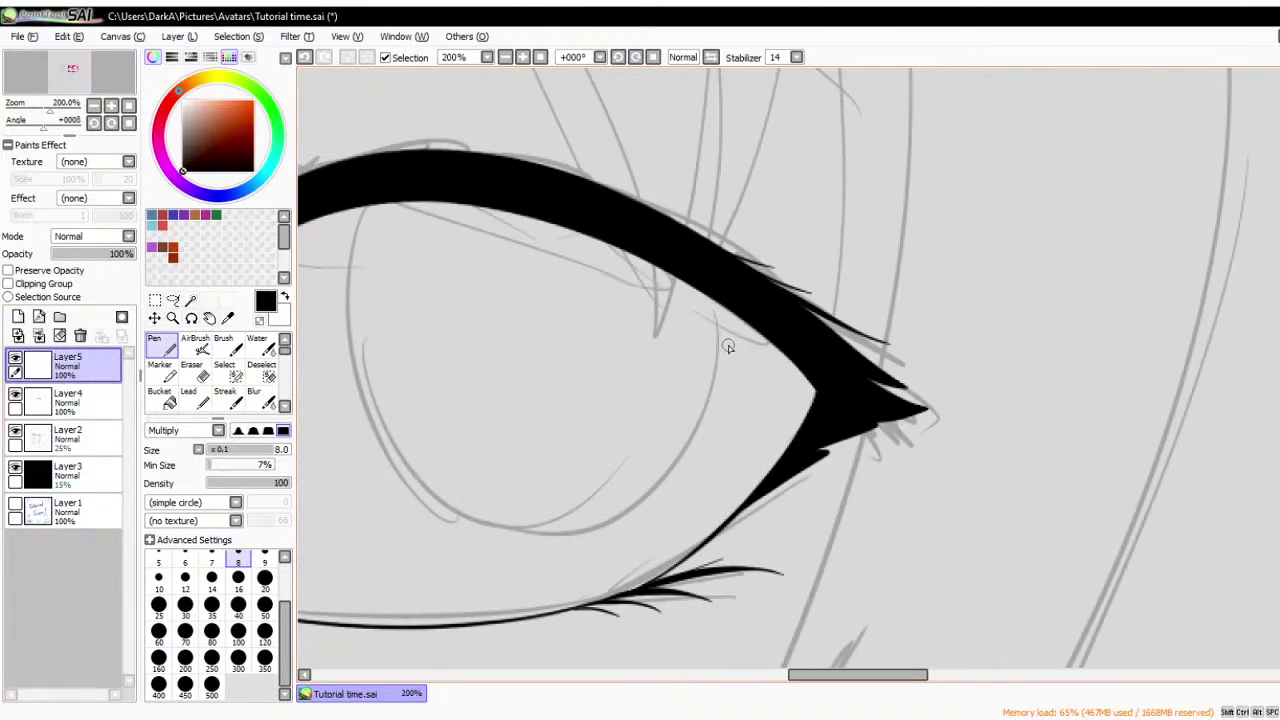
mouse_move(366, 205)
mouse_down()
mouse_move(362, 460)
mouse_move(632, 252)
mouse_up()
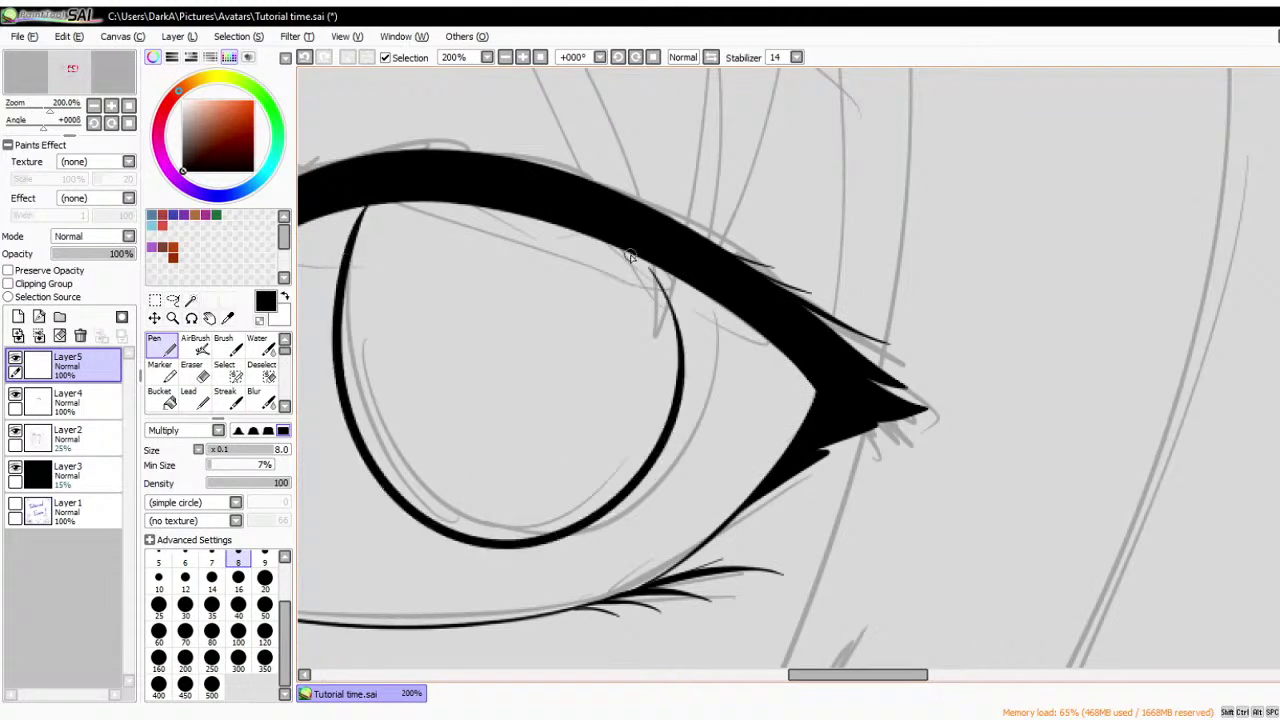
key(ctrl+z)
mouse_move(379, 193)
mouse_down()
mouse_move(700, 397)
mouse_move(674, 257)
mouse_up()
key(ctrl+z)
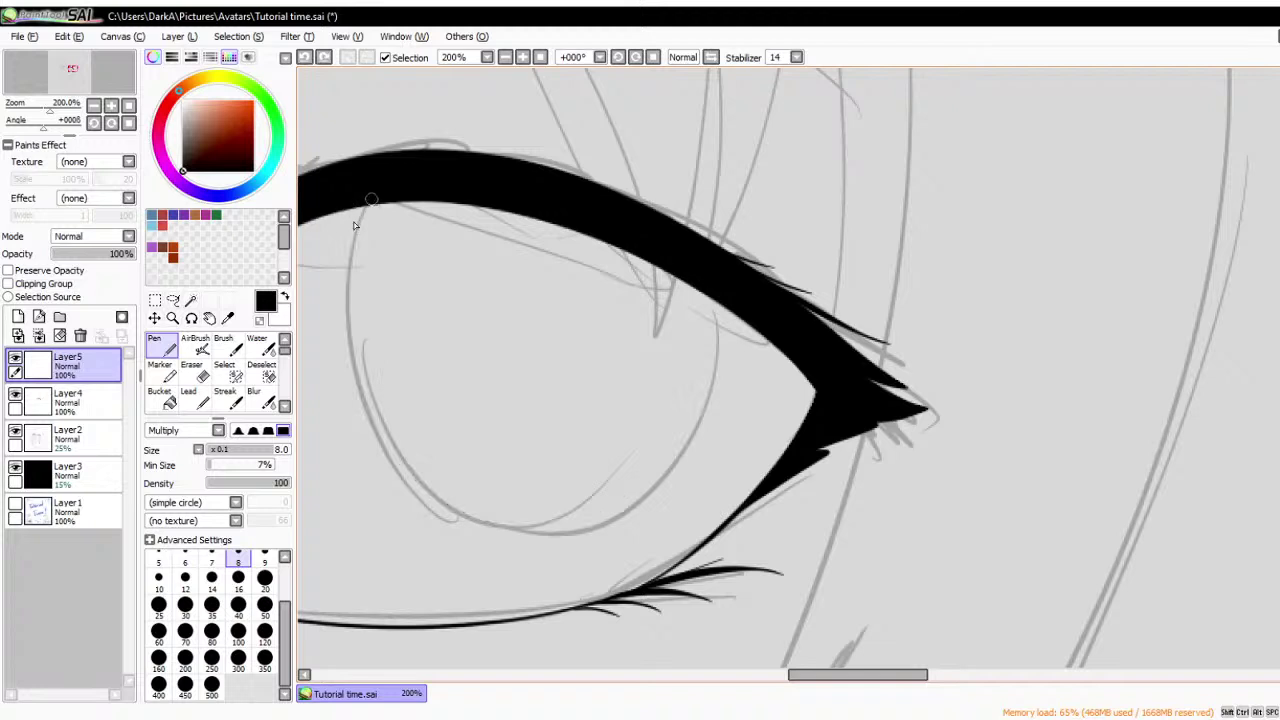
mouse_move(366, 205)
mouse_down()
mouse_move(650, 428)
mouse_move(628, 252)
mouse_up()
key(ctrl+z)
- Ink the iris outline as one continuous U-shaped curve hanging from the upper lash band, following the sketched iris
mouse_move(368, 210)
mouse_down()
mouse_move(395, 468)
mouse_move(672, 228)
mouse_up()
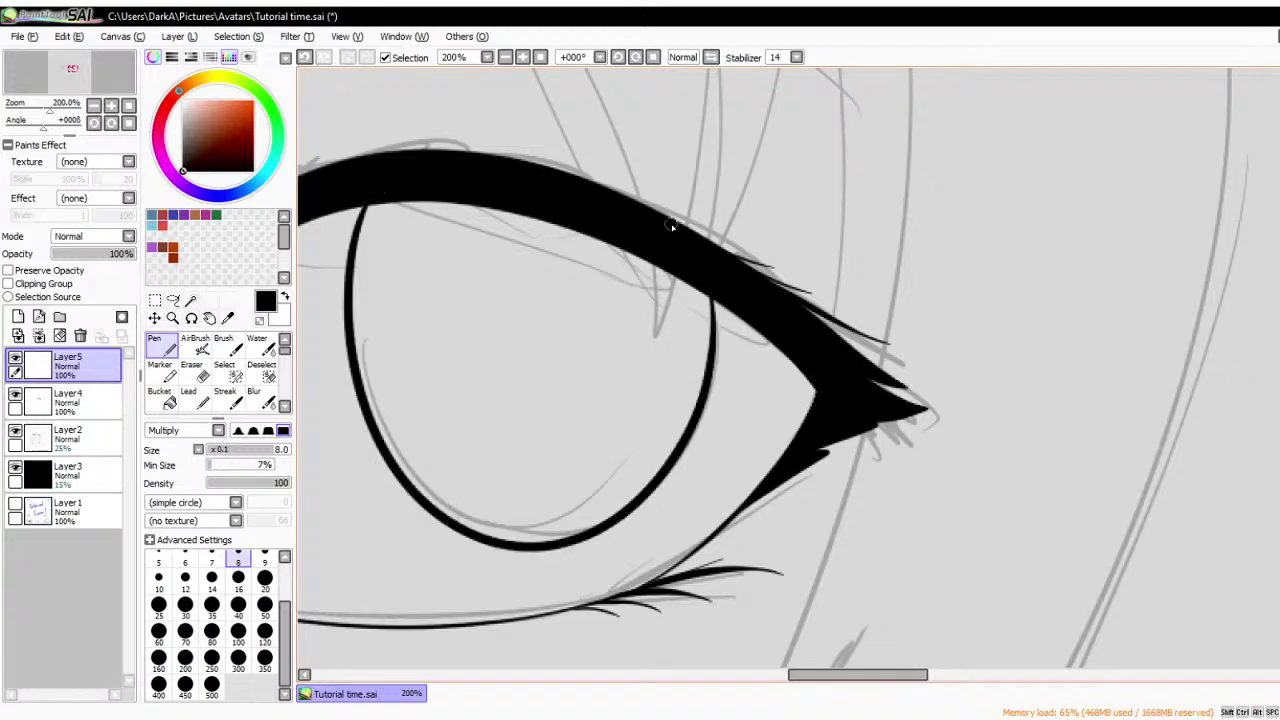
scroll(672, 227, down, 3)
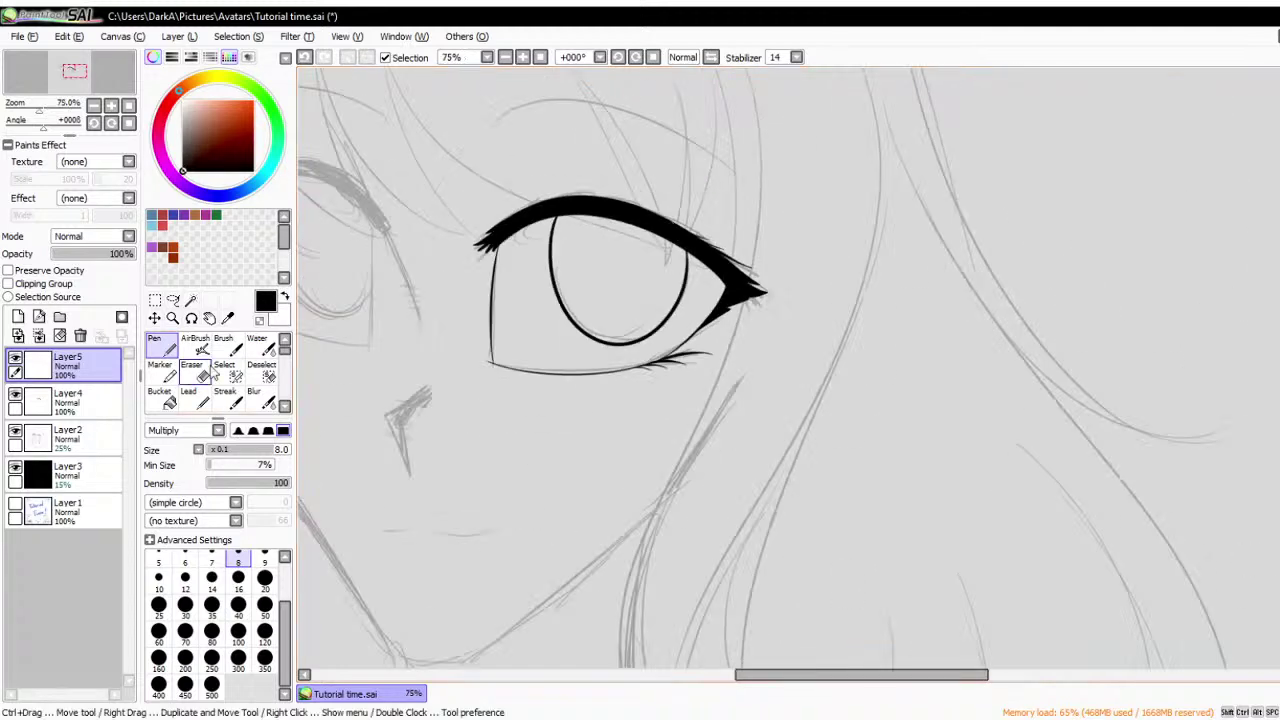
- Merge the iris outline layer down into Layer4 and hide the Layer2 sketch
click(38, 336)
click(15, 394)
scroll(457, 345, up, 1)
scroll(457, 345, down, 2)
scroll(457, 345, up, 2)
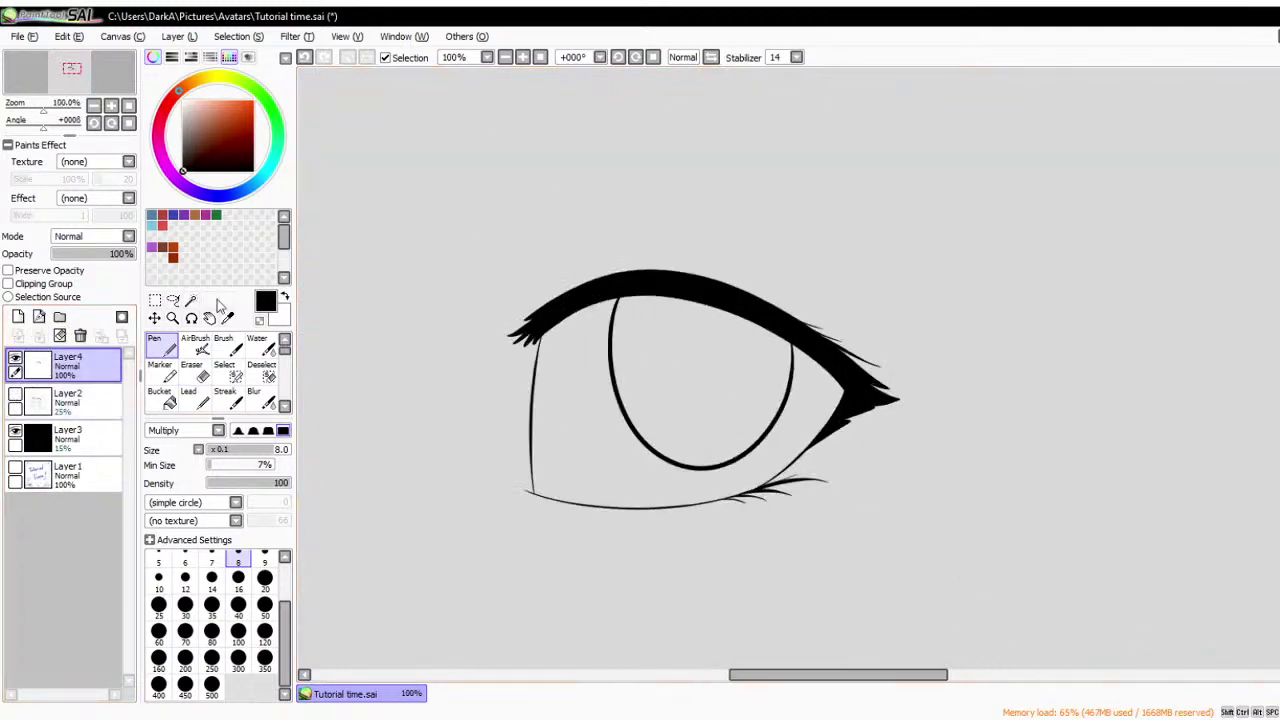
- Select the iris interior, add a new layer directly beneath Layer4 with Pen 2 as the brush, and clear the selection
click(191, 300)
click(717, 378)
scroll(168, 376, down, 4)
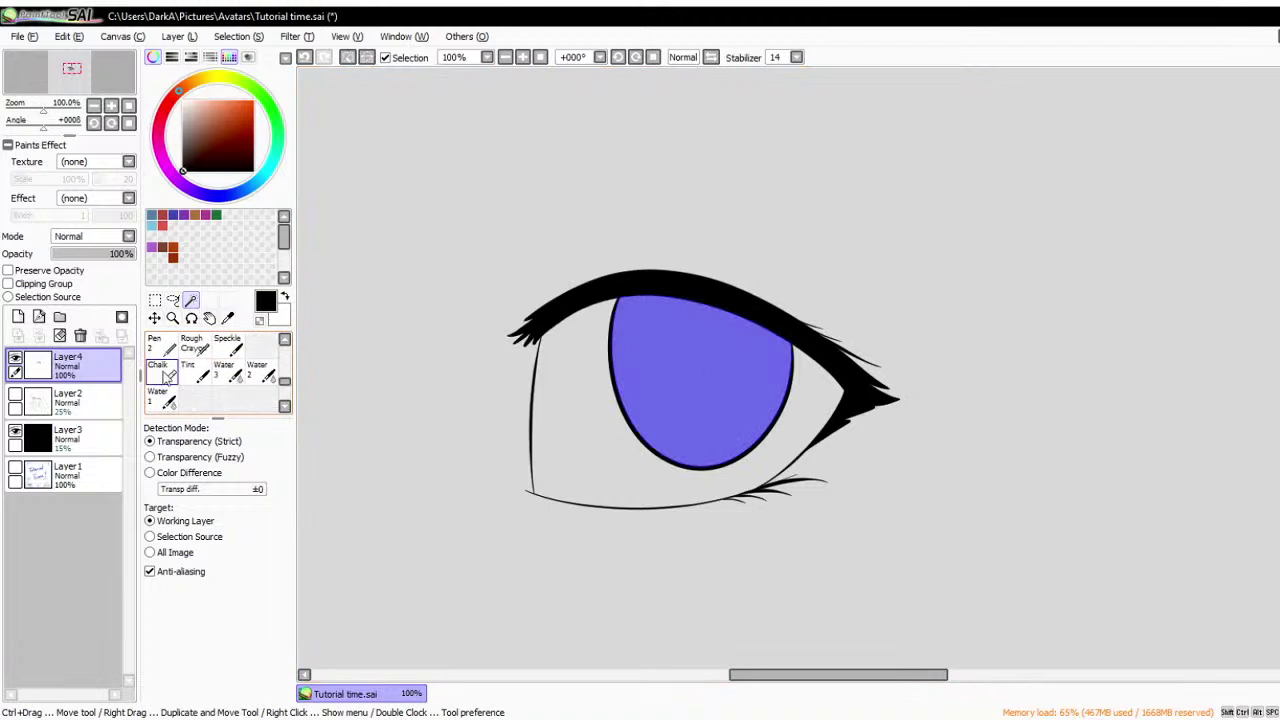
click(160, 372)
click(18, 316)
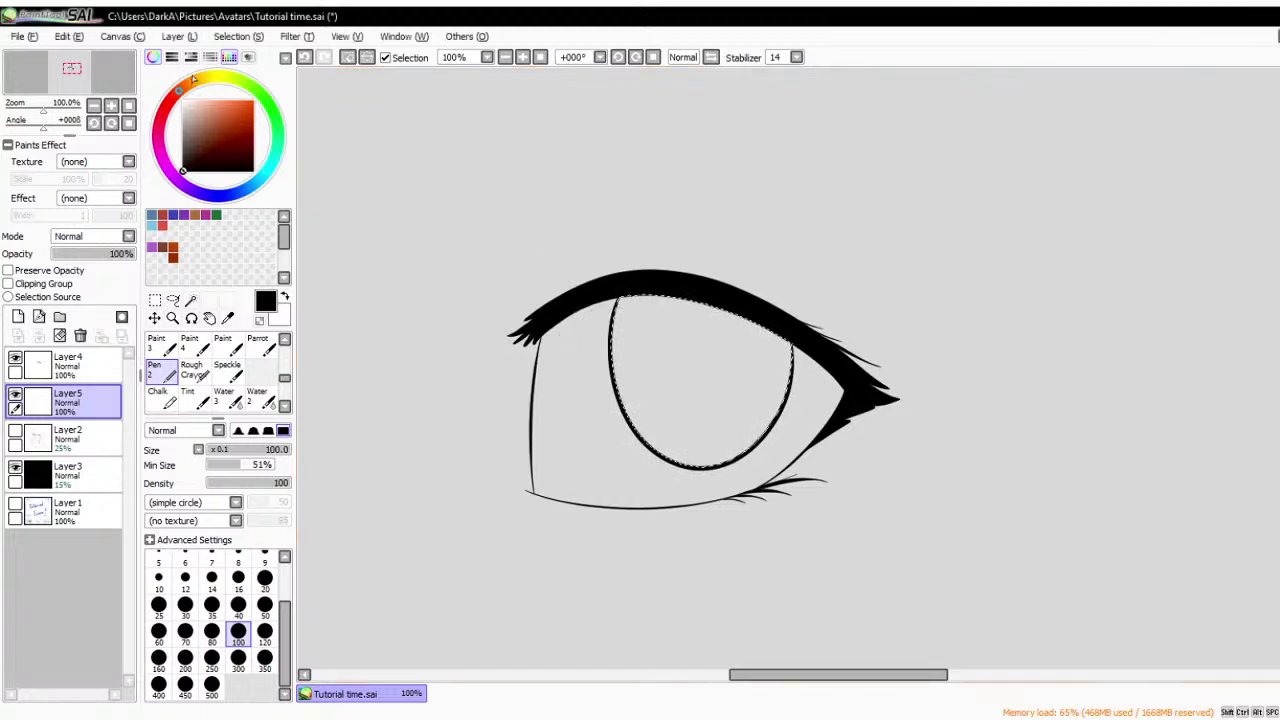
key(ctrl+d)
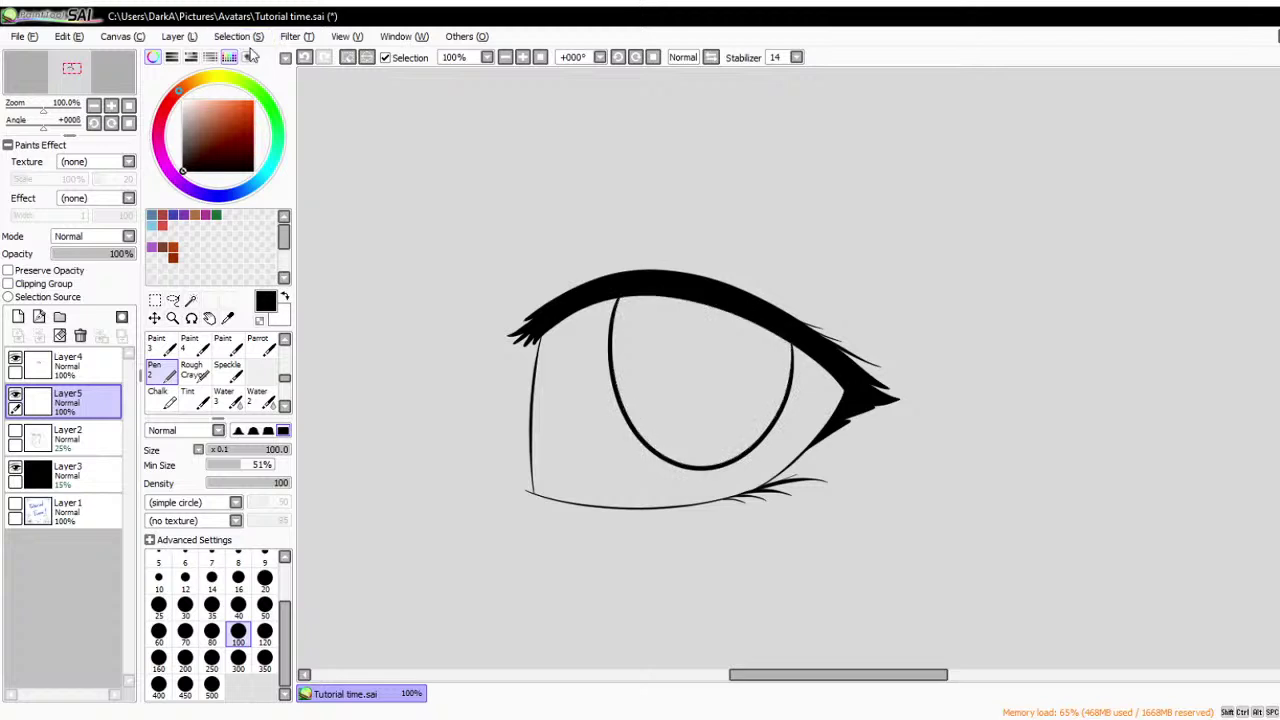
scroll(623, 214, down, 1)
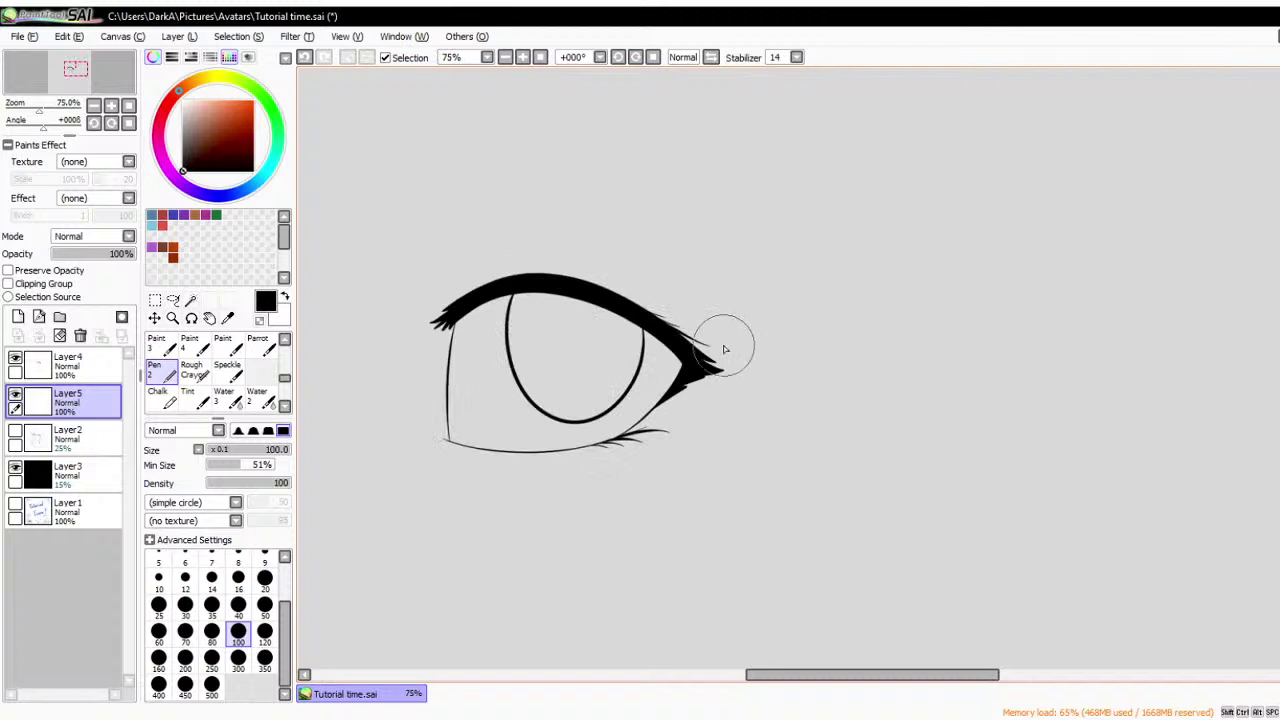
scroll(522, 366, up, 1)
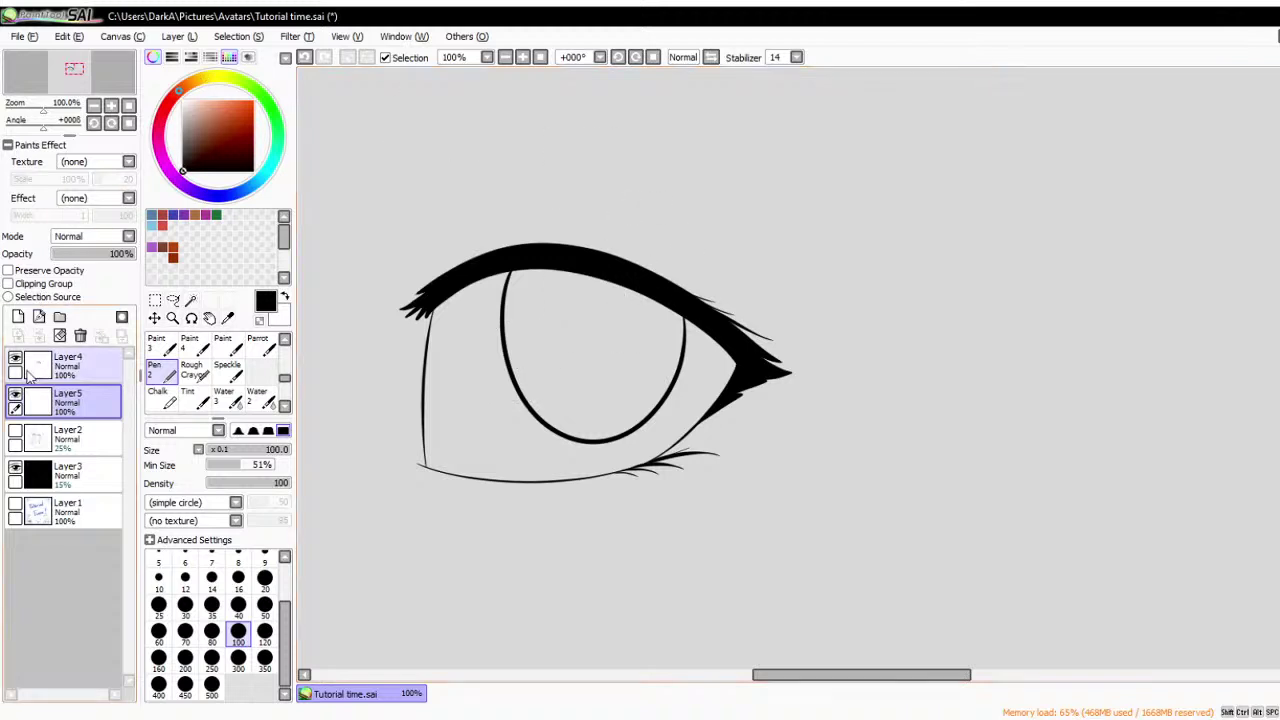
- Choose a golden yellow and dab a round color swatch on the empty canvas beside the eye
click(205, 79)
click(253, 101)
click(196, 82)
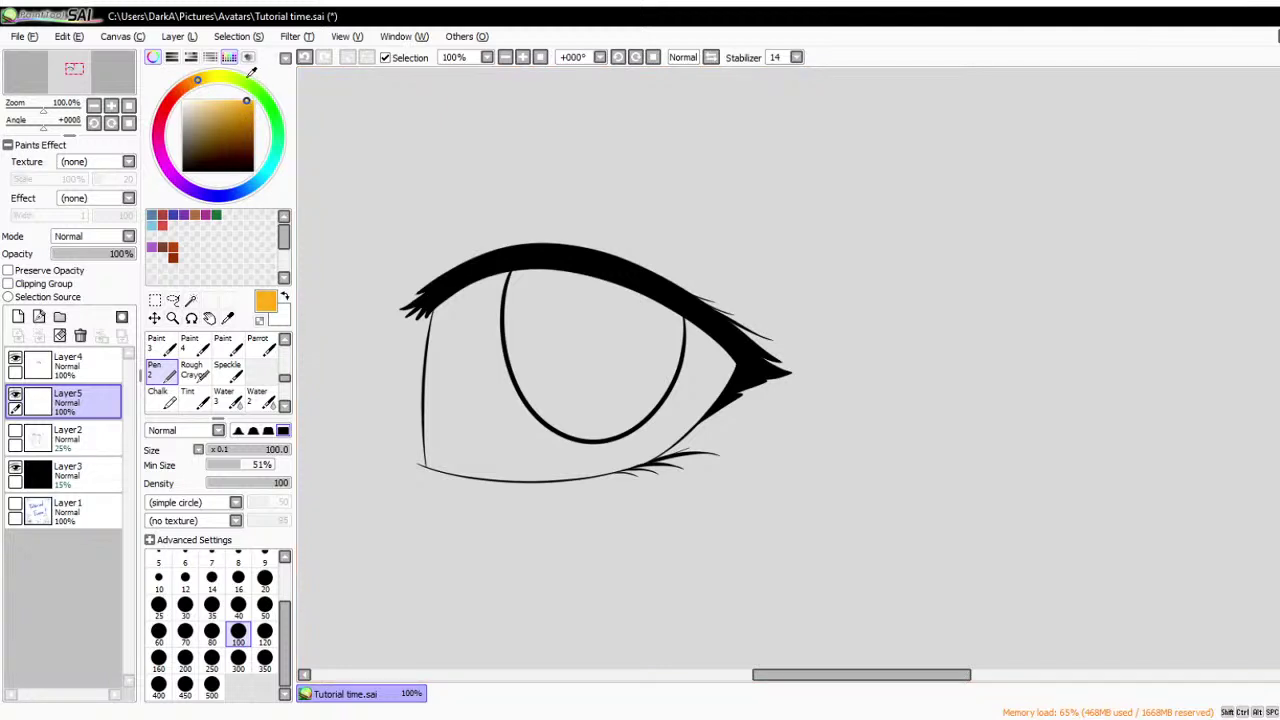
click(203, 79)
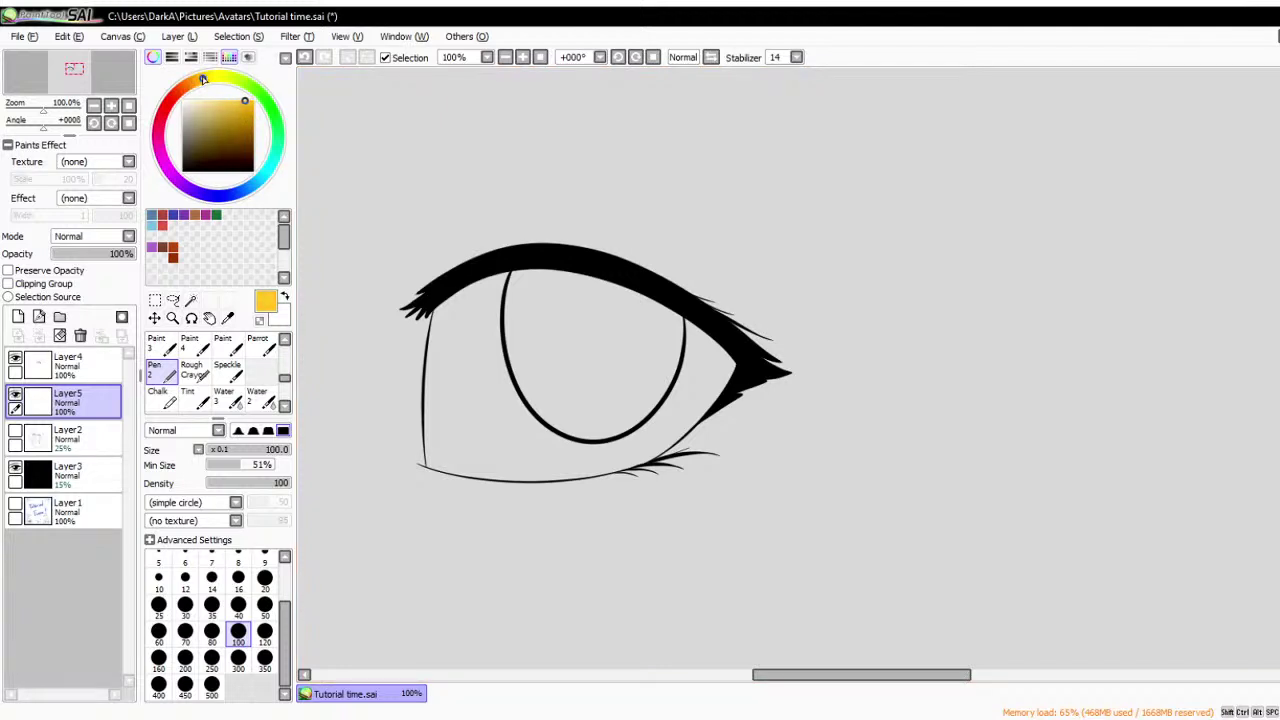
scroll(834, 254, down, 1)
scroll(766, 223, up, 2)
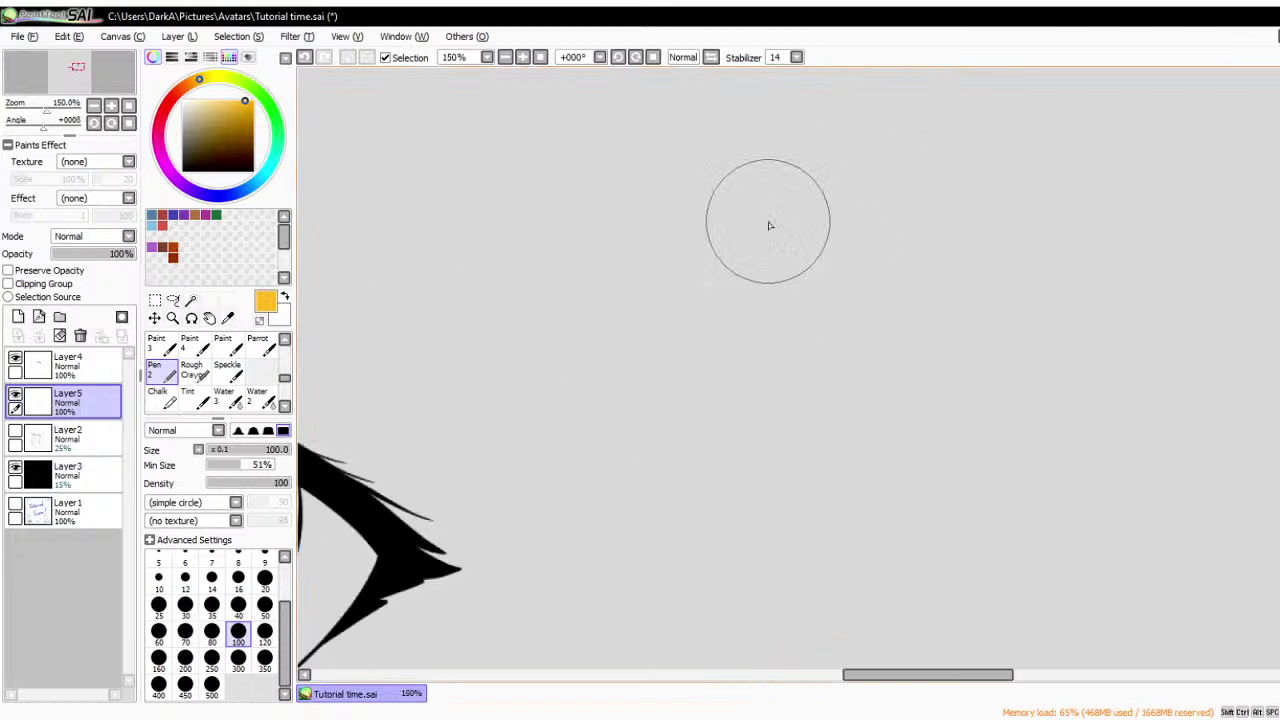
click(681, 251)
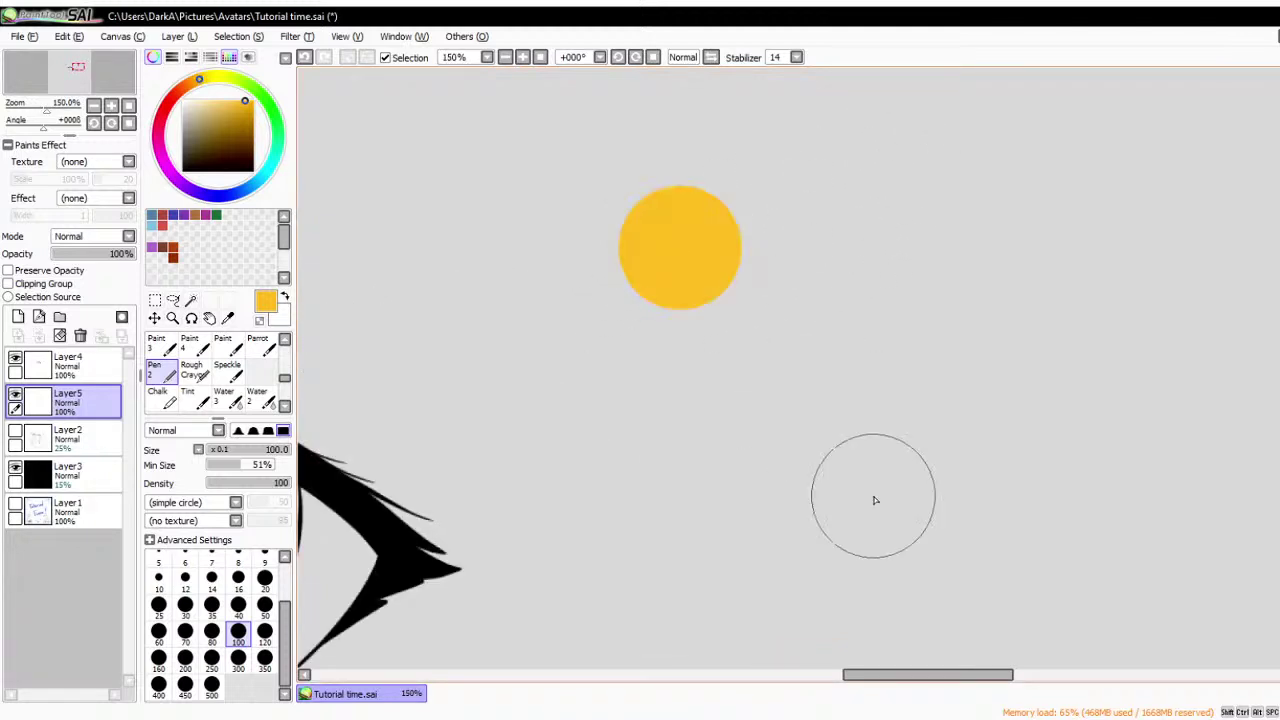
- Choose a dark reddish brown and dab a second round swatch overlapping the left edge of the yellow one
click(187, 91)
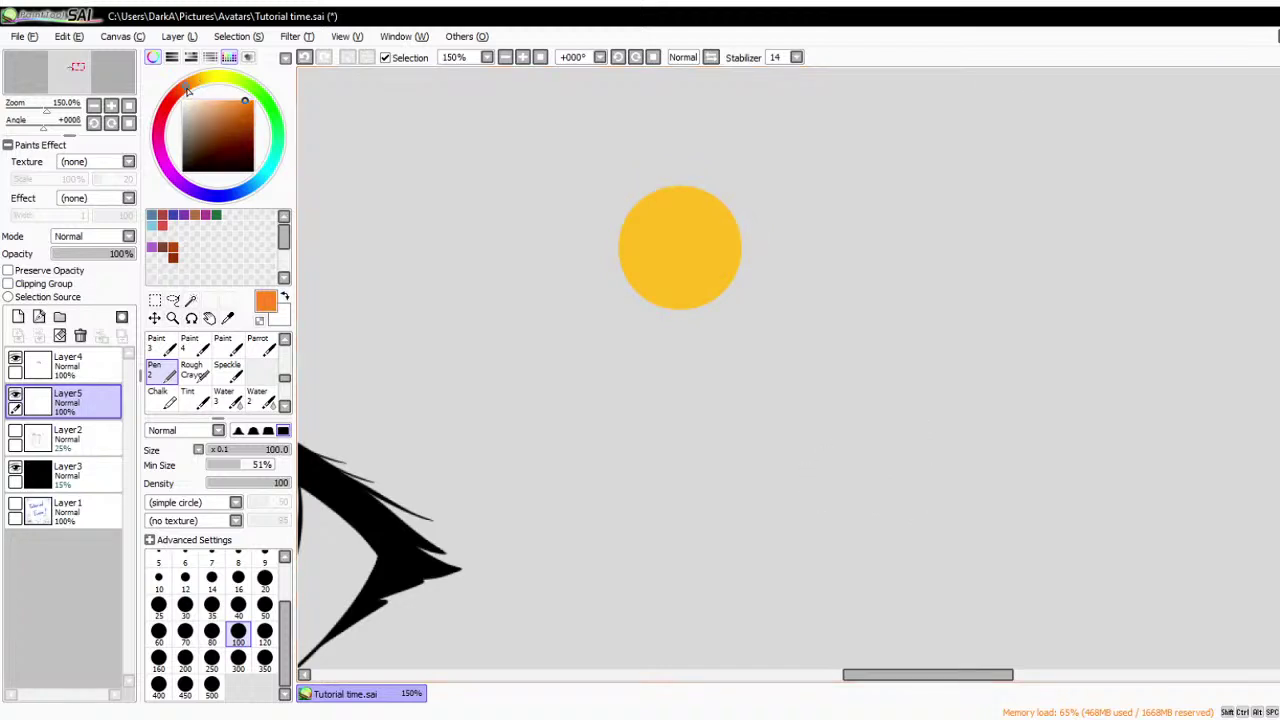
mouse_move(243, 132)
mouse_down()
mouse_move(230, 126)
mouse_move(239, 118)
mouse_up()
click(572, 267)
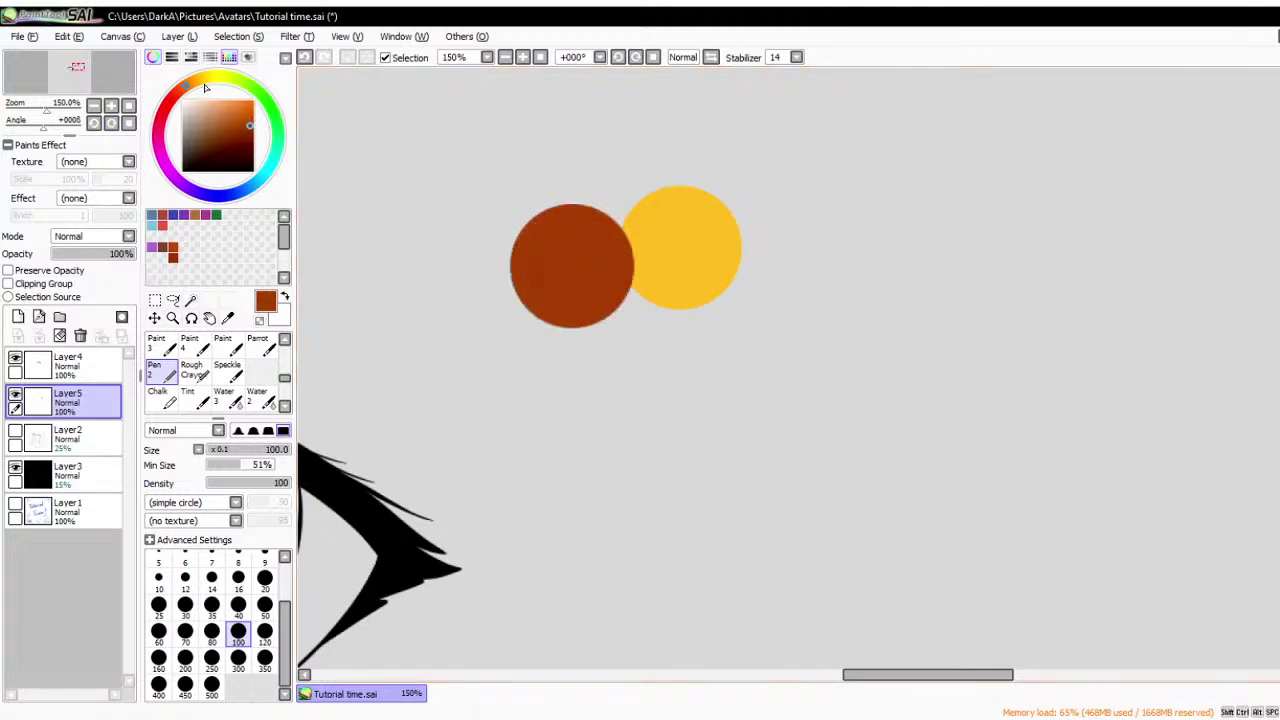
- Choose a pale yellow and dab a third round swatch overlapping the right edge of the golden yellow one
click(205, 86)
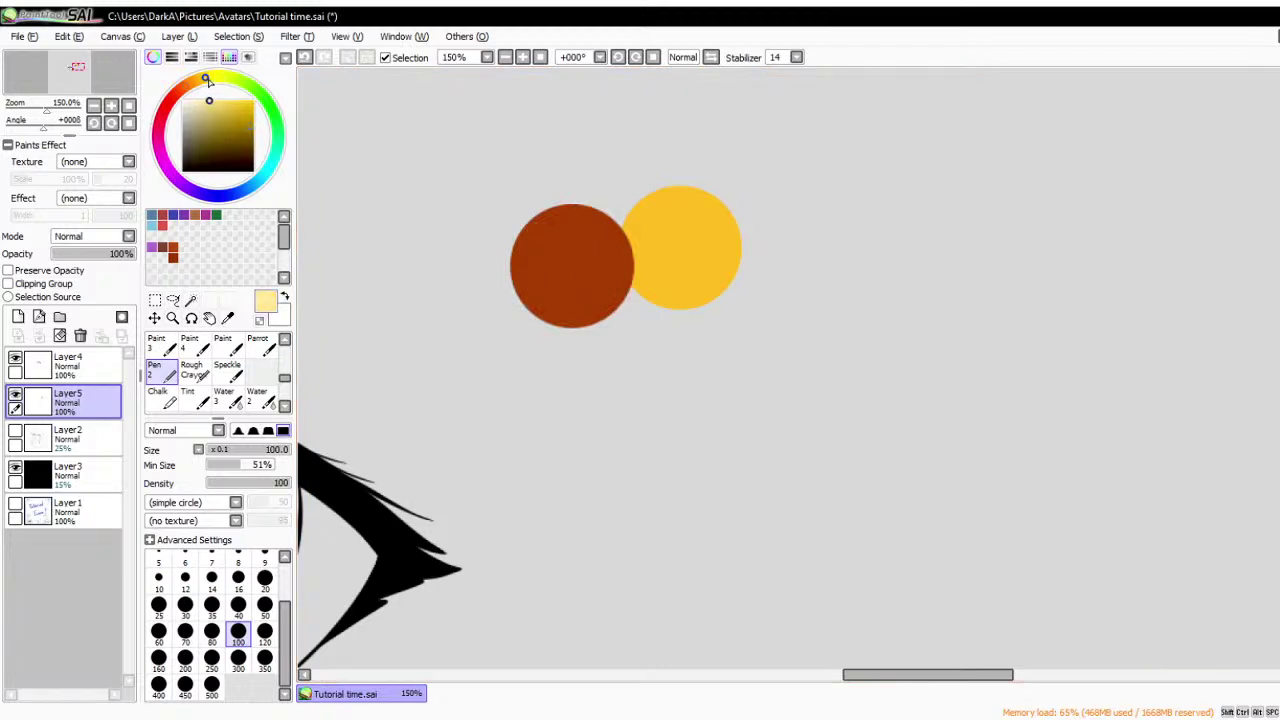
drag(207, 80, 214, 78)
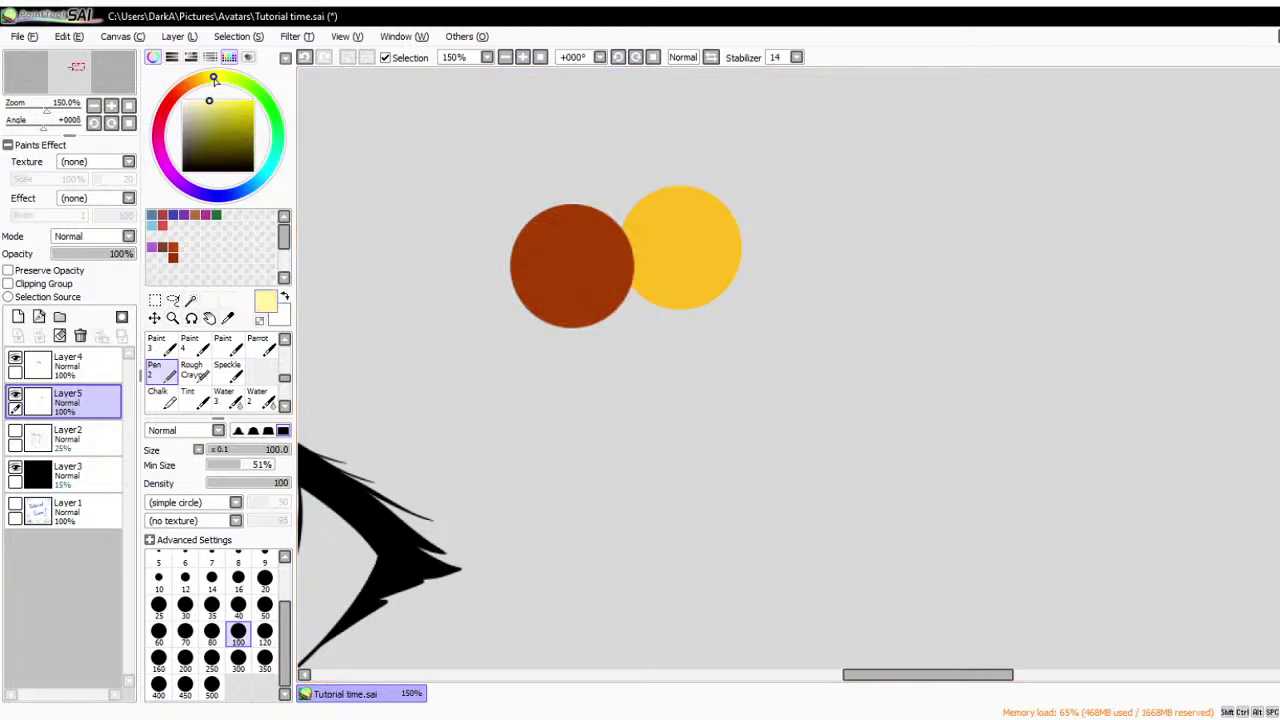
click(795, 272)
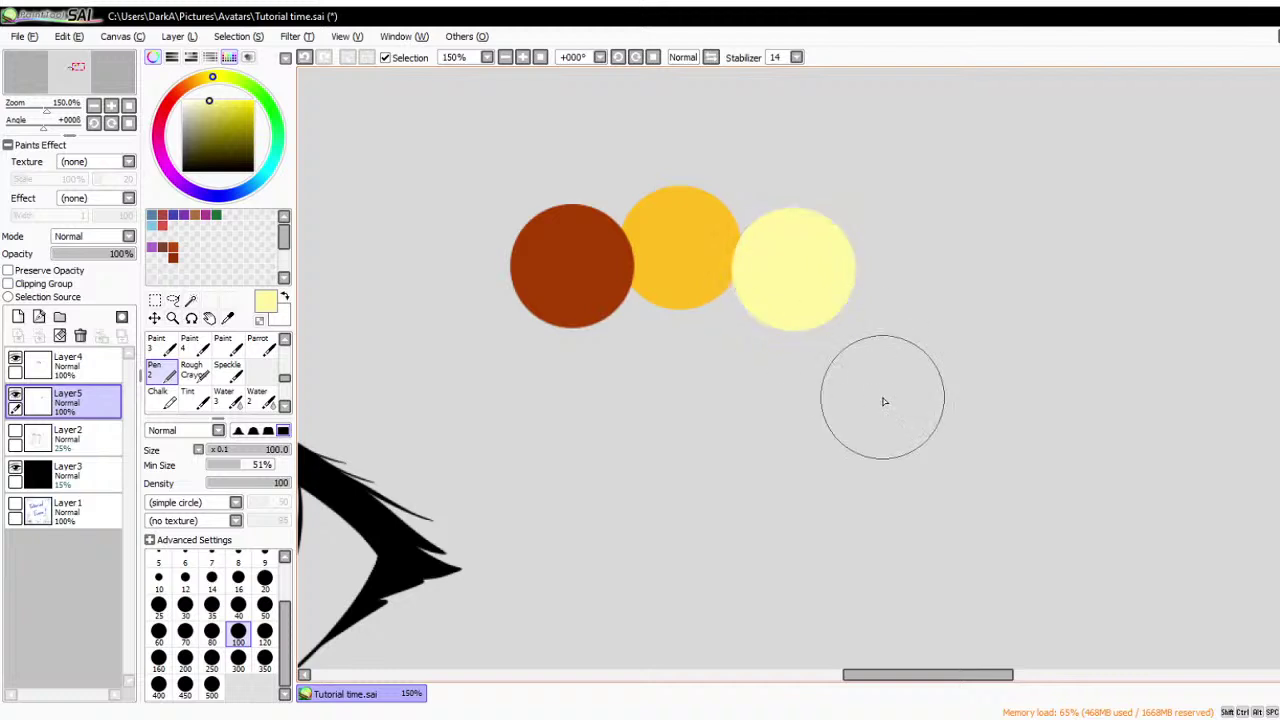
- Darken the sampled reddish brown to a deep maroon and dab a size 70 swatch against the reddish brown swatch's left edge
scroll(857, 177, down, 2)
scroll(786, 206, up, 4)
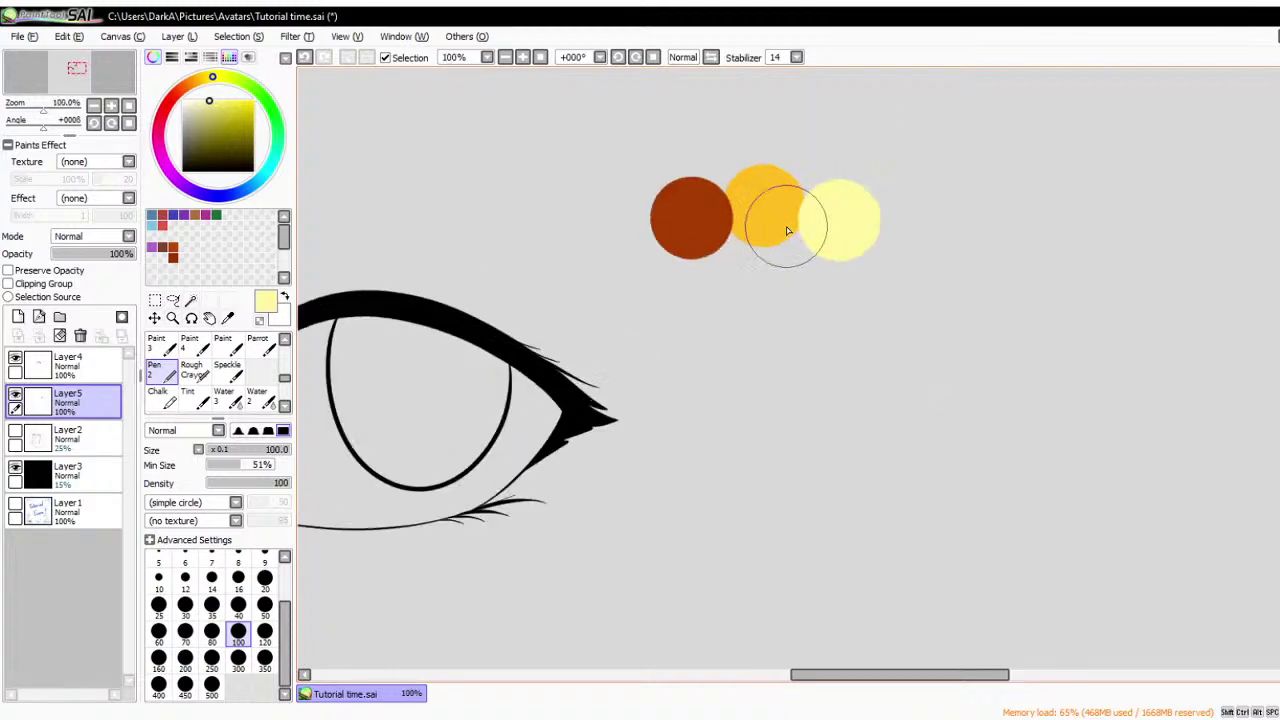
right_click(620, 300)
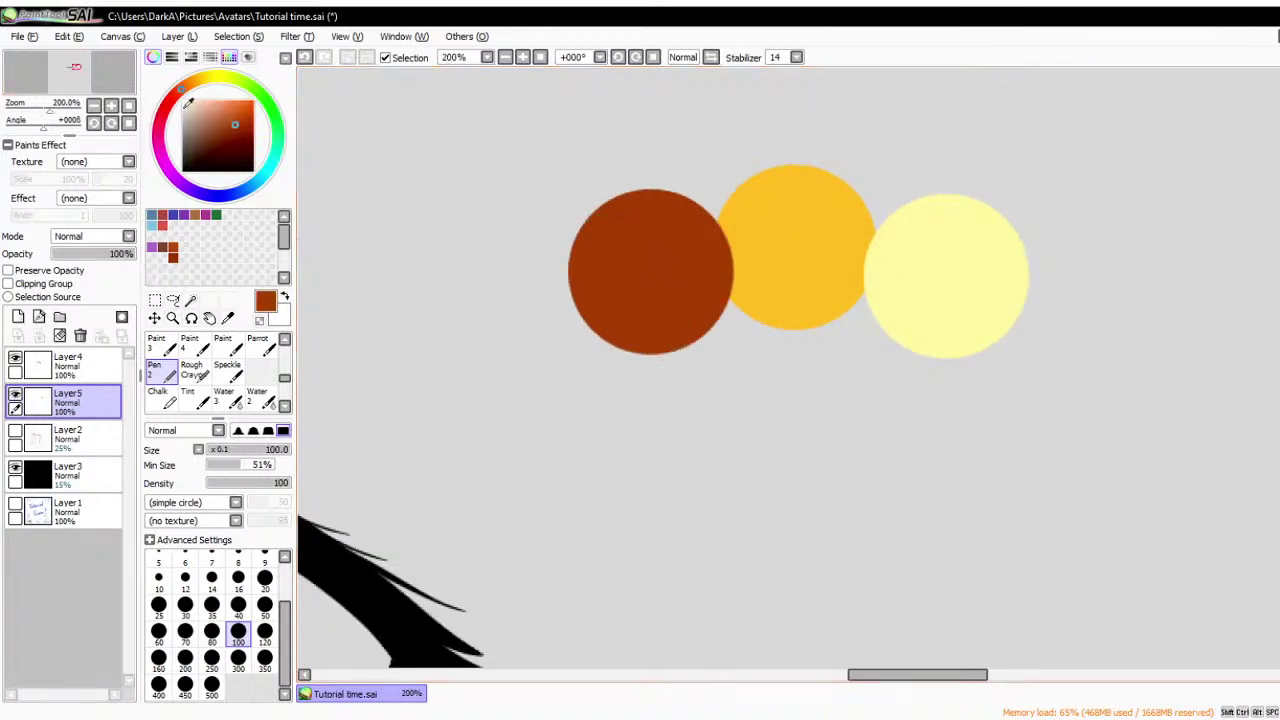
click(234, 144)
click(185, 631)
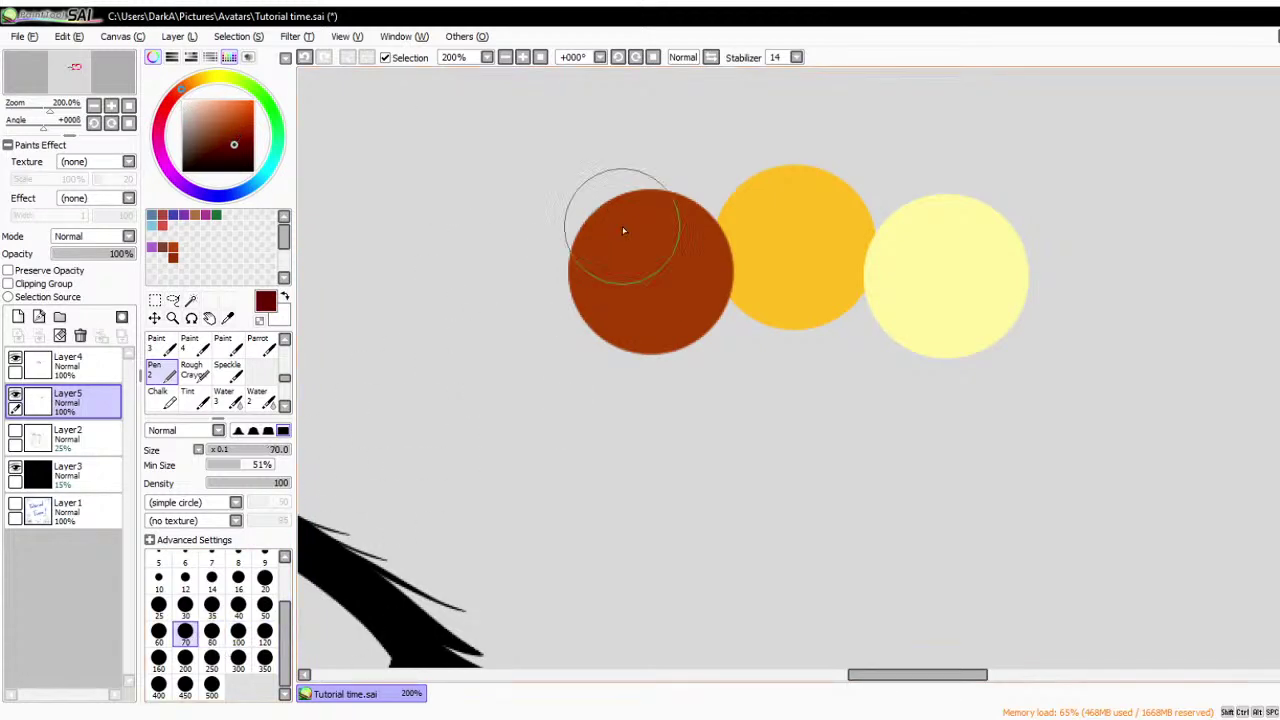
drag(531, 245, 529, 243)
scroll(477, 323, down, 2)
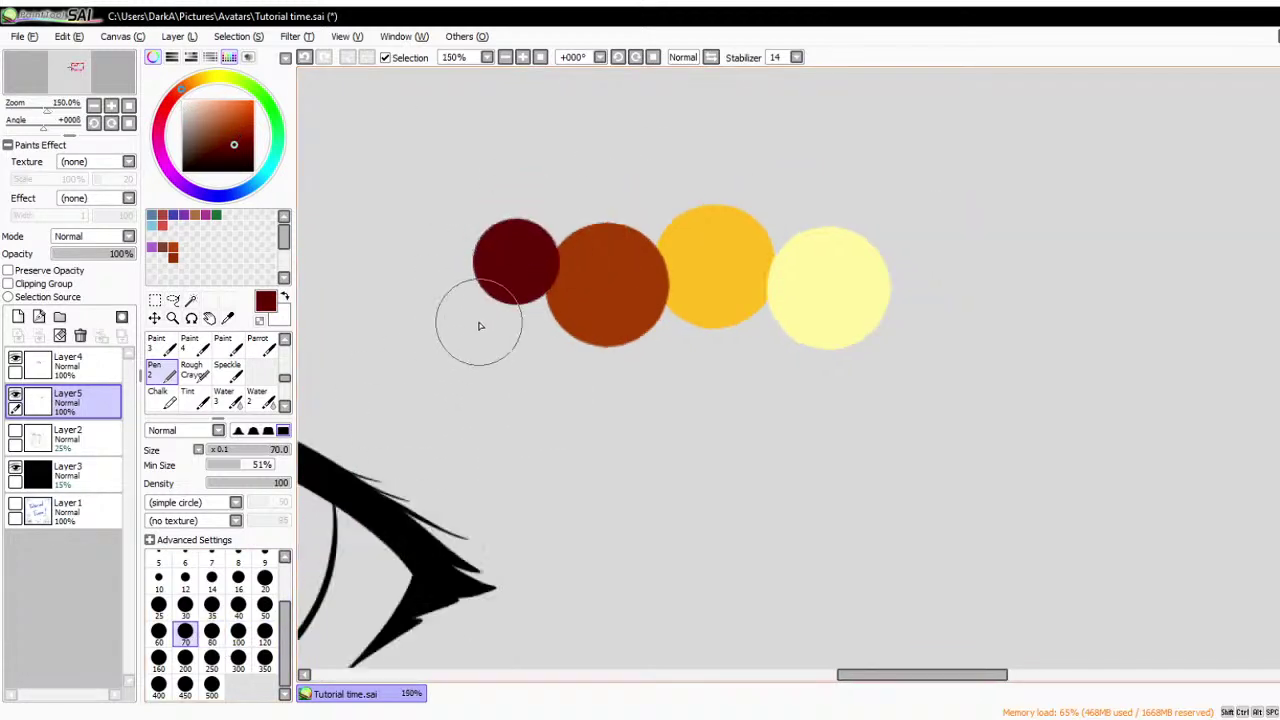
- Choose a very pale cream and dab a small round swatch overlapping the right side of the pale yellow one
right_click(701, 309)
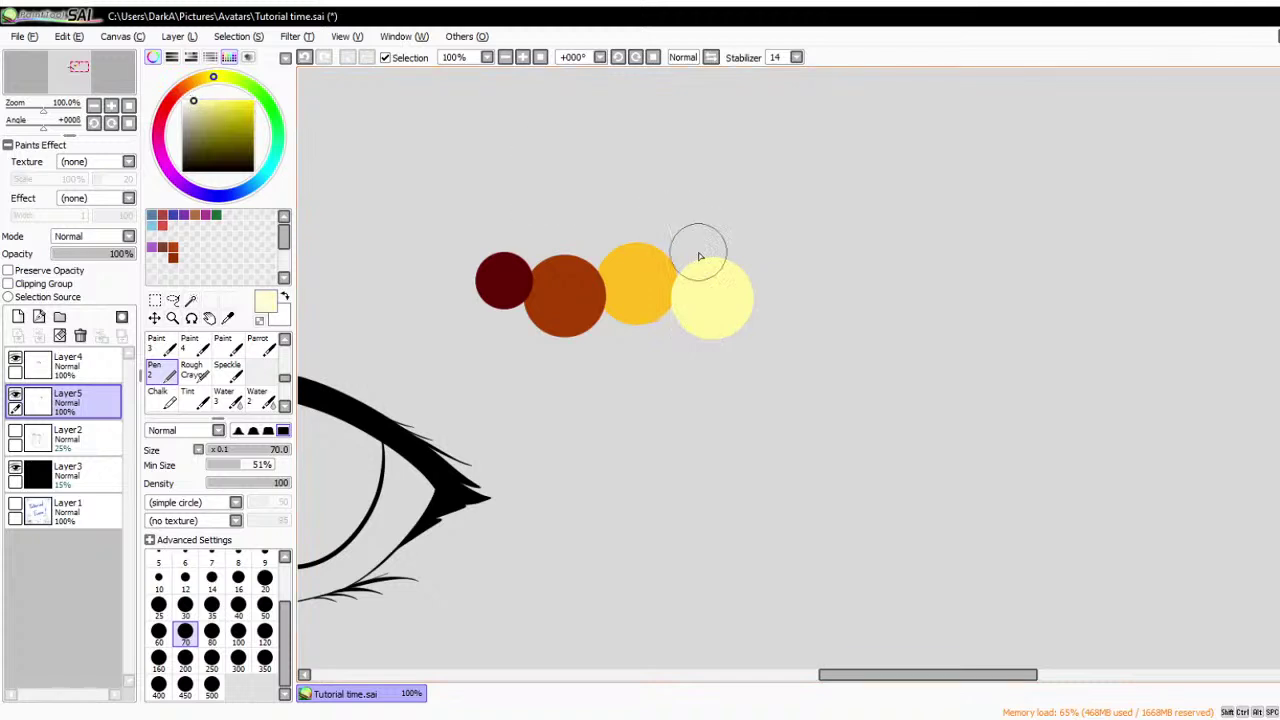
scroll(700, 255, up, 1)
click(786, 289)
scroll(786, 289, up, 1)
scroll(784, 295, down, 4)
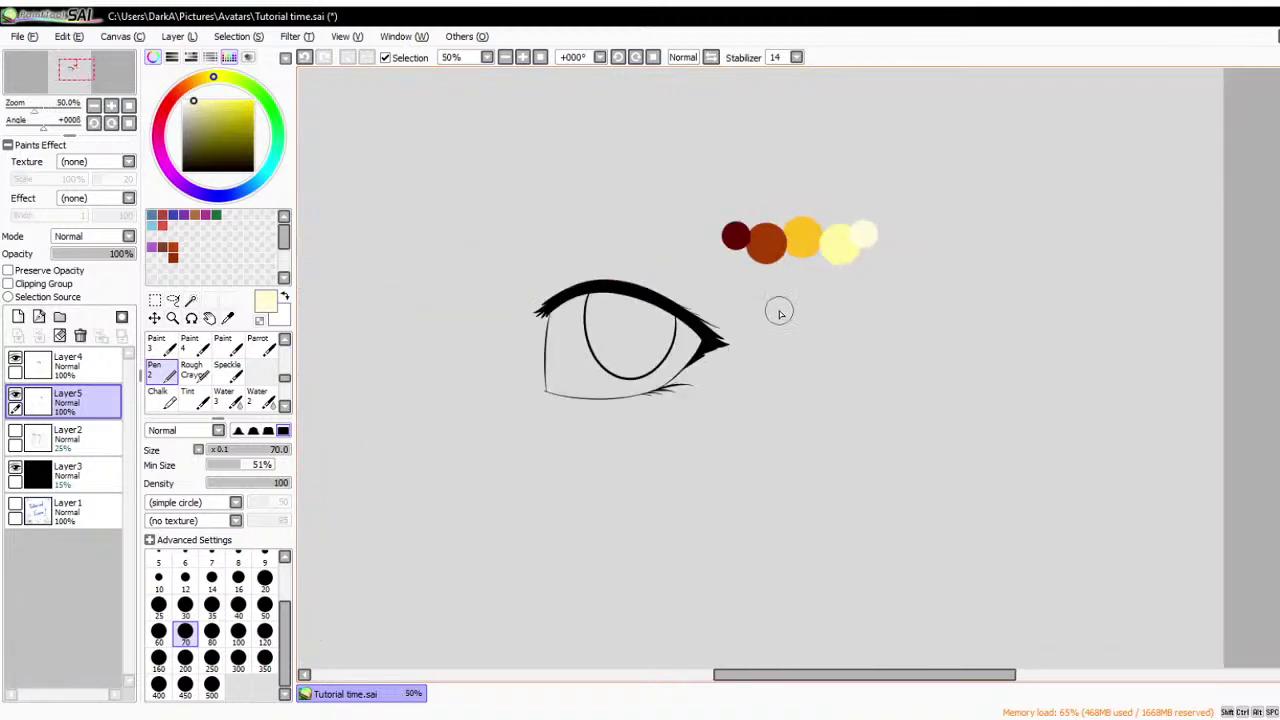
scroll(762, 279, up, 2)
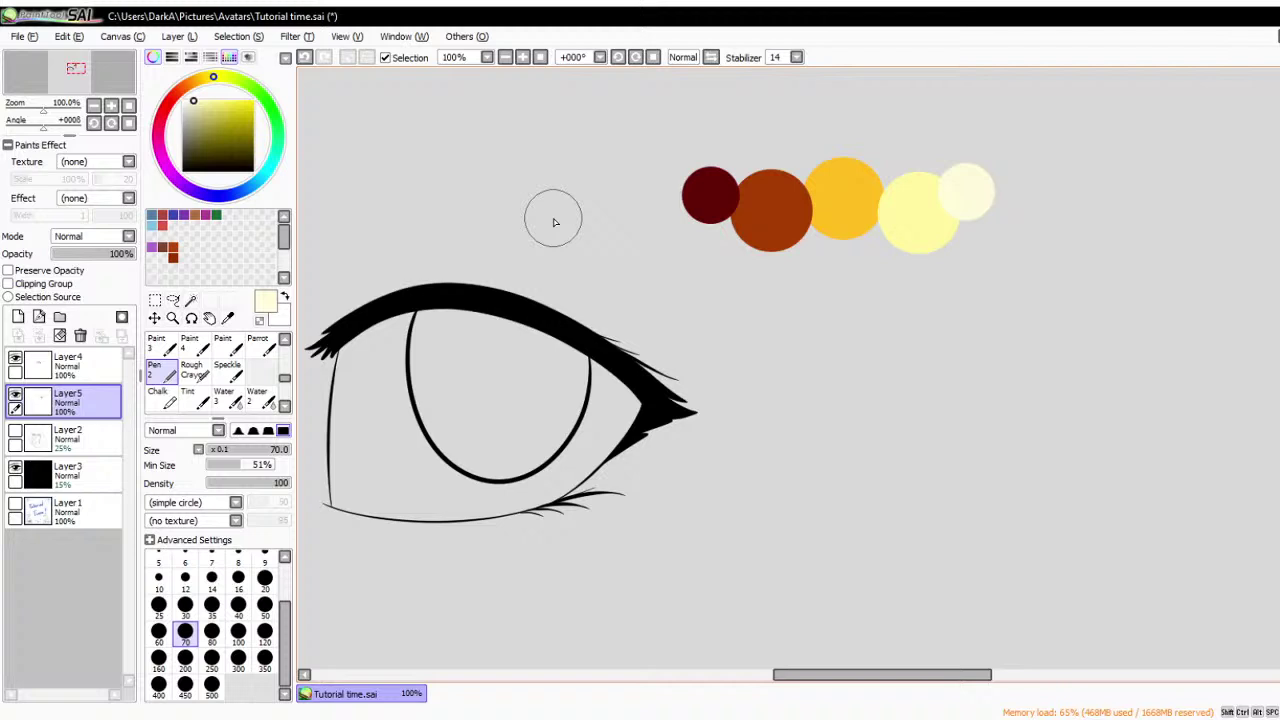
scroll(554, 222, down, 1)
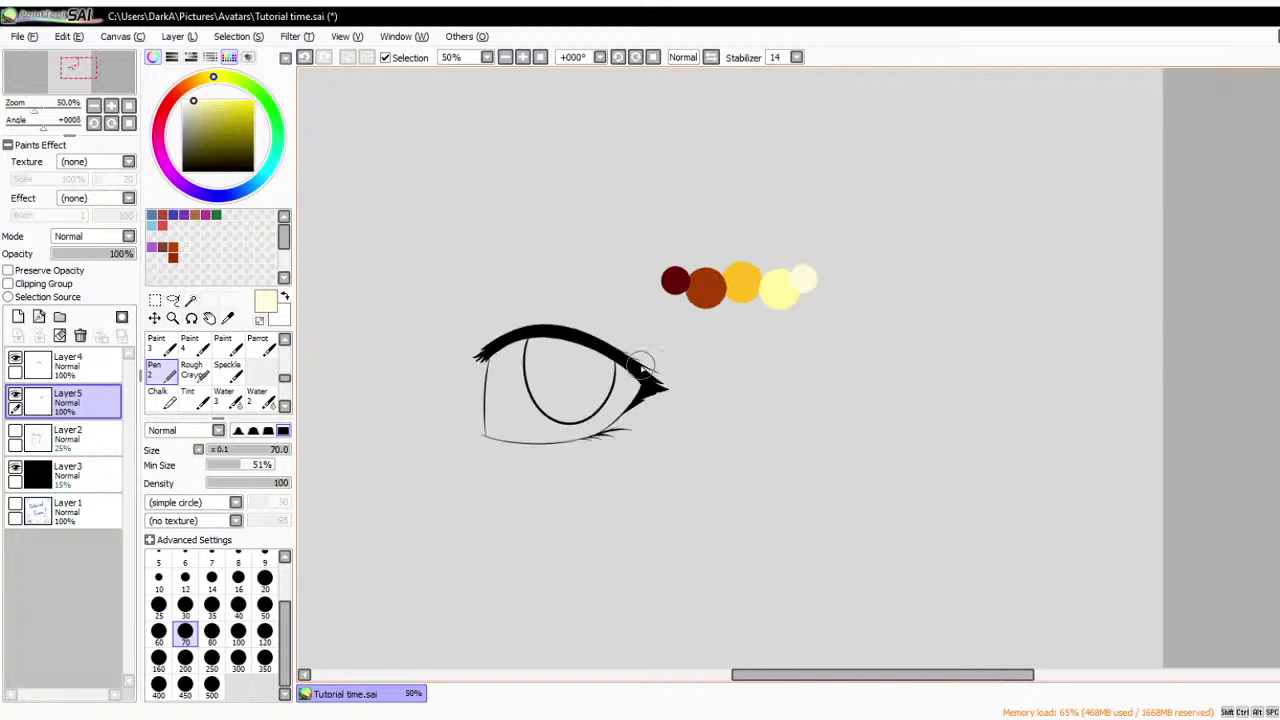
scroll(543, 137, up, 2)
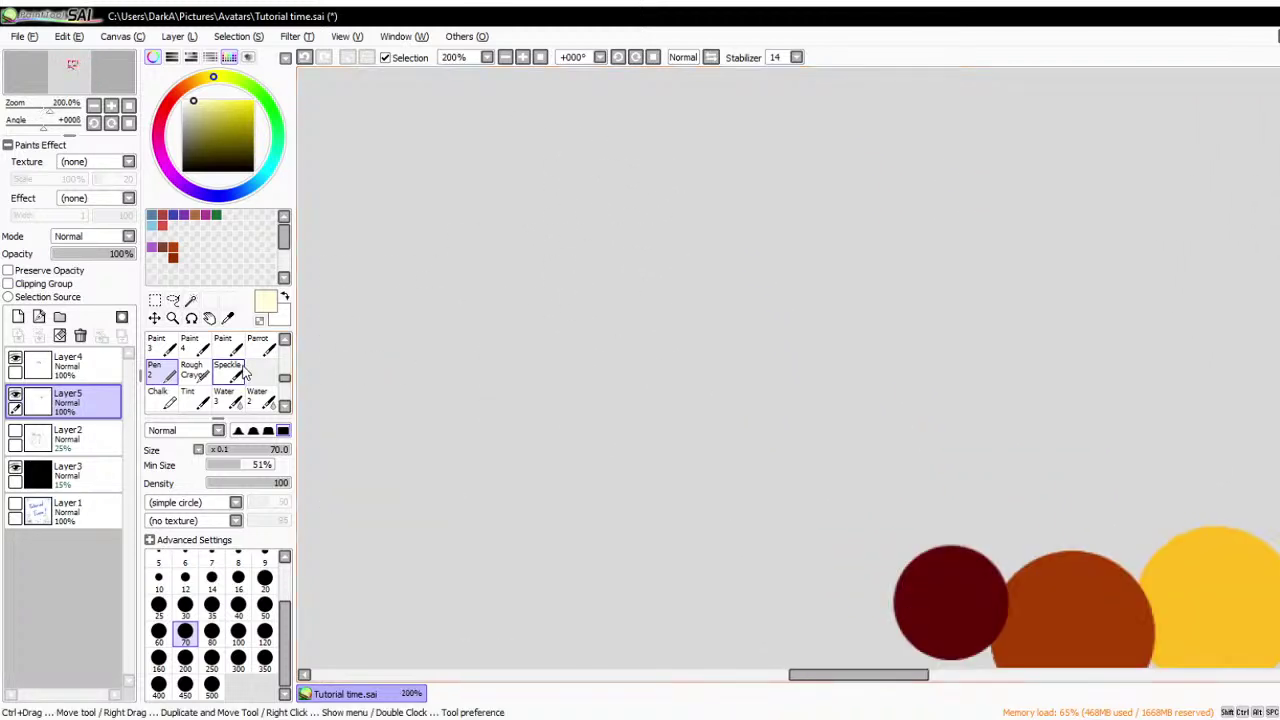
scroll(929, 466, down, 2)
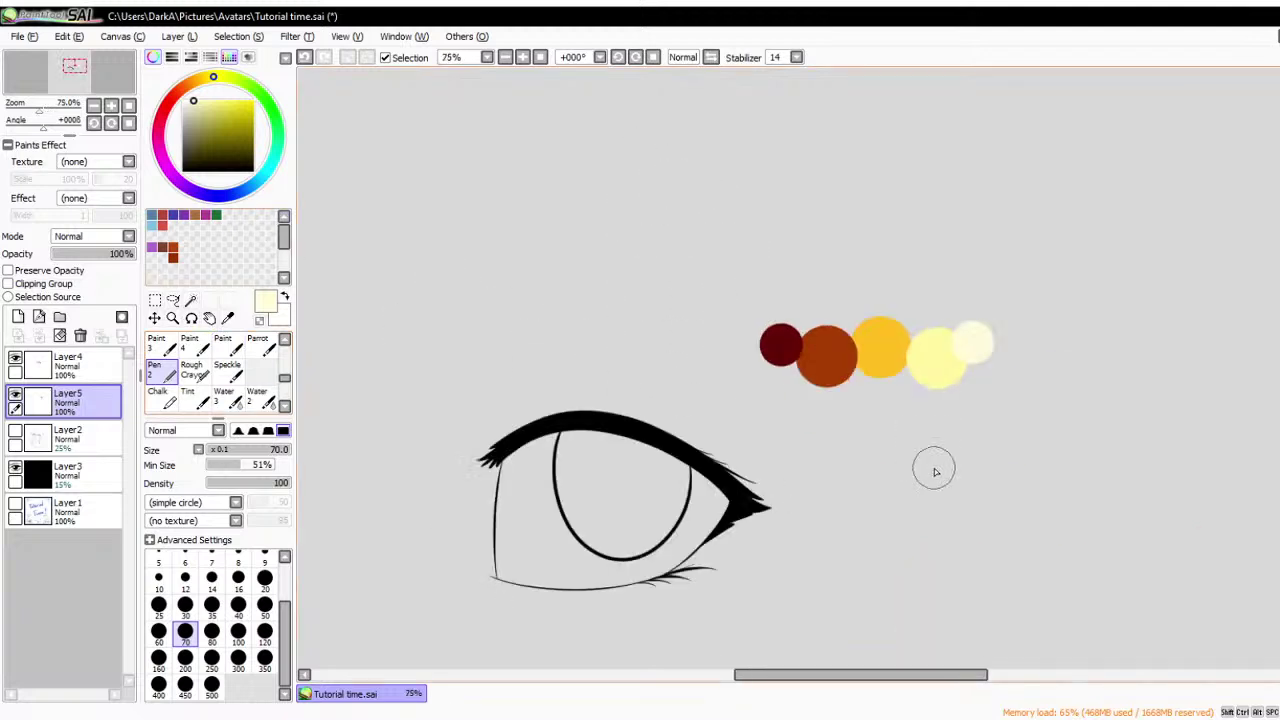
scroll(863, 409, up, 2)
scroll(862, 263, down, 1)
scroll(862, 263, down, 1)
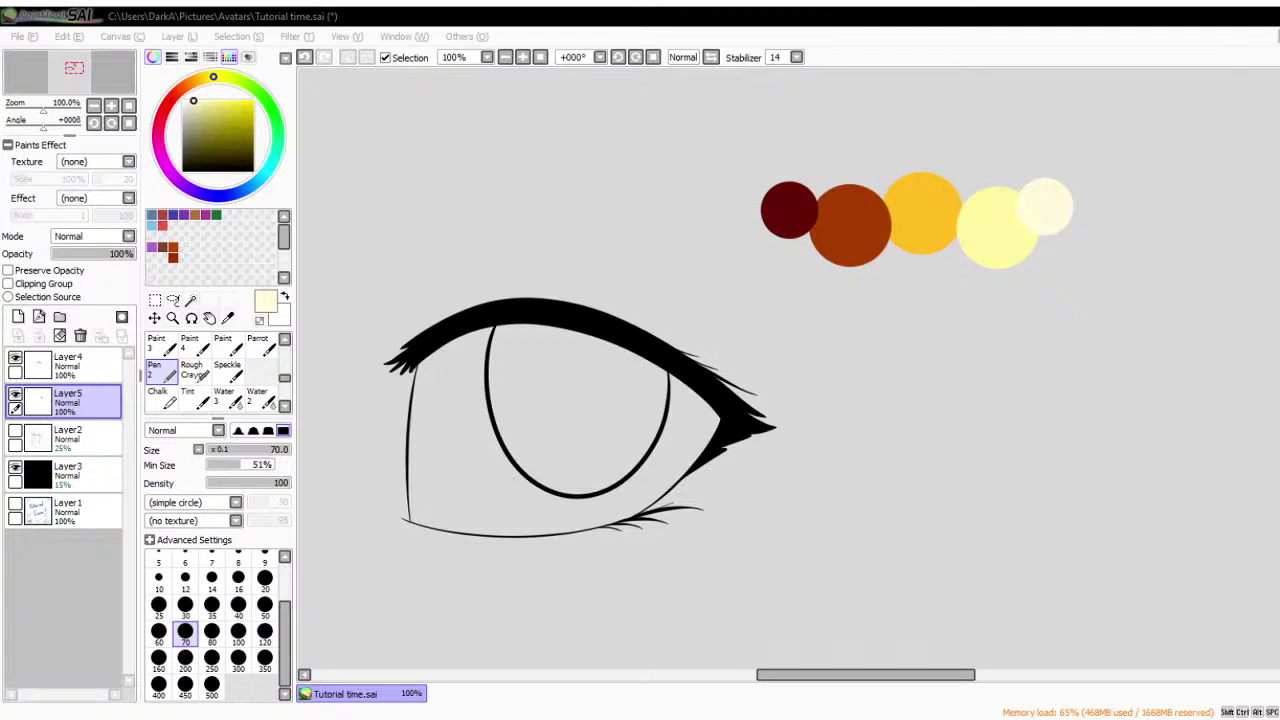
- Sample the golden yellow swatch and select the iris interior from Layer4's line art, leaving Layer5 as the active layer
alt+click(912, 215)
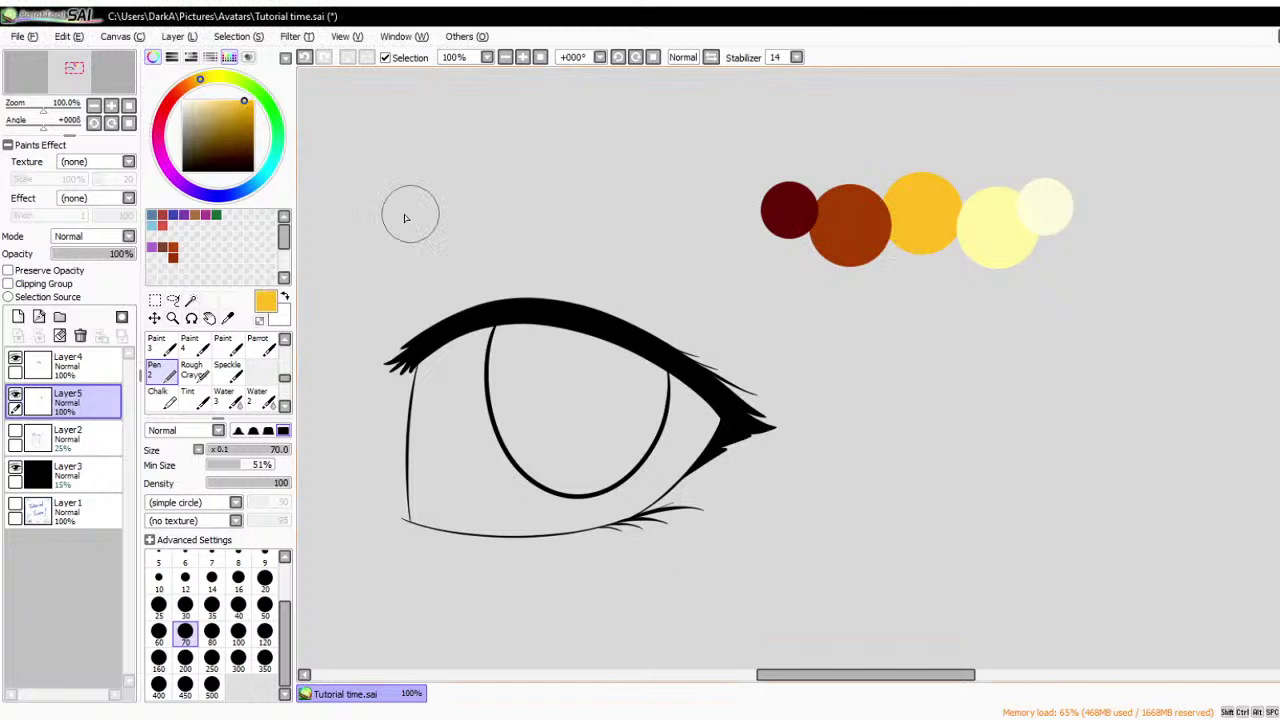
click(191, 303)
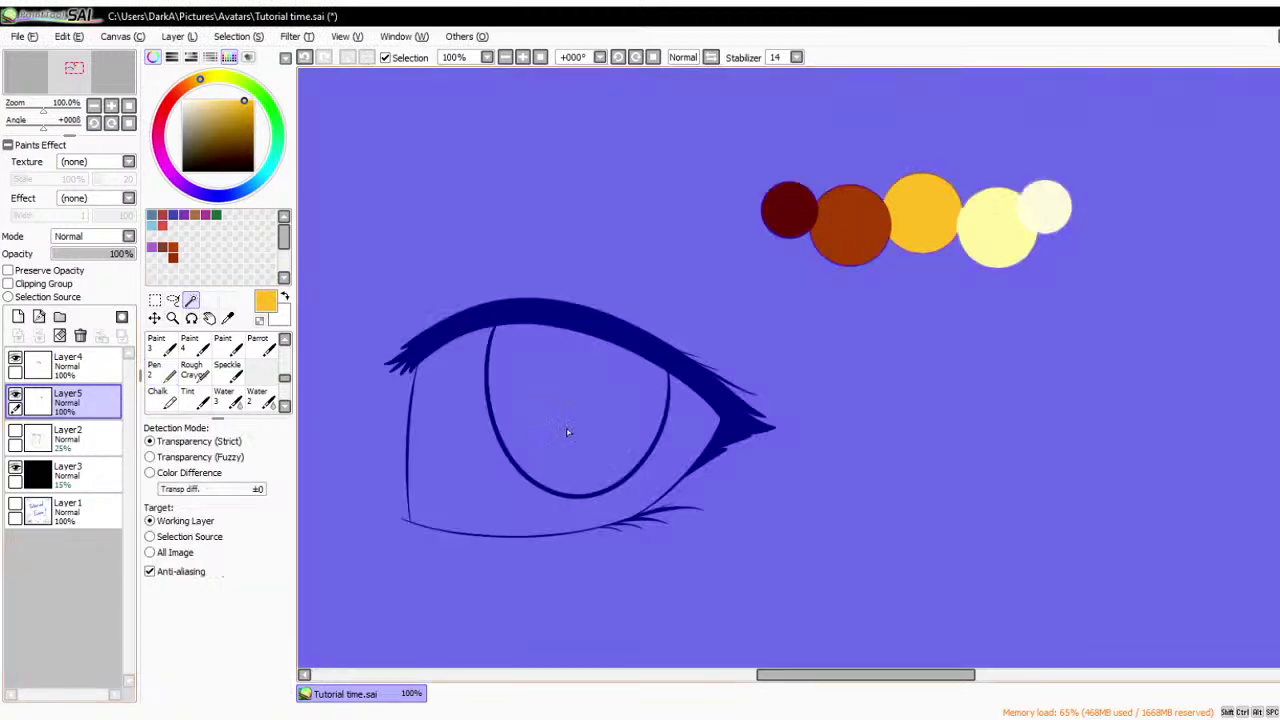
click(567, 432)
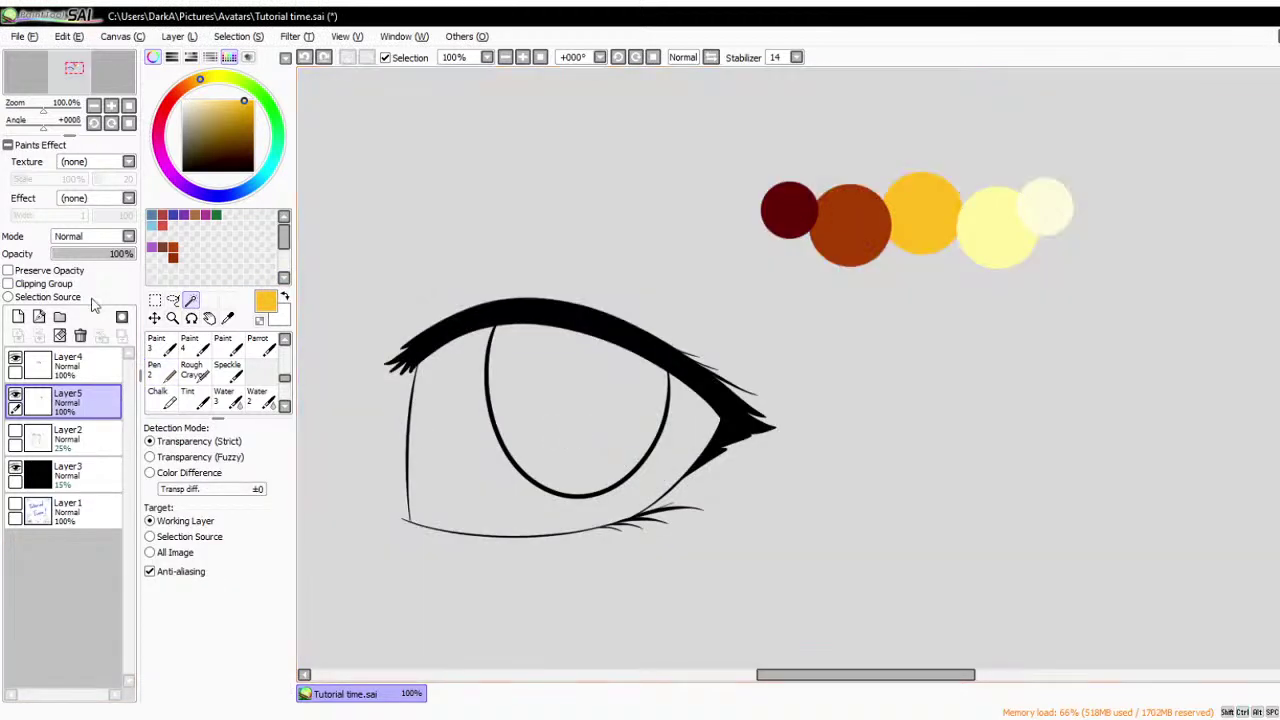
click(80, 365)
click(541, 465)
click(68, 400)
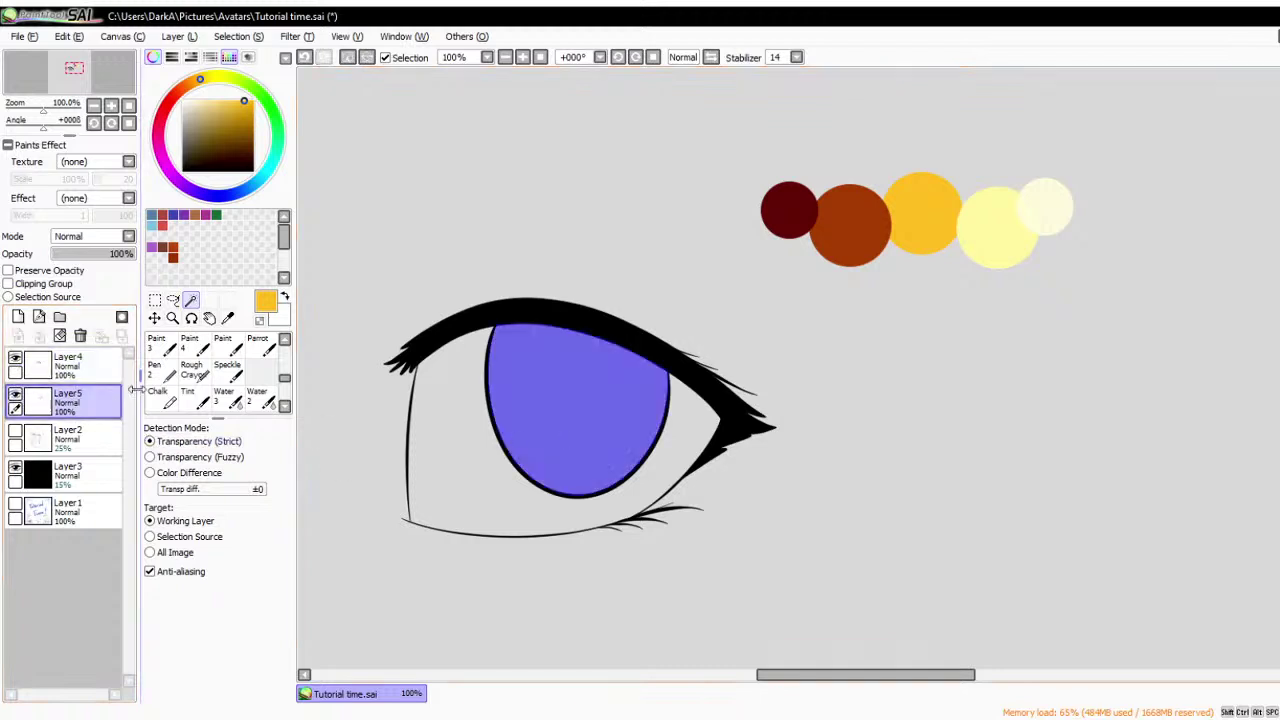
- Fill the selected iris with golden yellow using Pen 2 at size 200, and reduce the brush size to 40
click(160, 370)
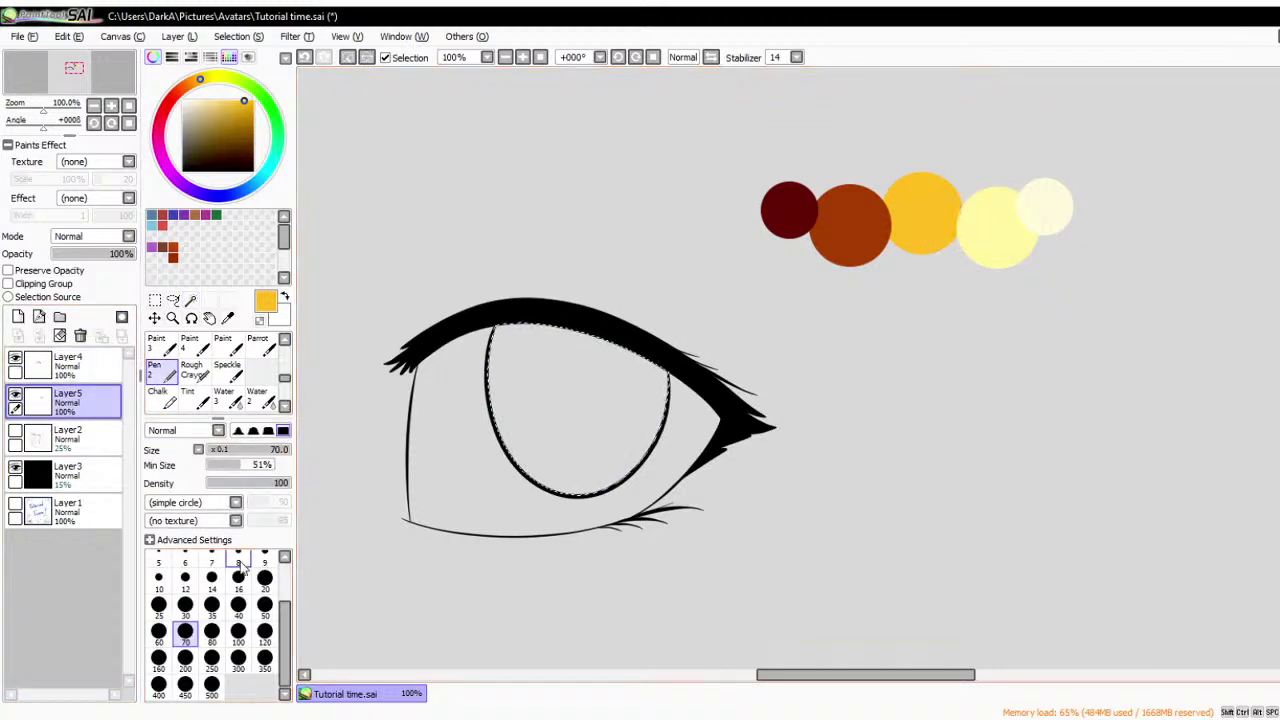
click(186, 658)
mouse_move(509, 309)
mouse_down()
mouse_move(547, 535)
mouse_move(623, 420)
mouse_move(690, 430)
mouse_up()
click(239, 606)
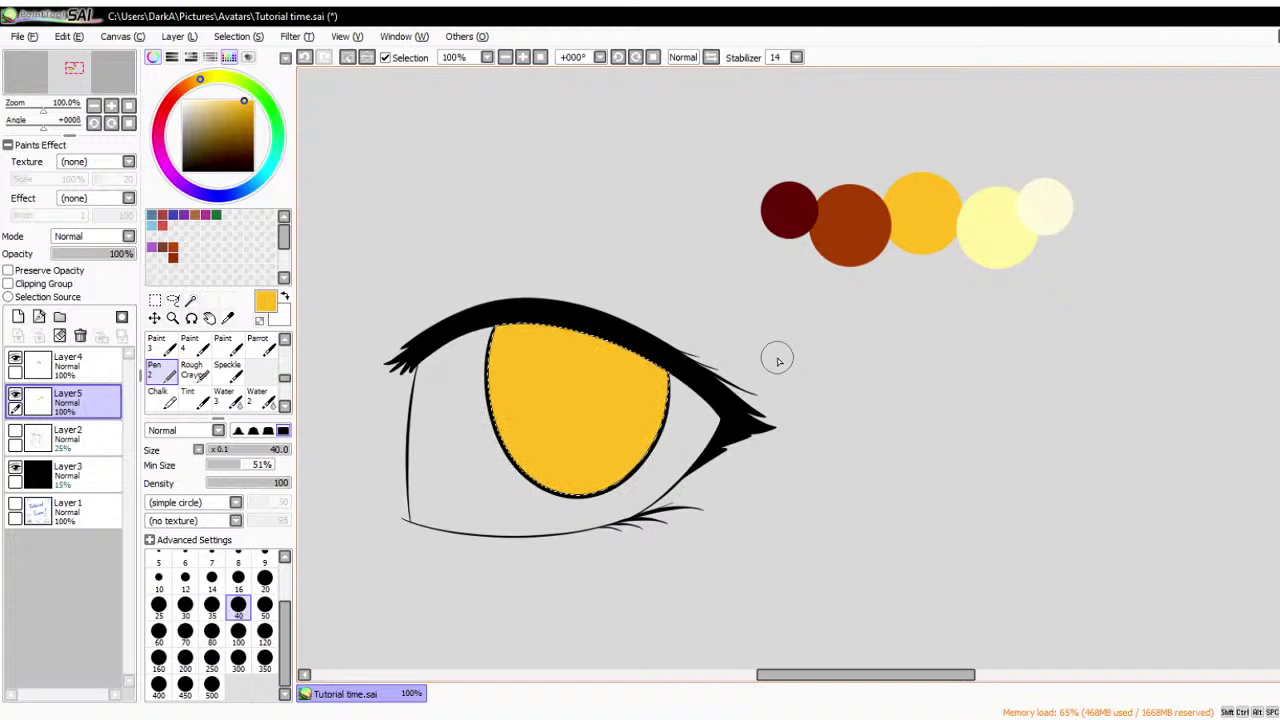
- Inspect the iris fill and the line art separately by hiding and showing Layer4 and Layer5 in turn
click(312, 37)
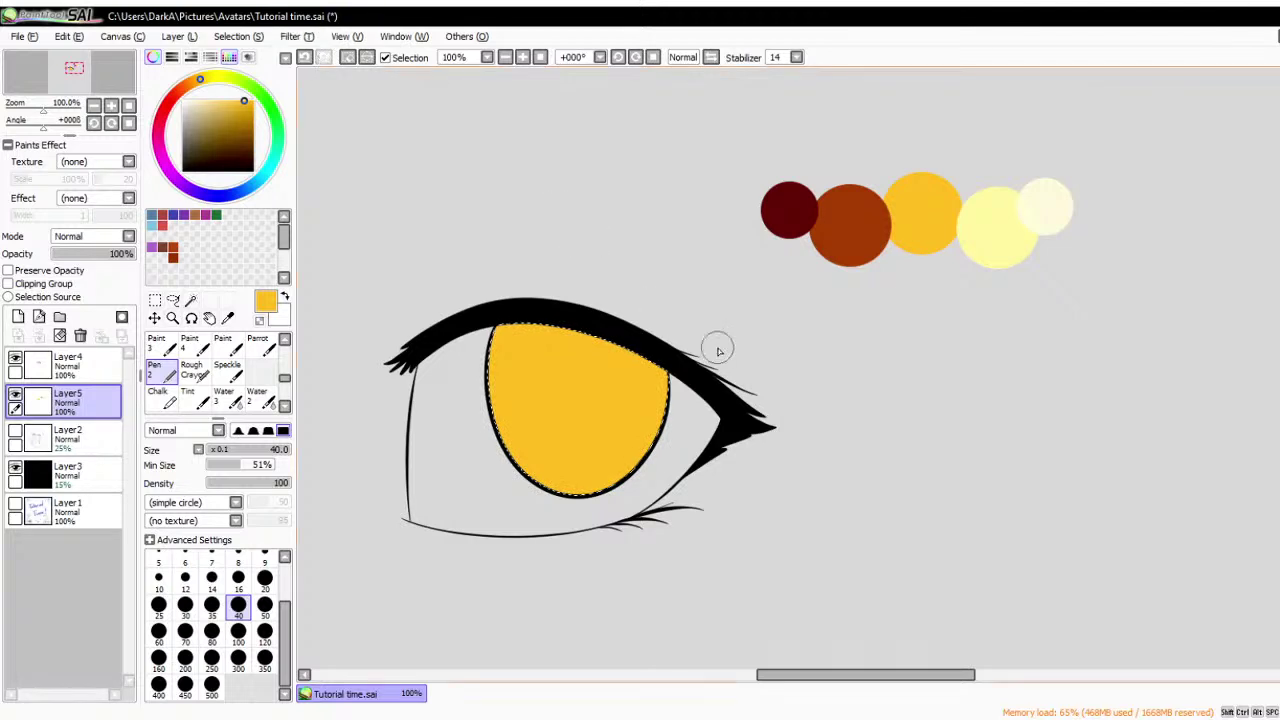
scroll(700, 355, up, 2)
scroll(946, 354, down, 1)
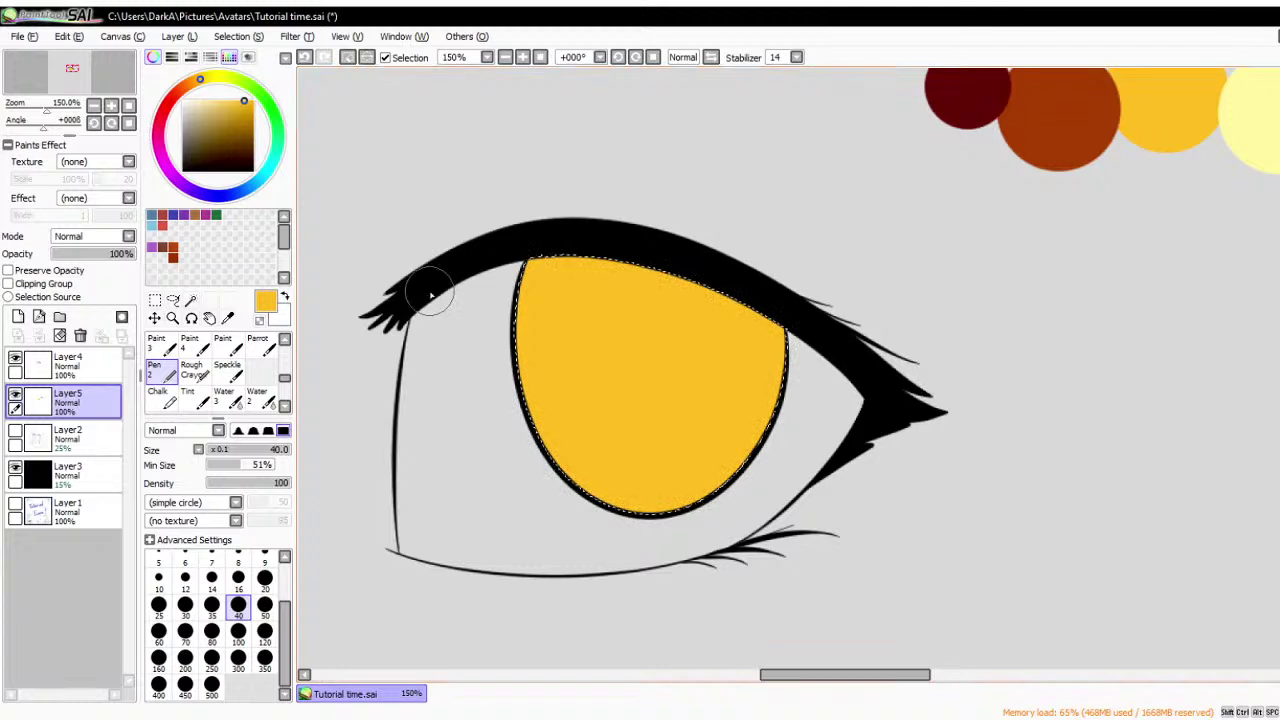
scroll(430, 290, up, 1)
scroll(430, 292, down, 1)
click(15, 358)
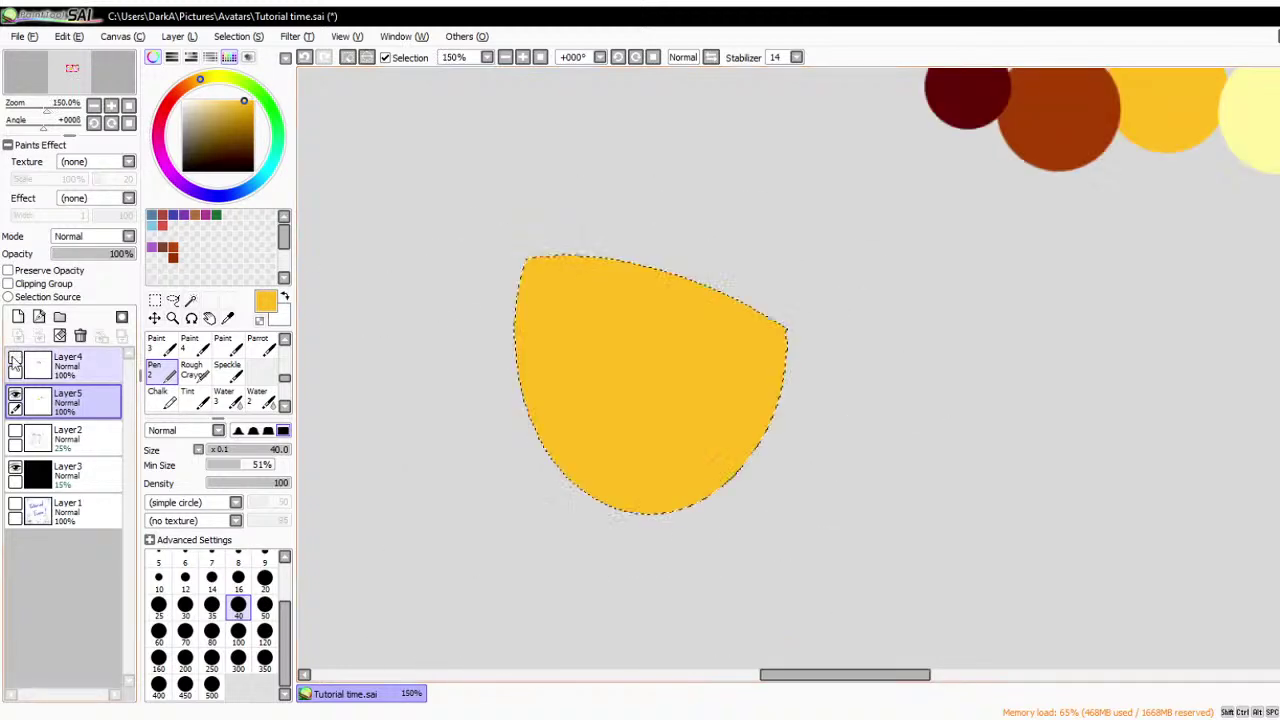
click(15, 358)
click(15, 395)
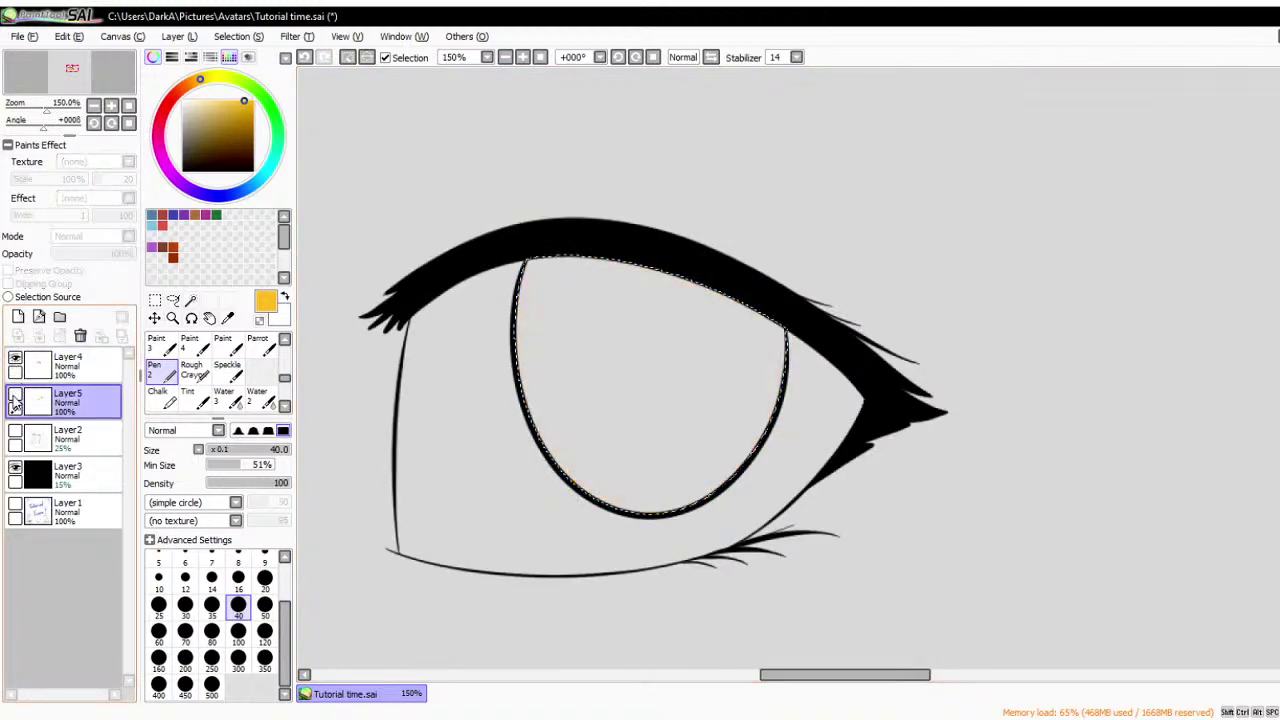
click(15, 395)
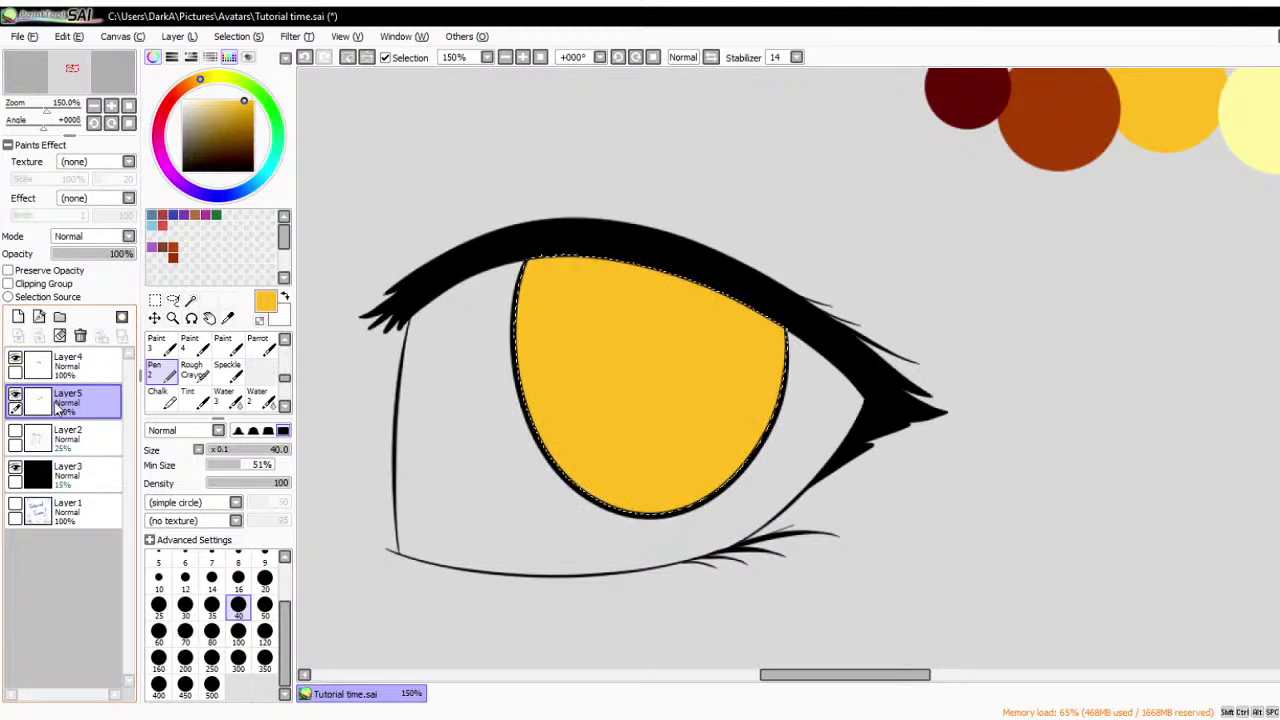
- Move Layer5 above Layer4 to inspect the fill's edge, clear the selection, and return Layer5 beneath Layer4
drag(60, 408, 100, 365)
scroll(568, 285, up, 2)
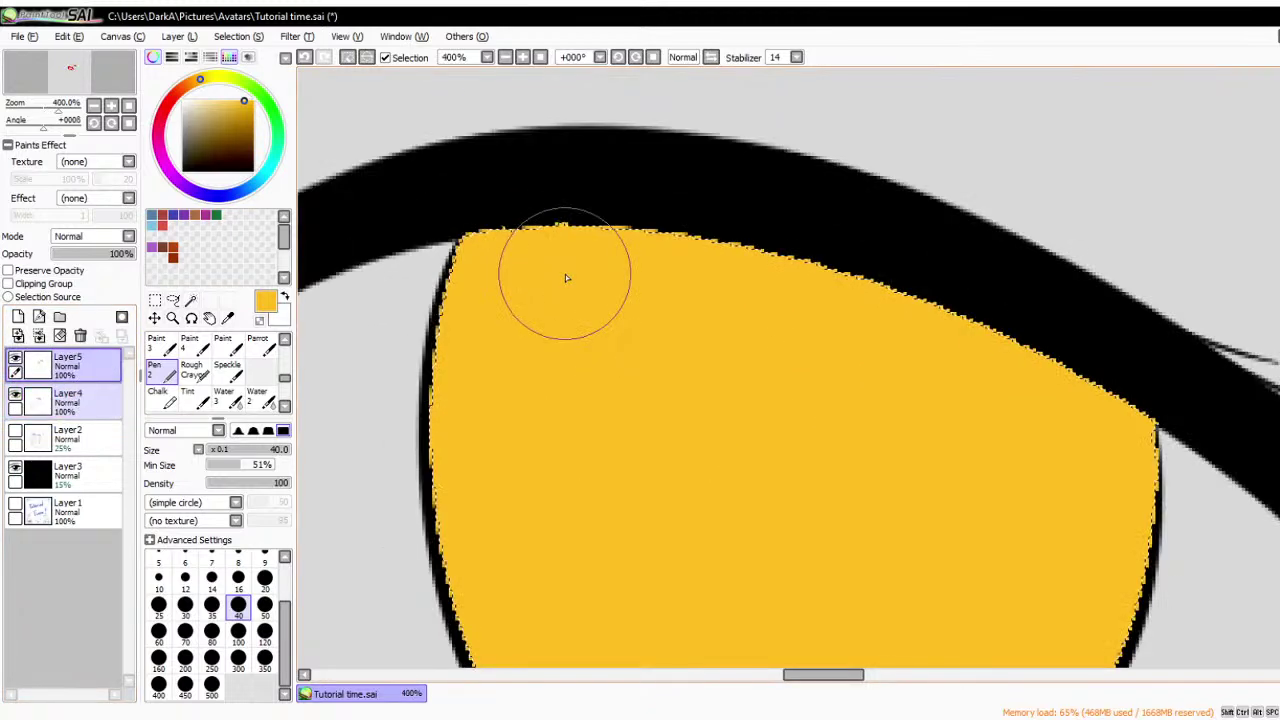
key(ctrl+d)
scroll(643, 217, down, 3)
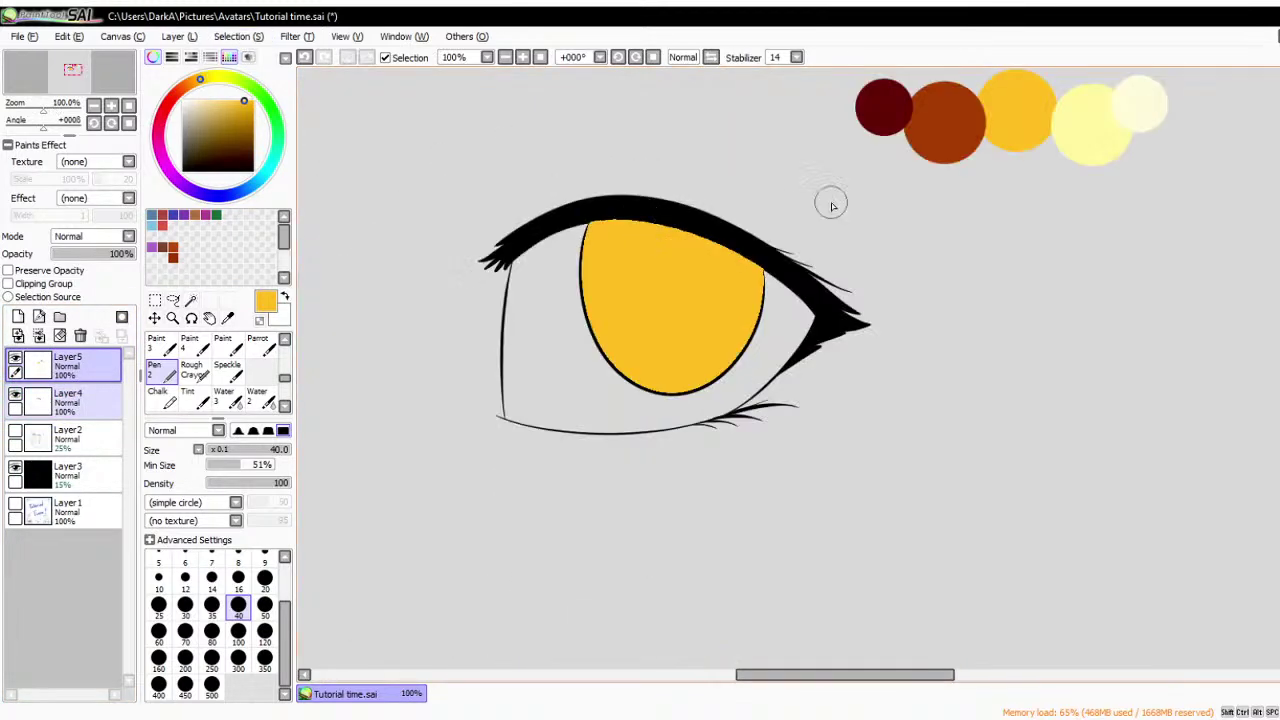
drag(60, 372, 80, 412)
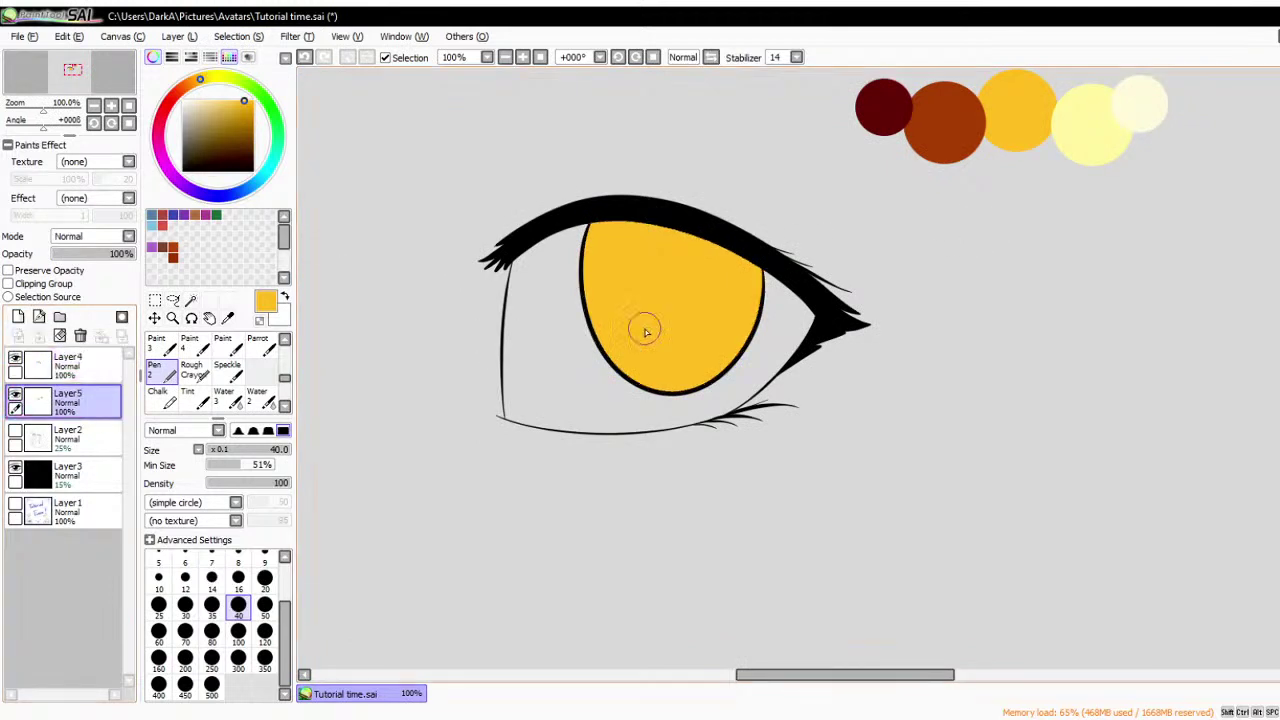
- Reselect the iris interior with the Magic Wand from Layer4's line art, and return to Layer5 with Pen 2 as the brush
scroll(757, 285, up, 2)
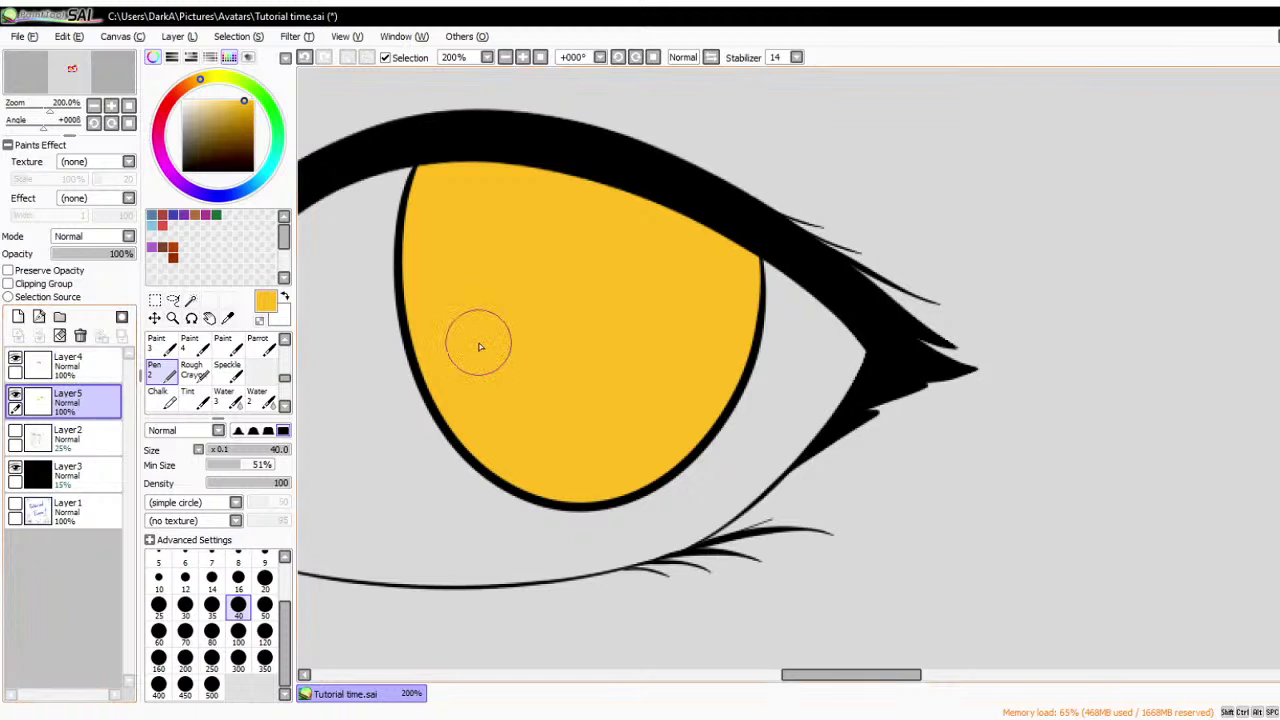
click(191, 300)
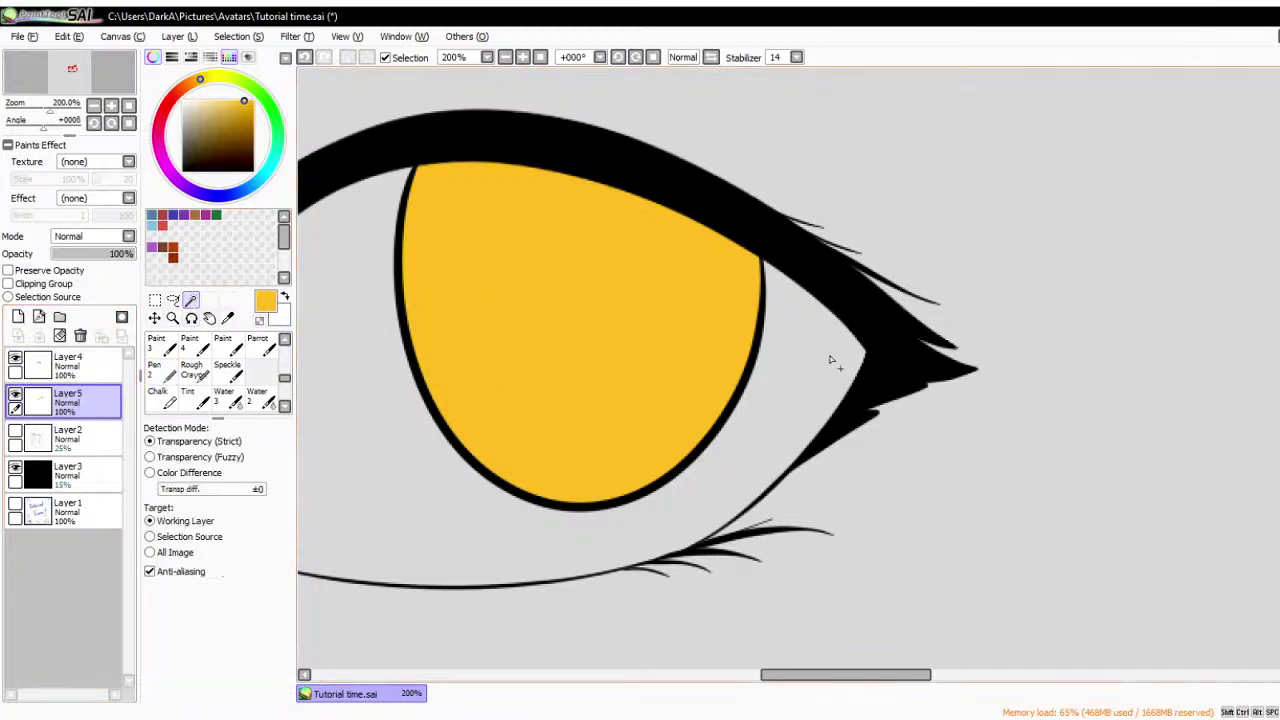
scroll(830, 360, down, 1)
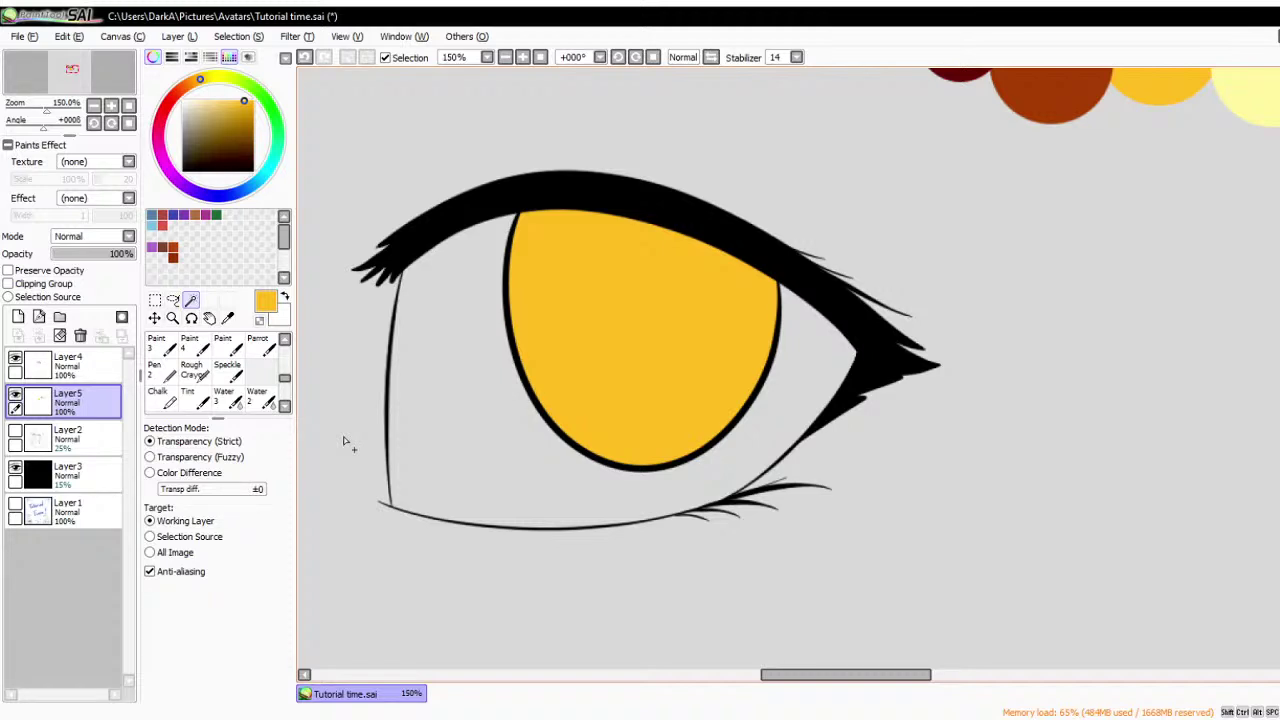
click(558, 334)
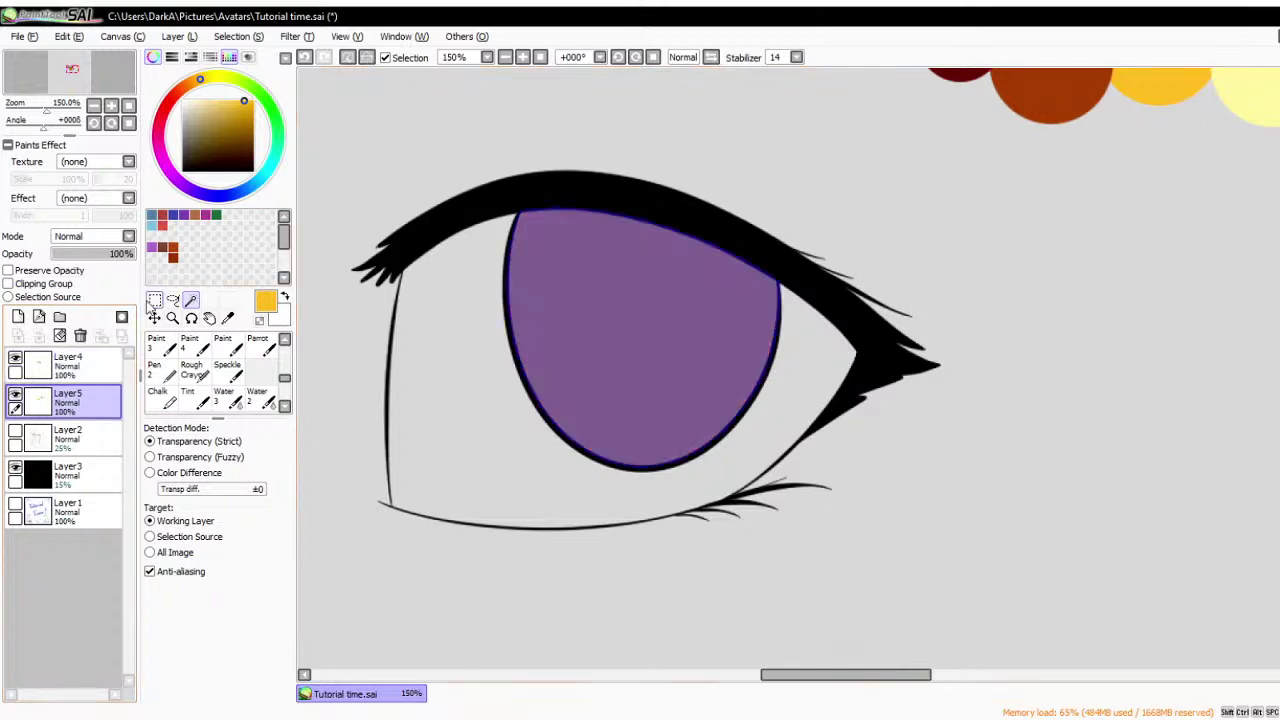
click(68, 366)
click(238, 36)
click(250, 75)
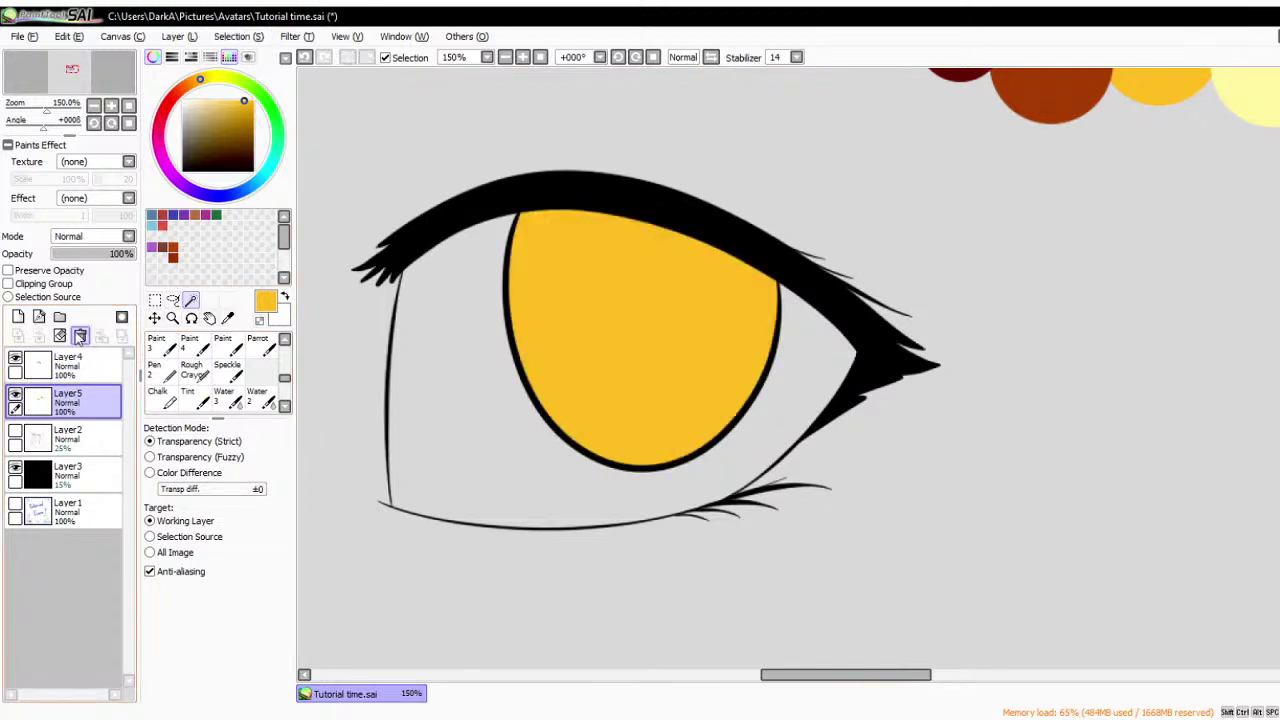
click(674, 350)
click(68, 400)
click(162, 370)
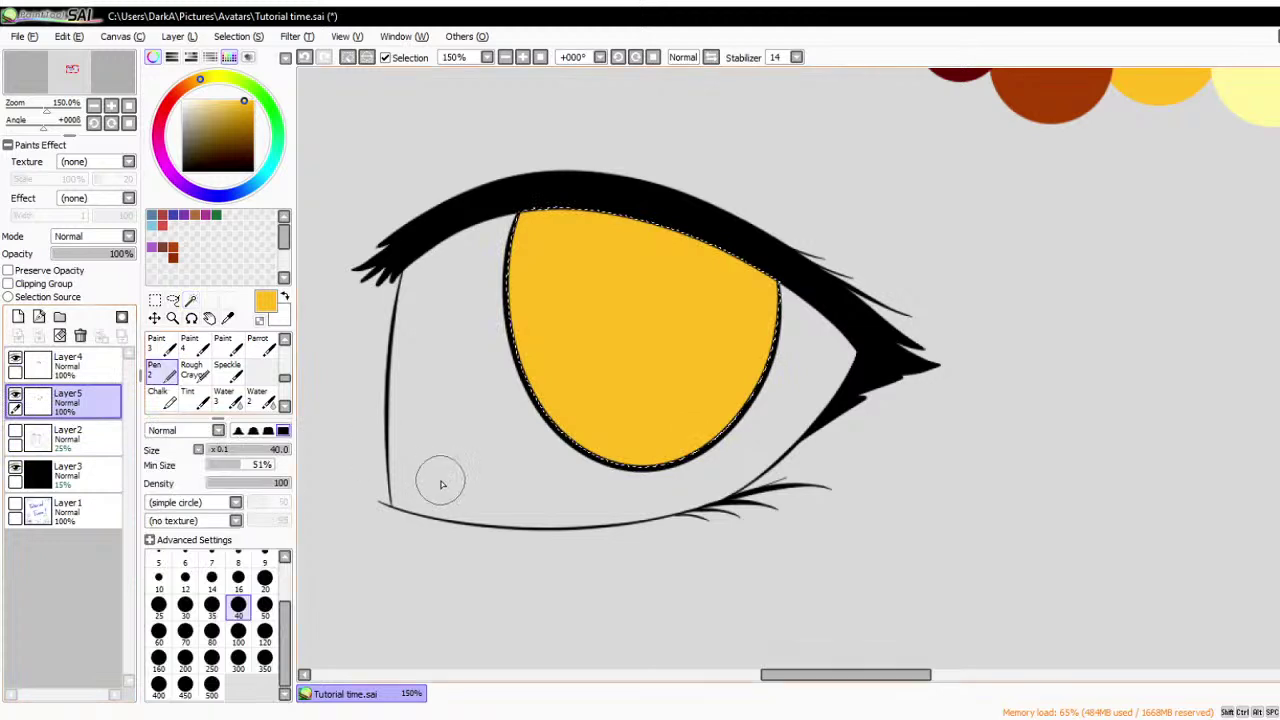
scroll(441, 484, down, 1)
scroll(514, 403, up, 1)
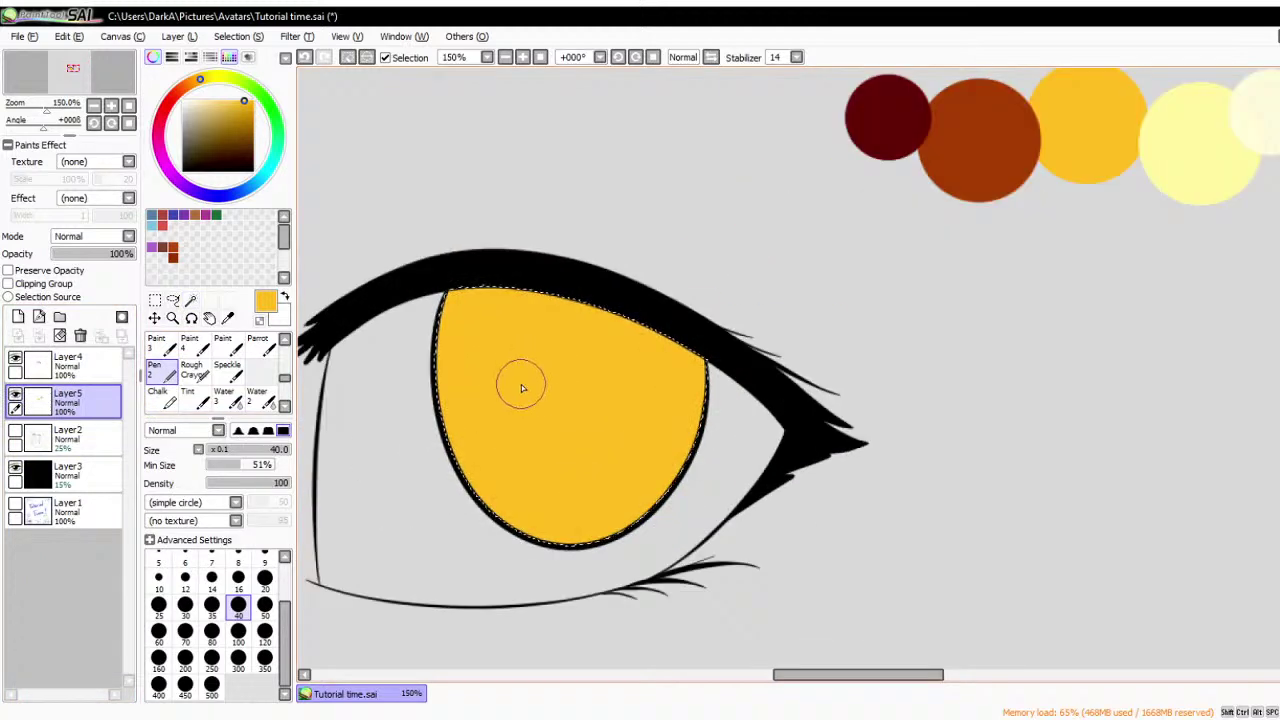
- Paint the upper half of the iris in the rust-brown swatch color on a new layer above Layer5, with Pen 2 at size 70
alt+click(978, 140)
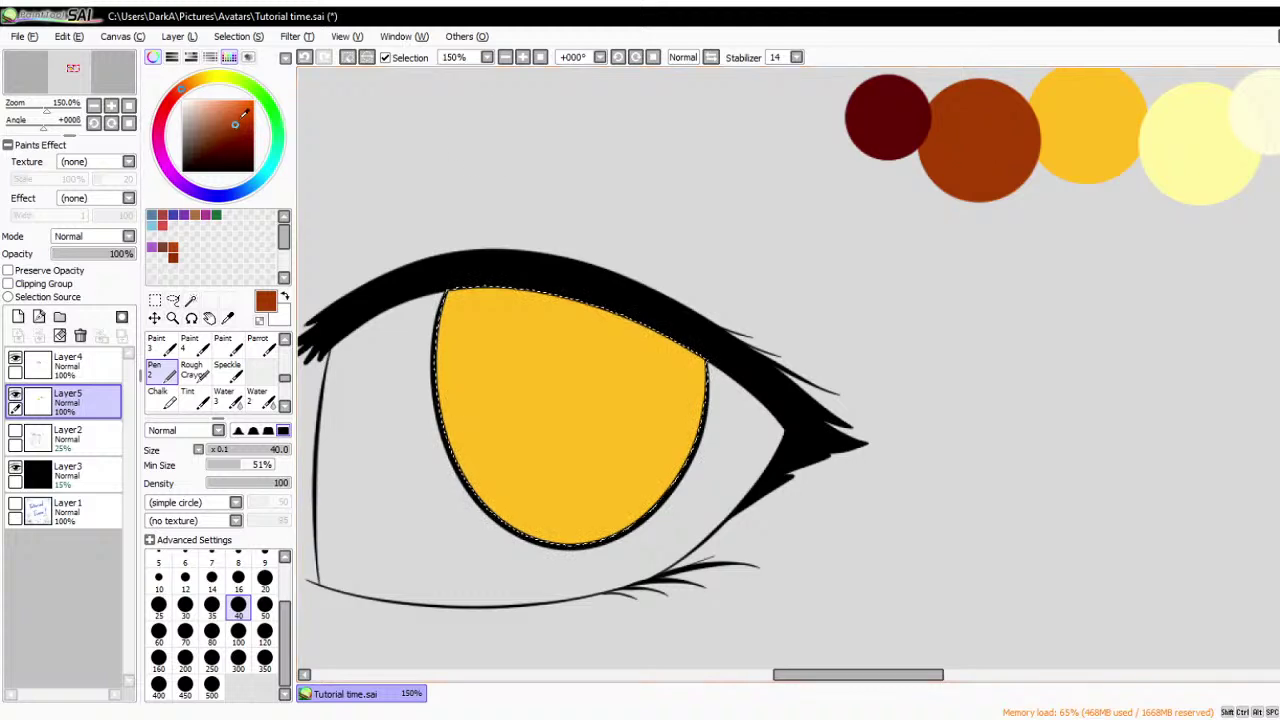
click(18, 316)
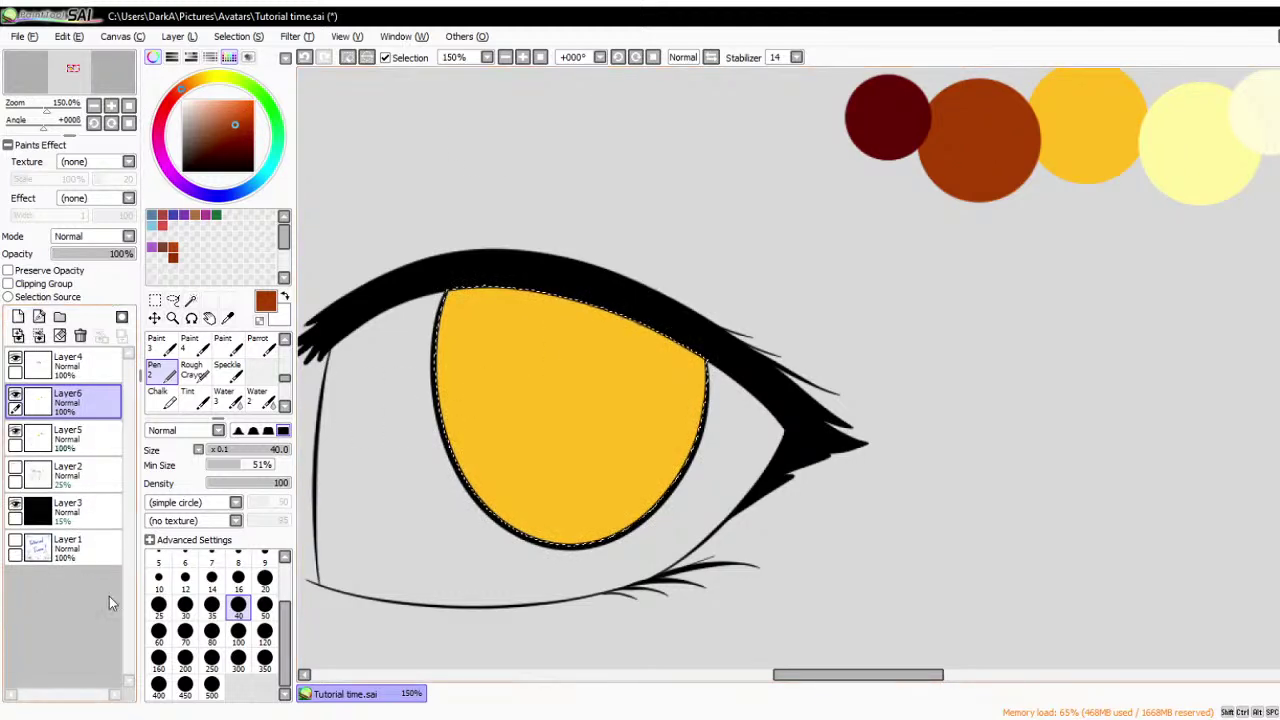
click(185, 633)
mouse_move(440, 362)
mouse_down()
mouse_move(595, 371)
mouse_move(587, 332)
mouse_move(670, 290)
mouse_up()
- Blend the rust brown smoothly down into the golden yellow with the Blur tool, using size 40 and then size 70
scroll(155, 385, up, 3)
click(256, 397)
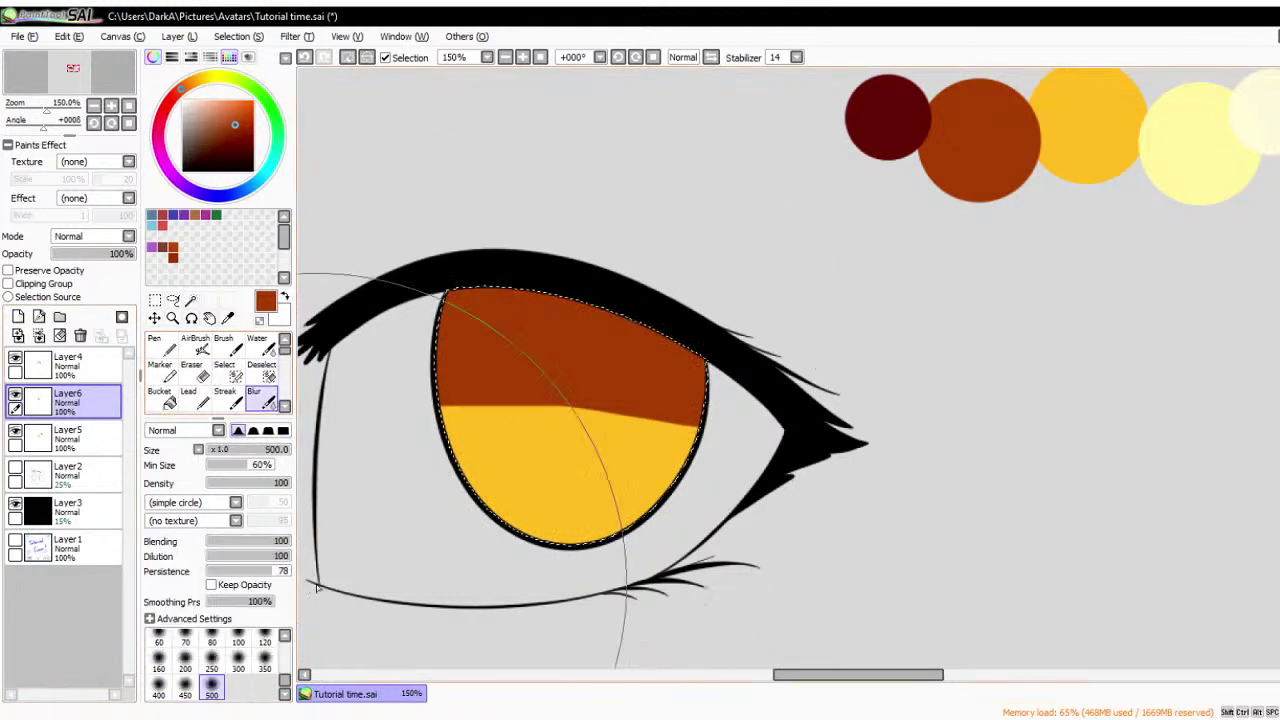
click(238, 640)
drag(509, 437, 480, 360)
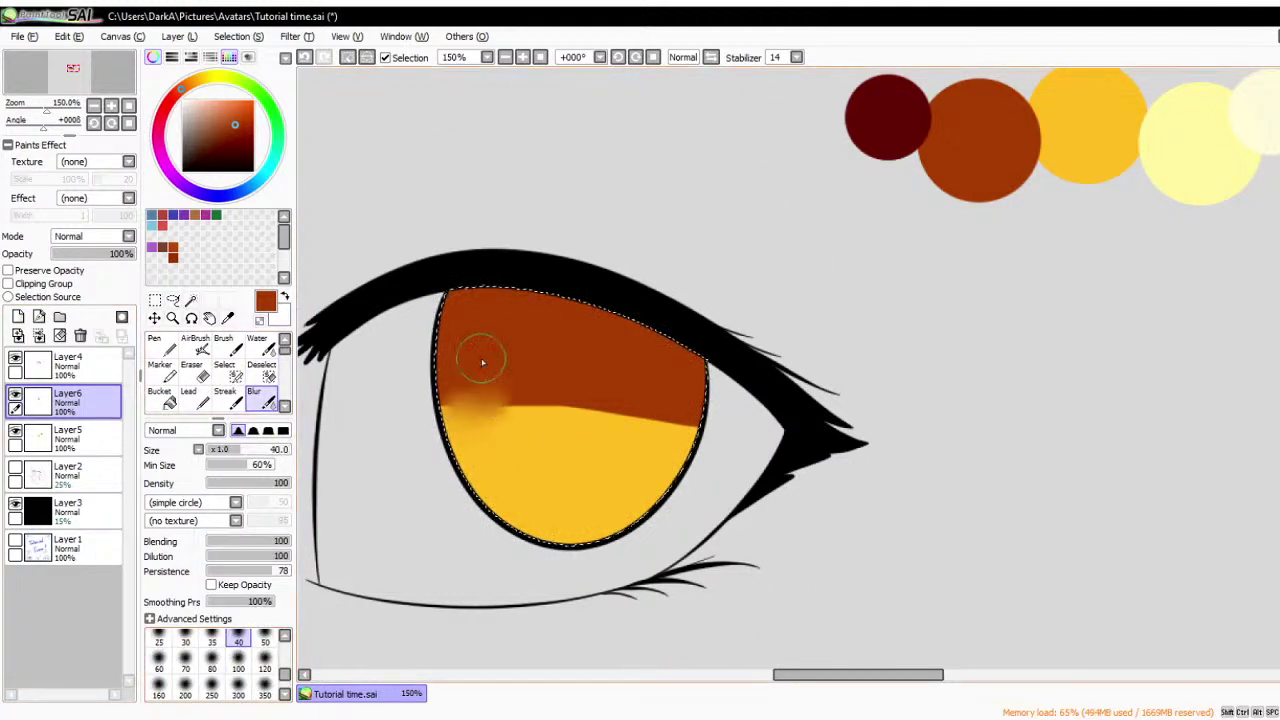
click(185, 660)
mouse_move(505, 430)
mouse_down()
mouse_move(471, 386)
mouse_move(437, 406)
mouse_move(667, 397)
mouse_move(543, 400)
mouse_move(509, 371)
mouse_move(537, 300)
mouse_move(497, 445)
mouse_move(694, 371)
mouse_move(509, 449)
mouse_move(666, 357)
mouse_up()
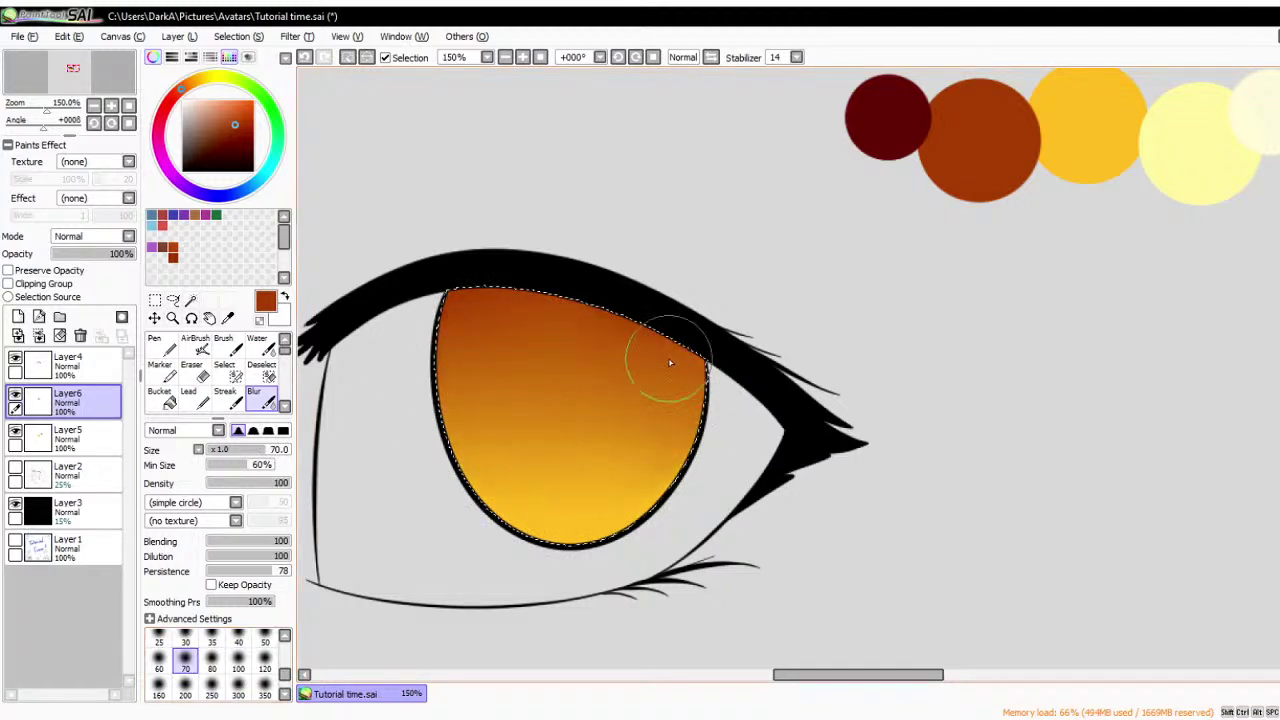
- Try olive and orange-brown paint colors against the blended iris gradient
drag(233, 92, 244, 130)
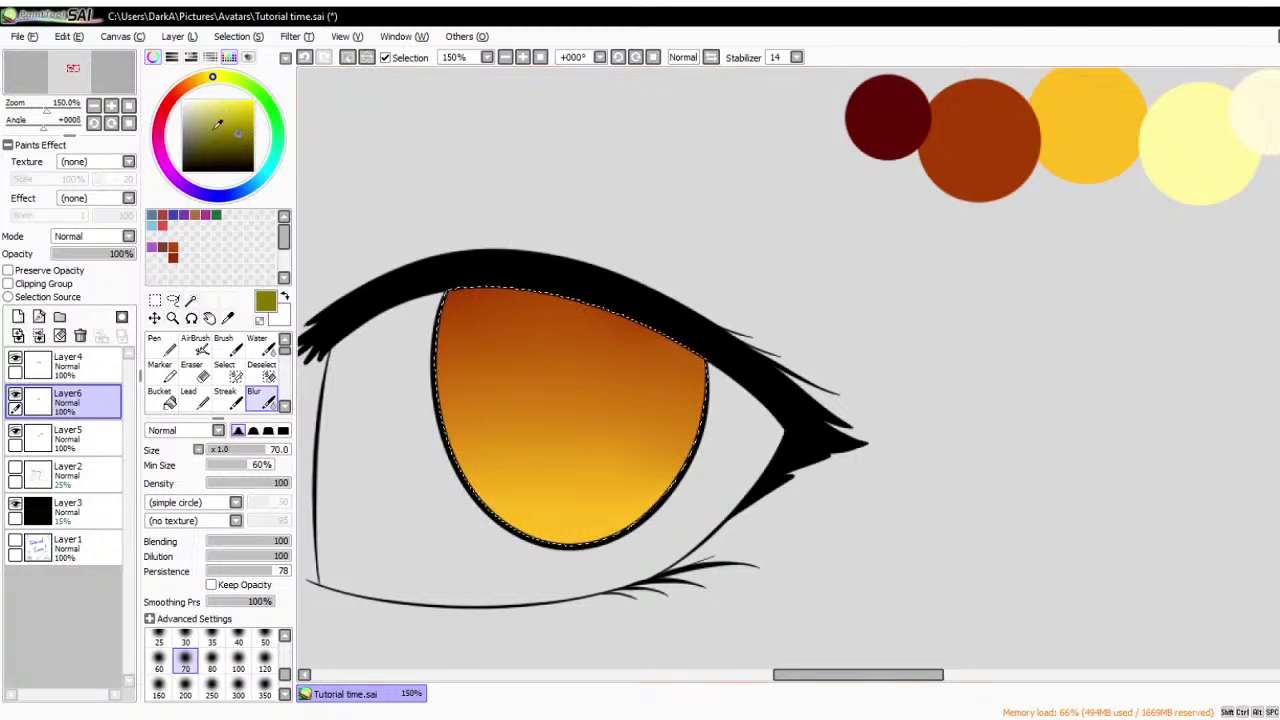
click(201, 84)
drag(197, 86, 186, 80)
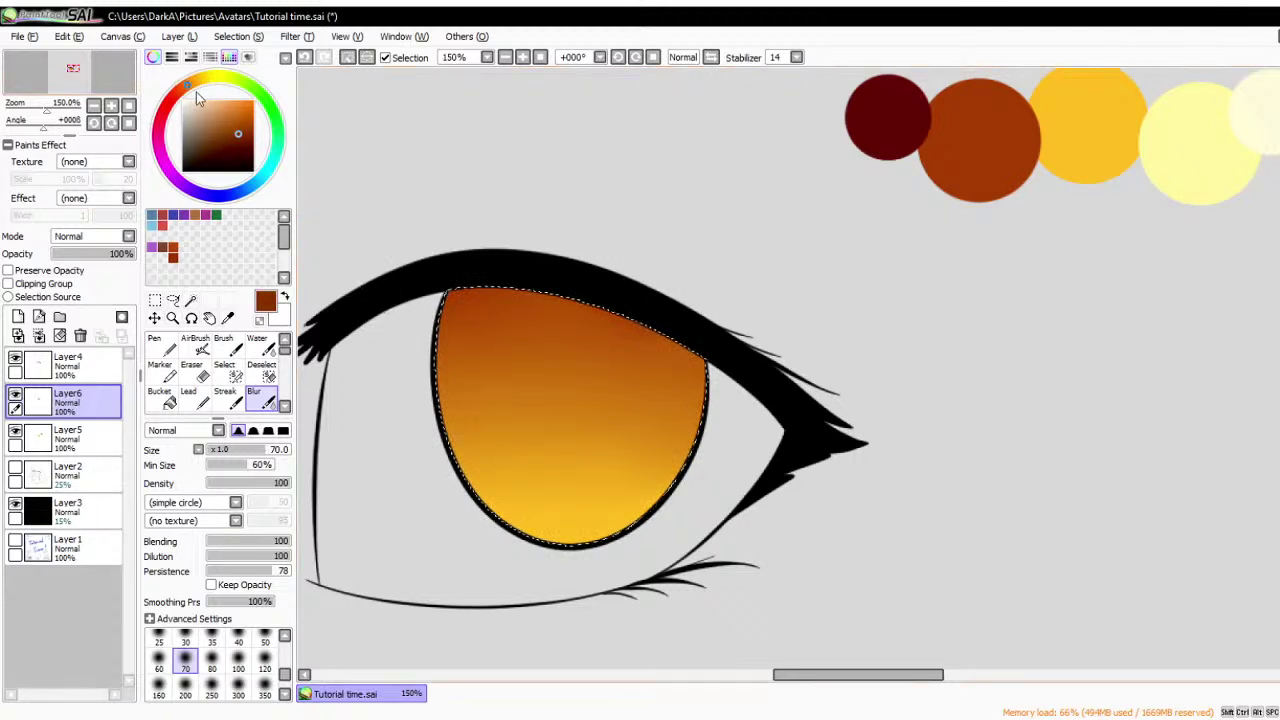
scroll(743, 268, down, 1)
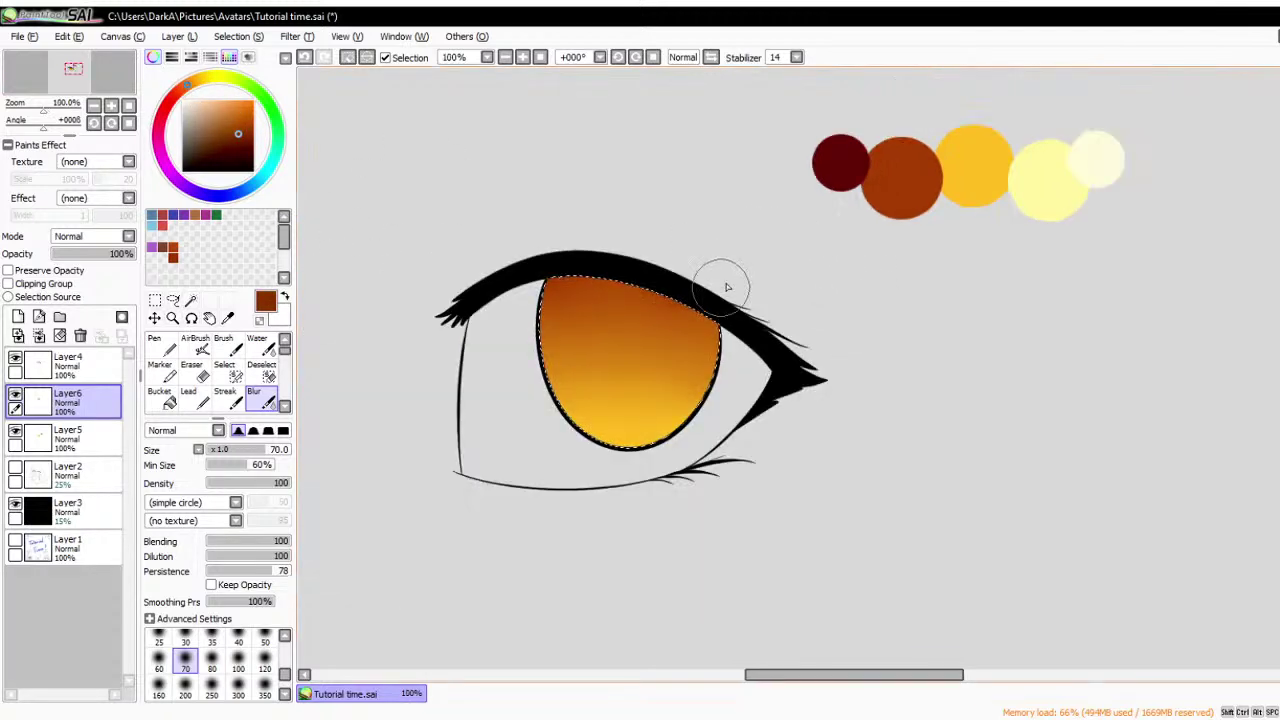
scroll(726, 286, up, 2)
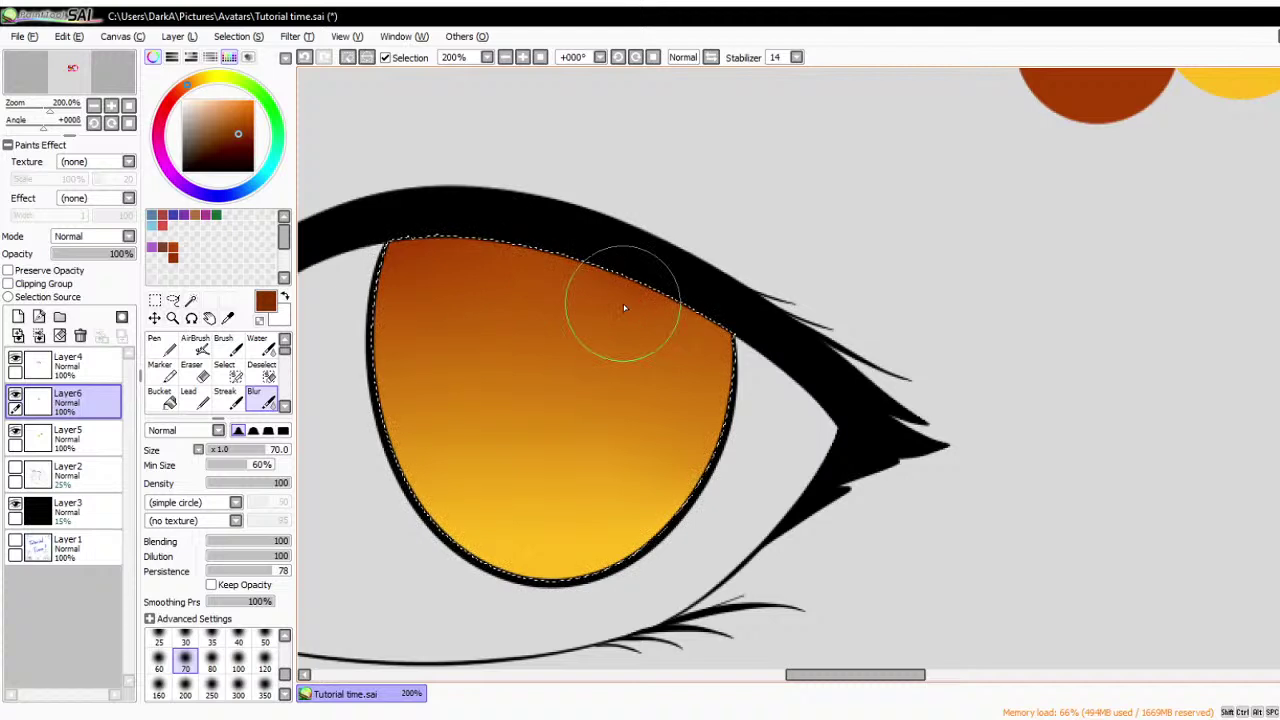
scroll(623, 304, down, 1)
scroll(627, 305, down, 1)
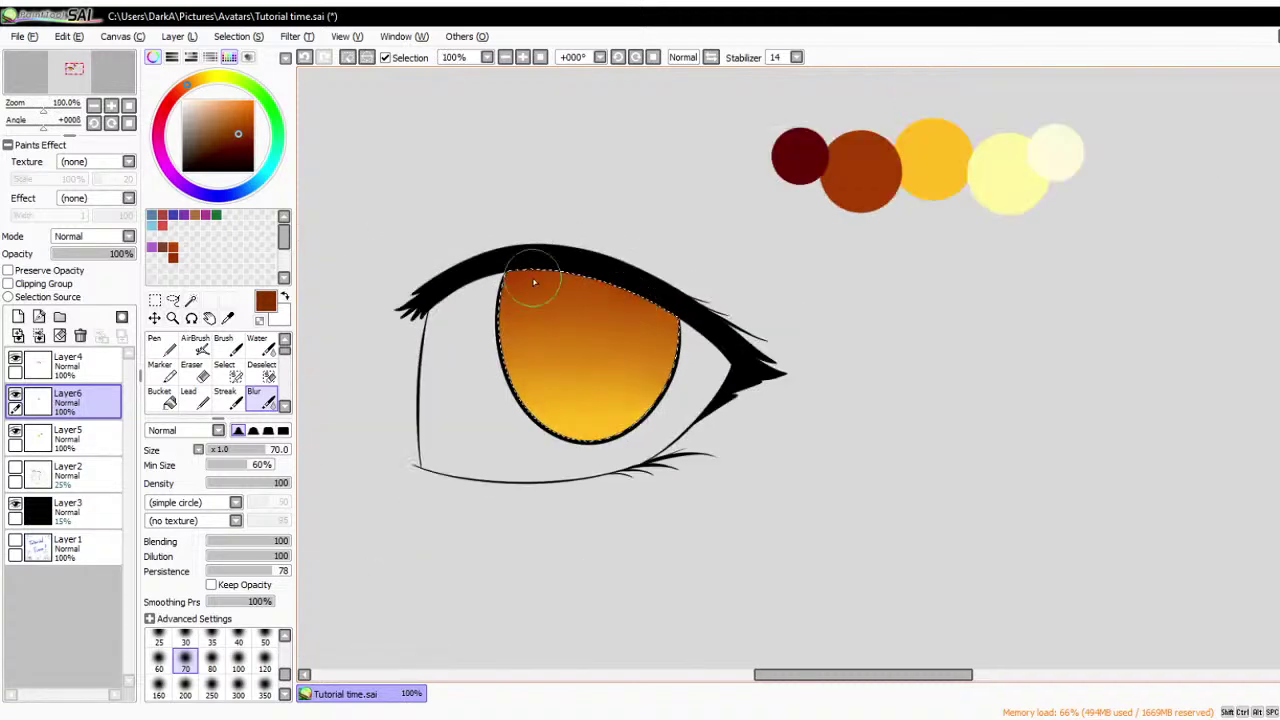
scroll(528, 339, up, 1)
- Try shifting Layer6's brown shading toward golden yellow with a color adjustment, and cancel it
click(87, 253)
drag(87, 253, 403, 191)
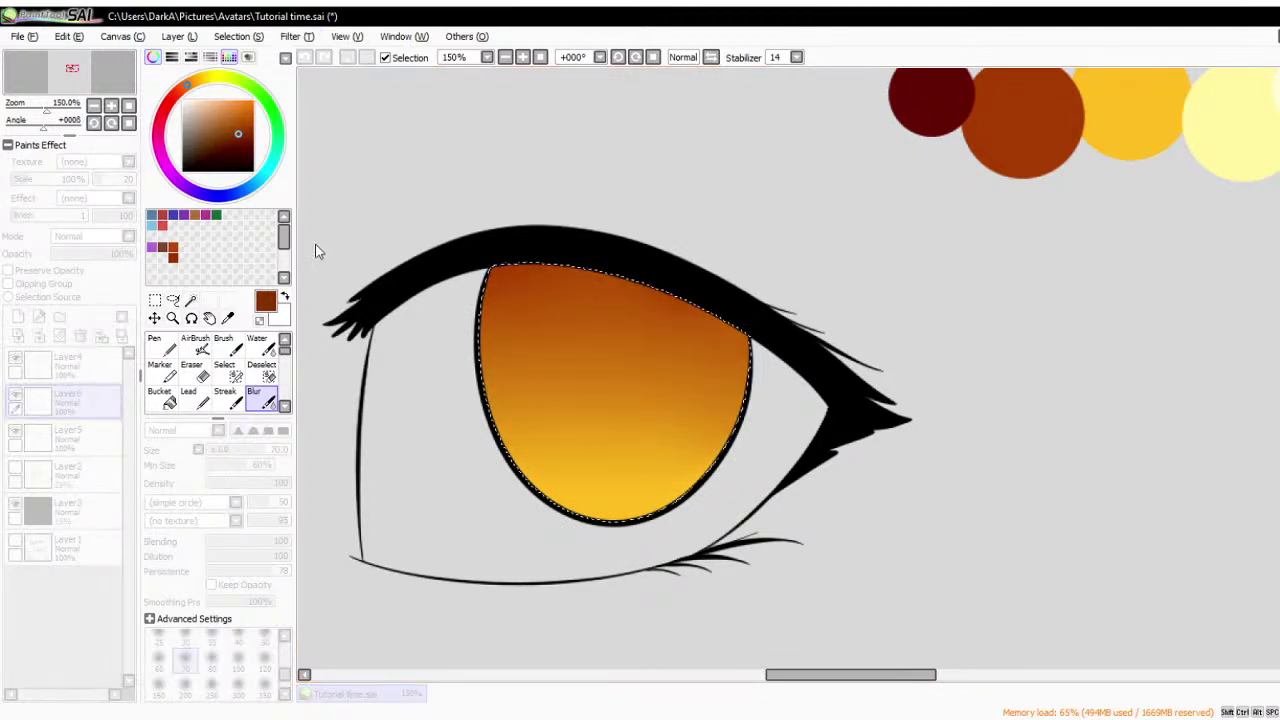
scroll(945, 323, down, 1)
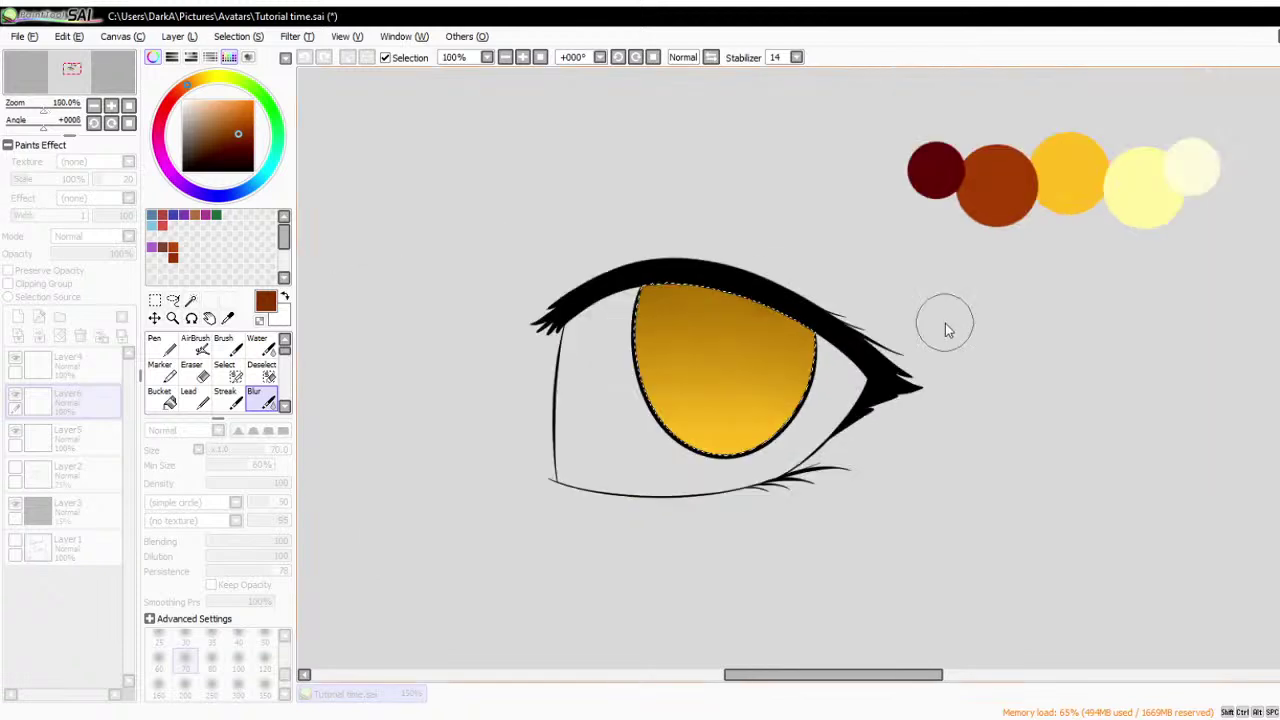
key(Escape)
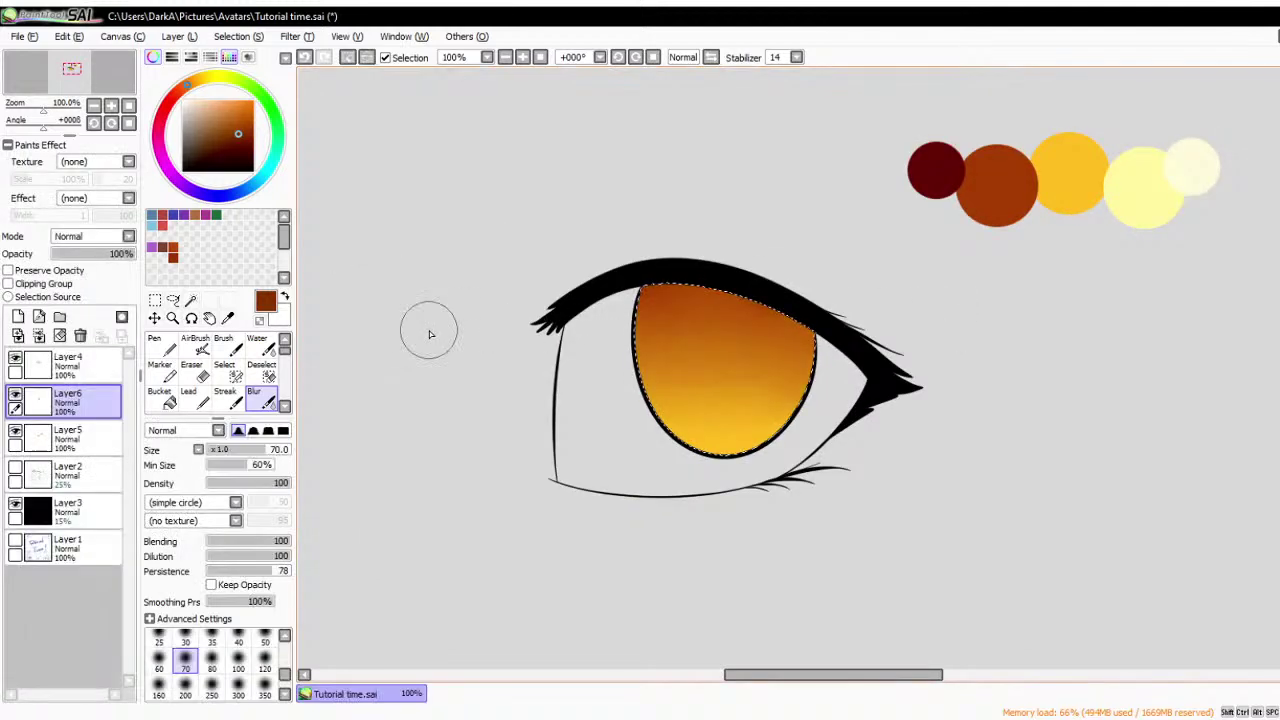
scroll(429, 332, down, 2)
scroll(630, 320, up, 2)
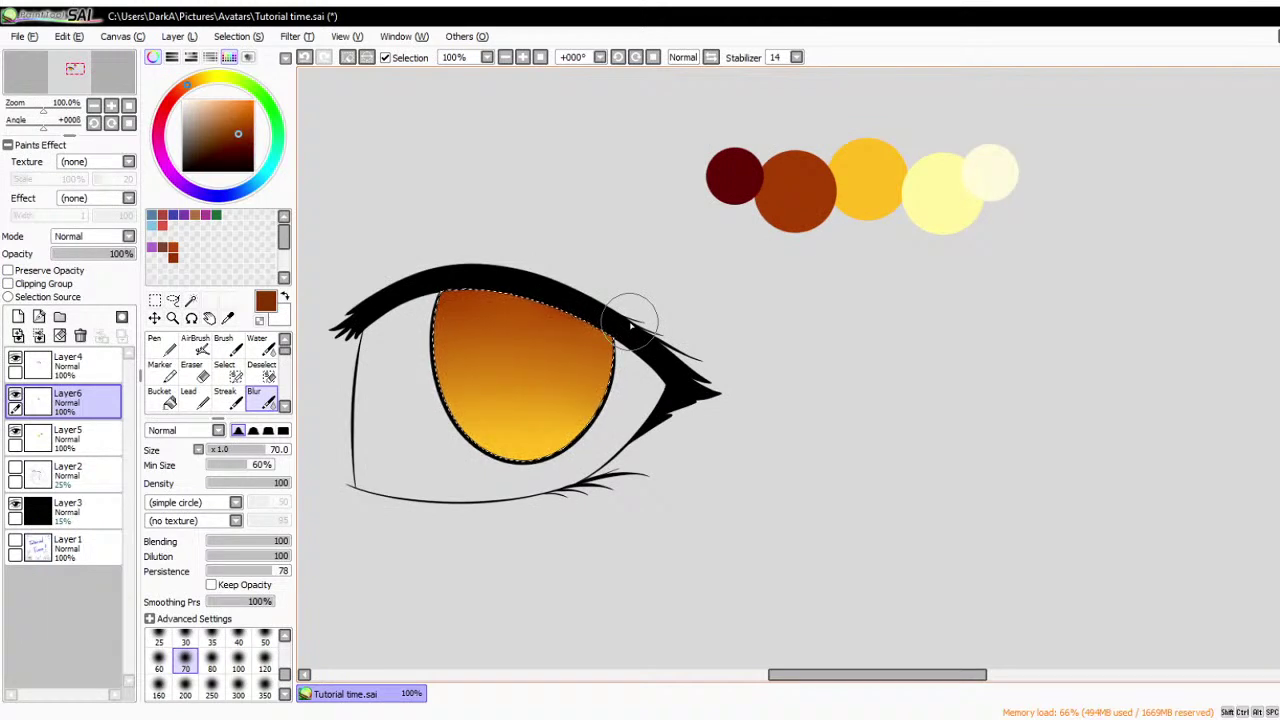
scroll(630, 323, down, 2)
scroll(436, 298, up, 2)
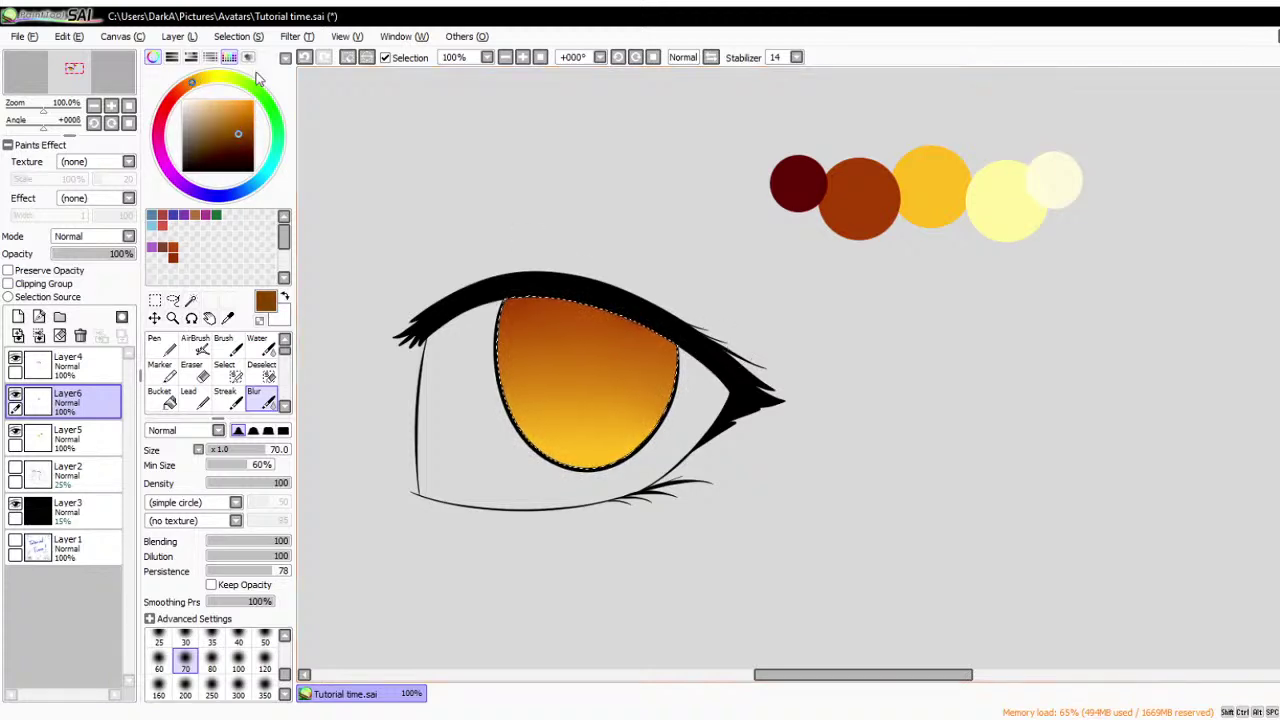
- Try airbrushing Layer6's shading olive brown at size 500 with Preserve Opacity on, undo the stroke, and turn Preserve Opacity off
click(201, 83)
click(205, 79)
click(8, 270)
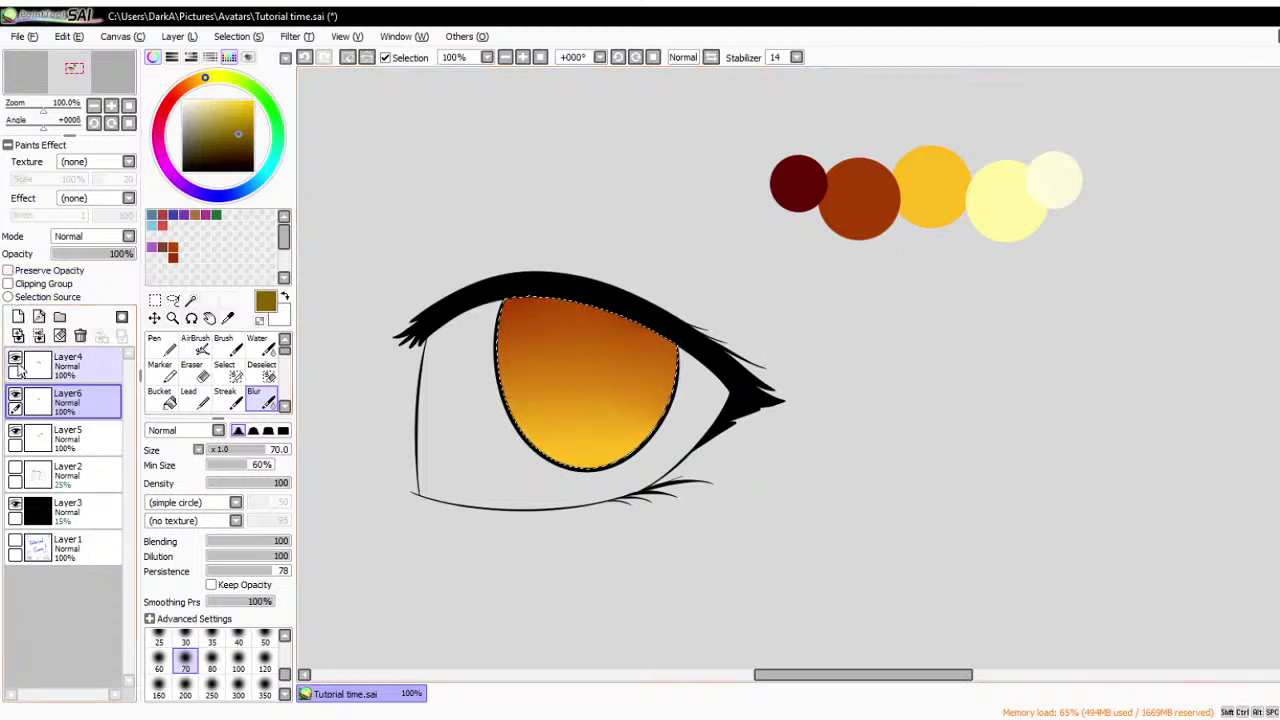
click(8, 270)
click(8, 270)
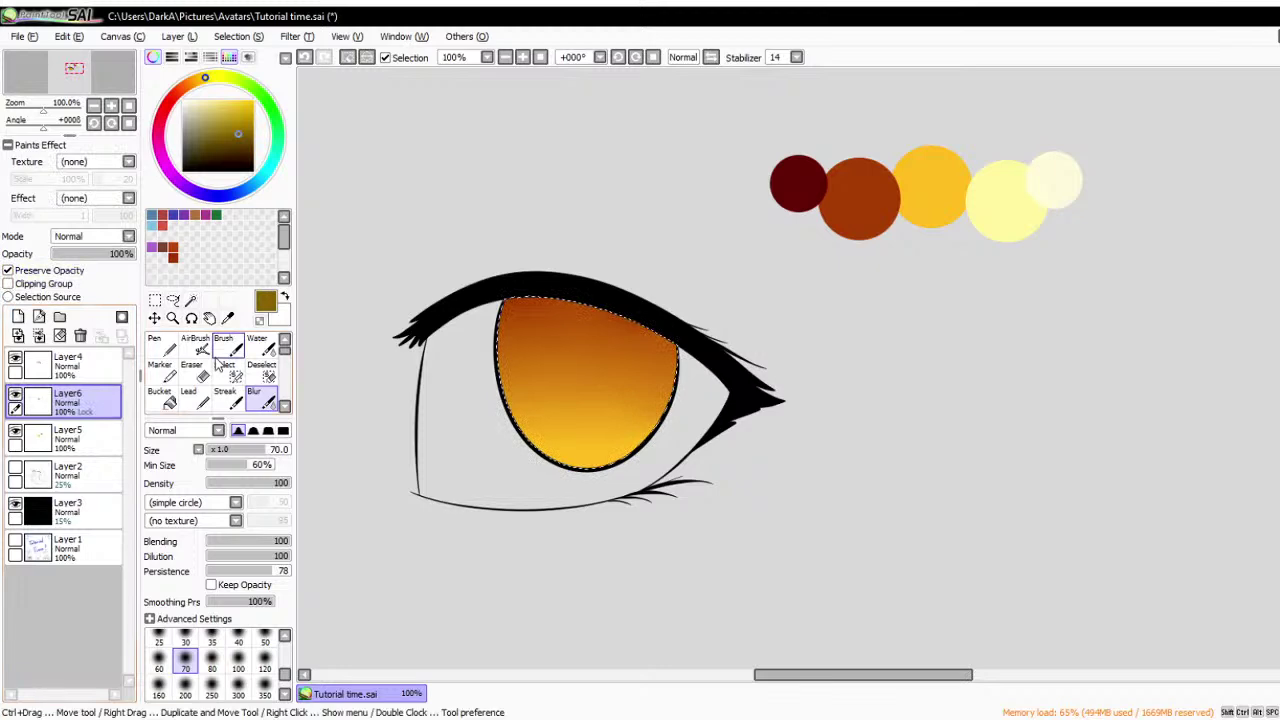
click(195, 345)
scroll(620, 245, down, 4)
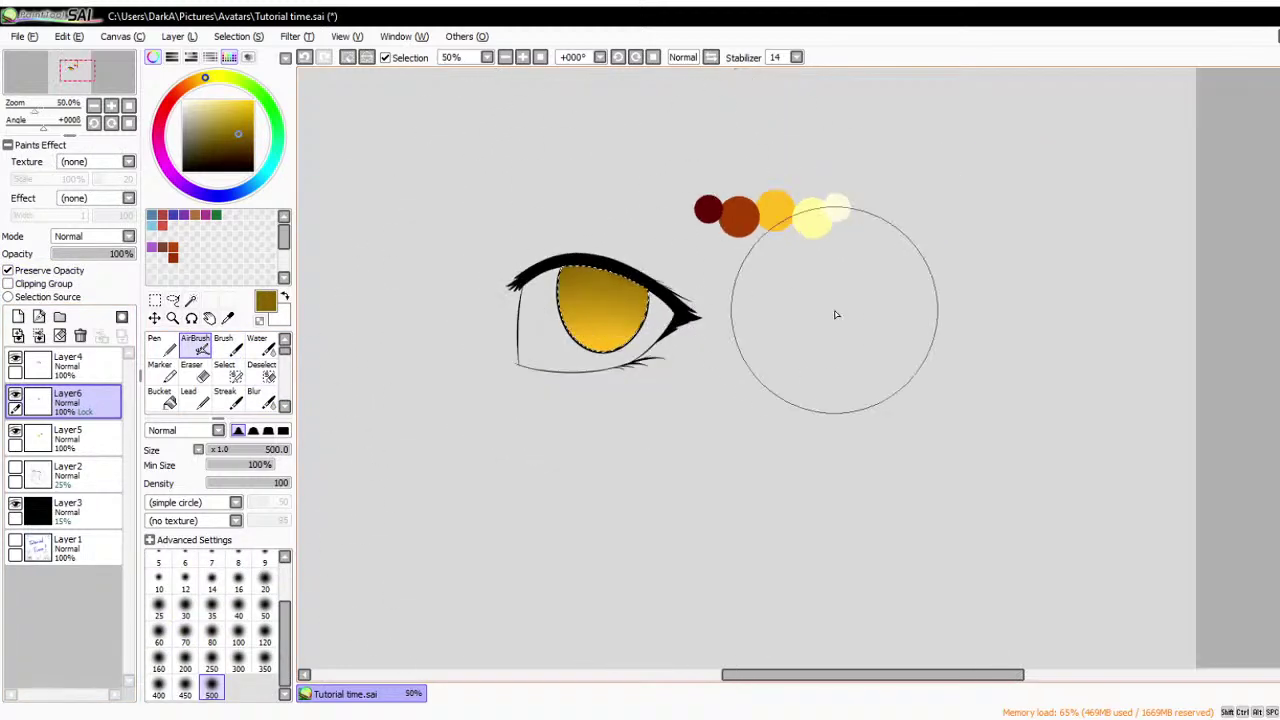
scroll(650, 297, up, 3)
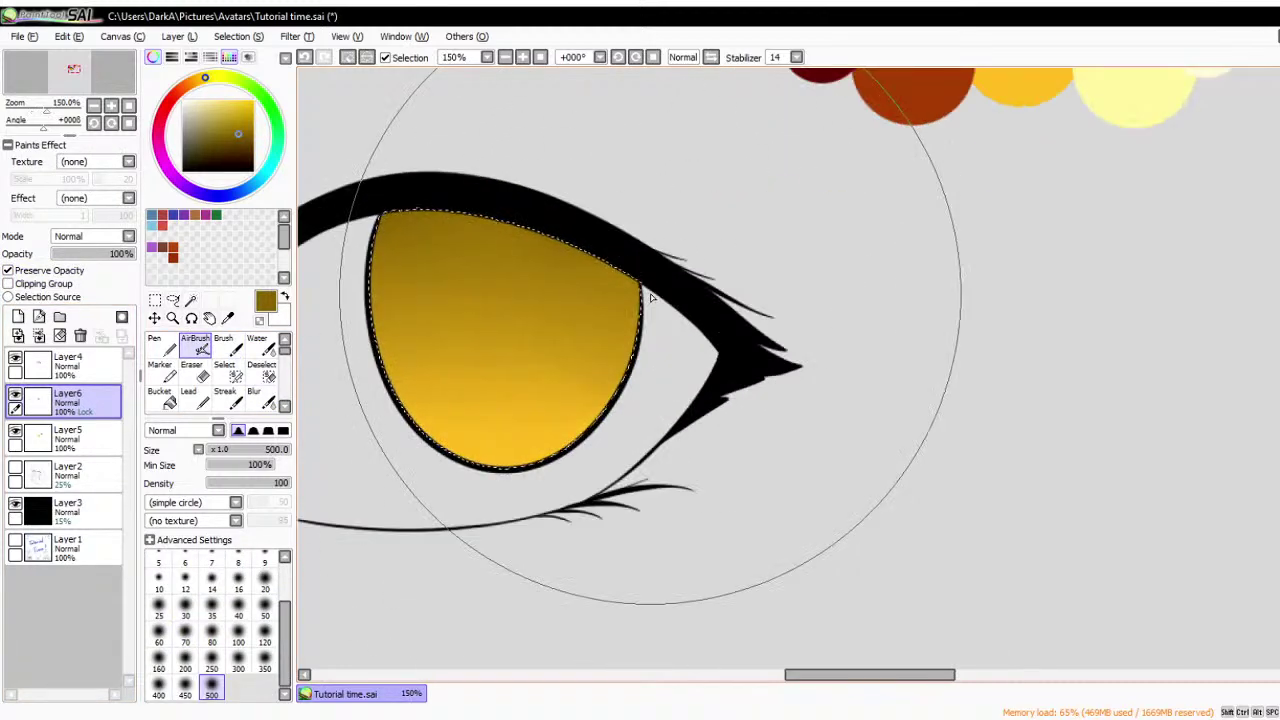
click(650, 297)
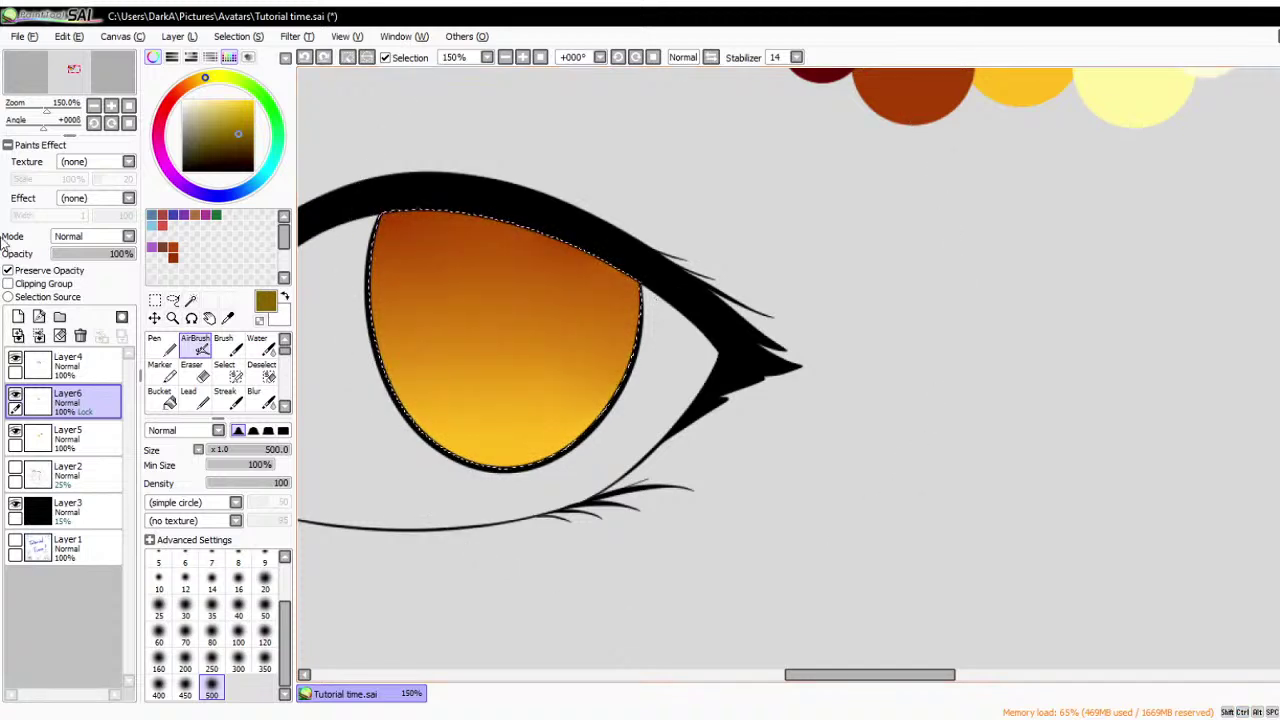
click(8, 270)
- Set the AirBrush to size 20 and sample the maroon swatch as the paint color
scroll(1108, 525, down, 1)
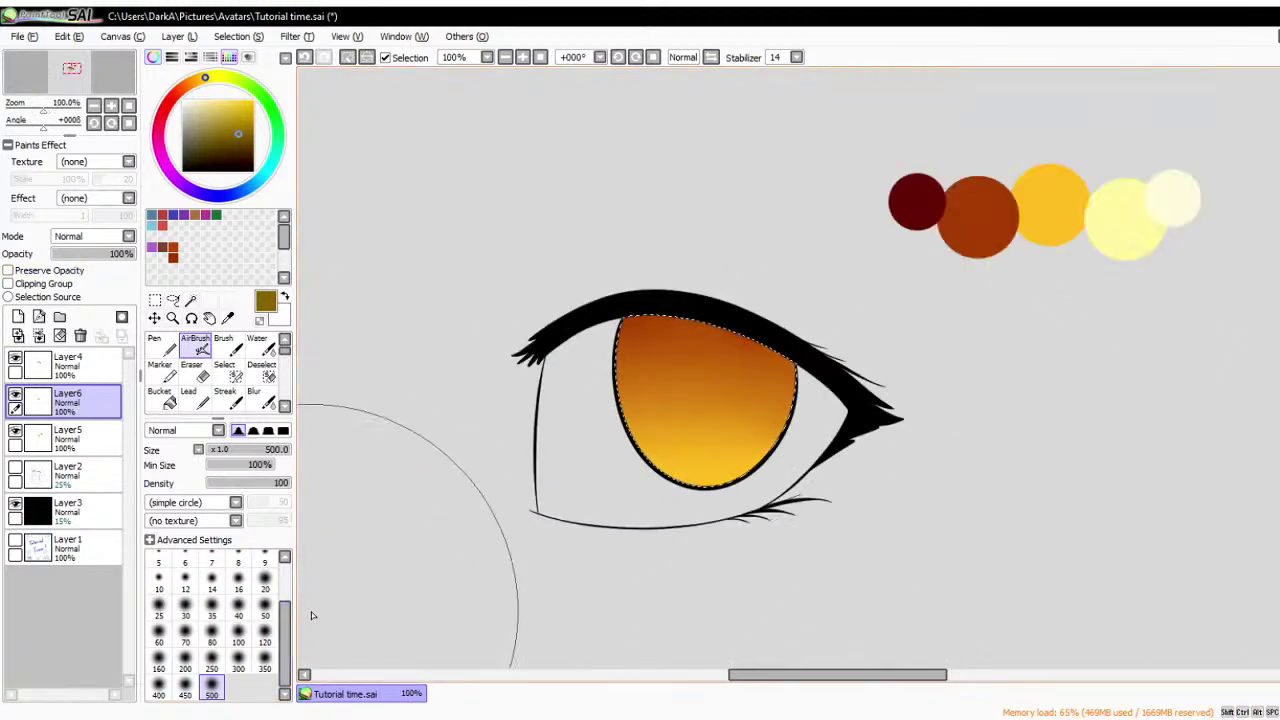
click(265, 582)
scroll(857, 437, up, 1)
alt+click(948, 106)
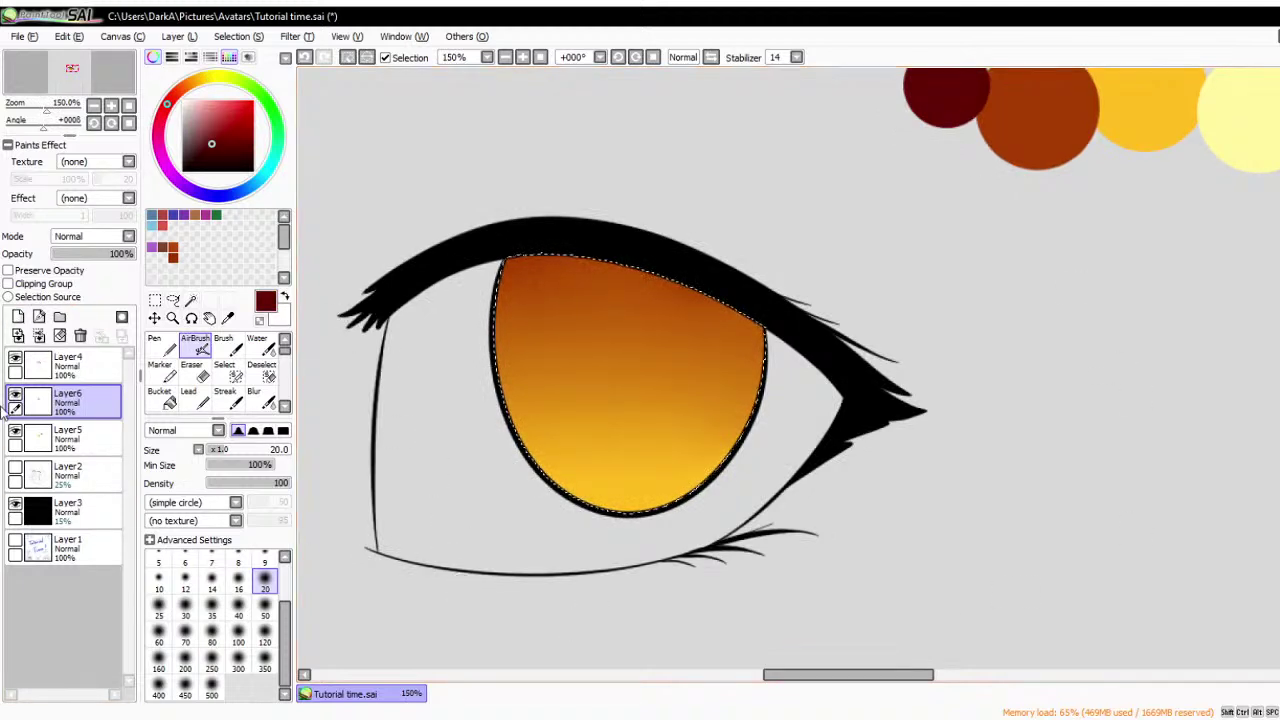
- Compare the iris with and without the brown gradient by hiding and showing Layer6
click(15, 395)
click(15, 395)
scroll(552, 386, down, 1)
scroll(665, 316, up, 1)
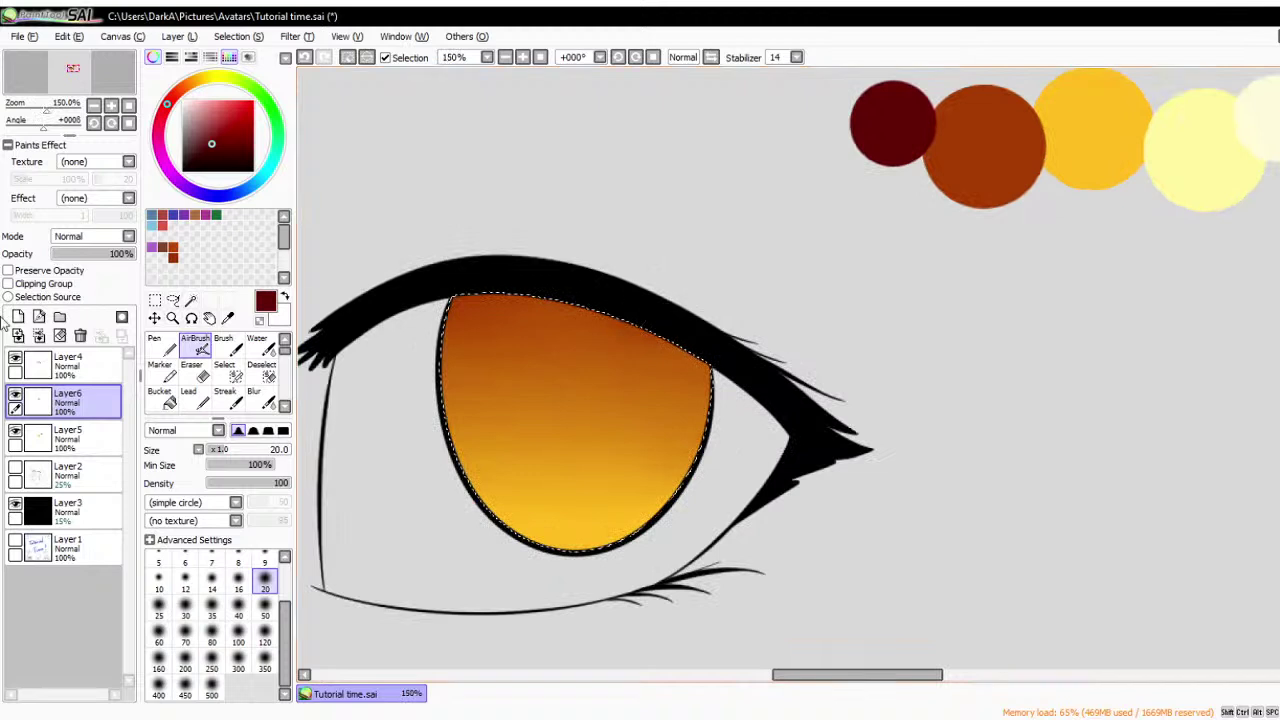
click(15, 395)
click(15, 395)
- Lower Layer6's opacity to 74%, transfer its shading down onto Layer5, and return the emptied layer to 100% opacity
click(78, 254)
drag(77, 257, 120, 272)
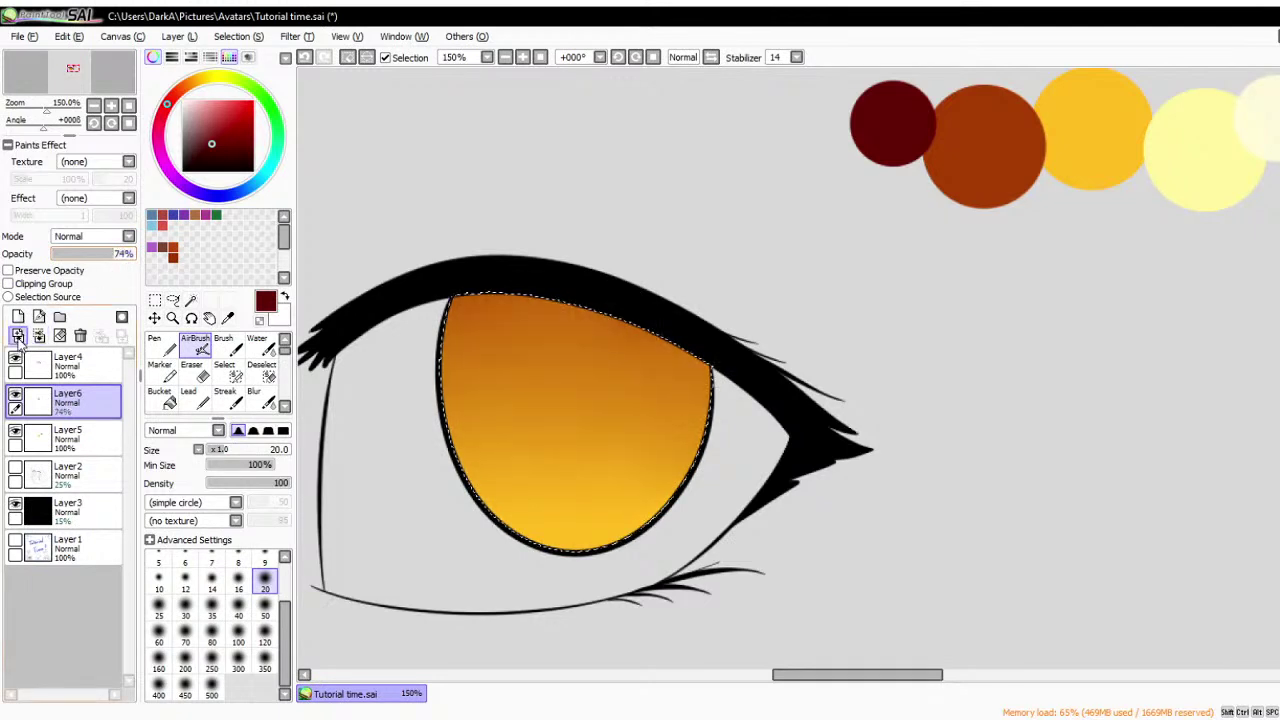
click(132, 254)
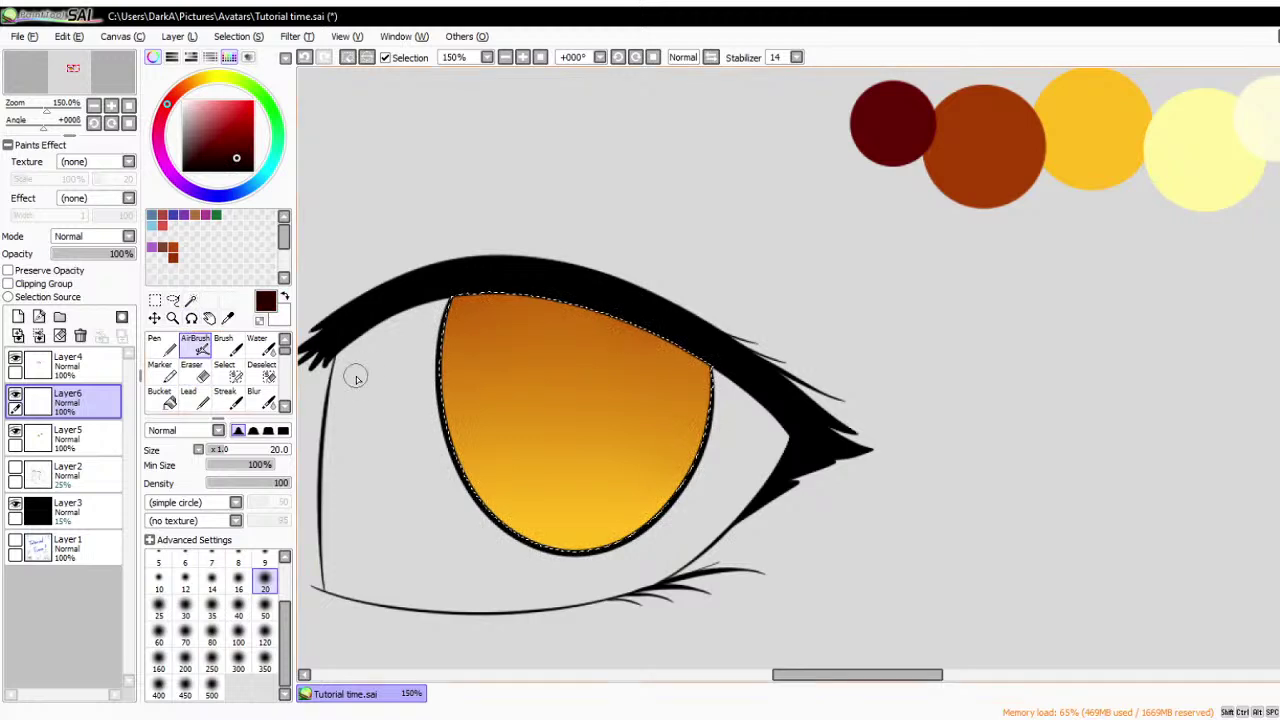
- Paint a solid oval pupil in the upper middle of the iris on Layer6, using the Pen at size 35 with very dark maroon
click(158, 345)
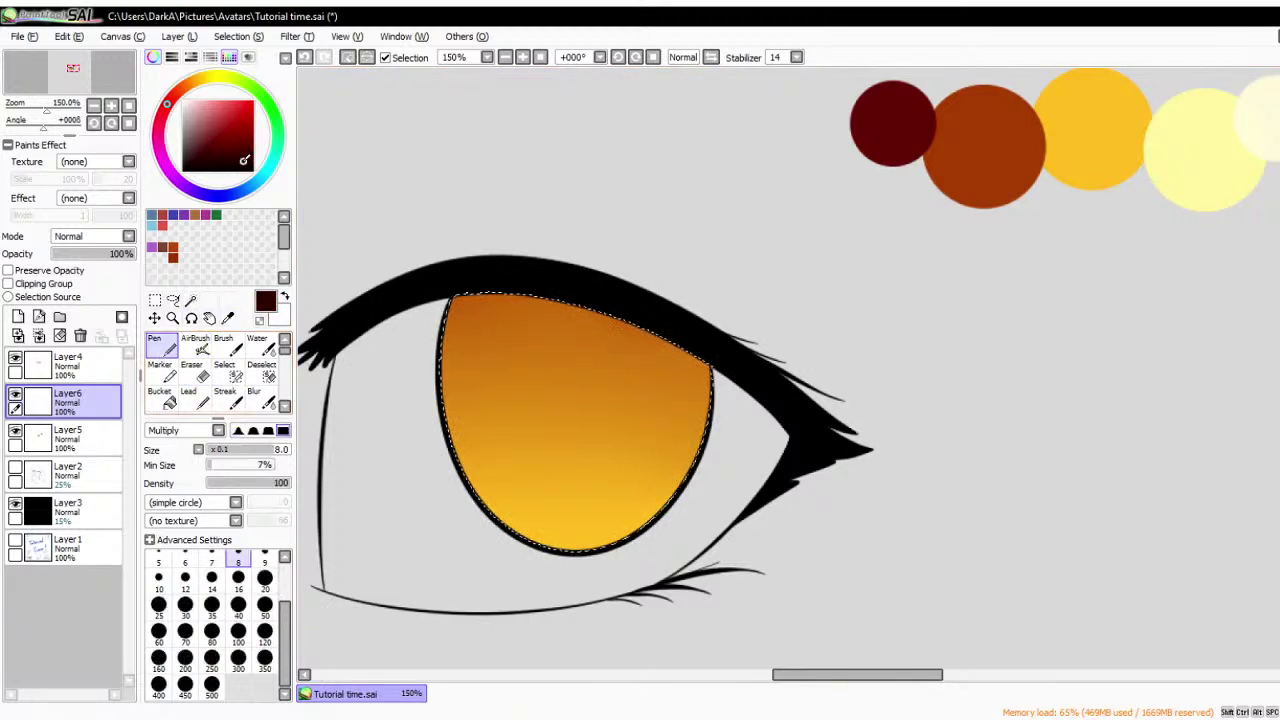
click(211, 604)
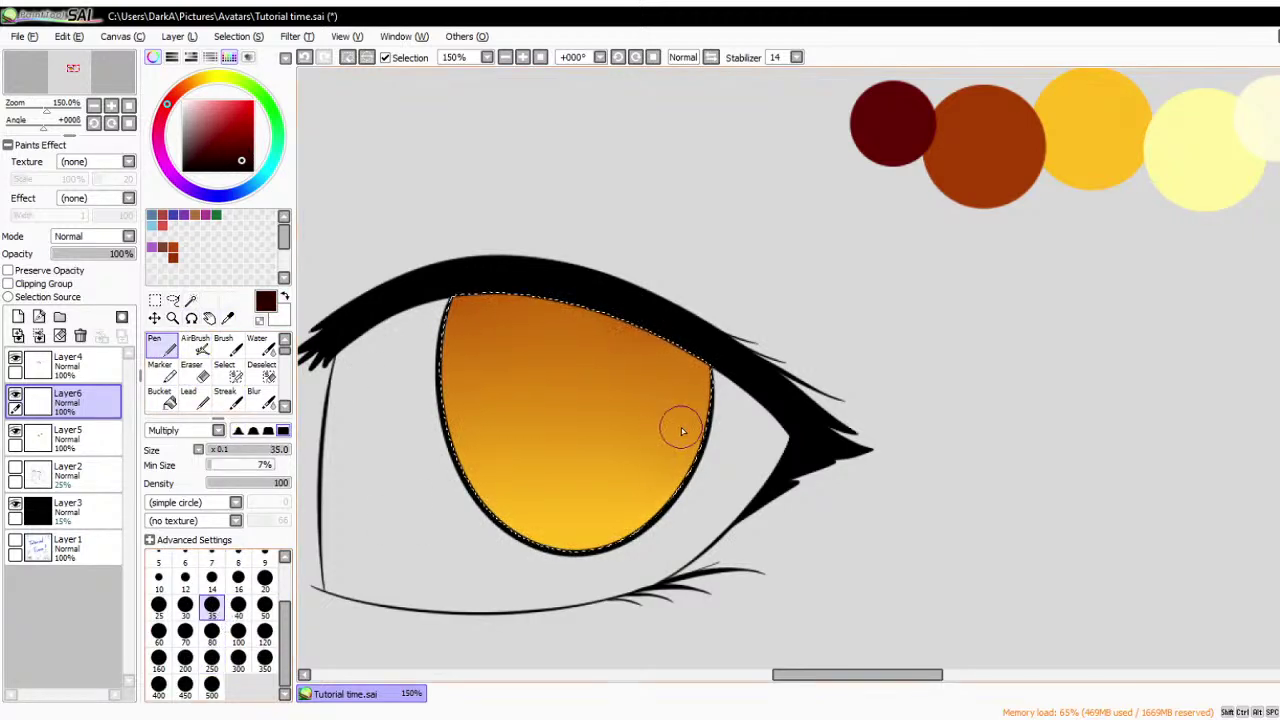
mouse_move(573, 338)
mouse_down()
mouse_move(548, 395)
mouse_move(592, 382)
mouse_up()
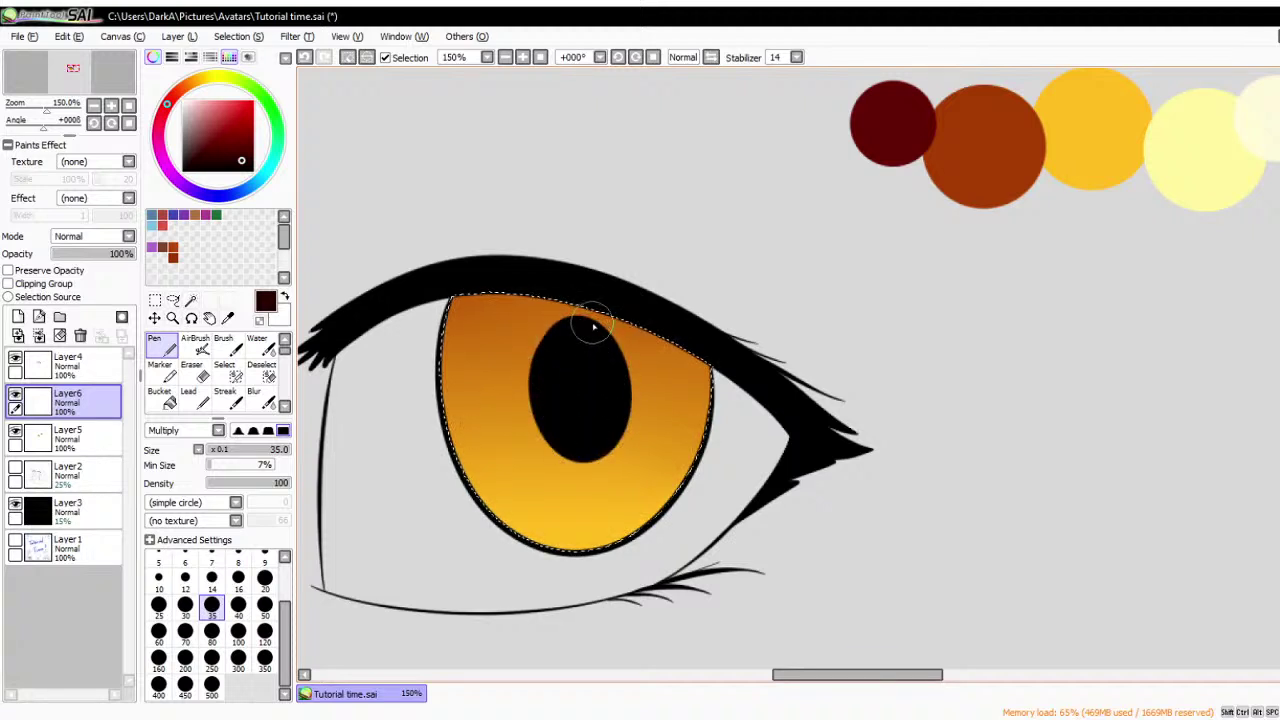
- Recolor the pupil very dark maroon using the AirBrush with Preserve Opacity on, enlarging the brush from size 20 to 100
click(196, 345)
click(8, 270)
drag(550, 335, 538, 440)
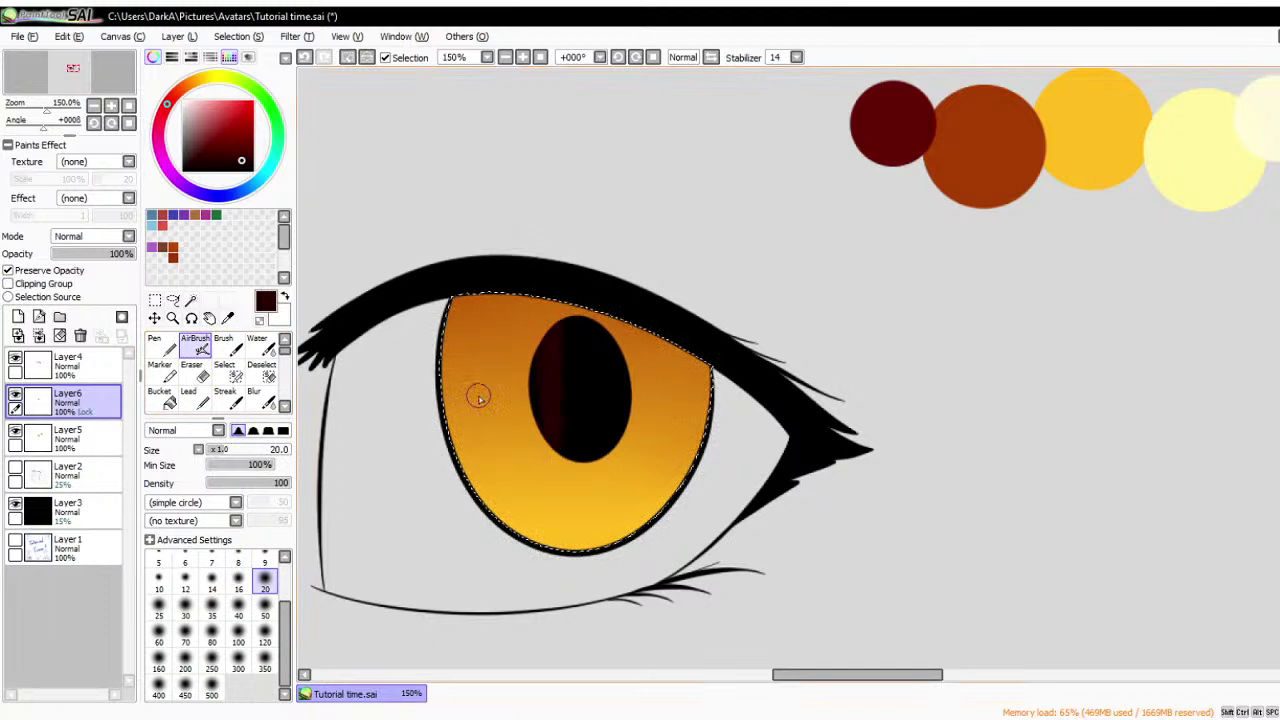
click(238, 632)
drag(570, 360, 577, 414)
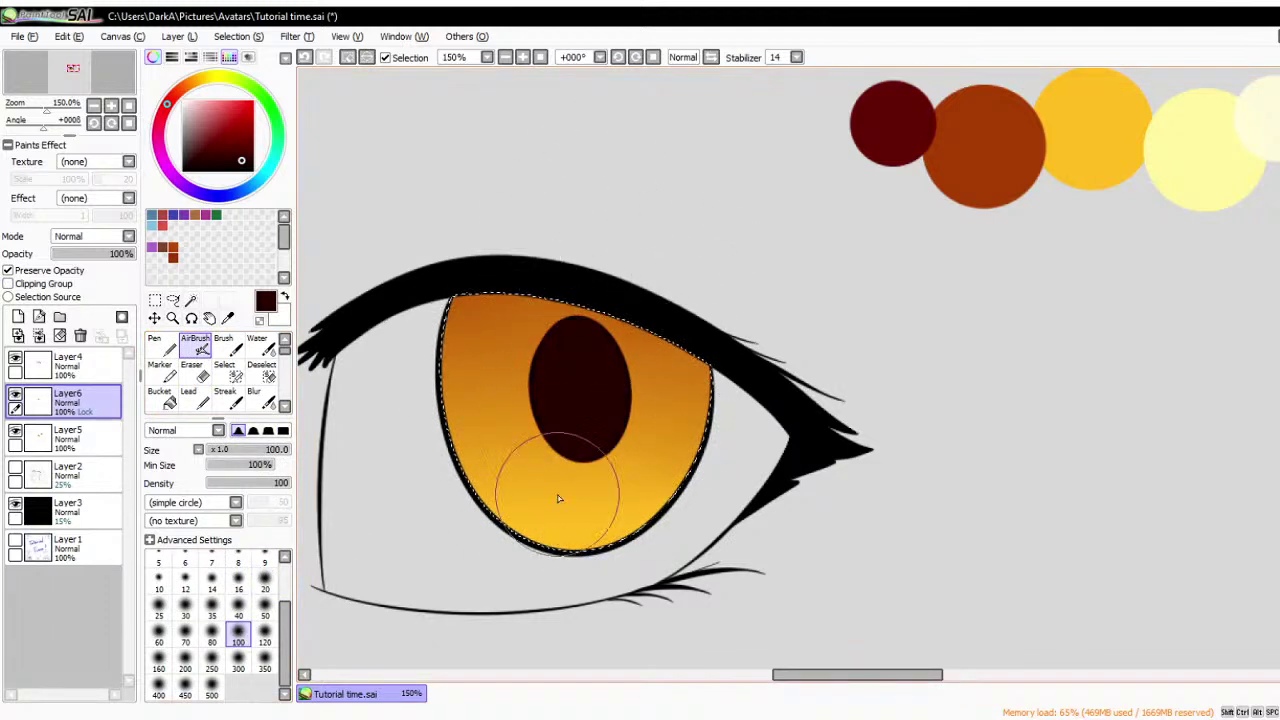
- Compare the pupil before and after its recoloring against the black line art, and sample the pupil's dark maroon as the paint color
scroll(500, 370, up, 1)
alt+click(594, 278)
key(ctrl+z)
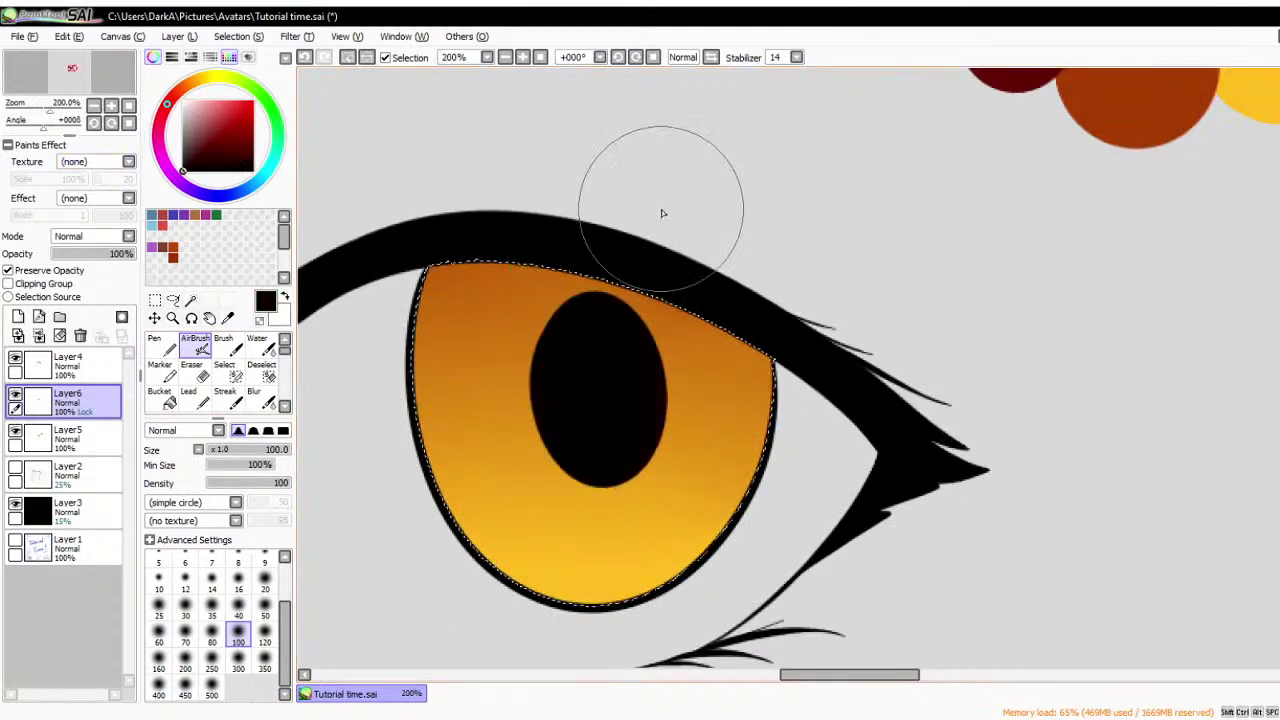
key(ctrl+y)
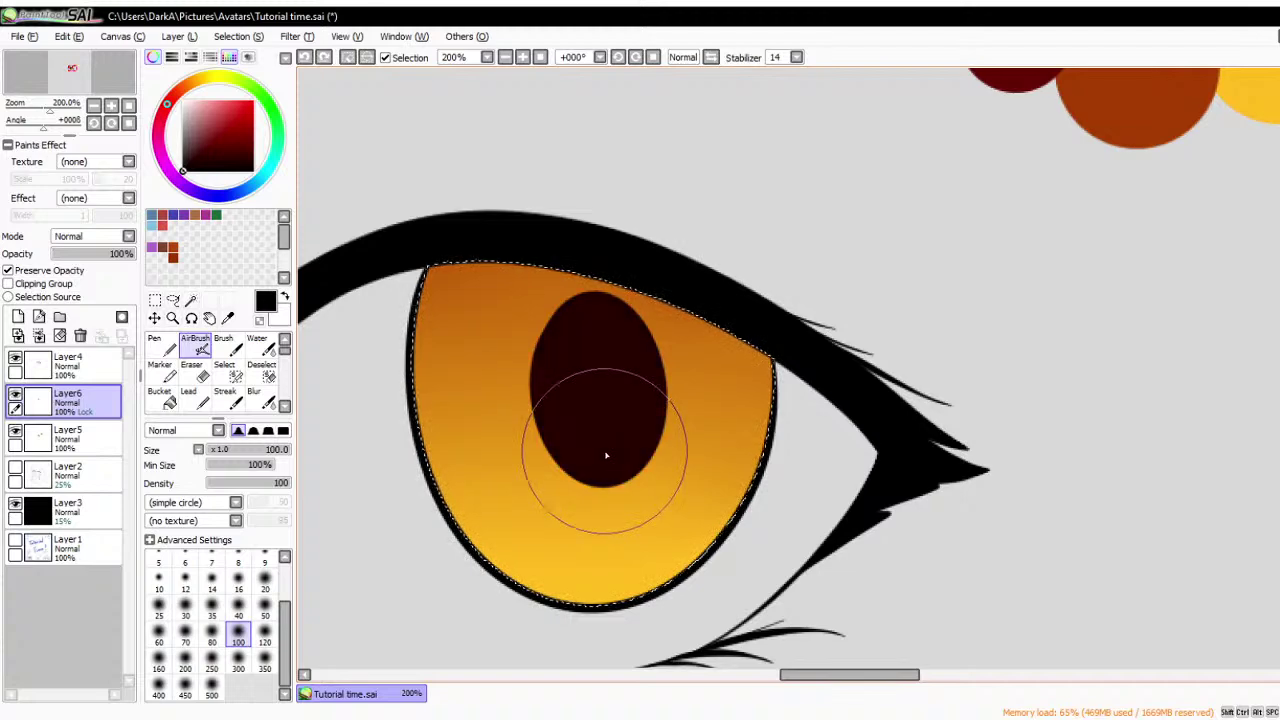
alt+click(608, 397)
scroll(471, 223, down, 1)
scroll(533, 272, up, 2)
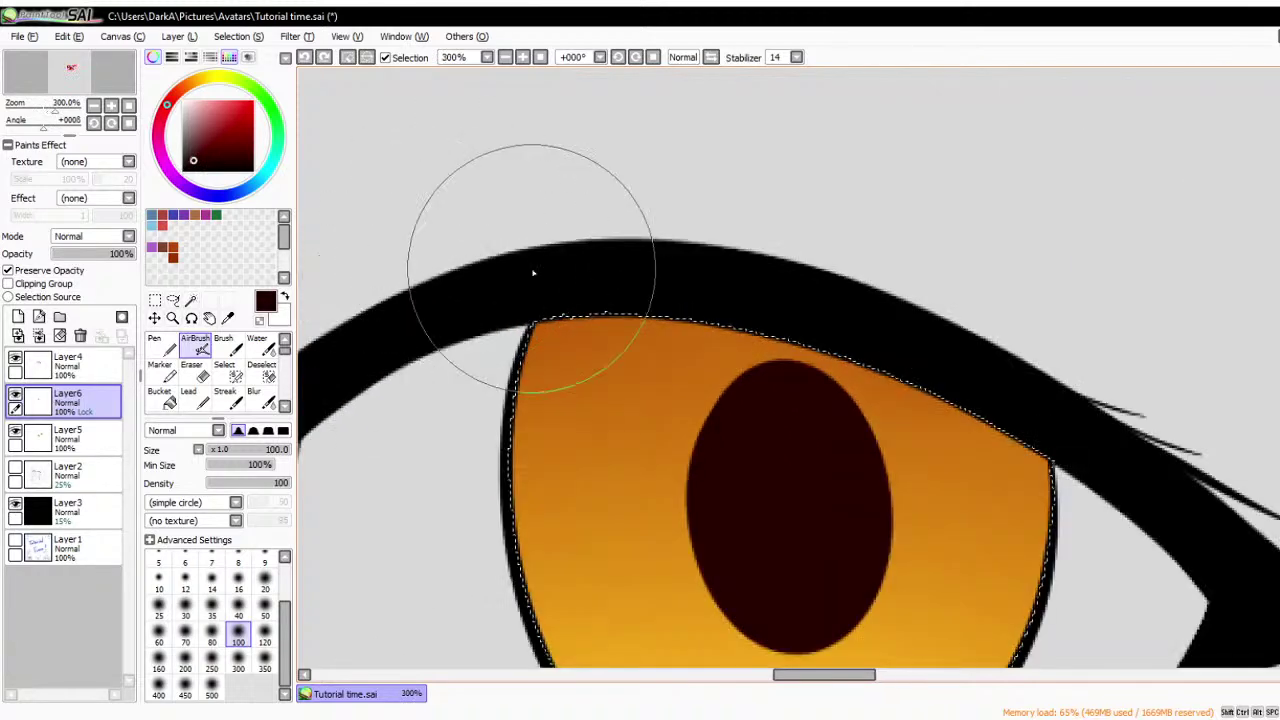
scroll(492, 235, down, 3)
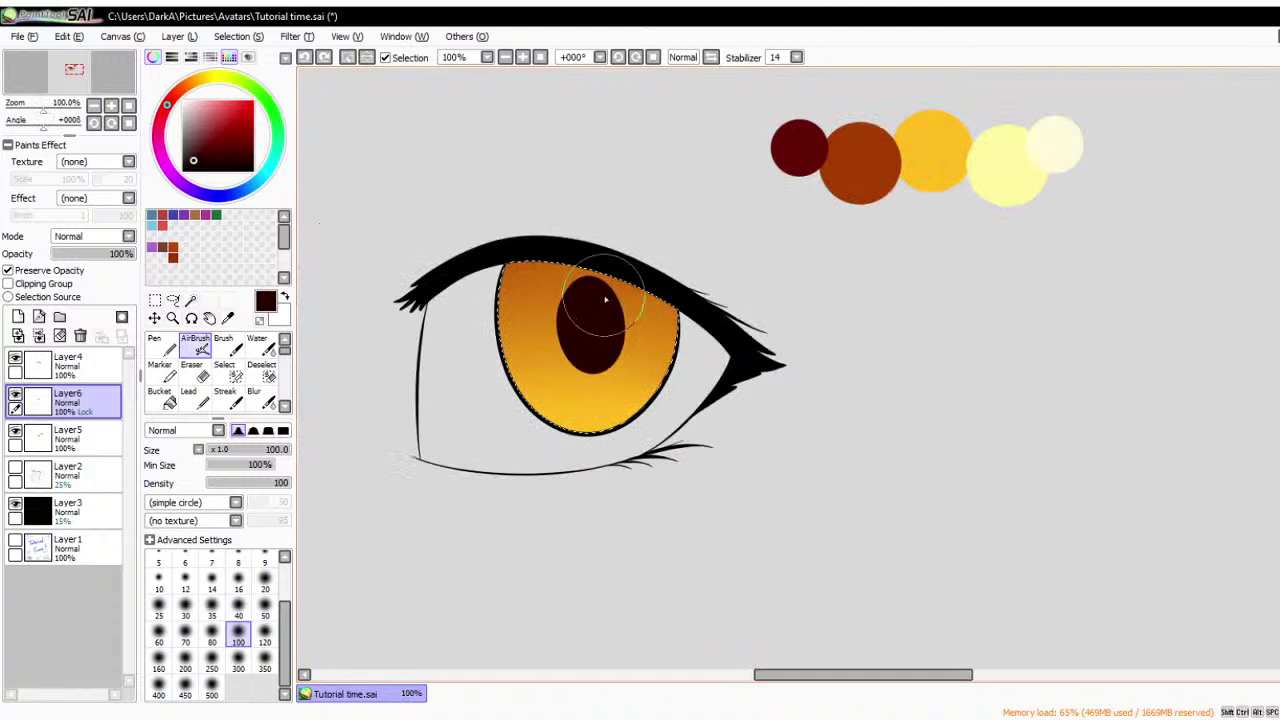
scroll(605, 299, up, 1)
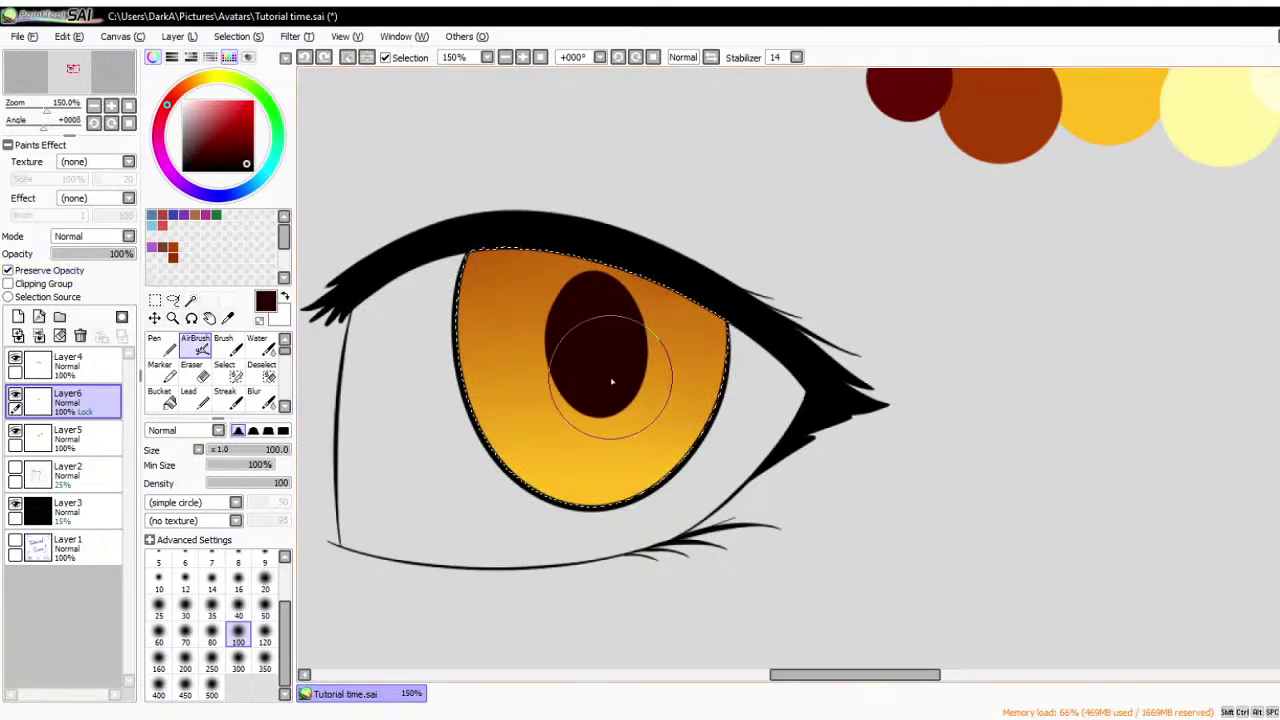
- Transfer the pupil down onto Layer5 and airbrush a very dark maroon shadow across the upper iris on Layer6 with Preserve Opacity off
click(8, 270)
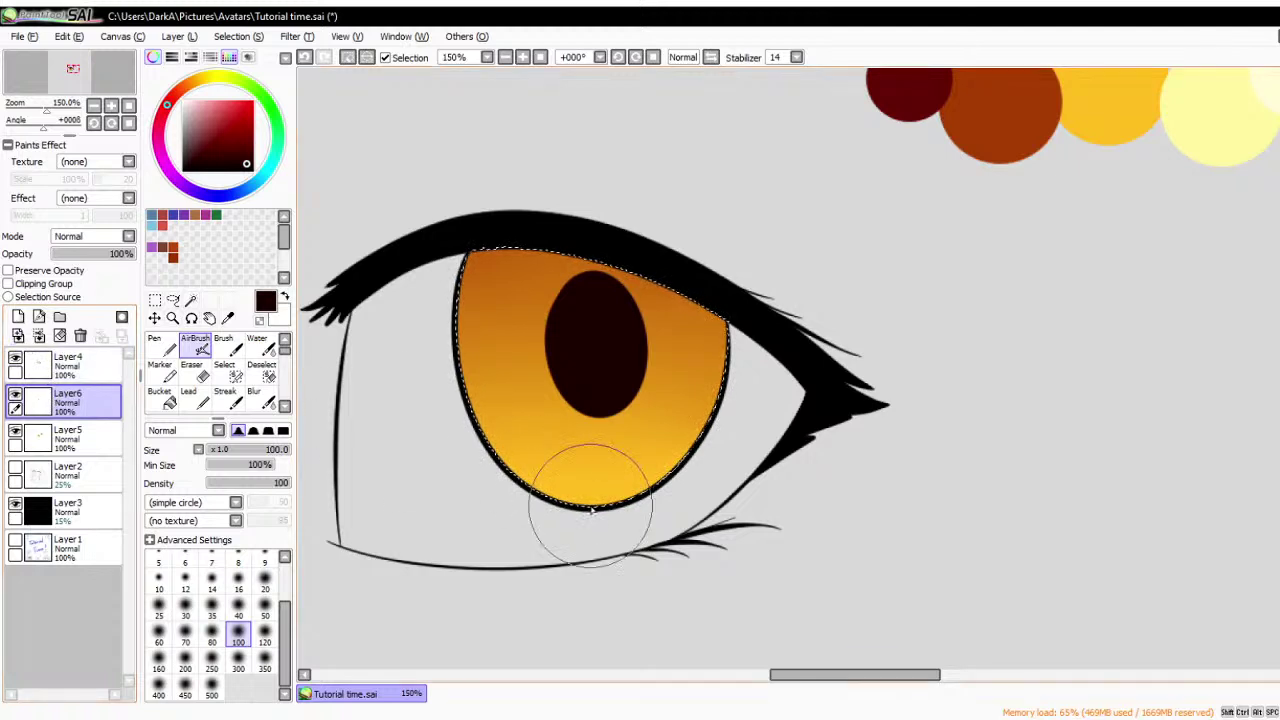
scroll(594, 495, down, 1)
scroll(710, 315, up, 1)
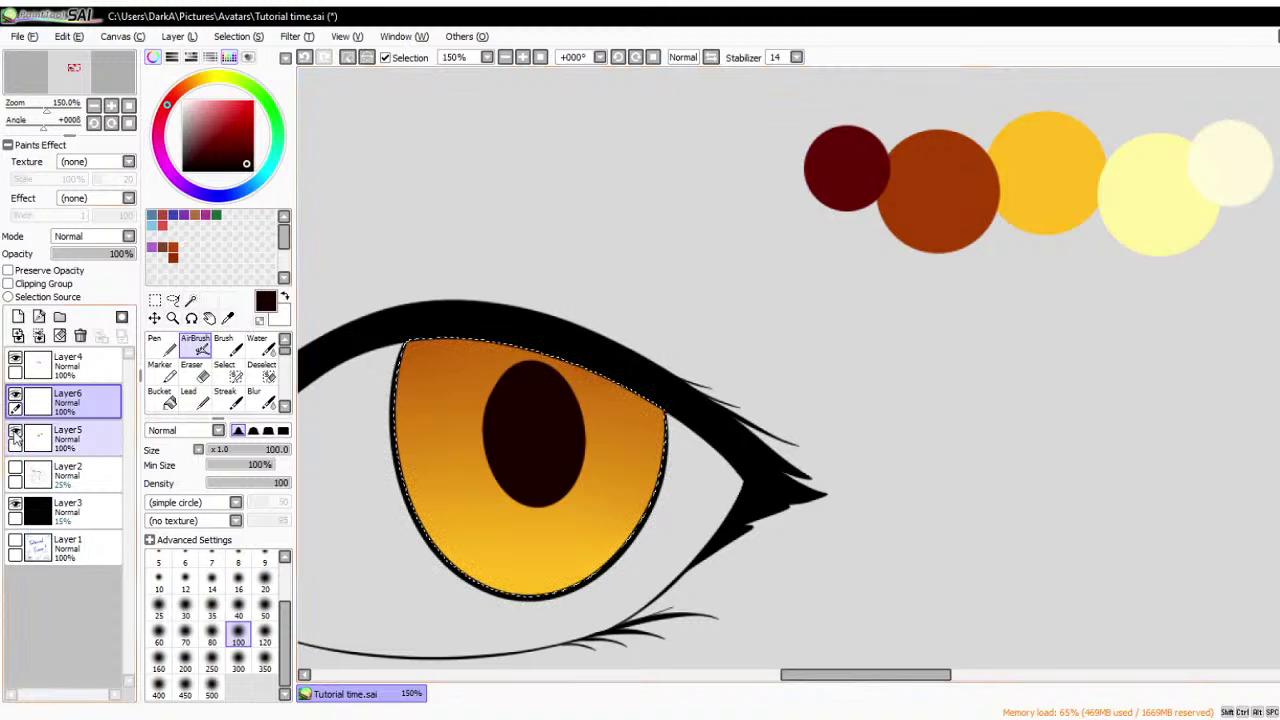
mouse_move(410, 420)
mouse_down()
mouse_move(393, 385)
mouse_move(611, 363)
mouse_move(366, 437)
mouse_move(576, 370)
mouse_move(640, 398)
mouse_up()
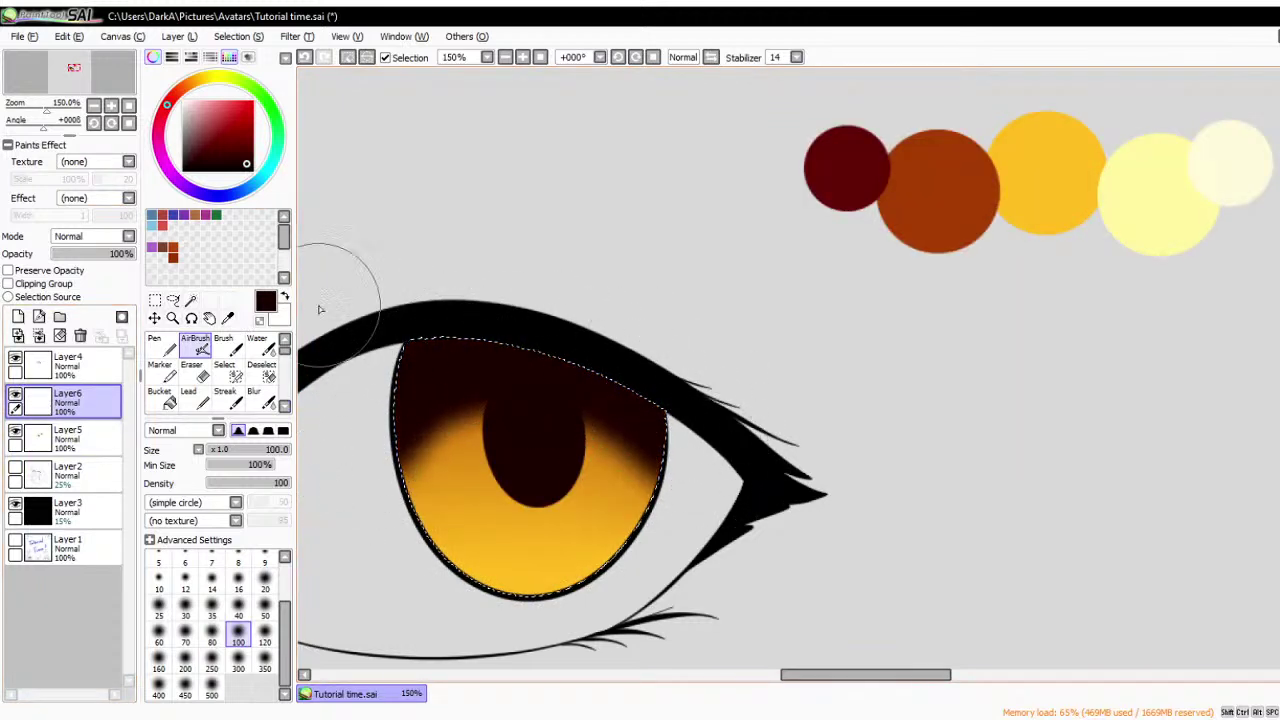
- Blend the lower edge of the dark maroon shadow into the gold iris using Blur at size 70
click(254, 392)
scroll(686, 425, down, 1)
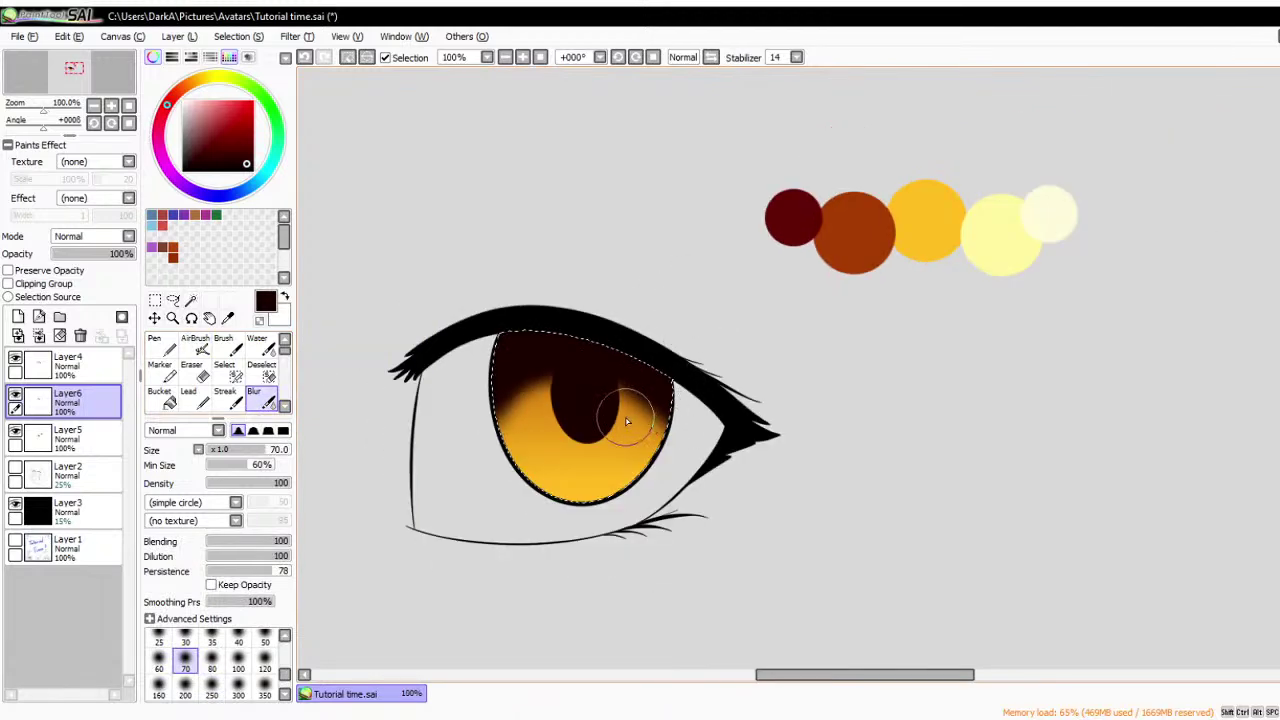
scroll(629, 414, up, 1)
mouse_move(505, 372)
mouse_down()
mouse_move(614, 420)
mouse_move(694, 434)
mouse_move(543, 471)
mouse_up()
scroll(610, 217, down, 1)
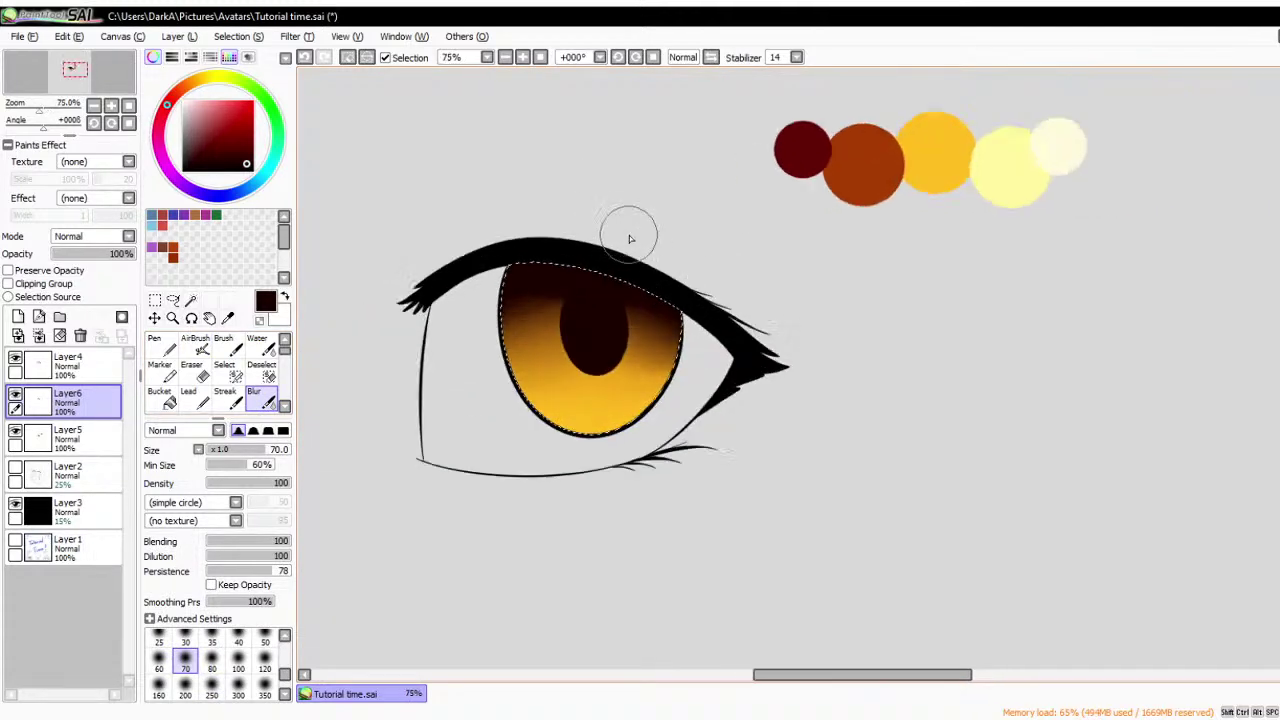
- Lower Layer6's opacity to 94%, transfer the shadow down onto Layer5, and return the emptied layer to 100% opacity
click(130, 258)
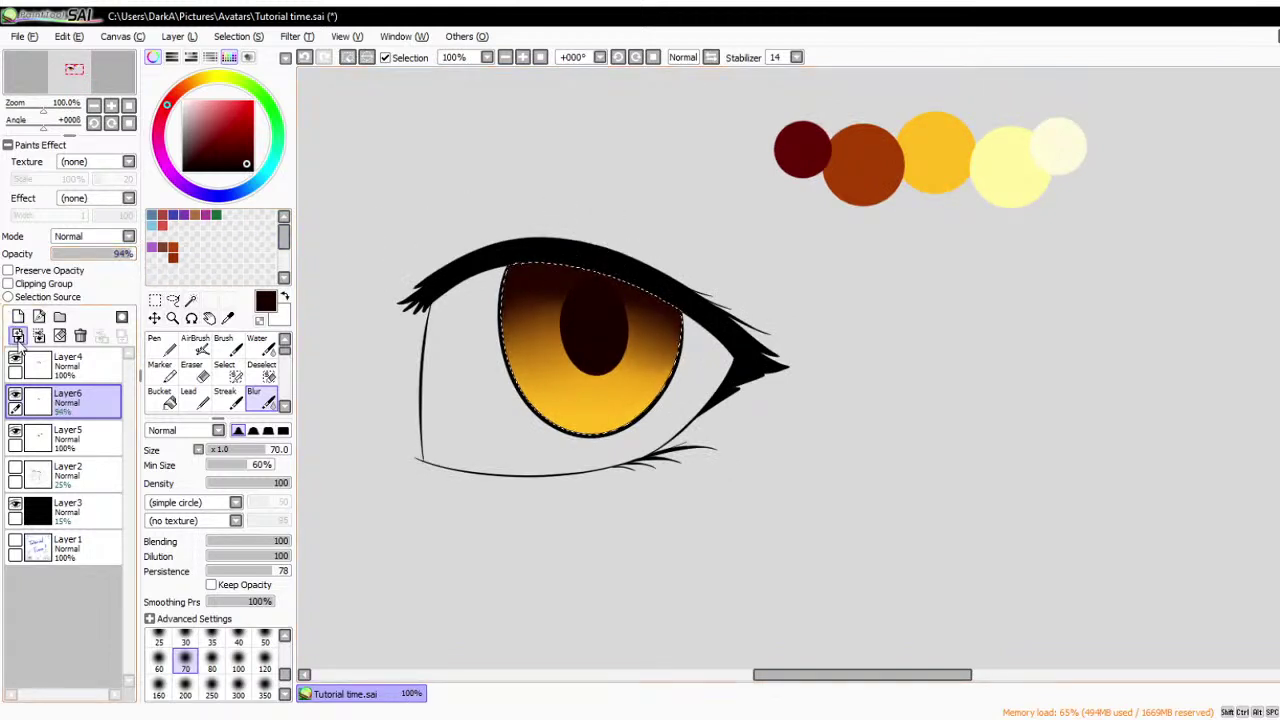
key(ctrl+z)
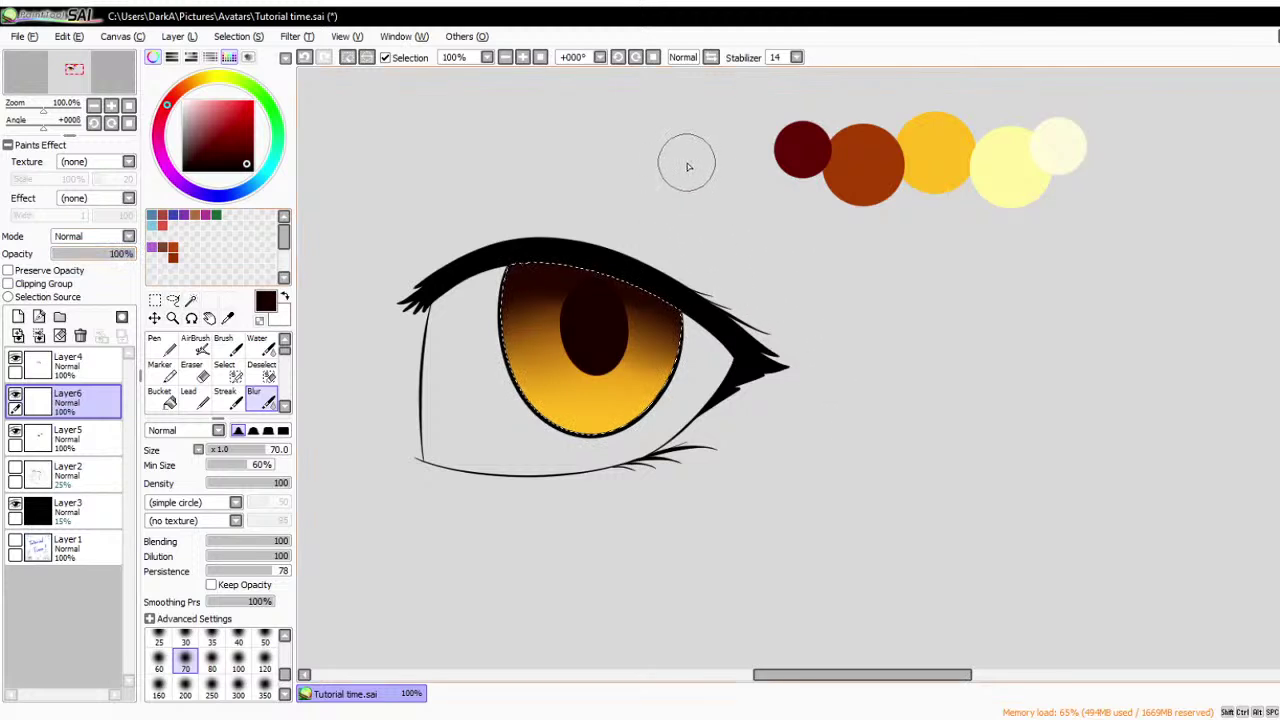
- Paint a ring of elongated oval flecks around the pupil on Layer6, using a pale gold color and the Multiply Pen at size 30
scroll(687, 165, up, 1)
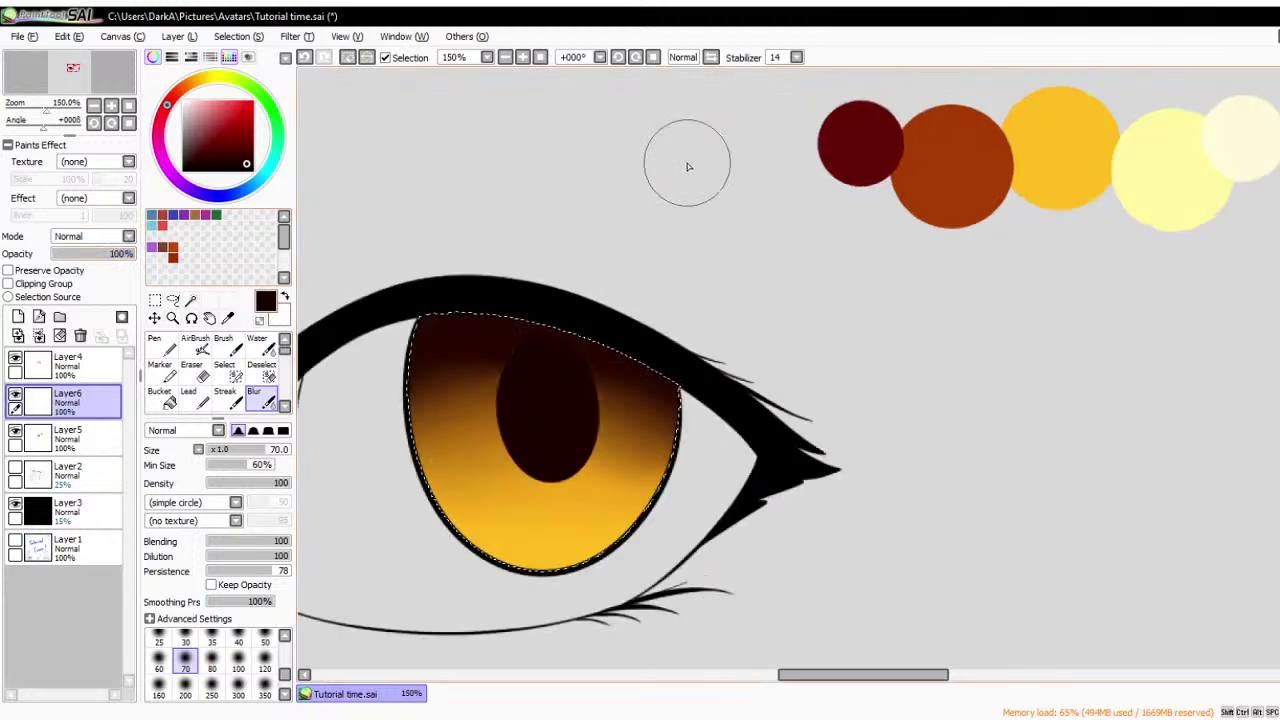
alt+click(543, 530)
alt+click(1166, 175)
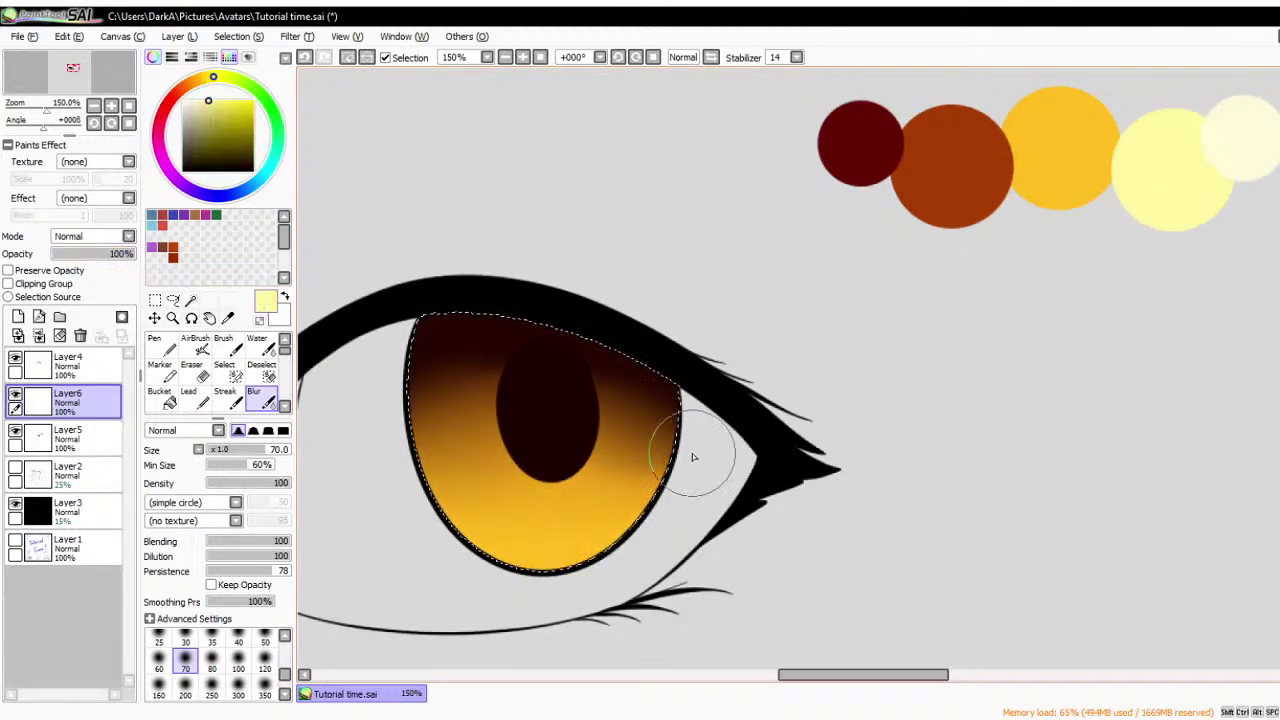
alt+click(557, 523)
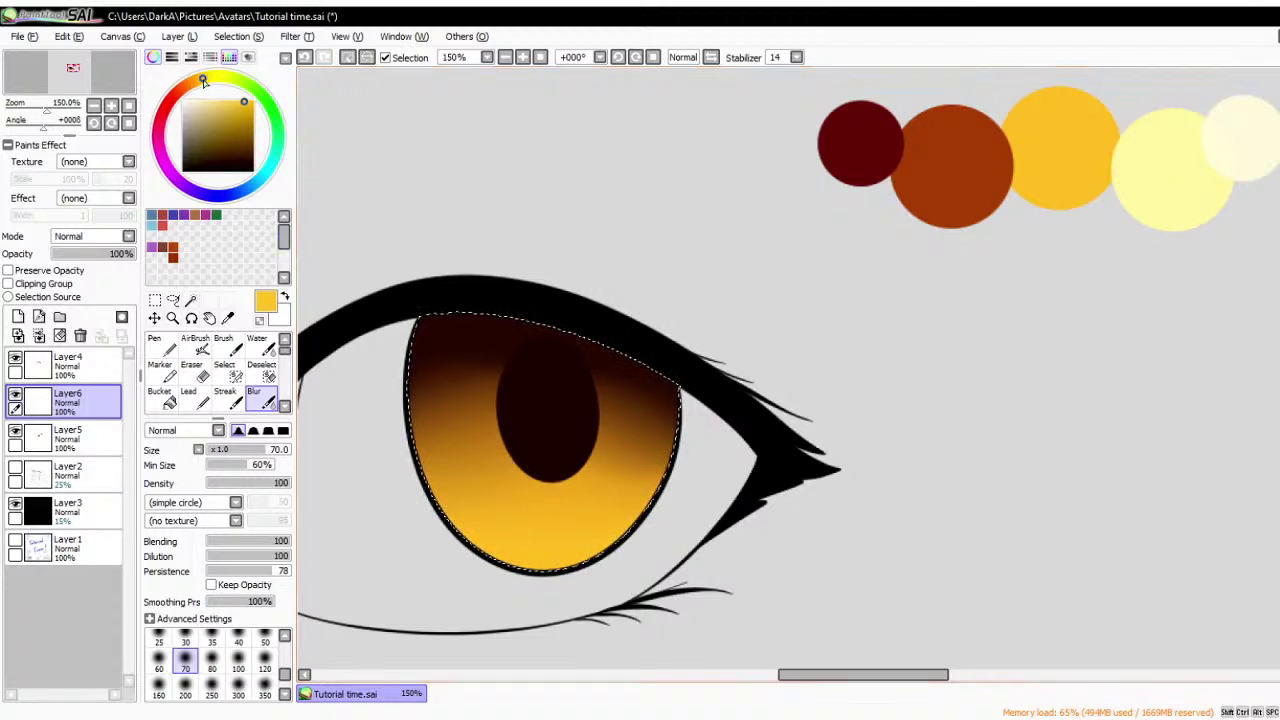
alt+click(1150, 188)
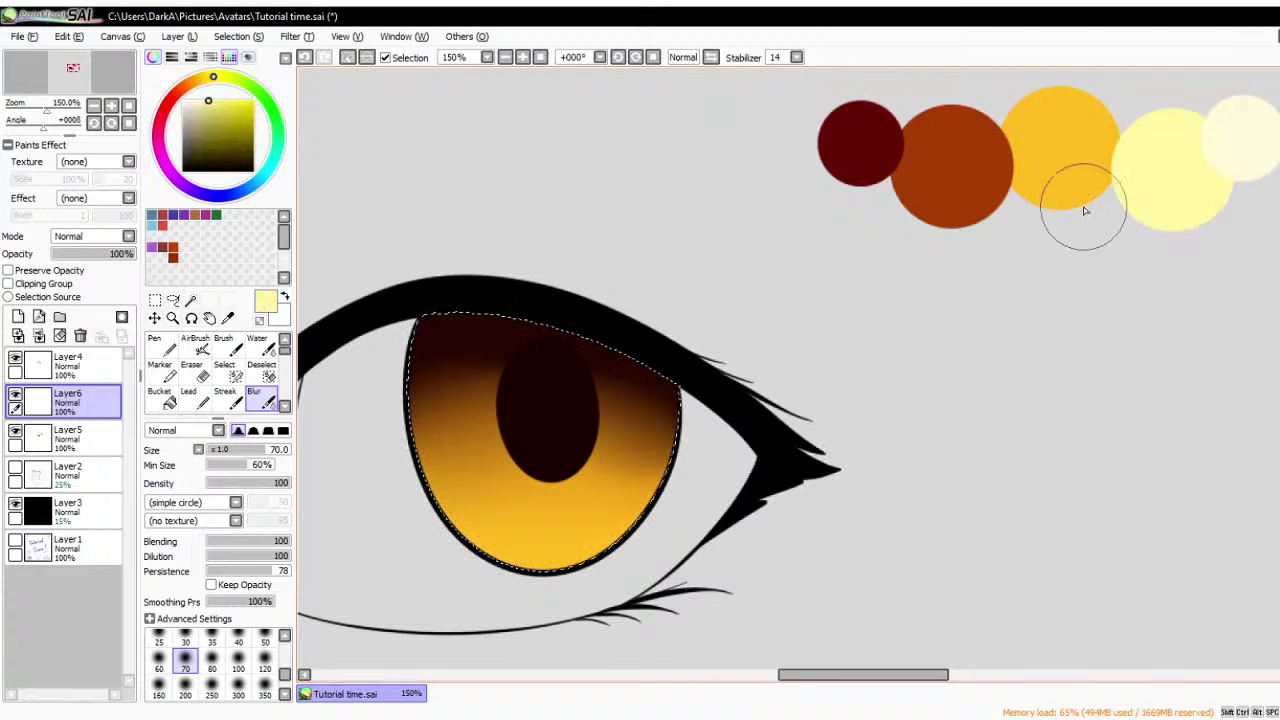
alt+click(1093, 165)
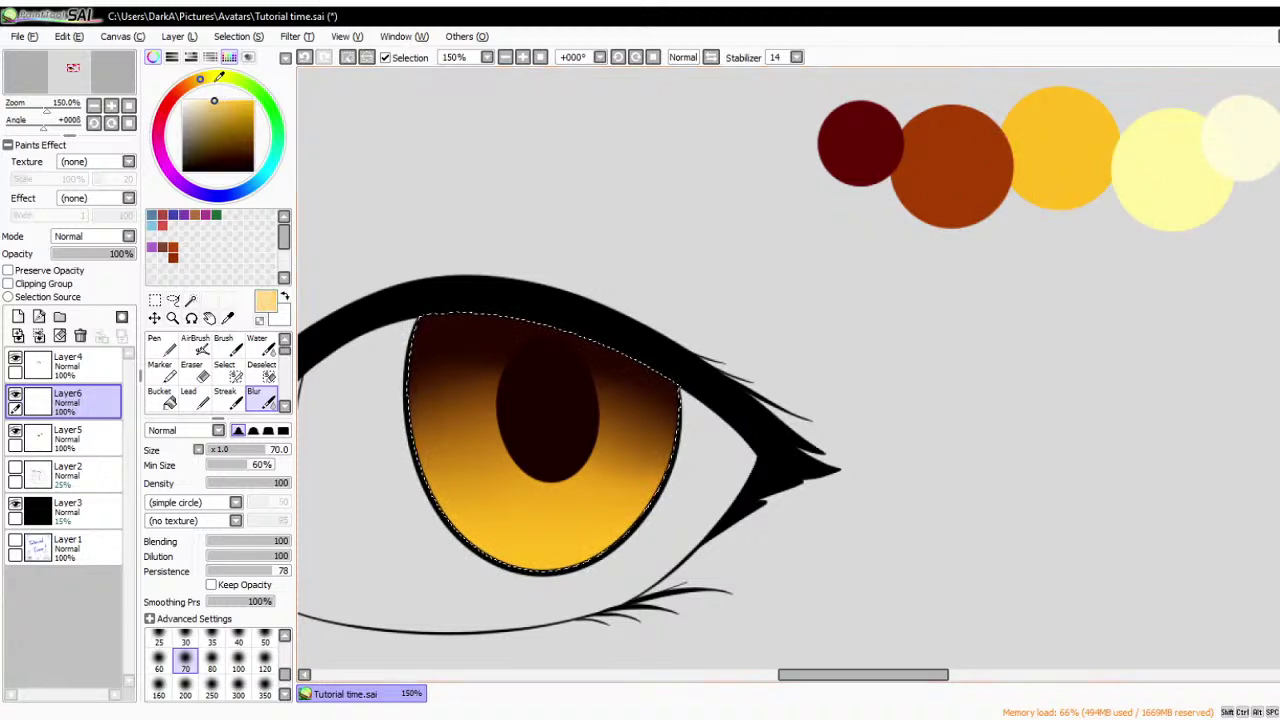
click(158, 342)
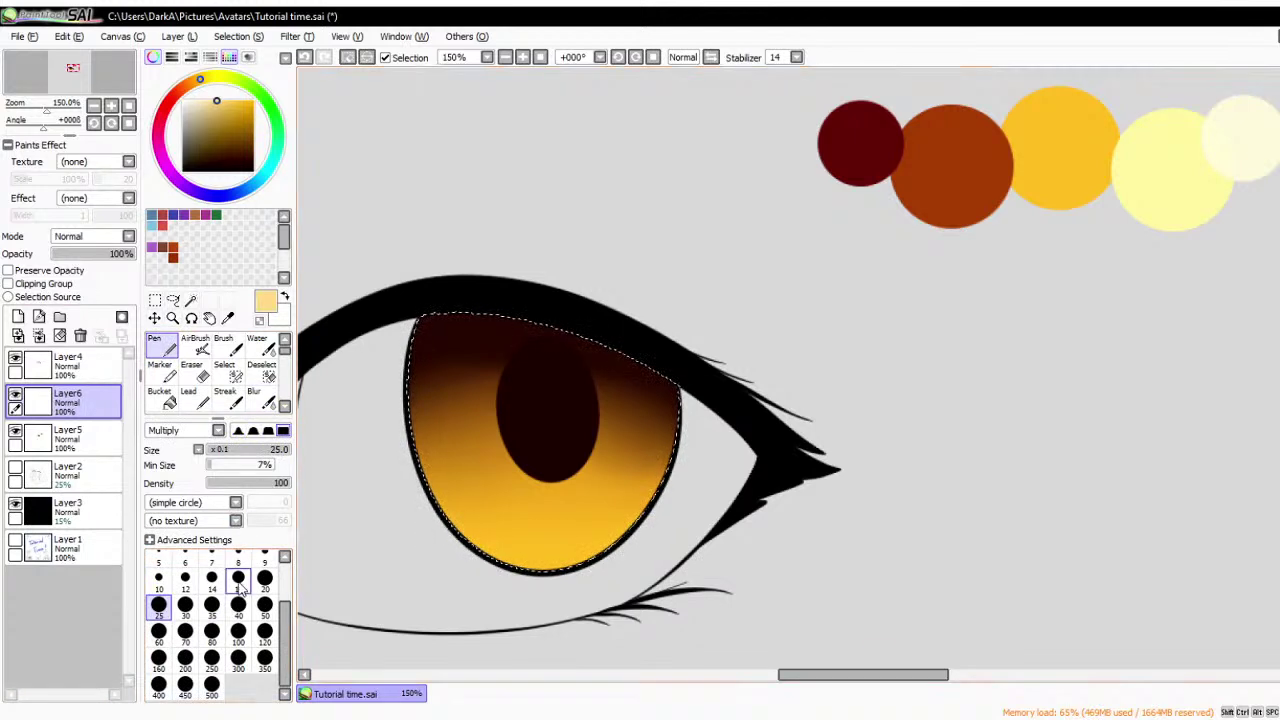
click(239, 582)
click(186, 606)
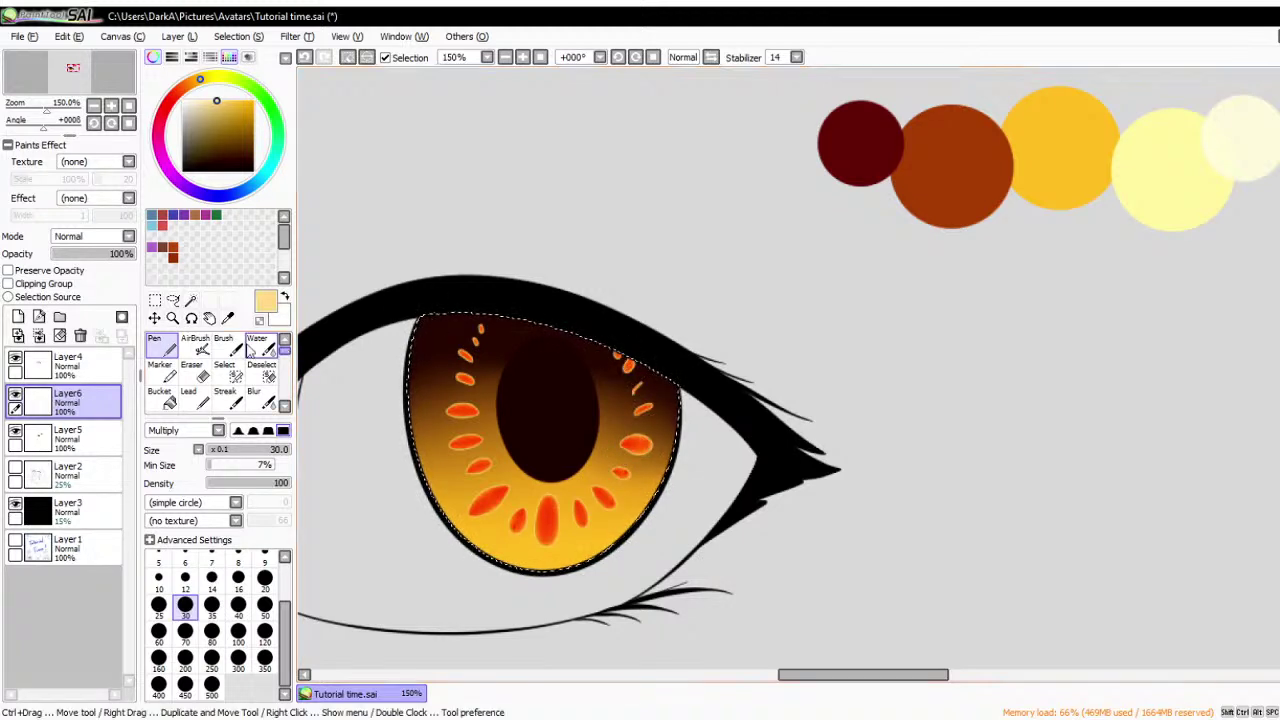
click(196, 354)
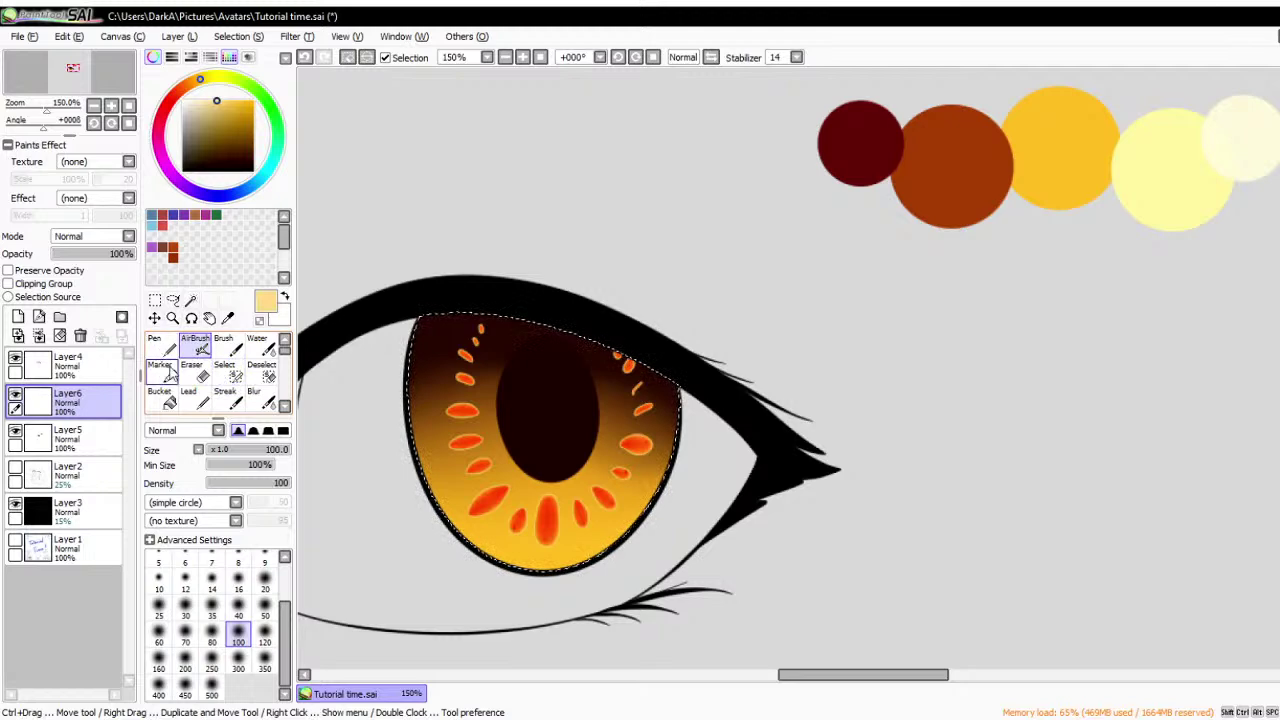
scroll(170, 375, down, 1)
click(168, 376)
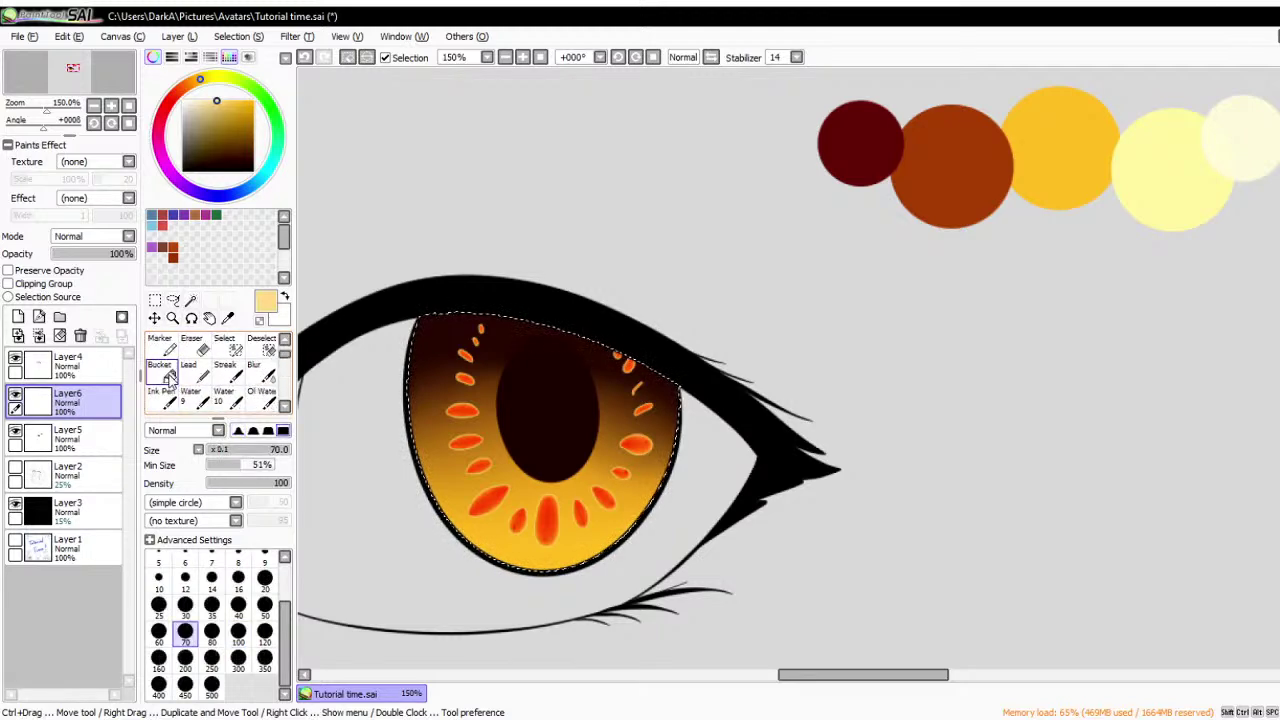
scroll(170, 375, up, 1)
click(160, 345)
scroll(434, 363, up, 3)
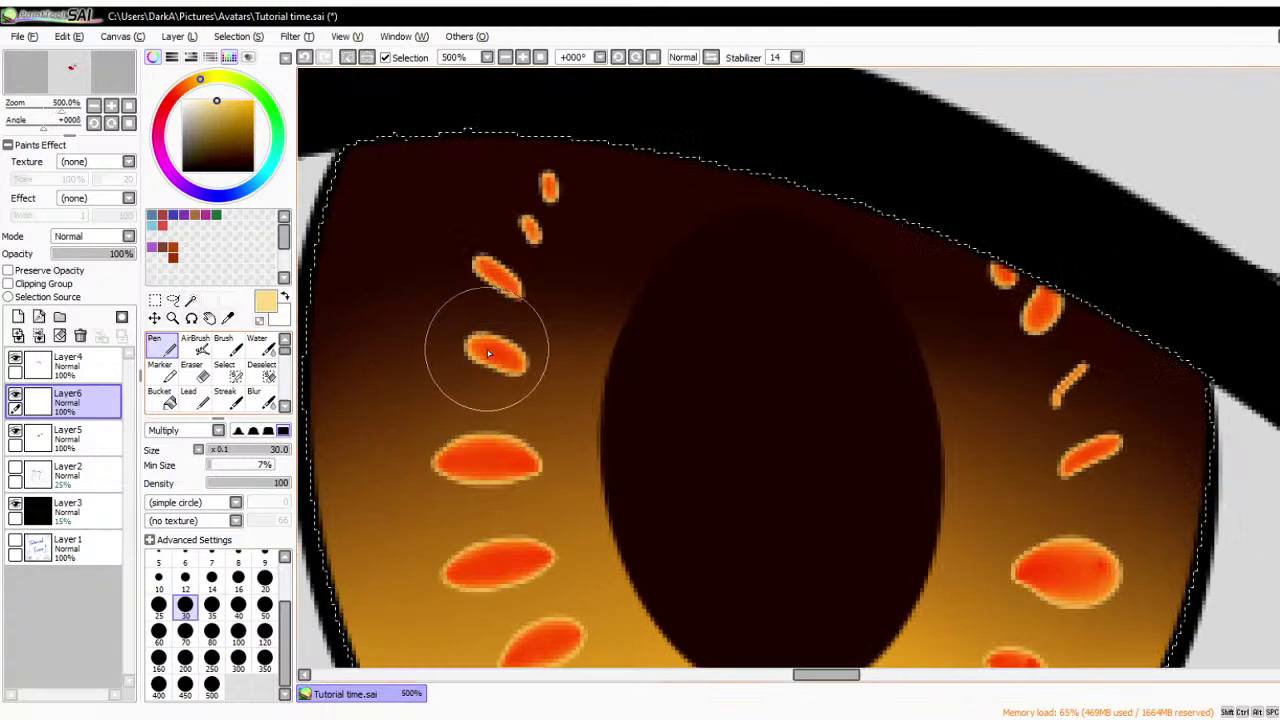
scroll(488, 353, down, 3)
- Recolor all the iris flecks solid pale gold using Pen 2 at size 70 with Preserve Opacity on
click(34, 273)
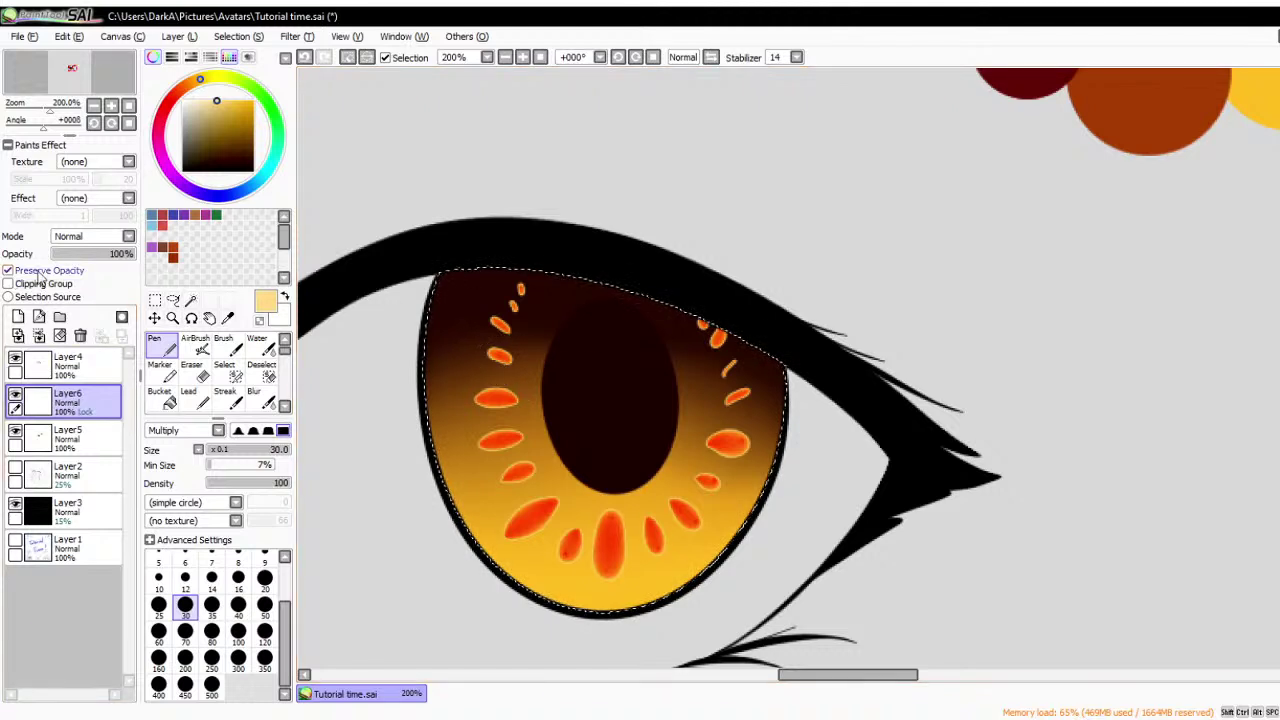
scroll(174, 390, down, 4)
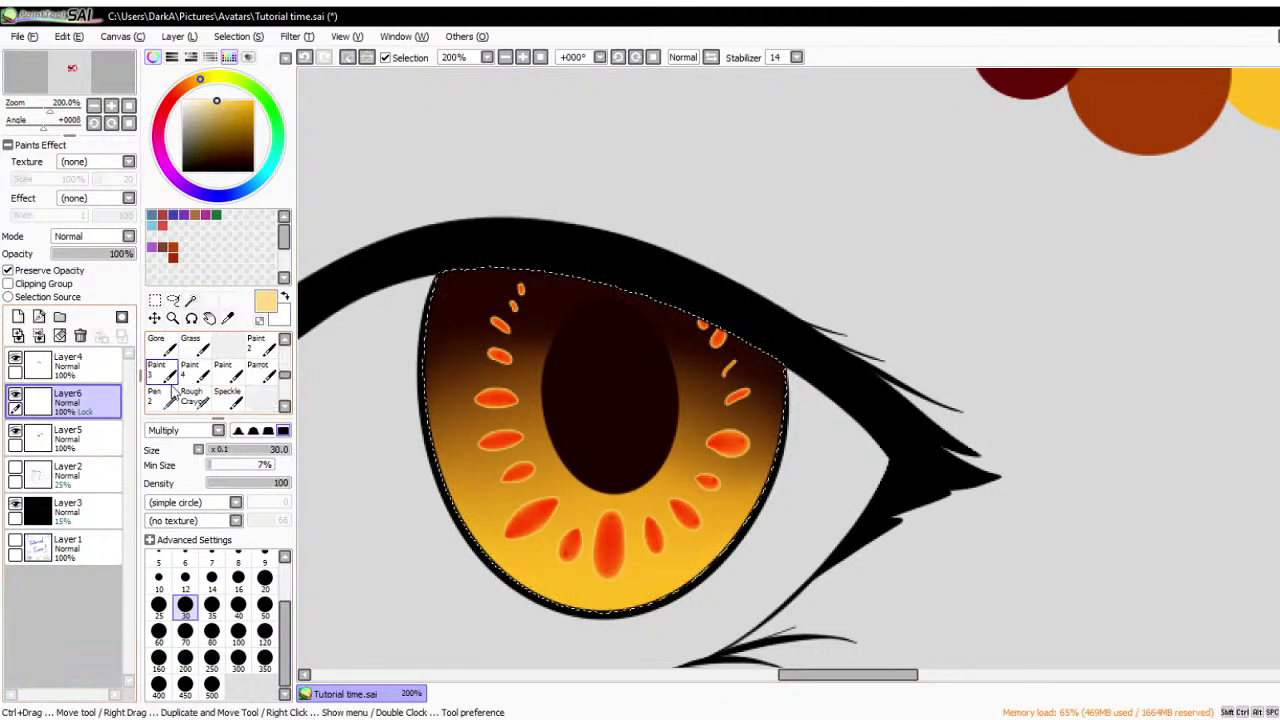
click(190, 393)
click(160, 395)
mouse_move(523, 237)
mouse_down()
mouse_move(640, 487)
mouse_move(664, 562)
mouse_move(768, 475)
mouse_up()
scroll(513, 390, down, 4)
scroll(540, 330, up, 4)
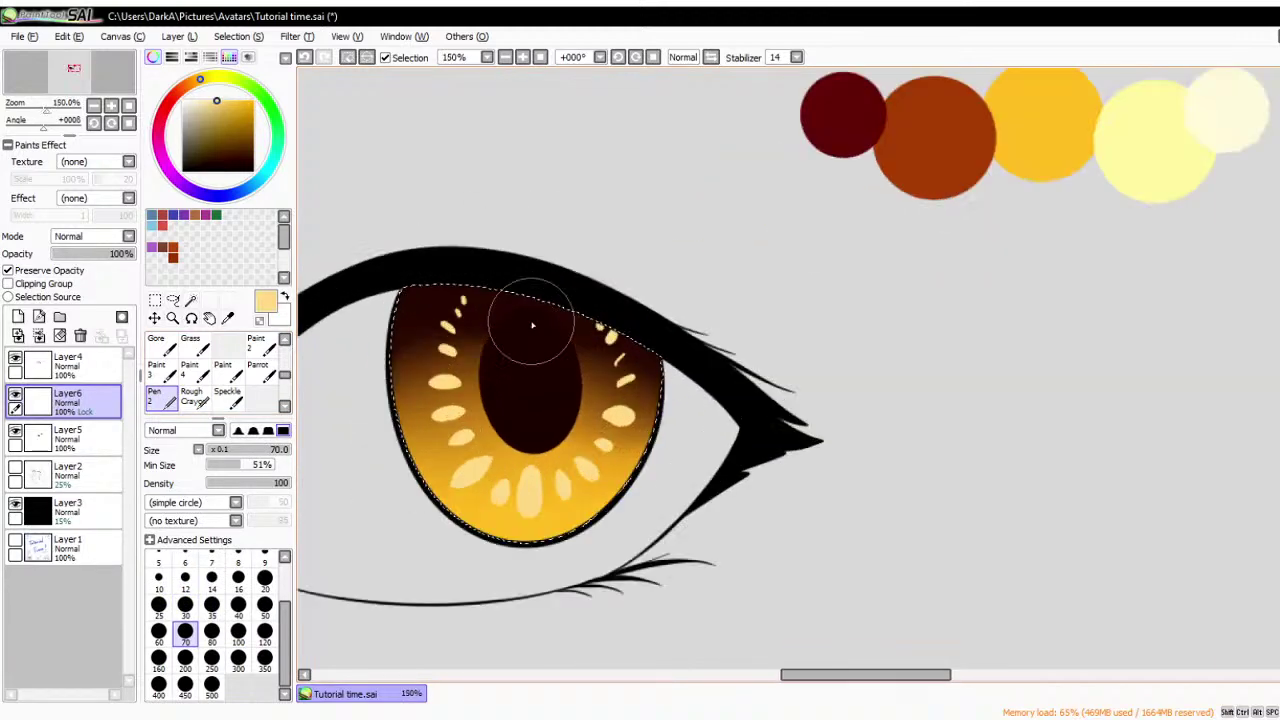
mouse_move(533, 325)
mouse_down()
mouse_move(465, 305)
mouse_move(447, 347)
mouse_up()
click(8, 270)
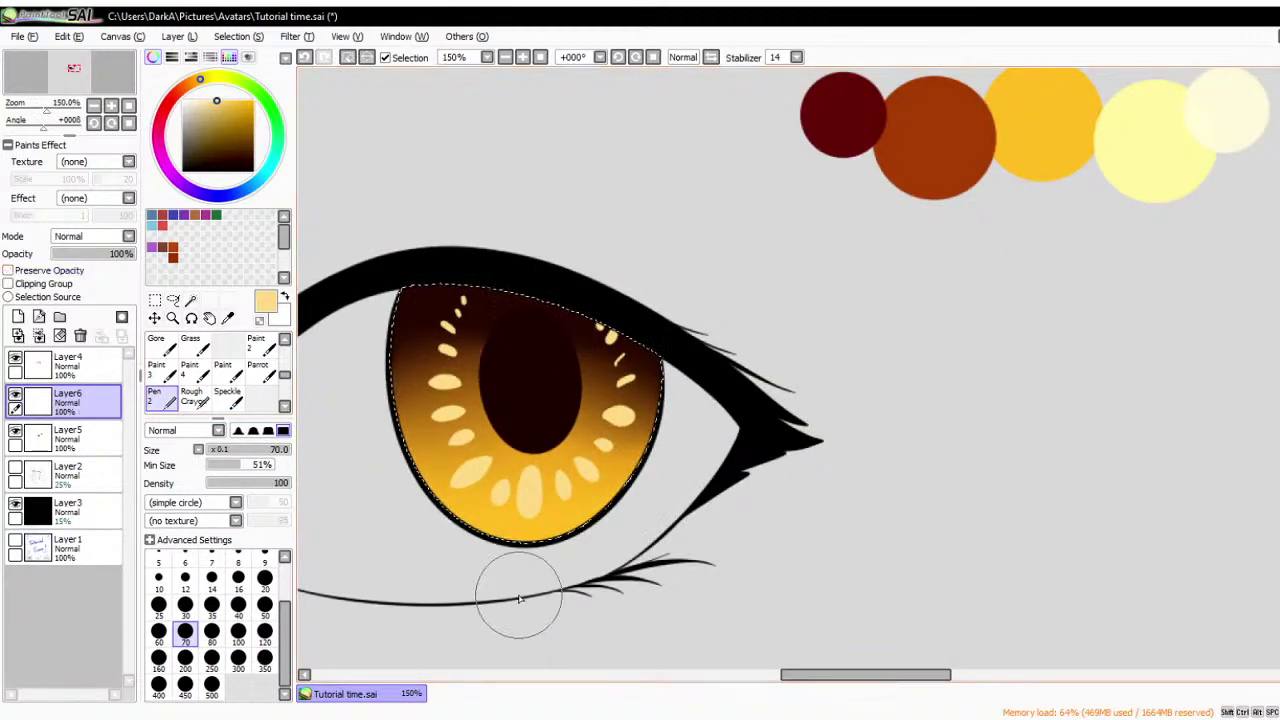
alt+click(514, 530)
scroll(514, 527, up, 5)
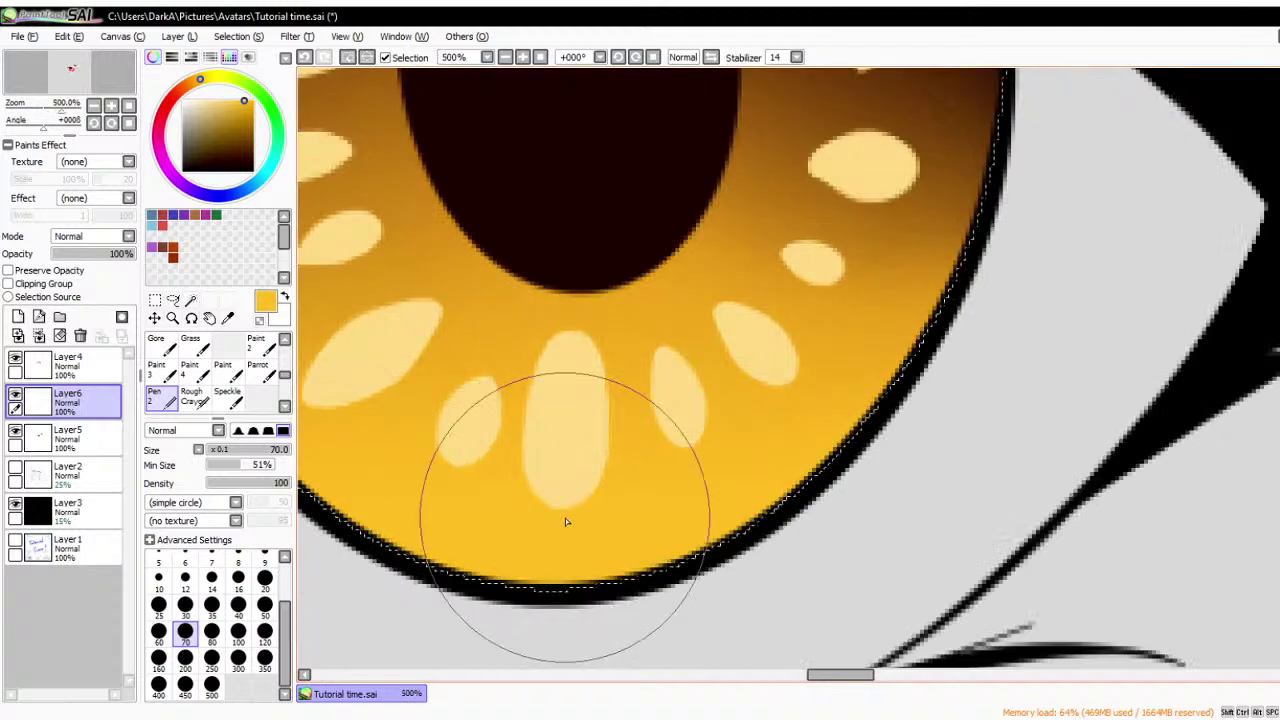
scroll(565, 520, down, 5)
alt+click(571, 474)
scroll(575, 473, up, 2)
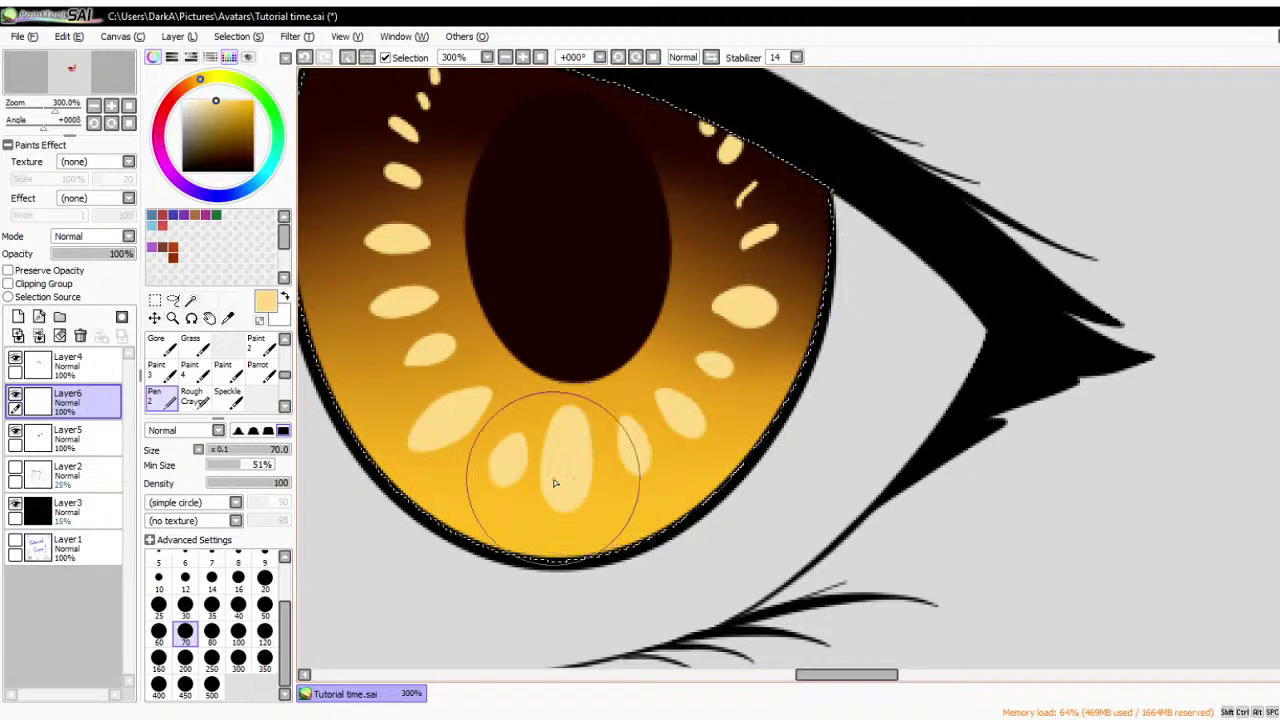
scroll(555, 483, down, 1)
- Recolor the upper flecks on both sides of the pupil deeper gold, using the AirBrush at size 100 with Preserve Opacity on
alt+click(585, 537)
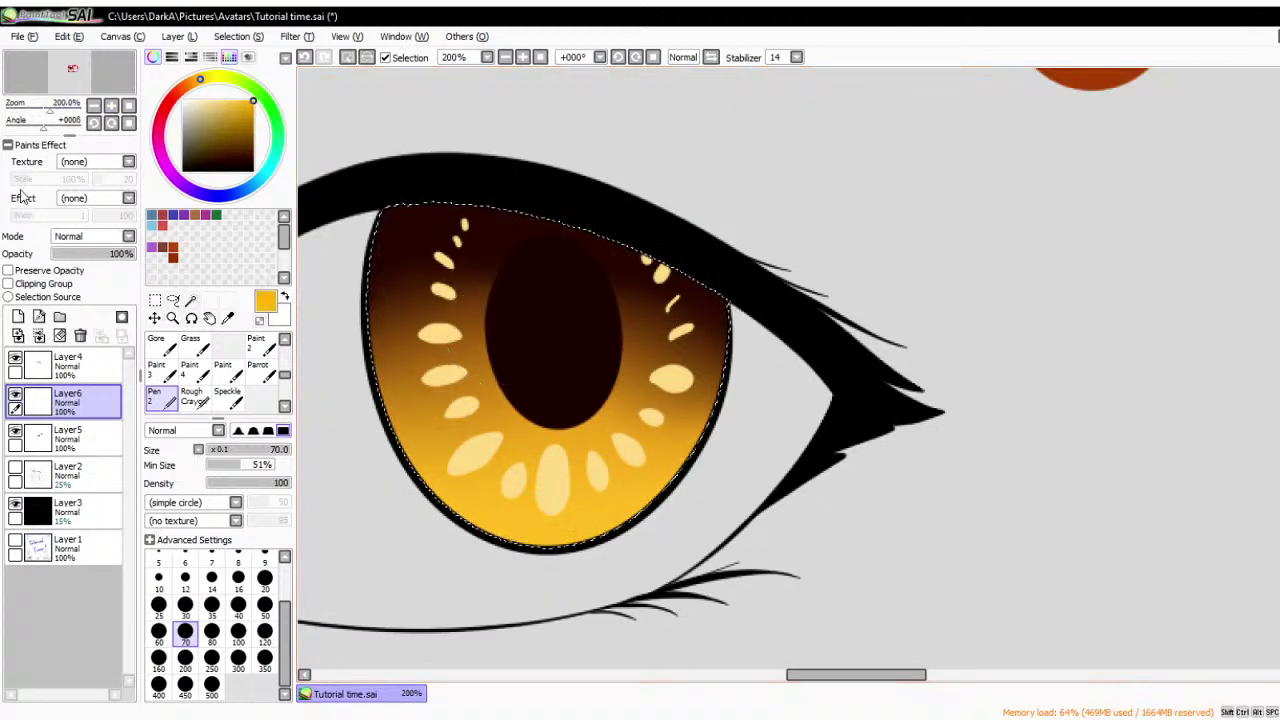
click(8, 270)
scroll(203, 352, up, 3)
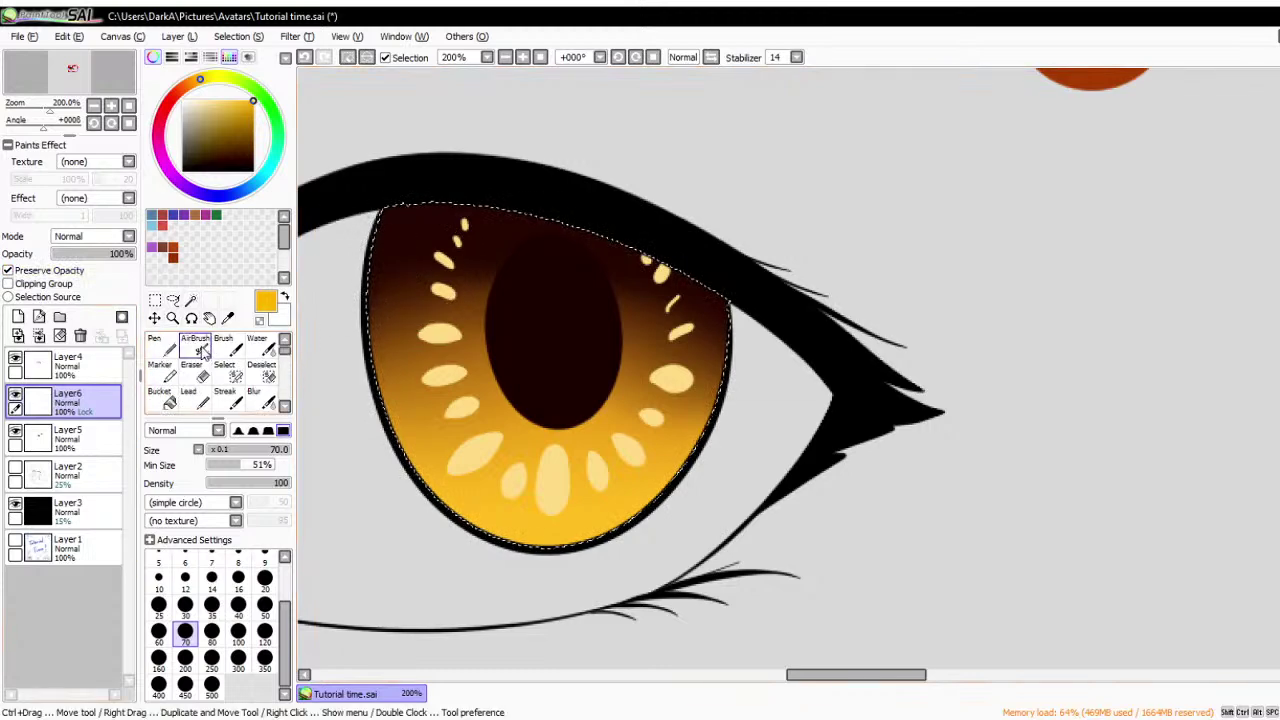
click(203, 352)
drag(430, 240, 441, 265)
drag(690, 280, 700, 300)
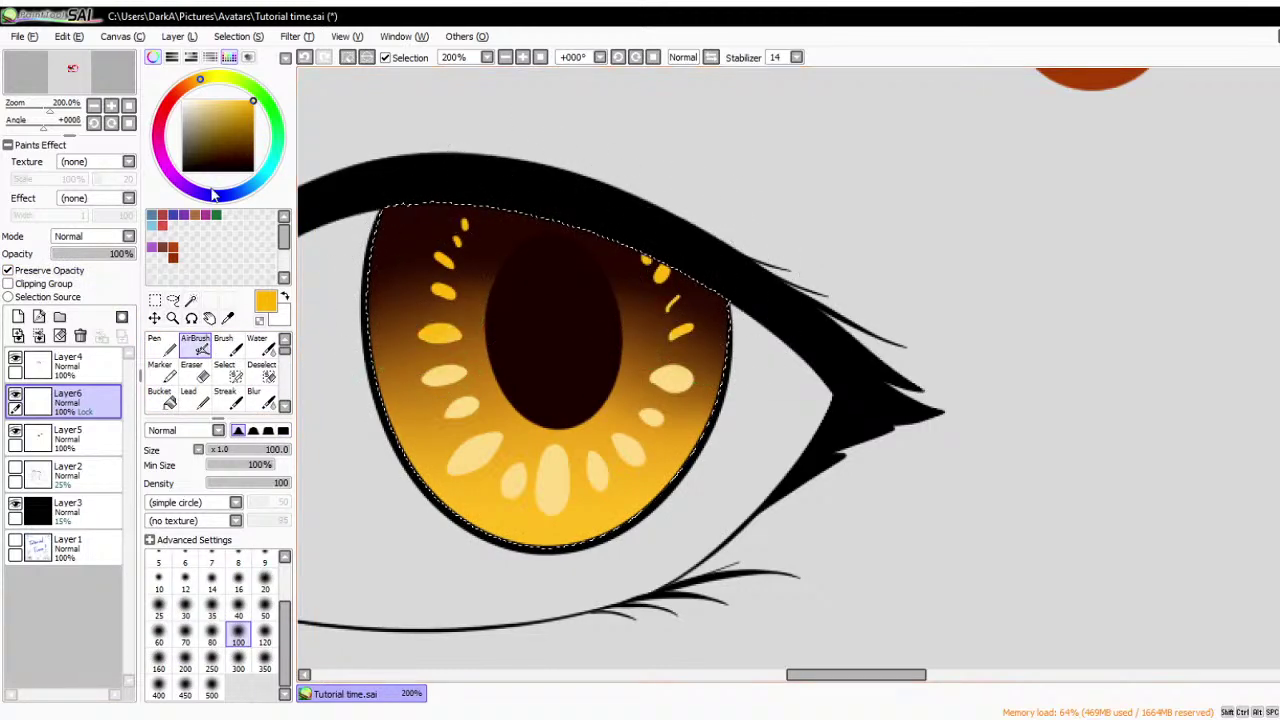
- Fade Layer6's flecks to 36% opacity, transfer them down onto Layer5, and reset the layer to 100% with Preserve Opacity off
scroll(443, 214, up, 1)
click(20, 270)
scroll(643, 257, down, 1)
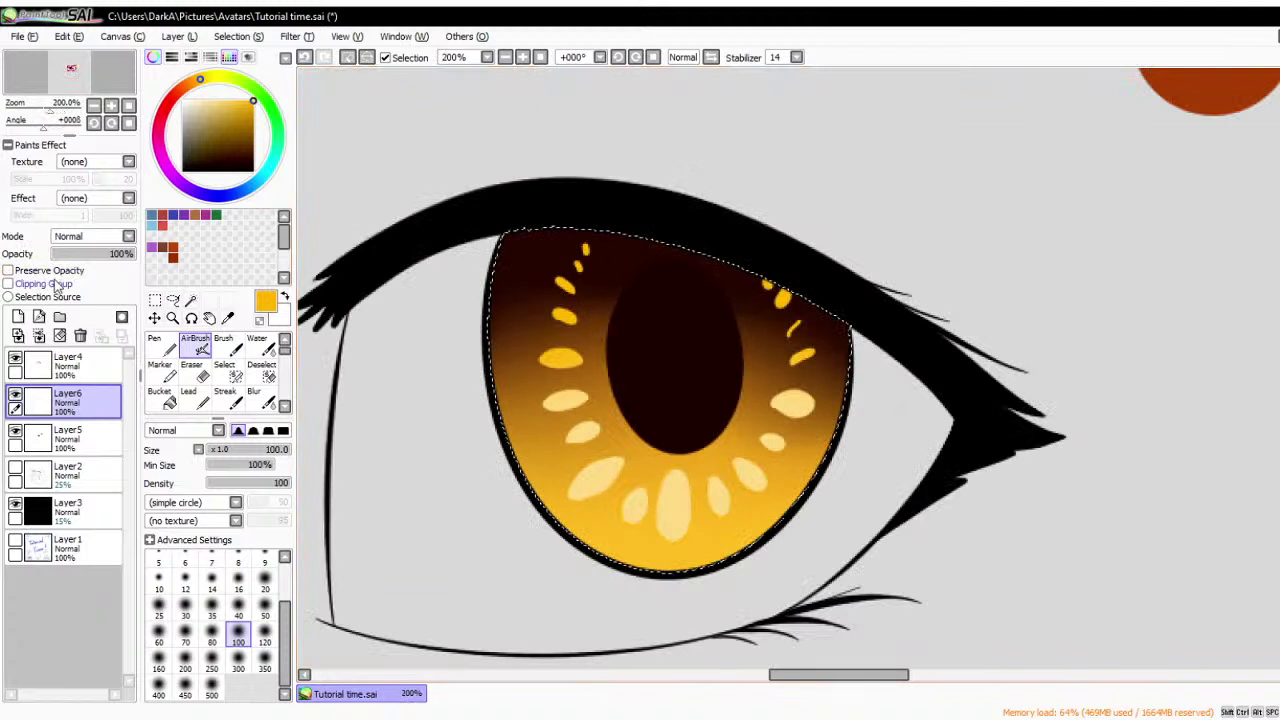
drag(92, 254, 70, 254)
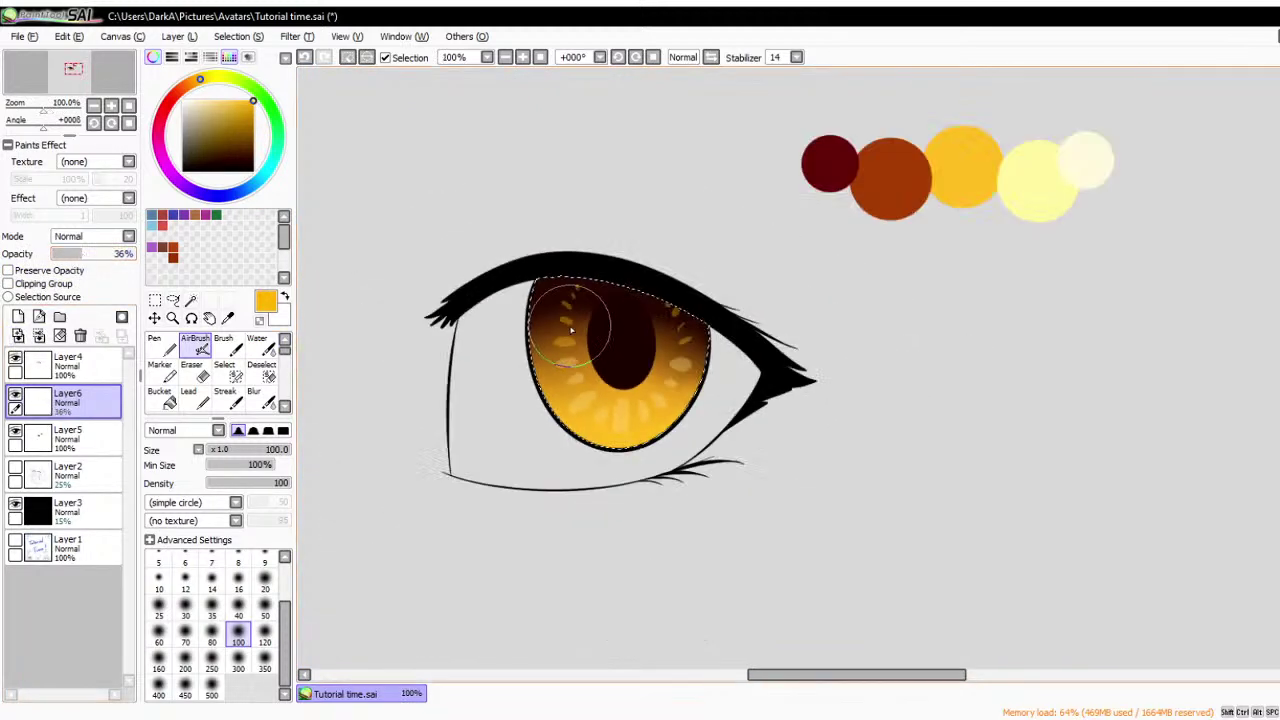
scroll(785, 285, down, 1)
scroll(763, 261, up, 1)
drag(78, 255, 268, 258)
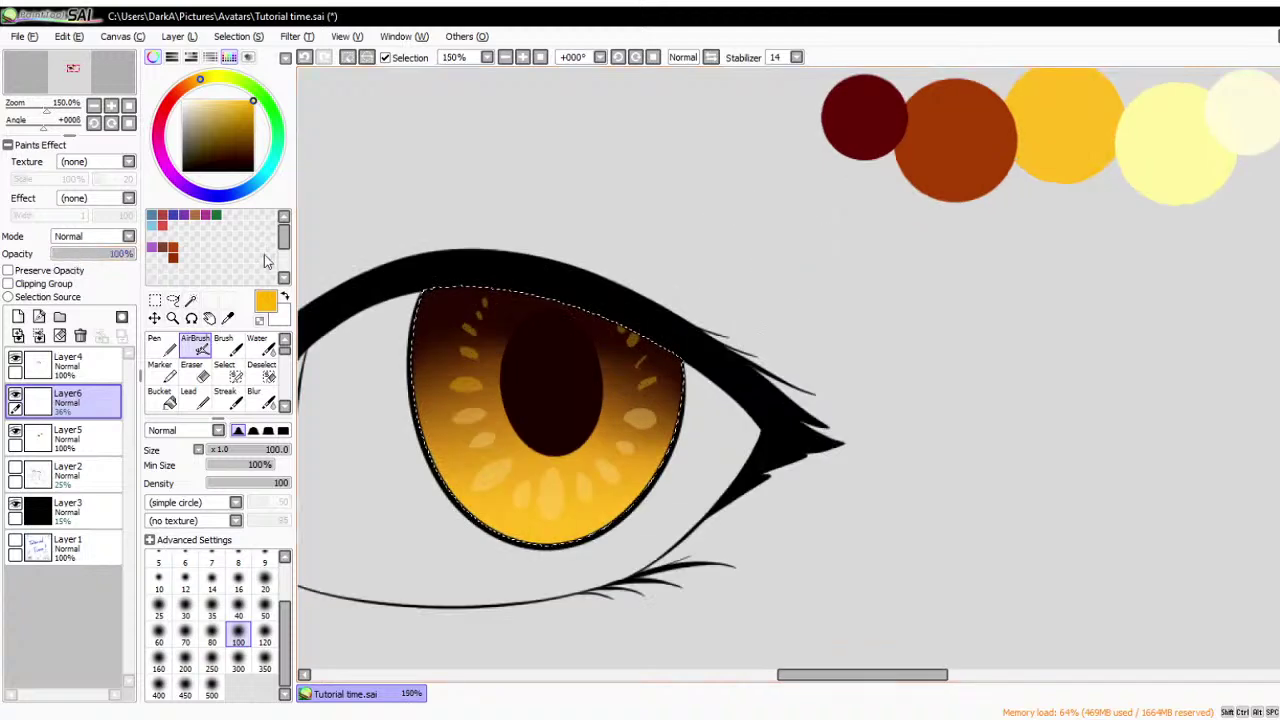
- Airbrush a soft bright yellow glow over the lower iris on Layer6
click(155, 345)
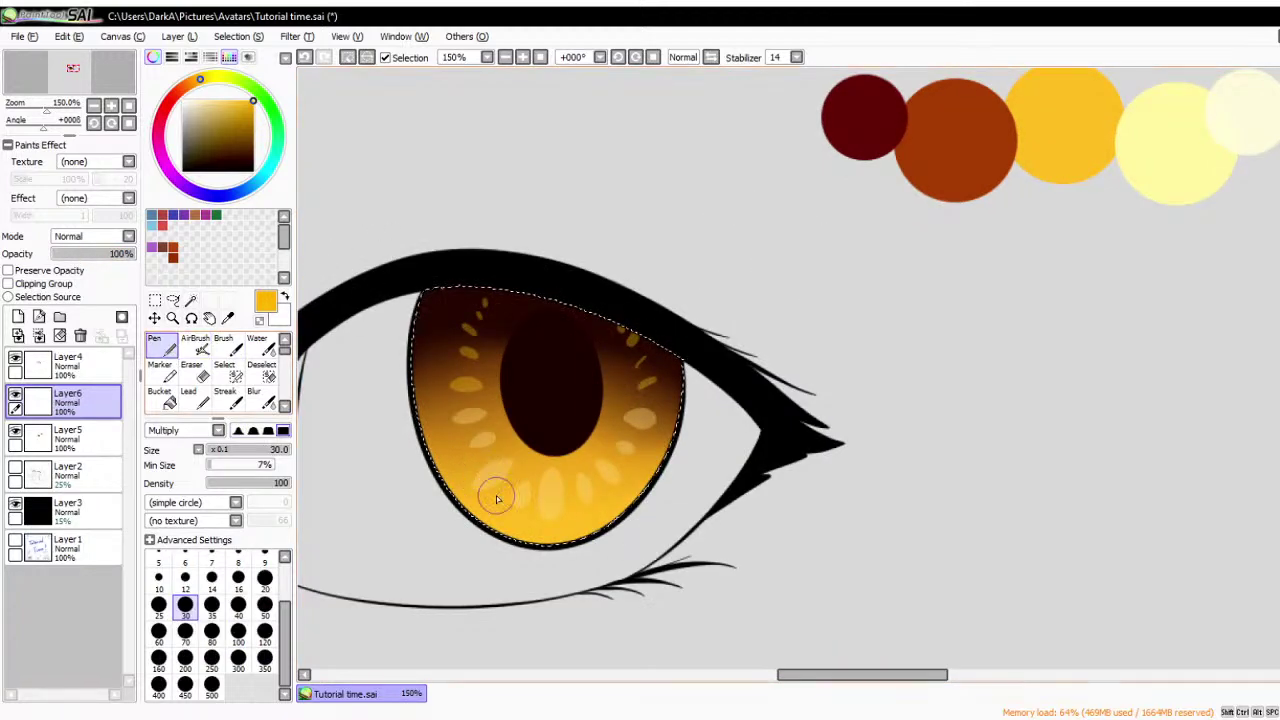
alt+click(1170, 150)
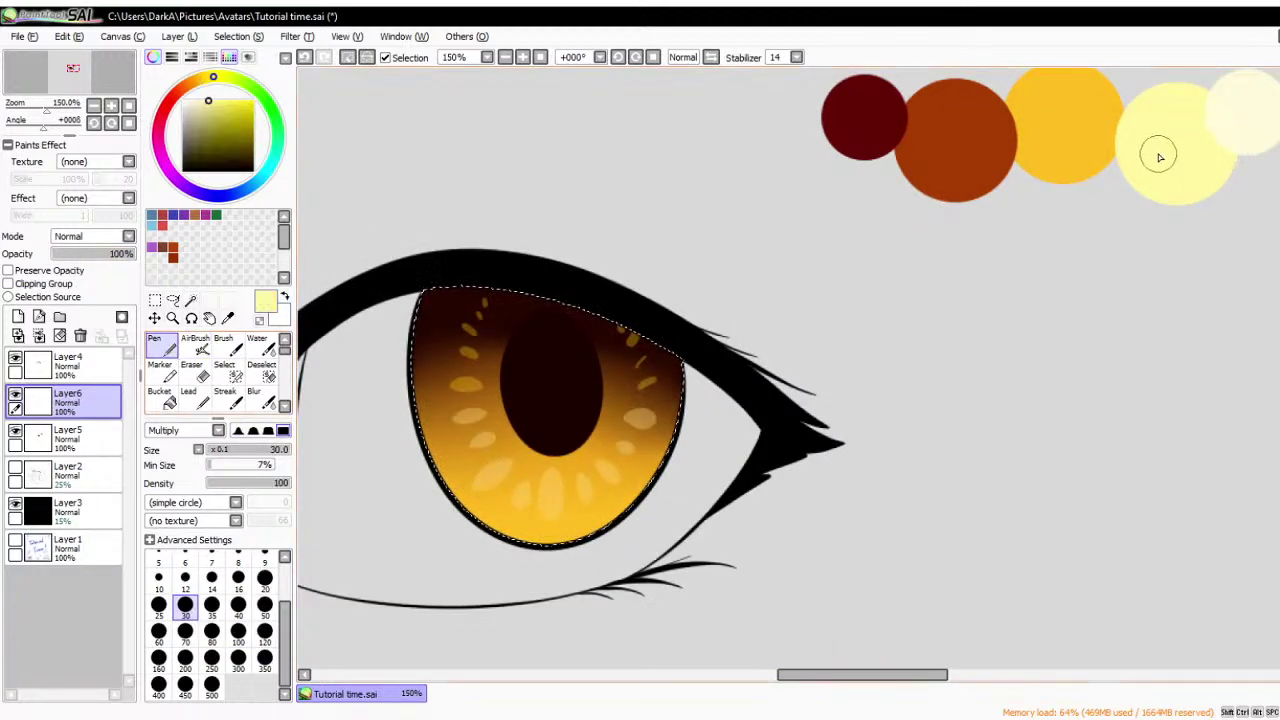
alt+click(556, 532)
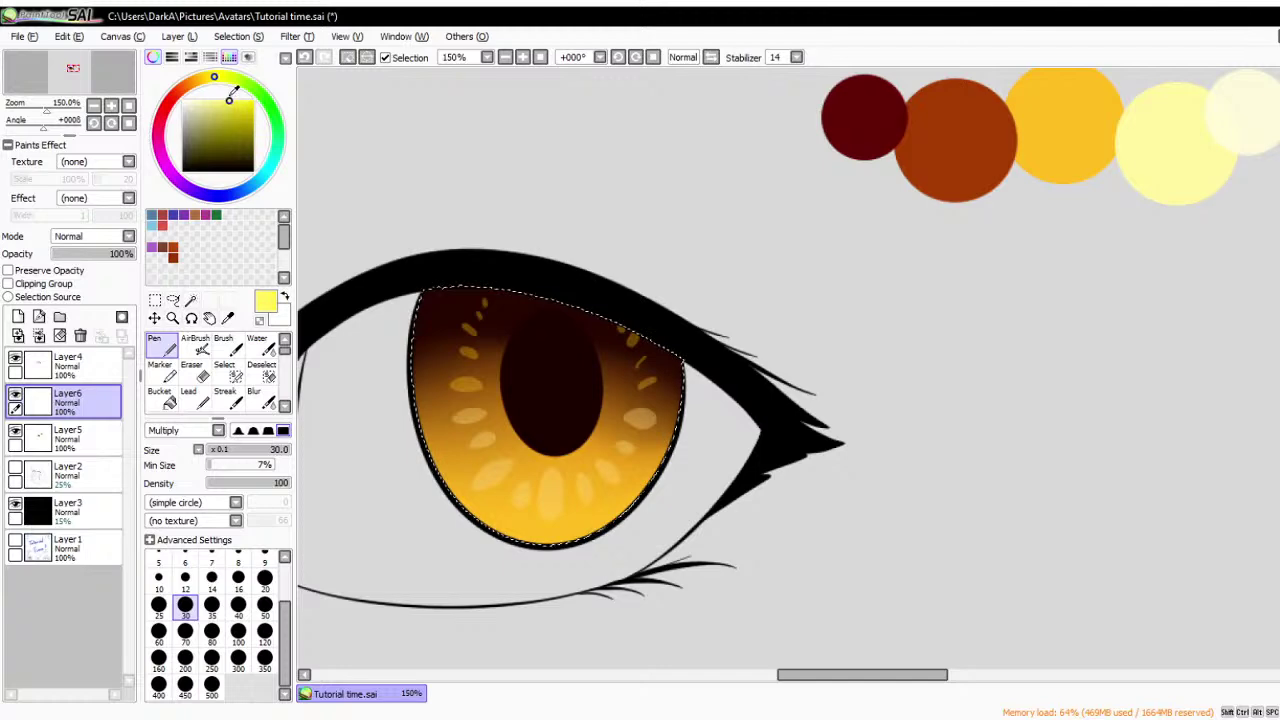
click(201, 345)
scroll(562, 487, up, 2)
mouse_move(562, 487)
mouse_down()
mouse_move(528, 430)
mouse_move(606, 471)
mouse_move(543, 512)
mouse_up()
- Soften the yellow glow with Blur at size 70, then transfer it down onto Layer5 at reduced opacity
click(256, 397)
mouse_move(614, 357)
mouse_down()
mouse_move(606, 374)
mouse_move(501, 226)
mouse_up()
scroll(806, 323, down, 2)
scroll(800, 309, up, 1)
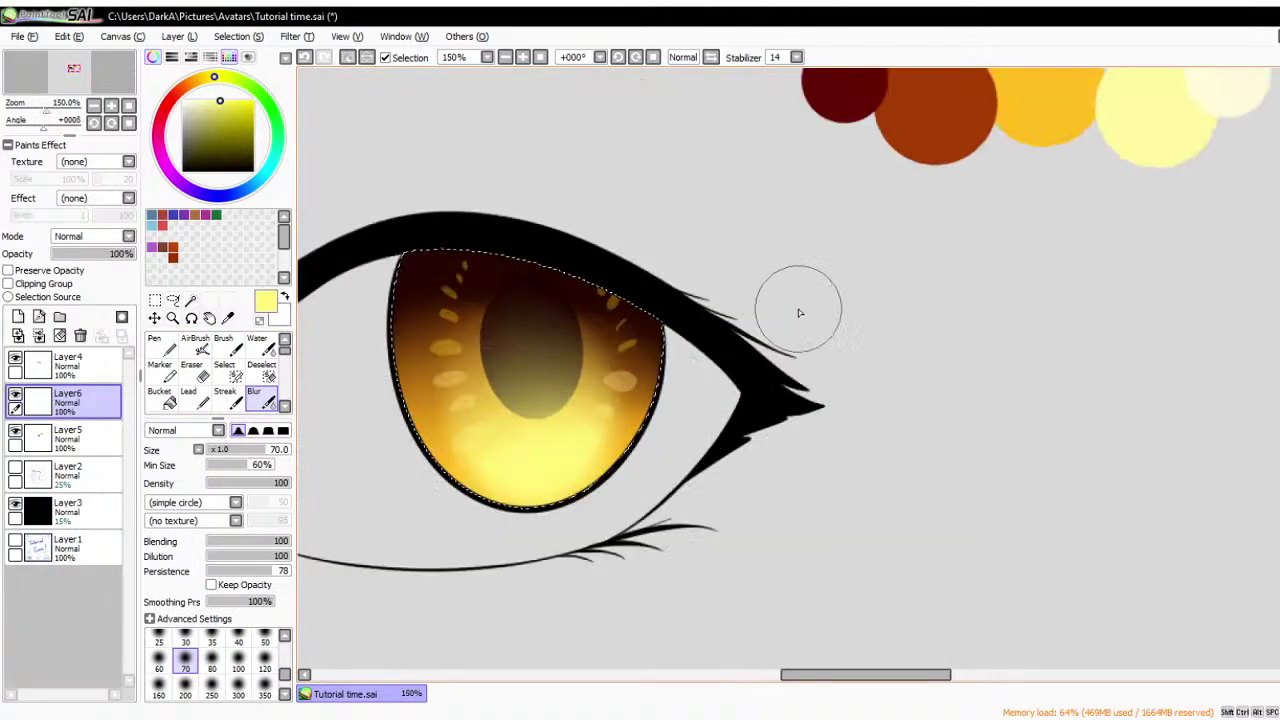
drag(100, 255, 138, 254)
- Airbrush a pale yellow glow around the pupil's lower edge at size 100, fade Layer6 to 31% opacity and transfer it down onto Layer5
click(196, 345)
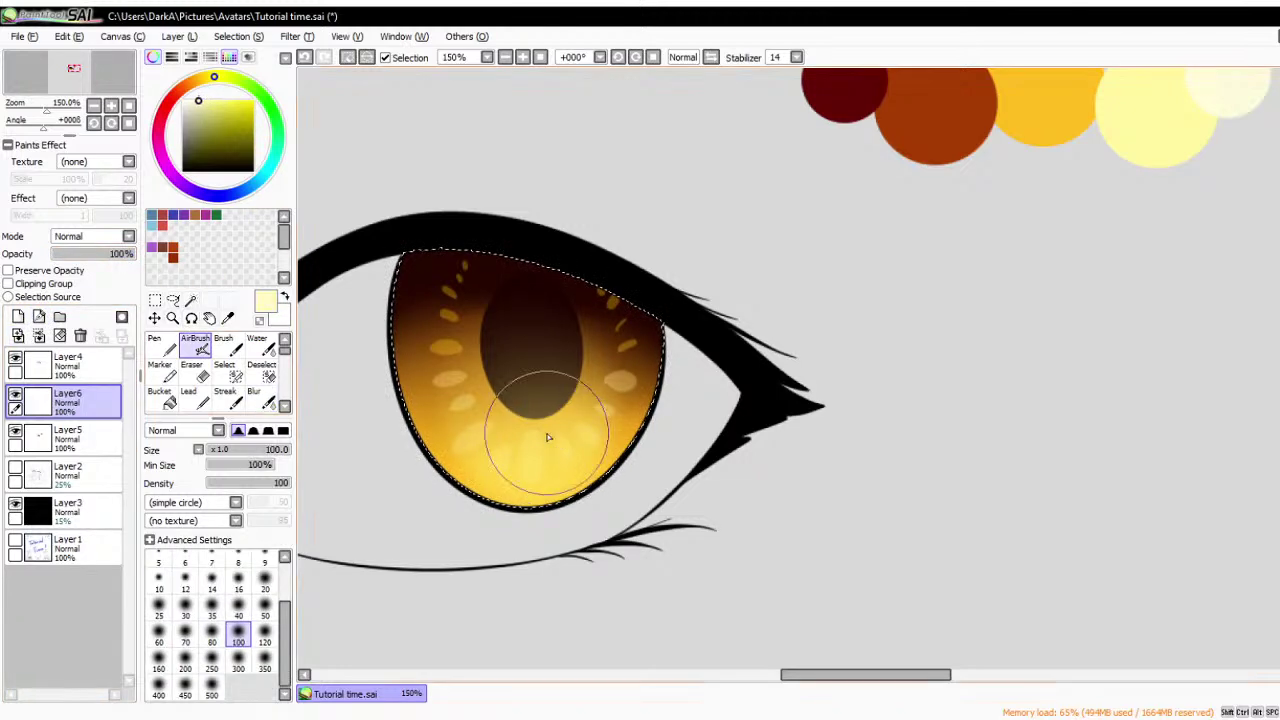
drag(514, 428, 530, 416)
drag(97, 254, 82, 258)
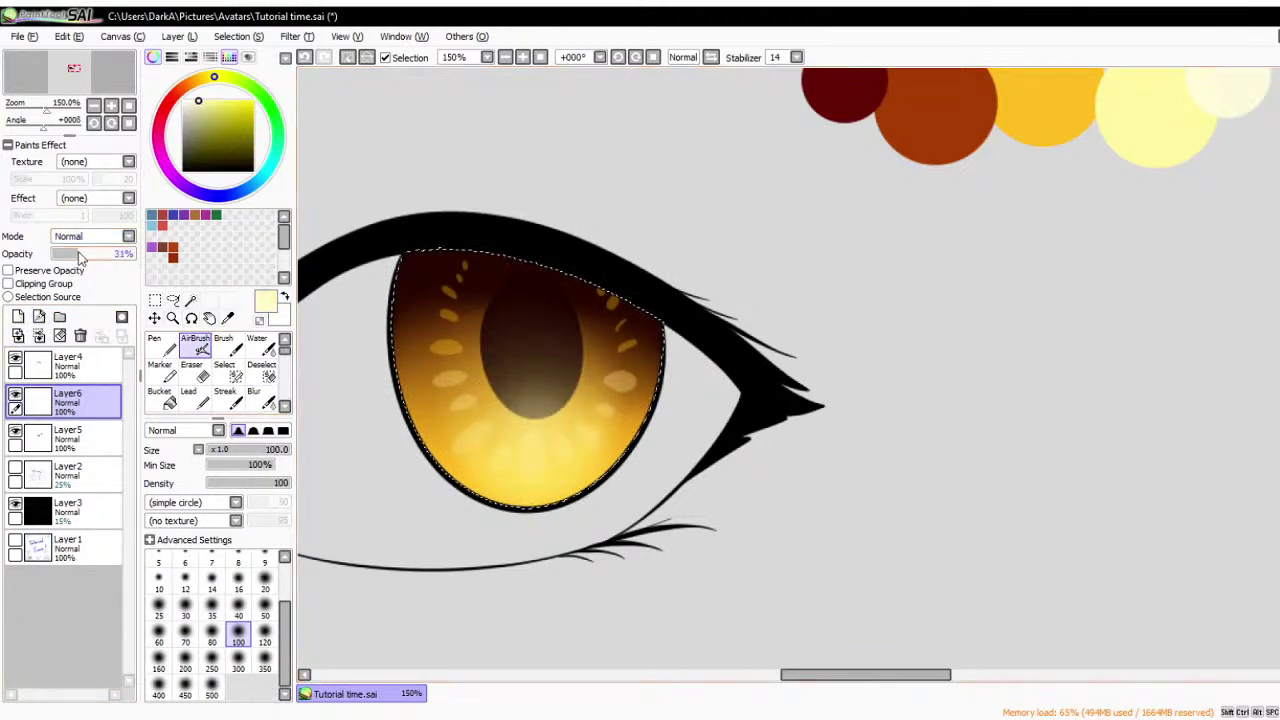
click(122, 318)
- Try a filter adjustment that brightens the gold iris on Layer5, checking it close up and from a distance
scroll(714, 271, down, 1)
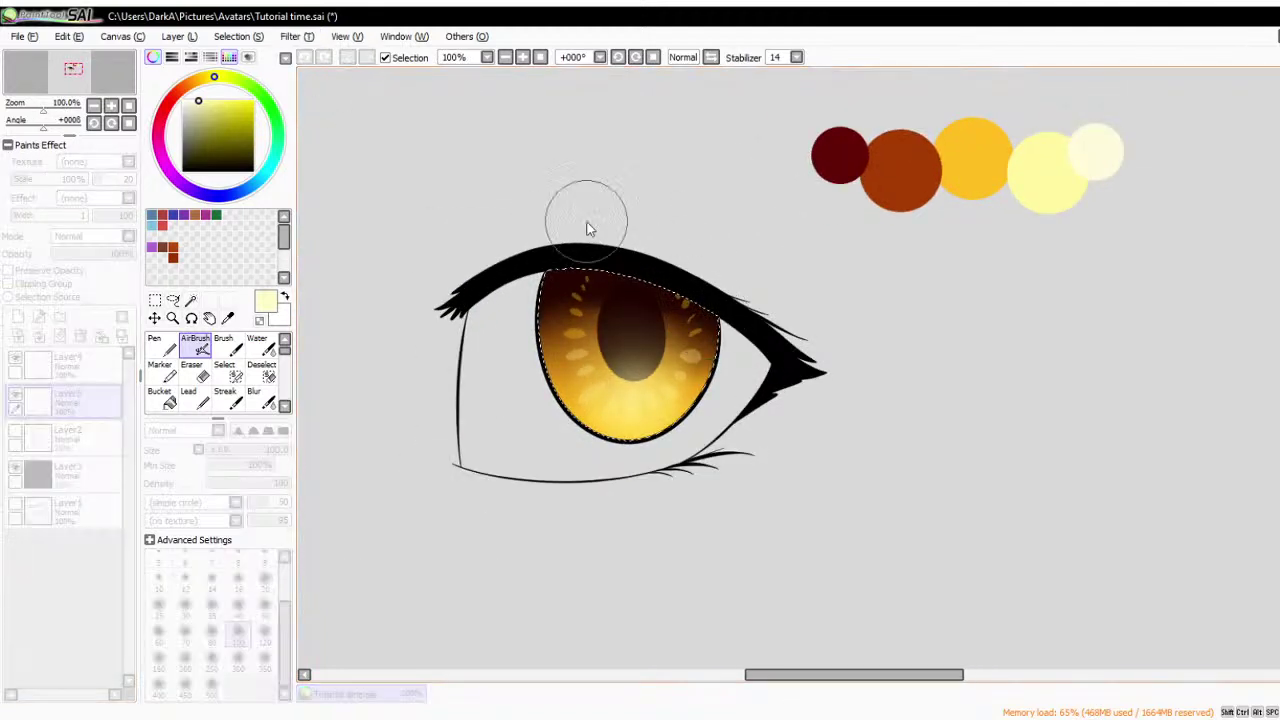
scroll(586, 229, up, 1)
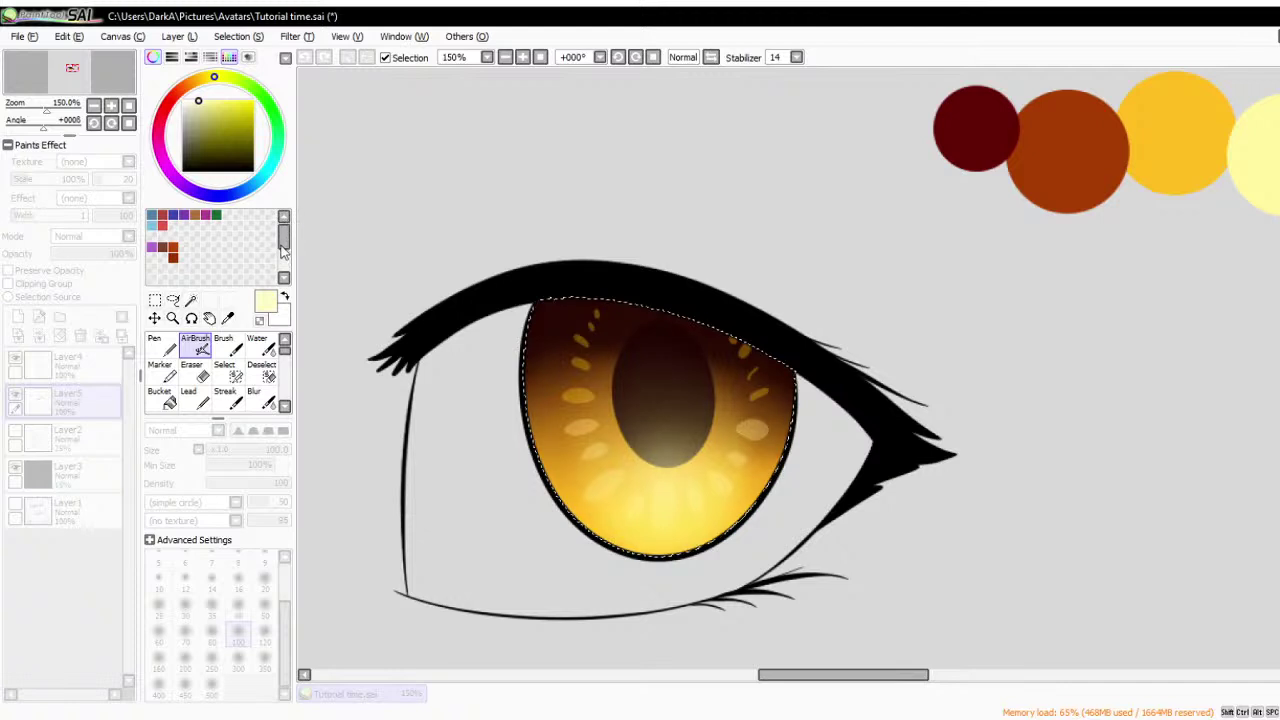
key(ctrl+z)
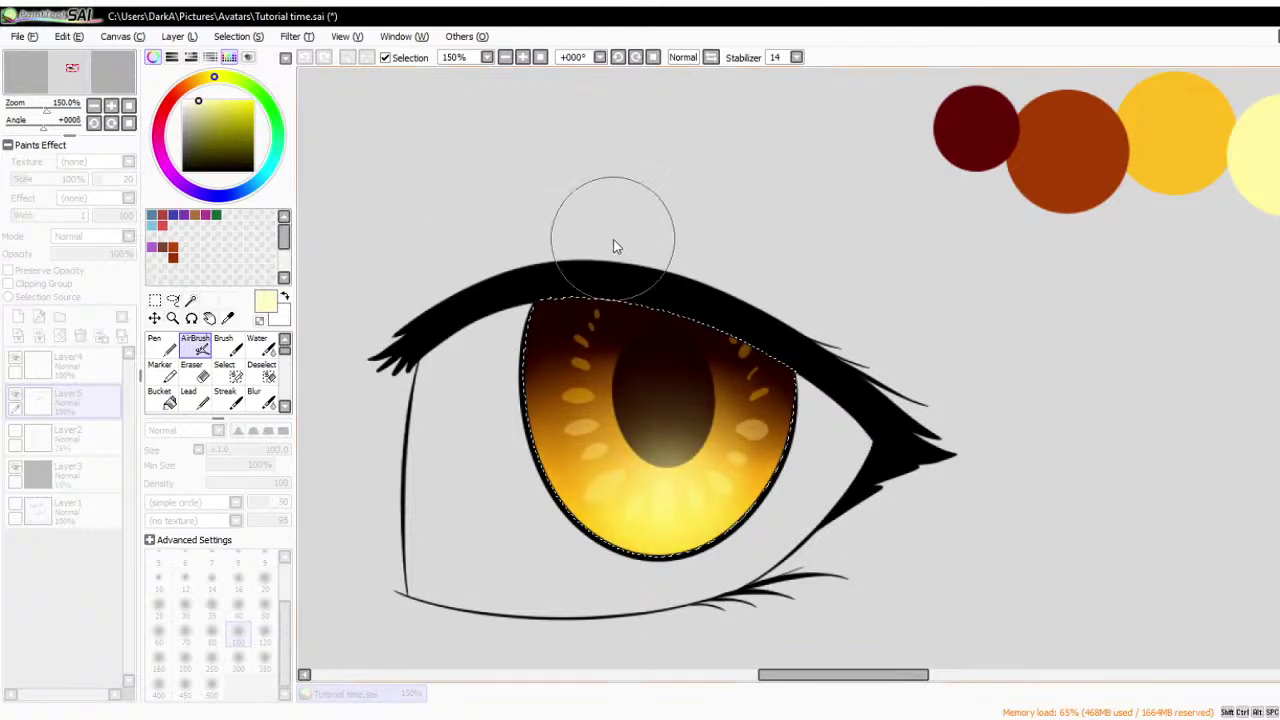
scroll(748, 156, down, 2)
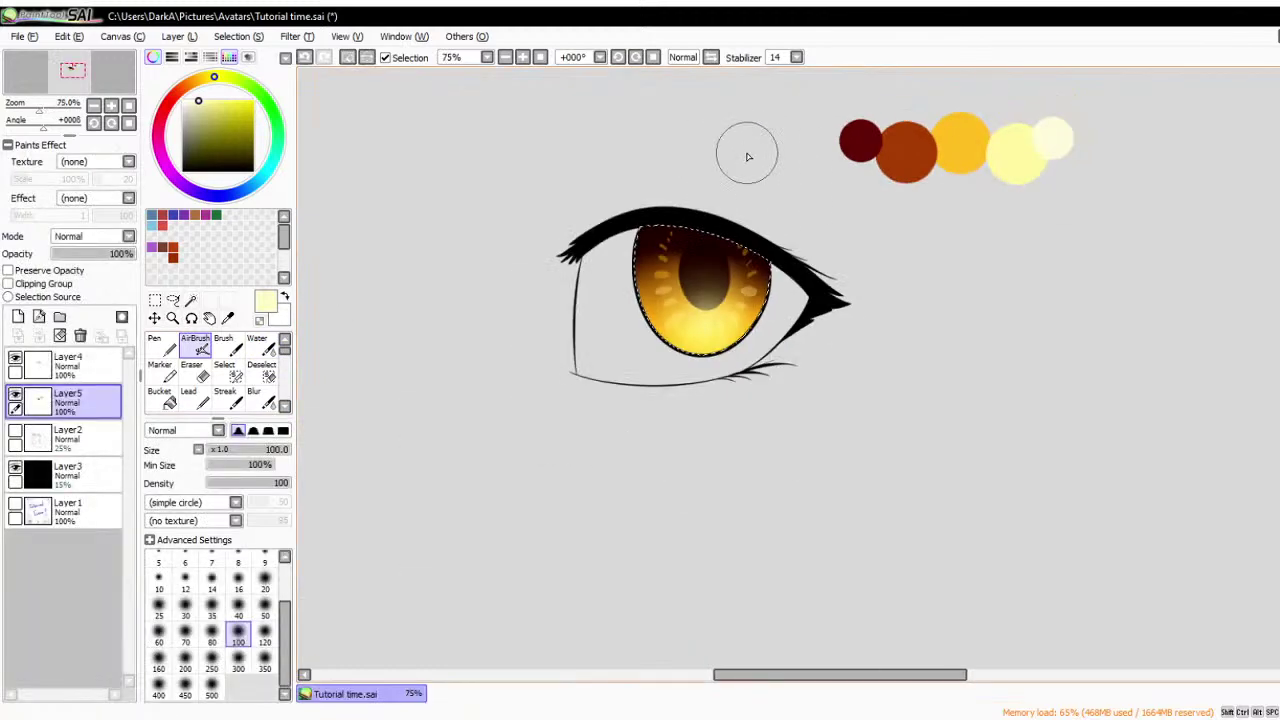
scroll(748, 156, down, 1)
scroll(746, 152, up, 3)
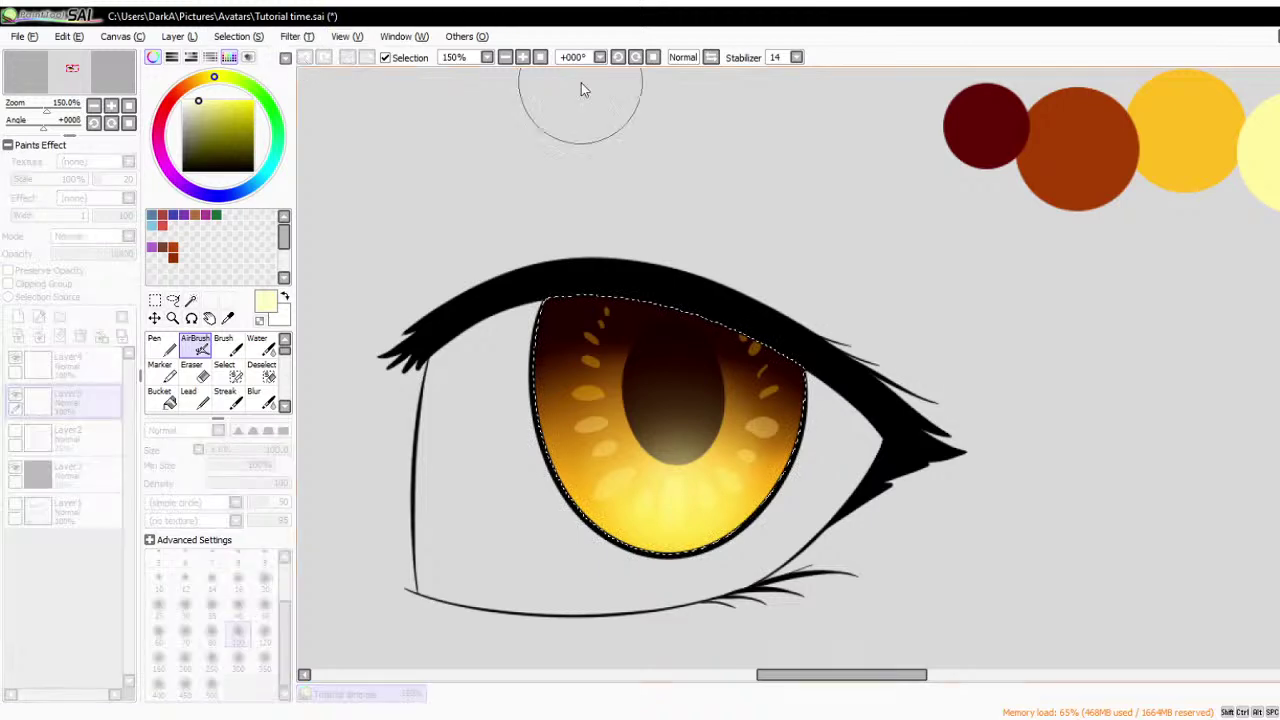
- Try filter color shifts on Layer5's iris, previewing magenta, orange and yellow-green versions, and cancel the adjustment
scroll(842, 307, down, 1)
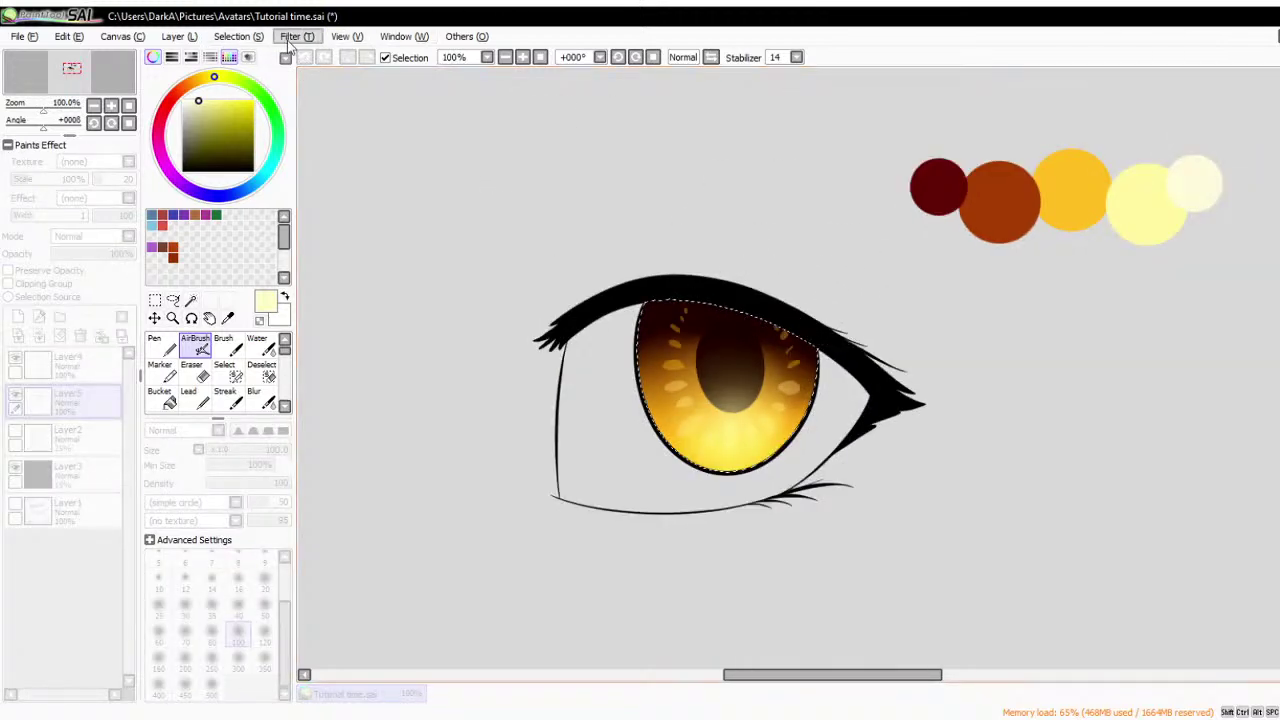
scroll(688, 240, up, 1)
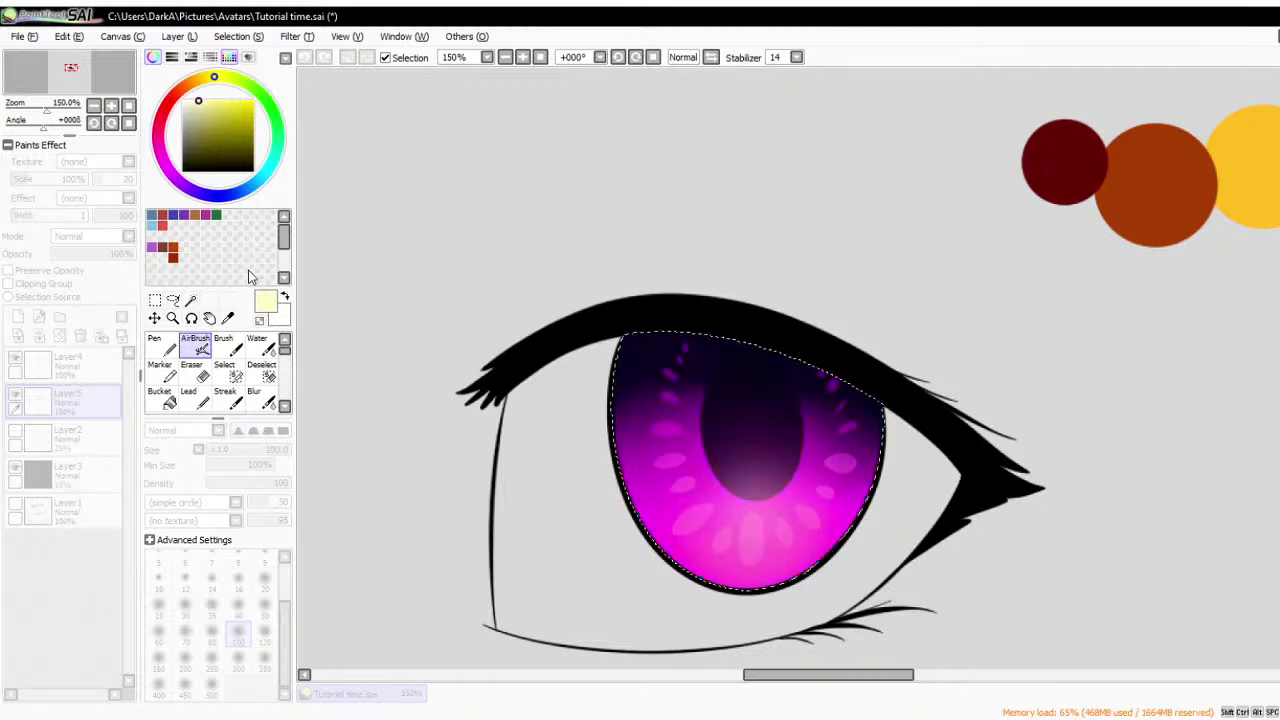
scroll(659, 238, down, 2)
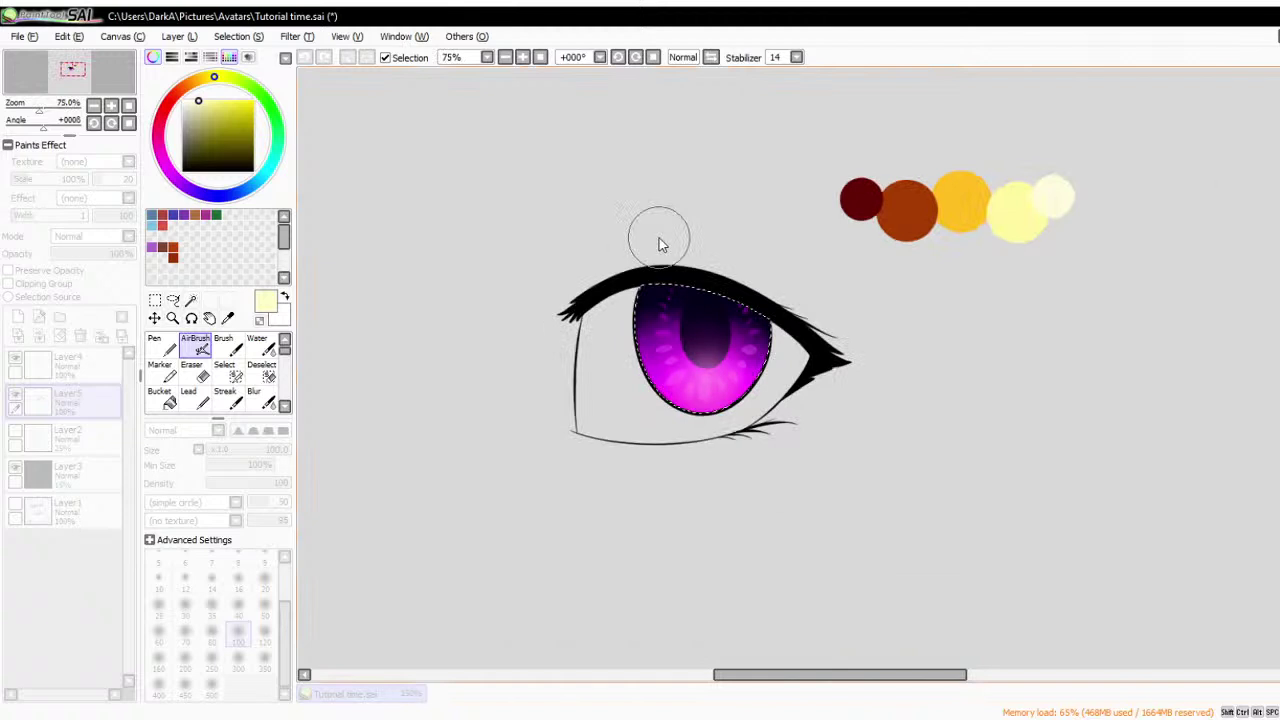
scroll(659, 240, down, 1)
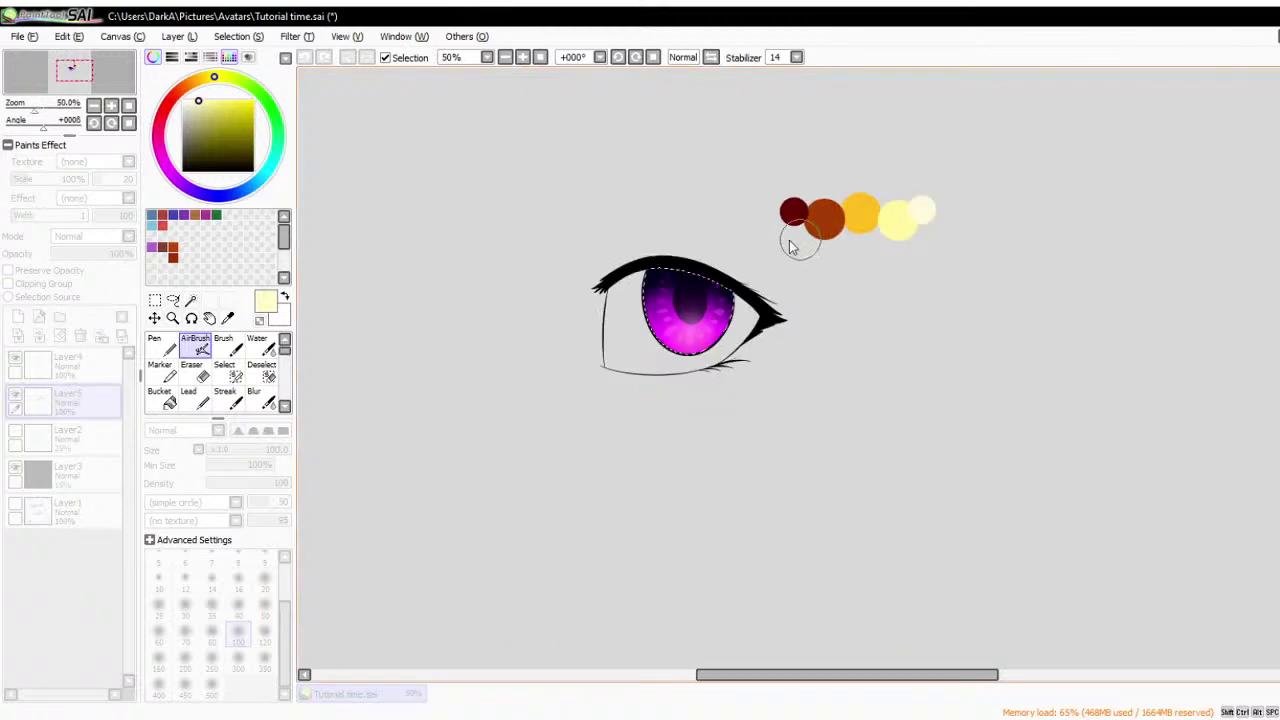
scroll(684, 240, up, 2)
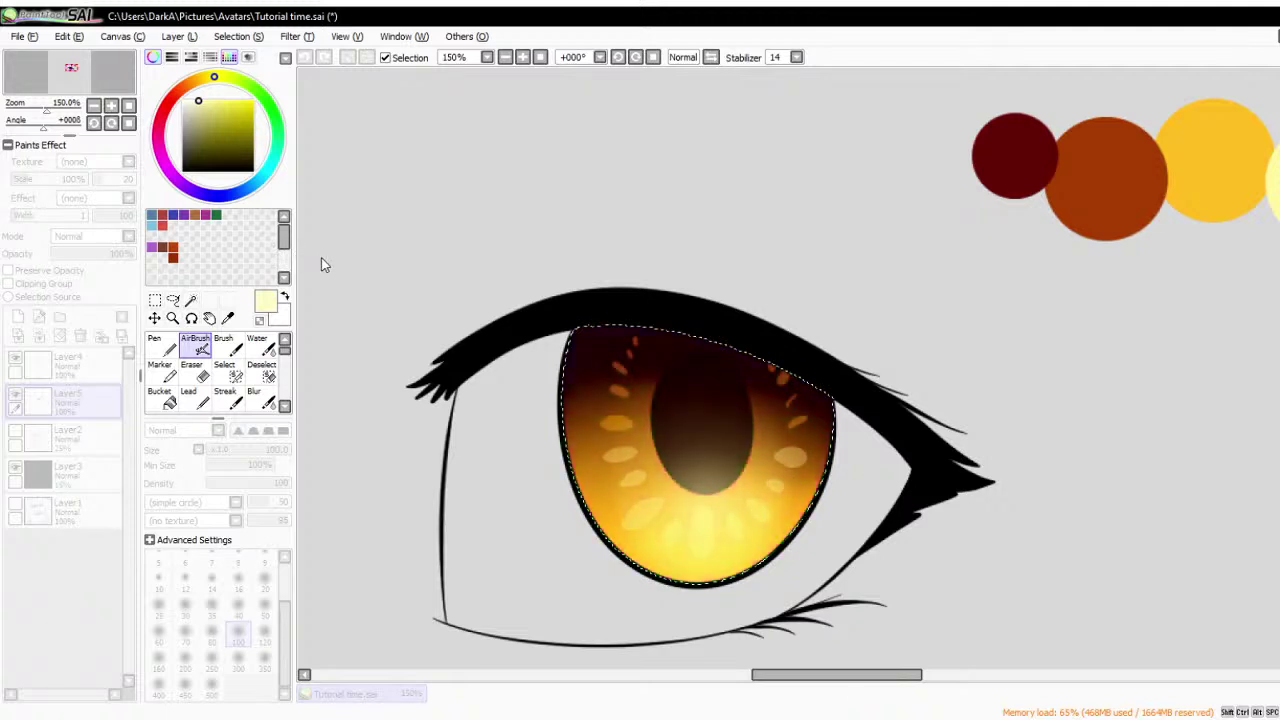
scroll(703, 195, down, 1)
scroll(740, 319, up, 1)
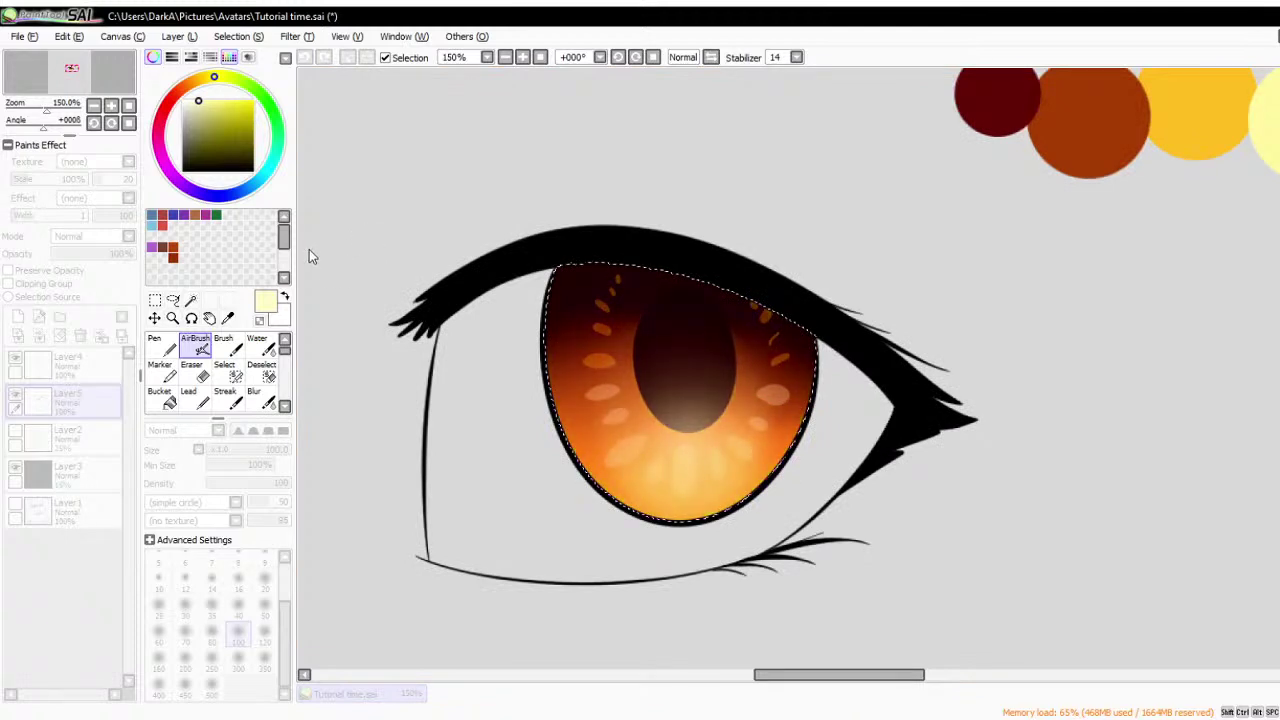
scroll(931, 445, down, 1)
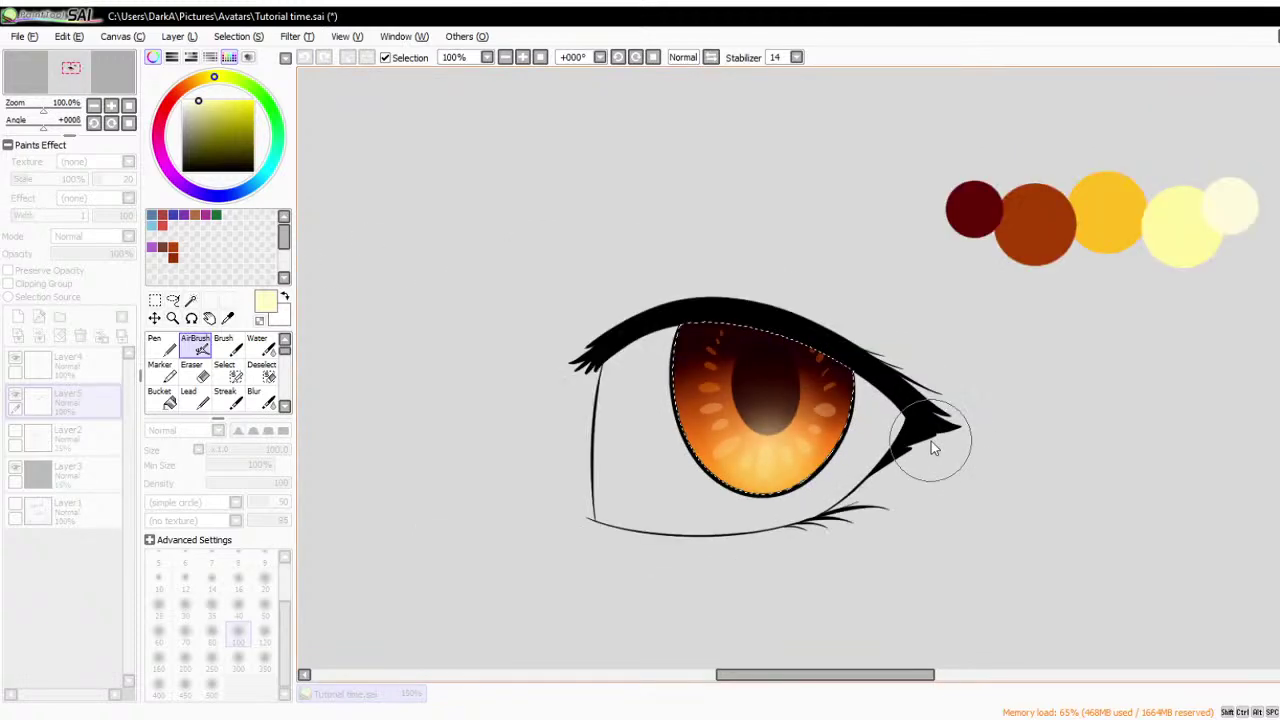
scroll(870, 380, up, 2)
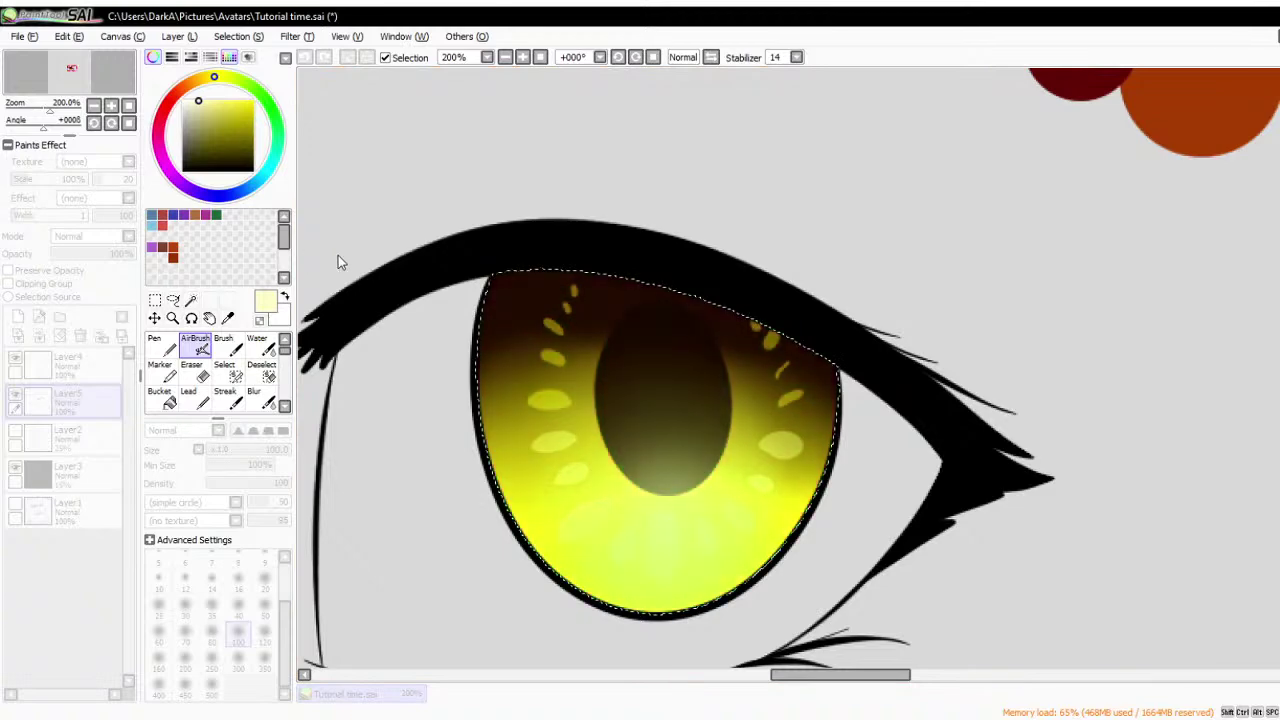
scroll(785, 205, down, 2)
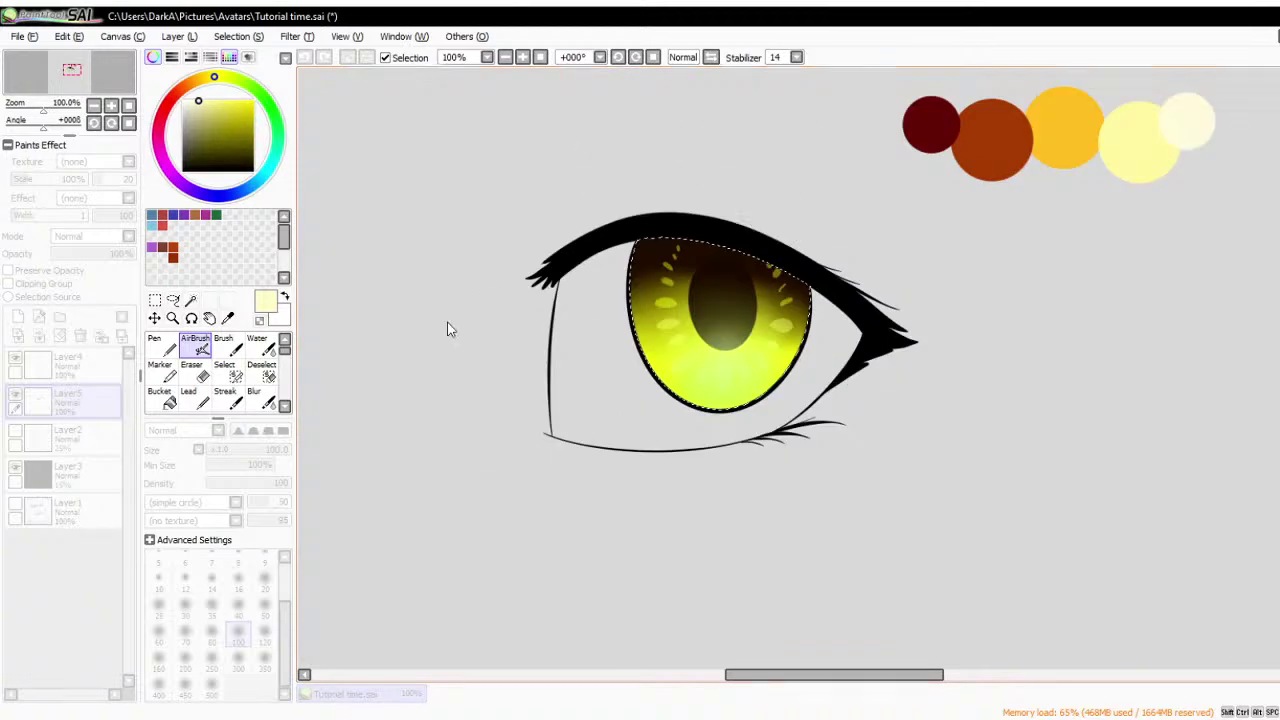
key(Escape)
scroll(791, 343, down, 2)
scroll(780, 288, up, 2)
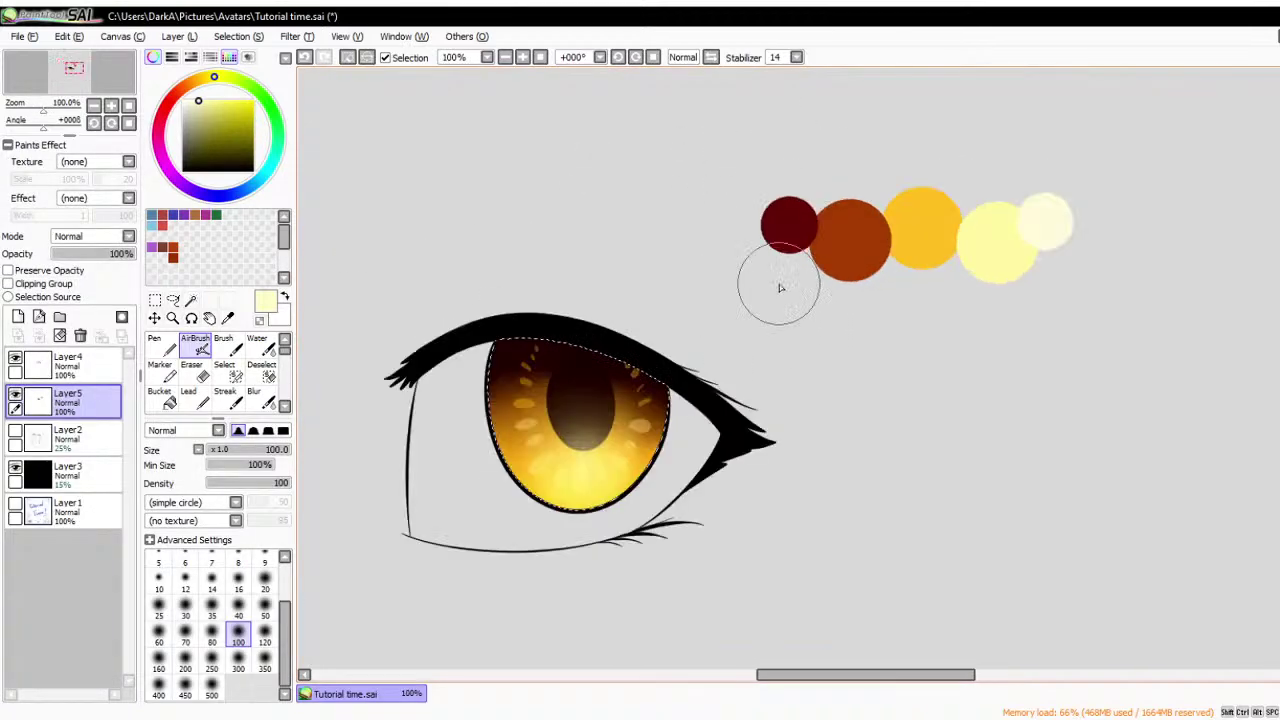
- Clear the gold coloring from Layer5, drop the old selection, and reselect the empty iris area with the Magic Wand
click(59, 335)
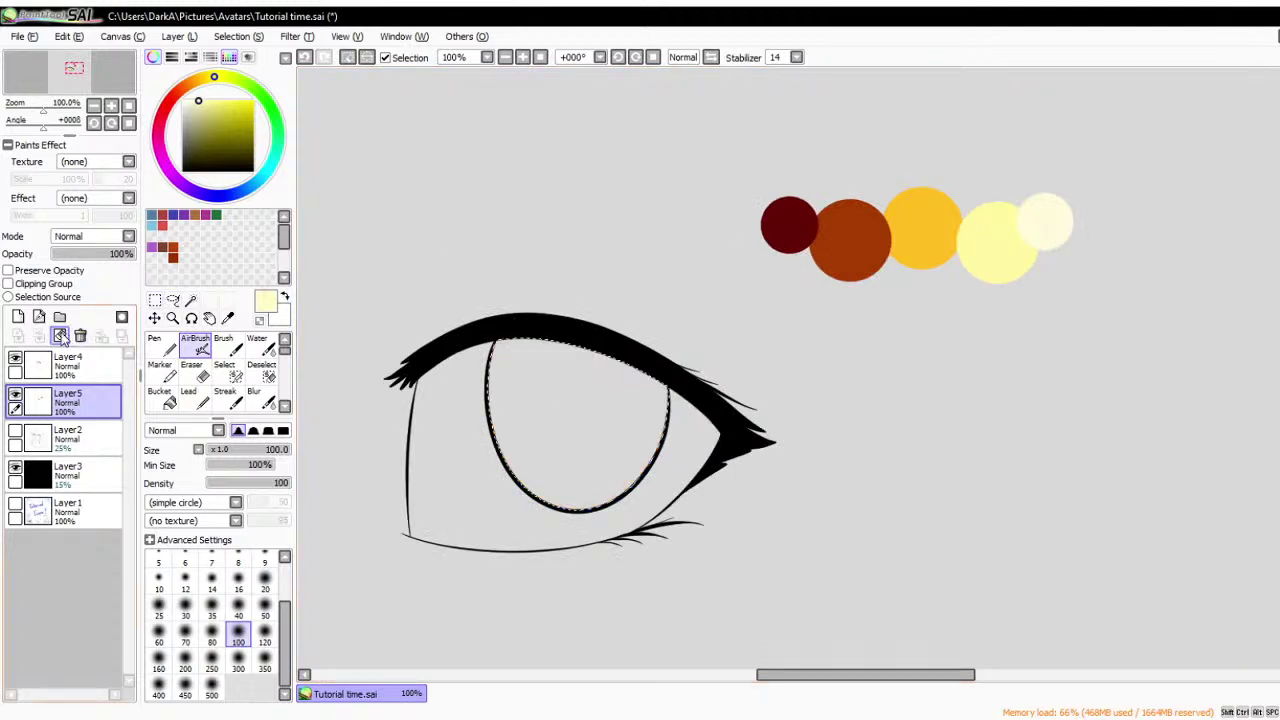
key(ctrl+d)
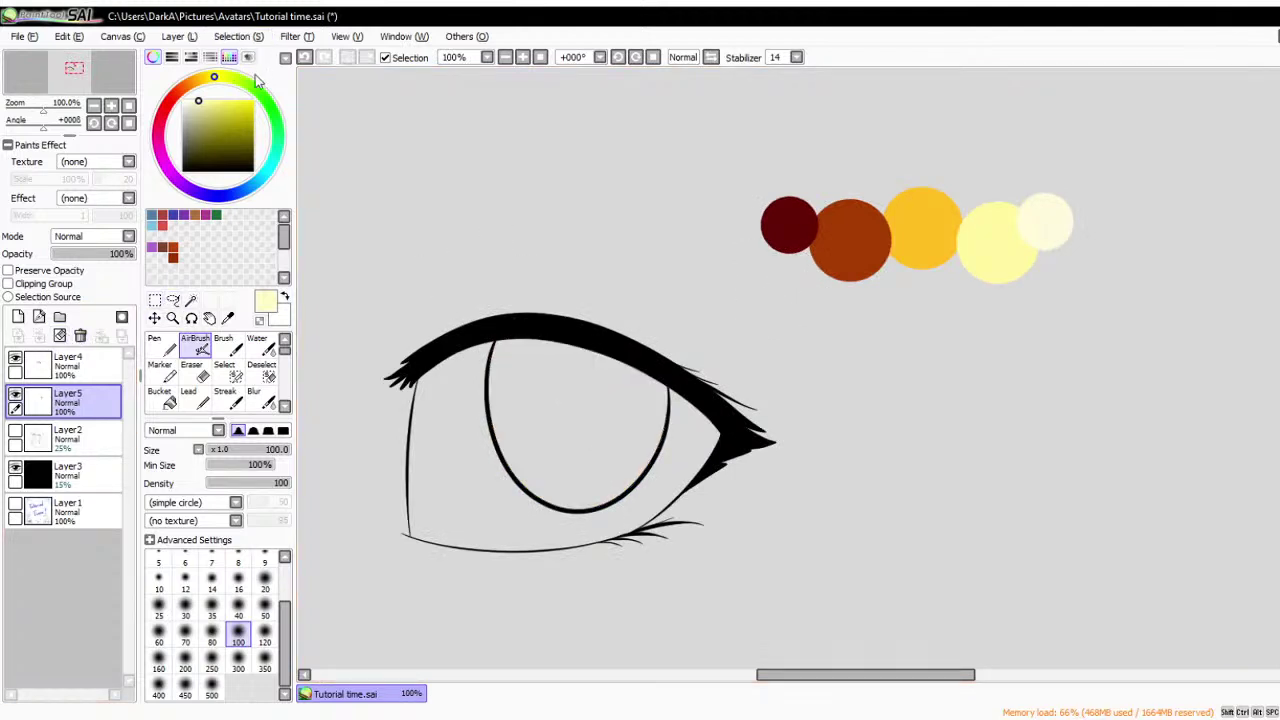
click(59, 335)
click(190, 300)
click(557, 471)
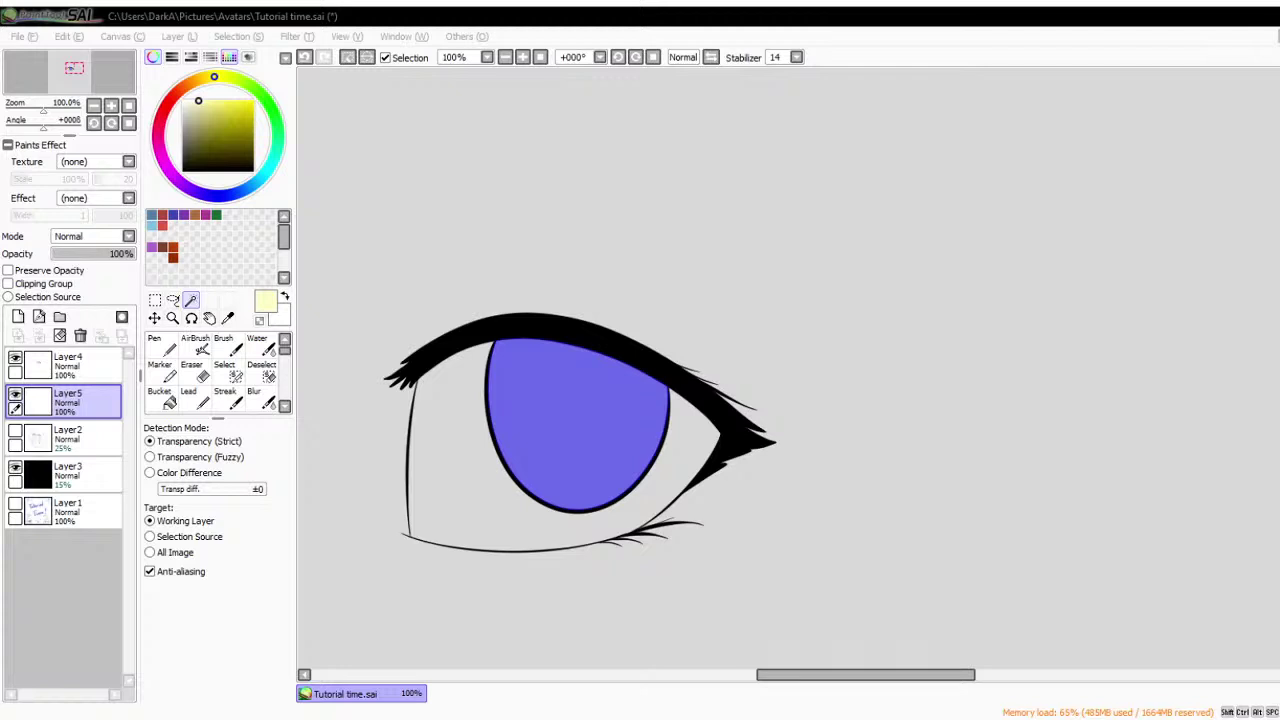
- Fill the selected iris on Layer5 with light sky blue, using Pen 2 at size 70
key(alt+Tab)
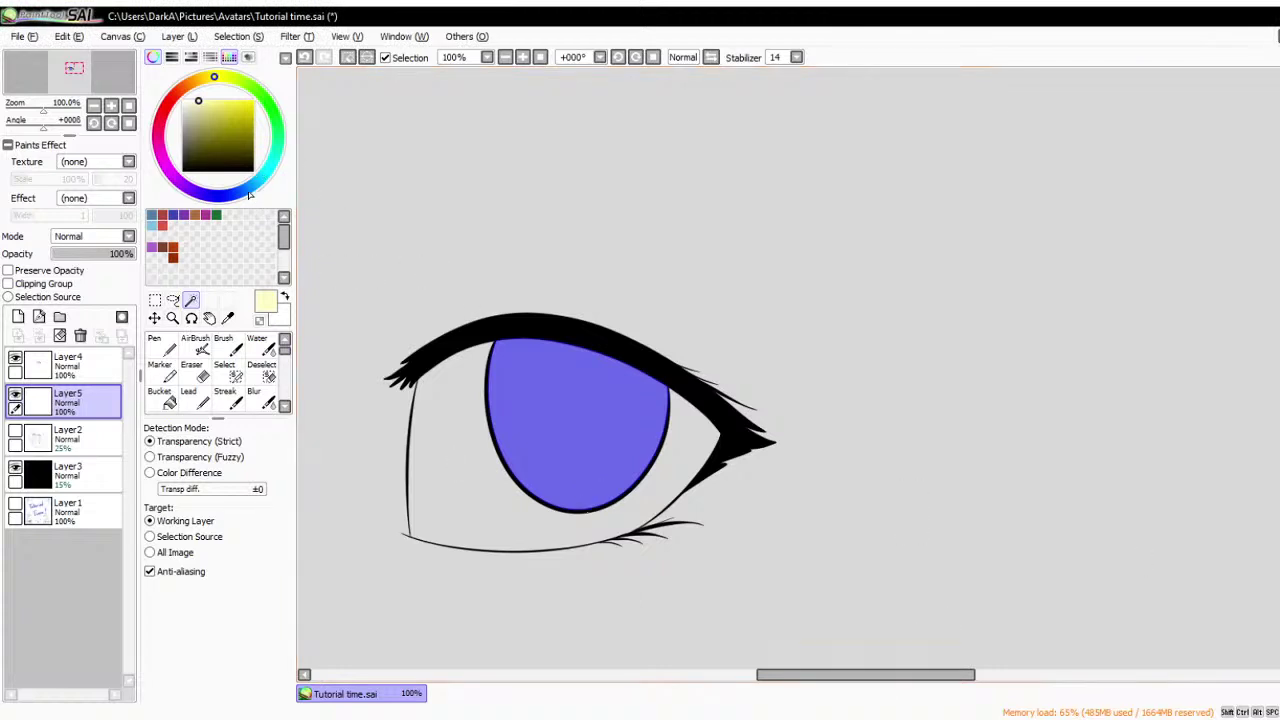
drag(249, 195, 258, 197)
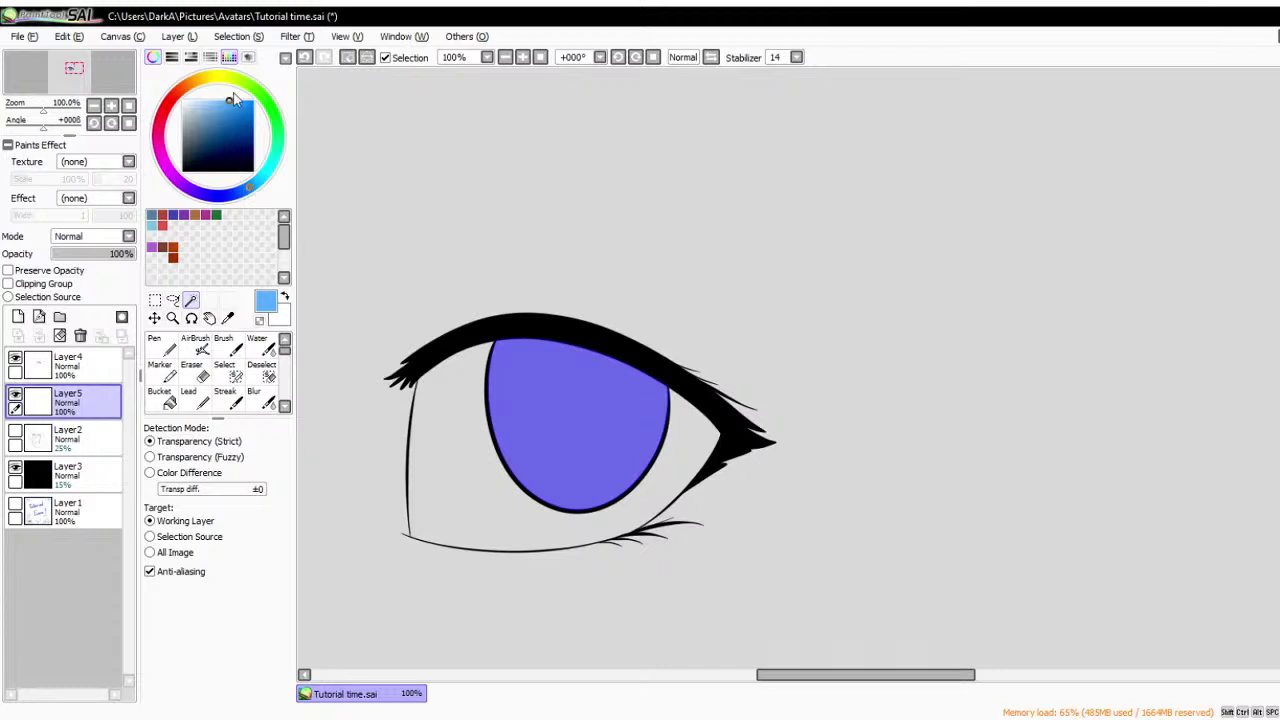
scroll(185, 372, down, 3)
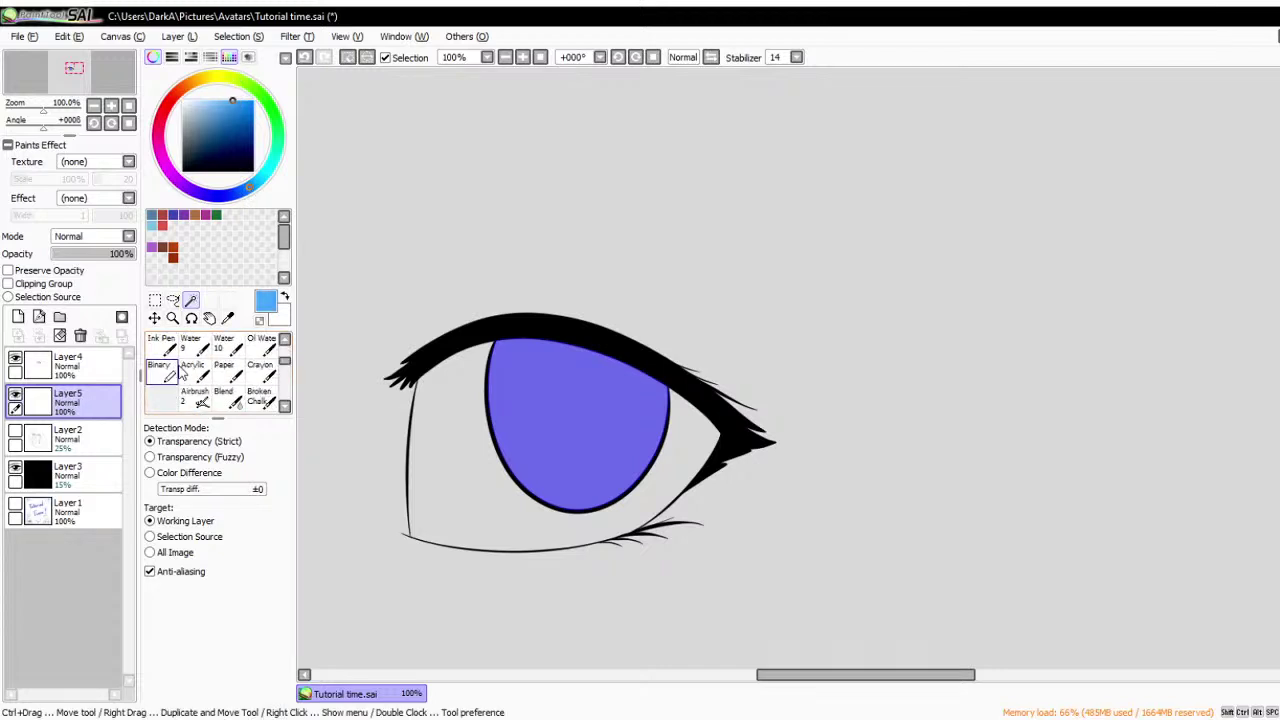
click(160, 370)
scroll(521, 528, up, 2)
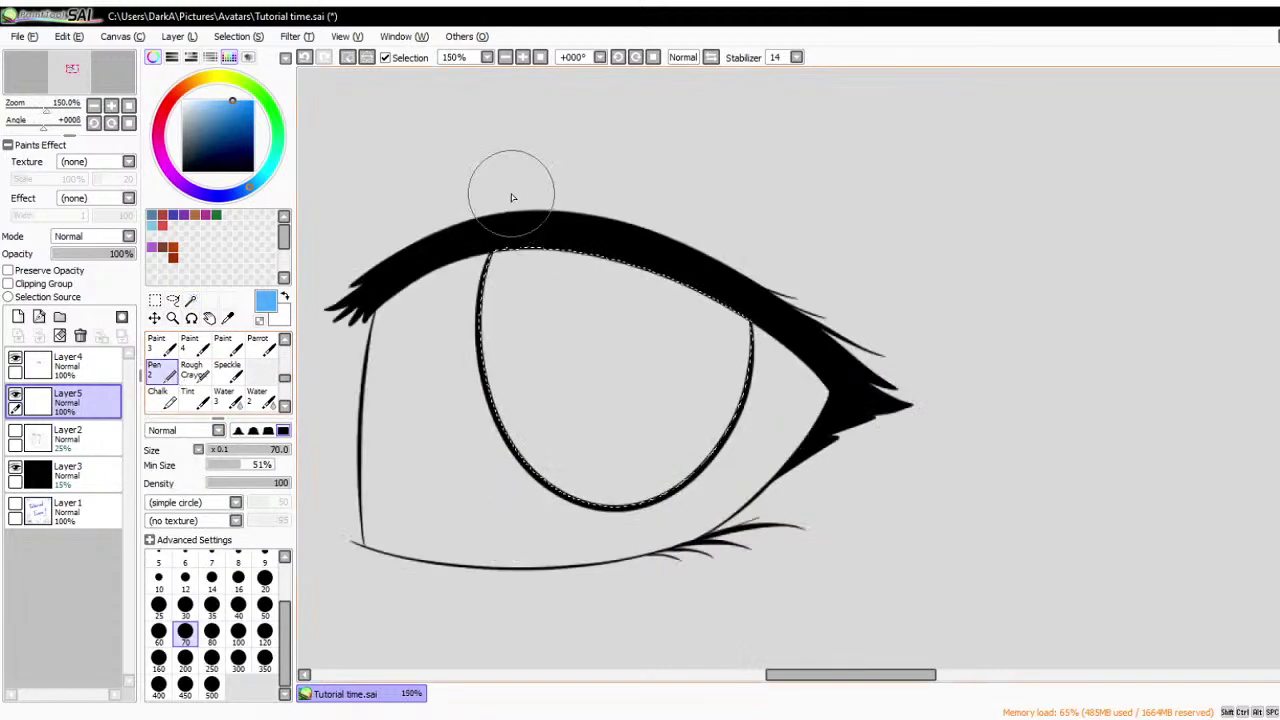
mouse_move(506, 194)
mouse_down()
mouse_move(511, 324)
mouse_move(563, 412)
mouse_move(594, 322)
mouse_move(678, 230)
mouse_move(724, 291)
mouse_move(730, 380)
mouse_up()
scroll(856, 321, down, 1)
scroll(853, 316, up, 2)
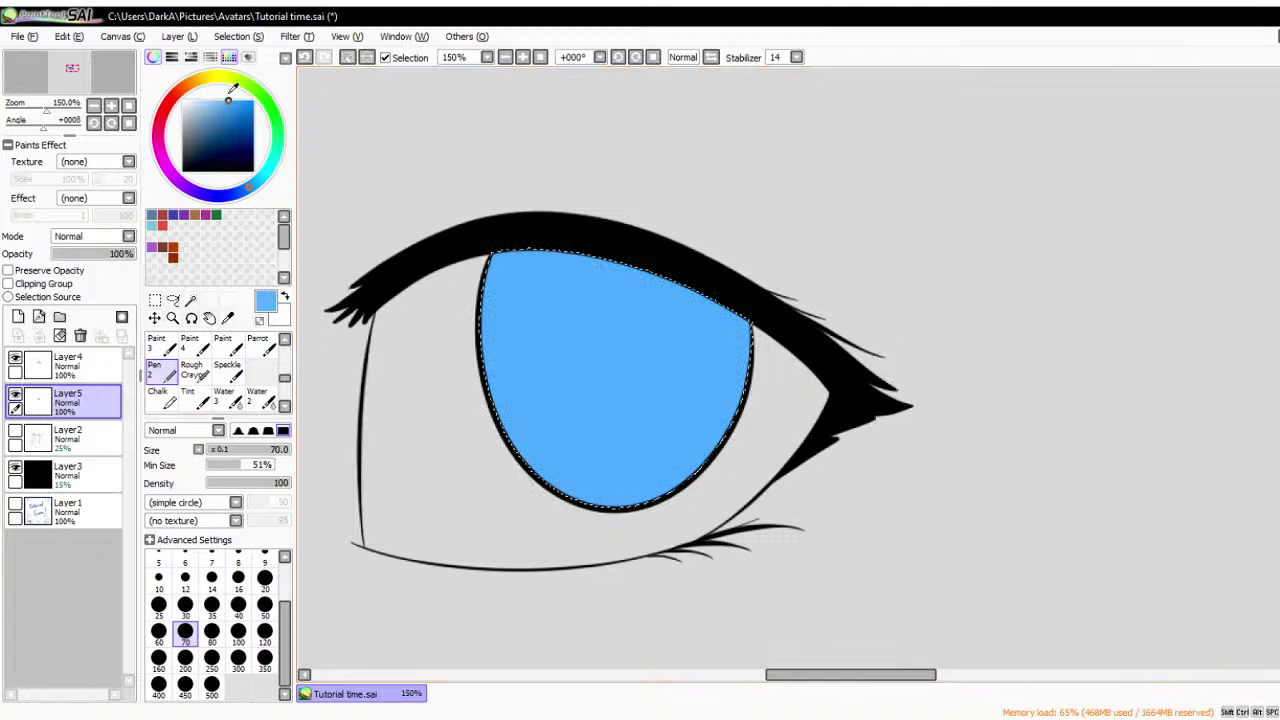
- Add a new layer above Layer5 and paint a dark navy blue band across the upper iris with Pen 2 at size 70
click(17, 318)
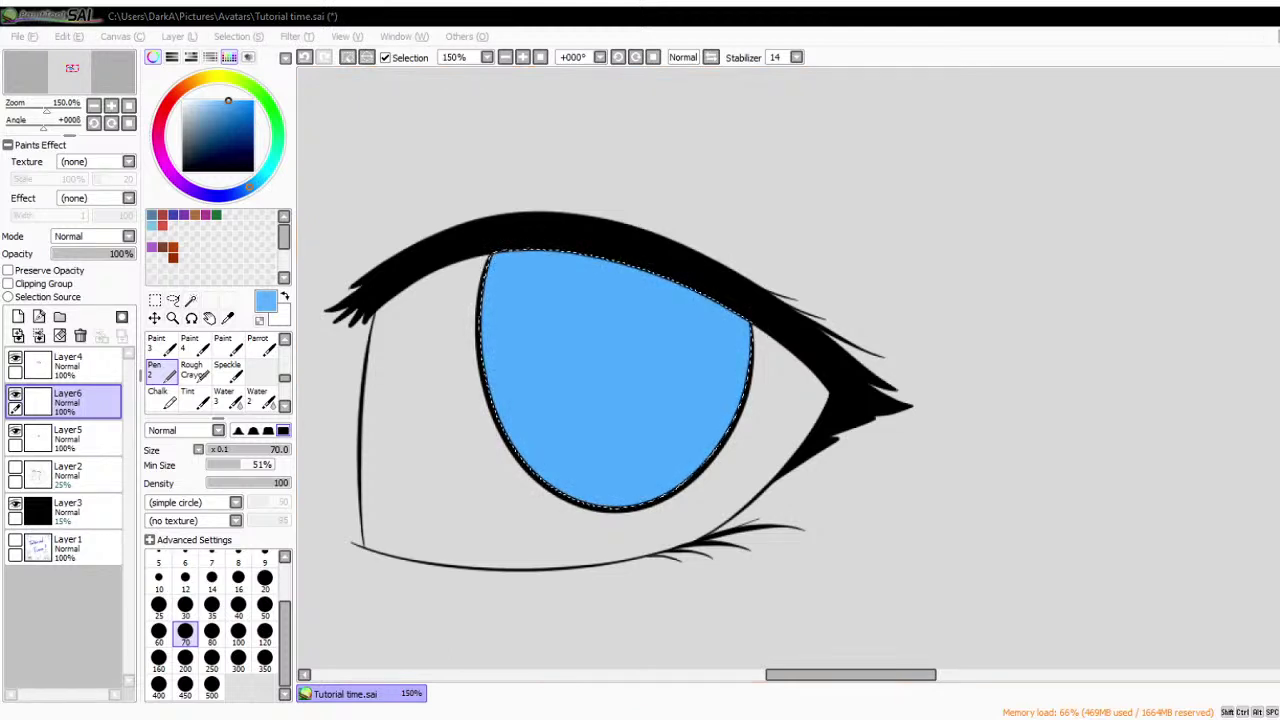
click(269, 201)
drag(251, 190, 213, 198)
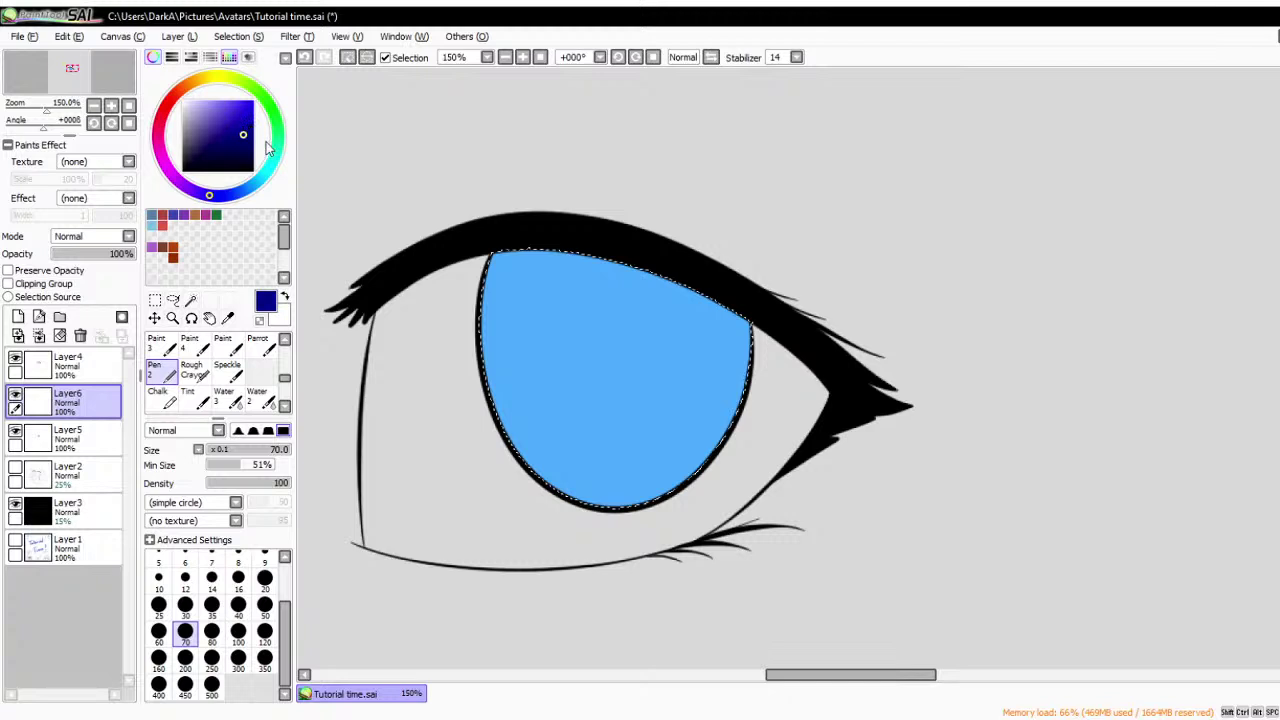
mouse_move(462, 305)
mouse_down()
mouse_move(526, 297)
mouse_move(608, 294)
mouse_move(756, 351)
mouse_up()
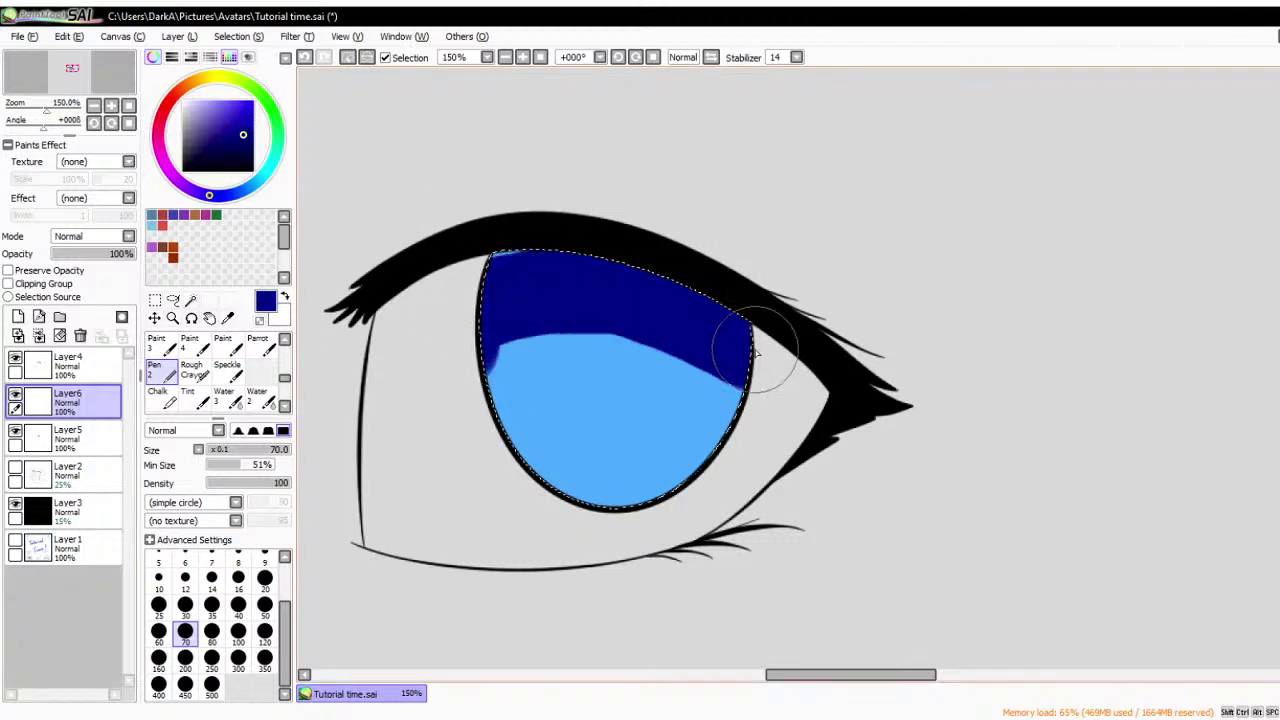
mouse_move(500, 263)
mouse_down()
mouse_move(460, 341)
mouse_move(557, 303)
mouse_move(684, 322)
mouse_move(772, 369)
mouse_up()
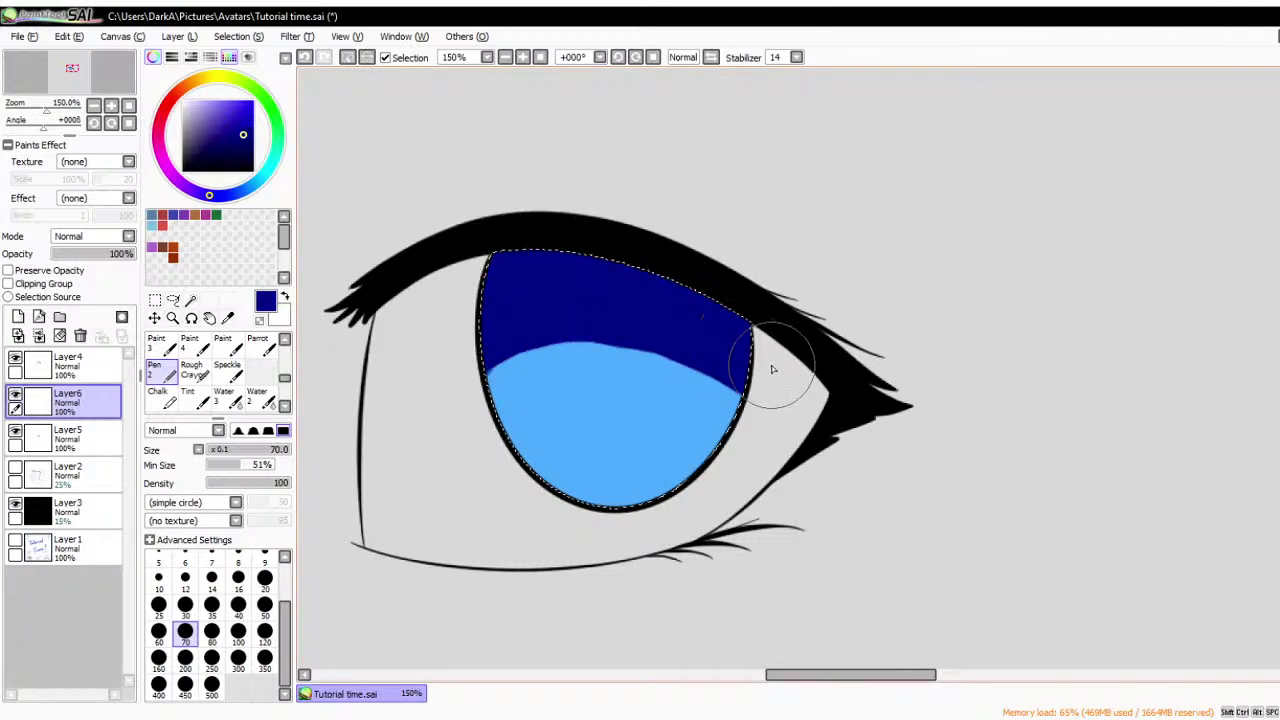
- Blend the navy band into the light blue with Blur at size 70, then transfer it down onto Layer5 at reduced opacity
scroll(160, 357, up, 3)
click(255, 391)
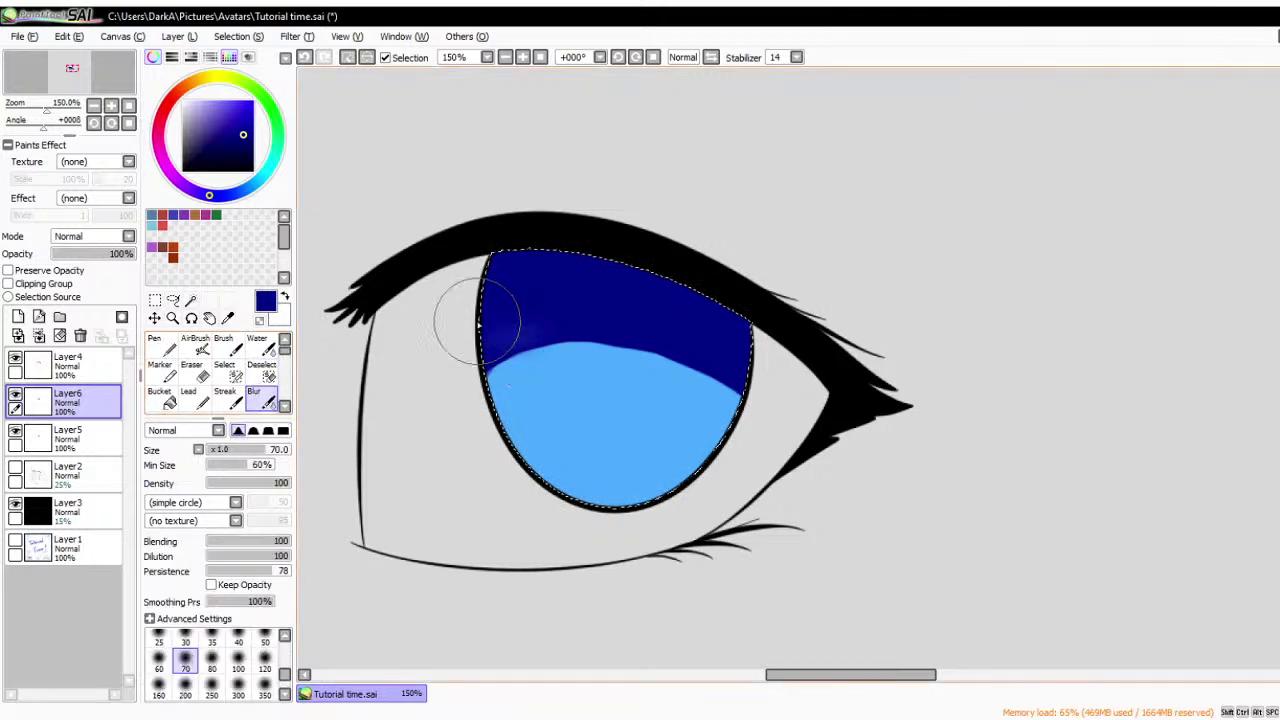
mouse_move(478, 325)
mouse_down()
mouse_move(737, 391)
mouse_move(517, 323)
mouse_move(535, 377)
mouse_move(731, 337)
mouse_move(606, 406)
mouse_move(770, 400)
mouse_up()
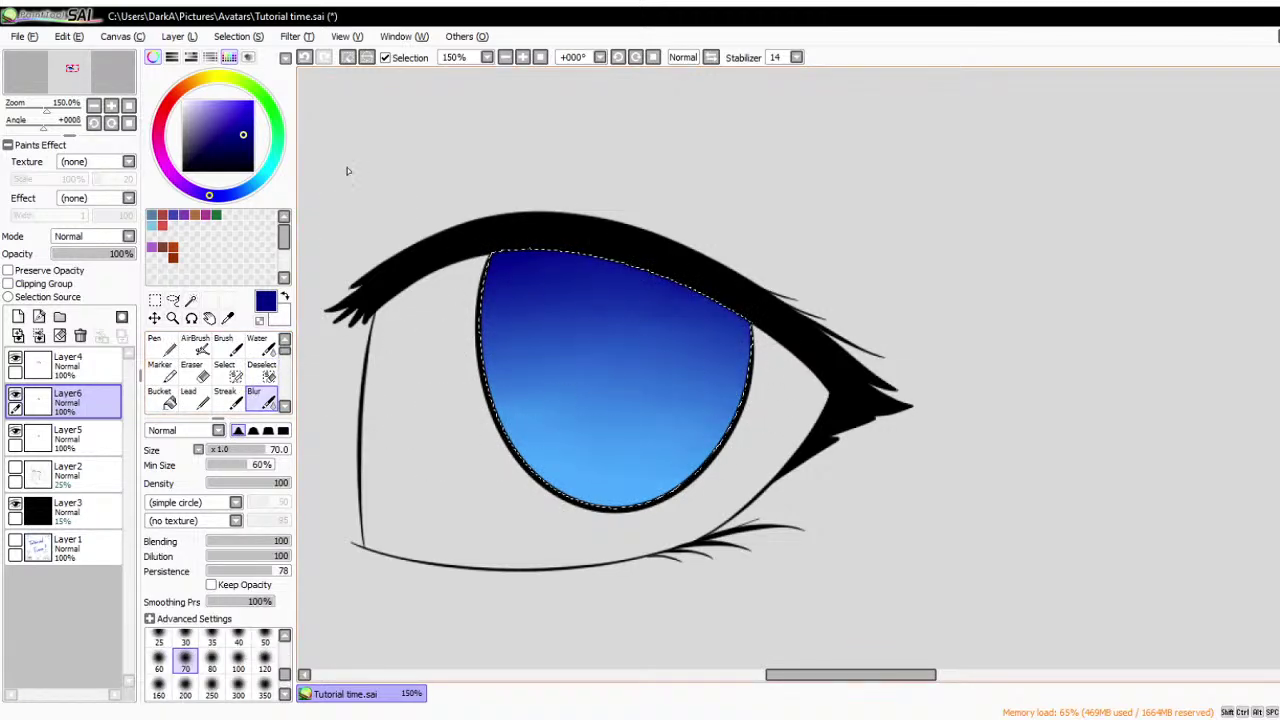
scroll(580, 290, down, 2)
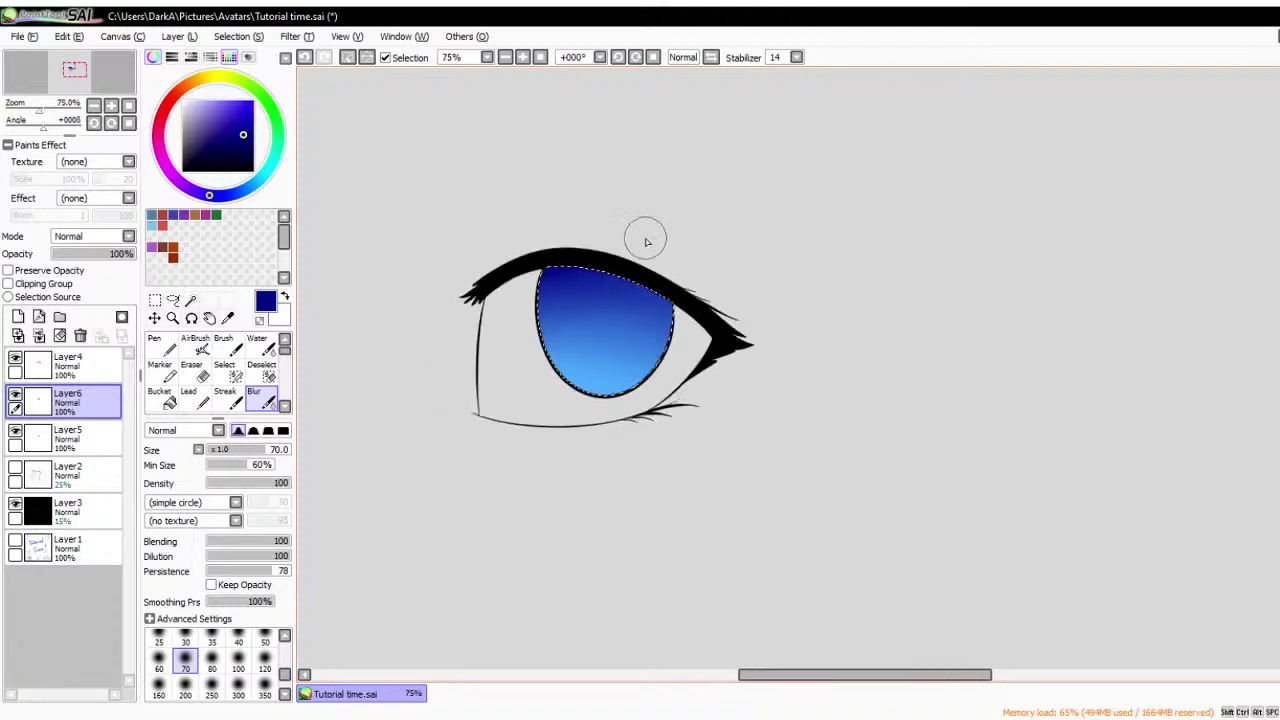
scroll(640, 244, up, 2)
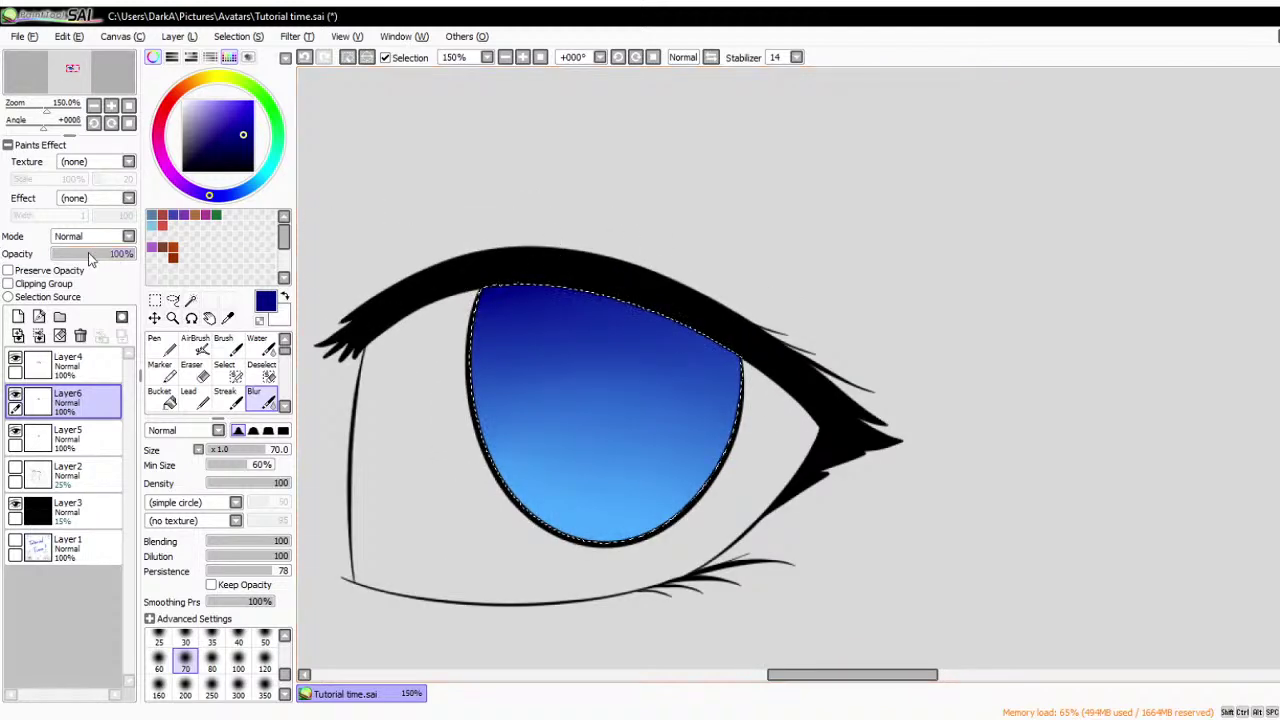
drag(88, 258, 108, 266)
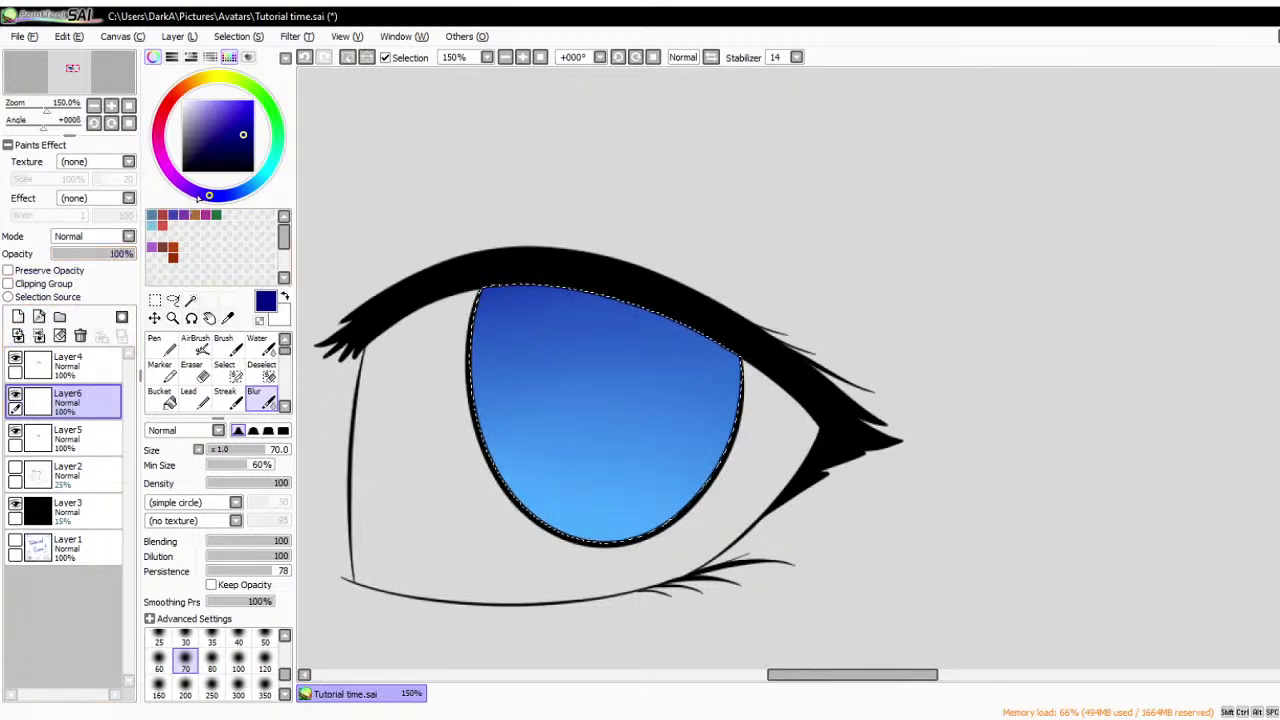
- Airbrush a darker navy band across the upper iris at size 100, blend it with Blur at size 70, and lower Layer6's opacity to 50%
click(196, 345)
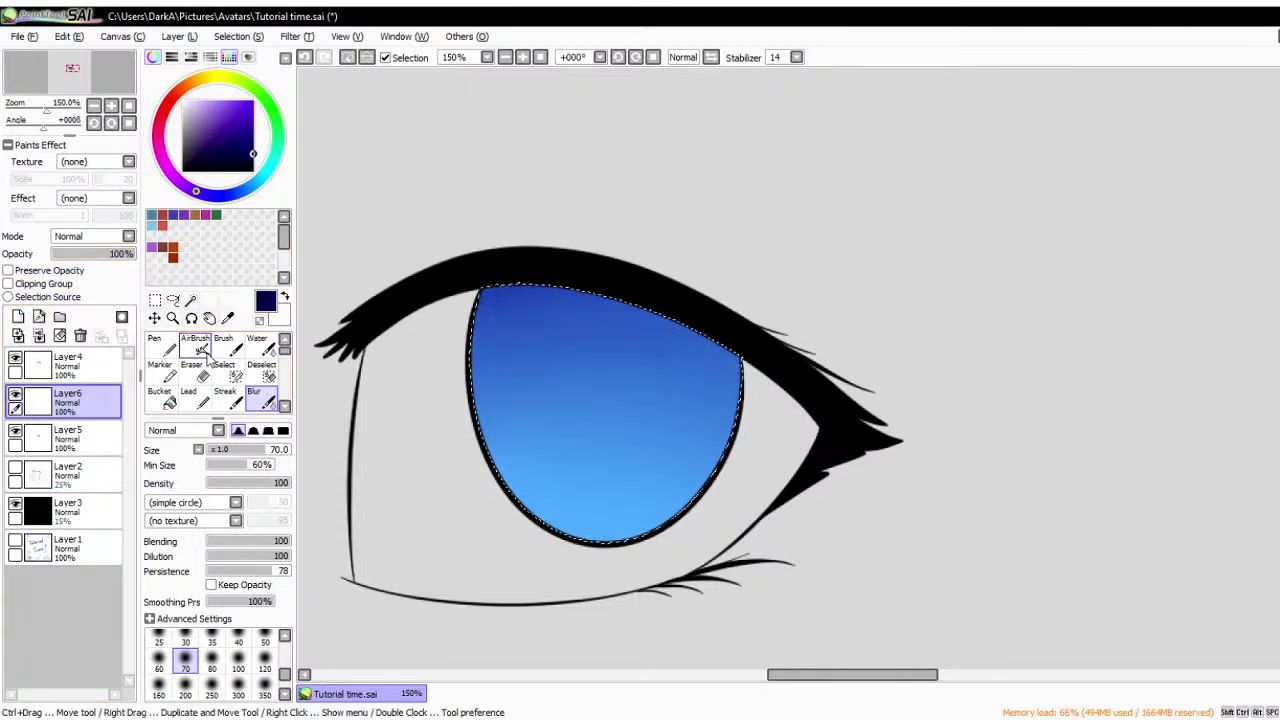
mouse_move(429, 357)
mouse_down()
mouse_move(557, 309)
mouse_move(765, 374)
mouse_up()
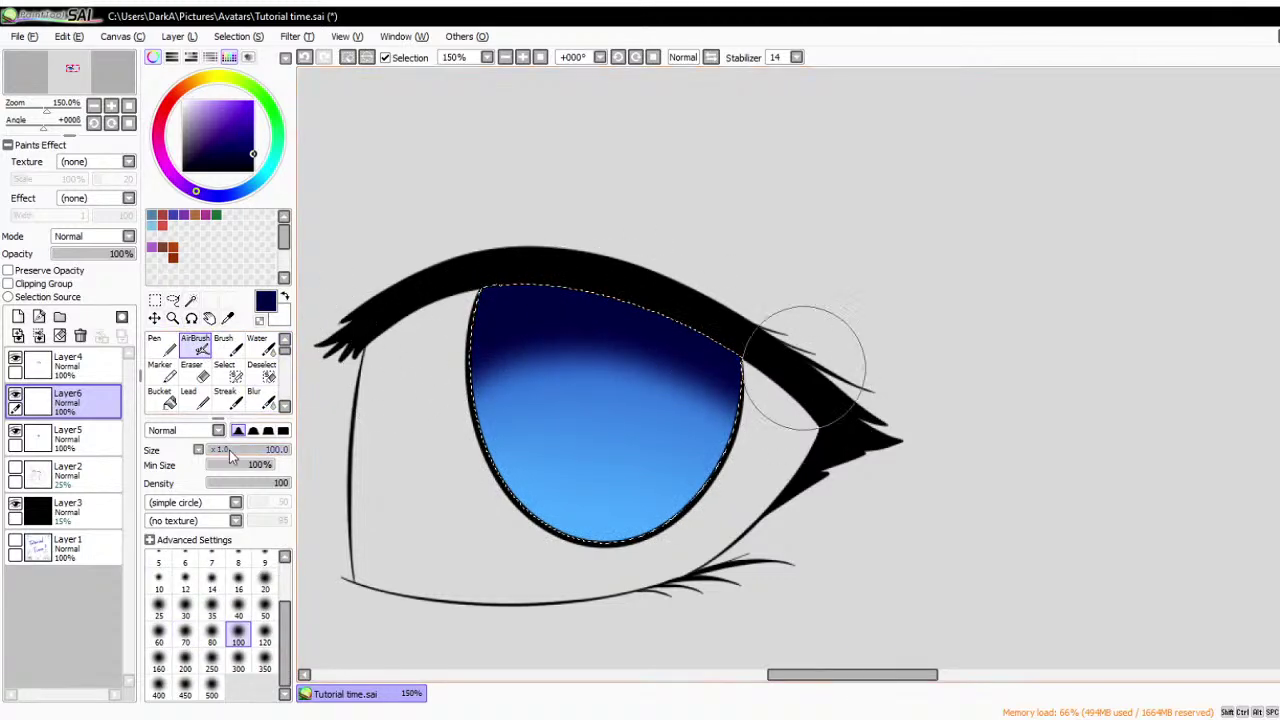
click(254, 391)
mouse_move(529, 371)
mouse_down()
mouse_move(572, 372)
mouse_move(555, 342)
mouse_move(564, 419)
mouse_move(667, 385)
mouse_move(555, 387)
mouse_move(557, 428)
mouse_up()
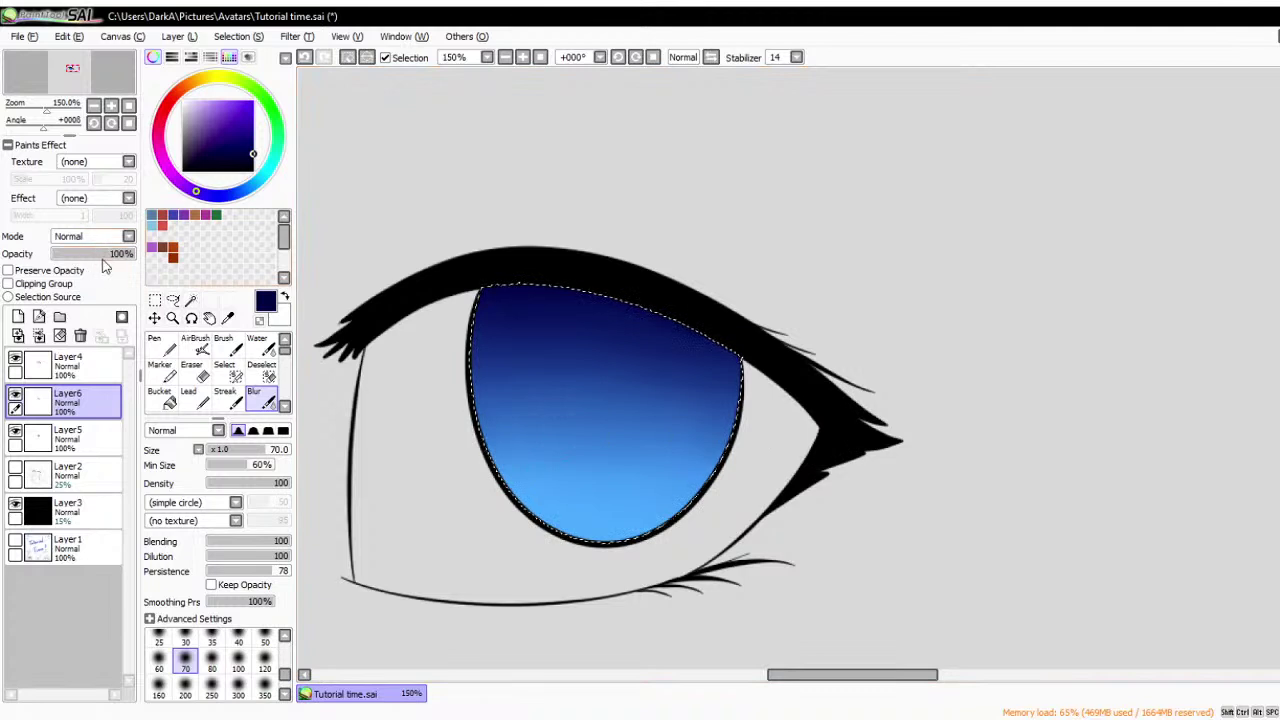
drag(105, 256, 95, 257)
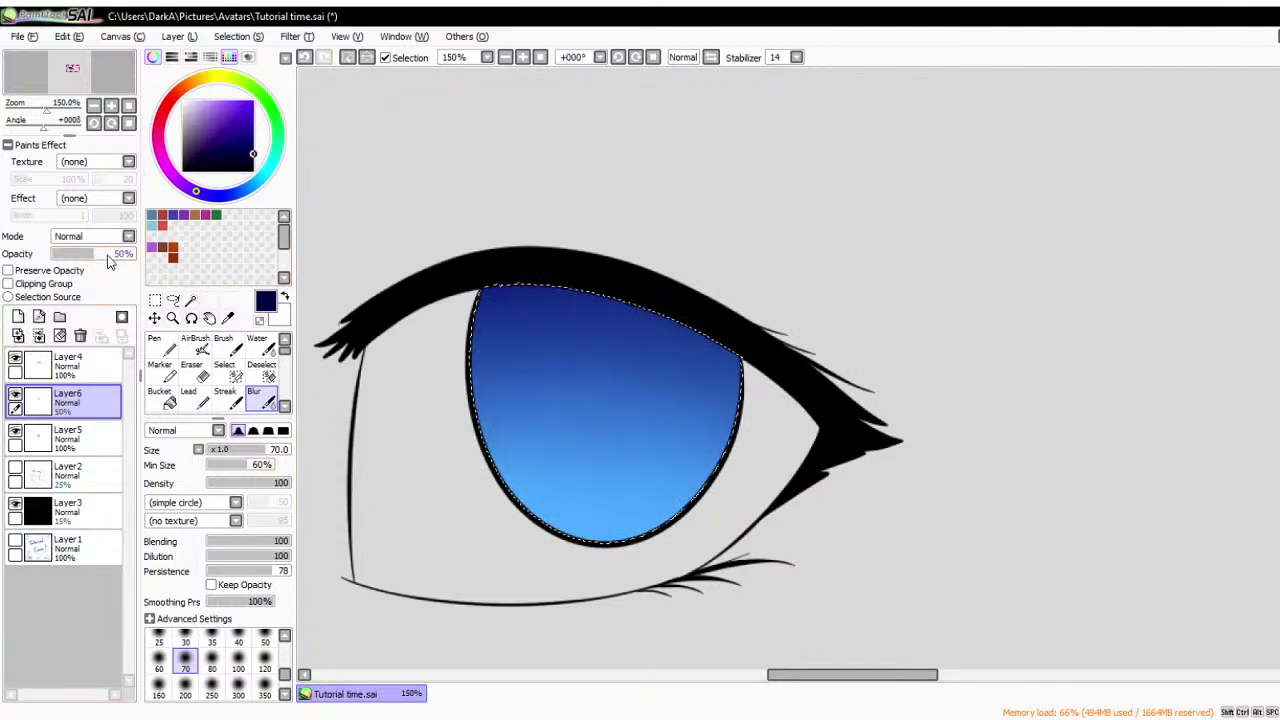
- Draw a filled oval pupil in the iris with the Pen at size 30 and airbrush it near-black navy using Preserve Opacity
key(n)
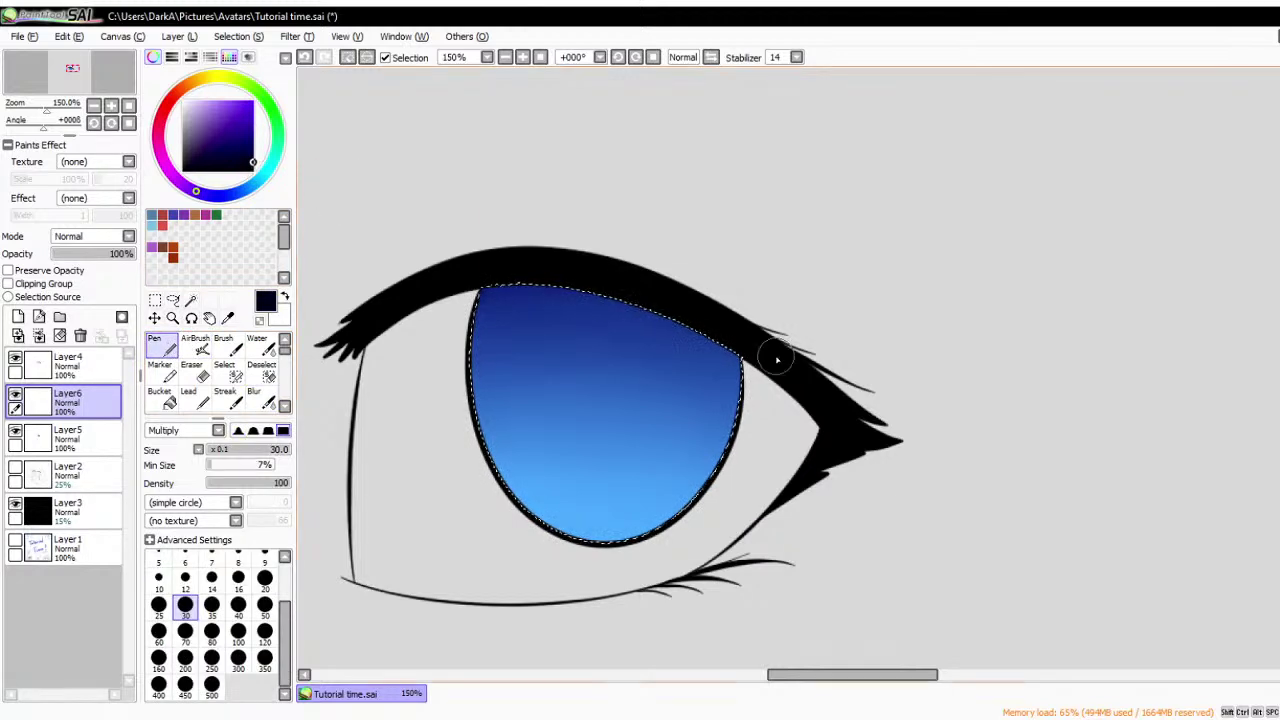
mouse_move(631, 354)
mouse_down()
mouse_move(578, 336)
mouse_move(634, 334)
mouse_move(640, 427)
mouse_move(608, 375)
mouse_up()
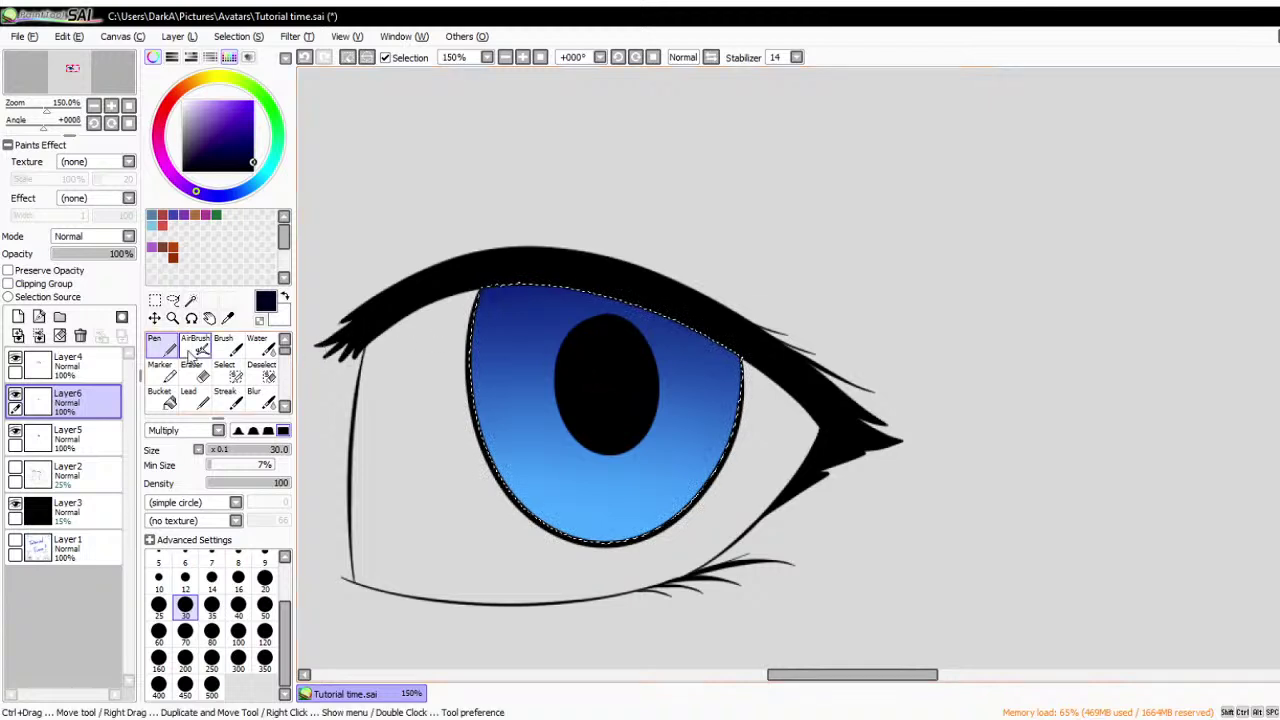
click(196, 345)
click(8, 270)
mouse_move(600, 340)
mouse_down()
mouse_move(646, 262)
mouse_move(609, 457)
mouse_up()
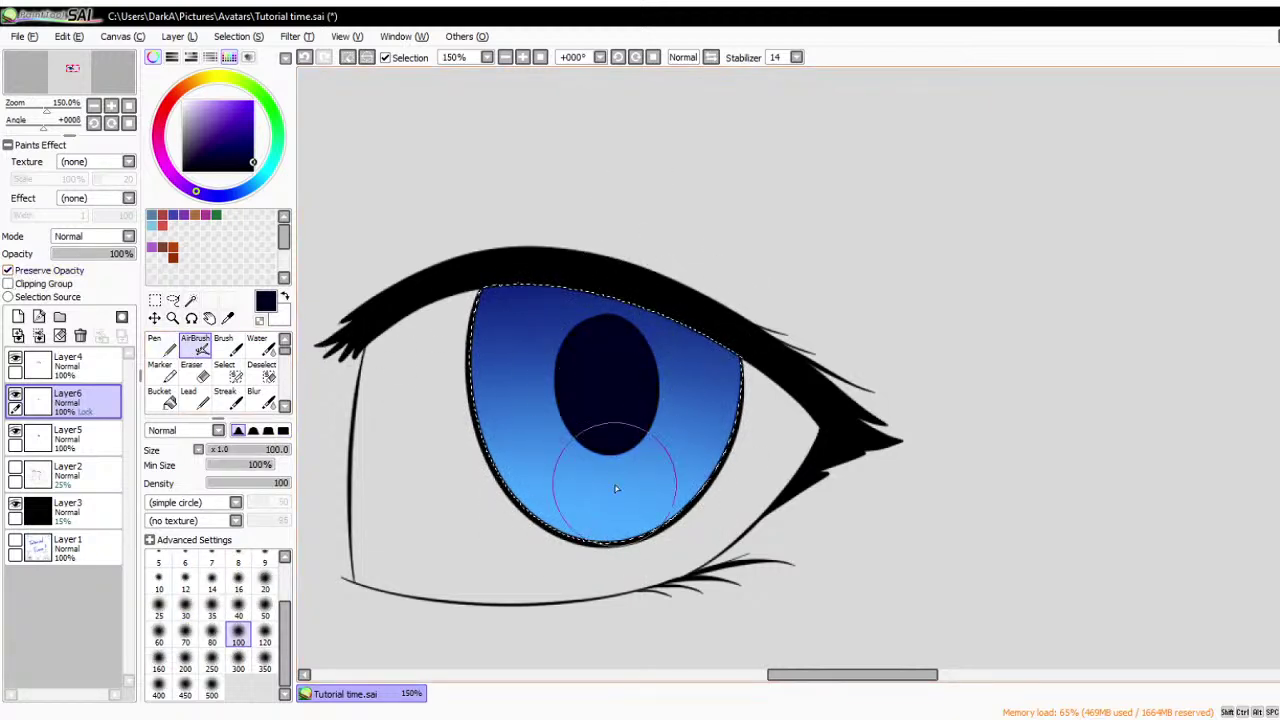
click(8, 270)
- Airbrush near-black navy shading over the upper iris and sides, blend it with Blur at size 70, and transfer it down at 80% opacity
scroll(611, 189, up, 1)
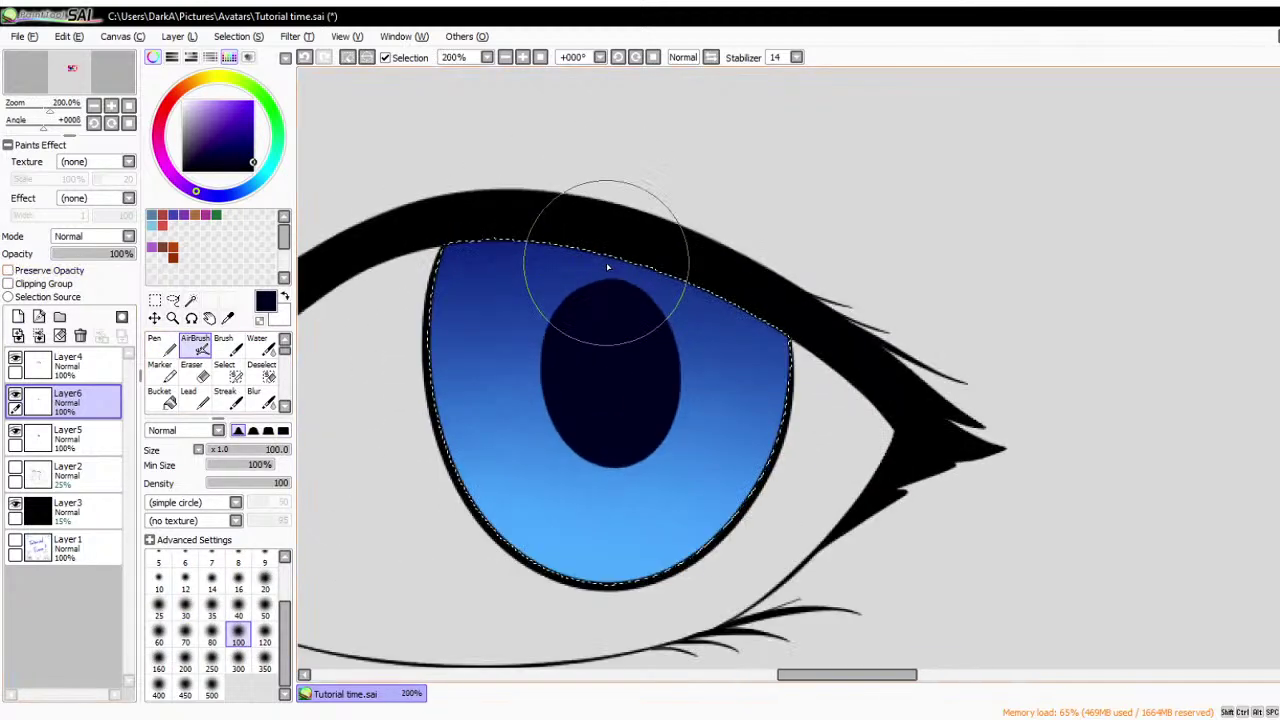
mouse_move(406, 408)
mouse_down()
mouse_move(432, 323)
mouse_move(499, 276)
mouse_move(664, 257)
mouse_move(772, 307)
mouse_move(887, 443)
mouse_move(599, 227)
mouse_move(432, 253)
mouse_move(593, 251)
mouse_move(744, 327)
mouse_up()
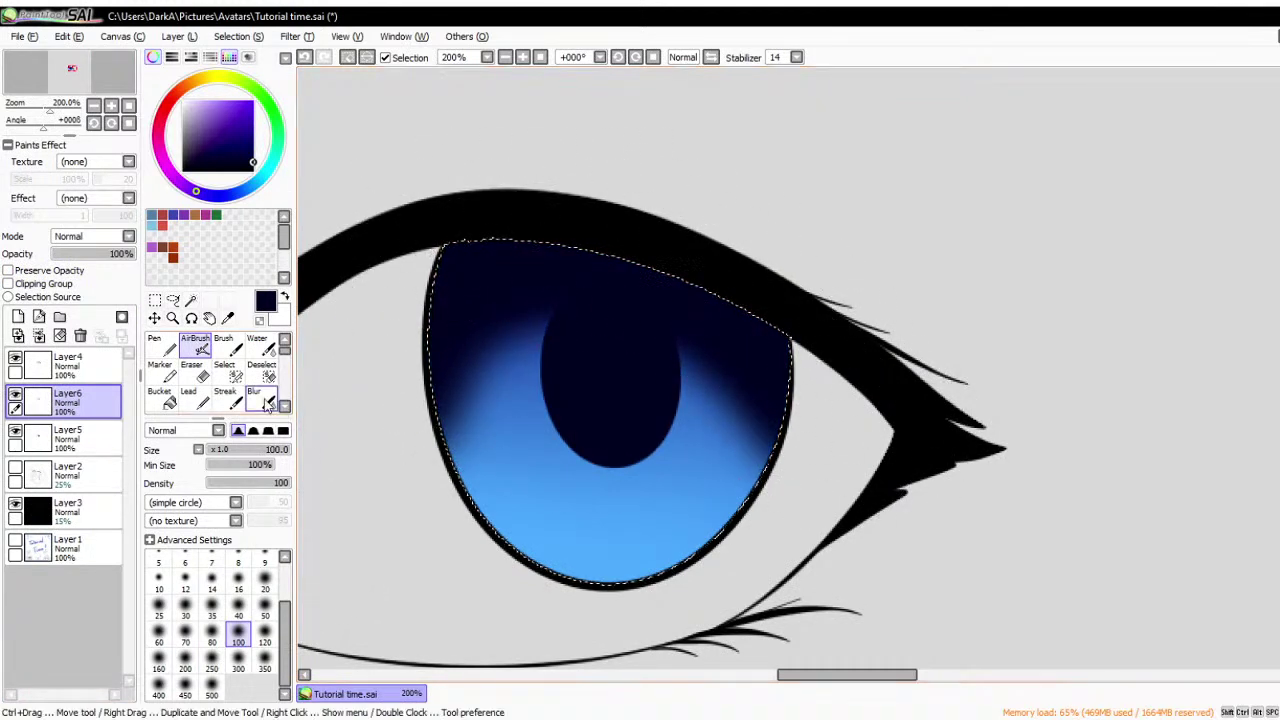
click(254, 391)
mouse_move(529, 328)
mouse_down()
mouse_move(709, 349)
mouse_move(757, 420)
mouse_move(800, 430)
mouse_up()
scroll(680, 250, down, 1)
click(120, 256)
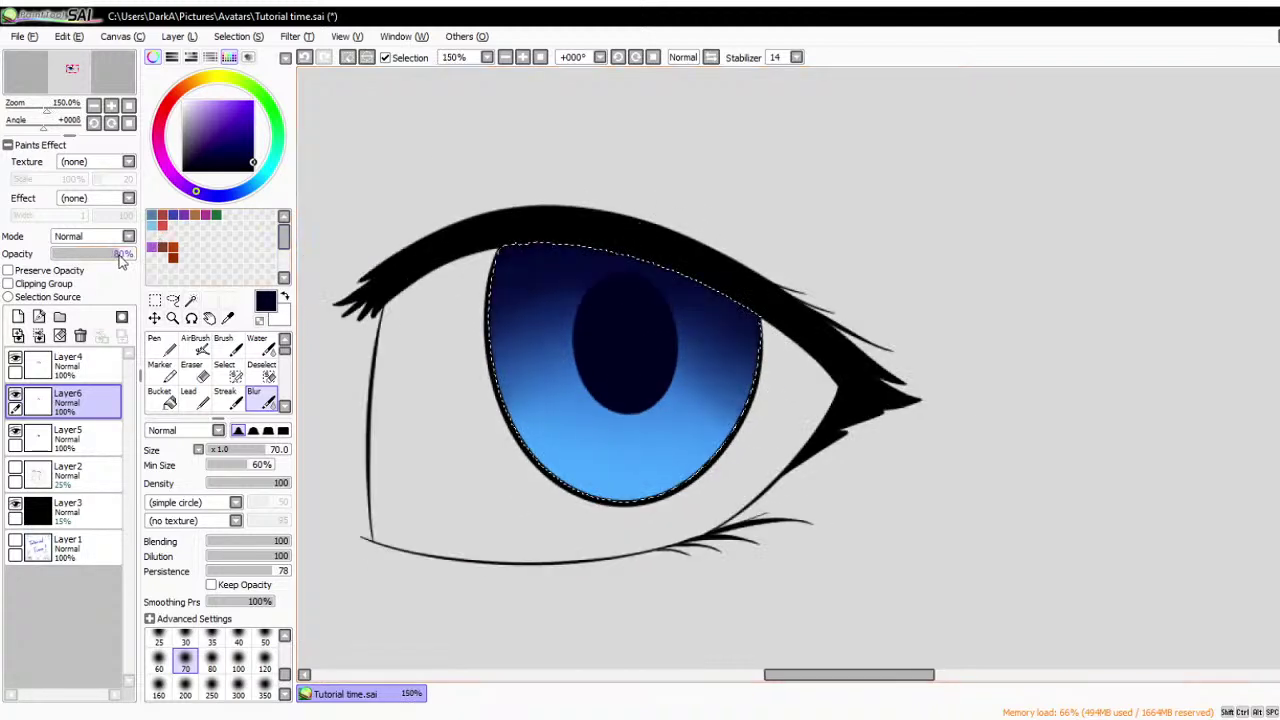
drag(123, 256, 136, 256)
- Draw a ring of small and large petal-shaped marks around the pupil with the Pen at size 30, using a cyan shifted from the iris blue
click(156, 344)
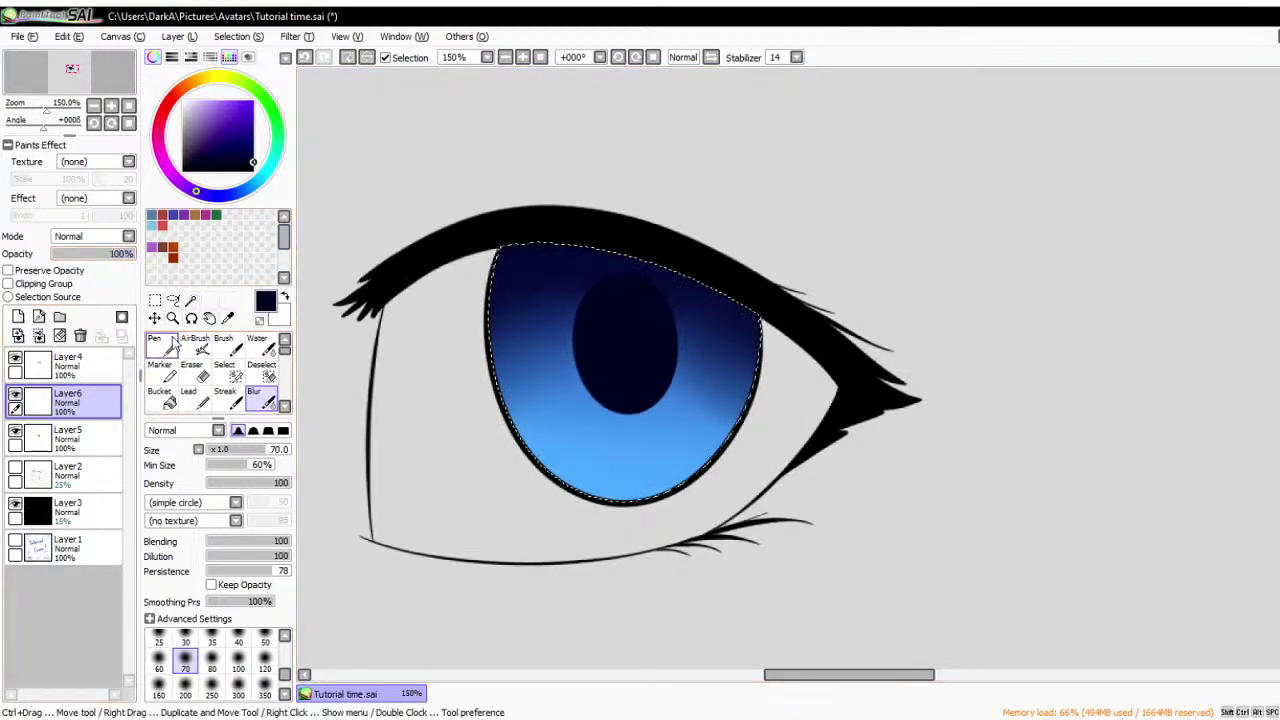
alt+click(634, 480)
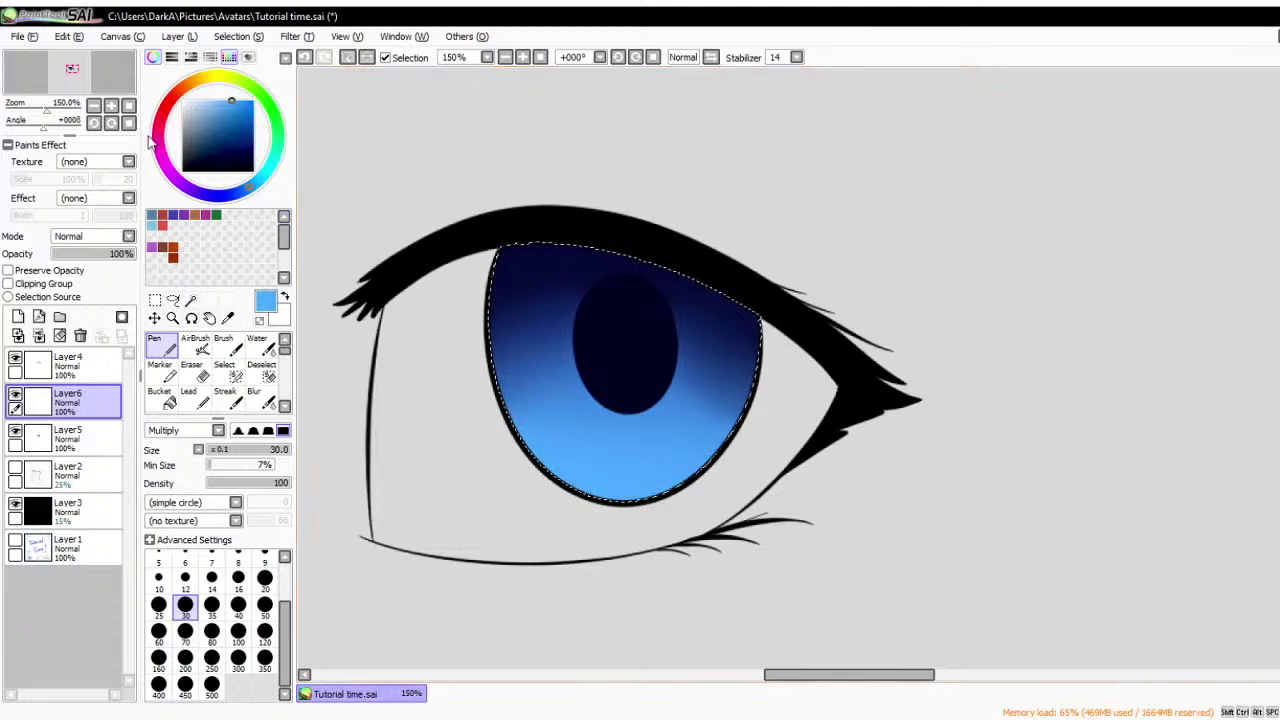
drag(260, 183, 281, 190)
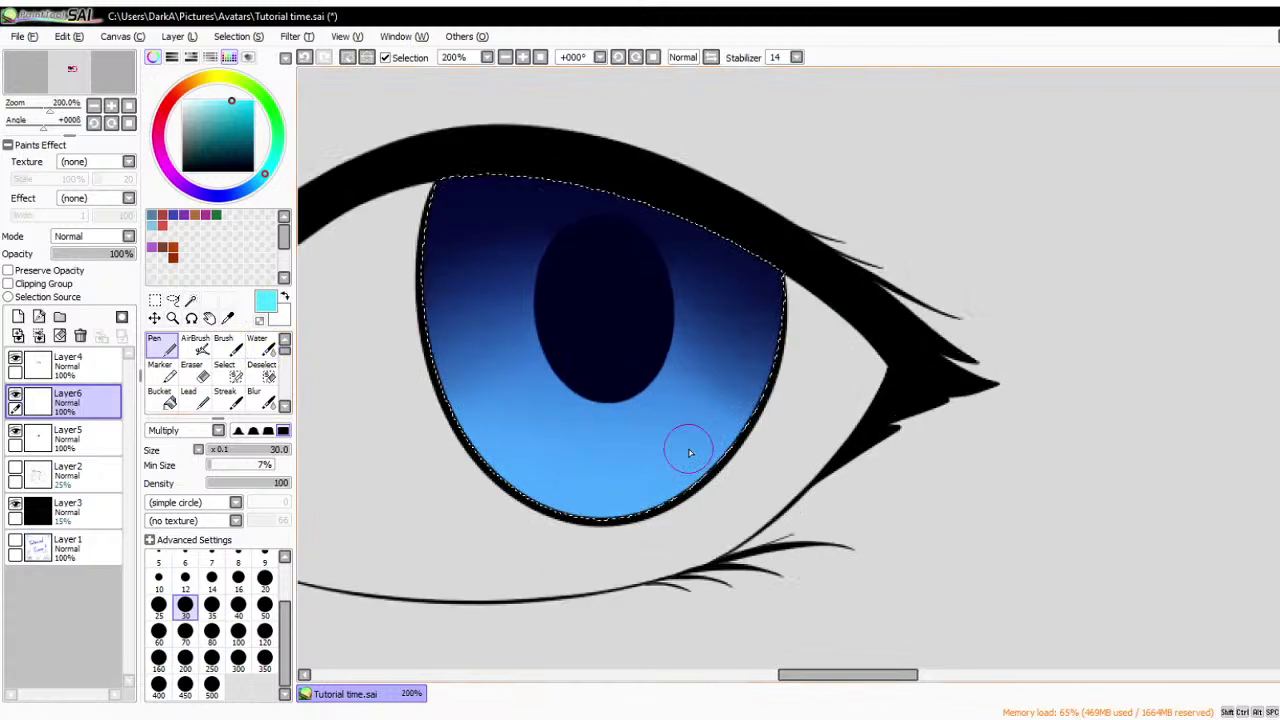
scroll(686, 449, up, 1)
drag(600, 430, 600, 488)
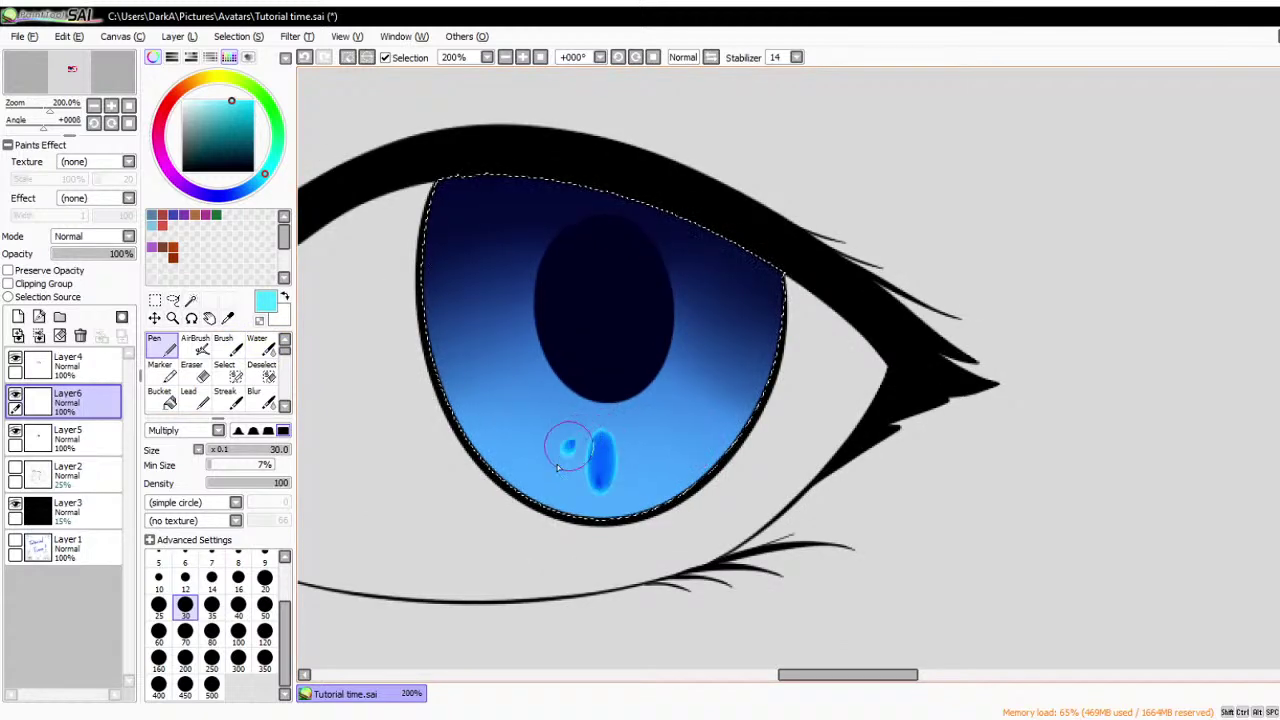
drag(568, 446, 560, 462)
mouse_move(550, 412)
mouse_down()
mouse_move(513, 449)
mouse_move(552, 412)
mouse_up()
drag(526, 390, 500, 403)
drag(515, 340, 470, 358)
drag(474, 312, 503, 310)
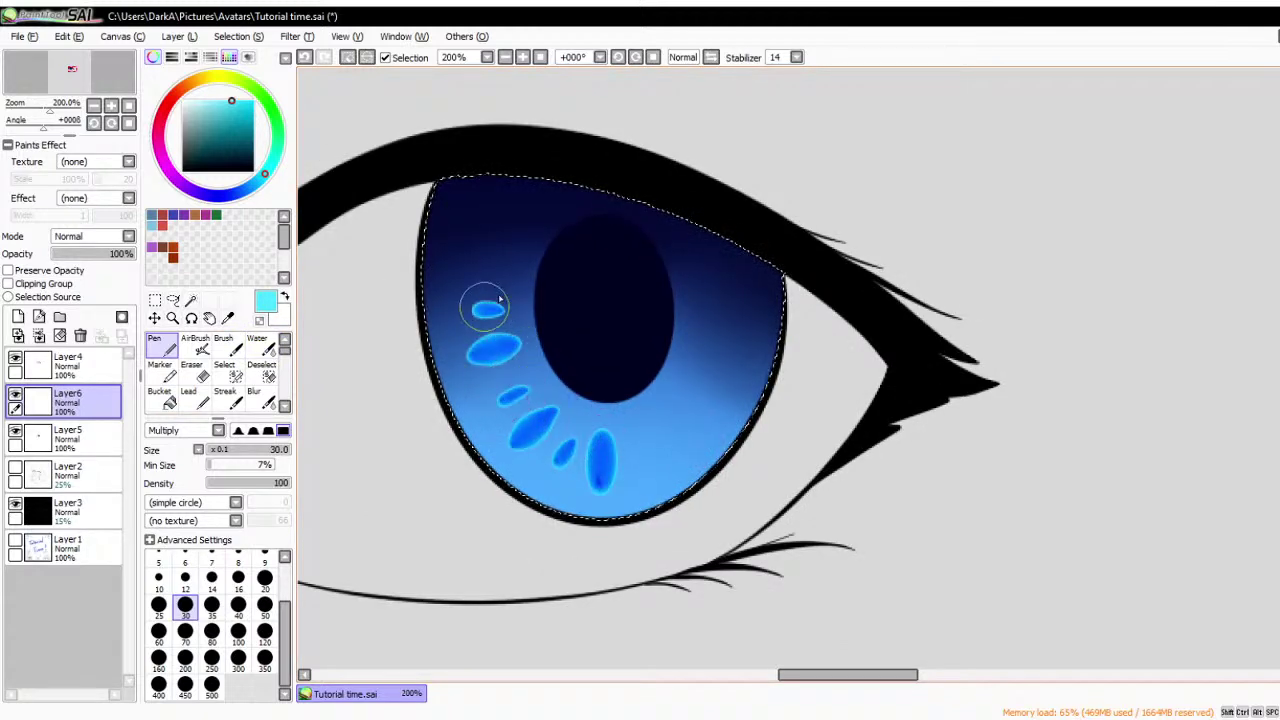
drag(468, 262, 500, 282)
drag(512, 206, 510, 213)
drag(650, 440, 646, 468)
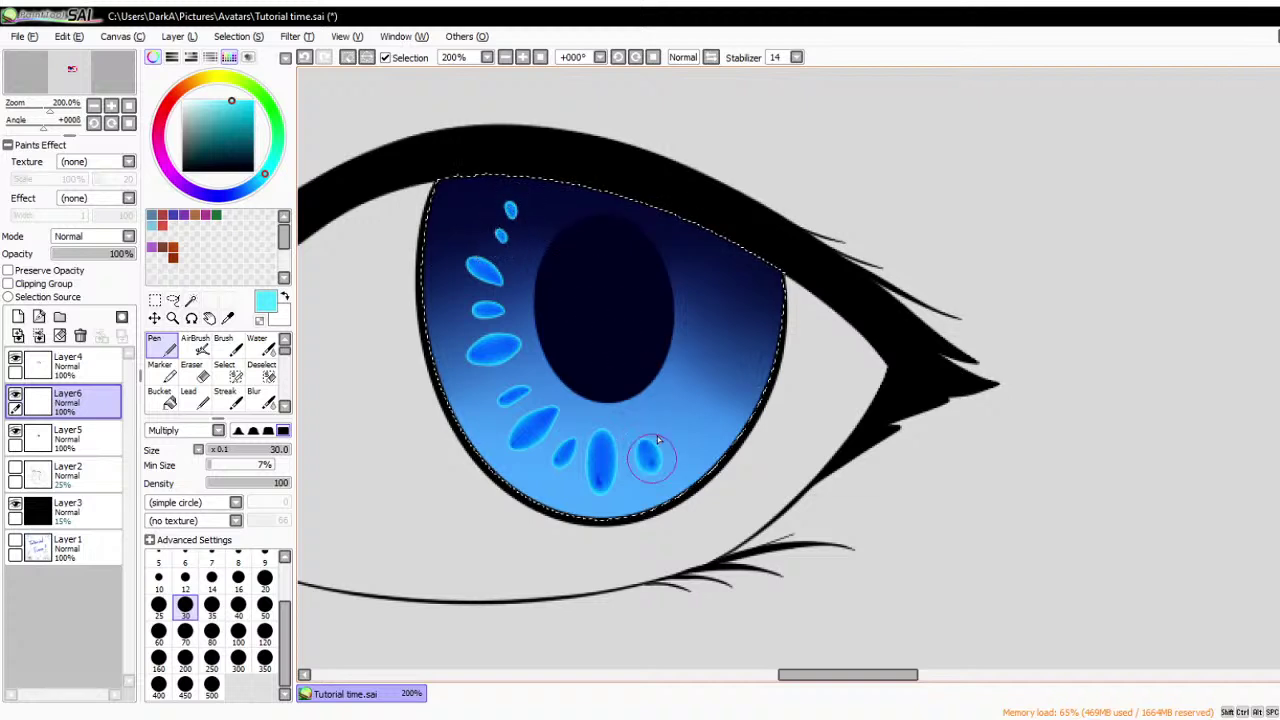
drag(668, 418, 684, 444)
drag(698, 397, 748, 366)
drag(711, 326, 737, 320)
mouse_move(714, 298)
mouse_down()
mouse_move(738, 289)
mouse_move(729, 252)
mouse_up()
scroll(660, 223, down, 1)
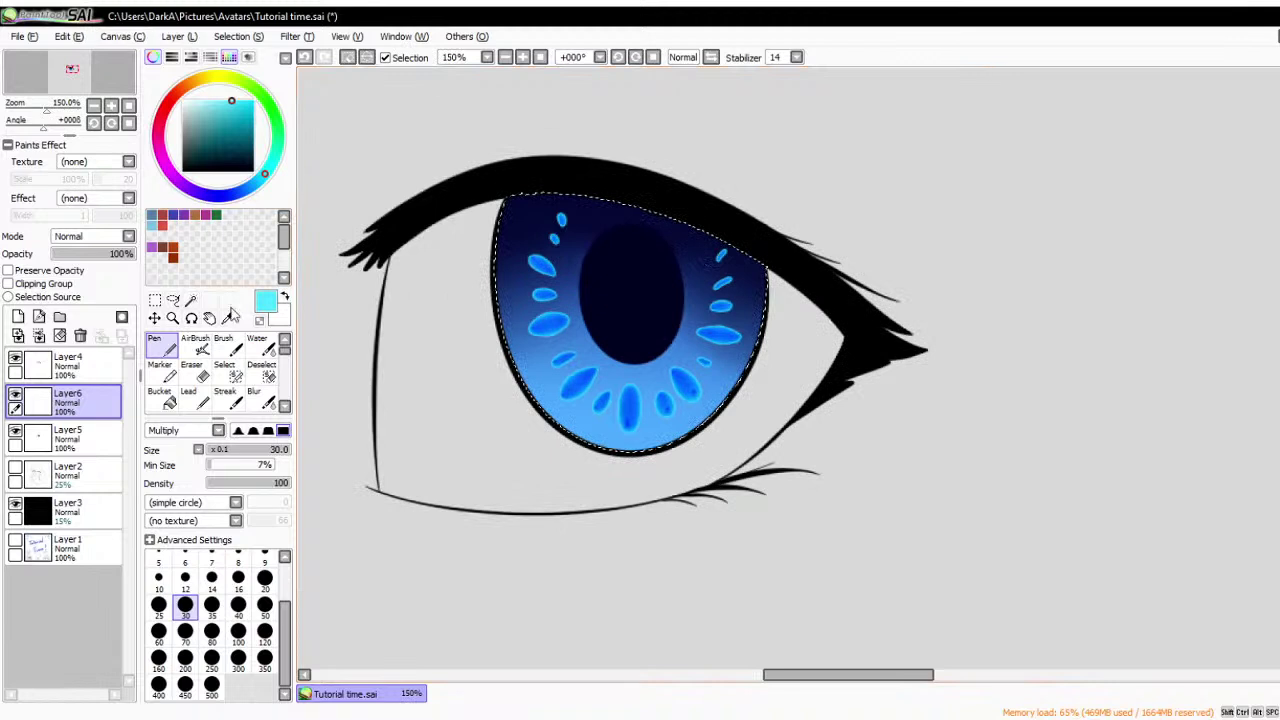
- Recolor the petal marks cyan with darker teal near the top using AirBrush and Preserve Opacity, and transfer them down at reduced opacity
click(196, 345)
click(10, 271)
mouse_move(543, 243)
mouse_down()
mouse_move(622, 400)
mouse_move(814, 200)
mouse_up()
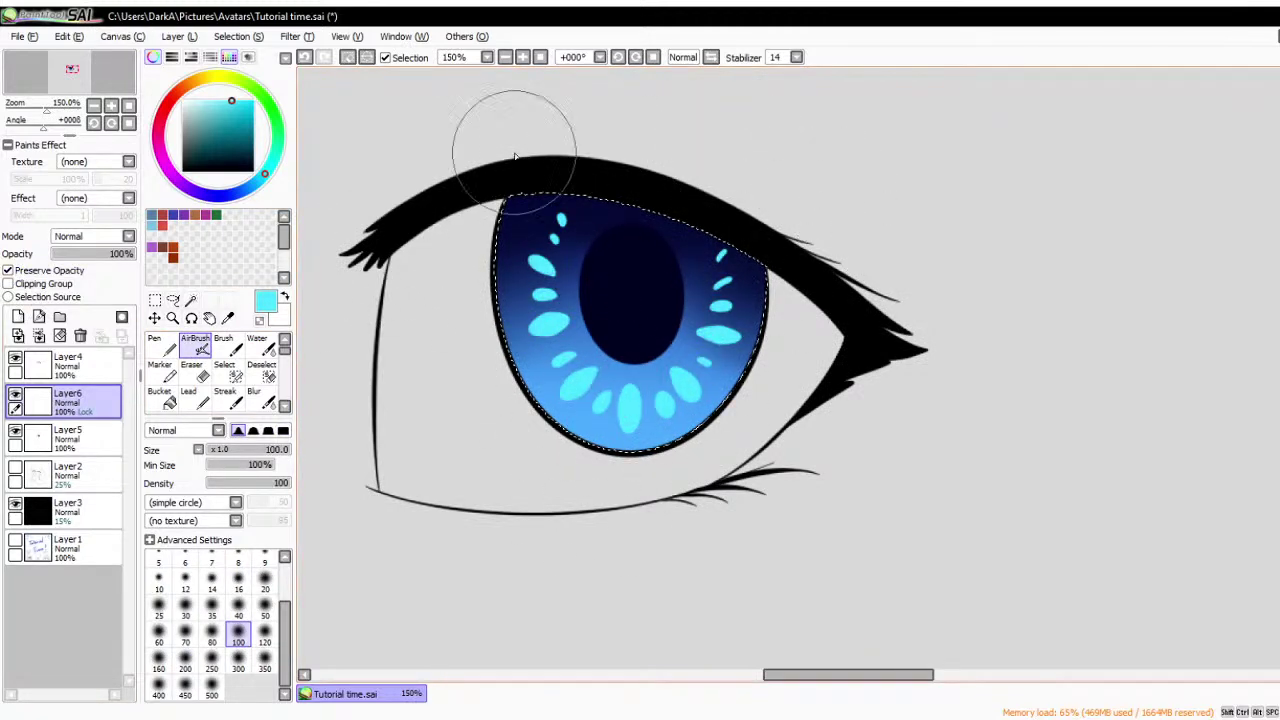
click(253, 115)
drag(540, 268, 530, 245)
mouse_move(780, 235)
mouse_down()
mouse_move(808, 251)
mouse_move(790, 310)
mouse_up()
click(10, 271)
key(ctrl+minus)
key(ctrl+plus)
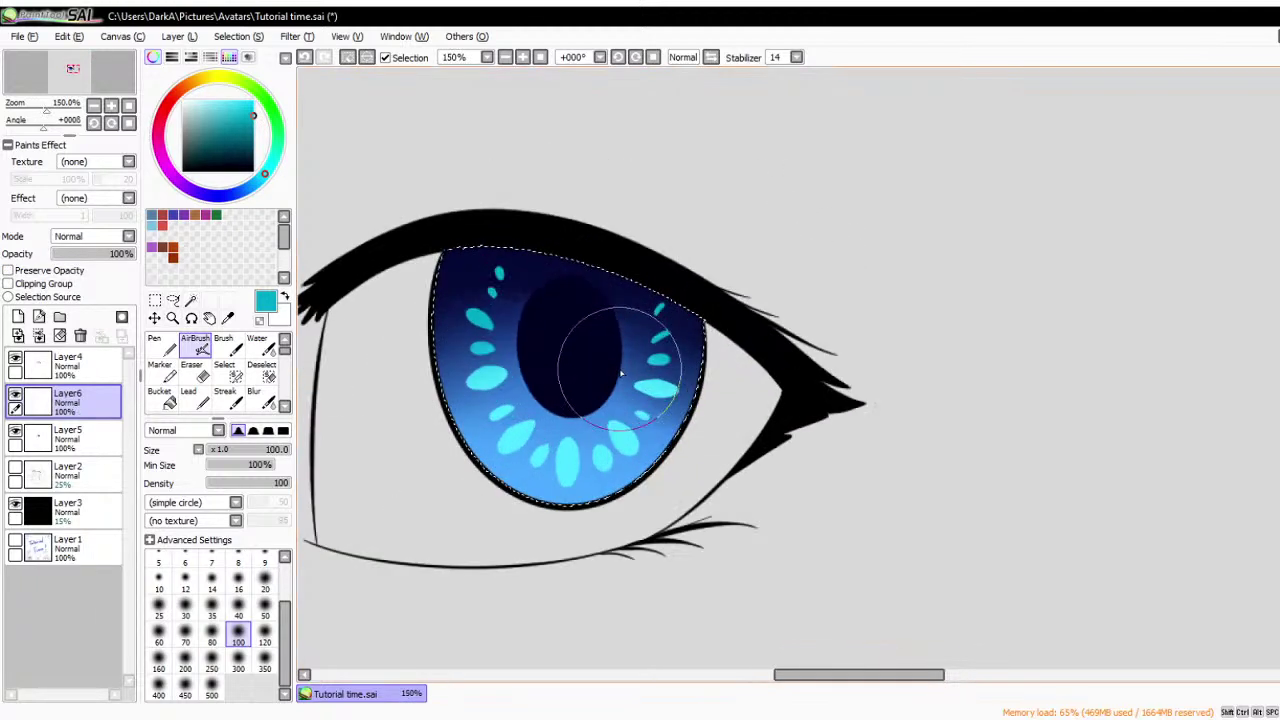
drag(103, 257, 136, 258)
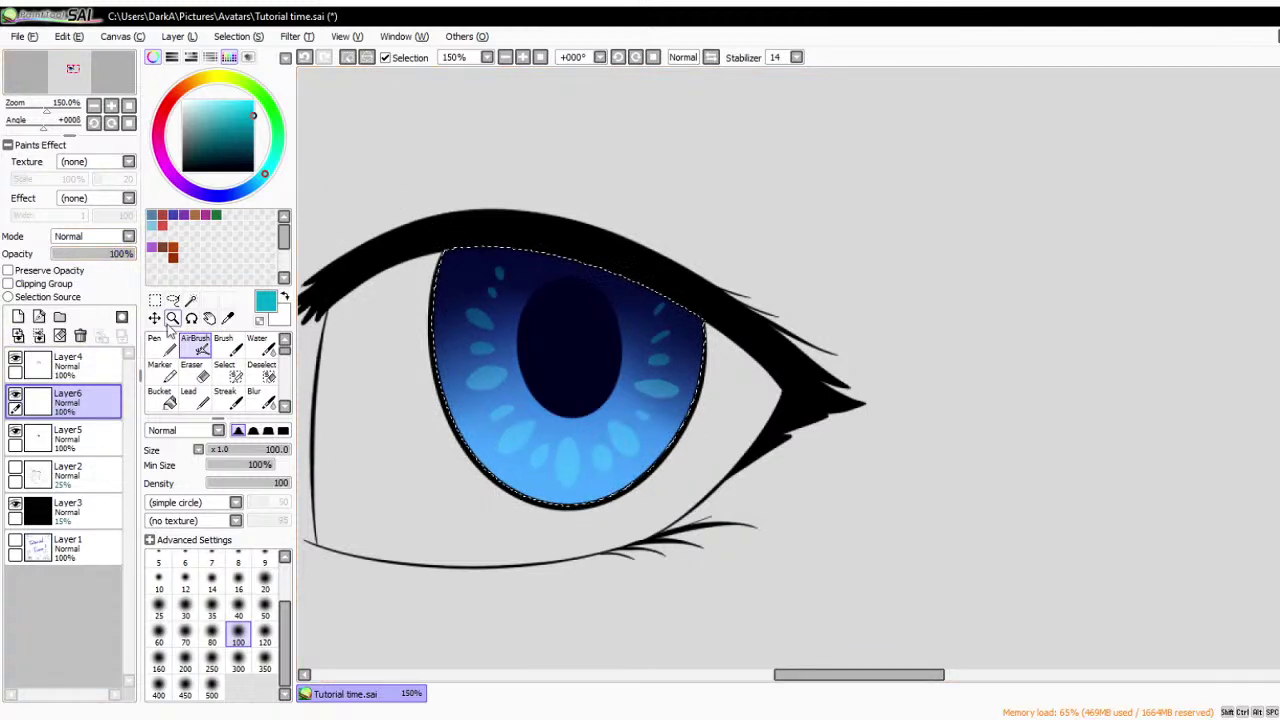
- Draw a large round highlight over the pupil's lower left edge and a smaller one beside it with the Pen at size 30
key(n)
scroll(532, 421, up, 1)
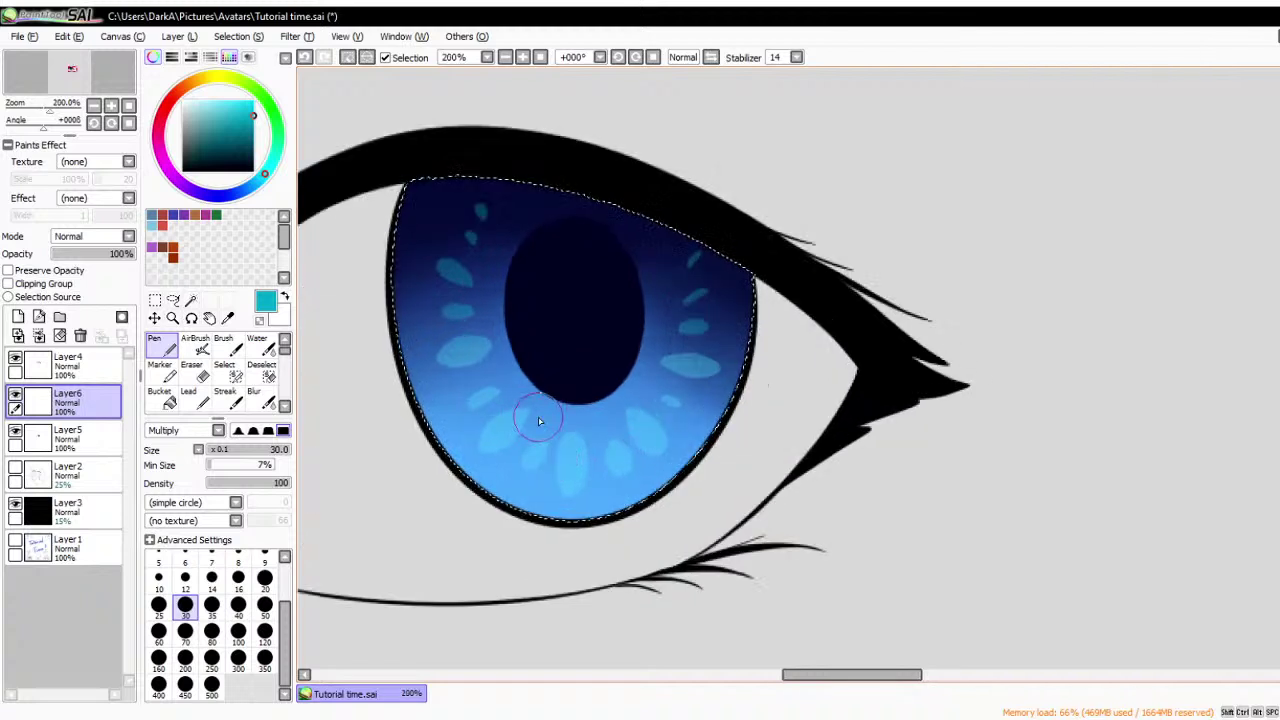
mouse_move(560, 334)
mouse_down()
mouse_move(499, 392)
mouse_move(514, 349)
mouse_up()
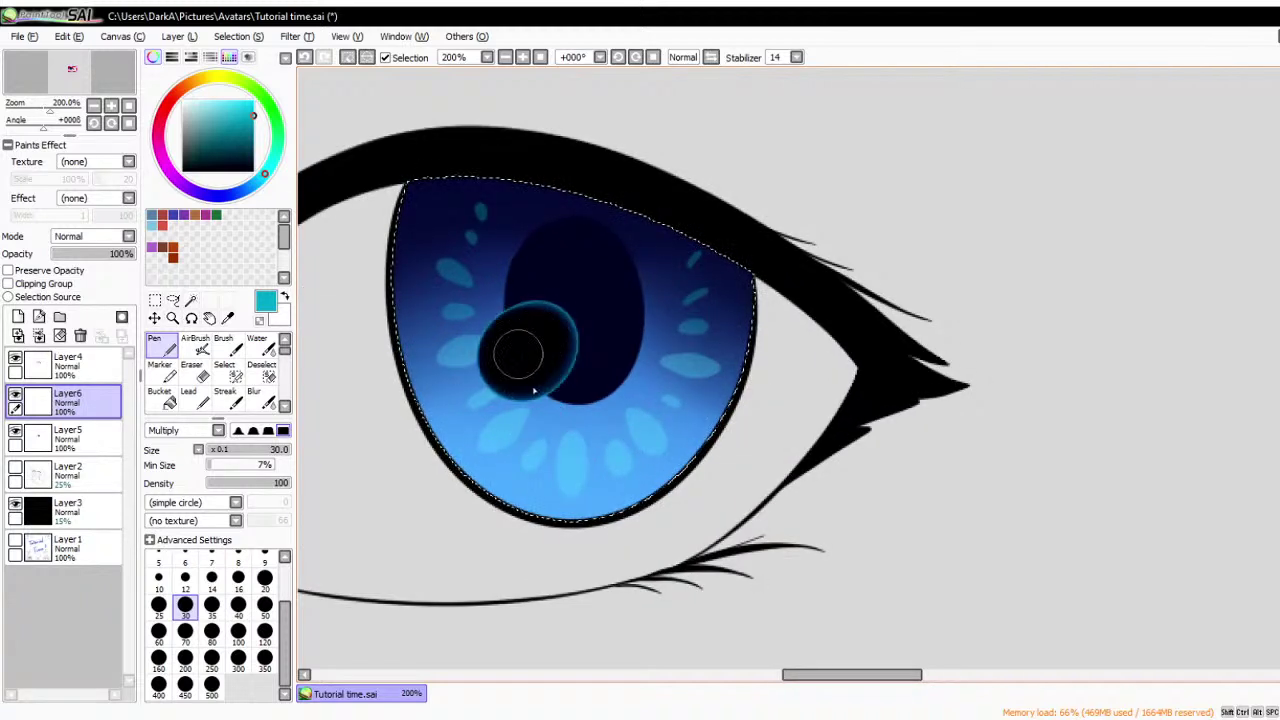
drag(556, 390, 565, 404)
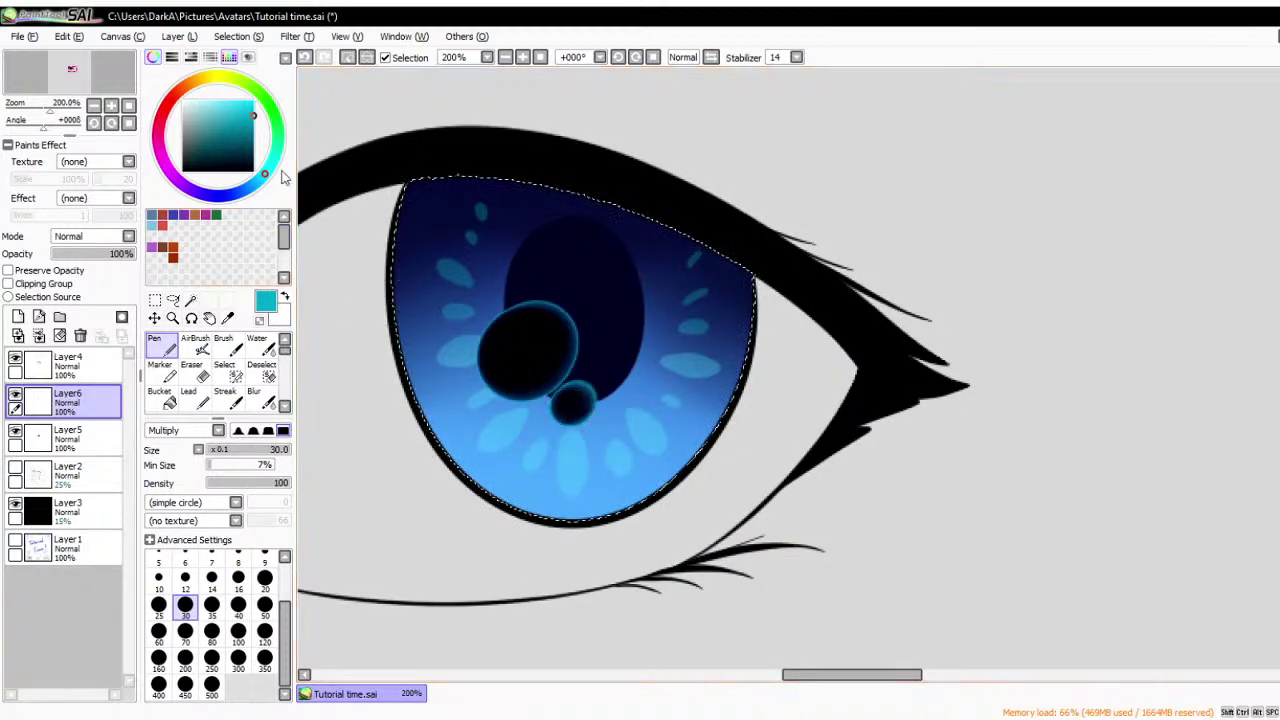
- Recolor both round highlights mint green with the AirBrush and Preserve Opacity, and transfer them down at reduced opacity
click(183, 101)
click(196, 345)
click(210, 152)
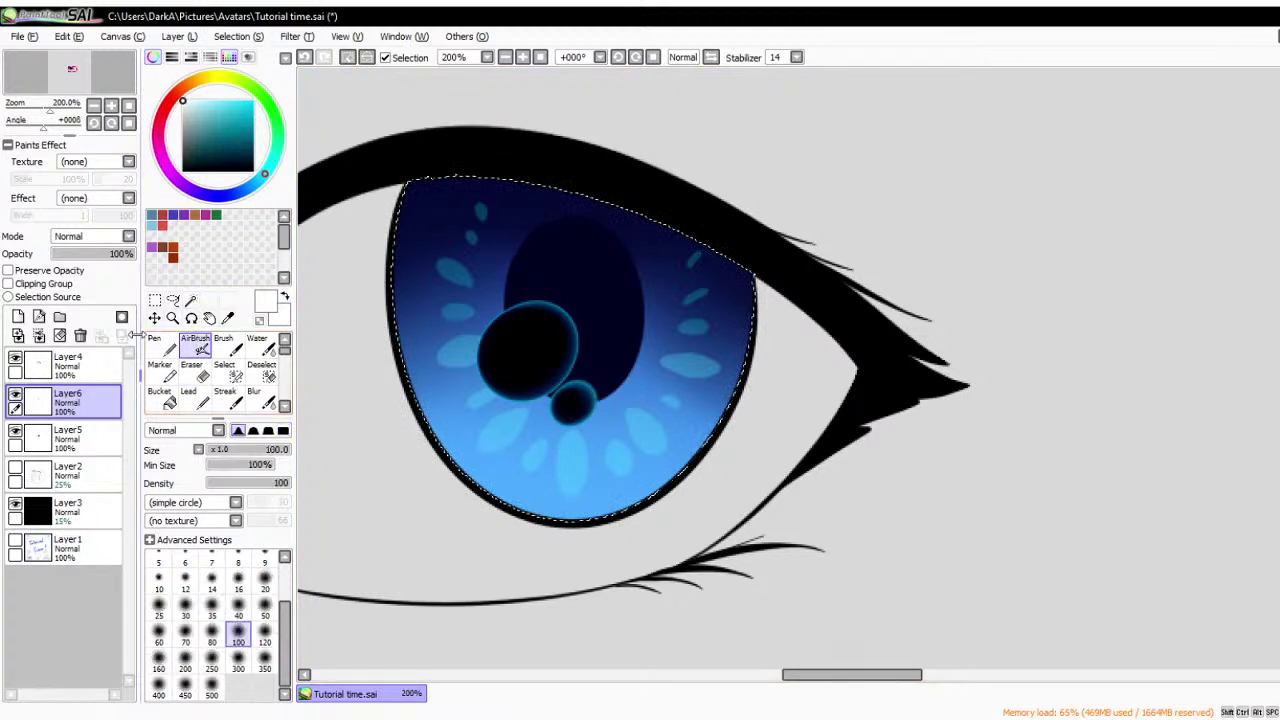
click(9, 270)
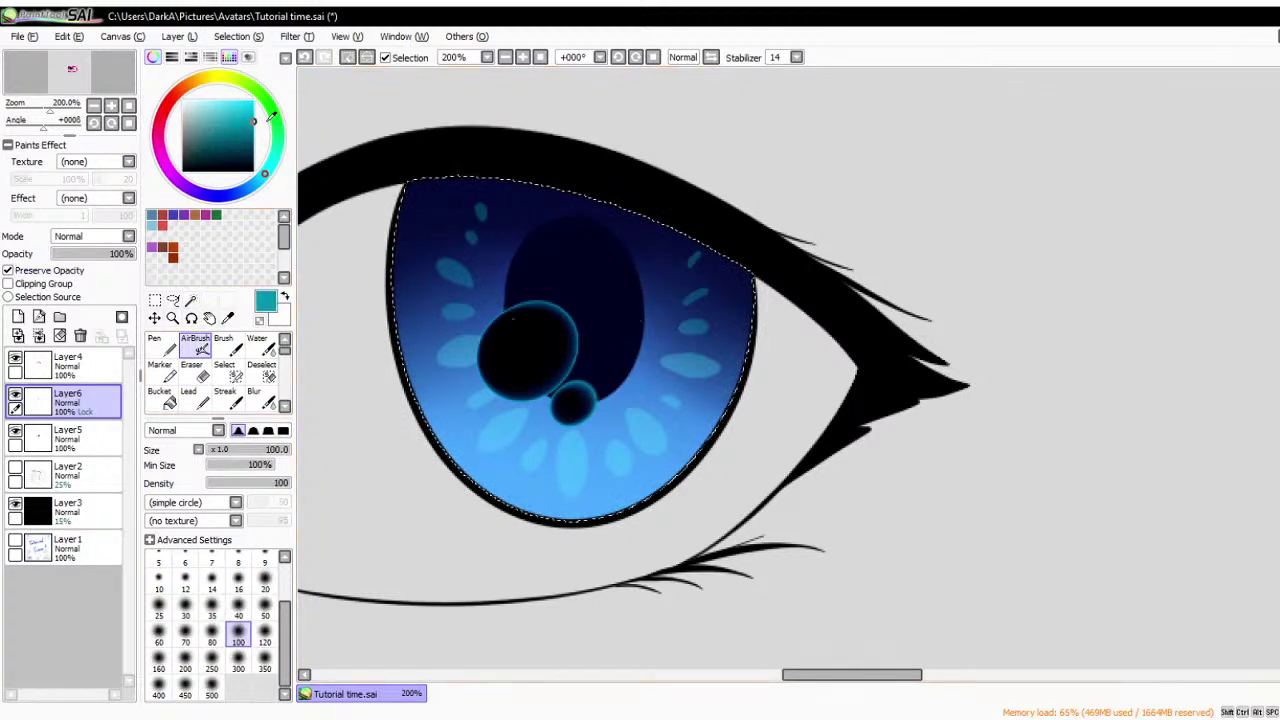
drag(265, 175, 286, 165)
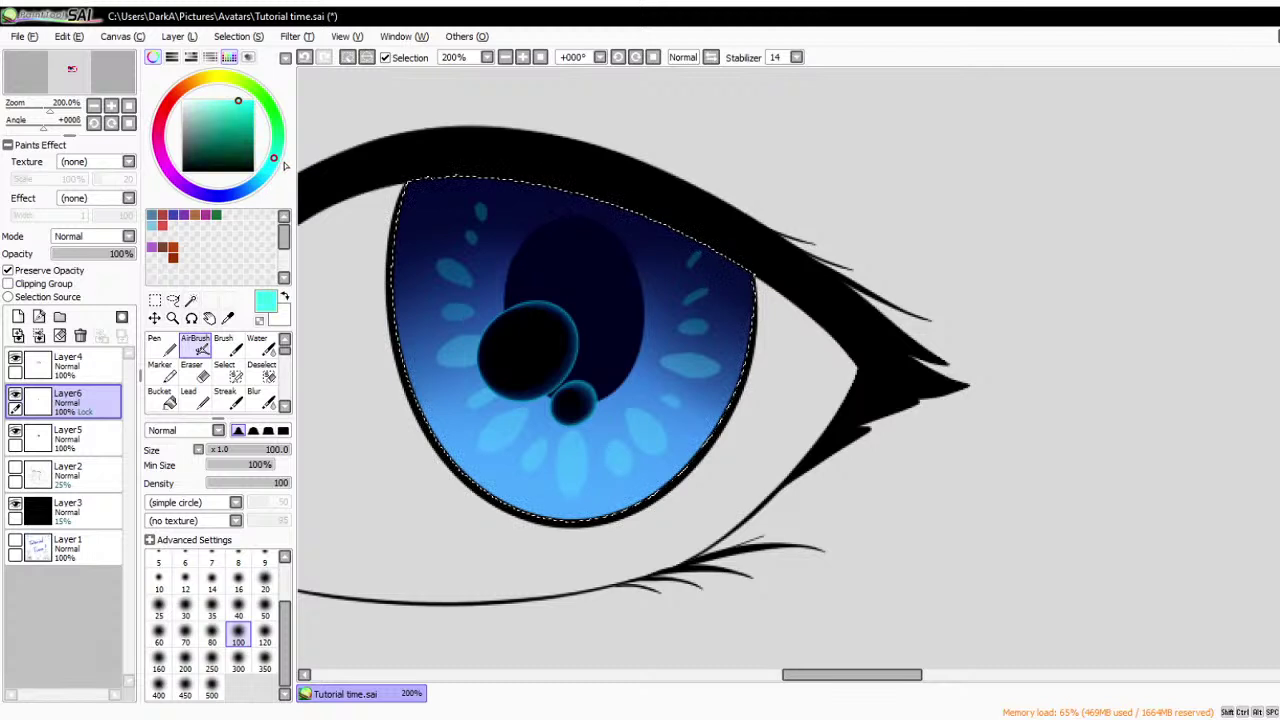
drag(500, 340, 570, 405)
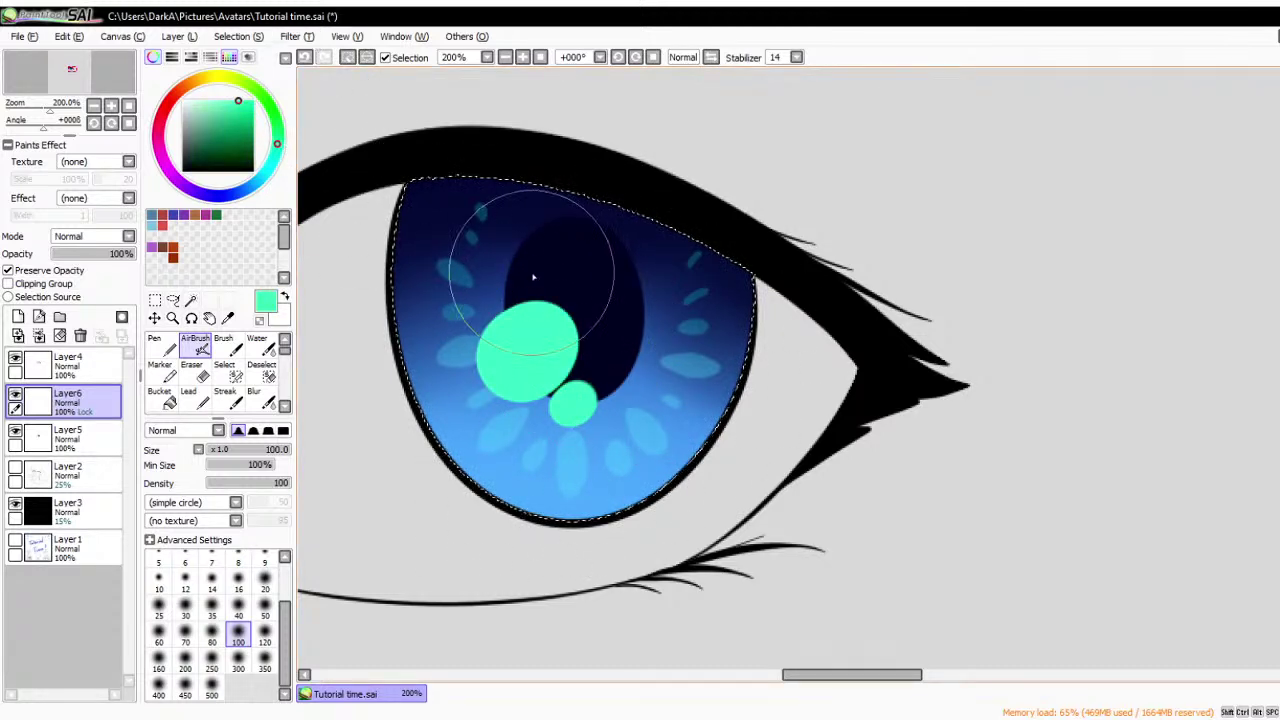
scroll(640, 390, down, 2)
mouse_move(110, 262)
mouse_down()
mouse_move(66, 257)
mouse_move(136, 255)
mouse_up()
scroll(696, 357, up, 2)
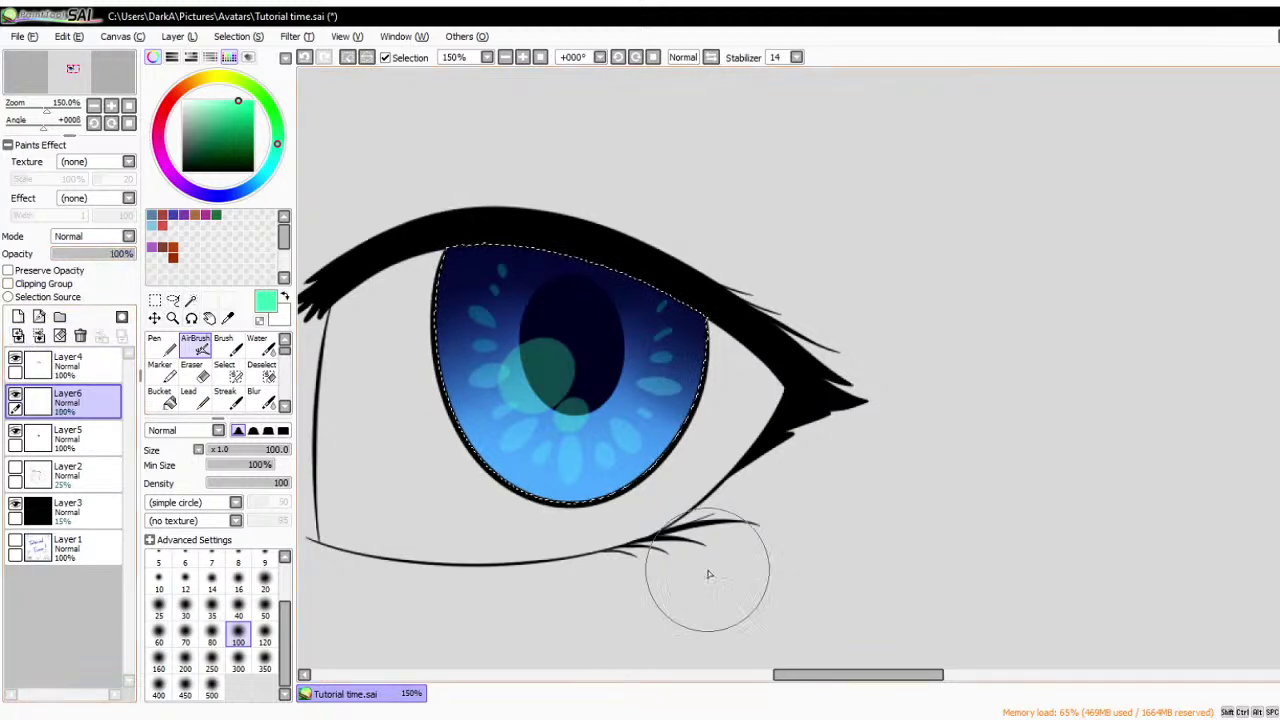
- Airbrush a light cyan glow over the lower iris, soften it with Blur at size 70, and transfer it down at reduced opacity
alt+click(601, 490)
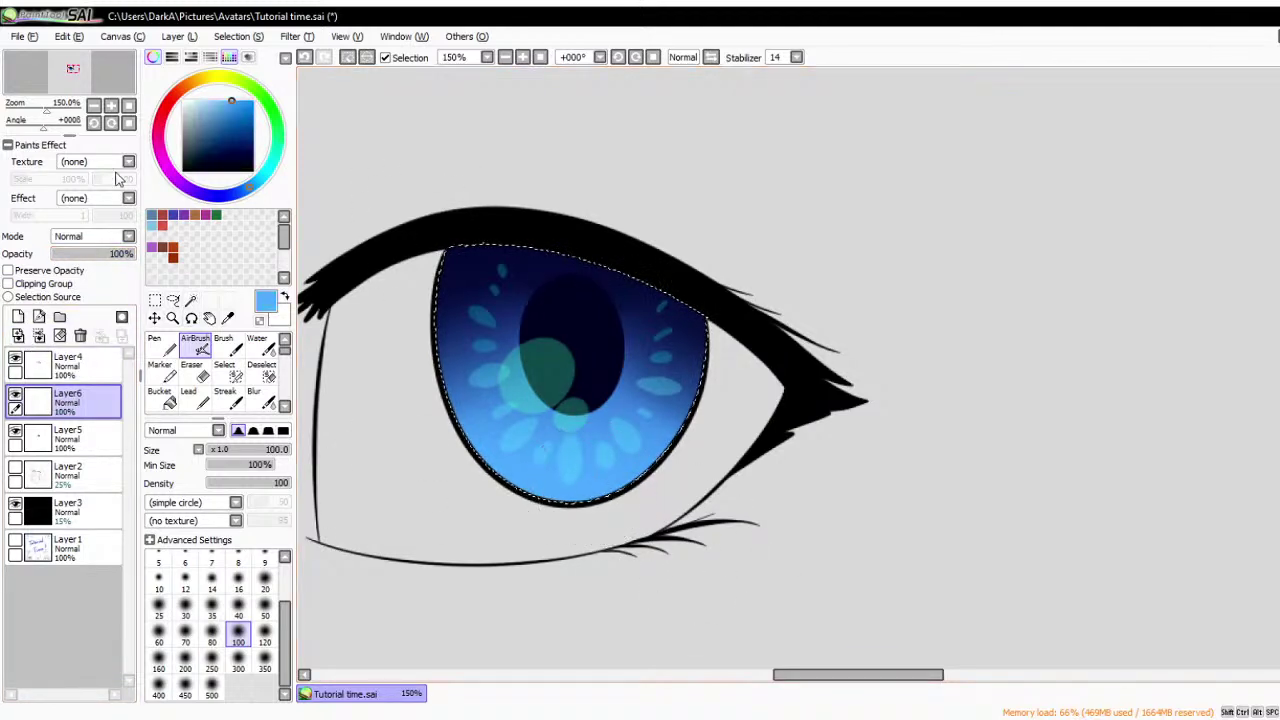
click(270, 165)
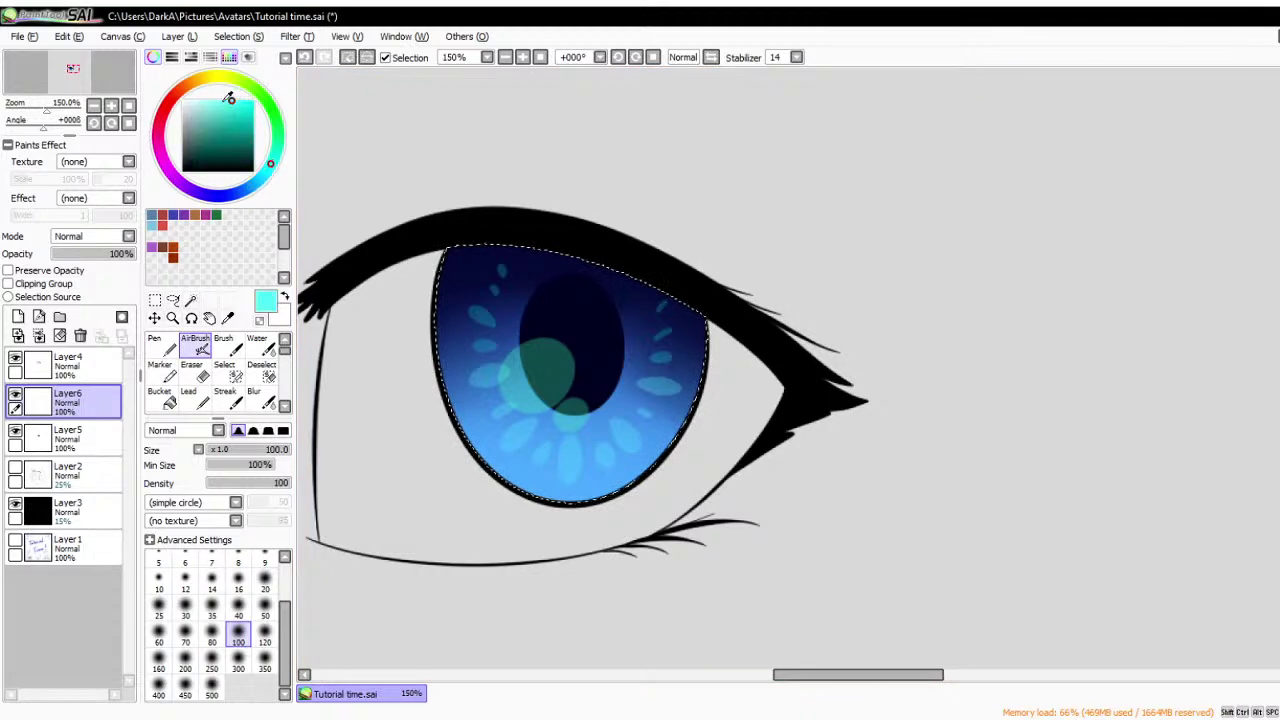
drag(229, 97, 215, 100)
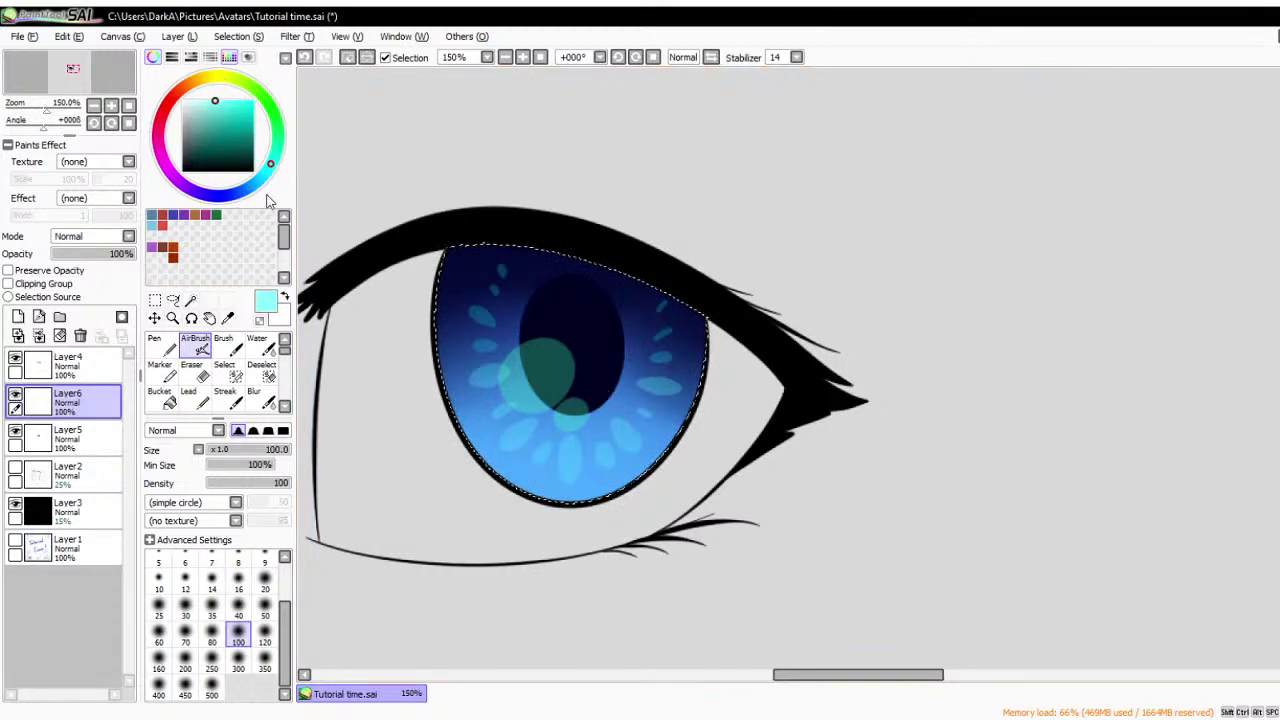
mouse_move(498, 398)
mouse_down()
mouse_move(579, 395)
mouse_move(589, 411)
mouse_move(595, 396)
mouse_move(552, 390)
mouse_move(534, 404)
mouse_move(577, 379)
mouse_move(600, 295)
mouse_up()
key(b)
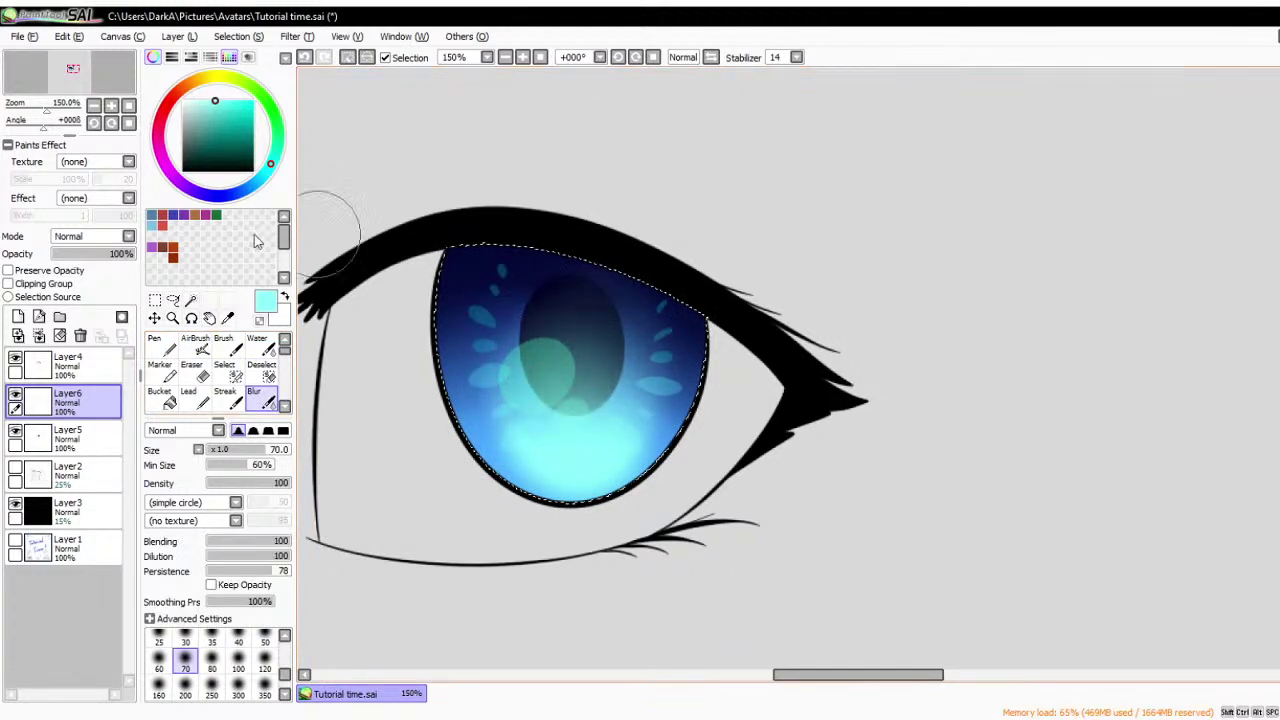
mouse_move(128, 254)
mouse_down()
mouse_move(85, 260)
mouse_move(136, 254)
mouse_up()
- Add a paler cyan AirBrush glow to the lower iris at reduced opacity and merge Layer6 into Layer5
click(198, 101)
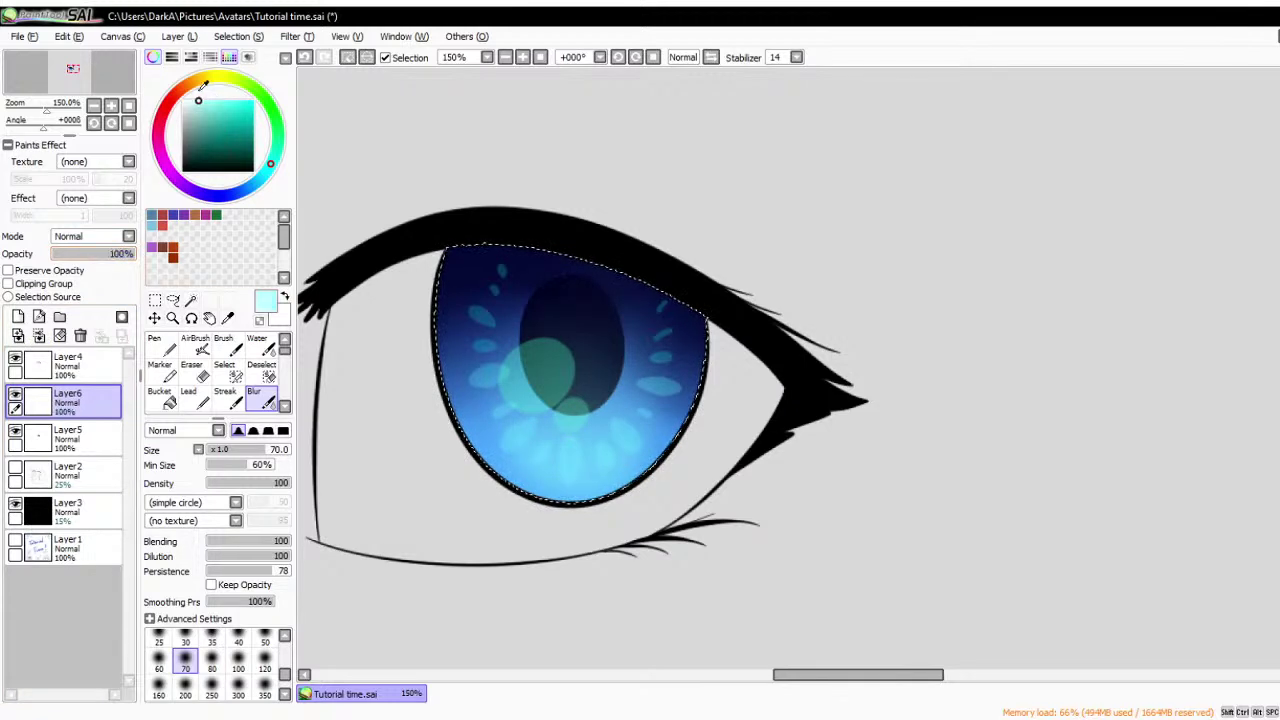
key(a)
drag(100, 254, 79, 254)
click(38, 336)
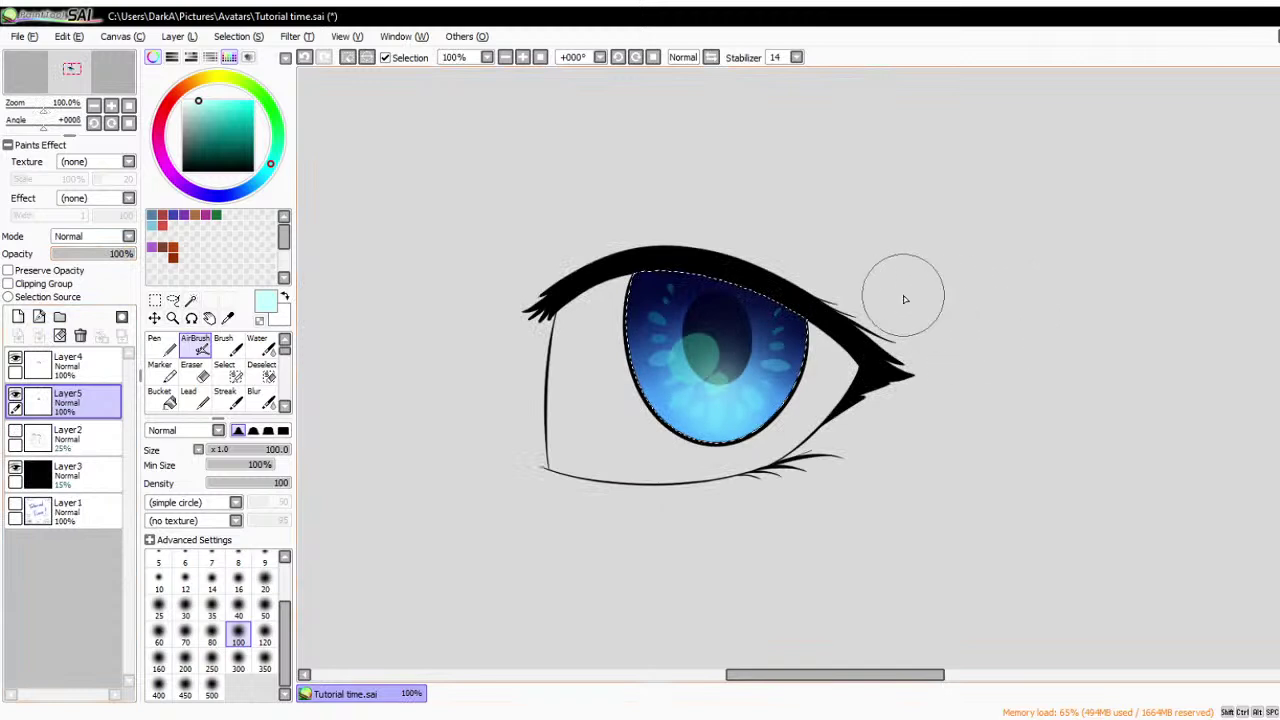
- Boost the saturation of the blue iris on Layer5 with the Hue and Saturation filter and apply it
drag(903, 294, 958, 309)
click(290, 36)
click(292, 150)
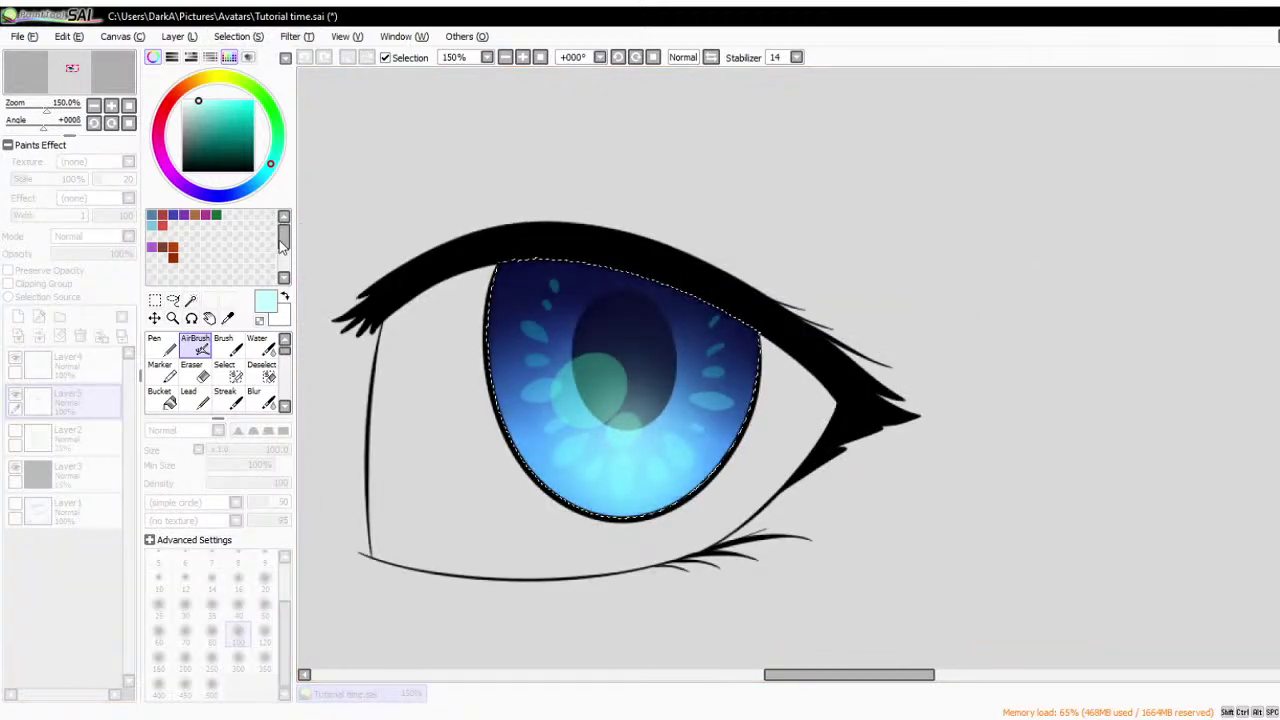
scroll(646, 245, down, 2)
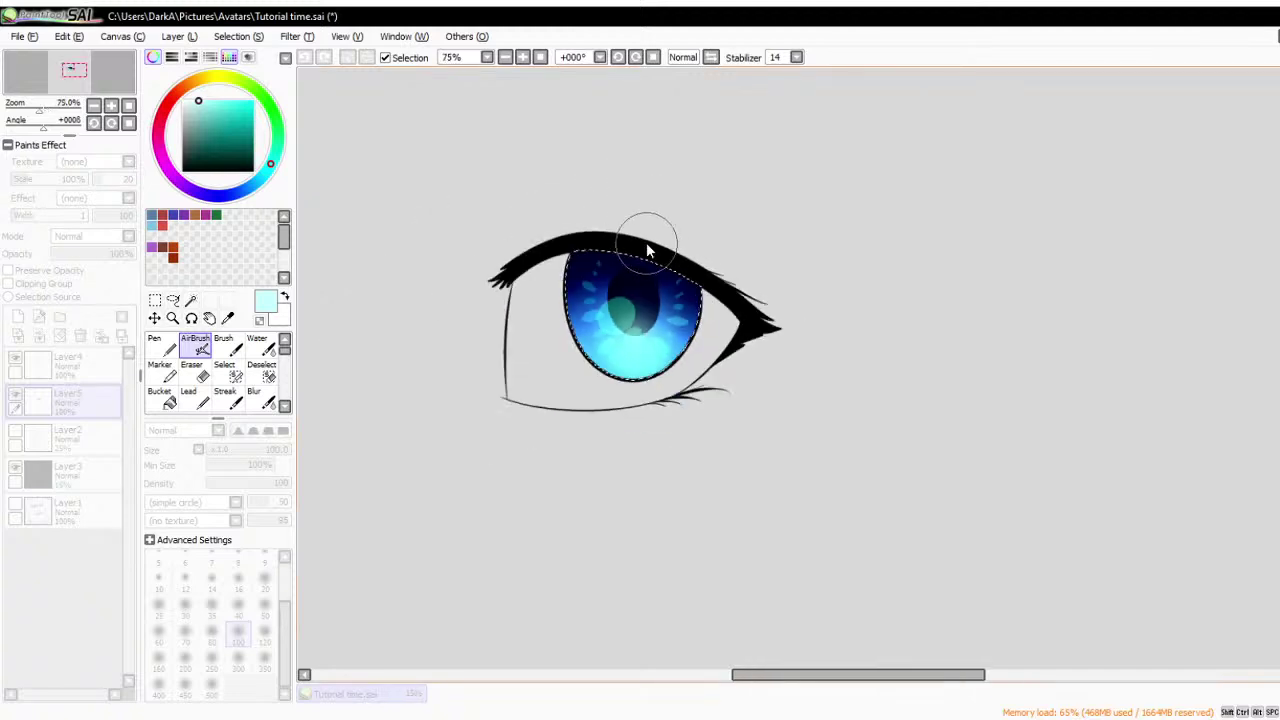
scroll(646, 242, up, 1)
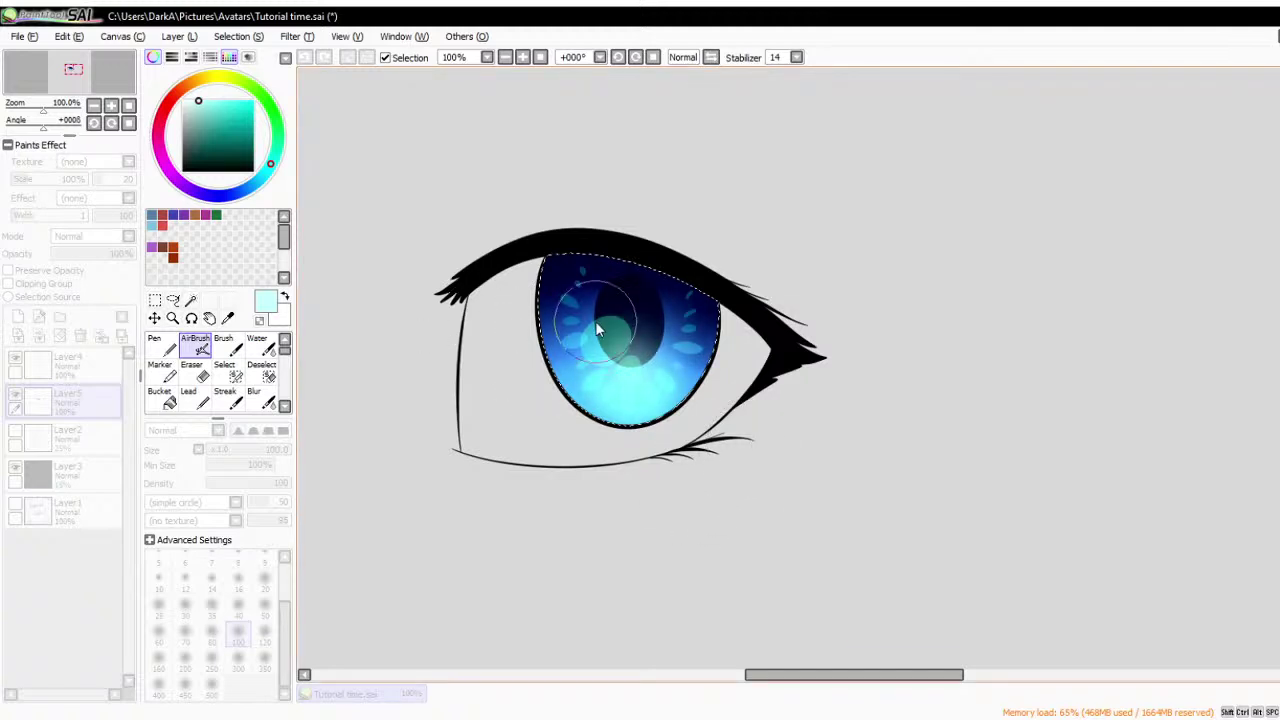
scroll(595, 321, up, 1)
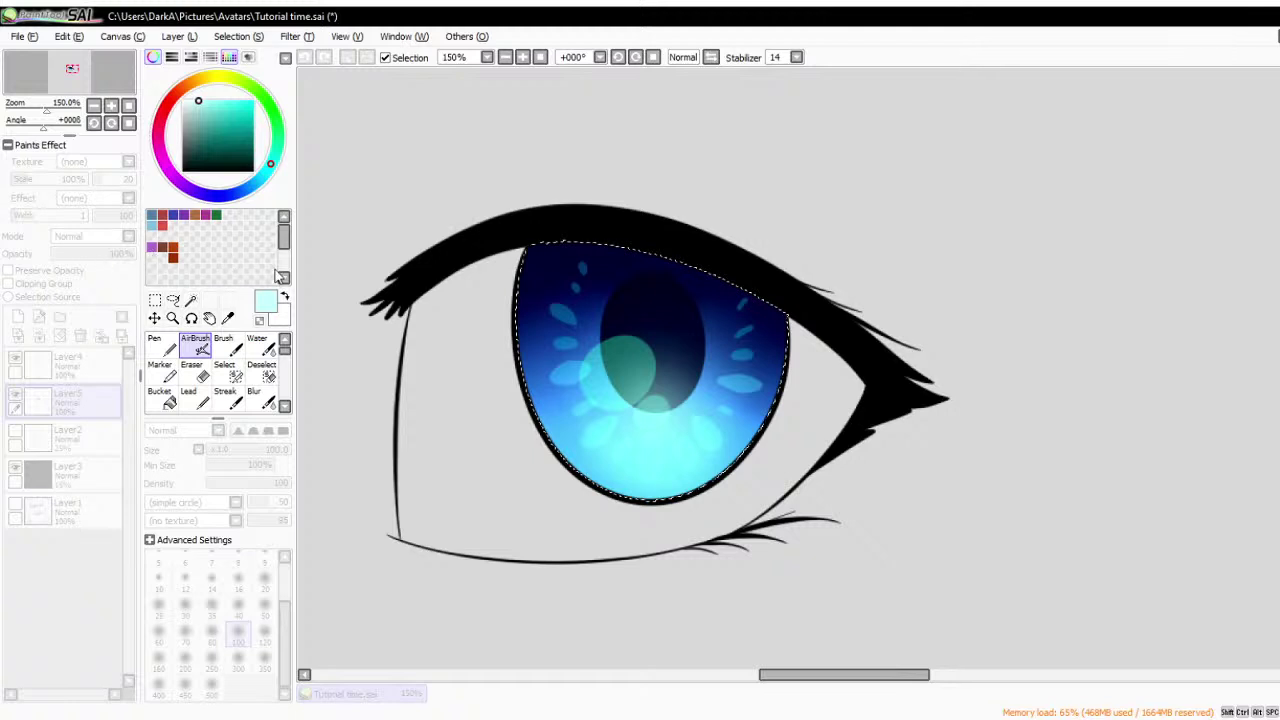
scroll(860, 287, down, 2)
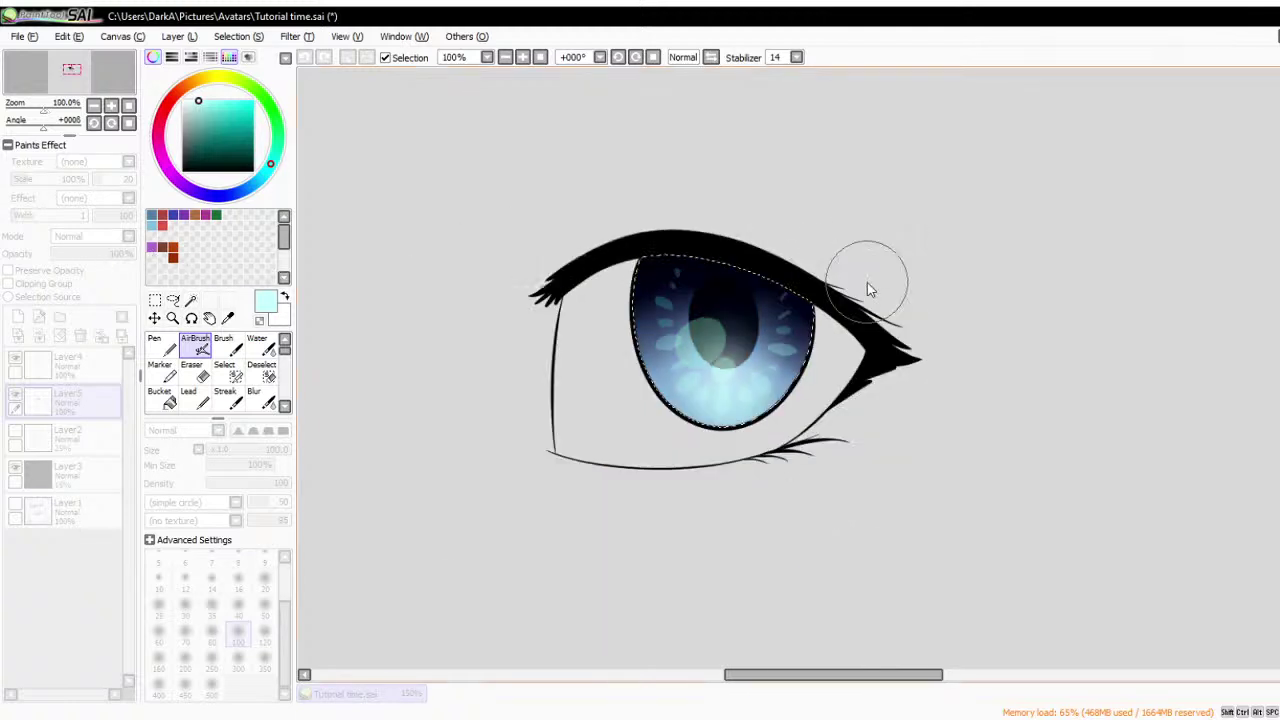
scroll(870, 290, up, 2)
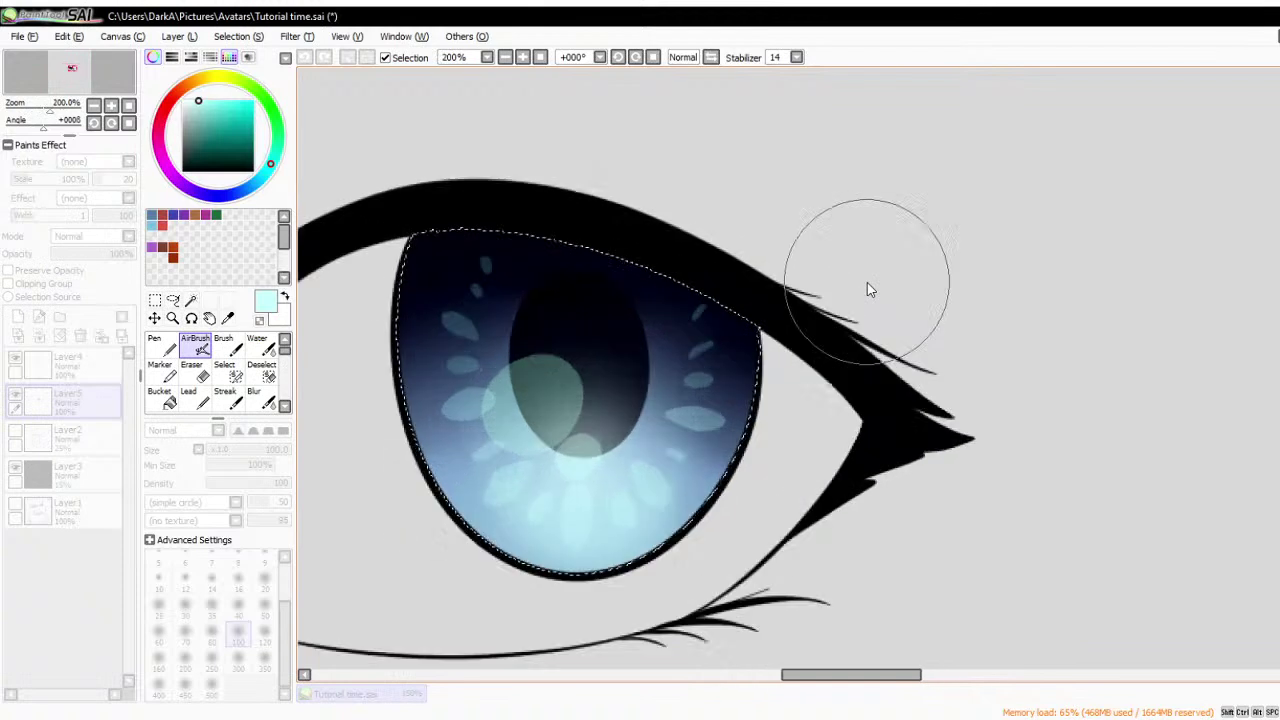
scroll(870, 290, down, 1)
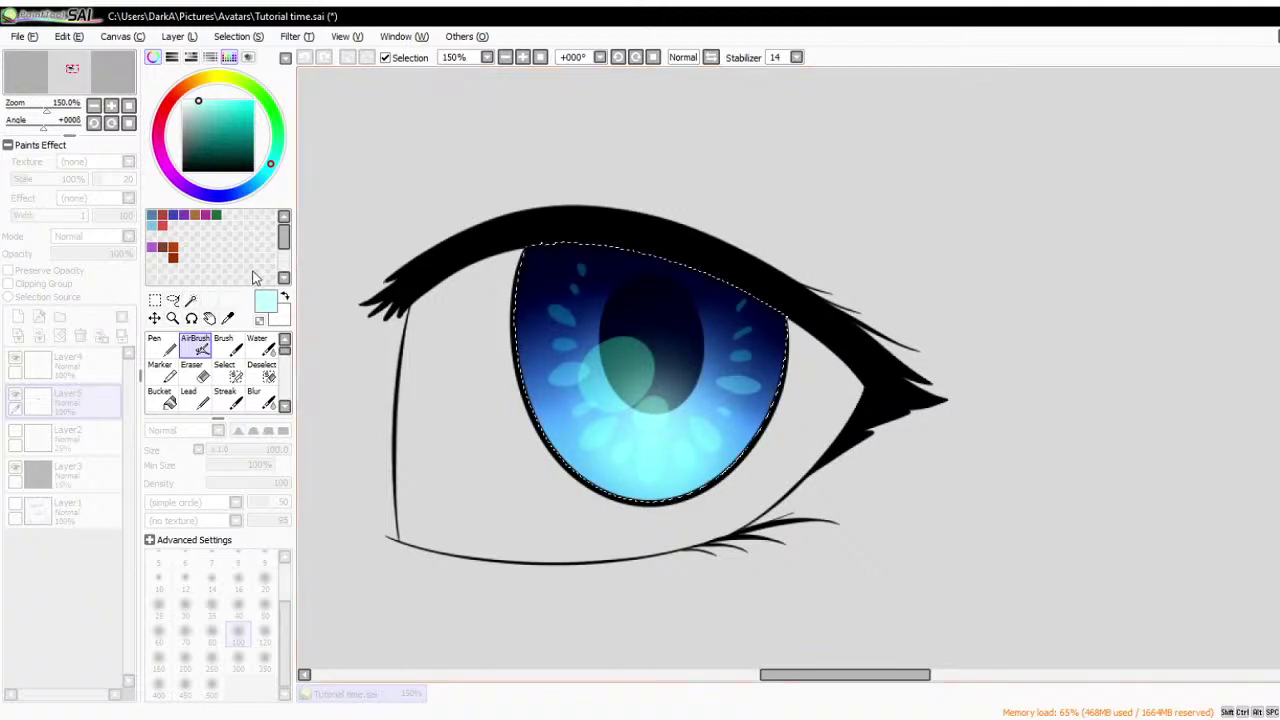
scroll(773, 316, down, 1)
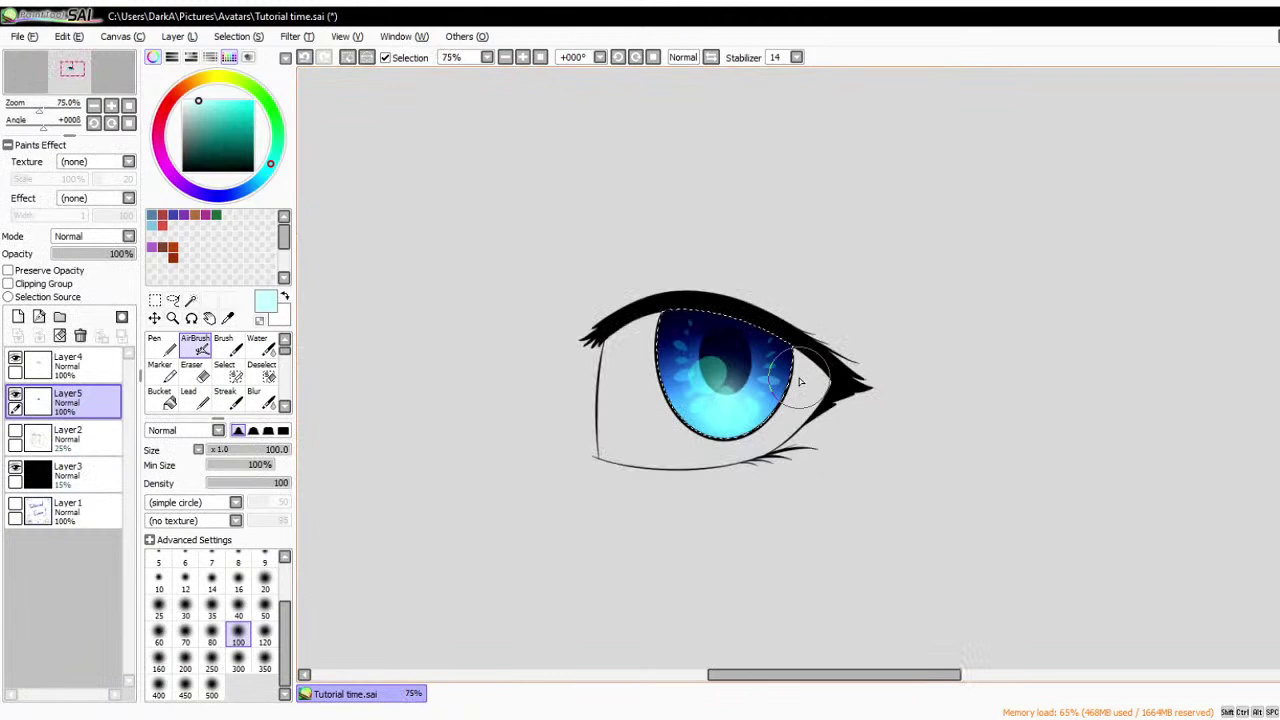
- Try shifting the iris hue to red and then to green with the Hue and Saturation filter
scroll(773, 316, up, 2)
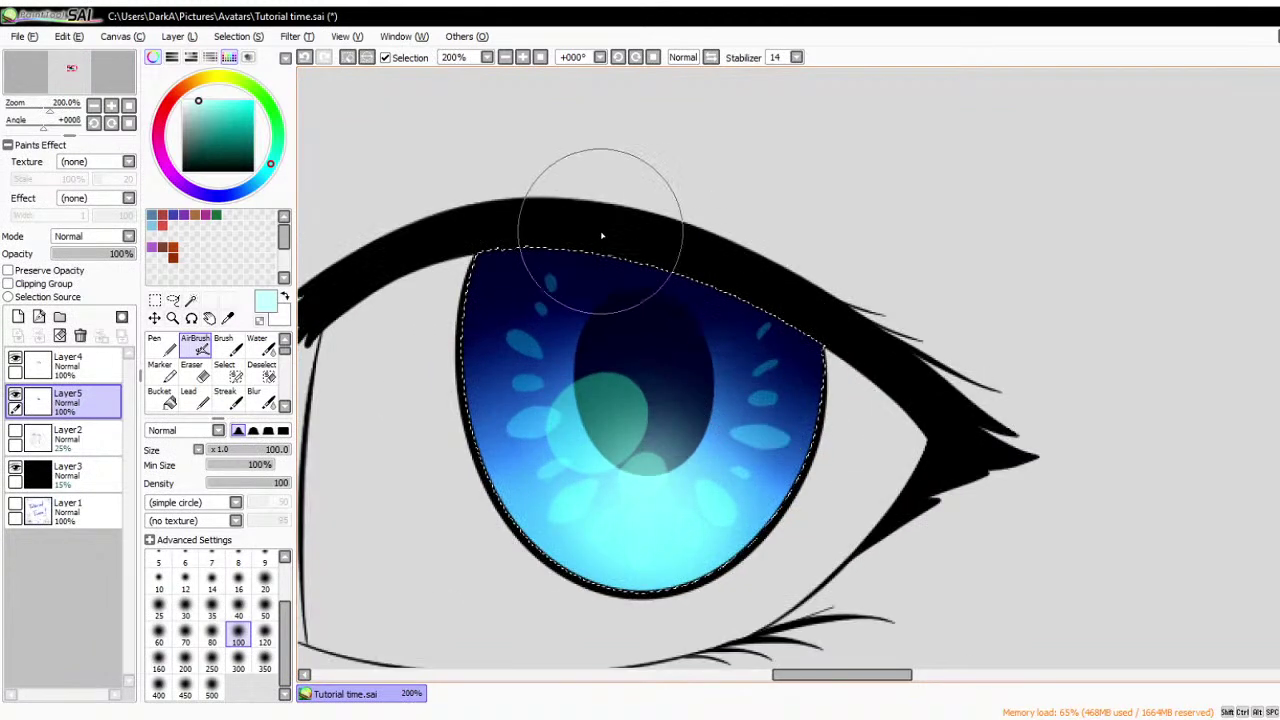
click(211, 196)
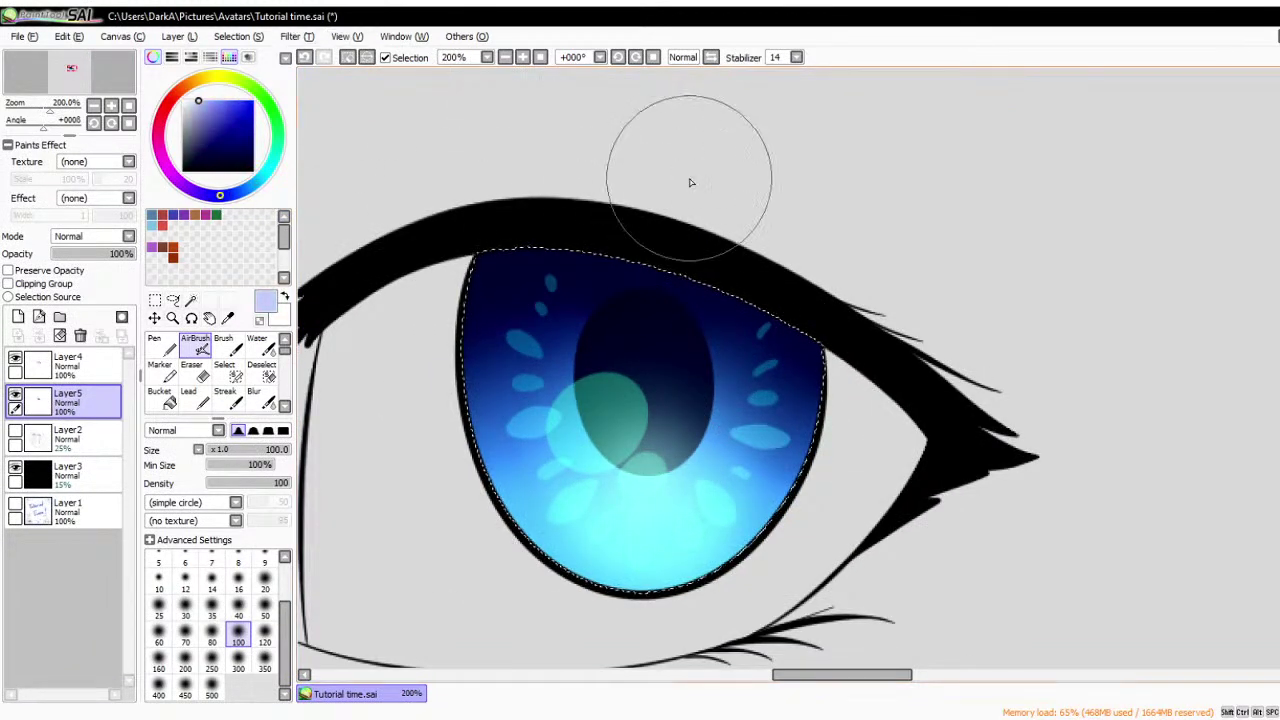
scroll(689, 183, down, 1)
scroll(818, 270, down, 1)
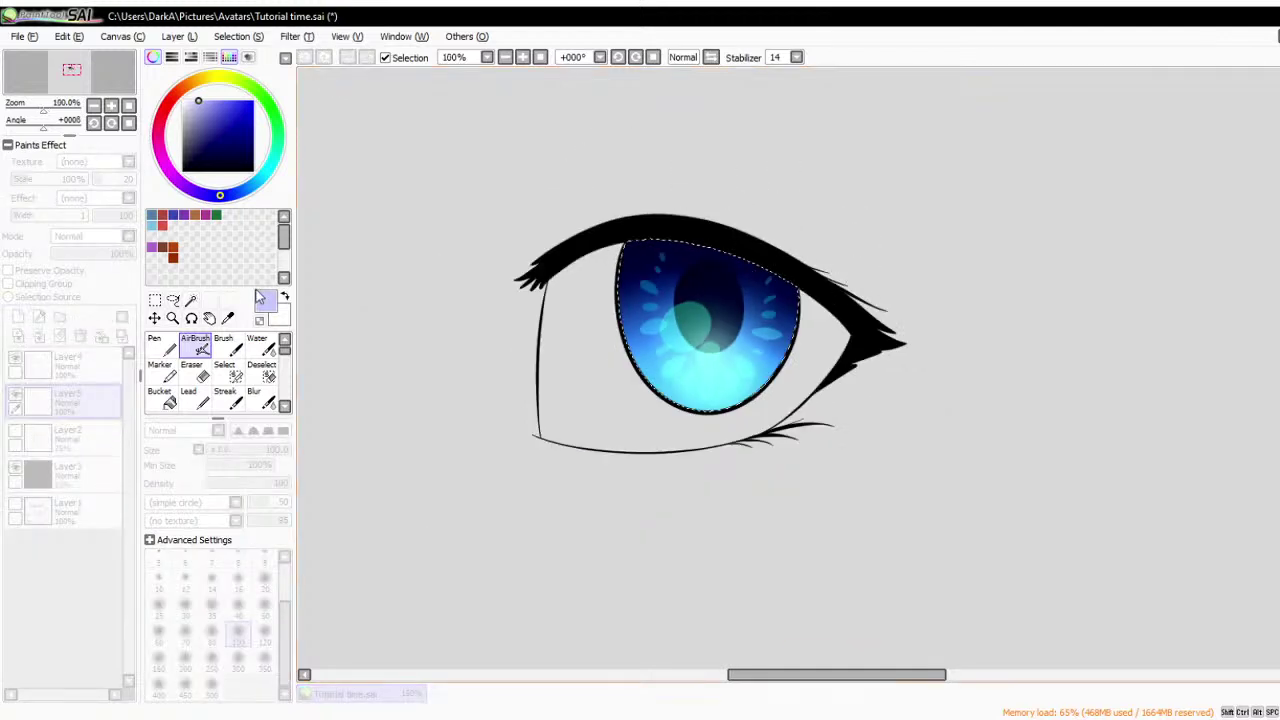
drag(324, 241, 777, 303)
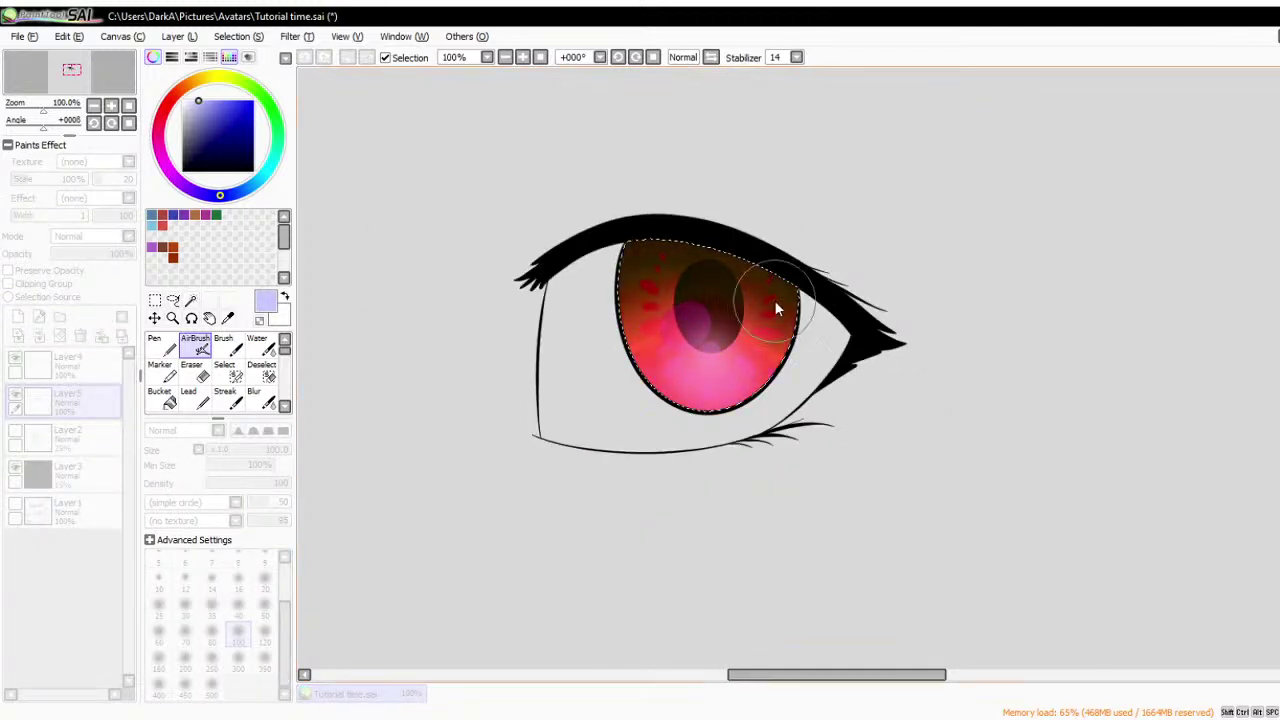
scroll(788, 227, down, 1)
scroll(788, 227, down, 1)
scroll(791, 222, up, 3)
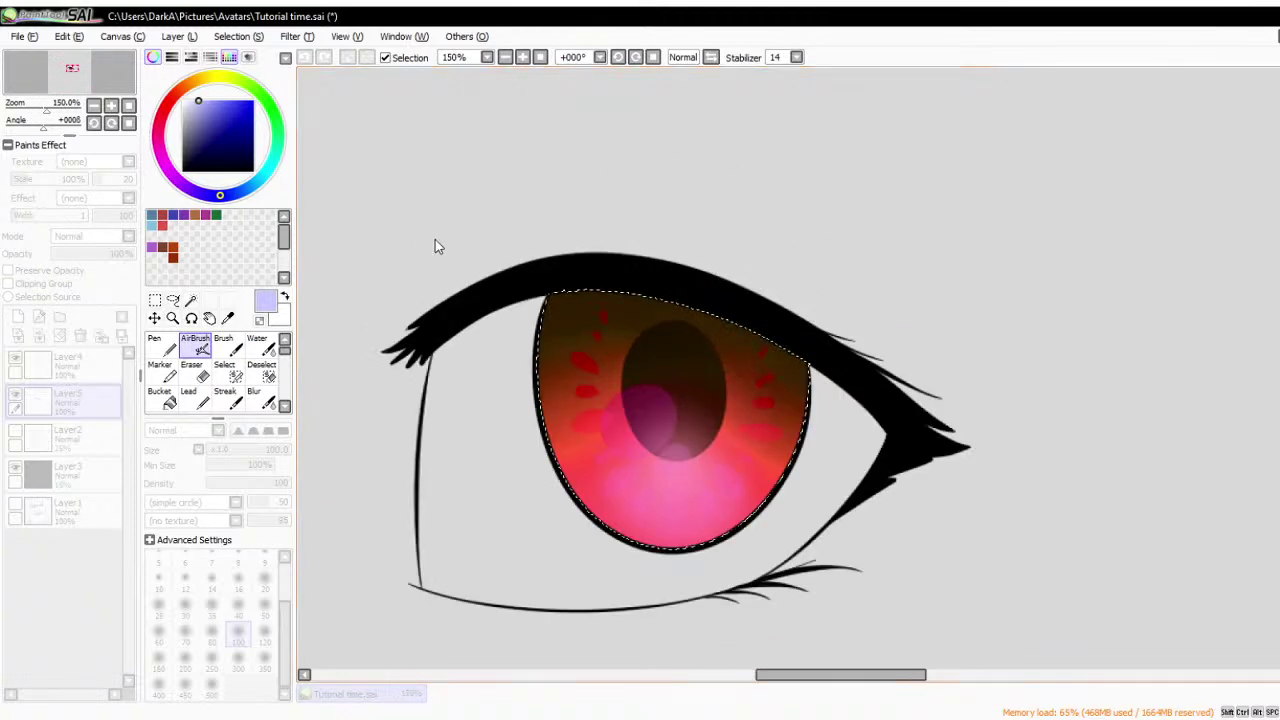
drag(441, 254, 226, 273)
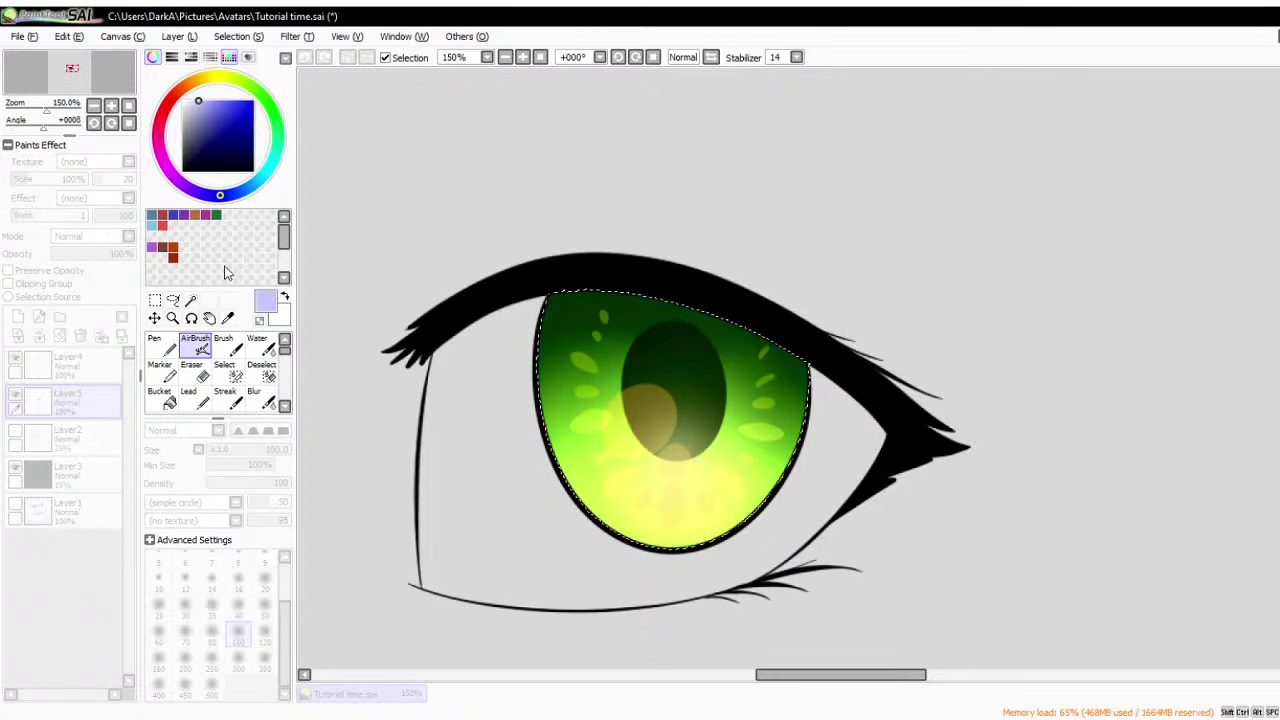
- Try orange, blue and green hues on the iris in the filter preview, and cancel the adjustment
scroll(709, 200, down, 3)
scroll(711, 211, up, 2)
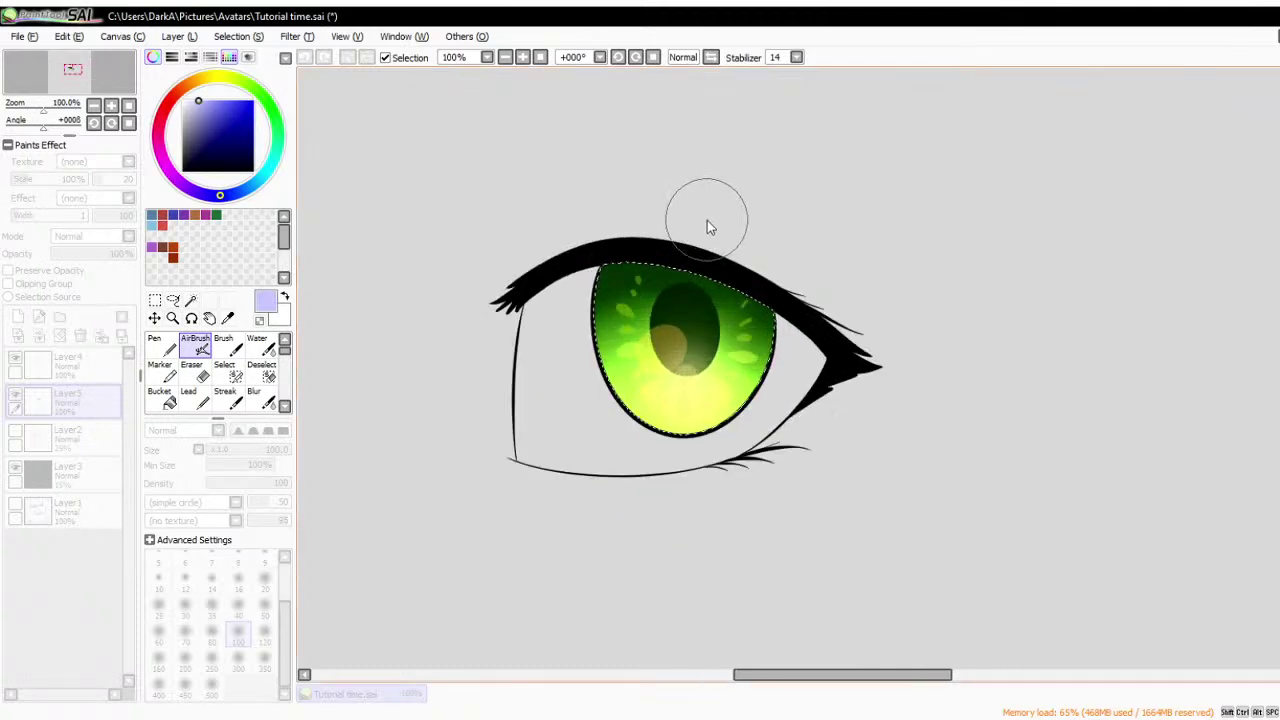
drag(224, 256, 163, 250)
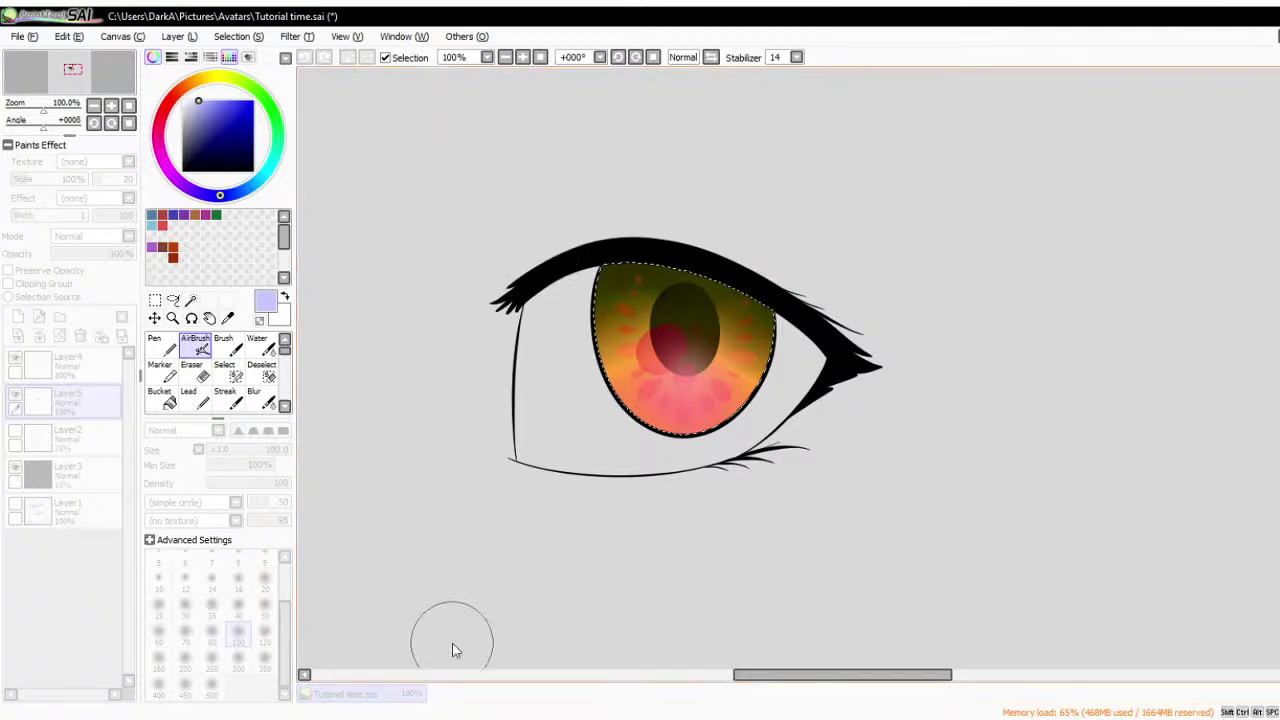
drag(186, 256, 321, 268)
scroll(774, 266, down, 3)
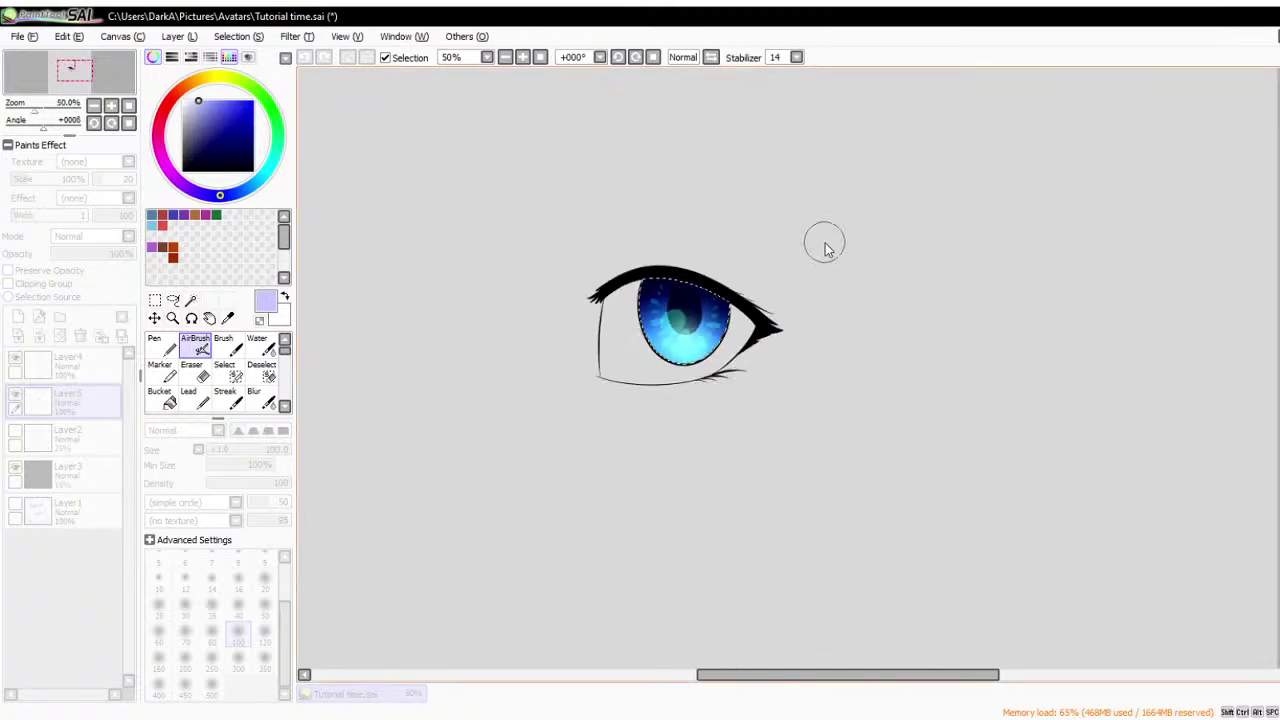
scroll(776, 270, up, 4)
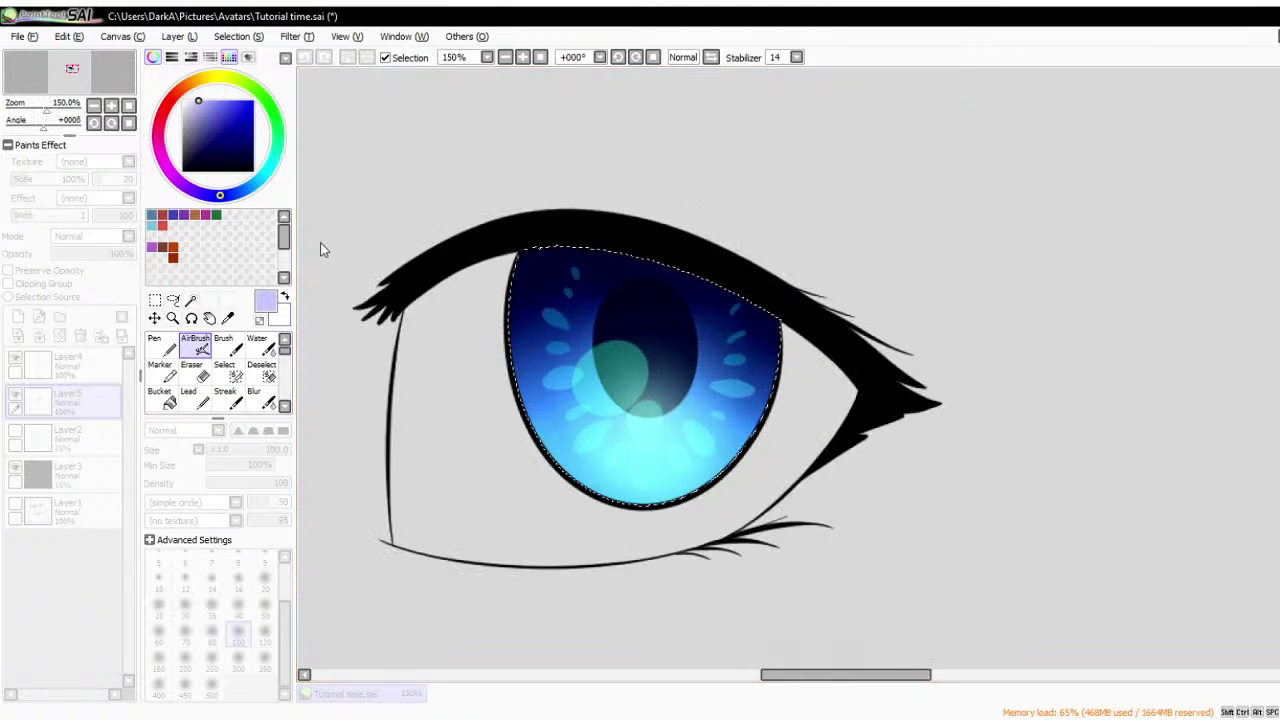
drag(317, 249, 236, 257)
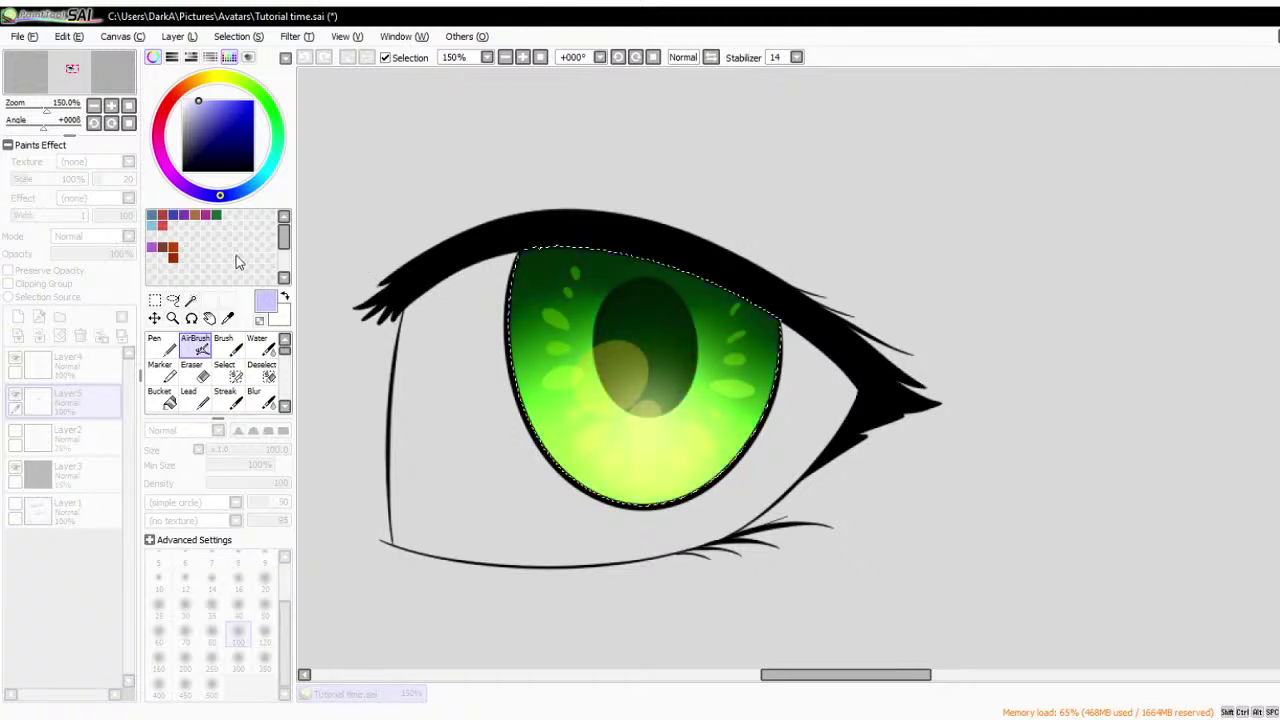
key(Escape)
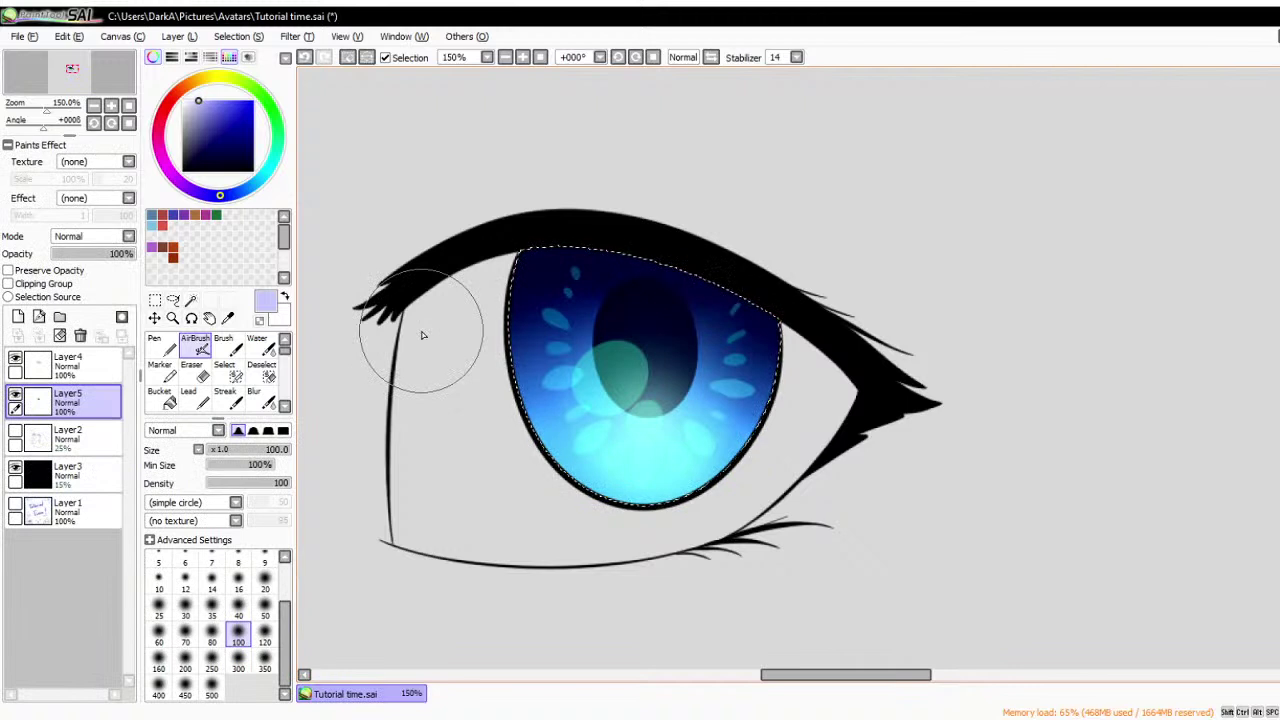
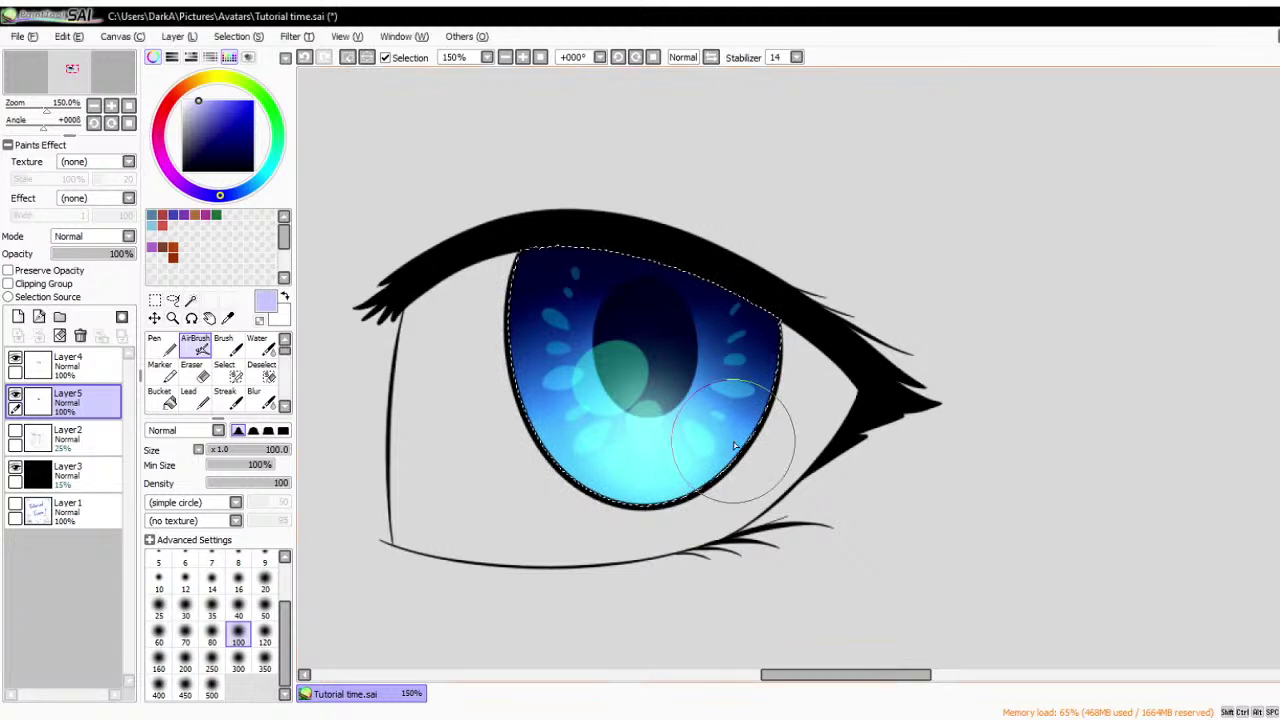
- Show the sketch on Layer2 and clear the iris selection
scroll(748, 250, down, 1)
scroll(750, 252, down, 1)
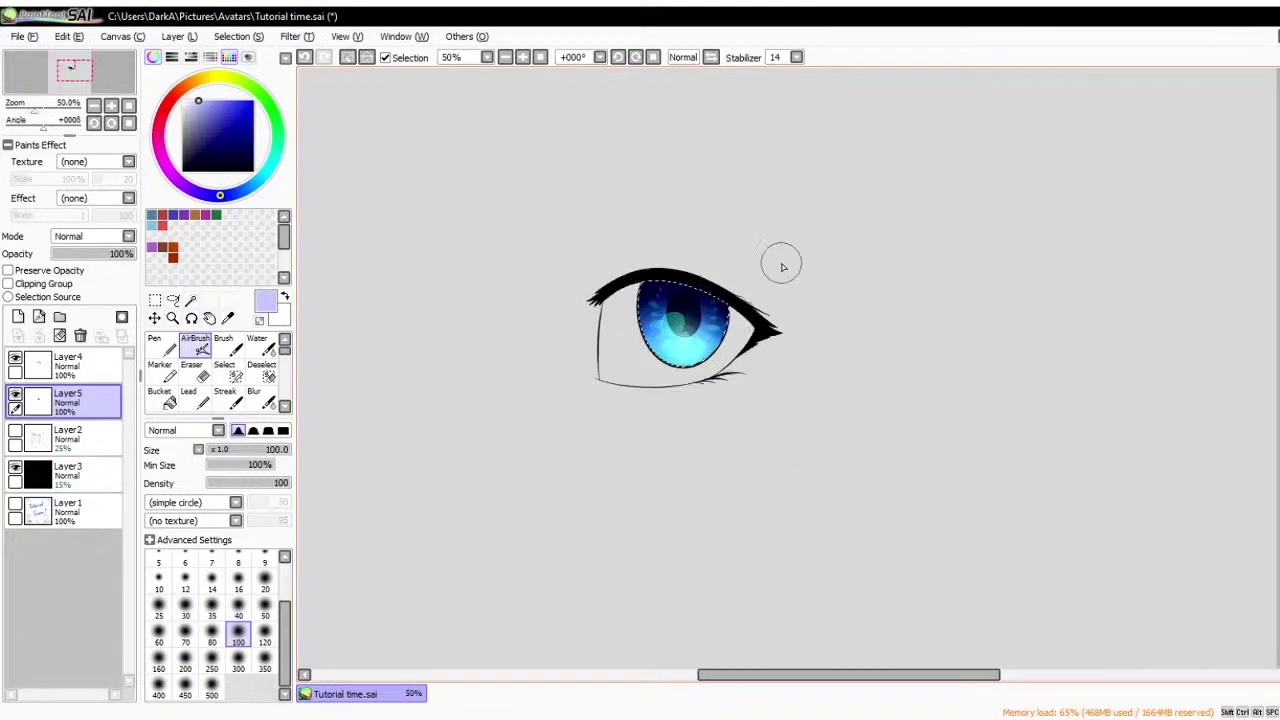
click(15, 432)
key(ctrl+d)
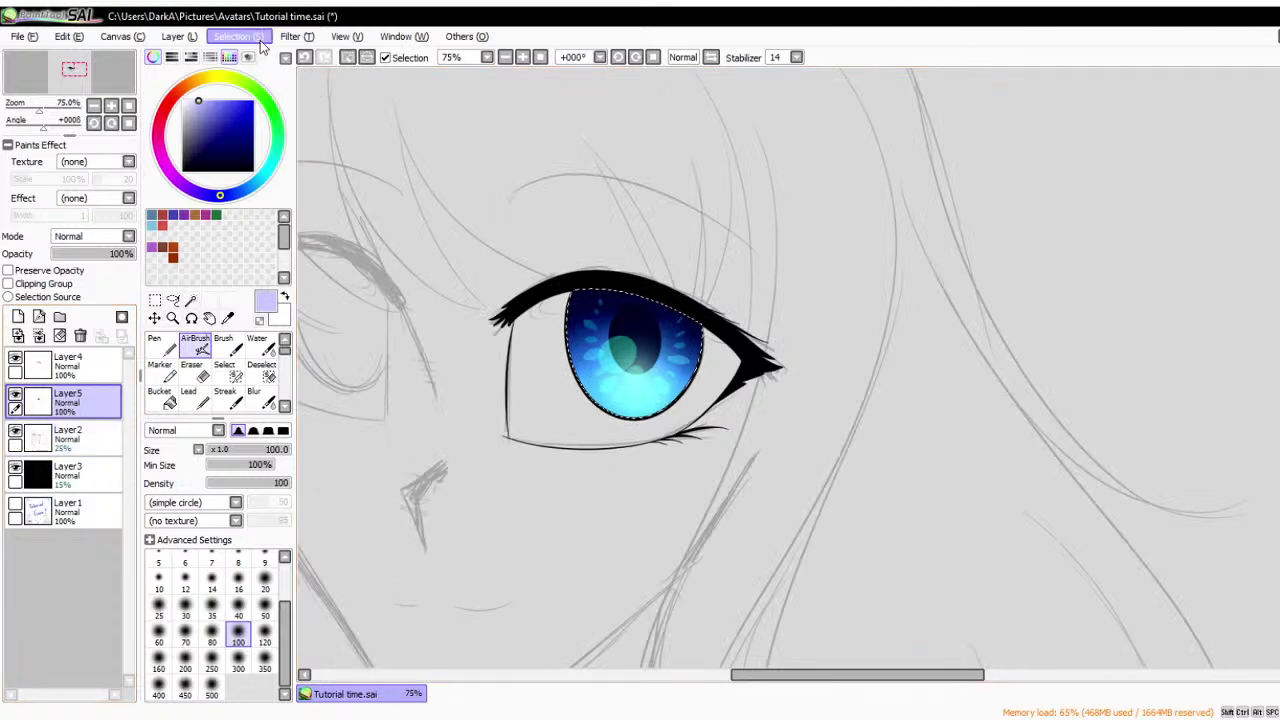
- Add a layer above Layer4 and draw white highlights at the iris's upper left, lower left and lower right edges with the Pen at size 30
scroll(758, 297, down, 1)
scroll(772, 300, up, 3)
click(18, 317)
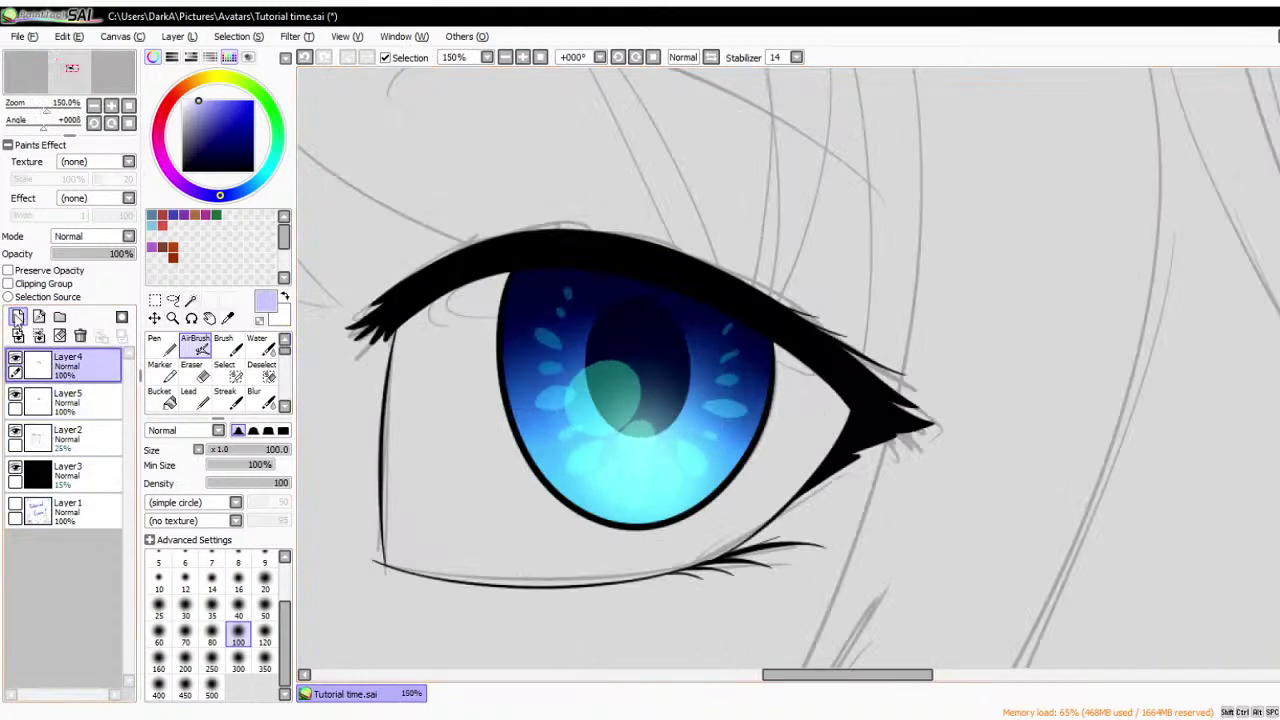
key(n)
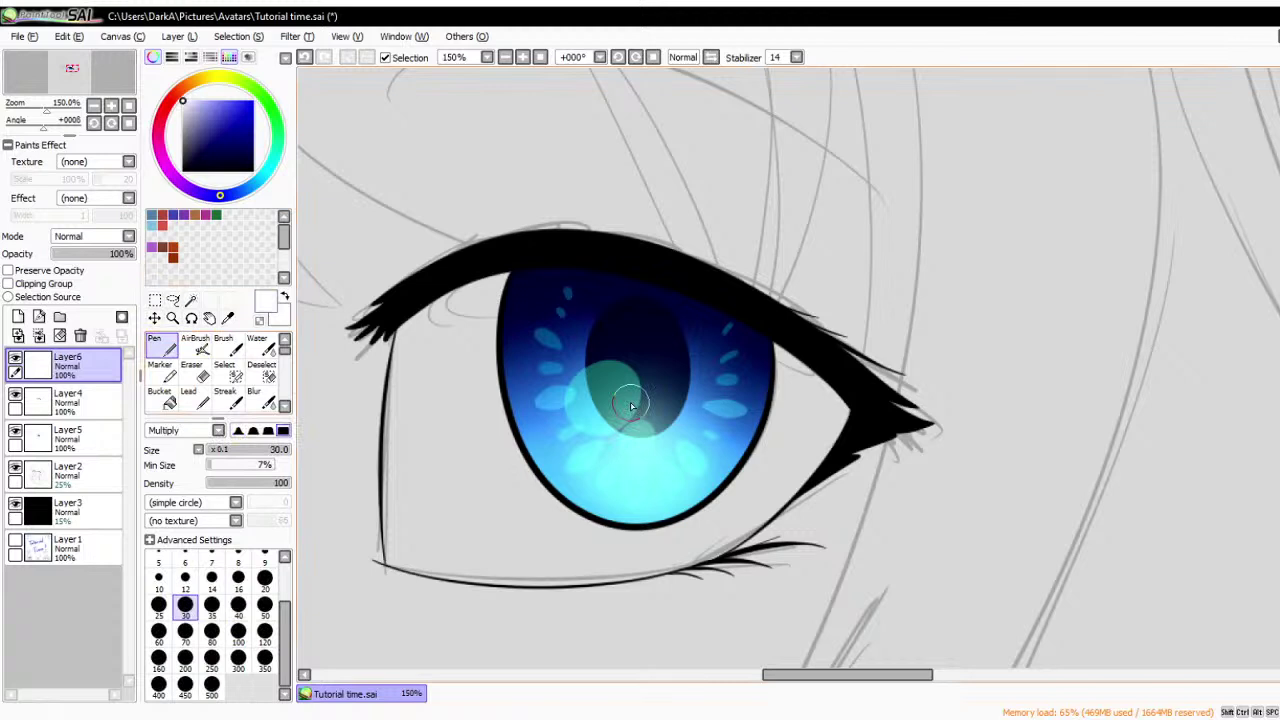
mouse_move(537, 280)
mouse_down()
mouse_move(531, 375)
mouse_move(594, 323)
mouse_move(627, 354)
mouse_move(635, 338)
mouse_move(612, 365)
mouse_up()
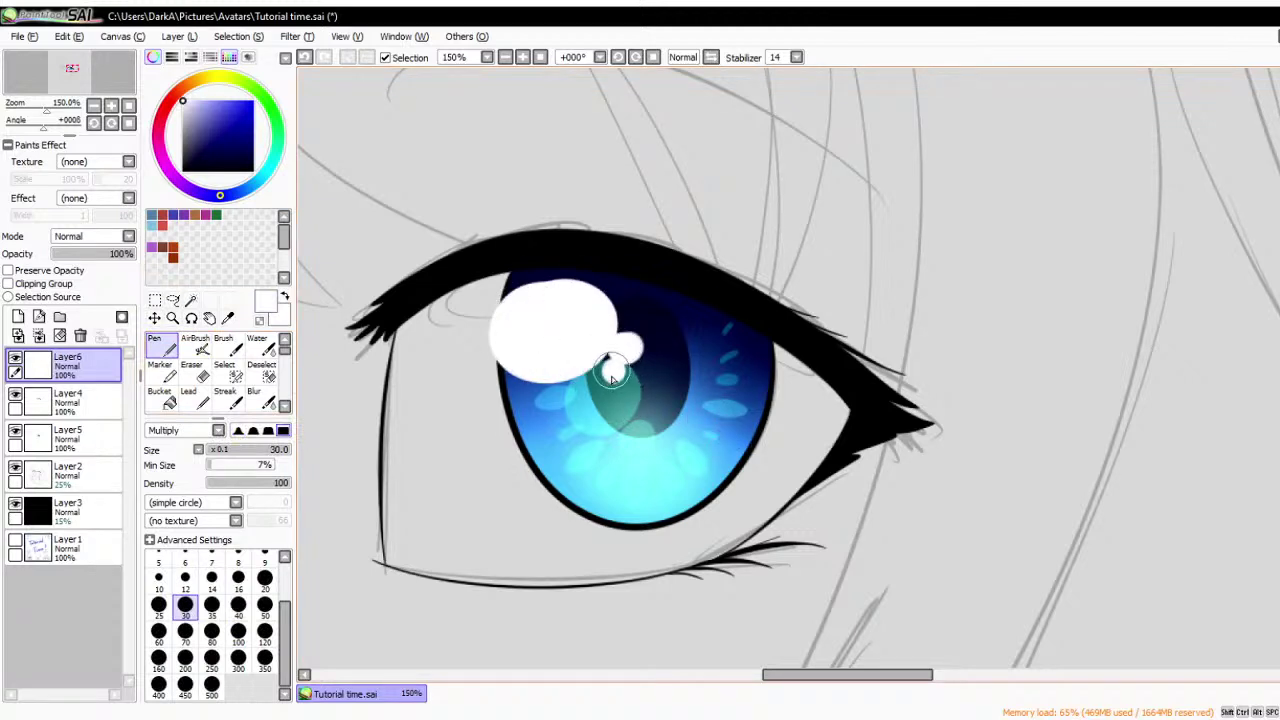
mouse_move(600, 440)
mouse_down()
mouse_move(552, 500)
mouse_move(562, 515)
mouse_up()
drag(736, 440, 748, 450)
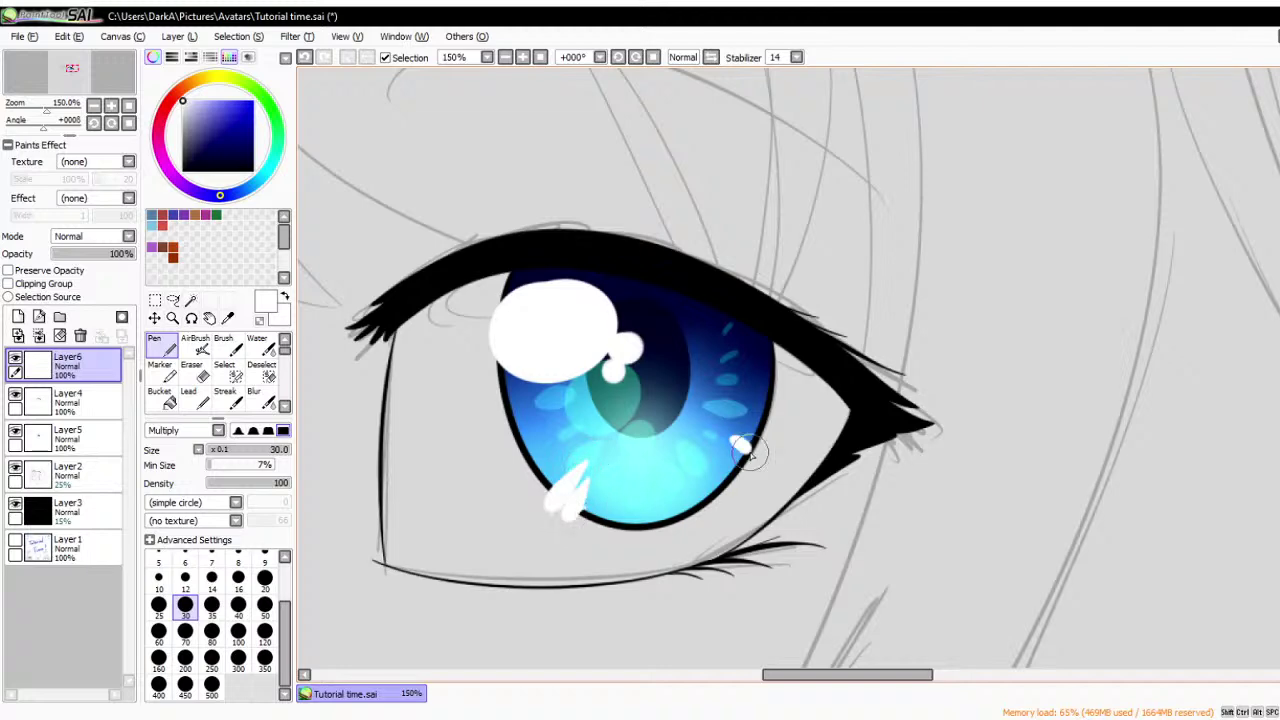
- Raise the opacity of the sketch on Layer2 to 100%
scroll(677, 209, down, 3)
scroll(700, 195, down, 2)
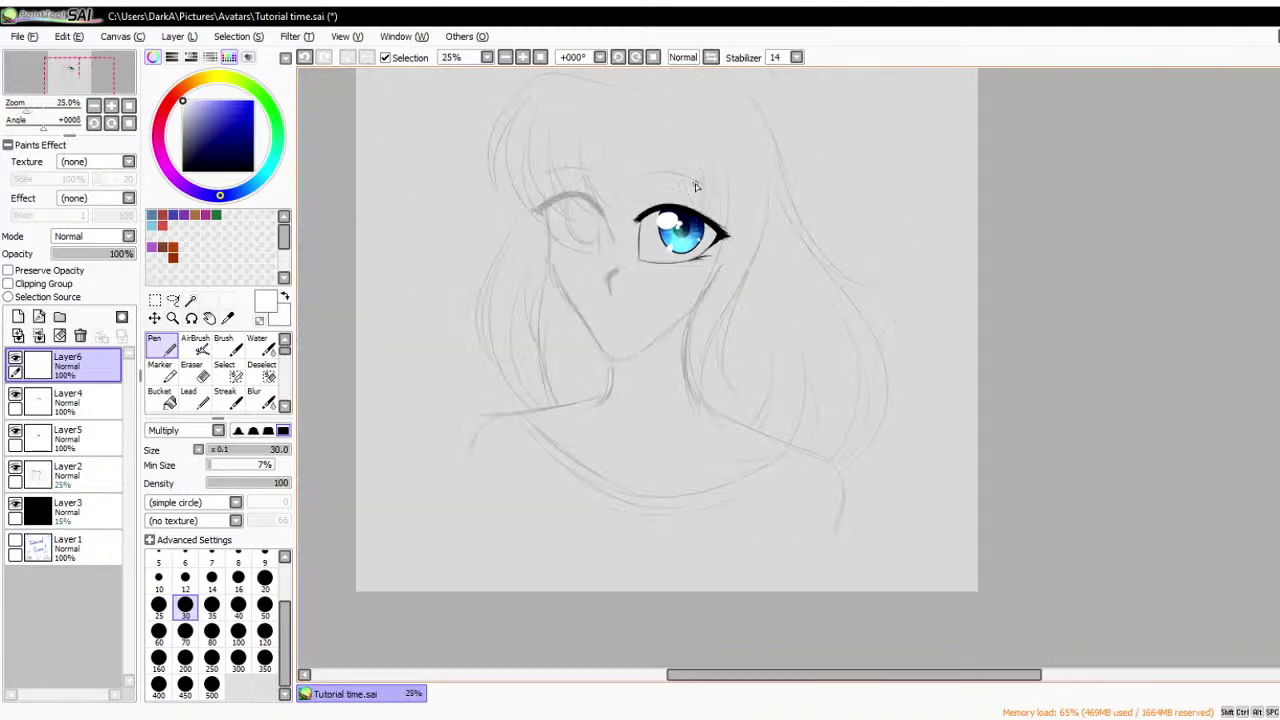
scroll(659, 149, up, 2)
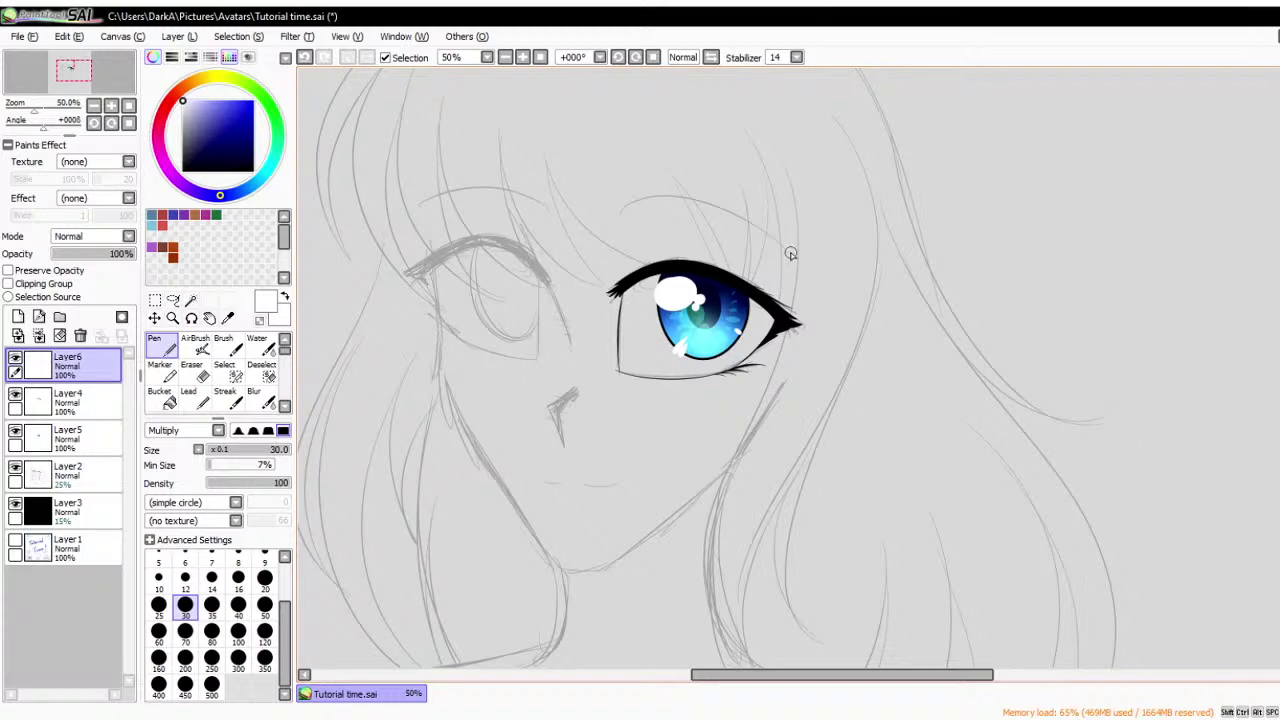
scroll(790, 254, down, 1)
click(68, 475)
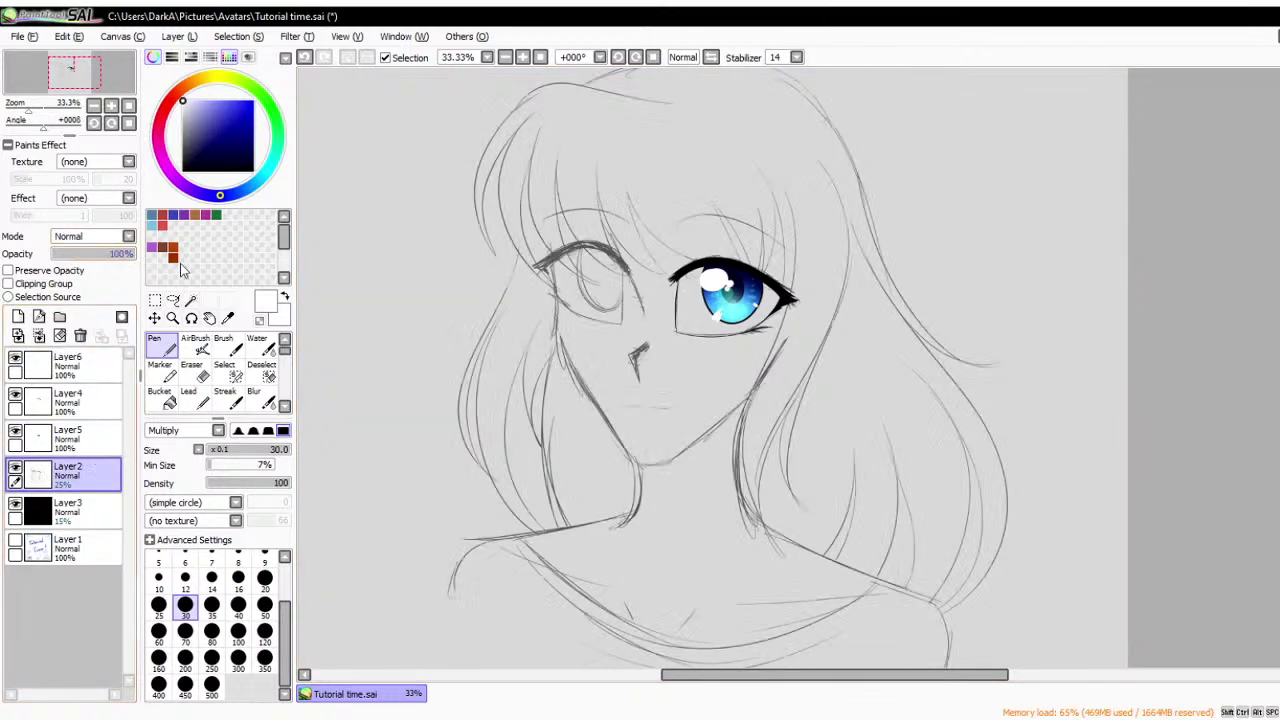
- Hide the Layer2 sketch and select the eye-white areas around the iris with the Magic Wand on Layer4
scroll(779, 192, down, 1)
scroll(765, 179, up, 1)
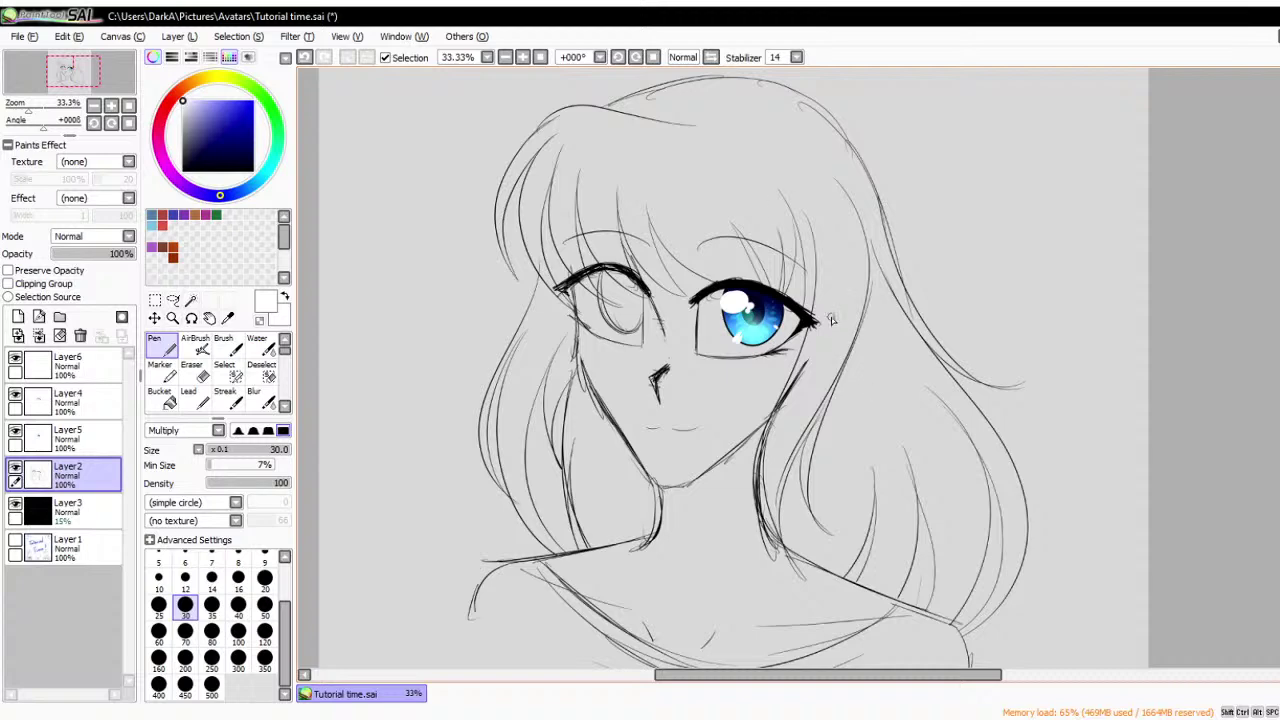
scroll(828, 309, up, 3)
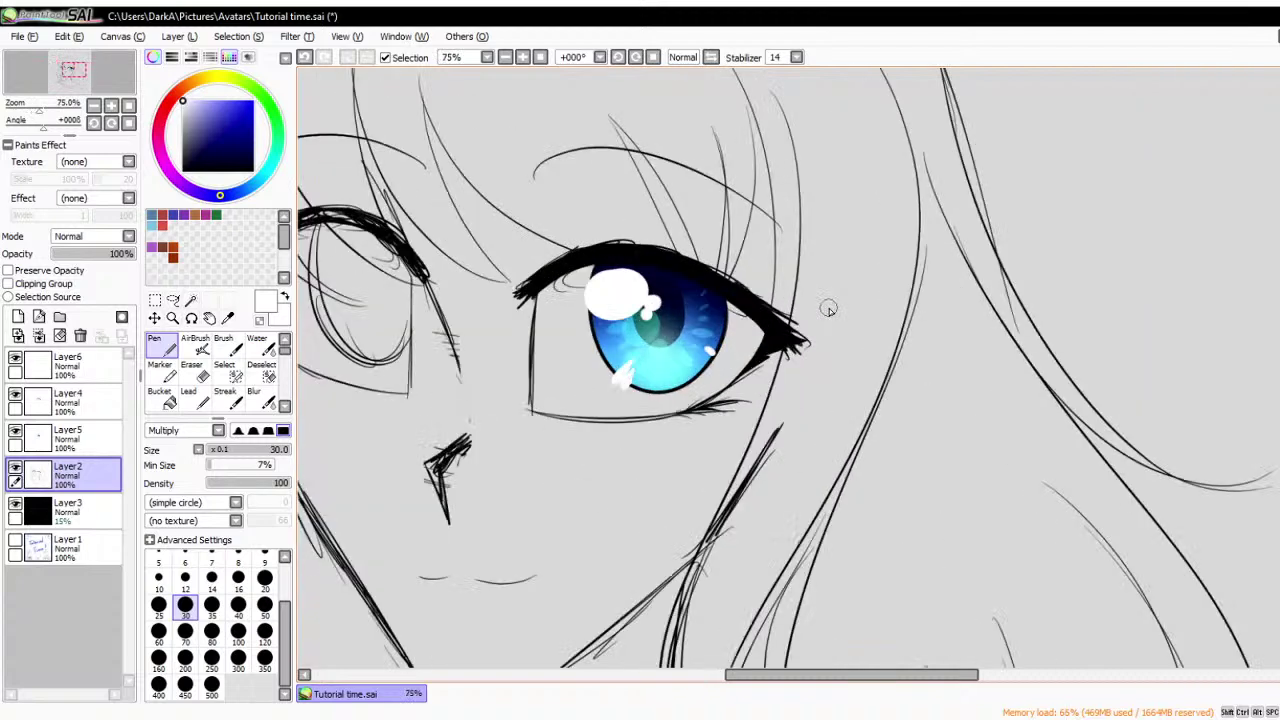
click(193, 301)
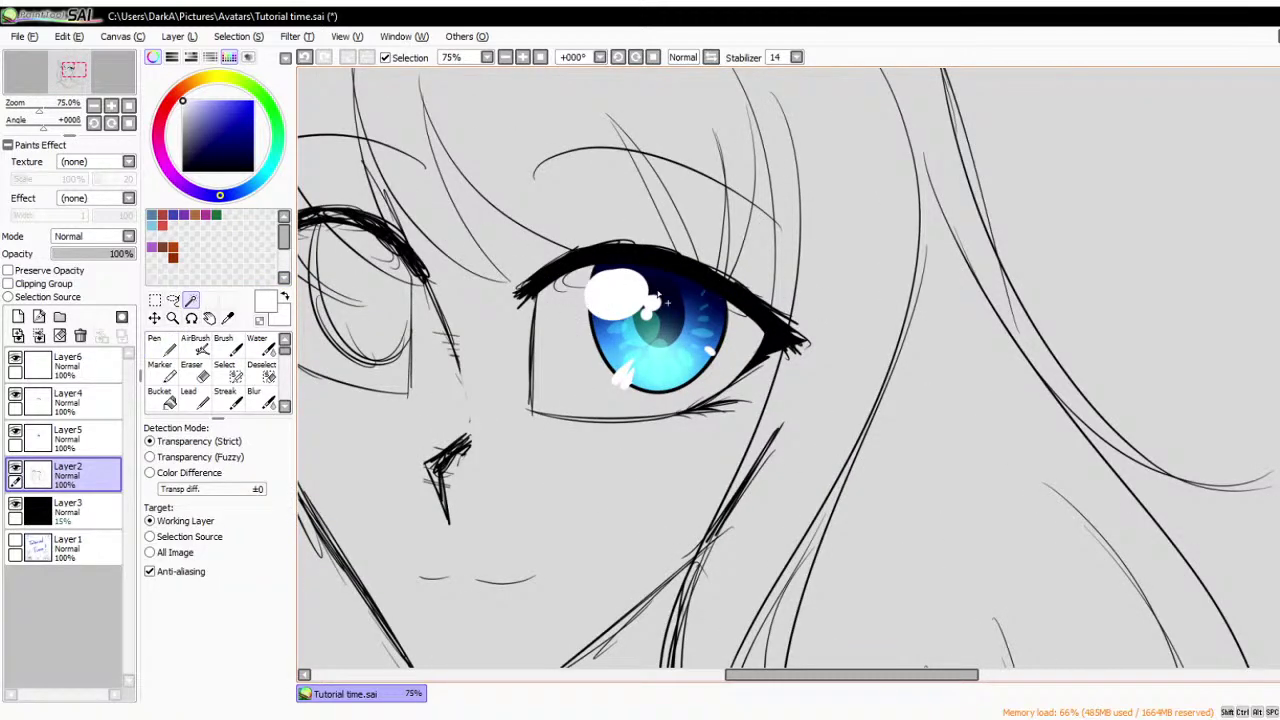
click(15, 467)
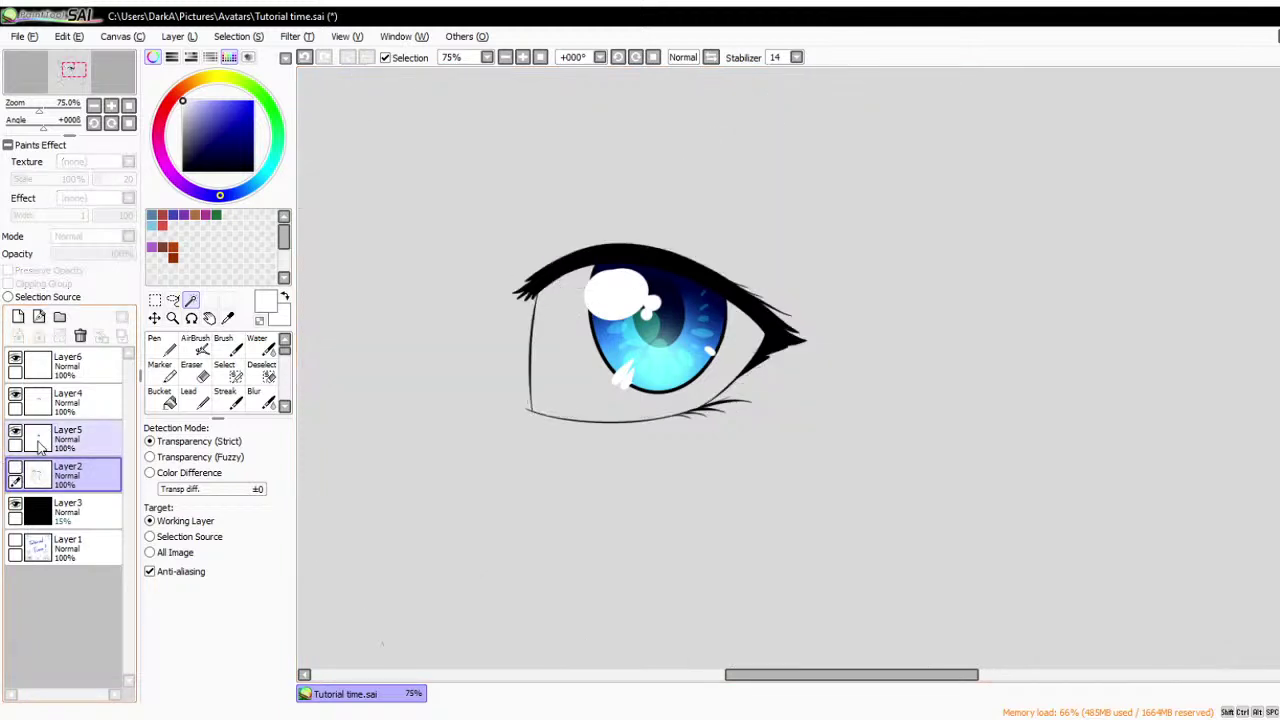
scroll(685, 289, up, 2)
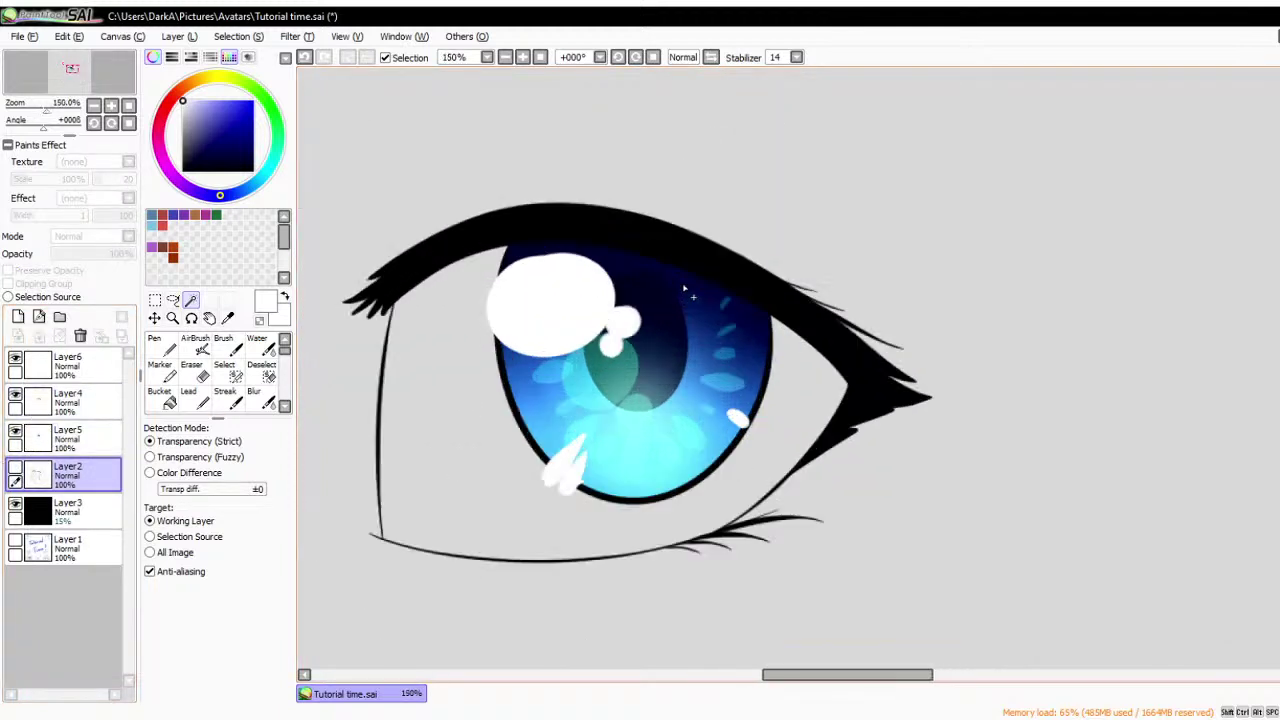
click(15, 358)
click(15, 358)
click(63, 408)
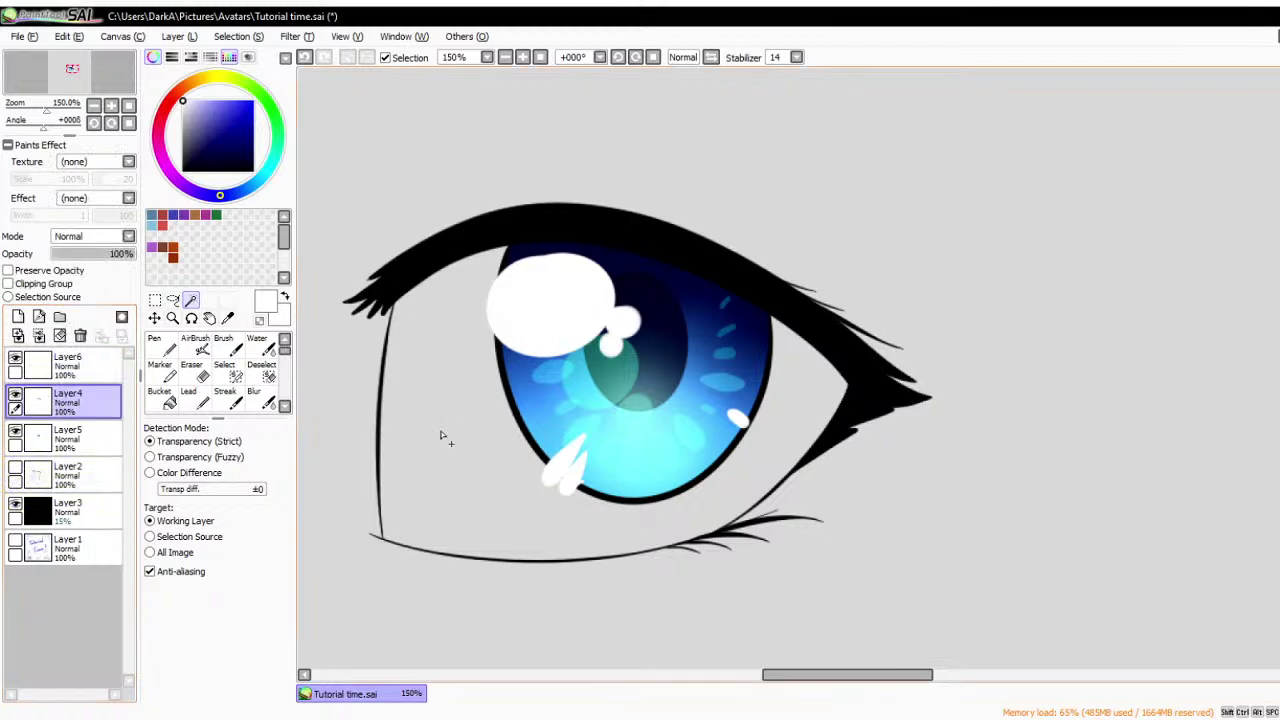
click(443, 433)
- Fill the selected eye white with pale bluish white on Layer5 using the size 70 Pen 2 brush, and clear the selection
click(63, 440)
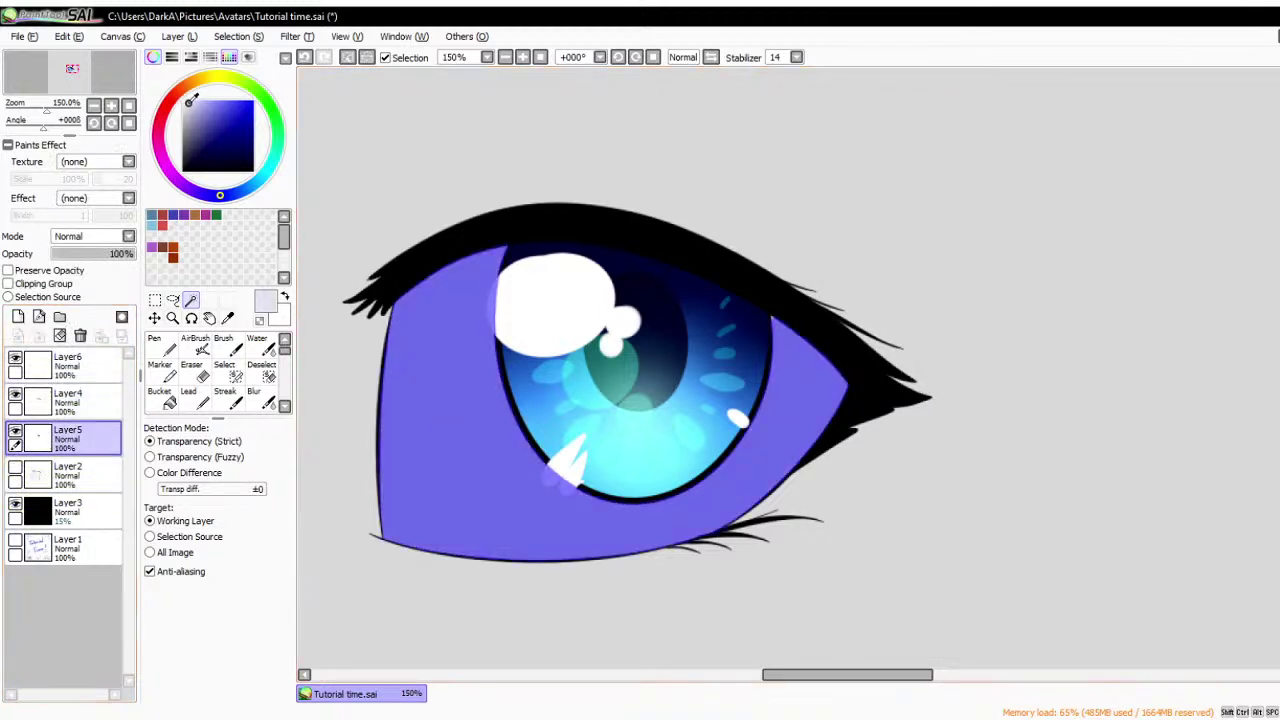
scroll(170, 385, down, 3)
click(160, 345)
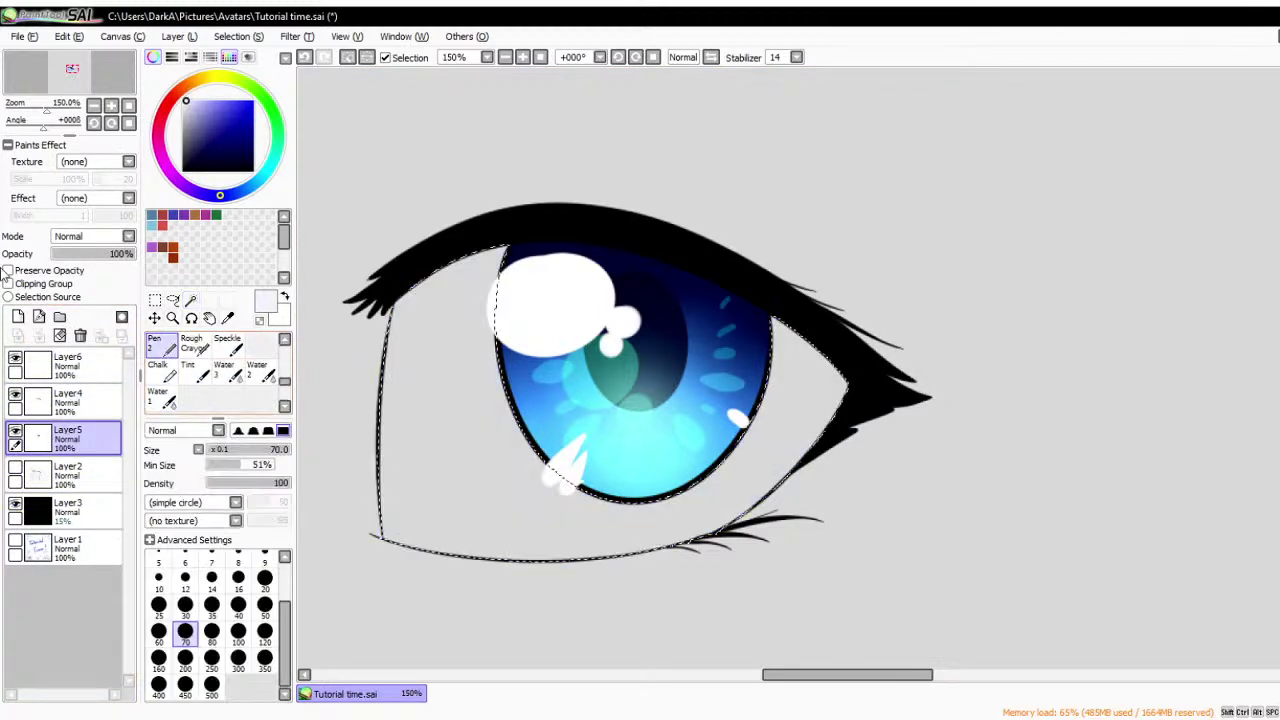
mouse_move(350, 343)
mouse_down()
mouse_move(399, 231)
mouse_move(496, 148)
mouse_move(484, 222)
mouse_move(523, 380)
mouse_move(464, 586)
mouse_move(582, 597)
mouse_move(940, 316)
mouse_up()
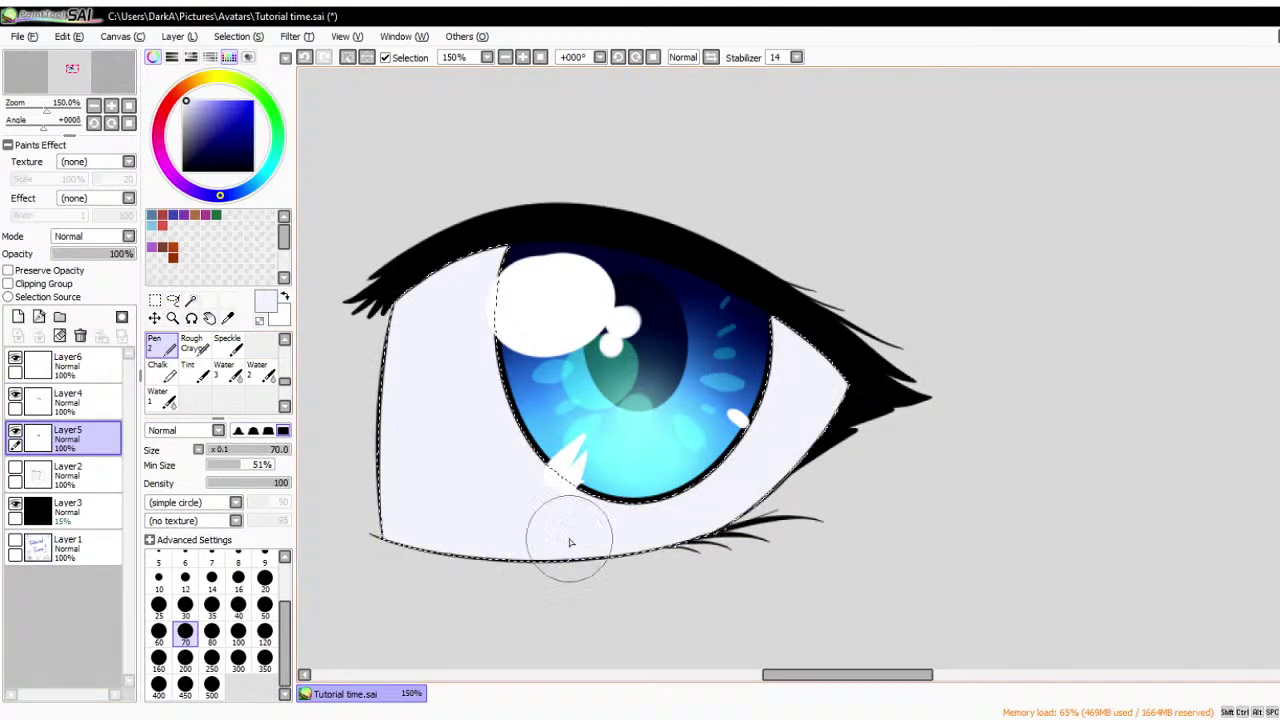
key(ctrl+d)
scroll(683, 222, down, 2)
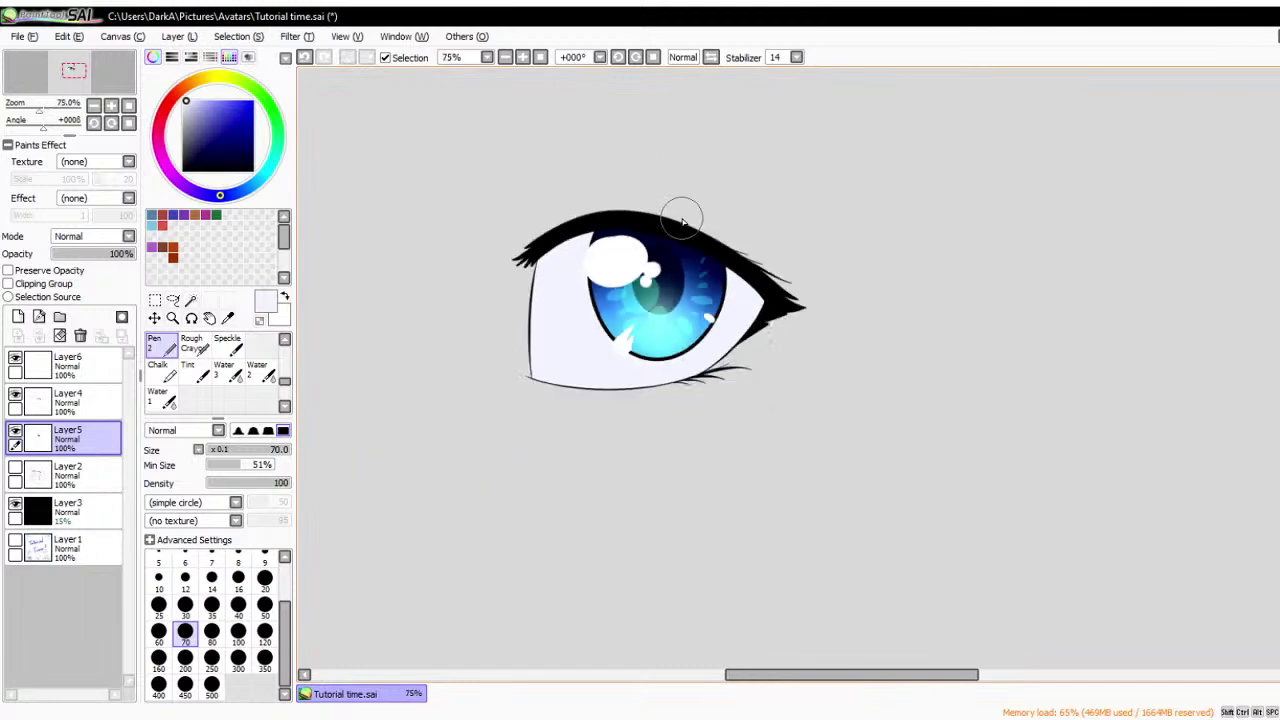
- Examine up close how the large white highlight and the iris outline meet the painted eye white
scroll(683, 222, up, 7)
scroll(700, 305, down, 3)
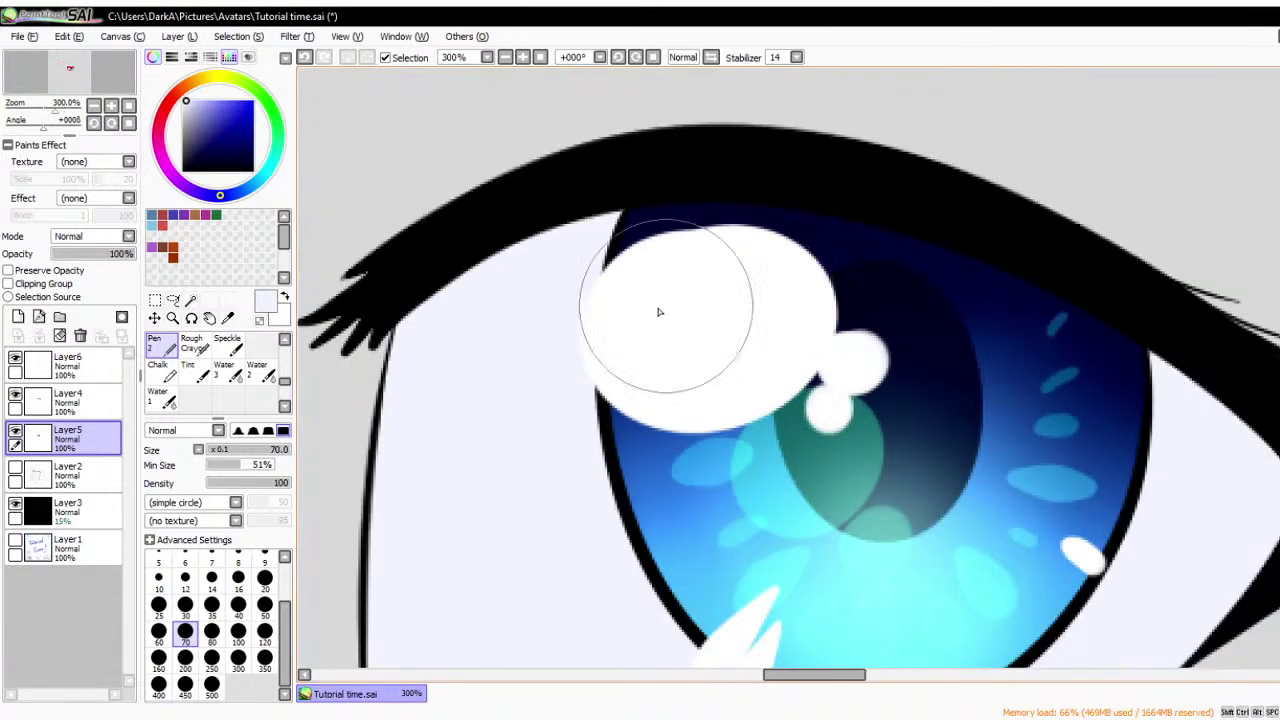
scroll(620, 315, up, 3)
scroll(576, 318, up, 3)
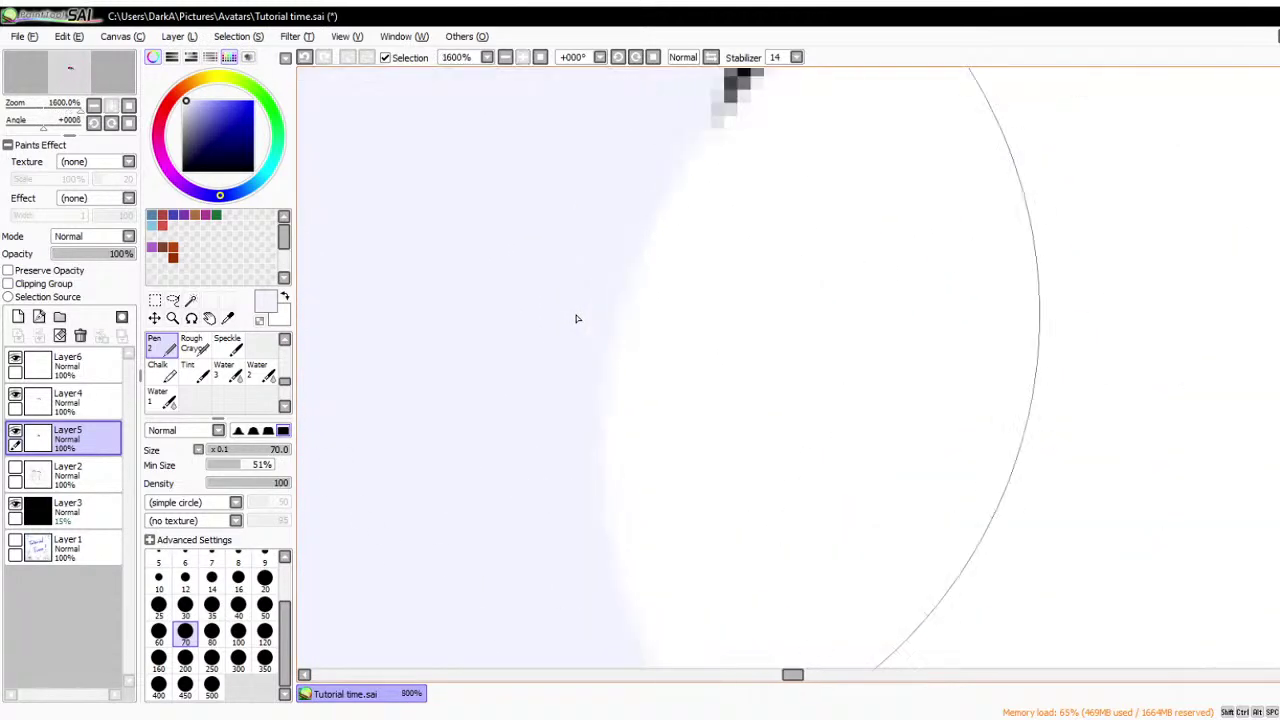
scroll(576, 318, down, 2)
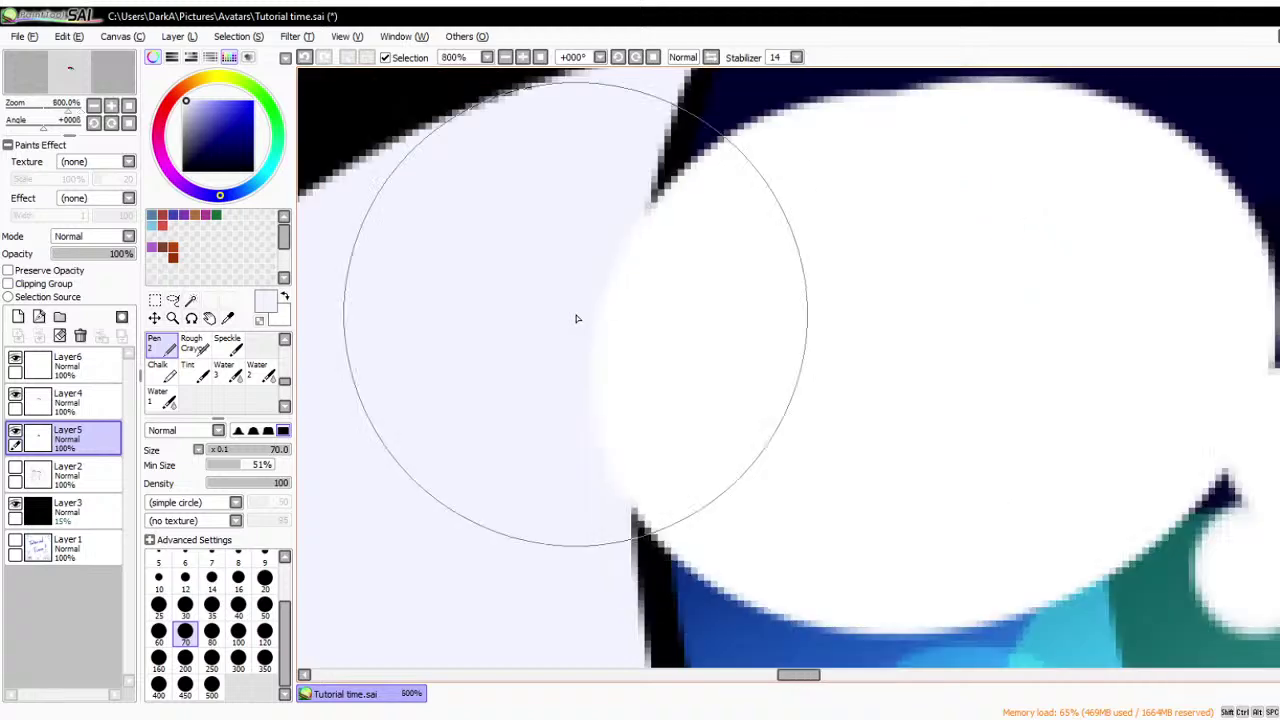
click(226, 319)
scroll(638, 236, down, 3)
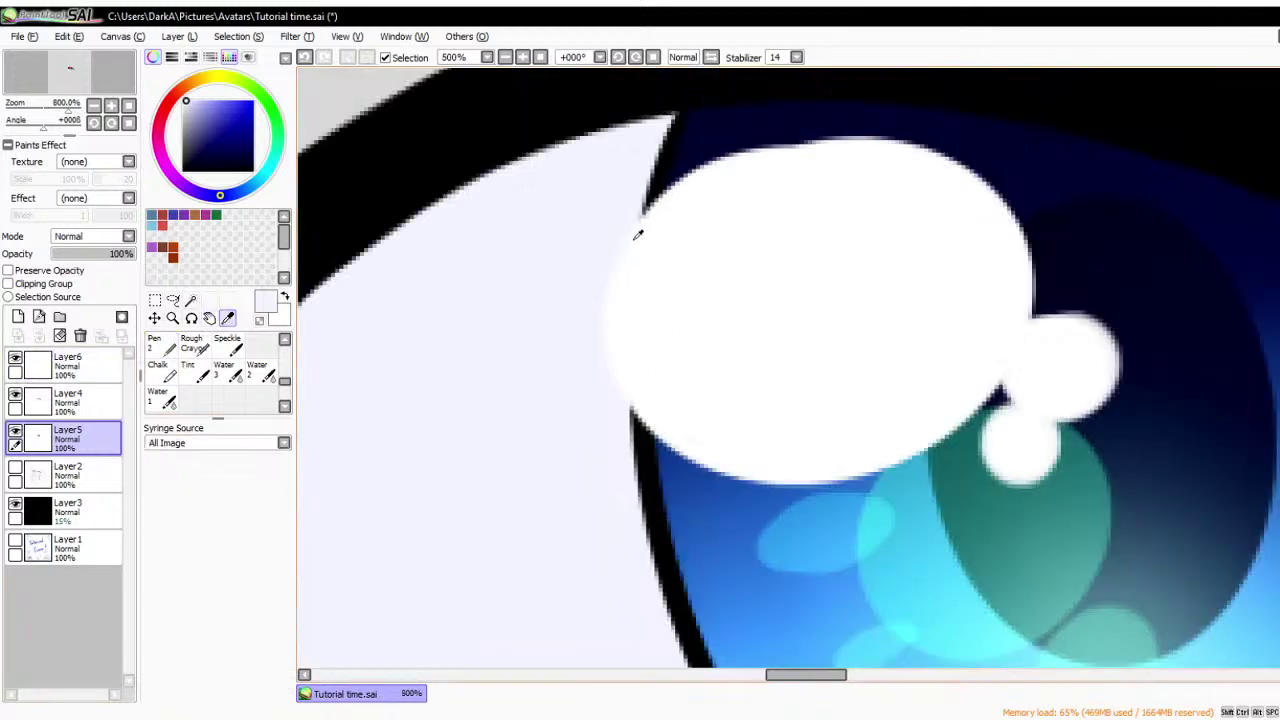
scroll(638, 236, up, 4)
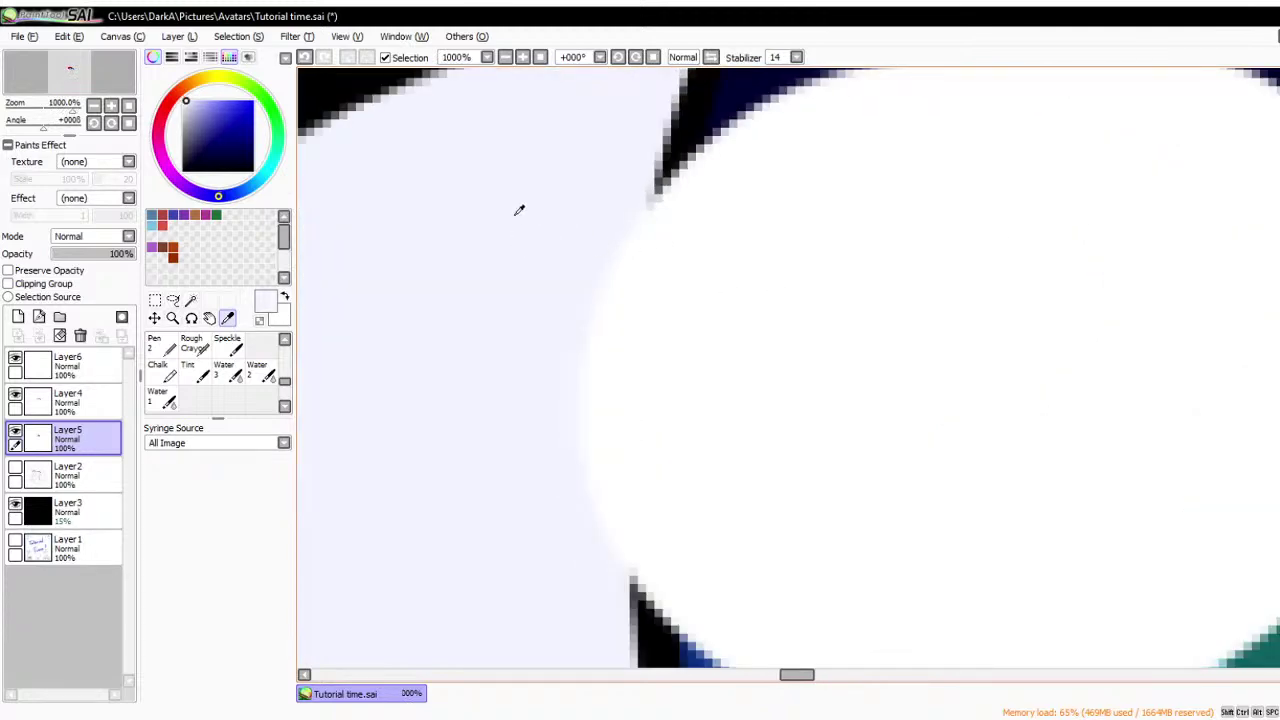
scroll(519, 210, down, 4)
scroll(519, 210, down, 1)
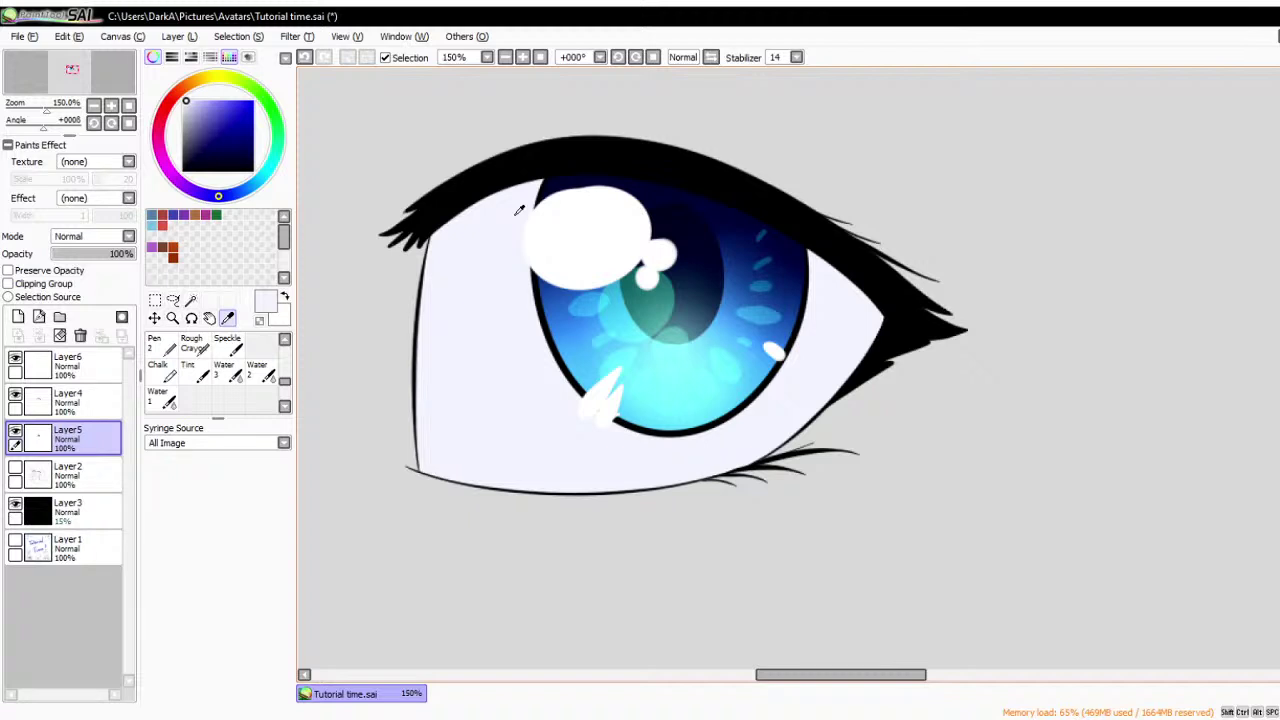
scroll(480, 200, up, 2)
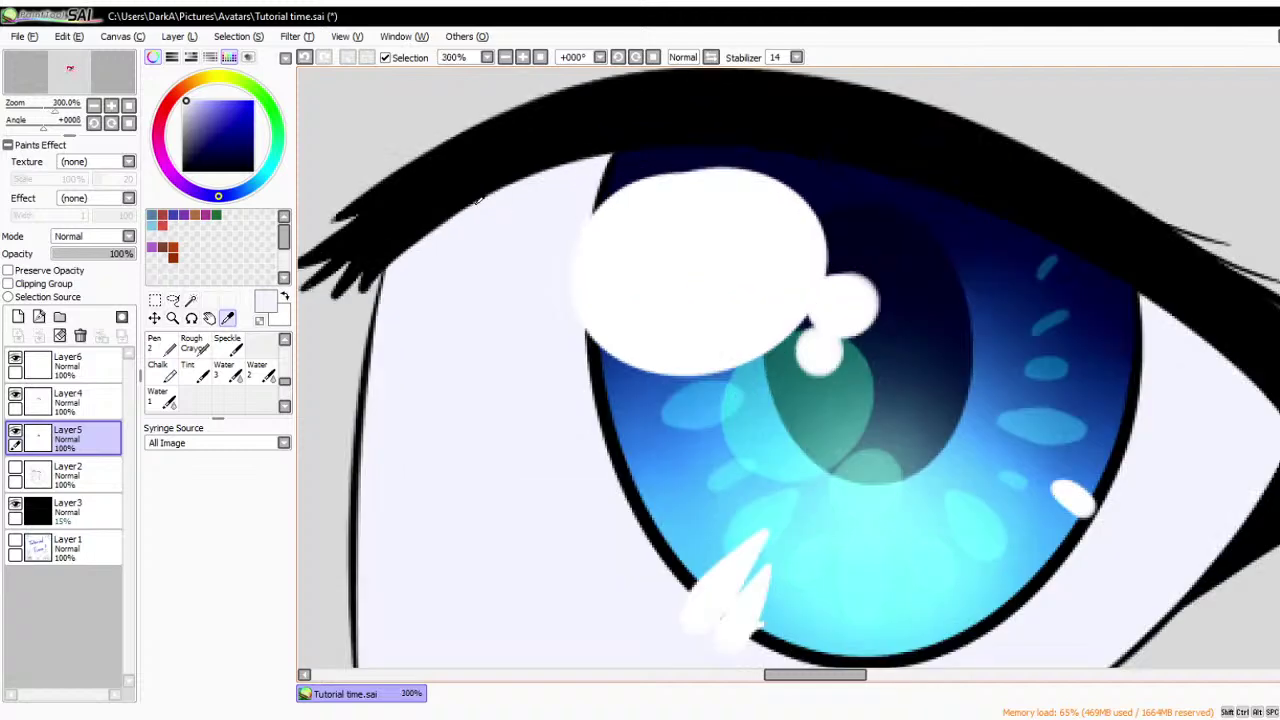
scroll(528, 210, up, 2)
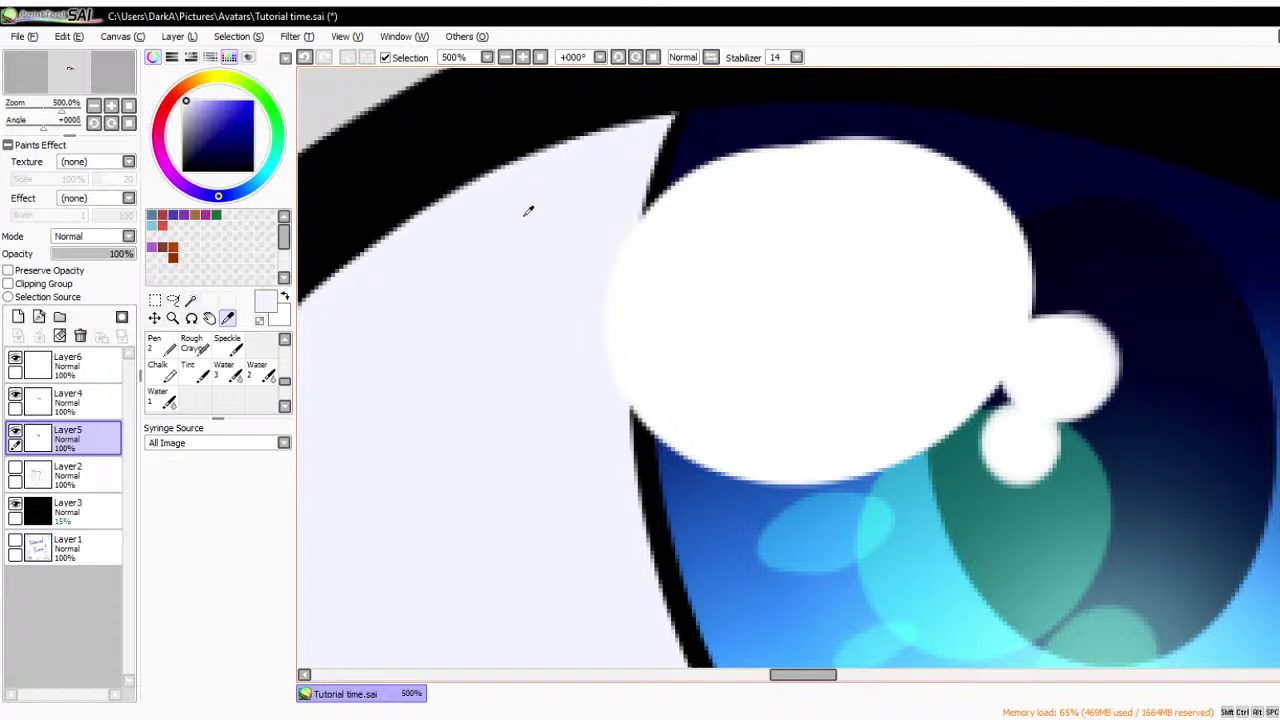
scroll(528, 210, down, 3)
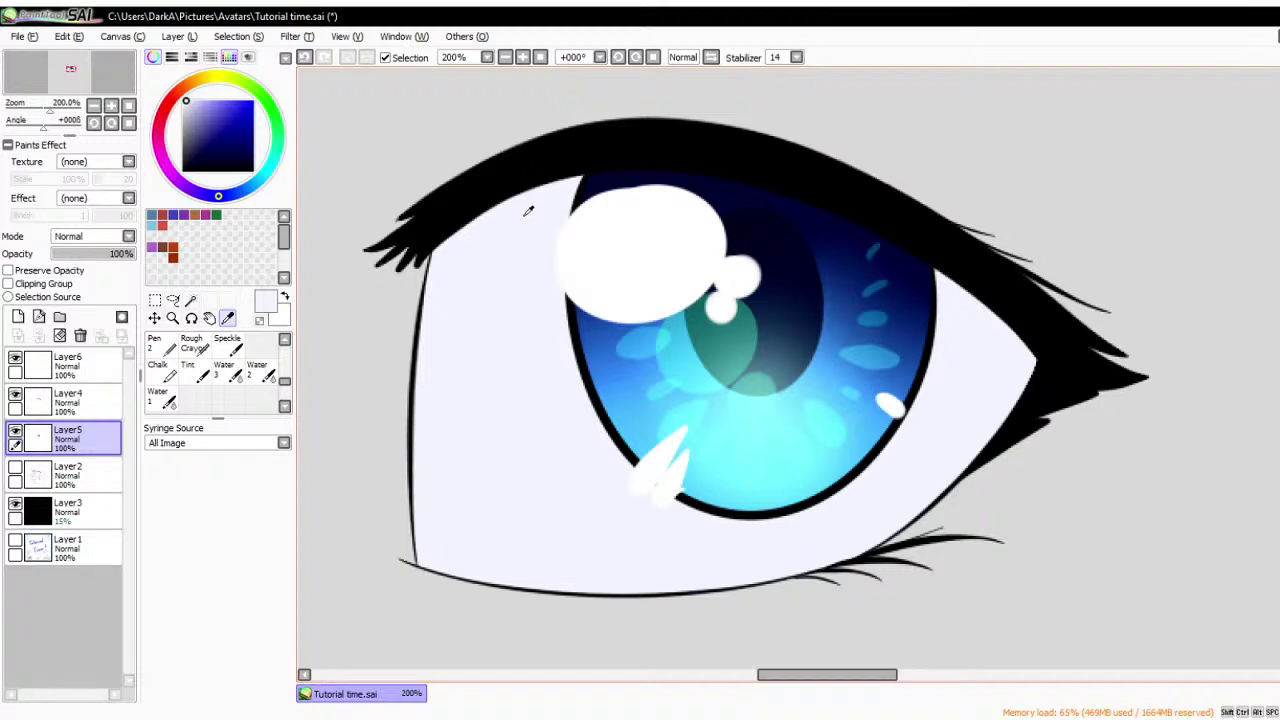
scroll(545, 249, down, 1)
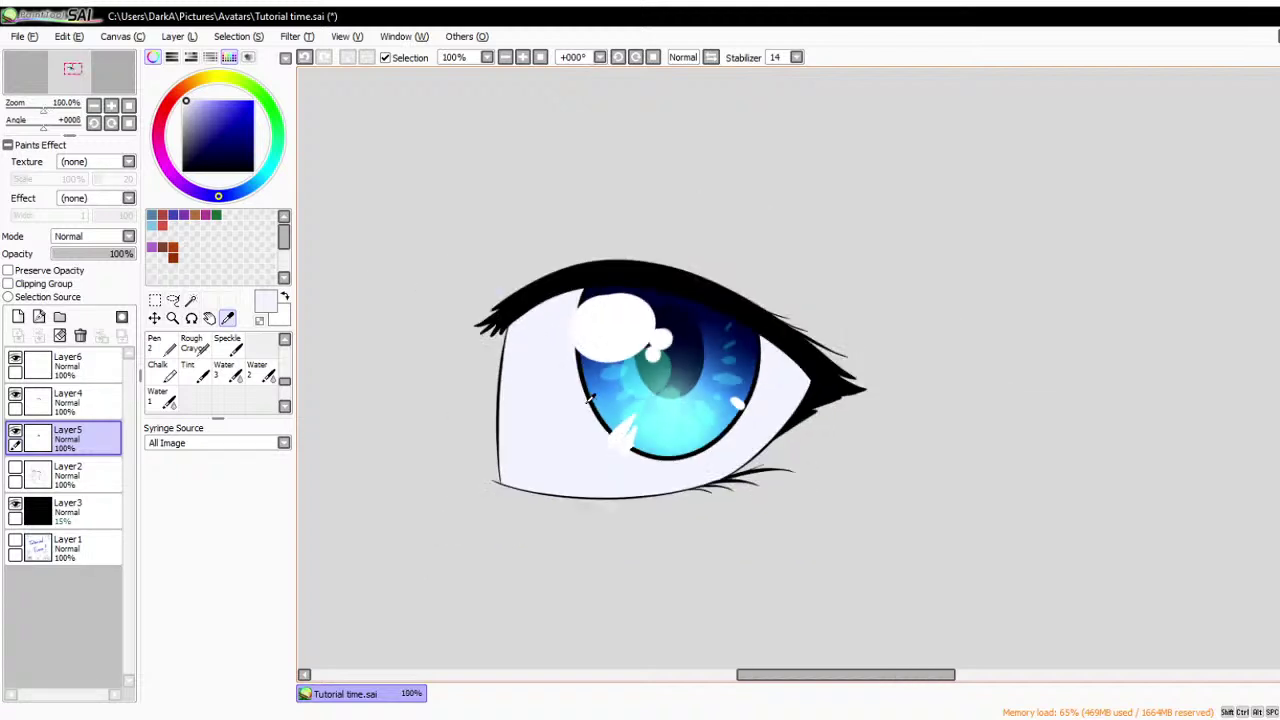
scroll(552, 355, up, 1)
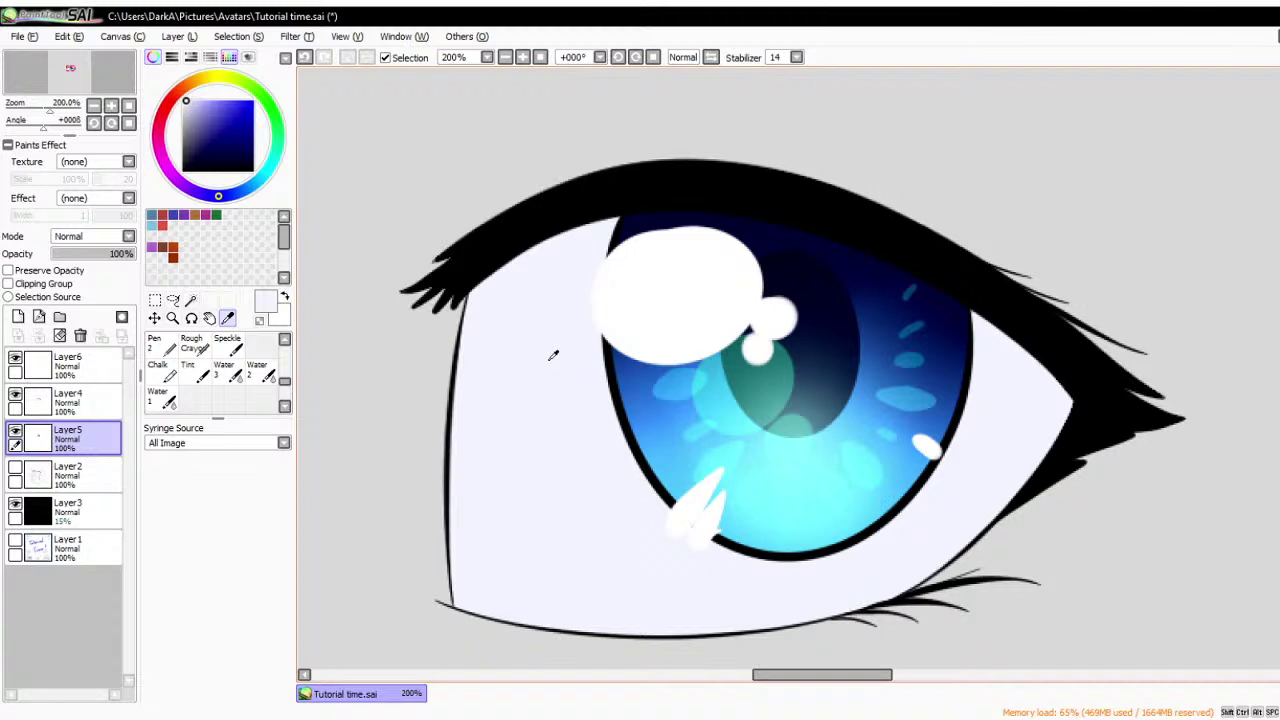
scroll(552, 355, up, 3)
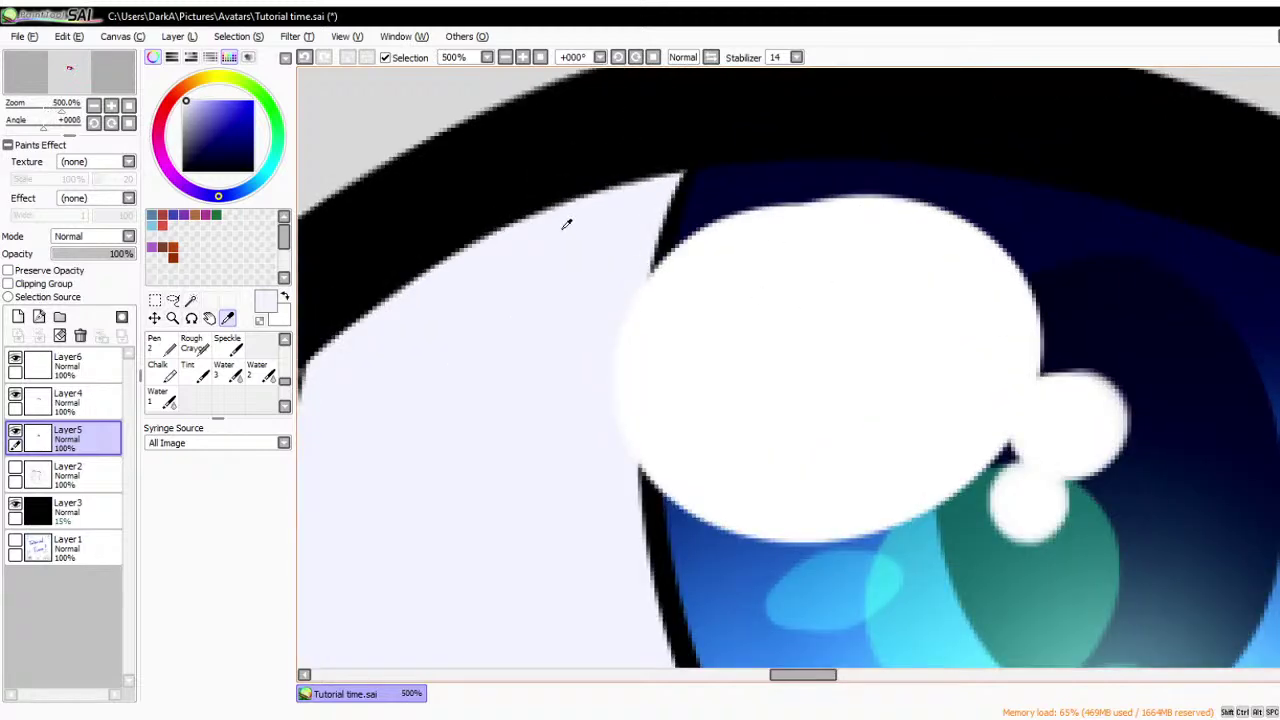
scroll(566, 220, down, 4)
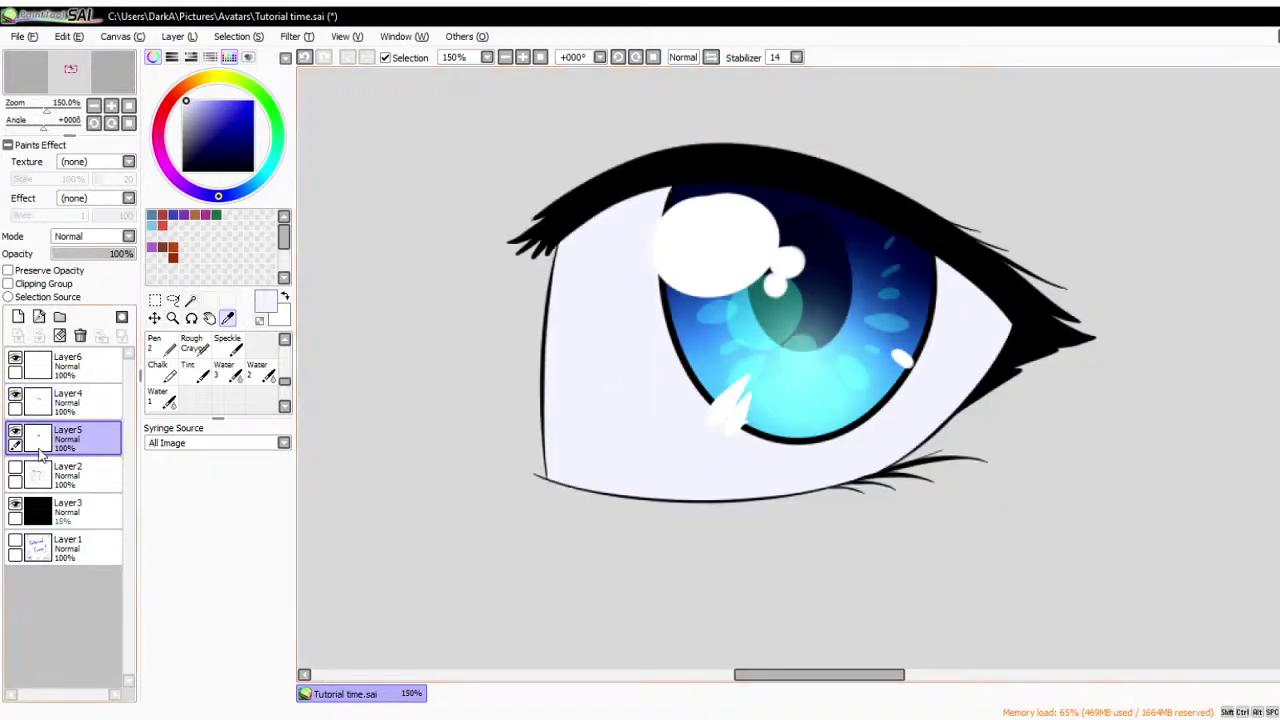
- Make Layer2 active and show its face sketch again, toggling Layer5 off and on to compare
click(68, 475)
click(15, 467)
scroll(788, 374, down, 2)
scroll(847, 248, down, 2)
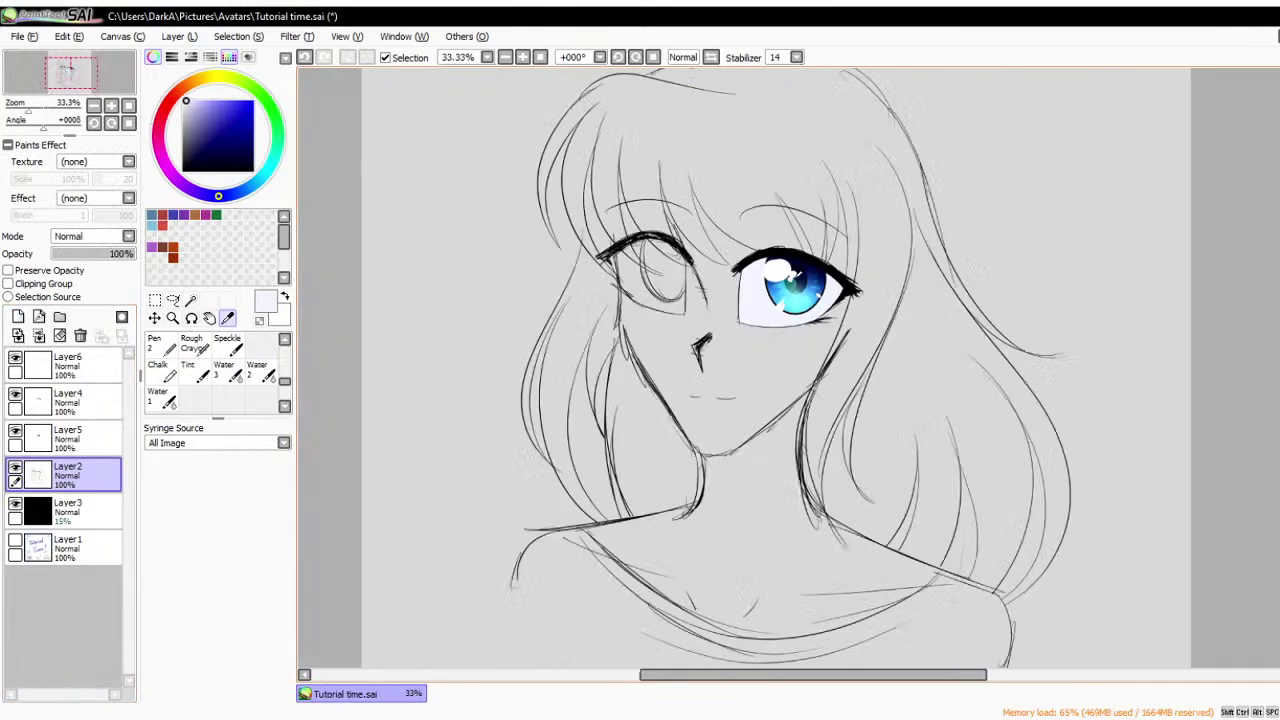
click(15, 433)
click(15, 433)
scroll(822, 275, down, 1)
scroll(822, 275, up, 2)
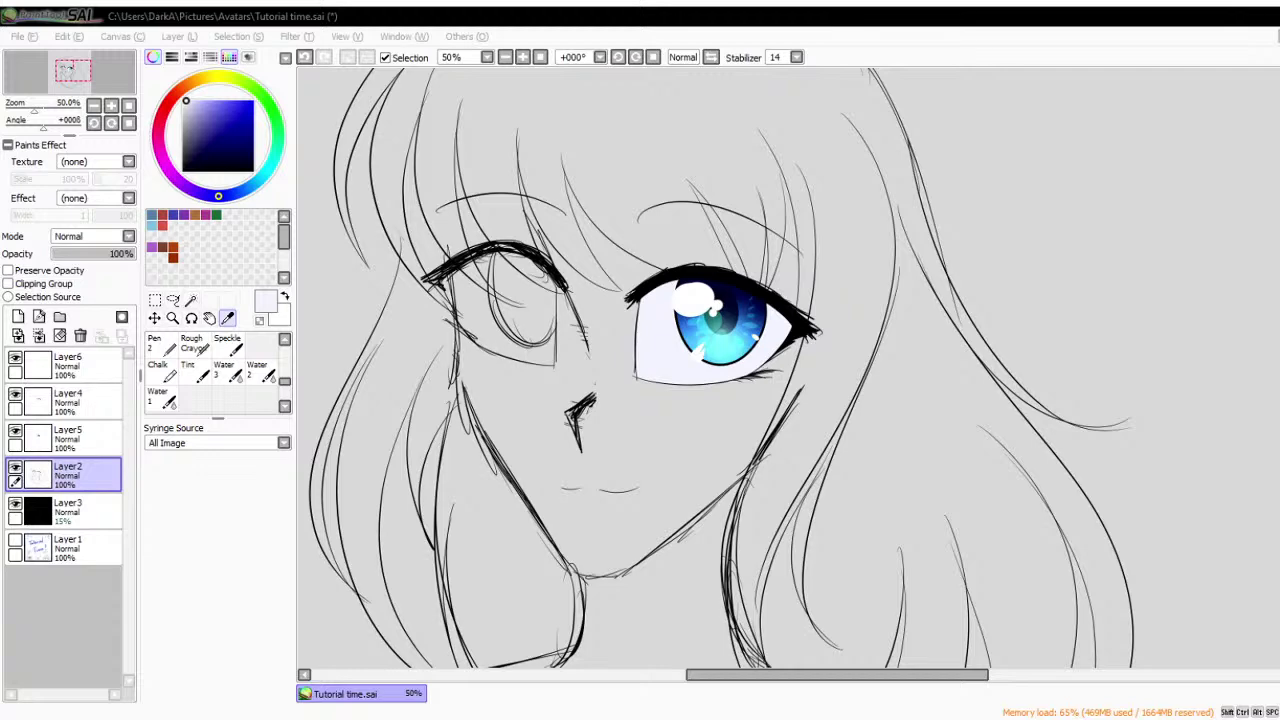
- Delete Layer6 and transfer the eye line art on Layer4 down onto Layer5
scroll(700, 260, down, 3)
scroll(764, 185, up, 4)
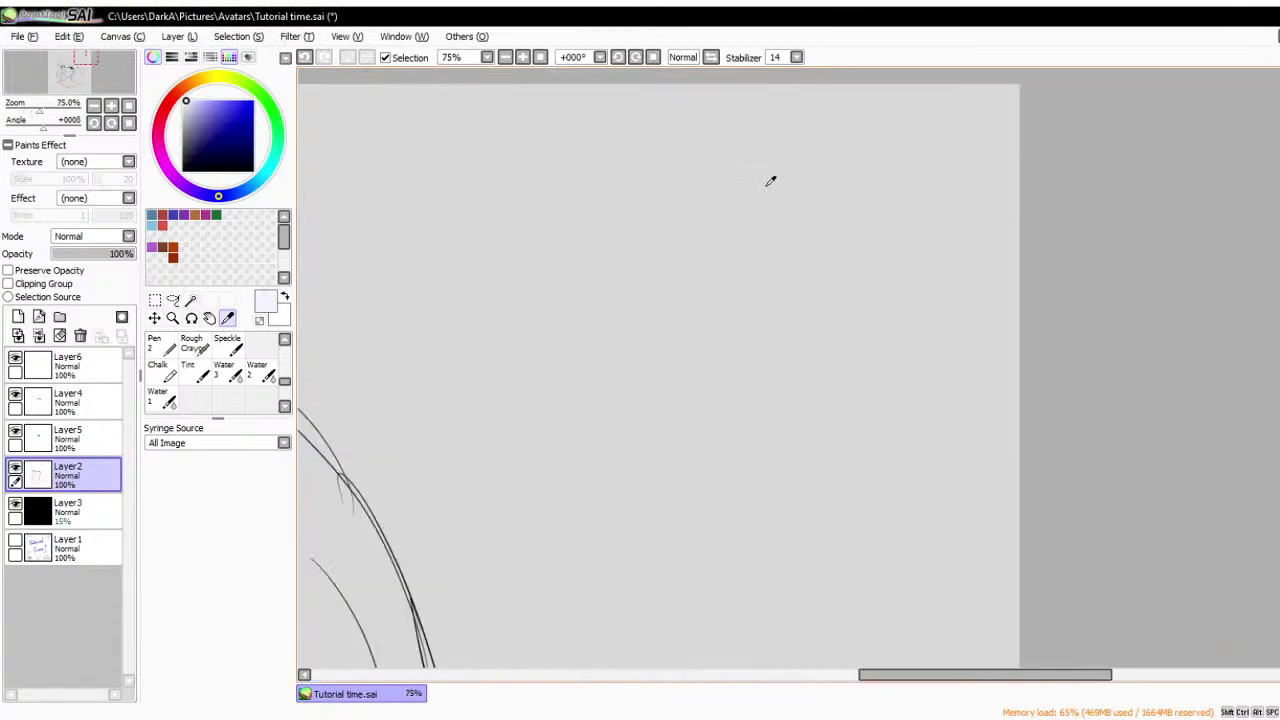
scroll(236, 345, up, 2)
click(157, 343)
click(92, 372)
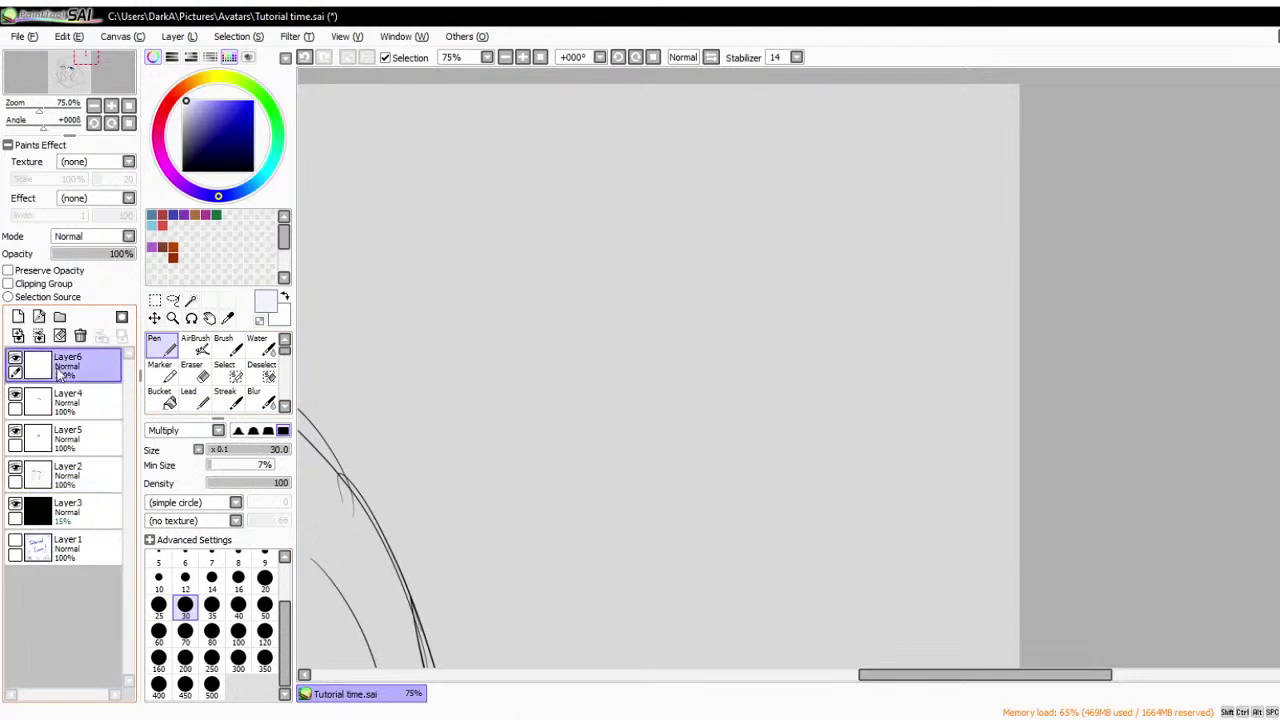
scroll(606, 269, down, 5)
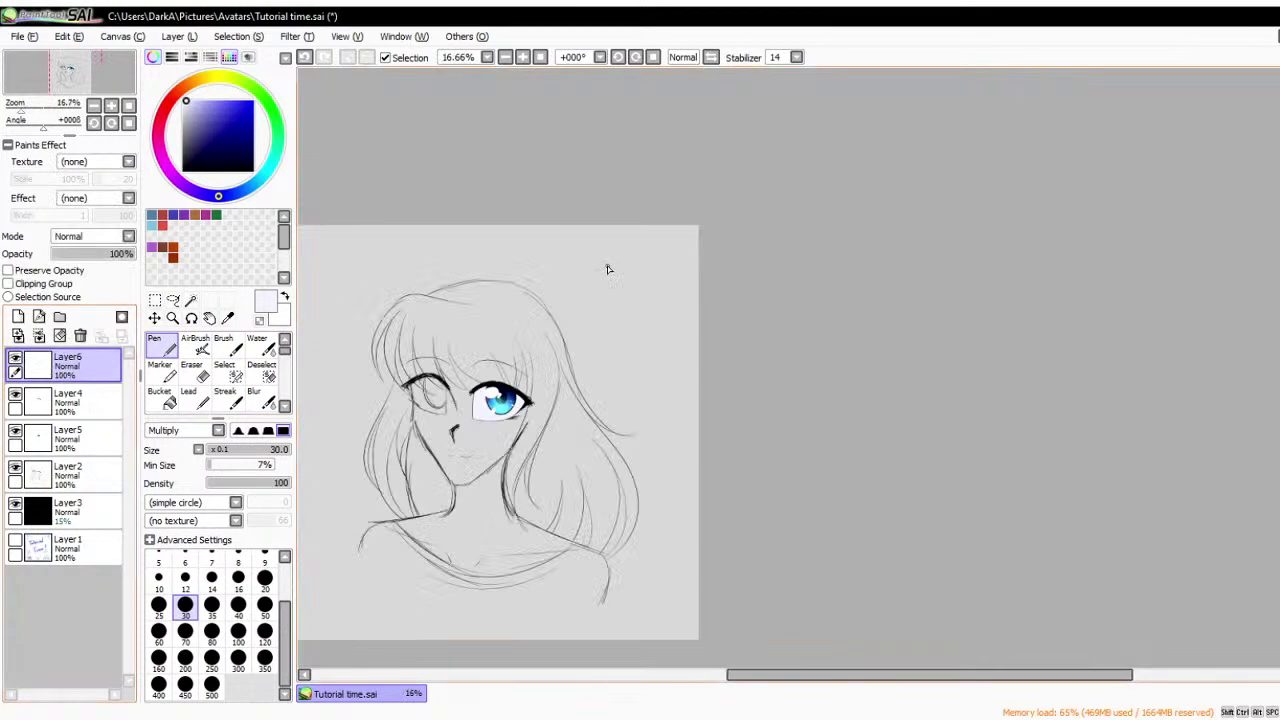
click(80, 335)
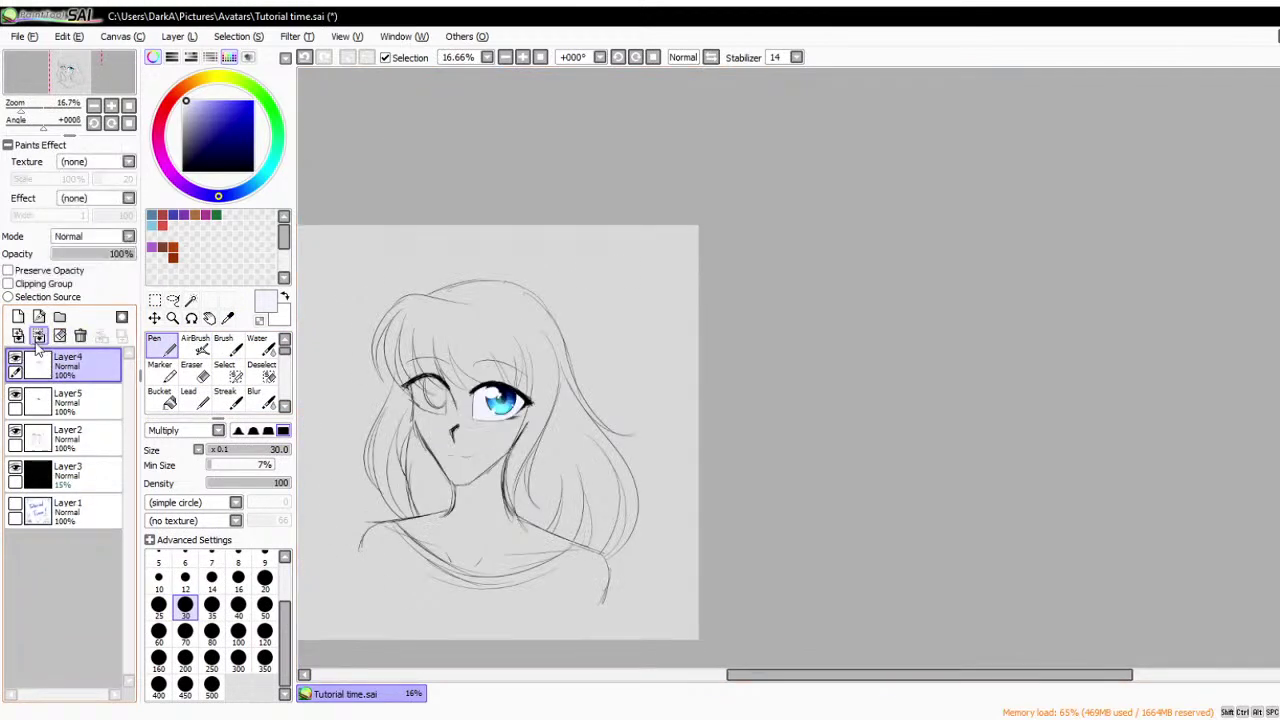
- Draw a sad cartoon face on Layer4 in the canvas's empty upper-right corner with a black size 8 pen: oval eyes, mouth, cheeks and brows
drag(222, 163, 164, 200)
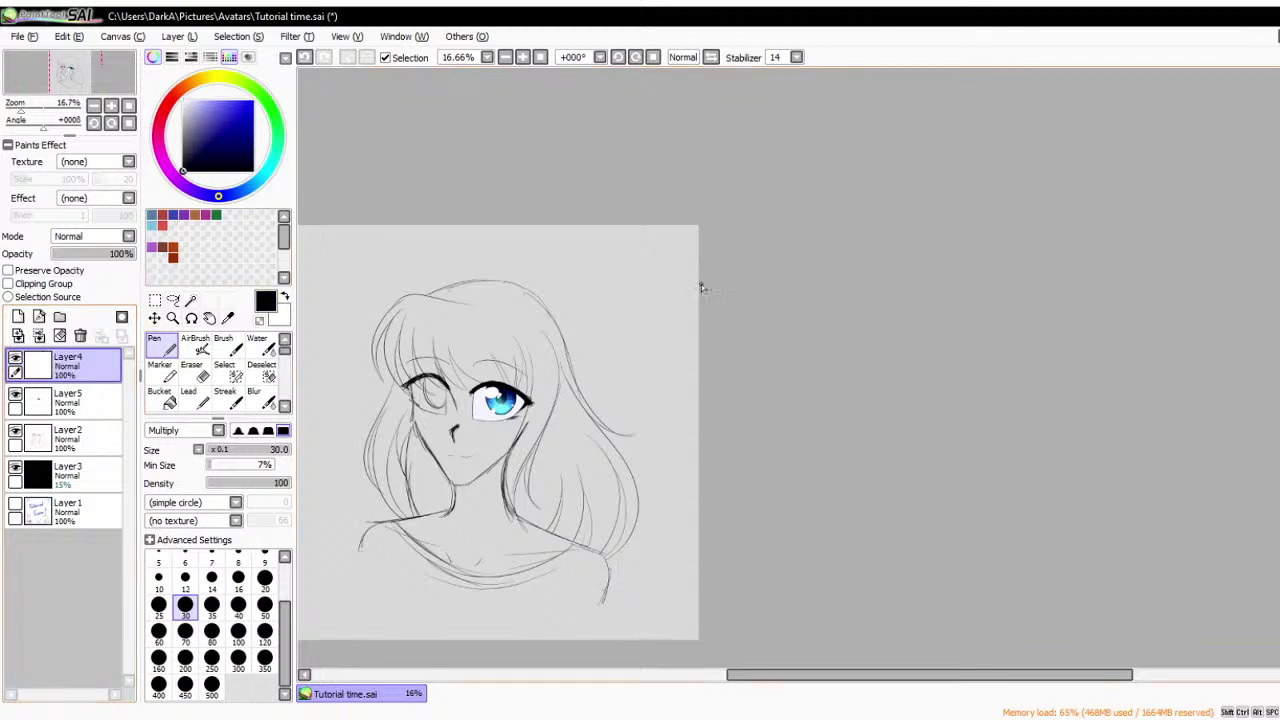
scroll(640, 286, up, 4)
click(238, 558)
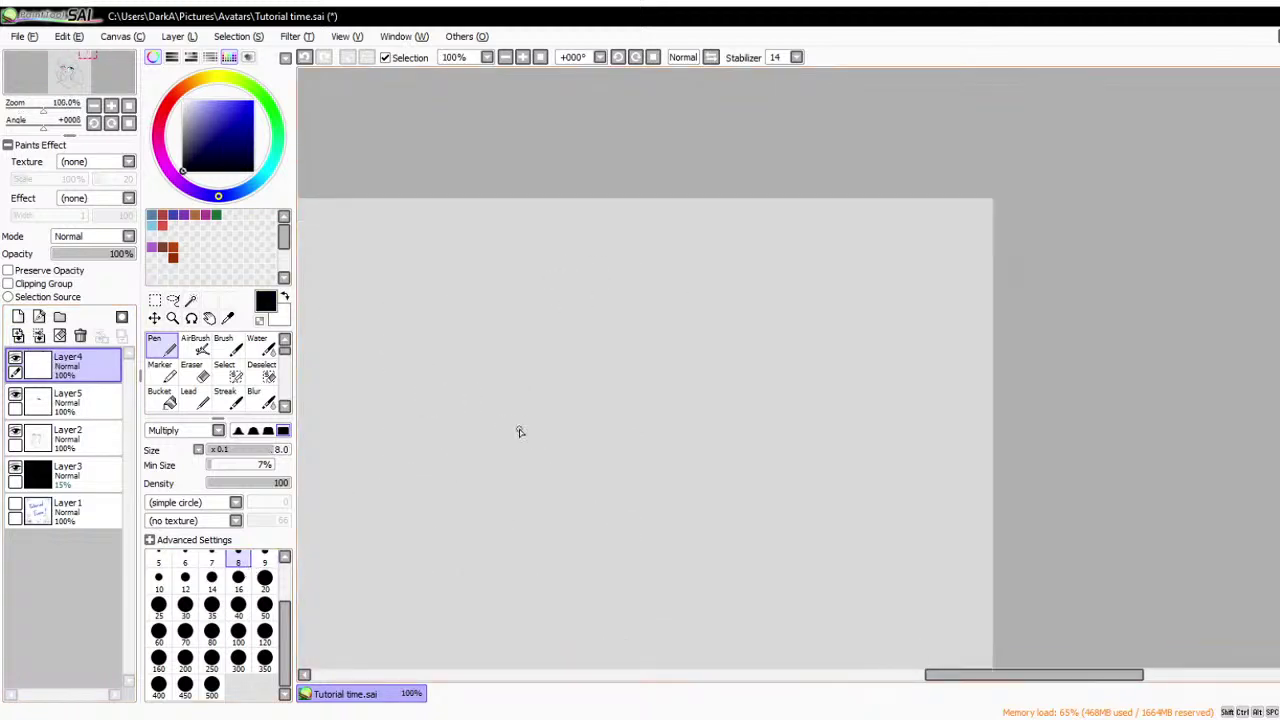
mouse_move(760, 336)
mouse_down()
mouse_move(800, 443)
mouse_move(735, 338)
mouse_move(671, 400)
mouse_move(650, 330)
mouse_move(668, 345)
mouse_up()
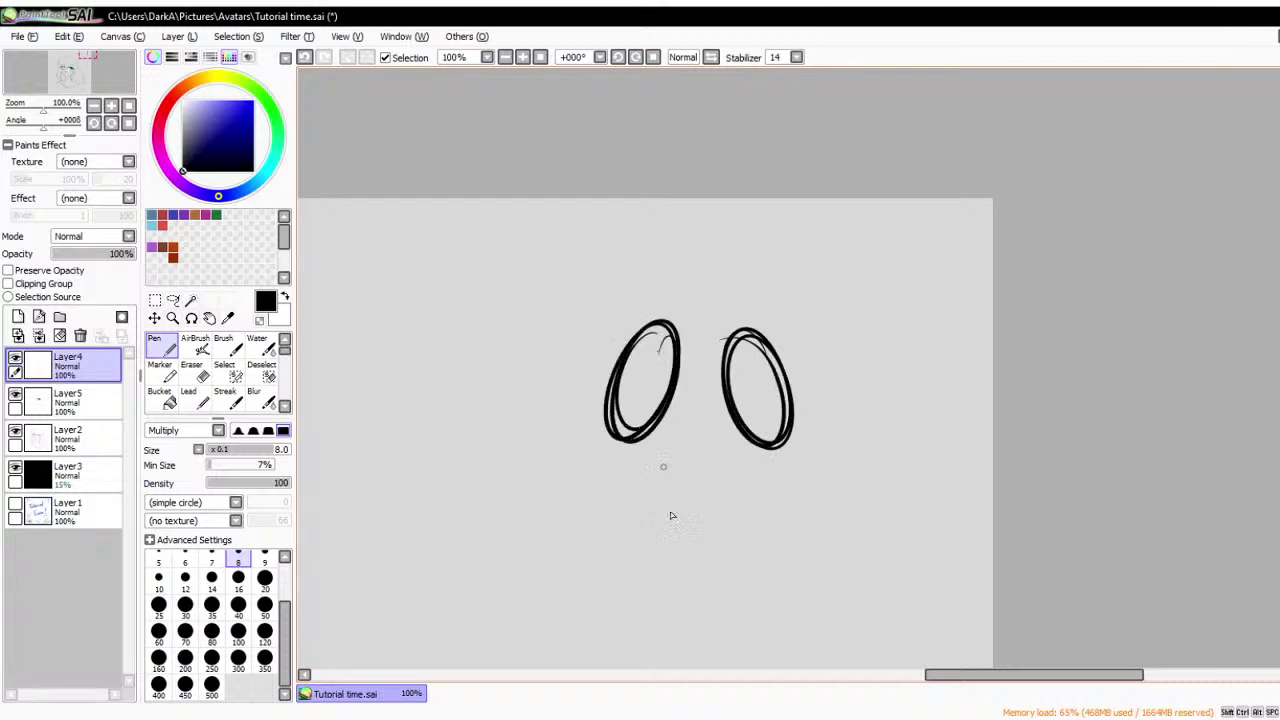
drag(684, 496, 712, 498)
mouse_move(772, 428)
mouse_down()
mouse_move(816, 442)
mouse_move(785, 424)
mouse_up()
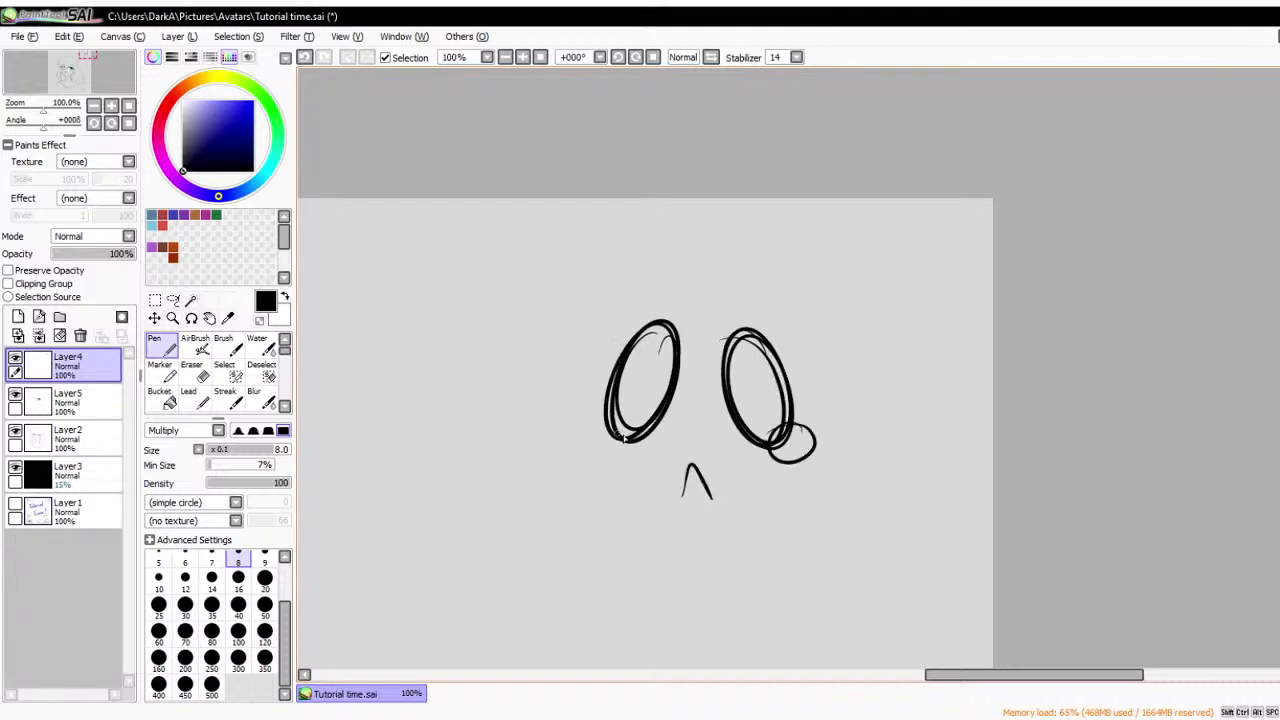
drag(612, 428, 625, 432)
drag(721, 318, 797, 313)
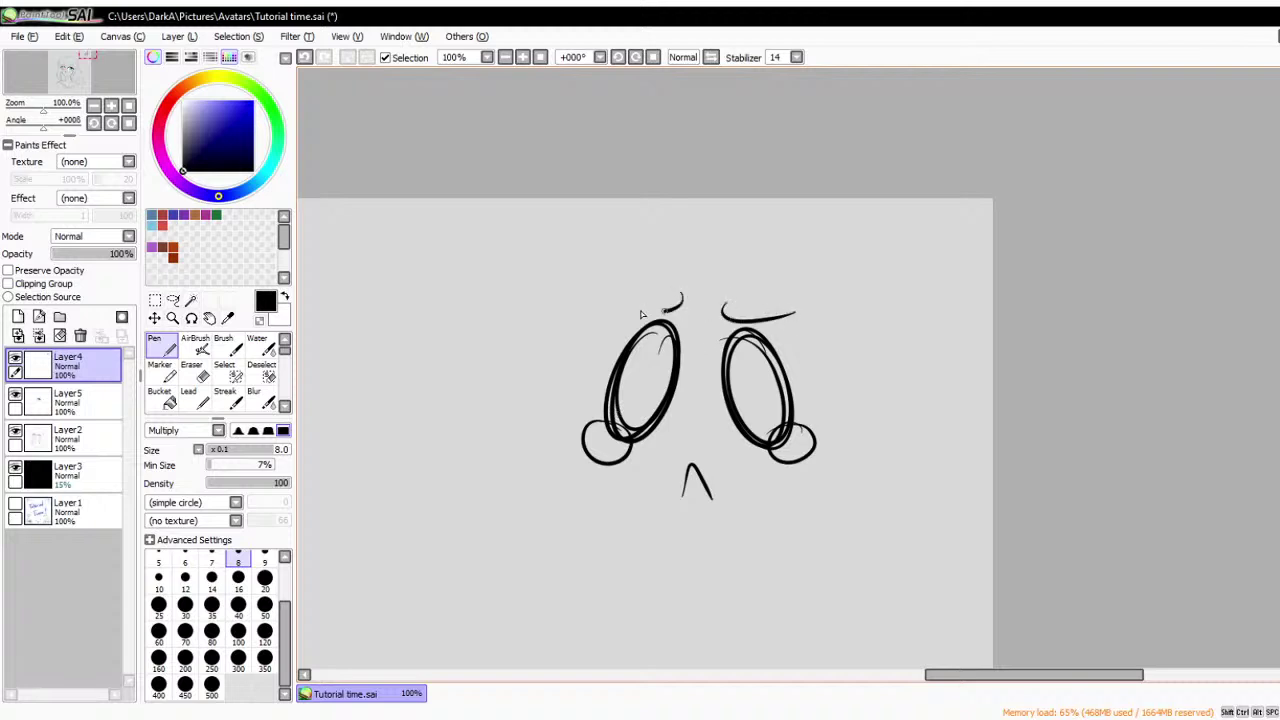
drag(683, 294, 618, 304)
- Handwrite "Go take your meds." beside the cartoon face and underline it twice
drag(386, 258, 388, 279)
drag(406, 268, 406, 268)
mouse_move(440, 222)
mouse_down()
mouse_move(446, 278)
mouse_move(490, 272)
mouse_move(477, 272)
mouse_up()
mouse_move(504, 238)
mouse_down()
mouse_move(492, 266)
mouse_move(534, 251)
mouse_up()
mouse_move(333, 337)
mouse_down()
mouse_move(355, 366)
mouse_move(350, 394)
mouse_up()
mouse_move(376, 336)
mouse_down()
mouse_move(424, 346)
mouse_move(440, 325)
mouse_move(492, 305)
mouse_move(518, 318)
mouse_move(530, 302)
mouse_up()
drag(528, 322, 552, 314)
drag(330, 400, 574, 324)
drag(454, 376, 537, 346)
click(581, 298)
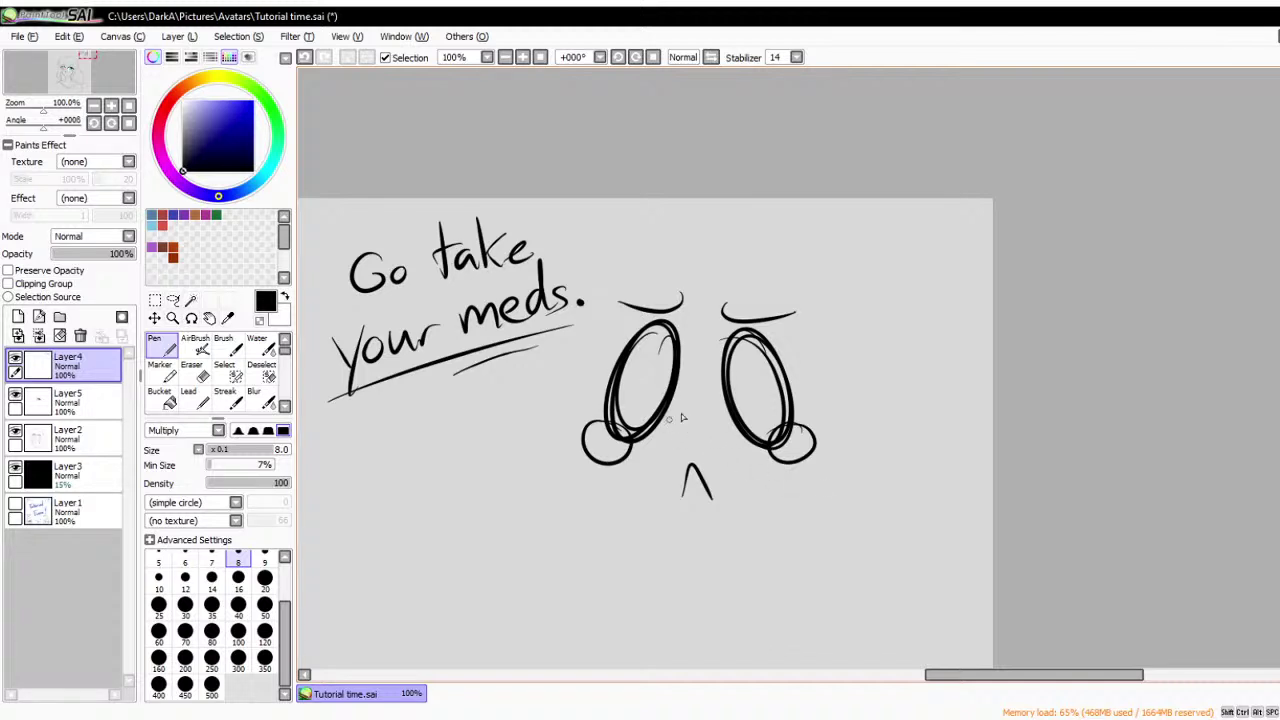
- Hatch a short patch of slanted lines between the lower ends of the cartoon face's two oval eyes
mouse_move(664, 434)
mouse_down()
mouse_move(702, 410)
mouse_move(726, 414)
mouse_up()
scroll(678, 321, down, 1)
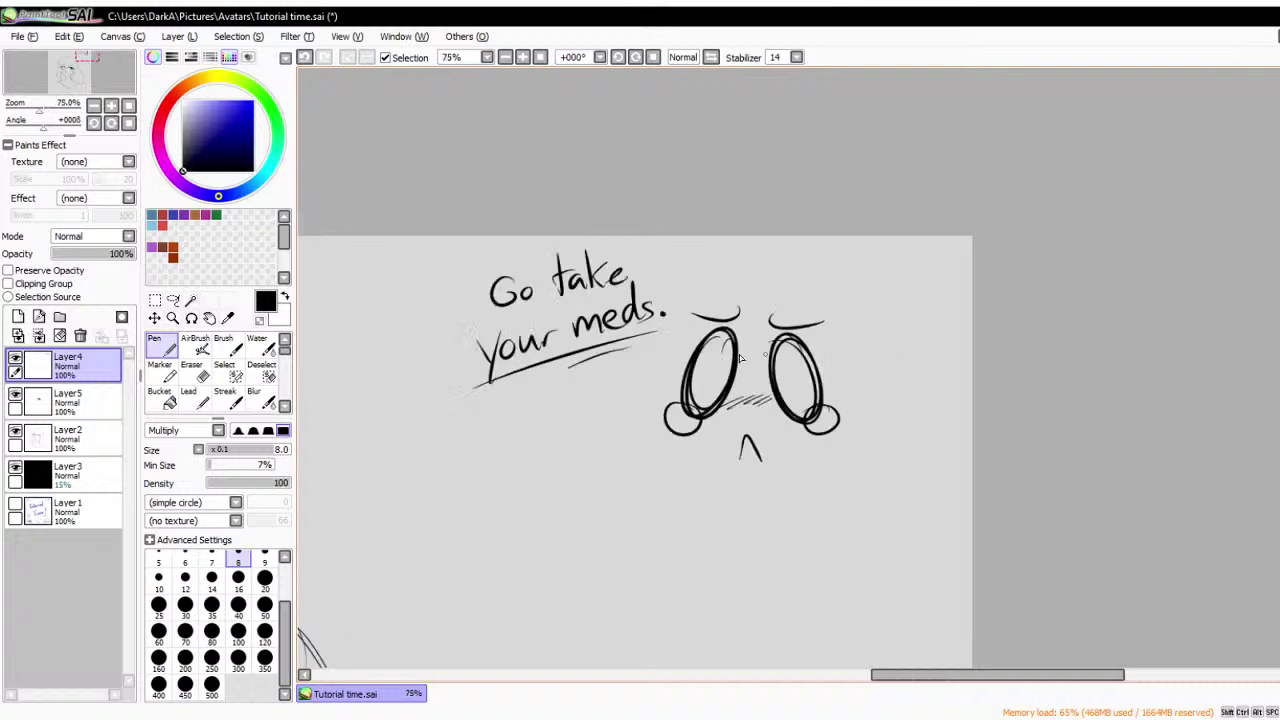
scroll(678, 321, up, 2)
scroll(678, 321, down, 2)
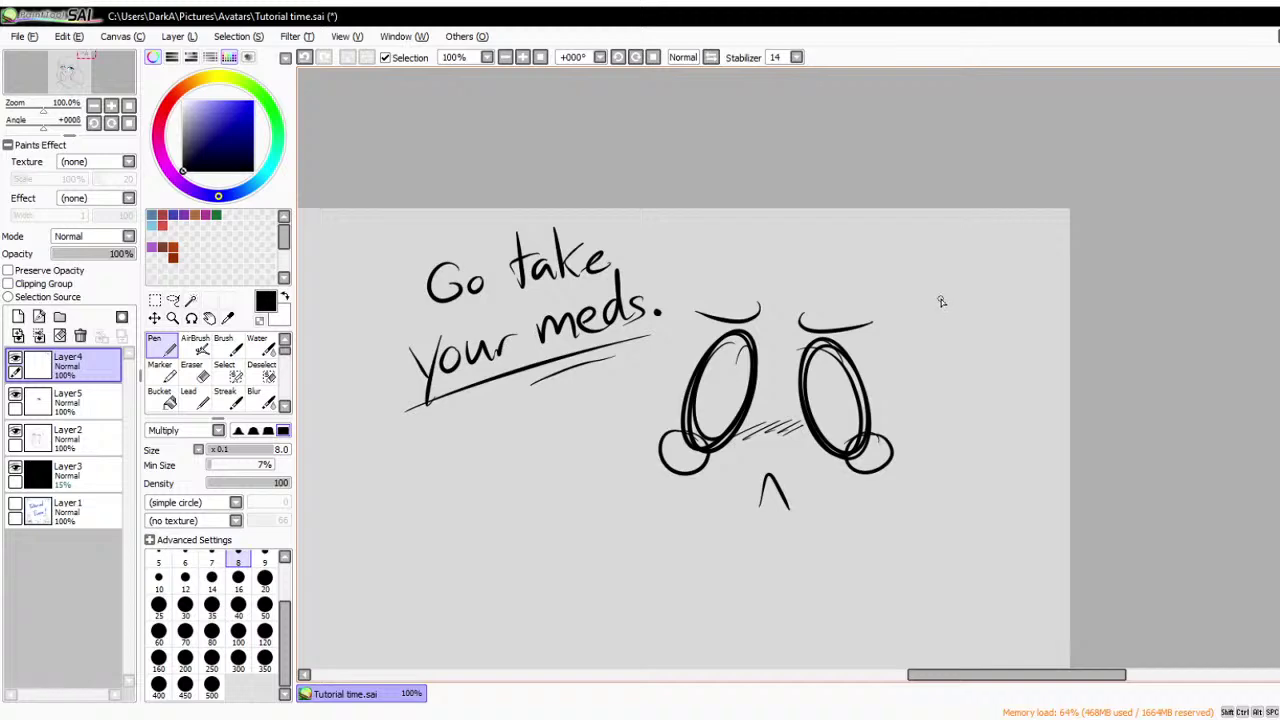
- Delete Layer4, which holds the cartoon face and the handwritten note
scroll(940, 294, down, 3)
scroll(735, 285, down, 2)
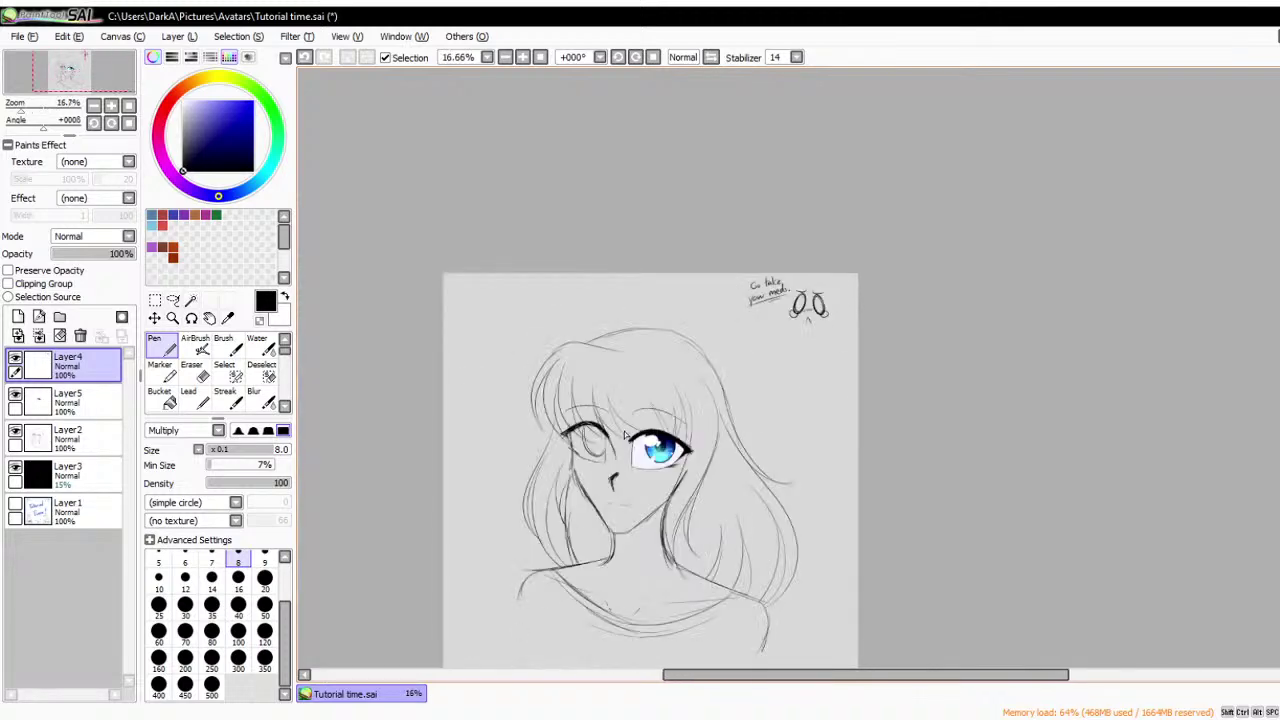
scroll(628, 435, up, 2)
scroll(629, 537, down, 1)
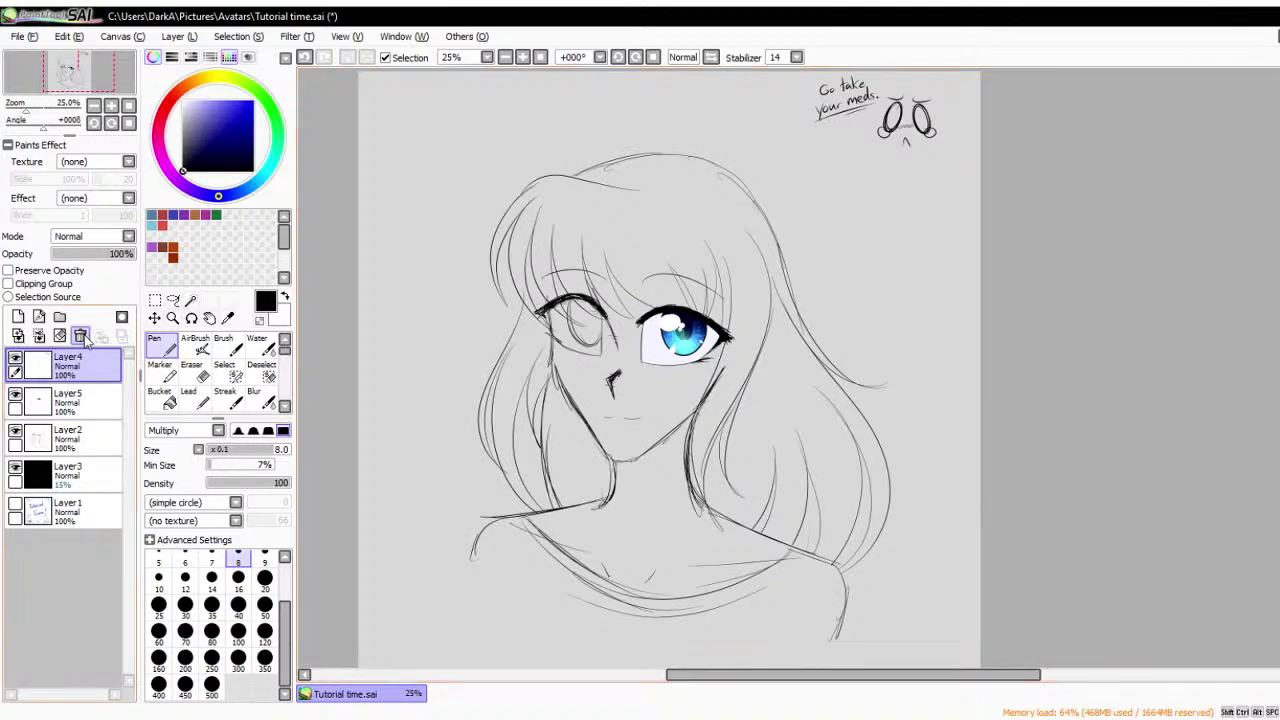
click(82, 337)
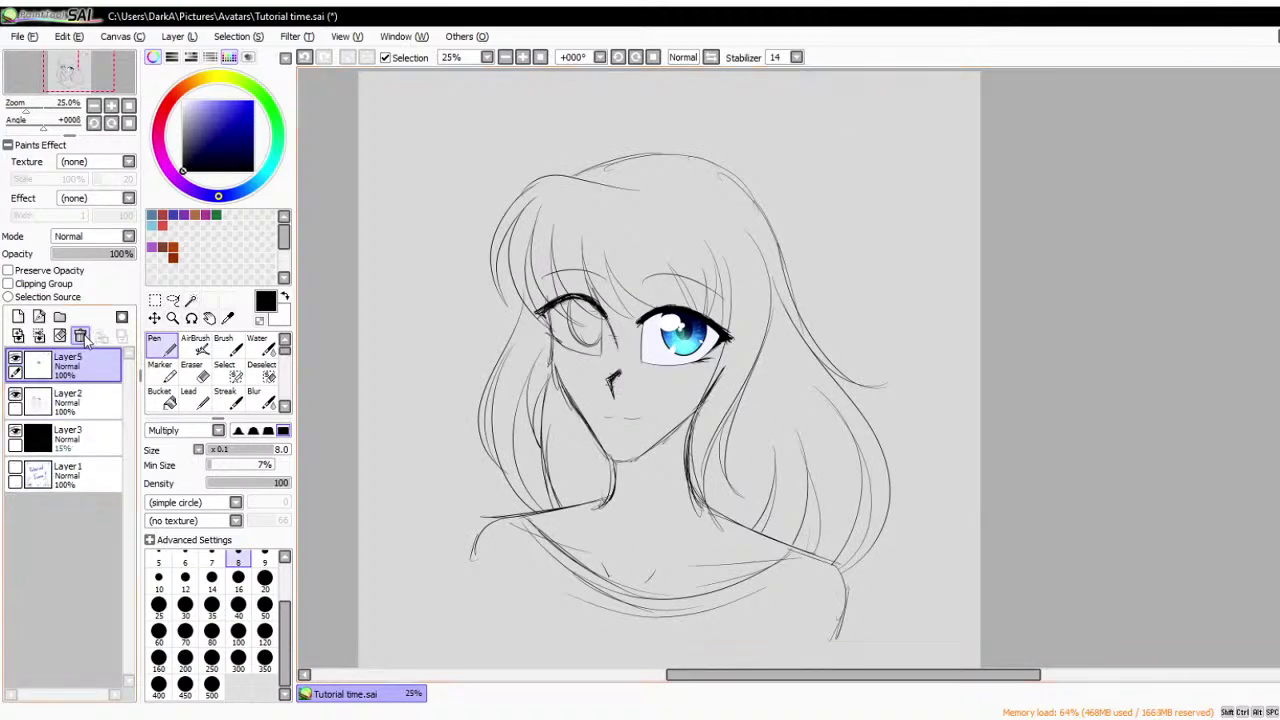
- Hide the coloured eye on Layer5 and set the sketch on Layer2 to Multiply blending
click(15, 360)
click(32, 398)
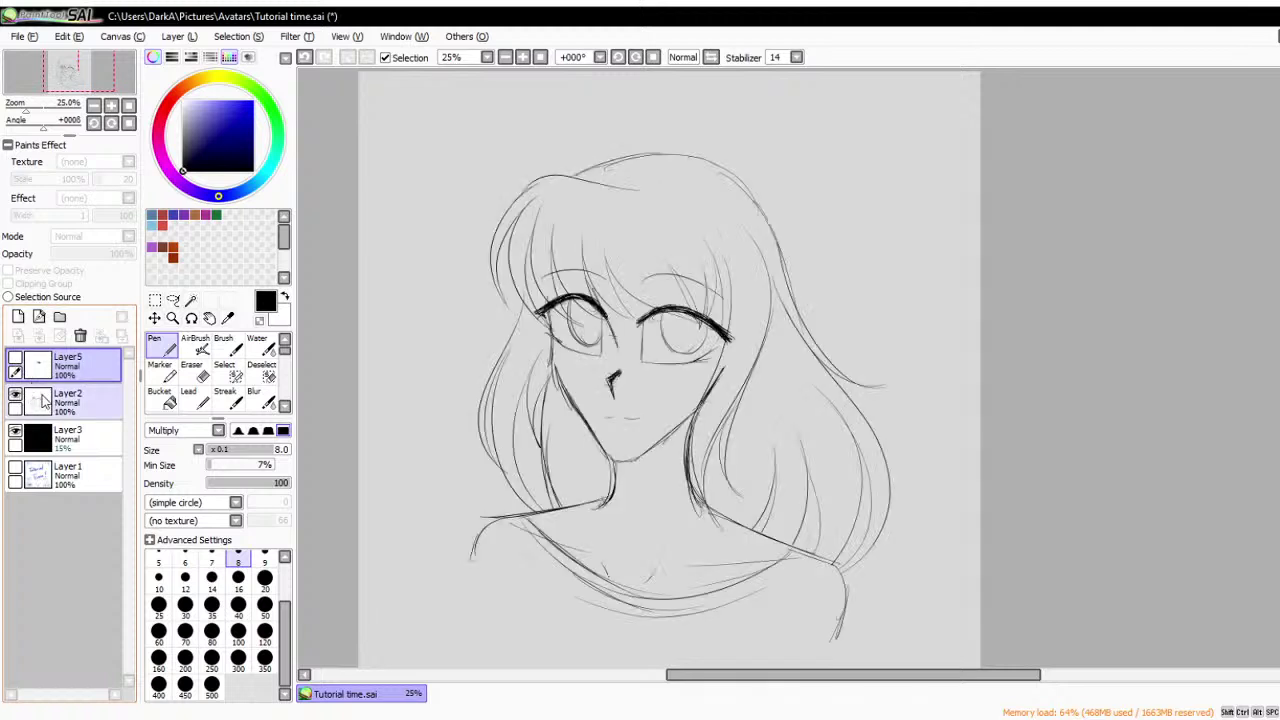
scroll(128, 238, down, 1)
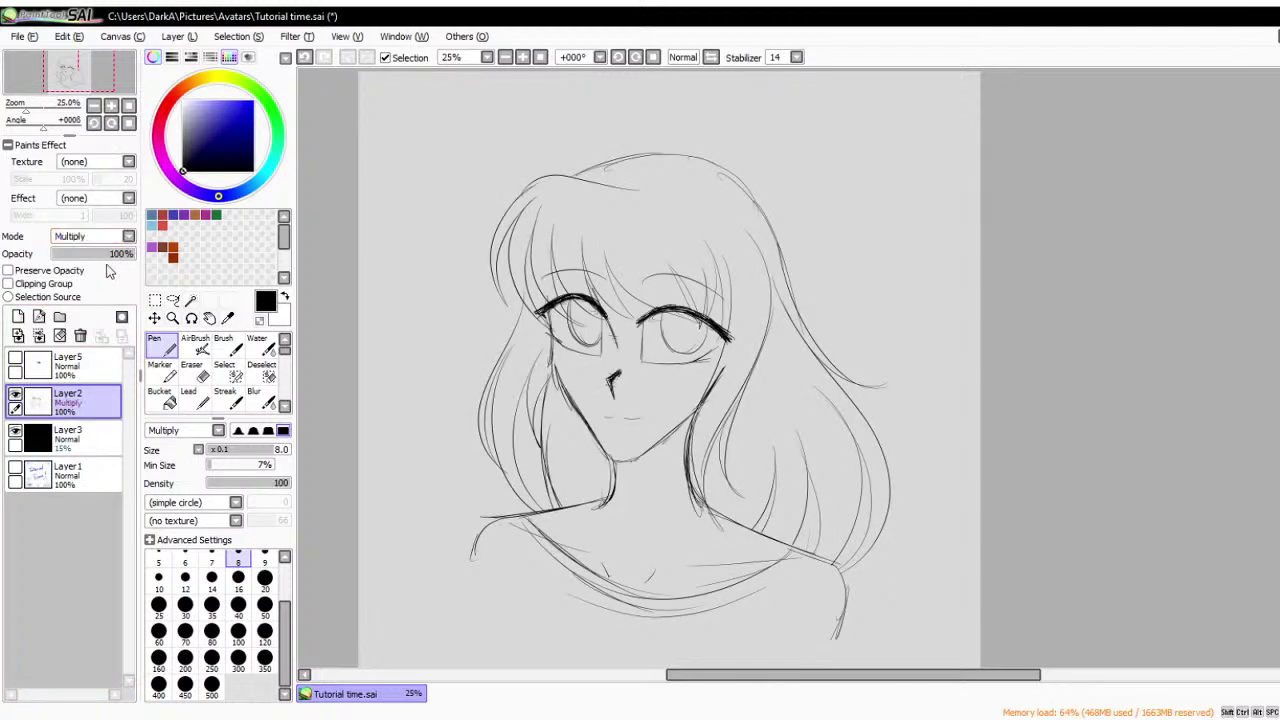
- On a new layer directly beneath Layer2, paint a light orange strip along the left cheek and jaw to the chin with size 70 Pen 2
click(17, 317)
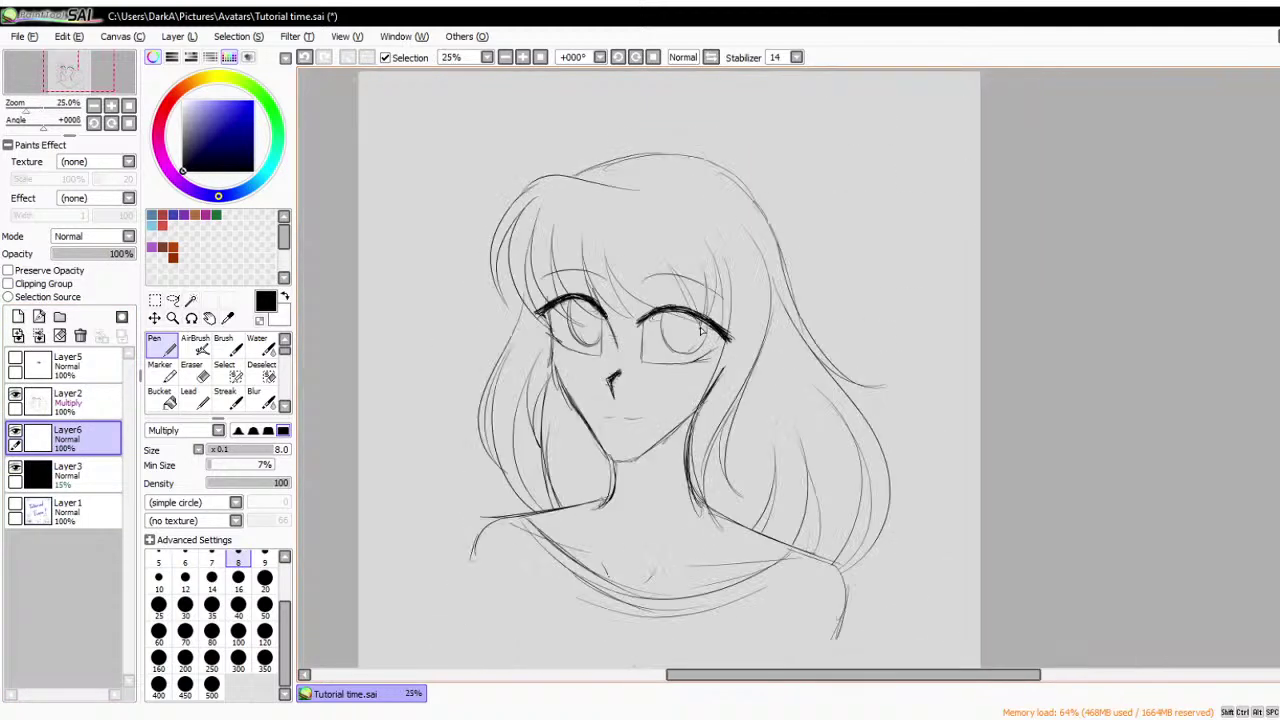
scroll(702, 330, up, 1)
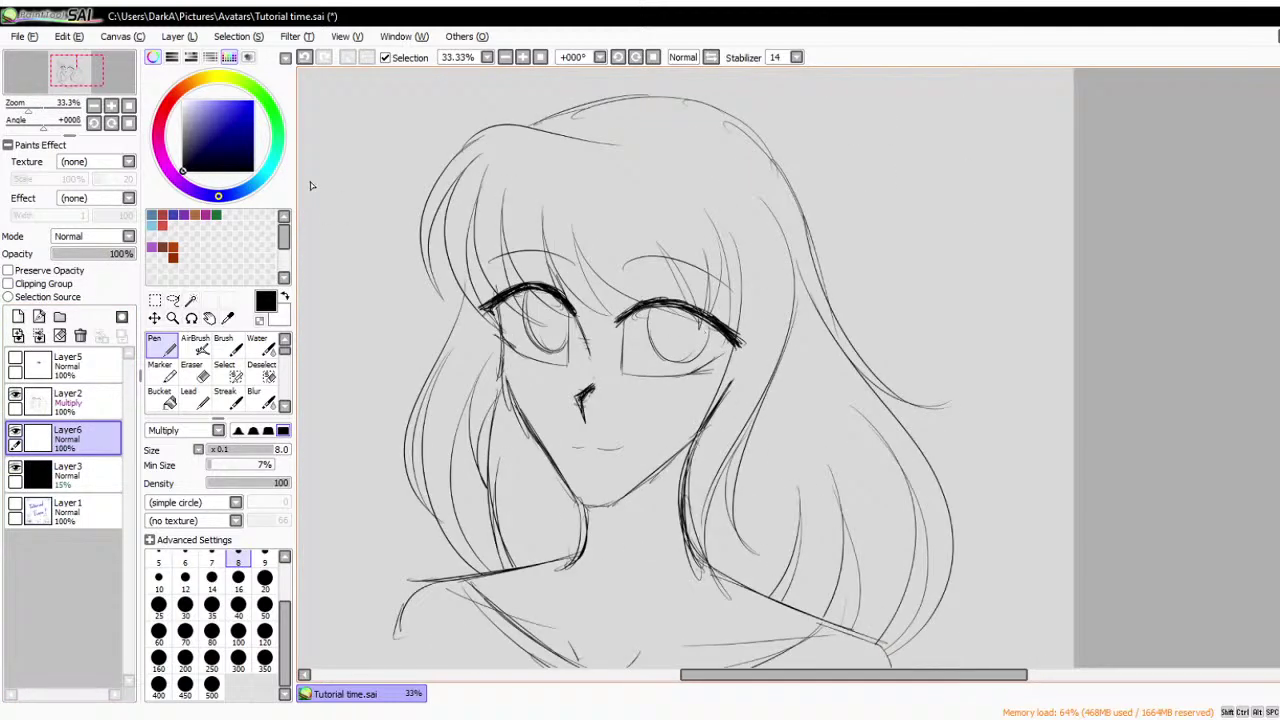
drag(190, 88, 182, 88)
click(213, 104)
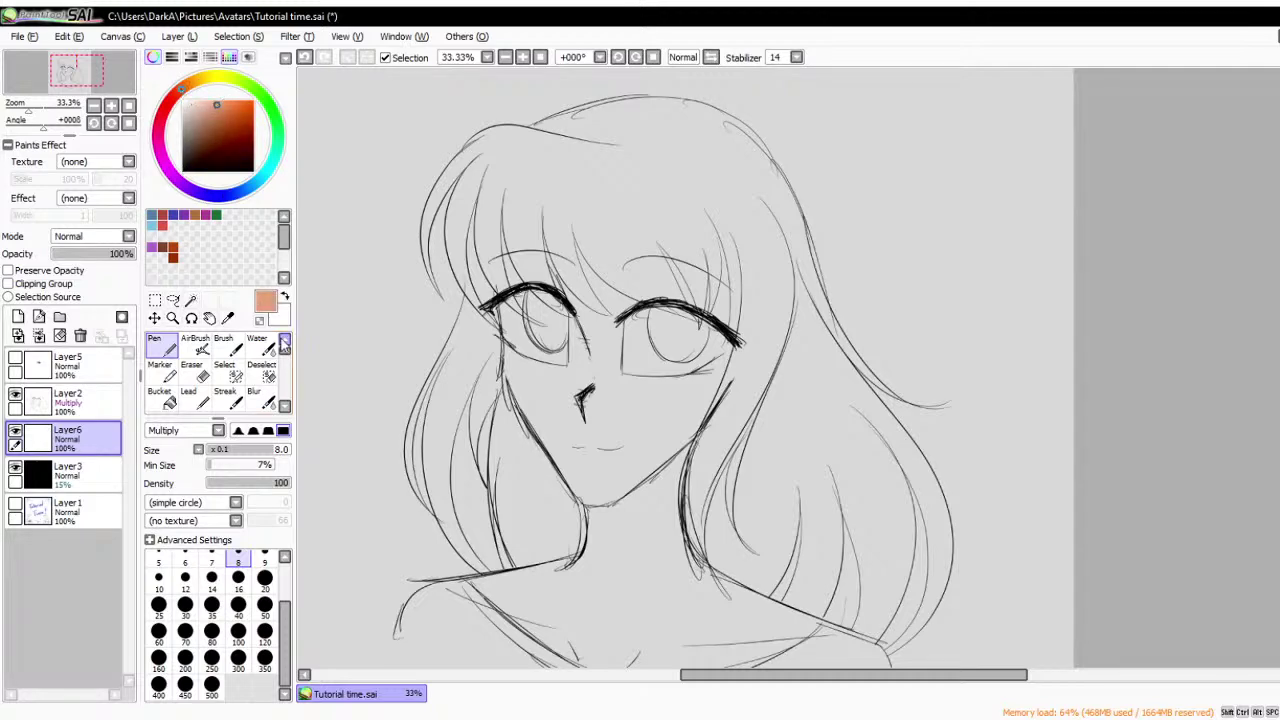
scroll(603, 473, up, 1)
scroll(157, 400, down, 3)
scroll(157, 400, down, 2)
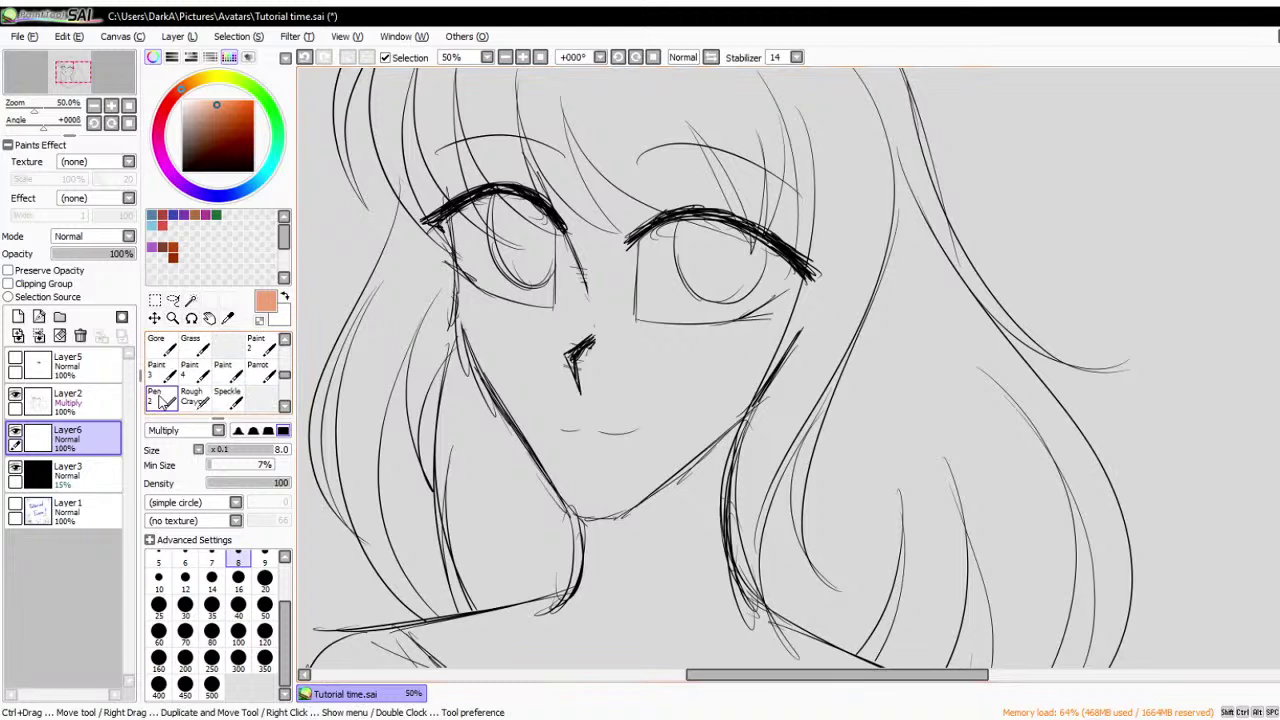
click(160, 397)
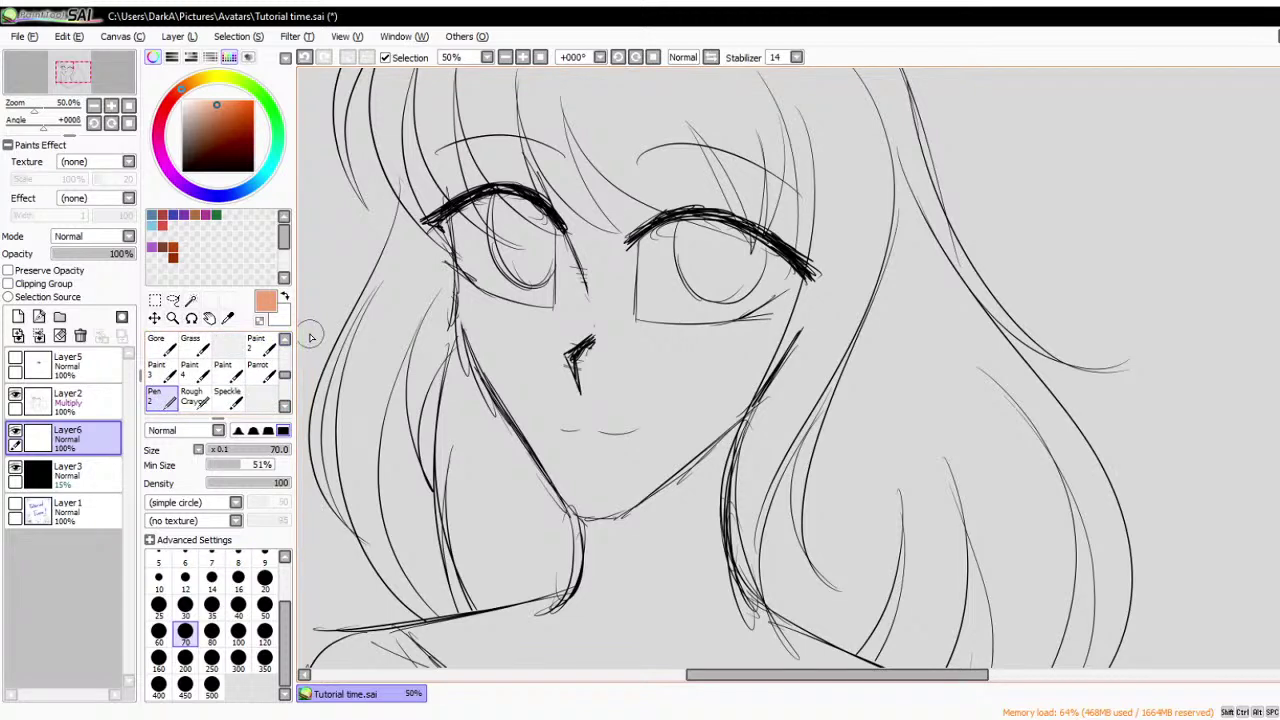
mouse_move(455, 250)
mouse_down()
mouse_move(470, 338)
mouse_move(461, 283)
mouse_move(531, 442)
mouse_move(497, 386)
mouse_move(555, 482)
mouse_move(625, 500)
mouse_move(593, 517)
mouse_move(505, 372)
mouse_move(634, 523)
mouse_up()
scroll(477, 295, up, 3)
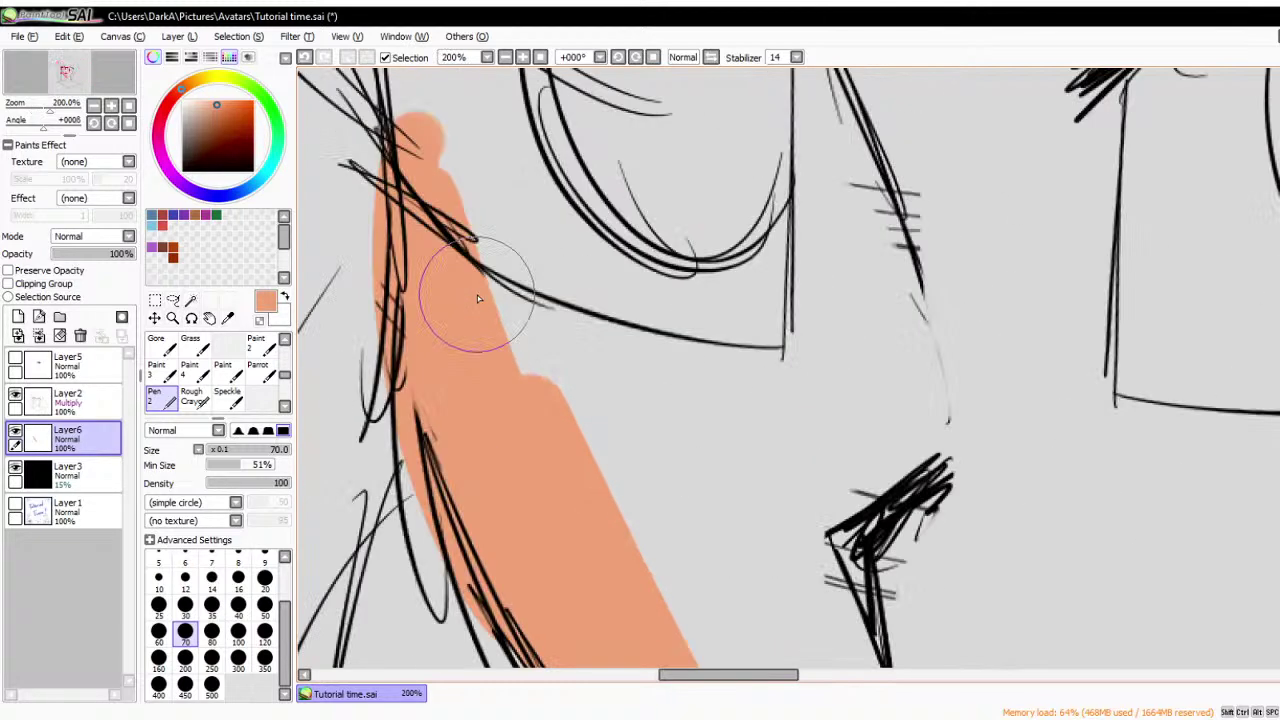
drag(477, 295, 481, 395)
scroll(481, 397, down, 3)
scroll(530, 317, down, 1)
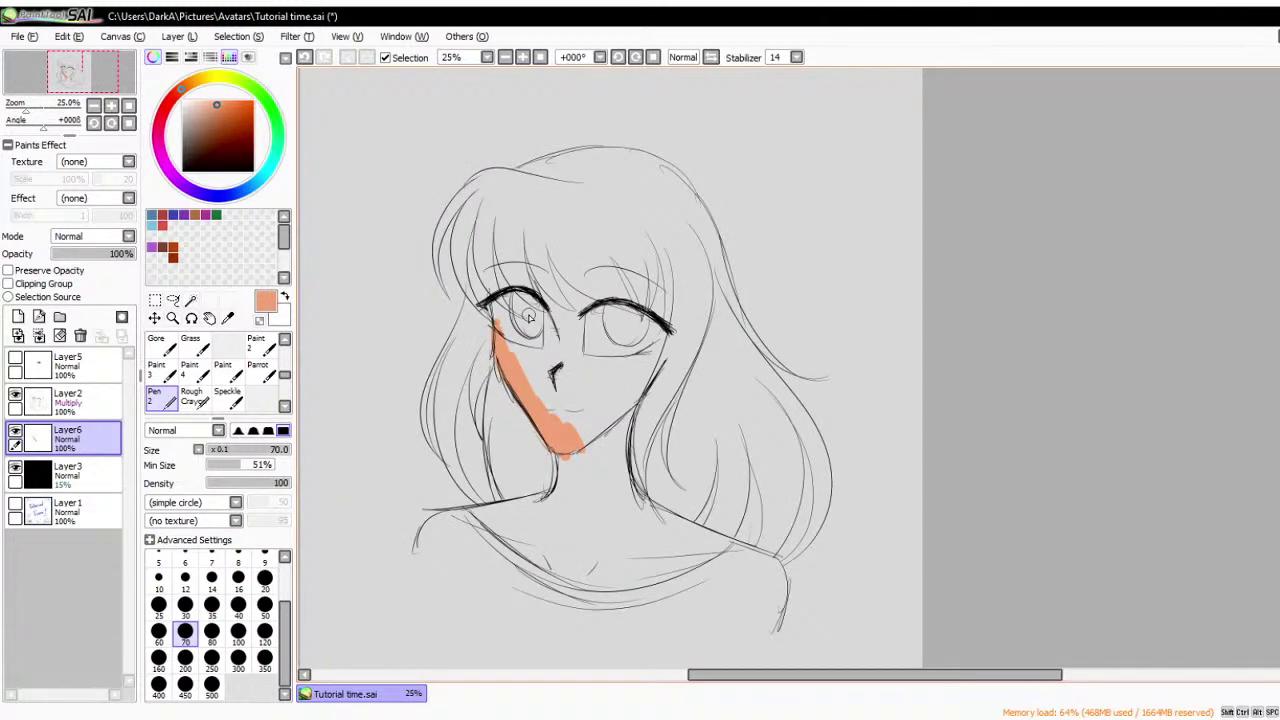
- Recolour Layer2's line art dark brown with size 500 Pen 2 and opacity preserved, setting the layer's blending mode to Normal
click(80, 402)
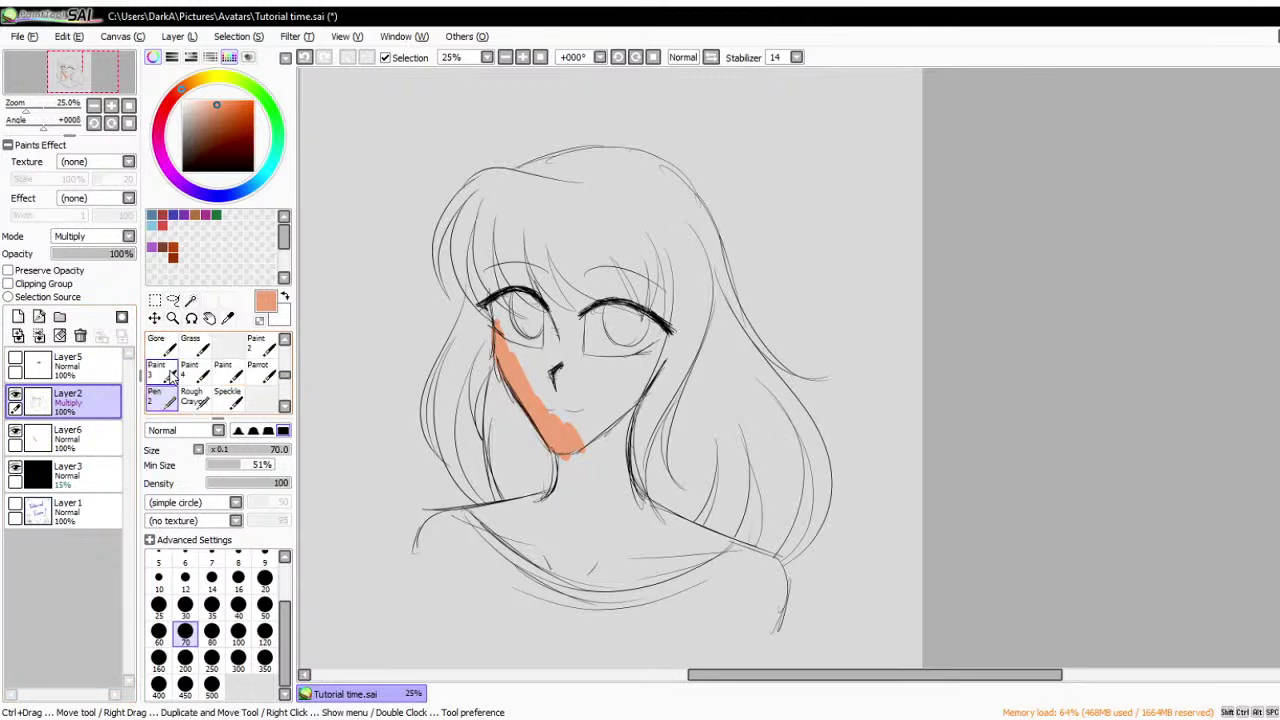
click(211, 685)
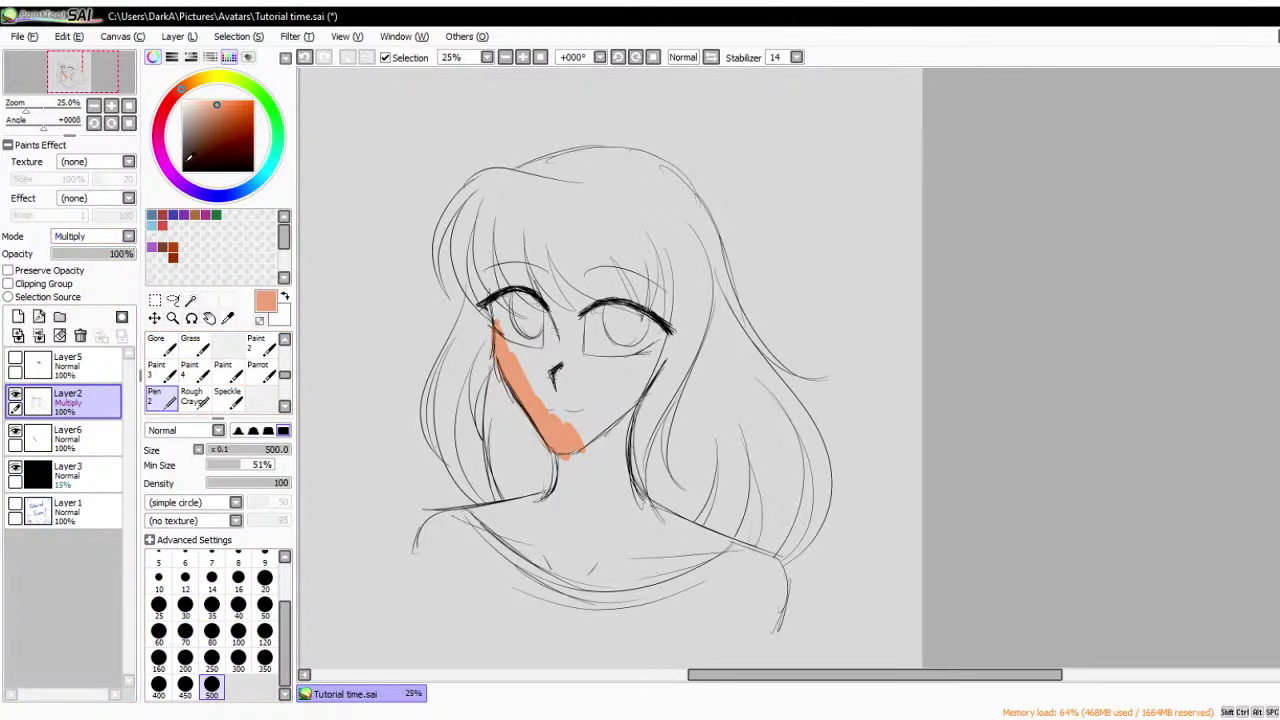
click(199, 150)
click(193, 151)
click(8, 270)
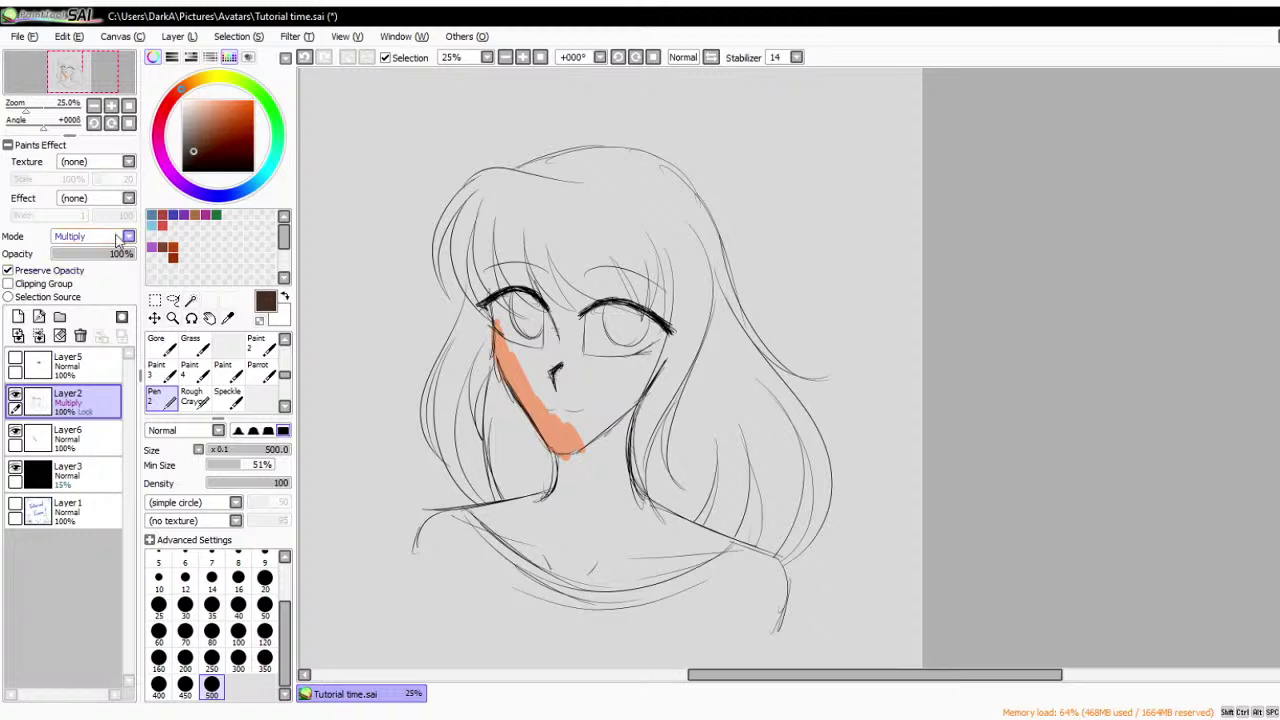
click(128, 236)
click(110, 254)
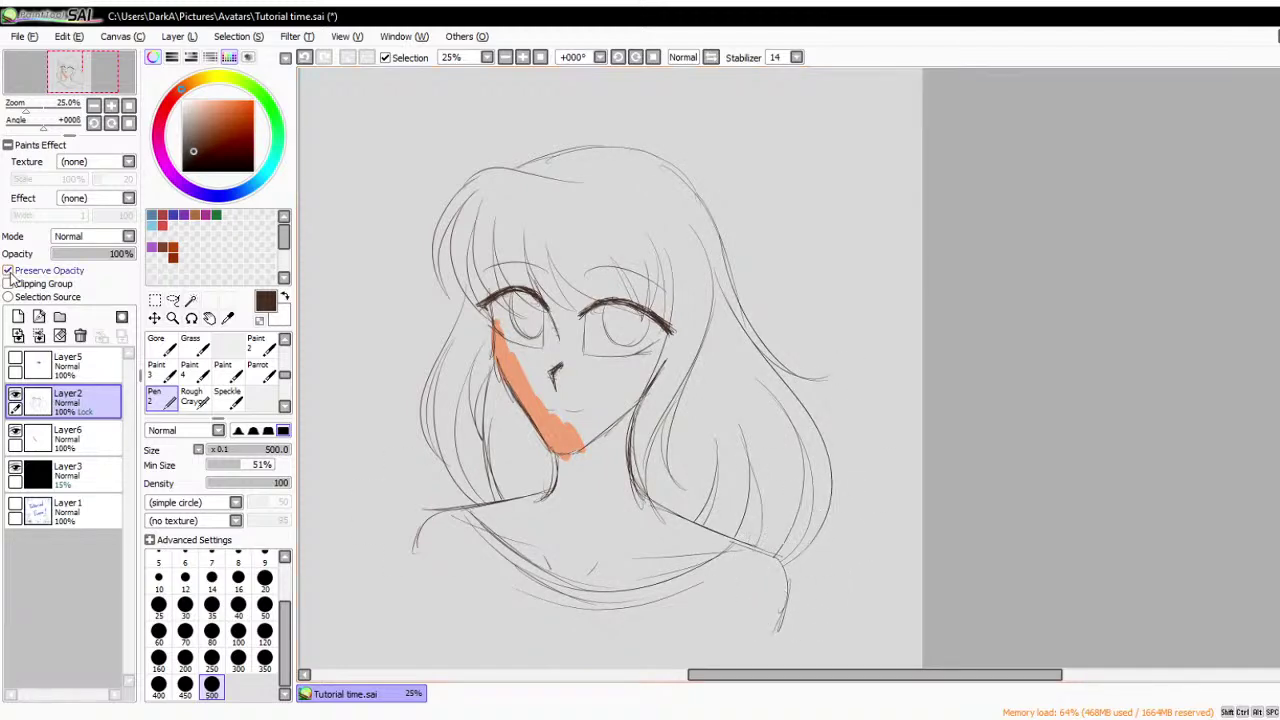
- Turn off opacity preservation on Layer2 and set its blending mode back to Multiply
click(8, 271)
click(128, 236)
click(104, 264)
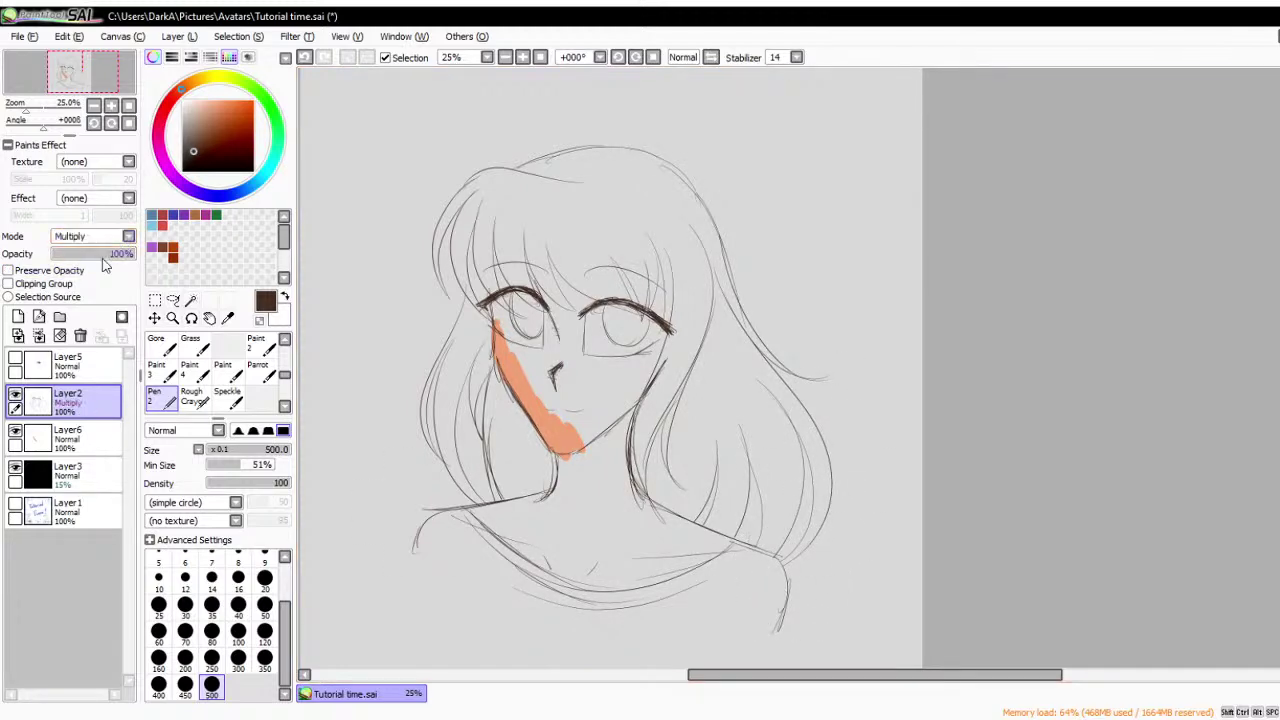
scroll(511, 368, up, 4)
scroll(500, 362, down, 3)
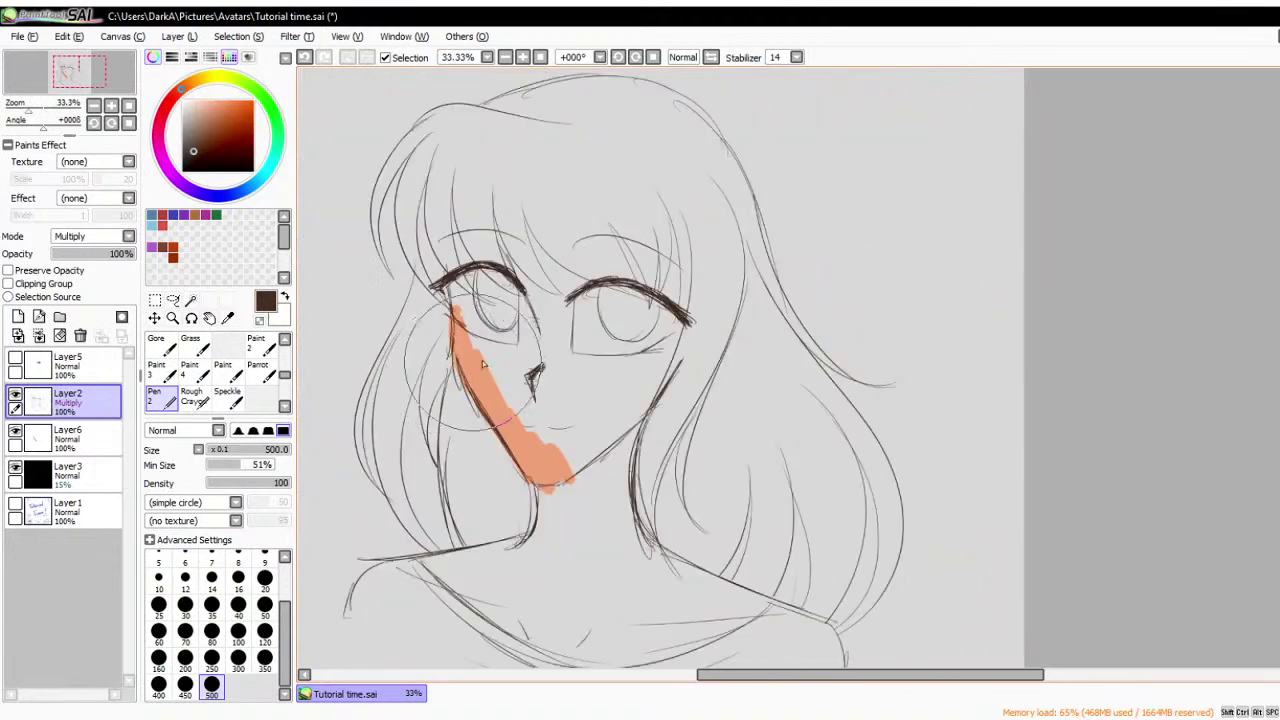
- On Layer6, fill the iris of the girl's left-hand eye with medium blue using Pen 2 at size 40
click(100, 437)
scroll(176, 378, up, 3)
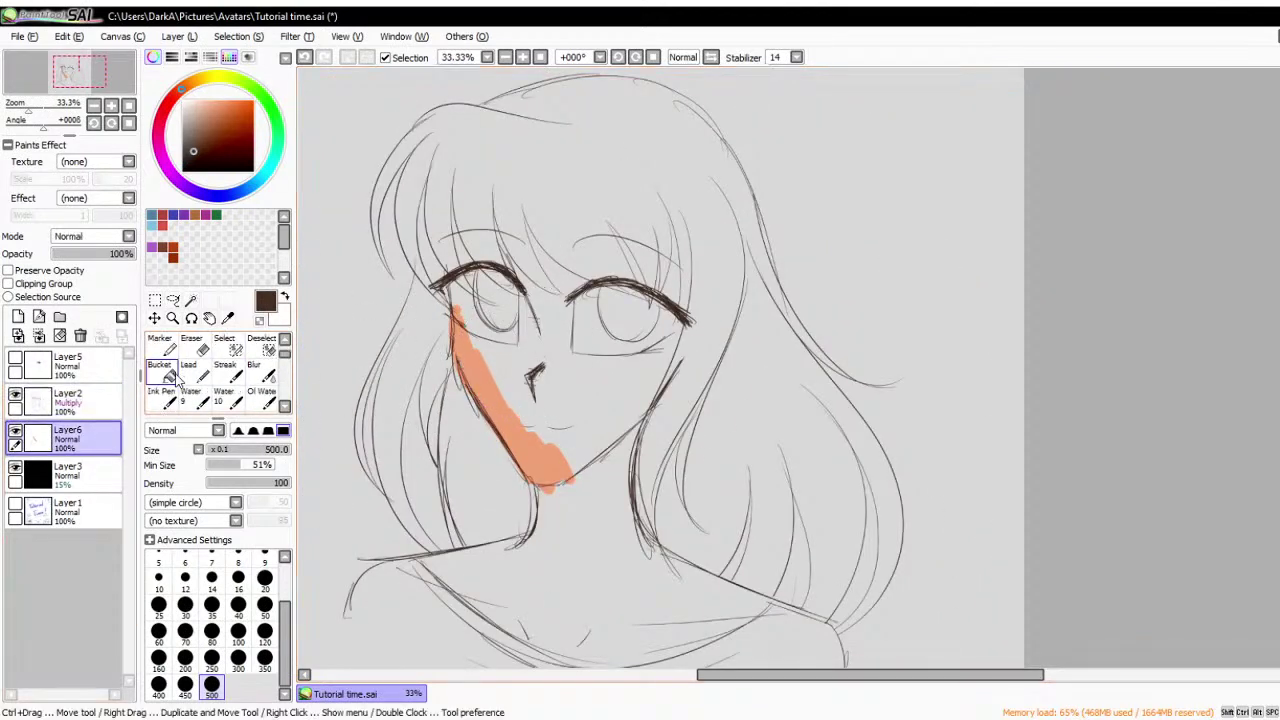
scroll(176, 378, down, 3)
click(160, 372)
scroll(580, 290, up, 3)
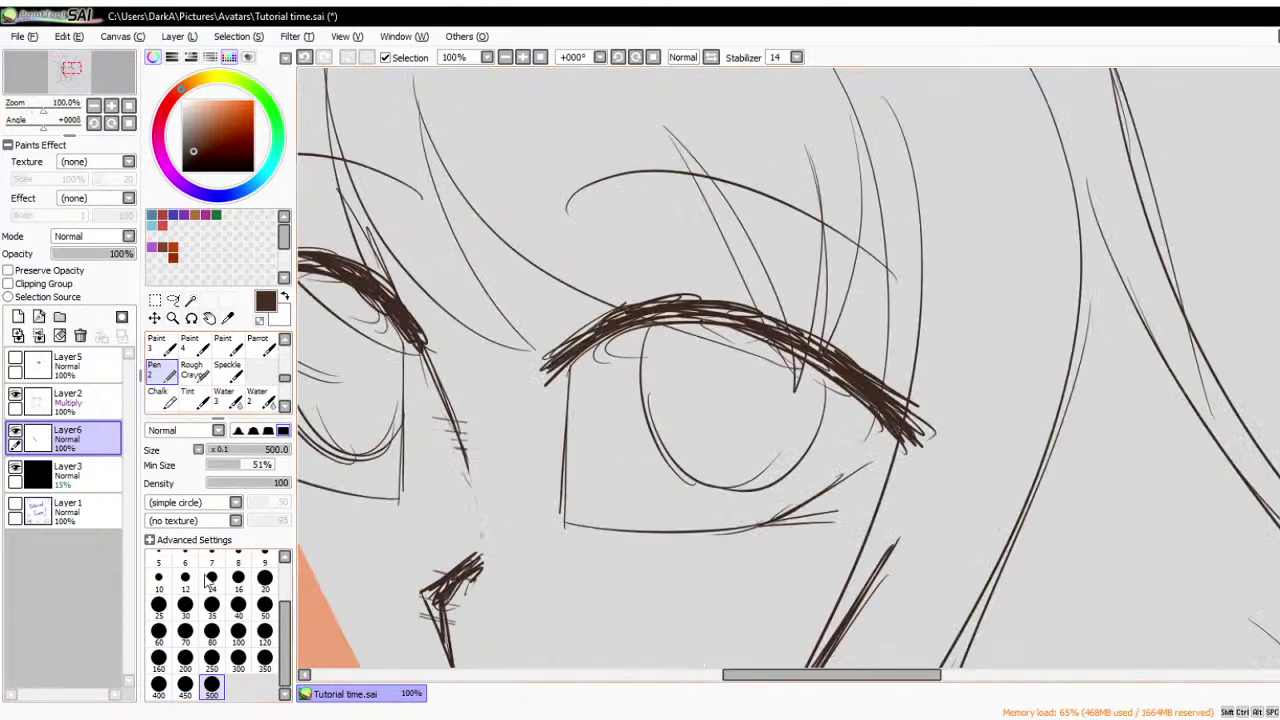
click(238, 604)
scroll(163, 366, down, 2)
scroll(163, 366, up, 4)
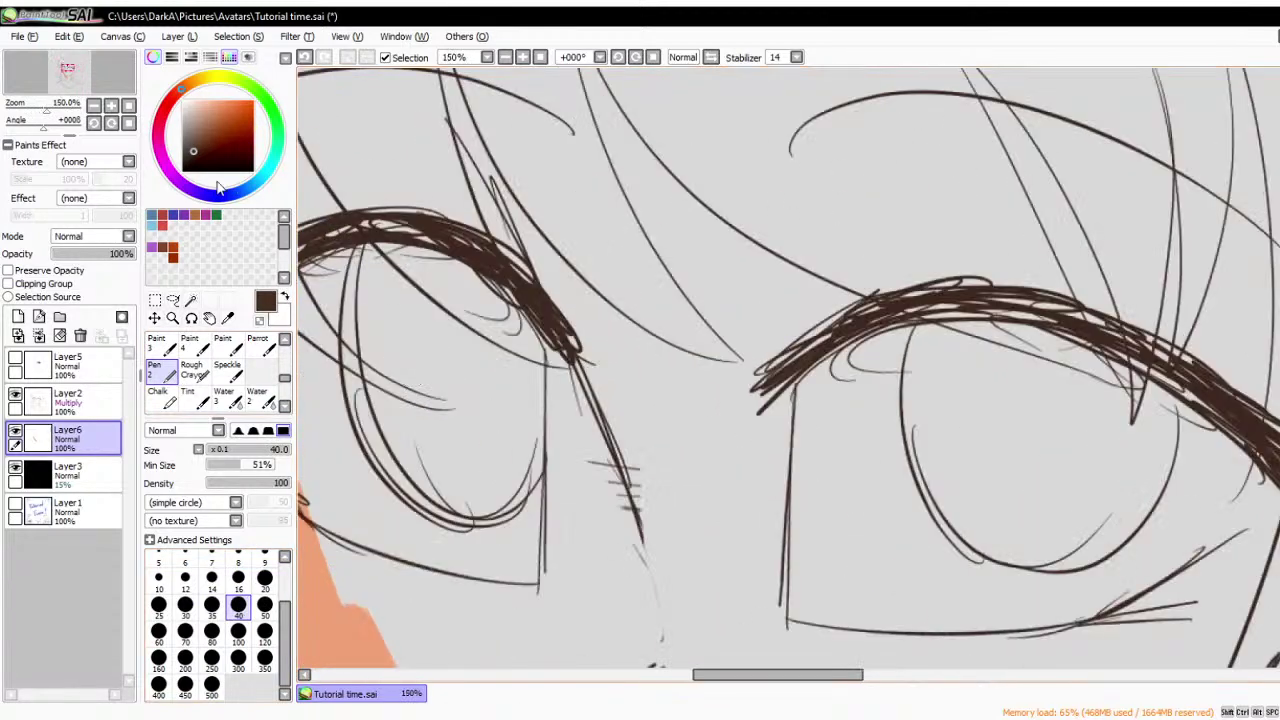
drag(219, 188, 247, 190)
drag(208, 102, 233, 103)
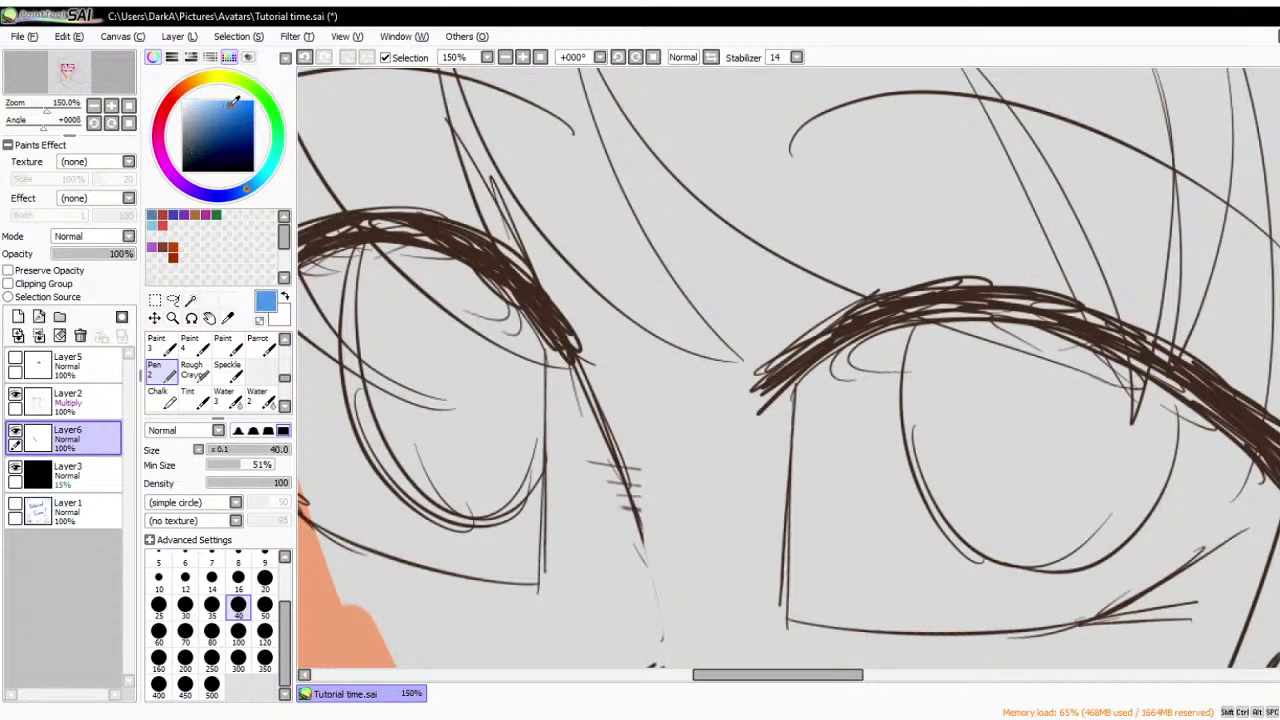
mouse_move(365, 245)
mouse_down()
mouse_move(414, 483)
mouse_move(479, 495)
mouse_move(388, 251)
mouse_move(499, 325)
mouse_move(526, 437)
mouse_move(519, 335)
mouse_move(517, 483)
mouse_move(404, 410)
mouse_move(374, 330)
mouse_move(402, 325)
mouse_move(489, 510)
mouse_move(454, 380)
mouse_move(454, 305)
mouse_move(500, 403)
mouse_up()
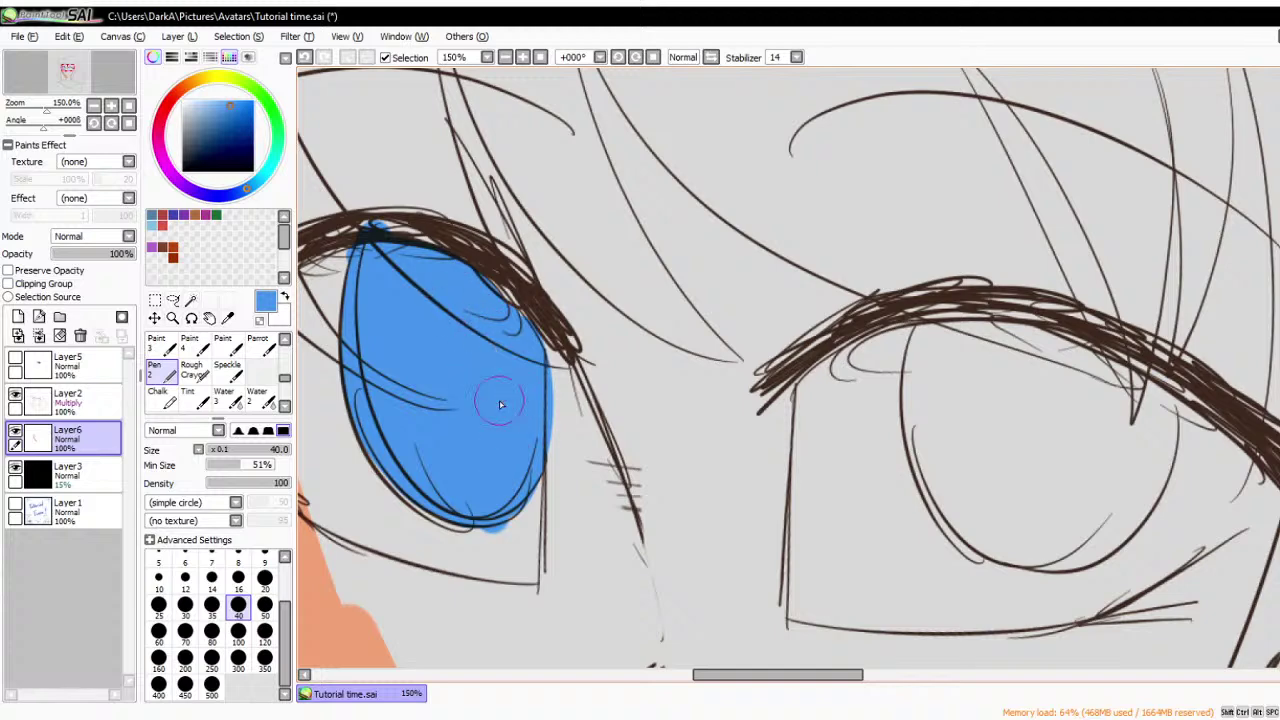
scroll(500, 403, down, 2)
scroll(500, 403, up, 2)
mouse_move(430, 330)
mouse_down()
mouse_move(506, 282)
mouse_move(514, 299)
mouse_move(564, 310)
mouse_move(596, 370)
mouse_up()
scroll(596, 373, down, 3)
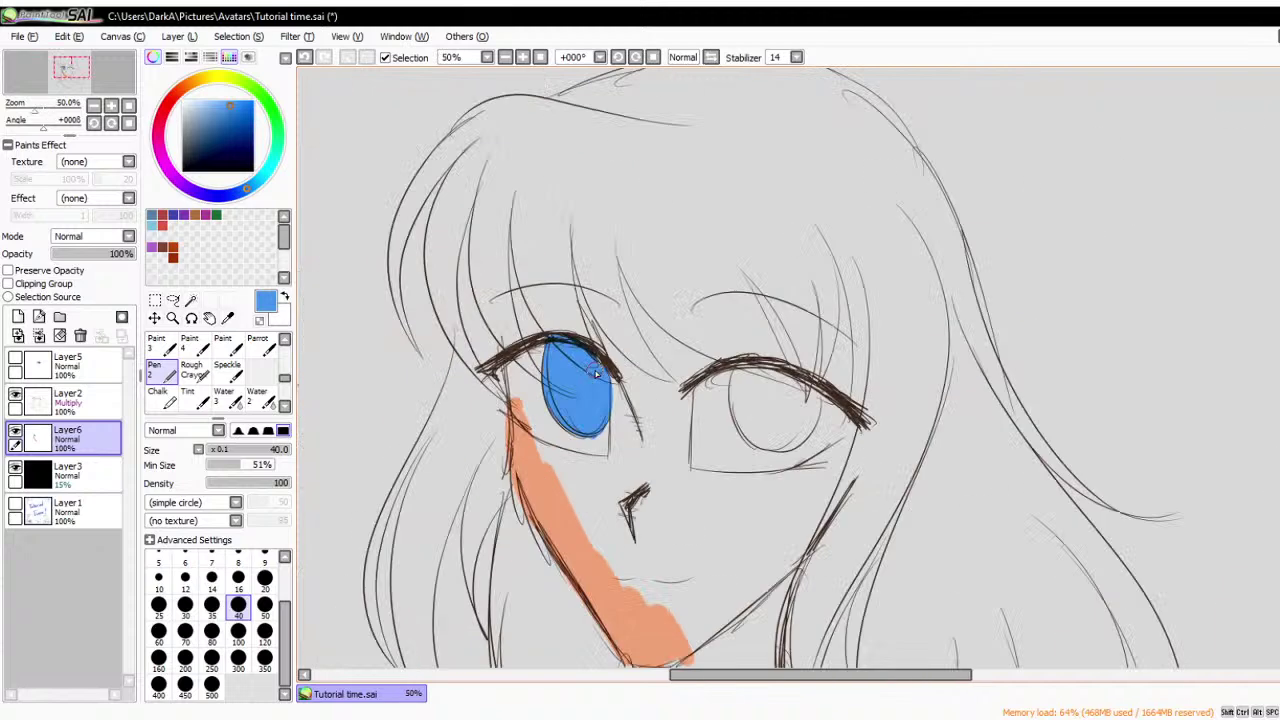
scroll(596, 373, down, 1)
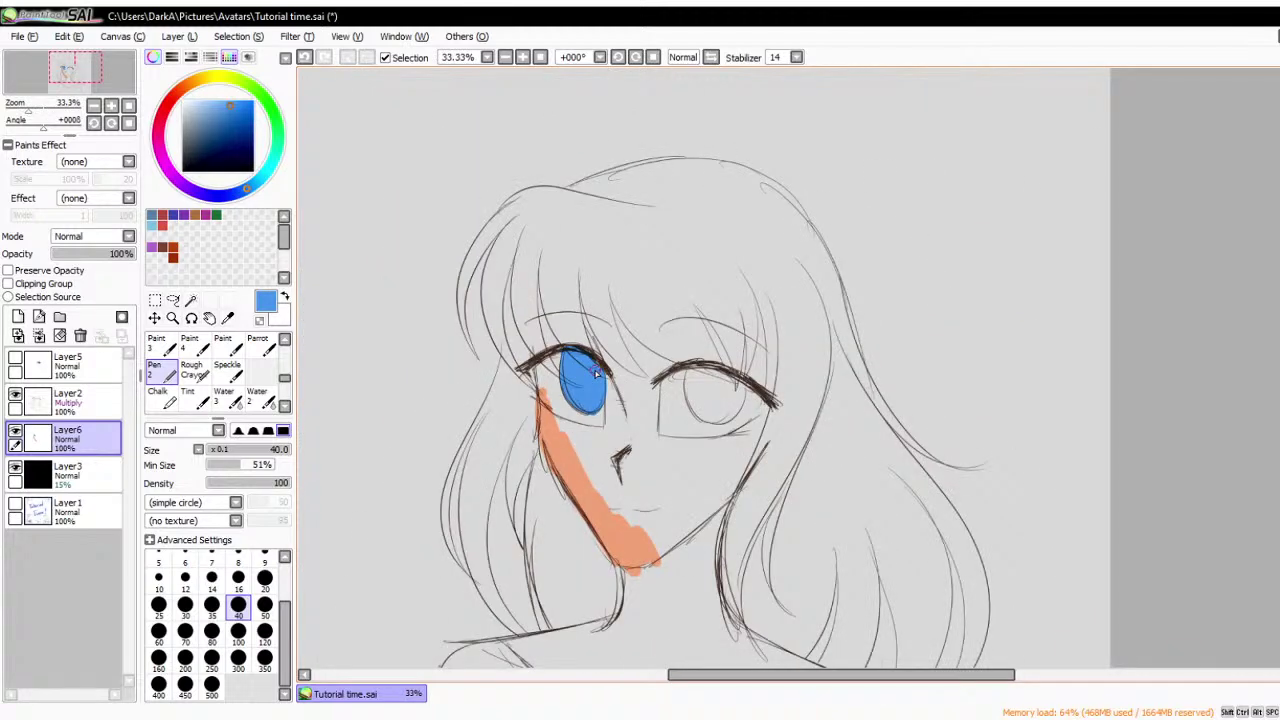
- Paint the eye white around the blue iris in white with the size 40 Pen 2
alt+click(579, 487)
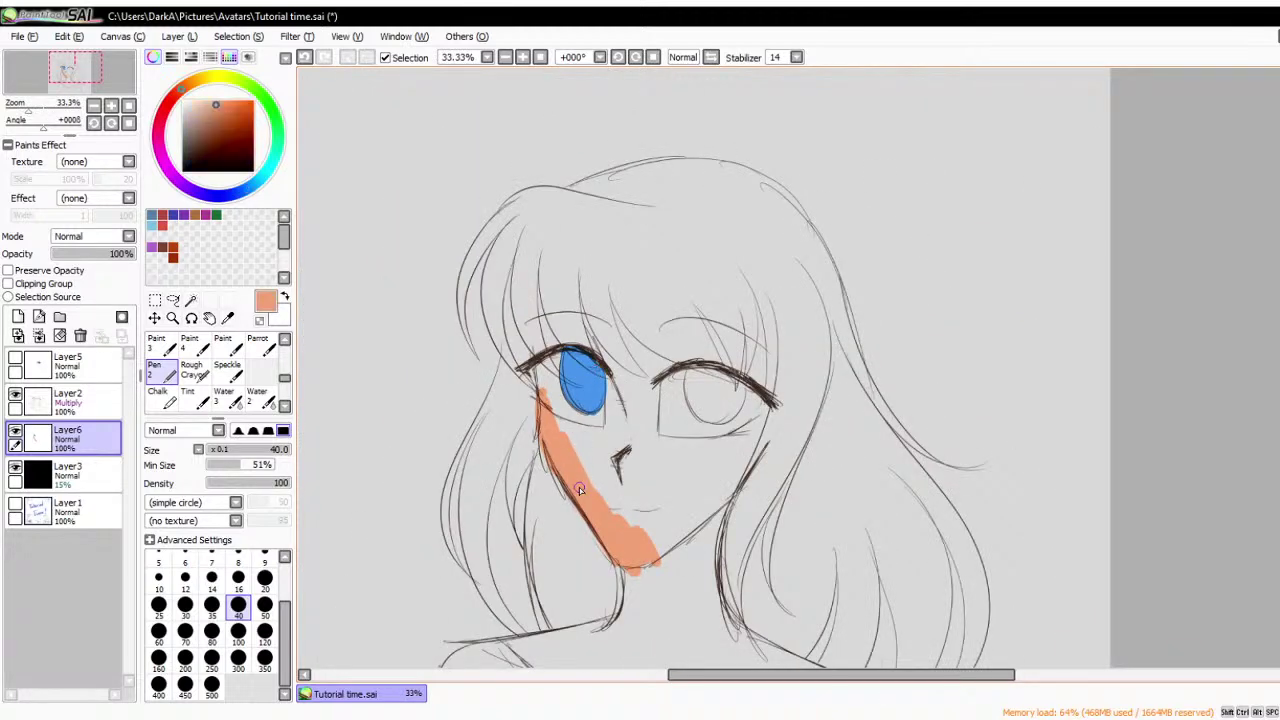
scroll(684, 522, up, 1)
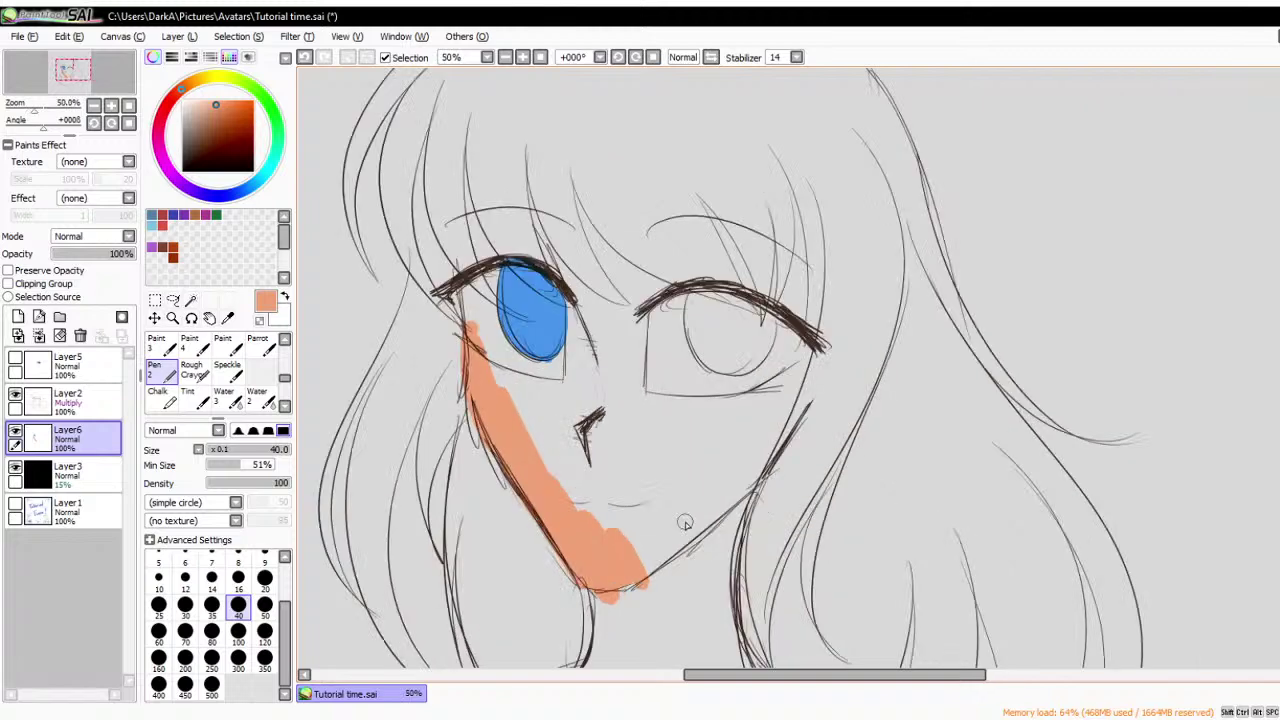
click(183, 101)
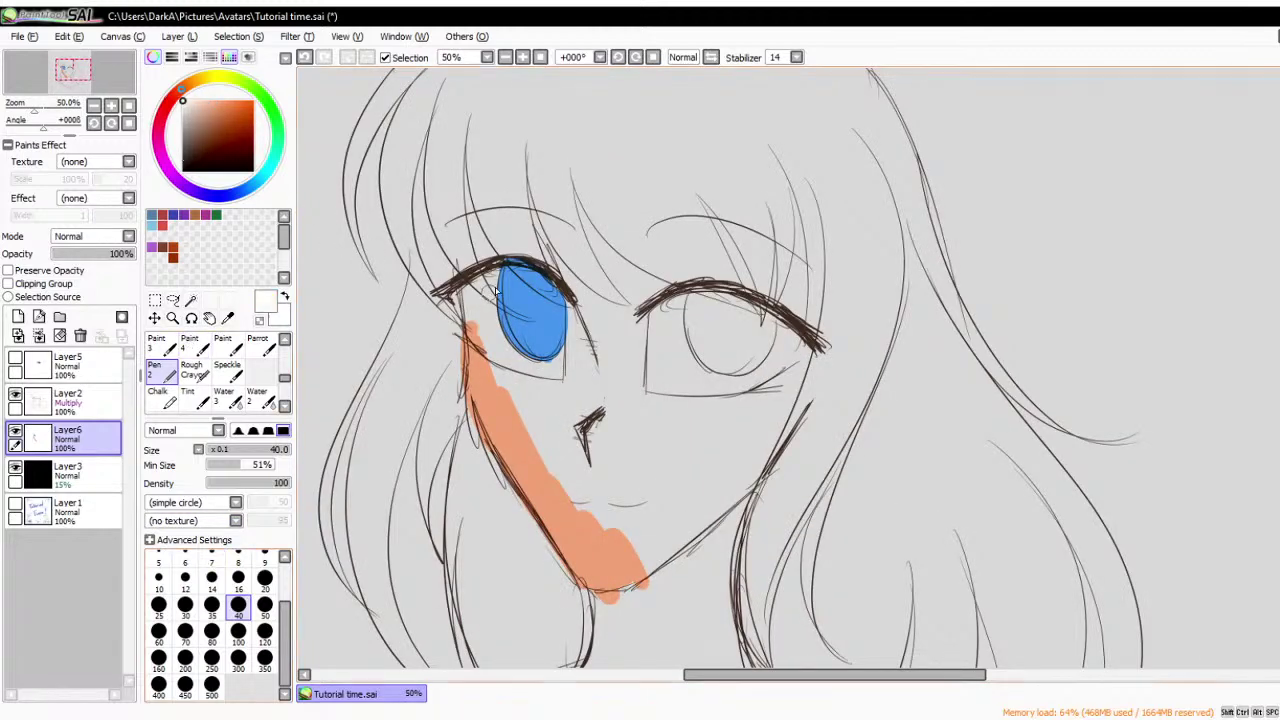
mouse_move(495, 290)
mouse_down()
mouse_move(470, 286)
mouse_move(472, 340)
mouse_move(487, 287)
mouse_move(525, 366)
mouse_move(482, 355)
mouse_move(557, 361)
mouse_up()
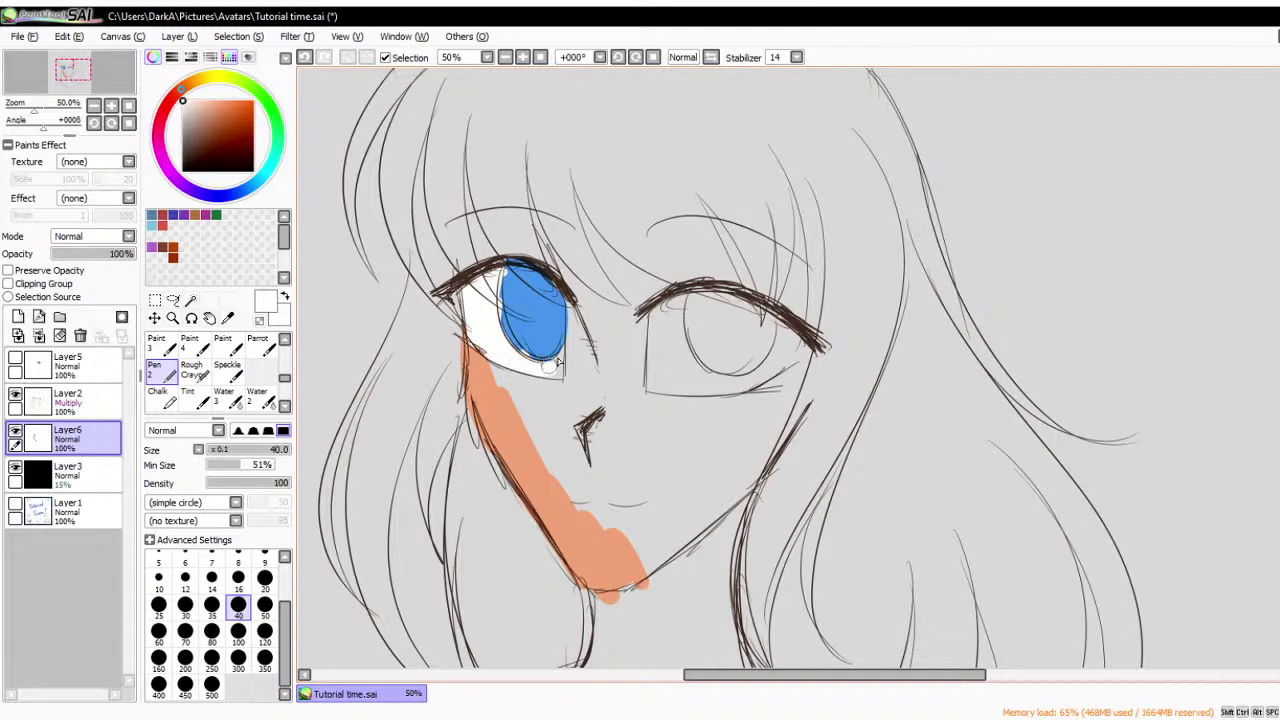
scroll(555, 383, down, 2)
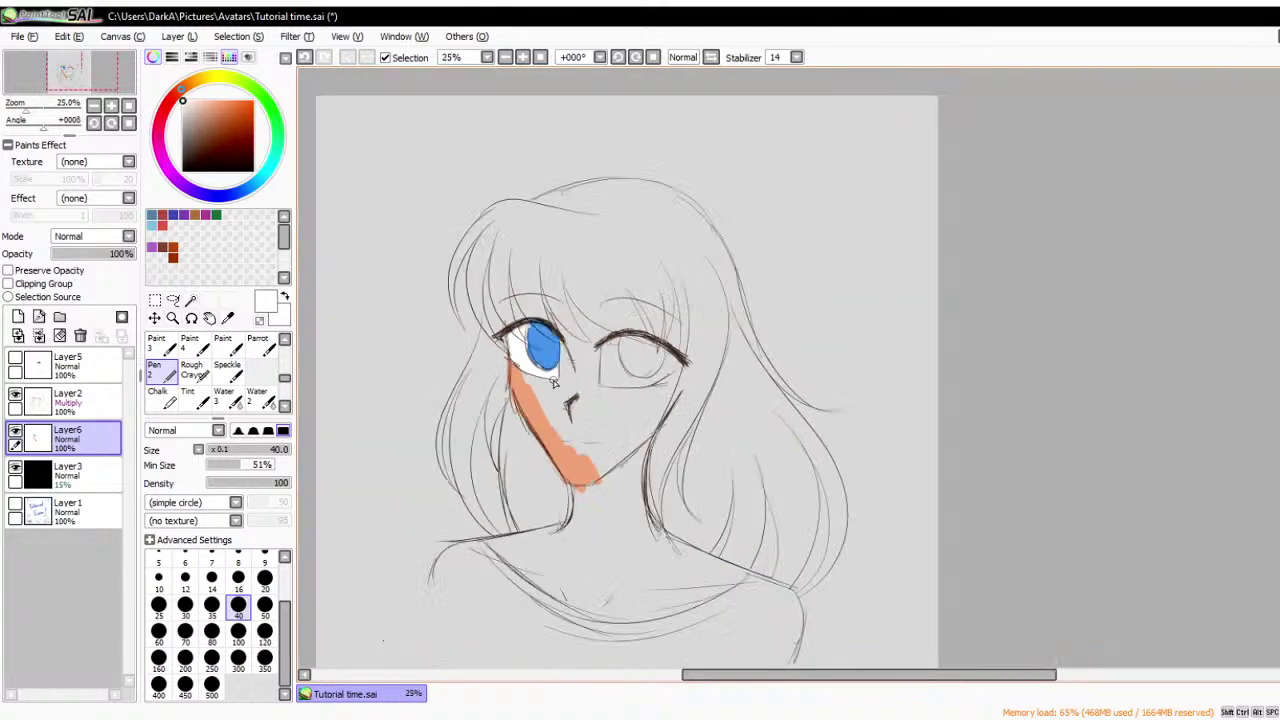
scroll(555, 383, up, 1)
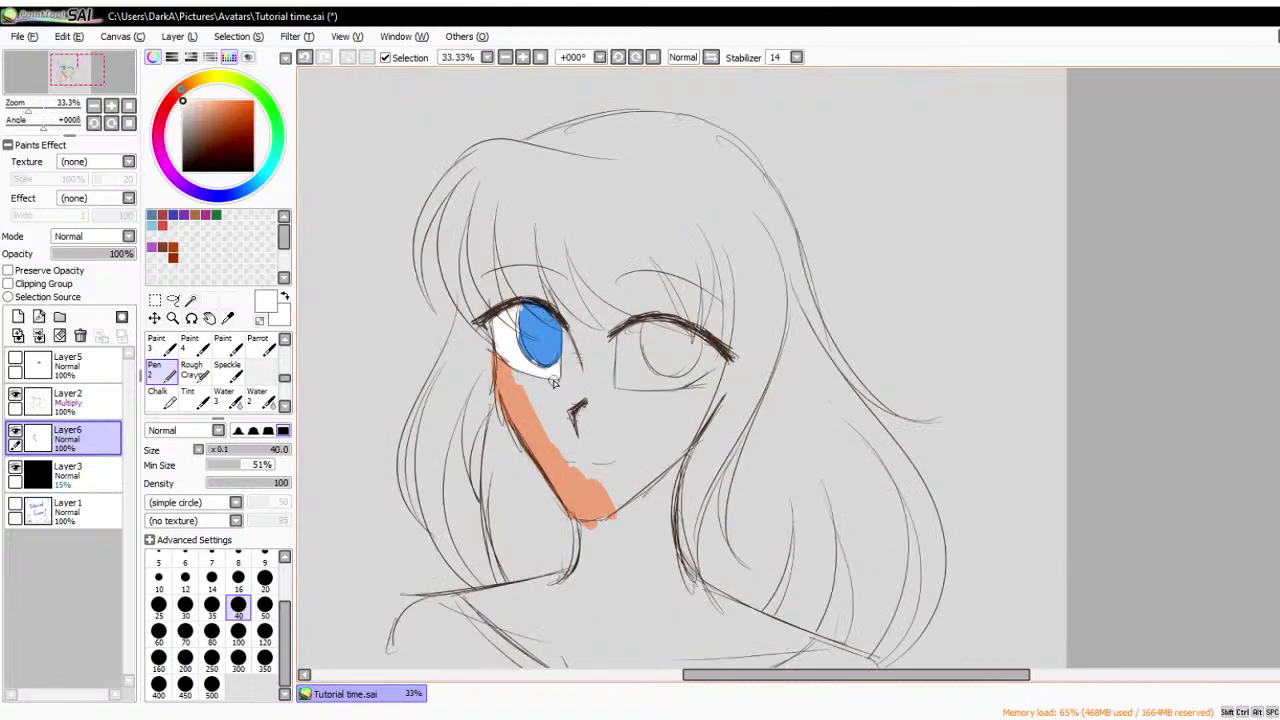
scroll(630, 266, down, 1)
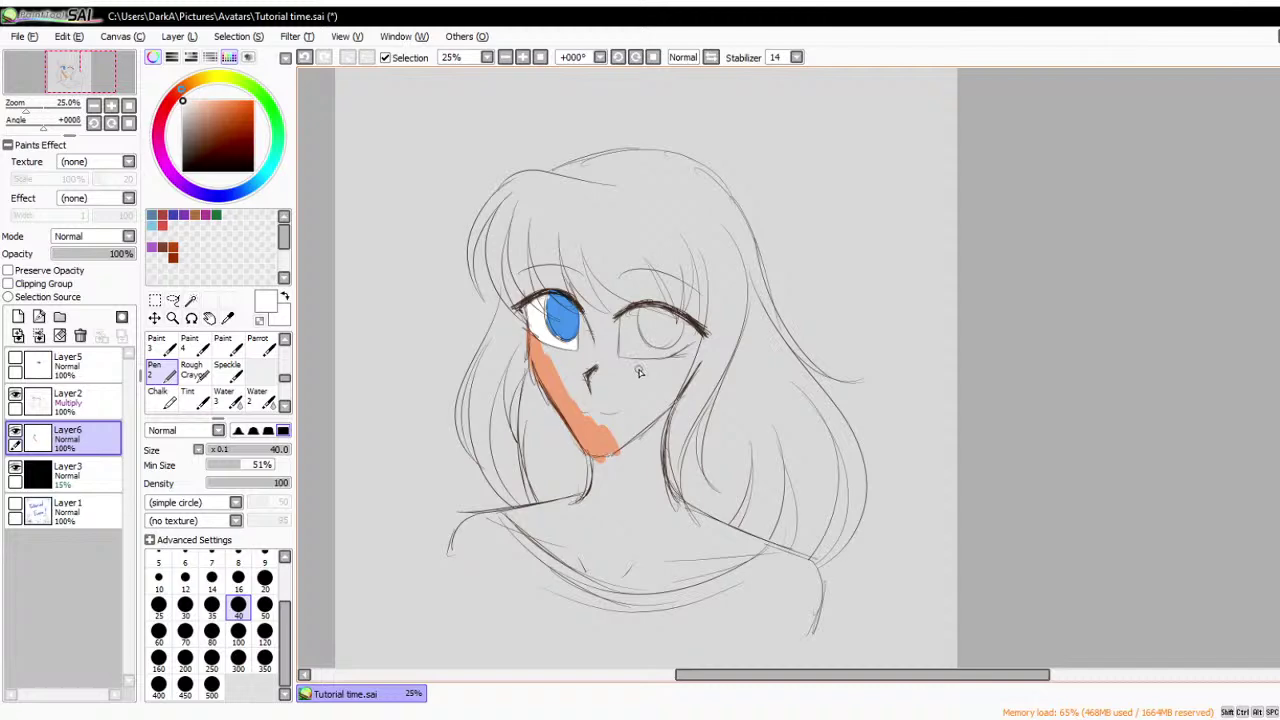
- Undo the eye and skin colouring, the added Layer6 and Layer2's Multiply mode, going back to the plain line art
key(ctrl+z)
key(ctrl+z)
key(ctrl+z)
key(ctrl+z)
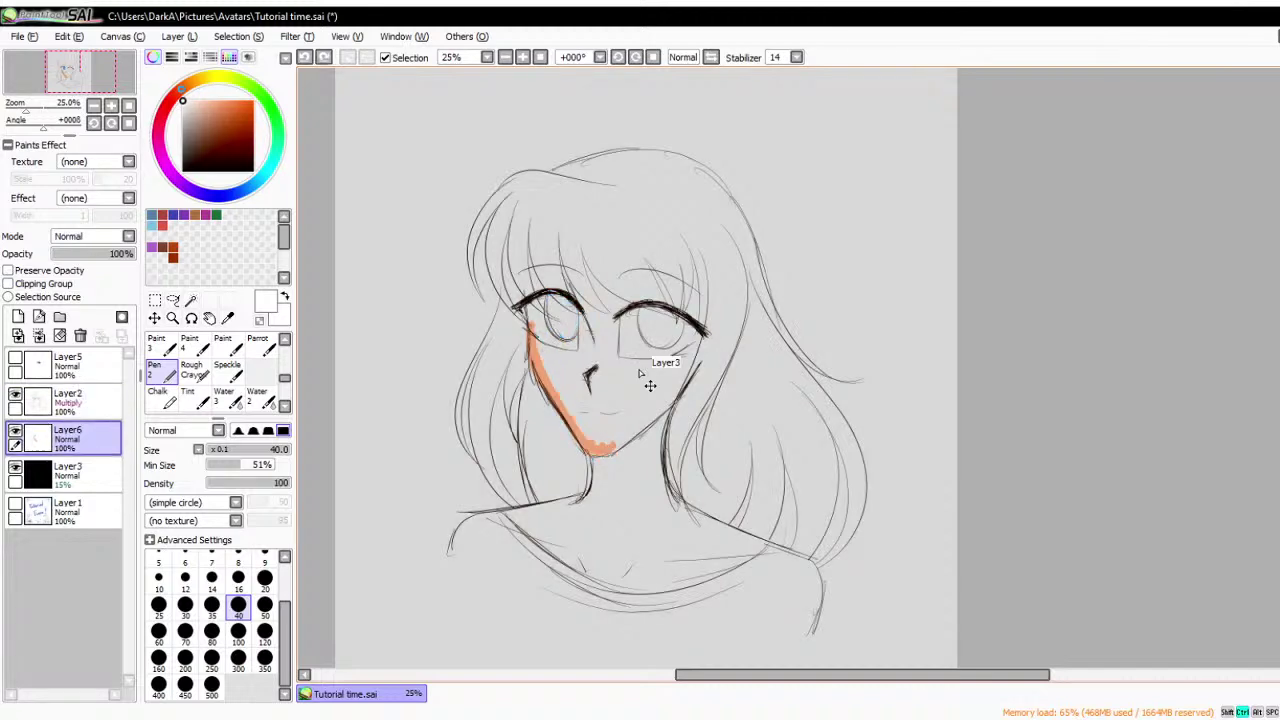
key(ctrl+z)
key(ctrl+z)
key(ctrl+z)
scroll(640, 385, down, 1)
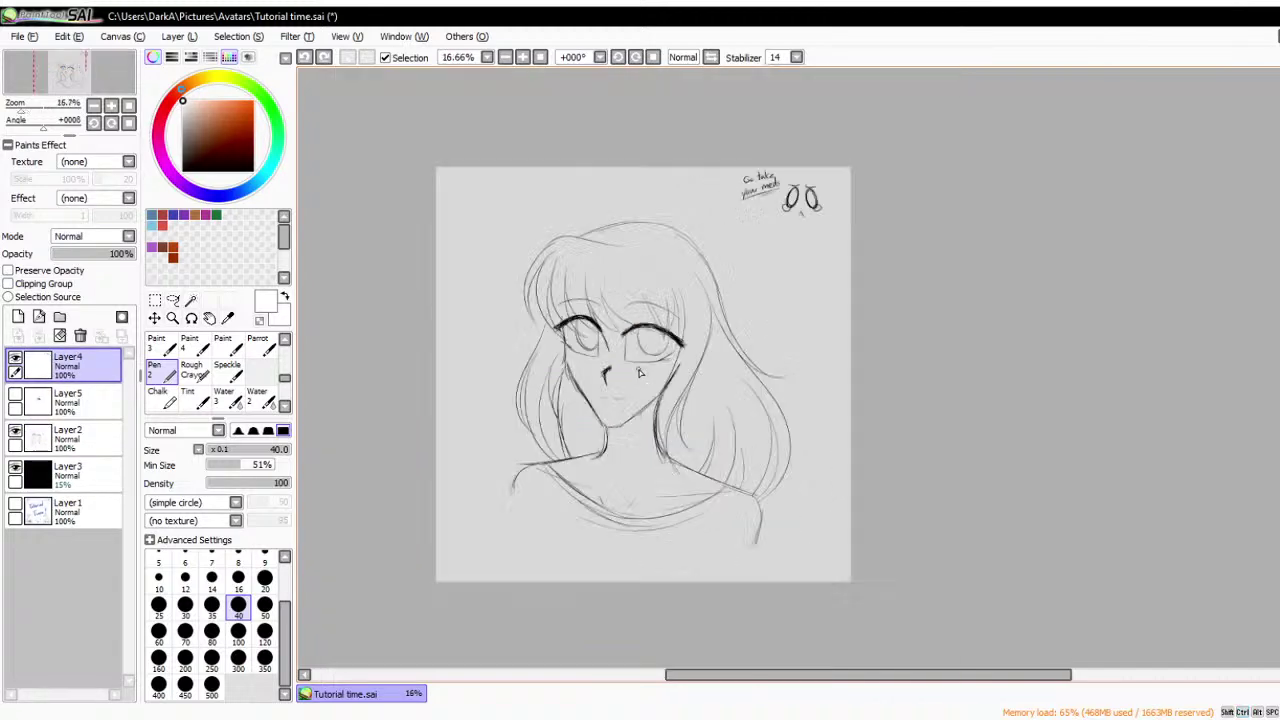
- Undo further on Layer4 to restore the full stop and blush lines of the "Go take your meds." doodle
scroll(682, 318, up, 3)
scroll(476, 341, up, 1)
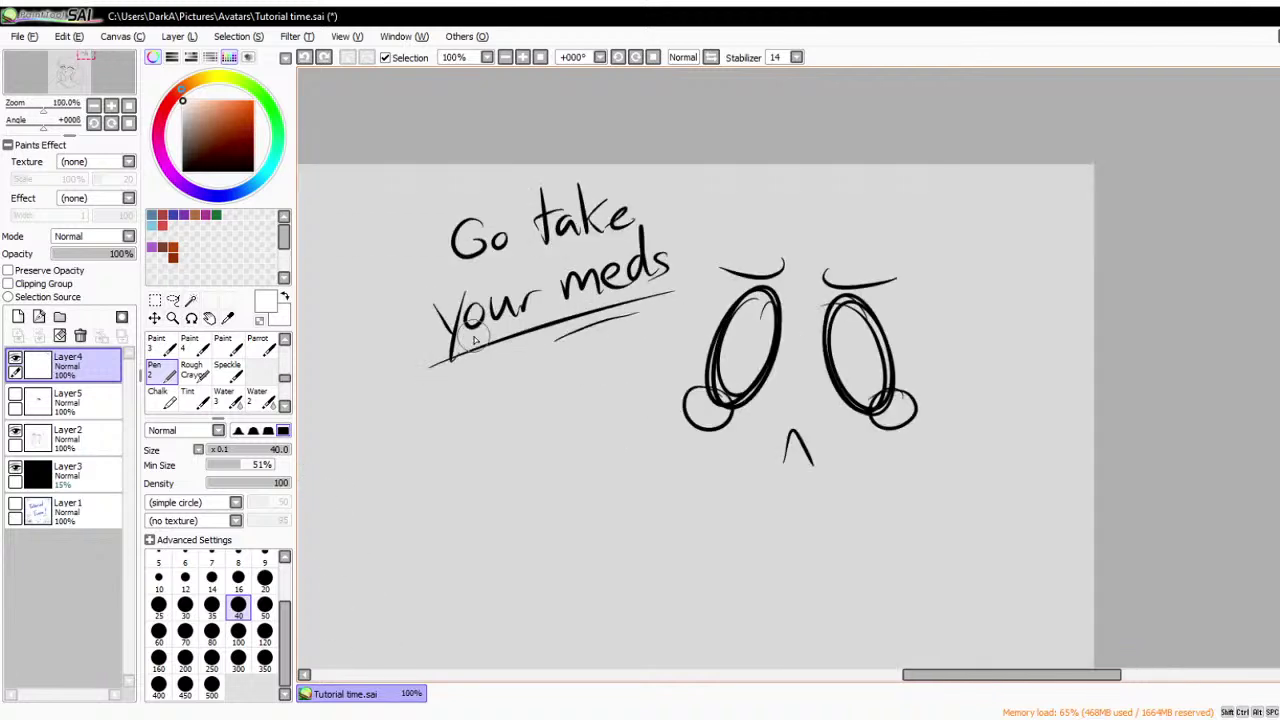
key(ctrl)
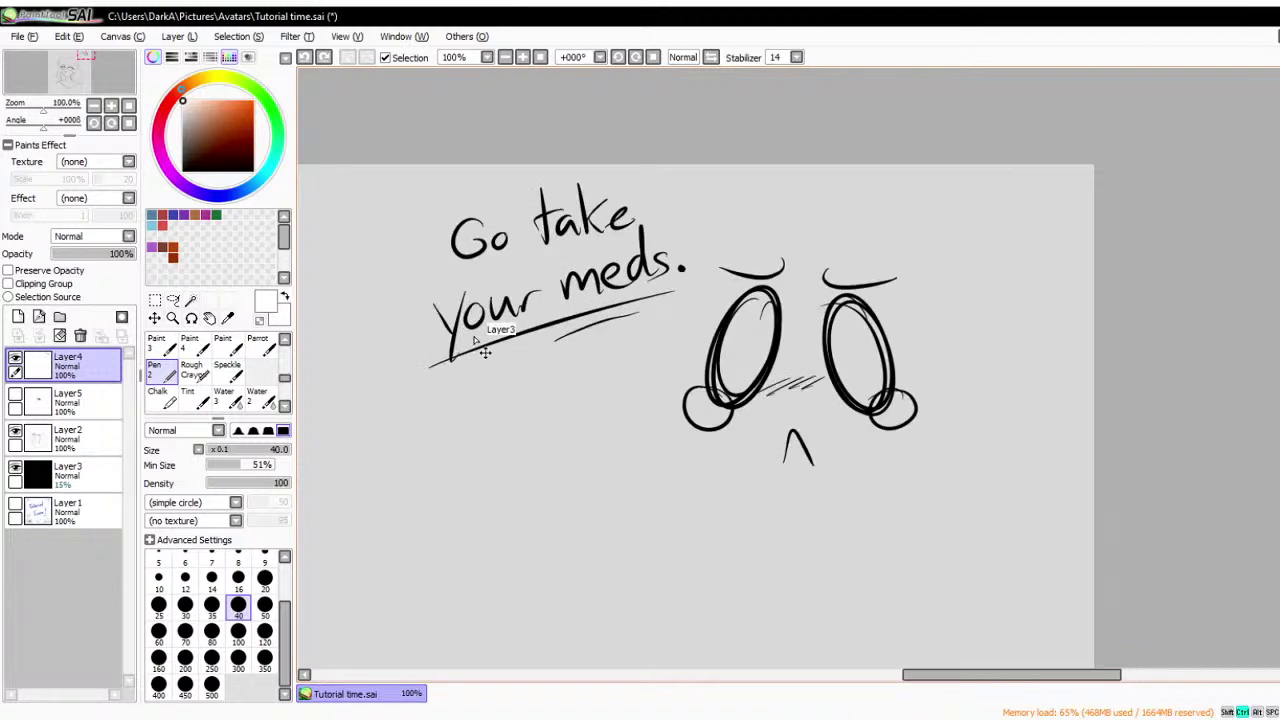
key(ctrl+Delete)
key(ctrl+z)
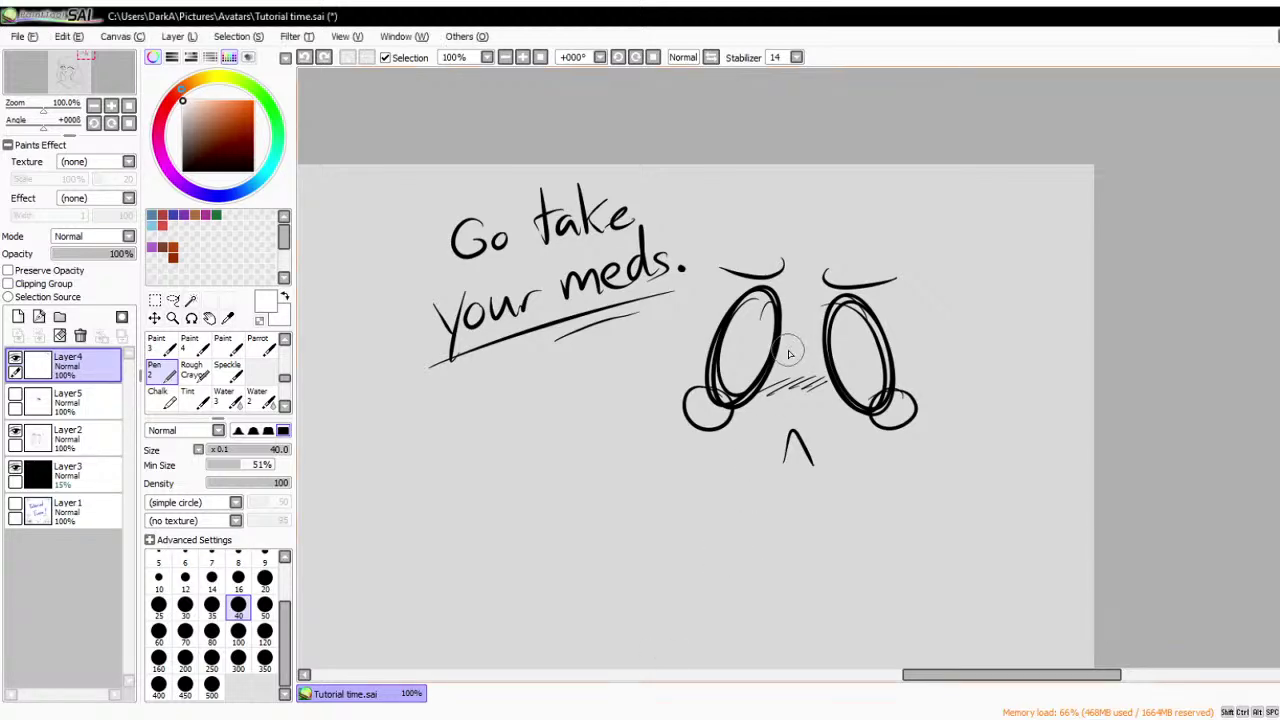
- Delete Layer4 with the doodle and show Layer5 with the finished eye
scroll(798, 346, down, 5)
scroll(683, 538, up, 2)
scroll(829, 277, down, 2)
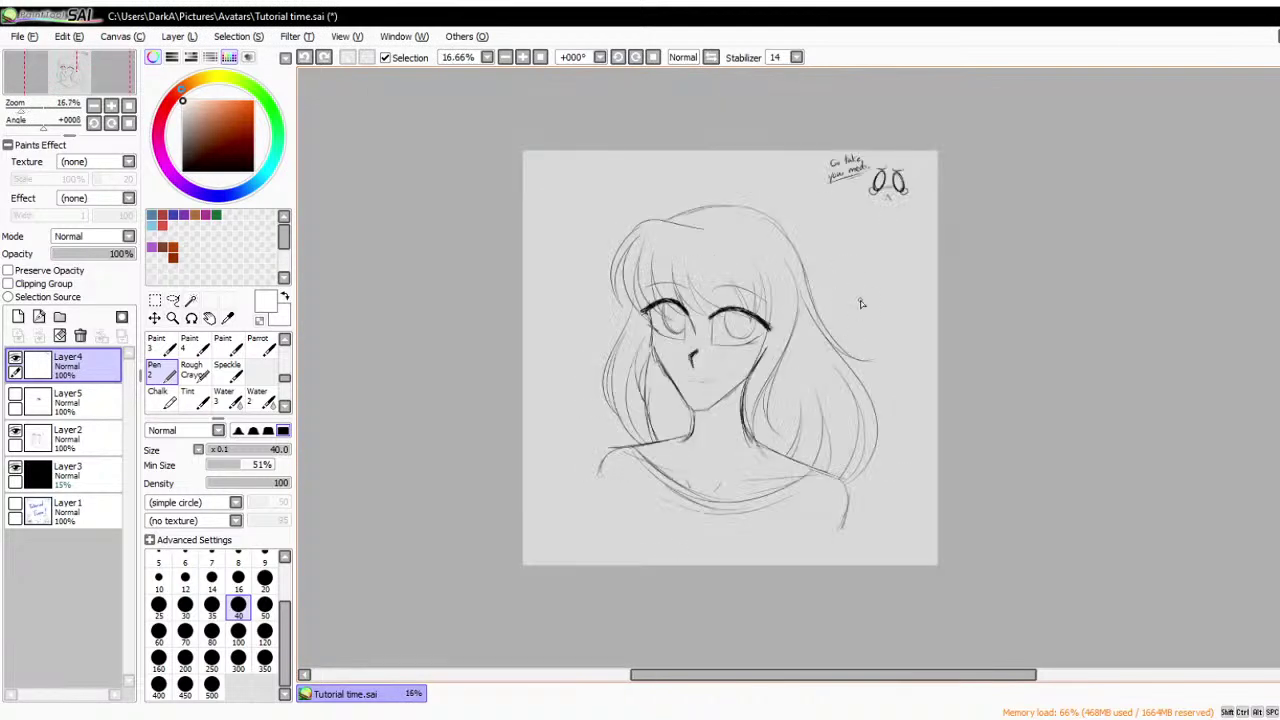
scroll(857, 294, up, 2)
click(81, 336)
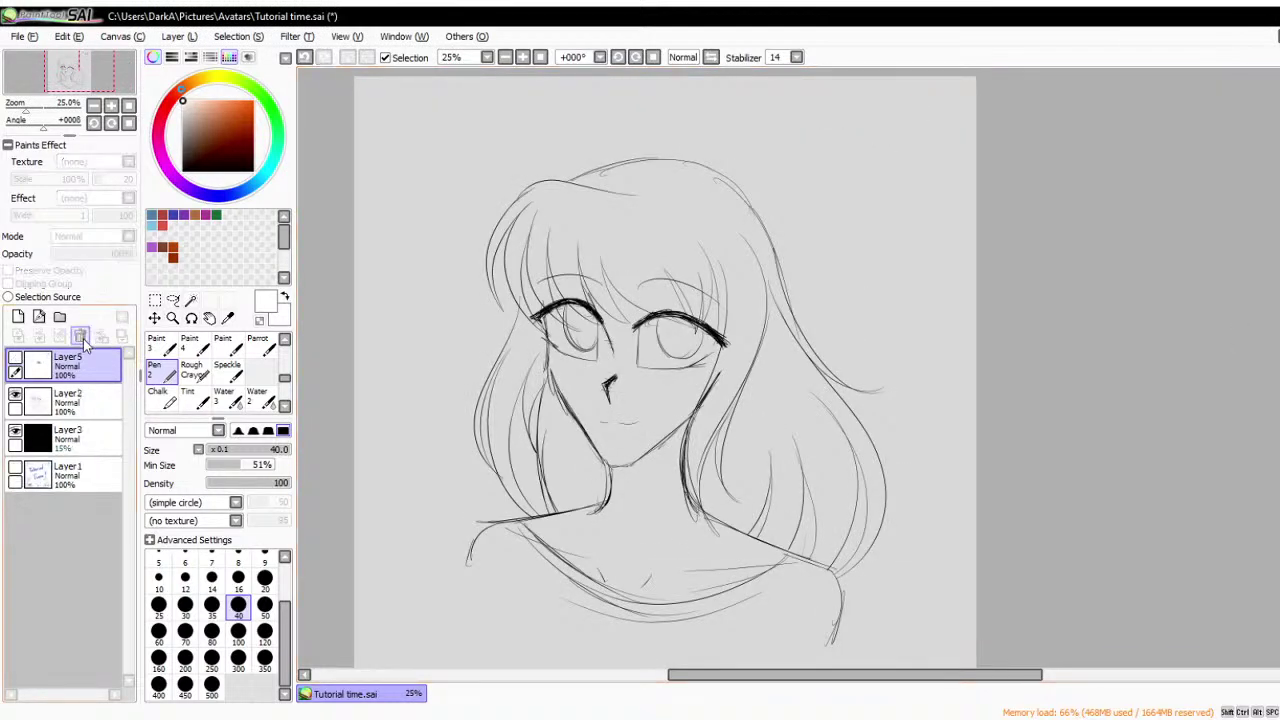
click(15, 360)
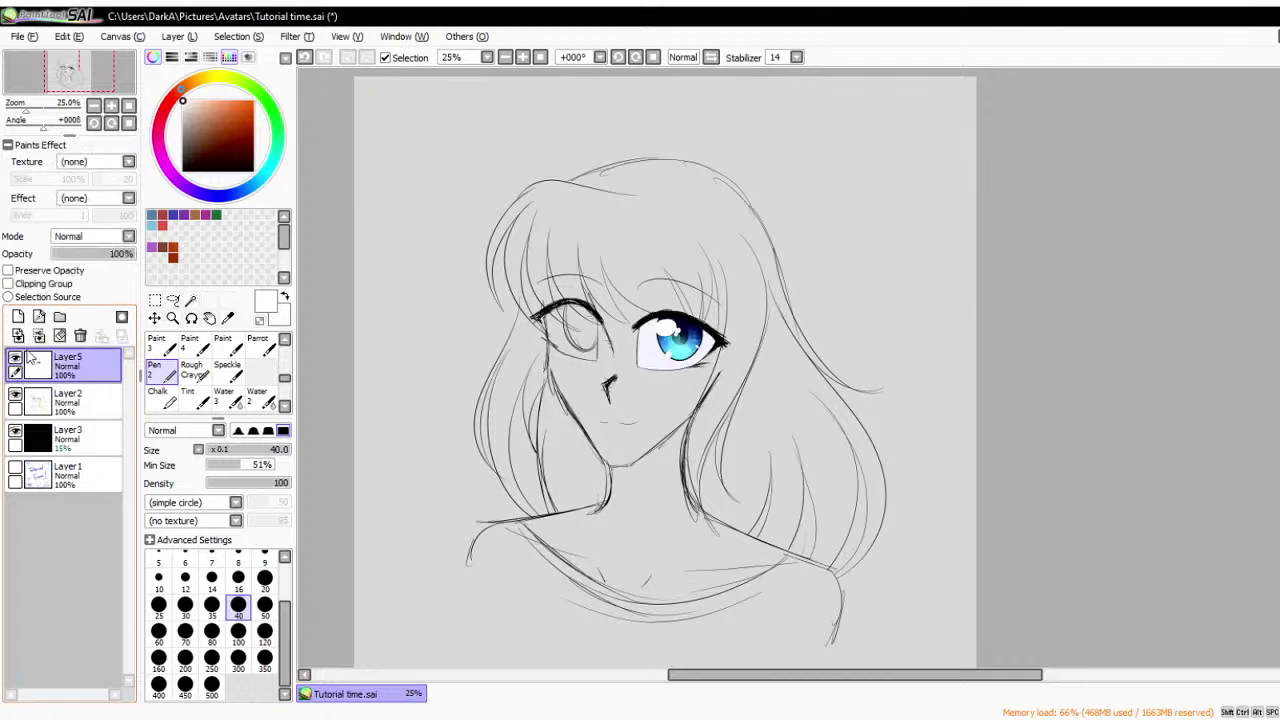
- In Kai redesign.sai, choose the Pen, hide Layer13 and expand the Set1 folder
scroll(165, 368, up, 3)
click(160, 345)
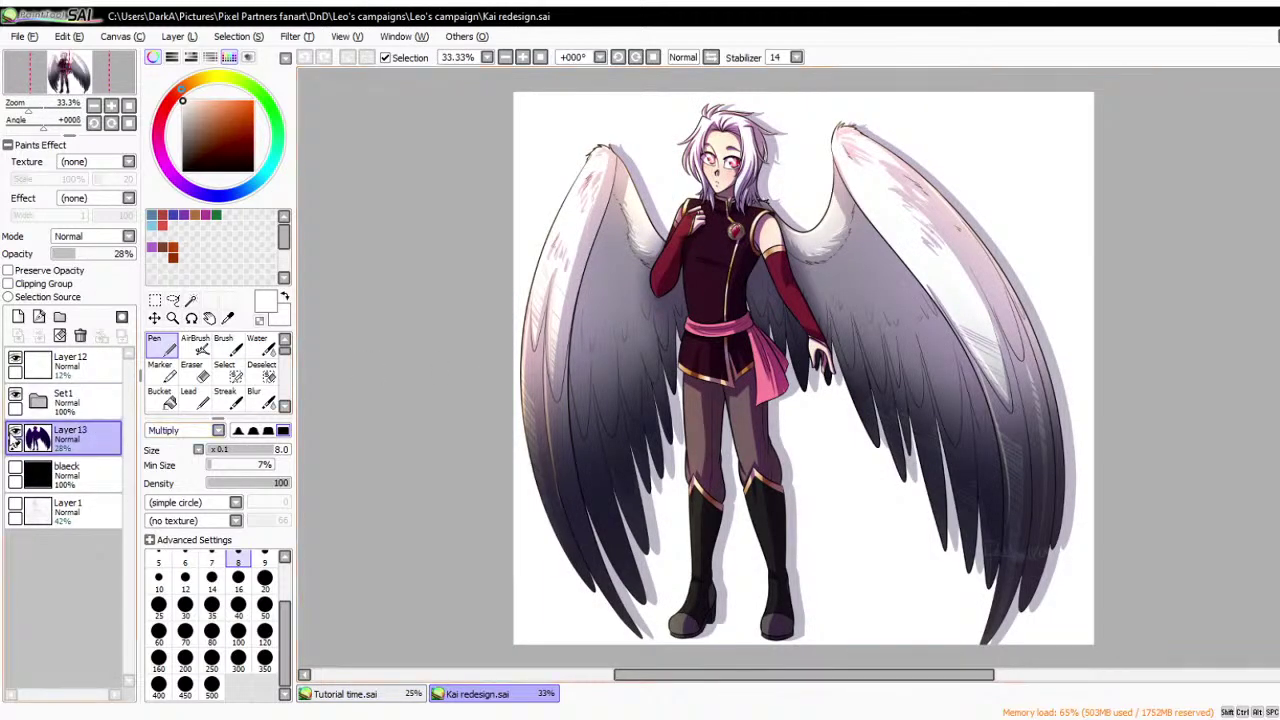
click(15, 434)
click(38, 400)
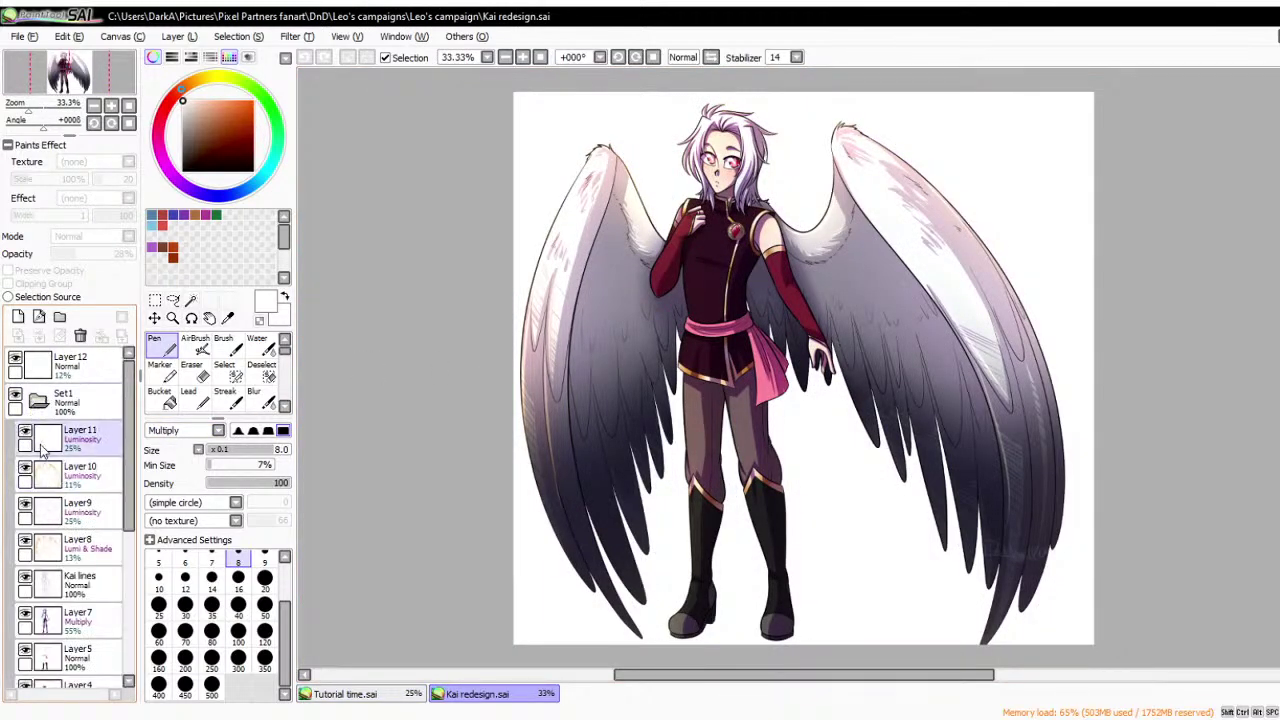
- Hide the shading and lighting layers in Set1: Layer11, Layer10, Layer9, Layer8, Layer7 and Layer6
click(45, 440)
click(24, 437)
click(24, 470)
click(24, 506)
click(24, 543)
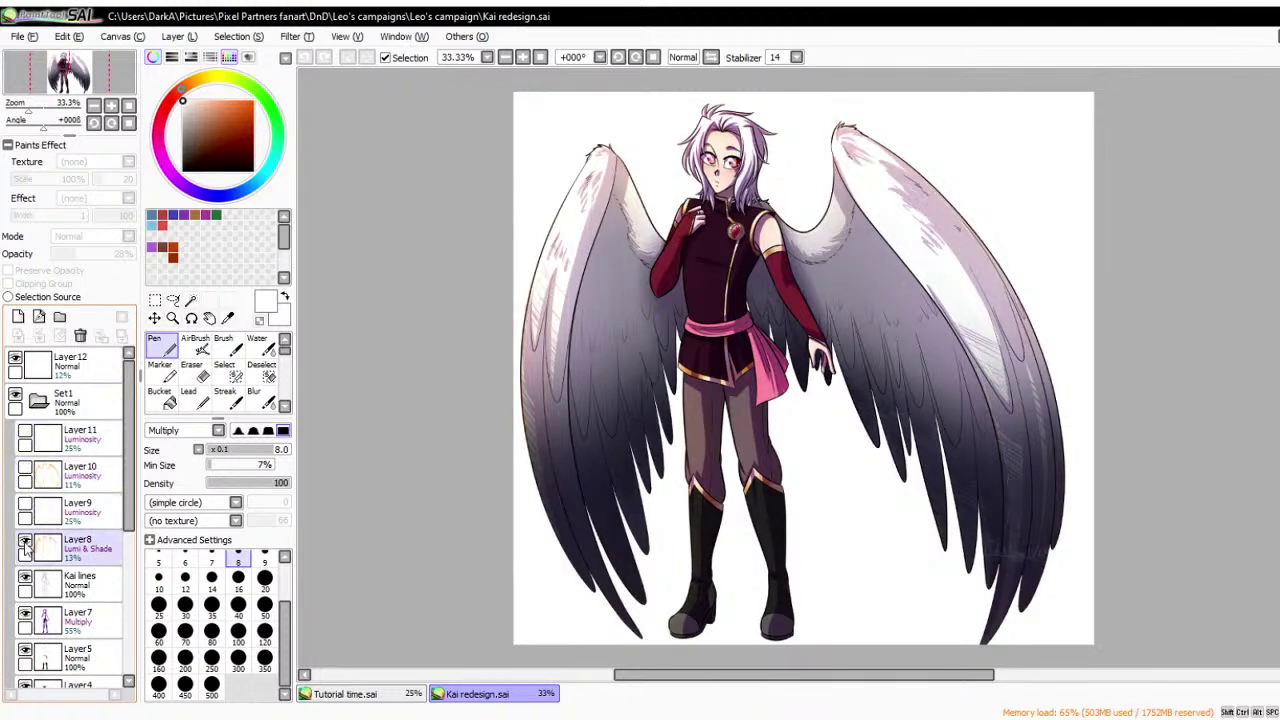
click(24, 580)
click(24, 617)
scroll(24, 600, down, 5)
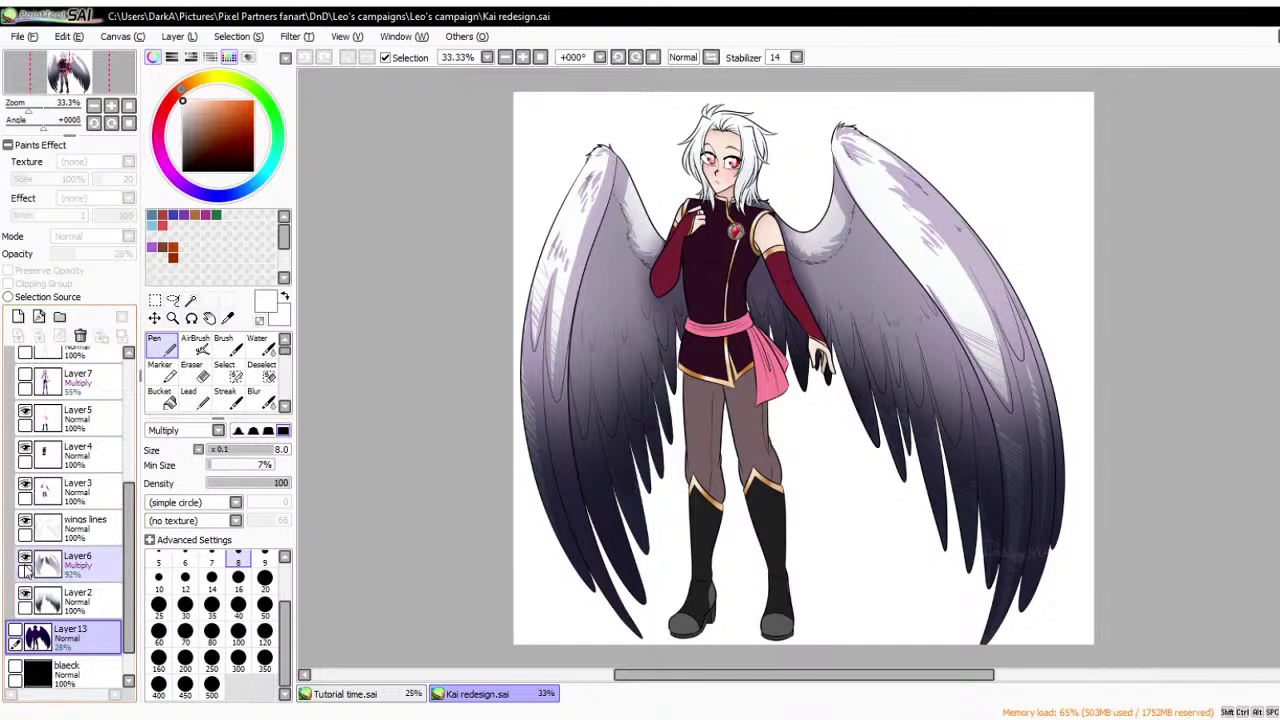
click(25, 558)
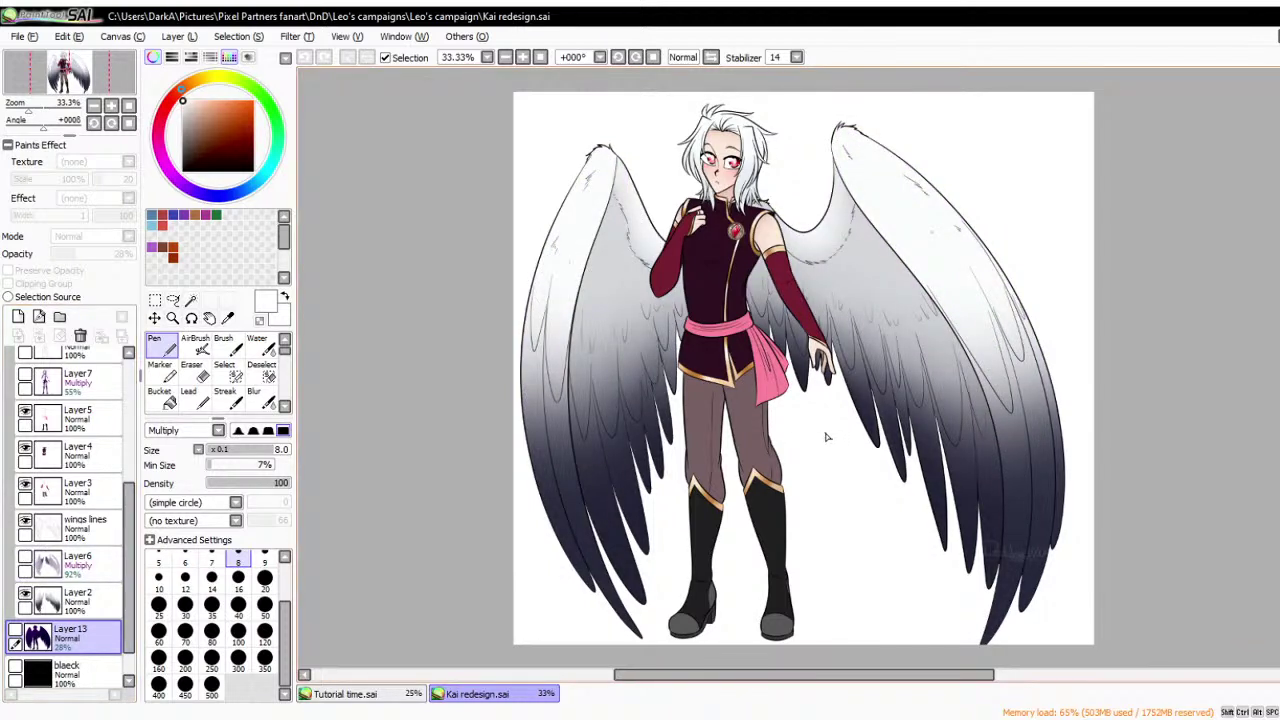
- Make Layer5 the working layer and select the character's hair with the Magic Wand
scroll(826, 436, down, 1)
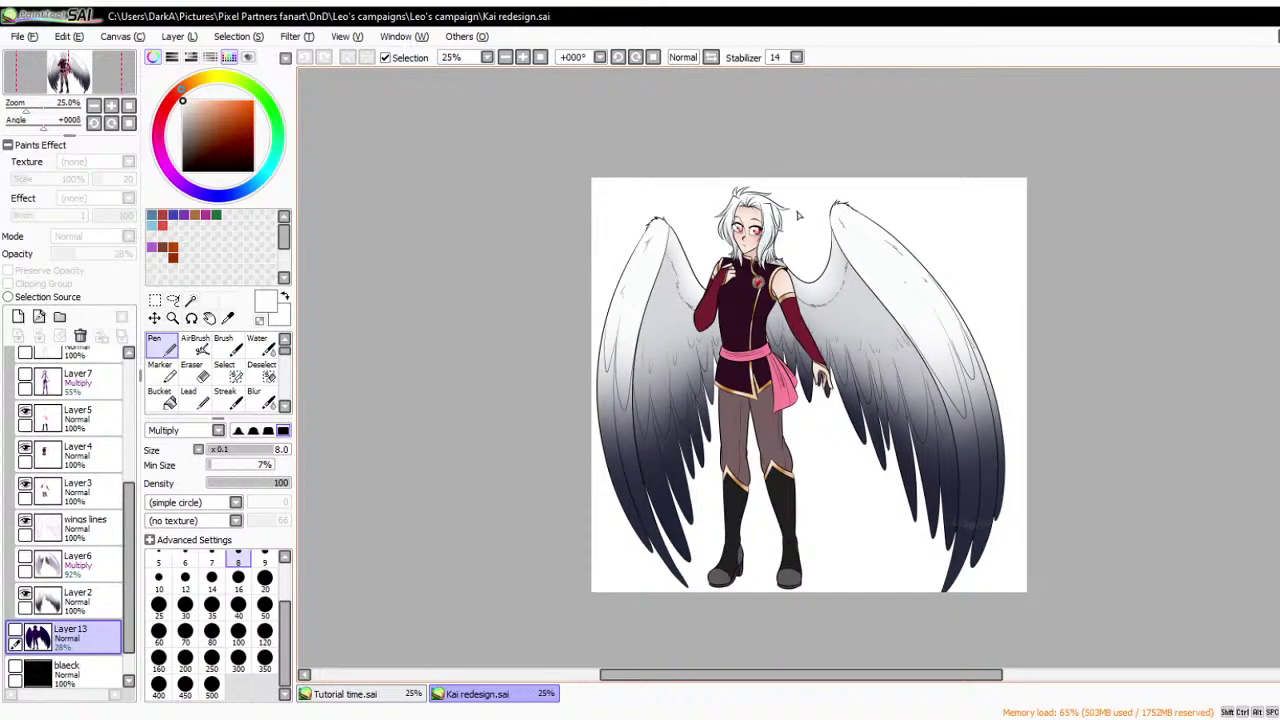
scroll(798, 214, up, 2)
scroll(800, 209, up, 4)
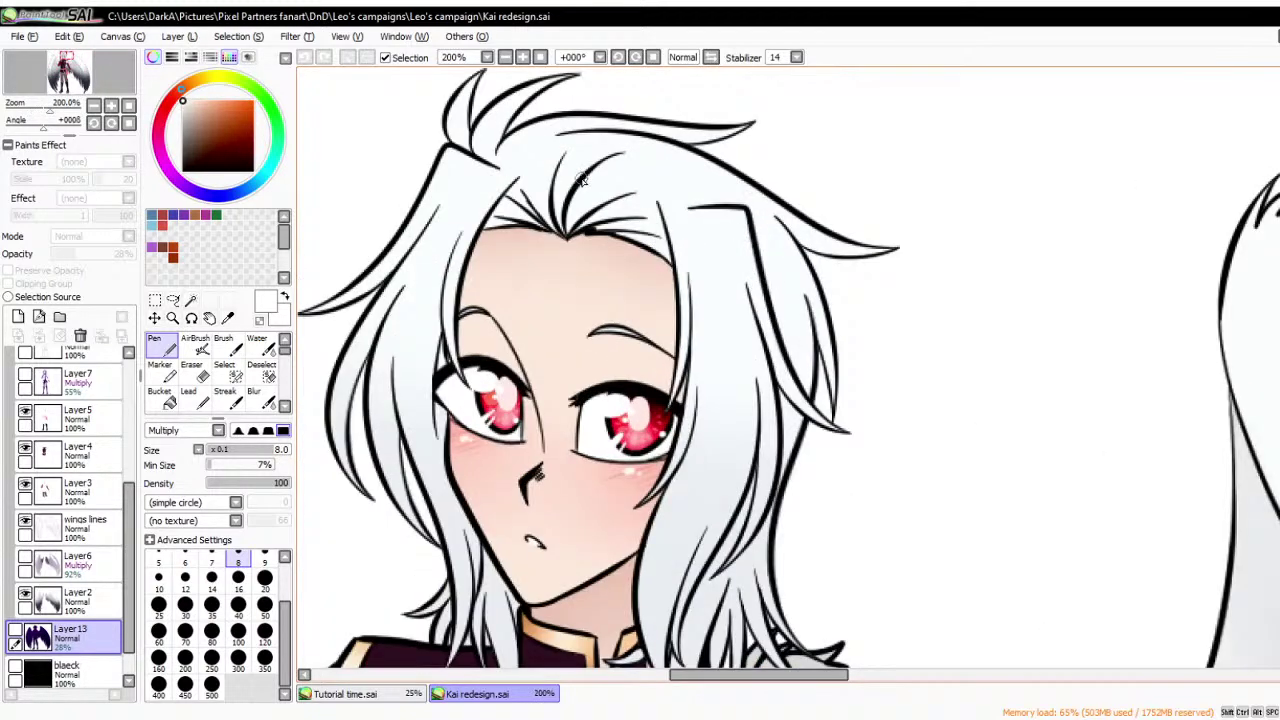
click(227, 317)
scroll(727, 175, down, 1)
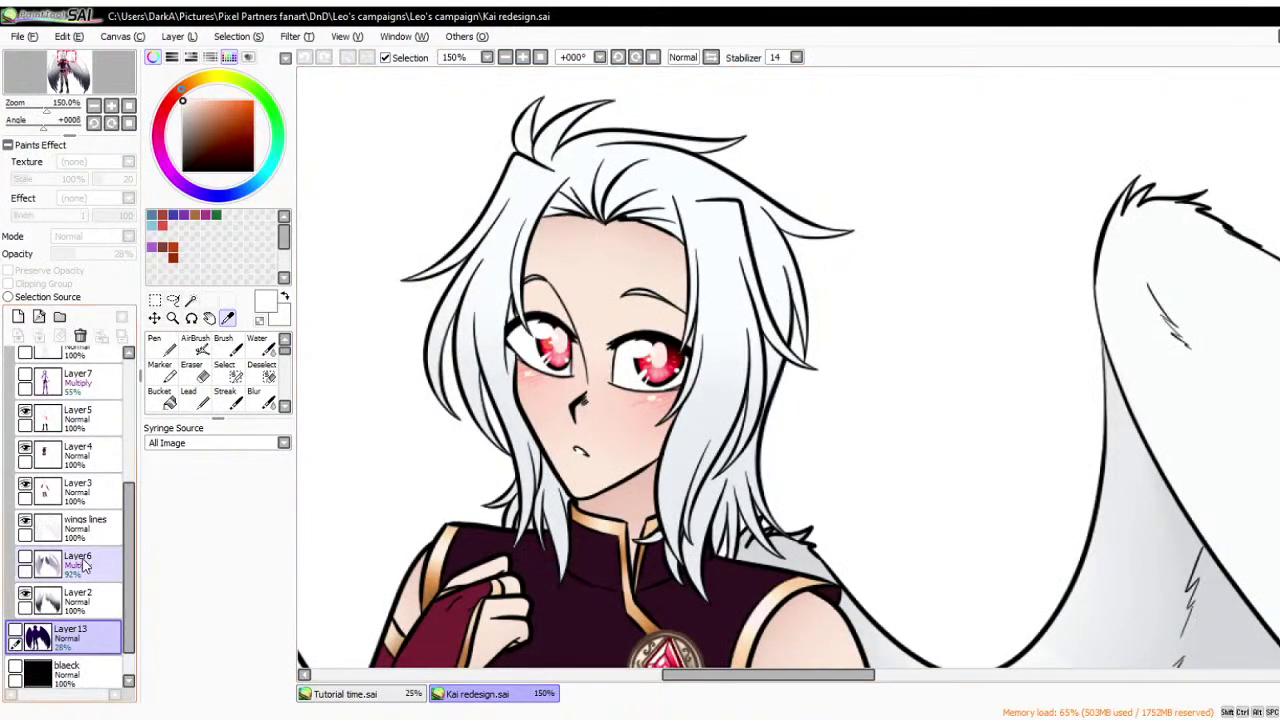
scroll(80, 550, up, 2)
click(191, 300)
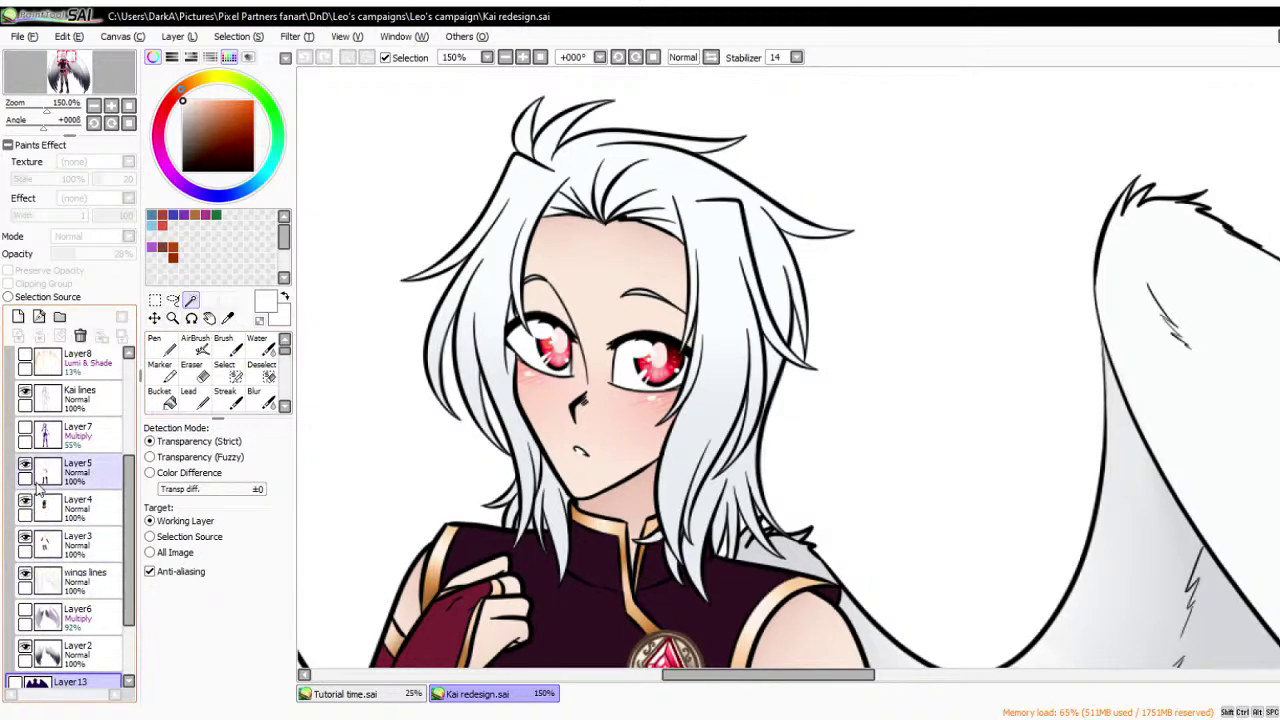
click(25, 468)
click(25, 468)
click(70, 475)
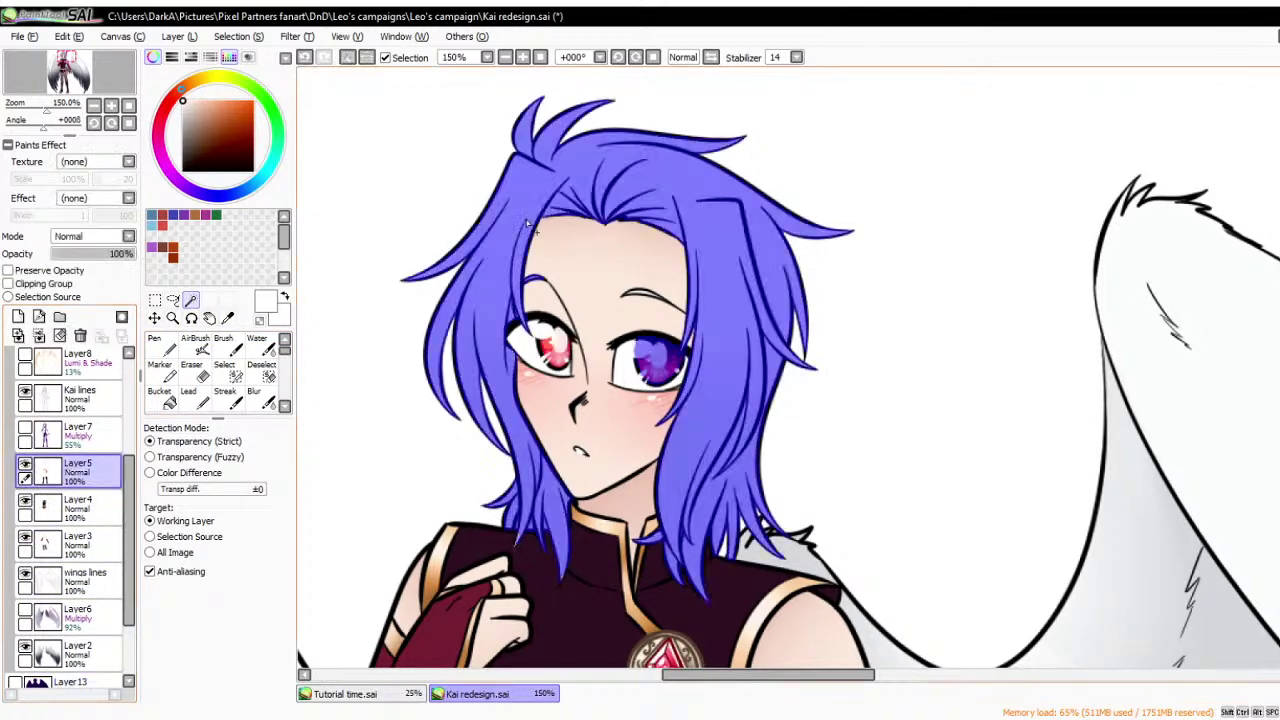
- Remove the iris beside the hair from the selection using the Deselect brush at sizes 16 and 6
click(262, 370)
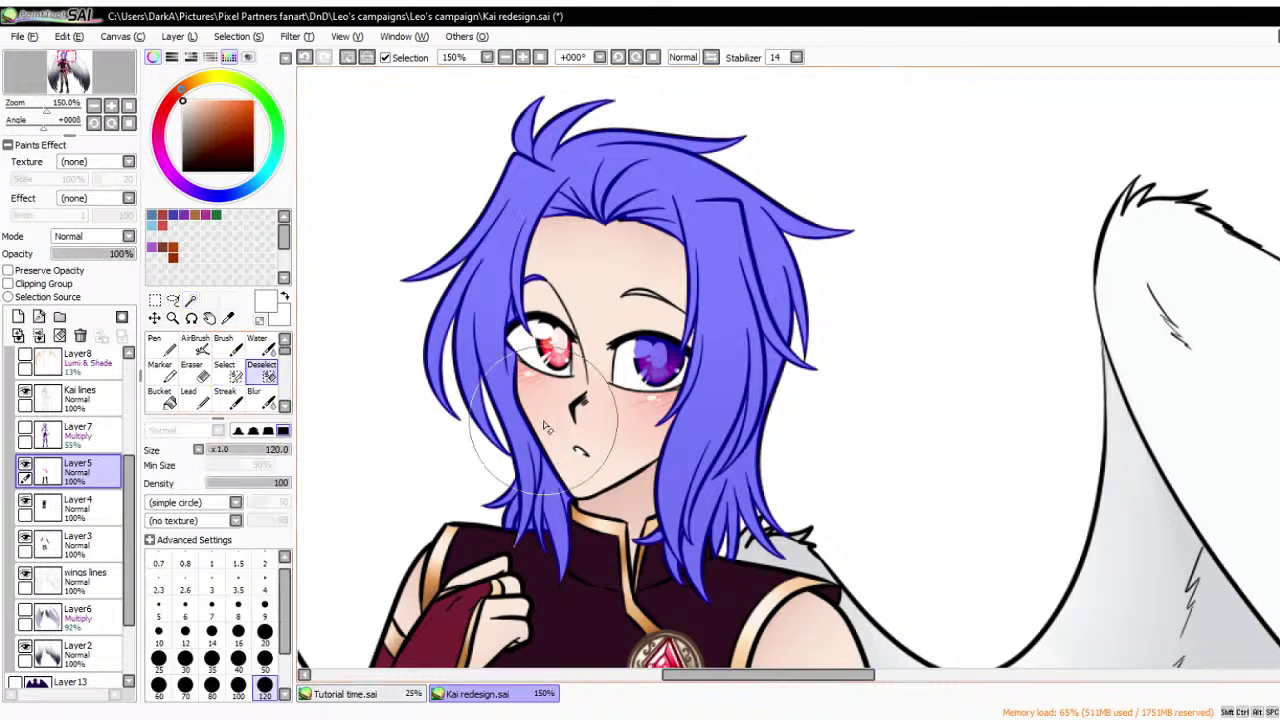
scroll(648, 361, up, 4)
click(238, 631)
scroll(585, 382, up, 2)
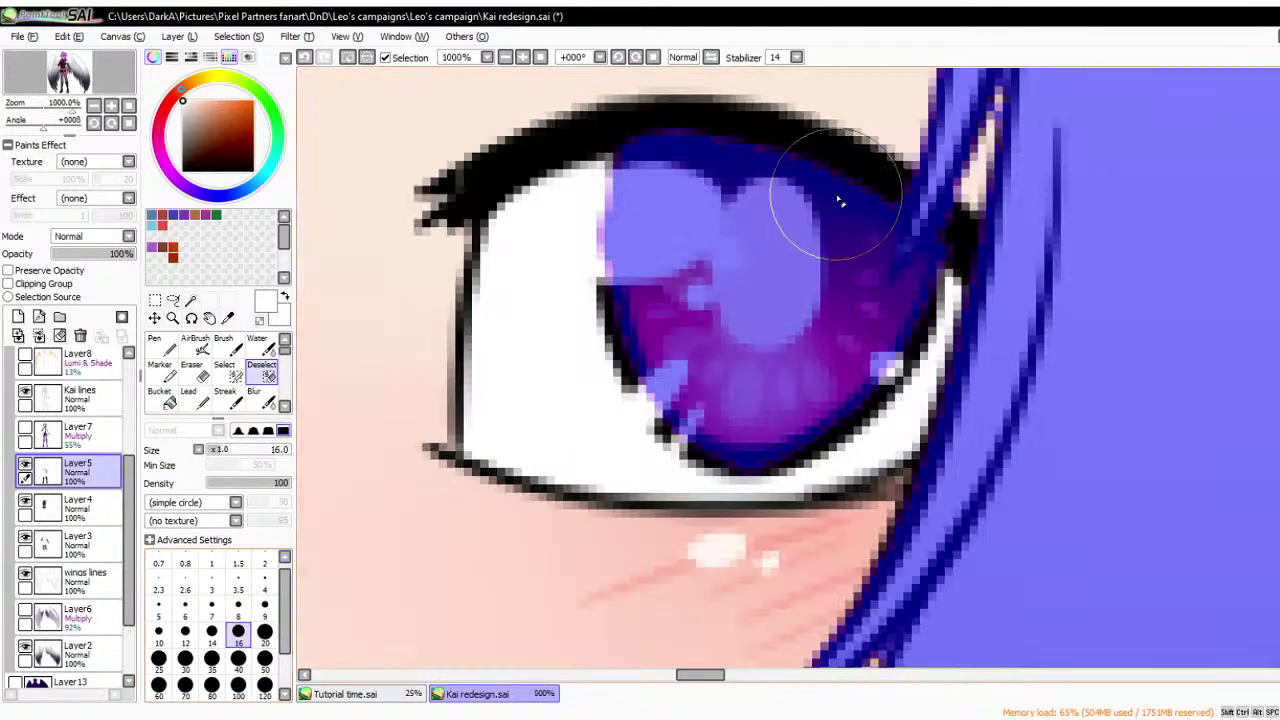
mouse_move(855, 193)
mouse_down()
mouse_move(779, 401)
mouse_move(755, 270)
mouse_move(755, 152)
mouse_move(599, 217)
mouse_move(677, 252)
mouse_move(645, 264)
mouse_move(675, 428)
mouse_up()
click(185, 604)
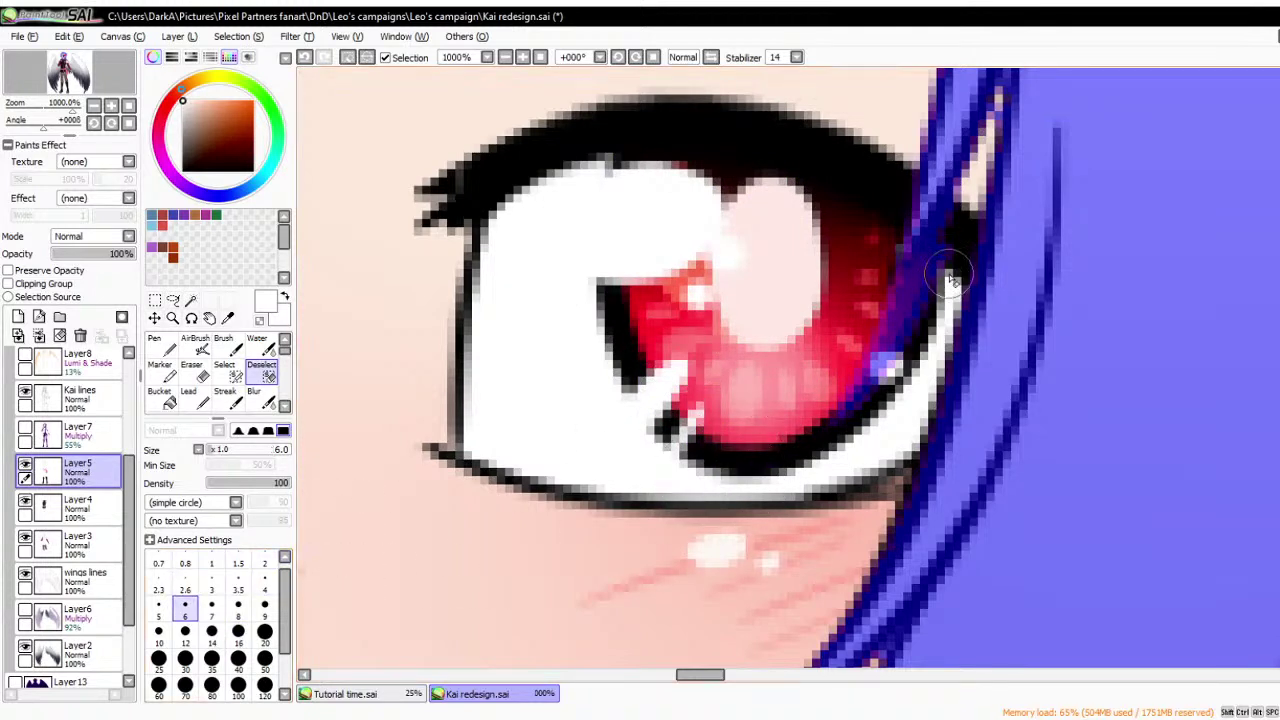
scroll(948, 262, up, 1)
mouse_move(948, 262)
mouse_down()
mouse_move(847, 432)
mouse_move(823, 427)
mouse_move(886, 310)
mouse_move(928, 285)
mouse_up()
scroll(966, 209, down, 6)
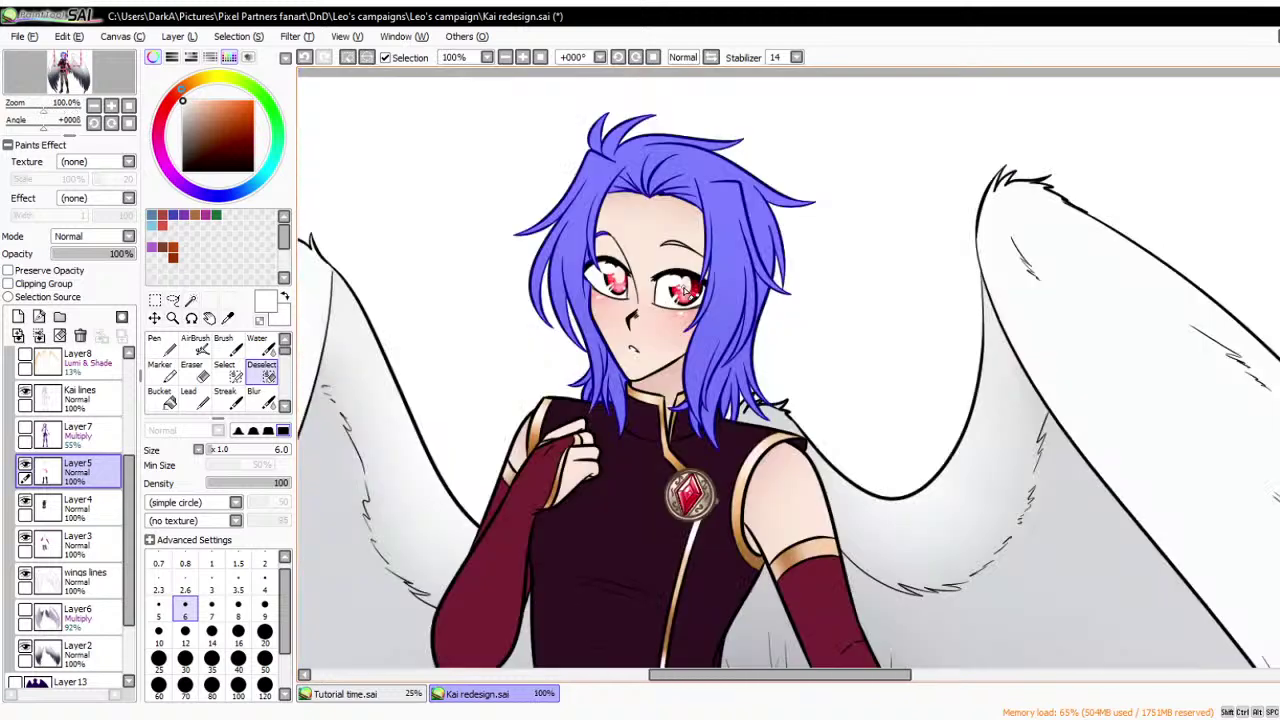
- Undo the trial new layer above Layer5 and add the eyebrows to the hair selection with the Magic Wand
key(ctrl+shift+n)
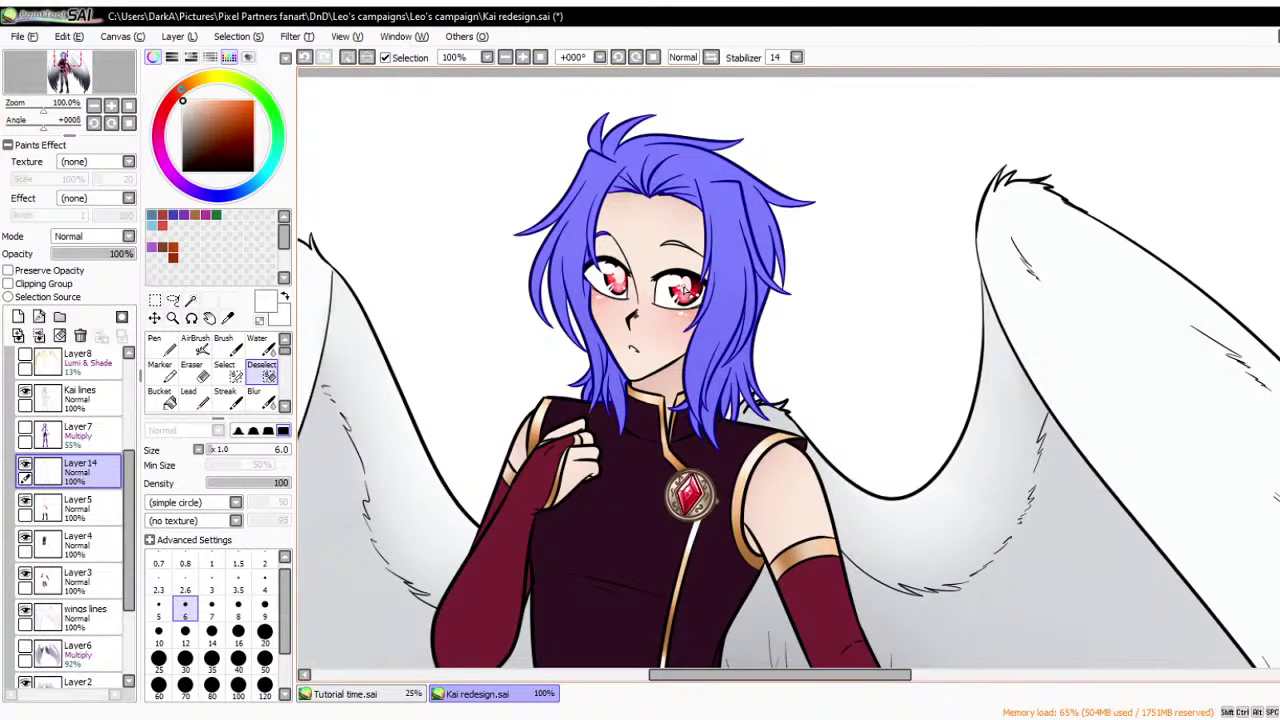
key(ctrl+z)
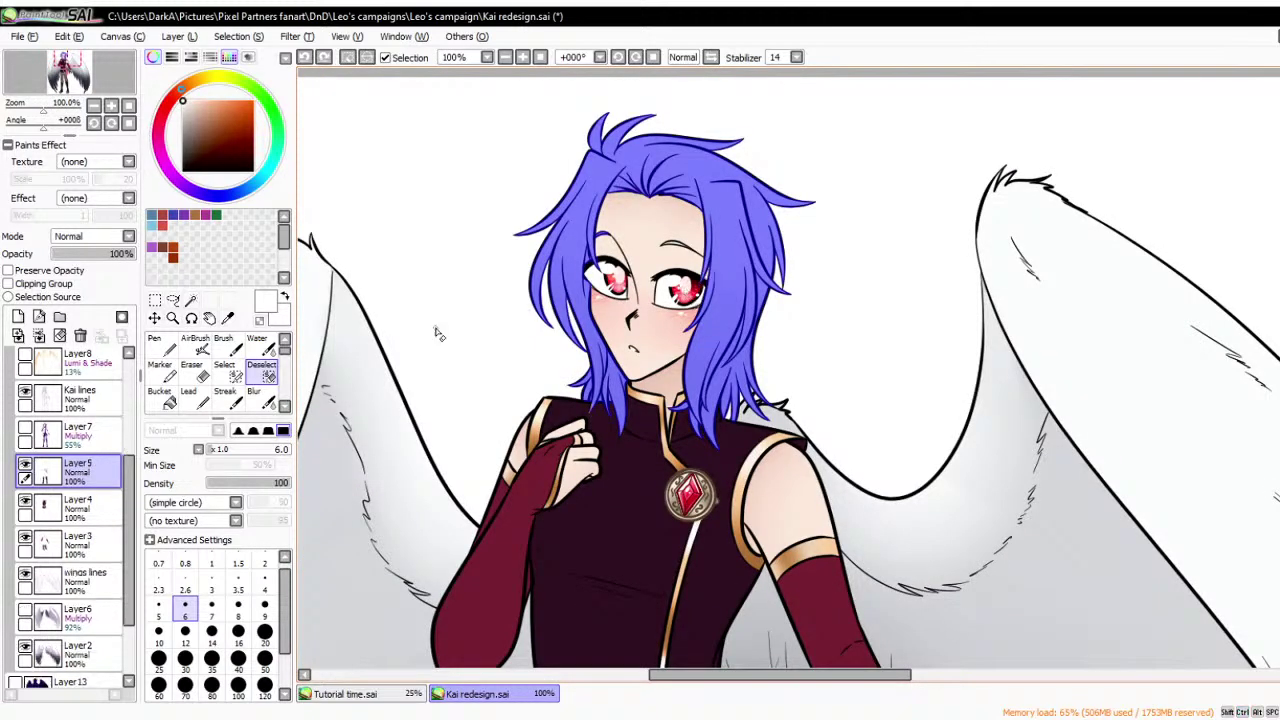
click(191, 300)
scroll(675, 253, up, 1)
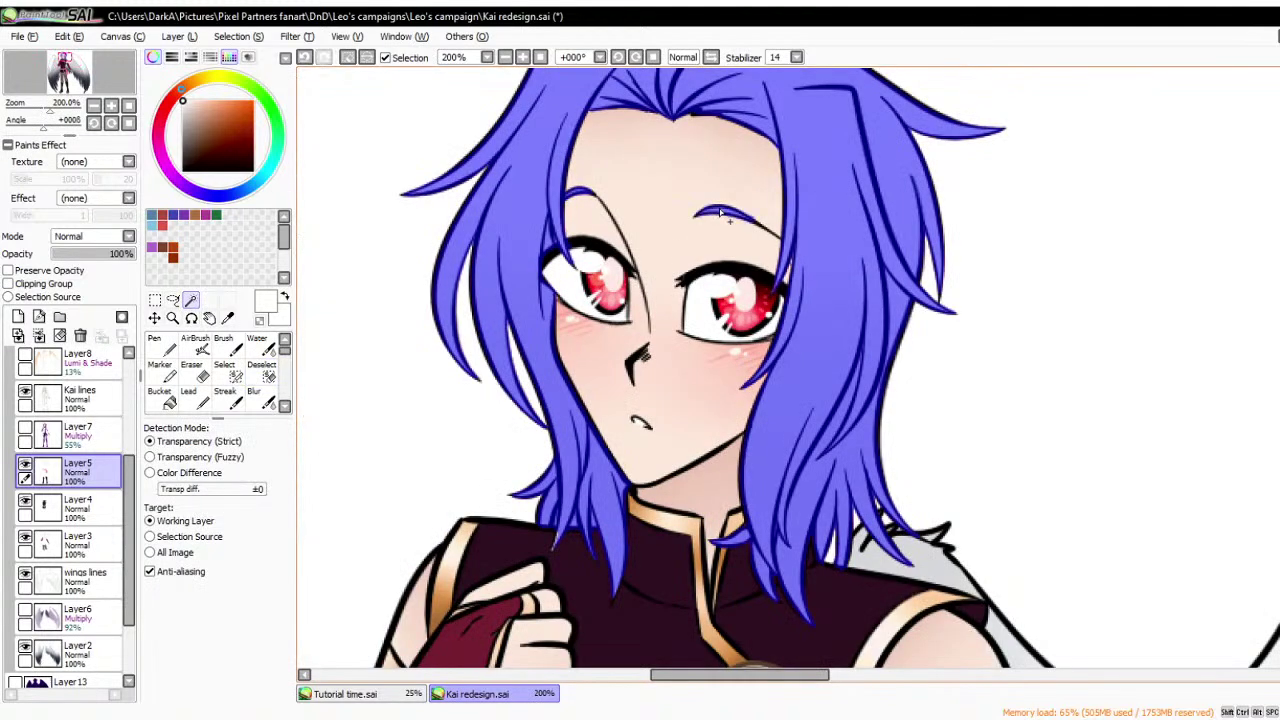
- Create a new layer above Layer5 and clear the hair selection
scroll(621, 250, down, 1)
key(ctrl+shift+n)
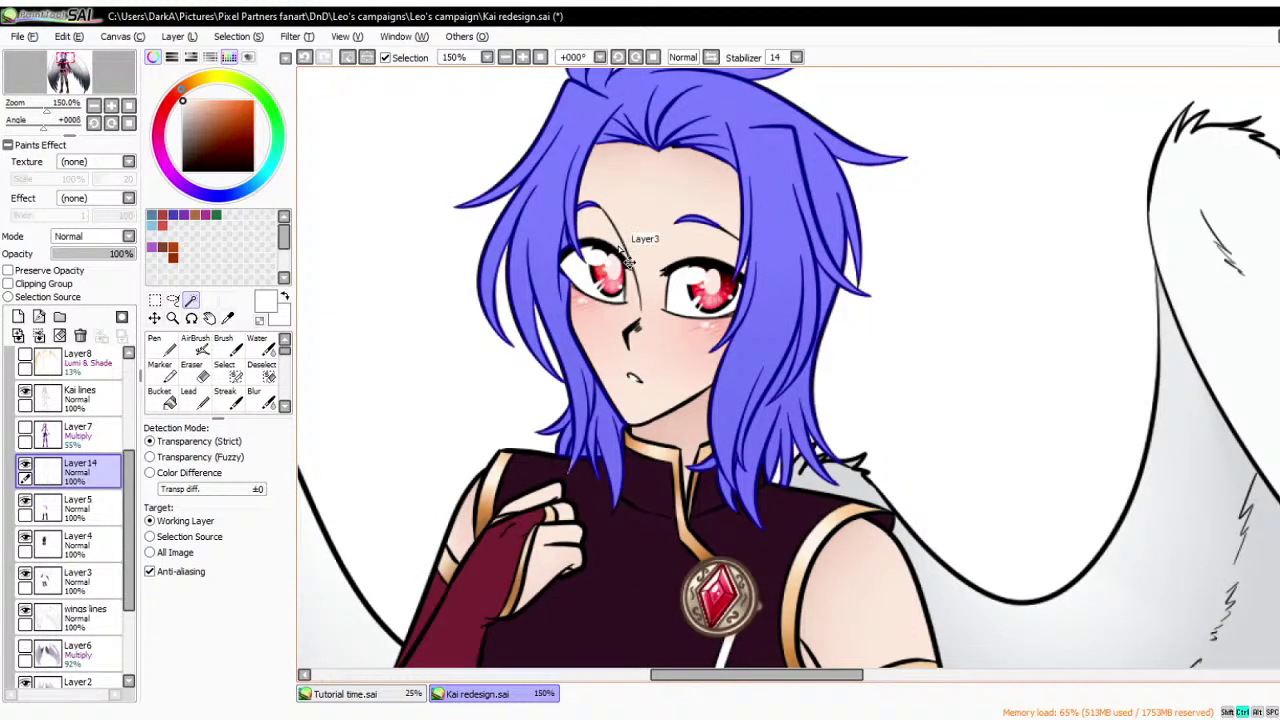
key(ctrl+d)
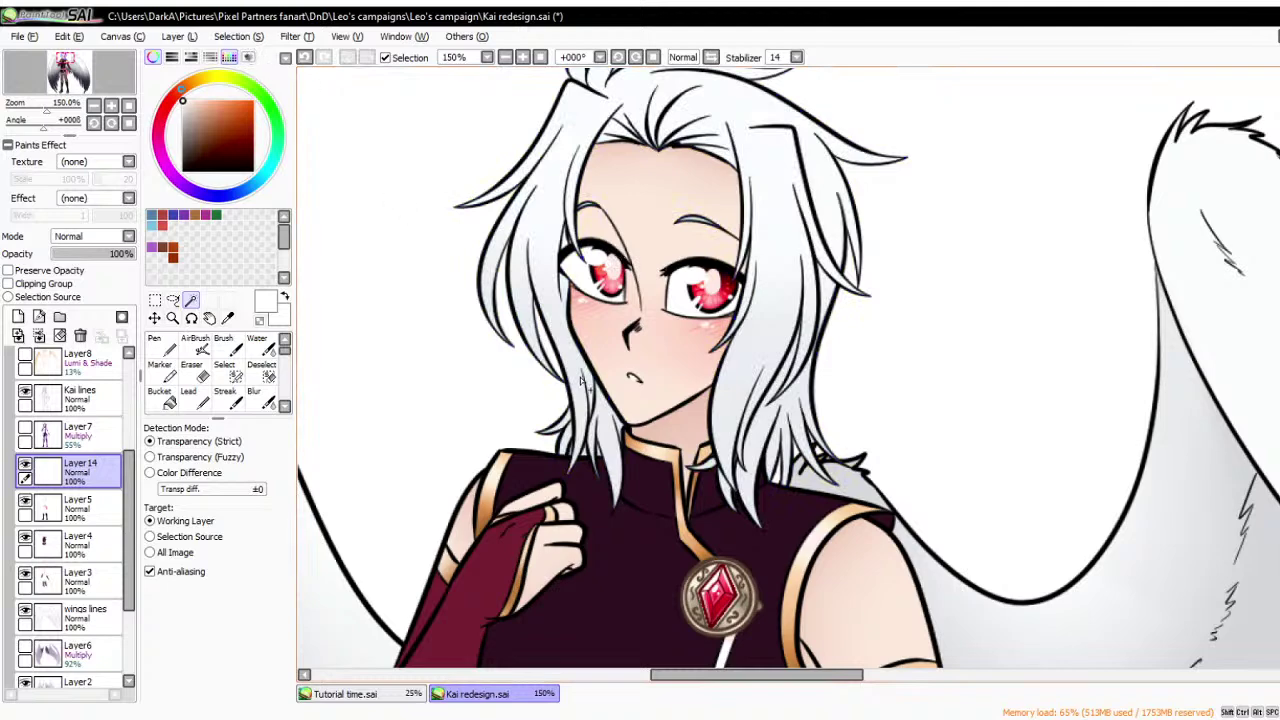
- Examine the hair line art up close and hide the Kai lines layer to expose the flat colour edge beneath it
scroll(788, 373, down, 2)
scroll(788, 373, up, 1)
scroll(652, 323, up, 2)
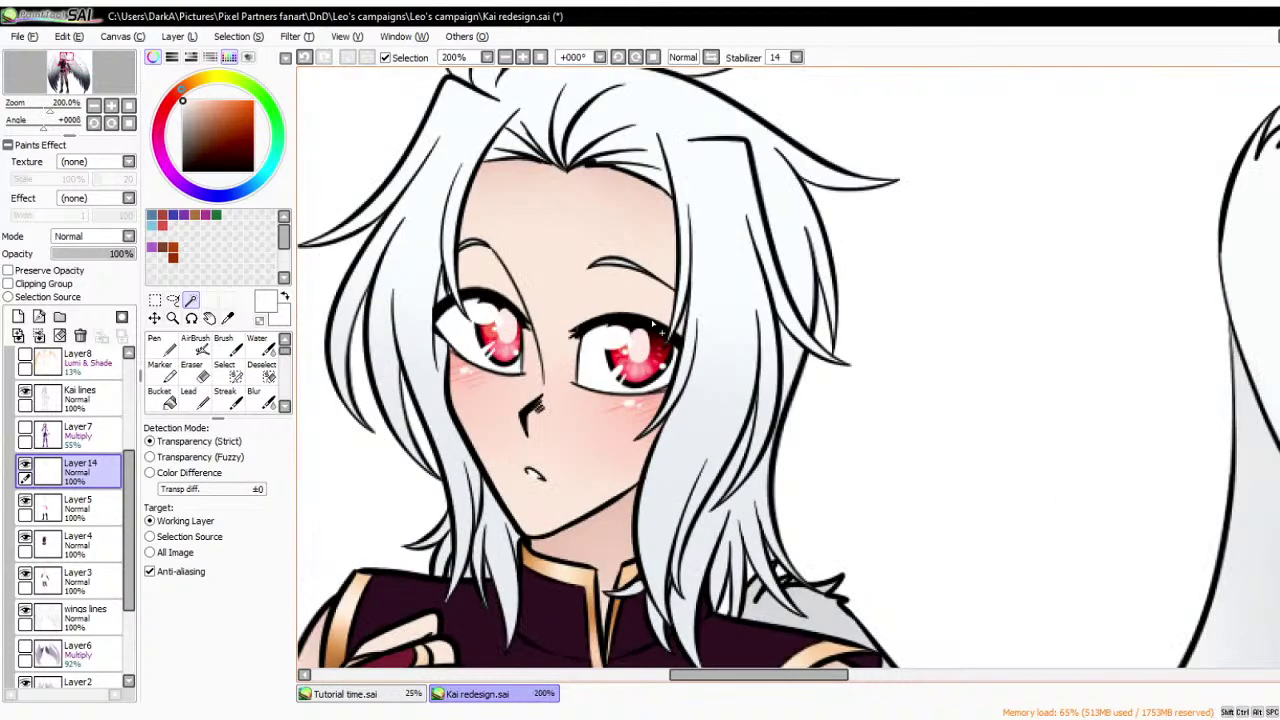
scroll(652, 323, down, 1)
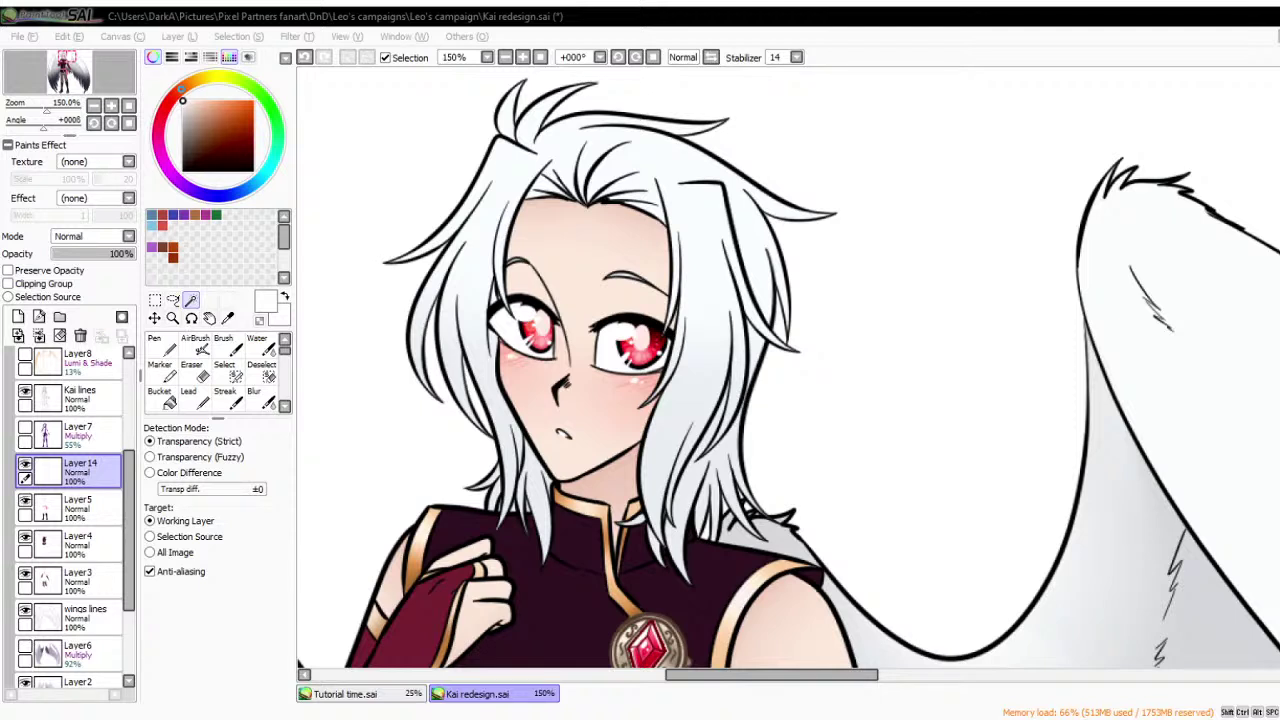
key(alt+Tab)
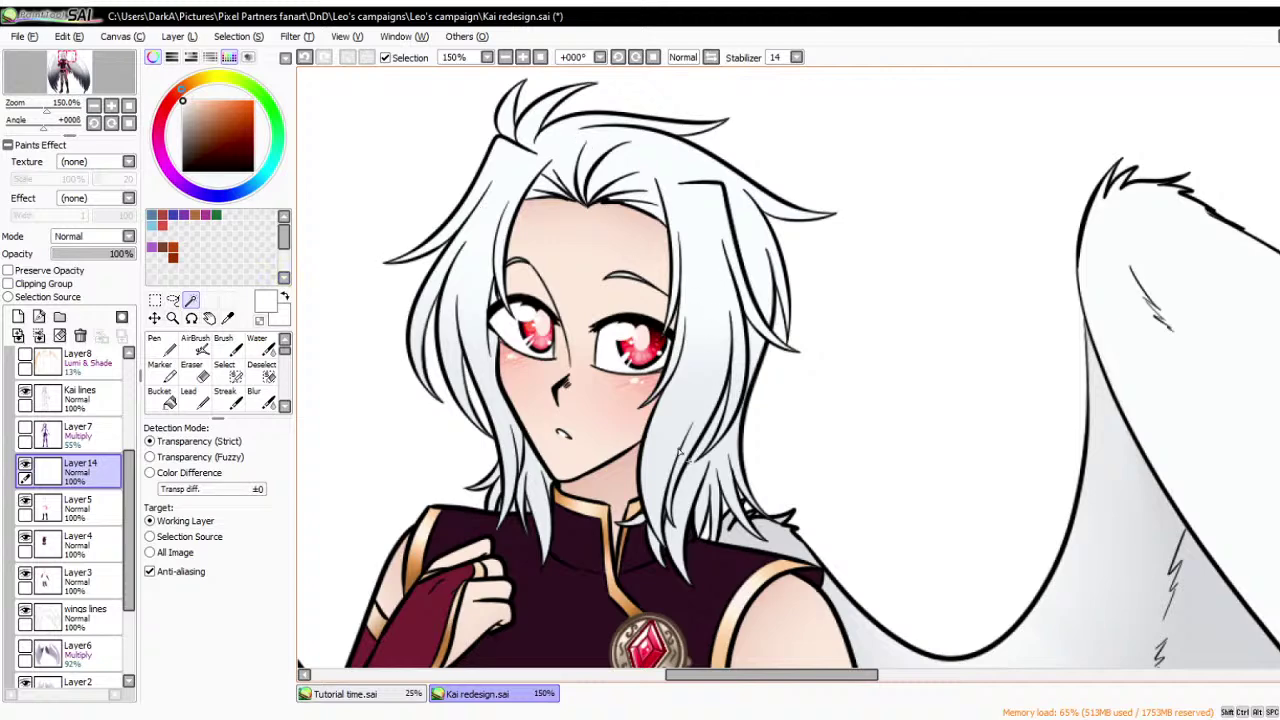
scroll(679, 451, up, 1)
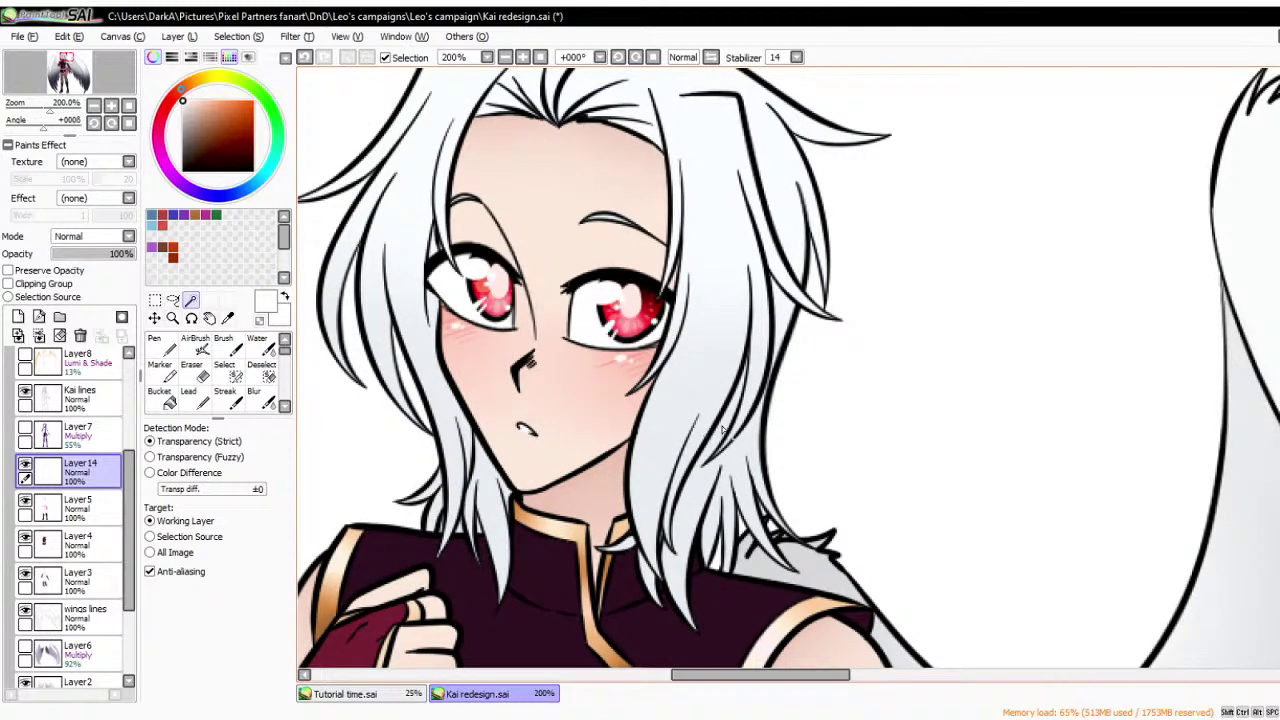
scroll(722, 430, down, 1)
scroll(596, 226, up, 4)
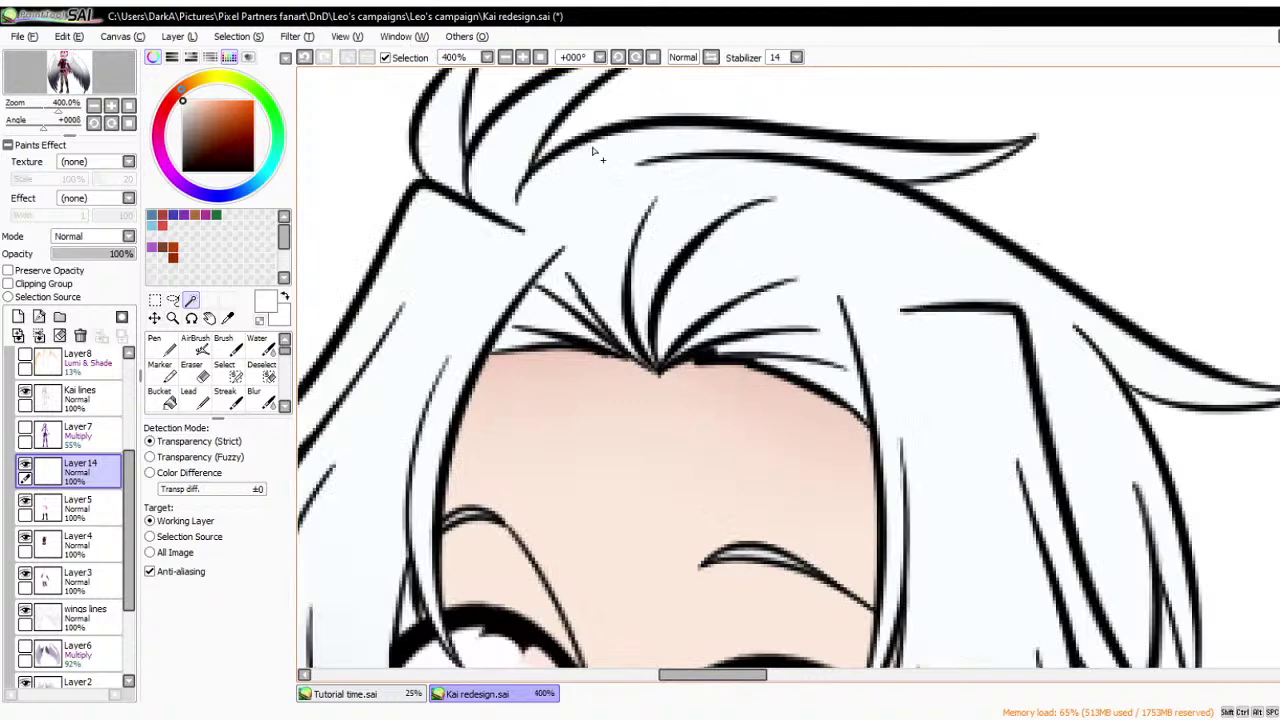
scroll(604, 145, down, 2)
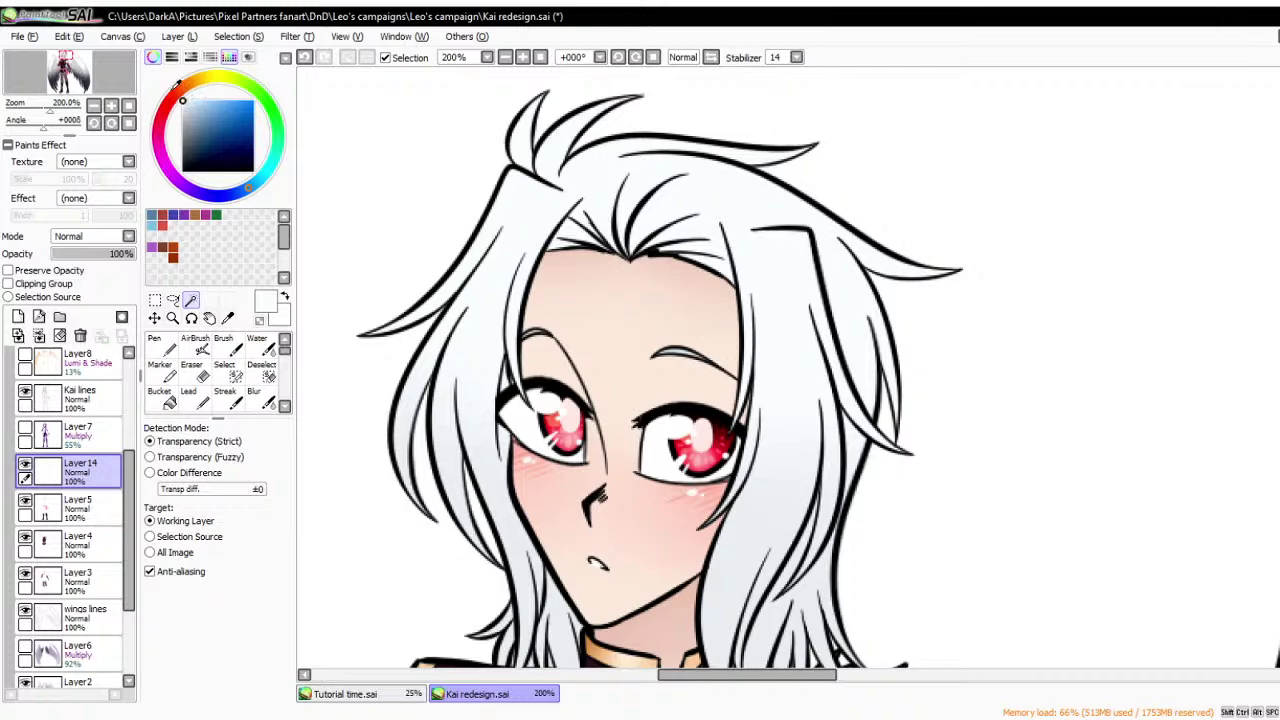
scroll(486, 149, up, 3)
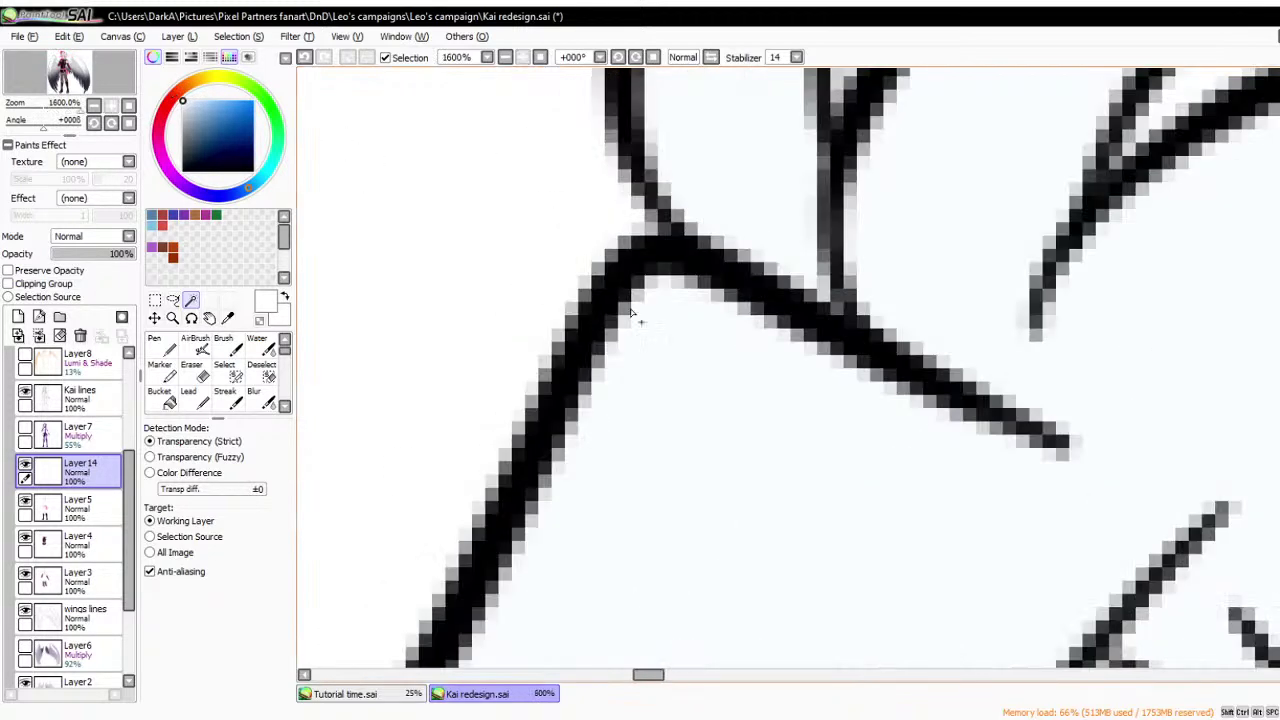
click(24, 394)
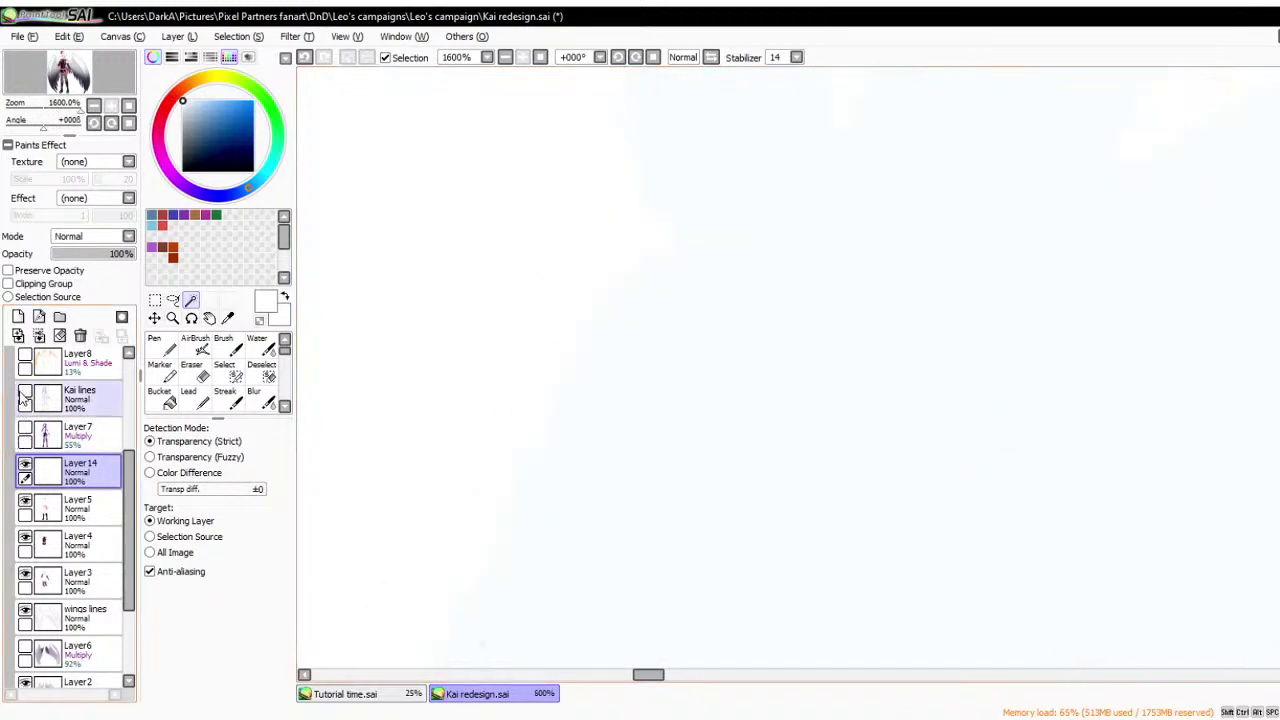
- Show the Kai lines layer and examine the line art over the flat hair and clothing colours
click(24, 394)
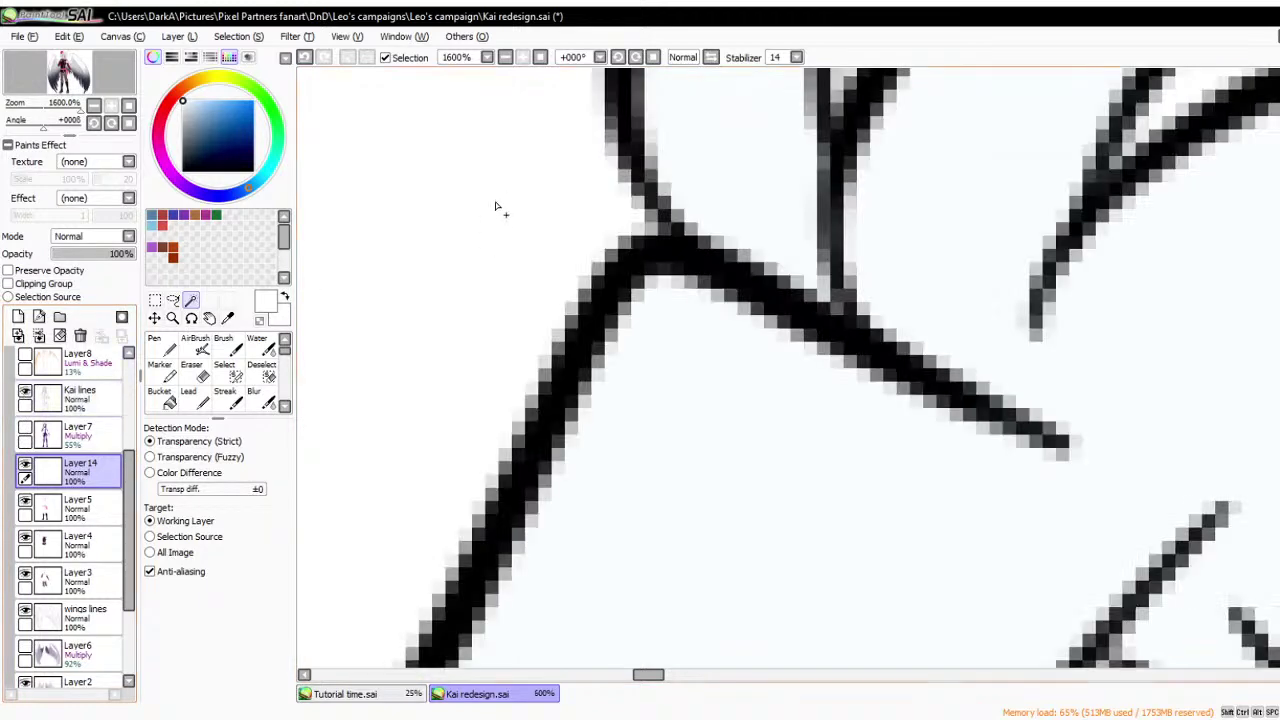
scroll(497, 206, down, 4)
scroll(564, 204, up, 1)
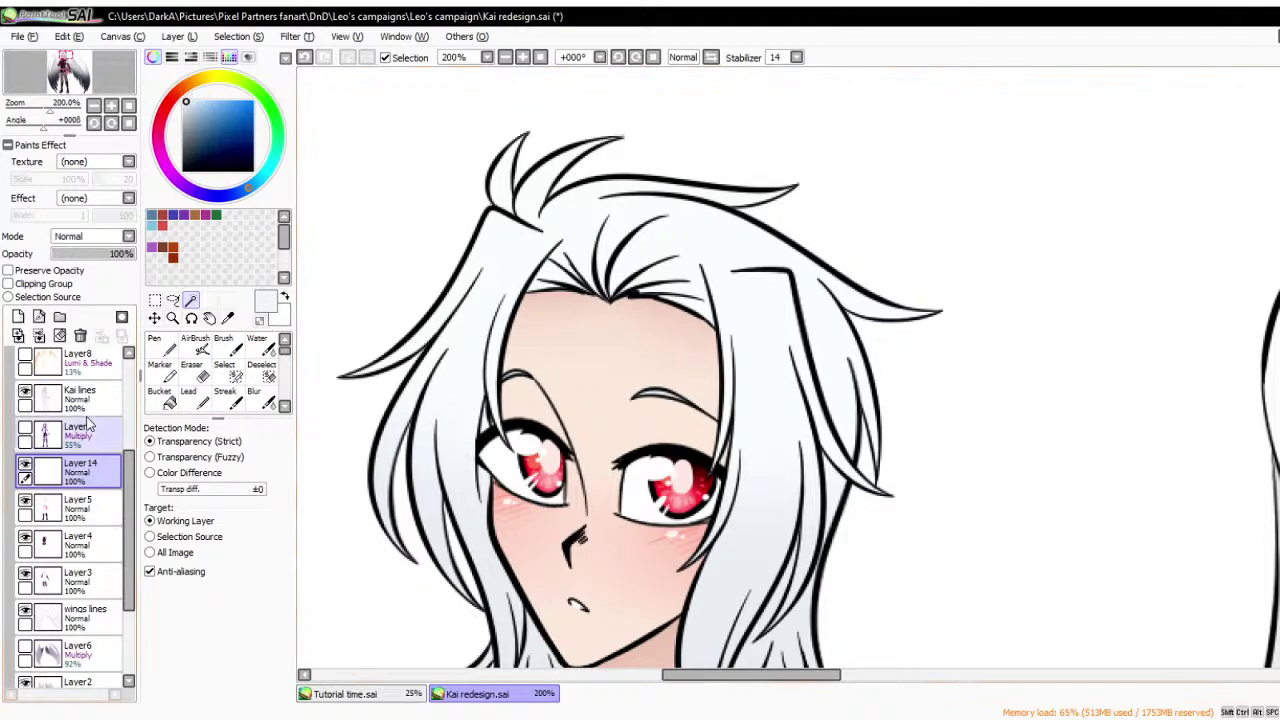
scroll(549, 145, down, 2)
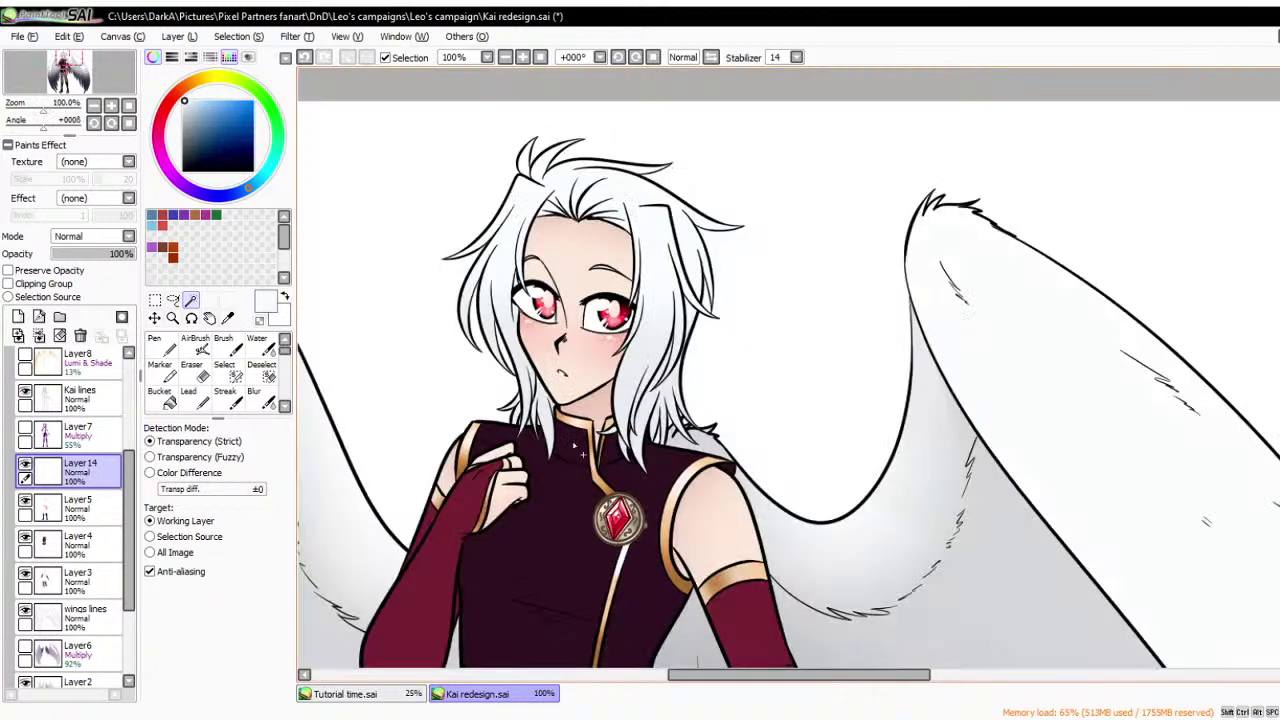
scroll(580, 450, up, 4)
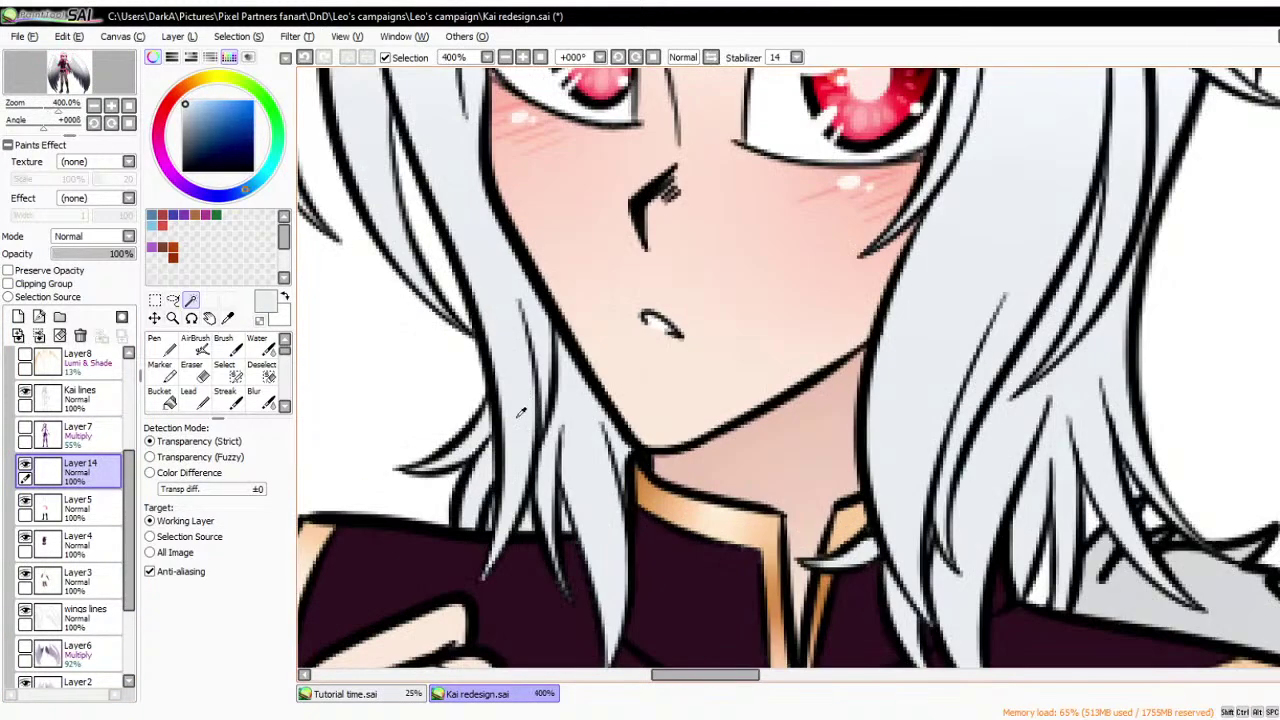
scroll(517, 422, down, 4)
scroll(517, 422, up, 1)
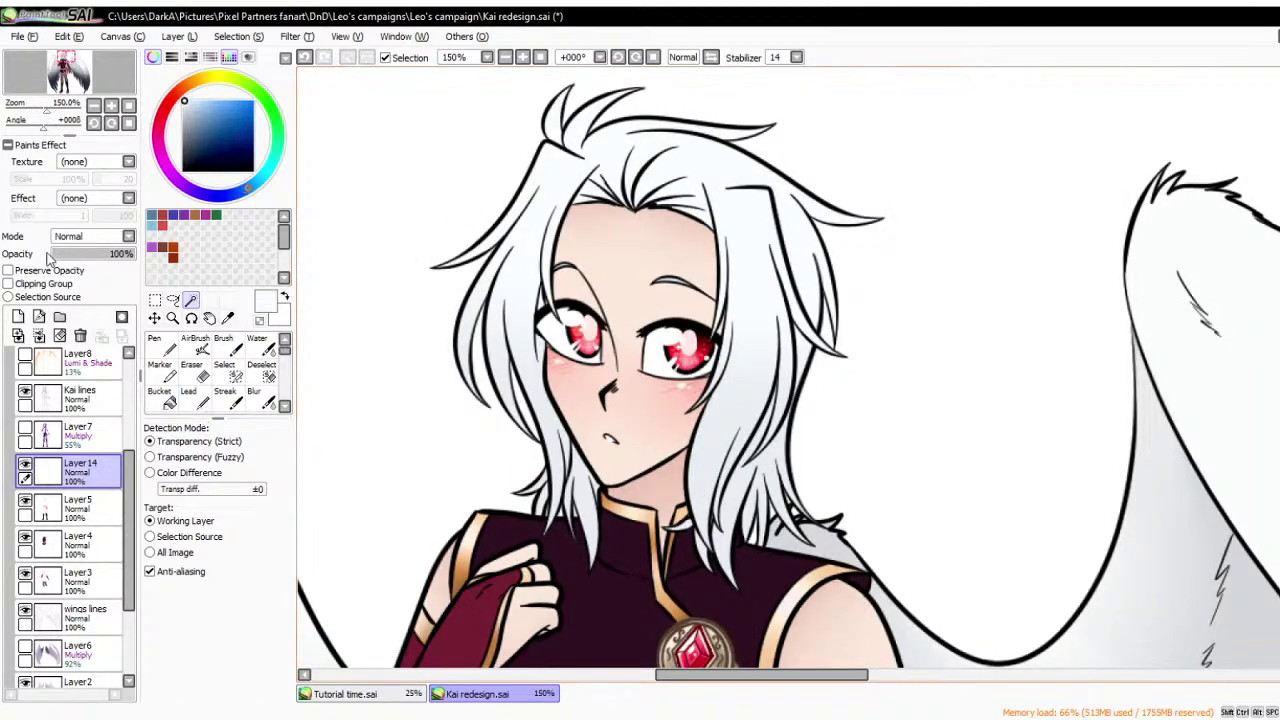
- Turn on Preserve Opacity for Layer14 and set up the Pen 2 brush at size 300
click(8, 271)
scroll(190, 375, down, 2)
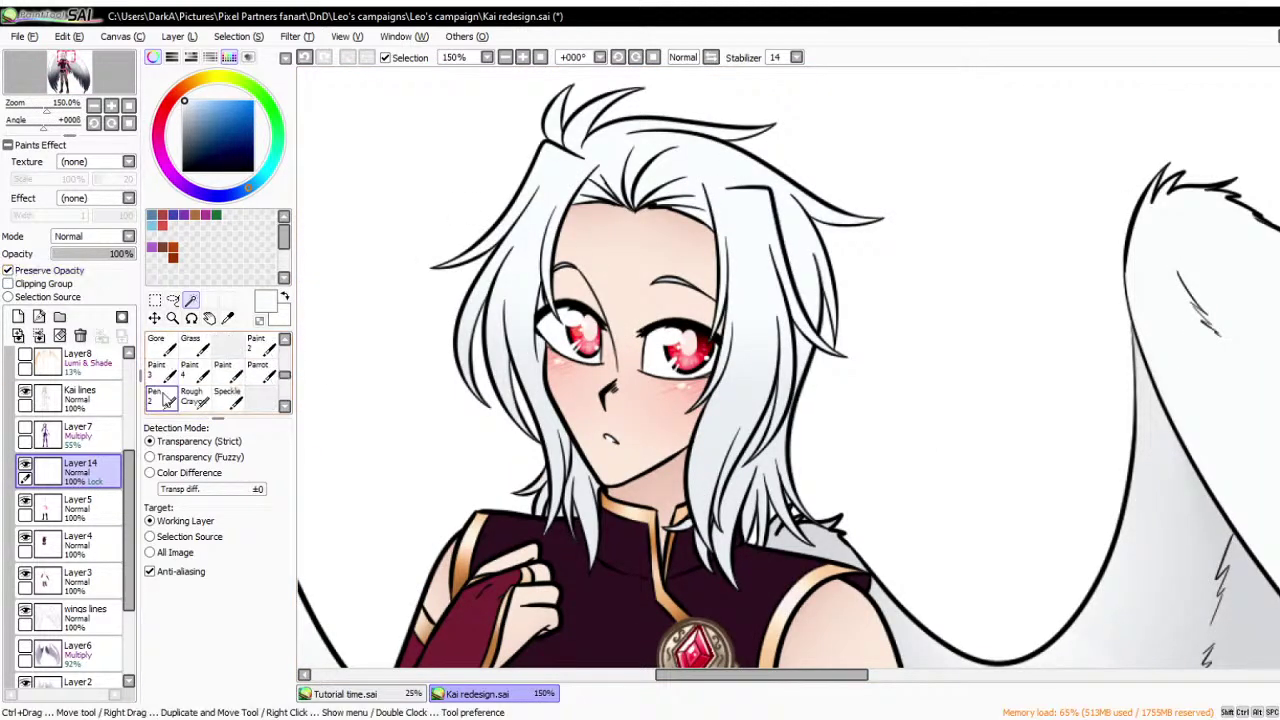
click(185, 400)
click(162, 398)
scroll(455, 392, down, 1)
click(237, 658)
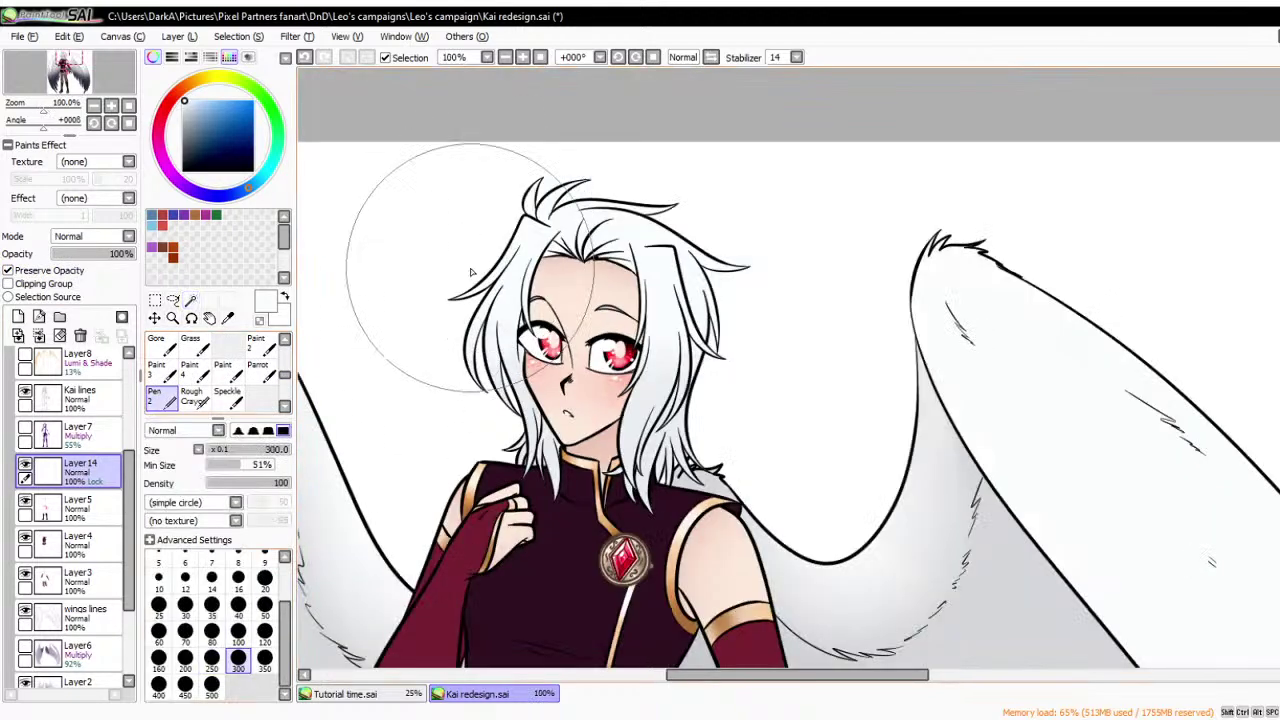
scroll(683, 378, up, 1)
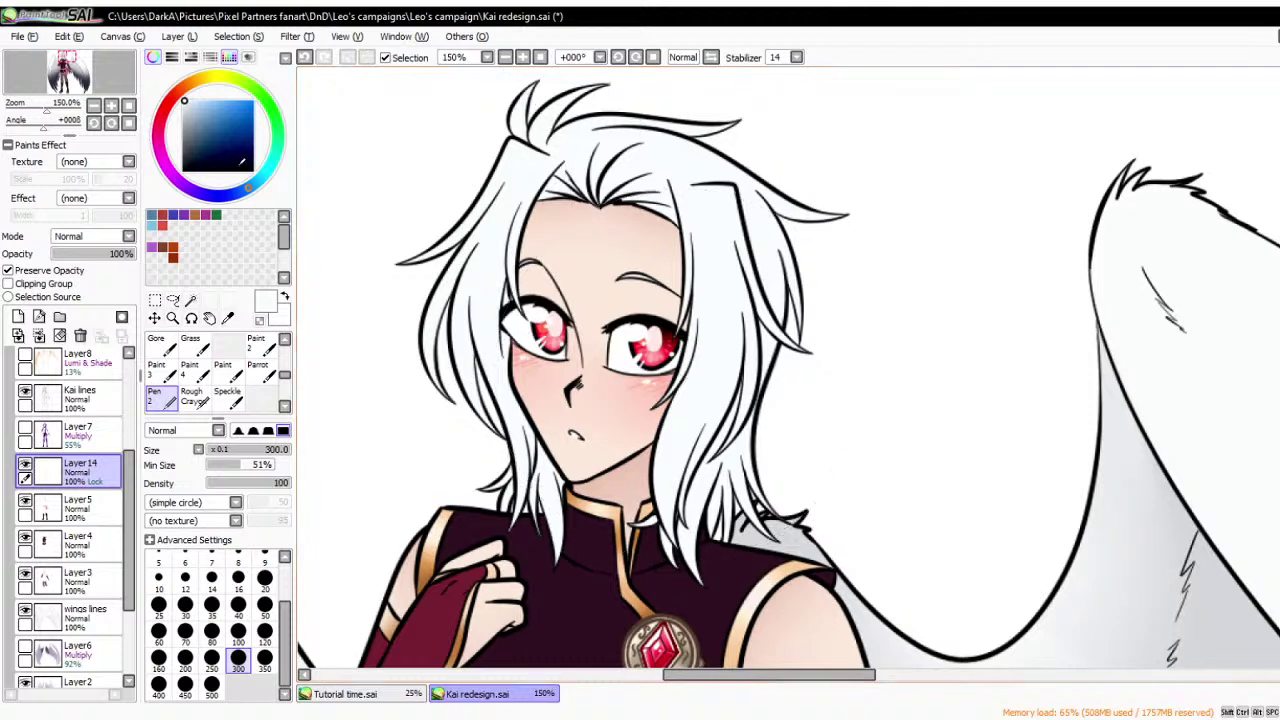
- Toggle Preserve Opacity off and back on for Layer14 and set the Pen 2 brush size to 14
click(8, 270)
click(8, 270)
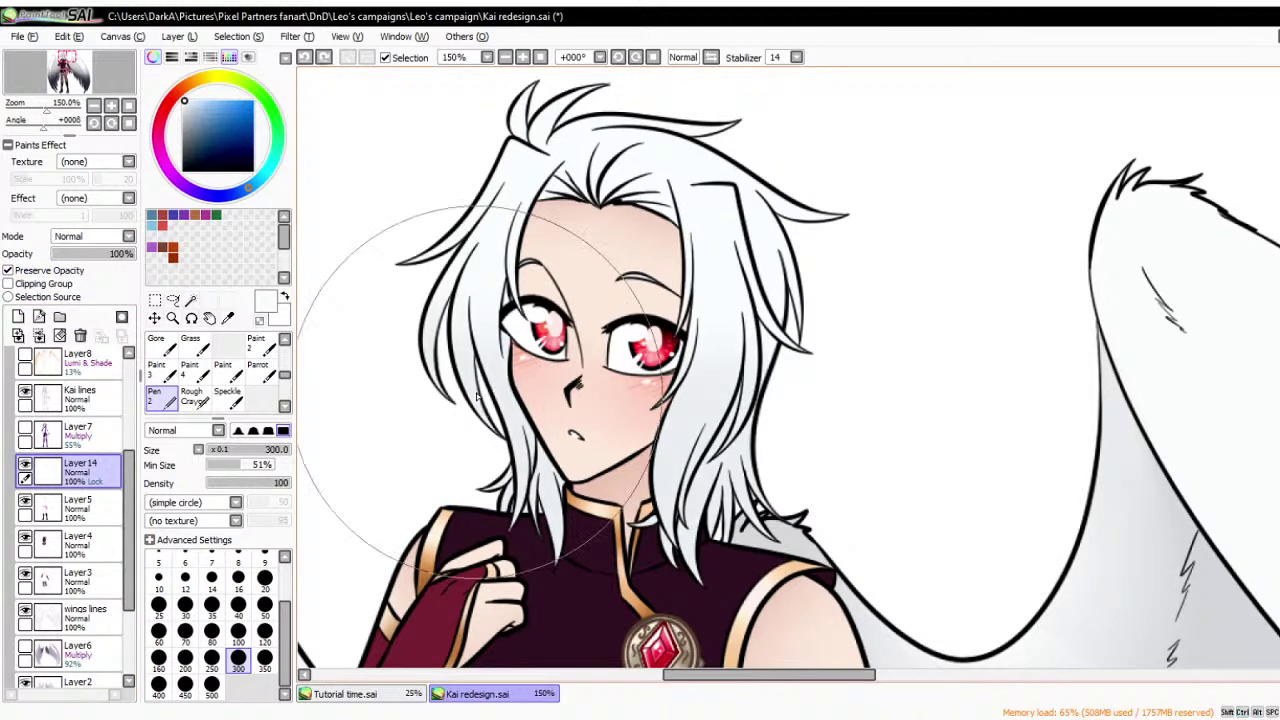
click(211, 577)
scroll(821, 259, down, 2)
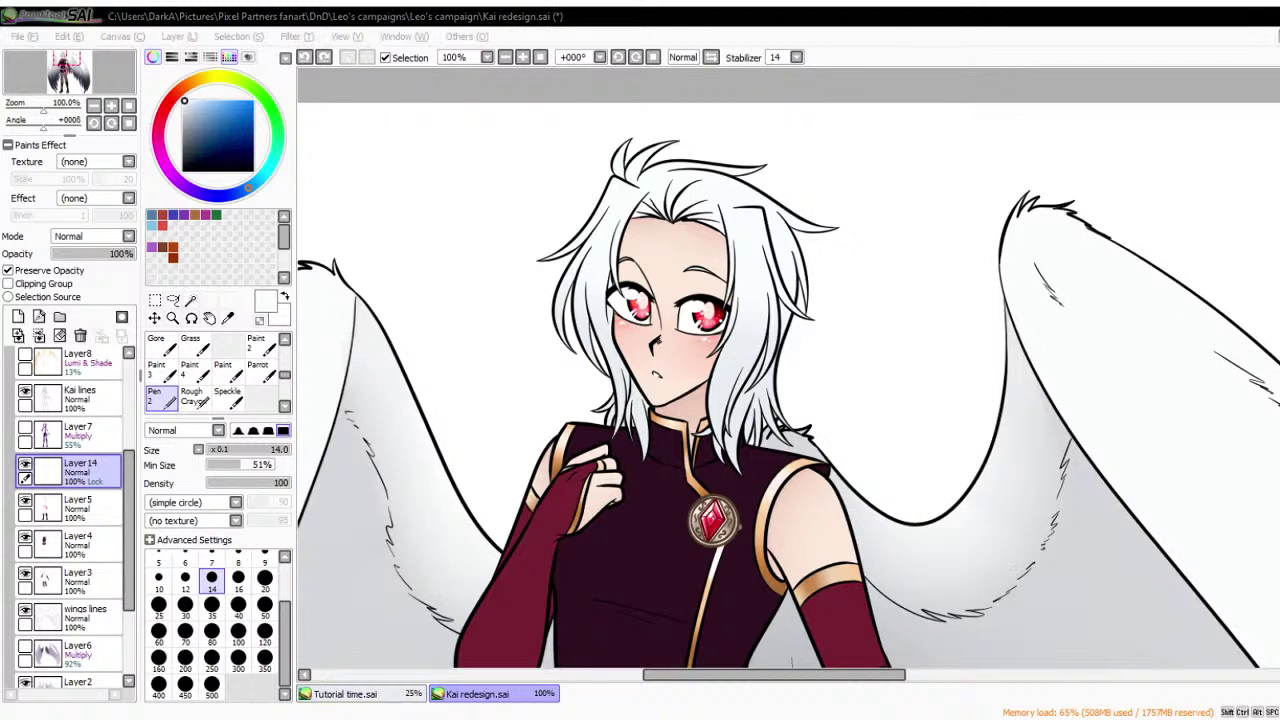
key(alt+Tab)
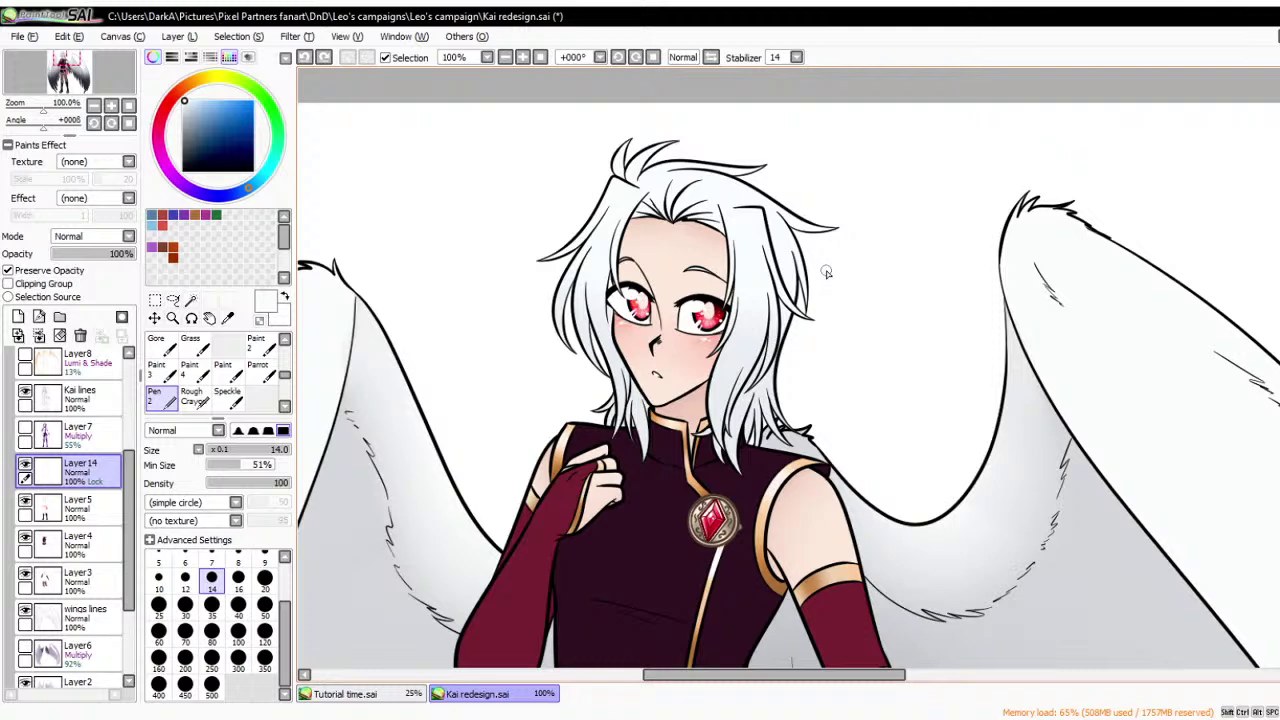
scroll(828, 248, up, 2)
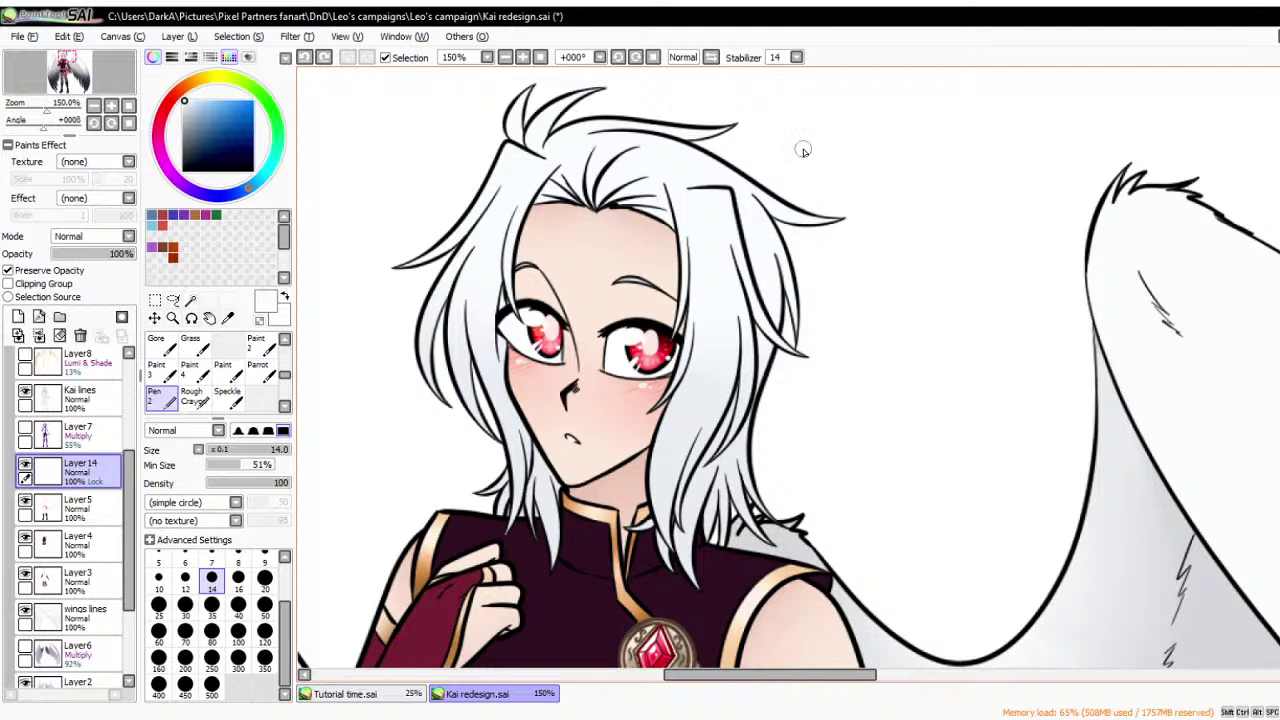
scroll(803, 150, down, 3)
scroll(803, 150, up, 1)
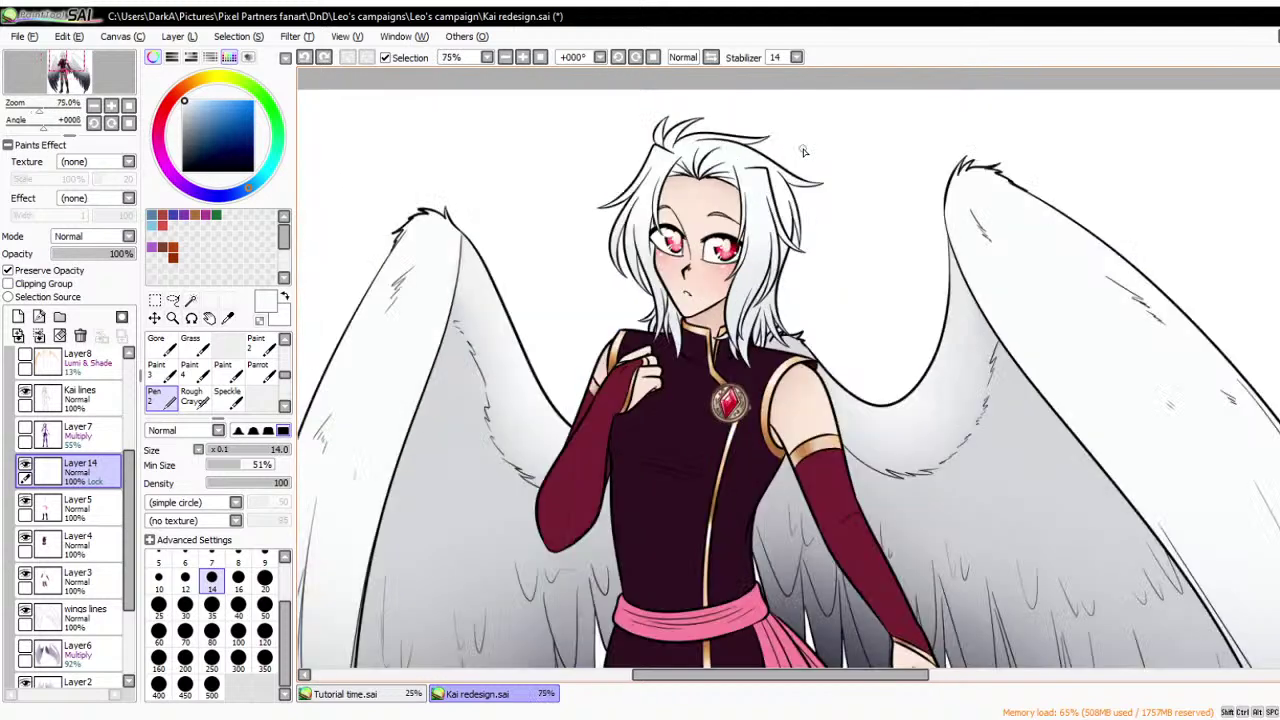
- Turn off Preserve Opacity for Layer14, and show and select the Layer7 shading layer
click(8, 271)
click(25, 430)
click(52, 438)
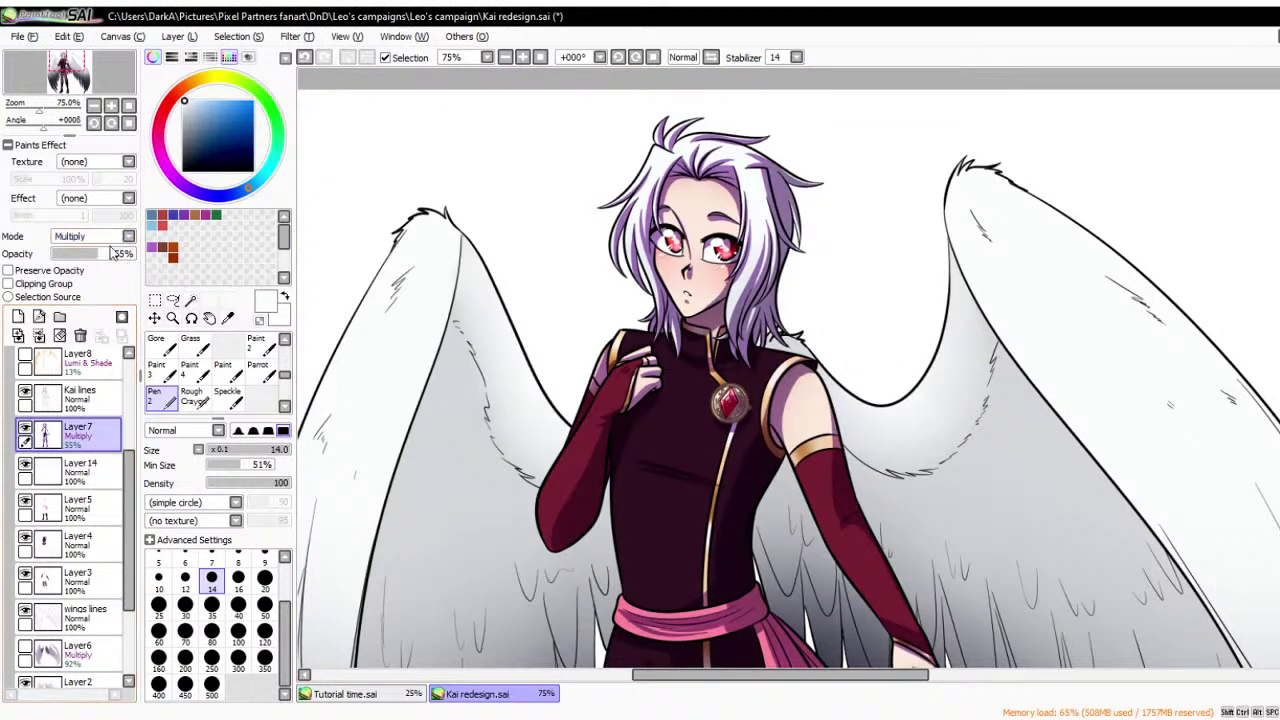
- Set Layer7 to Normal mode at 100% opacity and choose a purple hue as the drawing colour
drag(118, 254, 140, 262)
click(128, 236)
click(98, 256)
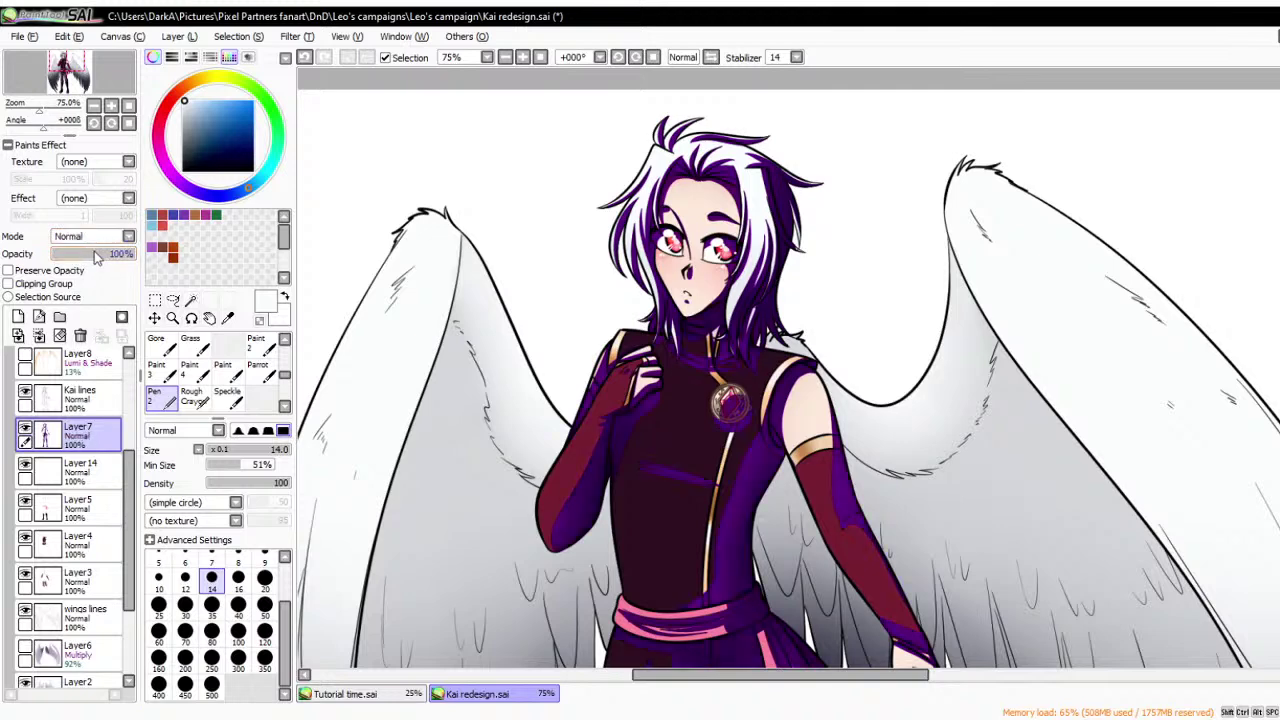
scroll(733, 214, up, 3)
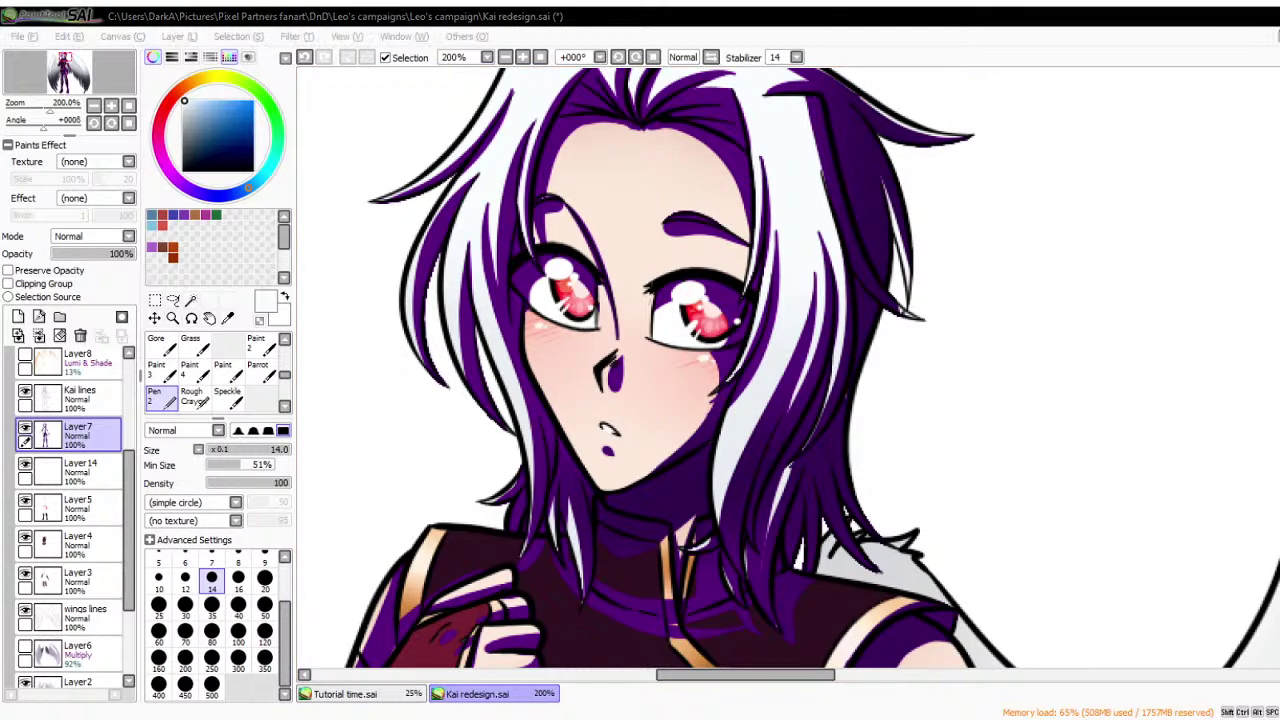
scroll(660, 357, down, 2)
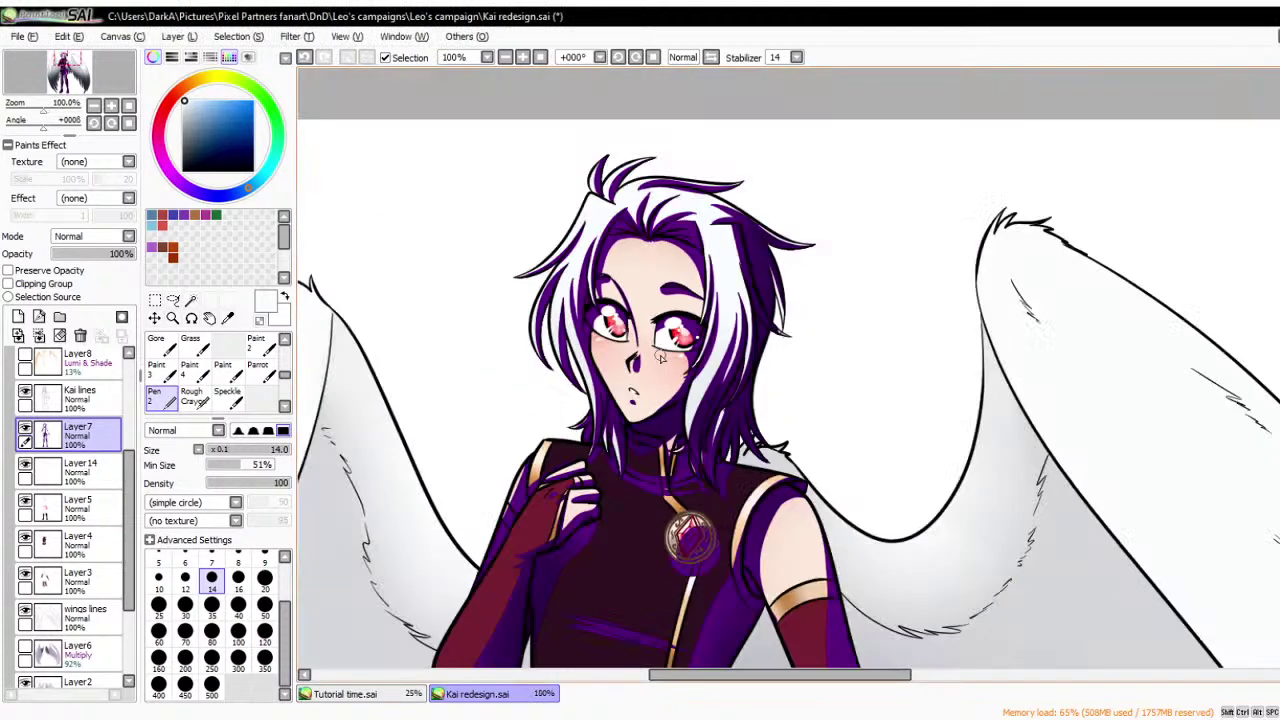
scroll(668, 330, up, 1)
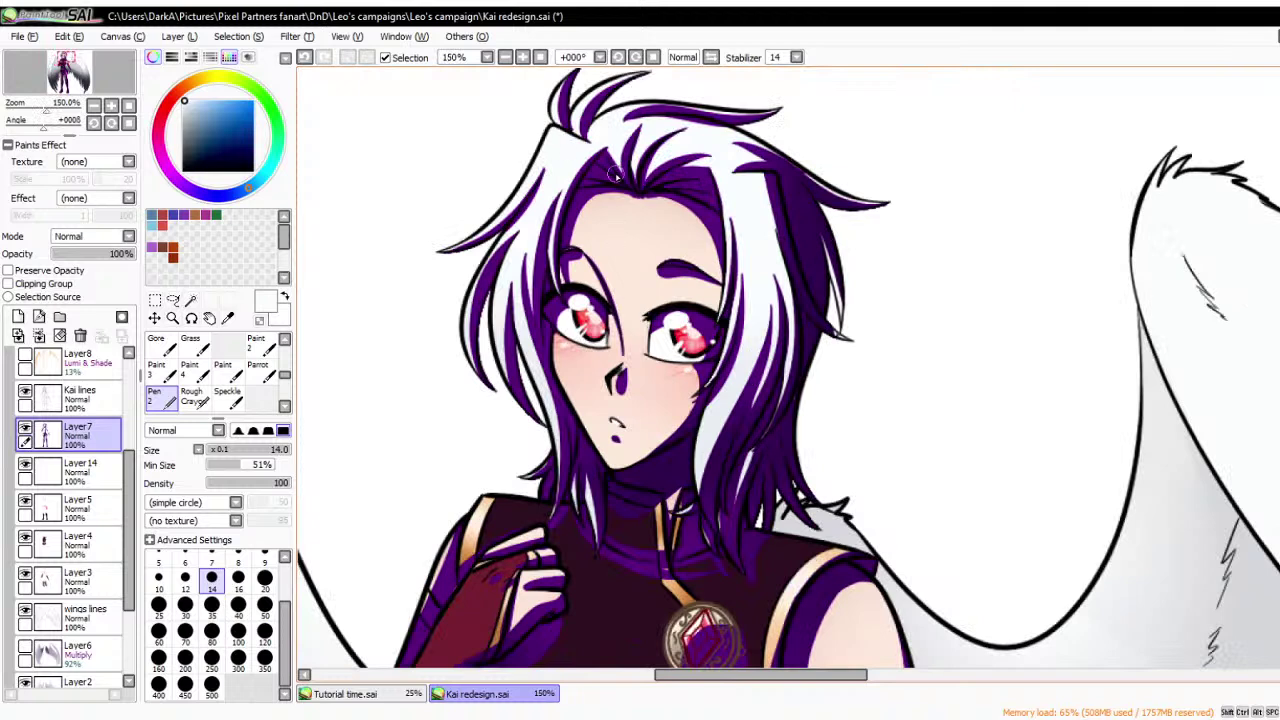
scroll(615, 174, down, 2)
mouse_move(196, 195)
mouse_down()
mouse_move(165, 168)
mouse_move(161, 120)
mouse_move(160, 156)
mouse_move(157, 133)
mouse_up()
mouse_move(158, 162)
mouse_down()
mouse_move(251, 226)
mouse_move(165, 176)
mouse_move(195, 203)
mouse_move(160, 190)
mouse_move(175, 205)
mouse_up()
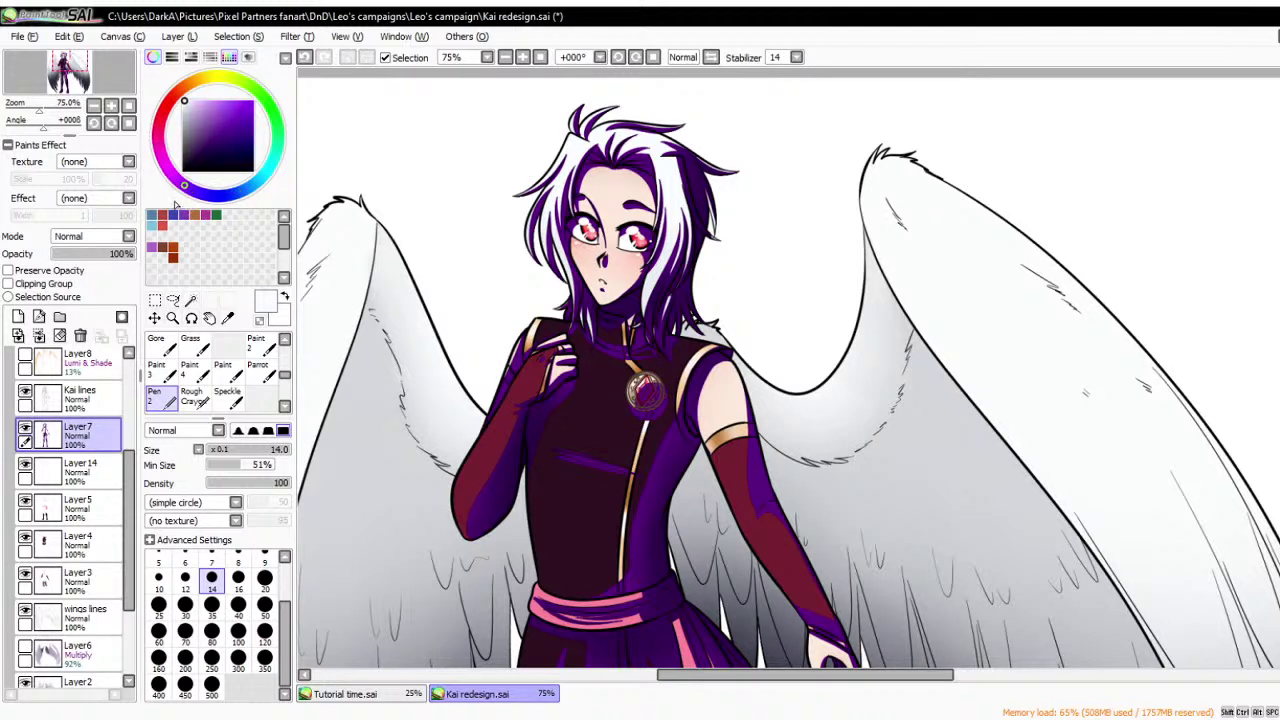
- Examine how the purple shading falls on the clothes, legs and the whole figure
scroll(578, 175, down, 3)
scroll(605, 485, up, 3)
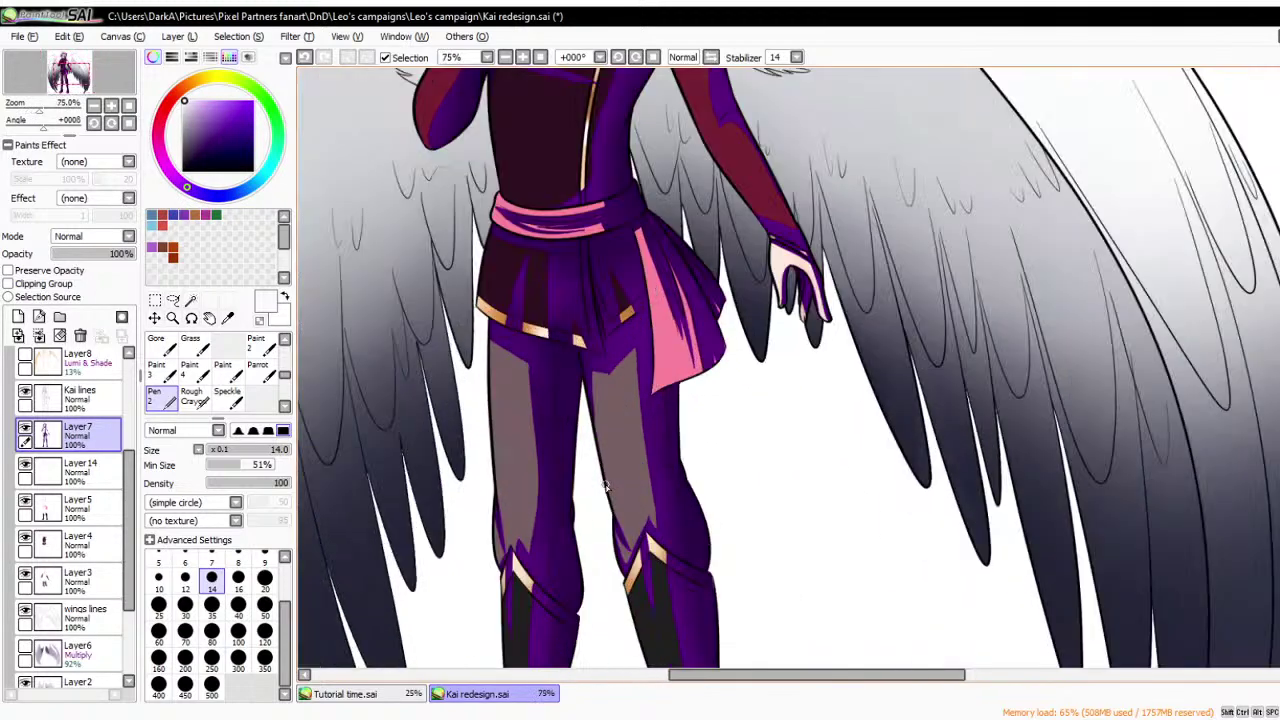
scroll(605, 485, down, 3)
scroll(605, 485, up, 3)
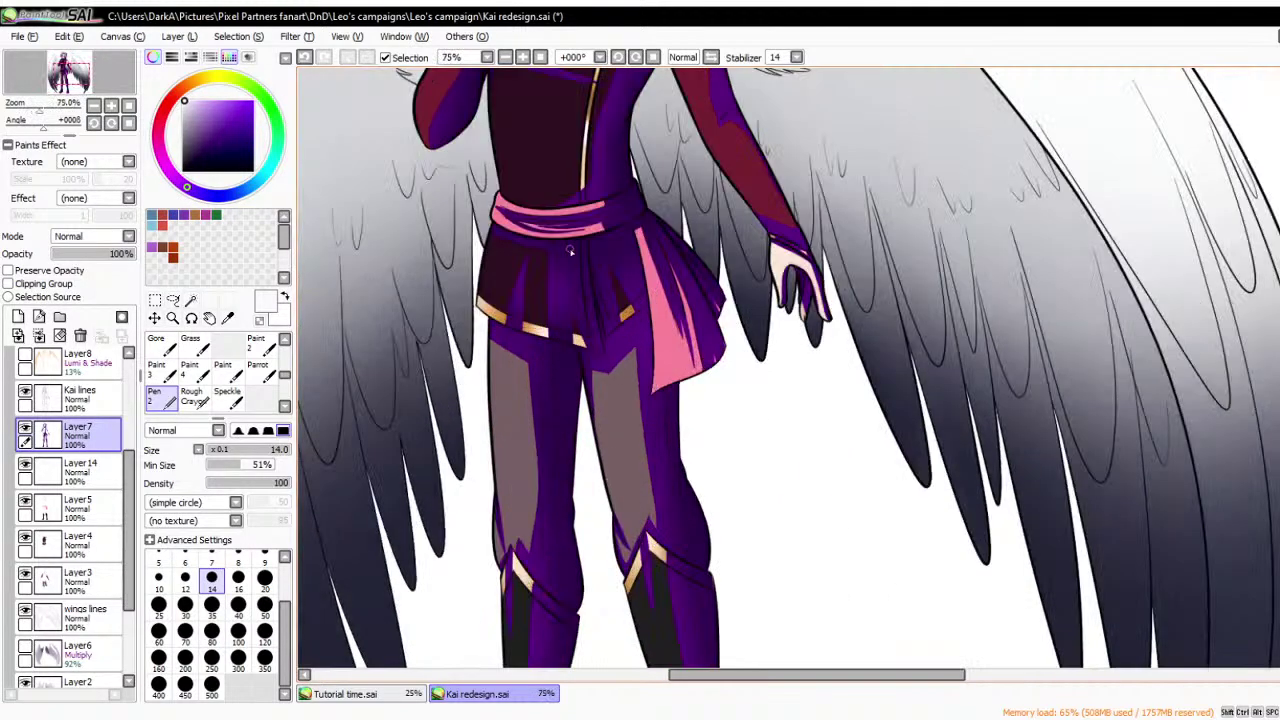
scroll(749, 640, down, 2)
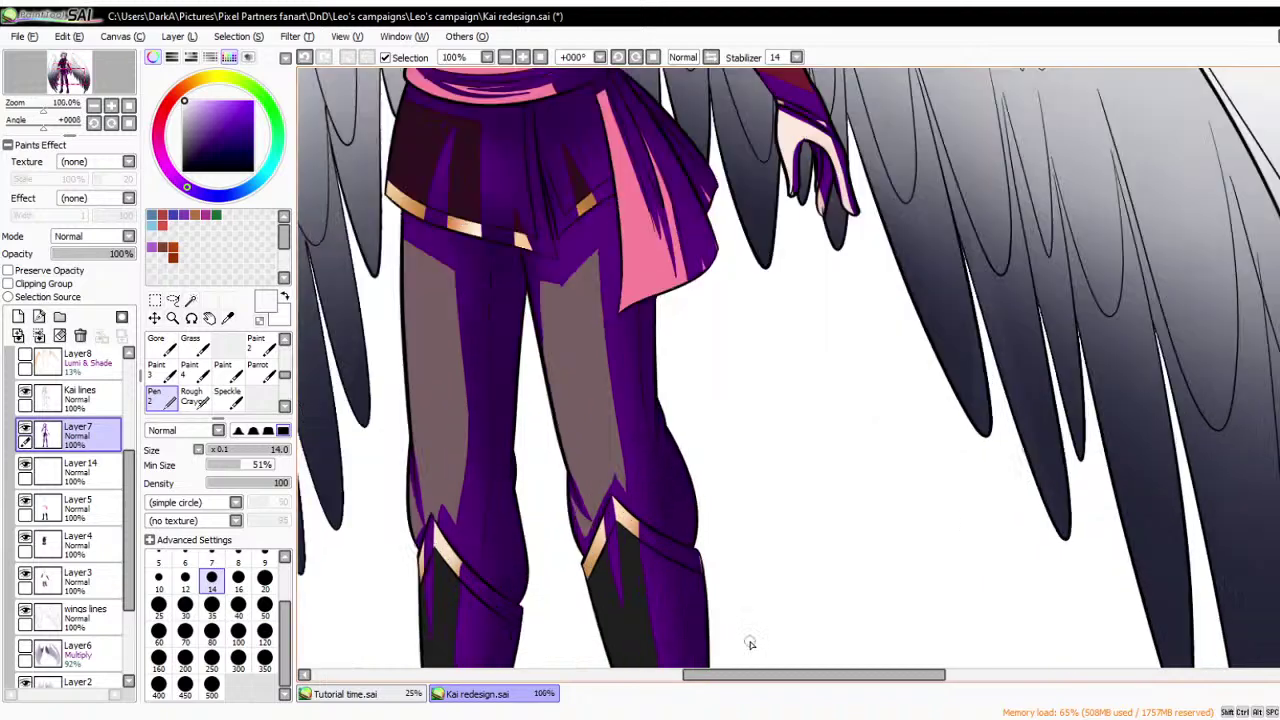
scroll(657, 434, up, 2)
scroll(688, 555, down, 2)
scroll(688, 555, down, 4)
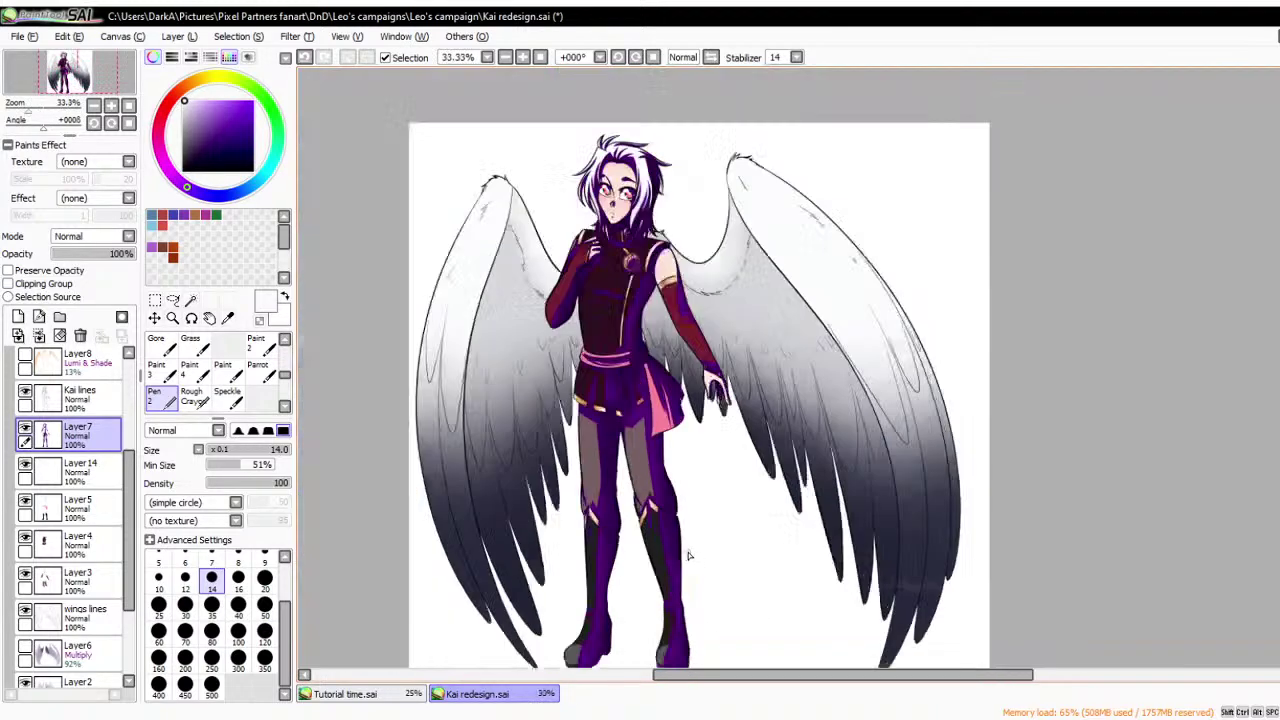
scroll(670, 366, up, 6)
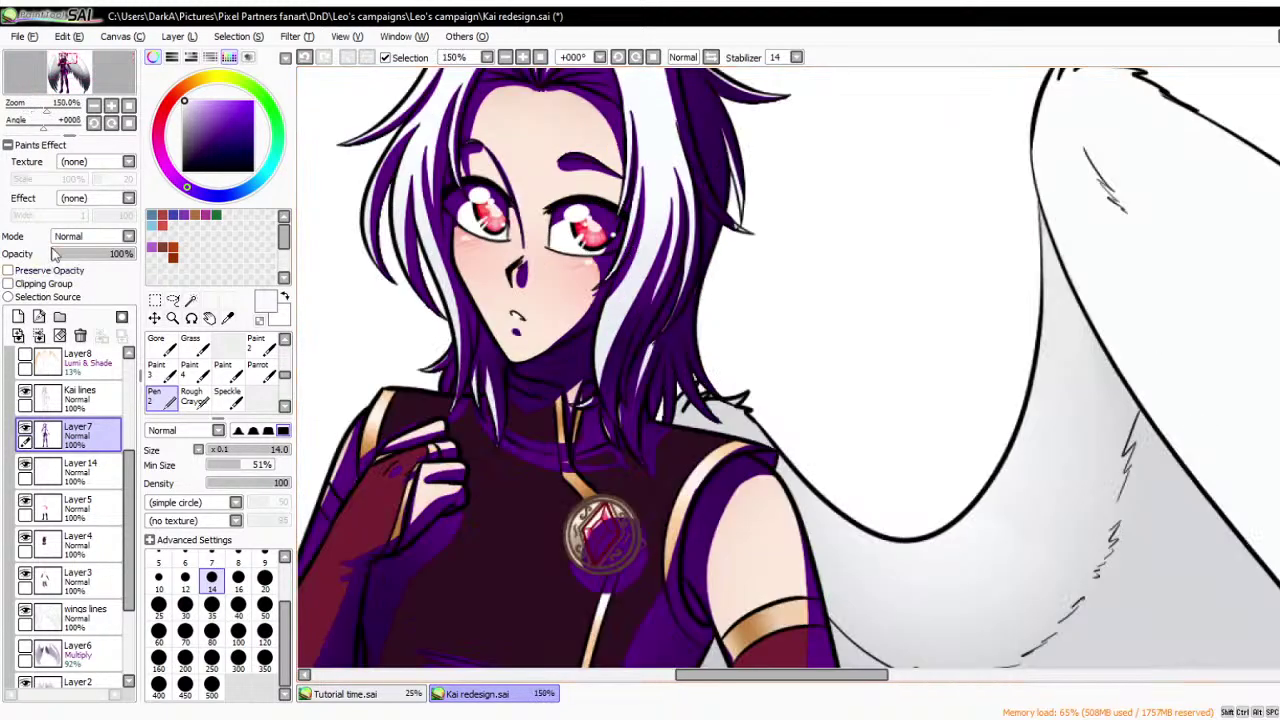
- Set Layer7 to Multiply mode and try its opacity at 41% and 55%
click(98, 272)
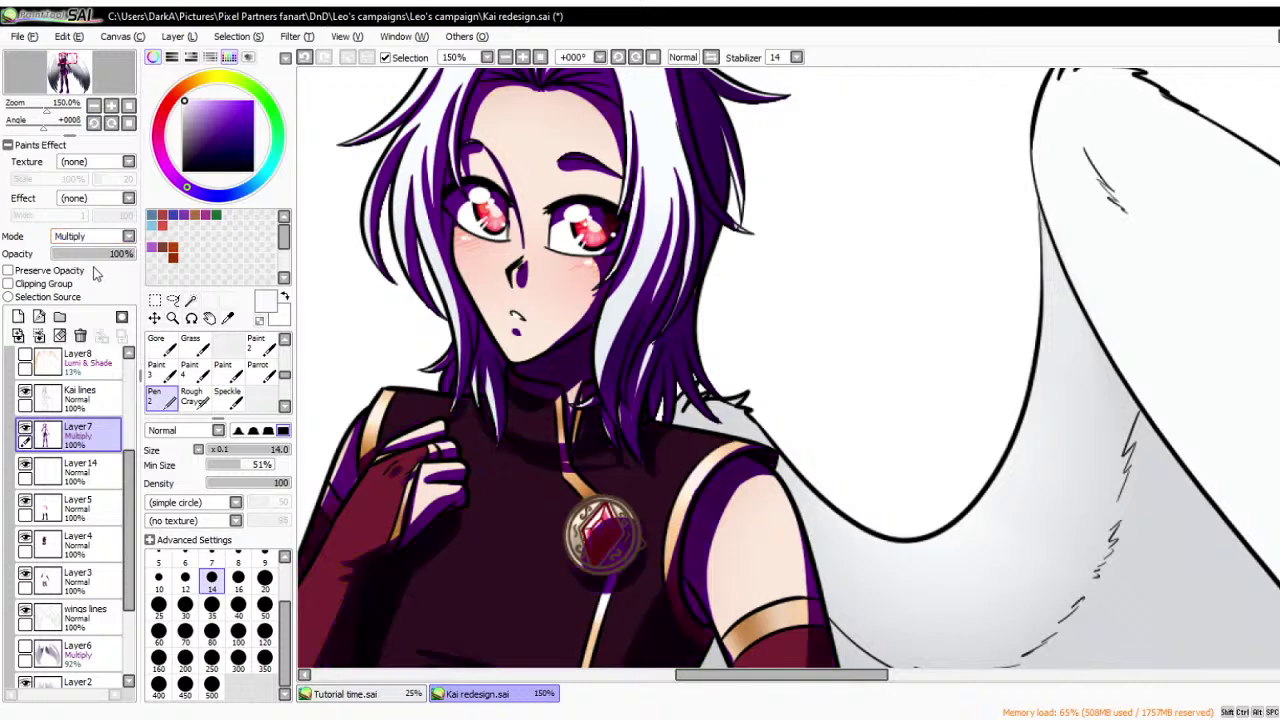
mouse_move(100, 256)
mouse_down()
mouse_move(60, 258)
mouse_move(87, 256)
mouse_up()
scroll(843, 303, down, 2)
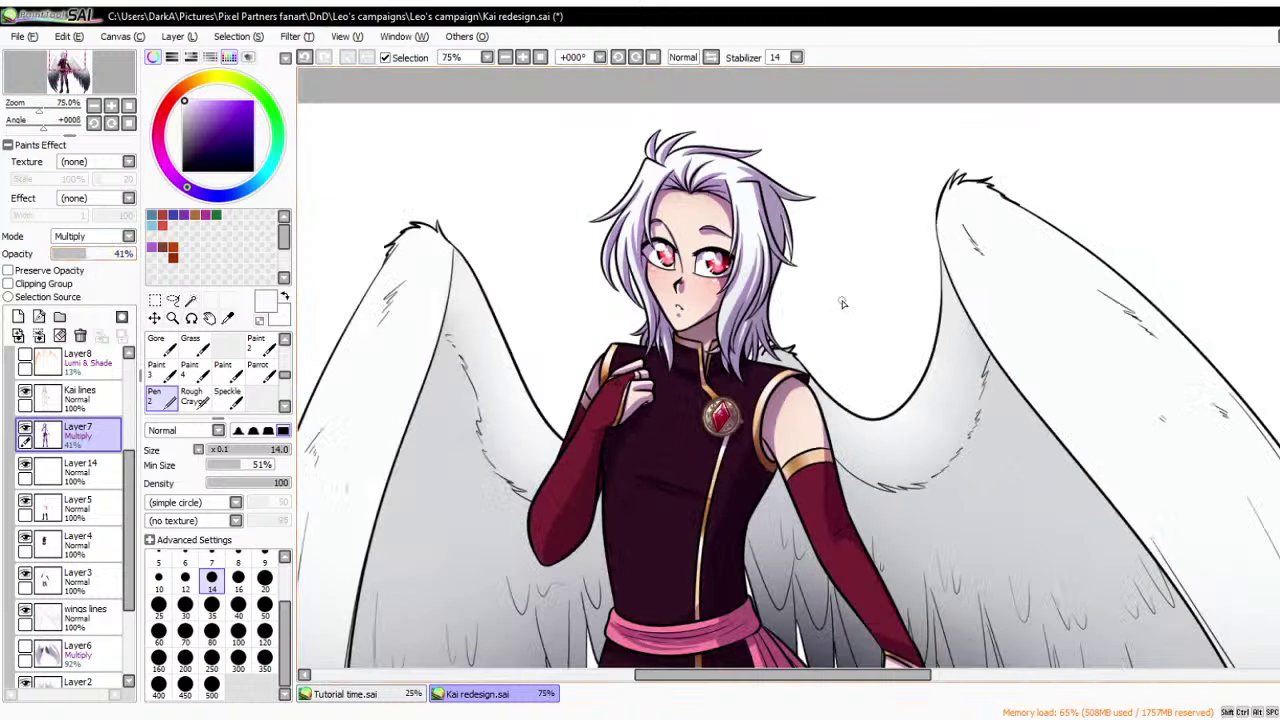
scroll(737, 157, up, 2)
drag(112, 256, 99, 269)
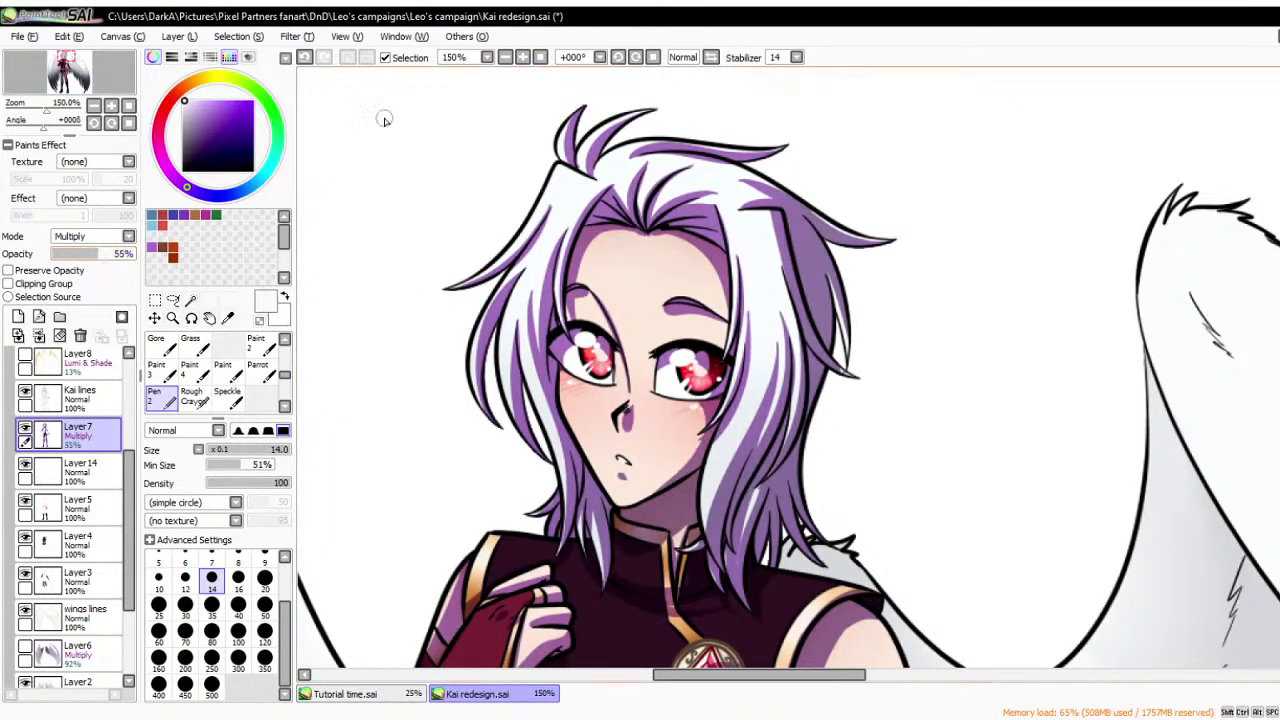
- Raise the opacity of the Layer7 shading to 61%
scroll(620, 75, down, 3)
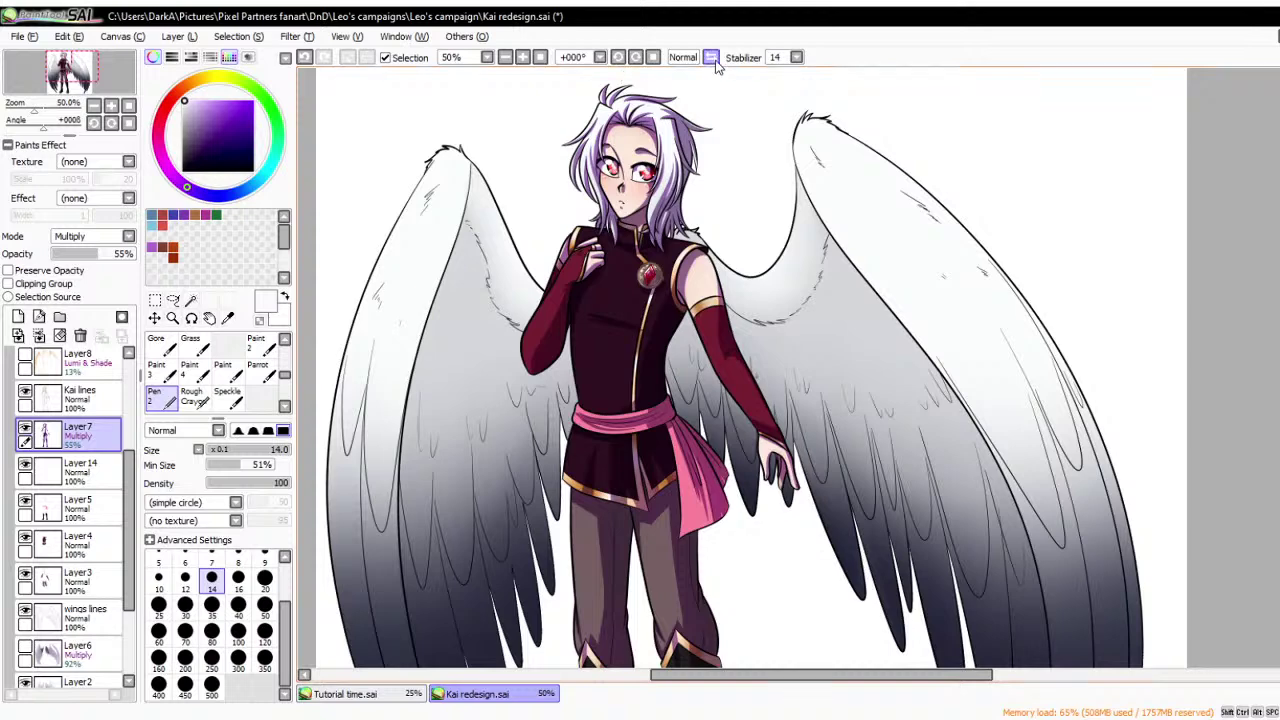
scroll(712, 62, up, 1)
scroll(710, 58, down, 1)
scroll(680, 100, up, 2)
scroll(677, 103, up, 3)
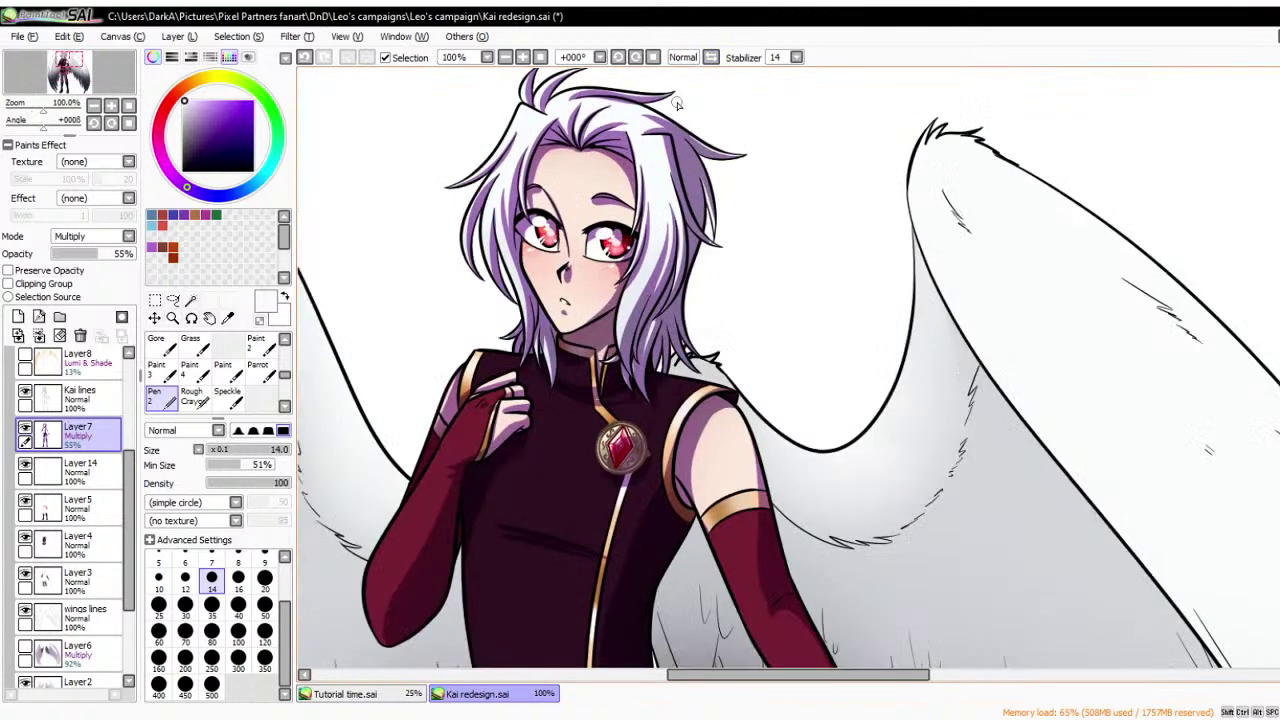
drag(120, 256, 104, 258)
scroll(598, 190, down, 2)
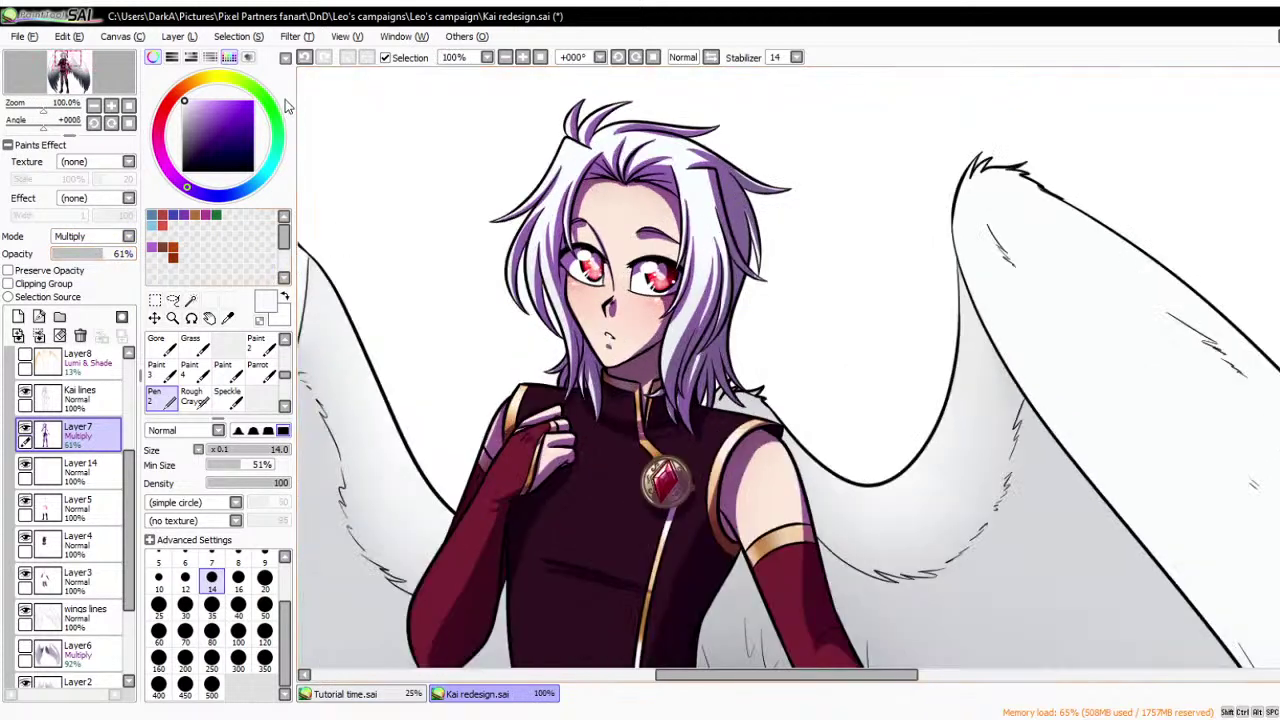
- Try pinkish and blue hues on the Layer7 shading and compare them on the hair, face and figure
key(ctrl+t)
scroll(916, 305, down, 1)
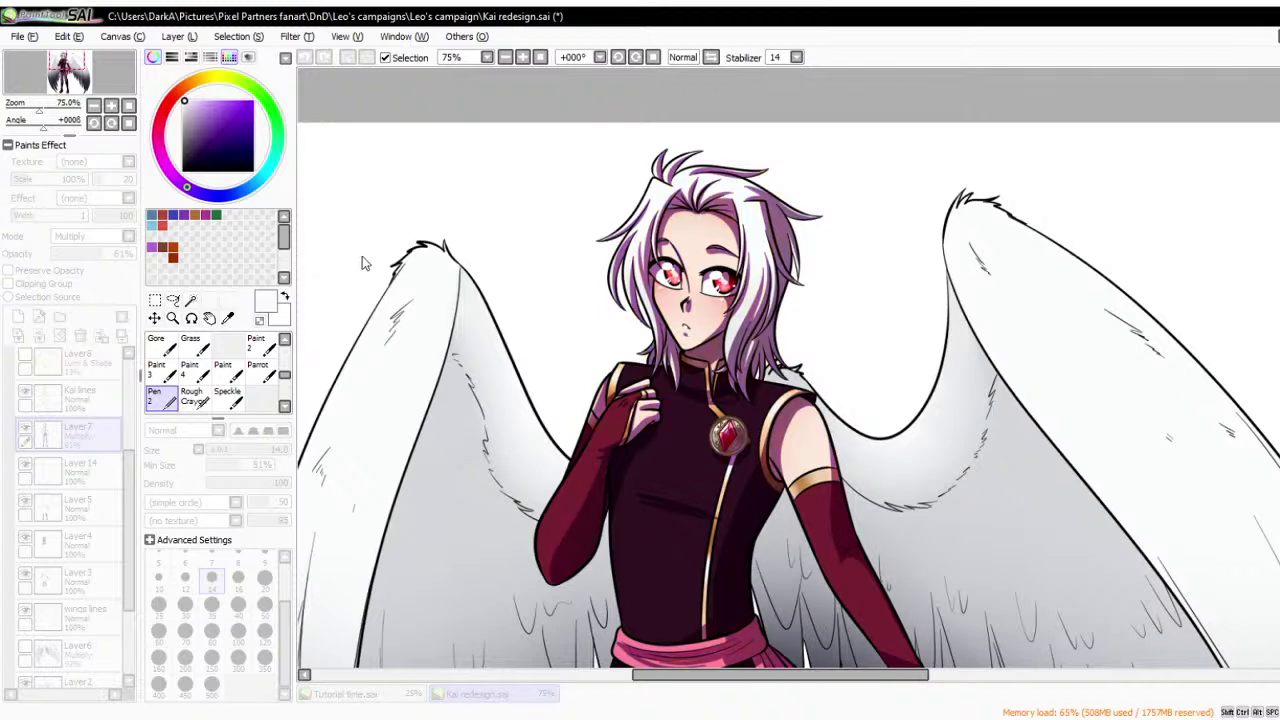
scroll(716, 145, up, 3)
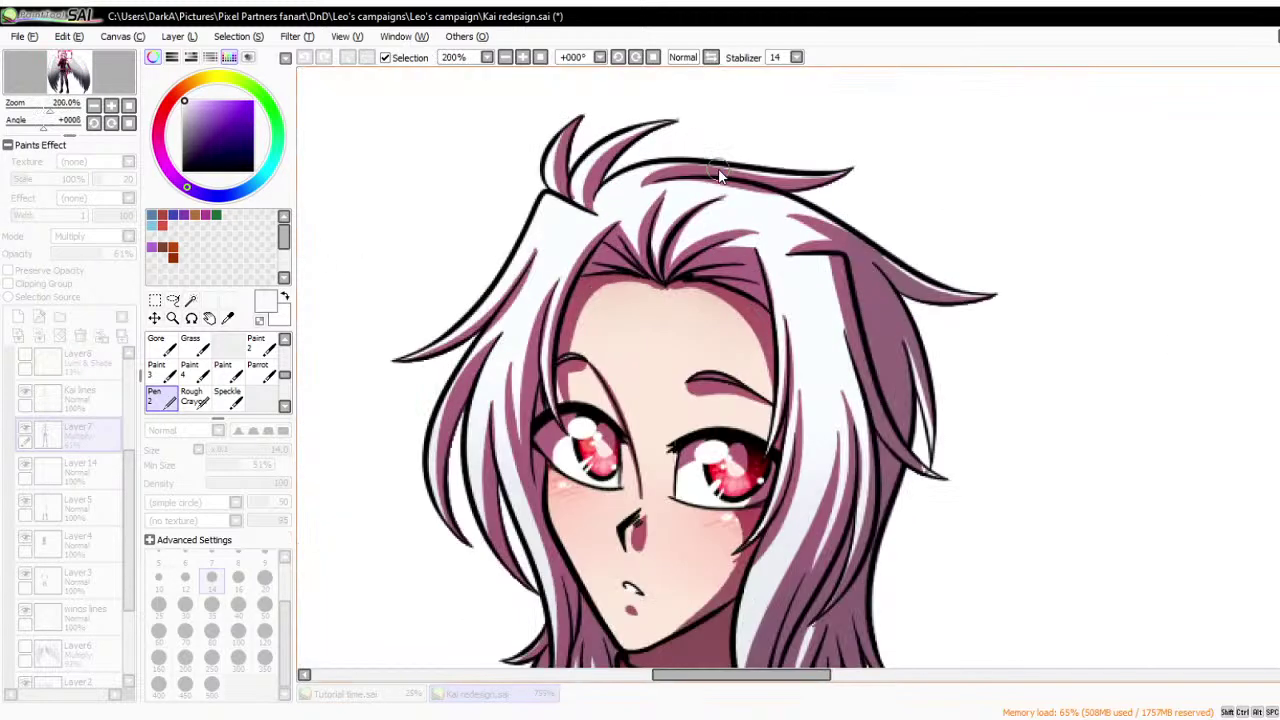
scroll(714, 137, down, 3)
scroll(714, 137, down, 2)
scroll(714, 137, up, 4)
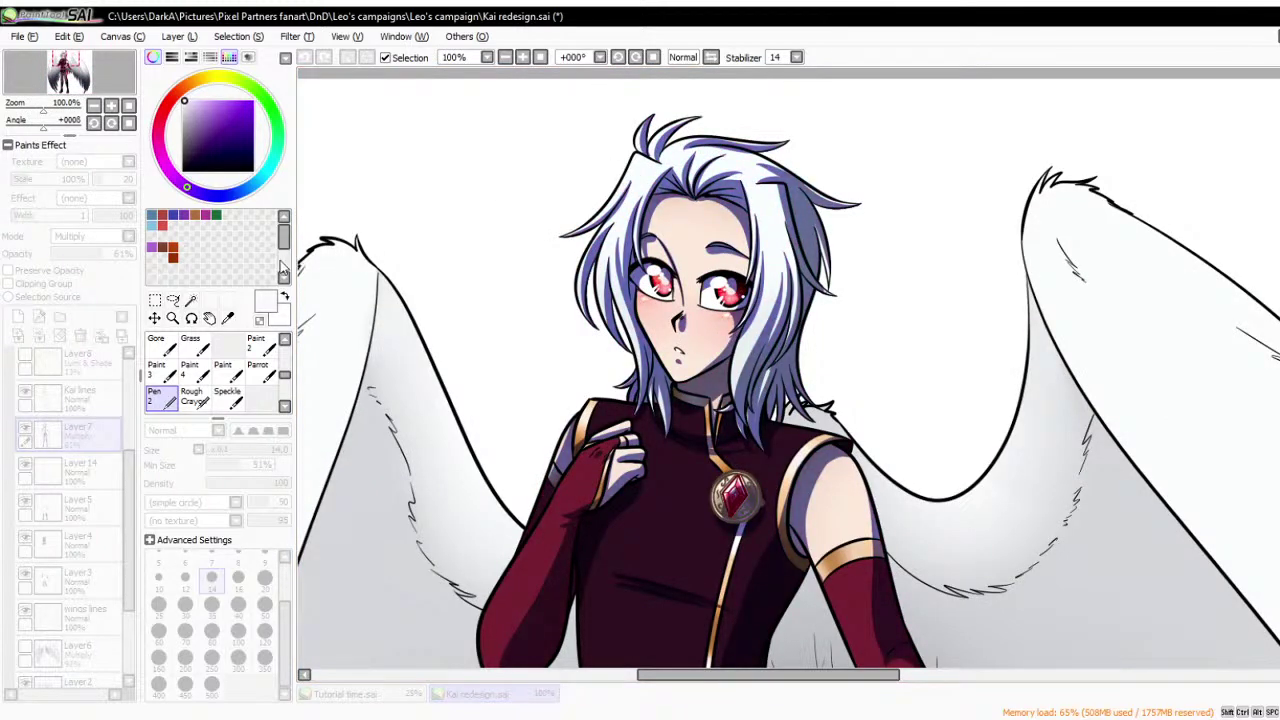
scroll(765, 91, down, 3)
scroll(763, 94, up, 4)
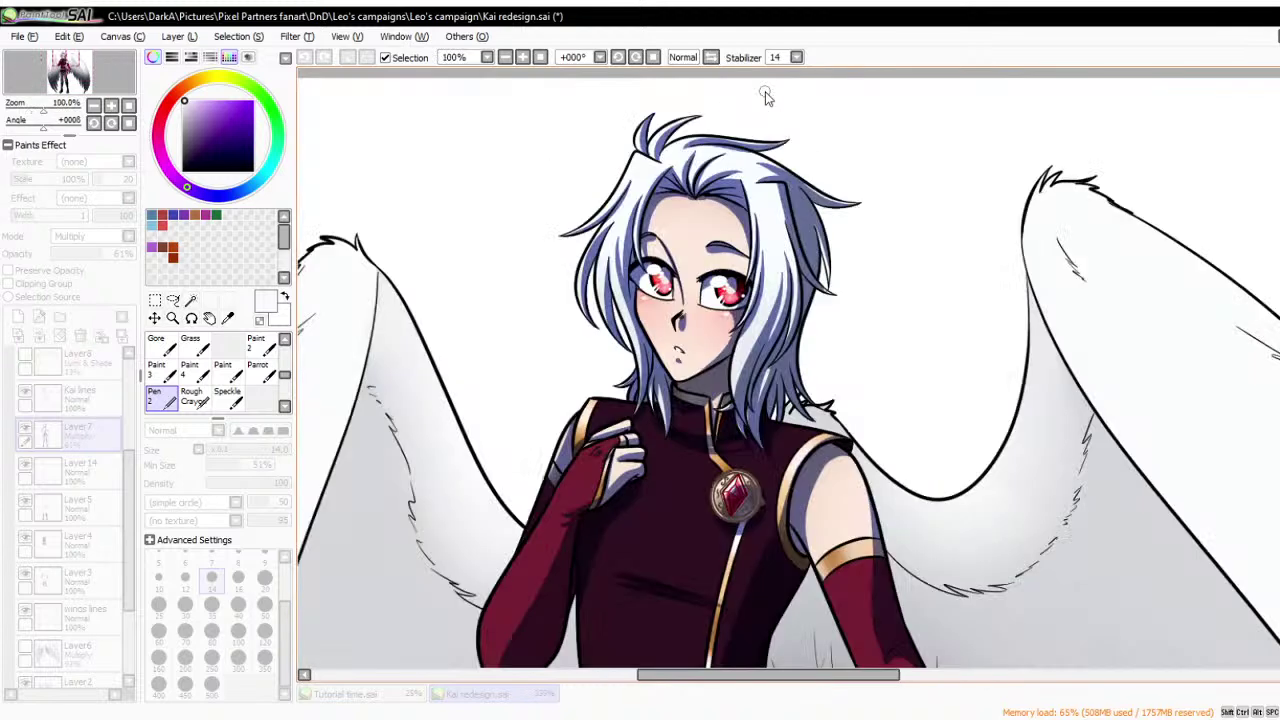
scroll(739, 256, up, 2)
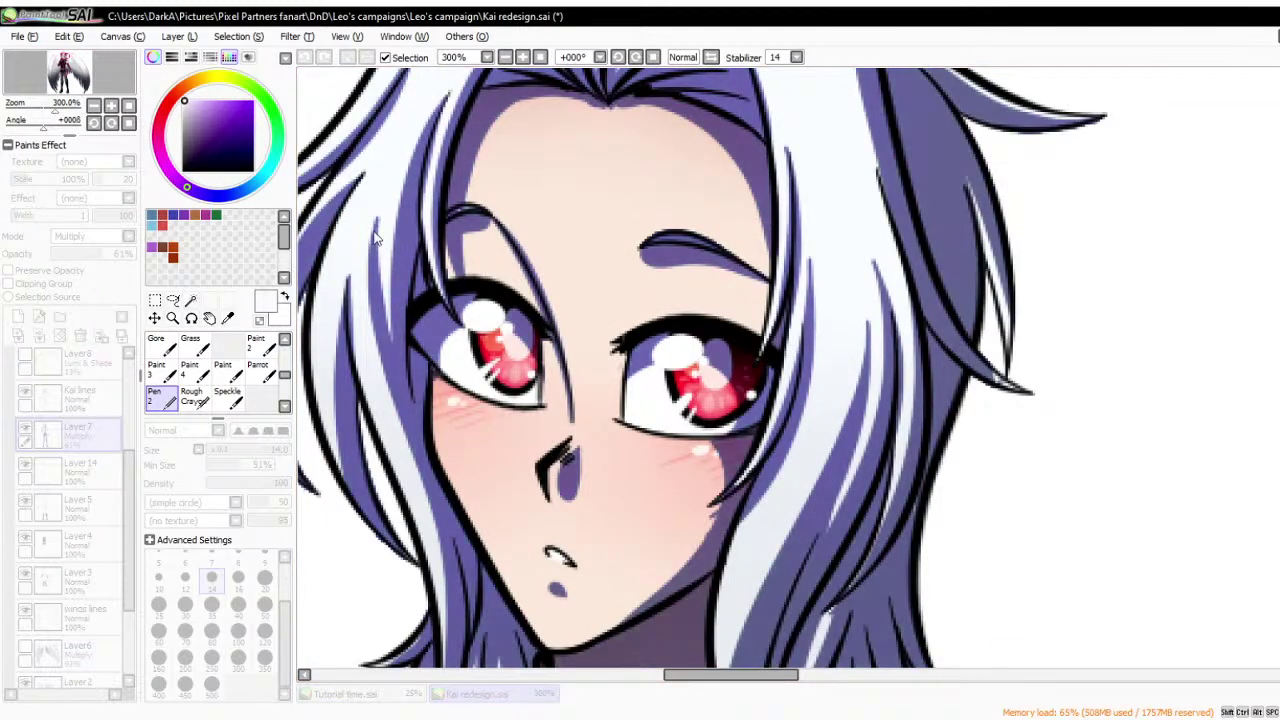
scroll(376, 238, down, 4)
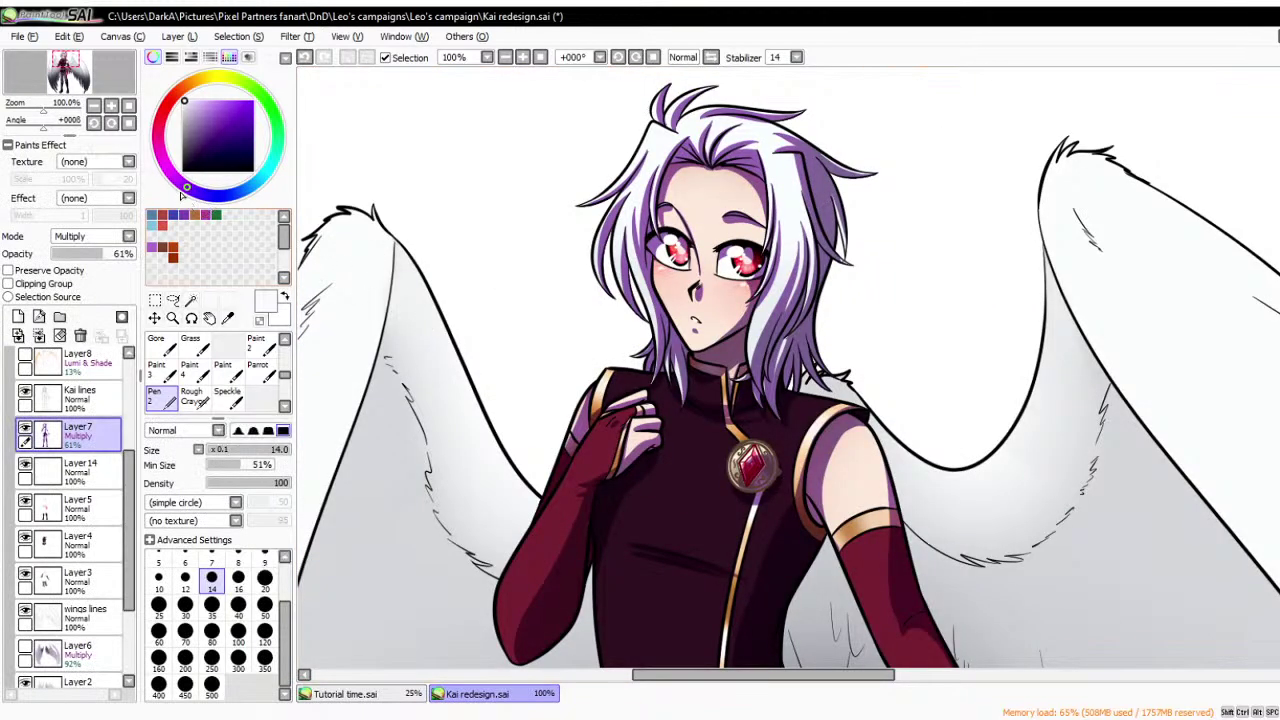
- Shift the drawing colour's hue slightly from purple toward blue and lower Layer7's opacity to 60%
drag(181, 195, 185, 195)
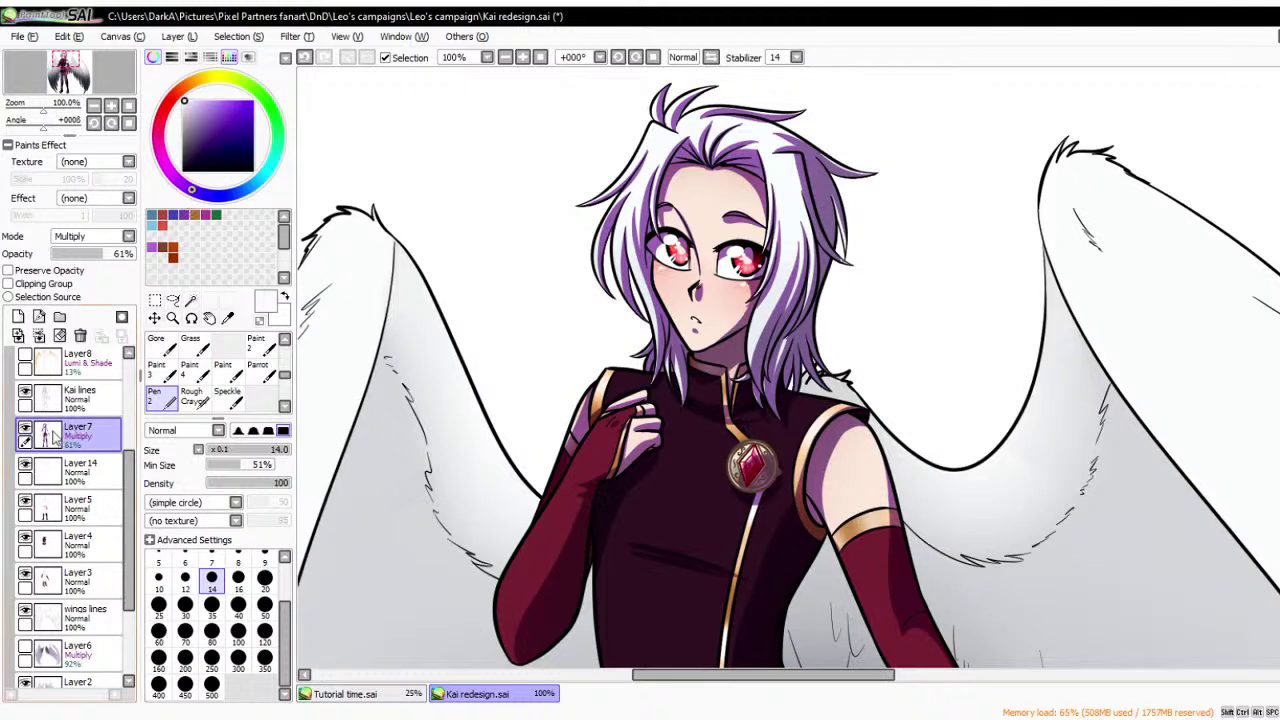
click(98, 255)
mouse_move(98, 255)
mouse_down()
mouse_move(116, 254)
mouse_move(103, 254)
mouse_up()
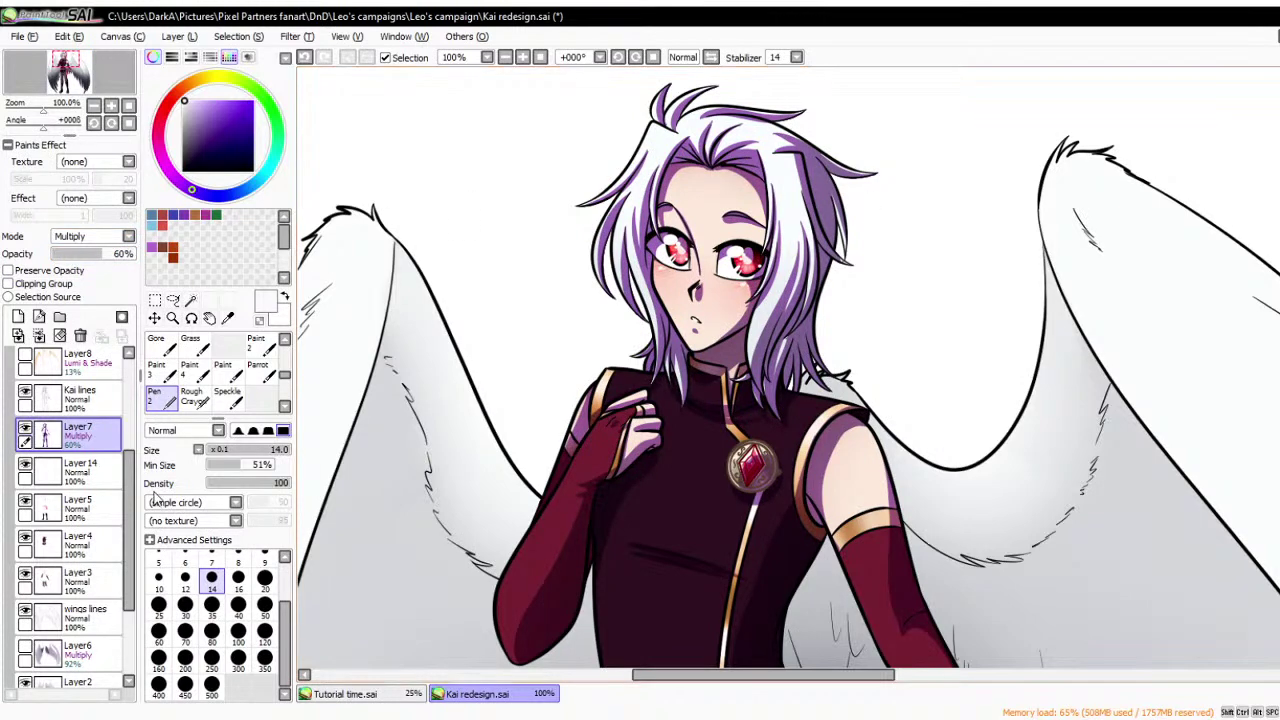
- Show the Layer6 Multiply shading on the wings and examine it together with the whole figure
click(25, 646)
scroll(443, 200, down, 4)
scroll(356, 294, up, 1)
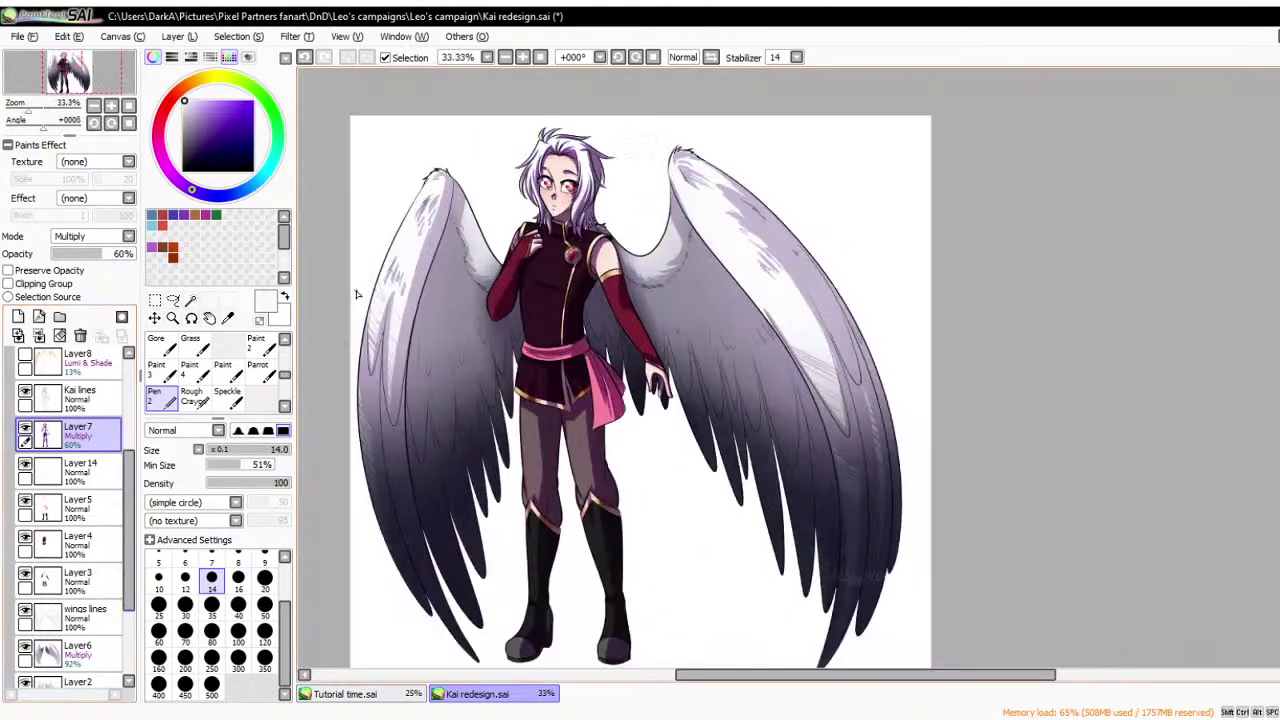
scroll(481, 240, up, 1)
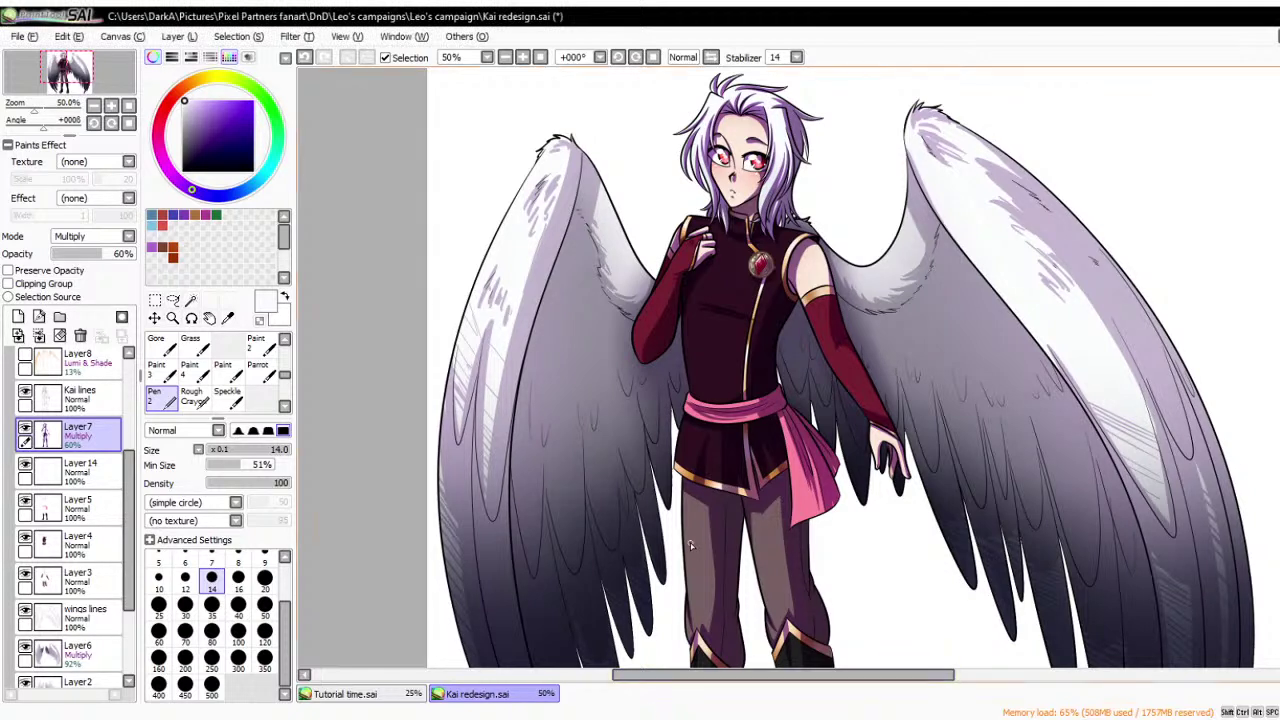
- Switch to Tutorial time.sai, add a new layer above Layer5 and set the brush size to 250
click(386, 694)
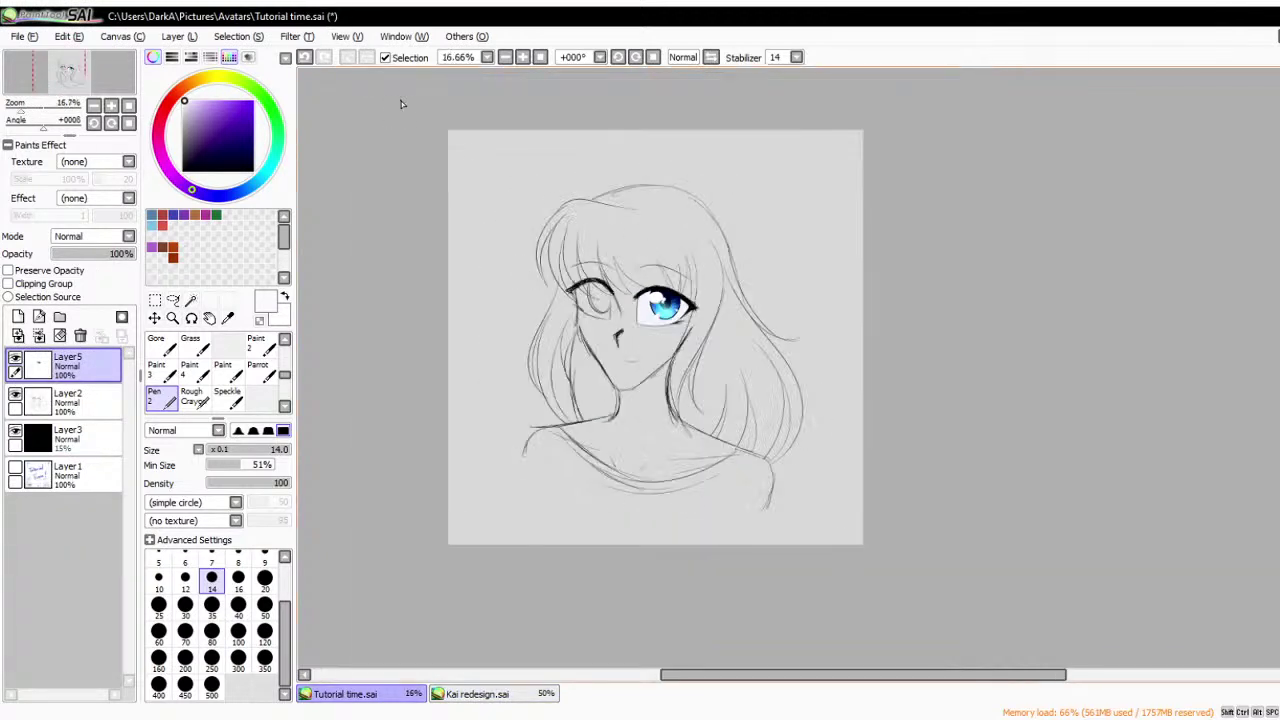
scroll(435, 103, up, 1)
scroll(637, 153, up, 1)
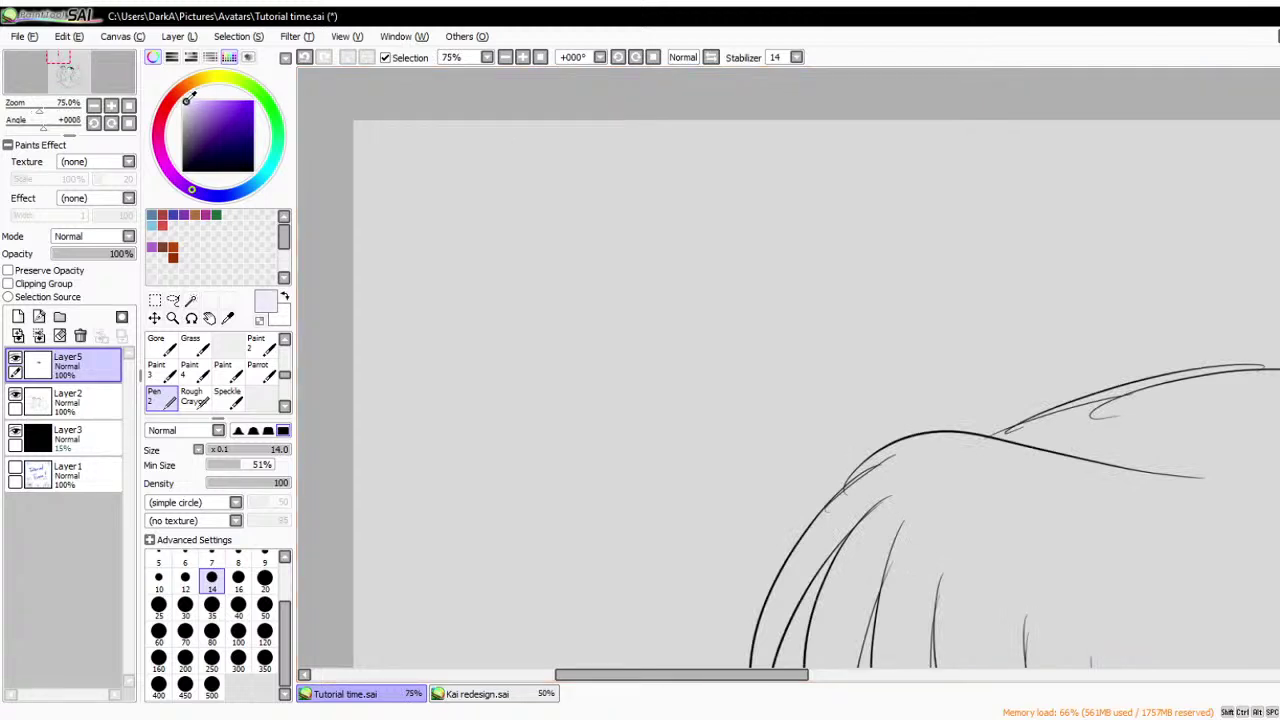
click(17, 318)
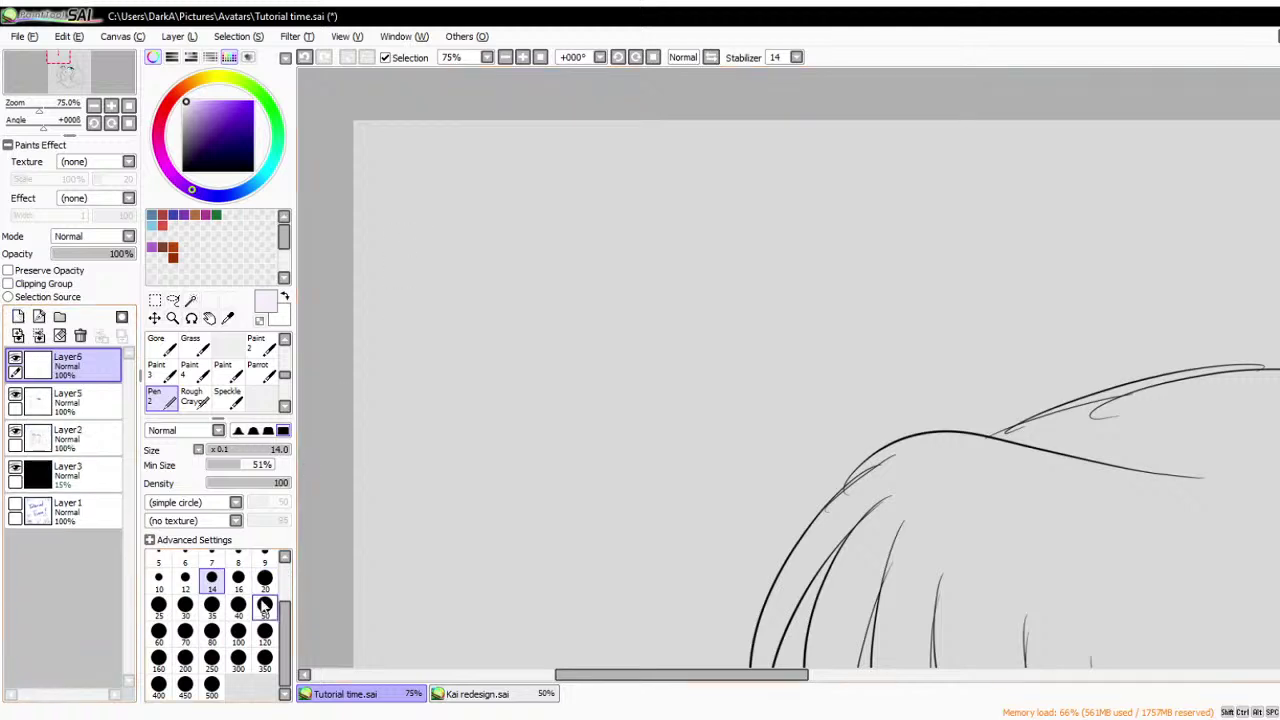
click(238, 630)
click(211, 657)
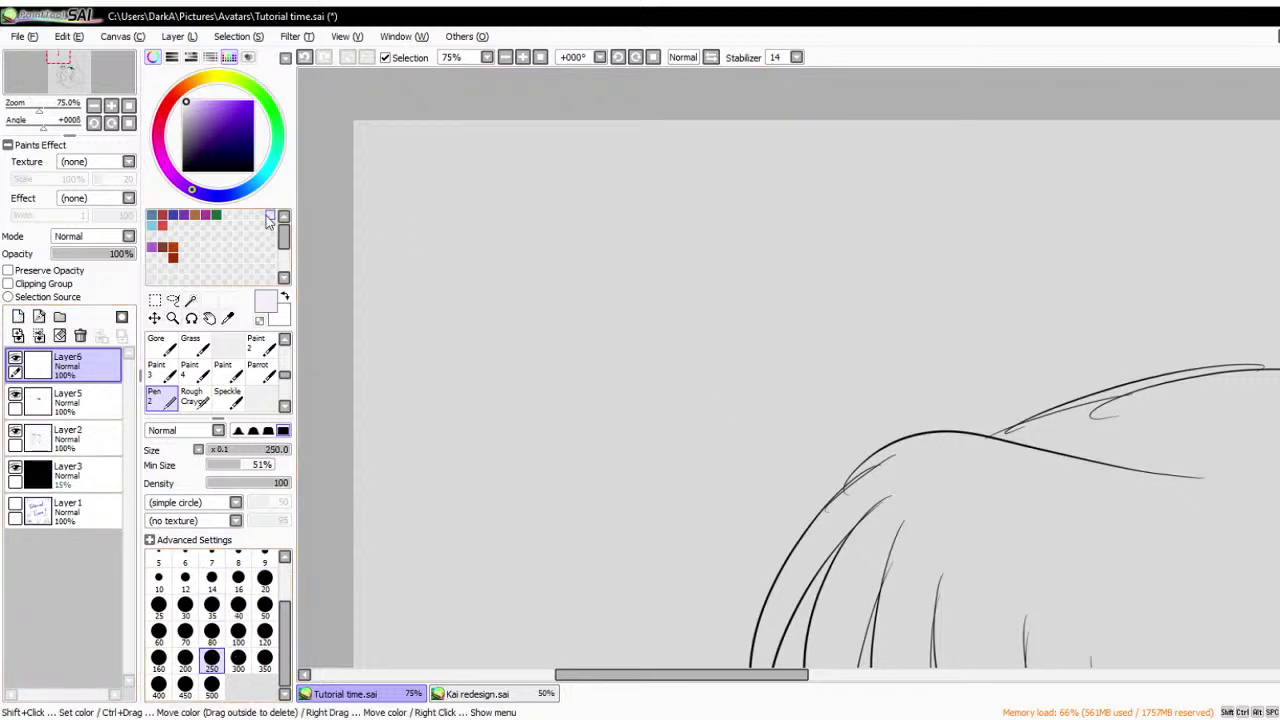
- Choose a very pale blue and dab a single large circle in the empty upper-left corner of the canvas
mouse_move(209, 200)
mouse_down()
mouse_move(267, 206)
mouse_move(284, 217)
mouse_move(277, 236)
mouse_up()
drag(248, 190, 256, 195)
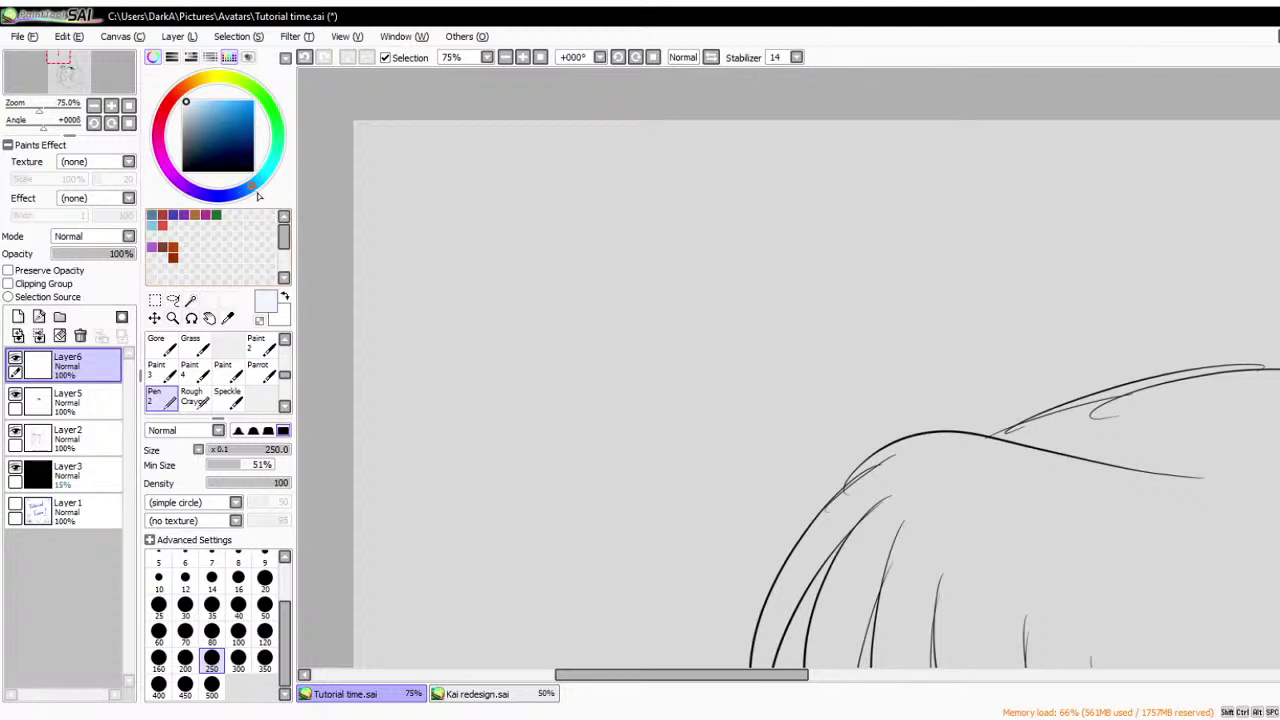
click(490, 249)
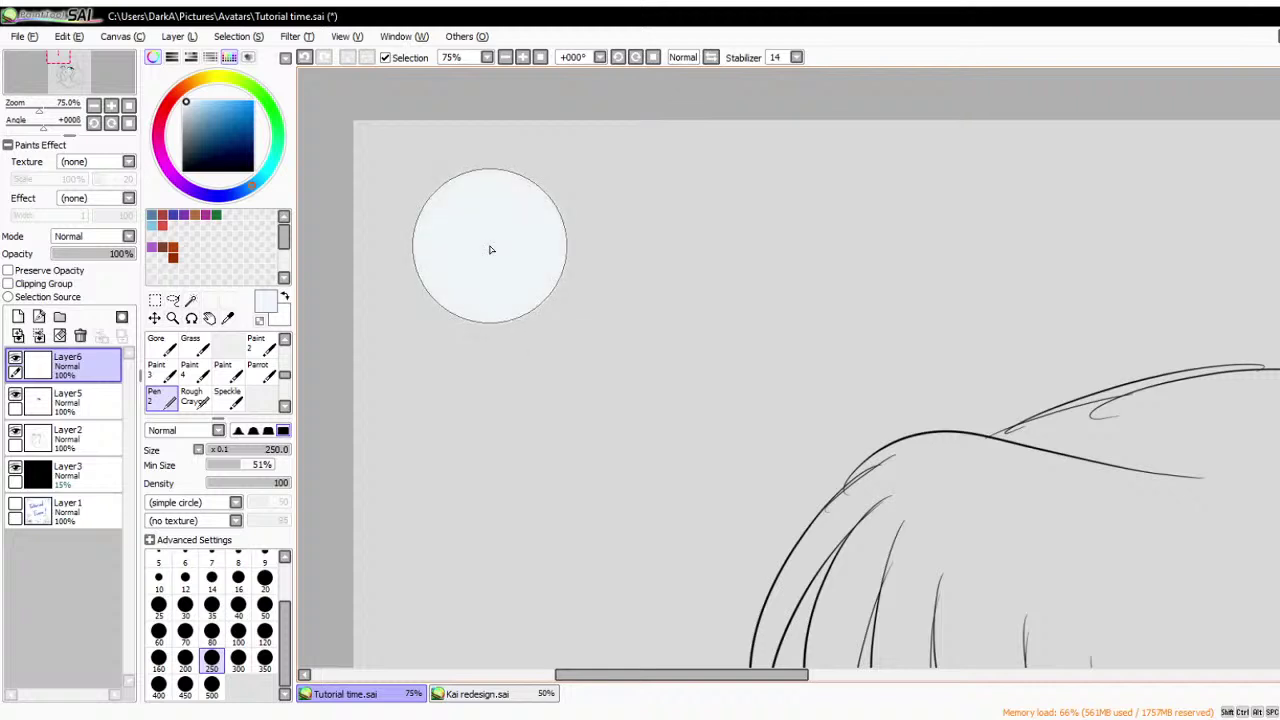
- With a size 100 brush, dab a light periwinkle blue circle on a new layer over the pale circle's lower edge
click(238, 630)
scroll(567, 270, up, 1)
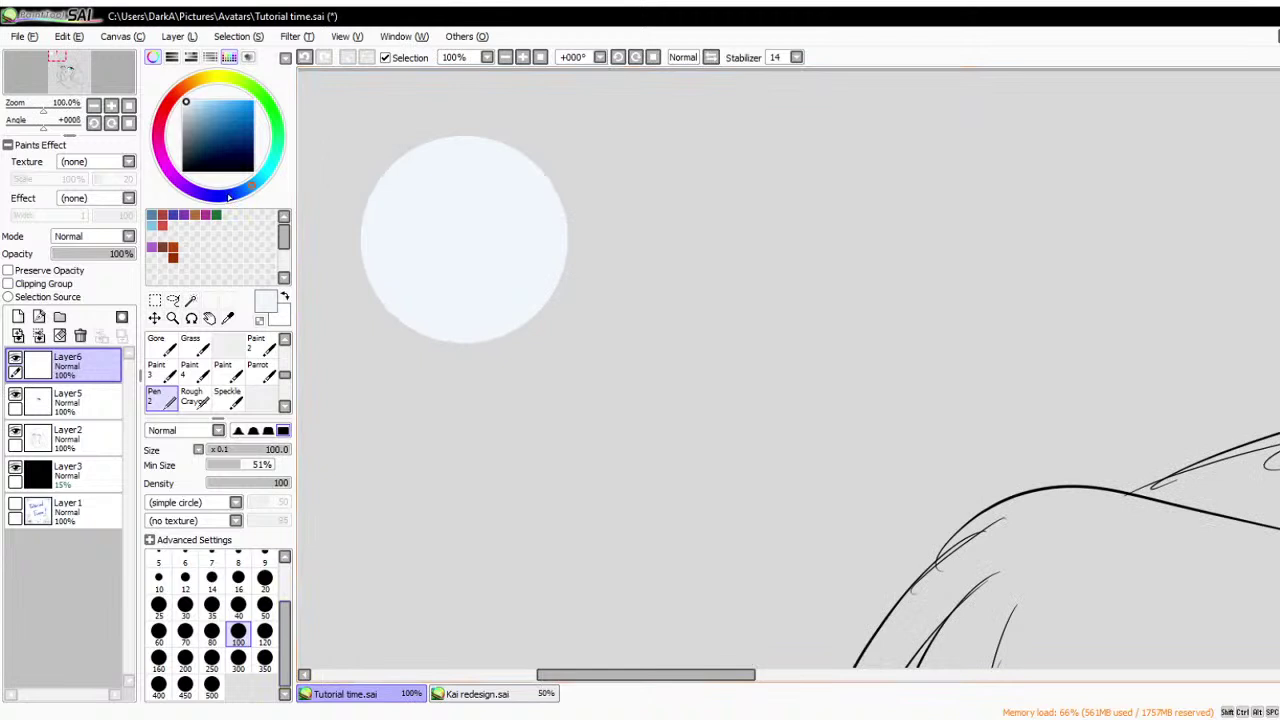
click(18, 316)
drag(256, 192, 227, 197)
click(221, 115)
drag(221, 115, 197, 105)
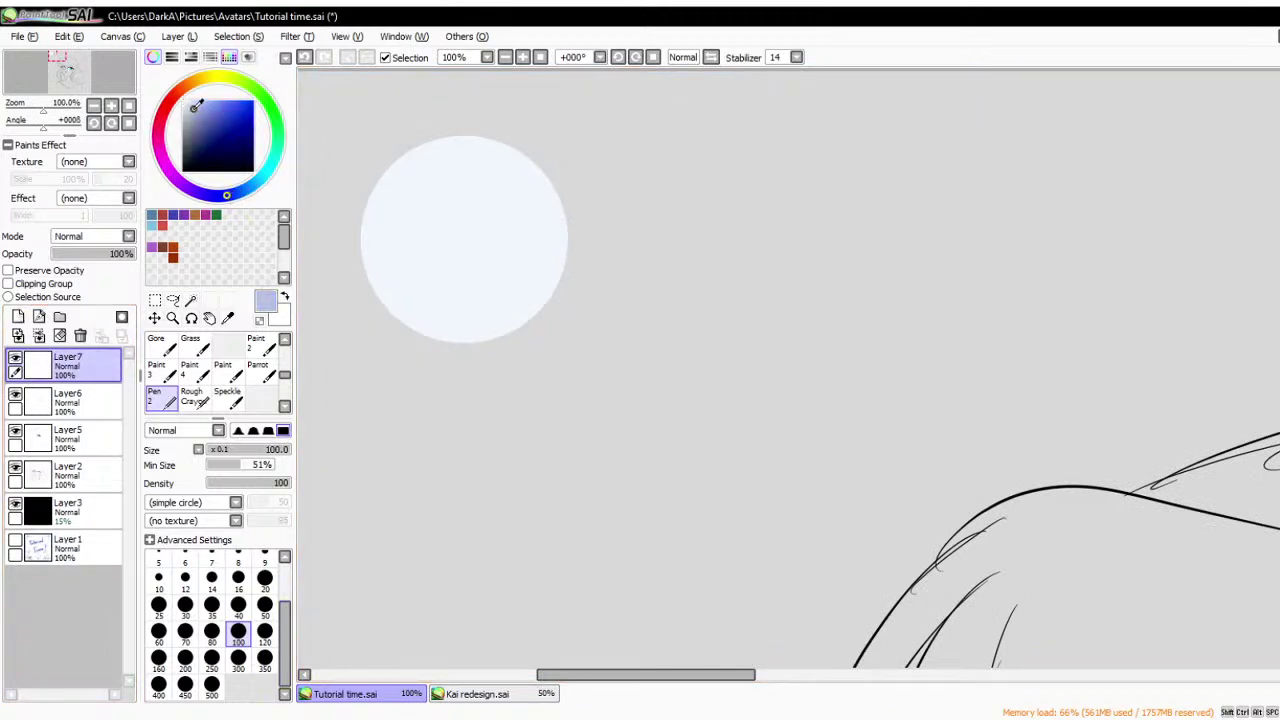
click(437, 341)
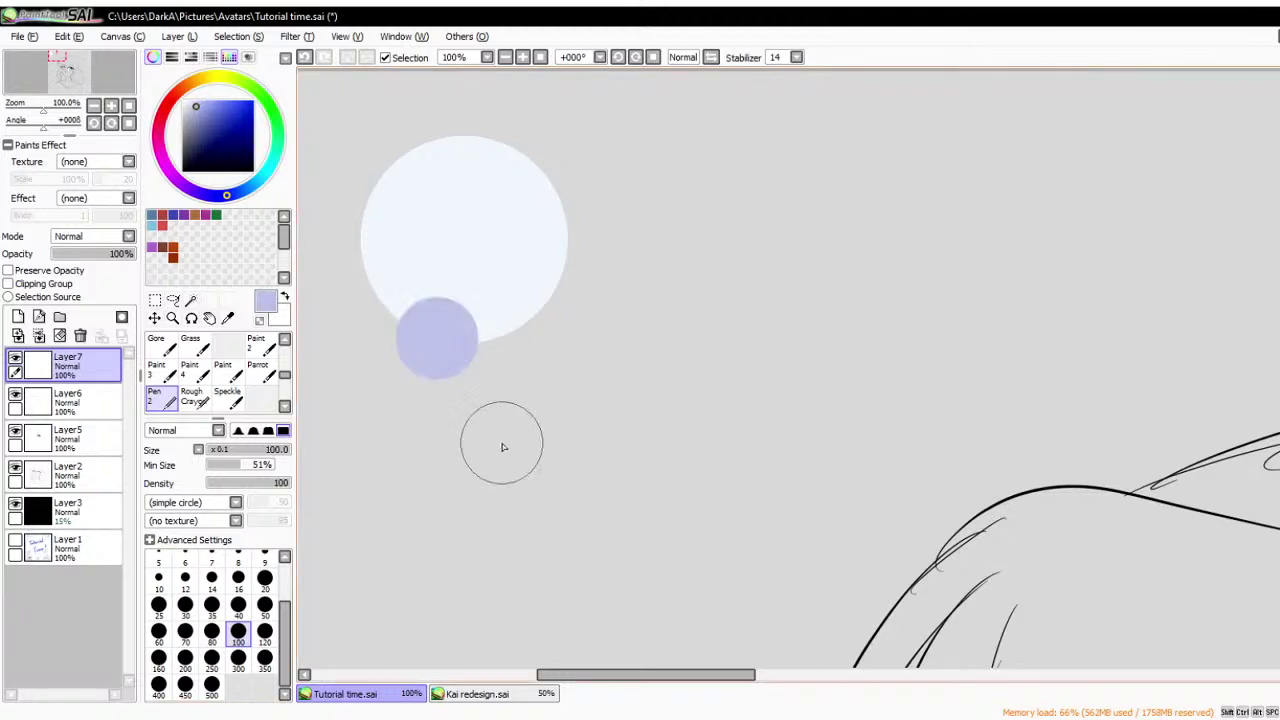
- Dab a light purple and a light pink circle along the edge of the pale circle, beside the blue one
scroll(517, 240, up, 2)
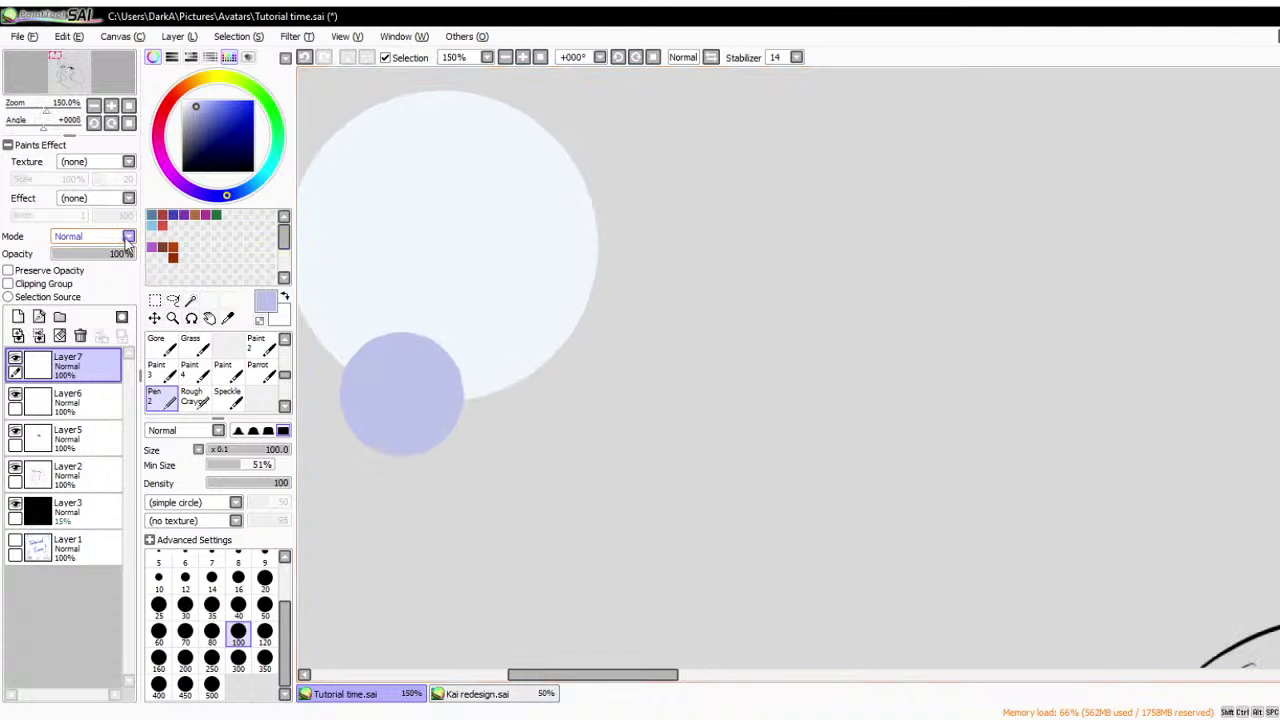
mouse_move(130, 254)
mouse_down()
mouse_move(108, 258)
mouse_move(134, 255)
mouse_up()
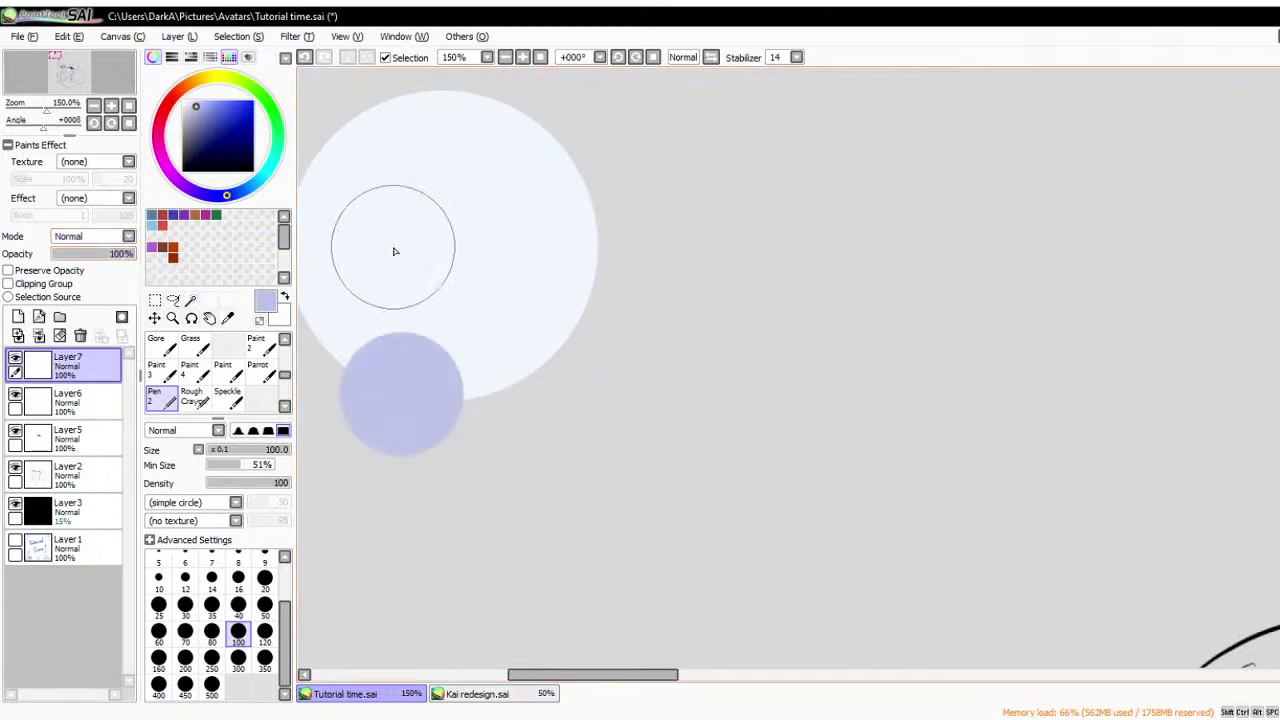
click(177, 182)
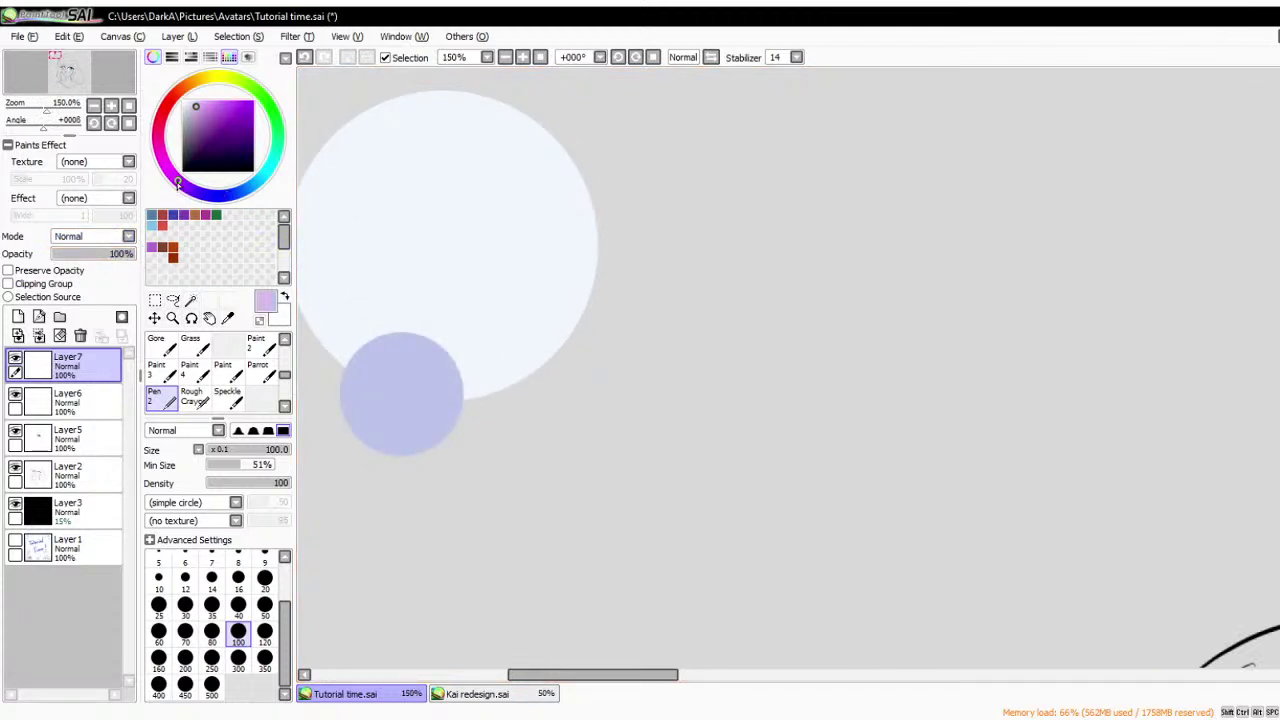
click(548, 352)
mouse_move(130, 254)
mouse_down()
mouse_move(88, 258)
mouse_move(134, 256)
mouse_up()
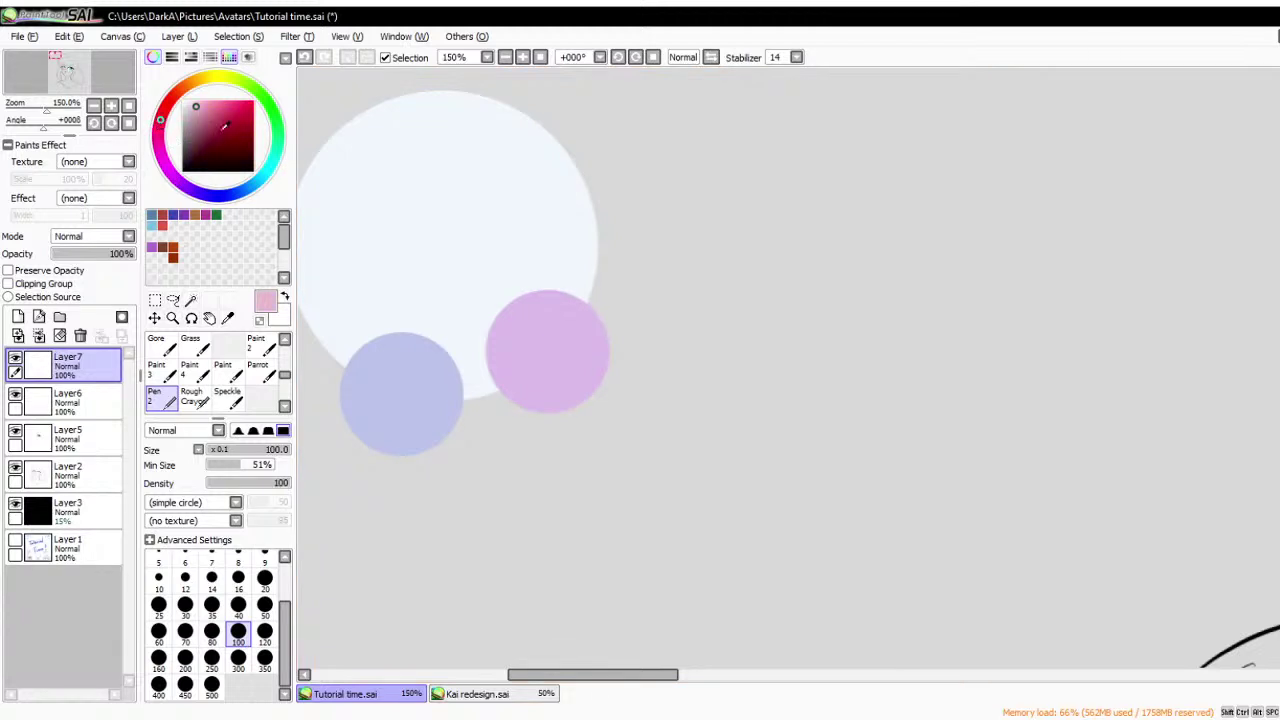
click(604, 193)
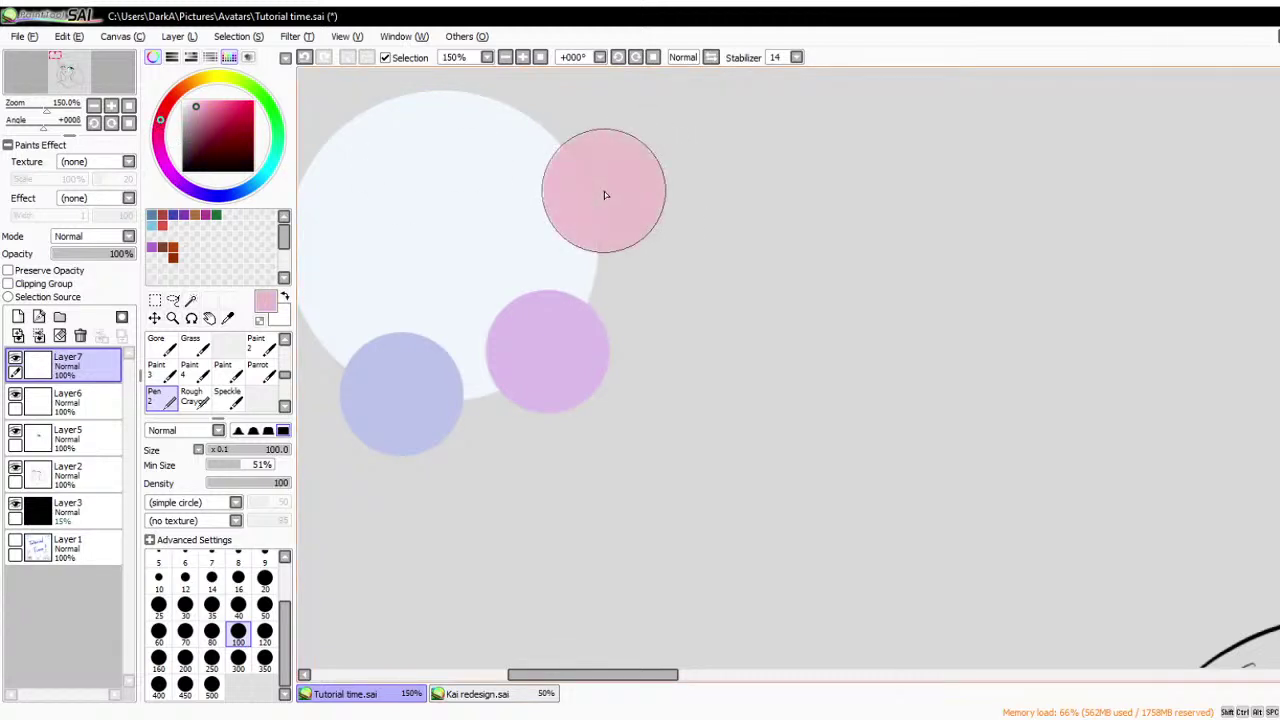
- Lower the opacity of the coloured swatches on Layer7 to 62% and compare them with the pale circle
scroll(708, 323, down, 2)
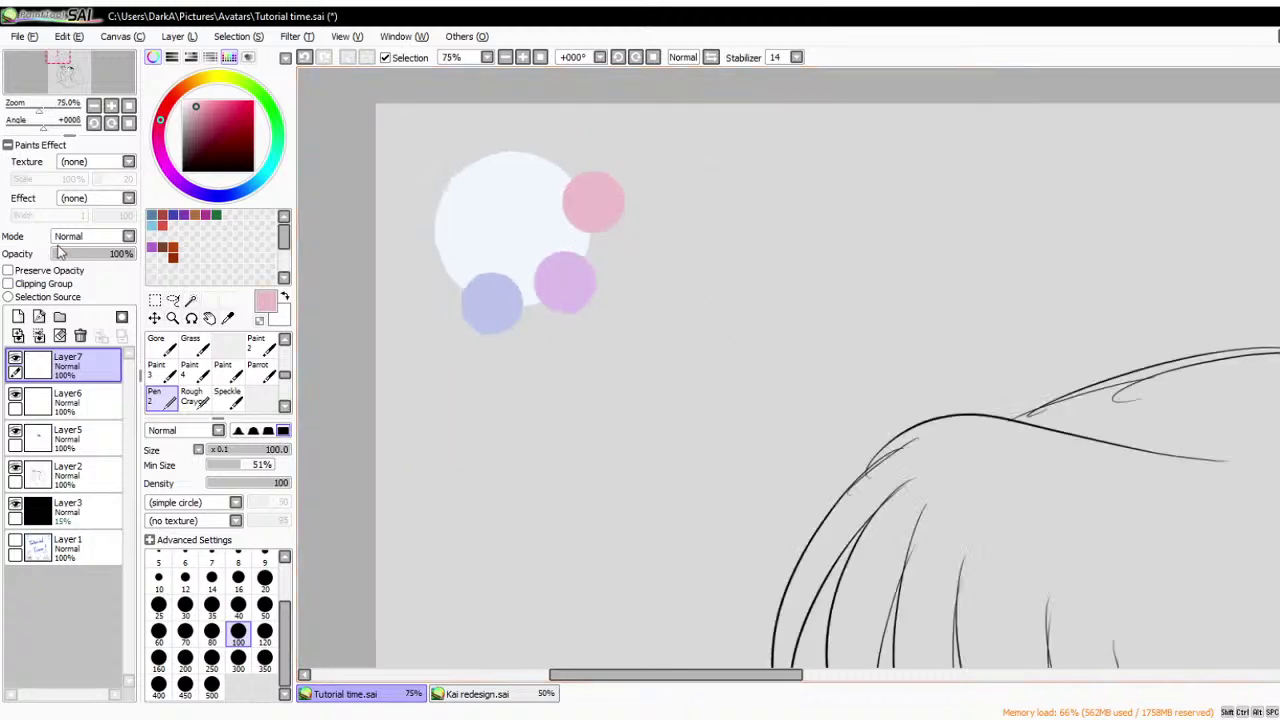
drag(58, 253, 100, 251)
scroll(589, 173, down, 2)
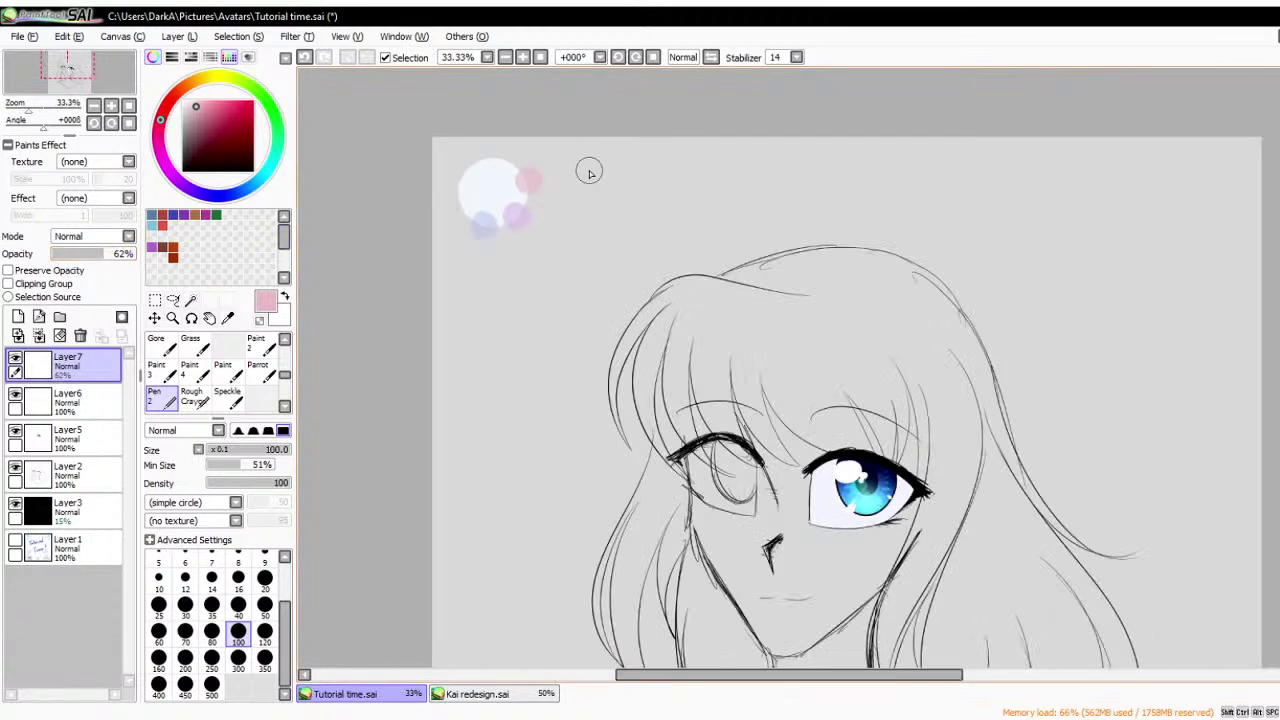
scroll(589, 173, up, 2)
- Delete Layer7 and Layer6 with the sample colour circles
click(80, 336)
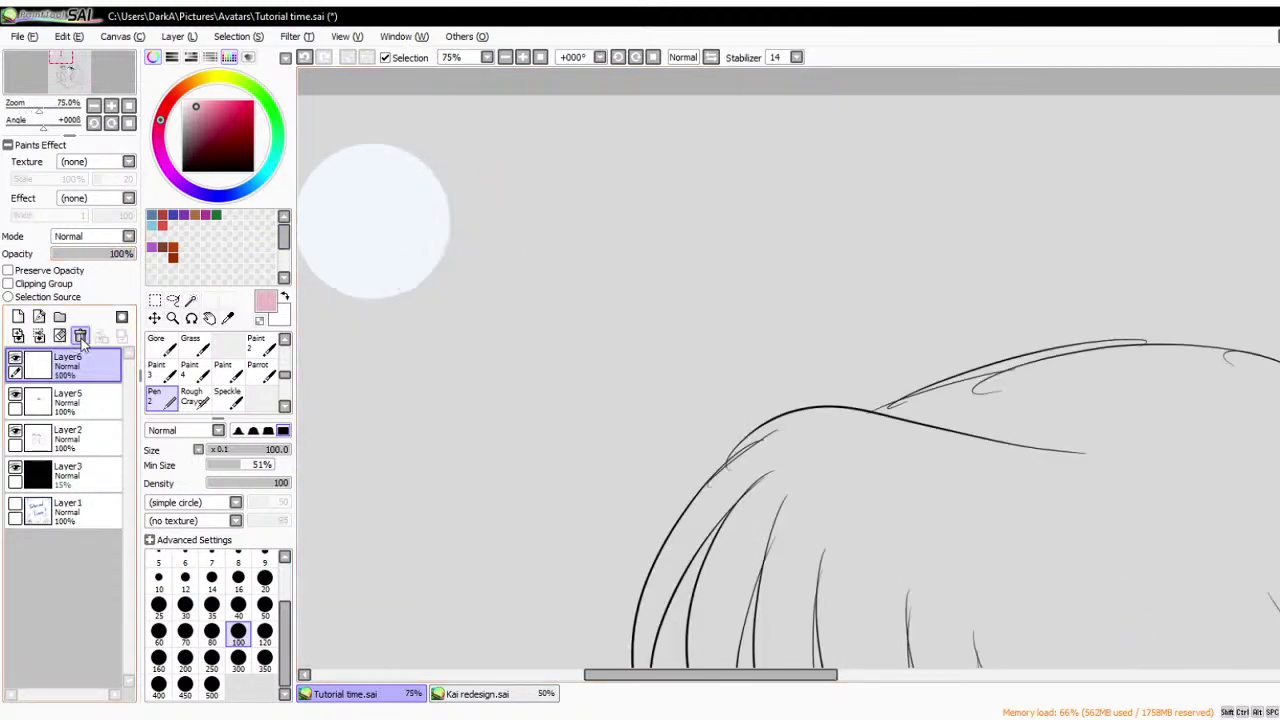
click(80, 336)
scroll(406, 134, down, 4)
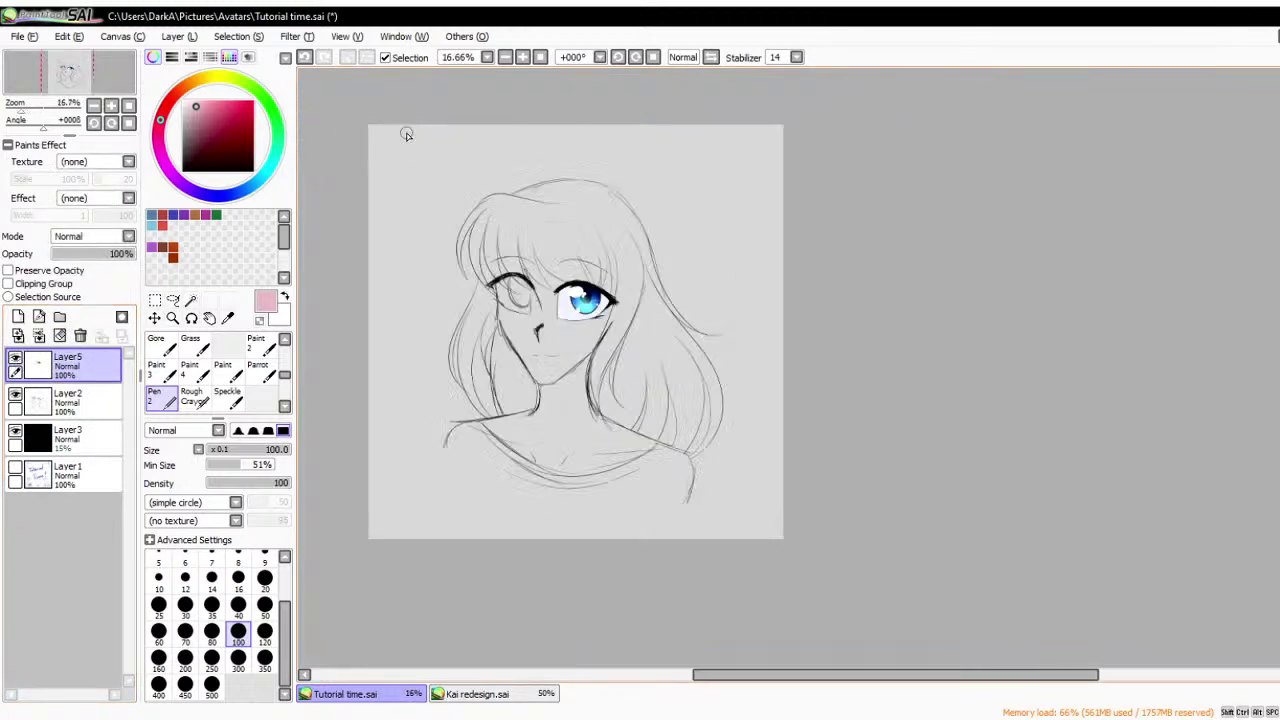
- Open the pink tiefling rogue lady drawing and view the character's head and torso up close
scroll(406, 134, up, 1)
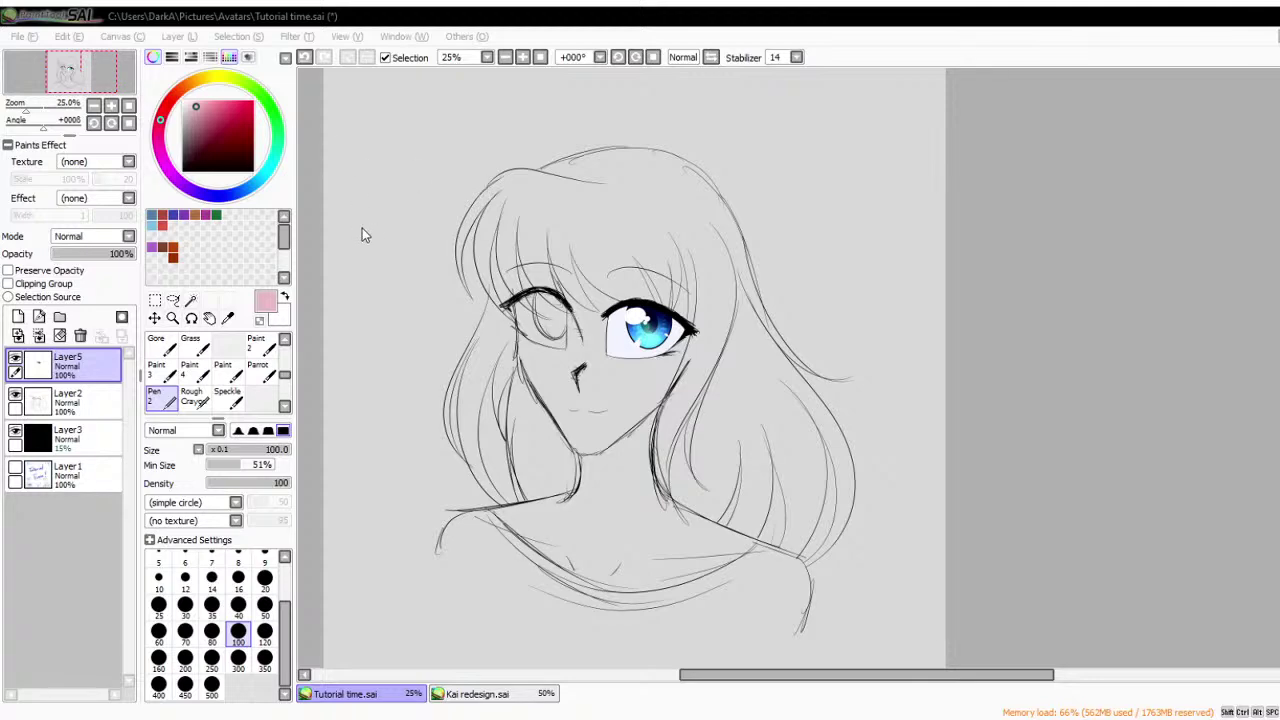
scroll(503, 372, up, 1)
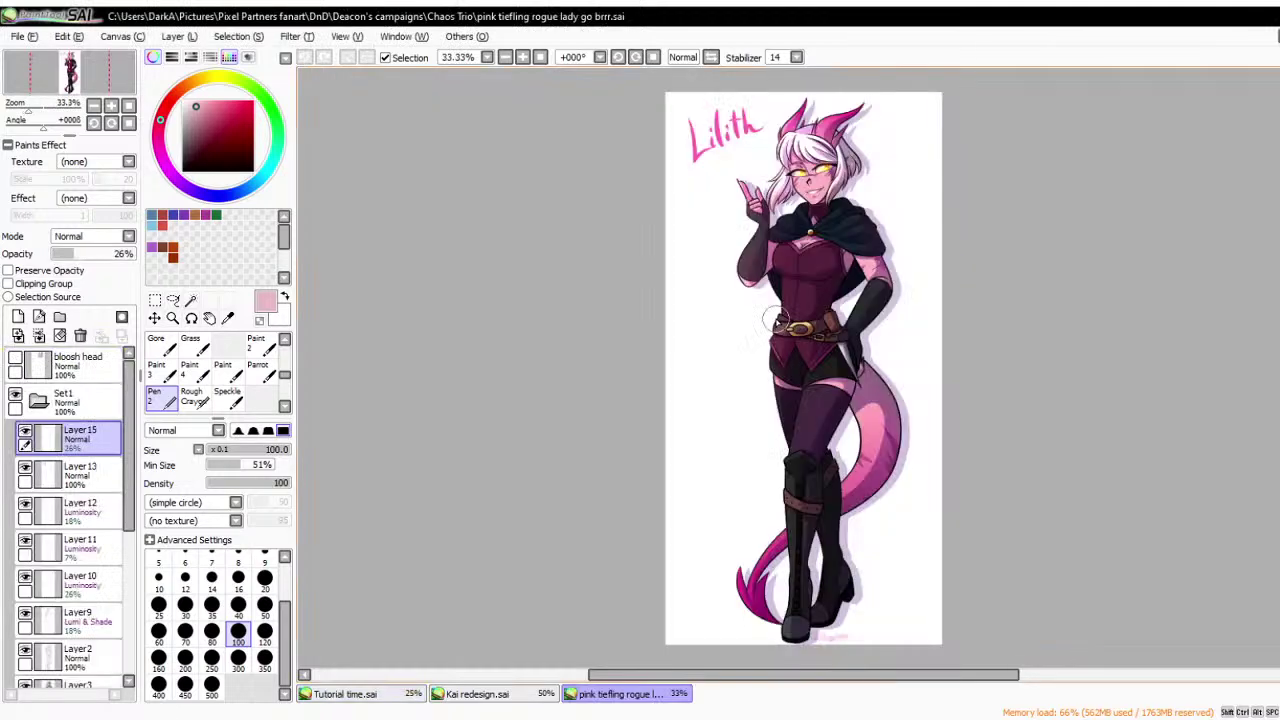
scroll(888, 102, up, 3)
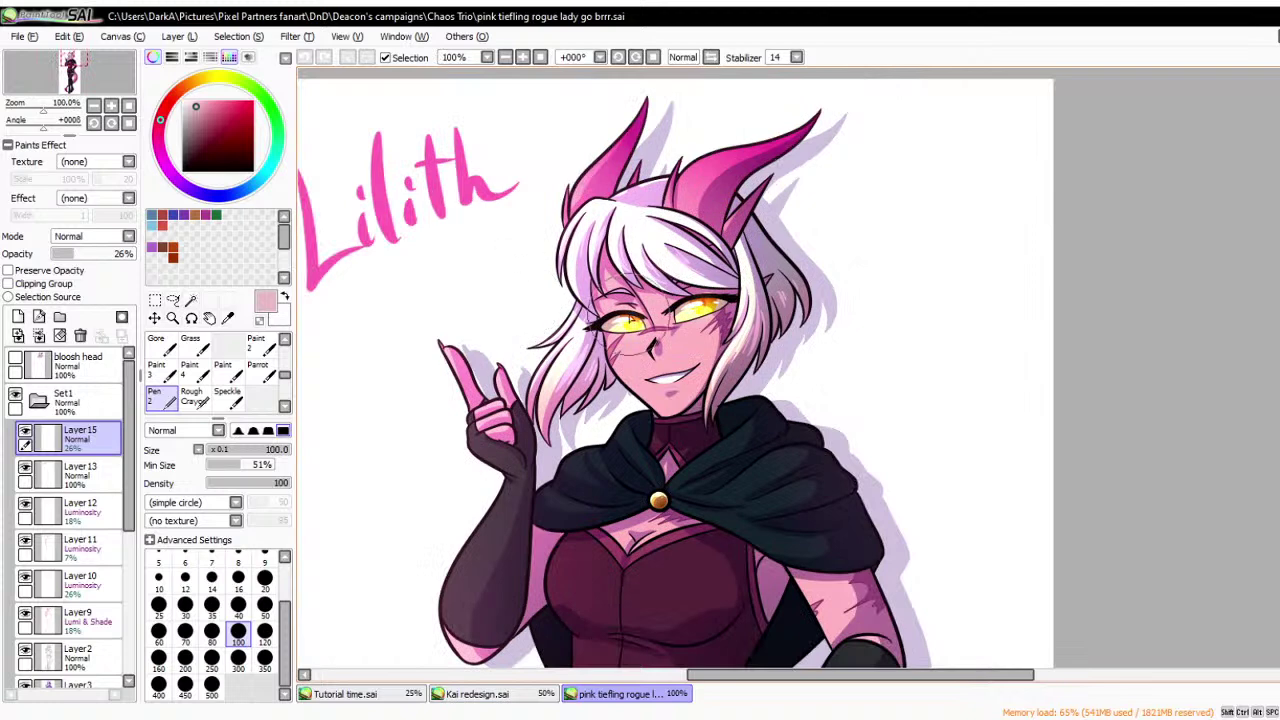
- Hide the effect layers Layer12, Layer11, Layer10 and Layer9, and the Layer3 Multiply shading
click(25, 505)
click(25, 541)
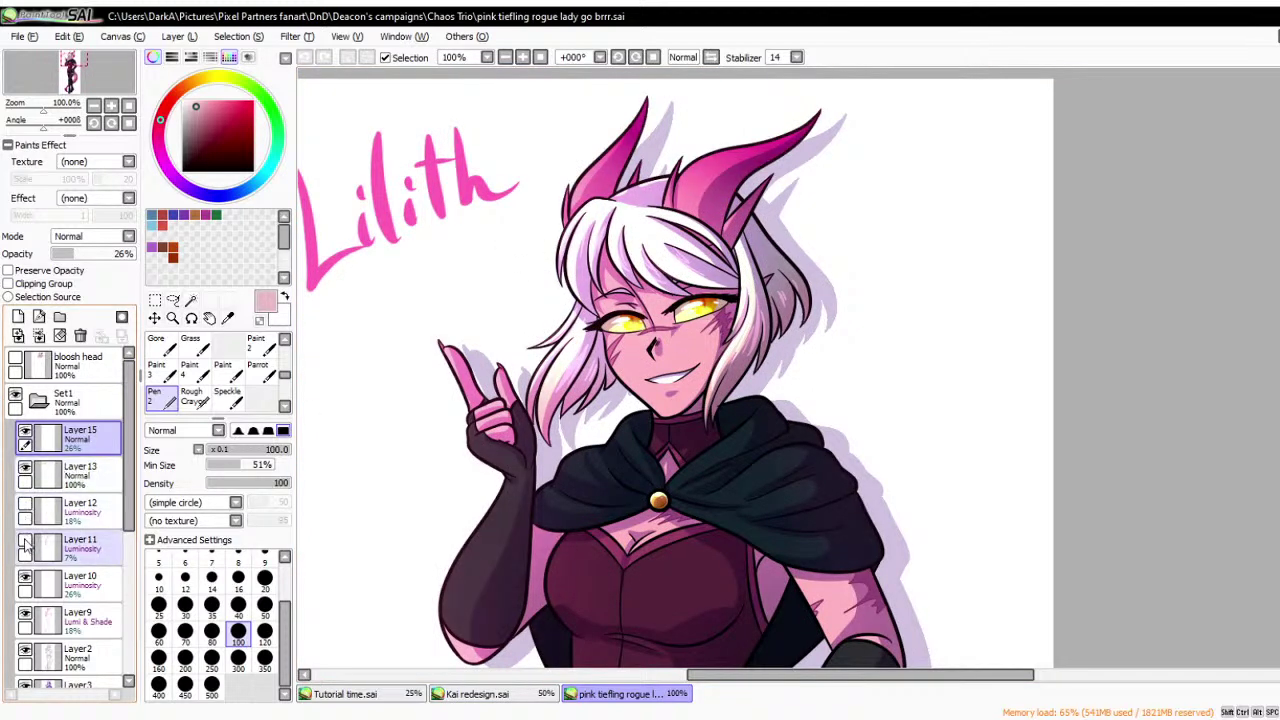
click(25, 578)
click(25, 614)
scroll(35, 595, down, 3)
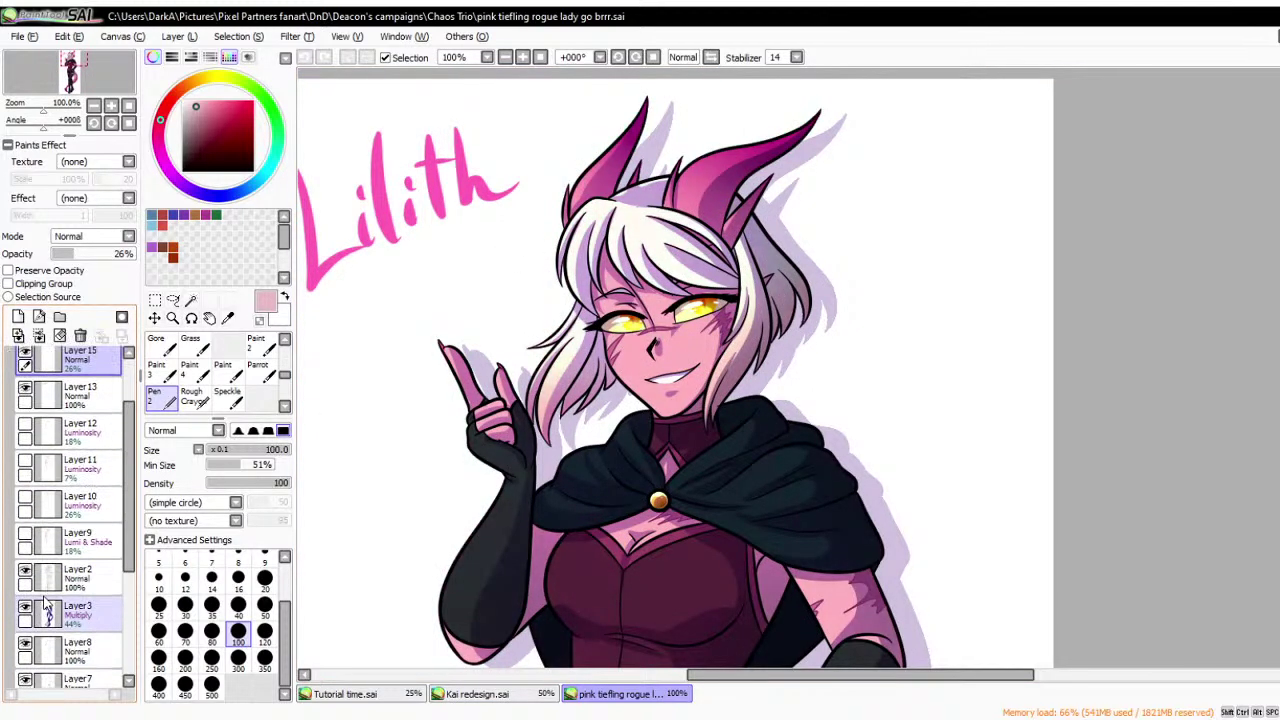
click(25, 555)
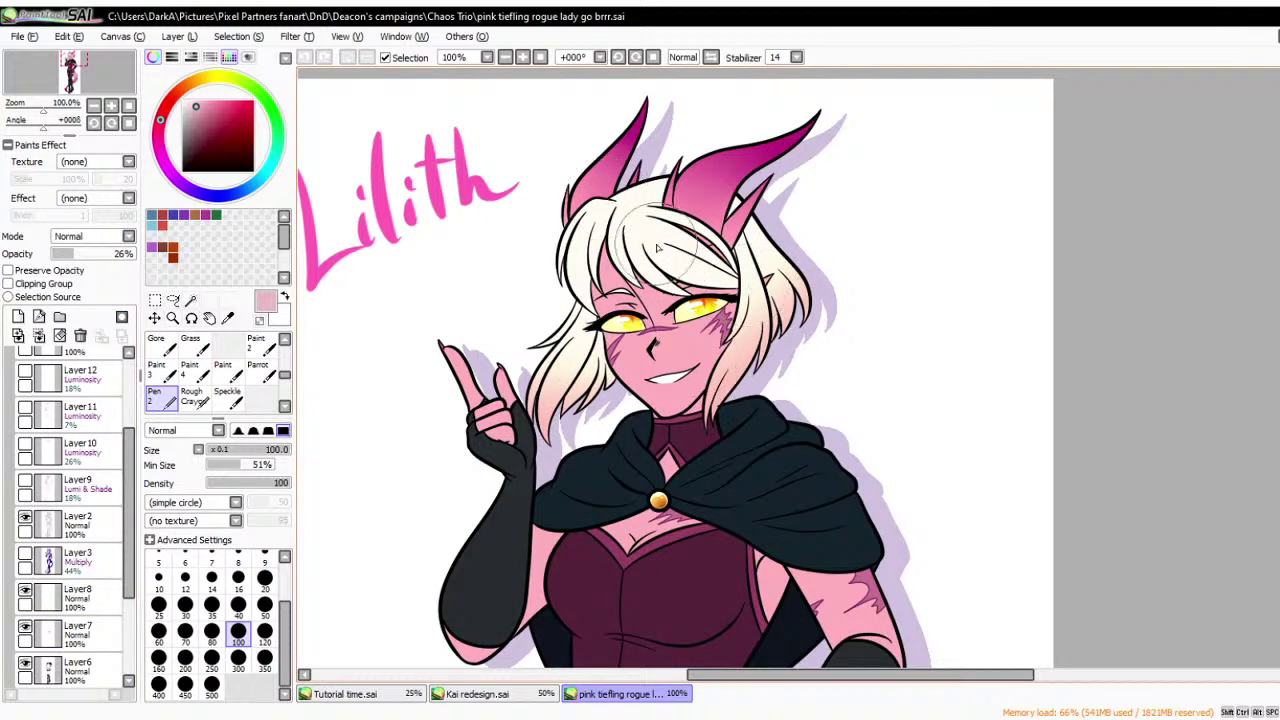
- Open the Kai redesign drawing, hide the Layer7 Multiply shading and view the flat white hair up close
click(512, 697)
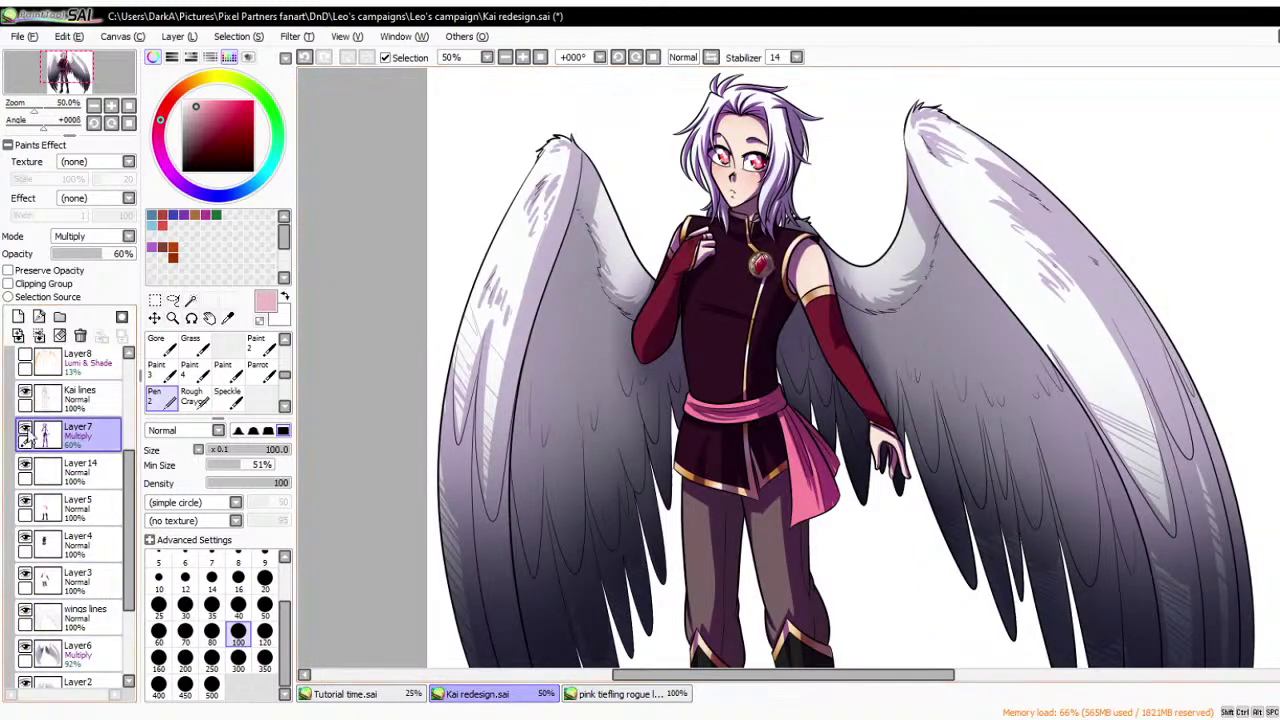
scroll(743, 182, down, 1)
scroll(743, 182, up, 4)
scroll(726, 440, down, 1)
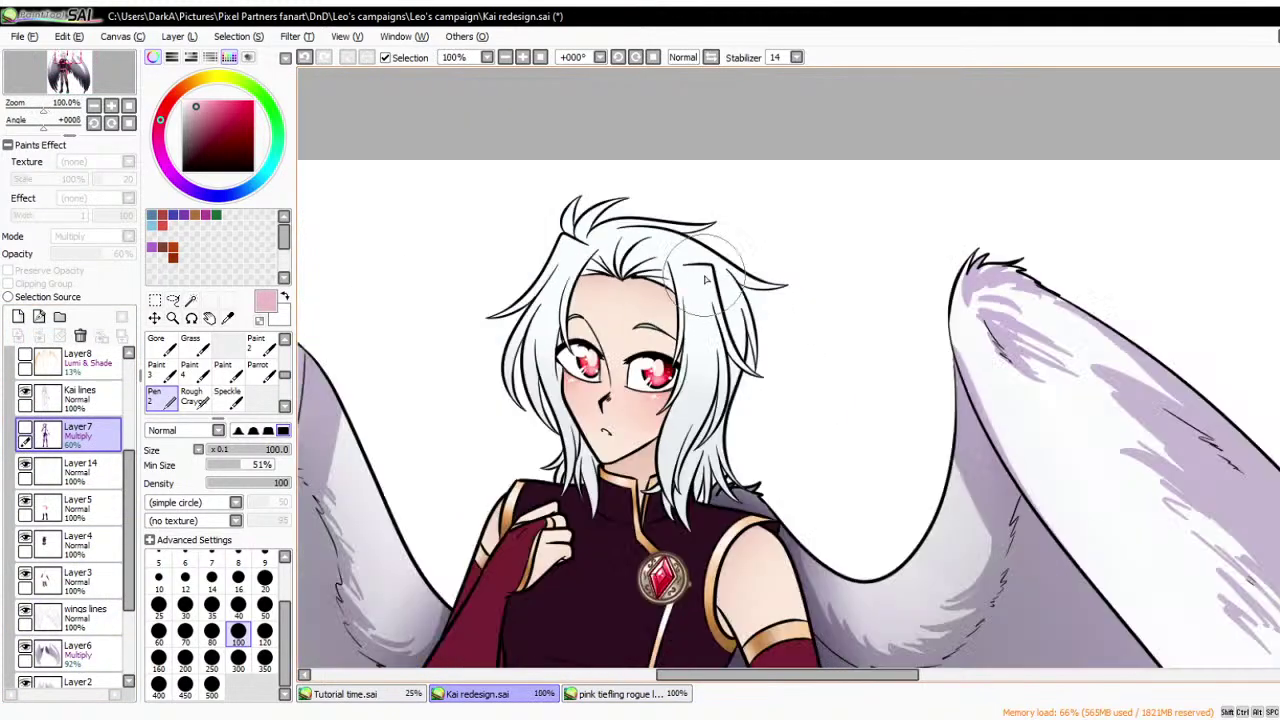
scroll(700, 430, up, 2)
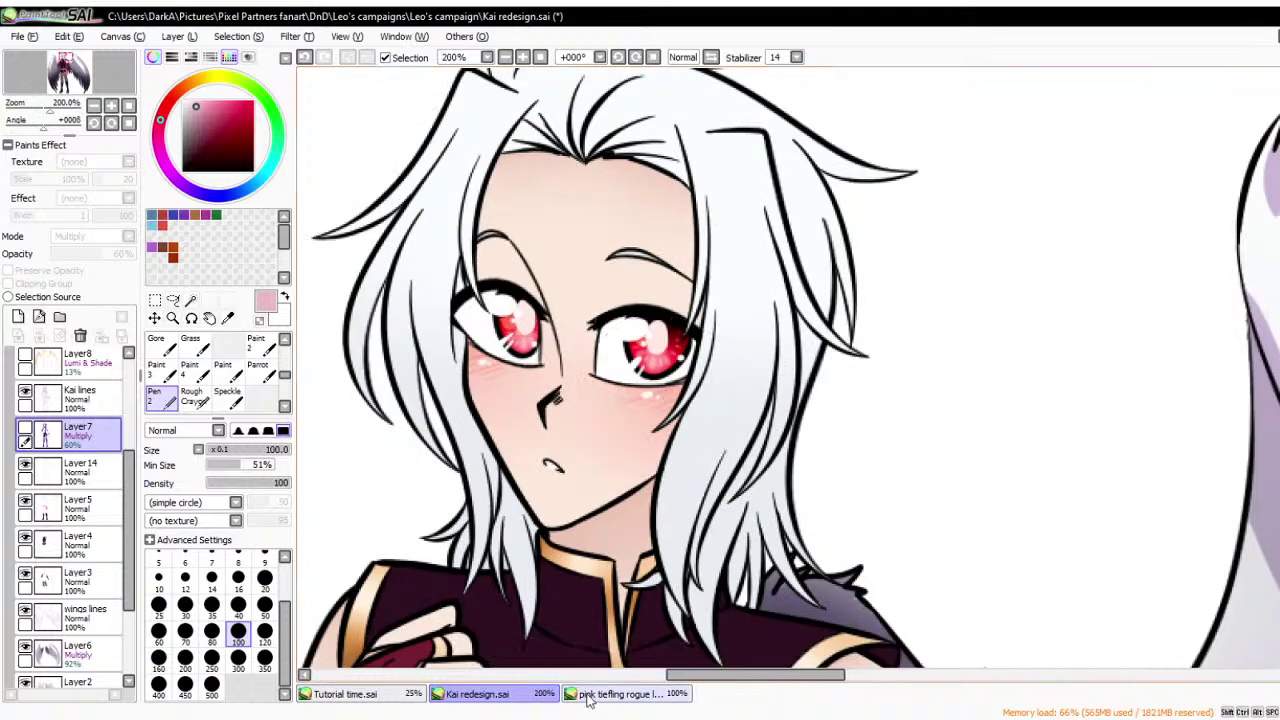
- Return to the pink tiefling rogue drawing and sample the cream hair base and the pink hair tips to compare their hues
click(651, 700)
scroll(610, 205, up, 2)
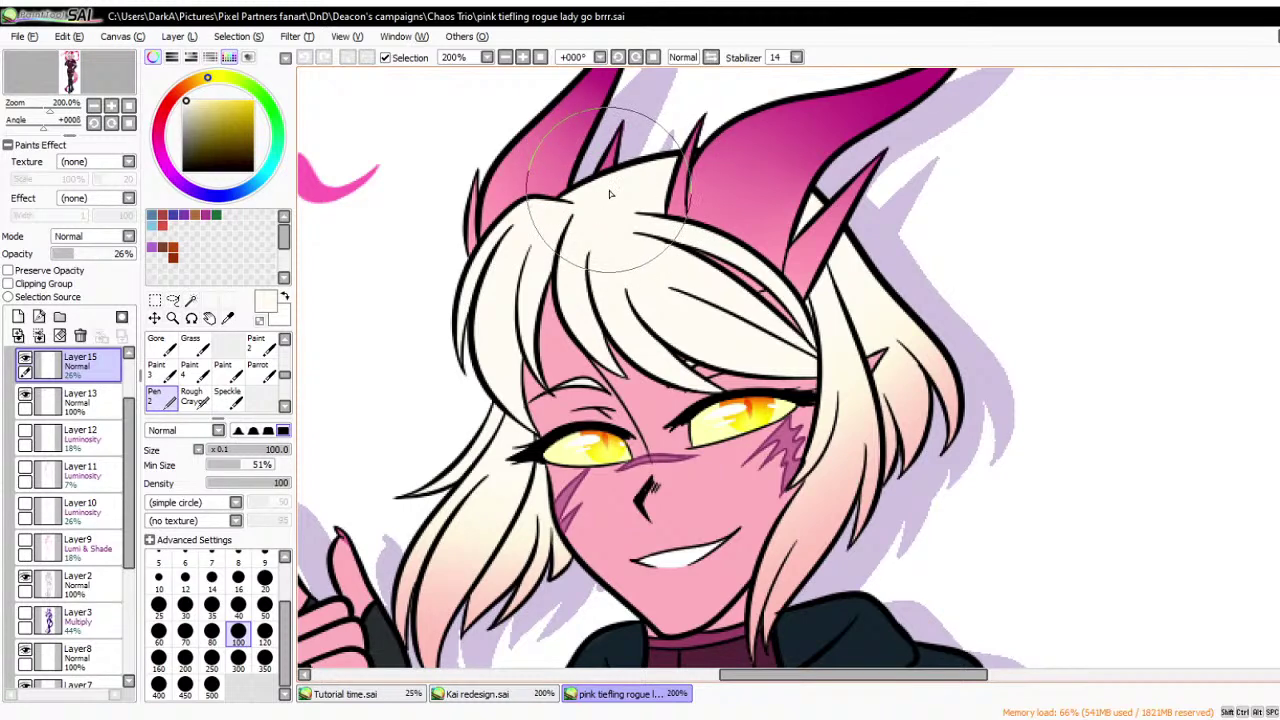
click(199, 80)
scroll(700, 420, down, 1)
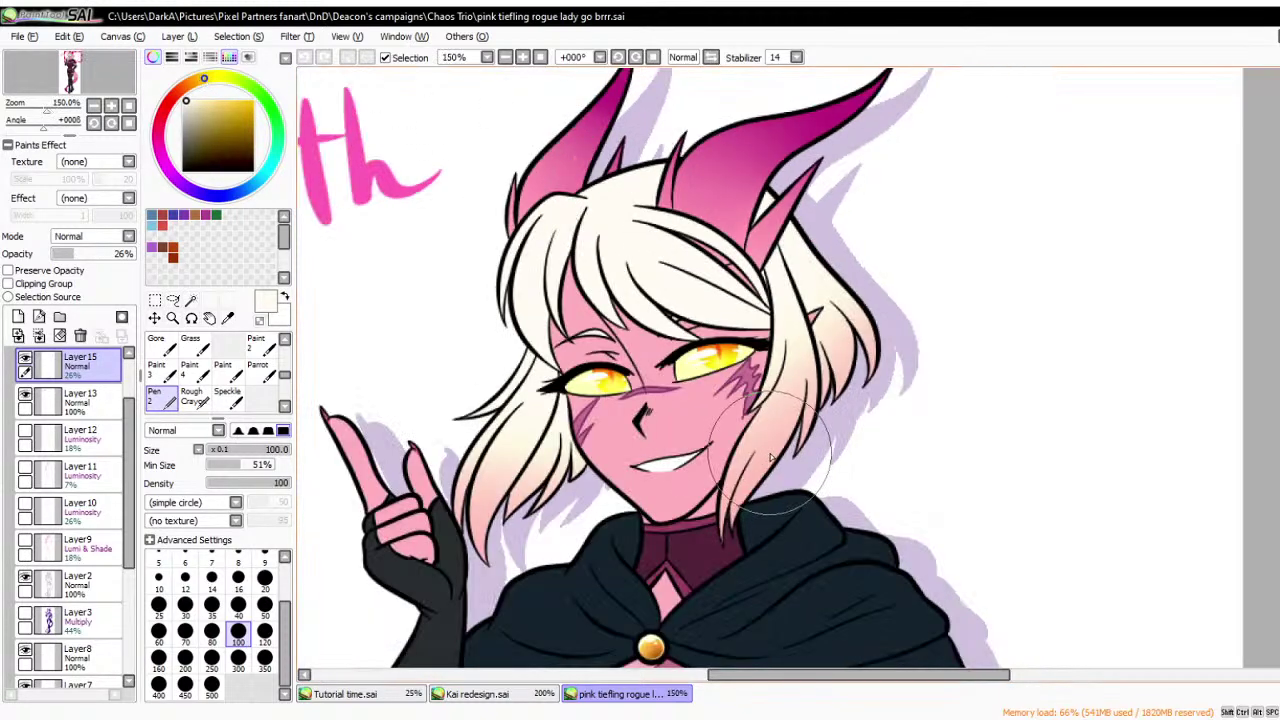
scroll(714, 440, up, 4)
alt+click(714, 445)
scroll(714, 445, down, 5)
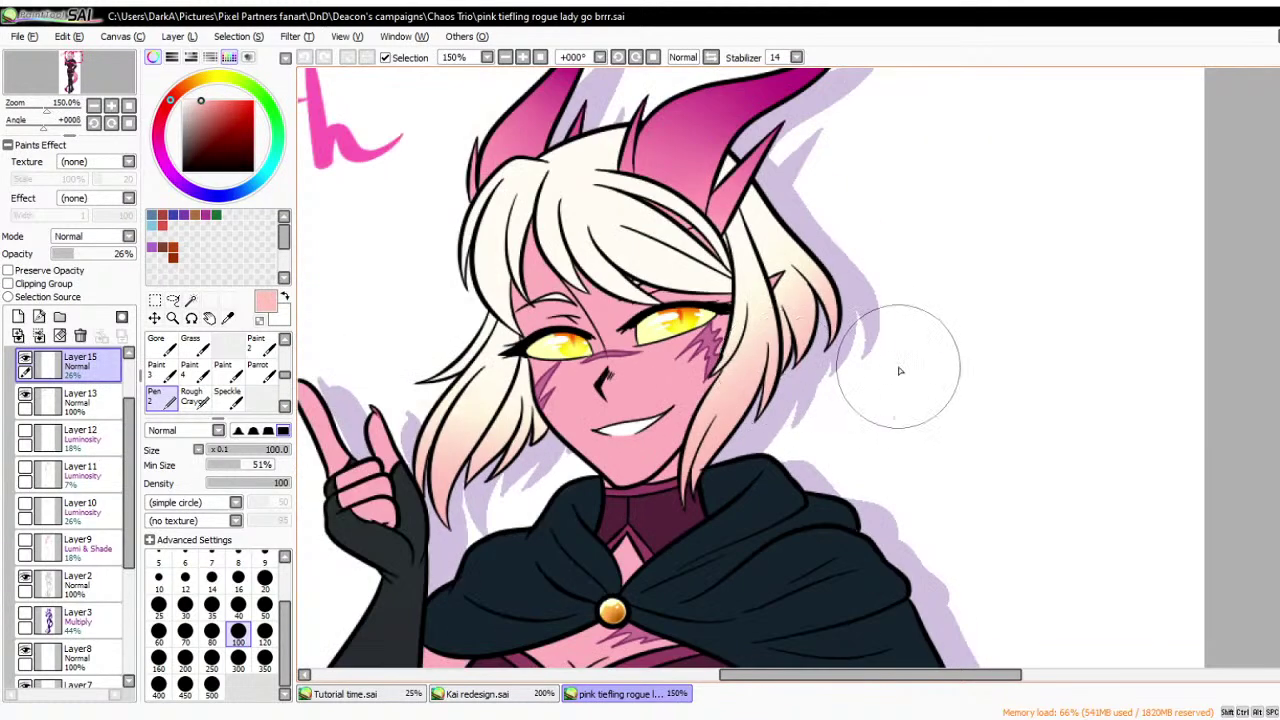
- On Layer8, select the hair with the Magic Wand, try a flat cream fill over the pink-tipped gradient, and clear the selection
click(191, 300)
scroll(130, 421, down, 3)
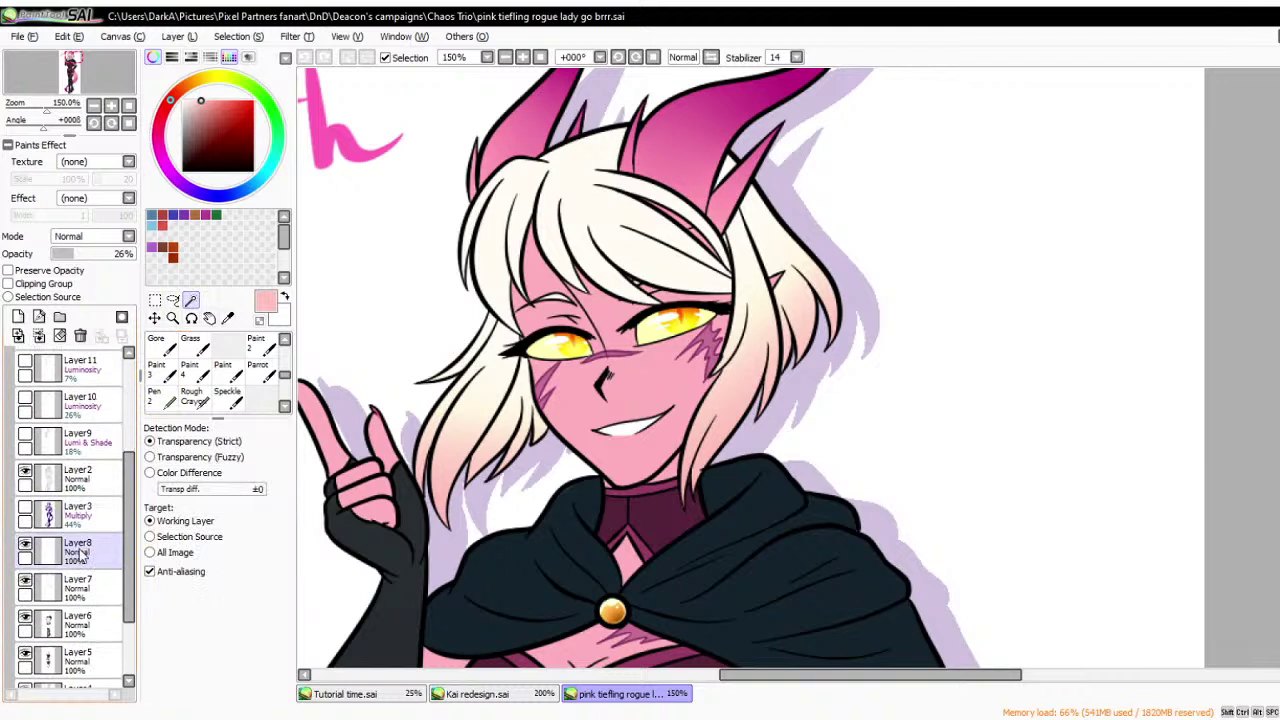
scroll(4, 512, down, 2)
click(25, 507)
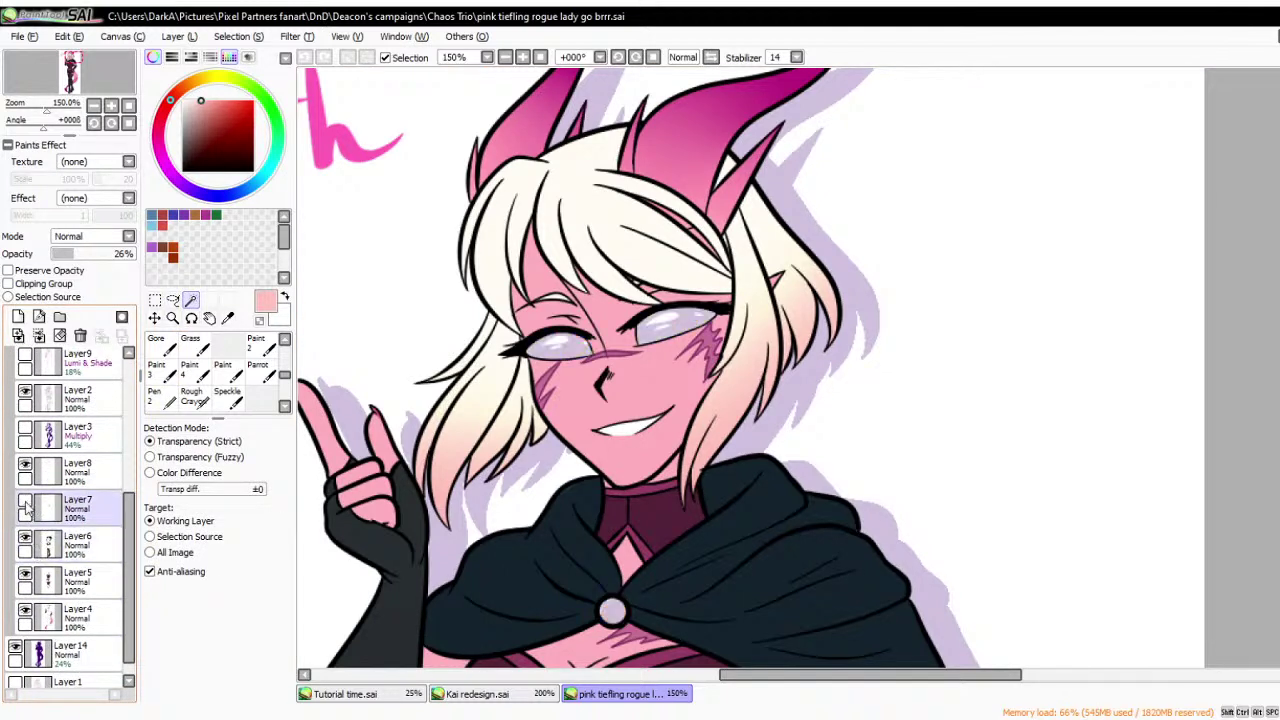
click(25, 507)
click(25, 477)
click(25, 468)
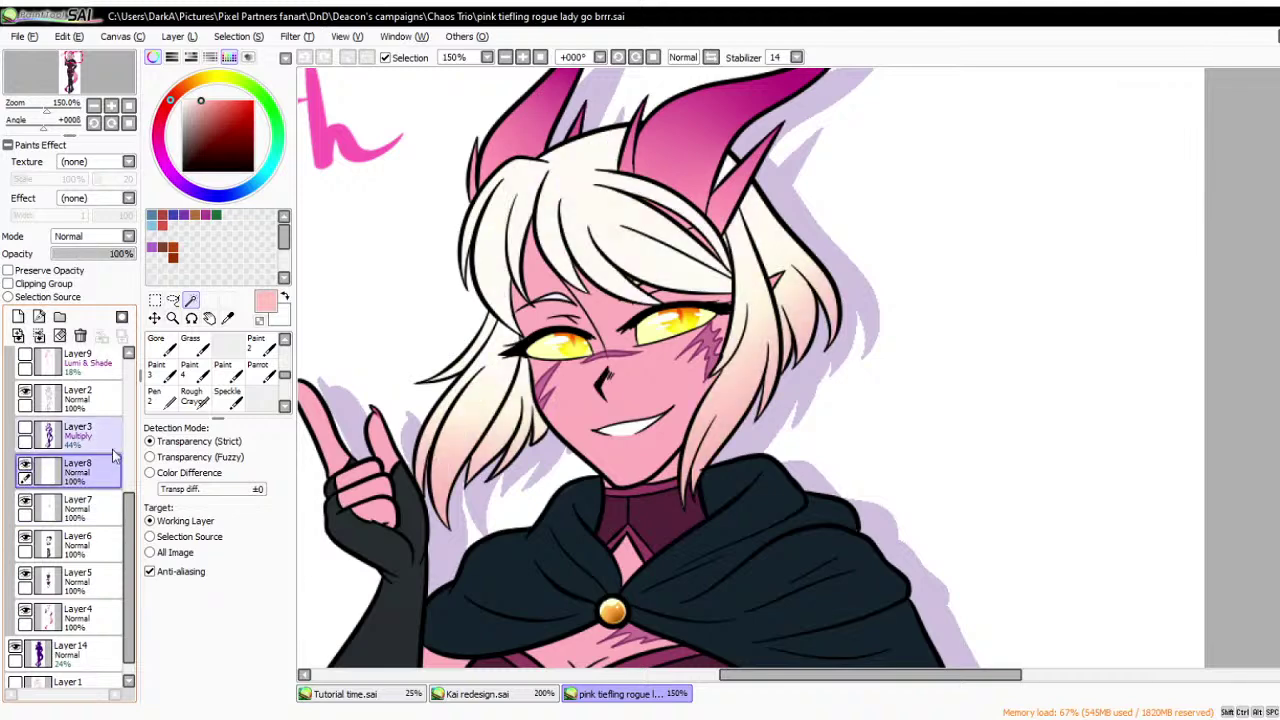
click(730, 168)
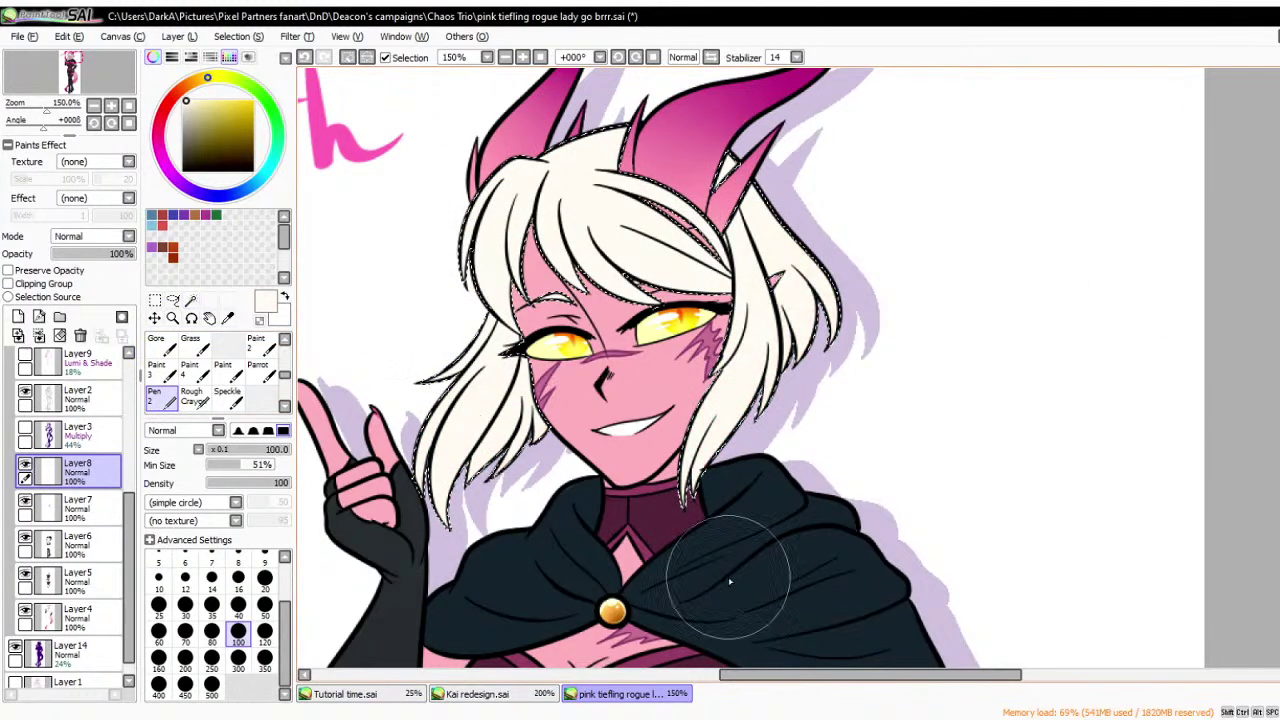
scroll(943, 85, down, 2)
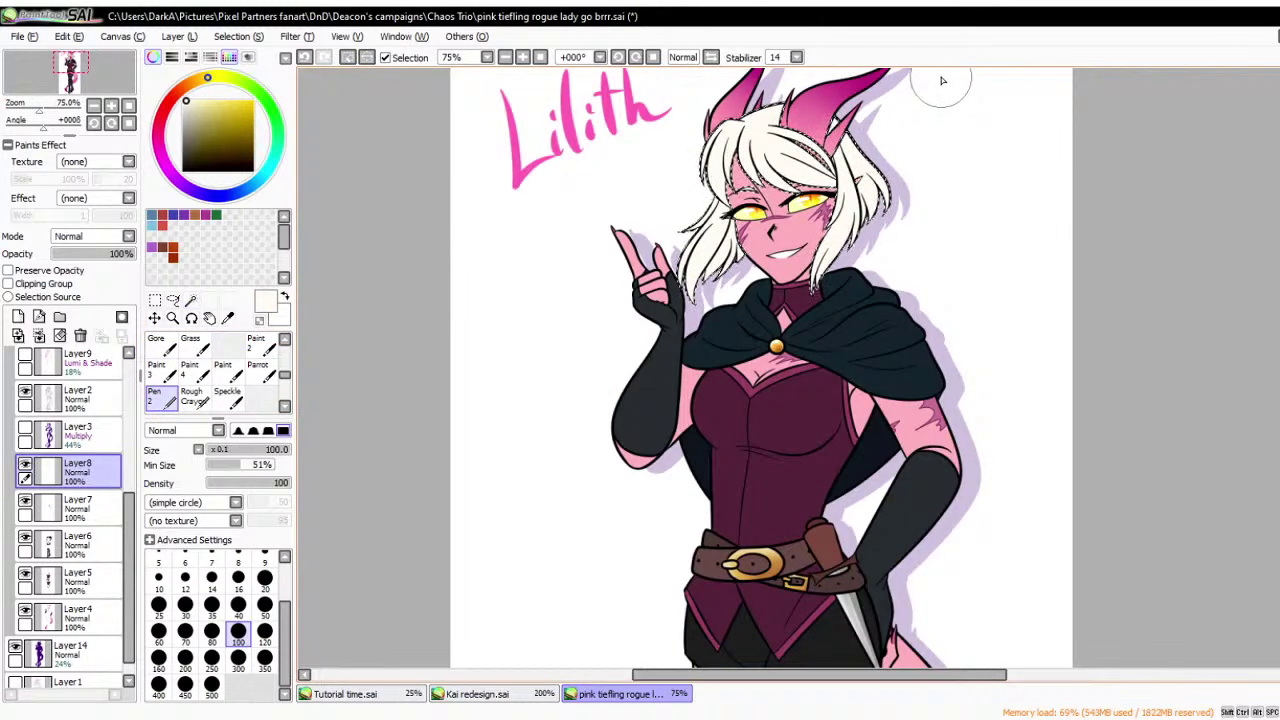
scroll(940, 82, up, 2)
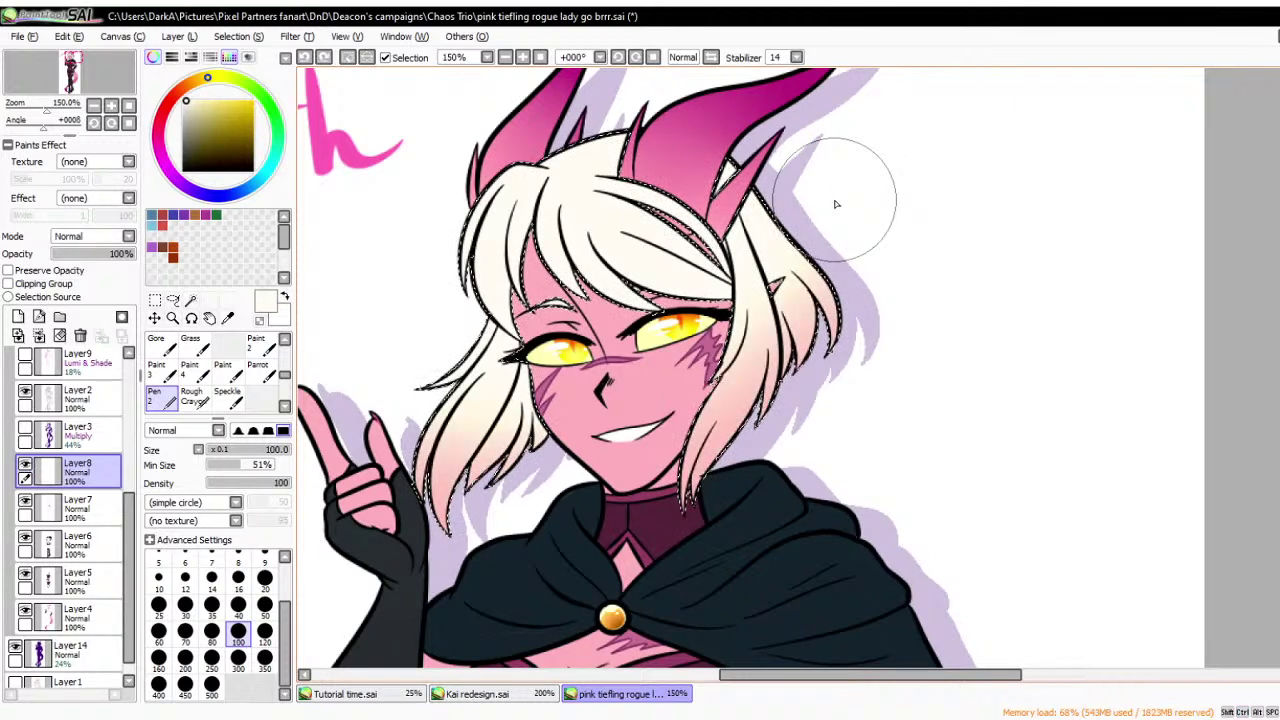
key(ctrl+d)
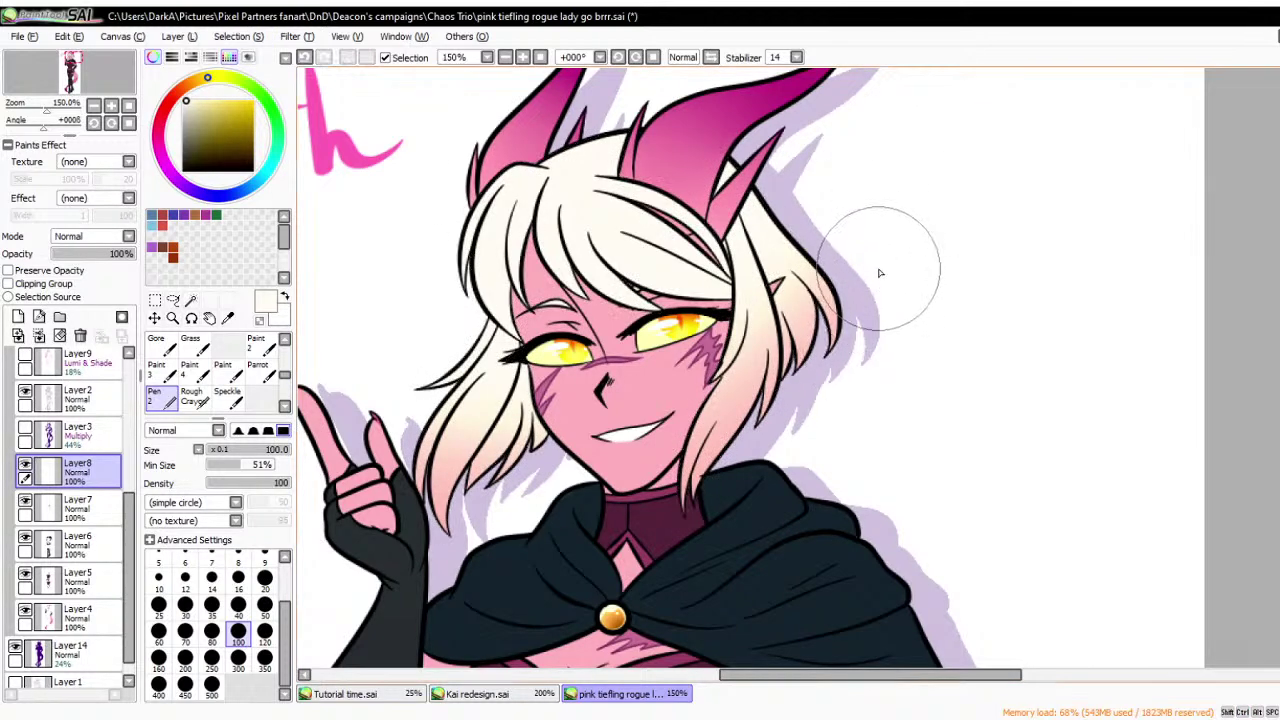
- Sample the white hair in the Kai redesign drawing, shift the hue towards cyan, and compare it with the tiefling's warm cream hair
scroll(875, 270, down, 1)
scroll(695, 228, up, 2)
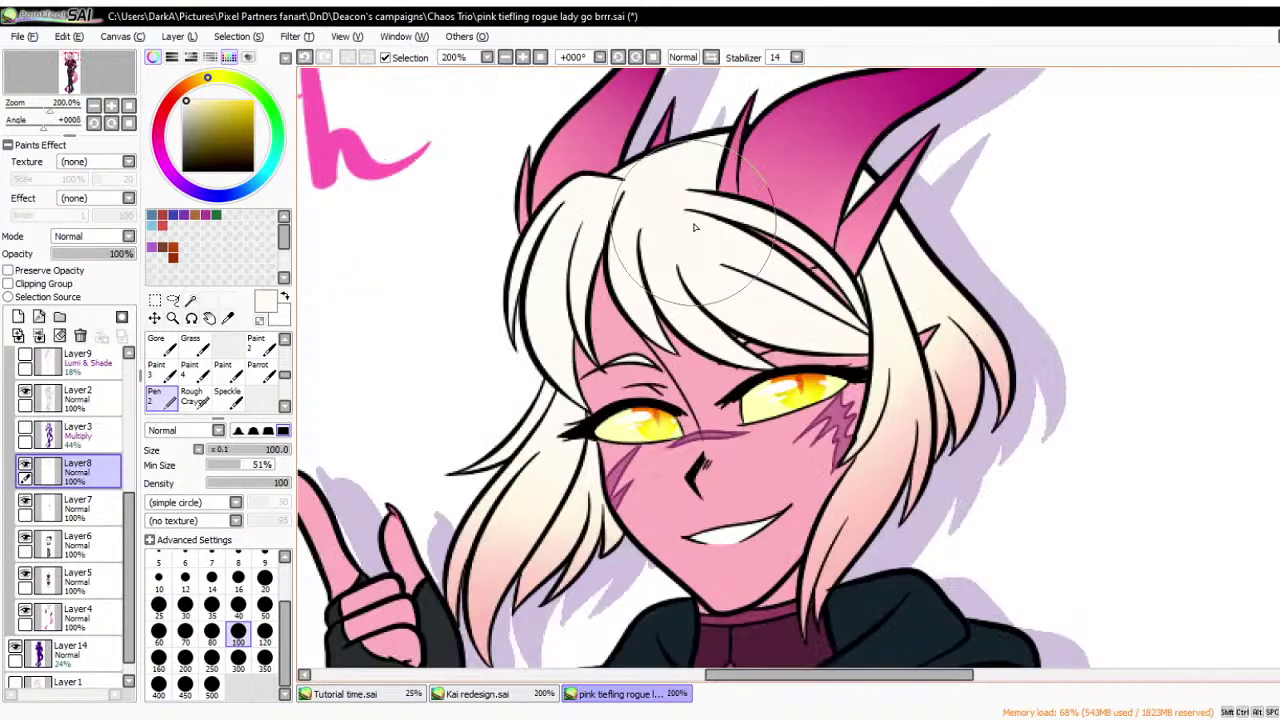
scroll(738, 258, down, 1)
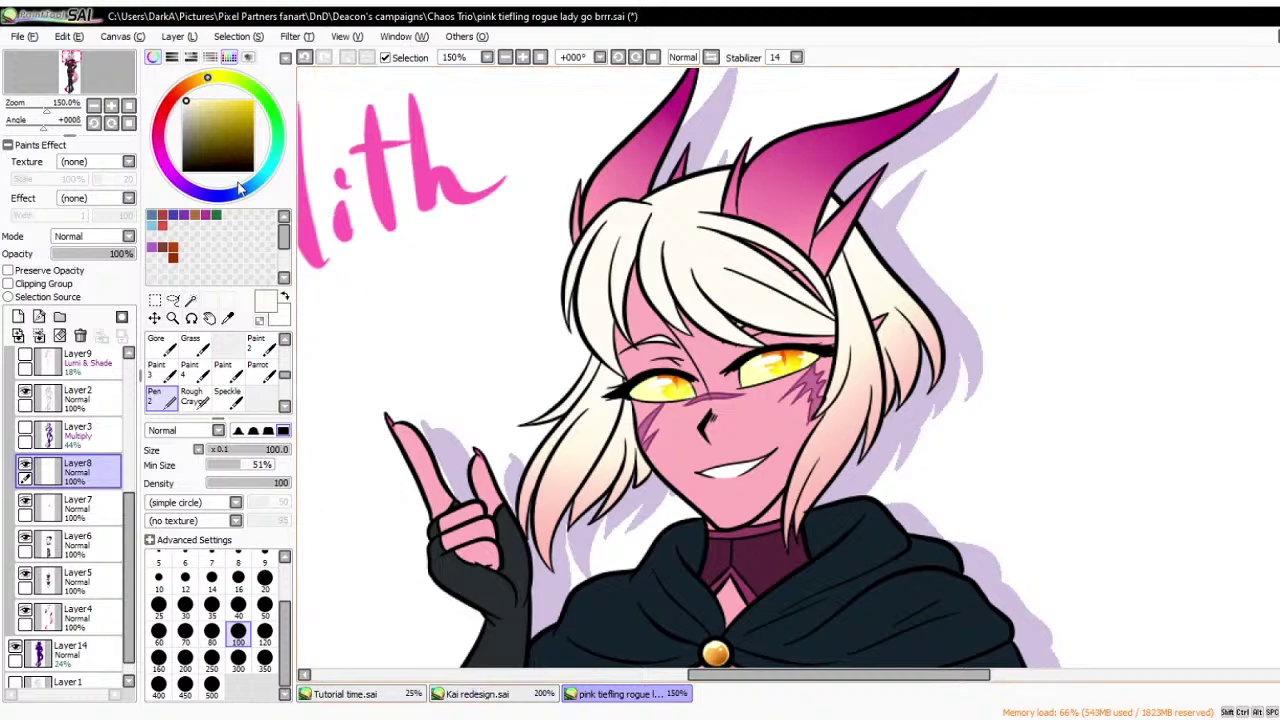
click(508, 692)
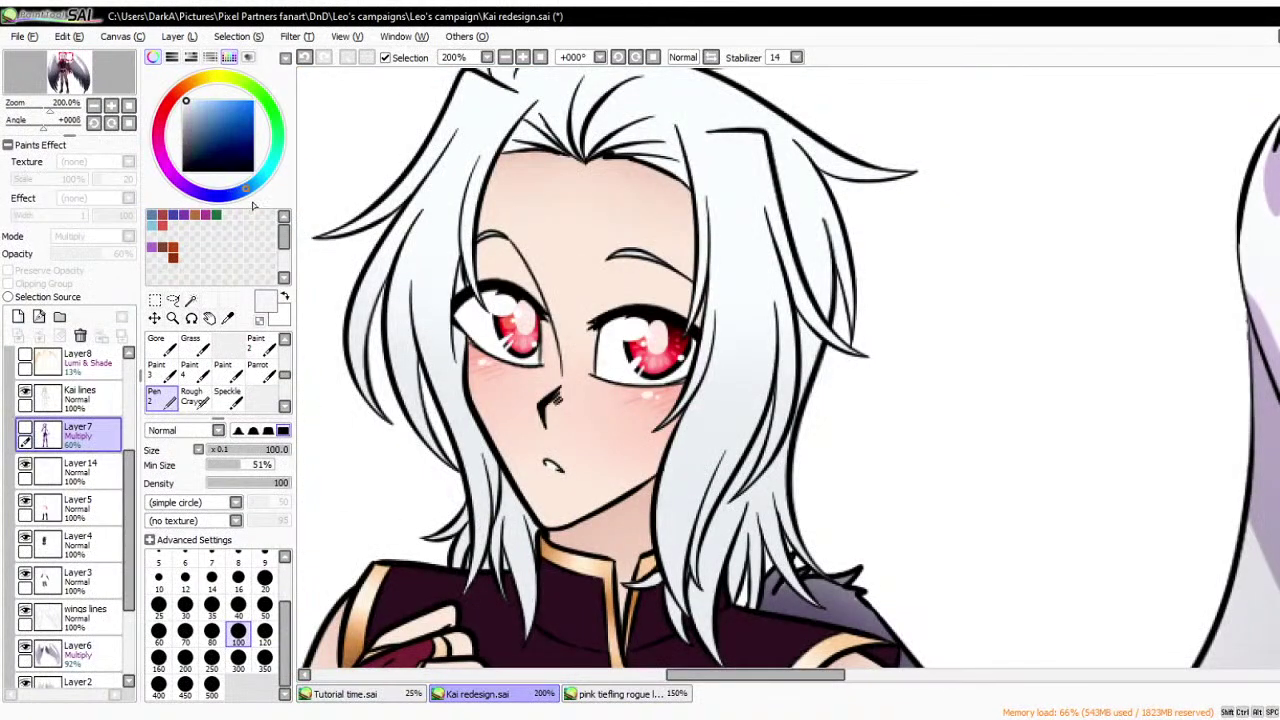
mouse_move(250, 195)
mouse_down()
mouse_move(188, 193)
mouse_move(158, 129)
mouse_move(269, 162)
mouse_move(263, 175)
mouse_up()
scroll(929, 271, down, 1)
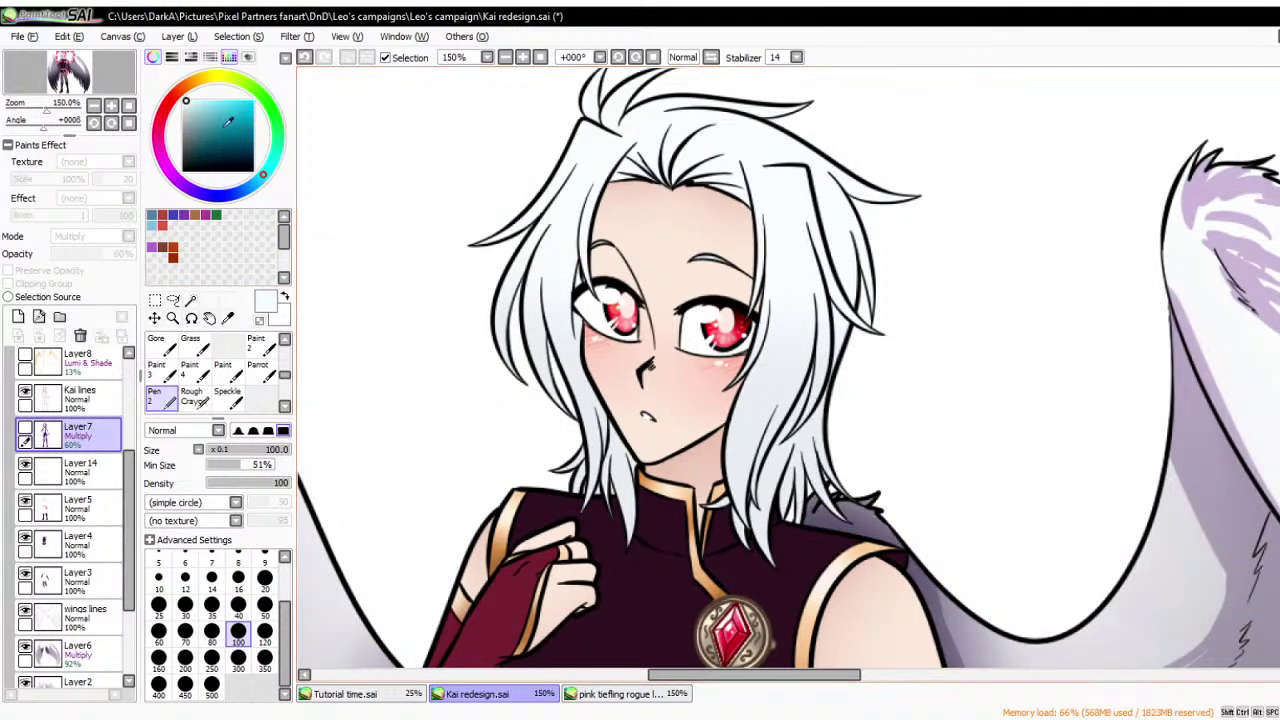
click(618, 694)
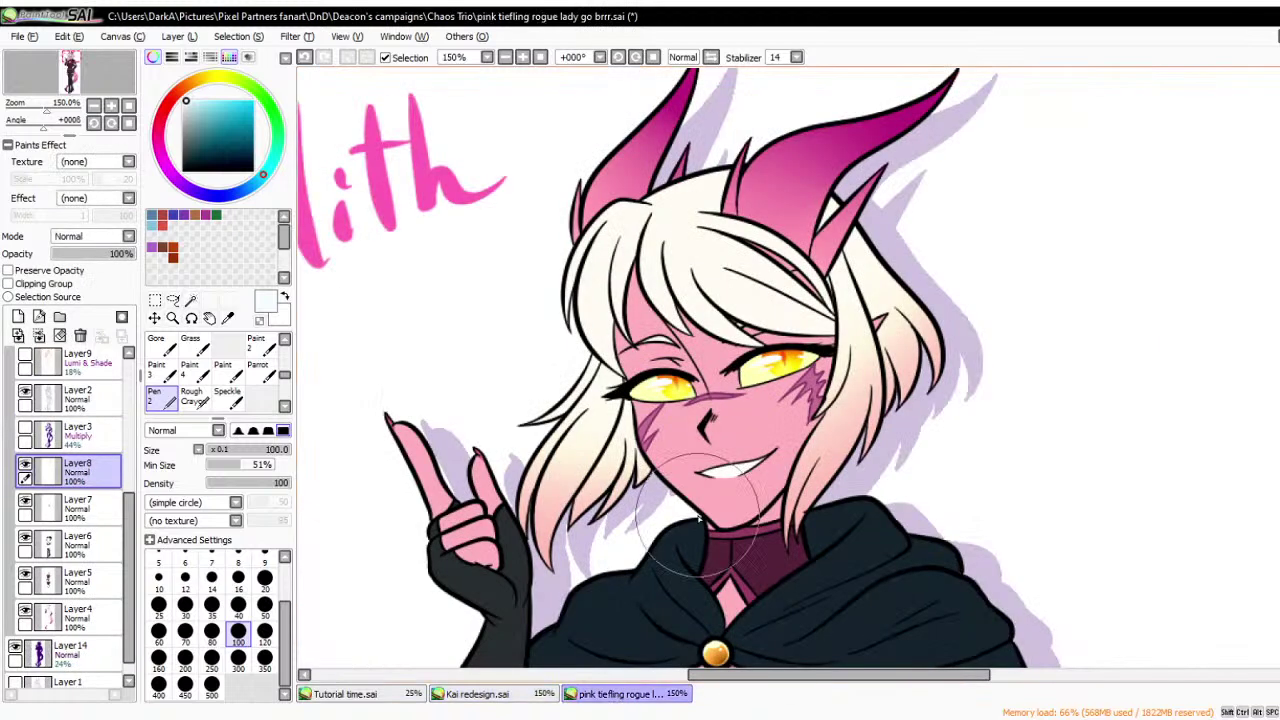
- Show the Layer7 Multiply shading in the Kai redesign drawing again and lower its opacity to 57%
click(376, 700)
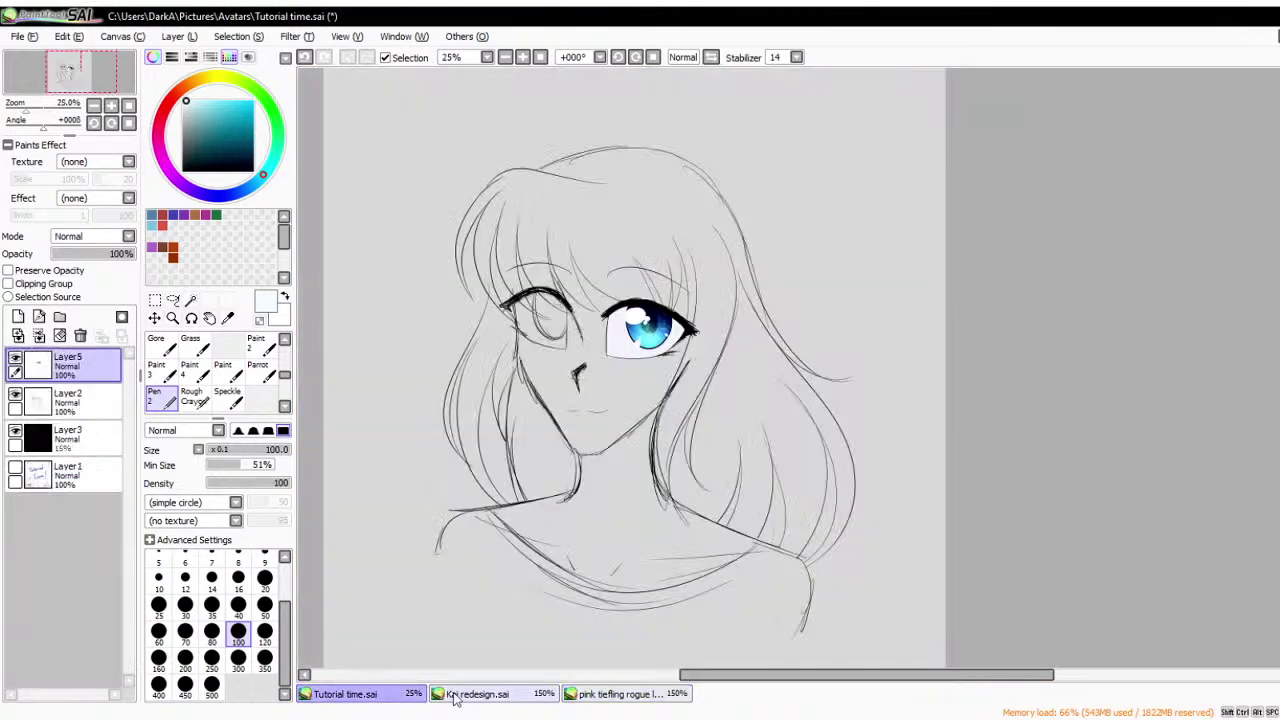
click(455, 694)
scroll(690, 325, down, 3)
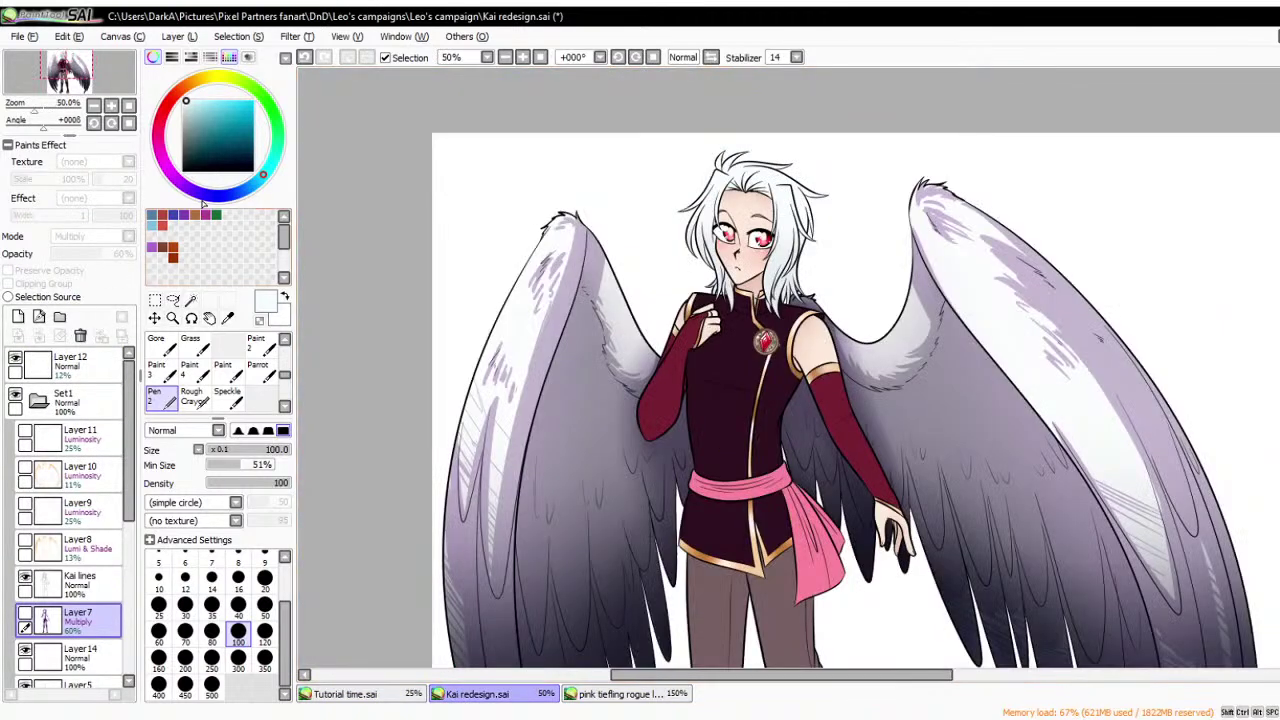
click(25, 613)
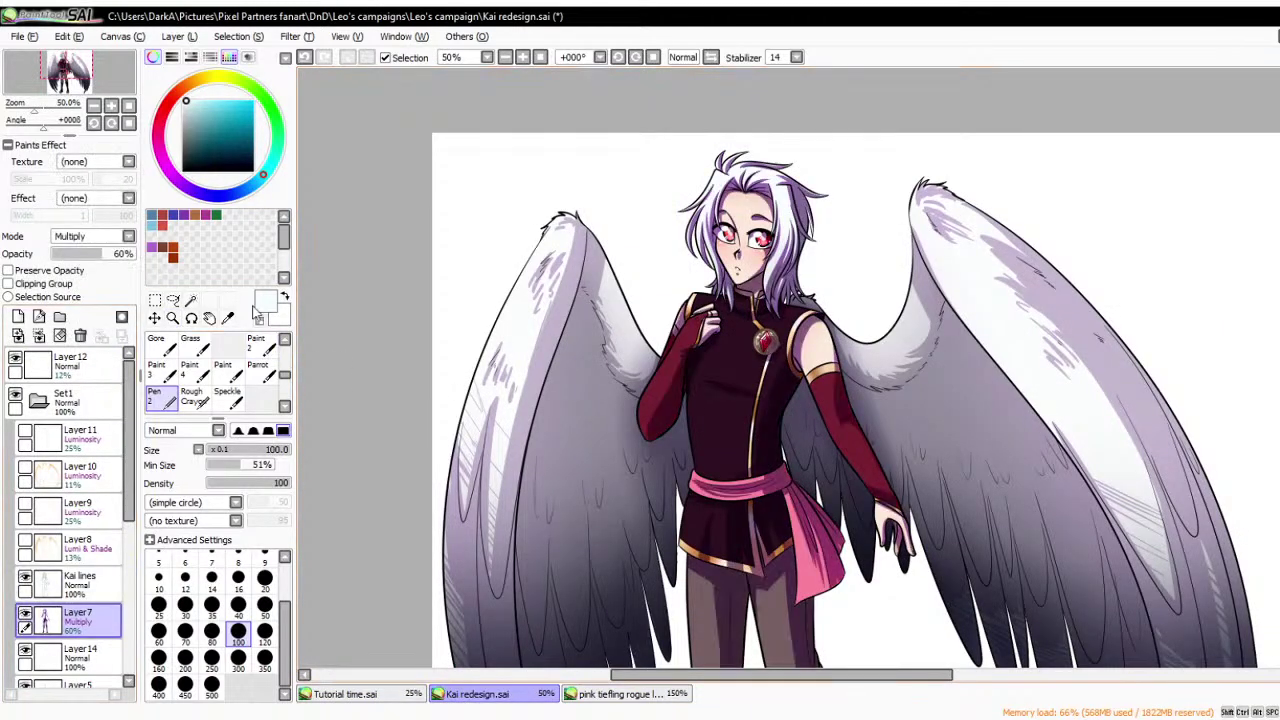
scroll(722, 191, up, 2)
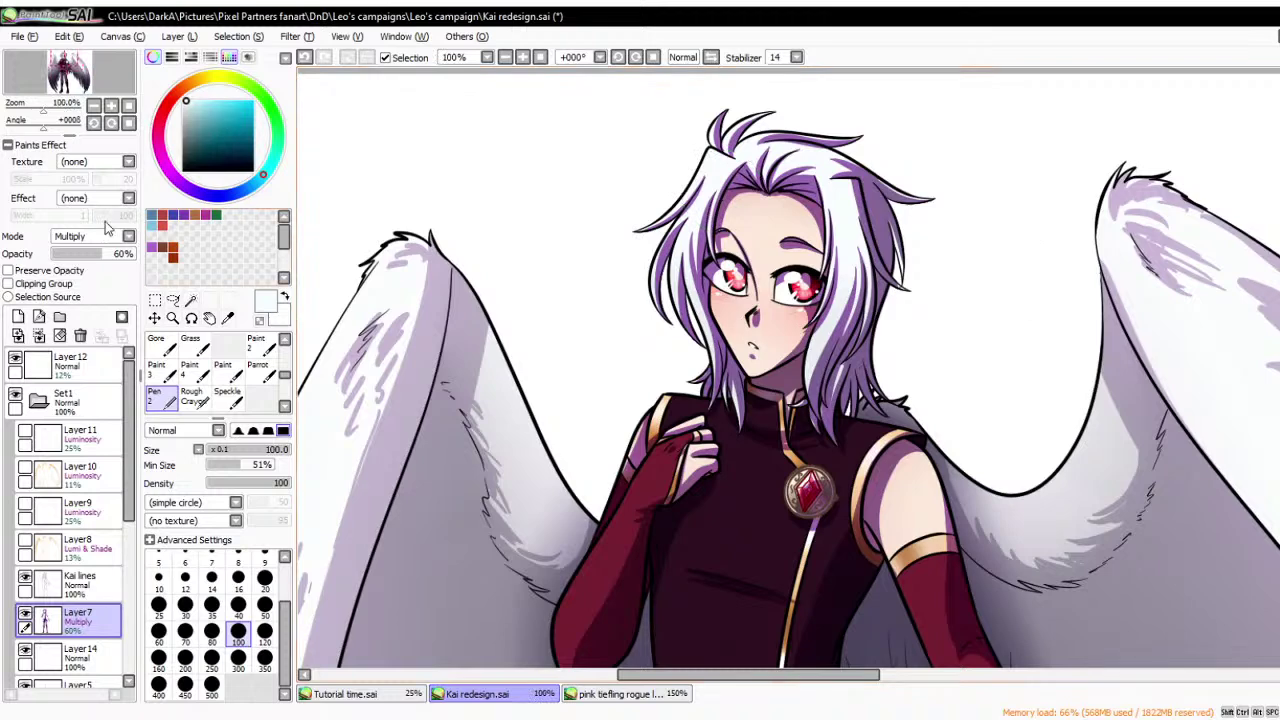
drag(113, 259, 105, 262)
- Return to the Tutorial time sketch and view the nose and mouth area up close
click(382, 694)
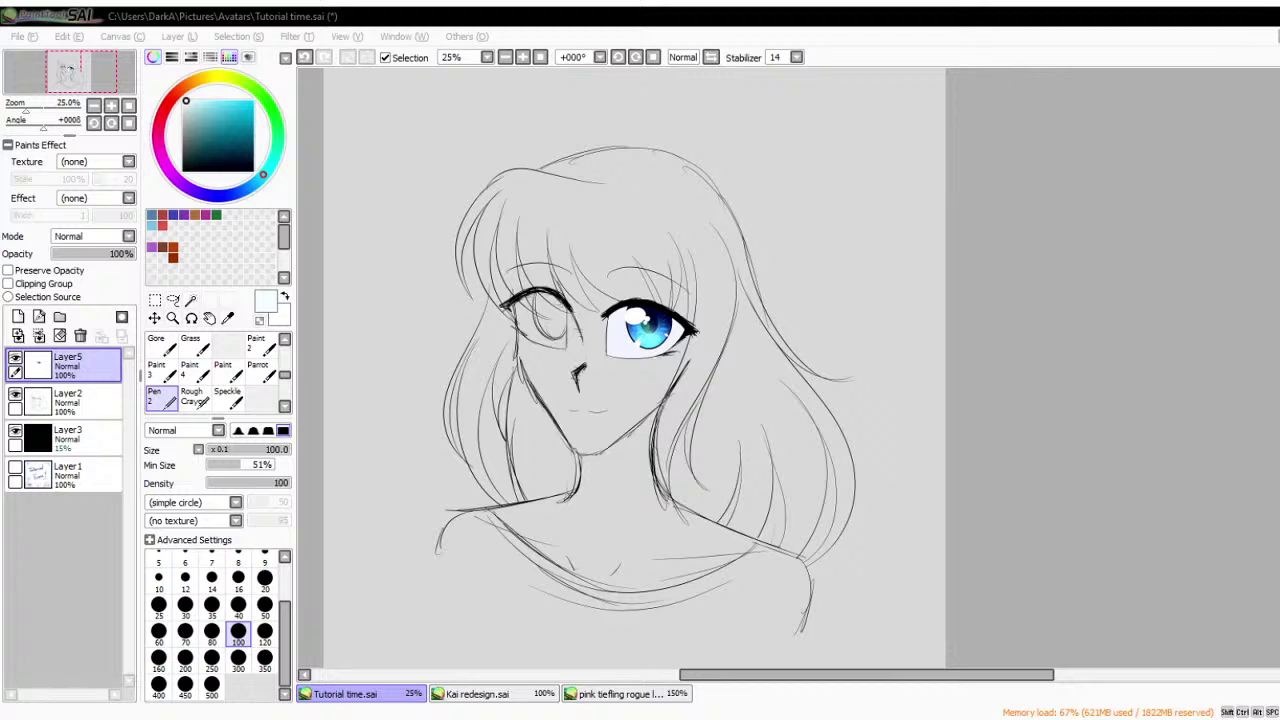
key(alt+Tab)
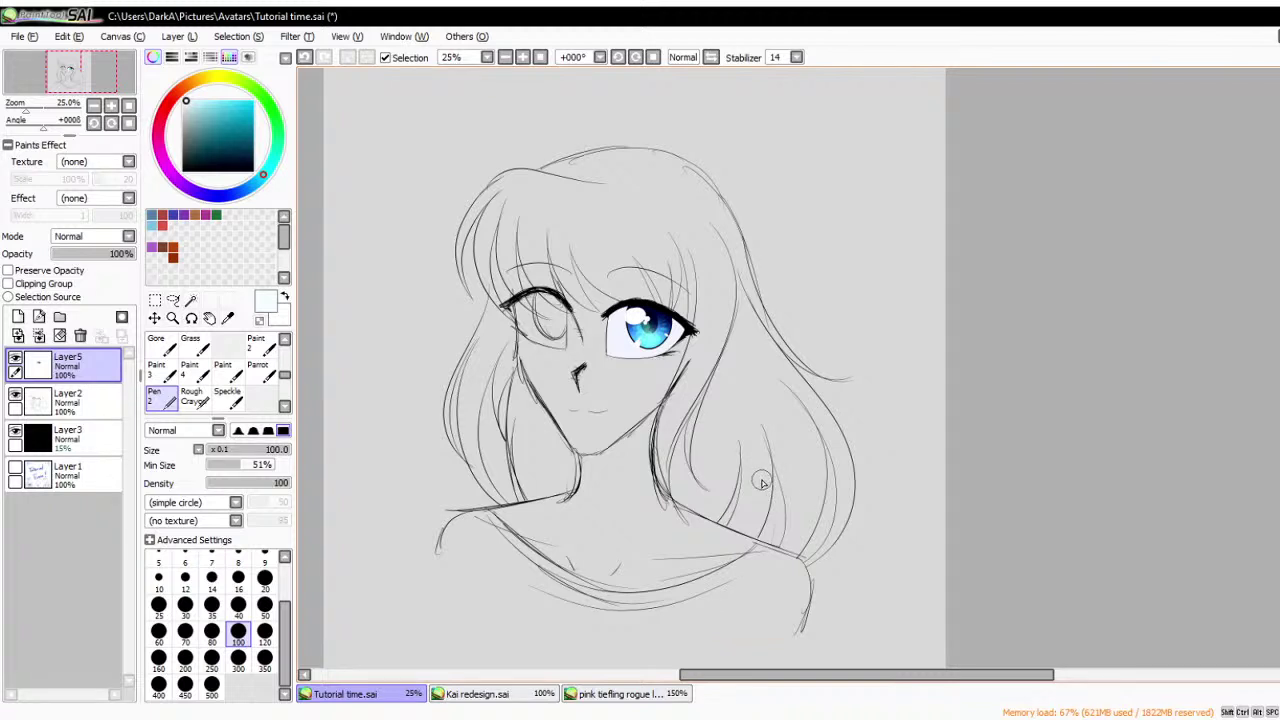
key(alt+Tab)
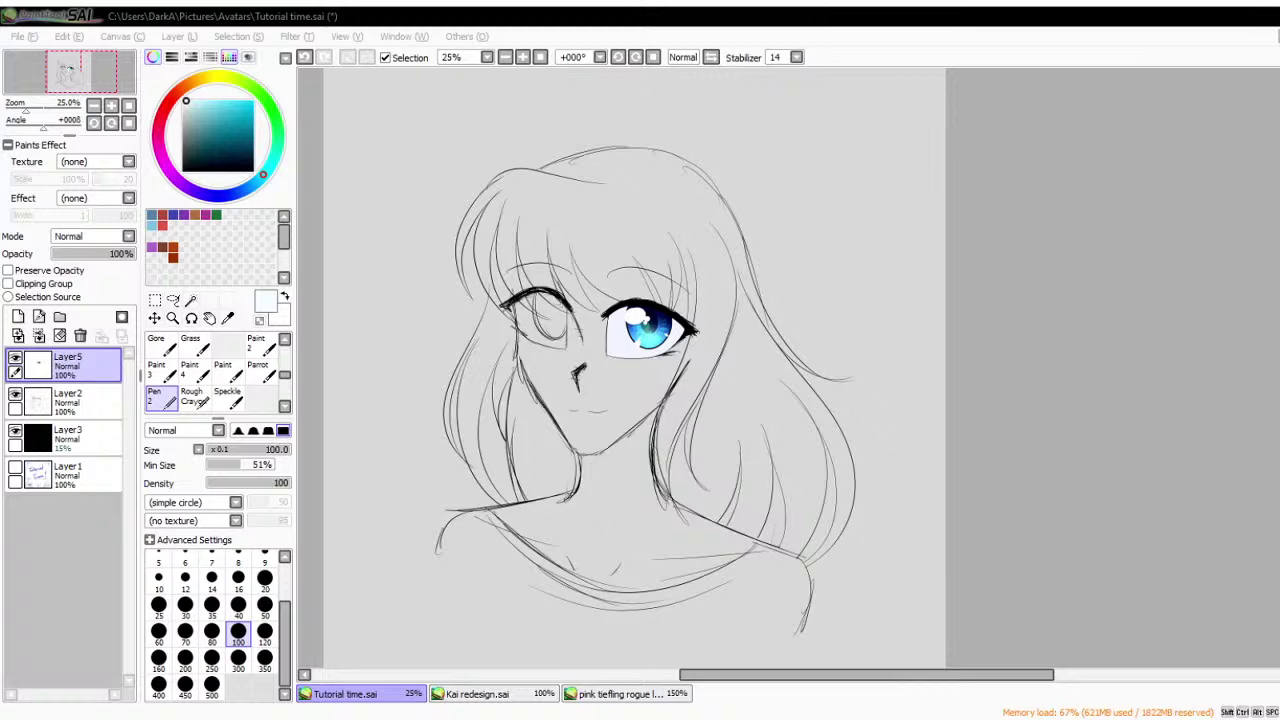
key(alt+Tab)
scroll(585, 375, up, 3)
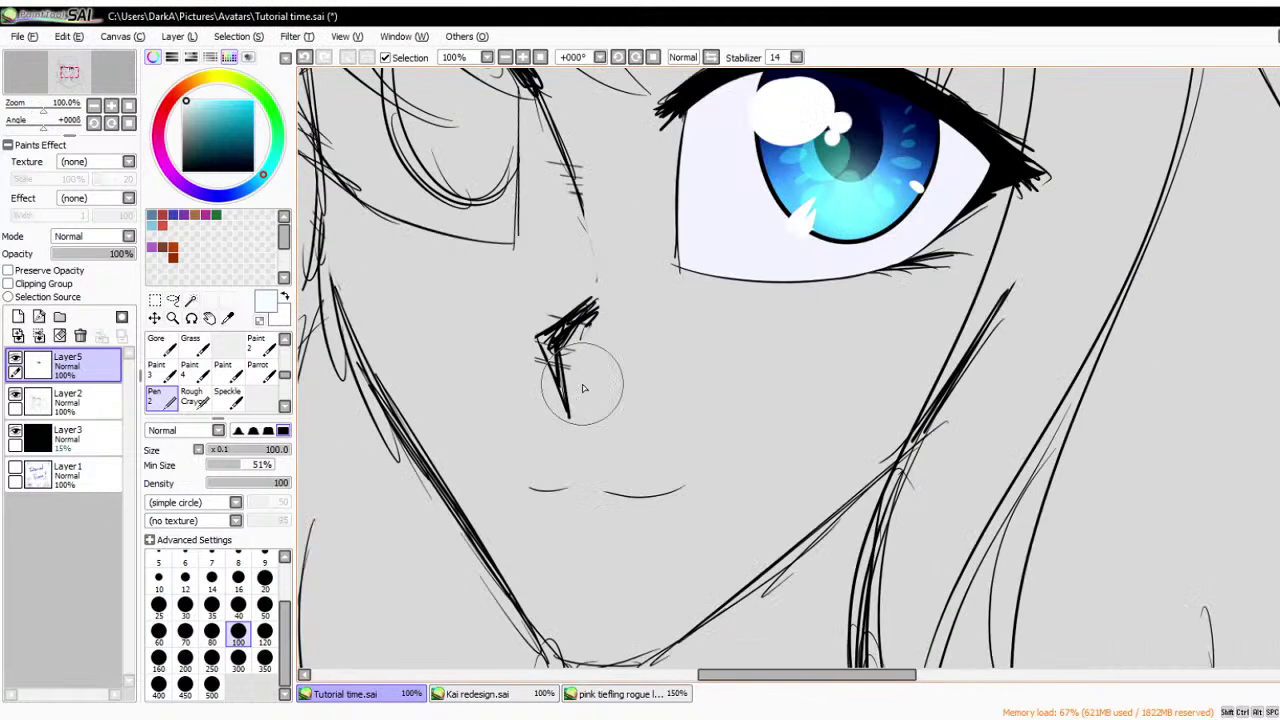
scroll(613, 480, down, 1)
scroll(613, 480, up, 1)
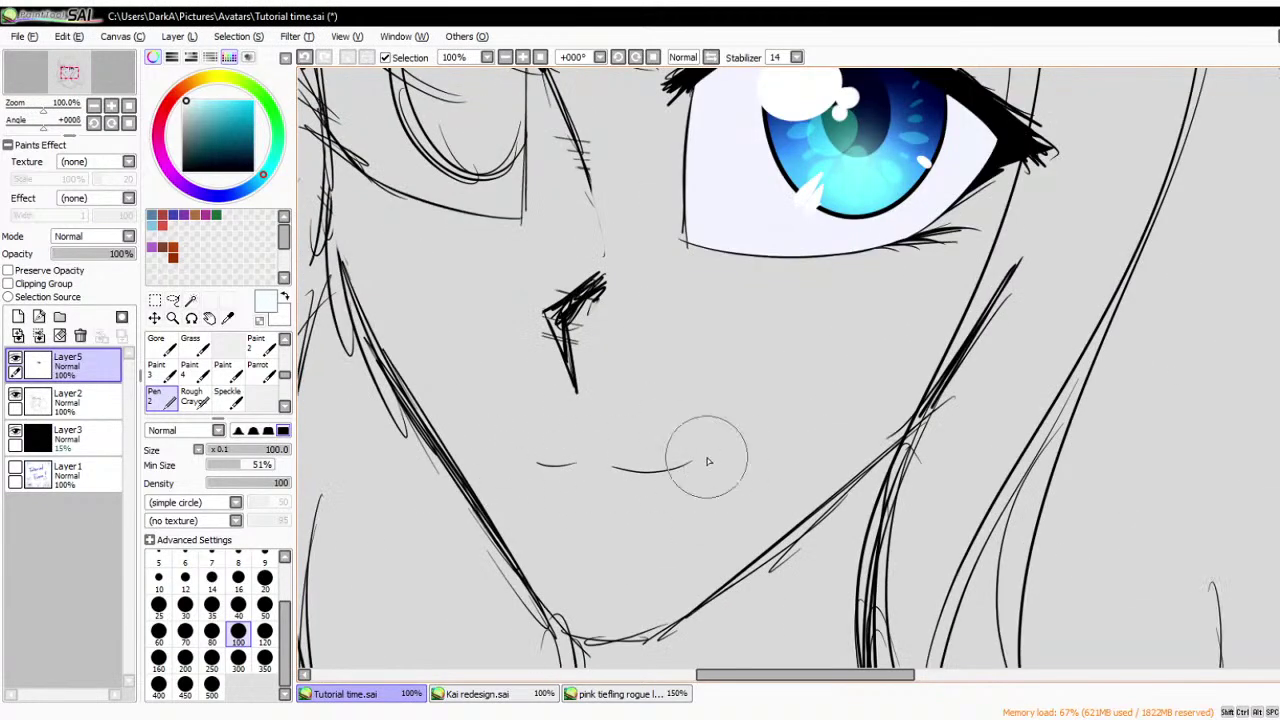
- Examine the shadows under the nose and lip in the Kai redesign drawing and set the Pen 2 brush size to 14
click(538, 694)
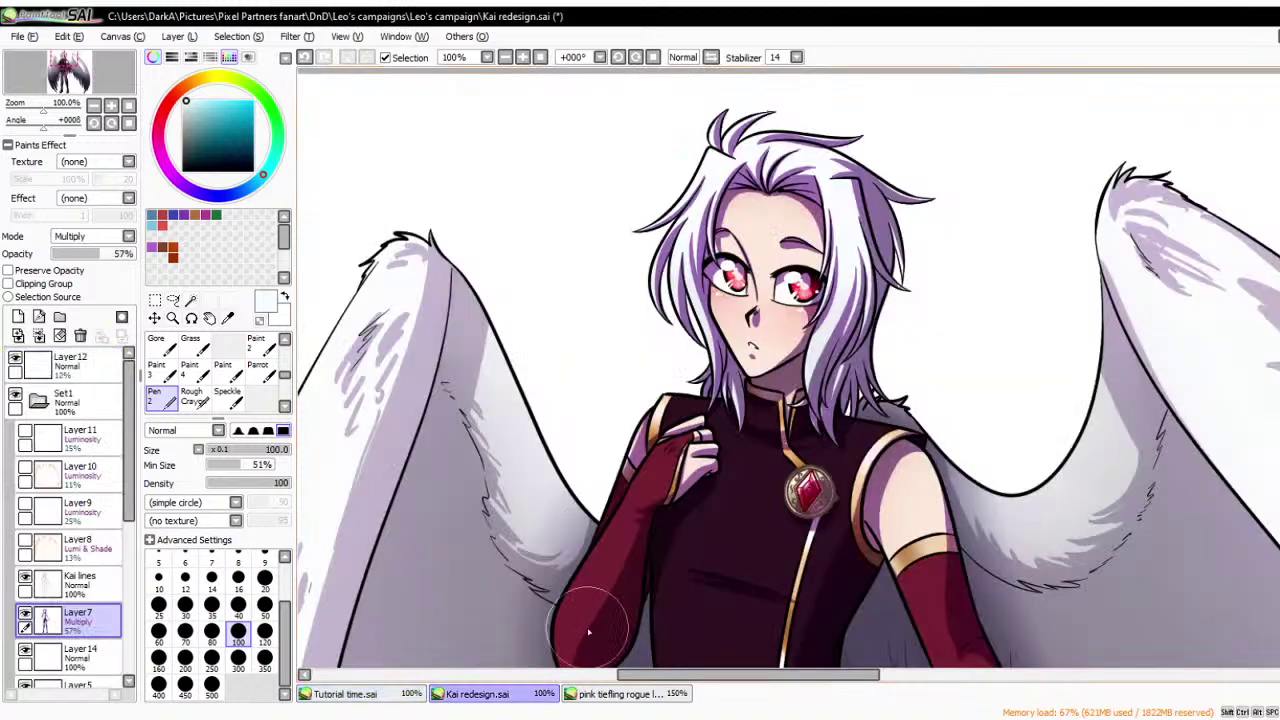
scroll(773, 341, up, 1)
scroll(773, 341, up, 3)
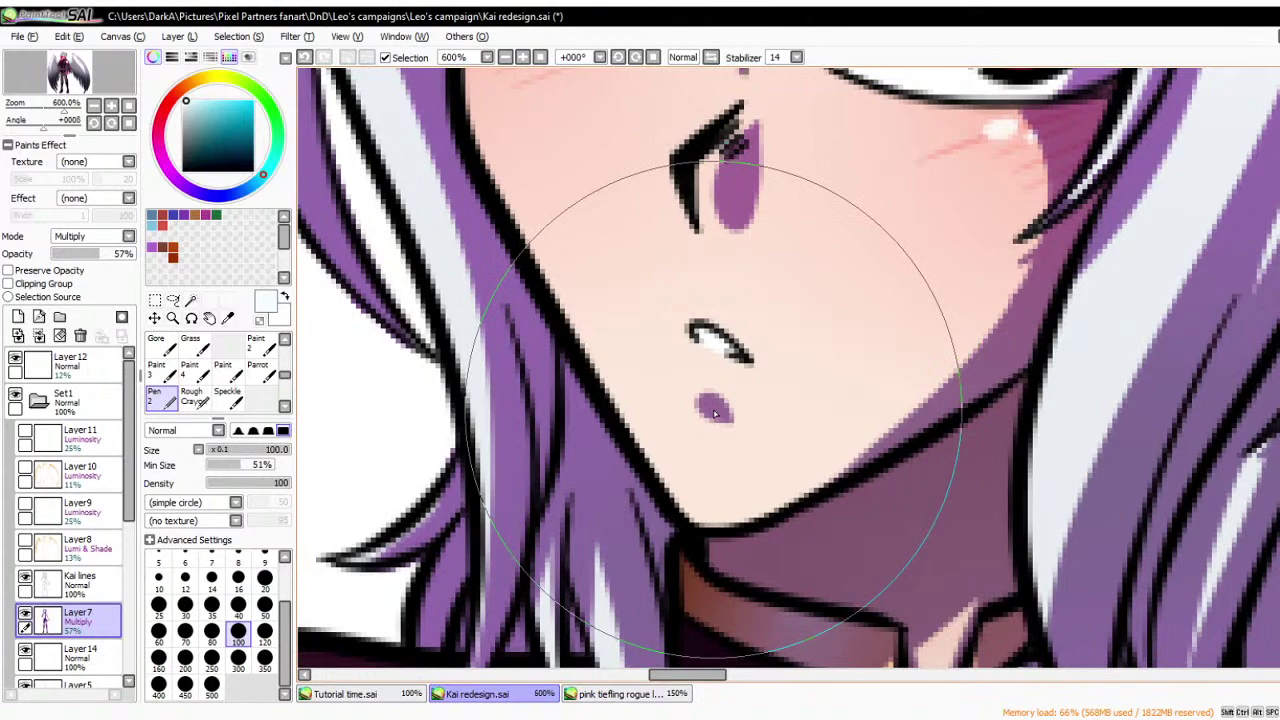
scroll(536, 339, down, 2)
click(211, 577)
scroll(684, 393, down, 2)
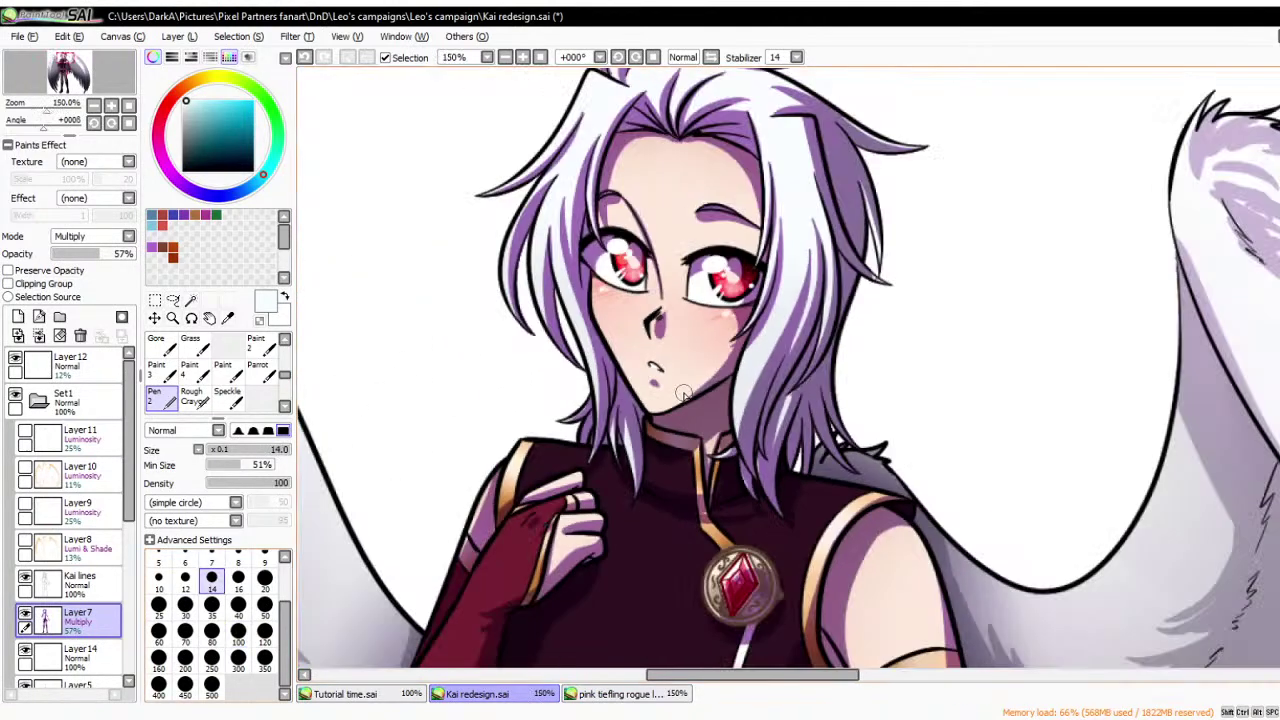
- In the Tutorial time sketch, add a new layer directly above Layer3
click(342, 694)
scroll(628, 447, down, 3)
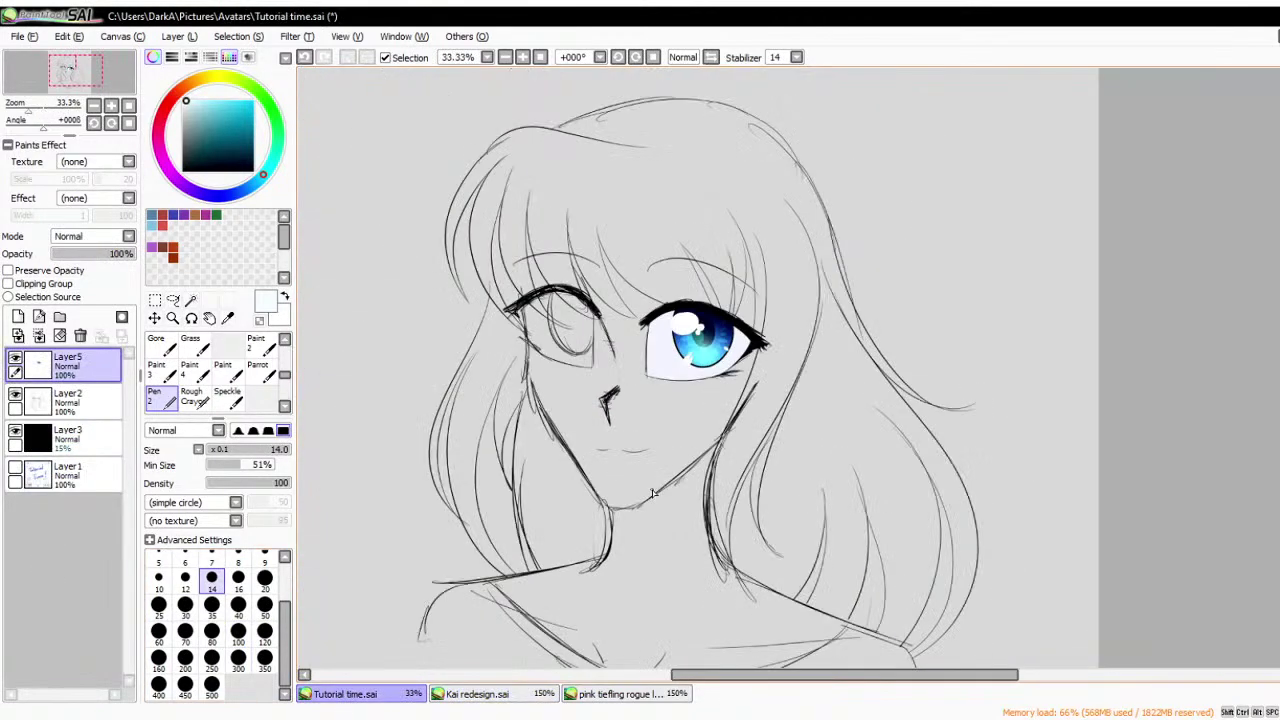
scroll(652, 493, up, 2)
scroll(609, 461, up, 2)
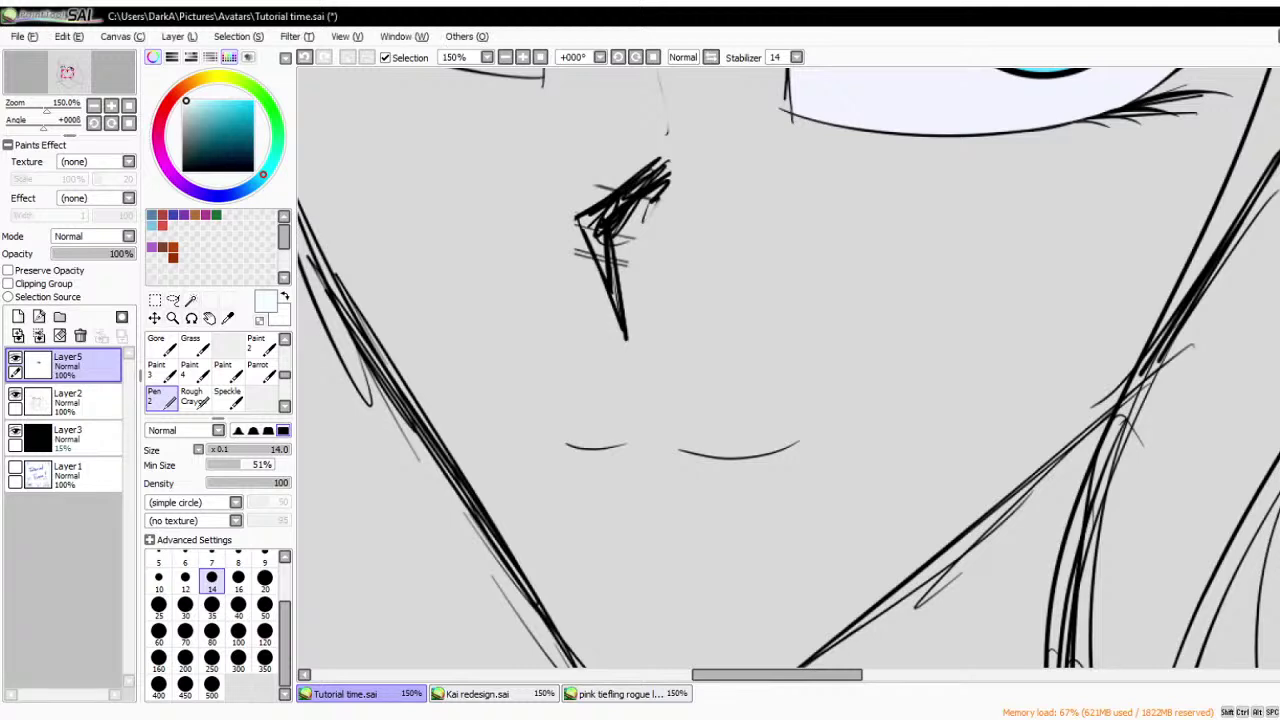
click(72, 398)
click(18, 316)
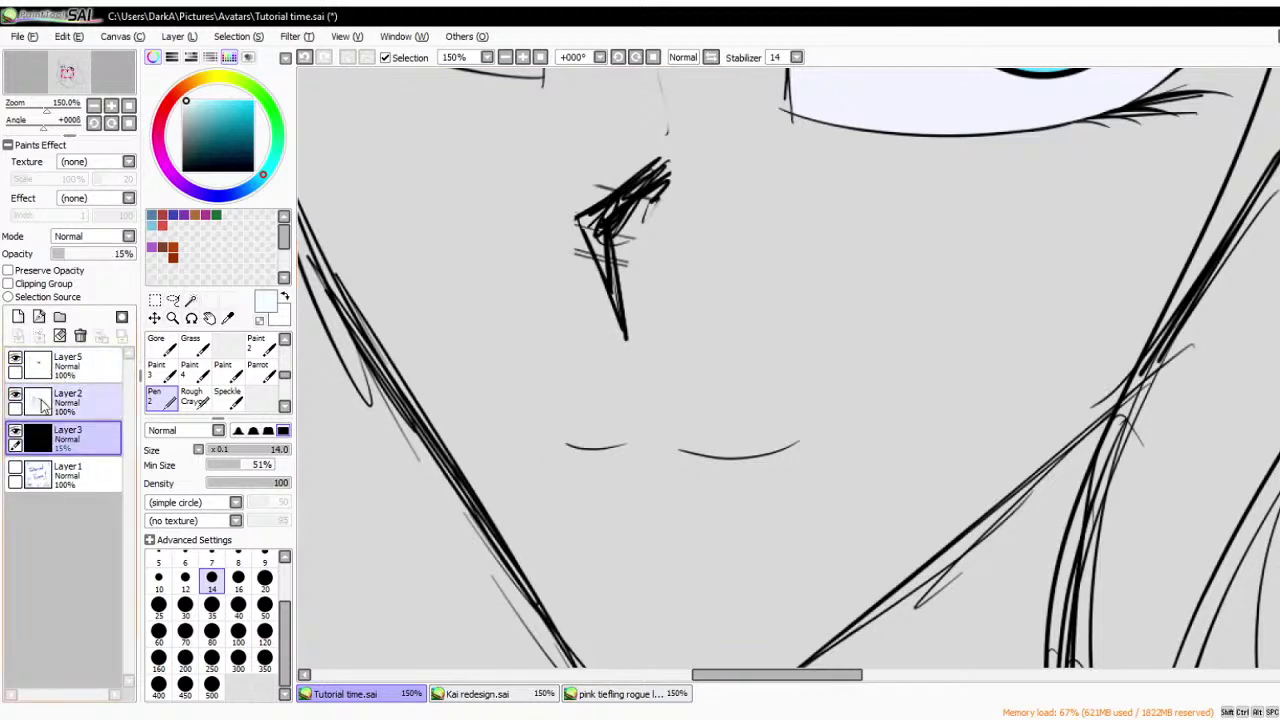
- Airbrush a soft pink patch at size 100 over the mouth lines on Layer6
click(170, 105)
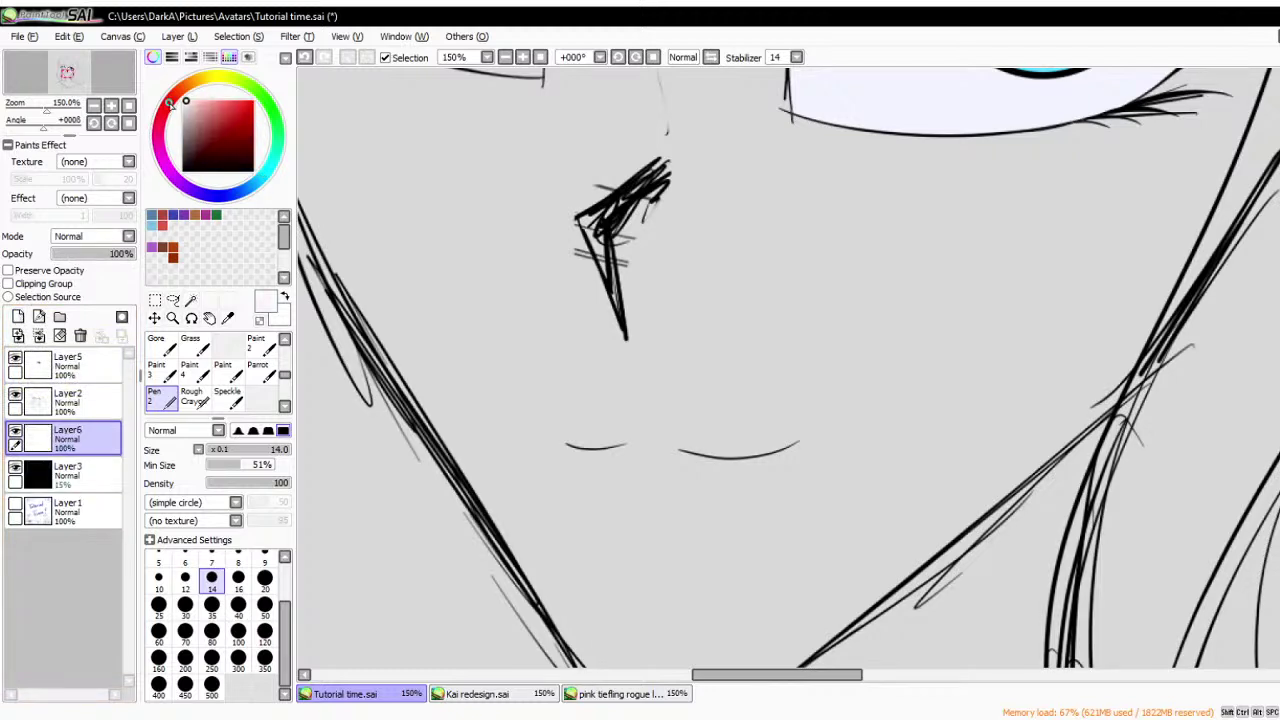
click(227, 121)
click(241, 103)
click(228, 106)
click(222, 104)
scroll(201, 350, up, 3)
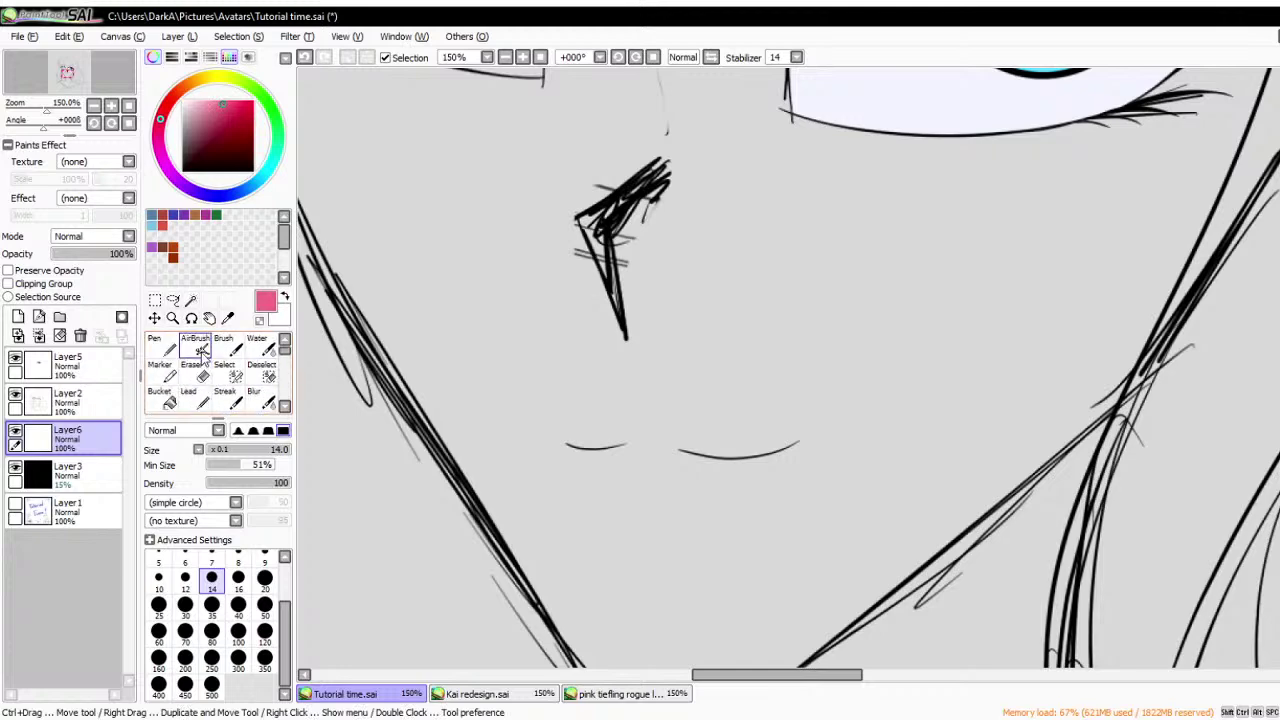
click(201, 350)
mouse_move(600, 455)
mouse_down()
mouse_move(657, 434)
mouse_move(718, 460)
mouse_move(785, 452)
mouse_up()
drag(633, 272, 563, 329)
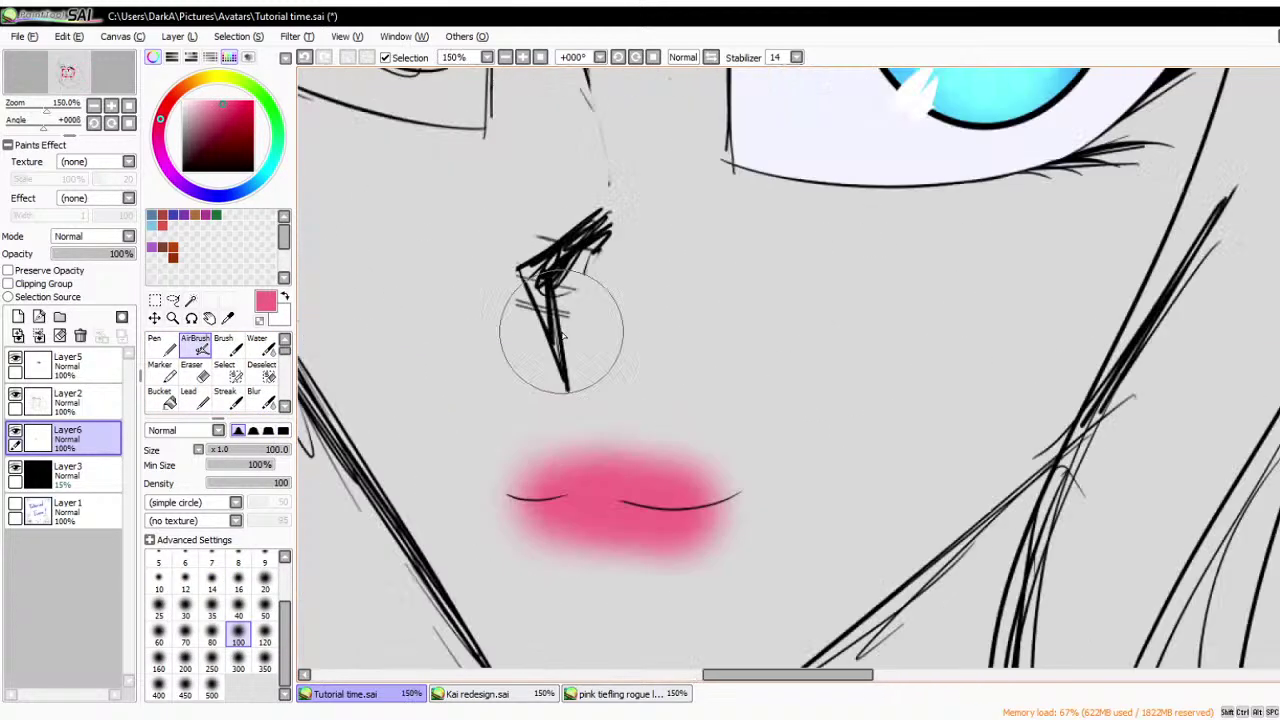
- Trim the pink patch into a lip shape with the Eraser at size 40
click(203, 376)
scroll(551, 580, up, 1)
click(238, 603)
scroll(240, 655, up, 1)
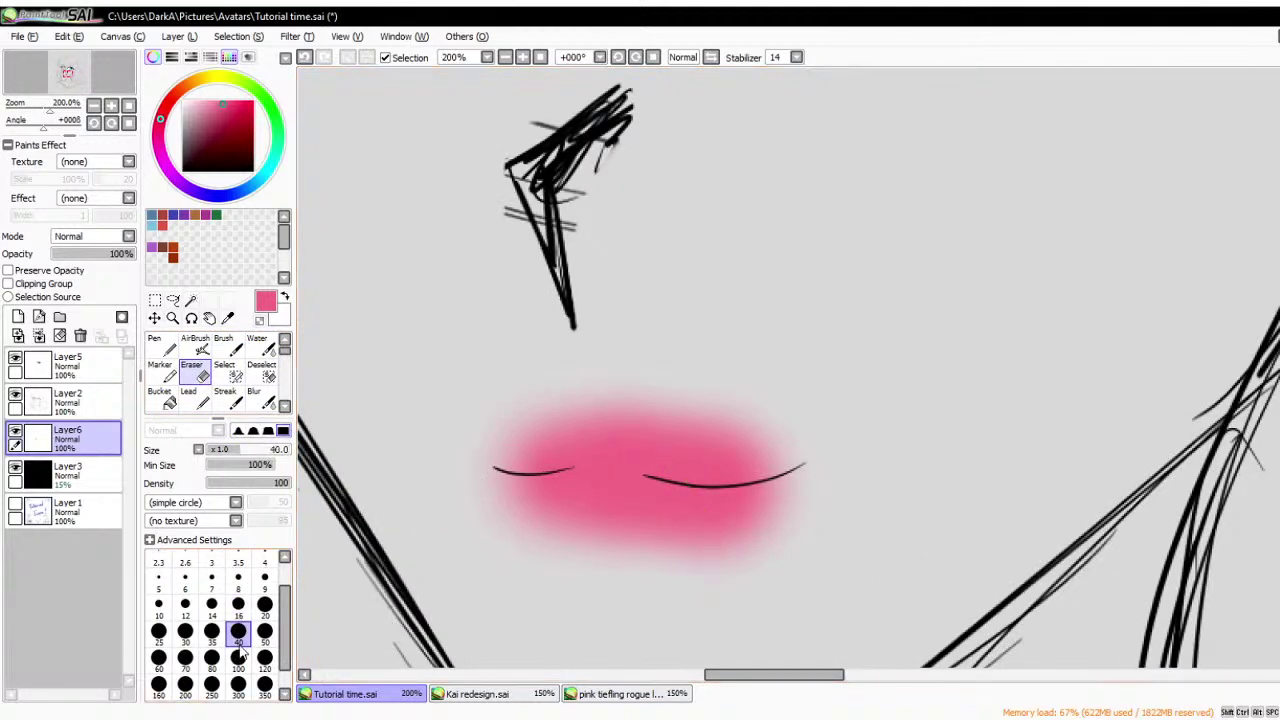
mouse_move(460, 486)
mouse_down()
mouse_move(557, 537)
mouse_move(717, 551)
mouse_move(841, 465)
mouse_move(734, 421)
mouse_move(480, 413)
mouse_move(457, 447)
mouse_up()
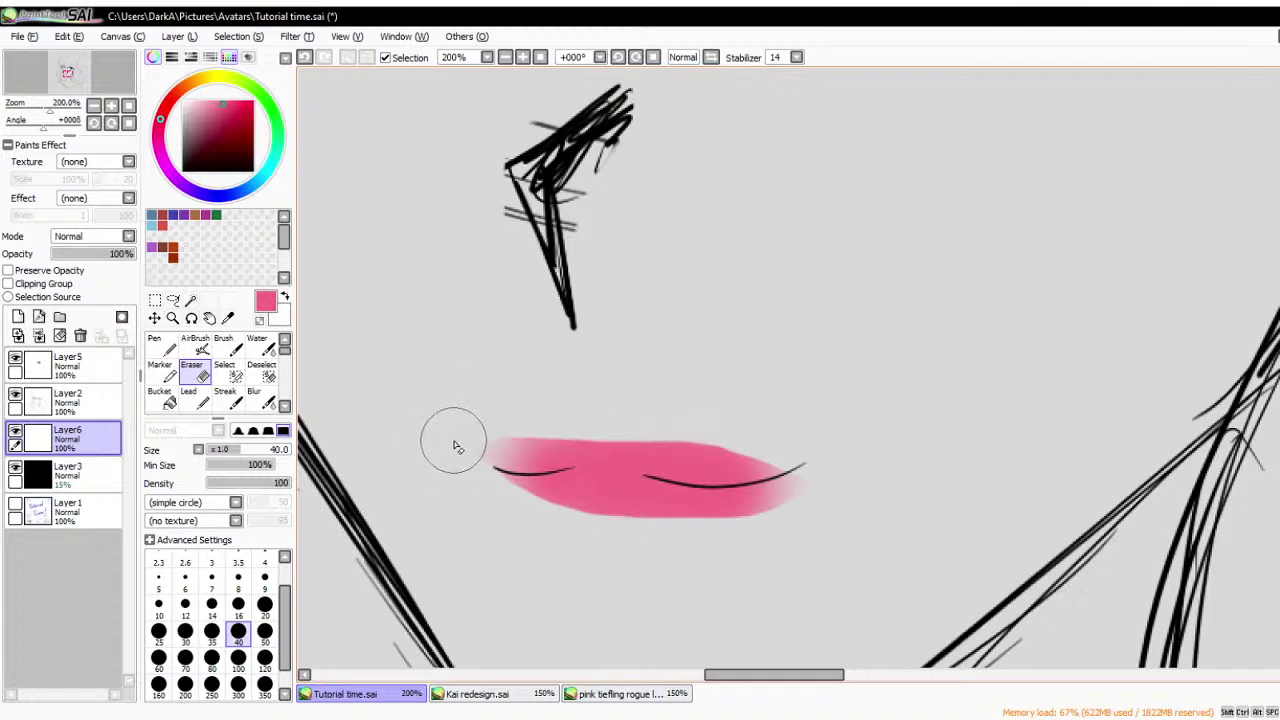
- Soften the upper and lower edges of the pink lips with the Blur tool at size 16
click(256, 397)
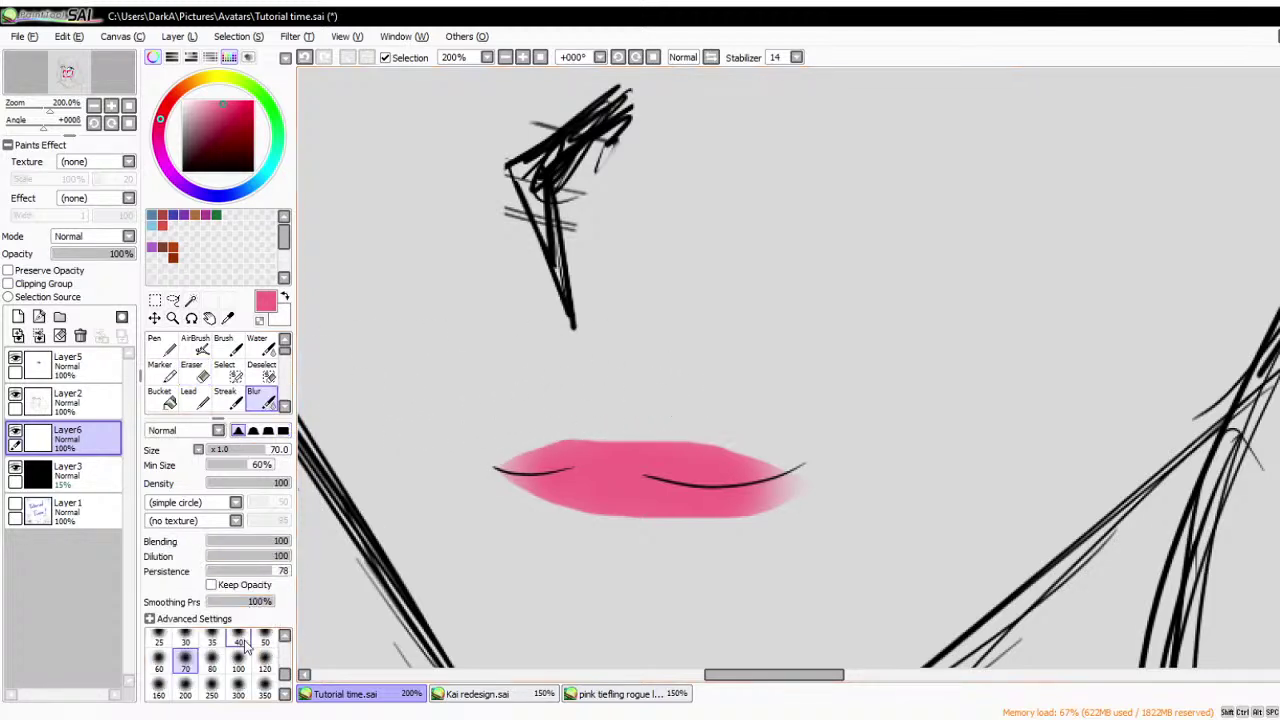
scroll(245, 645, up, 2)
click(238, 641)
scroll(509, 480, up, 1)
mouse_move(503, 483)
mouse_down()
mouse_move(680, 535)
mouse_move(938, 511)
mouse_up()
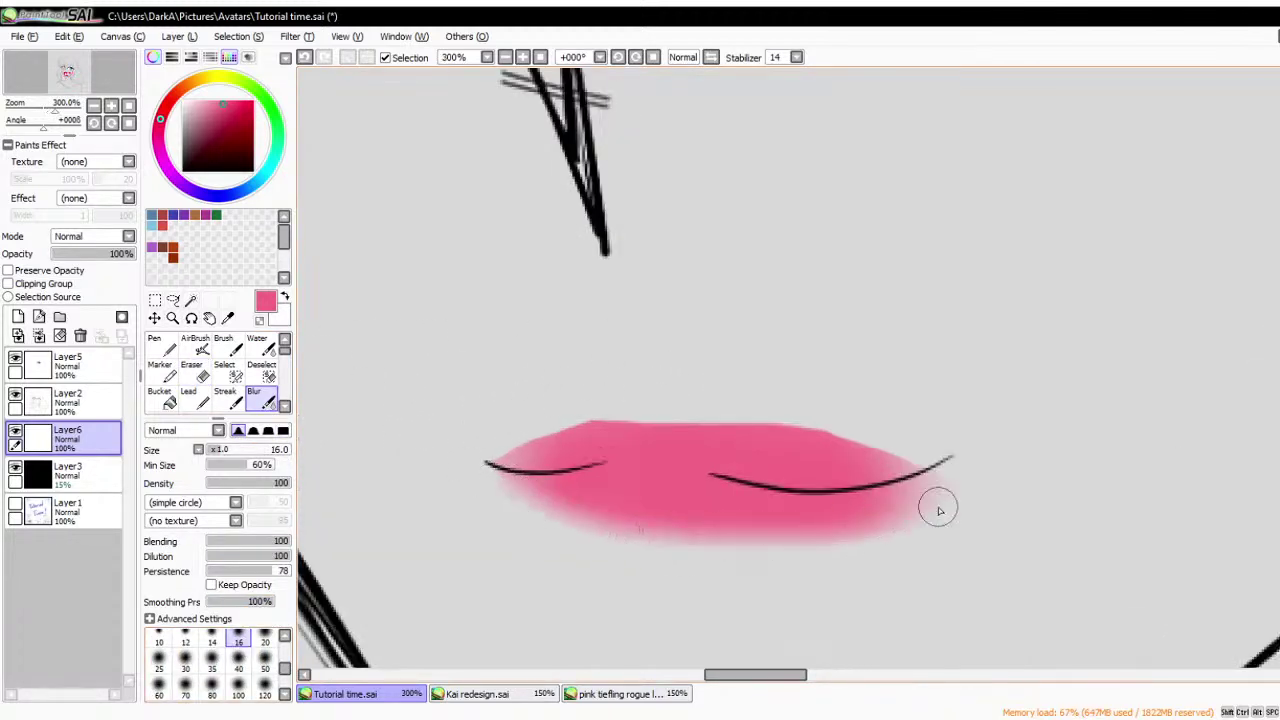
mouse_move(1007, 479)
mouse_down()
mouse_move(689, 444)
mouse_move(592, 455)
mouse_up()
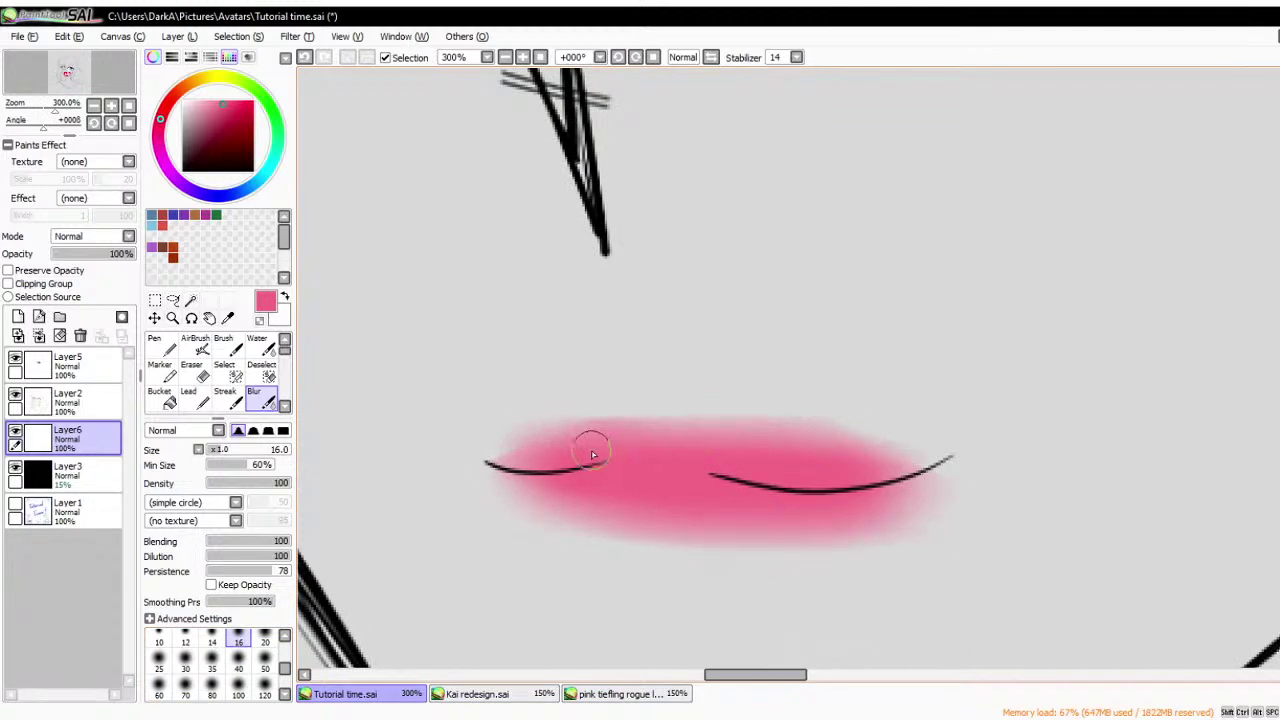
- Lower the opacity of Layer6 to 40% and check the faint lip tint on the whole face
scroll(500, 423, down, 2)
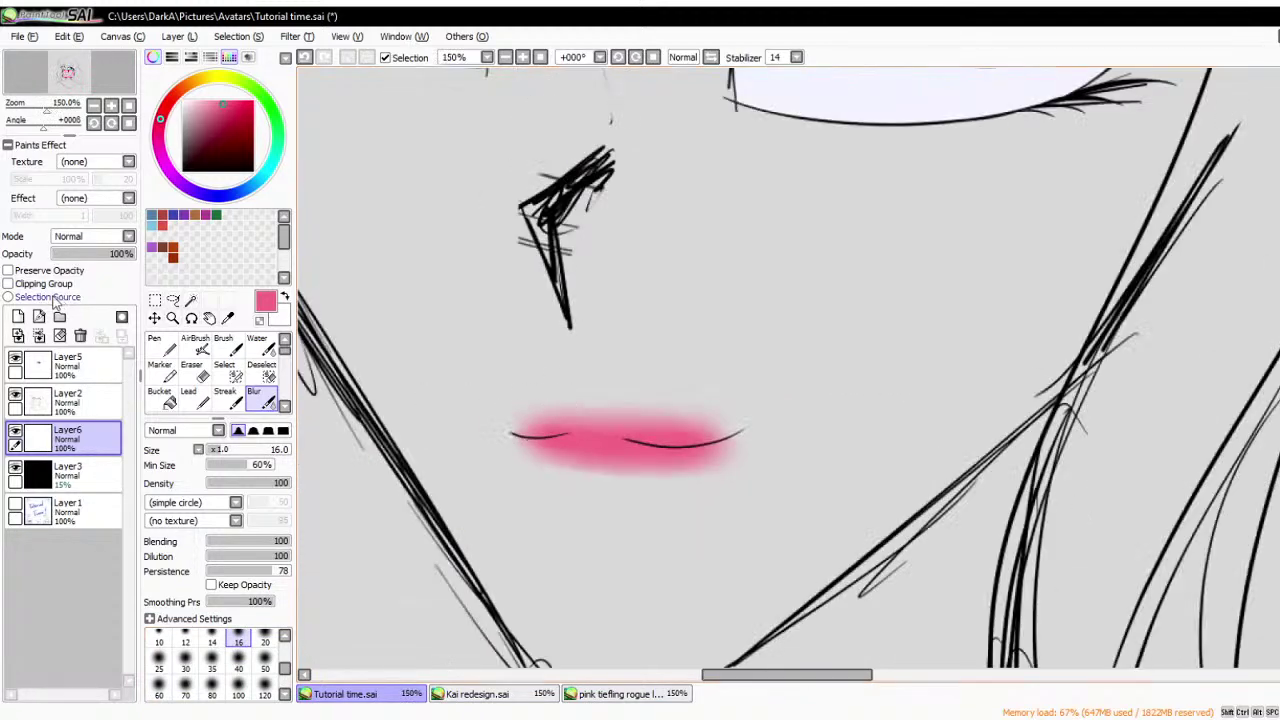
click(85, 254)
scroll(593, 389, down, 3)
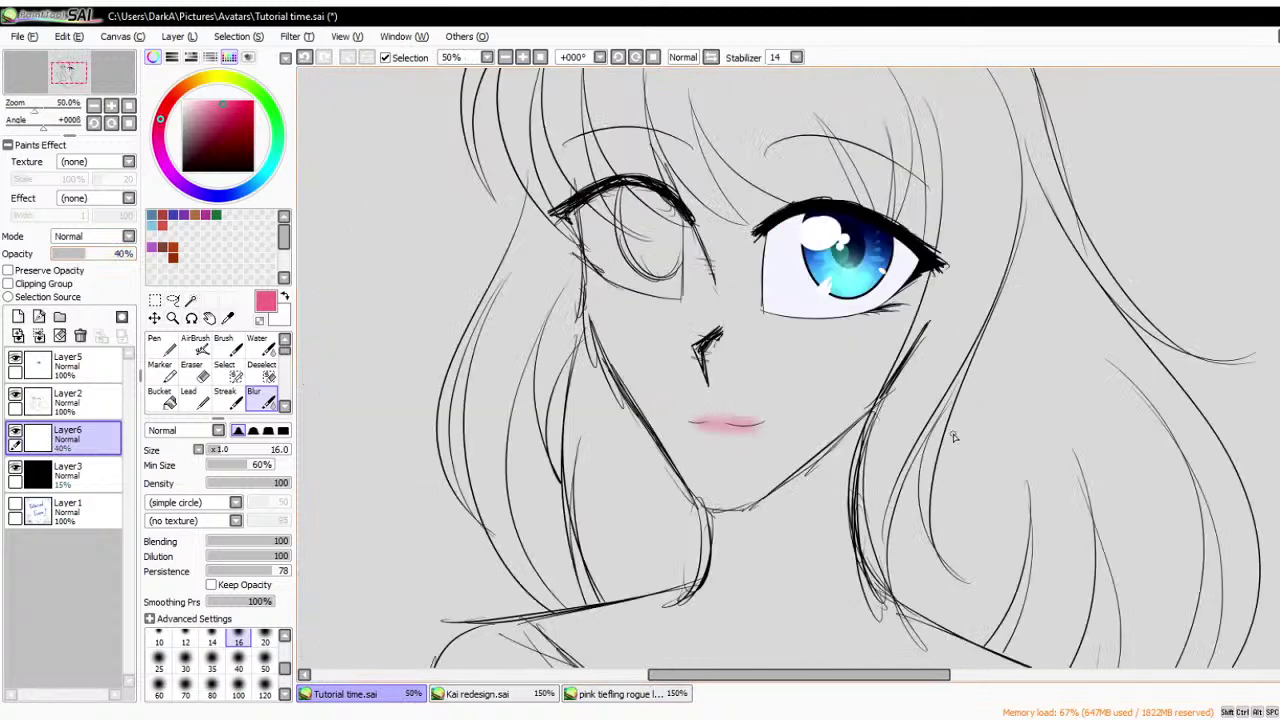
scroll(953, 437, up, 2)
- Clear Layer6, restore its opacity to 100% and choose a slightly darker pink for the Pen
click(59, 335)
click(160, 345)
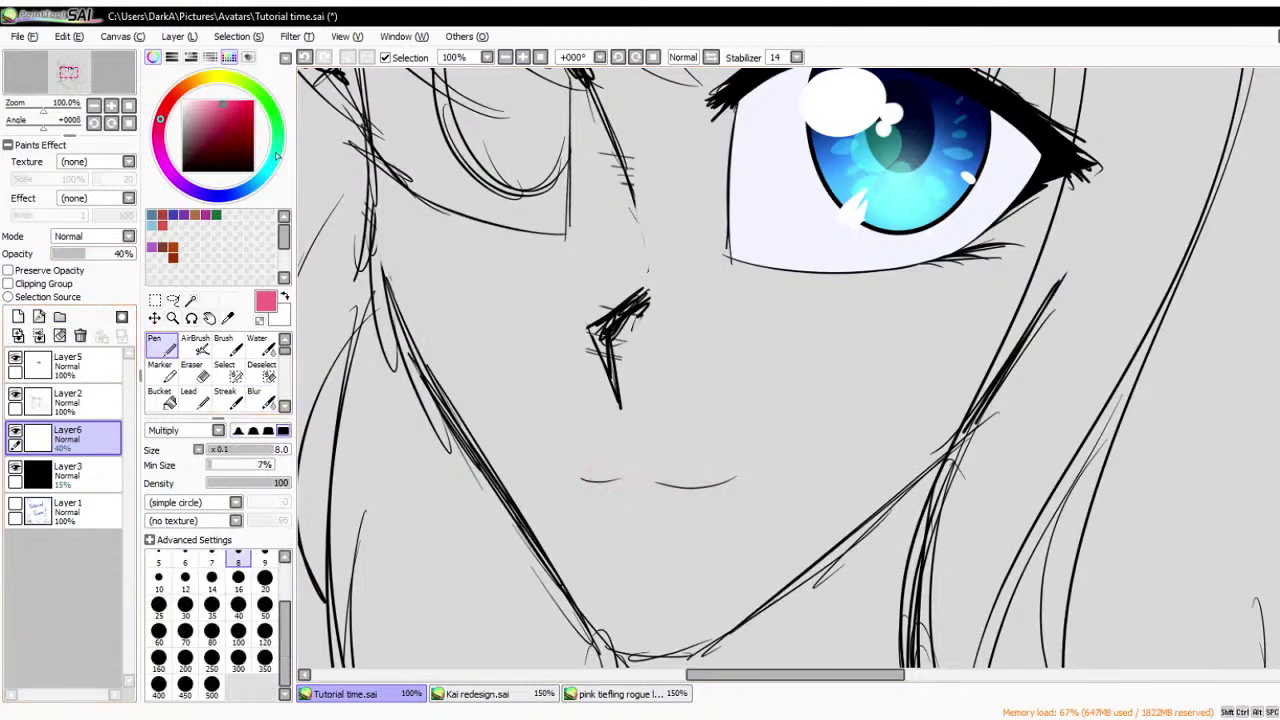
click(237, 127)
mouse_move(232, 117)
mouse_down()
mouse_move(218, 106)
mouse_move(220, 117)
mouse_up()
scroll(680, 515, up, 2)
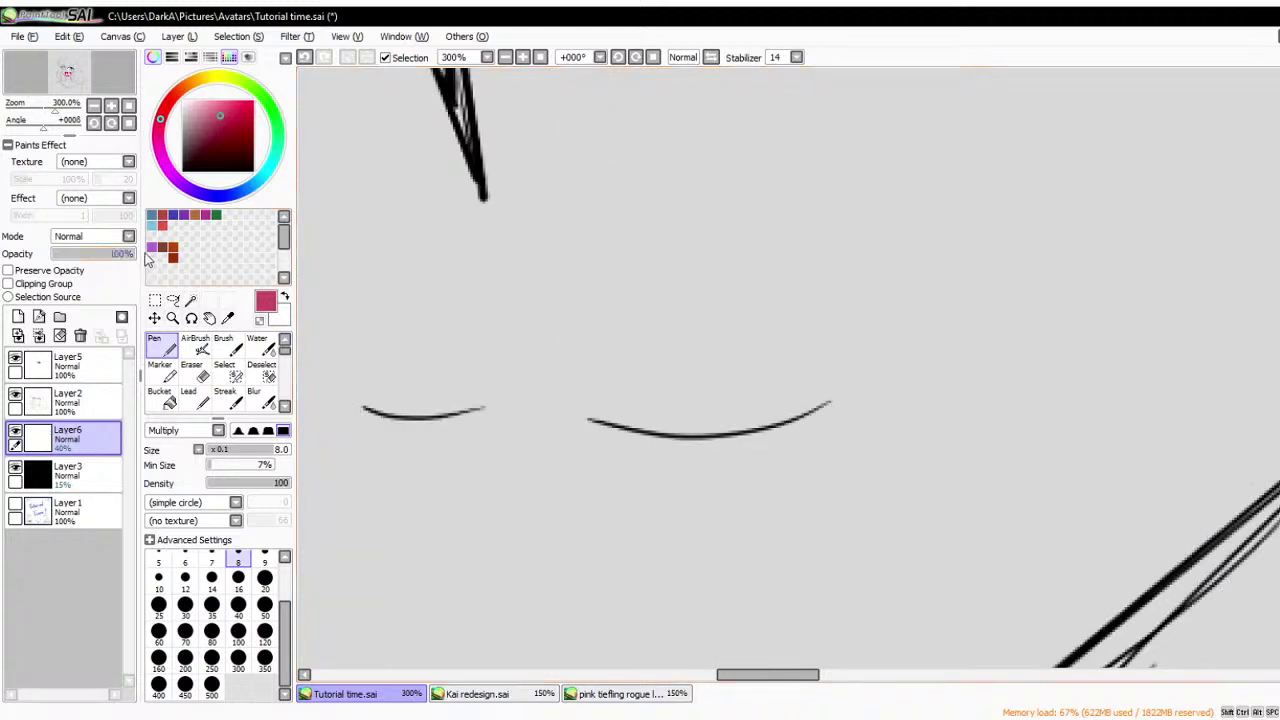
drag(110, 253, 150, 258)
- Outline a full lip shape around the mouth lines in dark pink and fill it in with the Pen at size 16
mouse_move(365, 409)
mouse_down()
mouse_move(442, 483)
mouse_move(607, 497)
mouse_up()
mouse_move(829, 403)
mouse_down()
mouse_move(664, 498)
mouse_move(686, 483)
mouse_move(470, 473)
mouse_move(420, 454)
mouse_move(429, 473)
mouse_move(737, 466)
mouse_up()
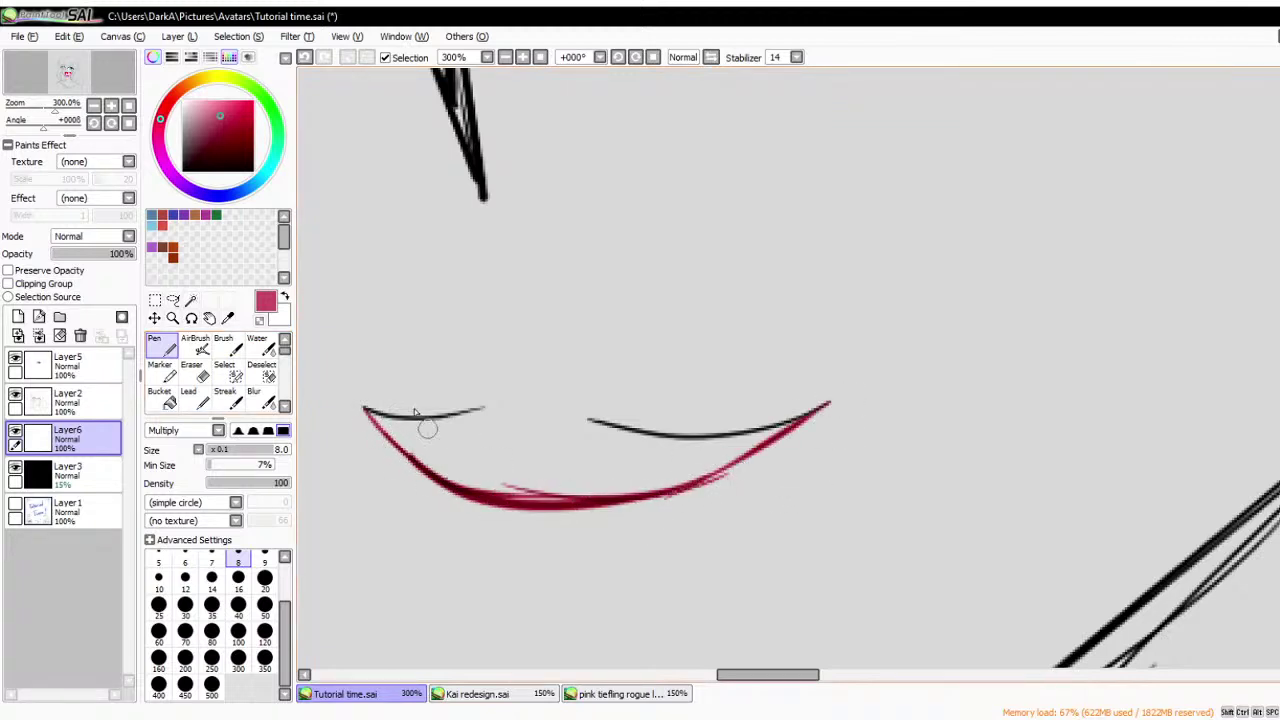
mouse_move(423, 417)
mouse_down()
mouse_move(533, 412)
mouse_move(484, 412)
mouse_move(605, 420)
mouse_up()
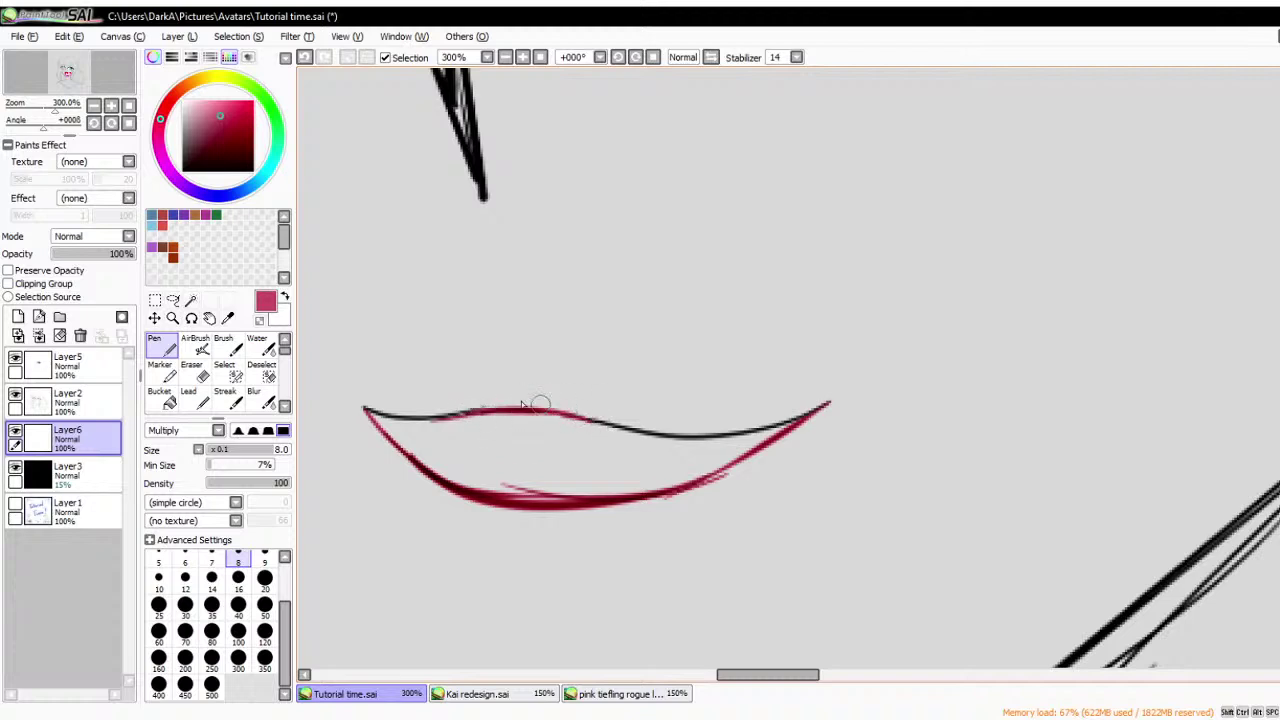
mouse_move(366, 408)
mouse_down()
mouse_move(506, 477)
mouse_move(394, 422)
mouse_move(492, 479)
mouse_move(412, 449)
mouse_move(493, 472)
mouse_move(384, 419)
mouse_move(727, 440)
mouse_move(802, 422)
mouse_move(699, 450)
mouse_move(738, 440)
mouse_move(585, 458)
mouse_up()
click(238, 578)
mouse_move(392, 424)
mouse_down()
mouse_move(510, 488)
mouse_move(552, 475)
mouse_move(603, 486)
mouse_move(768, 434)
mouse_move(669, 478)
mouse_move(495, 463)
mouse_move(420, 428)
mouse_move(689, 458)
mouse_move(477, 463)
mouse_up()
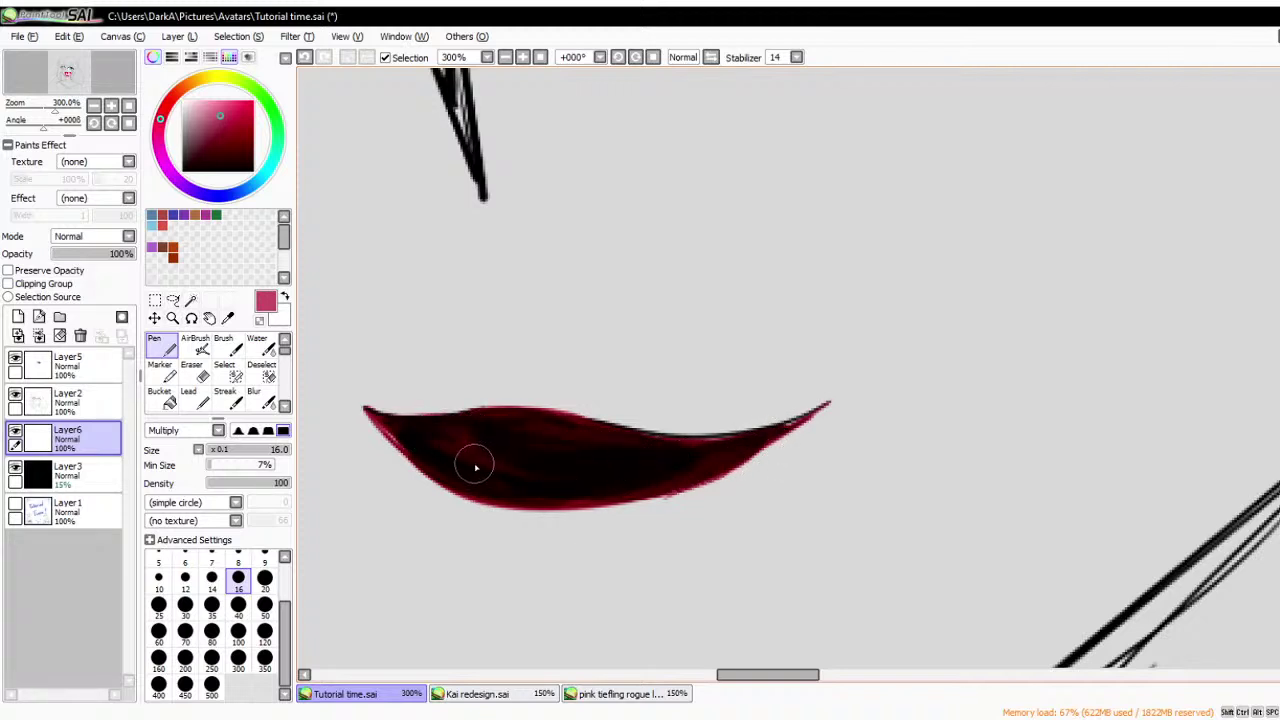
- Preserve the opacity of Layer6 and repaint the lips flat dark pink with the Pen 2 brush at size 100
scroll(175, 380, down, 2)
click(160, 370)
click(8, 270)
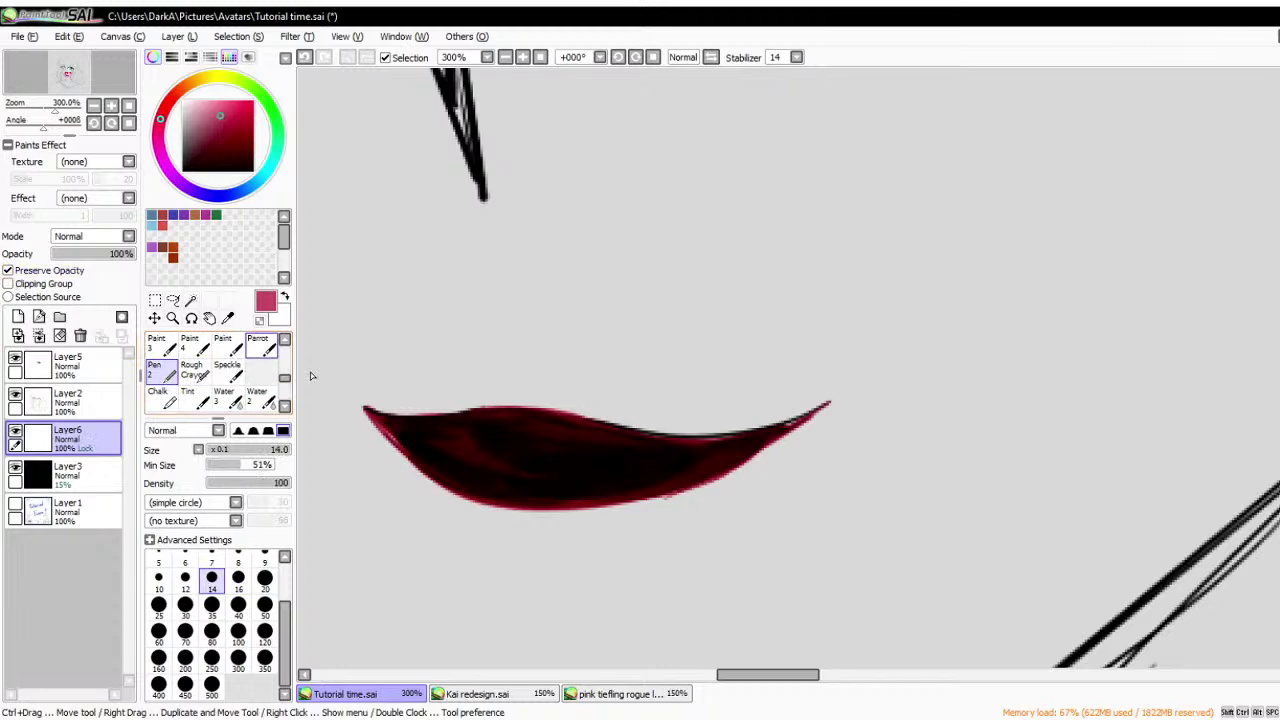
mouse_move(400, 440)
mouse_down()
mouse_move(737, 466)
mouse_move(329, 486)
mouse_up()
click(238, 630)
scroll(623, 443, down, 4)
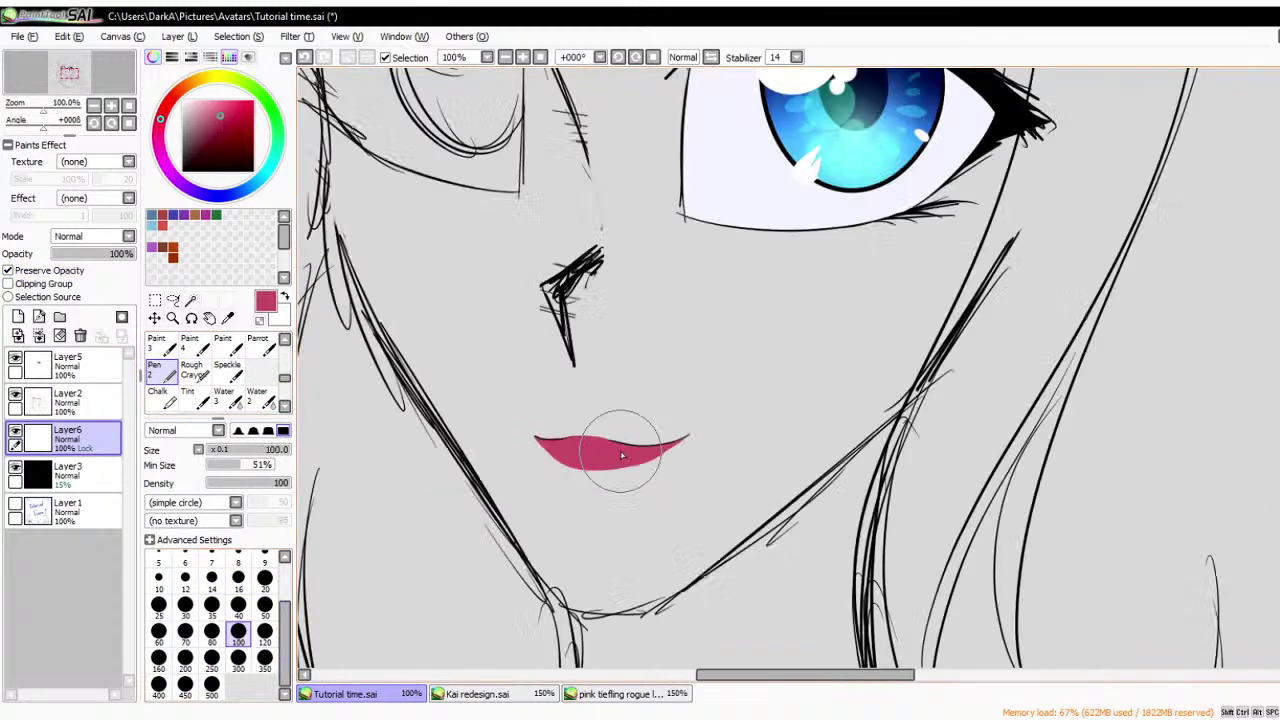
- Choose a dark maroon for the Pen and add a new layer directly above Layer6
scroll(178, 360, up, 2)
scroll(178, 370, up, 2)
click(157, 345)
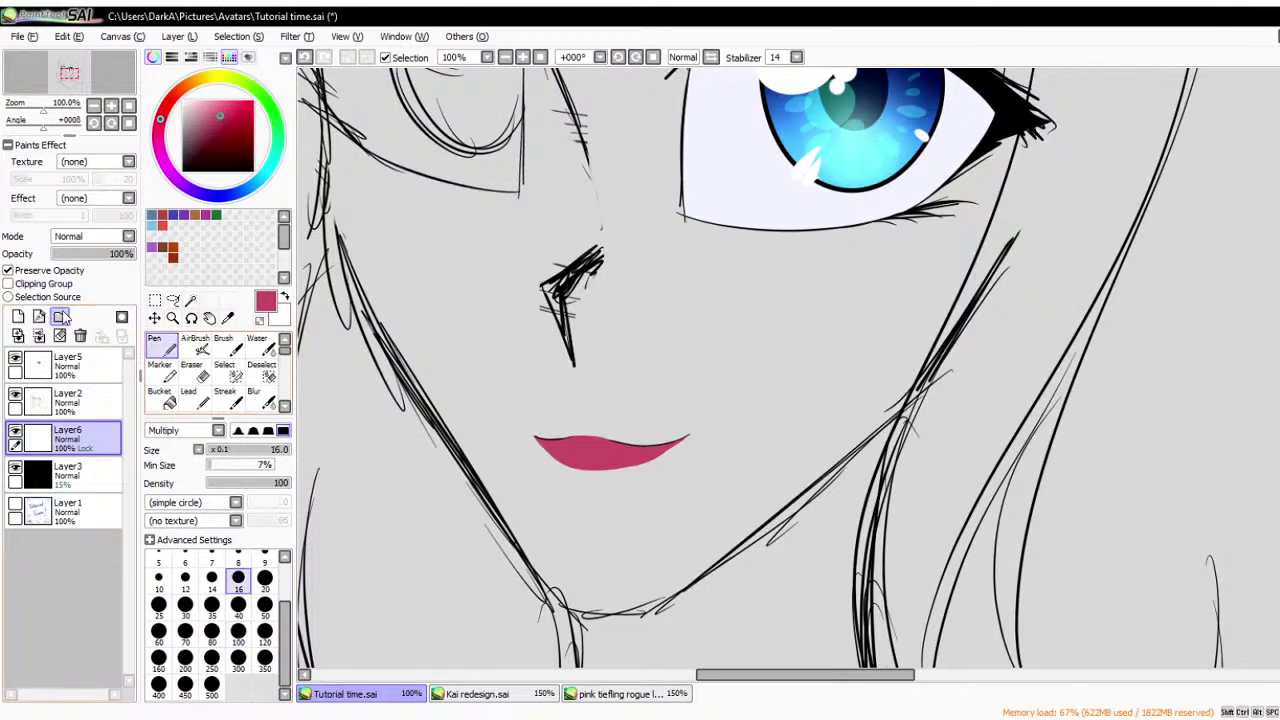
scroll(672, 415, down, 1)
scroll(672, 415, up, 3)
click(206, 134)
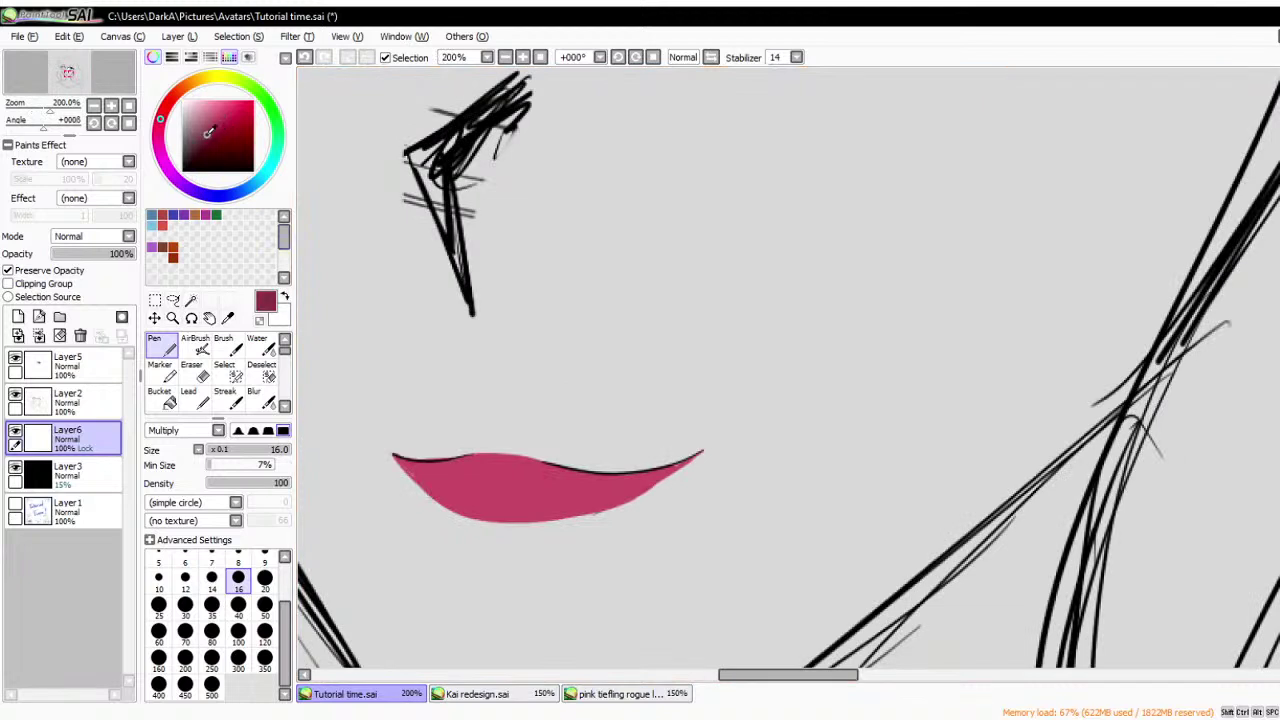
click(18, 316)
scroll(552, 504, up, 2)
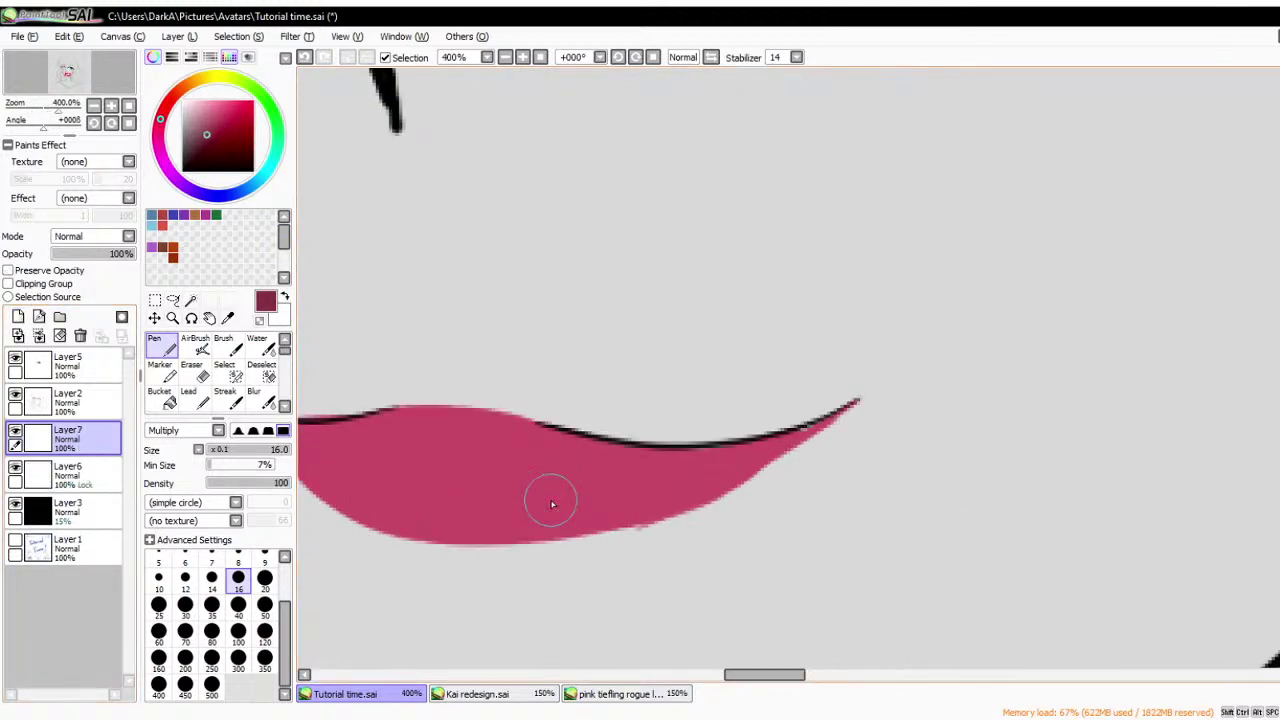
- Draw and fill a two-peaked upper lip along the mouth line on Layer7 with the Pen at size 8
click(238, 553)
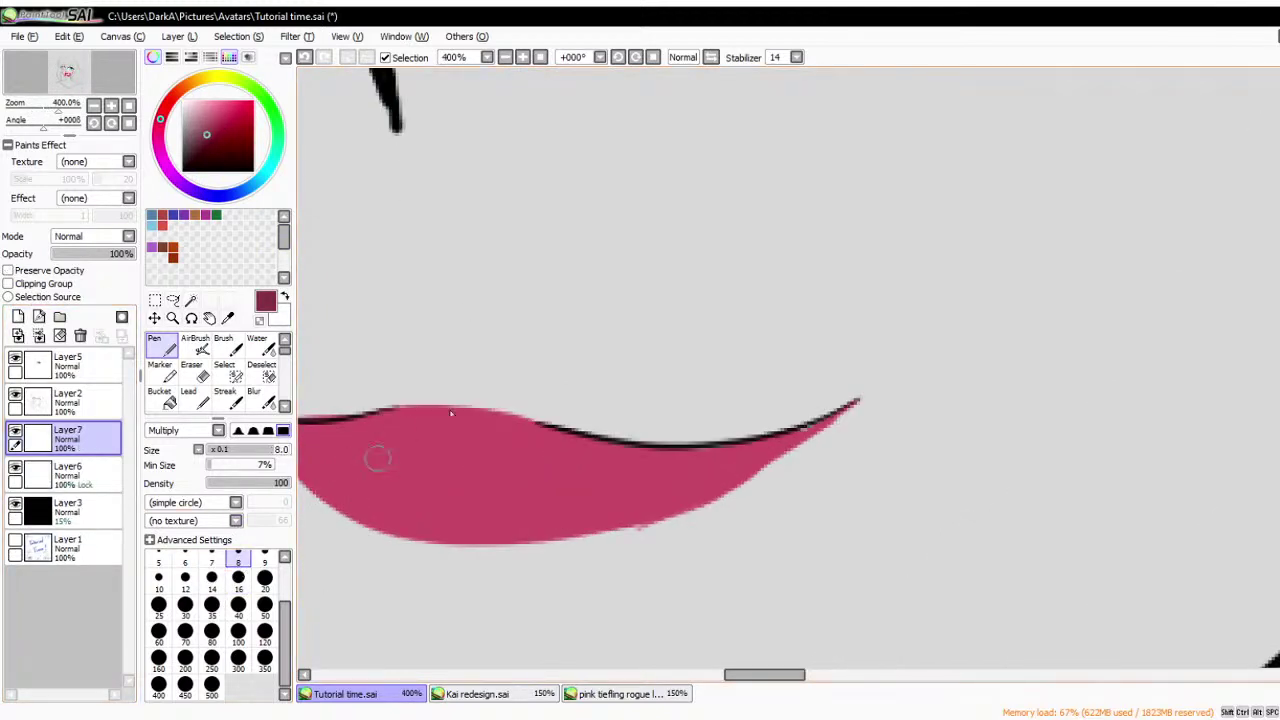
mouse_move(443, 406)
mouse_down()
mouse_move(514, 381)
mouse_move(584, 409)
mouse_move(462, 388)
mouse_move(531, 374)
mouse_move(648, 425)
mouse_move(765, 438)
mouse_up()
mouse_move(455, 407)
mouse_down()
mouse_move(522, 416)
mouse_move(545, 390)
mouse_move(511, 380)
mouse_move(619, 431)
mouse_move(573, 412)
mouse_move(699, 432)
mouse_move(653, 439)
mouse_move(725, 439)
mouse_move(625, 429)
mouse_move(522, 463)
mouse_move(655, 450)
mouse_move(593, 452)
mouse_move(650, 447)
mouse_up()
scroll(723, 437, down, 3)
scroll(644, 420, up, 2)
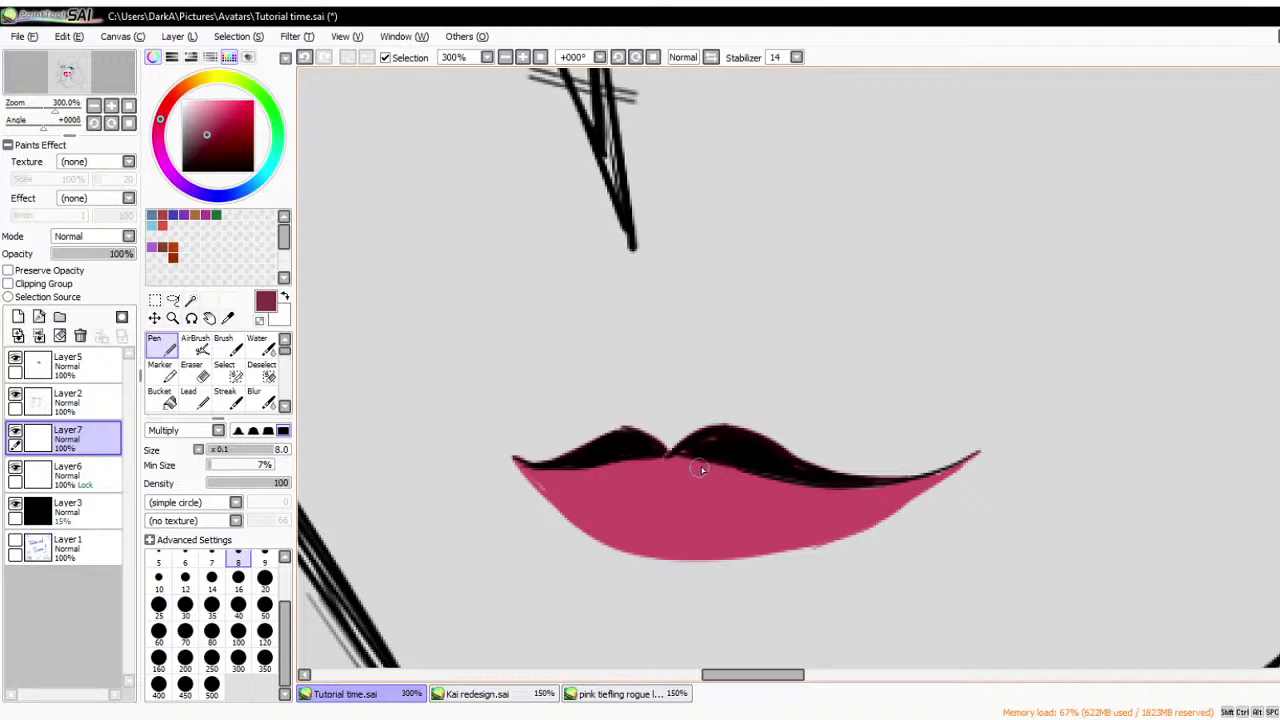
- Preserve the opacity of Layer7 and recolour the upper lip flat maroon with the Pen 2 brush
scroll(822, 474, down, 3)
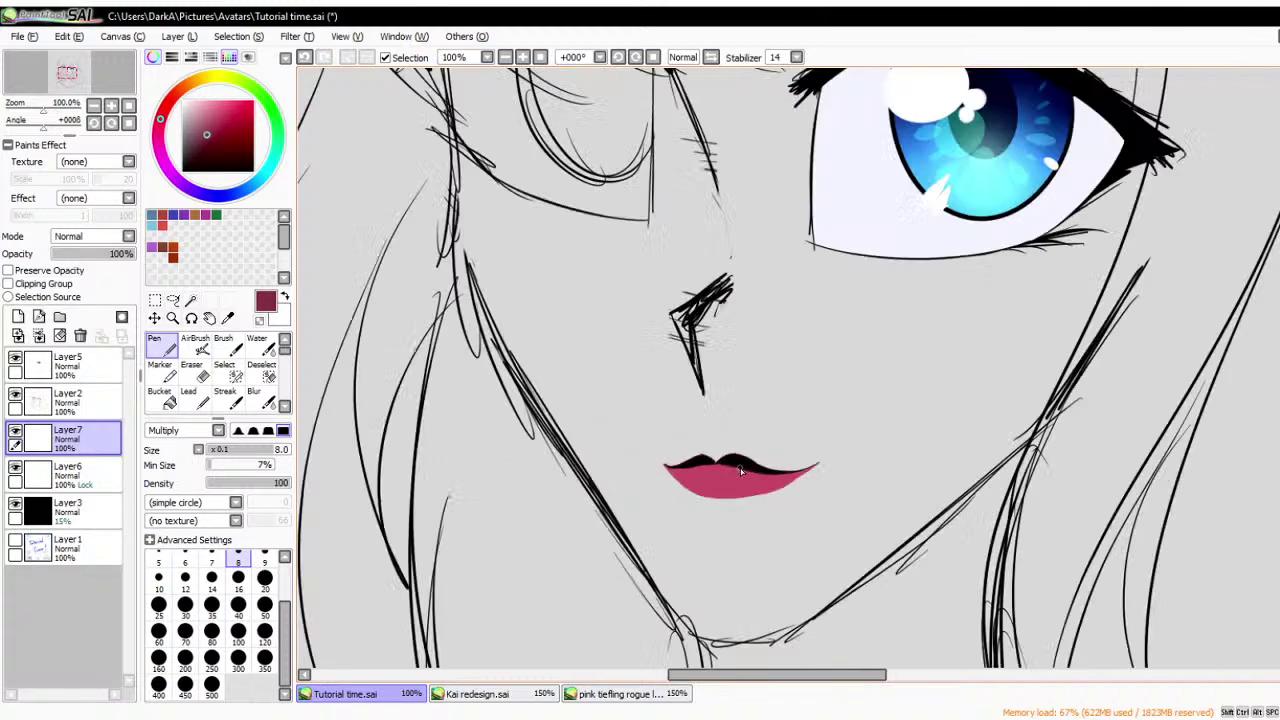
scroll(200, 375, down, 3)
click(160, 397)
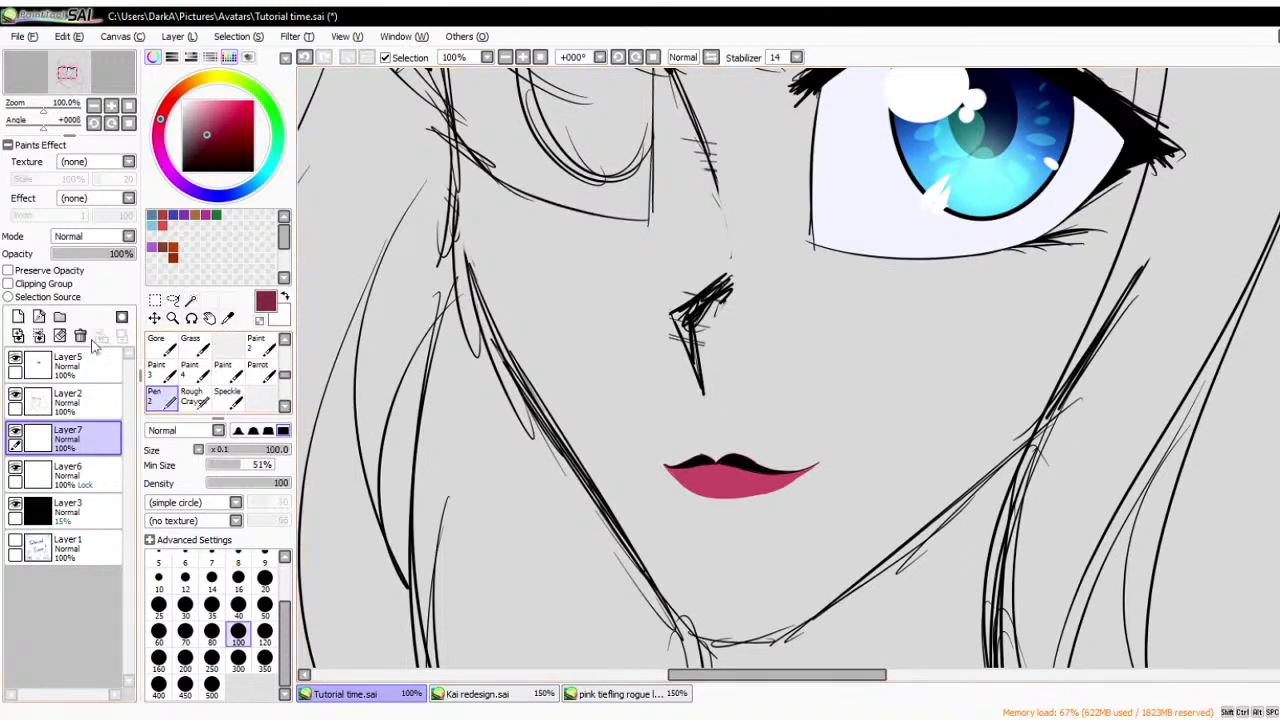
click(8, 270)
drag(700, 466, 785, 462)
scroll(543, 349, down, 2)
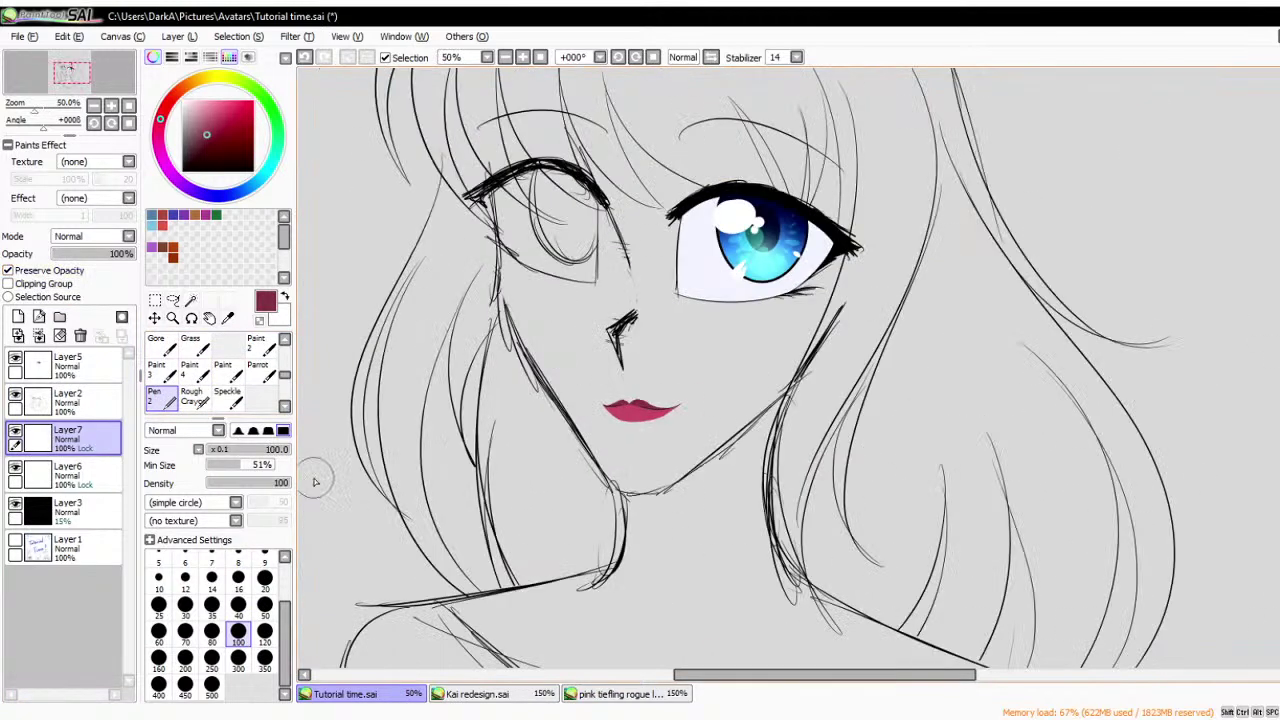
- Merge the upper-lip layer Layer7 down into Layer6 and turn off Preserve Opacity on the merged layer
click(8, 270)
scroll(680, 395, up, 3)
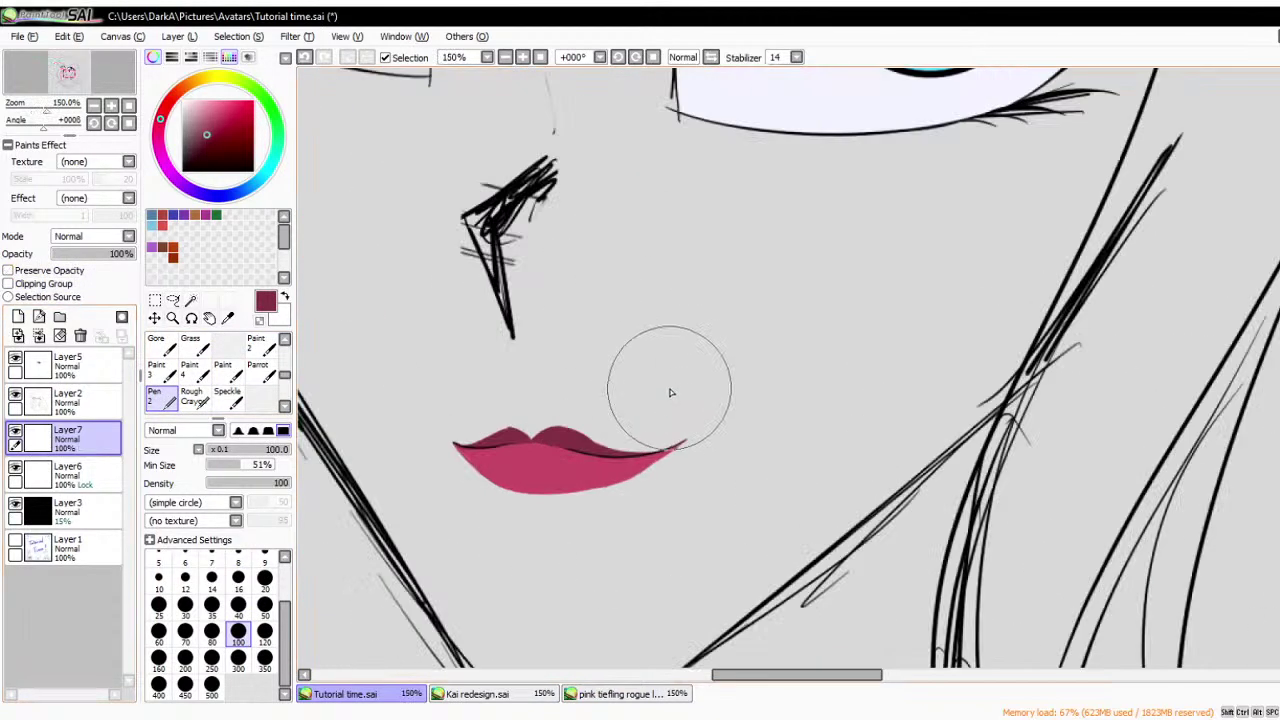
key(ctrl+e)
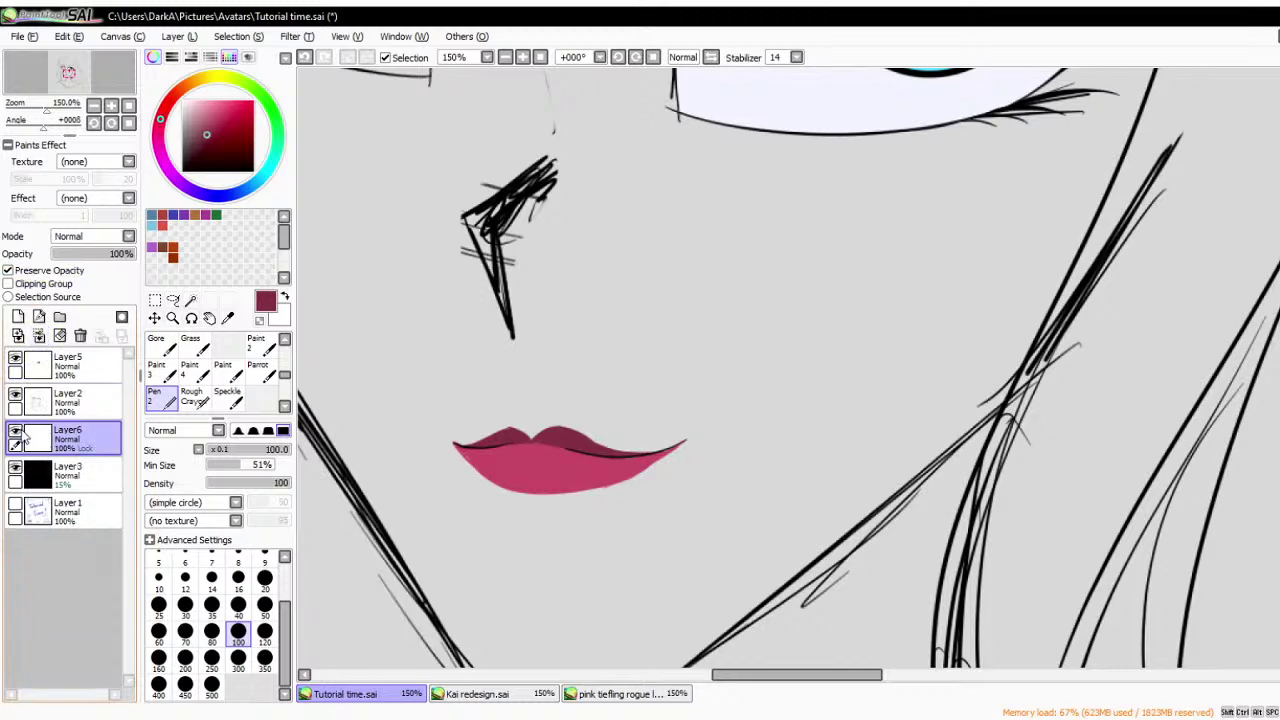
click(8, 270)
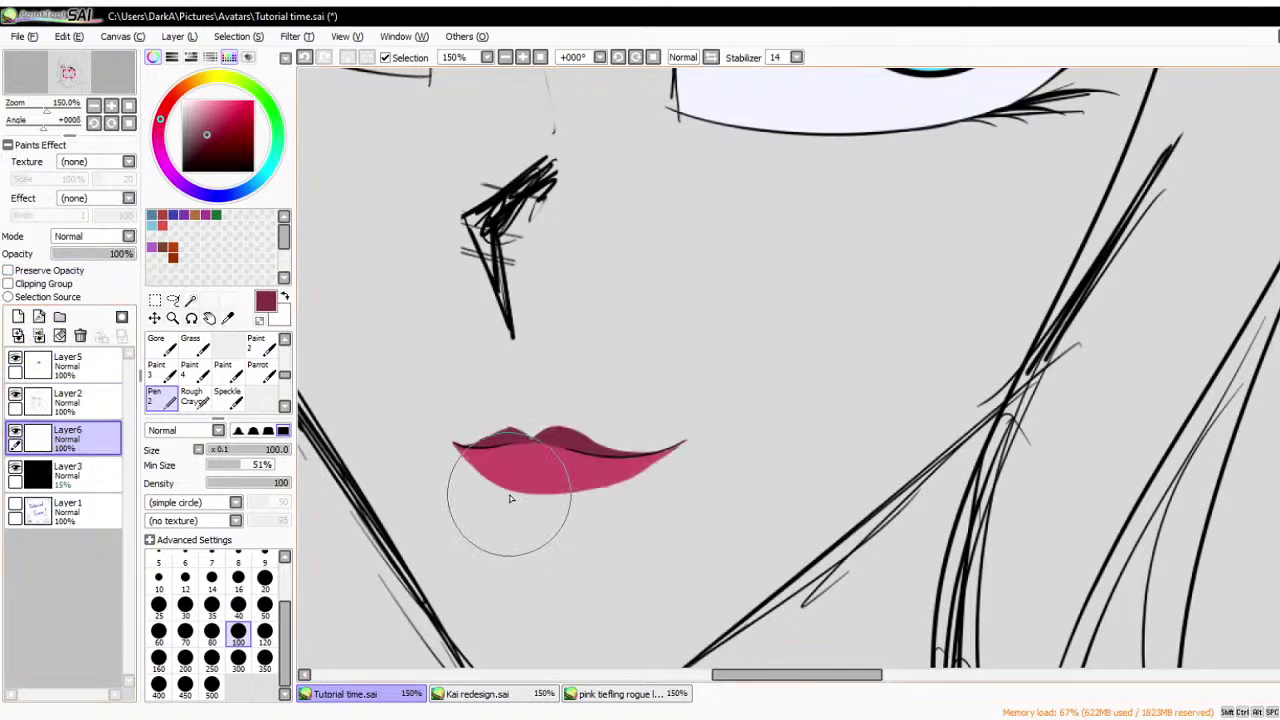
- Review the finished lips up close and on the whole face, and set the Gore brush to size 40
scroll(529, 457, up, 3)
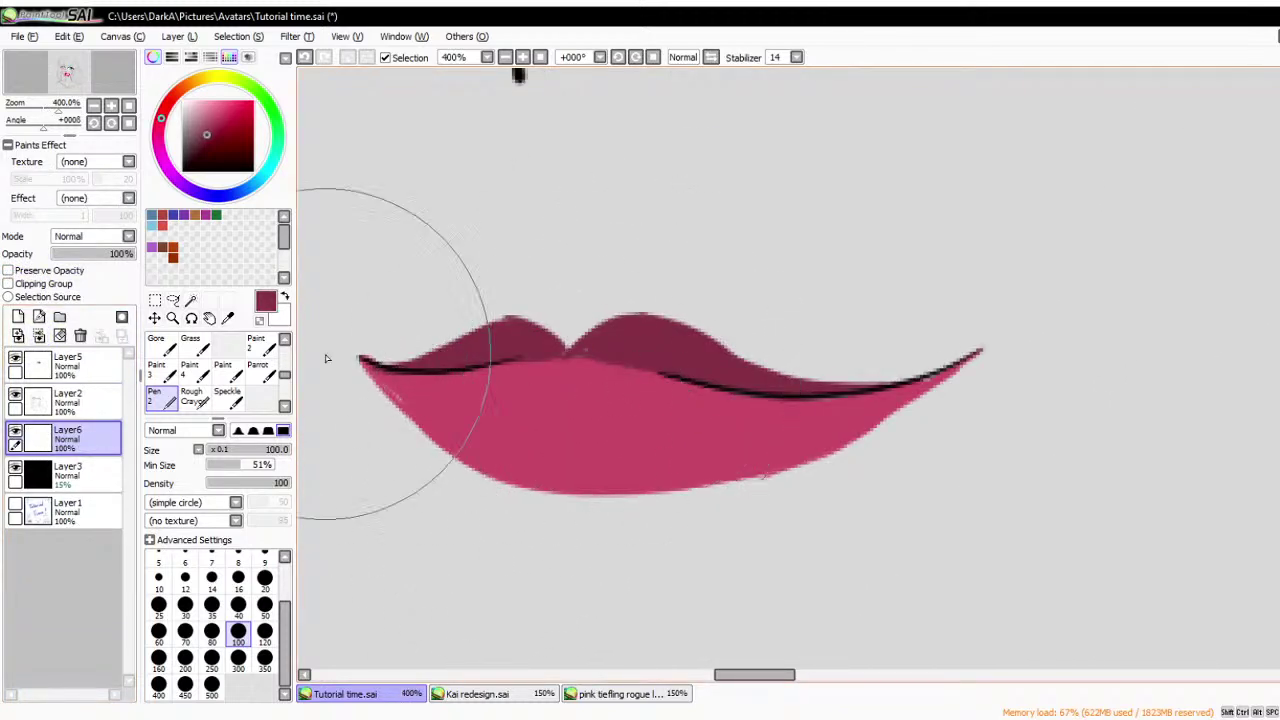
scroll(800, 505, down, 5)
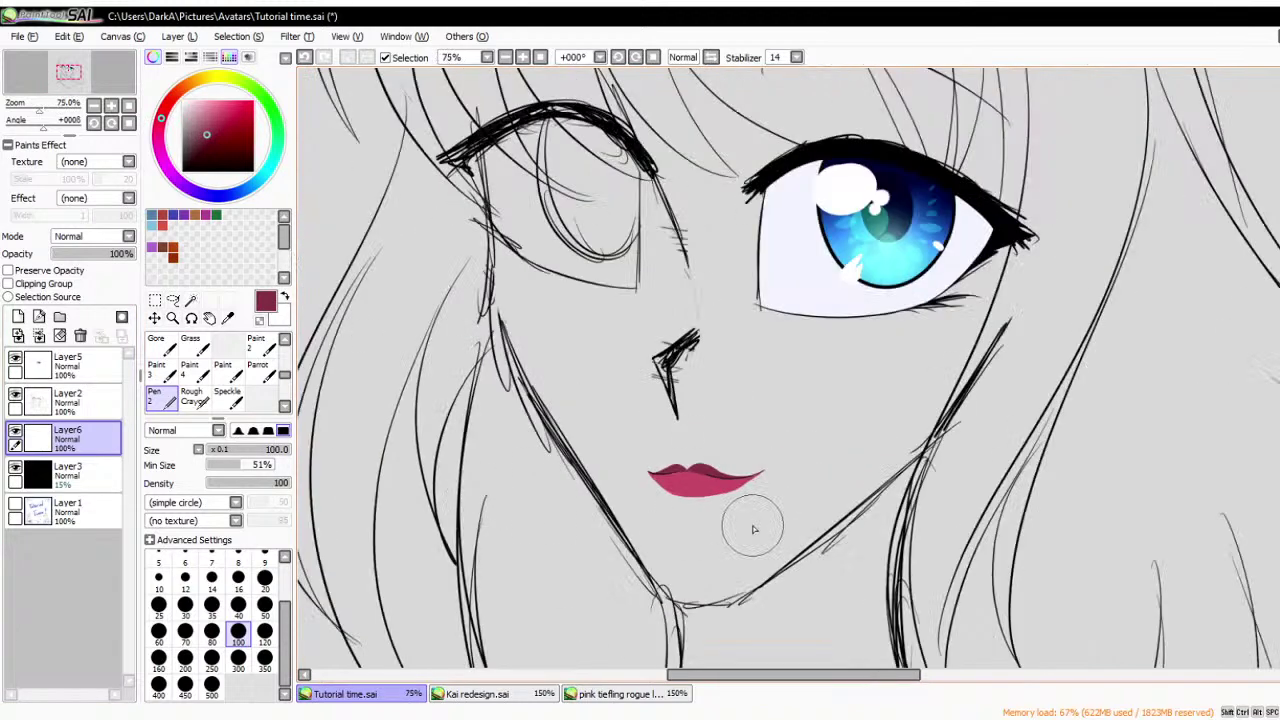
click(160, 345)
scroll(848, 574, down, 1)
scroll(848, 574, down, 1)
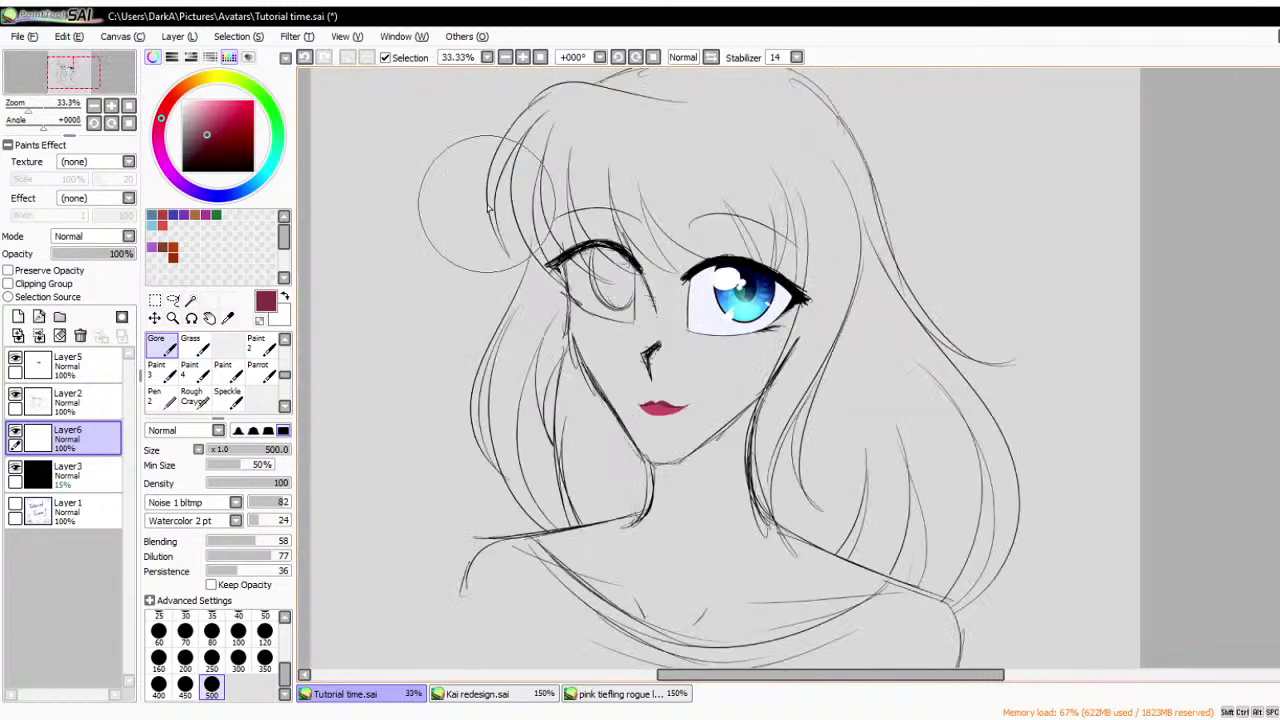
scroll(706, 294, up, 2)
scroll(240, 650, up, 2)
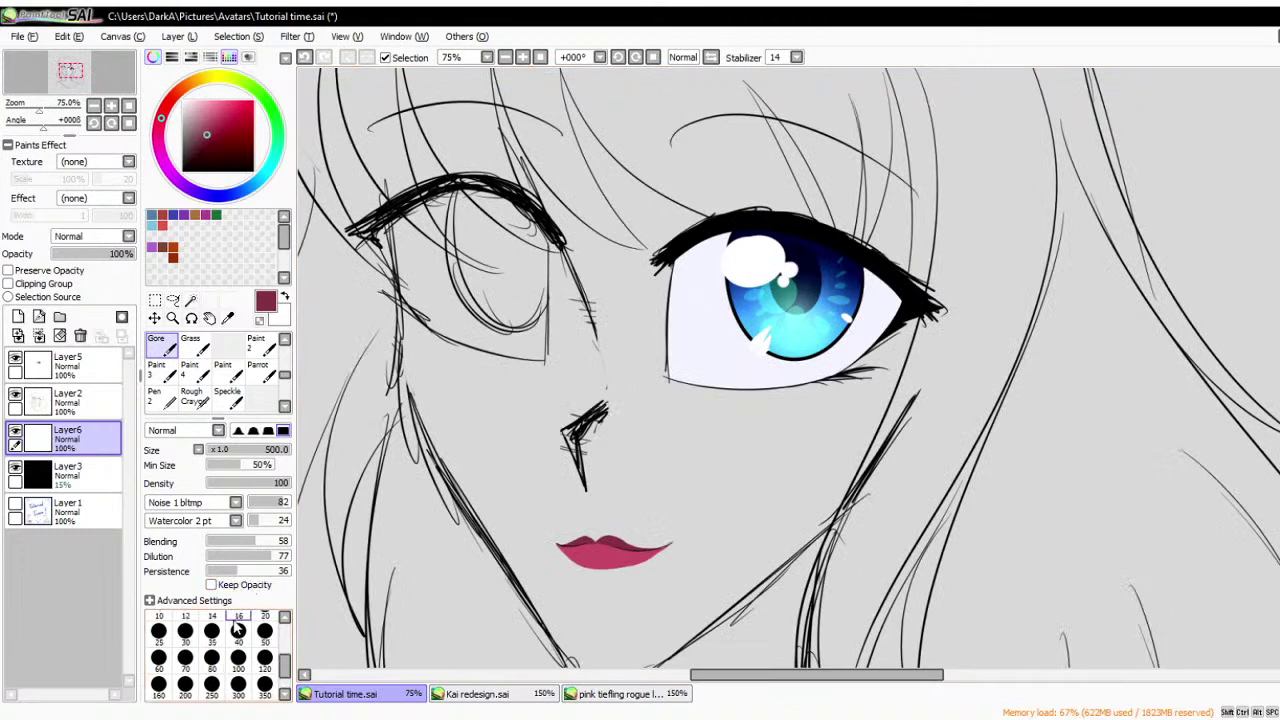
click(238, 630)
- Try magenta and vivid pink lip colours on Layer6 with Hue and Saturation, comparing them up close and on the whole face
scroll(826, 410, down, 1)
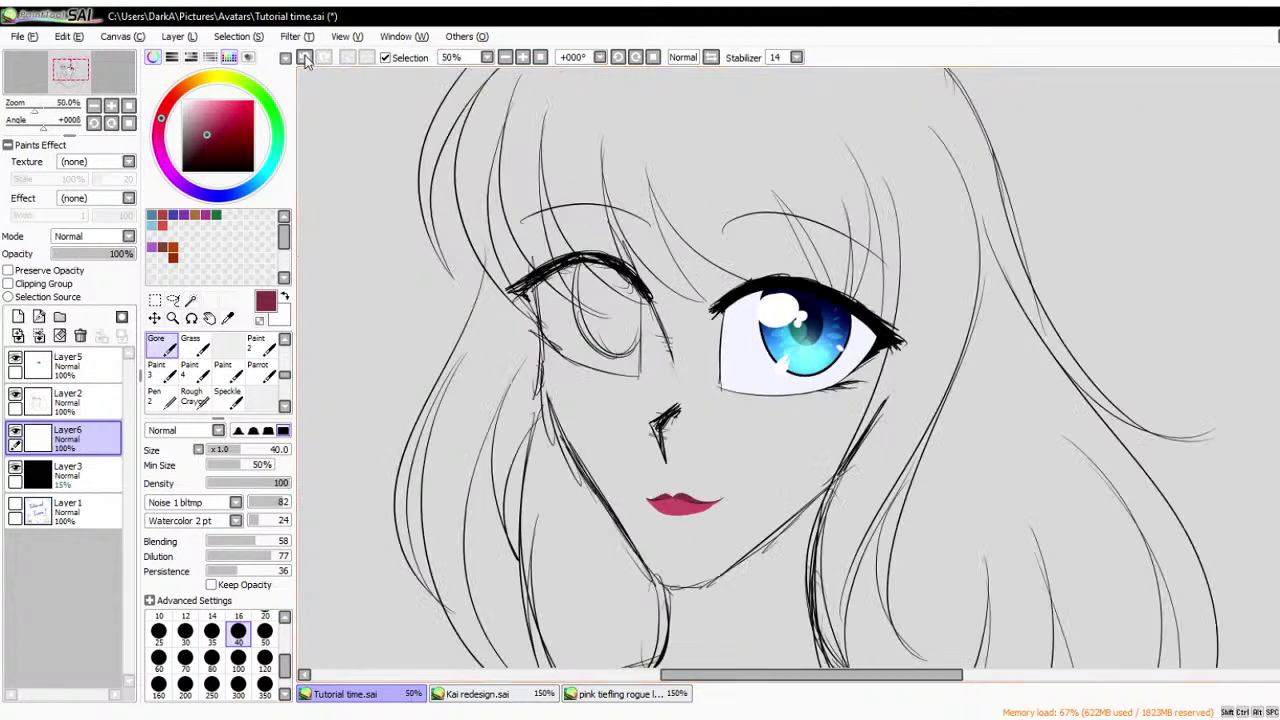
scroll(705, 480, up, 4)
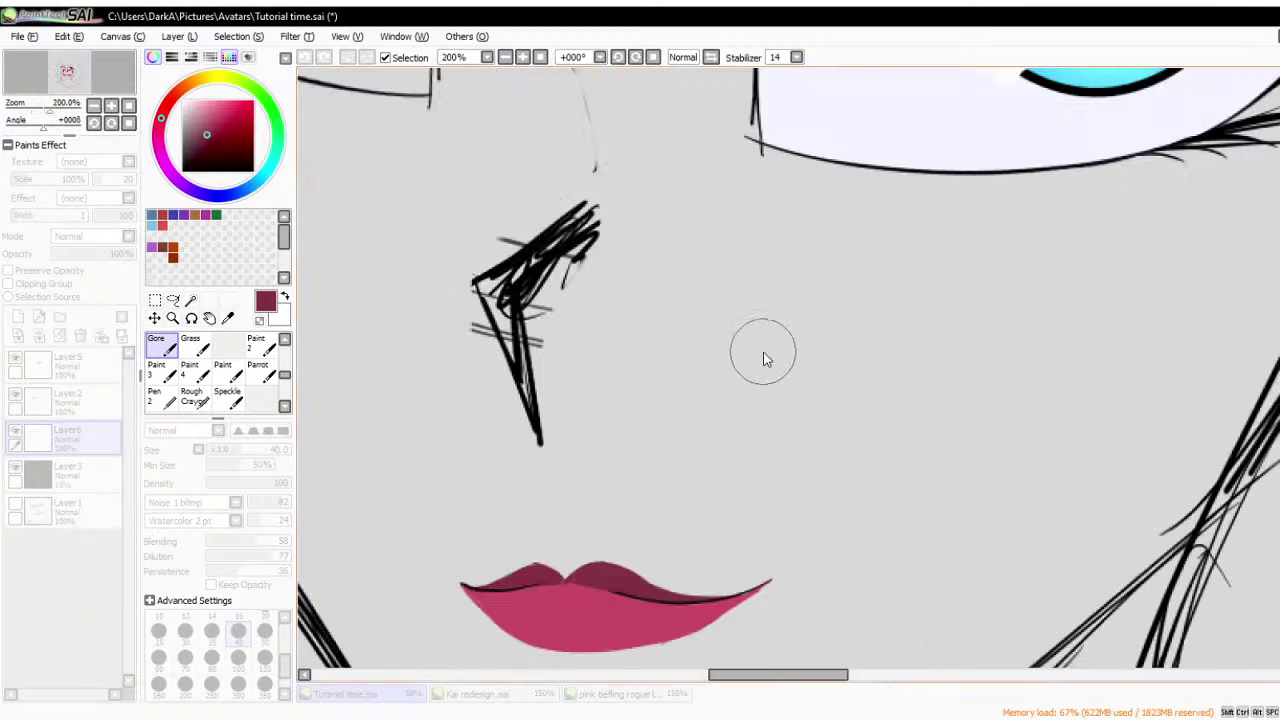
scroll(665, 436, down, 1)
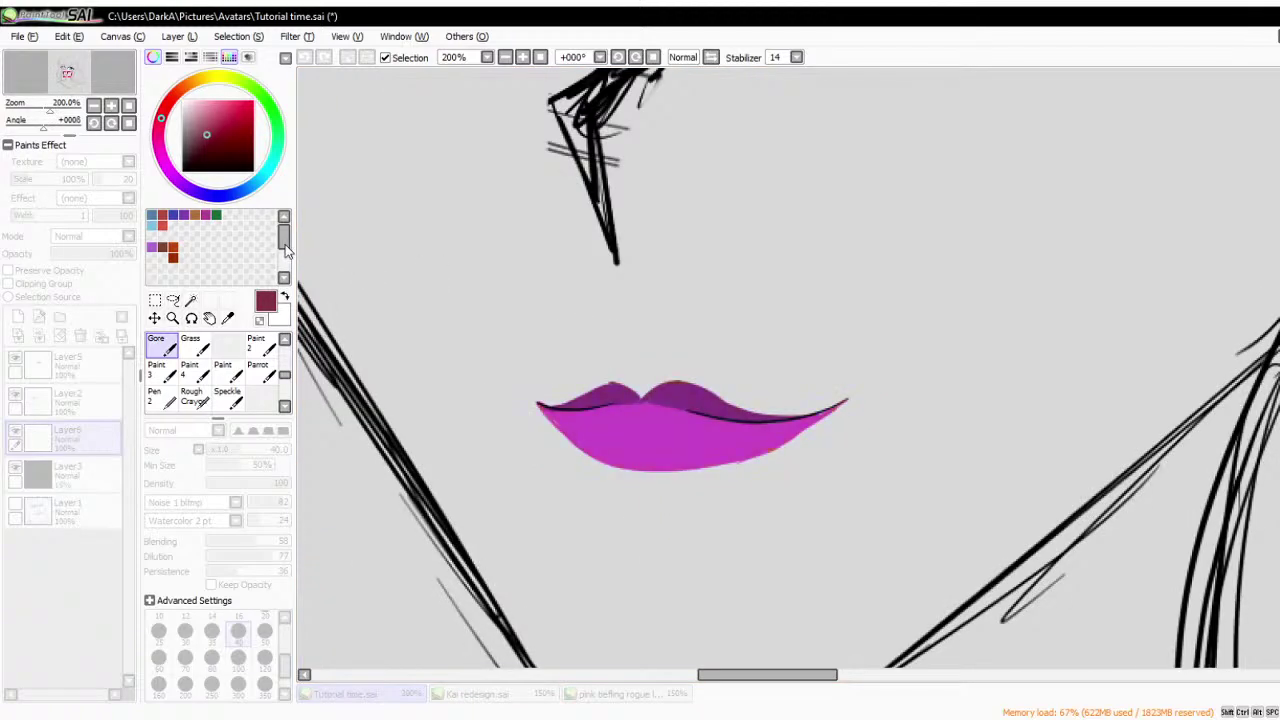
scroll(716, 520, down, 4)
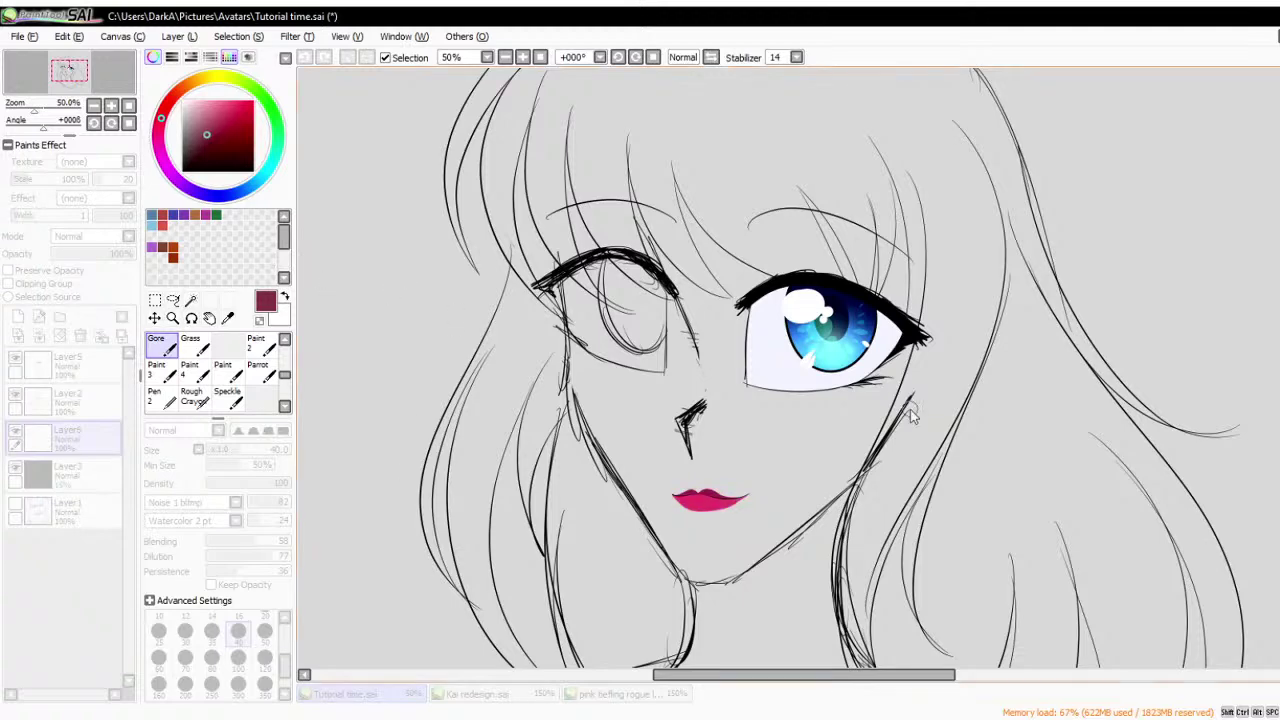
scroll(912, 412, down, 2)
scroll(912, 412, up, 2)
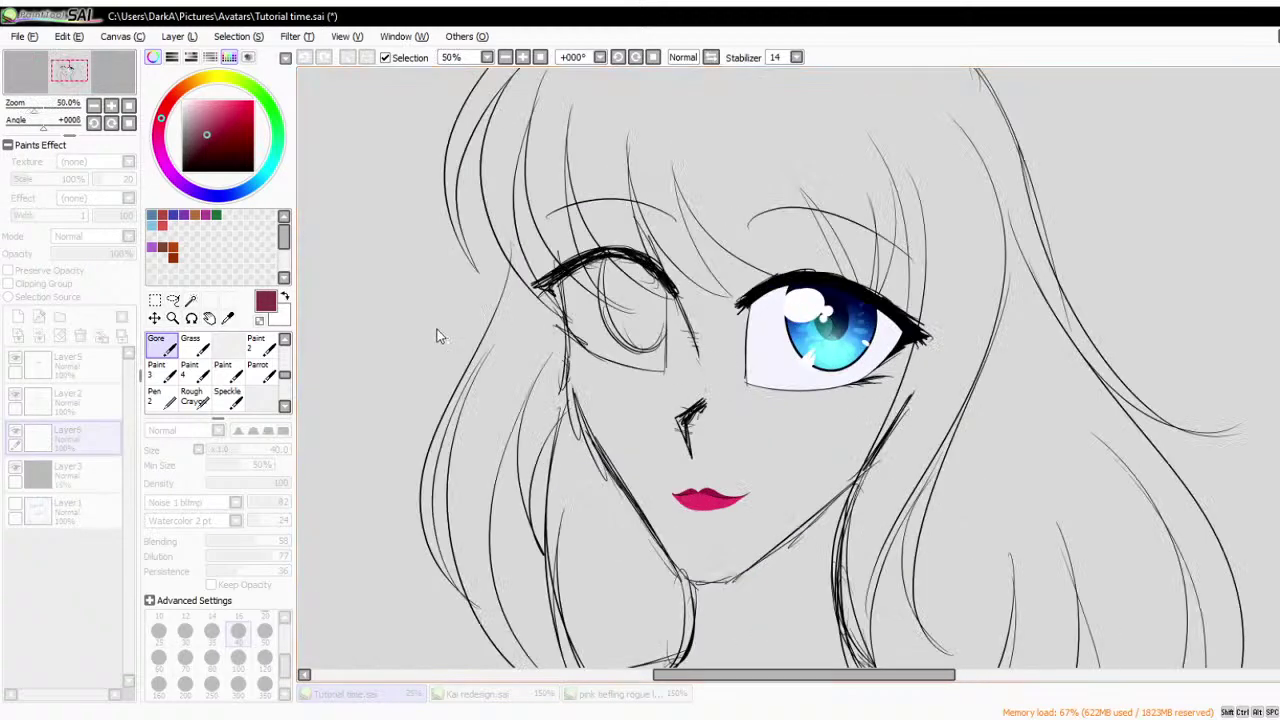
key(Return)
scroll(732, 410, down, 1)
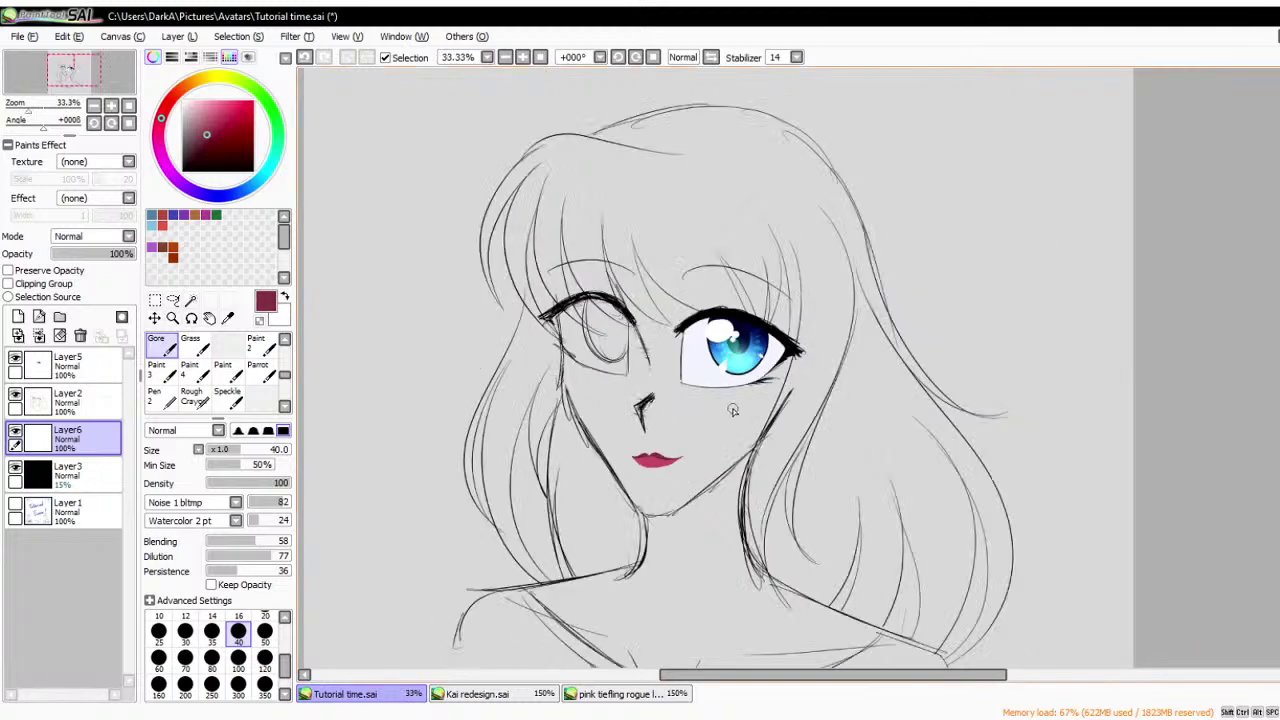
scroll(712, 462, up, 1)
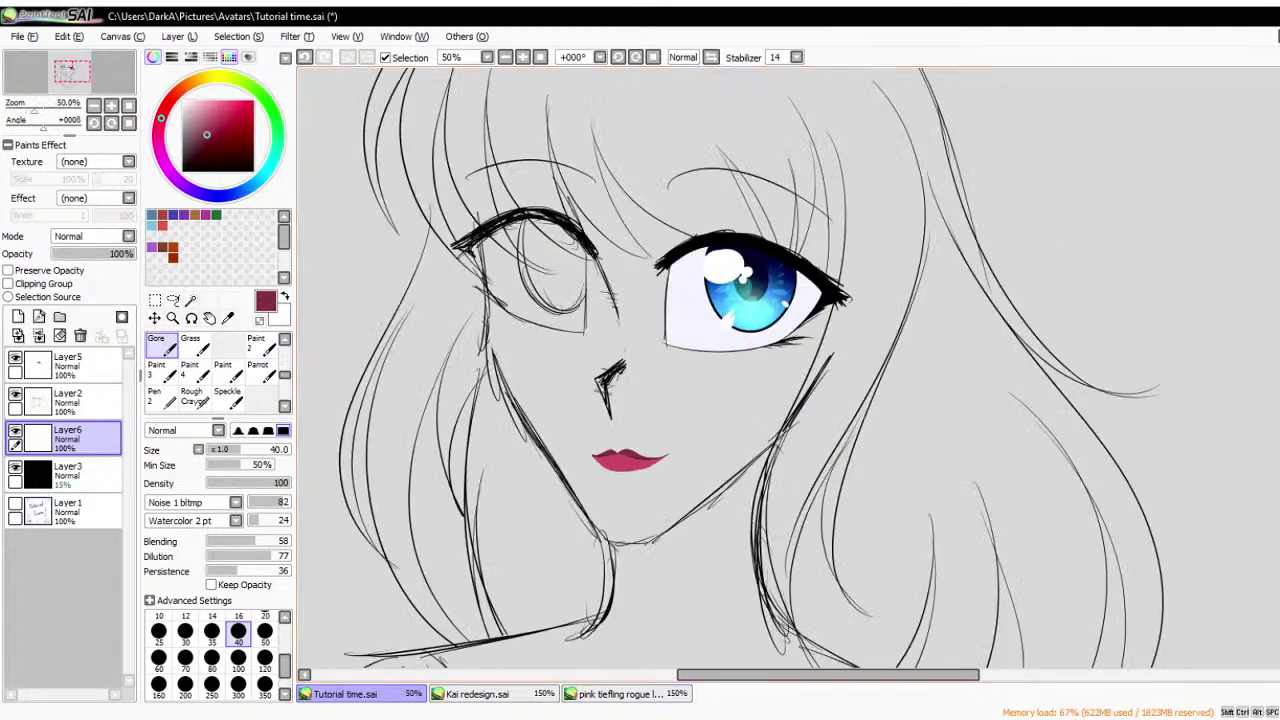
key(ctrl+u)
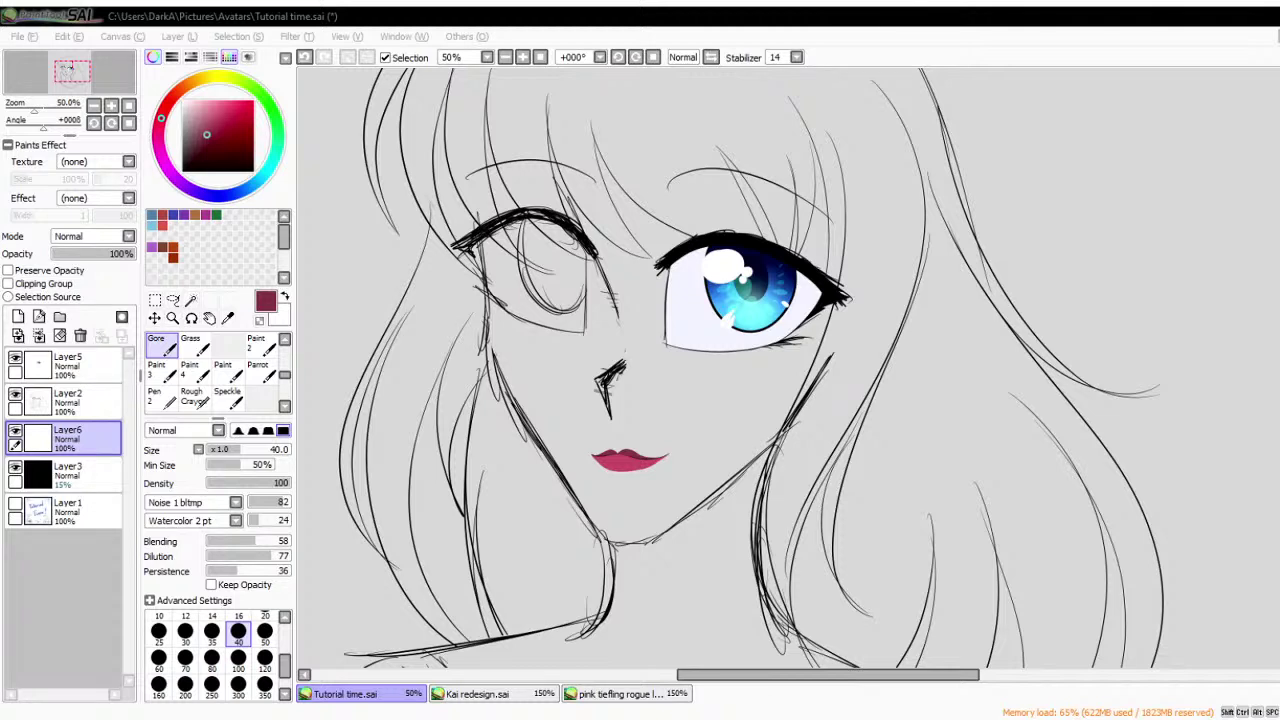
- Switch to Kai redesign.sai and examine how the character's small mouth is drawn, up close
click(488, 693)
scroll(746, 316, down, 5)
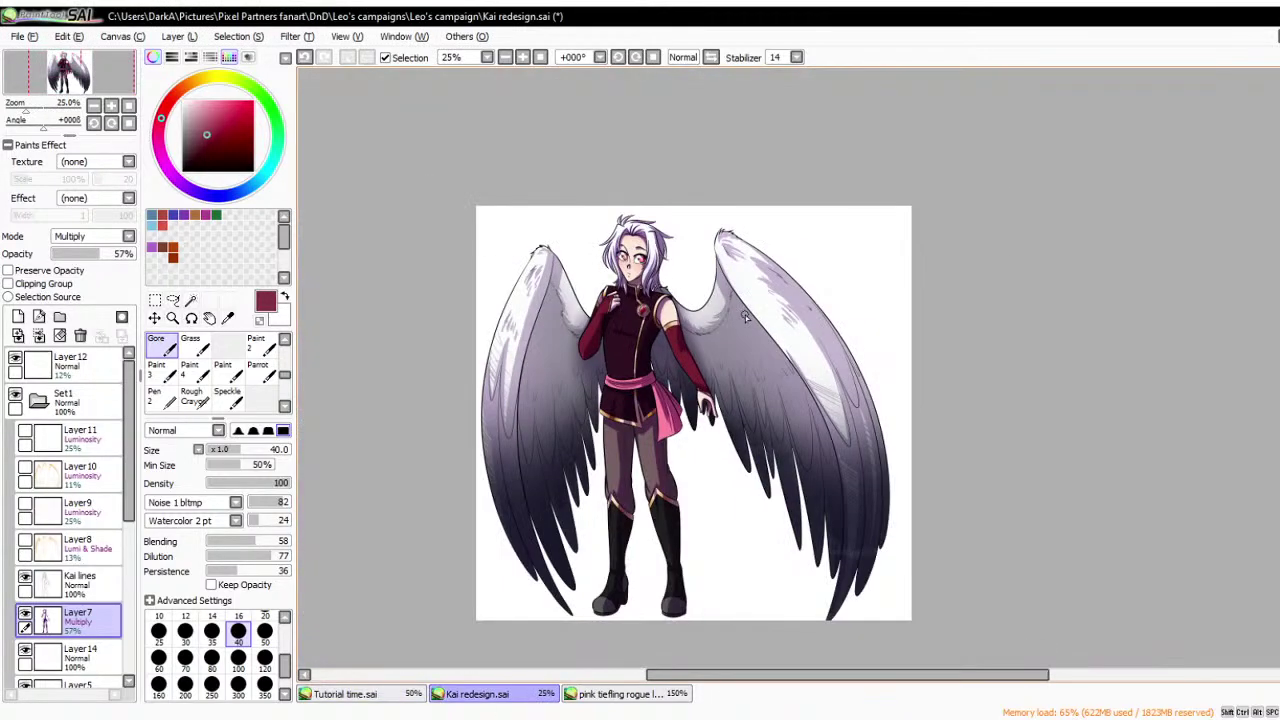
scroll(746, 316, up, 5)
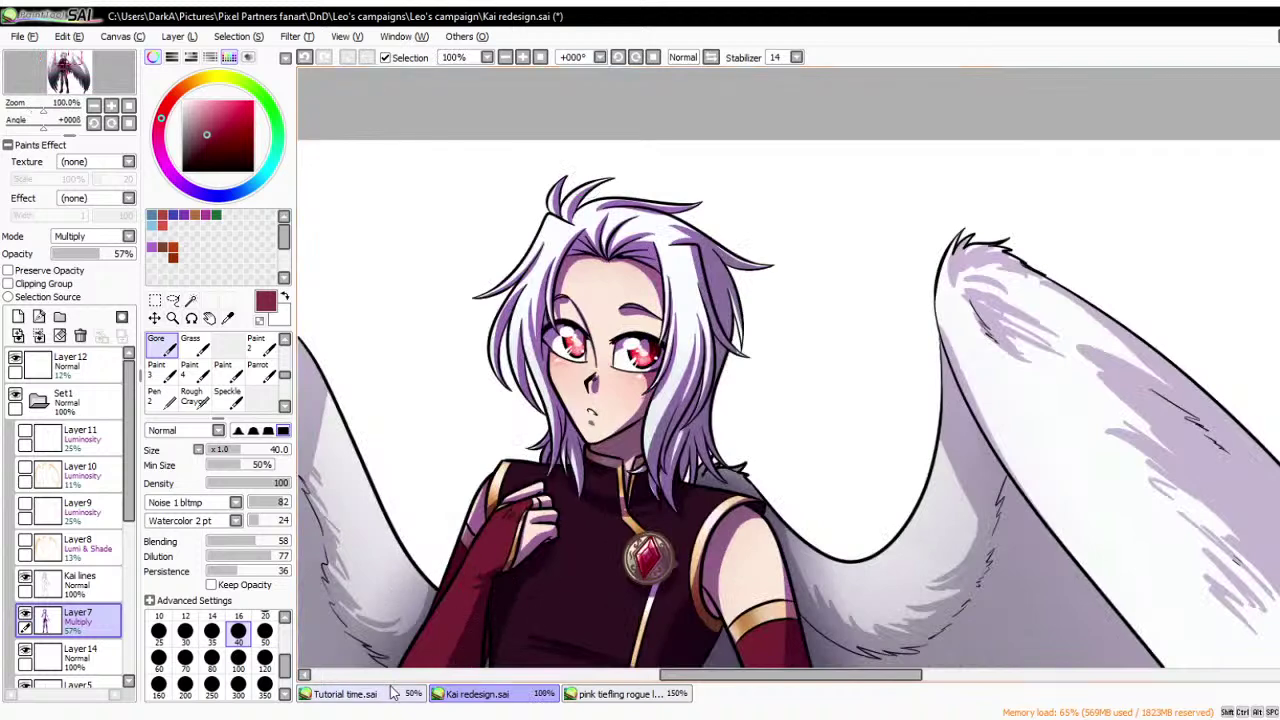
click(393, 693)
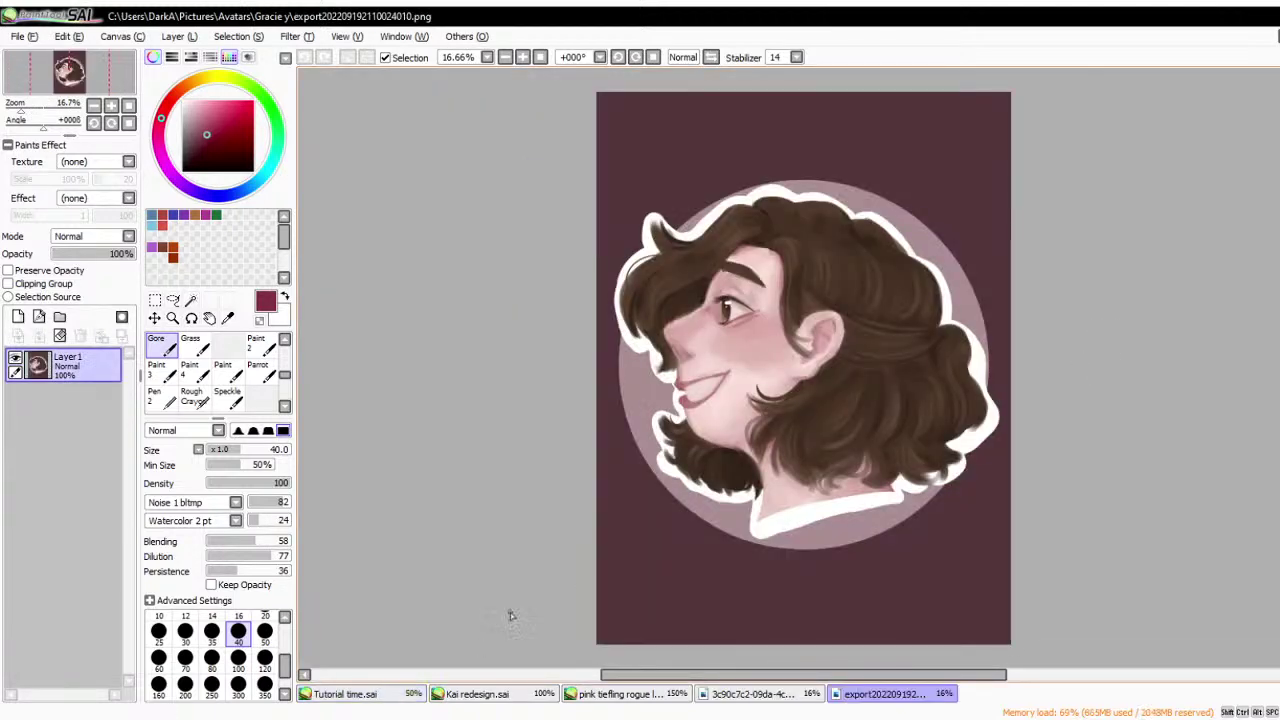
- Examine how the smiling mouth and lips are painted on the blond character in the waving portrait
click(790, 693)
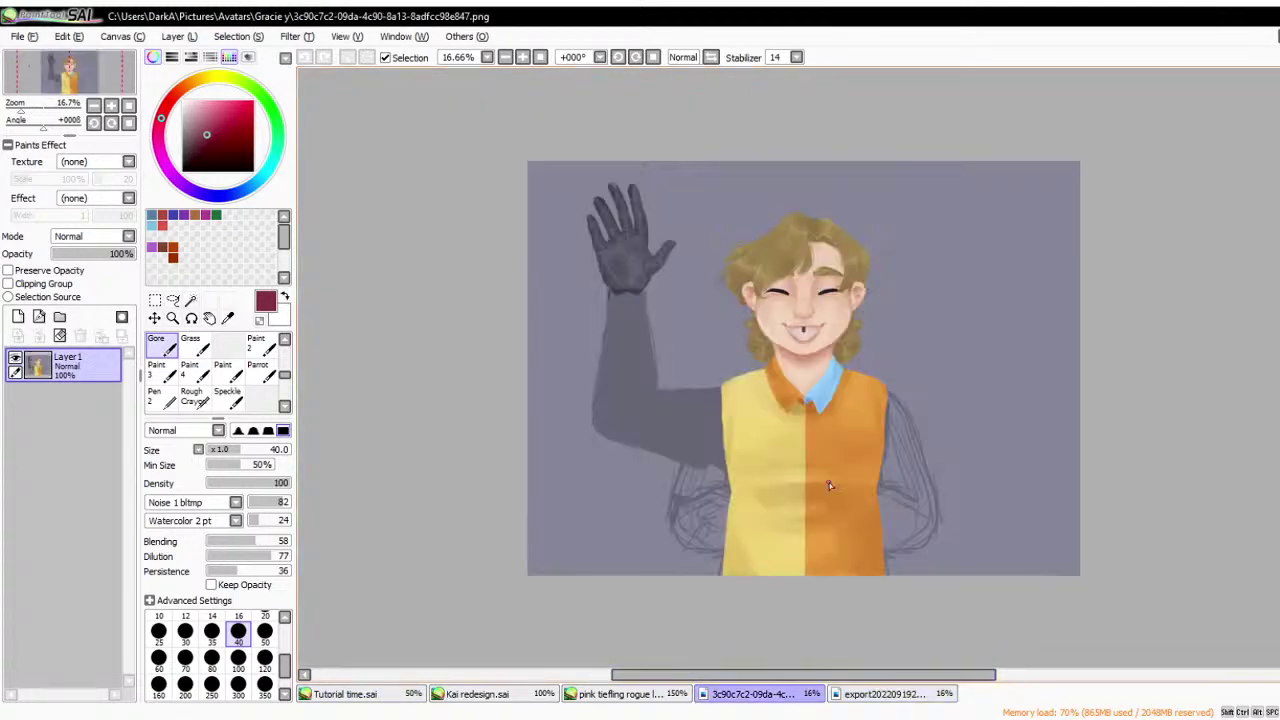
scroll(826, 322, up, 5)
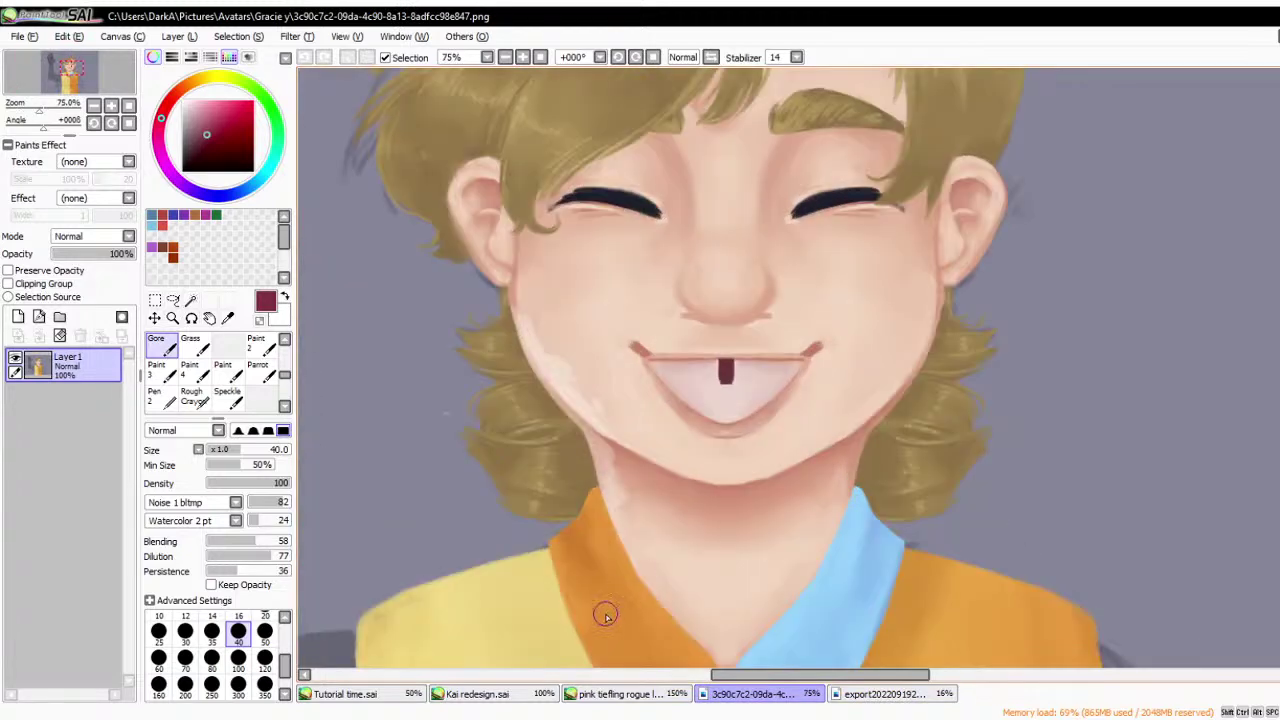
scroll(657, 423, down, 2)
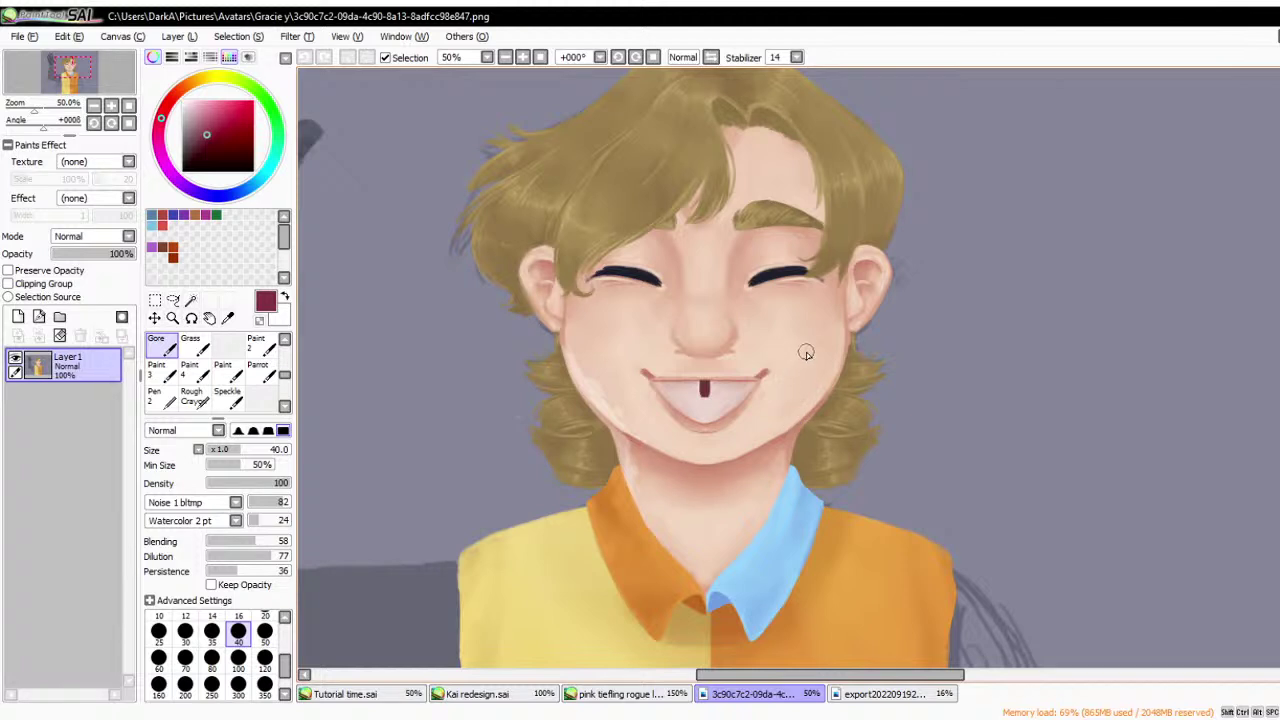
scroll(806, 352, up, 1)
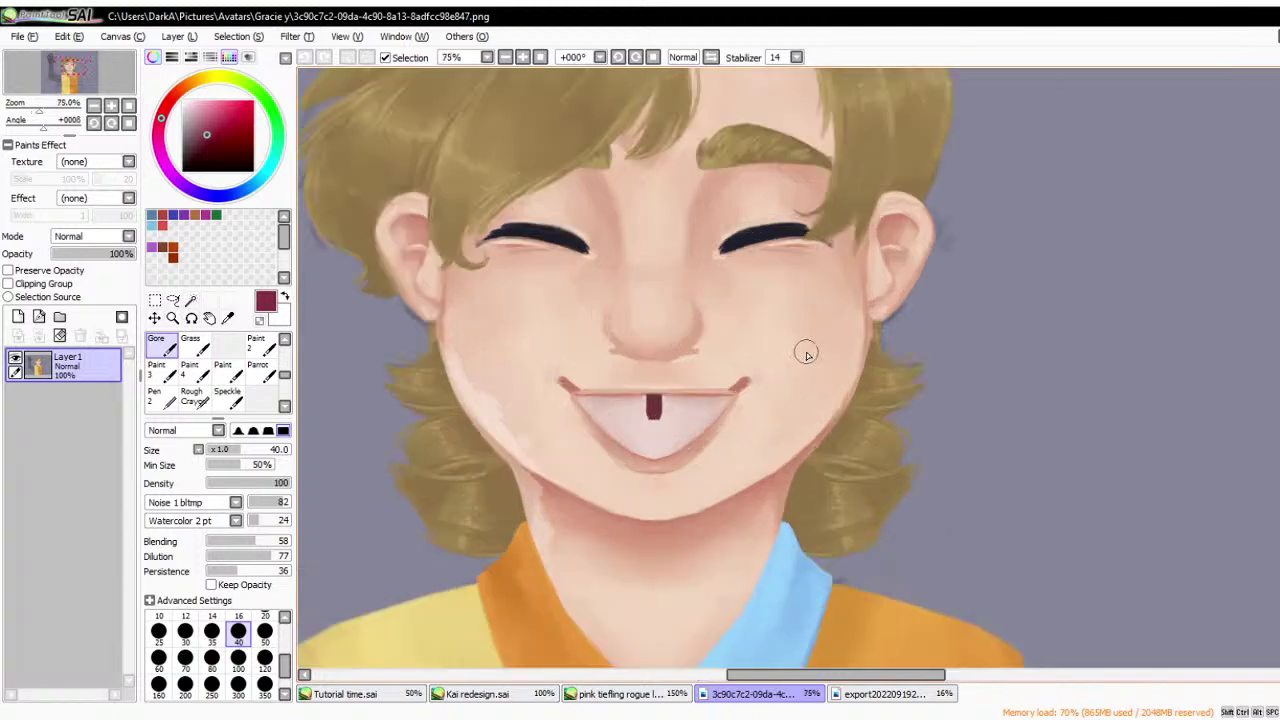
scroll(793, 354, down, 1)
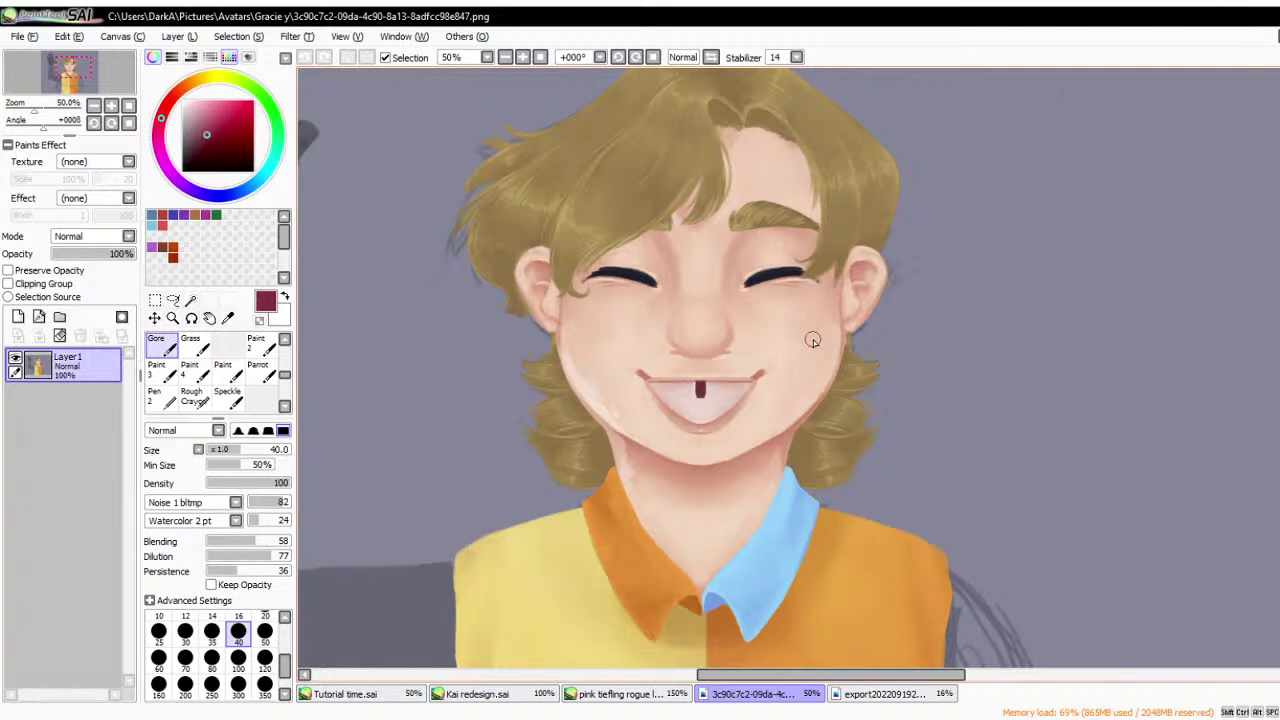
scroll(776, 334, up, 1)
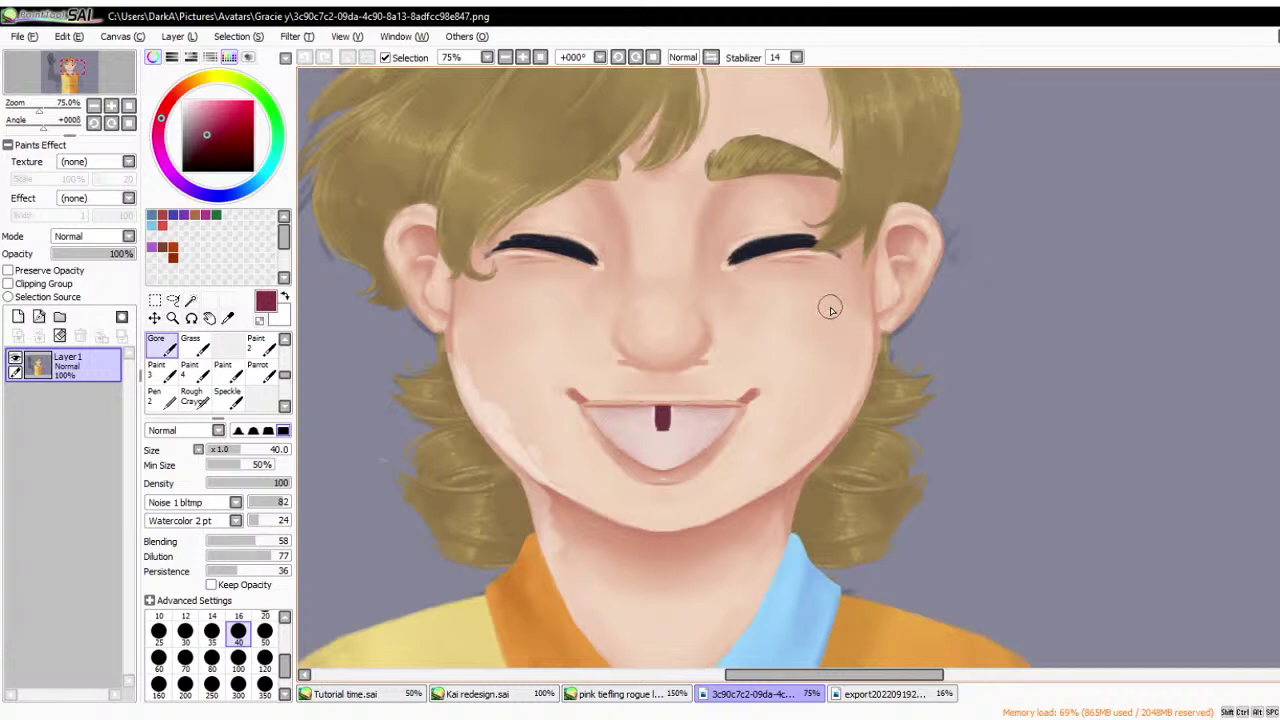
scroll(705, 325, down, 2)
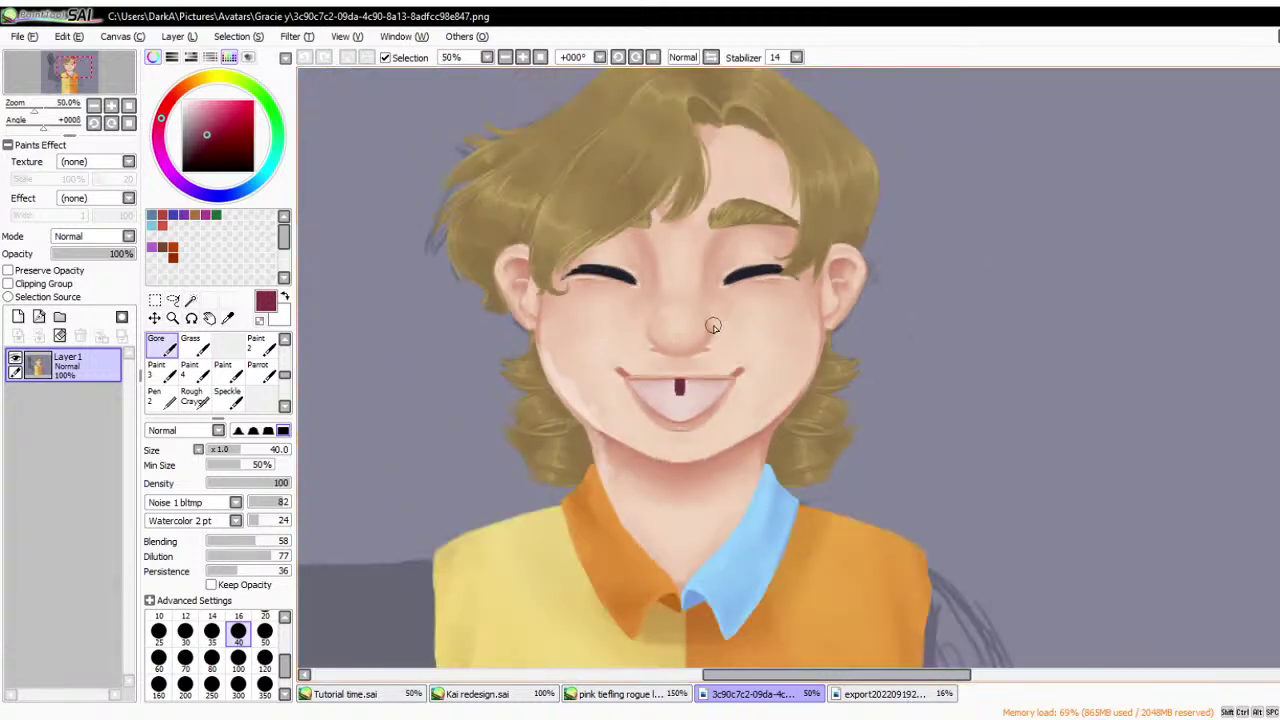
- Examine the painted lips and smile in the brown-haired profile portrait
click(880, 697)
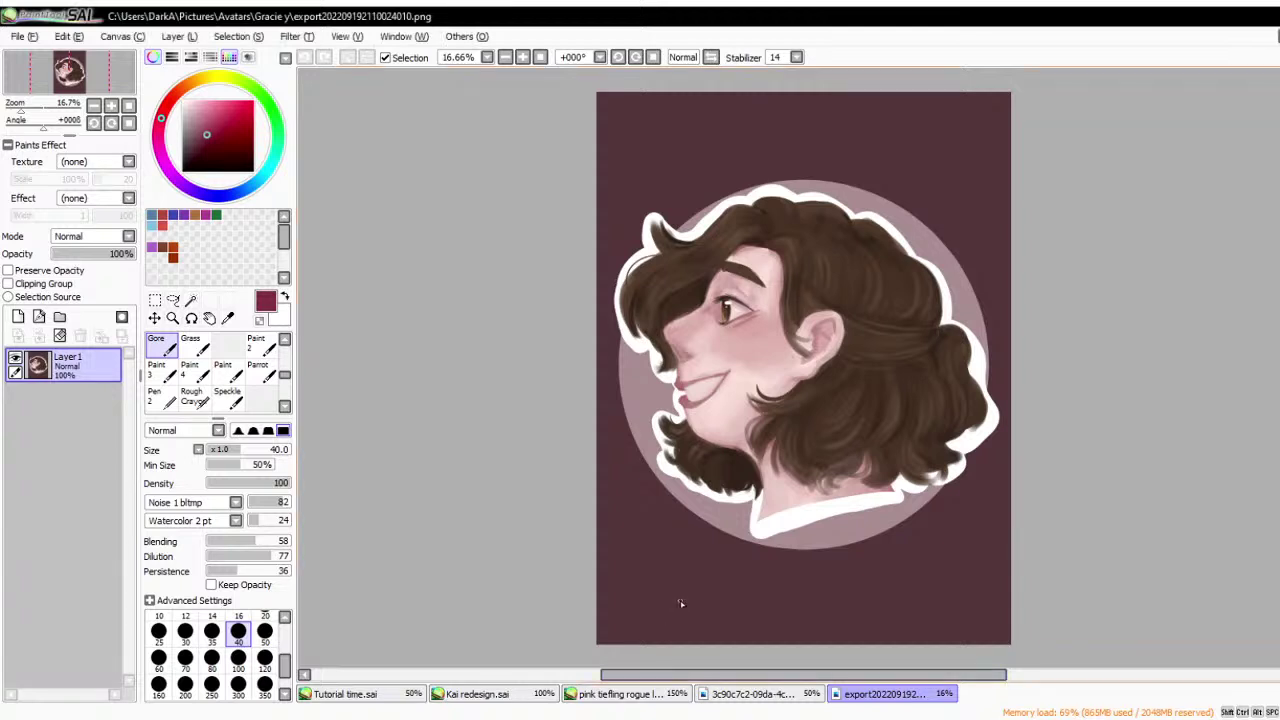
scroll(757, 381, up, 1)
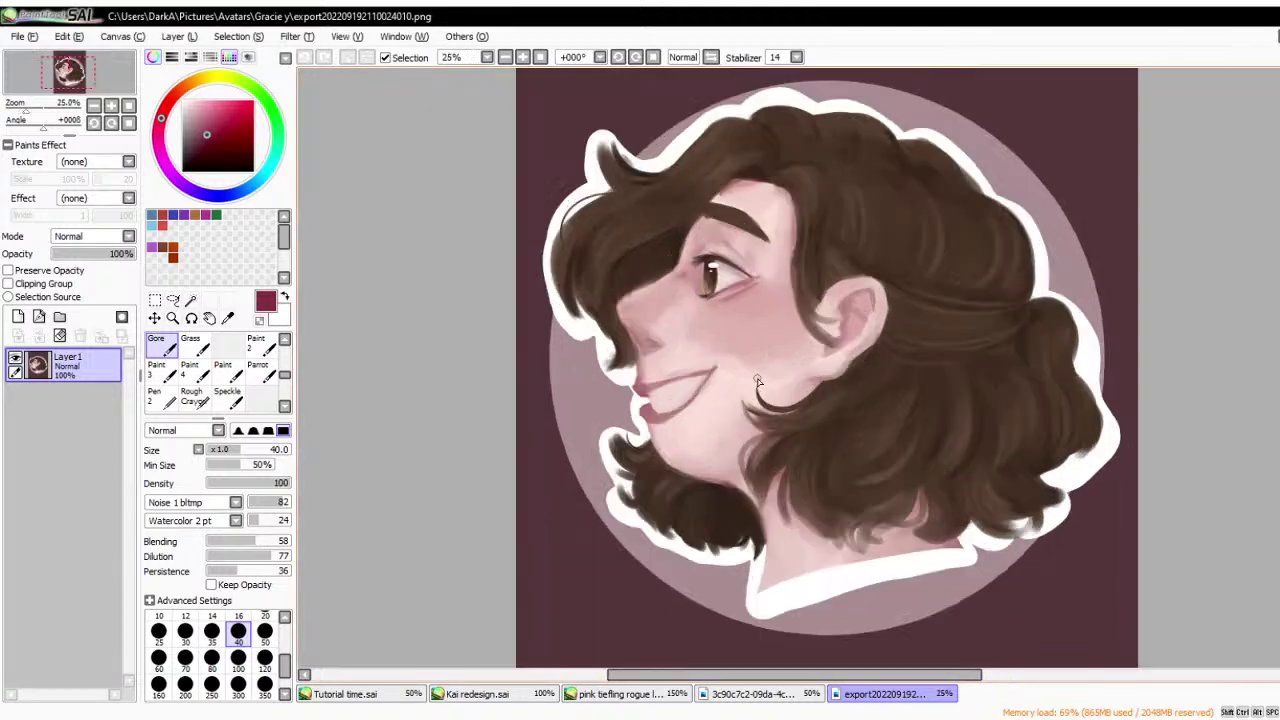
scroll(845, 395, down, 1)
scroll(845, 395, up, 1)
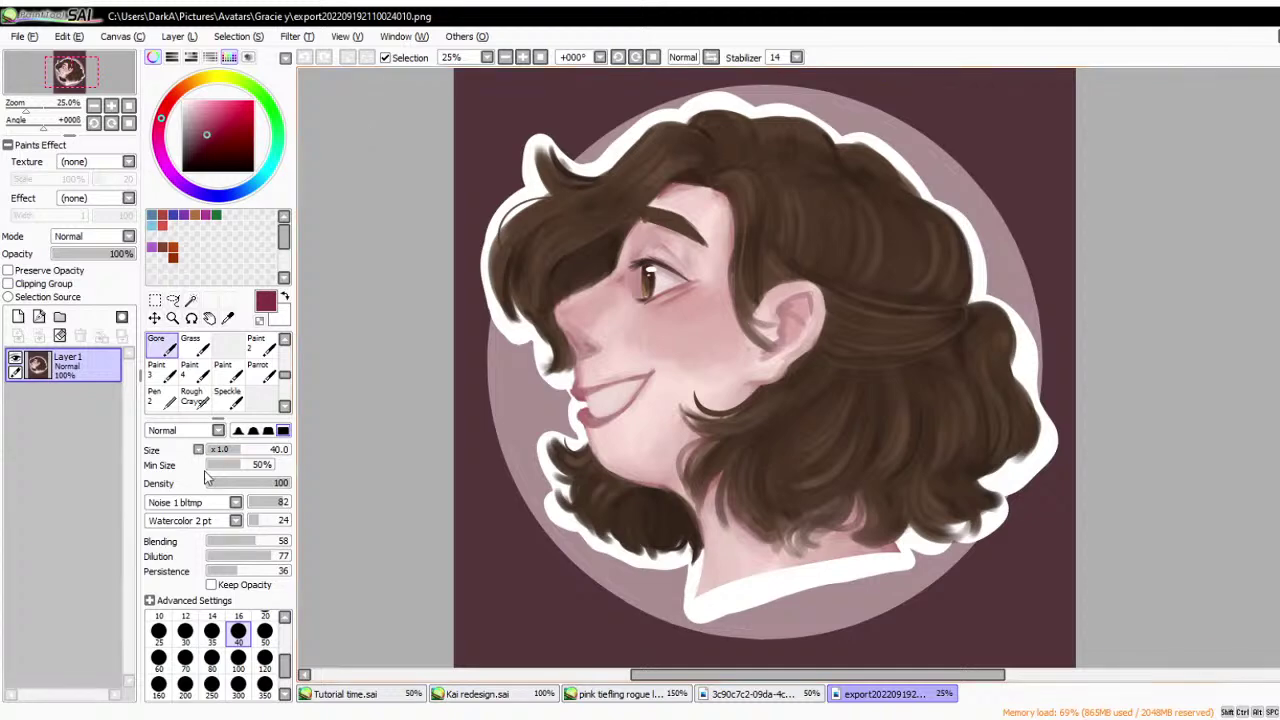
- Return to Tutorial time.sai and add a new layer above Layer5, ready to draw with the black Pen in the empty canvas corner
click(360, 694)
scroll(598, 500, down, 2)
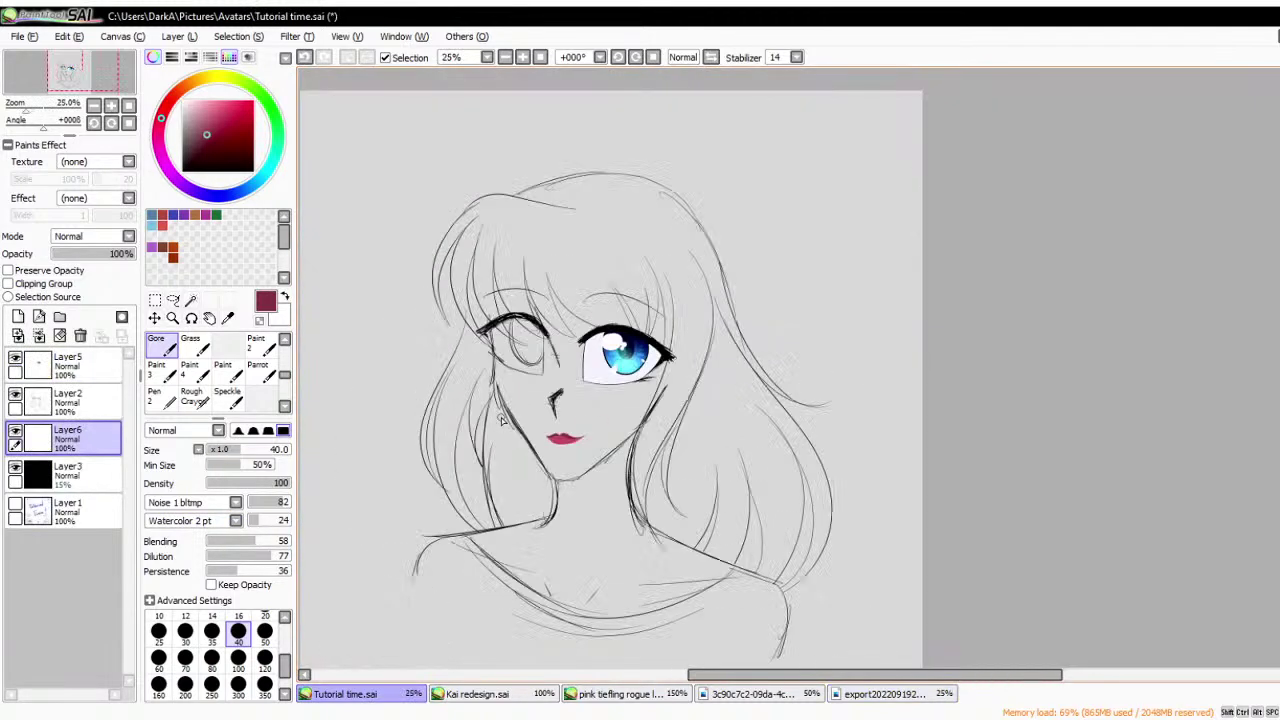
scroll(372, 212, up, 3)
scroll(393, 252, up, 1)
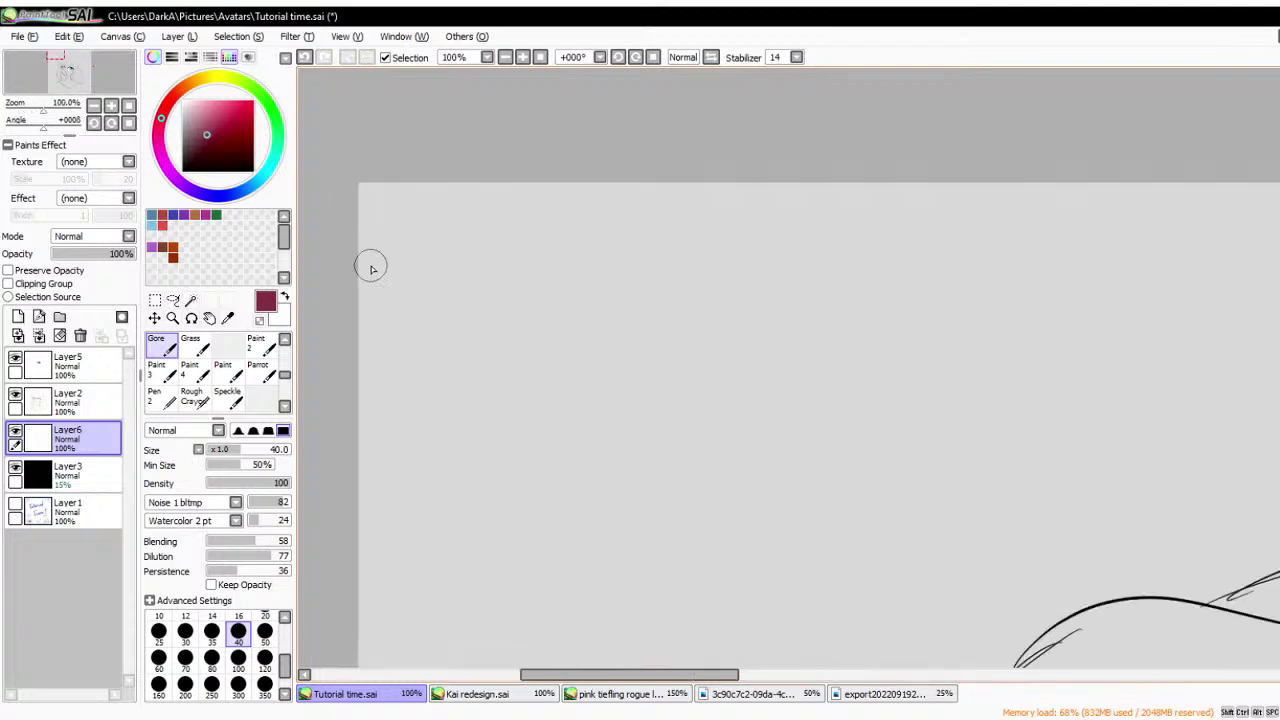
scroll(200, 370, up, 3)
click(160, 345)
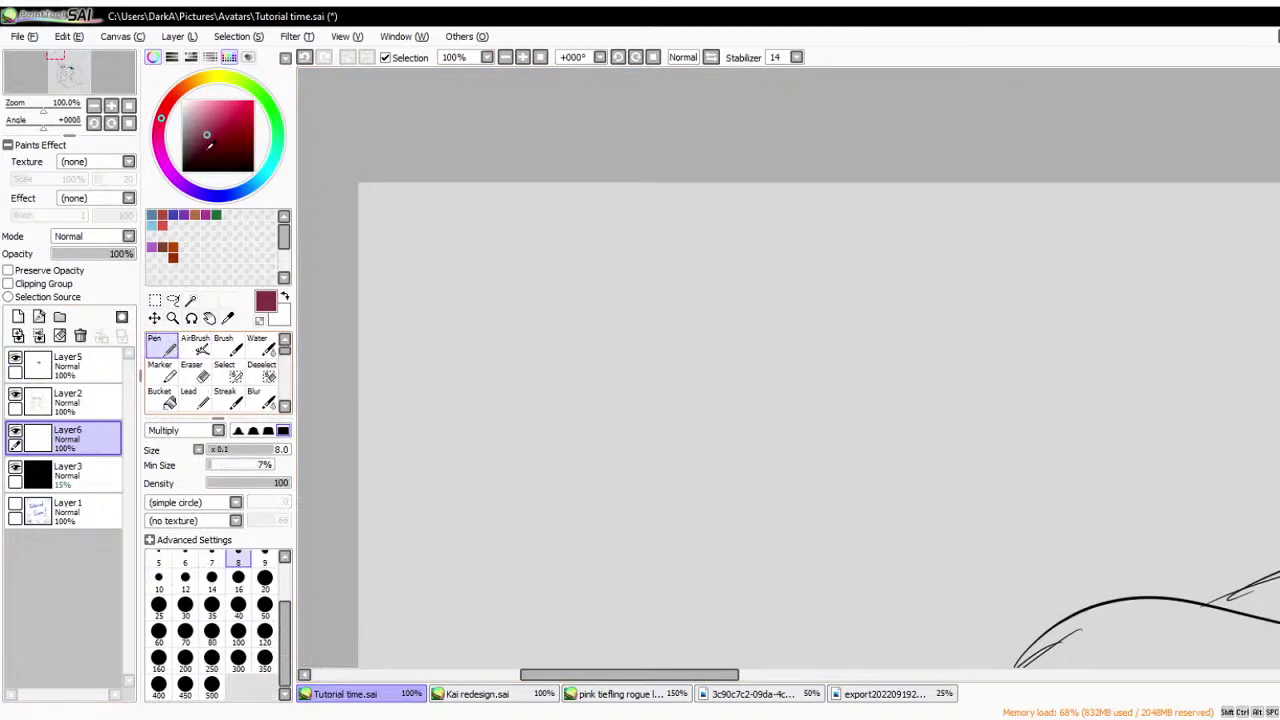
click(182, 170)
click(18, 318)
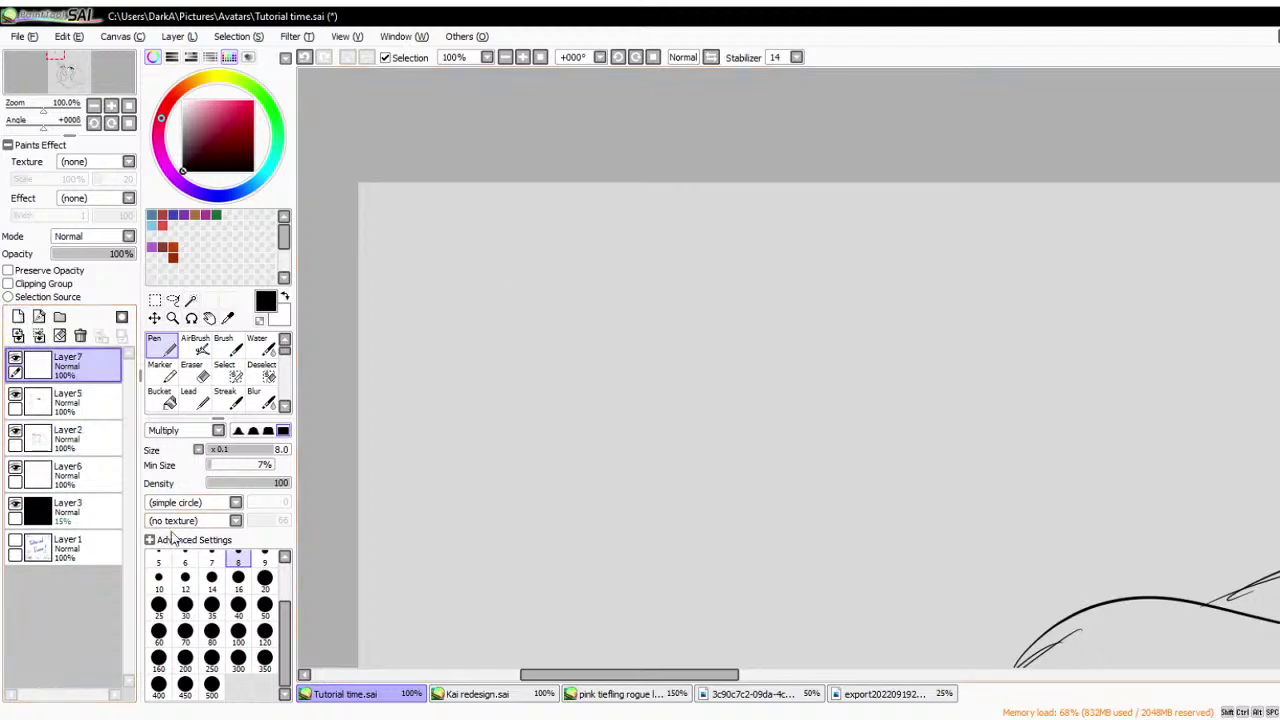
- Sketch two small circles above a larger one on Layer7 with the Pen at size 5, and lower the layer's opacity to 36%
key(bracketleft)
key(bracketleft)
key(bracketleft)
mouse_move(576, 338)
mouse_down()
mouse_move(608, 361)
mouse_move(576, 366)
mouse_up()
mouse_move(594, 309)
mouse_down()
mouse_move(606, 334)
mouse_move(580, 312)
mouse_move(545, 325)
mouse_move(575, 305)
mouse_move(600, 330)
mouse_up()
scroll(598, 340, up, 2)
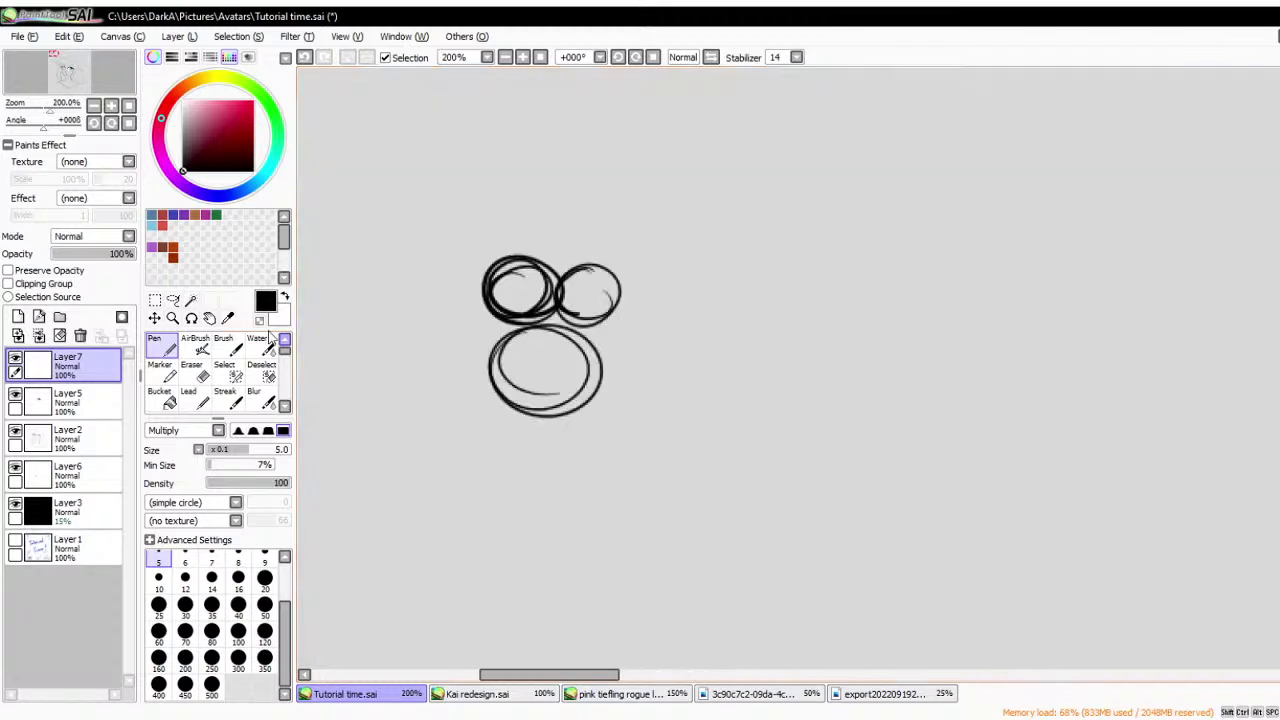
drag(100, 254, 82, 254)
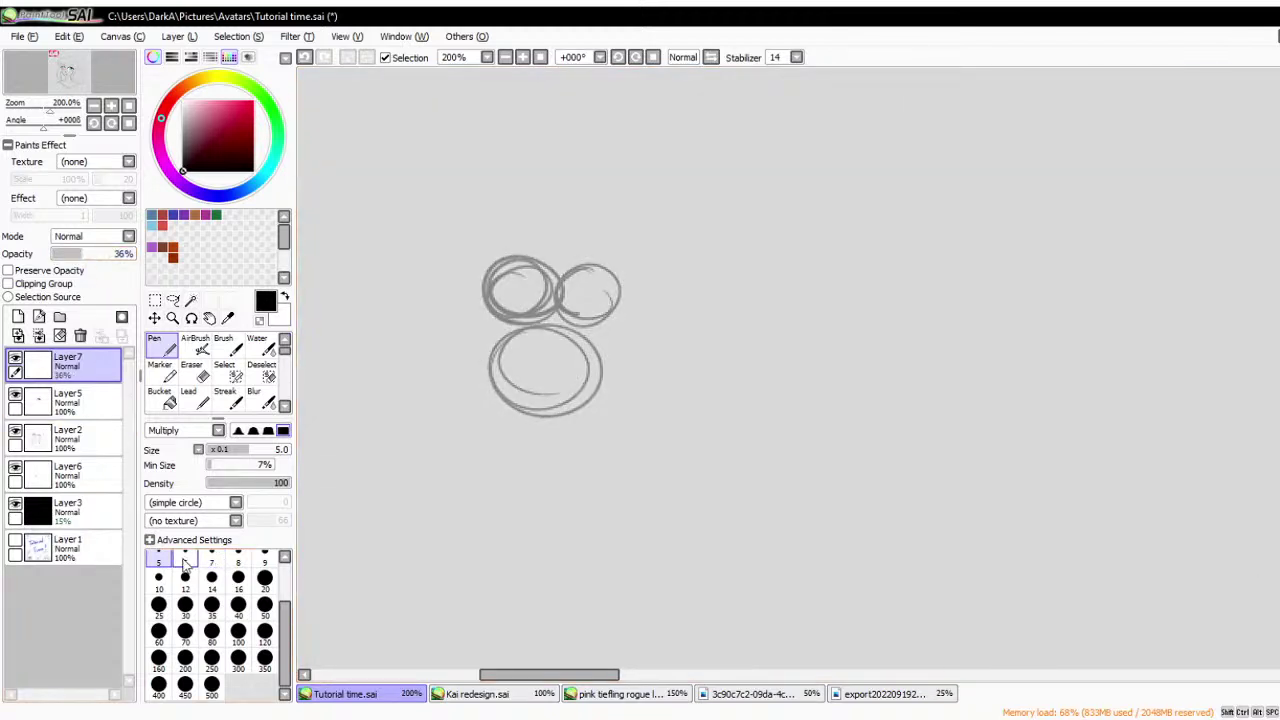
- On a new layer, draw a wavy mouth line between the circles, a lower-lip curve beneath and two upper-lip arcs on top
drag(447, 333, 540, 322)
key(ctrl+z)
key(ctrl+shift+n)
mouse_move(447, 333)
mouse_down()
mouse_move(520, 325)
mouse_move(625, 340)
mouse_move(692, 328)
mouse_up()
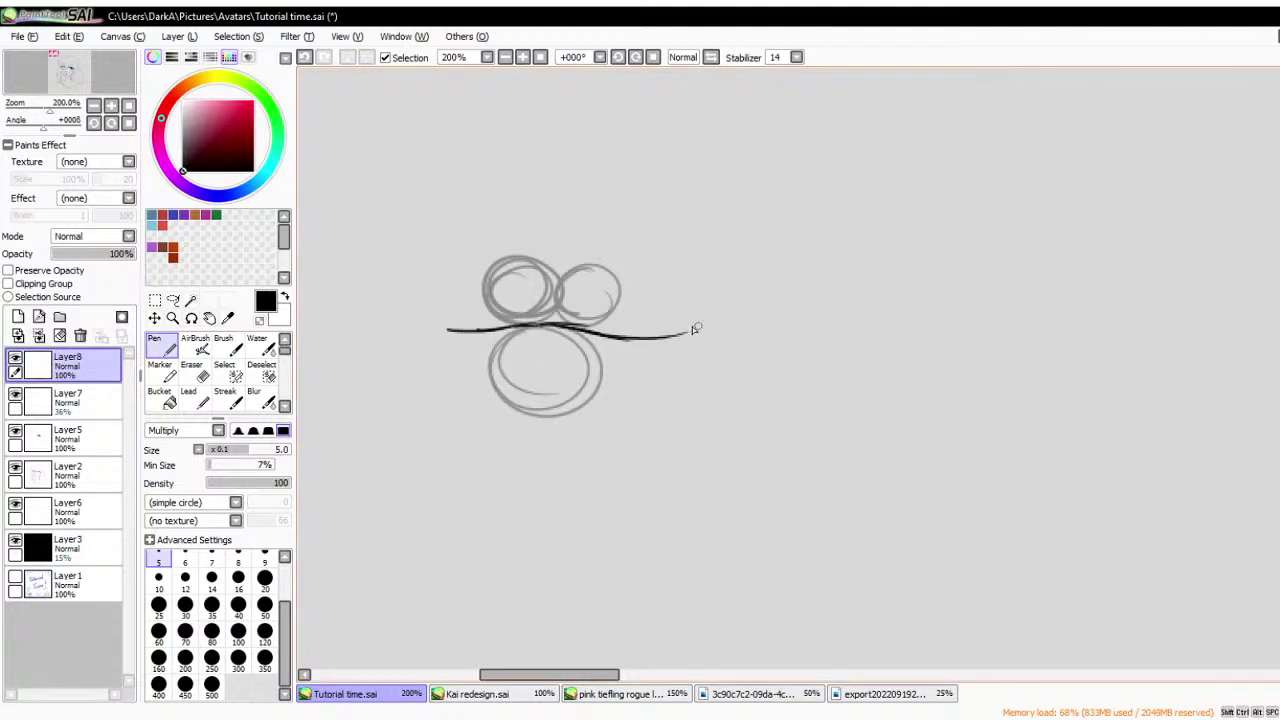
mouse_move(476, 398)
mouse_down()
mouse_move(560, 400)
mouse_move(585, 414)
mouse_move(618, 400)
mouse_up()
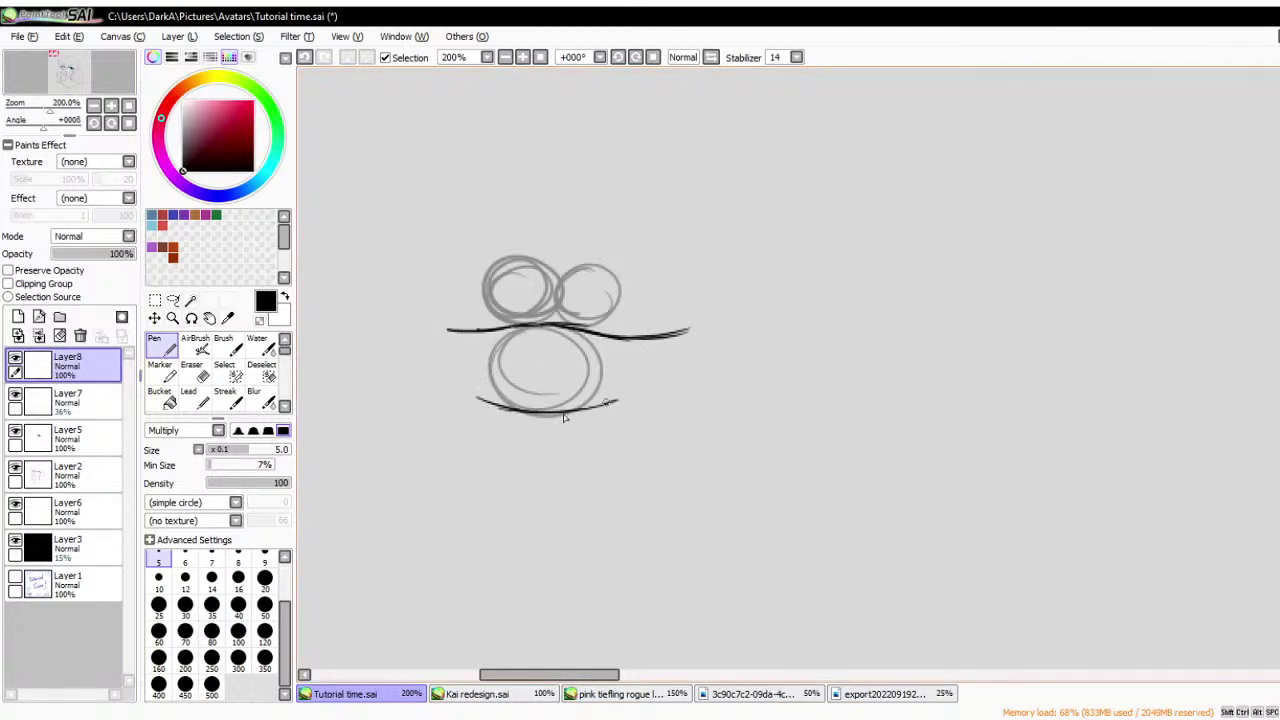
mouse_move(560, 268)
mouse_down()
mouse_move(600, 266)
mouse_move(625, 287)
mouse_move(530, 259)
mouse_move(491, 270)
mouse_up()
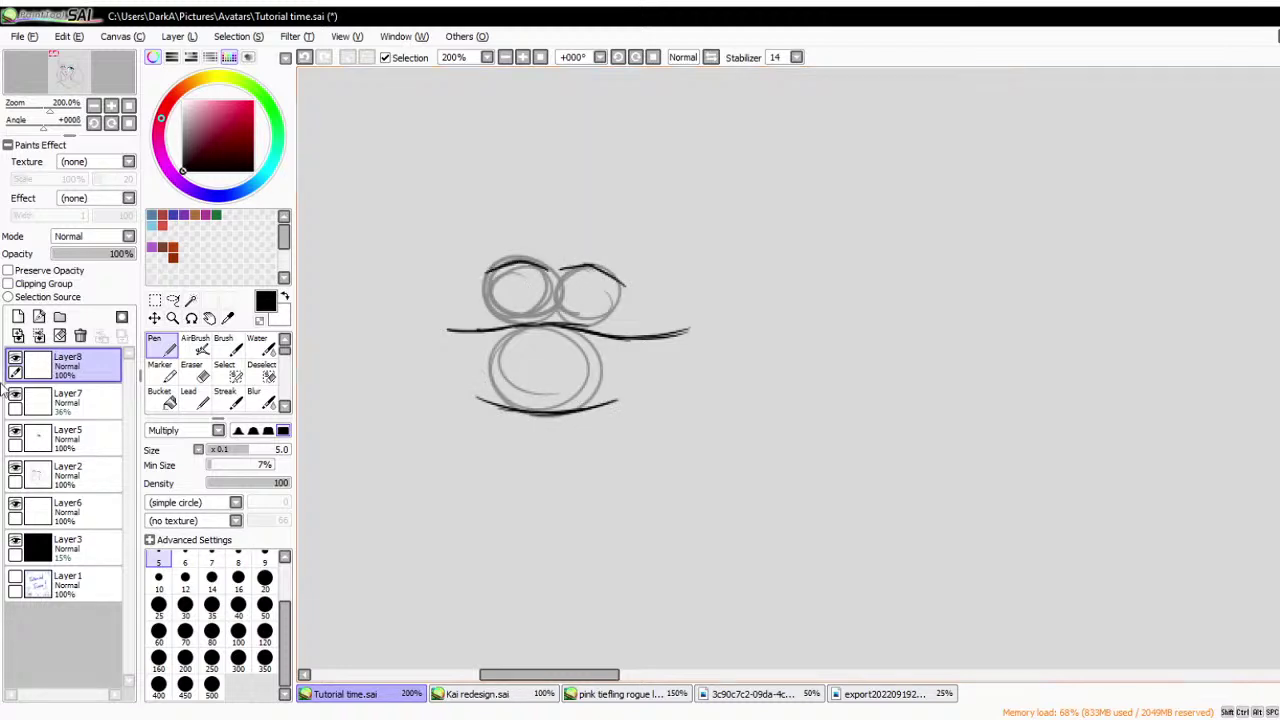
- Hide the circle guides on Layer7 to check the lip lines alone, show them again and compare them with the face
click(15, 395)
scroll(591, 315, down, 4)
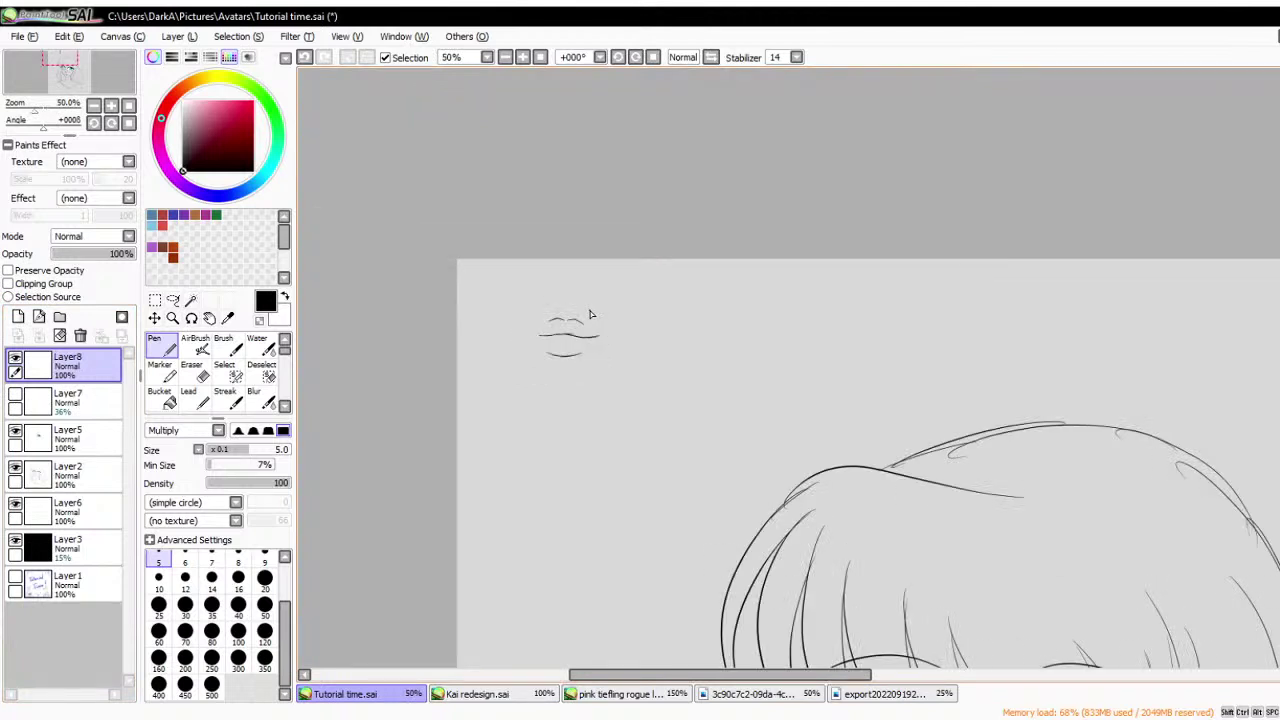
scroll(577, 316, up, 2)
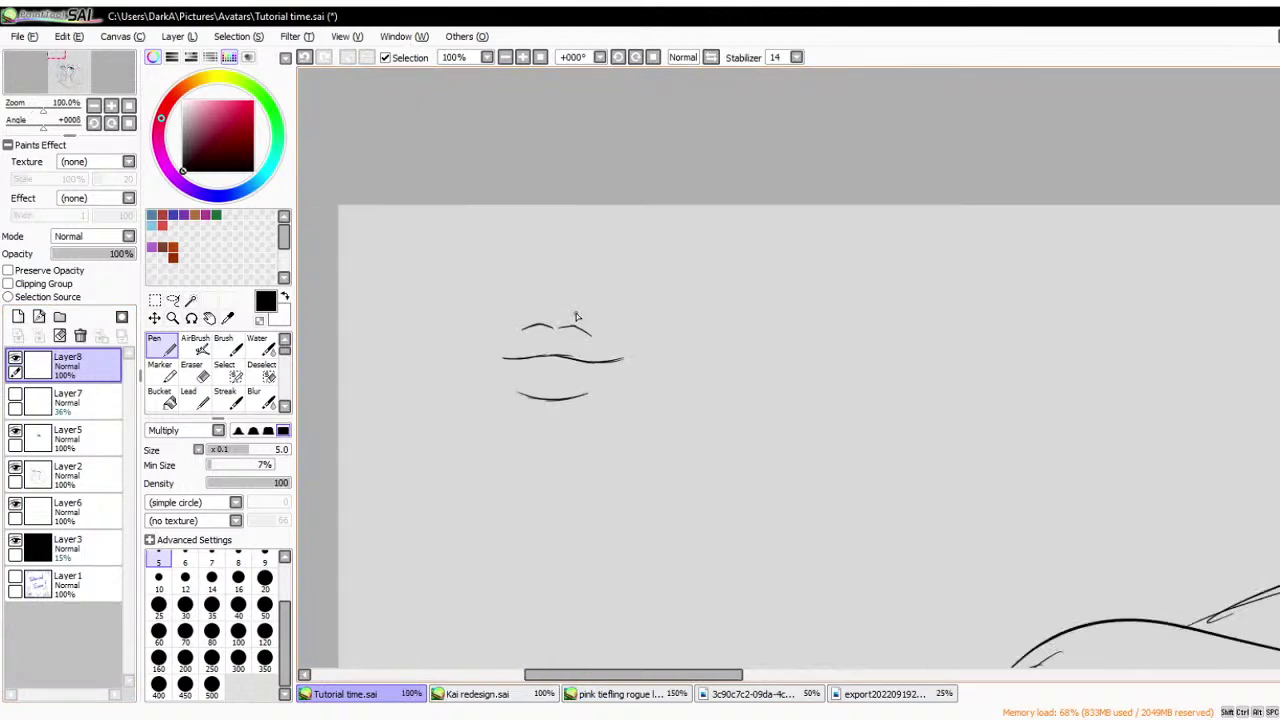
click(15, 395)
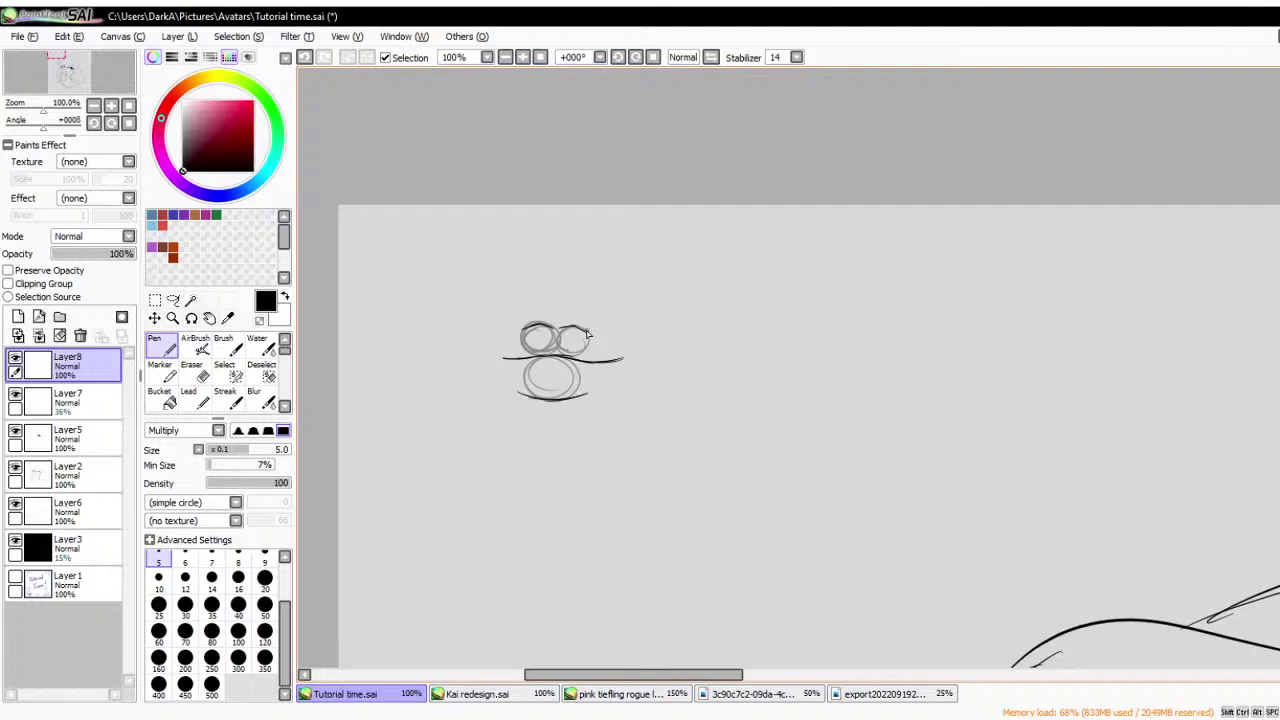
scroll(588, 335, down, 3)
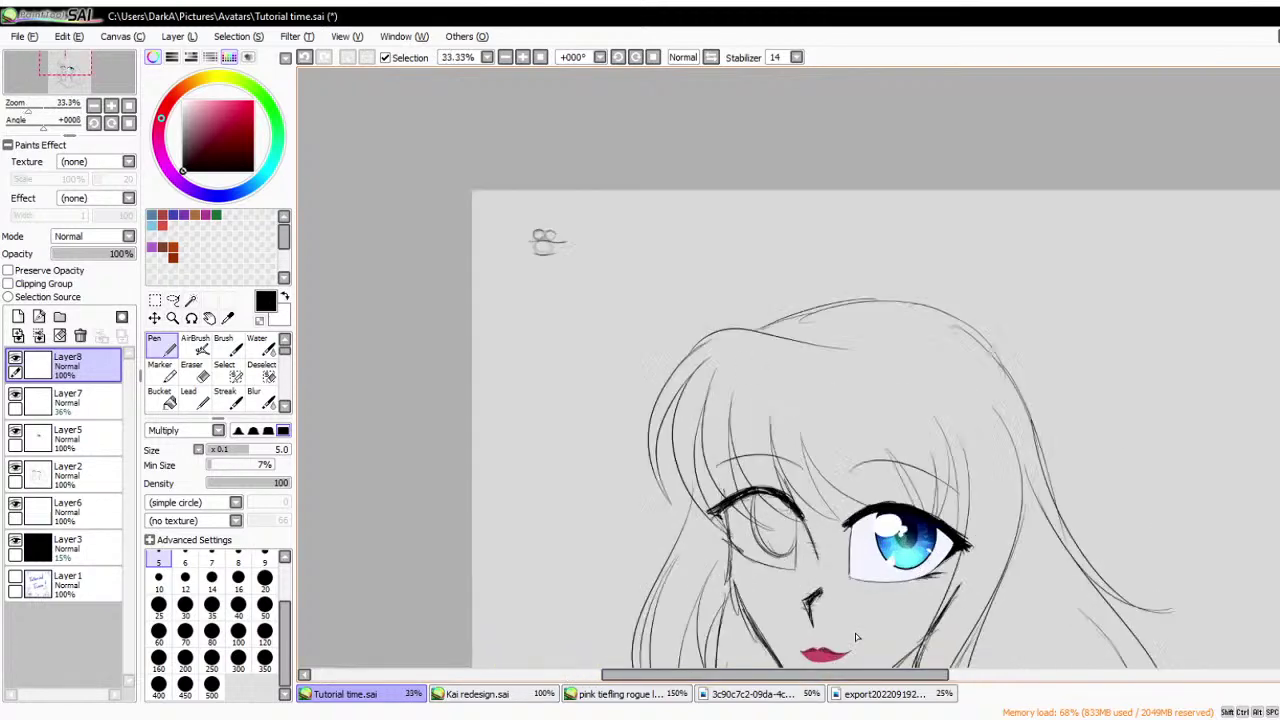
scroll(856, 637, up, 3)
scroll(475, 159, down, 4)
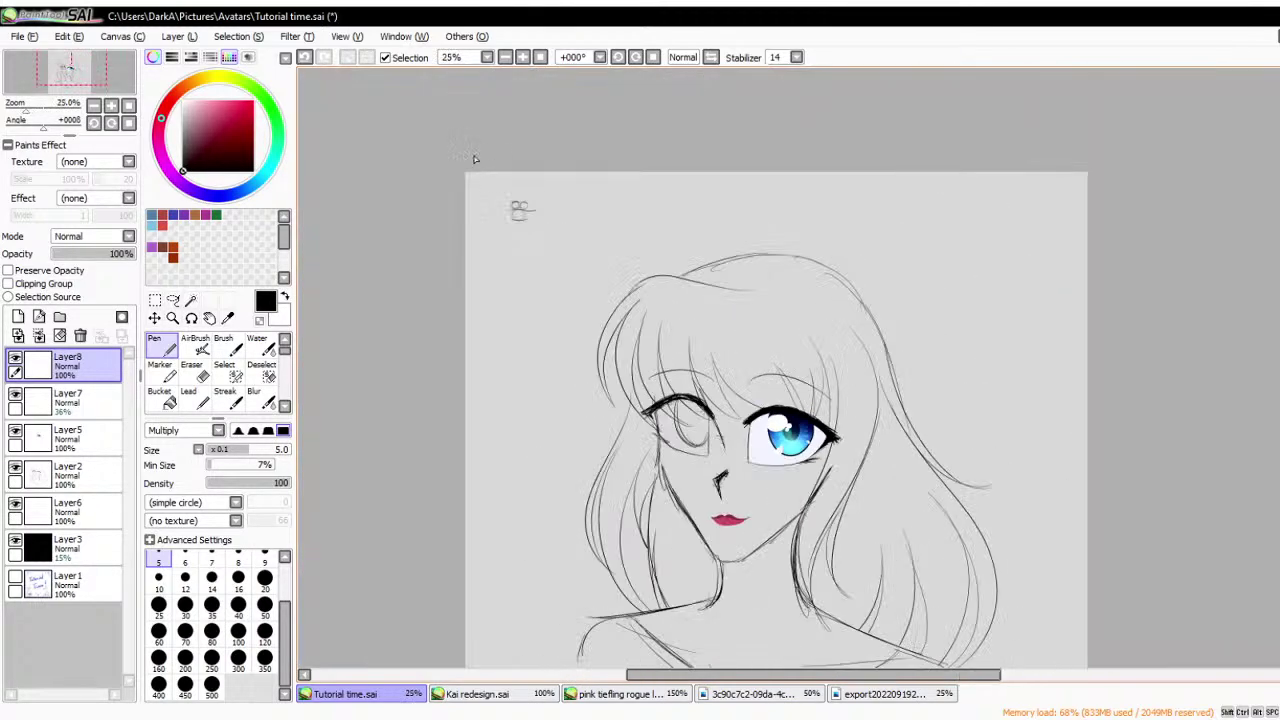
- Hide the circle guides on Layer7 and examine the lip lines on their own
scroll(540, 215, up, 5)
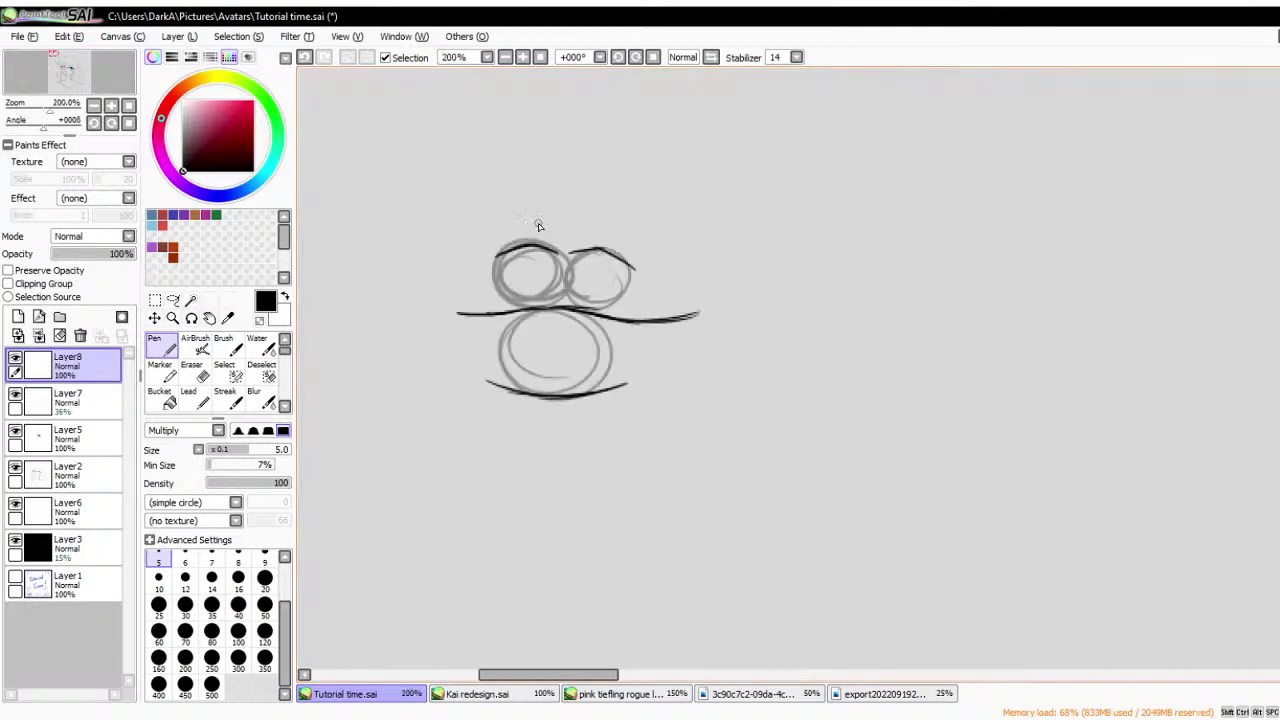
click(42, 400)
click(15, 394)
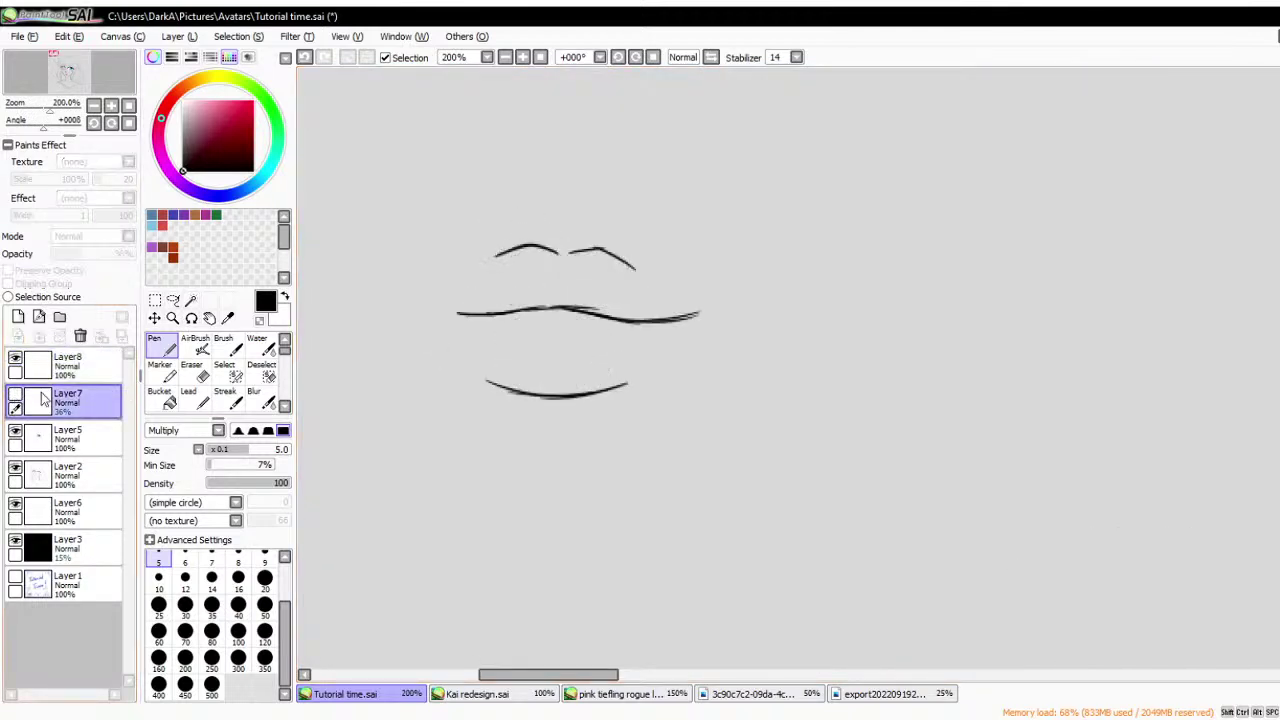
scroll(757, 329, down, 1)
scroll(677, 257, up, 1)
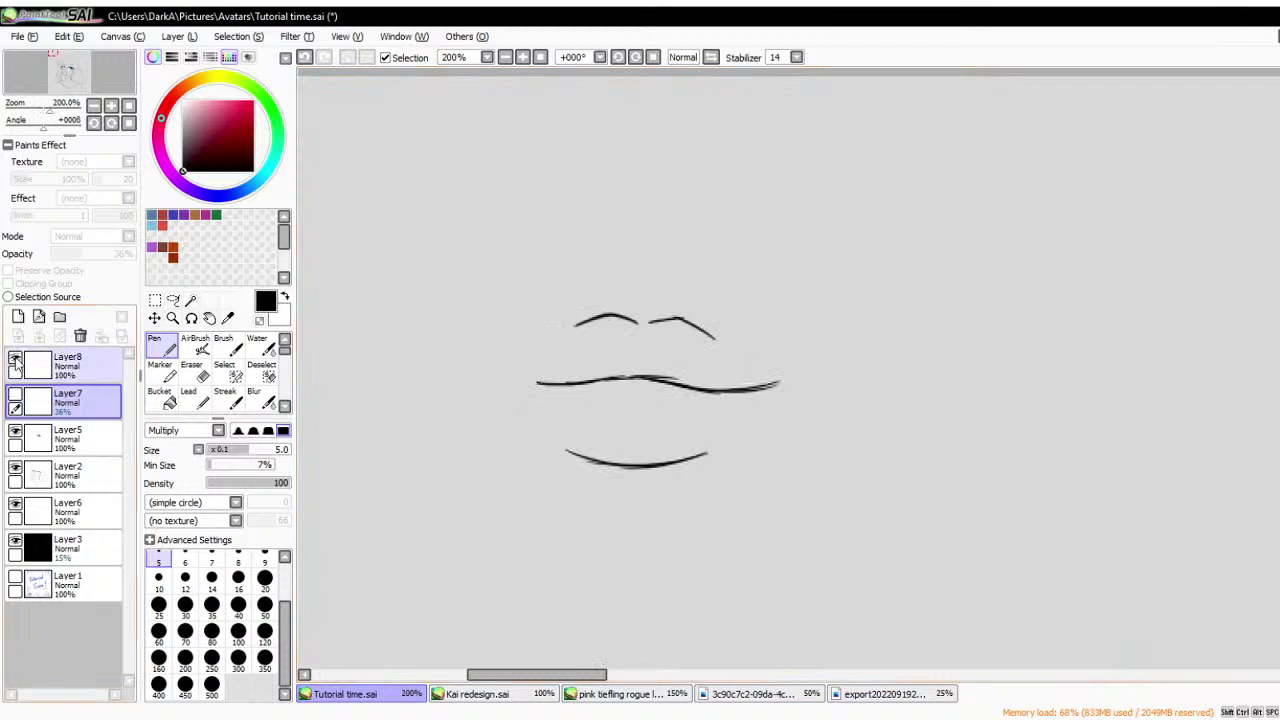
- Delete the lip-line layer Layer8 and the circle-guide layer Layer7
click(48, 372)
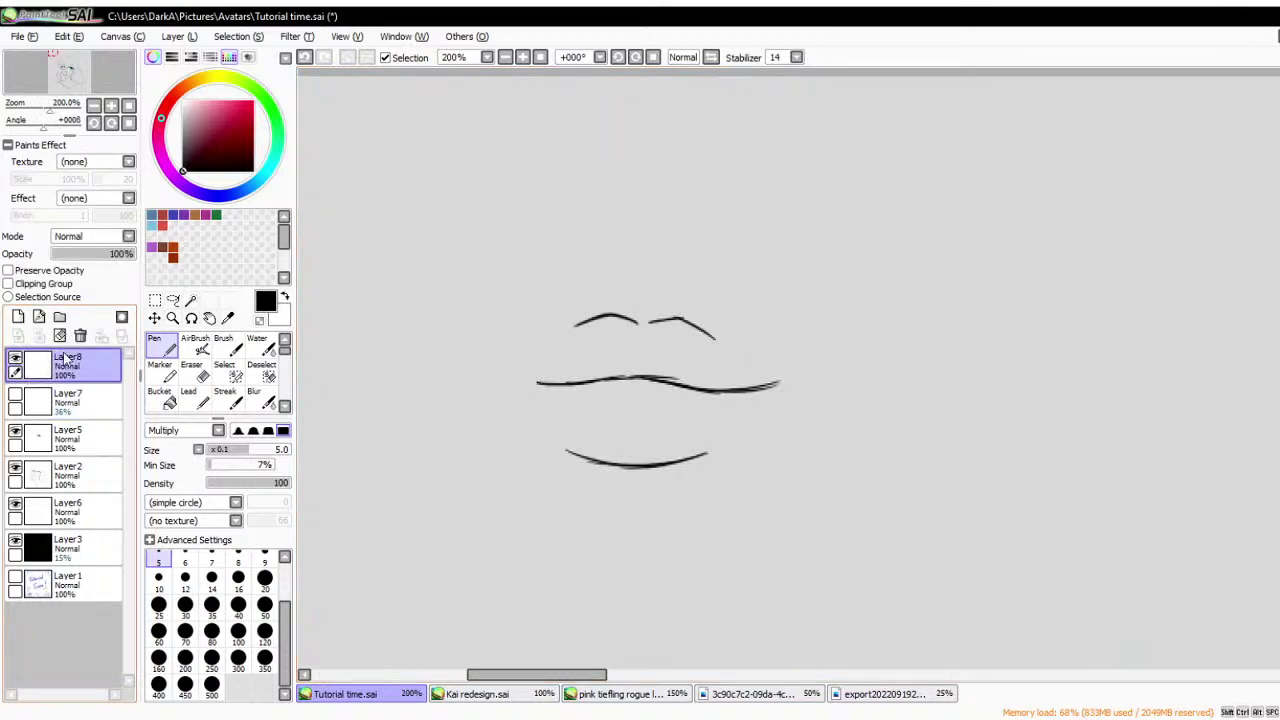
click(80, 335)
click(60, 362)
click(80, 335)
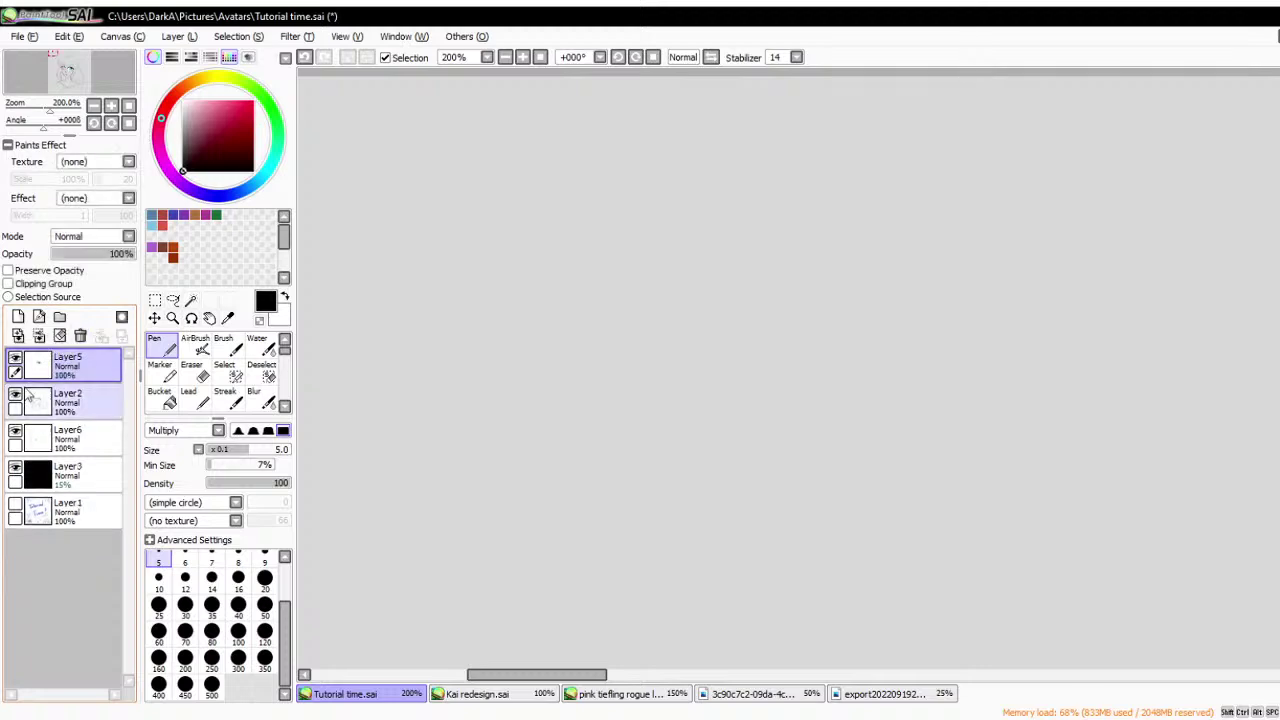
scroll(563, 220, down, 6)
scroll(669, 386, up, 1)
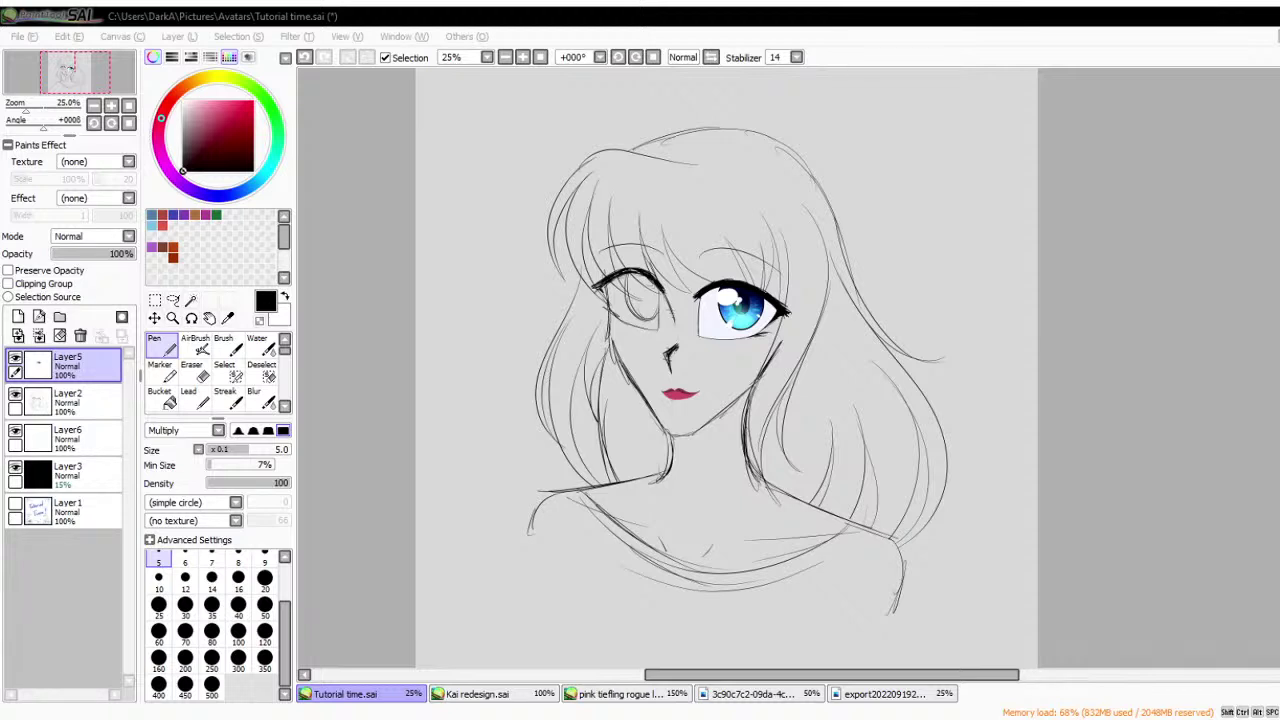
- Merge Layer5 and Layer2 down into Layer6, hide the merged portrait layer and select Layer3
key(ctrl+minus)
key(ctrl+minus)
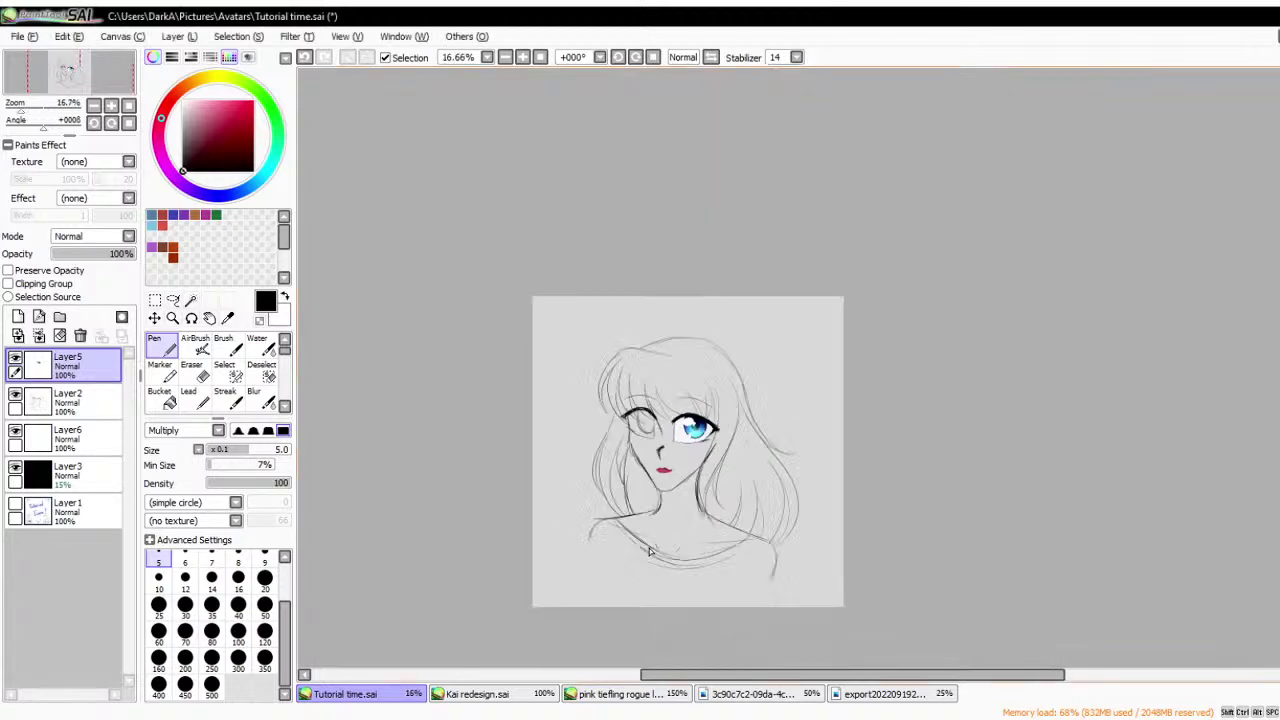
key(ctrl+plus)
click(38, 336)
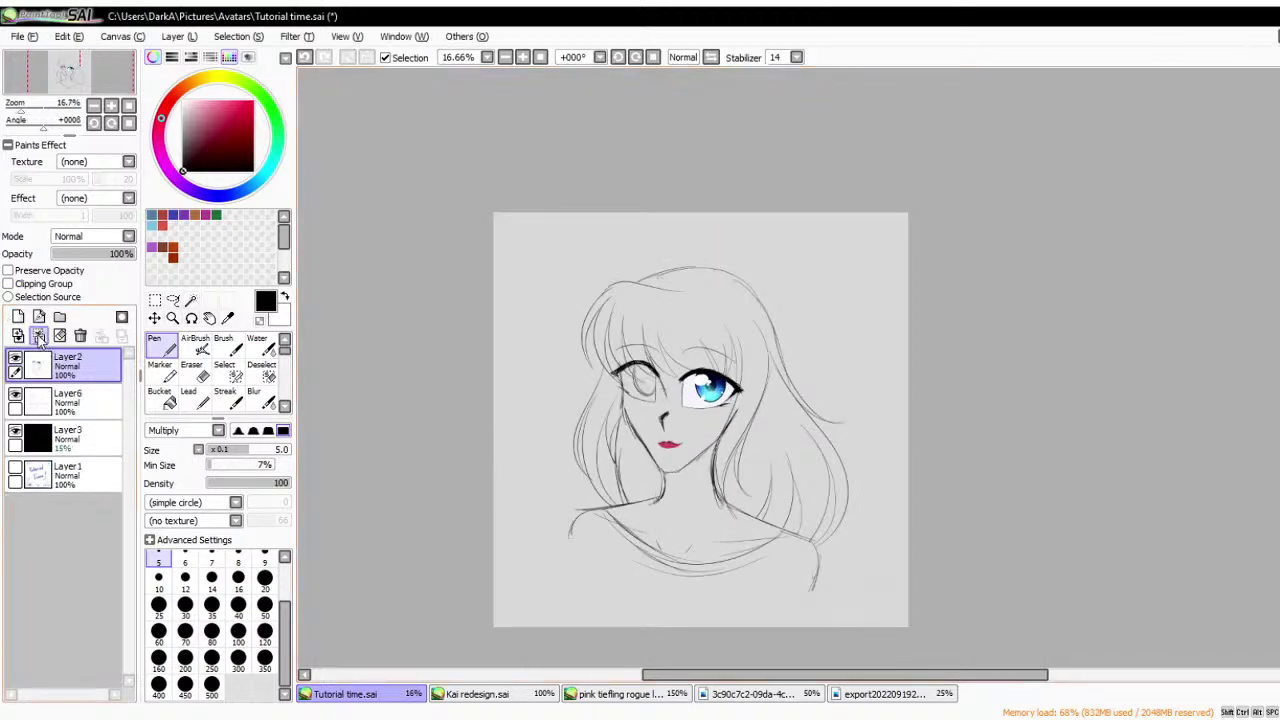
click(38, 336)
click(16, 358)
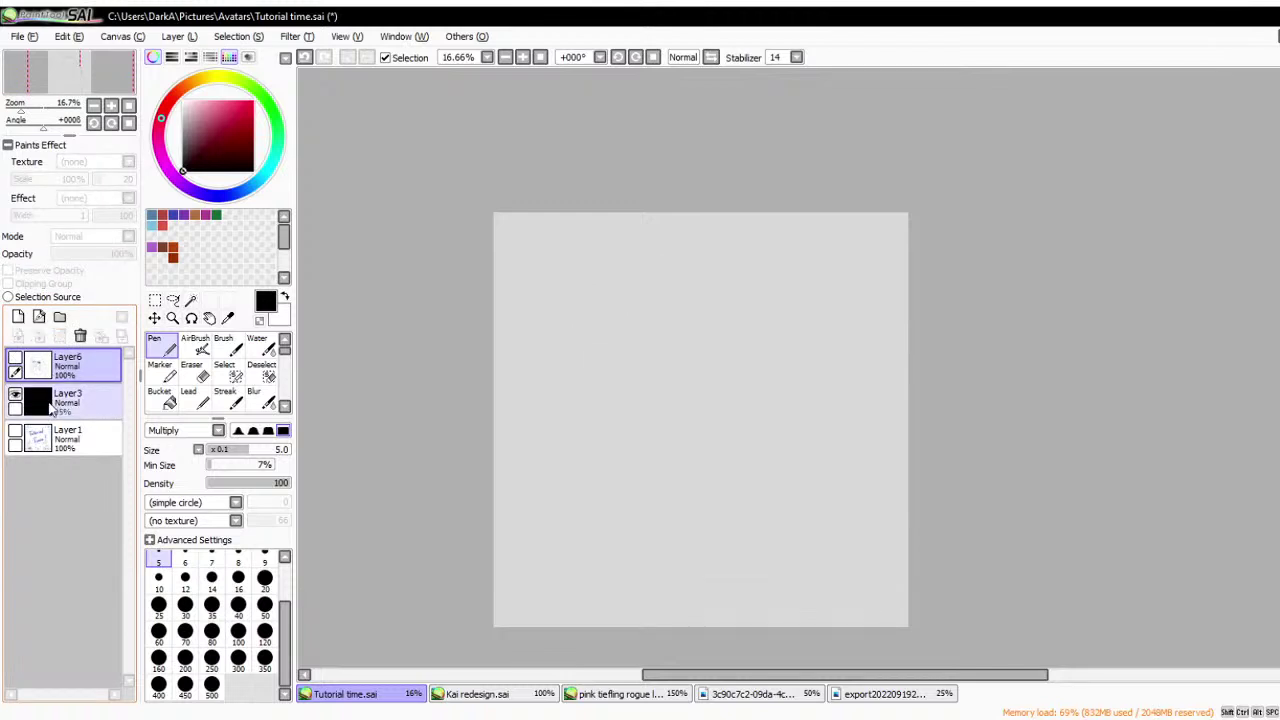
click(50, 405)
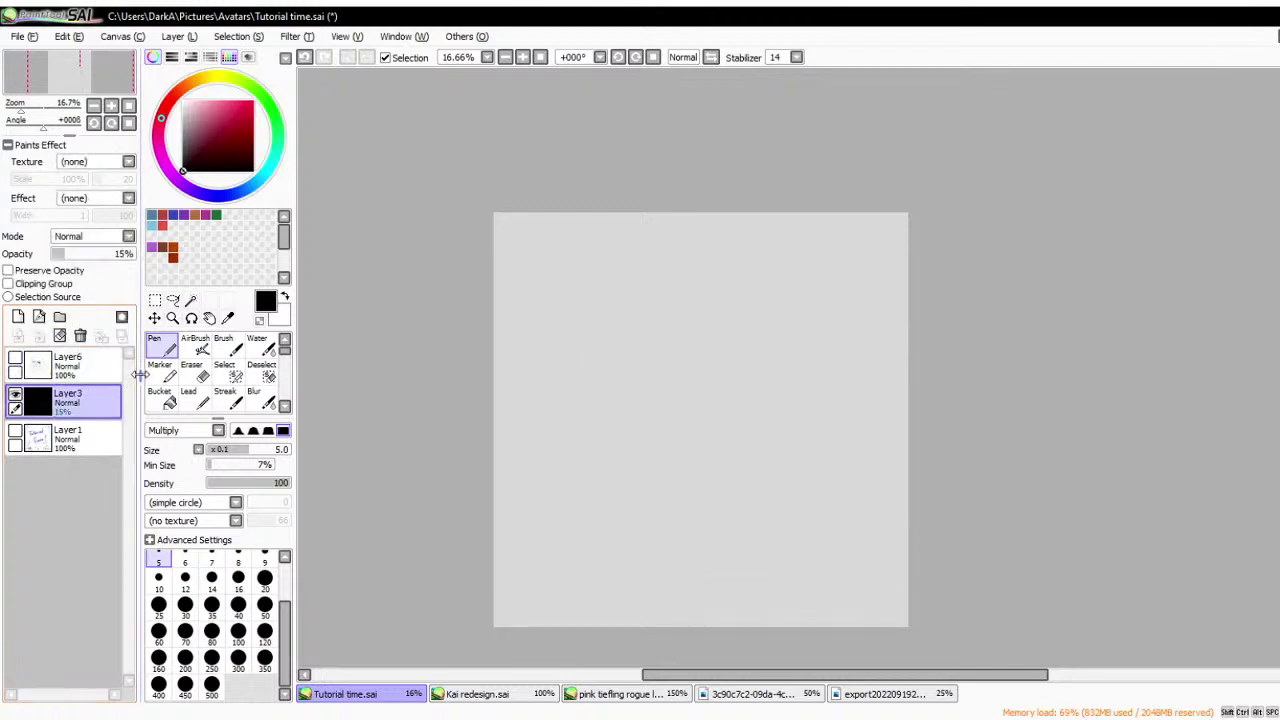
- Switch to Kai redesign.sai to examine the character's whole wings, and return to Tutorial time.sai
click(476, 693)
scroll(791, 424, down, 4)
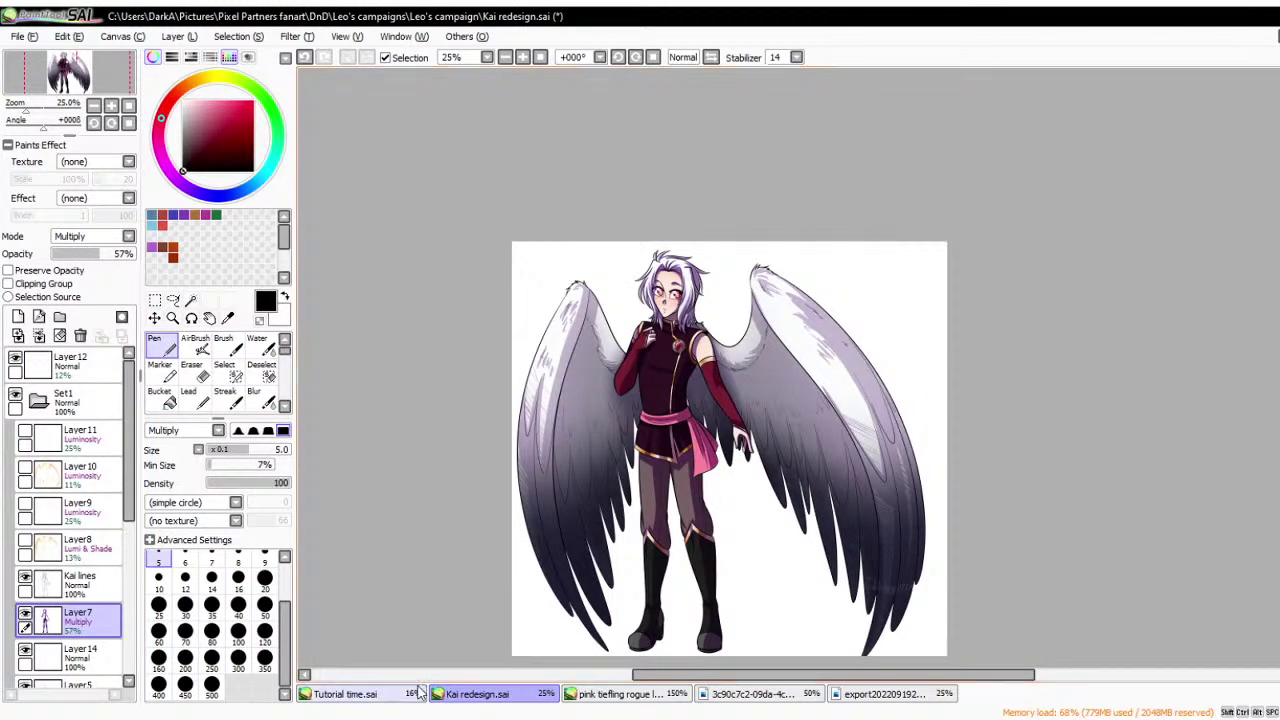
click(340, 693)
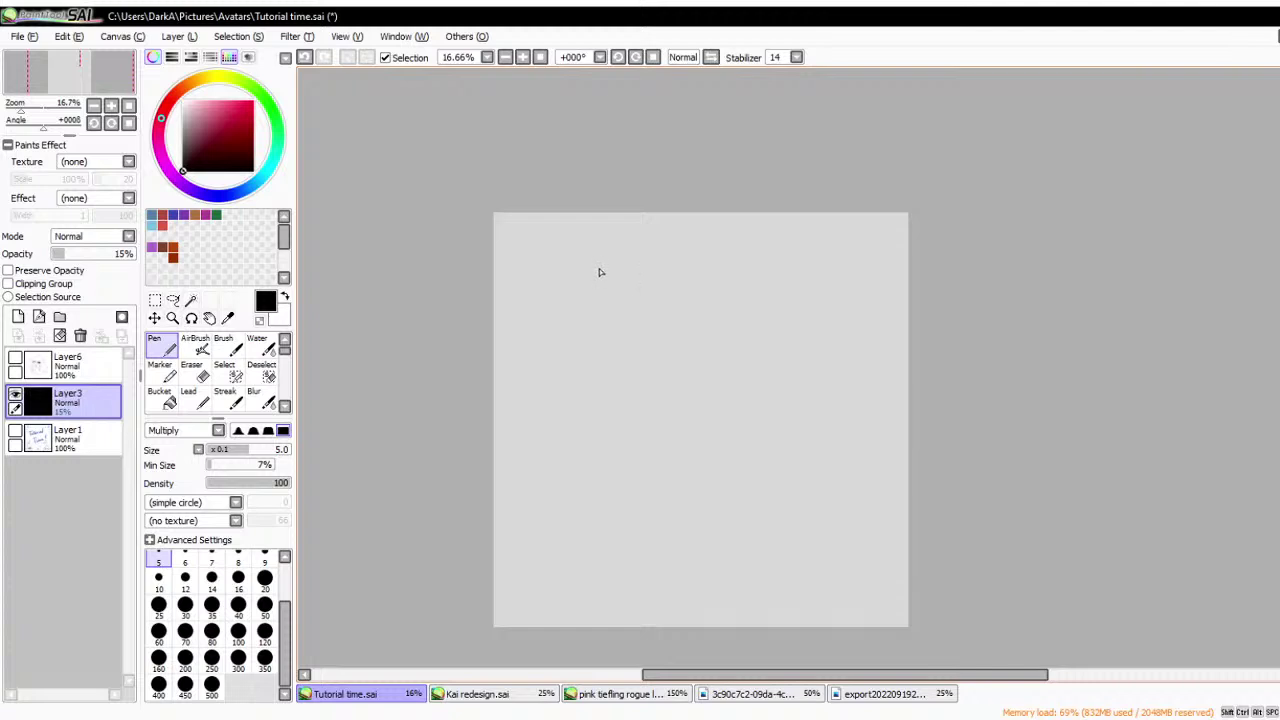
- On a new layer above Layer6, sketch a simple wing outline with a peaked top edge, rounded base and pointed tip
scroll(600, 270, up, 1)
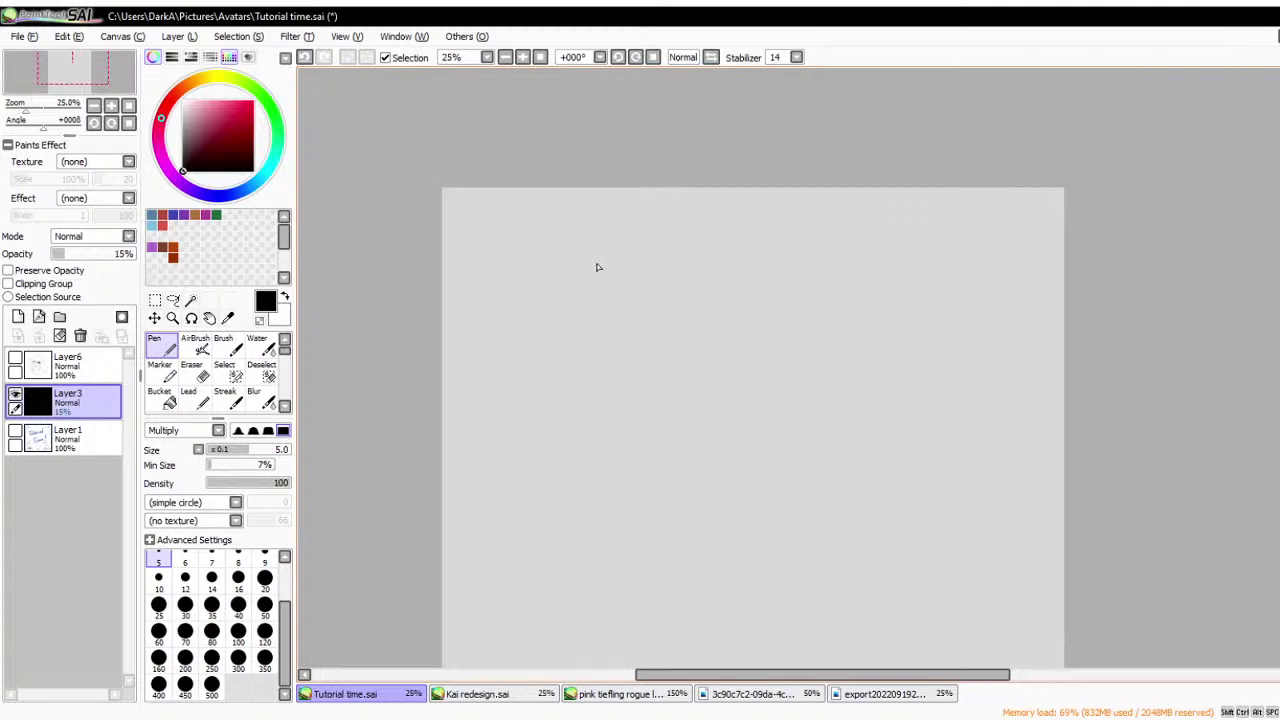
scroll(598, 267, down, 1)
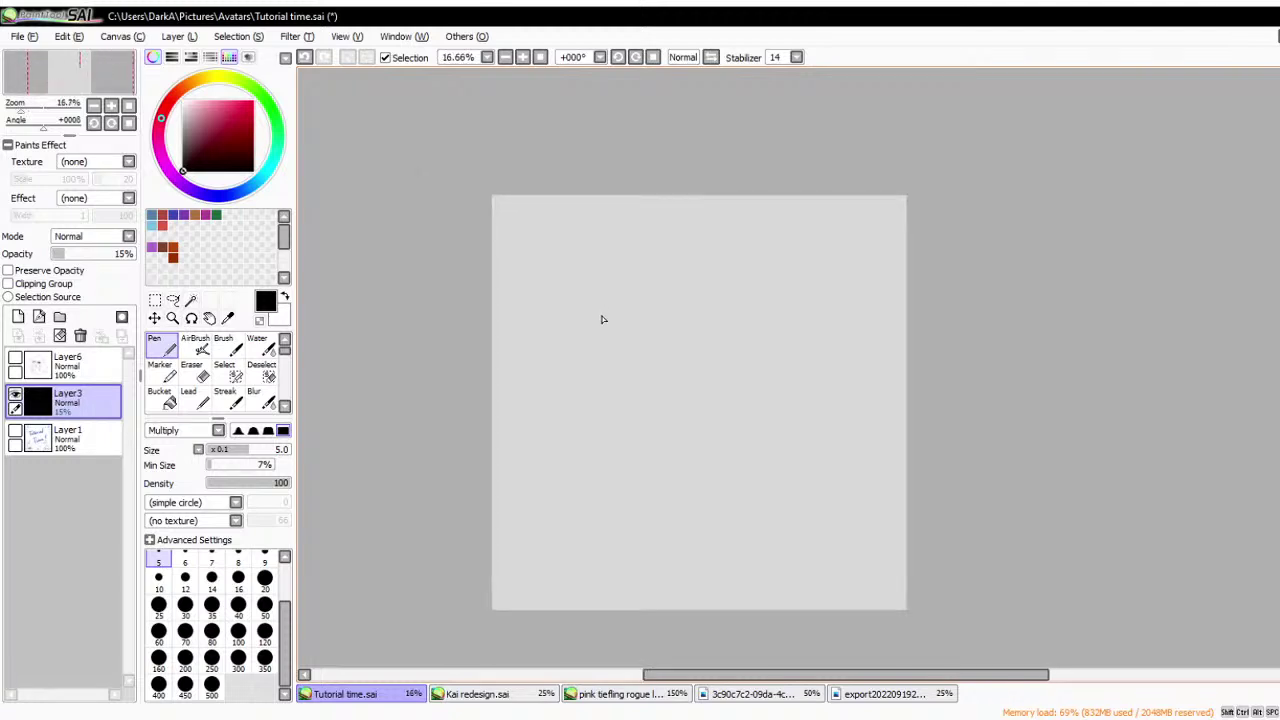
scroll(591, 290, up, 1)
click(17, 316)
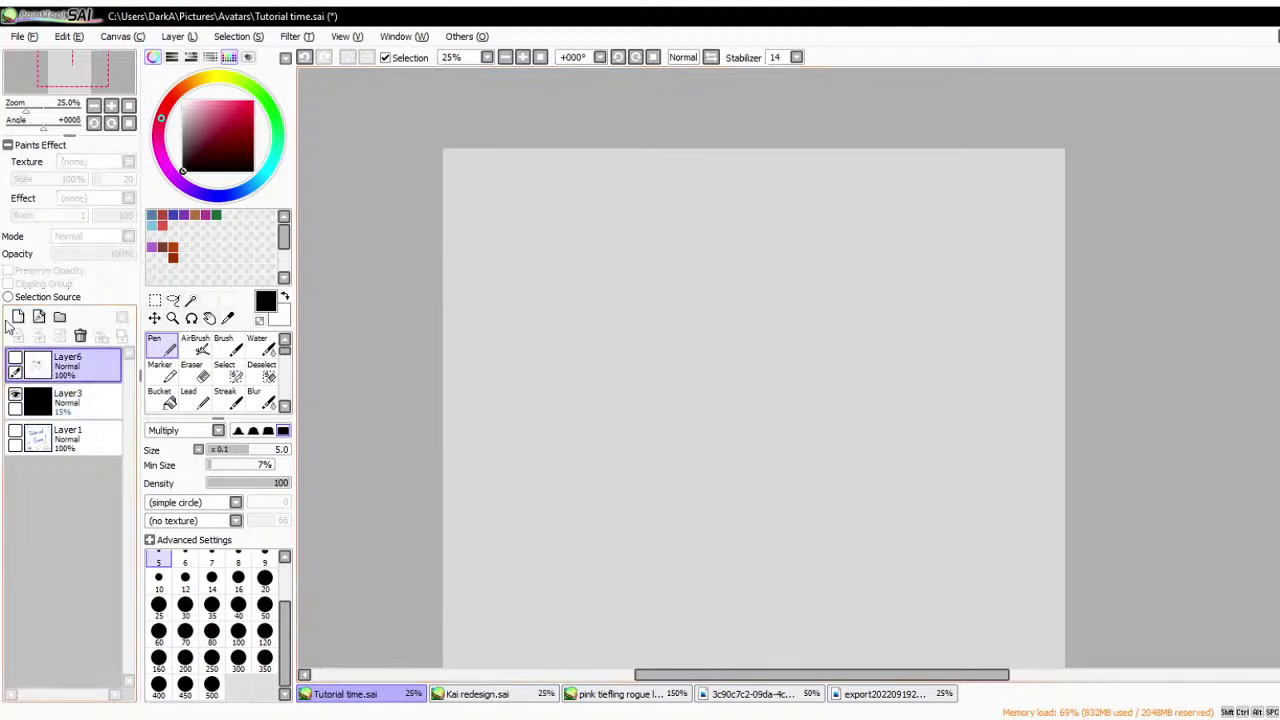
scroll(606, 230, up, 1)
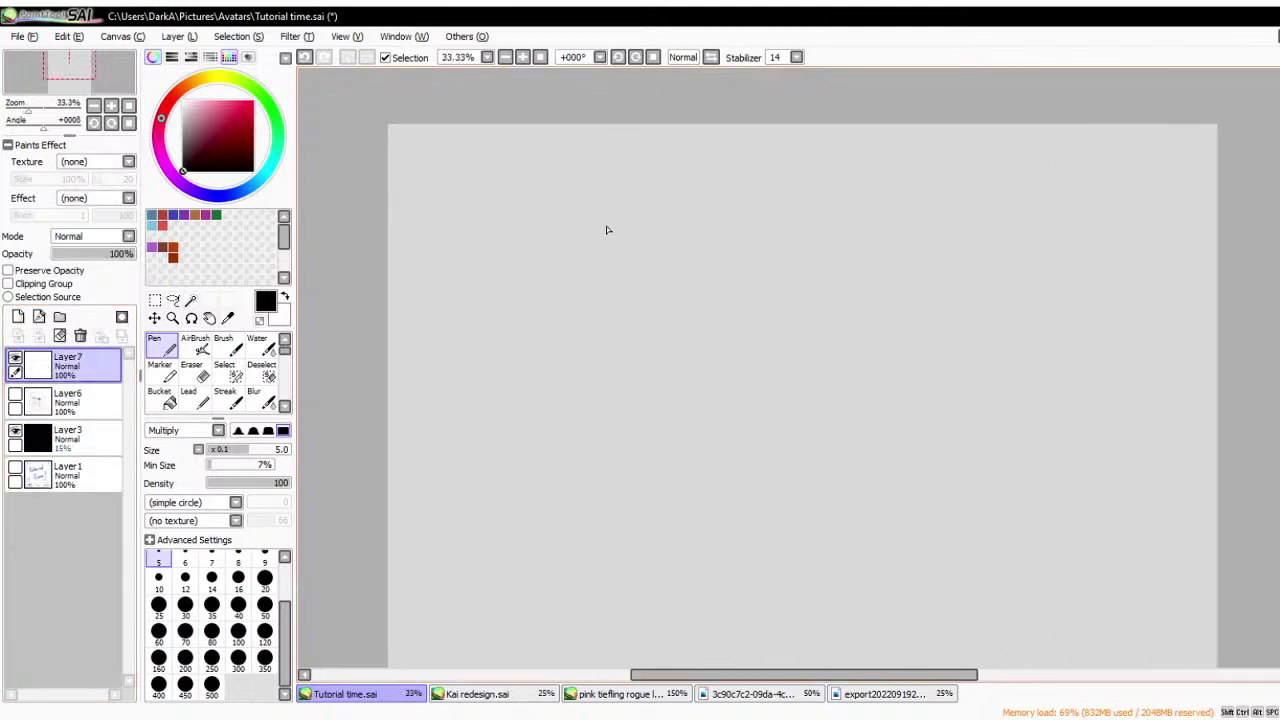
mouse_move(483, 315)
mouse_down()
mouse_move(502, 285)
mouse_move(580, 251)
mouse_move(640, 197)
mouse_move(708, 222)
mouse_move(813, 301)
mouse_move(801, 299)
mouse_move(846, 348)
mouse_up()
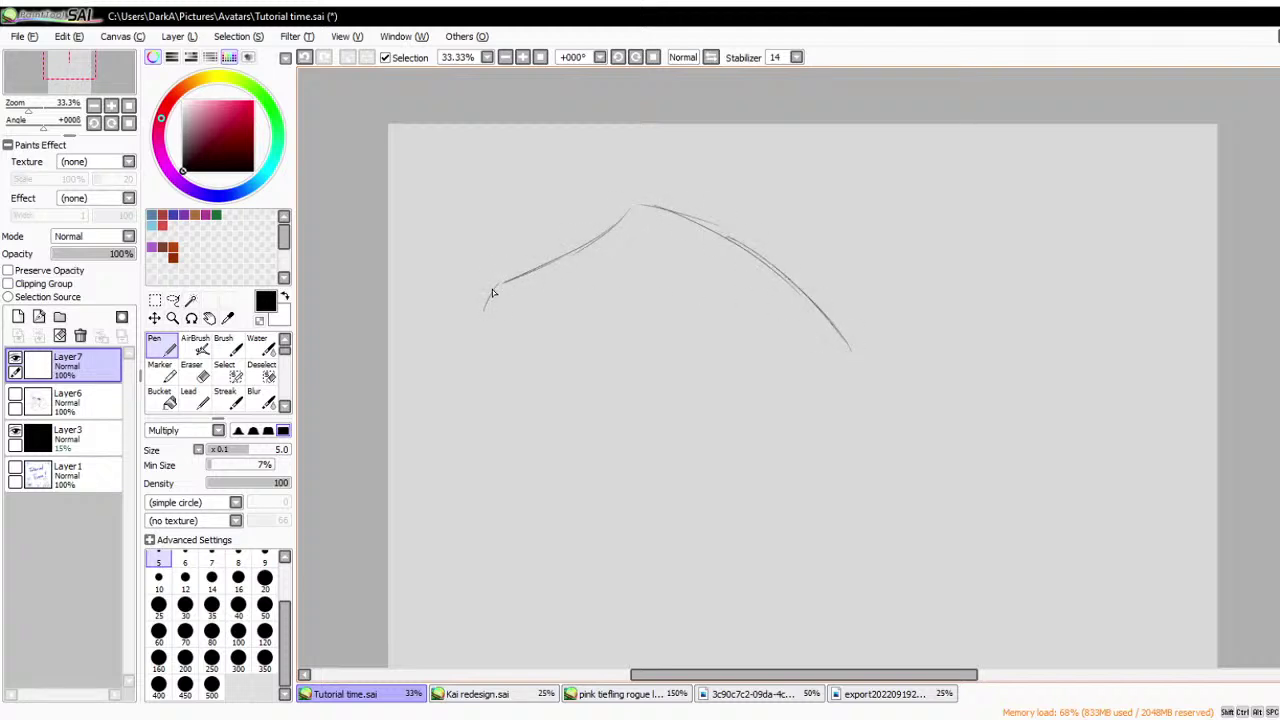
mouse_move(493, 292)
mouse_down()
mouse_move(503, 358)
mouse_move(547, 374)
mouse_move(724, 364)
mouse_move(868, 396)
mouse_up()
drag(829, 322, 874, 400)
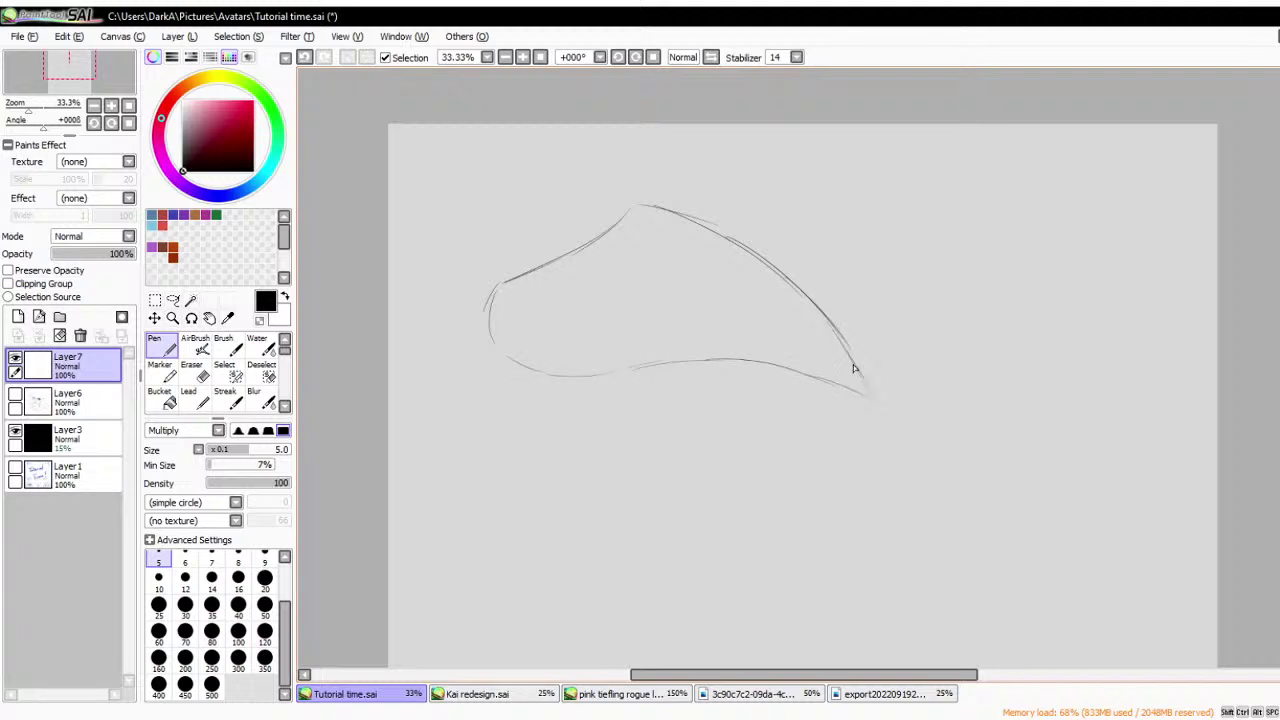
- Lower the wing outline layer's opacity to 58% and add a new layer above it
scroll(853, 367, down, 2)
scroll(718, 328, up, 4)
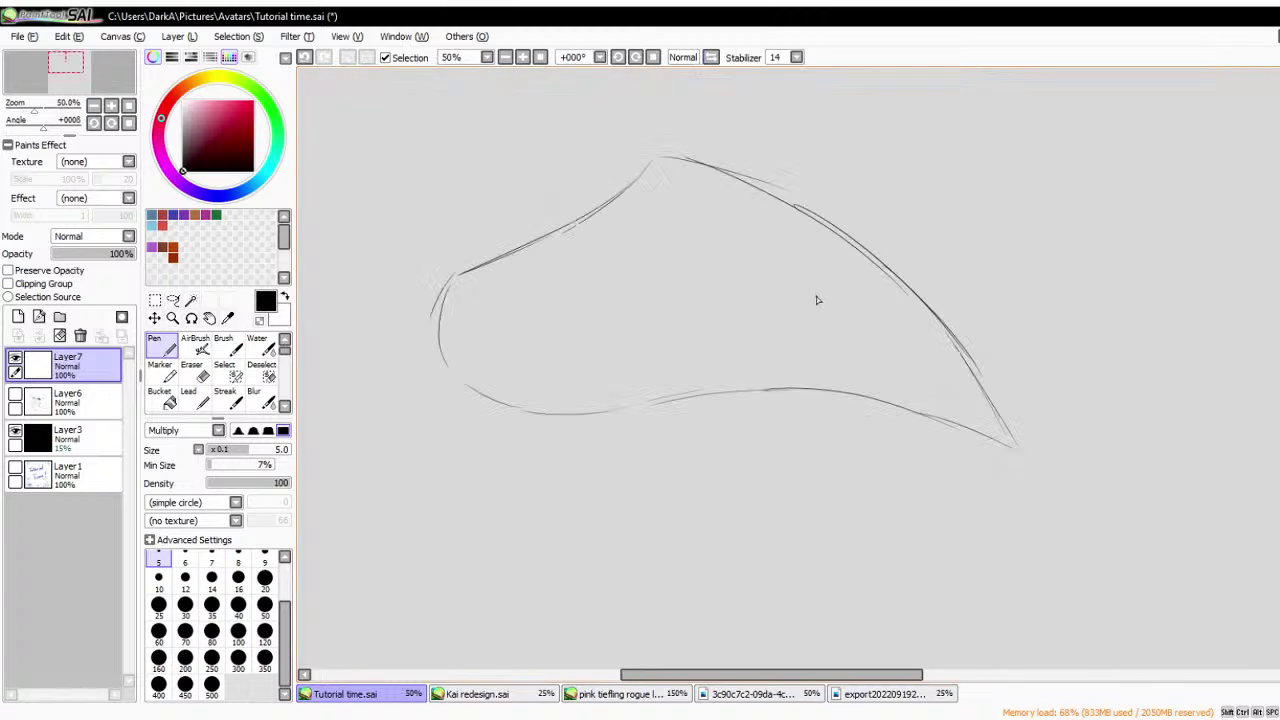
drag(88, 257, 103, 262)
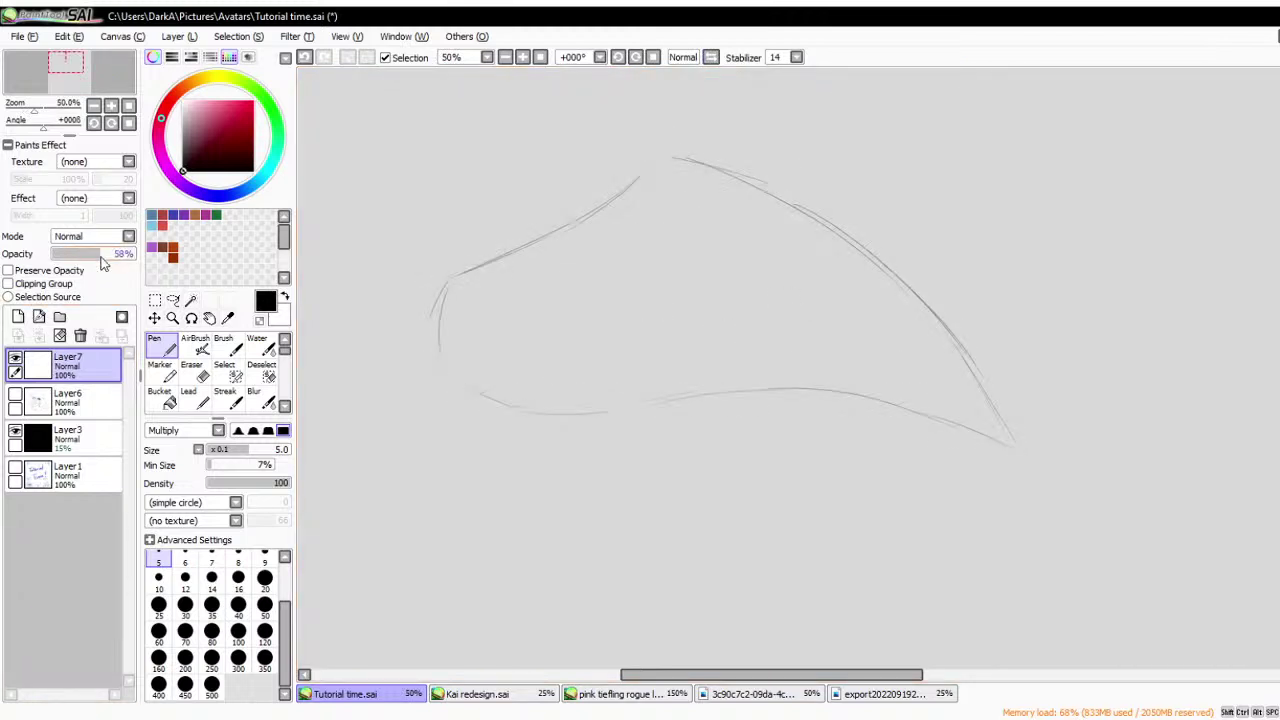
click(18, 316)
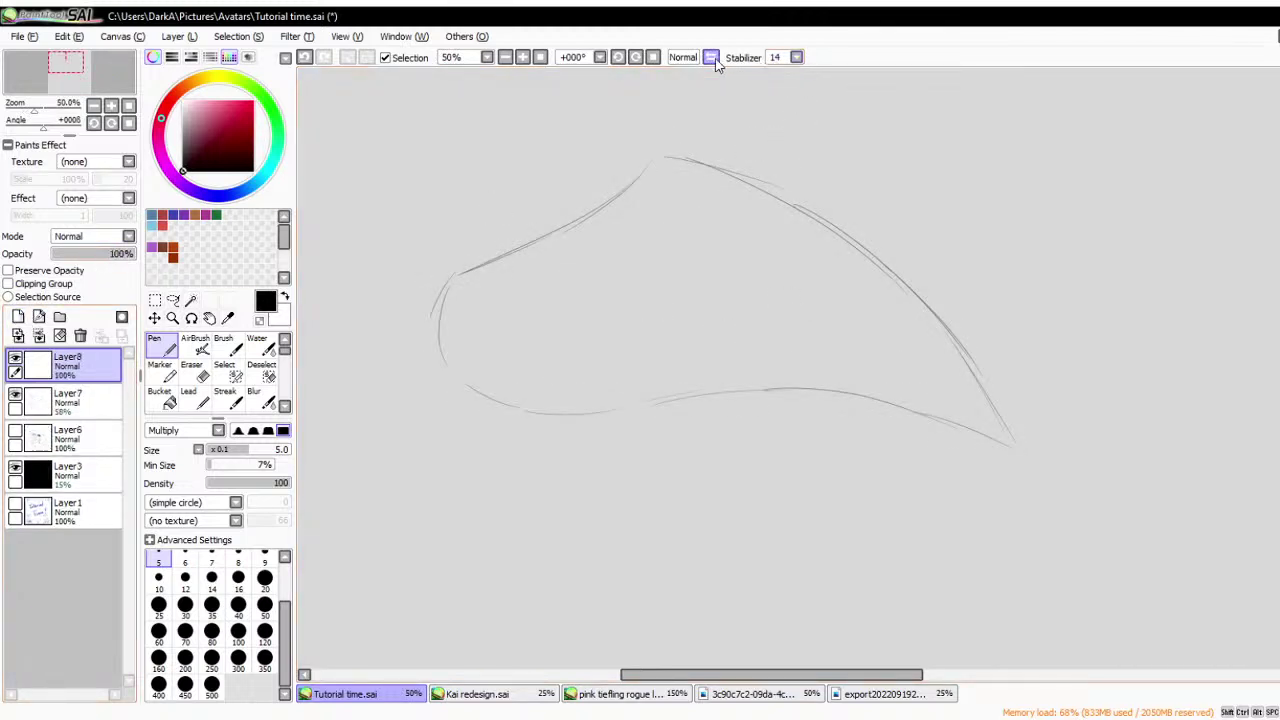
- Over the faded outline, draw the wing's top edge with tufts at both joints and a row of long feathers along the lower edge
scroll(720, 326, down, 2)
scroll(720, 154, left, 3)
scroll(870, 332, down, 1)
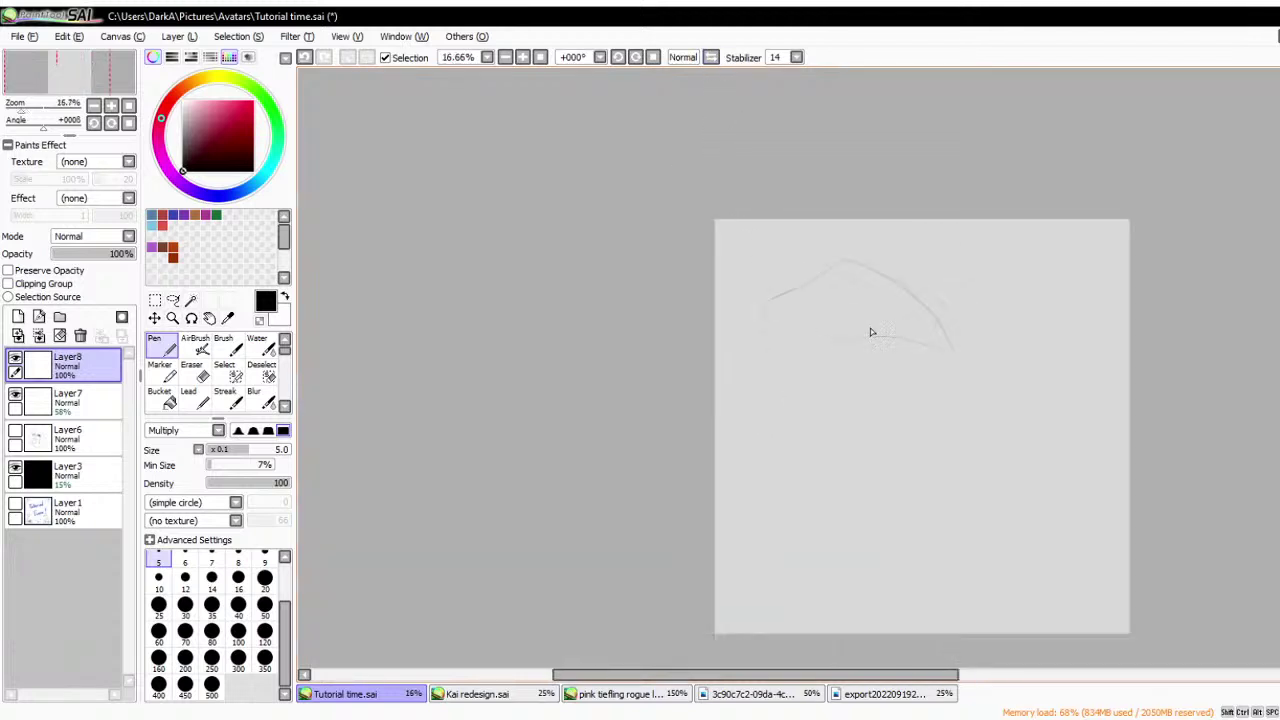
scroll(871, 332, up, 2)
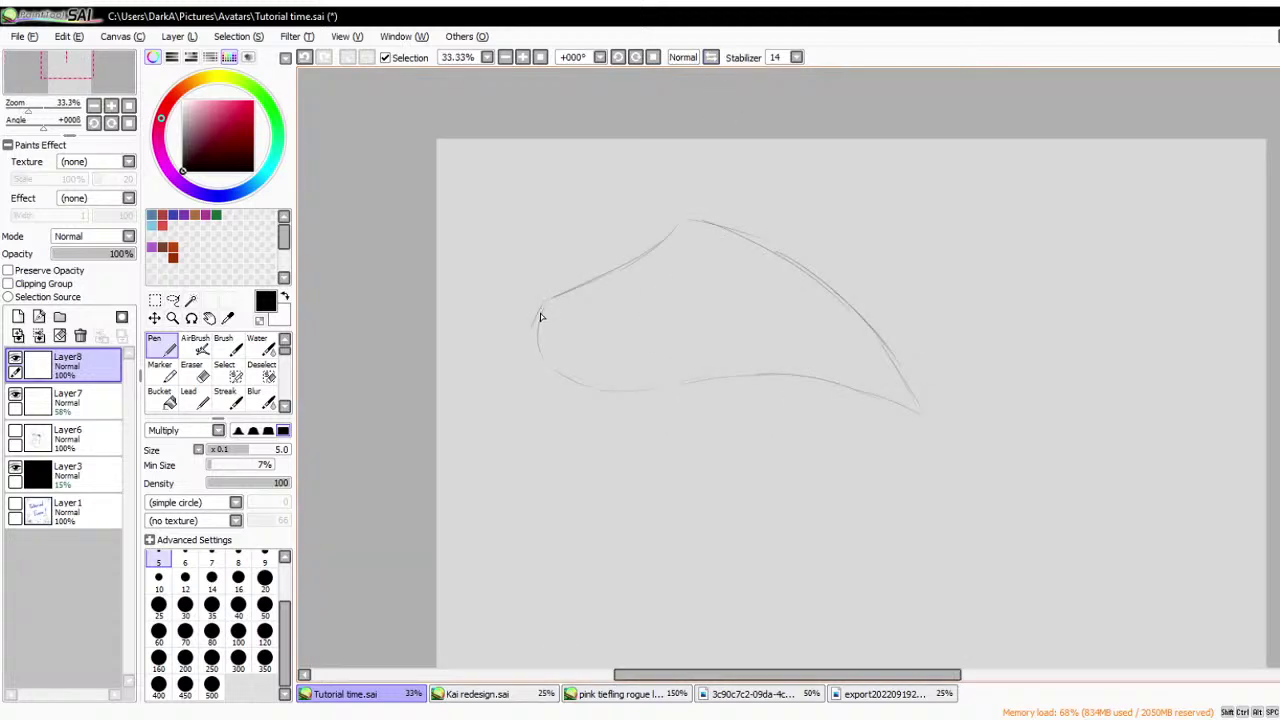
mouse_move(543, 309)
mouse_down()
mouse_move(628, 263)
mouse_move(695, 205)
mouse_move(802, 281)
mouse_move(754, 234)
mouse_move(807, 265)
mouse_move(944, 388)
mouse_up()
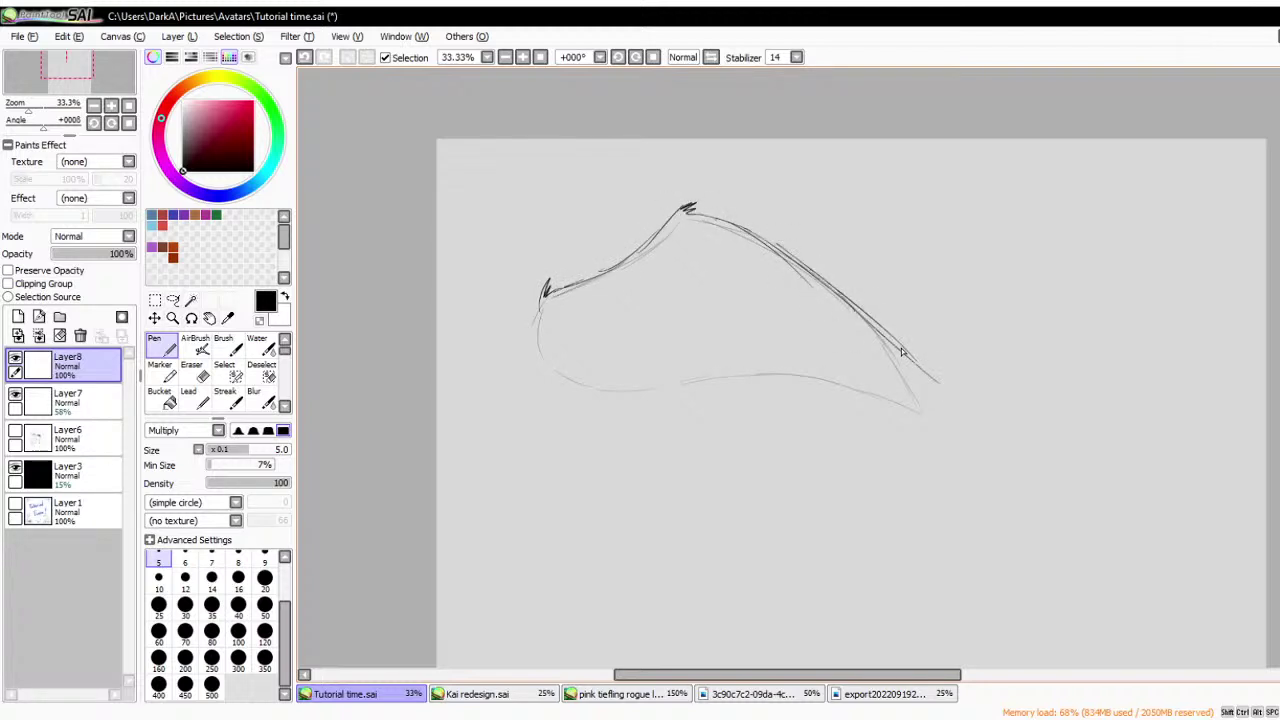
drag(868, 352, 942, 385)
mouse_move(545, 308)
mouse_down()
mouse_move(593, 412)
mouse_move(569, 357)
mouse_move(638, 416)
mouse_move(606, 358)
mouse_move(670, 425)
mouse_move(635, 362)
mouse_move(688, 403)
mouse_move(668, 372)
mouse_move(699, 373)
mouse_move(744, 415)
mouse_move(716, 360)
mouse_move(811, 436)
mouse_move(789, 403)
mouse_move(793, 368)
mouse_move(841, 422)
mouse_move(821, 368)
mouse_move(902, 437)
mouse_move(907, 422)
mouse_move(926, 450)
mouse_move(882, 368)
mouse_move(909, 386)
mouse_move(886, 366)
mouse_move(950, 429)
mouse_up()
mouse_move(831, 290)
mouse_down()
mouse_move(991, 410)
mouse_move(925, 374)
mouse_up()
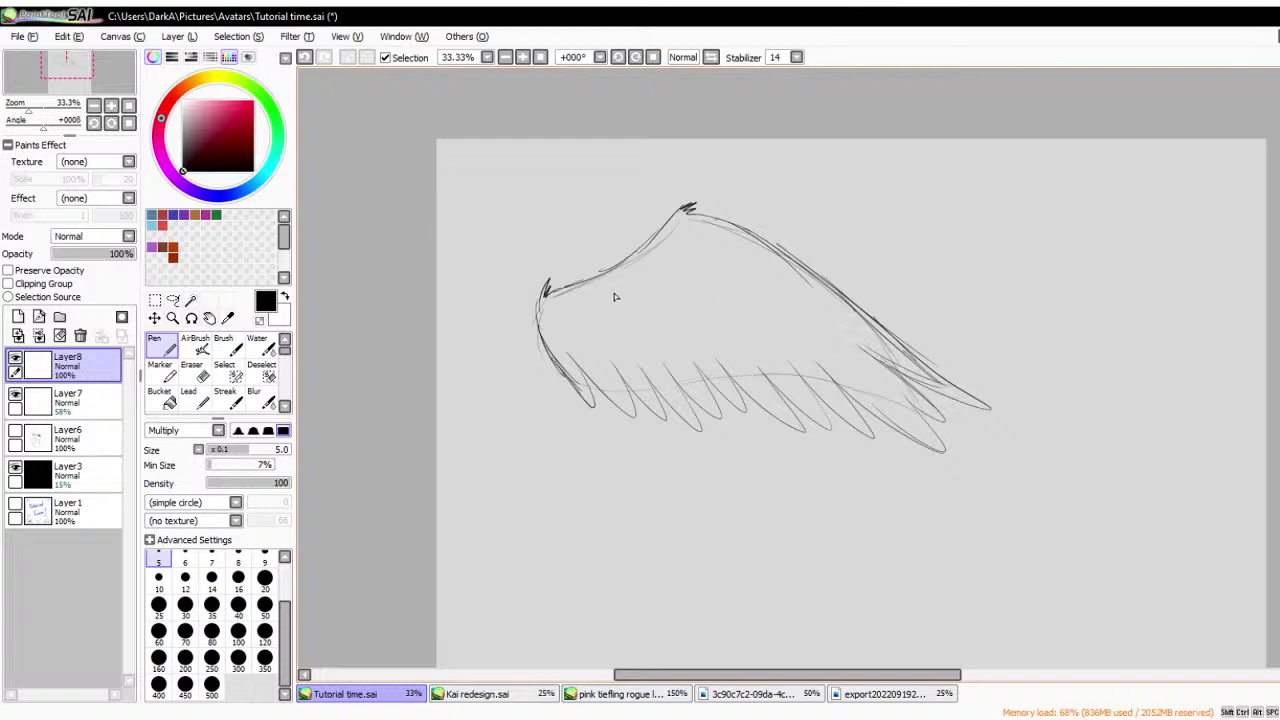
- Draw an inner contour beneath the wing's top edge, a second row of overlapping feathers and a few short feather marks above it
mouse_move(561, 346)
mouse_down()
mouse_move(580, 395)
mouse_move(632, 411)
mouse_up()
key(ctrl+z)
mouse_move(564, 310)
mouse_down()
mouse_move(615, 295)
mouse_move(680, 242)
mouse_move(796, 294)
mouse_move(835, 327)
mouse_move(789, 326)
mouse_move(854, 366)
mouse_up()
drag(810, 316, 848, 338)
mouse_move(758, 333)
mouse_down()
mouse_move(812, 370)
mouse_move(780, 376)
mouse_up()
mouse_move(704, 336)
mouse_down()
mouse_move(726, 374)
mouse_move(712, 376)
mouse_up()
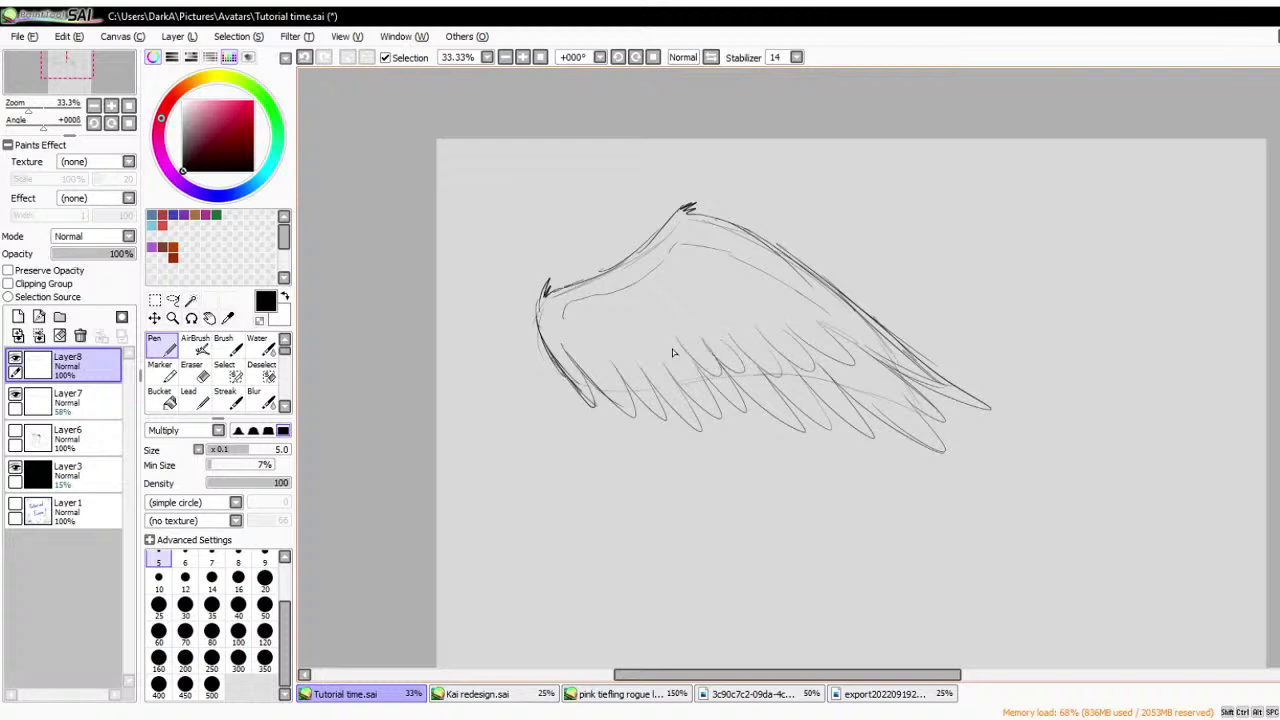
drag(650, 346, 690, 378)
mouse_move(634, 340)
mouse_down()
mouse_move(603, 355)
mouse_move(643, 391)
mouse_move(590, 358)
mouse_move(614, 390)
mouse_up()
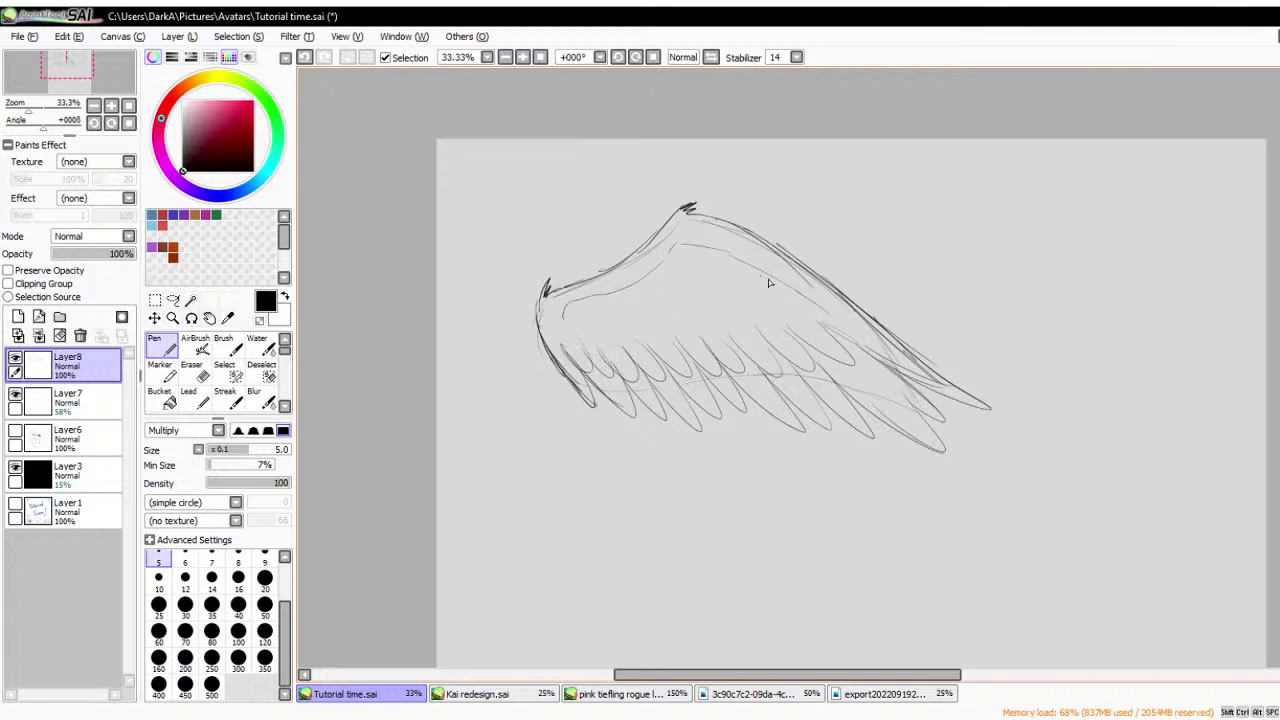
mouse_move(768, 279)
mouse_down()
mouse_move(736, 294)
mouse_move(768, 318)
mouse_up()
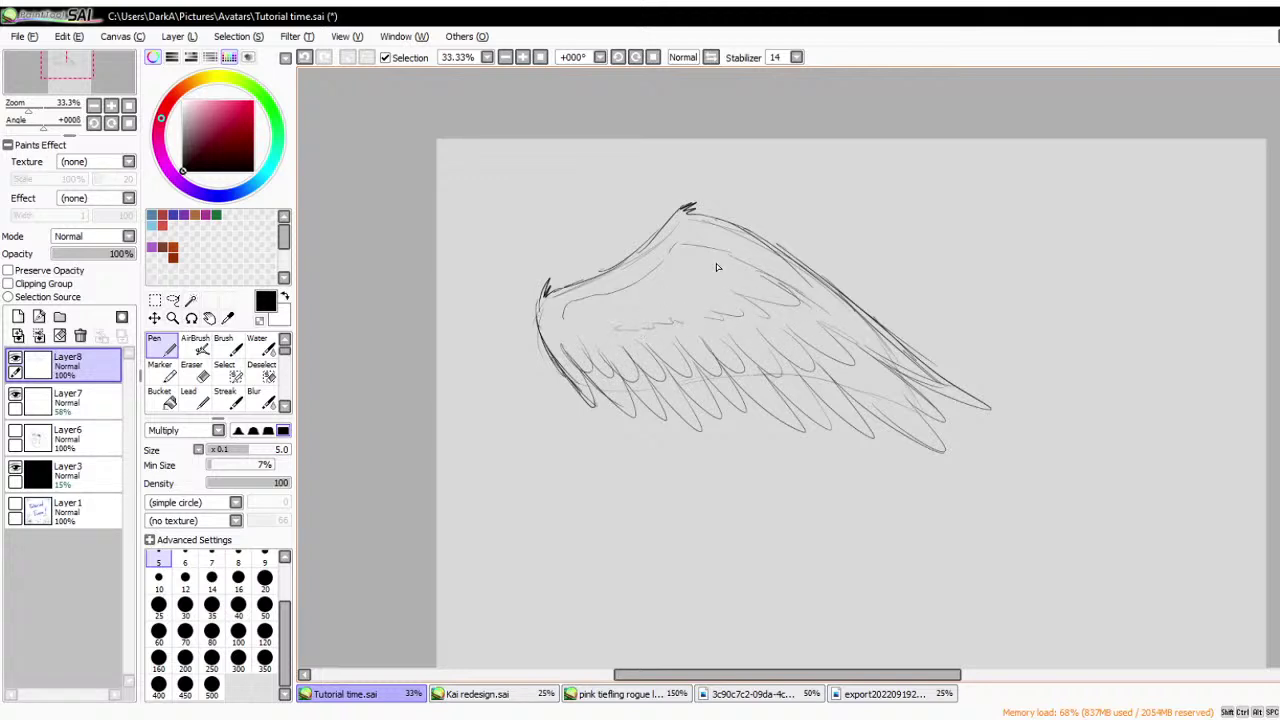
- Check the feathered wing sketch in a mirrored view and up close
scroll(716, 263, down, 1)
click(711, 58)
click(711, 58)
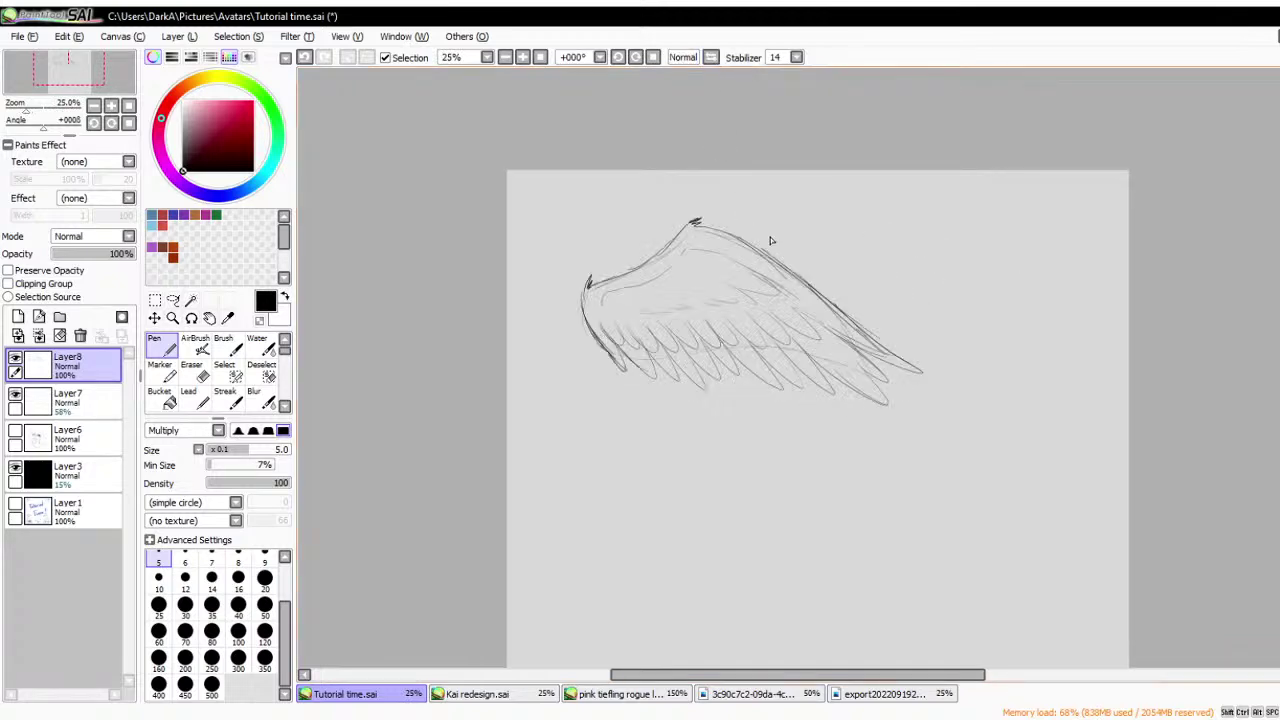
scroll(795, 321, up, 2)
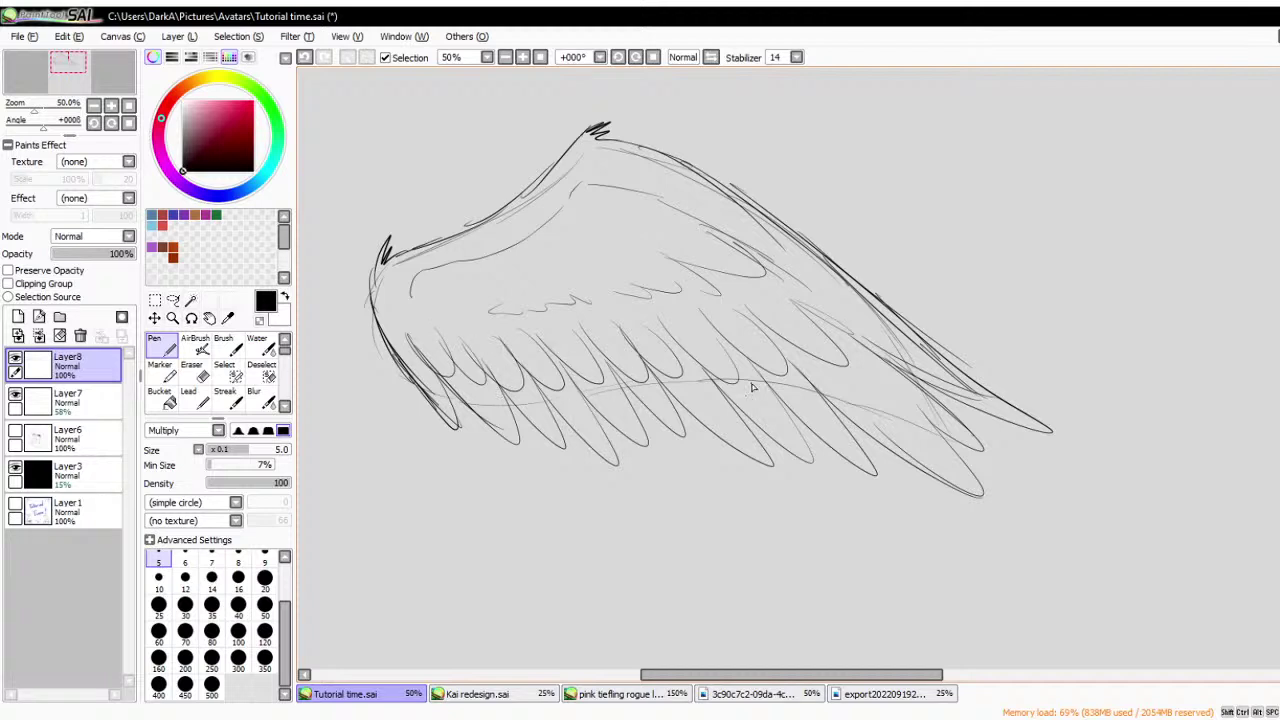
scroll(594, 303, down, 2)
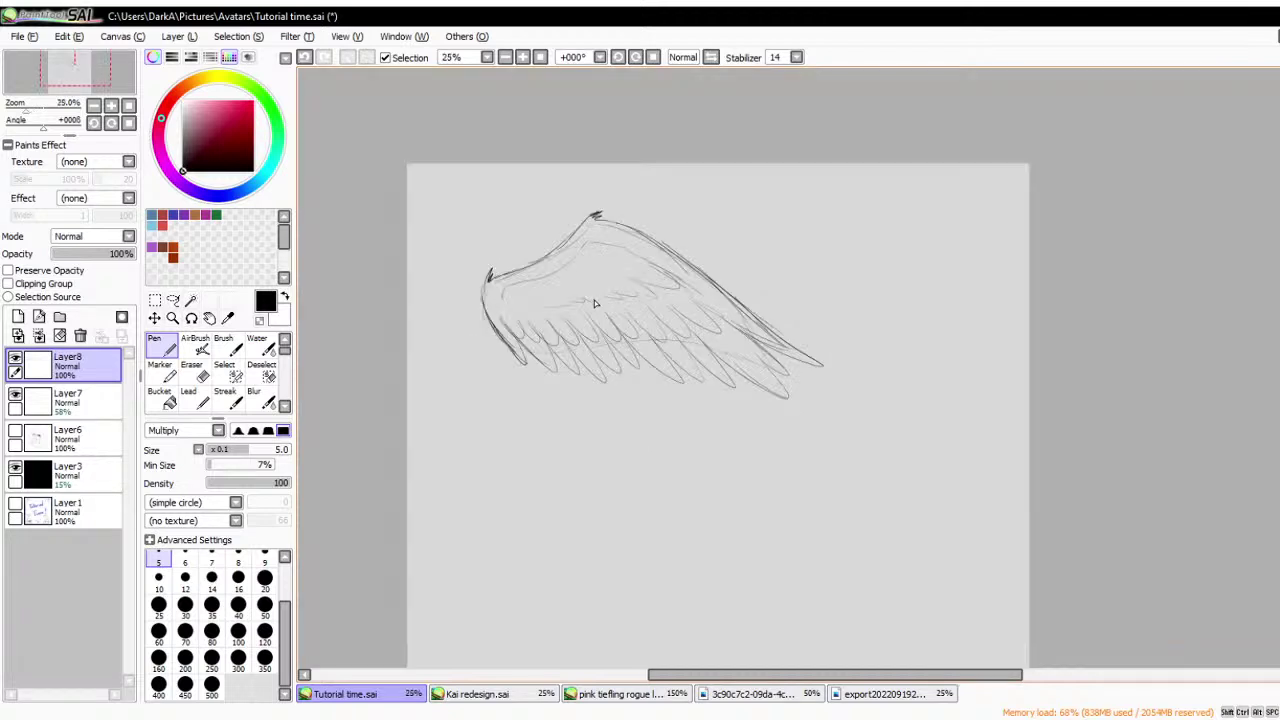
- Hide and show the Layer7 outline to compare, and merge the feathered wing on Layer8 into Layer7
click(15, 397)
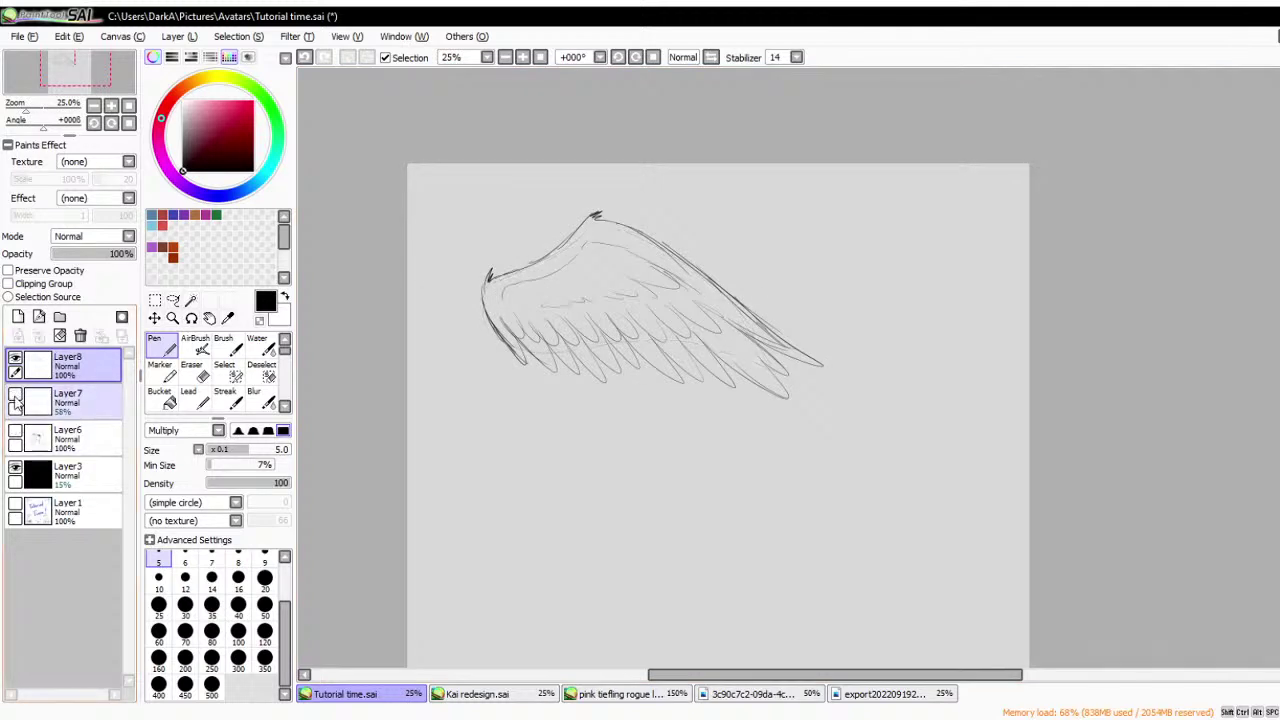
click(15, 397)
click(40, 402)
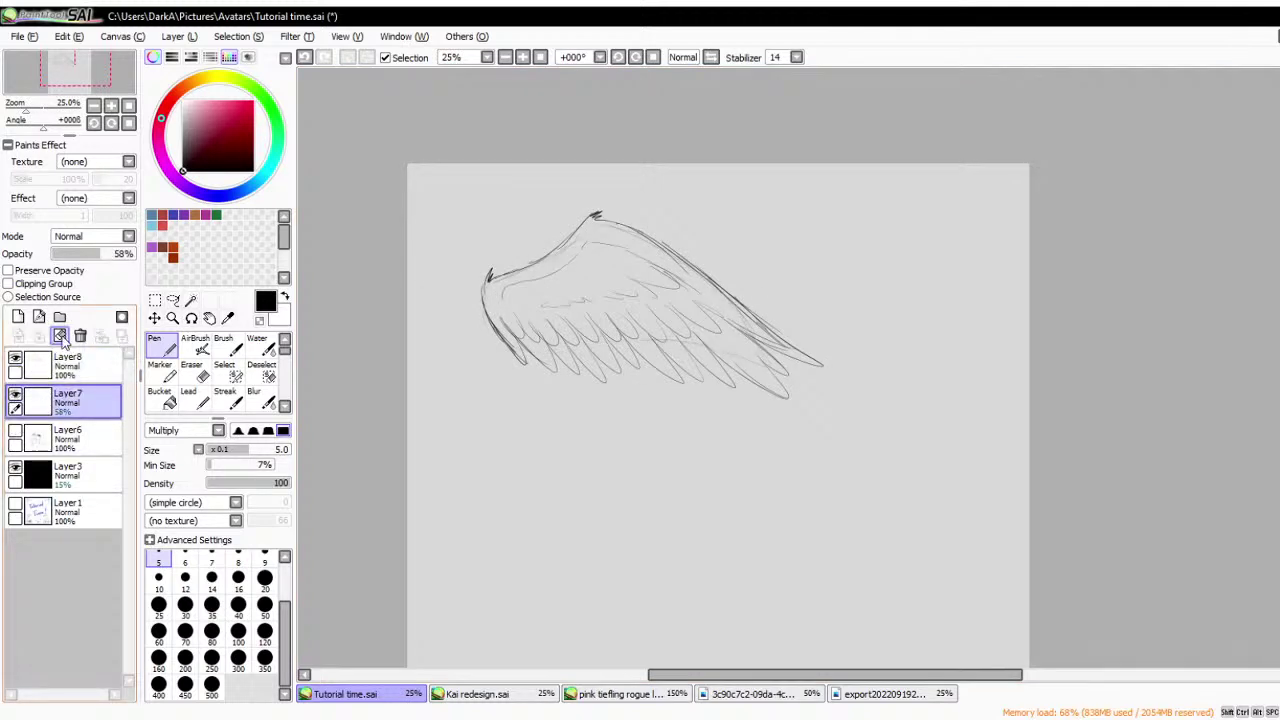
drag(62, 375, 80, 335)
- Move the feathered wing sketch up into the canvas's upper left corner
key(ctrl+t)
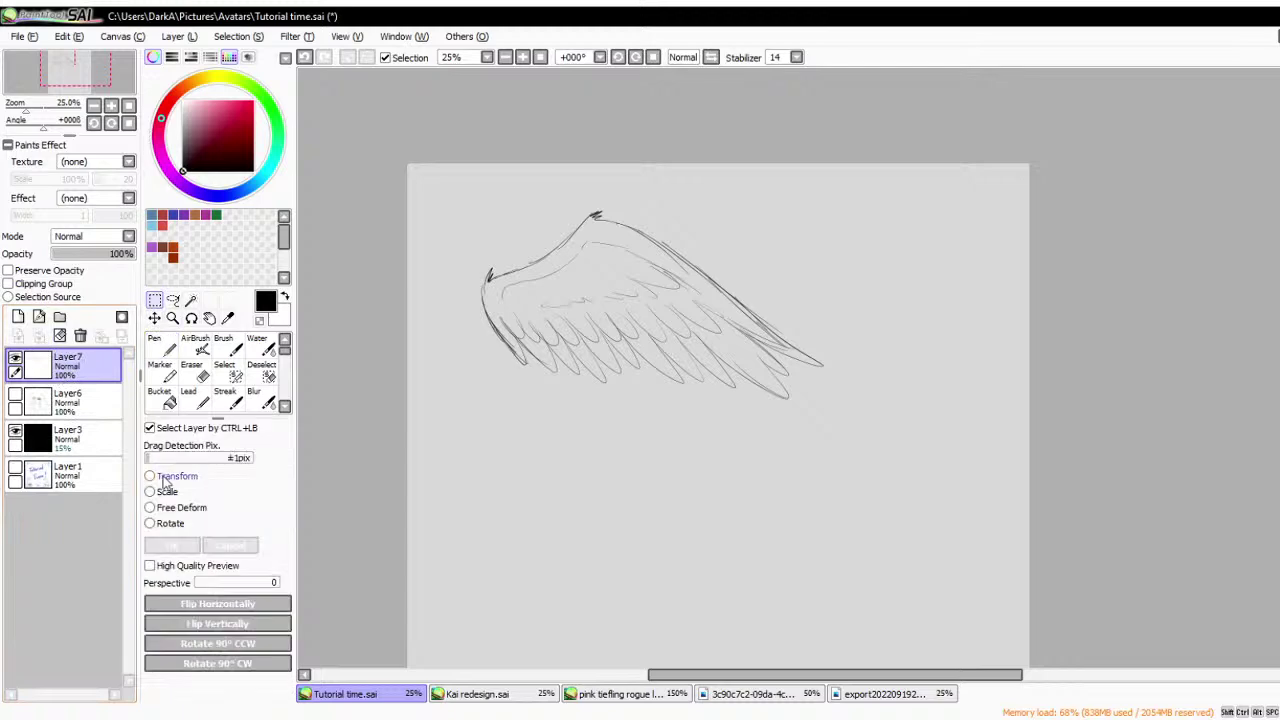
drag(826, 399, 851, 391)
drag(706, 357, 654, 317)
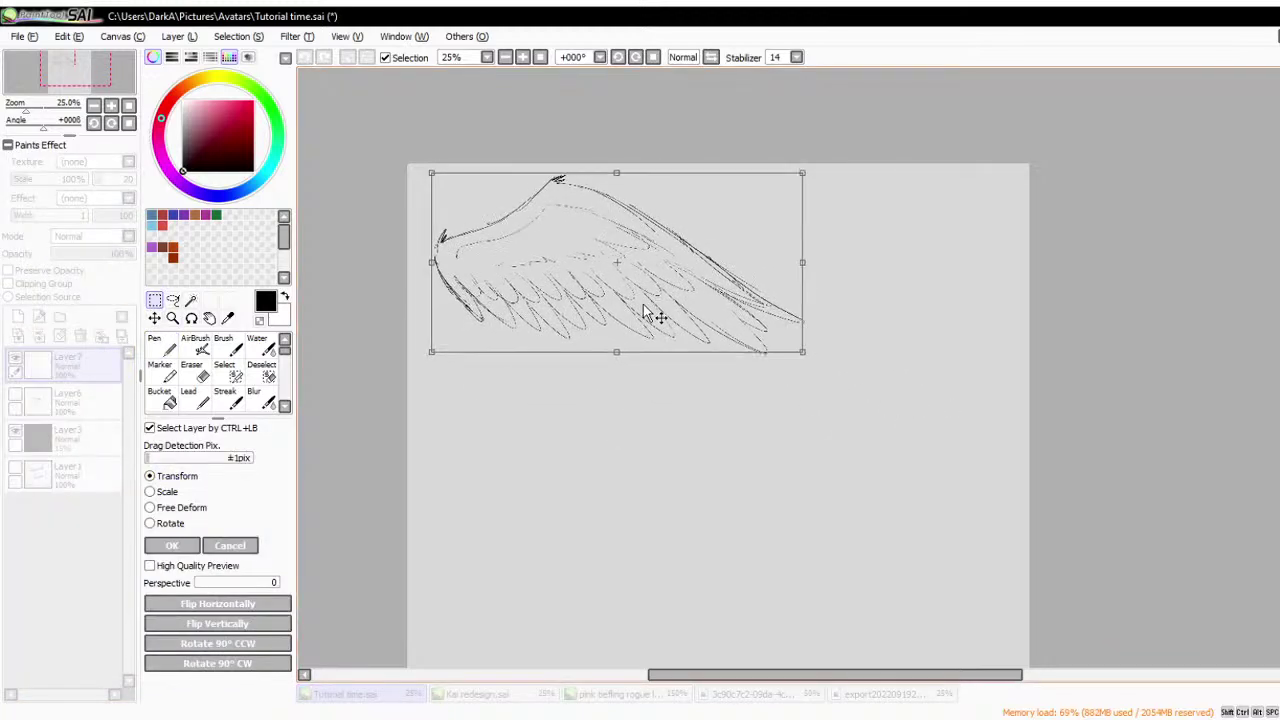
key(Return)
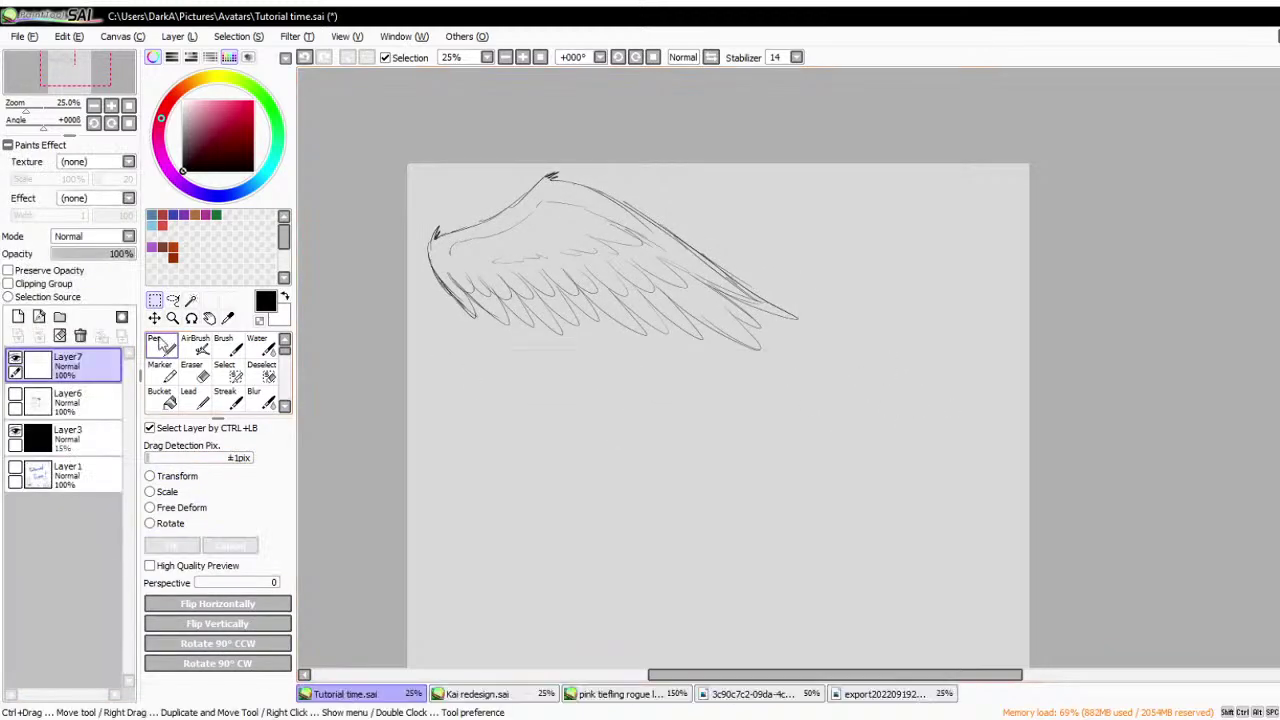
- On a new layer beneath the feathered wing, sketch a bat wing with an arched top edge, curved finger bones and scalloped membrane edges
scroll(561, 359, down, 2)
scroll(548, 317, up, 2)
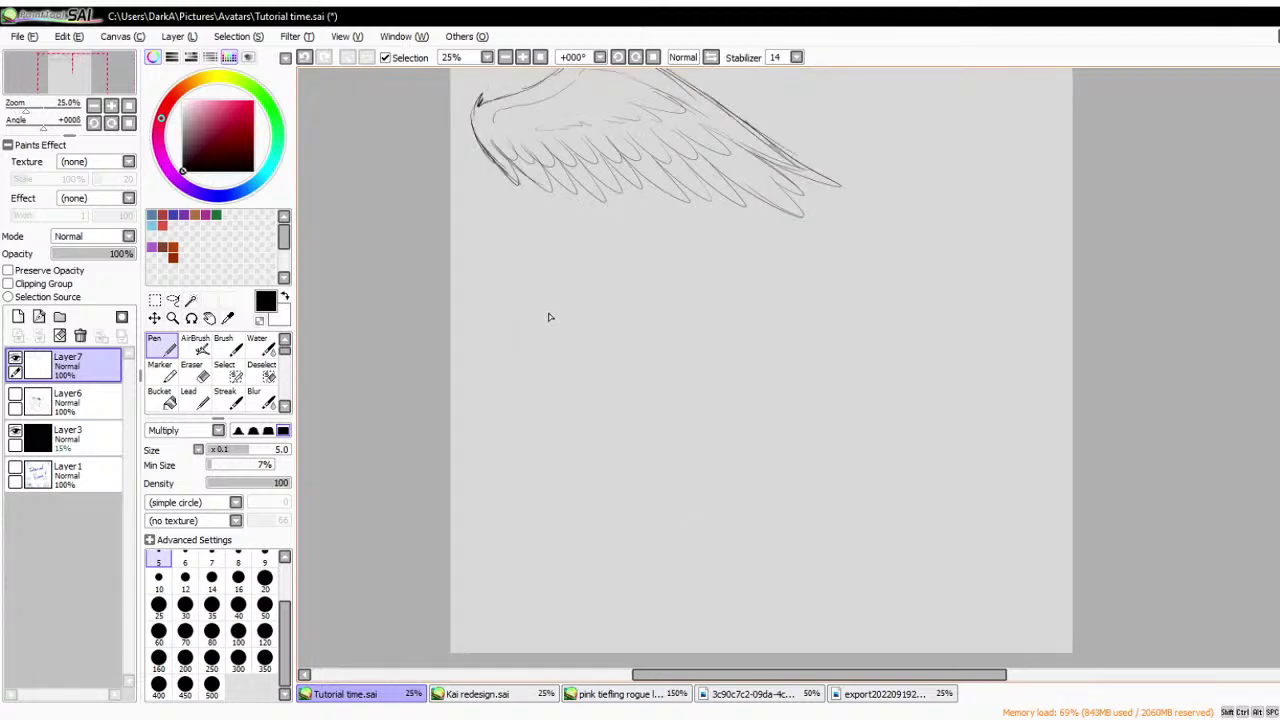
click(18, 316)
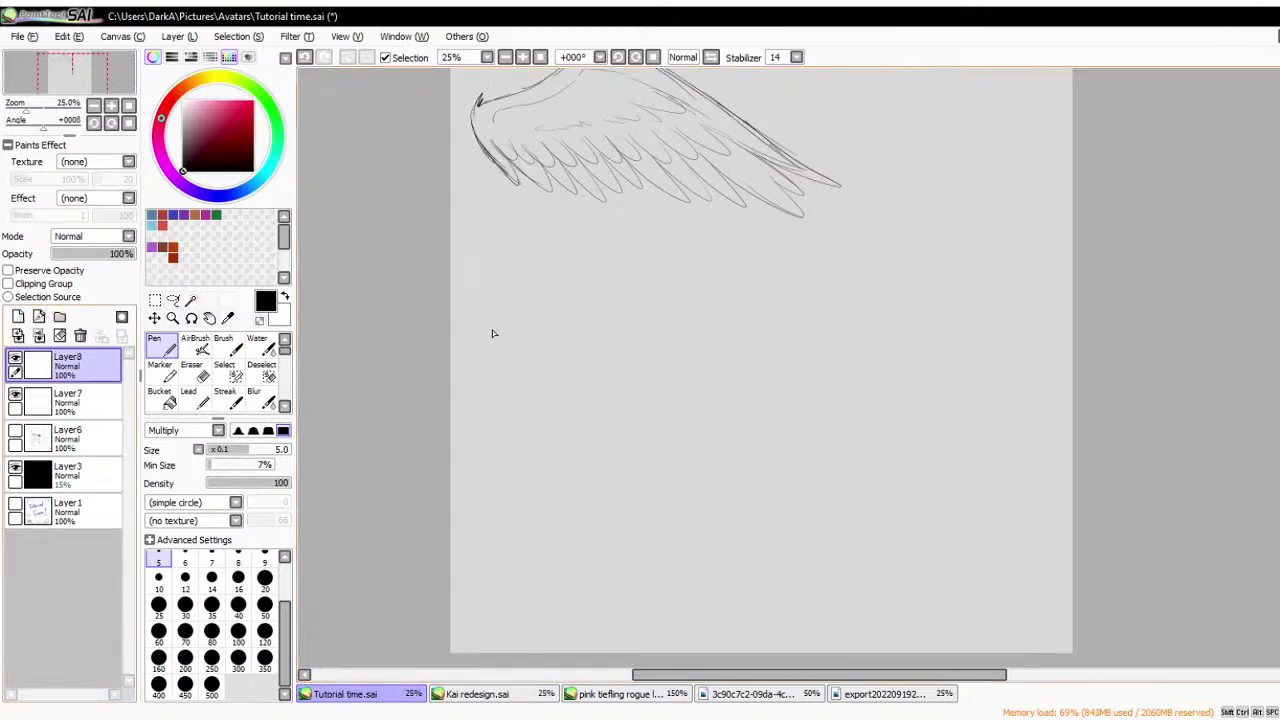
mouse_move(492, 333)
mouse_down()
mouse_move(506, 272)
mouse_move(610, 282)
mouse_move(565, 280)
mouse_move(684, 226)
mouse_move(823, 362)
mouse_move(801, 322)
mouse_move(826, 415)
mouse_up()
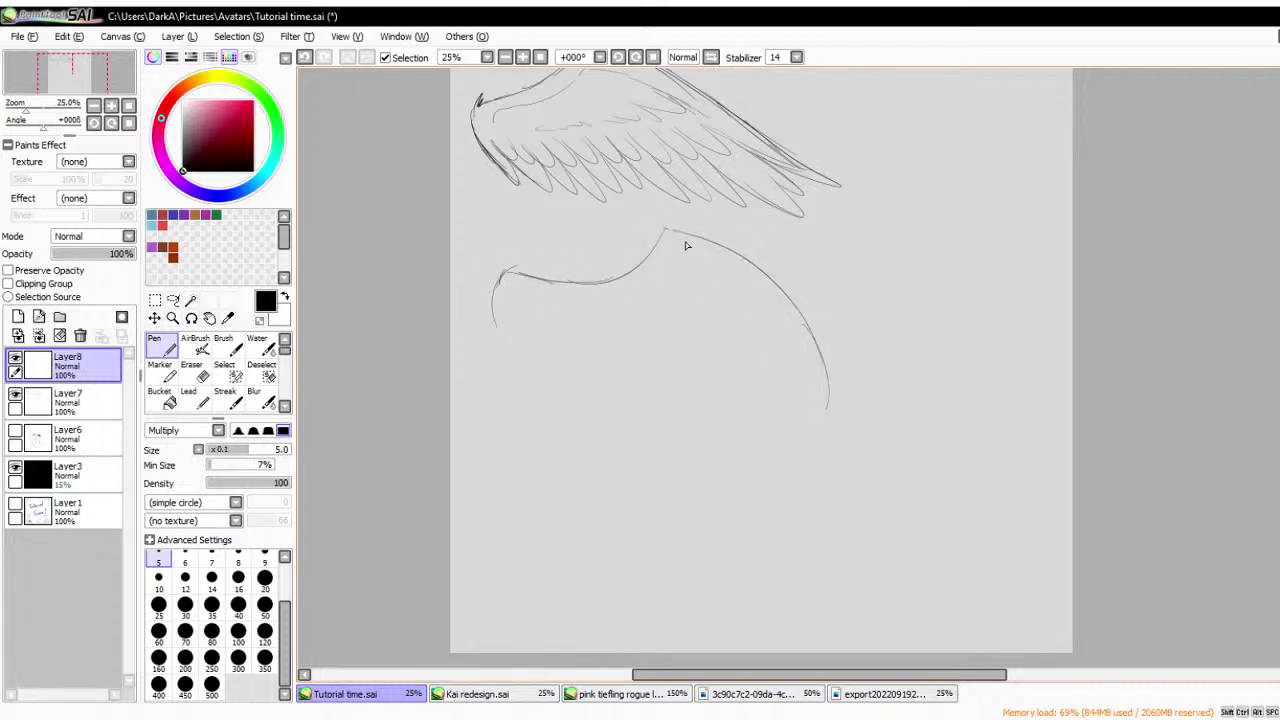
mouse_move(666, 232)
mouse_down()
mouse_move(570, 364)
mouse_move(705, 414)
mouse_move(760, 352)
mouse_up()
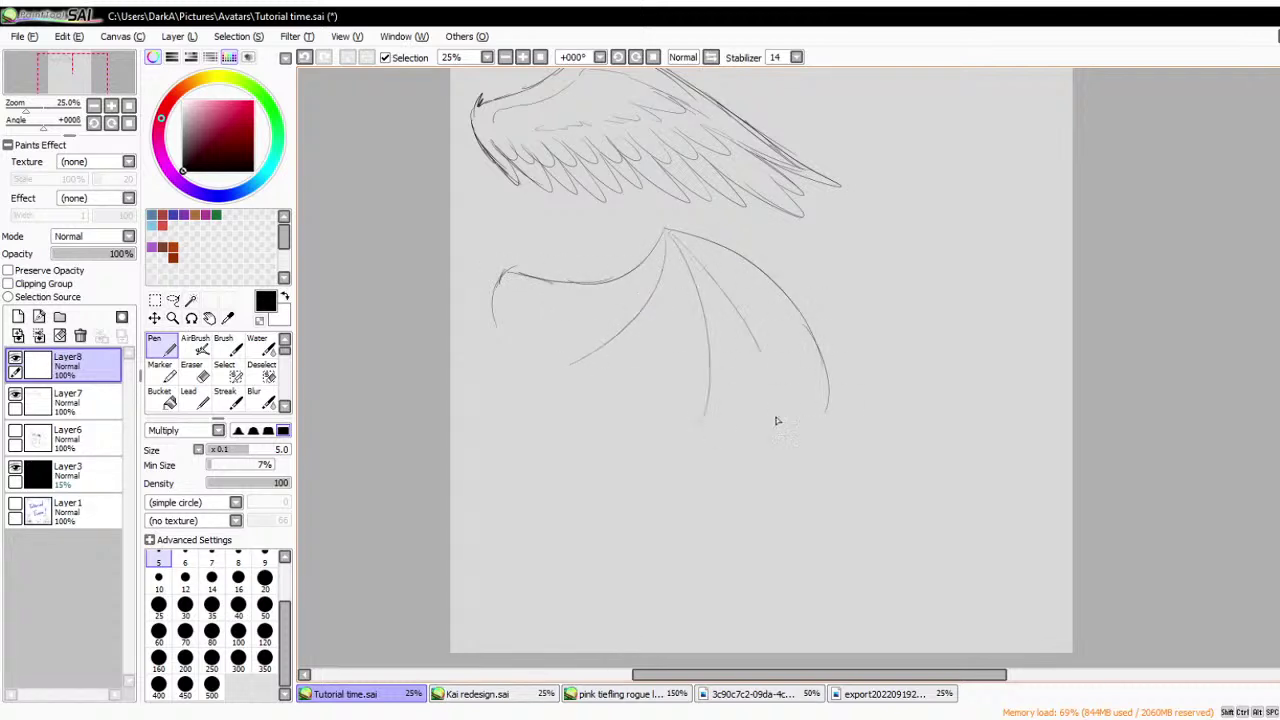
drag(777, 421, 773, 414)
drag(491, 312, 478, 332)
mouse_move(575, 370)
mouse_down()
mouse_move(663, 379)
mouse_move(690, 428)
mouse_move(776, 420)
mouse_move(782, 397)
mouse_move(830, 410)
mouse_up()
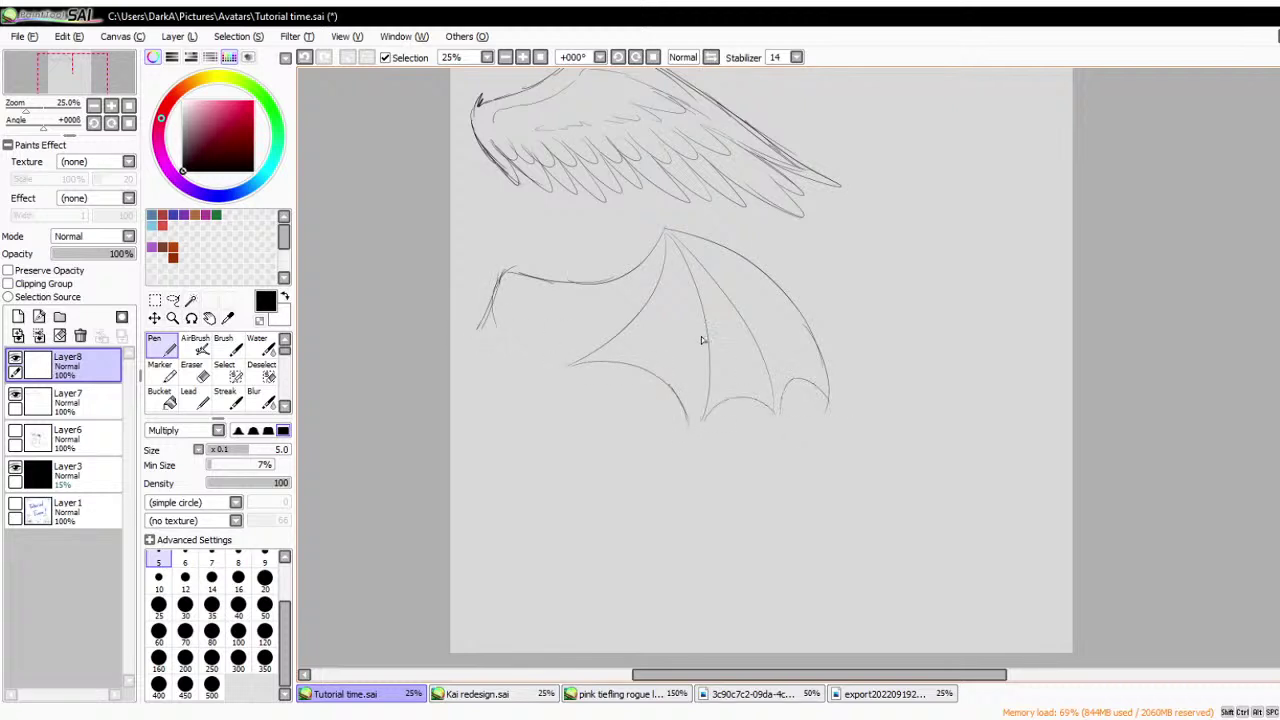
- Close the bat wing's inner membrane edge, add a claw at the upper joint and double the arm and finger bone lines
drag(495, 318, 572, 360)
mouse_move(508, 270)
mouse_down()
mouse_move(648, 267)
mouse_move(634, 266)
mouse_move(681, 214)
mouse_move(668, 229)
mouse_move(719, 248)
mouse_move(671, 232)
mouse_move(788, 299)
mouse_move(745, 269)
mouse_move(820, 378)
mouse_up()
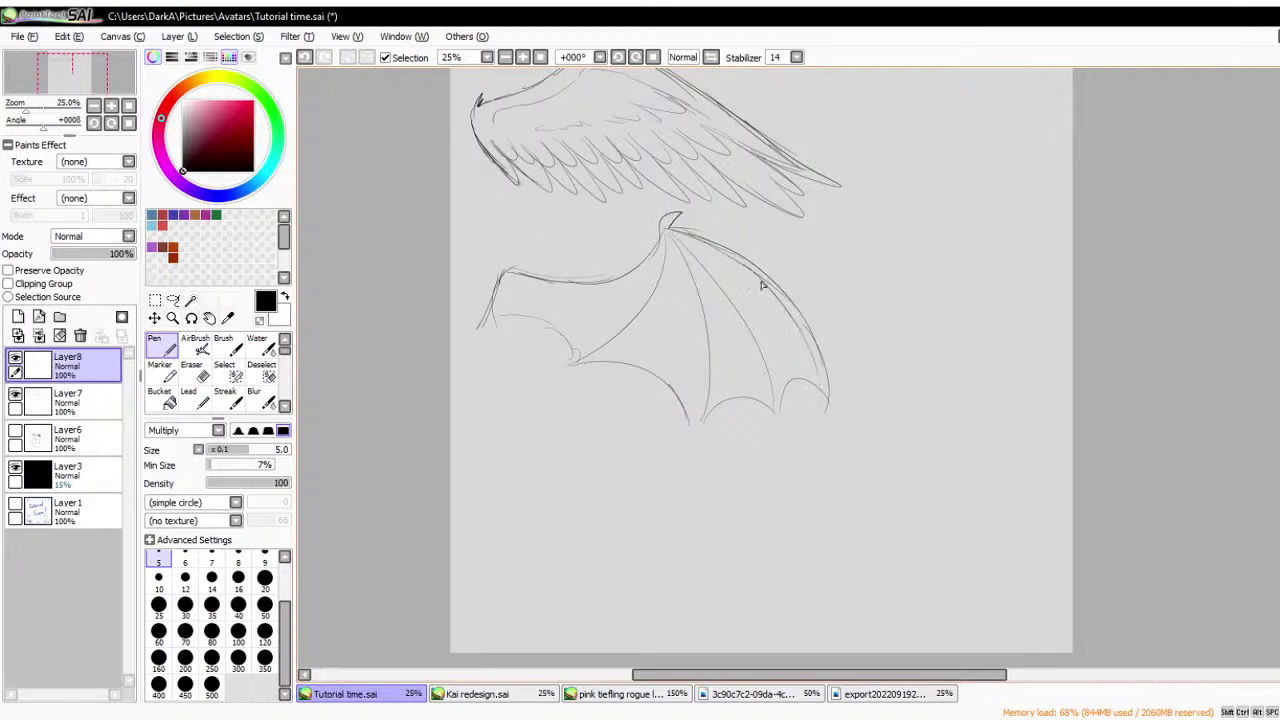
drag(690, 240, 774, 390)
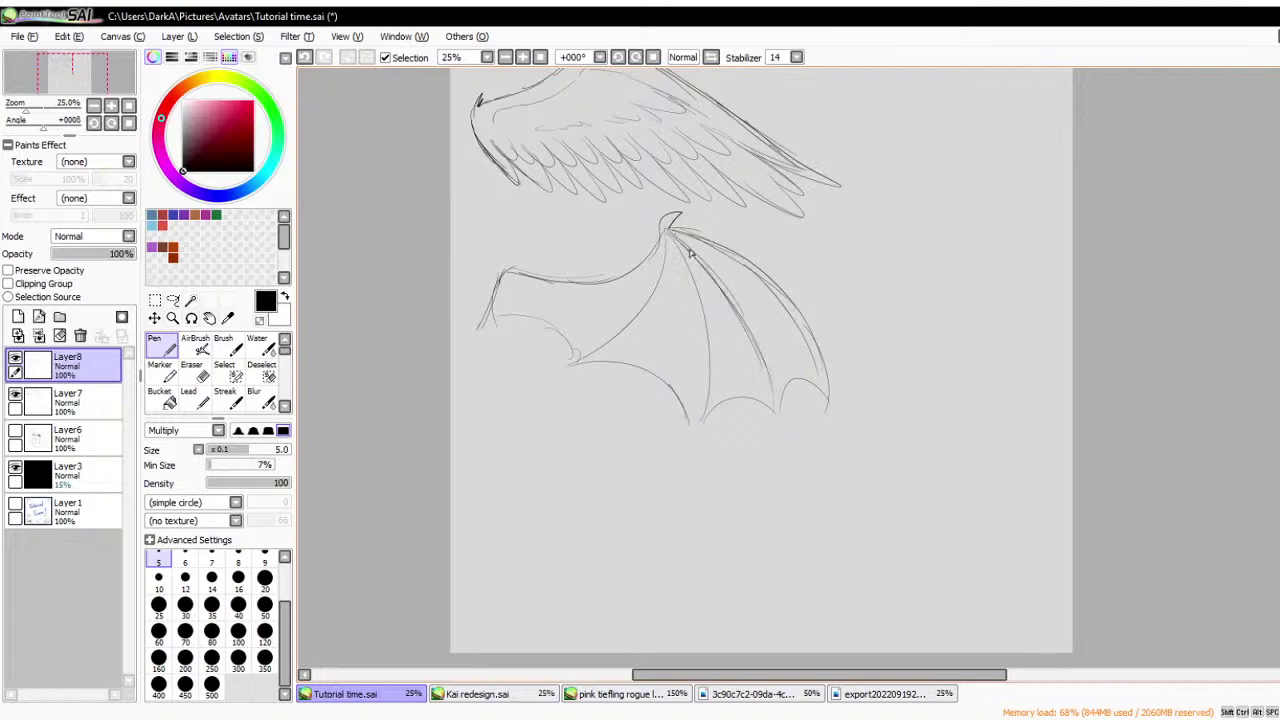
mouse_move(686, 250)
mouse_down()
mouse_move(714, 408)
mouse_move(710, 380)
mouse_move(608, 349)
mouse_move(592, 363)
mouse_up()
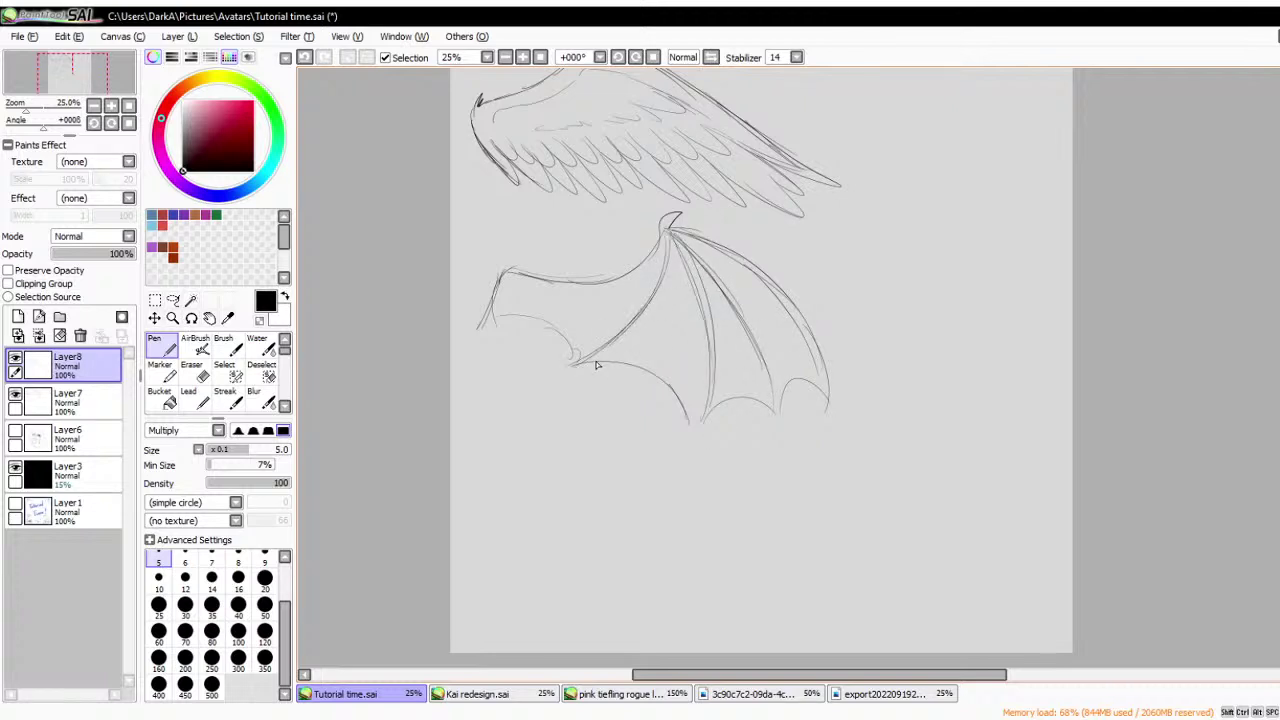
mouse_move(519, 284)
mouse_down()
mouse_move(577, 291)
mouse_move(656, 259)
mouse_up()
scroll(655, 261, down, 1)
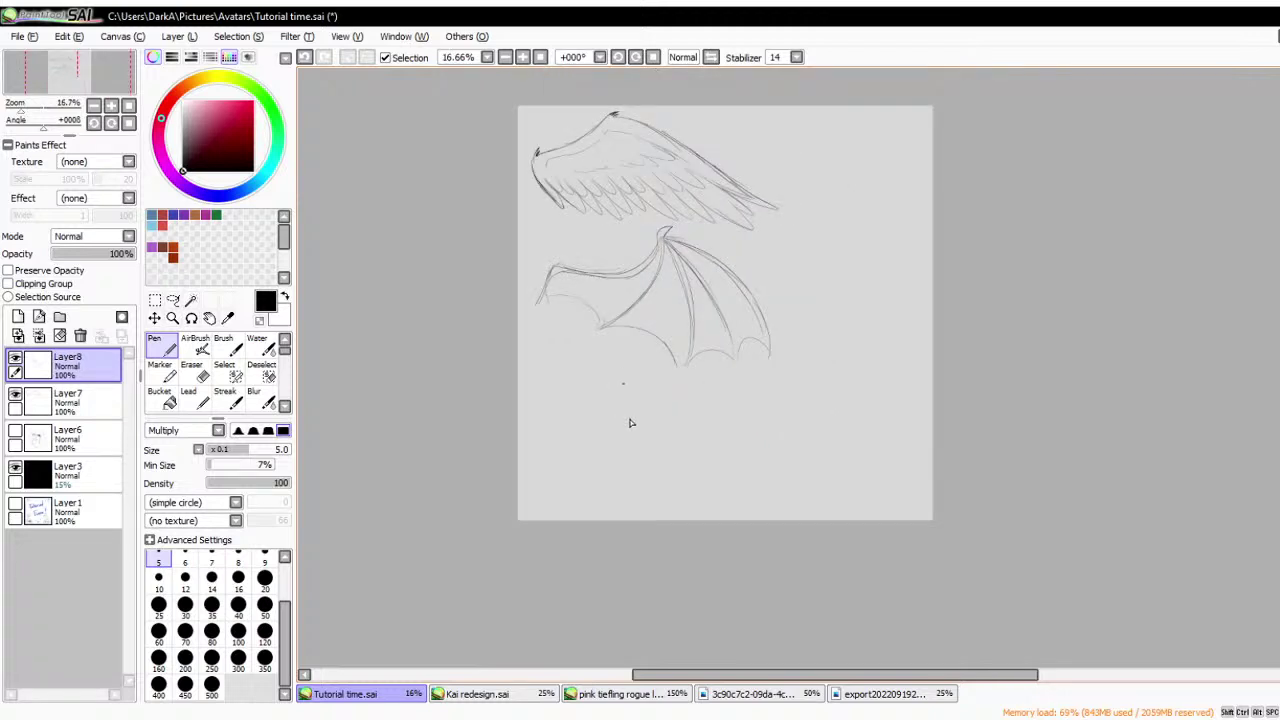
- Sketch a pair of pointed insect wings below the bat wing, with a small oval marking inside each lobe
scroll(630, 423, up, 1)
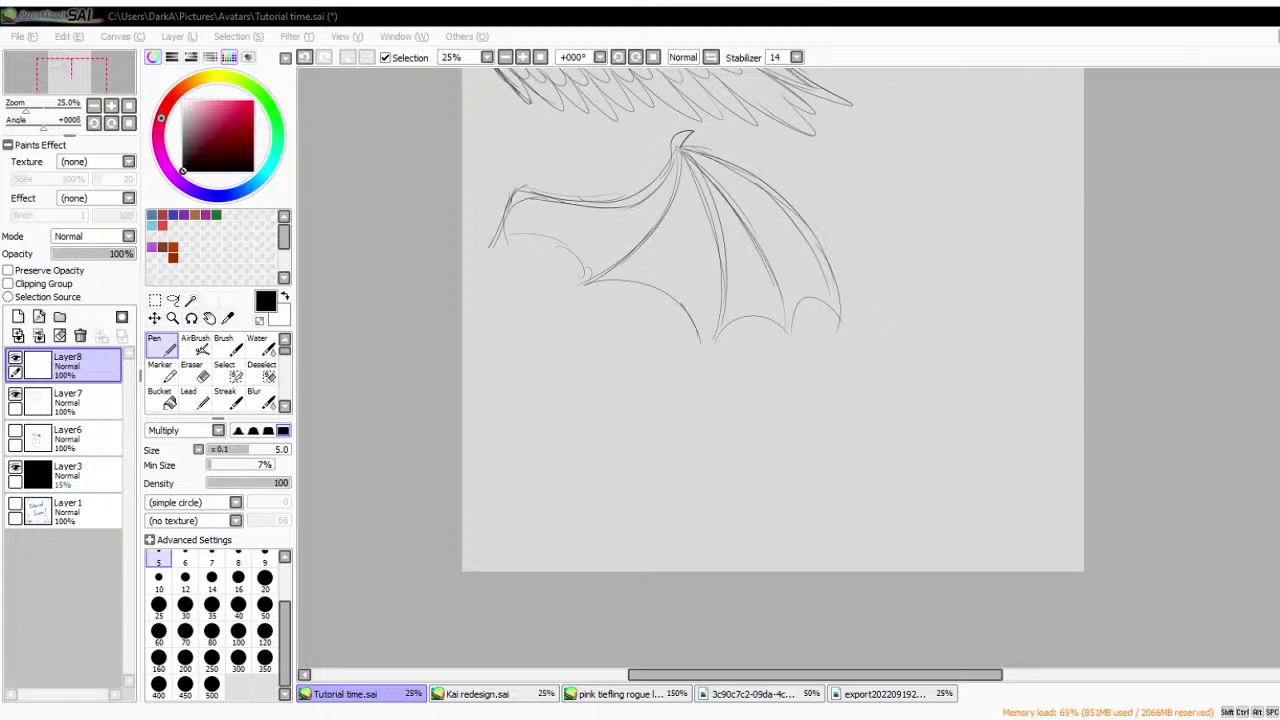
click(685, 452)
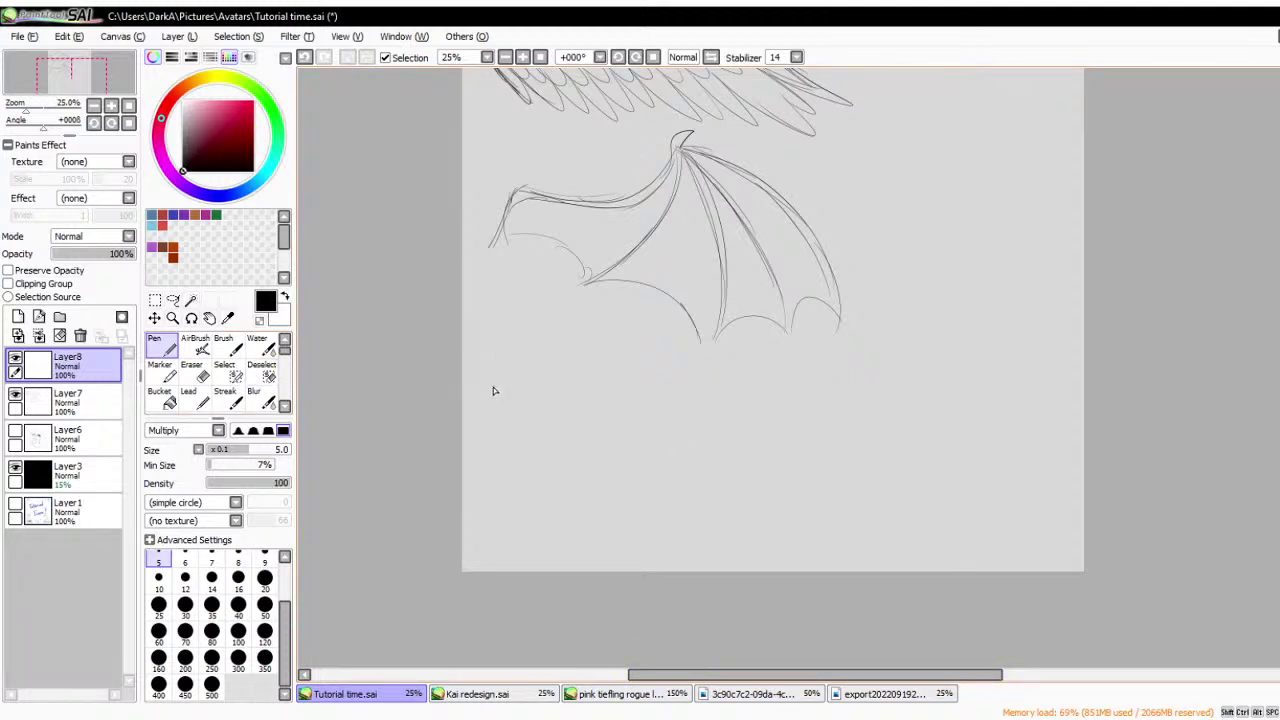
mouse_move(490, 392)
mouse_down()
mouse_move(601, 336)
mouse_move(494, 379)
mouse_move(712, 348)
mouse_move(622, 346)
mouse_move(742, 357)
mouse_move(618, 401)
mouse_move(709, 363)
mouse_move(507, 404)
mouse_move(678, 468)
mouse_move(591, 482)
mouse_move(513, 437)
mouse_move(586, 473)
mouse_move(503, 425)
mouse_up()
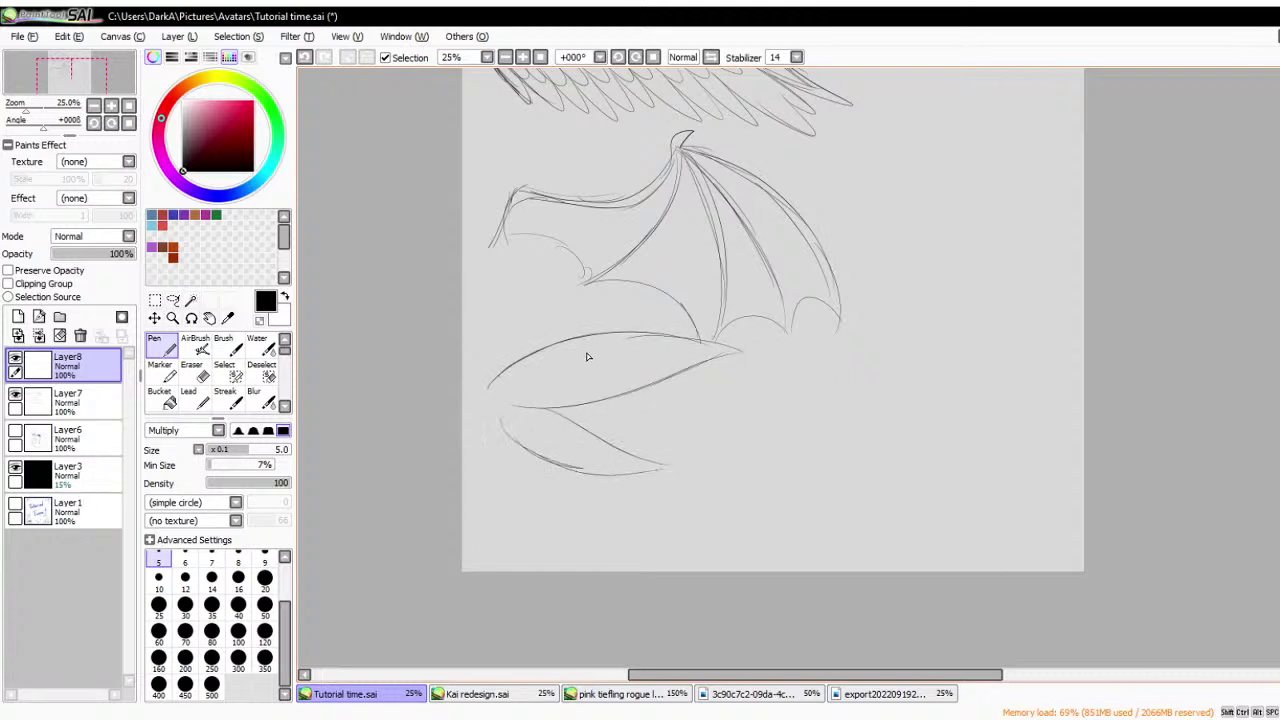
mouse_move(538, 382)
mouse_down()
mouse_move(651, 353)
mouse_move(606, 374)
mouse_up()
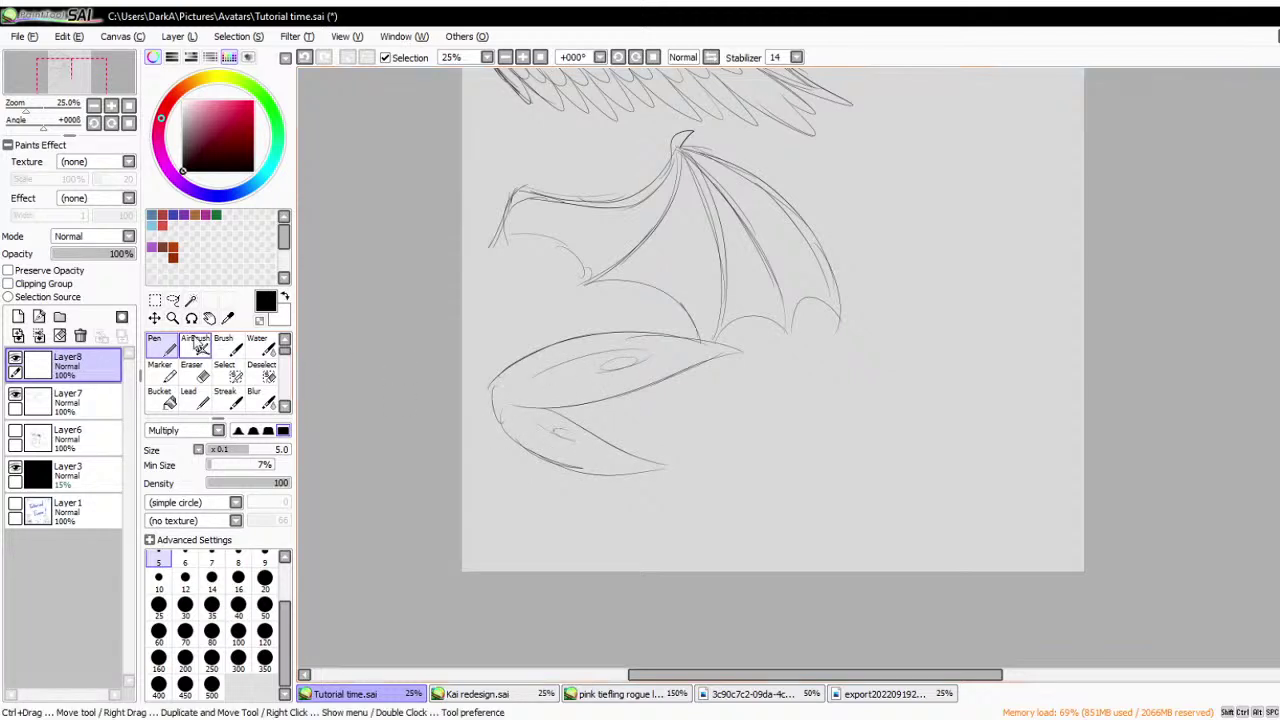
- Move the insect wings down toward the canvas's lower edge and merge them from Layer8 into Layer7
key(ctrl+t)
drag(573, 442, 580, 506)
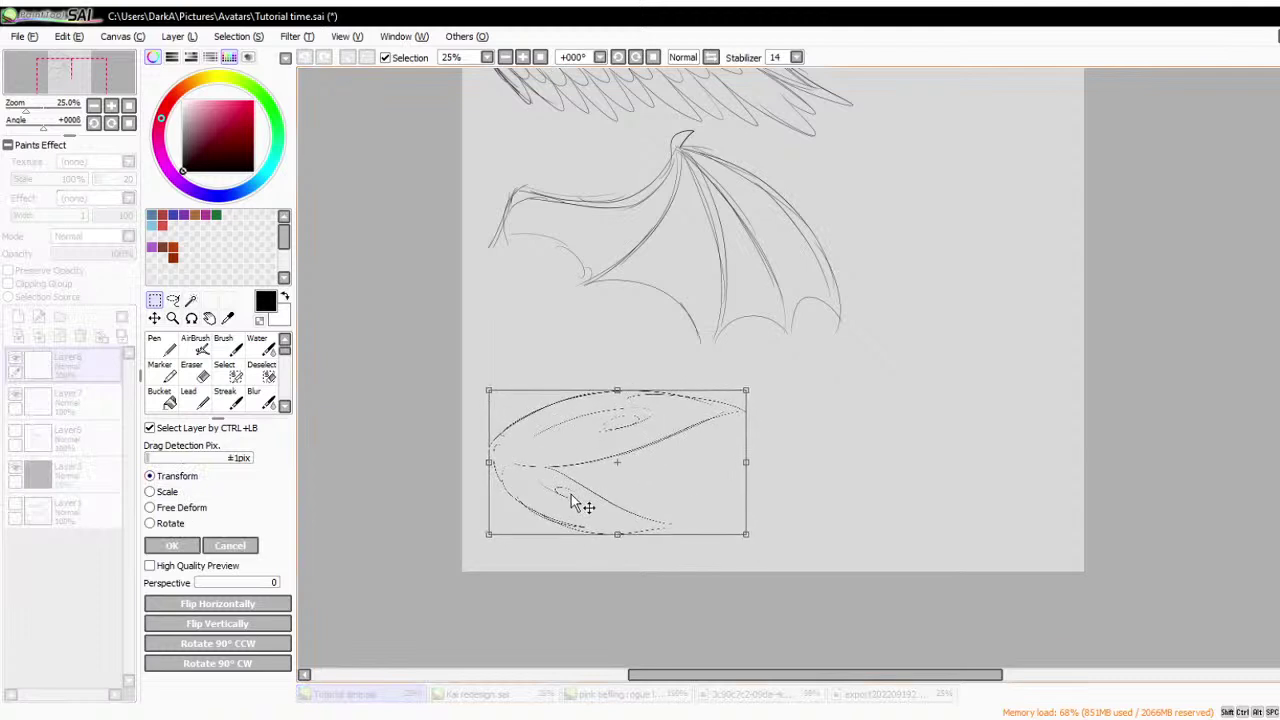
scroll(590, 505, down, 1)
key(Return)
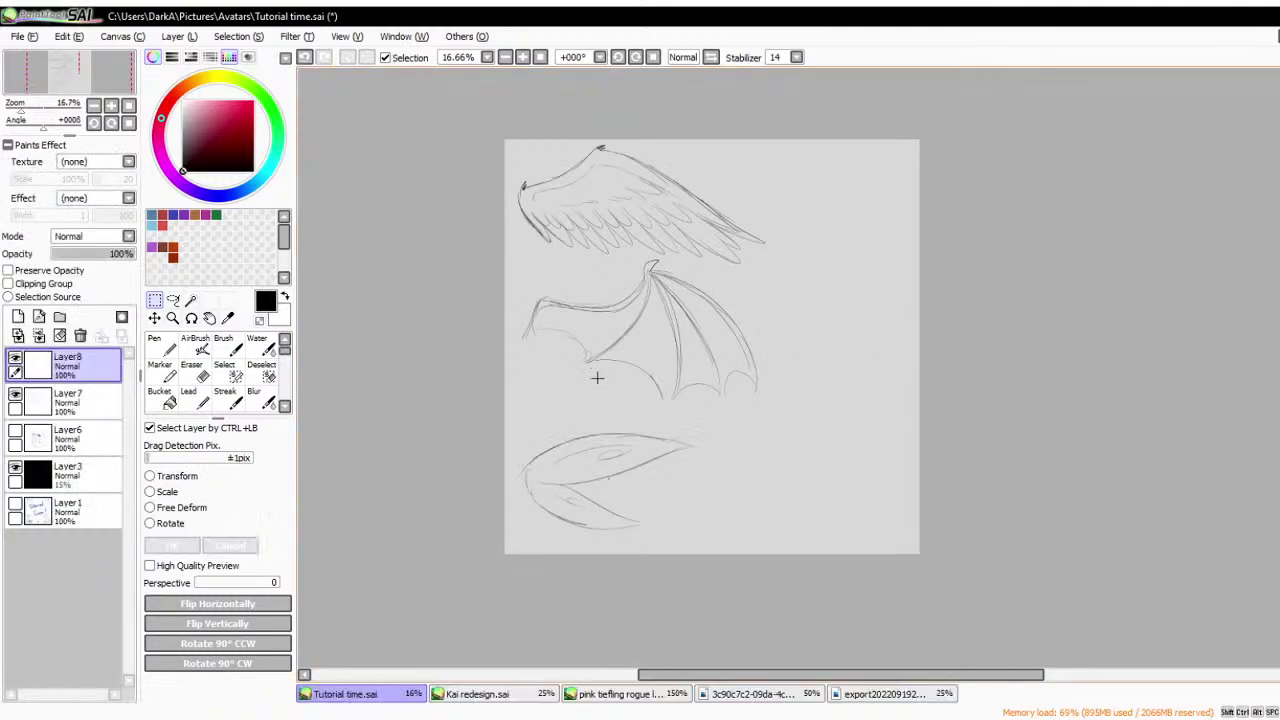
scroll(641, 442, up, 1)
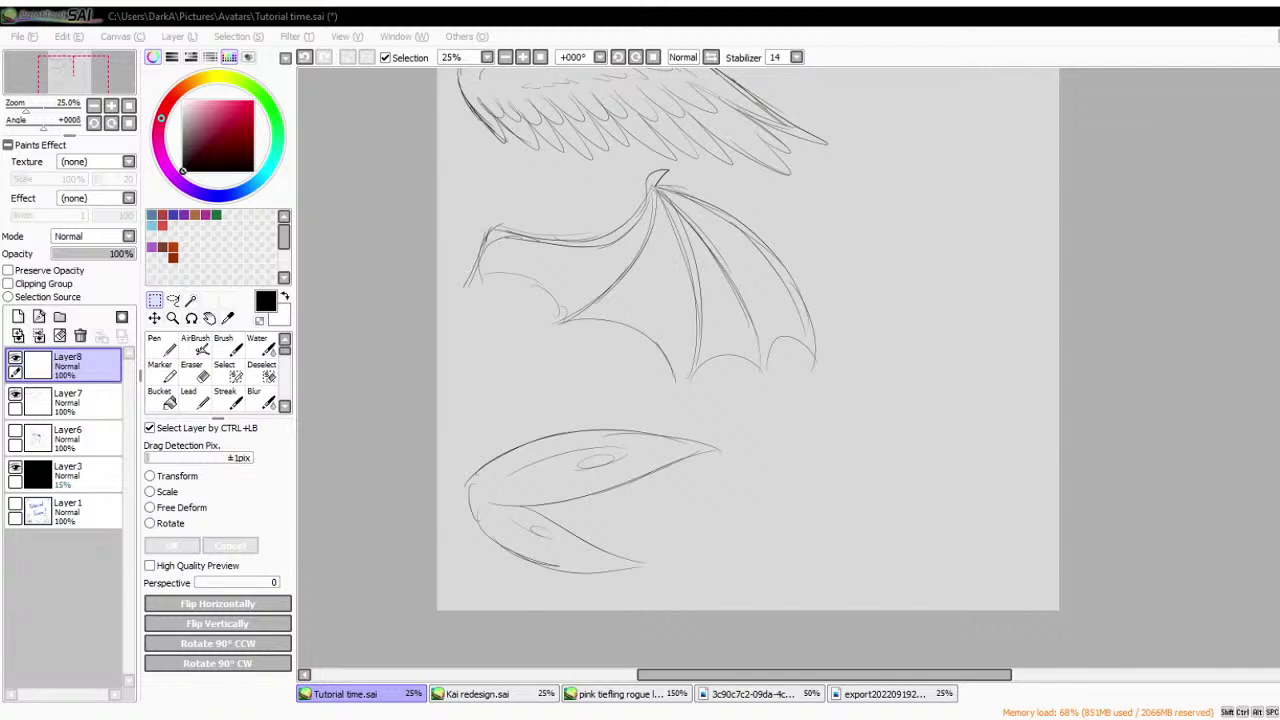
click(635, 579)
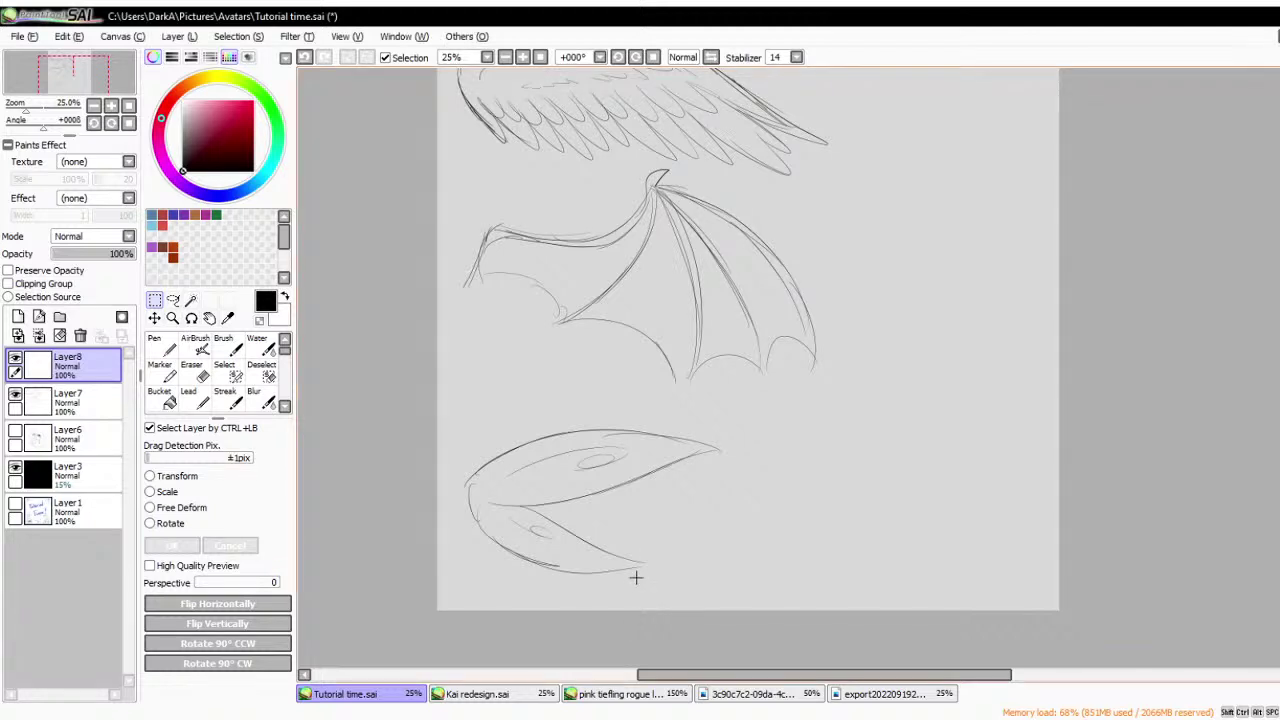
click(80, 337)
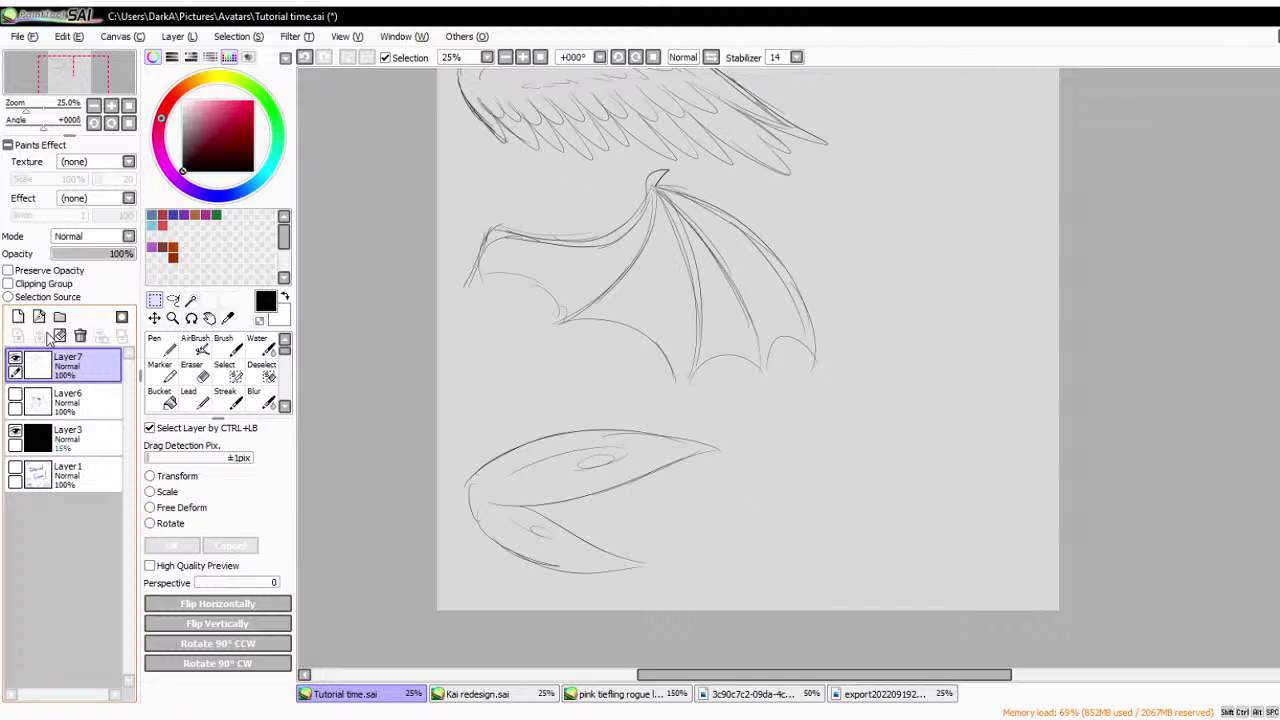
scroll(500, 429, down, 2)
scroll(489, 415, up, 1)
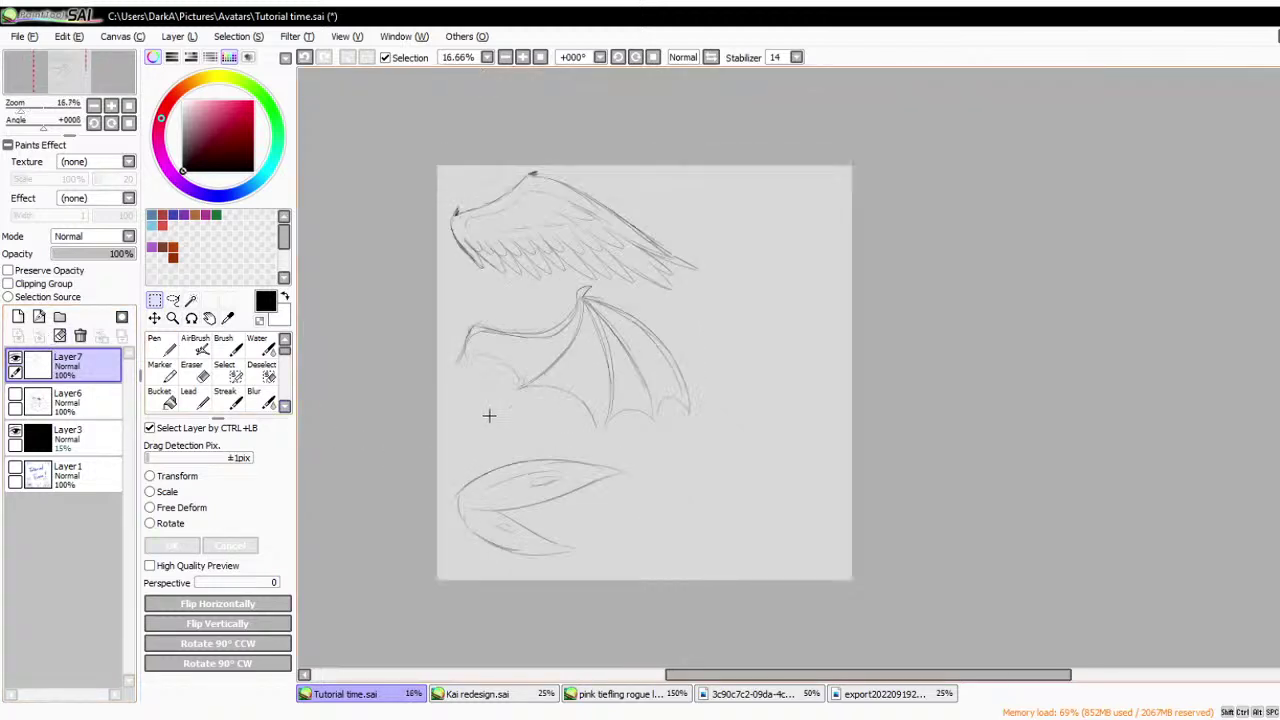
- Hide Layer7 and rough out a folded wing on a new layer, with two arched joints, a long crescent tip and a scalloped inner edge
click(15, 358)
click(18, 317)
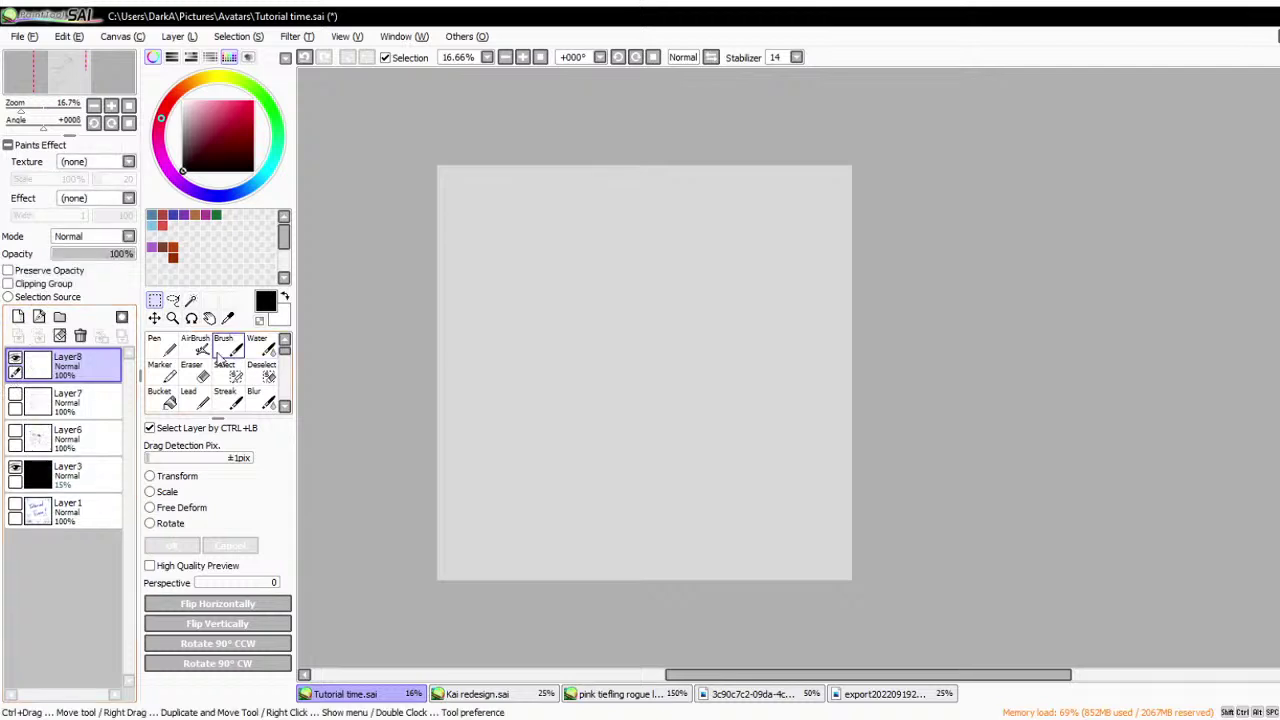
key(n)
scroll(510, 423, up, 1)
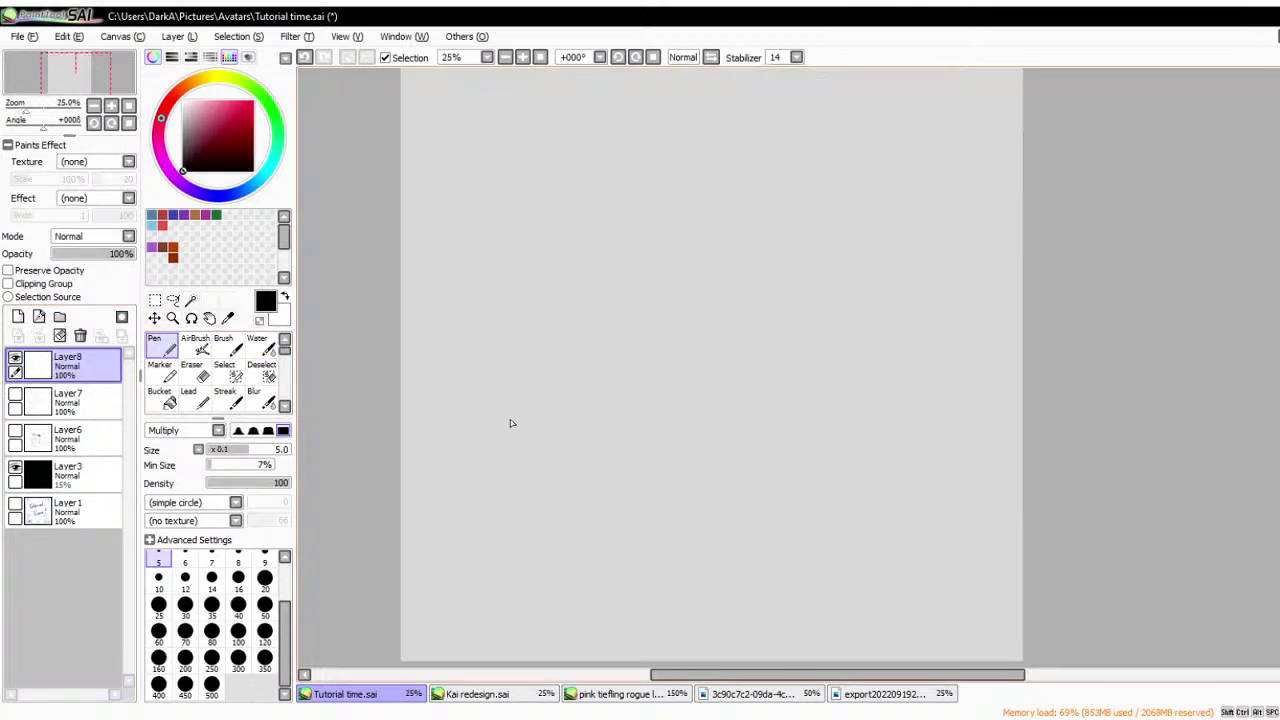
mouse_move(512, 232)
mouse_down()
mouse_move(533, 197)
mouse_move(560, 195)
mouse_move(619, 251)
mouse_move(638, 114)
mouse_move(774, 249)
mouse_move(815, 355)
mouse_up()
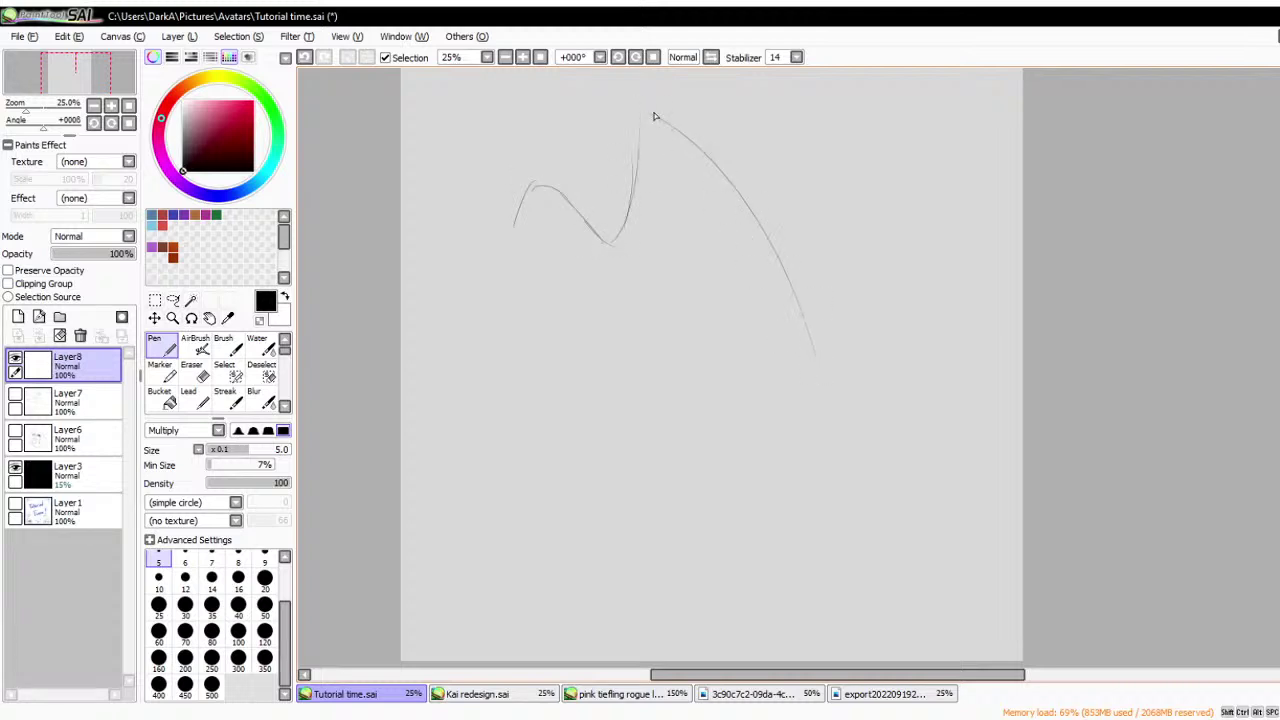
mouse_move(640, 120)
mouse_down()
mouse_move(680, 417)
mouse_move(660, 514)
mouse_move(763, 203)
mouse_move(795, 440)
mouse_up()
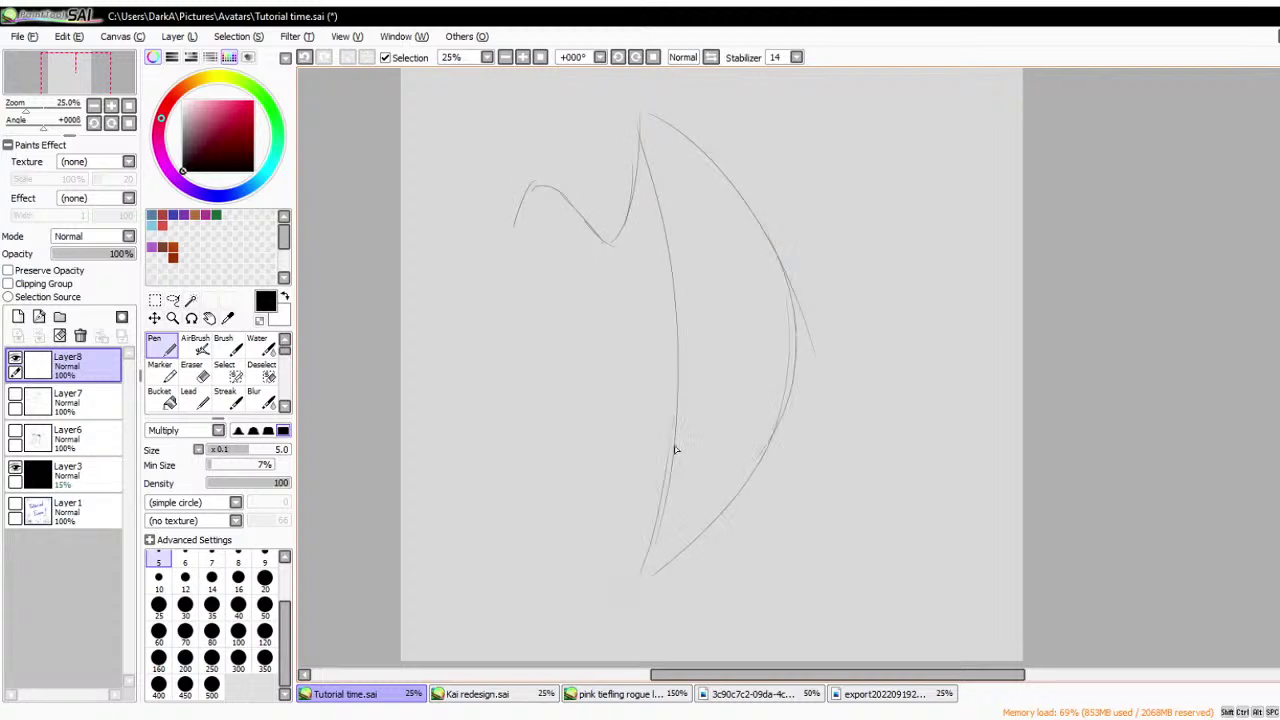
mouse_move(533, 304)
mouse_down()
mouse_move(589, 428)
mouse_move(610, 414)
mouse_move(676, 404)
mouse_up()
scroll(686, 334, down, 1)
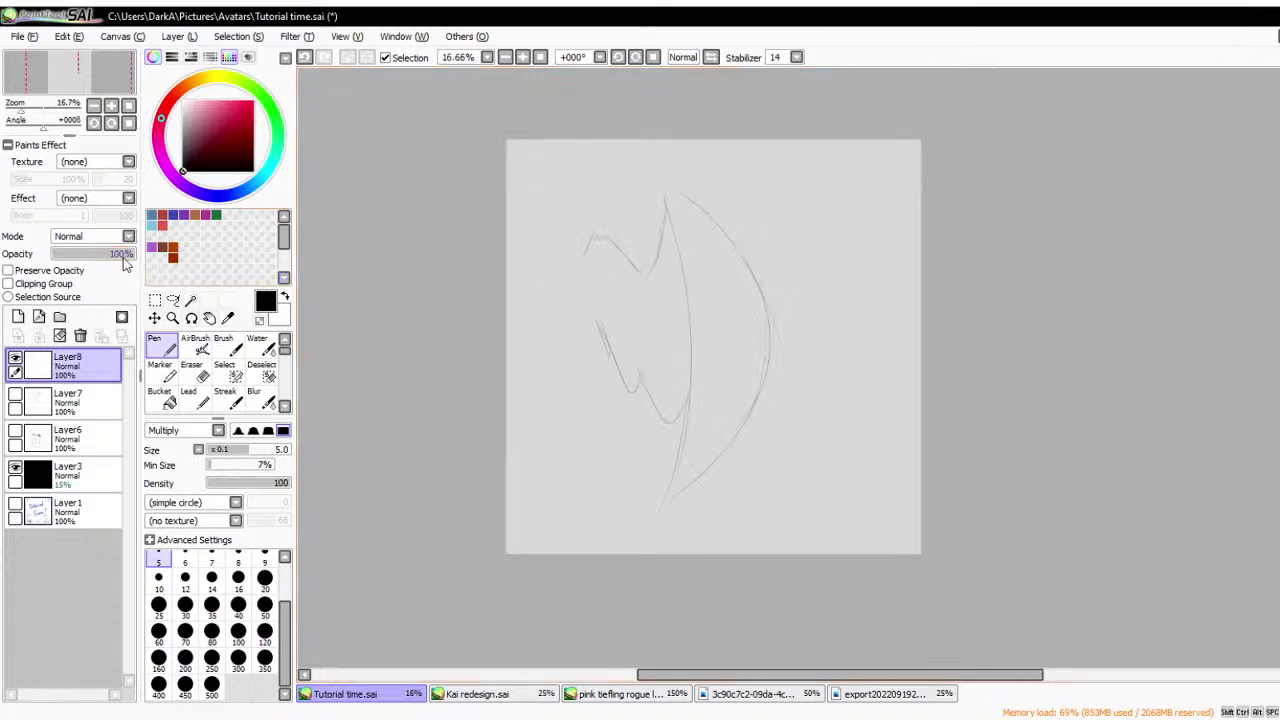
- Lower the folded wing outline to 64% opacity and draw long overlapping feathers along its outer section on a new layer
drag(130, 255, 108, 258)
click(17, 316)
scroll(866, 322, up, 1)
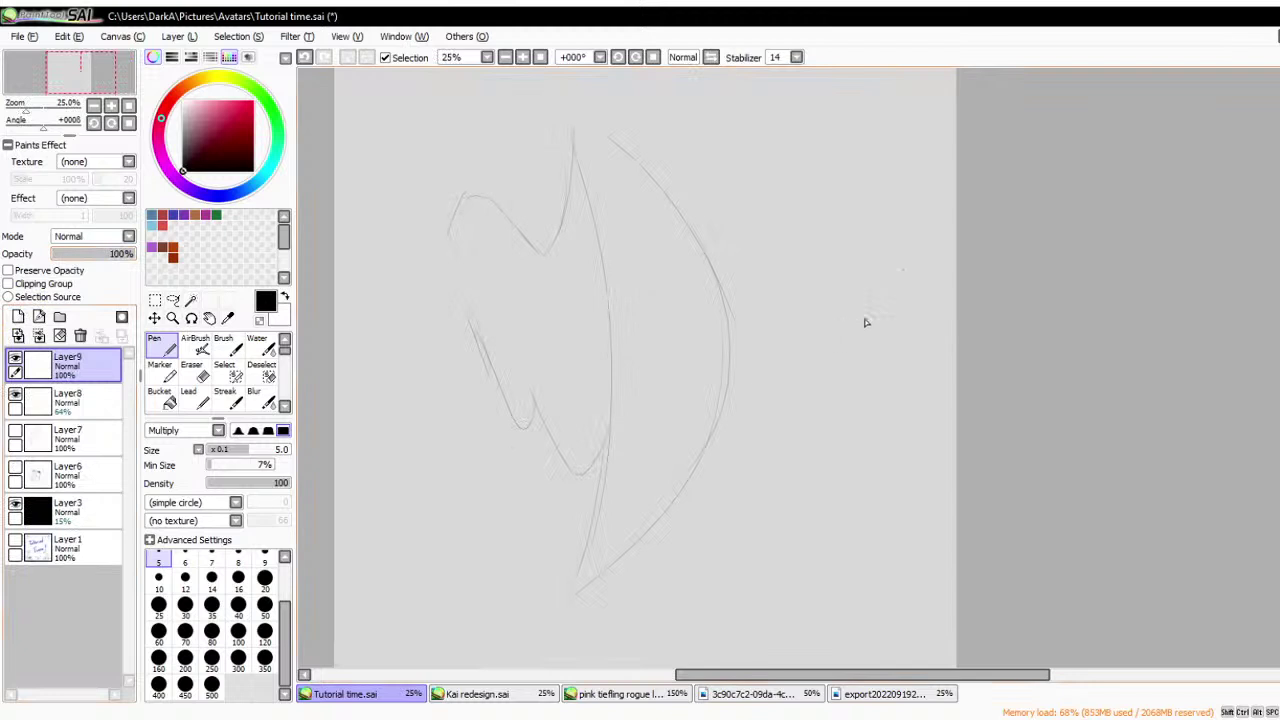
mouse_move(574, 128)
mouse_down()
mouse_move(600, 351)
mouse_move(580, 606)
mouse_move(562, 636)
mouse_up()
drag(636, 385, 636, 556)
drag(672, 422, 634, 558)
mouse_move(678, 363)
mouse_down()
mouse_move(674, 484)
mouse_move(684, 478)
mouse_up()
drag(704, 406, 718, 330)
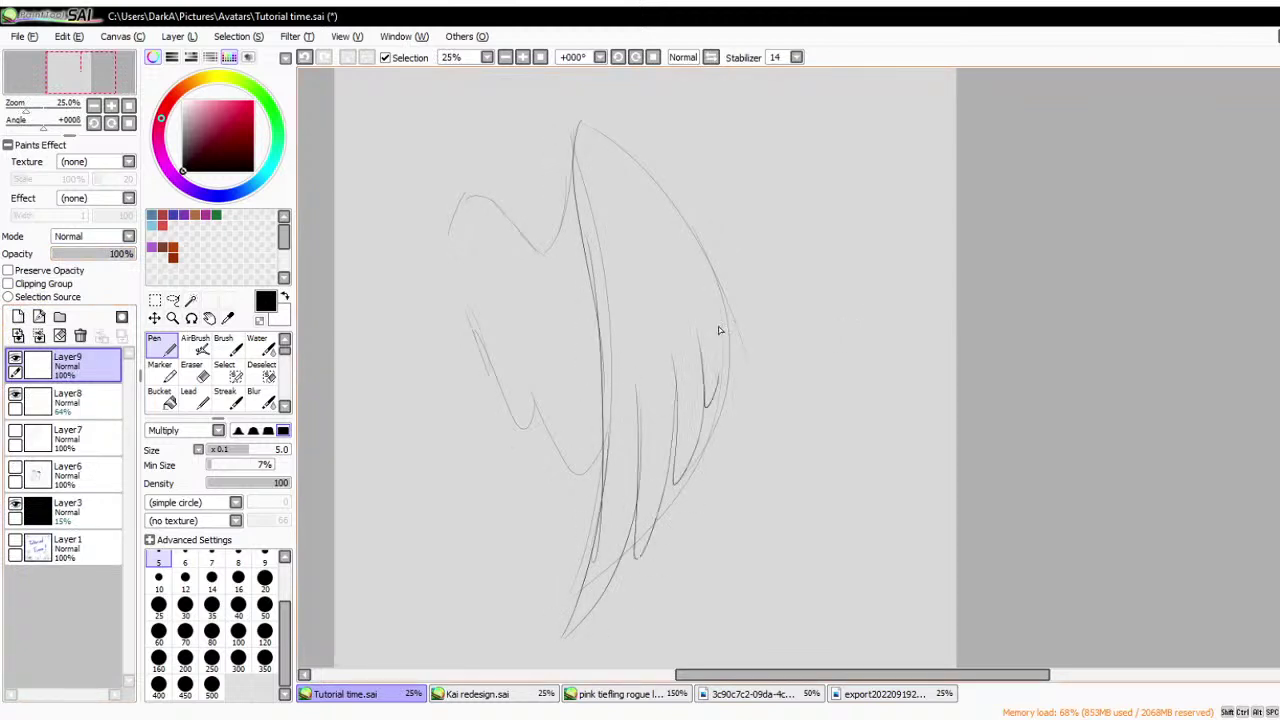
- Draw feathers along the folded wing's inner section, then its top edge with tufts at both joints and a contour beneath
mouse_move(456, 305)
mouse_down()
mouse_move(506, 400)
mouse_move(523, 371)
mouse_move(565, 504)
mouse_move(592, 490)
mouse_move(600, 440)
mouse_up()
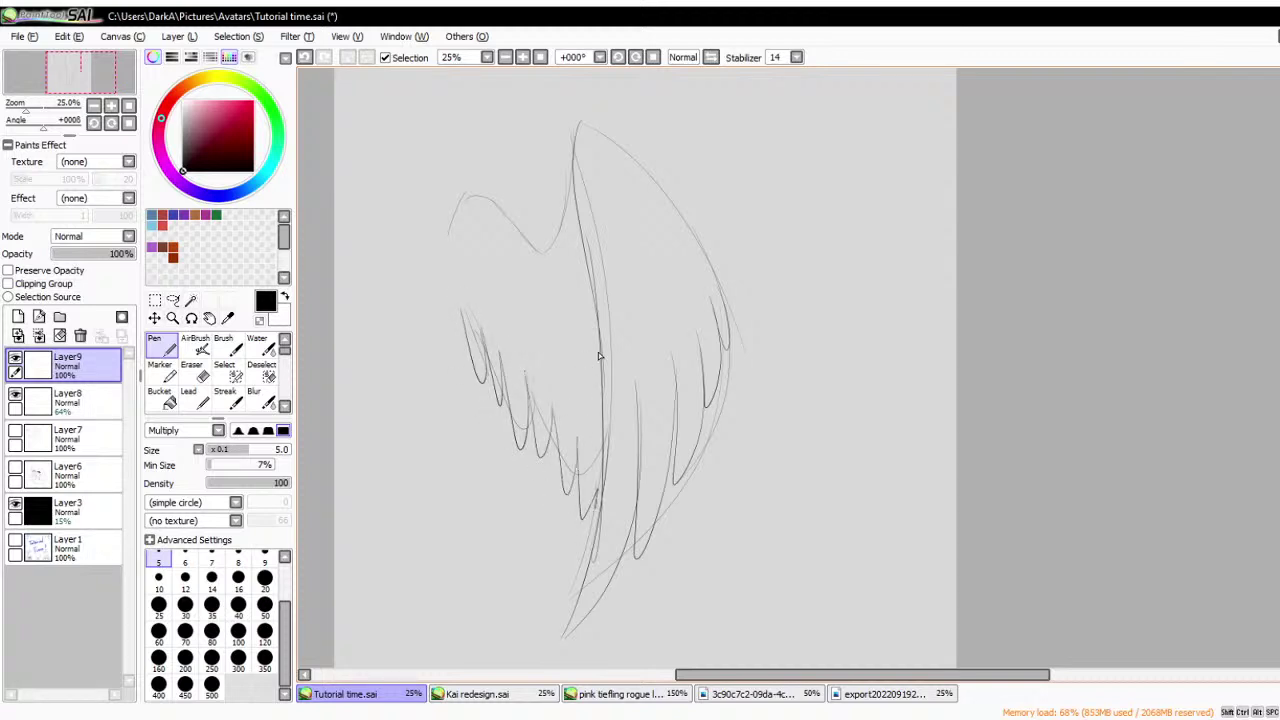
mouse_move(576, 145)
mouse_down()
mouse_move(598, 120)
mouse_move(650, 175)
mouse_move(722, 300)
mouse_up()
mouse_move(455, 205)
mouse_down()
mouse_move(470, 185)
mouse_move(499, 207)
mouse_up()
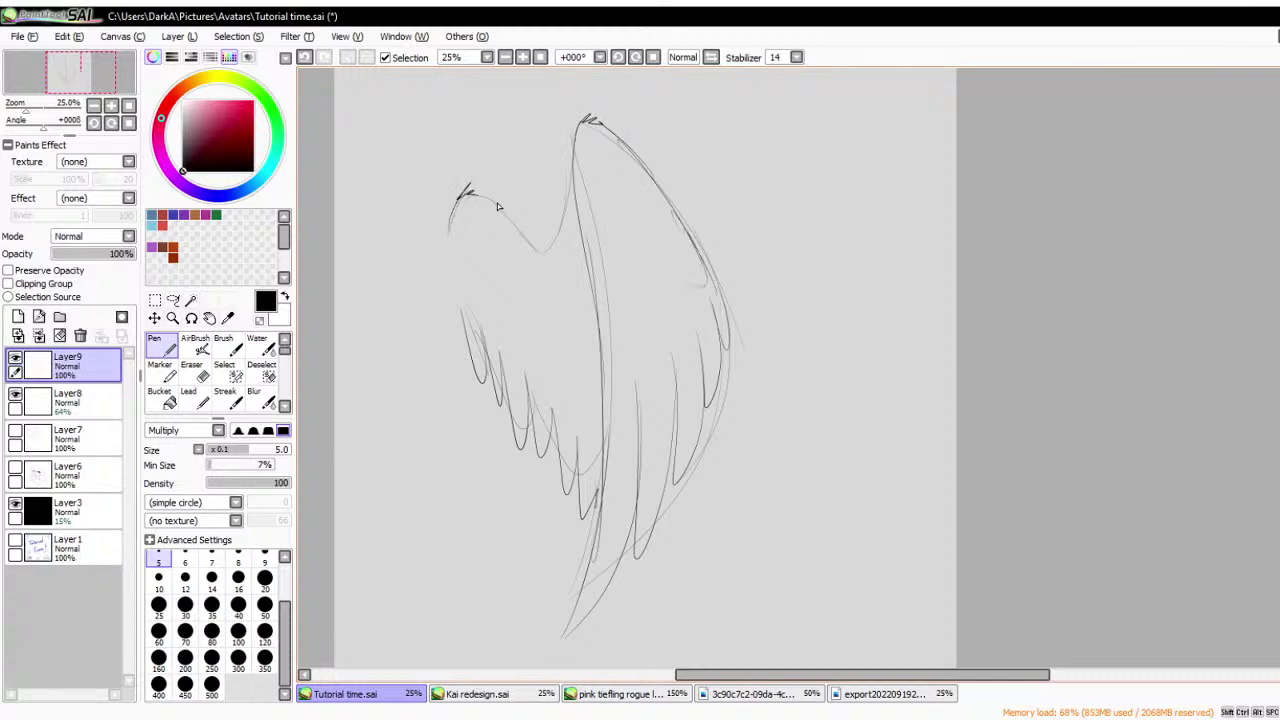
mouse_move(568, 186)
mouse_down()
mouse_move(535, 250)
mouse_move(548, 289)
mouse_move(582, 276)
mouse_up()
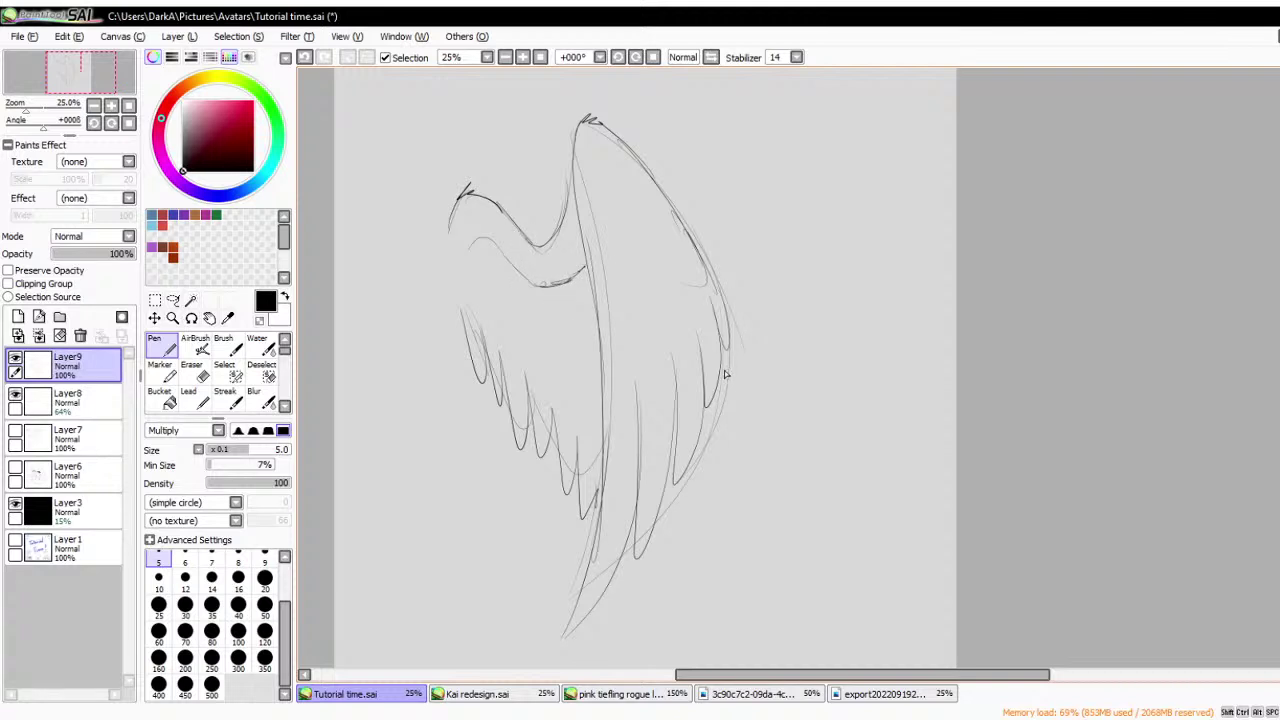
- Add a second row of overlapping feathers across both wing sections and short feather marks above them
drag(608, 345, 600, 310)
mouse_move(648, 418)
mouse_down()
mouse_move(642, 304)
mouse_move(656, 282)
mouse_up()
drag(698, 334, 708, 280)
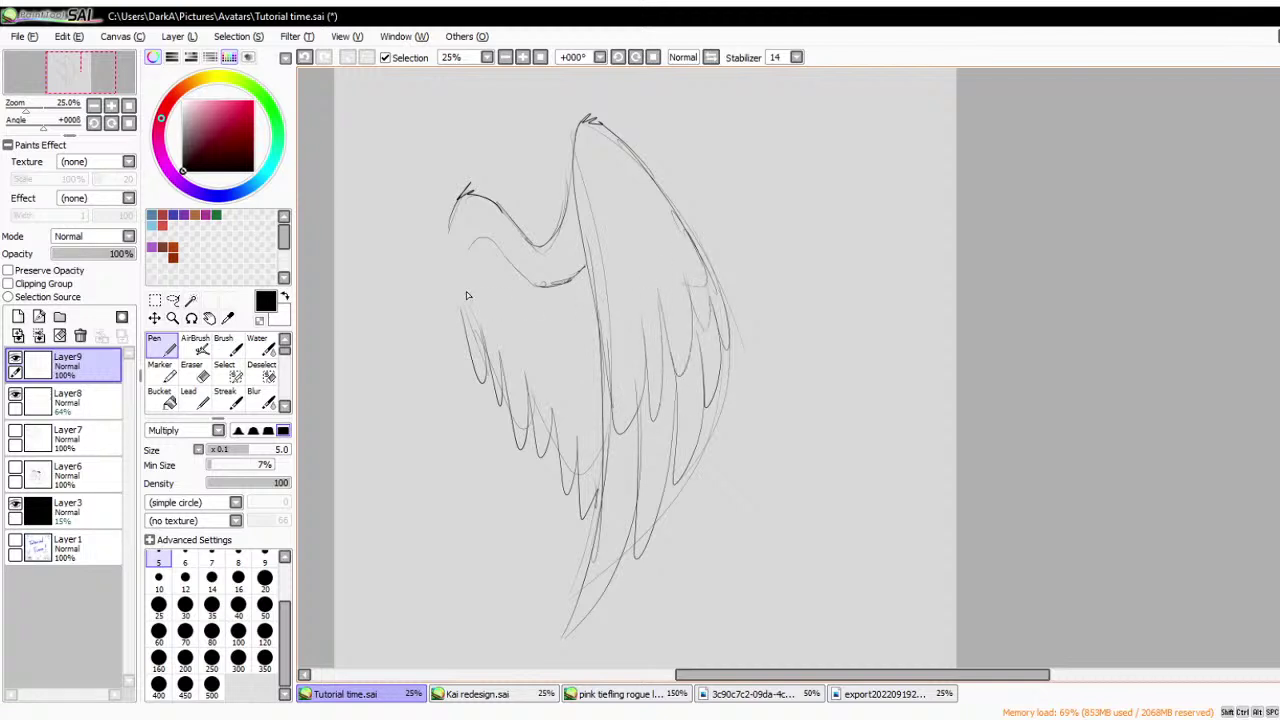
mouse_move(466, 296)
mouse_down()
mouse_move(498, 366)
mouse_move(525, 327)
mouse_move(586, 455)
mouse_up()
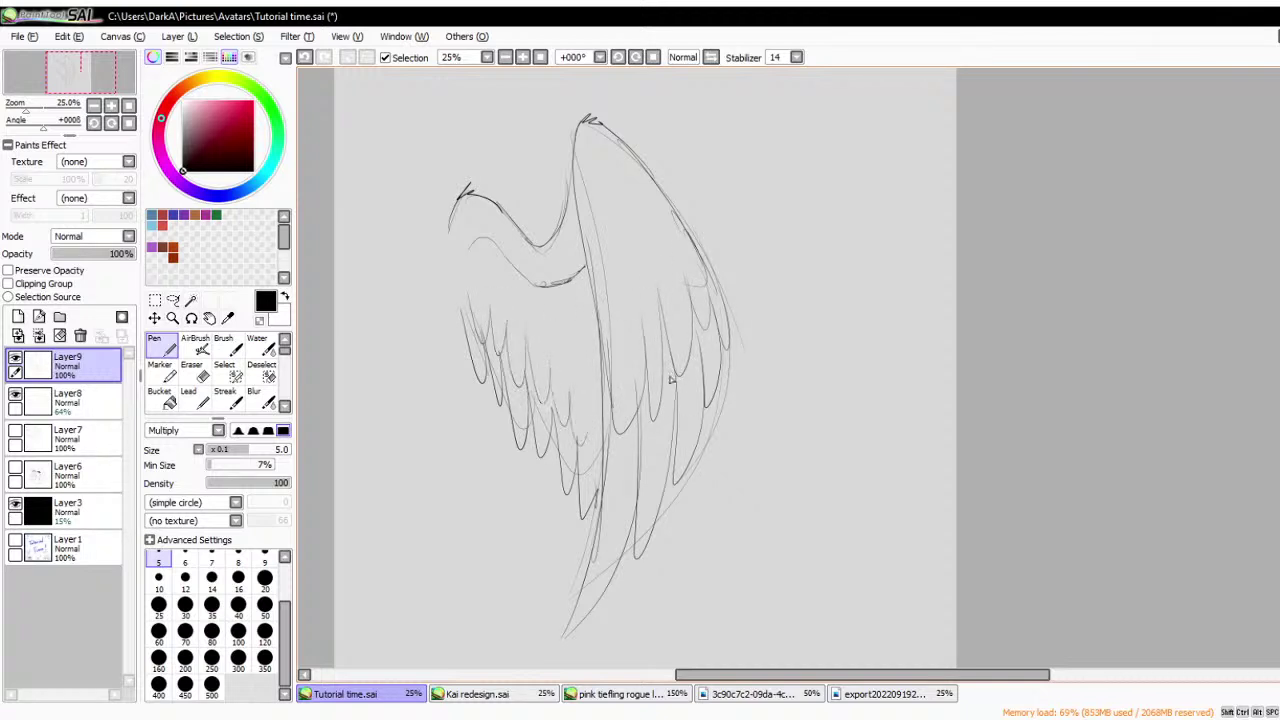
mouse_move(634, 326)
mouse_down()
mouse_move(642, 256)
mouse_move(690, 270)
mouse_up()
mouse_move(496, 300)
mouse_down()
mouse_move(515, 328)
mouse_move(531, 320)
mouse_move(572, 408)
mouse_up()
- Clear the leftover rough outline on Layer8 from around the folded wing drawing
scroll(608, 365, down, 1)
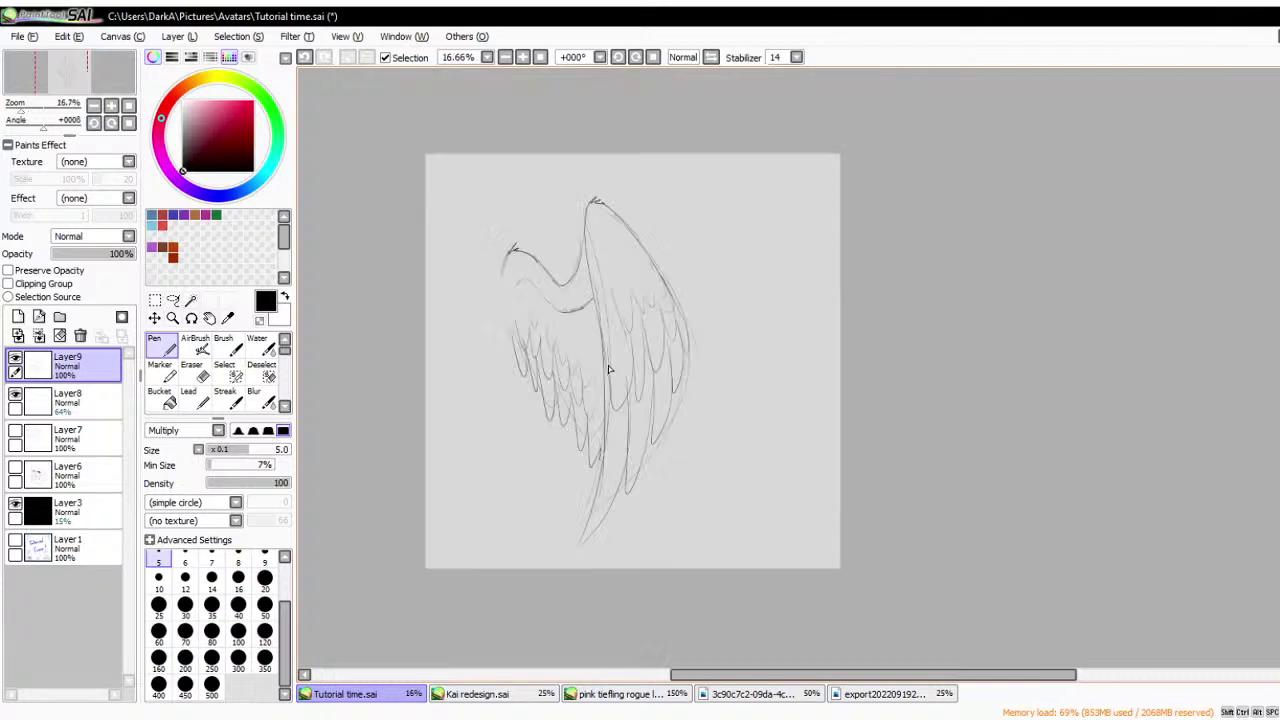
click(40, 400)
scroll(677, 249, up, 2)
scroll(566, 316, down, 2)
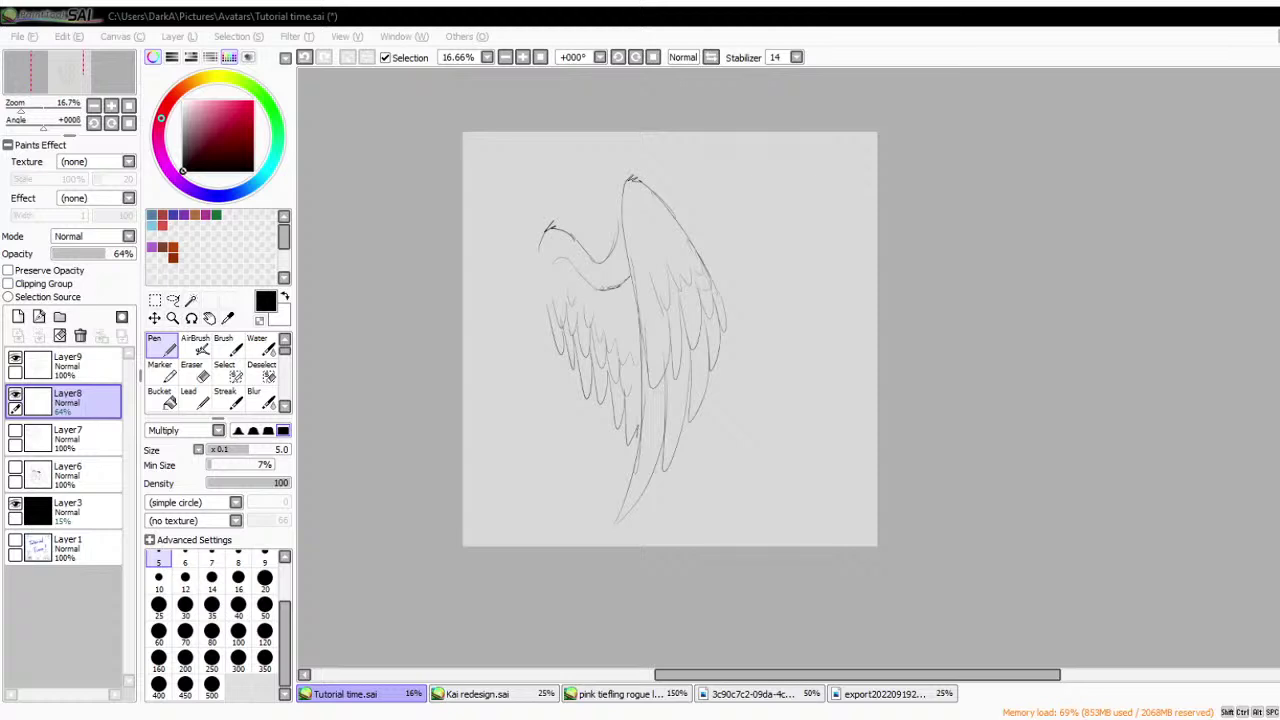
scroll(534, 345, up, 2)
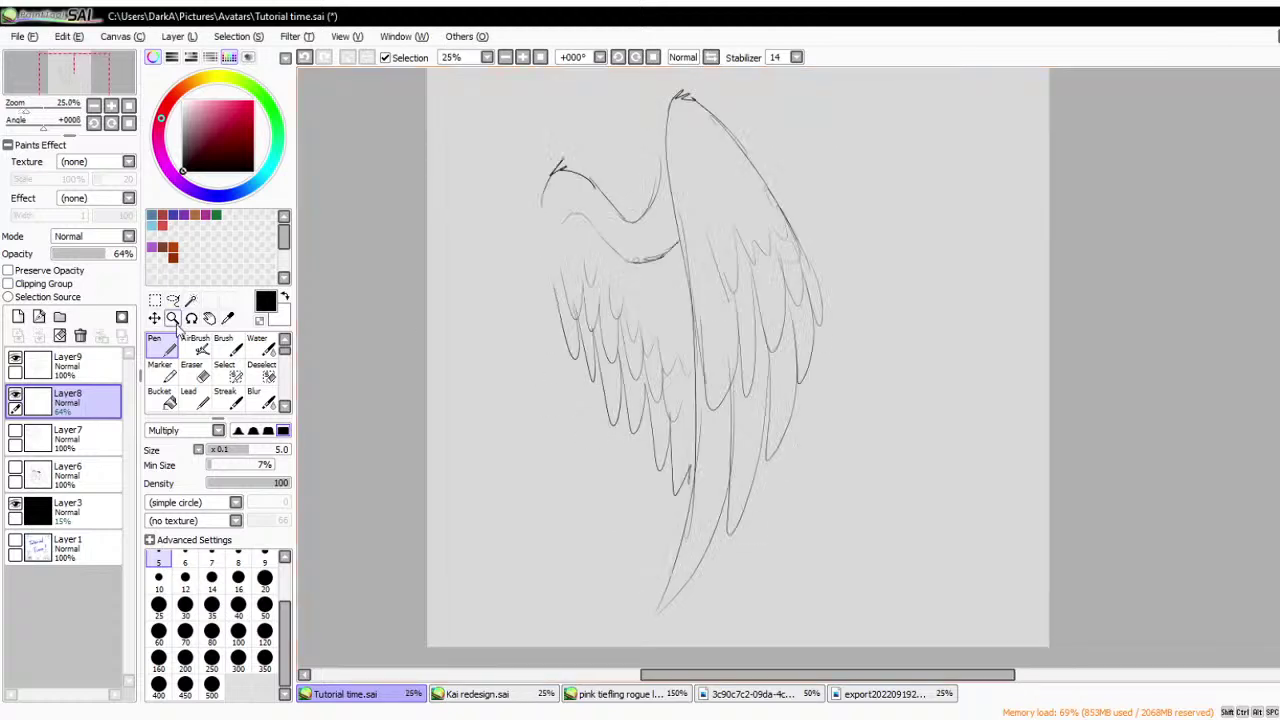
- Restore Layer8 to 100% opacity and merge the feather drawing on Layer9 into it
click(15, 394)
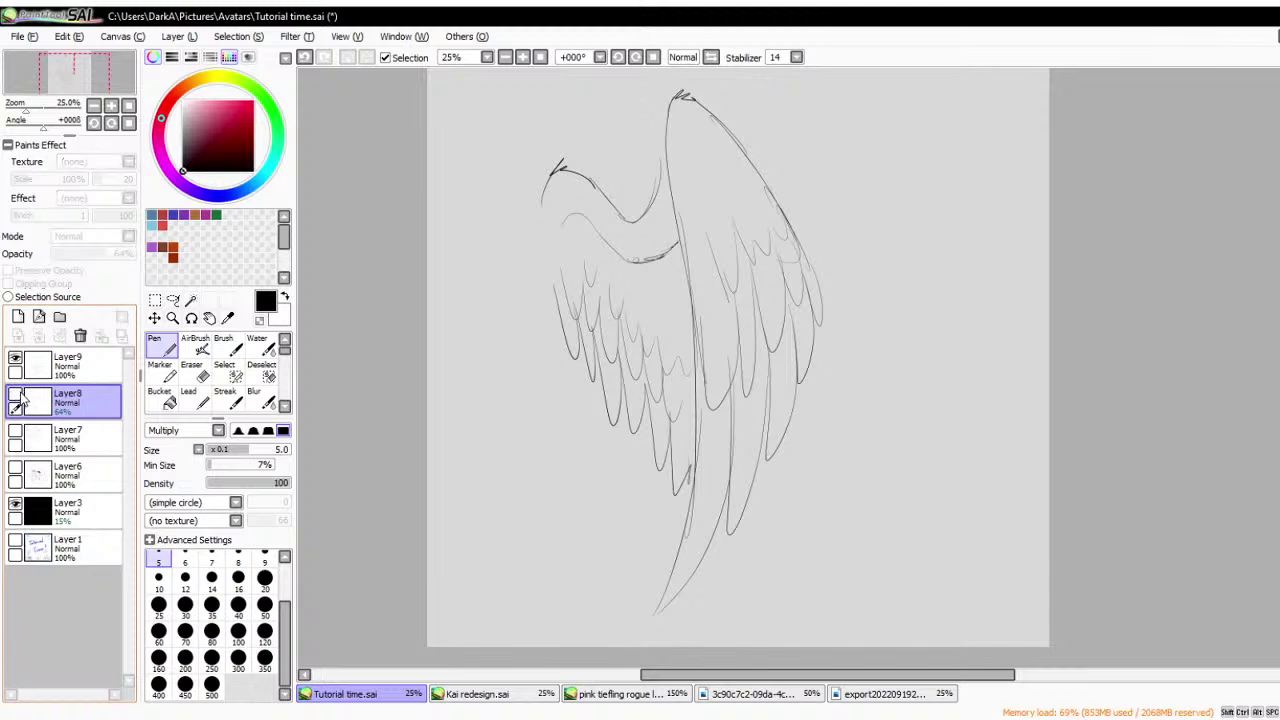
click(15, 394)
click(130, 253)
click(40, 358)
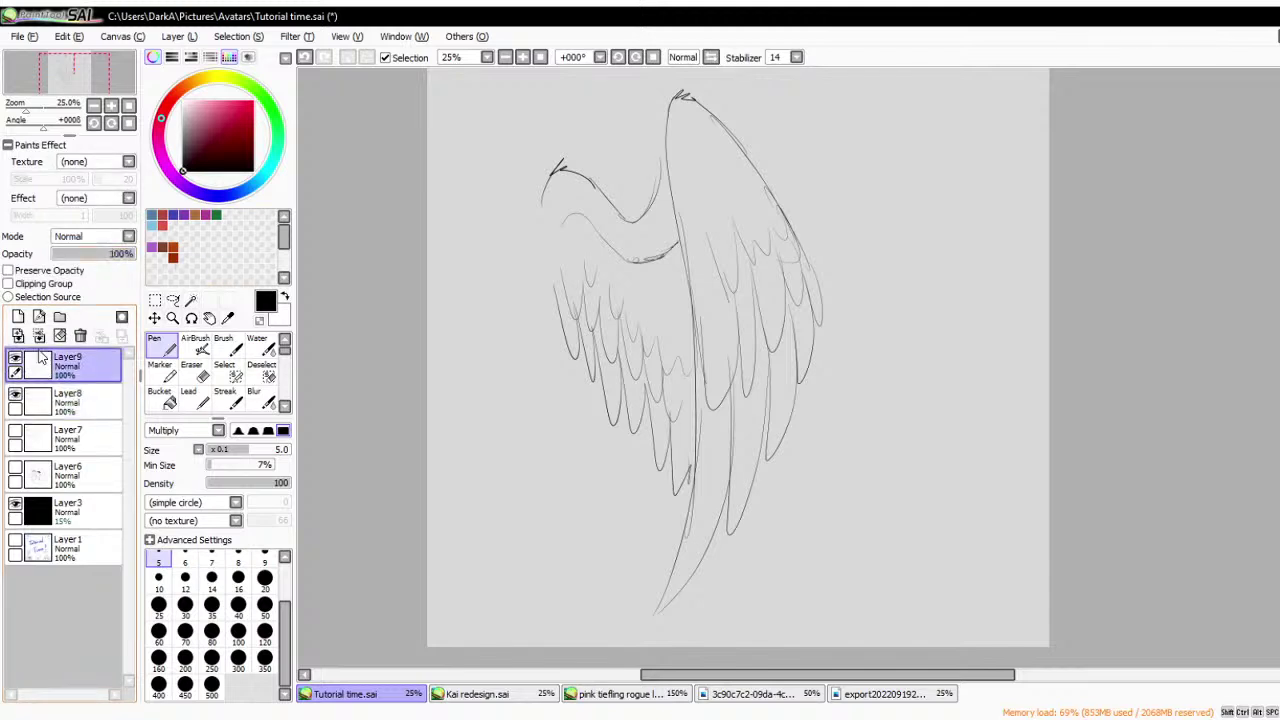
click(38, 336)
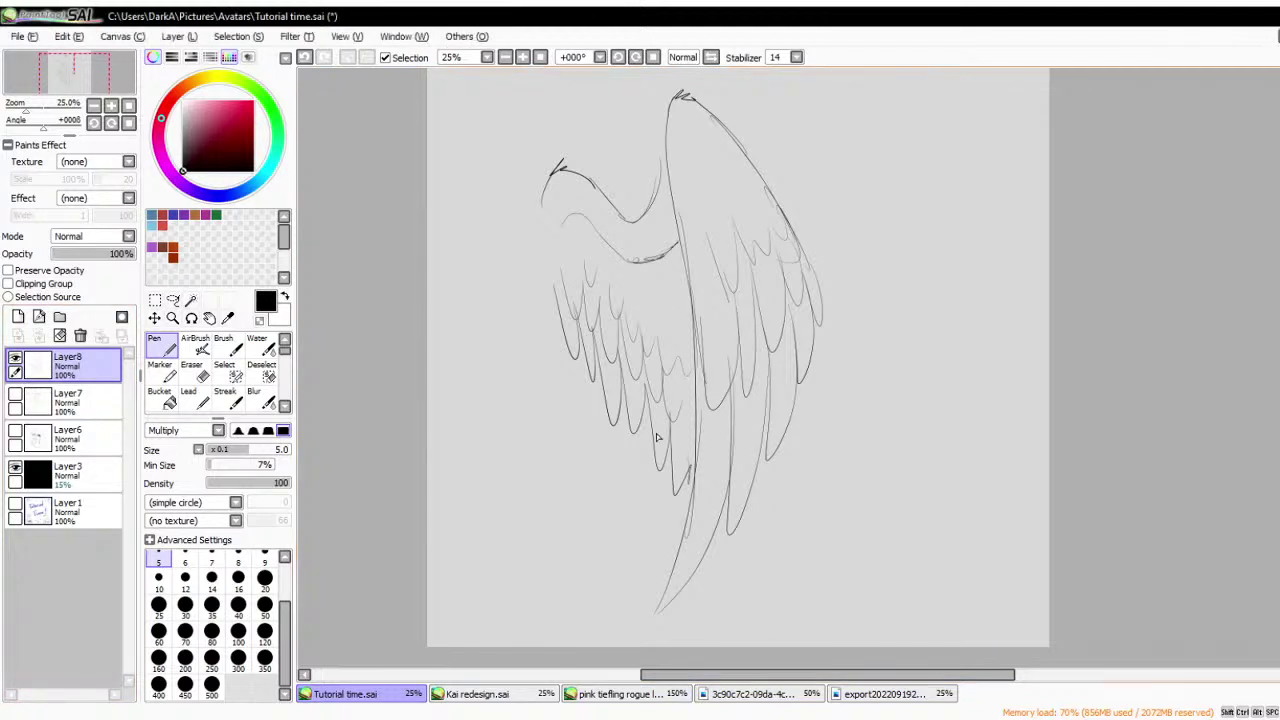
- Show Layer7, then shrink the feathered wing sketch on Layer8 slightly and move it to the empty area beside the other wing sketches
scroll(656, 432, down, 1)
click(15, 397)
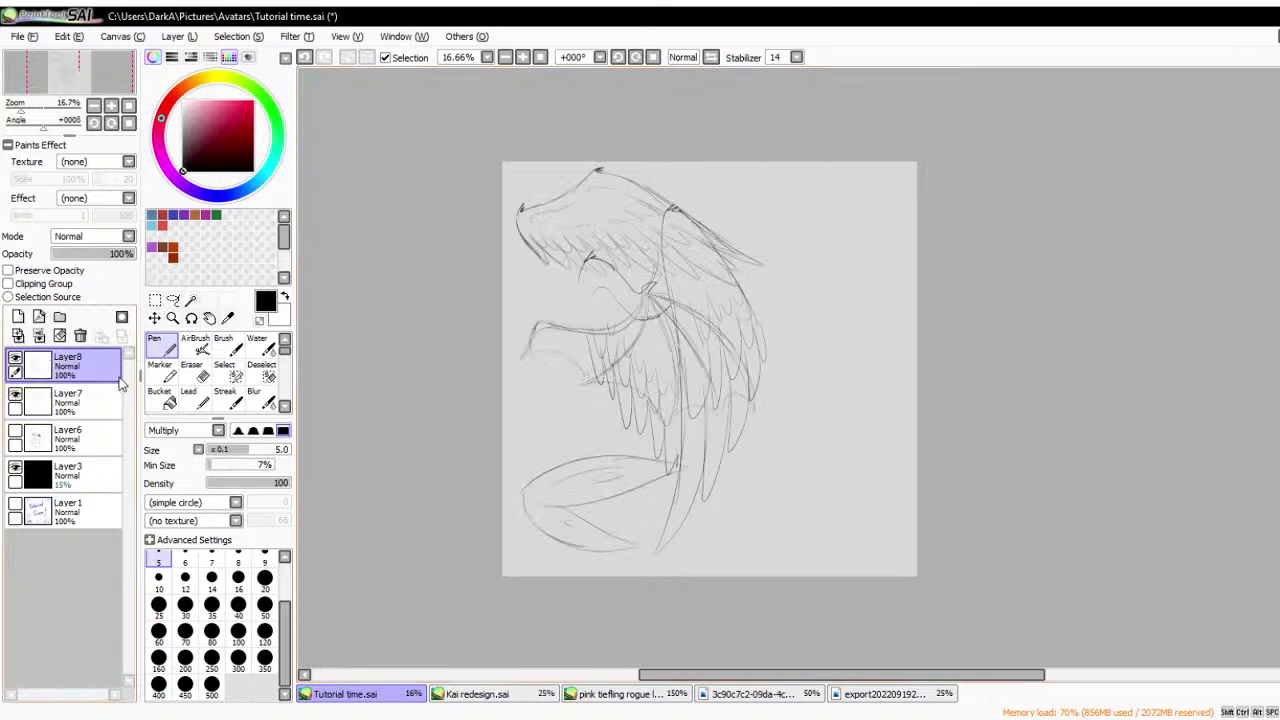
click(154, 300)
click(160, 478)
drag(657, 434, 834, 440)
drag(947, 199, 903, 253)
drag(852, 378, 863, 351)
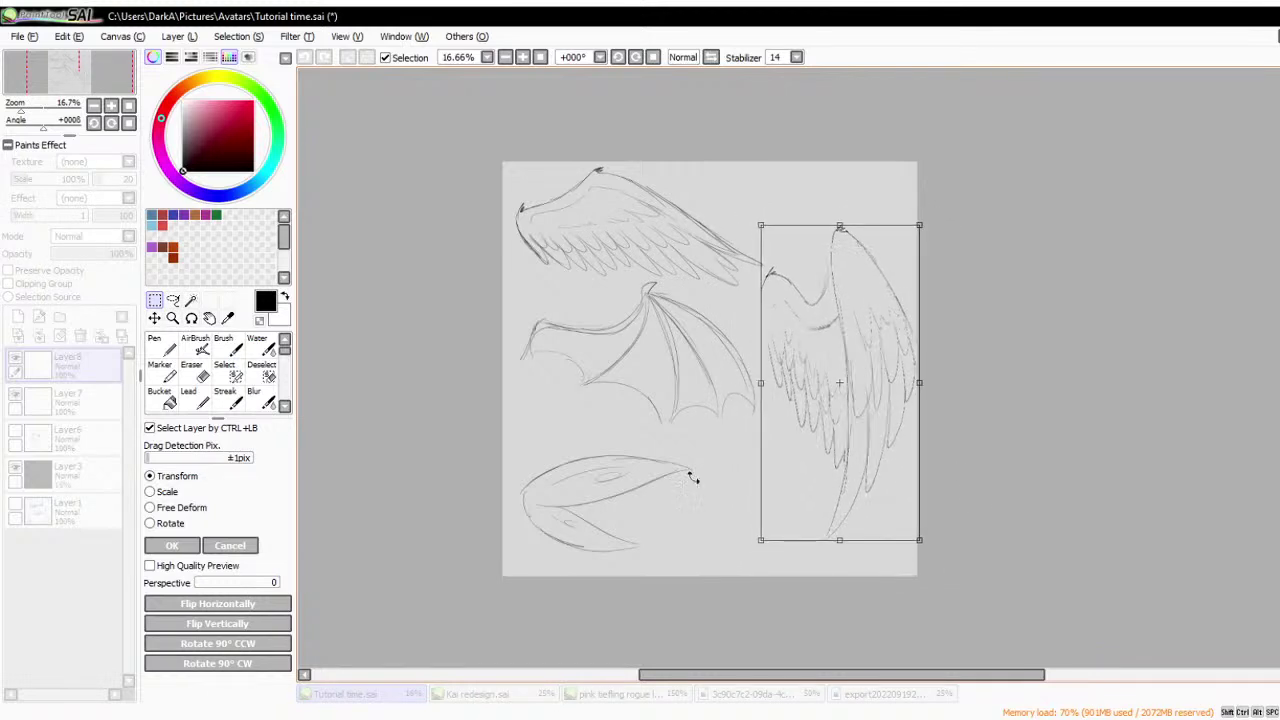
click(180, 548)
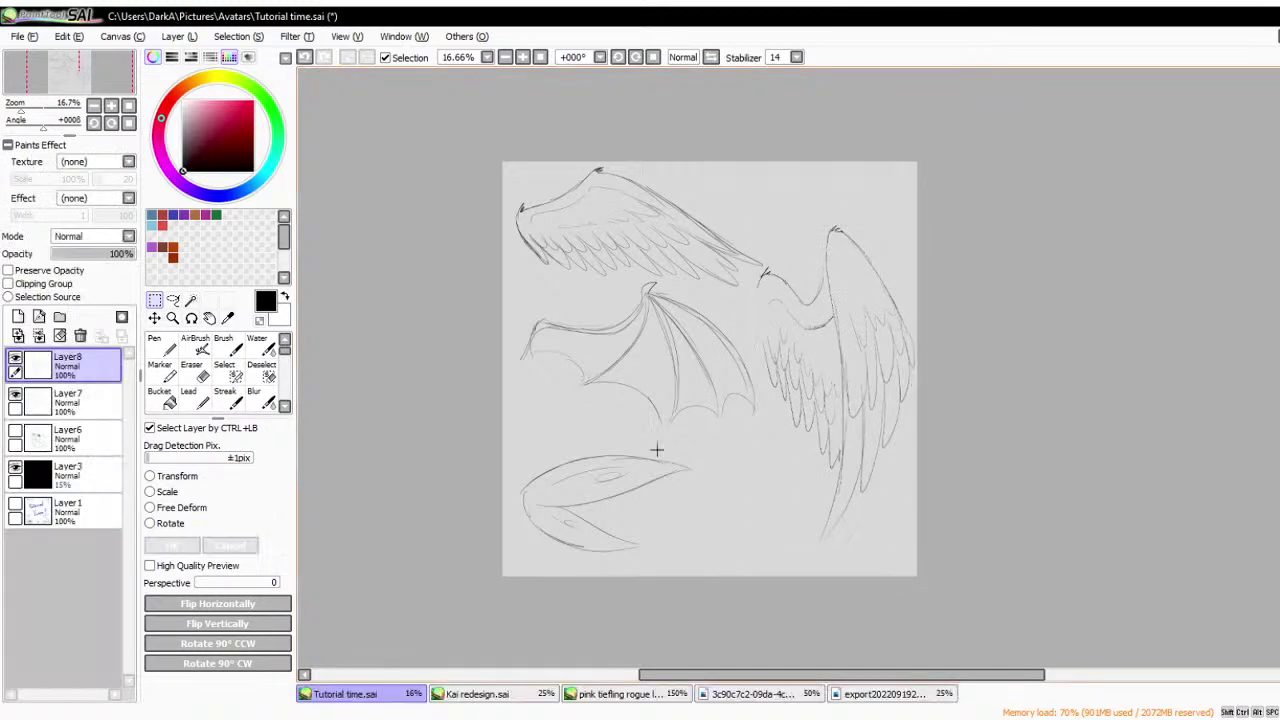
- Examine the finished folded feathered wings in Kai redesign.sai as a reference for the wing sketch
scroll(657, 450, down, 1)
scroll(737, 429, up, 1)
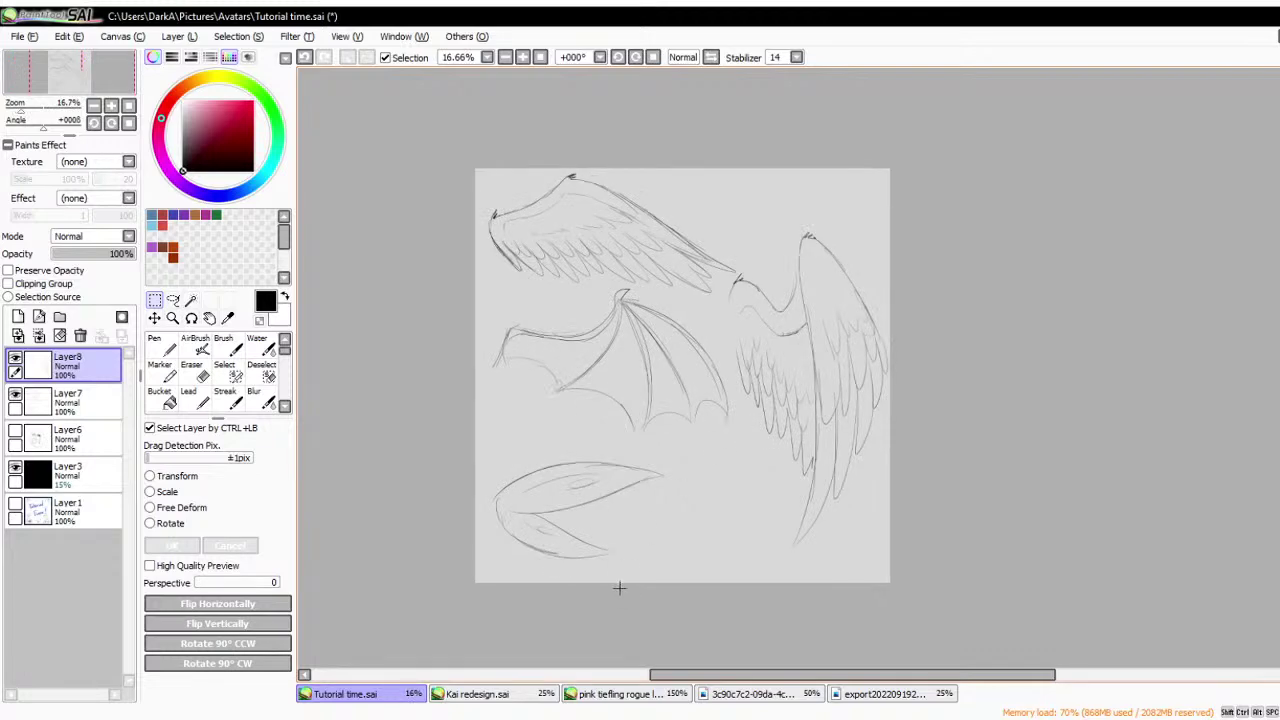
click(536, 692)
scroll(889, 440, up, 1)
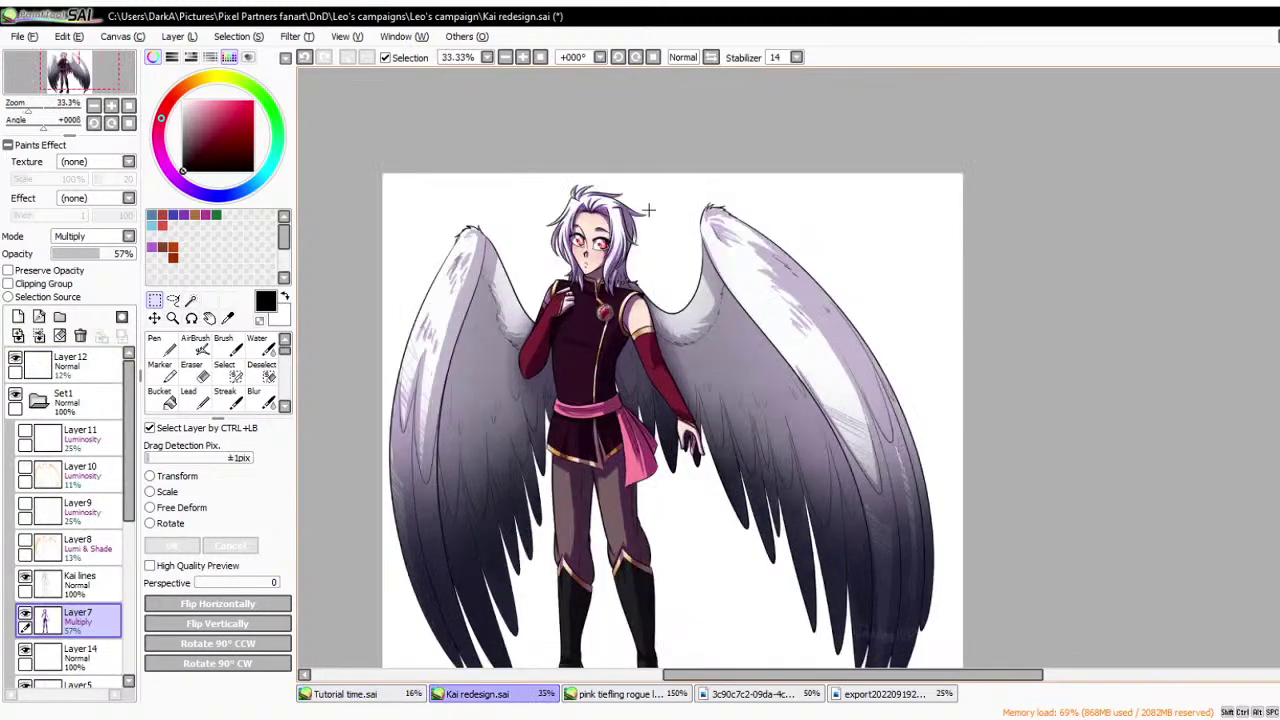
scroll(649, 210, down, 1)
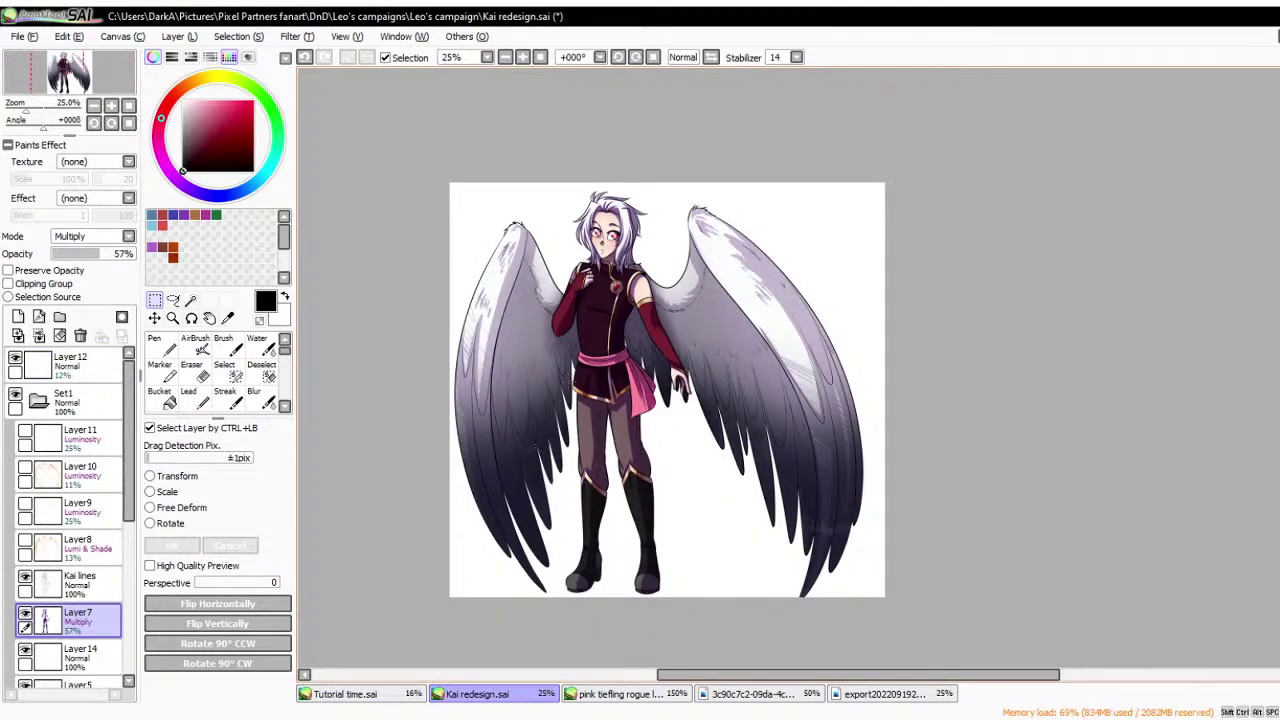
- Return to Tutorial time.sai and merge Layer8 down into Layer7
click(376, 694)
scroll(575, 318, up, 1)
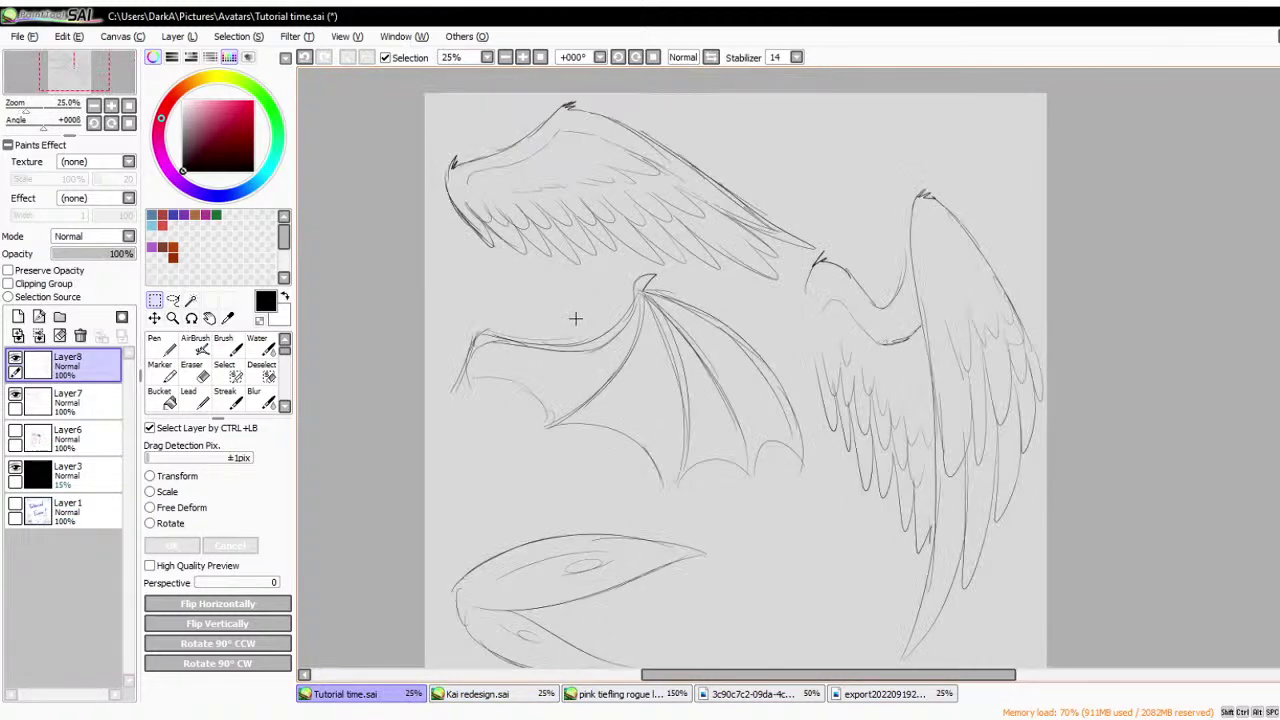
scroll(574, 318, down, 1)
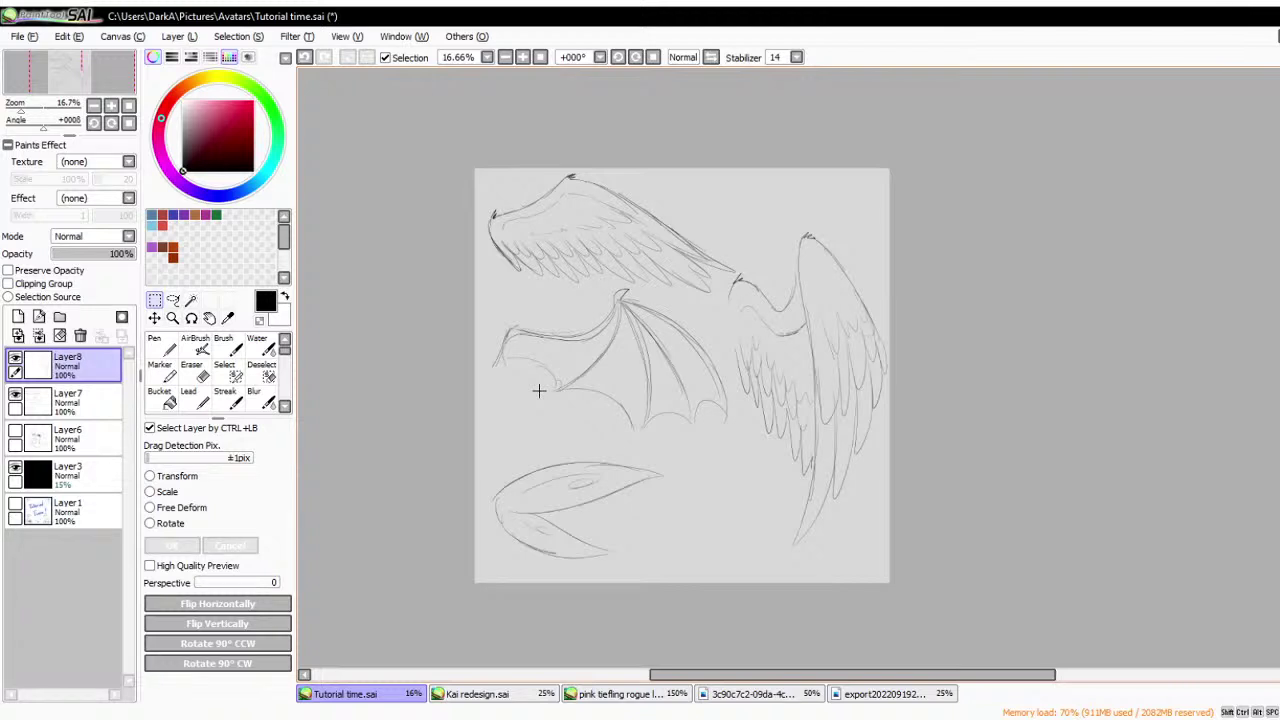
click(38, 336)
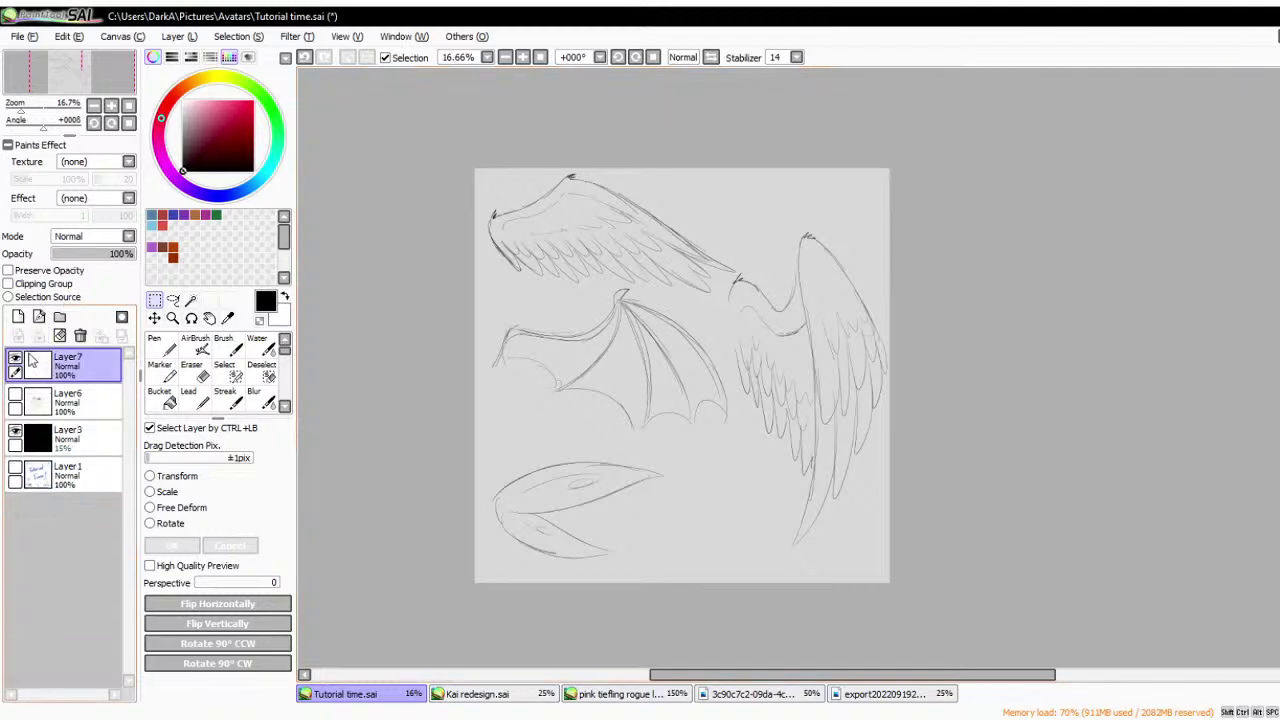
- Close the reference images export202209192110024010.png and 3c90c7c2-09da-4c90-8a13-8adfcc98e847.png
click(926, 694)
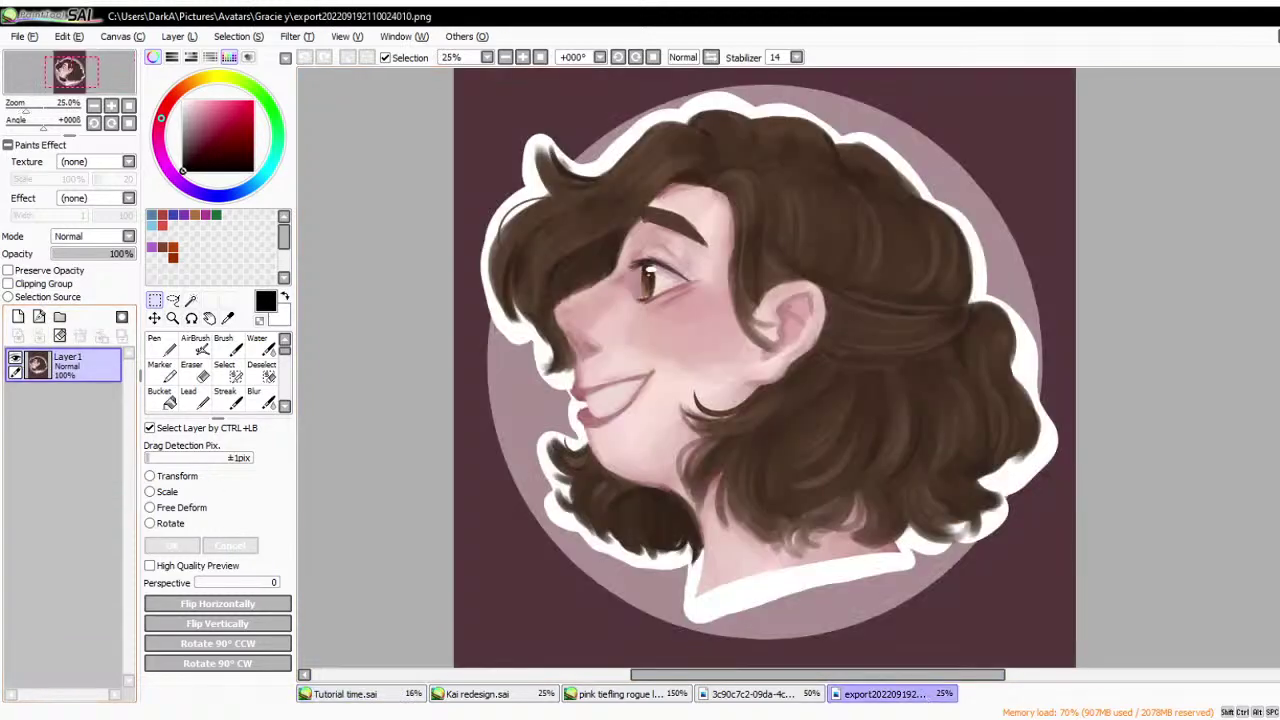
click(950, 693)
click(750, 693)
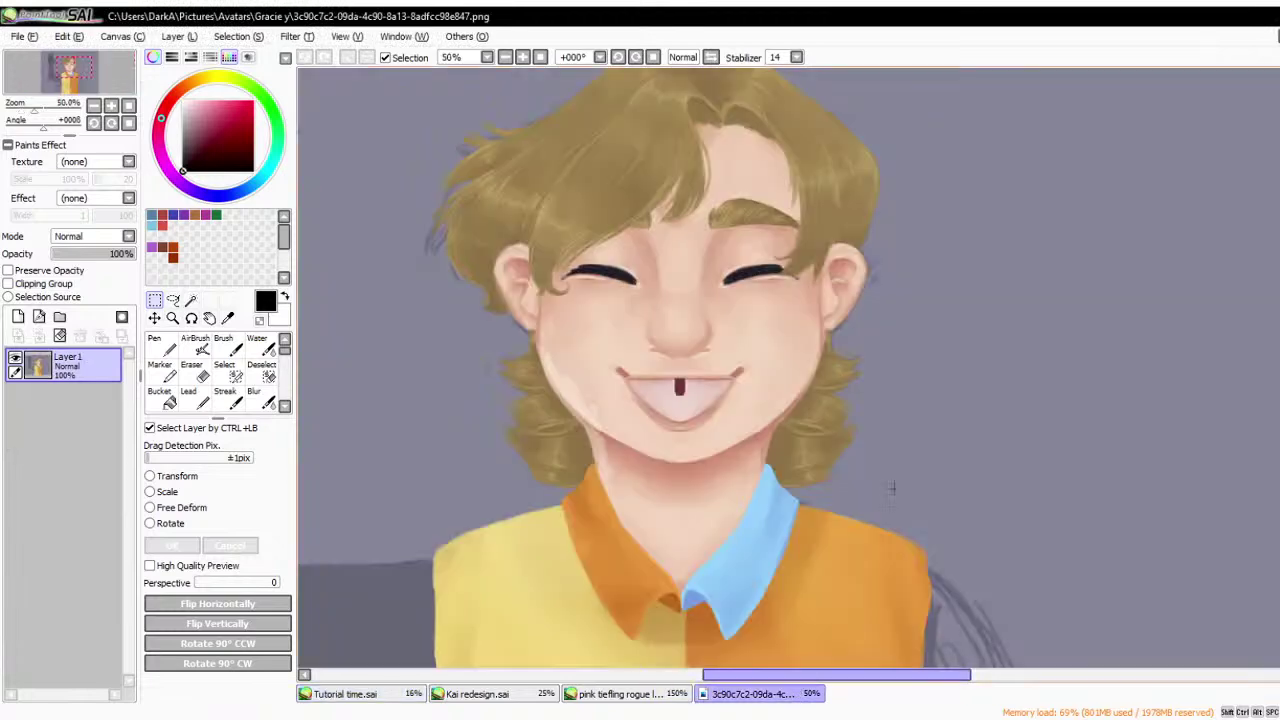
double_click(585, 14)
double_click(596, 13)
key(ctrl+w)
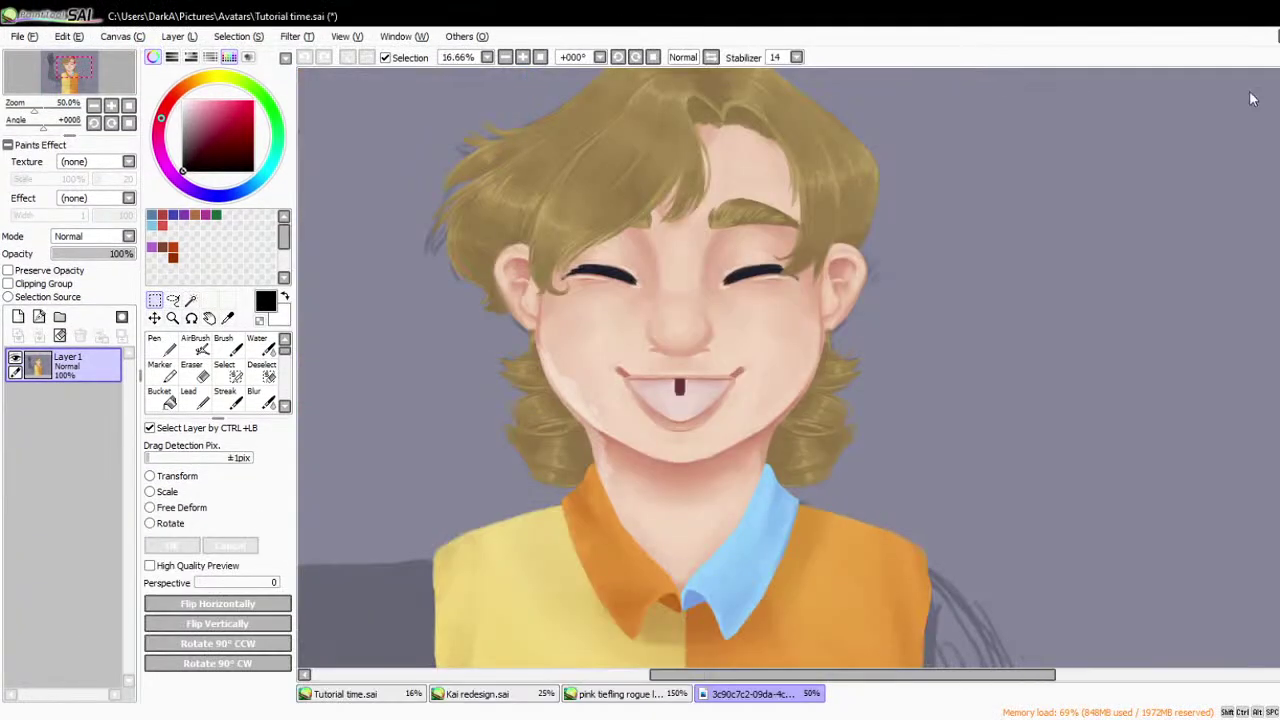
- Close the pink tiefling rogue lady go brrr.sai and Kai redesign.sai documents
click(658, 690)
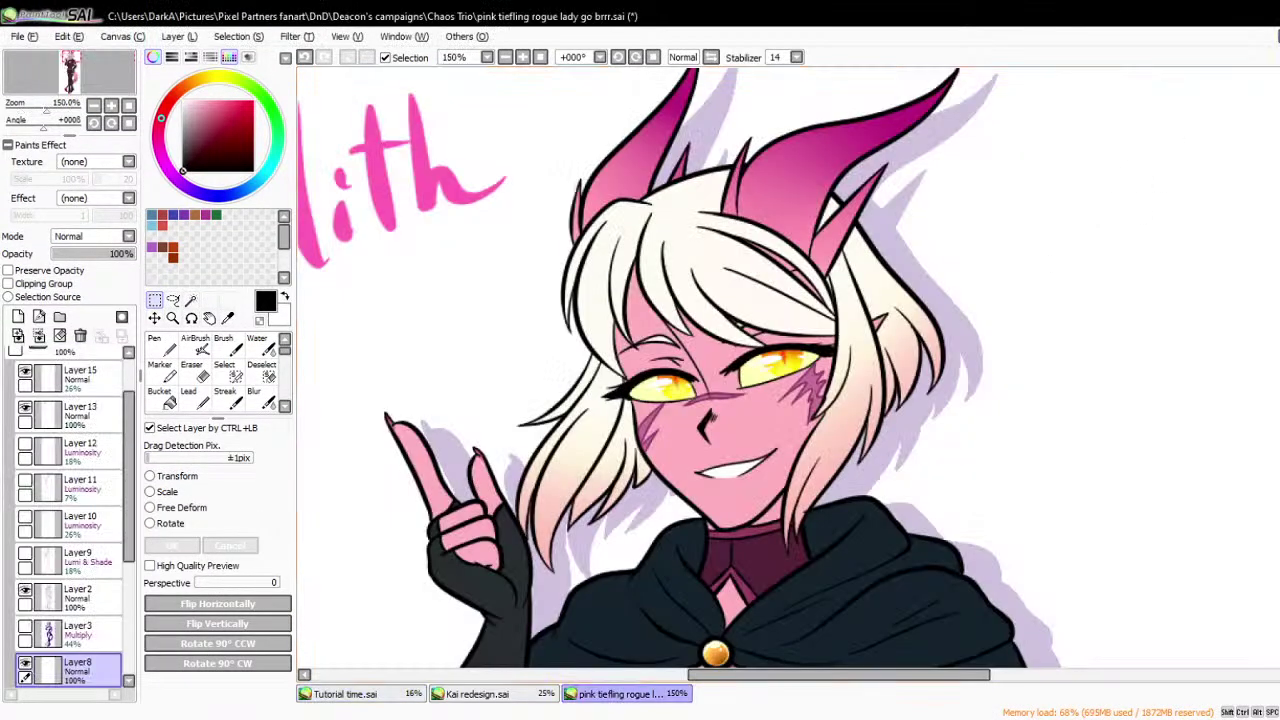
key(ctrl+w)
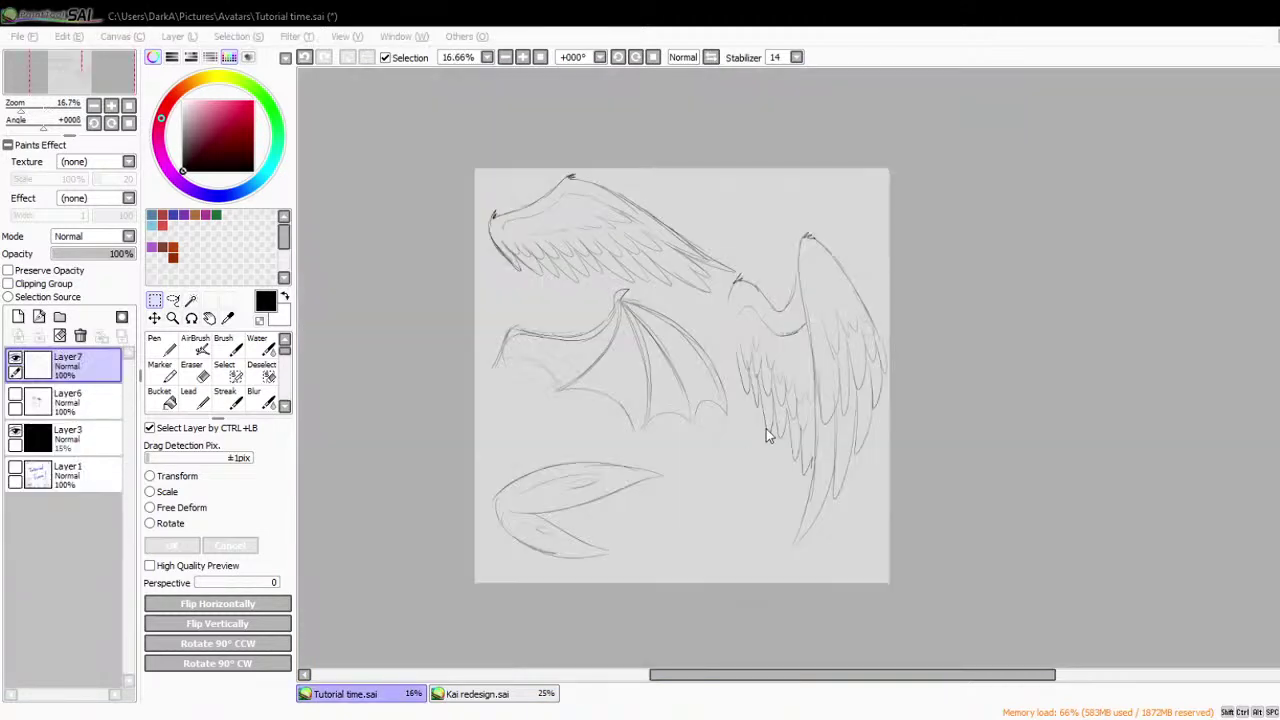
click(507, 704)
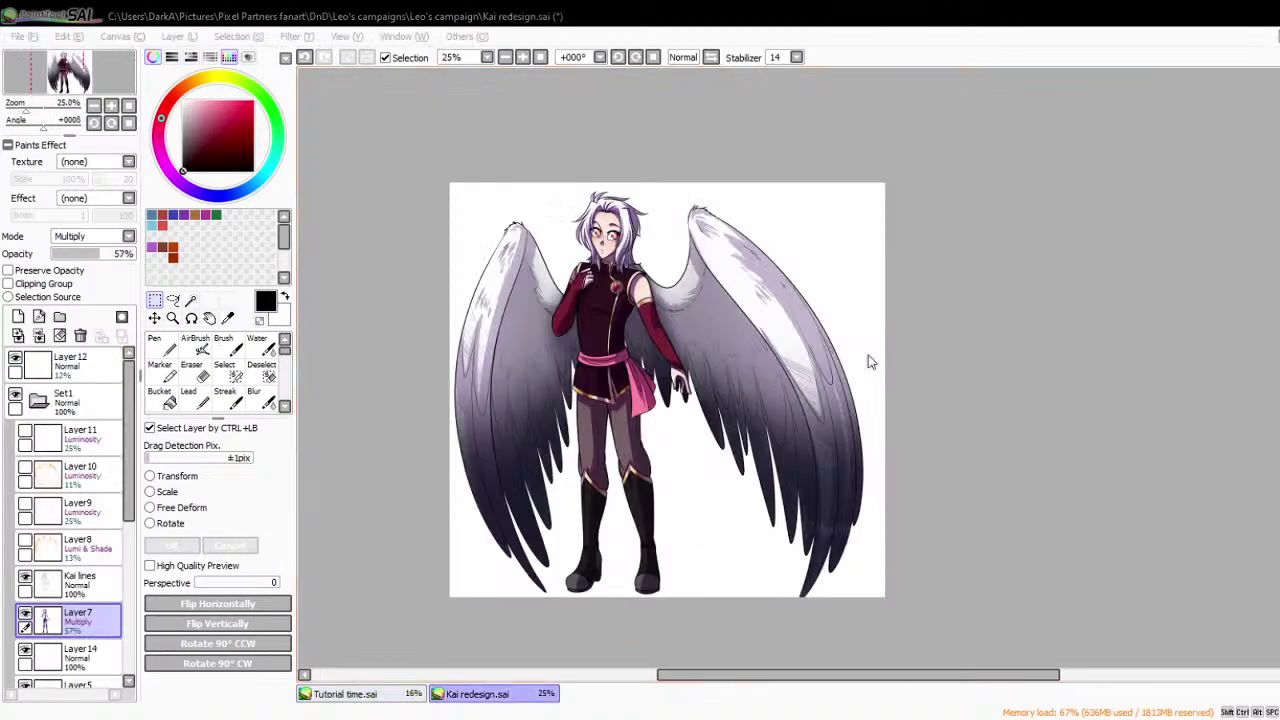
key(ctrl+w)
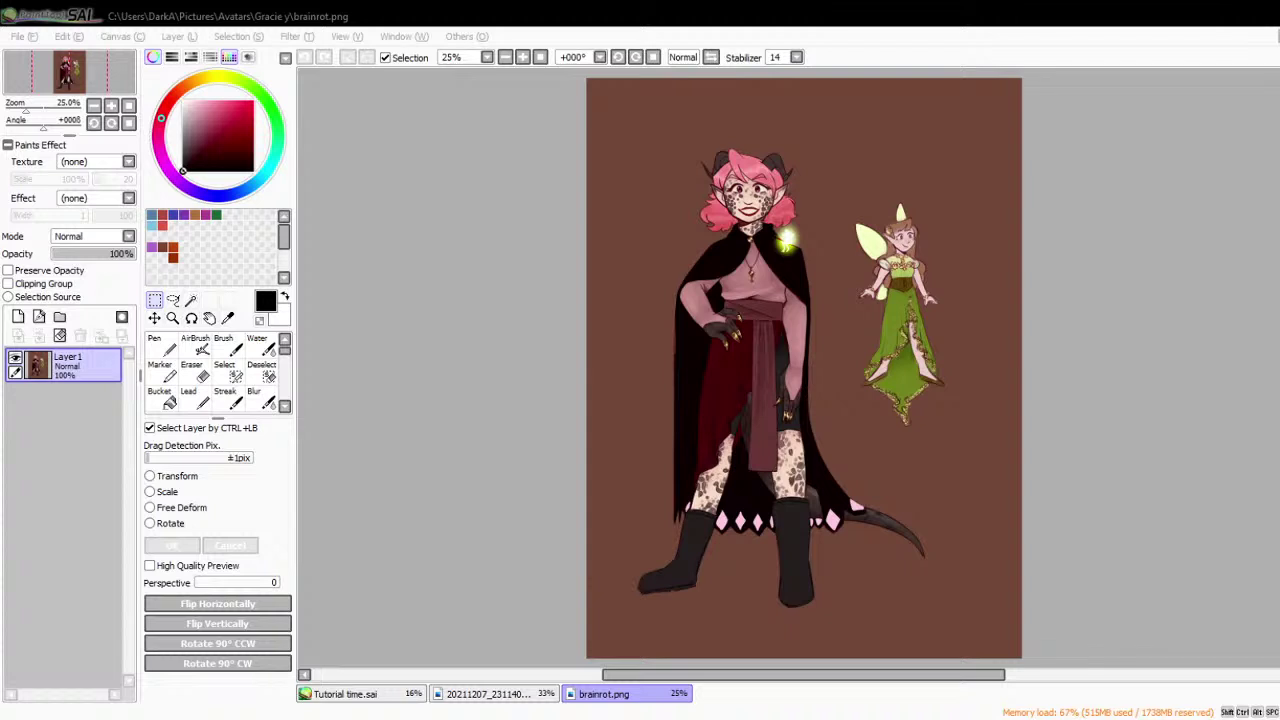
- Open dadza.png as an additional wing reference image
click(6, 15)
key(Return)
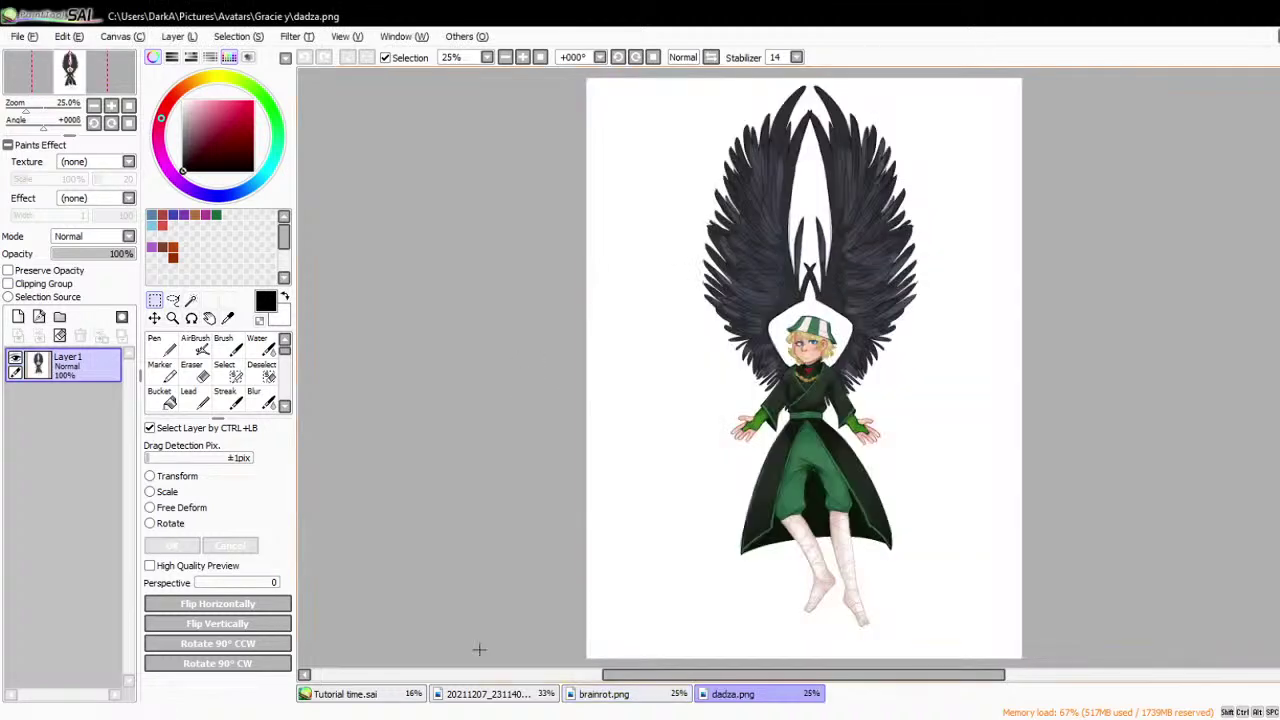
- Examine the green-dressed fairy and her pale leaf-shaped wings in brainrot.png
click(631, 700)
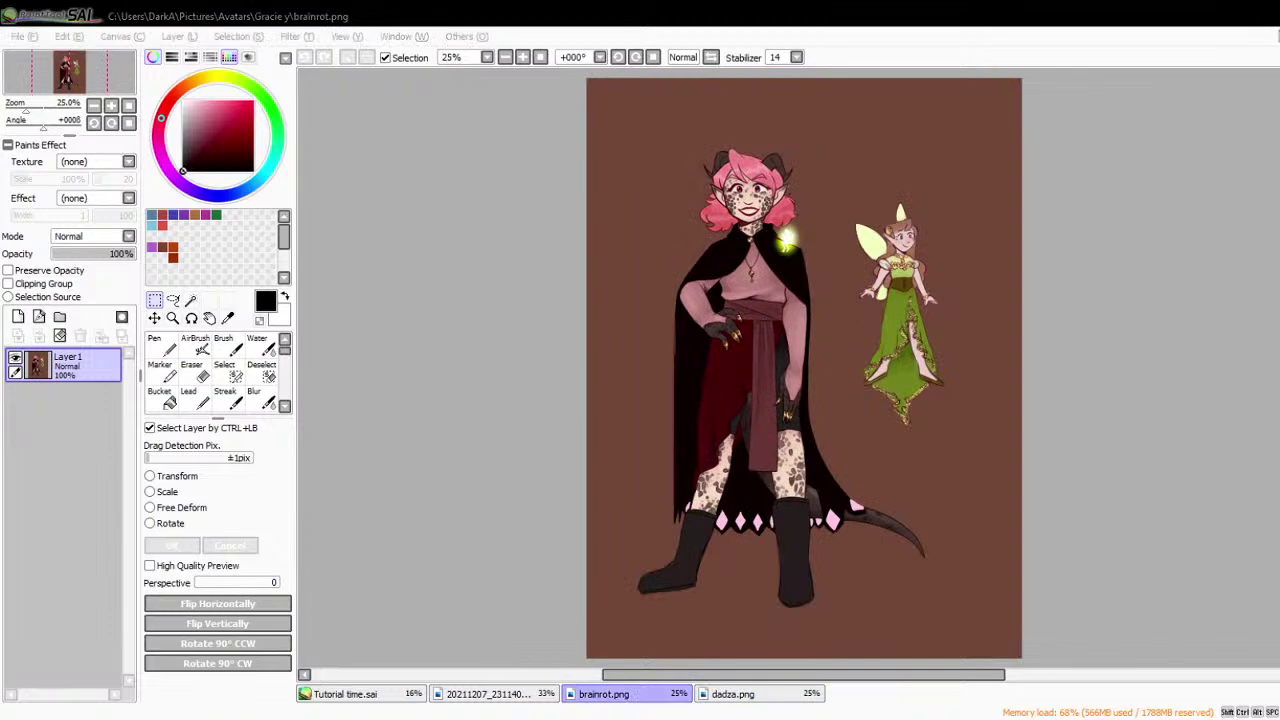
click(808, 358)
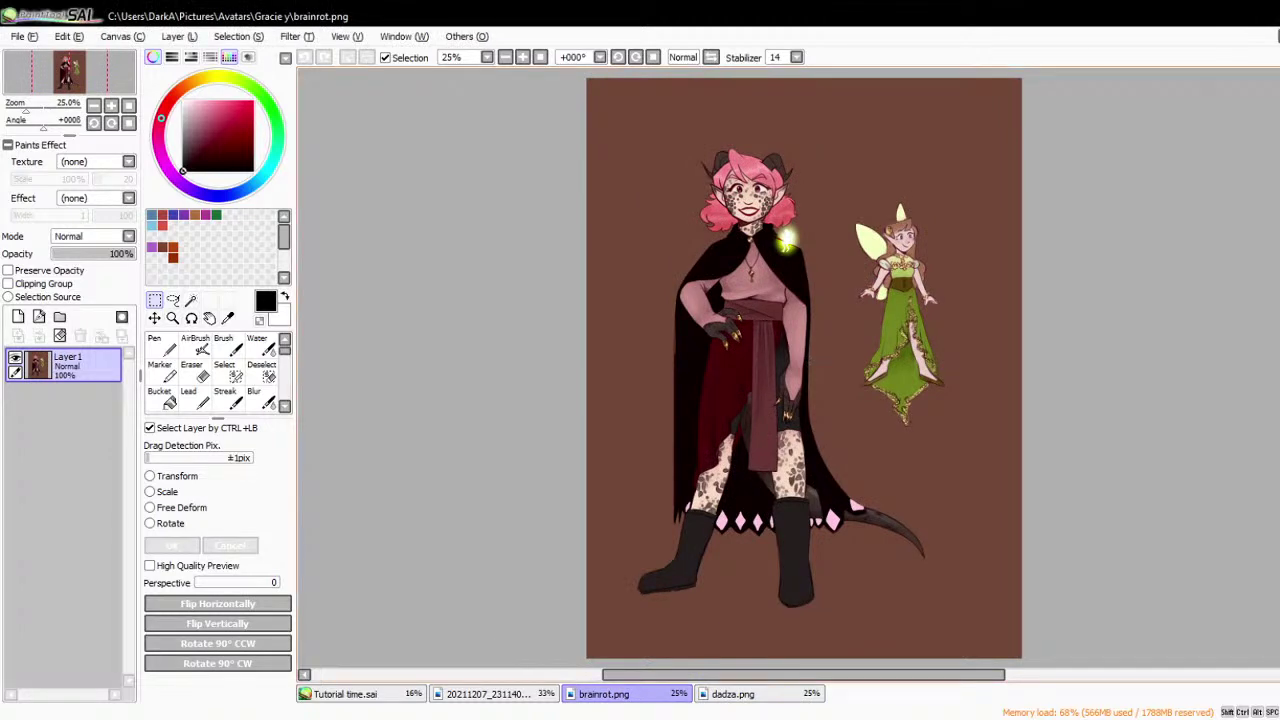
scroll(745, 280, up, 5)
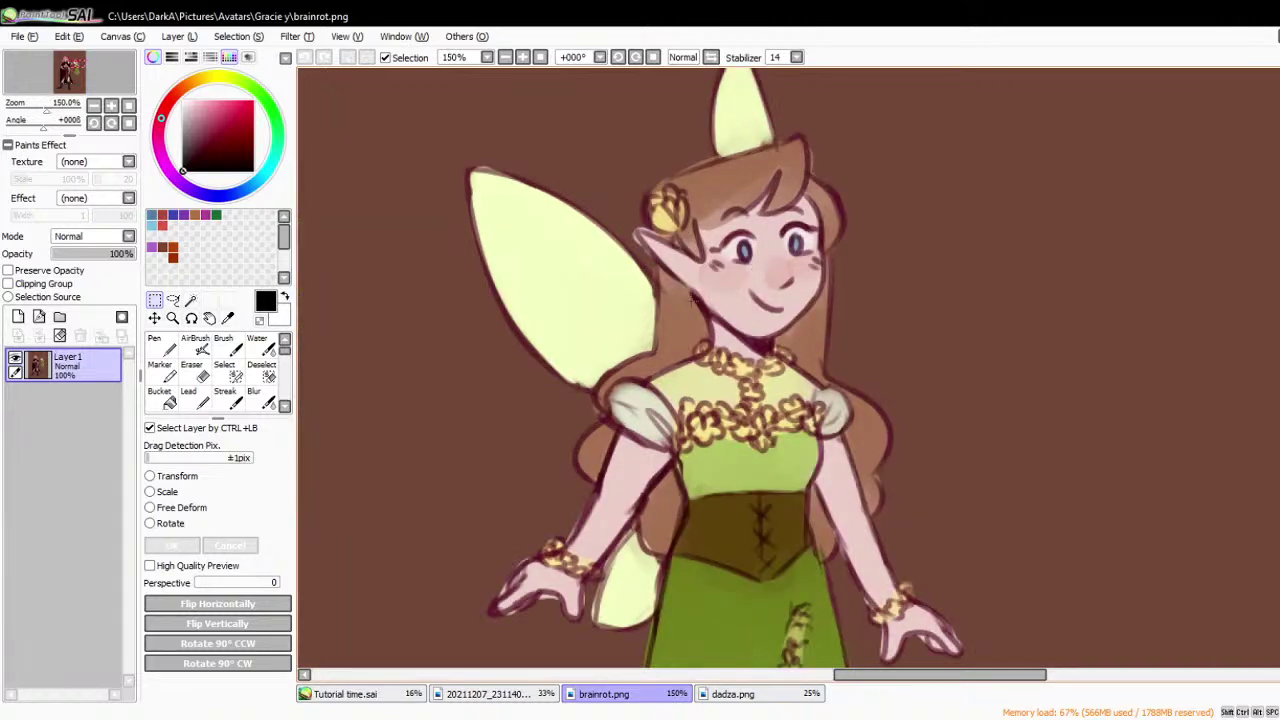
scroll(691, 300, down, 2)
scroll(700, 290, up, 2)
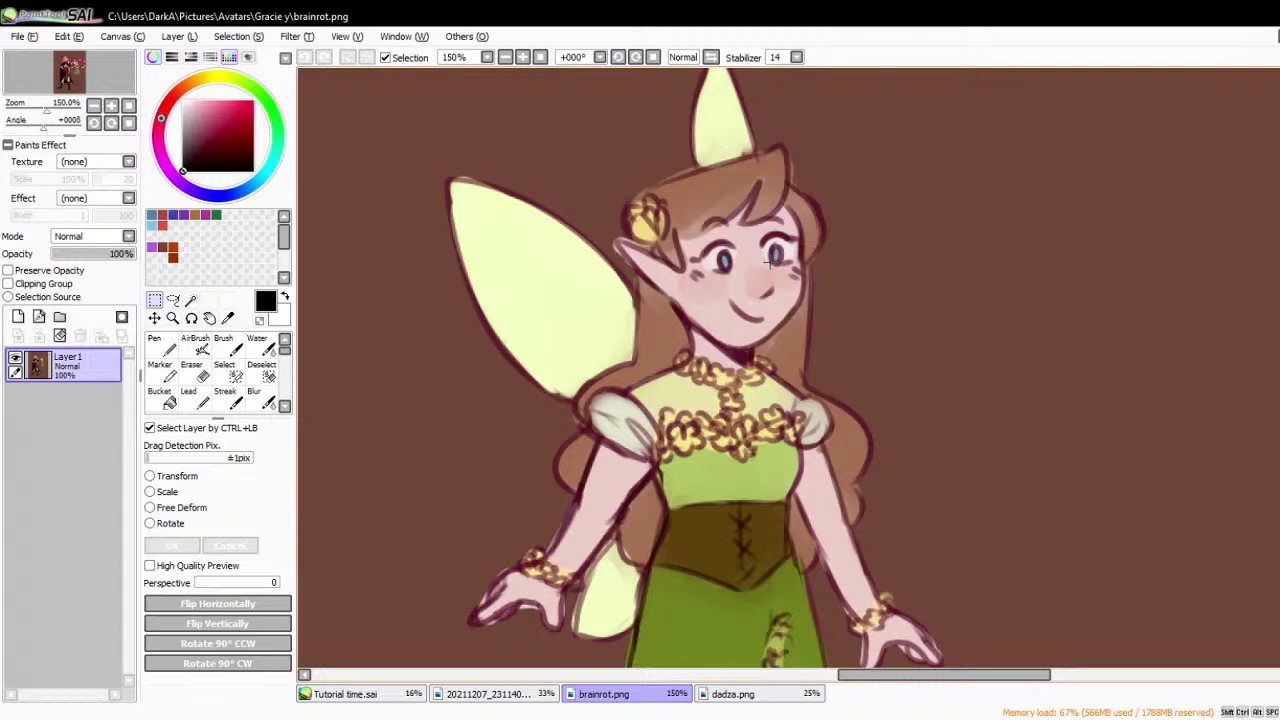
scroll(768, 262, down, 1)
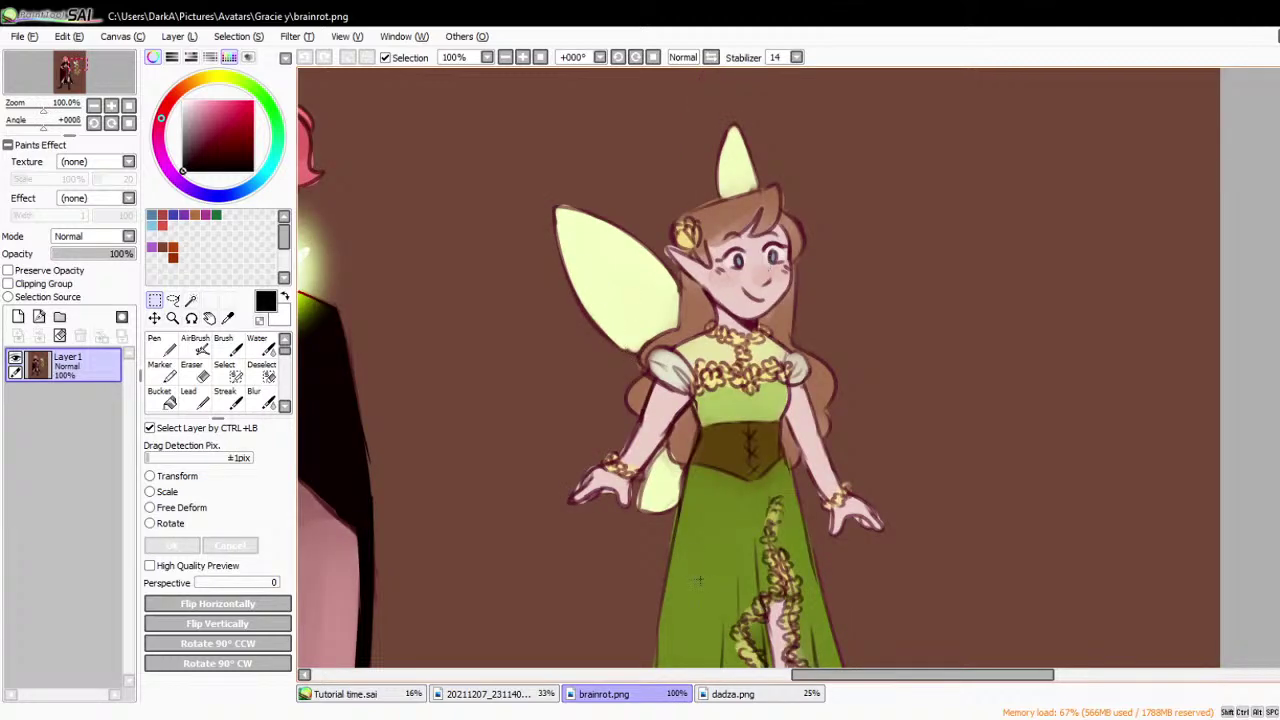
- Examine the small glowing fairy on the horned character's shoulder in brainrot.png, both close up and within the whole picture
scroll(825, 281, down, 2)
scroll(600, 253, up, 5)
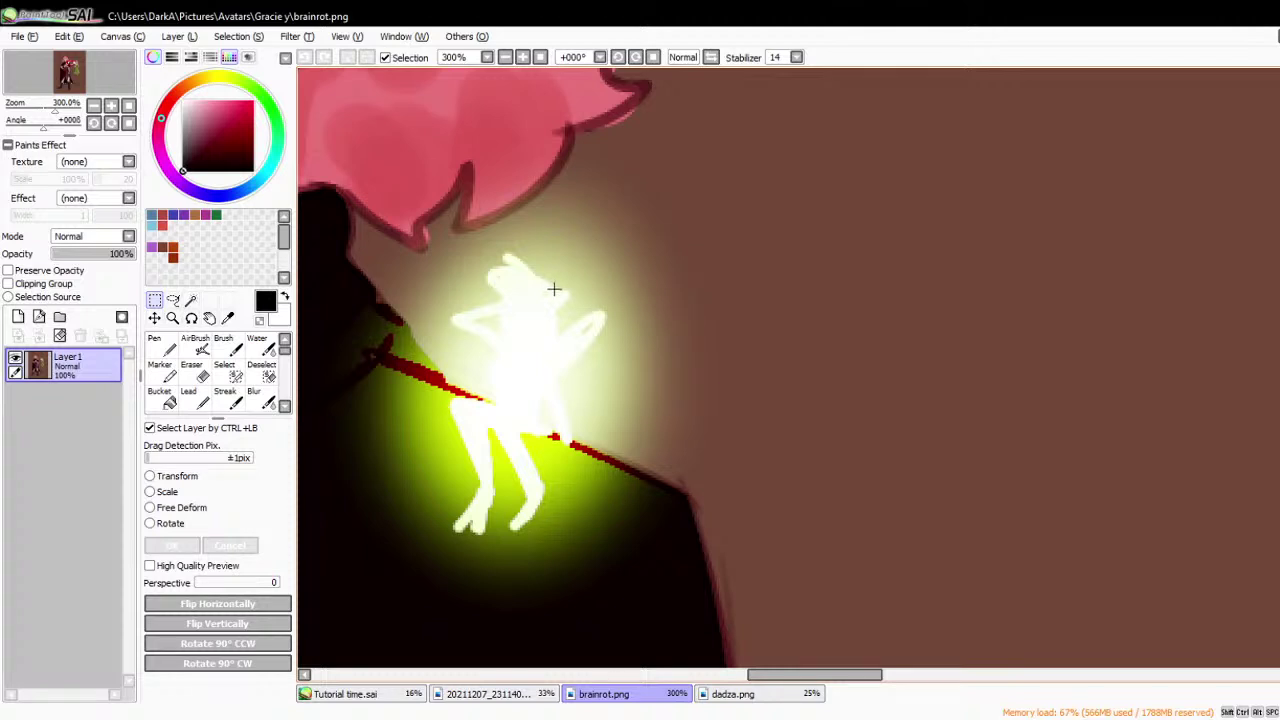
scroll(554, 289, down, 2)
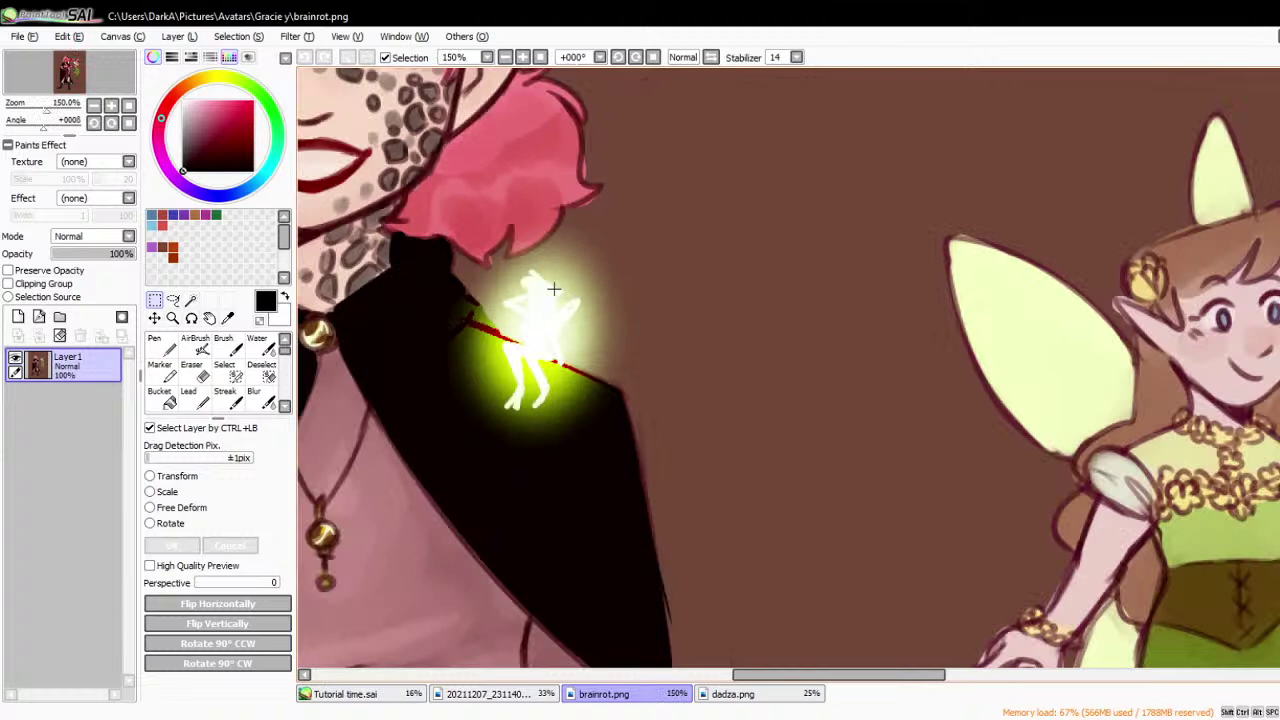
scroll(554, 289, down, 2)
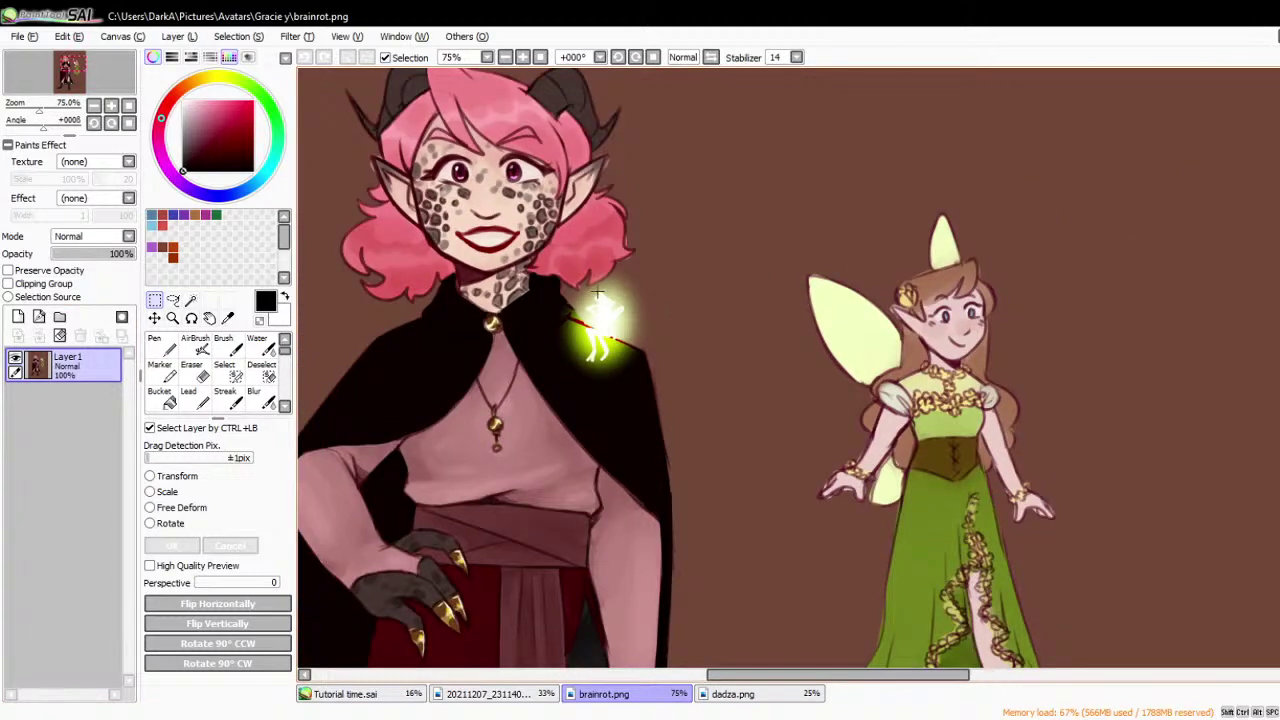
scroll(450, 230, down, 1)
scroll(450, 230, up, 2)
scroll(655, 378, up, 2)
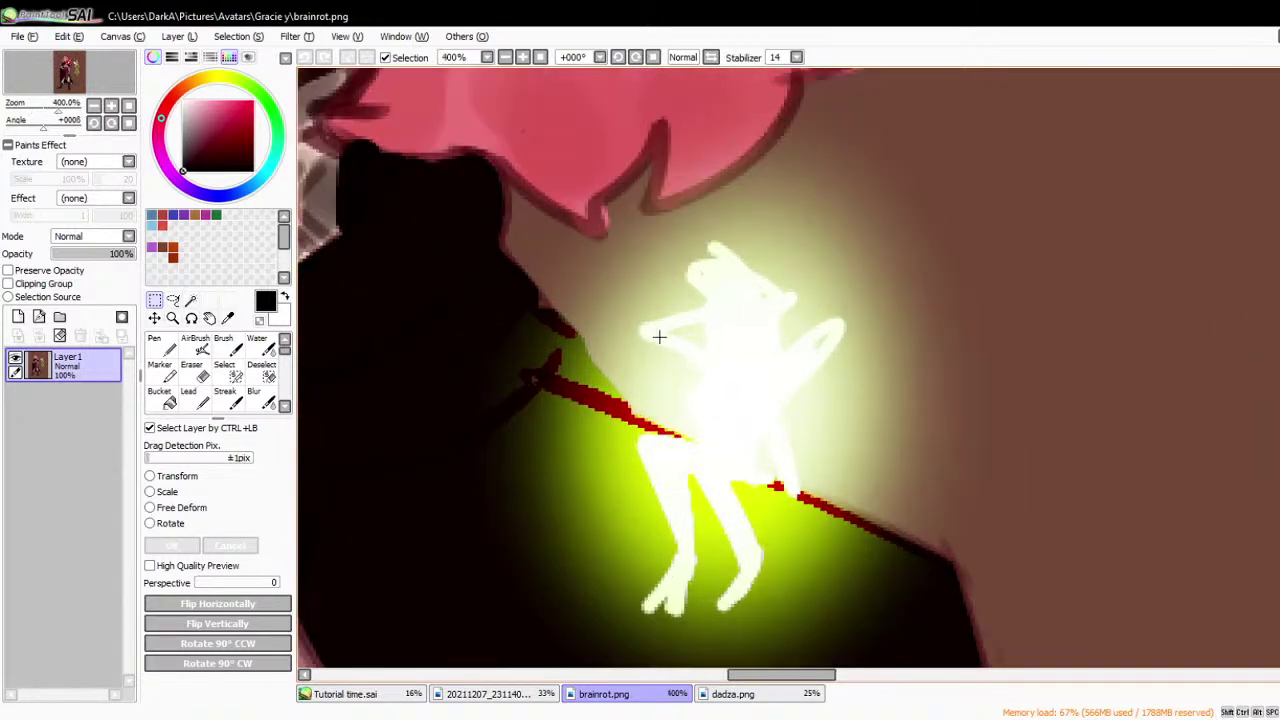
scroll(646, 316, down, 4)
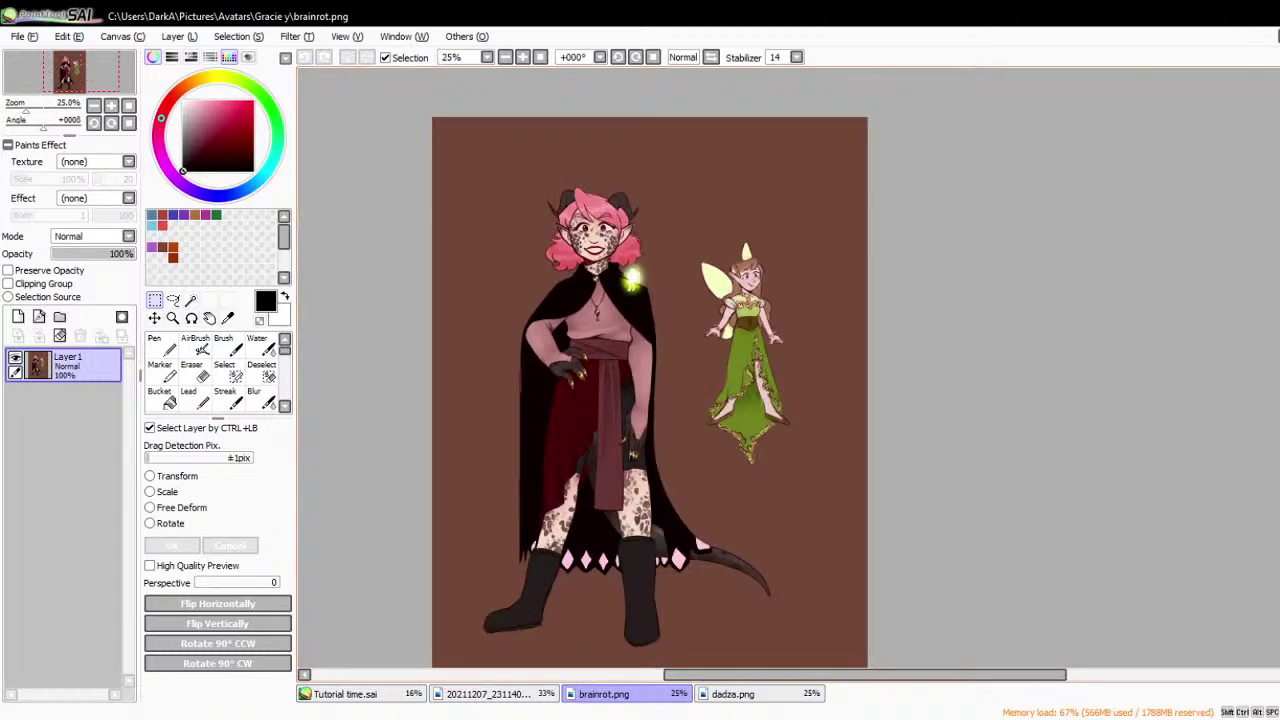
scroll(676, 380, up, 1)
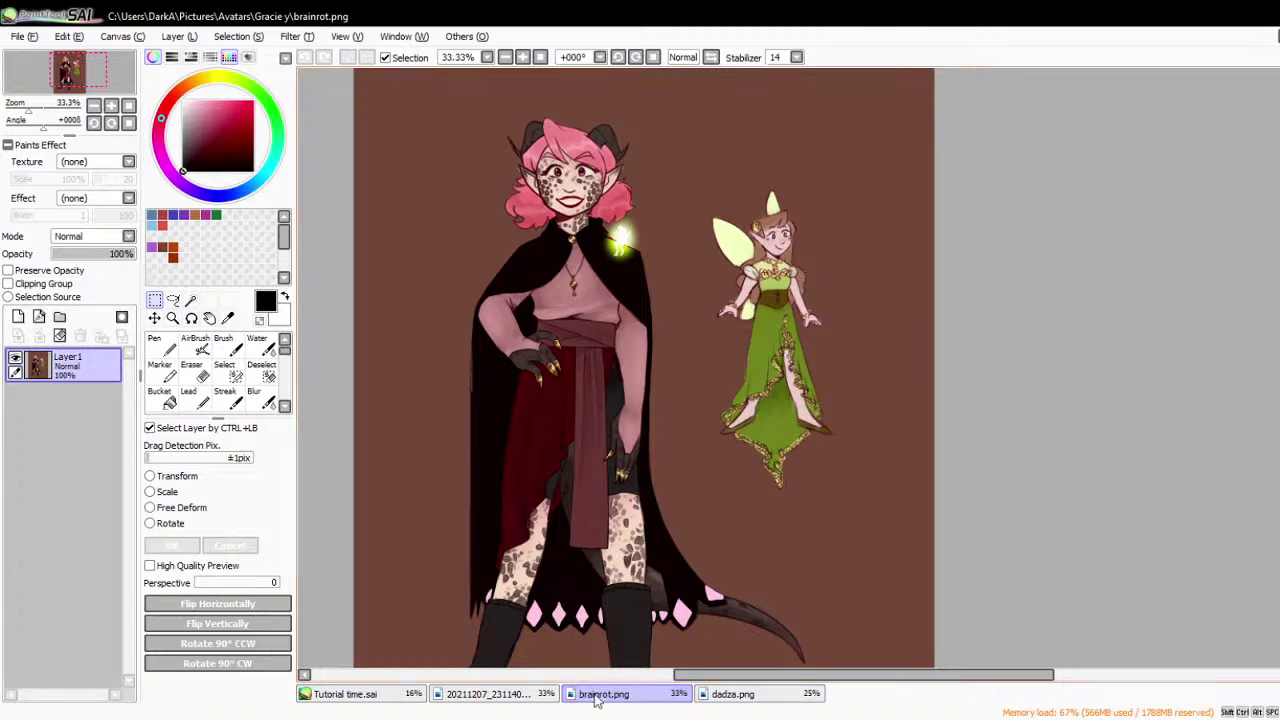
- Examine the shape and veins of the translucent insect wings on the antennaed character in 20211207_231140-2.jpg
click(490, 694)
scroll(771, 294, down, 1)
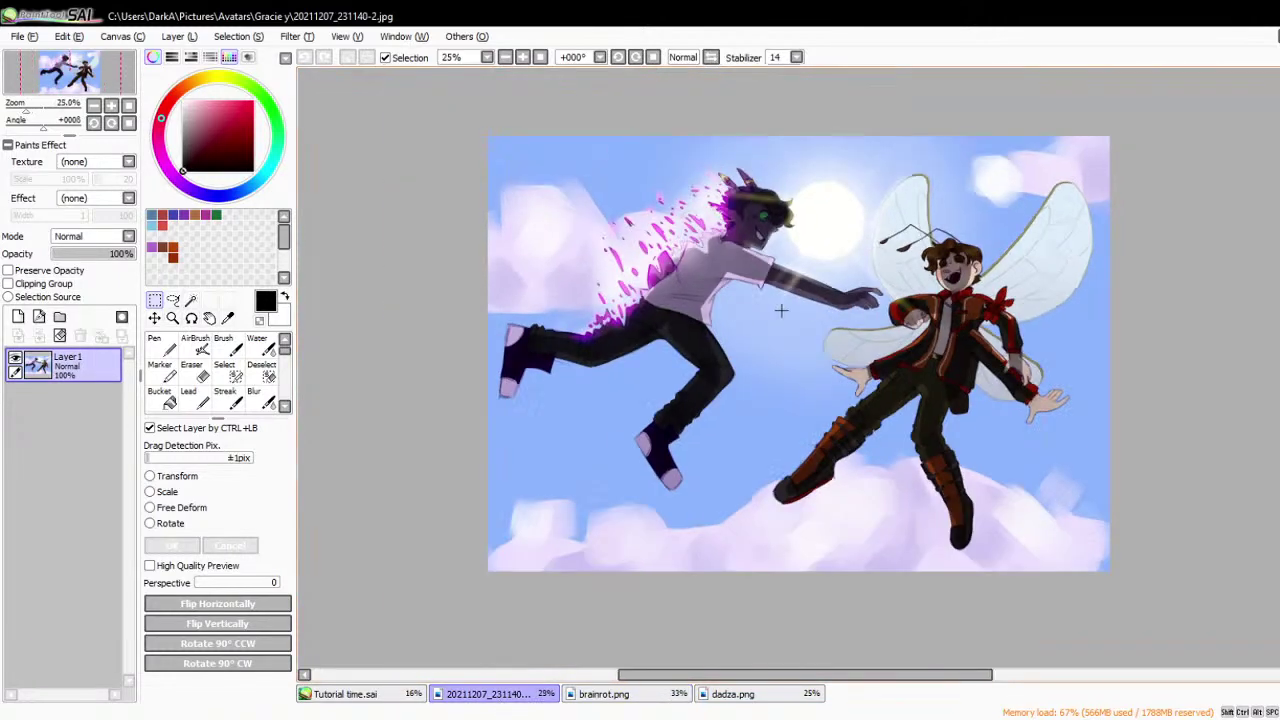
scroll(1121, 257, up, 2)
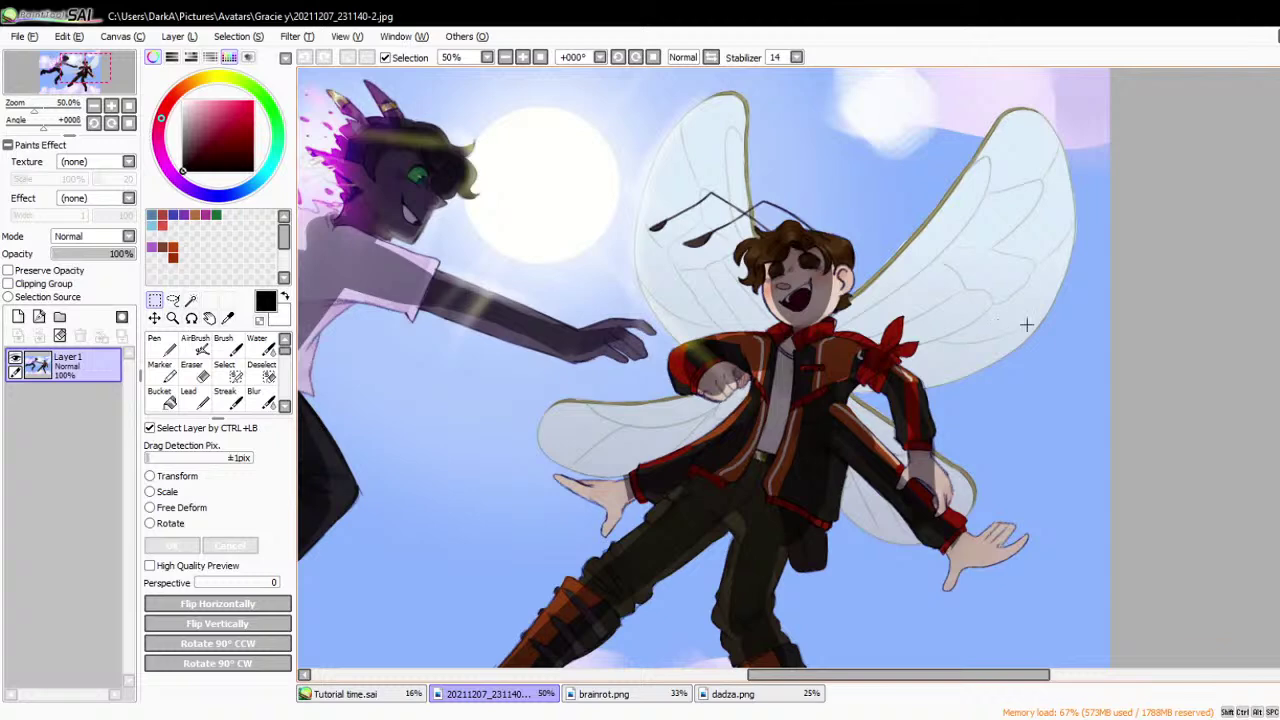
scroll(1022, 305, down, 1)
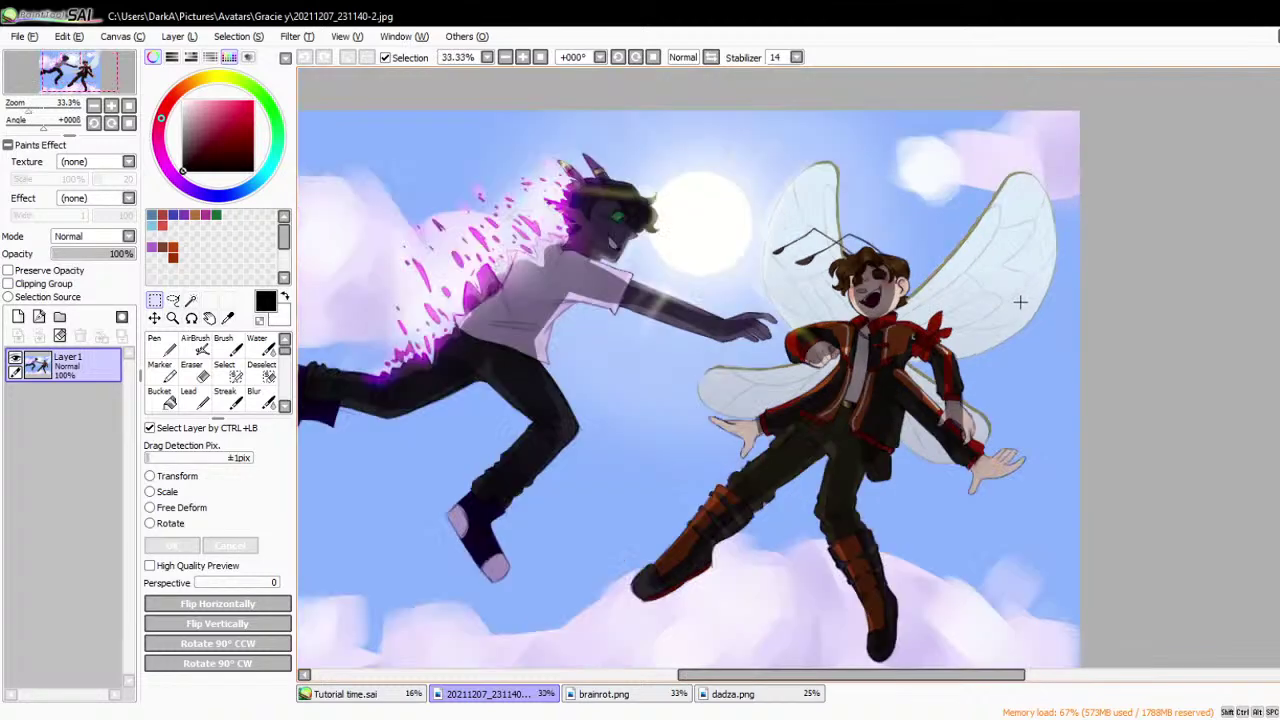
scroll(1020, 302, up, 3)
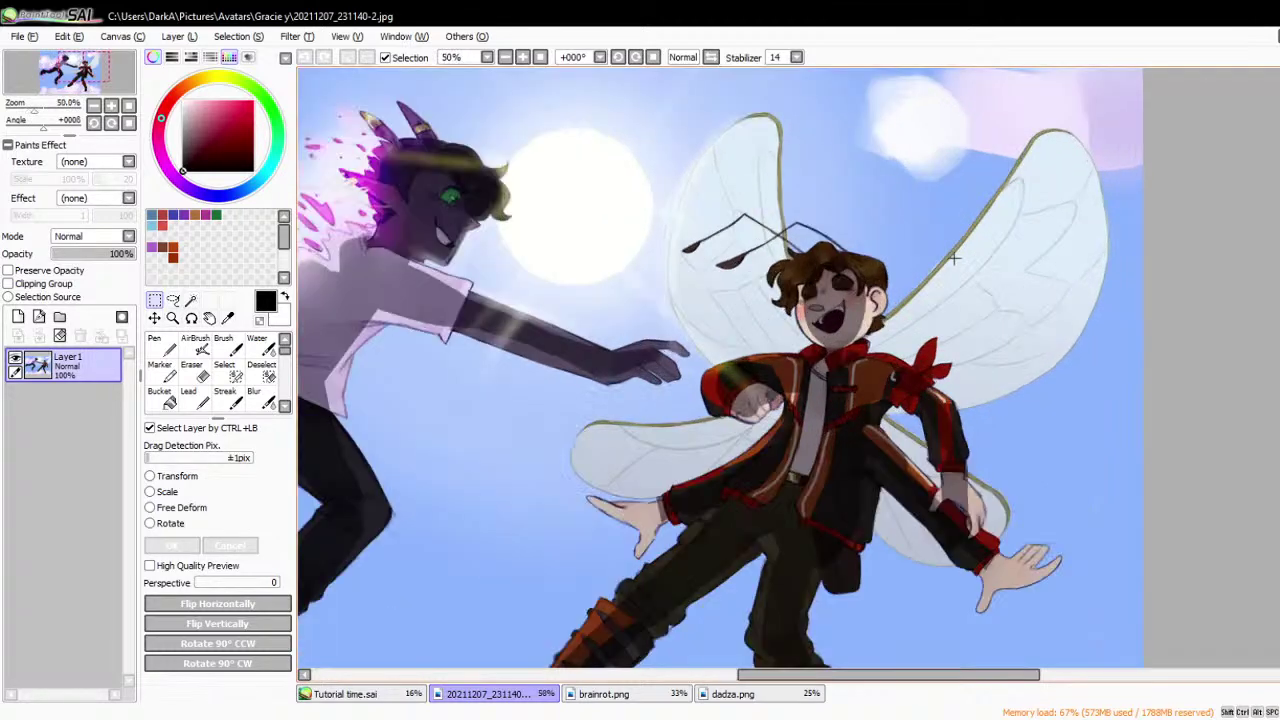
scroll(1013, 295, down, 2)
scroll(1000, 288, up, 1)
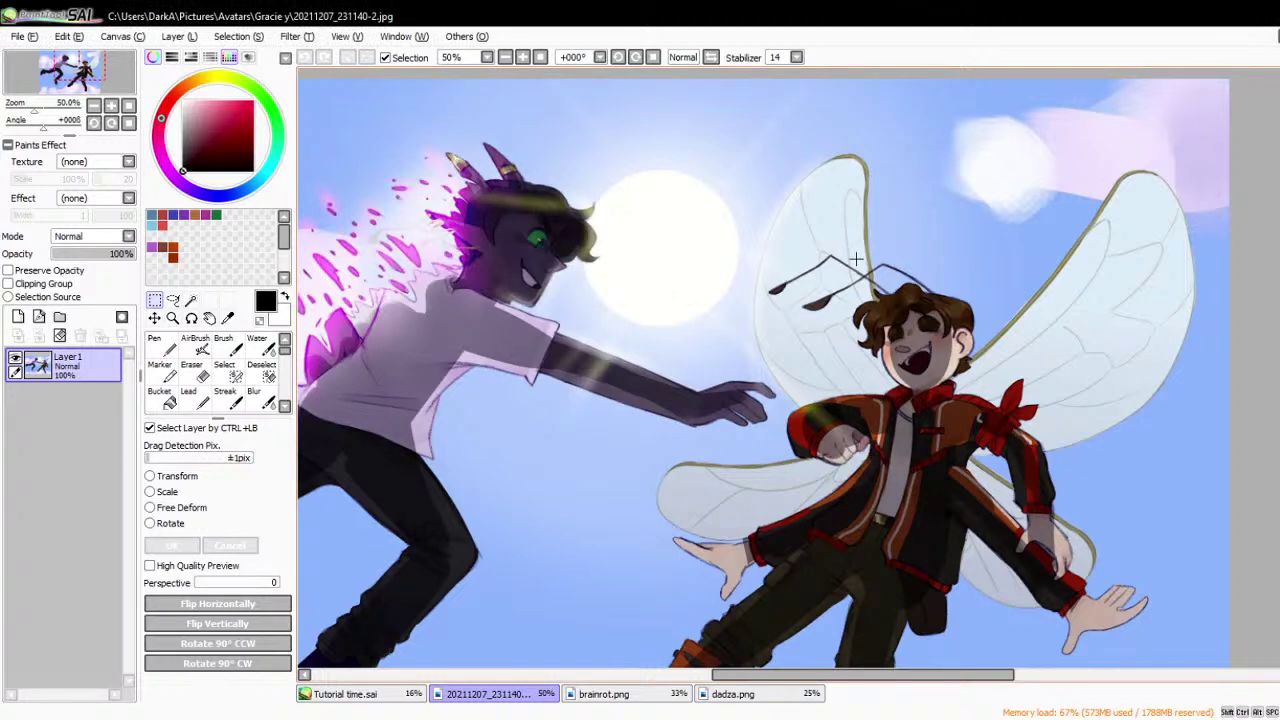
scroll(832, 183, down, 2)
scroll(752, 244, up, 1)
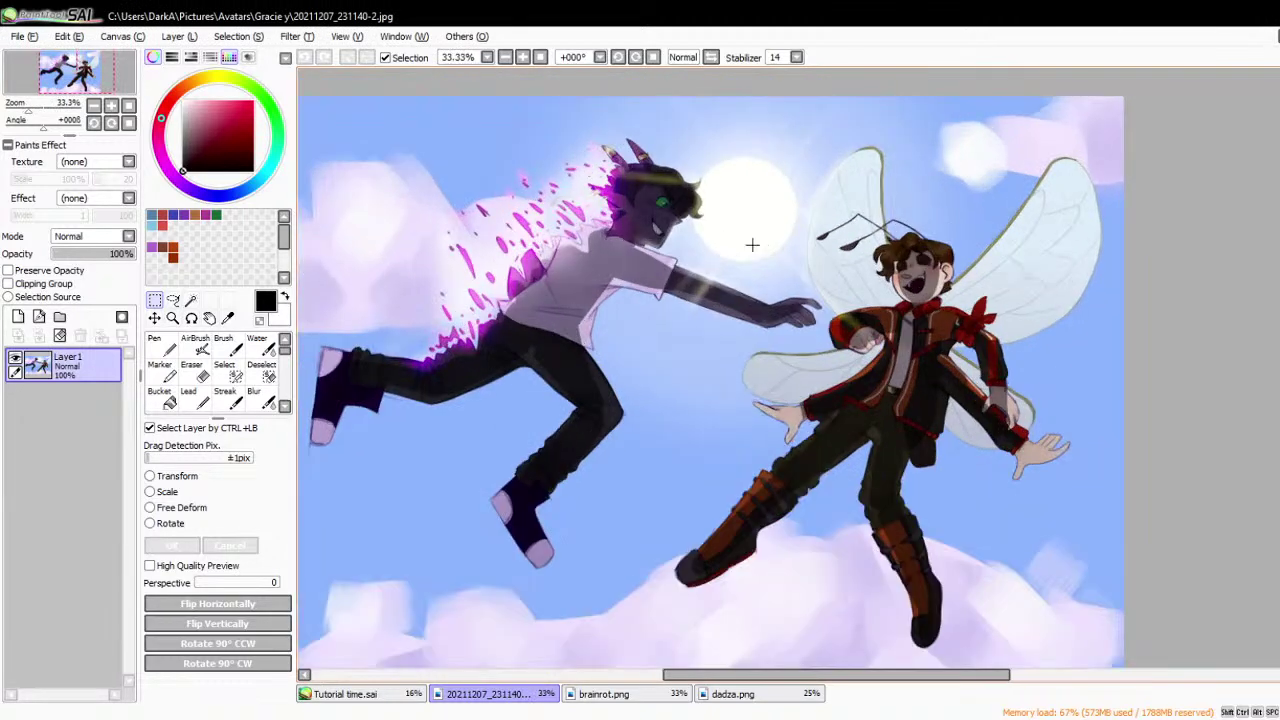
scroll(1114, 204, up, 3)
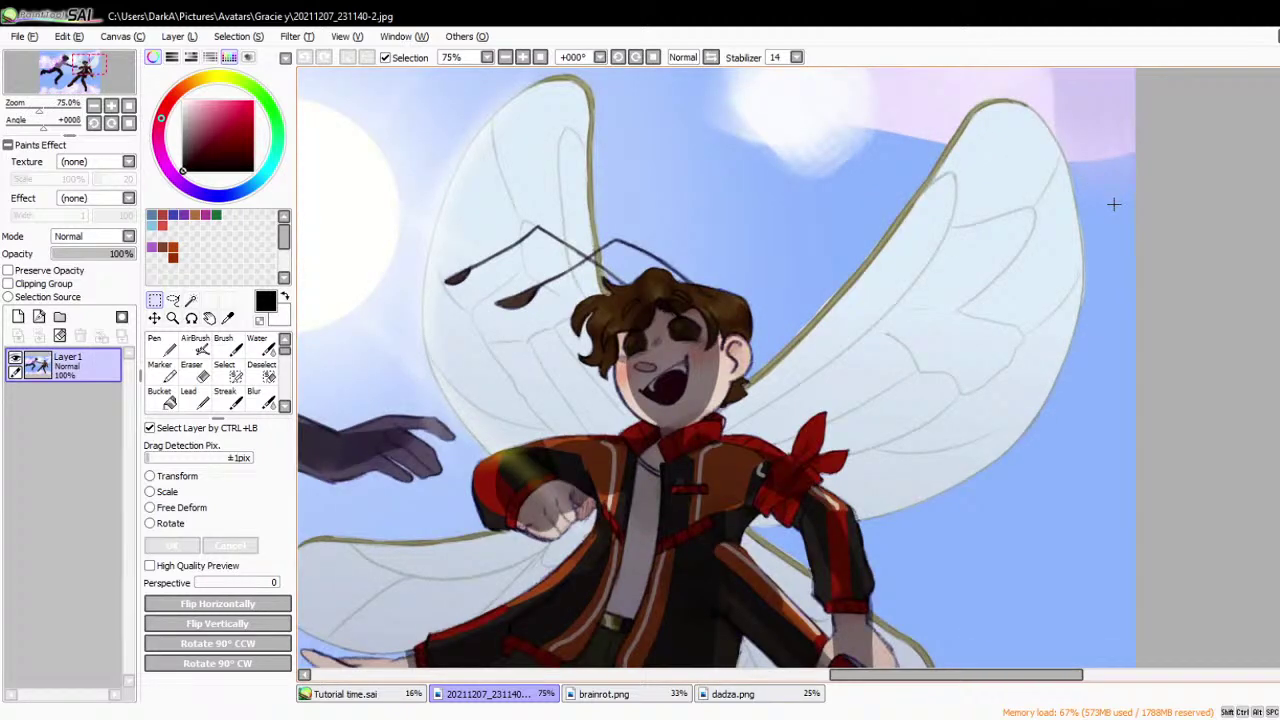
- Compare the vein pattern of the antennaed character's large upper wing up close with both characters in the whole picture
scroll(969, 249, up, 2)
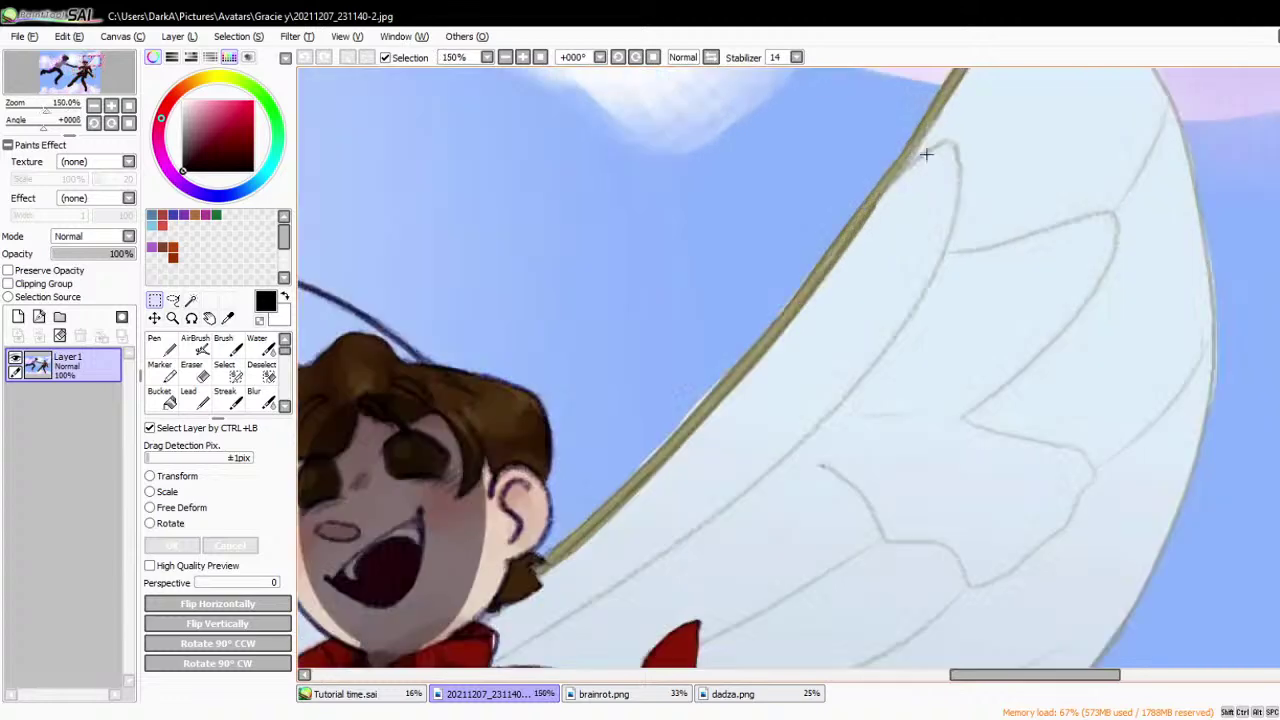
scroll(1118, 244, down, 1)
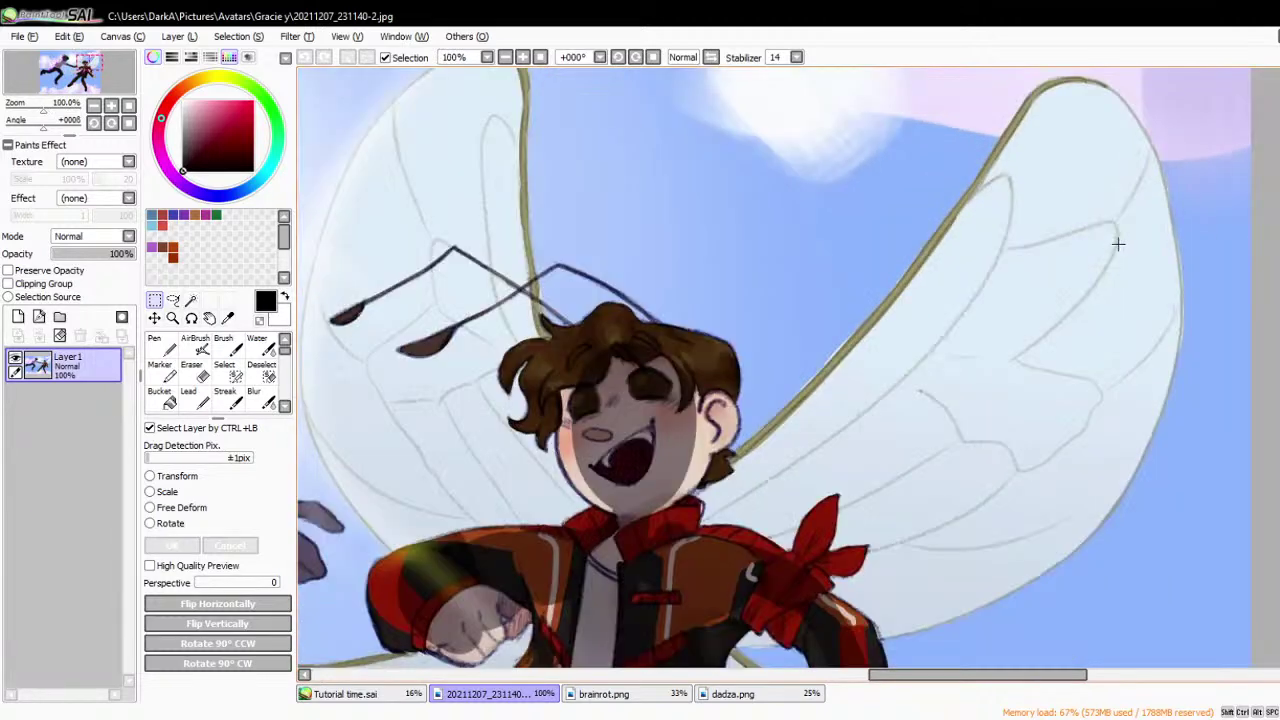
scroll(1118, 244, down, 2)
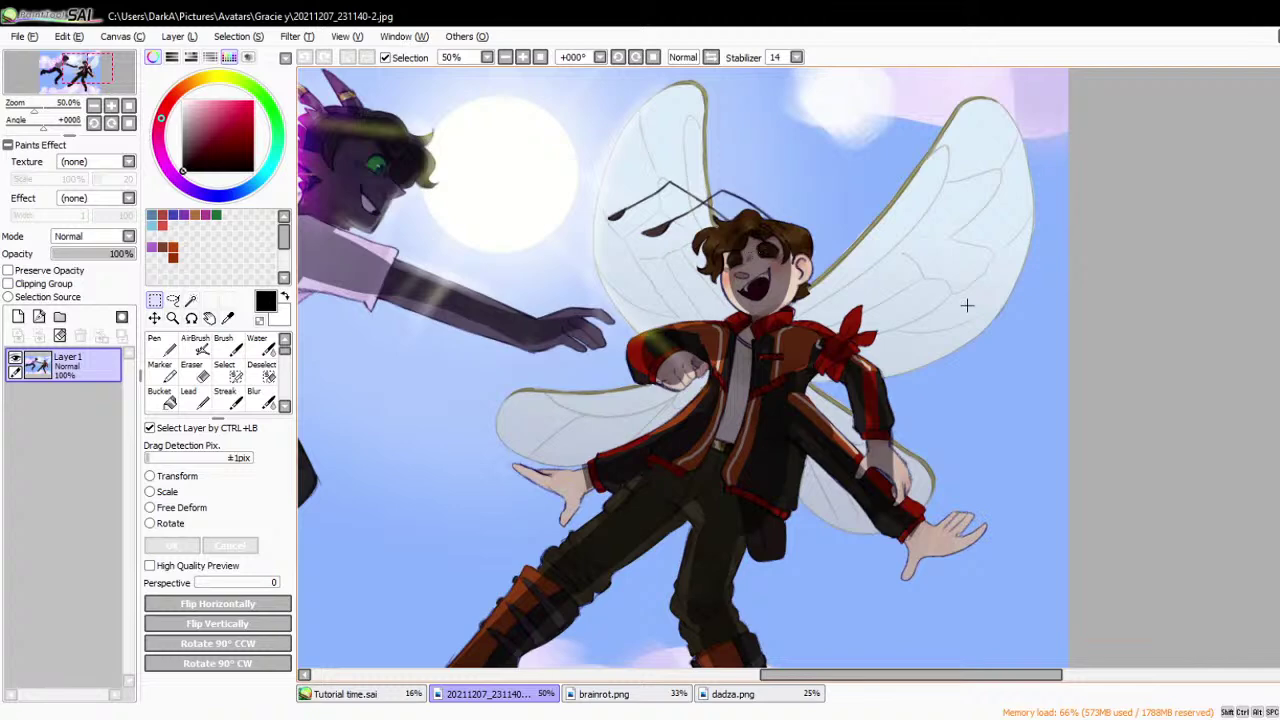
scroll(968, 306, down, 1)
scroll(900, 268, up, 1)
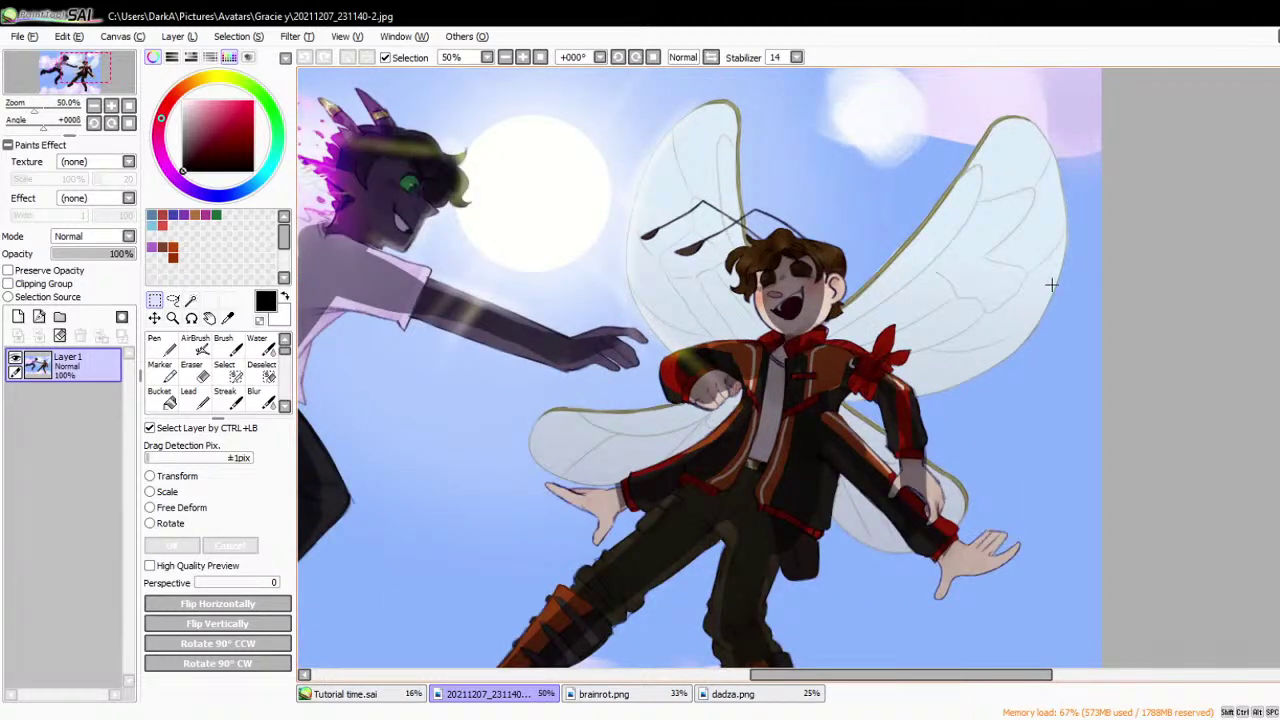
scroll(1051, 285, down, 2)
scroll(899, 249, up, 1)
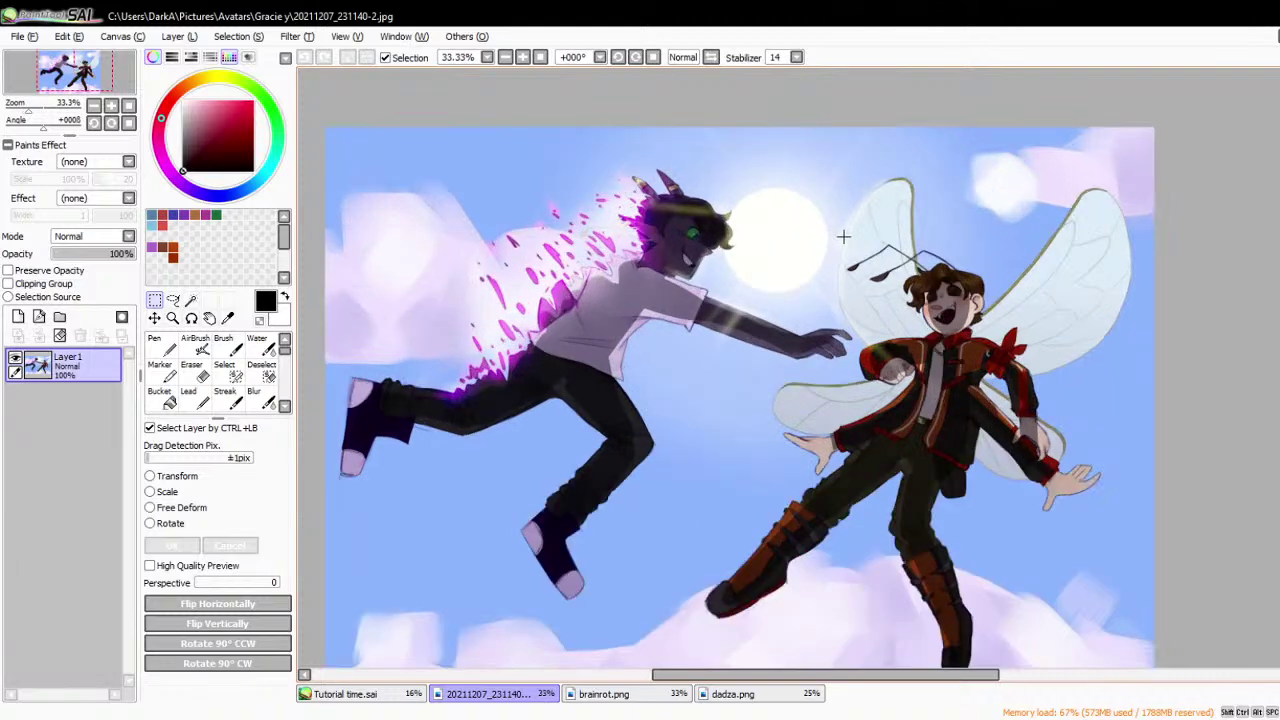
- Examine the layered black feathers of the raised wings in dadza.png, up close and against the full figure
click(740, 694)
scroll(957, 130, up, 1)
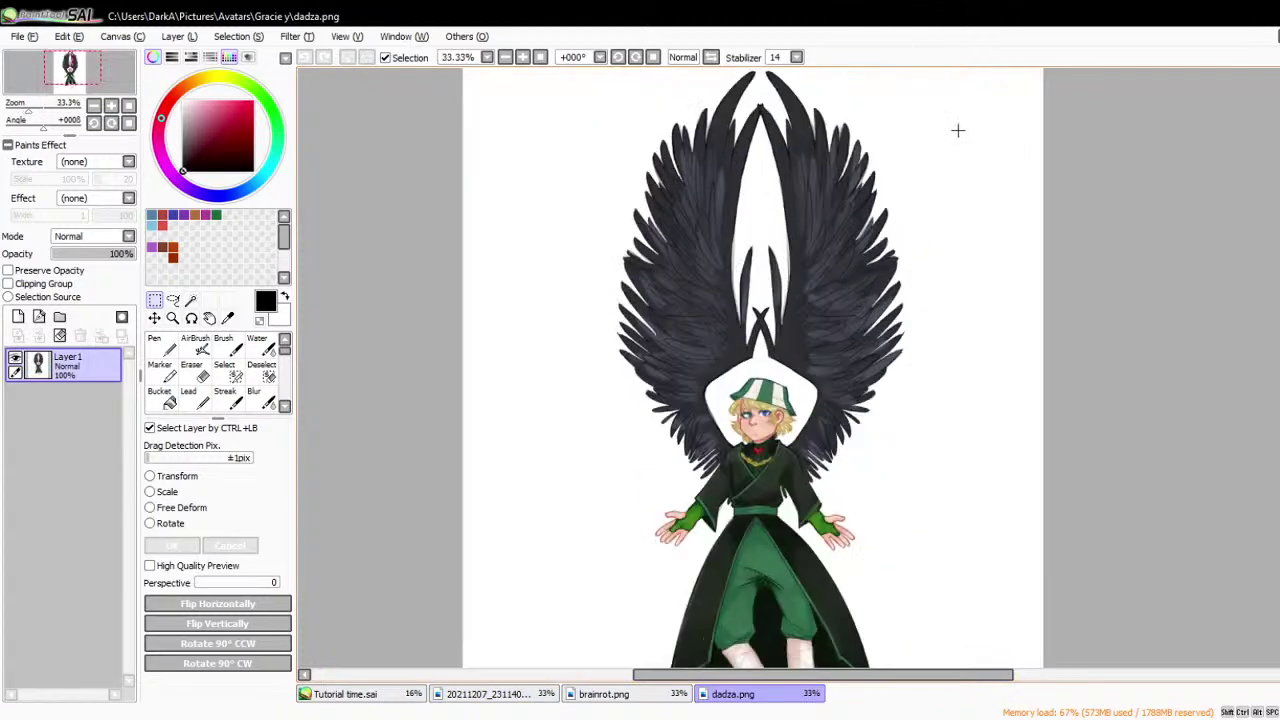
scroll(882, 264, up, 1)
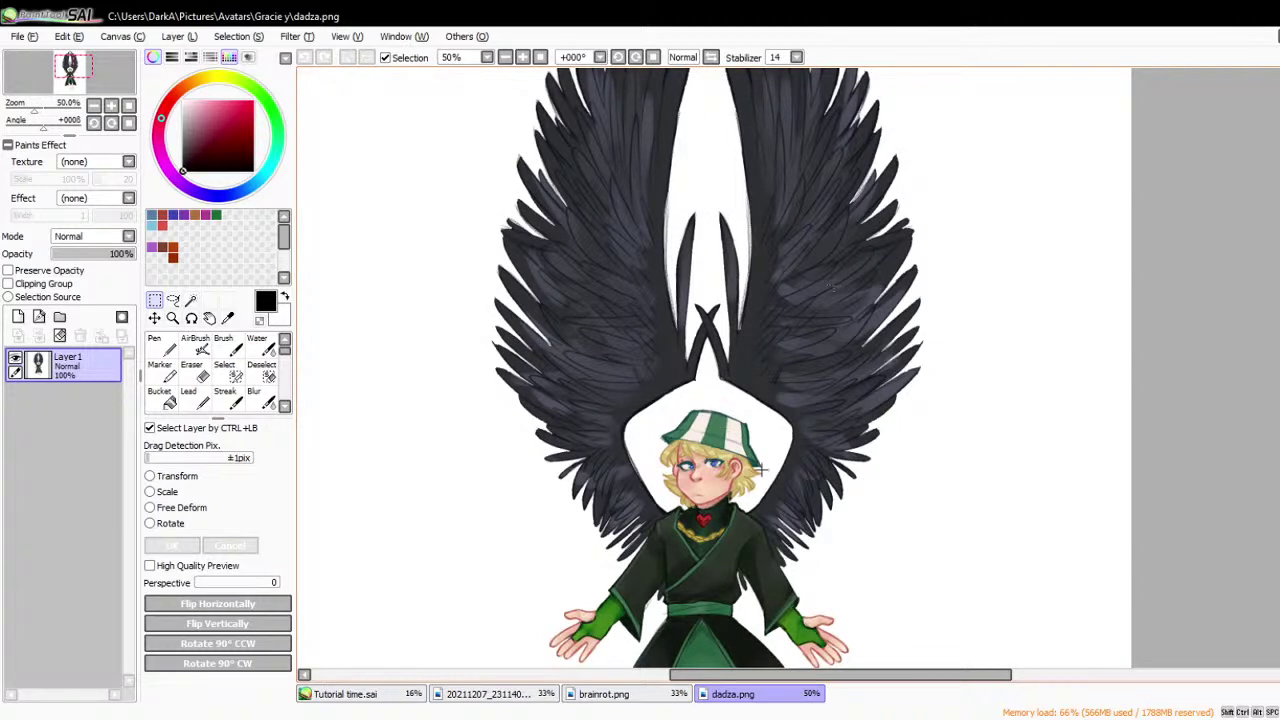
scroll(762, 468, down, 1)
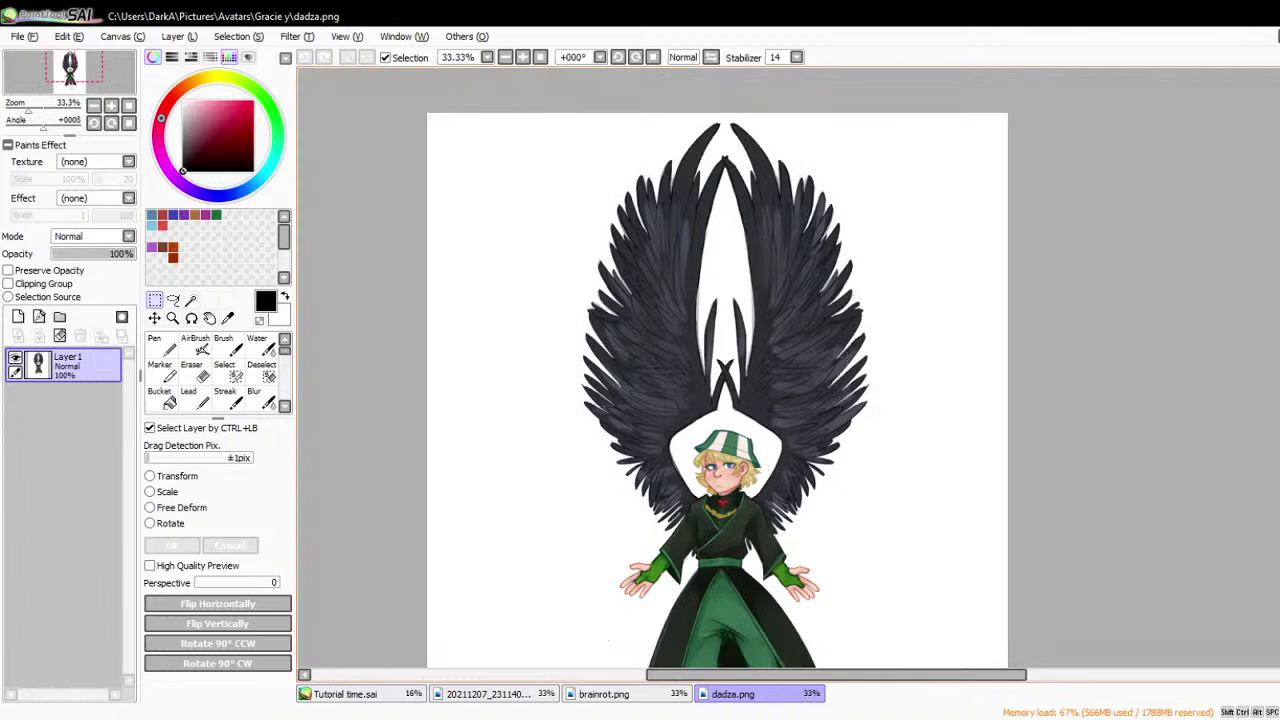
scroll(822, 312, up, 1)
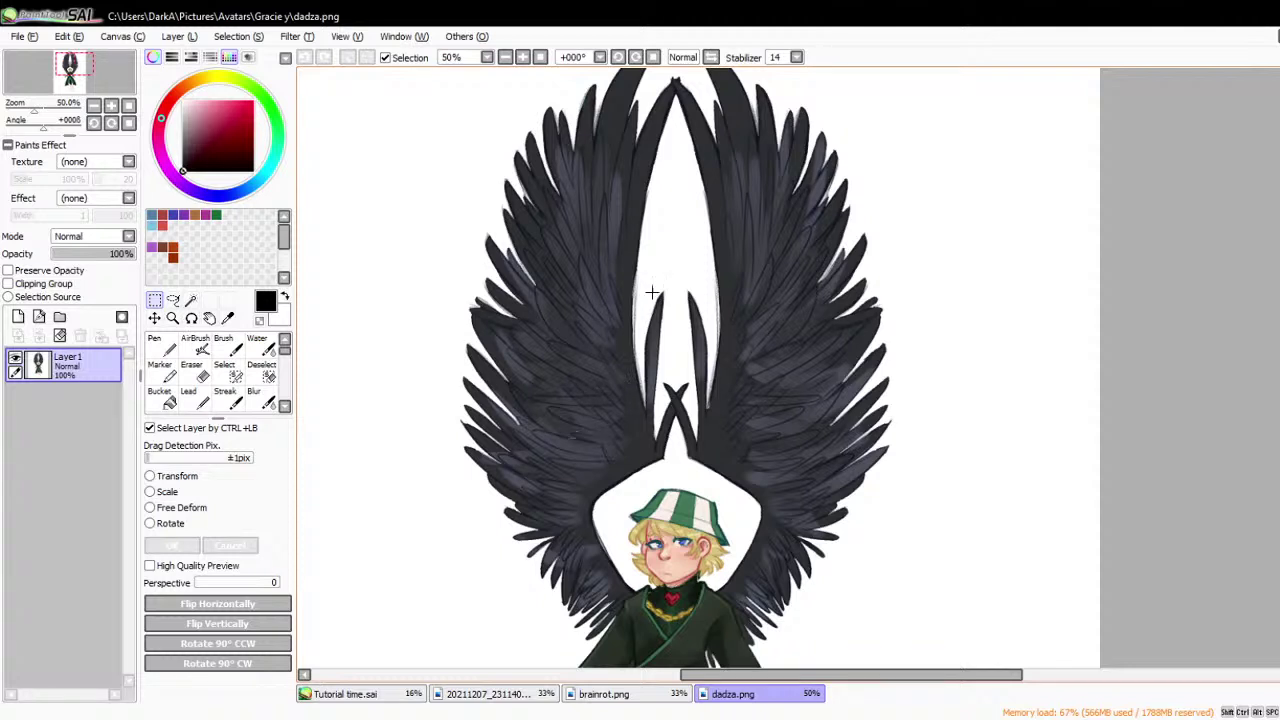
scroll(706, 184, down, 1)
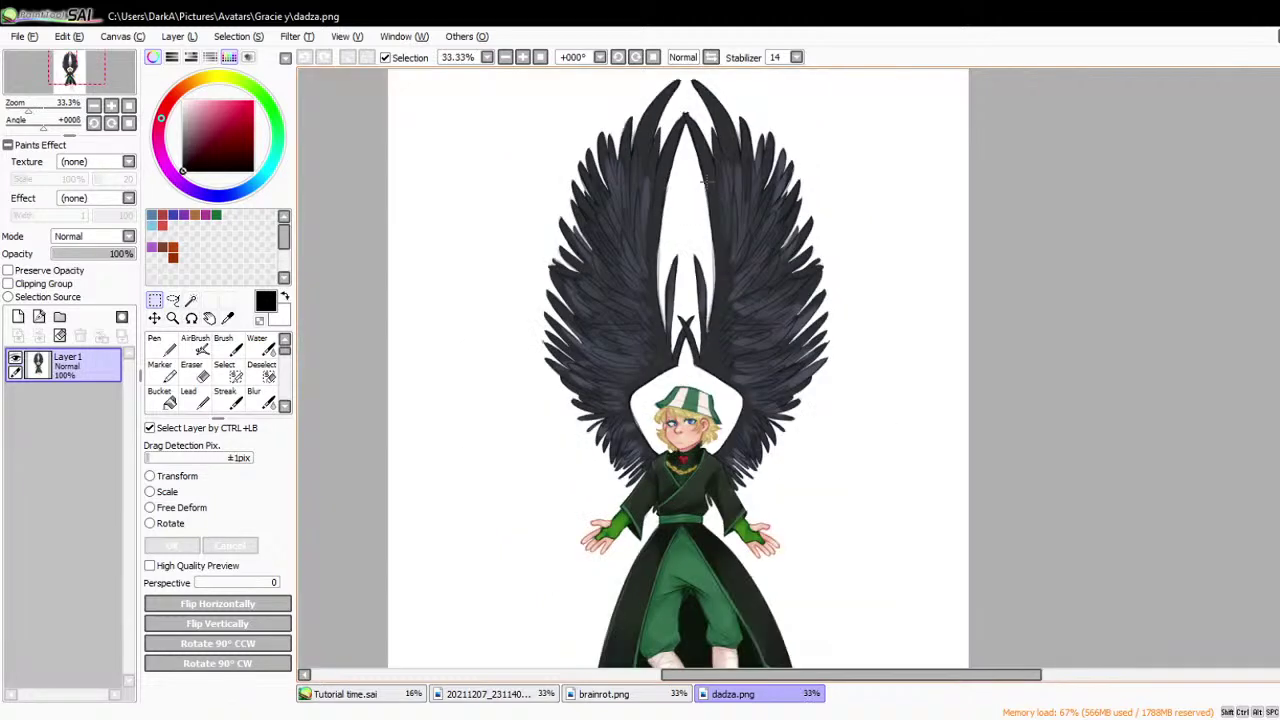
scroll(706, 184, down, 1)
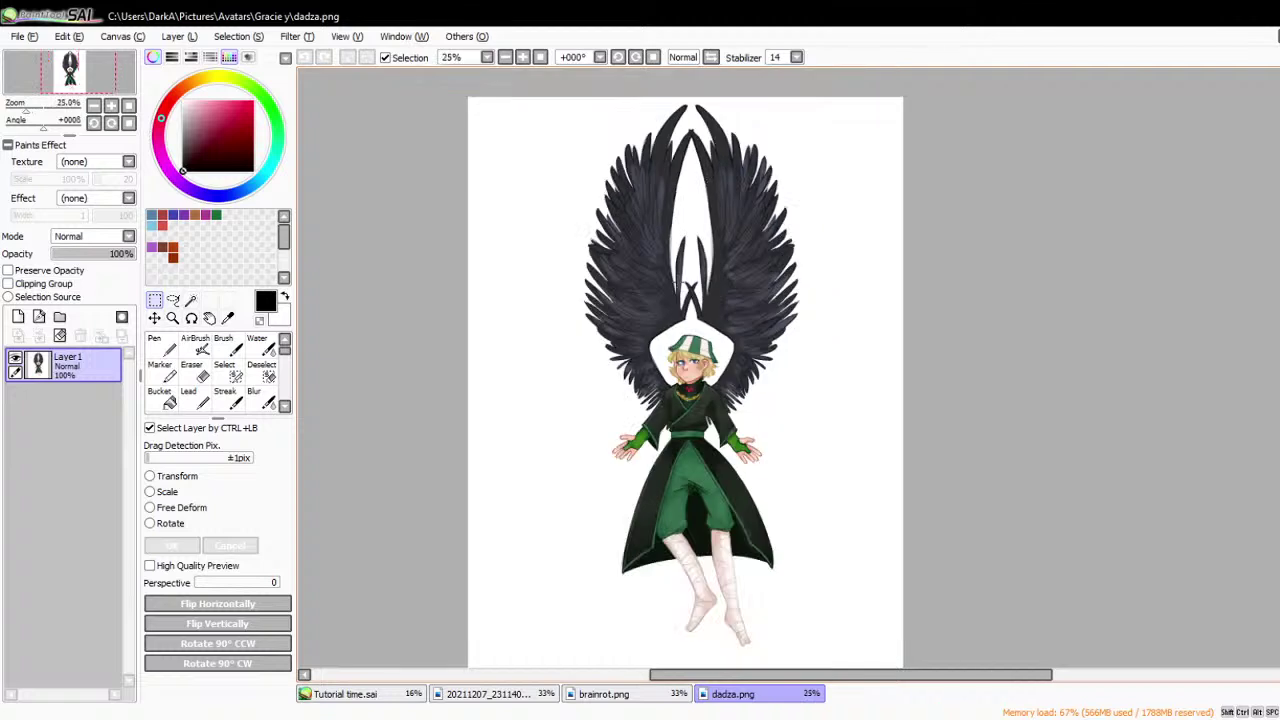
scroll(462, 642, up, 1)
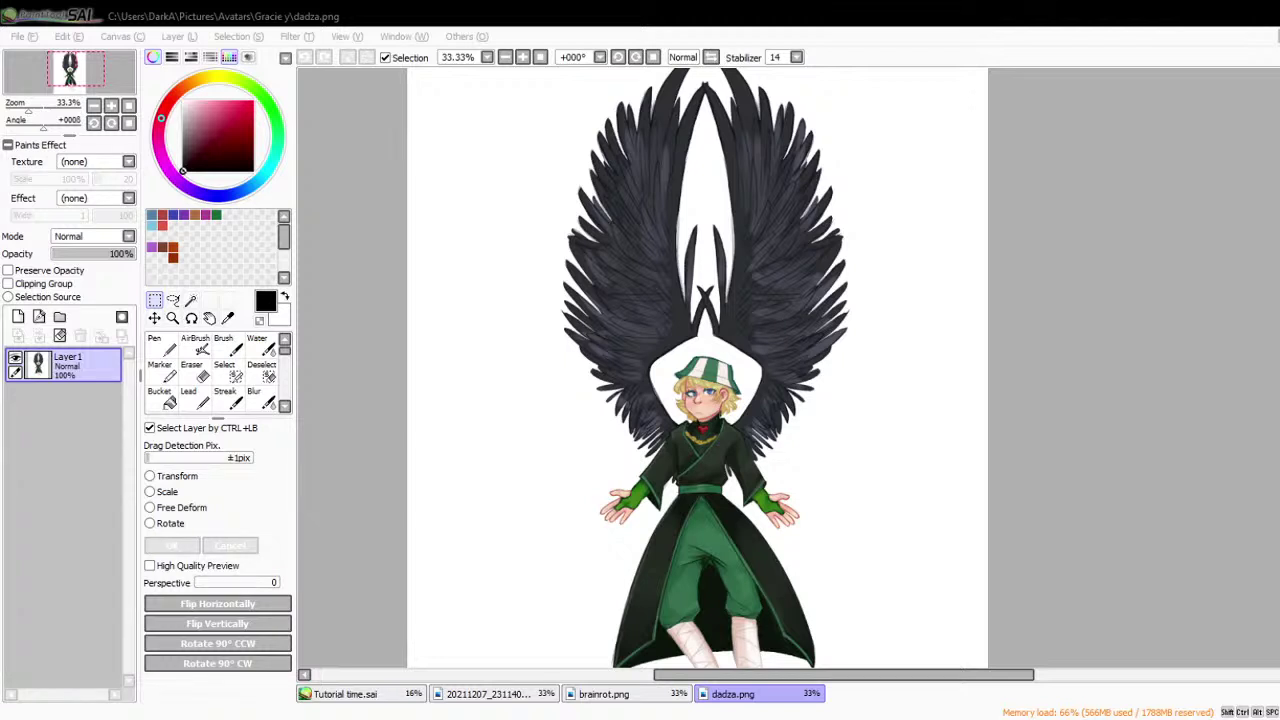
click(714, 472)
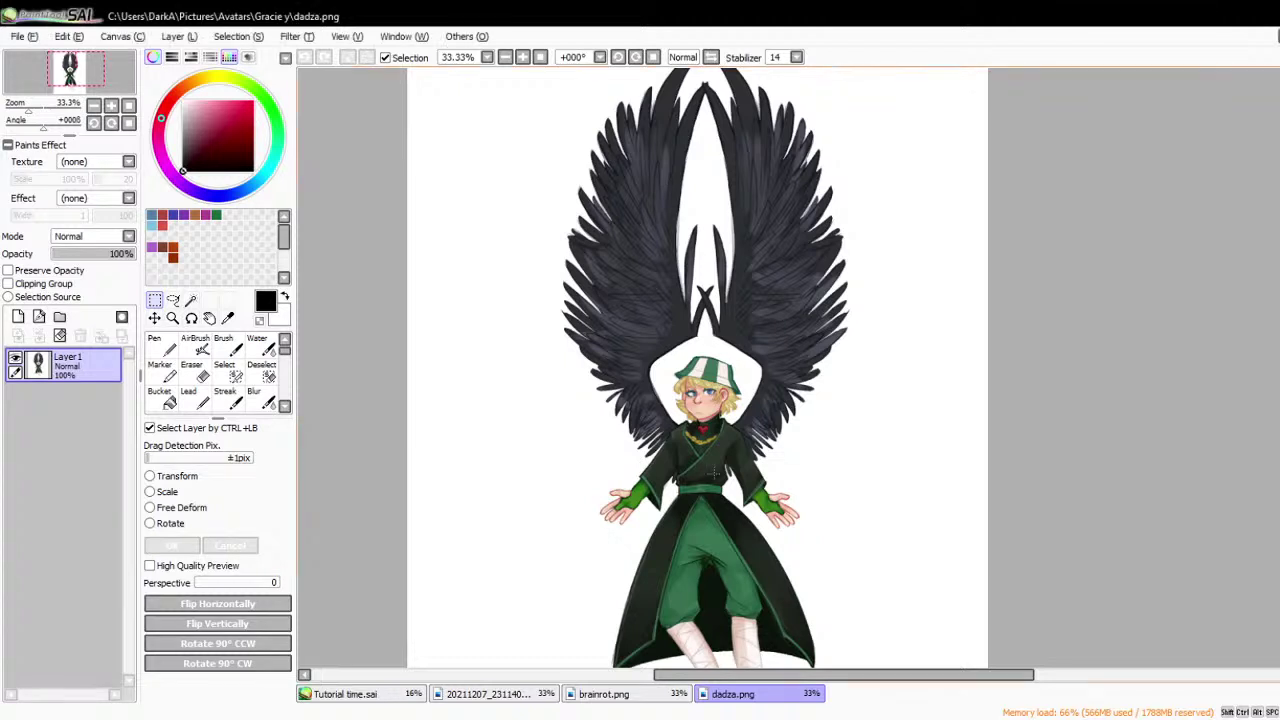
scroll(877, 246, down, 1)
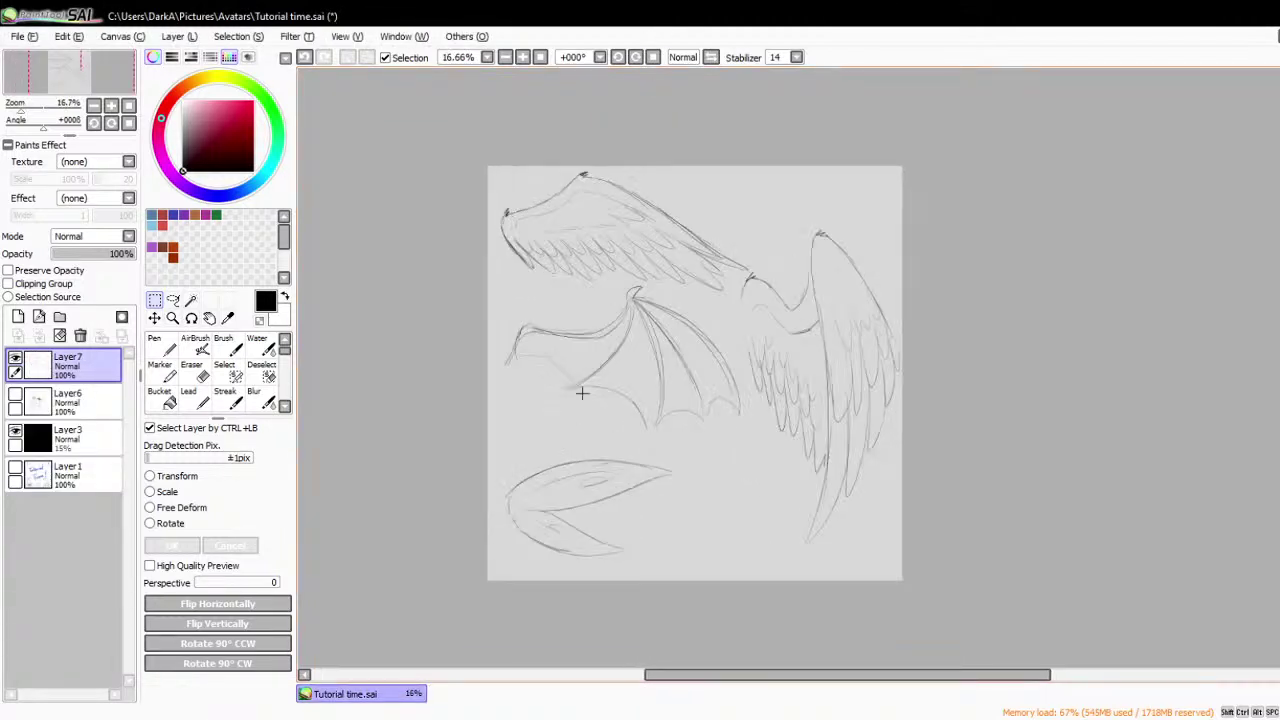
- Hide the wing sketches on the tutorial page and add a new layer above them
scroll(571, 429, up, 2)
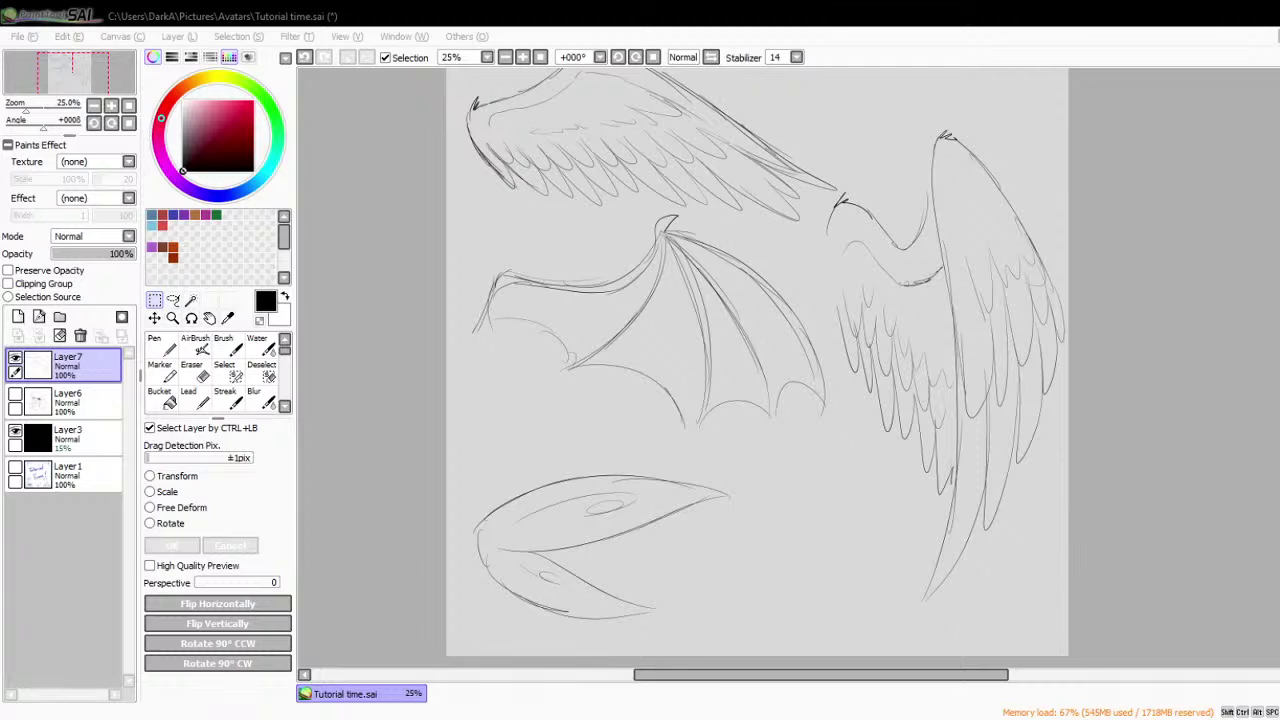
click(714, 618)
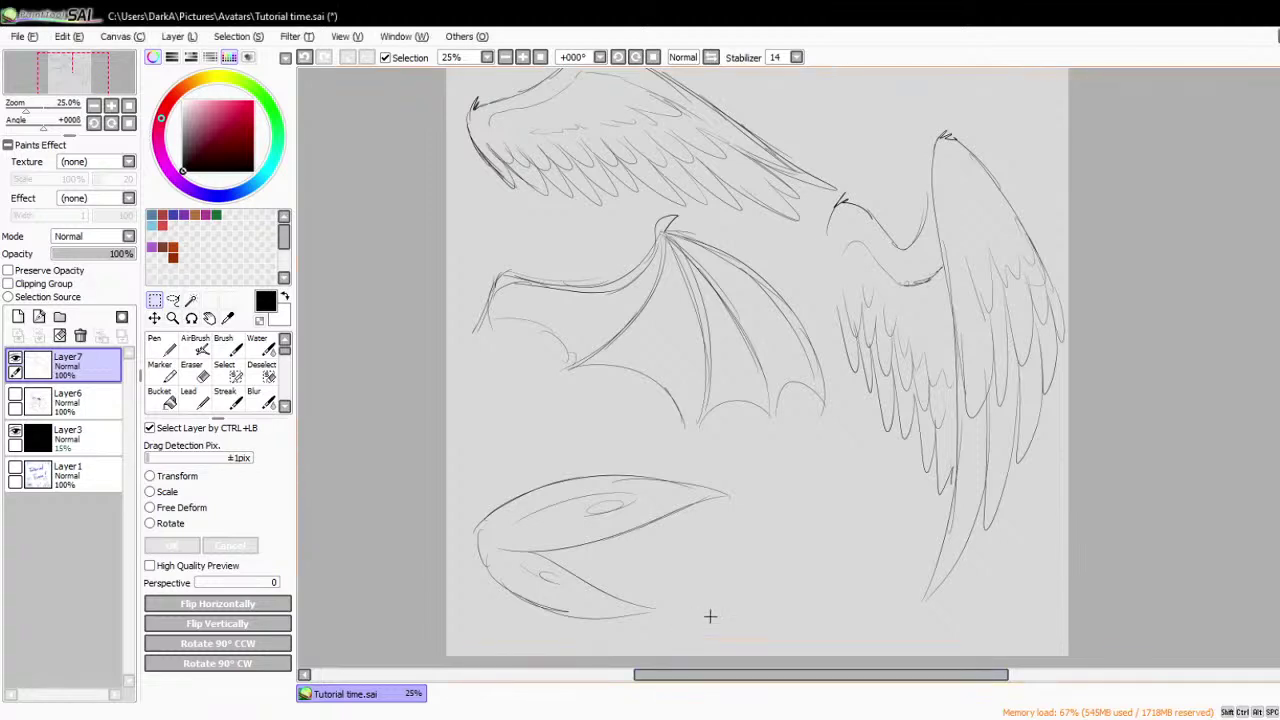
scroll(710, 616, down, 1)
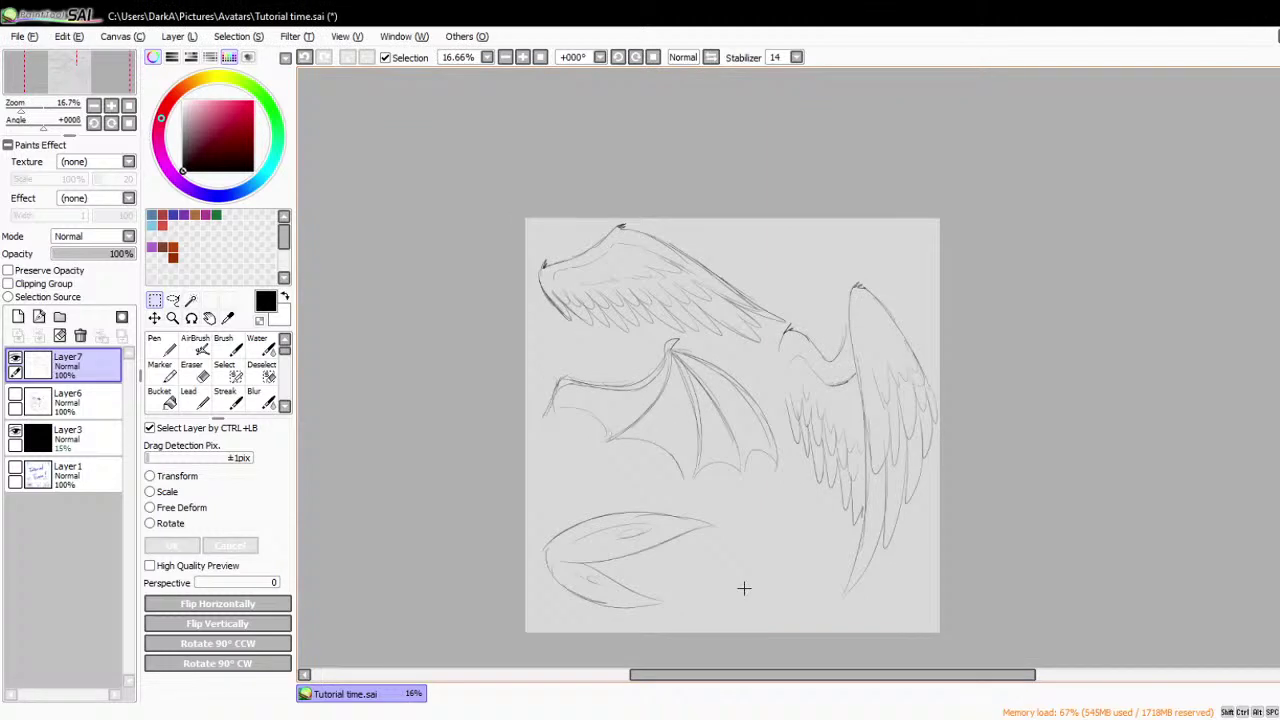
click(15, 358)
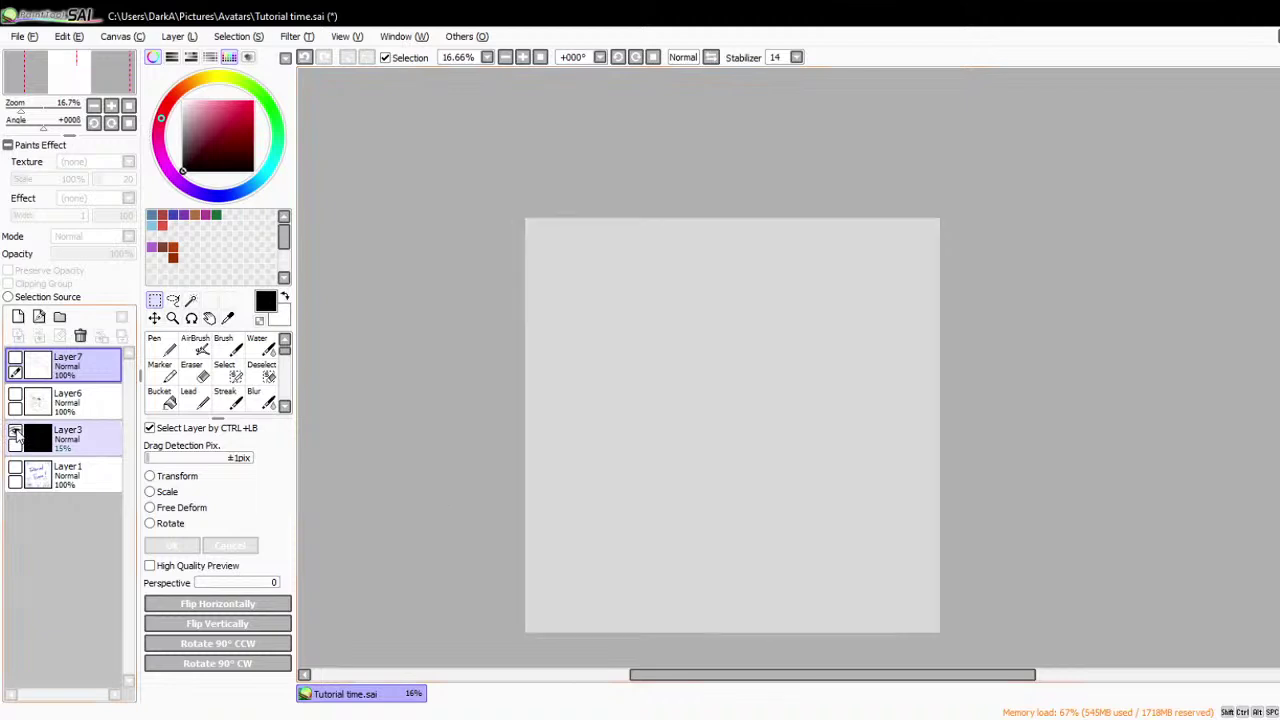
click(68, 438)
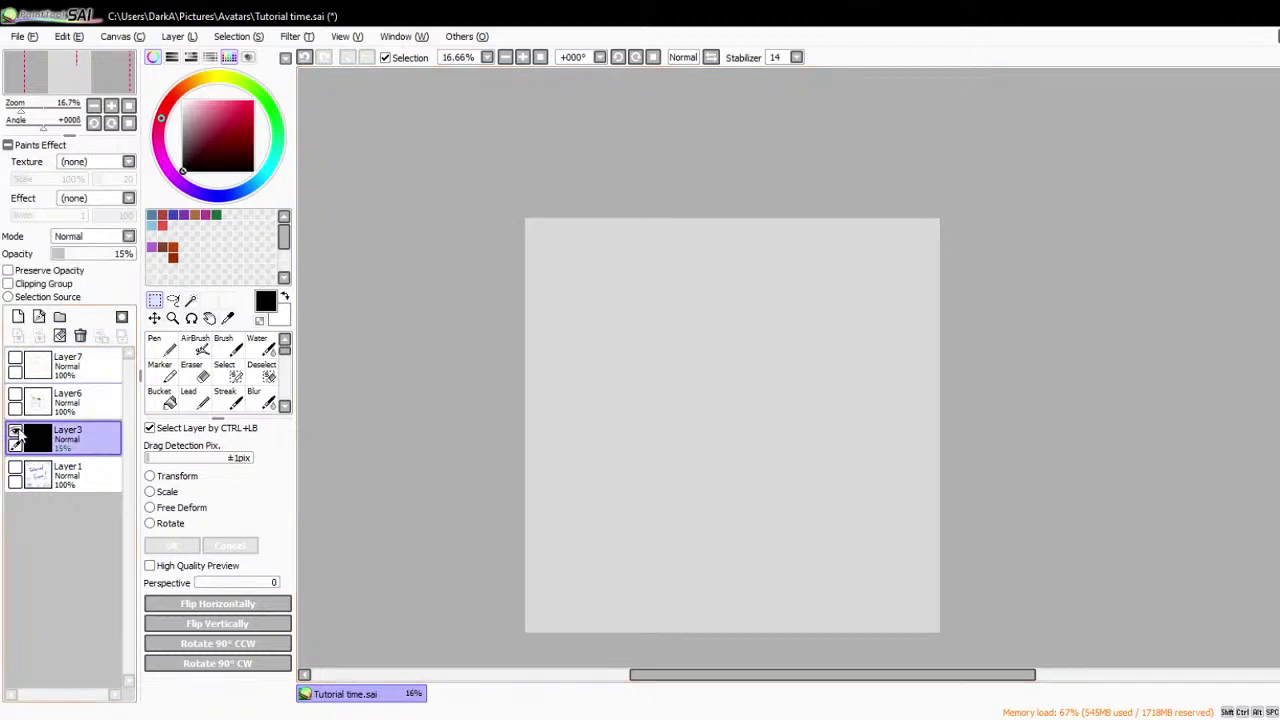
click(68, 366)
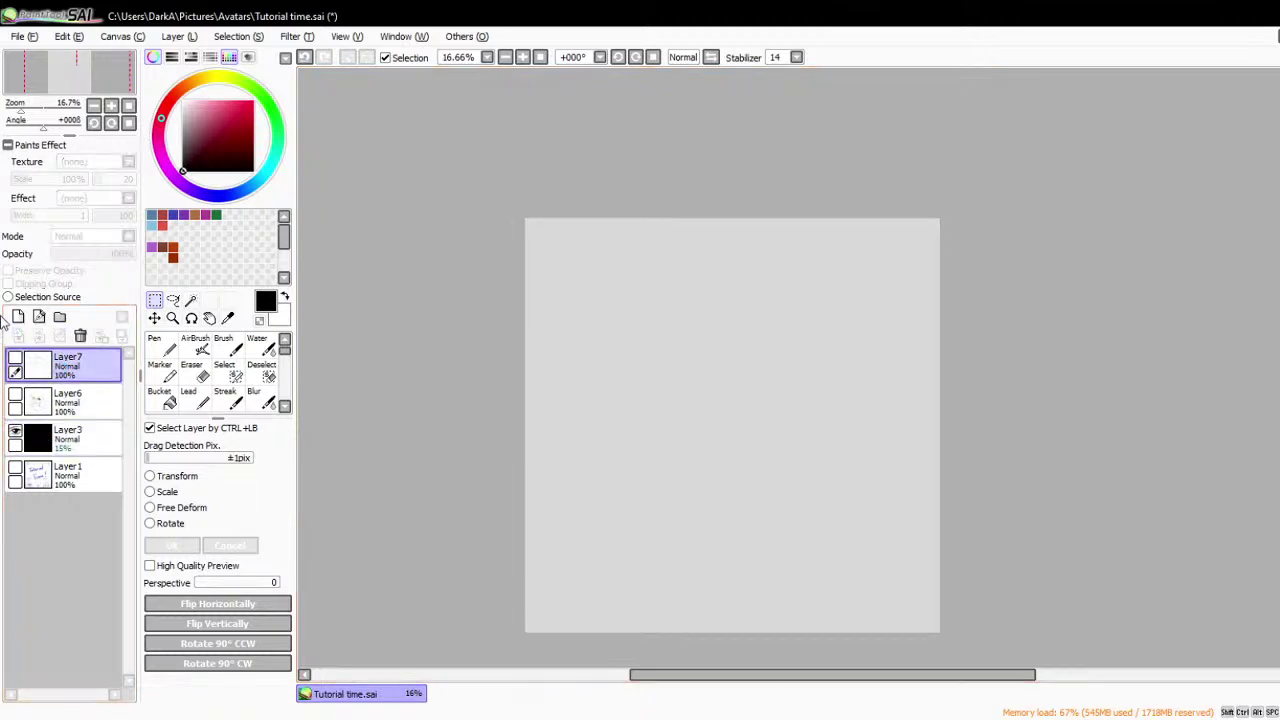
click(18, 317)
- Sketch a simple flame outline in thin black lines on the new layer with the Pen at size 5
click(160, 345)
scroll(626, 448, up, 1)
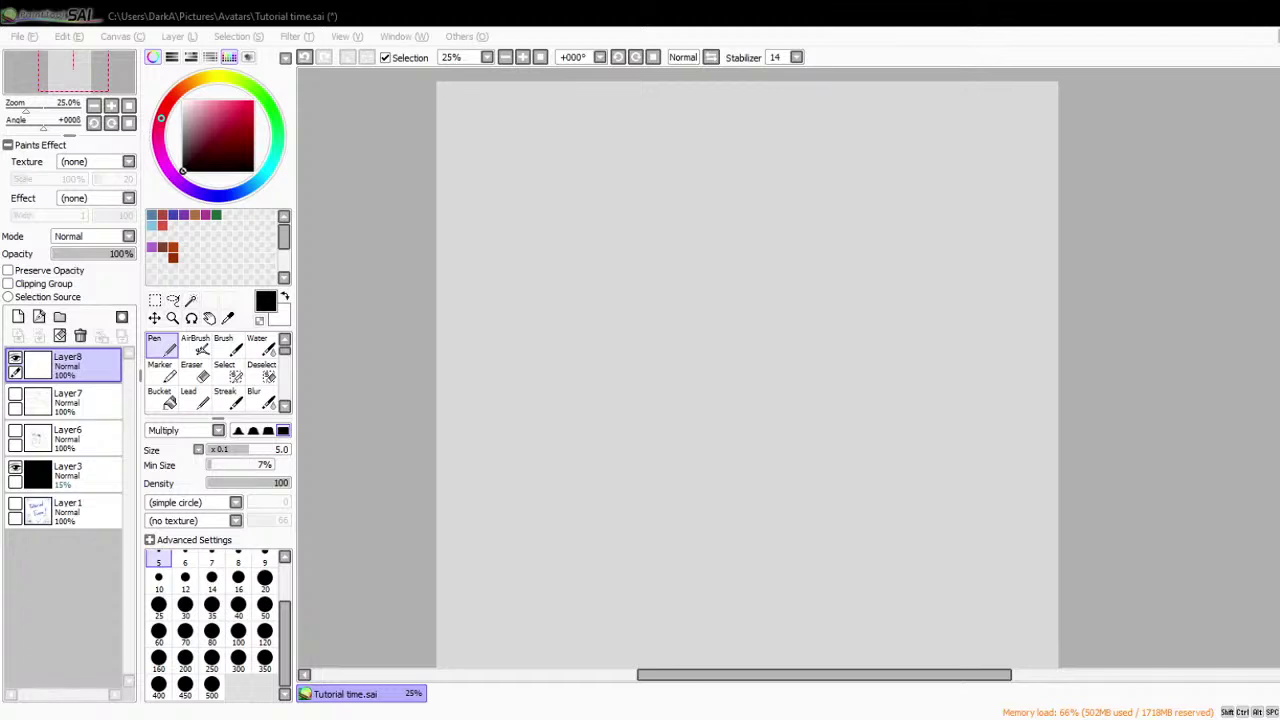
click(714, 627)
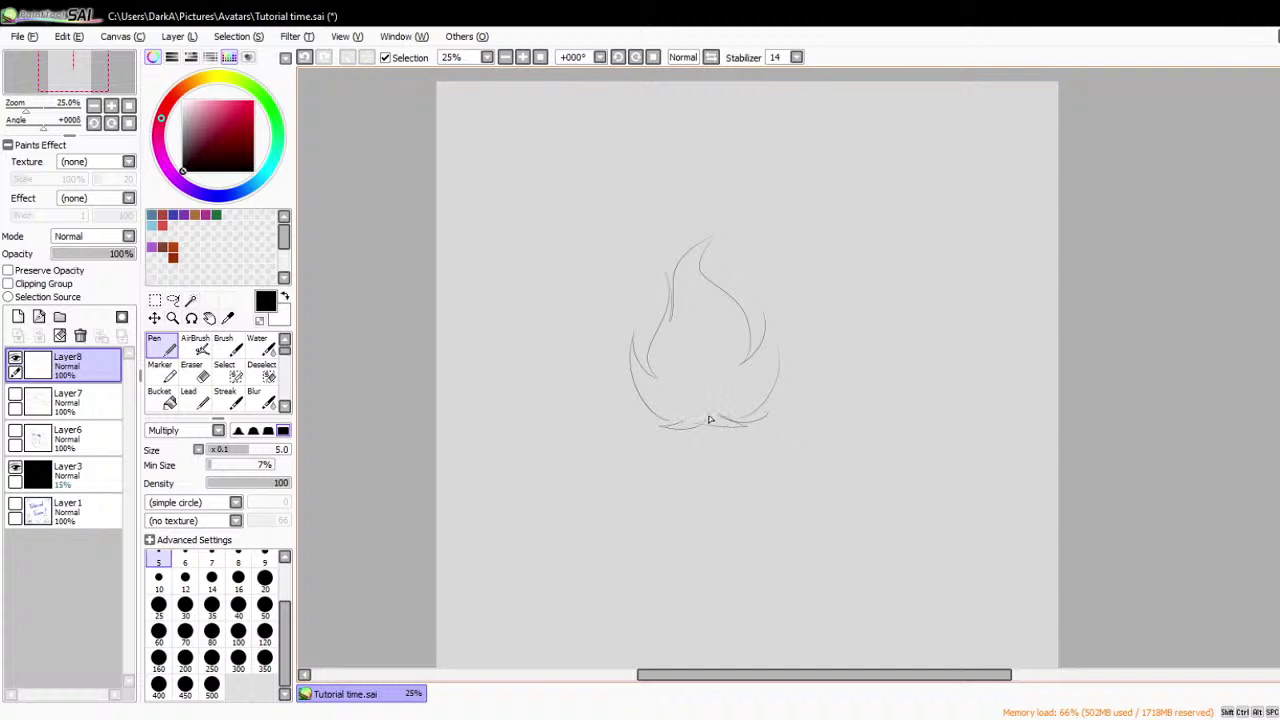
- Lower the flame sketch layer's opacity to 38% and add a new layer above it
scroll(723, 326, up, 2)
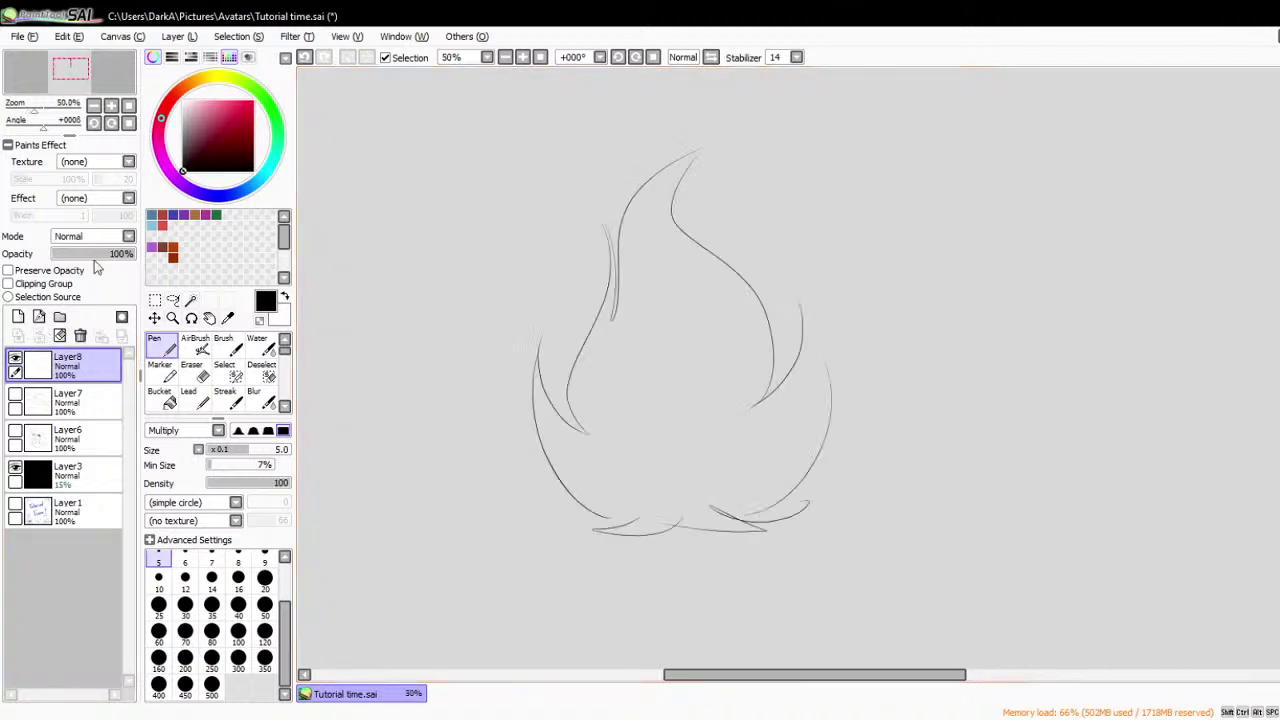
drag(94, 260, 83, 252)
click(18, 317)
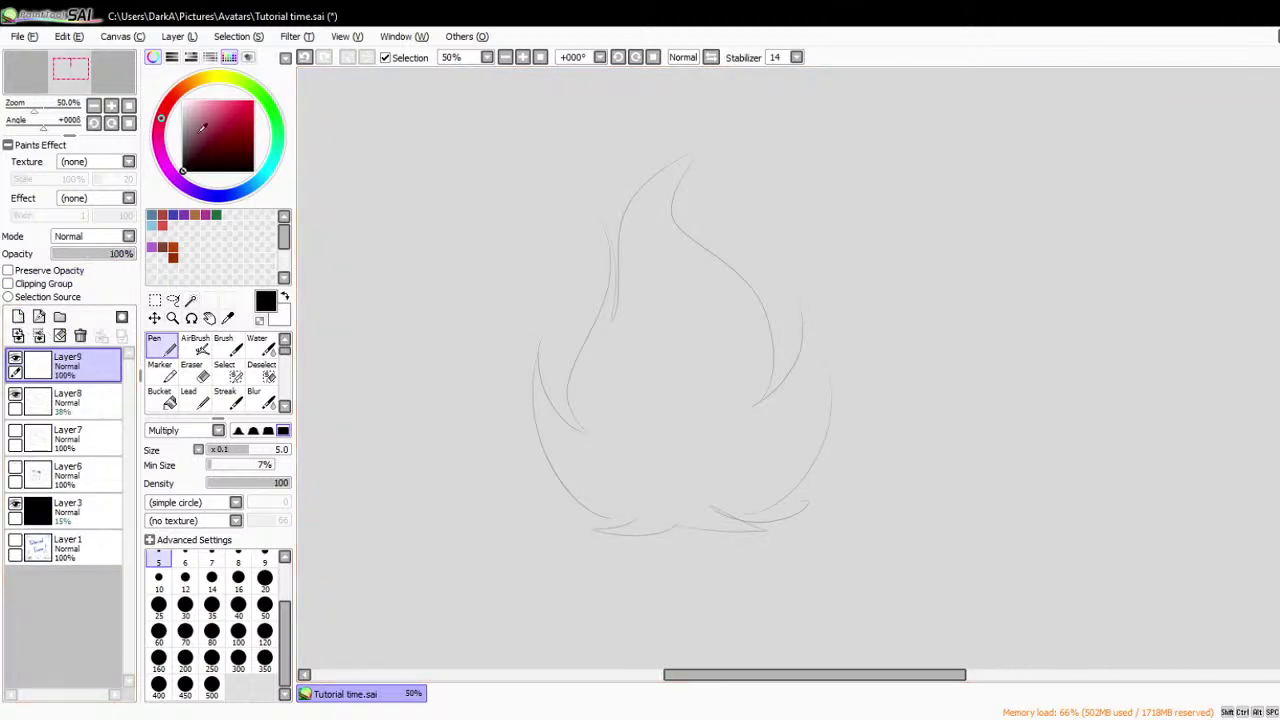
- Draw a bold flame outline with curling tongues over the faint sketch, using the Pen in bright orange at size 40
click(186, 90)
mouse_move(208, 100)
mouse_down()
mouse_move(262, 88)
mouse_move(250, 100)
mouse_up()
click(238, 577)
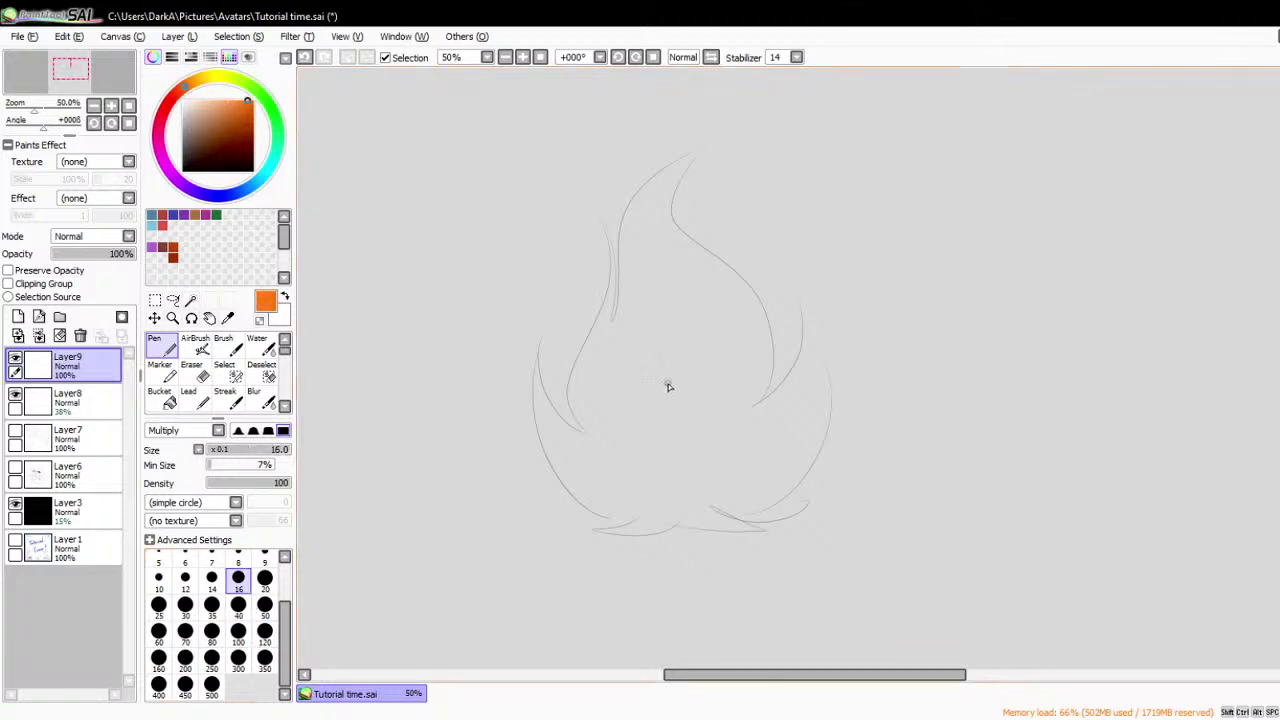
click(238, 604)
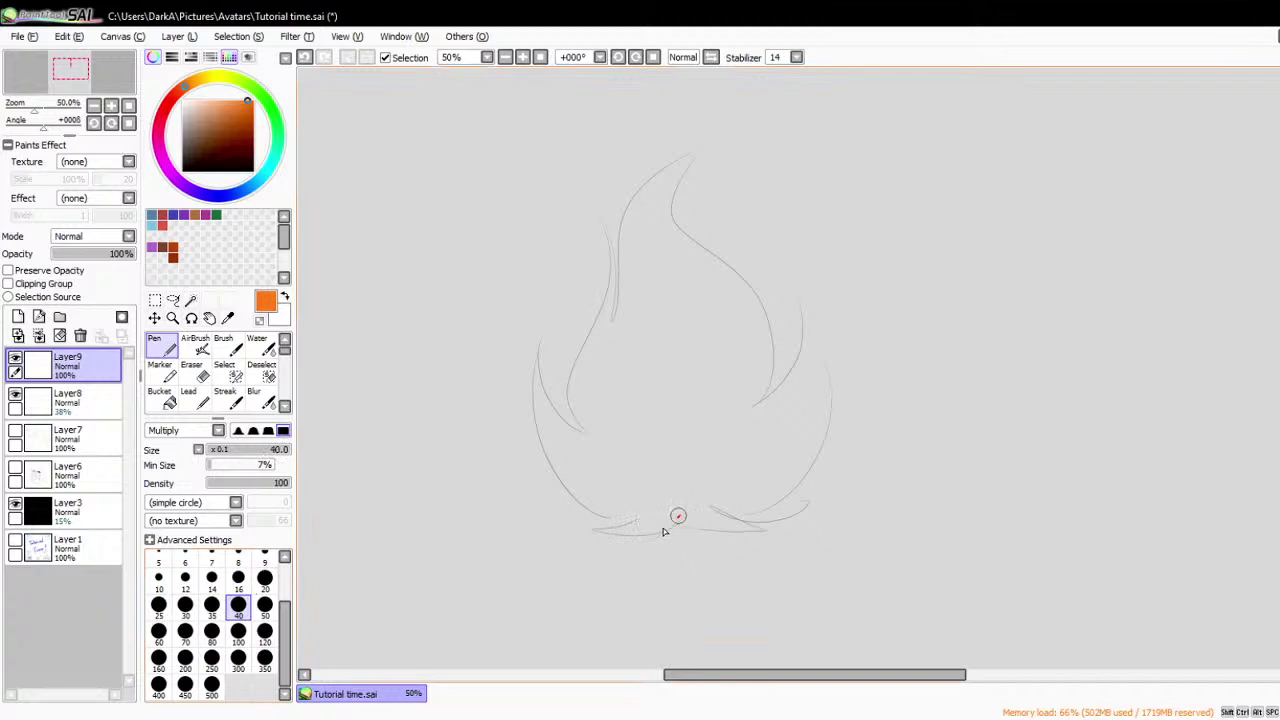
mouse_move(678, 516)
mouse_down()
mouse_move(550, 494)
mouse_move(539, 268)
mouse_move(587, 403)
mouse_move(574, 392)
mouse_move(603, 400)
mouse_move(579, 396)
mouse_move(589, 399)
mouse_move(594, 340)
mouse_move(703, 212)
mouse_move(652, 180)
mouse_move(664, 174)
mouse_move(714, 240)
mouse_move(732, 342)
mouse_move(751, 335)
mouse_move(724, 327)
mouse_move(746, 276)
mouse_move(787, 343)
mouse_move(741, 490)
mouse_move(798, 438)
mouse_move(787, 517)
mouse_move(678, 517)
mouse_up()
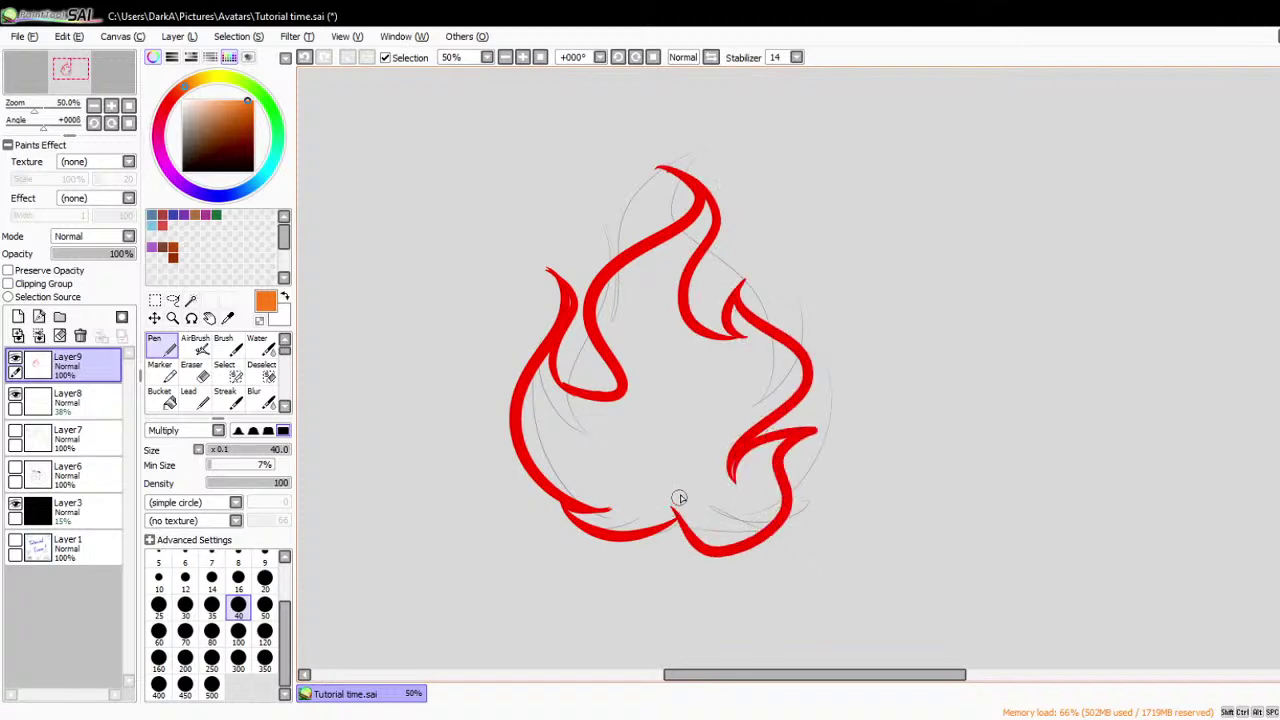
- Undo and redraw the flame's lower-right curl and base, and add two small detached flame wisps above it
key(ctrl+z)
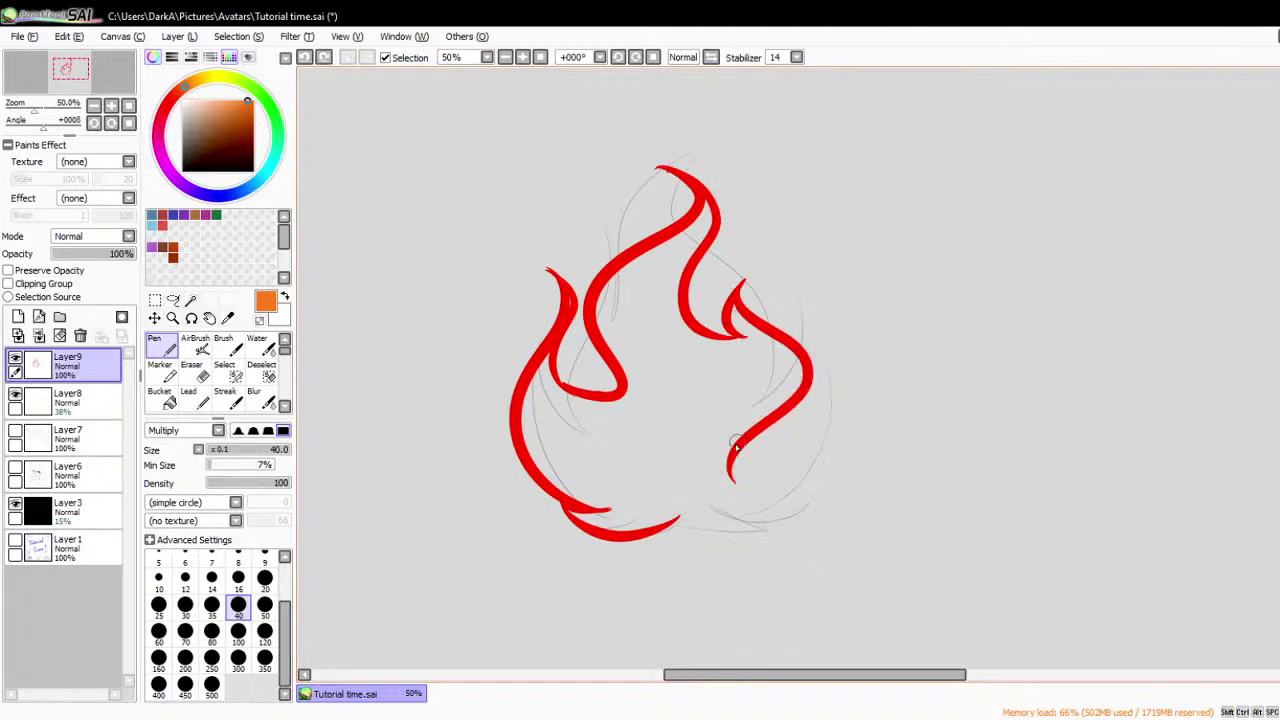
mouse_move(735, 447)
mouse_down()
mouse_move(773, 455)
mouse_move(758, 494)
mouse_move(633, 526)
mouse_up()
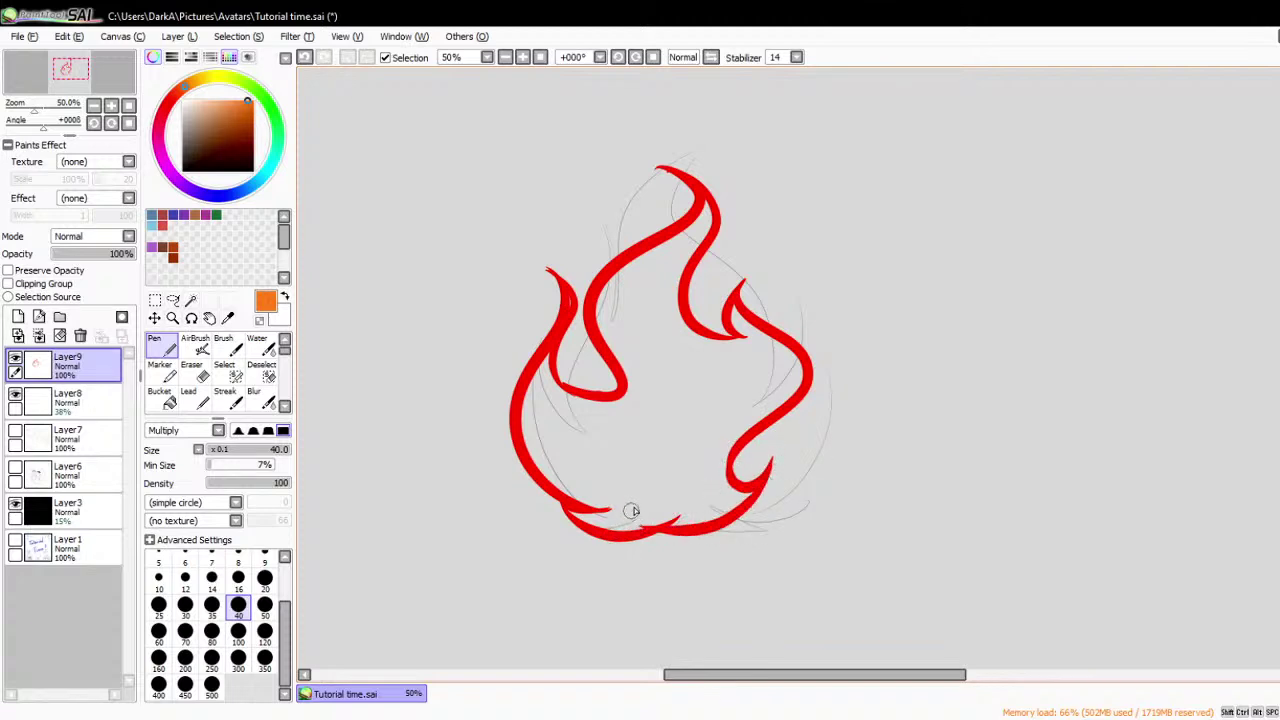
mouse_move(758, 185)
mouse_down()
mouse_move(784, 250)
mouse_move(775, 233)
mouse_up()
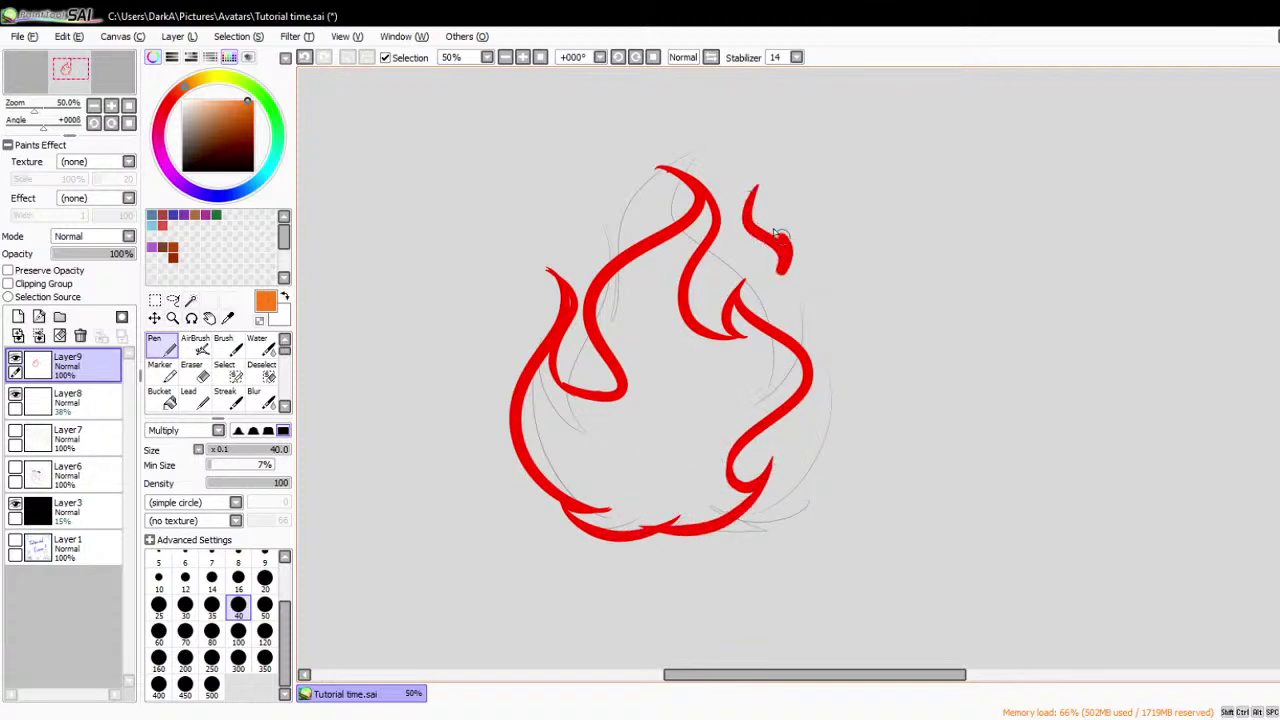
mouse_move(631, 131)
mouse_down()
mouse_move(575, 183)
mouse_move(591, 196)
mouse_move(626, 167)
mouse_move(630, 133)
mouse_up()
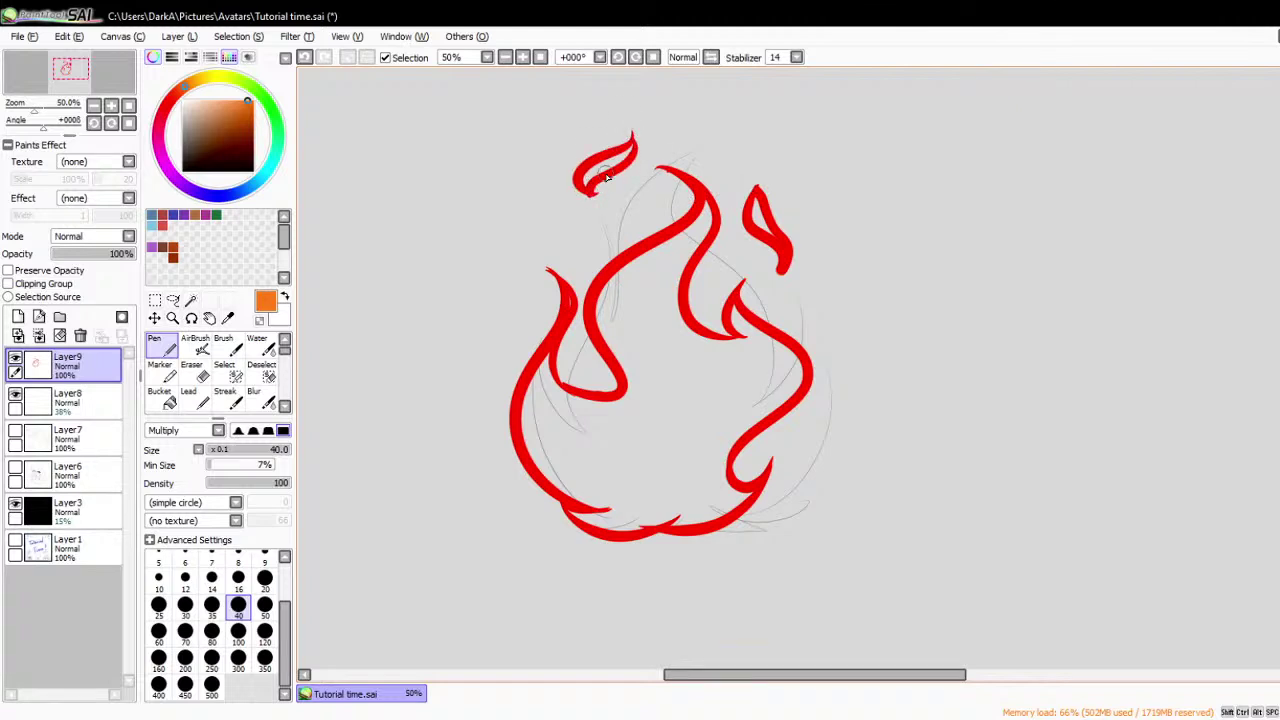
- Select the flame and its wisps by picking the empty surroundings with the Magic Wand and inverting the selection
scroll(500, 288, down, 1)
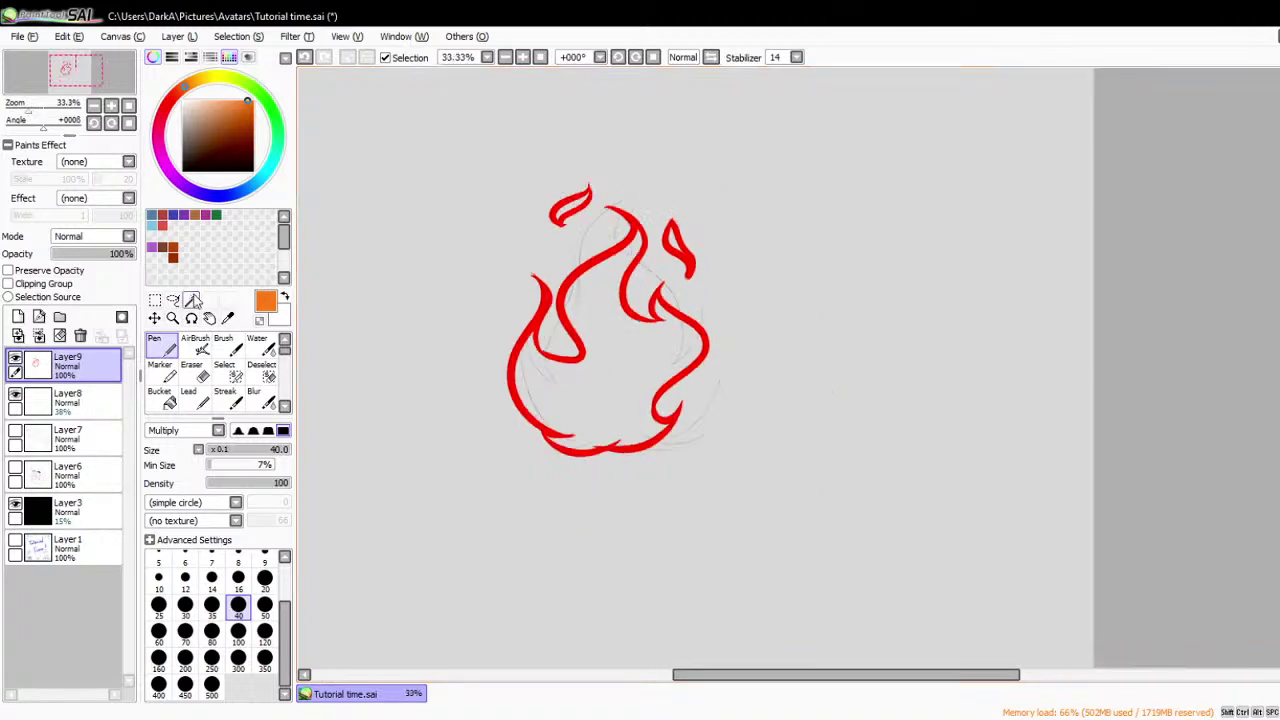
click(192, 300)
click(471, 294)
key(ctrl+i)
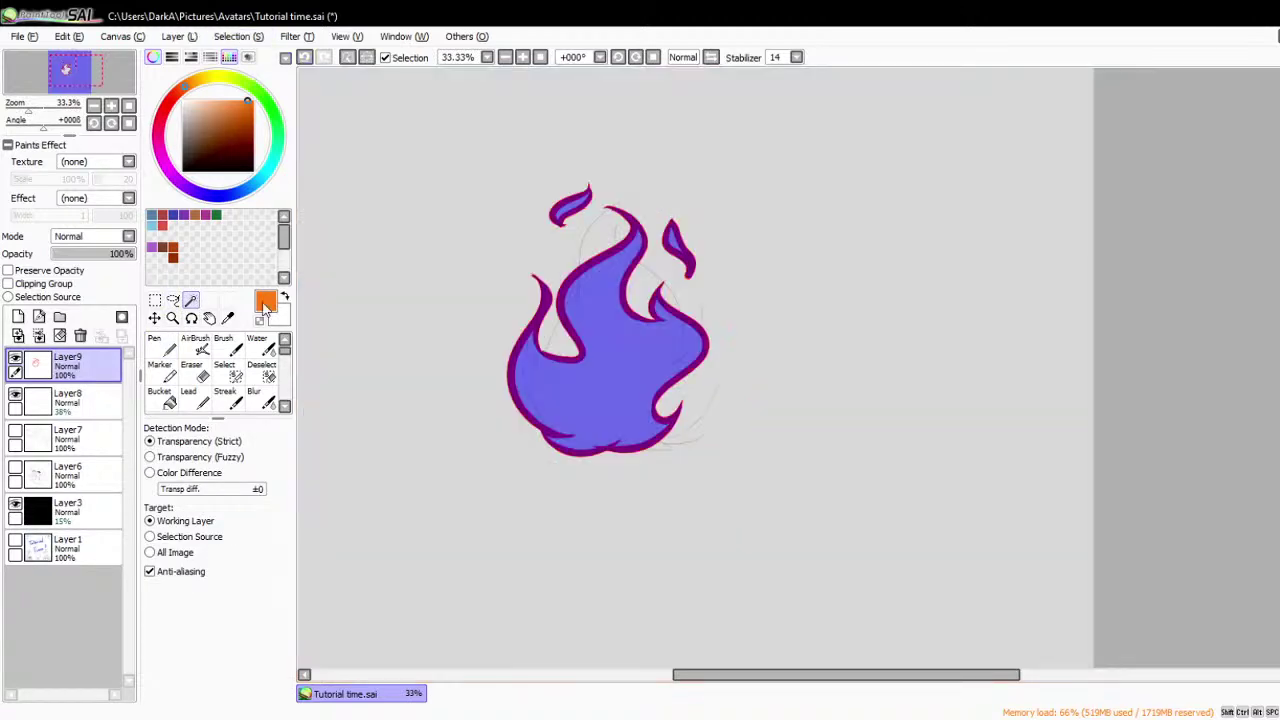
- Paint the selected flame shapes solid orange with the Pen 2 brush at size 300
scroll(210, 365, down, 4)
click(160, 345)
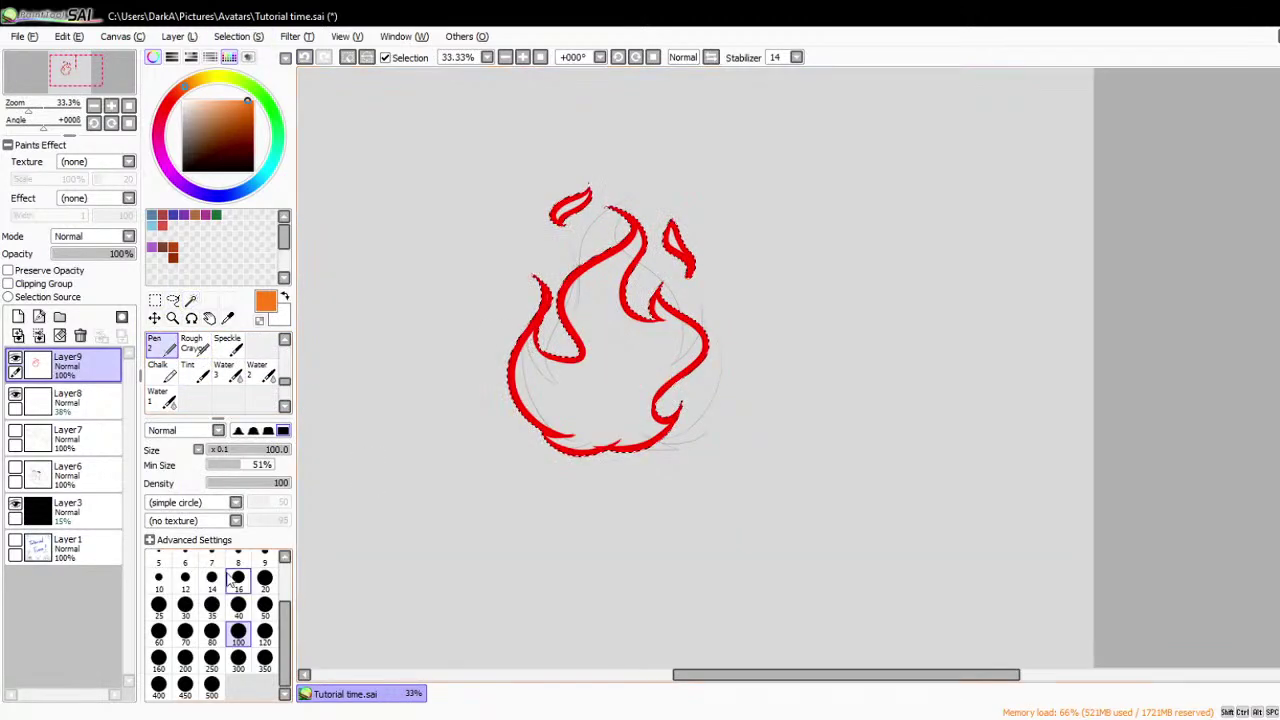
click(238, 658)
mouse_move(580, 137)
mouse_down()
mouse_move(632, 129)
mouse_move(655, 451)
mouse_move(700, 420)
mouse_up()
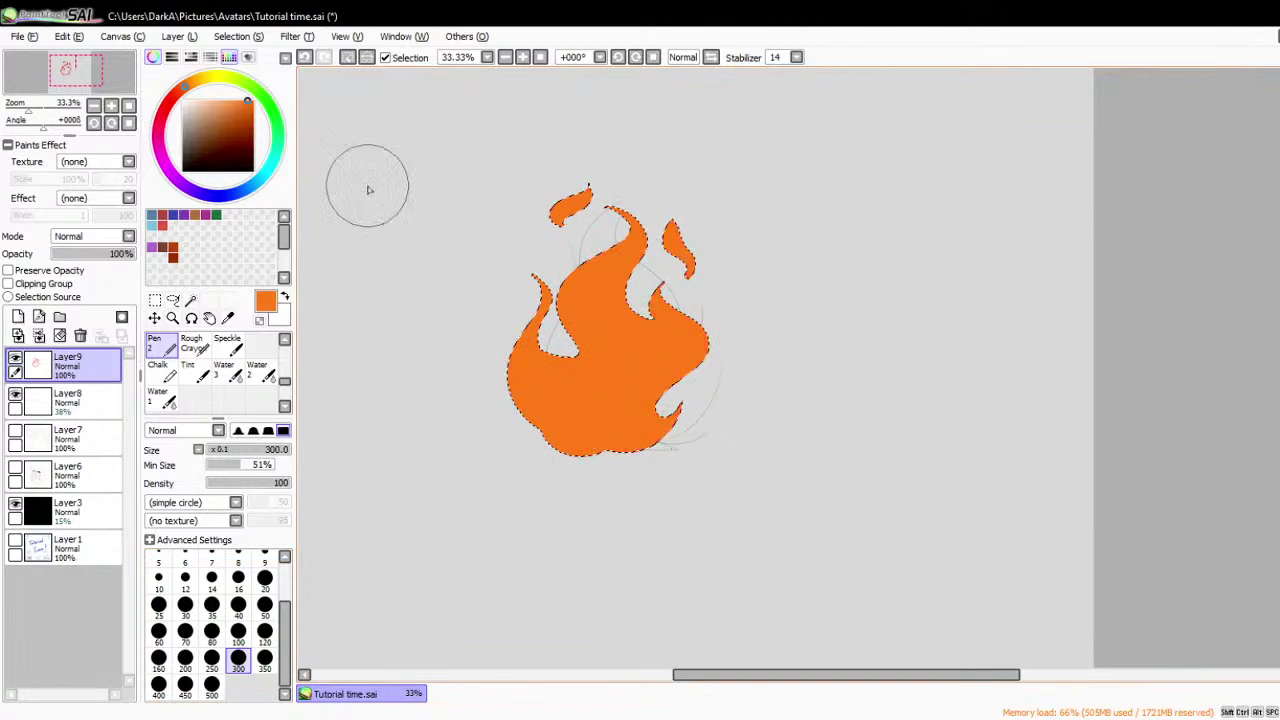
- Deselect the flame, preserve opacity on its layer, and clear the faint sketch from Layer8
key(ctrl+d)
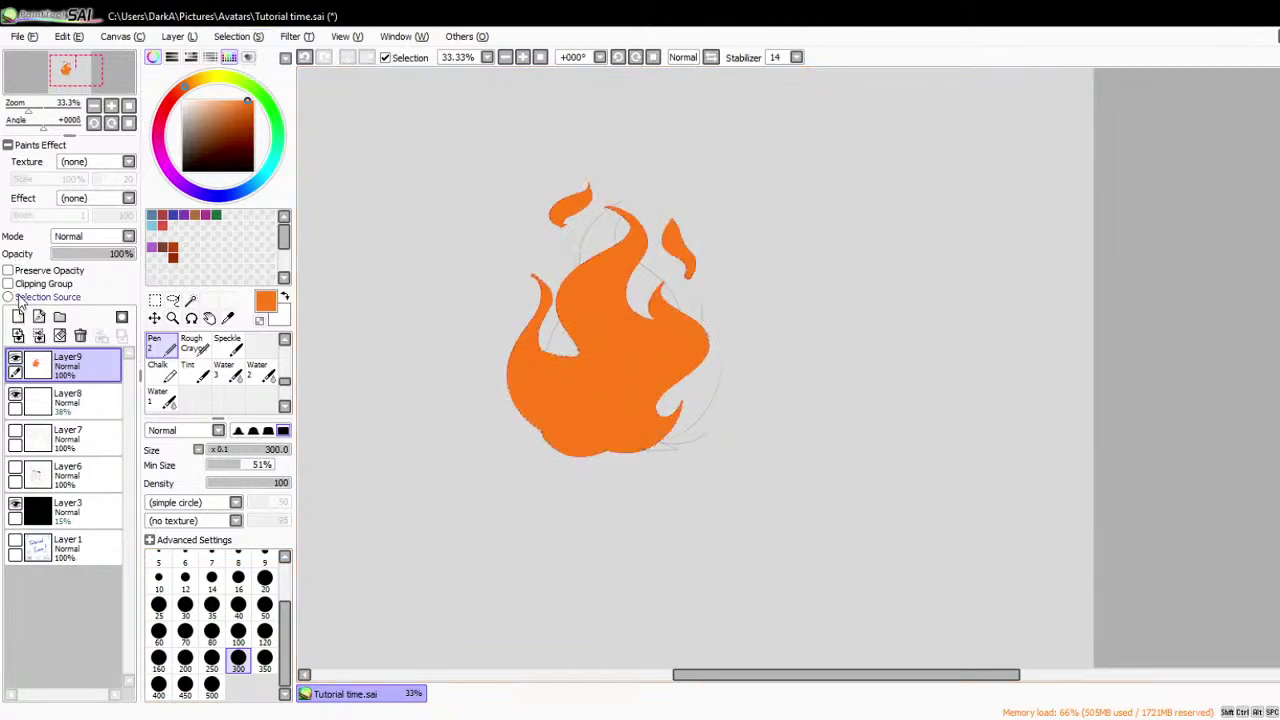
click(9, 271)
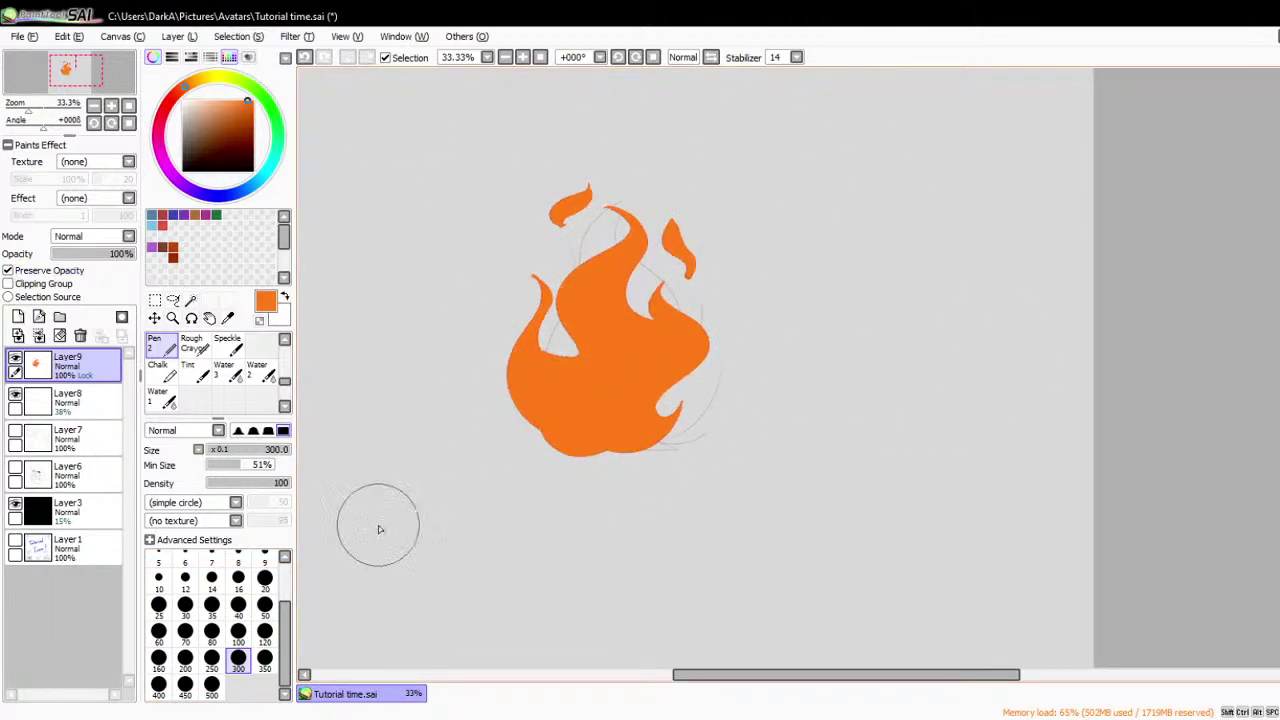
click(68, 400)
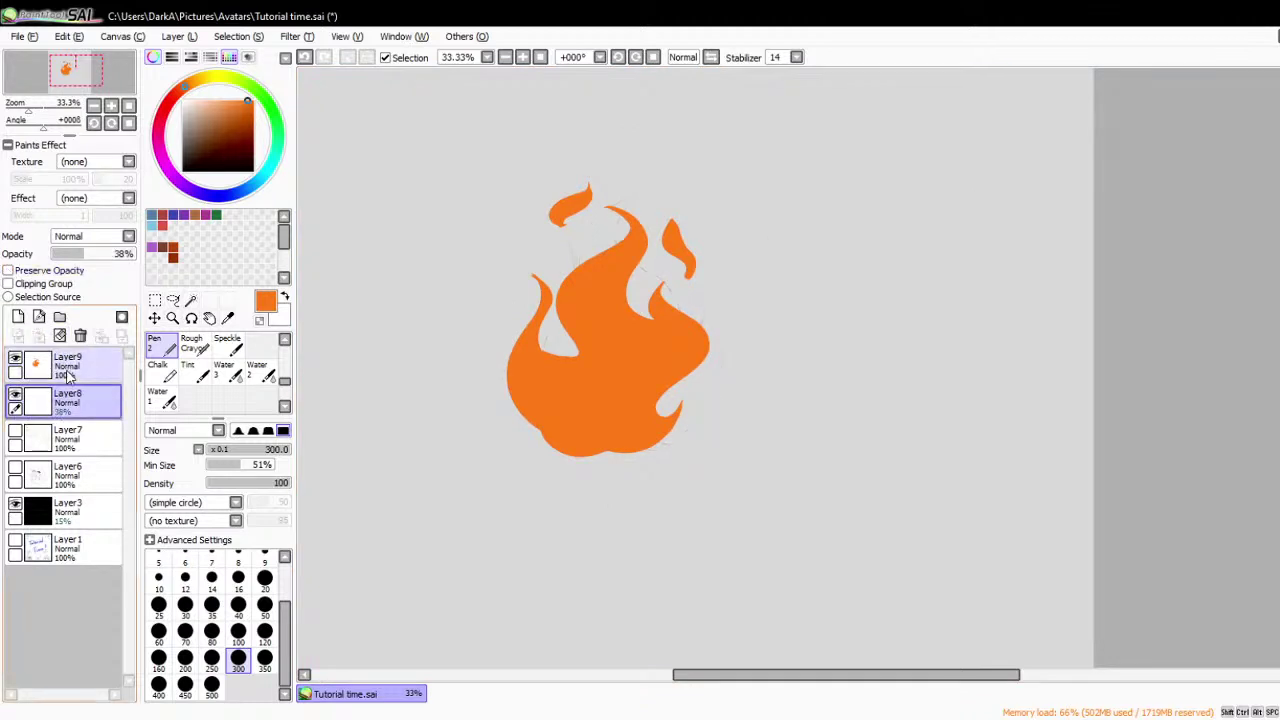
- Unlock Layer9's opacity and erase the ragged ends of the upper-left wisp and the main tongue's tip with the Eraser at size 40
click(68, 375)
scroll(215, 375, up, 3)
click(192, 368)
scroll(599, 256, up, 5)
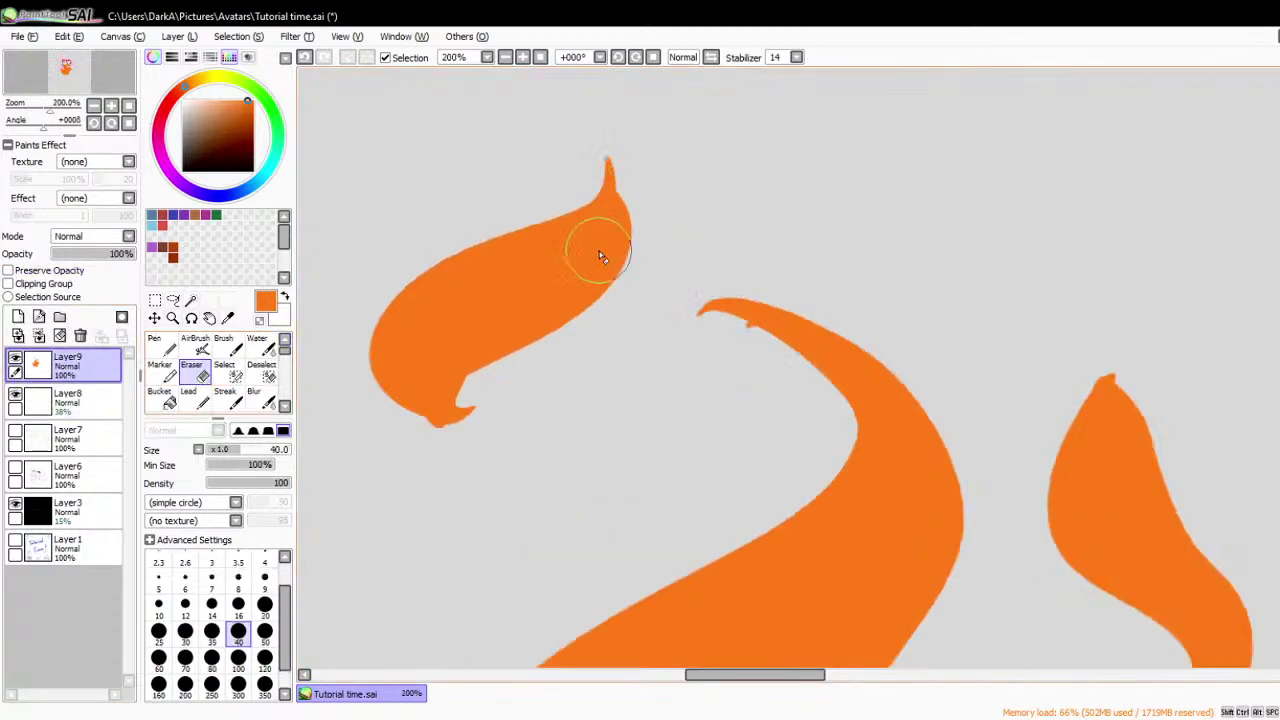
mouse_move(640, 157)
mouse_down()
mouse_move(630, 291)
mouse_move(600, 327)
mouse_move(538, 364)
mouse_move(587, 282)
mouse_move(617, 158)
mouse_move(633, 214)
mouse_move(613, 296)
mouse_move(471, 409)
mouse_up()
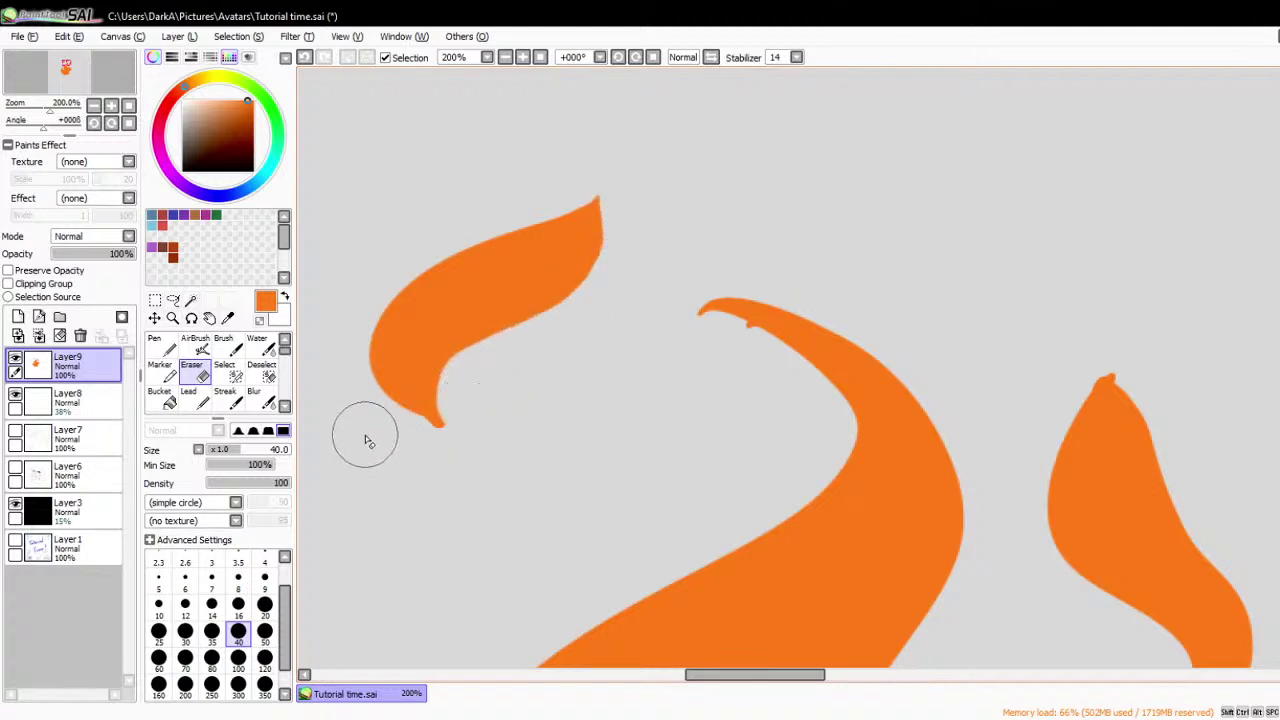
drag(366, 441, 434, 451)
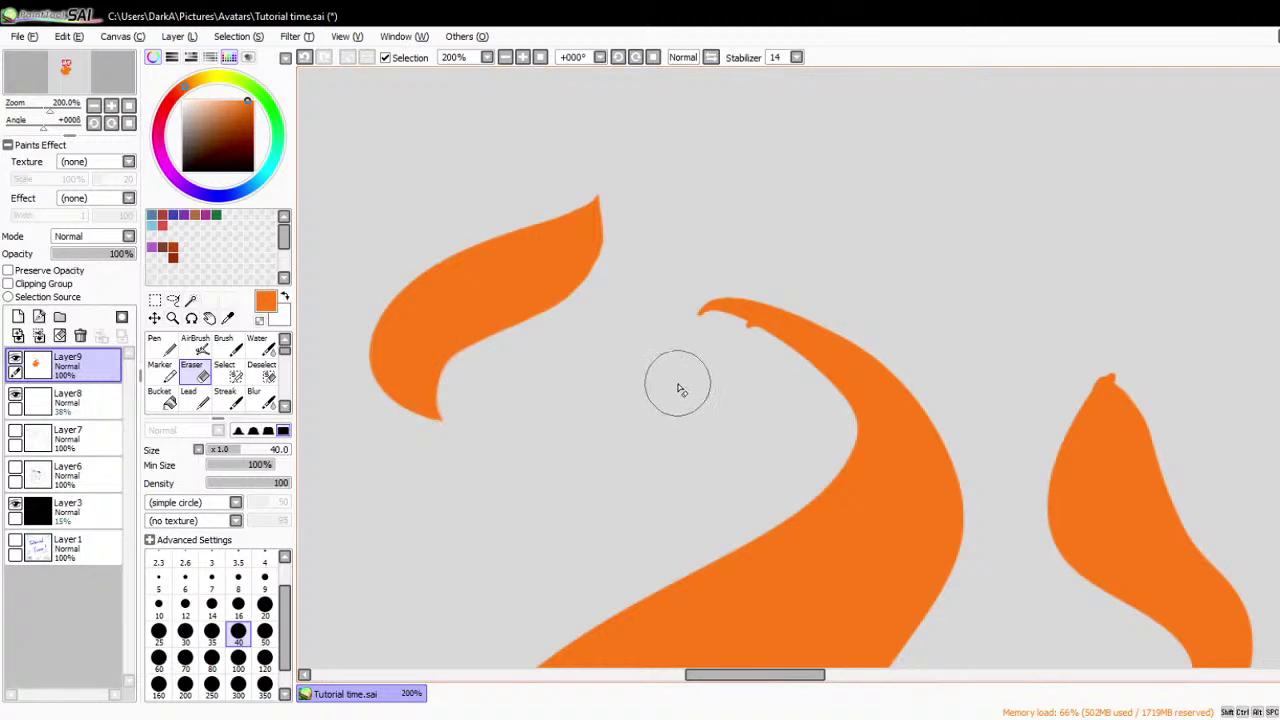
drag(677, 346, 732, 350)
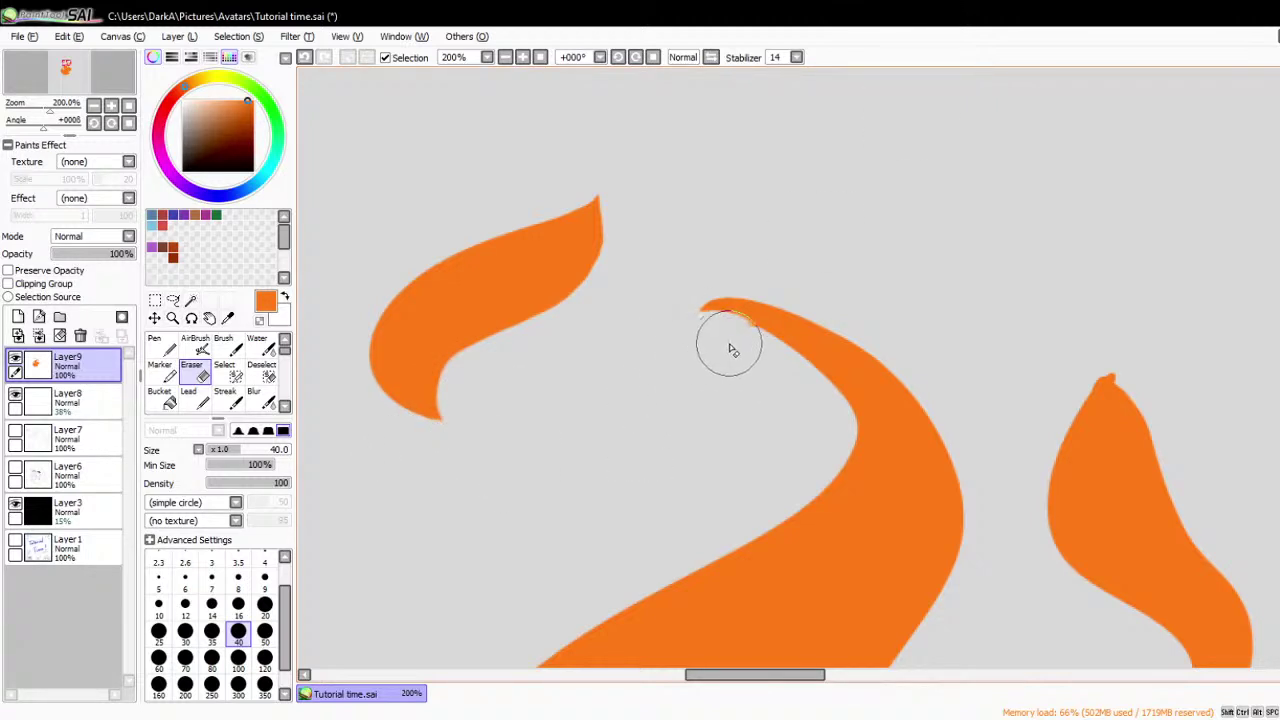
- Trim the right wisp with the Eraser, rounding its upper end and tapering its lower end into a curved point
scroll(723, 300, down, 4)
scroll(749, 274, up, 4)
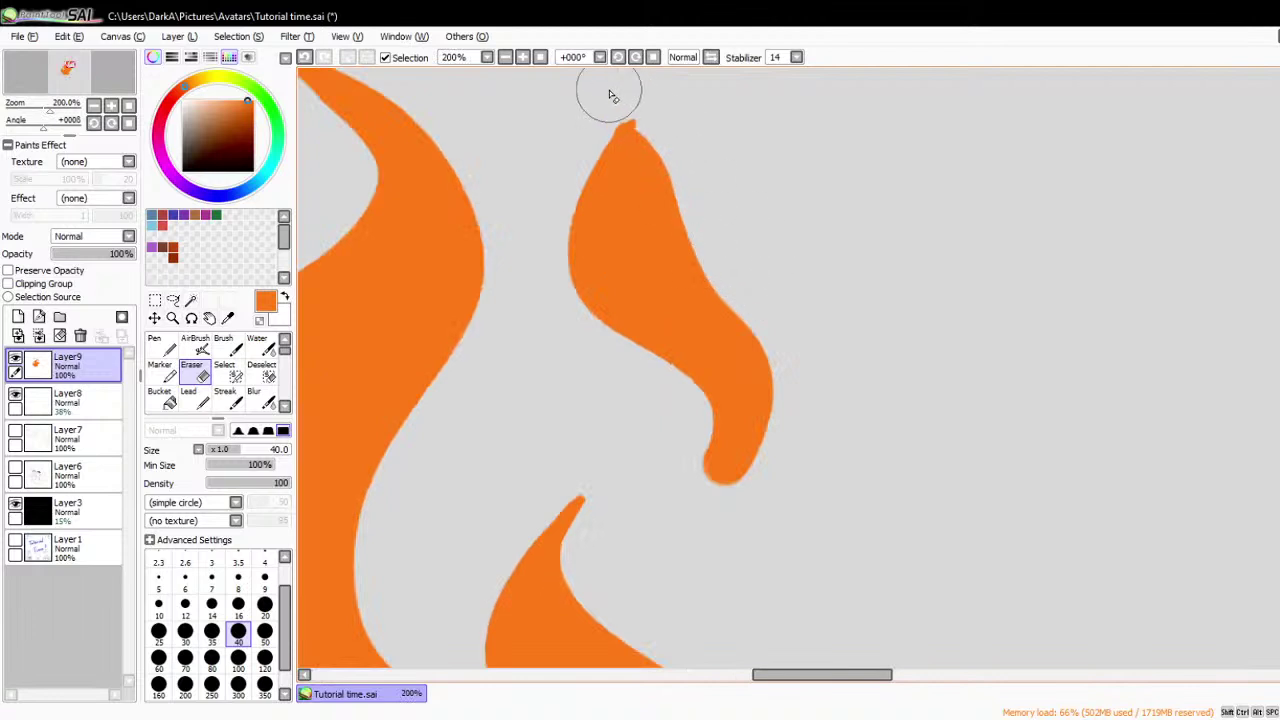
drag(613, 96, 634, 100)
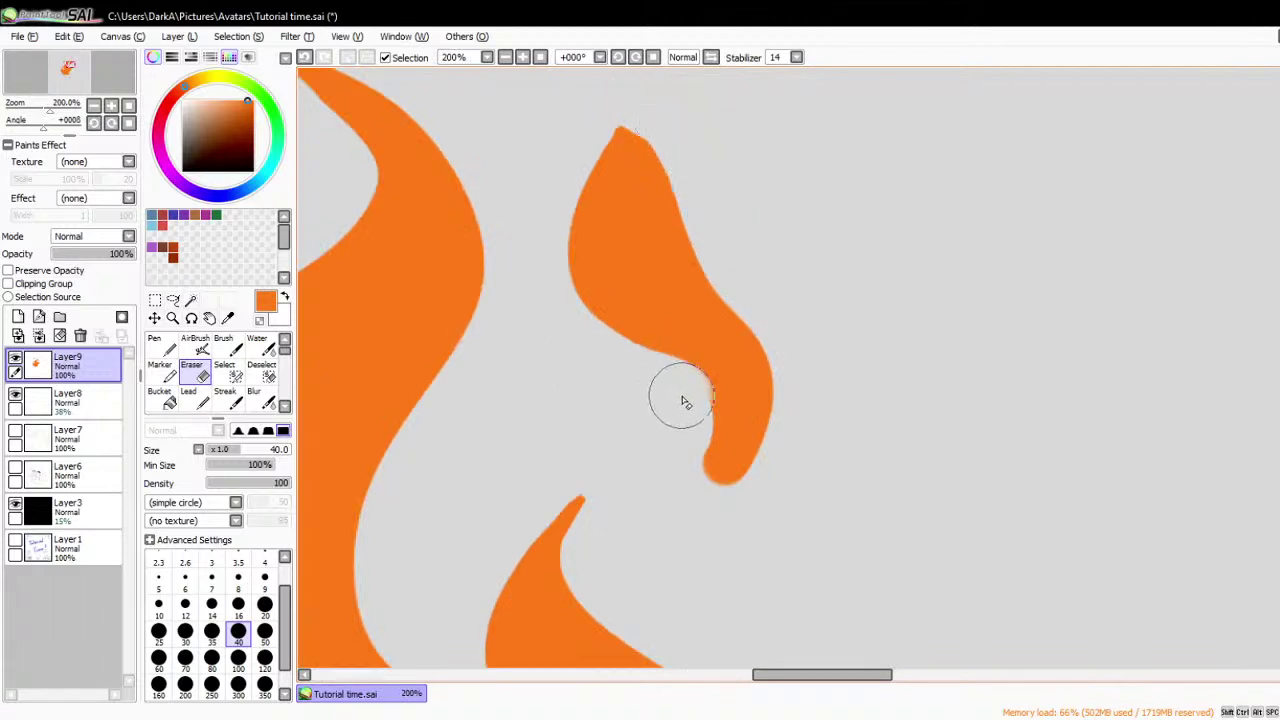
mouse_move(685, 402)
mouse_down()
mouse_move(693, 460)
mouse_move(677, 503)
mouse_up()
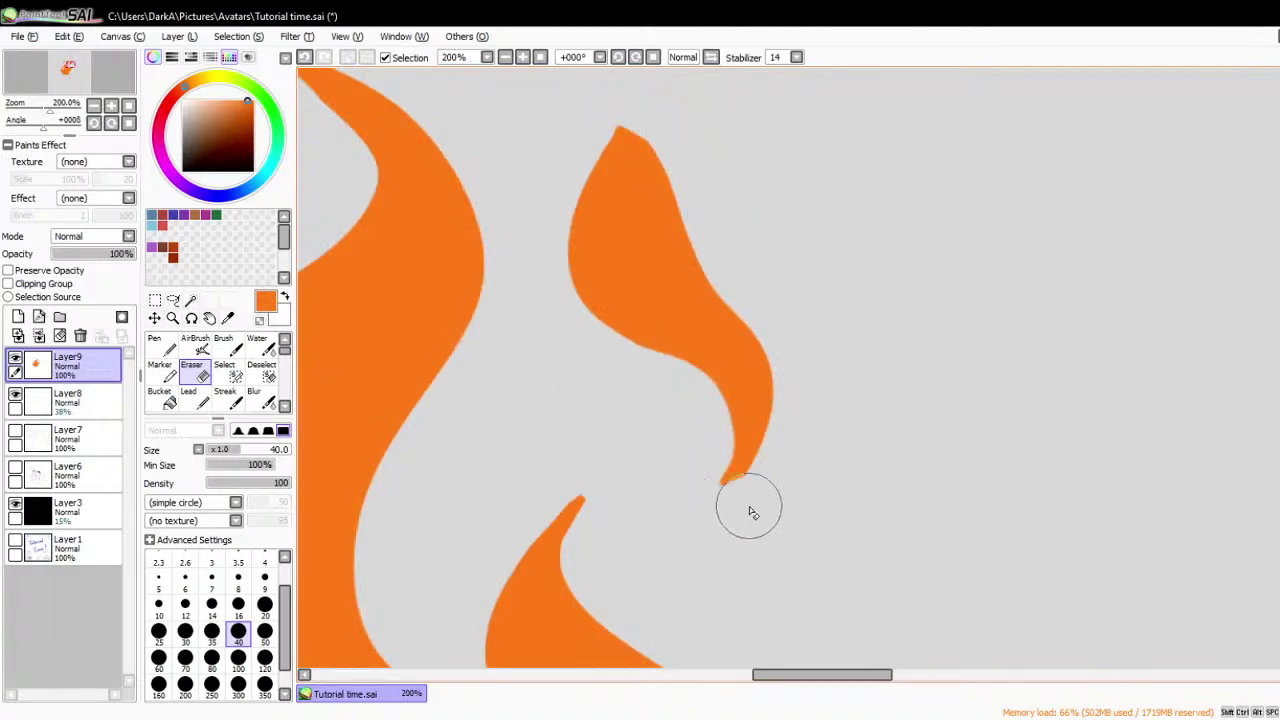
drag(711, 137, 642, 105)
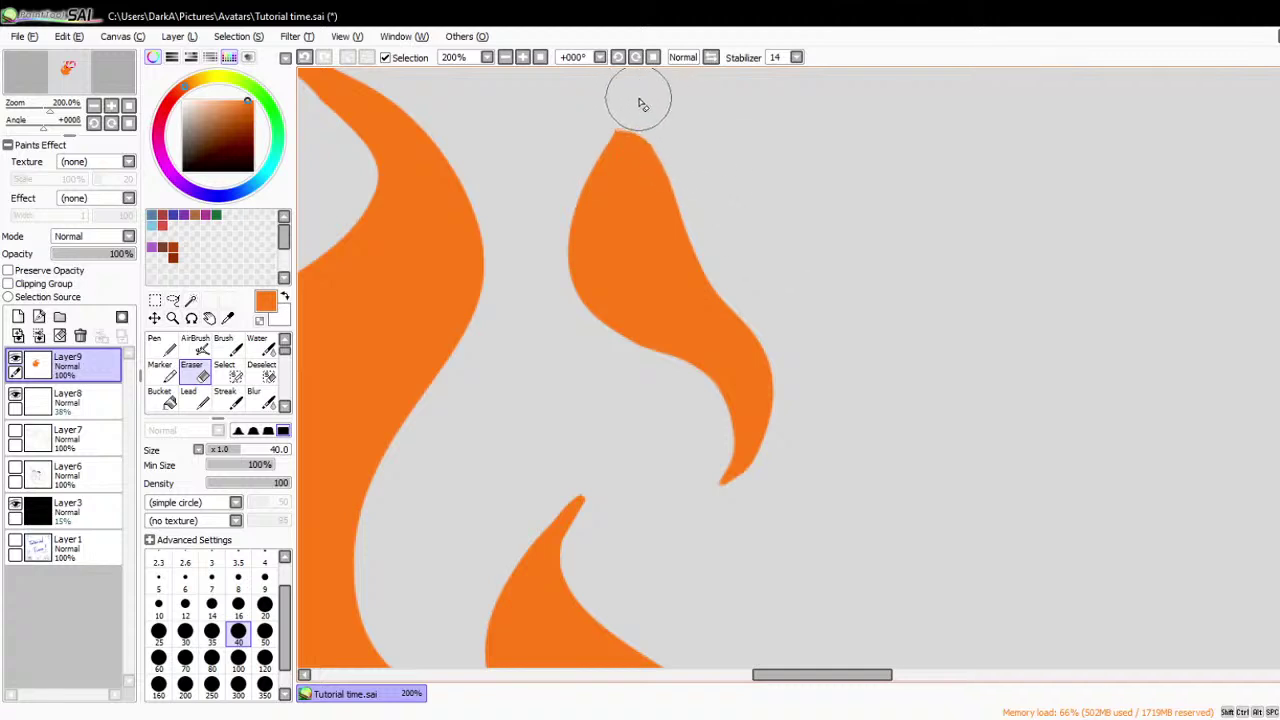
scroll(810, 193, down, 3)
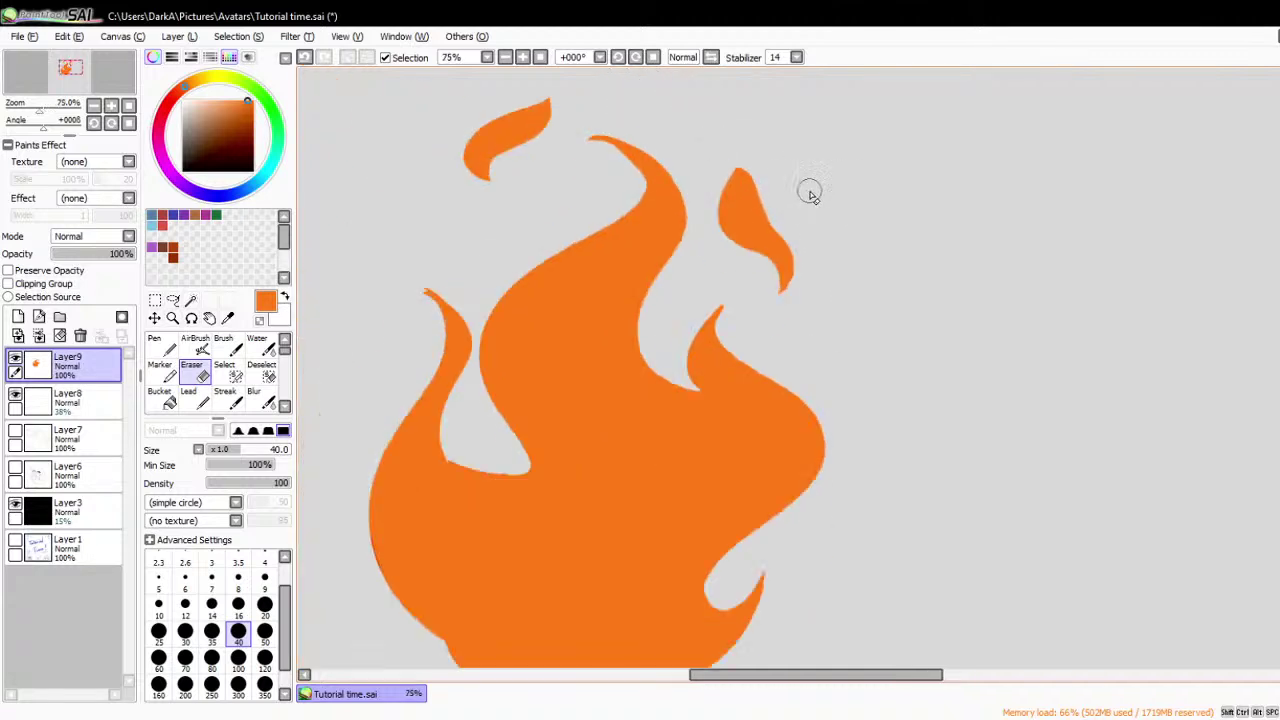
- Erase the split tip of the flame's left tongue and sharpen the right tongue along its outer edge
scroll(810, 193, down, 3)
scroll(714, 325, up, 5)
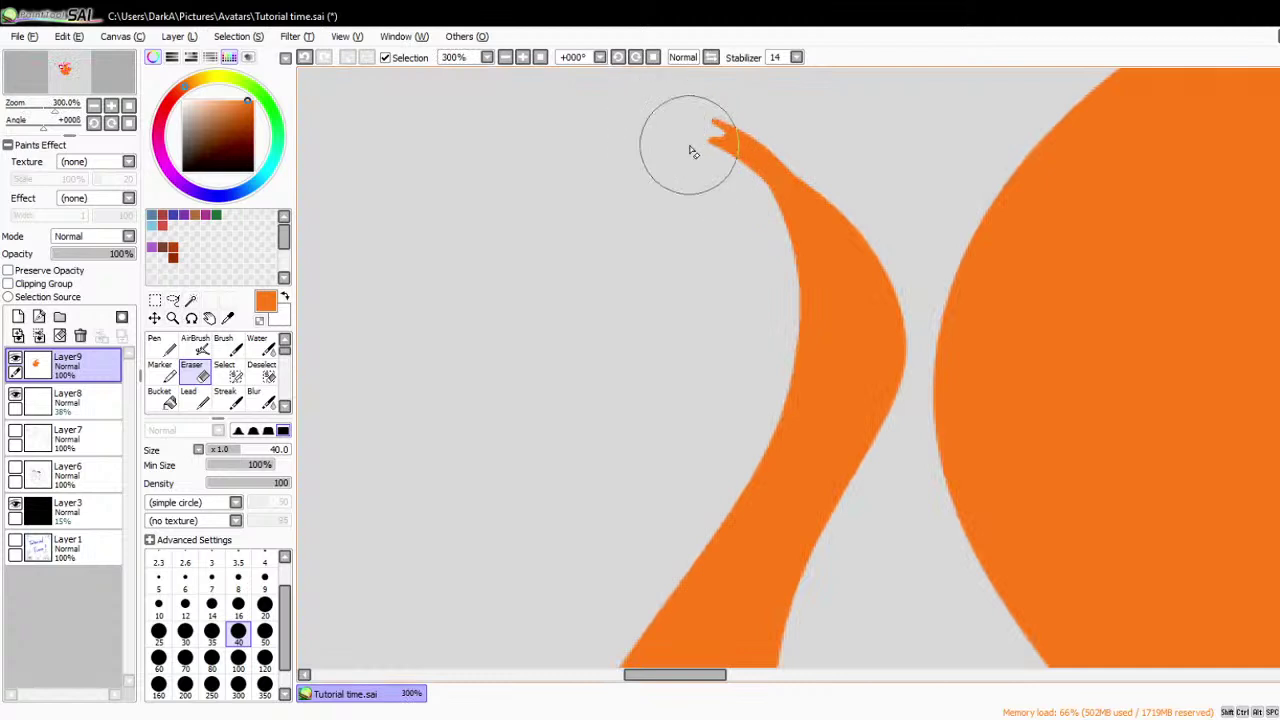
mouse_move(691, 149)
mouse_down()
mouse_move(738, 208)
mouse_move(753, 385)
mouse_up()
scroll(877, 334, down, 4)
scroll(731, 257, up, 3)
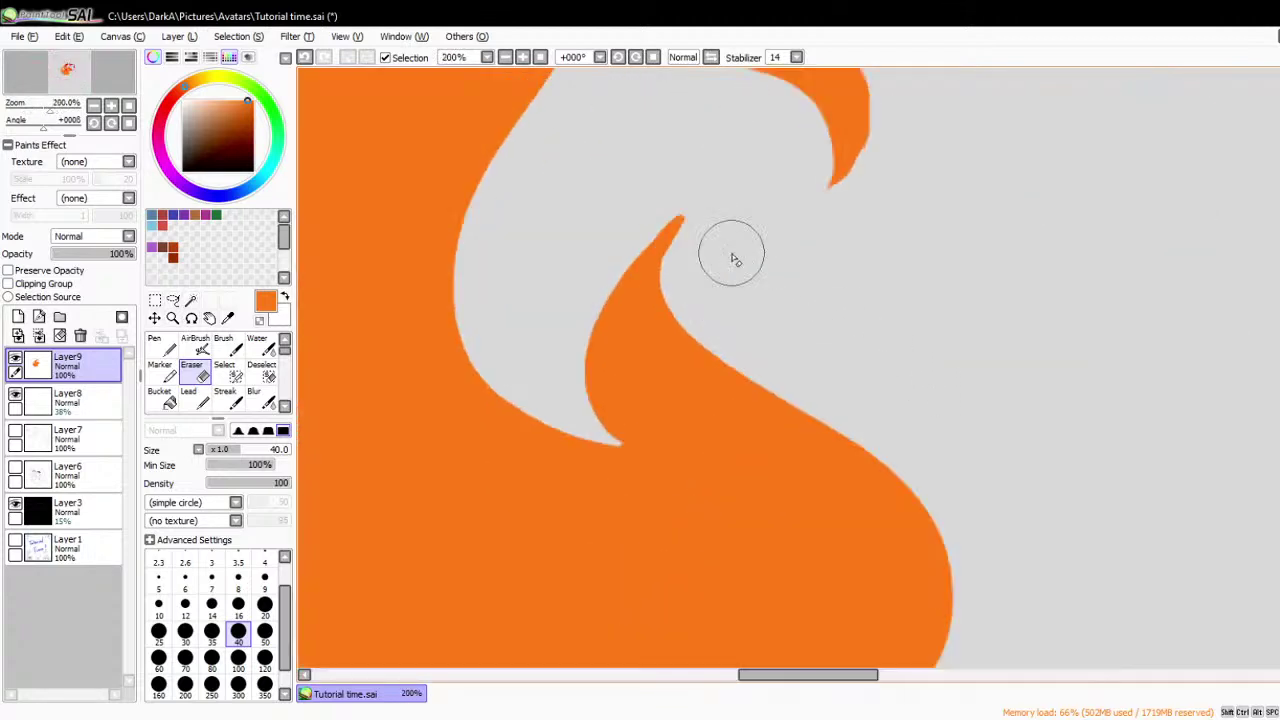
mouse_move(720, 220)
mouse_down()
mouse_move(686, 295)
mouse_move(749, 366)
mouse_move(907, 474)
mouse_move(987, 582)
mouse_move(994, 634)
mouse_up()
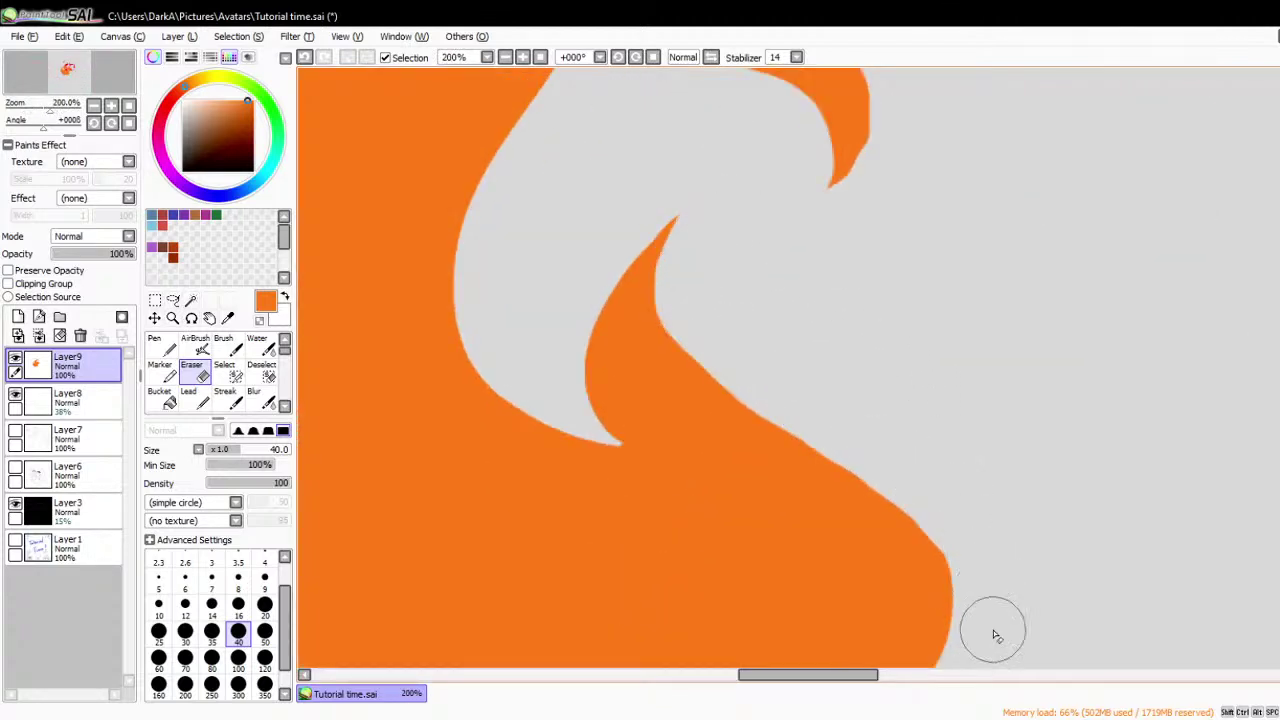
- Shave the bulging lower-left contour of the flame's base with the Eraser
scroll(823, 337, down, 6)
scroll(790, 453, up, 6)
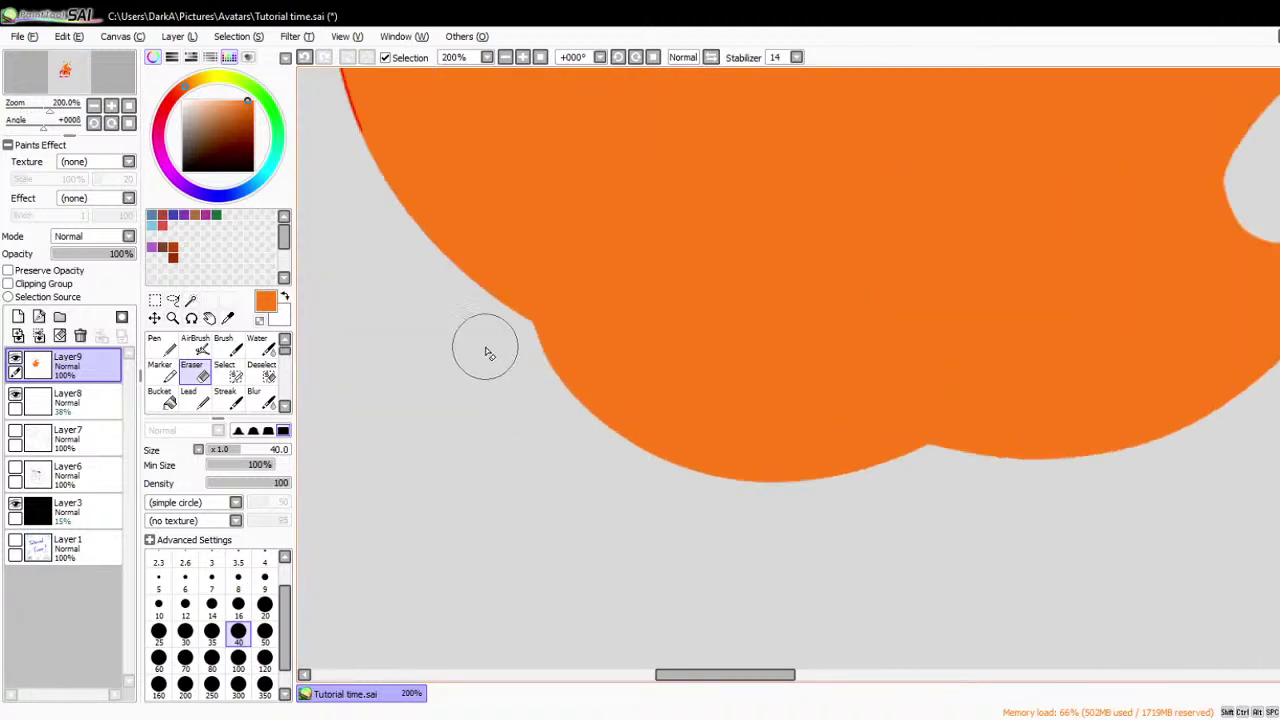
mouse_move(544, 392)
mouse_down()
mouse_move(694, 486)
mouse_move(957, 509)
mouse_up()
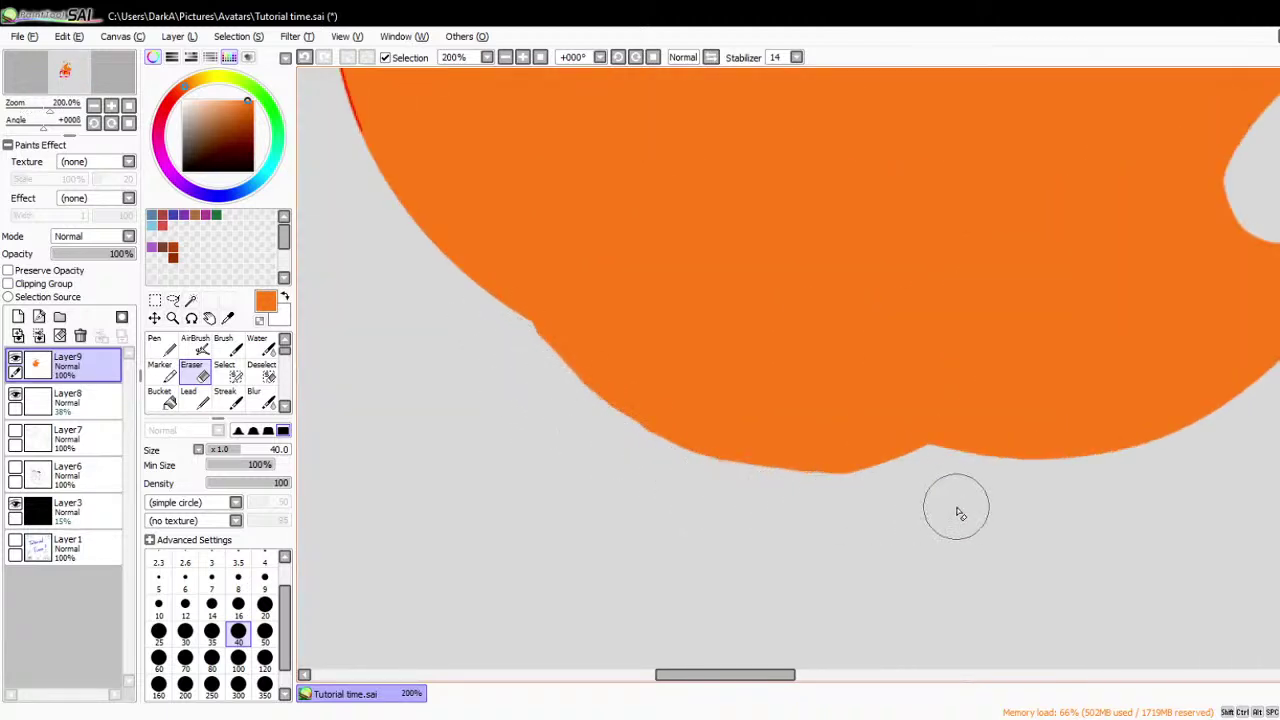
scroll(837, 477, down, 6)
scroll(734, 444, up, 6)
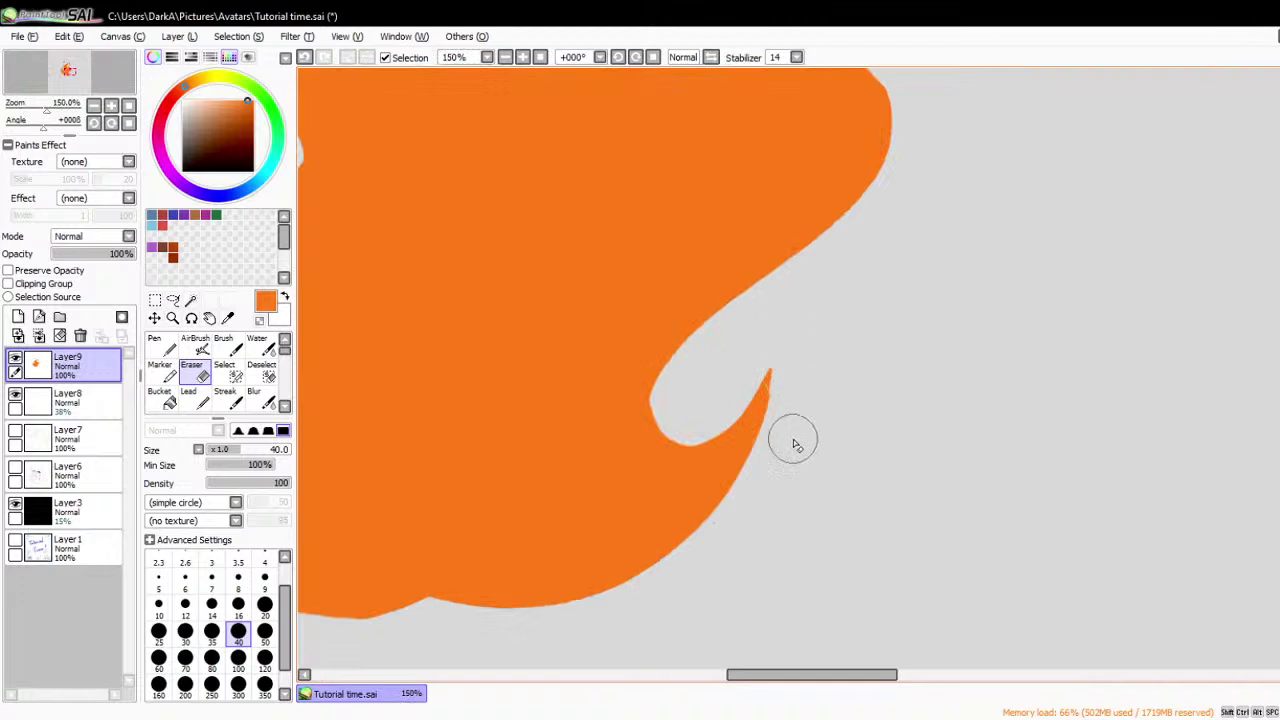
scroll(791, 437, down, 7)
scroll(714, 235, up, 2)
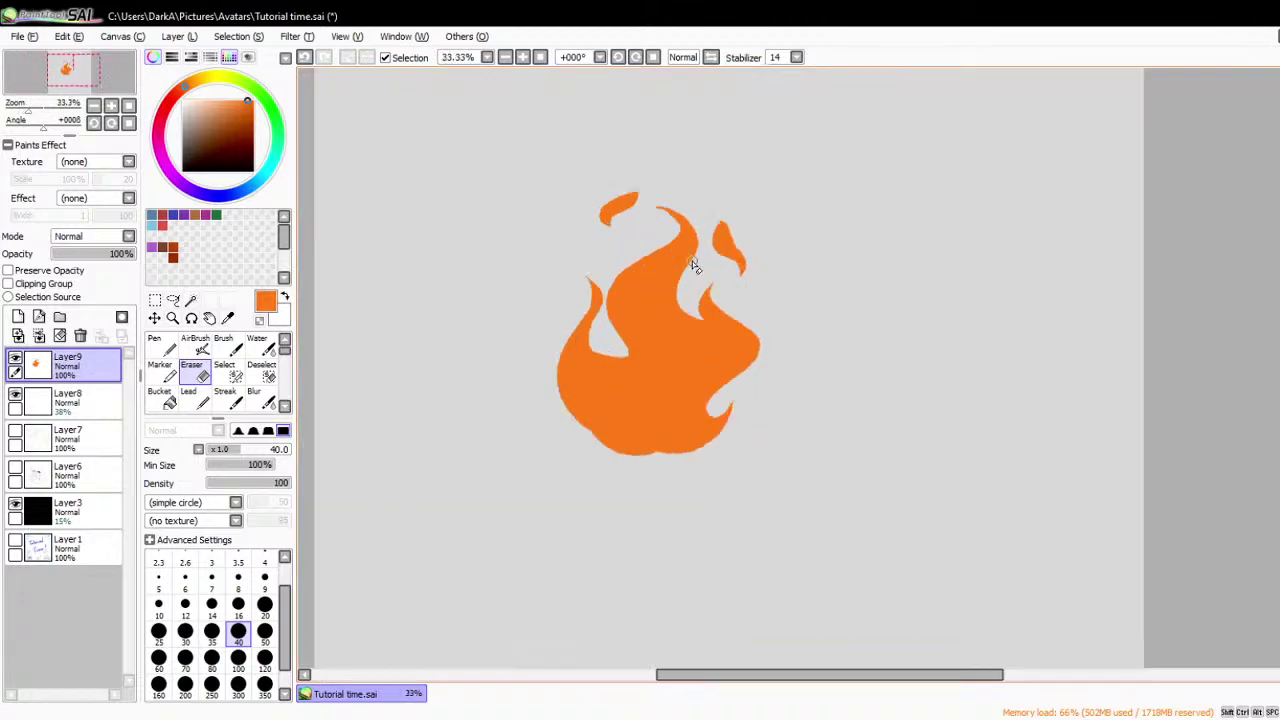
- Try drawing a small filled teardrop flame to the right of the main flame with the Pen at size 40, and undo its strokes
click(160, 345)
scroll(466, 408, down, 1)
scroll(674, 286, up, 3)
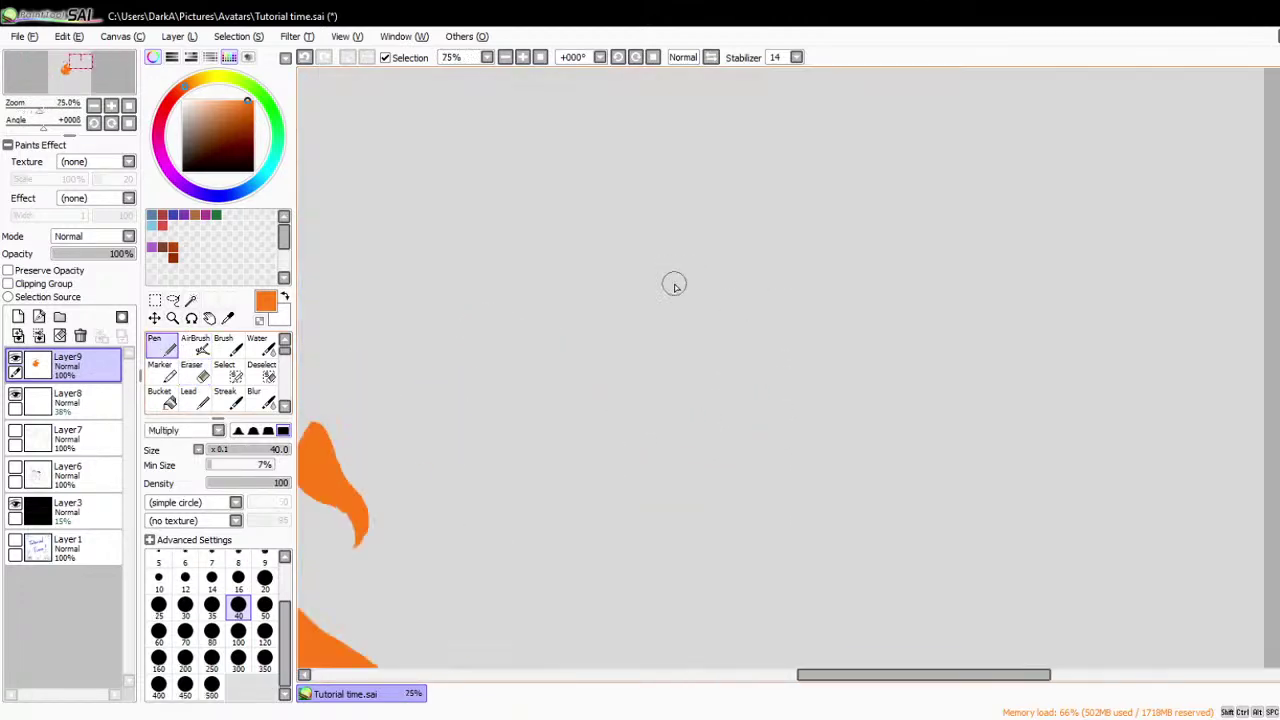
mouse_move(714, 418)
mouse_down()
mouse_move(680, 362)
mouse_move(703, 229)
mouse_move(760, 401)
mouse_up()
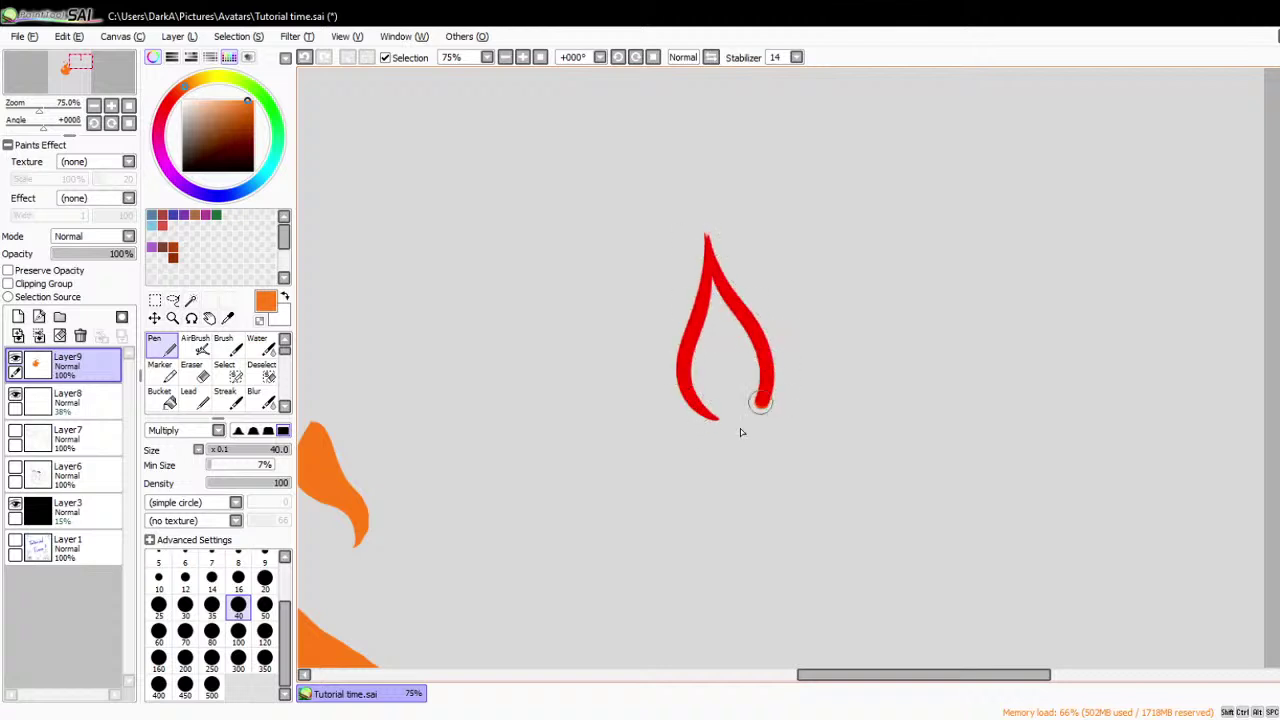
mouse_move(713, 276)
mouse_down()
mouse_move(705, 368)
mouse_move(747, 404)
mouse_up()
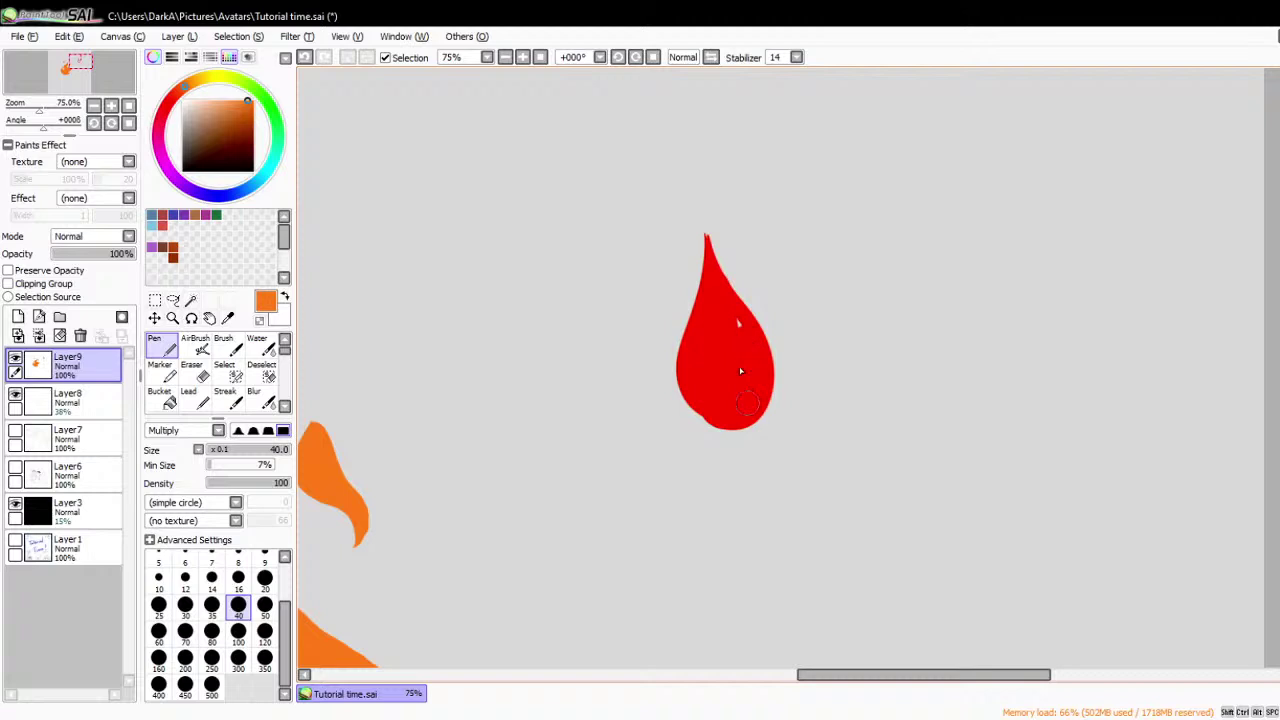
key(ctrl+z)
key(ctrl+z)
key(ctrl+z)
key(ctrl+z)
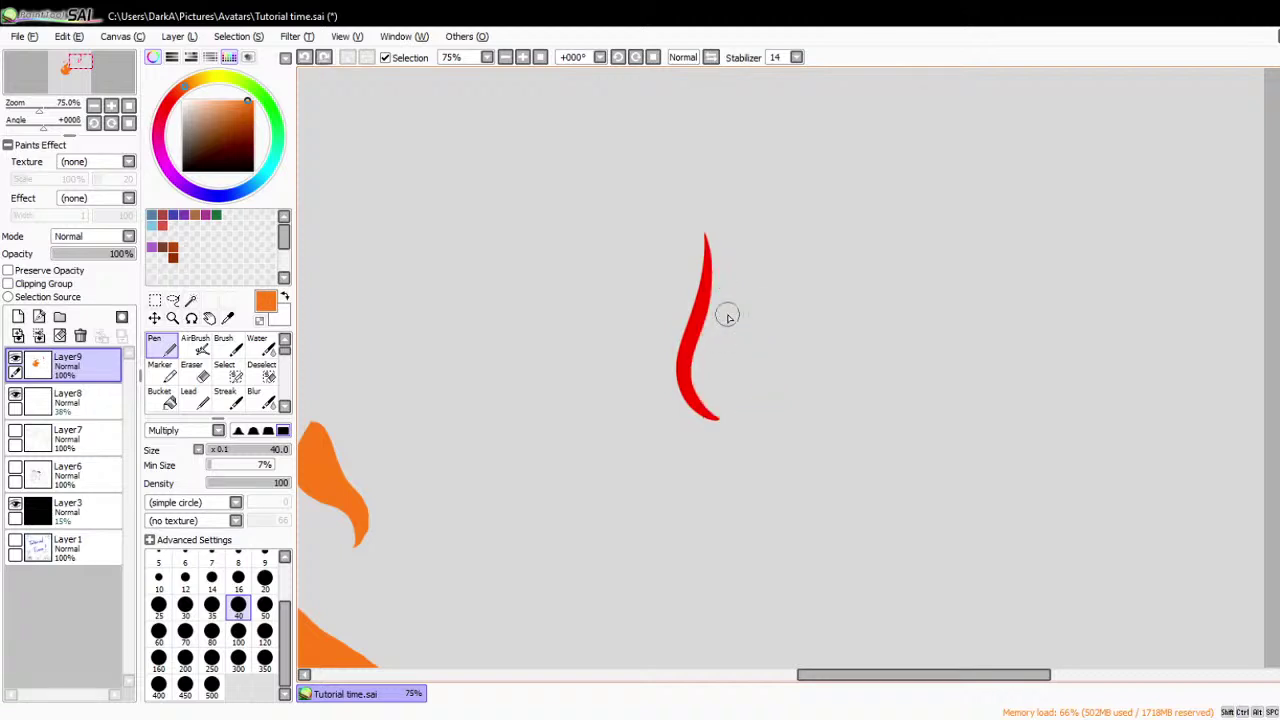
scroll(761, 240, down, 4)
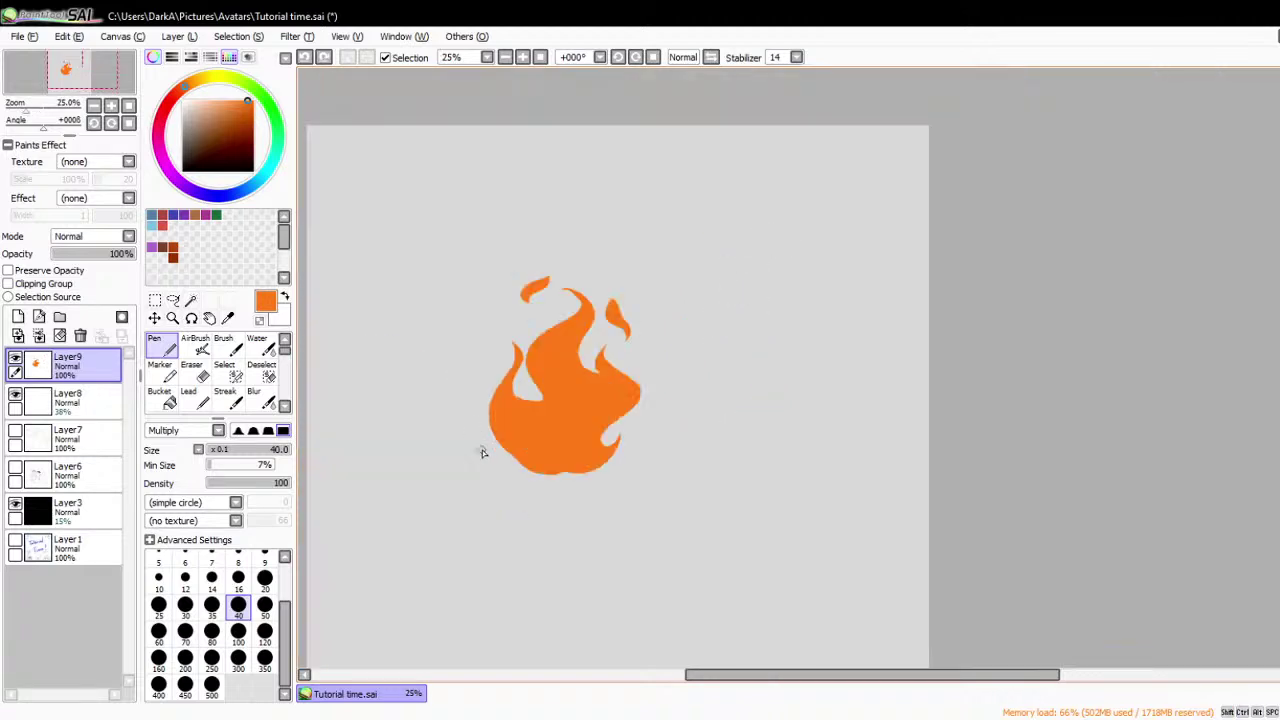
scroll(481, 453, up, 2)
scroll(170, 372, down, 2)
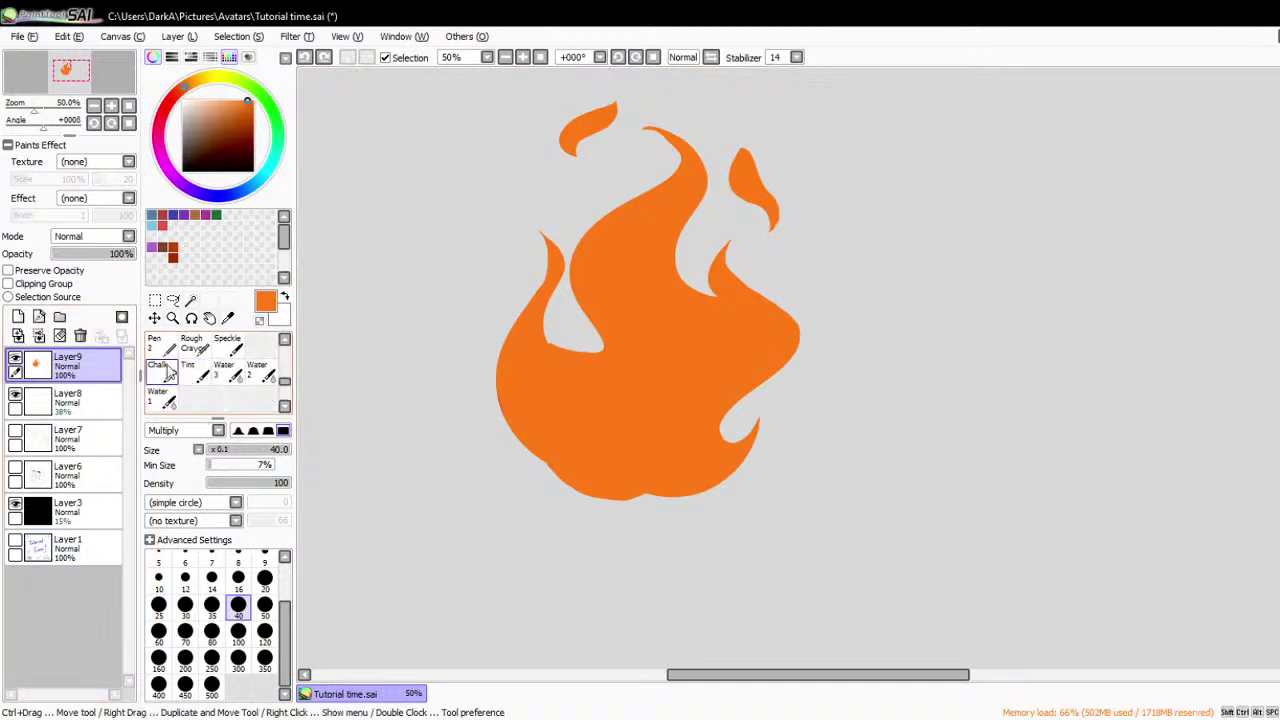
- Select the Pen 2 brush and toggle Preserve Opacity on the flame's layer, leaving it turned on
click(158, 345)
click(8, 270)
scroll(447, 500, down, 1)
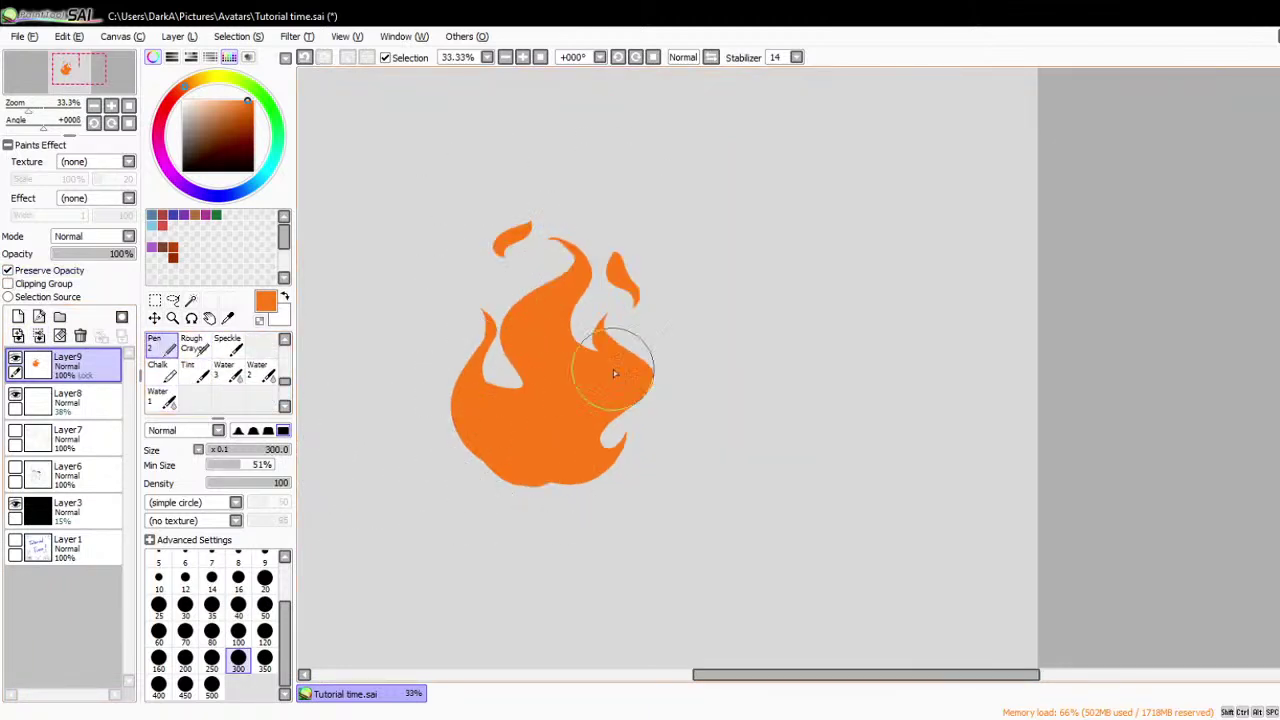
click(8, 270)
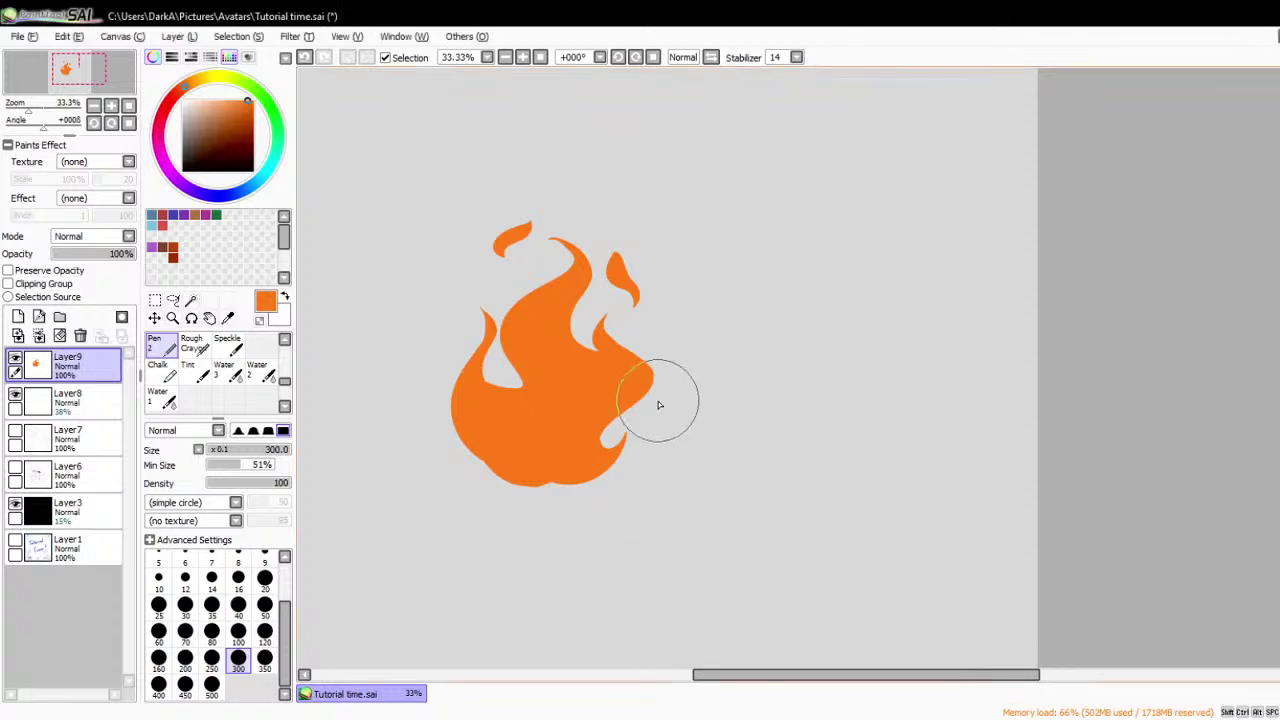
scroll(659, 404, down, 1)
scroll(486, 377, up, 2)
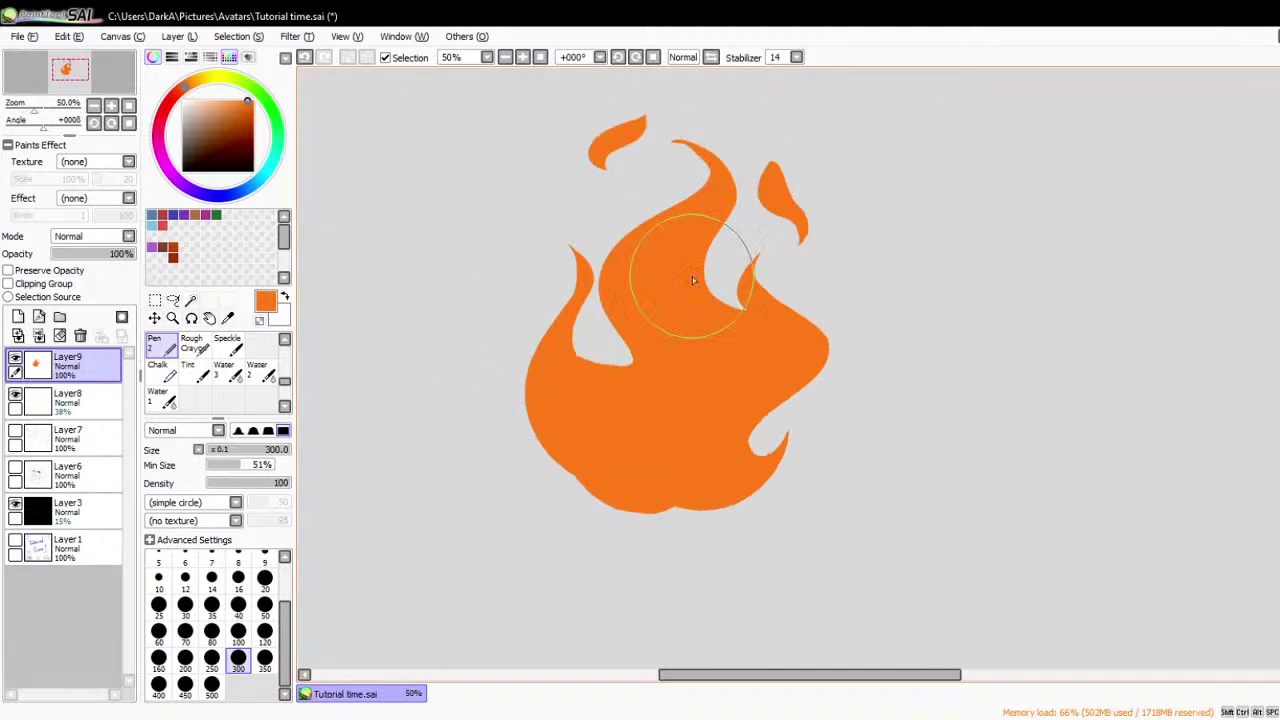
scroll(613, 383, down, 1)
scroll(613, 383, up, 1)
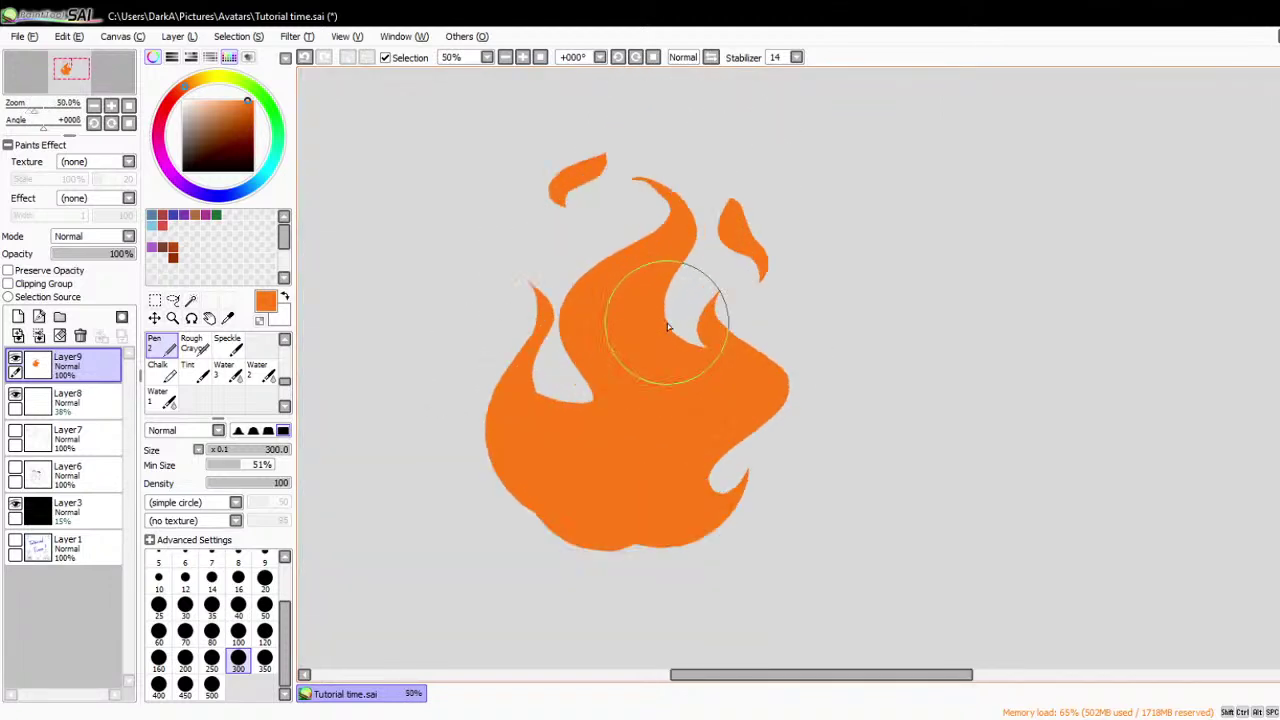
click(8, 271)
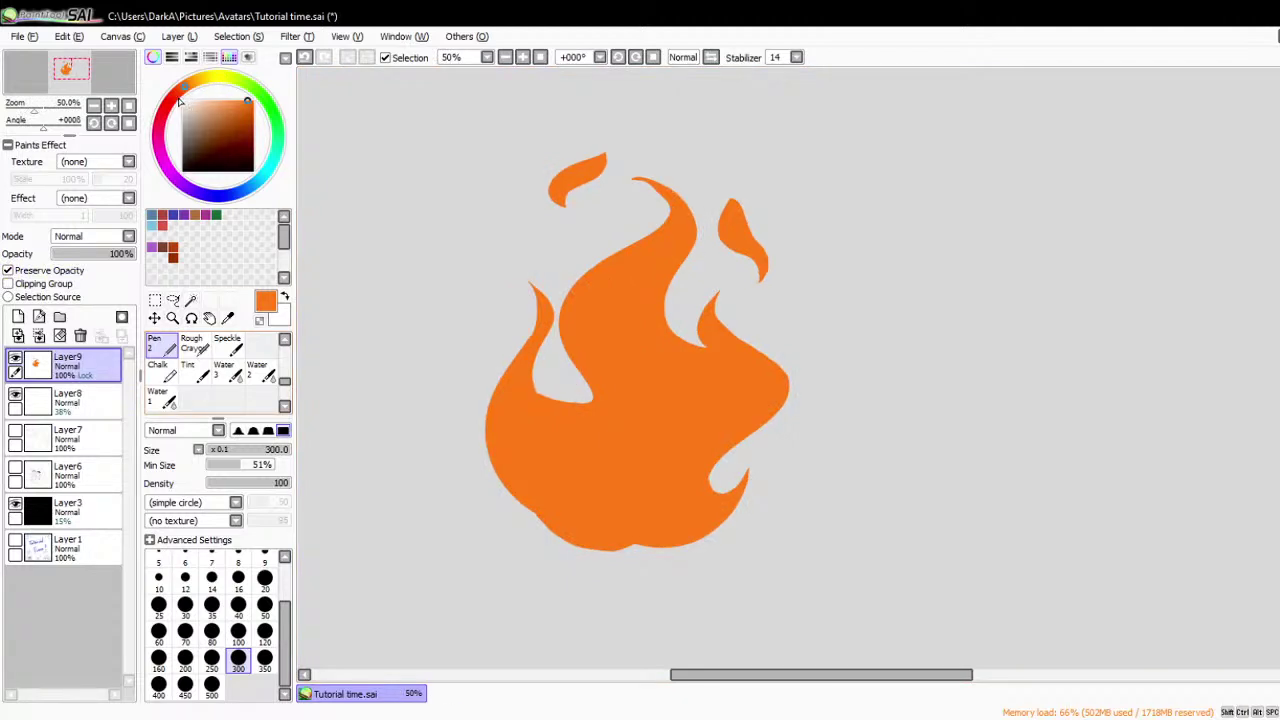
- Shade the wisps and the flame's outer tongues red using Airbrush 2 at size 400, keeping the lower centre orange
click(176, 100)
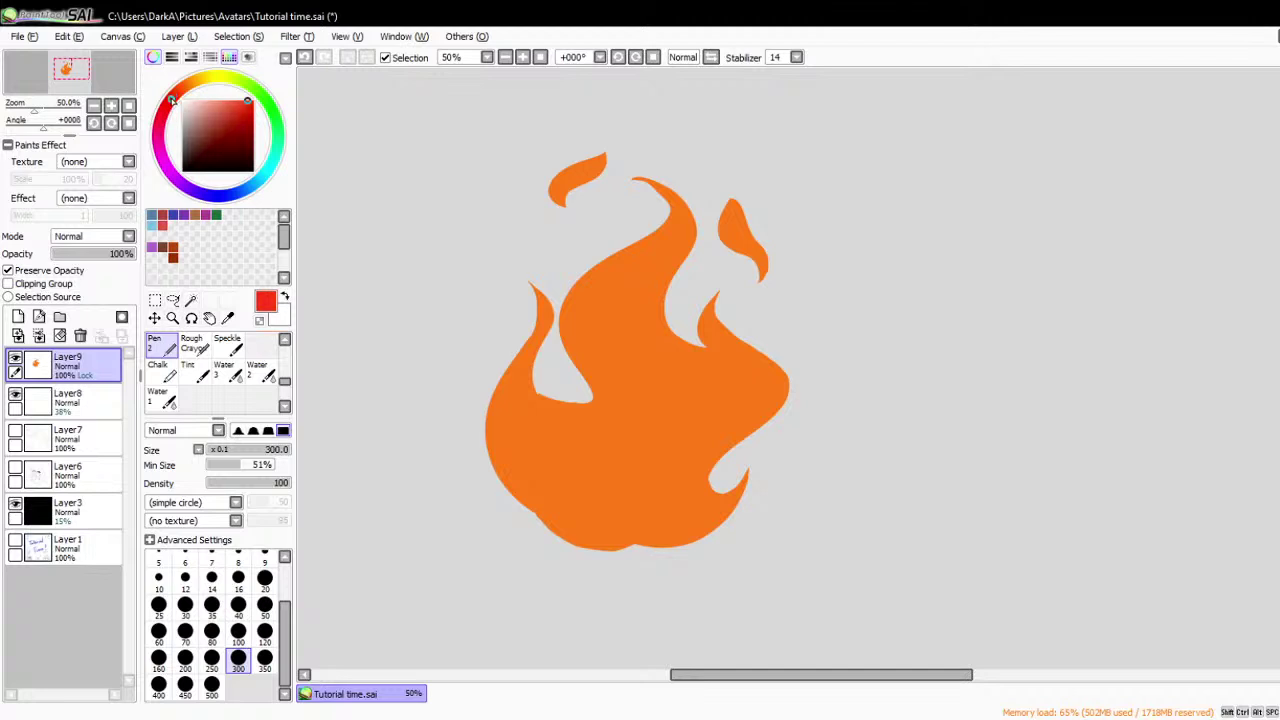
scroll(215, 375, up, 3)
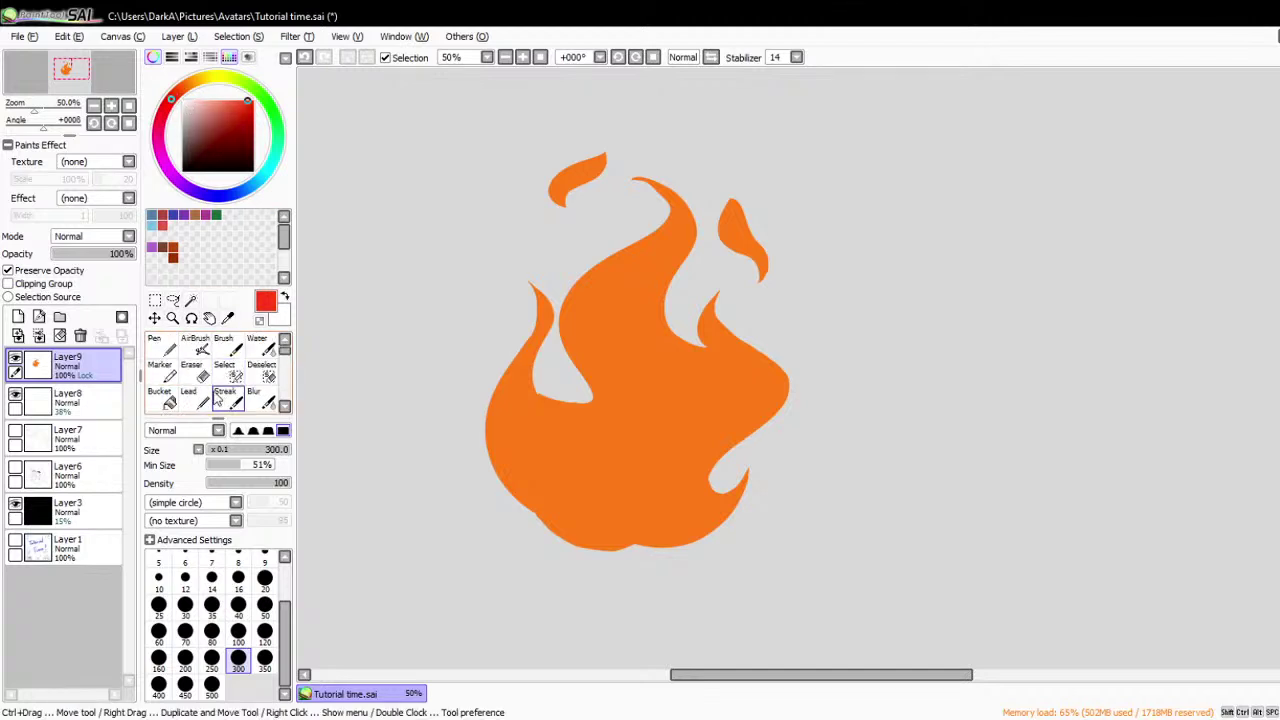
scroll(216, 398, down, 2)
click(195, 345)
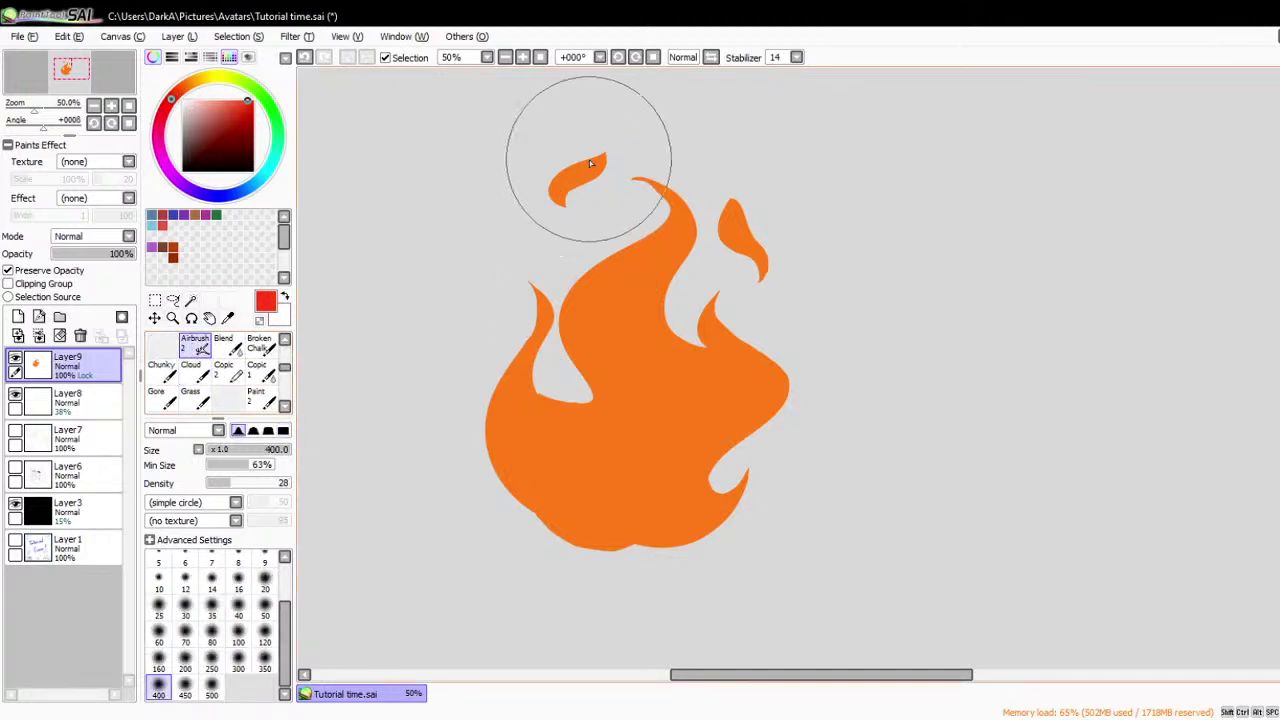
mouse_move(680, 177)
mouse_down()
mouse_move(549, 242)
mouse_move(560, 309)
mouse_move(495, 342)
mouse_move(480, 431)
mouse_move(566, 579)
mouse_move(520, 548)
mouse_move(541, 341)
mouse_move(648, 190)
mouse_move(751, 153)
mouse_move(734, 235)
mouse_move(769, 224)
mouse_move(820, 443)
mouse_up()
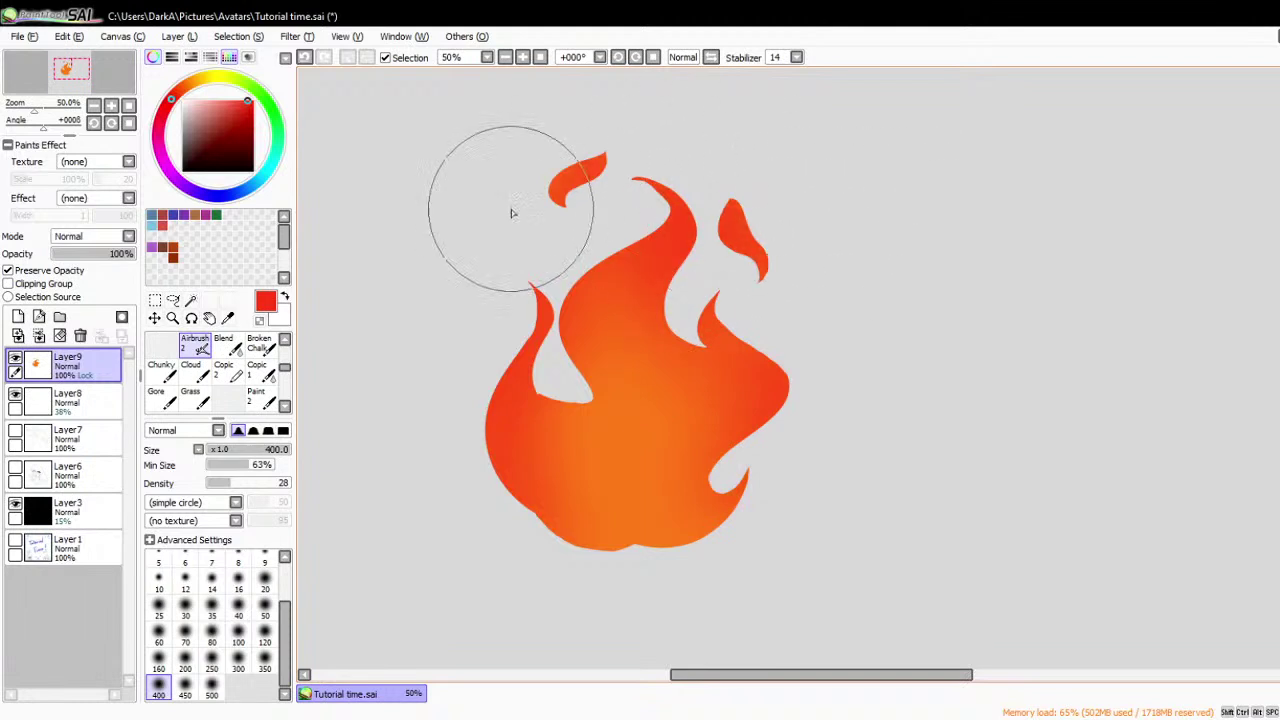
- Airbrush a bright yellow glow into the flame's lower centre and reduce the brush size to 40
drag(201, 80, 208, 77)
mouse_move(652, 502)
mouse_down()
mouse_move(625, 463)
mouse_move(620, 500)
mouse_move(675, 594)
mouse_move(621, 402)
mouse_move(583, 506)
mouse_up()
click(238, 607)
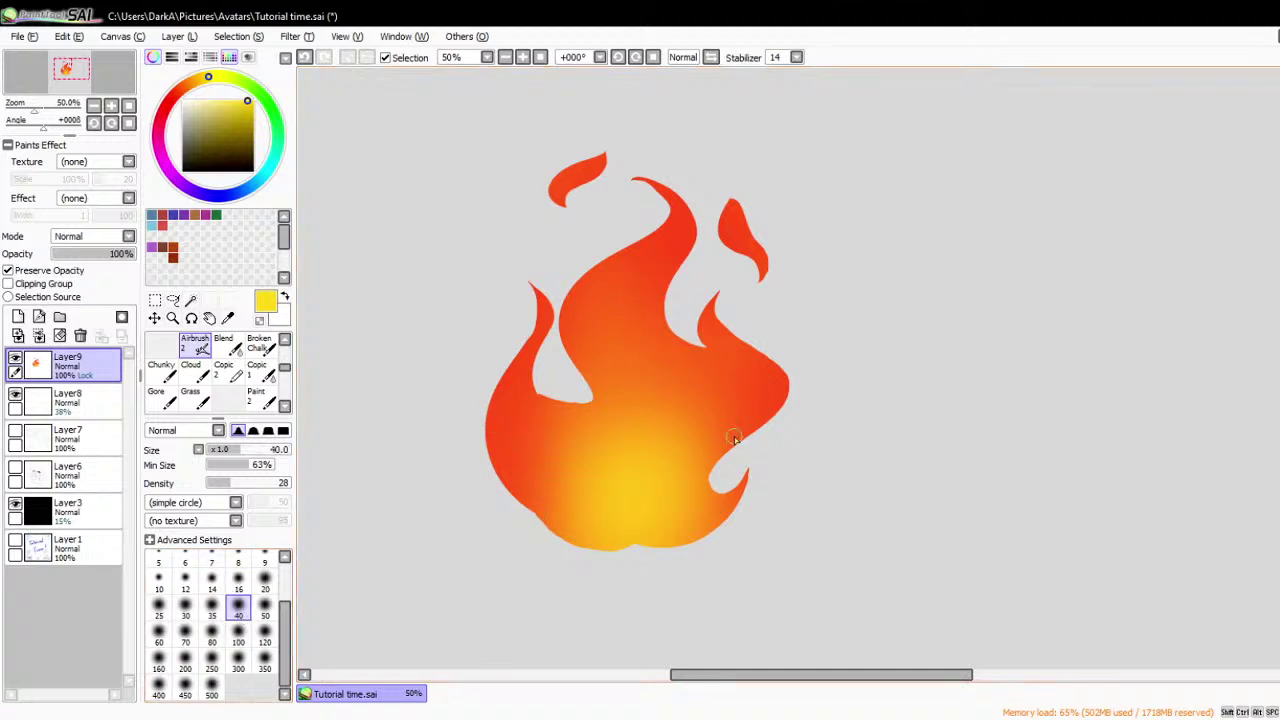
- Airbrush yellow streaks at size 80 rising from the flame's core into its left side, centre tongue and right side
click(211, 630)
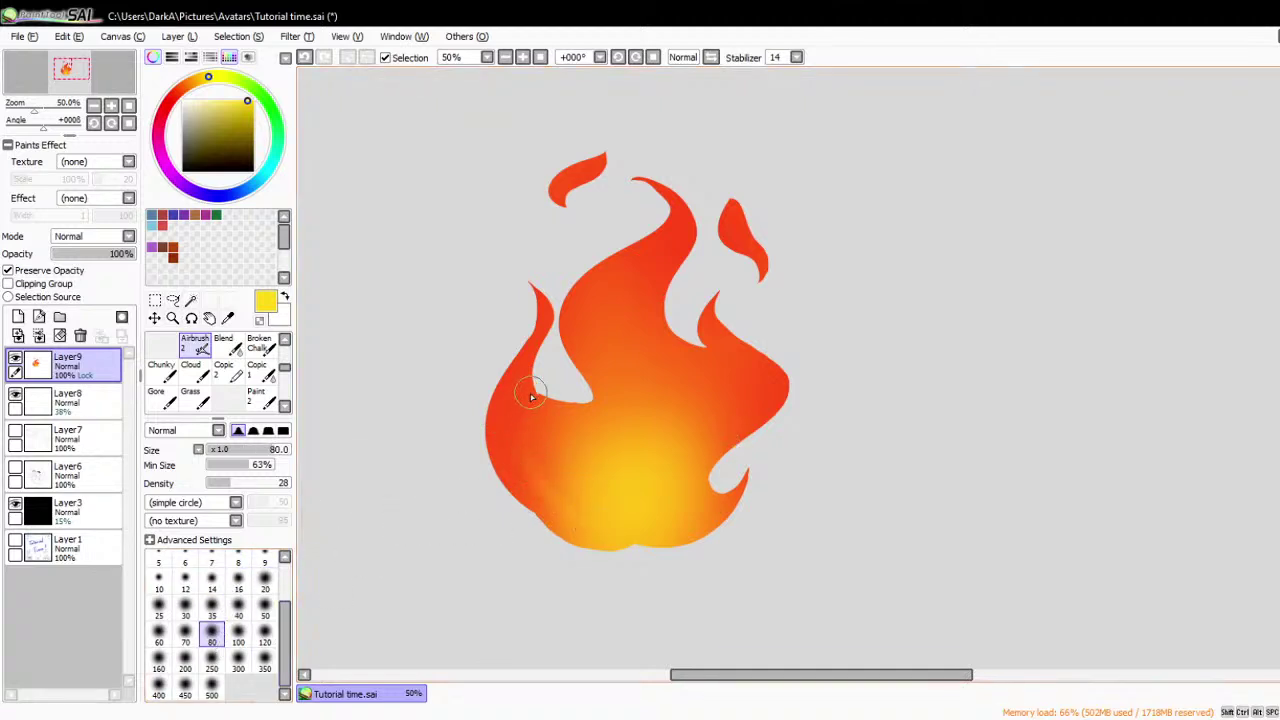
drag(585, 420, 685, 482)
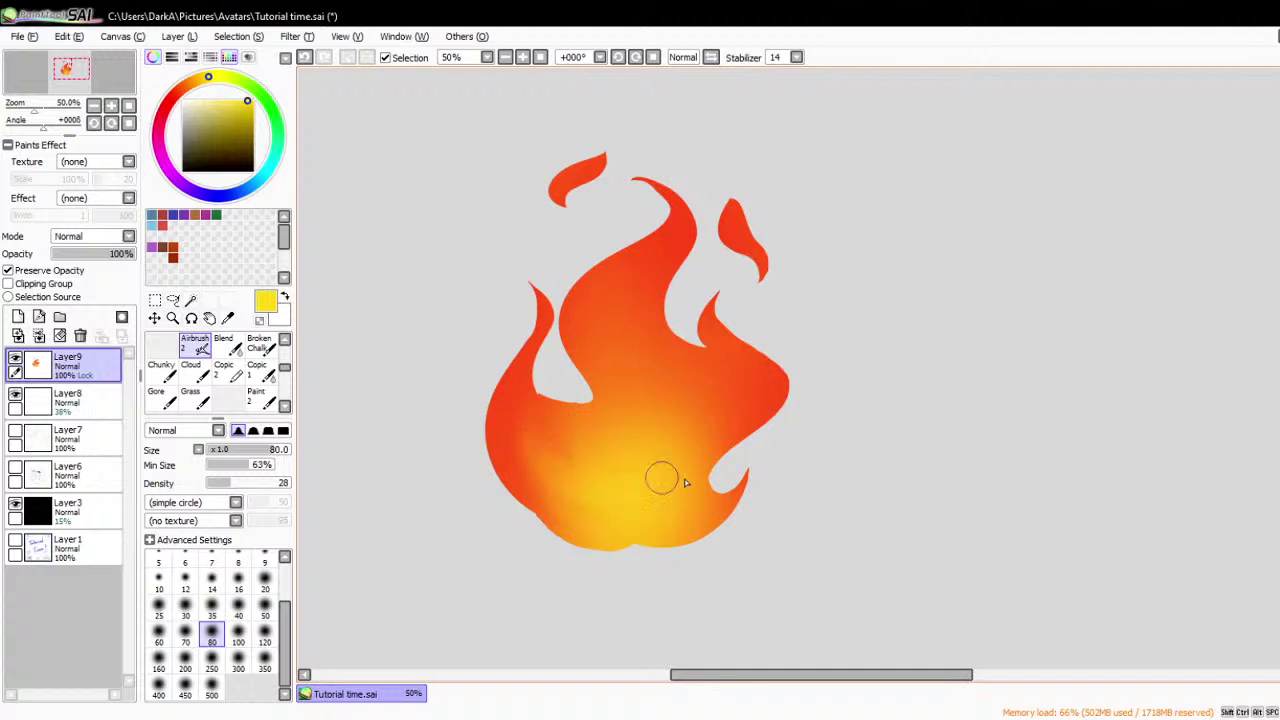
mouse_move(623, 390)
mouse_down()
mouse_move(635, 435)
mouse_move(623, 279)
mouse_move(626, 463)
mouse_move(626, 372)
mouse_move(647, 289)
mouse_move(650, 422)
mouse_move(599, 341)
mouse_move(611, 282)
mouse_move(640, 461)
mouse_move(660, 383)
mouse_move(647, 487)
mouse_up()
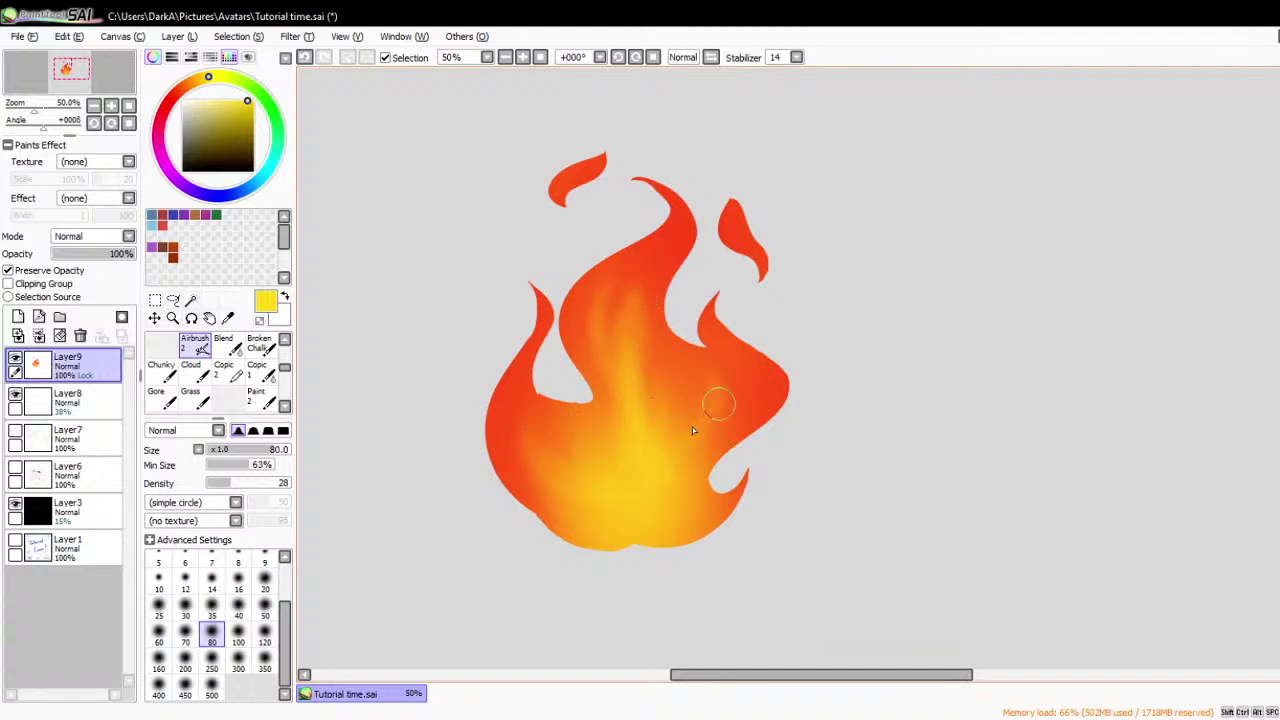
mouse_move(718, 403)
mouse_down()
mouse_move(666, 490)
mouse_move(730, 378)
mouse_move(740, 405)
mouse_move(687, 507)
mouse_move(684, 440)
mouse_up()
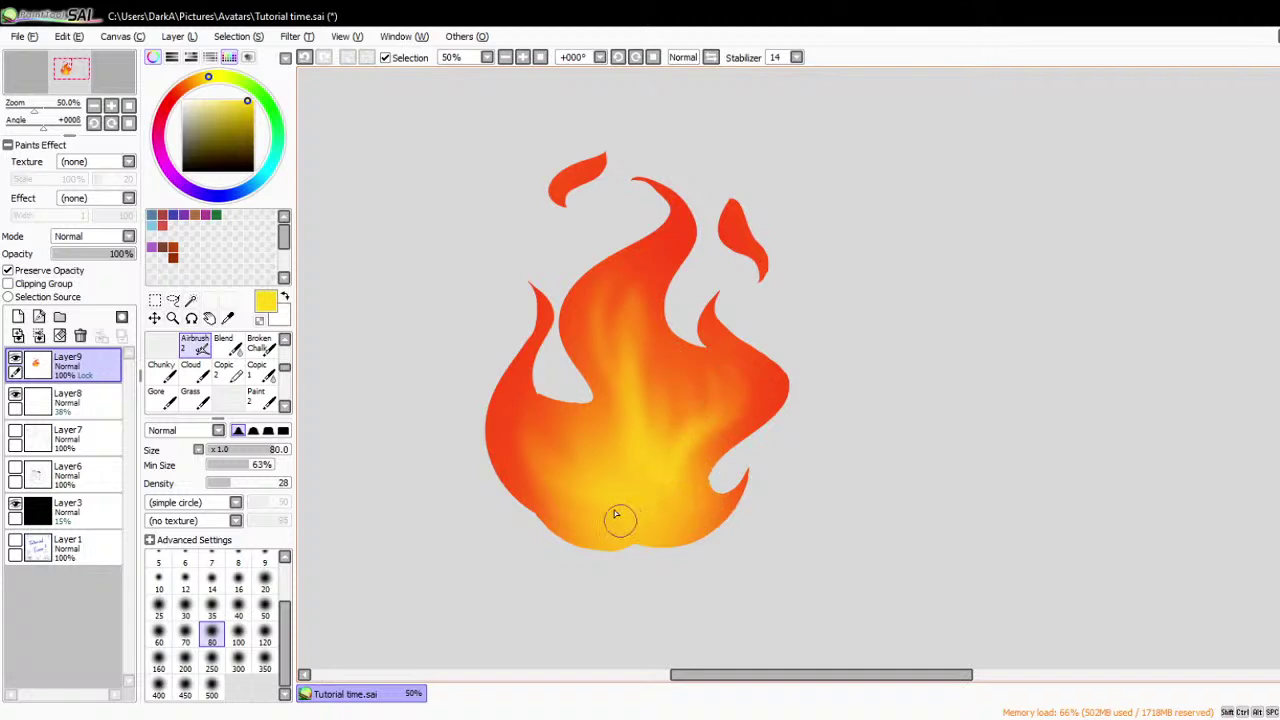
scroll(651, 451, down, 3)
scroll(720, 215, up, 3)
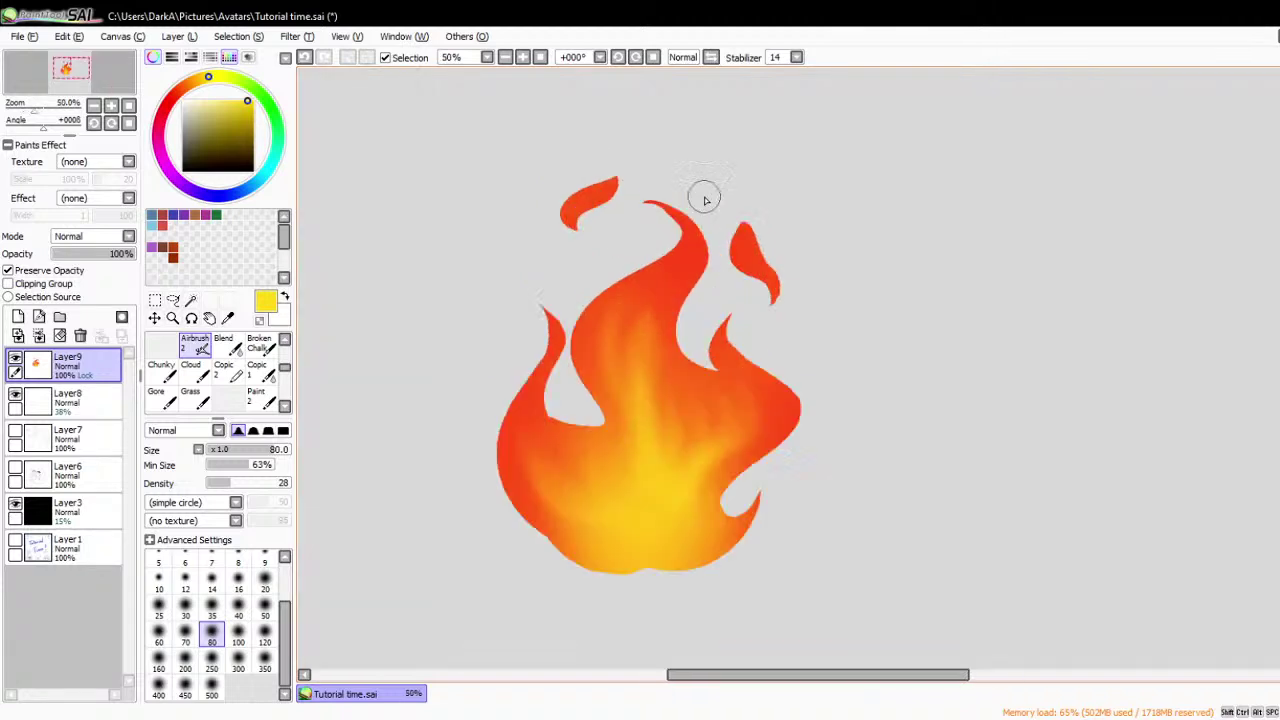
- Airbrush yellow over the lower ends of the two detached wisps above the flame, fading them from red to orange
drag(614, 194, 575, 240)
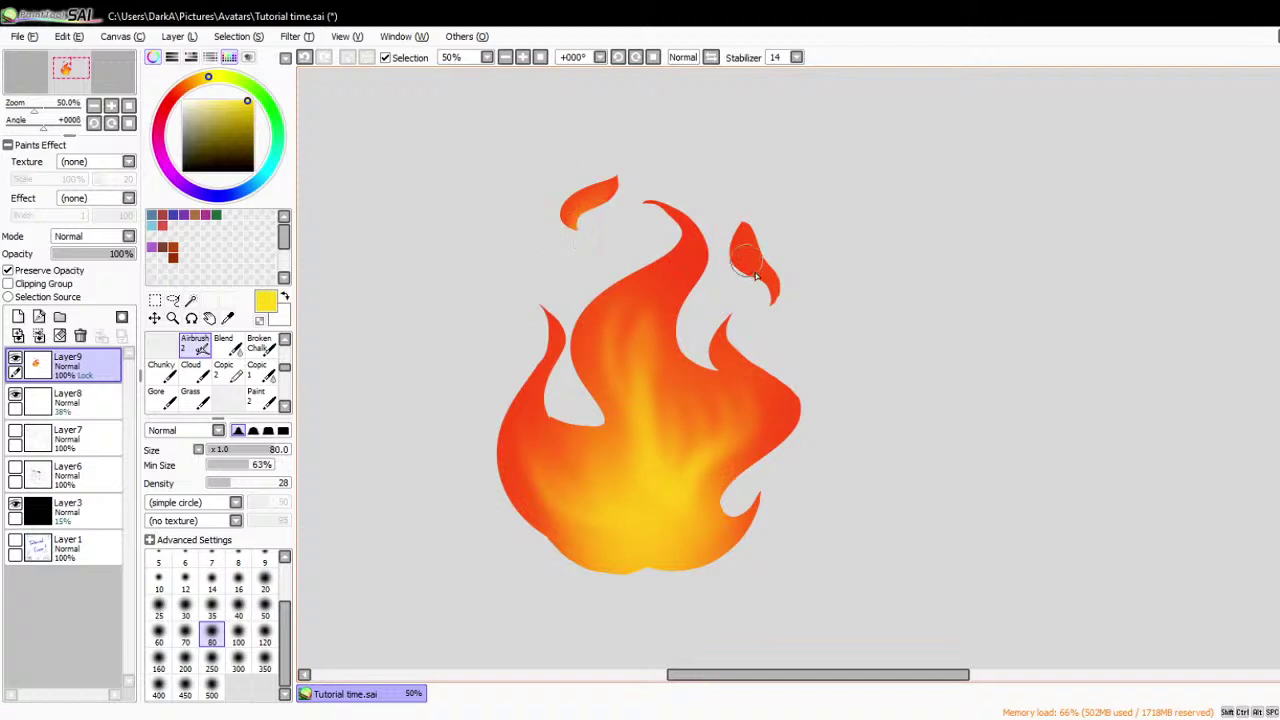
mouse_move(760, 262)
mouse_down()
mouse_move(775, 323)
mouse_move(751, 255)
mouse_move(782, 313)
mouse_move(743, 253)
mouse_move(649, 247)
mouse_move(606, 196)
mouse_move(591, 256)
mouse_move(566, 226)
mouse_up()
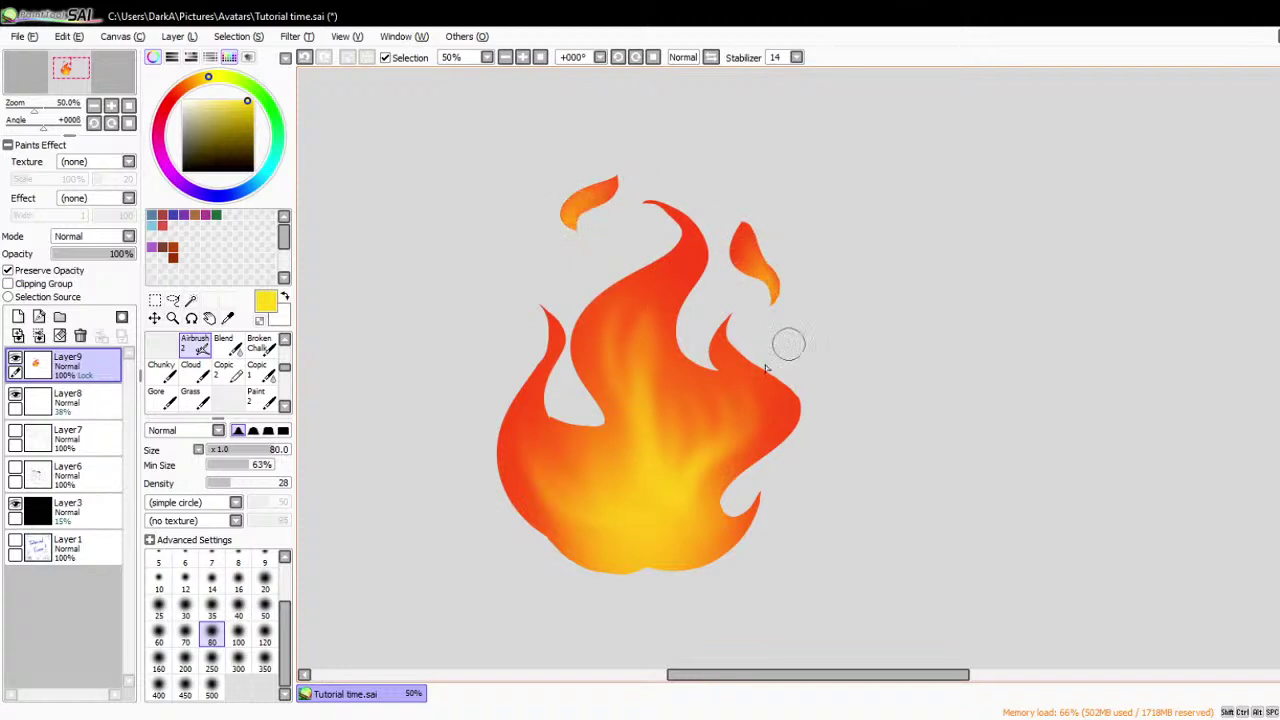
scroll(768, 245, down, 4)
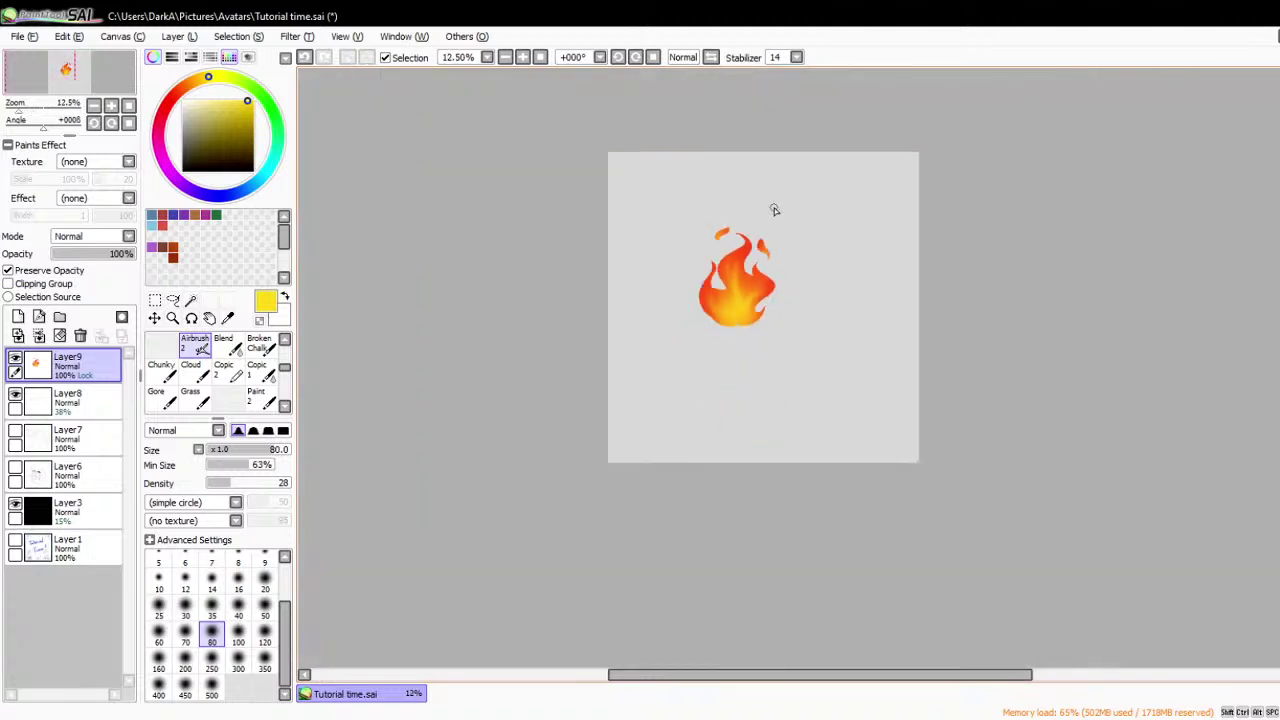
scroll(764, 236, up, 3)
scroll(729, 434, down, 1)
scroll(737, 294, up, 2)
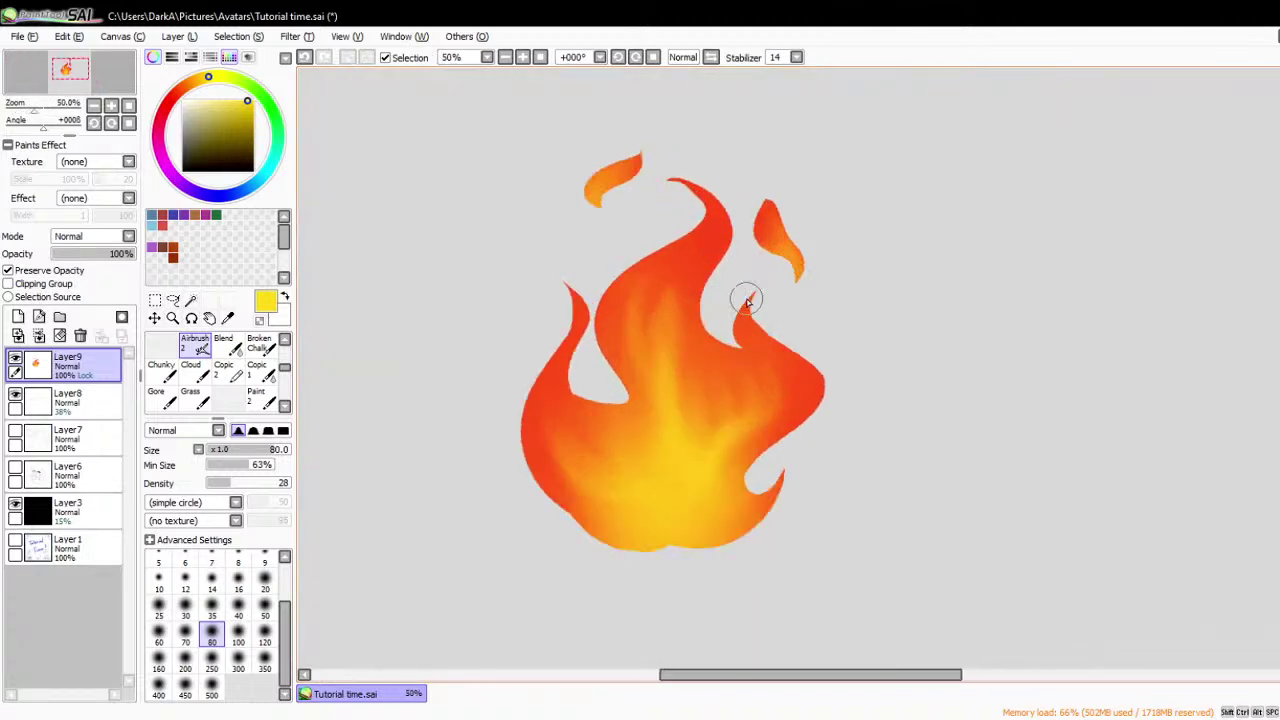
- Merge the flame layer down into Layer8
click(38, 335)
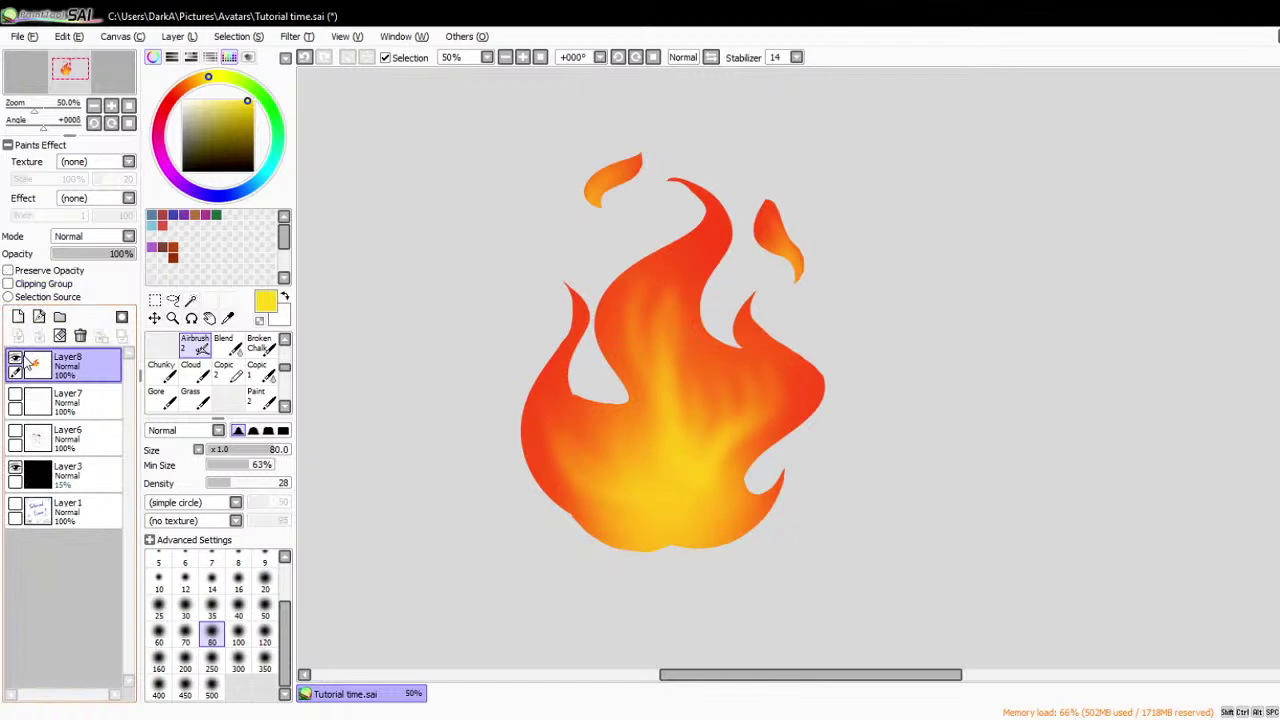
scroll(551, 343, down, 1)
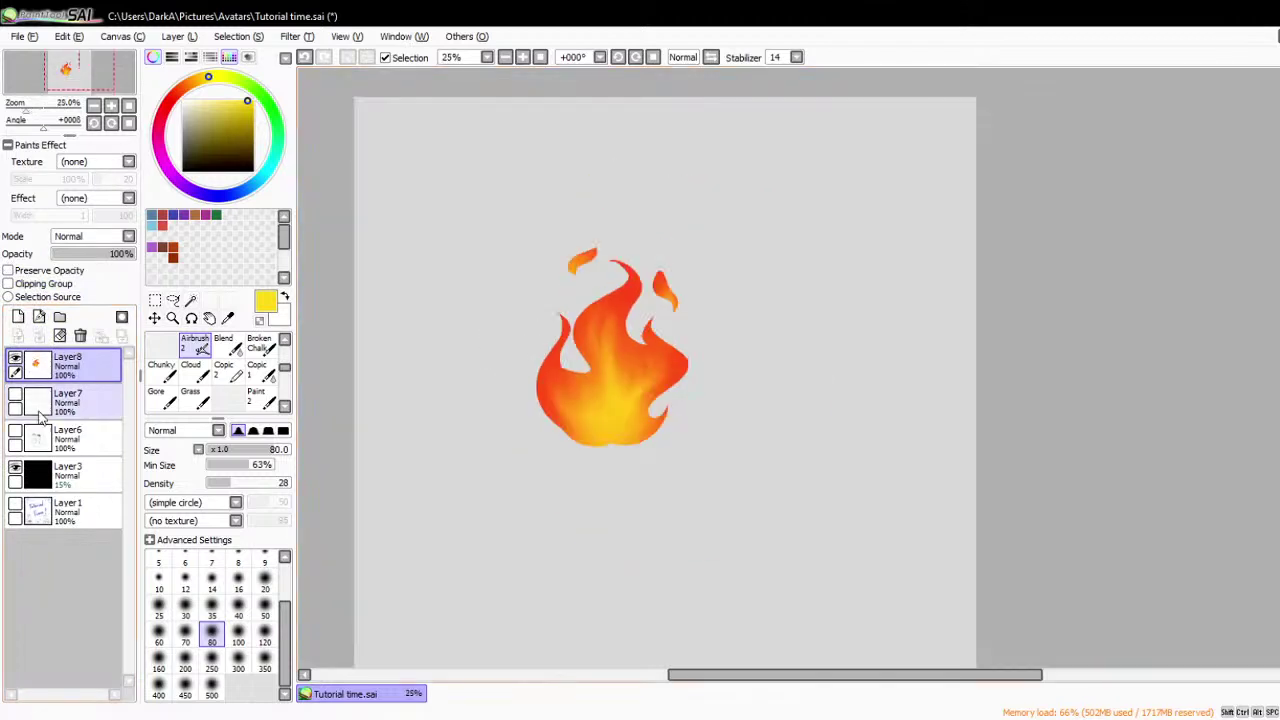
scroll(857, 293, left, 1)
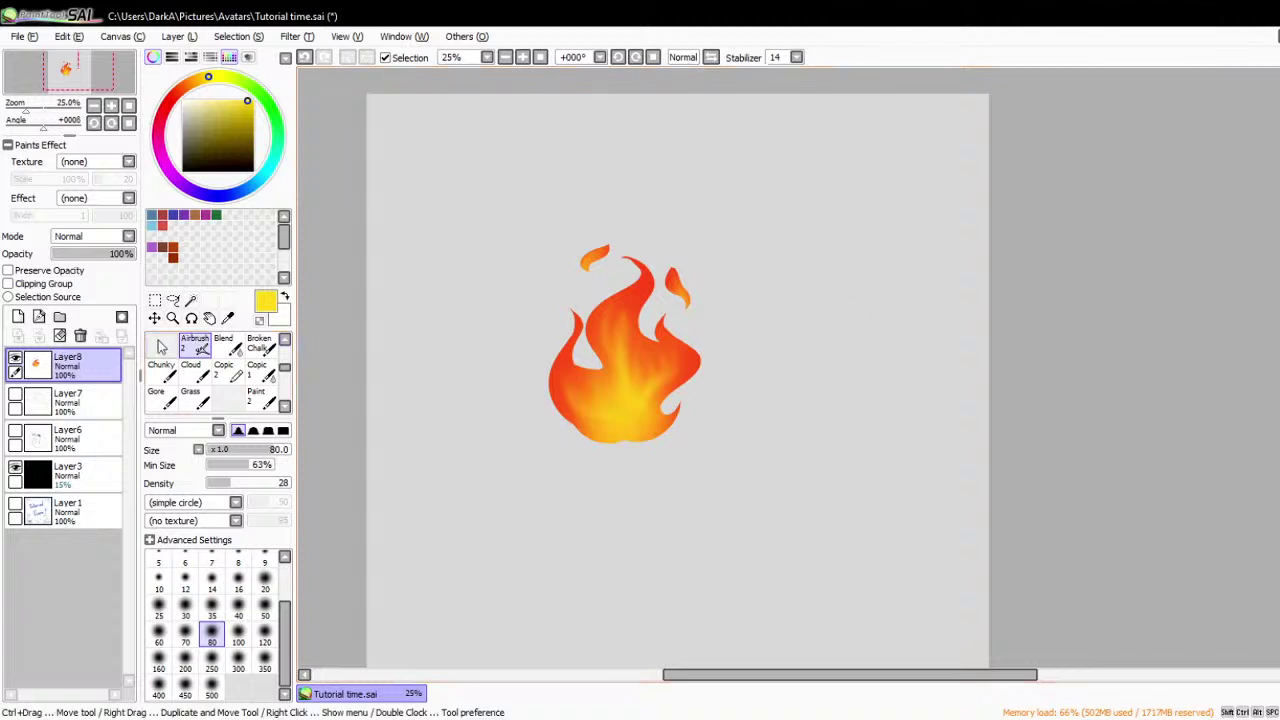
- Select a rectangle around the whole flame and its wisps and duplicate it onto a new layer above Layer8
click(155, 300)
drag(533, 227, 736, 494)
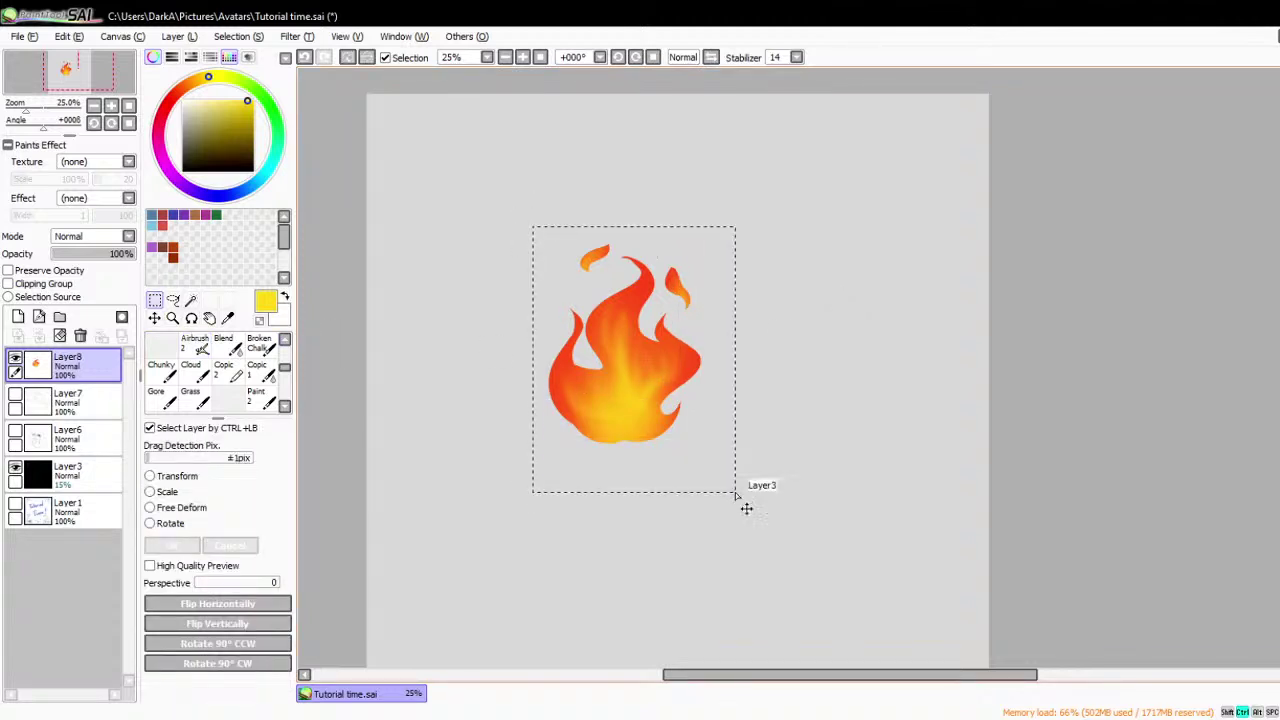
key(ctrl+v)
scroll(519, 285, up, 1)
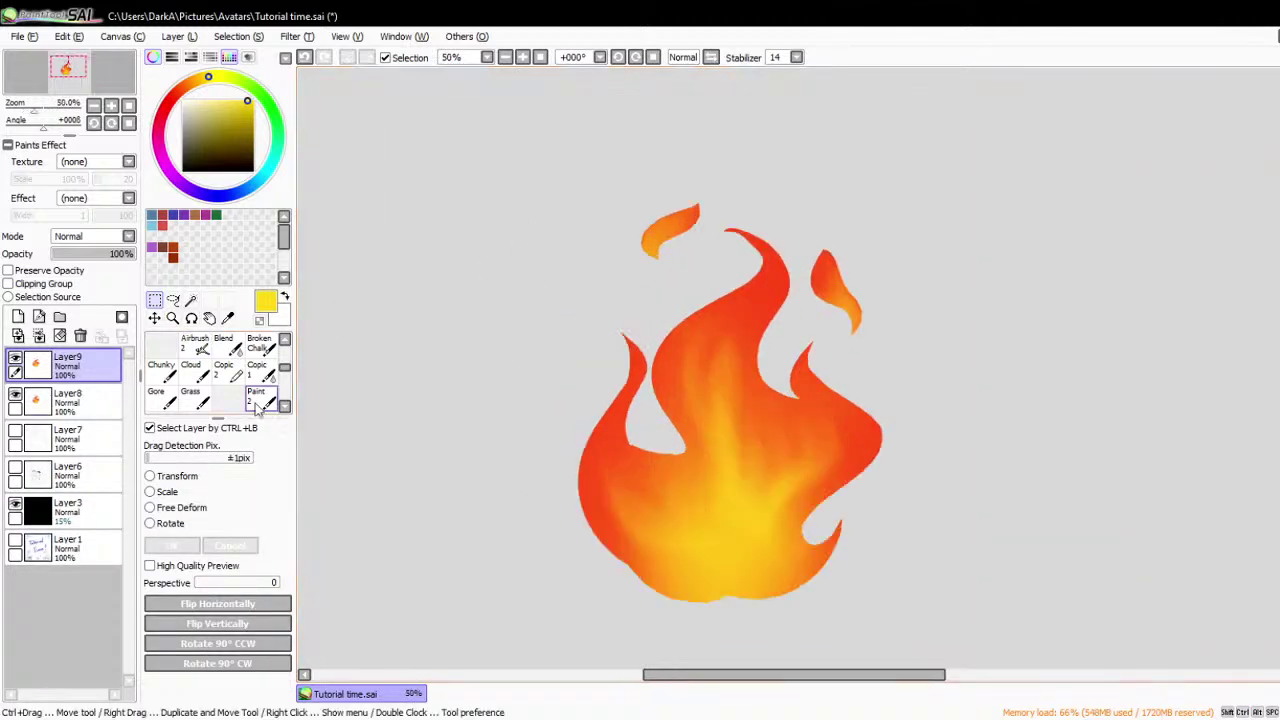
- Soften the edges of both detached wisps on the duplicated layer with the Blur brush at size 80
scroll(230, 378, up, 3)
click(257, 396)
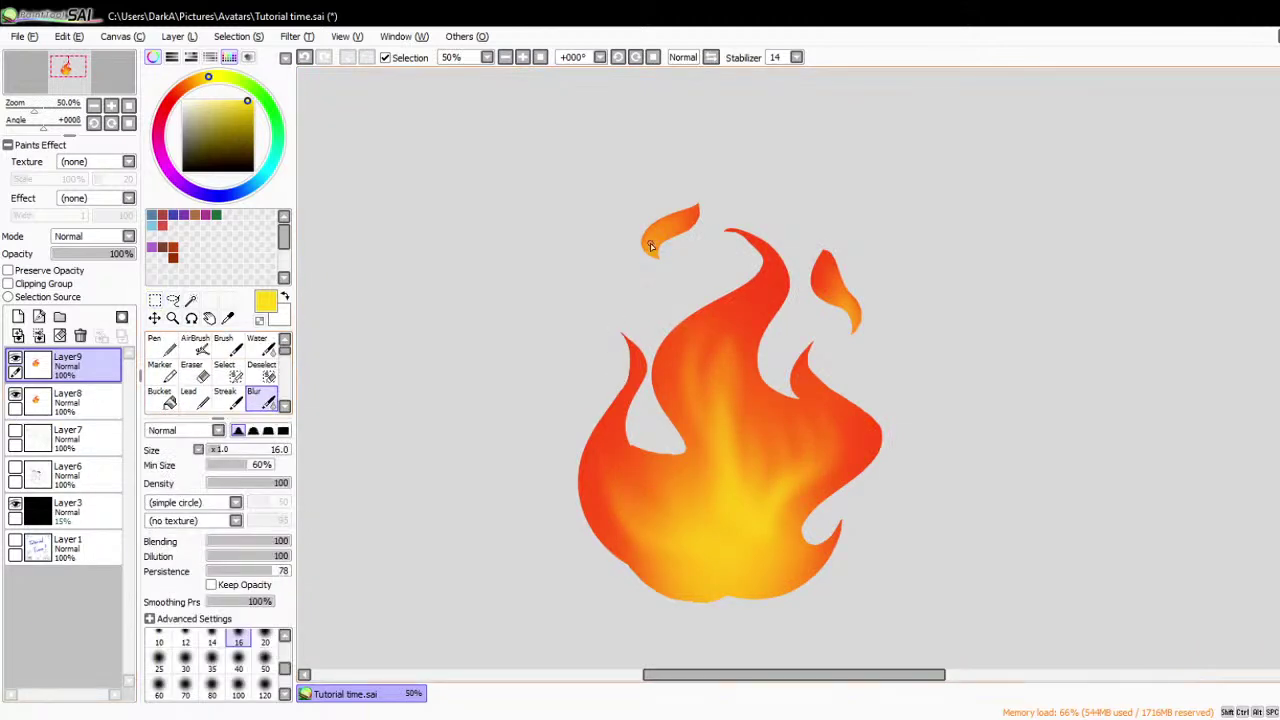
scroll(700, 208, up, 1)
click(211, 688)
scroll(676, 222, up, 1)
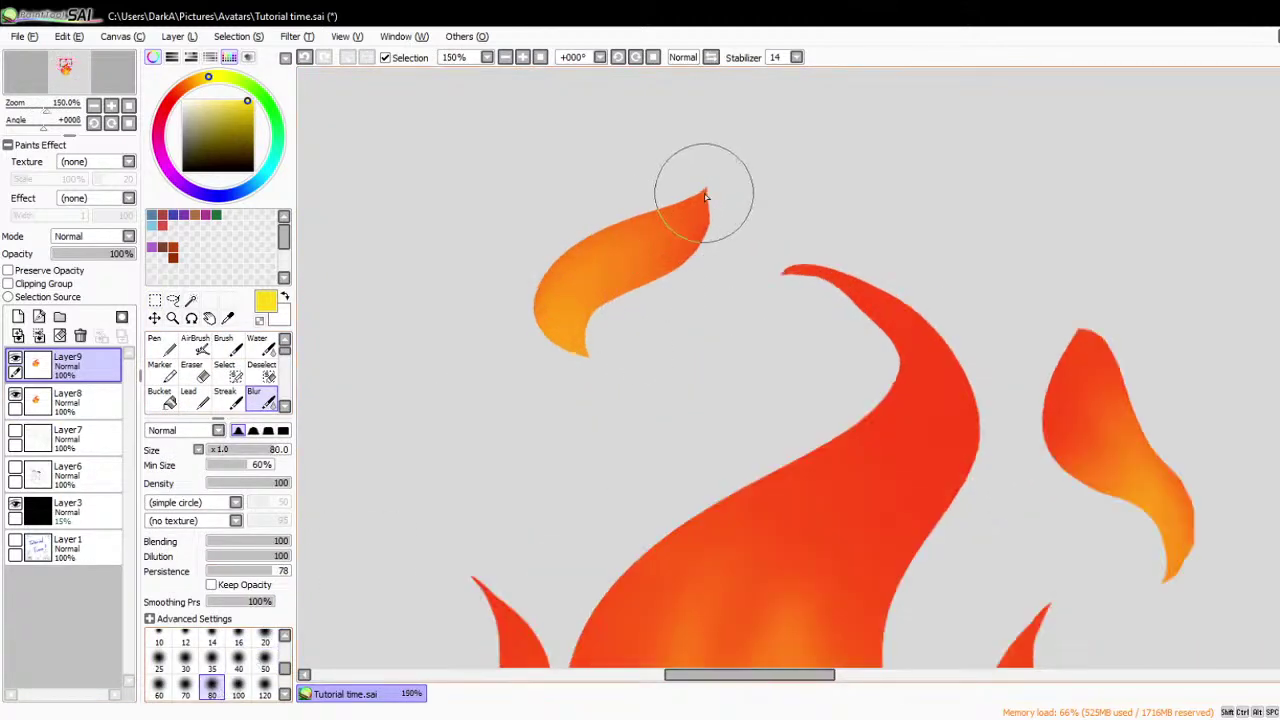
mouse_move(700, 194)
mouse_down()
mouse_move(703, 224)
mouse_move(673, 254)
mouse_move(693, 223)
mouse_move(603, 259)
mouse_move(568, 296)
mouse_move(576, 352)
mouse_move(558, 300)
mouse_move(688, 246)
mouse_move(596, 176)
mouse_move(689, 228)
mouse_move(663, 322)
mouse_move(736, 414)
mouse_move(796, 527)
mouse_move(706, 242)
mouse_up()
scroll(688, 232, down, 2)
scroll(701, 216, up, 3)
scroll(760, 175, down, 3)
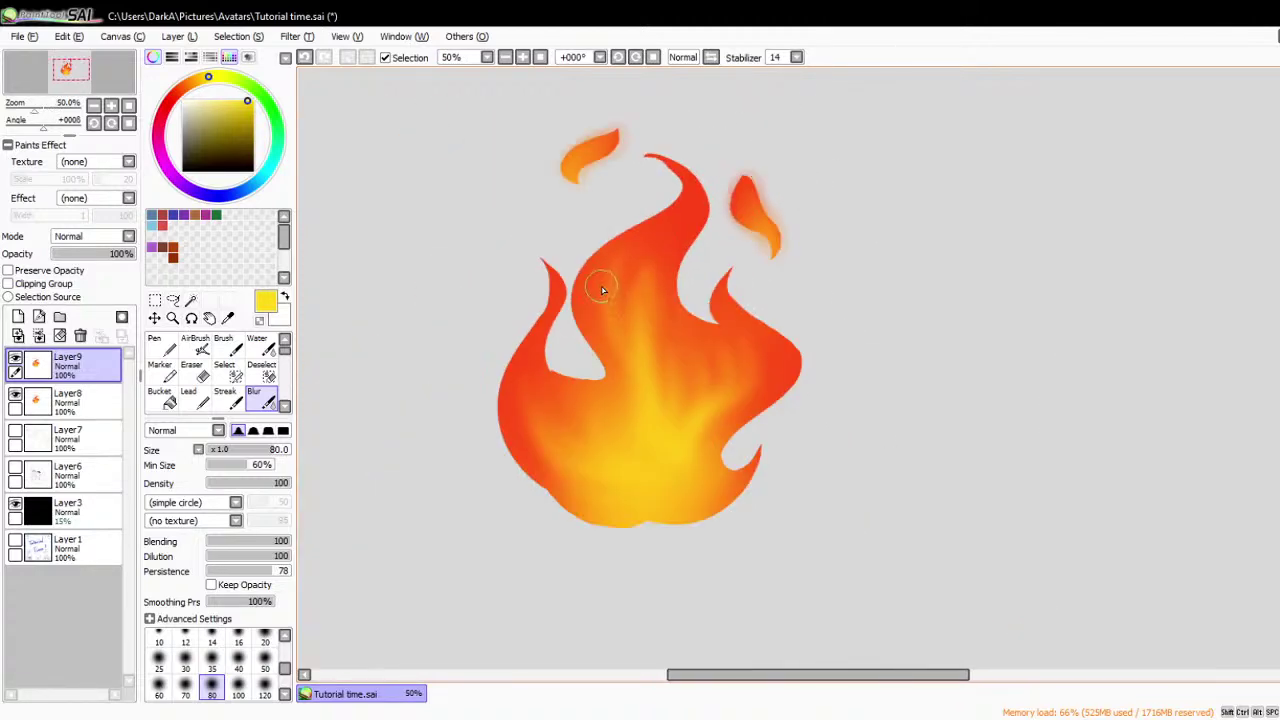
- Blur the entire outline of the main flame on the duplicated layer into a soft glow, including its tongues and base
scroll(669, 229, up, 1)
mouse_move(643, 120)
mouse_down()
mouse_move(682, 165)
mouse_move(666, 196)
mouse_move(555, 277)
mouse_move(530, 331)
mouse_move(572, 447)
mouse_move(536, 464)
mouse_move(492, 438)
mouse_move(505, 305)
mouse_up()
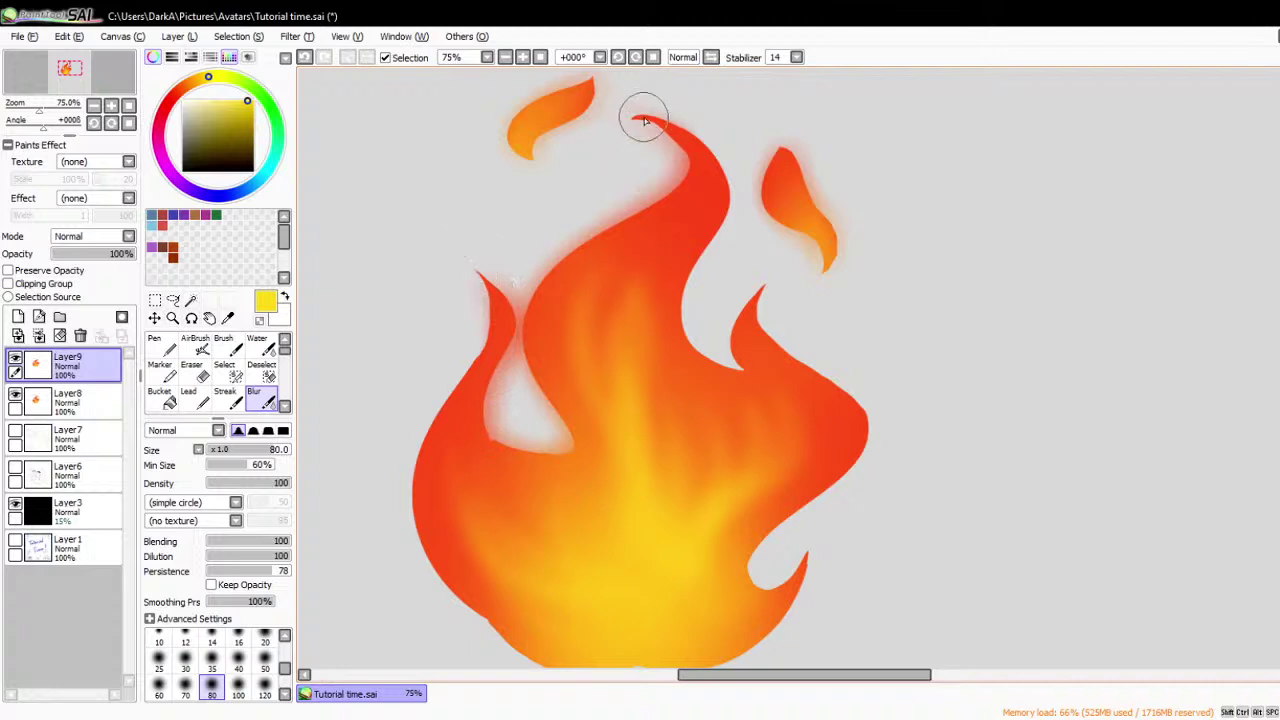
mouse_move(640, 114)
mouse_down()
mouse_move(703, 155)
mouse_move(723, 236)
mouse_move(695, 297)
mouse_move(714, 352)
mouse_move(776, 380)
mouse_move(724, 370)
mouse_move(735, 317)
mouse_move(776, 292)
mouse_move(760, 318)
mouse_move(865, 413)
mouse_move(854, 466)
mouse_move(763, 566)
mouse_move(817, 537)
mouse_up()
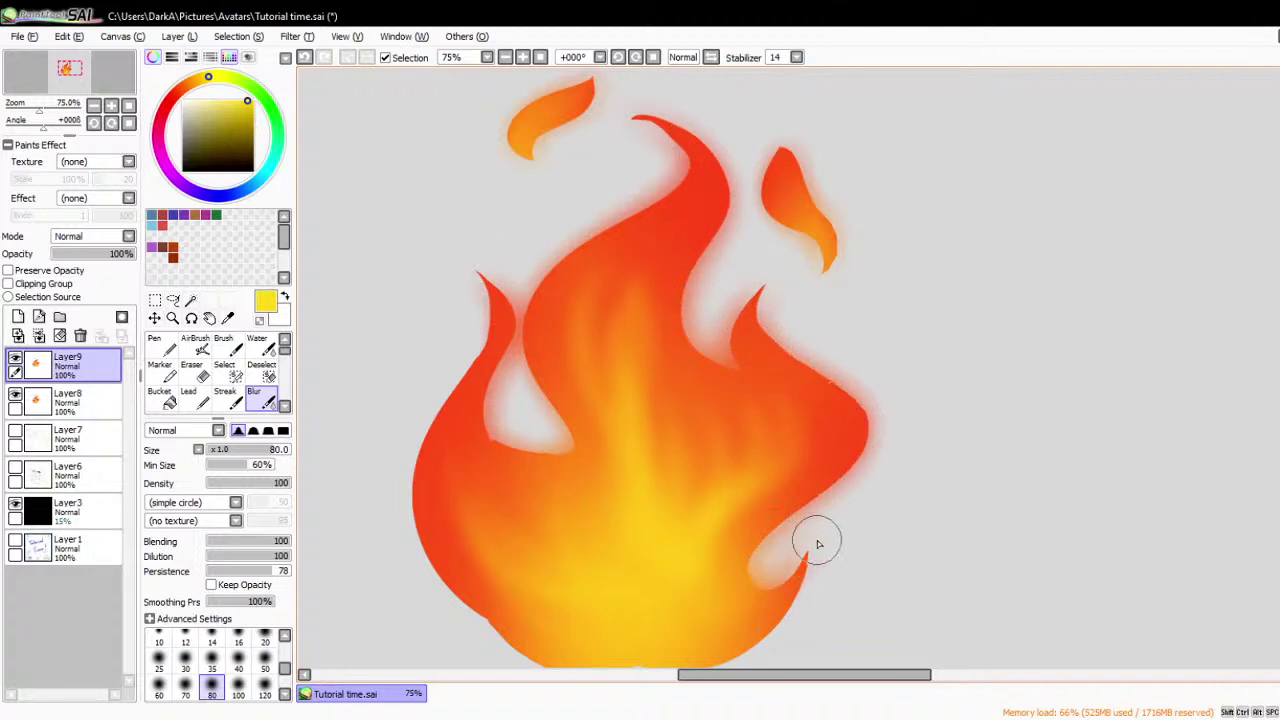
scroll(817, 537, down, 3)
scroll(757, 610, up, 3)
mouse_move(718, 314)
mouse_down()
mouse_move(623, 194)
mouse_move(607, 137)
mouse_move(599, 205)
mouse_move(552, 300)
mouse_move(541, 360)
mouse_move(578, 444)
mouse_move(626, 498)
mouse_move(576, 223)
mouse_move(595, 207)
mouse_move(546, 357)
mouse_move(587, 440)
mouse_move(633, 500)
mouse_move(682, 530)
mouse_move(799, 533)
mouse_up()
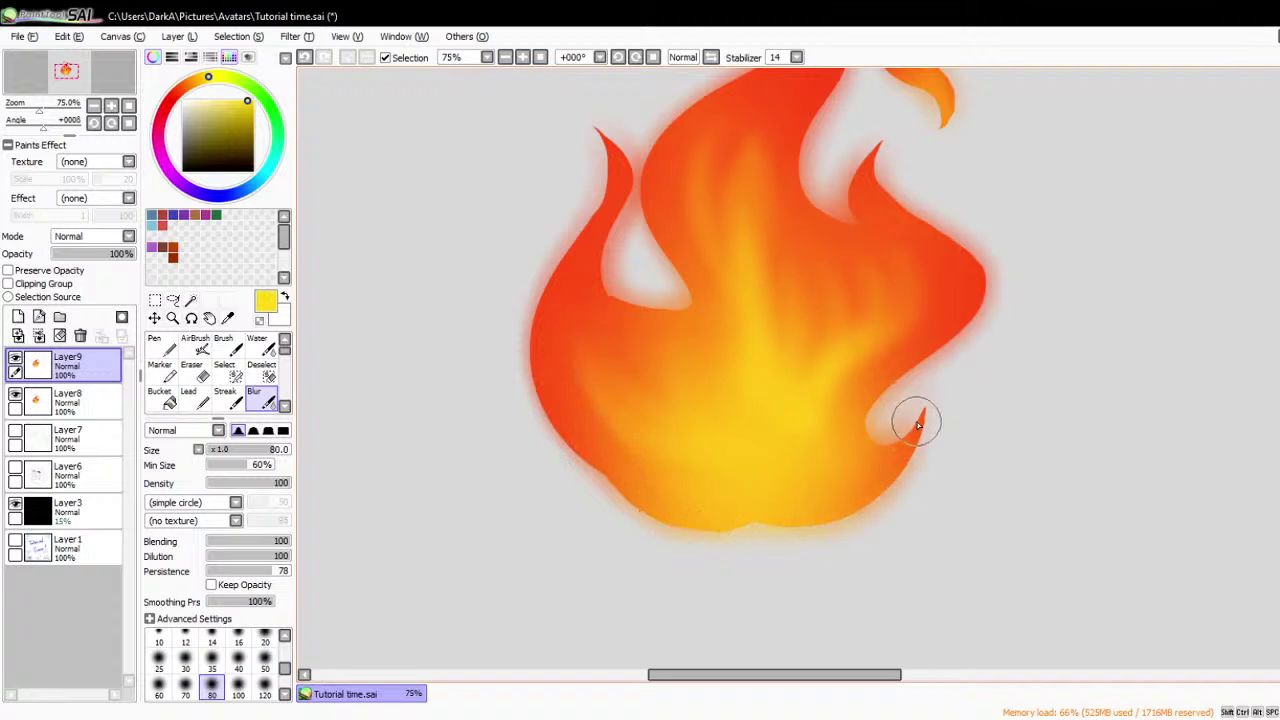
scroll(888, 331, down, 5)
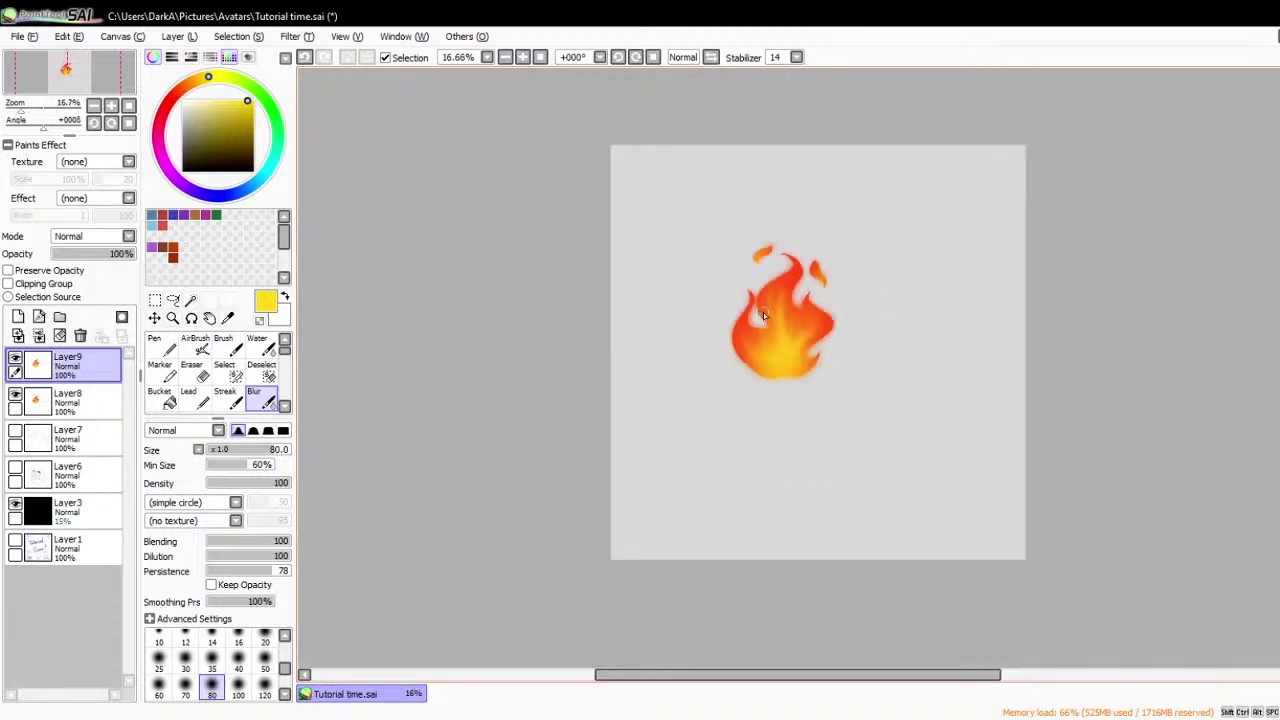
scroll(822, 315, up, 3)
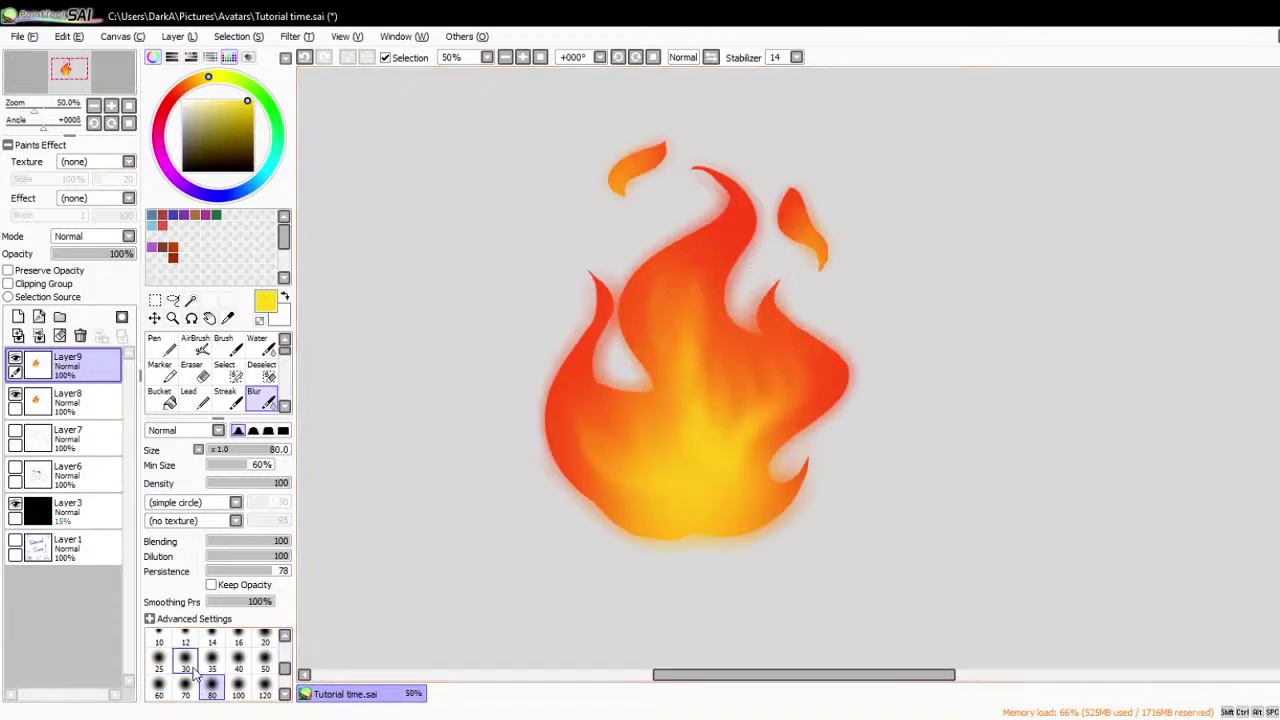
- Smooth the duplicated flame's inner colour streaks using the Blur brush at size 100
click(238, 688)
mouse_move(700, 447)
mouse_down()
mouse_move(635, 451)
mouse_move(742, 416)
mouse_move(769, 421)
mouse_move(772, 388)
mouse_move(794, 366)
mouse_move(697, 462)
mouse_move(616, 490)
mouse_move(603, 419)
mouse_move(543, 429)
mouse_up()
mouse_move(786, 323)
mouse_down()
mouse_move(879, 296)
mouse_move(803, 253)
mouse_up()
scroll(869, 351, down, 2)
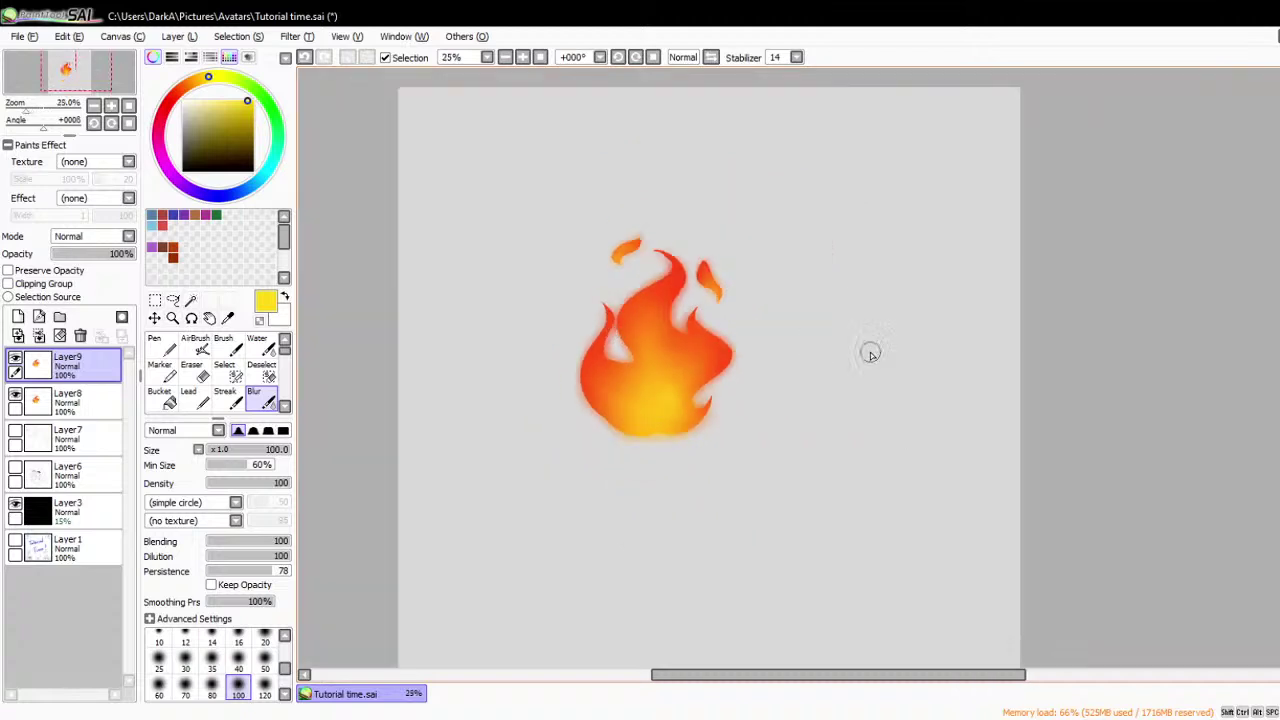
scroll(727, 352, up, 1)
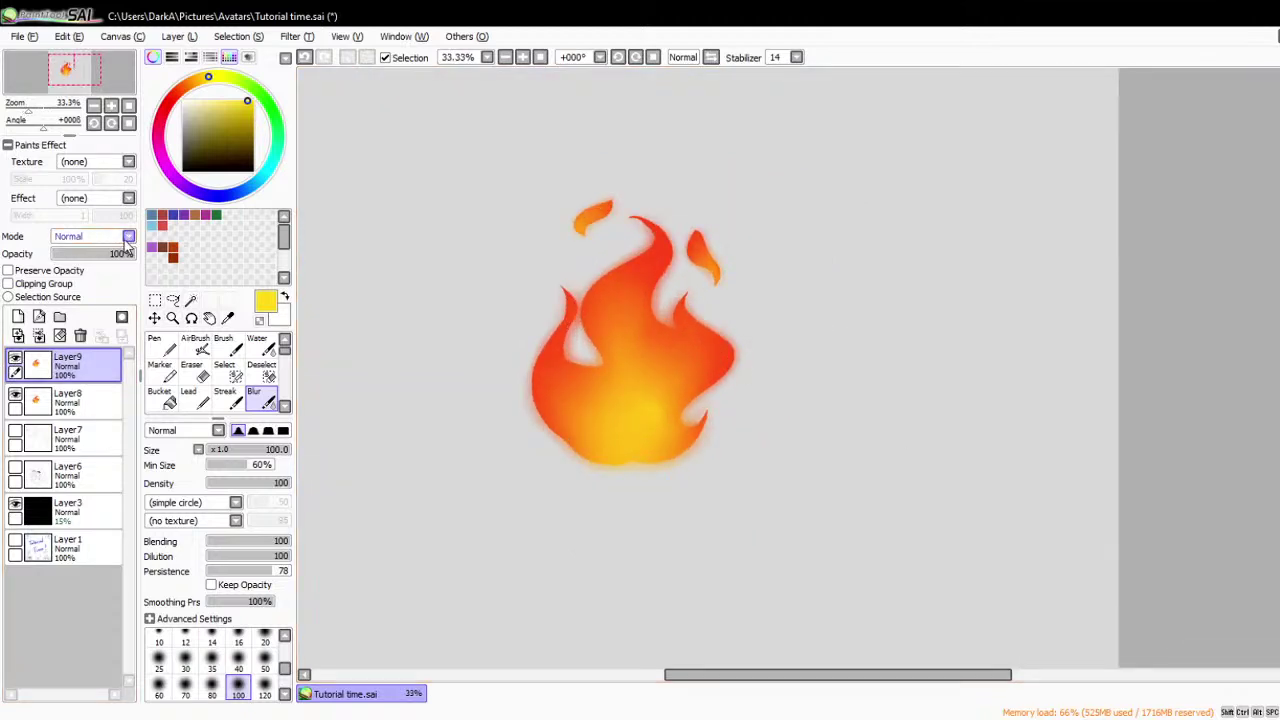
- Compare the flame with the blurred copy hidden and shown, and try the Lumi & Shade blending mode on that copy
click(15, 358)
click(15, 358)
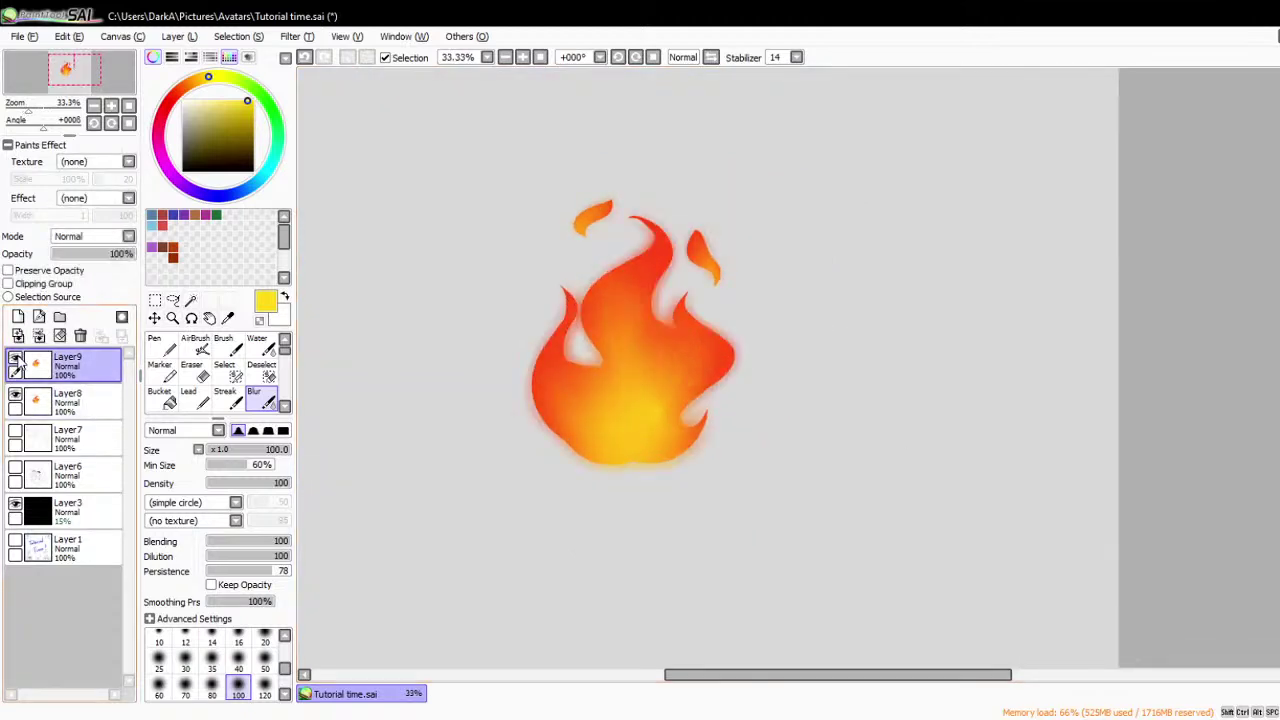
key(ctrl+z)
key(ctrl+y)
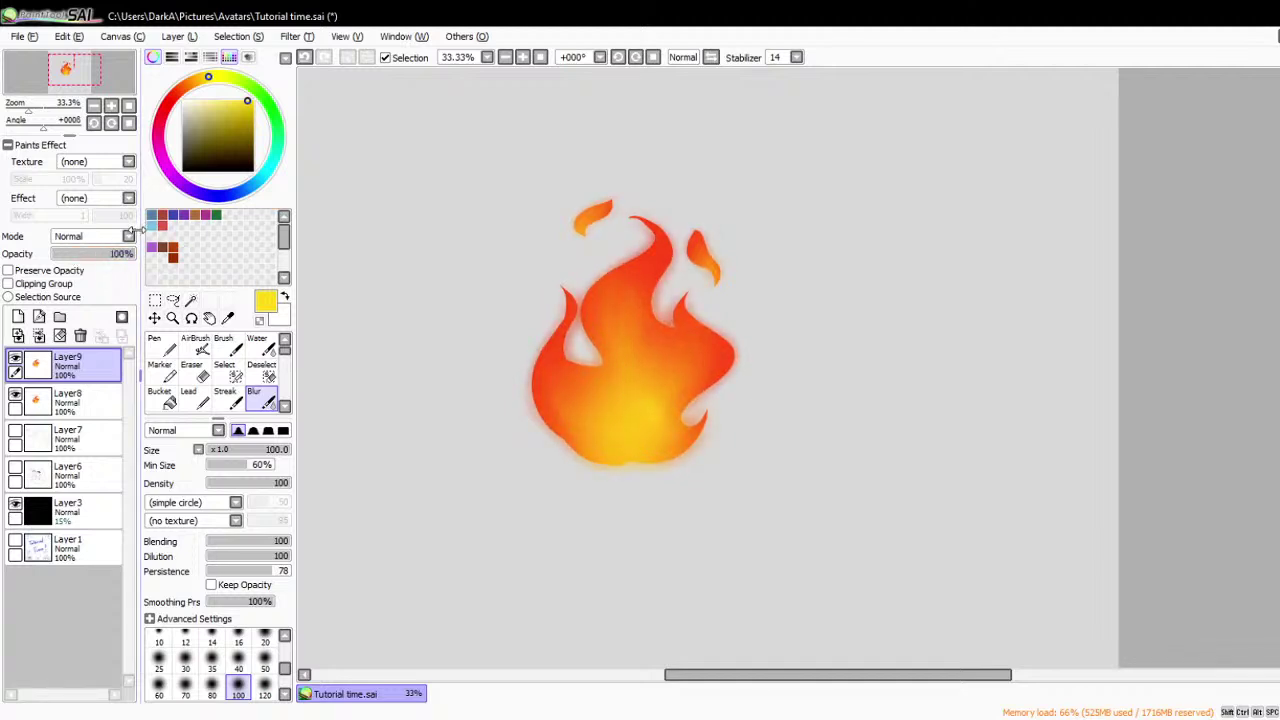
key(ctrl+y)
- Try the Luminosity and Lumi & Shade blending modes on the sharp flame in Layer8
click(60, 405)
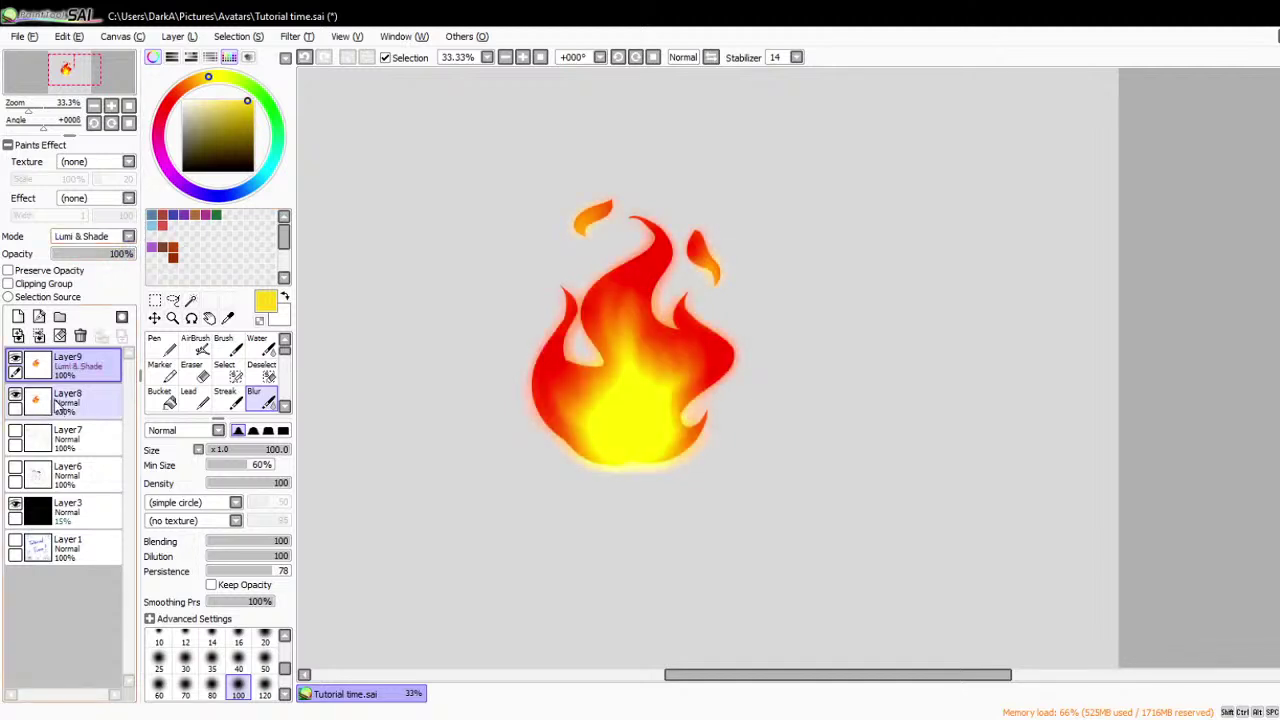
click(128, 236)
click(100, 312)
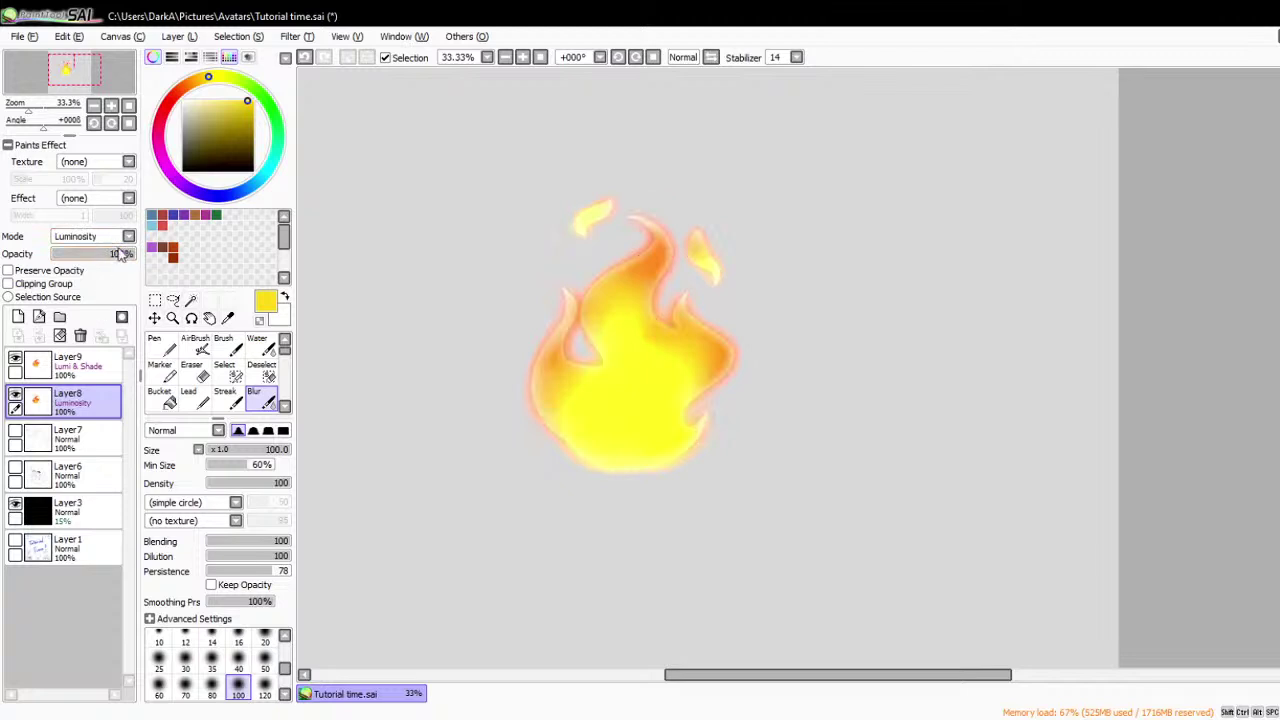
scroll(100, 320, down, 2)
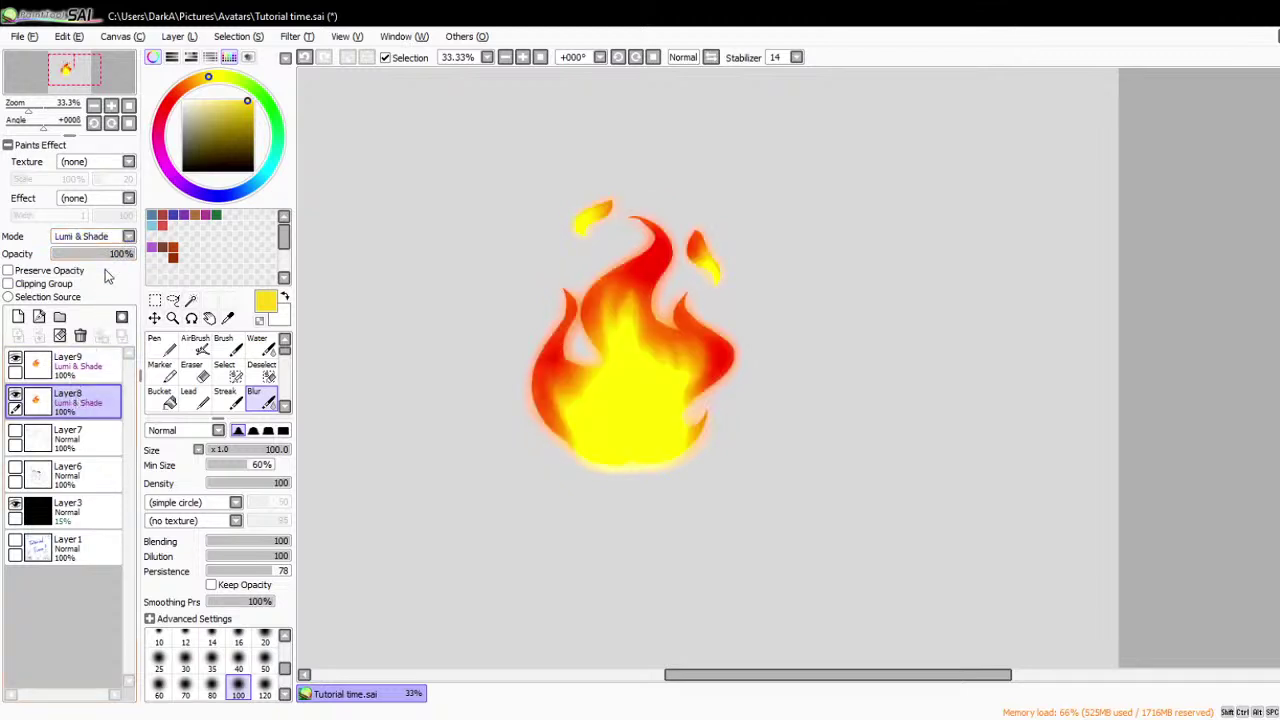
- Try 36% opacity on the blurred flame layer and return Layer8 to Normal blending mode
click(88, 360)
scroll(108, 254, down, 5)
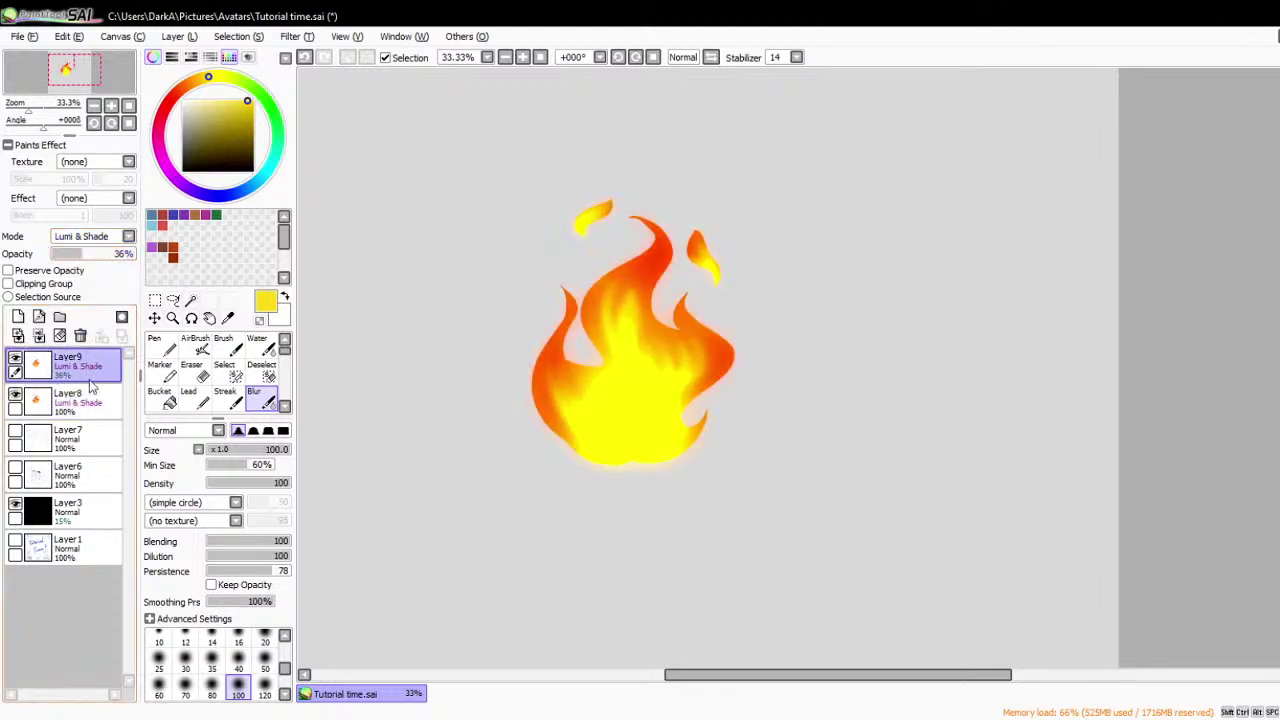
key(ctrl+z)
key(ctrl+z)
key(ctrl+z)
key(ctrl+z)
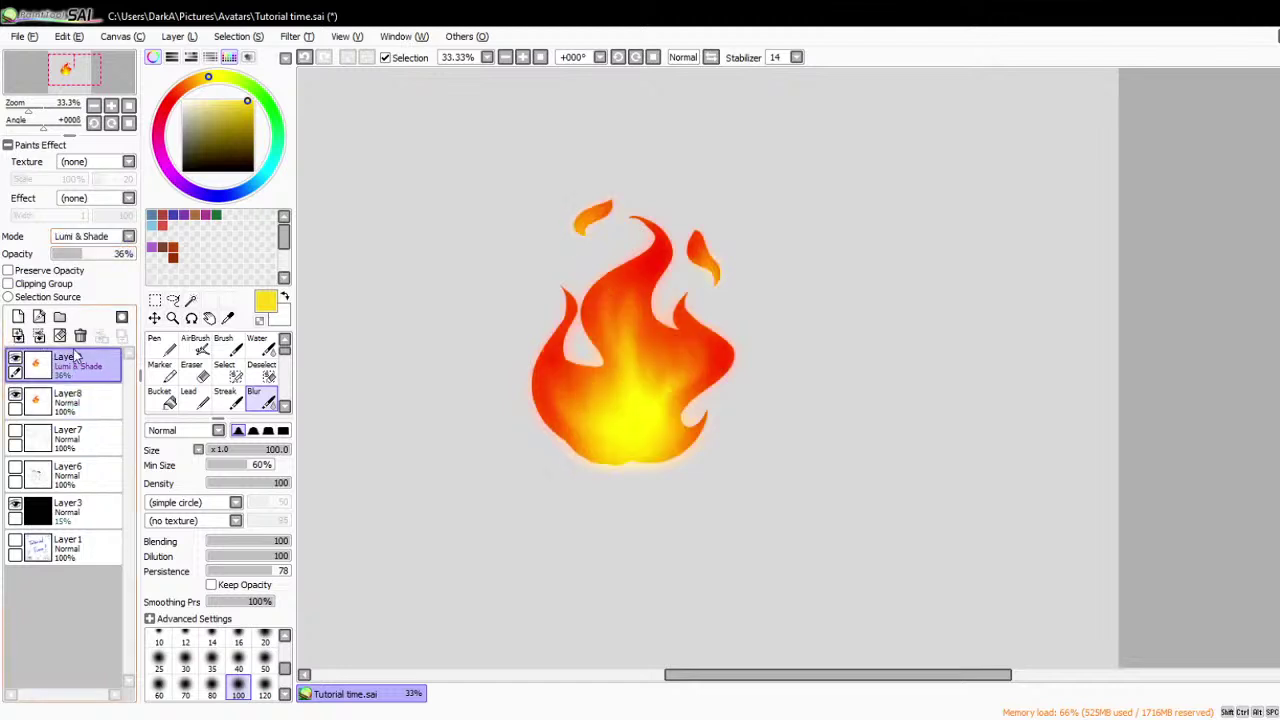
- Set the blurred flame layer's blending mode to Luminosity and its opacity to 42%
drag(113, 260, 230, 265)
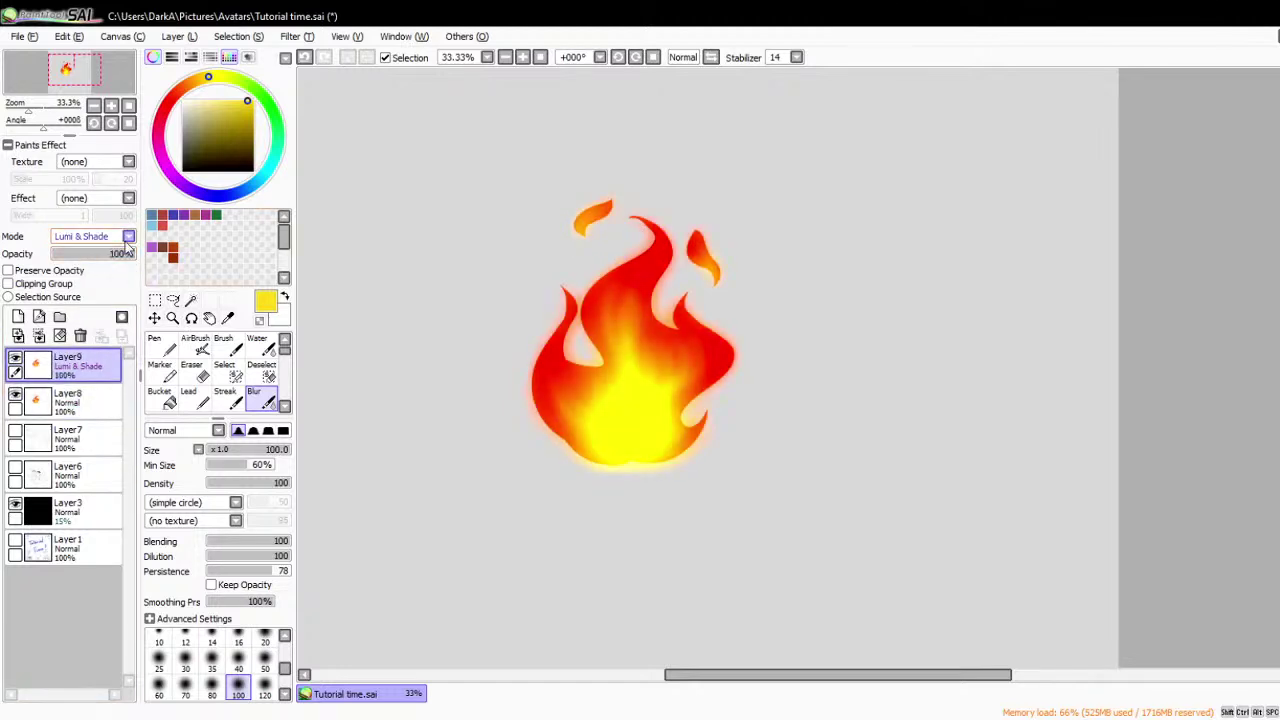
key(ctrl+z)
mouse_move(97, 256)
mouse_down()
mouse_move(50, 260)
mouse_move(90, 270)
mouse_up()
scroll(765, 197, down, 2)
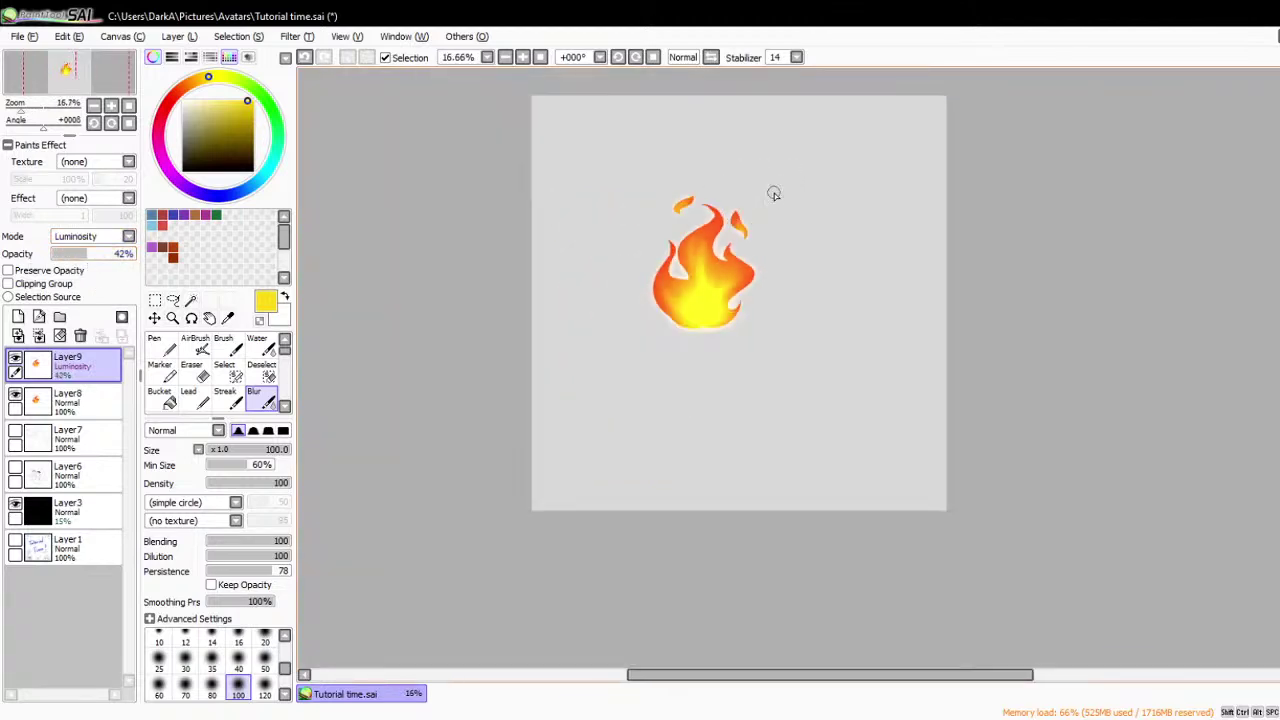
scroll(728, 230, up, 3)
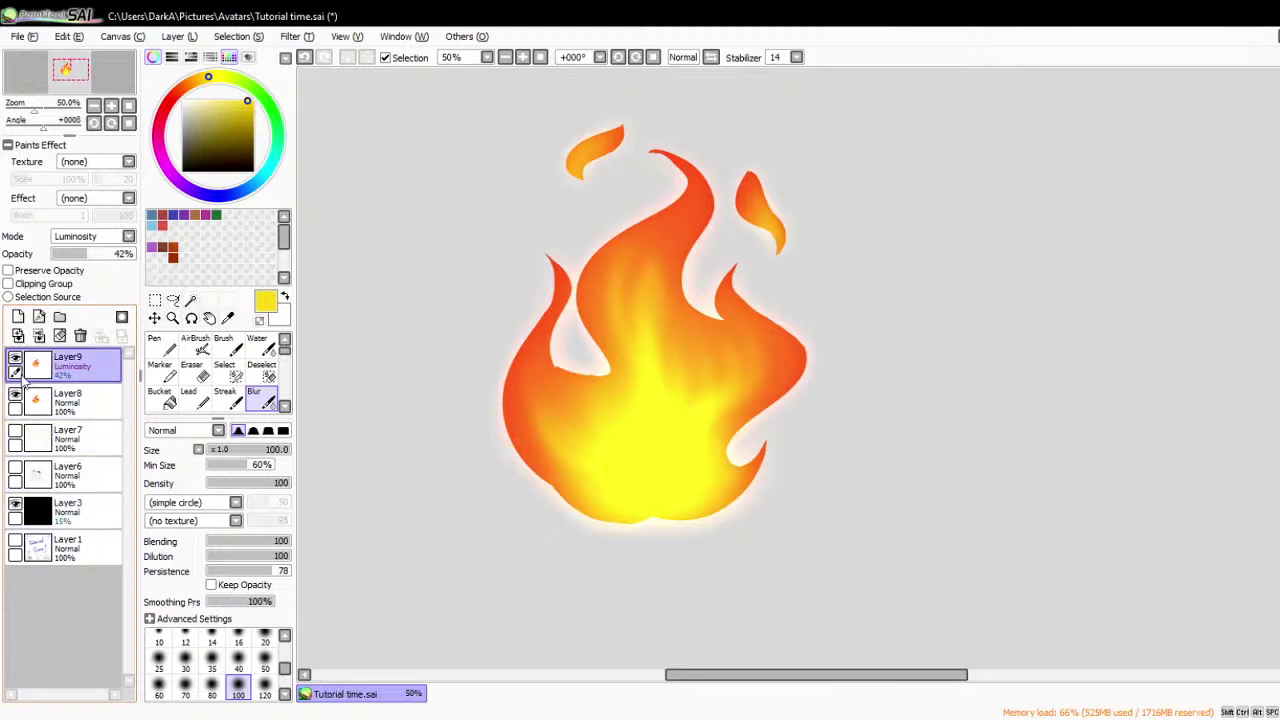
- Set the sharp flame in Layer8 to the Lumi & Shade blending mode
click(60, 400)
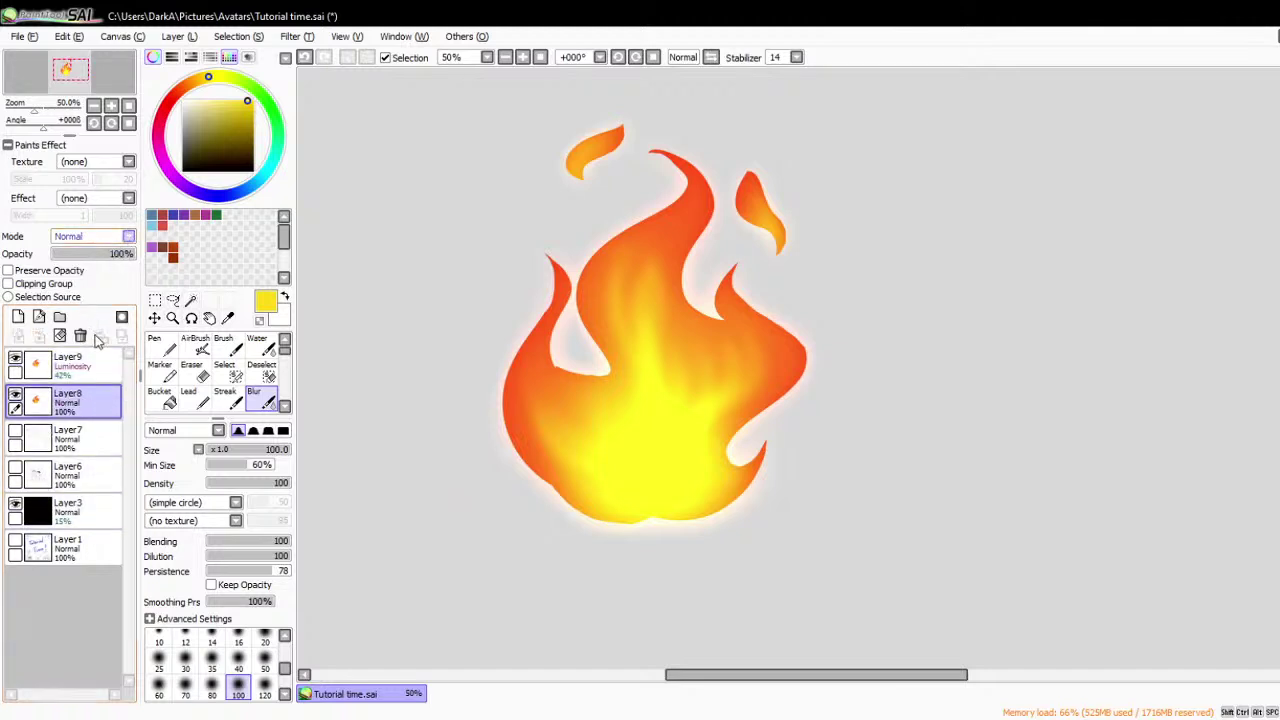
key(Down)
key(Down)
key(Down)
key(Down)
key(Down)
key(Down)
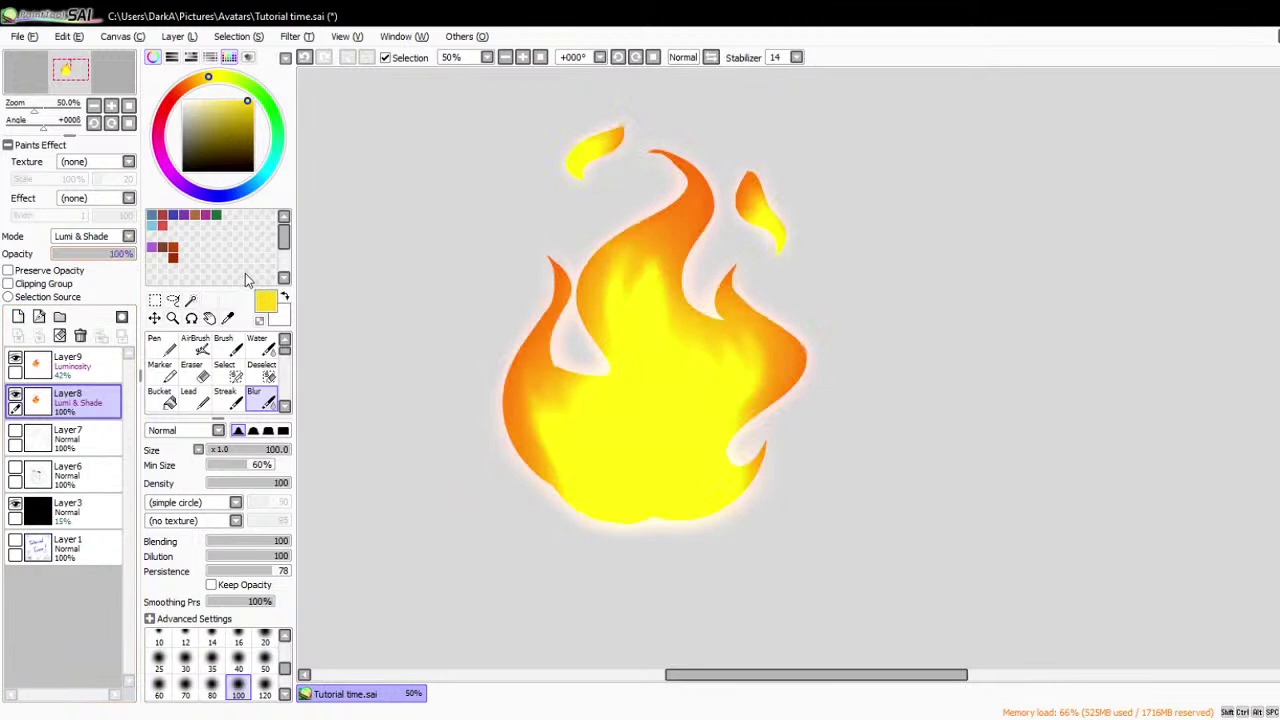
scroll(587, 390, down, 2)
- Set the blurred flame copy in Layer9 to Lumi & Shade blending mode at 29% opacity
click(40, 375)
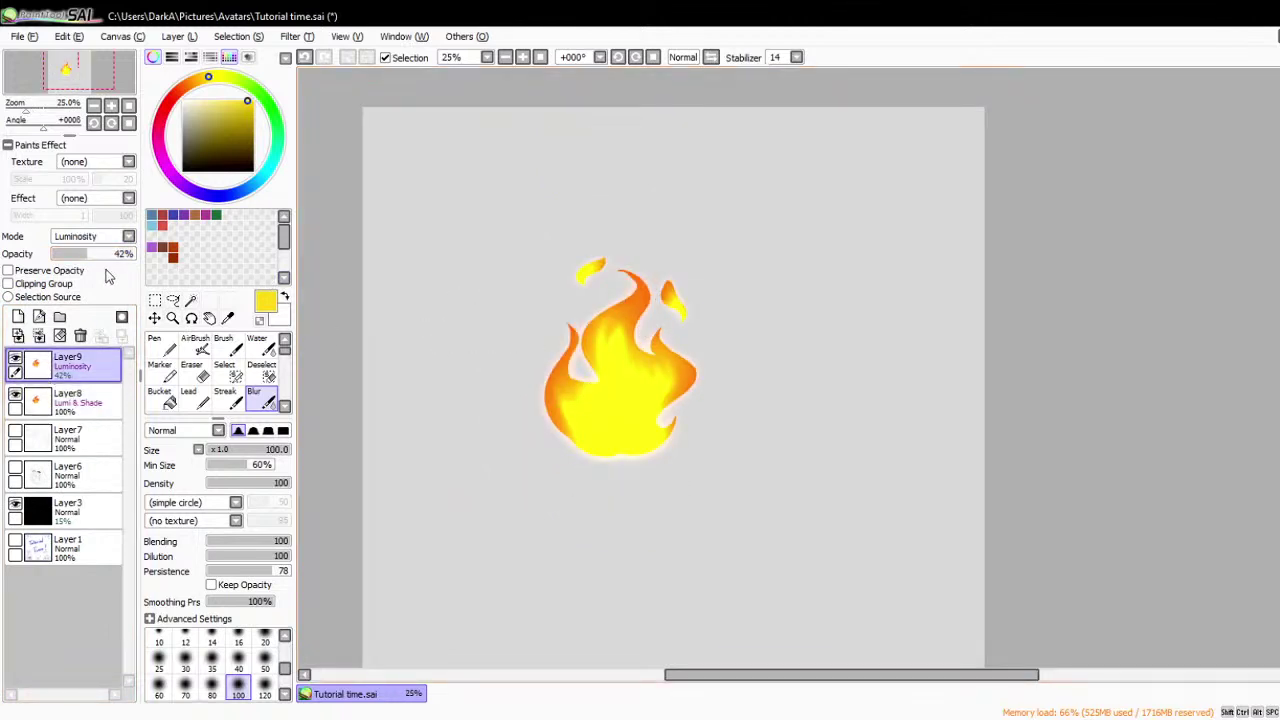
click(128, 240)
click(105, 331)
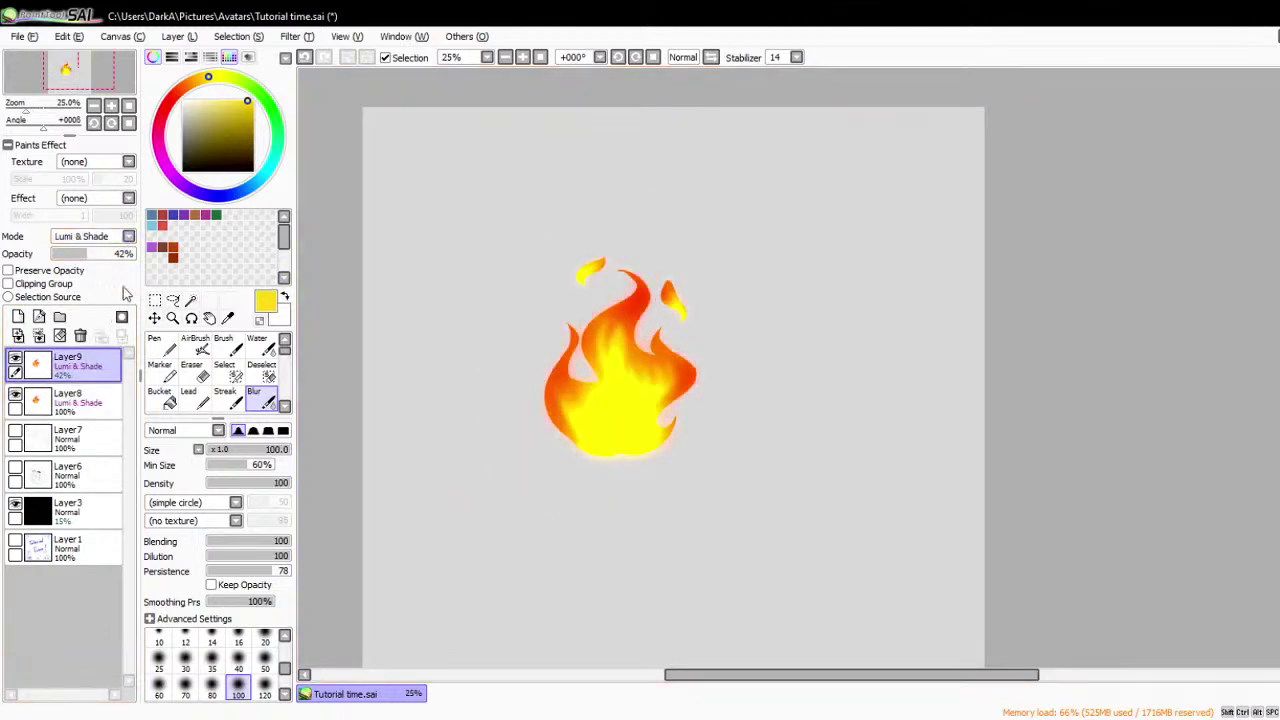
click(62, 256)
mouse_move(62, 256)
mouse_down()
mouse_move(123, 263)
mouse_move(76, 264)
mouse_up()
scroll(597, 434, up, 1)
scroll(720, 287, down, 2)
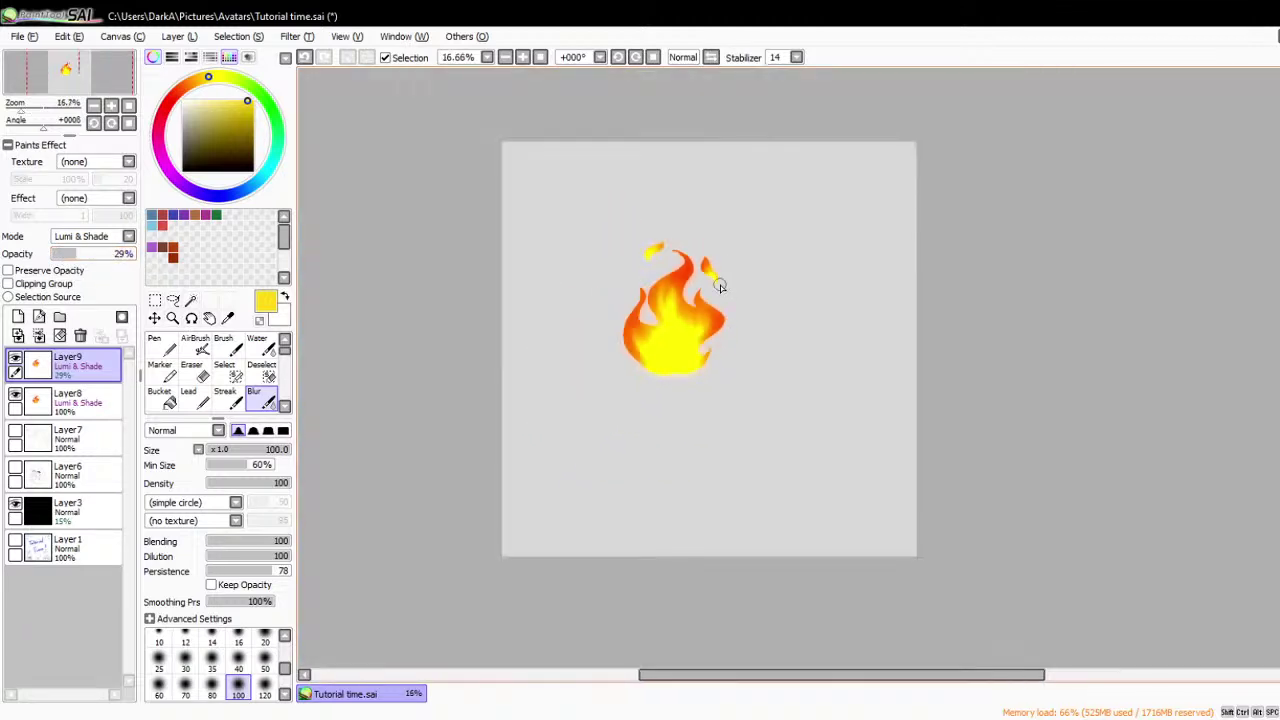
scroll(720, 287, up, 2)
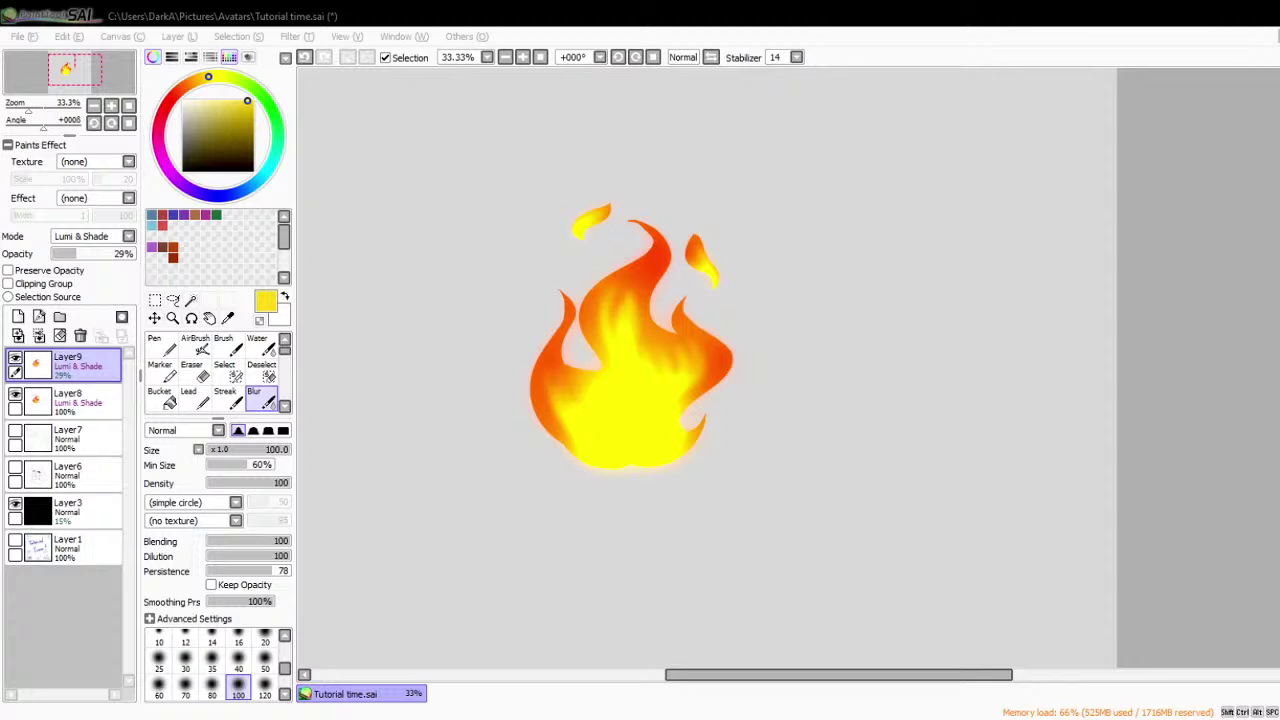
- Delete both flame layers, Layer9 and Layer8
click(677, 441)
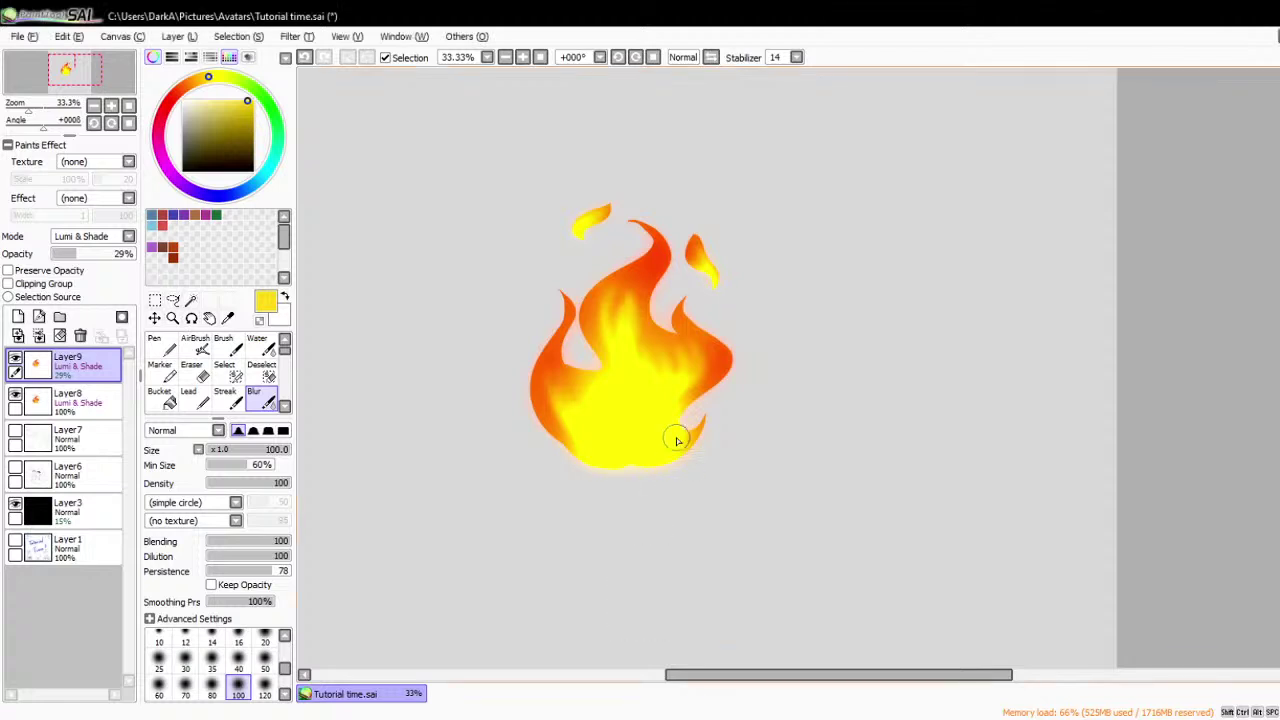
scroll(722, 354, down, 2)
scroll(722, 354, up, 1)
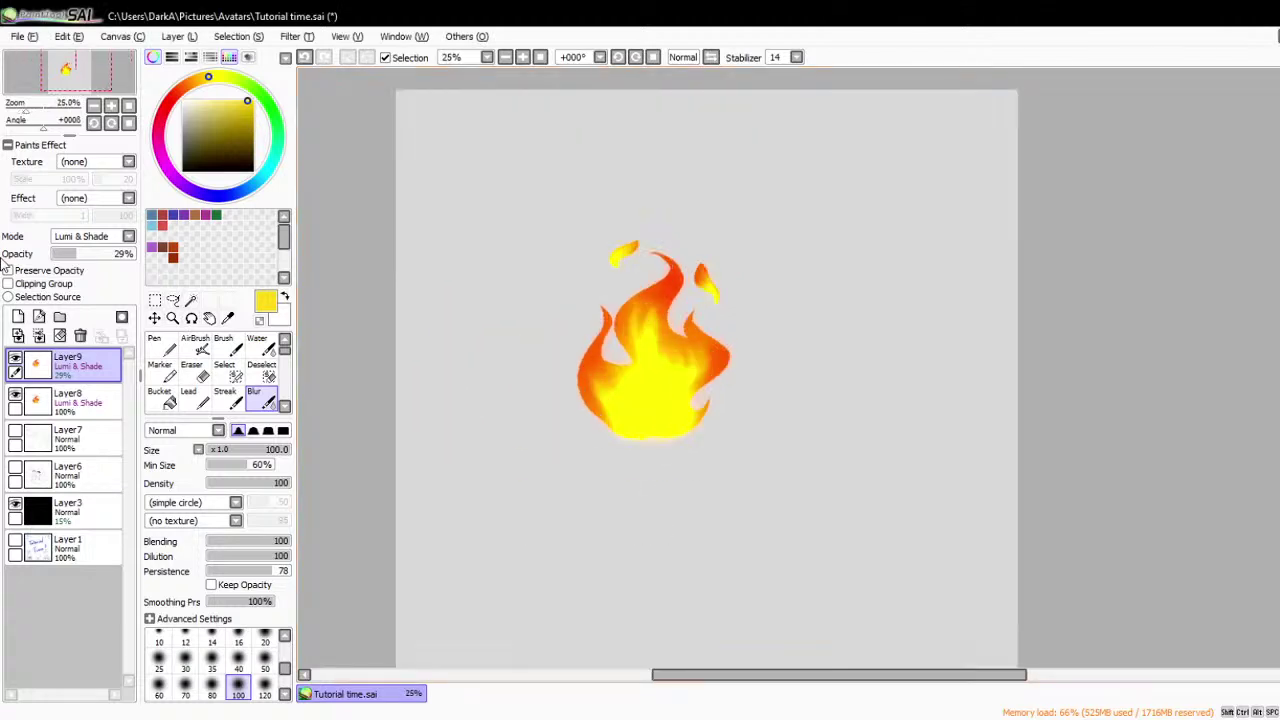
click(80, 336)
click(80, 336)
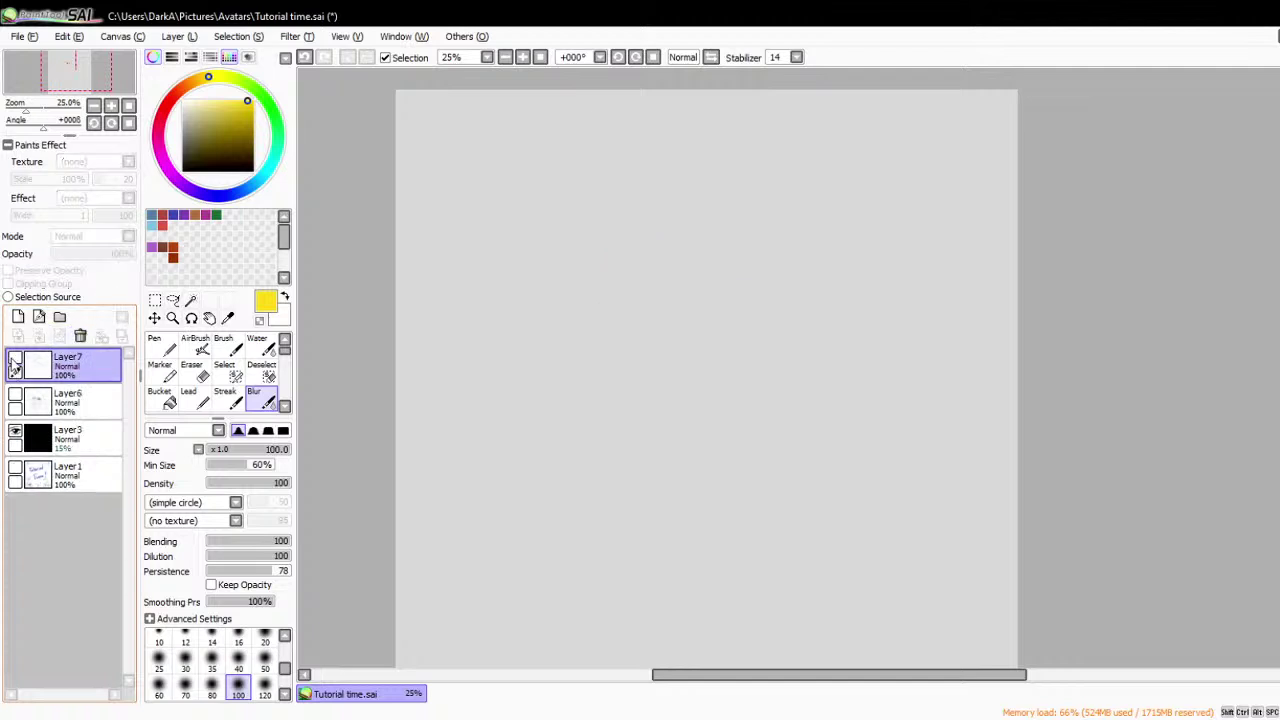
- Check the contents of Layer7 and Layer6 by briefly showing each one, leaving both hidden
click(15, 358)
click(15, 358)
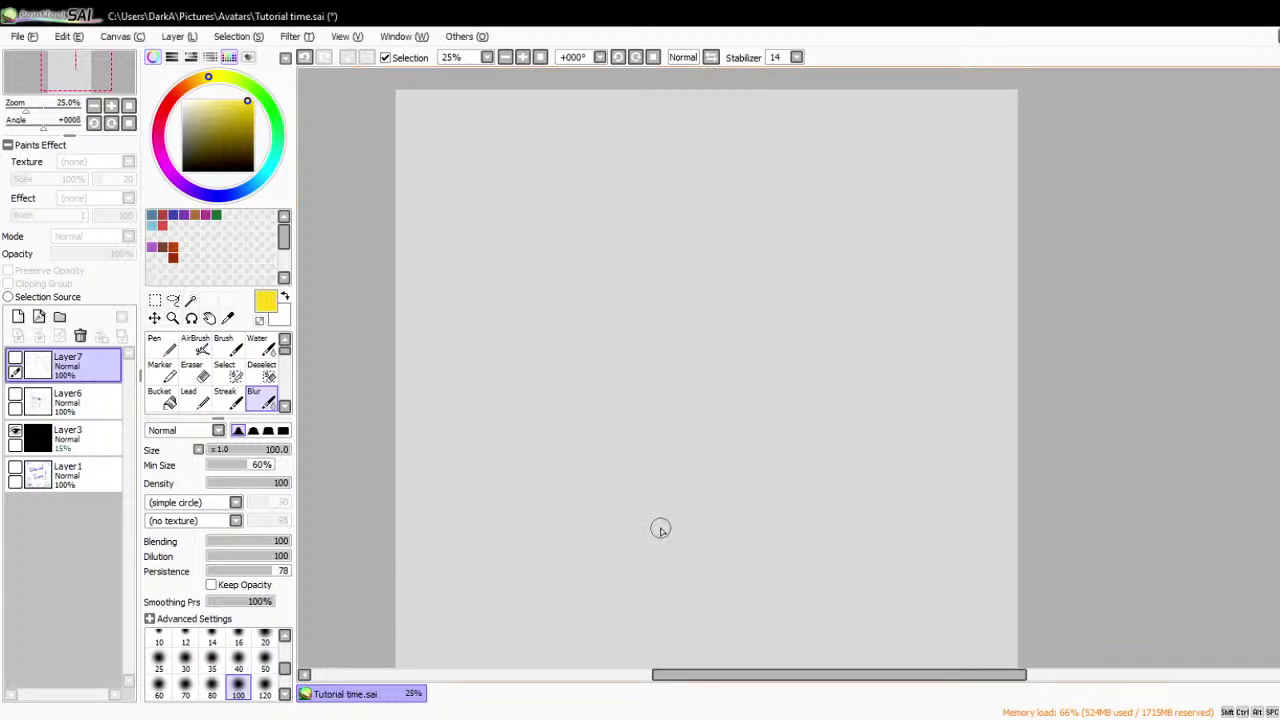
scroll(666, 349, down, 1)
scroll(605, 478, up, 1)
scroll(640, 444, down, 1)
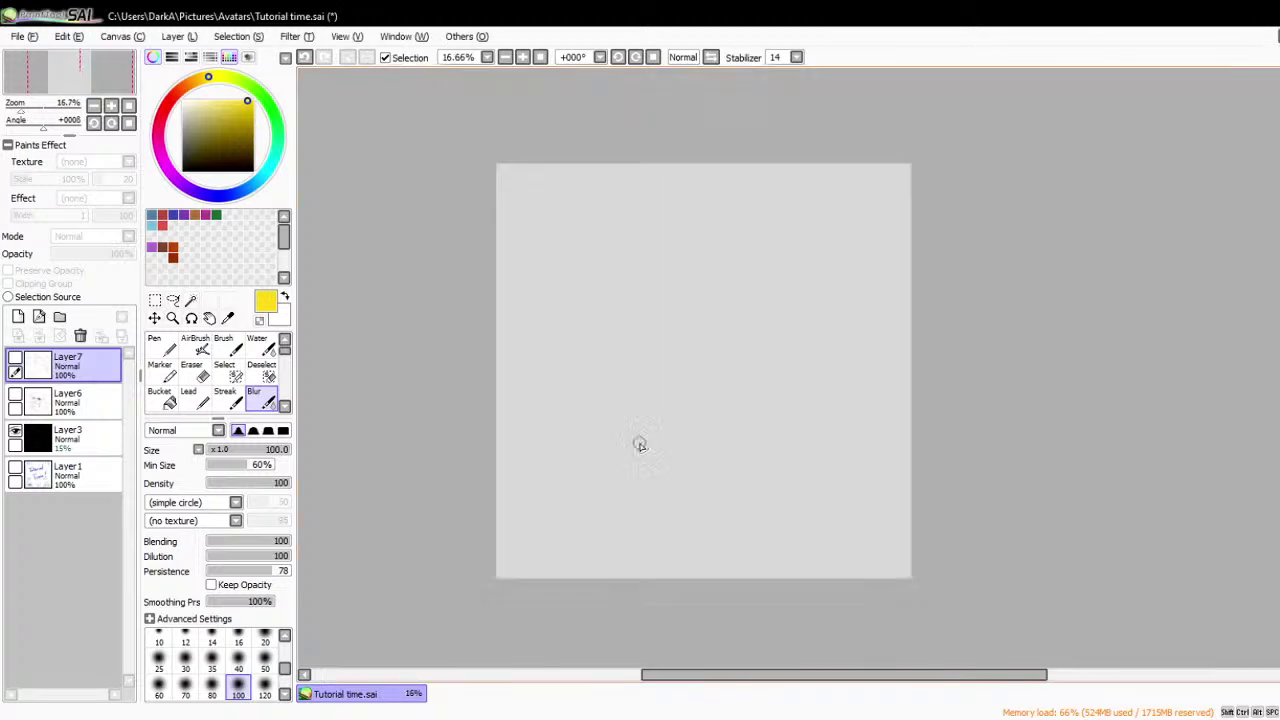
scroll(640, 345, up, 1)
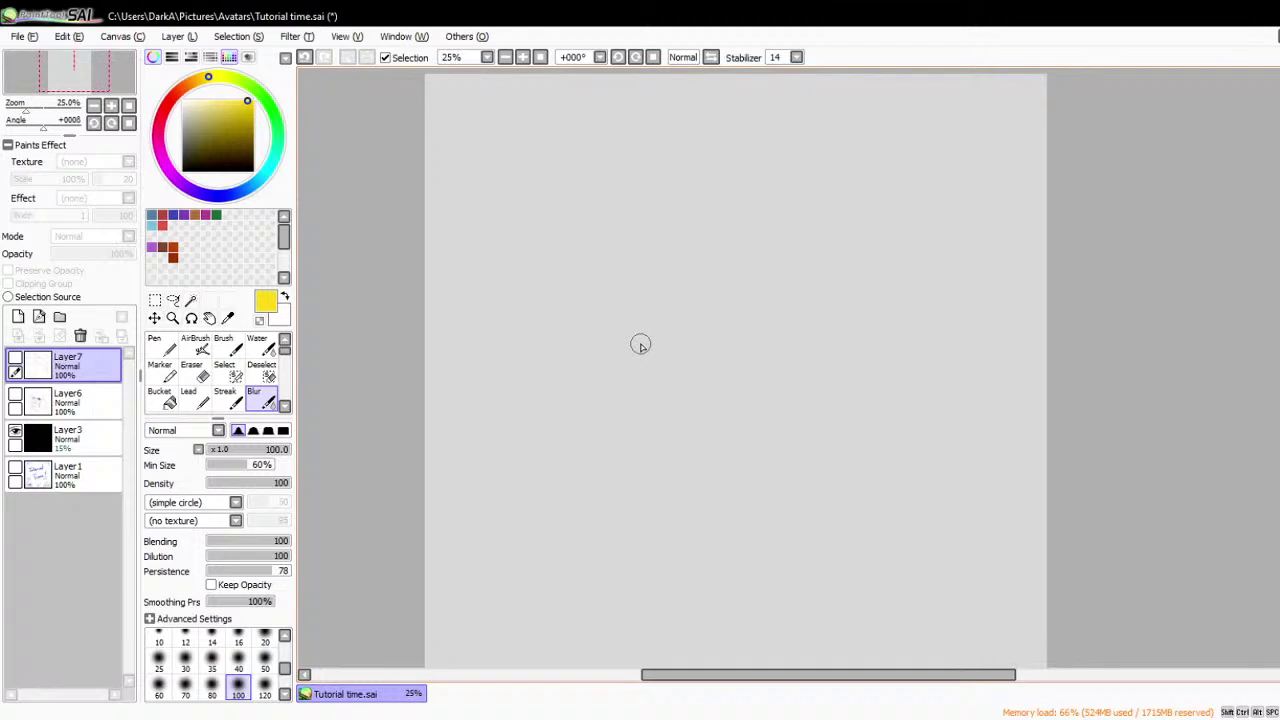
click(36, 405)
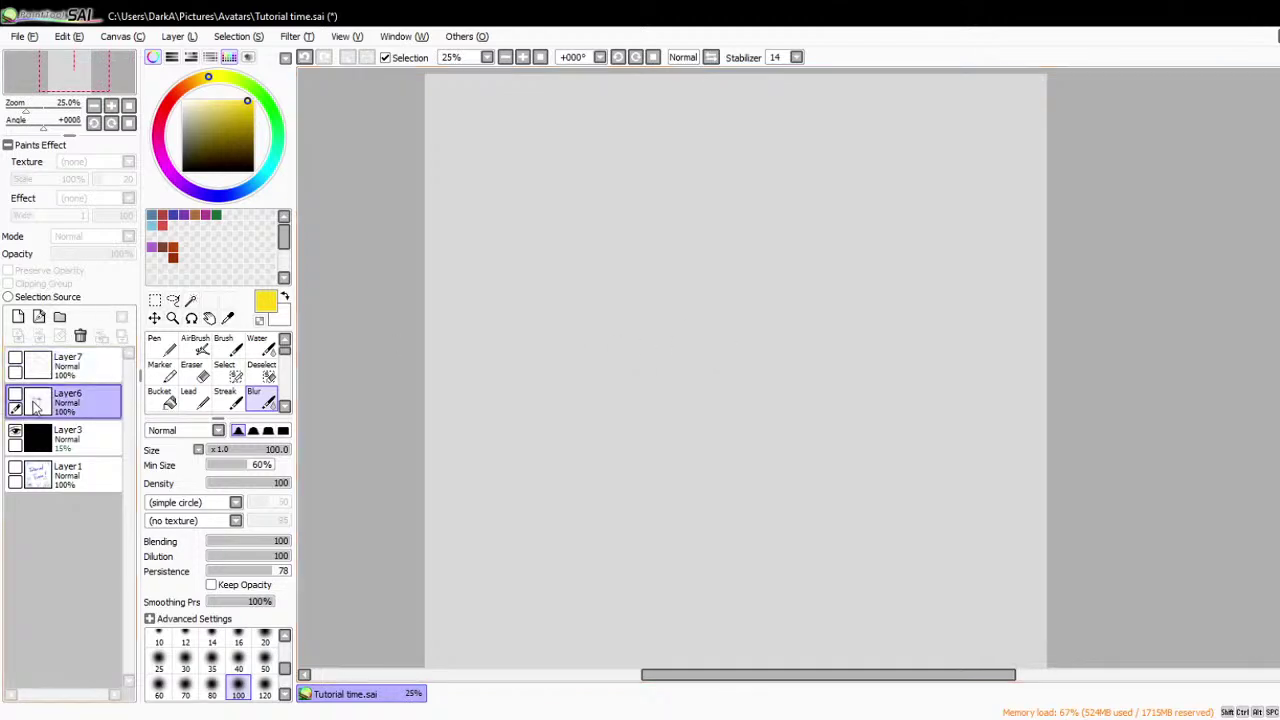
click(15, 397)
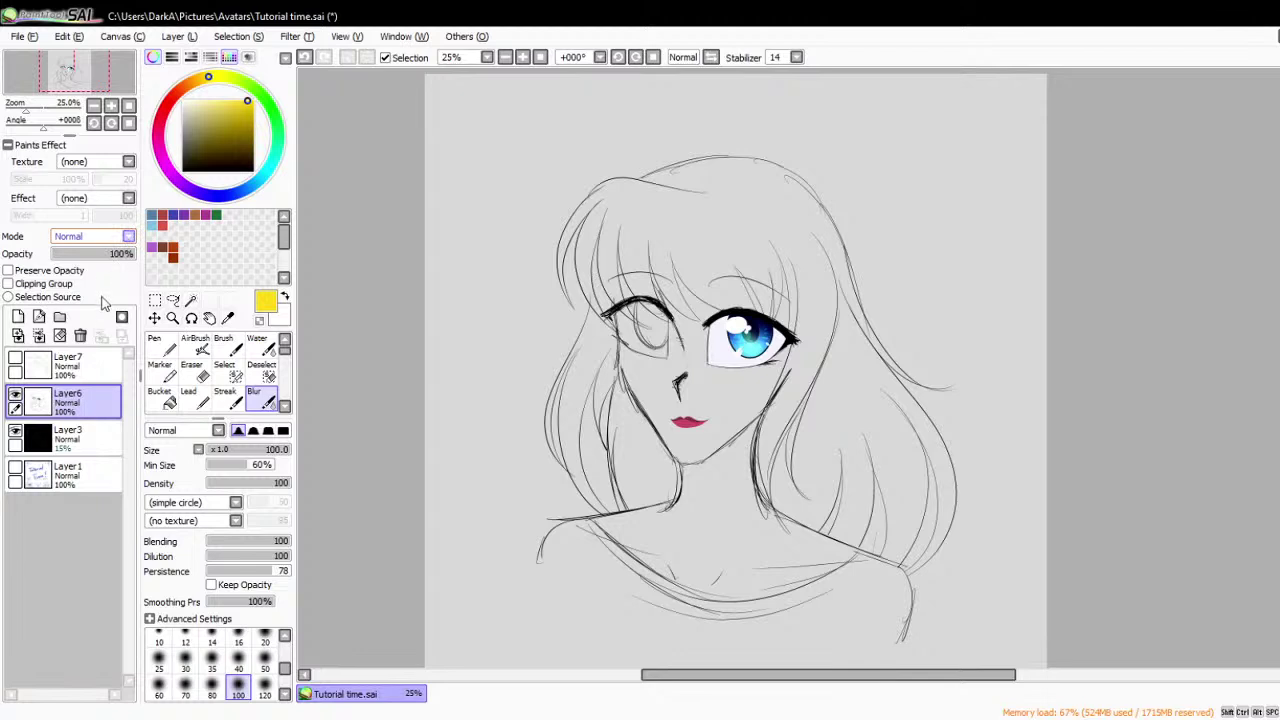
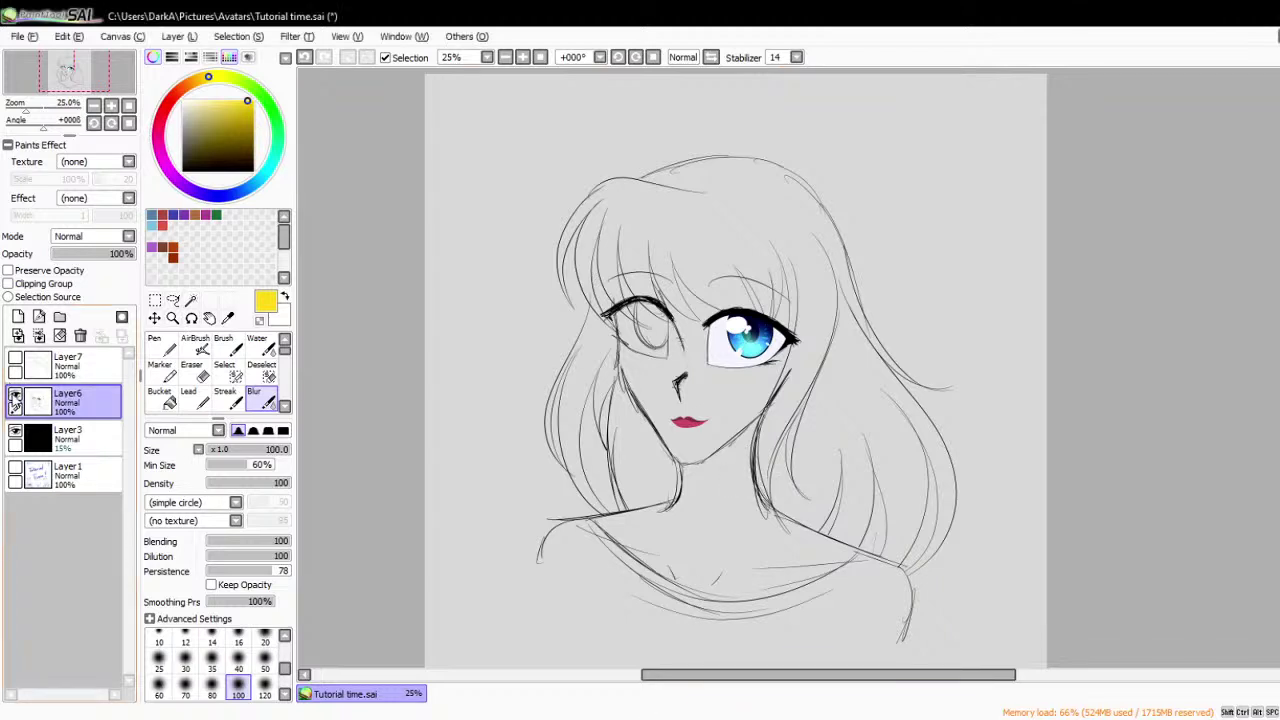
click(15, 395)
- Add a new layer above Layer7 and set up the Pen with black at size 5
click(30, 360)
click(17, 316)
click(160, 345)
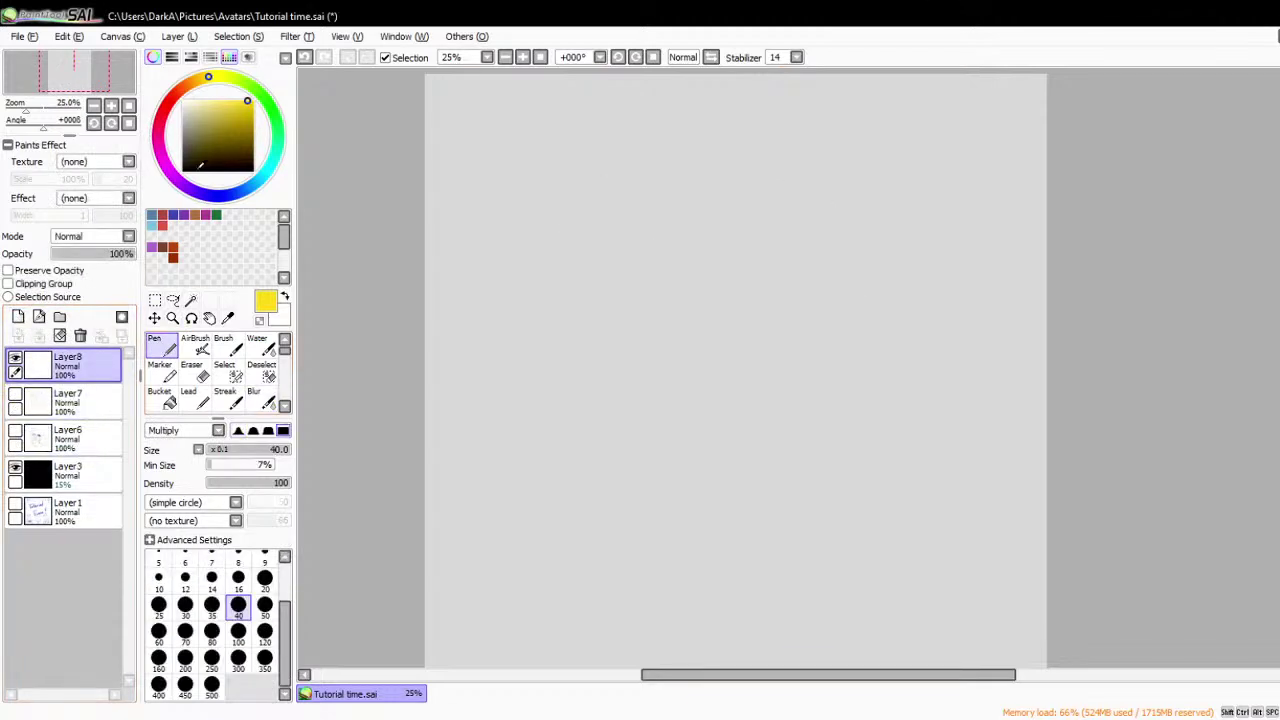
click(158, 562)
scroll(692, 438, down, 1)
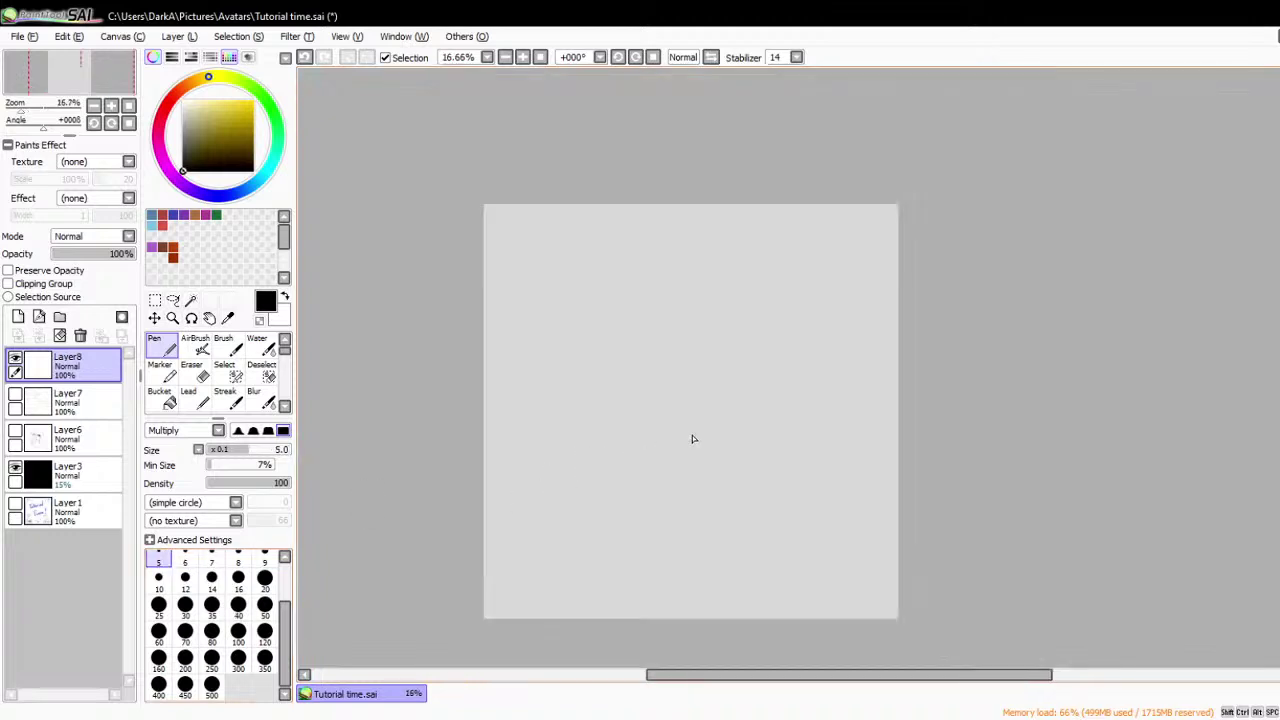
- Sketch a round head with overlapping circles, a curved vertical centre line and a curved eye line in the upper part of the canvas
mouse_move(695, 284)
mouse_down()
mouse_move(728, 269)
mouse_move(746, 327)
mouse_move(686, 352)
mouse_move(656, 342)
mouse_move(643, 309)
mouse_move(753, 286)
mouse_move(711, 329)
mouse_up()
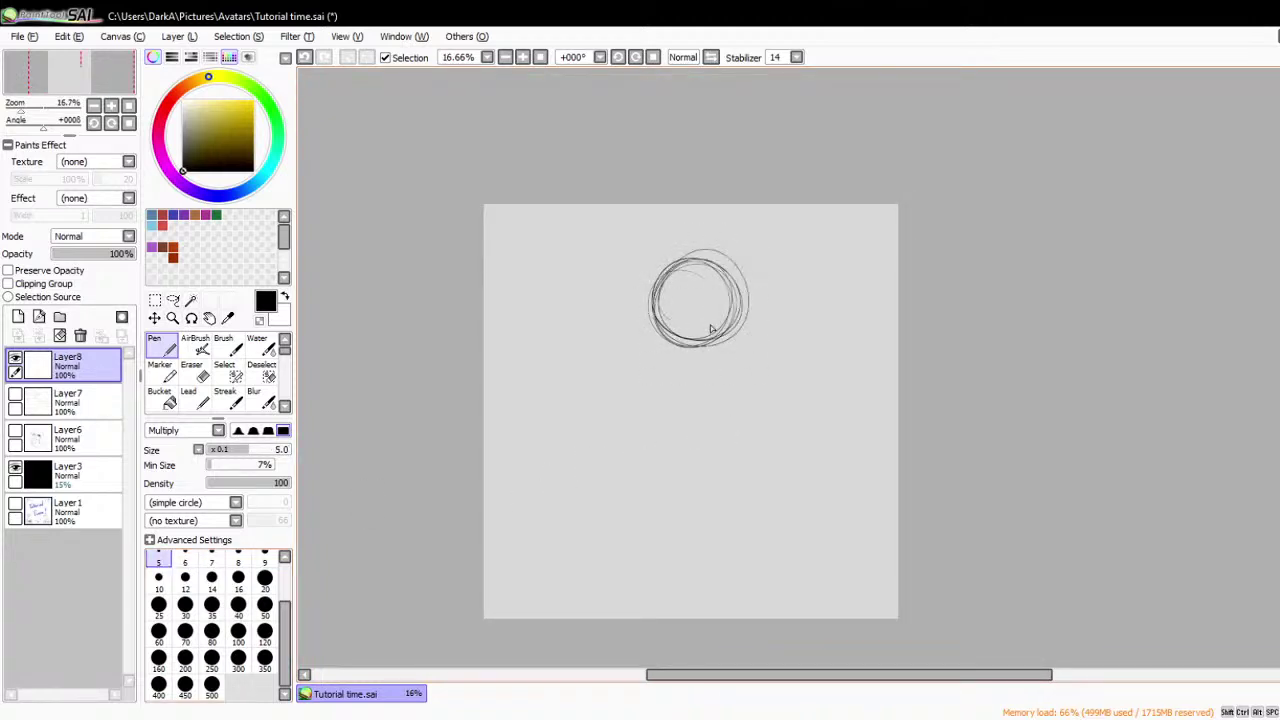
drag(695, 268, 705, 360)
drag(660, 310, 716, 329)
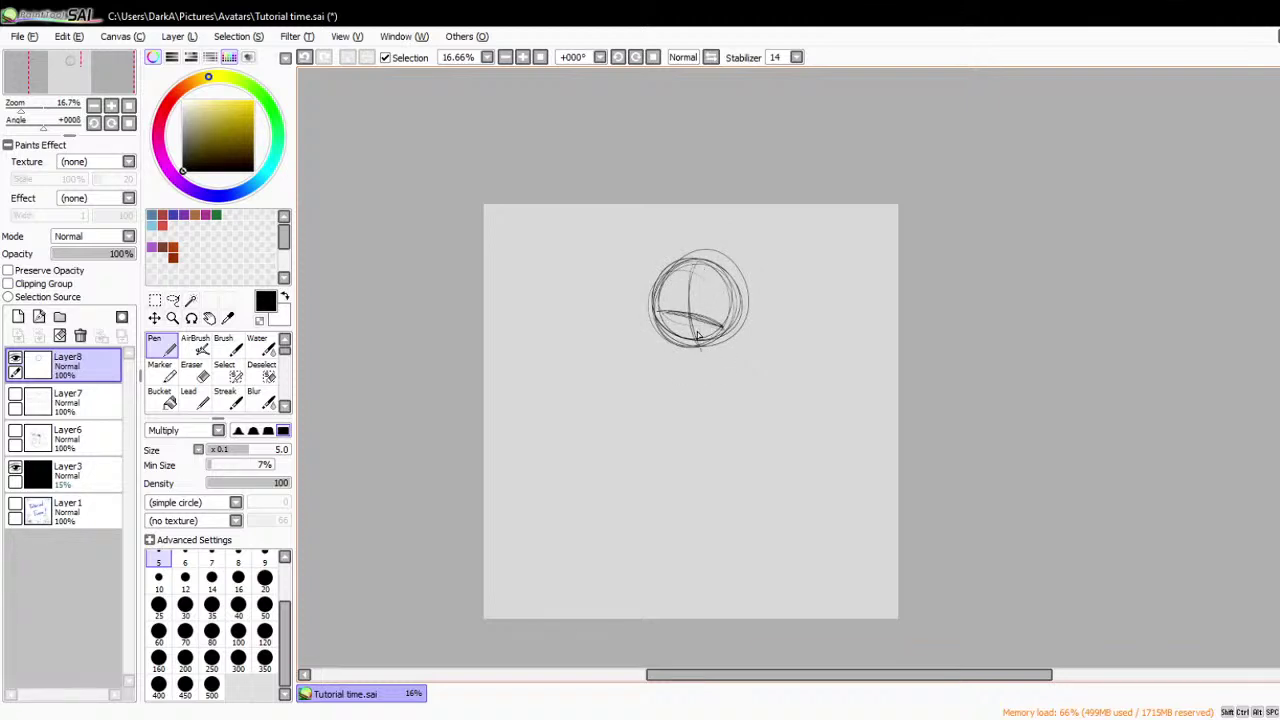
- Sketch the neck, shoulders, two outstretched arms with hands and a rounded torso below the head
scroll(699, 337, up, 2)
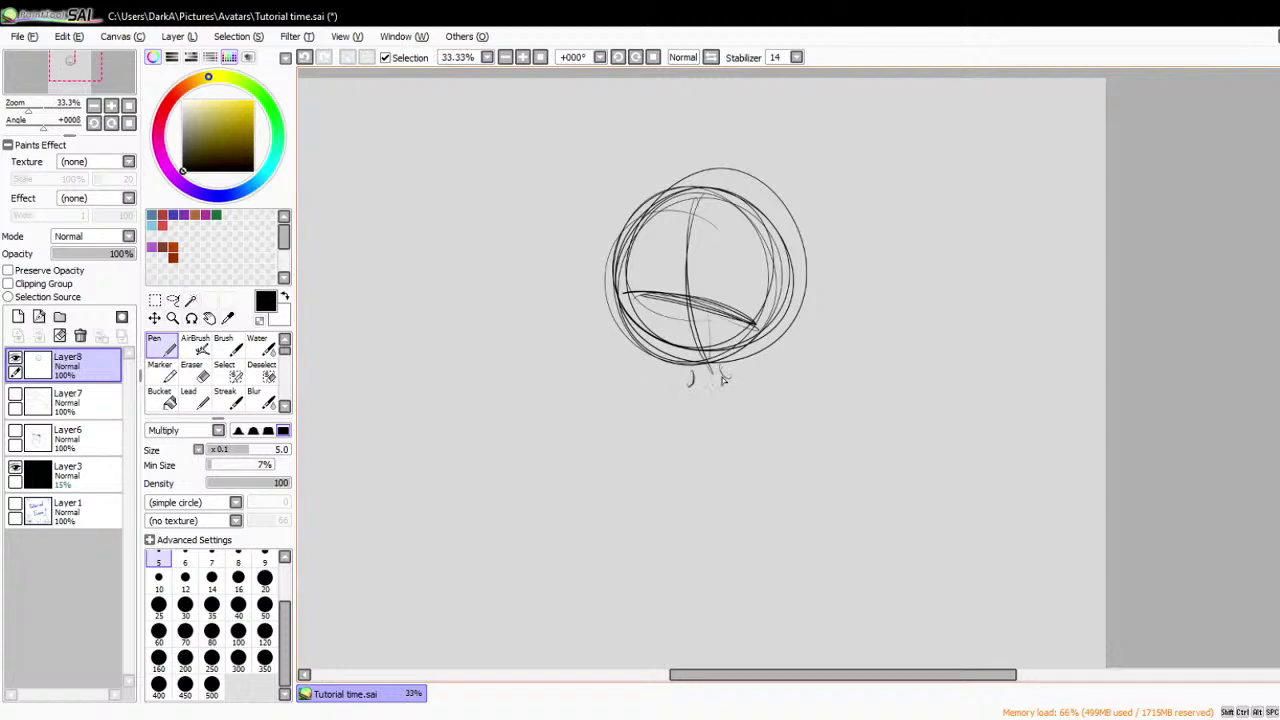
mouse_move(735, 377)
mouse_down()
mouse_move(763, 360)
mouse_move(823, 420)
mouse_move(856, 426)
mouse_move(836, 430)
mouse_up()
drag(662, 374, 638, 455)
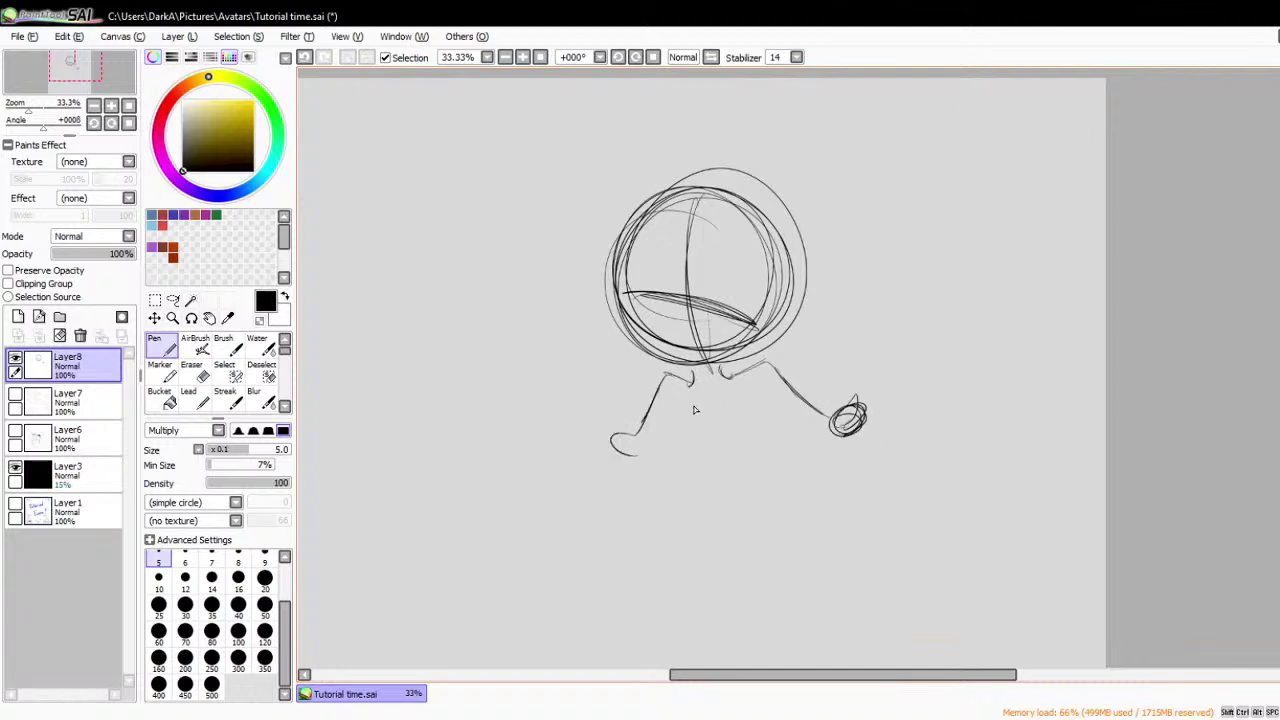
scroll(694, 440, down, 1)
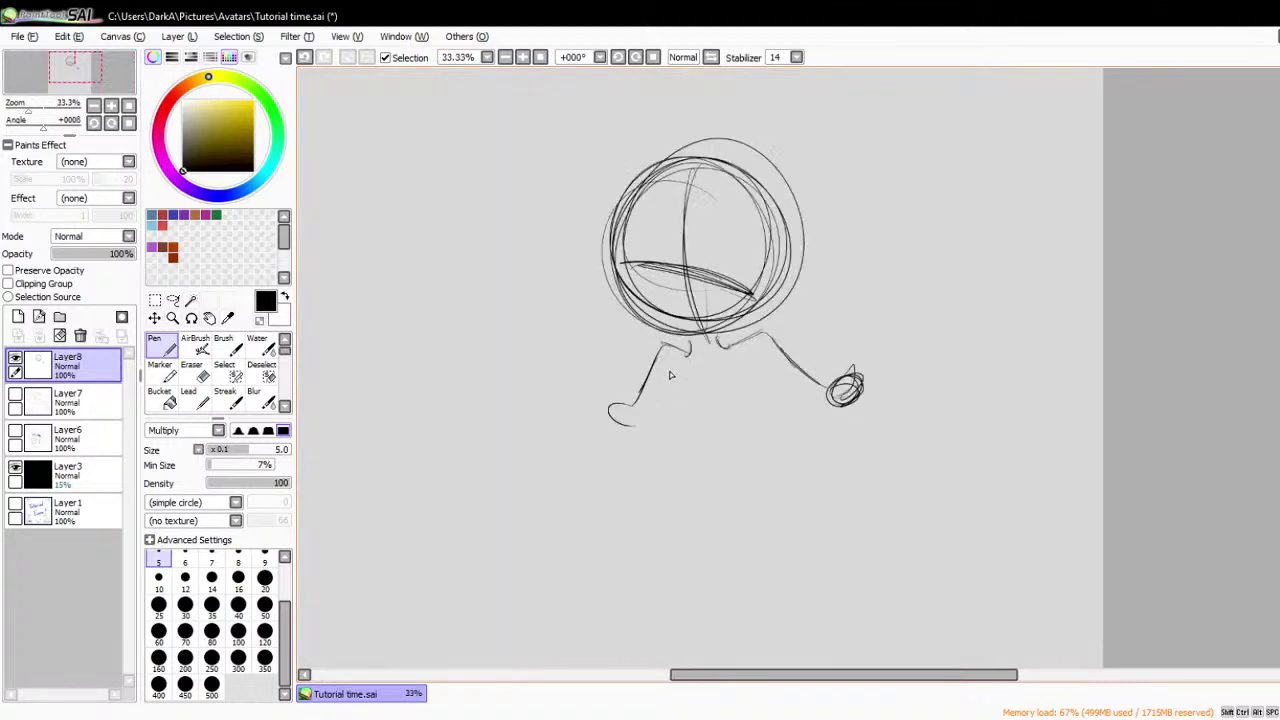
mouse_move(756, 350)
mouse_down()
mouse_move(668, 371)
mouse_move(673, 415)
mouse_move(741, 396)
mouse_move(730, 384)
mouse_move(762, 356)
mouse_move(692, 423)
mouse_move(765, 372)
mouse_move(761, 431)
mouse_move(760, 401)
mouse_move(781, 433)
mouse_up()
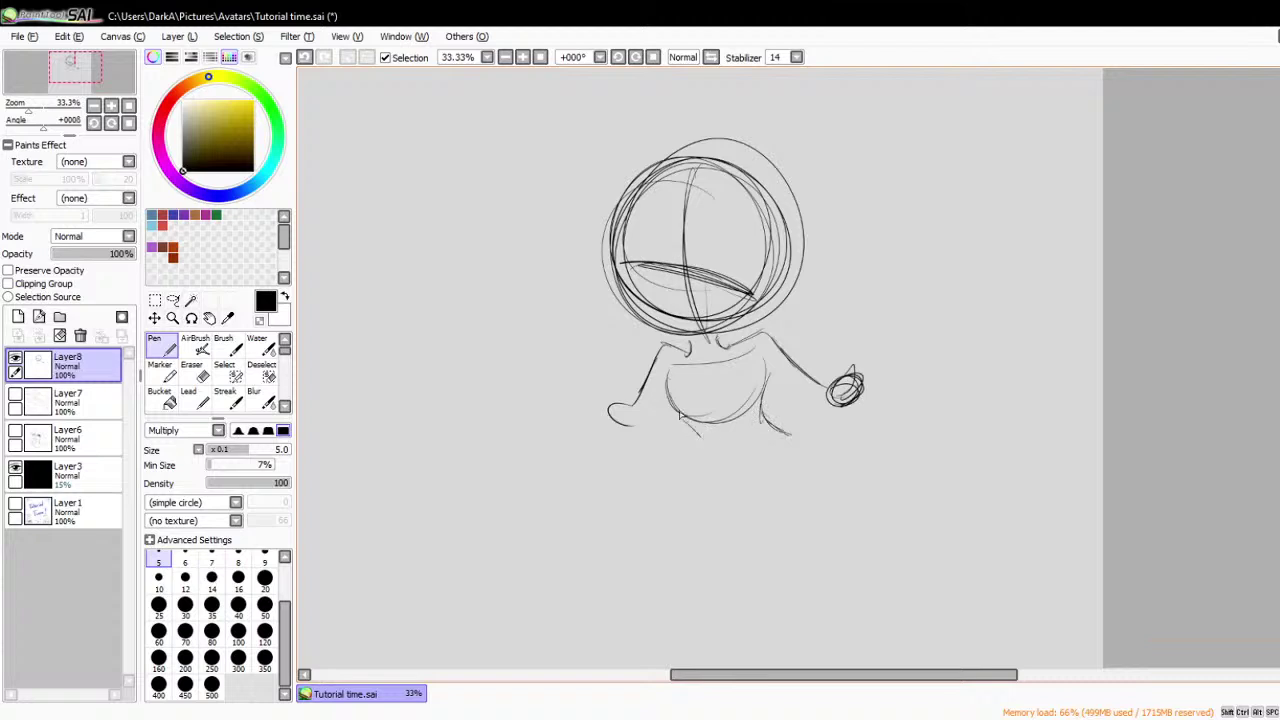
- Sketch the waist and two bent, tapering legs, and add the undersides of both arms
scroll(691, 465, down, 2)
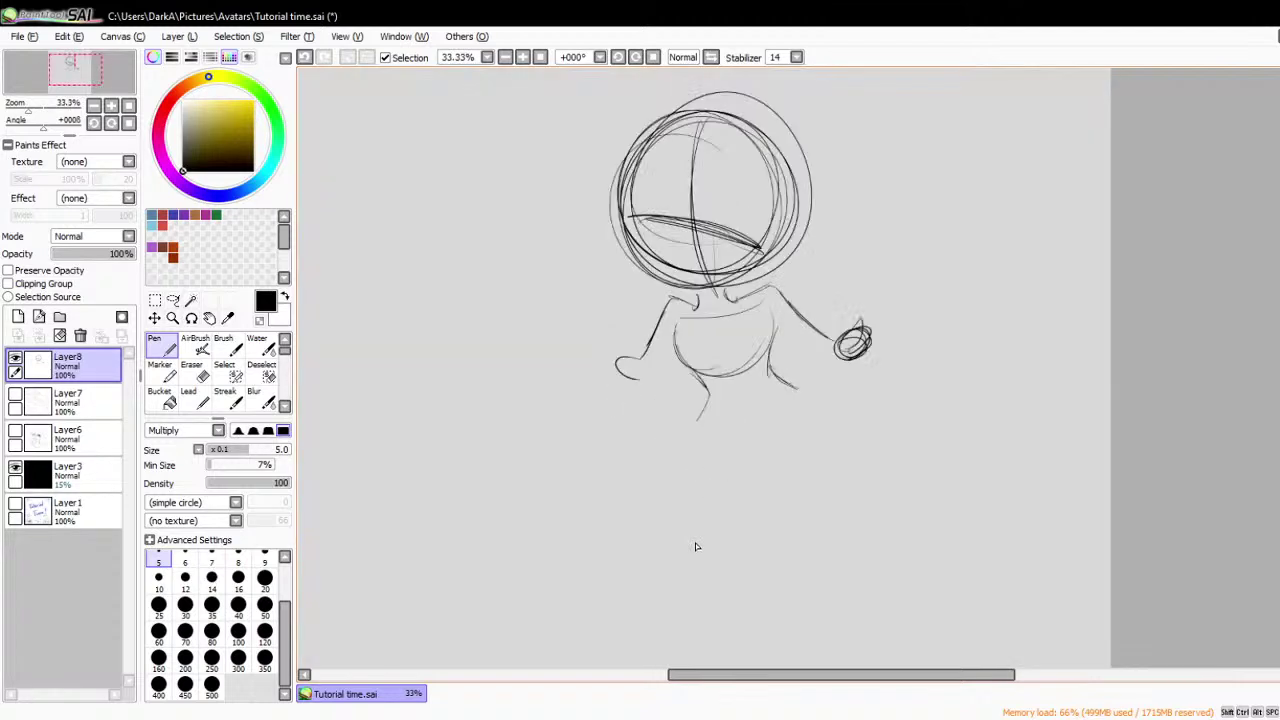
mouse_move(776, 380)
mouse_down()
mouse_move(805, 406)
mouse_move(789, 399)
mouse_move(754, 437)
mouse_move(726, 509)
mouse_move(708, 509)
mouse_move(728, 543)
mouse_up()
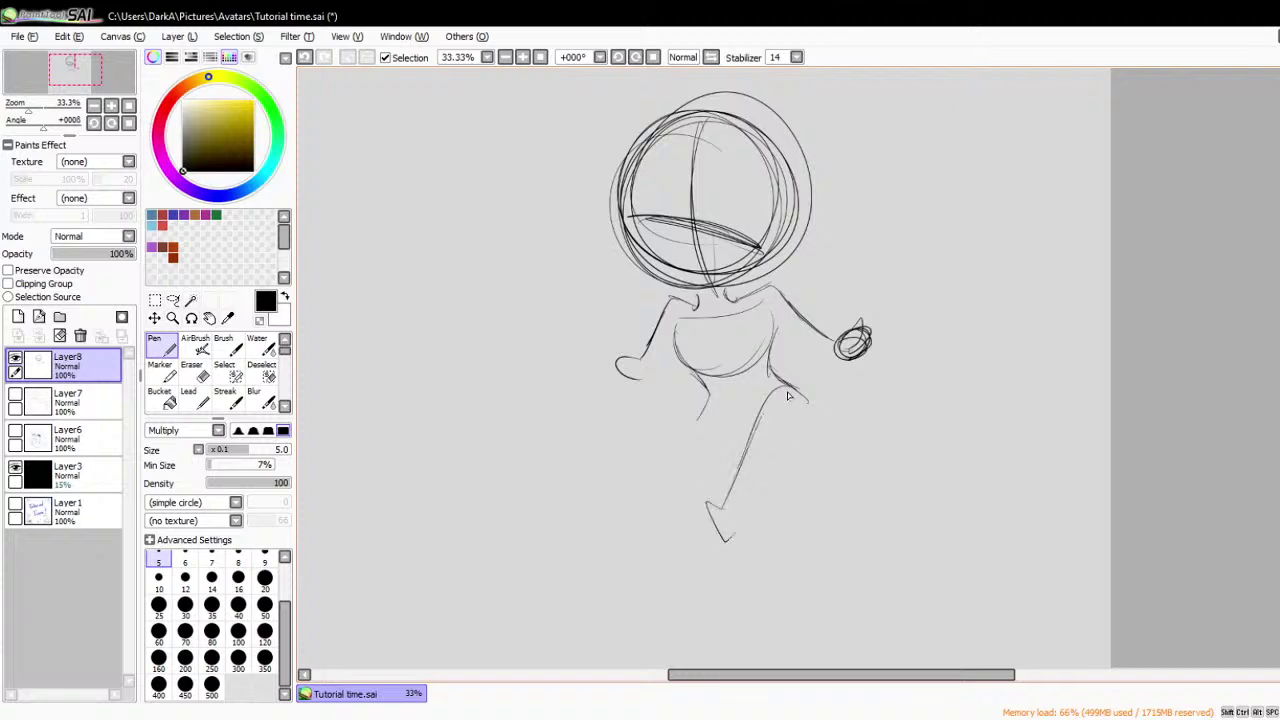
mouse_move(788, 396)
mouse_down()
mouse_move(817, 431)
mouse_move(727, 545)
mouse_up()
mouse_move(712, 398)
mouse_down()
mouse_move(649, 485)
mouse_move(633, 471)
mouse_move(650, 513)
mouse_up()
drag(745, 443, 652, 514)
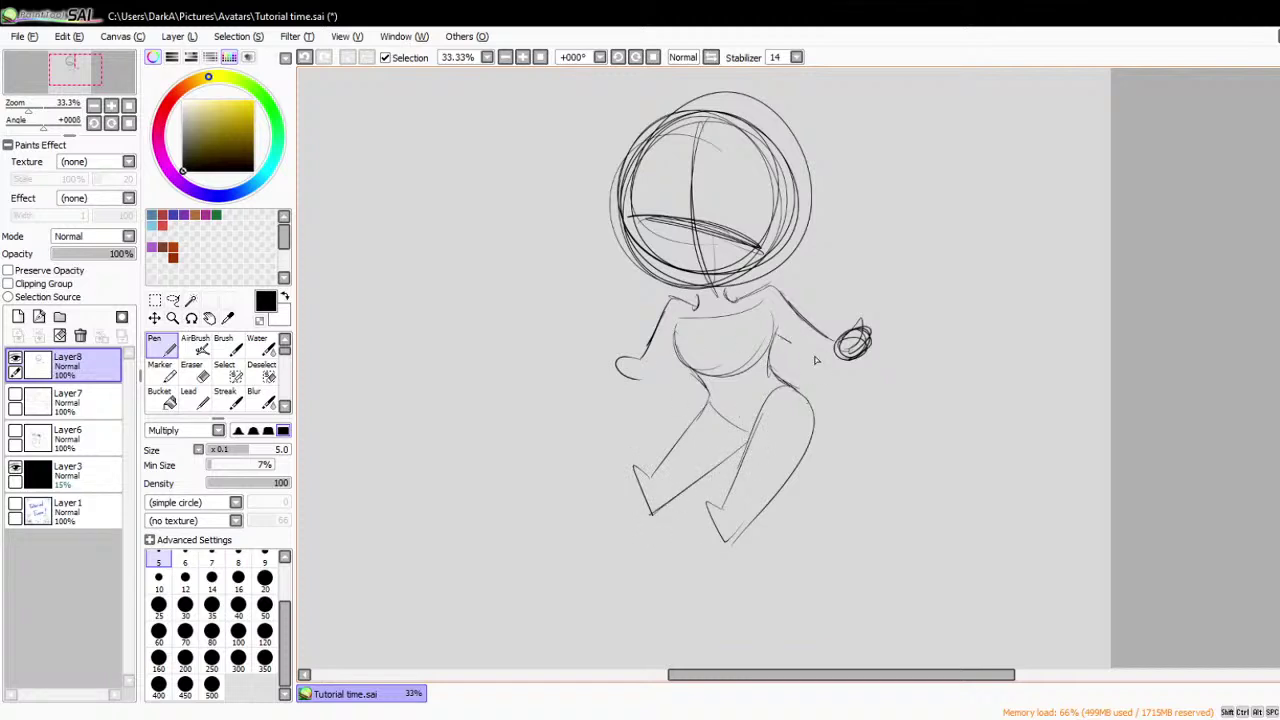
drag(788, 344, 842, 357)
drag(684, 347, 640, 382)
- Erase both hands and forearms with the Eraser at size 250
scroll(670, 350, down, 3)
scroll(710, 330, up, 3)
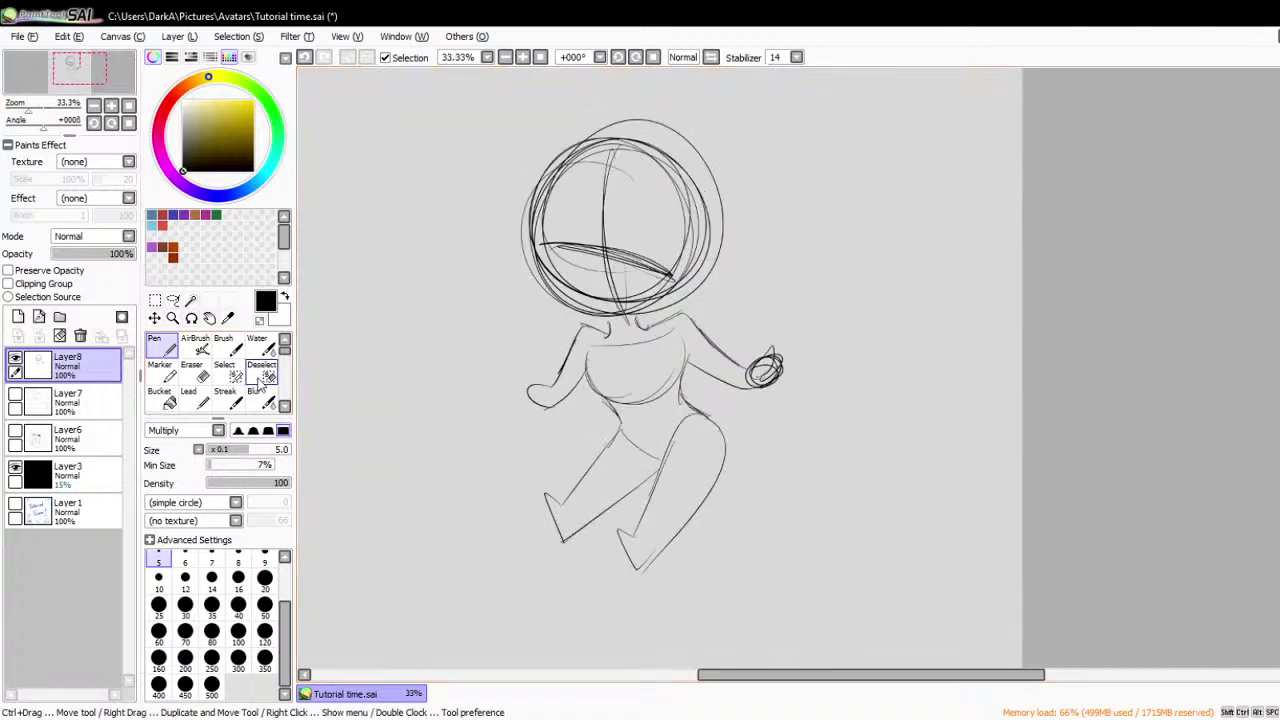
click(206, 374)
click(211, 684)
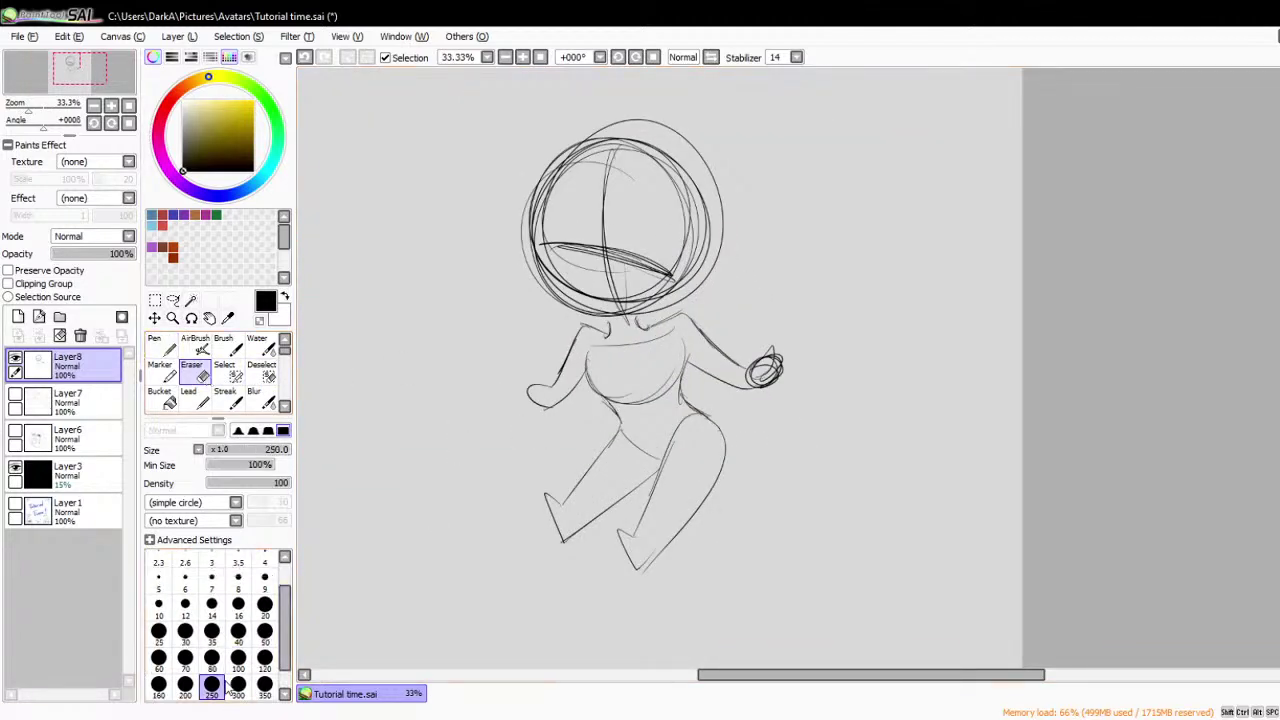
mouse_move(555, 410)
mouse_down()
mouse_move(529, 409)
mouse_move(572, 399)
mouse_up()
mouse_move(725, 352)
mouse_down()
mouse_move(763, 375)
mouse_move(811, 352)
mouse_up()
- Redraw both arms with the Pen, making them longer and ending in simple pointed hands
click(160, 345)
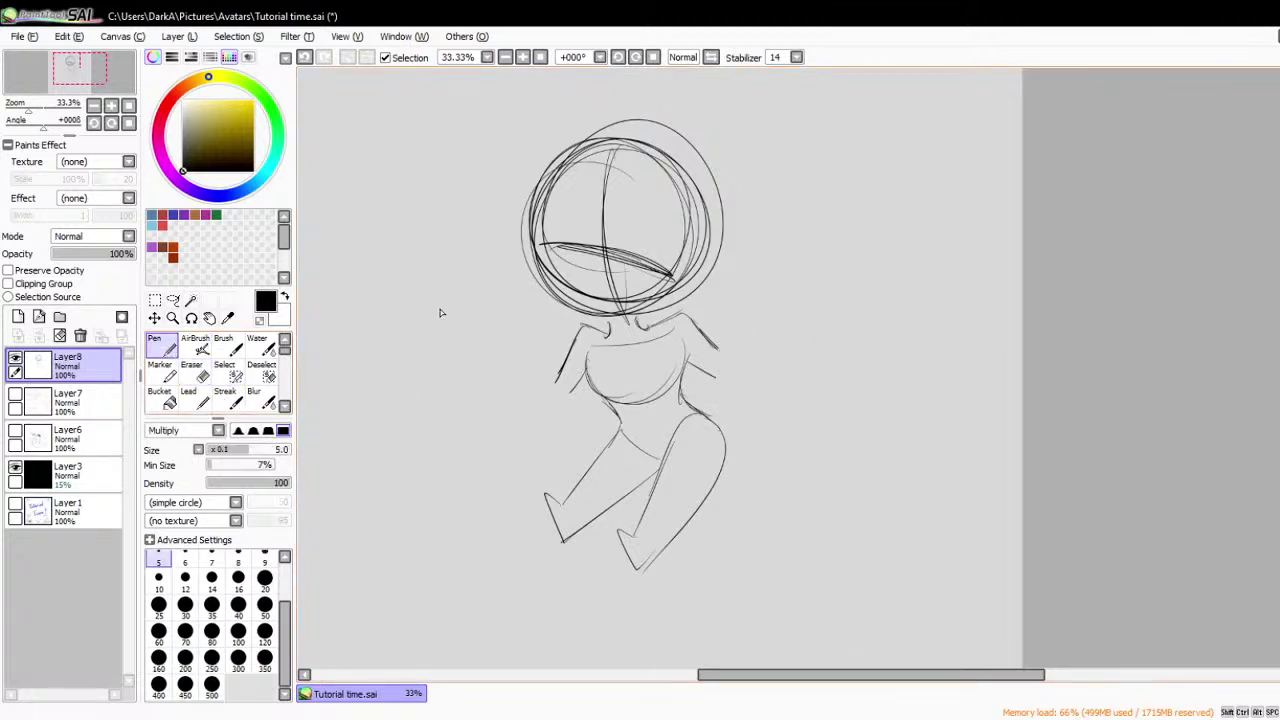
mouse_move(579, 338)
mouse_down()
mouse_move(538, 415)
mouse_move(557, 381)
mouse_move(511, 421)
mouse_move(545, 437)
mouse_up()
drag(592, 369, 546, 430)
drag(704, 331, 742, 364)
mouse_move(706, 334)
mouse_down()
mouse_move(759, 379)
mouse_move(800, 360)
mouse_move(698, 364)
mouse_move(790, 378)
mouse_move(780, 390)
mouse_up()
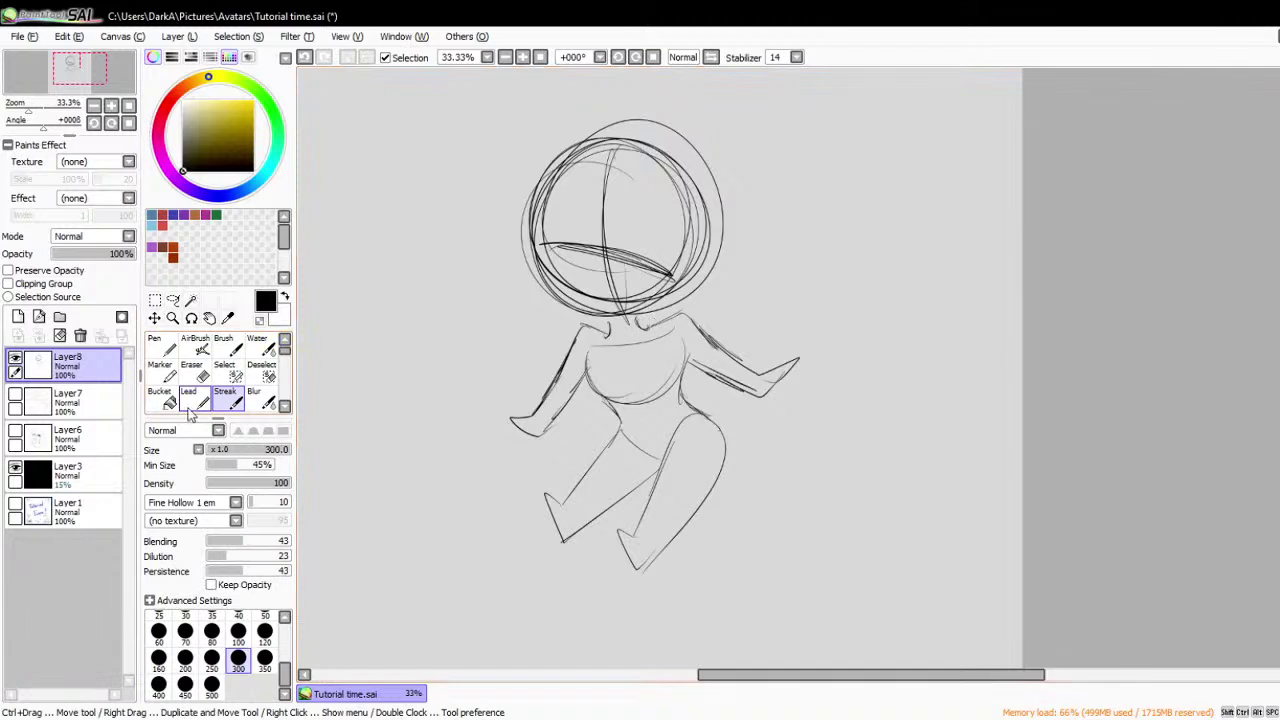
- Select the head with the selection brush at size 300 and rotate it slightly counterclockwise
click(224, 368)
click(238, 686)
mouse_move(630, 138)
mouse_down()
mouse_move(555, 190)
mouse_move(600, 270)
mouse_move(665, 147)
mouse_move(625, 205)
mouse_up()
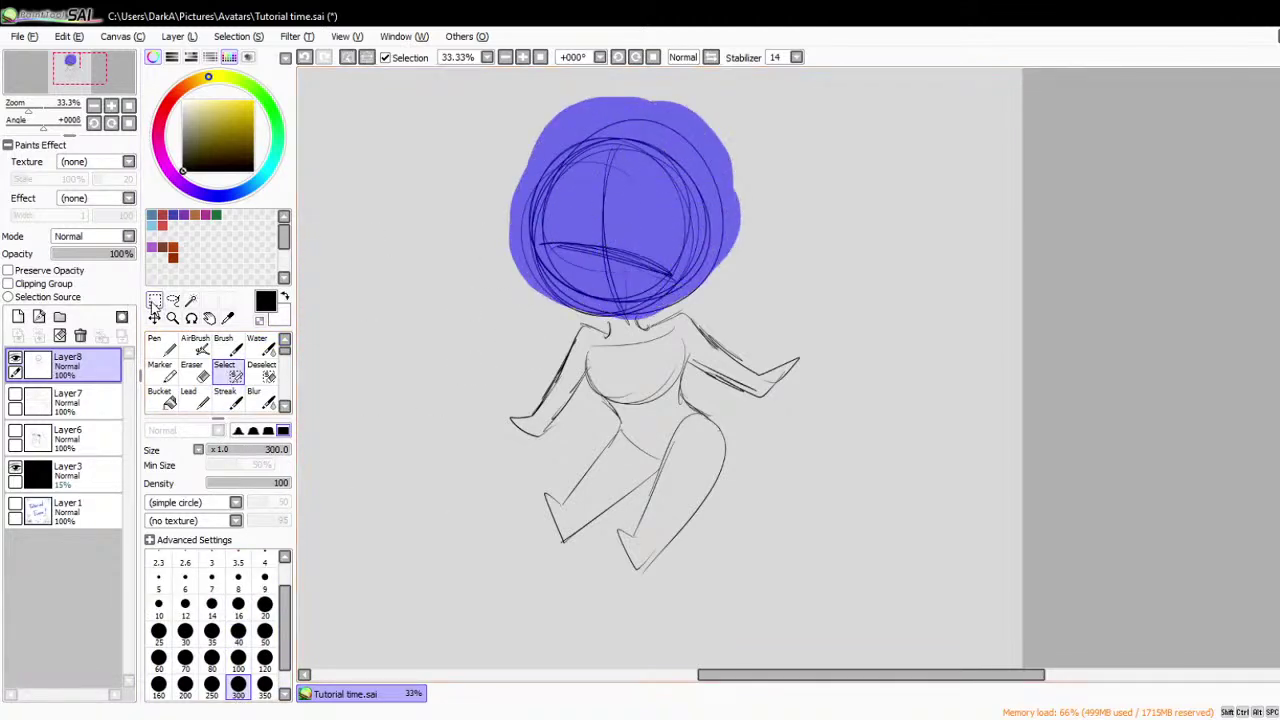
key(ctrl+t)
mouse_move(712, 284)
mouse_down()
mouse_move(715, 190)
mouse_move(693, 280)
mouse_up()
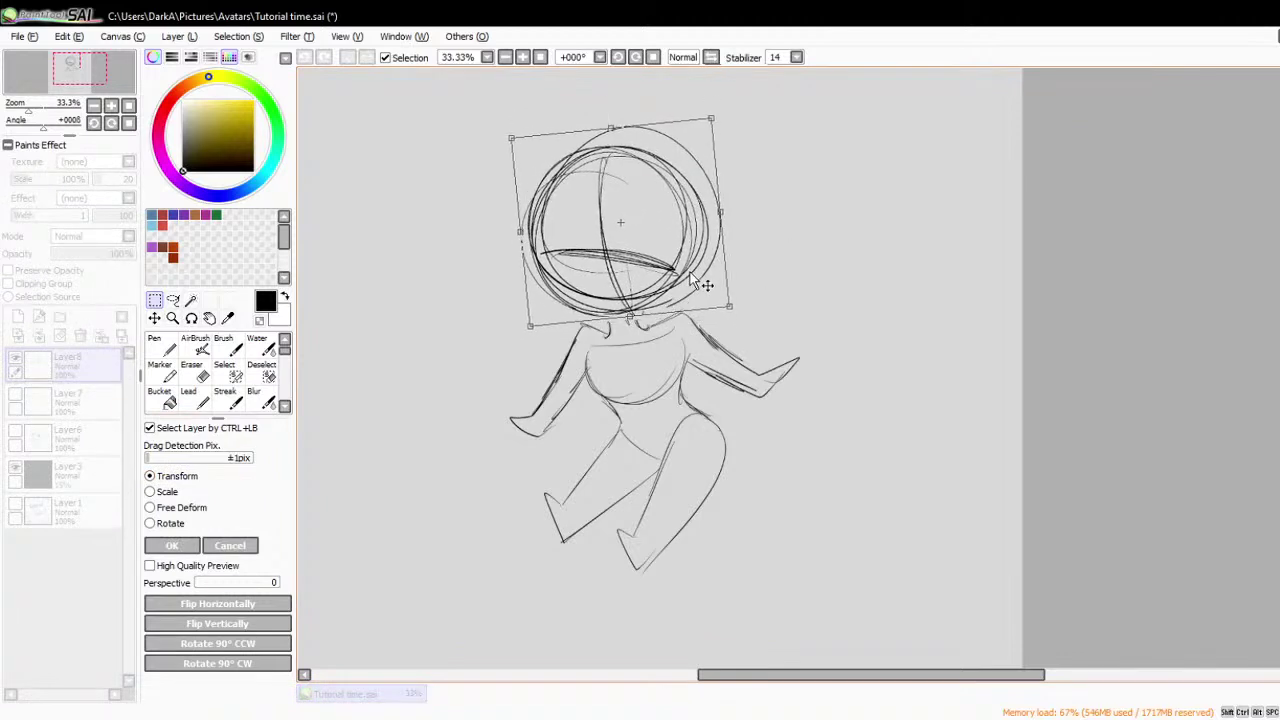
click(185, 550)
- Lower the body sketch layer's opacity to 22% and add a new layer above it for drawing with the Pen
scroll(826, 319, down, 2)
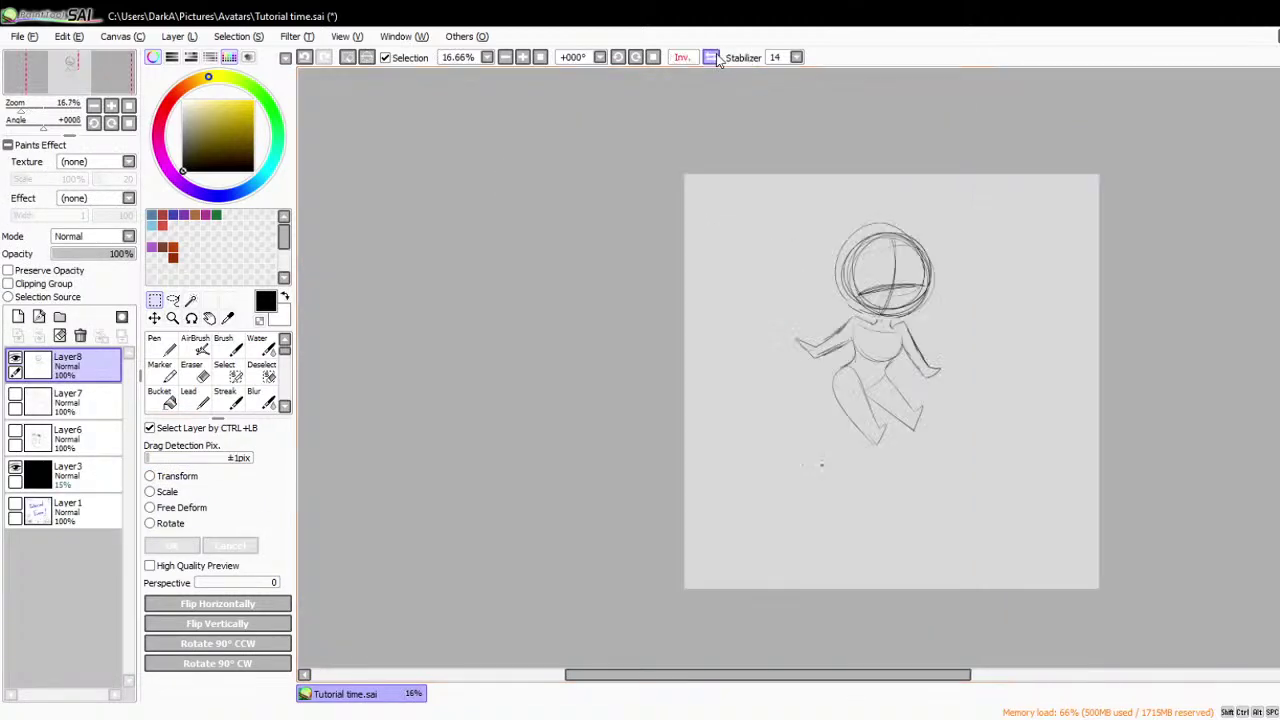
scroll(760, 295, up, 1)
scroll(760, 295, up, 1)
drag(110, 253, 70, 253)
click(163, 352)
click(18, 317)
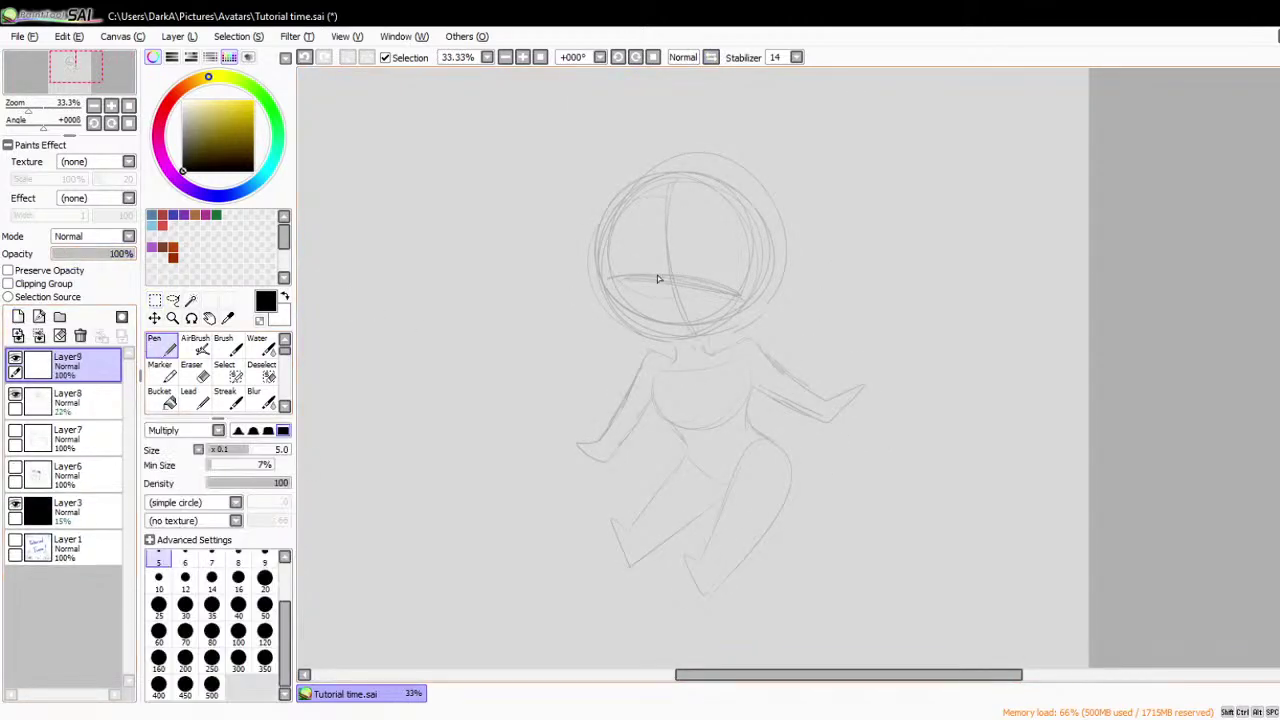
scroll(729, 277, up, 2)
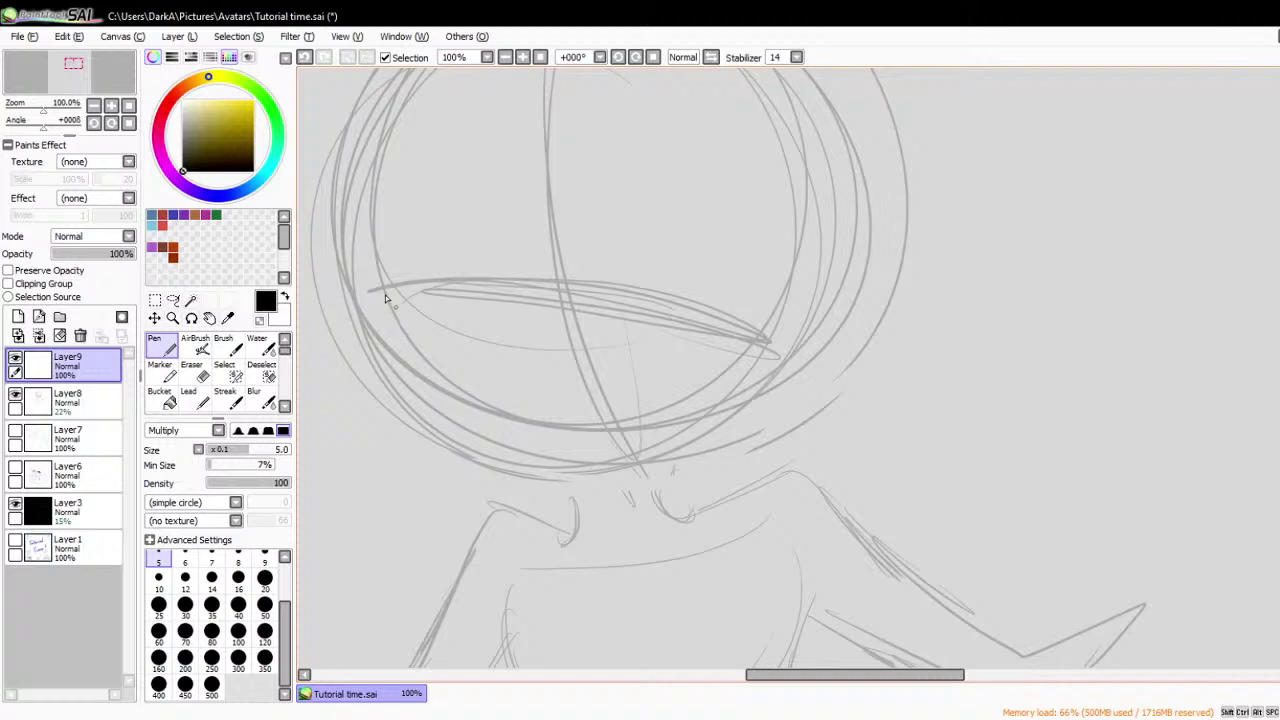
- Sketch the chibi face's cheek and jaw outline, a nose line with a small nose mark, and a V-shaped mouth
mouse_move(388, 288)
mouse_down()
mouse_move(352, 330)
mouse_move(368, 385)
mouse_move(500, 480)
mouse_move(650, 478)
mouse_move(800, 405)
mouse_up()
mouse_move(369, 302)
mouse_down()
mouse_move(640, 488)
mouse_move(805, 408)
mouse_up()
mouse_move(476, 110)
mouse_down()
mouse_move(549, 278)
mouse_move(549, 329)
mouse_up()
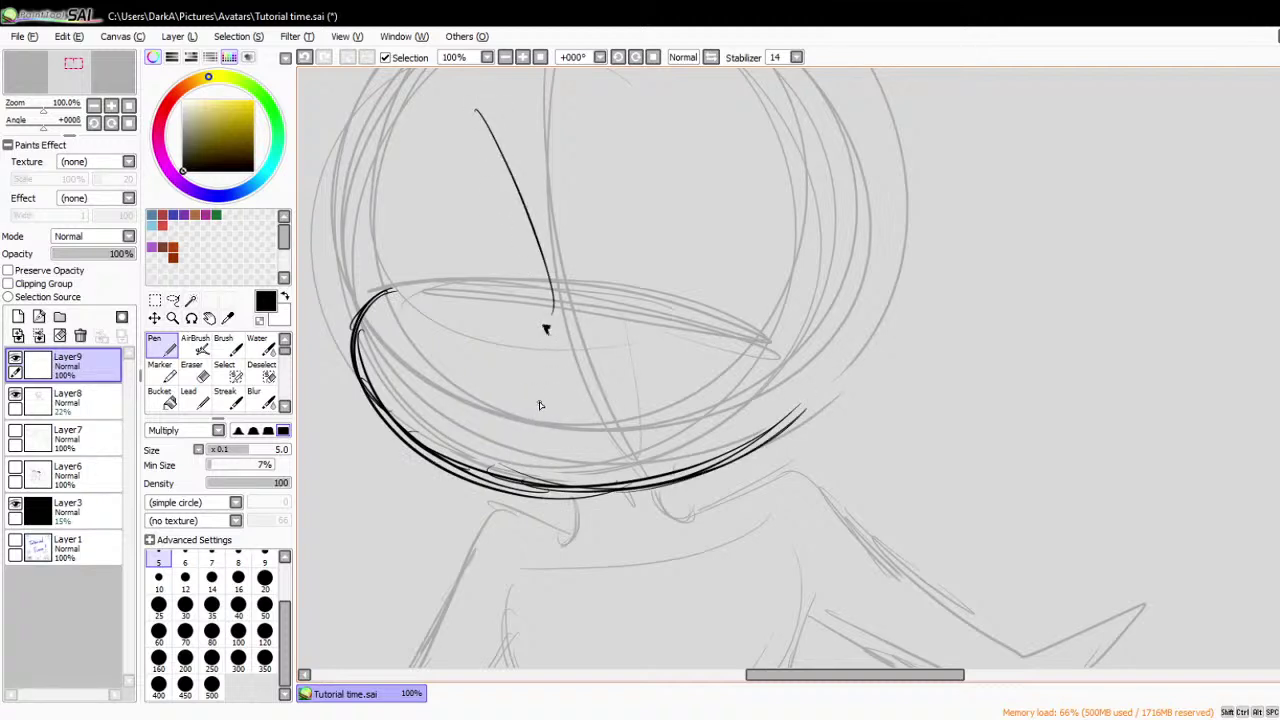
drag(541, 403, 557, 402)
scroll(636, 322, down, 3)
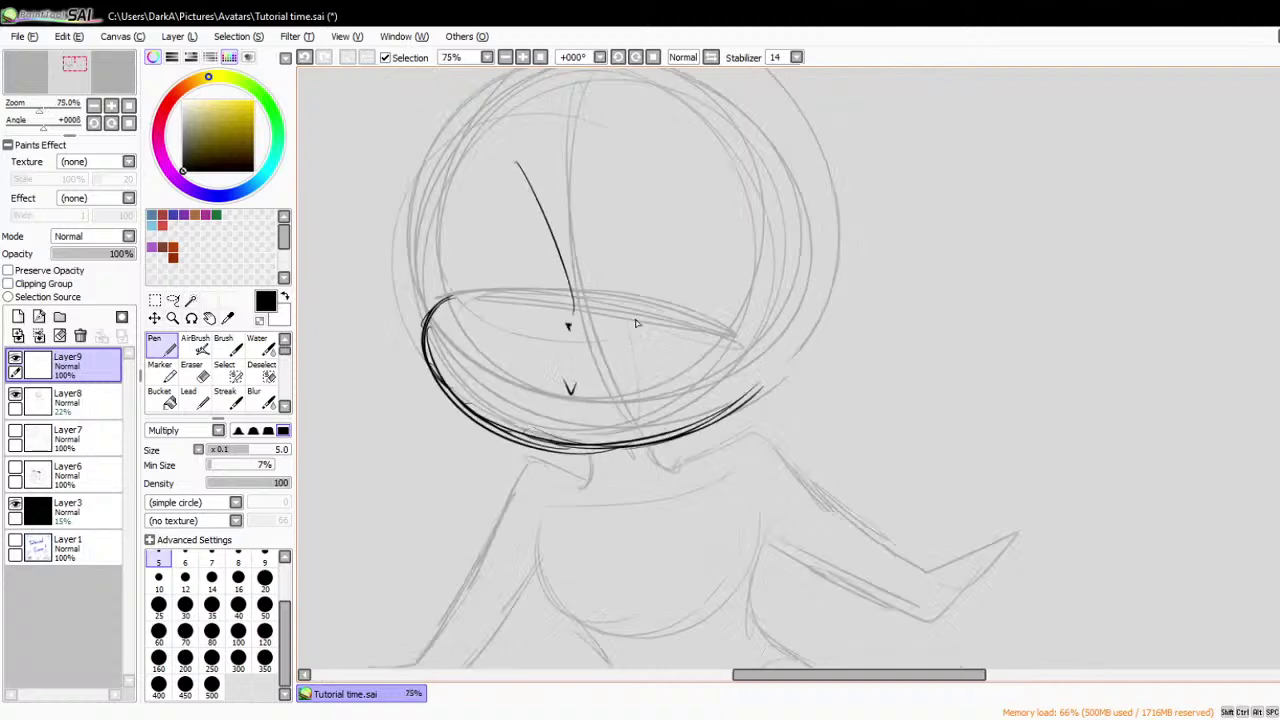
scroll(646, 292, up, 2)
scroll(694, 278, down, 2)
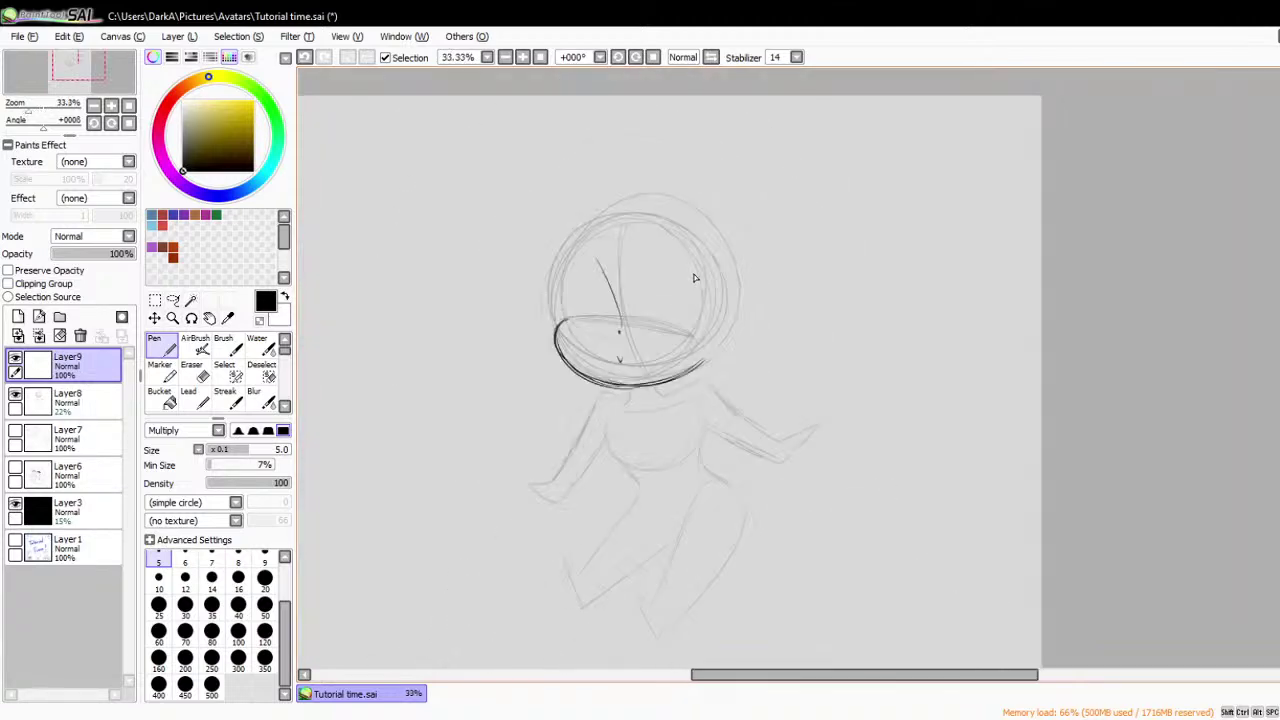
scroll(694, 278, up, 3)
scroll(895, 385, down, 2)
- Show the title drawing layer to examine the eyes, nose and cheeks of its two example faces, and hide it again
click(12, 545)
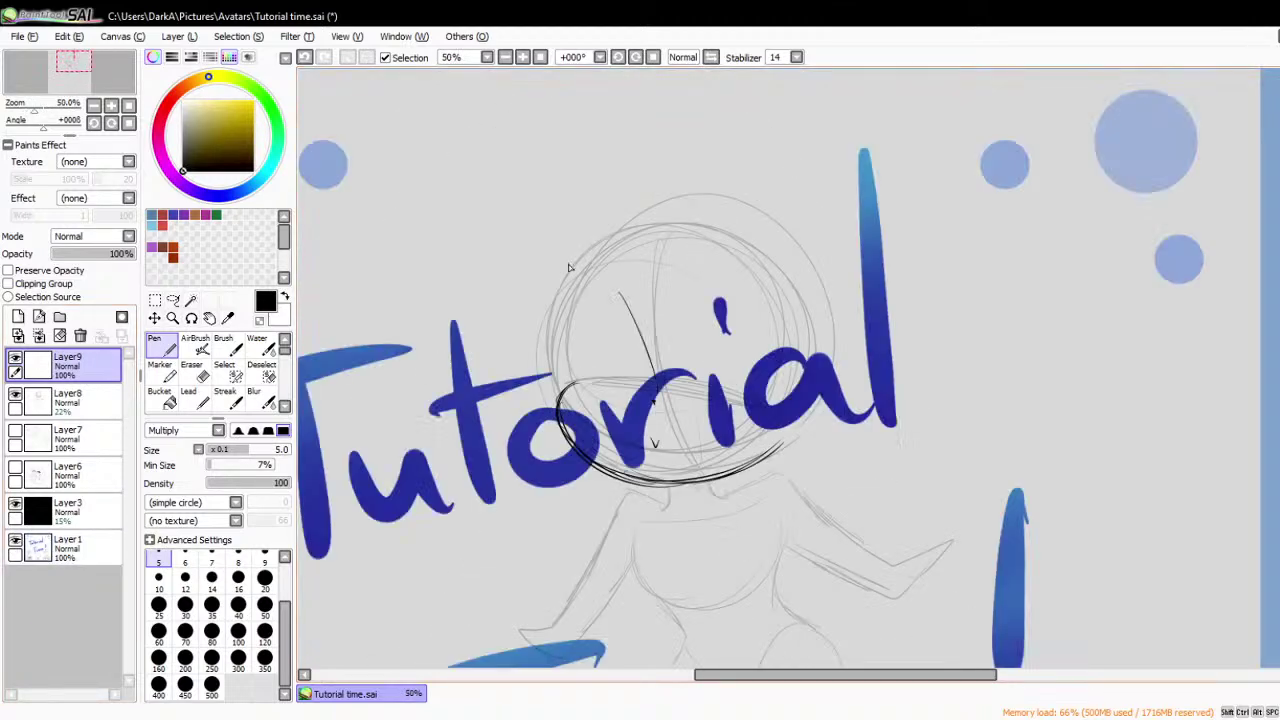
scroll(440, 485, down, 2)
scroll(440, 485, up, 4)
scroll(440, 485, down, 1)
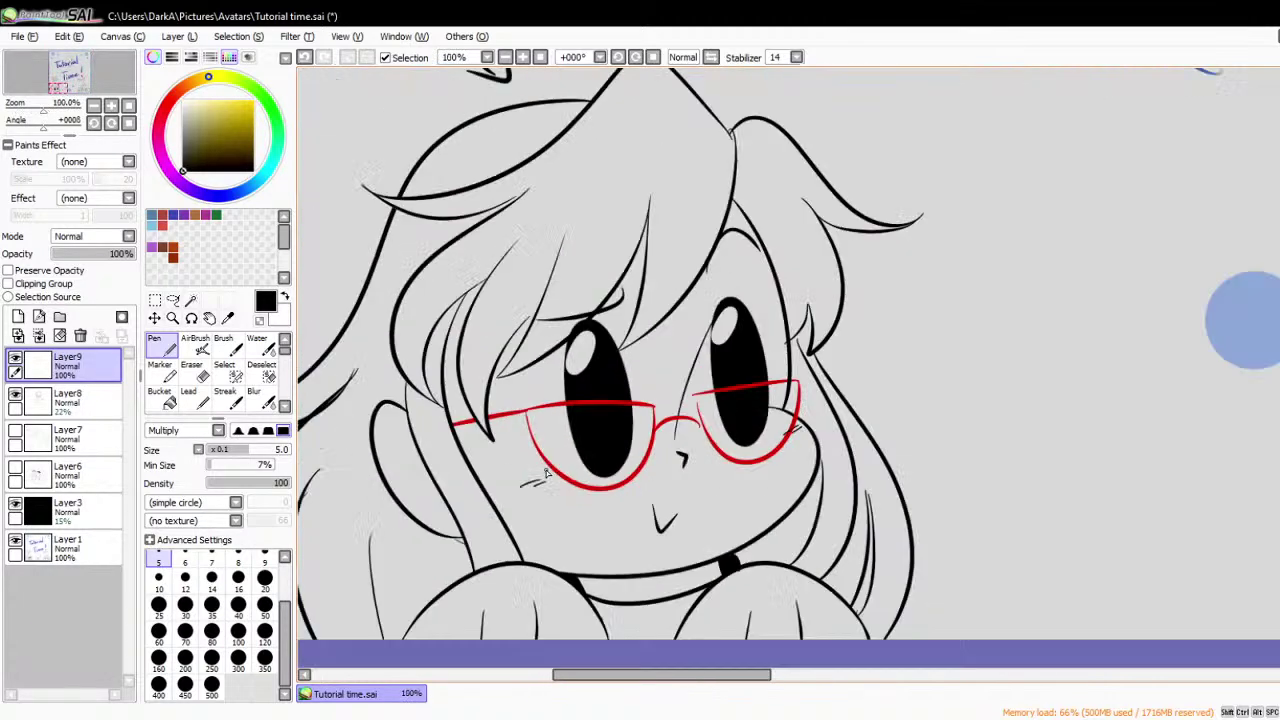
scroll(610, 421, up, 1)
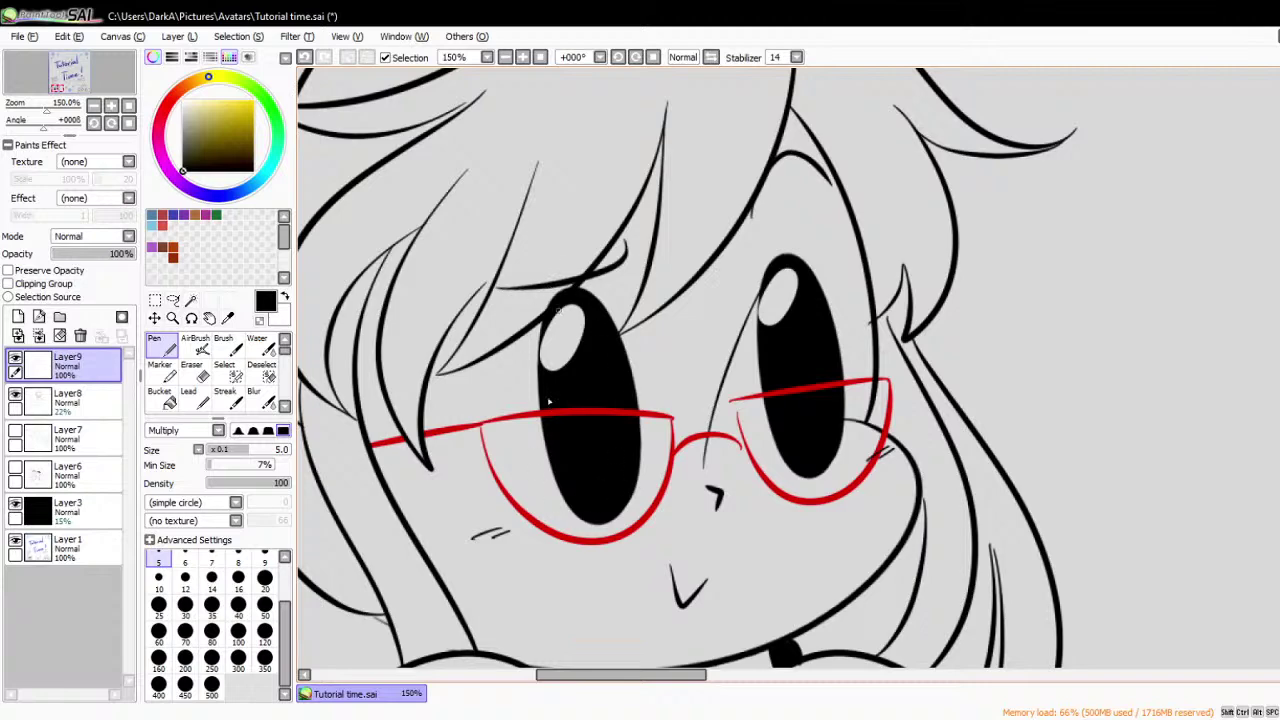
scroll(620, 435, down, 1)
scroll(566, 345, up, 1)
scroll(566, 345, down, 3)
scroll(1036, 361, up, 3)
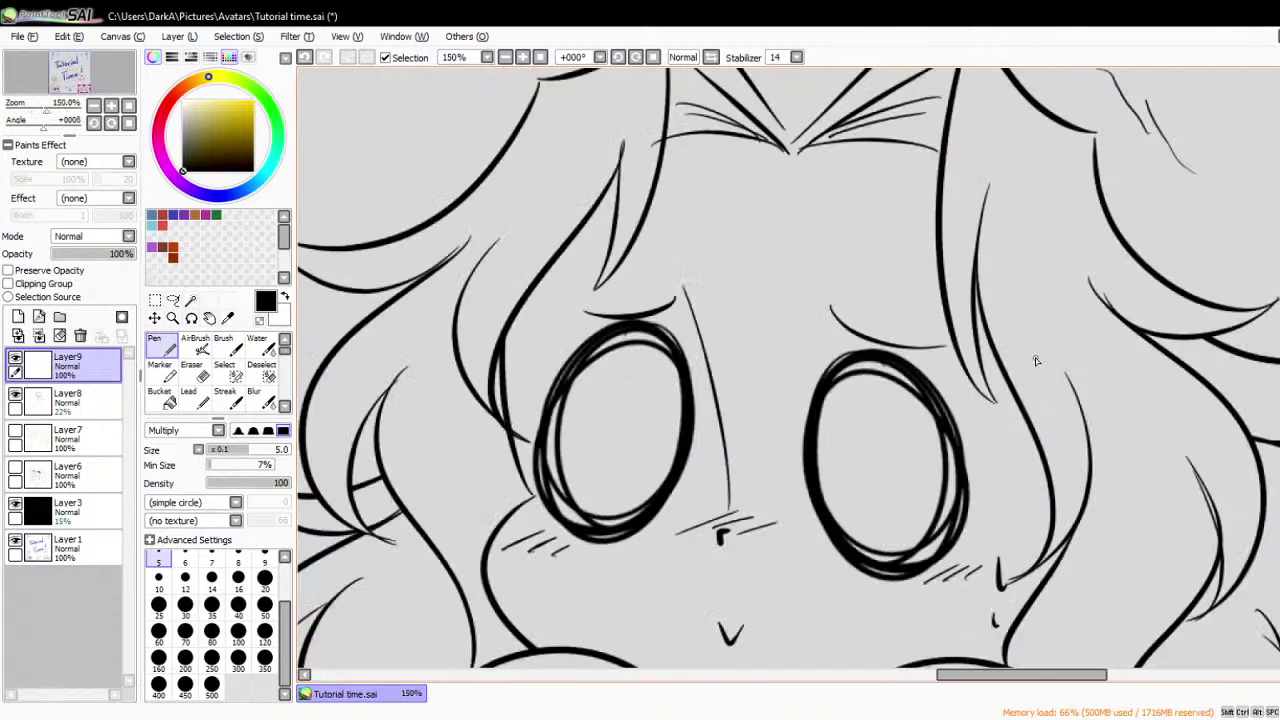
scroll(907, 518, down, 1)
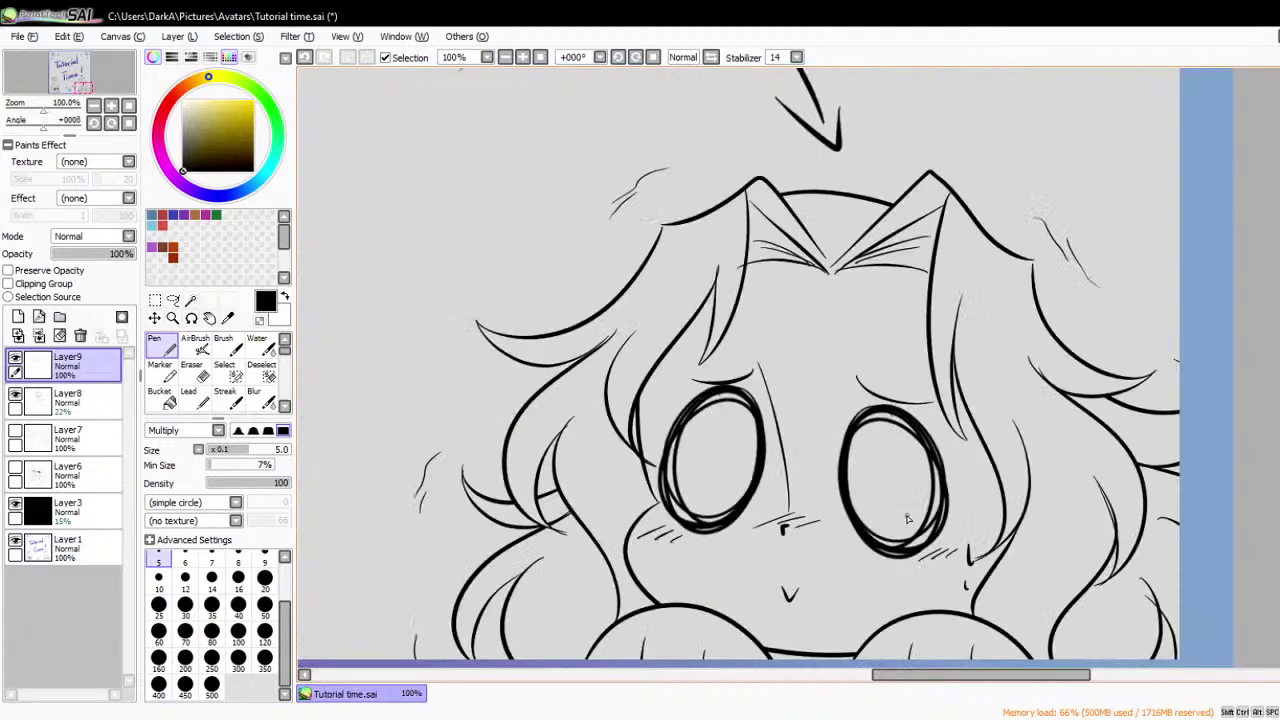
scroll(907, 518, down, 2)
scroll(524, 556, down, 2)
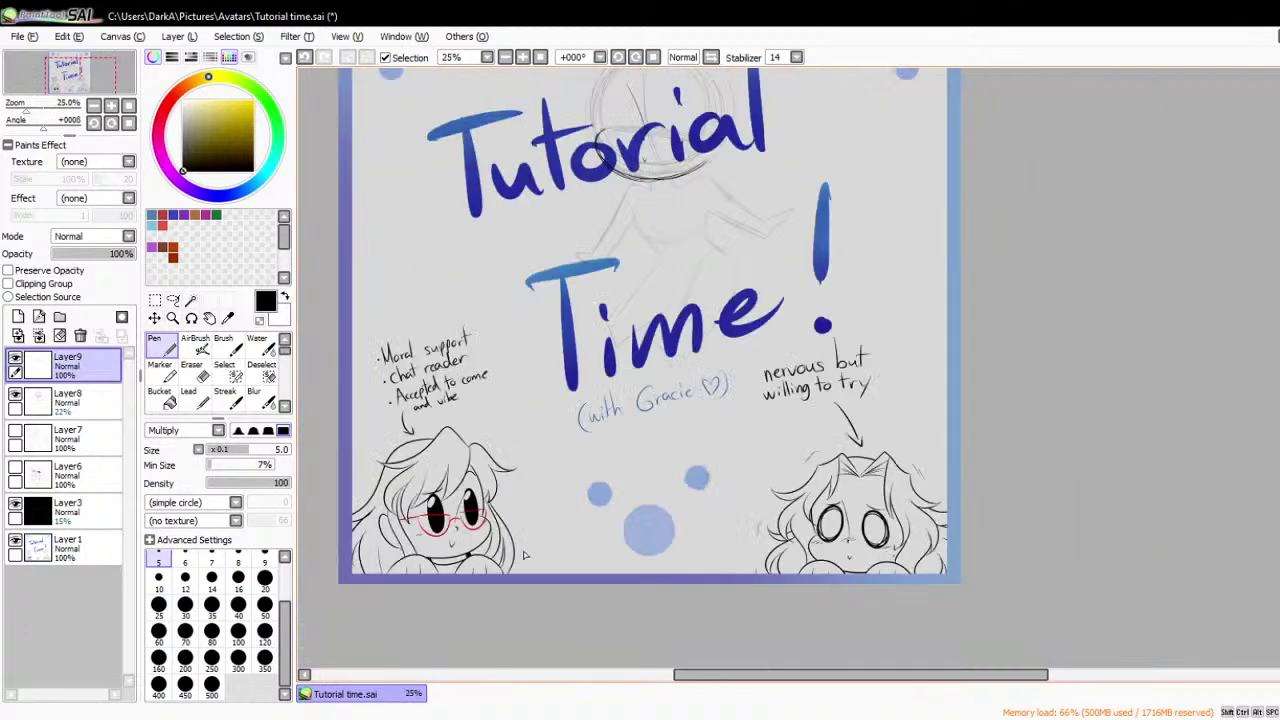
scroll(437, 510, up, 2)
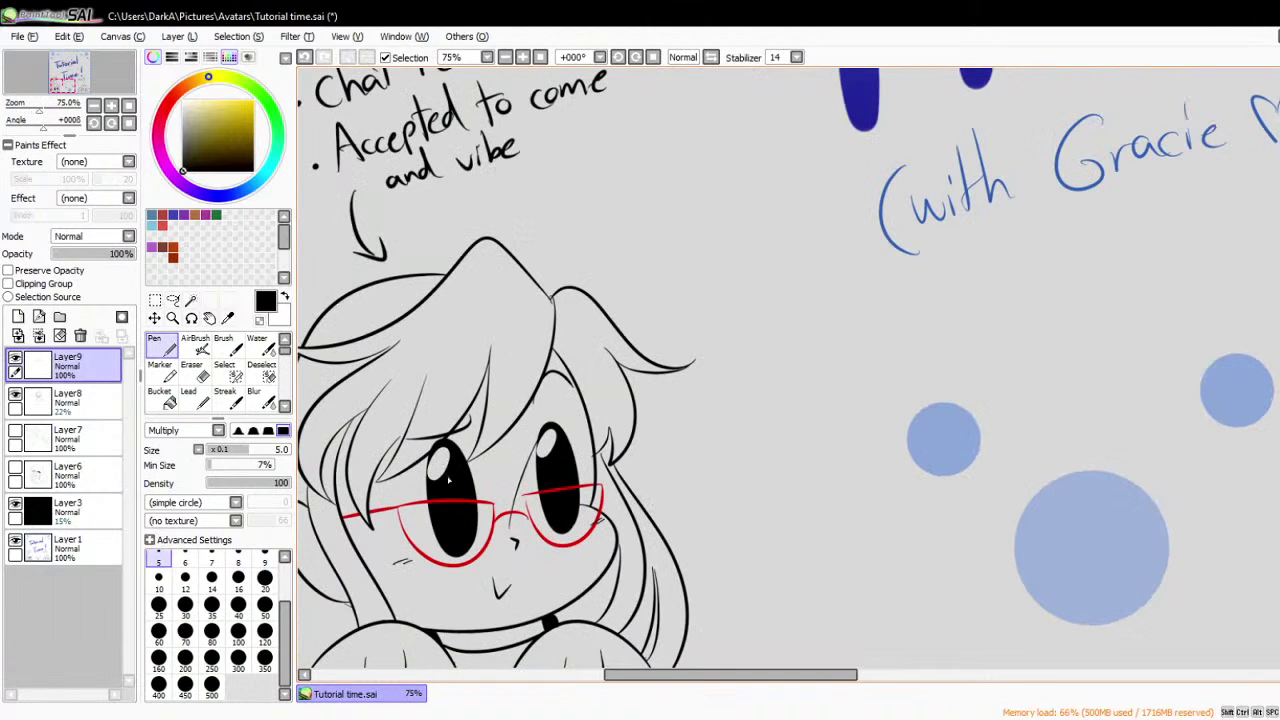
scroll(435, 632, down, 3)
scroll(430, 628, up, 1)
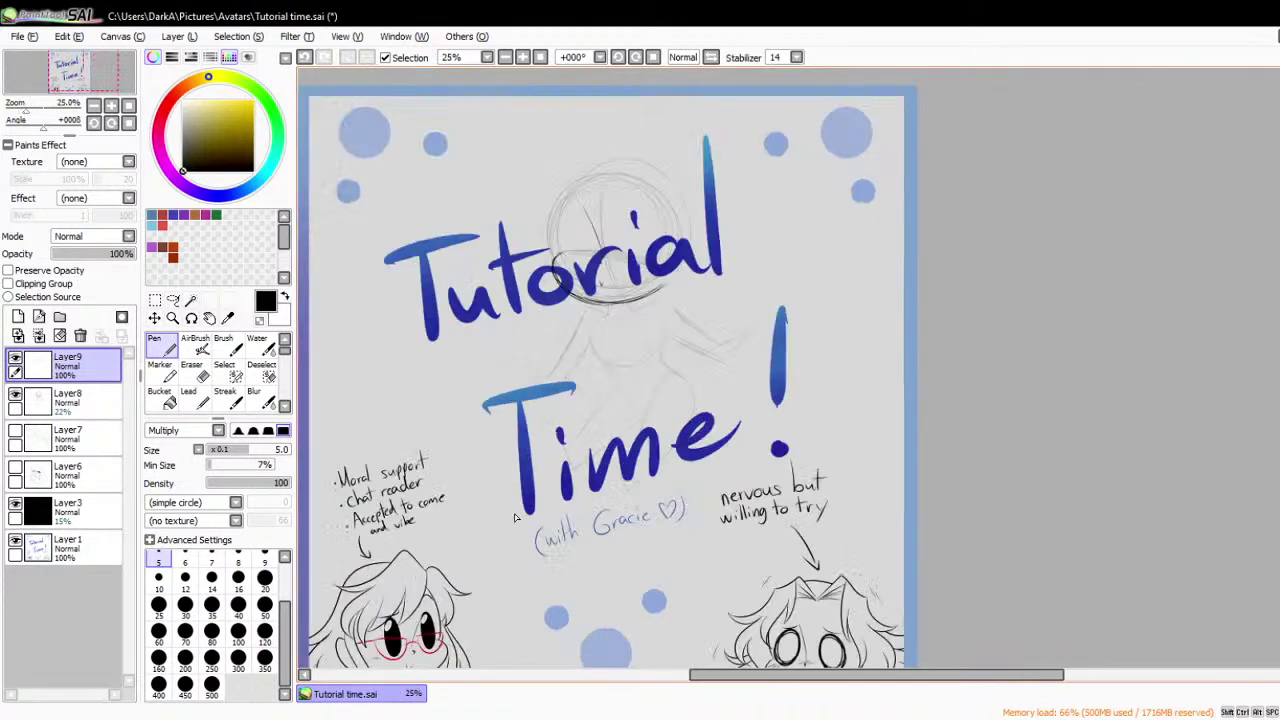
click(15, 540)
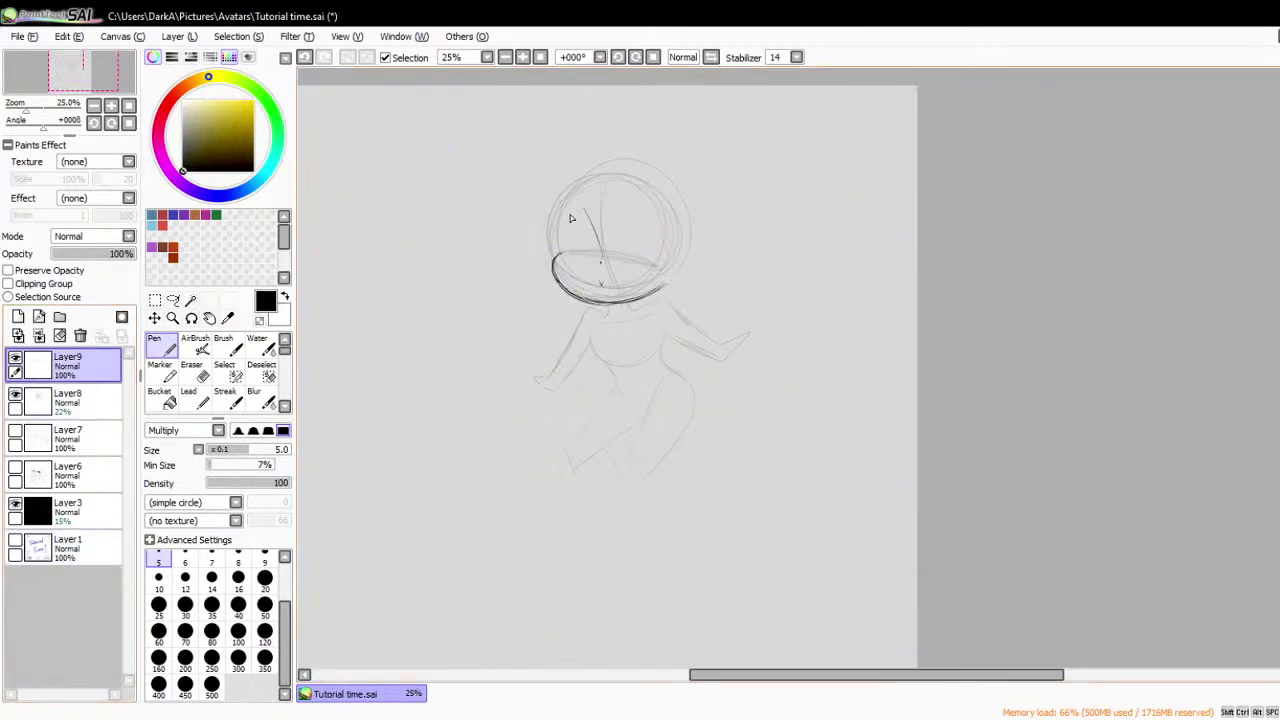
- Sketch one large round eye with its surrounding lid lines, a short eyebrow above it, and an ear beside the cheek
scroll(647, 224, up, 2)
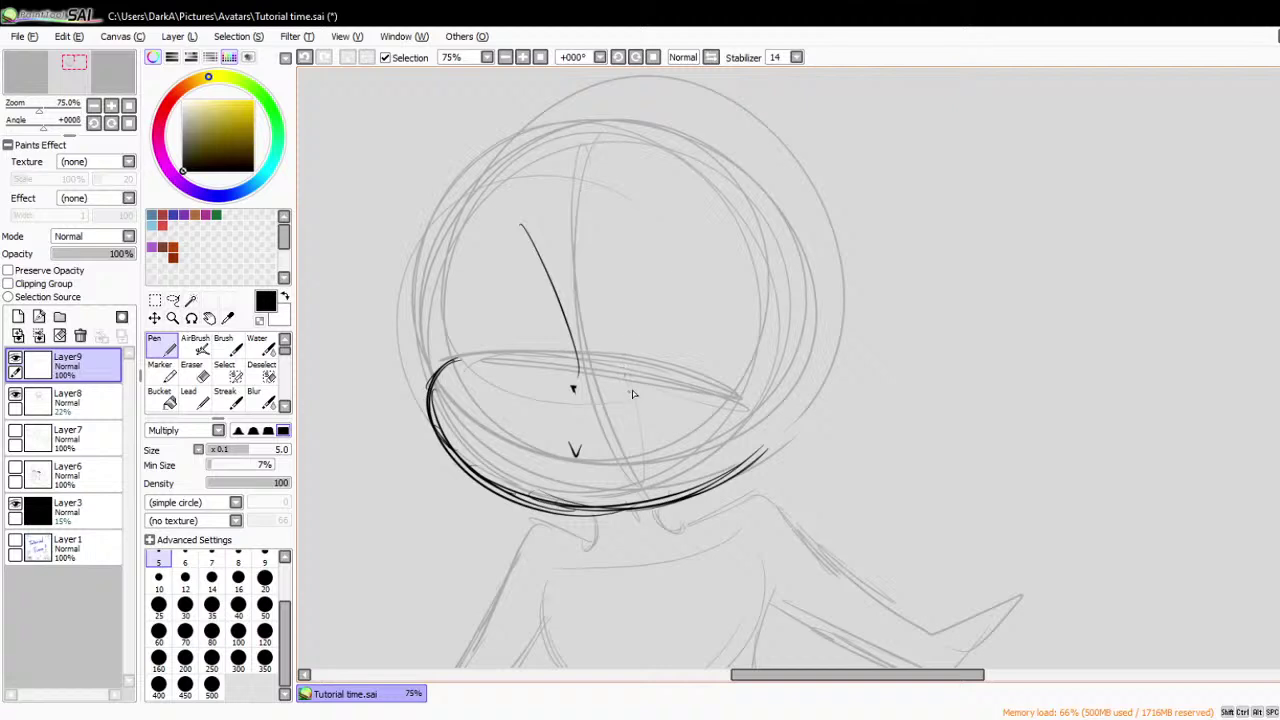
mouse_move(632, 390)
mouse_down()
mouse_move(642, 292)
mouse_move(635, 341)
mouse_move(659, 278)
mouse_move(698, 257)
mouse_move(658, 291)
mouse_move(730, 266)
mouse_move(701, 248)
mouse_move(785, 318)
mouse_up()
mouse_move(762, 382)
mouse_down()
mouse_move(727, 403)
mouse_move(670, 408)
mouse_up()
drag(656, 268, 648, 358)
mouse_move(650, 300)
mouse_down()
mouse_move(762, 270)
mouse_move(724, 380)
mouse_move(742, 358)
mouse_up()
mouse_move(676, 182)
mouse_down()
mouse_move(734, 173)
mouse_move(722, 170)
mouse_move(753, 198)
mouse_up()
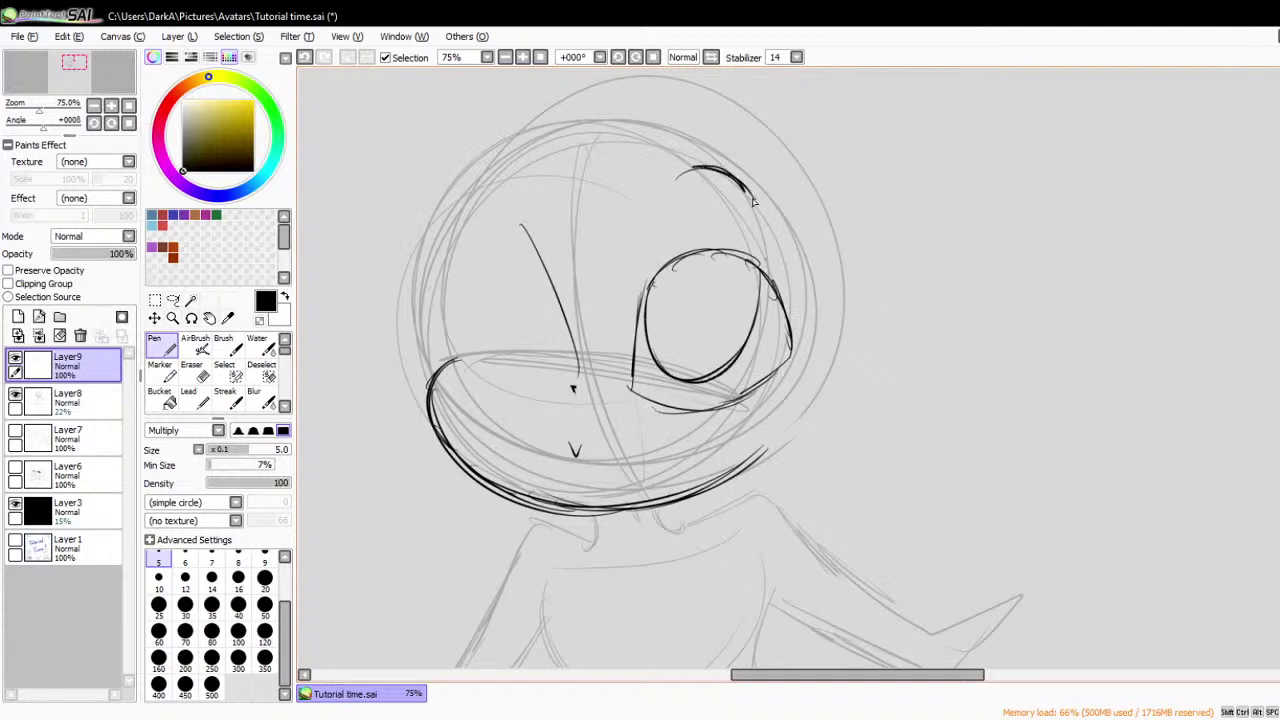
mouse_move(797, 374)
mouse_down()
mouse_move(799, 450)
mouse_move(765, 456)
mouse_up()
scroll(705, 335, down, 2)
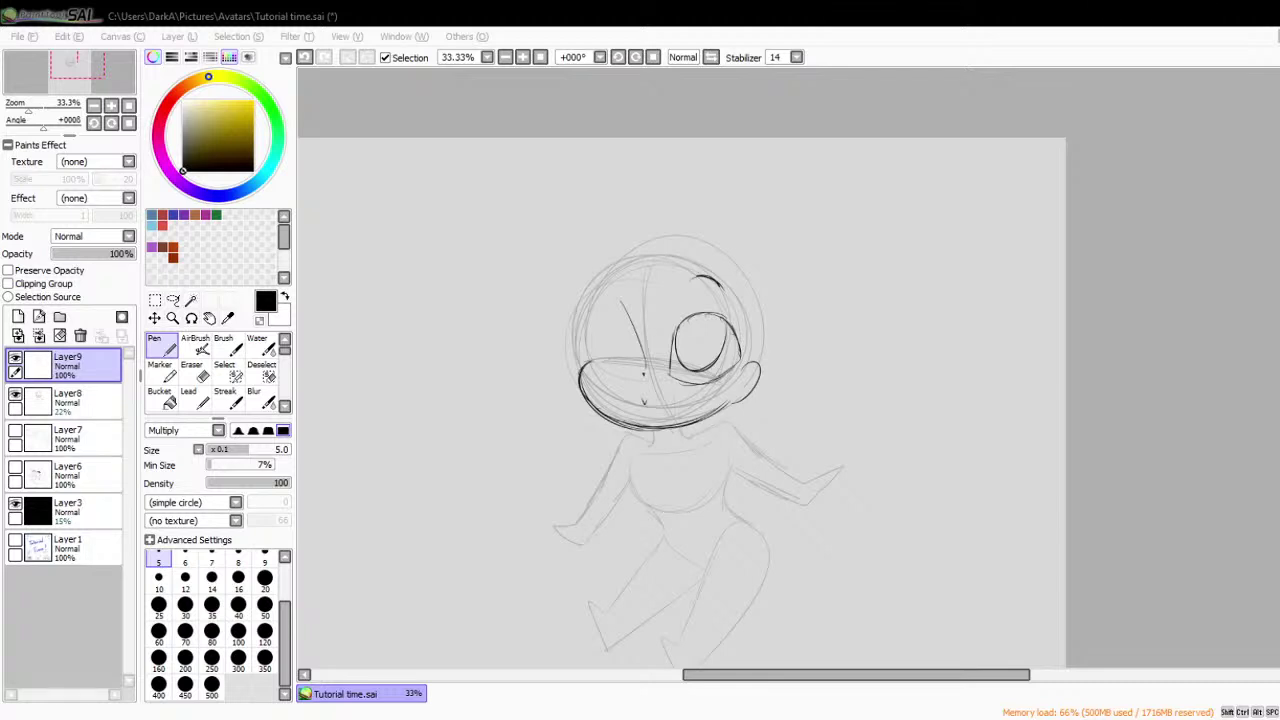
click(800, 402)
scroll(800, 404, down, 1)
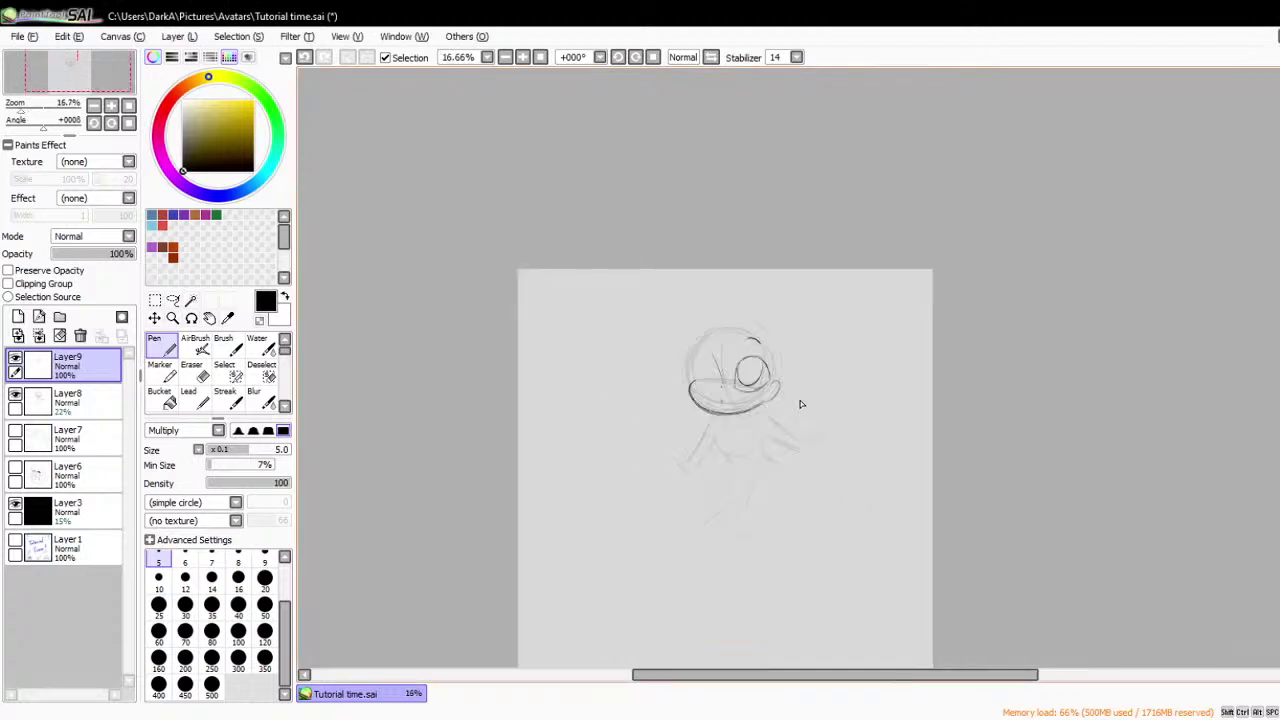
scroll(729, 410, up, 3)
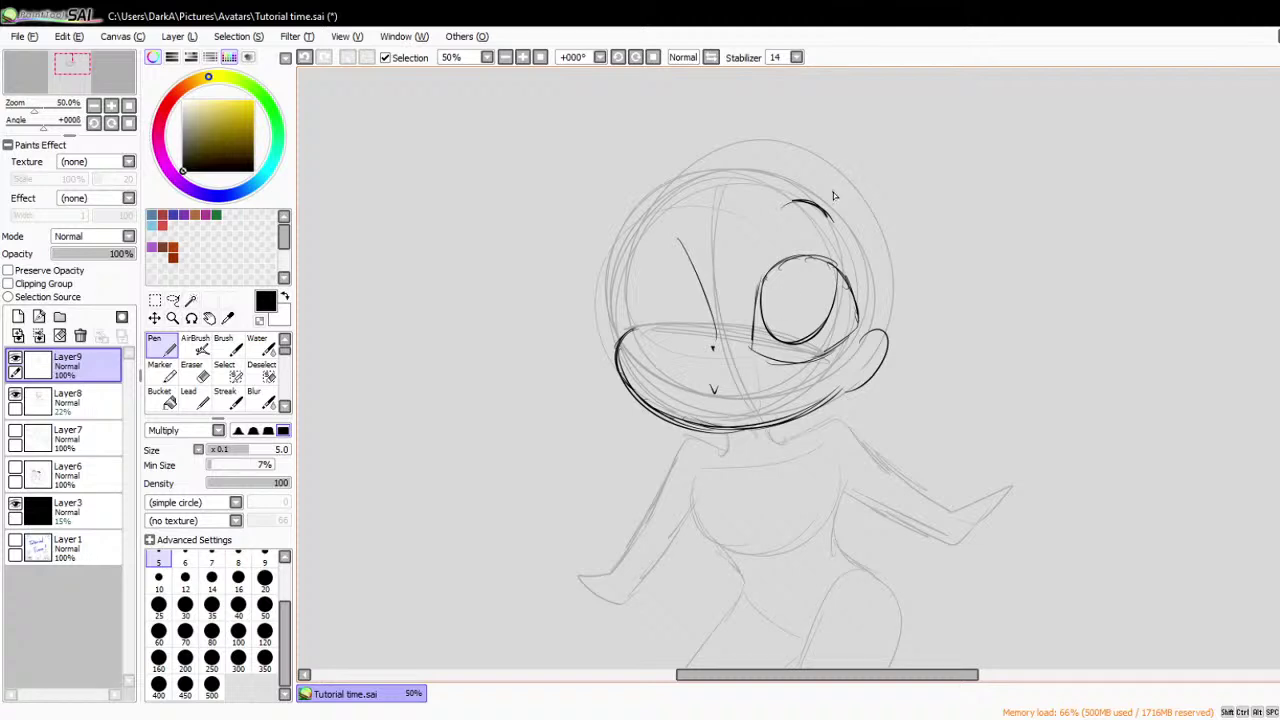
scroll(834, 196, down, 2)
scroll(837, 319, up, 2)
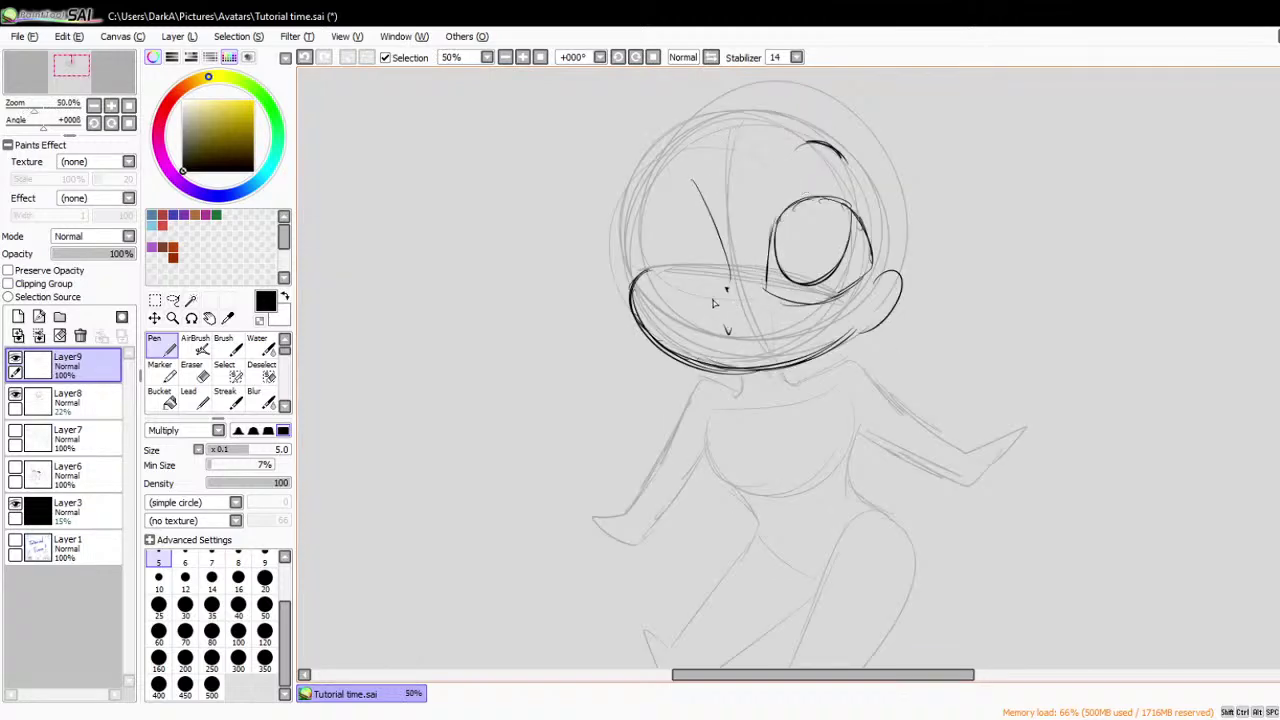
- Show the title drawing layer once more to examine the face with glasses as a reference, and hide it again
scroll(681, 295, up, 2)
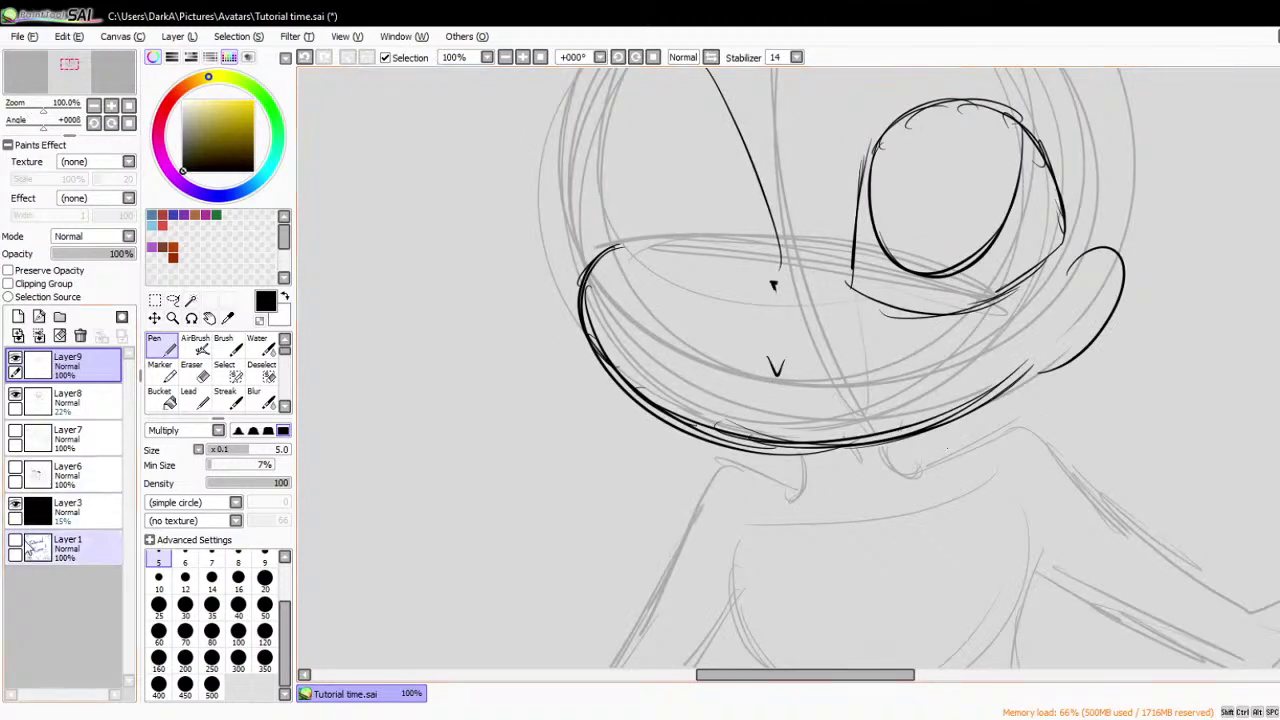
scroll(853, 264, down, 3)
click(15, 541)
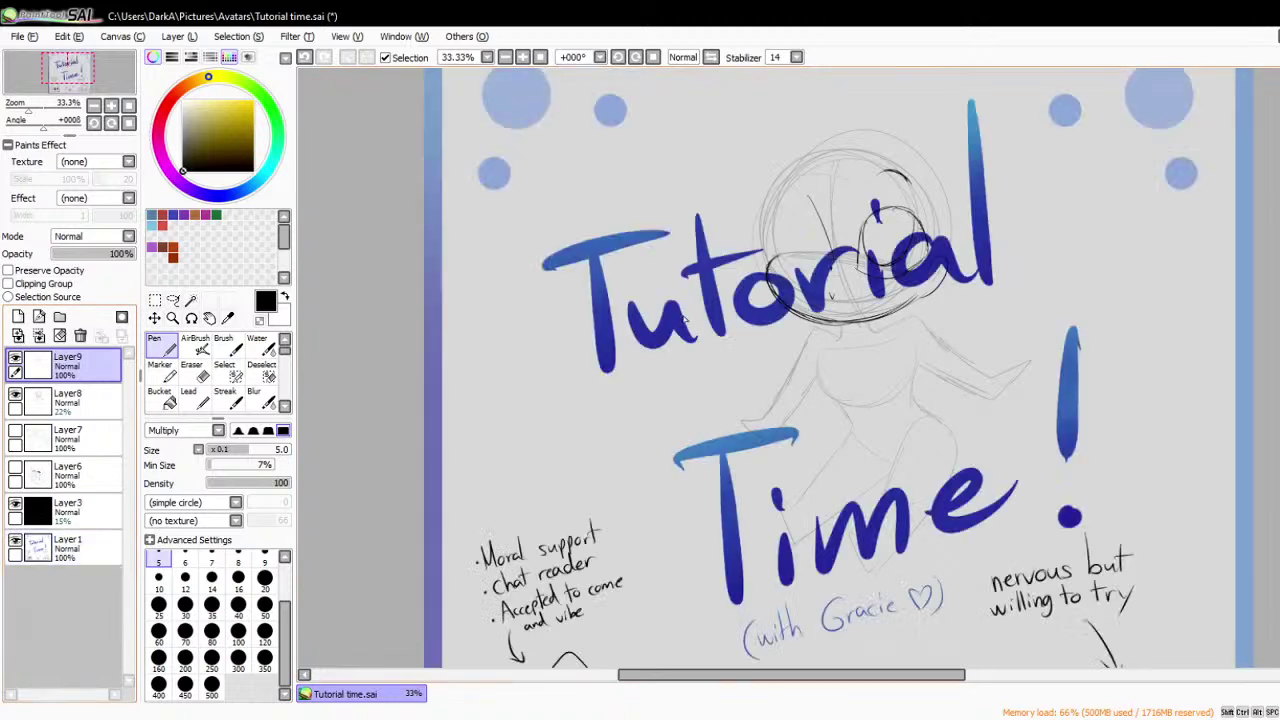
scroll(915, 250, down, 3)
scroll(795, 463, up, 4)
scroll(793, 464, up, 2)
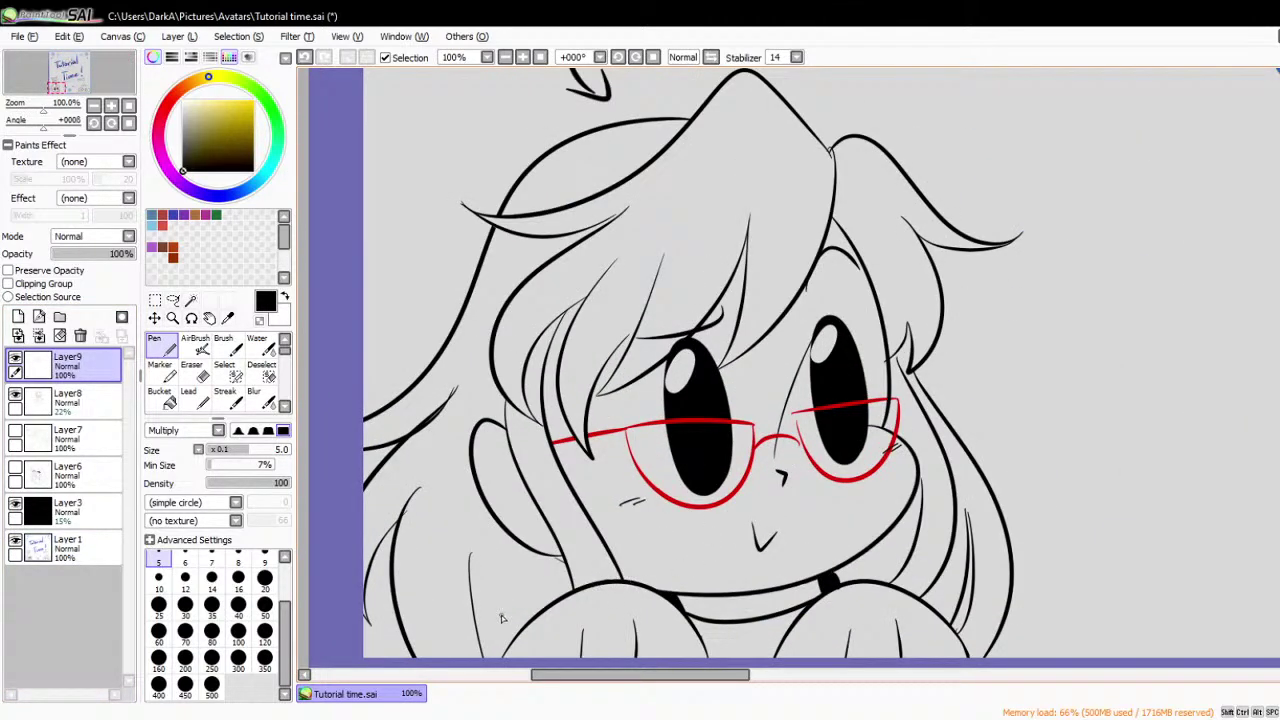
scroll(503, 618, down, 3)
click(15, 541)
scroll(632, 431, down, 2)
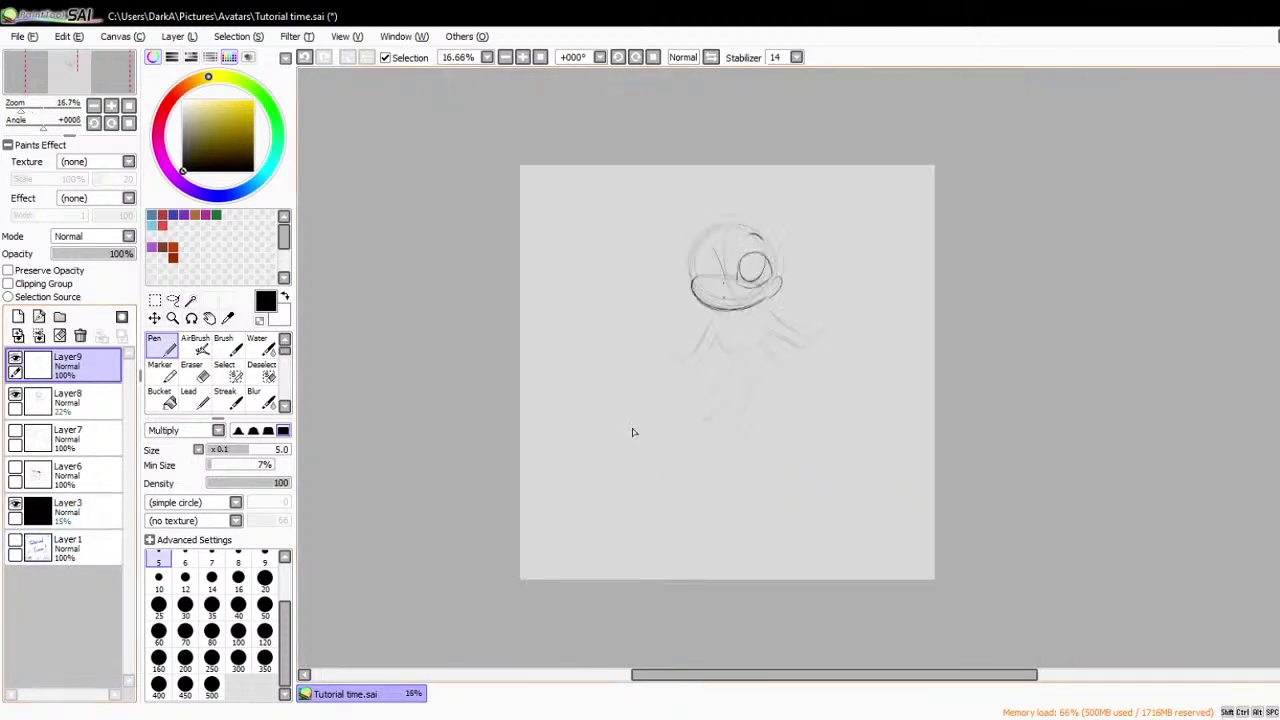
scroll(744, 269, up, 4)
scroll(838, 225, up, 1)
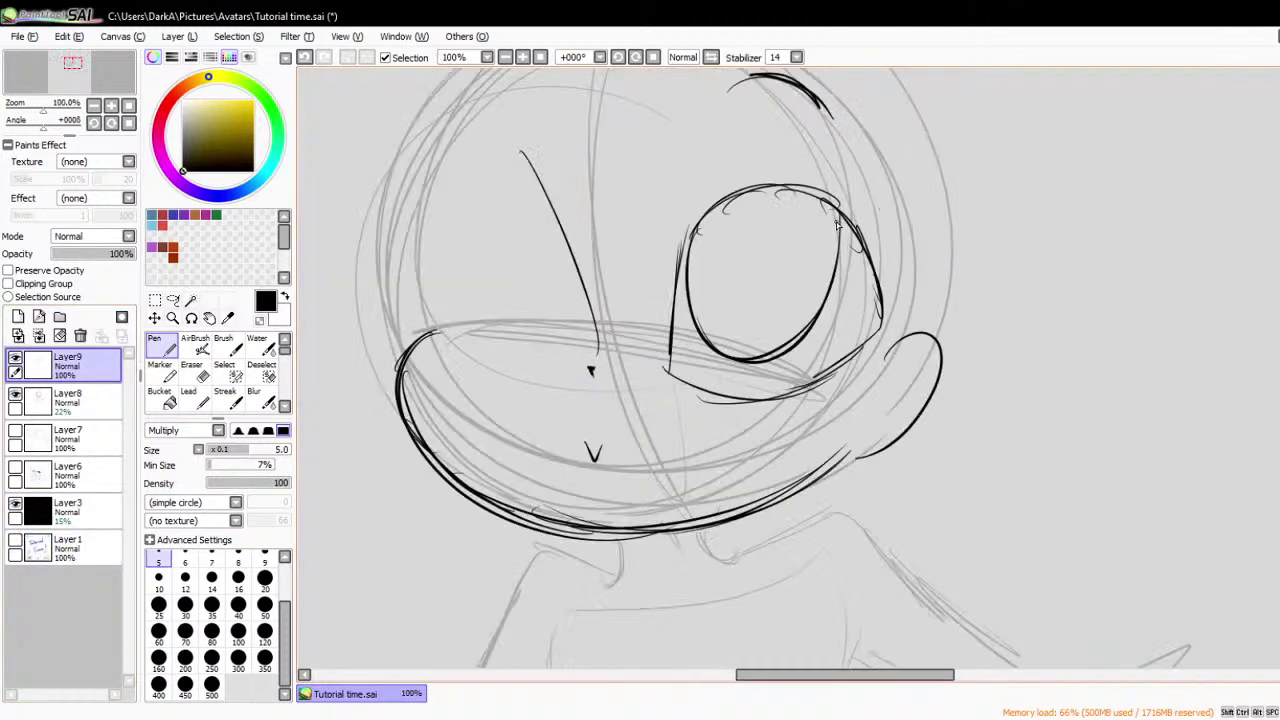
- Delete the chibi face layer and the faded body sketch layer beneath it
click(80, 335)
click(60, 335)
scroll(632, 321, down, 3)
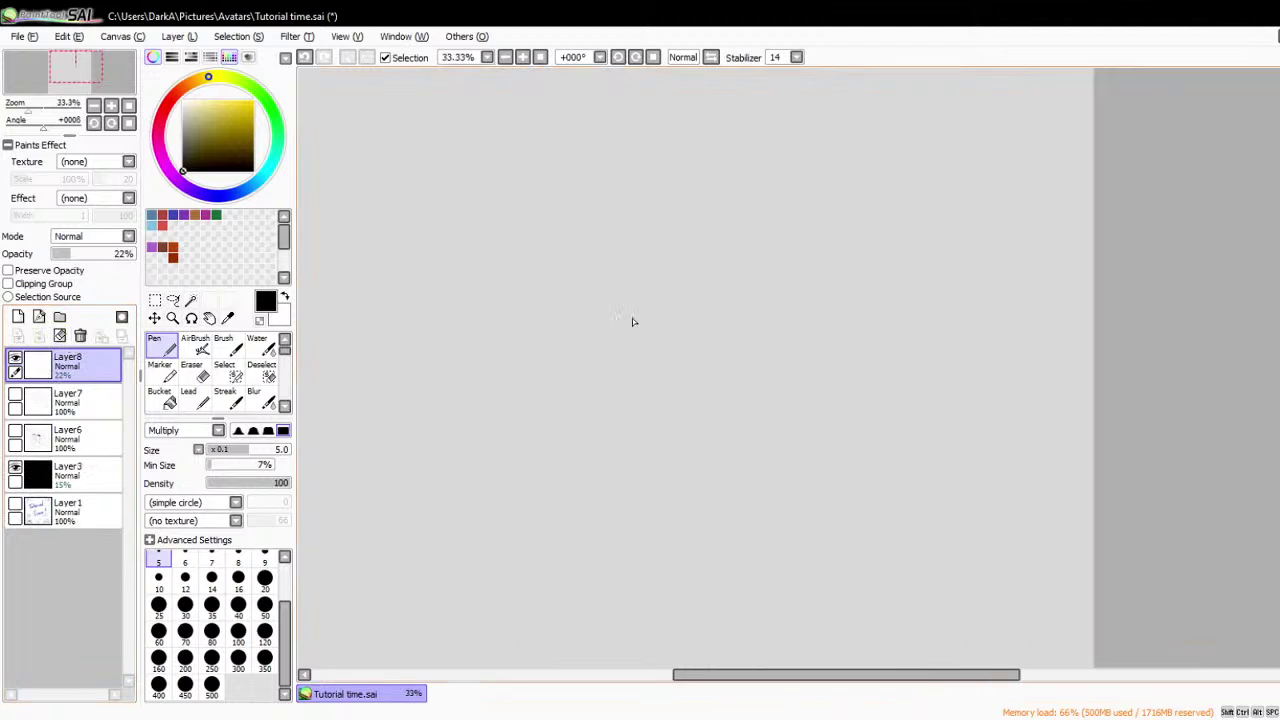
scroll(692, 290, down, 3)
click(80, 335)
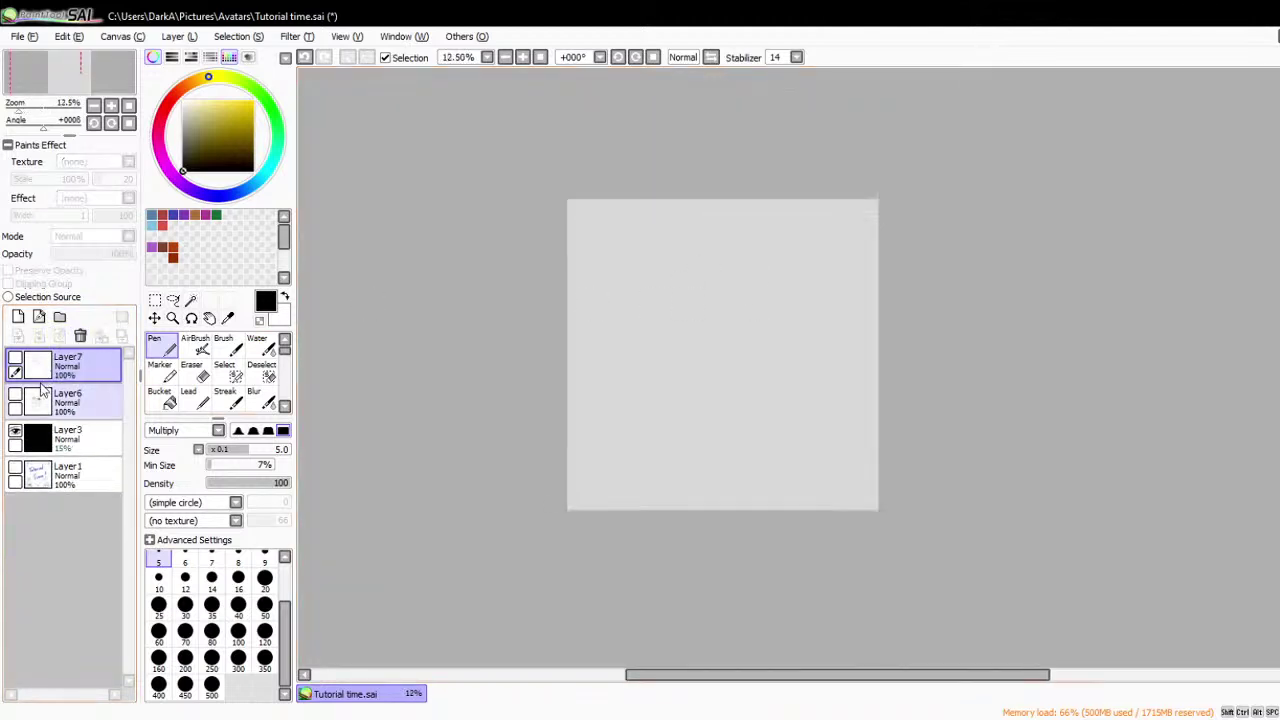
- Make the portrait sketch layer with the coloured blue eye visible
click(15, 397)
scroll(700, 400, up, 2)
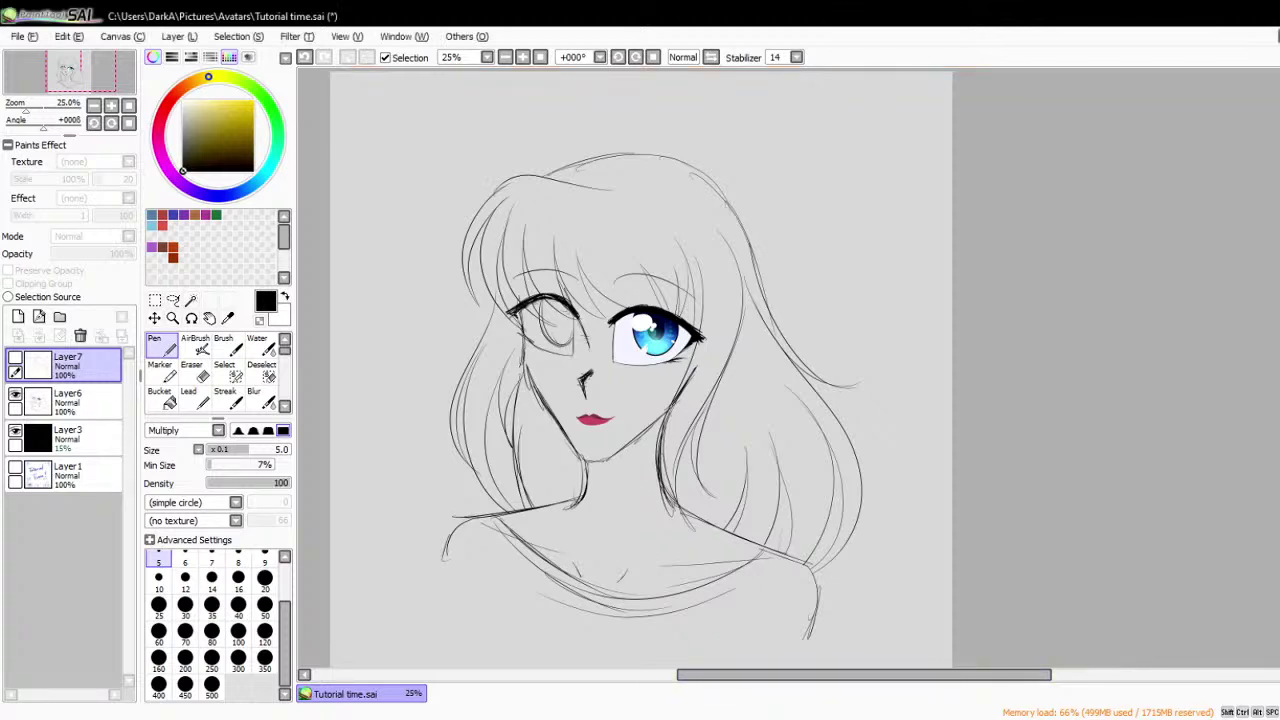
scroll(657, 355, down, 1)
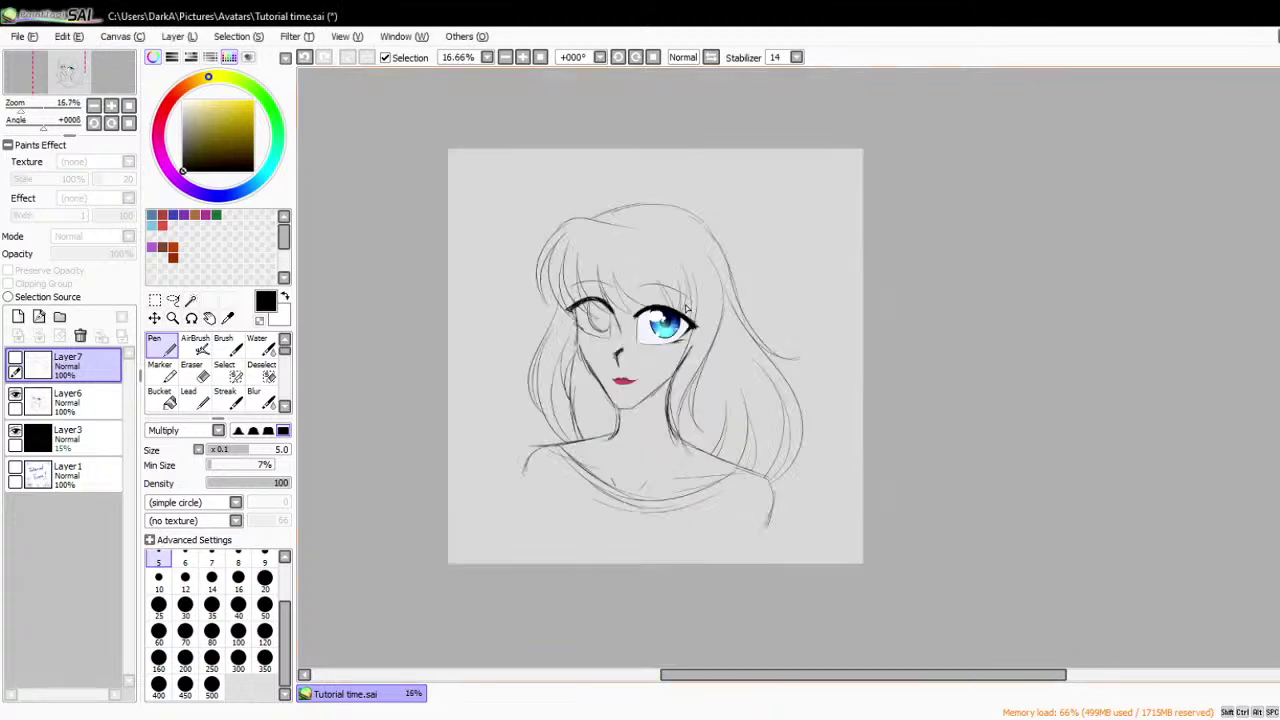
scroll(570, 381, up, 1)
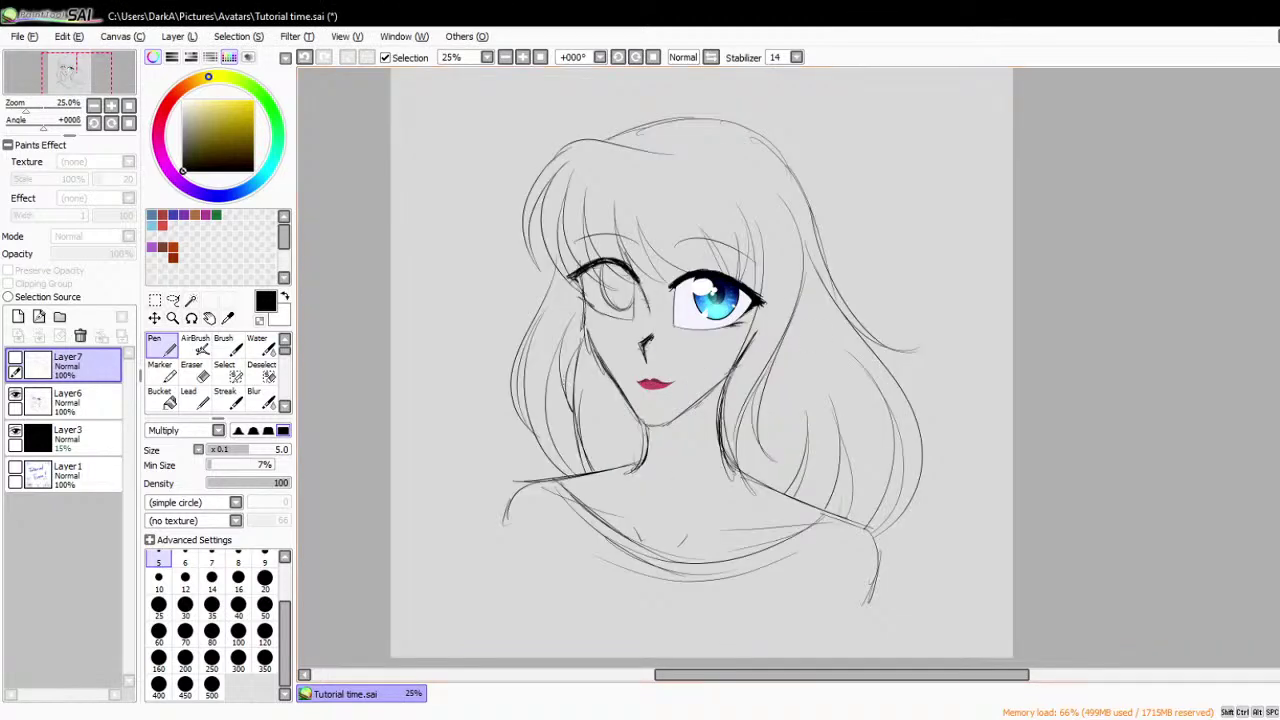
scroll(700, 370, up, 1)
scroll(1277, 297, down, 1)
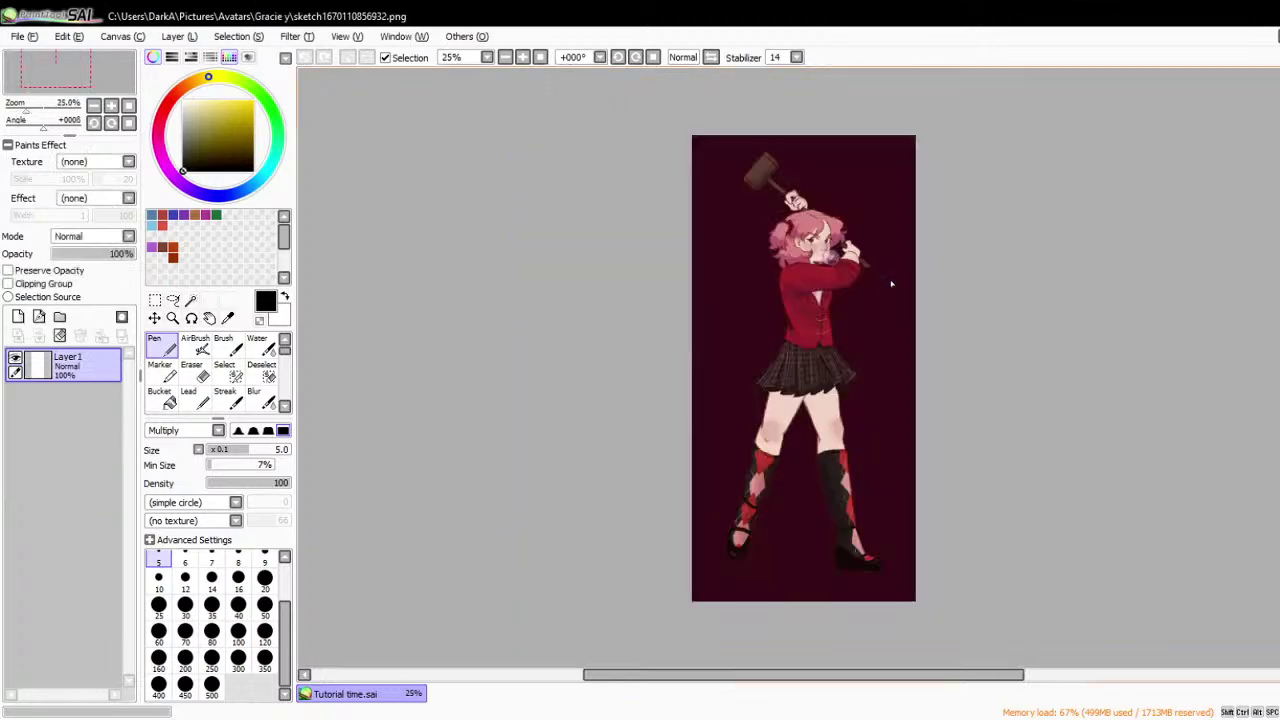
- Add a new layer above the artwork of the pink-haired girl with the mallet, ready for work on the red jacket
scroll(891, 284, up, 1)
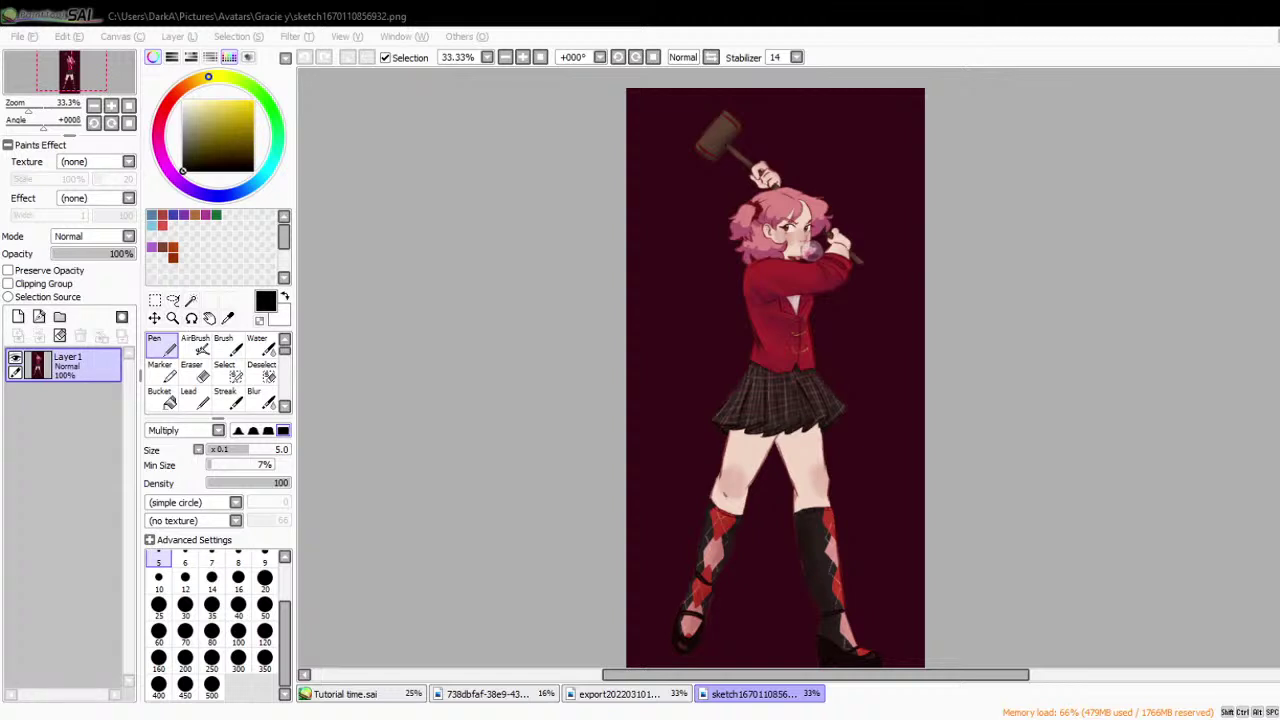
click(831, 434)
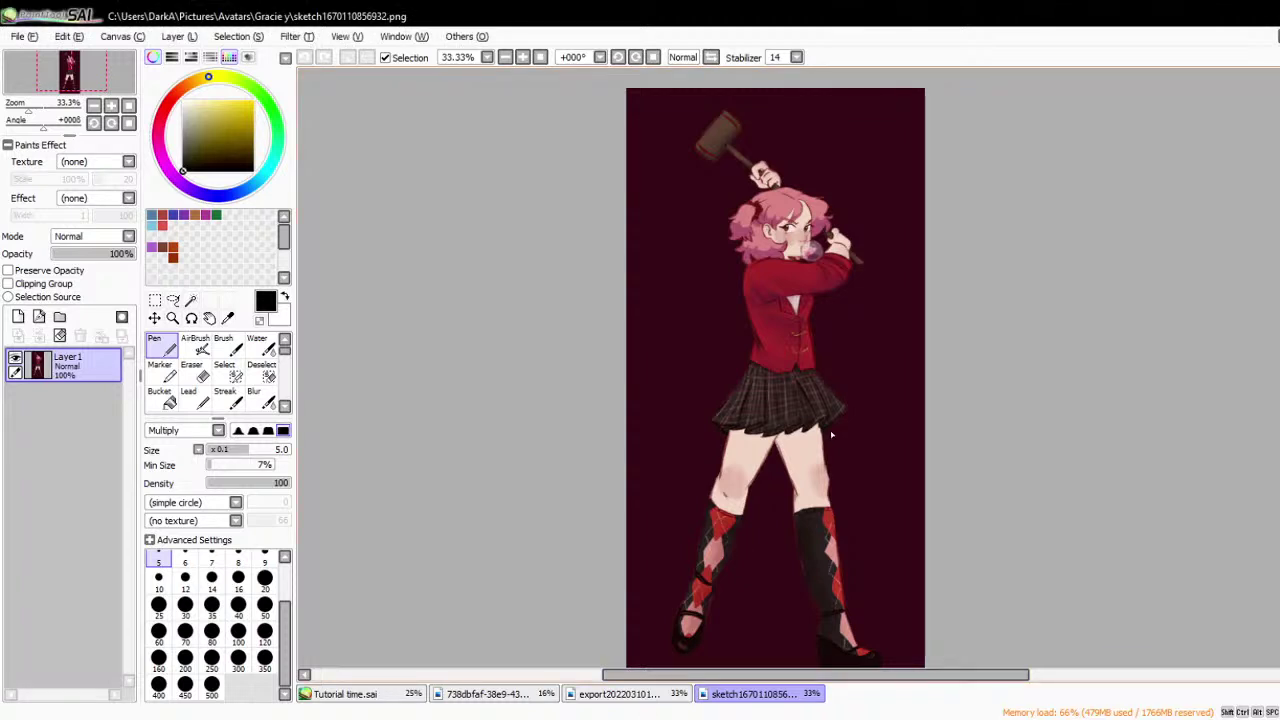
scroll(818, 336, up, 3)
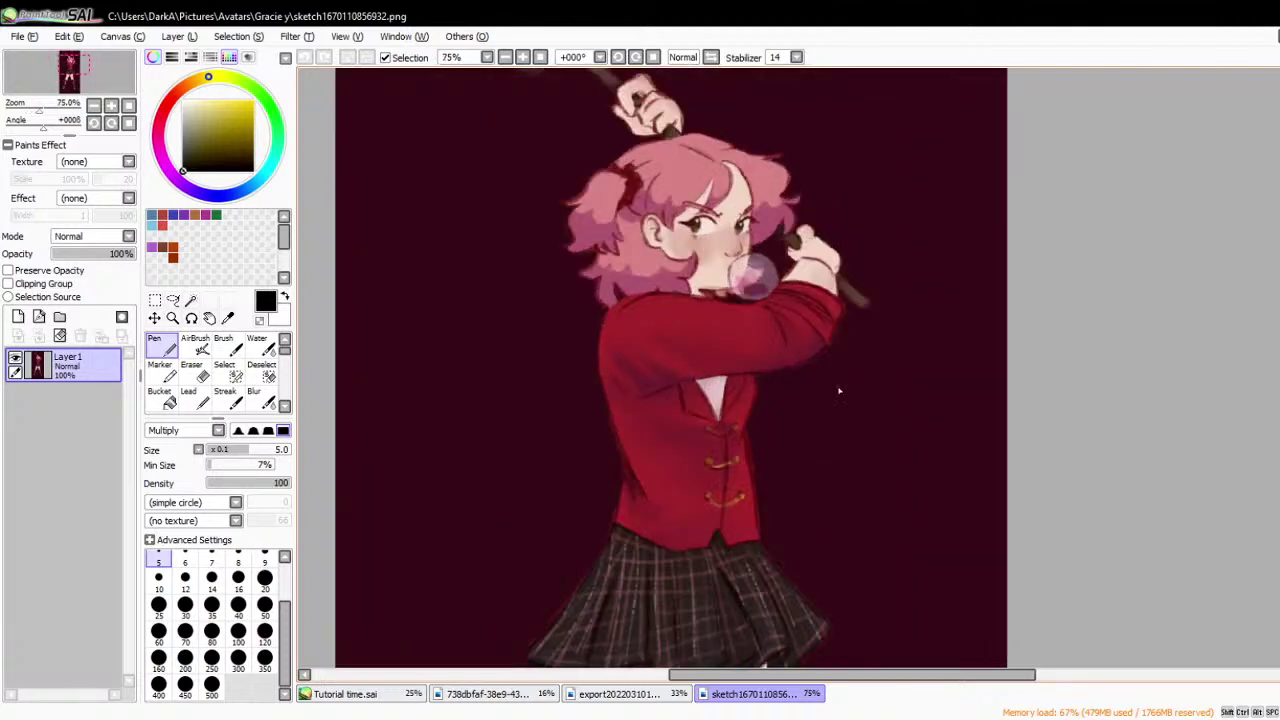
scroll(839, 391, up, 1)
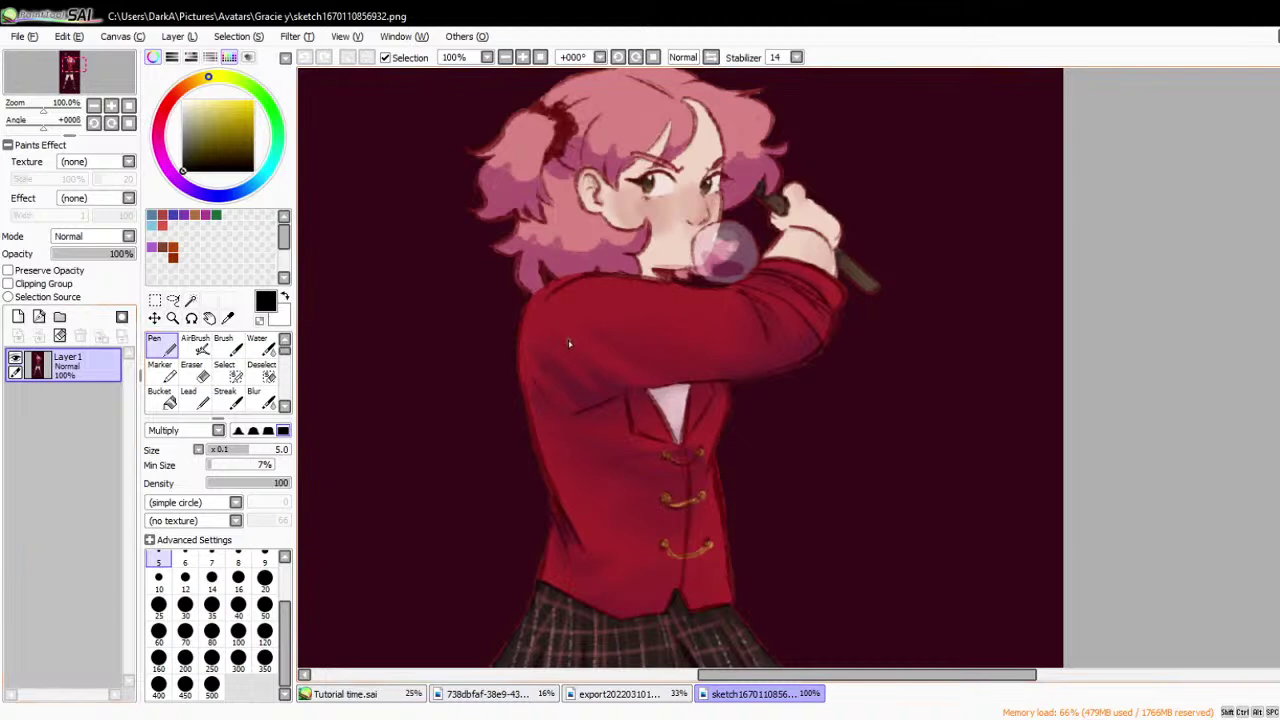
click(17, 316)
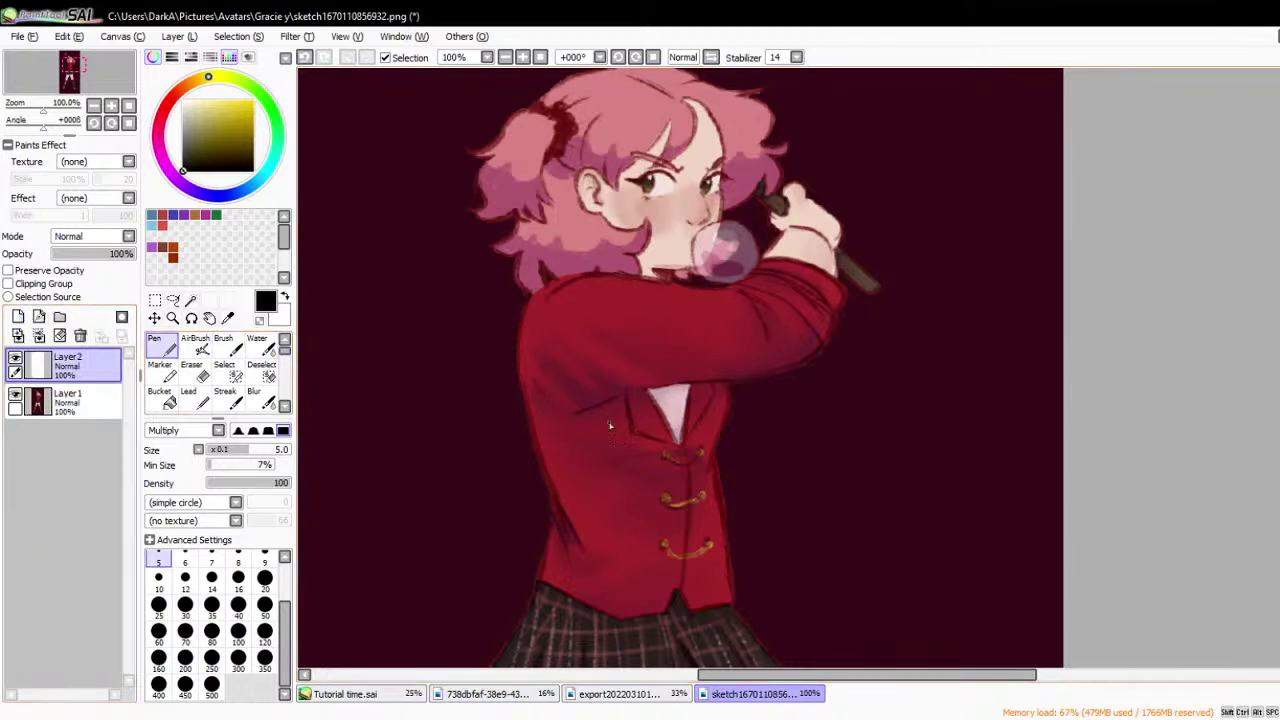
scroll(650, 403, up, 1)
scroll(414, 297, up, 2)
scroll(489, 354, down, 1)
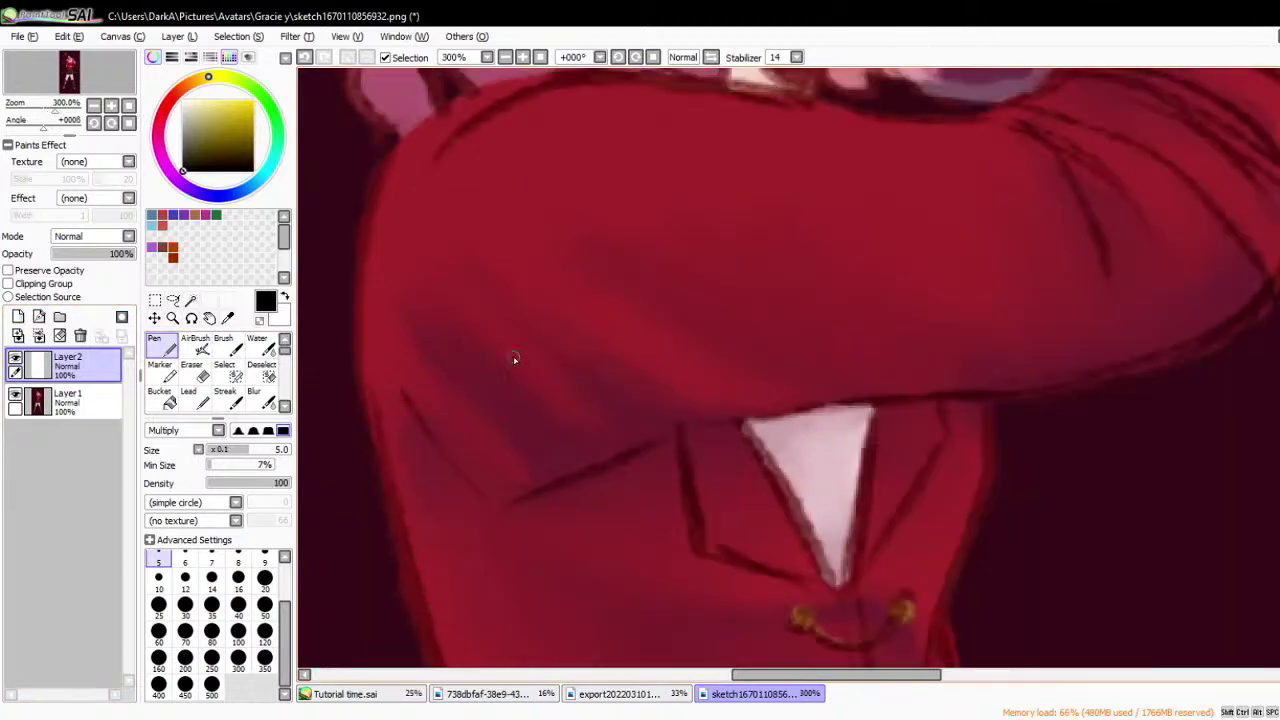
- Trace the diagonal fold lines below the shoulder of the red sleeve and the sleeve's lower armpit edge in black
scroll(550, 370, down, 1)
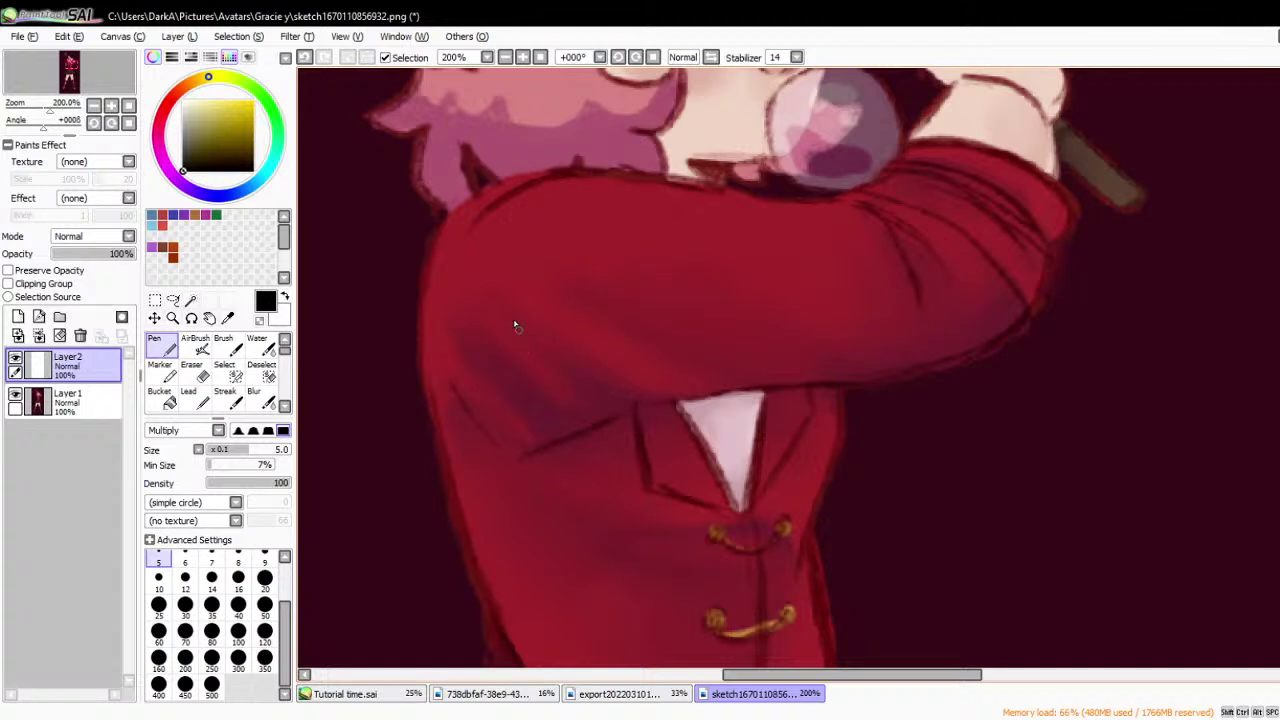
mouse_move(514, 323)
mouse_down()
mouse_move(550, 374)
mouse_move(543, 359)
mouse_move(613, 407)
mouse_move(582, 389)
mouse_move(543, 329)
mouse_move(637, 395)
mouse_up()
mouse_move(455, 323)
mouse_down()
mouse_move(565, 403)
mouse_move(615, 421)
mouse_move(637, 406)
mouse_move(571, 437)
mouse_up()
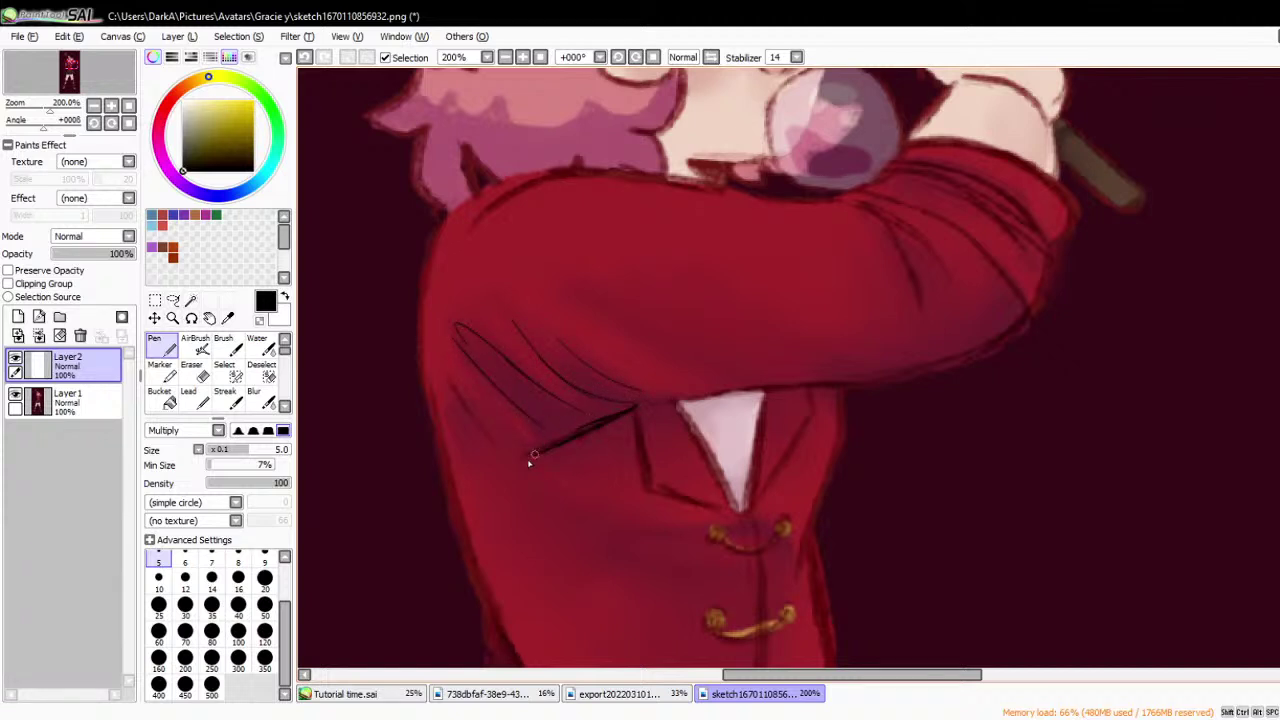
mouse_move(446, 383)
mouse_down()
mouse_move(545, 447)
mouse_move(533, 442)
mouse_move(632, 409)
mouse_up()
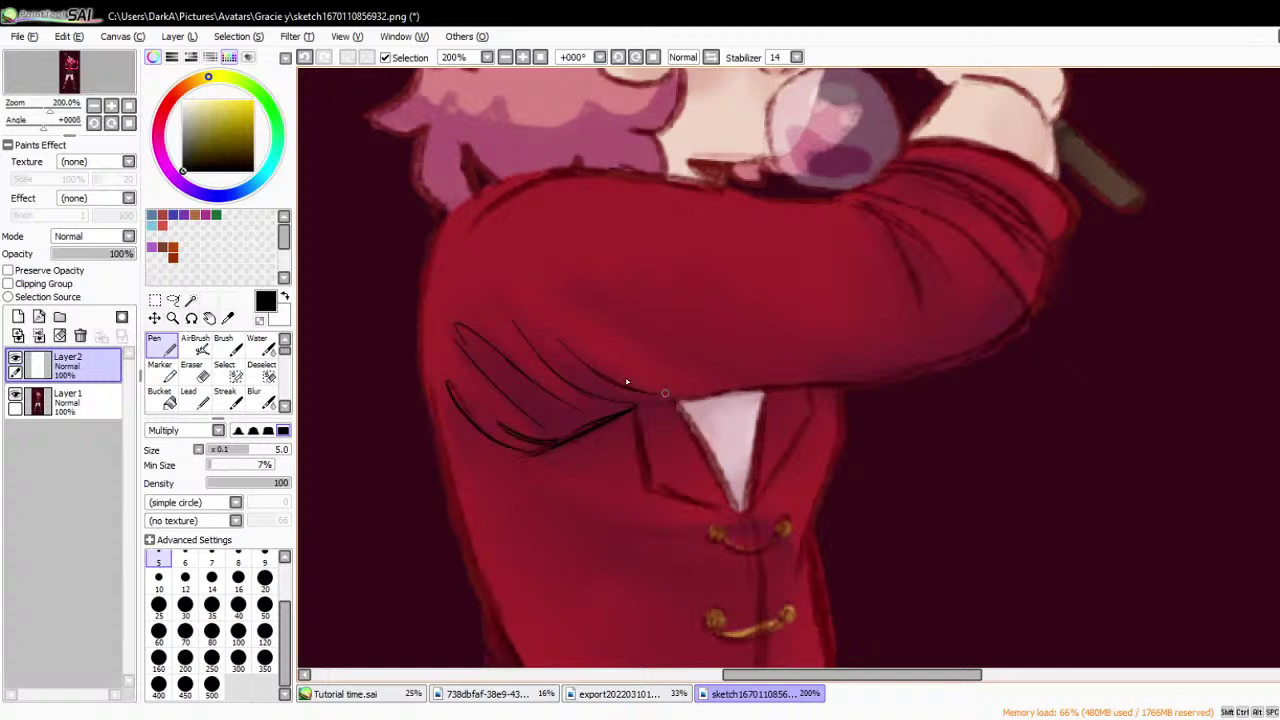
- Outline the rest of the red sleeve in black, including the shoulder curve, underside, elbow folds and rolled cuff
drag(568, 306, 708, 378)
mouse_move(596, 401)
mouse_down()
mouse_move(726, 397)
mouse_move(719, 389)
mouse_move(838, 382)
mouse_up()
mouse_move(474, 232)
mouse_down()
mouse_move(580, 181)
mouse_move(587, 200)
mouse_move(489, 207)
mouse_move(612, 179)
mouse_move(416, 292)
mouse_up()
mouse_move(577, 183)
mouse_down()
mouse_move(814, 197)
mouse_move(803, 191)
mouse_move(915, 288)
mouse_up()
mouse_move(848, 198)
mouse_down()
mouse_move(933, 251)
mouse_move(883, 188)
mouse_move(1009, 283)
mouse_move(986, 202)
mouse_move(963, 190)
mouse_move(975, 182)
mouse_move(1024, 244)
mouse_up()
drag(956, 170, 1020, 230)
mouse_move(908, 162)
mouse_down()
mouse_move(1006, 178)
mouse_move(1069, 226)
mouse_move(1019, 316)
mouse_move(1028, 326)
mouse_move(776, 386)
mouse_up()
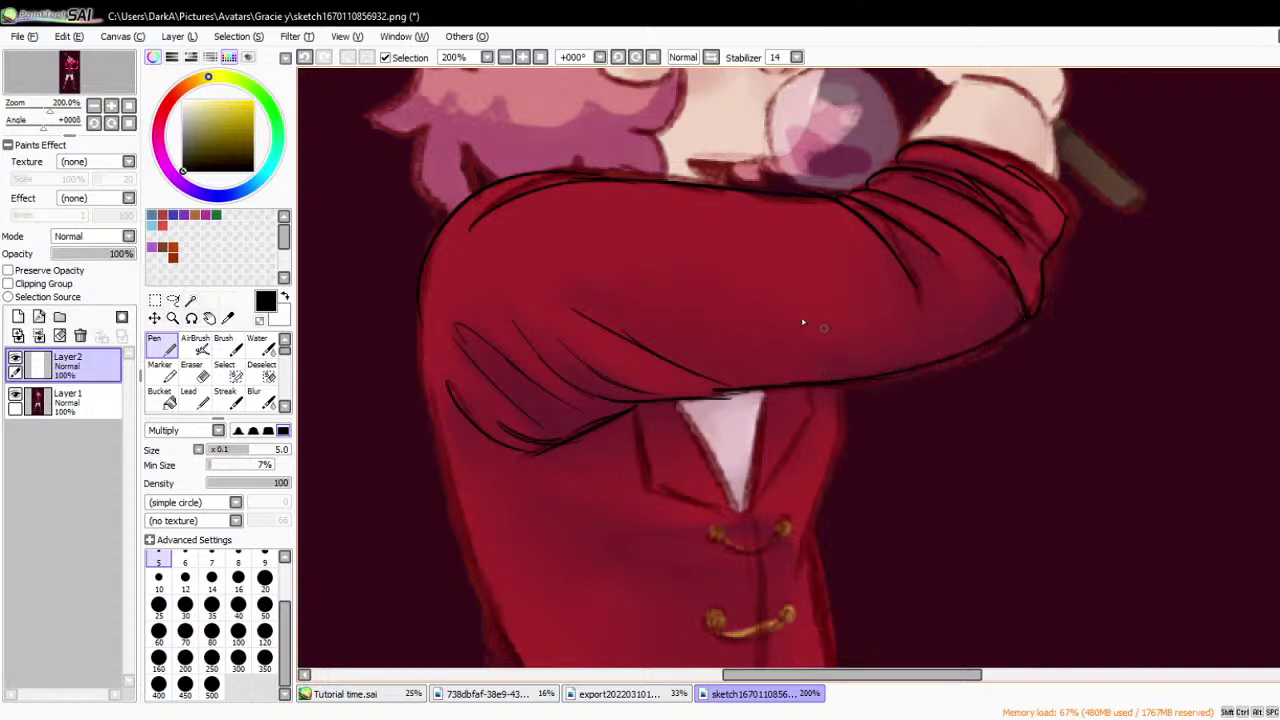
- Hide the artwork layer to examine the sleeve linework alone, show it again, and clear the tracing
scroll(640, 350, down, 3)
click(15, 395)
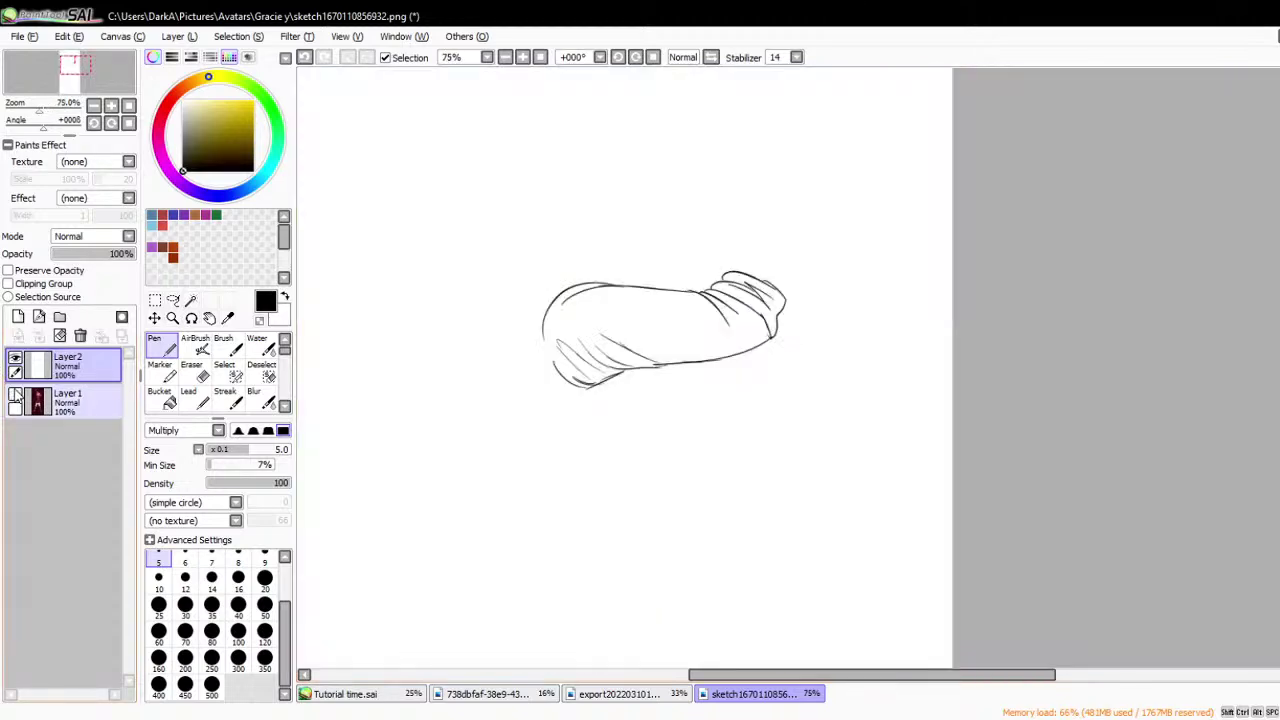
scroll(636, 281, up, 1)
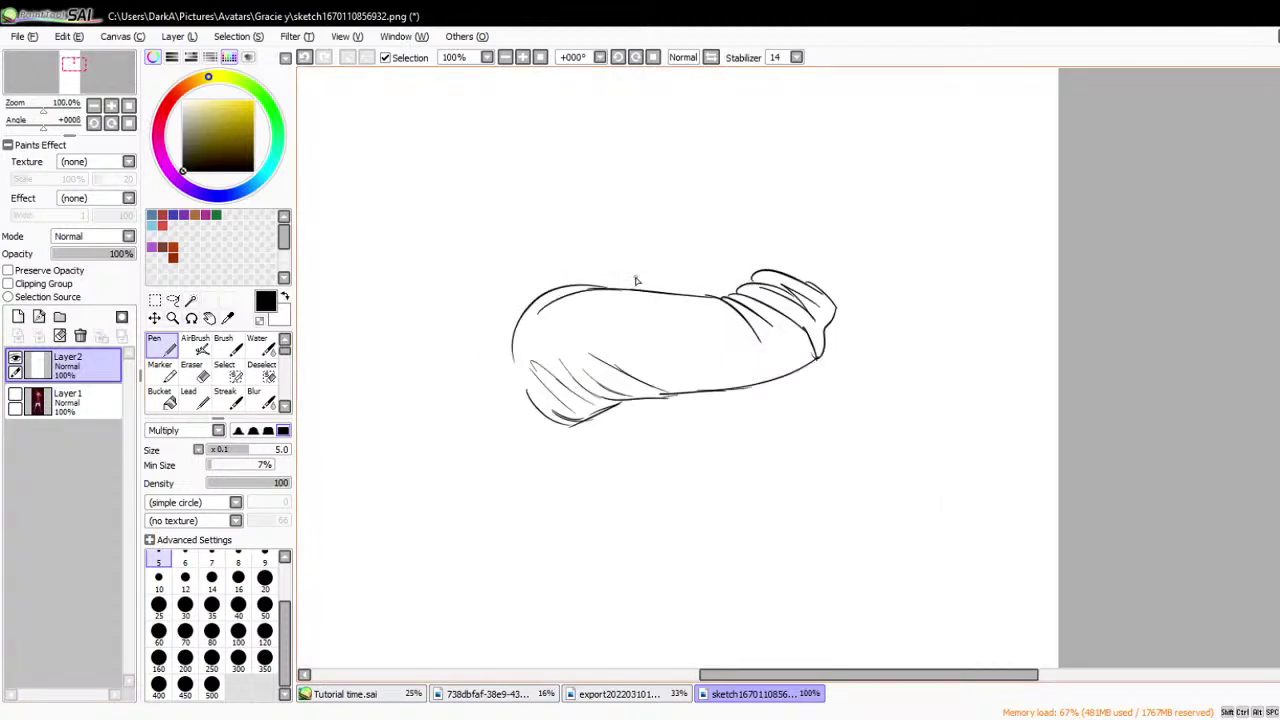
click(15, 395)
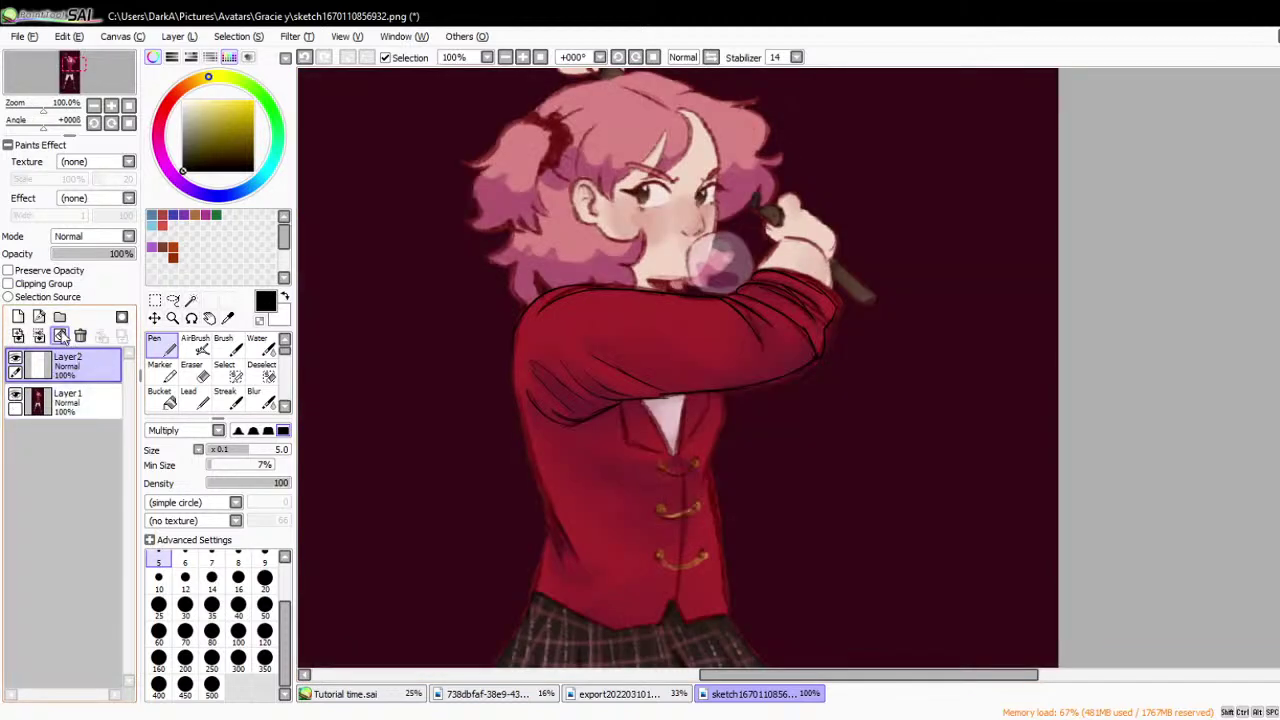
- Trace the folds fanning out across the bent elbow and the cuff edge, and clear the tracing layer
scroll(610, 500, down, 2)
scroll(610, 545, up, 2)
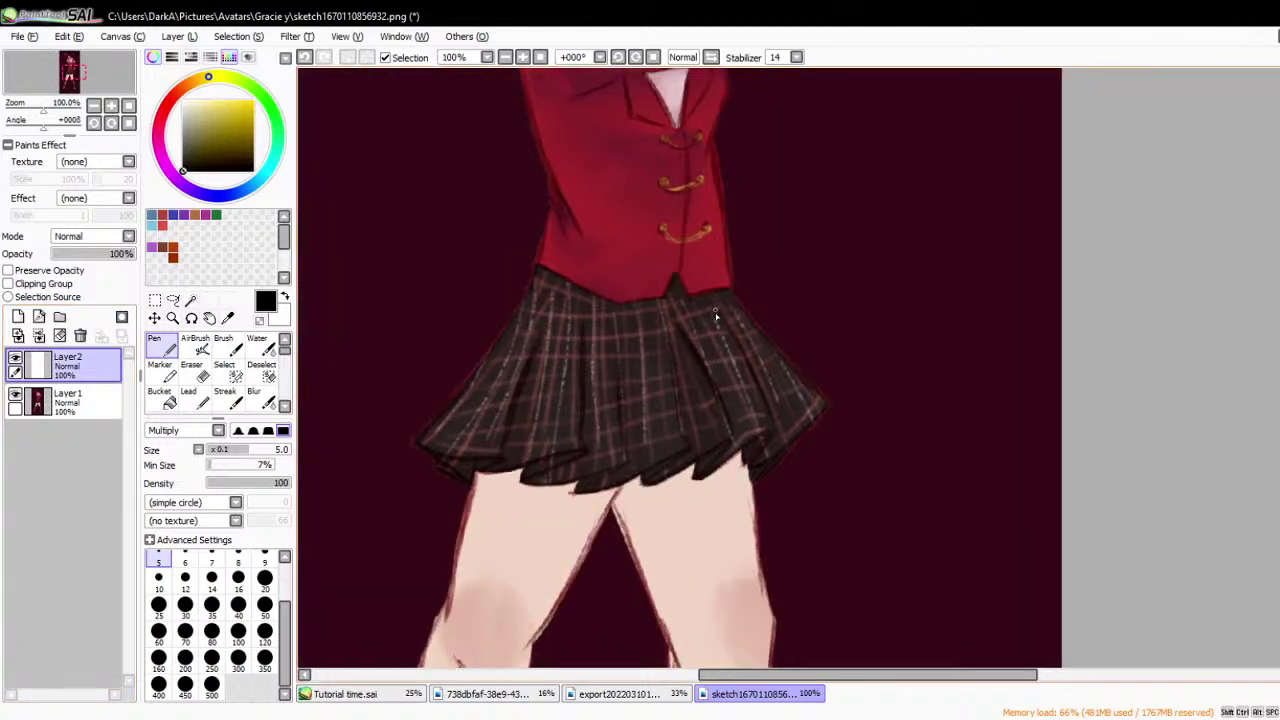
scroll(717, 319, down, 2)
scroll(746, 185, up, 3)
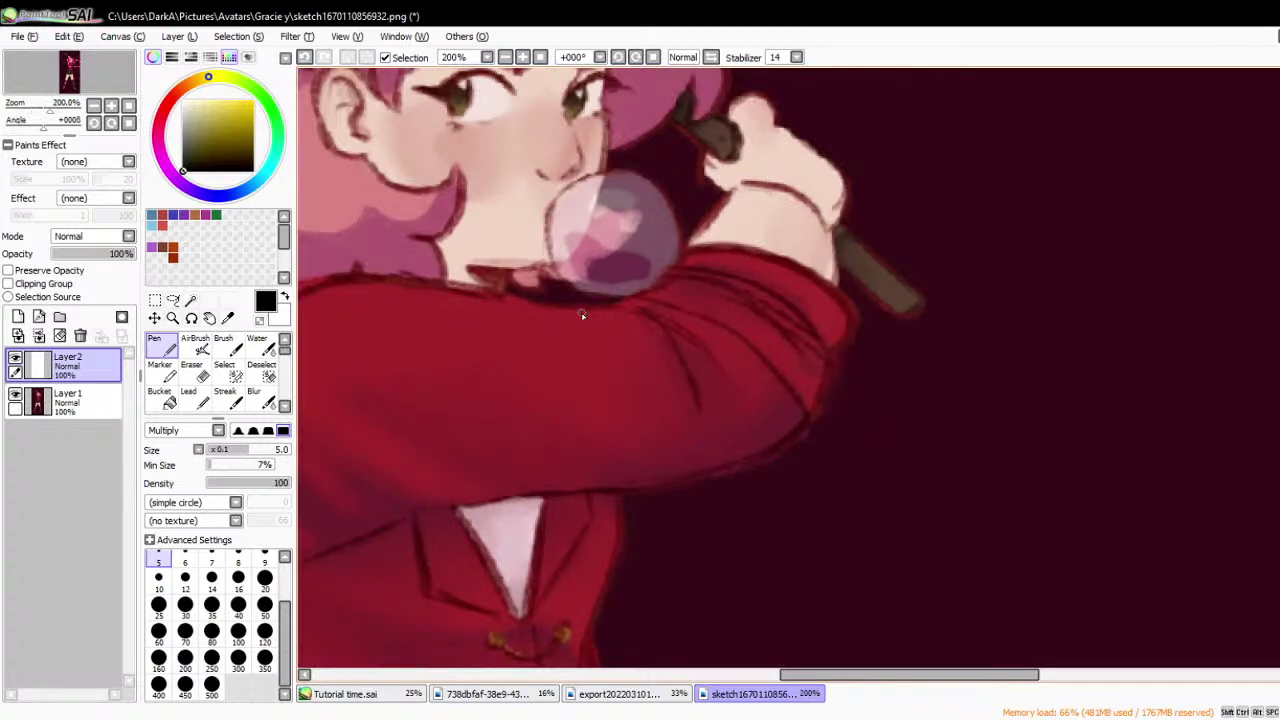
mouse_move(591, 314)
mouse_down()
mouse_move(699, 386)
mouse_move(691, 370)
mouse_move(703, 435)
mouse_up()
drag(655, 323, 733, 400)
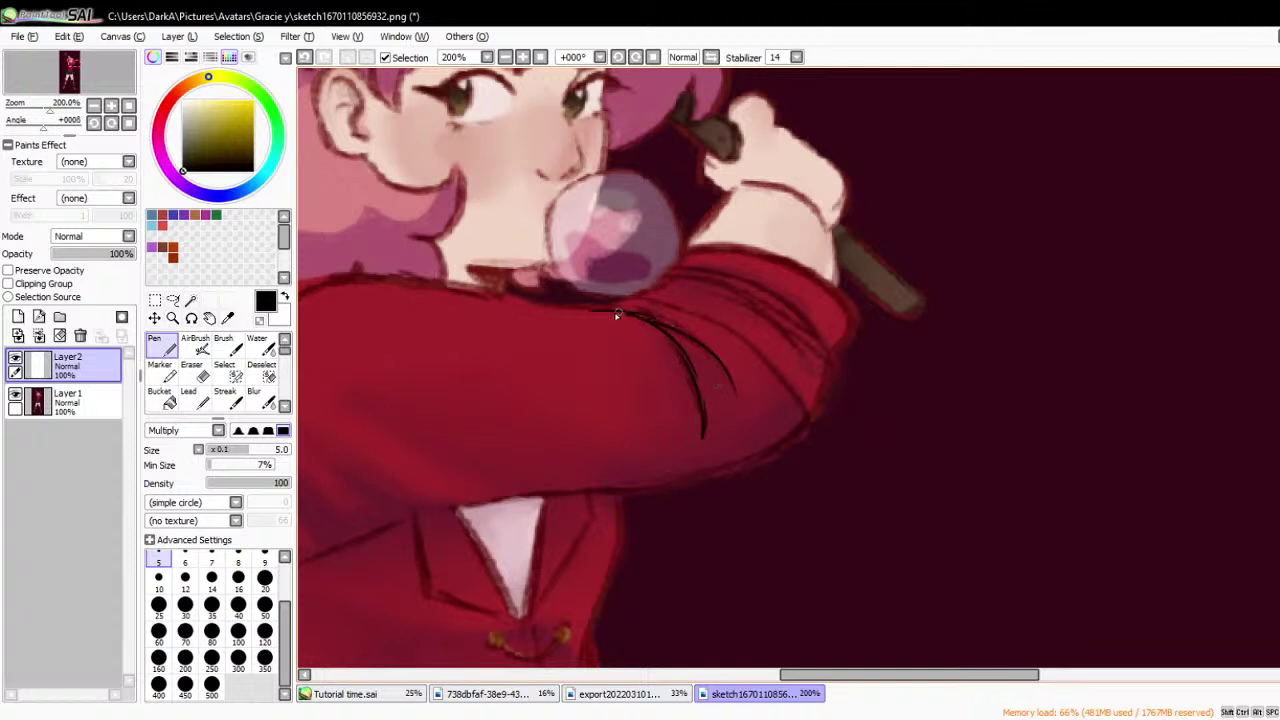
mouse_move(605, 304)
mouse_down()
mouse_move(738, 340)
mouse_move(684, 316)
mouse_move(791, 396)
mouse_move(629, 302)
mouse_move(646, 286)
mouse_move(747, 307)
mouse_move(727, 301)
mouse_move(816, 383)
mouse_move(824, 358)
mouse_move(830, 418)
mouse_up()
drag(726, 274, 826, 406)
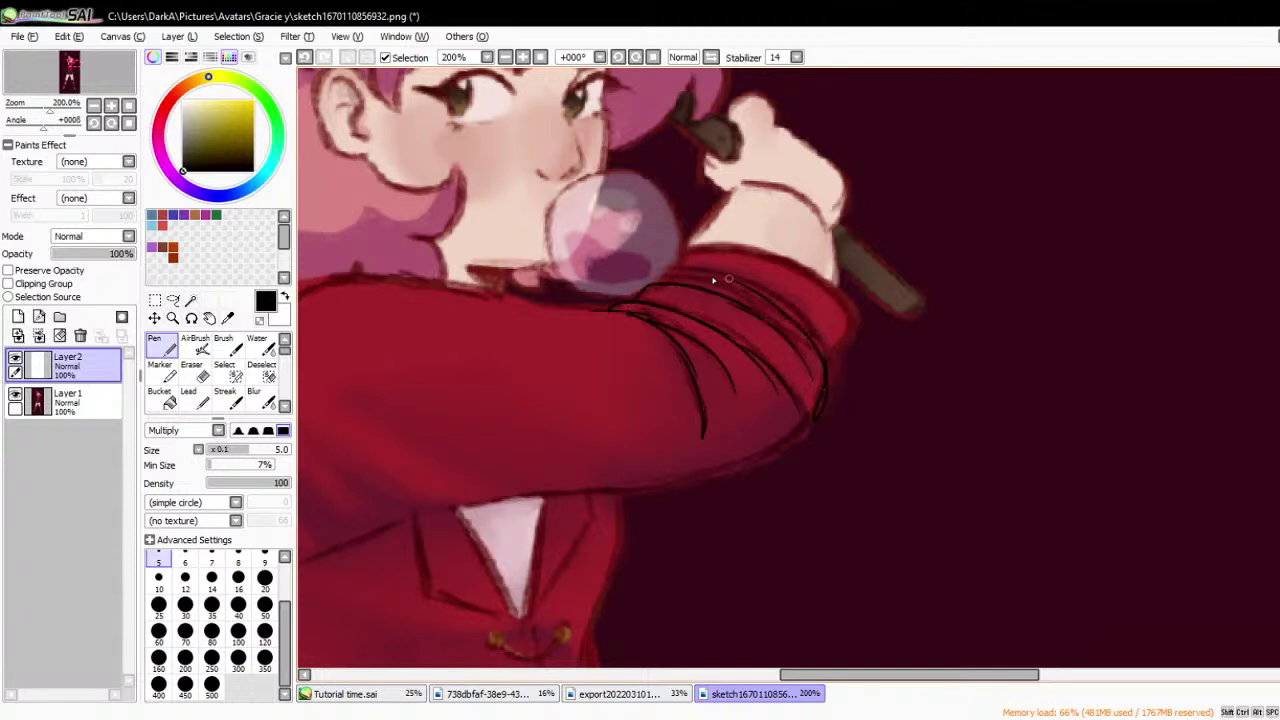
drag(690, 258, 830, 290)
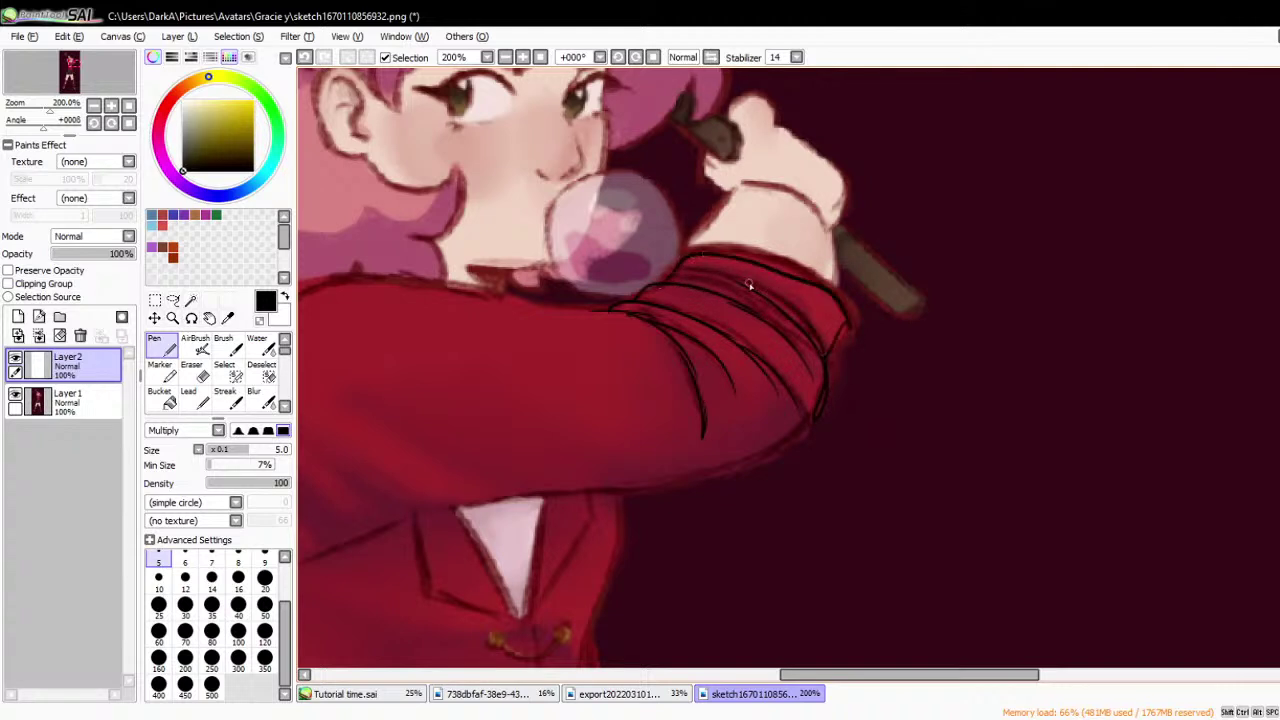
scroll(750, 285, down, 2)
key(ctrl+z)
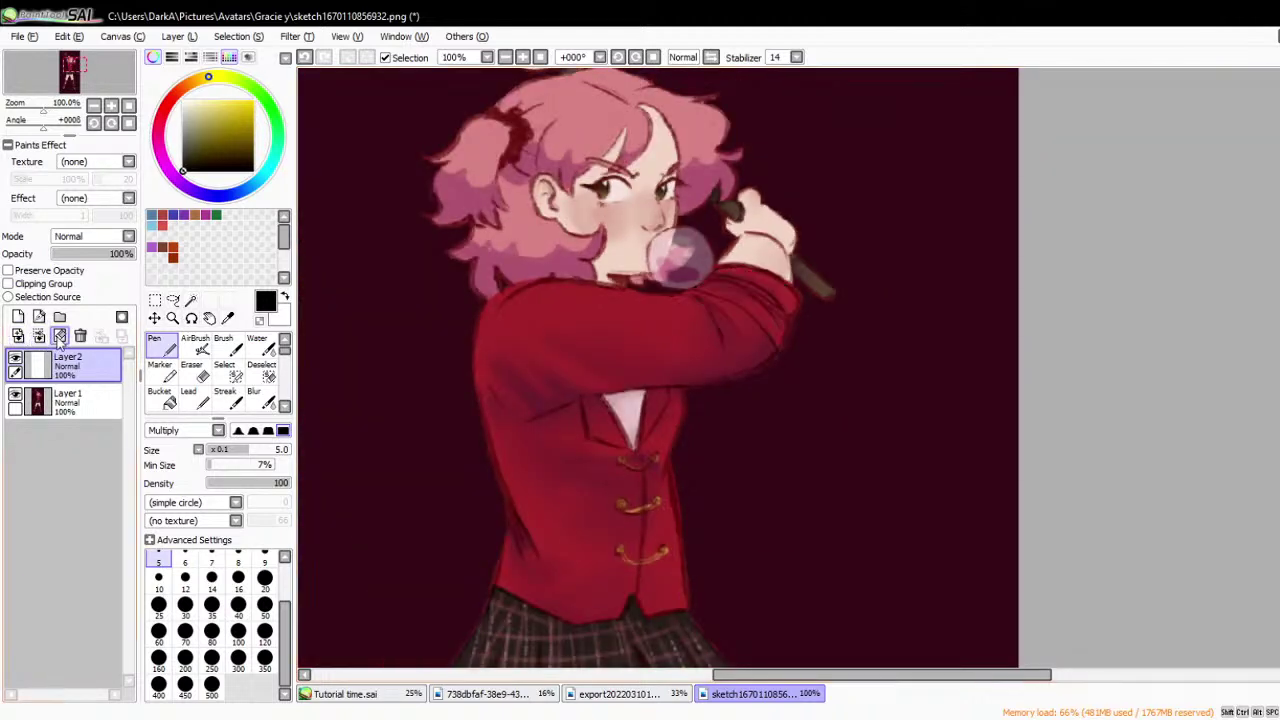
- Trace the plaid skirt's side edges, wavy hem and pleat lines in black, and clear the tracing layer
scroll(724, 286, down, 2)
scroll(640, 480, up, 4)
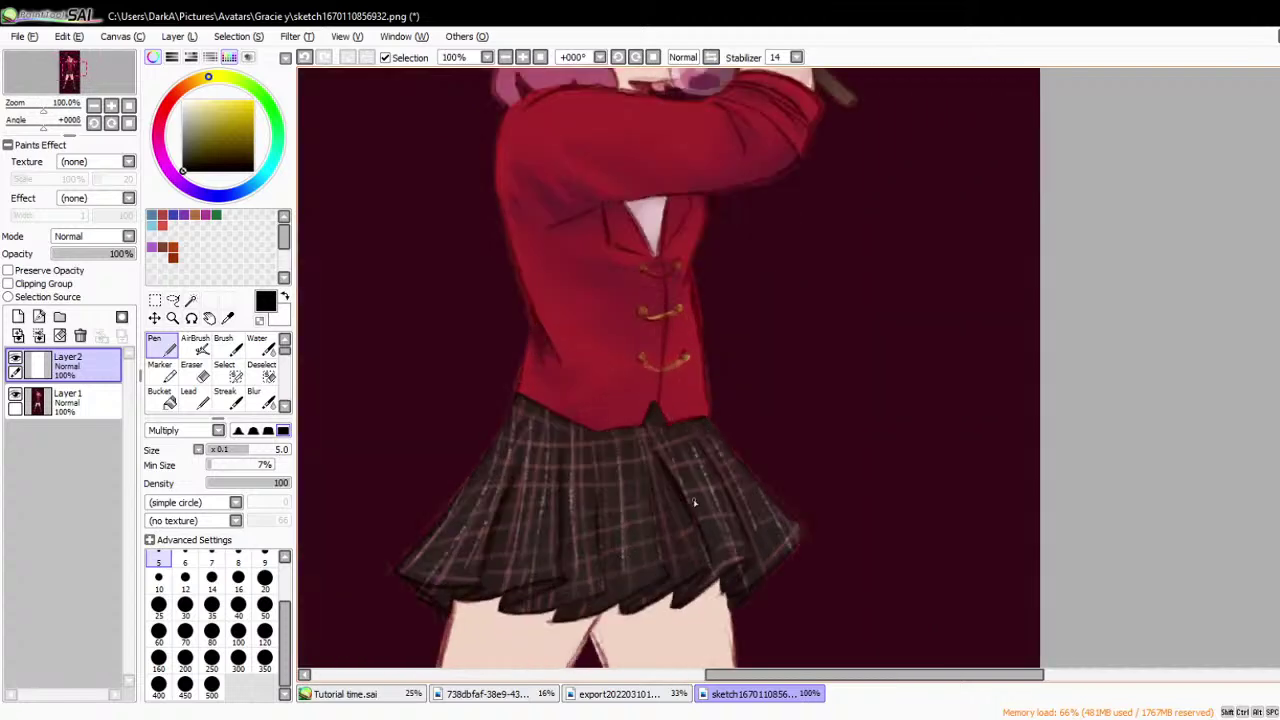
scroll(618, 543, down, 2)
scroll(618, 543, up, 2)
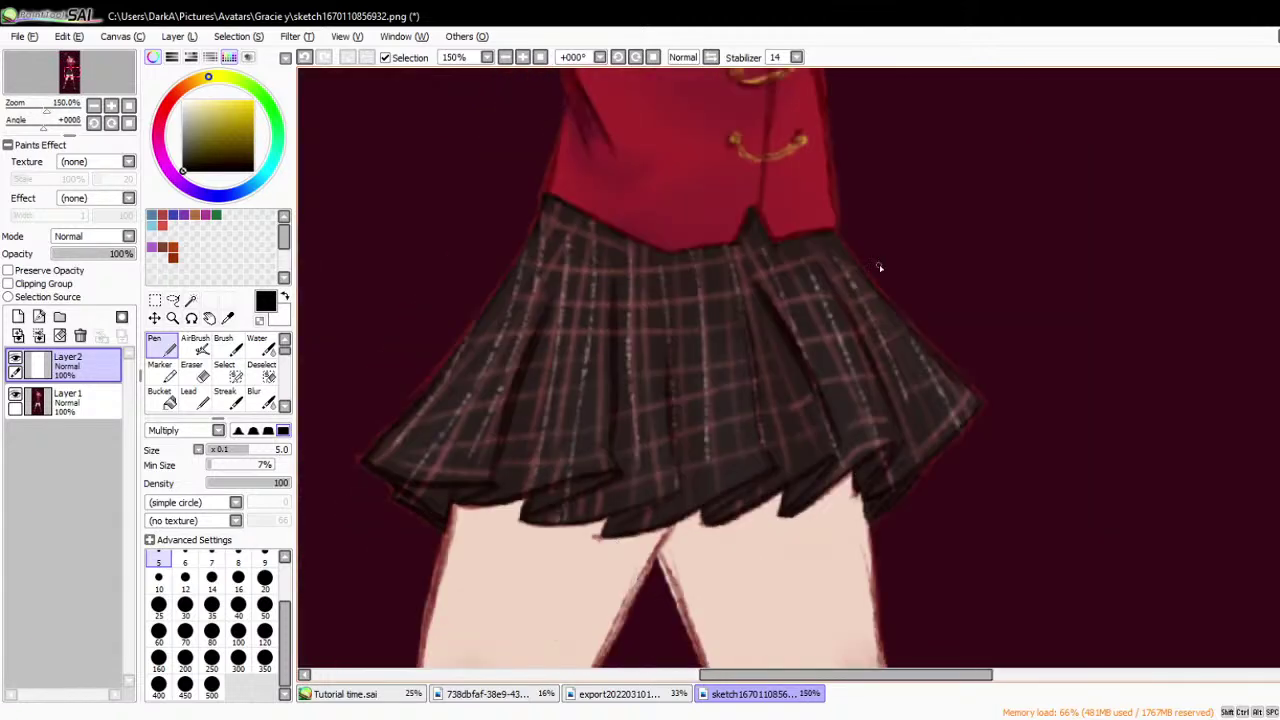
mouse_move(837, 242)
mouse_down()
mouse_move(983, 402)
mouse_move(953, 448)
mouse_move(871, 503)
mouse_move(887, 450)
mouse_move(797, 520)
mouse_move(826, 476)
mouse_move(720, 526)
mouse_move(760, 474)
mouse_move(676, 525)
mouse_move(629, 525)
mouse_move(653, 503)
mouse_move(555, 526)
mouse_move(597, 491)
mouse_move(578, 477)
mouse_move(471, 506)
mouse_move(372, 467)
mouse_move(430, 515)
mouse_up()
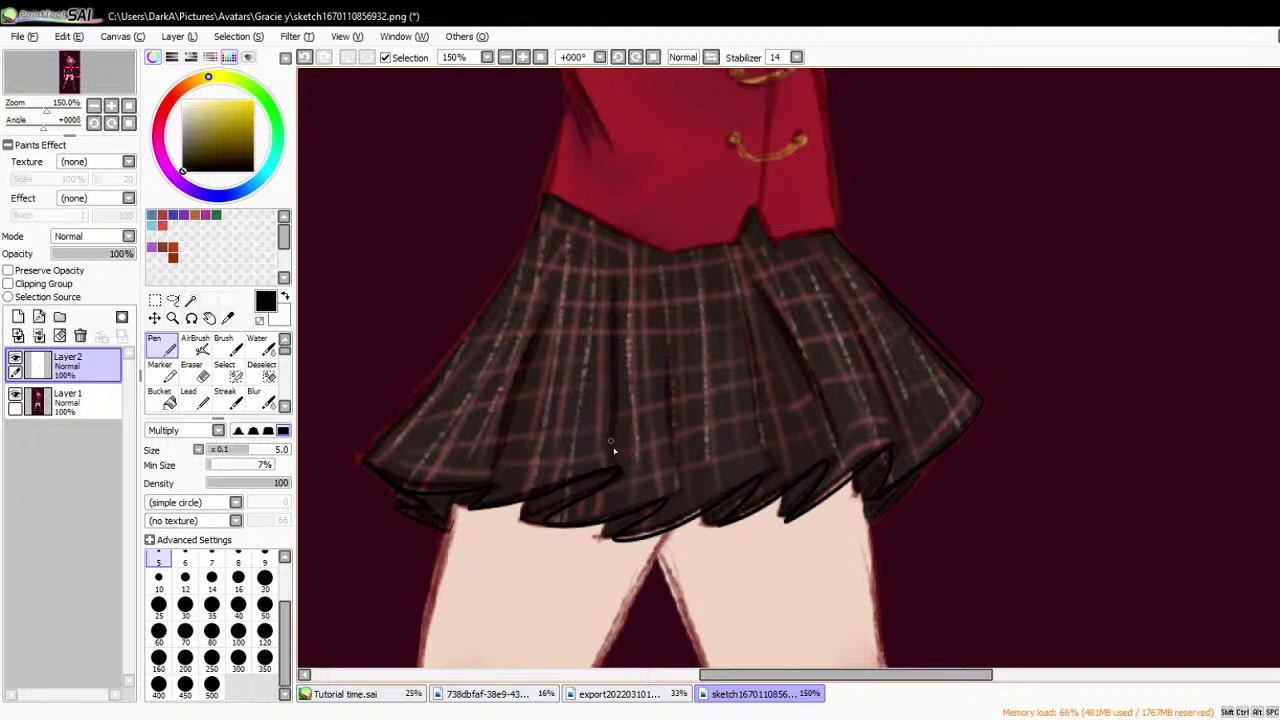
drag(613, 462, 614, 345)
drag(675, 505, 673, 296)
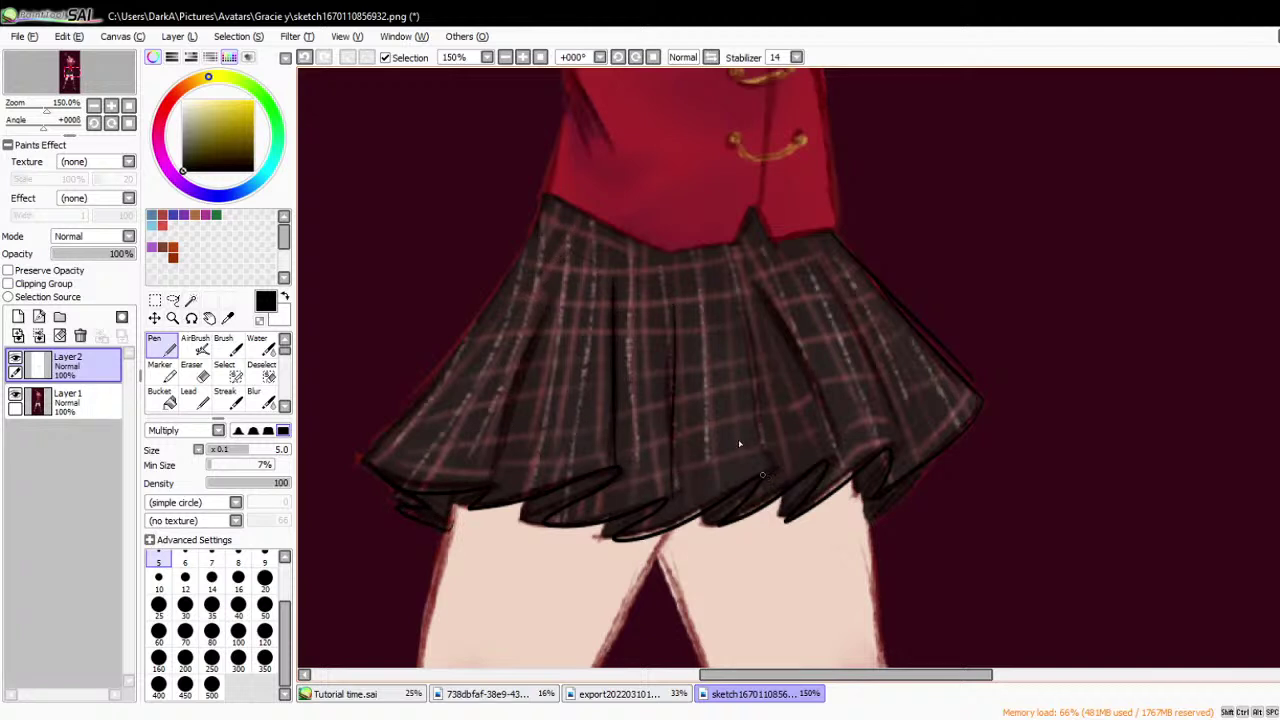
drag(766, 478, 712, 344)
drag(826, 460, 744, 292)
drag(890, 452, 817, 282)
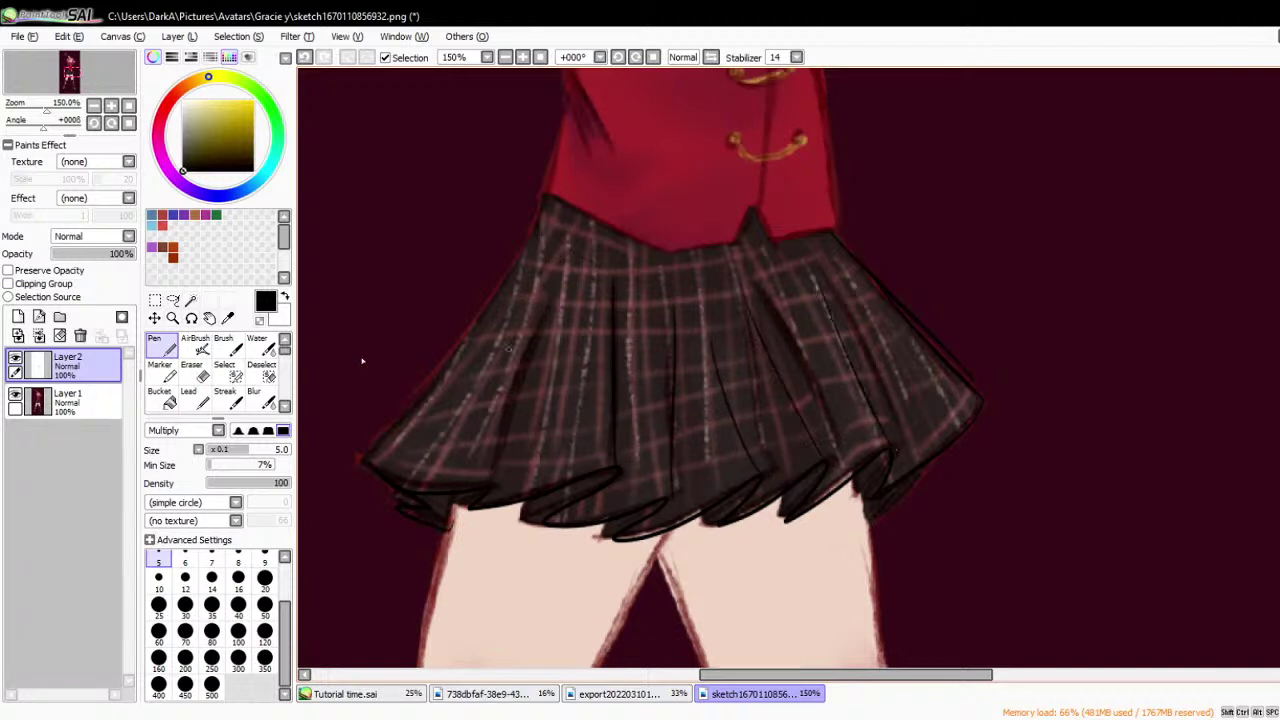
click(80, 335)
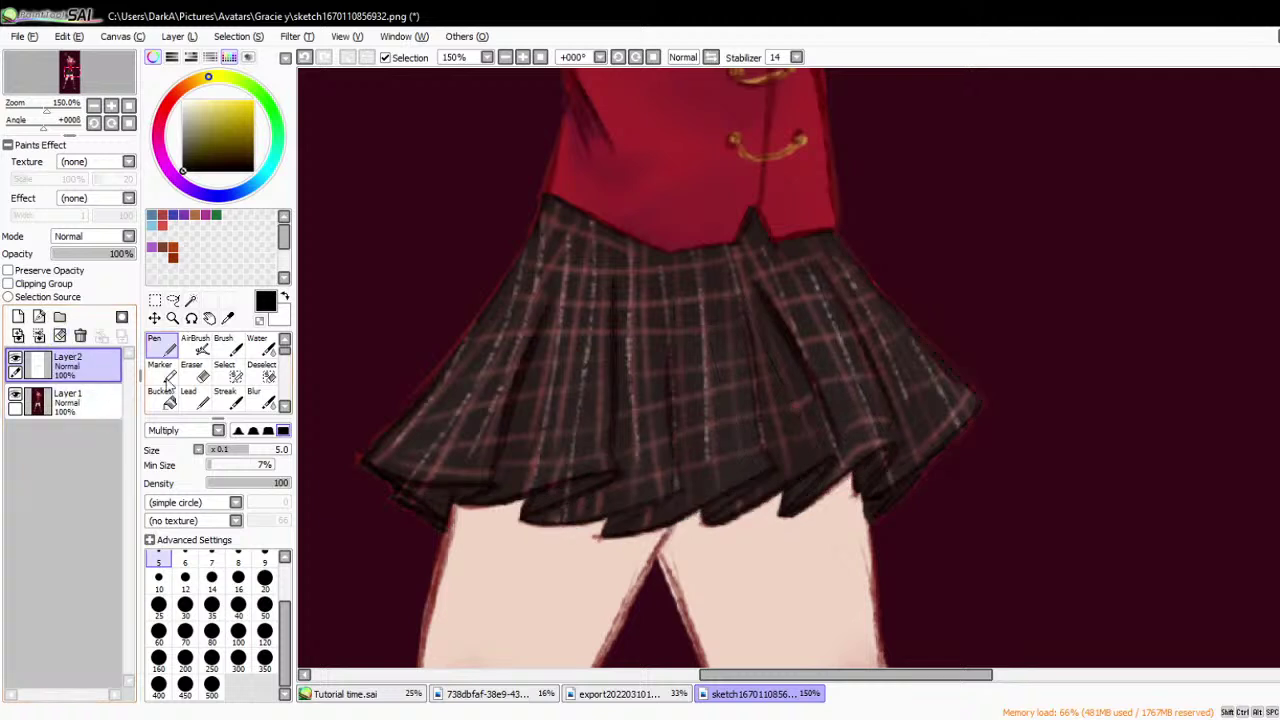
- Retrace the skirt's looping hem across its full width and draw pleat lines from the hem folds up towards the waist
mouse_move(366, 457)
mouse_down()
mouse_move(487, 485)
mouse_move(469, 501)
mouse_move(625, 469)
mouse_move(538, 518)
mouse_move(659, 496)
mouse_move(631, 516)
mouse_move(644, 533)
mouse_move(774, 464)
mouse_move(719, 519)
mouse_move(799, 470)
mouse_move(805, 486)
mouse_move(880, 459)
mouse_move(890, 484)
mouse_move(968, 406)
mouse_up()
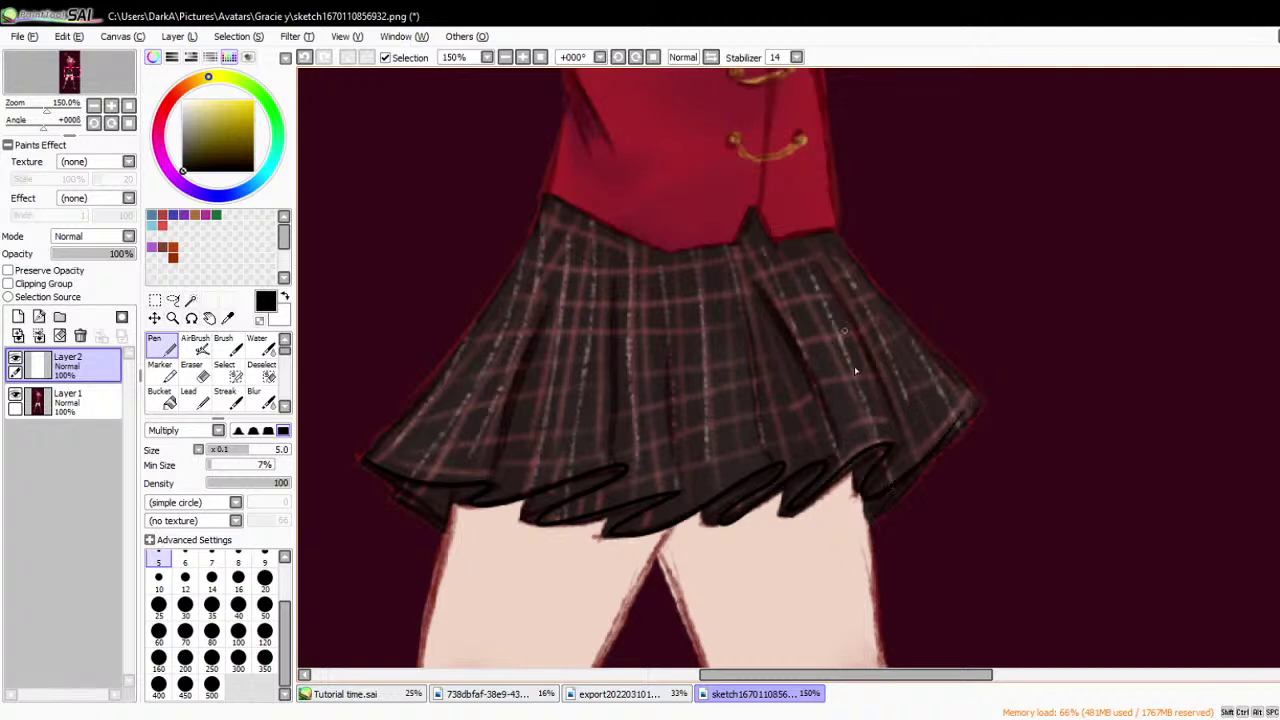
drag(892, 444, 798, 284)
drag(826, 447, 746, 278)
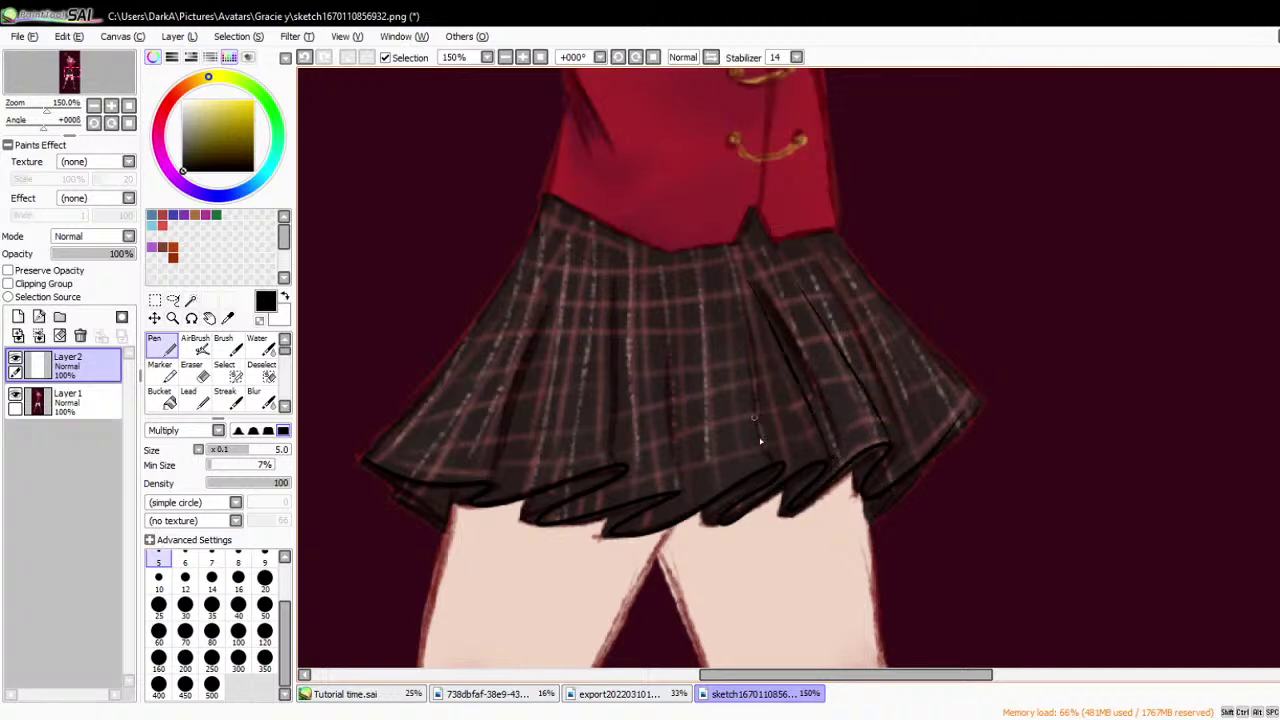
drag(778, 464, 716, 270)
drag(676, 490, 656, 294)
drag(617, 462, 612, 298)
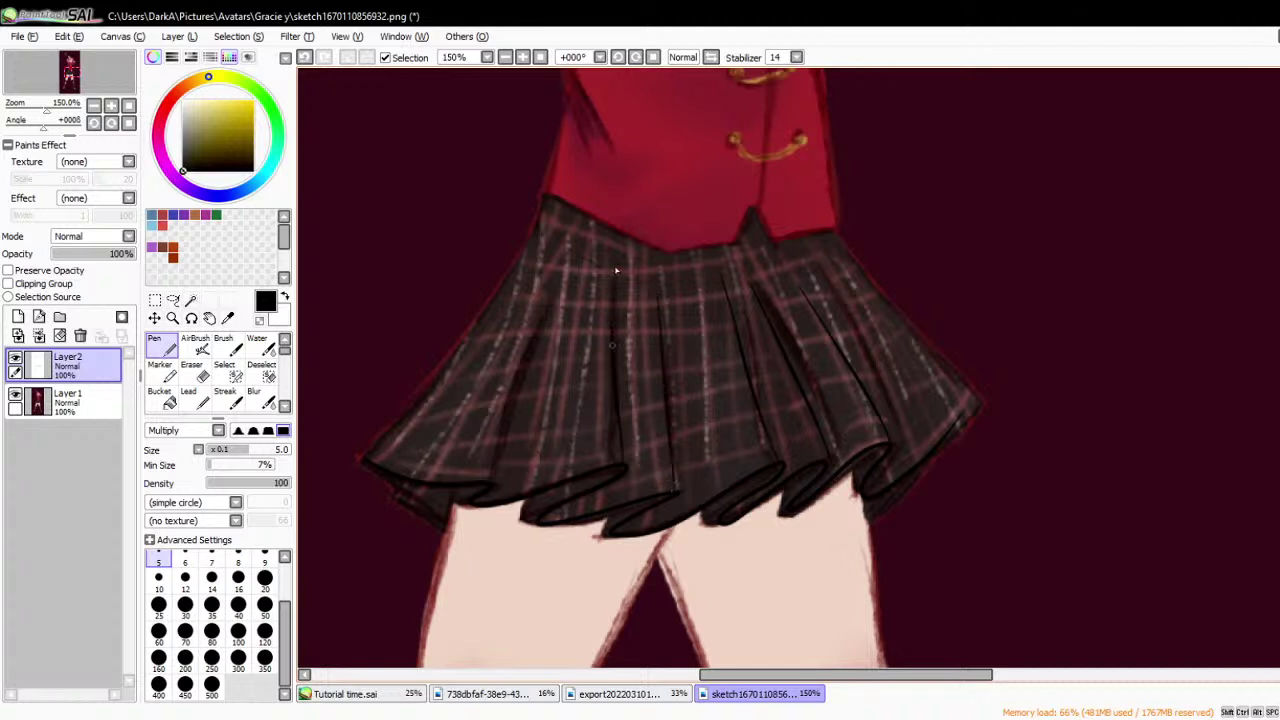
drag(500, 448, 564, 286)
- Trace both outer side edges of the skirt and add the small fold ends underneath the hem
drag(412, 494, 448, 536)
mouse_move(541, 213)
mouse_down()
mouse_move(452, 363)
mouse_move(362, 466)
mouse_up()
drag(604, 521, 612, 537)
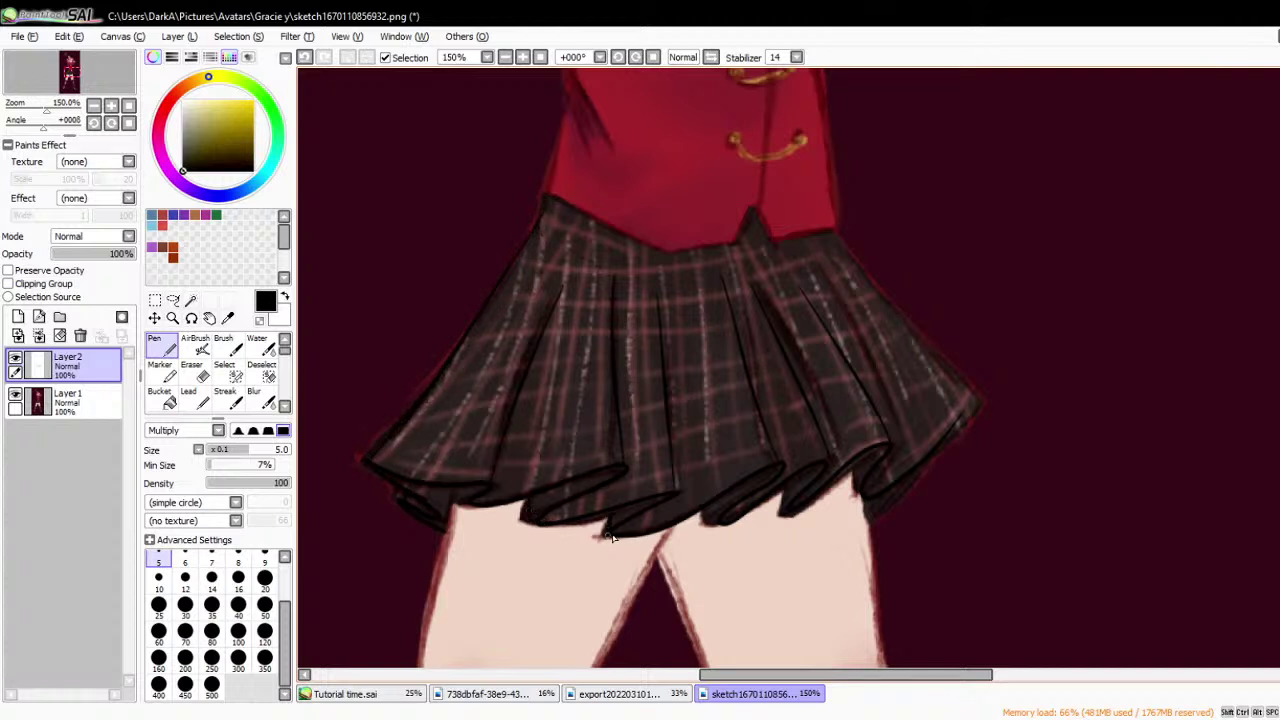
drag(720, 503, 726, 518)
drag(944, 446, 880, 512)
mouse_move(834, 238)
mouse_down()
mouse_move(976, 400)
mouse_move(945, 438)
mouse_up()
- Hide the artwork layer to examine the skirt linework alone, and clear the skirt tracing
click(16, 395)
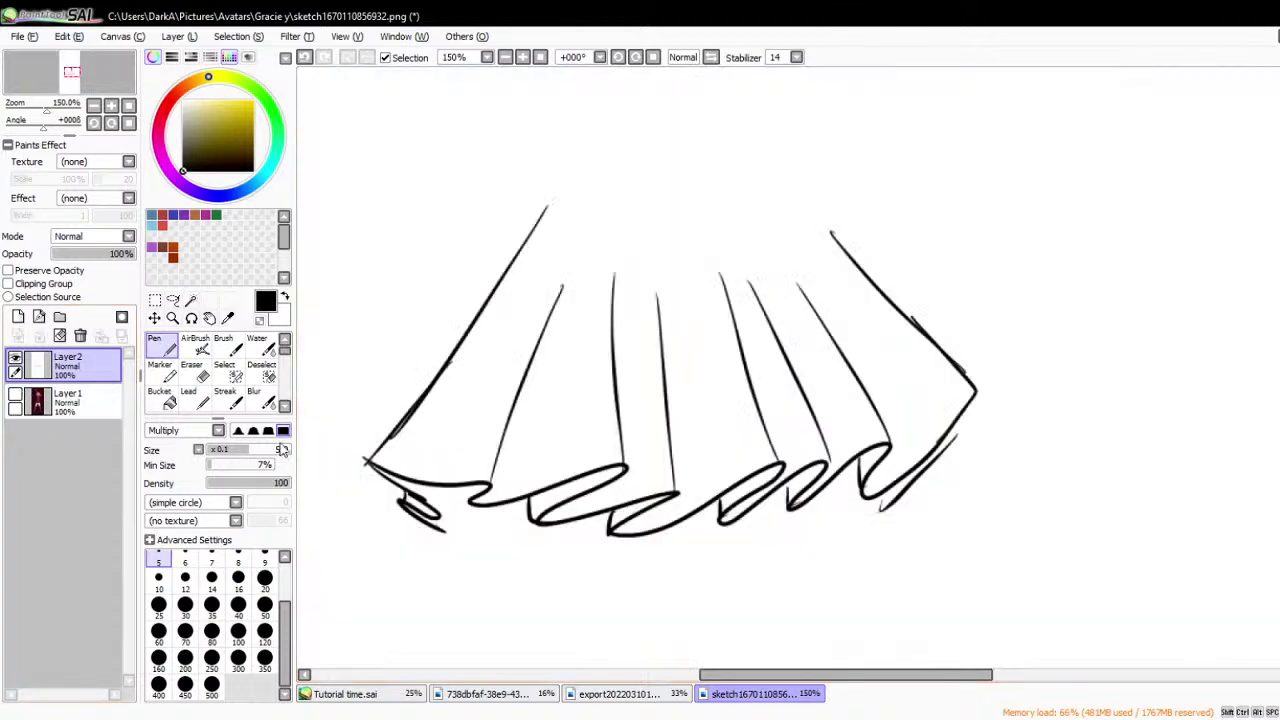
scroll(617, 485, down, 1)
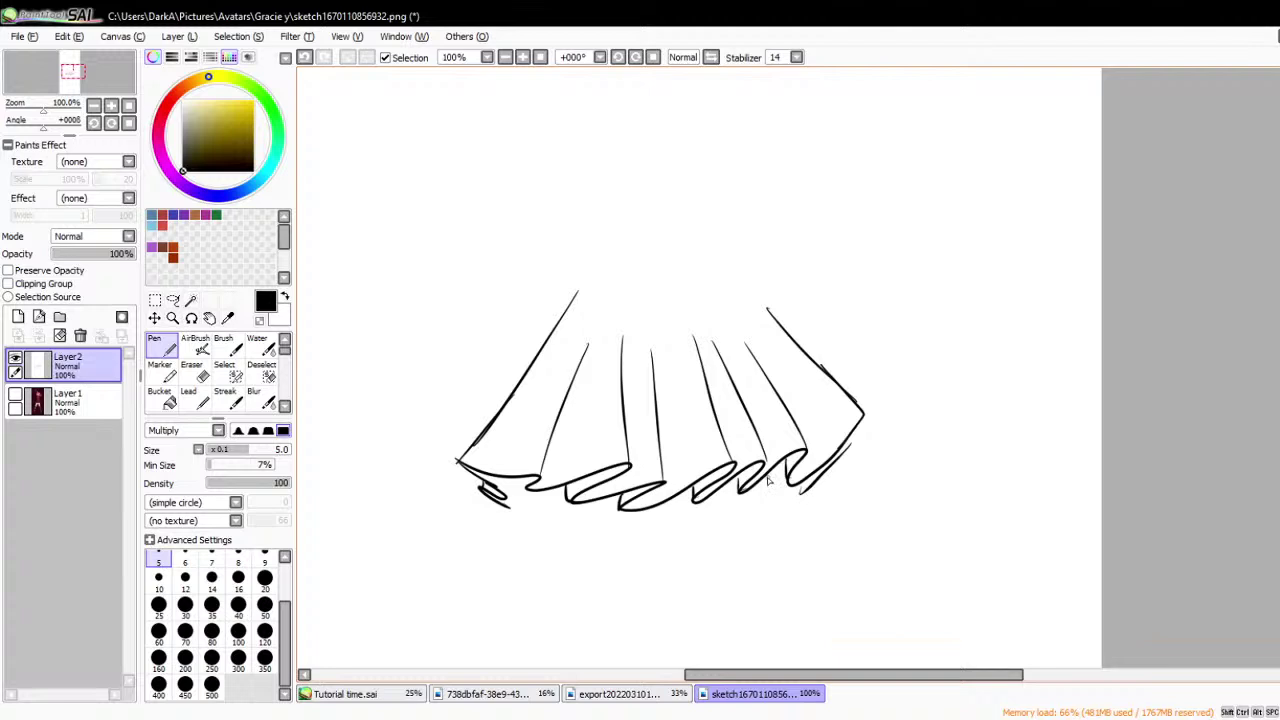
scroll(731, 288, down, 3)
scroll(751, 321, up, 3)
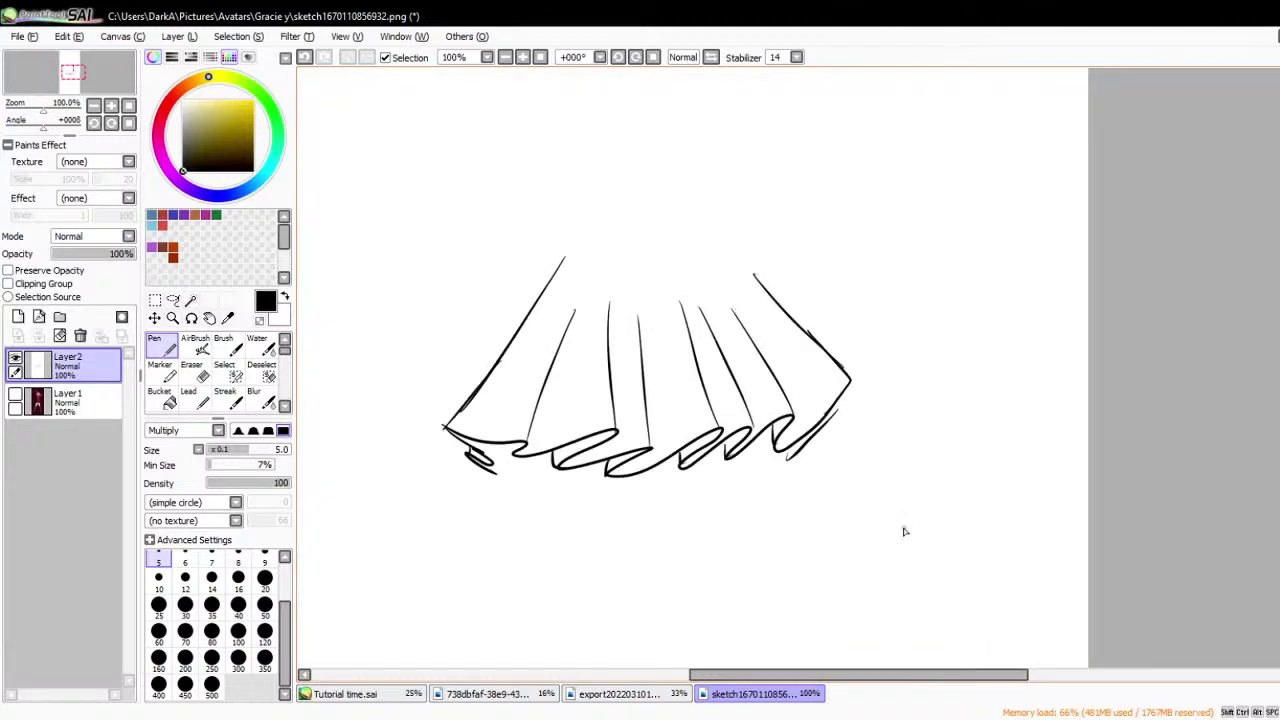
click(60, 336)
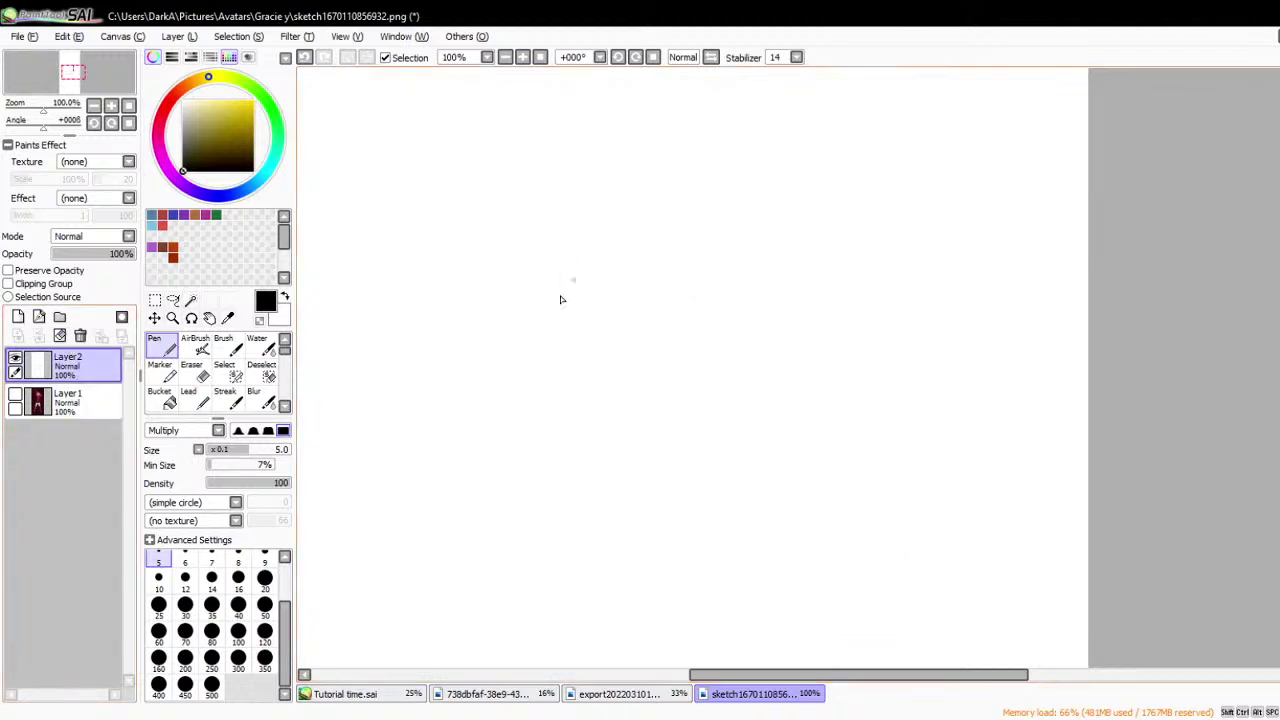
- Sketch a new flared skirt on the blank canvas with a left side edge, a wavy hem and three pleat lines
mouse_move(571, 284)
mouse_down()
mouse_move(462, 437)
mouse_move(484, 474)
mouse_move(471, 458)
mouse_move(515, 491)
mouse_move(621, 518)
mouse_move(610, 501)
mouse_move(684, 524)
mouse_move(751, 505)
mouse_move(758, 521)
mouse_move(834, 502)
mouse_move(866, 500)
mouse_up()
drag(752, 493, 688, 290)
drag(598, 488, 636, 399)
drag(668, 314, 636, 400)
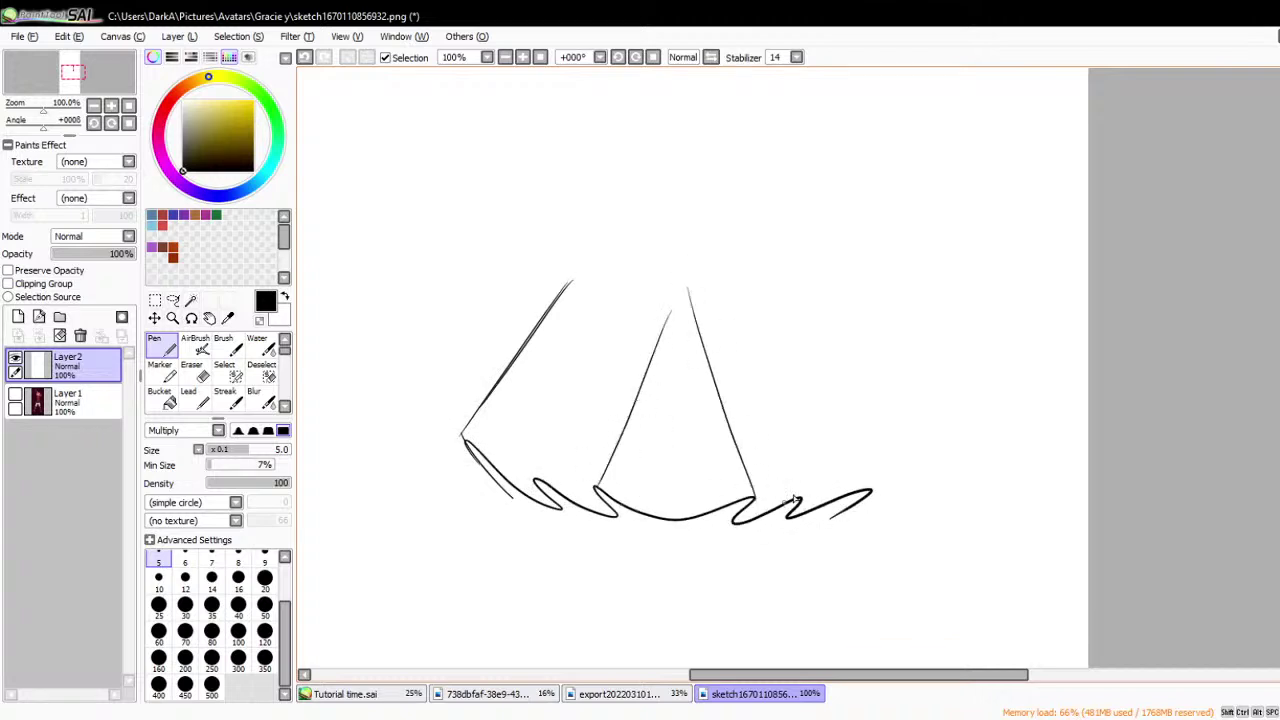
drag(796, 498, 735, 270)
drag(860, 488, 760, 335)
drag(548, 478, 652, 312)
drag(463, 437, 625, 325)
key(ctrl+z)
key(ctrl+z)
key(ctrl+z)
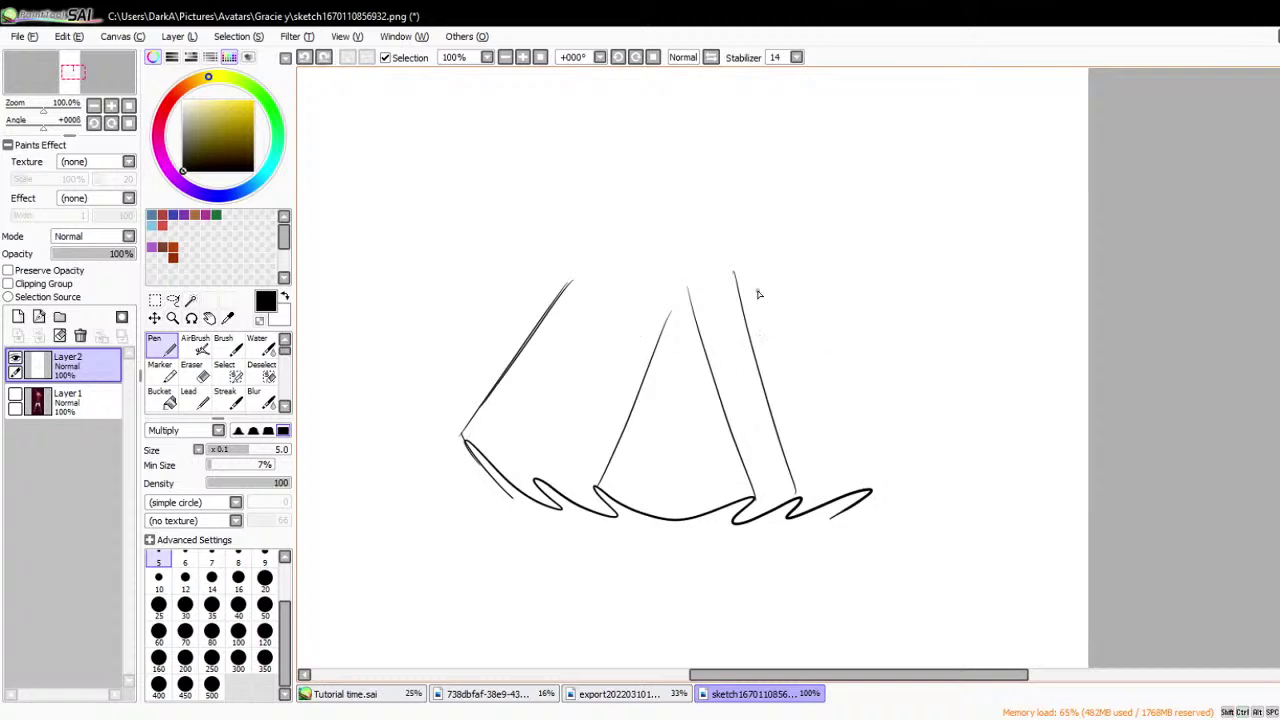
- Draw the flared skirt's right side edge, one more pleat line on the left, and short inner fold marks at the hem
drag(870, 492, 745, 262)
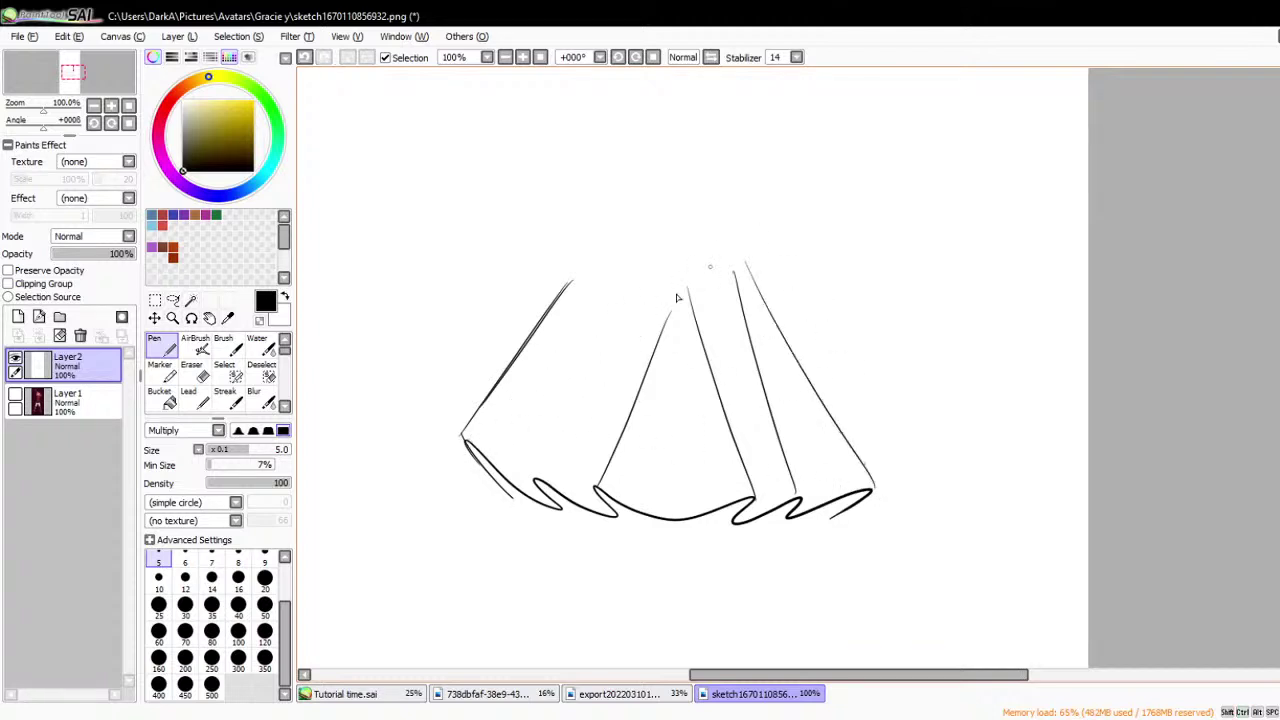
drag(537, 474, 633, 290)
drag(508, 485, 512, 498)
drag(619, 503, 621, 513)
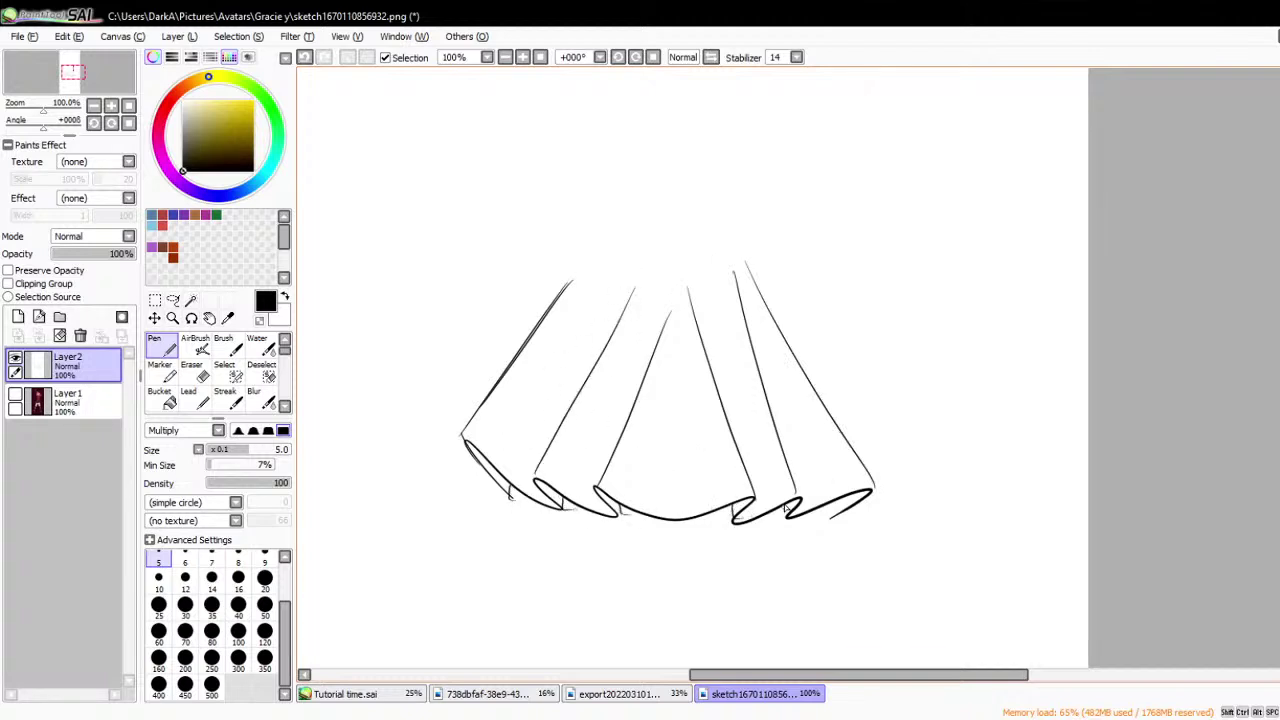
- Show the artwork layer again and delete the skirt sketch layer above it
scroll(790, 427, down, 2)
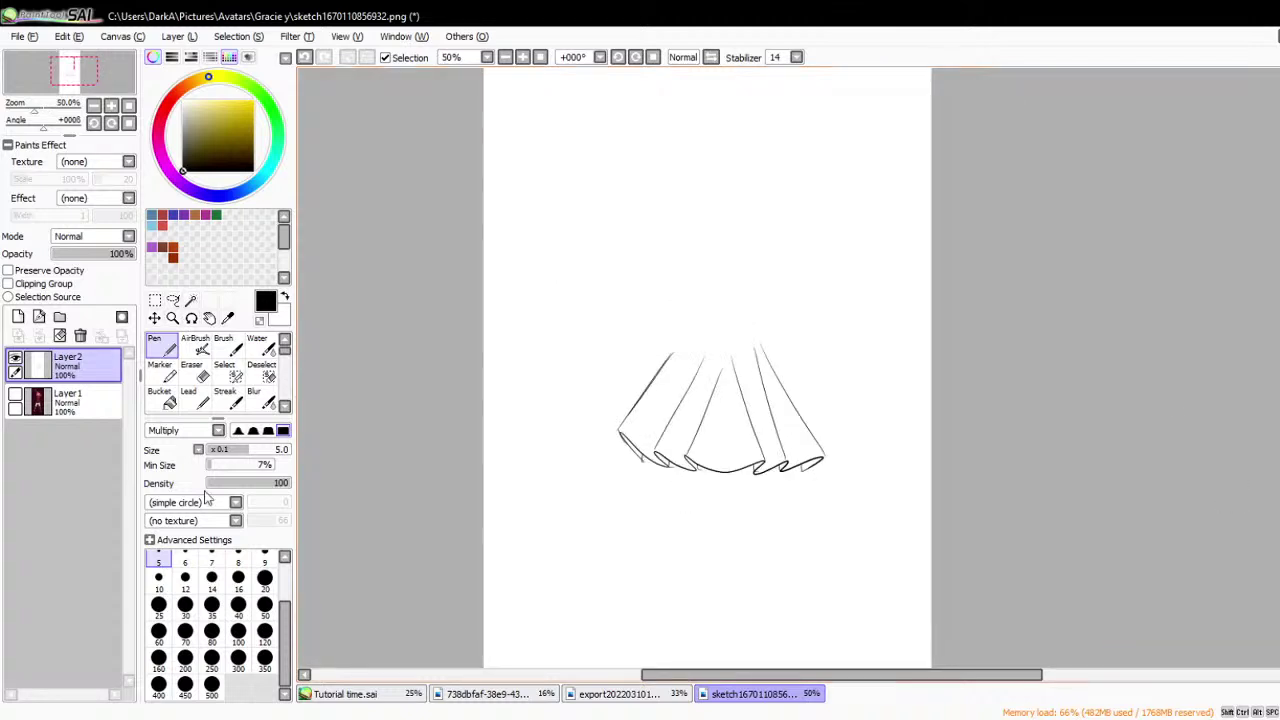
scroll(786, 449, up, 1)
scroll(786, 449, up, 1)
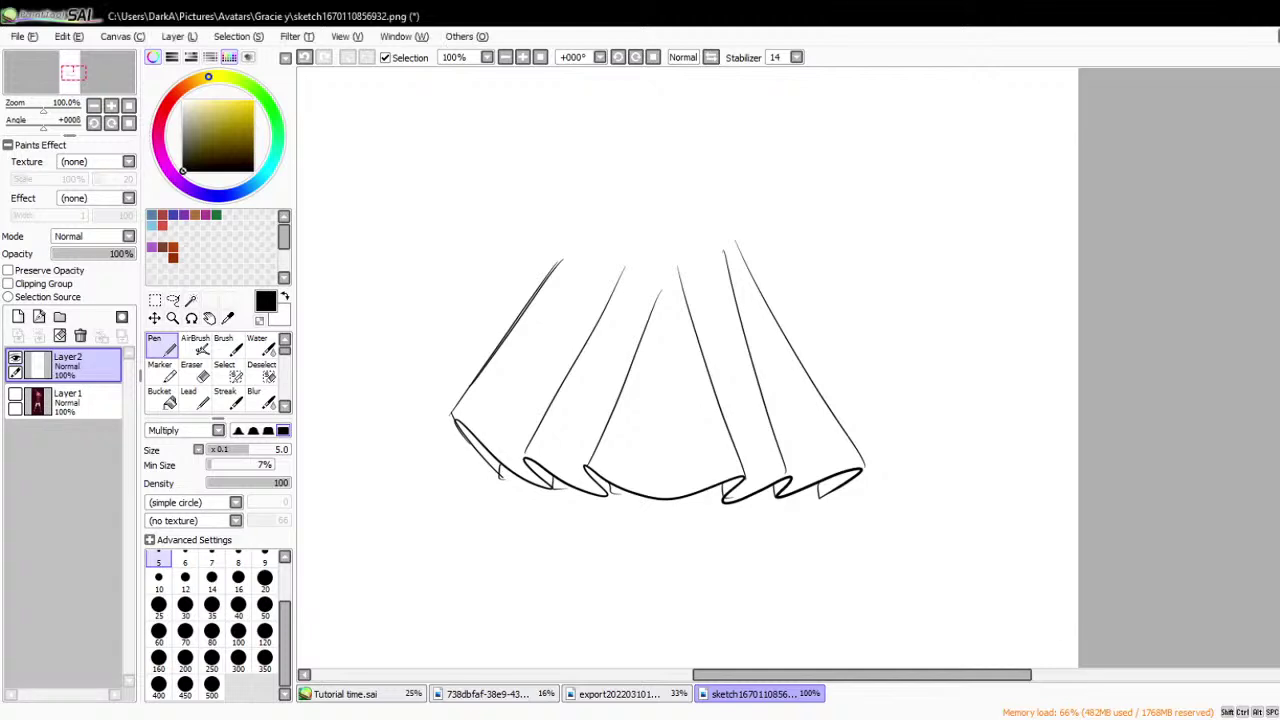
click(15, 396)
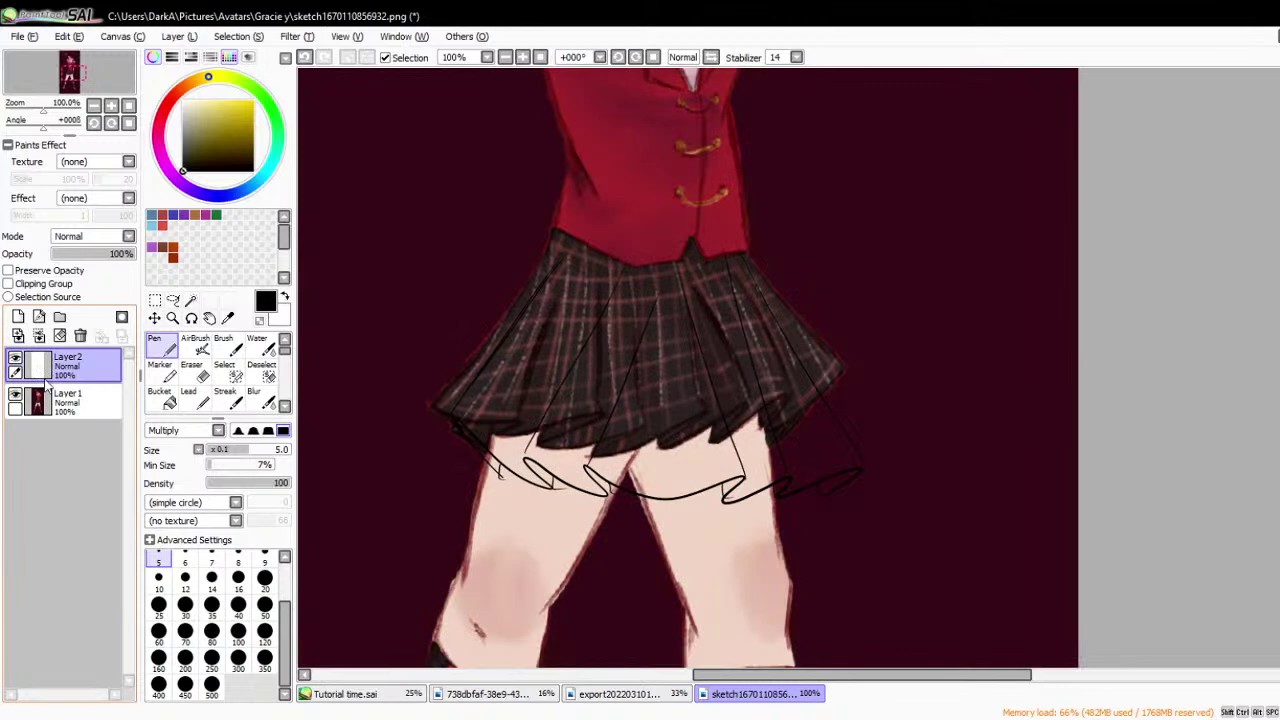
click(80, 335)
scroll(810, 484, down, 2)
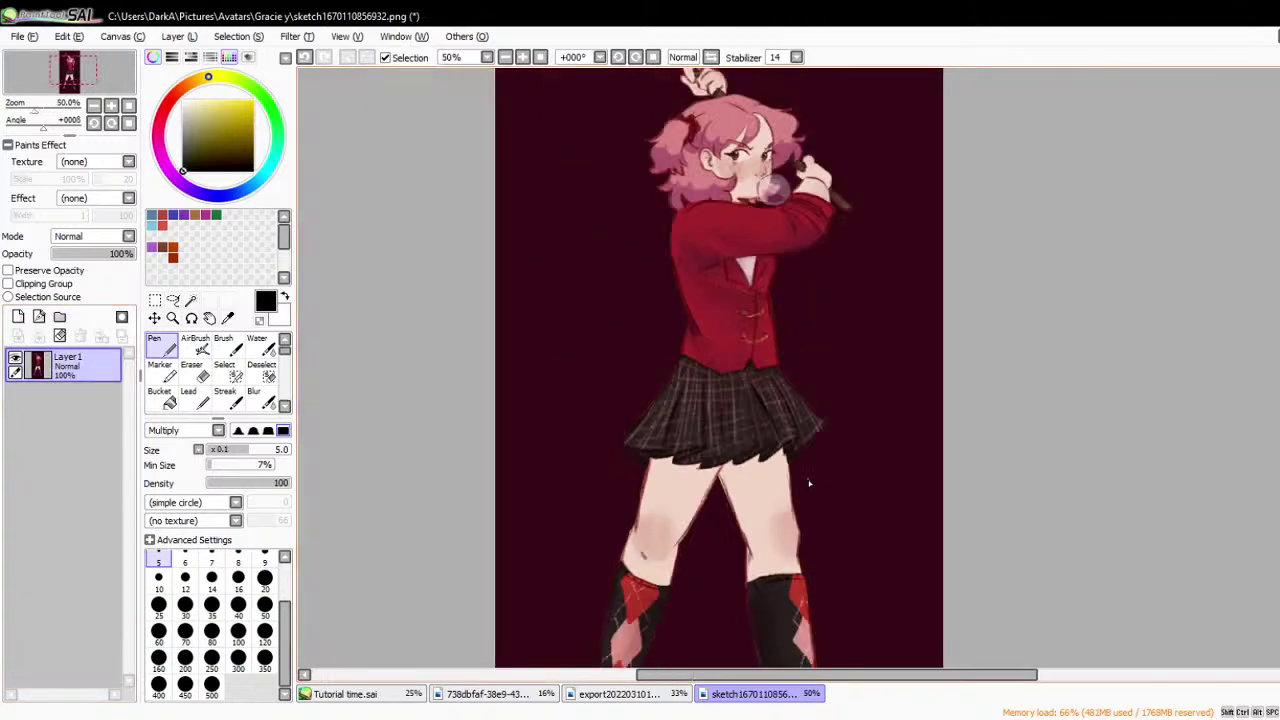
- Switch to the artwork of the horned dancer under a starry sky and add an empty layer above it
scroll(810, 484, down, 1)
scroll(785, 302, up, 1)
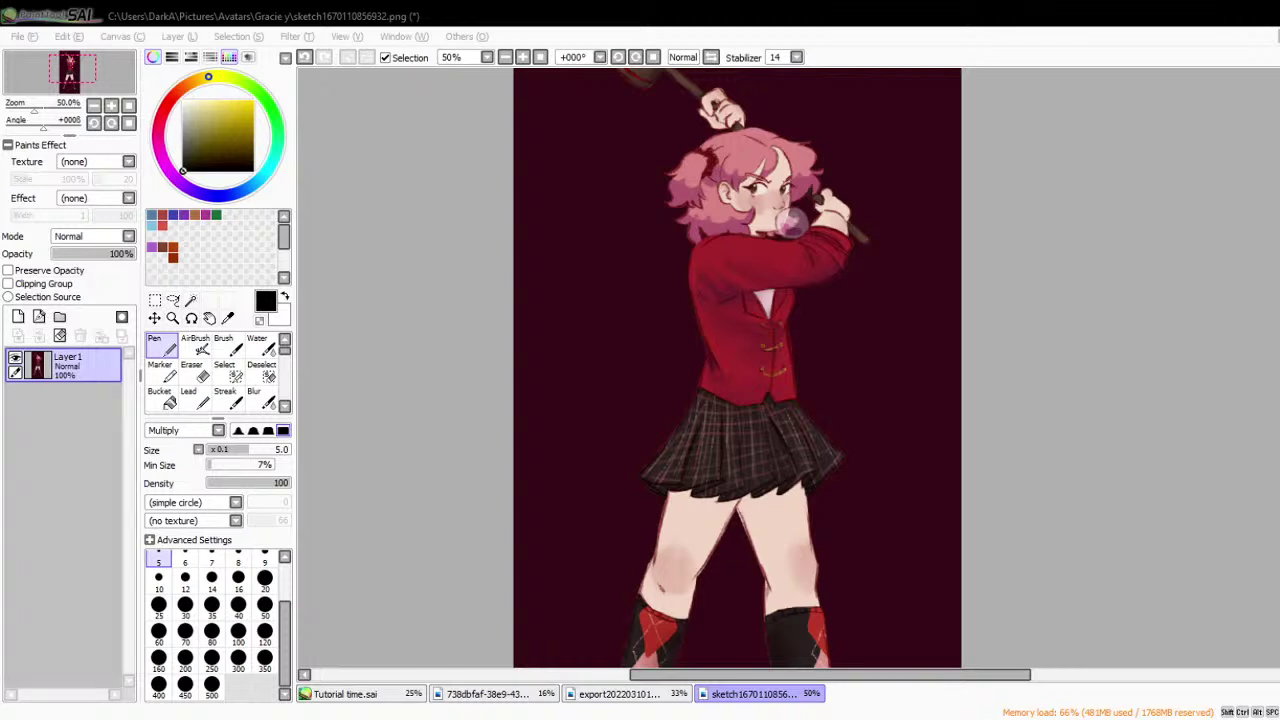
click(617, 693)
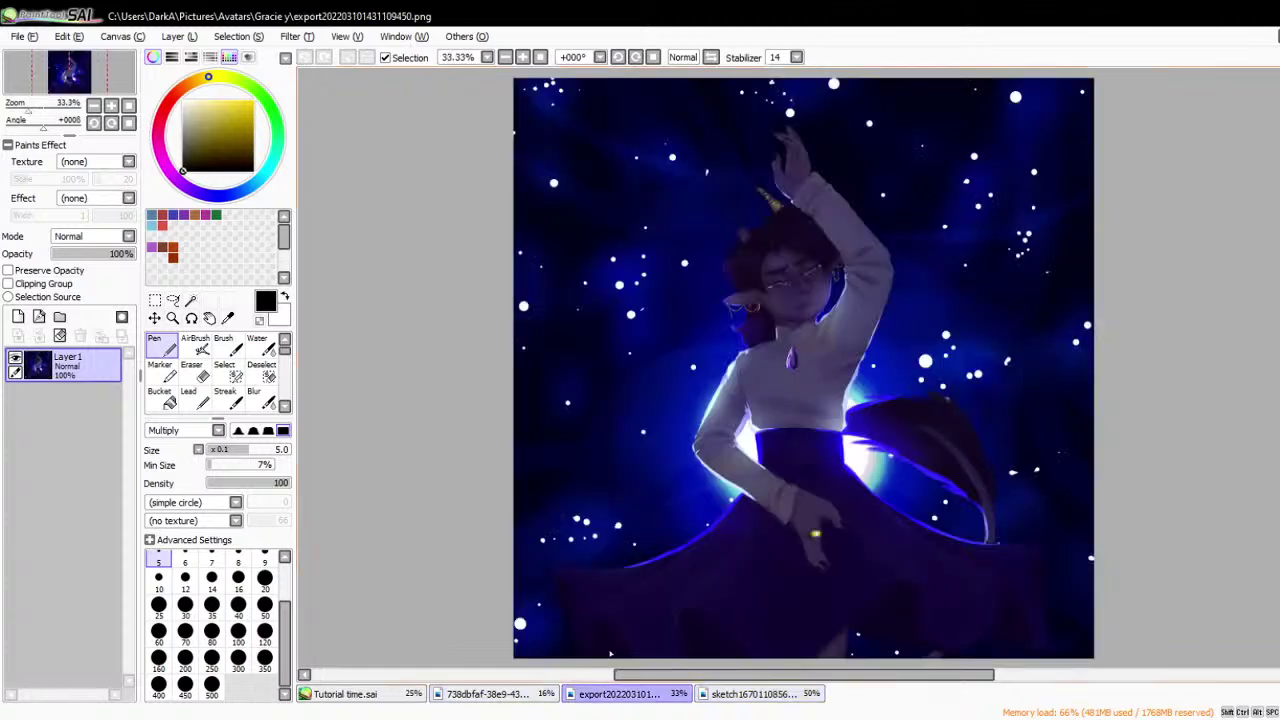
scroll(636, 517, down, 1)
scroll(824, 524, up, 1)
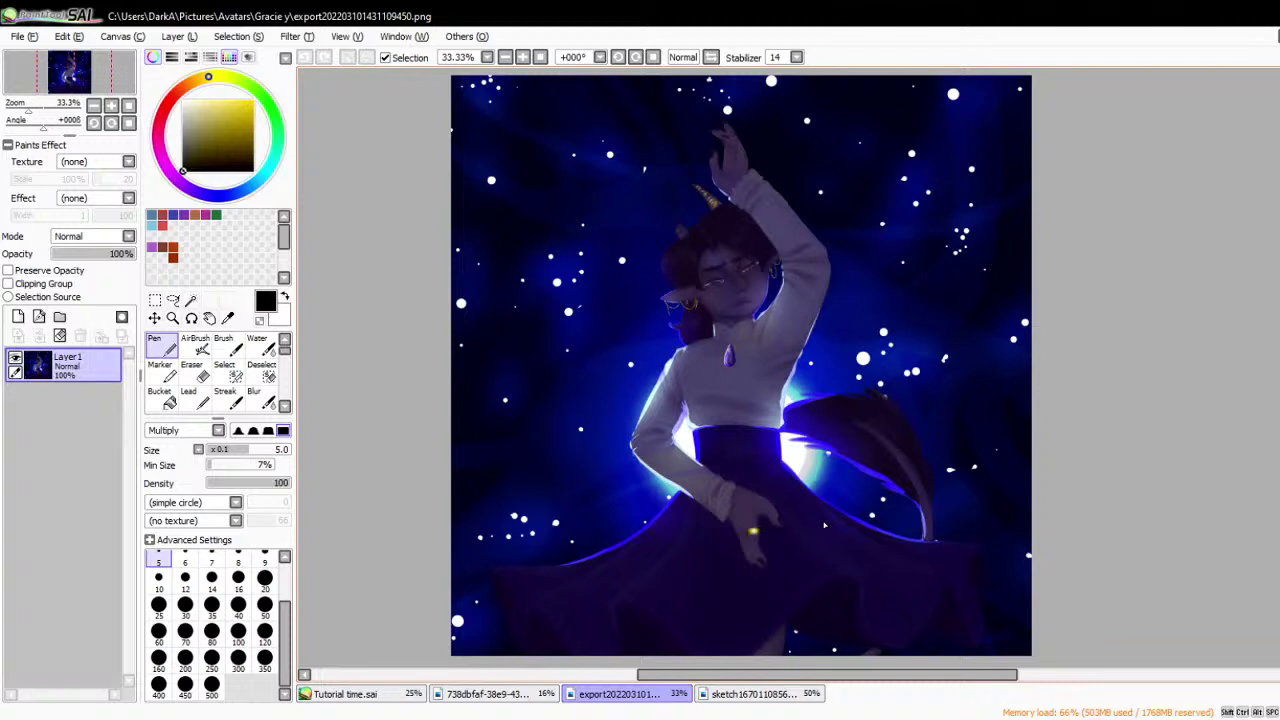
scroll(759, 400, up, 1)
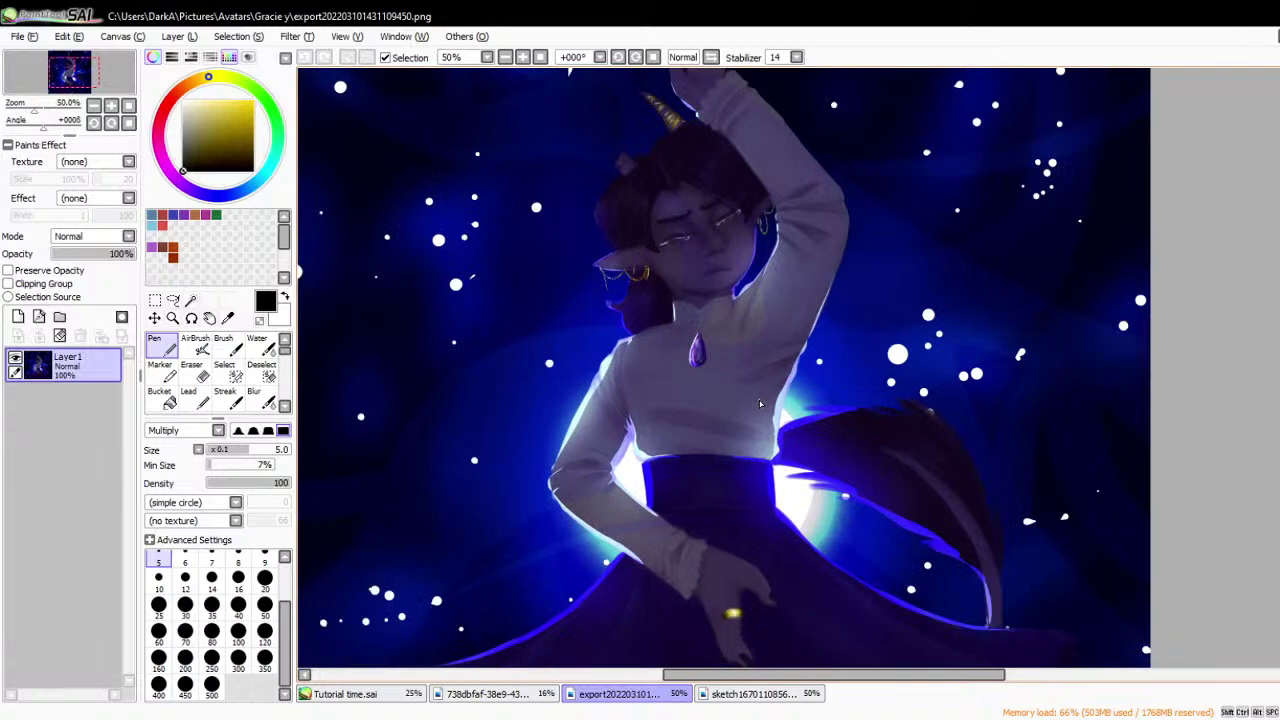
scroll(759, 400, down, 2)
scroll(729, 591, up, 1)
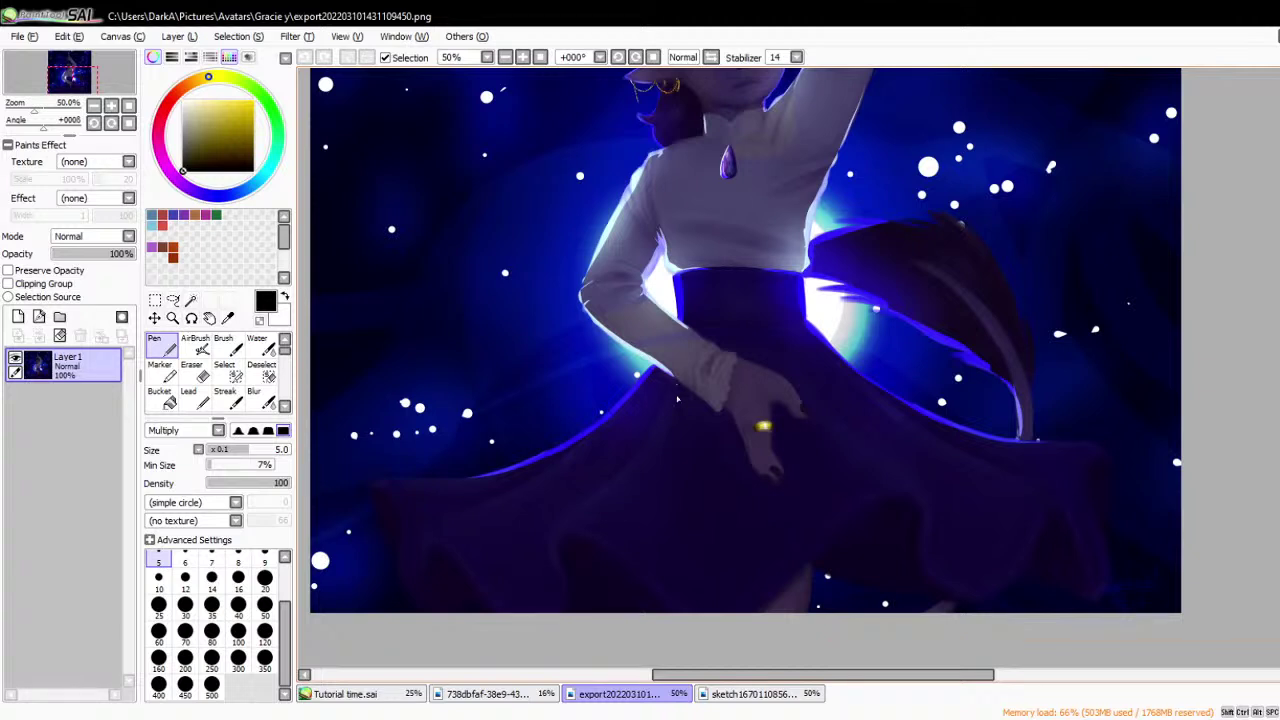
click(18, 316)
click(70, 398)
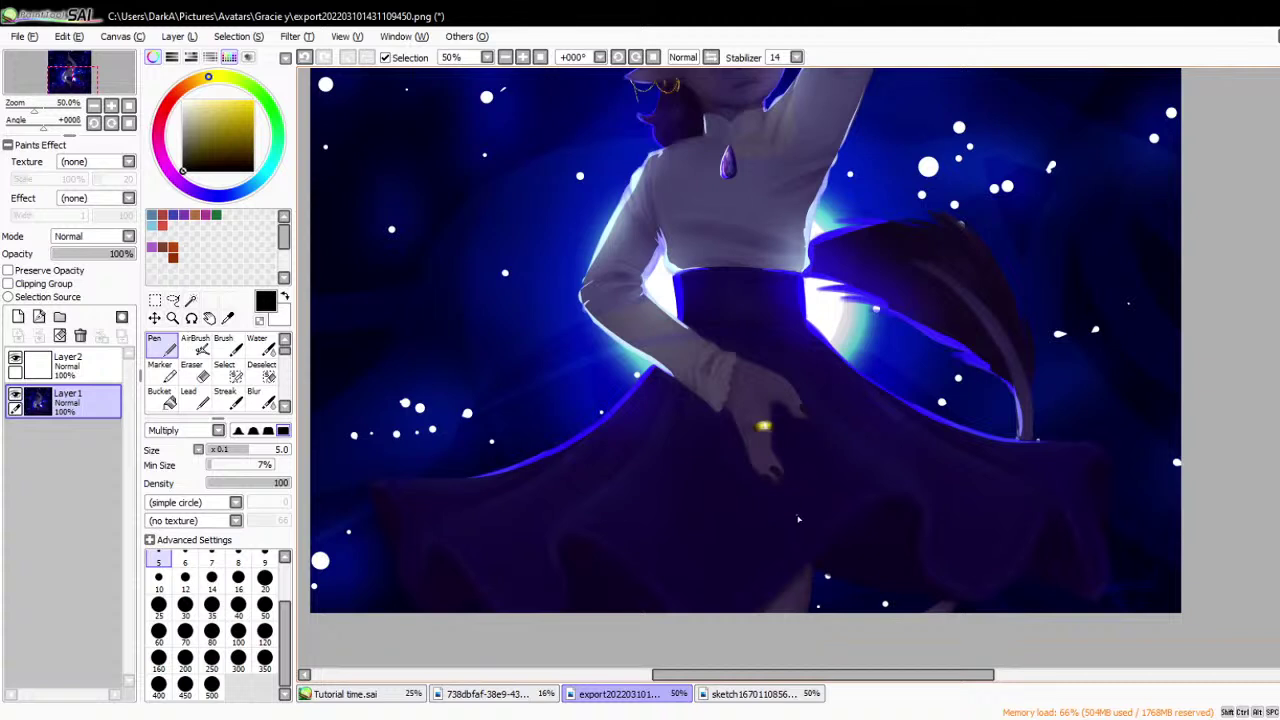
- Examine the dancer's white blouse, sleeves and dark flared skirt, ending on a close view of the torso
scroll(798, 518, down, 1)
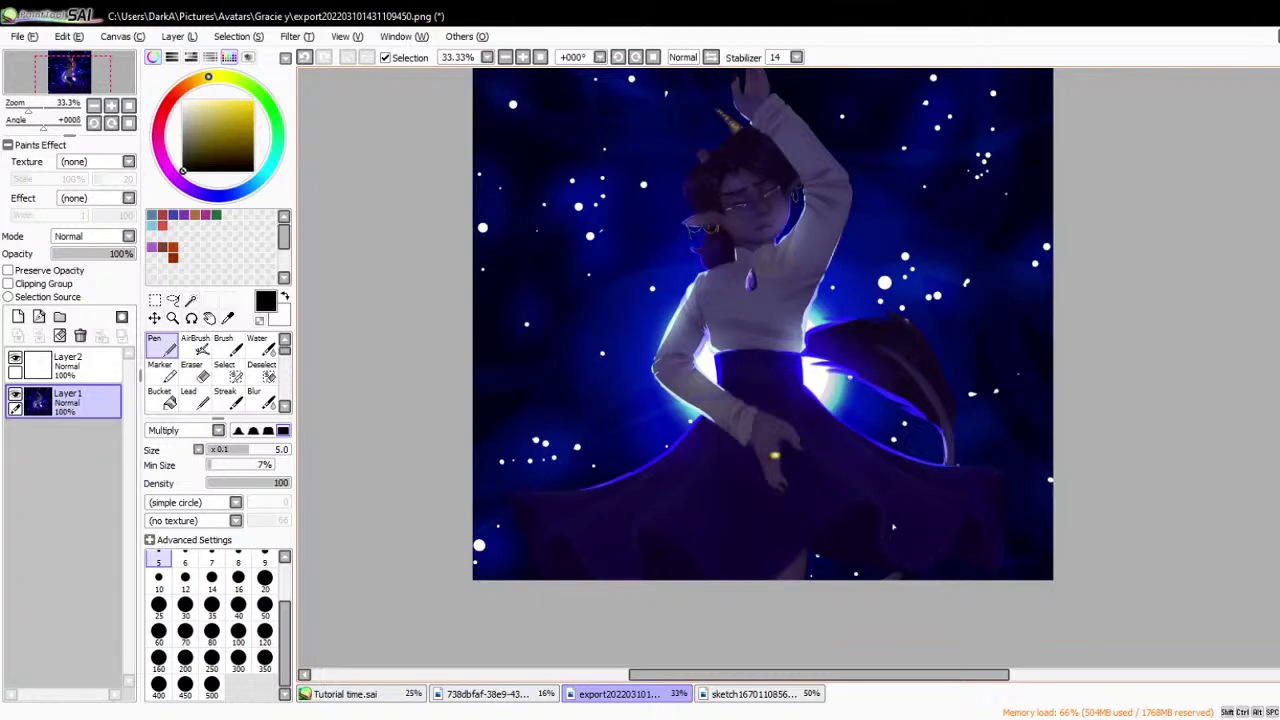
scroll(776, 286, up, 2)
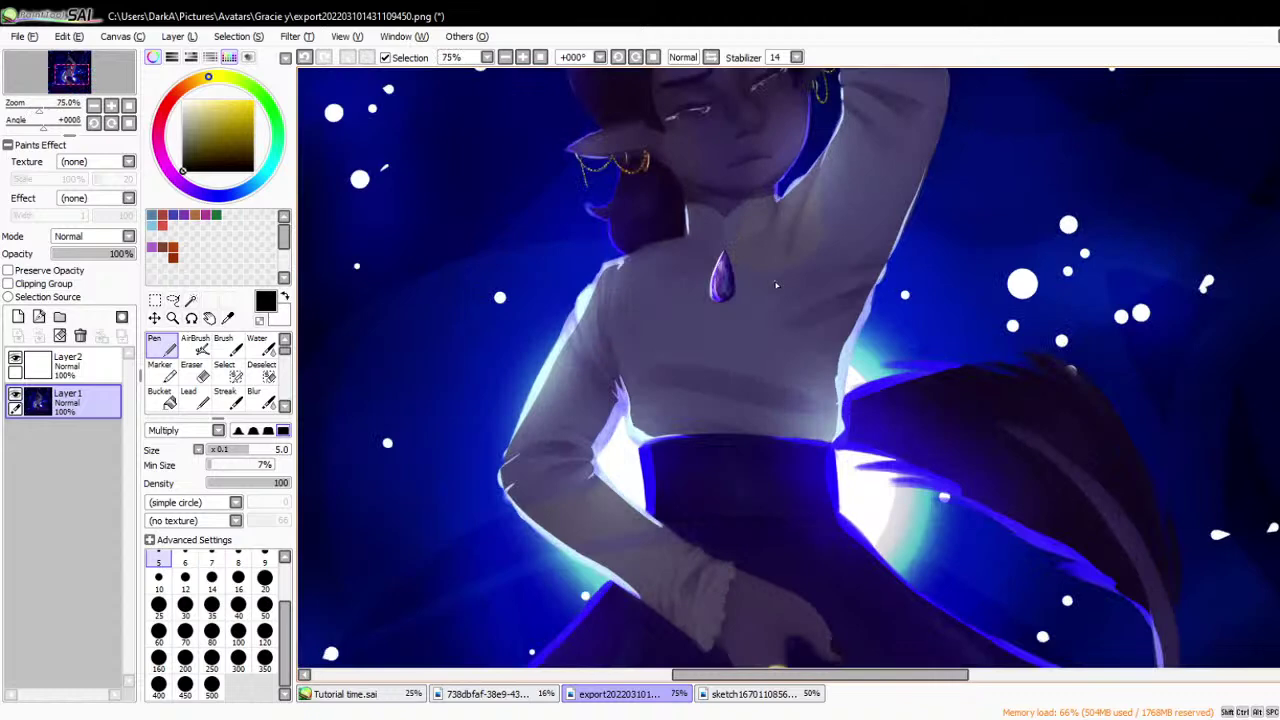
scroll(776, 286, down, 2)
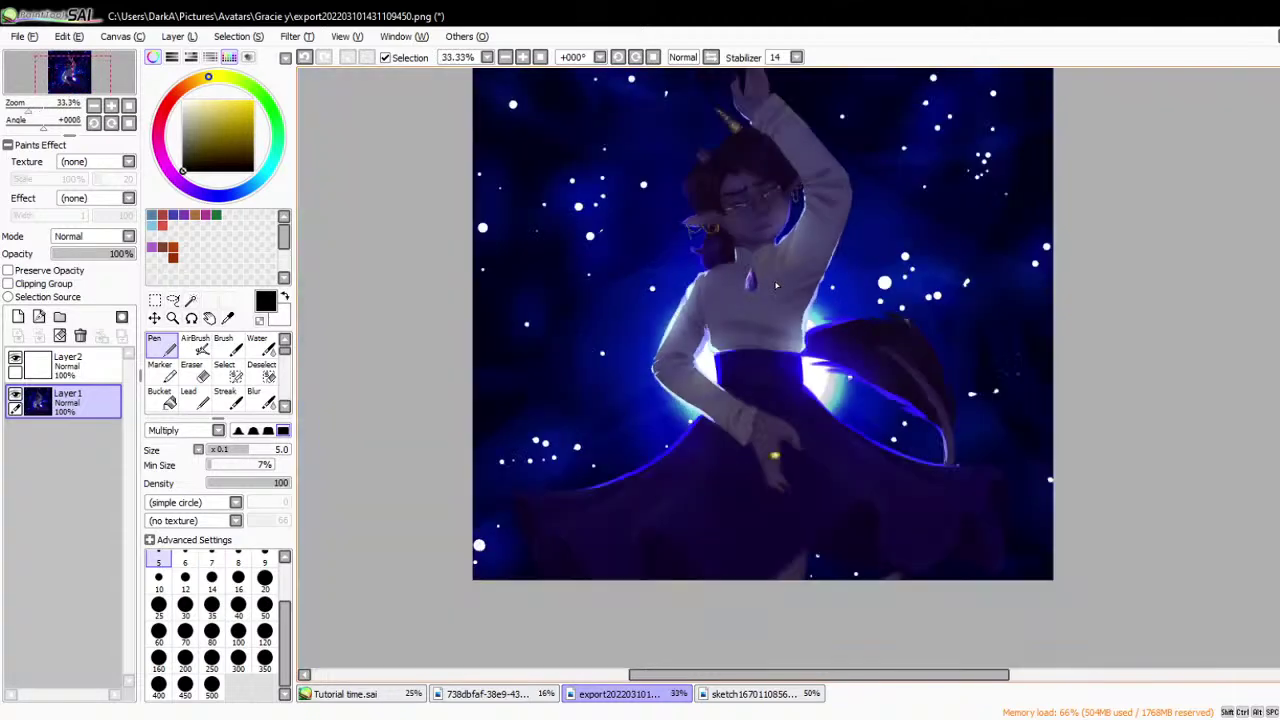
scroll(776, 286, up, 1)
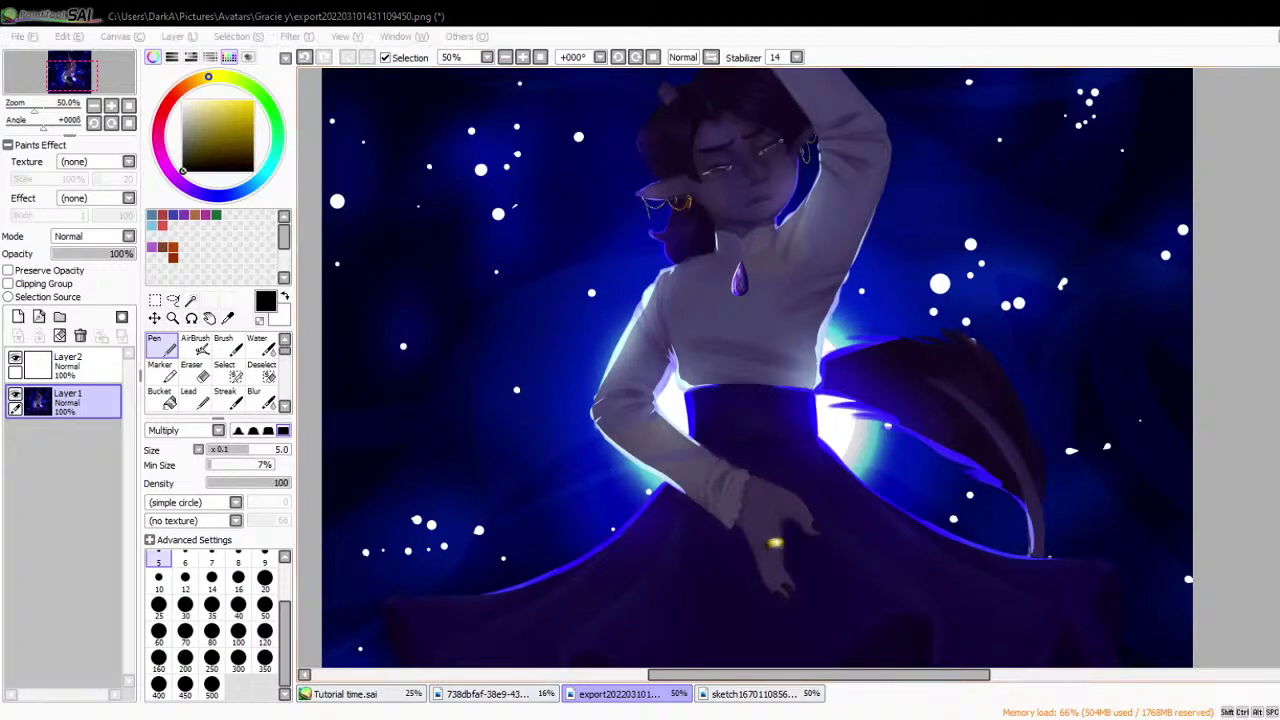
click(779, 474)
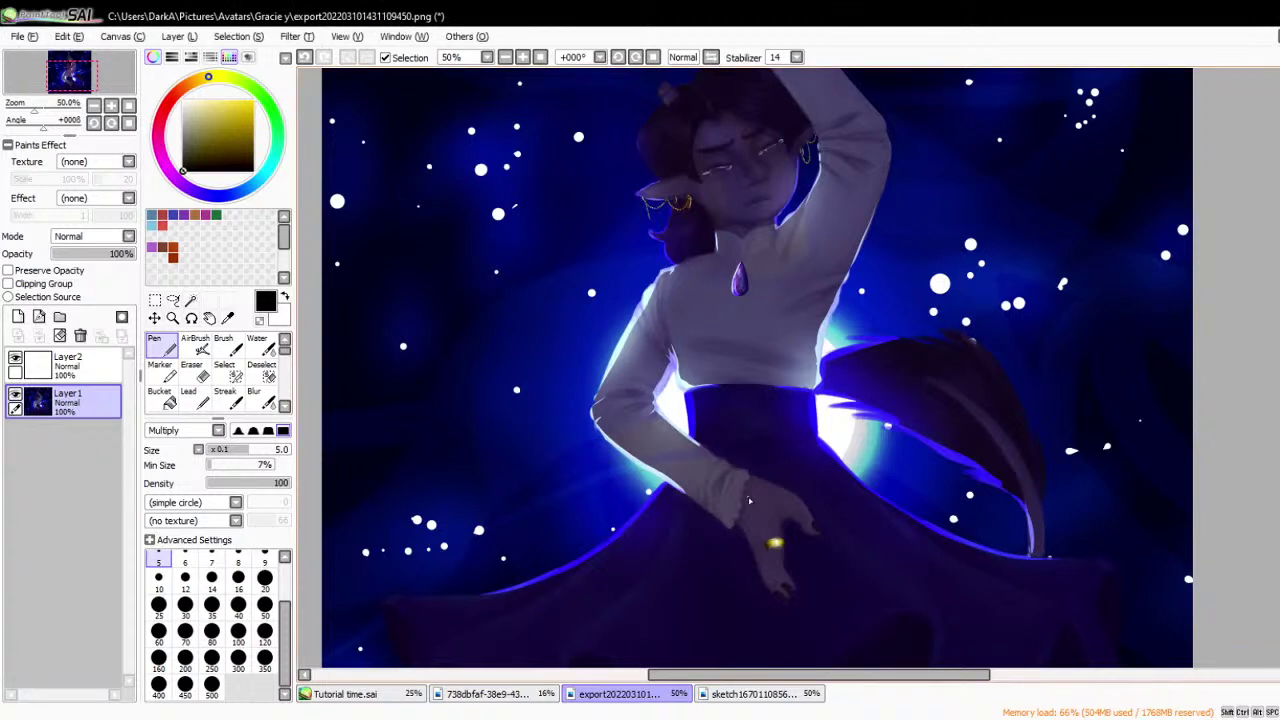
scroll(850, 234, up, 1)
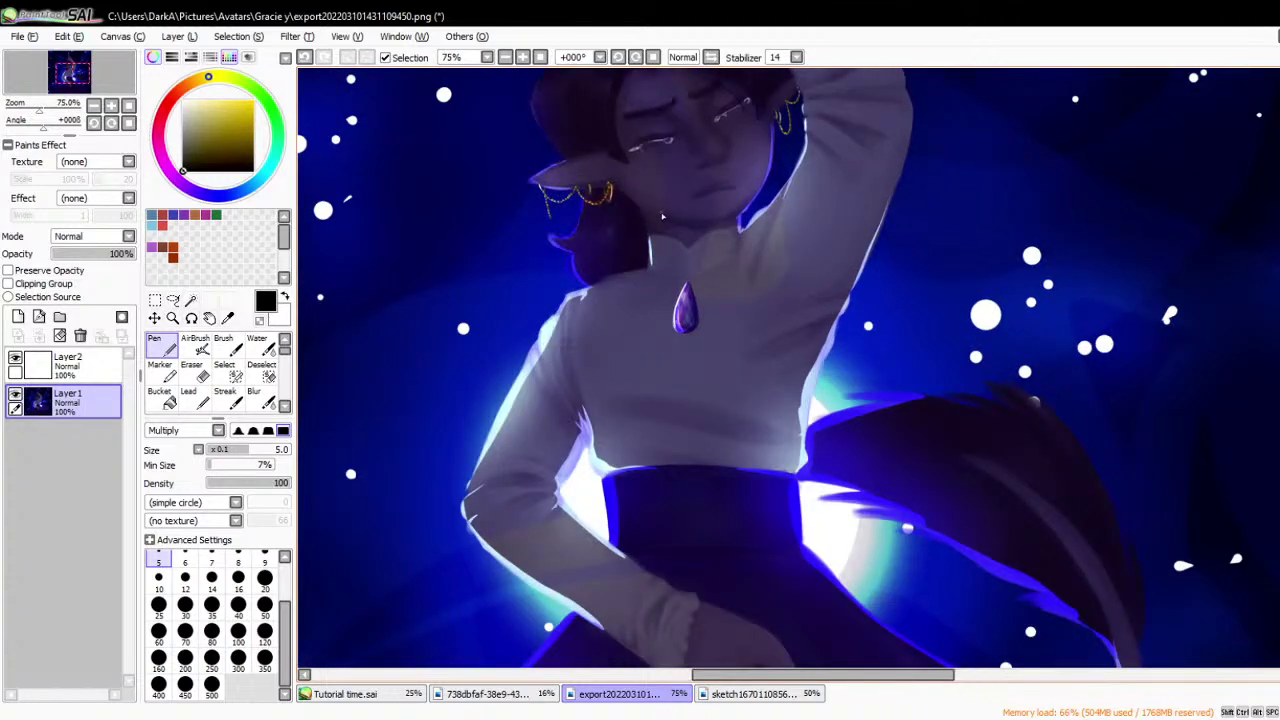
scroll(740, 380, up, 1)
scroll(613, 406, up, 1)
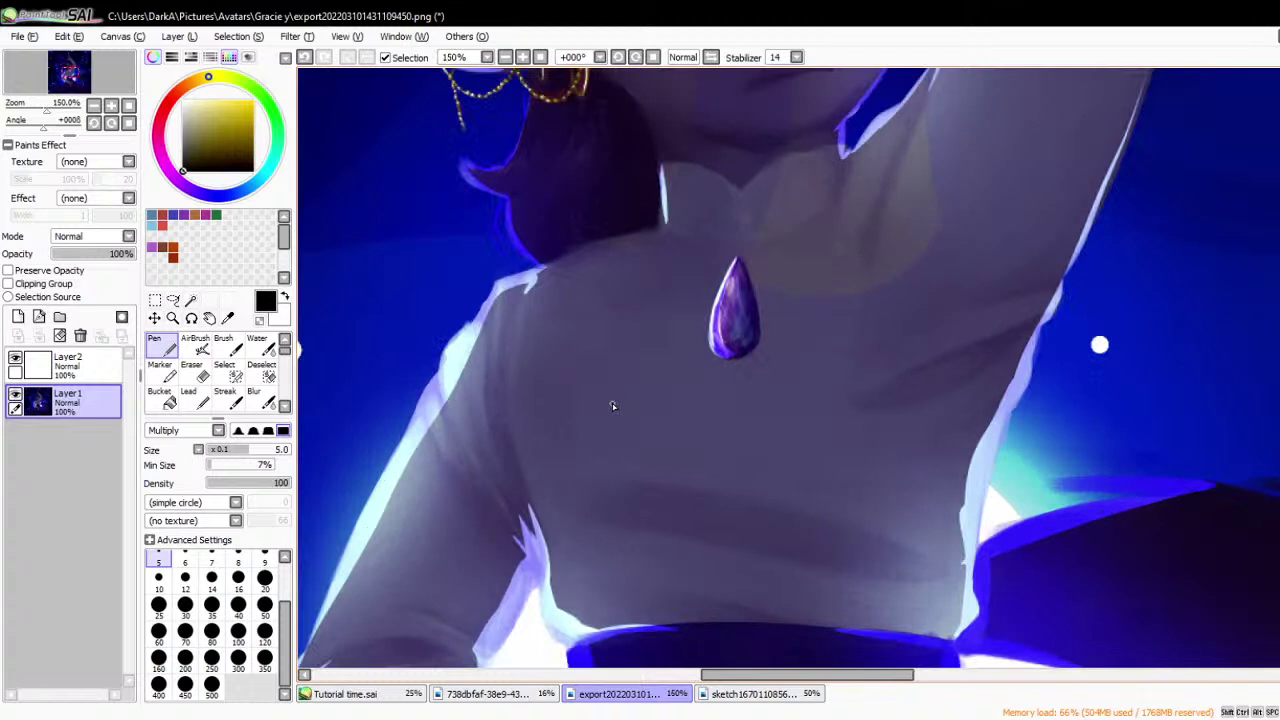
- On the empty layer, trace the lowered arm's shoulder outline and the long sleeve folds converging at the armpit
click(68, 364)
drag(517, 317, 516, 420)
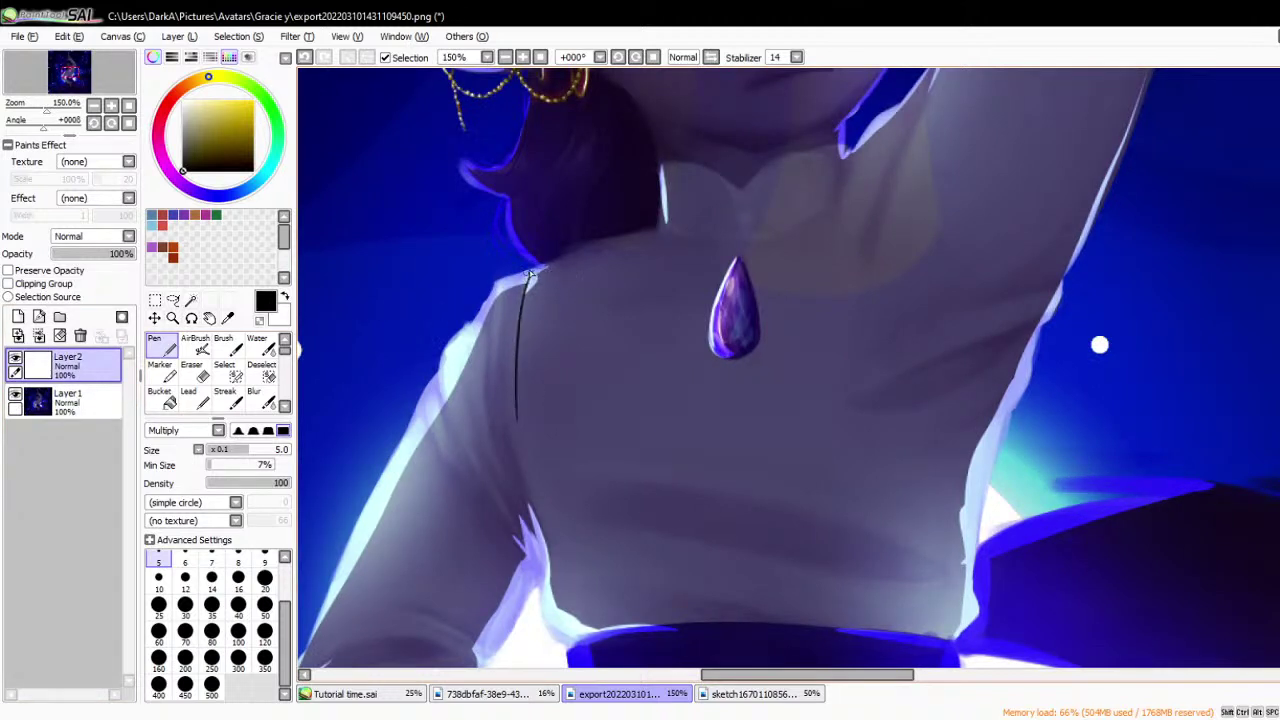
drag(534, 270, 488, 396)
mouse_move(488, 312)
mouse_down()
mouse_move(459, 344)
mouse_move(486, 455)
mouse_up()
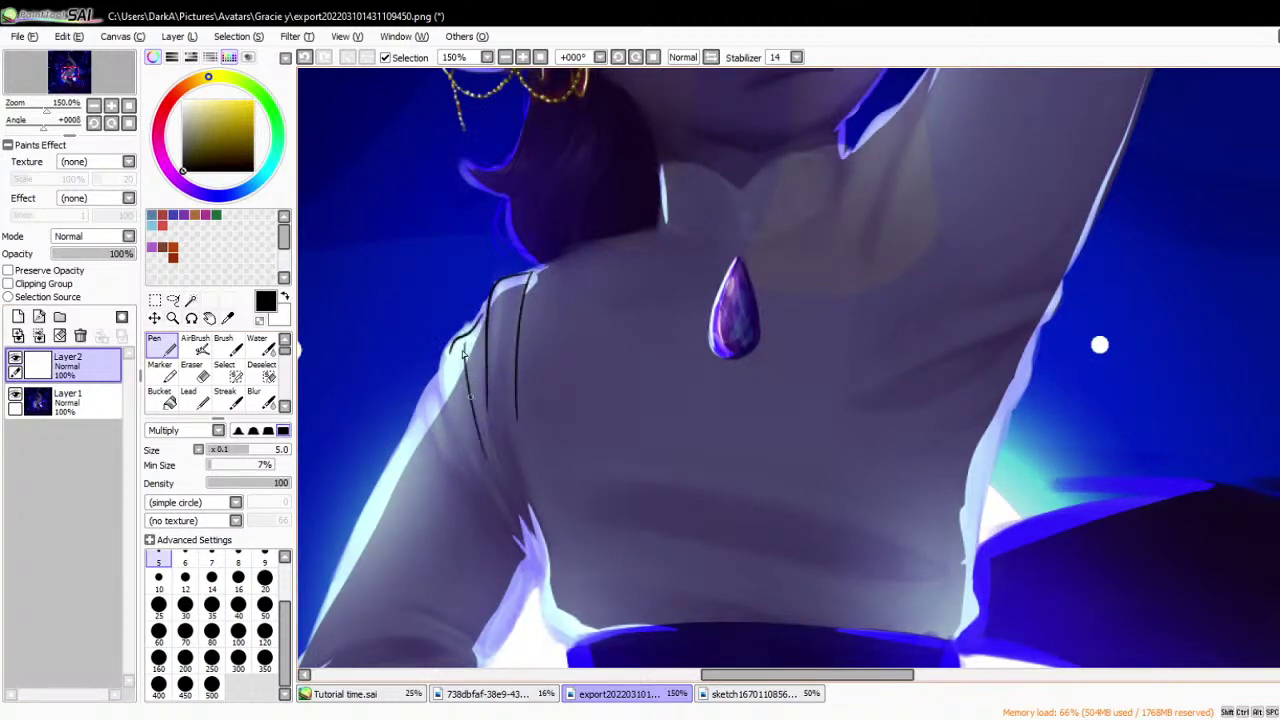
drag(458, 334, 430, 400)
drag(462, 448, 478, 480)
mouse_move(436, 382)
mouse_down()
mouse_move(497, 517)
mouse_move(532, 552)
mouse_up()
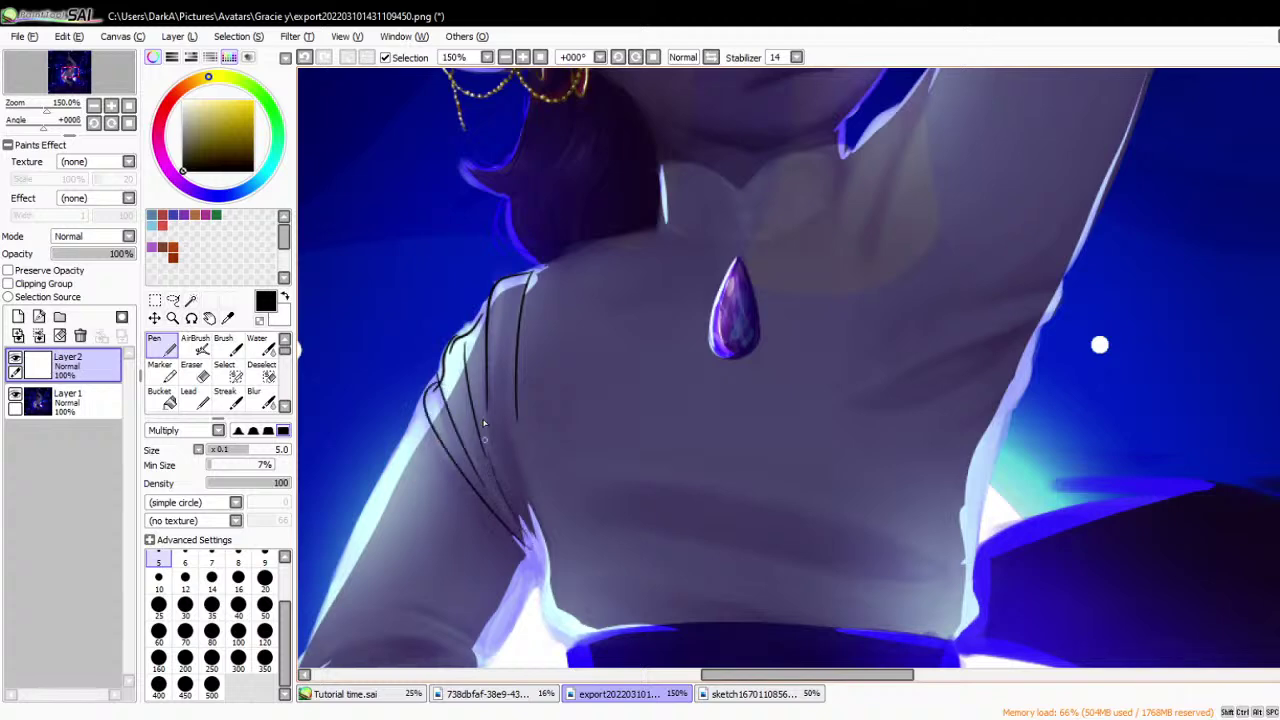
drag(484, 438, 530, 528)
drag(515, 364, 540, 522)
drag(512, 442, 550, 578)
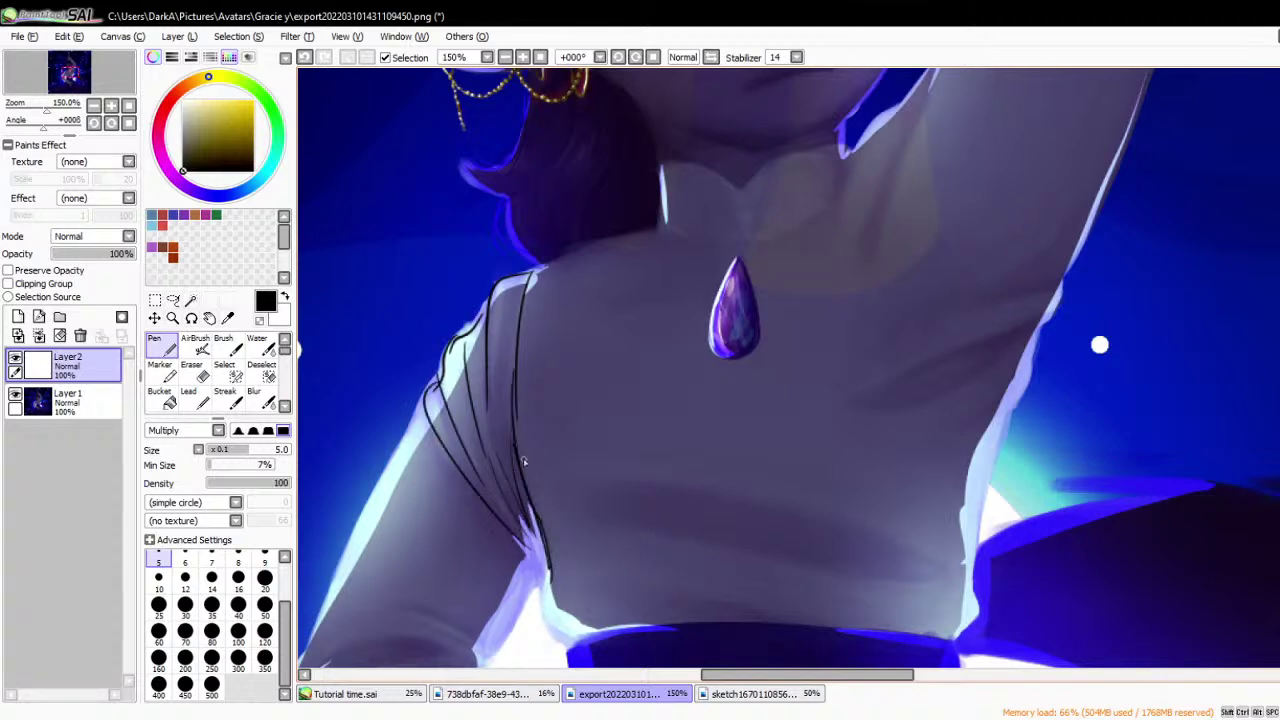
- Draw the lowered sleeve's inner upper-arm edge and the folds radiating from the inside of the elbow
key(minus)
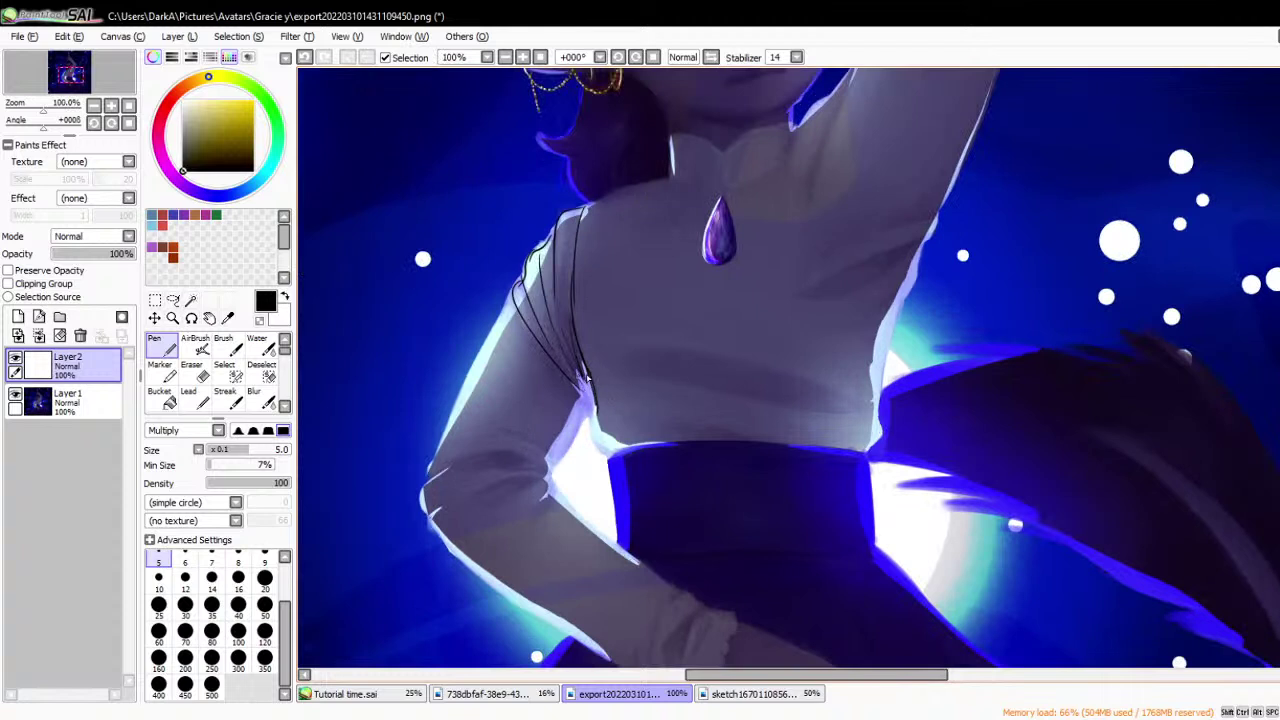
drag(590, 375, 548, 476)
drag(458, 456, 550, 474)
mouse_move(488, 442)
mouse_down()
mouse_move(557, 476)
mouse_move(544, 455)
mouse_move(495, 487)
mouse_move(543, 483)
mouse_move(519, 528)
mouse_up()
drag(546, 480, 502, 502)
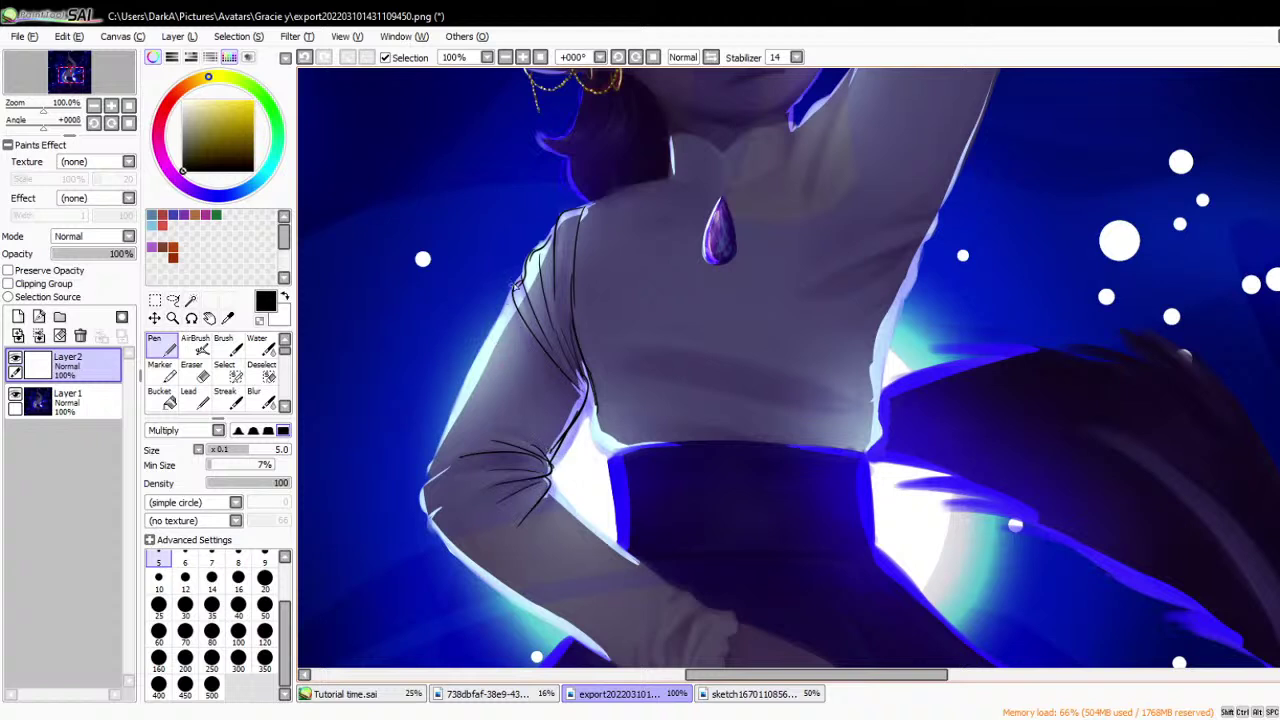
- Outline the outer edge of the lowered upper sleeve with overlapping strokes, continuing around the elbow point
drag(516, 285, 422, 466)
drag(470, 390, 420, 480)
drag(490, 325, 422, 484)
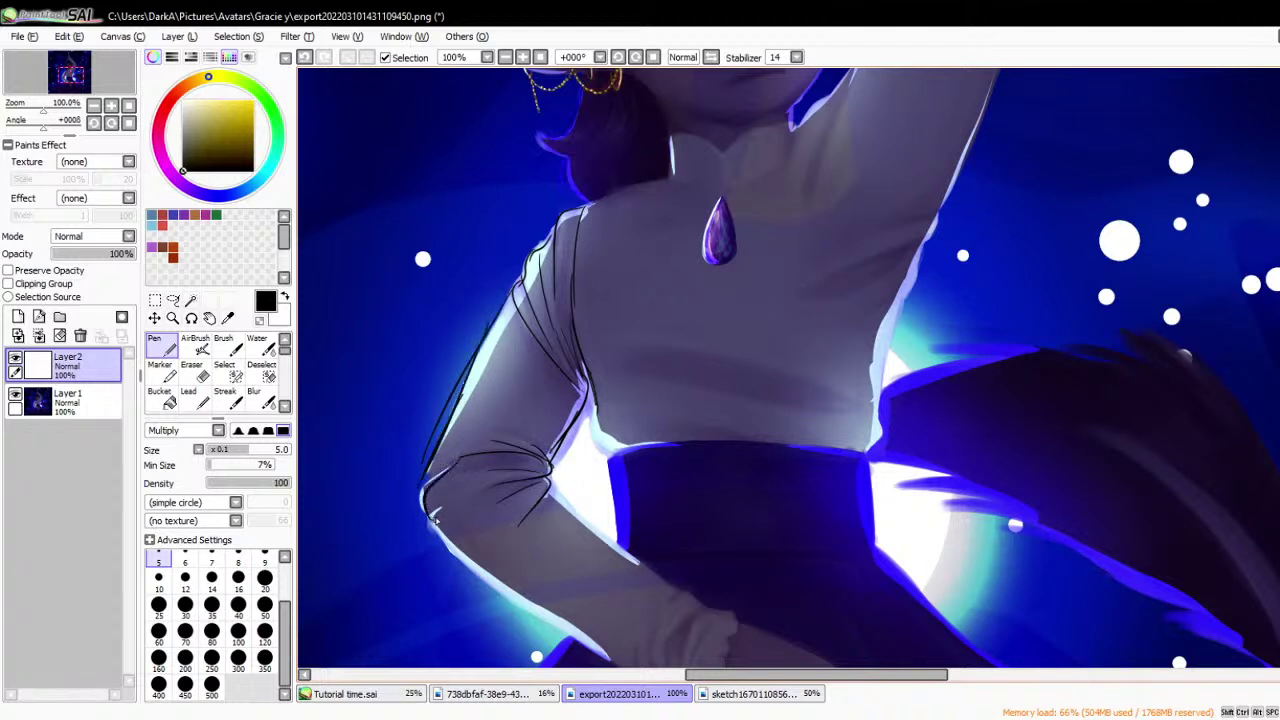
drag(440, 440, 444, 528)
- Trace both edges of the lowered forearm sleeve and sketch the gathered folds and ruffle at the cuff
drag(550, 486, 670, 590)
scroll(575, 541, down, 1)
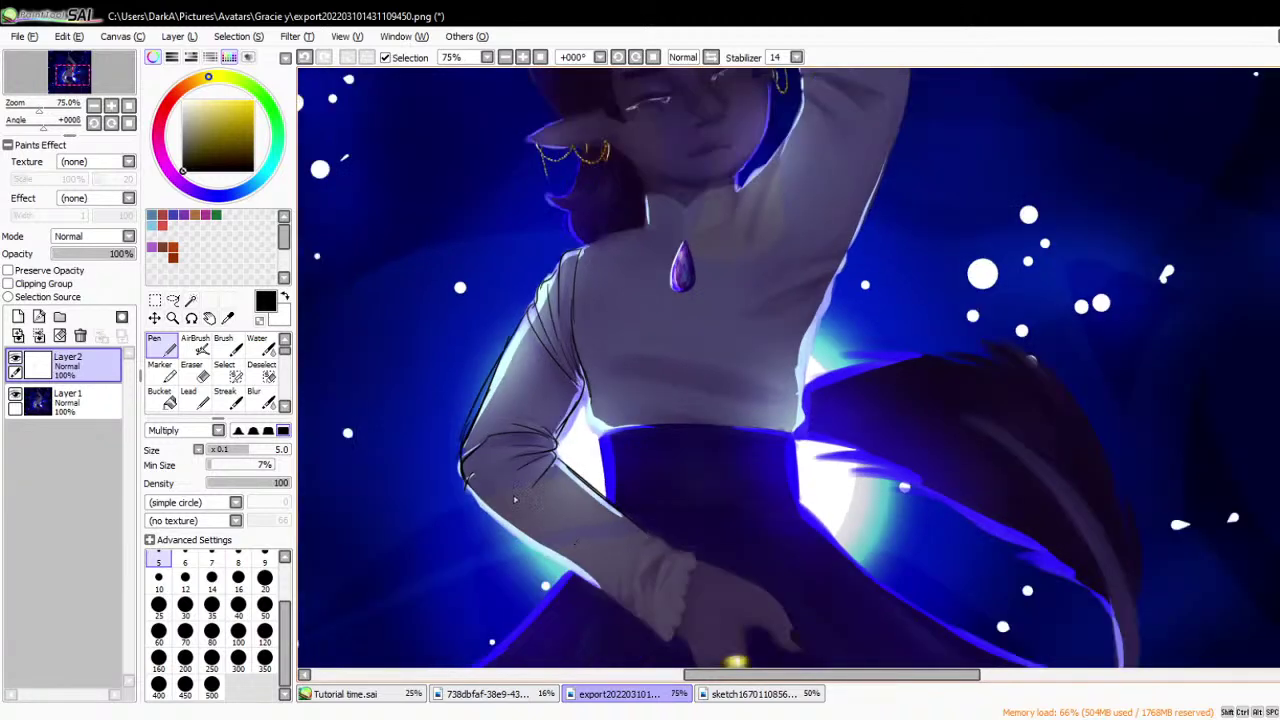
drag(485, 511, 632, 598)
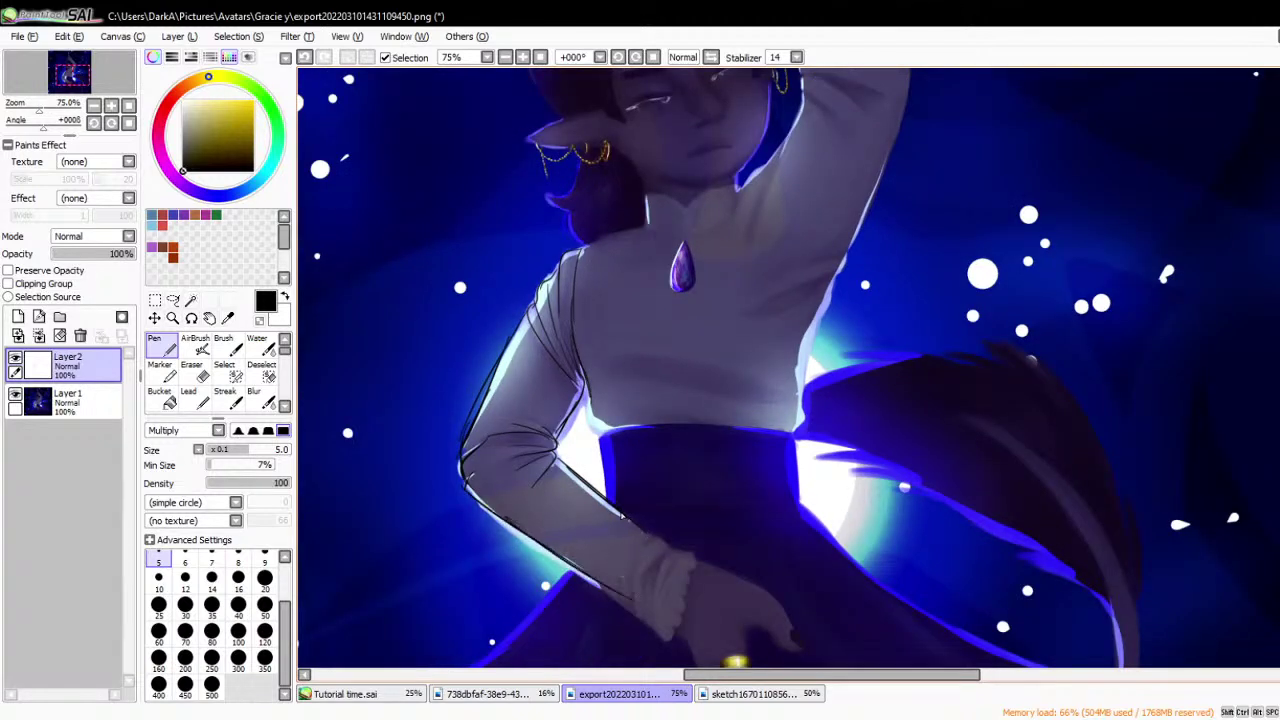
mouse_move(658, 534)
mouse_down()
mouse_move(634, 614)
mouse_move(692, 568)
mouse_move(662, 646)
mouse_up()
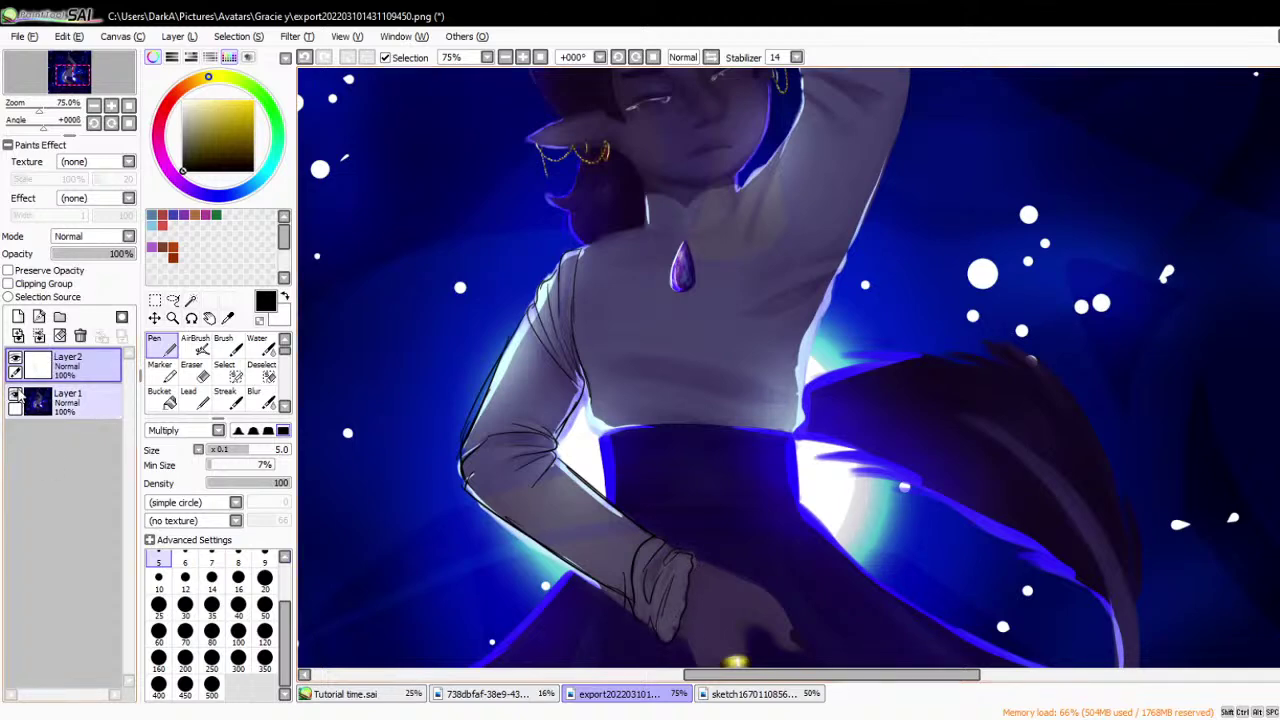
- Hide the artwork layer to check the sleeve linework alone, show it again, and clear the tracing
click(15, 395)
click(15, 395)
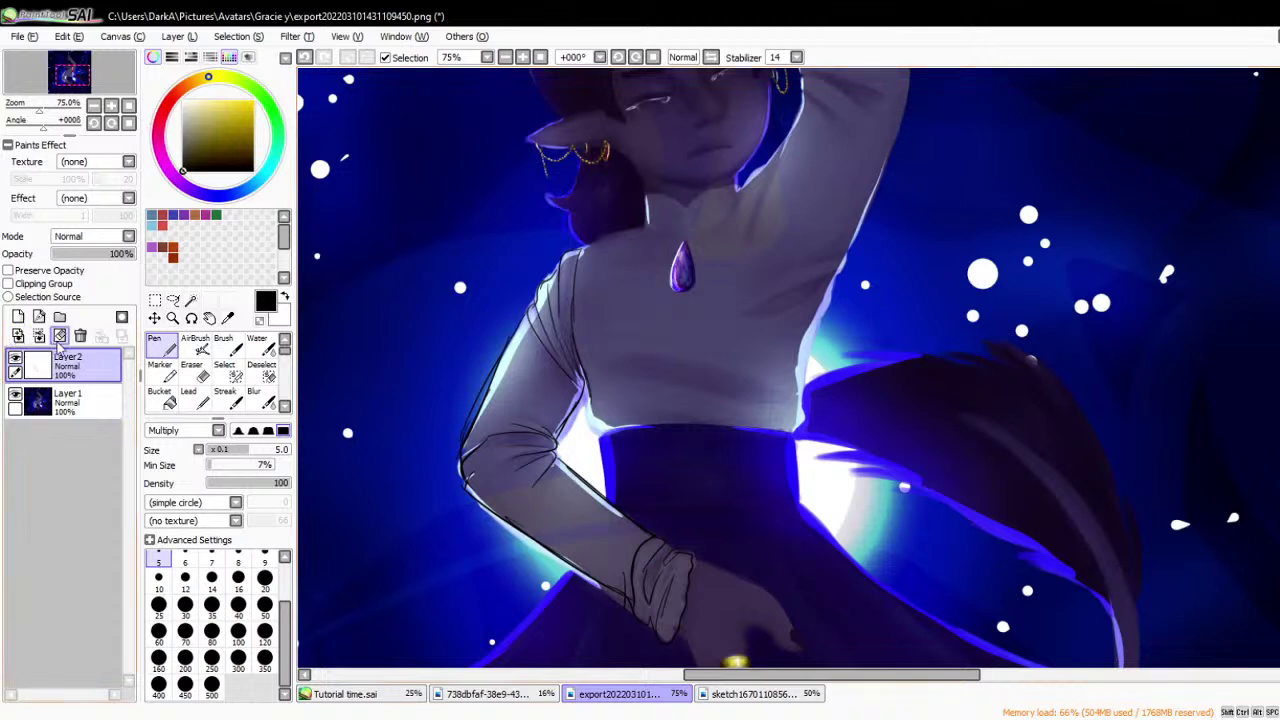
scroll(740, 293, down, 2)
- Trace the raised arm's outer upper-sleeve edge, the folds below the armpit, and two fold lines beside the neck
scroll(740, 293, up, 3)
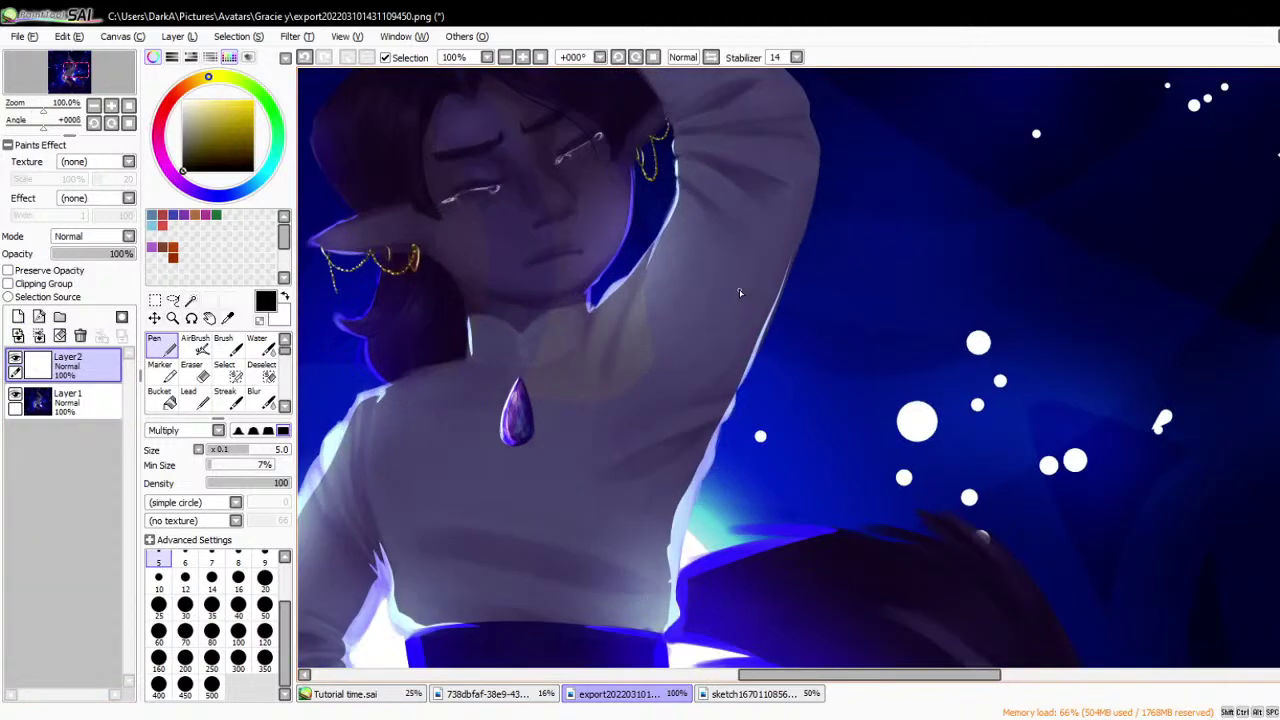
mouse_move(810, 176)
mouse_down()
mouse_move(724, 396)
mouse_move(762, 343)
mouse_move(691, 417)
mouse_move(732, 395)
mouse_move(625, 448)
mouse_up()
mouse_move(718, 420)
mouse_down()
mouse_move(618, 470)
mouse_move(676, 462)
mouse_up()
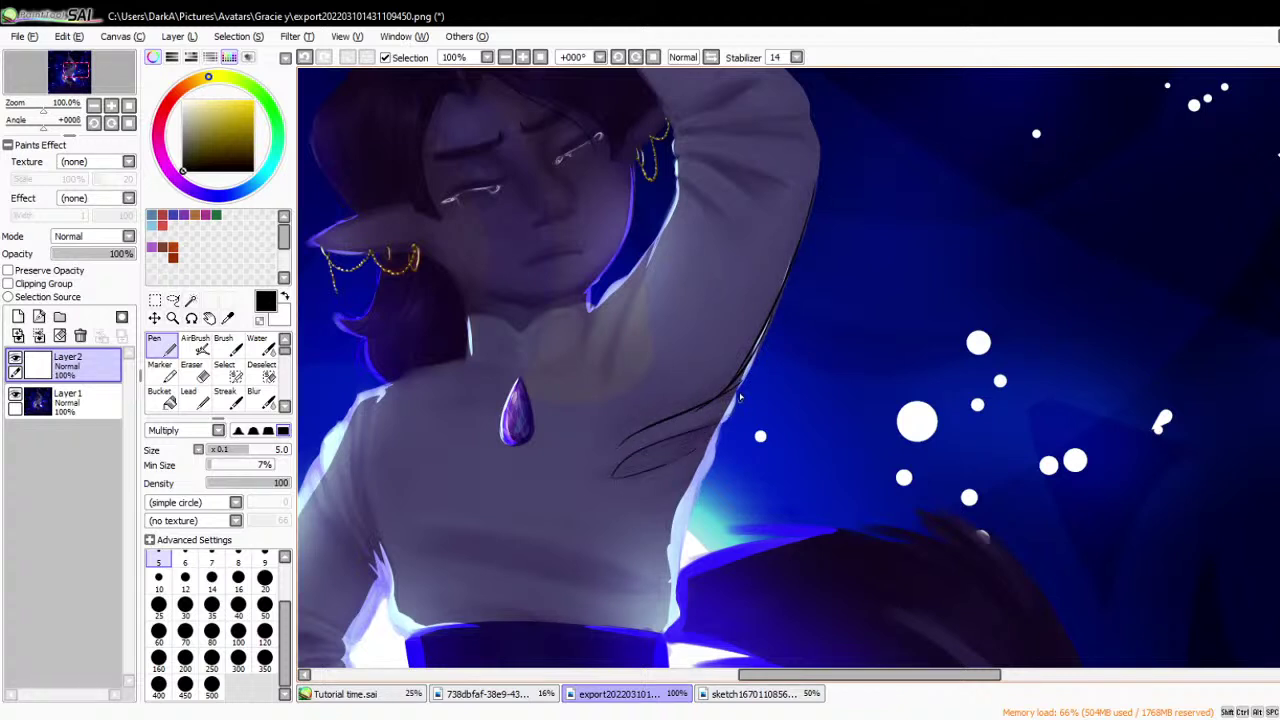
mouse_move(740, 390)
mouse_down()
mouse_move(698, 466)
mouse_move(658, 502)
mouse_up()
drag(658, 232, 598, 382)
drag(616, 282, 577, 364)
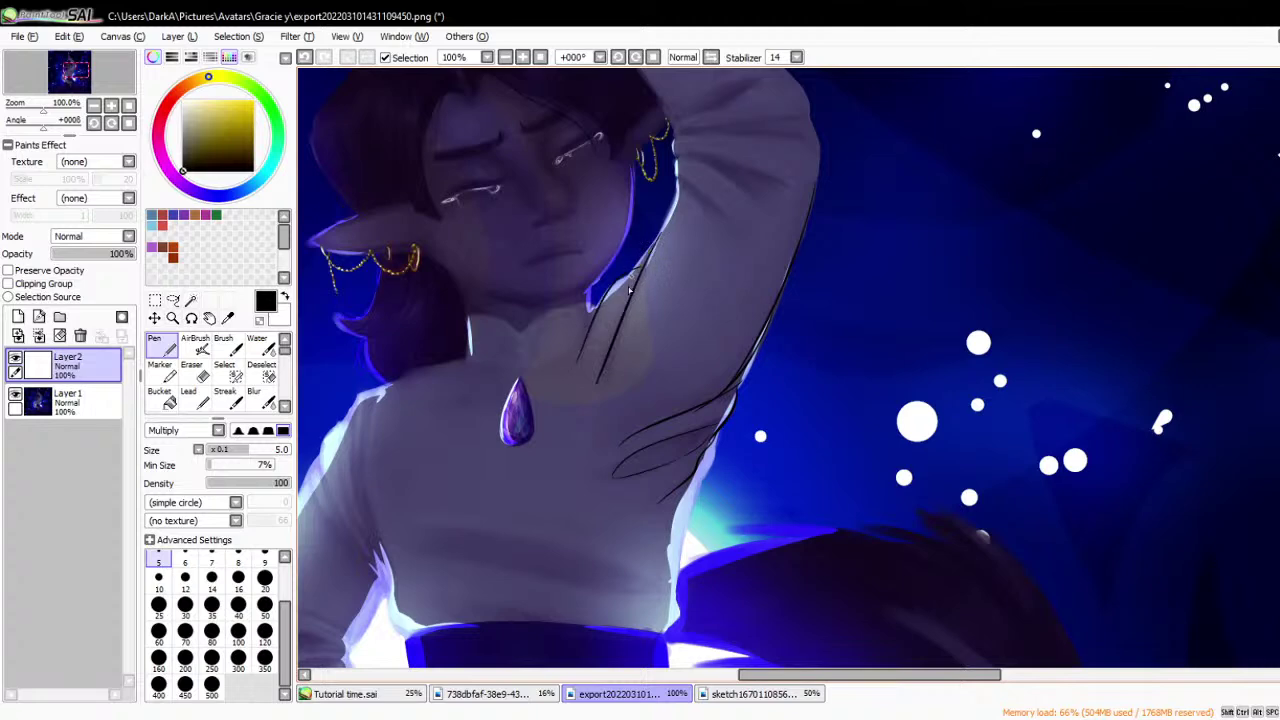
- Draw the raised sleeve's elbow folds, both forearm edges, and the short fold lines near the cuff
scroll(700, 290, down, 2)
scroll(707, 288, up, 1)
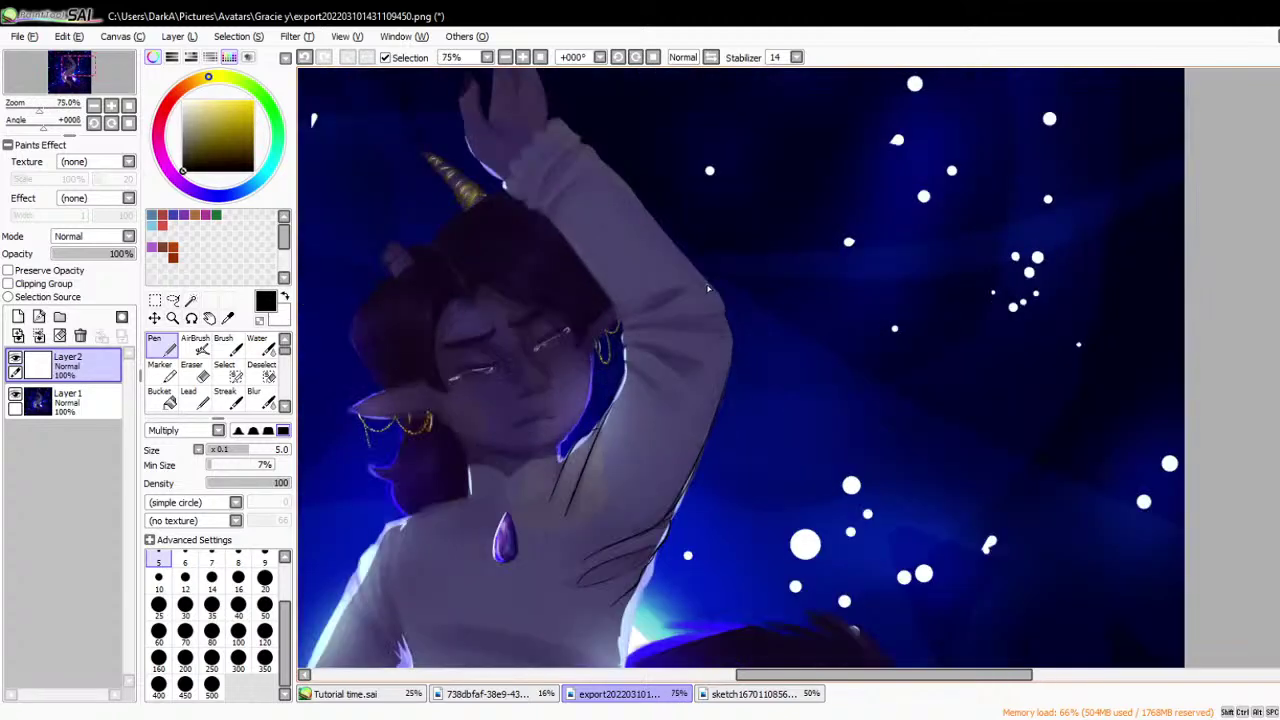
drag(733, 340, 692, 467)
mouse_move(623, 363)
mouse_down()
mouse_move(685, 382)
mouse_move(627, 352)
mouse_move(696, 360)
mouse_up()
mouse_move(621, 343)
mouse_down()
mouse_move(720, 331)
mouse_move(690, 316)
mouse_move(718, 304)
mouse_move(546, 218)
mouse_up()
drag(584, 150, 689, 265)
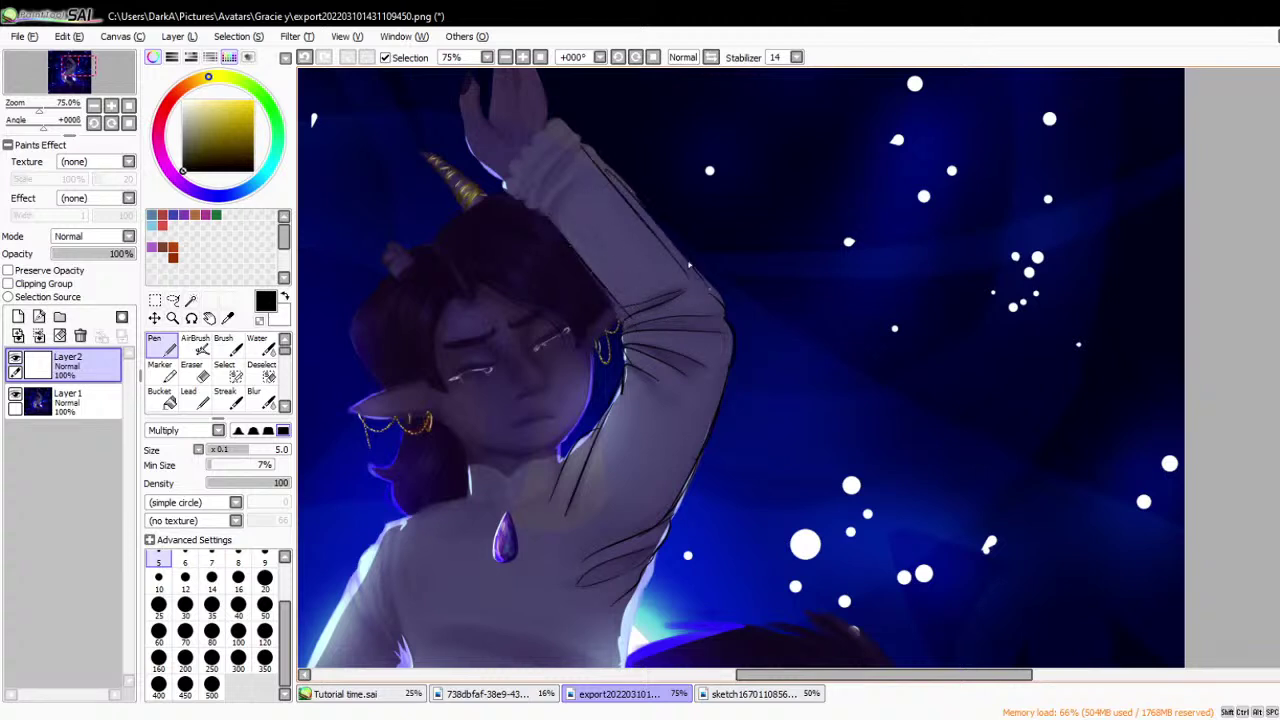
mouse_move(590, 158)
mouse_down()
mouse_move(552, 206)
mouse_move(586, 143)
mouse_move(520, 208)
mouse_up()
drag(596, 257, 584, 271)
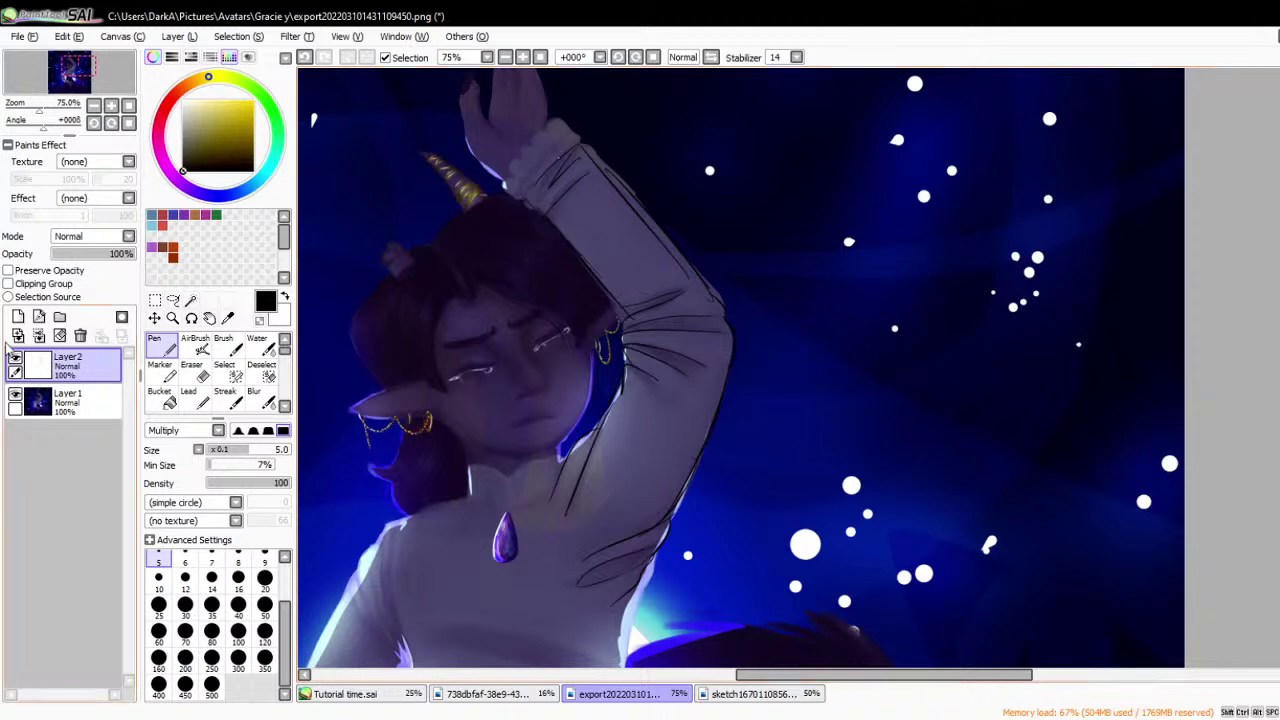
- Hide the artwork layer to view the raised sleeve's linework alone, show it again, and delete the tracing layer
click(15, 394)
scroll(904, 381, down, 3)
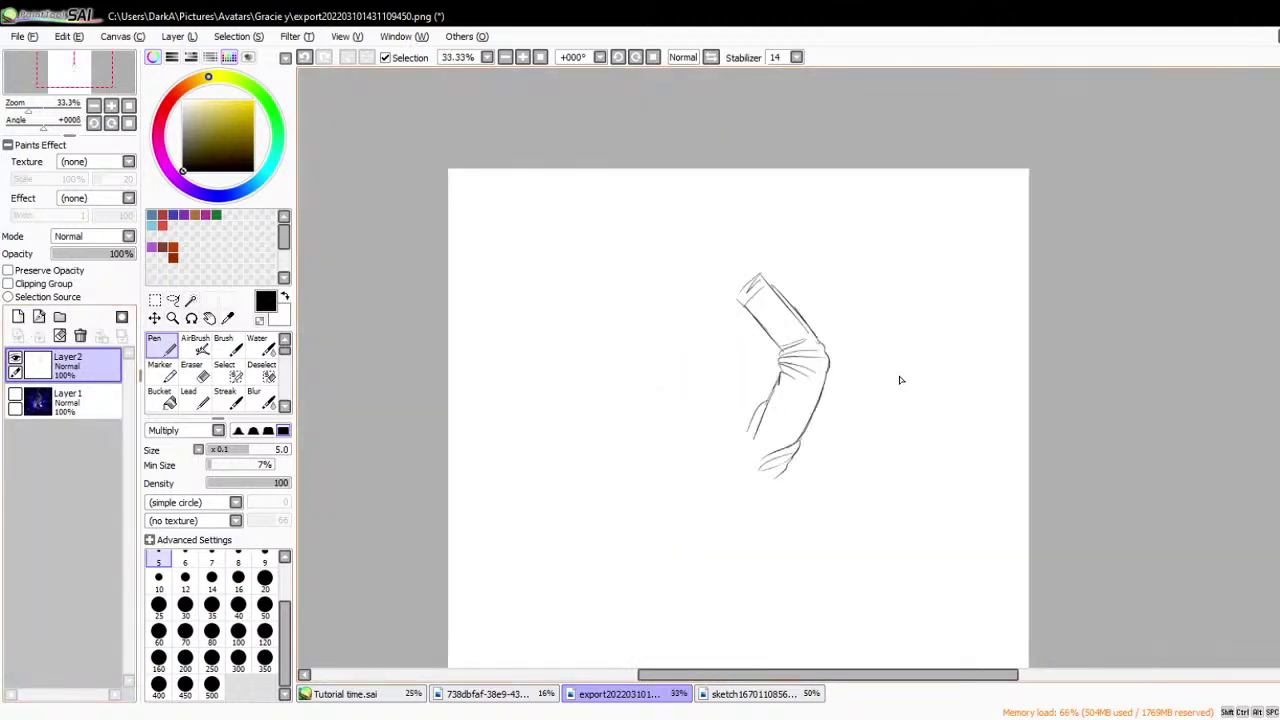
click(15, 398)
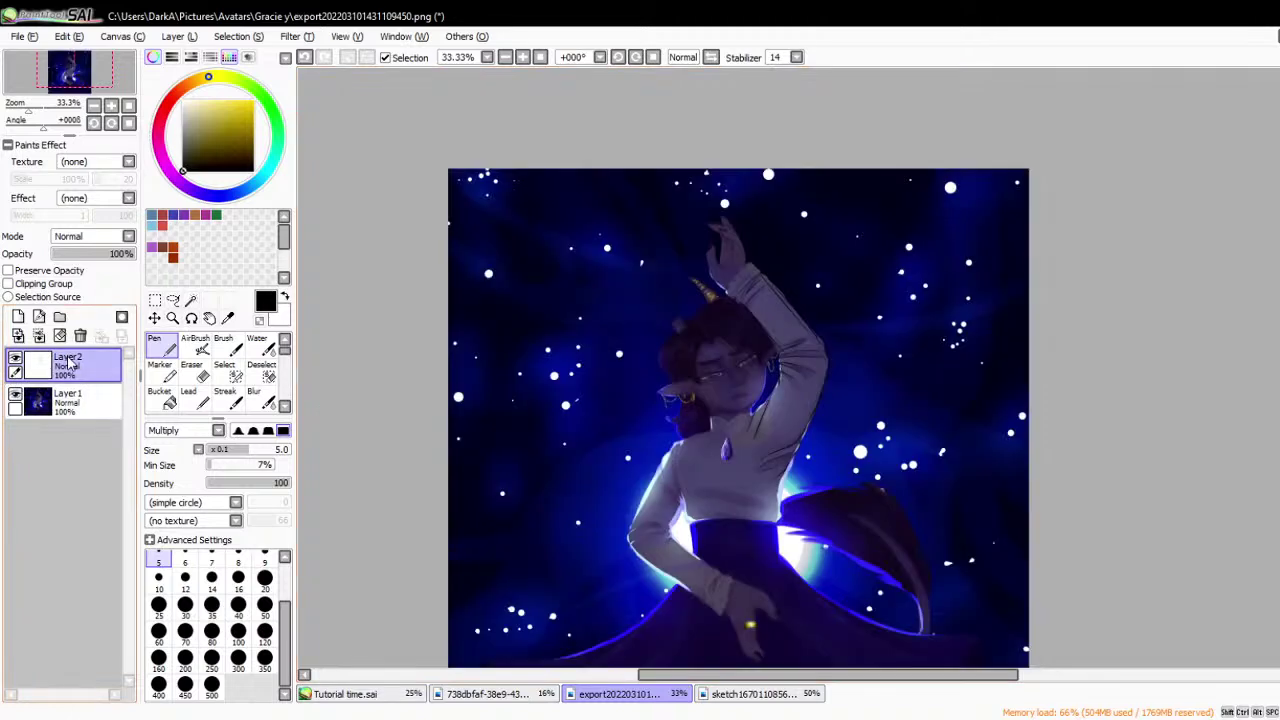
click(80, 336)
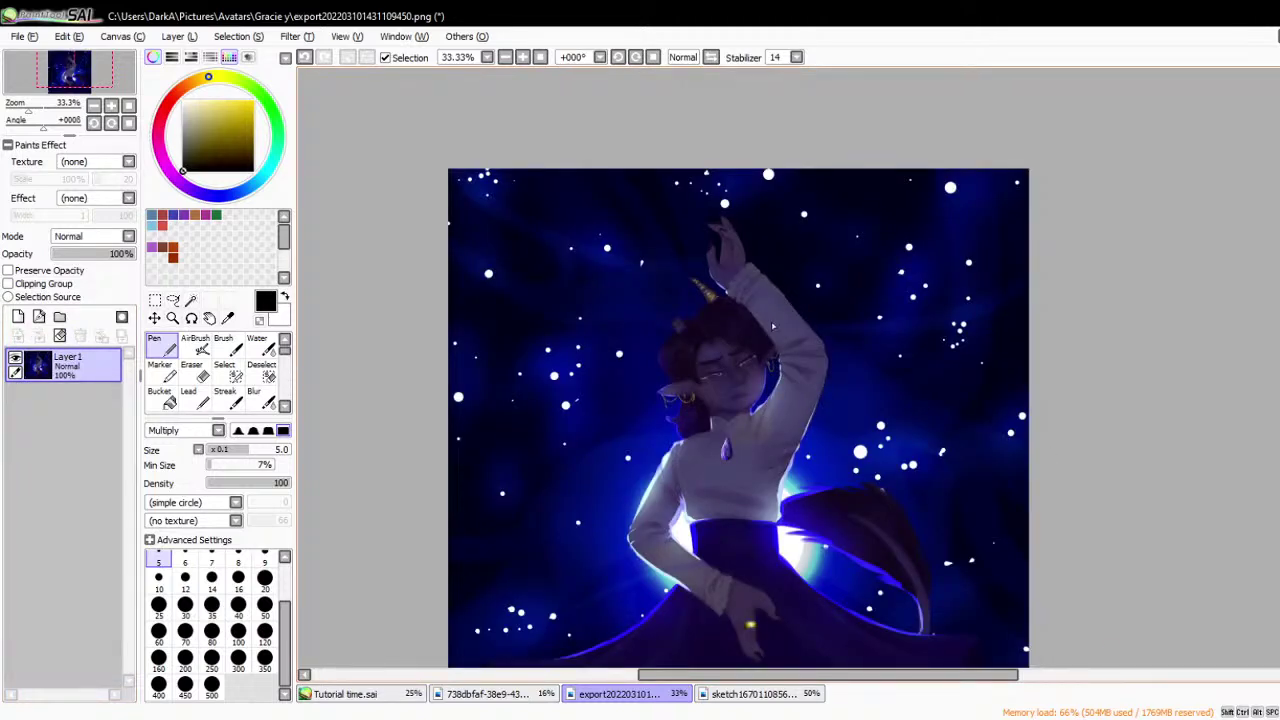
scroll(772, 330, down, 1)
scroll(775, 350, up, 2)
scroll(772, 367, down, 1)
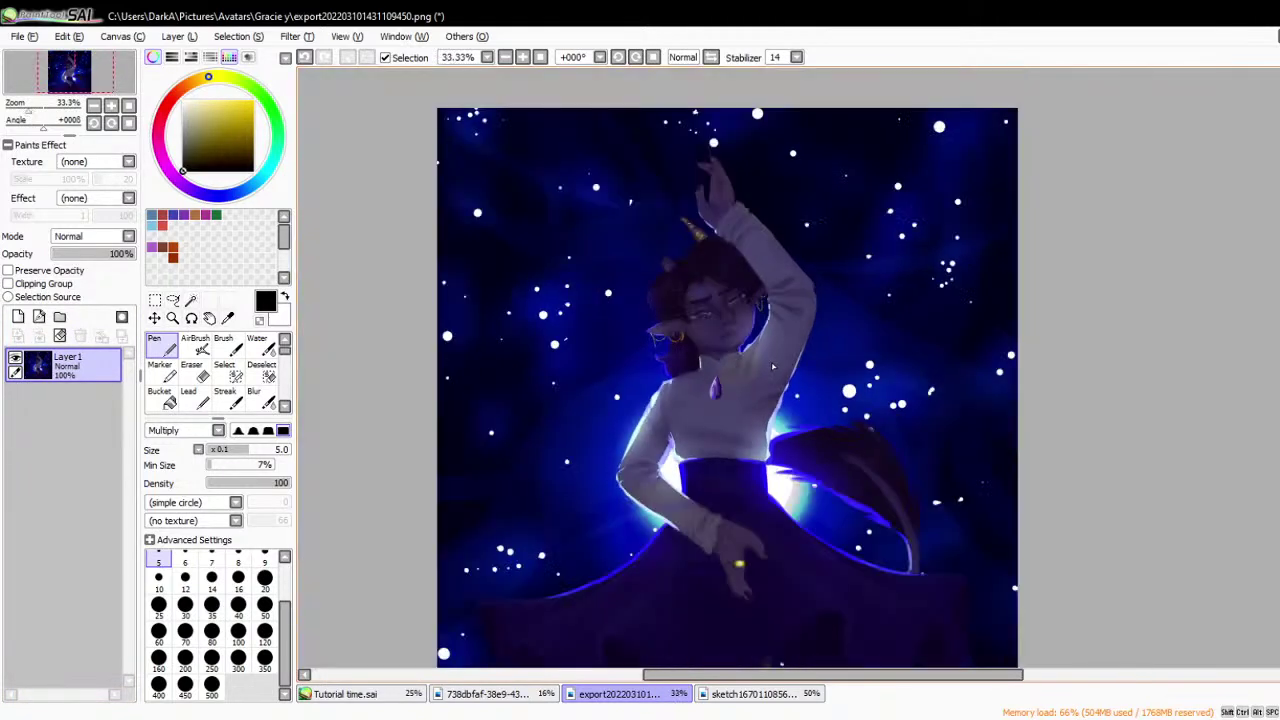
scroll(785, 503, up, 1)
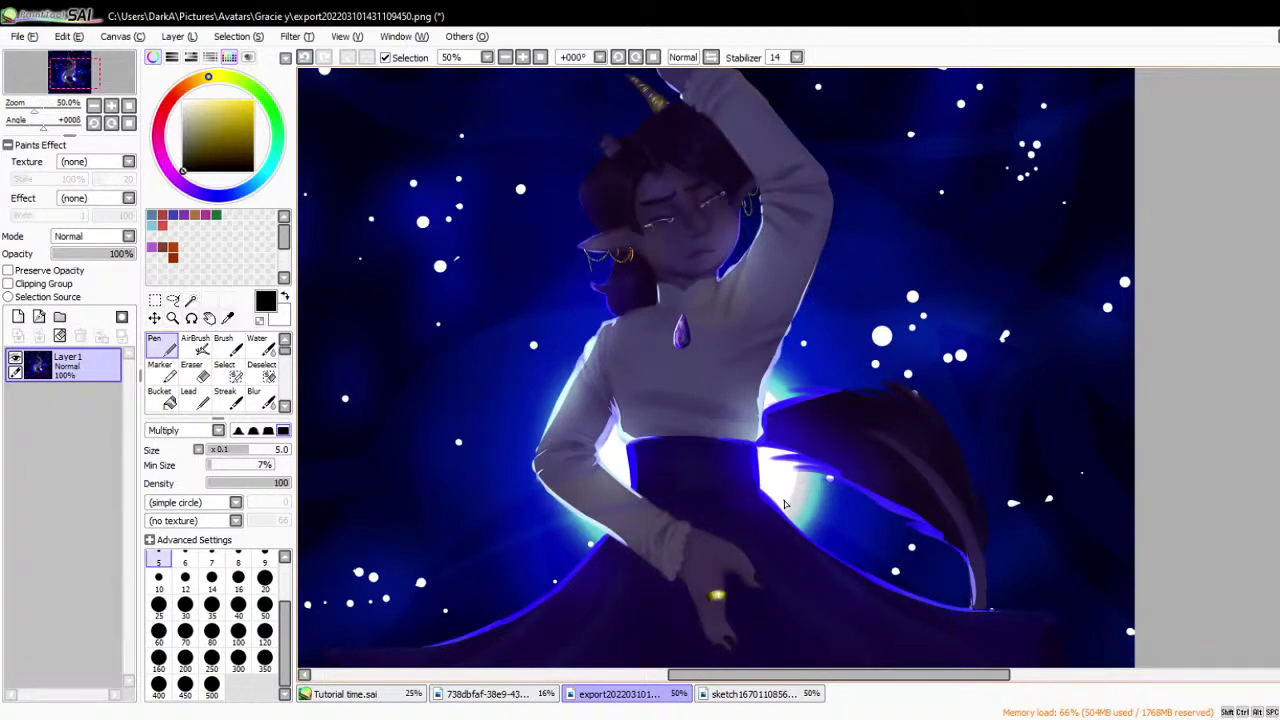
- Switch to the artwork of the characters sitting on the fence and add a new layer for tracing the beige sleeve
click(514, 696)
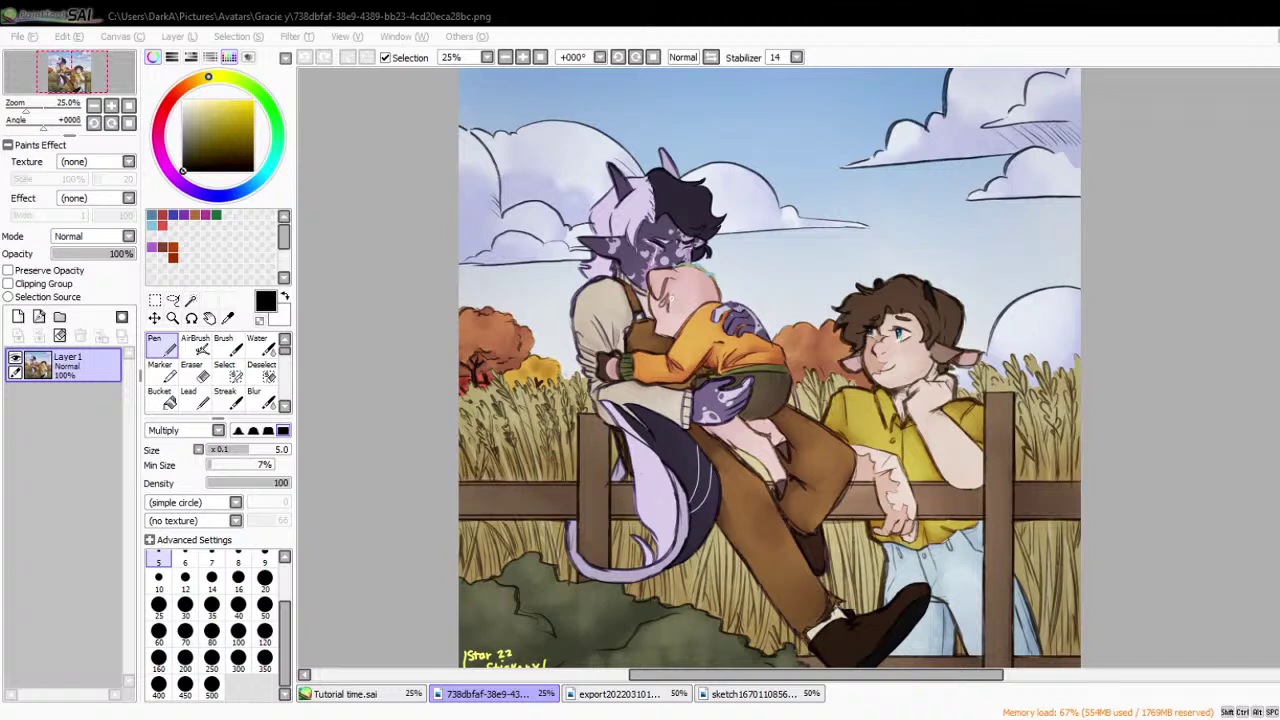
click(697, 547)
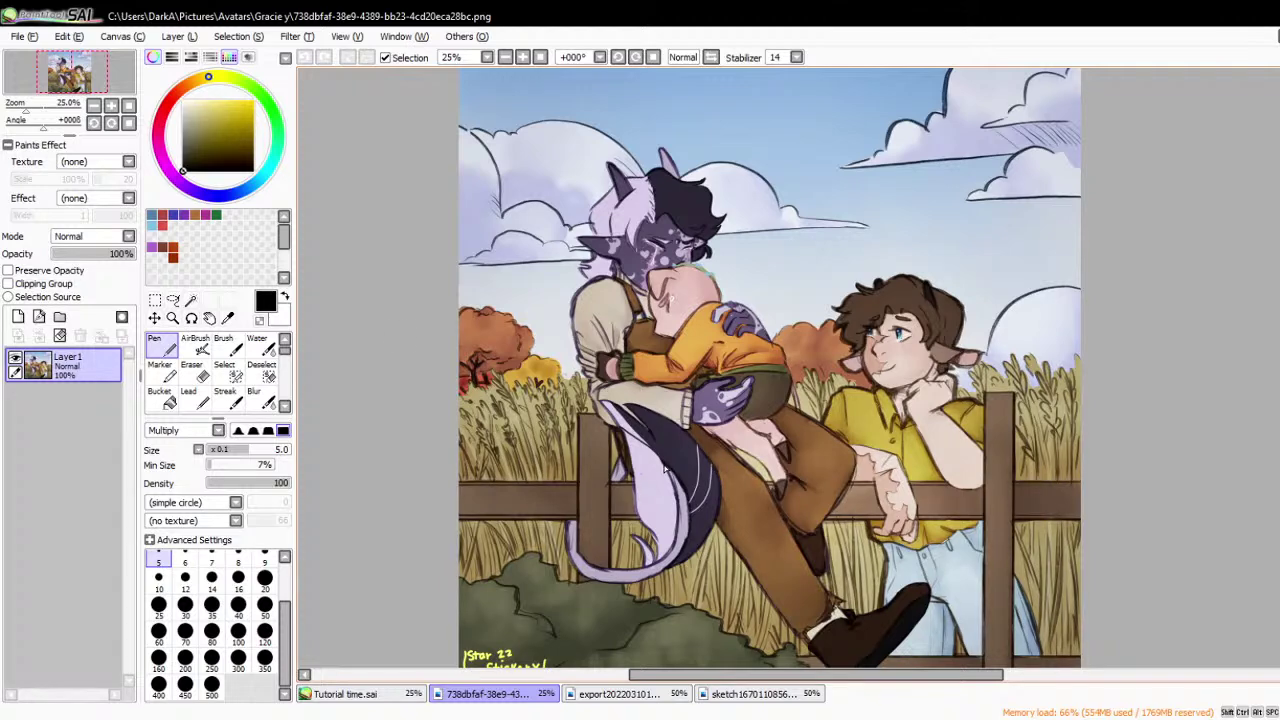
scroll(579, 343, up, 4)
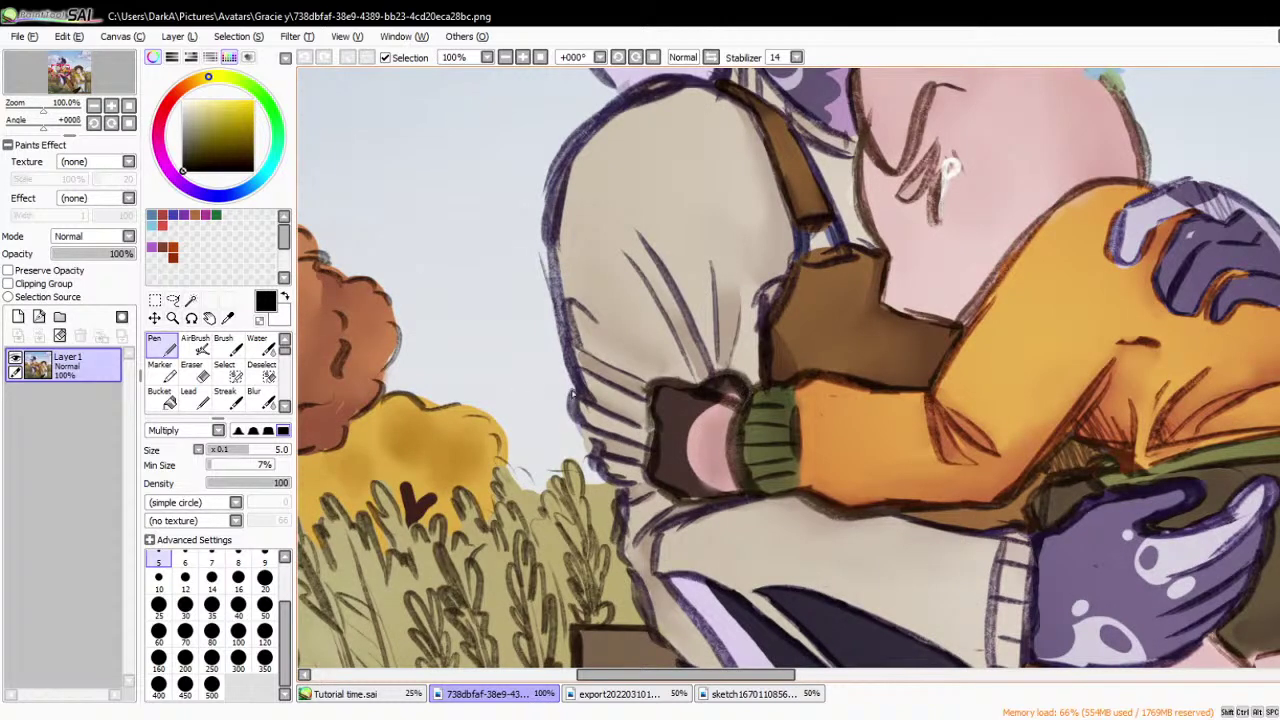
scroll(700, 390, down, 1)
scroll(800, 367, up, 1)
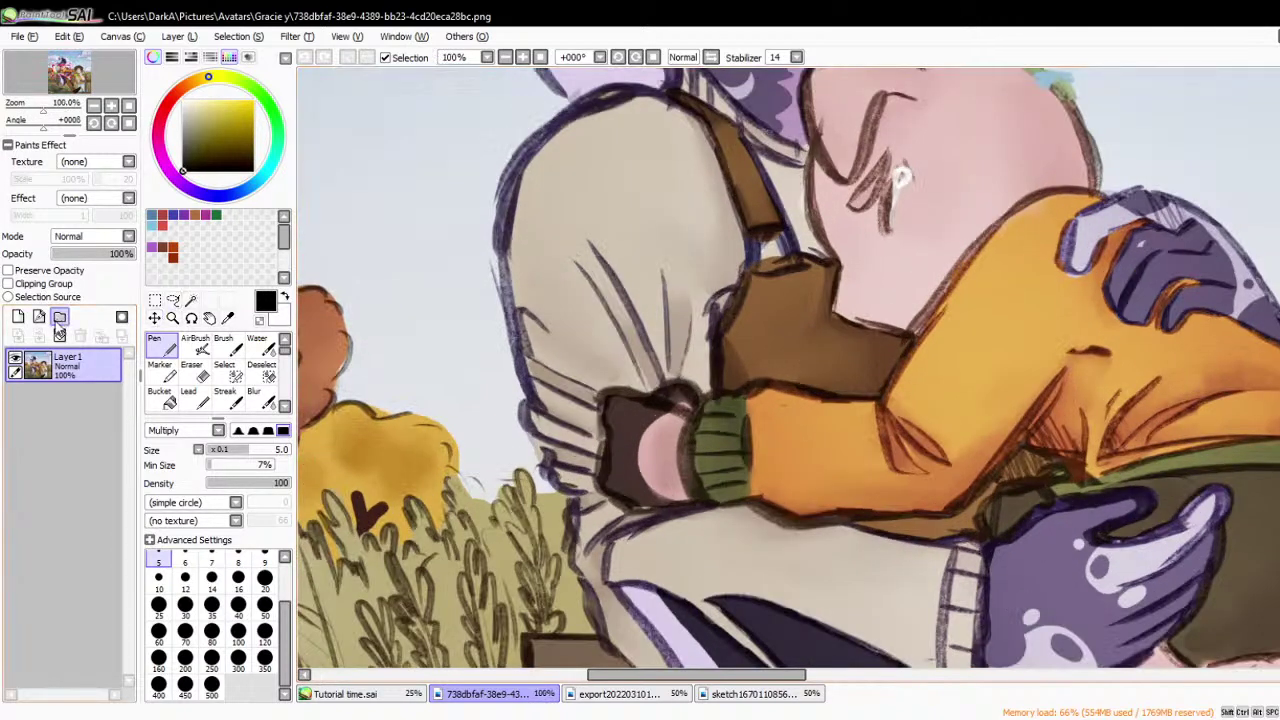
click(18, 316)
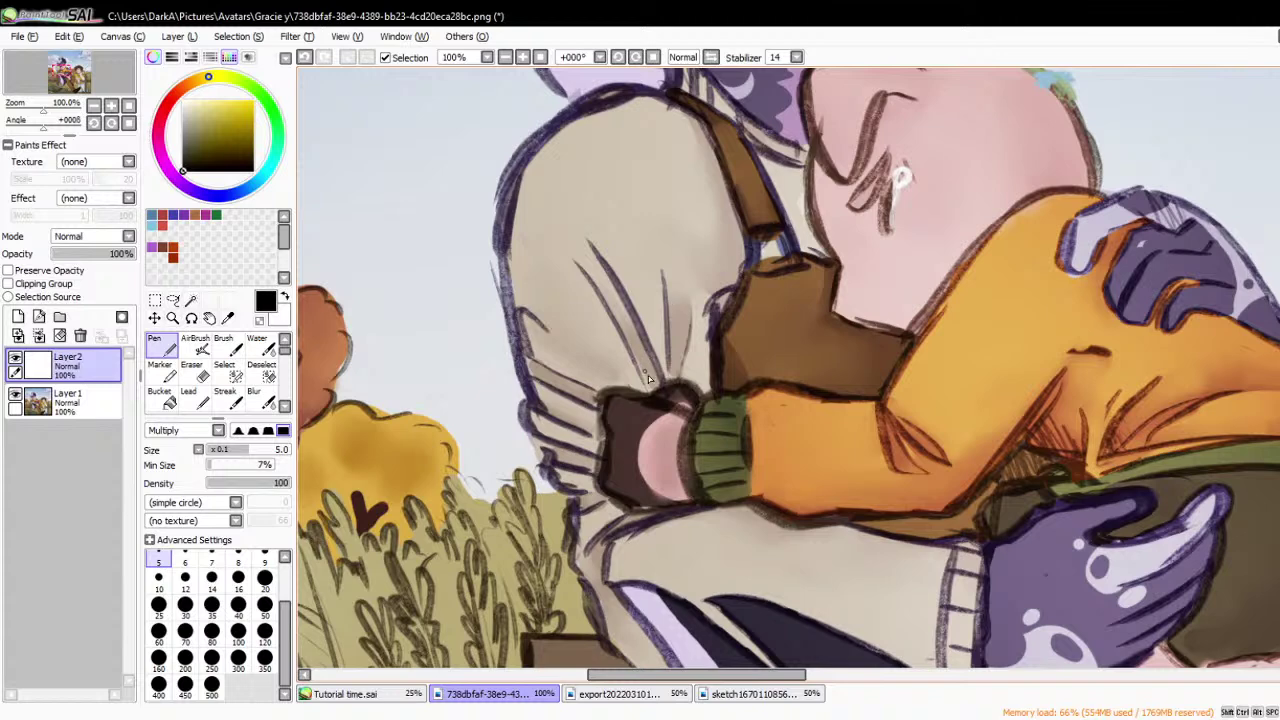
- Trace the long fold lines on the beige upper sleeve that converge on the child's dark cuff
drag(590, 284, 648, 400)
drag(572, 258, 644, 378)
drag(614, 274, 668, 384)
drag(658, 266, 670, 388)
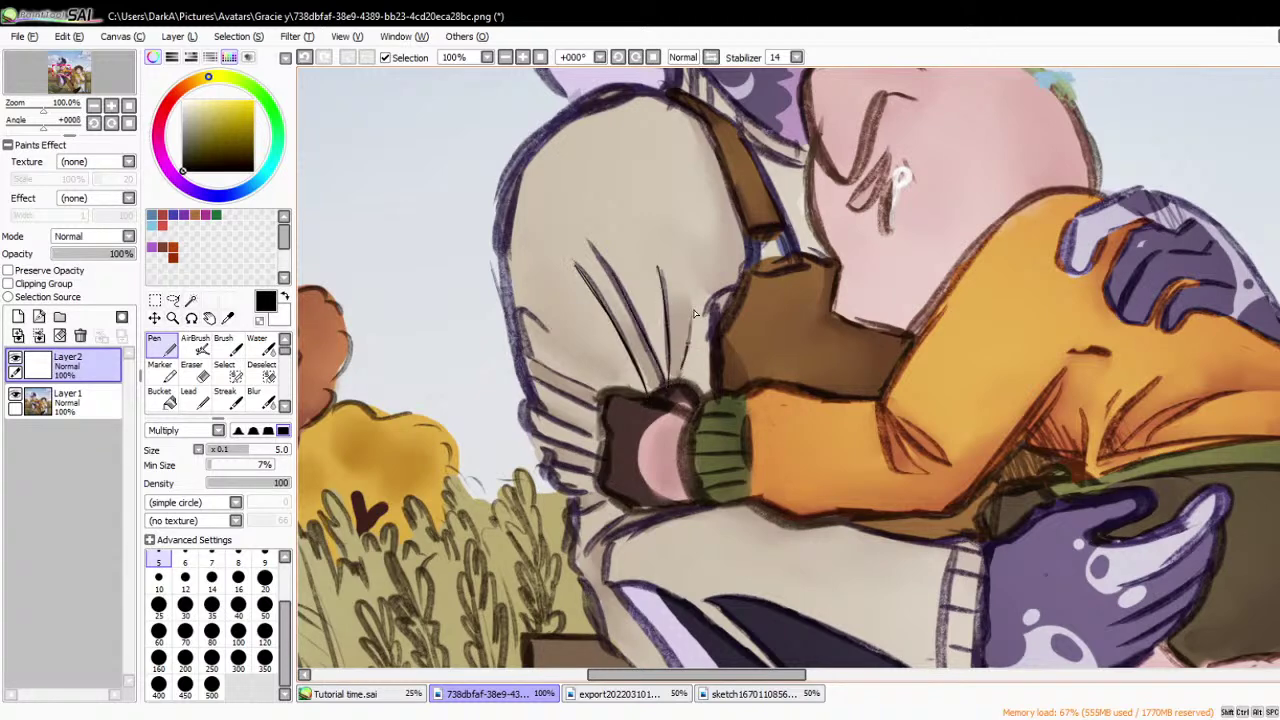
drag(697, 308, 686, 360)
- Trace the beige sleeve's outer edge, the stacked folds at its elbow, and the outline around the child's dark cuff
mouse_move(534, 356)
mouse_down()
mouse_move(610, 394)
mouse_move(596, 412)
mouse_up()
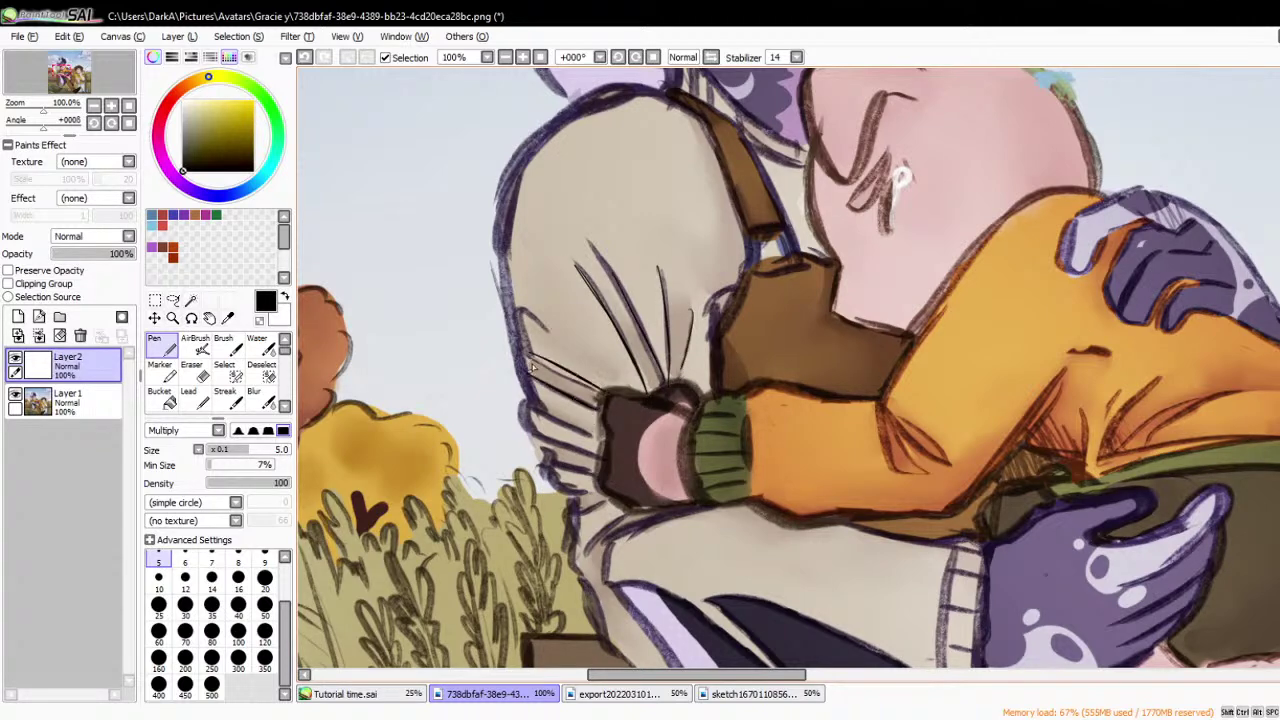
mouse_move(510, 286)
mouse_down()
mouse_move(525, 379)
mouse_move(590, 432)
mouse_up()
drag(520, 398, 560, 412)
mouse_move(522, 410)
mouse_down()
mouse_move(602, 474)
mouse_move(550, 474)
mouse_move(604, 496)
mouse_move(576, 521)
mouse_move(628, 516)
mouse_move(581, 563)
mouse_up()
drag(578, 514, 606, 650)
mouse_move(656, 392)
mouse_down()
mouse_move(605, 420)
mouse_move(693, 421)
mouse_move(655, 399)
mouse_up()
- Draw the beige sleeve's upper forearm edge and a short fold line just below it
scroll(655, 399, down, 2)
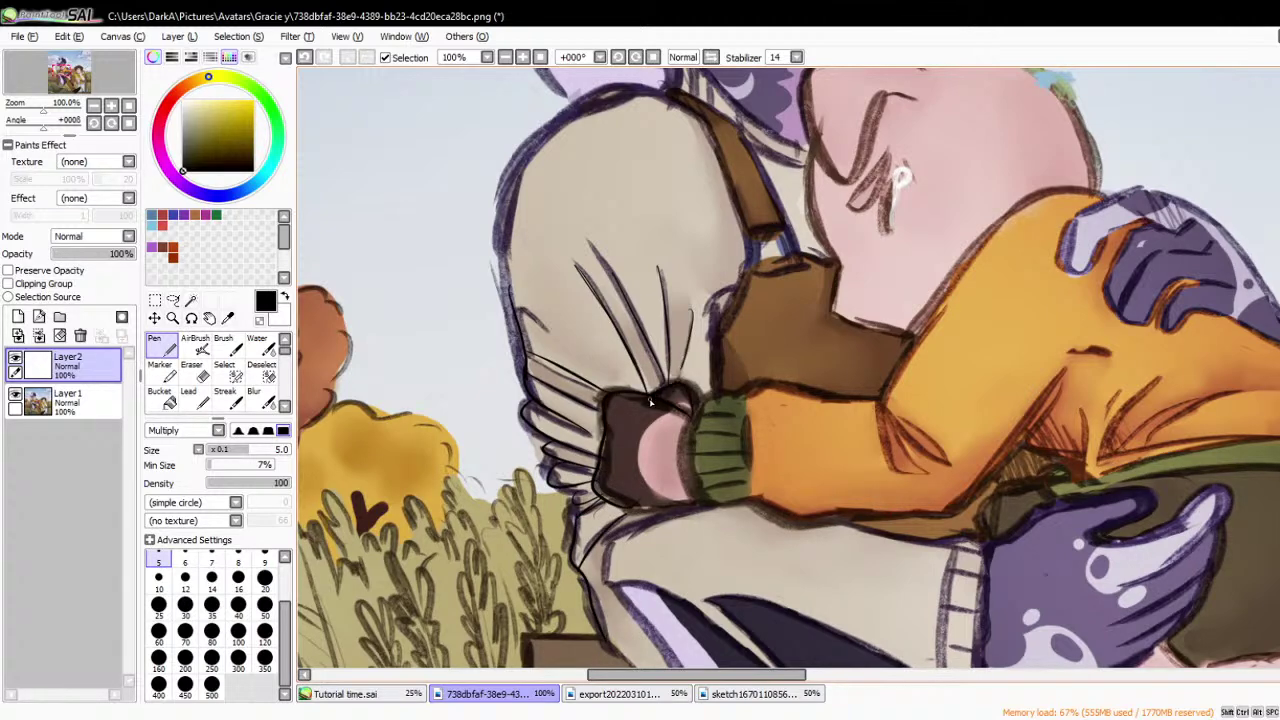
scroll(656, 402, down, 2)
scroll(658, 405, up, 1)
scroll(659, 410, up, 3)
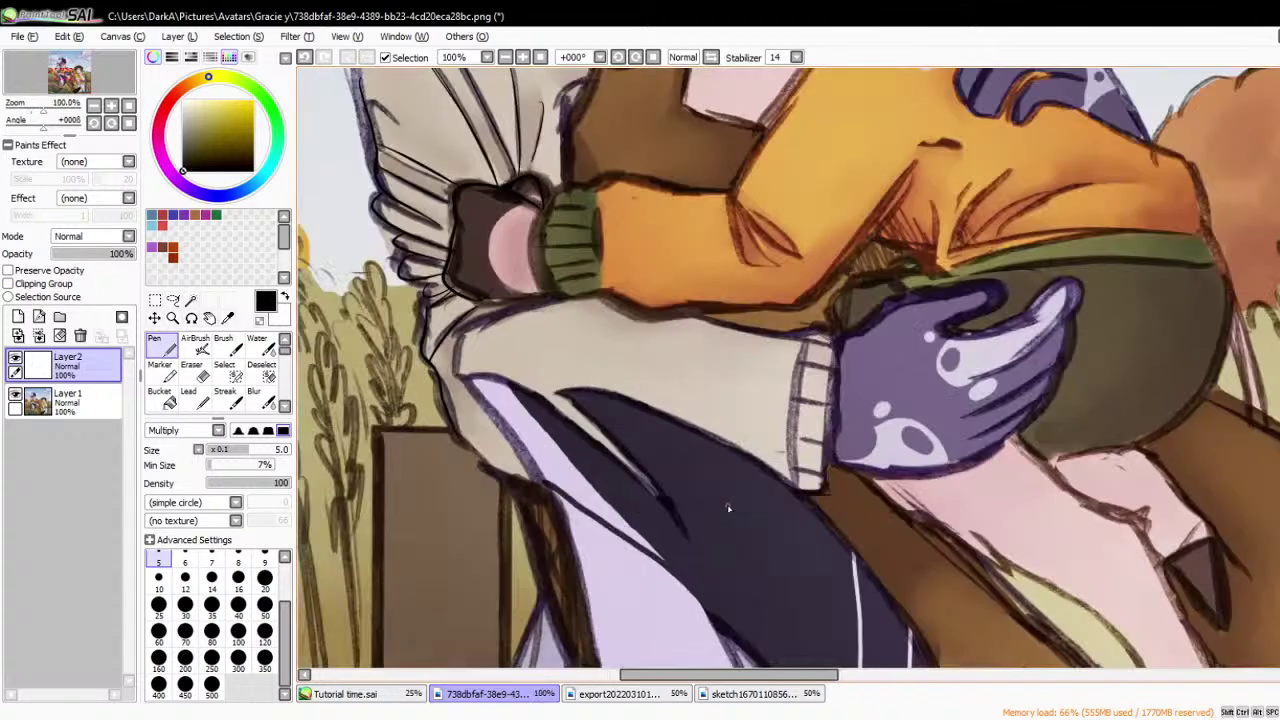
drag(513, 332, 548, 331)
mouse_move(460, 308)
mouse_down()
mouse_move(596, 301)
mouse_move(660, 322)
mouse_up()
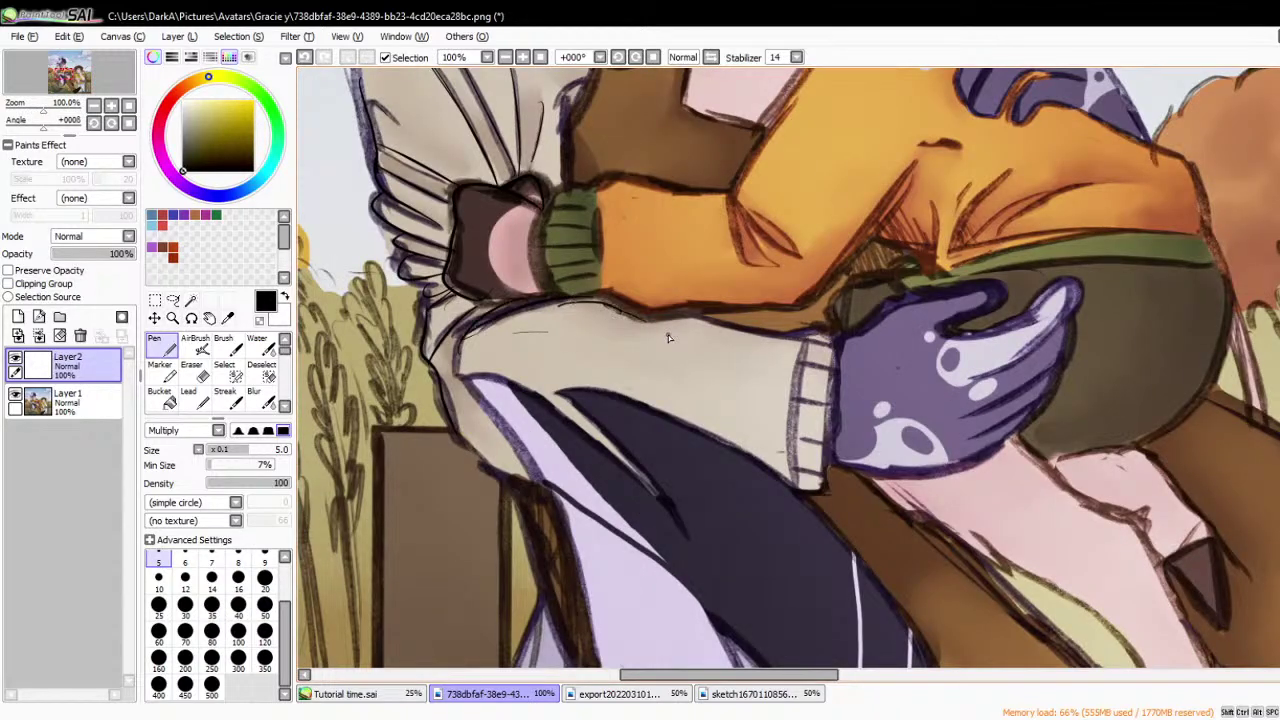
- Hide the artwork layer to view the beige sleeve's linework alone, show it again, and delete the tracing layer
scroll(669, 338, down, 2)
click(15, 395)
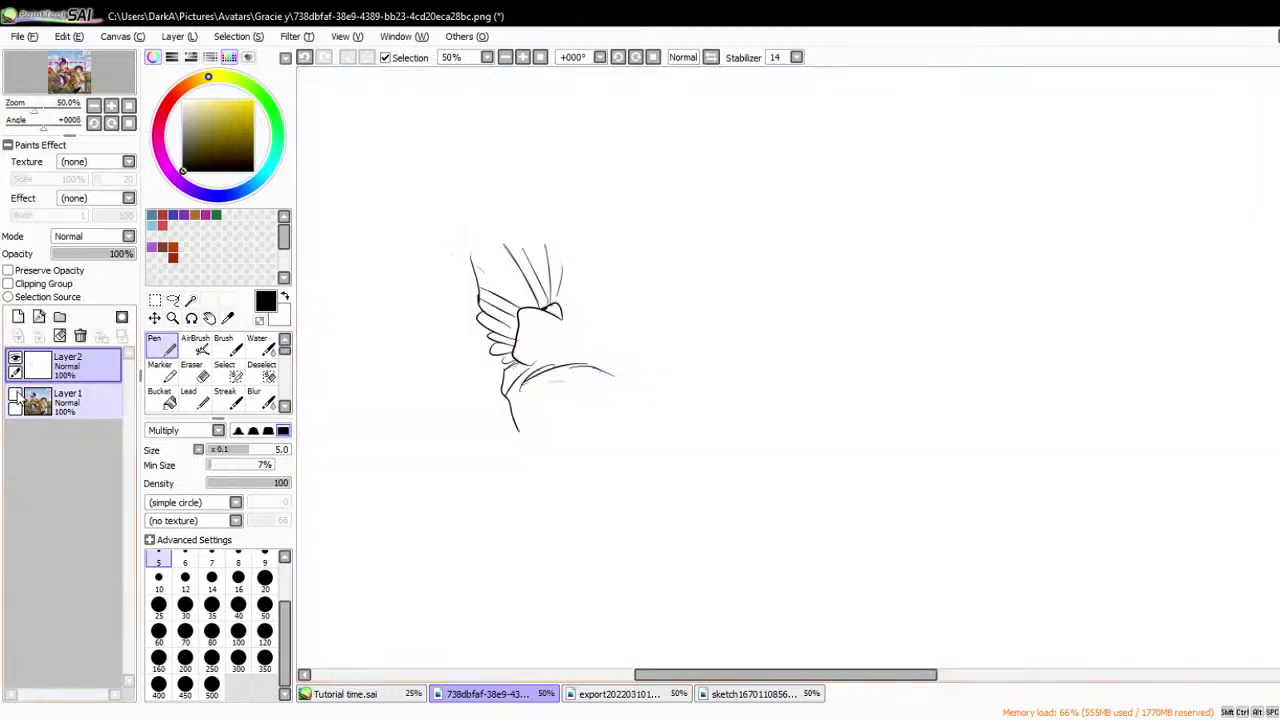
click(15, 395)
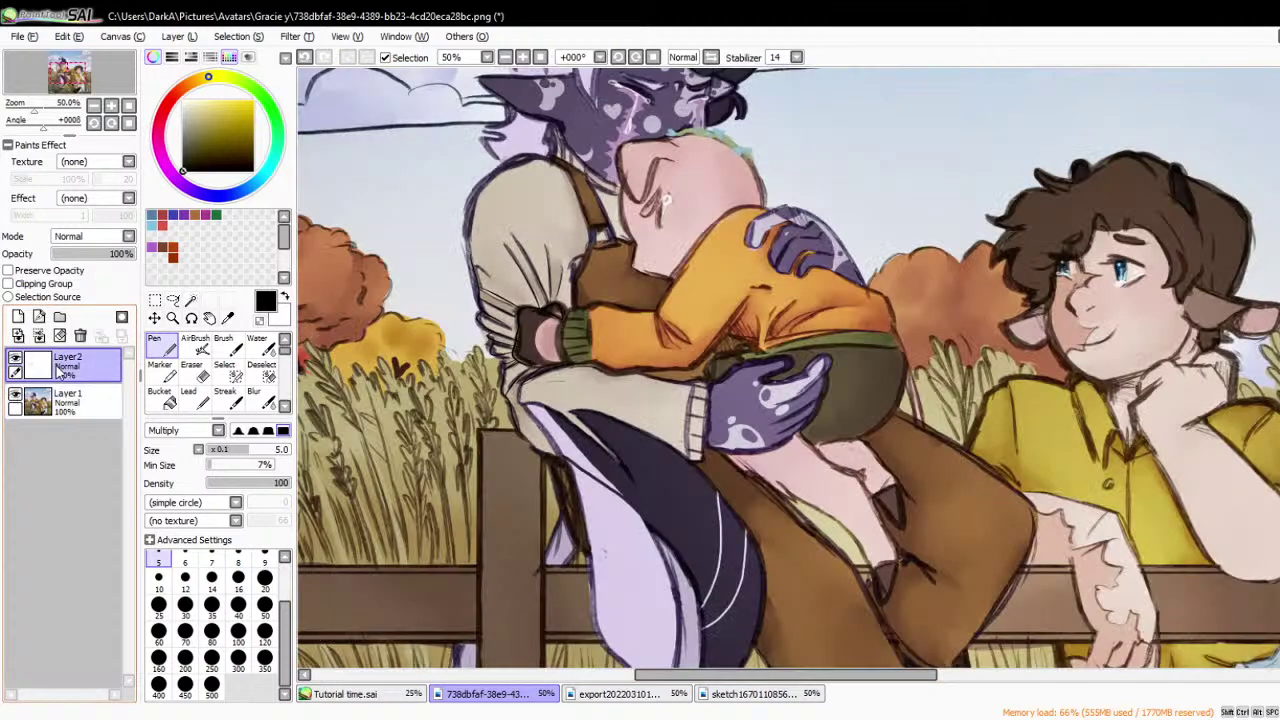
click(80, 335)
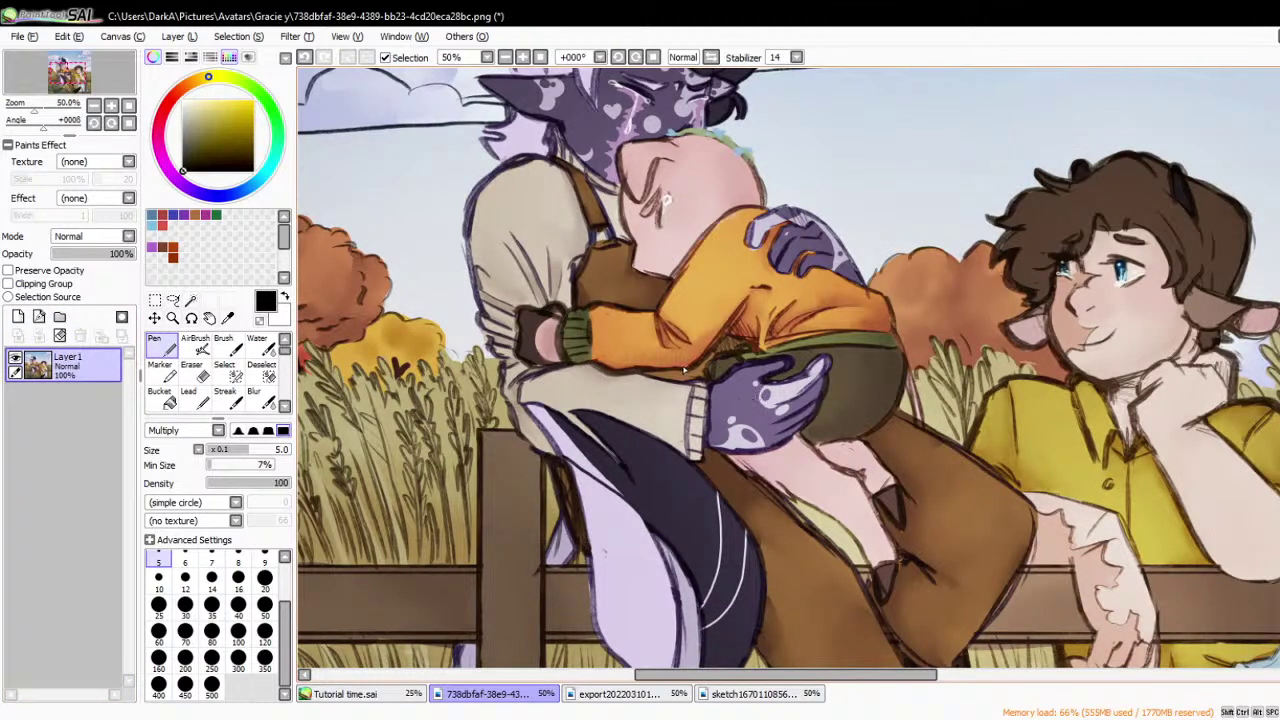
- Add a new layer and trace the folds fanning out from the green waistband on the child's orange top
scroll(790, 253, up, 1)
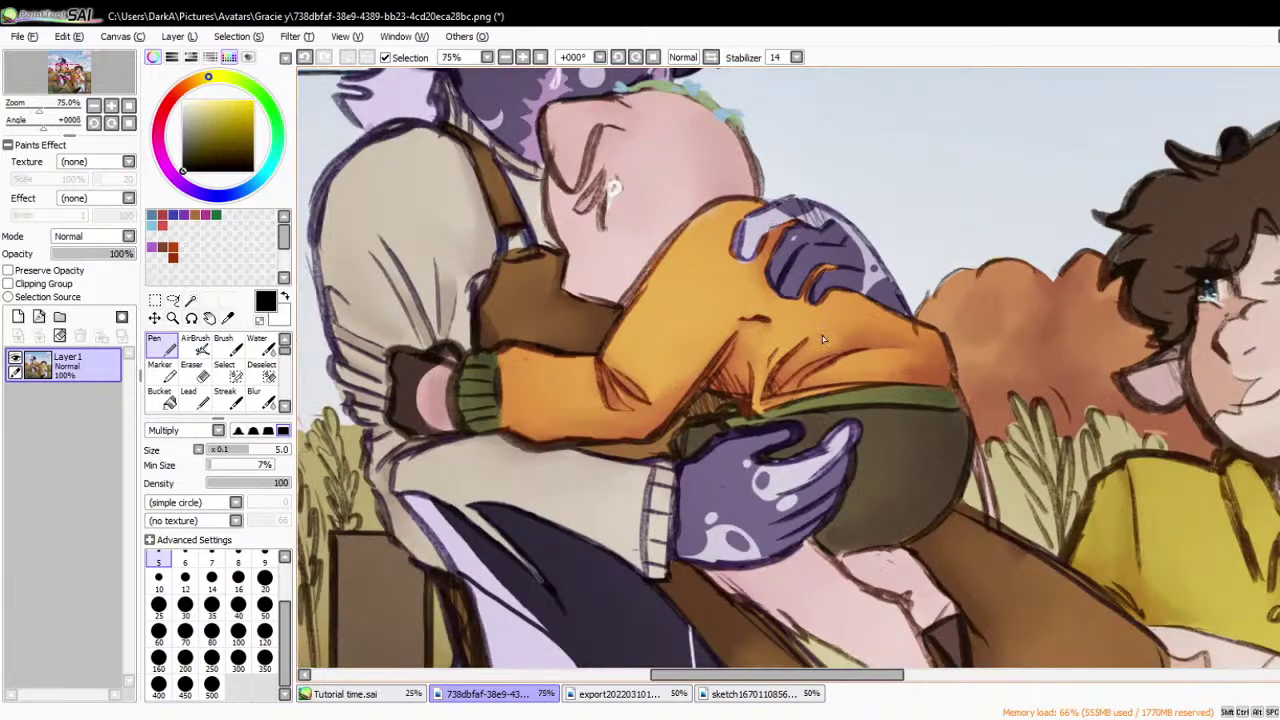
scroll(804, 350, up, 1)
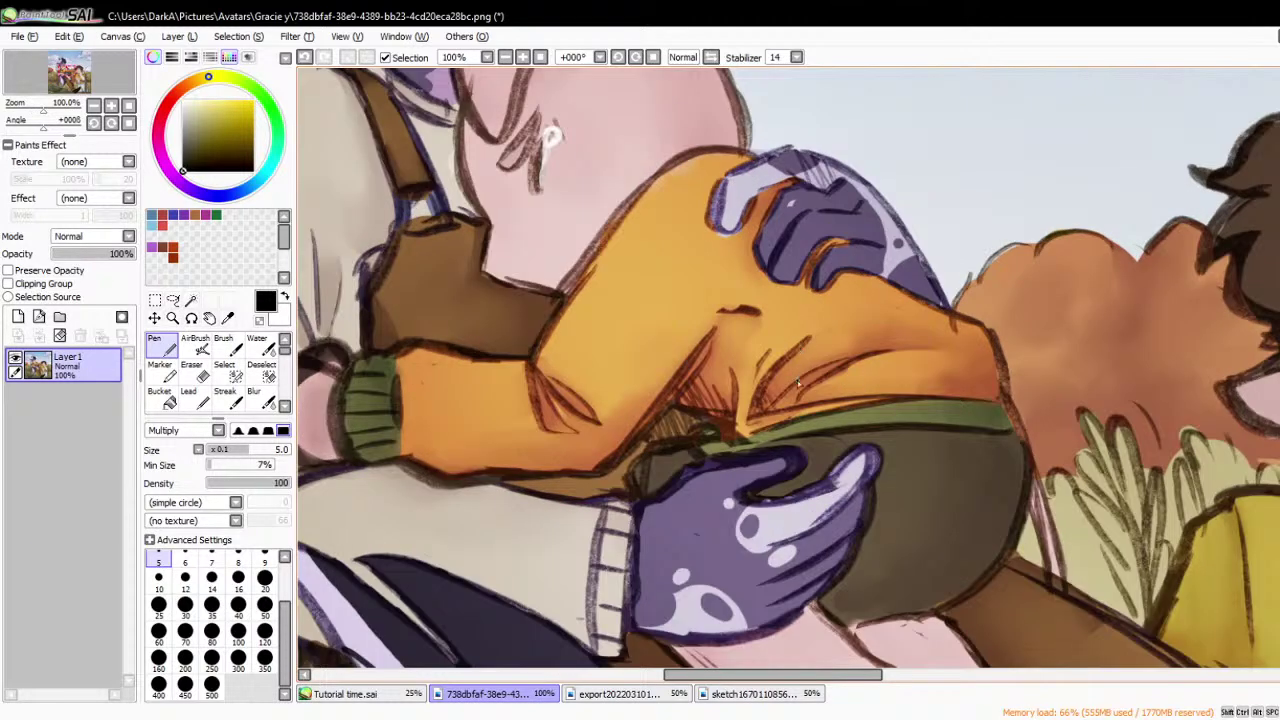
scroll(777, 422, down, 1)
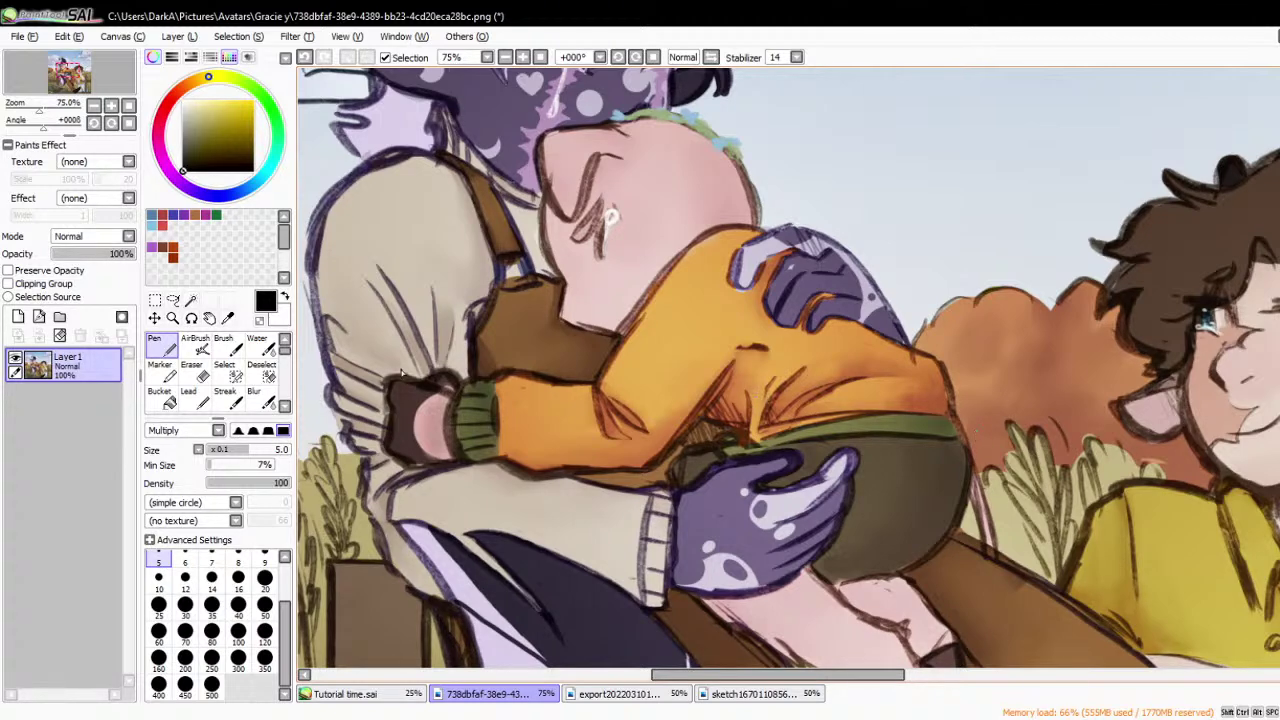
click(18, 317)
click(18, 317)
click(39, 336)
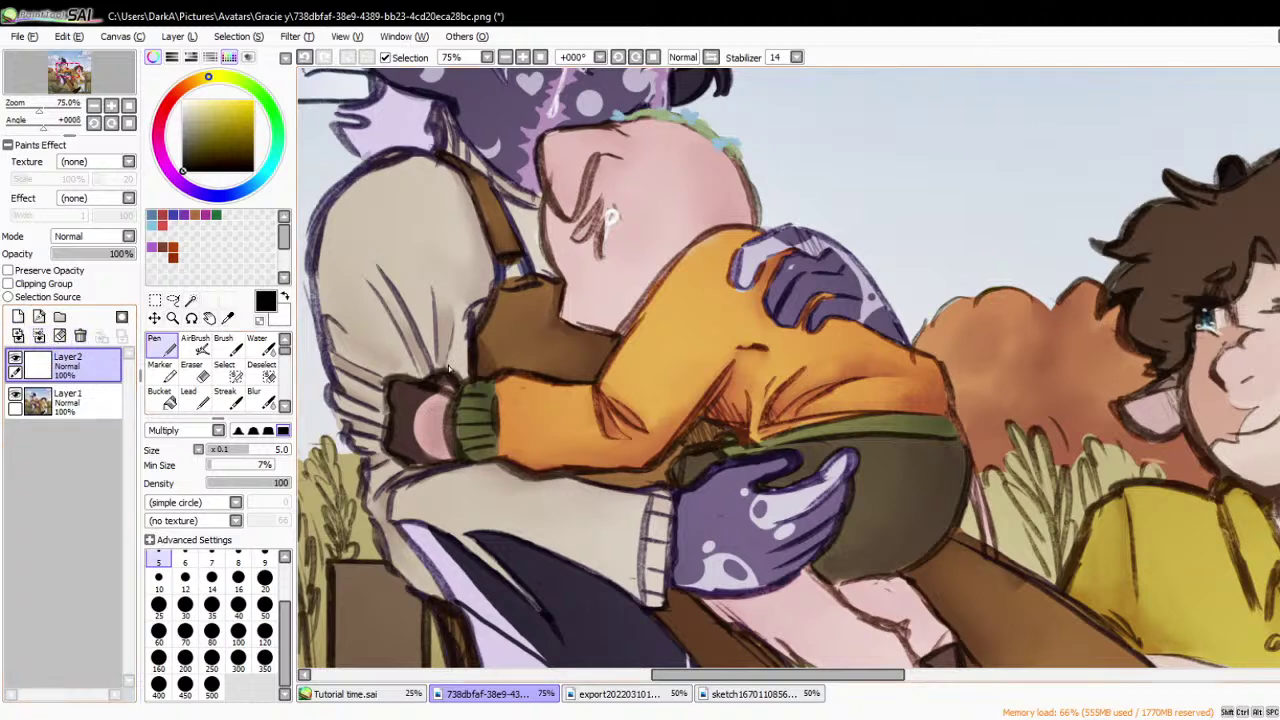
drag(800, 368, 760, 440)
drag(830, 390, 762, 428)
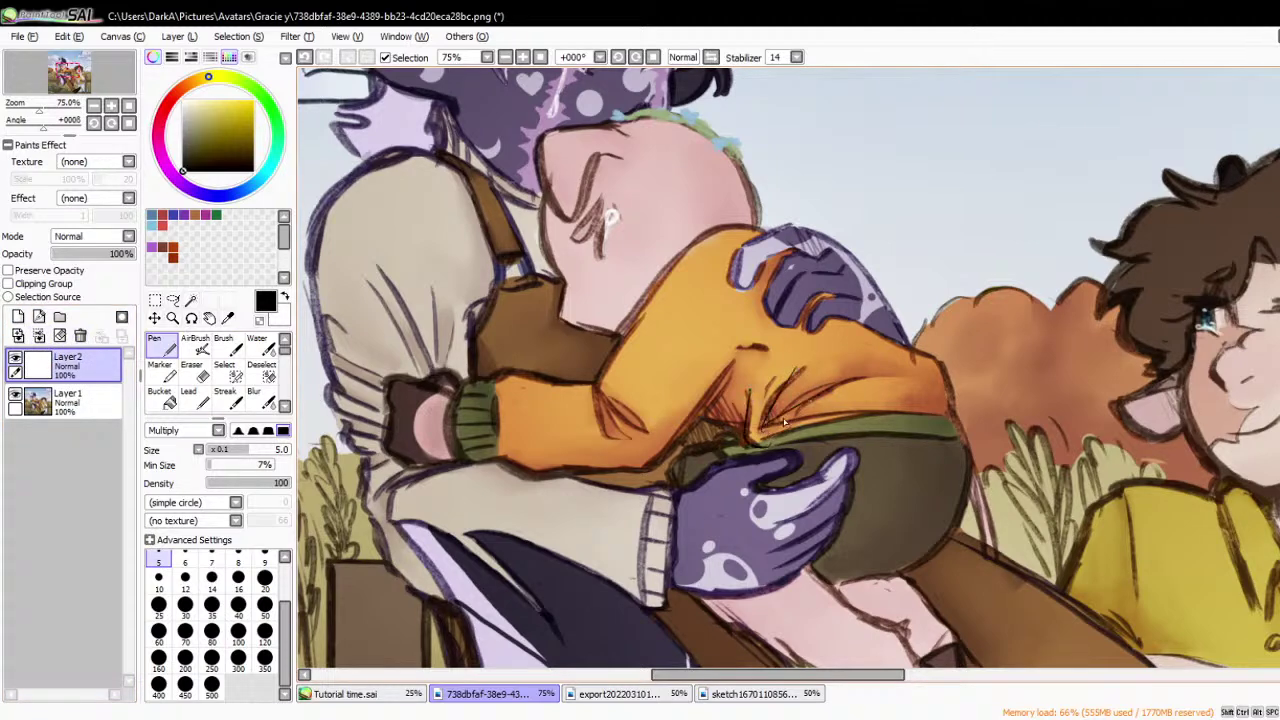
drag(864, 410, 772, 426)
- Clear the orange top's fold tracing from the layer and view the whole fence picture
click(60, 336)
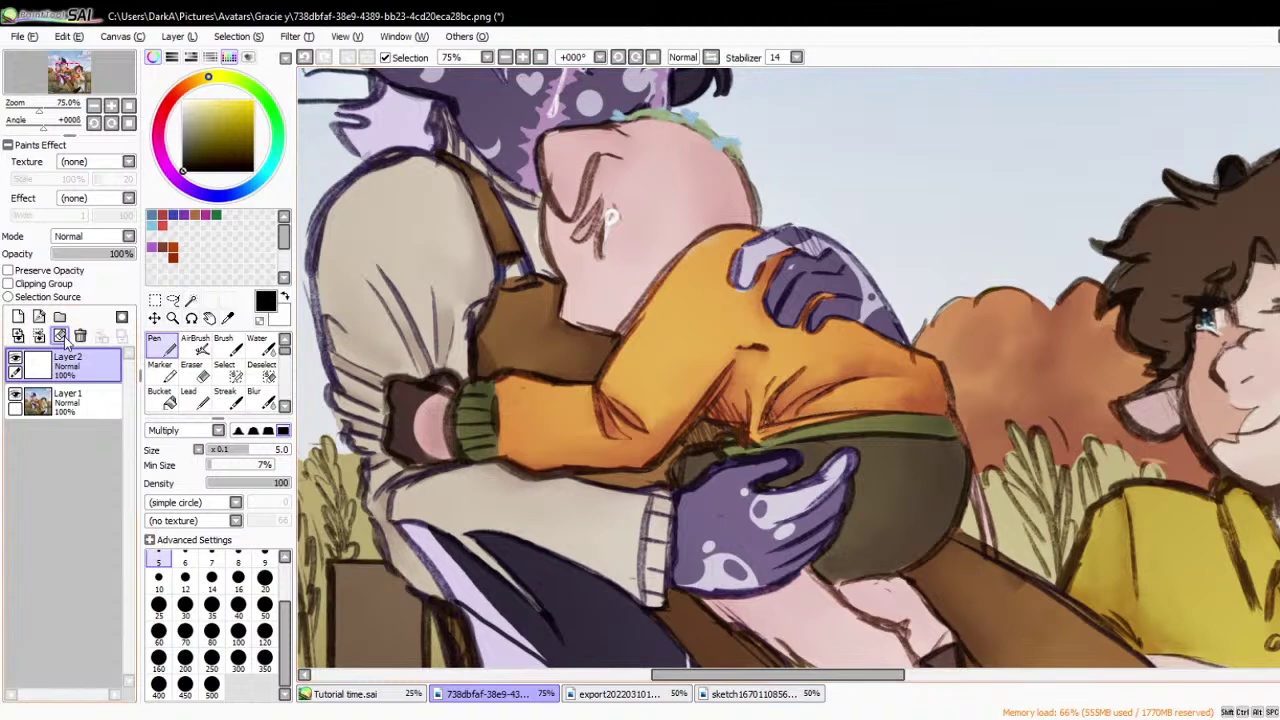
scroll(680, 378, down, 2)
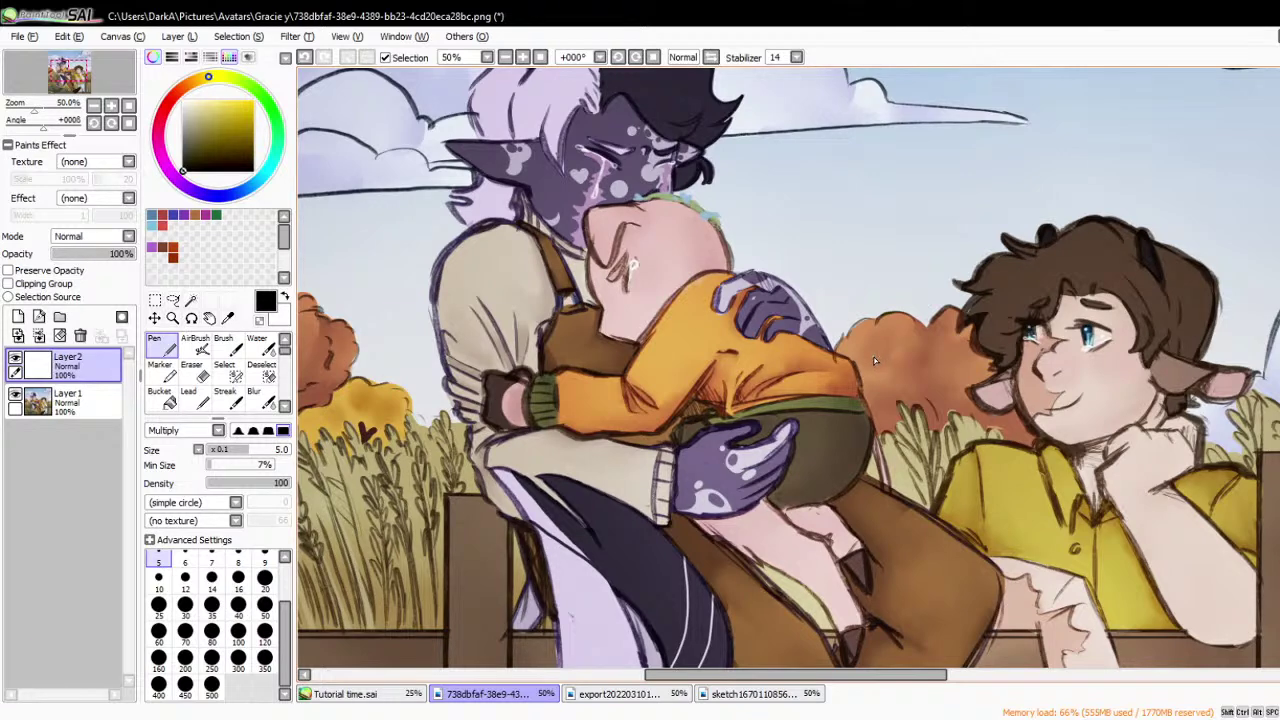
scroll(800, 325, down, 2)
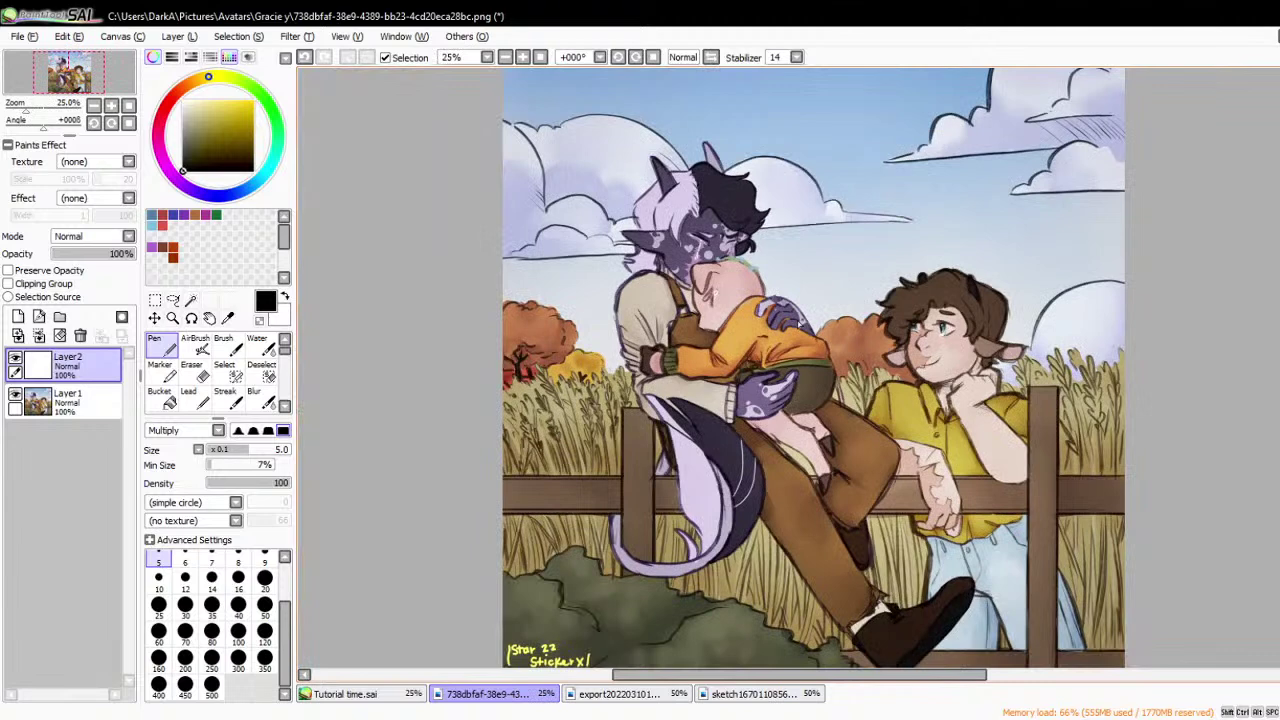
scroll(800, 326, down, 1)
scroll(858, 427, up, 1)
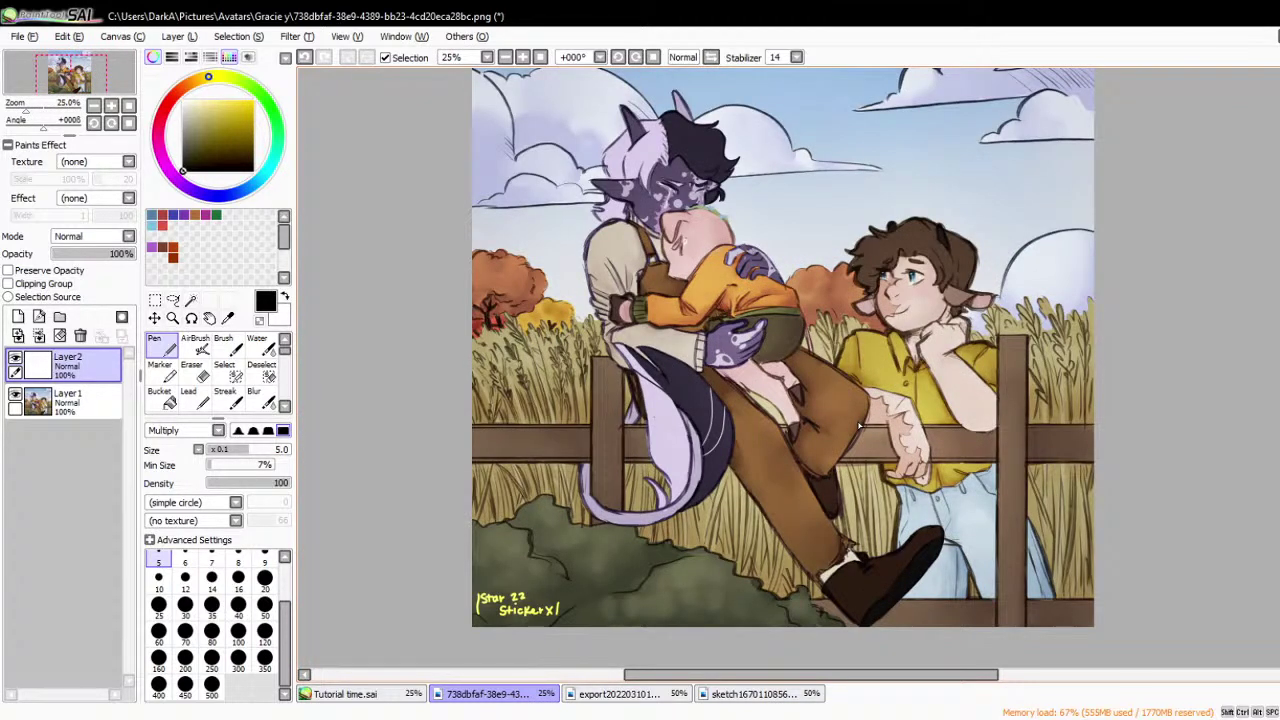
- Close the plaid-skirt girl, horned dancer and fence artworks, keeping only Tutorial time.sai open
click(396, 700)
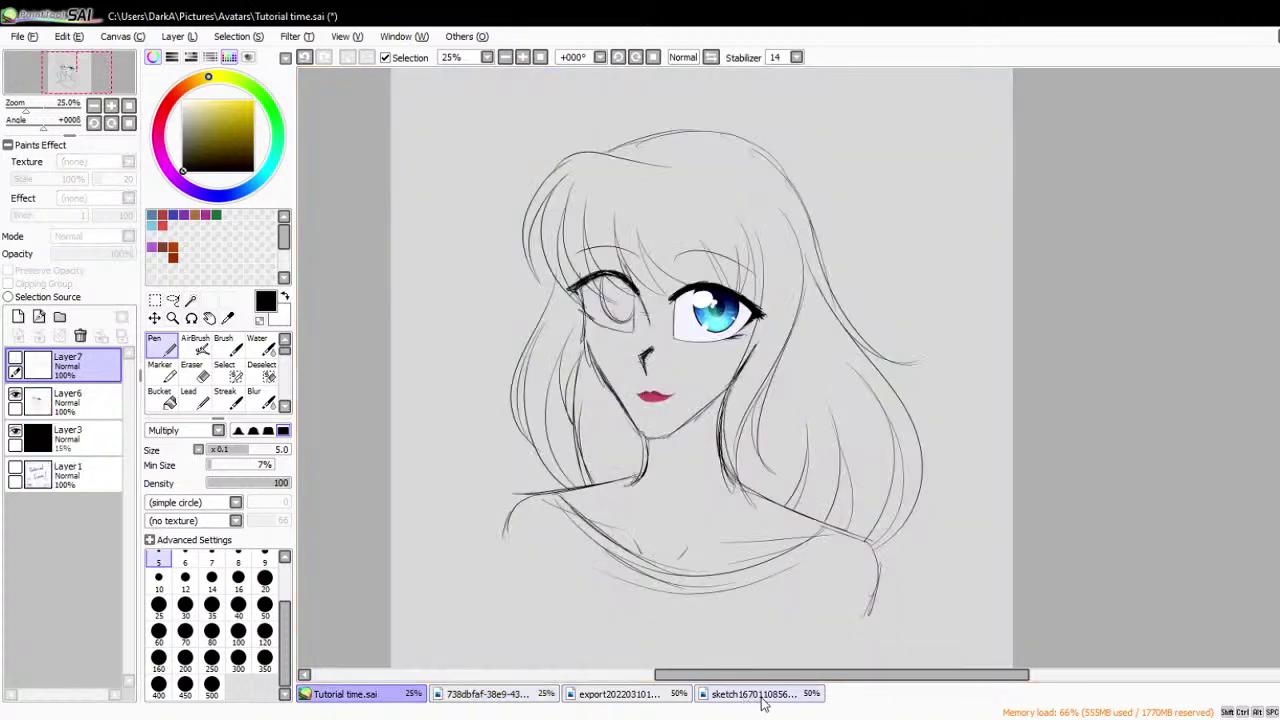
click(758, 696)
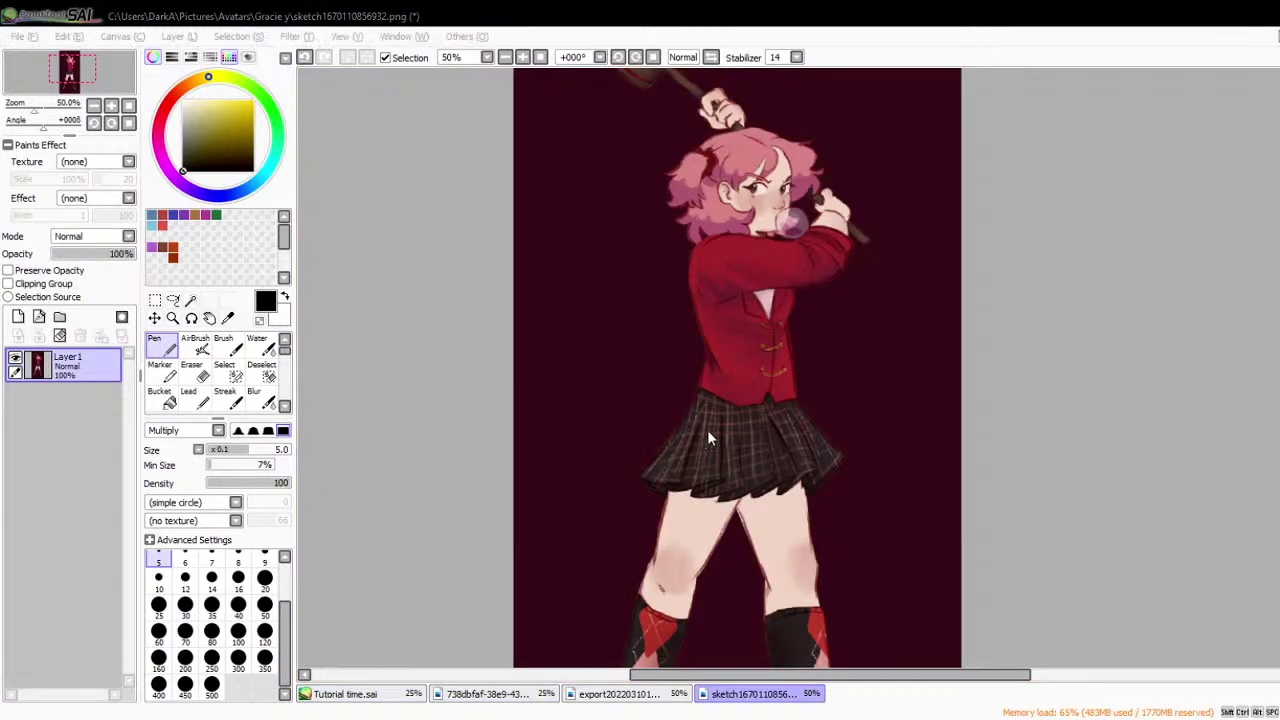
click(345, 694)
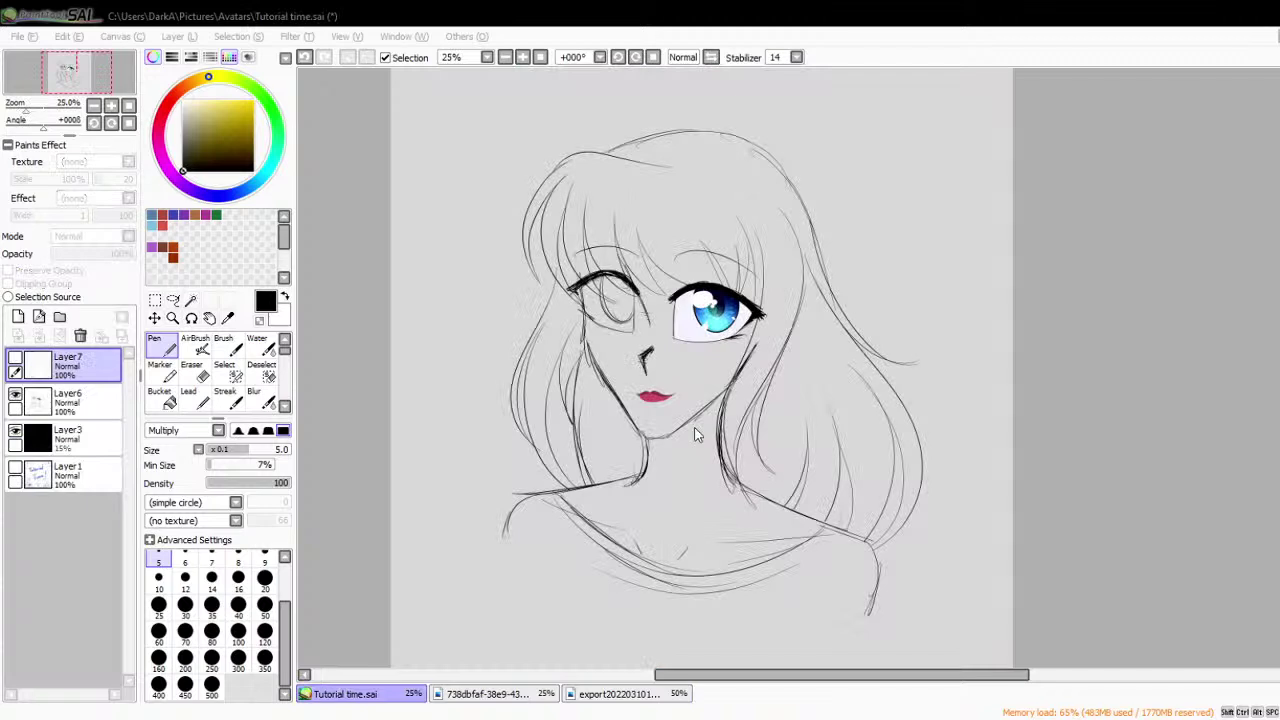
click(620, 694)
key(ctrl+w)
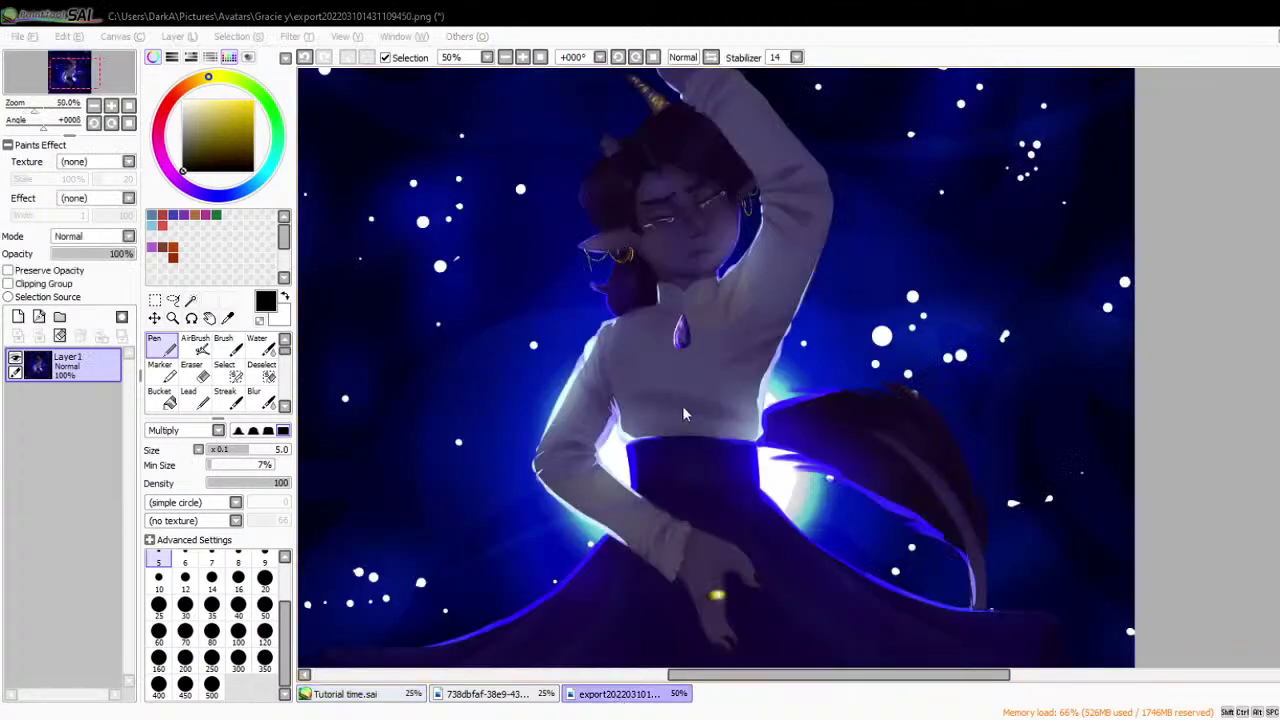
click(682, 405)
click(526, 693)
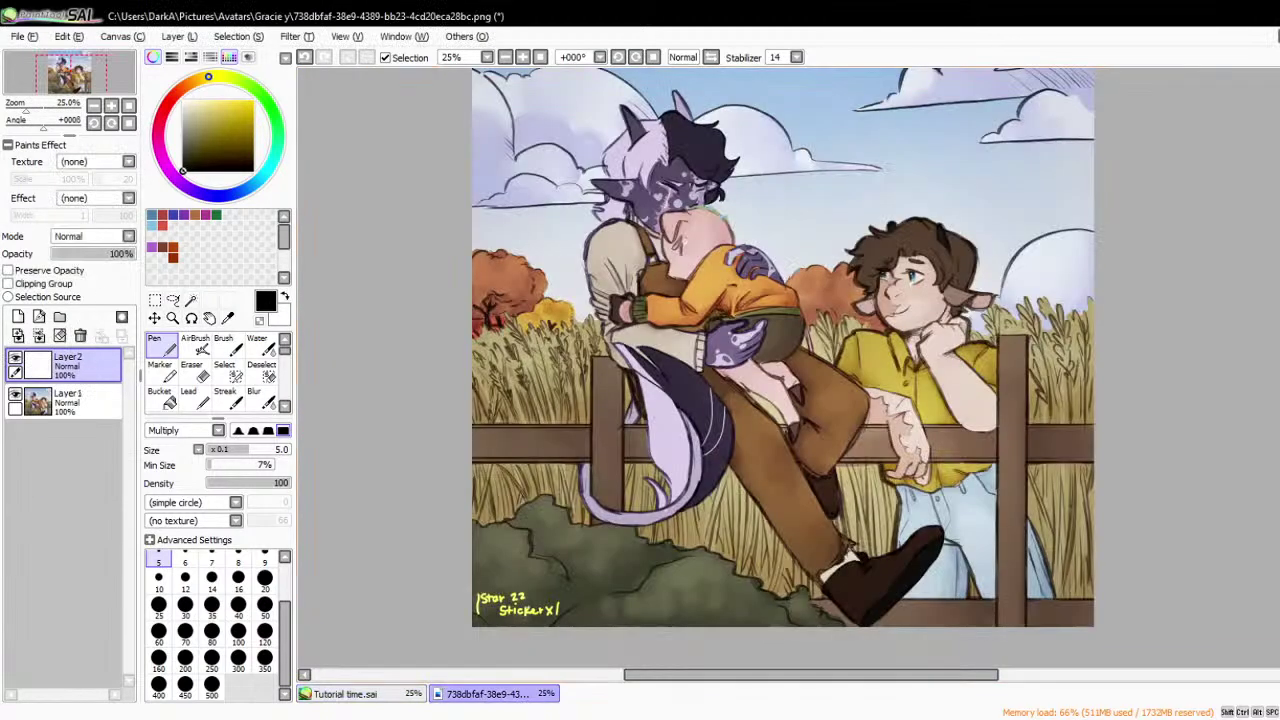
key(ctrl+w)
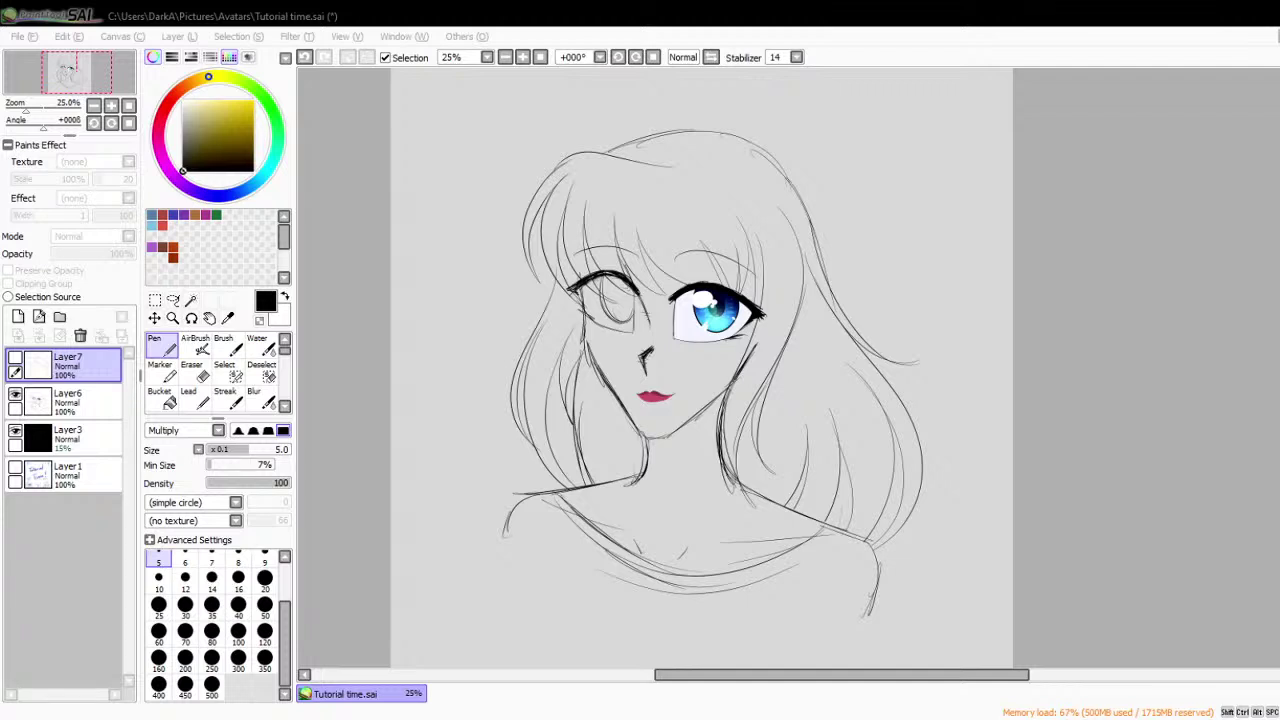
- Open the artwork file Goddess of Time, Memoria.sai
click(735, 539)
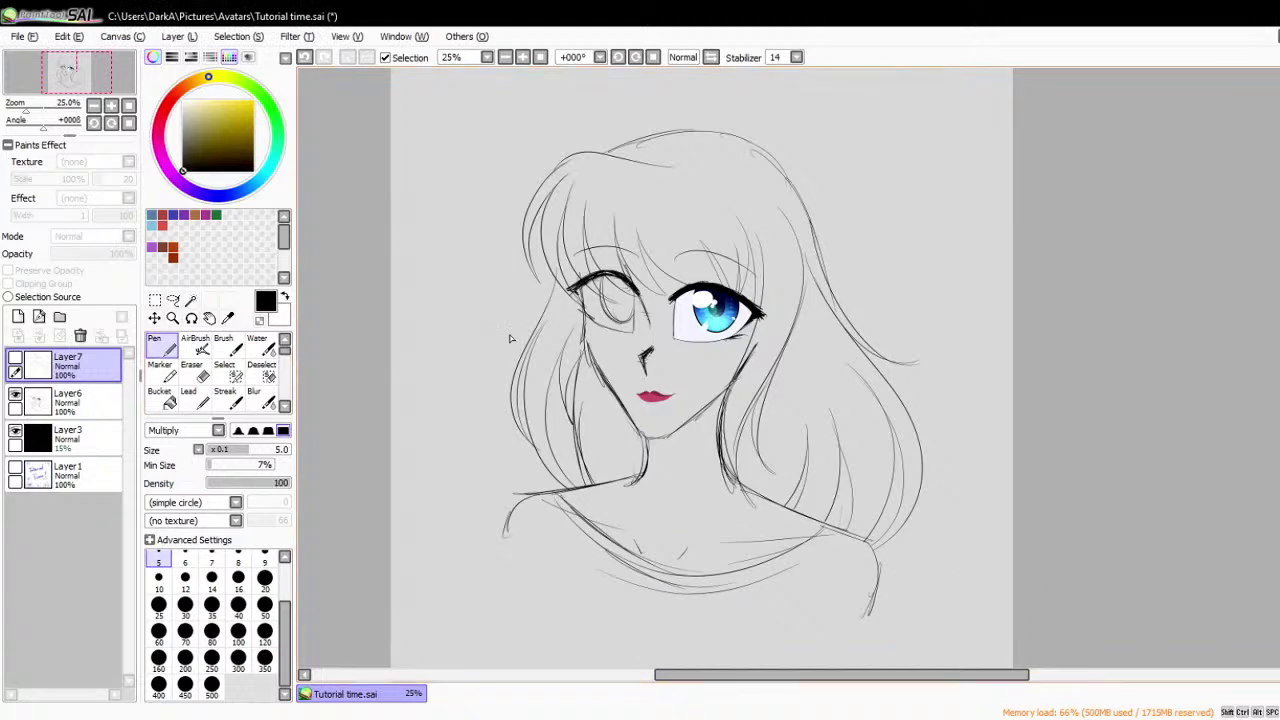
scroll(591, 152, up, 3)
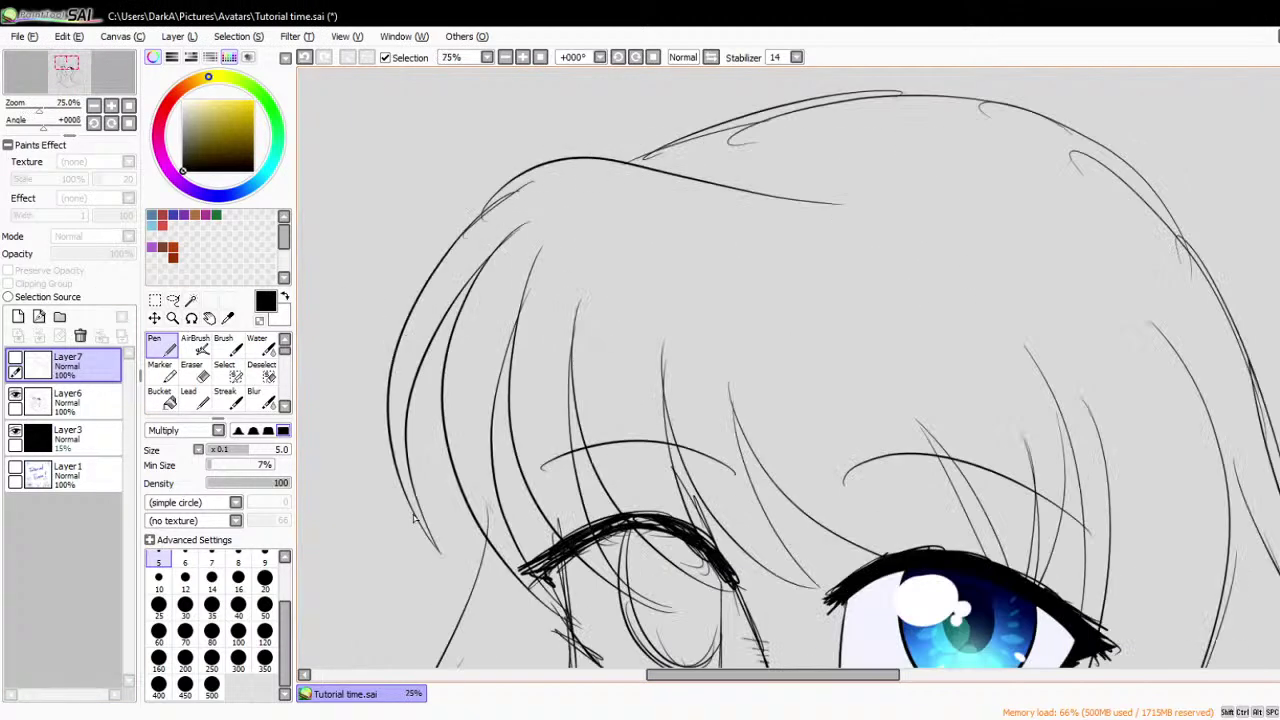
scroll(528, 220, down, 3)
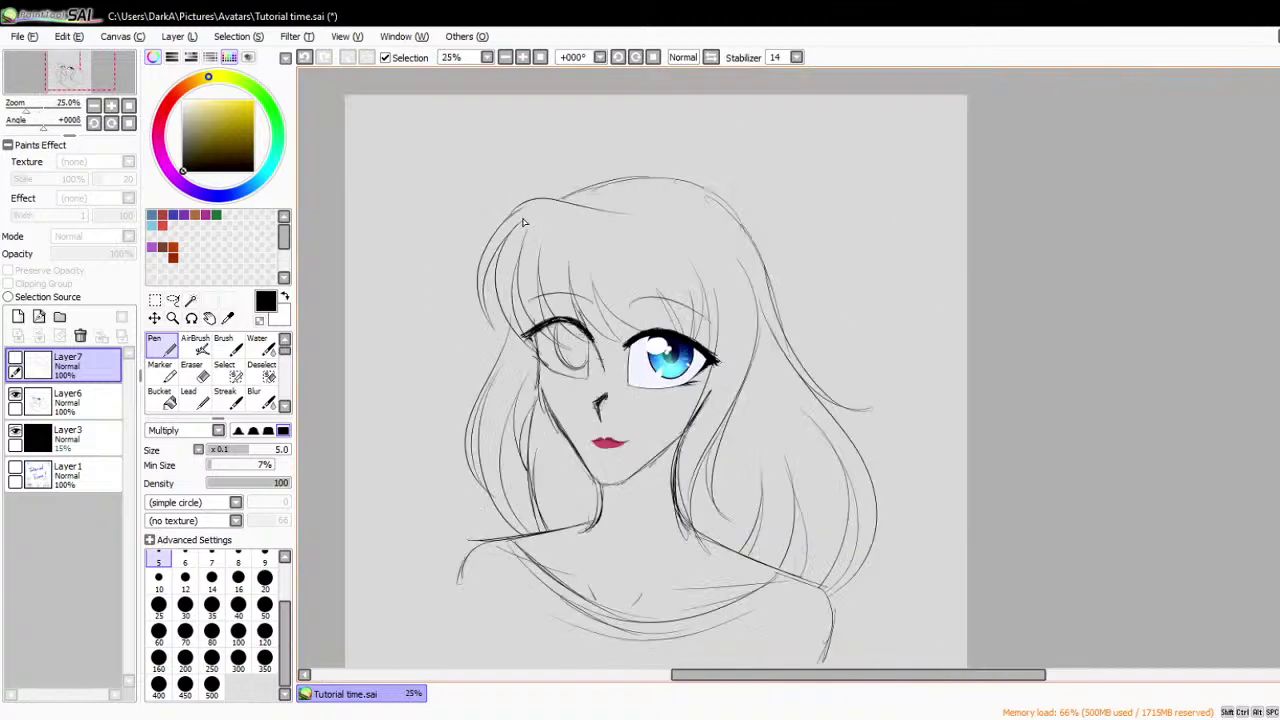
click(30, 37)
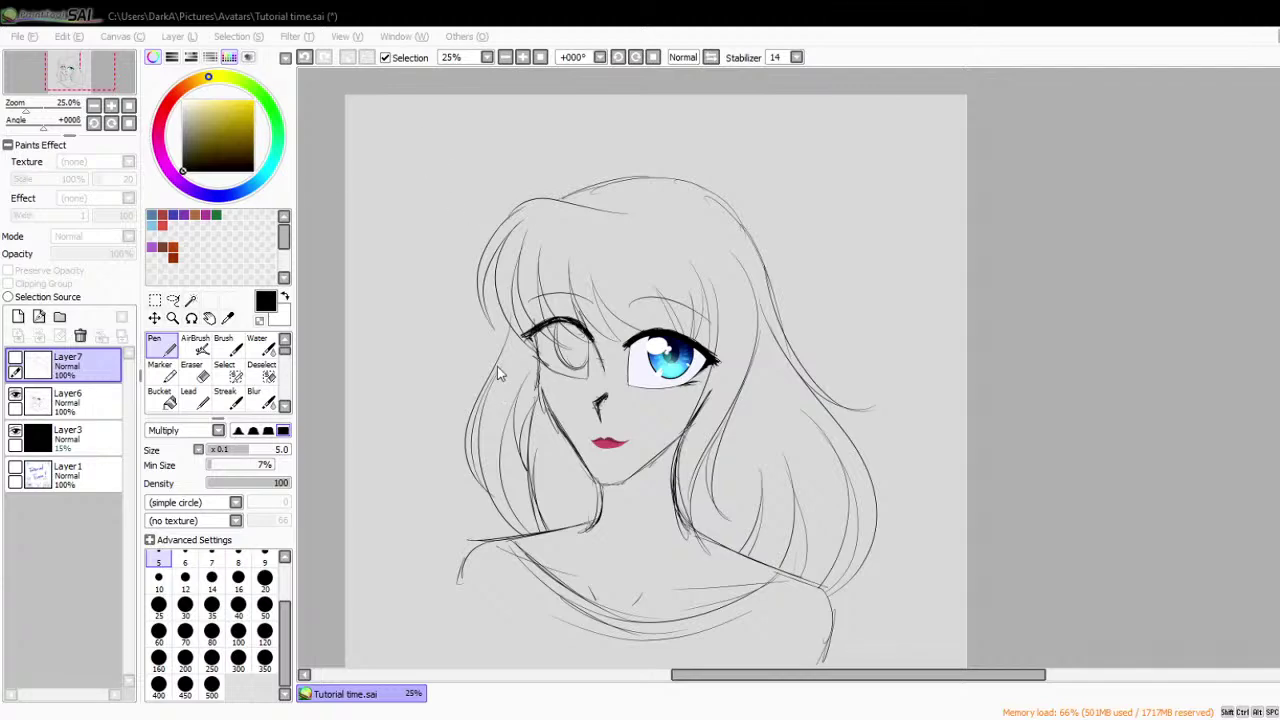
- Hide the background layer folder (bg) so the goddess stands on plain white, and collapse the folder
drag(8, 543, 24, 453)
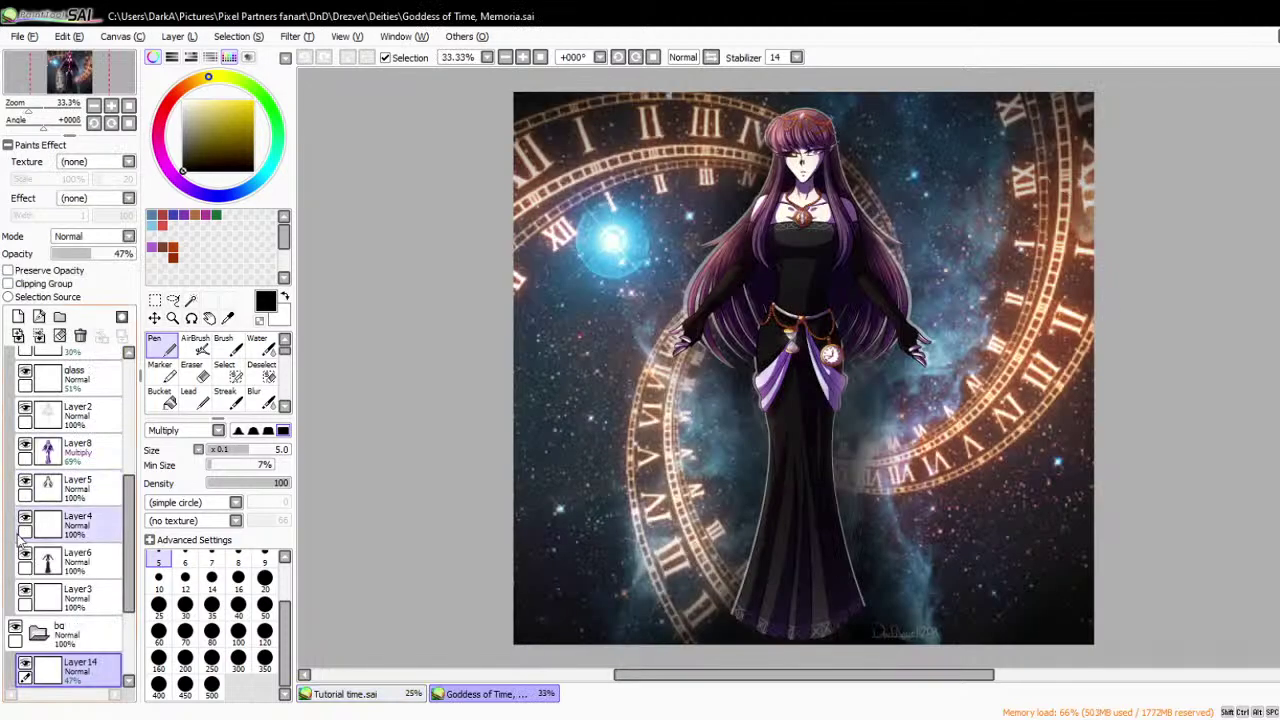
scroll(18, 537, down, 3)
click(15, 497)
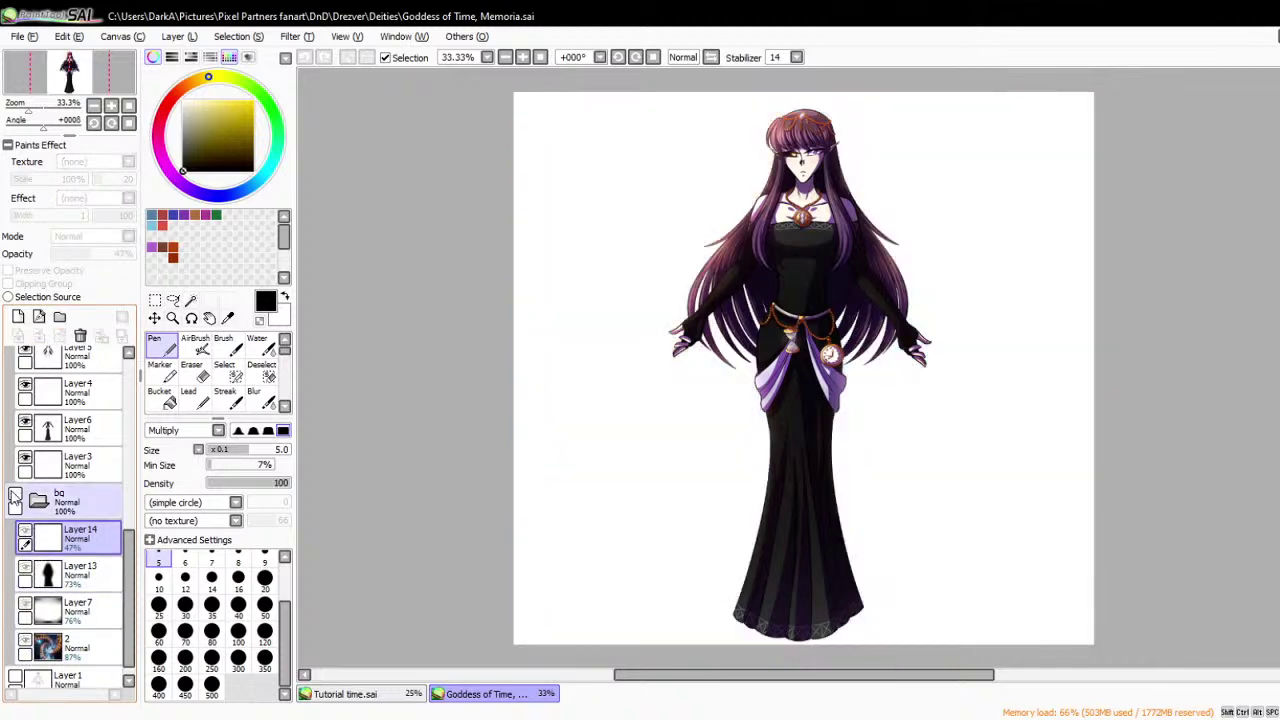
click(38, 500)
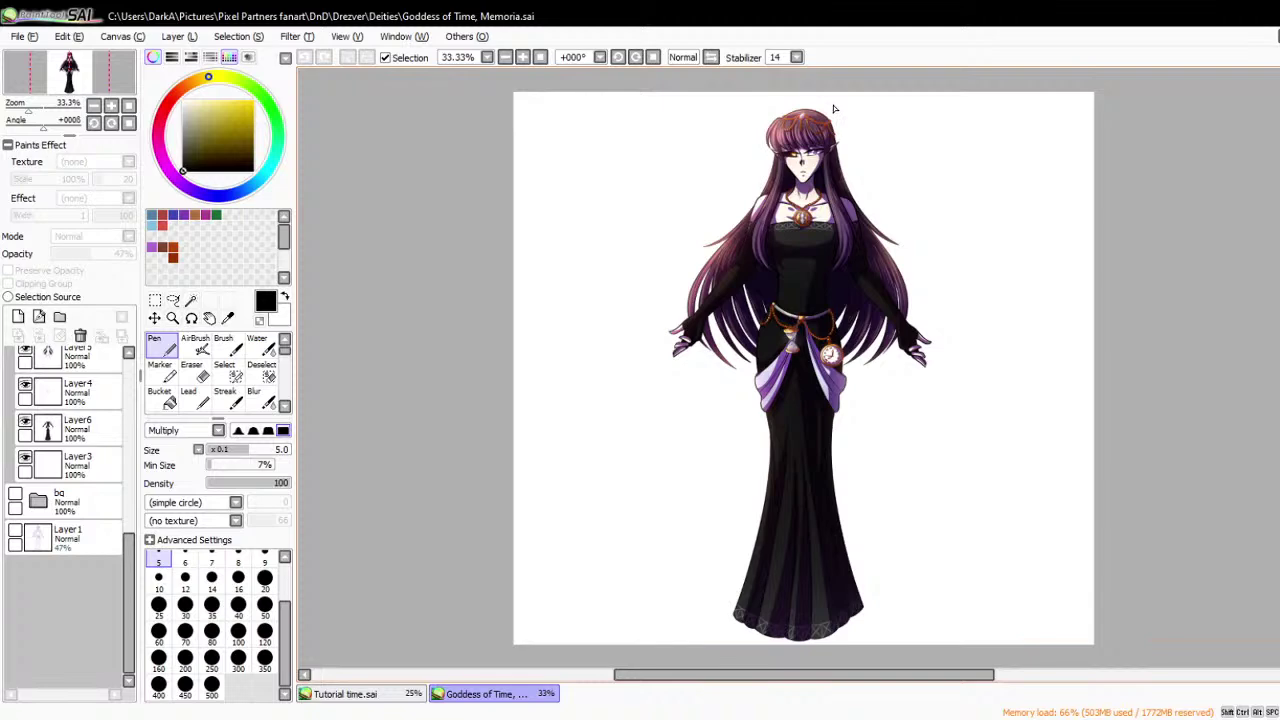
- Hide the goddess's light and highlight layers: Layer16, Layer12, Layer11, Layer10 and Layer9
scroll(834, 108, up, 4)
scroll(85, 460, up, 2)
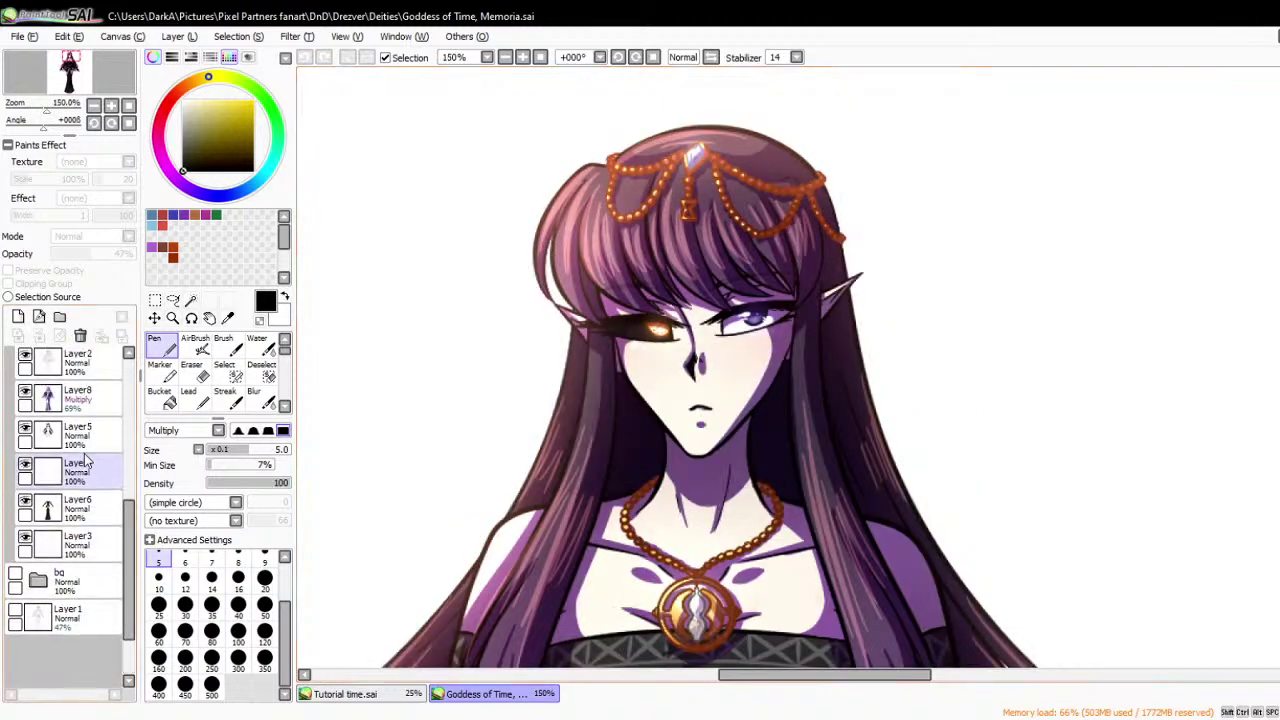
scroll(85, 460, up, 1)
scroll(32, 423, up, 5)
click(30, 425)
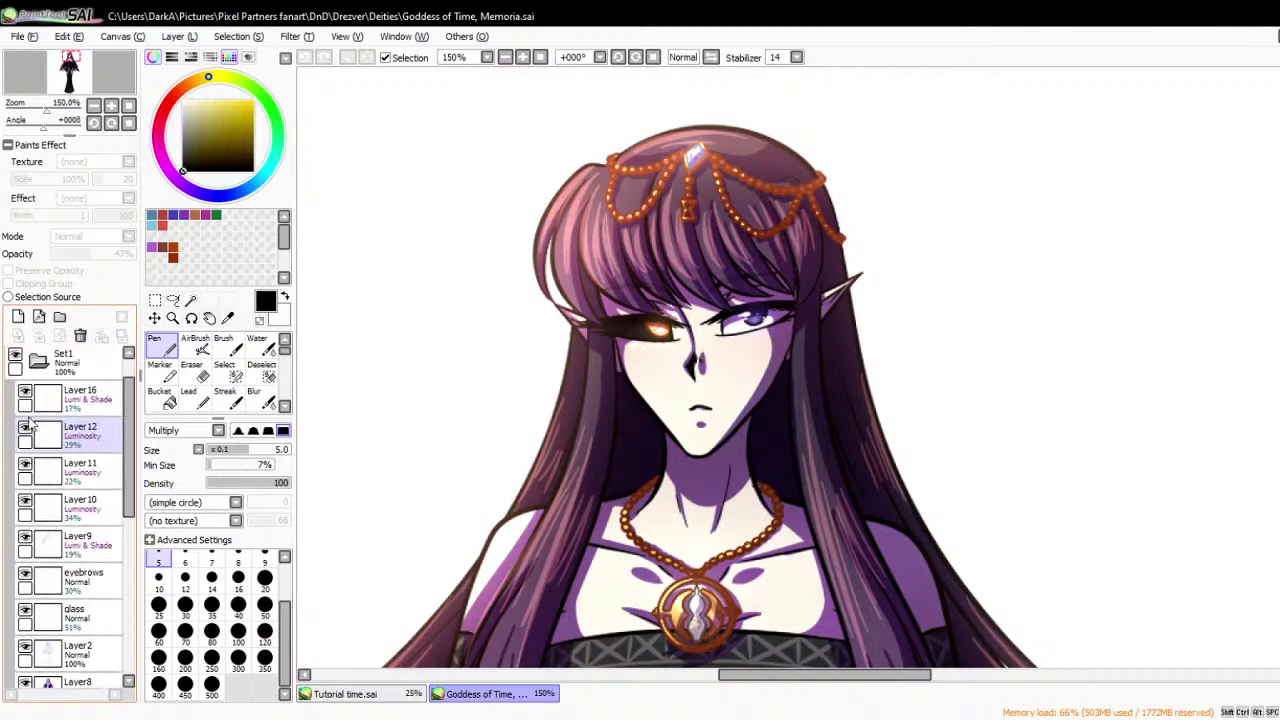
click(24, 392)
click(24, 428)
click(28, 465)
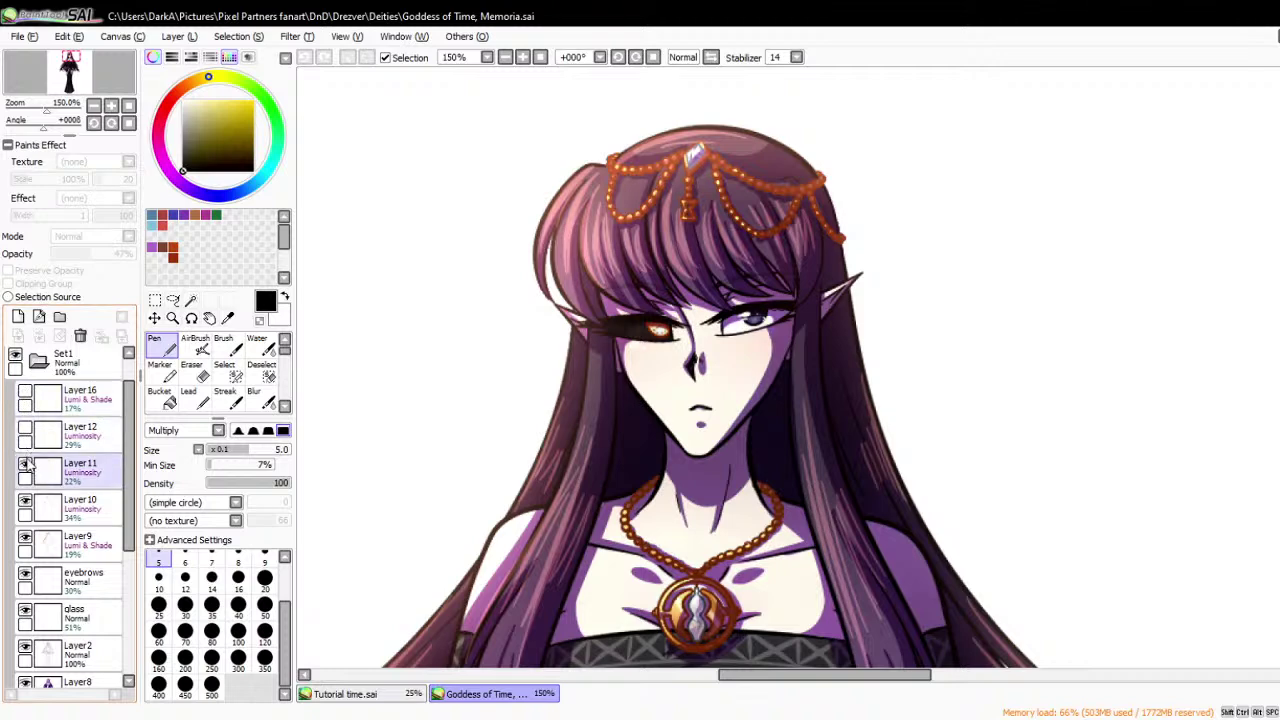
click(29, 503)
click(24, 538)
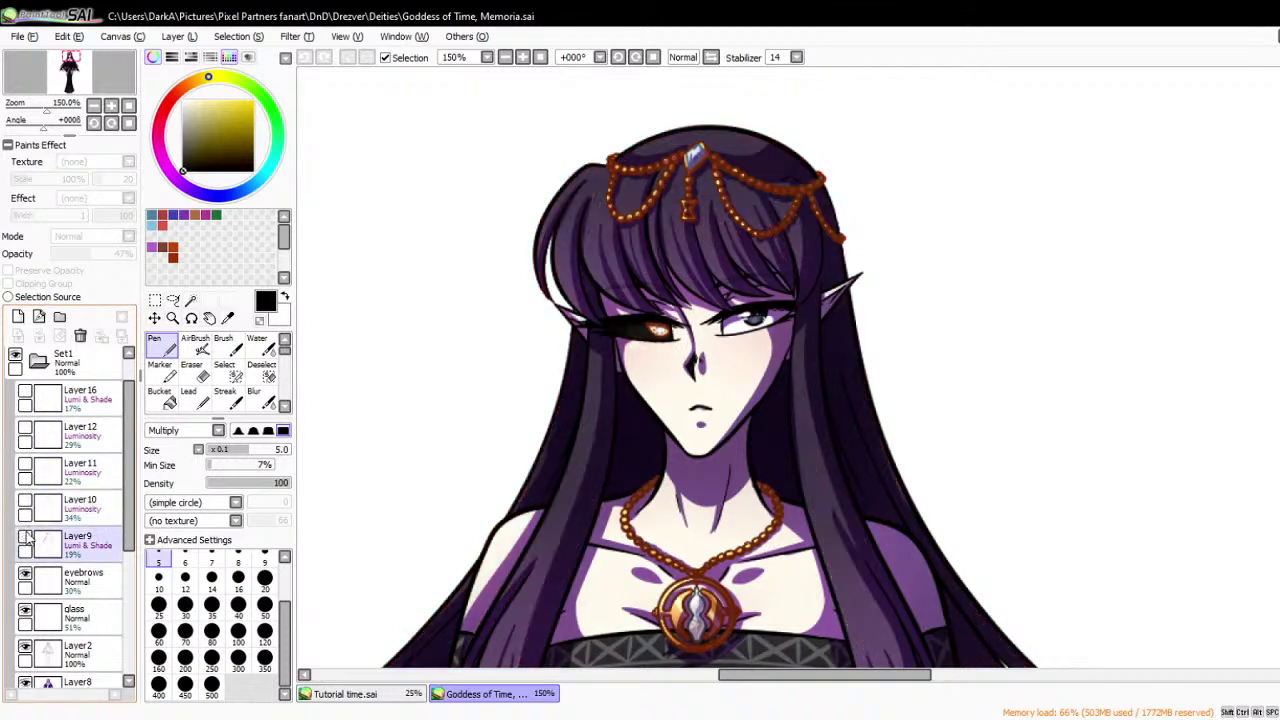
- Hide the Multiply shading layer (Layer8) so the goddess shows only line art and flat colours
scroll(28, 530, down, 3)
click(28, 528)
click(26, 552)
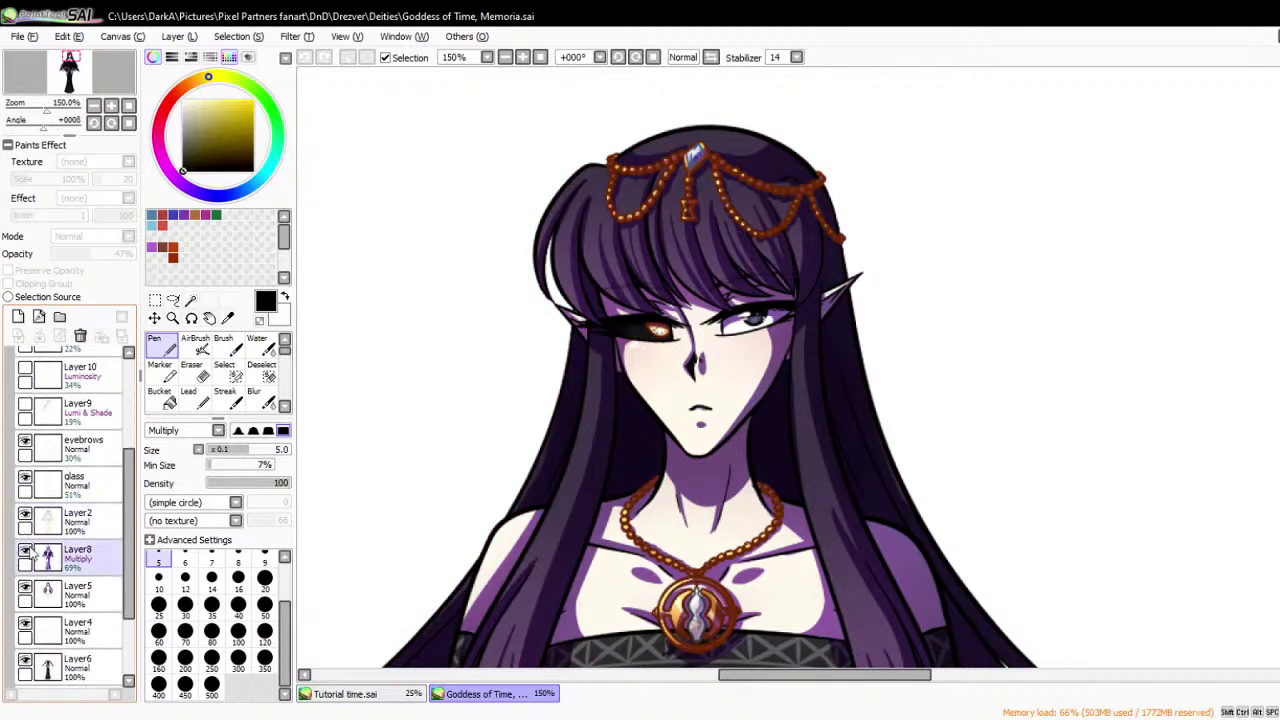
click(27, 555)
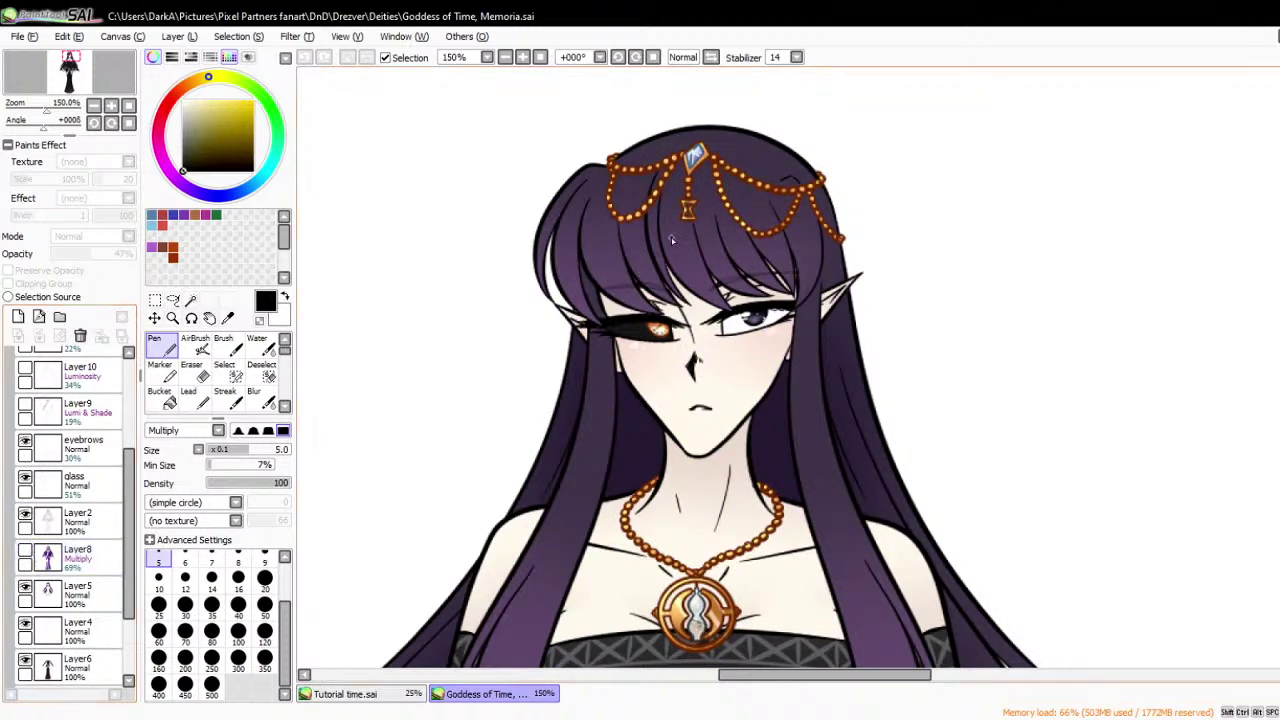
- Examine the unshaded goddess as a whole figure and up close at the face, headpiece, pendant, sleeves and belt
scroll(700, 135, down, 3)
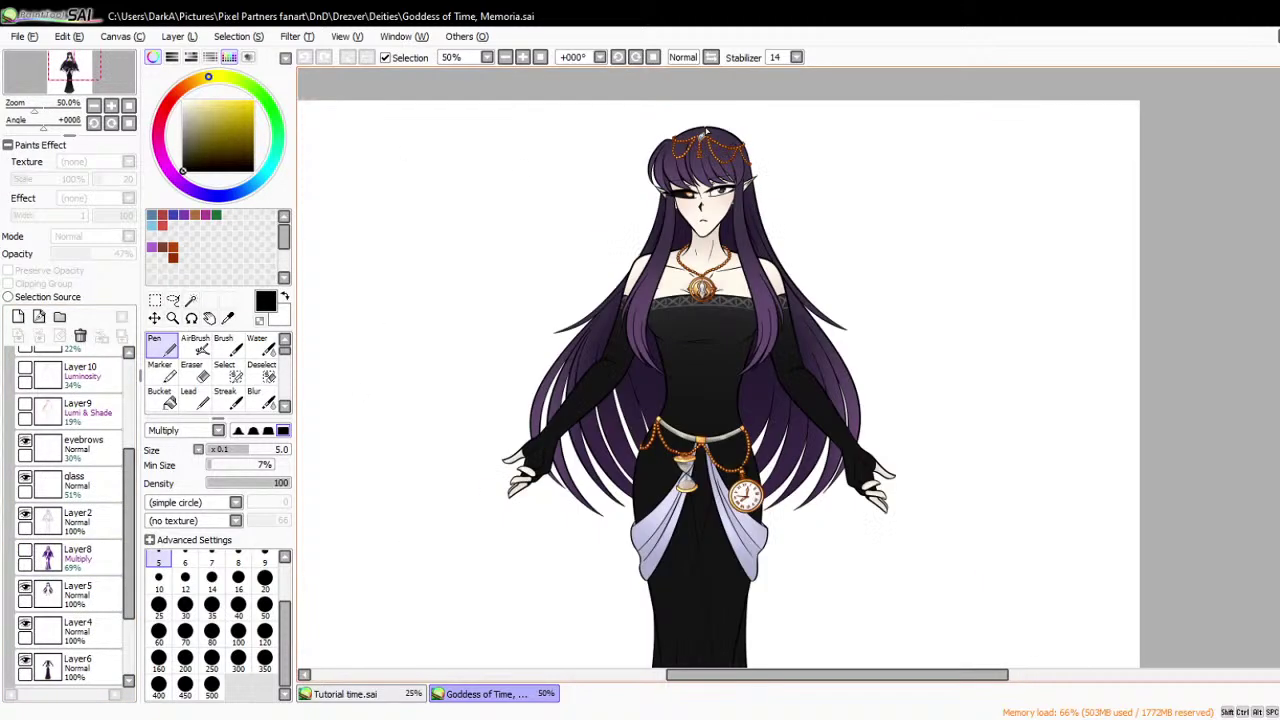
scroll(706, 131, down, 2)
scroll(706, 131, up, 1)
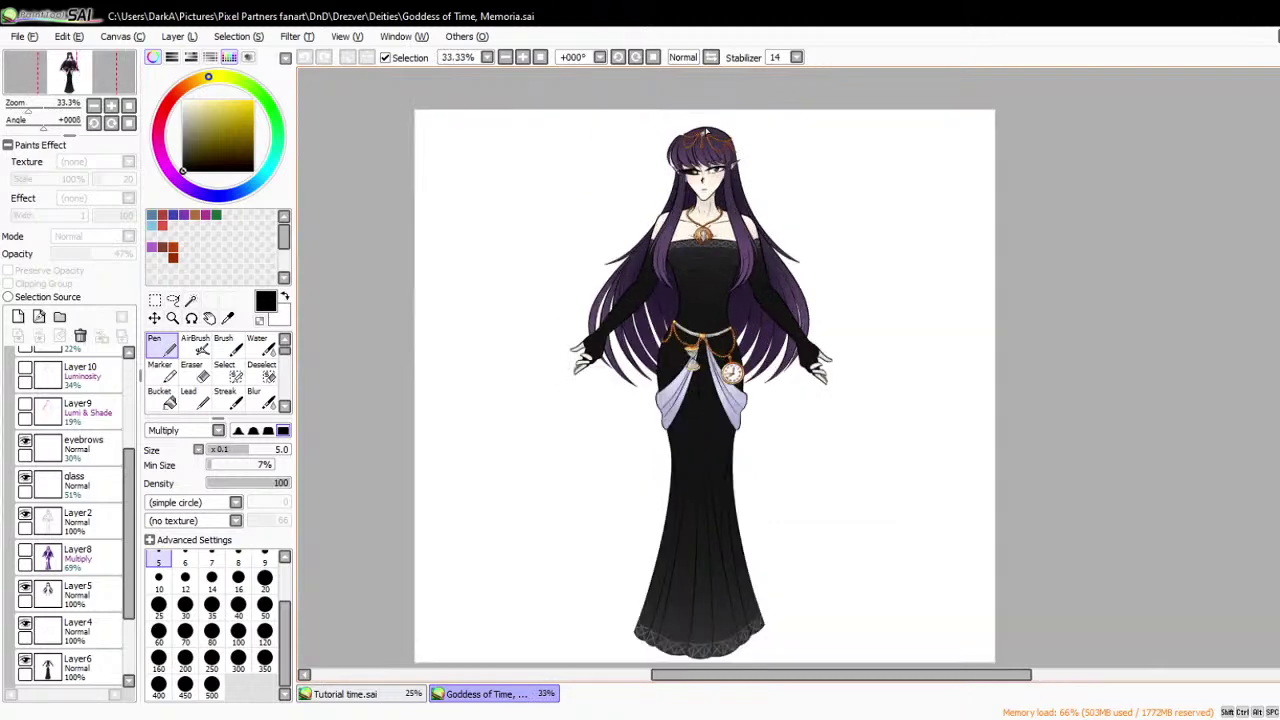
scroll(706, 131, up, 2)
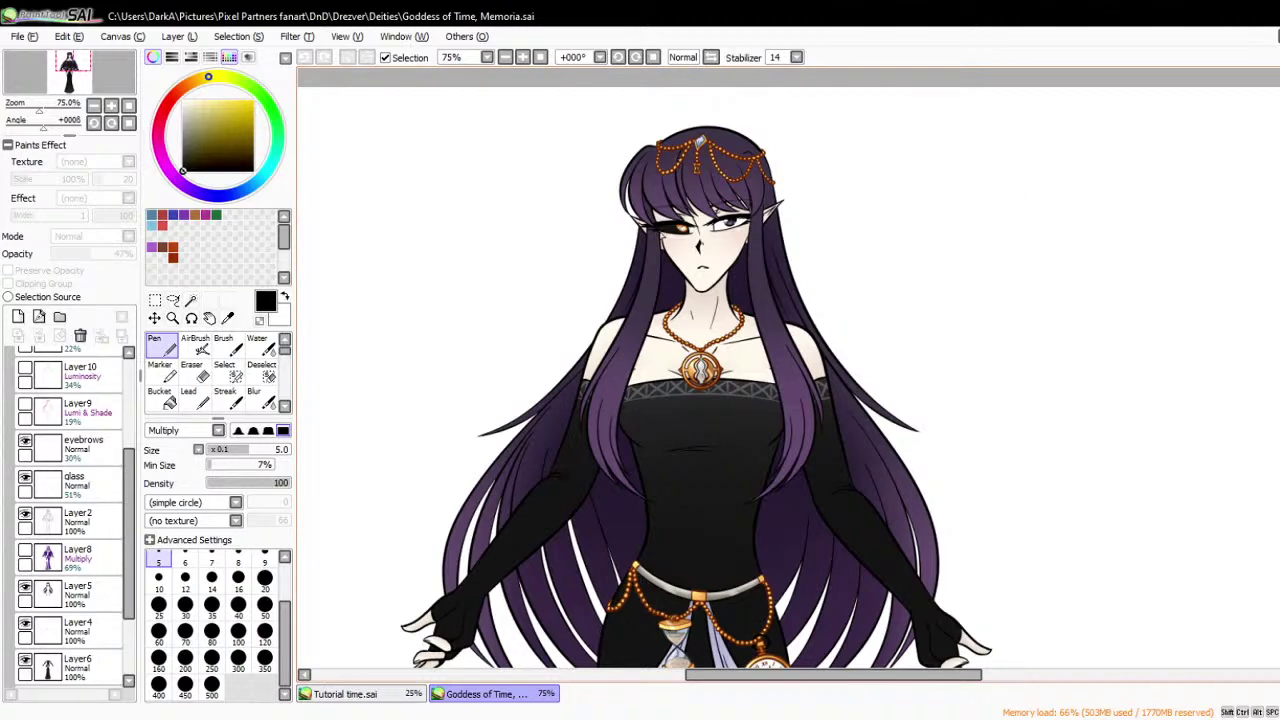
scroll(645, 150, up, 1)
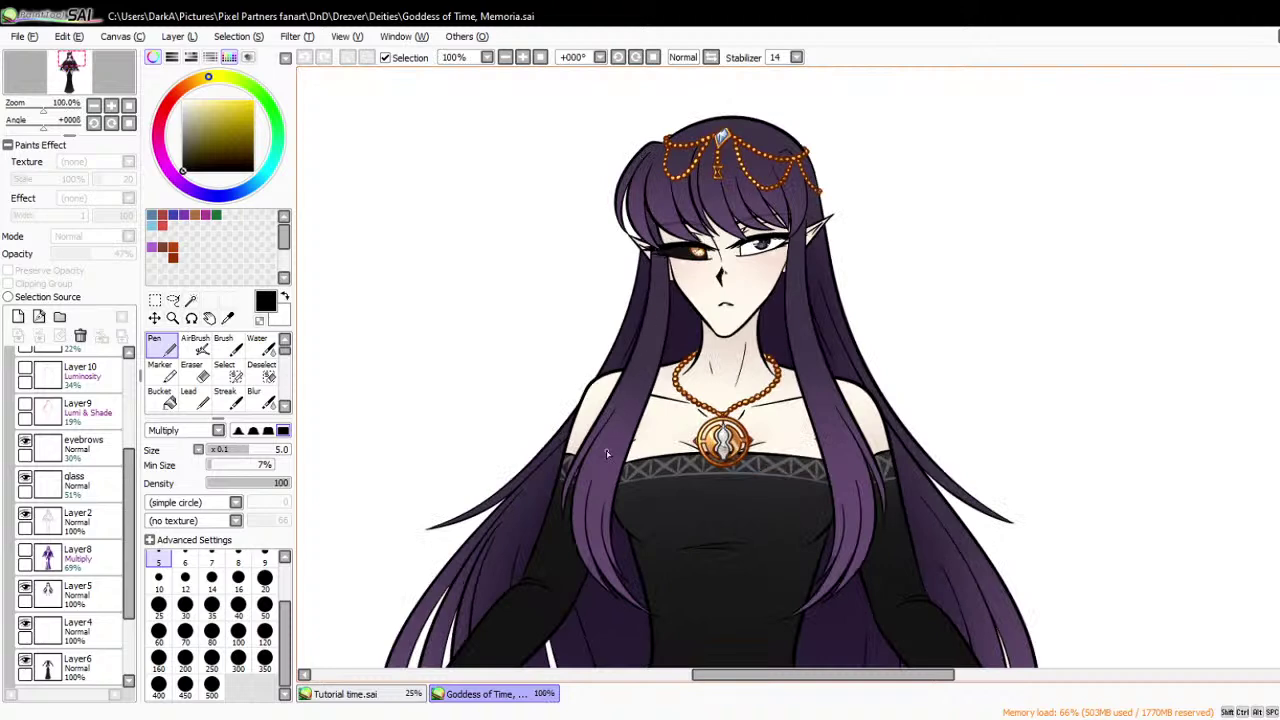
scroll(641, 144, down, 4)
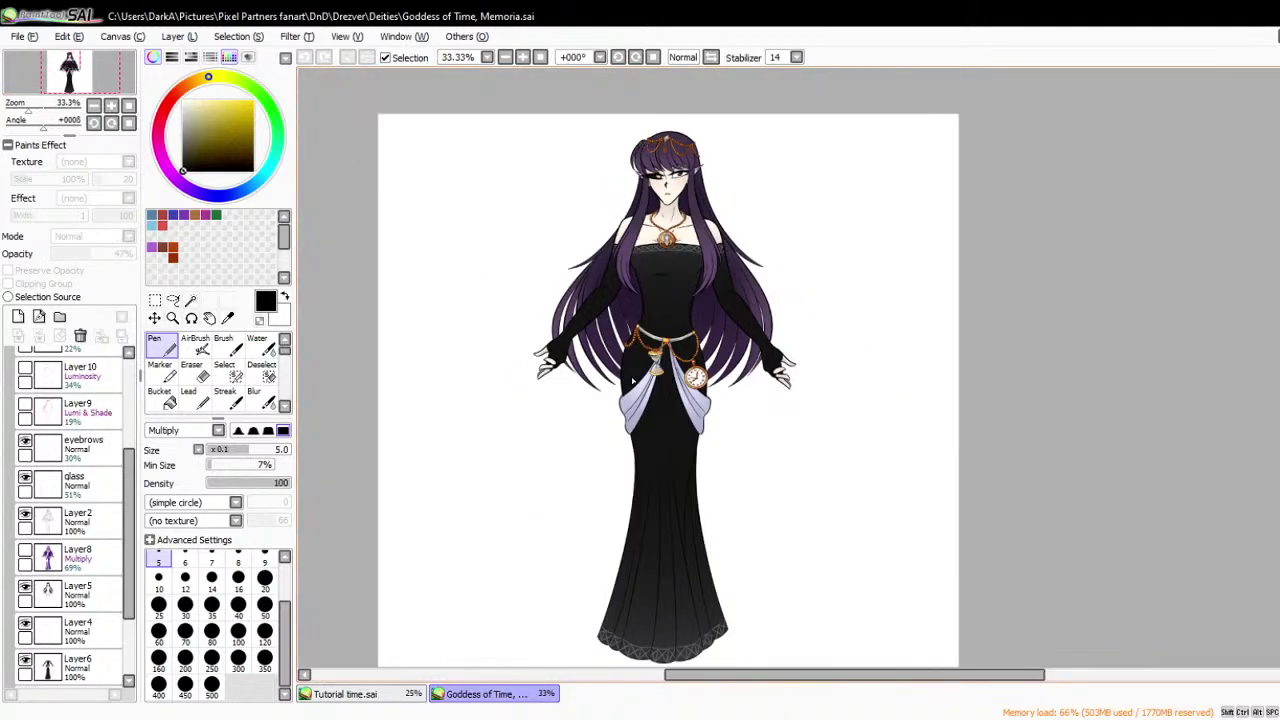
scroll(676, 134, up, 4)
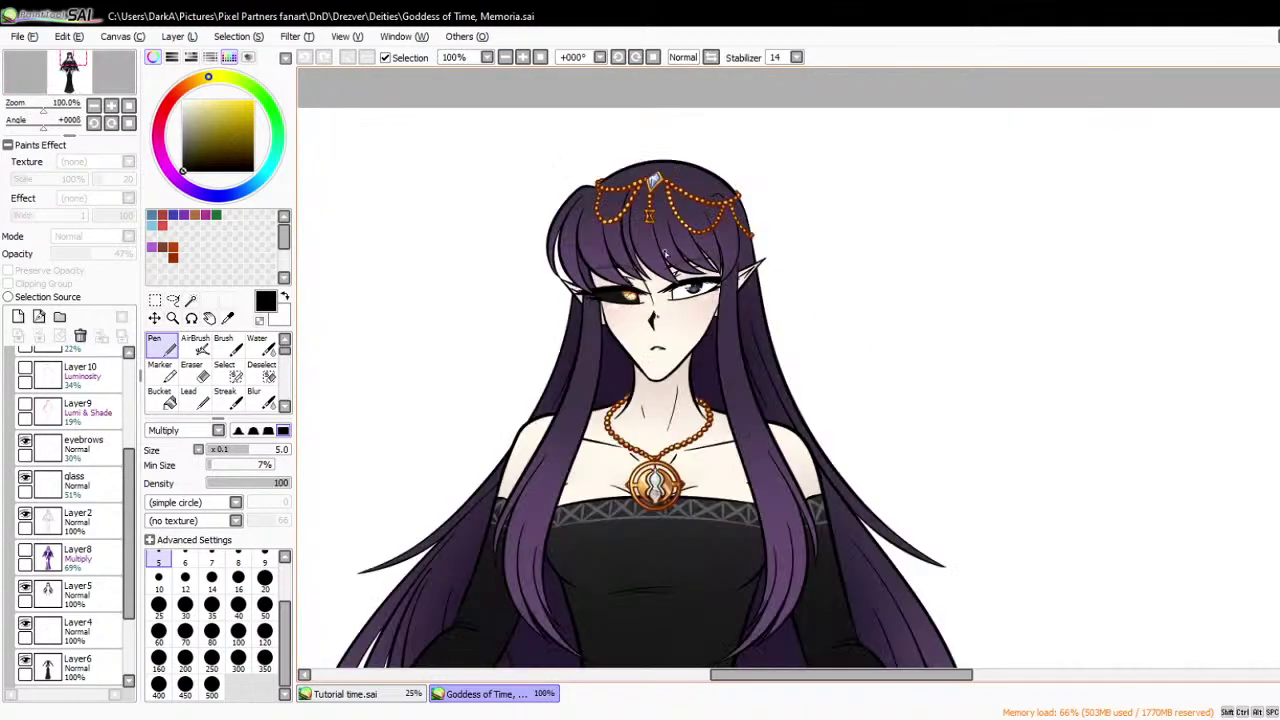
scroll(656, 515, up, 5)
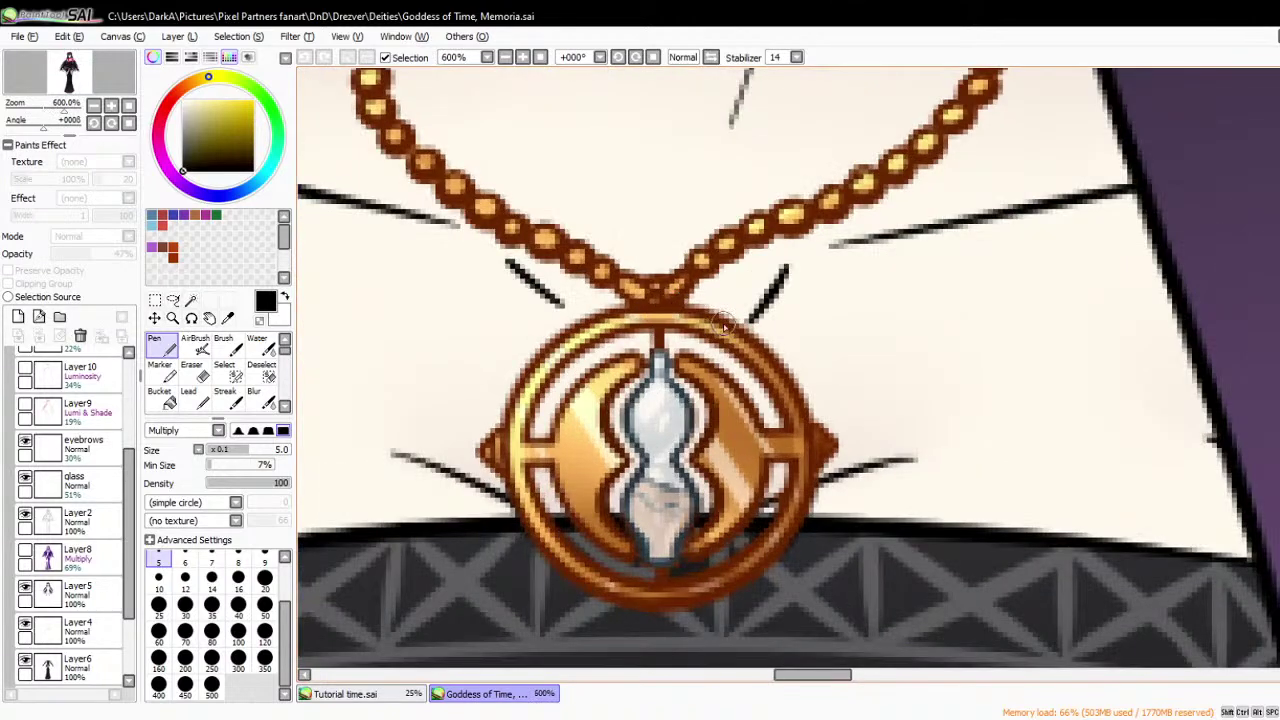
scroll(593, 379, down, 5)
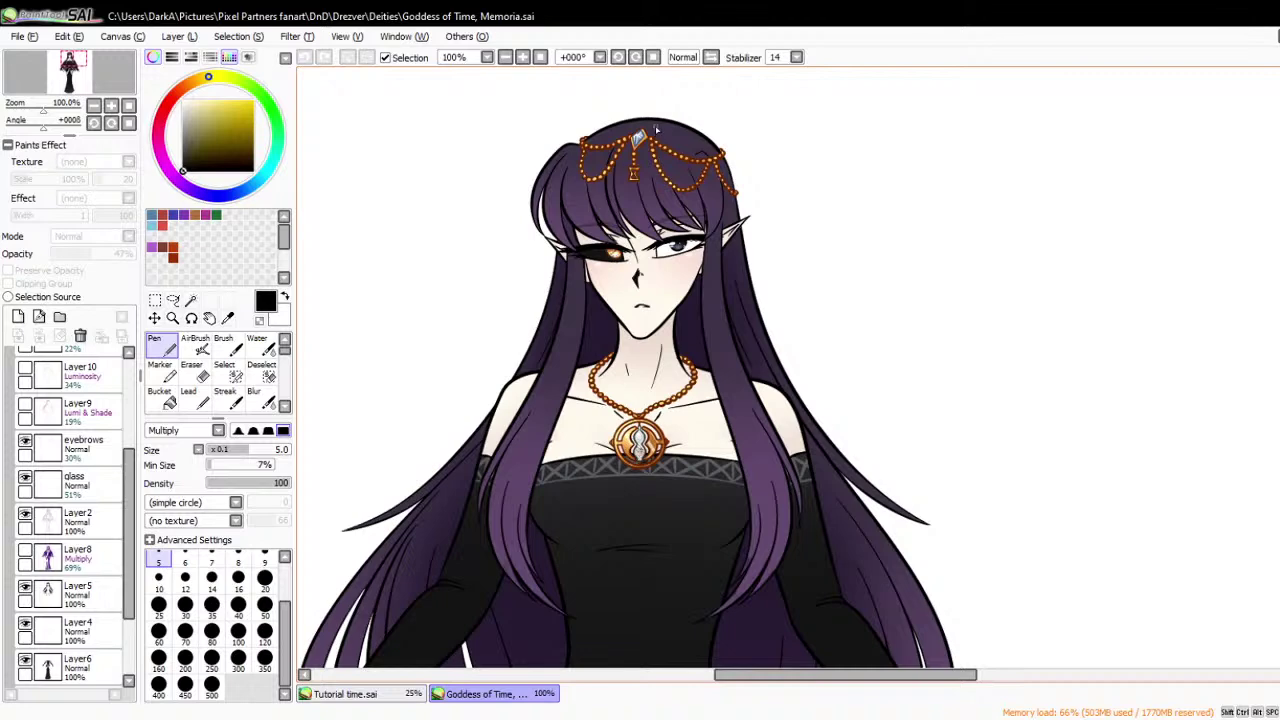
scroll(656, 121, up, 1)
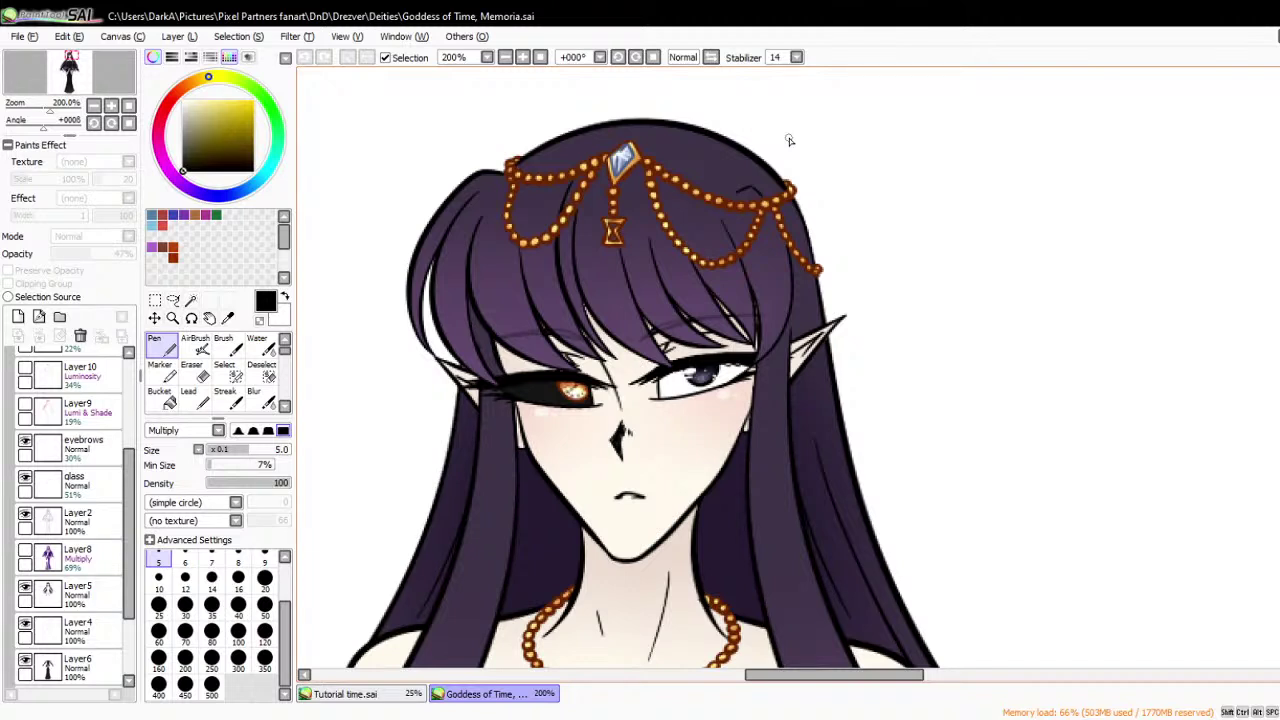
scroll(788, 138, down, 5)
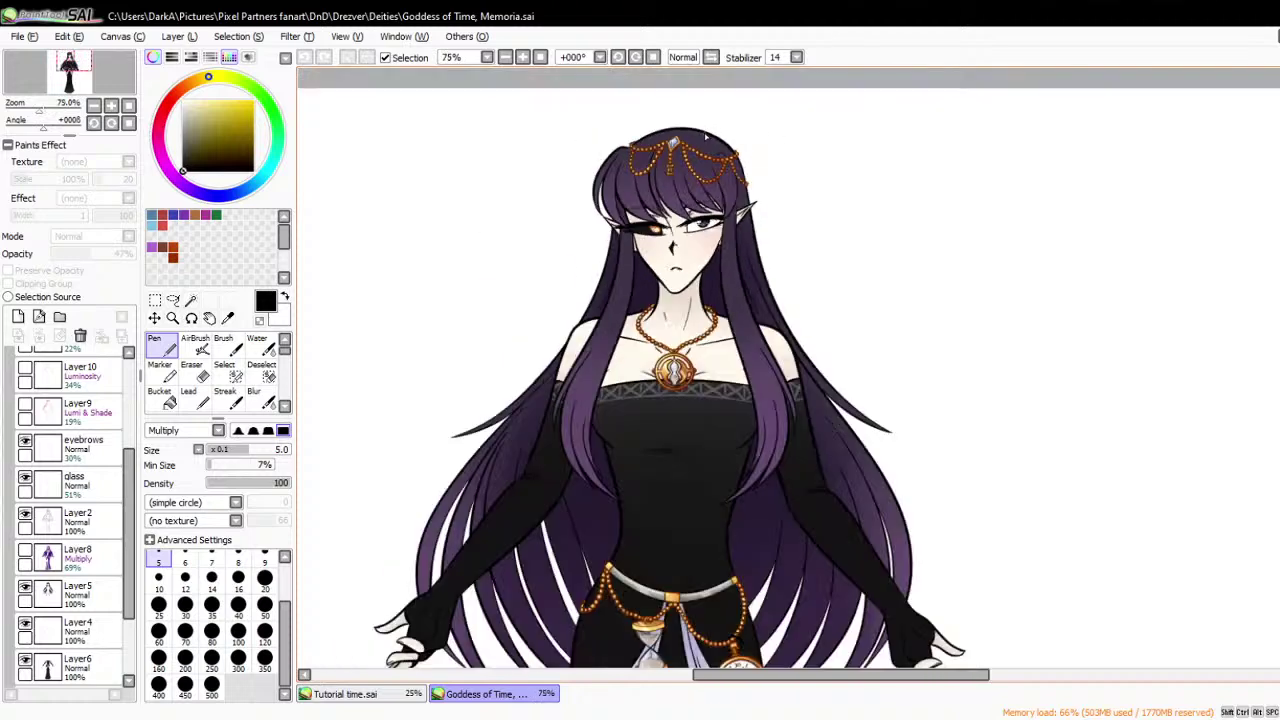
scroll(705, 136, down, 1)
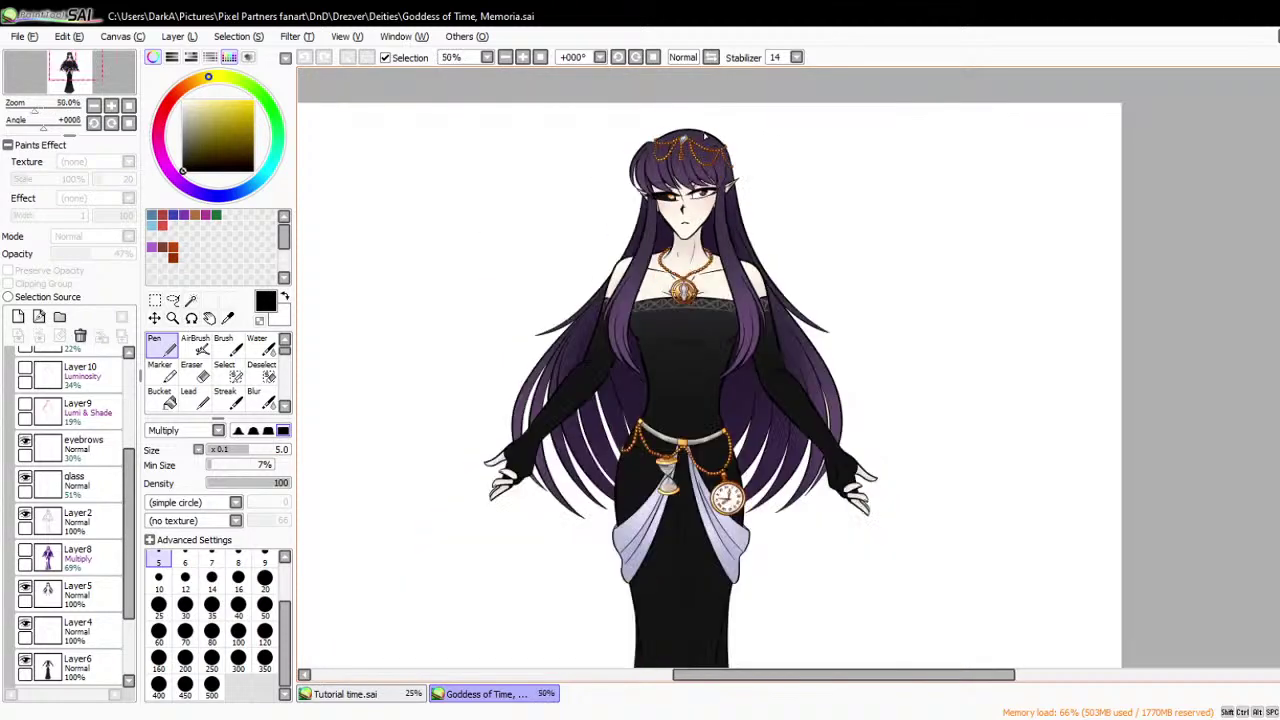
scroll(855, 526, up, 6)
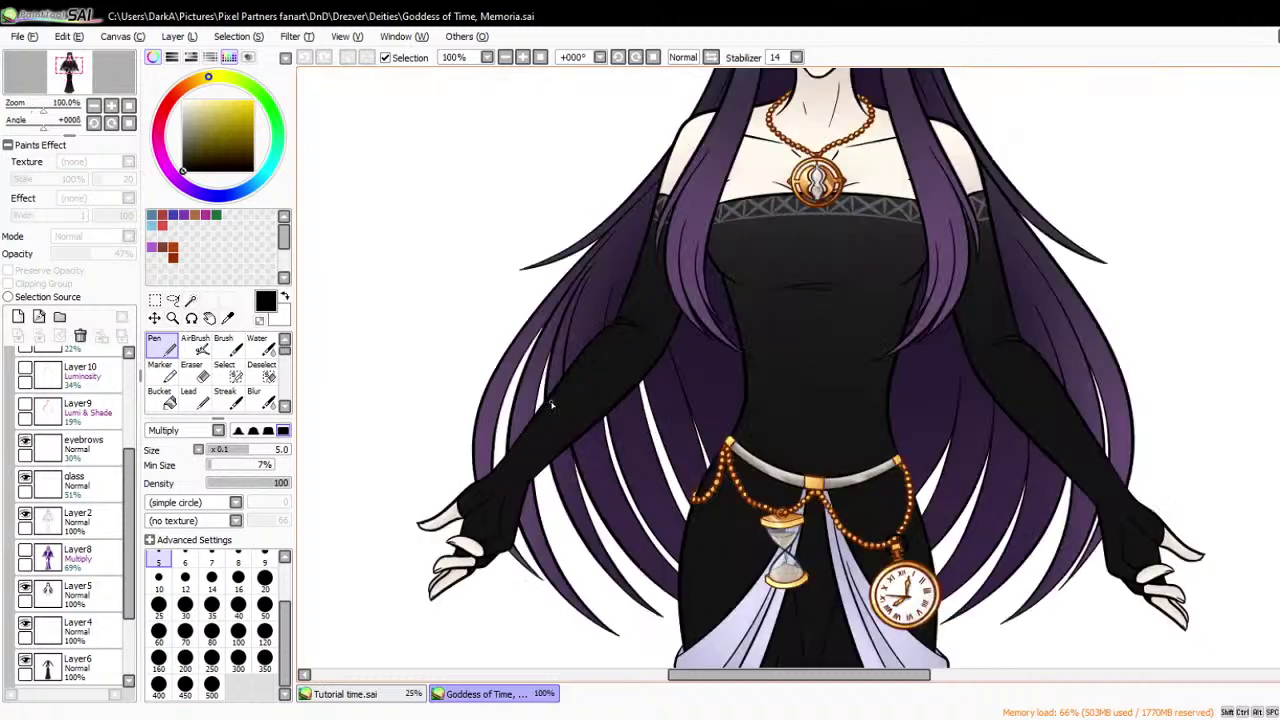
scroll(855, 526, down, 6)
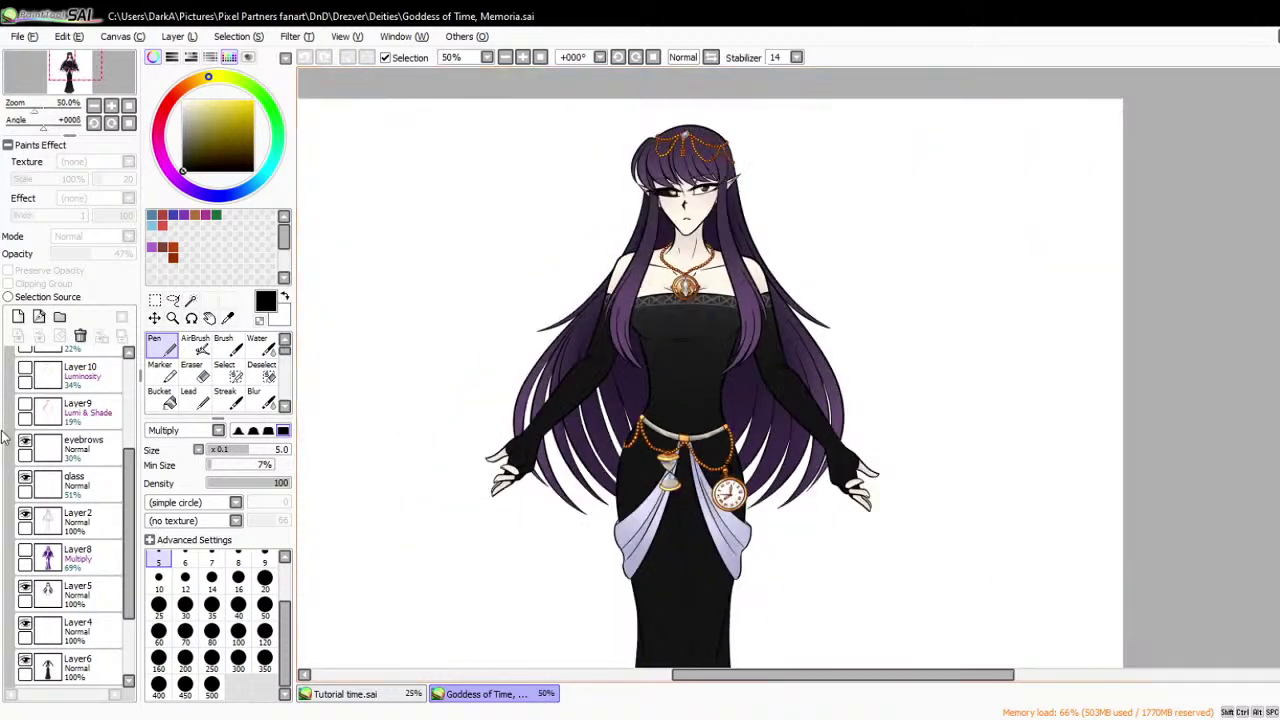
- Show the shading layer Layer8 and the light layers Layer9, Layer10, Layer11, Layer12 and Layer16 again, and view the full figure
click(24, 548)
click(24, 448)
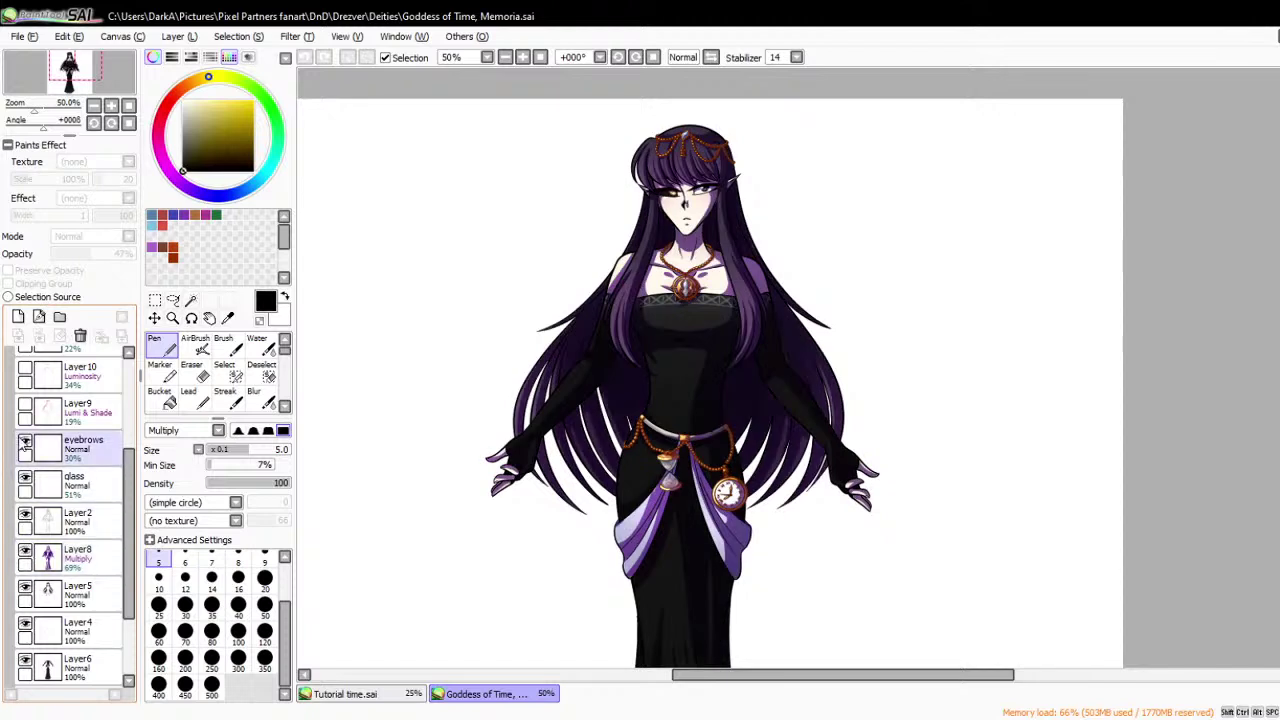
scroll(24, 440, up, 2)
click(30, 425)
click(24, 392)
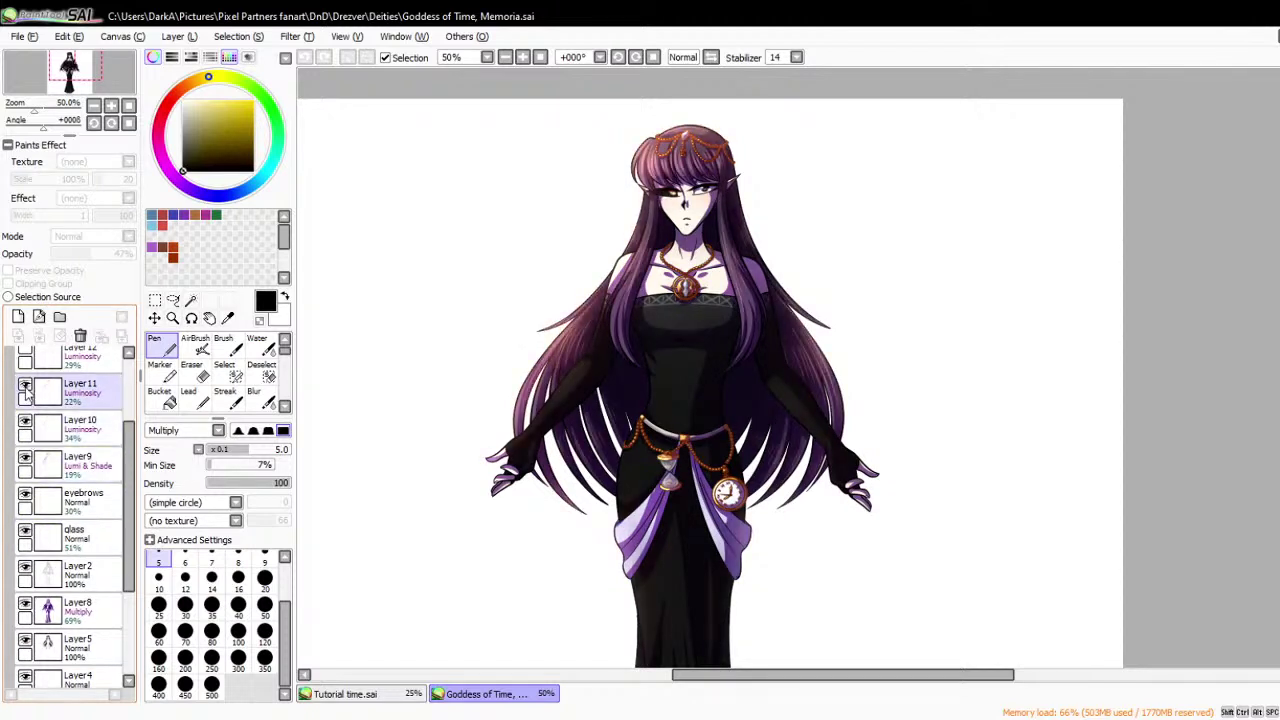
scroll(26, 400, up, 2)
click(27, 404)
click(24, 365)
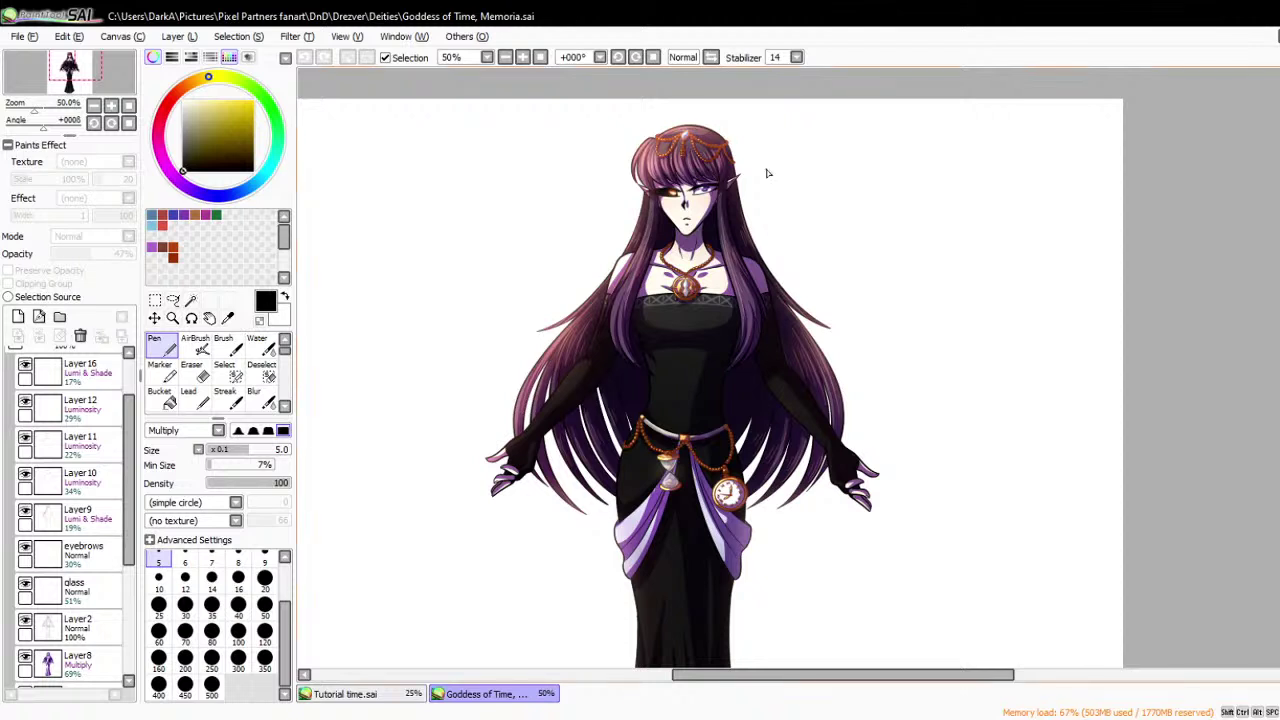
scroll(735, 141, down, 1)
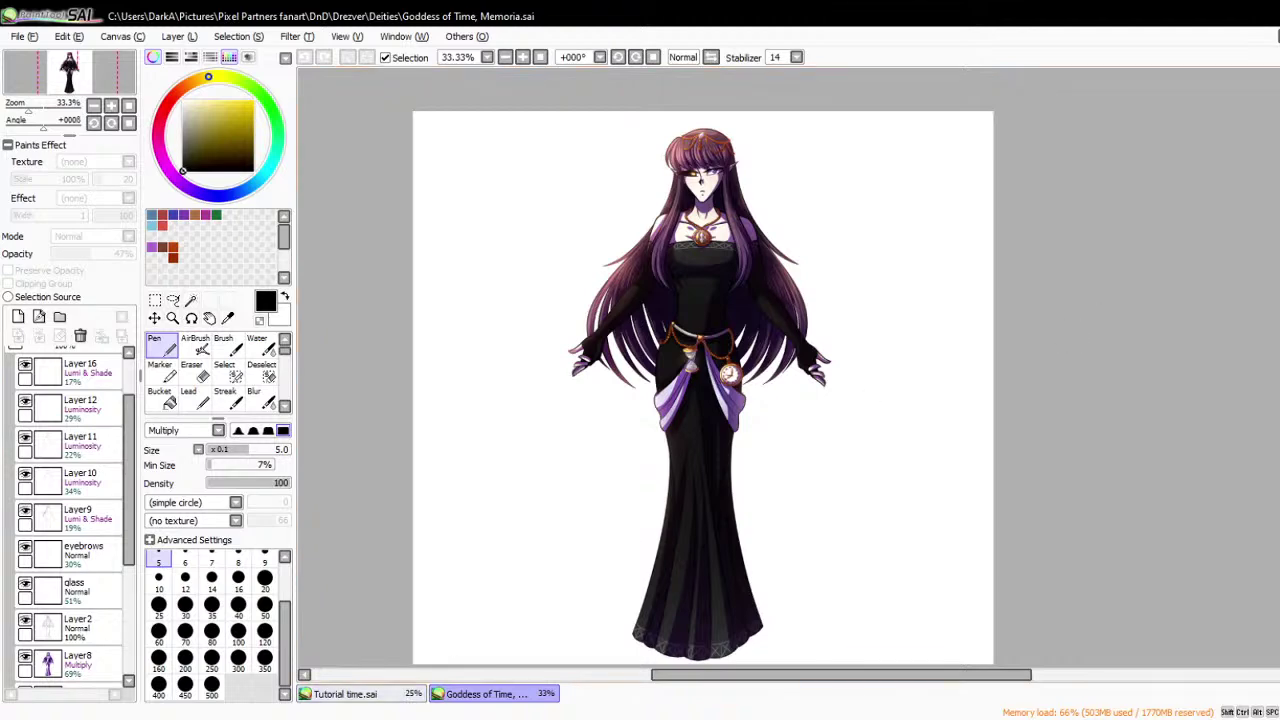
- Close the Goddess of Time artwork and return to the girl's portrait sketch in Tutorial time.sai
click(410, 702)
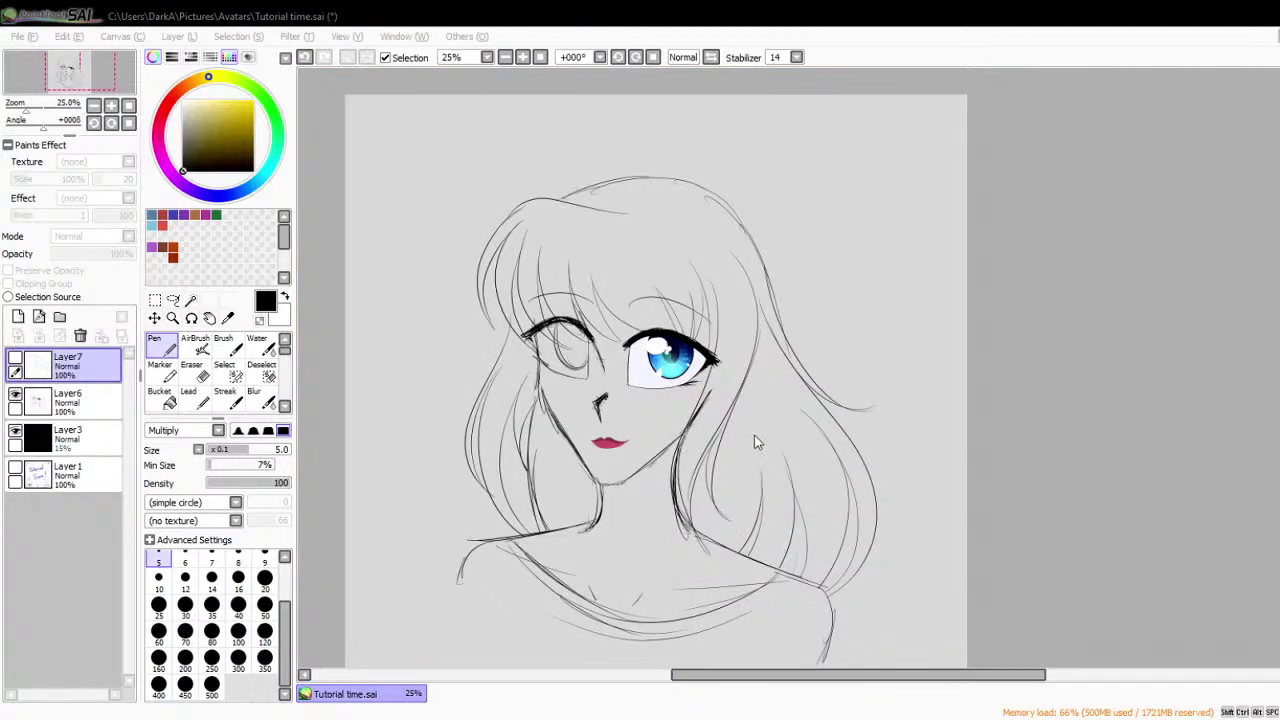
scroll(768, 226, down, 1)
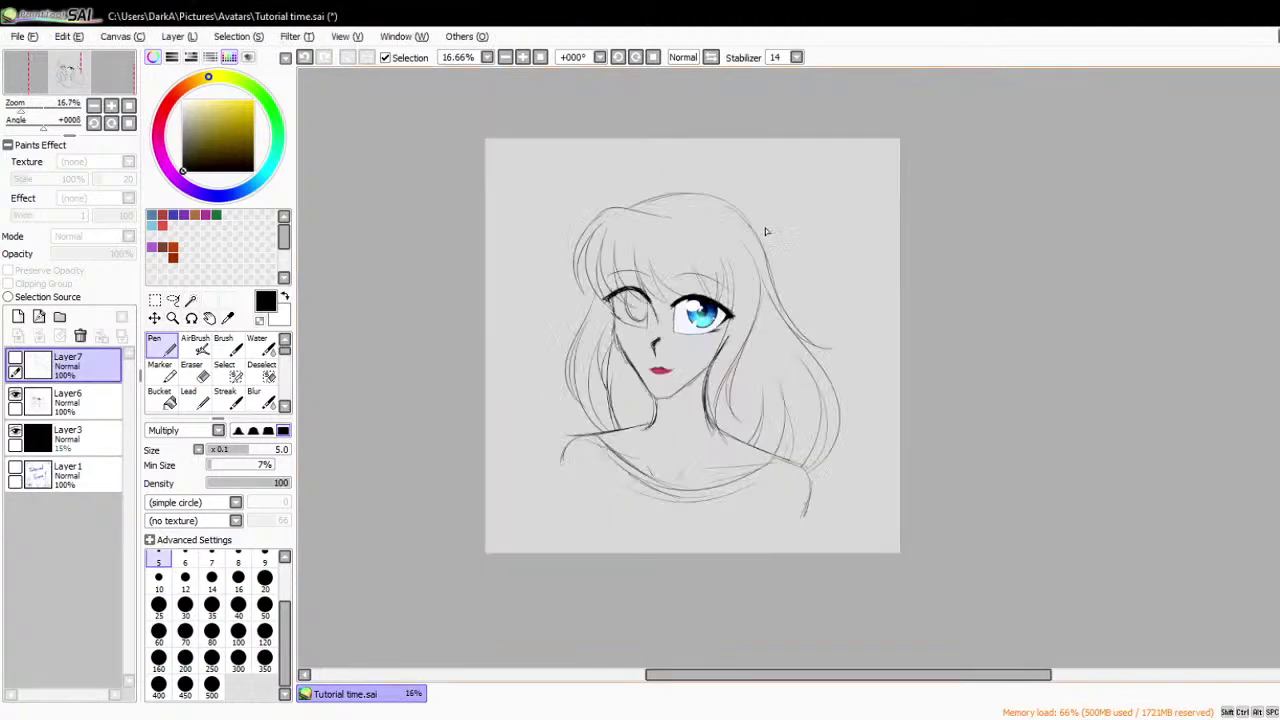
scroll(680, 285, up, 1)
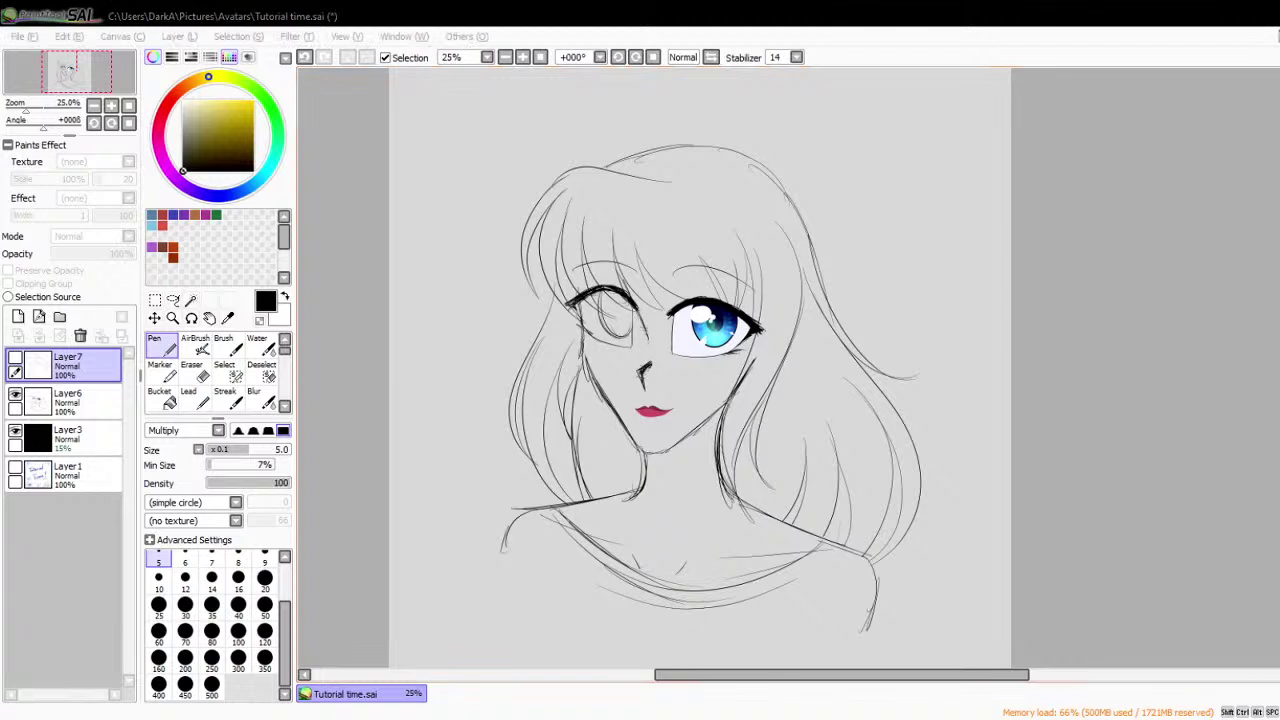